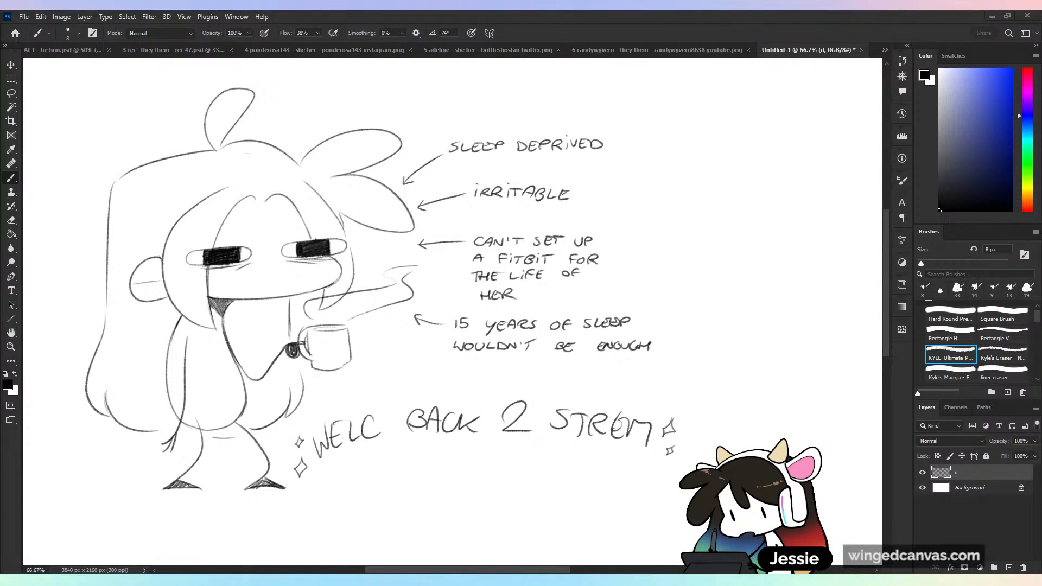
- Close the blank Google Docs document window and bring up the empty untitled folder in Google Drive
{"action": "left_click_drag", "start_coordinate": [503, 11], "coordinate": [432, 11]}
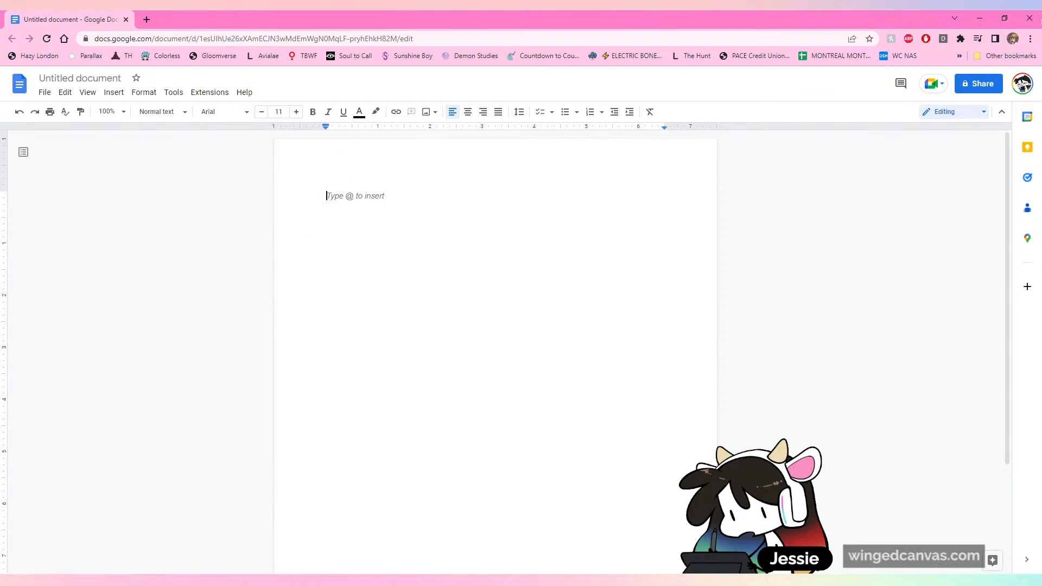
{"action": "left_click", "coordinate": [1031, 17]}
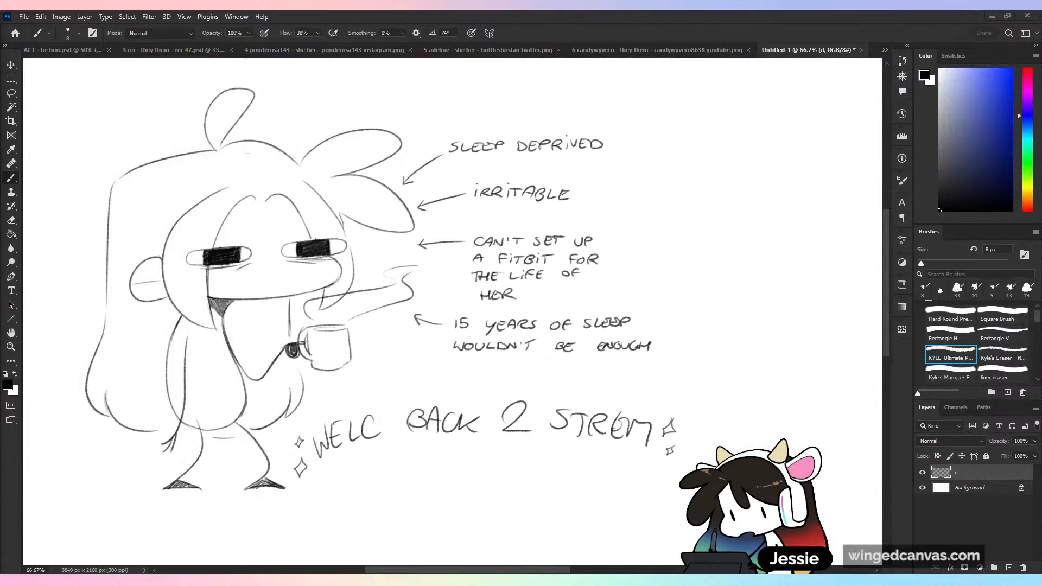
{"action": "left_click_drag", "start_coordinate": [1041, 16], "coordinate": [499, 9]}
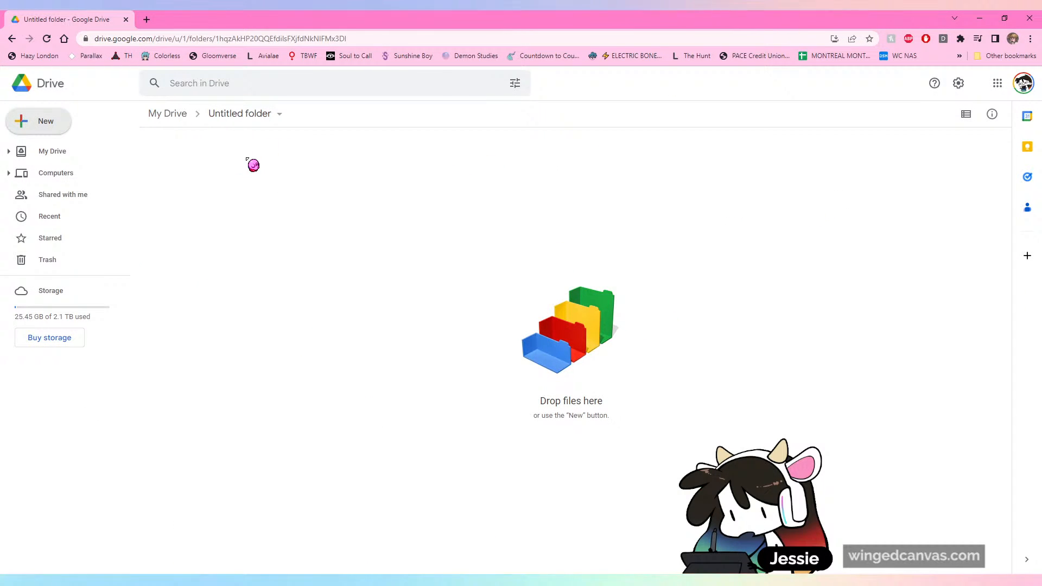
- Open the link-sharing settings of the untitled folder and set general access to Anyone with the link
{"action": "left_click", "coordinate": [280, 116]}
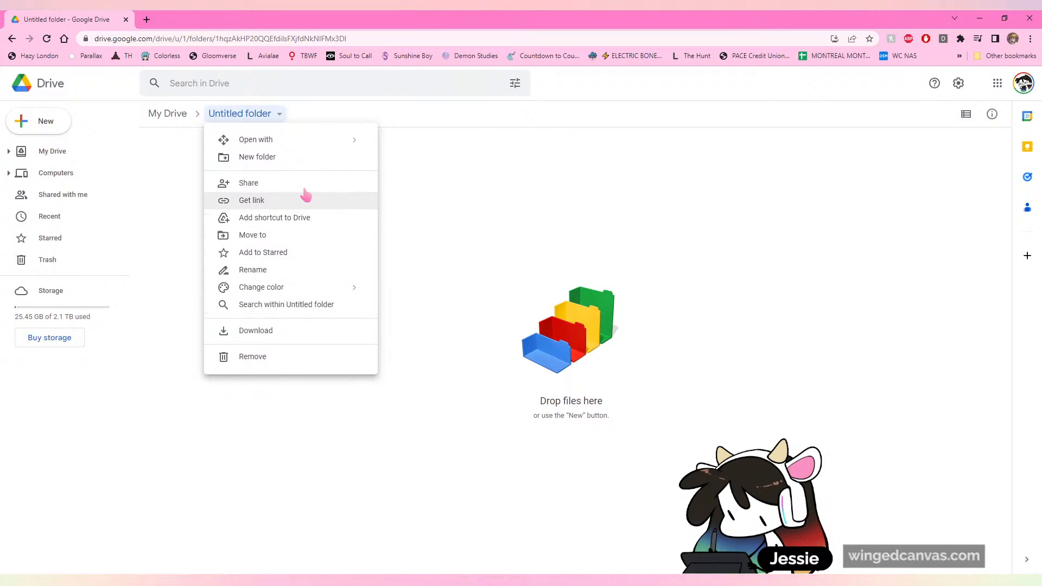
{"action": "left_click", "coordinate": [282, 200]}
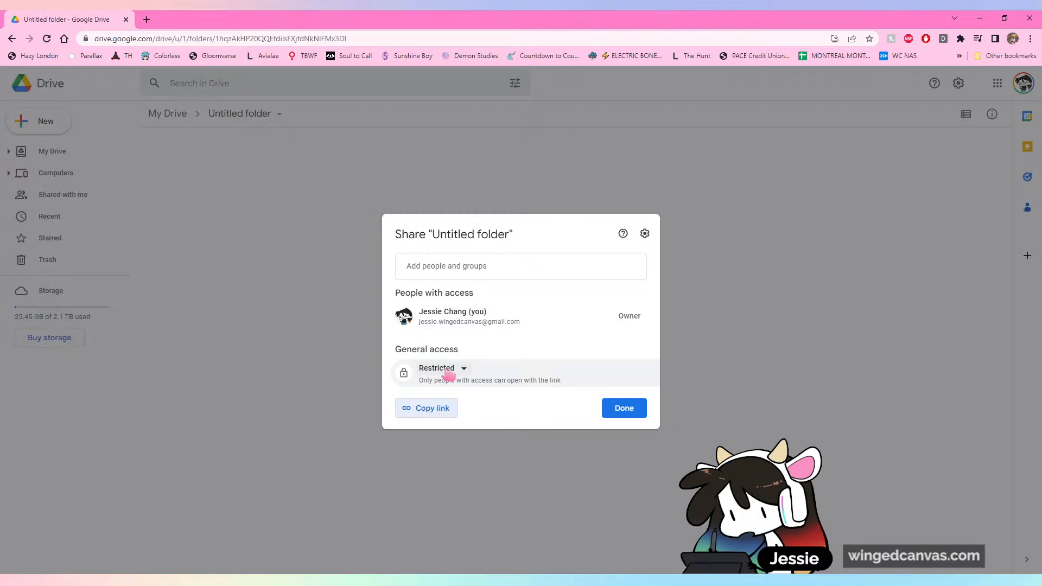
{"action": "left_click", "coordinate": [445, 372]}
{"action": "left_click", "coordinate": [443, 371]}
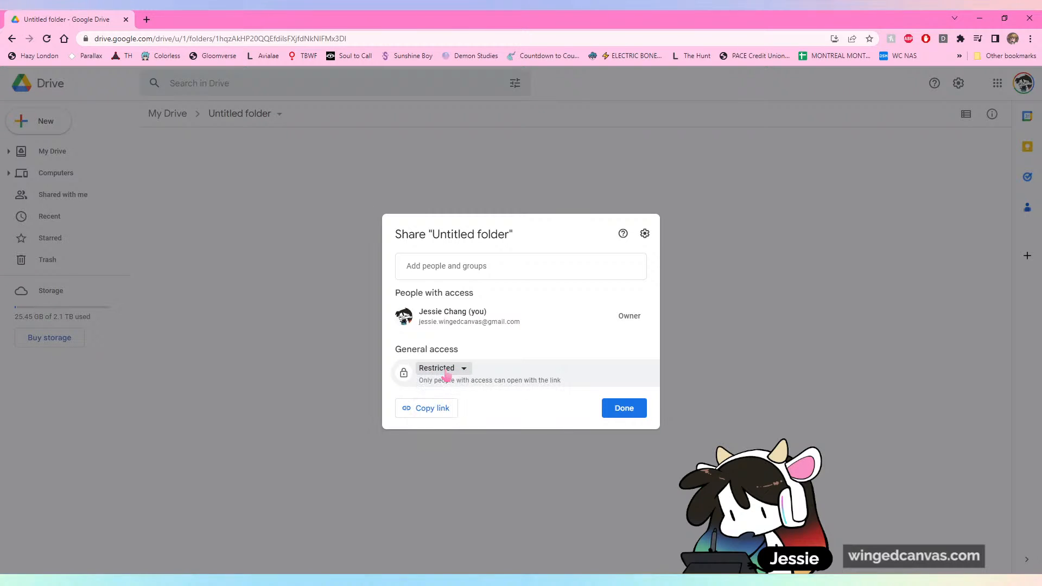
{"action": "left_click", "coordinate": [444, 371]}
{"action": "left_click", "coordinate": [485, 418]}
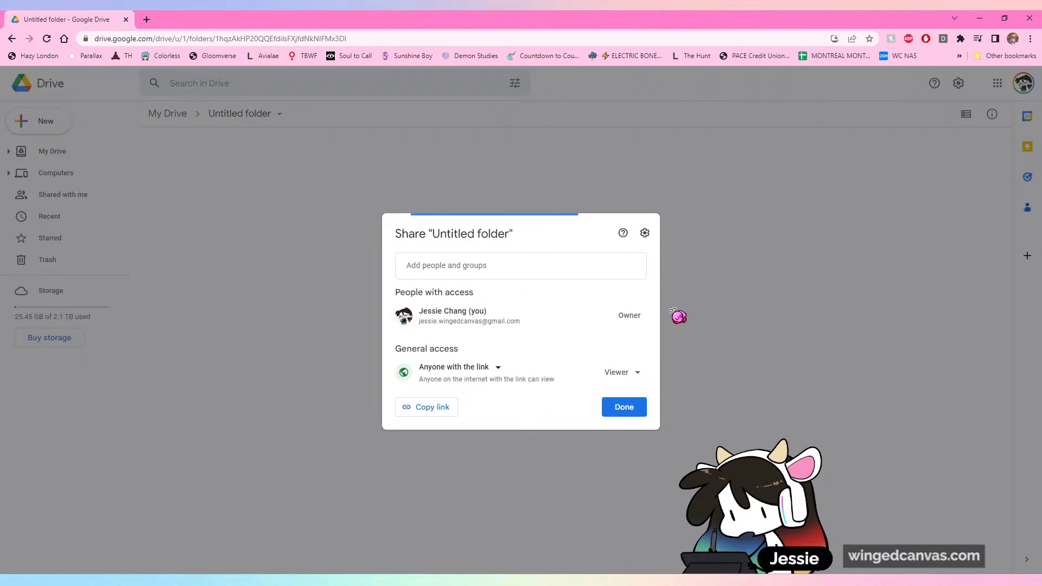
- Keep the link role as Viewer, copy the folder's share link, and close the Drive window
{"action": "left_click", "coordinate": [636, 375]}
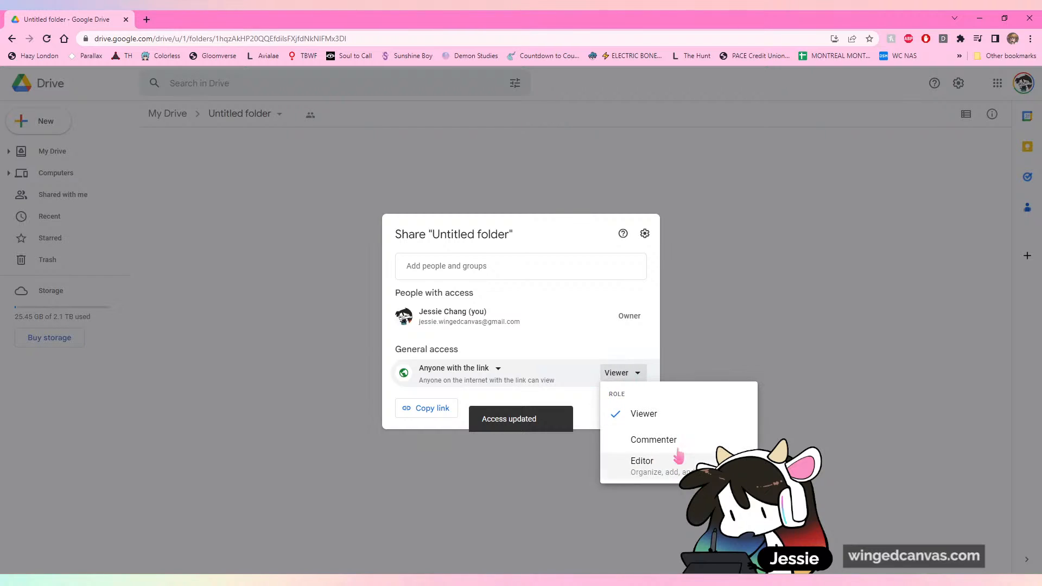
{"action": "left_click", "coordinate": [622, 372]}
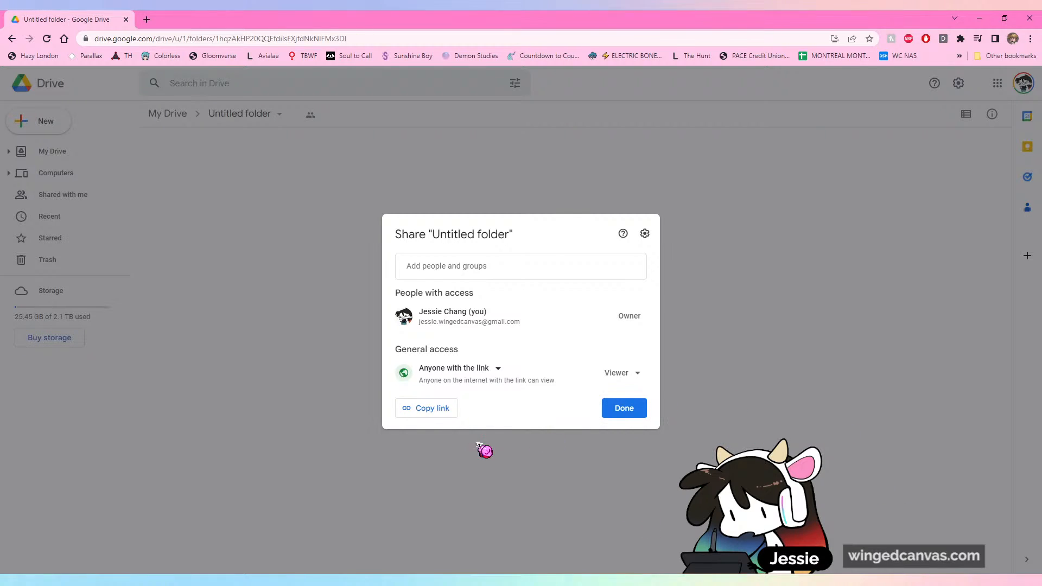
{"action": "left_click", "coordinate": [440, 412]}
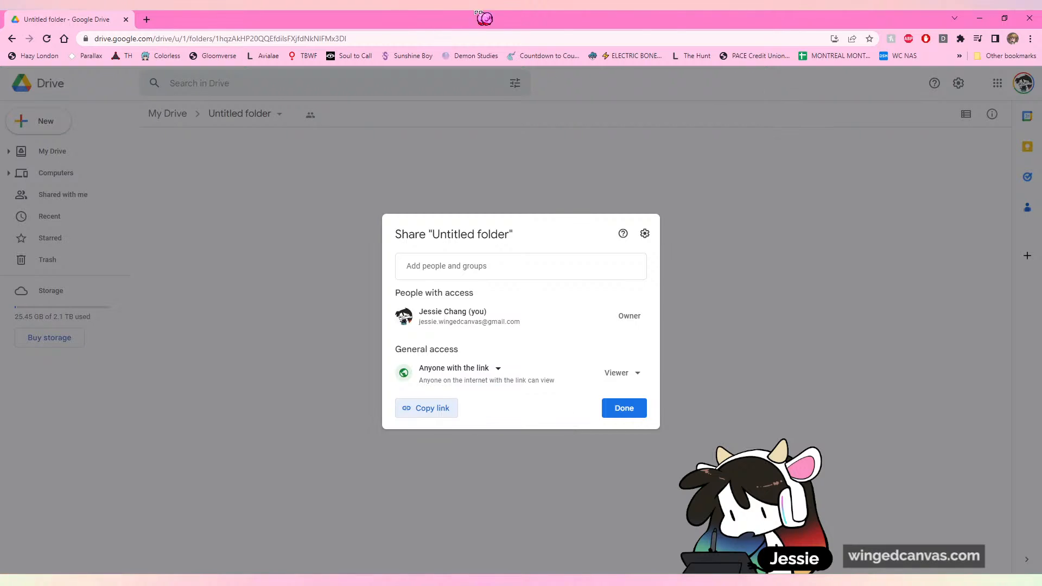
{"action": "left_click", "coordinate": [1029, 18]}
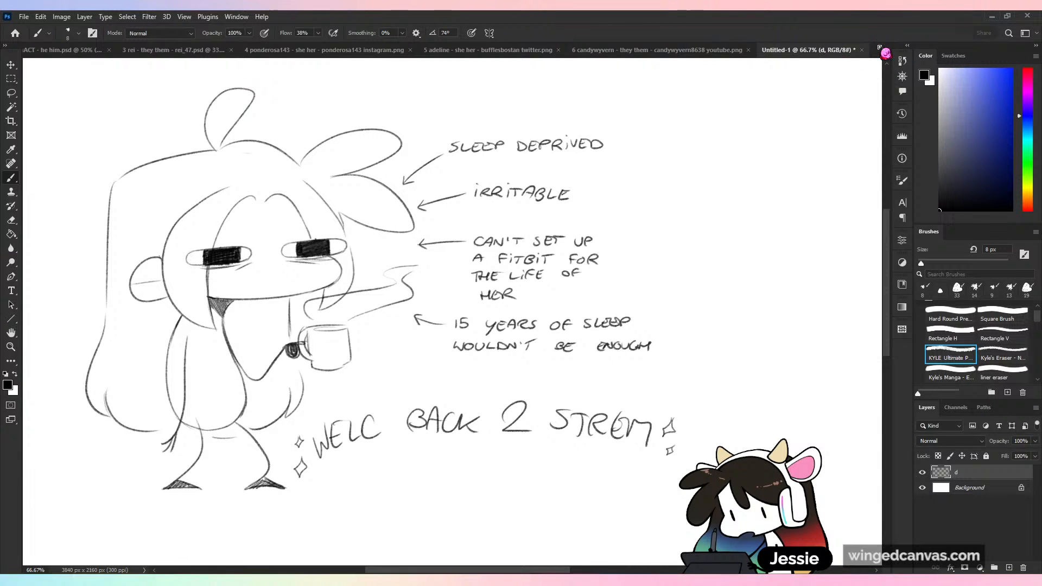
- Switch to the first open Photoshop document, the portrait with the golden halo, and view it at 33.3%
{"action": "left_click", "coordinate": [885, 49]}
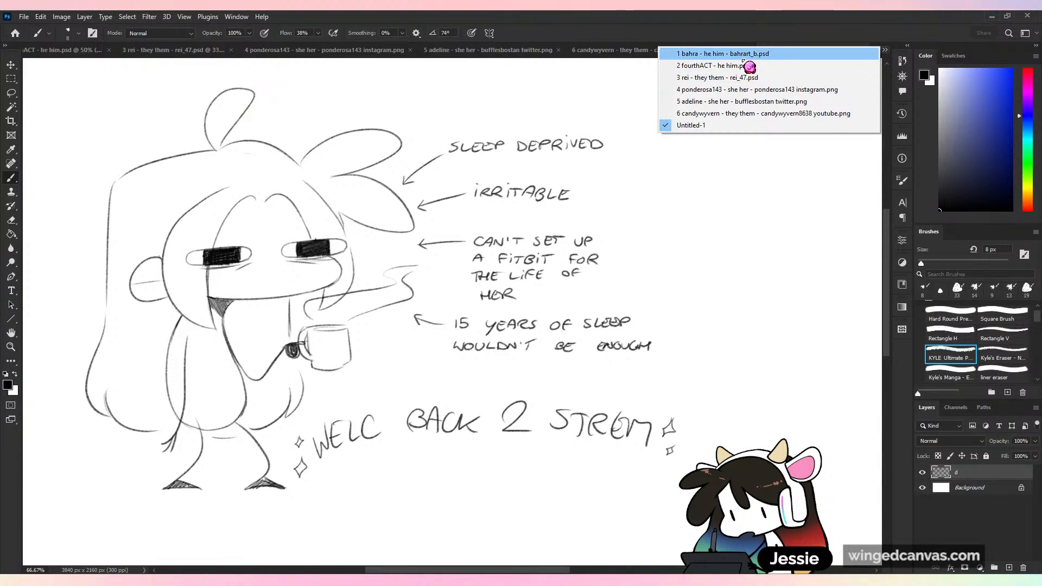
{"action": "left_click", "coordinate": [743, 59]}
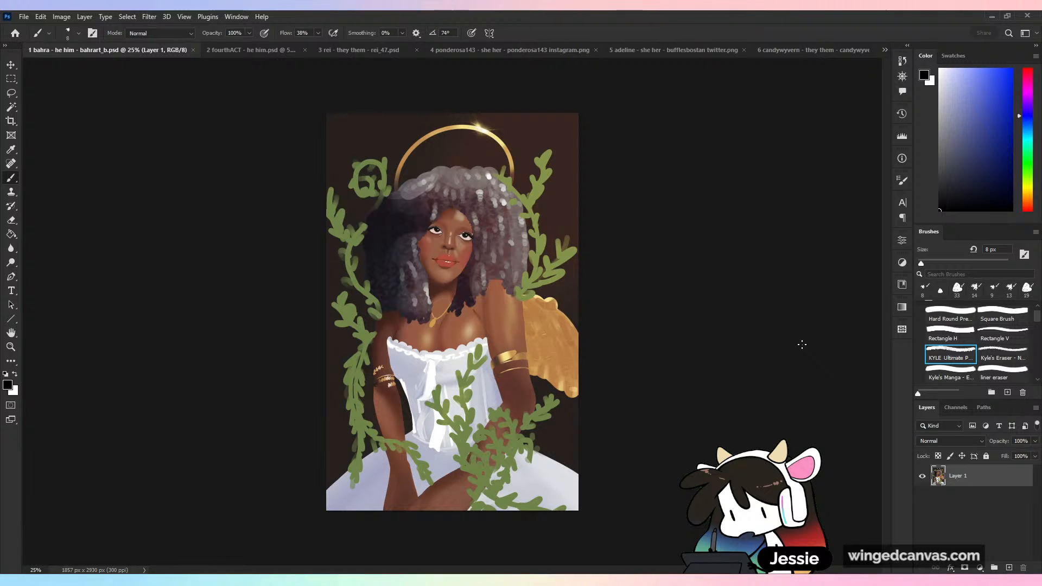
{"action": "key", "text": "ctrl+plus"}
{"action": "key", "text": "ctrl+minus"}
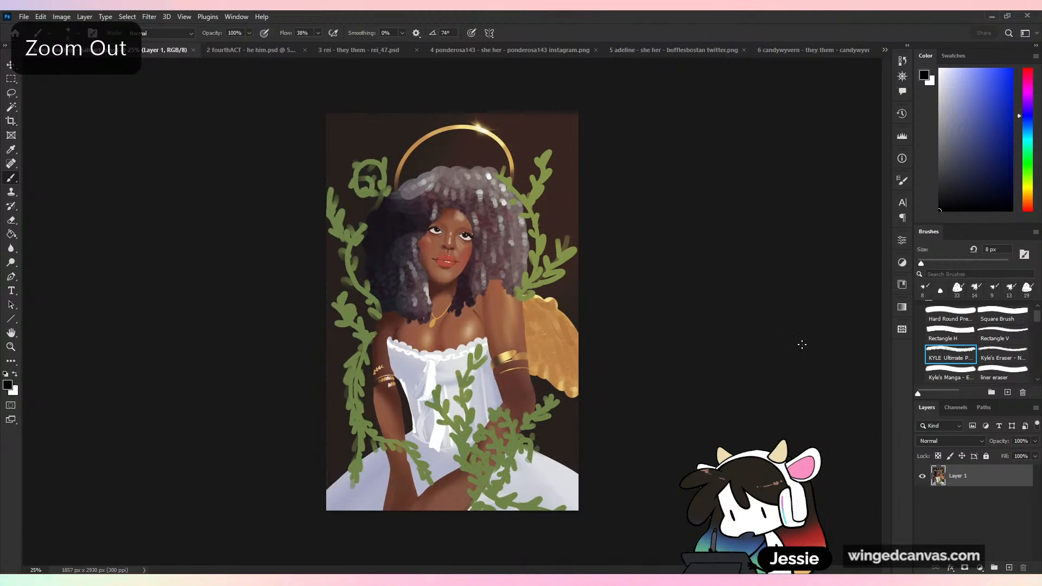
{"action": "key", "text": "ctrl+plus"}
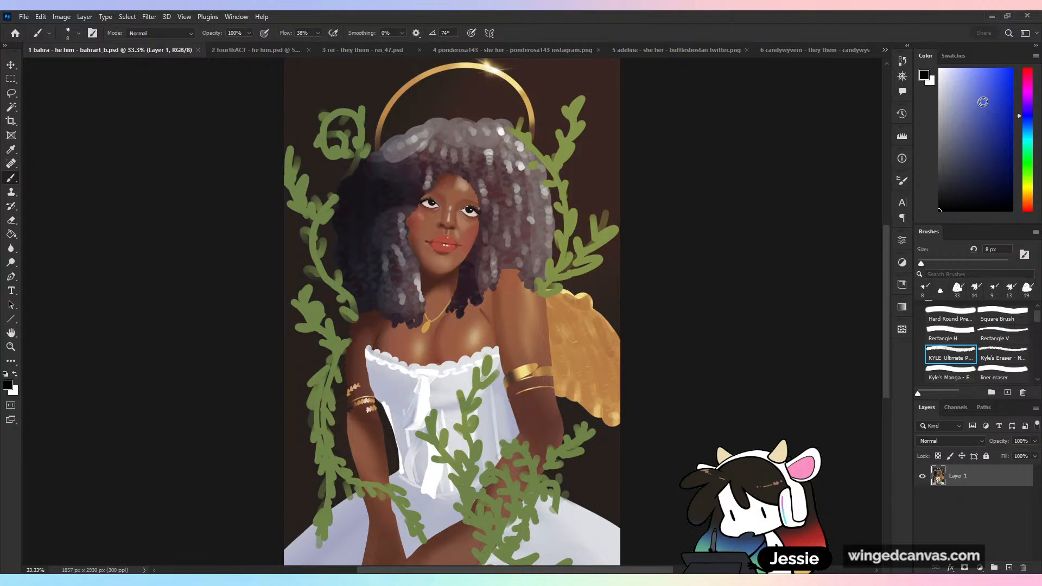
- Write the artist's handle in bright blue across the top of the portrait with the Rectangle H brush
{"action": "left_click", "coordinate": [1005, 69]}
{"action": "left_click", "coordinate": [955, 334]}
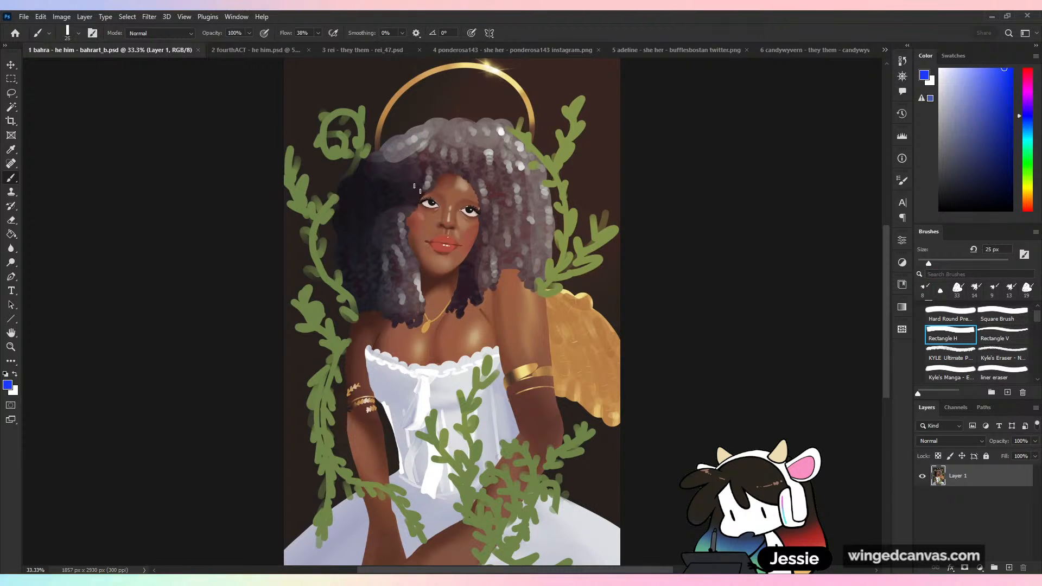
{"action": "mouse_move", "coordinate": [302, 73]}
{"action": "left_mouse_down"}
{"action": "mouse_move", "coordinate": [309, 122]}
{"action": "mouse_move", "coordinate": [304, 113]}
{"action": "left_mouse_up"}
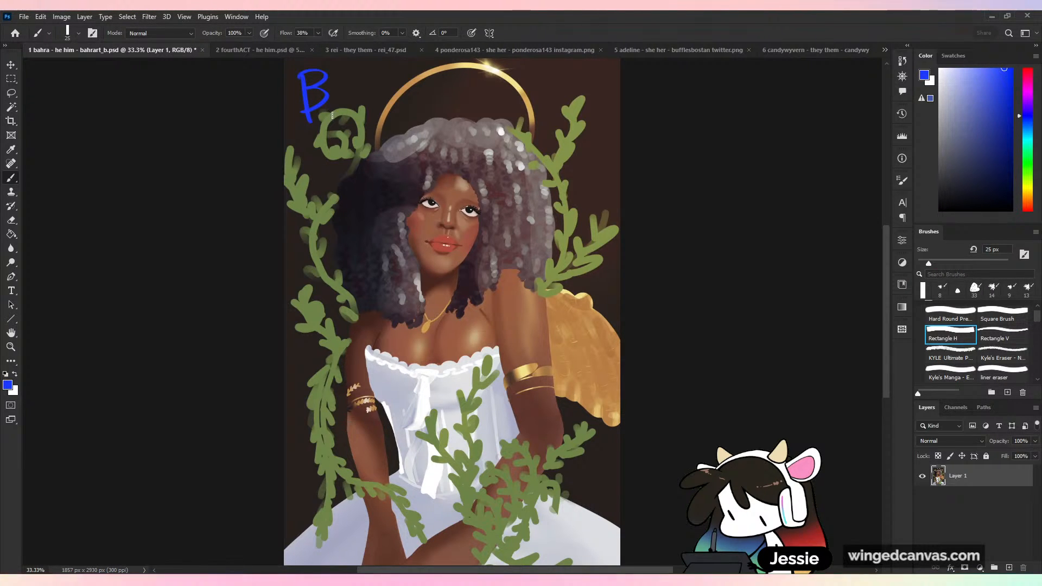
{"action": "mouse_move", "coordinate": [384, 102]}
{"action": "left_mouse_down"}
{"action": "mouse_move", "coordinate": [433, 80]}
{"action": "mouse_move", "coordinate": [435, 98]}
{"action": "mouse_move", "coordinate": [470, 78]}
{"action": "mouse_move", "coordinate": [471, 114]}
{"action": "left_mouse_up"}
{"action": "key", "text": "ctrl+z"}
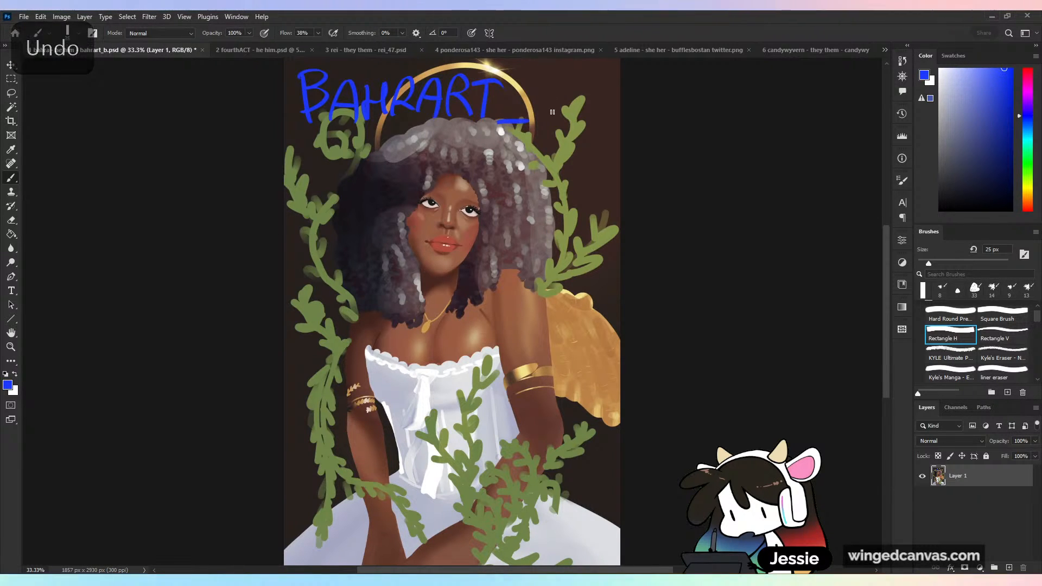
{"action": "left_click_drag", "start_coordinate": [541, 81], "coordinate": [542, 114]}
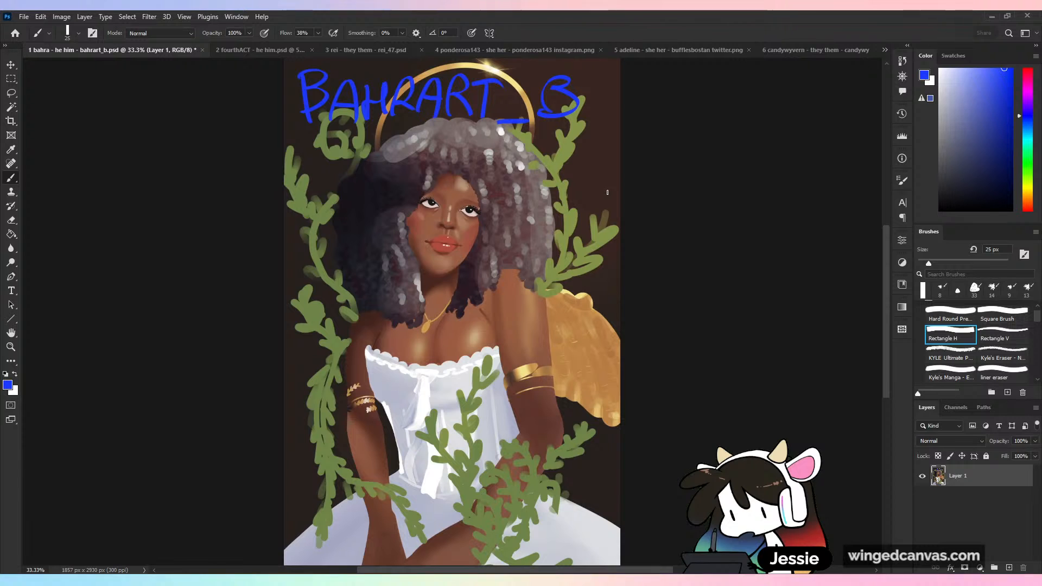
- Undo all the blue handwriting strokes on the portrait
{"action": "key", "text": "ctrl+z"}
{"action": "key", "text": "ctrl+z"}
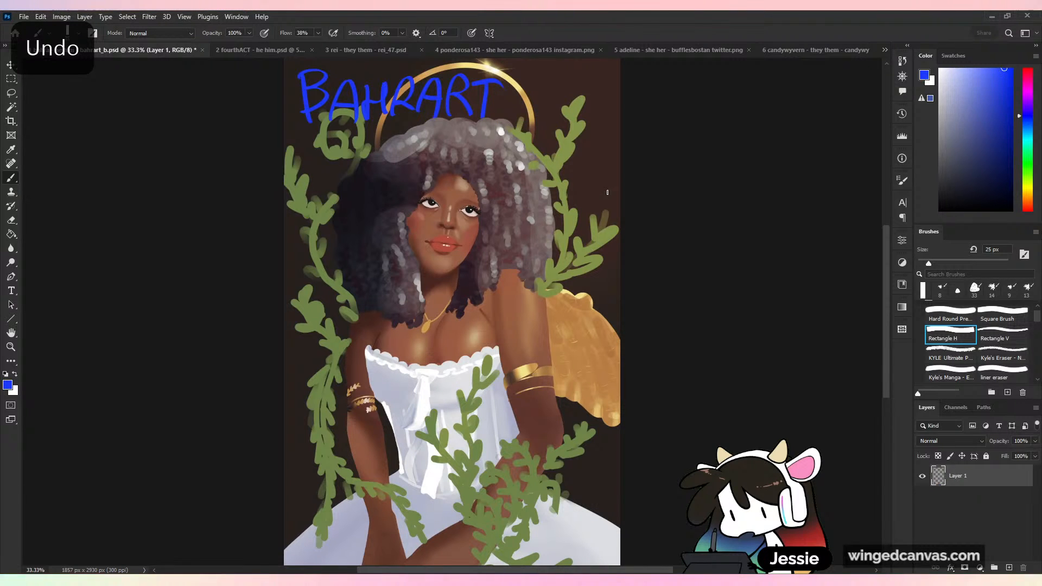
{"action": "key", "text": "ctrl+z"}
{"action": "key", "text": "ctrl+z"}
{"action": "key", "text": "ctrl+z"}
{"action": "key", "text": "ctrl+z"}
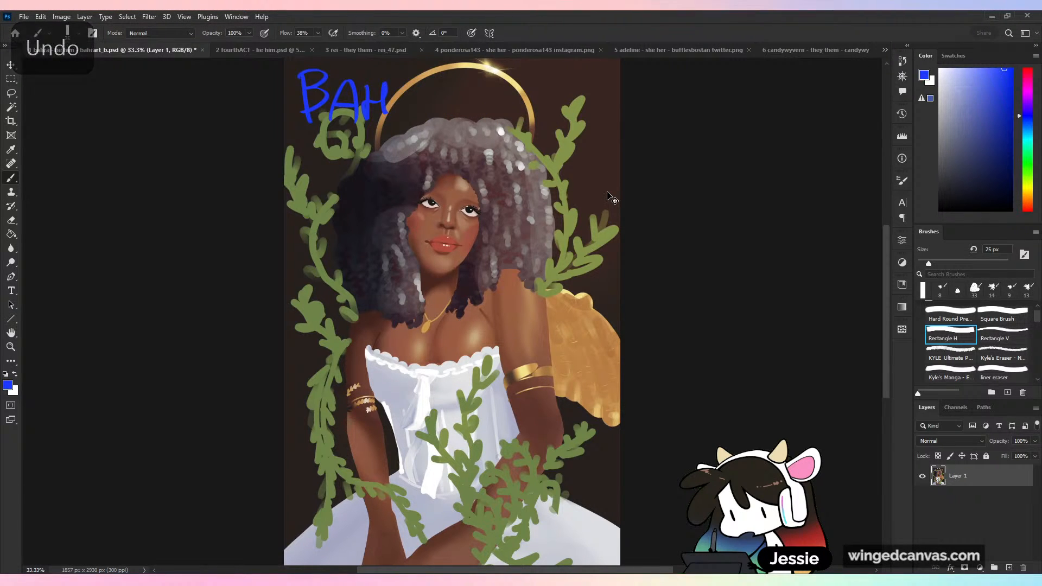
{"action": "key", "text": "ctrl+z"}
{"action": "key", "text": "ctrl+z"}
{"action": "key", "text": "ctrl+z"}
{"action": "key", "text": "ctrl+z"}
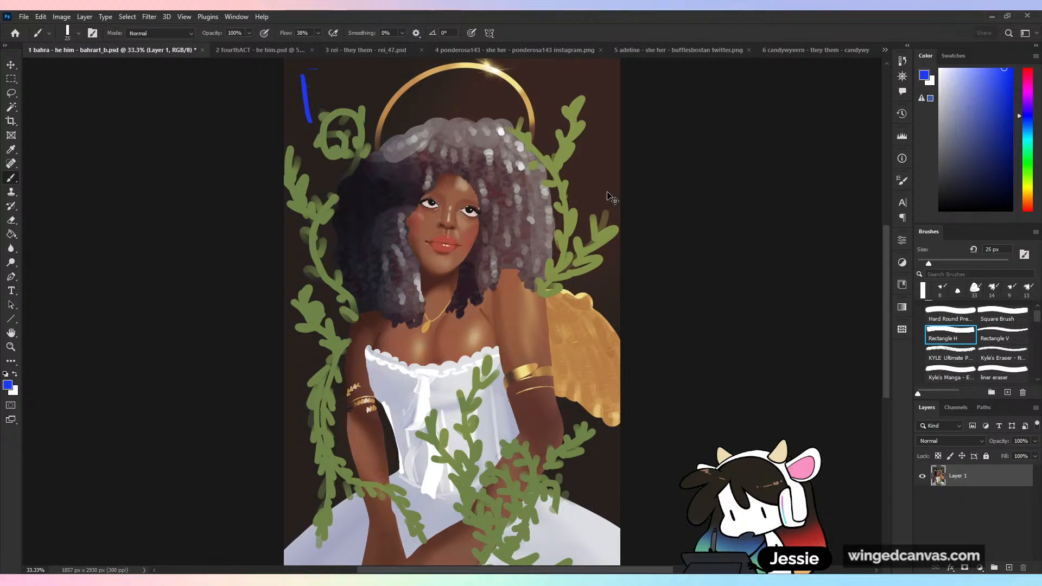
- Extend the canvas with the Crop tool to about 3799 × 3088 px, with a wide blank area right of the portrait and thin margins elsewhere
{"action": "key", "text": "ctrl+minus"}
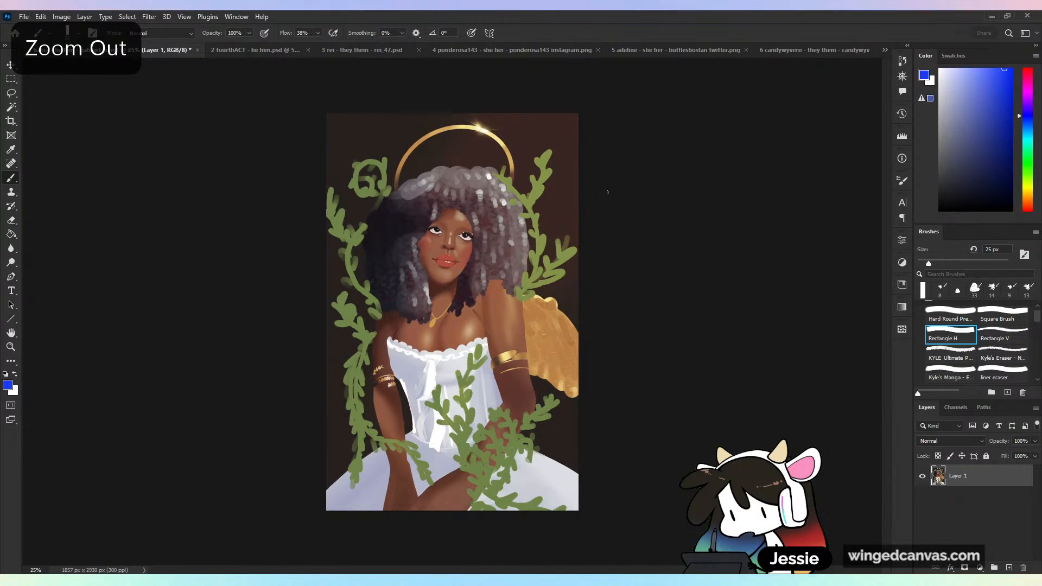
{"action": "key", "text": "c"}
{"action": "left_click_drag", "start_coordinate": [579, 312], "coordinate": [707, 360]}
{"action": "left_click_drag", "start_coordinate": [458, 113], "coordinate": [458, 100]}
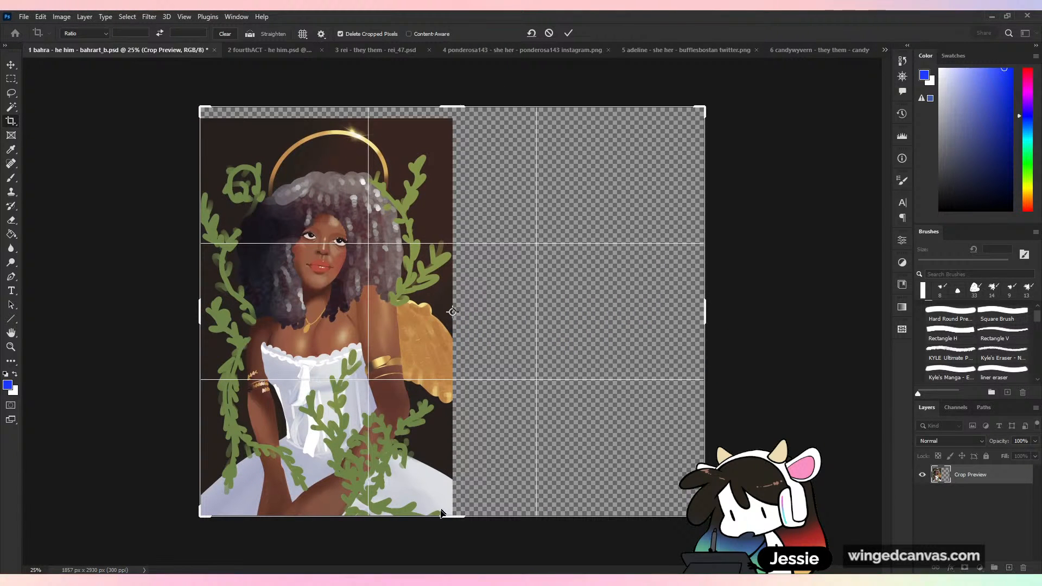
{"action": "left_click_drag", "start_coordinate": [456, 520], "coordinate": [456, 527]}
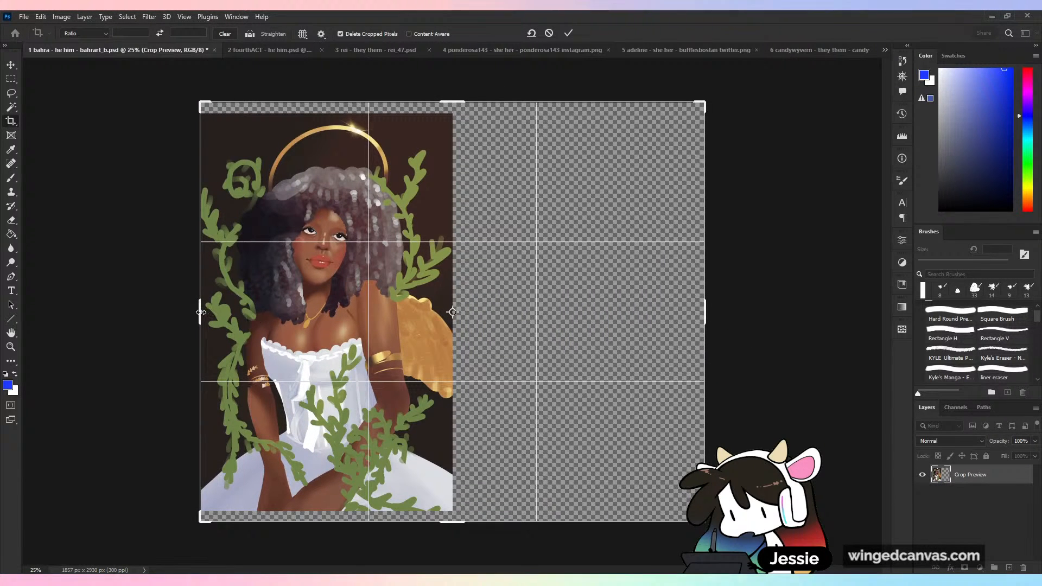
{"action": "left_click_drag", "start_coordinate": [202, 314], "coordinate": [196, 313]}
{"action": "left_click", "coordinate": [569, 33]}
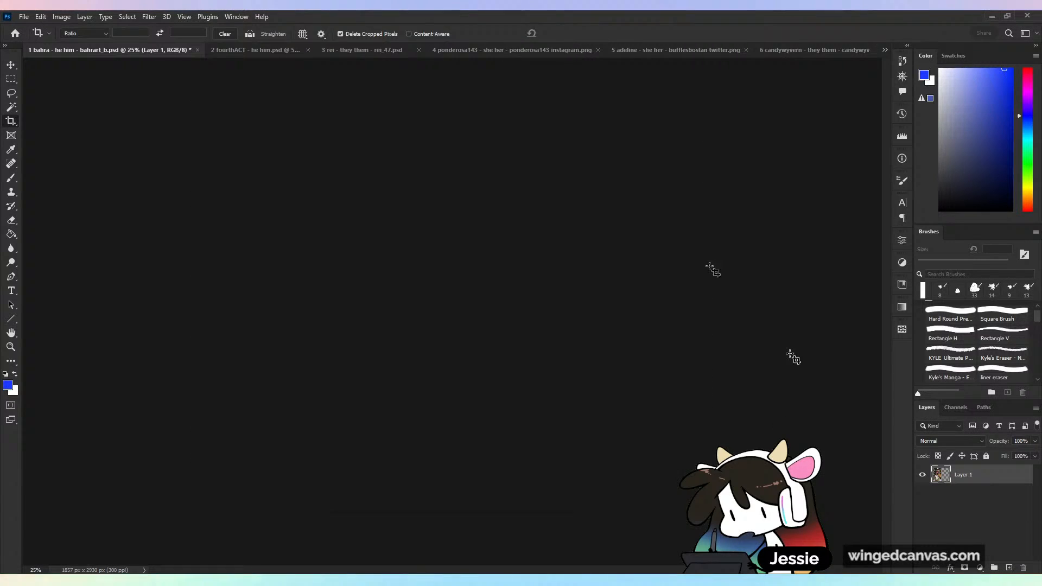
- Add a new layer beneath the portrait layer and fill it with white using the Paint Bucket
{"action": "key", "text": "g"}
{"action": "left_click", "coordinate": [1009, 568]}
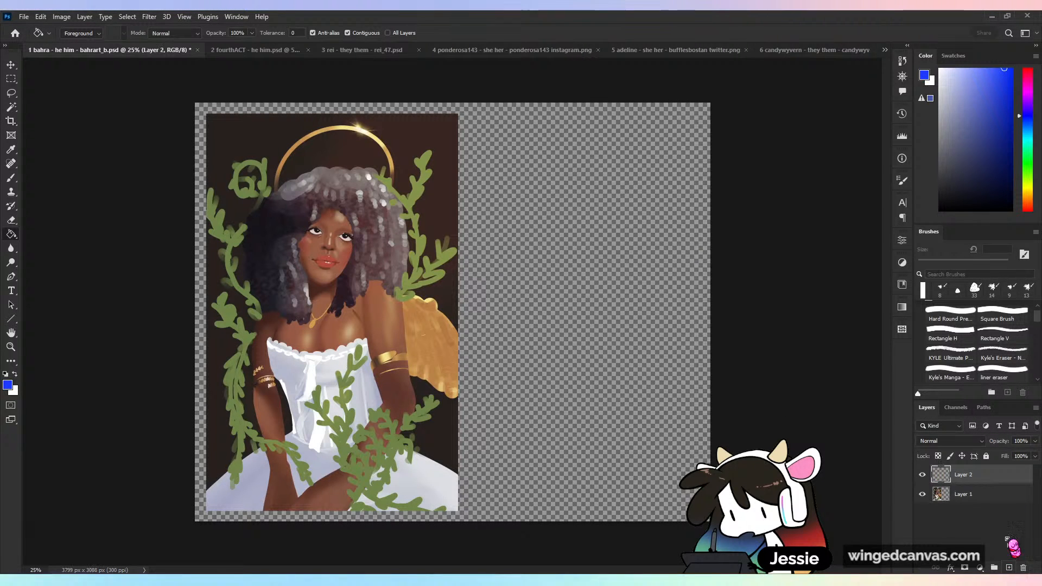
{"action": "left_click_drag", "start_coordinate": [986, 476], "coordinate": [982, 502]}
{"action": "left_click_drag", "start_coordinate": [999, 178], "coordinate": [906, 14]}
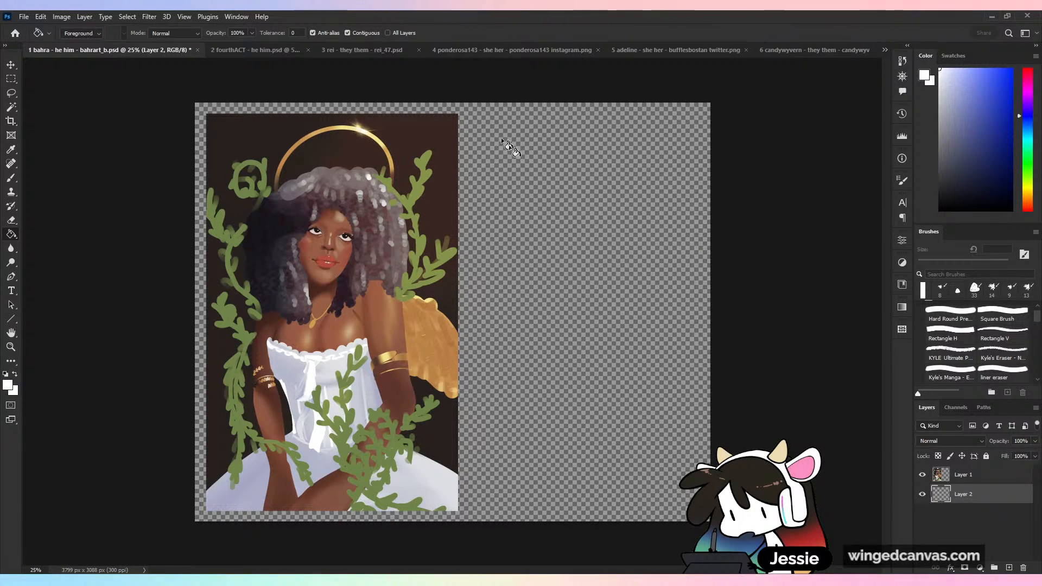
{"action": "left_click", "coordinate": [536, 168]}
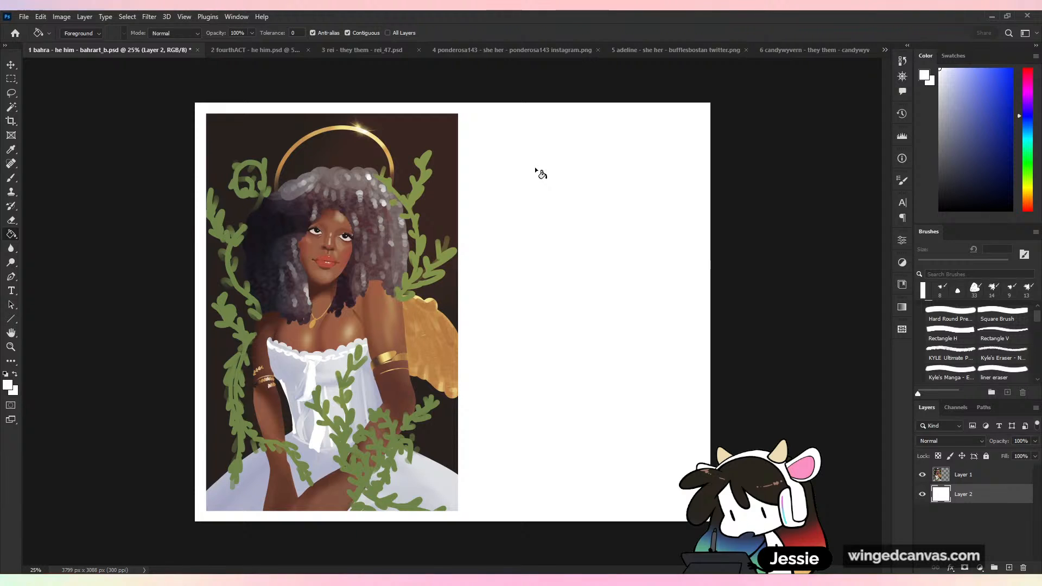
- Extend the canvas rightward to about 4442 px wide and fill the added transparent strip with white on the background layer
{"action": "key", "text": "c"}
{"action": "left_click_drag", "start_coordinate": [711, 312], "coordinate": [798, 314]}
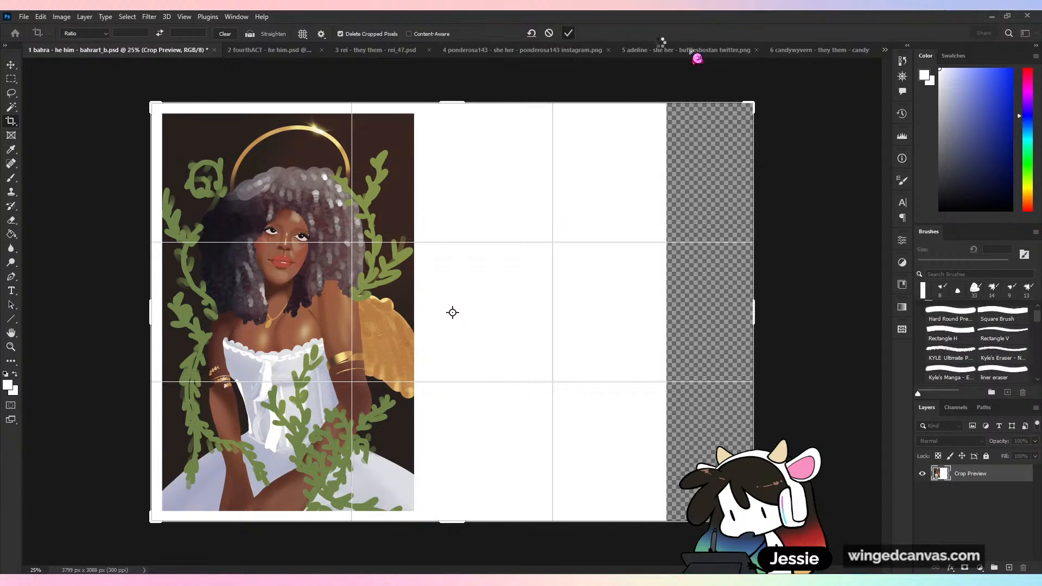
{"action": "key", "text": "Return"}
{"action": "key", "text": "g"}
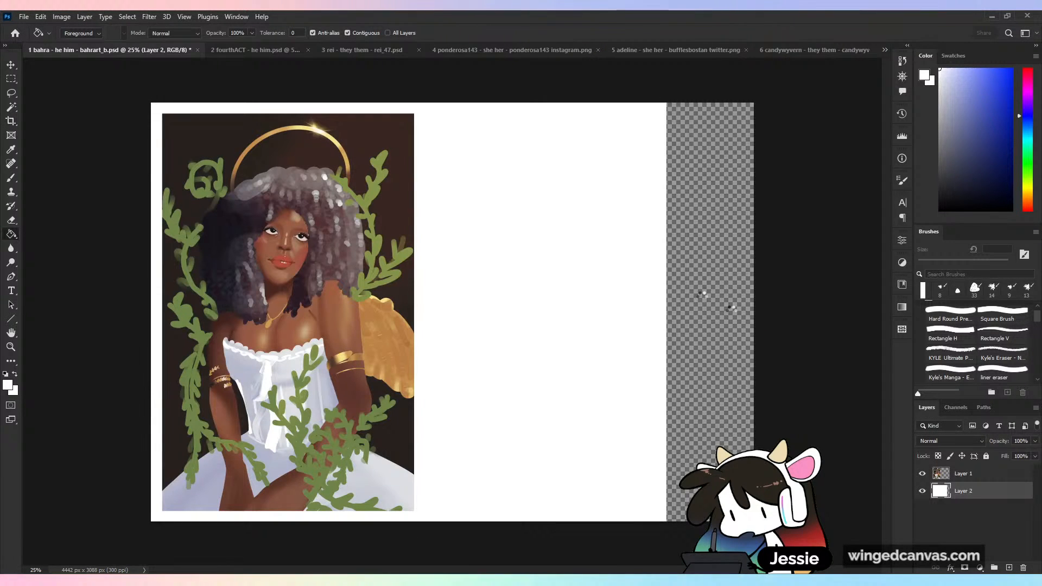
{"action": "left_click", "coordinate": [717, 313]}
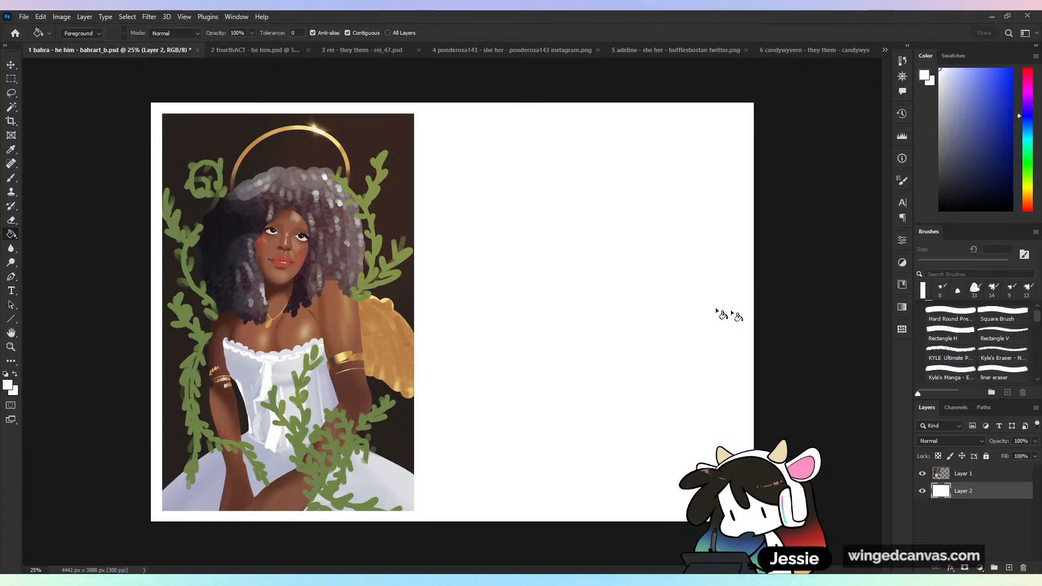
{"action": "key", "text": "b"}
{"action": "key", "text": "ctrl+plus"}
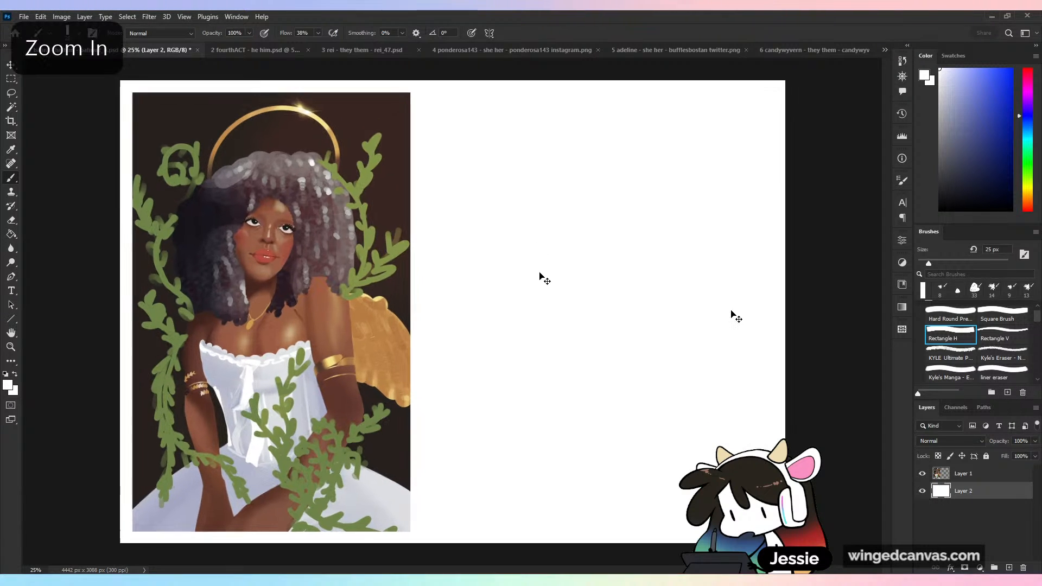
{"action": "left_click_drag", "start_coordinate": [408, 348], "coordinate": [578, 282]}
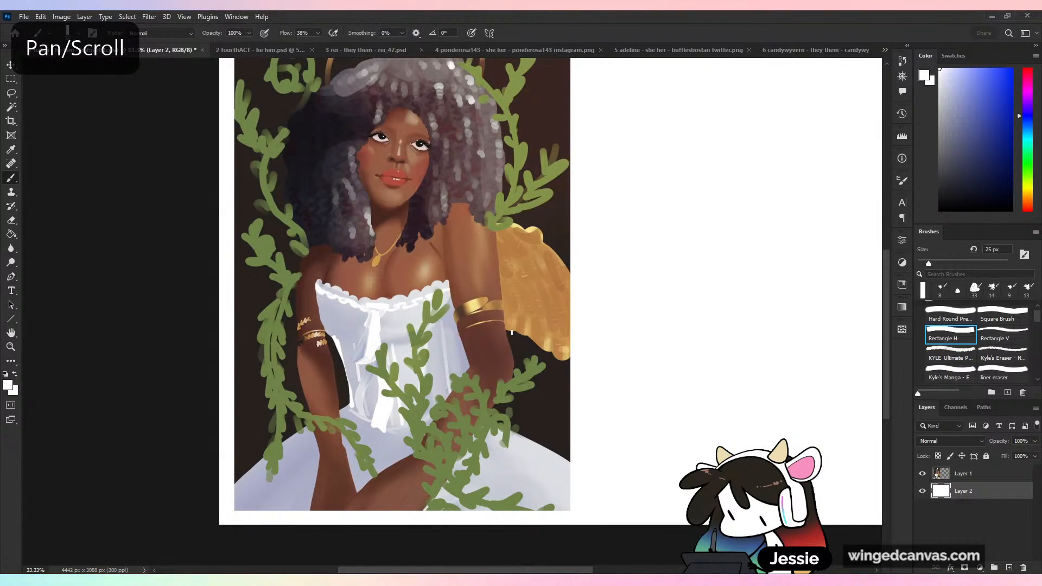
{"action": "key", "text": "g"}
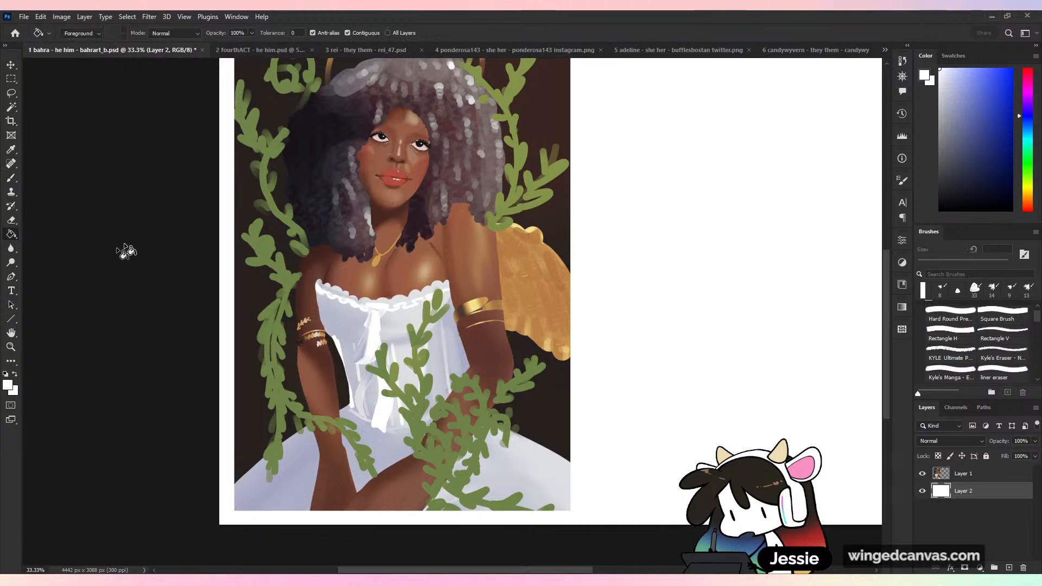
- Select the Brush tool and examine the portrait's face and the eye beside the dark hair up close
{"action": "left_click", "coordinate": [10, 178]}
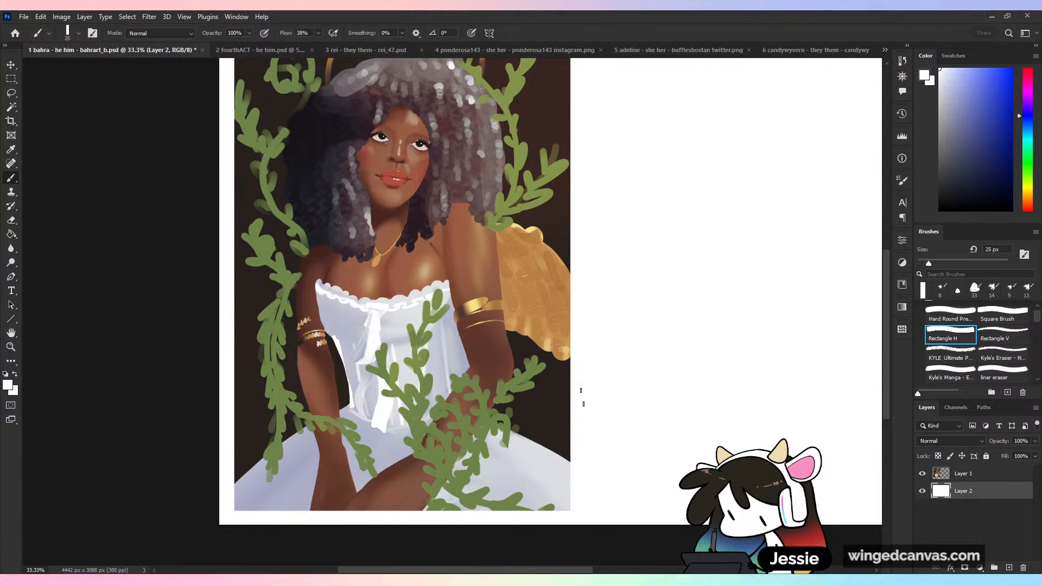
{"action": "left_click_drag", "start_coordinate": [643, 301], "coordinate": [645, 373]}
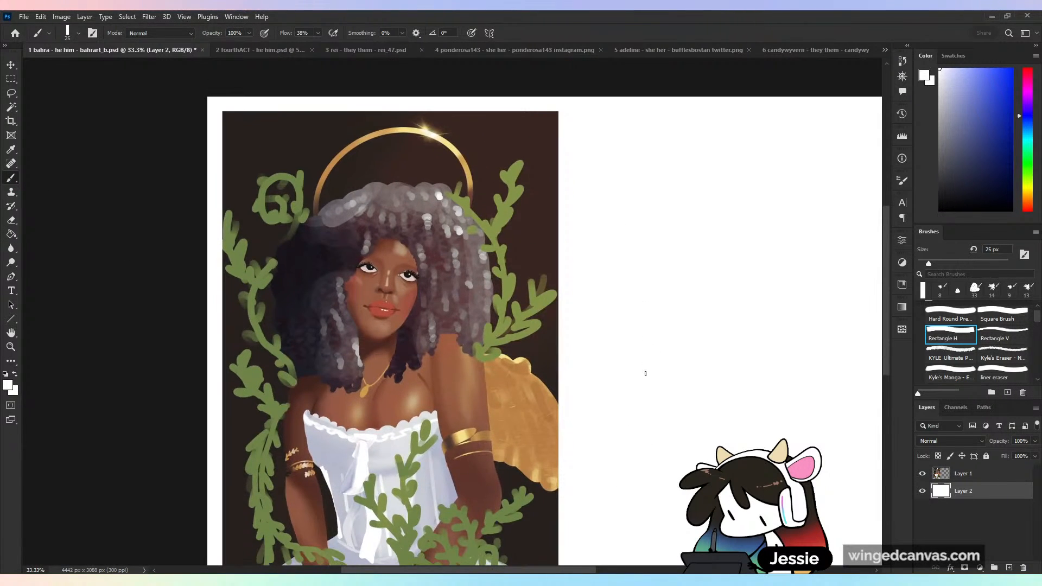
{"action": "key", "text": "ctrl+plus"}
{"action": "key", "text": "ctrl+plus"}
{"action": "key", "text": "ctrl+plus"}
{"action": "key", "text": "ctrl+plus"}
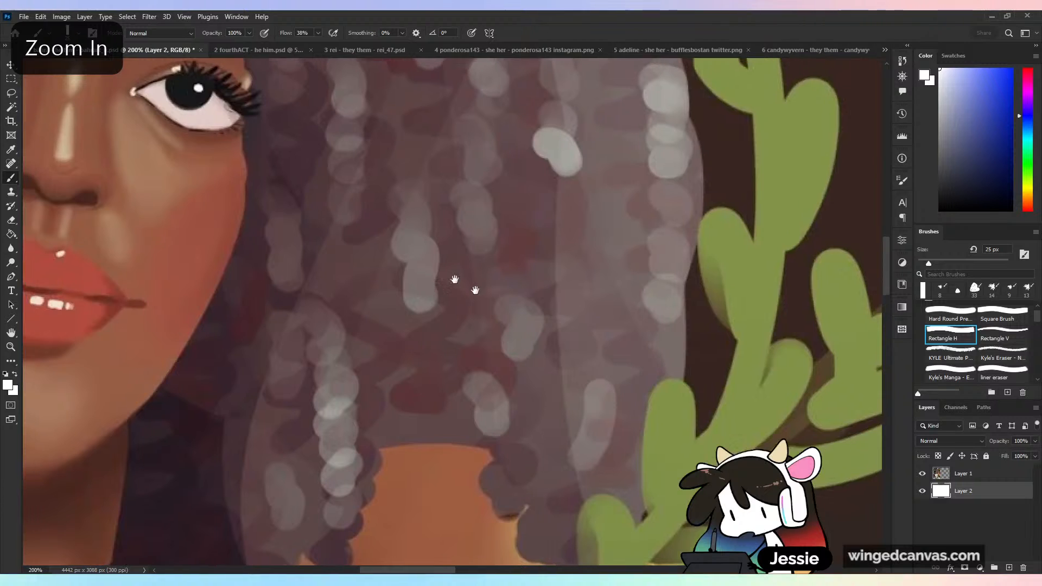
{"action": "left_click_drag", "start_coordinate": [465, 284], "coordinate": [735, 390]}
{"action": "scroll", "coordinate": [696, 345], "scroll_direction": "up", "scroll_amount": 5}
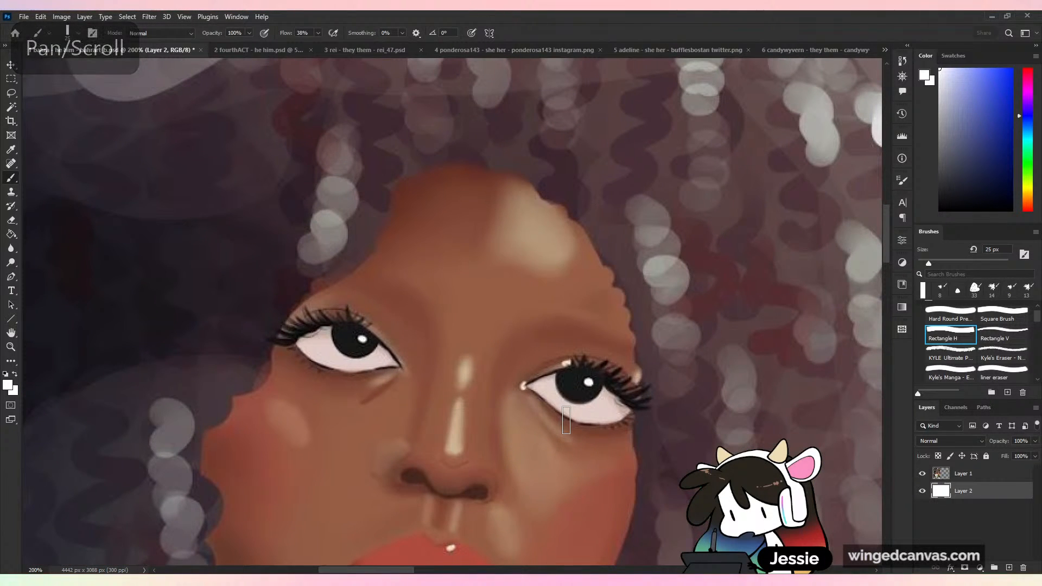
{"action": "key", "text": "ctrl+minus"}
{"action": "key", "text": "ctrl+plus"}
{"action": "key", "text": "ctrl+plus"}
{"action": "key", "text": "ctrl+plus"}
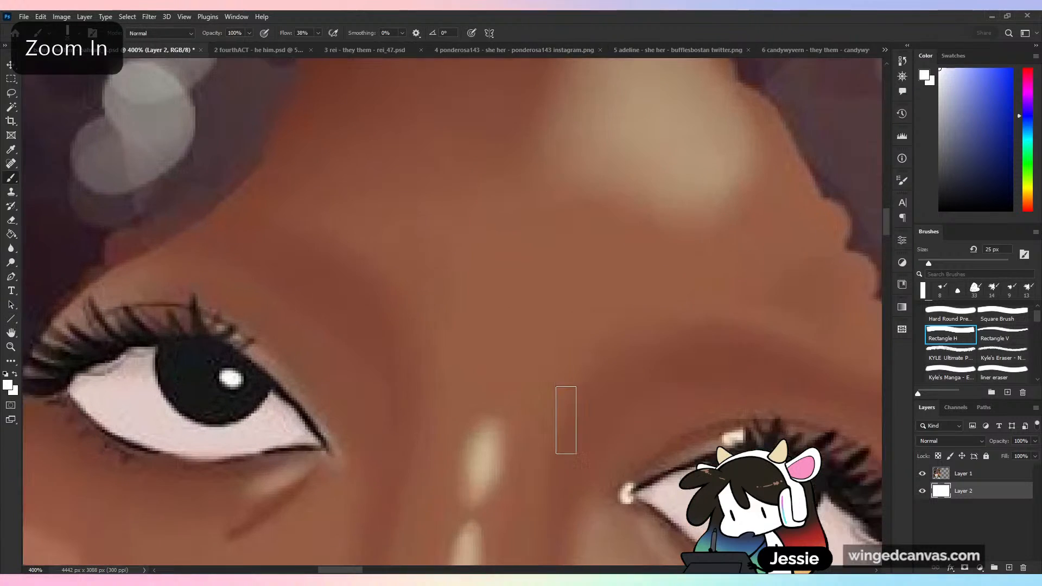
{"action": "left_click_drag", "start_coordinate": [405, 265], "coordinate": [657, 231], "text": "space"}
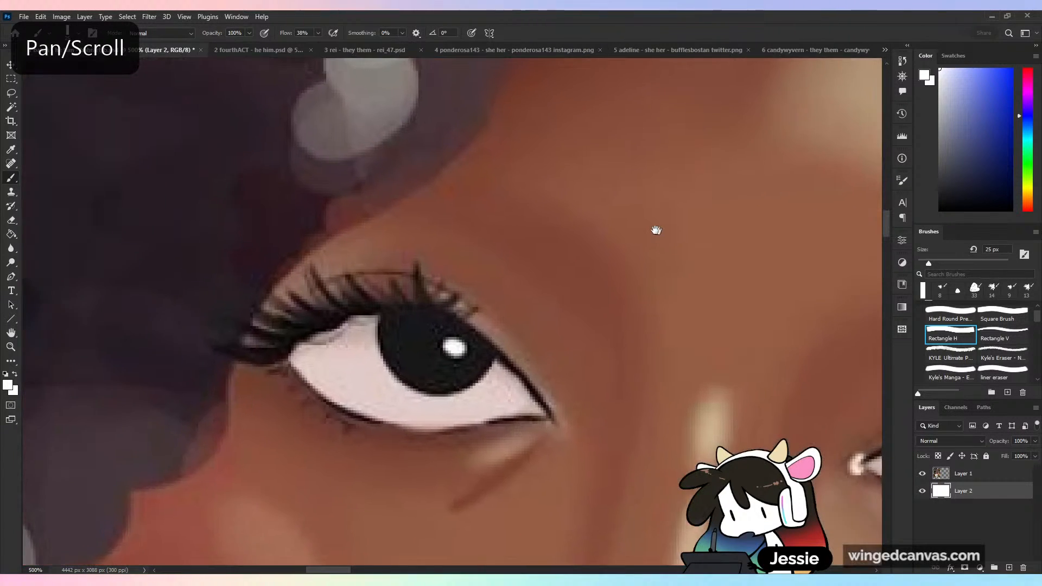
{"action": "key", "text": "ctrl+plus"}
{"action": "key", "text": "ctrl+plus"}
{"action": "key", "text": "ctrl+plus"}
{"action": "key", "text": "ctrl+plus"}
{"action": "left_click_drag", "start_coordinate": [594, 395], "coordinate": [652, 268], "text": "space"}
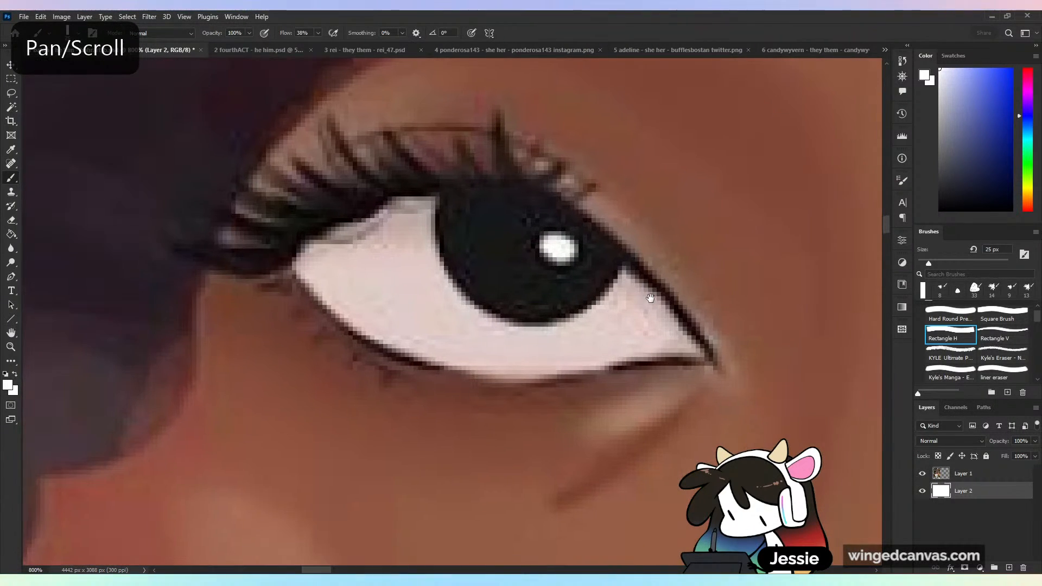
- Examine the figure as a whole, from the halo and hair down to the dress, and return to the face
{"action": "key", "text": "ctrl+minus"}
{"action": "key", "text": "ctrl+minus"}
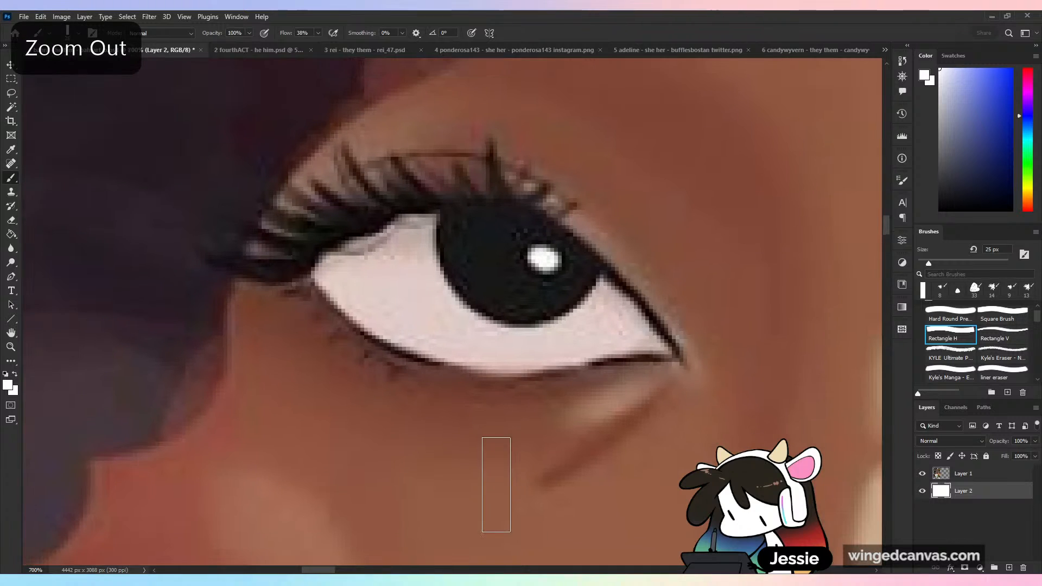
{"action": "key", "text": "ctrl+minus"}
{"action": "key", "text": "ctrl+minus"}
{"action": "key", "text": "ctrl+minus"}
{"action": "key", "text": "ctrl+minus"}
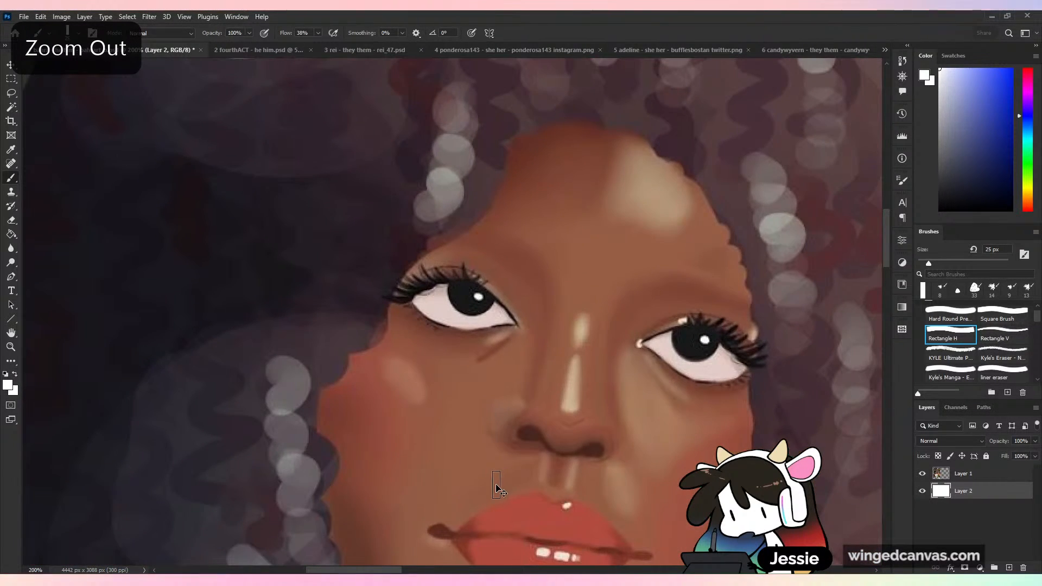
{"action": "key", "text": "ctrl+minus"}
{"action": "key", "text": "ctrl+minus"}
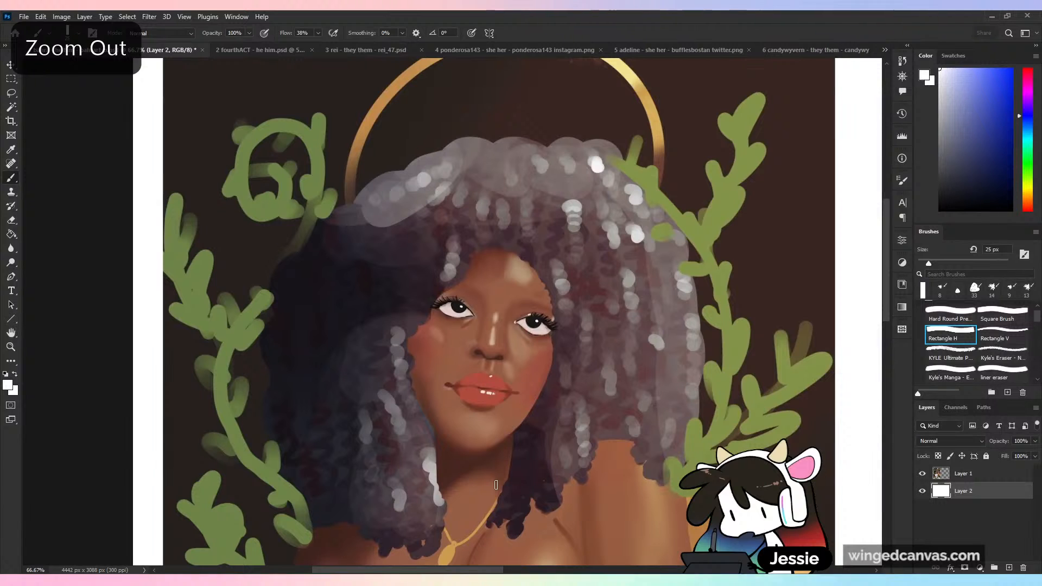
{"action": "key", "text": "ctrl+minus"}
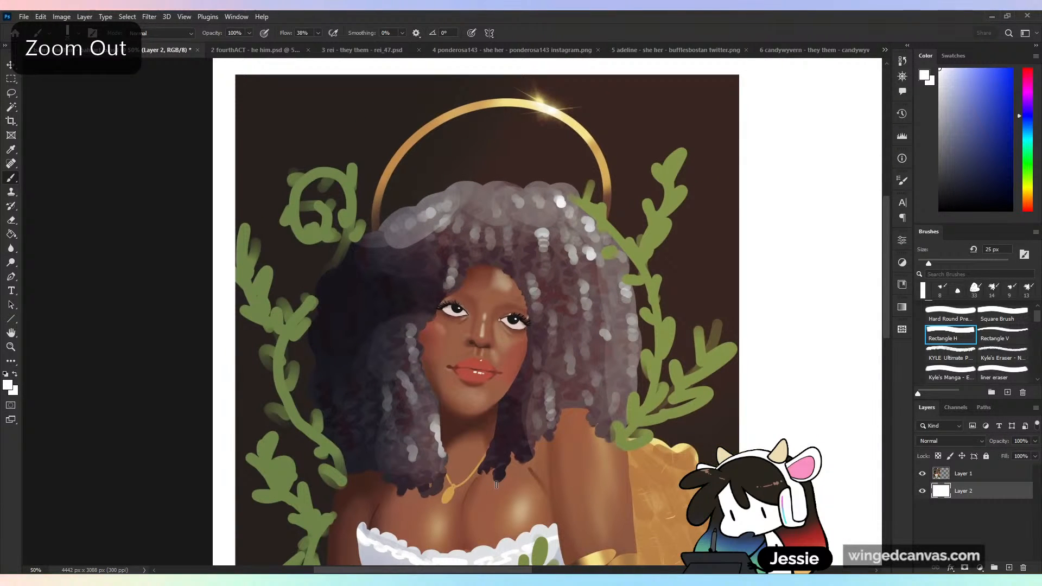
{"action": "scroll", "coordinate": [618, 461], "scroll_direction": "down", "scroll_amount": 5}
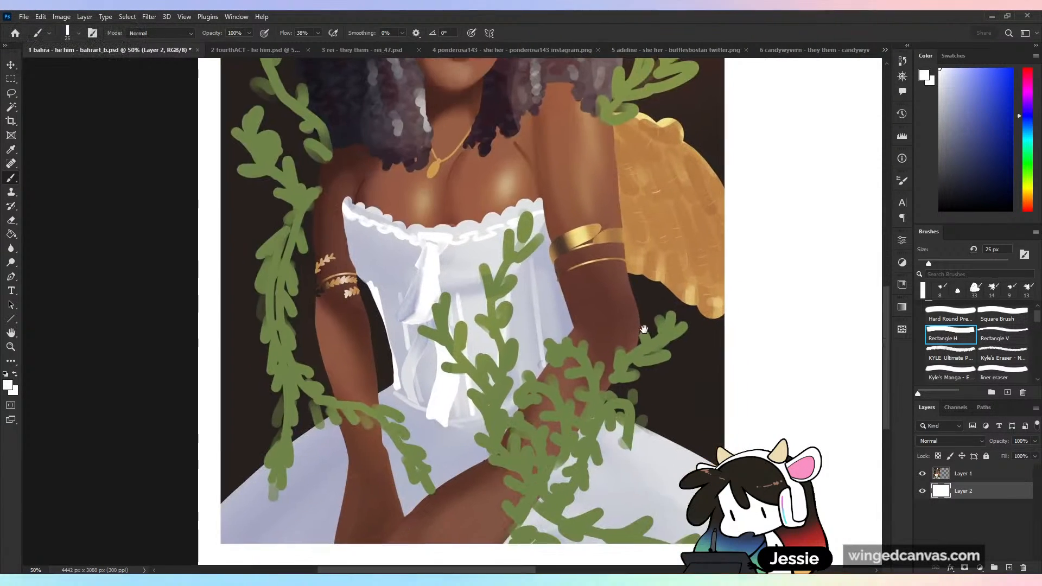
{"action": "left_click_drag", "start_coordinate": [644, 306], "coordinate": [618, 462]}
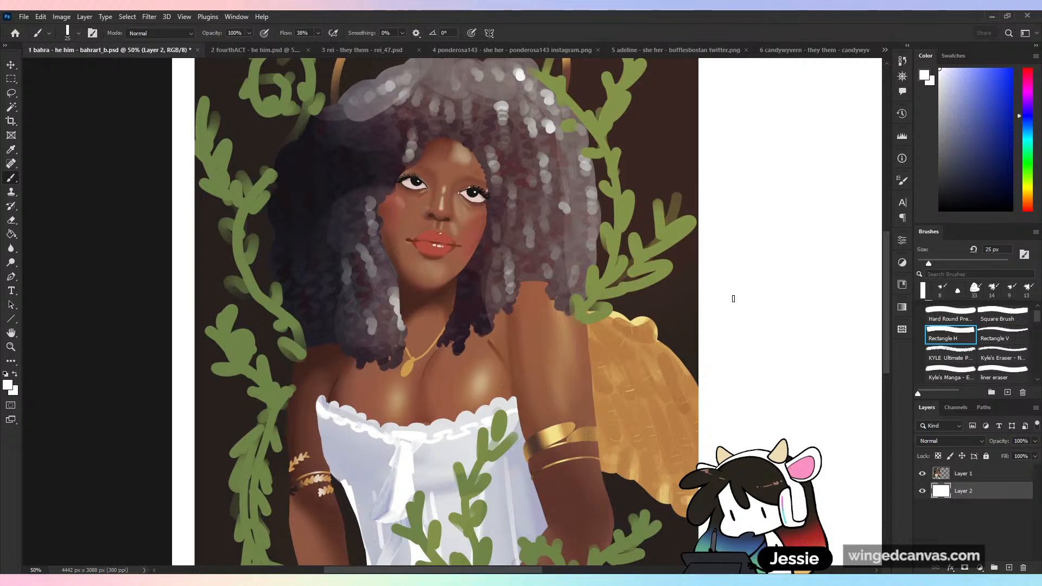
{"action": "scroll", "coordinate": [601, 344], "scroll_direction": "up", "scroll_amount": 3}
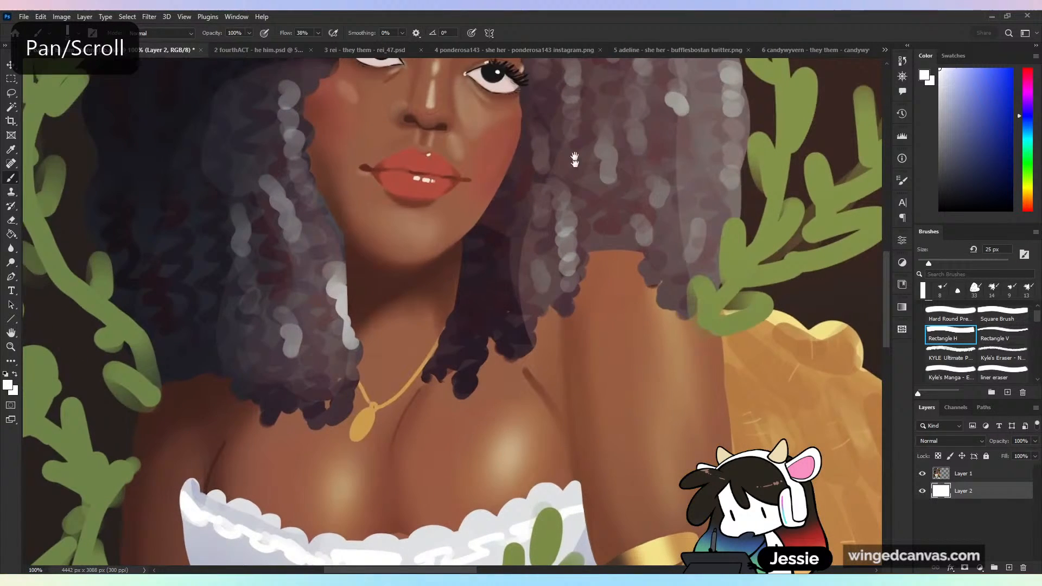
{"action": "left_click_drag", "start_coordinate": [575, 158], "coordinate": [558, 381]}
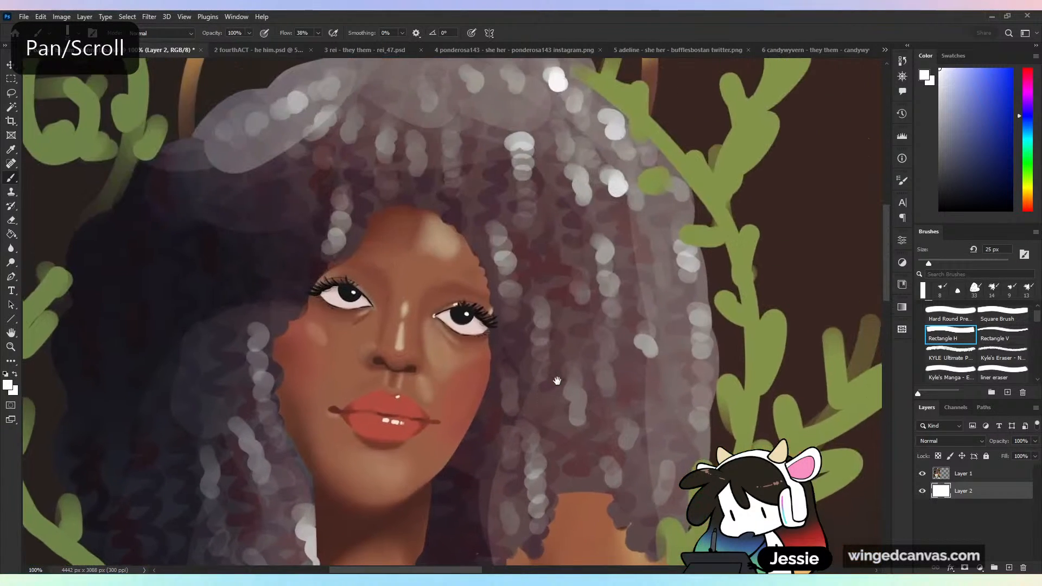
{"action": "key", "text": "ctrl+plus"}
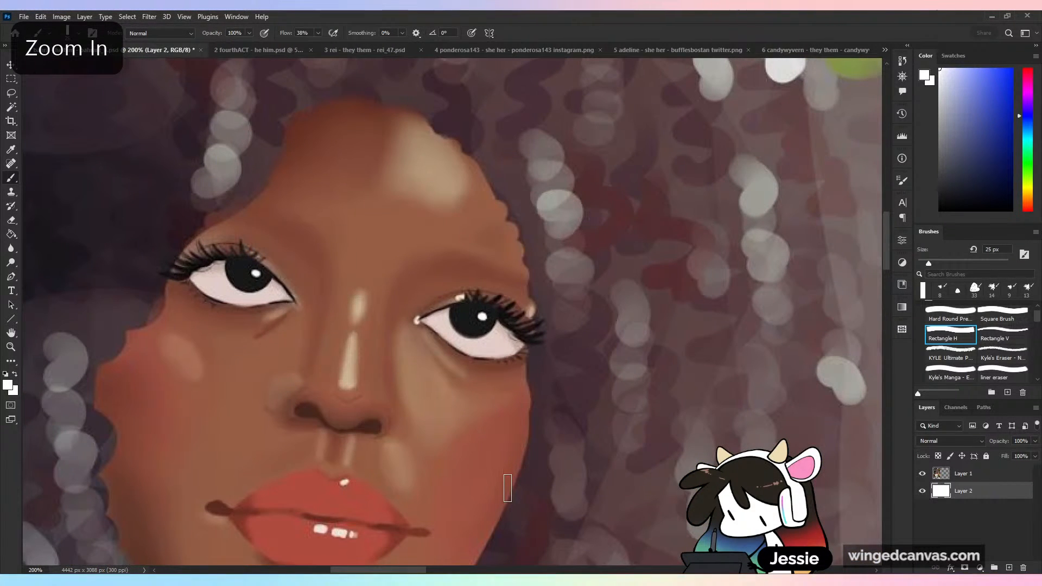
- Add a new layer above the portrait layer and set up an 11 px brush with a pinkish-red foreground color
{"action": "key", "text": "ctrl+z"}
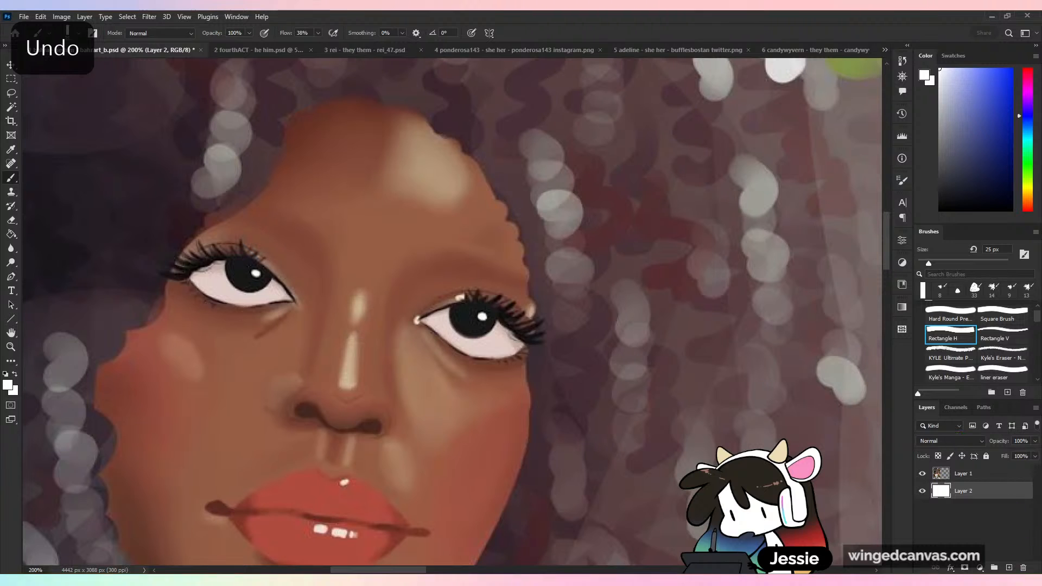
{"action": "left_click", "coordinate": [988, 477]}
{"action": "left_click", "coordinate": [1009, 568]}
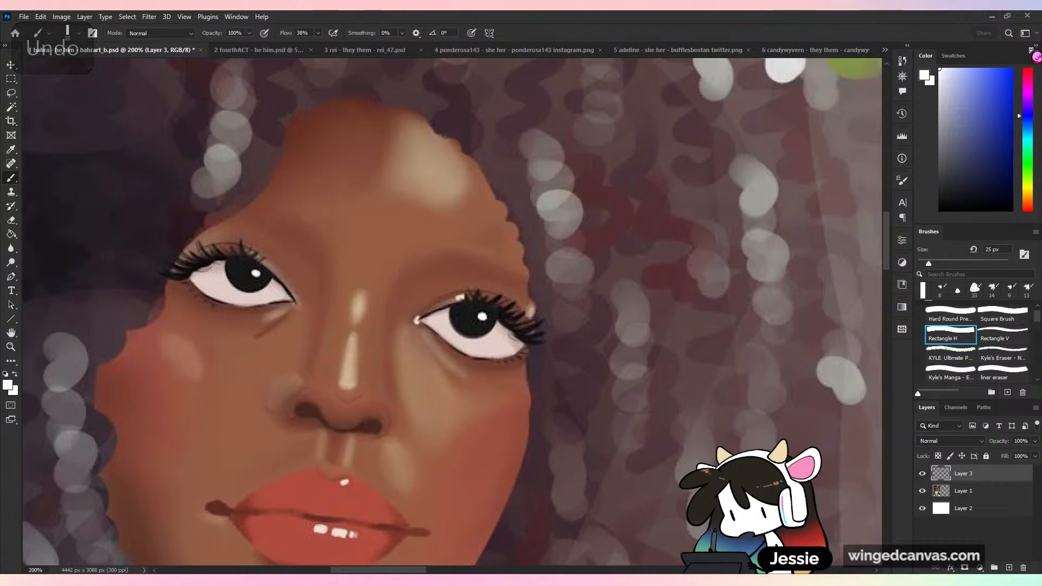
{"action": "left_click_drag", "start_coordinate": [987, 79], "coordinate": [995, 69]}
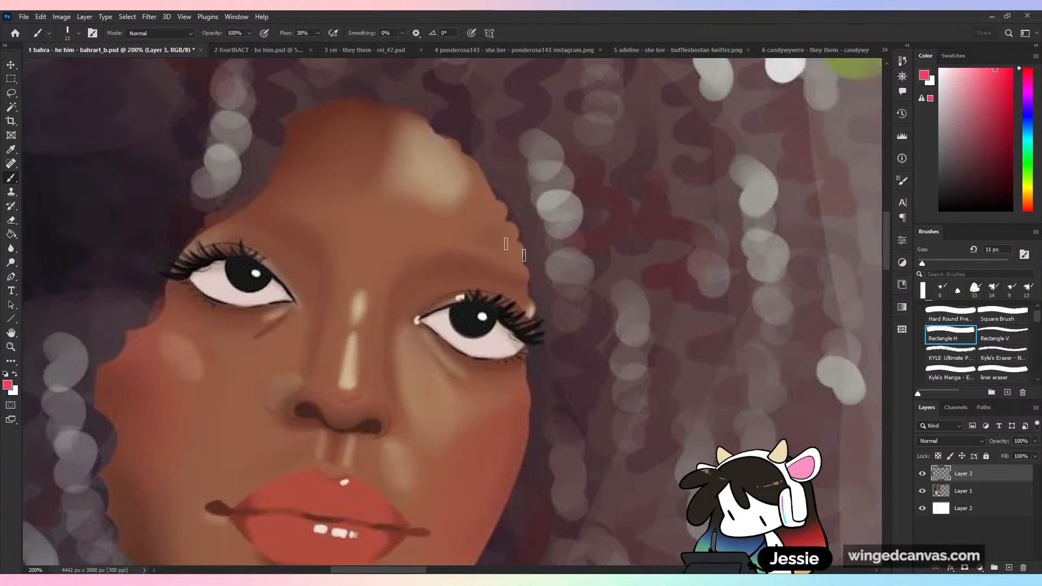
- Trace the edge between face and hair from forehead to cheek in pinkish red, and undo the strokes
{"action": "left_click_drag", "start_coordinate": [382, 98], "coordinate": [487, 186]}
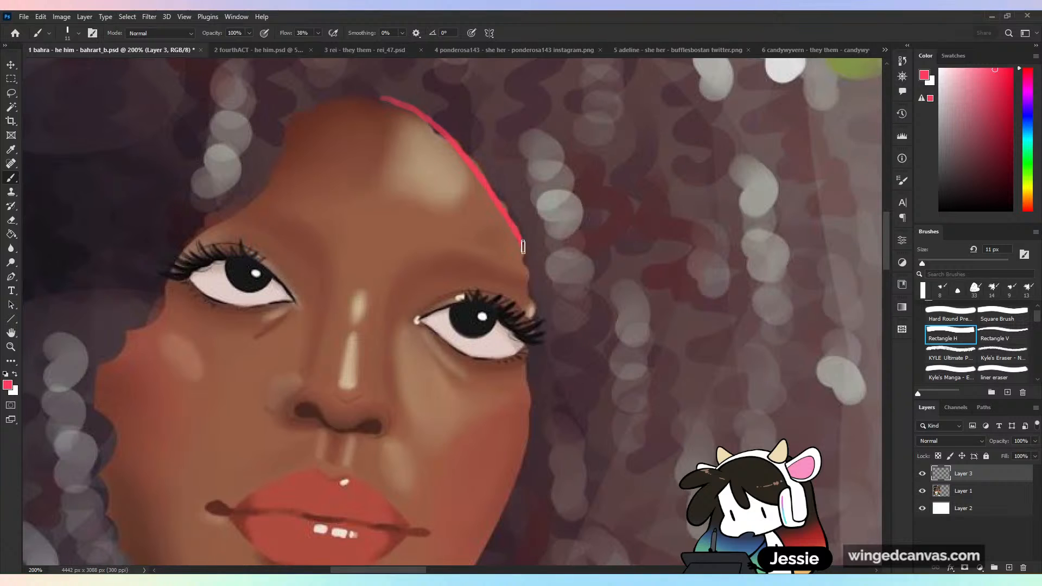
{"action": "left_click_drag", "start_coordinate": [530, 384], "coordinate": [520, 474]}
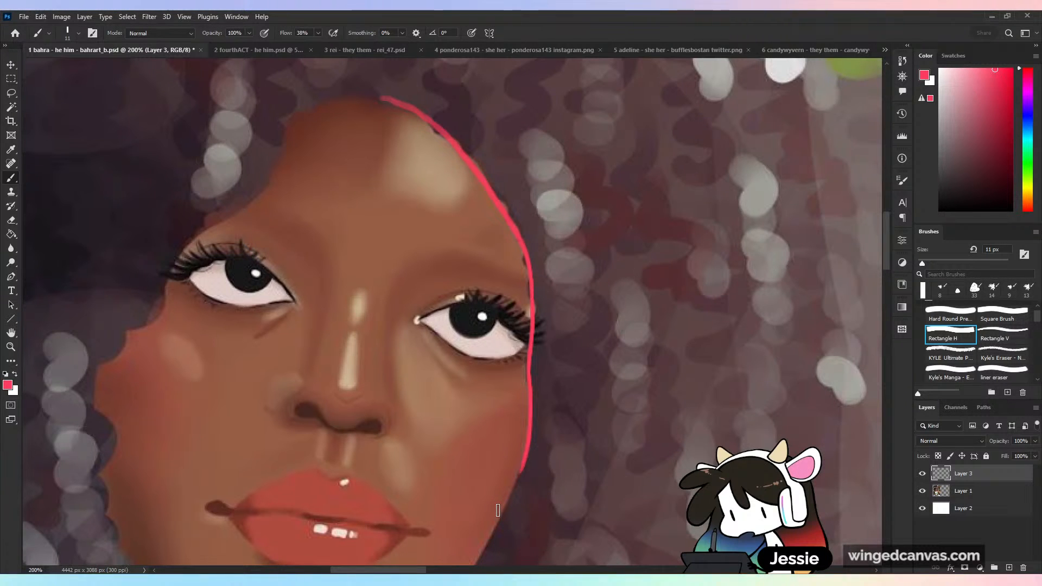
{"action": "key", "text": "ctrl+z"}
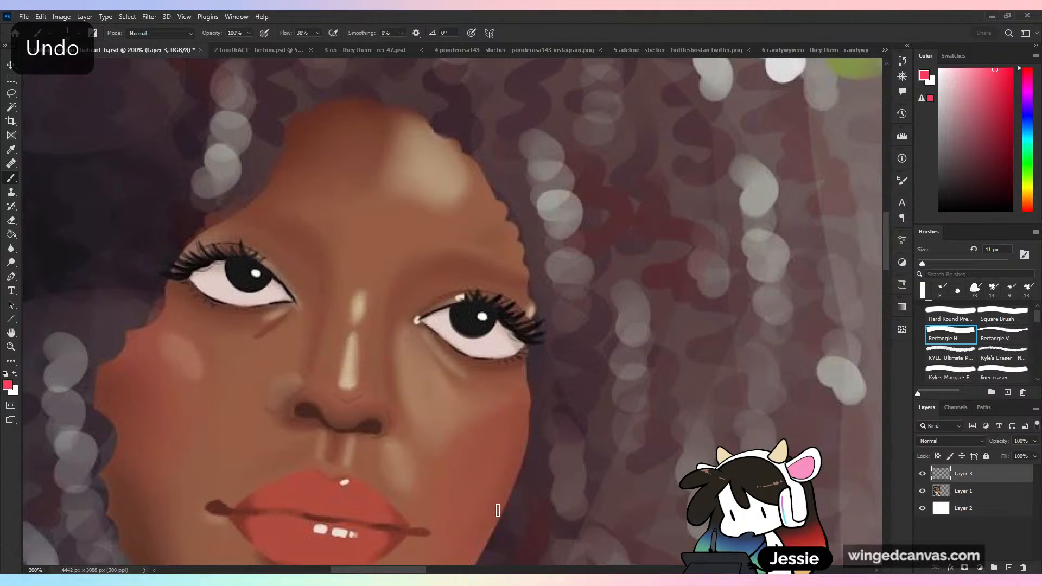
- Trace the jawline, the side of the neck and a hair tip in pinkish red, and undo the strokes
{"action": "key", "text": "ctrl+minus"}
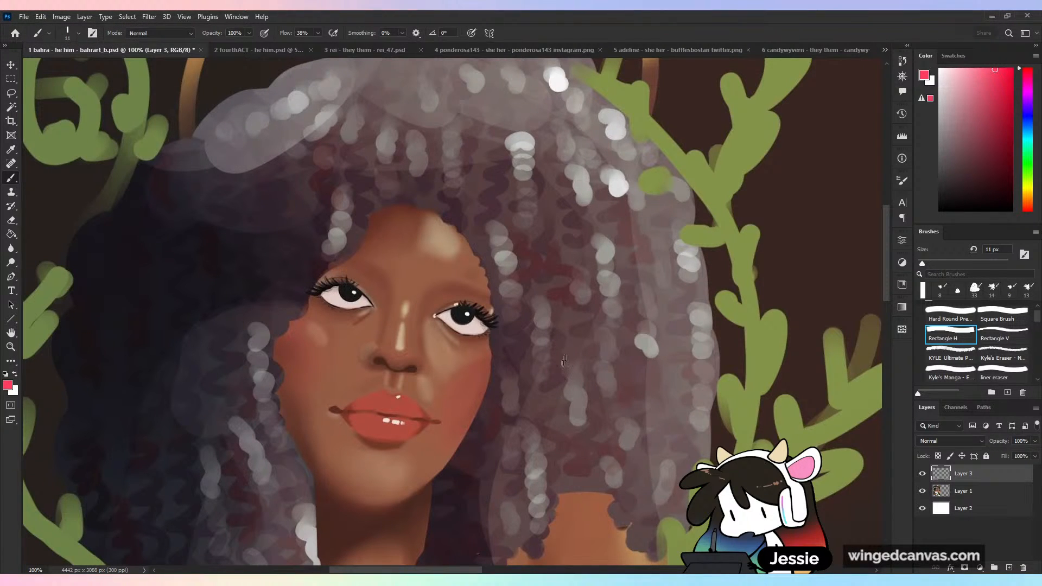
{"action": "scroll", "coordinate": [565, 361], "scroll_direction": "down", "scroll_amount": 3}
{"action": "key", "text": "ctrl+plus"}
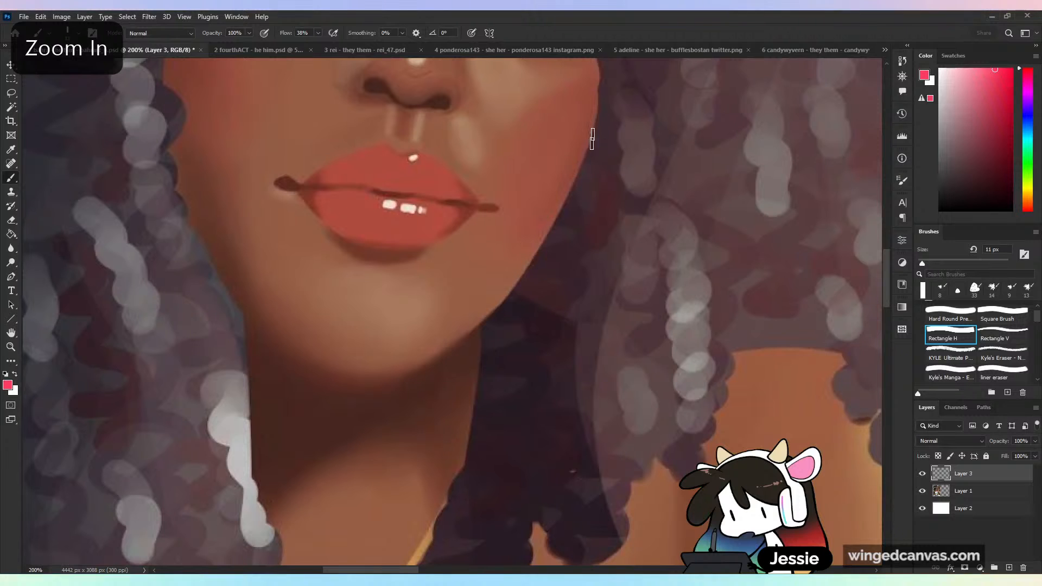
{"action": "mouse_move", "coordinate": [592, 135]}
{"action": "left_mouse_down"}
{"action": "mouse_move", "coordinate": [543, 248]}
{"action": "mouse_move", "coordinate": [480, 334]}
{"action": "mouse_move", "coordinate": [474, 424]}
{"action": "left_mouse_up"}
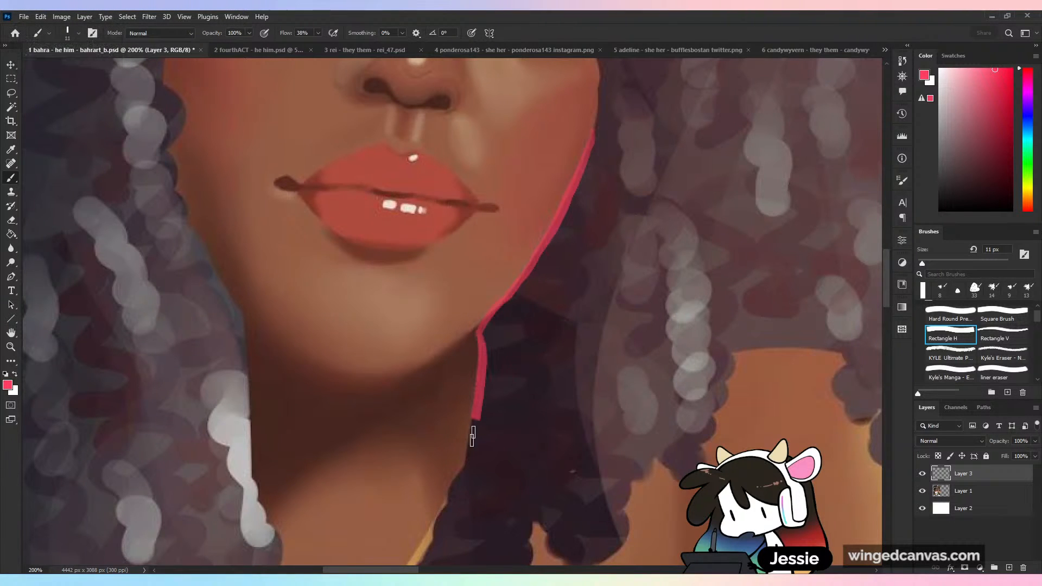
{"action": "scroll", "coordinate": [587, 214], "scroll_direction": "down", "scroll_amount": 4}
{"action": "left_click_drag", "start_coordinate": [592, 276], "coordinate": [548, 350]}
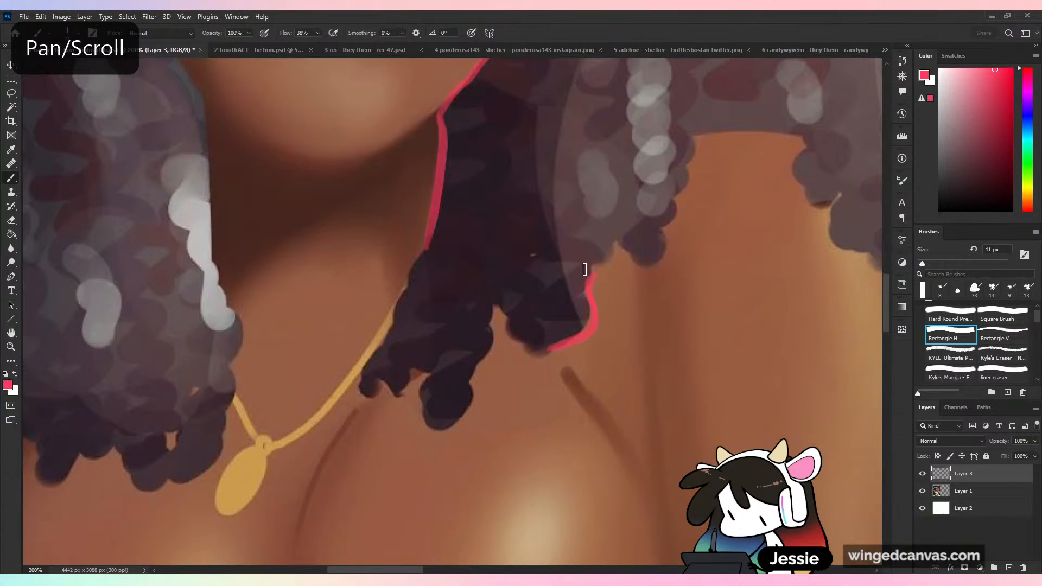
{"action": "key", "text": "ctrl+z"}
- Examine the eyes, nose and lips up close and compare them with the overall look of the portrait
{"action": "key", "text": "ctrl+minus"}
{"action": "key", "text": "ctrl+minus"}
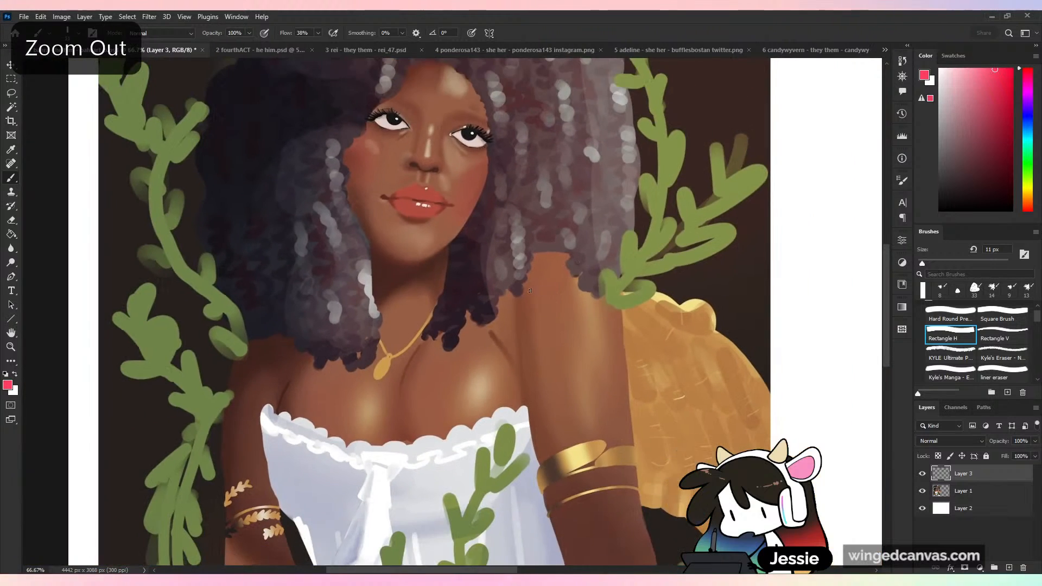
{"action": "key", "text": "ctrl+plus"}
{"action": "left_click_drag", "start_coordinate": [477, 253], "coordinate": [483, 435]}
{"action": "key", "text": "ctrl+plus"}
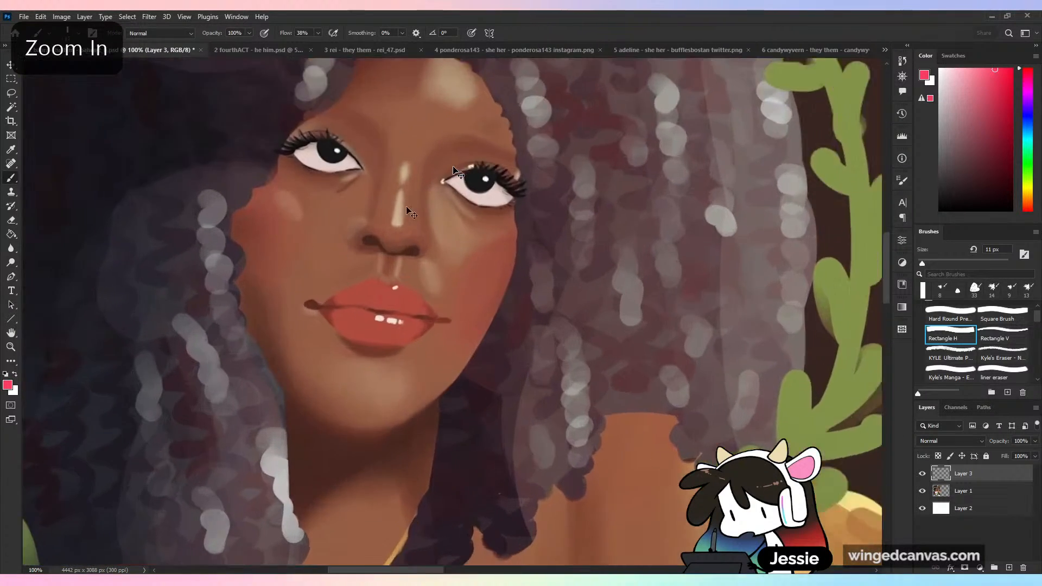
{"action": "key", "text": "ctrl+plus"}
{"action": "left_click_drag", "start_coordinate": [446, 190], "coordinate": [478, 304]}
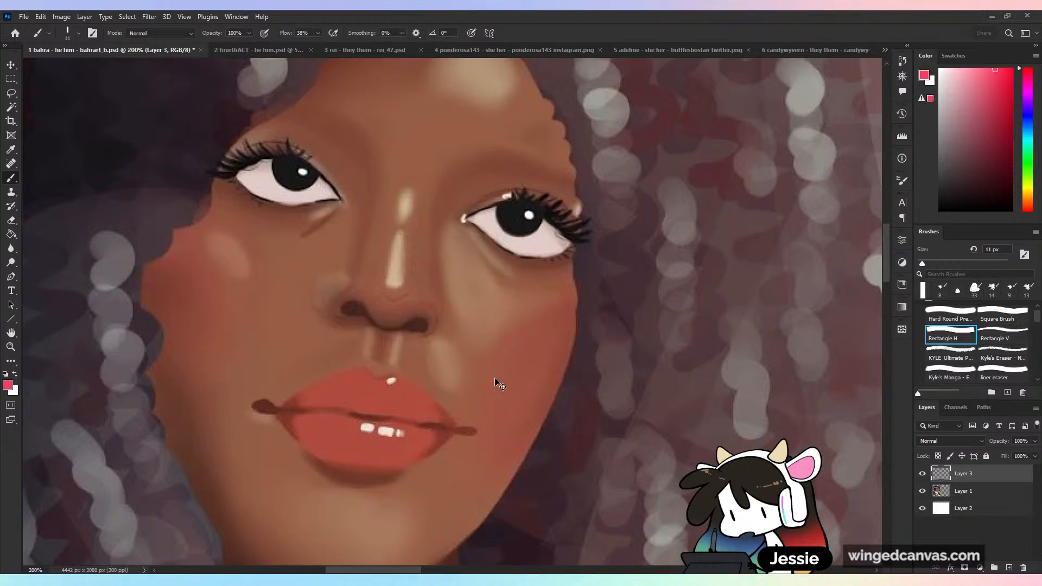
{"action": "key", "text": "ctrl+minus"}
{"action": "key", "text": "ctrl+minus"}
{"action": "key", "text": "ctrl+minus"}
{"action": "key", "text": "ctrl+minus"}
{"action": "key", "text": "ctrl+plus"}
{"action": "key", "text": "ctrl+plus"}
{"action": "key", "text": "ctrl+plus"}
{"action": "key", "text": "ctrl+plus"}
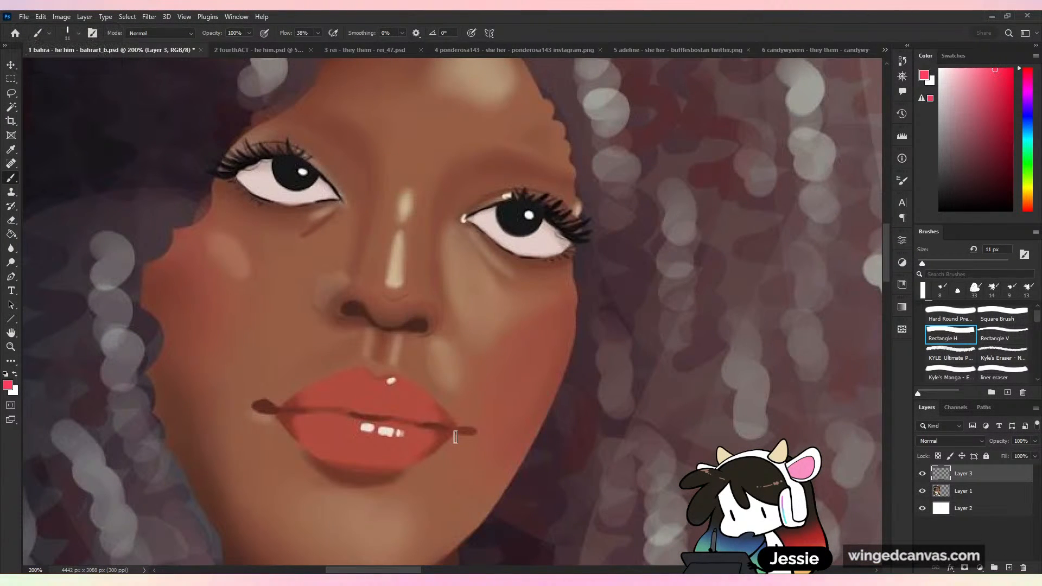
{"action": "key", "text": "ctrl+minus"}
{"action": "key", "text": "ctrl+minus"}
{"action": "key", "text": "ctrl+minus"}
{"action": "key", "text": "ctrl+minus"}
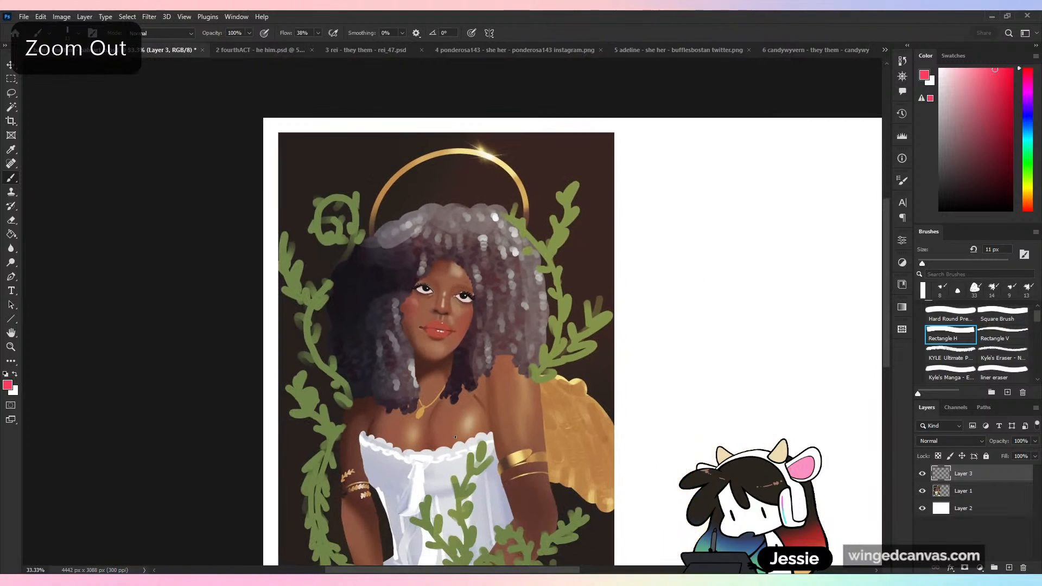
- Make the portrait layer active, hiding it and showing it again, with the whole canvas in view
{"action": "left_click", "coordinate": [949, 497]}
{"action": "left_click", "coordinate": [923, 493]}
{"action": "key", "text": "ctrl+minus"}
{"action": "left_click", "coordinate": [923, 493]}
{"action": "key", "text": "ctrl+plus"}
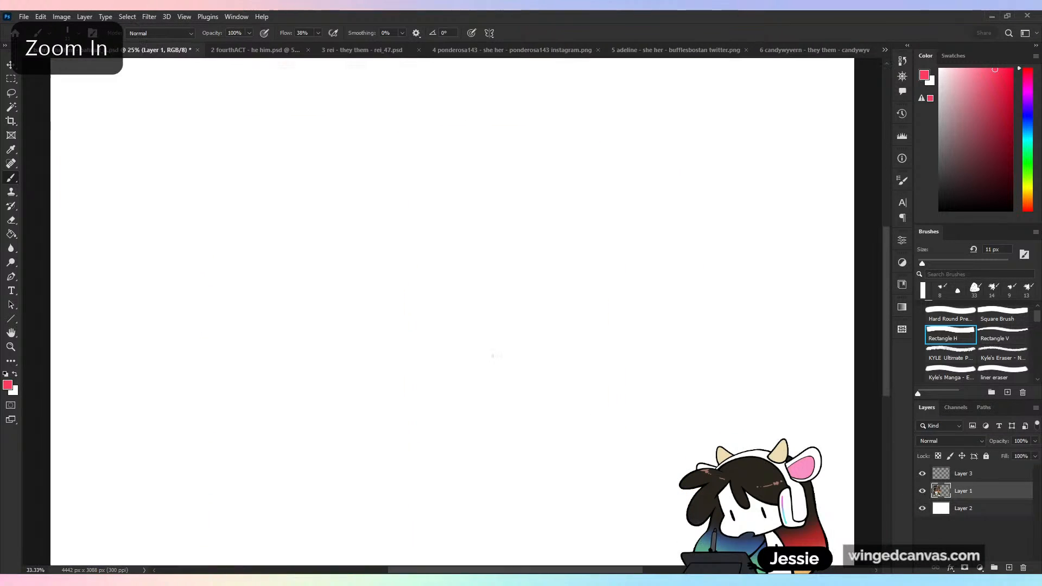
{"action": "left_click_drag", "start_coordinate": [426, 352], "coordinate": [533, 324]}
{"action": "key", "text": "ctrl+minus"}
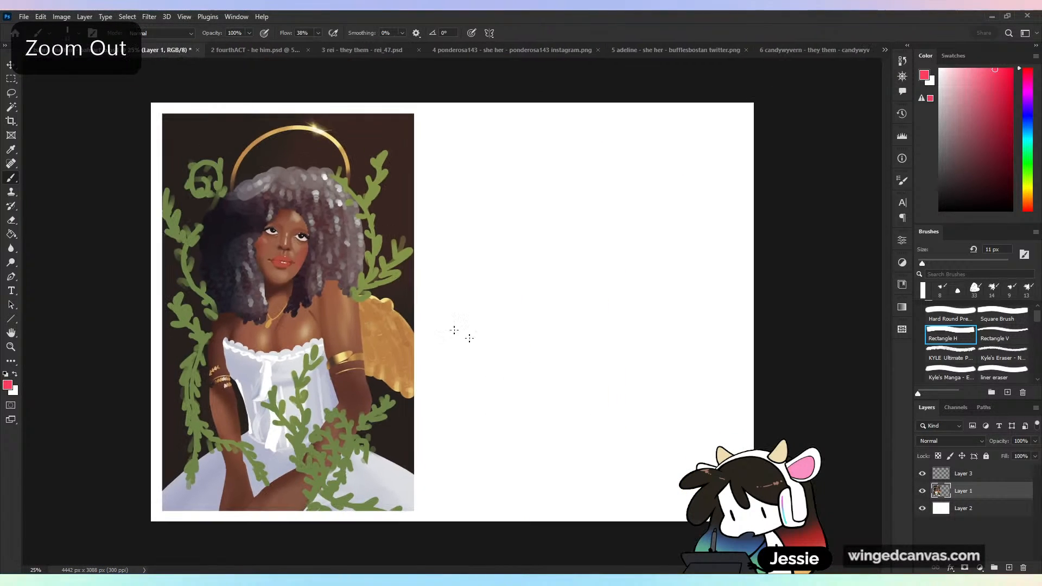
- Select the portrait with a rectangular marquee and place a duplicate of it on the blank canvas beside the original
{"action": "left_click", "coordinate": [11, 79]}
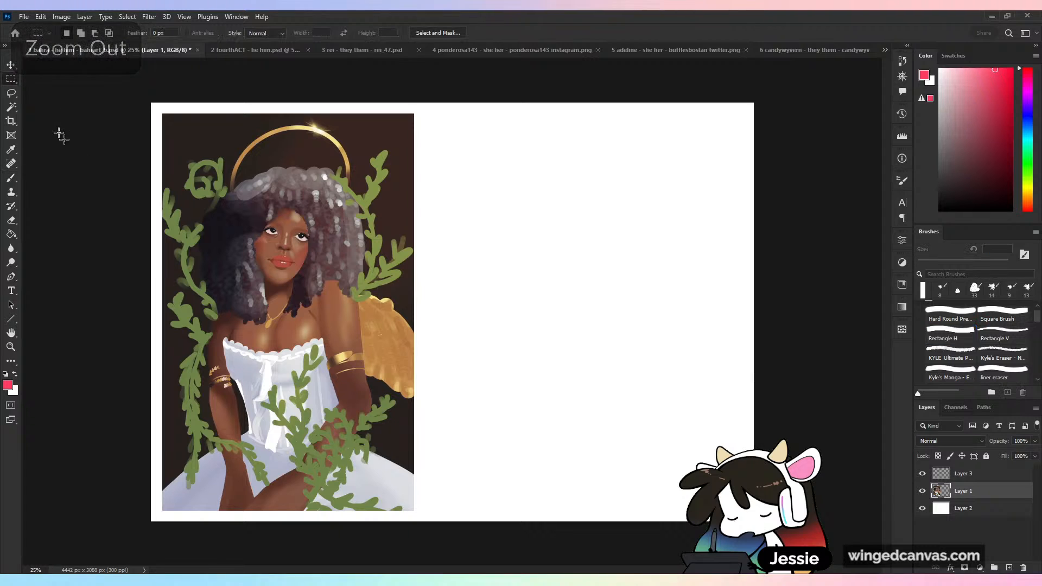
{"action": "left_click_drag", "start_coordinate": [156, 103], "coordinate": [278, 257]}
{"action": "left_click_drag", "start_coordinate": [366, 380], "coordinate": [526, 521]}
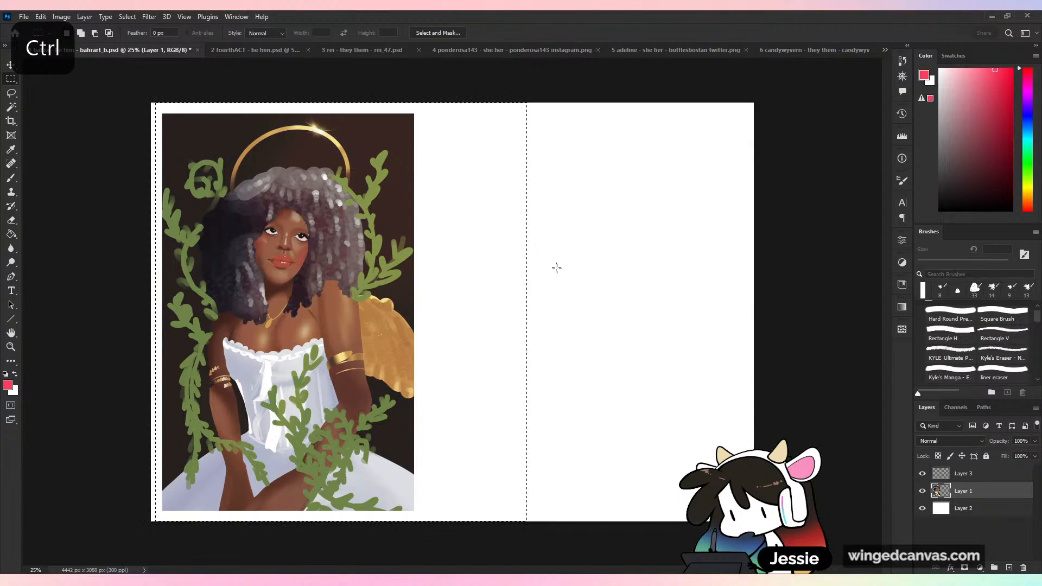
{"action": "left_click_drag", "start_coordinate": [403, 308], "coordinate": [645, 276]}
- Scale the duplicated portrait to about 72% and place it beside the original, near the canvas's upper edge
{"action": "key", "text": "ctrl+t"}
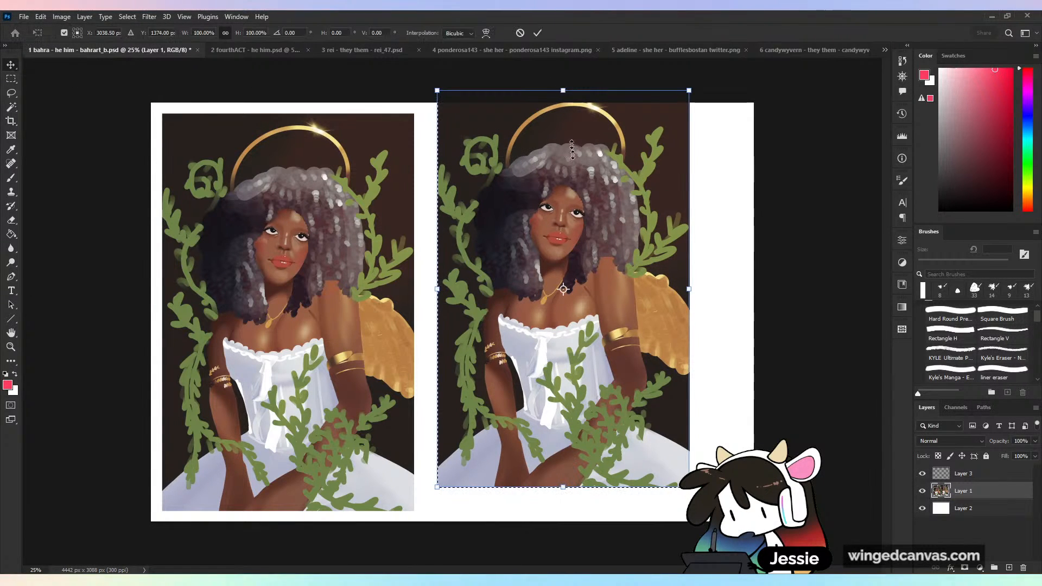
{"action": "left_click_drag", "start_coordinate": [598, 90], "coordinate": [598, 300]}
{"action": "left_click_drag", "start_coordinate": [588, 347], "coordinate": [508, 151]}
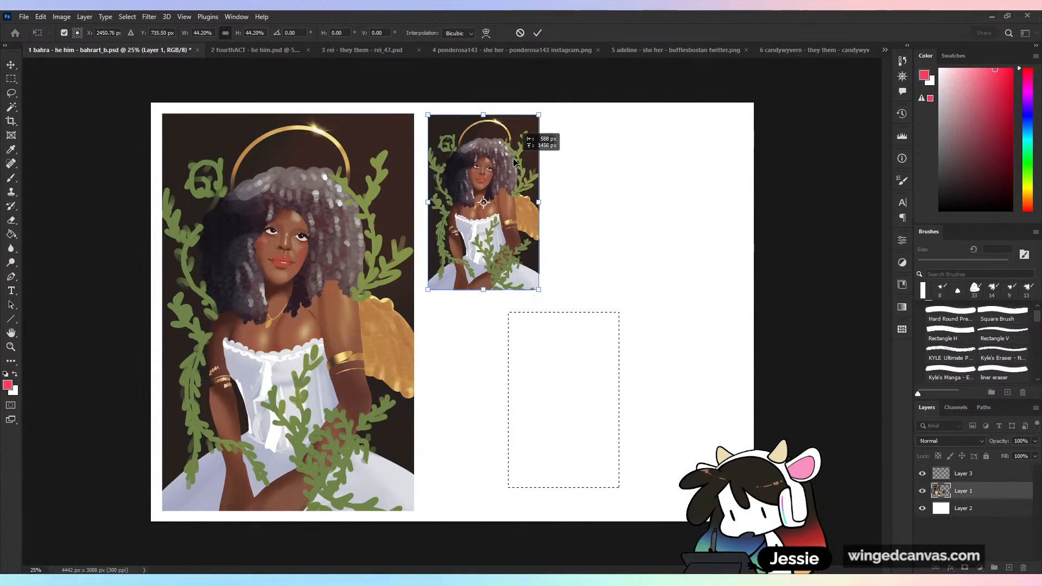
{"action": "left_click_drag", "start_coordinate": [541, 292], "coordinate": [632, 433]}
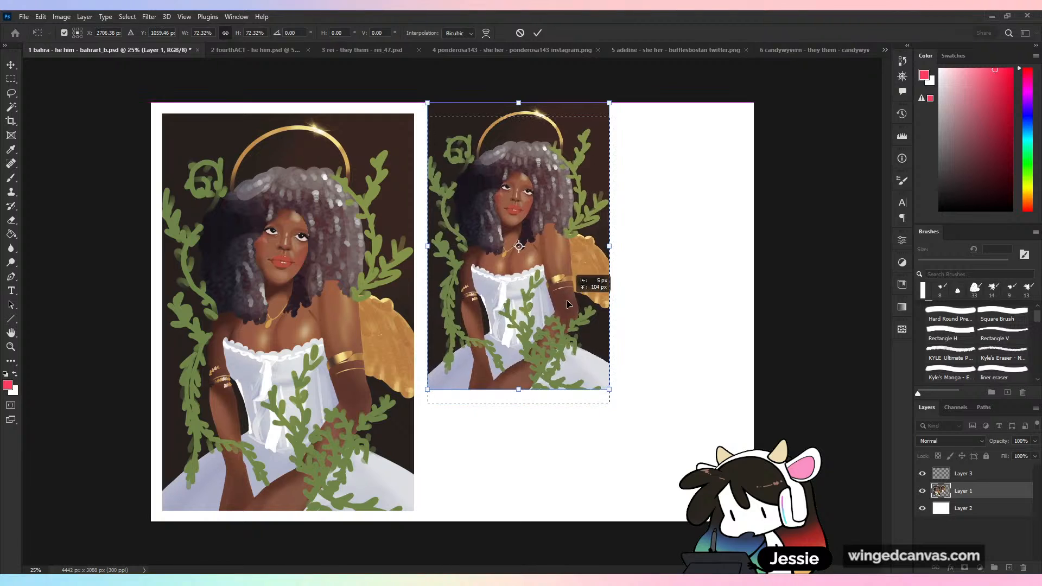
{"action": "left_click", "coordinate": [541, 33]}
- Examine the duplicate's hair, eyes, nose and lips up close with the Brush tool active
{"action": "key", "text": "ctrl+plus"}
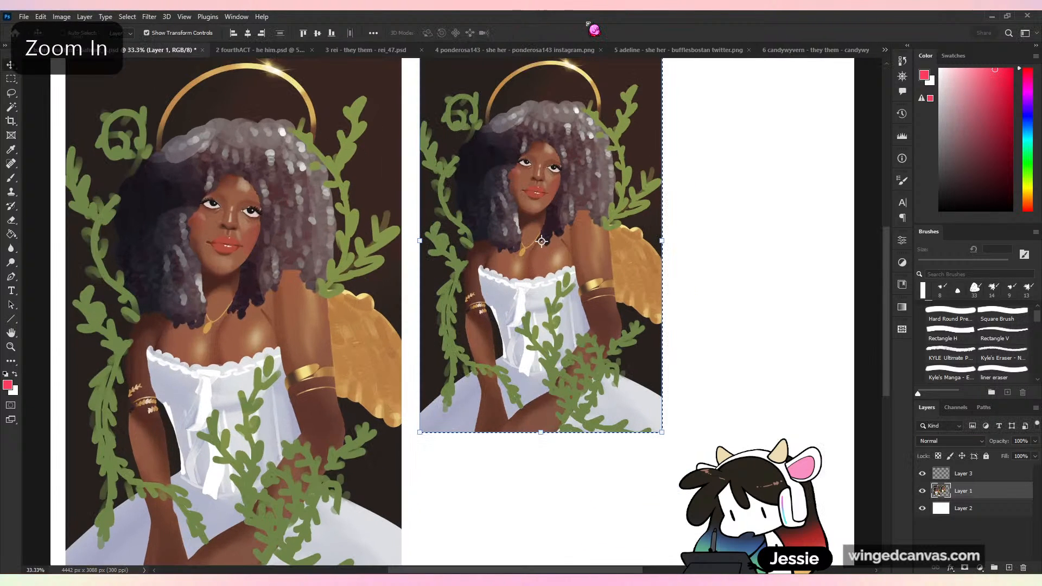
{"action": "key", "text": "ctrl+plus"}
{"action": "left_click_drag", "start_coordinate": [697, 248], "coordinate": [609, 464]}
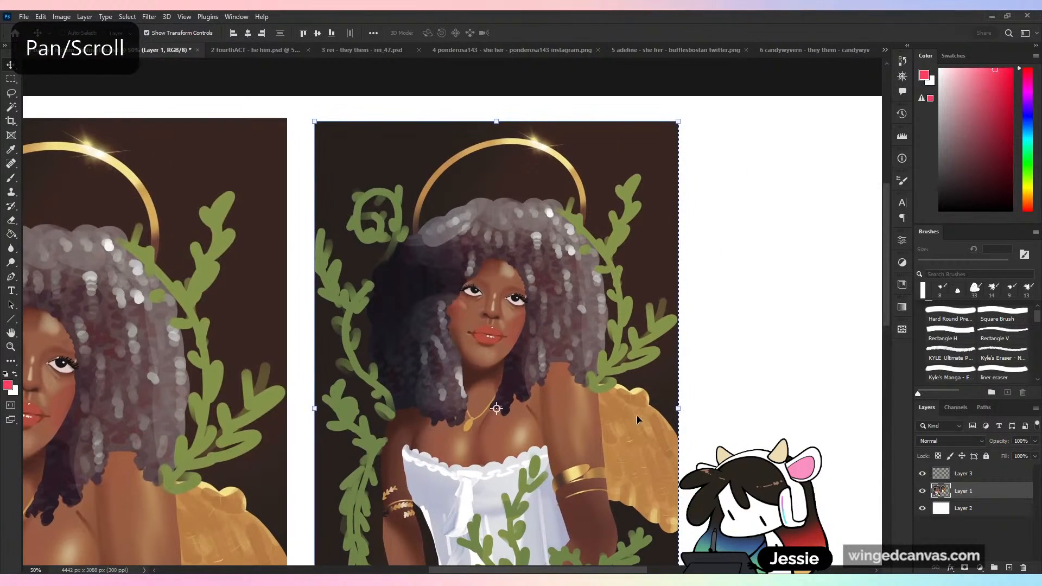
{"action": "key", "text": "b"}
{"action": "left_click_drag", "start_coordinate": [666, 282], "coordinate": [677, 346]}
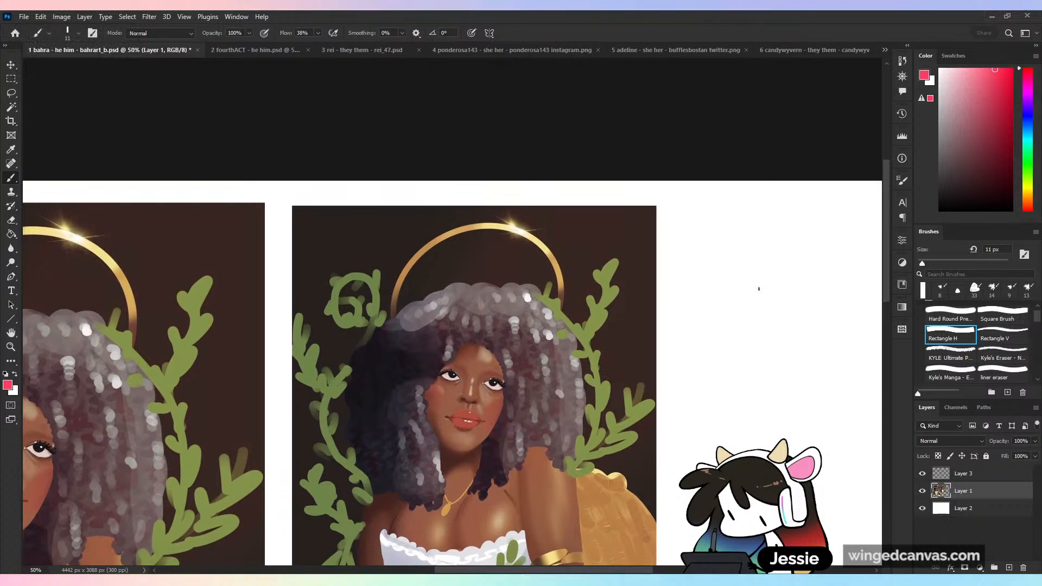
{"action": "key", "text": "ctrl+plus"}
{"action": "left_click_drag", "start_coordinate": [663, 471], "coordinate": [610, 421]}
{"action": "key", "text": "ctrl+plus"}
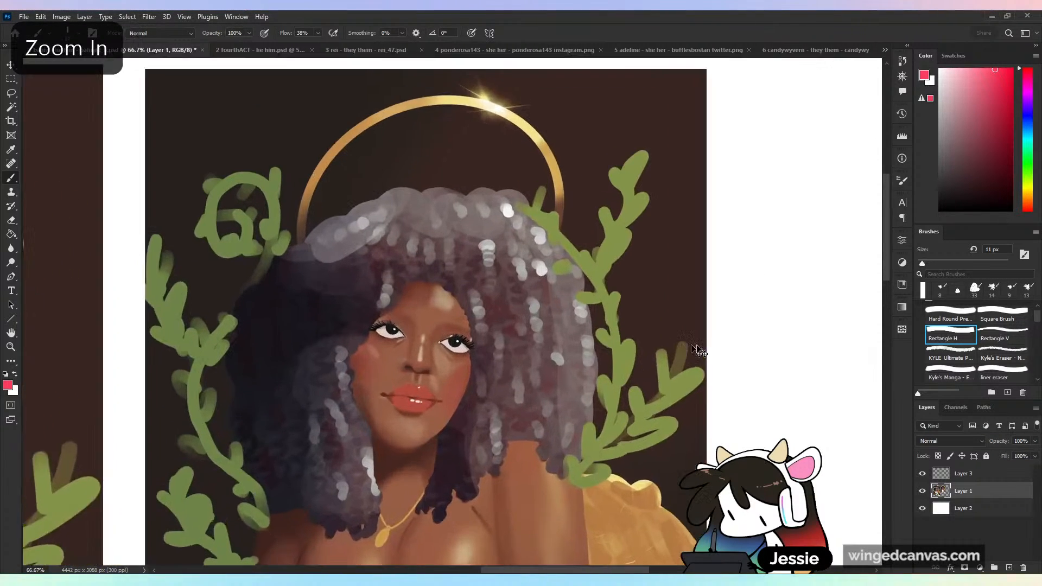
{"action": "left_click_drag", "start_coordinate": [672, 368], "coordinate": [682, 405]}
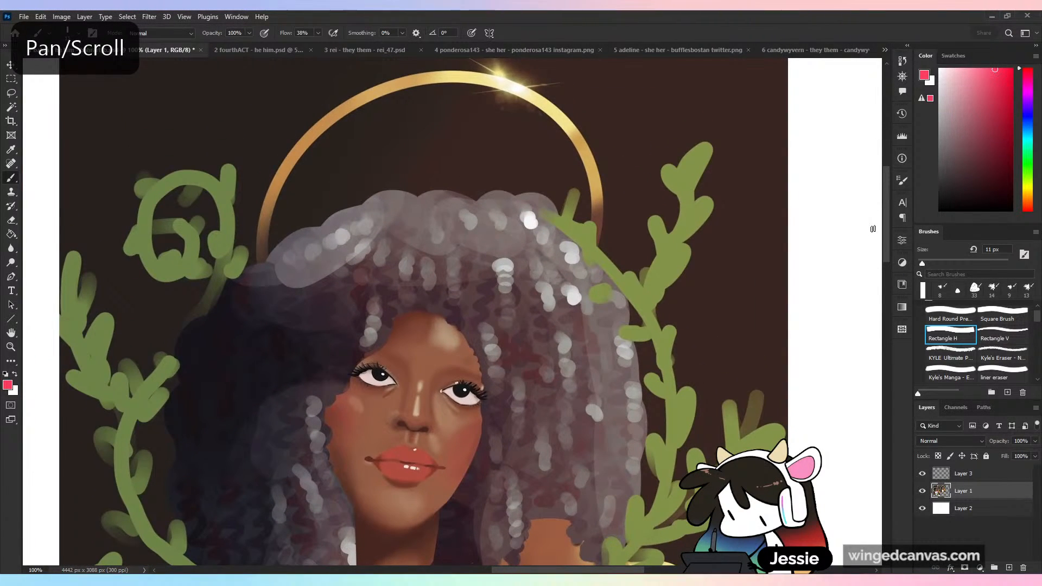
{"action": "scroll", "coordinate": [873, 228], "scroll_direction": "down", "scroll_amount": 5}
{"action": "key", "text": "ctrl+plus"}
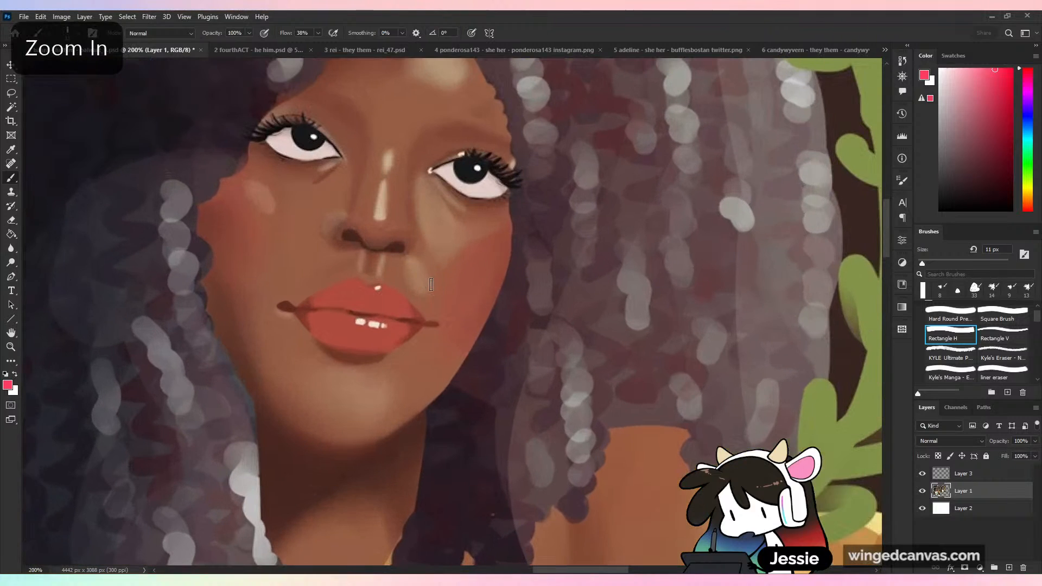
{"action": "left_click_drag", "start_coordinate": [597, 277], "coordinate": [757, 348]}
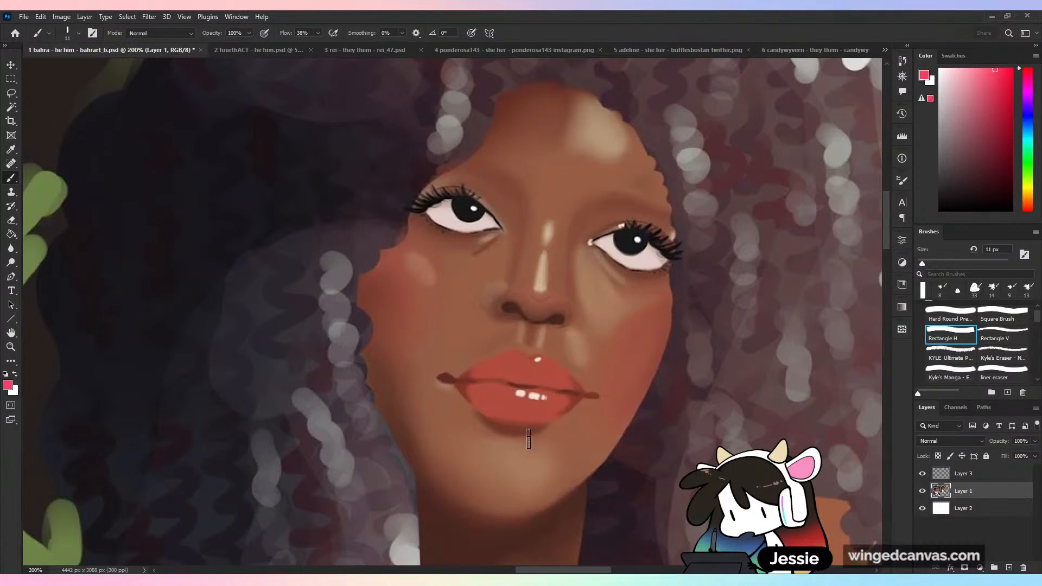
- Compare the duplicate's face with its whole figure and with the original portrait
{"action": "key", "text": "ctrl+minus"}
{"action": "key", "text": "ctrl+minus"}
{"action": "key", "text": "ctrl+minus"}
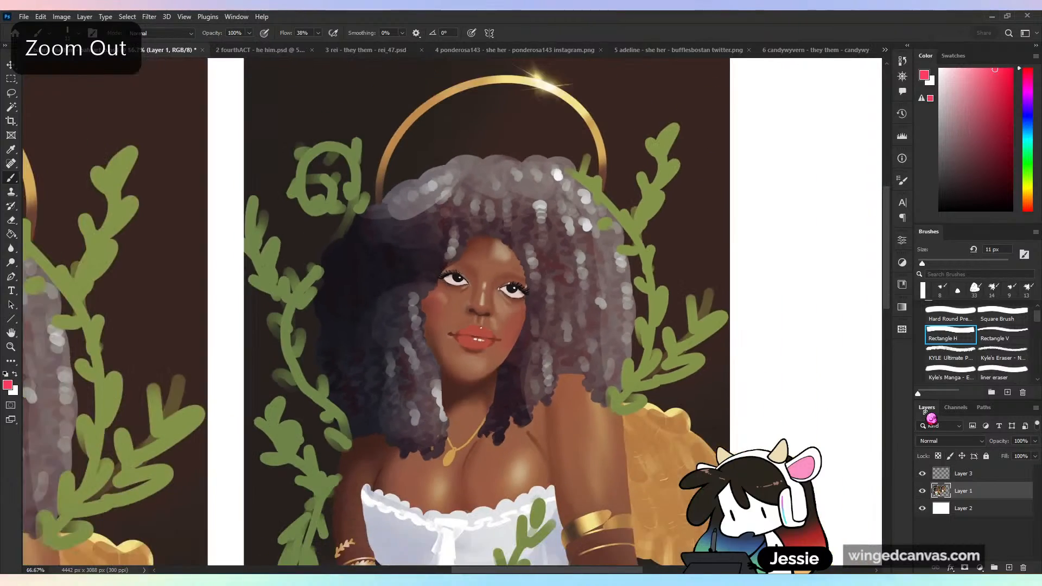
{"action": "key", "text": "ctrl+minus"}
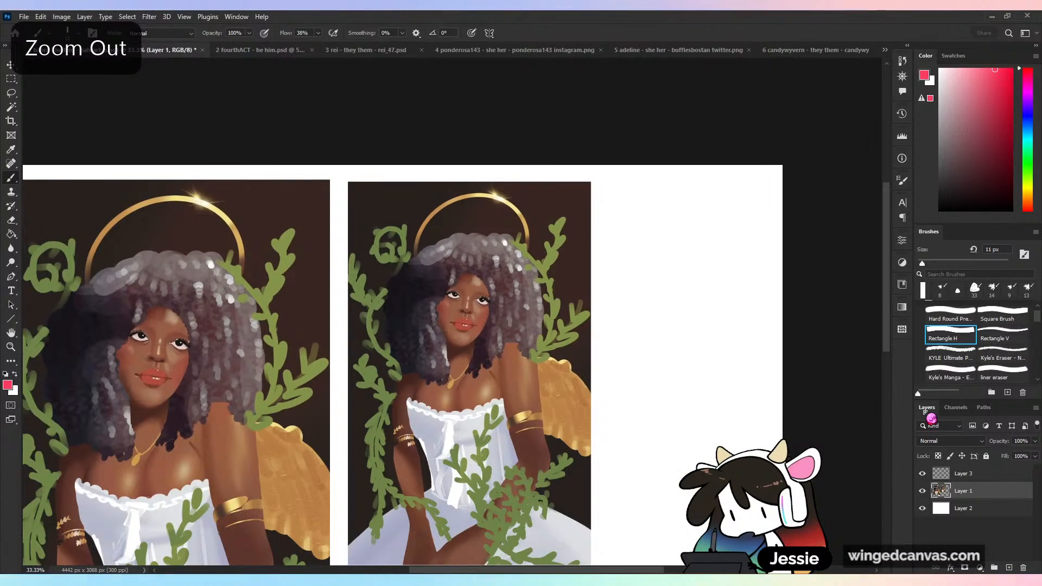
{"action": "key", "text": "ctrl+plus"}
{"action": "key", "text": "ctrl+plus"}
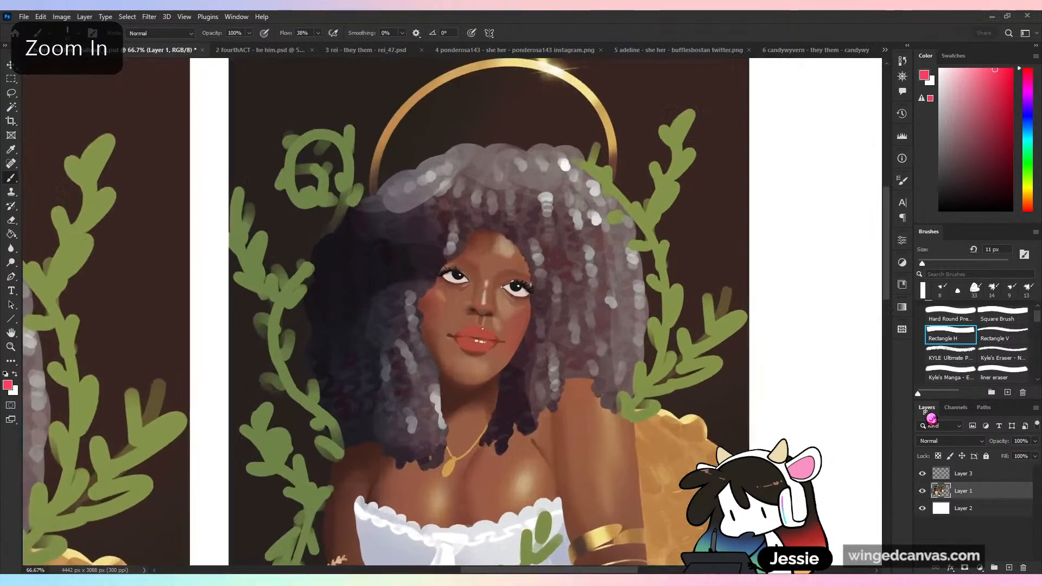
{"action": "key", "text": "ctrl+plus"}
{"action": "left_click_drag", "start_coordinate": [580, 377], "coordinate": [563, 351]}
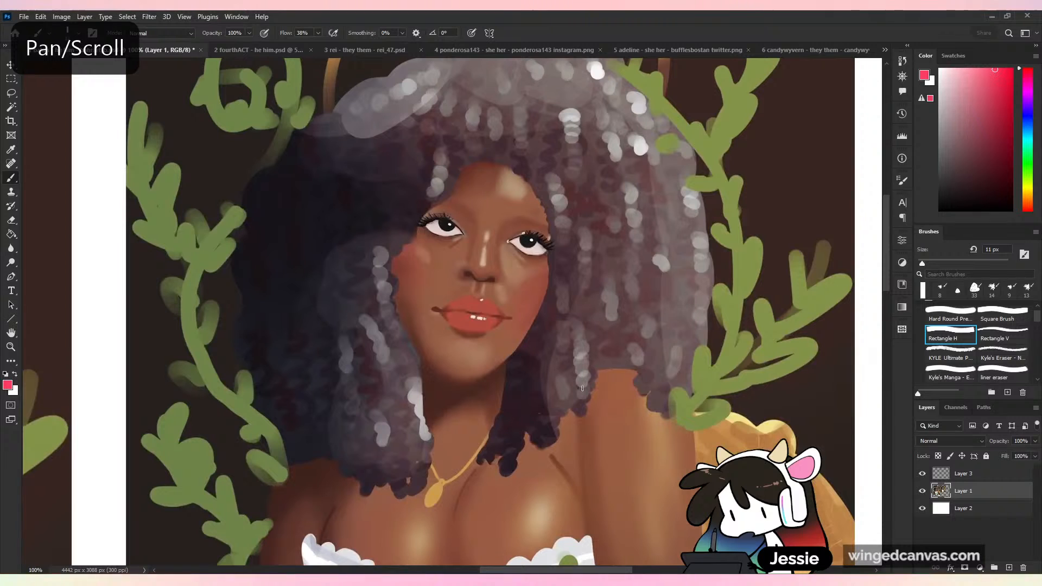
{"action": "key", "text": "ctrl+minus"}
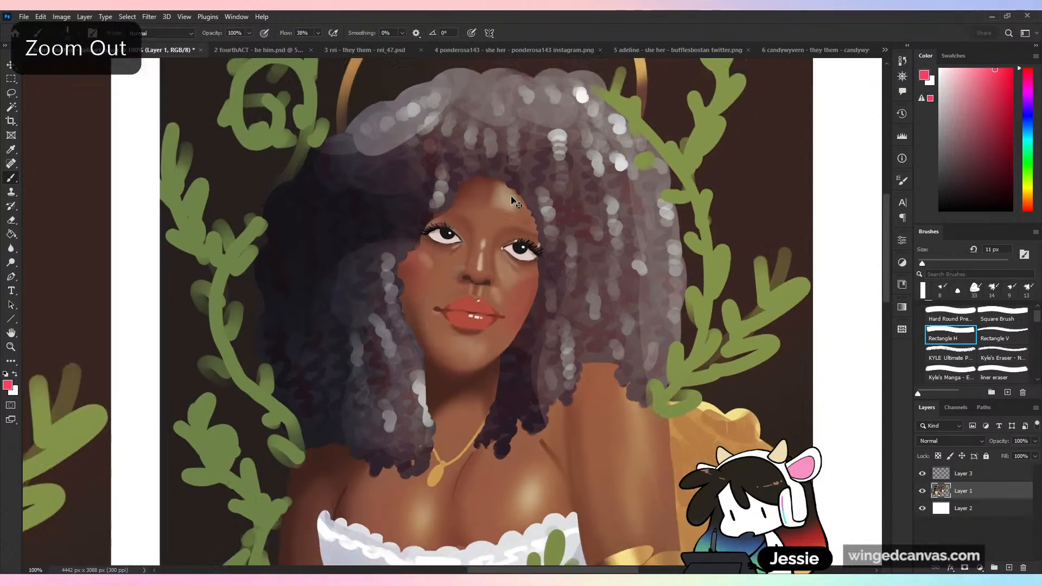
- Mirror the view horizontally to check the duplicate's facial proportions, and restore the normal orientation
{"action": "key", "text": "ctrl+plus"}
{"action": "key", "text": "ctrl+shift+h"}
{"action": "key", "text": "ctrl+plus"}
{"action": "left_click_drag", "start_coordinate": [470, 426], "coordinate": [550, 393]}
{"action": "key", "text": "ctrl+minus"}
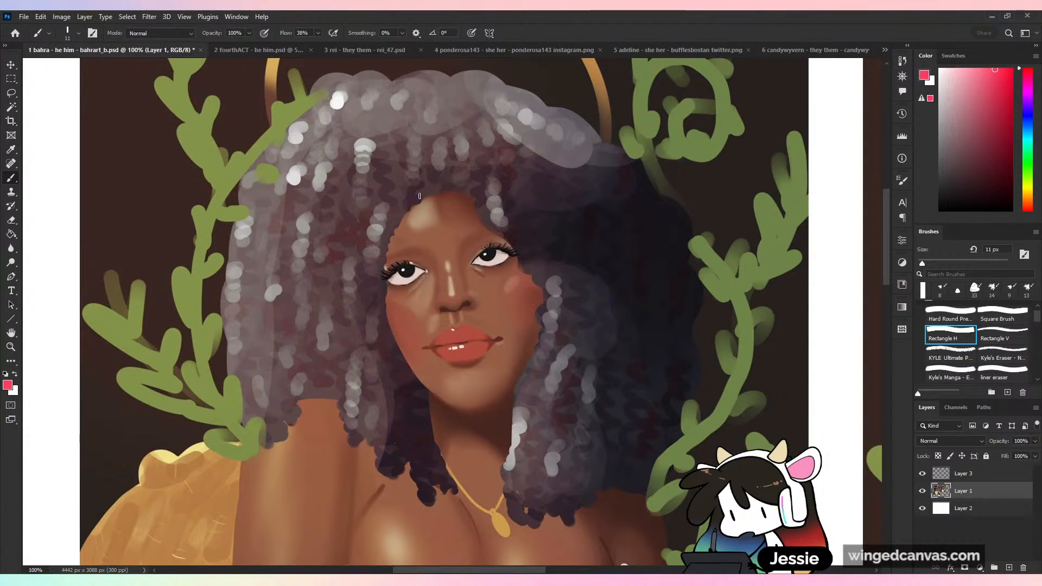
{"action": "key", "text": "h"}
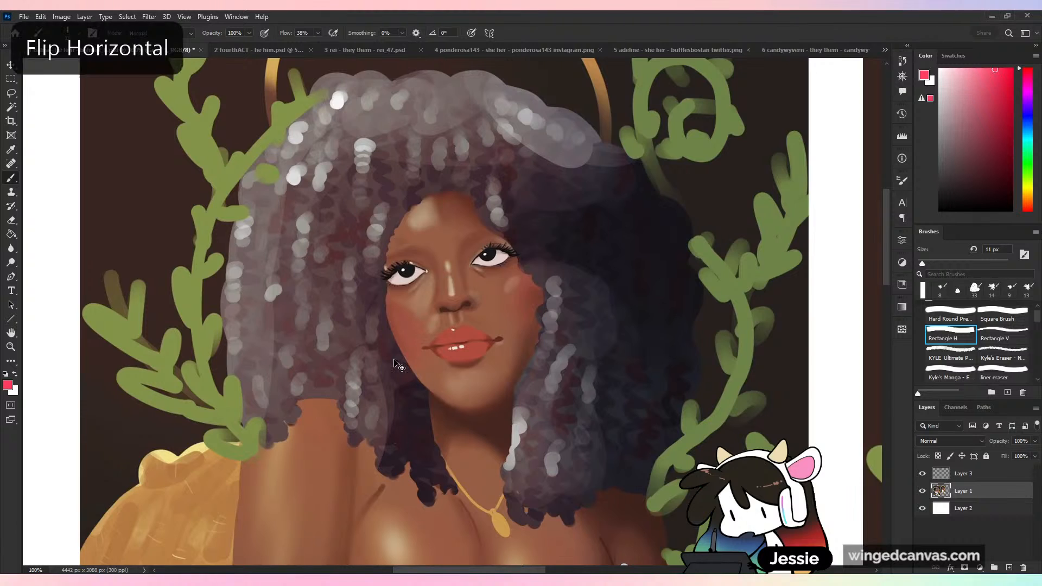
- Choose the Textured Brush and set its size to 25 px for repainting the duplicate's nose
{"action": "key", "text": "ctrl+plus"}
{"action": "left_click_drag", "start_coordinate": [475, 329], "coordinate": [509, 348]}
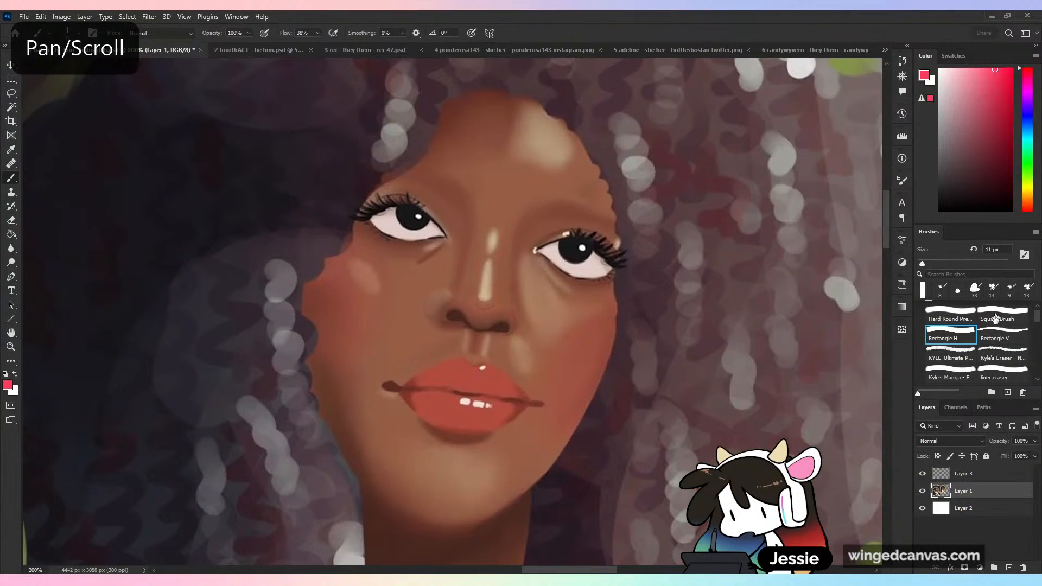
{"action": "scroll", "coordinate": [1038, 329], "scroll_direction": "down", "scroll_amount": 3}
{"action": "scroll", "coordinate": [1028, 332], "scroll_direction": "down", "scroll_amount": 3}
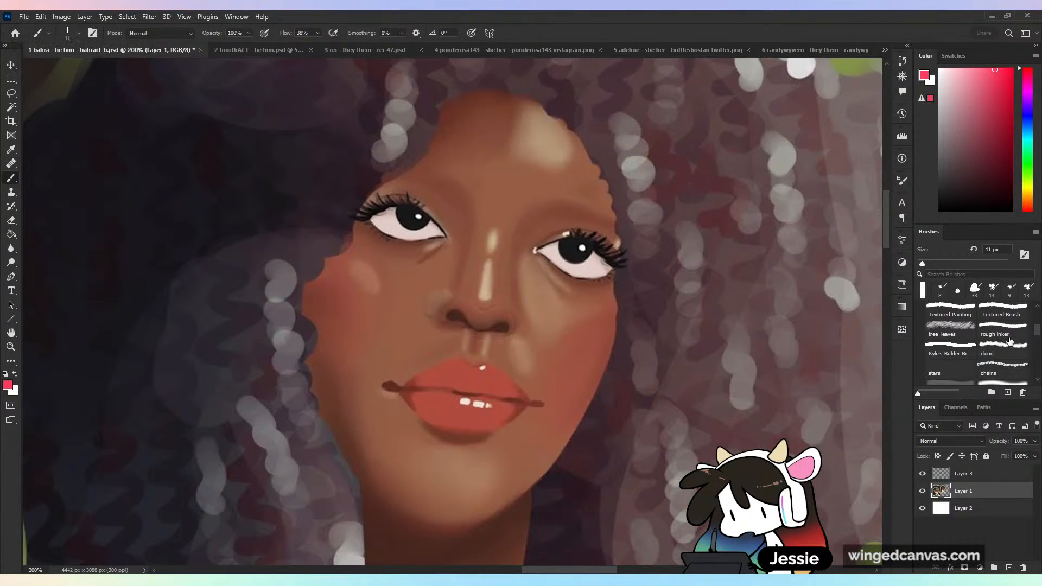
{"action": "left_click", "coordinate": [1011, 313]}
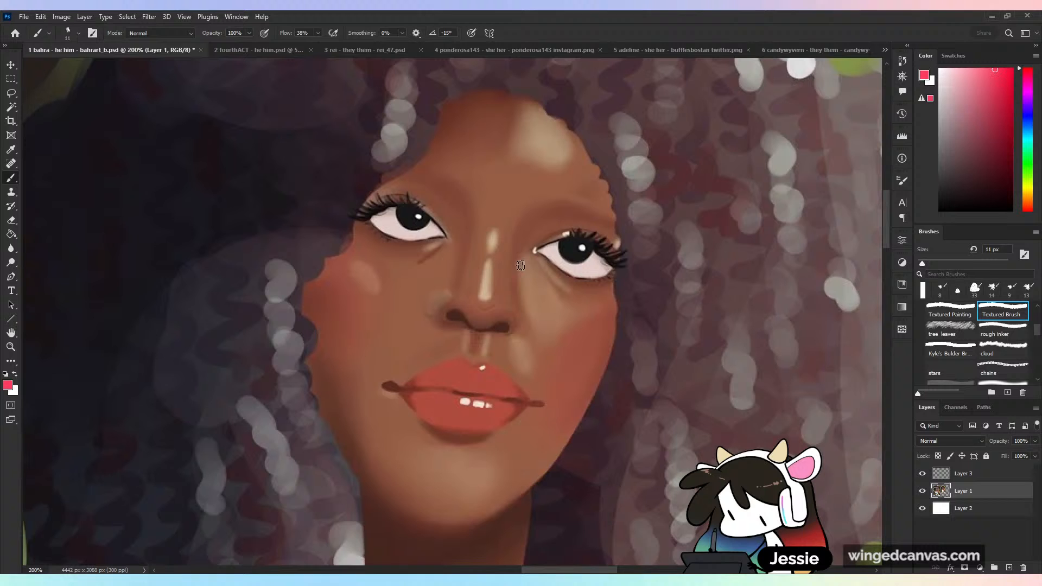
{"action": "left_click", "coordinate": [937, 263]}
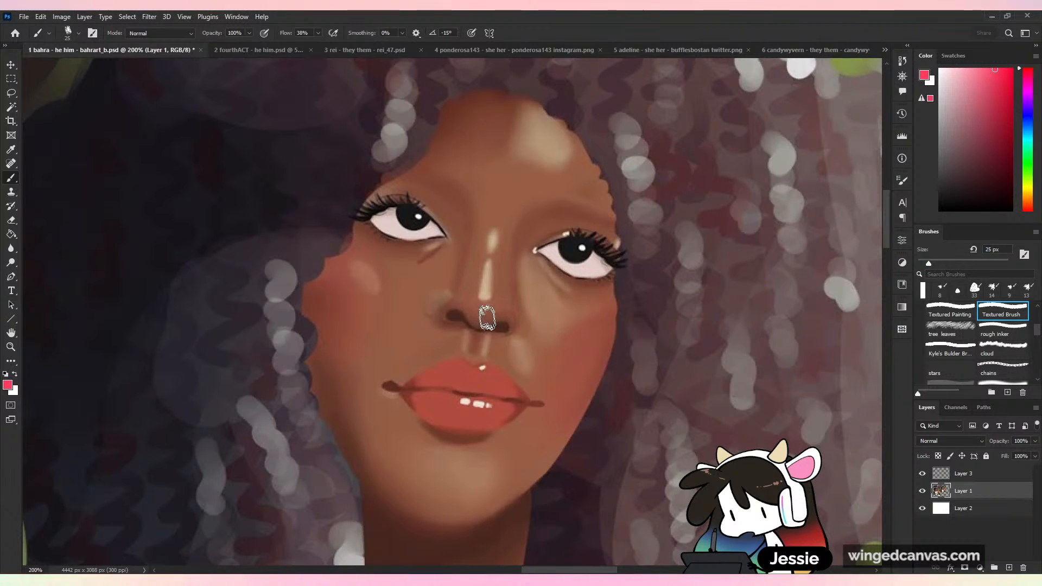
- Repaint the nostril wing on the shadowed side of the duplicate's nose with sampled skin browns, undoing the last stroke
{"action": "left_click", "coordinate": [469, 310], "text": "alt"}
{"action": "left_click_drag", "start_coordinate": [469, 310], "coordinate": [481, 319]}
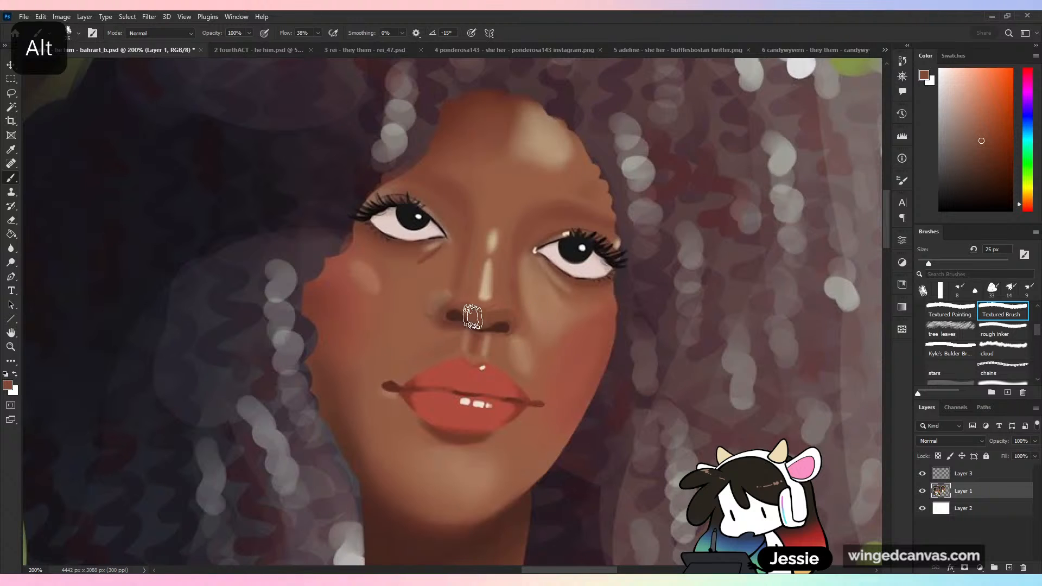
{"action": "left_click", "coordinate": [448, 290], "text": "alt"}
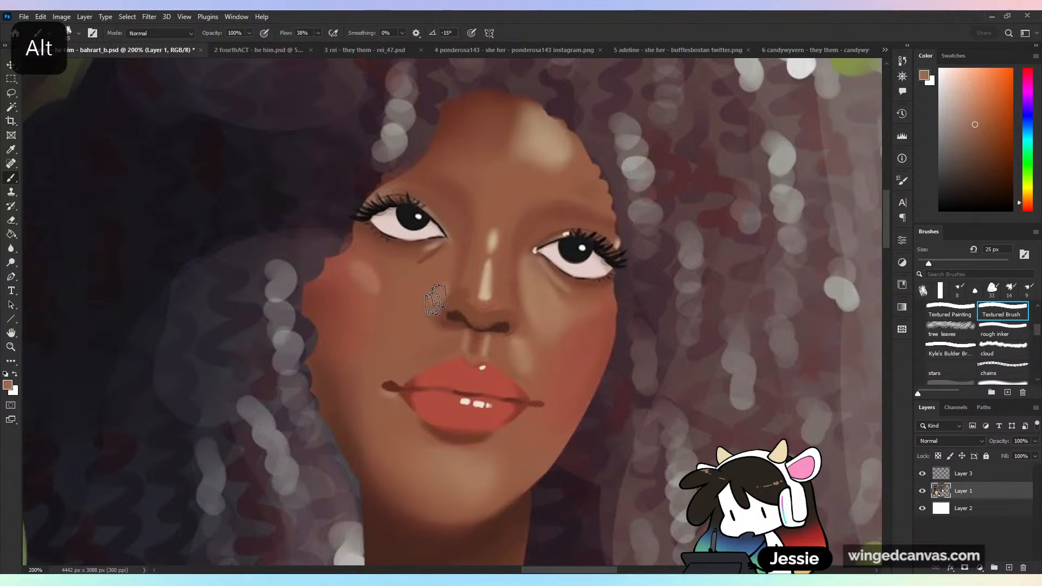
{"action": "key", "text": "ctrl+z"}
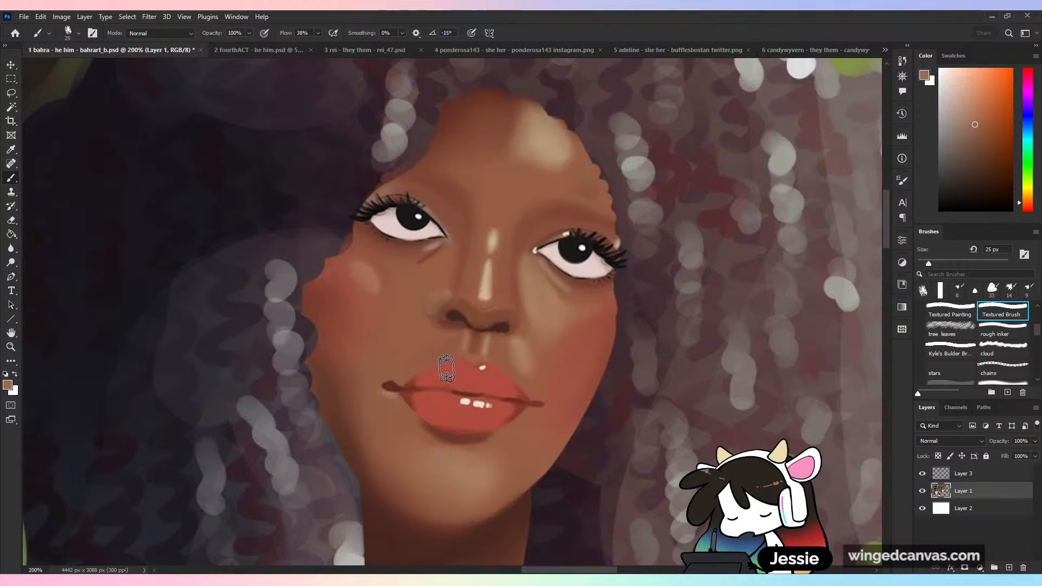
- Reshape the shadowed nostril wing and the nose tip with sampled darker and lighter skin browns
{"action": "left_click", "coordinate": [438, 309], "text": "alt"}
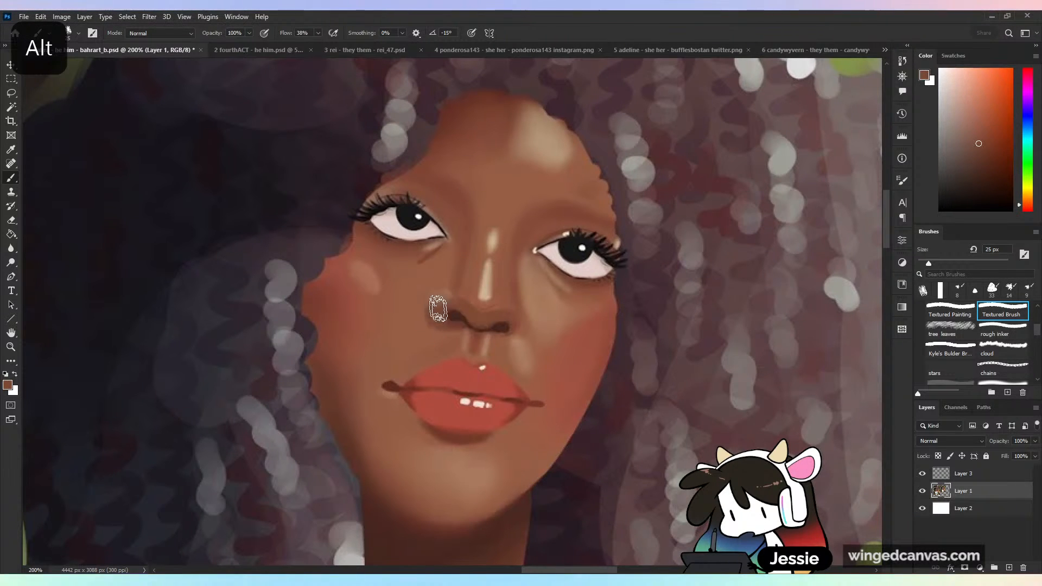
{"action": "left_click", "coordinate": [436, 275], "text": "alt"}
{"action": "mouse_move", "coordinate": [429, 312]}
{"action": "left_mouse_down"}
{"action": "mouse_move", "coordinate": [448, 334]}
{"action": "mouse_move", "coordinate": [455, 299]}
{"action": "left_mouse_up"}
{"action": "left_click", "coordinate": [472, 296], "text": "alt"}
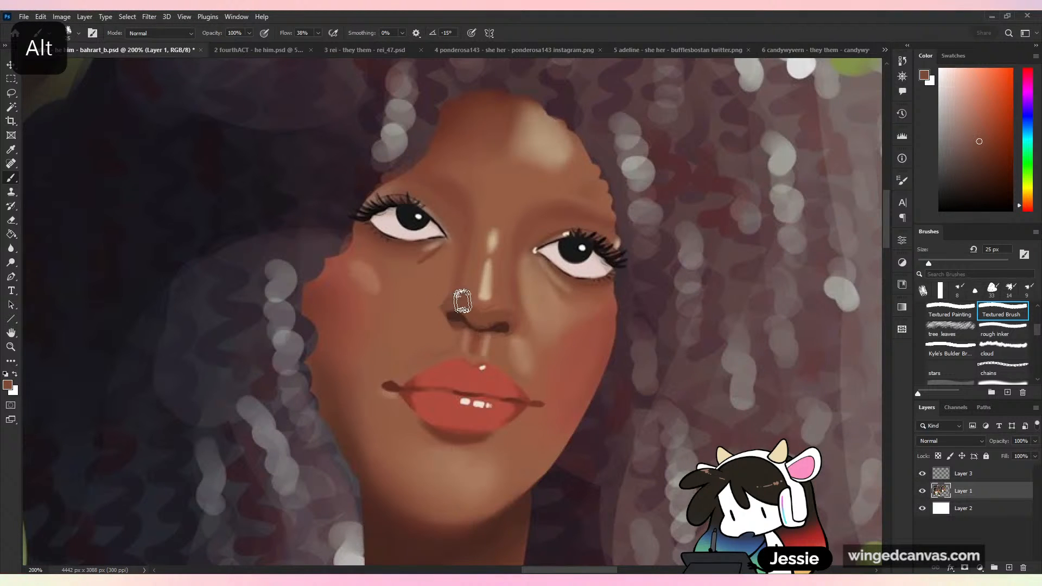
{"action": "left_click", "coordinate": [468, 280], "text": "alt"}
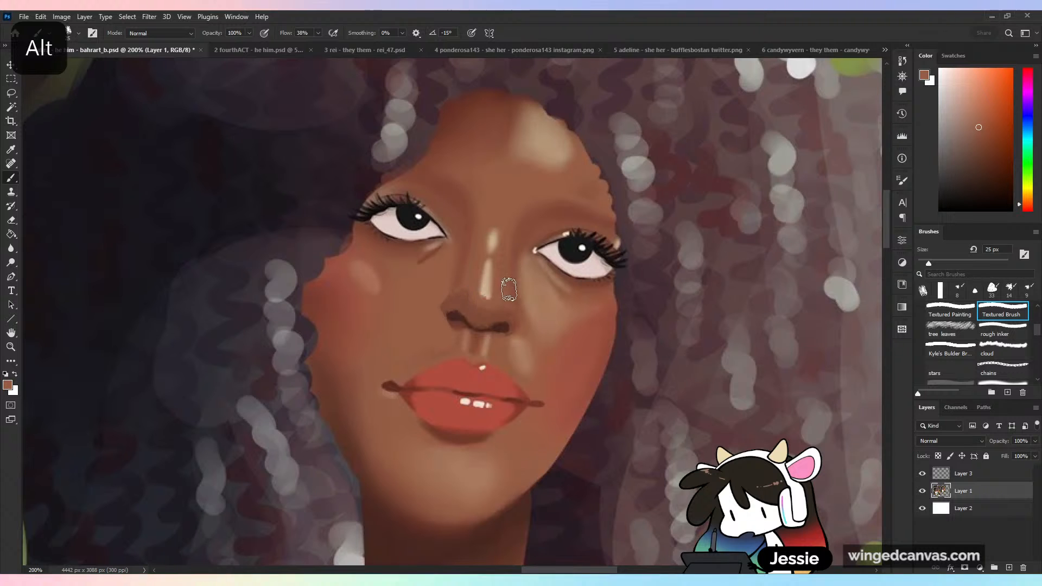
{"action": "left_click", "coordinate": [490, 309], "text": "alt"}
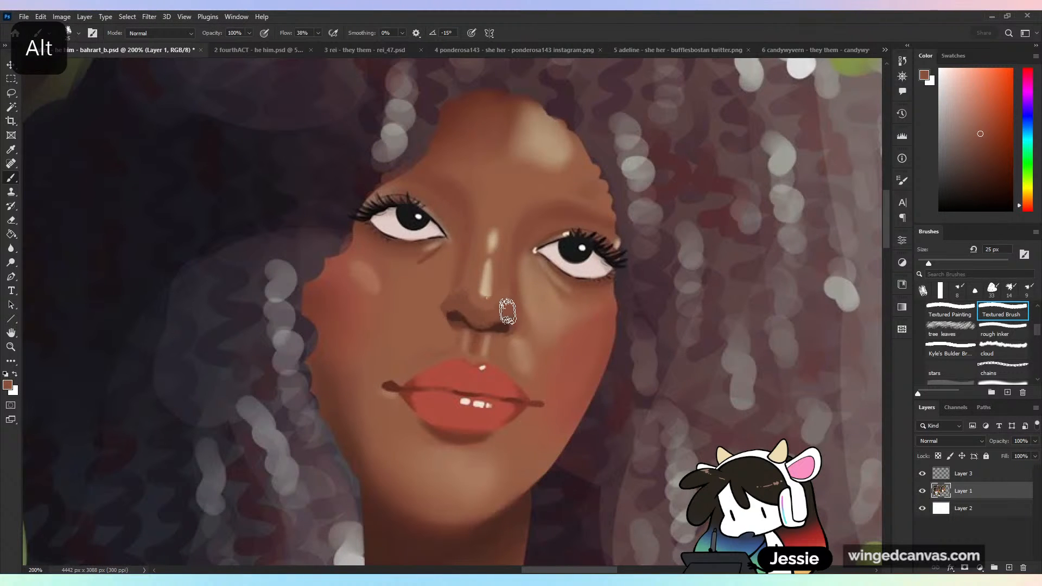
- Paint a brown shadow between the nose bridge and the inner corner of the eye on the shadowed side
{"action": "key", "text": "ctrl+minus"}
{"action": "key", "text": "ctrl+plus"}
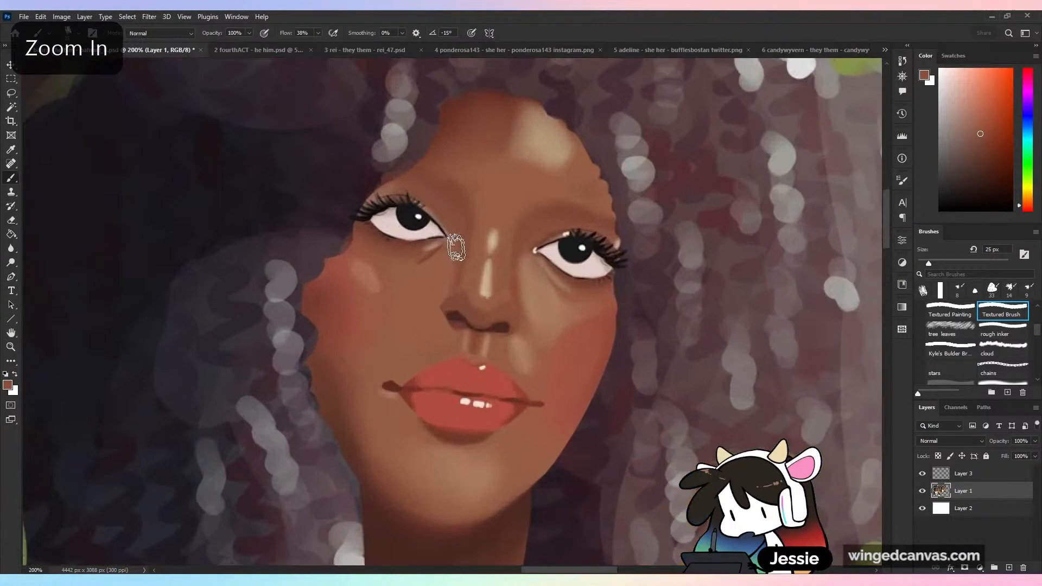
{"action": "left_click", "coordinate": [465, 261], "text": "alt"}
{"action": "mouse_move", "coordinate": [467, 233]}
{"action": "left_mouse_down"}
{"action": "mouse_move", "coordinate": [443, 259]}
{"action": "mouse_move", "coordinate": [454, 261]}
{"action": "left_mouse_up"}
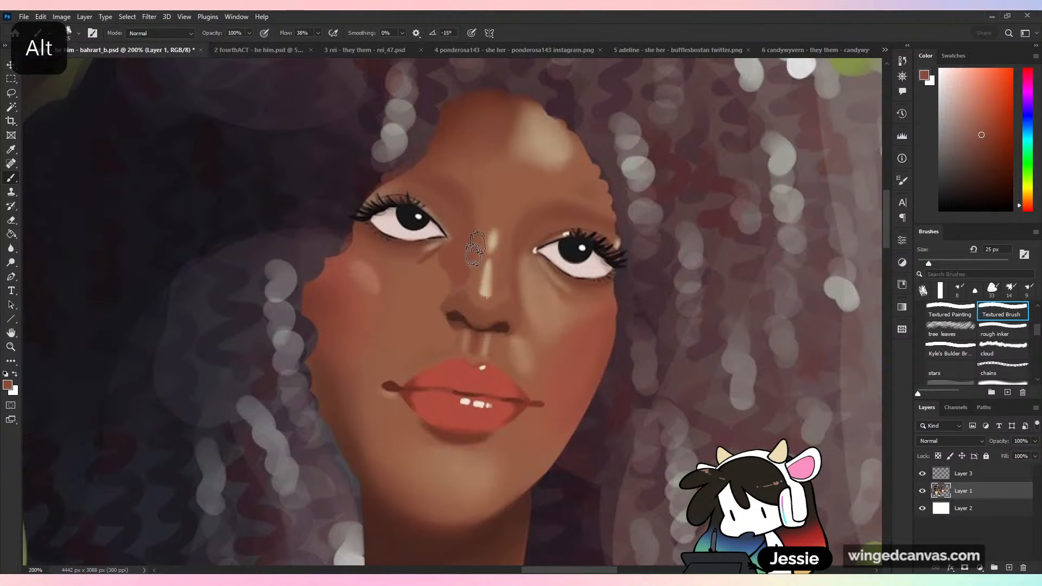
- Choose the Textured Painting brush at 55 px, check the face against the whole portrait, and undo the last change
{"action": "left_click", "coordinate": [950, 310]}
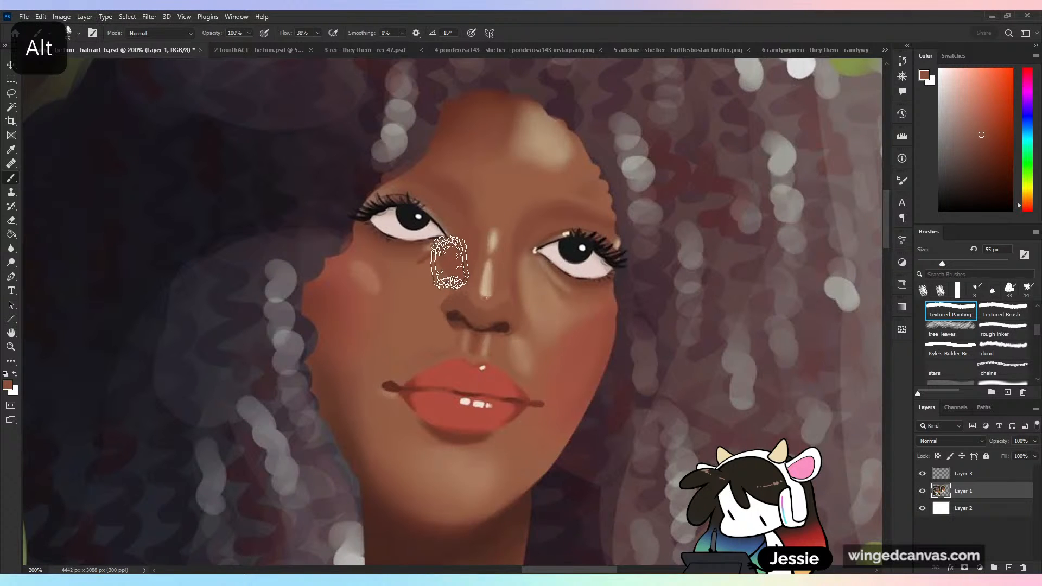
{"action": "scroll", "coordinate": [529, 416], "scroll_direction": "down", "scroll_amount": 4}
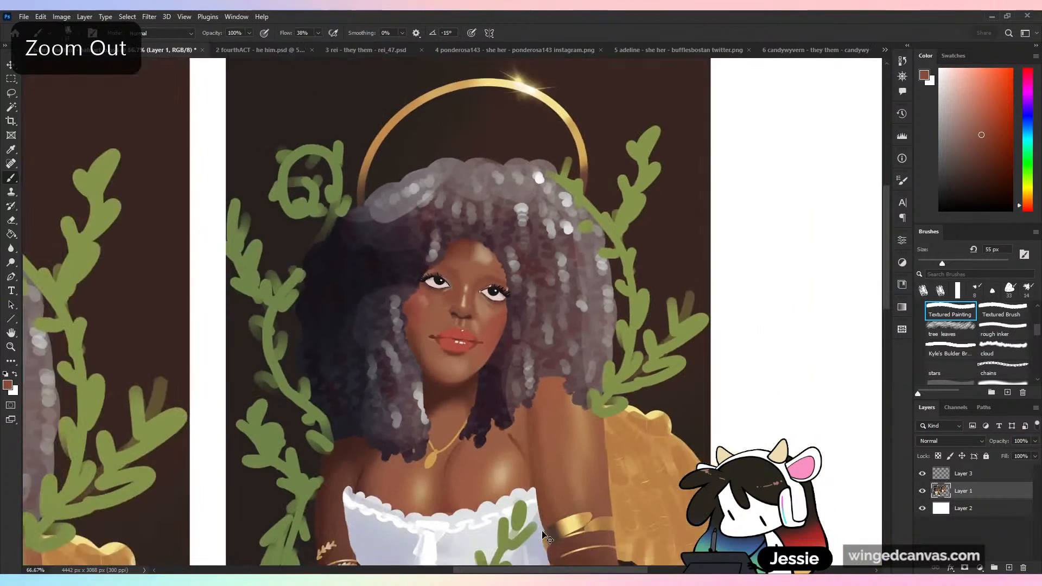
{"action": "scroll", "coordinate": [567, 345], "scroll_direction": "up", "scroll_amount": 2}
{"action": "key", "text": "ctrl+z"}
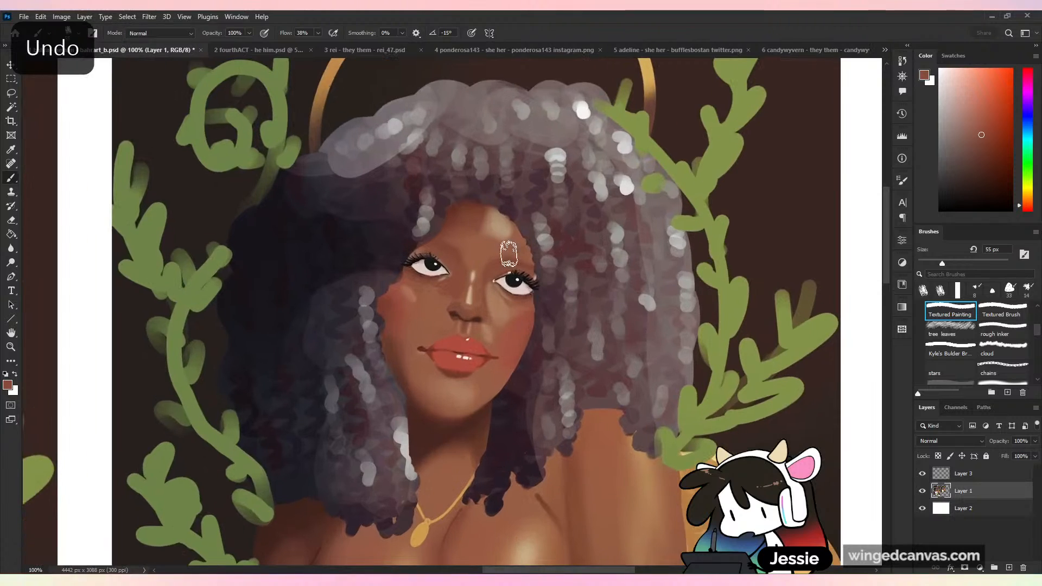
- Examine the duplicate's torso and arms up close, undoing the marks sketched over the shadowed forearm
{"action": "left_click_drag", "start_coordinate": [517, 454], "coordinate": [561, 230]}
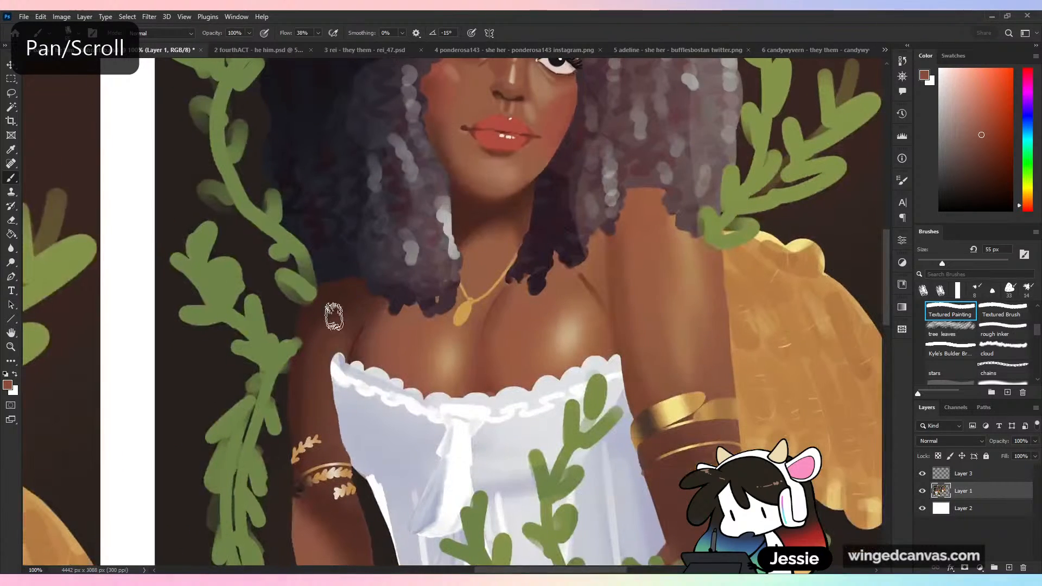
{"action": "left_click_drag", "start_coordinate": [723, 367], "coordinate": [642, 220]}
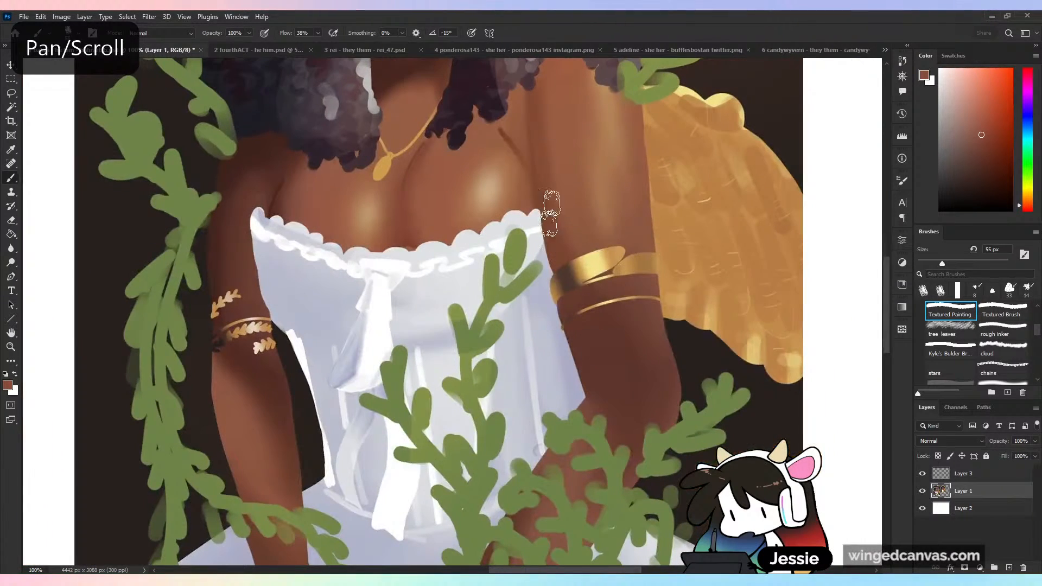
{"action": "left_click_drag", "start_coordinate": [660, 429], "coordinate": [796, 245]}
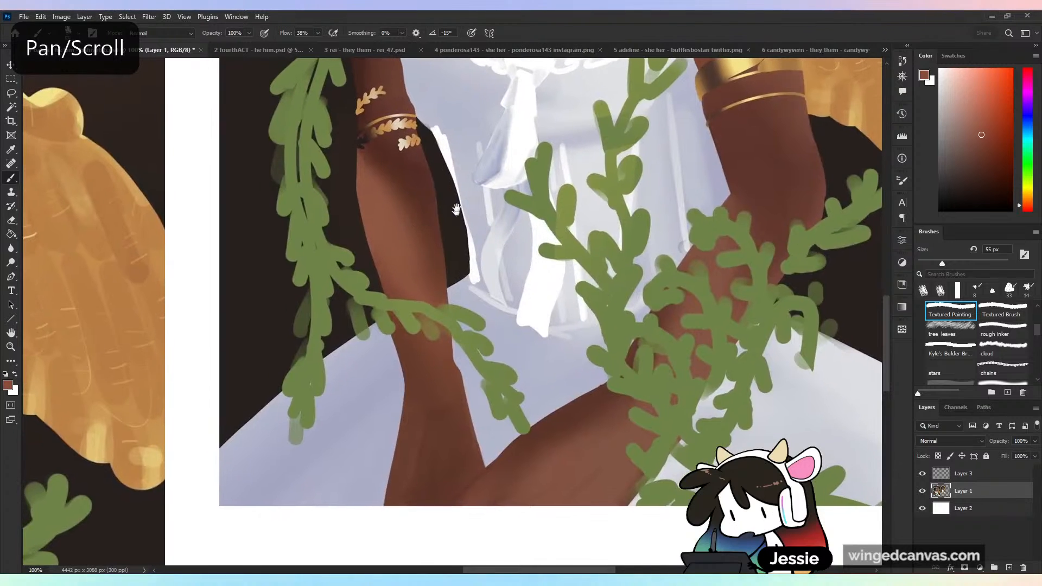
{"action": "left_click_drag", "start_coordinate": [471, 209], "coordinate": [526, 319]}
{"action": "key", "text": "ctrl+plus"}
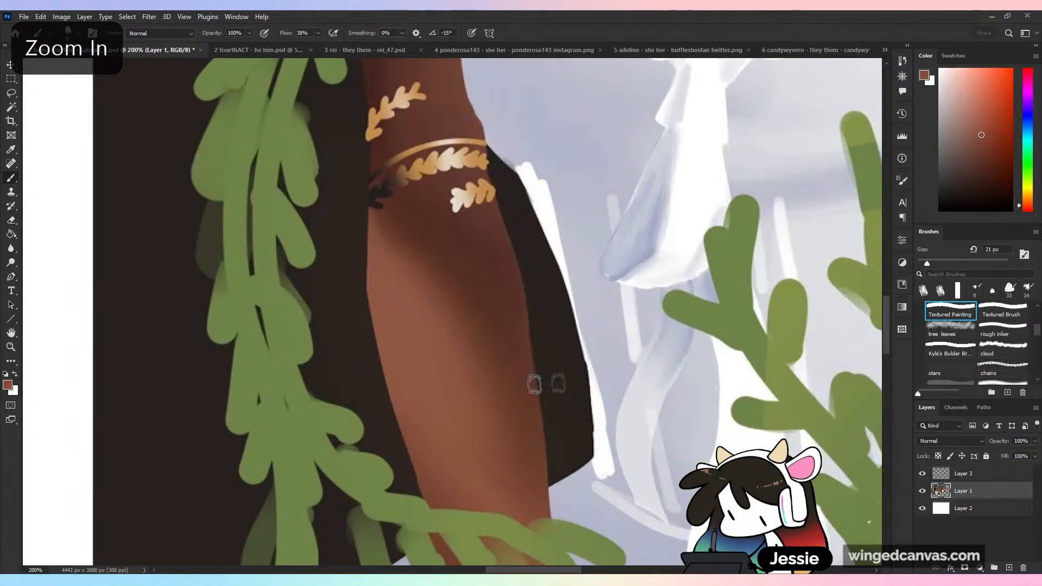
{"action": "left_click_drag", "start_coordinate": [502, 339], "coordinate": [503, 230]}
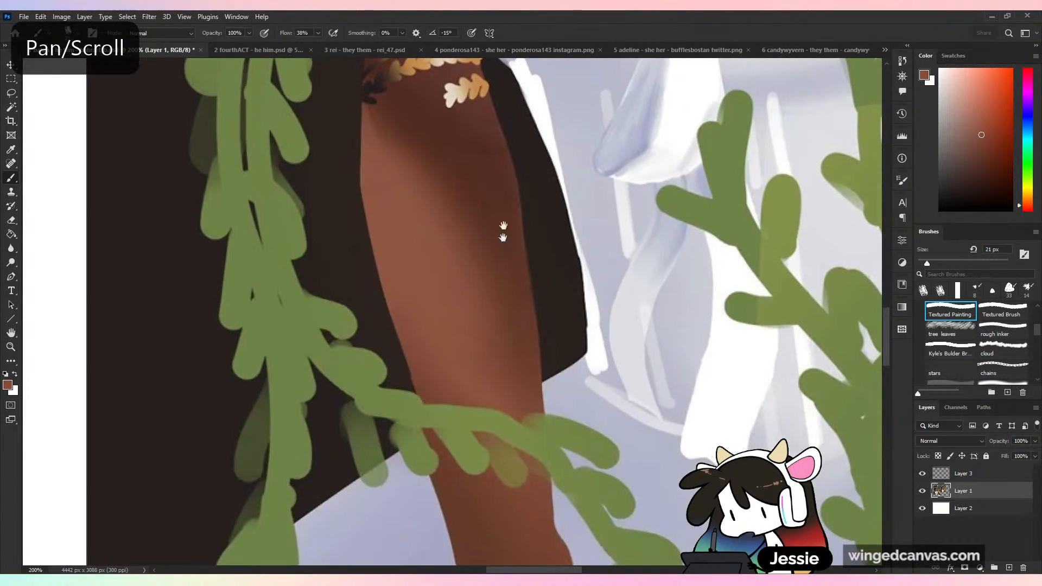
{"action": "left_click_drag", "start_coordinate": [459, 117], "coordinate": [469, 217]}
{"action": "key", "text": "ctrl+minus"}
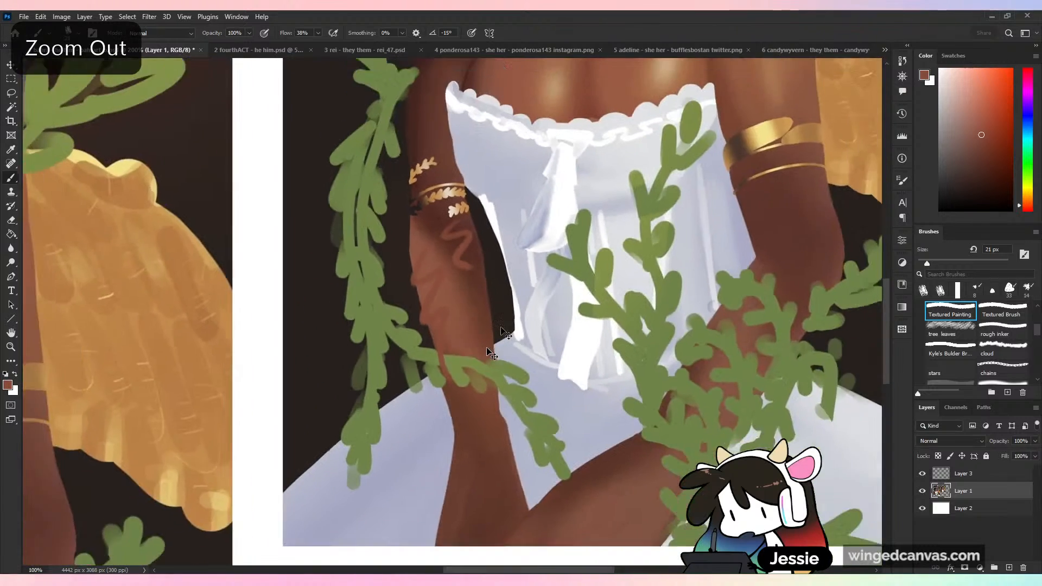
{"action": "key", "text": "ctrl+minus"}
{"action": "key", "text": "ctrl+z"}
- Darken the forearm below the leaf armband with a sampled dark brown, using the Textured Painting brush at 84 px
{"action": "left_click", "coordinate": [431, 275], "text": "alt"}
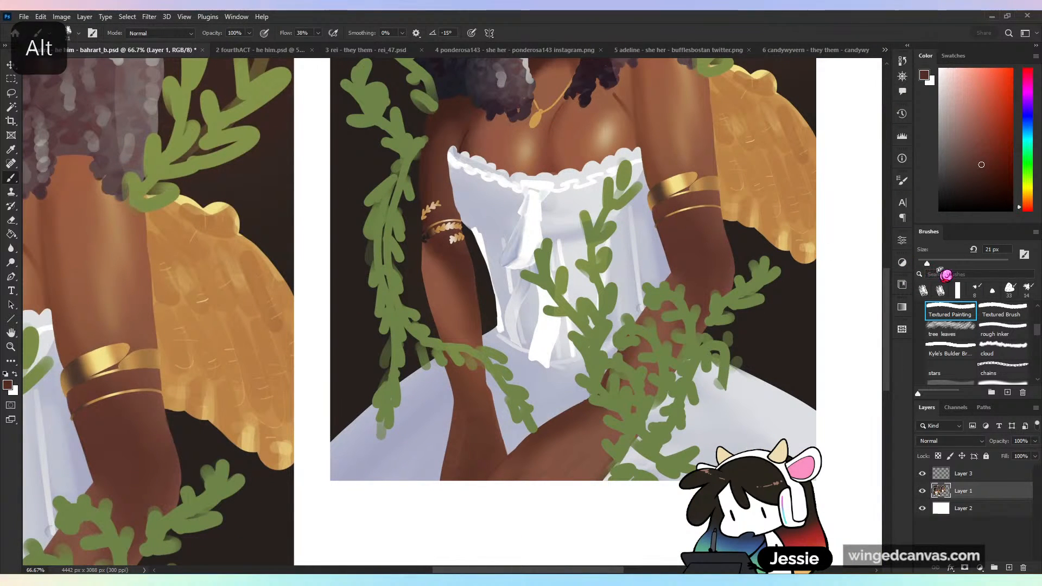
{"action": "left_click_drag", "start_coordinate": [943, 264], "coordinate": [956, 264]}
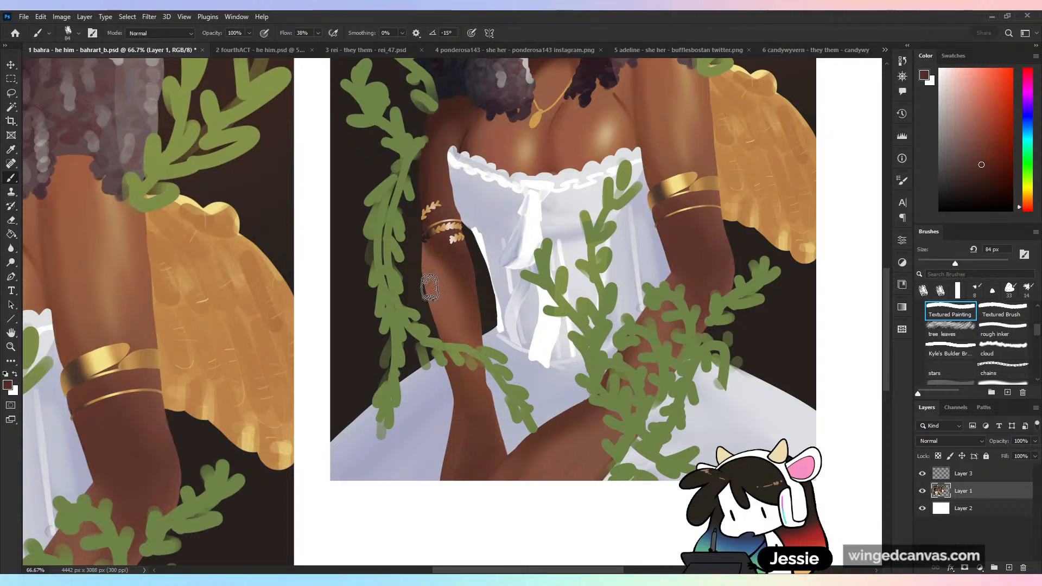
{"action": "mouse_move", "coordinate": [430, 288]}
{"action": "left_mouse_down"}
{"action": "mouse_move", "coordinate": [428, 256]}
{"action": "mouse_move", "coordinate": [443, 337]}
{"action": "mouse_move", "coordinate": [459, 309]}
{"action": "left_mouse_up"}
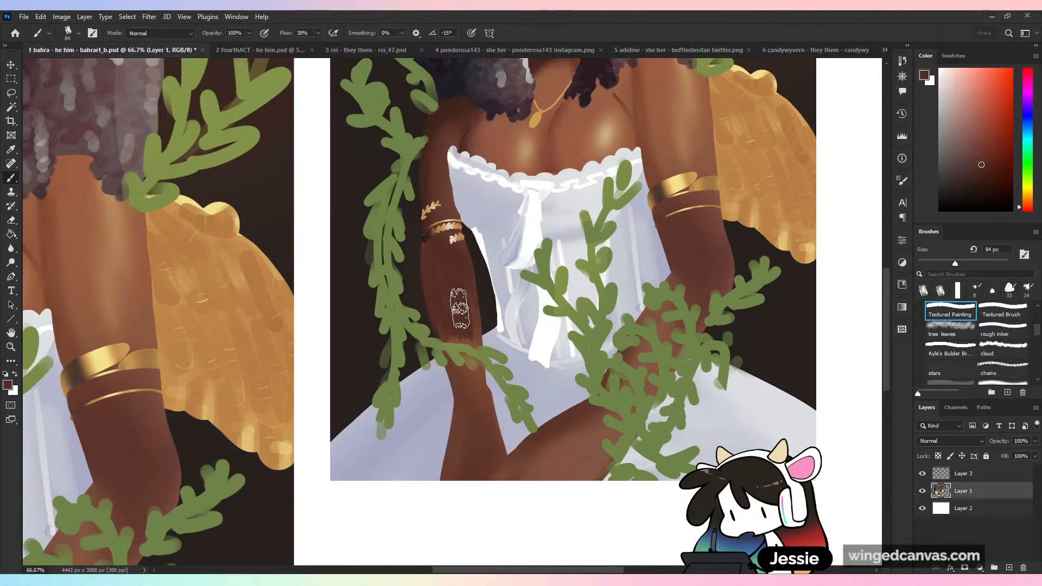
{"action": "left_click_drag", "start_coordinate": [692, 281], "coordinate": [635, 372]}
{"action": "key", "text": "ctrl+minus"}
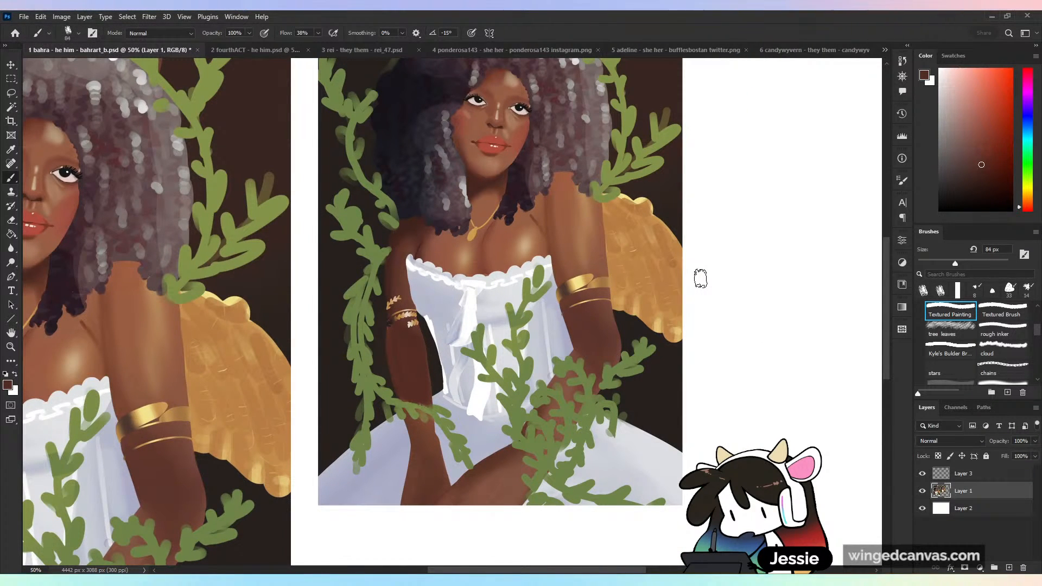
- Deepen the shading beneath the leaf armband and along the forearm's edges with sampled darker browns and the background colour
{"action": "key", "text": "ctrl+plus"}
{"action": "left_click", "coordinate": [418, 239], "text": "alt"}
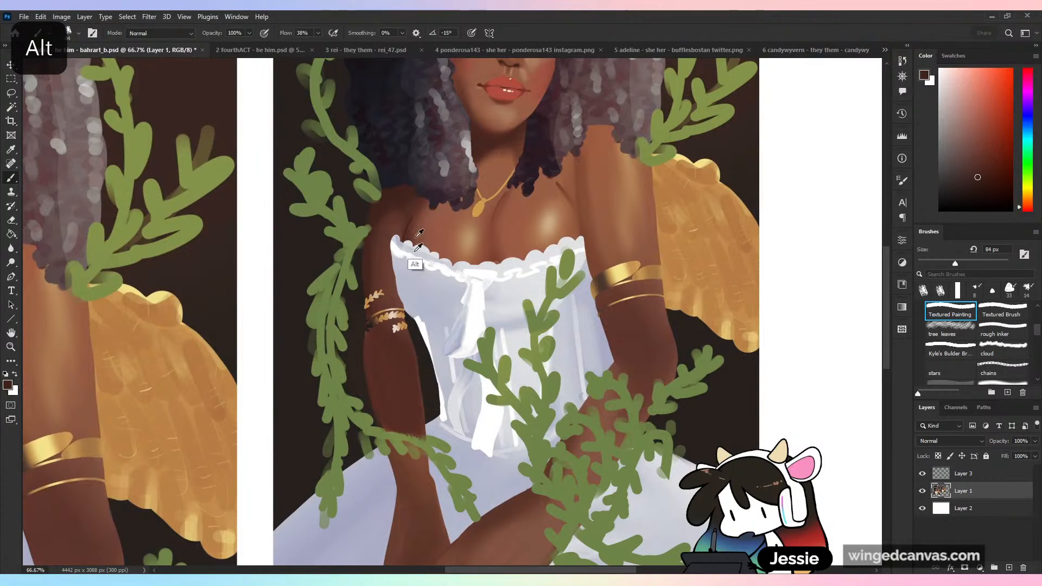
{"action": "mouse_move", "coordinate": [372, 350]}
{"action": "left_mouse_down"}
{"action": "mouse_move", "coordinate": [390, 411]}
{"action": "mouse_move", "coordinate": [373, 343]}
{"action": "mouse_move", "coordinate": [383, 387]}
{"action": "mouse_move", "coordinate": [379, 346]}
{"action": "mouse_move", "coordinate": [385, 387]}
{"action": "left_mouse_up"}
{"action": "left_click", "coordinate": [399, 358], "text": "alt"}
{"action": "mouse_move", "coordinate": [399, 348]}
{"action": "left_mouse_down"}
{"action": "mouse_move", "coordinate": [414, 377]}
{"action": "mouse_move", "coordinate": [384, 352]}
{"action": "left_mouse_up"}
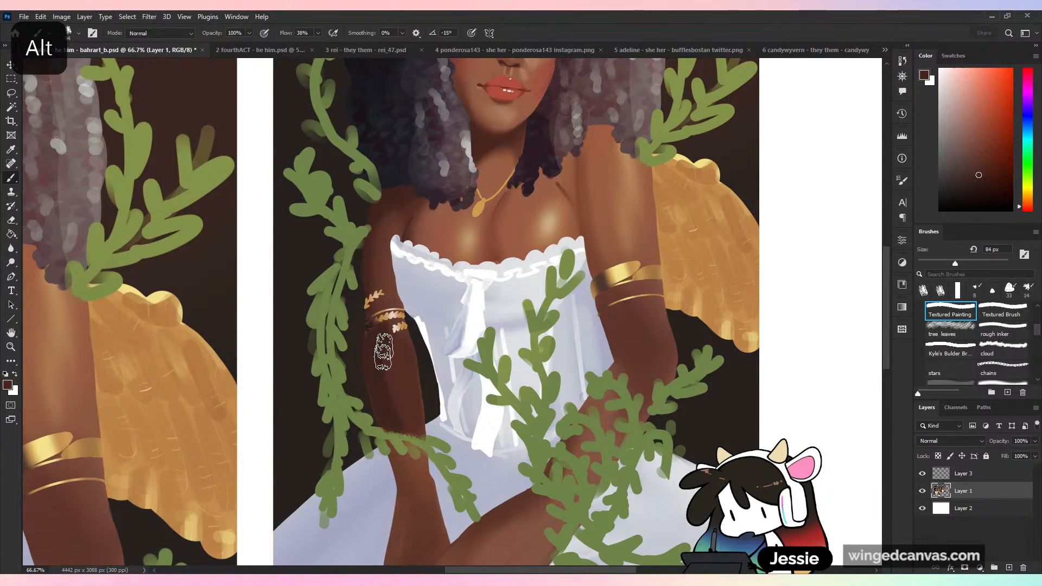
{"action": "mouse_move", "coordinate": [393, 418]}
{"action": "left_mouse_down"}
{"action": "mouse_move", "coordinate": [427, 404]}
{"action": "mouse_move", "coordinate": [411, 437]}
{"action": "left_mouse_up"}
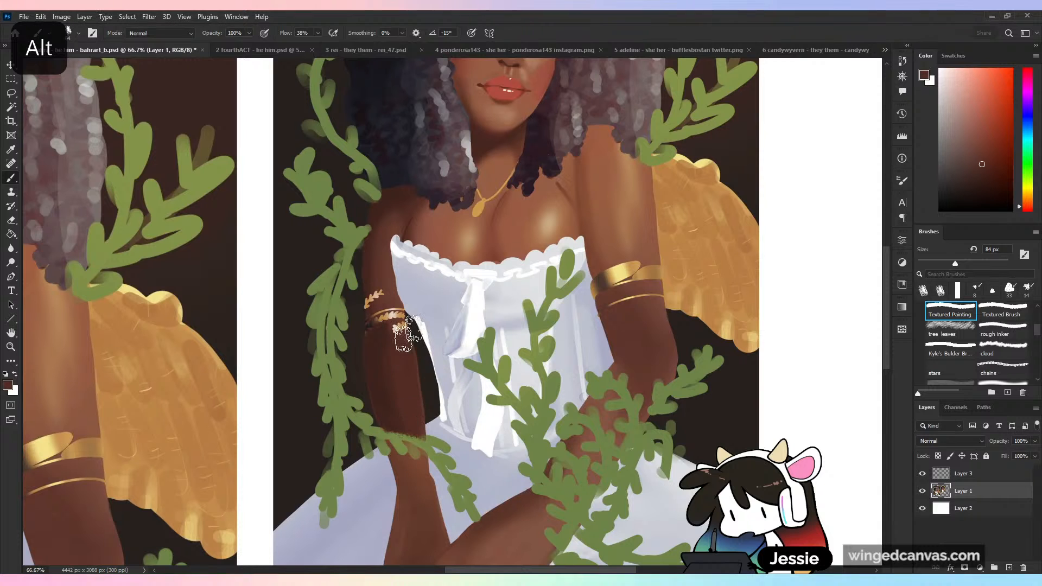
{"action": "left_click", "coordinate": [383, 403], "text": "alt"}
{"action": "left_click", "coordinate": [357, 346], "text": "alt"}
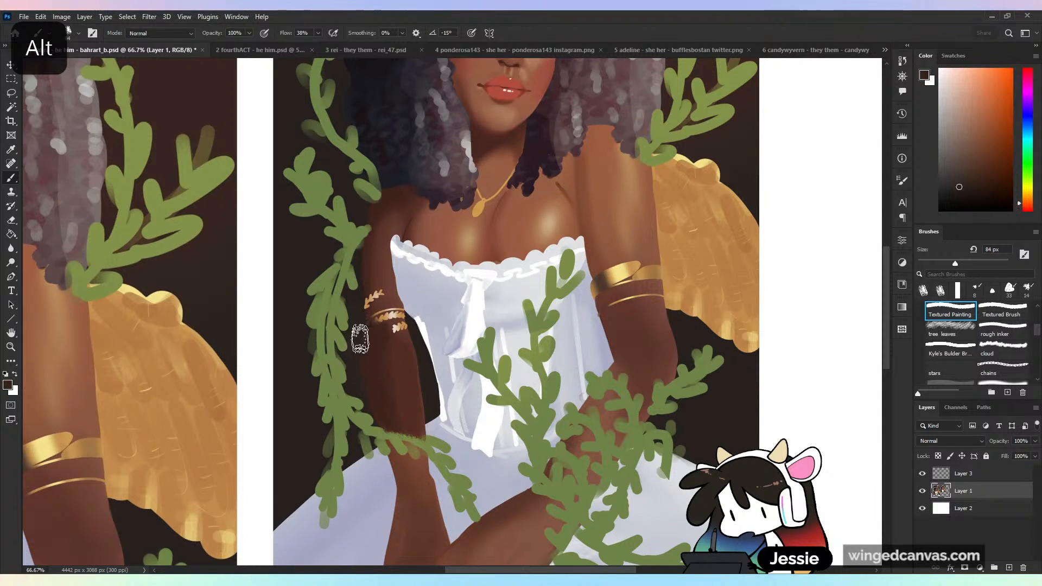
{"action": "left_click", "coordinate": [387, 382], "text": "alt"}
{"action": "left_click", "coordinate": [392, 341], "text": "alt"}
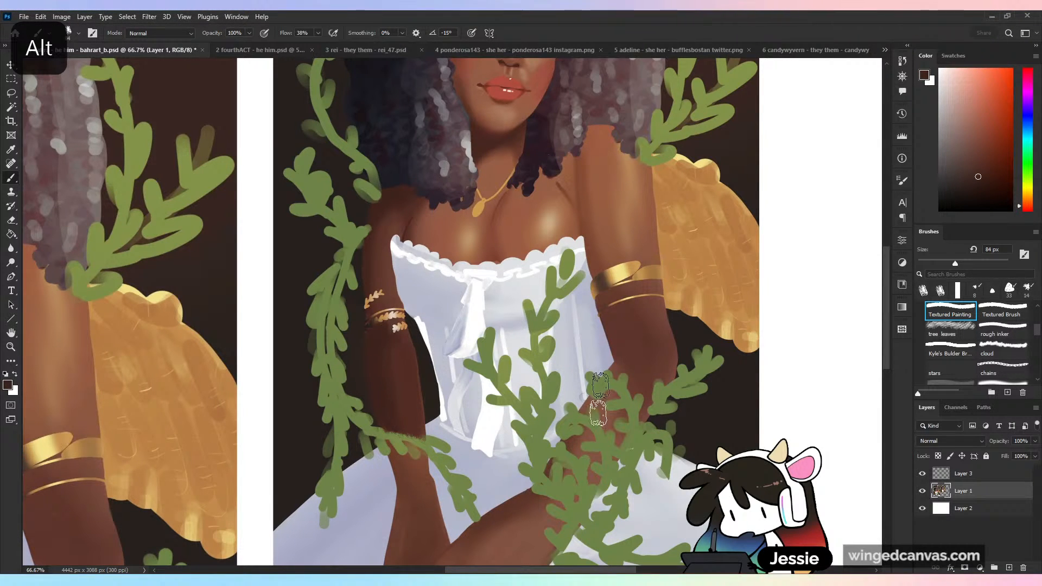
- Review the whole duplicate figure and undo the thin dark stroke along the outer edge of the lit upper arm
{"action": "left_click_drag", "start_coordinate": [657, 402], "coordinate": [639, 363]}
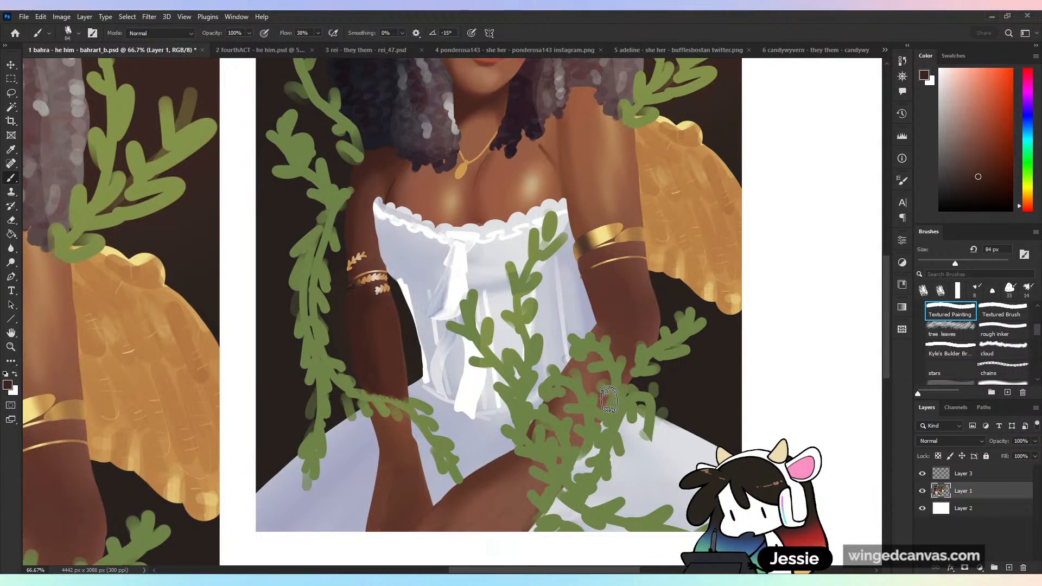
{"action": "key", "text": "space"}
{"action": "left_click_drag", "start_coordinate": [678, 260], "coordinate": [591, 396]}
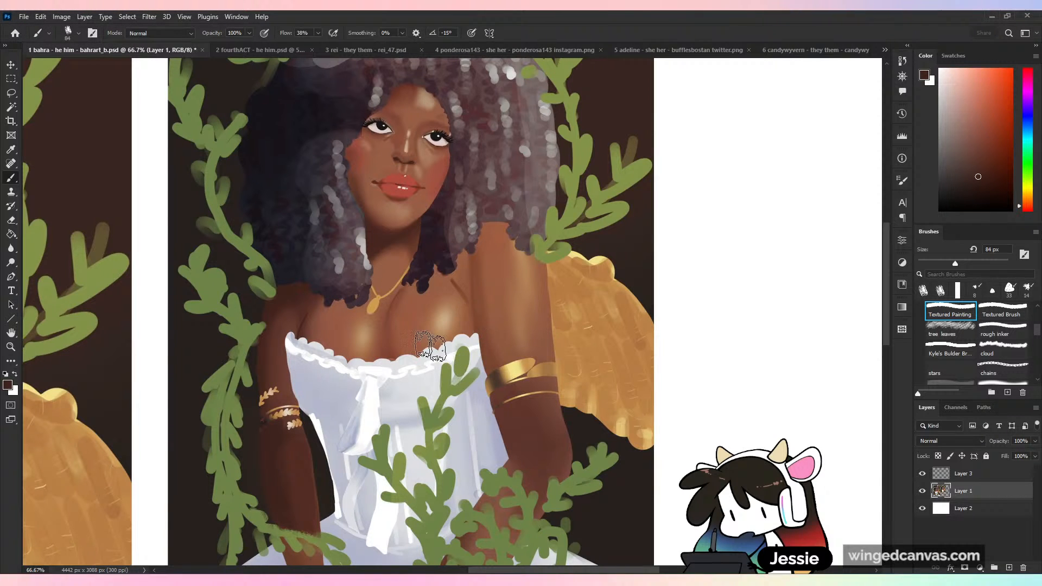
{"action": "key", "text": "space"}
{"action": "left_click_drag", "start_coordinate": [443, 286], "coordinate": [499, 309]}
{"action": "key", "text": "ctrl+plus"}
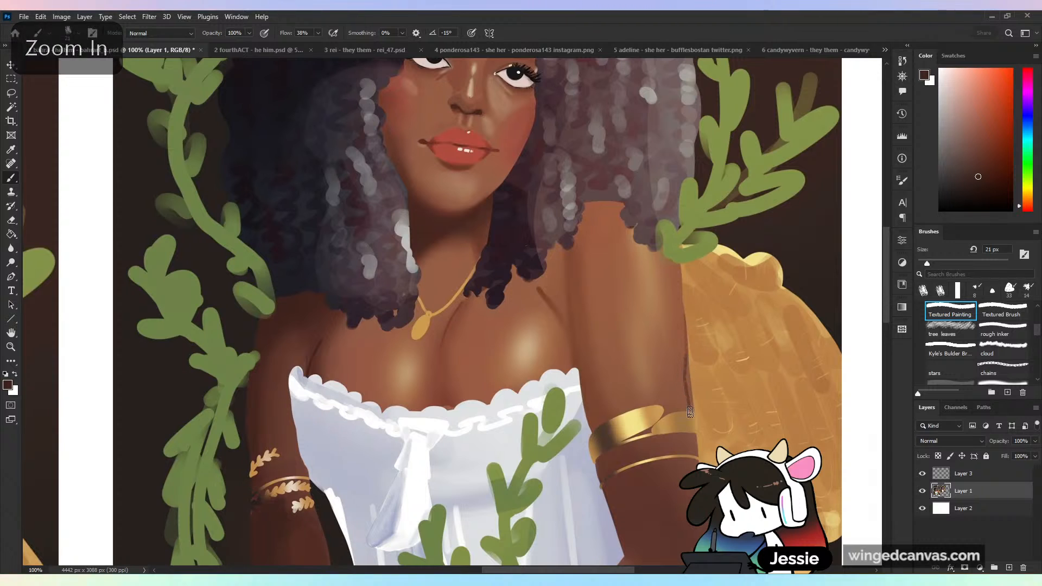
{"action": "key", "text": "ctrl+z"}
{"action": "key", "text": "space"}
{"action": "left_click_drag", "start_coordinate": [692, 421], "coordinate": [696, 309]}
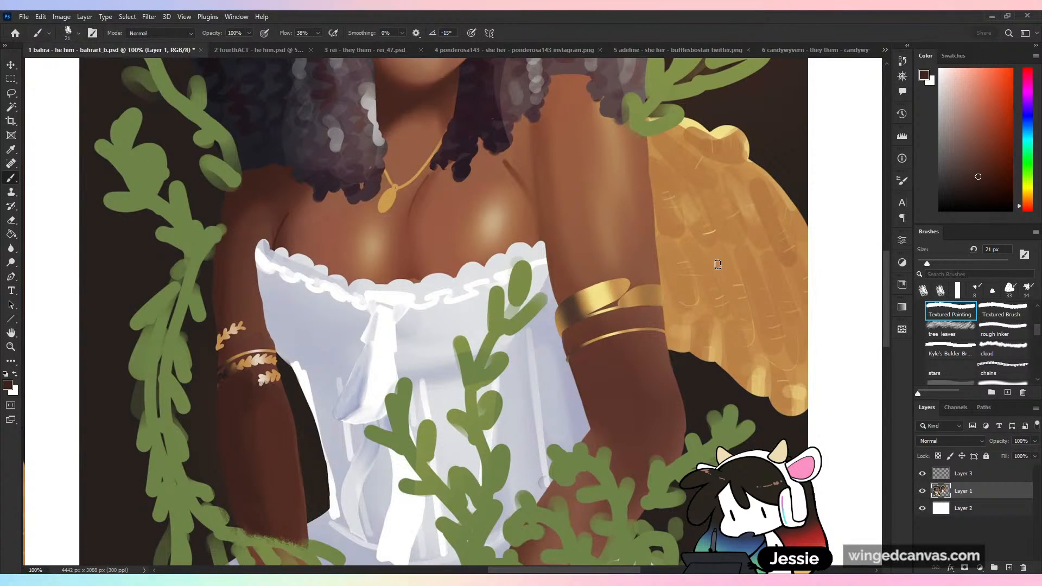
- Repaint the border between the bodice and the lit arm below the gold bracelet with sampled lavender and brown at 51 px
{"action": "left_click", "coordinate": [942, 264]}
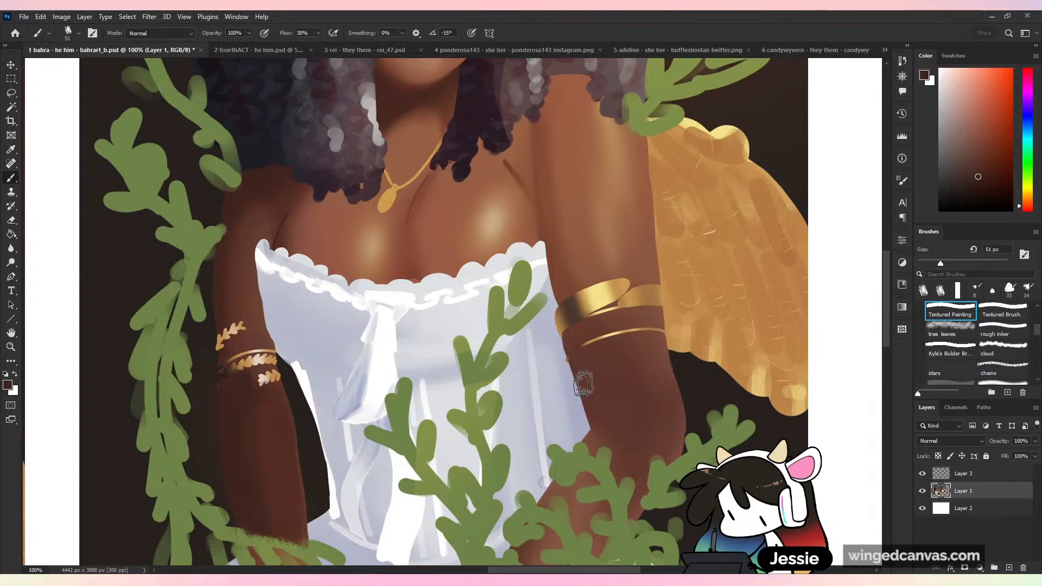
{"action": "key", "text": "space"}
{"action": "left_click_drag", "start_coordinate": [567, 364], "coordinate": [531, 259]}
{"action": "left_click", "coordinate": [531, 259], "text": "alt"}
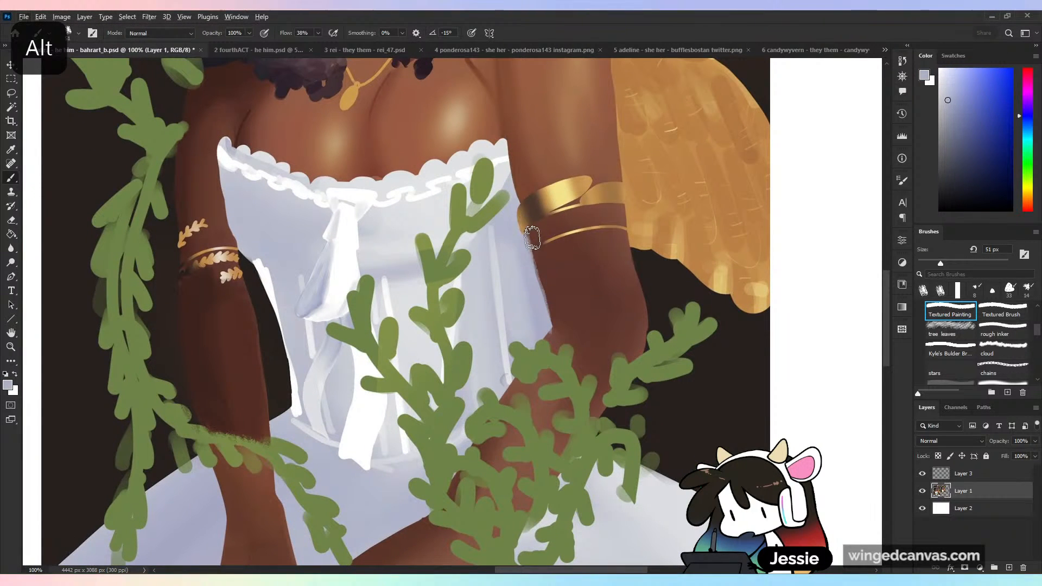
{"action": "left_click", "coordinate": [530, 235], "text": "alt"}
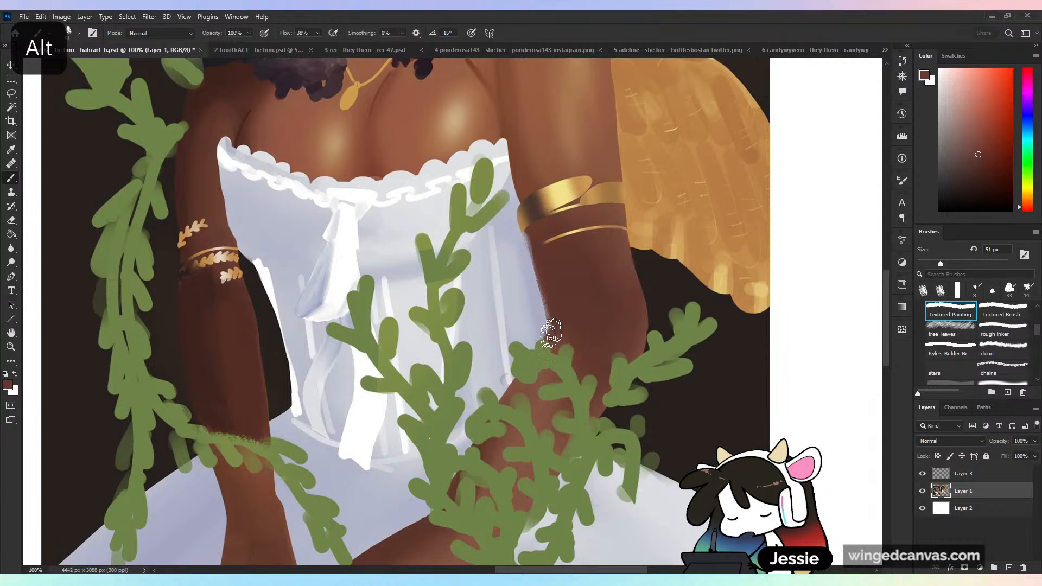
{"action": "left_click", "coordinate": [541, 304], "text": "alt"}
{"action": "left_click", "coordinate": [547, 293], "text": "alt"}
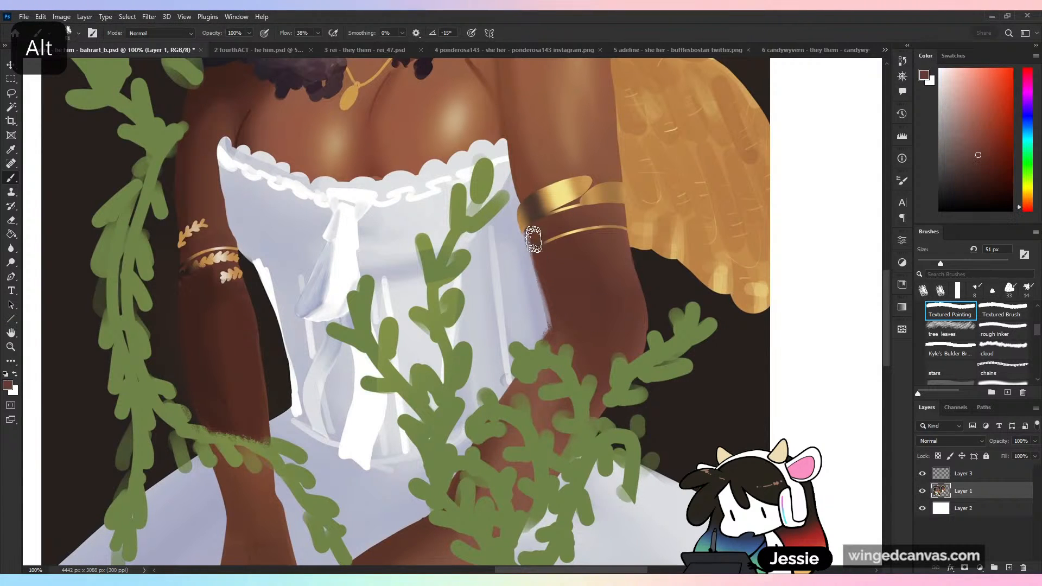
- Extend the inner edge of the lit upper arm above the gold bracelet toward the bodice with a sampled skin brown
{"action": "left_click_drag", "start_coordinate": [524, 185], "coordinate": [543, 324]}
{"action": "left_click", "coordinate": [543, 348], "text": "alt"}
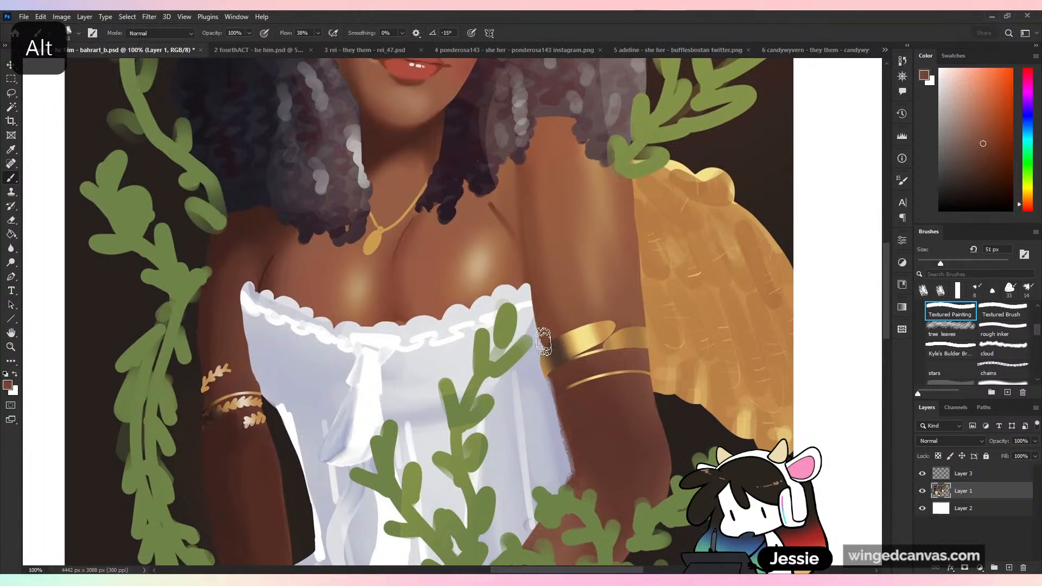
{"action": "mouse_move", "coordinate": [530, 287]}
{"action": "left_mouse_down"}
{"action": "mouse_move", "coordinate": [545, 319]}
{"action": "mouse_move", "coordinate": [532, 286]}
{"action": "mouse_move", "coordinate": [547, 348]}
{"action": "left_mouse_up"}
{"action": "left_click", "coordinate": [546, 329], "text": "alt"}
{"action": "key", "text": "ctrl+minus"}
{"action": "key", "text": "ctrl+minus"}
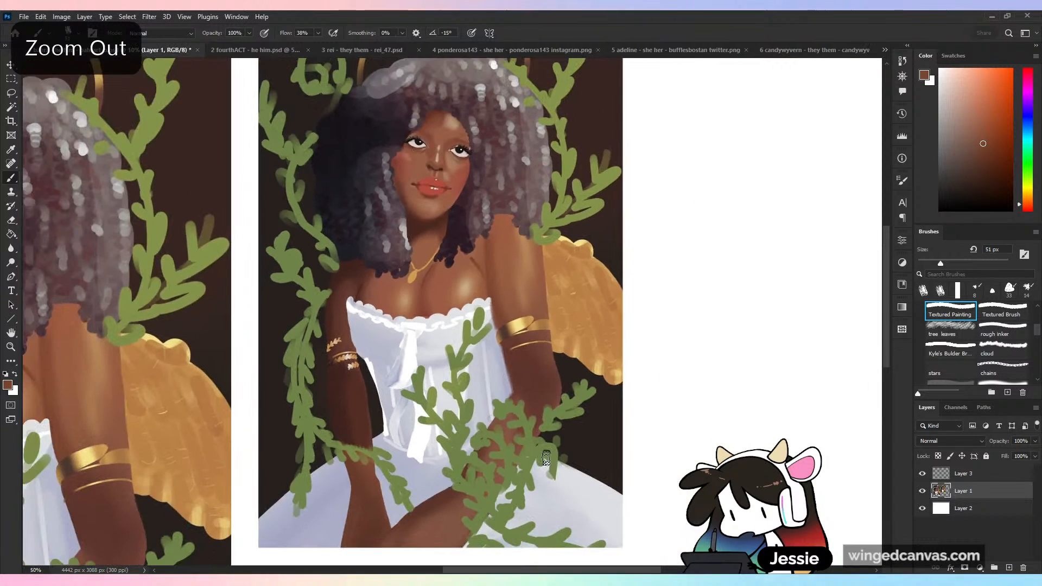
- Widen the outer edge of the lit arm over the wing, above and below the gold bracelet, with sampled skin browns
{"action": "key", "text": "ctrl+plus"}
{"action": "key", "text": "ctrl+plus"}
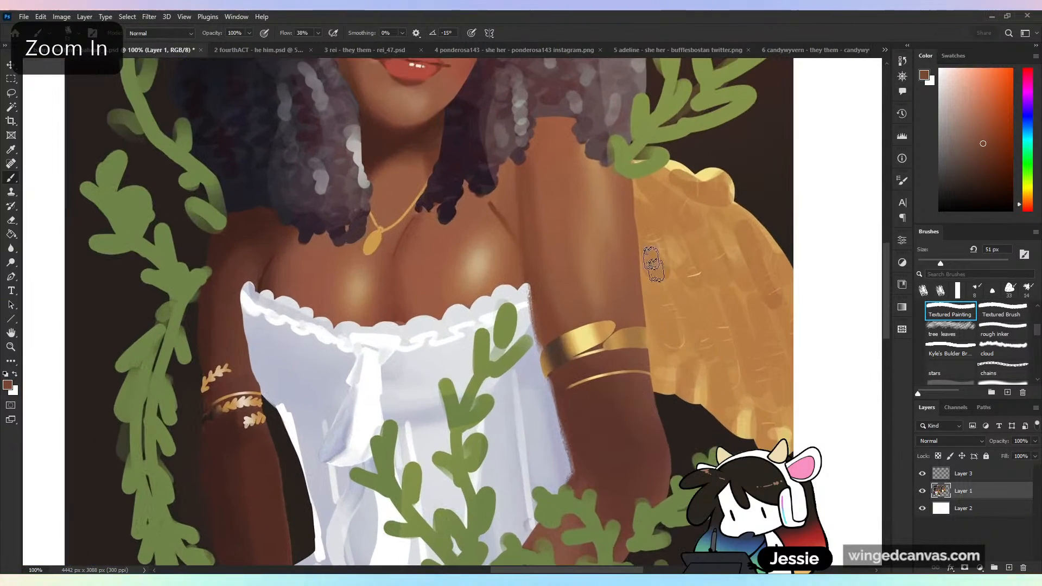
{"action": "left_click", "coordinate": [624, 245], "text": "alt"}
{"action": "mouse_move", "coordinate": [628, 189]}
{"action": "left_mouse_down"}
{"action": "mouse_move", "coordinate": [635, 278]}
{"action": "mouse_move", "coordinate": [635, 236]}
{"action": "left_mouse_up"}
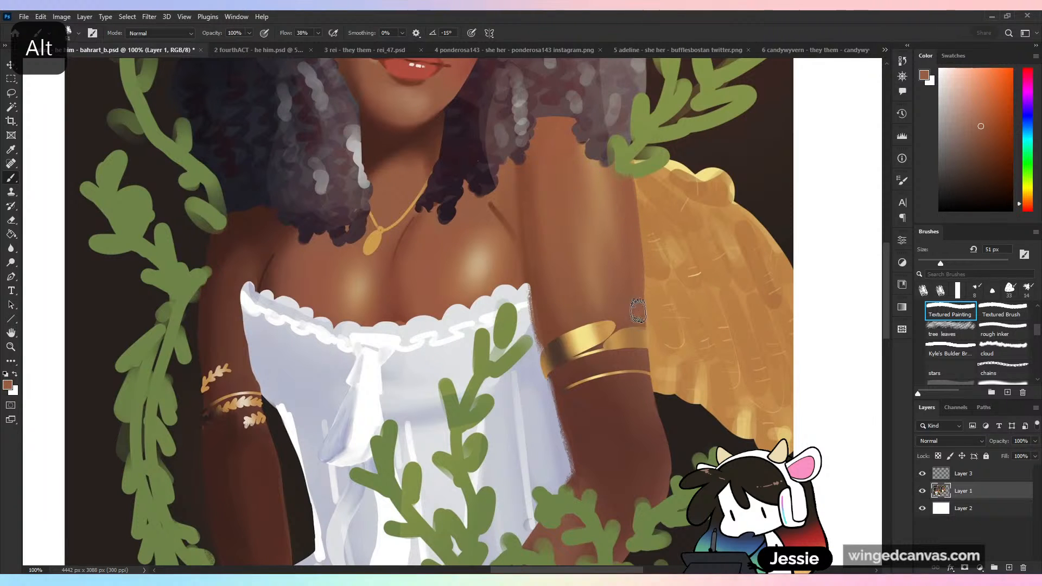
{"action": "left_click", "coordinate": [643, 247], "text": "alt"}
{"action": "left_click", "coordinate": [640, 233], "text": "alt"}
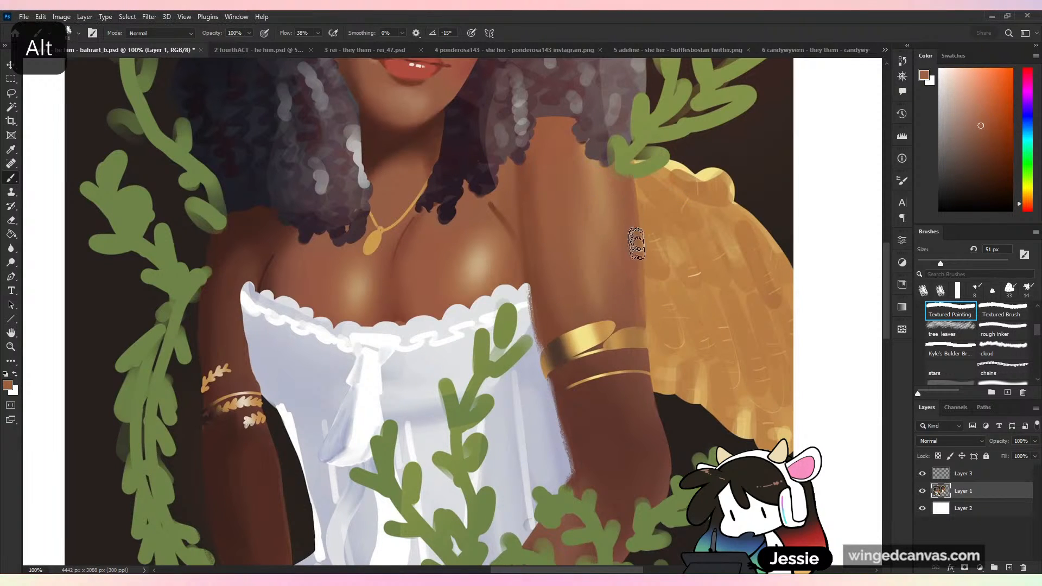
{"action": "left_click", "coordinate": [637, 312], "text": "alt"}
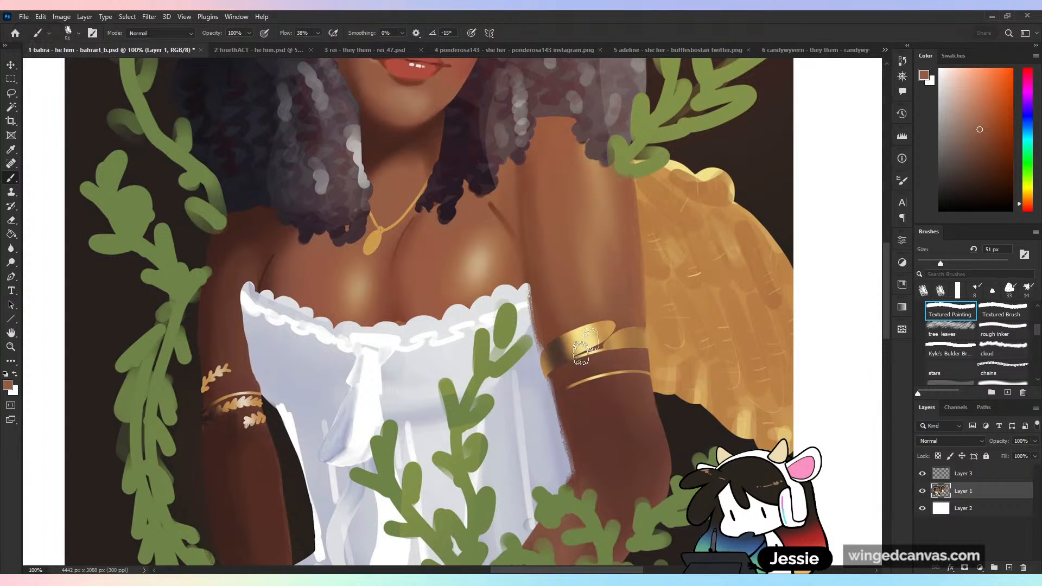
{"action": "left_click", "coordinate": [645, 358], "text": "alt"}
{"action": "left_click_drag", "start_coordinate": [646, 355], "coordinate": [650, 376]}
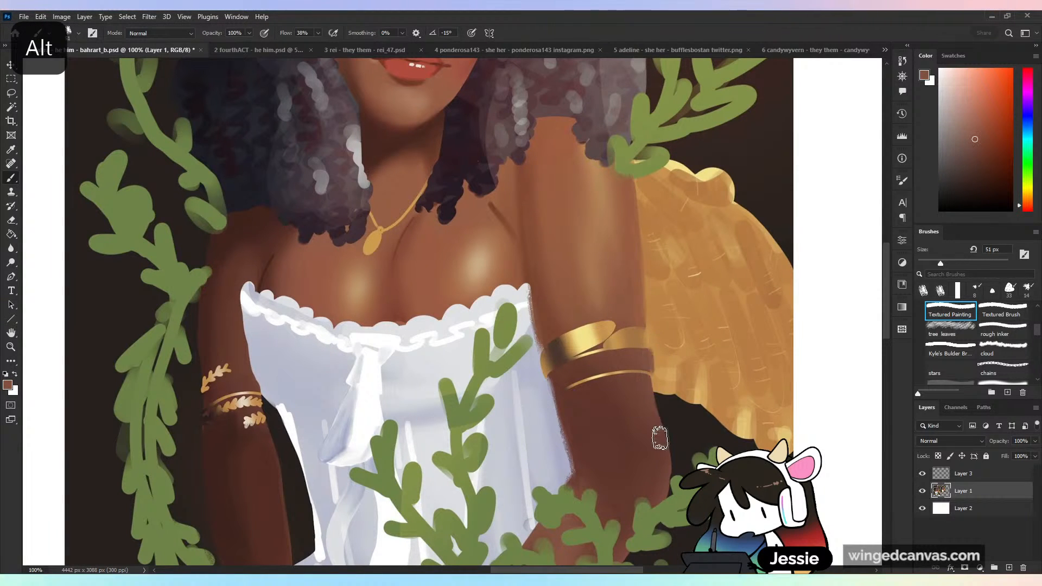
- Trim the arm's outer edge just below the gold bracelet with sampled wing orange and touch it up with skin brown
{"action": "mouse_move", "coordinate": [487, 240]}
{"action": "left_mouse_down"}
{"action": "mouse_move", "coordinate": [512, 268]}
{"action": "mouse_move", "coordinate": [580, 550]}
{"action": "left_mouse_up"}
{"action": "key", "text": "ctrl+plus"}
{"action": "key", "text": "ctrl+minus"}
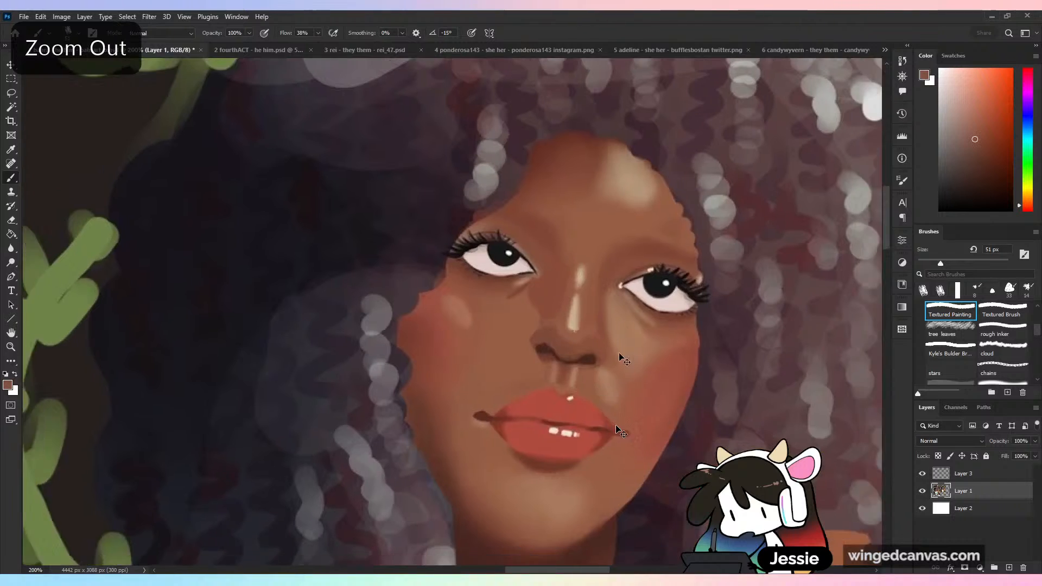
{"action": "left_click_drag", "start_coordinate": [563, 405], "coordinate": [531, 149]}
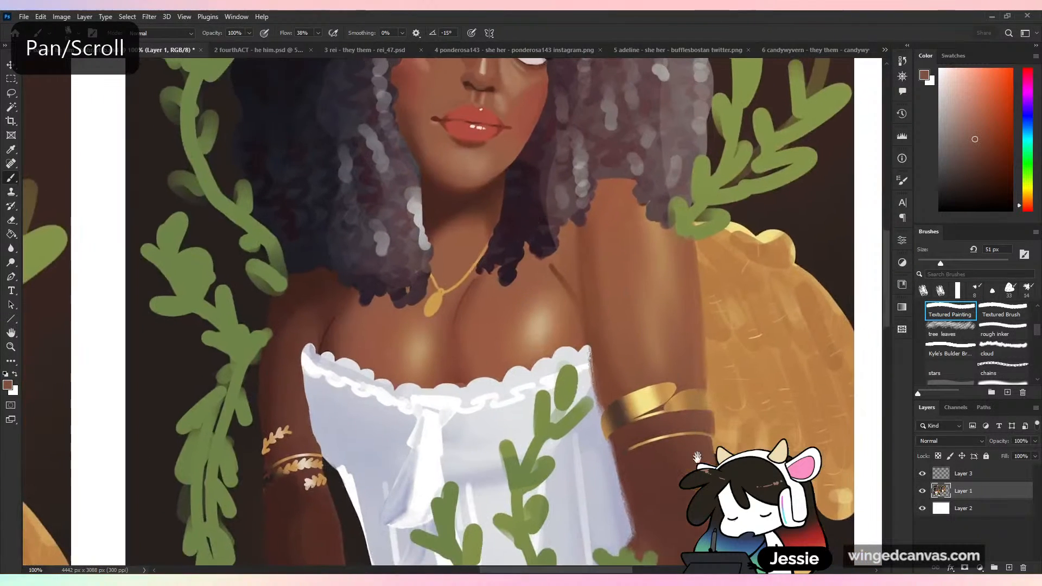
{"action": "left_click_drag", "start_coordinate": [710, 437], "coordinate": [635, 337]}
{"action": "left_click", "coordinate": [650, 307], "text": "alt"}
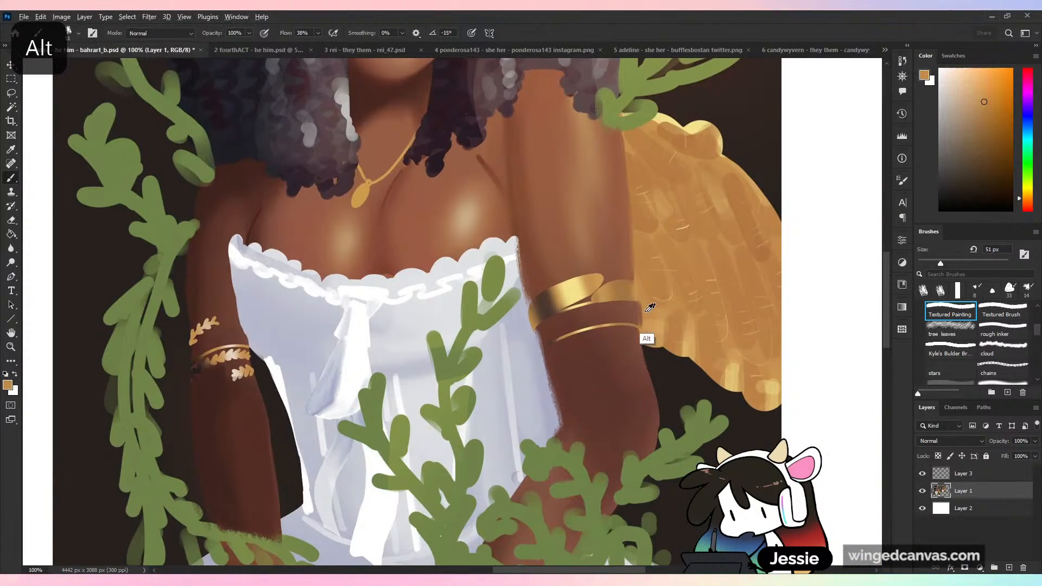
{"action": "left_click", "coordinate": [636, 307], "text": "alt"}
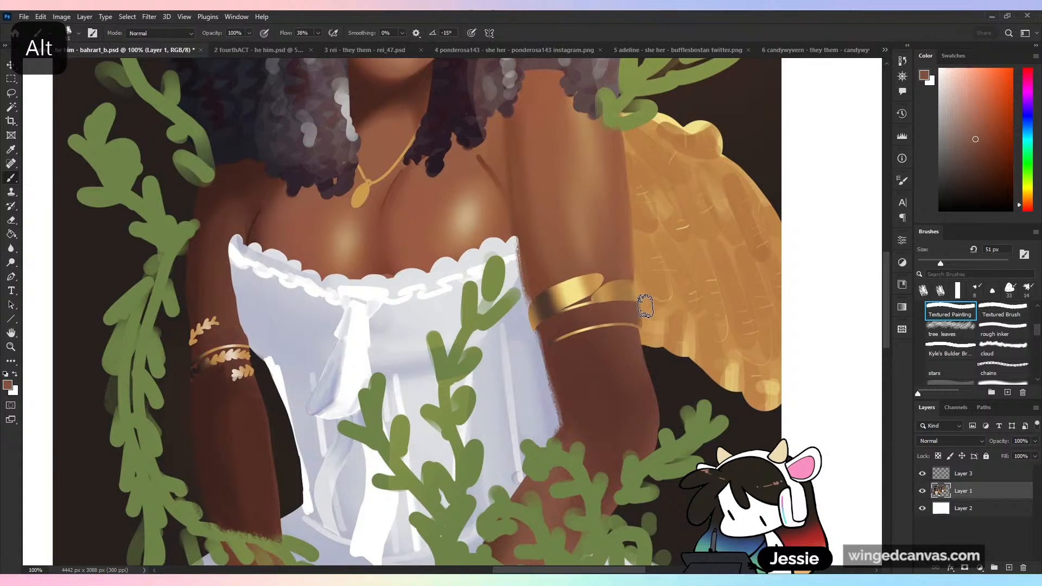
{"action": "left_click", "coordinate": [645, 307], "text": "alt"}
{"action": "left_click", "coordinate": [636, 329], "text": "alt"}
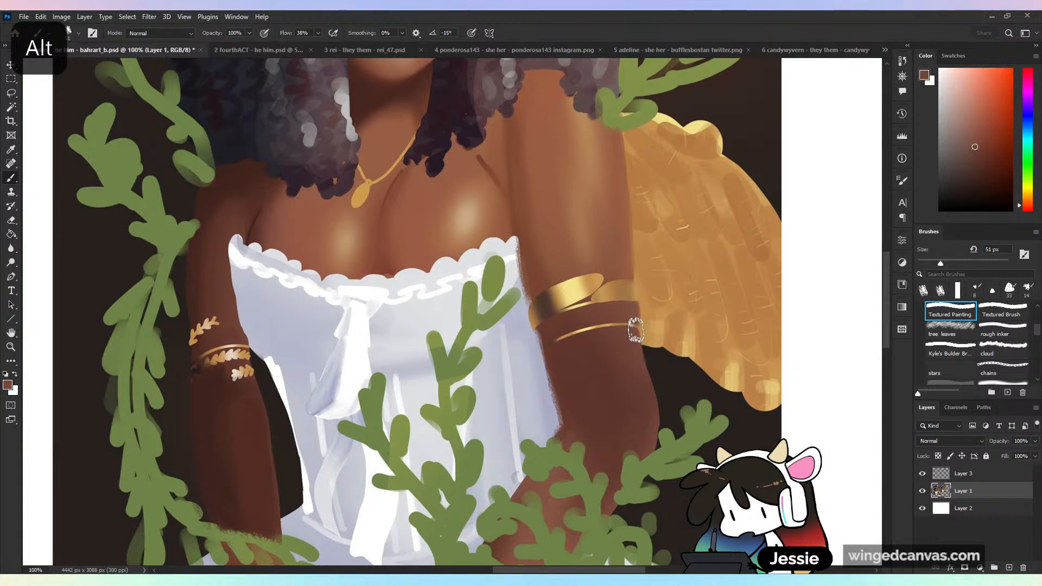
- Straighten the outer edge of the lit arm below the gold bracelets with sampled skin brown, dark background and wing orange
{"action": "left_click_drag", "start_coordinate": [638, 331], "coordinate": [661, 416]}
{"action": "left_click", "coordinate": [637, 419], "text": "alt"}
{"action": "left_click", "coordinate": [662, 392], "text": "alt"}
{"action": "left_click_drag", "start_coordinate": [652, 358], "coordinate": [652, 448]}
{"action": "left_click", "coordinate": [656, 330], "text": "alt"}
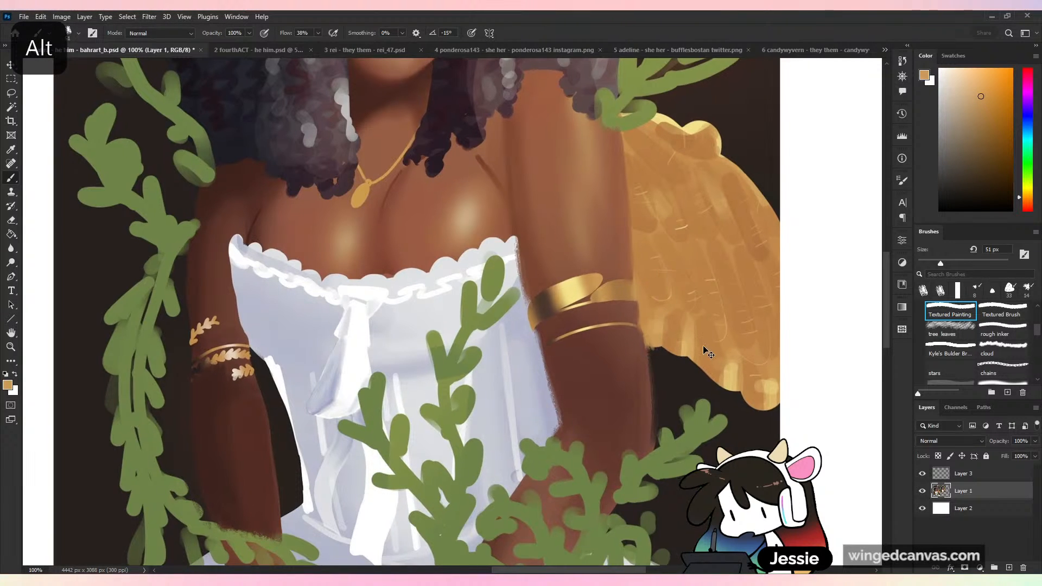
- Define the skin along the gold bracelet's lower edge on the lit arm with sampled dark browns at brush sizes from 6 to 42 px
{"action": "key", "text": "ctrl+minus"}
{"action": "scroll", "coordinate": [609, 232], "scroll_direction": "up", "scroll_amount": 5}
{"action": "scroll", "coordinate": [610, 233], "scroll_direction": "left", "scroll_amount": 2}
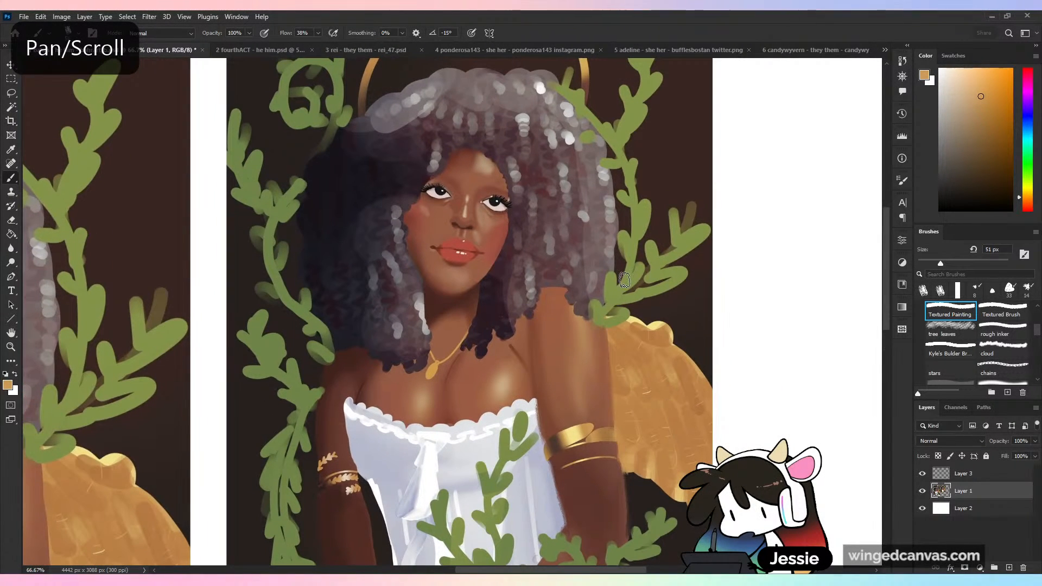
{"action": "scroll", "coordinate": [624, 282], "scroll_direction": "down", "scroll_amount": 8}
{"action": "scroll", "coordinate": [624, 281], "scroll_direction": "right", "scroll_amount": 3}
{"action": "key", "text": "ctrl+plus"}
{"action": "key", "text": "ctrl+plus"}
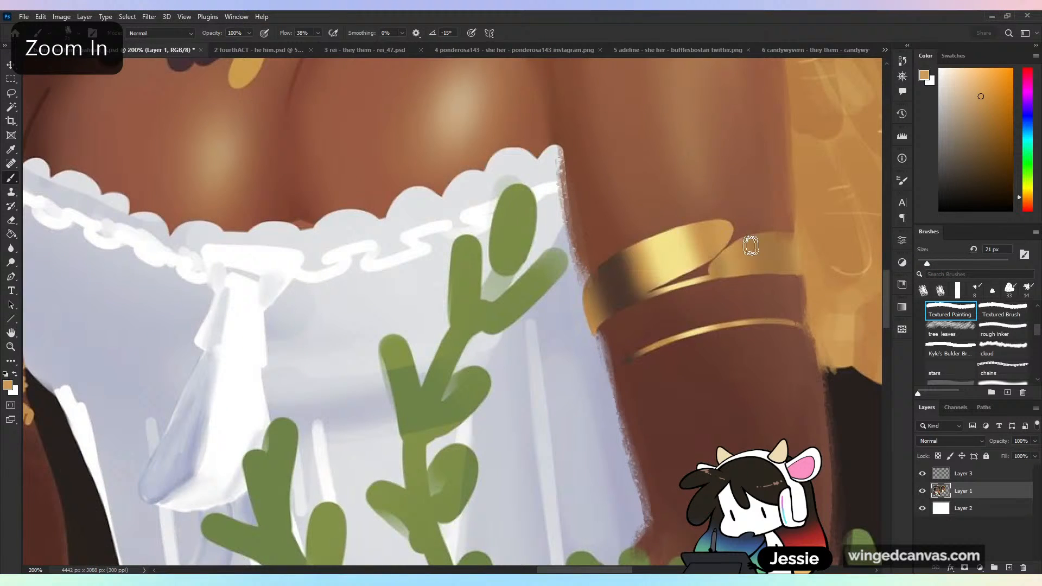
{"action": "left_click", "coordinate": [924, 264]}
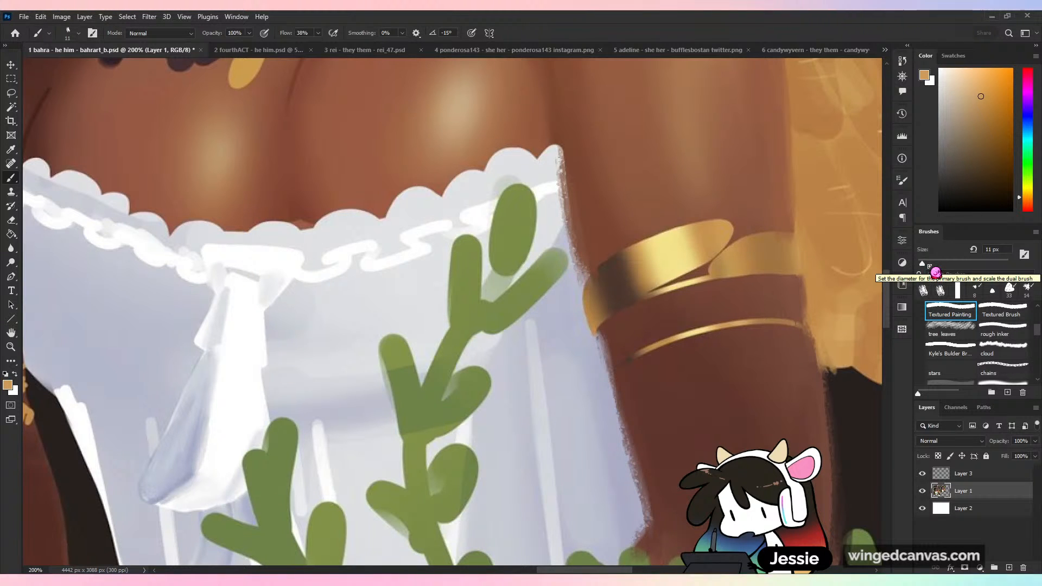
{"action": "left_click", "coordinate": [758, 212], "text": "alt"}
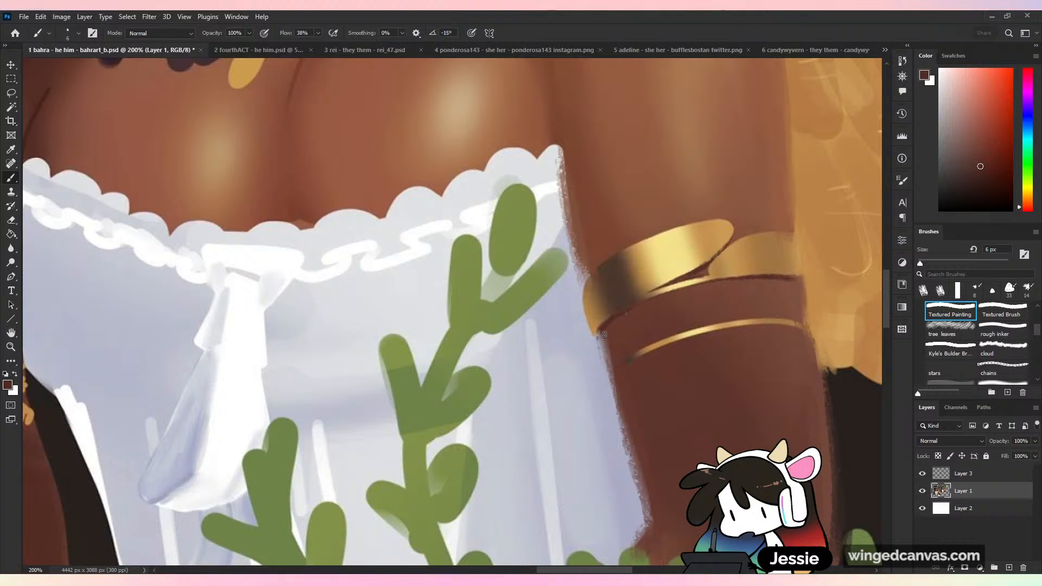
{"action": "left_click", "coordinate": [936, 263]}
{"action": "left_click_drag", "start_coordinate": [618, 318], "coordinate": [609, 335]}
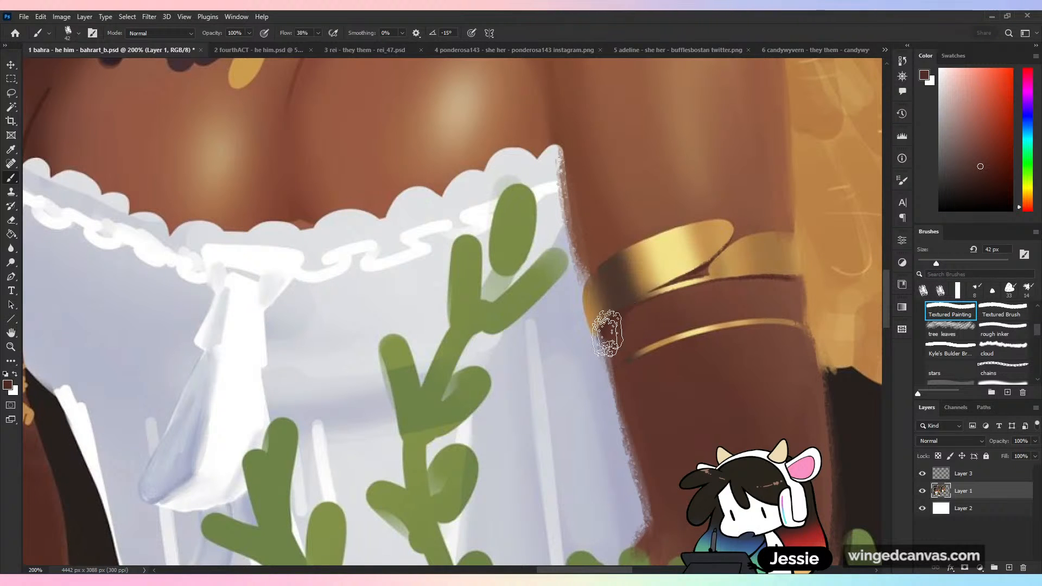
{"action": "left_click", "coordinate": [933, 263]}
{"action": "left_click", "coordinate": [627, 329], "text": "alt"}
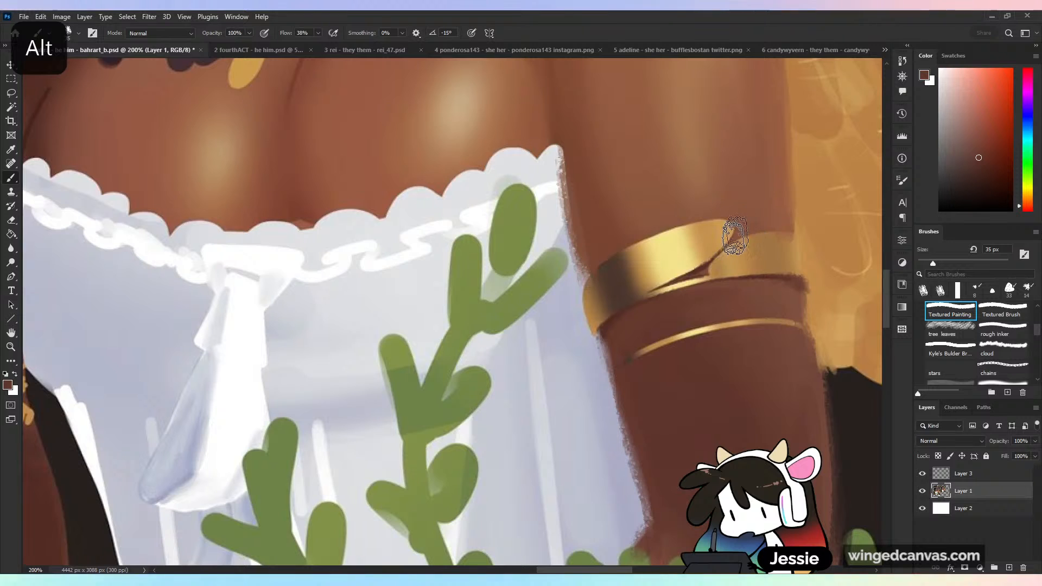
- Toggle the visibility of Layer 1 off and on to check the repainted arm
{"action": "key", "text": "ctrl+minus"}
{"action": "key", "text": "ctrl+minus"}
{"action": "key", "text": "ctrl+minus"}
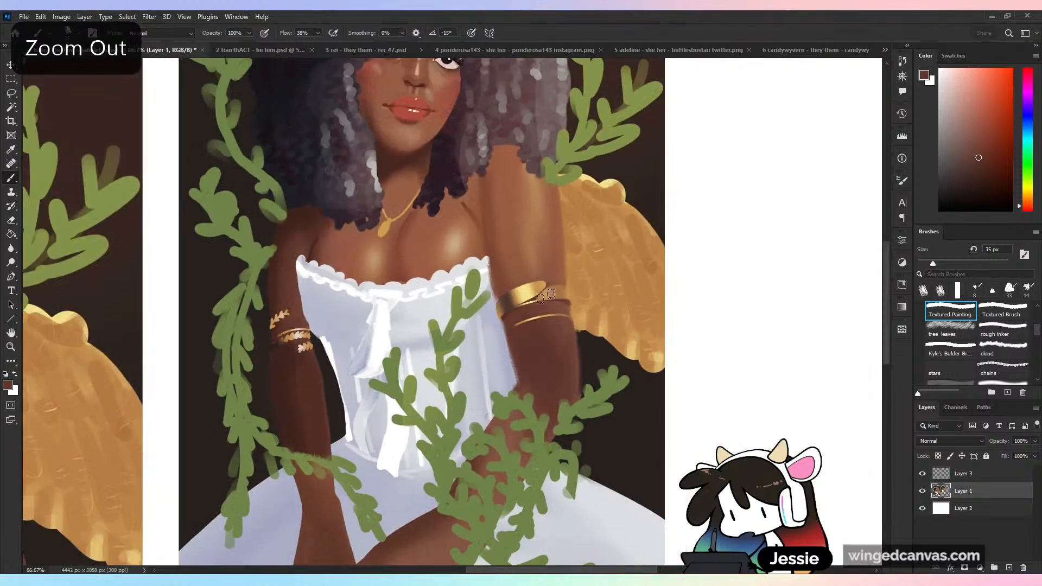
{"action": "left_click", "coordinate": [922, 493]}
{"action": "left_click", "coordinate": [923, 493]}
{"action": "left_click", "coordinate": [923, 493]}
{"action": "left_click", "coordinate": [922, 493]}
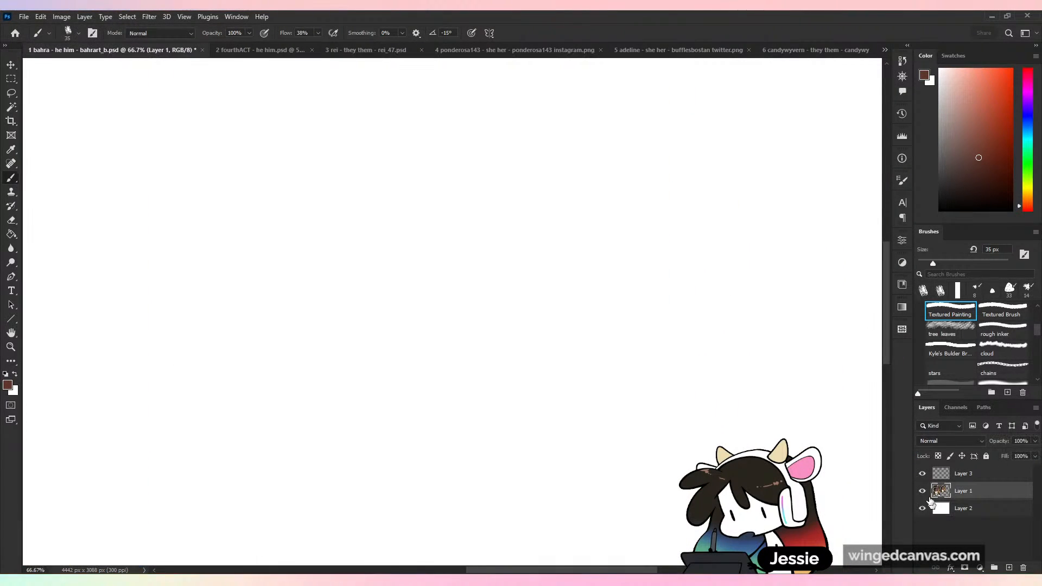
{"action": "key", "text": "ctrl+minus"}
- Tidy the gap and outer end of the thick gold bracelet with sampled skin brown and gold-orange at 26 px
{"action": "key", "text": "ctrl+plus"}
{"action": "key", "text": "ctrl+plus"}
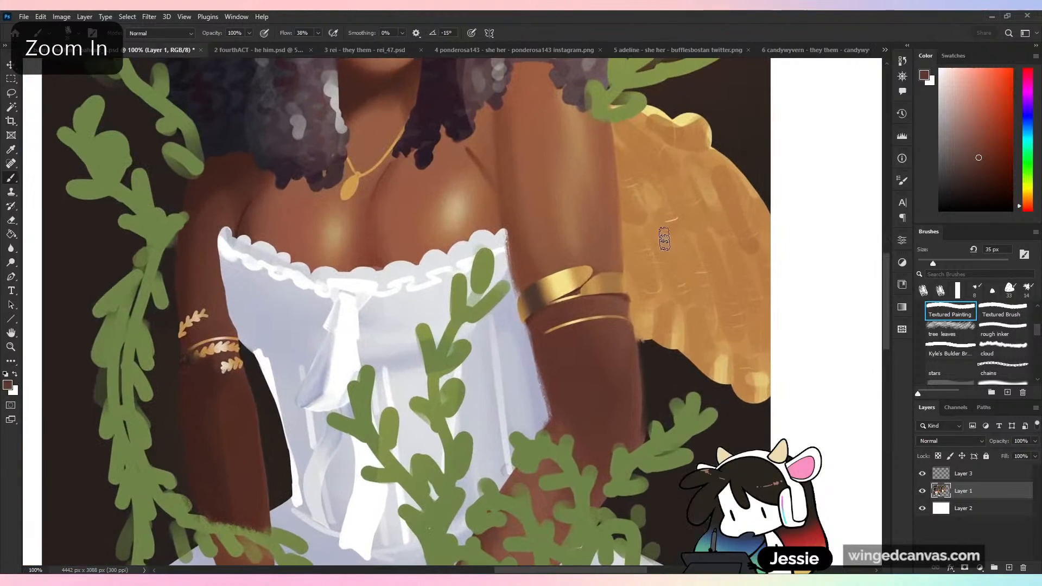
{"action": "left_click", "coordinate": [634, 306], "text": "alt"}
{"action": "left_click", "coordinate": [624, 327], "text": "alt"}
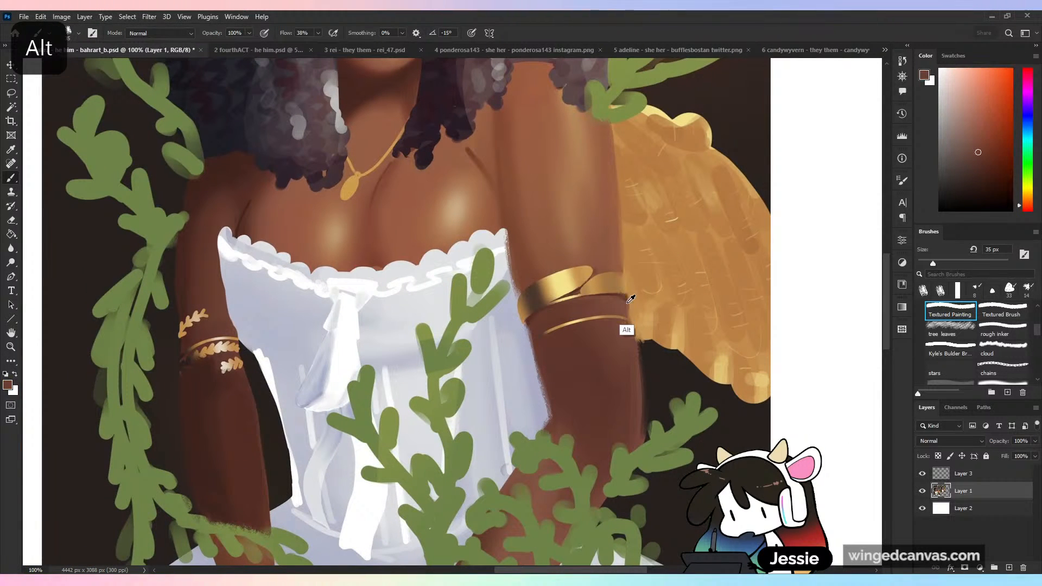
{"action": "key", "text": "ctrl+plus"}
{"action": "left_click_drag", "start_coordinate": [933, 265], "coordinate": [930, 265]}
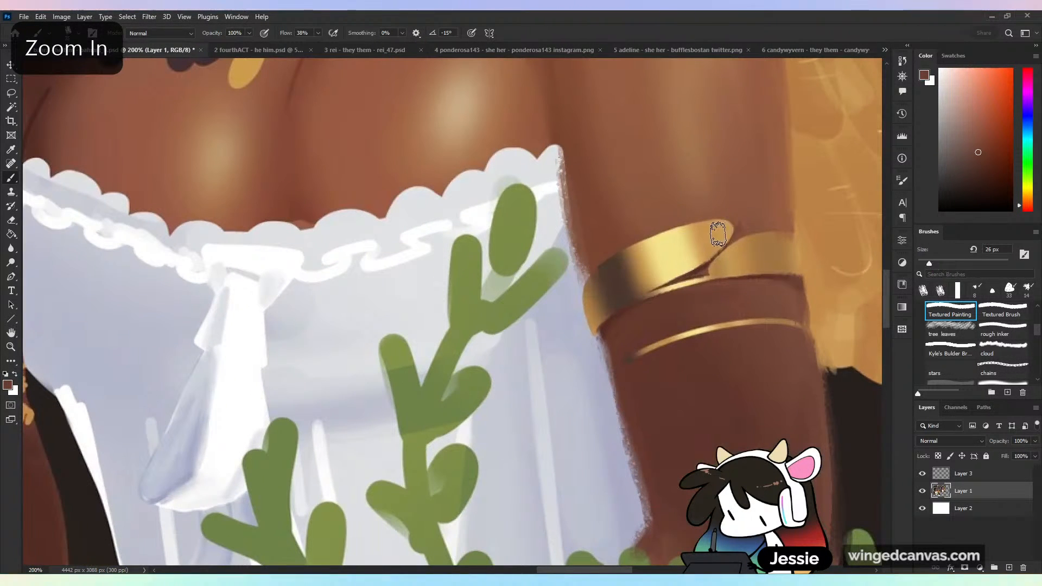
{"action": "left_click", "coordinate": [738, 229], "text": "alt"}
{"action": "left_click", "coordinate": [747, 219], "text": "alt"}
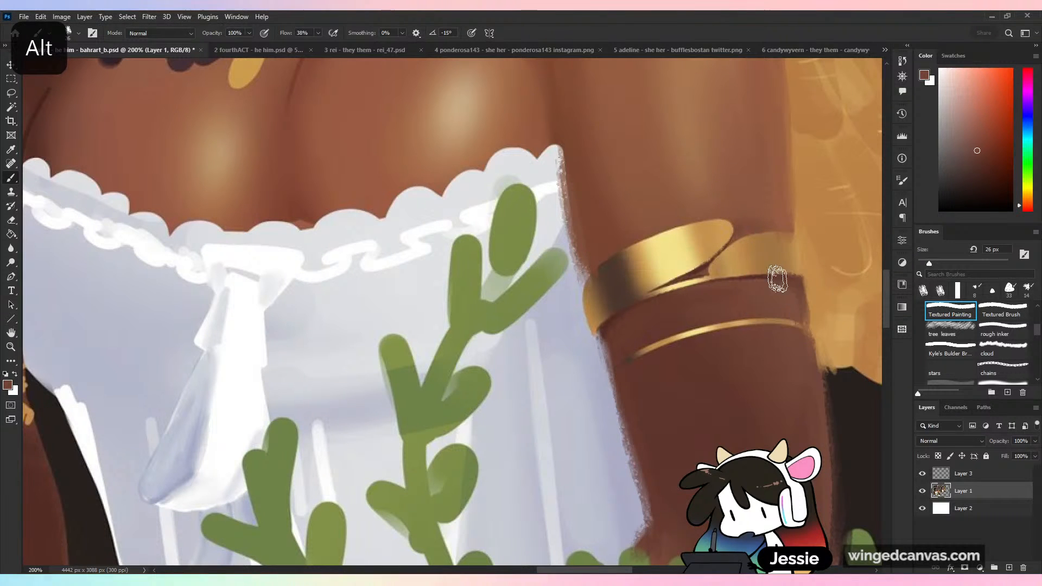
{"action": "left_click", "coordinate": [805, 279], "text": "alt"}
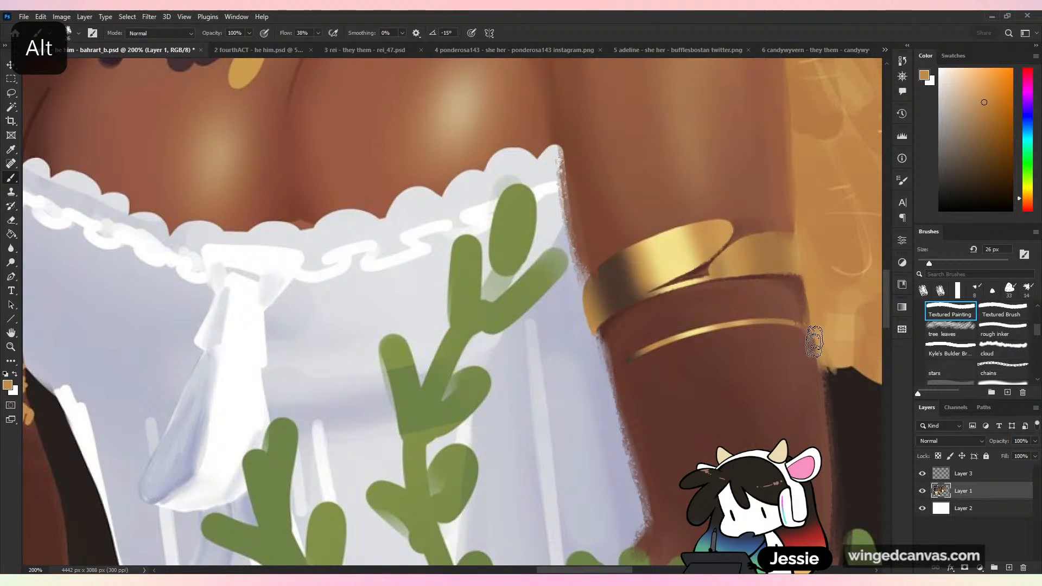
{"action": "left_click", "coordinate": [701, 268], "text": "alt"}
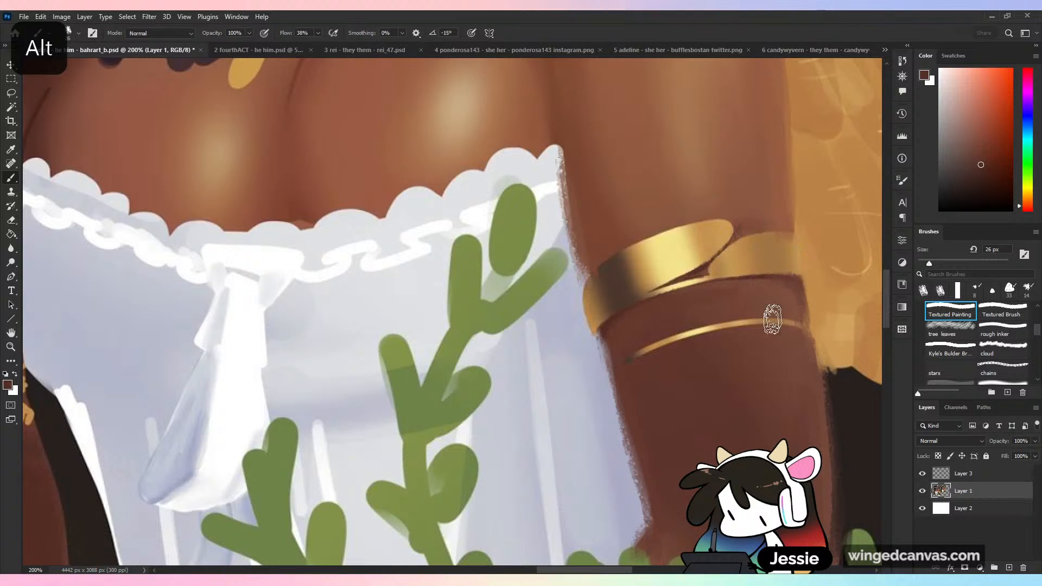
- Touch up the arm's inner edge just below the thick gold bracelet with sampled dark skin browns at 26 px
{"action": "left_click", "coordinate": [604, 330], "text": "alt"}
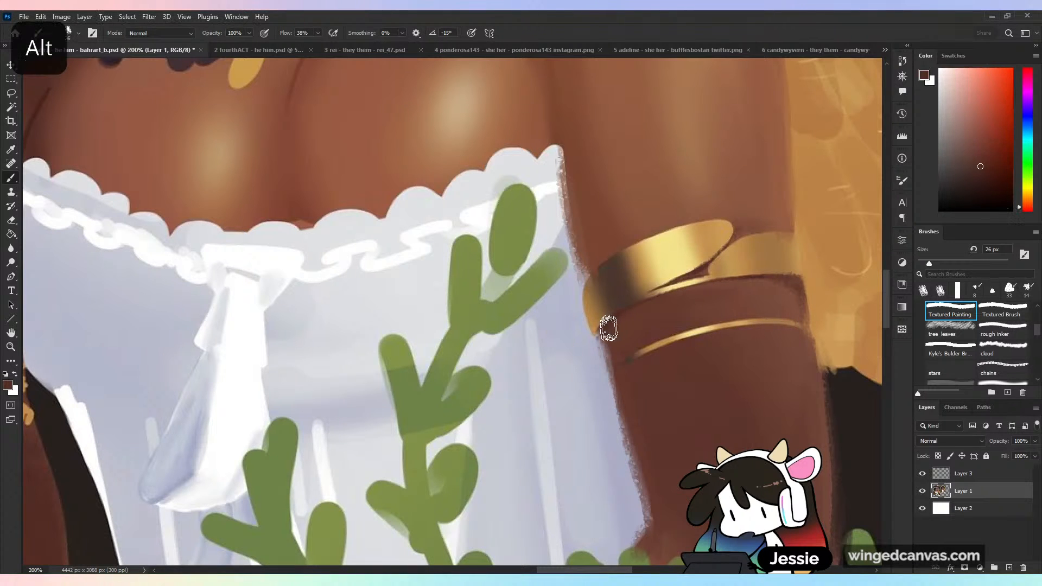
{"action": "left_click_drag", "start_coordinate": [621, 321], "coordinate": [612, 355]}
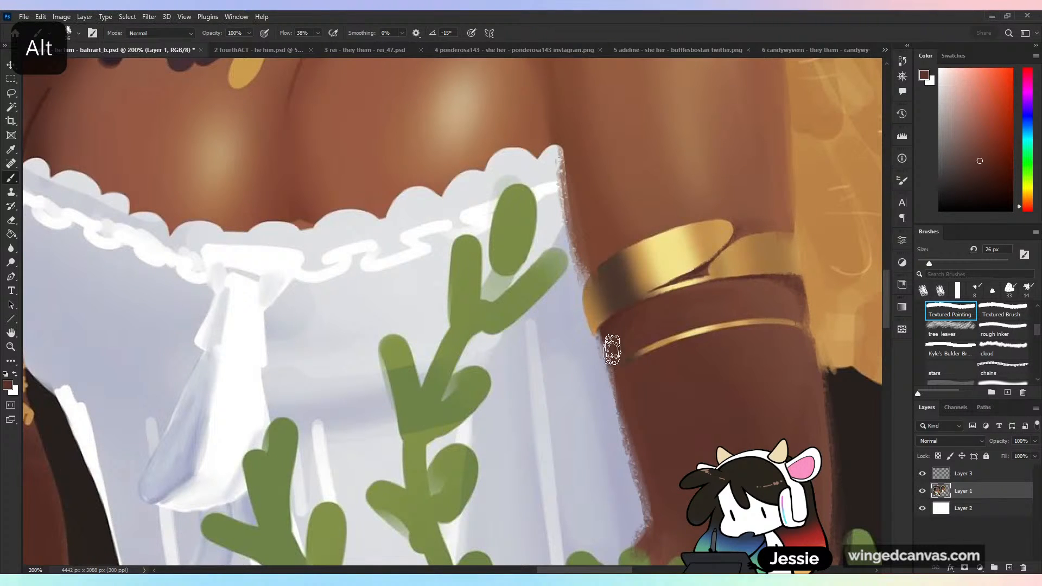
{"action": "left_click", "coordinate": [800, 288], "text": "alt"}
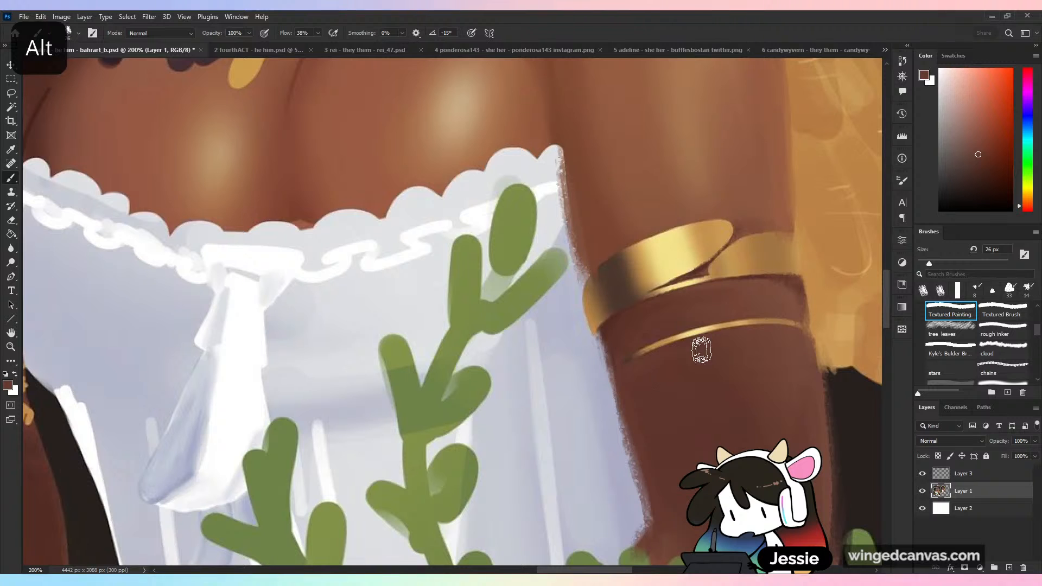
{"action": "left_click", "coordinate": [609, 324], "text": "alt"}
- Paint a dark brown shadow along the underside of the thin gold band at 14 px
{"action": "left_click", "coordinate": [747, 285], "text": "alt"}
{"action": "left_click", "coordinate": [987, 175]}
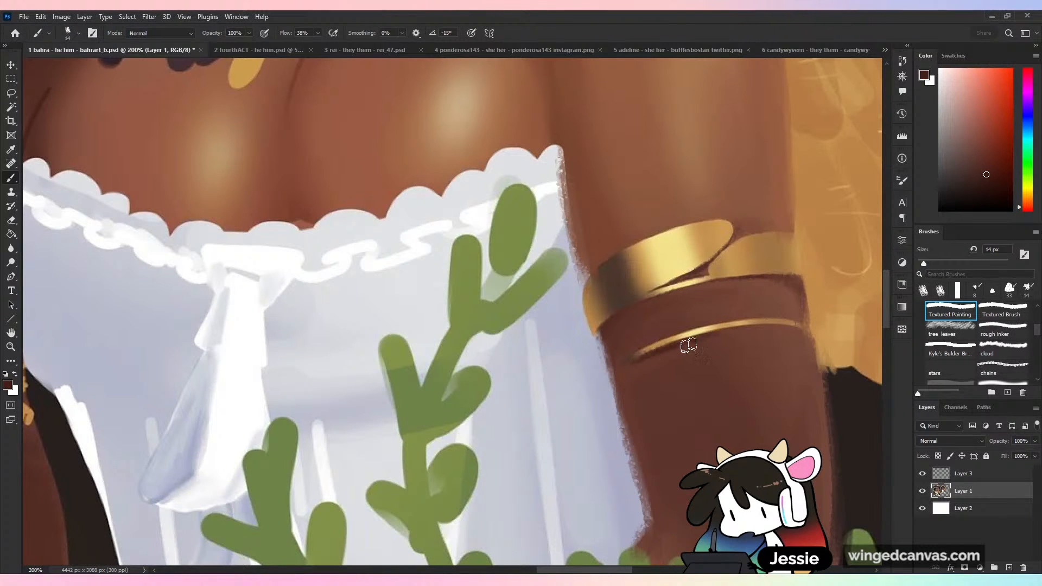
{"action": "left_click", "coordinate": [633, 394], "text": "alt"}
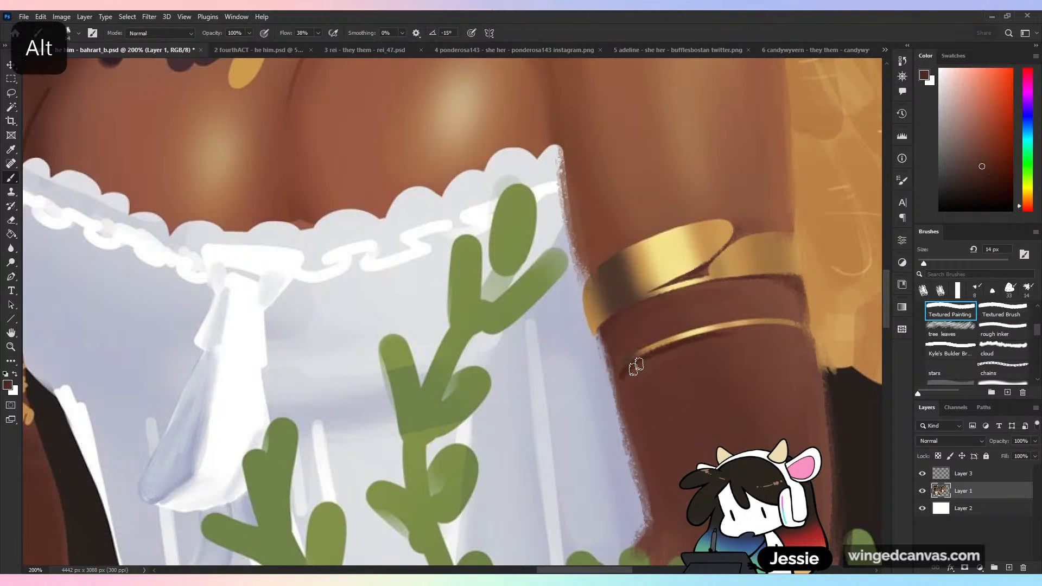
{"action": "left_click_drag", "start_coordinate": [637, 366], "coordinate": [666, 356]}
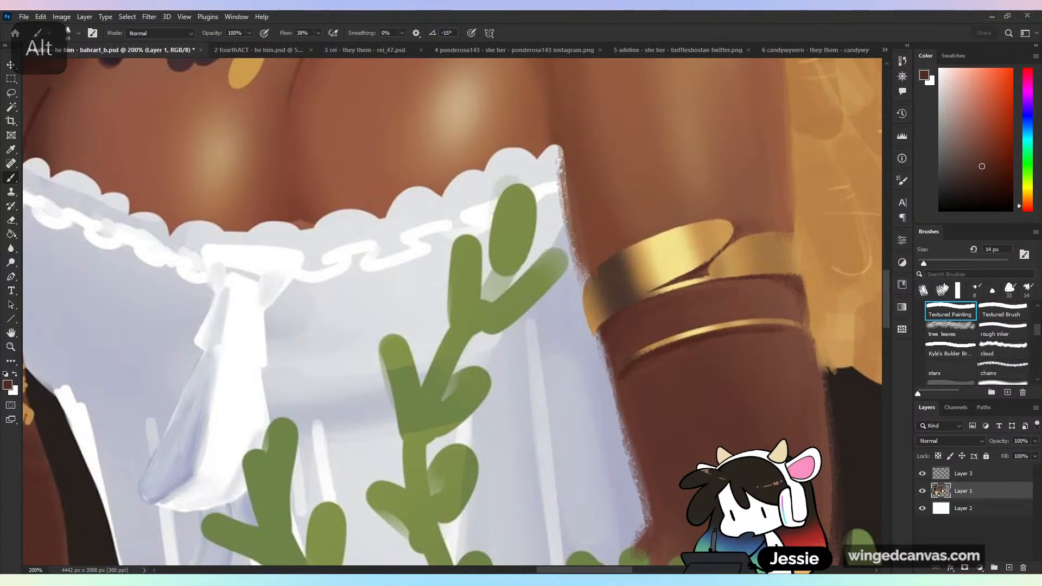
- Blend the skin below the thin gold band with sampled browns at 50 px
{"action": "left_click", "coordinate": [941, 264]}
{"action": "left_click", "coordinate": [777, 332], "text": "alt"}
{"action": "mouse_move", "coordinate": [797, 339]}
{"action": "left_mouse_down"}
{"action": "mouse_move", "coordinate": [730, 347]}
{"action": "mouse_move", "coordinate": [727, 372]}
{"action": "left_mouse_up"}
{"action": "left_click", "coordinate": [647, 391], "text": "alt"}
{"action": "left_click_drag", "start_coordinate": [630, 394], "coordinate": [644, 379]}
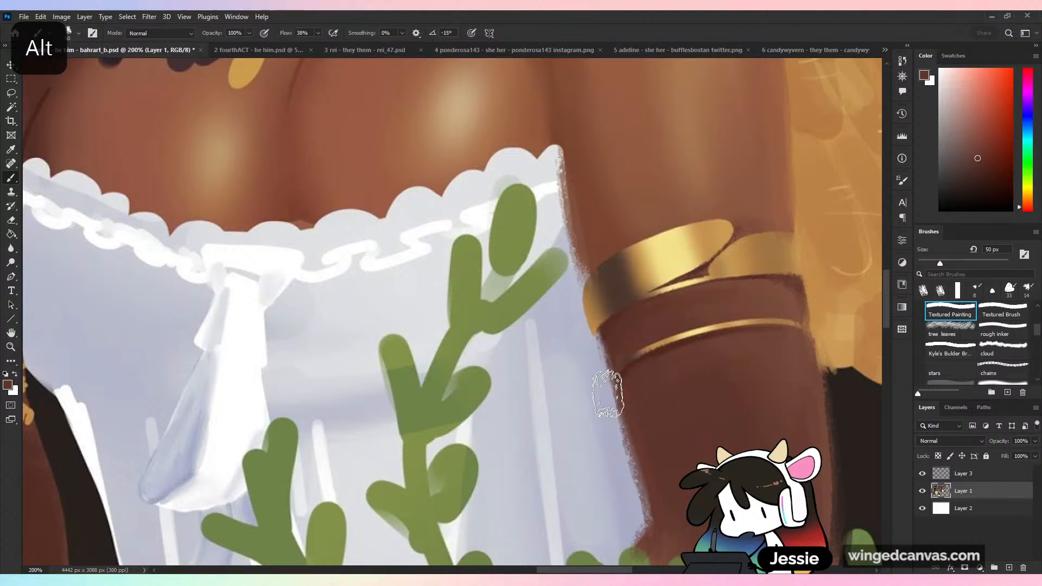
- Extend the thin gold band to the arm's inner edge with gold sampled from the thick bracelet at 18 px
{"action": "left_click", "coordinate": [597, 353], "text": "alt"}
{"action": "left_click", "coordinate": [612, 352], "text": "alt"}
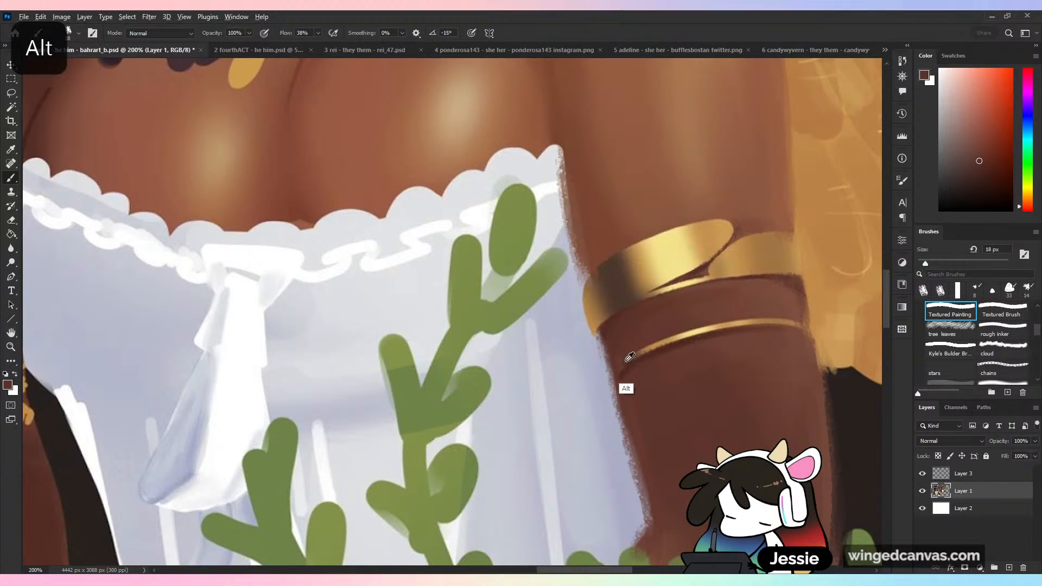
{"action": "left_click", "coordinate": [593, 319], "text": "alt"}
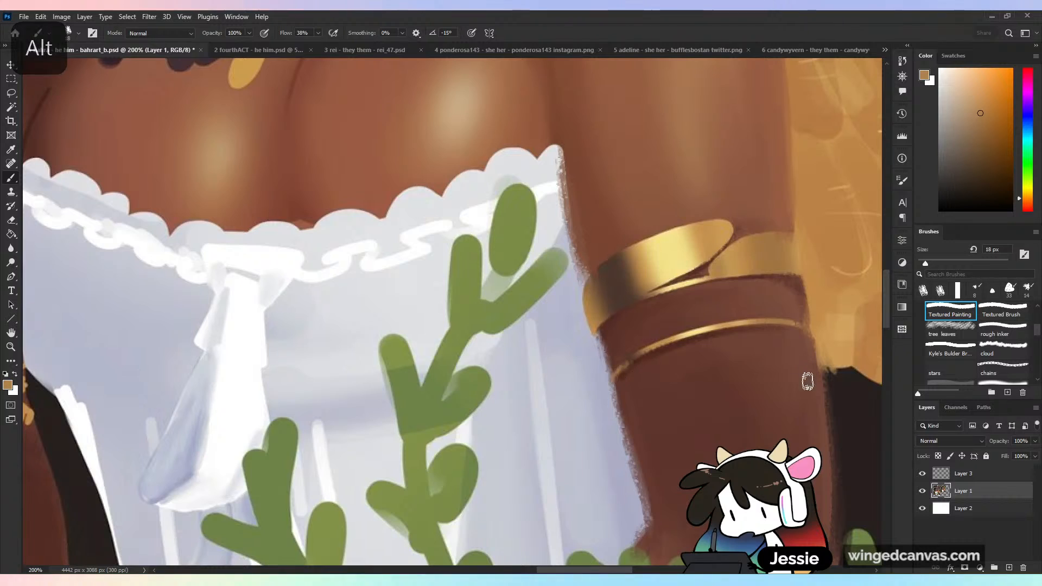
- Compare the arms on the original and the duplicate side by side, undoing the trial strokes made over them
{"action": "key", "text": "ctrl+minus"}
{"action": "key", "text": "ctrl+minus"}
{"action": "key", "text": "ctrl+minus"}
{"action": "left_click_drag", "start_coordinate": [223, 399], "coordinate": [442, 341]}
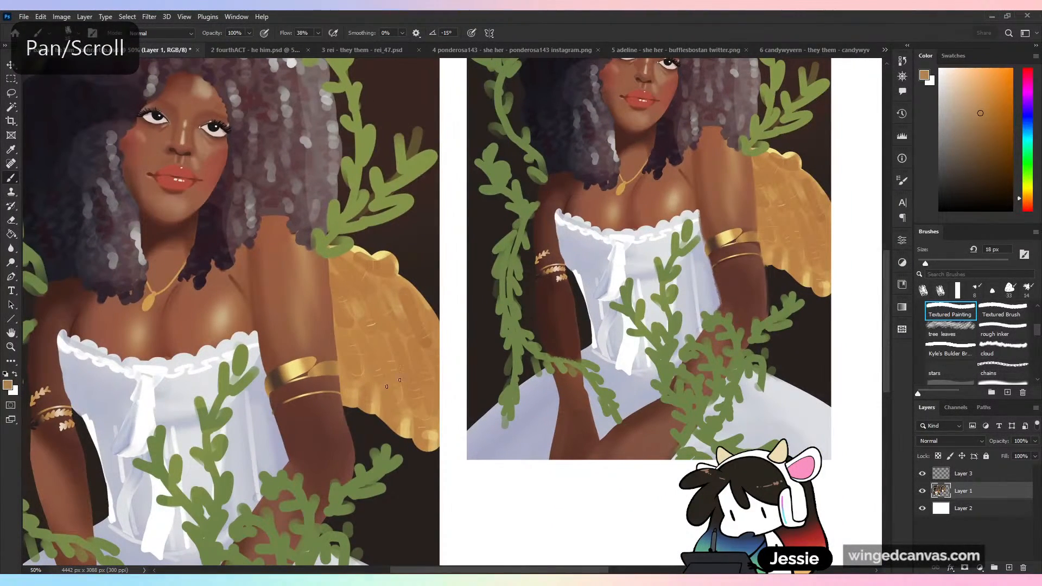
{"action": "left_click_drag", "start_coordinate": [658, 259], "coordinate": [773, 236]}
{"action": "key", "text": "ctrl+z"}
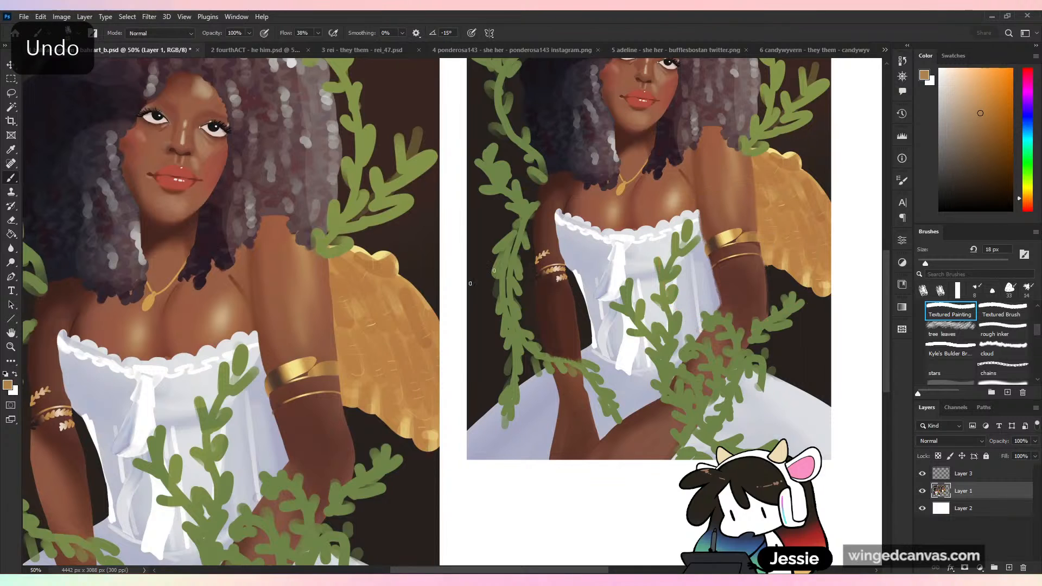
{"action": "mouse_move", "coordinate": [225, 423]}
{"action": "left_mouse_down"}
{"action": "mouse_move", "coordinate": [245, 336]}
{"action": "mouse_move", "coordinate": [229, 355]}
{"action": "left_mouse_up"}
{"action": "key", "text": "ctrl+z"}
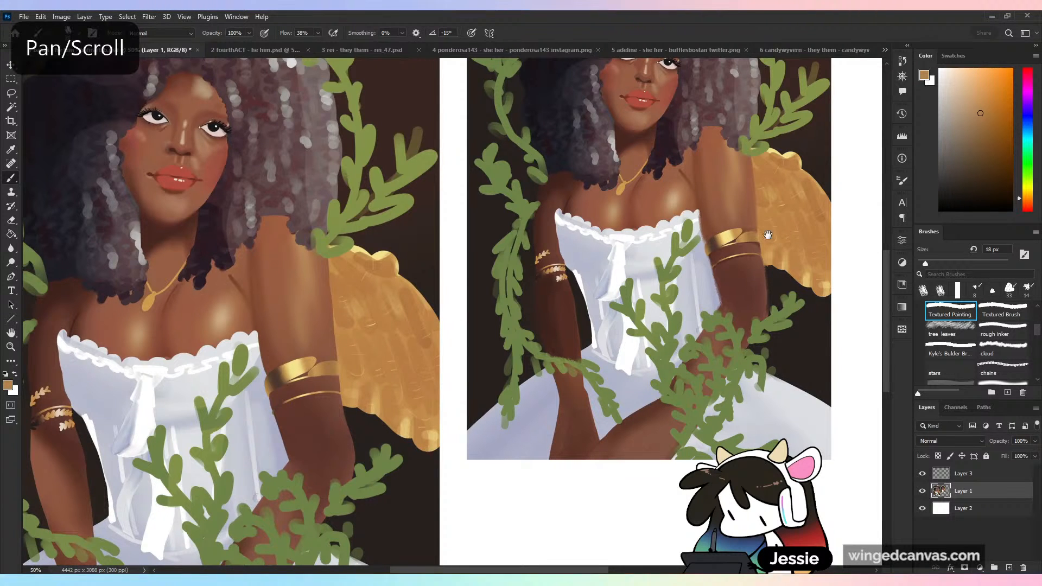
- Examine the duplicate's face, bracelets, arms and lower dress up close and as a whole
{"action": "left_click_drag", "start_coordinate": [789, 239], "coordinate": [552, 427]}
{"action": "key", "text": "ctrl+plus"}
{"action": "key", "text": "ctrl+plus"}
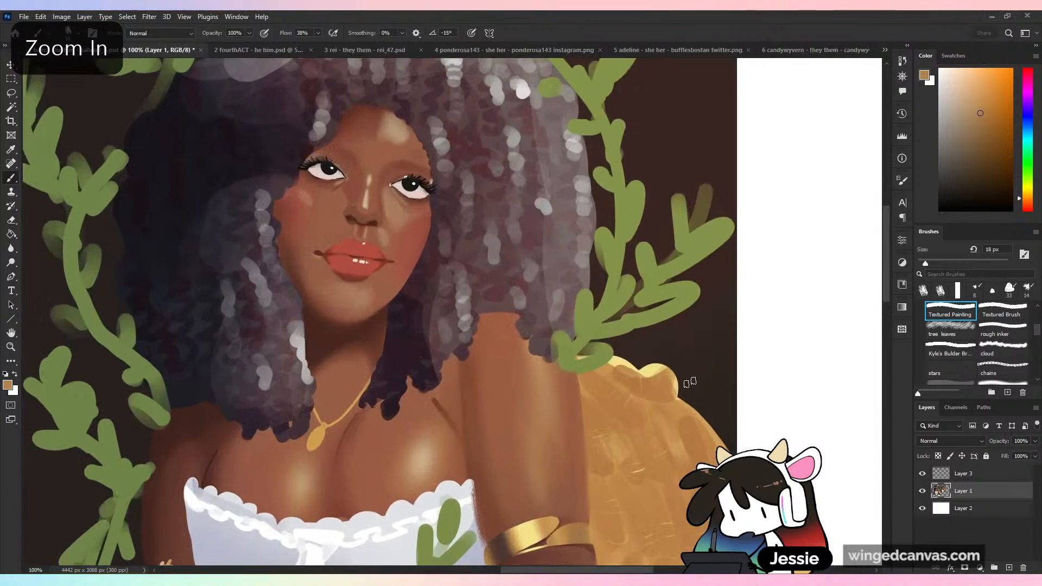
{"action": "left_click_drag", "start_coordinate": [581, 481], "coordinate": [635, 327]}
{"action": "key", "text": "ctrl+plus"}
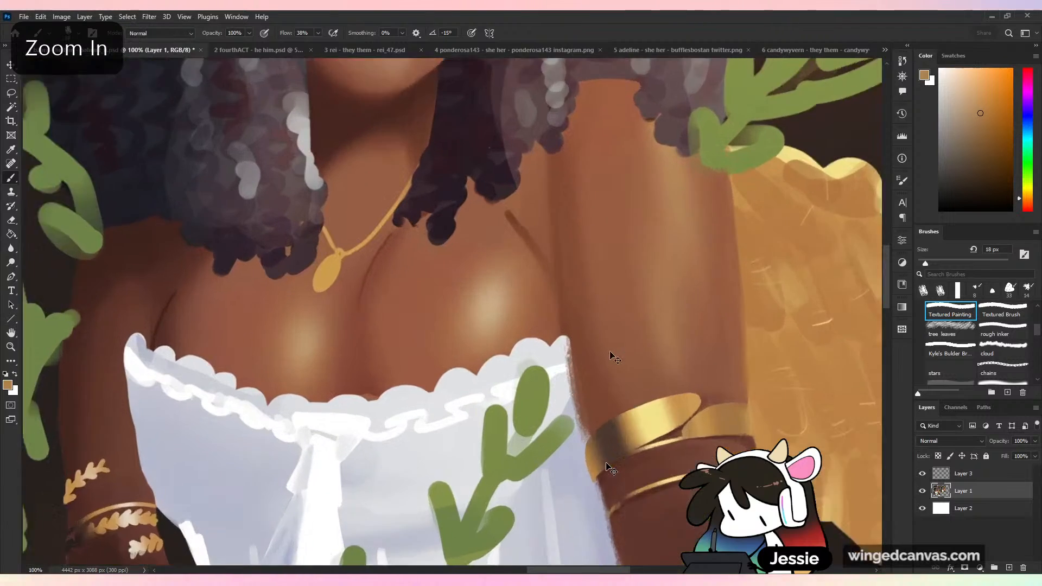
{"action": "key", "text": "ctrl+minus"}
{"action": "key", "text": "ctrl+minus"}
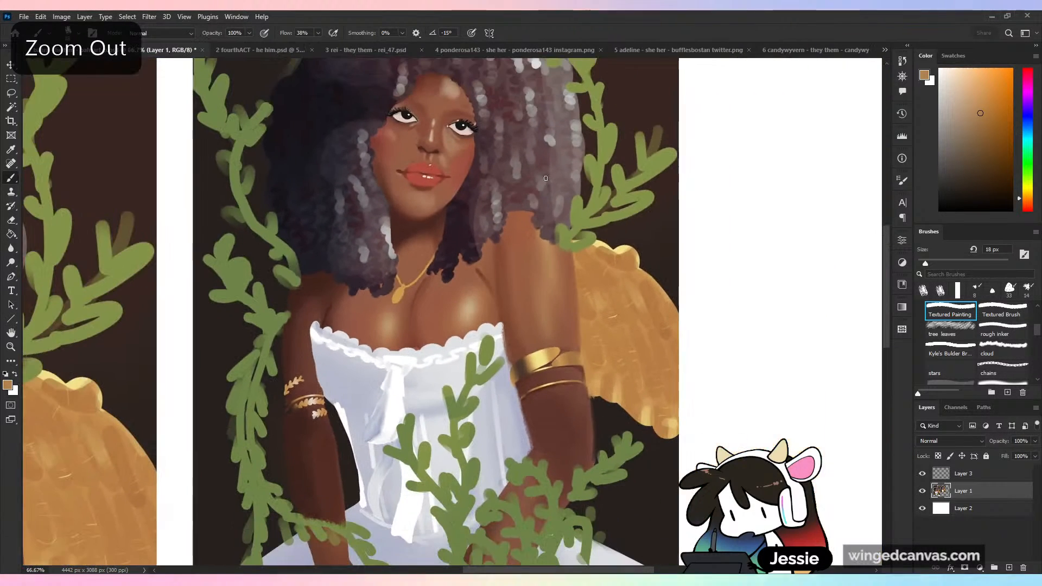
{"action": "mouse_move", "coordinate": [634, 286]}
{"action": "left_mouse_down"}
{"action": "mouse_move", "coordinate": [645, 381]}
{"action": "mouse_move", "coordinate": [683, 229]}
{"action": "left_mouse_up"}
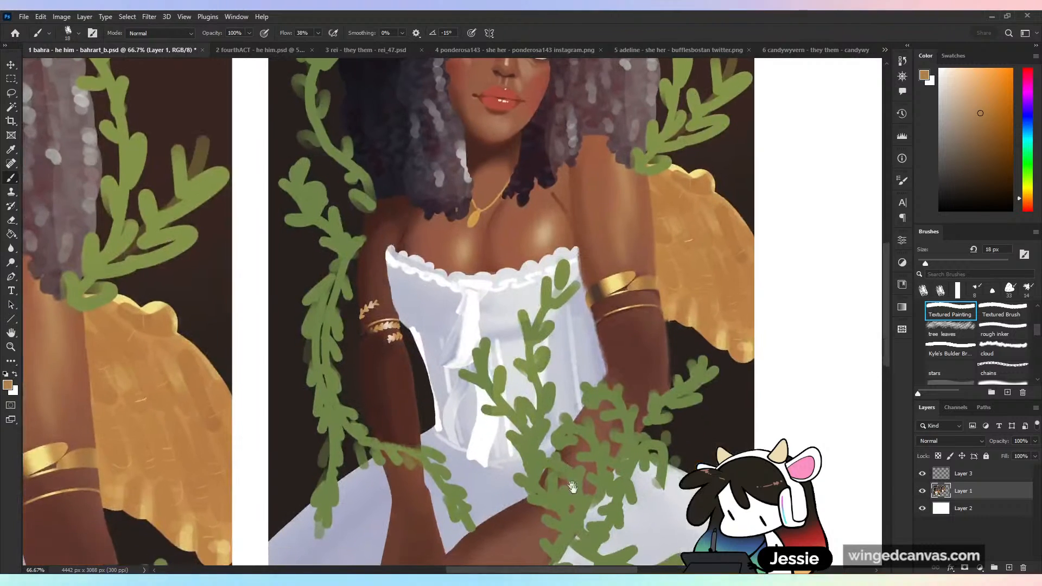
{"action": "mouse_move", "coordinate": [586, 474]}
{"action": "left_mouse_down"}
{"action": "mouse_move", "coordinate": [630, 357]}
{"action": "mouse_move", "coordinate": [620, 368]}
{"action": "left_mouse_up"}
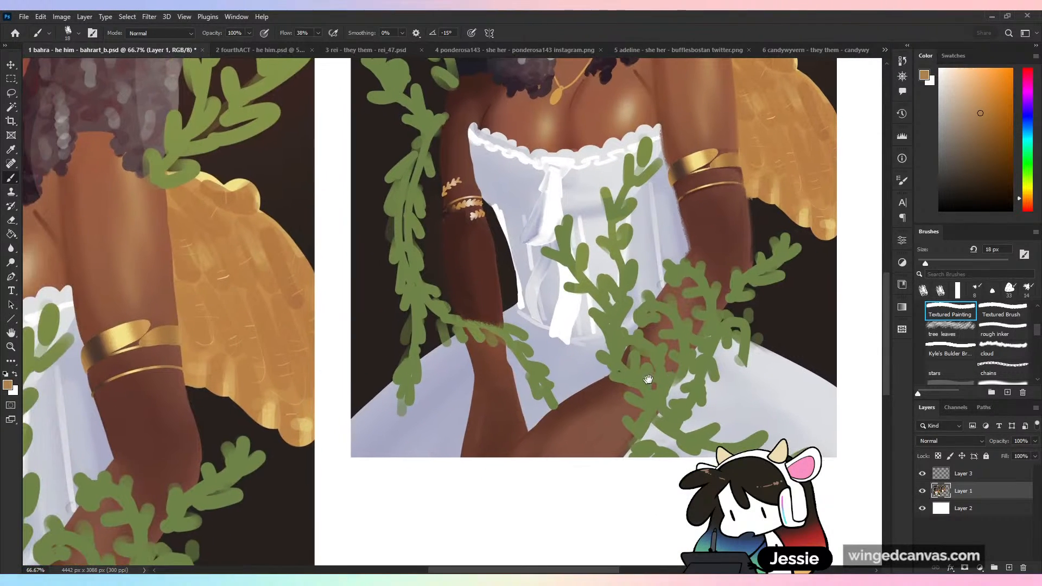
{"action": "key", "text": "ctrl+minus"}
{"action": "key", "text": "ctrl+minus"}
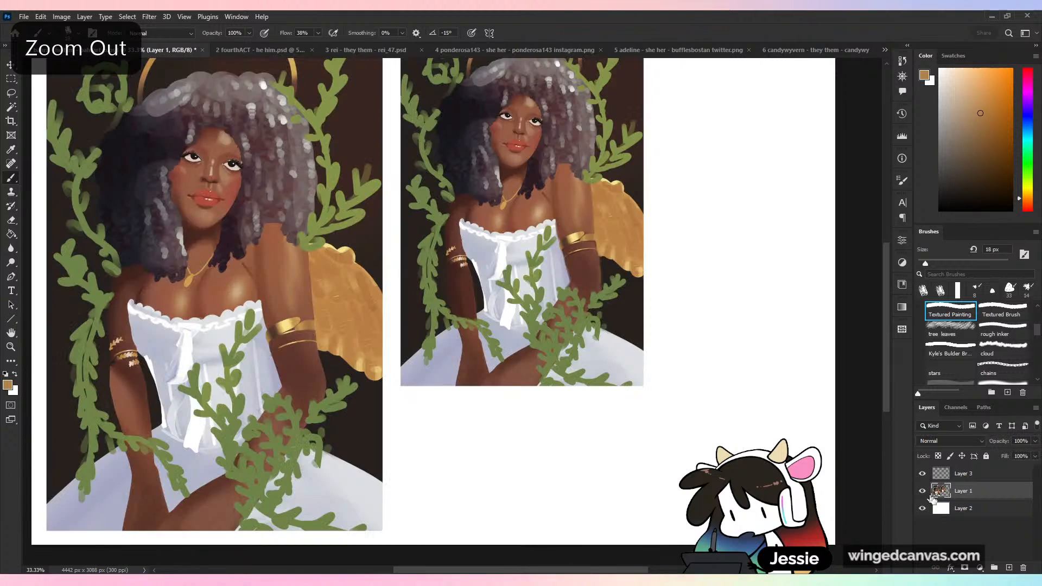
{"action": "key", "text": "ctrl+minus"}
{"action": "left_click", "coordinate": [11, 93]}
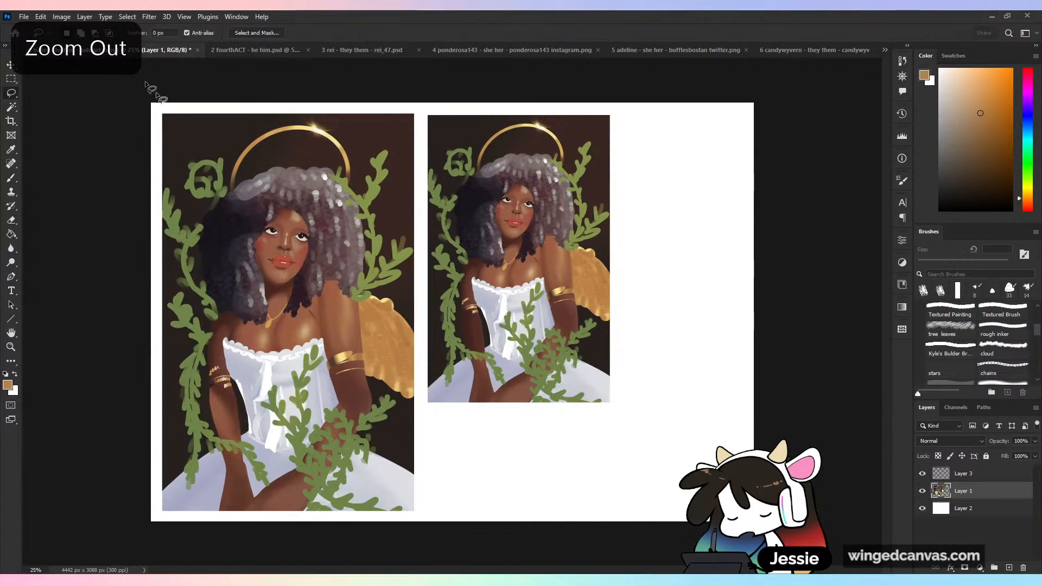
{"action": "key", "text": "m"}
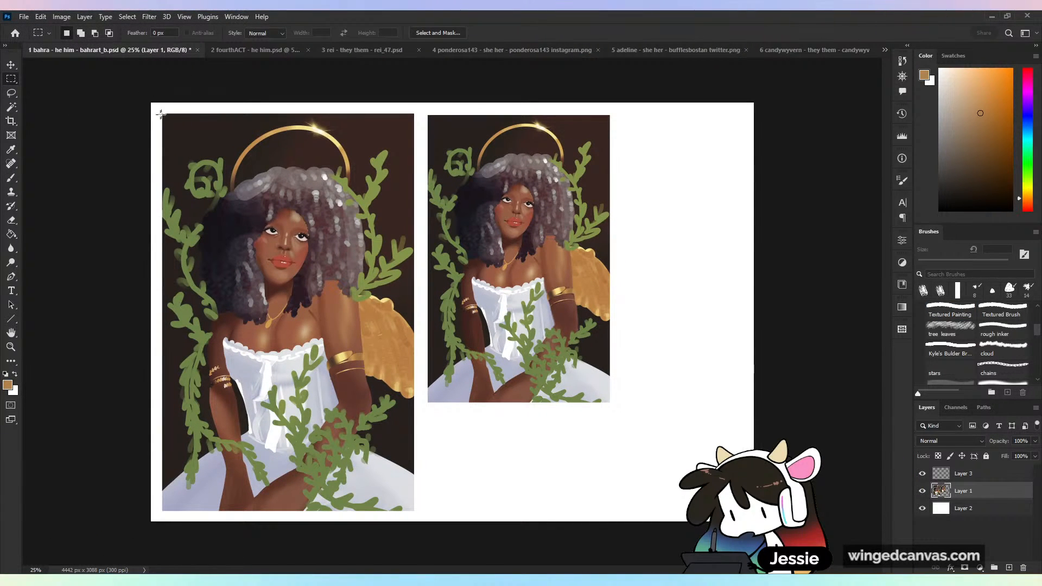
{"action": "left_click_drag", "start_coordinate": [158, 108], "coordinate": [418, 515]}
{"action": "key", "text": "c"}
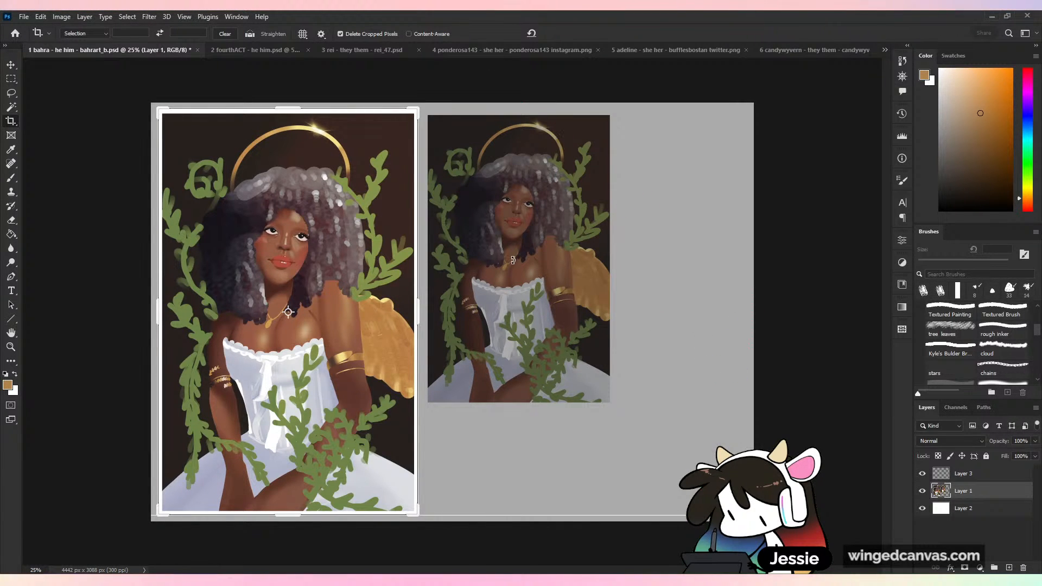
{"action": "key", "text": "ctrl+minus"}
{"action": "key", "text": "ctrl+plus"}
{"action": "key", "text": "Escape"}
{"action": "key", "text": "b"}
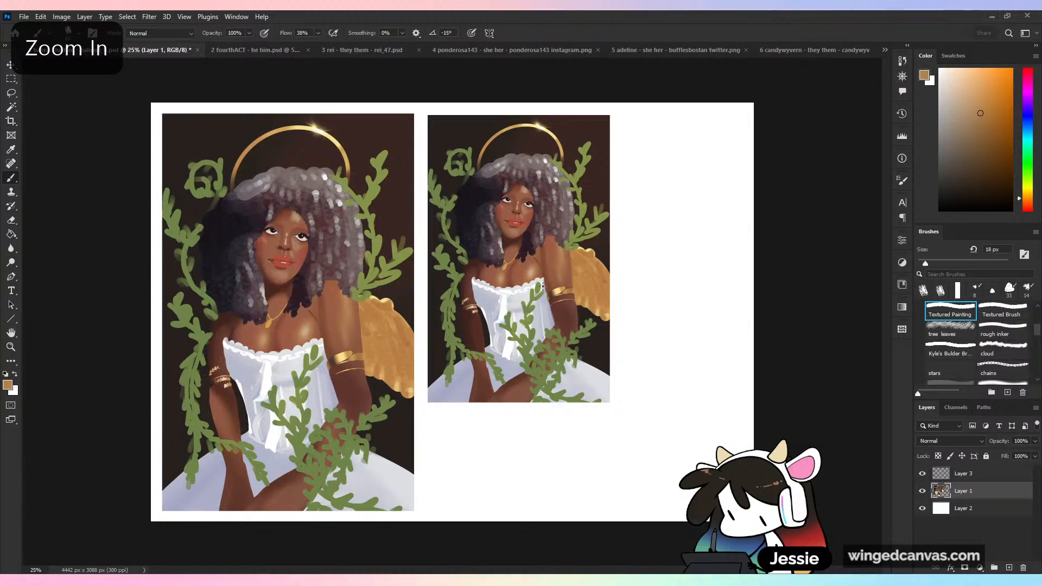
- Extend the canvas beside the smaller portrait to 5858 px wide
{"action": "key", "text": "c"}
{"action": "left_click_drag", "start_coordinate": [761, 312], "coordinate": [856, 326]}
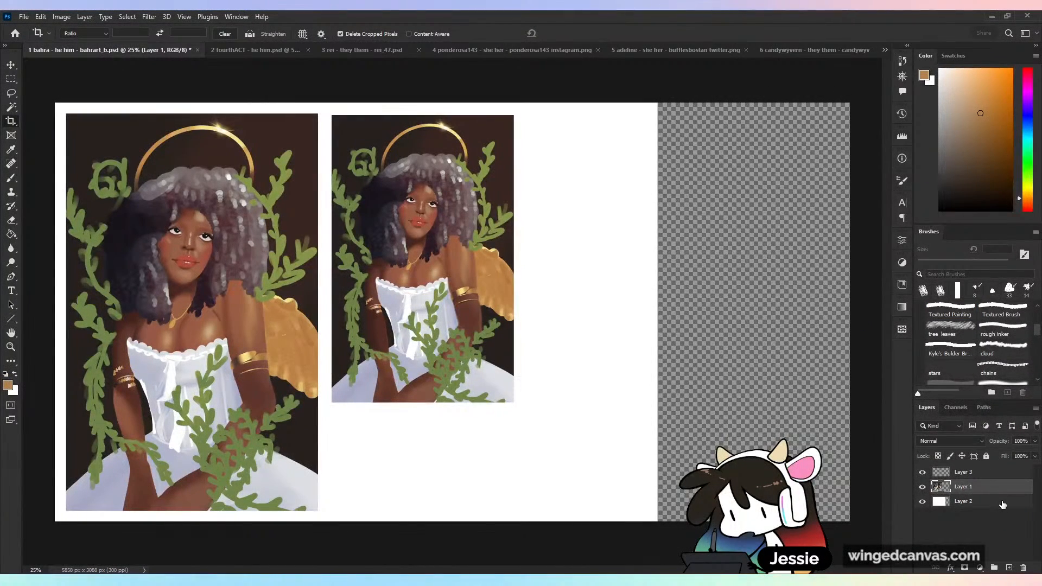
- Stretch the white background layer to cover the widened canvas, and lock it
{"action": "left_click", "coordinate": [1002, 505]}
{"action": "key", "text": "v"}
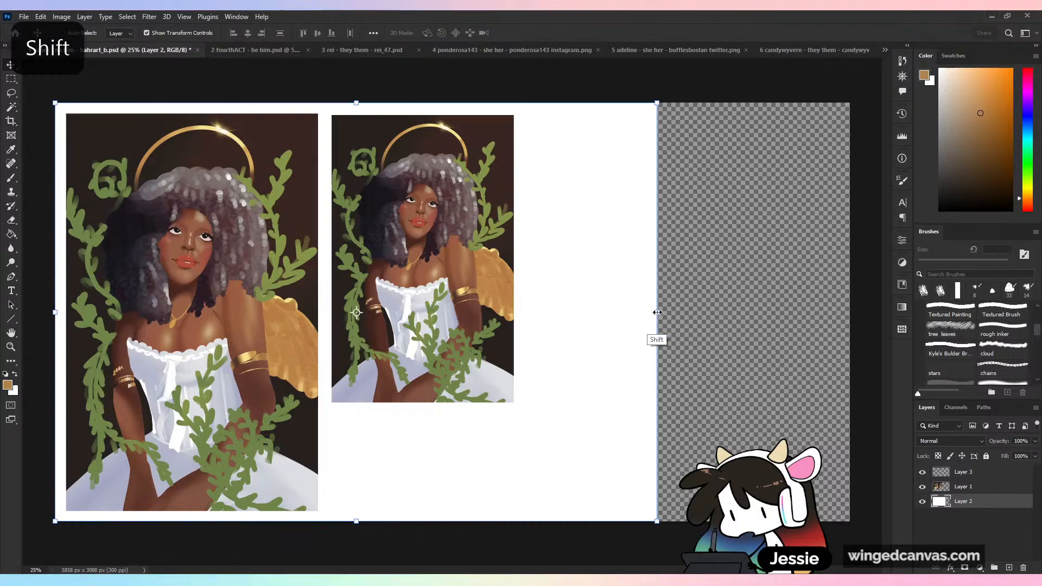
{"action": "left_click_drag", "start_coordinate": [657, 312], "coordinate": [850, 312]}
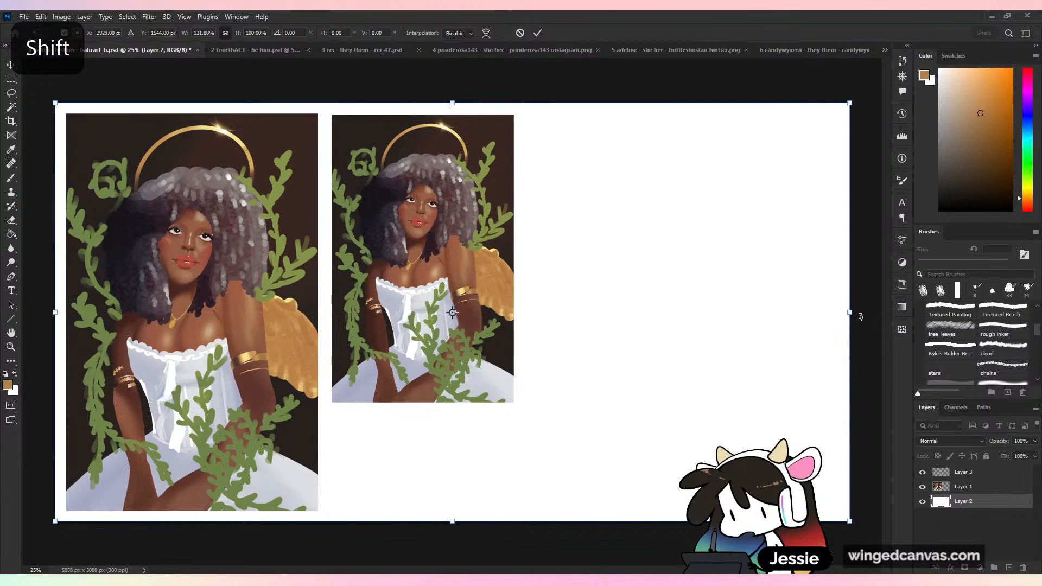
{"action": "left_click", "coordinate": [982, 500]}
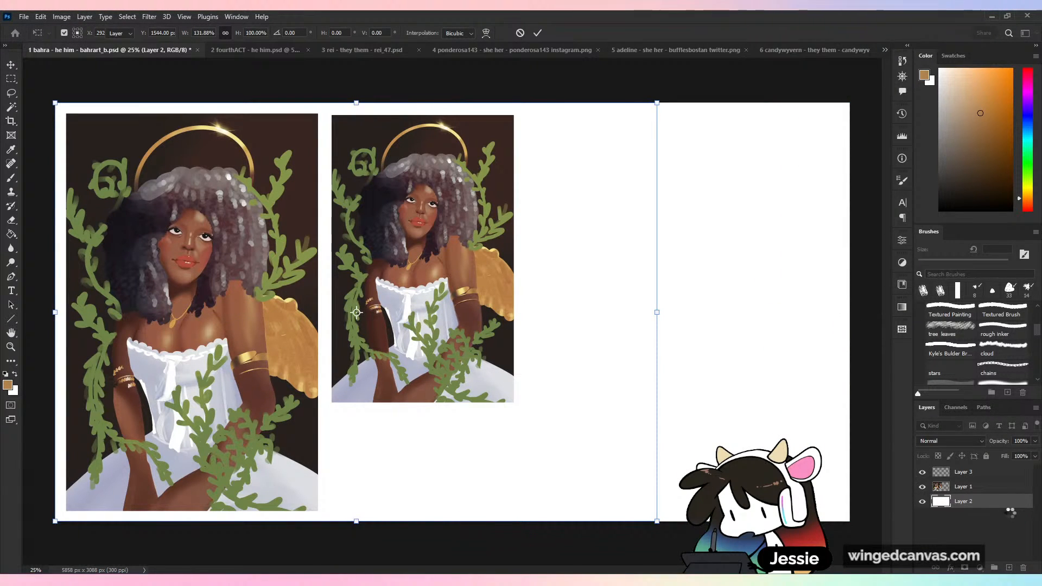
{"action": "key", "text": "Return"}
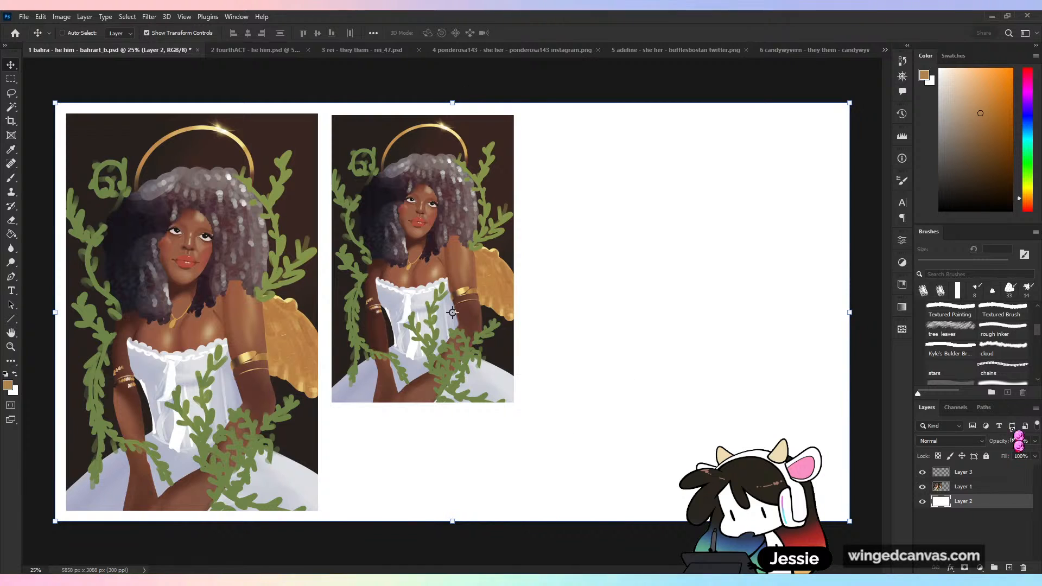
{"action": "left_click", "coordinate": [986, 456]}
{"action": "left_click", "coordinate": [11, 93]}
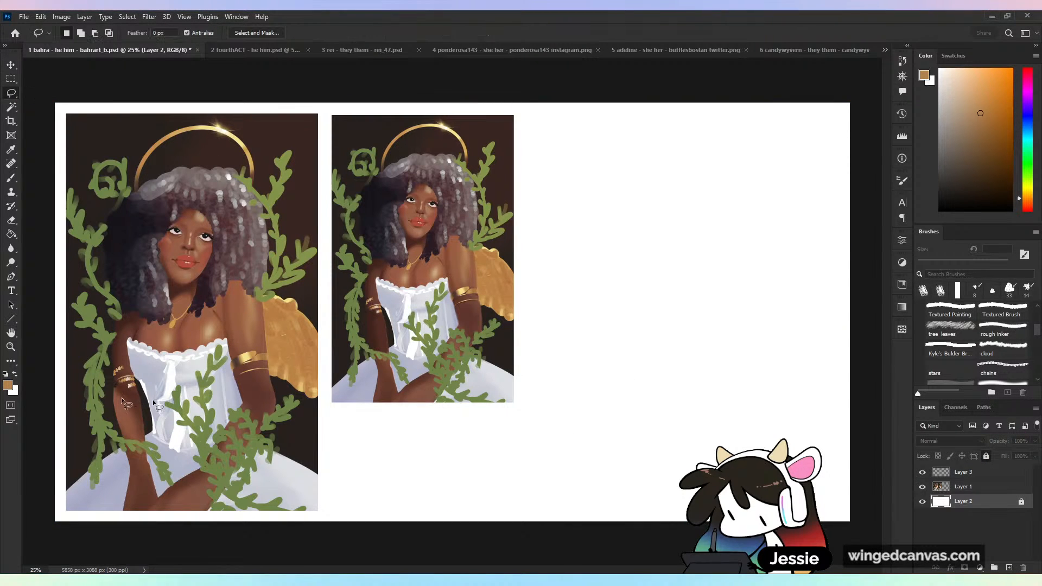
- Place a copy of the large portrait from Layer 1 beside the smaller one, scaled to 72.59% and refined by a further 99.25%
{"action": "left_click", "coordinate": [974, 491]}
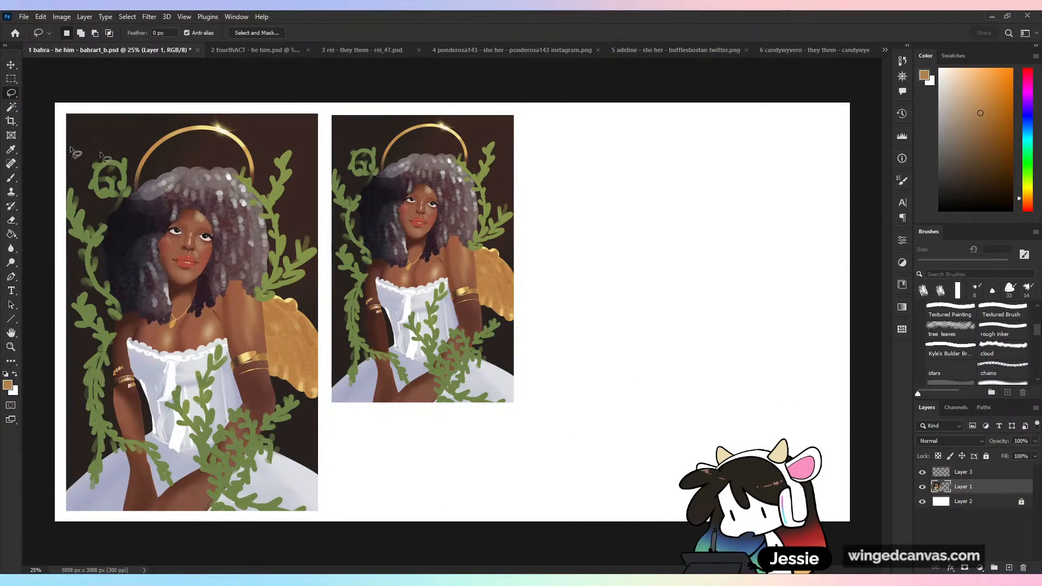
{"action": "key", "text": "m"}
{"action": "left_click_drag", "start_coordinate": [64, 103], "coordinate": [325, 520]}
{"action": "left_click_drag", "start_coordinate": [280, 474], "coordinate": [746, 414]}
{"action": "key", "text": "ctrl+t"}
{"action": "left_click_drag", "start_coordinate": [772, 115], "coordinate": [698, 277]}
{"action": "left_click_drag", "start_coordinate": [649, 368], "coordinate": [652, 218]}
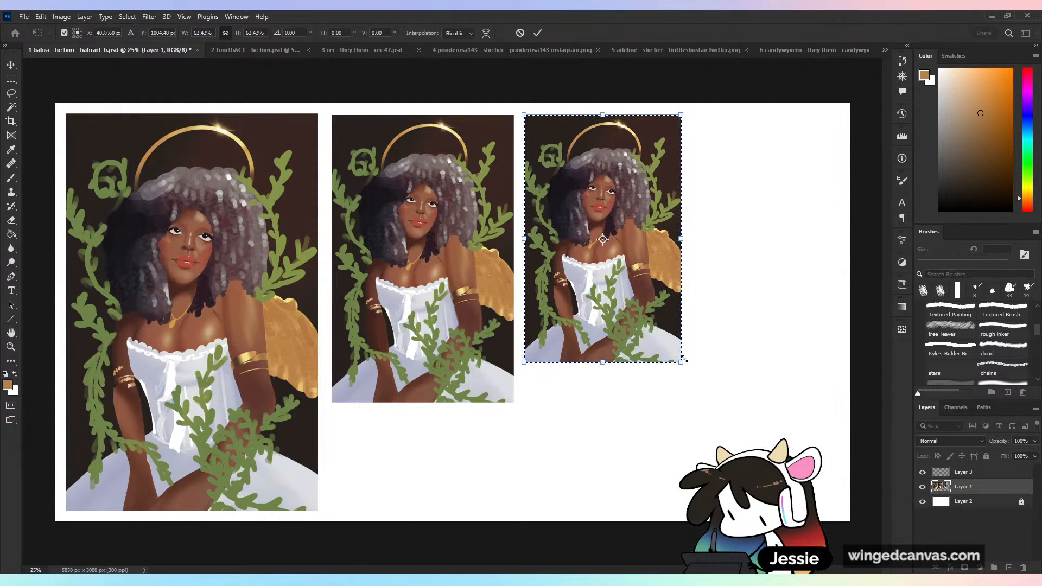
{"action": "left_click_drag", "start_coordinate": [681, 362], "coordinate": [716, 414]}
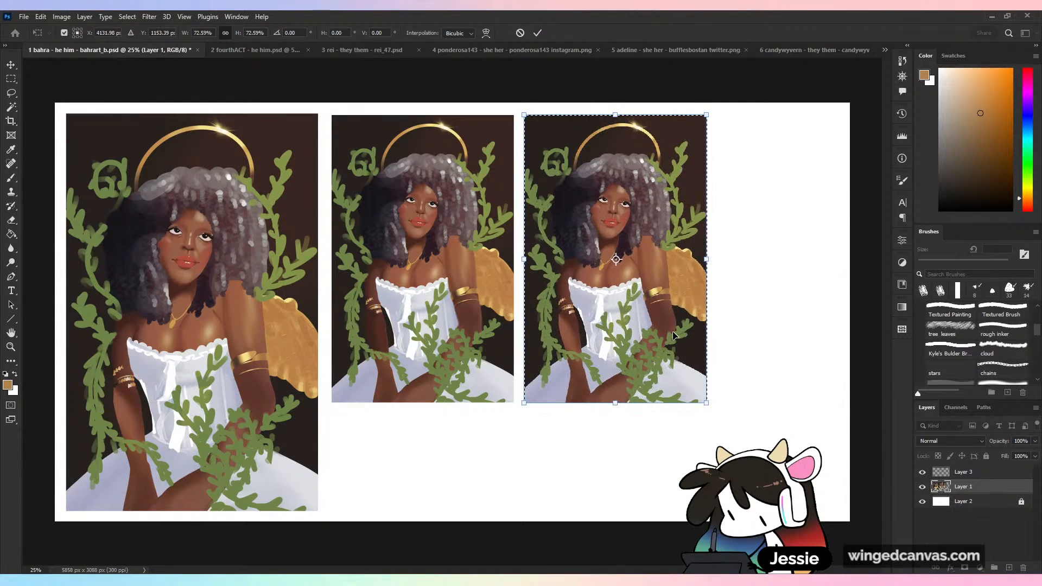
{"action": "left_click_drag", "start_coordinate": [674, 336], "coordinate": [678, 336]}
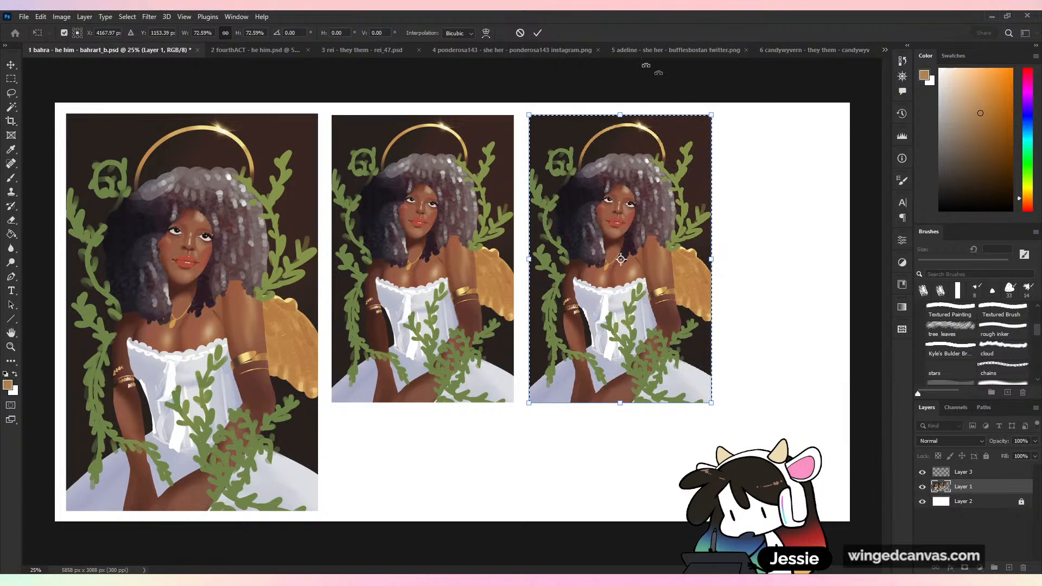
{"action": "key", "text": "Return"}
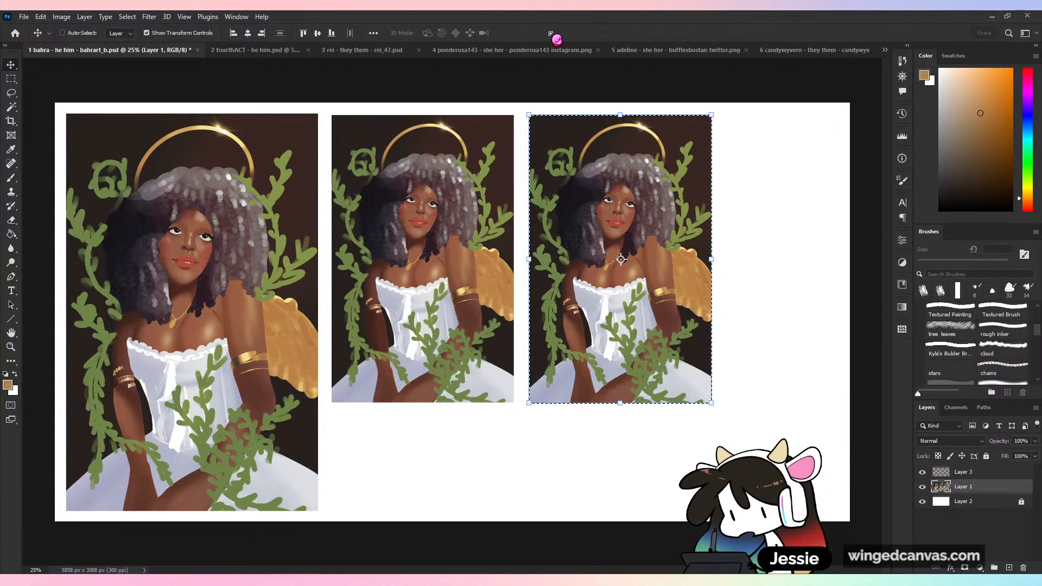
{"action": "left_click_drag", "start_coordinate": [620, 404], "coordinate": [621, 402]}
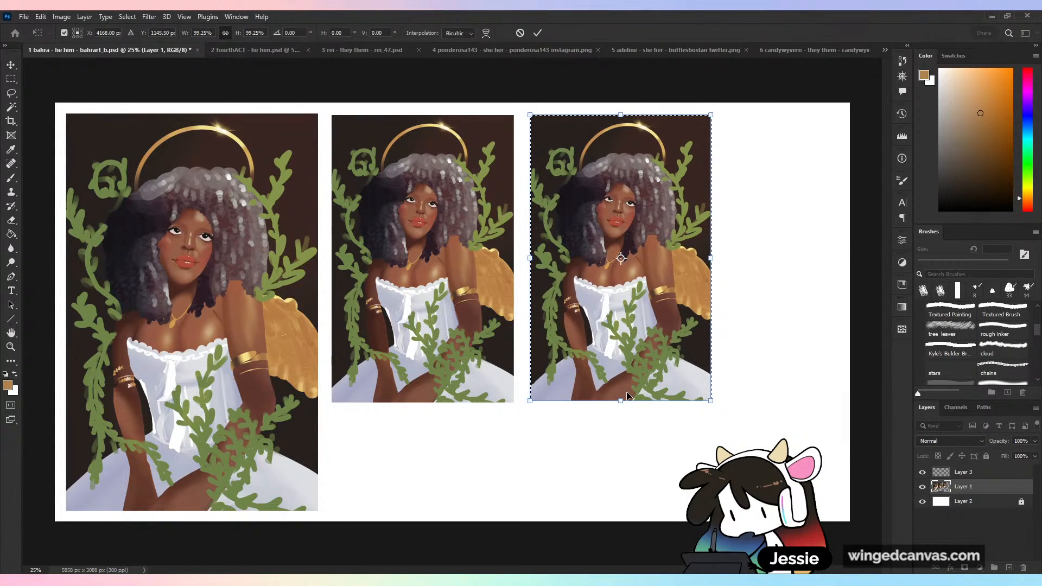
{"action": "key", "text": "Return"}
- Compare the new copy with the portrait beside it, up close and as a whole, and check what Layer 1 contains
{"action": "key", "text": "ctrl+plus"}
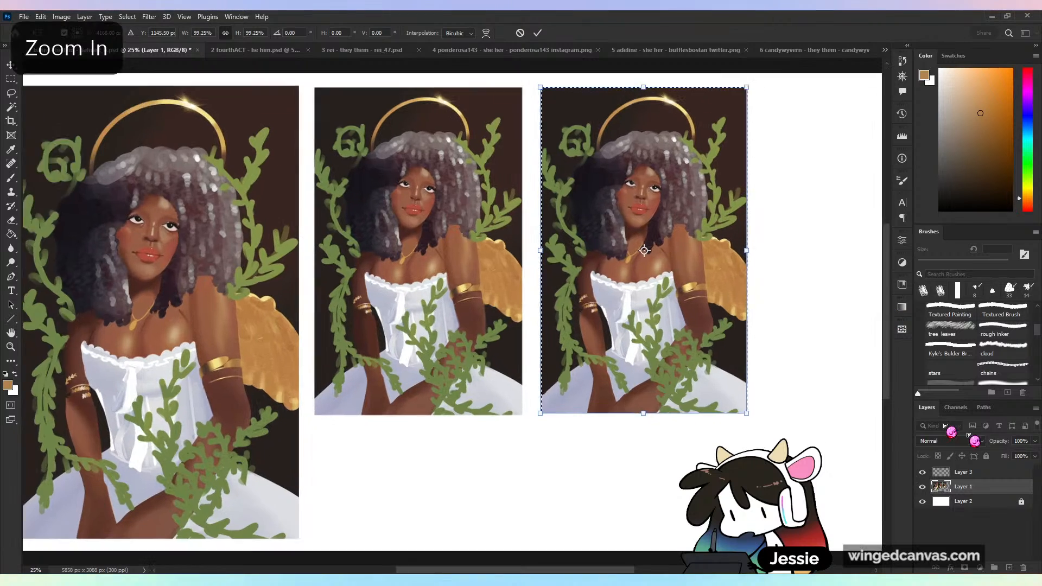
{"action": "key", "text": "b"}
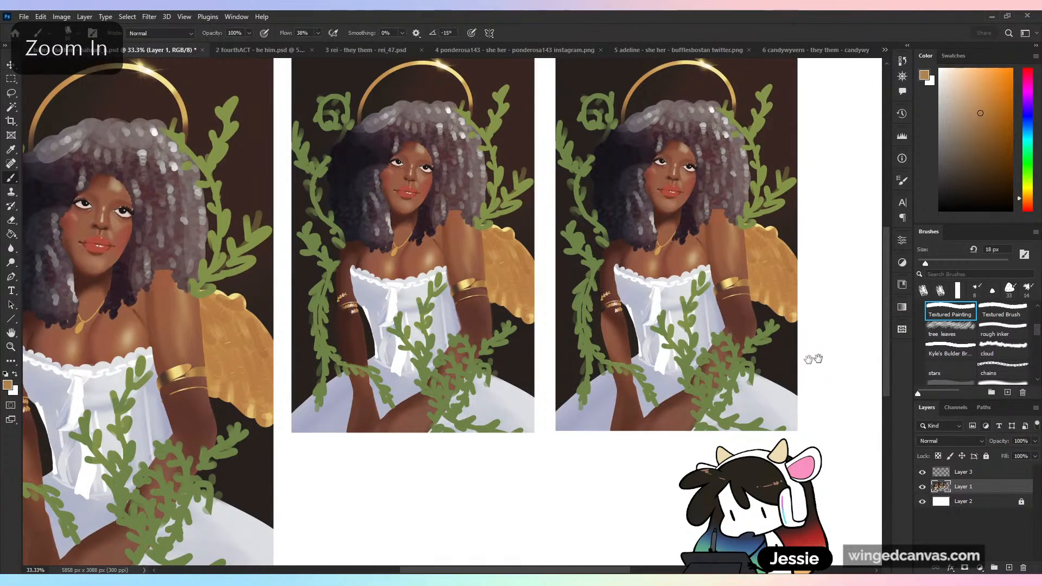
{"action": "mouse_move", "coordinate": [814, 358]}
{"action": "left_mouse_down"}
{"action": "mouse_move", "coordinate": [678, 405]}
{"action": "mouse_move", "coordinate": [638, 403]}
{"action": "left_mouse_up"}
{"action": "left_click", "coordinate": [923, 488]}
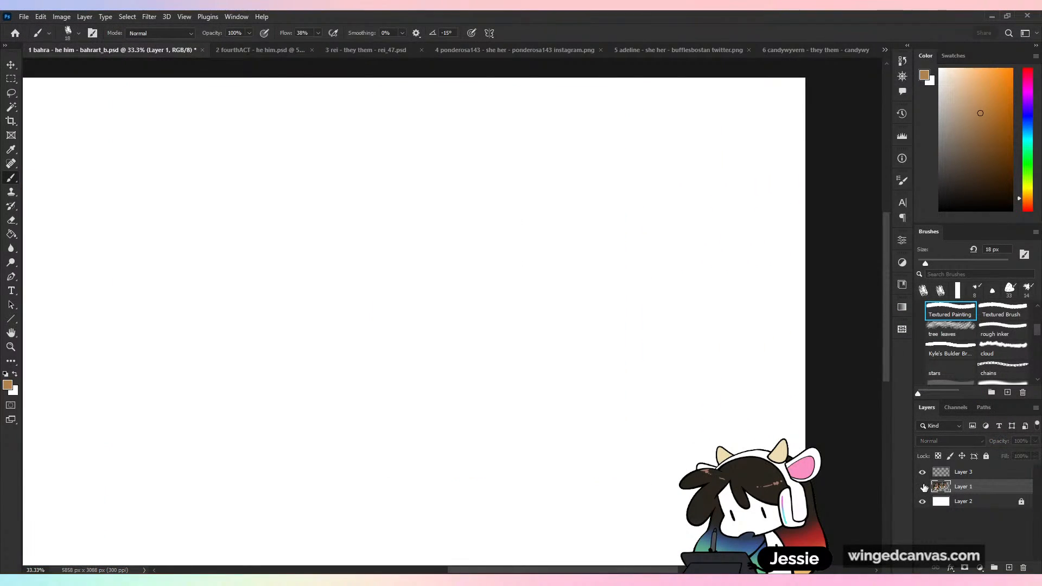
{"action": "left_click", "coordinate": [923, 488]}
{"action": "key", "text": "ctrl+plus"}
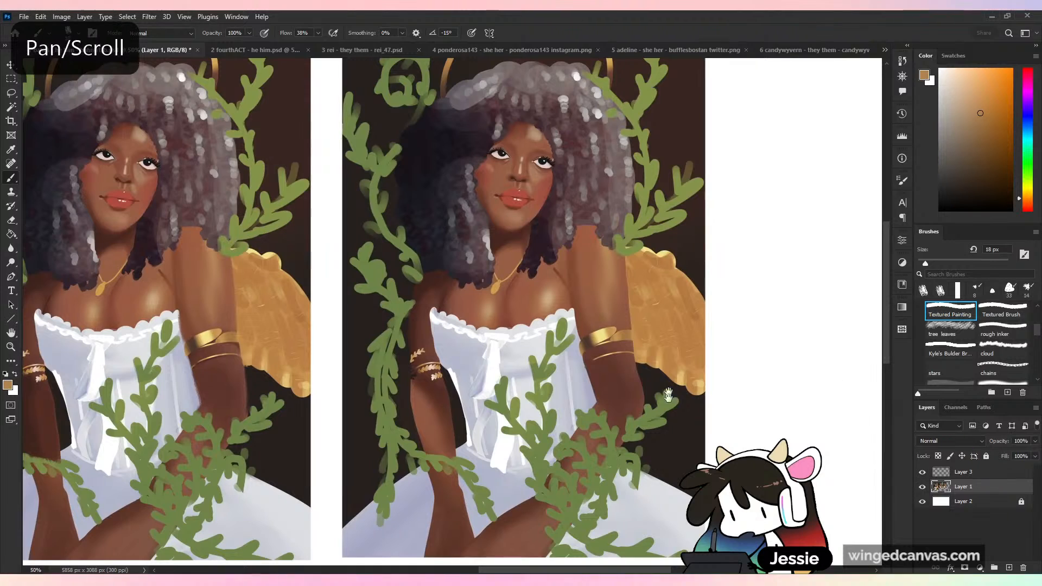
{"action": "left_click_drag", "start_coordinate": [669, 395], "coordinate": [559, 451]}
{"action": "key", "text": "ctrl+plus"}
{"action": "left_click_drag", "start_coordinate": [619, 426], "coordinate": [656, 323]}
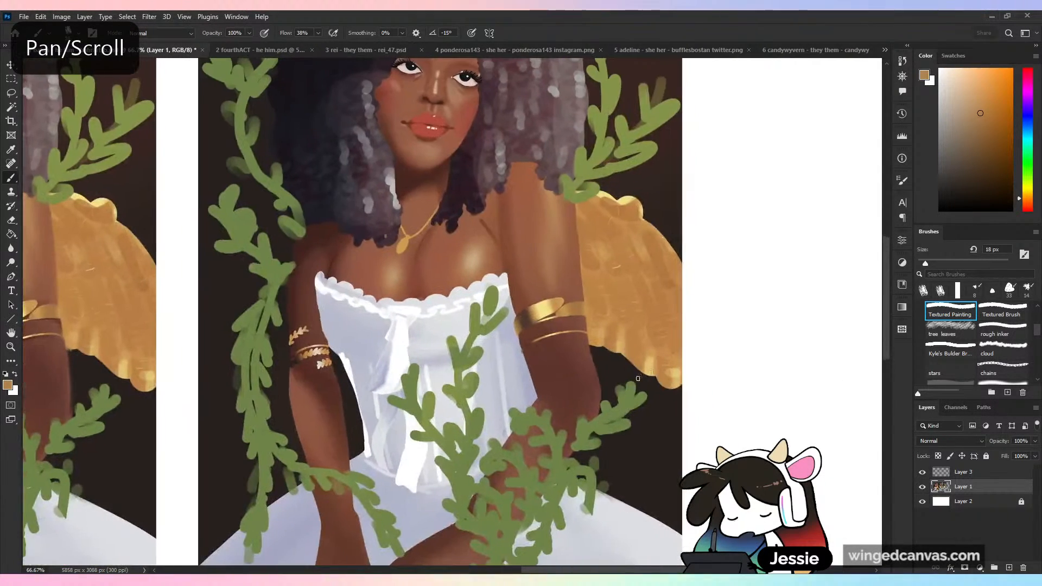
{"action": "key", "text": "ctrl+shift+h"}
{"action": "key", "text": "ctrl+shift+h"}
{"action": "key", "text": "ctrl+minus"}
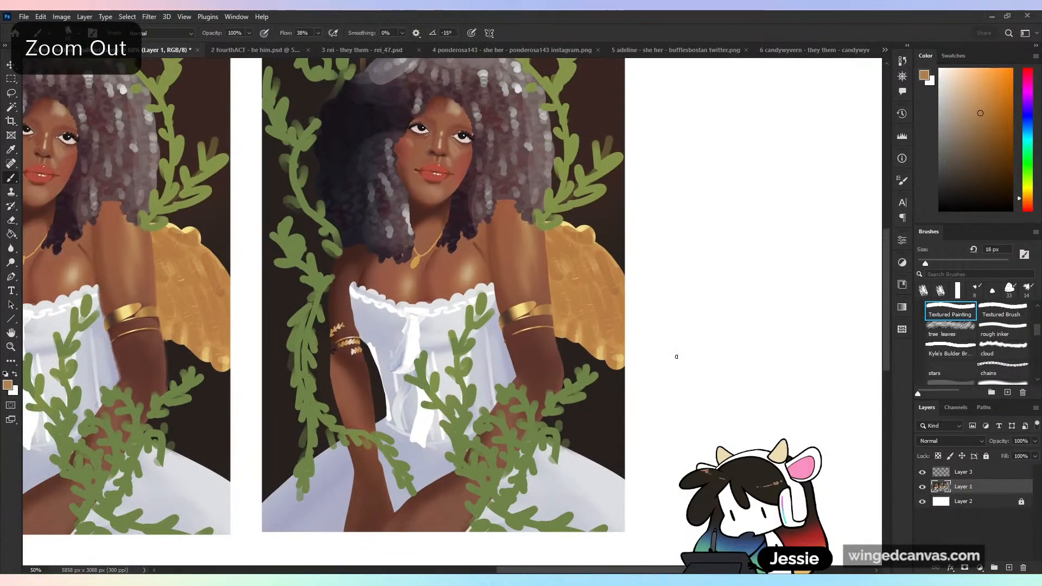
{"action": "key", "text": "ctrl+minus"}
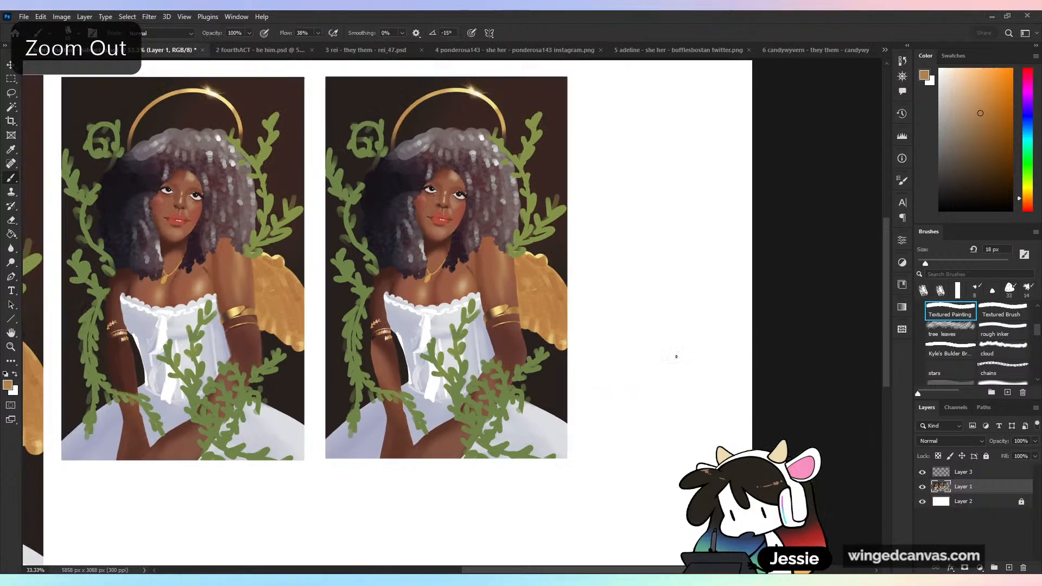
{"action": "key", "text": "ctrl+plus"}
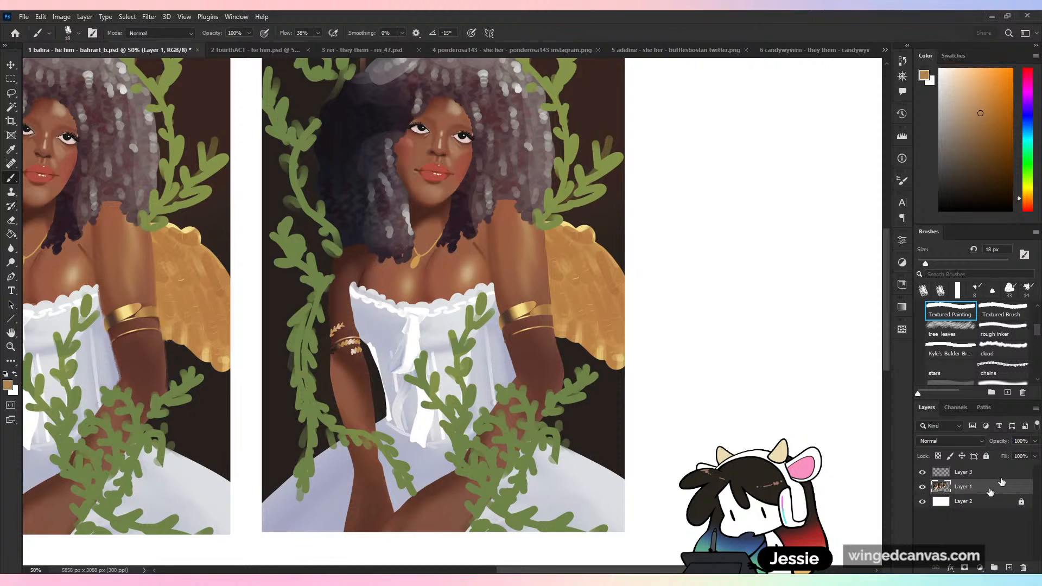
{"action": "key", "text": "ctrl+minus"}
- Select the new portrait copy and put it on its own layer above Layer 1
{"action": "key", "text": "m"}
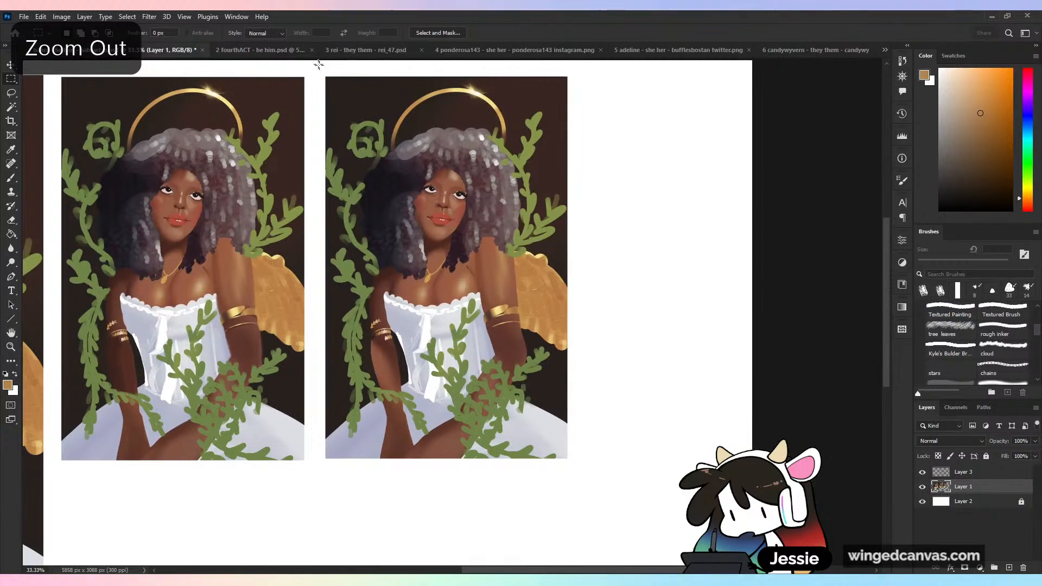
{"action": "left_click_drag", "start_coordinate": [318, 64], "coordinate": [580, 460]}
{"action": "key", "text": "ctrl+j"}
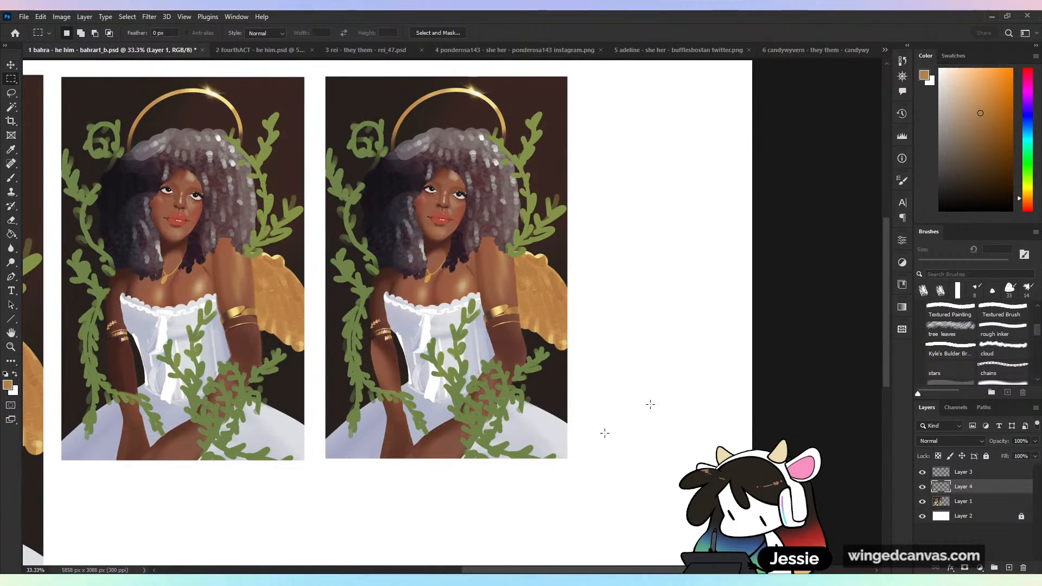
- Move Layer 3 below Layer 4 and group it with Layer 1 in a group named 1
{"action": "left_click_drag", "start_coordinate": [981, 473], "coordinate": [984, 506]}
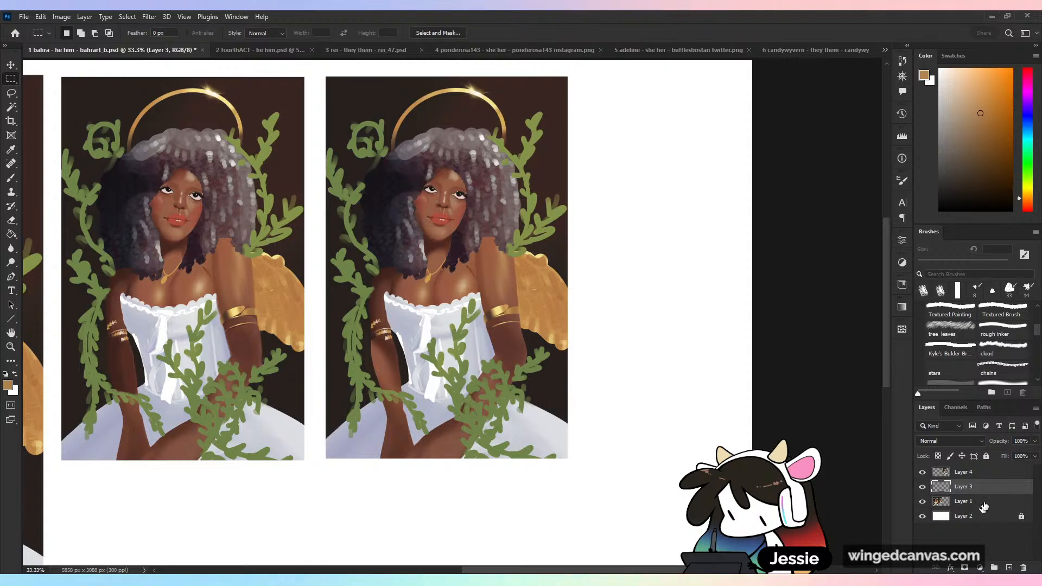
{"action": "left_click", "coordinate": [985, 502], "text": "shift"}
{"action": "key", "text": "ctrl+g"}
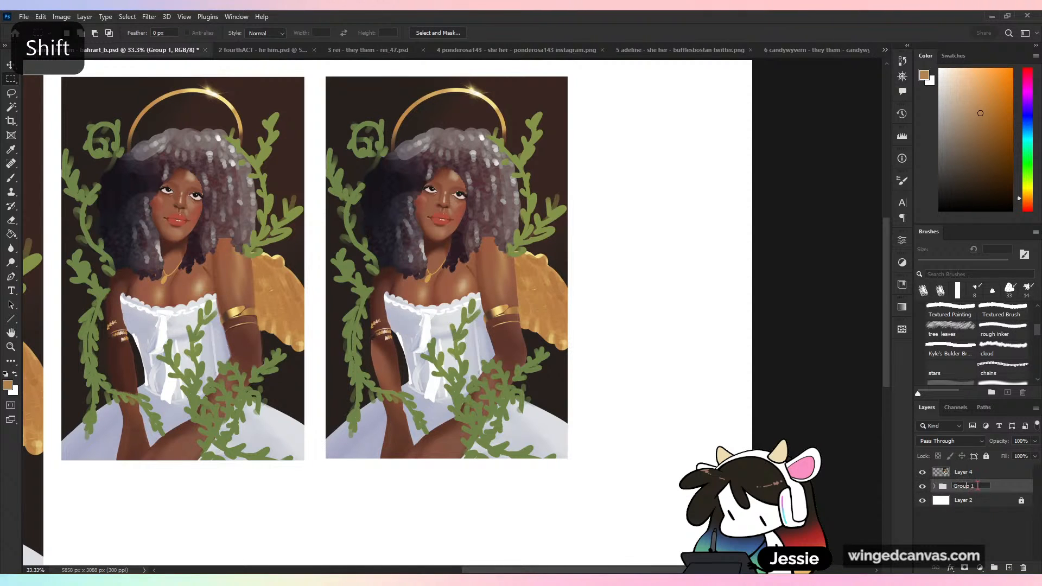
{"action": "double_click", "coordinate": [978, 486]}
{"action": "type", "text": "1"}
{"action": "key", "text": "Return"}
- Create a group named 2 above Layer 4 and move Layer 4 into it
{"action": "left_click", "coordinate": [997, 473]}
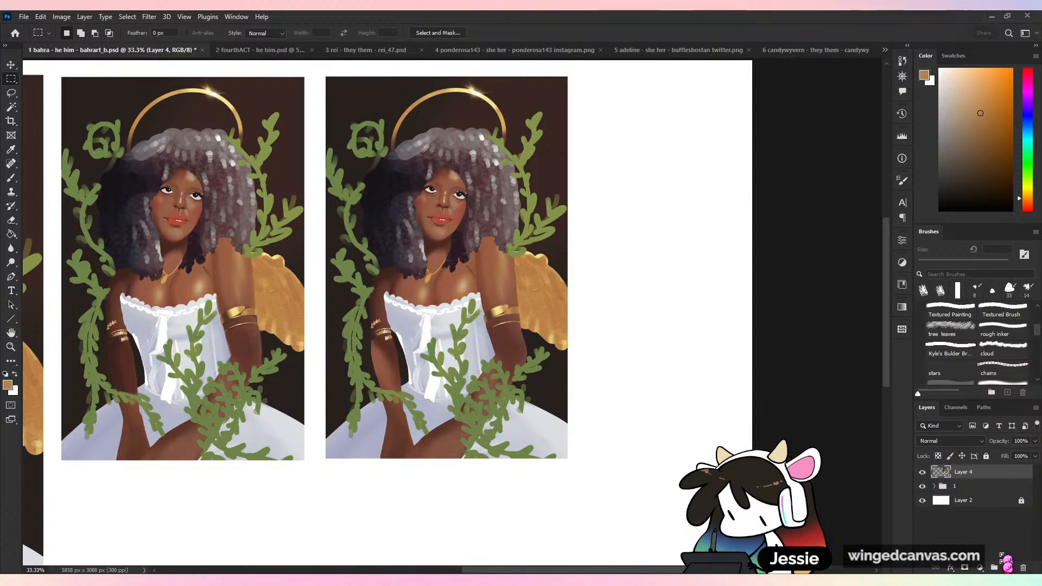
{"action": "left_click", "coordinate": [994, 568]}
{"action": "double_click", "coordinate": [962, 471]}
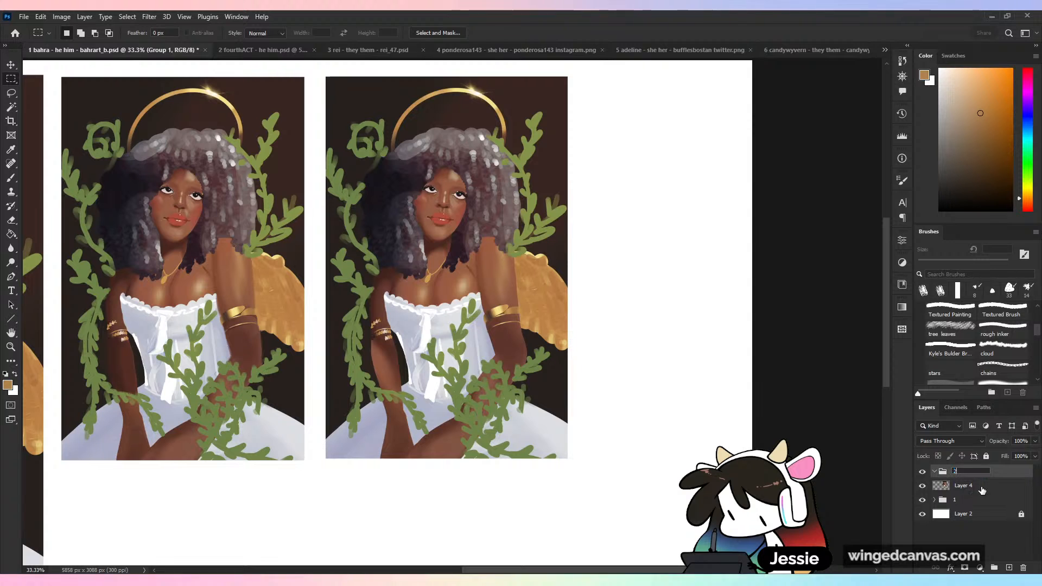
{"action": "key", "text": "Return"}
{"action": "left_click_drag", "start_coordinate": [983, 490], "coordinate": [988, 477]}
- Add an empty layer above Layer 4 in group 2, and rename Layer 4 as org
{"action": "left_click", "coordinate": [1009, 568]}
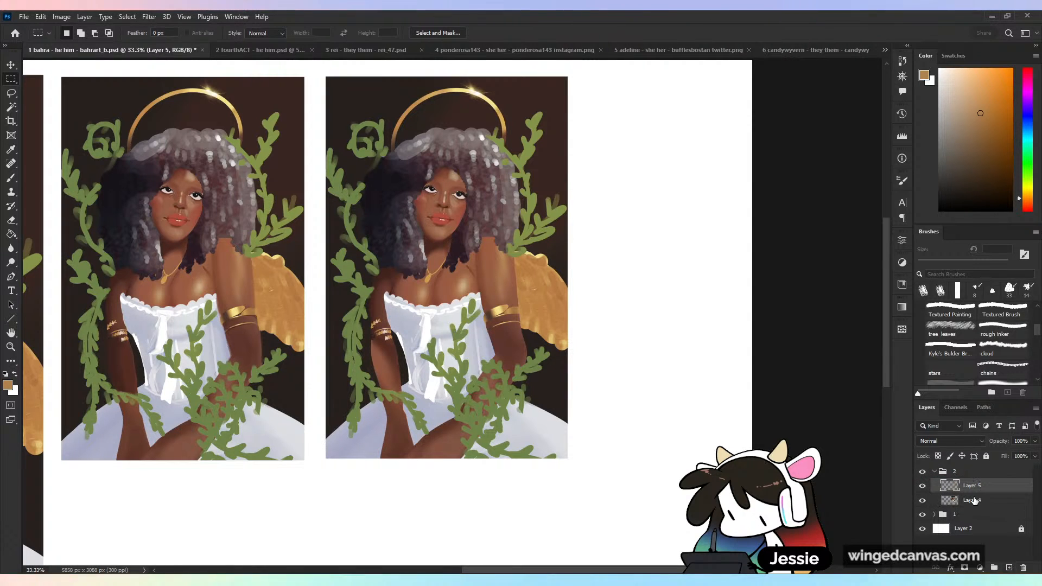
{"action": "double_click", "coordinate": [972, 500]}
{"action": "key", "text": "Return"}
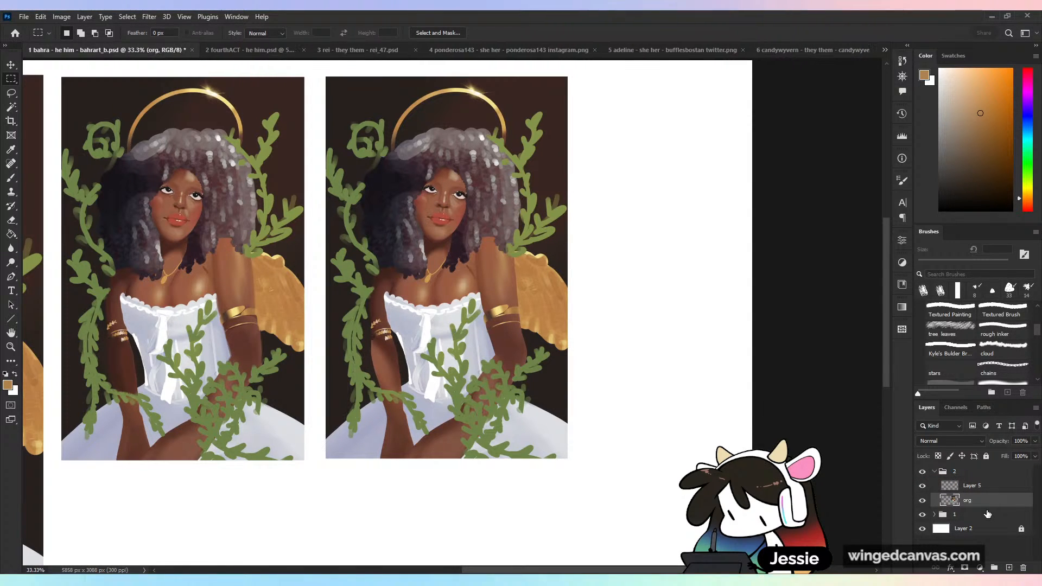
- Lower the org layer's opacity to 46% and rename the empty layer above it as red
{"action": "left_click_drag", "start_coordinate": [1013, 461], "coordinate": [1014, 459]}
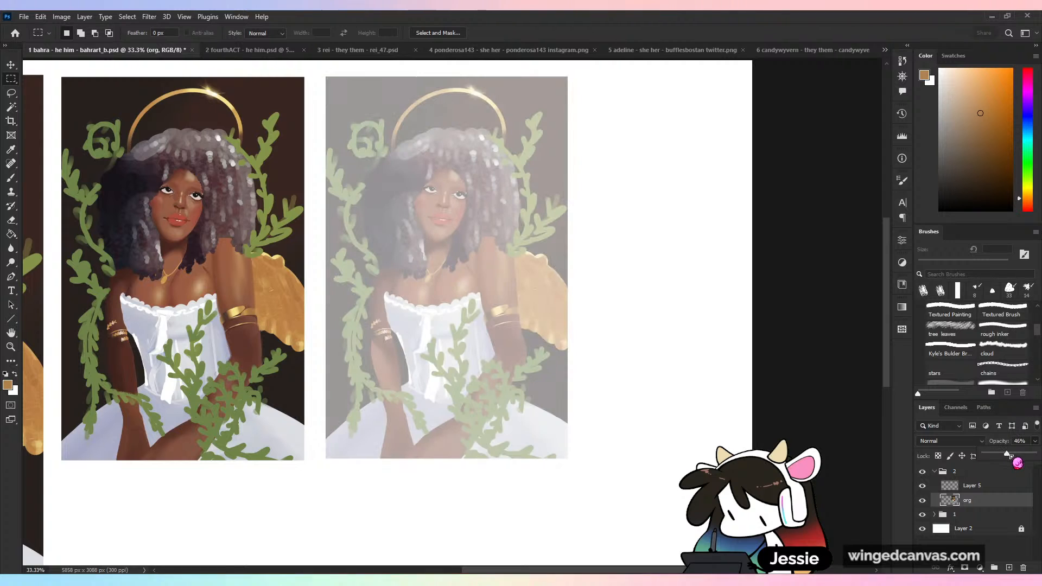
{"action": "left_click", "coordinate": [972, 486]}
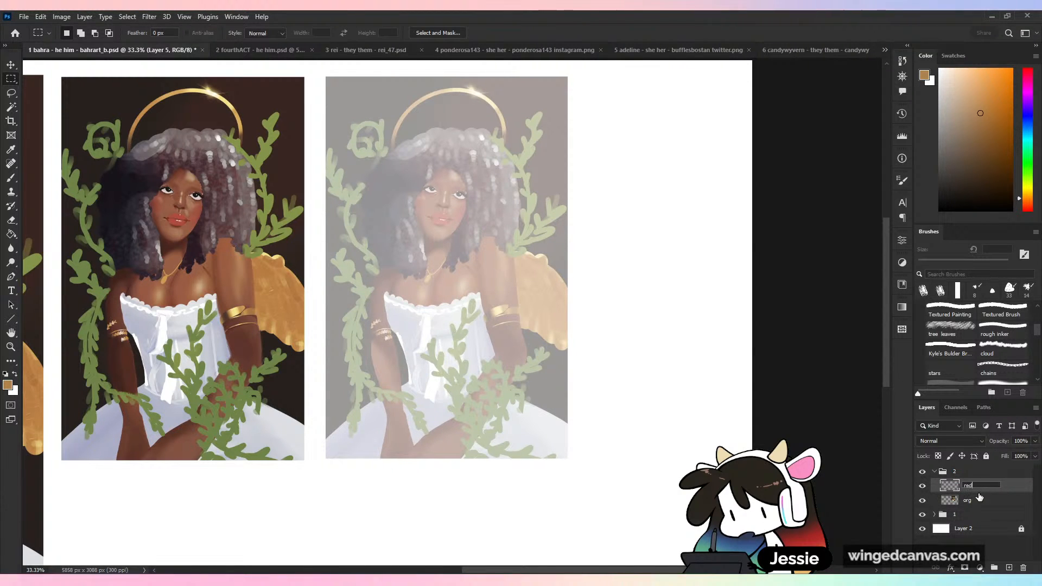
{"action": "type", "text": "red"}
{"action": "right_click", "coordinate": [1006, 486]}
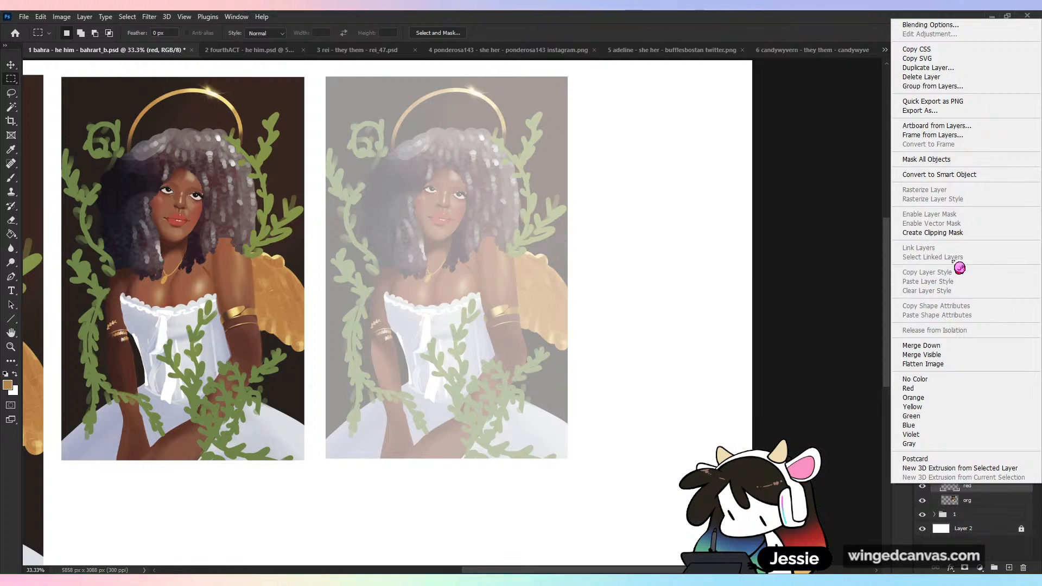
{"action": "left_click", "coordinate": [944, 233]}
{"action": "right_click", "coordinate": [972, 488]}
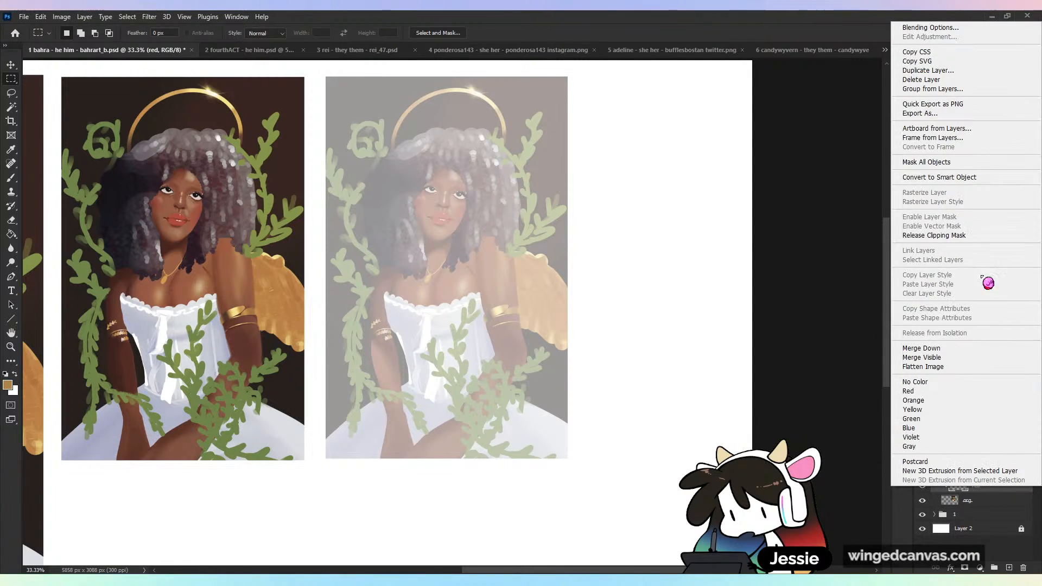
{"action": "left_click", "coordinate": [988, 235]}
- Flip the canvas horizontally and choose the KYLE Ultimate brush from MAIN BRUSHES for sketching on the red layer
{"action": "key", "text": "ctrl+plus"}
{"action": "scroll", "coordinate": [607, 402], "scroll_direction": "up", "scroll_amount": 3}
{"action": "key", "text": "ctrl+plus"}
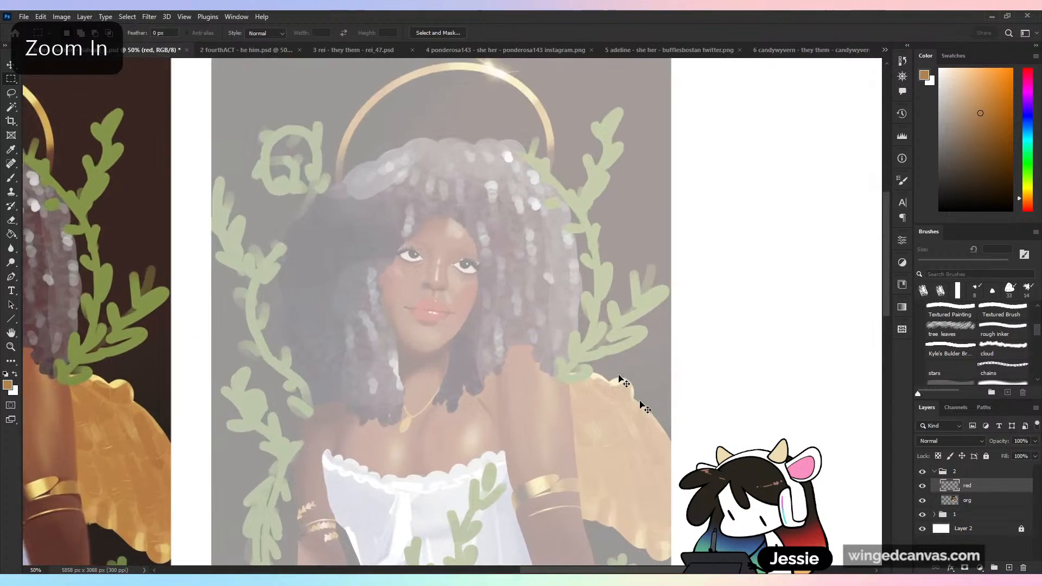
{"action": "key", "text": "ctrl+shift+h"}
{"action": "mouse_move", "coordinate": [625, 477]}
{"action": "left_mouse_down"}
{"action": "mouse_move", "coordinate": [624, 208]}
{"action": "mouse_move", "coordinate": [610, 442]}
{"action": "left_mouse_up"}
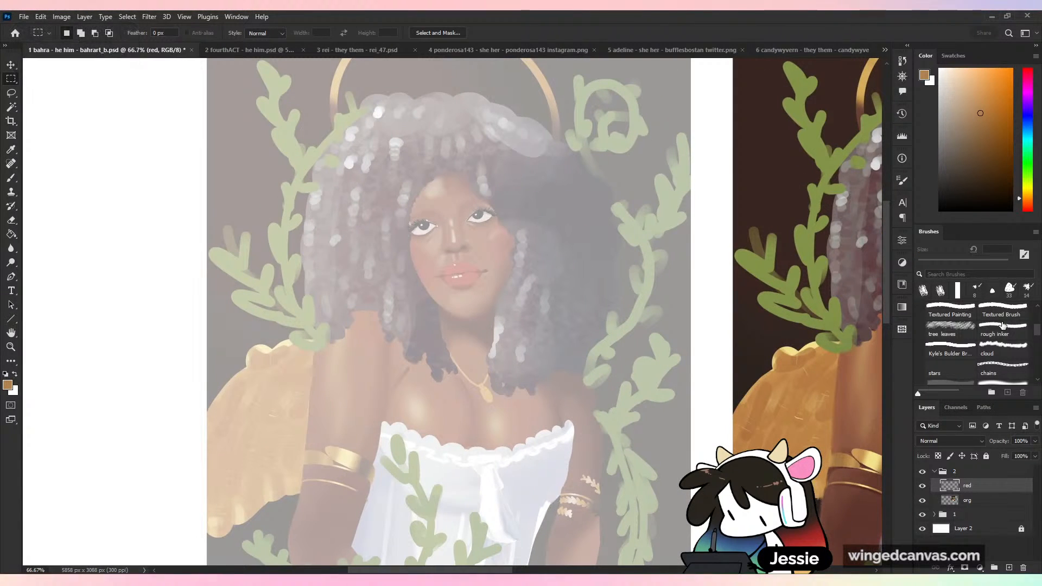
{"action": "left_click_drag", "start_coordinate": [1036, 327], "coordinate": [1041, 314]}
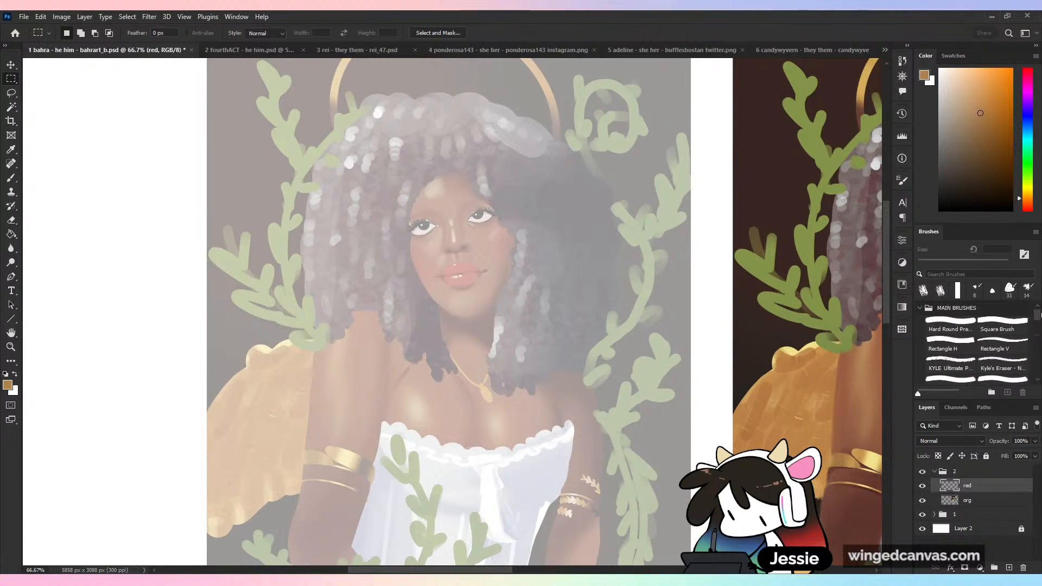
{"action": "left_click", "coordinate": [964, 368]}
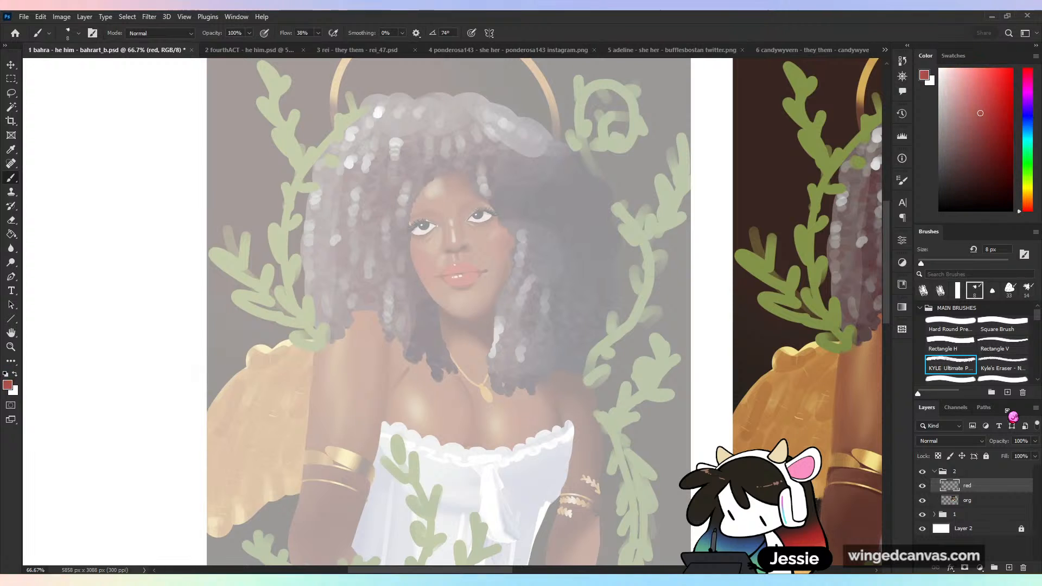
- Try sketching the head contour in red from the outer eye corner up to the forehead, and undo the strokes
{"action": "key", "text": "ctrl+plus"}
{"action": "left_click_drag", "start_coordinate": [527, 192], "coordinate": [533, 302]}
{"action": "left_click_drag", "start_coordinate": [397, 297], "coordinate": [396, 305]}
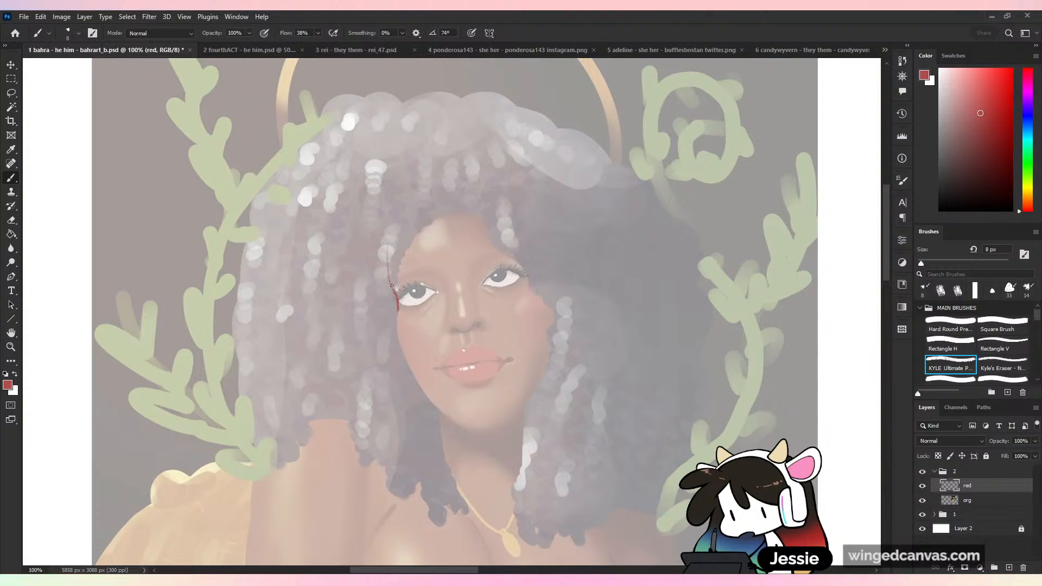
{"action": "key", "text": "ctrl+z"}
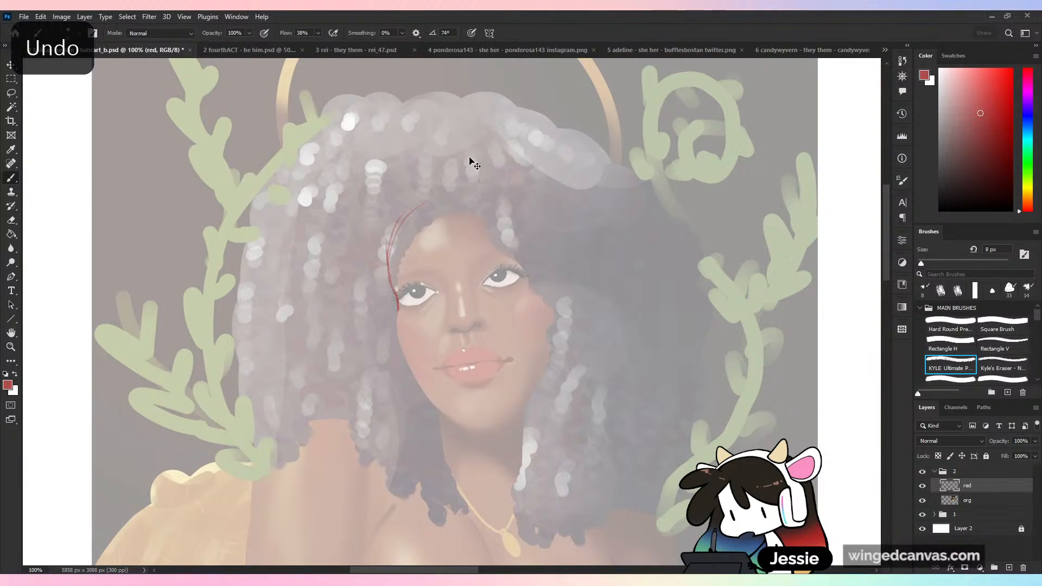
{"action": "key", "text": "ctrl+alt+g"}
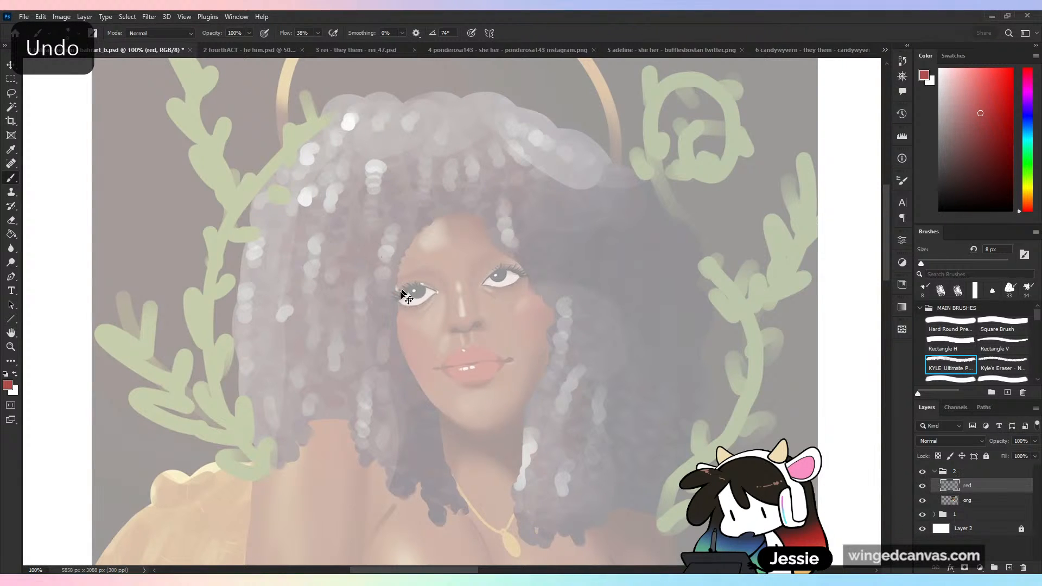
{"action": "key", "text": "ctrl+z"}
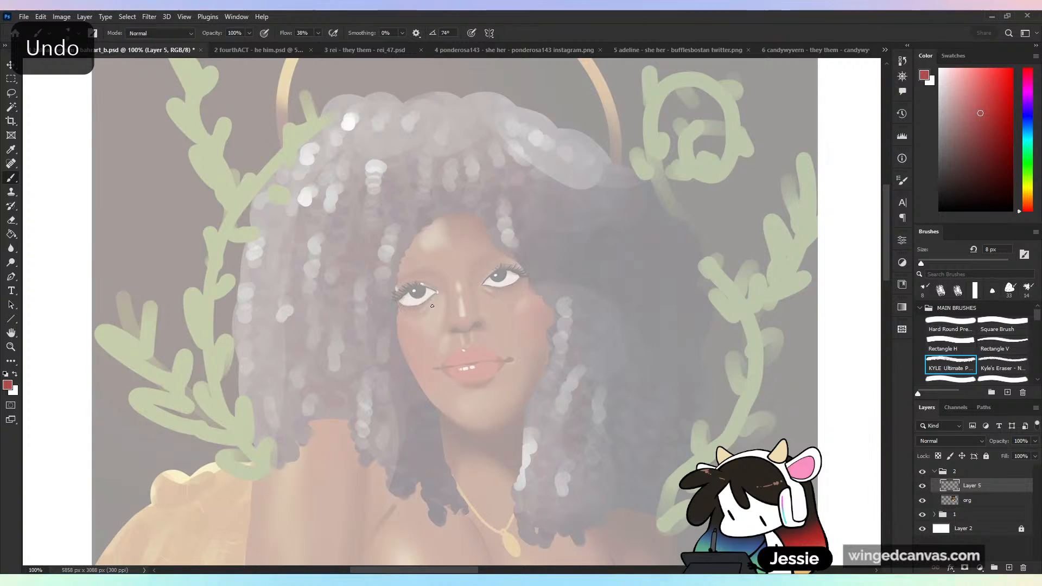
- Rename the layer above org in group 2 as red
{"action": "double_click", "coordinate": [972, 486]}
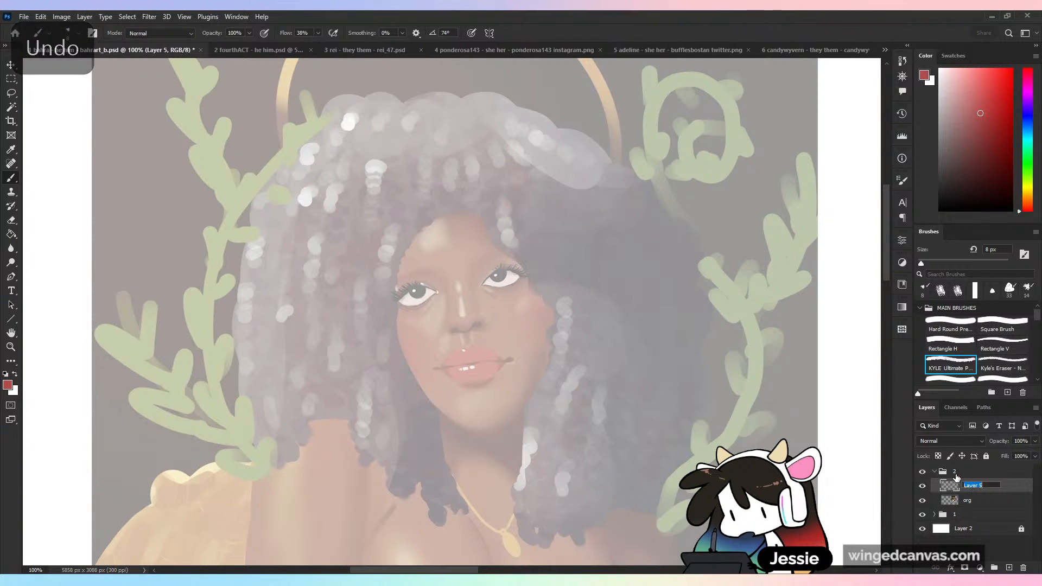
{"action": "type", "text": "red"}
{"action": "key", "text": "Return"}
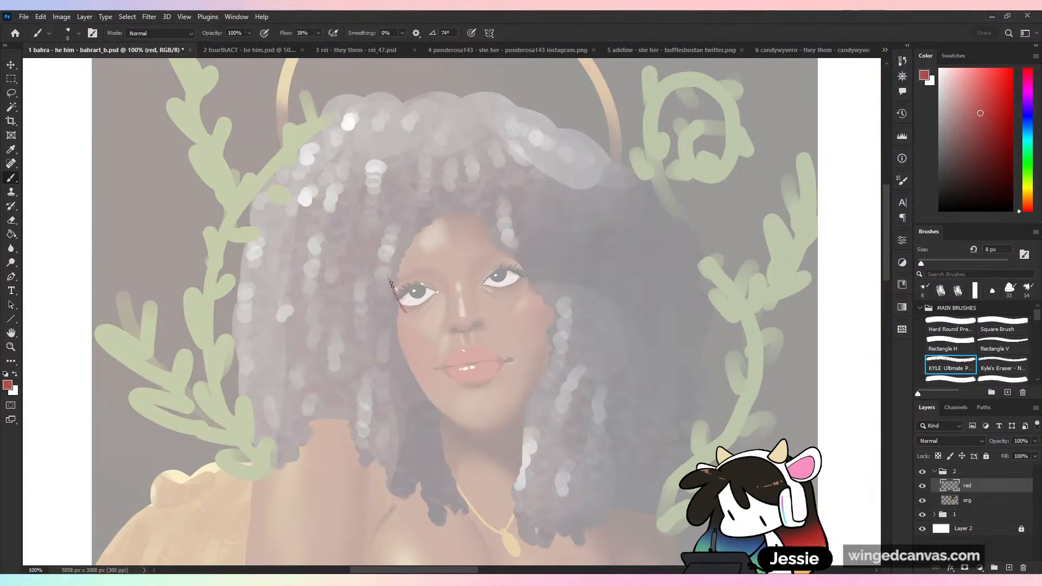
- Sketch a red head construction over the face with cranium circle, jaw outline, centre line and eye line, and flip the canvas back
{"action": "mouse_move", "coordinate": [392, 285]}
{"action": "left_mouse_down"}
{"action": "mouse_move", "coordinate": [386, 252]}
{"action": "mouse_move", "coordinate": [390, 276]}
{"action": "left_mouse_up"}
{"action": "left_click_drag", "start_coordinate": [394, 225], "coordinate": [408, 205]}
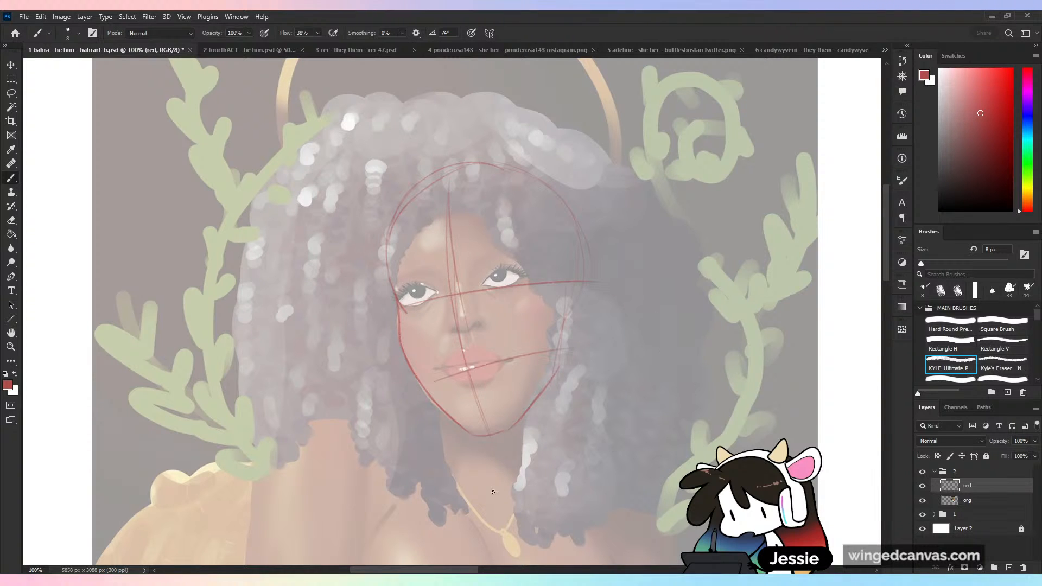
{"action": "key", "text": "ctrl+z"}
{"action": "key", "text": "ctrl+z"}
{"action": "key", "text": "ctrl+shift+h"}
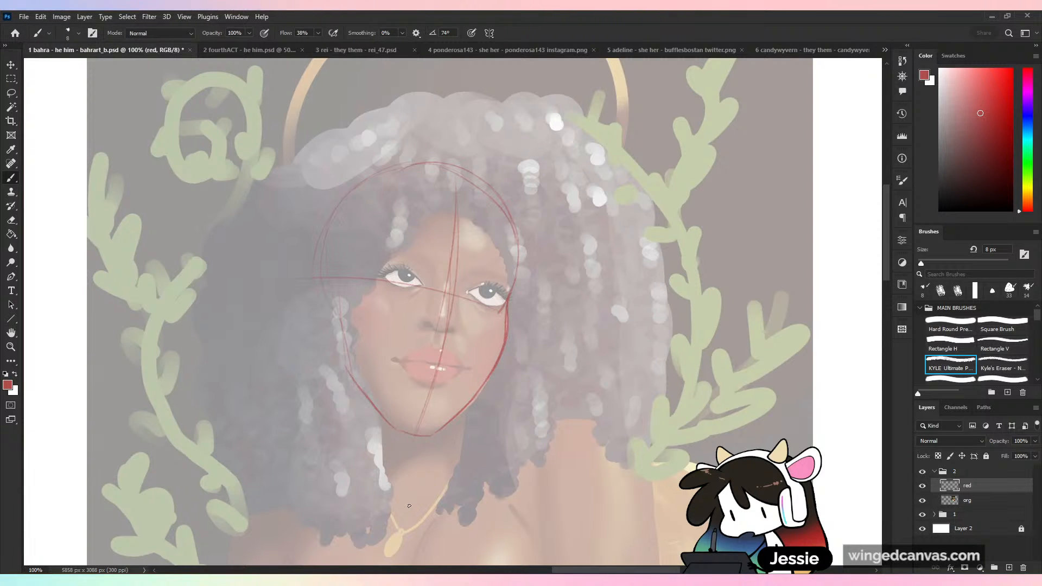
{"action": "key", "text": "ctrl+plus"}
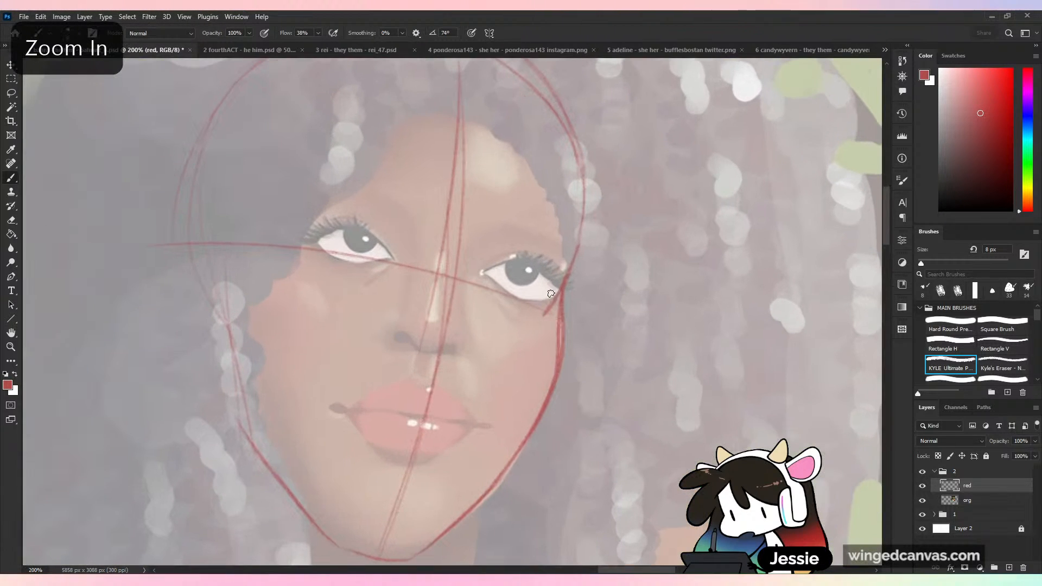
{"action": "left_click_drag", "start_coordinate": [207, 259], "coordinate": [553, 299]}
{"action": "key", "text": "ctrl+z"}
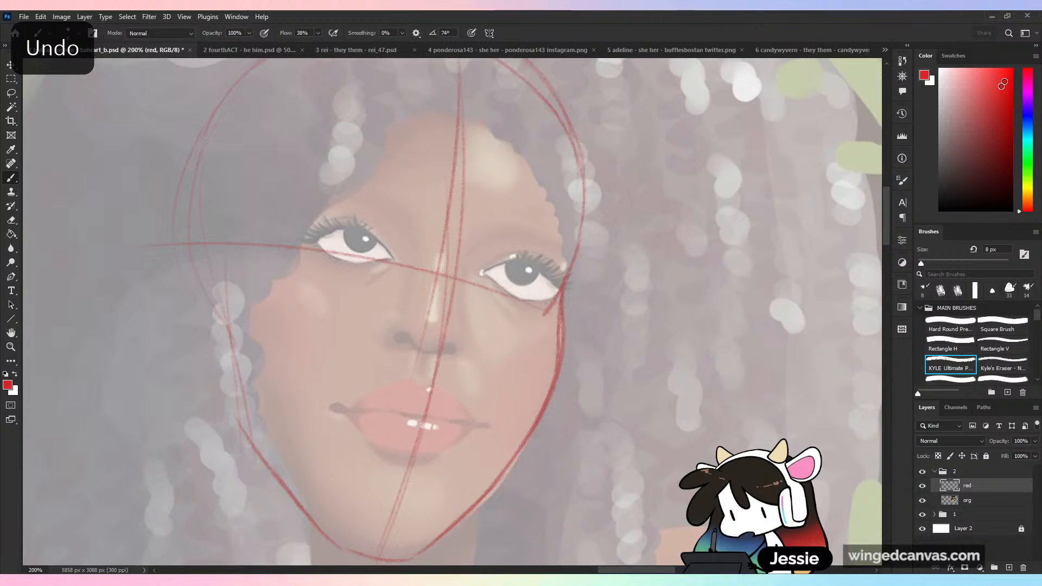
- Set the red sketch layer's saturation to +100 with Hue/Saturation
{"action": "key", "text": "ctrl+minus"}
{"action": "key", "text": "ctrl+minus"}
{"action": "key", "text": "ctrl+u"}
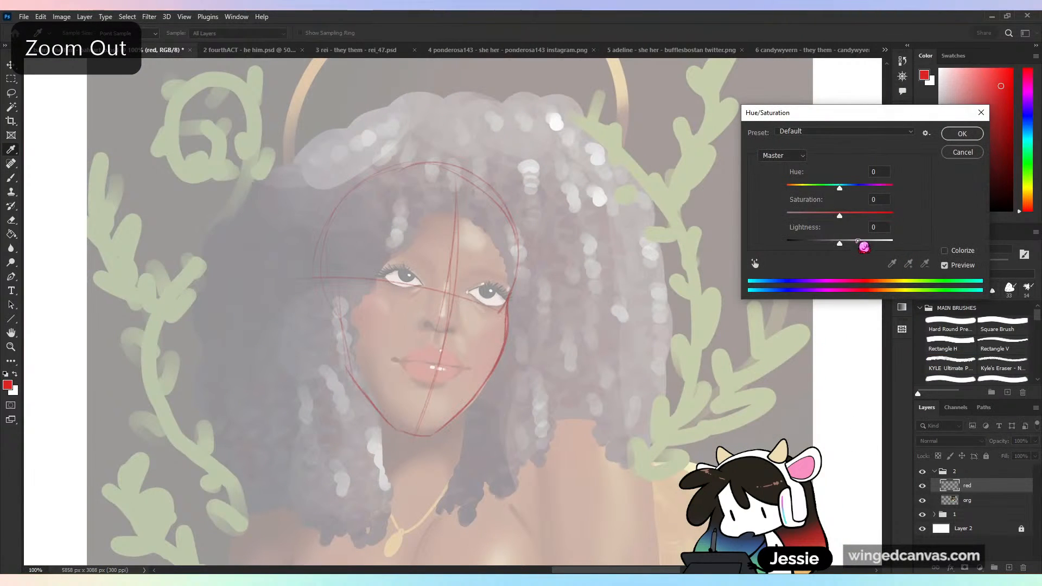
{"action": "left_click_drag", "start_coordinate": [840, 216], "coordinate": [981, 229]}
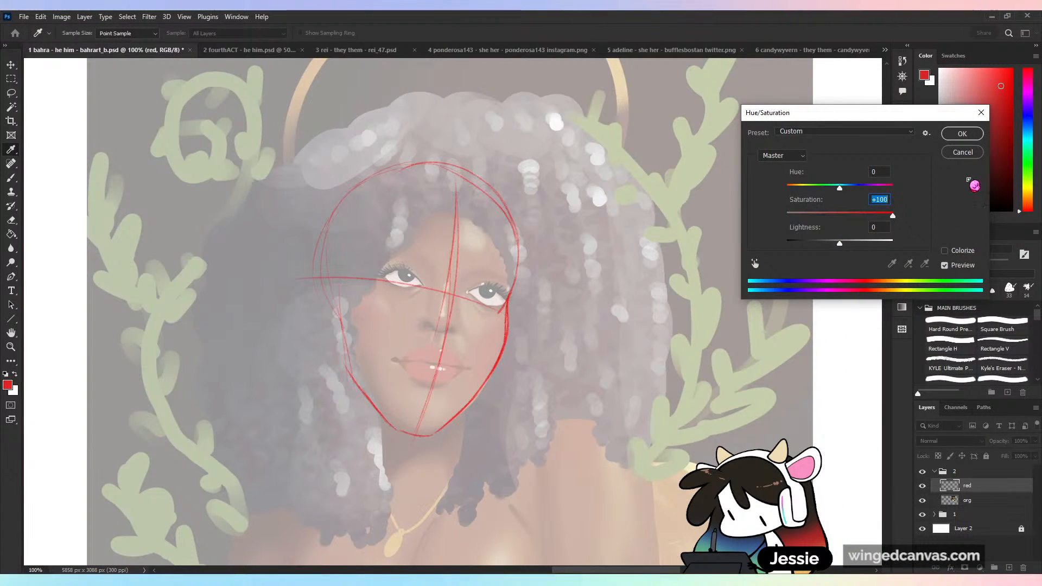
{"action": "left_click", "coordinate": [962, 134]}
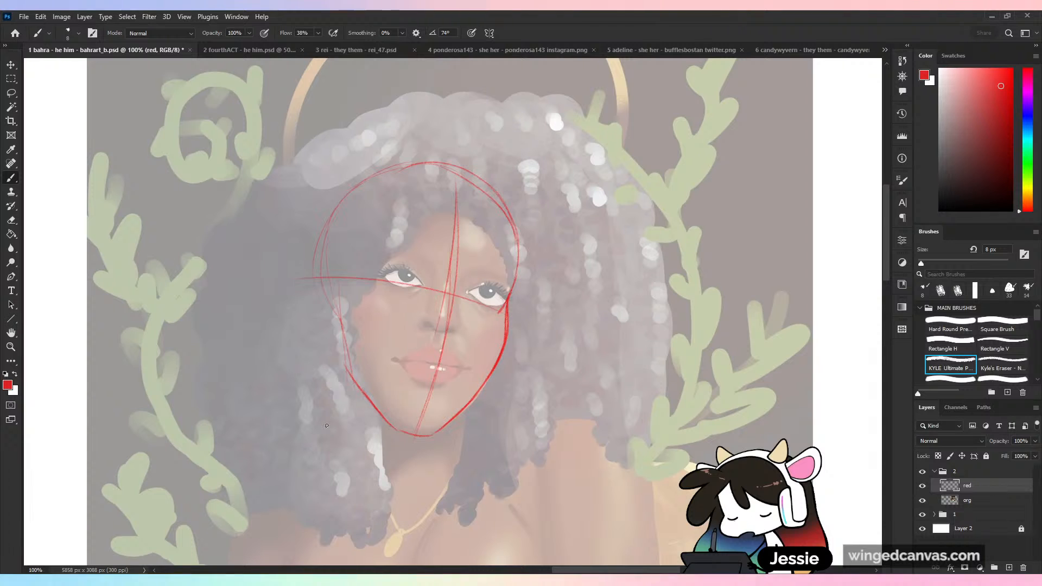
- Reinforce the red head outline along the far side of the cranium, the crown and the far jaw
{"action": "left_click_drag", "start_coordinate": [329, 223], "coordinate": [340, 313]}
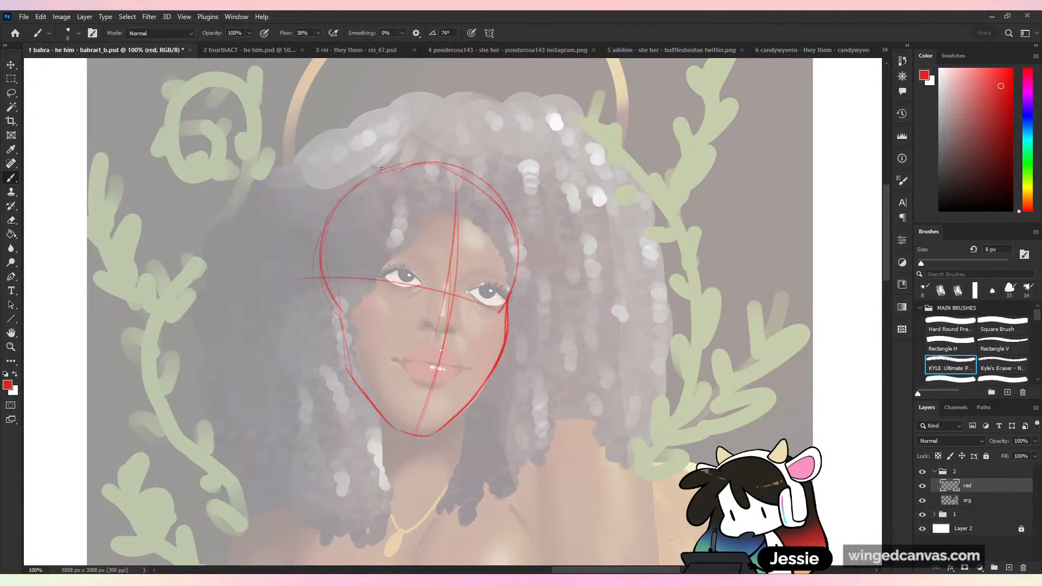
{"action": "left_click_drag", "start_coordinate": [382, 169], "coordinate": [458, 158]}
{"action": "mouse_move", "coordinate": [344, 332]}
{"action": "left_mouse_down"}
{"action": "mouse_move", "coordinate": [356, 384]}
{"action": "mouse_move", "coordinate": [385, 423]}
{"action": "left_mouse_up"}
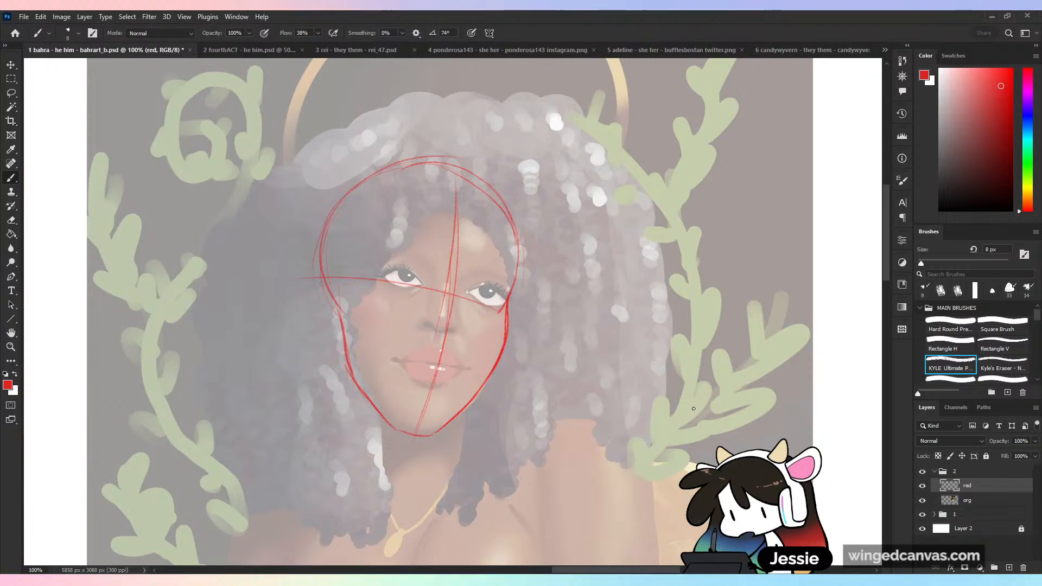
{"action": "key", "text": "ctrl+plus"}
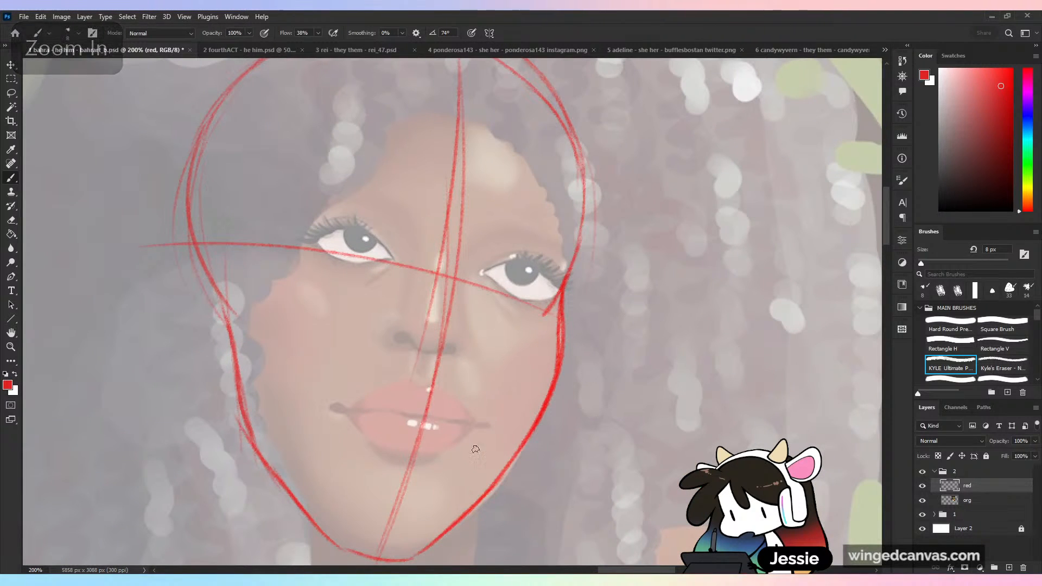
{"action": "key", "text": "ctrl+minus"}
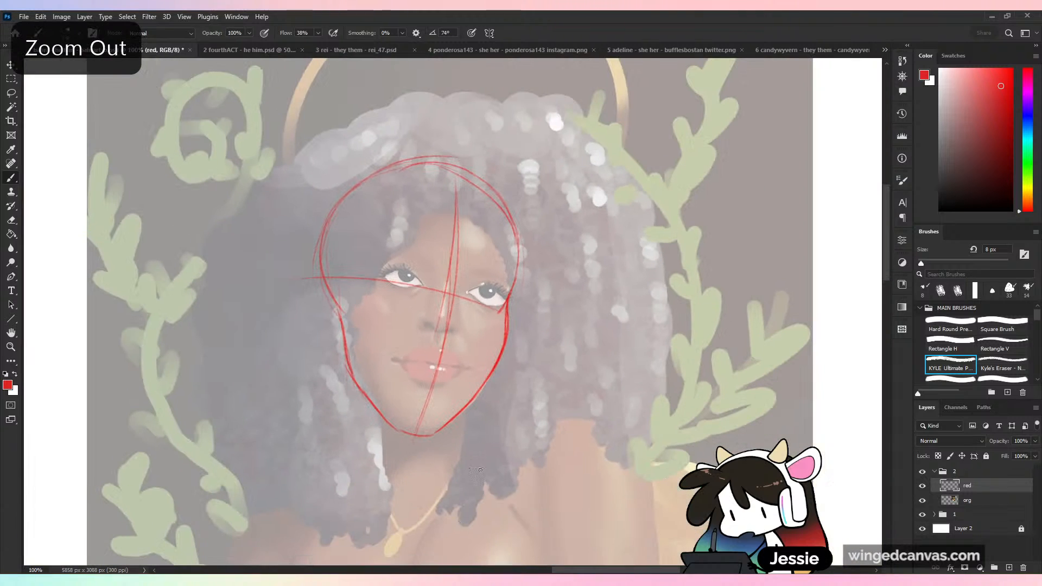
{"action": "key", "text": "ctrl+minus"}
{"action": "key", "text": "ctrl+plus"}
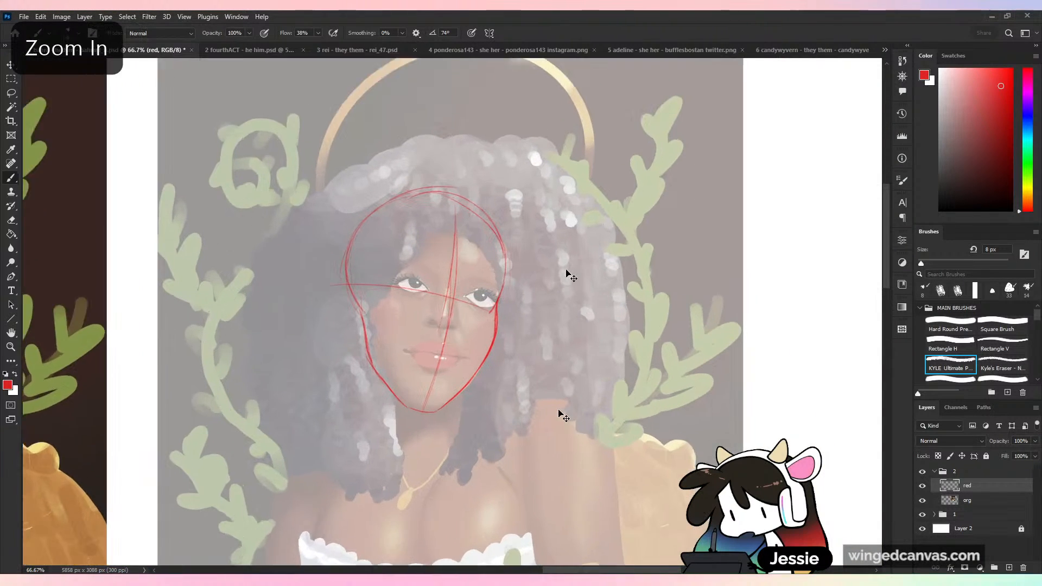
{"action": "left_click_drag", "start_coordinate": [531, 300], "coordinate": [655, 185]}
{"action": "key", "text": "ctrl+z"}
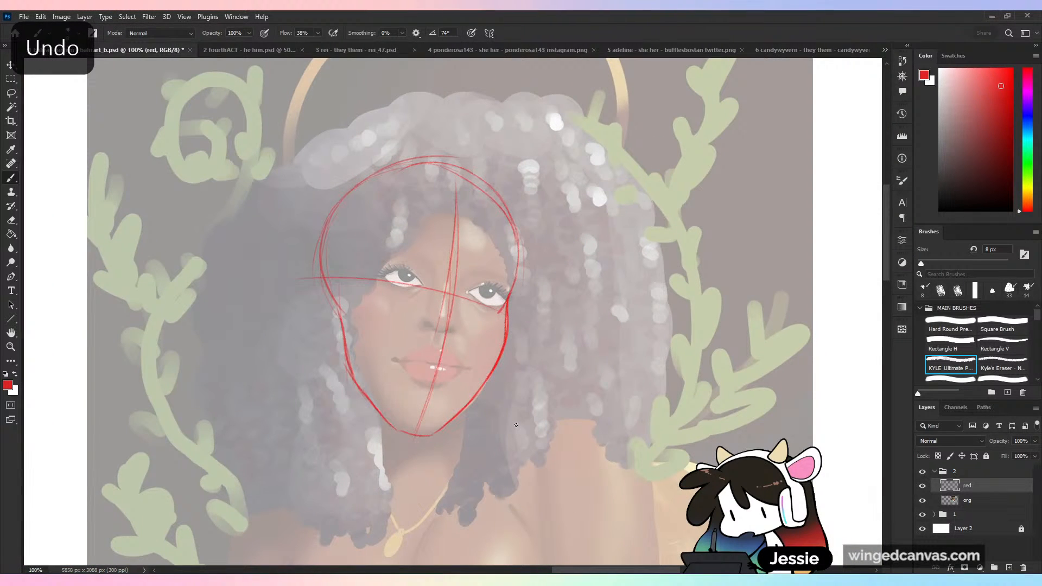
- Try outlining the far eye and starting the near one in red, and undo the strokes
{"action": "key", "text": "ctrl+plus"}
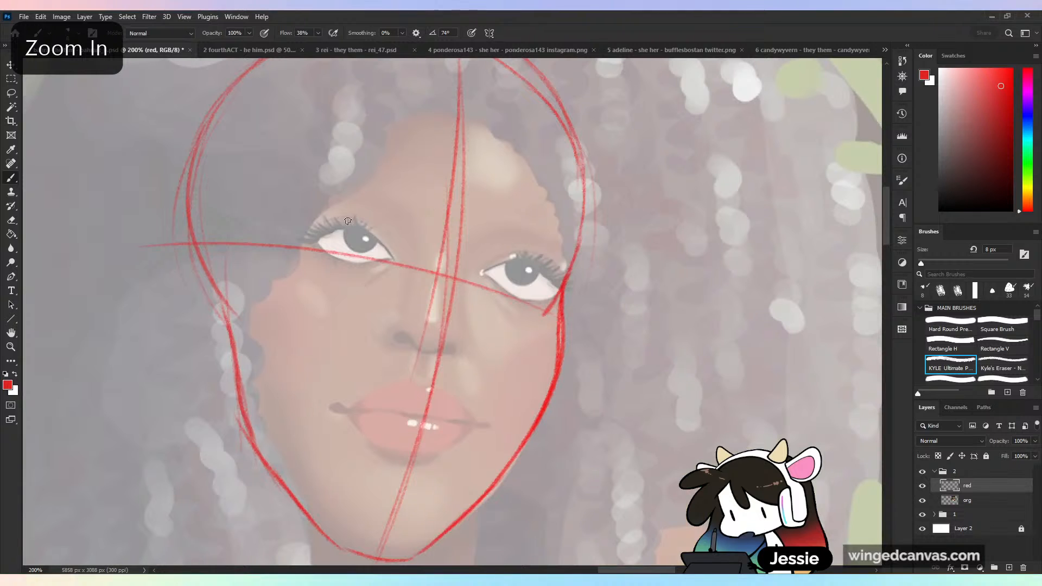
{"action": "mouse_move", "coordinate": [372, 248]}
{"action": "left_mouse_down"}
{"action": "mouse_move", "coordinate": [326, 225]}
{"action": "mouse_move", "coordinate": [393, 255]}
{"action": "left_mouse_up"}
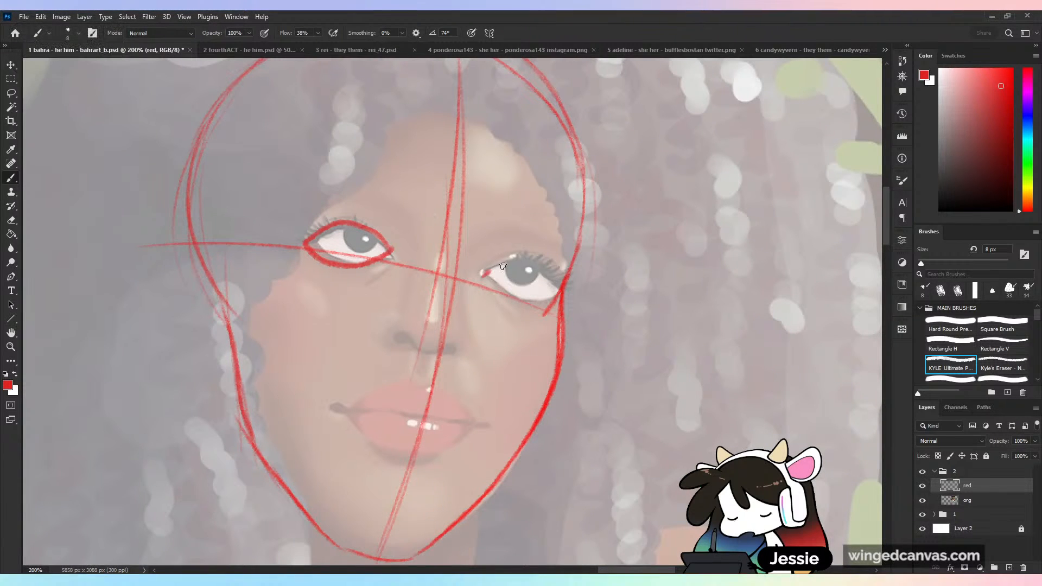
{"action": "left_click_drag", "start_coordinate": [483, 274], "coordinate": [485, 278]}
{"action": "key", "text": "ctrl+z"}
{"action": "key", "text": "ctrl+z"}
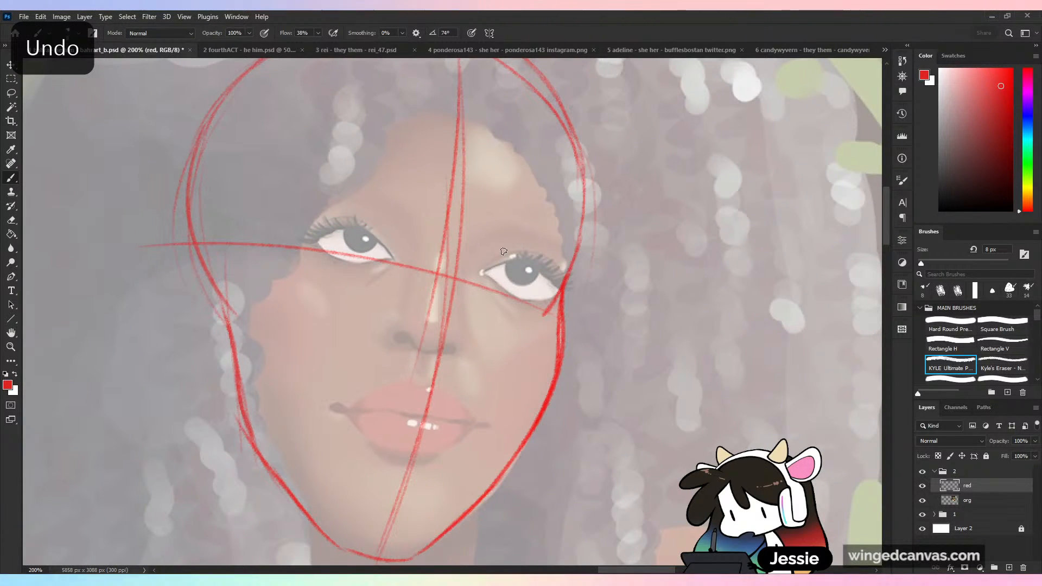
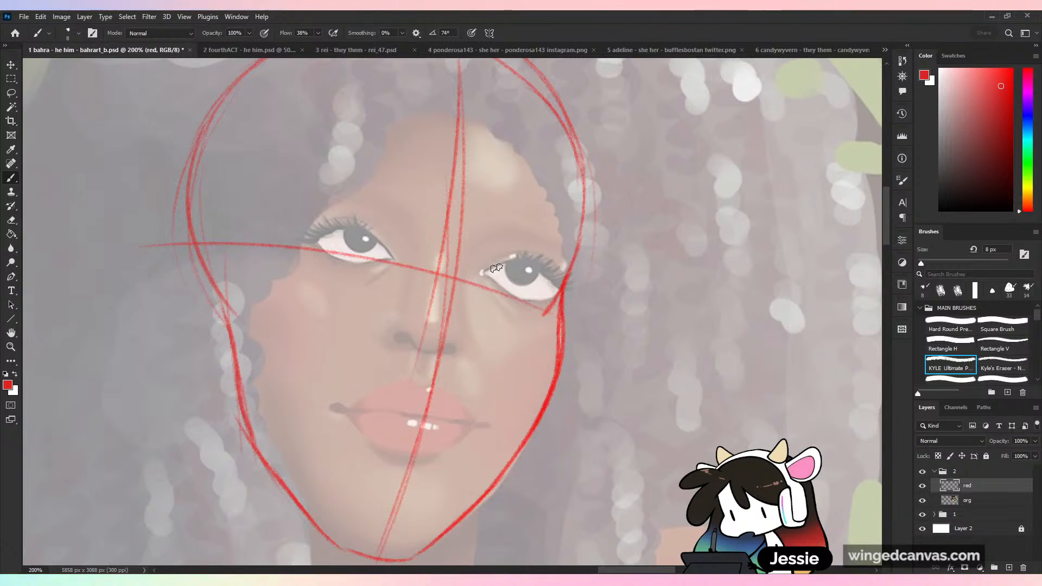
{"action": "key", "text": "h"}
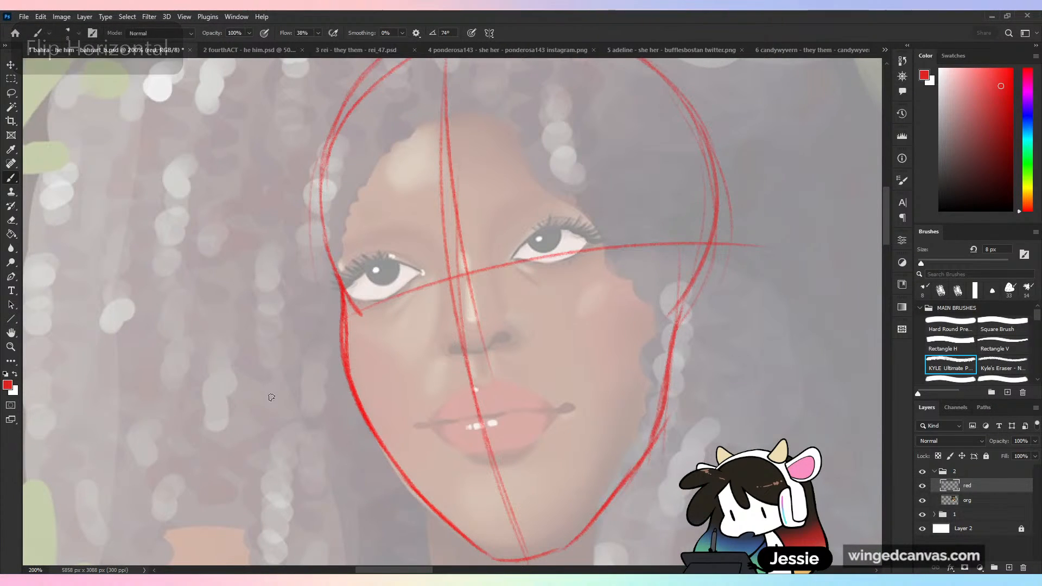
{"action": "key", "text": "h"}
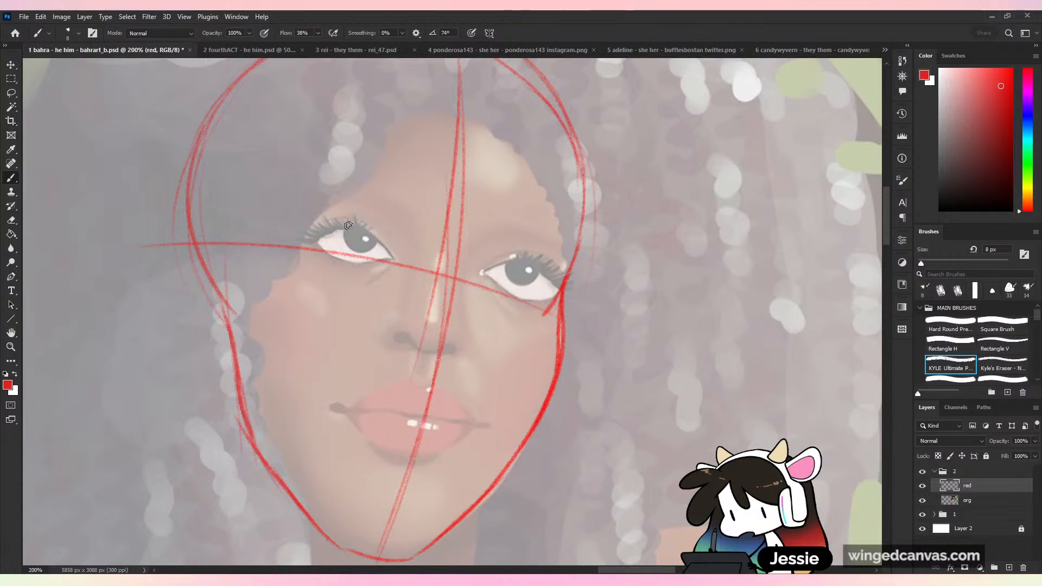
{"action": "mouse_move", "coordinate": [369, 205]}
{"action": "left_mouse_down"}
{"action": "mouse_move", "coordinate": [307, 245]}
{"action": "mouse_move", "coordinate": [304, 279]}
{"action": "mouse_move", "coordinate": [375, 297]}
{"action": "mouse_move", "coordinate": [404, 255]}
{"action": "left_mouse_up"}
{"action": "mouse_move", "coordinate": [519, 242]}
{"action": "left_mouse_down"}
{"action": "mouse_move", "coordinate": [463, 269]}
{"action": "mouse_move", "coordinate": [472, 319]}
{"action": "mouse_move", "coordinate": [548, 302]}
{"action": "left_mouse_up"}
{"action": "key", "text": "ctrl+z"}
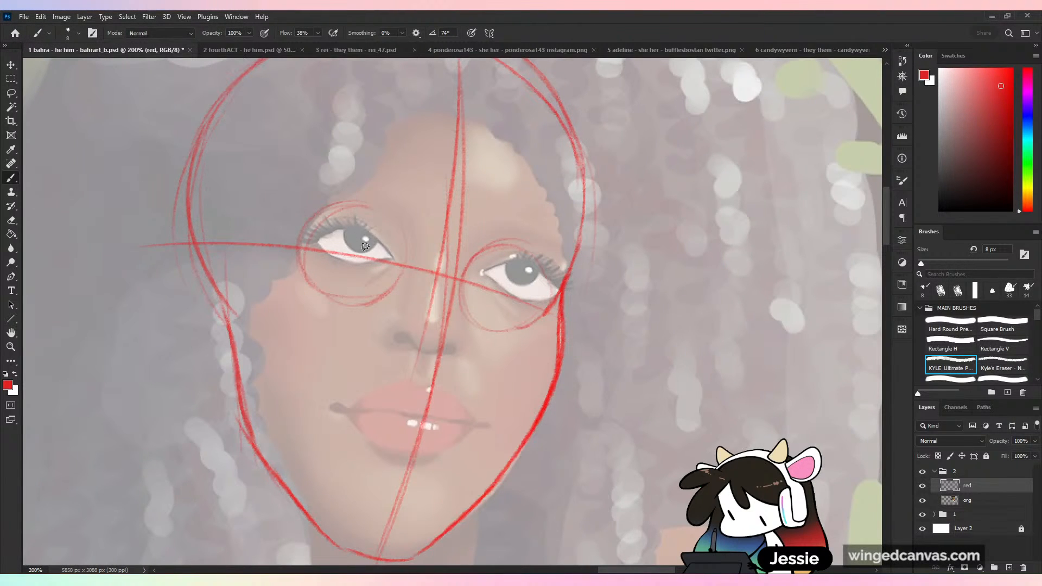
{"action": "key", "text": "ctrl+z"}
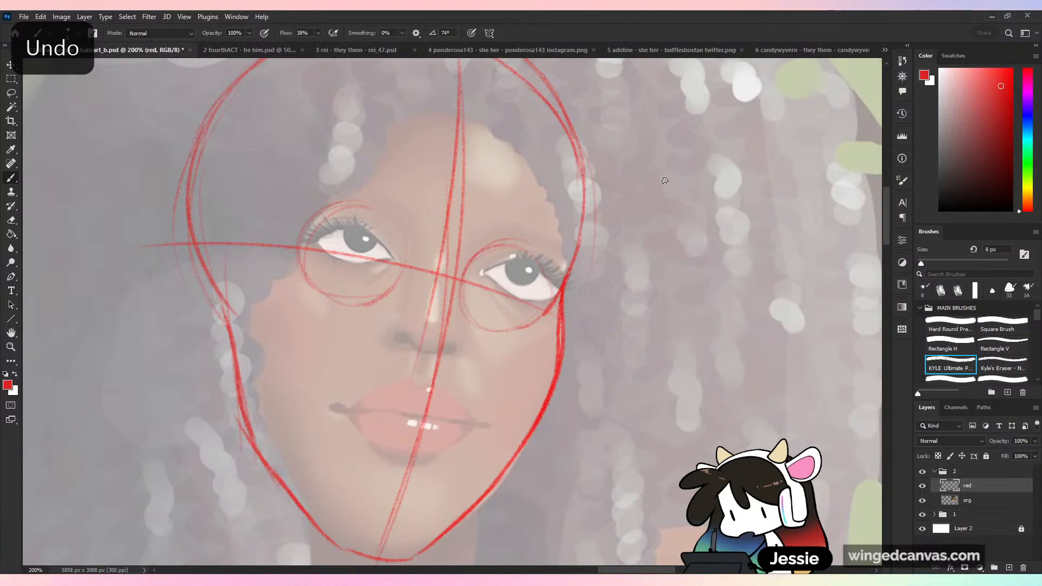
{"action": "key", "text": "ctrl+z"}
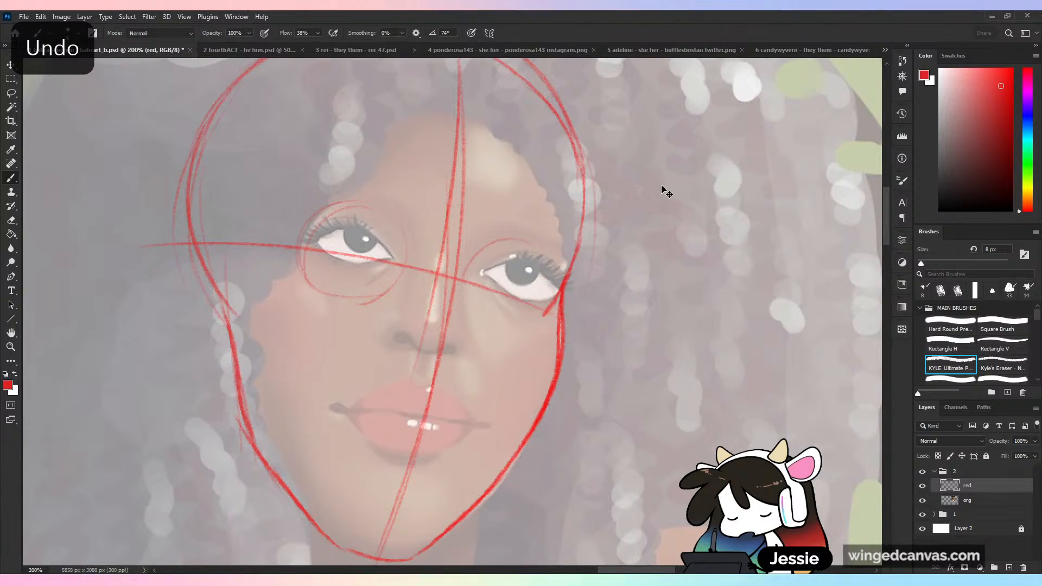
{"action": "key", "text": "ctrl+z"}
{"action": "key", "text": "ctrl+z"}
- Sketch a red eyeball circle around each eye, sitting just below the upper lashes and crossing the eye line
{"action": "mouse_move", "coordinate": [355, 219]}
{"action": "left_mouse_down"}
{"action": "mouse_move", "coordinate": [326, 230]}
{"action": "mouse_move", "coordinate": [327, 296]}
{"action": "mouse_move", "coordinate": [401, 267]}
{"action": "left_mouse_up"}
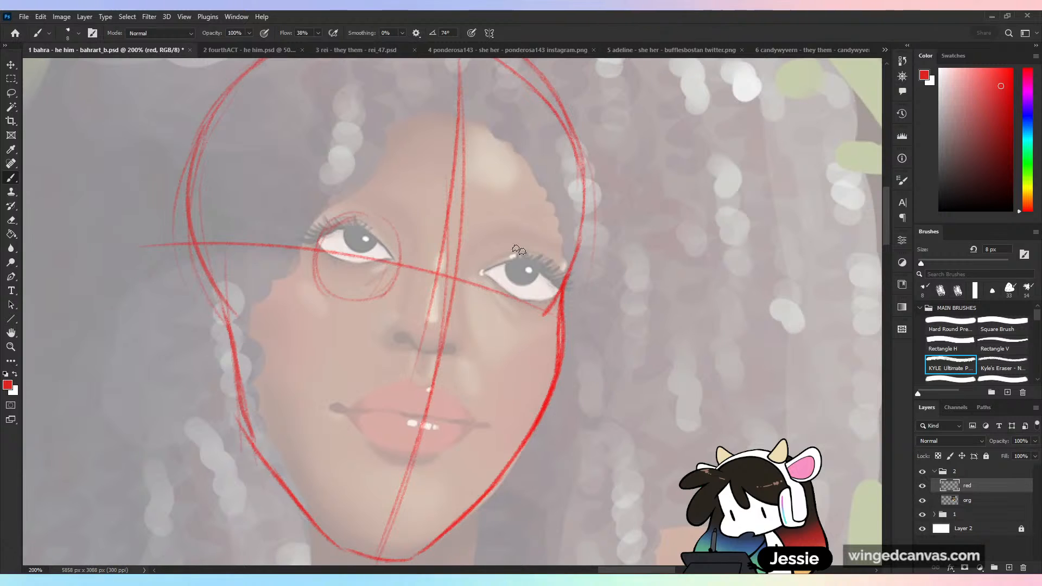
{"action": "left_click_drag", "start_coordinate": [519, 249], "coordinate": [485, 326]}
{"action": "mouse_move", "coordinate": [492, 261]}
{"action": "left_mouse_down"}
{"action": "mouse_move", "coordinate": [486, 321]}
{"action": "mouse_move", "coordinate": [547, 307]}
{"action": "left_mouse_up"}
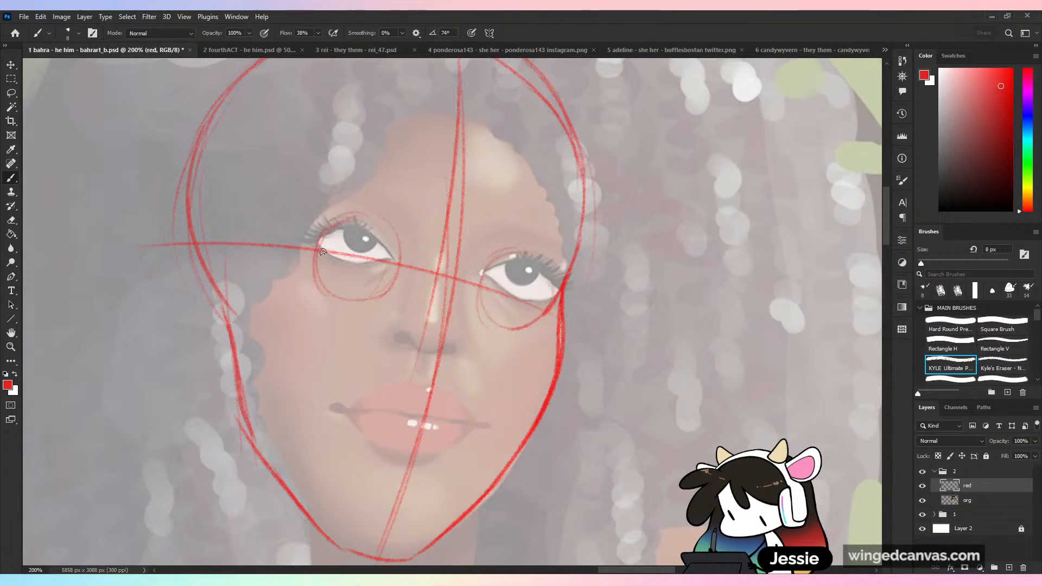
- Outline the upper and lower eyelids of both eyes in red inside the eyeball circles, following the tilted eye line
{"action": "mouse_move", "coordinate": [316, 252]}
{"action": "left_mouse_down"}
{"action": "mouse_move", "coordinate": [366, 233]}
{"action": "mouse_move", "coordinate": [399, 255]}
{"action": "left_mouse_up"}
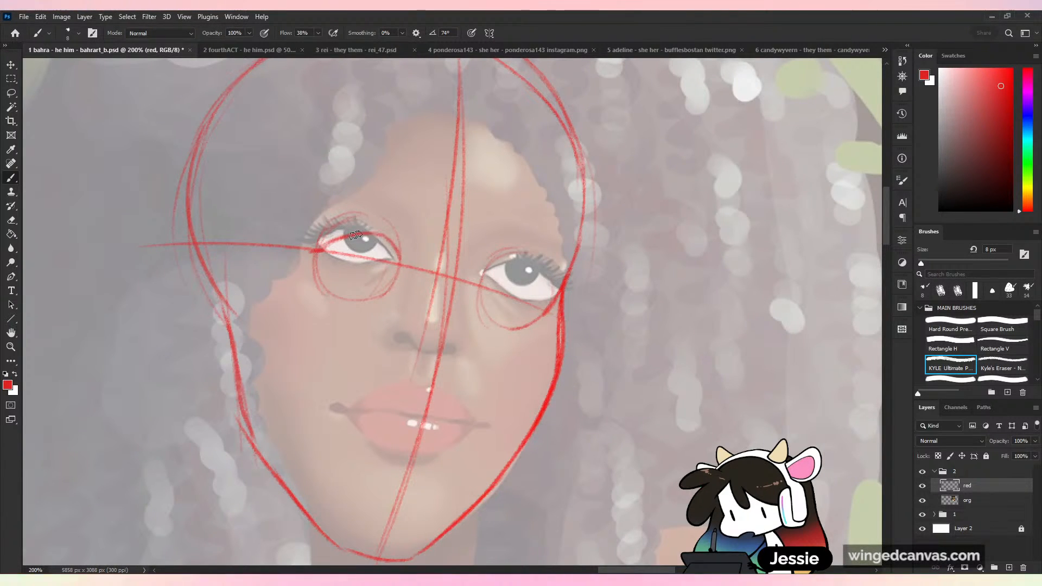
{"action": "mouse_move", "coordinate": [324, 248]}
{"action": "left_mouse_down"}
{"action": "mouse_move", "coordinate": [337, 274]}
{"action": "mouse_move", "coordinate": [386, 287]}
{"action": "mouse_move", "coordinate": [401, 263]}
{"action": "left_mouse_up"}
{"action": "key", "text": "ctrl+z"}
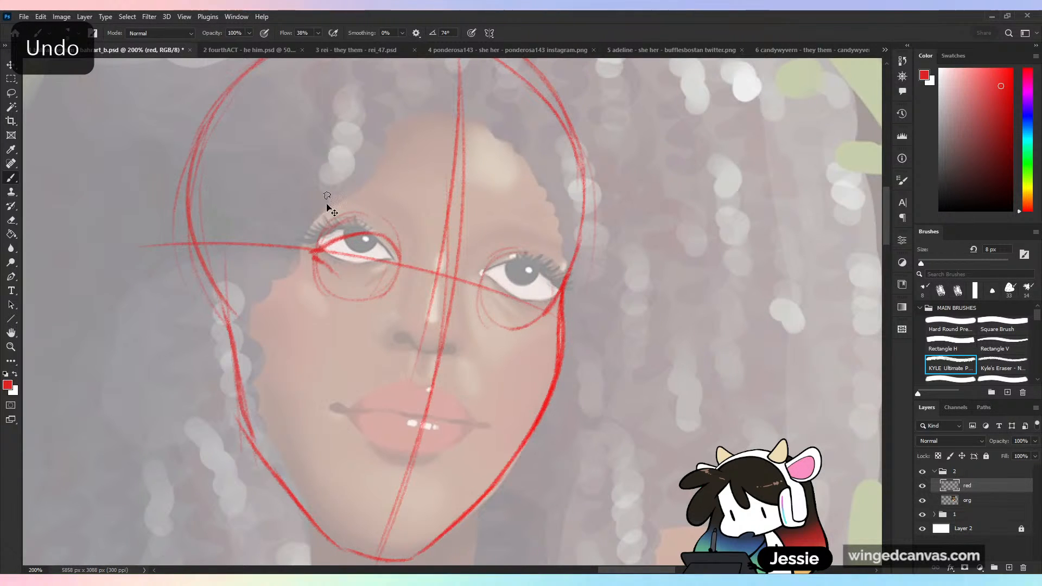
{"action": "mouse_move", "coordinate": [321, 254]}
{"action": "left_mouse_down"}
{"action": "mouse_move", "coordinate": [350, 276]}
{"action": "mouse_move", "coordinate": [397, 271]}
{"action": "mouse_move", "coordinate": [404, 286]}
{"action": "mouse_move", "coordinate": [391, 241]}
{"action": "mouse_move", "coordinate": [401, 274]}
{"action": "left_mouse_up"}
{"action": "mouse_move", "coordinate": [490, 288]}
{"action": "left_mouse_down"}
{"action": "mouse_move", "coordinate": [541, 268]}
{"action": "mouse_move", "coordinate": [553, 304]}
{"action": "left_mouse_up"}
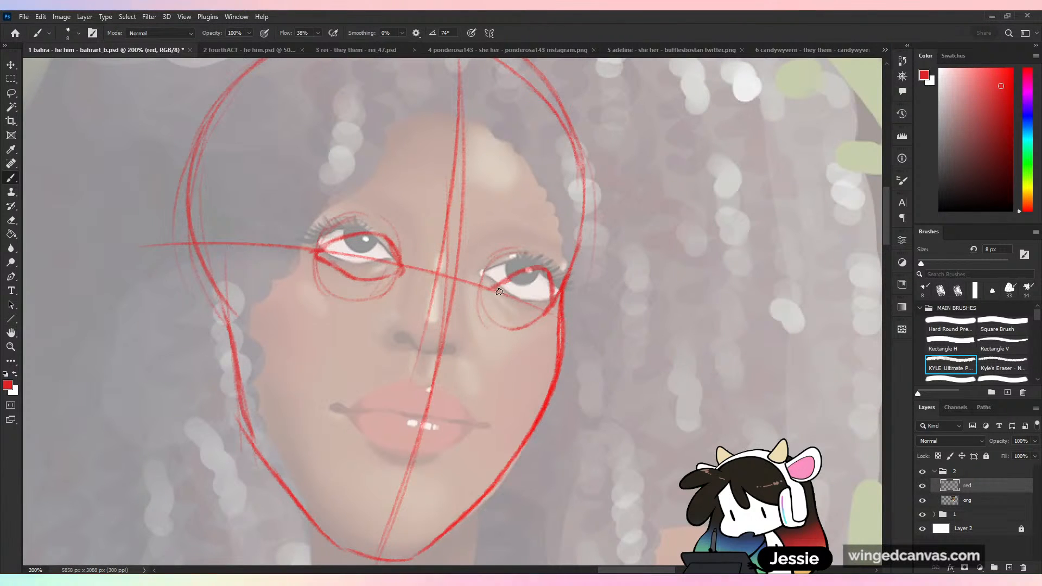
{"action": "mouse_move", "coordinate": [493, 289]}
{"action": "left_mouse_down"}
{"action": "mouse_move", "coordinate": [536, 316]}
{"action": "mouse_move", "coordinate": [557, 277]}
{"action": "left_mouse_up"}
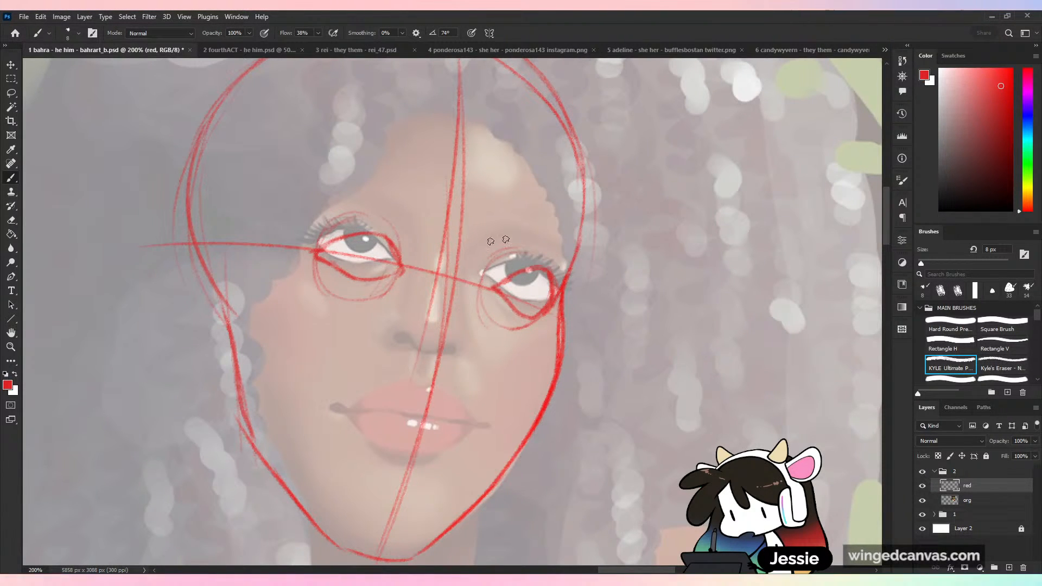
- Draw tilted red guide lines across the face along the tops and bottoms of both eyes
{"action": "left_click_drag", "start_coordinate": [358, 233], "coordinate": [548, 266]}
{"action": "left_click_drag", "start_coordinate": [471, 246], "coordinate": [587, 280]}
{"action": "left_click_drag", "start_coordinate": [287, 219], "coordinate": [524, 256]}
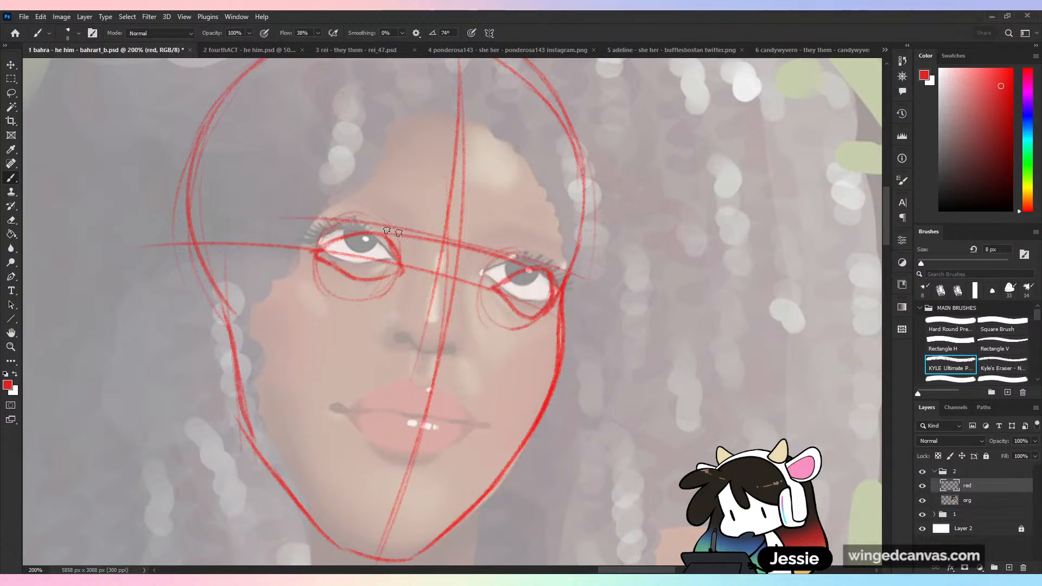
{"action": "mouse_move", "coordinate": [316, 278]}
{"action": "left_mouse_down"}
{"action": "mouse_move", "coordinate": [578, 347]}
{"action": "mouse_move", "coordinate": [557, 329]}
{"action": "left_mouse_up"}
{"action": "key", "text": "ctrl+z"}
{"action": "left_click_drag", "start_coordinate": [361, 281], "coordinate": [582, 346]}
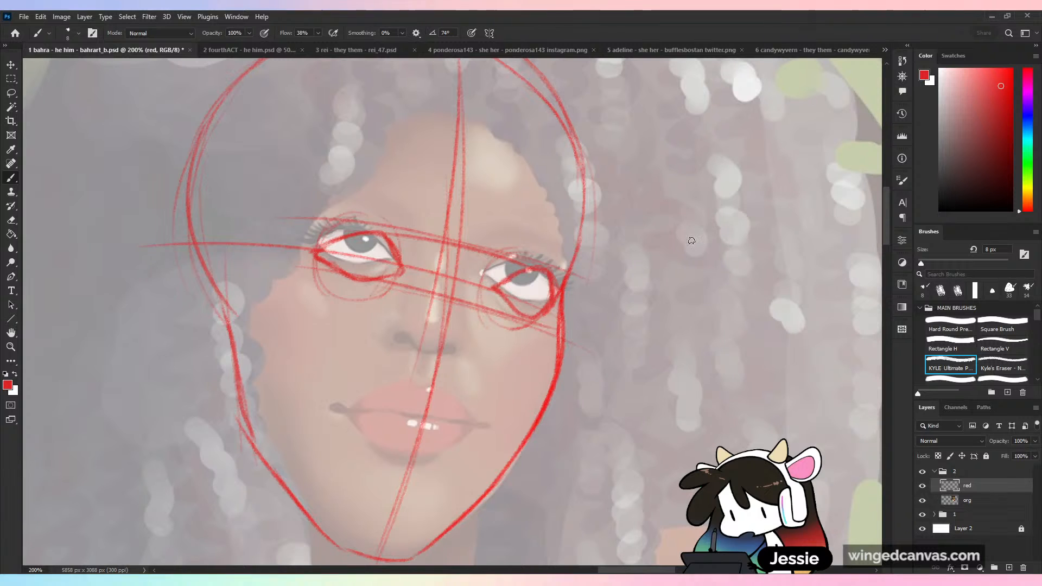
- Sketch two example eyeballs one above the other beside the face, with eyelids wrapping around them from opposite corner points
{"action": "mouse_move", "coordinate": [736, 185]}
{"action": "left_mouse_down"}
{"action": "mouse_move", "coordinate": [768, 313]}
{"action": "mouse_move", "coordinate": [741, 187]}
{"action": "left_mouse_up"}
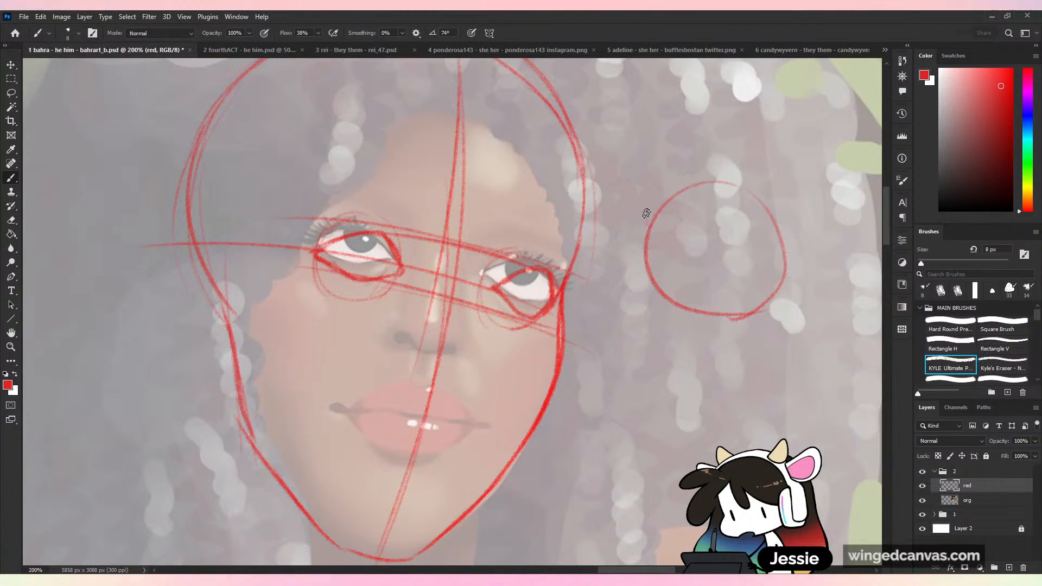
{"action": "mouse_move", "coordinate": [647, 213]}
{"action": "left_mouse_down"}
{"action": "mouse_move", "coordinate": [663, 205]}
{"action": "mouse_move", "coordinate": [730, 252]}
{"action": "mouse_move", "coordinate": [727, 285]}
{"action": "mouse_move", "coordinate": [686, 328]}
{"action": "left_mouse_up"}
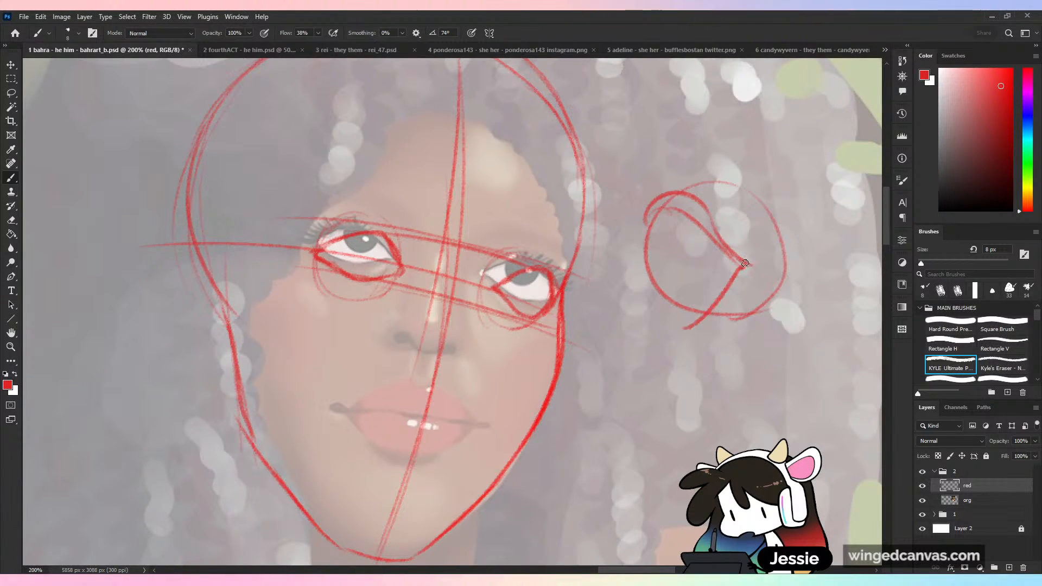
{"action": "mouse_move", "coordinate": [745, 264]}
{"action": "left_mouse_down"}
{"action": "mouse_move", "coordinate": [669, 299]}
{"action": "mouse_move", "coordinate": [679, 325]}
{"action": "mouse_move", "coordinate": [714, 305]}
{"action": "left_mouse_up"}
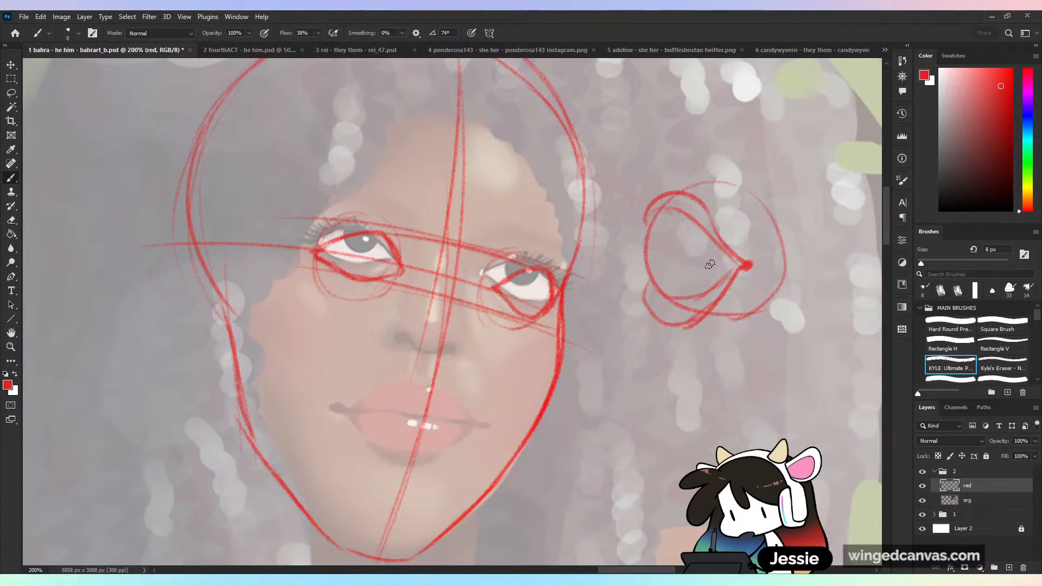
{"action": "mouse_move", "coordinate": [735, 343]}
{"action": "left_mouse_down"}
{"action": "mouse_move", "coordinate": [700, 459]}
{"action": "mouse_move", "coordinate": [741, 340]}
{"action": "left_mouse_up"}
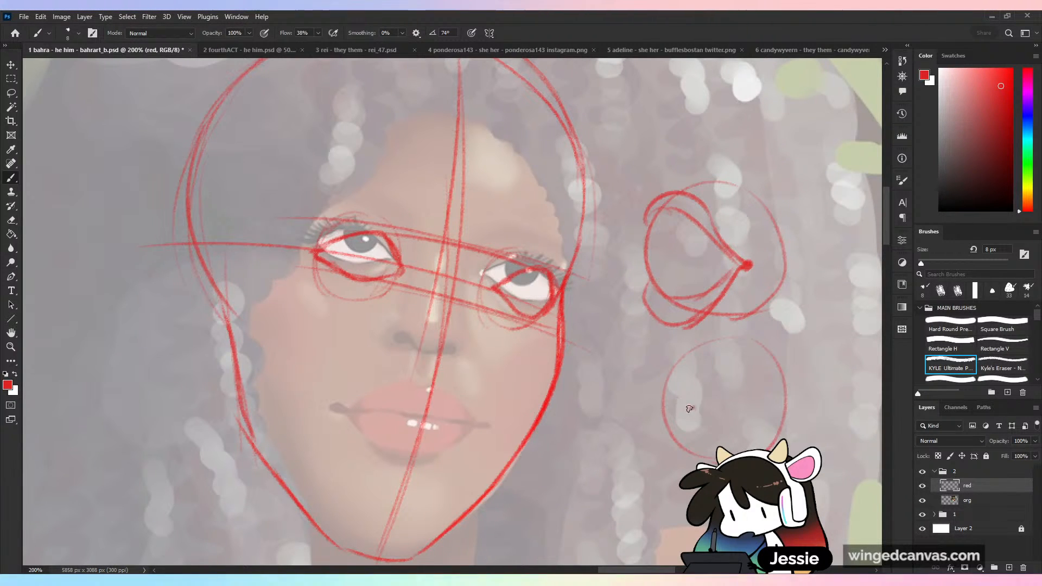
{"action": "mouse_move", "coordinate": [689, 409]}
{"action": "left_mouse_down"}
{"action": "mouse_move", "coordinate": [754, 365]}
{"action": "mouse_move", "coordinate": [790, 380]}
{"action": "left_mouse_up"}
{"action": "mouse_move", "coordinate": [699, 406]}
{"action": "left_mouse_down"}
{"action": "mouse_move", "coordinate": [753, 364]}
{"action": "mouse_move", "coordinate": [791, 385]}
{"action": "left_mouse_up"}
{"action": "left_click_drag", "start_coordinate": [782, 369], "coordinate": [787, 403]}
{"action": "left_click_drag", "start_coordinate": [695, 410], "coordinate": [728, 444]}
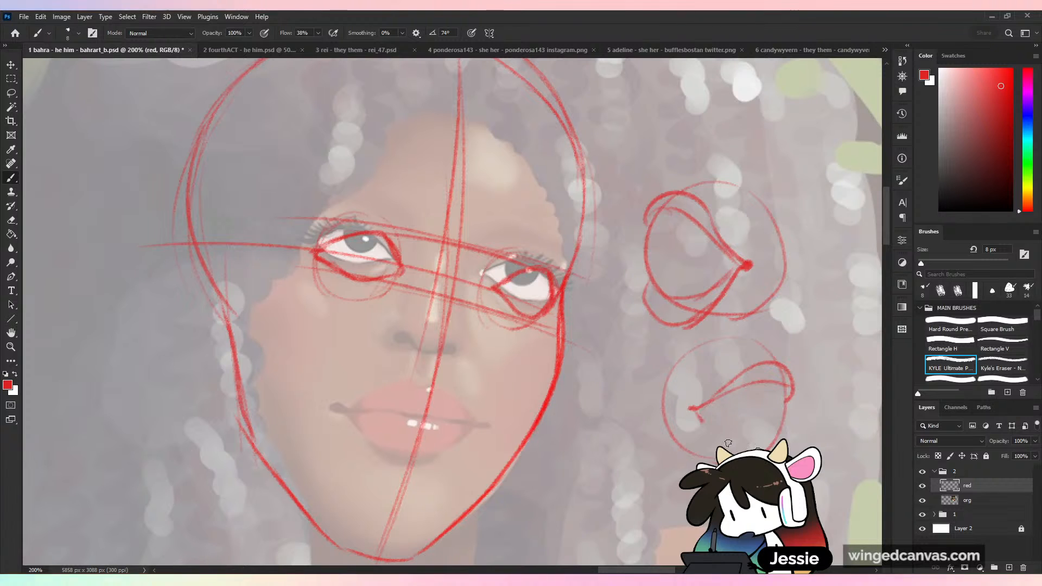
- Sketch two more example eyeballs in the hair area, one with narrow side-turned lids and one with a wide, nearly frontal eye opening
{"action": "mouse_move", "coordinate": [808, 266]}
{"action": "left_mouse_down"}
{"action": "mouse_move", "coordinate": [789, 326]}
{"action": "mouse_move", "coordinate": [801, 346]}
{"action": "mouse_move", "coordinate": [660, 341]}
{"action": "left_mouse_up"}
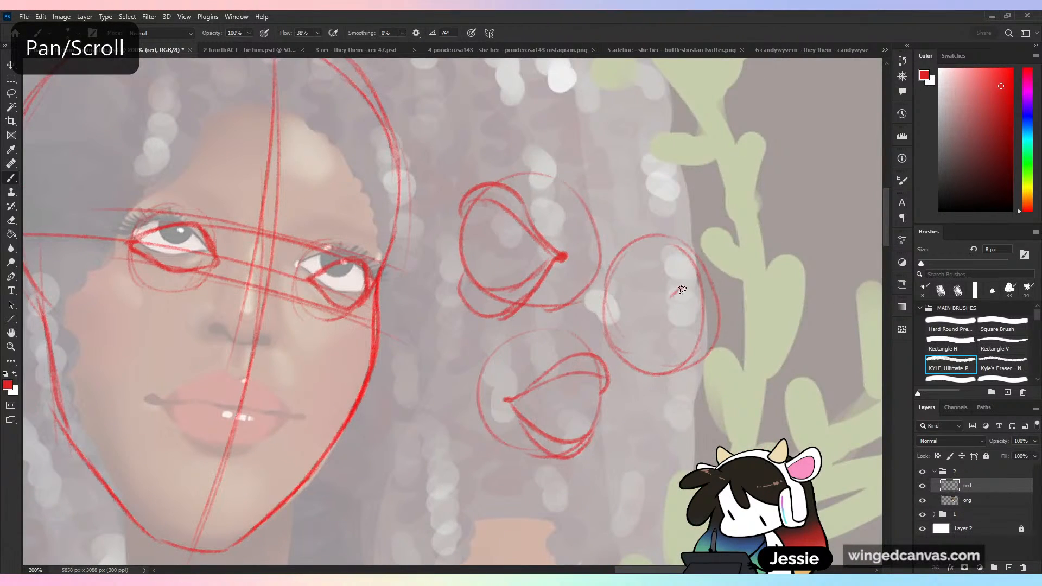
{"action": "mouse_move", "coordinate": [673, 301]}
{"action": "left_mouse_down"}
{"action": "mouse_move", "coordinate": [710, 285]}
{"action": "mouse_move", "coordinate": [667, 315]}
{"action": "mouse_move", "coordinate": [720, 353]}
{"action": "left_mouse_up"}
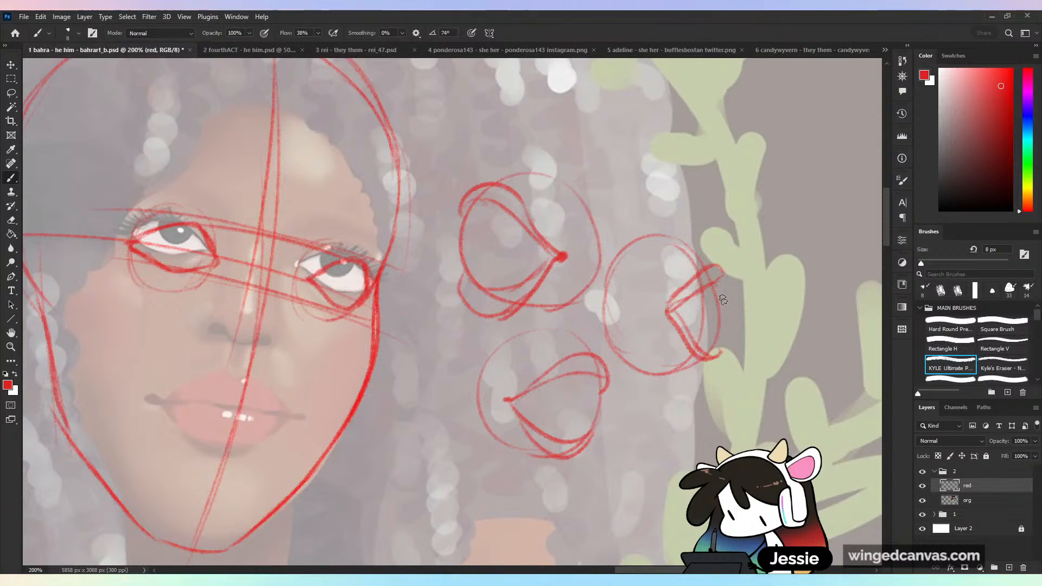
{"action": "left_click_drag", "start_coordinate": [722, 269], "coordinate": [714, 356]}
{"action": "left_click_drag", "start_coordinate": [726, 277], "coordinate": [708, 358]}
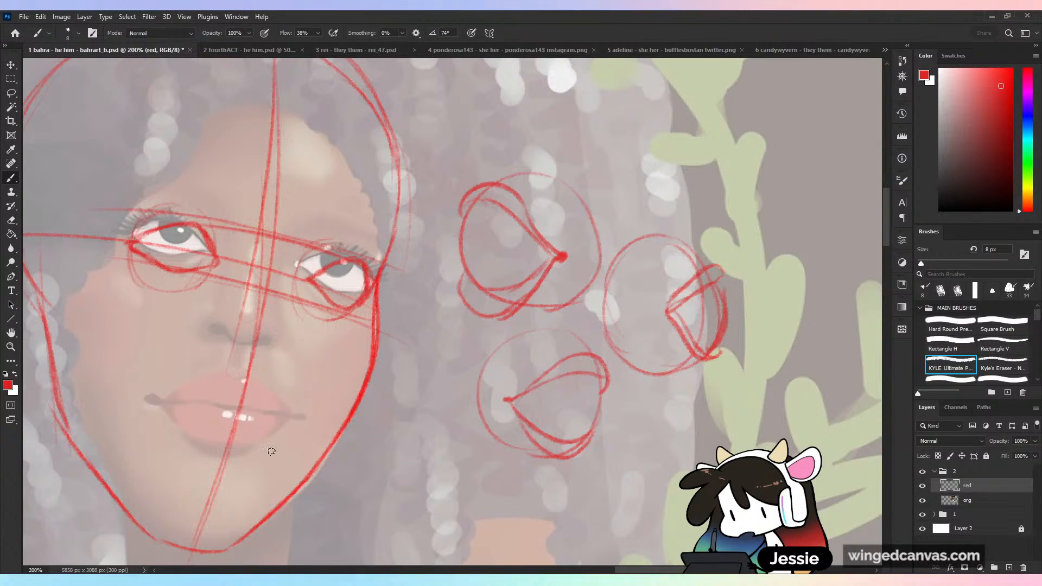
{"action": "left_click_drag", "start_coordinate": [649, 86], "coordinate": [646, 203]}
{"action": "left_click_drag", "start_coordinate": [686, 112], "coordinate": [622, 198]}
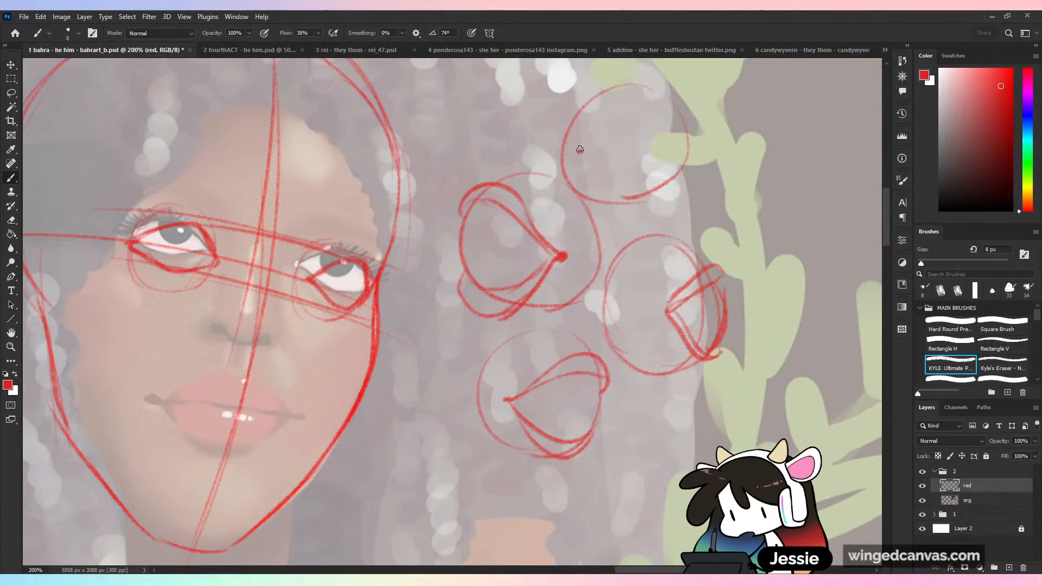
{"action": "mouse_move", "coordinate": [580, 149]}
{"action": "left_mouse_down"}
{"action": "mouse_move", "coordinate": [632, 115]}
{"action": "mouse_move", "coordinate": [683, 143]}
{"action": "mouse_move", "coordinate": [613, 190]}
{"action": "mouse_move", "coordinate": [691, 156]}
{"action": "left_mouse_up"}
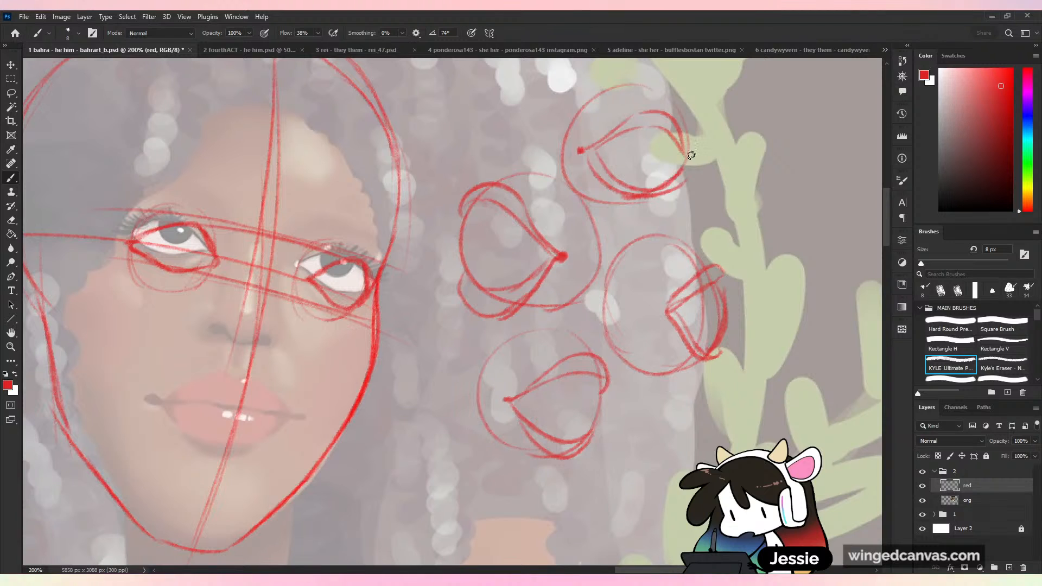
- Sketch a fifth example eyeball over the vine, redrawing its eyelids as a shorter opening turned towards the far edge
{"action": "left_click_drag", "start_coordinate": [727, 109], "coordinate": [803, 87]}
{"action": "mouse_move", "coordinate": [705, 157]}
{"action": "left_mouse_down"}
{"action": "mouse_move", "coordinate": [775, 115]}
{"action": "mouse_move", "coordinate": [844, 143]}
{"action": "left_mouse_up"}
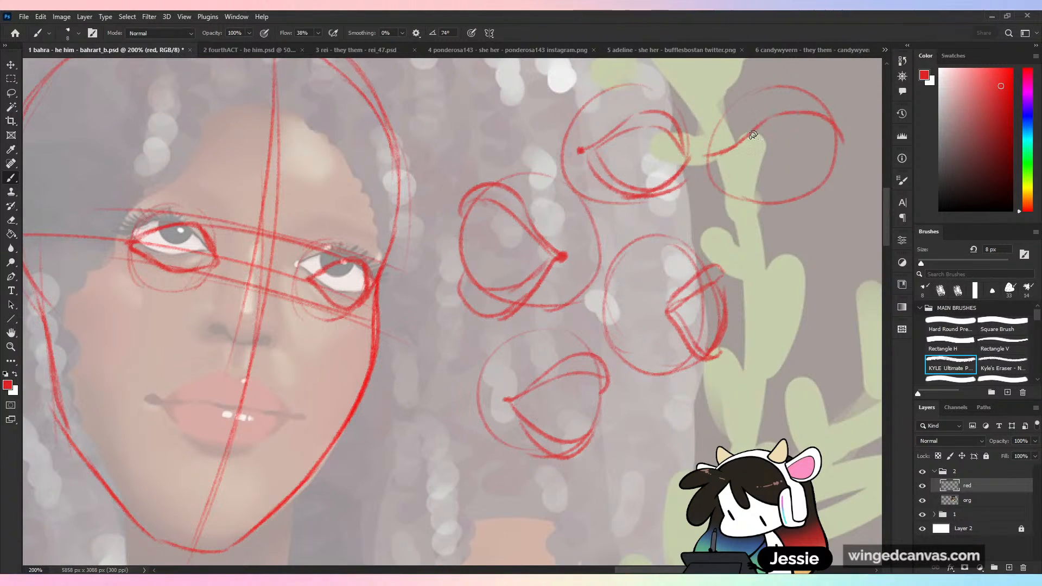
{"action": "mouse_move", "coordinate": [755, 135]}
{"action": "left_mouse_down"}
{"action": "mouse_move", "coordinate": [727, 154]}
{"action": "mouse_move", "coordinate": [811, 205]}
{"action": "left_mouse_up"}
{"action": "left_click_drag", "start_coordinate": [749, 158], "coordinate": [832, 128]}
{"action": "left_click_drag", "start_coordinate": [752, 180], "coordinate": [835, 185]}
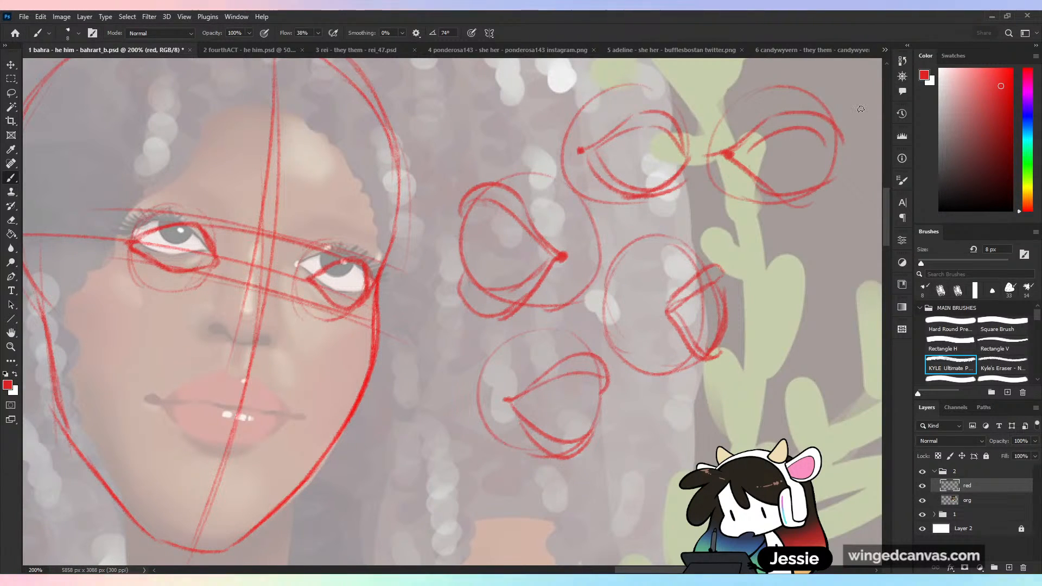
{"action": "key", "text": "ctrl+z"}
{"action": "key", "text": "ctrl+z"}
{"action": "key", "text": "ctrl+z"}
{"action": "key", "text": "ctrl+z"}
{"action": "key", "text": "ctrl+z"}
{"action": "key", "text": "ctrl+z"}
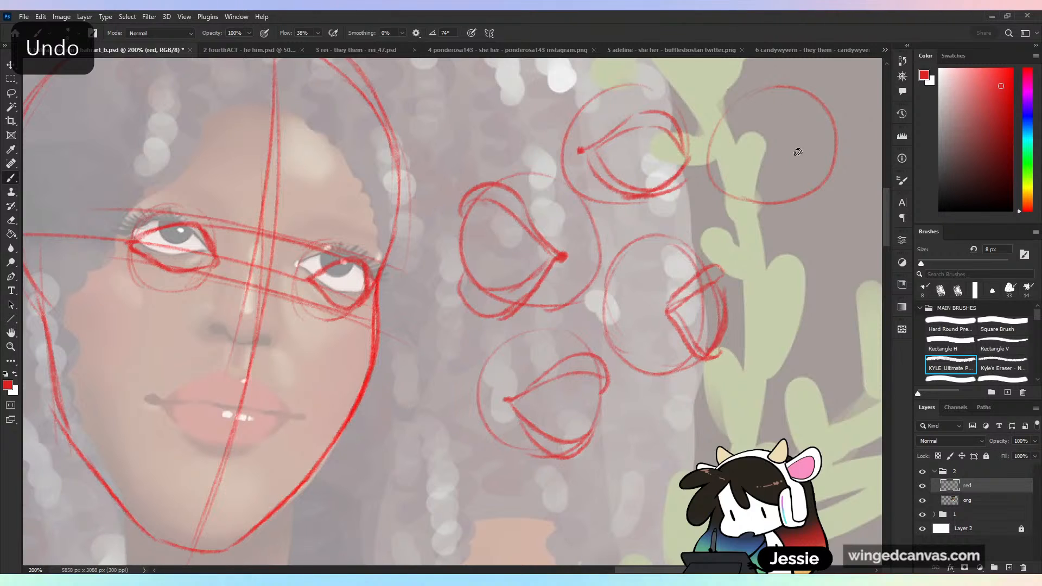
{"action": "mouse_move", "coordinate": [770, 151]}
{"action": "left_mouse_down"}
{"action": "mouse_move", "coordinate": [833, 136]}
{"action": "mouse_move", "coordinate": [797, 119]}
{"action": "mouse_move", "coordinate": [766, 161]}
{"action": "mouse_move", "coordinate": [832, 131]}
{"action": "mouse_move", "coordinate": [822, 120]}
{"action": "mouse_move", "coordinate": [841, 131]}
{"action": "mouse_move", "coordinate": [829, 133]}
{"action": "mouse_move", "coordinate": [810, 192]}
{"action": "mouse_move", "coordinate": [771, 175]}
{"action": "mouse_move", "coordinate": [833, 178]}
{"action": "left_mouse_up"}
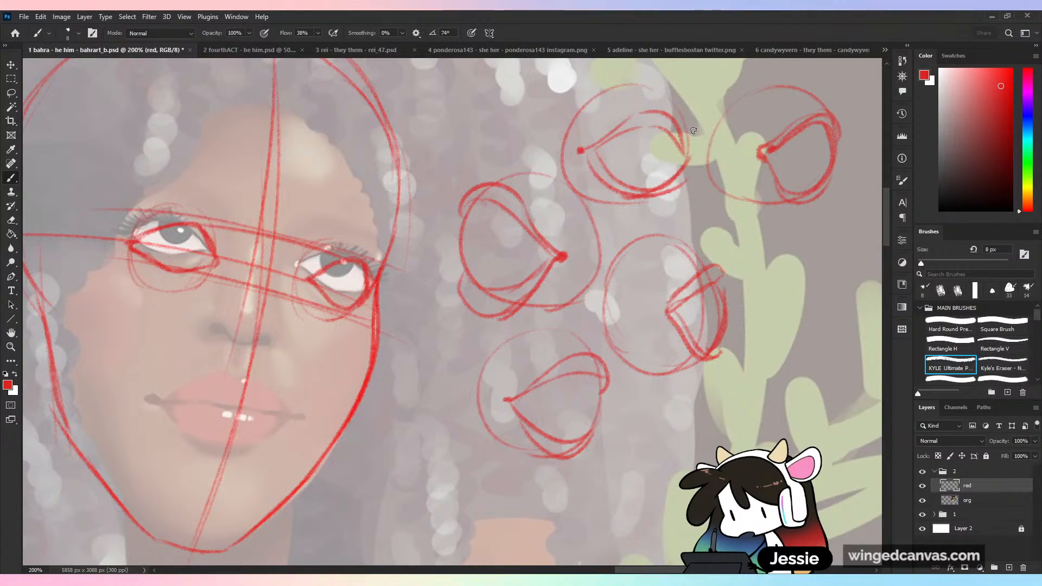
{"action": "left_click_drag", "start_coordinate": [641, 166], "coordinate": [673, 265]}
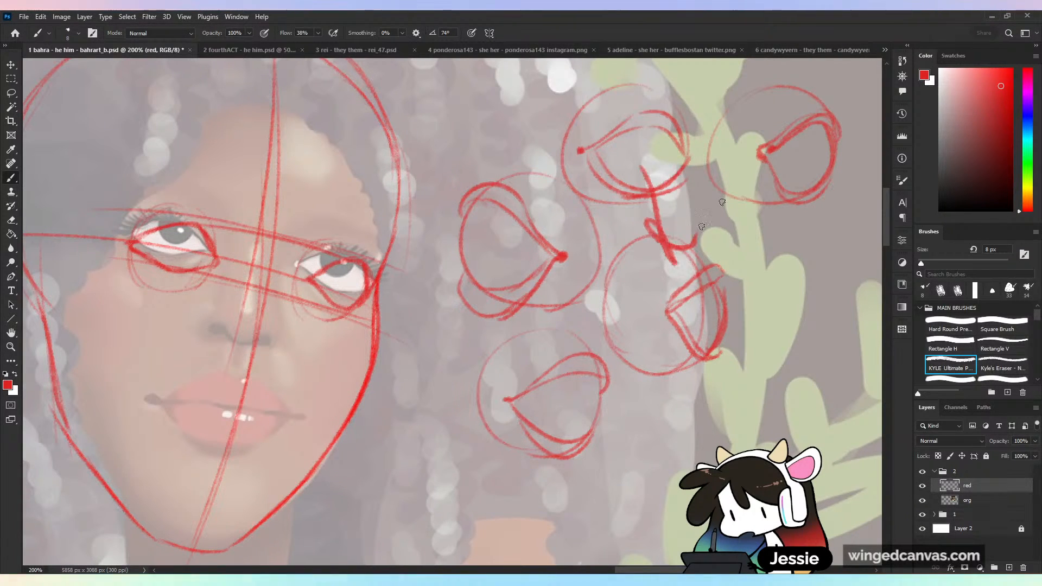
{"action": "left_click_drag", "start_coordinate": [804, 163], "coordinate": [868, 209]}
{"action": "key", "text": "ctrl+z"}
{"action": "key", "text": "ctrl+z"}
- Add irises to the two uppermost example eyes and reinforce the eyelid outline of the frontal one
{"action": "key", "text": "ctrl+minus"}
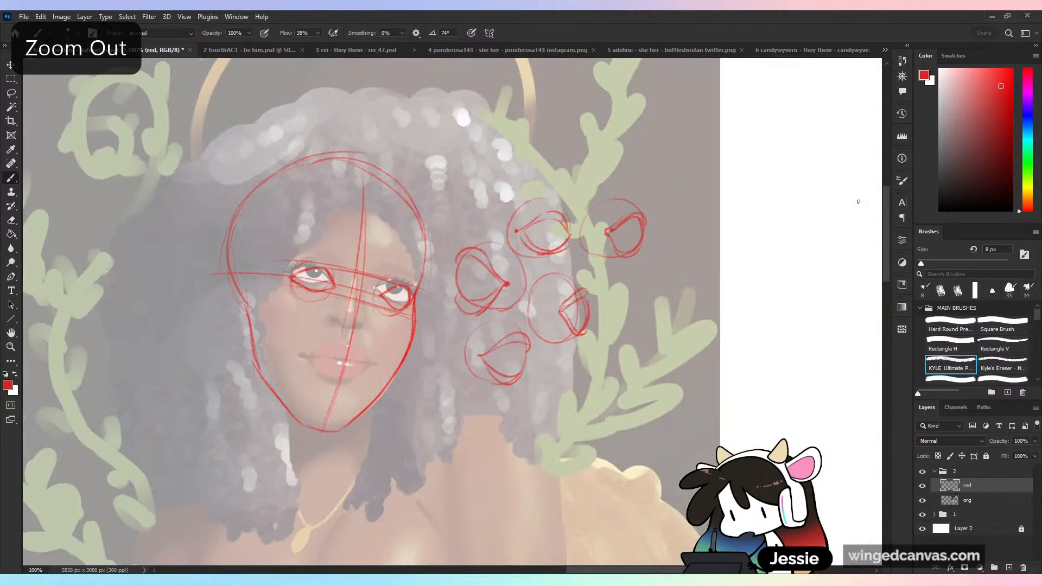
{"action": "left_click_drag", "start_coordinate": [552, 231], "coordinate": [546, 240]}
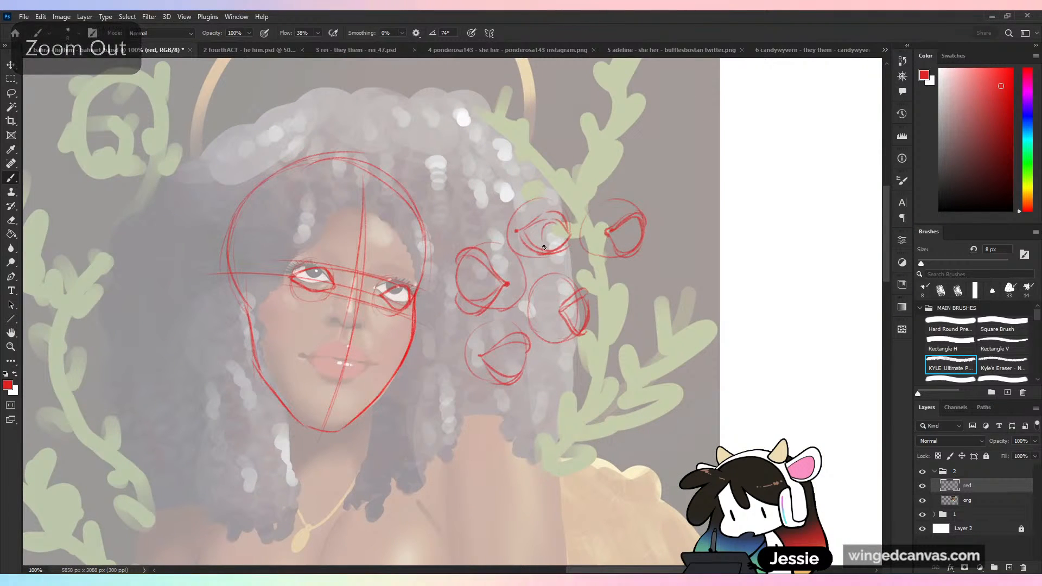
{"action": "left_click_drag", "start_coordinate": [622, 244], "coordinate": [627, 229]}
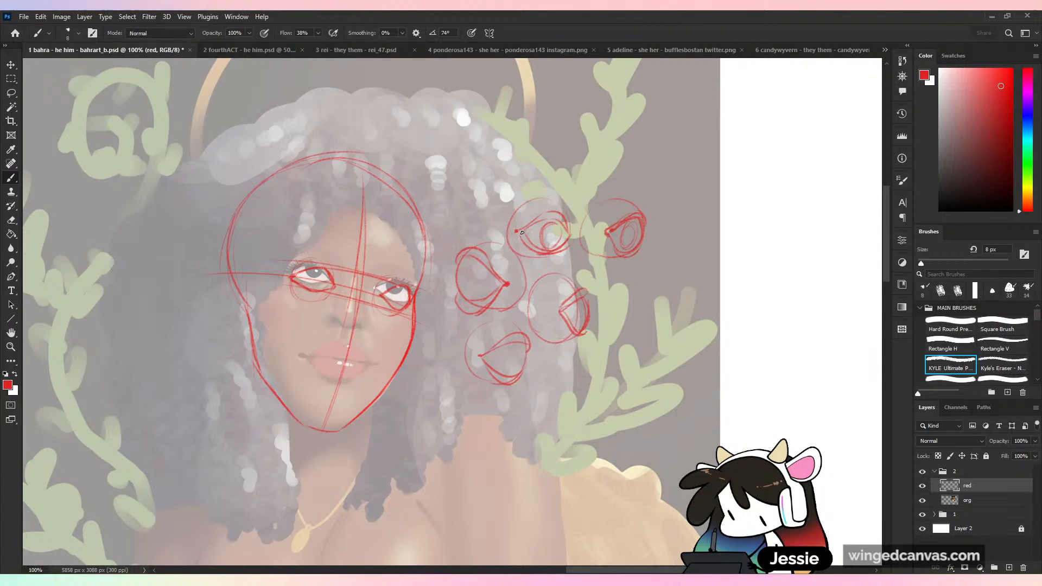
{"action": "left_click_drag", "start_coordinate": [519, 233], "coordinate": [543, 254]}
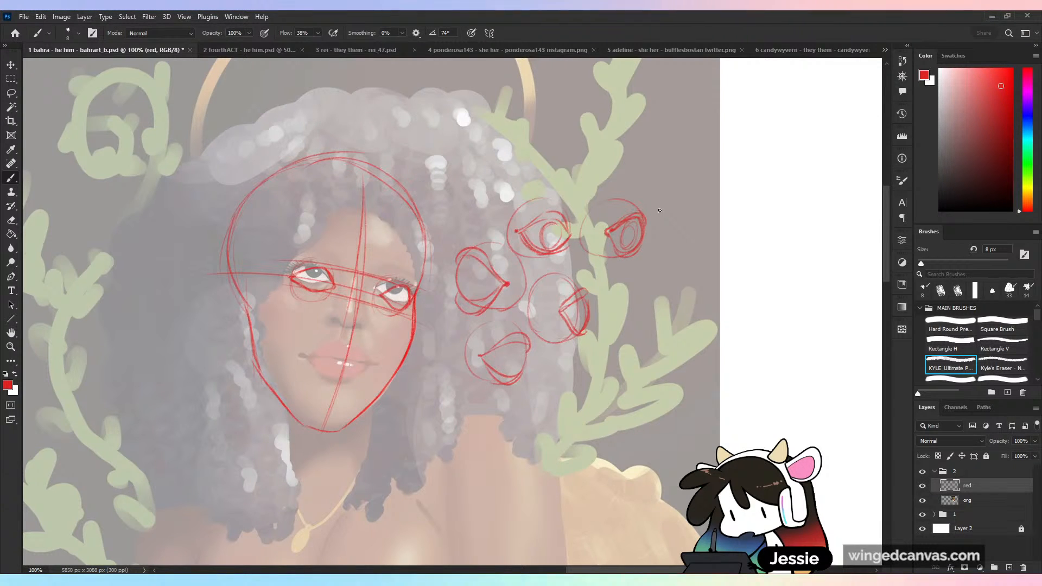
- Lasso all the example eyeballs beside the face, delete them from the red layer and clear the selection
{"action": "key", "text": "l"}
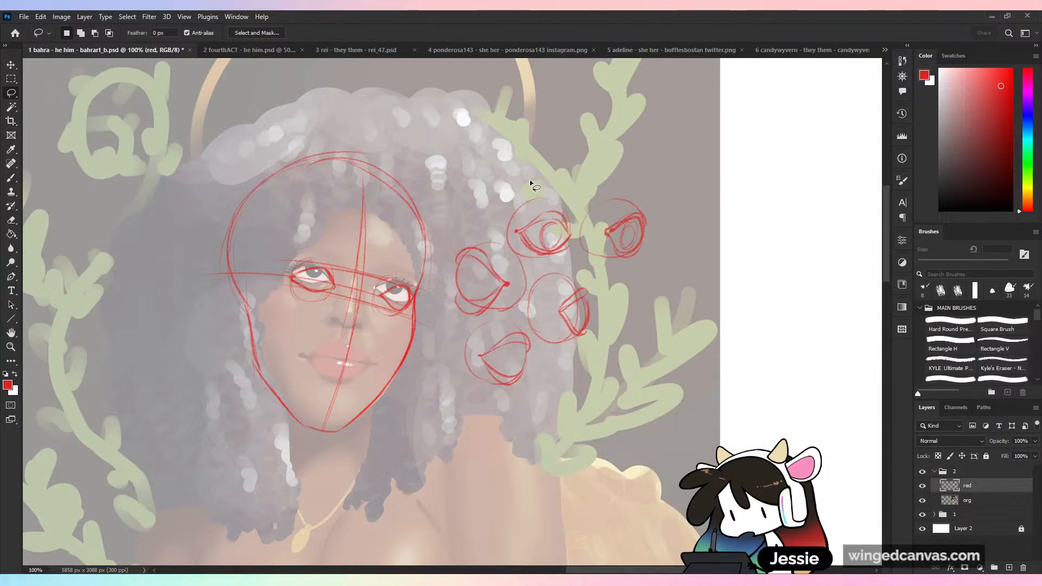
{"action": "mouse_move", "coordinate": [526, 181]}
{"action": "left_mouse_down"}
{"action": "mouse_move", "coordinate": [717, 242]}
{"action": "mouse_move", "coordinate": [575, 158]}
{"action": "left_mouse_up"}
{"action": "key", "text": "Delete"}
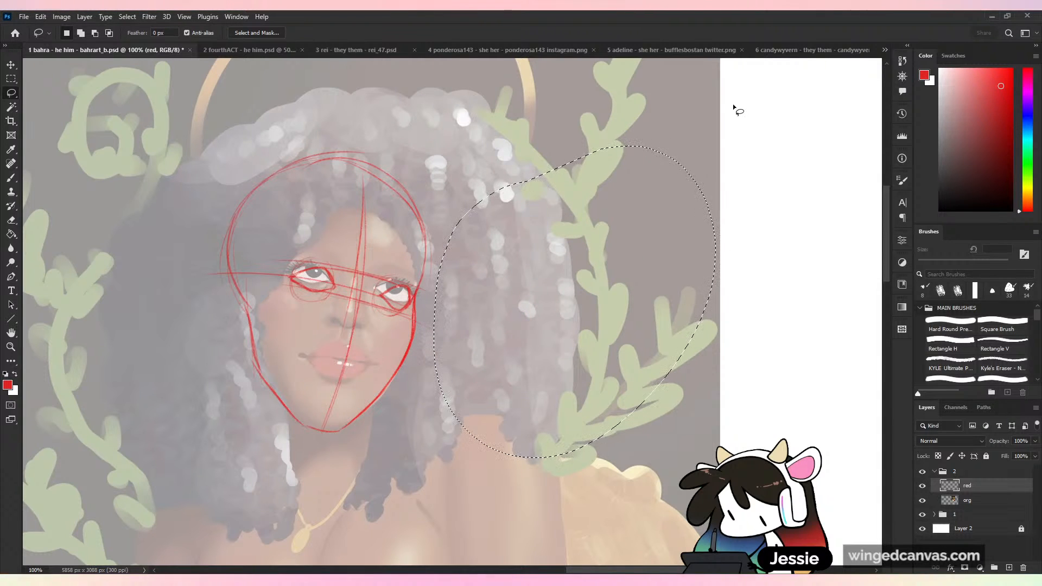
{"action": "left_click", "coordinate": [734, 108]}
{"action": "key", "text": "b"}
{"action": "key", "text": "ctrl+plus"}
{"action": "mouse_move", "coordinate": [212, 206]}
{"action": "left_mouse_down"}
{"action": "mouse_move", "coordinate": [309, 217]}
{"action": "mouse_move", "coordinate": [398, 247]}
{"action": "mouse_move", "coordinate": [640, 263]}
{"action": "left_mouse_up"}
{"action": "key", "text": "ctrl+z"}
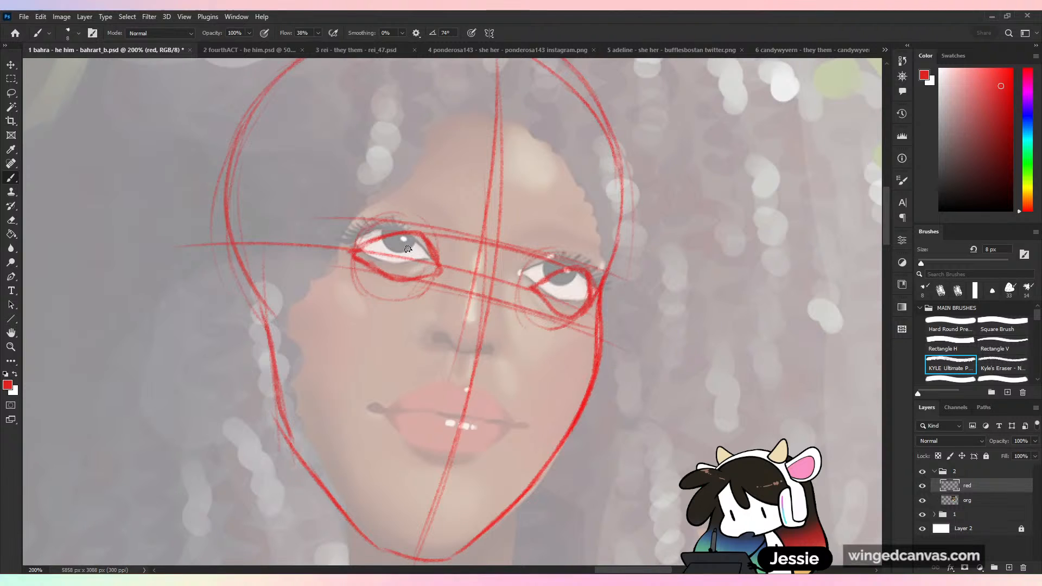
- Sketch a round iris inside each red eye opening, hiding the org layer to judge the red drawing on its own
{"action": "mouse_move", "coordinate": [417, 243]}
{"action": "left_mouse_down"}
{"action": "mouse_move", "coordinate": [392, 248]}
{"action": "mouse_move", "coordinate": [393, 275]}
{"action": "left_mouse_up"}
{"action": "key", "text": "ctrl+z"}
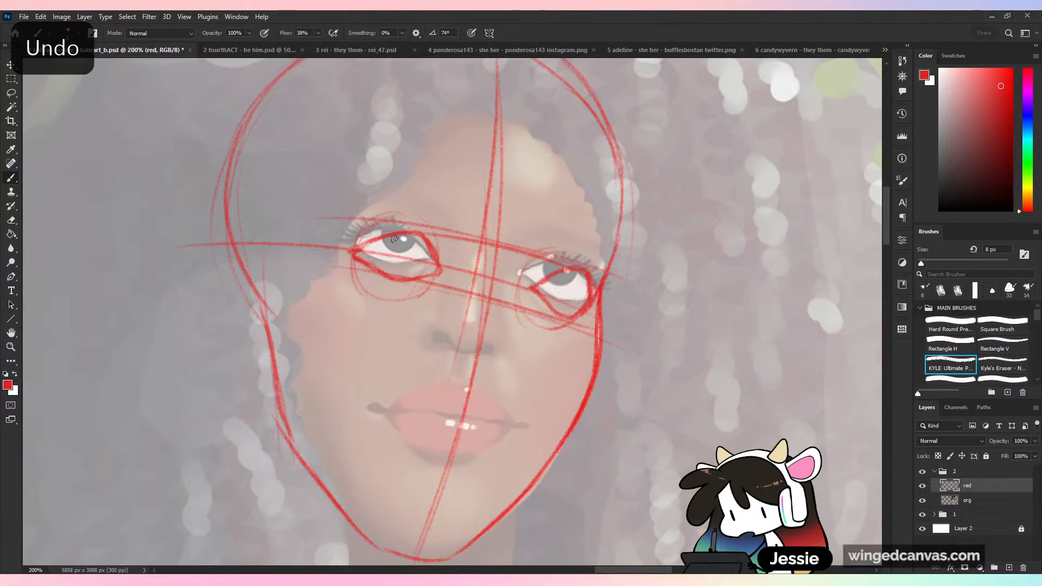
{"action": "mouse_move", "coordinate": [395, 239]}
{"action": "left_mouse_down"}
{"action": "mouse_move", "coordinate": [397, 262]}
{"action": "mouse_move", "coordinate": [432, 251]}
{"action": "left_mouse_up"}
{"action": "mouse_move", "coordinate": [555, 278]}
{"action": "left_mouse_down"}
{"action": "mouse_move", "coordinate": [561, 301]}
{"action": "mouse_move", "coordinate": [581, 276]}
{"action": "left_mouse_up"}
{"action": "left_click", "coordinate": [922, 501]}
{"action": "mouse_move", "coordinate": [395, 238]}
{"action": "left_mouse_down"}
{"action": "mouse_move", "coordinate": [408, 269]}
{"action": "mouse_move", "coordinate": [428, 252]}
{"action": "mouse_move", "coordinate": [425, 279]}
{"action": "left_mouse_up"}
{"action": "key", "text": "ctrl+minus"}
{"action": "key", "text": "ctrl+plus"}
- Reinforce the upper and lower eyelid lines of the far eye and the upper lid of the near eye
{"action": "left_click_drag", "start_coordinate": [546, 311], "coordinate": [574, 319]}
{"action": "mouse_move", "coordinate": [540, 283]}
{"action": "left_mouse_down"}
{"action": "mouse_move", "coordinate": [554, 267]}
{"action": "mouse_move", "coordinate": [594, 267]}
{"action": "left_mouse_up"}
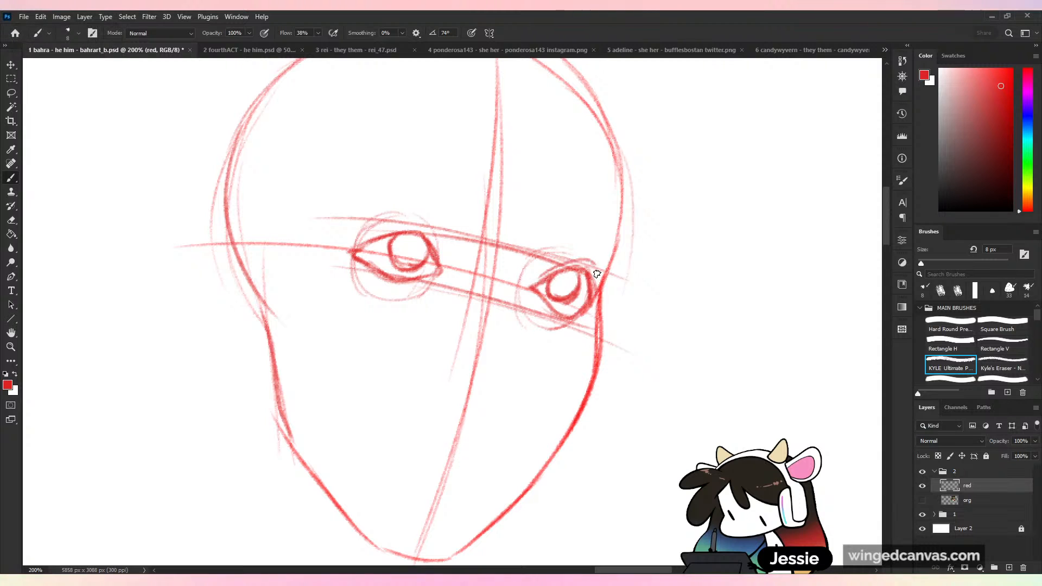
{"action": "mouse_move", "coordinate": [392, 232]}
{"action": "left_mouse_down"}
{"action": "mouse_move", "coordinate": [441, 243]}
{"action": "mouse_move", "coordinate": [435, 263]}
{"action": "left_mouse_up"}
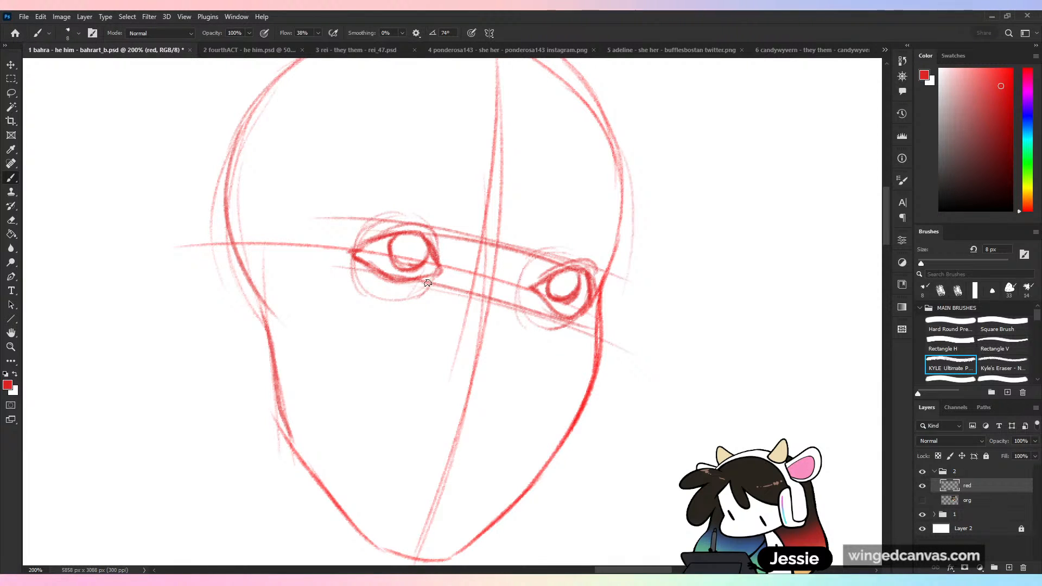
- Show the org layer again and sketch the nose with its bridge, rounded tip and nostril wings along the centre line
{"action": "left_click", "coordinate": [922, 500]}
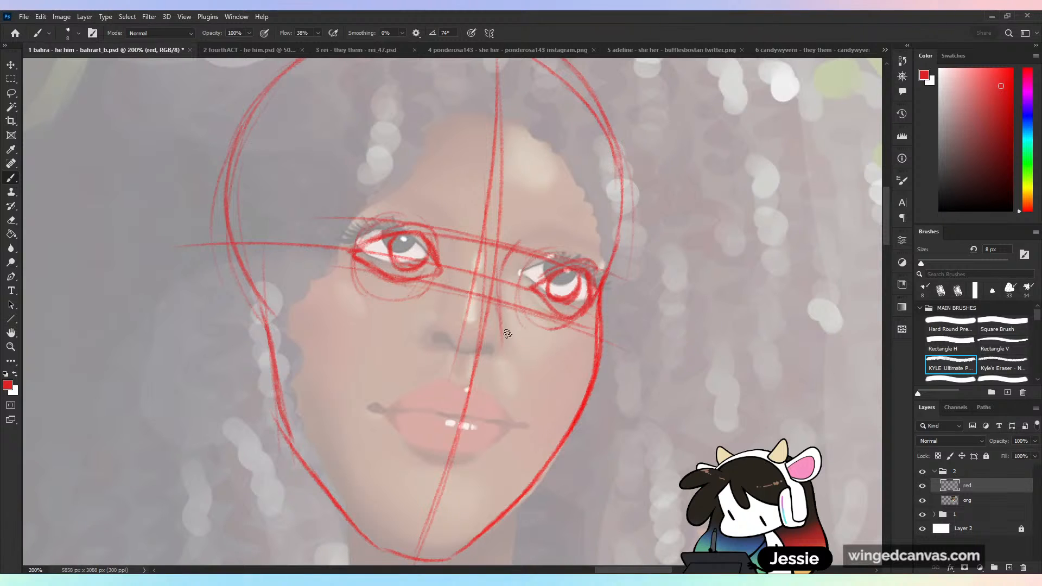
{"action": "mouse_move", "coordinate": [465, 341]}
{"action": "left_mouse_down"}
{"action": "mouse_move", "coordinate": [506, 339]}
{"action": "mouse_move", "coordinate": [477, 378]}
{"action": "left_mouse_up"}
{"action": "left_click_drag", "start_coordinate": [499, 320], "coordinate": [503, 379]}
{"action": "mouse_move", "coordinate": [447, 363]}
{"action": "left_mouse_down"}
{"action": "mouse_move", "coordinate": [468, 370]}
{"action": "mouse_move", "coordinate": [452, 365]}
{"action": "mouse_move", "coordinate": [456, 341]}
{"action": "mouse_move", "coordinate": [438, 345]}
{"action": "mouse_move", "coordinate": [455, 379]}
{"action": "mouse_move", "coordinate": [480, 385]}
{"action": "mouse_move", "coordinate": [501, 377]}
{"action": "left_mouse_up"}
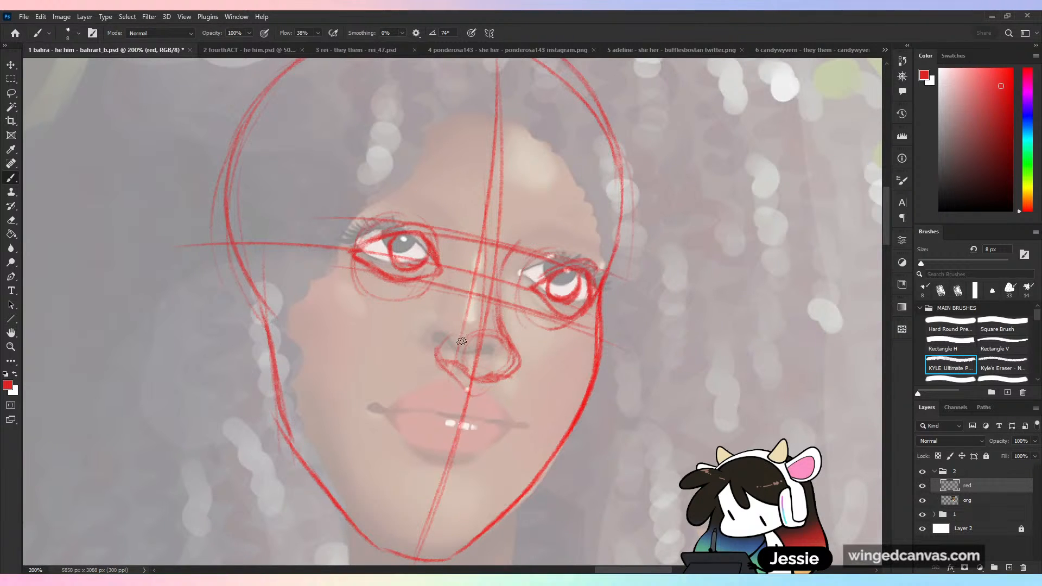
{"action": "mouse_move", "coordinate": [462, 342]}
{"action": "left_mouse_down"}
{"action": "mouse_move", "coordinate": [448, 365]}
{"action": "mouse_move", "coordinate": [469, 389]}
{"action": "mouse_move", "coordinate": [515, 370]}
{"action": "mouse_move", "coordinate": [509, 360]}
{"action": "mouse_move", "coordinate": [482, 380]}
{"action": "left_mouse_up"}
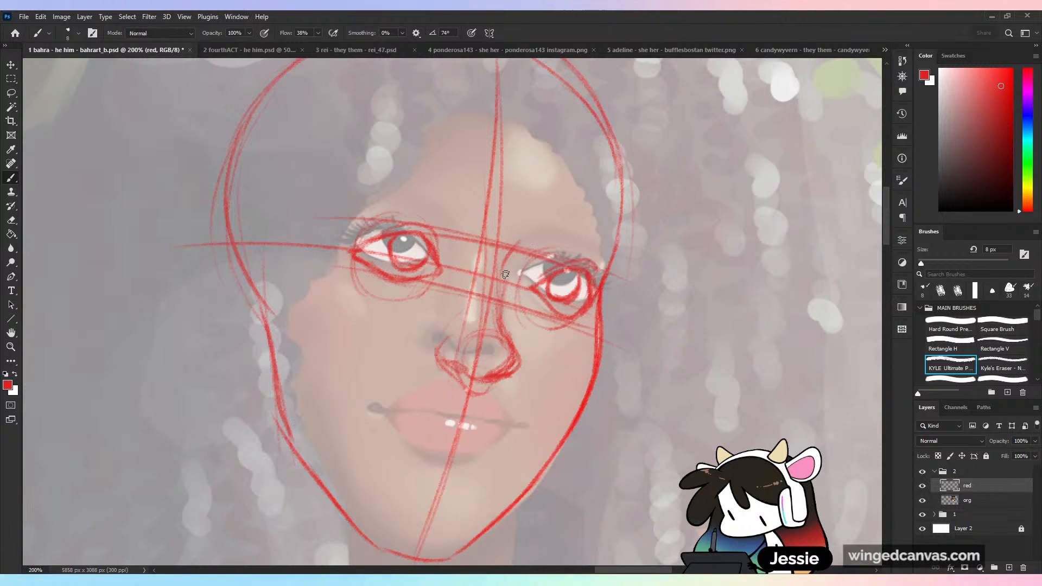
{"action": "left_click_drag", "start_coordinate": [505, 287], "coordinate": [509, 335]}
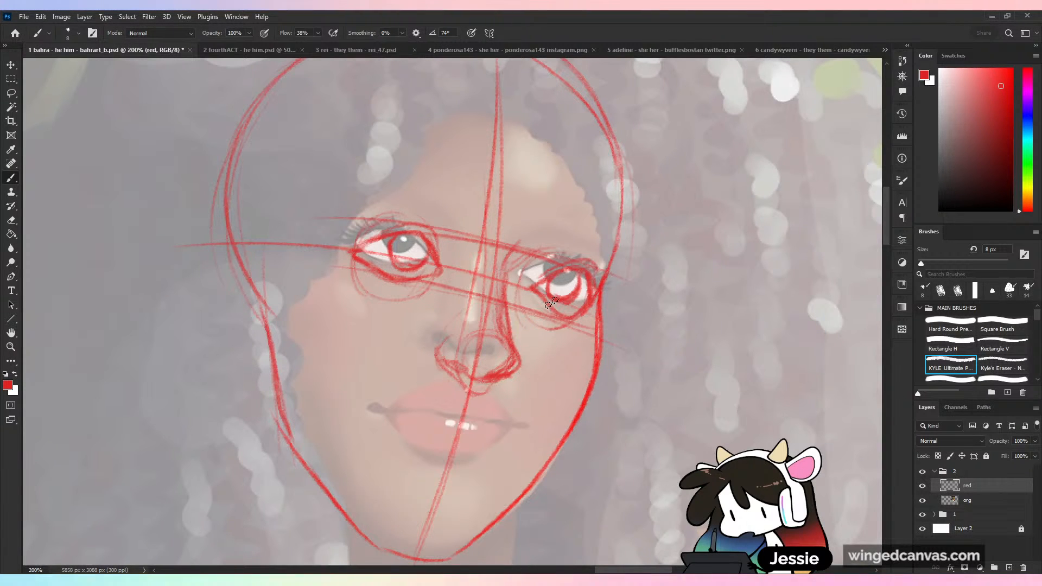
- Sketch a tilted mouth over the painted lips, with a parting line, marked corners and upper and lower lip outlines
{"action": "mouse_move", "coordinate": [386, 400]}
{"action": "left_mouse_down"}
{"action": "mouse_move", "coordinate": [428, 419]}
{"action": "mouse_move", "coordinate": [414, 420]}
{"action": "mouse_move", "coordinate": [455, 418]}
{"action": "left_mouse_up"}
{"action": "key", "text": "ctrl+z"}
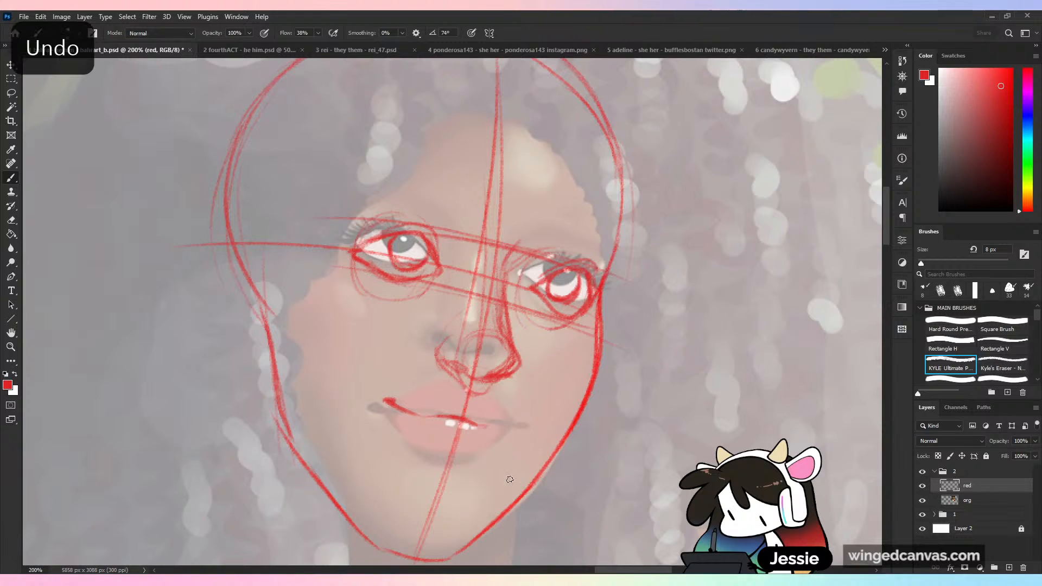
{"action": "key", "text": "ctrl+z"}
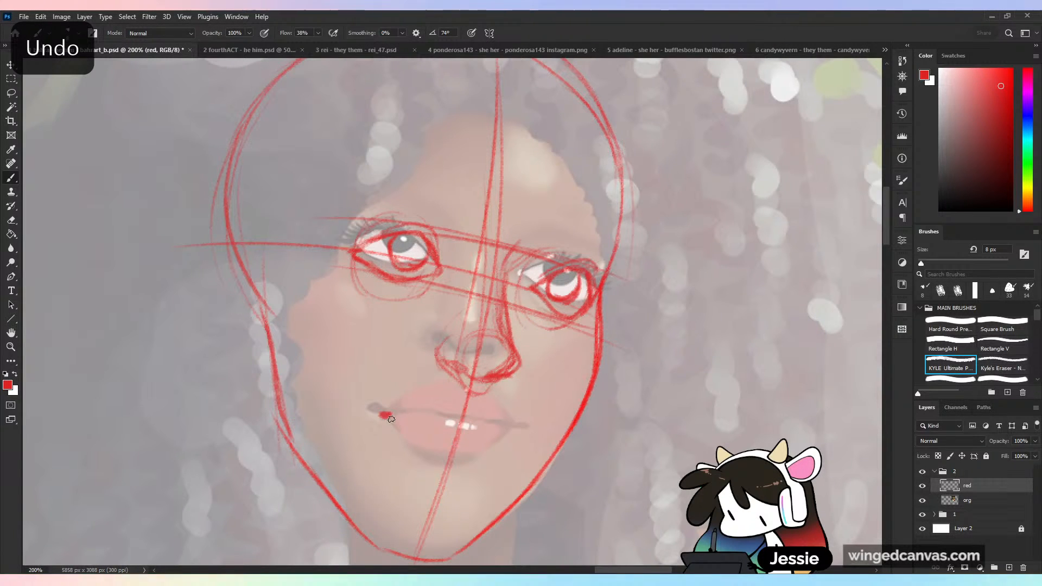
{"action": "mouse_move", "coordinate": [391, 419]}
{"action": "left_mouse_down"}
{"action": "mouse_move", "coordinate": [457, 425]}
{"action": "mouse_move", "coordinate": [510, 447]}
{"action": "left_mouse_up"}
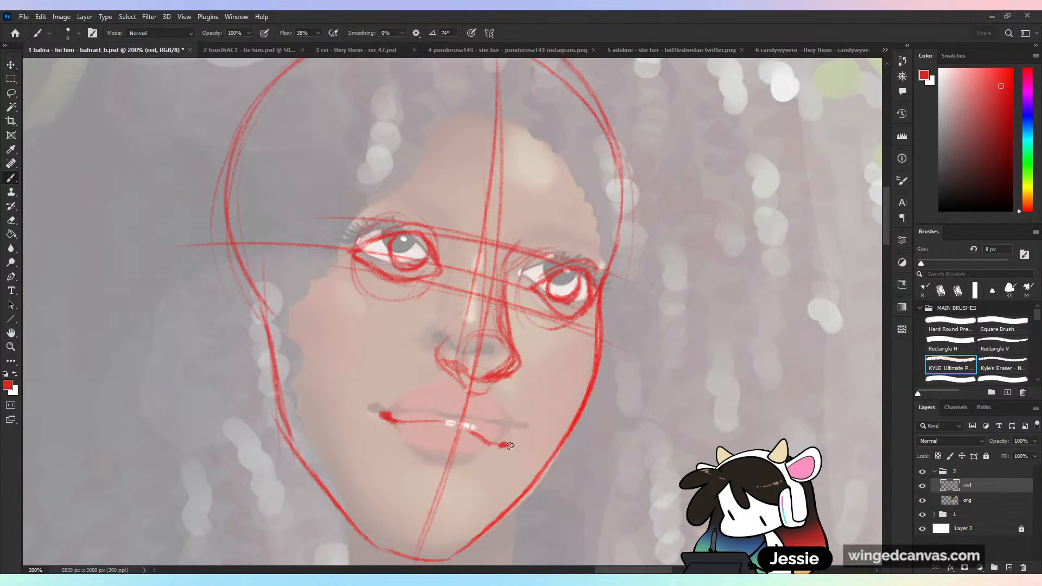
{"action": "mouse_move", "coordinate": [462, 400]}
{"action": "left_mouse_down"}
{"action": "mouse_move", "coordinate": [400, 420]}
{"action": "mouse_move", "coordinate": [462, 398]}
{"action": "mouse_move", "coordinate": [495, 407]}
{"action": "left_mouse_up"}
{"action": "left_click_drag", "start_coordinate": [494, 412], "coordinate": [495, 417]}
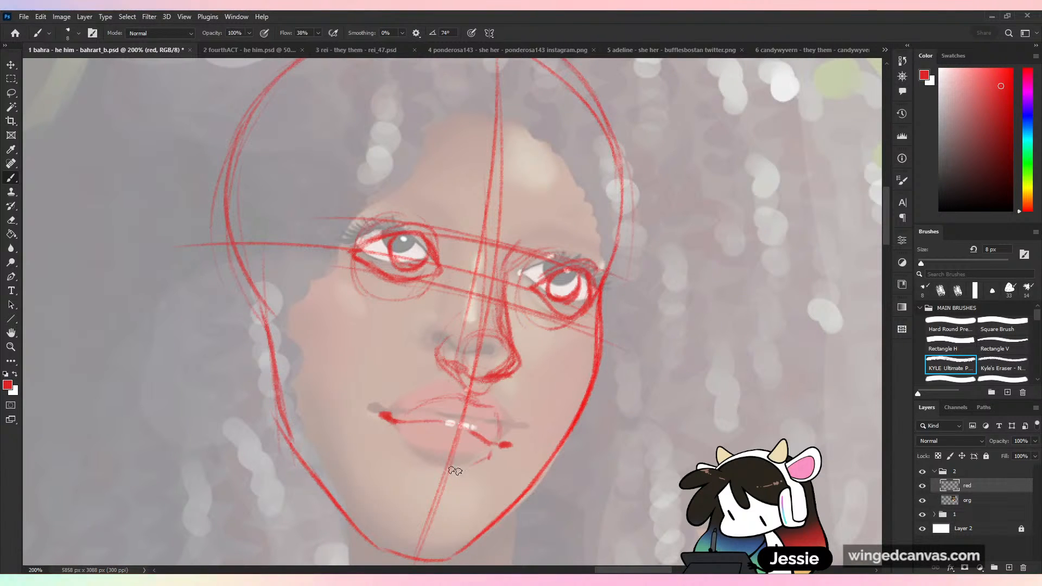
{"action": "left_click_drag", "start_coordinate": [463, 471], "coordinate": [430, 461]}
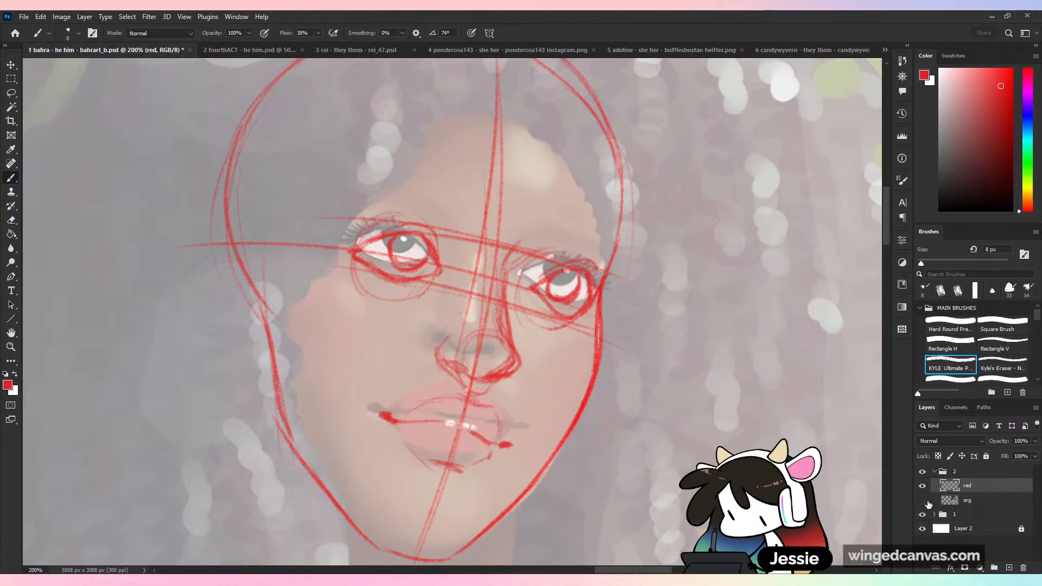
- Hide the org layer and erase the mouth sketch together with the centre line crossing it
{"action": "left_click", "coordinate": [923, 501]}
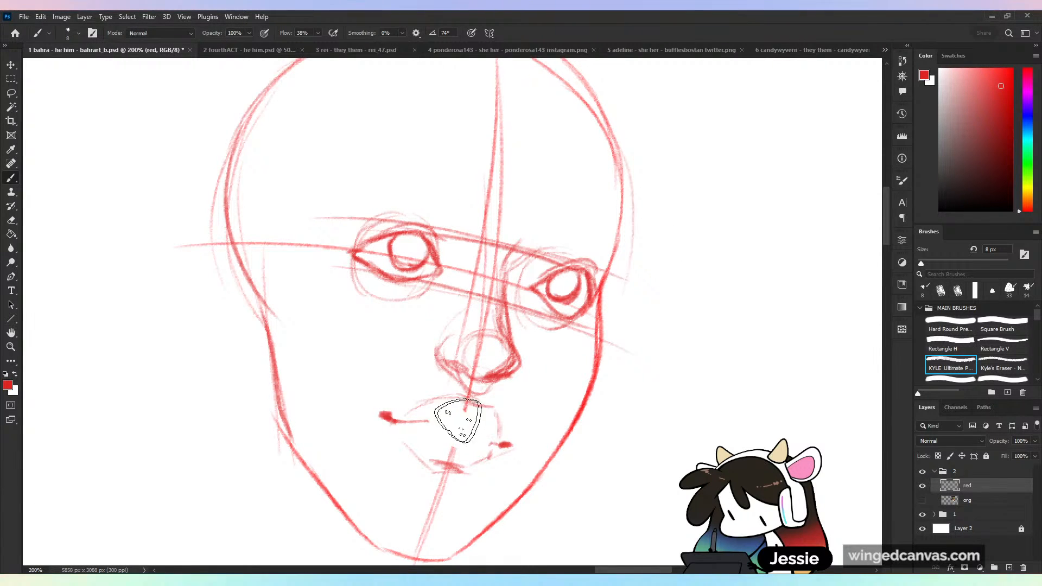
{"action": "mouse_move", "coordinate": [459, 421]}
{"action": "left_mouse_down"}
{"action": "mouse_move", "coordinate": [516, 458]}
{"action": "mouse_move", "coordinate": [387, 419]}
{"action": "left_mouse_up"}
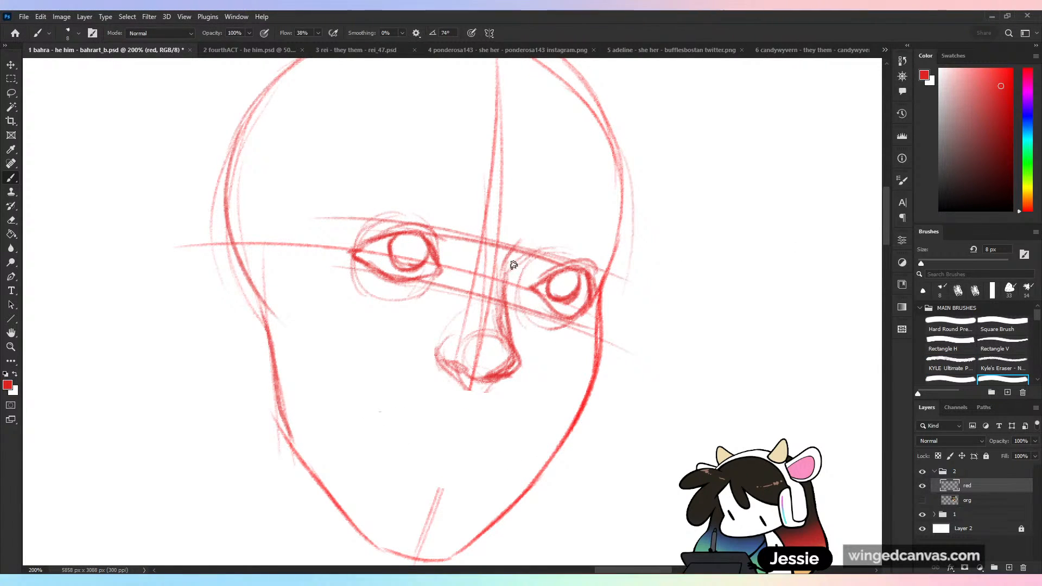
{"action": "left_click_drag", "start_coordinate": [514, 265], "coordinate": [504, 282]}
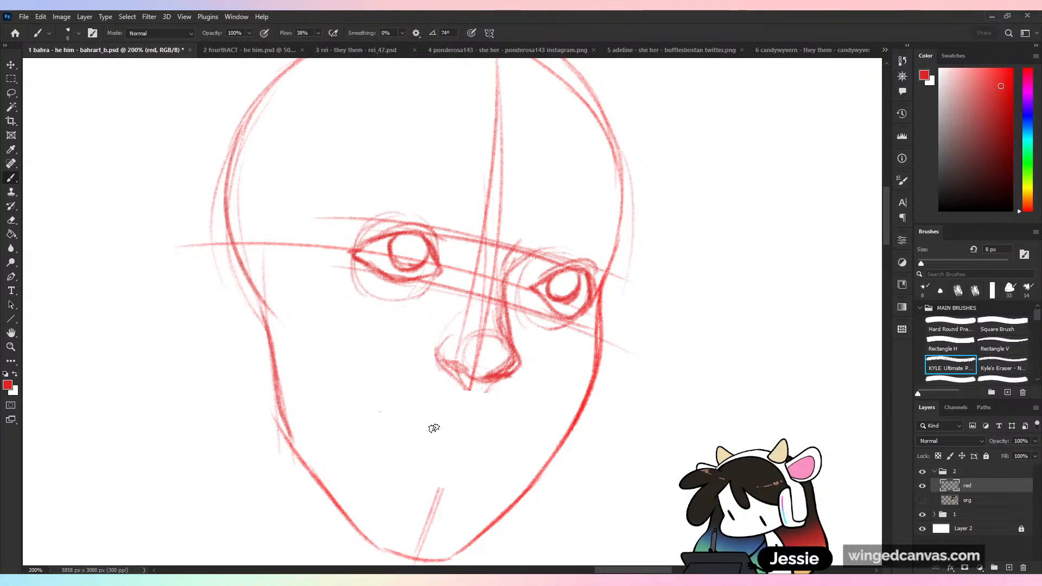
- Redraw the mouth below the nose with a tilted parting line, upper and lower lip contours and a dark far corner
{"action": "left_click_drag", "start_coordinate": [379, 412], "coordinate": [498, 443]}
{"action": "left_click_drag", "start_coordinate": [486, 401], "coordinate": [498, 424]}
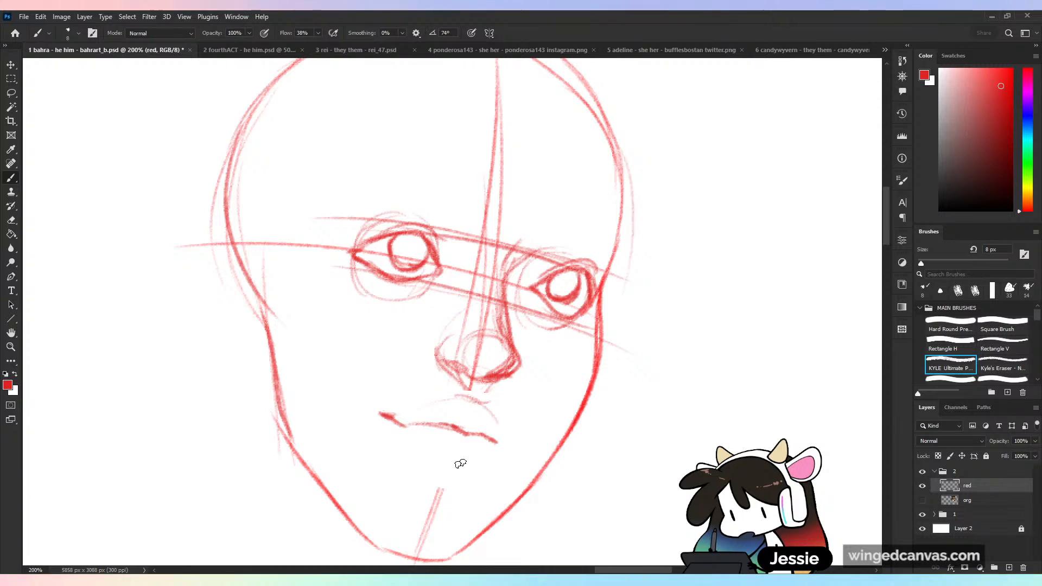
{"action": "left_click_drag", "start_coordinate": [407, 447], "coordinate": [454, 477]}
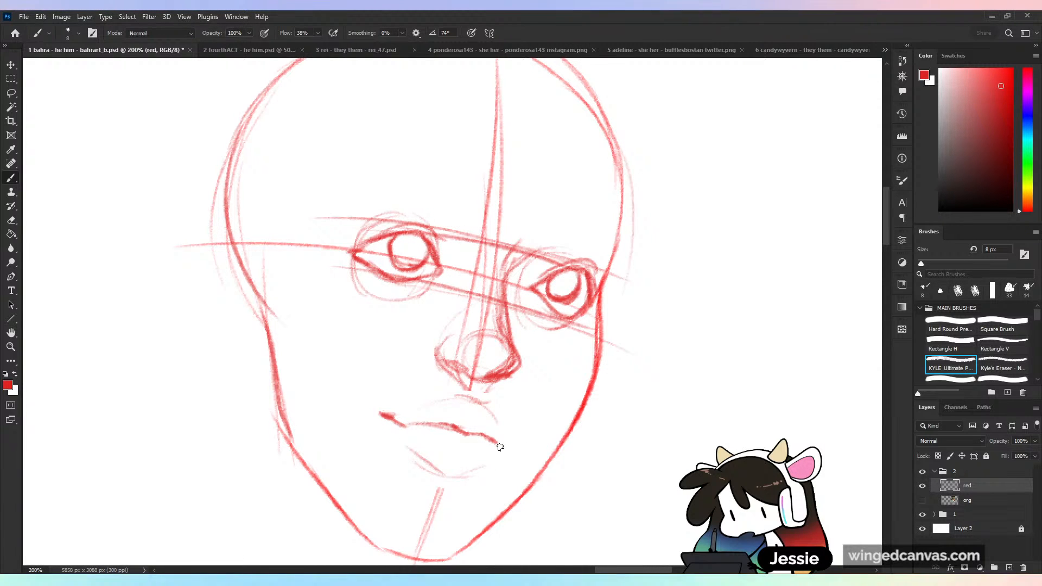
{"action": "mouse_move", "coordinate": [500, 447]}
{"action": "left_mouse_down"}
{"action": "mouse_move", "coordinate": [514, 442]}
{"action": "mouse_move", "coordinate": [482, 466]}
{"action": "mouse_move", "coordinate": [429, 463]}
{"action": "left_mouse_up"}
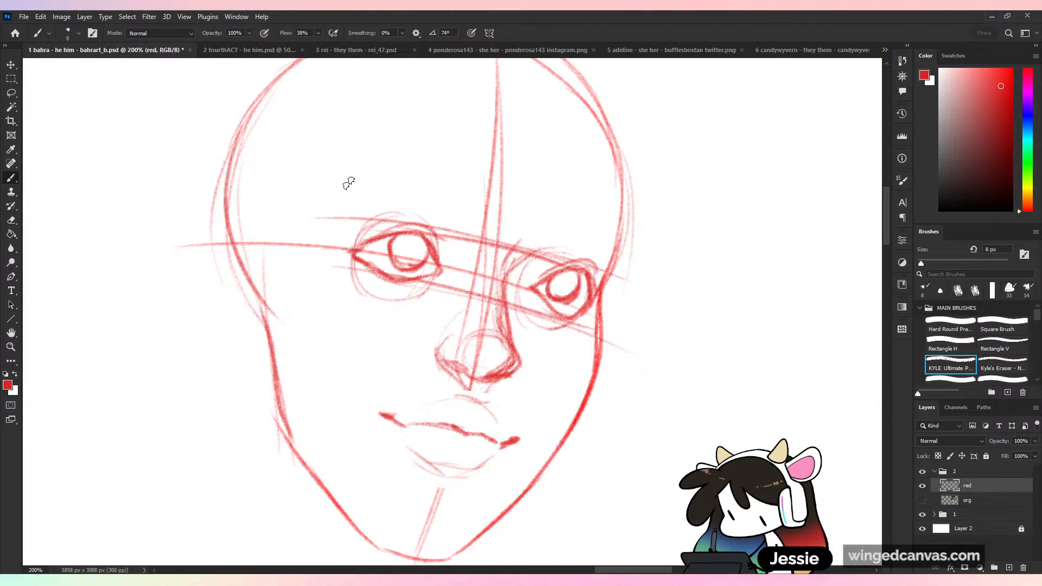
- Add short flicked eyelashes to the upper lids and outer corners of both eyes
{"action": "mouse_move", "coordinate": [418, 232]}
{"action": "left_mouse_down"}
{"action": "mouse_move", "coordinate": [444, 237]}
{"action": "mouse_move", "coordinate": [435, 248]}
{"action": "mouse_move", "coordinate": [388, 236]}
{"action": "left_mouse_up"}
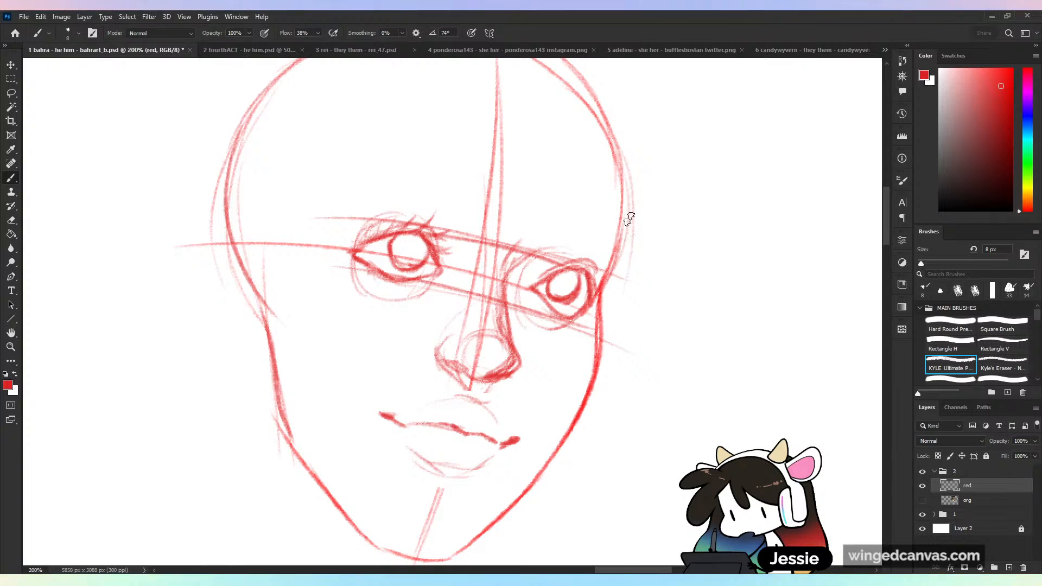
{"action": "mouse_move", "coordinate": [591, 283]}
{"action": "left_mouse_down"}
{"action": "mouse_move", "coordinate": [625, 289]}
{"action": "mouse_move", "coordinate": [610, 301]}
{"action": "mouse_move", "coordinate": [622, 282]}
{"action": "left_mouse_up"}
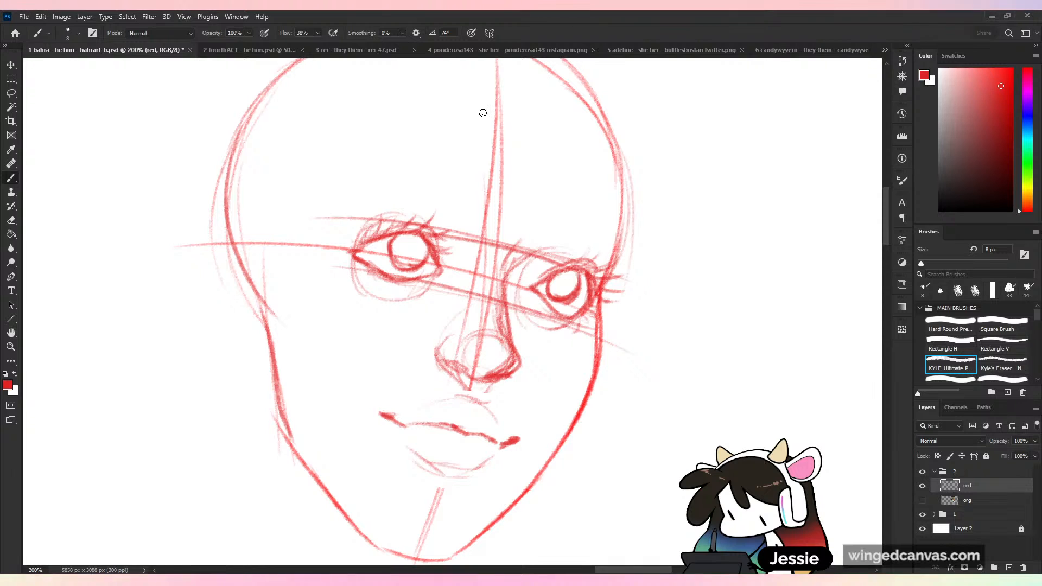
{"action": "key", "text": "ctrl+minus"}
{"action": "key", "text": "ctrl+plus"}
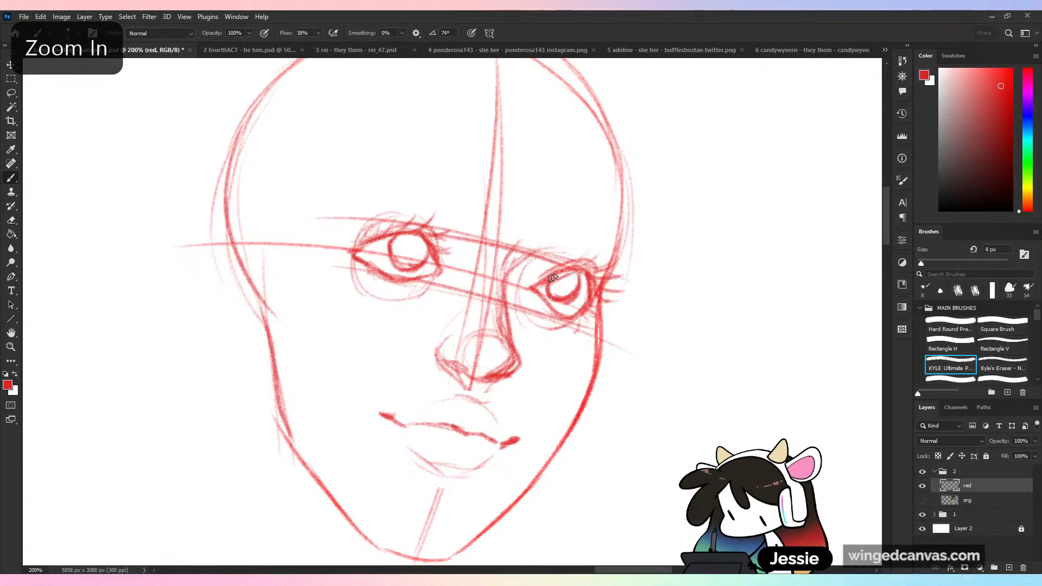
- Darken the near eye's upper lid and strengthen the inner corner and lower lid of the far eye
{"action": "left_click_drag", "start_coordinate": [366, 242], "coordinate": [414, 233]}
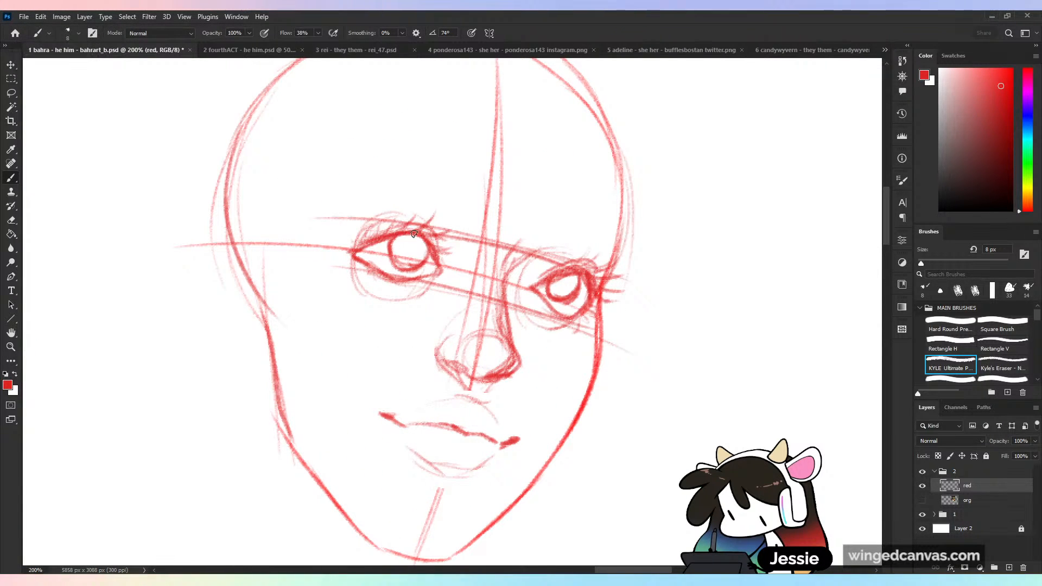
{"action": "left_click_drag", "start_coordinate": [397, 271], "coordinate": [437, 268]}
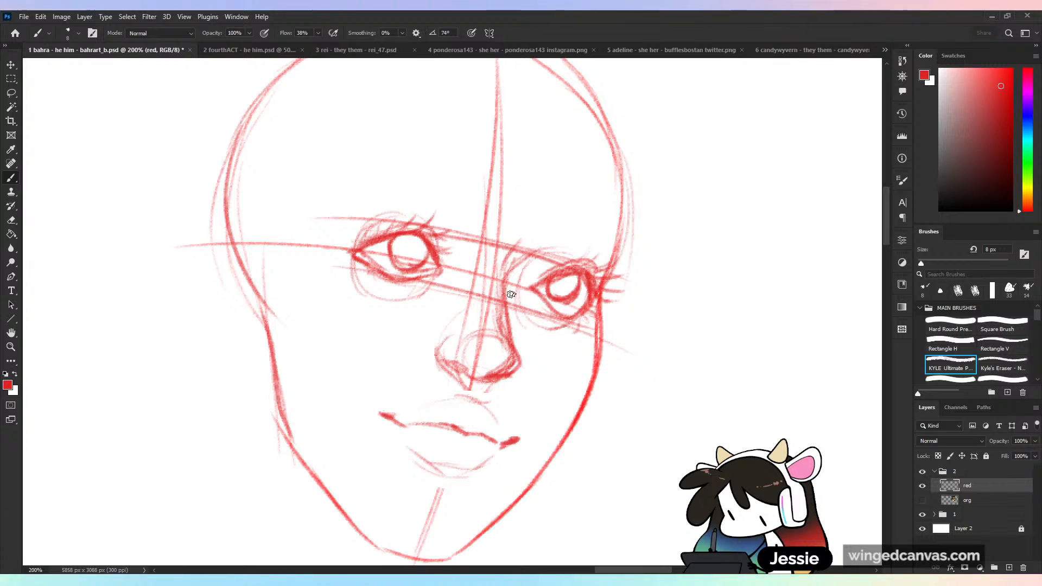
{"action": "key", "text": "ctrl+z"}
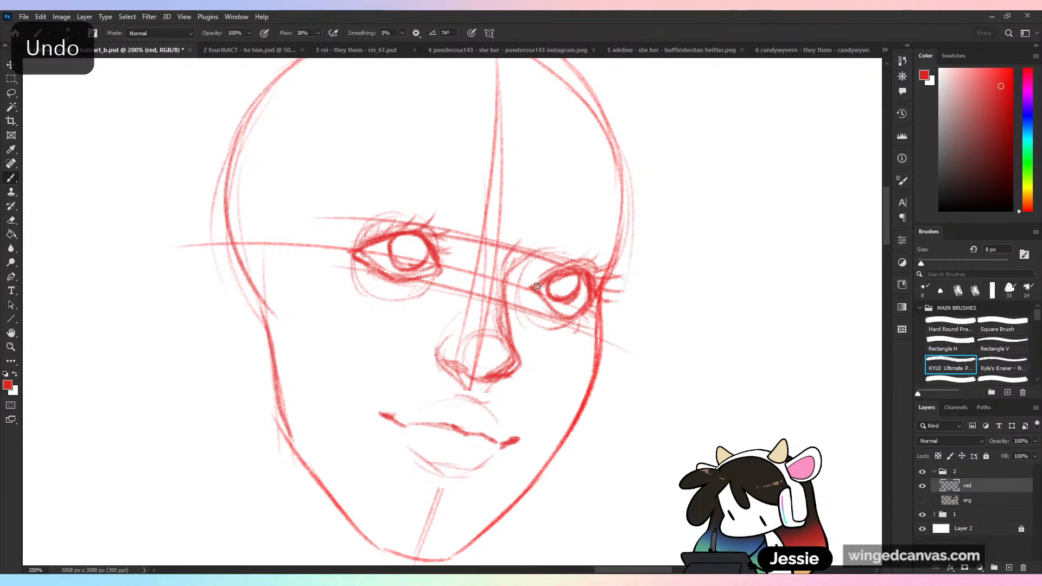
{"action": "left_click_drag", "start_coordinate": [535, 291], "coordinate": [558, 313]}
- Flip the view horizontally, lasso the far eye, shift it inward towards the nose and clear the selection
{"action": "key", "text": "ctrl+shift+h"}
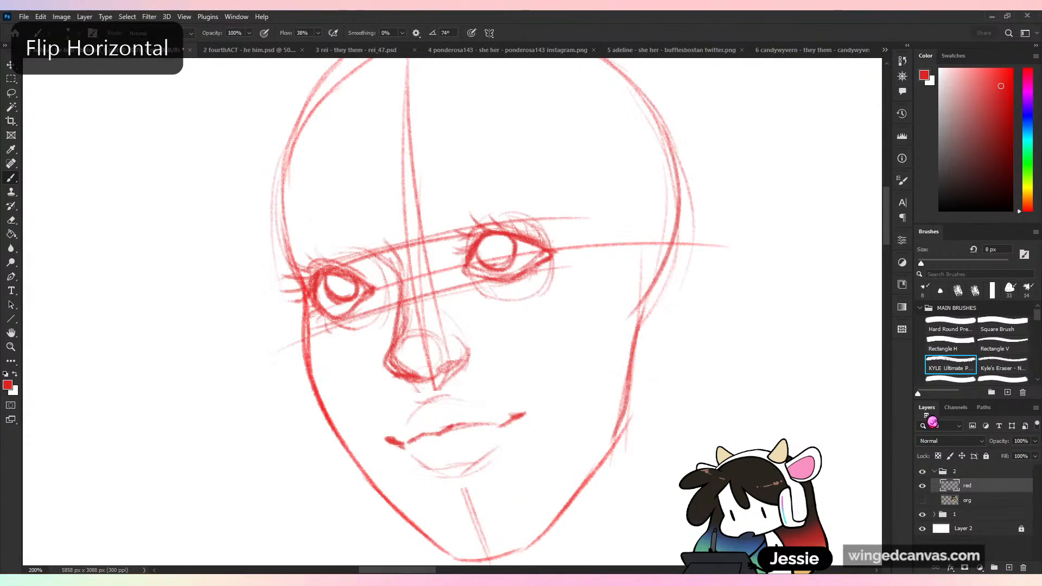
{"action": "key", "text": "l"}
{"action": "mouse_move", "coordinate": [369, 268]}
{"action": "left_mouse_down"}
{"action": "mouse_move", "coordinate": [308, 253]}
{"action": "mouse_move", "coordinate": [317, 321]}
{"action": "mouse_move", "coordinate": [371, 269]}
{"action": "mouse_move", "coordinate": [382, 288]}
{"action": "mouse_move", "coordinate": [401, 272]}
{"action": "mouse_move", "coordinate": [383, 282]}
{"action": "mouse_move", "coordinate": [391, 277]}
{"action": "left_mouse_up"}
{"action": "key", "text": "v"}
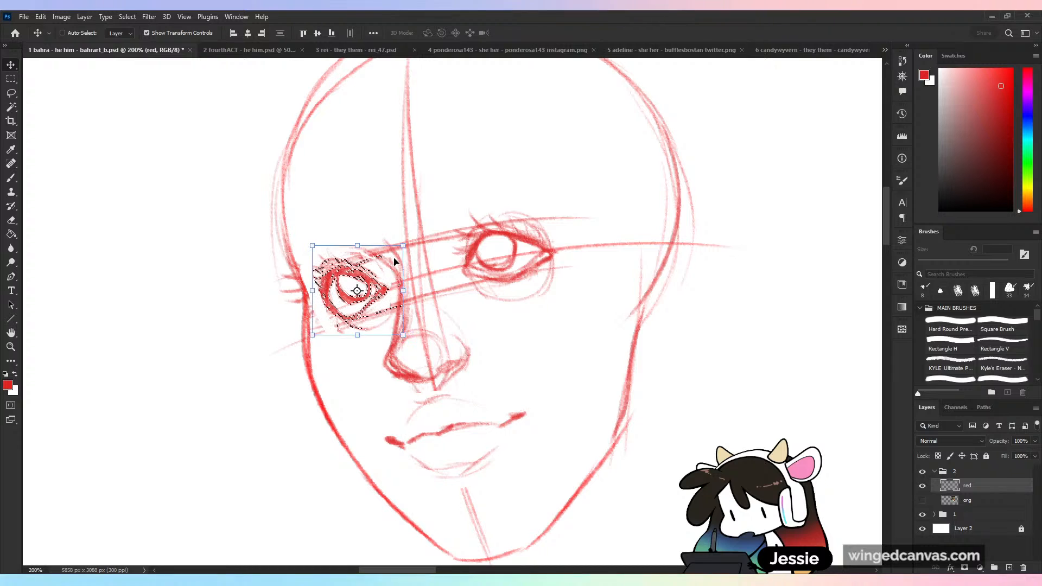
{"action": "key", "text": "ctrl+d"}
- Redraw the face edge beside the moved eye, then flip the view back and rework that eye's outer lid and lashes
{"action": "key", "text": "b"}
{"action": "left_click_drag", "start_coordinate": [300, 270], "coordinate": [311, 368]}
{"action": "key", "text": "ctrl+shift+h"}
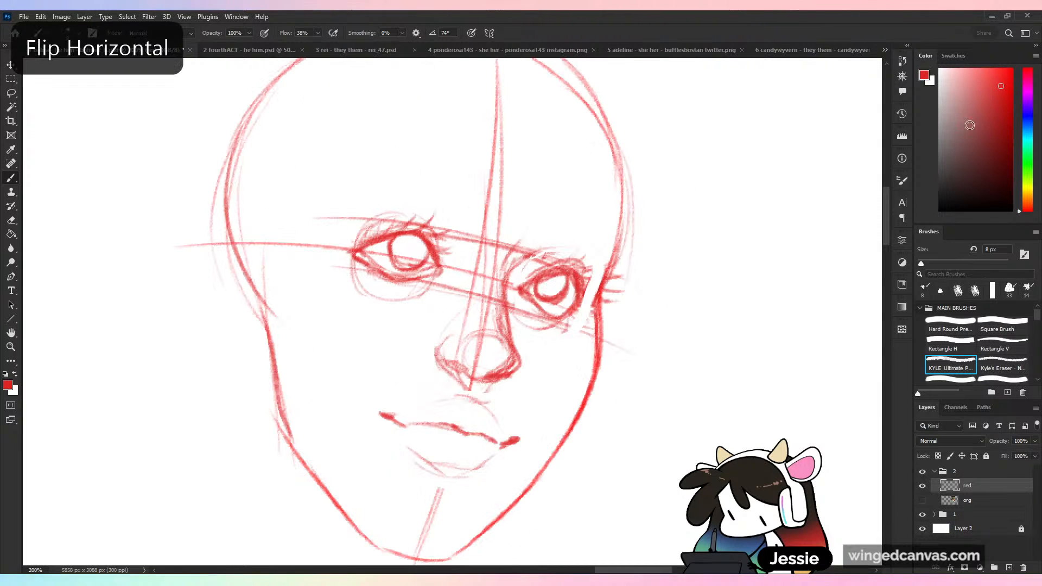
{"action": "left_click_drag", "start_coordinate": [583, 273], "coordinate": [596, 285]}
{"action": "mouse_move", "coordinate": [586, 274]}
{"action": "left_mouse_down"}
{"action": "mouse_move", "coordinate": [614, 278]}
{"action": "mouse_move", "coordinate": [605, 291]}
{"action": "left_mouse_up"}
{"action": "mouse_move", "coordinate": [582, 287]}
{"action": "left_mouse_down"}
{"action": "mouse_move", "coordinate": [596, 295]}
{"action": "mouse_move", "coordinate": [583, 316]}
{"action": "left_mouse_up"}
{"action": "mouse_move", "coordinate": [585, 312]}
{"action": "left_mouse_down"}
{"action": "mouse_move", "coordinate": [565, 322]}
{"action": "mouse_move", "coordinate": [586, 311]}
{"action": "left_mouse_up"}
{"action": "mouse_move", "coordinate": [570, 310]}
{"action": "left_mouse_down"}
{"action": "mouse_move", "coordinate": [553, 321]}
{"action": "mouse_move", "coordinate": [525, 304]}
{"action": "left_mouse_up"}
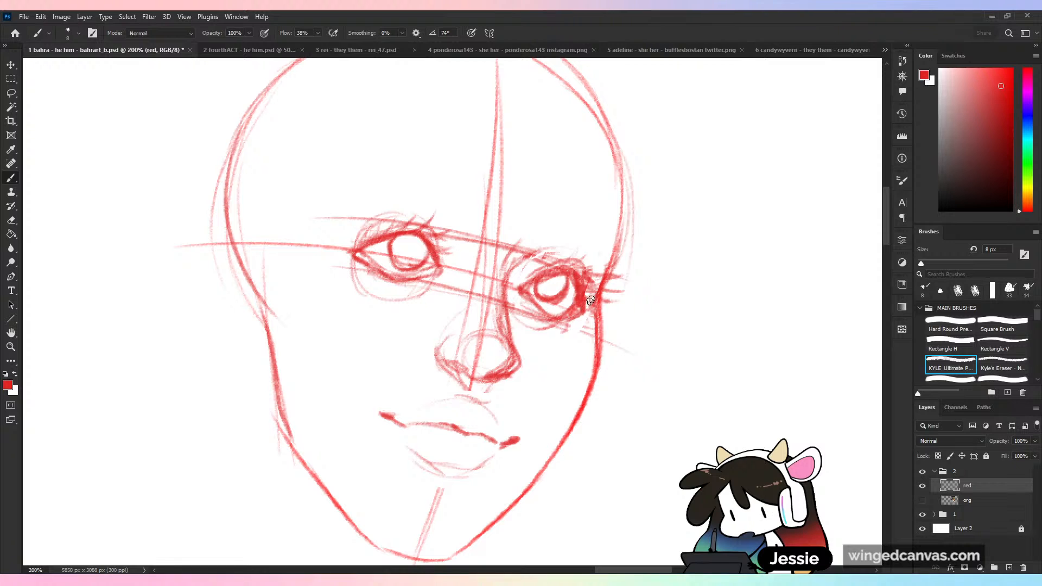
- Show the org layer and compare the whole portrait with and without the red sketch, leaving the red layer hidden
{"action": "left_click", "coordinate": [922, 500]}
{"action": "left_click", "coordinate": [922, 486]}
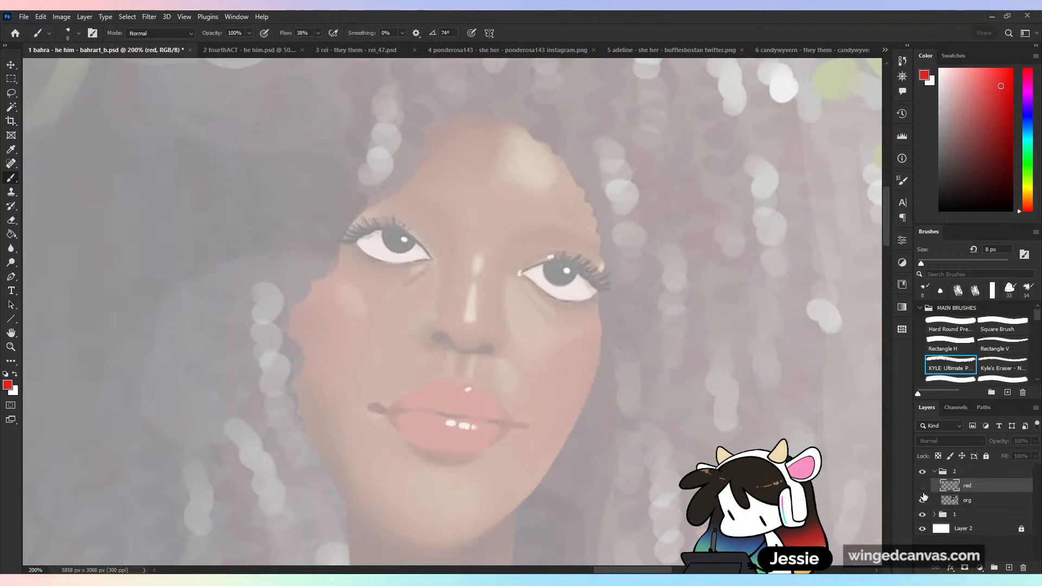
{"action": "key", "text": "ctrl+minus"}
{"action": "key", "text": "ctrl+minus"}
{"action": "key", "text": "ctrl+plus"}
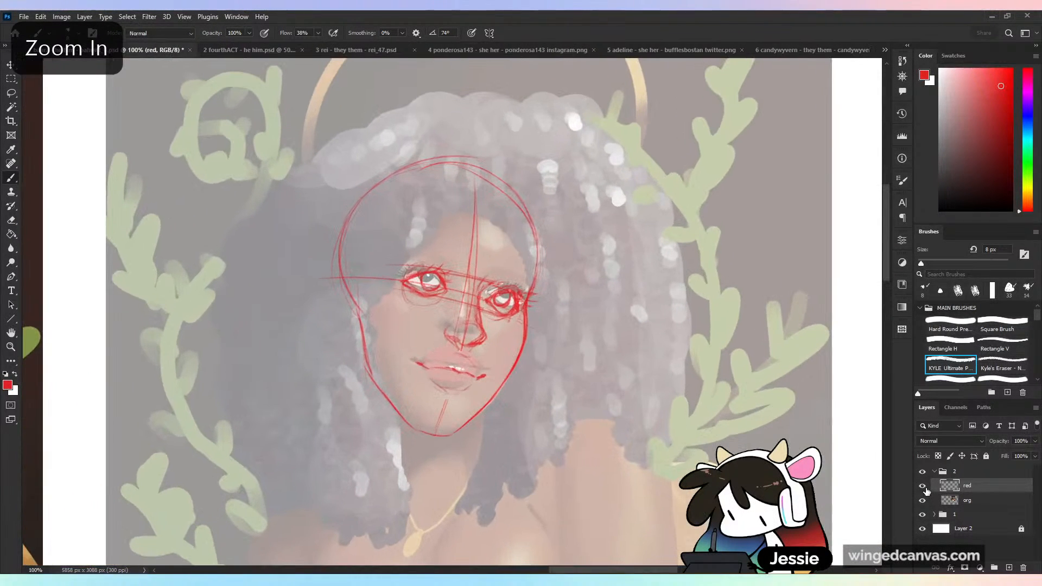
{"action": "left_click", "coordinate": [922, 485]}
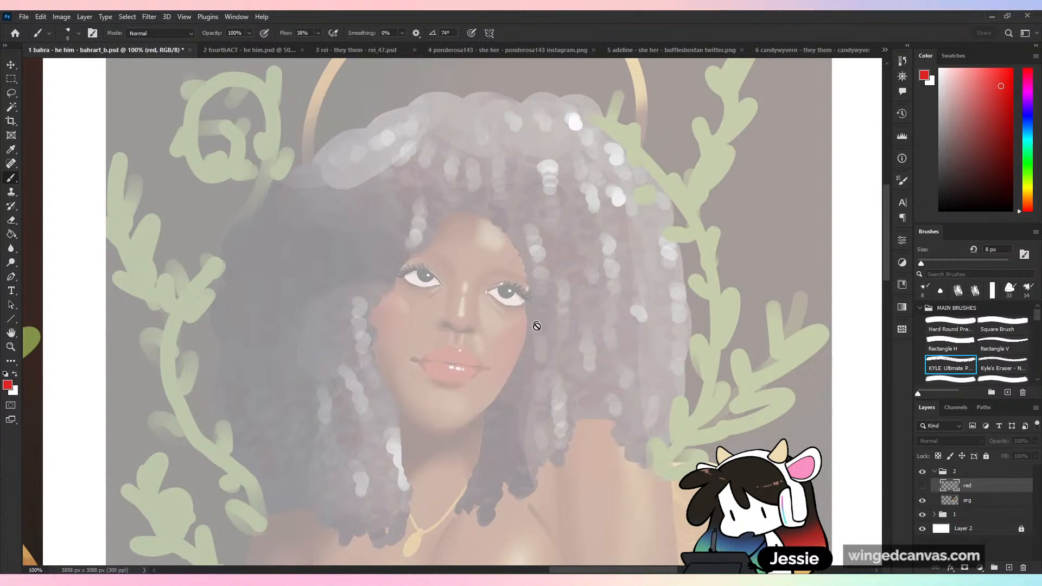
{"action": "left_click", "coordinate": [923, 485]}
{"action": "left_click", "coordinate": [923, 486]}
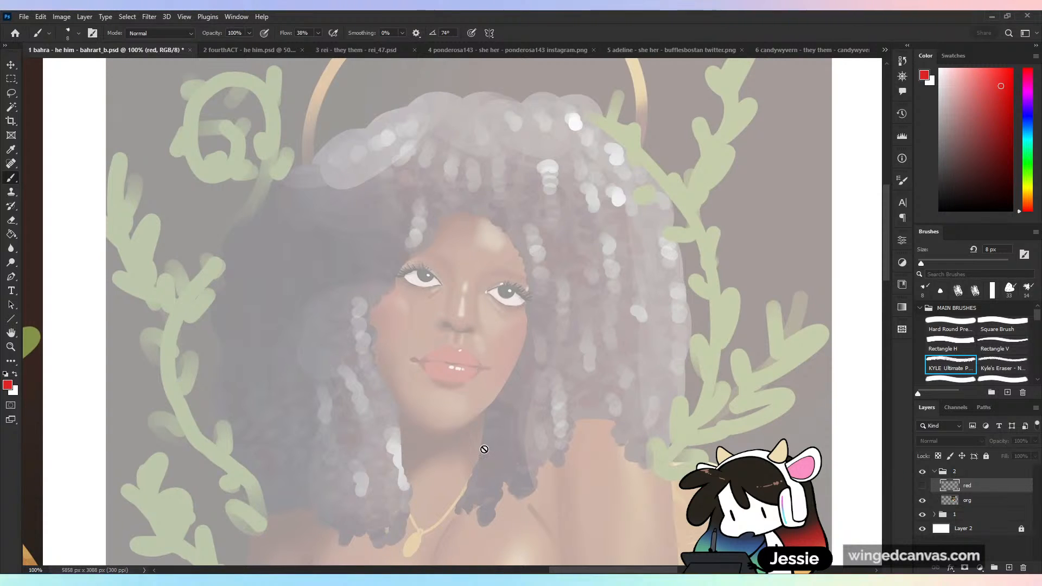
{"action": "left_click", "coordinate": [922, 487]}
{"action": "left_click", "coordinate": [922, 486]}
- Create a new layer directly above the org layer and name it red2
{"action": "left_click", "coordinate": [970, 501]}
{"action": "left_click", "coordinate": [1009, 567]}
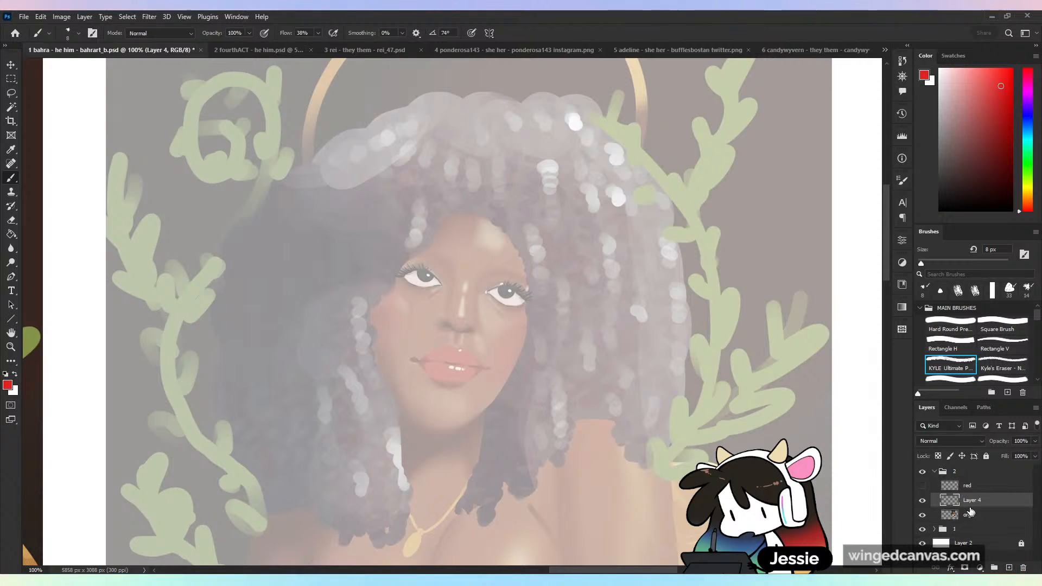
{"action": "double_click", "coordinate": [970, 500]}
{"action": "type", "text": "red"}
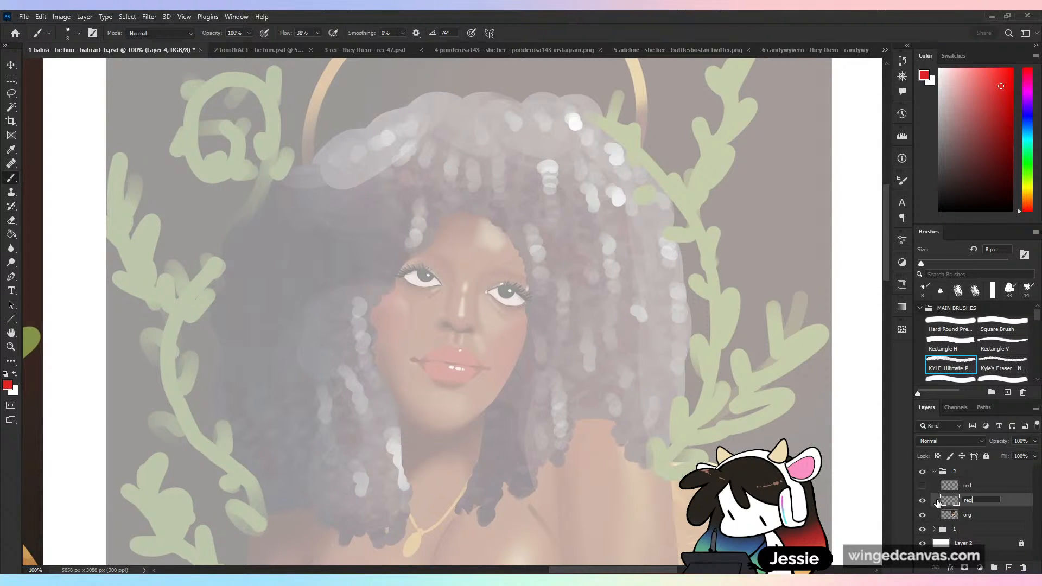
{"action": "type", "text": "2"}
{"action": "key", "text": "Return"}
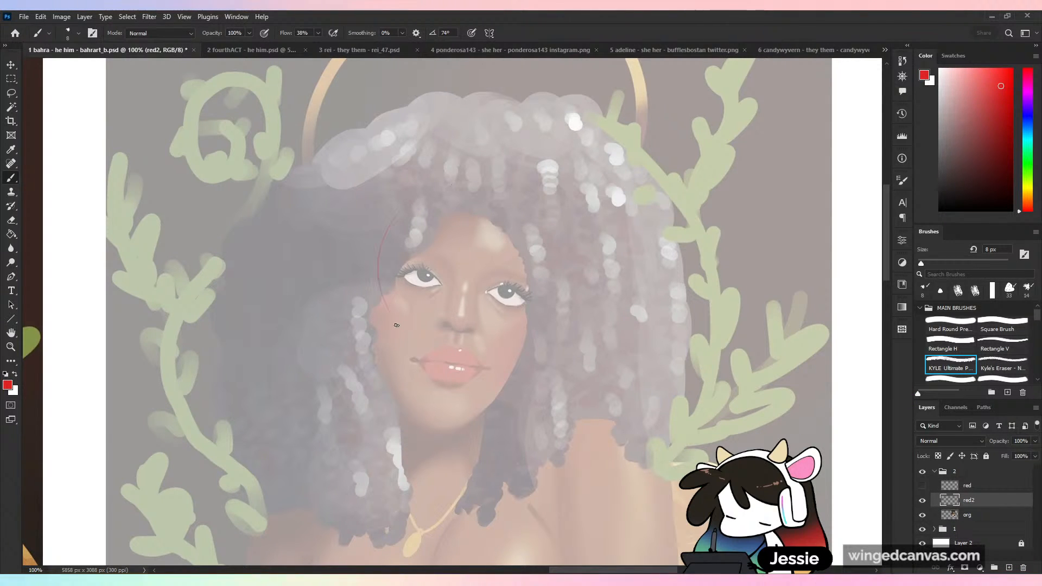
- Sketch a large red circle for the cranium around the forehead and eyes on the red2 layer
{"action": "left_click_drag", "start_coordinate": [429, 206], "coordinate": [543, 193]}
{"action": "key", "text": "ctrl+z"}
{"action": "left_click_drag", "start_coordinate": [478, 169], "coordinate": [388, 312]}
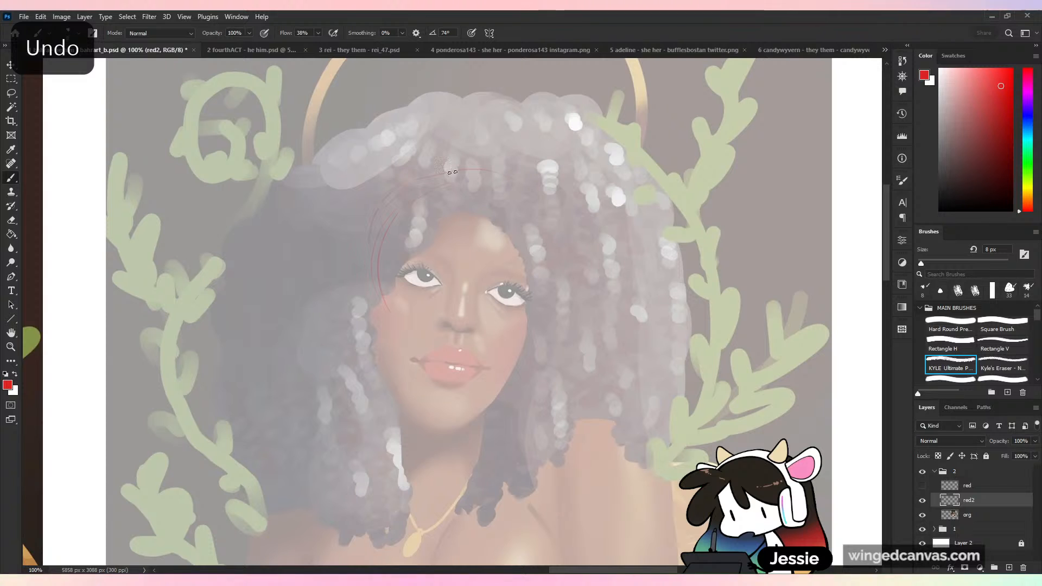
{"action": "mouse_move", "coordinate": [453, 172]}
{"action": "left_mouse_down"}
{"action": "mouse_move", "coordinate": [541, 208]}
{"action": "mouse_move", "coordinate": [526, 329]}
{"action": "left_mouse_up"}
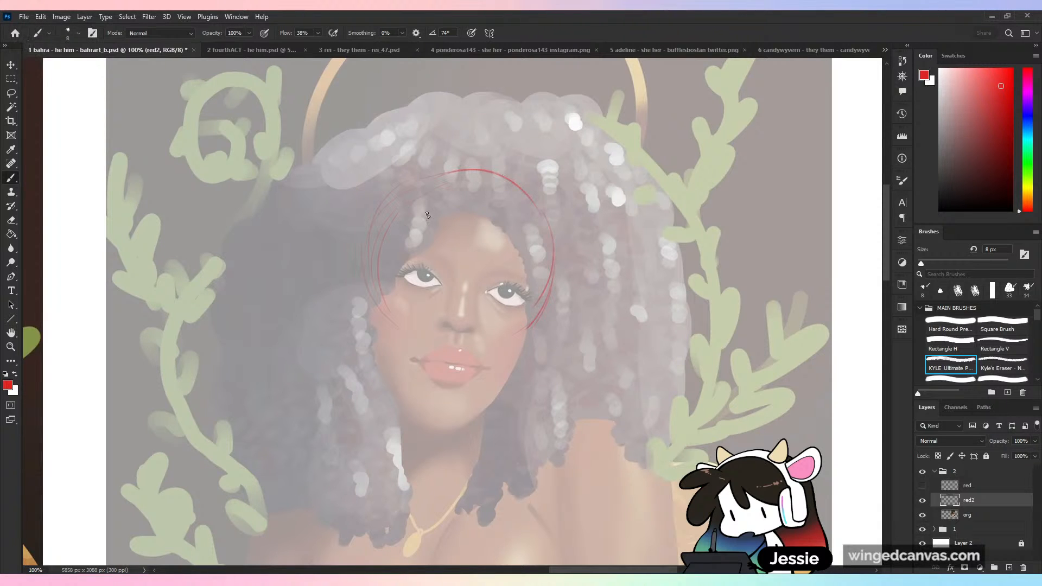
{"action": "mouse_move", "coordinate": [478, 171]}
{"action": "left_mouse_down"}
{"action": "mouse_move", "coordinate": [554, 233]}
{"action": "mouse_move", "coordinate": [514, 342]}
{"action": "left_mouse_up"}
- Draw the cheek and jaw lines on both sides of the face, tapering down from the cranium to the chin
{"action": "left_click_drag", "start_coordinate": [484, 228], "coordinate": [450, 477]}
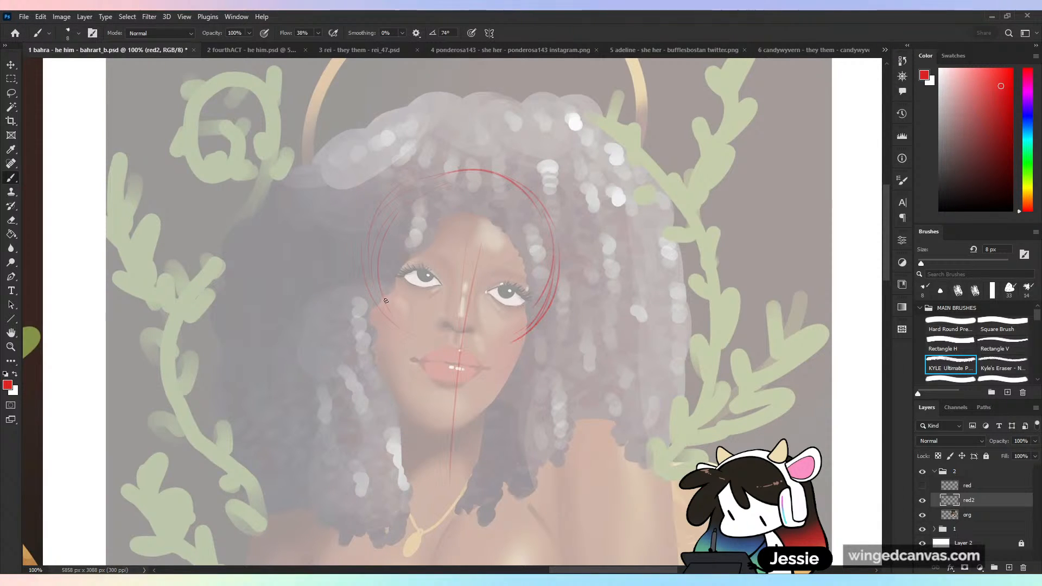
{"action": "left_click_drag", "start_coordinate": [379, 295], "coordinate": [388, 369]}
{"action": "key", "text": "ctrl+z"}
{"action": "key", "text": "ctrl+z"}
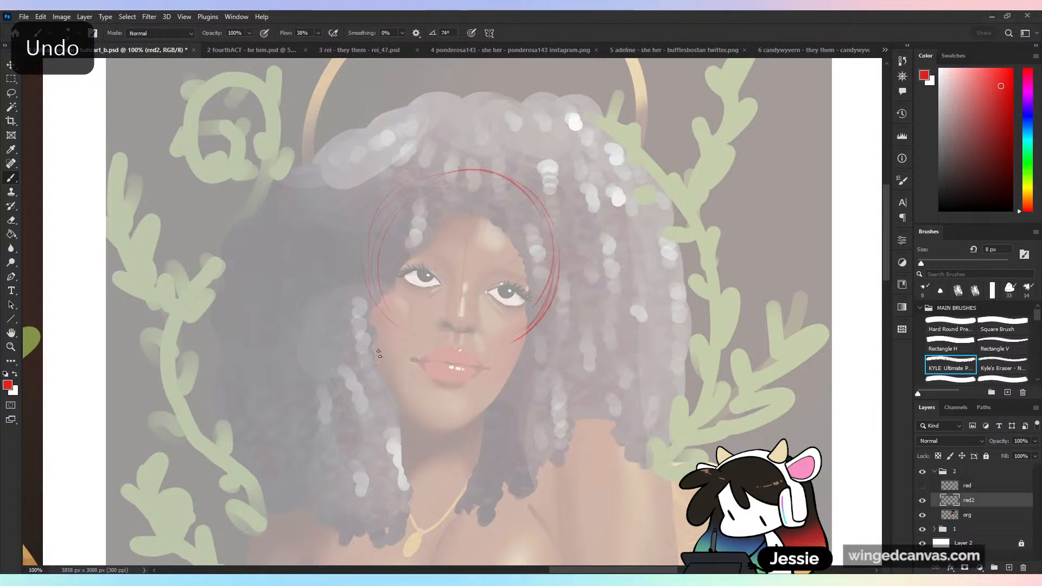
{"action": "mouse_move", "coordinate": [371, 283]}
{"action": "left_mouse_down"}
{"action": "mouse_move", "coordinate": [379, 379]}
{"action": "mouse_move", "coordinate": [435, 432]}
{"action": "mouse_move", "coordinate": [508, 393]}
{"action": "left_mouse_up"}
{"action": "left_click_drag", "start_coordinate": [541, 317], "coordinate": [508, 406]}
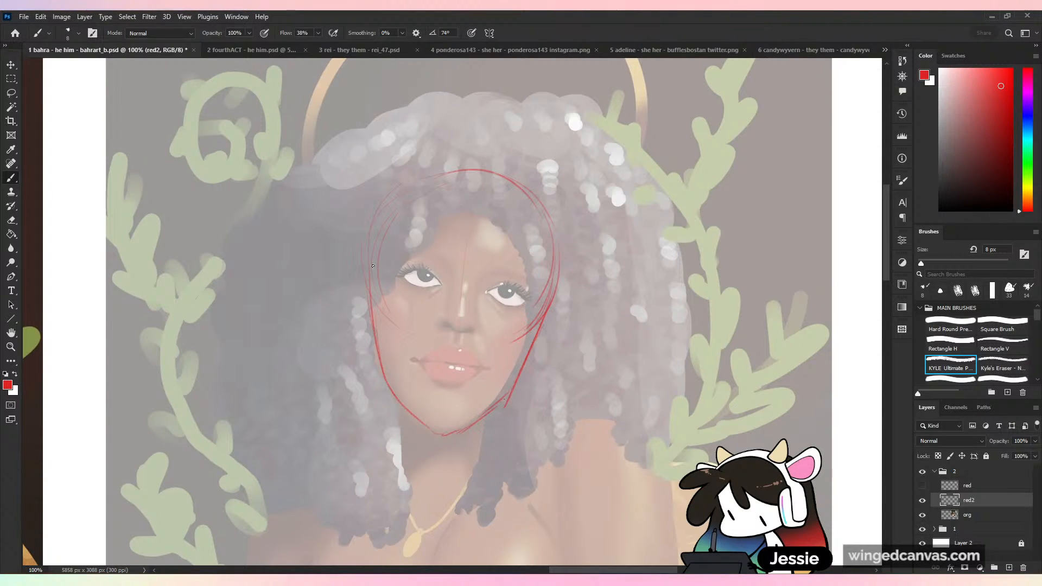
- Rework the cheek edge opposite the wing, strengthen the top of the cranium and flatten the base of the chin
{"action": "left_click_drag", "start_coordinate": [373, 264], "coordinate": [388, 380]}
{"action": "left_click_drag", "start_coordinate": [377, 286], "coordinate": [391, 392]}
{"action": "key", "text": "ctrl+z"}
{"action": "key", "text": "ctrl+z"}
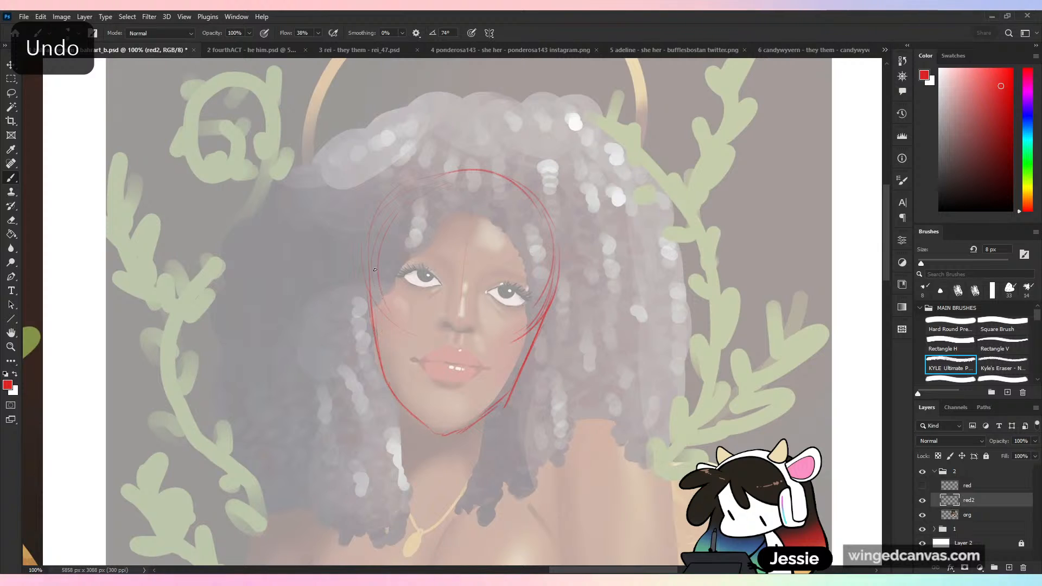
{"action": "left_click_drag", "start_coordinate": [371, 279], "coordinate": [380, 358]}
{"action": "mouse_move", "coordinate": [385, 222]}
{"action": "left_mouse_down"}
{"action": "mouse_move", "coordinate": [516, 173]}
{"action": "mouse_move", "coordinate": [550, 241]}
{"action": "left_mouse_up"}
{"action": "left_click_drag", "start_coordinate": [417, 432], "coordinate": [465, 433]}
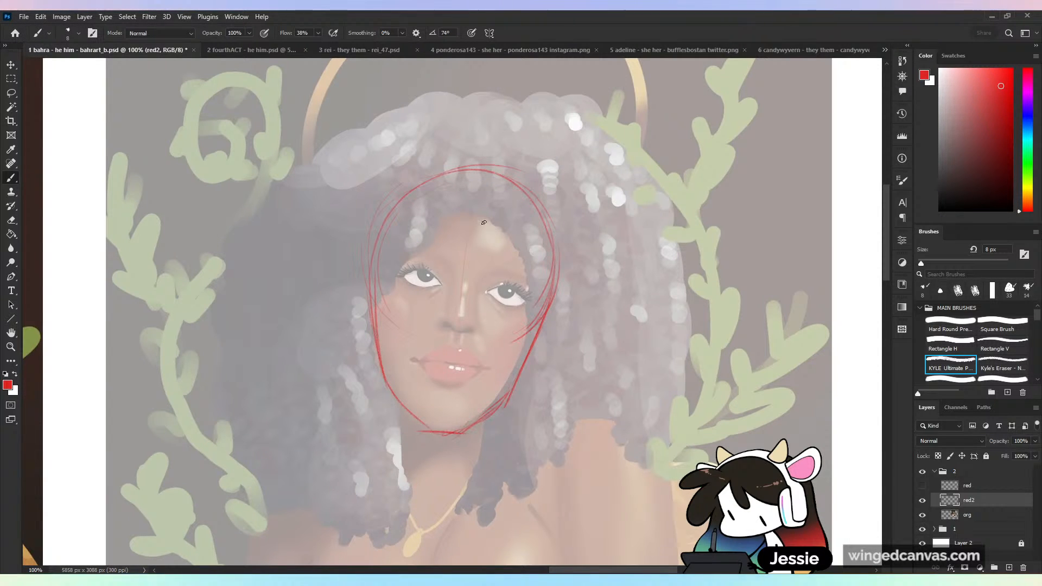
- Add a tilted centre line and curved eye guidelines, and mark the base of the nose and the mouth corners
{"action": "left_click_drag", "start_coordinate": [450, 342], "coordinate": [439, 451]}
{"action": "mouse_move", "coordinate": [371, 293]}
{"action": "left_mouse_down"}
{"action": "mouse_move", "coordinate": [461, 296]}
{"action": "mouse_move", "coordinate": [553, 330]}
{"action": "left_mouse_up"}
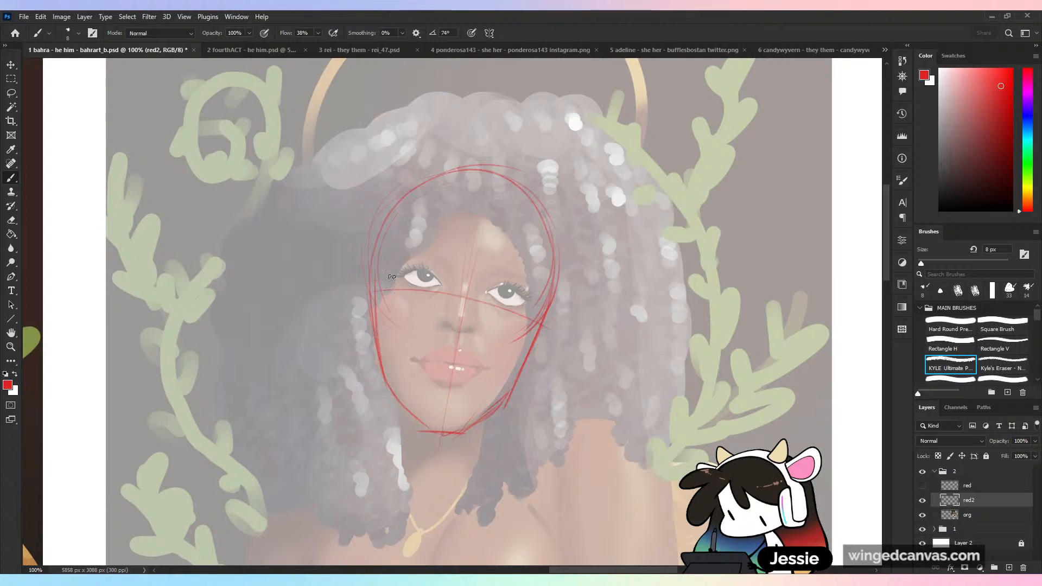
{"action": "left_click_drag", "start_coordinate": [386, 266], "coordinate": [537, 294]}
{"action": "mouse_move", "coordinate": [444, 329]}
{"action": "left_mouse_down"}
{"action": "mouse_move", "coordinate": [477, 334]}
{"action": "mouse_move", "coordinate": [477, 322]}
{"action": "left_mouse_up"}
{"action": "left_click_drag", "start_coordinate": [412, 359], "coordinate": [436, 365]}
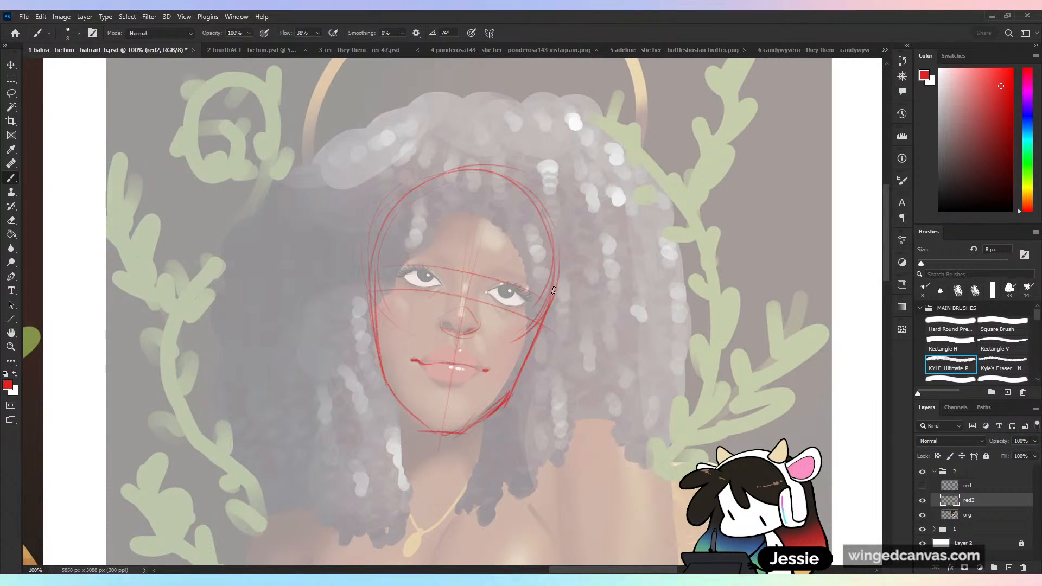
- Strengthen the side contour of the face and check the new head construction in a horizontally flipped view
{"action": "left_click_drag", "start_coordinate": [379, 228], "coordinate": [375, 356]}
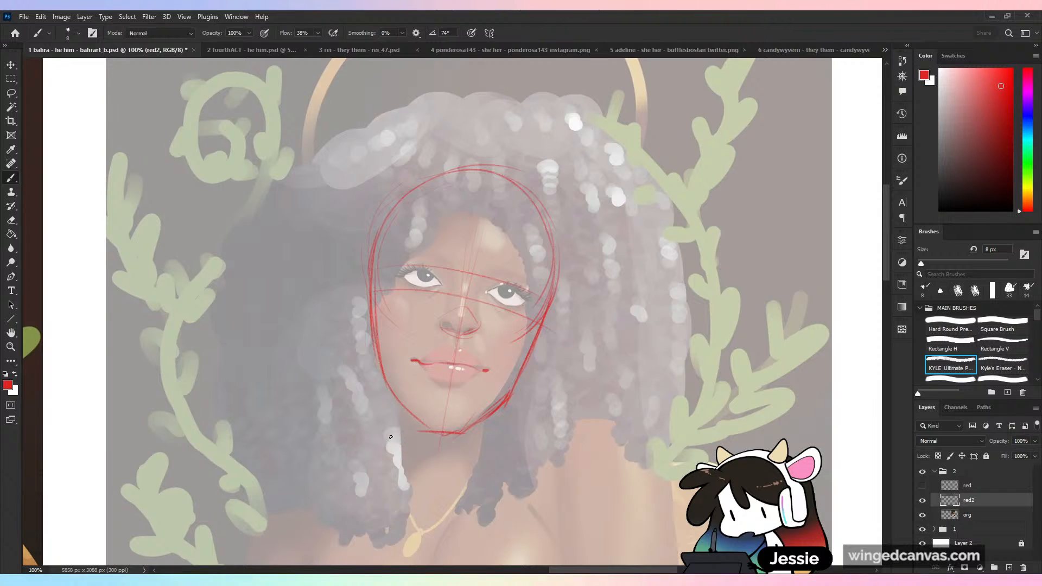
{"action": "key", "text": "h"}
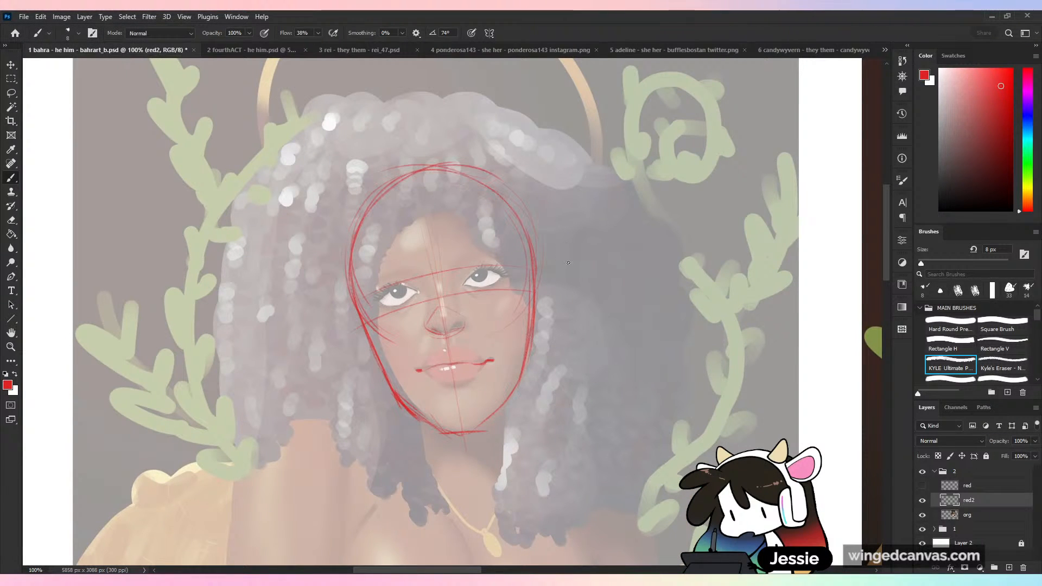
{"action": "key", "text": "h"}
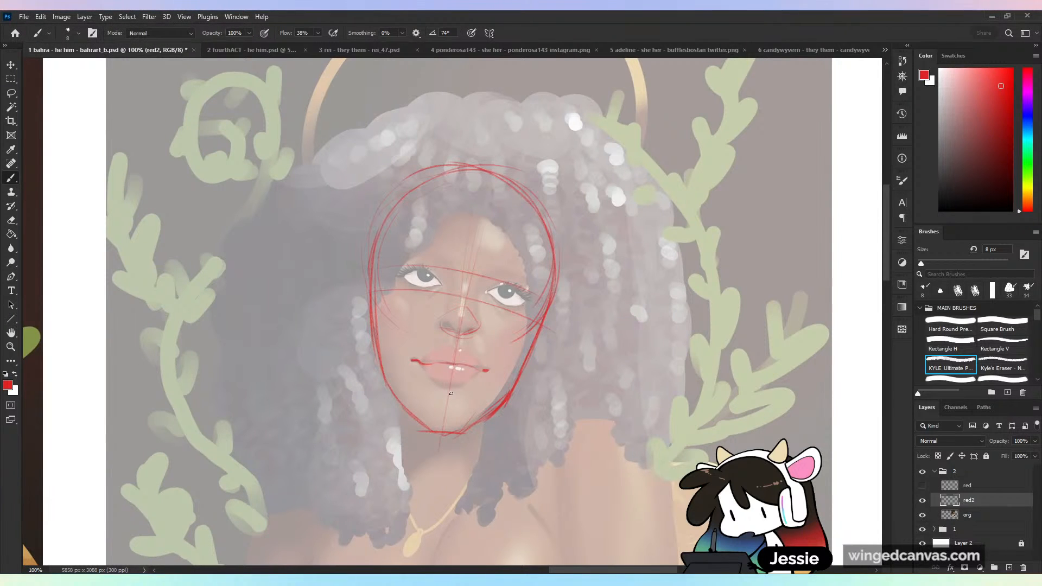
- Hide the head sketches, then create a new layer directly above the org layer and name it resd3
{"action": "left_click", "coordinate": [923, 485]}
{"action": "key", "text": "ctrl+minus"}
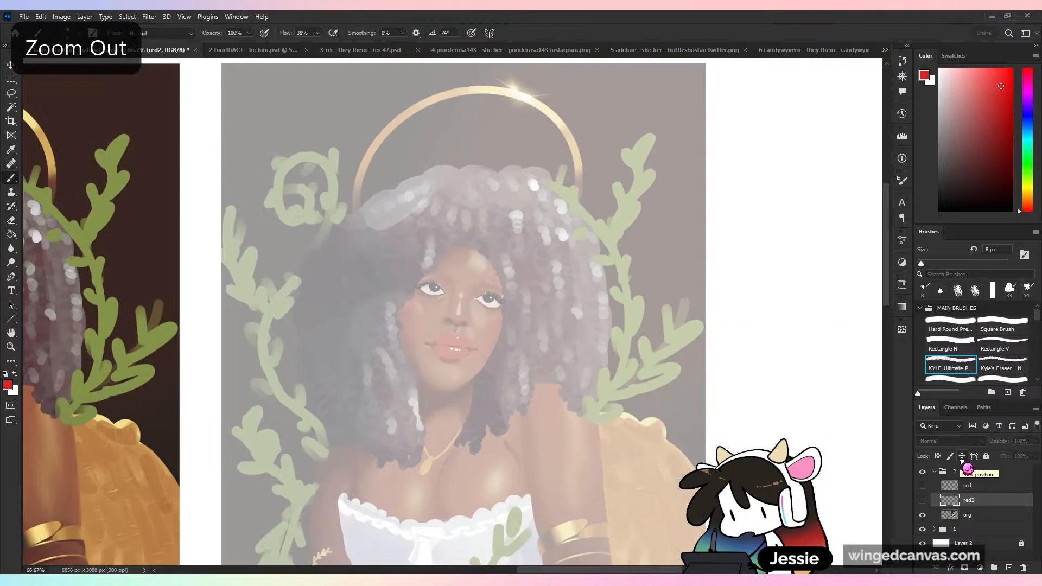
{"action": "key", "text": "ctrl+minus"}
{"action": "key", "text": "ctrl+plus"}
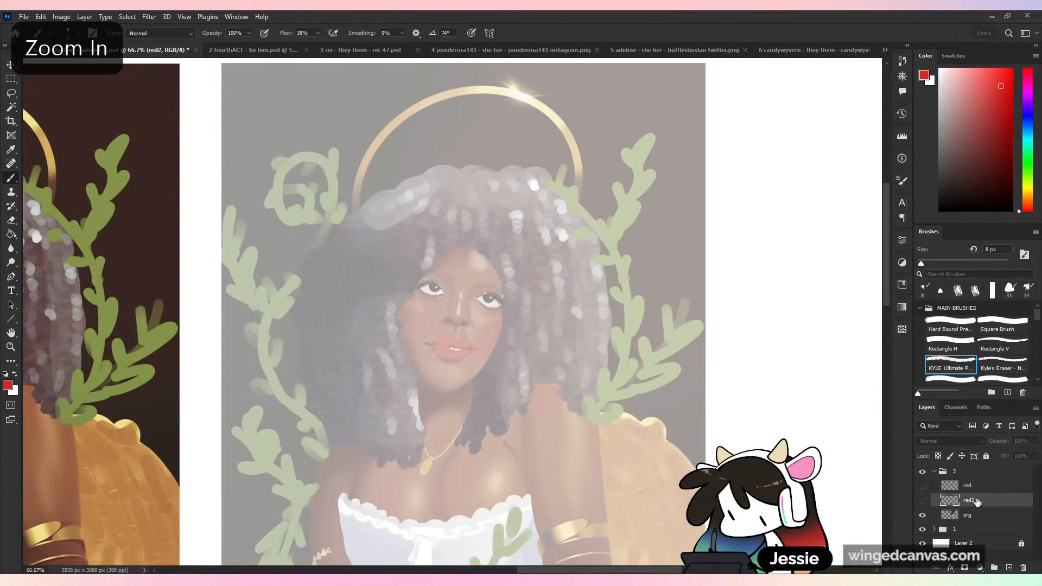
{"action": "left_click_drag", "start_coordinate": [594, 495], "coordinate": [583, 316]}
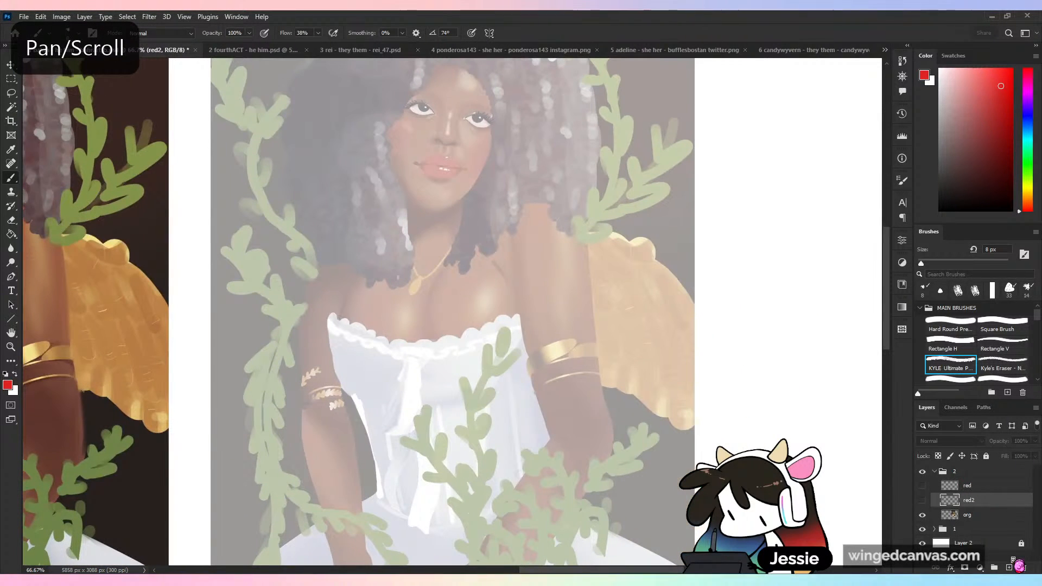
{"action": "left_click", "coordinate": [995, 517]}
{"action": "left_click", "coordinate": [1009, 568]}
{"action": "double_click", "coordinate": [974, 515]}
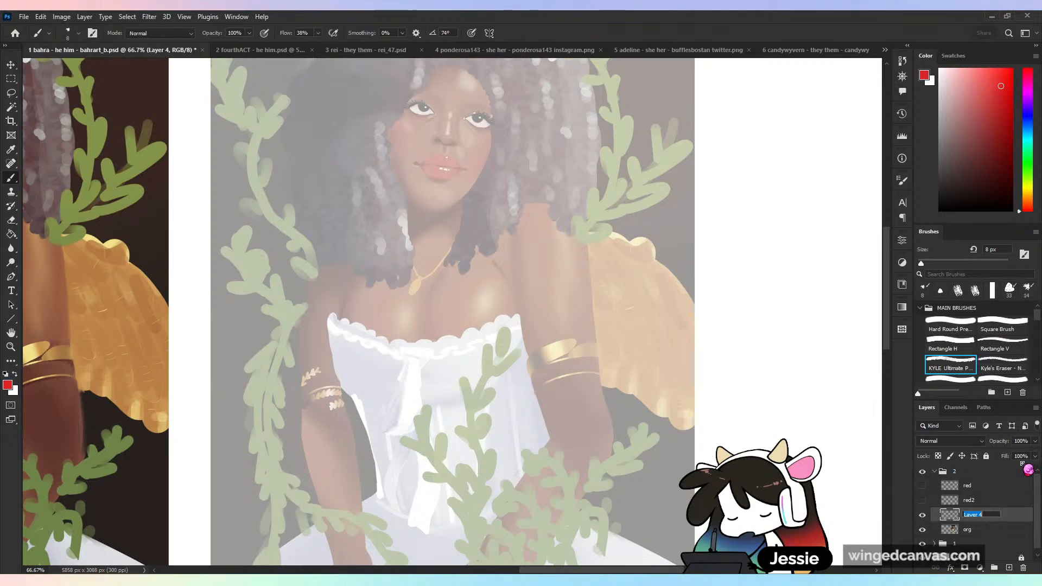
{"action": "type", "text": "resd"}
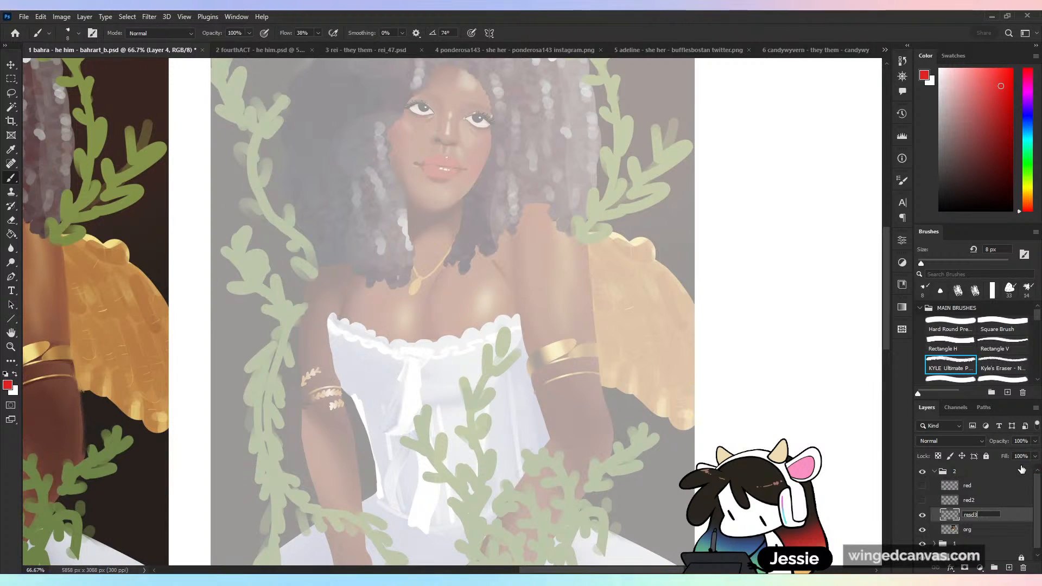
{"action": "type", "text": "3"}
{"action": "key", "text": "Return"}
- Sketch the rounded top of the shoulder on the wing side and the neck edge below the jaw
{"action": "left_click_drag", "start_coordinate": [575, 475], "coordinate": [574, 389]}
{"action": "left_click_drag", "start_coordinate": [613, 361], "coordinate": [607, 407]}
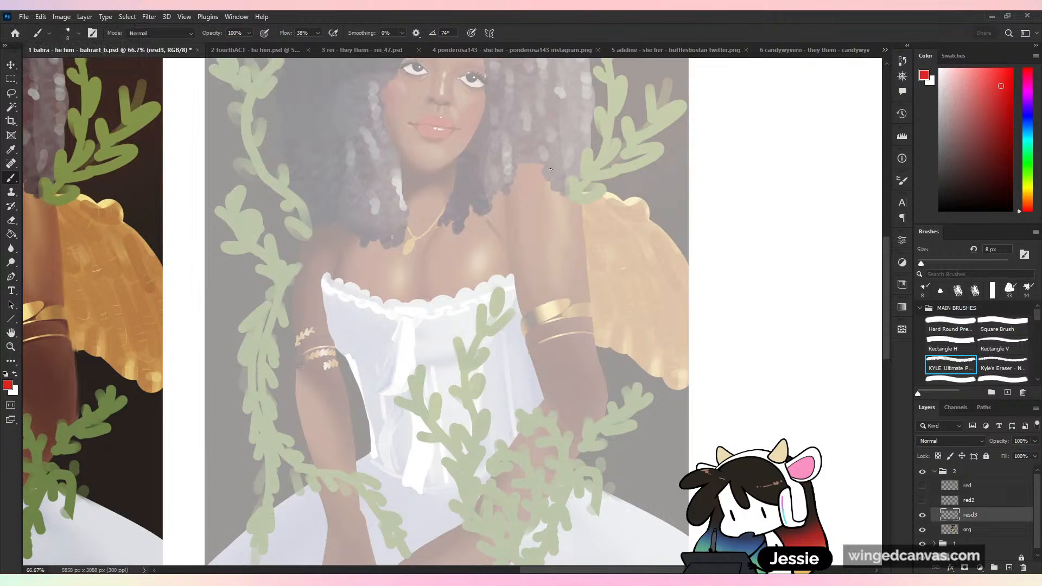
{"action": "mouse_move", "coordinate": [489, 185]}
{"action": "left_mouse_down"}
{"action": "mouse_move", "coordinate": [547, 164]}
{"action": "mouse_move", "coordinate": [565, 252]}
{"action": "left_mouse_up"}
{"action": "key", "text": "ctrl+z"}
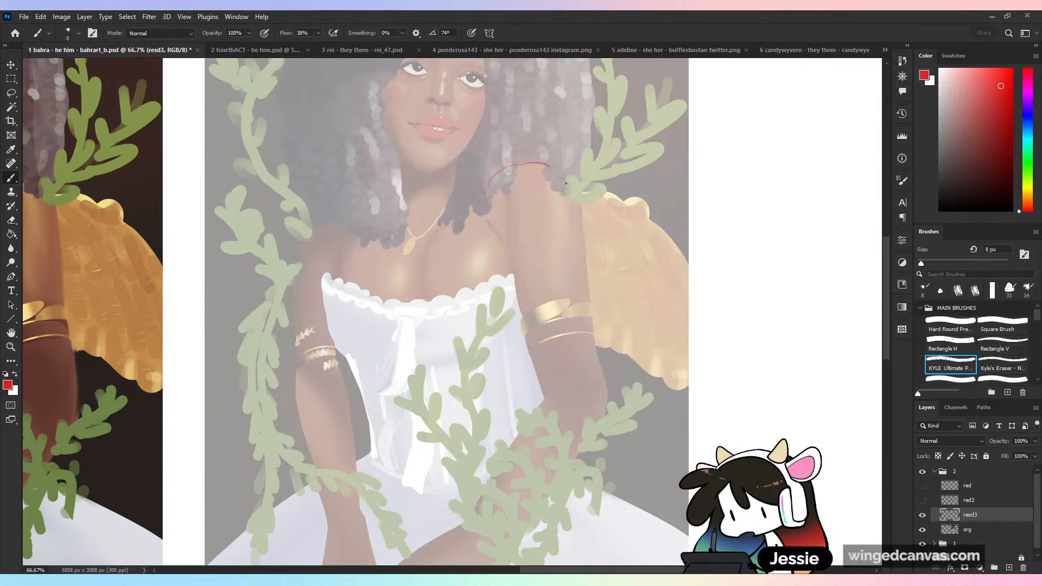
{"action": "left_click_drag", "start_coordinate": [553, 168], "coordinate": [572, 190]}
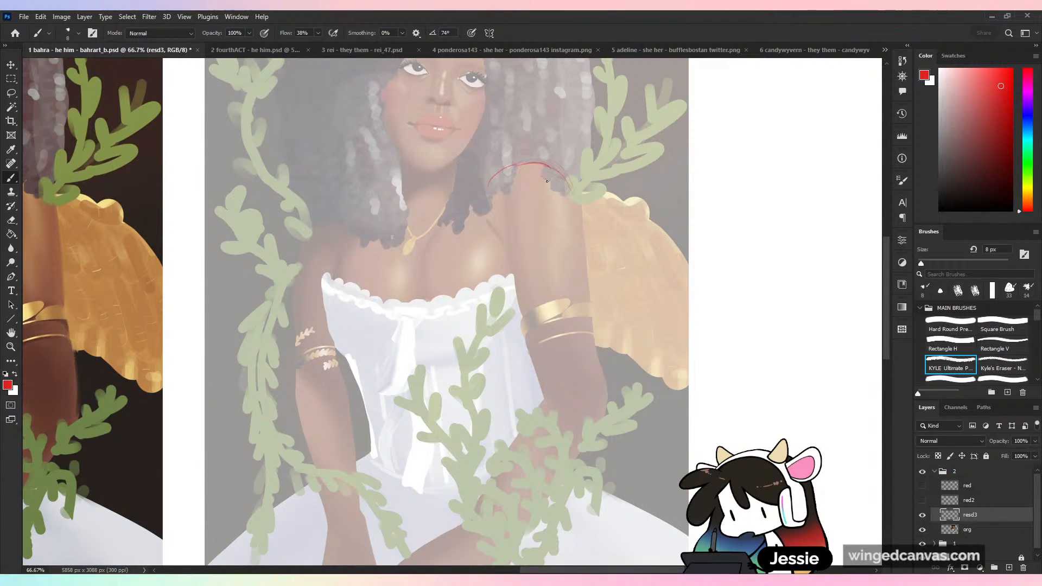
{"action": "key", "text": "ctrl+z"}
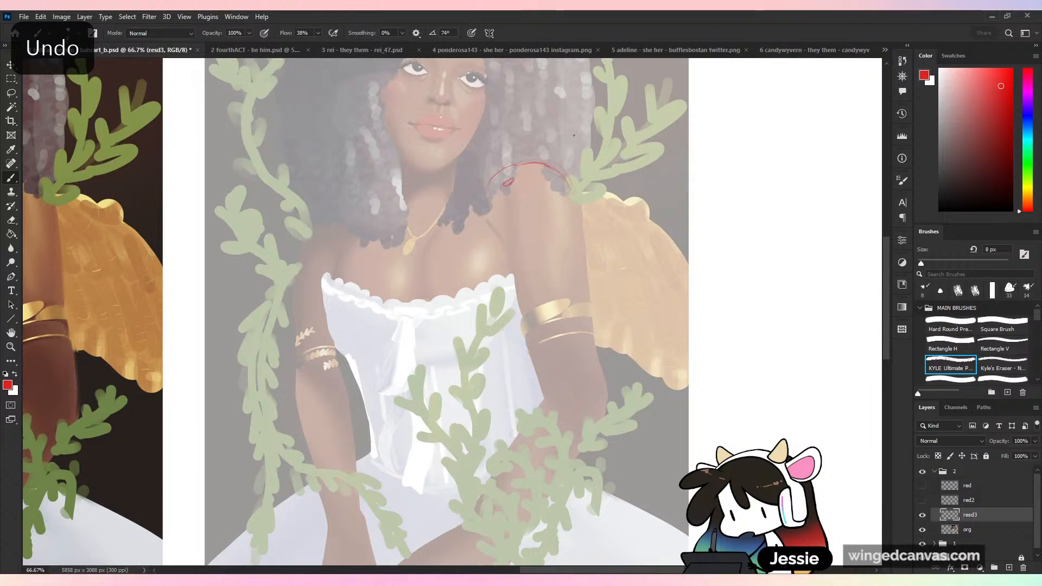
{"action": "key", "text": "ctrl+z"}
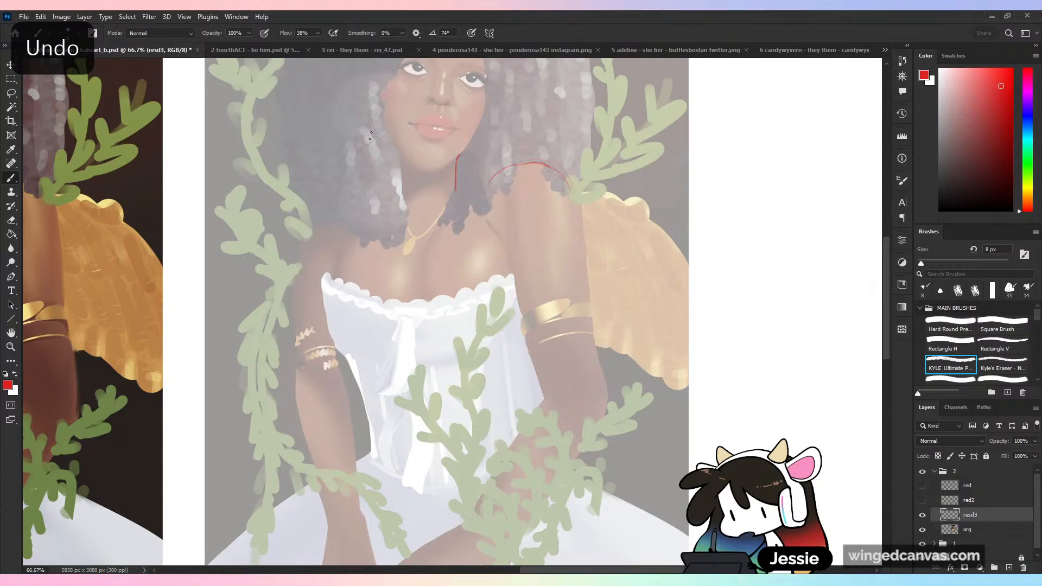
- Draw the other side of the neck and slope the lines from its base out to both shoulders
{"action": "mouse_move", "coordinate": [384, 124]}
{"action": "left_mouse_down"}
{"action": "mouse_move", "coordinate": [390, 187]}
{"action": "mouse_move", "coordinate": [425, 223]}
{"action": "left_mouse_up"}
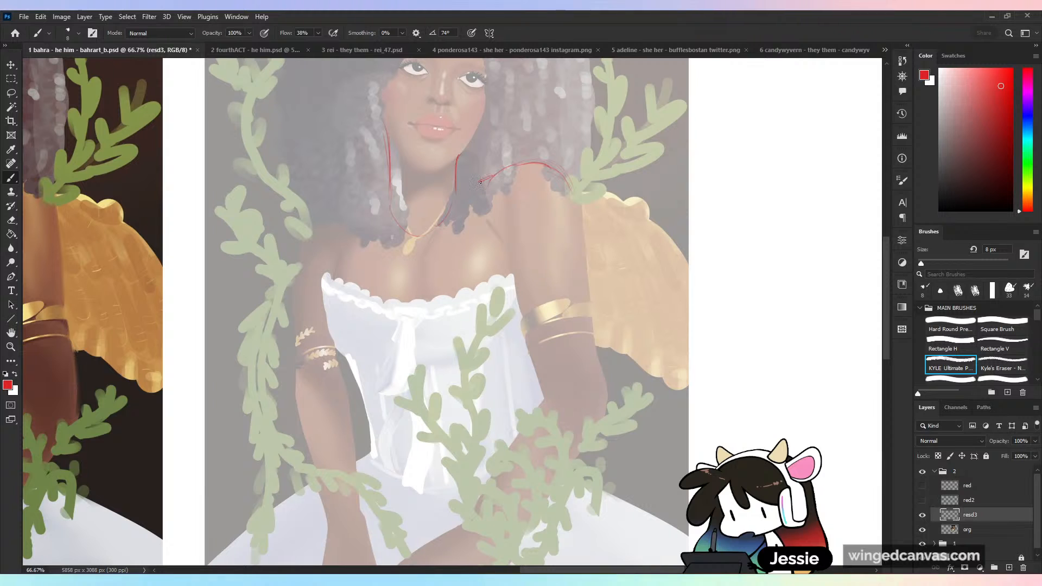
{"action": "left_click_drag", "start_coordinate": [455, 190], "coordinate": [526, 163]}
{"action": "left_click_drag", "start_coordinate": [393, 191], "coordinate": [357, 207]}
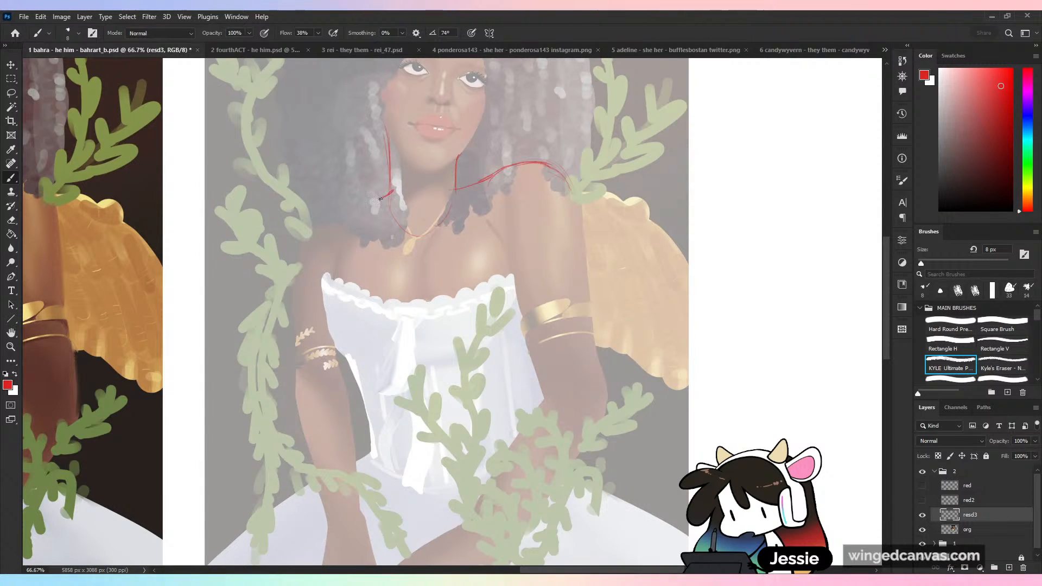
{"action": "key", "text": "ctrl+z"}
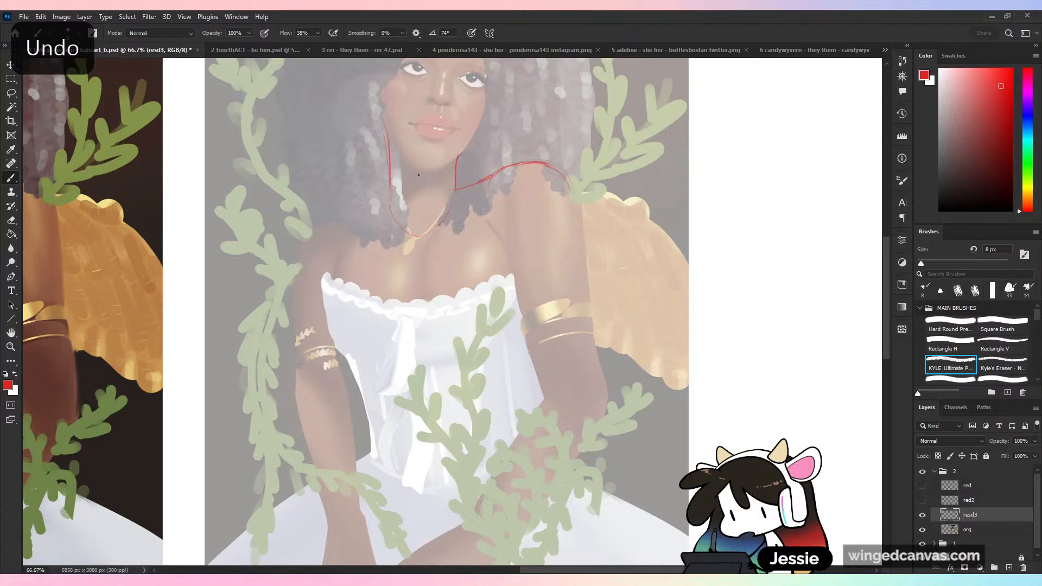
{"action": "mouse_move", "coordinate": [391, 200]}
{"action": "left_mouse_down"}
{"action": "mouse_move", "coordinate": [342, 222]}
{"action": "mouse_move", "coordinate": [298, 268]}
{"action": "left_mouse_up"}
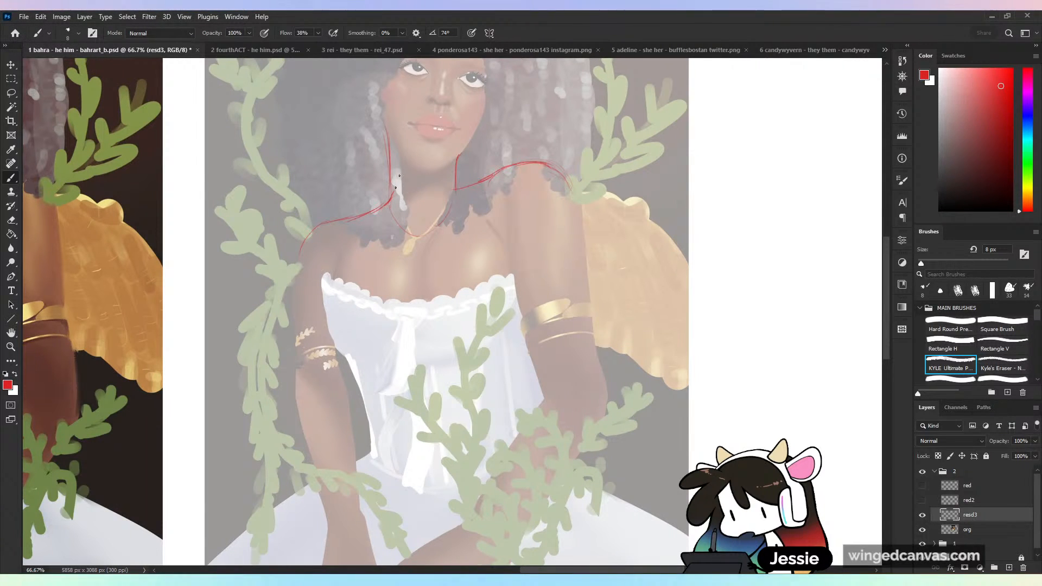
{"action": "left_click_drag", "start_coordinate": [535, 163], "coordinate": [581, 218]}
{"action": "left_click_drag", "start_coordinate": [452, 187], "coordinate": [479, 183]}
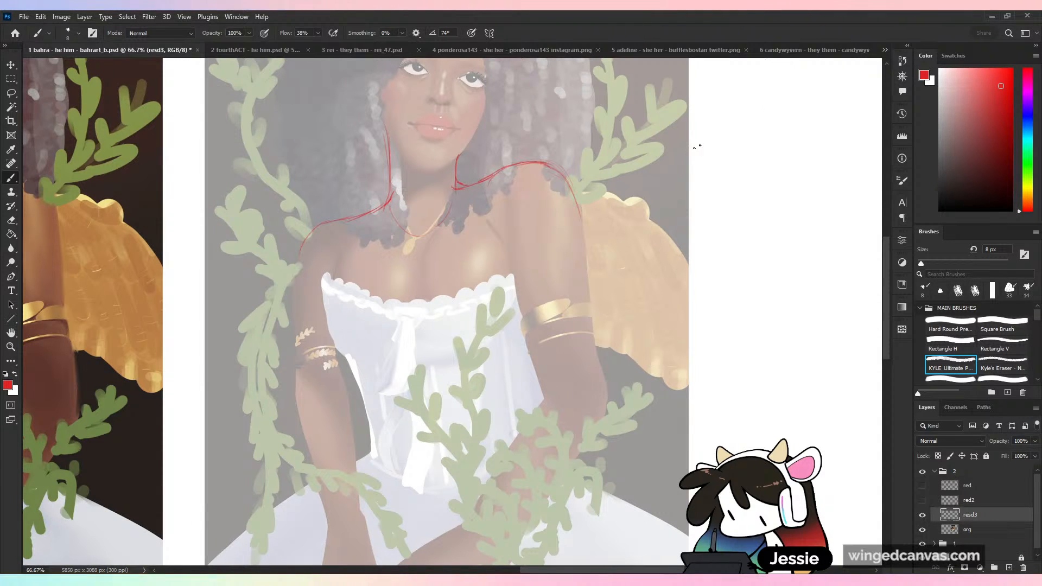
- Outline the upper arm on the wing side from the armpit and shoulder down to the elbow, redrawing its outer edge
{"action": "left_click_drag", "start_coordinate": [489, 221], "coordinate": [513, 274]}
{"action": "left_click_drag", "start_coordinate": [574, 193], "coordinate": [582, 277]}
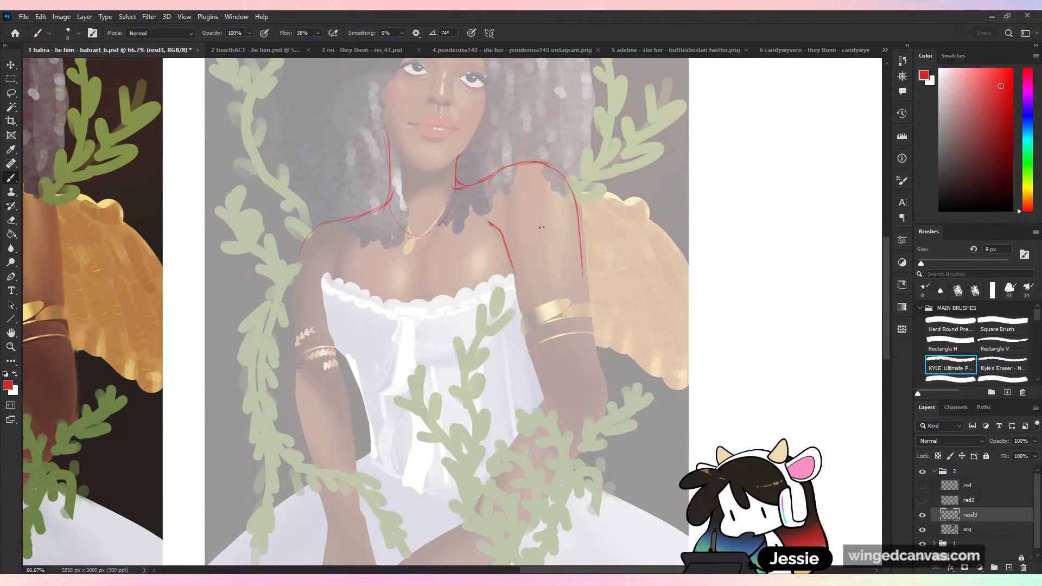
{"action": "left_click_drag", "start_coordinate": [513, 275], "coordinate": [543, 388]}
{"action": "left_click_drag", "start_coordinate": [583, 285], "coordinate": [601, 388]}
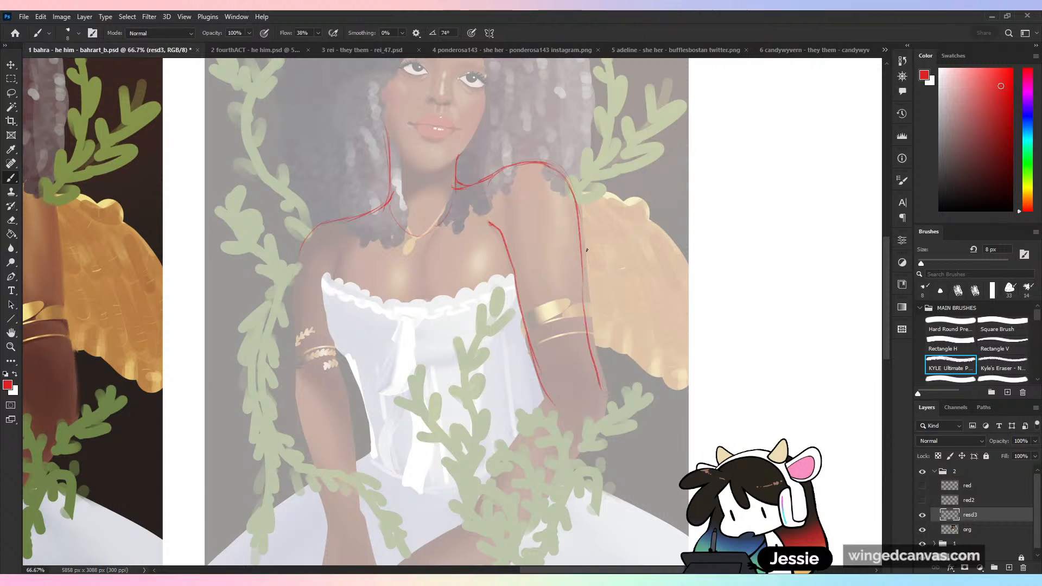
{"action": "key", "text": "ctrl+z"}
{"action": "mouse_move", "coordinate": [580, 207]}
{"action": "left_mouse_down"}
{"action": "mouse_move", "coordinate": [607, 381]}
{"action": "mouse_move", "coordinate": [614, 419]}
{"action": "left_mouse_up"}
{"action": "left_click_drag", "start_coordinate": [640, 389], "coordinate": [646, 296]}
{"action": "key", "text": "ctrl+z"}
{"action": "mouse_move", "coordinate": [598, 212]}
{"action": "left_mouse_down"}
{"action": "mouse_move", "coordinate": [613, 315]}
{"action": "mouse_move", "coordinate": [605, 338]}
{"action": "left_mouse_up"}
- Extend the red outline from the elbow along both sides of the forearm and close it below the painting's lower edge
{"action": "mouse_move", "coordinate": [556, 301]}
{"action": "left_mouse_down"}
{"action": "mouse_move", "coordinate": [495, 402]}
{"action": "mouse_move", "coordinate": [474, 432]}
{"action": "left_mouse_up"}
{"action": "left_click_drag", "start_coordinate": [606, 337], "coordinate": [510, 465]}
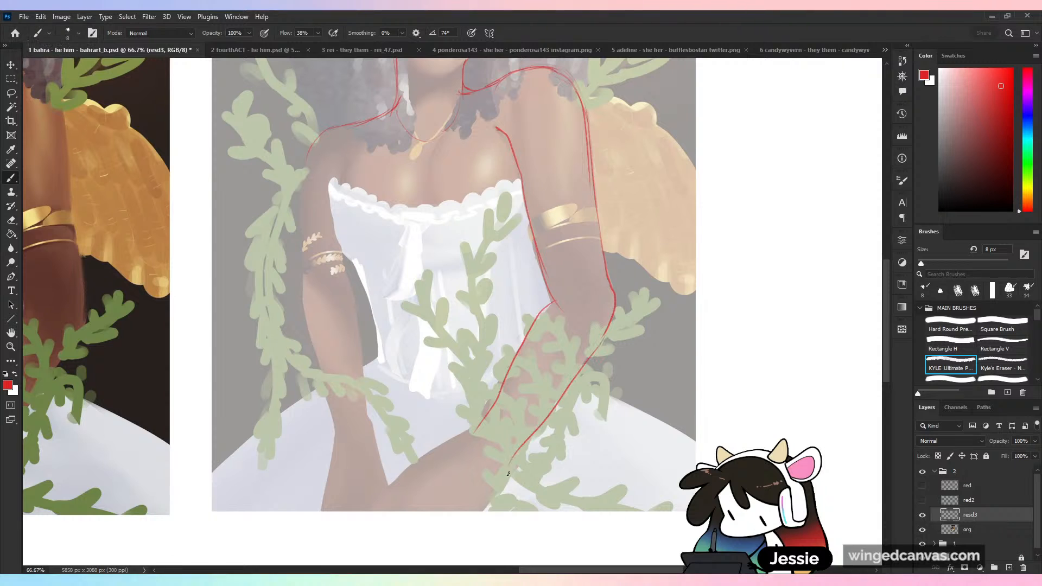
{"action": "key", "text": "ctrl+z"}
{"action": "mouse_move", "coordinate": [606, 335]}
{"action": "left_mouse_down"}
{"action": "mouse_move", "coordinate": [530, 441]}
{"action": "mouse_move", "coordinate": [372, 512]}
{"action": "mouse_move", "coordinate": [449, 529]}
{"action": "left_mouse_up"}
{"action": "left_click_drag", "start_coordinate": [531, 442], "coordinate": [463, 526]}
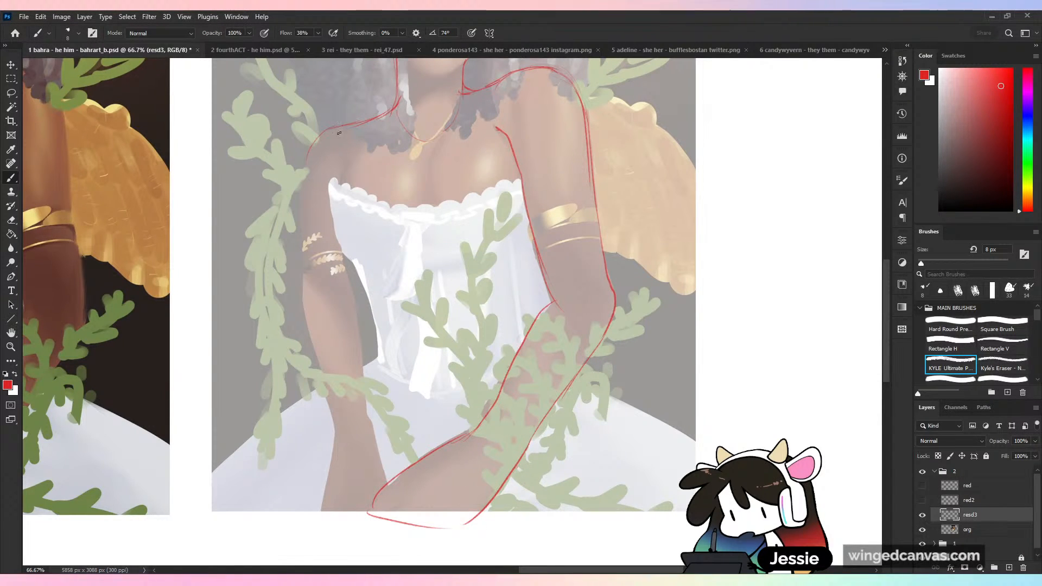
- Outline the opposite upper arm's outer edge and the adjoining torso side, trying and undoing curves under the bust
{"action": "mouse_move", "coordinate": [309, 144]}
{"action": "left_mouse_down"}
{"action": "mouse_move", "coordinate": [304, 265]}
{"action": "mouse_move", "coordinate": [343, 261]}
{"action": "left_mouse_up"}
{"action": "key", "text": "ctrl+z"}
{"action": "mouse_move", "coordinate": [350, 159]}
{"action": "left_mouse_down"}
{"action": "mouse_move", "coordinate": [330, 221]}
{"action": "mouse_move", "coordinate": [362, 268]}
{"action": "mouse_move", "coordinate": [351, 252]}
{"action": "mouse_move", "coordinate": [377, 326]}
{"action": "left_mouse_up"}
{"action": "mouse_move", "coordinate": [358, 265]}
{"action": "left_mouse_down"}
{"action": "mouse_move", "coordinate": [389, 310]}
{"action": "mouse_move", "coordinate": [410, 270]}
{"action": "mouse_move", "coordinate": [467, 251]}
{"action": "left_mouse_up"}
{"action": "left_click_drag", "start_coordinate": [488, 269], "coordinate": [530, 259]}
{"action": "key", "text": "ctrl+z"}
{"action": "key", "text": "ctrl+z"}
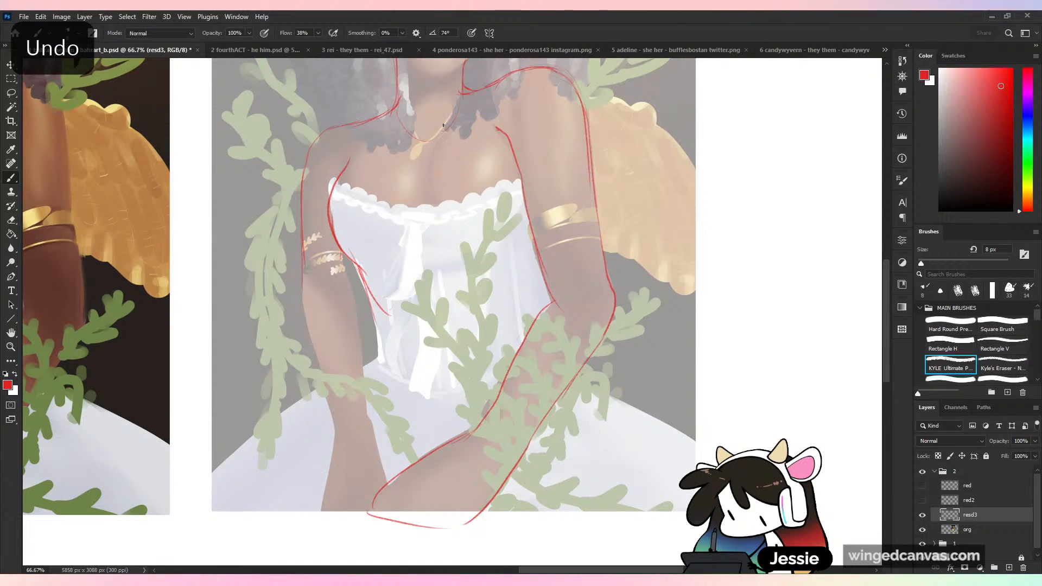
- Sketch the torso's centre line, the curves under the bust, the rib cage arch and the side of the waist
{"action": "mouse_move", "coordinate": [435, 126]}
{"action": "left_mouse_down"}
{"action": "mouse_move", "coordinate": [419, 182]}
{"action": "mouse_move", "coordinate": [422, 230]}
{"action": "mouse_move", "coordinate": [450, 247]}
{"action": "left_mouse_up"}
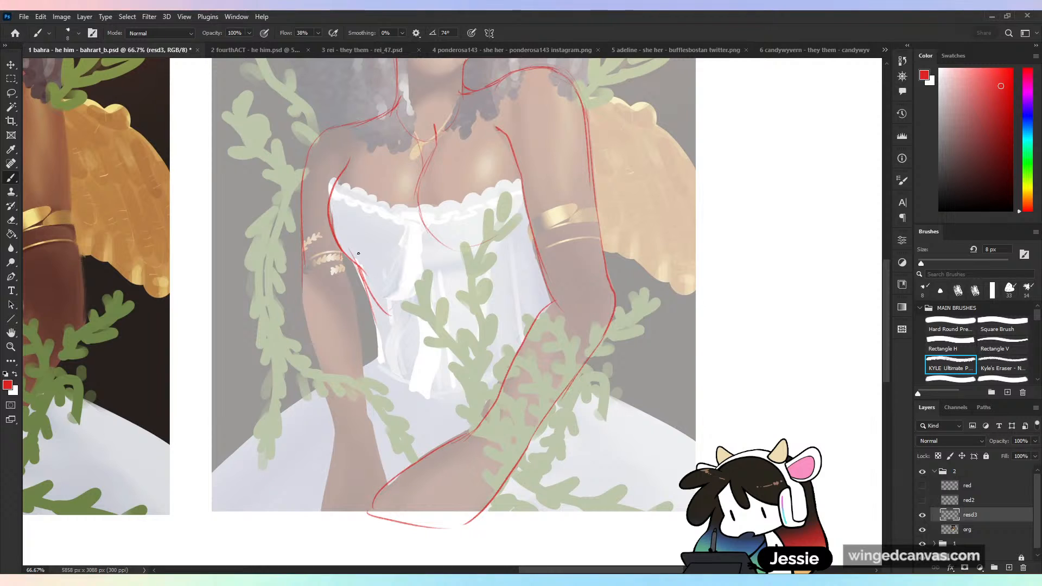
{"action": "left_click_drag", "start_coordinate": [358, 254], "coordinate": [415, 242]}
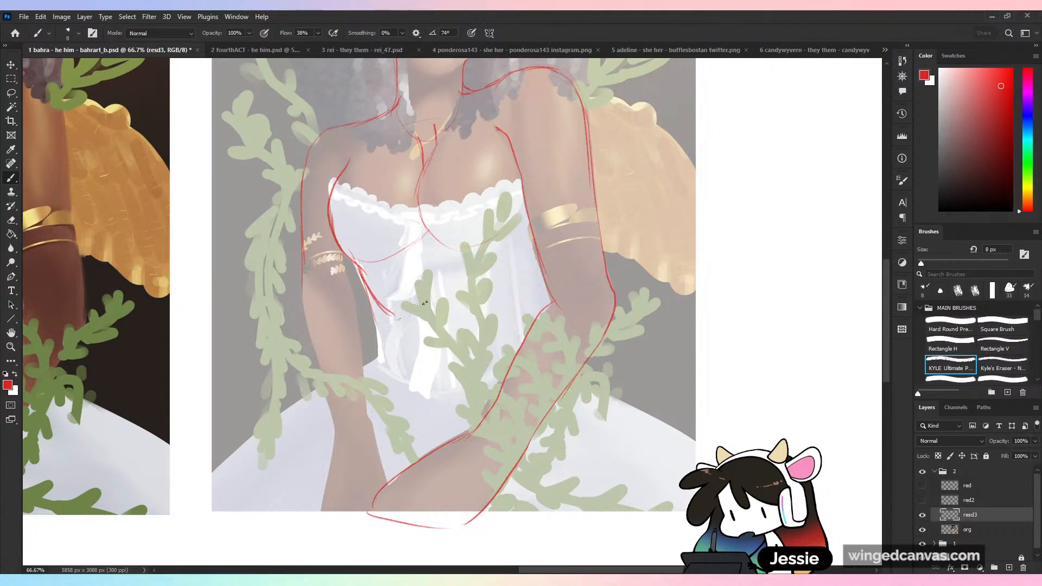
{"action": "left_click_drag", "start_coordinate": [396, 319], "coordinate": [534, 304]}
{"action": "left_click_drag", "start_coordinate": [381, 307], "coordinate": [379, 369]}
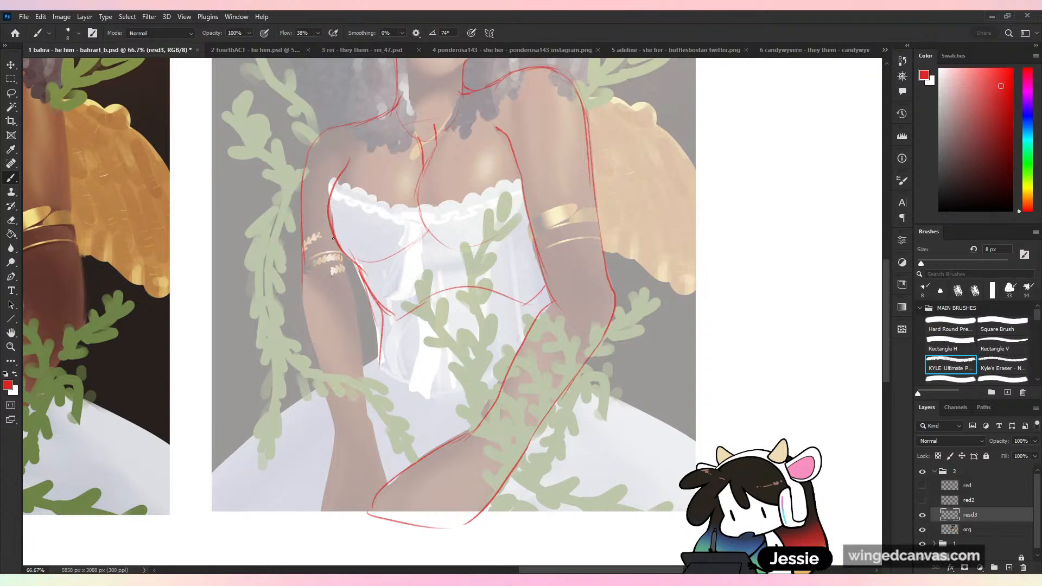
- Outline both edges of the arm opposite the wing from the armband down to the wrist, redrawing the inner edge
{"action": "left_click_drag", "start_coordinate": [336, 241], "coordinate": [361, 370]}
{"action": "key", "text": "ctrl+z"}
{"action": "left_click_drag", "start_coordinate": [341, 264], "coordinate": [364, 399]}
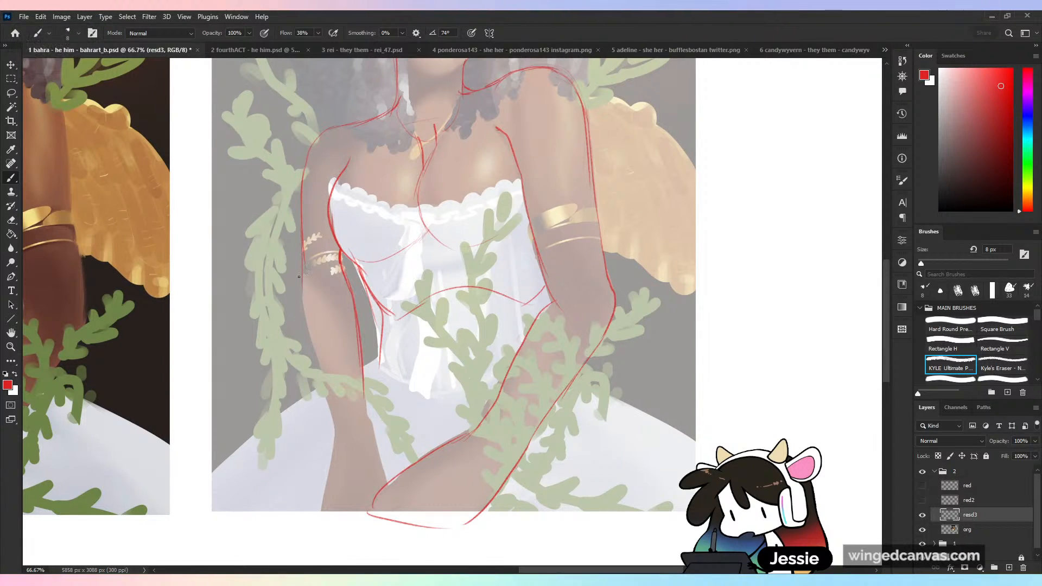
{"action": "left_click_drag", "start_coordinate": [298, 277], "coordinate": [332, 461]}
{"action": "left_click_drag", "start_coordinate": [372, 433], "coordinate": [385, 497]}
{"action": "left_click_drag", "start_coordinate": [335, 439], "coordinate": [326, 479]}
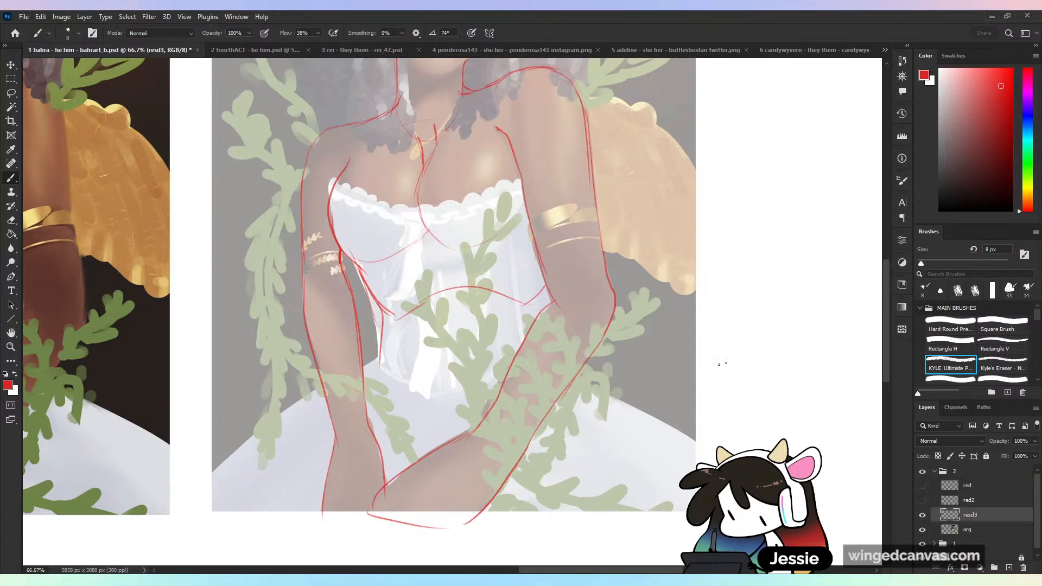
- Mirror the canvas to check the traced body, try a band around the arm at the armband, undo it and flip back
{"action": "left_click_drag", "start_coordinate": [699, 368], "coordinate": [675, 437]}
{"action": "key", "text": "ctrl+shift+h"}
{"action": "key", "text": "ctrl+plus"}
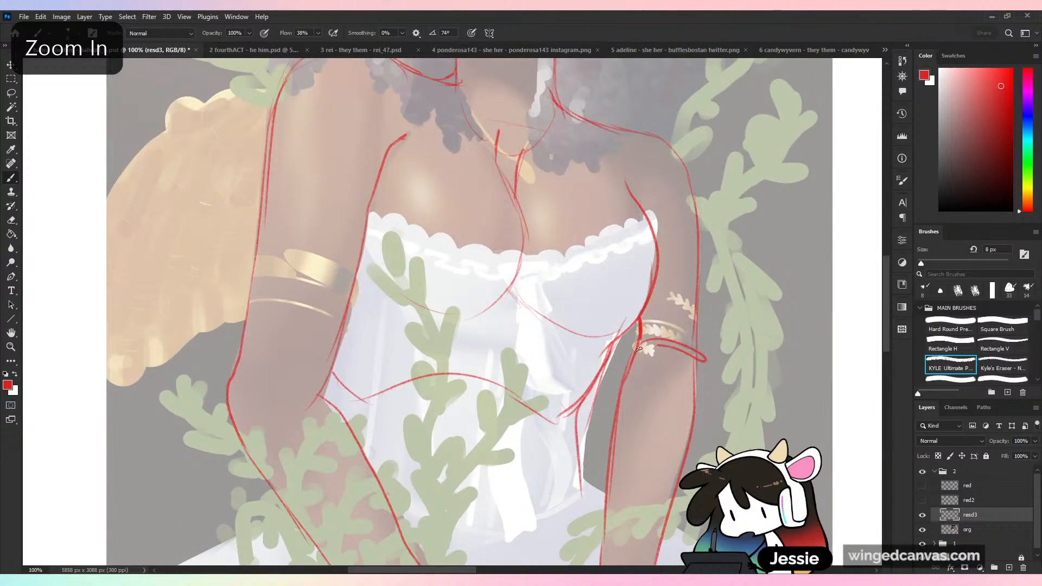
{"action": "key", "text": "ctrl+minus"}
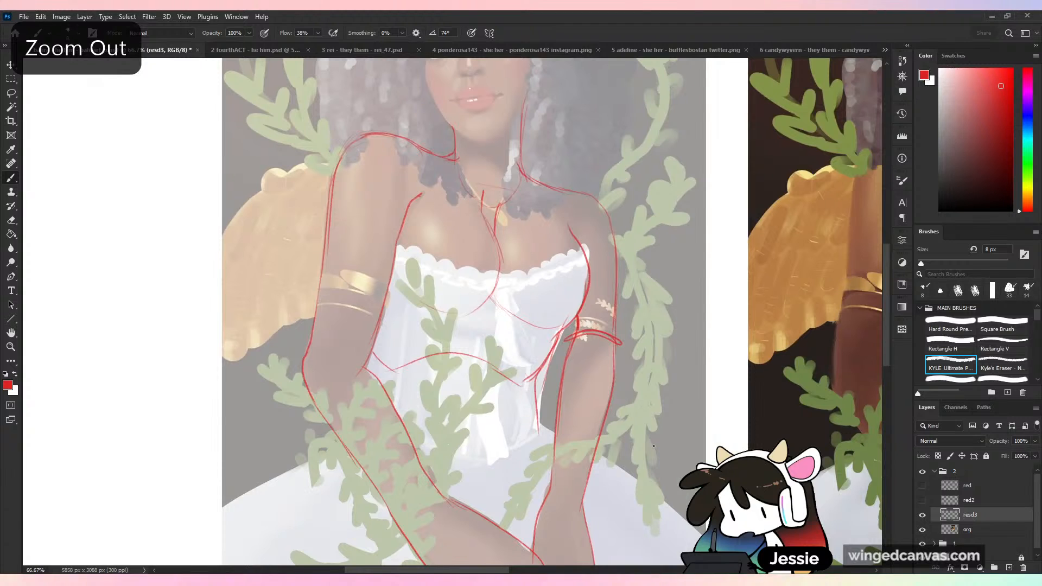
{"action": "key", "text": "ctrl+z"}
{"action": "key", "text": "ctrl+minus"}
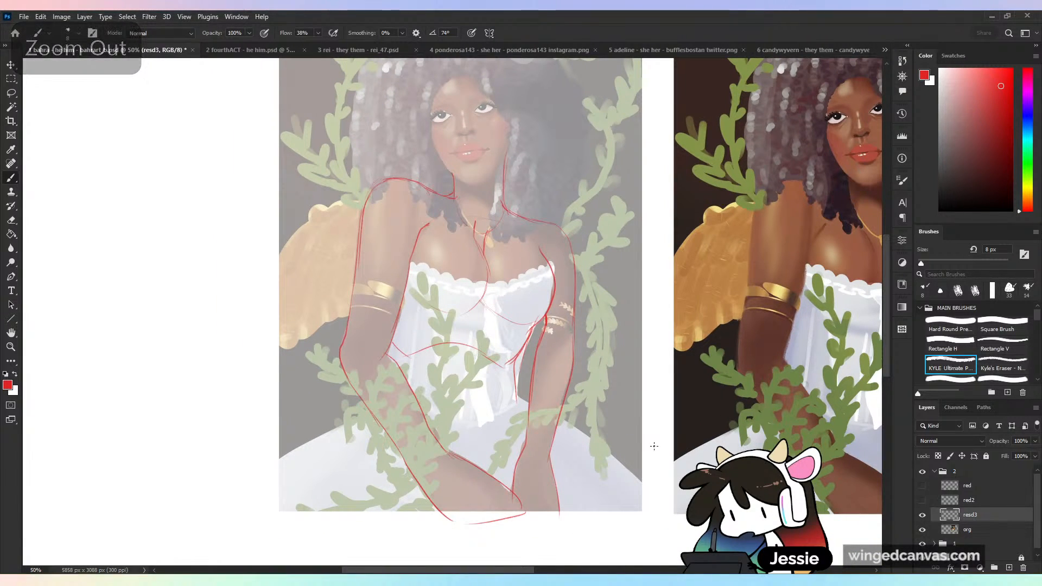
{"action": "key", "text": "ctrl+shift+h"}
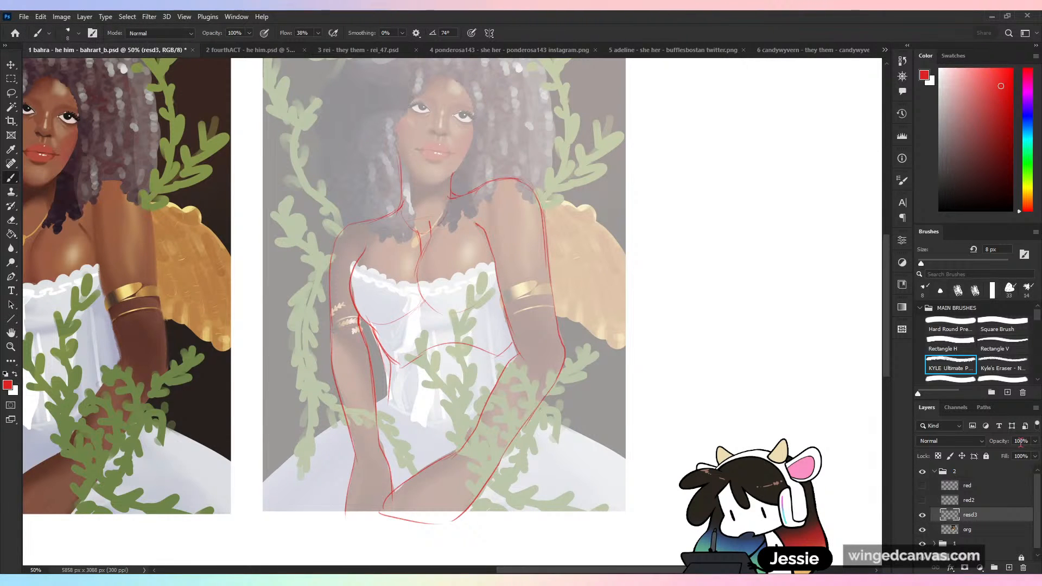
- Mark a small X on the wing beside the upper arm and add a new layer named red4 above the body trace
{"action": "key", "text": "ctrl+plus"}
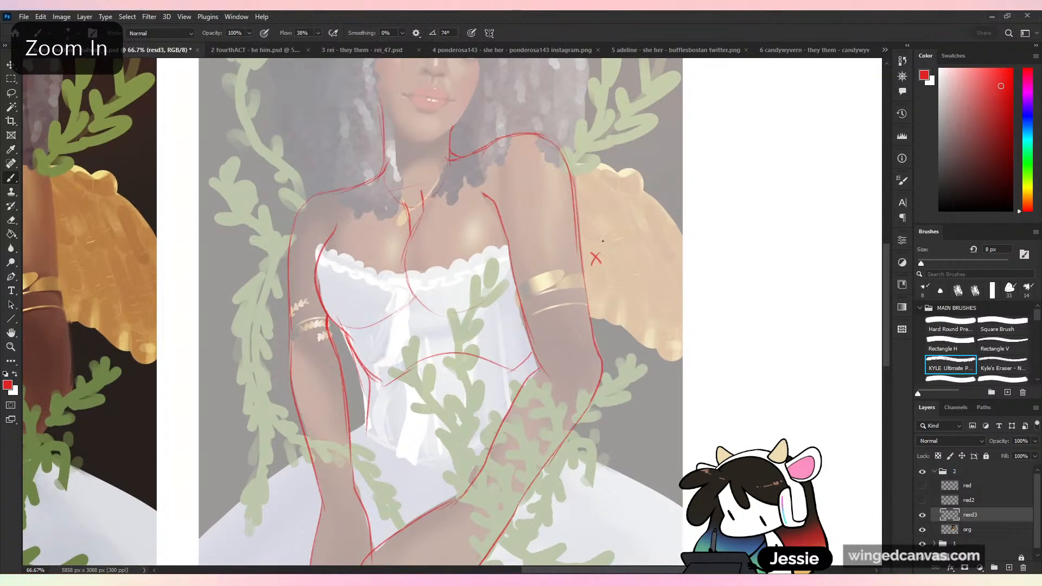
{"action": "key", "text": "ctrl+minus"}
{"action": "left_click", "coordinate": [1010, 567]}
{"action": "double_click", "coordinate": [973, 515]}
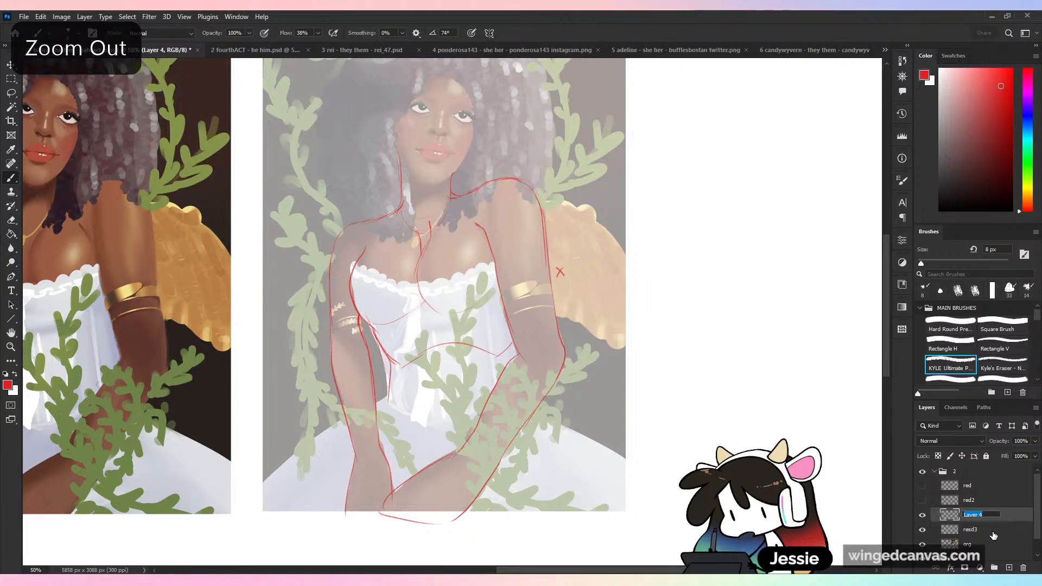
{"action": "type", "text": "red4"}
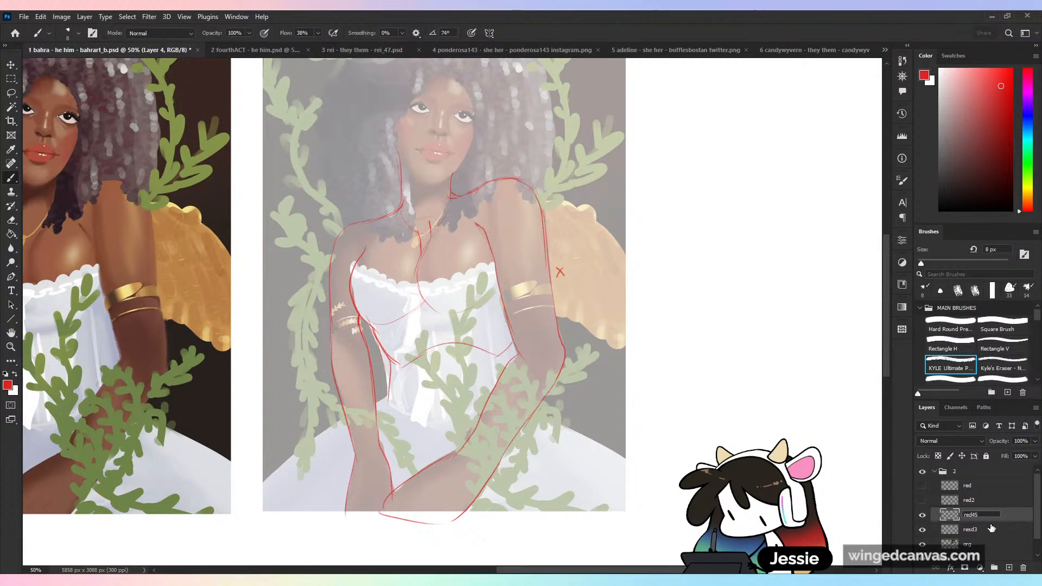
- Rename the layer holding the body outline as "body INITIAL TRACE"
{"action": "double_click", "coordinate": [974, 531]}
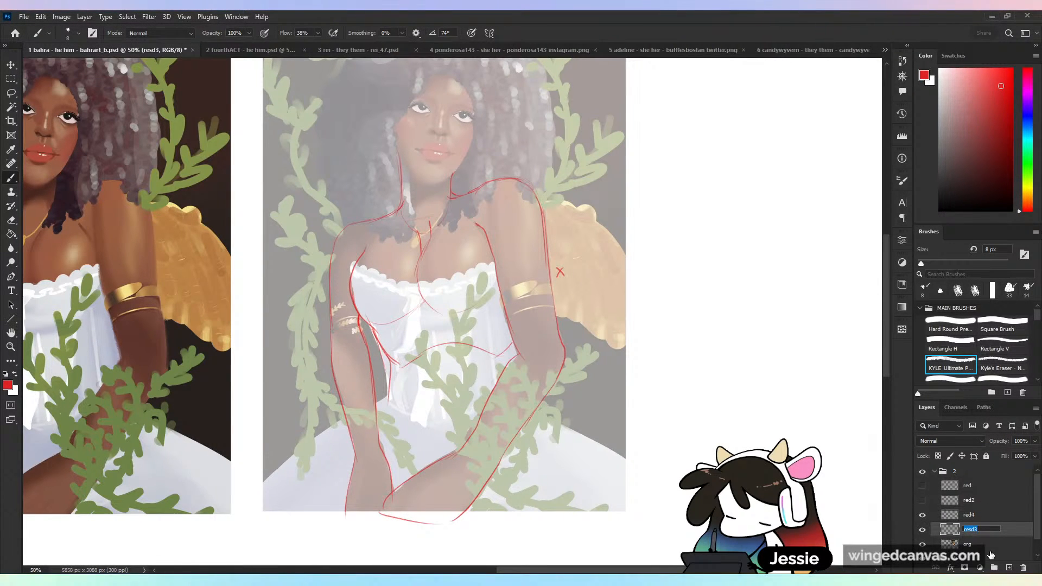
{"action": "type", "text": "body"}
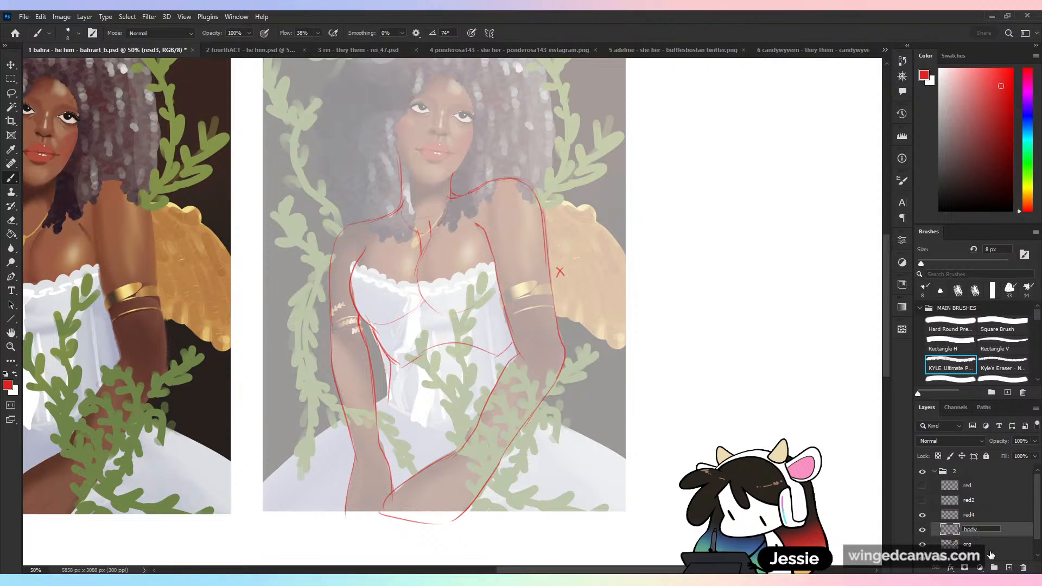
{"action": "type", "text": " IN"}
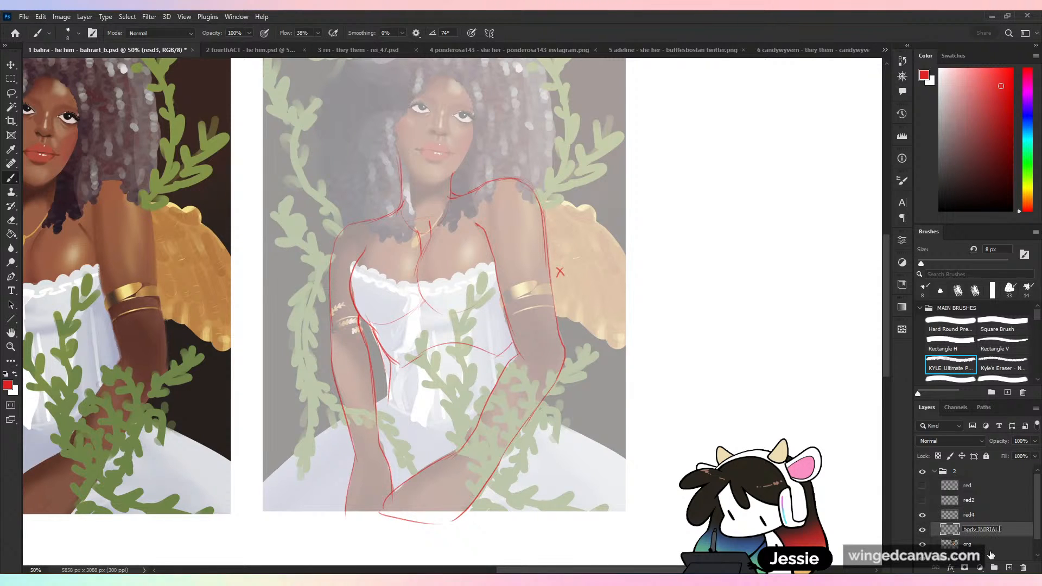
{"action": "type", "text": "ITIAL"}
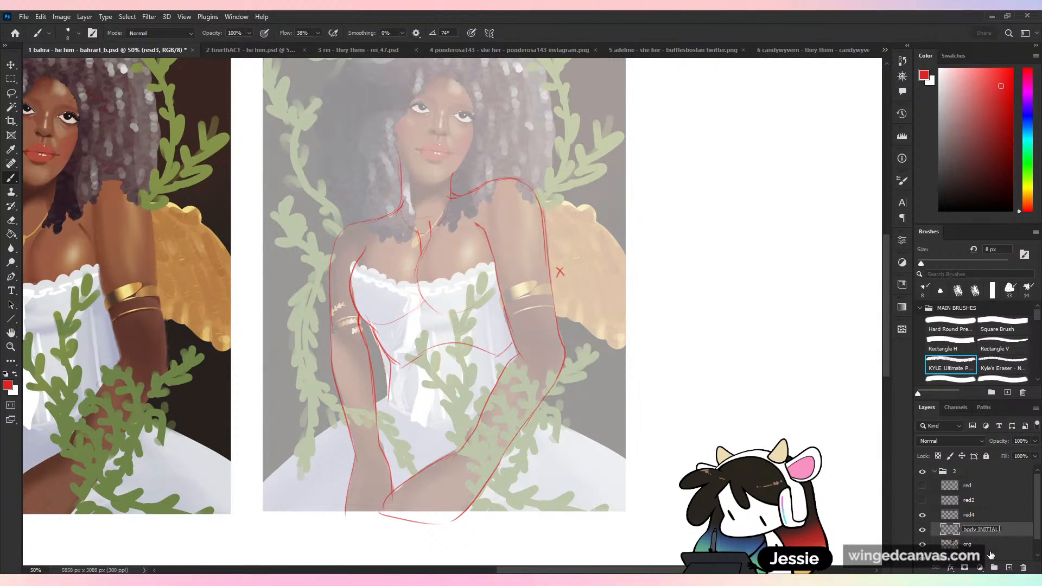
{"action": "type", "text": " TRACE"}
{"action": "key", "text": "Return"}
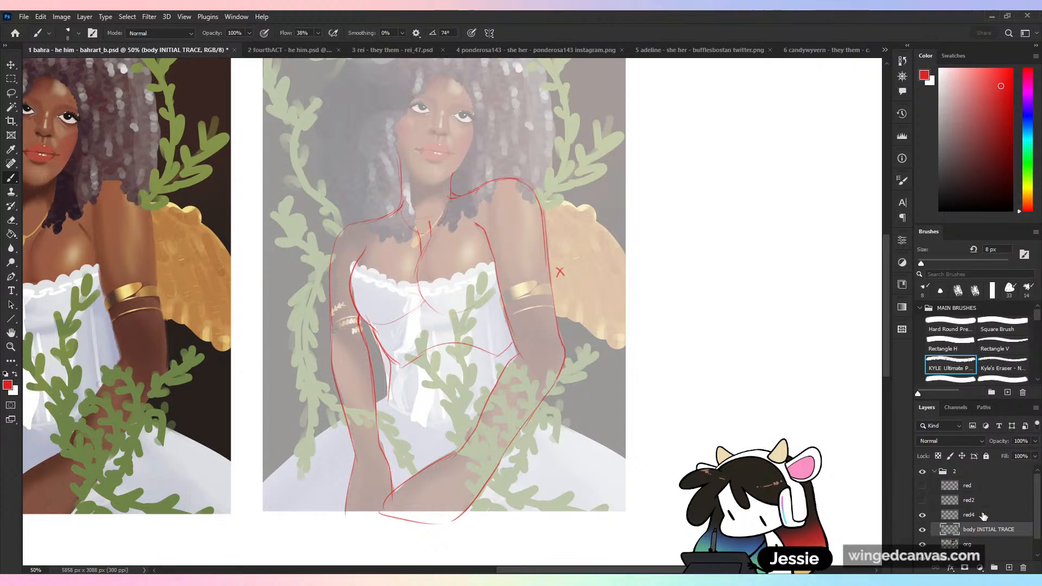
- Rename the new layer as "boy - fix", place it below the initial trace, hide the trace and save the file
{"action": "double_click", "coordinate": [984, 516]}
{"action": "type", "text": "boy - fix"}
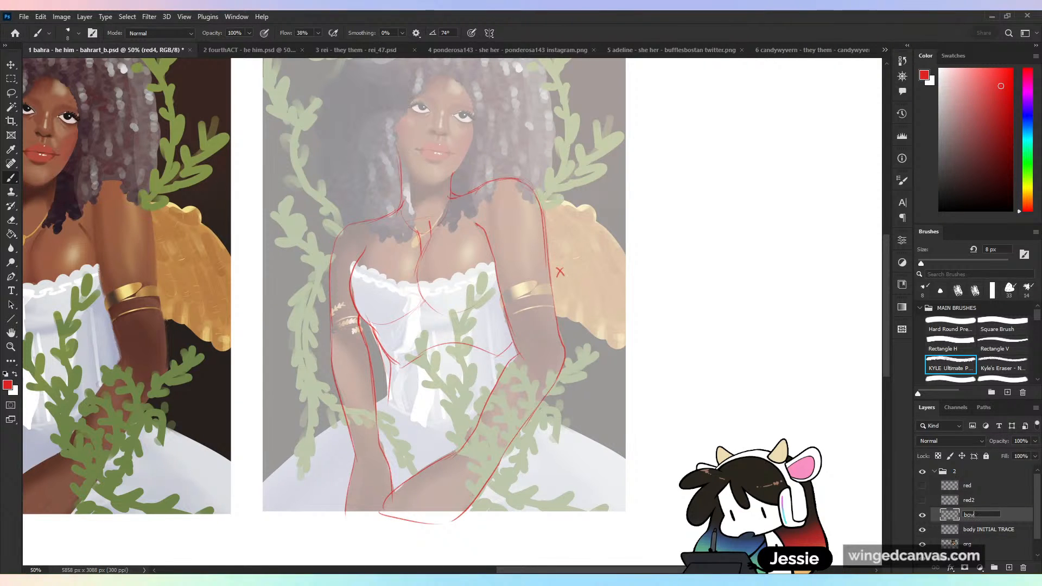
{"action": "key", "text": "Return"}
{"action": "mouse_move", "coordinate": [979, 514]}
{"action": "left_mouse_down"}
{"action": "mouse_move", "coordinate": [985, 534]}
{"action": "mouse_move", "coordinate": [991, 520]}
{"action": "left_mouse_up"}
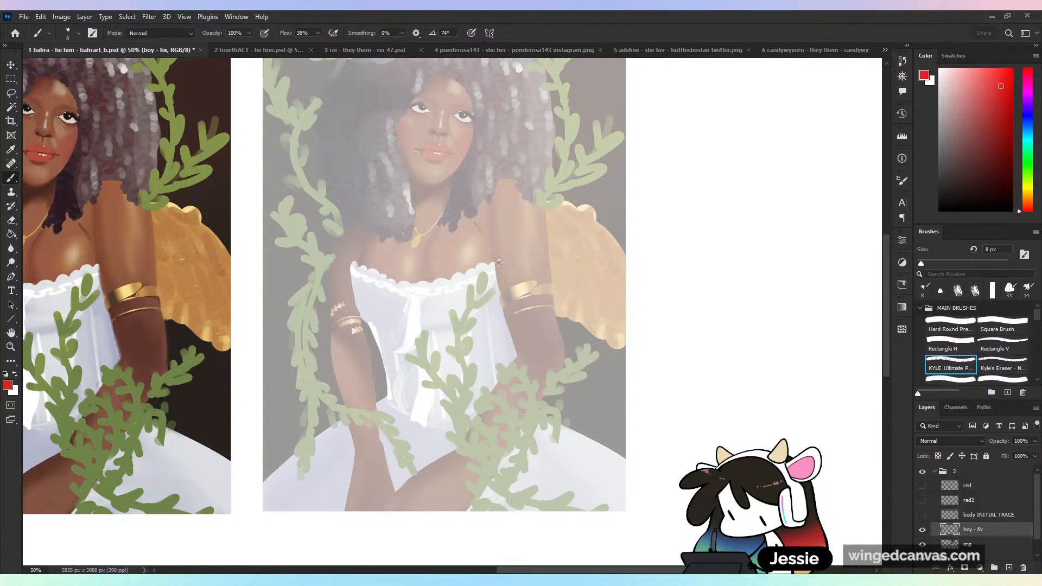
{"action": "key", "text": "ctrl+s"}
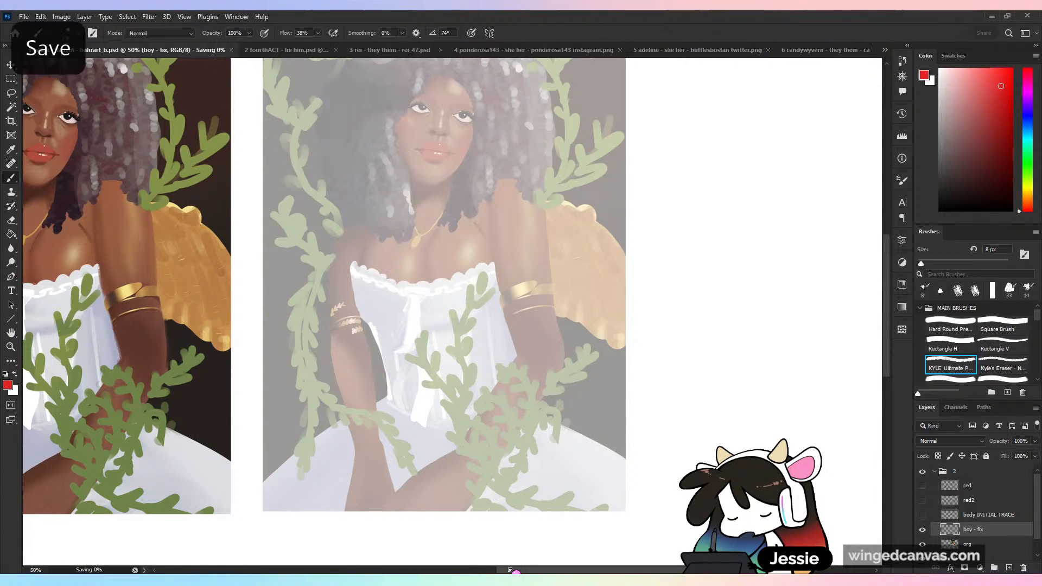
- Sketch both sides of the neck and the neck muscles converging at the pit of the neck, undoing the misplaced stroke
{"action": "mouse_move", "coordinate": [411, 213]}
{"action": "left_mouse_down"}
{"action": "mouse_move", "coordinate": [400, 159]}
{"action": "mouse_move", "coordinate": [405, 223]}
{"action": "left_mouse_up"}
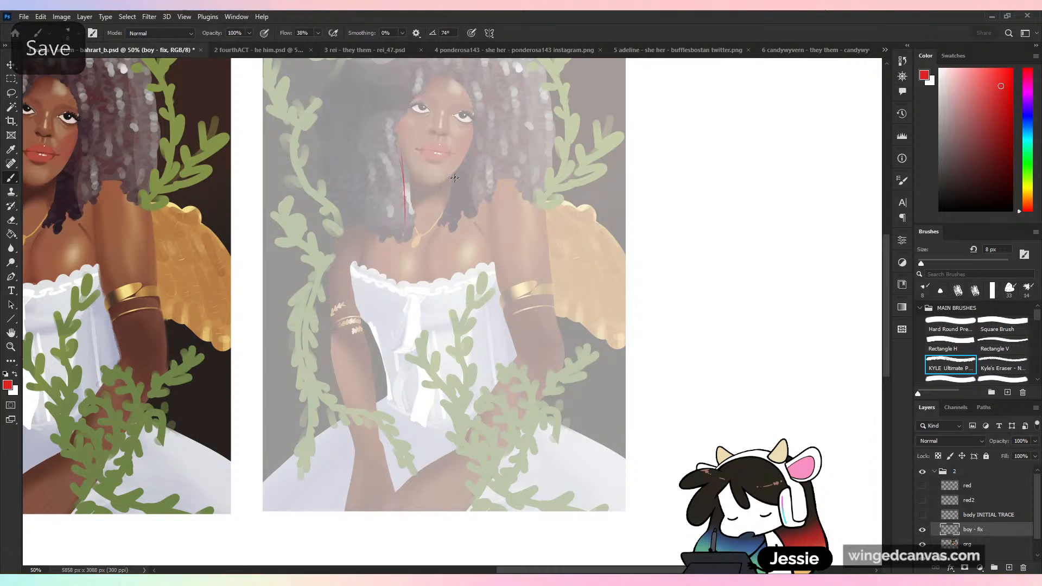
{"action": "left_click_drag", "start_coordinate": [457, 170], "coordinate": [452, 218]}
{"action": "left_click_drag", "start_coordinate": [406, 168], "coordinate": [420, 242]}
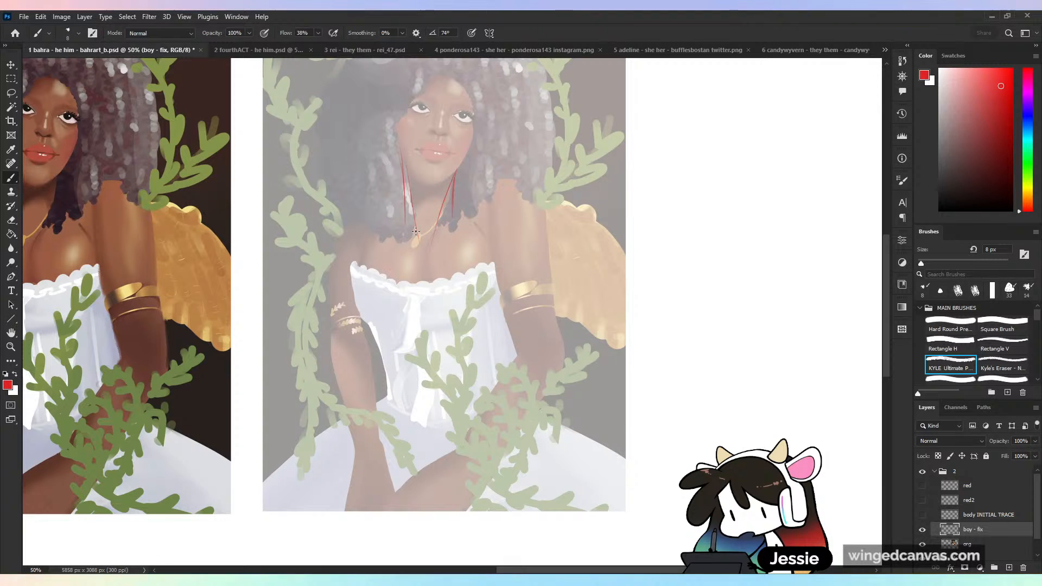
{"action": "mouse_move", "coordinate": [400, 161]}
{"action": "left_mouse_down"}
{"action": "mouse_move", "coordinate": [414, 232]}
{"action": "mouse_move", "coordinate": [408, 176]}
{"action": "mouse_move", "coordinate": [439, 203]}
{"action": "mouse_move", "coordinate": [429, 250]}
{"action": "left_mouse_up"}
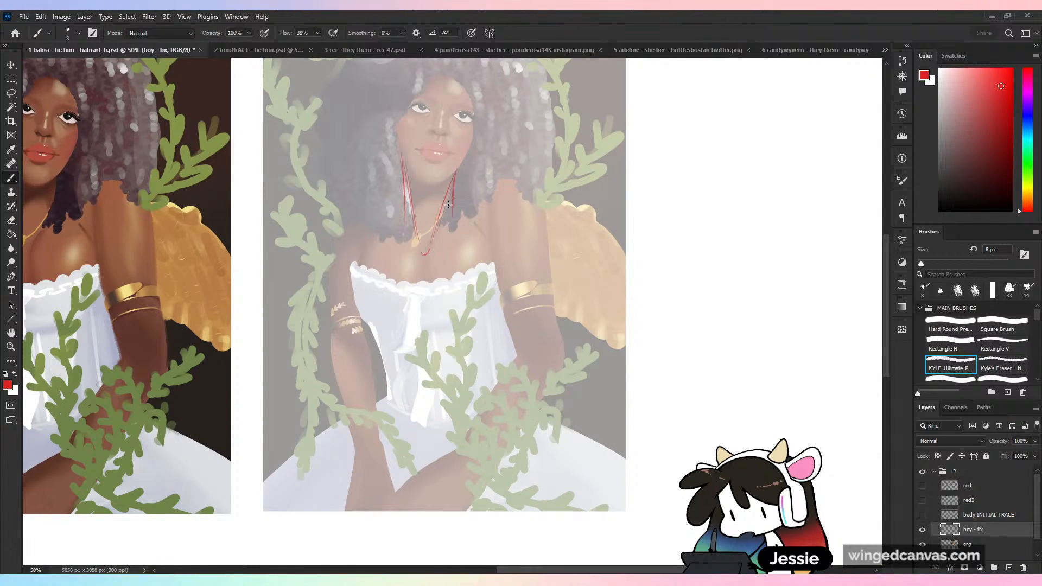
{"action": "key", "text": "ctrl+z"}
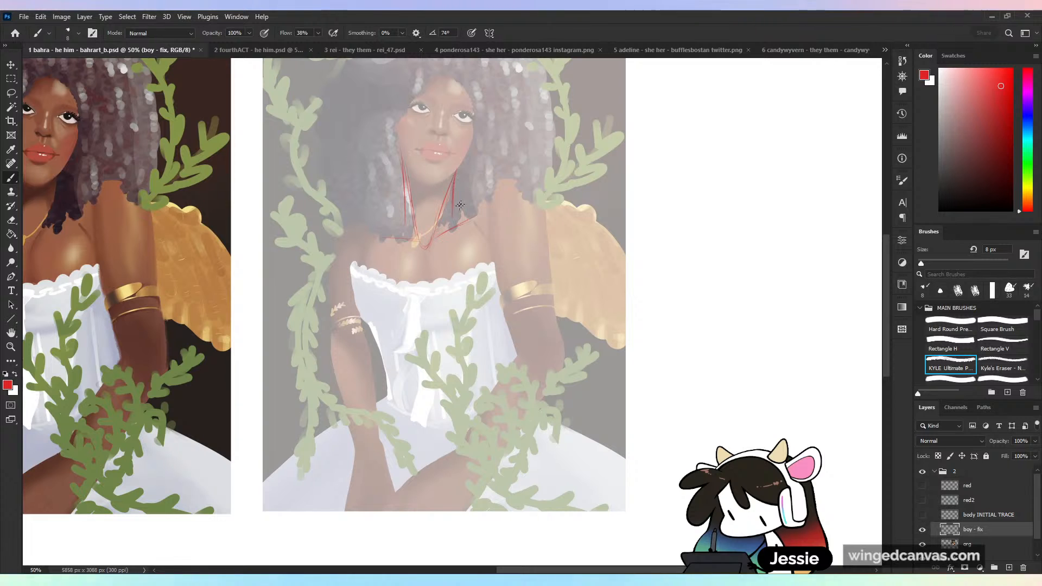
- Sketch the neck-to-shoulder slope, collarbone, rounded shoulder top and armpit line on the wing side
{"action": "left_click_drag", "start_coordinate": [460, 192], "coordinate": [486, 190]}
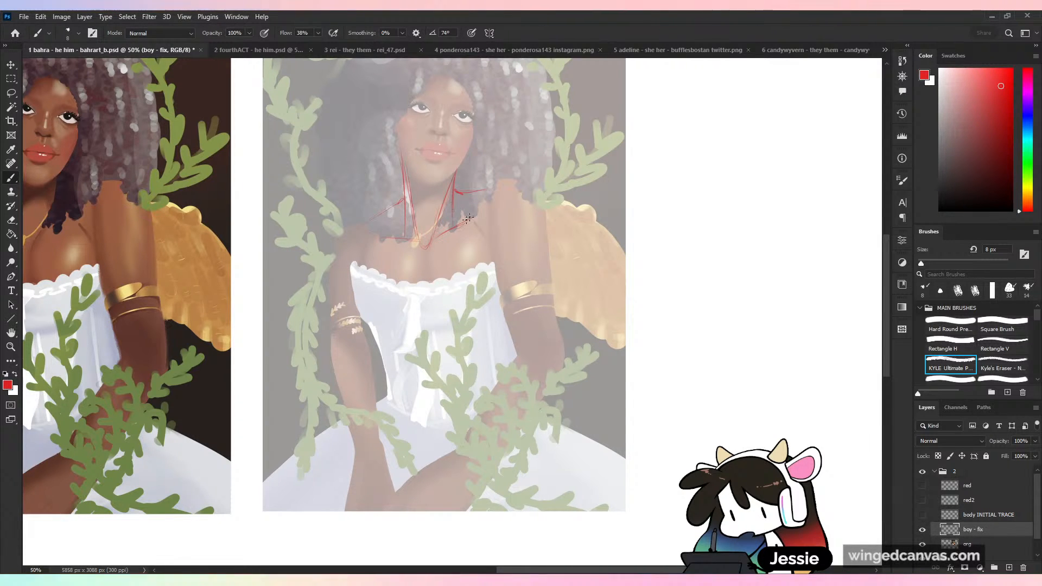
{"action": "left_click_drag", "start_coordinate": [469, 218], "coordinate": [490, 200]}
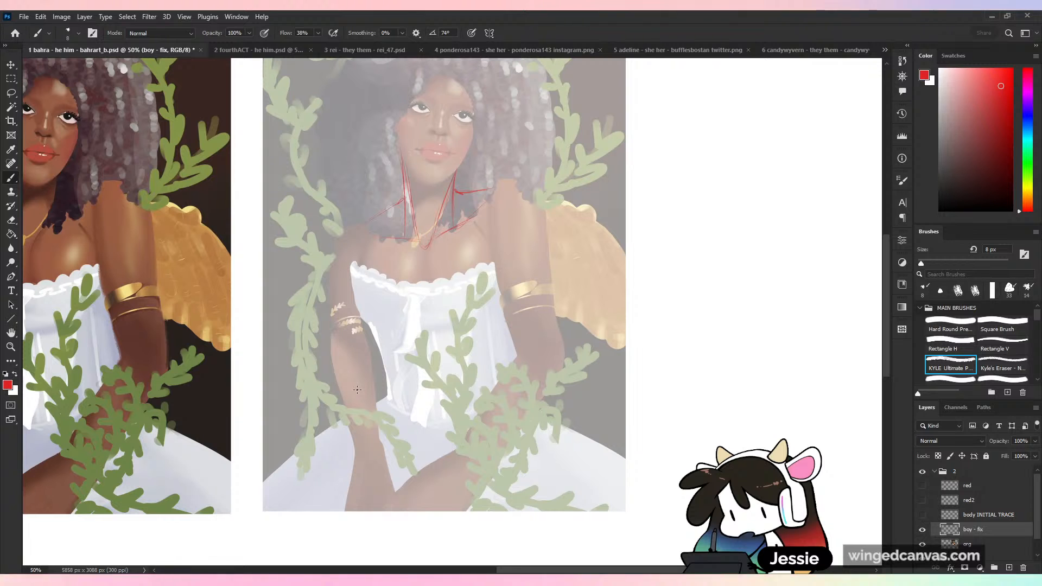
{"action": "left_click_drag", "start_coordinate": [486, 188], "coordinate": [538, 193]}
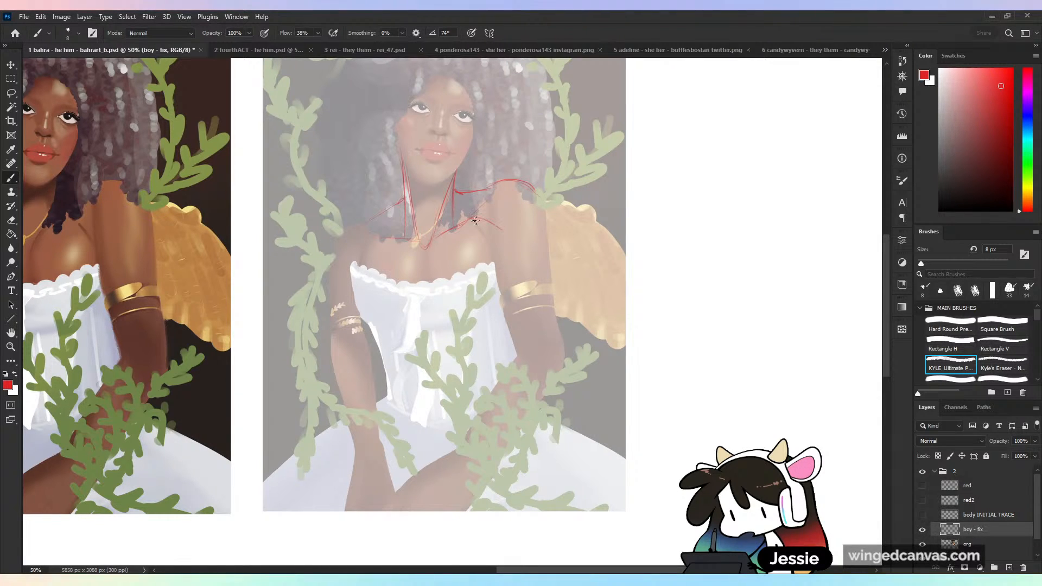
{"action": "left_click_drag", "start_coordinate": [501, 228], "coordinate": [492, 272]}
- Try centre-line and breast curves over the bodice in several versions and undo them
{"action": "mouse_move", "coordinate": [453, 228]}
{"action": "left_mouse_down"}
{"action": "mouse_move", "coordinate": [424, 271]}
{"action": "mouse_move", "coordinate": [441, 333]}
{"action": "mouse_move", "coordinate": [492, 336]}
{"action": "left_mouse_up"}
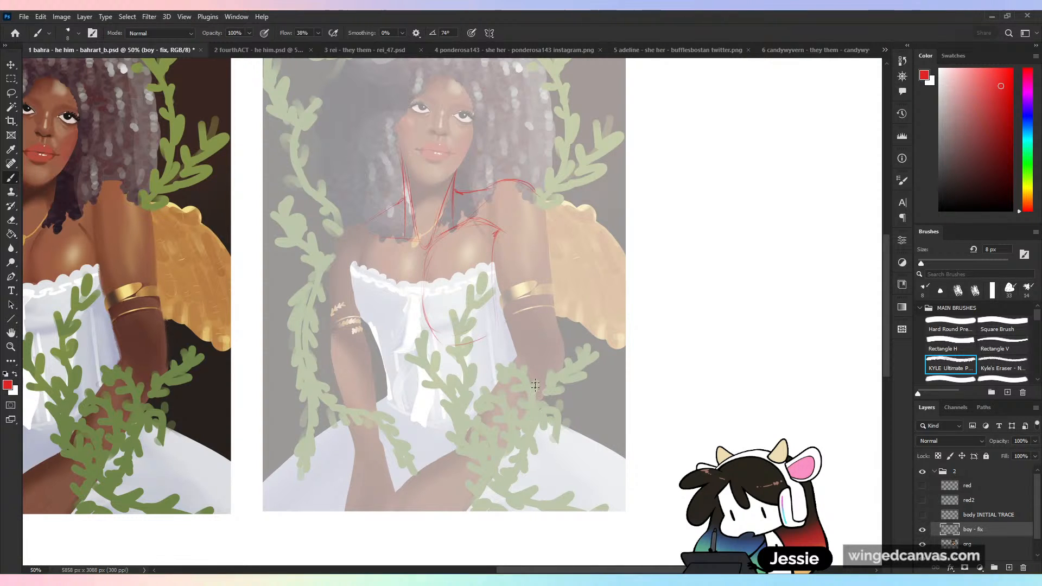
{"action": "key", "text": "ctrl+z"}
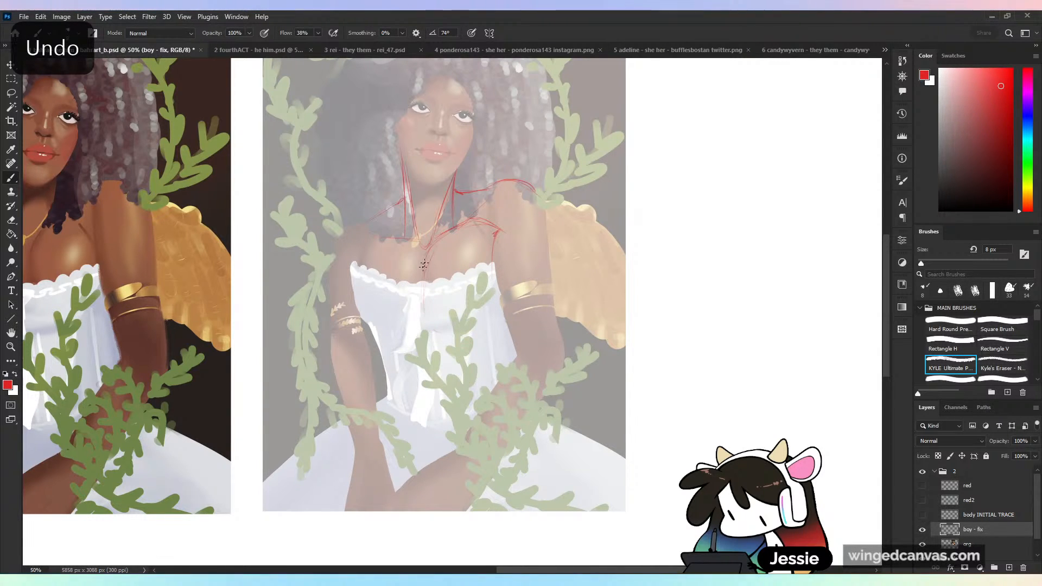
{"action": "left_click_drag", "start_coordinate": [423, 269], "coordinate": [479, 324]}
{"action": "left_click_drag", "start_coordinate": [492, 278], "coordinate": [490, 326]}
{"action": "left_click_drag", "start_coordinate": [360, 266], "coordinate": [404, 342]}
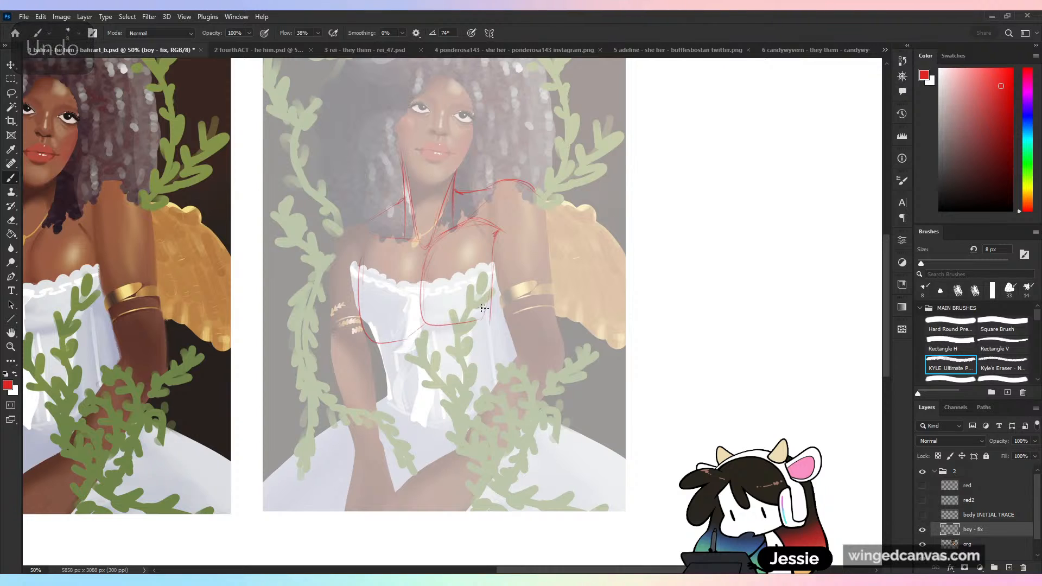
{"action": "key", "text": "ctrl+z"}
{"action": "key", "text": "ctrl+z"}
{"action": "key", "text": "ctrl+z"}
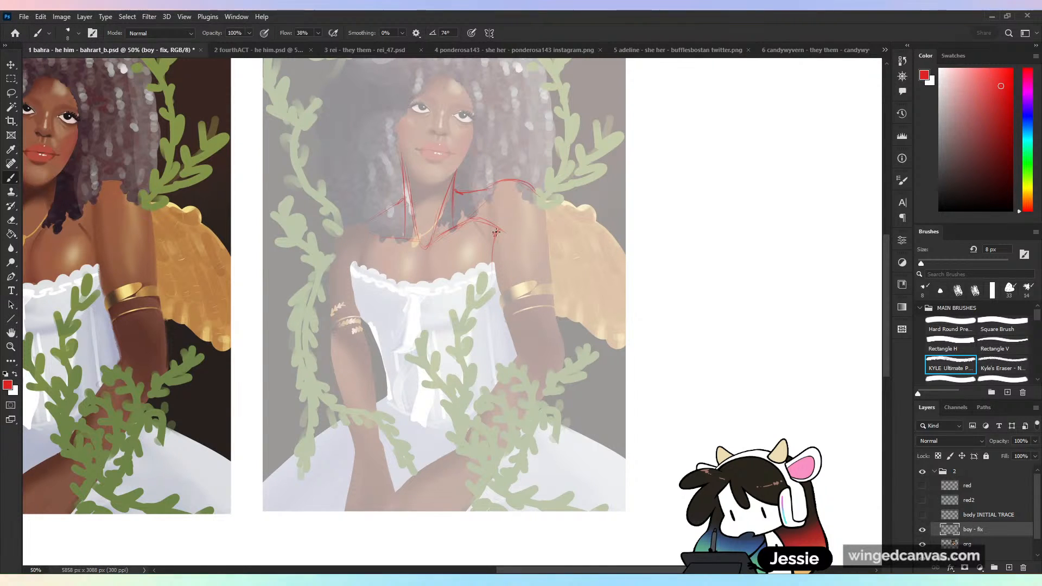
{"action": "key", "text": "ctrl+z"}
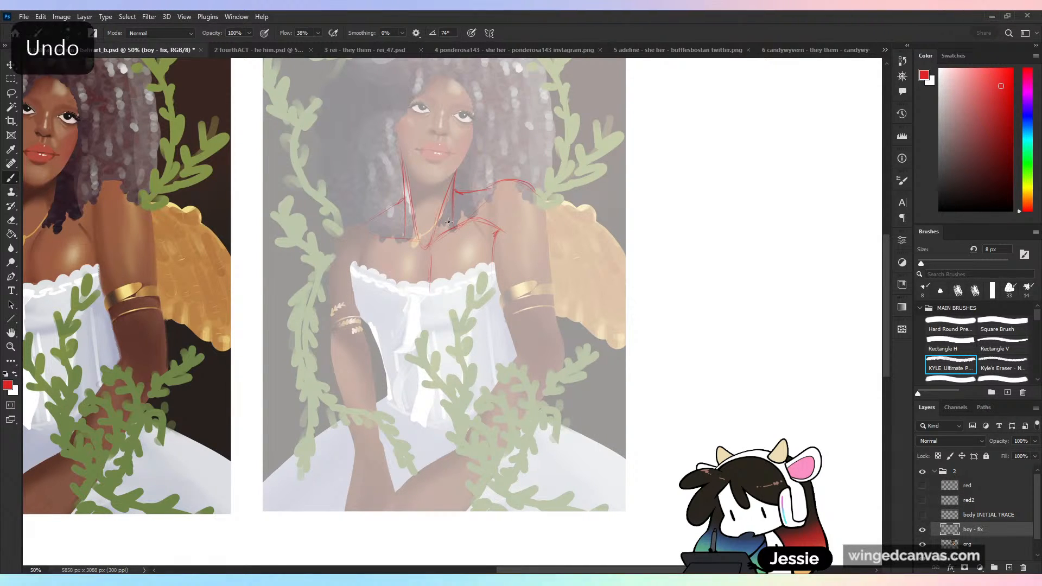
- Sketch a hanging teardrop-shaped weight example on the blank canvas beside the painting, and erase it with a lasso selection
{"action": "left_click_drag", "start_coordinate": [717, 163], "coordinate": [723, 192]}
{"action": "left_click_drag", "start_coordinate": [730, 161], "coordinate": [738, 218]}
{"action": "mouse_move", "coordinate": [726, 182]}
{"action": "left_mouse_down"}
{"action": "mouse_move", "coordinate": [689, 179]}
{"action": "mouse_move", "coordinate": [724, 182]}
{"action": "mouse_move", "coordinate": [707, 254]}
{"action": "mouse_move", "coordinate": [741, 228]}
{"action": "mouse_move", "coordinate": [701, 347]}
{"action": "left_mouse_up"}
{"action": "left_click_drag", "start_coordinate": [709, 233], "coordinate": [771, 380]}
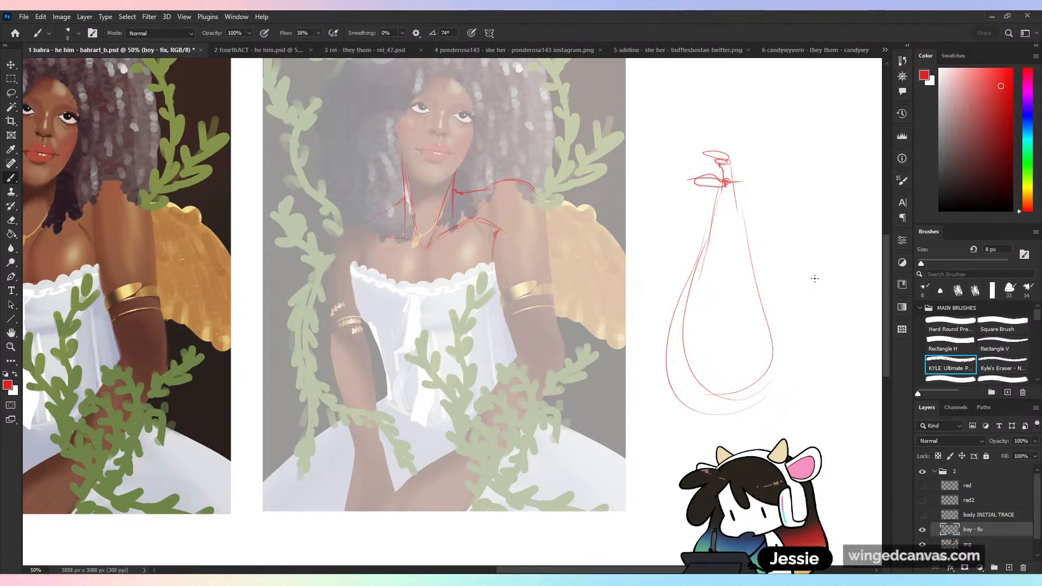
{"action": "key", "text": "l"}
{"action": "mouse_move", "coordinate": [727, 102]}
{"action": "left_mouse_down"}
{"action": "mouse_move", "coordinate": [808, 163]}
{"action": "mouse_move", "coordinate": [817, 133]}
{"action": "left_mouse_up"}
{"action": "key", "text": "Delete"}
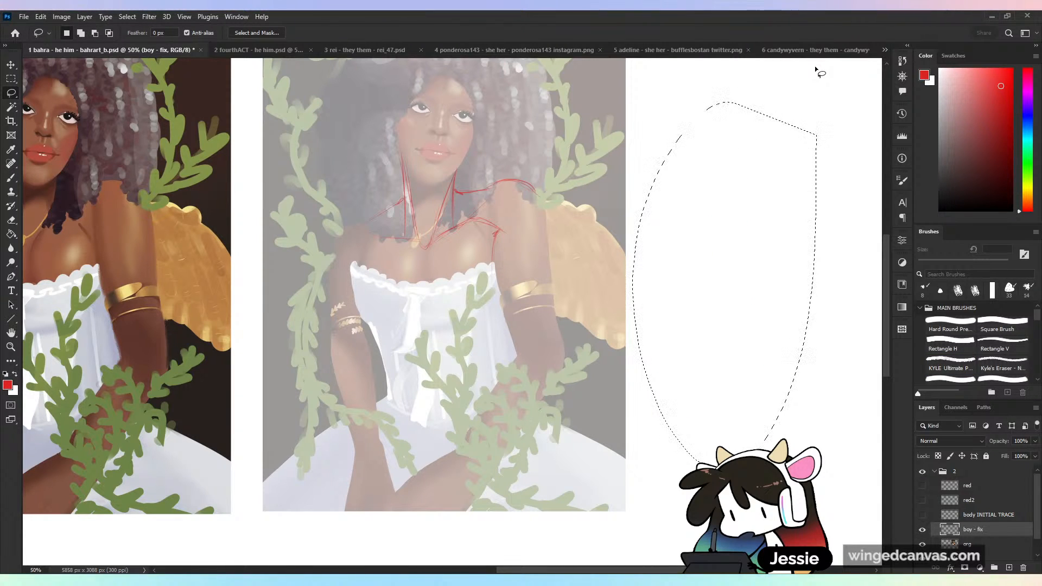
{"action": "key", "text": "ctrl+d"}
- Try a large circle for each breast and a curve between them with the brush, and undo them
{"action": "key", "text": "b"}
{"action": "mouse_move", "coordinate": [428, 239]}
{"action": "left_mouse_down"}
{"action": "mouse_move", "coordinate": [419, 287]}
{"action": "mouse_move", "coordinate": [493, 245]}
{"action": "left_mouse_up"}
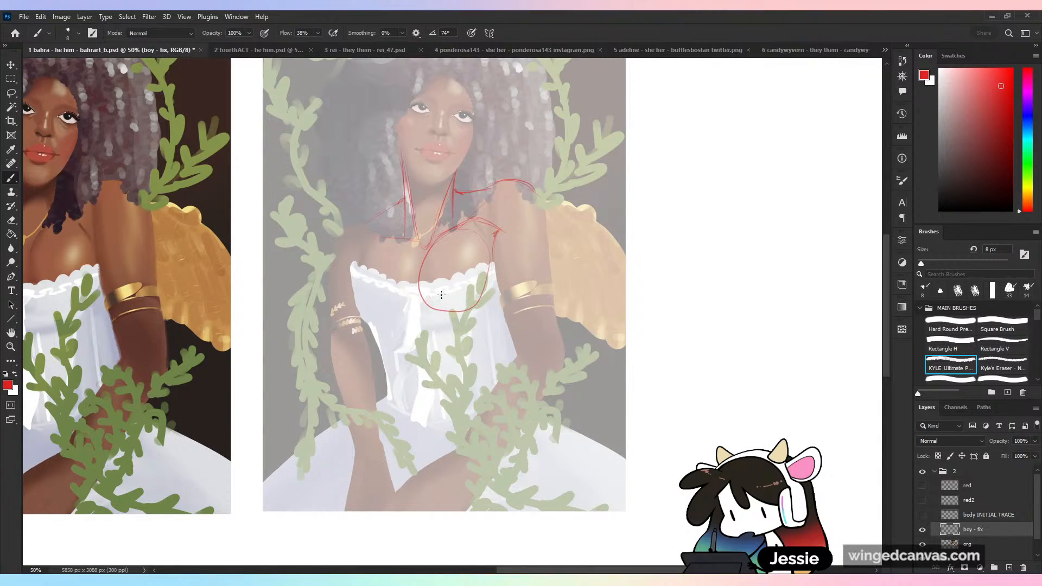
{"action": "left_click_drag", "start_coordinate": [399, 235], "coordinate": [419, 247]}
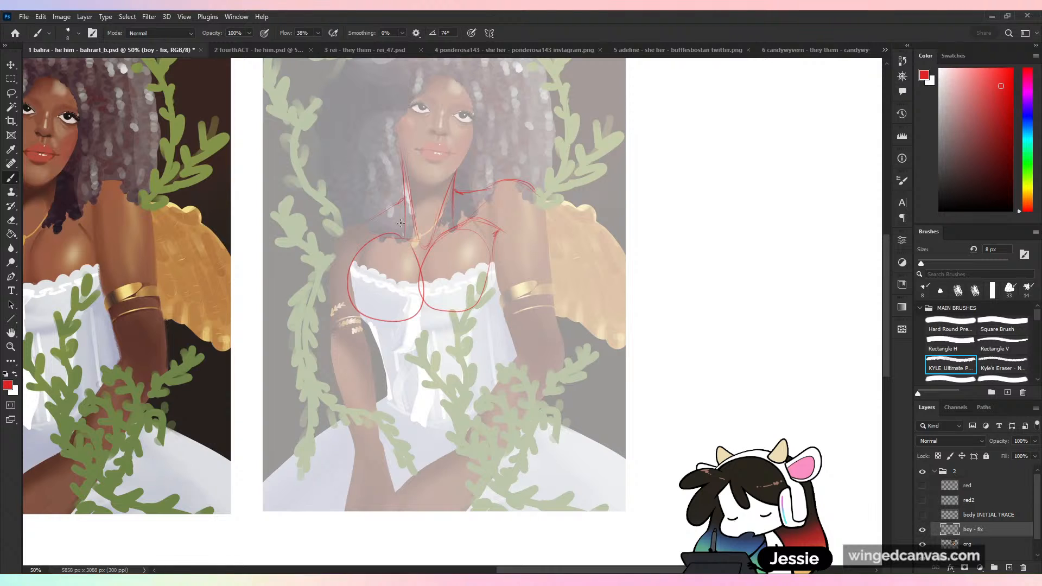
{"action": "key", "text": "ctrl+z"}
{"action": "key", "text": "ctrl+z"}
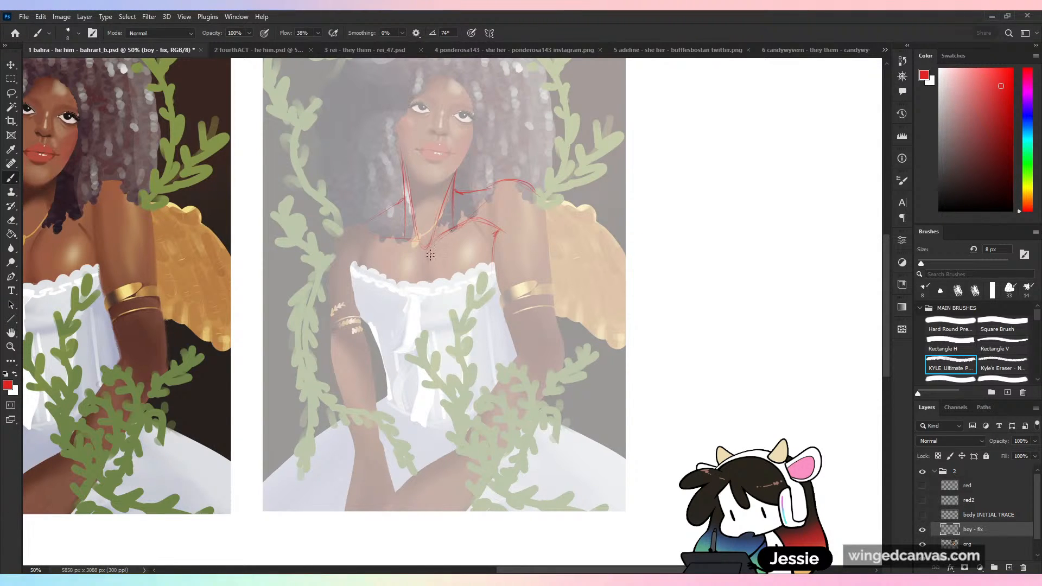
{"action": "left_click_drag", "start_coordinate": [431, 255], "coordinate": [418, 298]}
{"action": "key", "text": "ctrl+z"}
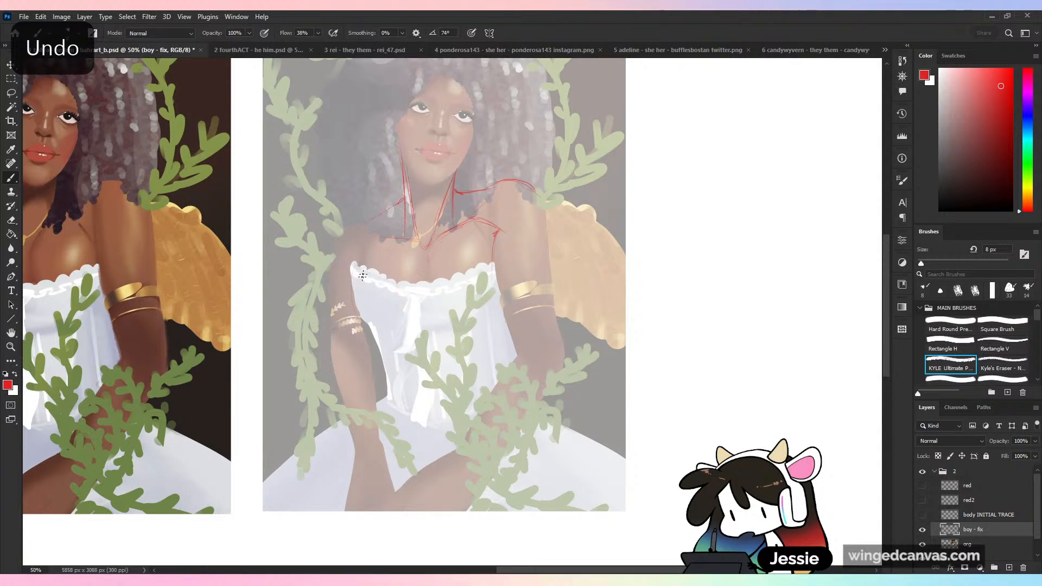
- Sketch the chest centre line and the side and underside curves of both breasts over the bodice
{"action": "left_click_drag", "start_coordinate": [430, 247], "coordinate": [416, 316]}
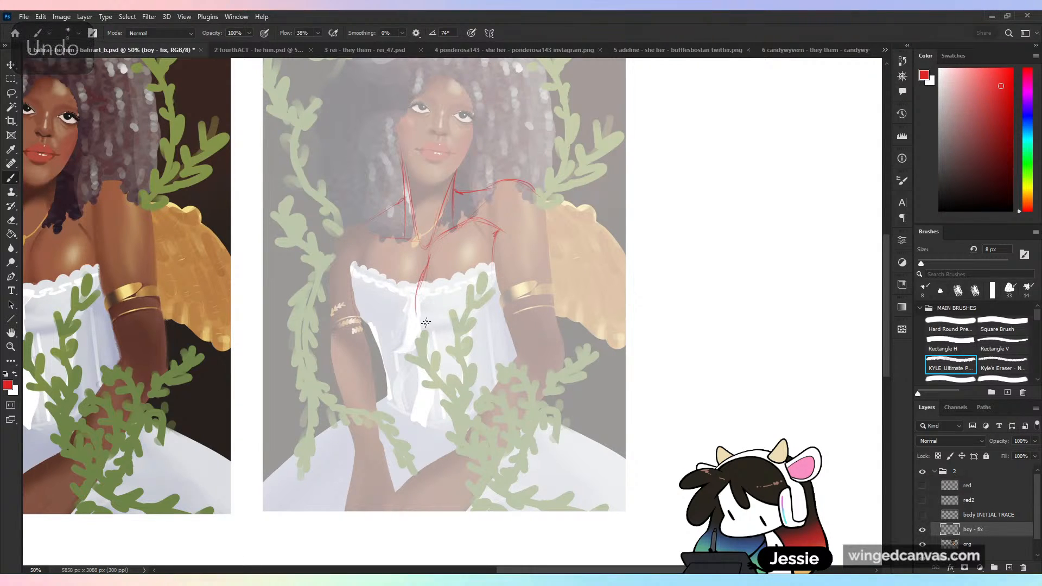
{"action": "left_click_drag", "start_coordinate": [488, 258], "coordinate": [492, 317]}
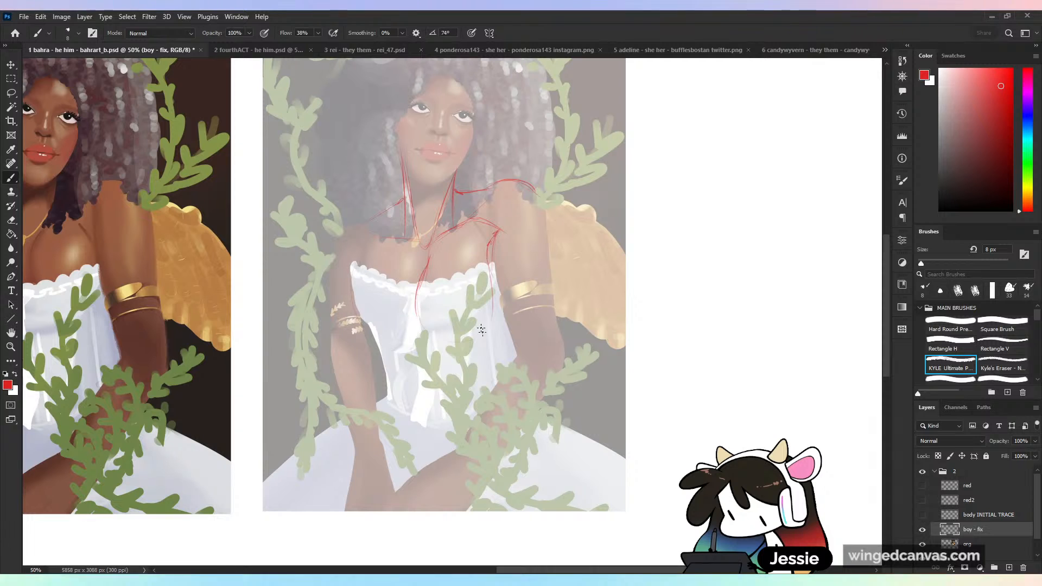
{"action": "mouse_move", "coordinate": [431, 273]}
{"action": "left_mouse_down"}
{"action": "mouse_move", "coordinate": [415, 285]}
{"action": "mouse_move", "coordinate": [410, 336]}
{"action": "left_mouse_up"}
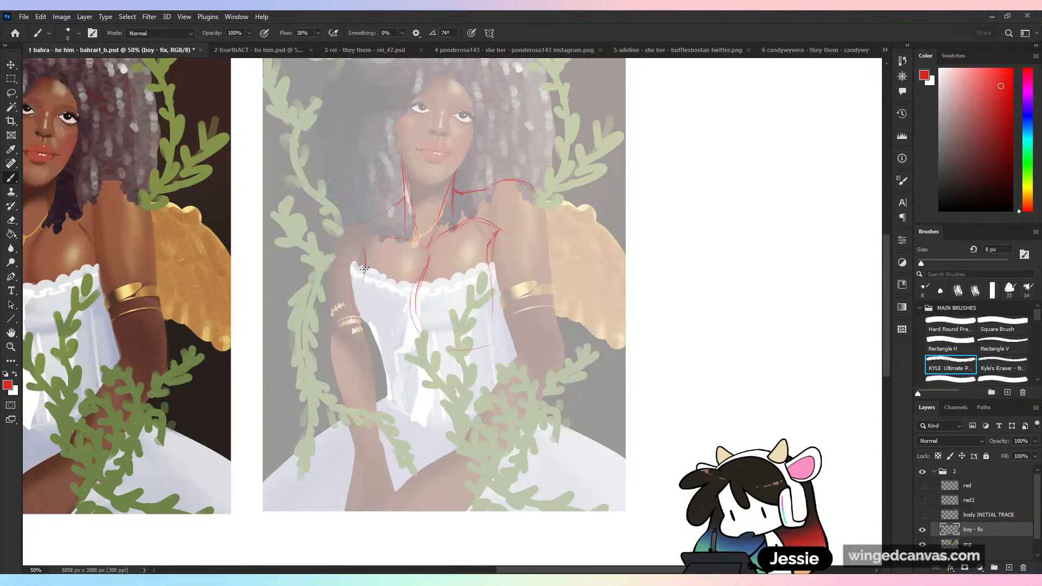
{"action": "mouse_move", "coordinate": [365, 269]}
{"action": "left_mouse_down"}
{"action": "mouse_move", "coordinate": [350, 333]}
{"action": "mouse_move", "coordinate": [355, 309]}
{"action": "mouse_move", "coordinate": [396, 352]}
{"action": "left_mouse_up"}
{"action": "mouse_move", "coordinate": [389, 350]}
{"action": "left_mouse_down"}
{"action": "mouse_move", "coordinate": [422, 338]}
{"action": "mouse_move", "coordinate": [469, 347]}
{"action": "left_mouse_up"}
{"action": "left_click_drag", "start_coordinate": [363, 256], "coordinate": [359, 287]}
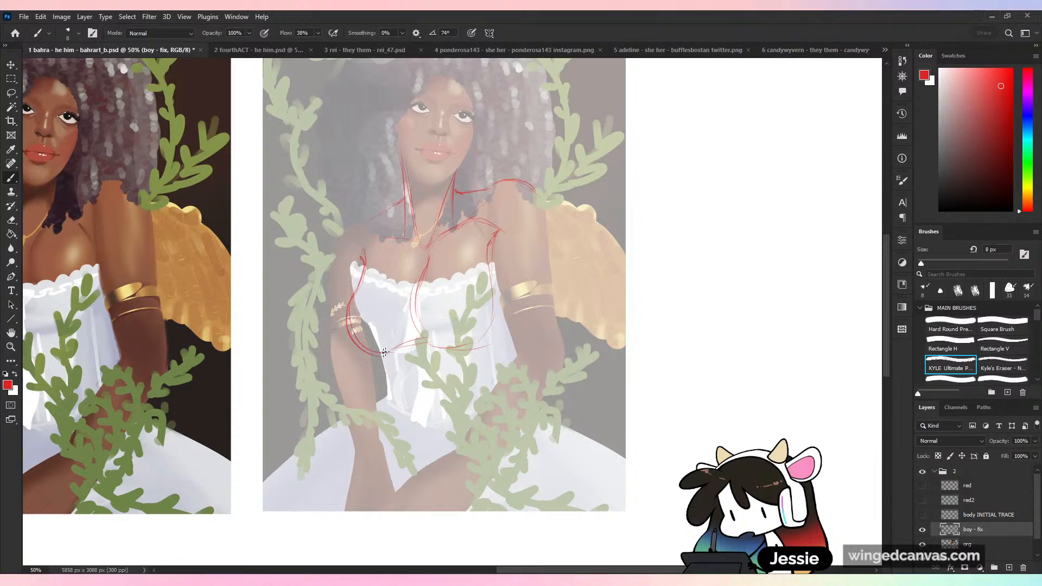
{"action": "left_click_drag", "start_coordinate": [384, 351], "coordinate": [435, 333]}
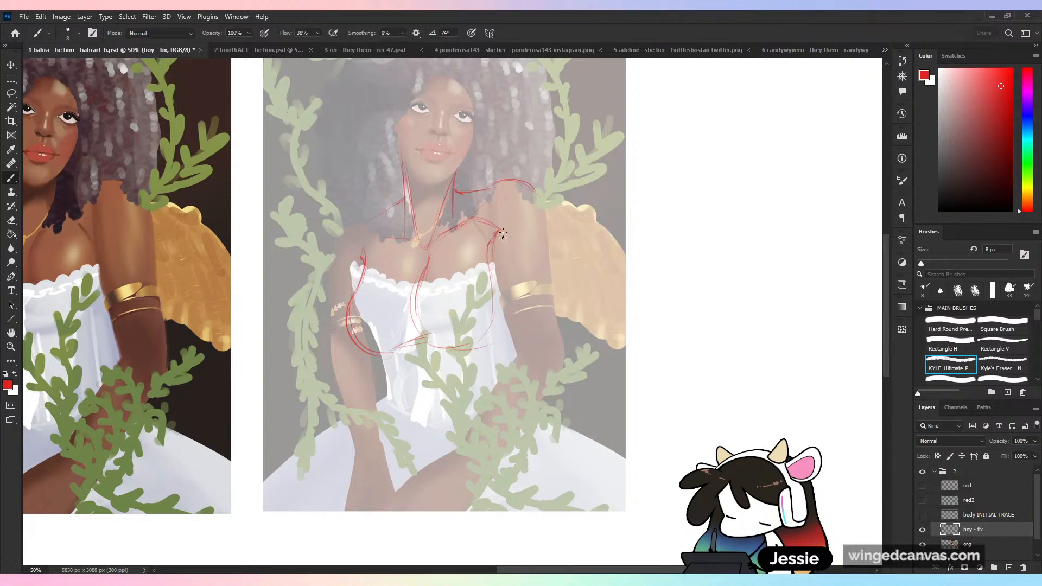
- Outline the inner and outer contours of the wing-side upper arm from the shoulder down to the elbow
{"action": "mouse_move", "coordinate": [535, 234]}
{"action": "left_mouse_down"}
{"action": "mouse_move", "coordinate": [499, 228]}
{"action": "mouse_move", "coordinate": [534, 255]}
{"action": "left_mouse_up"}
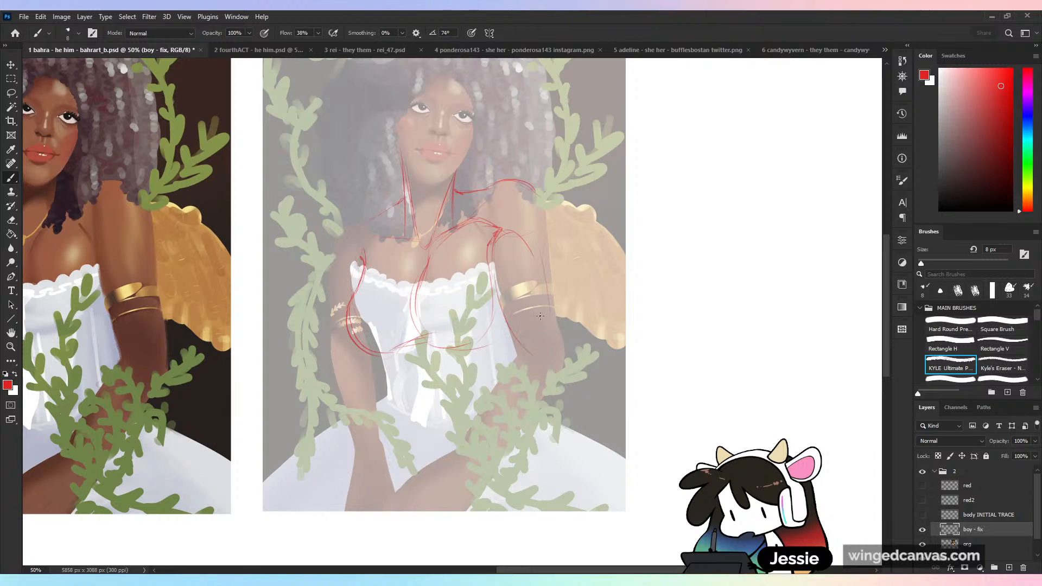
{"action": "left_click_drag", "start_coordinate": [536, 191], "coordinate": [564, 339]}
{"action": "left_click_drag", "start_coordinate": [553, 271], "coordinate": [564, 331]}
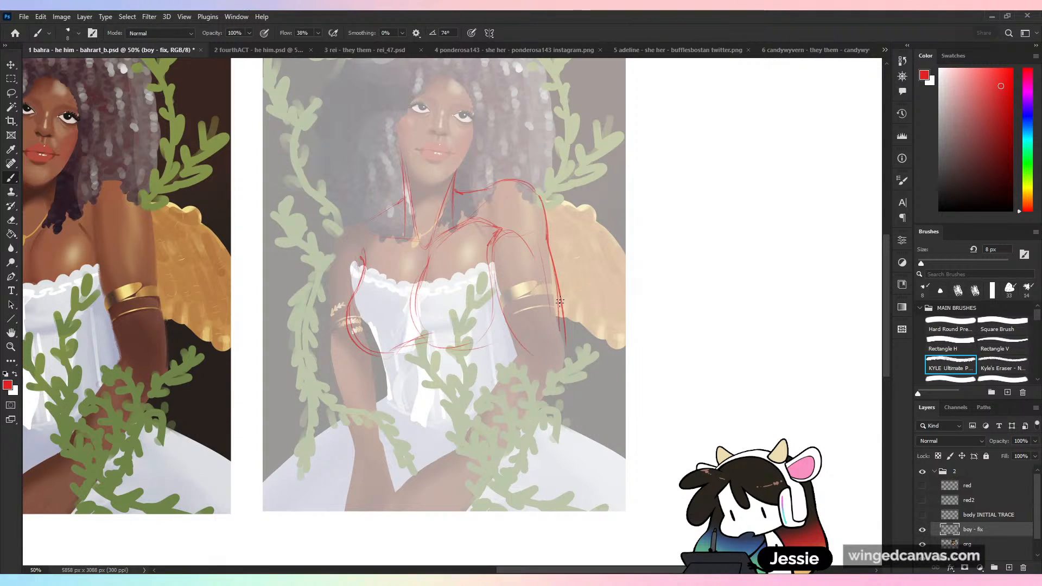
{"action": "mouse_move", "coordinate": [491, 245]}
{"action": "left_mouse_down"}
{"action": "mouse_move", "coordinate": [526, 348]}
{"action": "mouse_move", "coordinate": [524, 376]}
{"action": "left_mouse_up"}
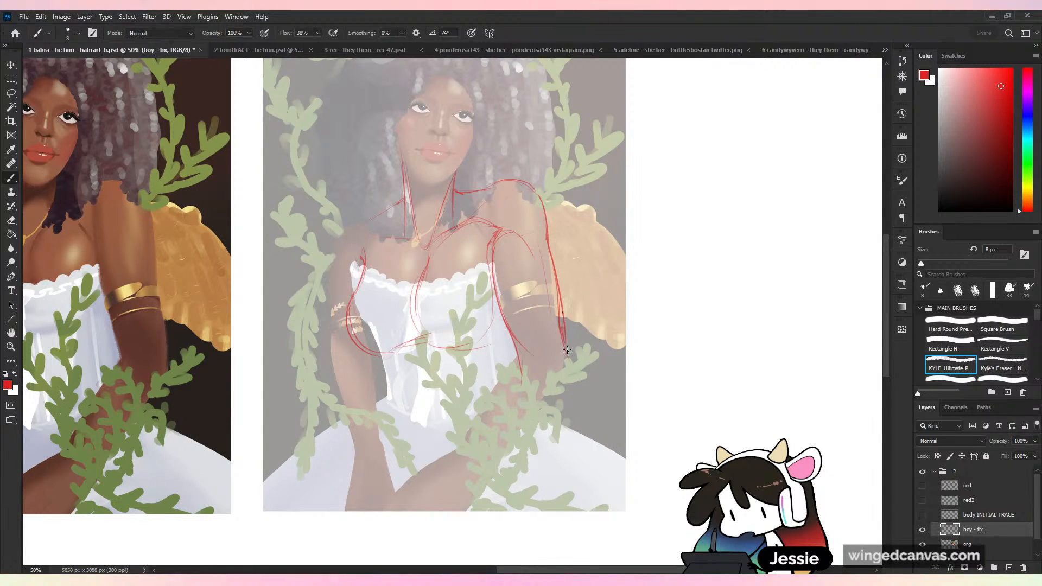
{"action": "left_click_drag", "start_coordinate": [567, 350], "coordinate": [565, 368]}
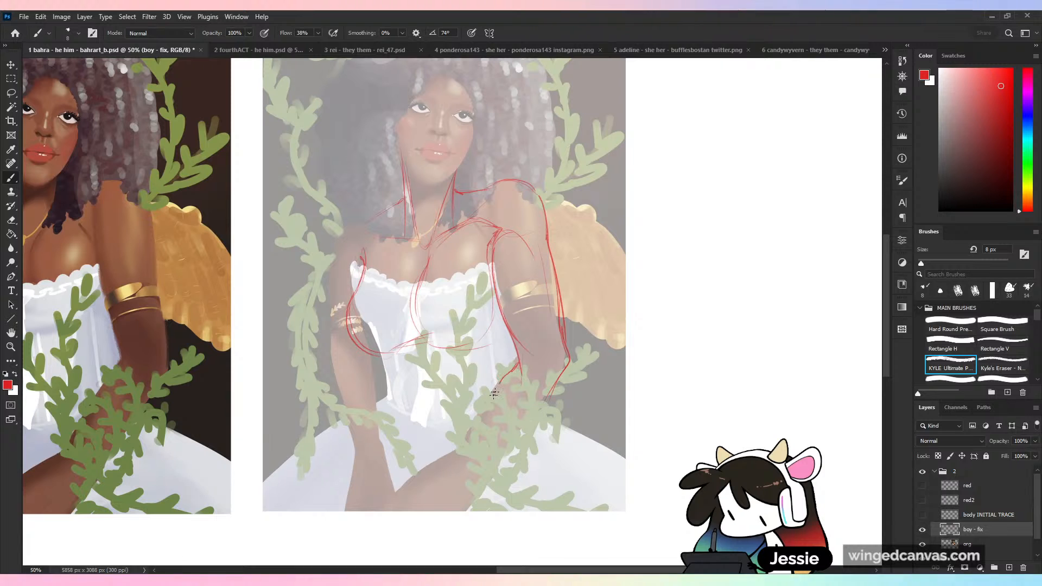
- Draw both edges of the wing-side forearm from the elbow to the wrist, extending past the painting's lower edge
{"action": "left_click_drag", "start_coordinate": [494, 394], "coordinate": [452, 462]}
{"action": "mouse_move", "coordinate": [544, 416]}
{"action": "left_mouse_down"}
{"action": "mouse_move", "coordinate": [497, 479]}
{"action": "mouse_move", "coordinate": [466, 446]}
{"action": "mouse_move", "coordinate": [450, 465]}
{"action": "mouse_move", "coordinate": [460, 459]}
{"action": "mouse_move", "coordinate": [482, 493]}
{"action": "mouse_move", "coordinate": [448, 468]}
{"action": "mouse_move", "coordinate": [418, 506]}
{"action": "left_mouse_up"}
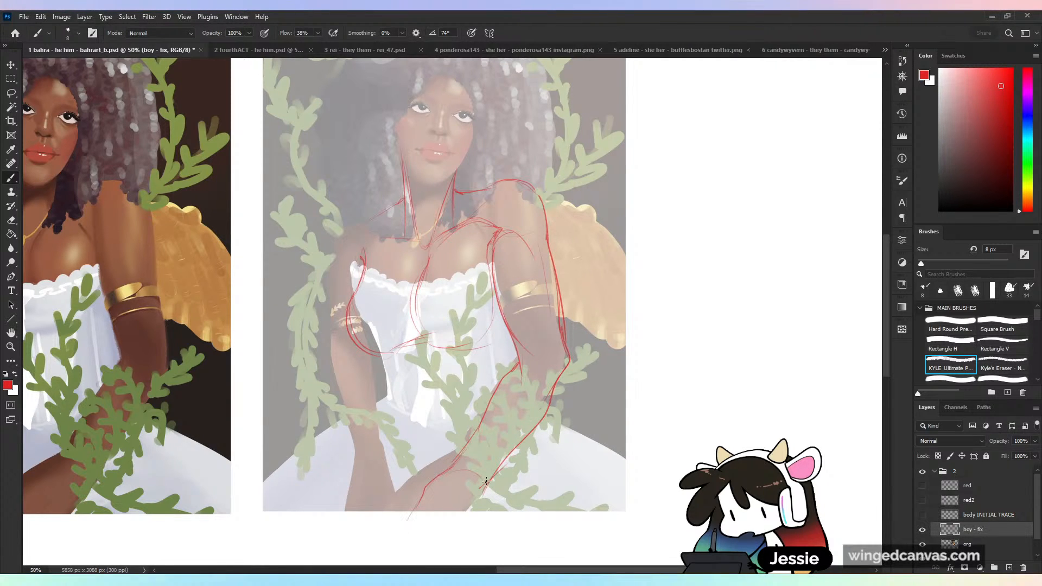
{"action": "left_click_drag", "start_coordinate": [486, 482], "coordinate": [480, 535]}
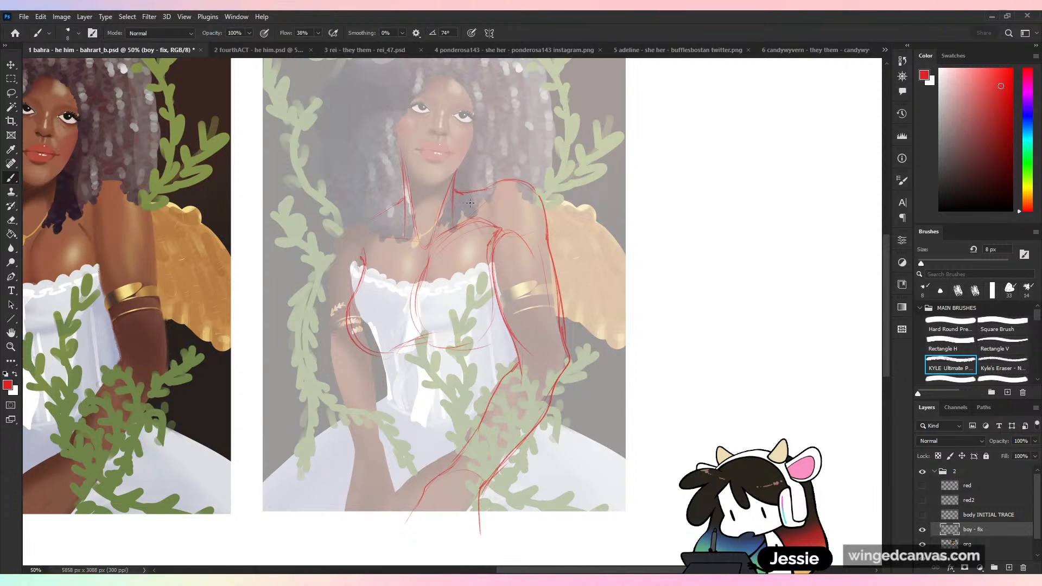
- Strengthen both neck-to-shoulder slopes, round off the shoulder opposite the wing, and undo a trial line below the breast
{"action": "left_click_drag", "start_coordinate": [459, 193], "coordinate": [473, 191]}
{"action": "left_click_drag", "start_coordinate": [377, 216], "coordinate": [368, 223]}
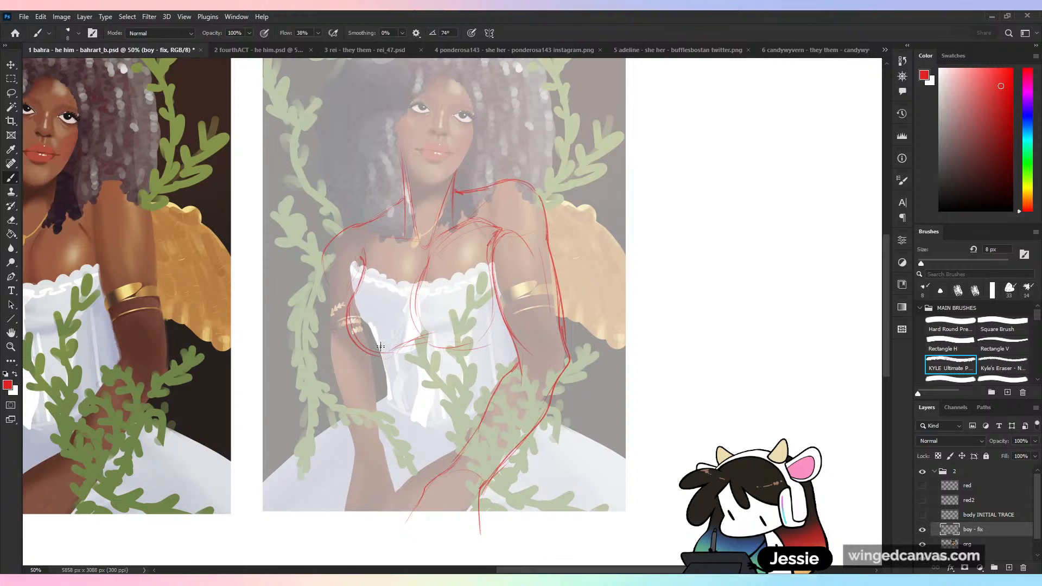
{"action": "left_click_drag", "start_coordinate": [380, 346], "coordinate": [381, 415]}
{"action": "key", "text": "ctrl+z"}
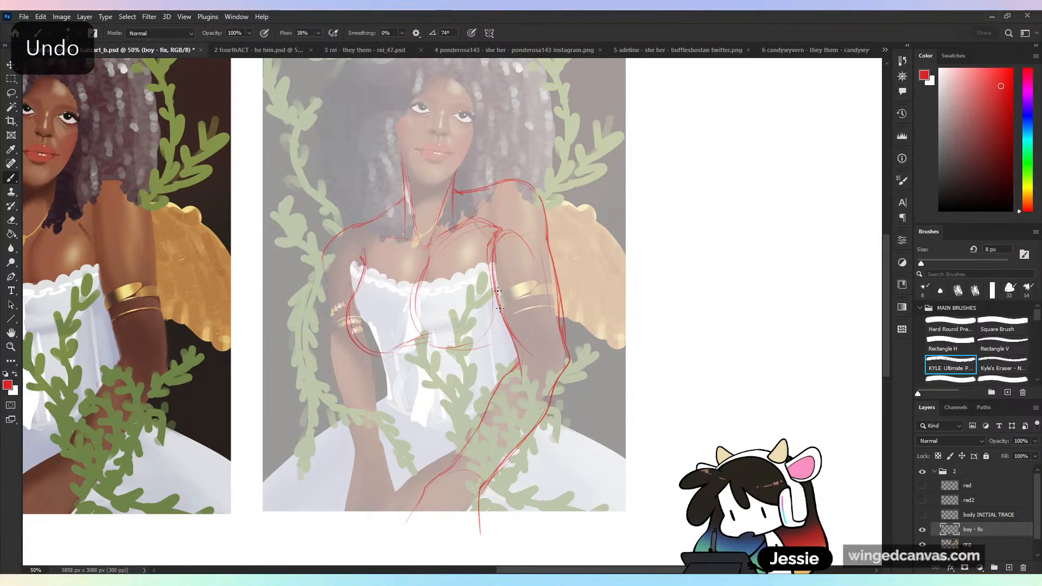
- Rework the wing-side upper arm by removing stray lines and redrawing its inner and outer contours more cleanly
{"action": "key", "text": "ctrl+z"}
{"action": "key", "text": "ctrl+z"}
{"action": "key", "text": "ctrl+z"}
{"action": "key", "text": "ctrl+z"}
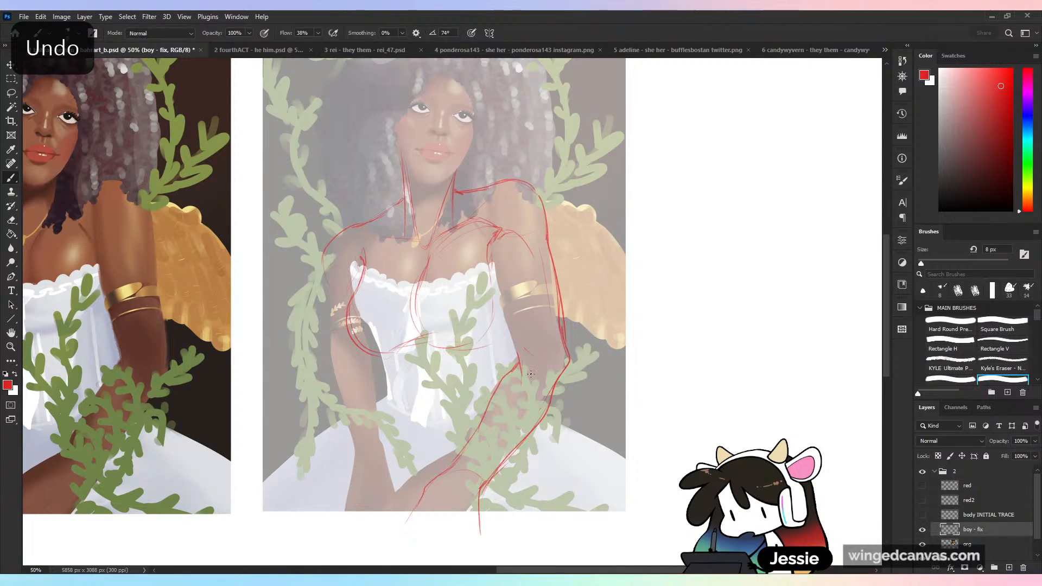
{"action": "left_click_drag", "start_coordinate": [496, 244], "coordinate": [513, 334]}
{"action": "left_click_drag", "start_coordinate": [549, 247], "coordinate": [570, 373]}
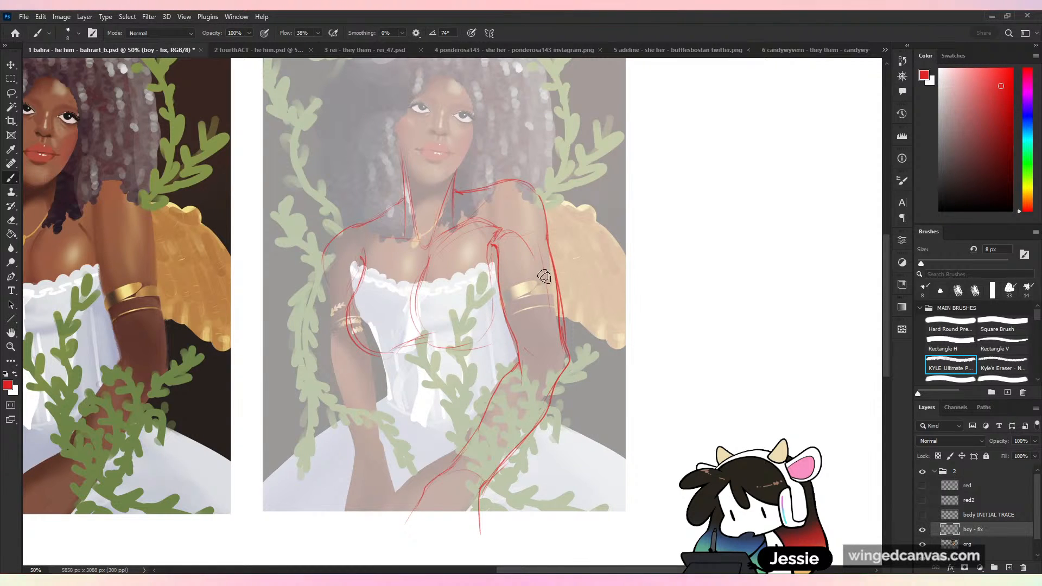
{"action": "left_click_drag", "start_coordinate": [554, 247], "coordinate": [565, 343]}
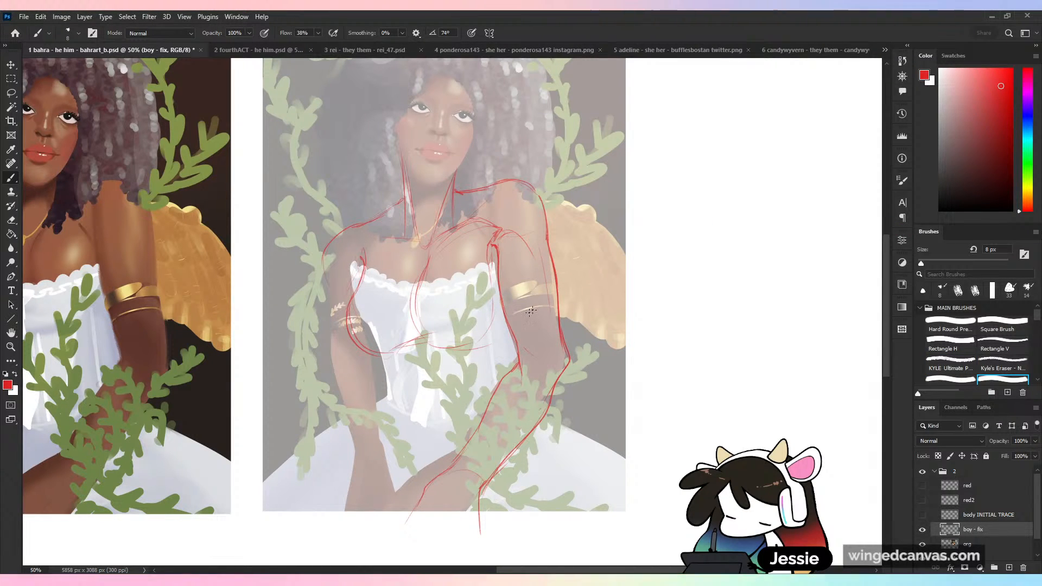
- On a new layer, mark the wing-side upper arm's width with a line and move it onto the opposite arm for comparison
{"action": "left_click", "coordinate": [1010, 567]}
{"action": "mouse_move", "coordinate": [500, 306]}
{"action": "left_mouse_down"}
{"action": "mouse_move", "coordinate": [631, 299]}
{"action": "mouse_move", "coordinate": [617, 270]}
{"action": "left_mouse_up"}
{"action": "key", "text": "l"}
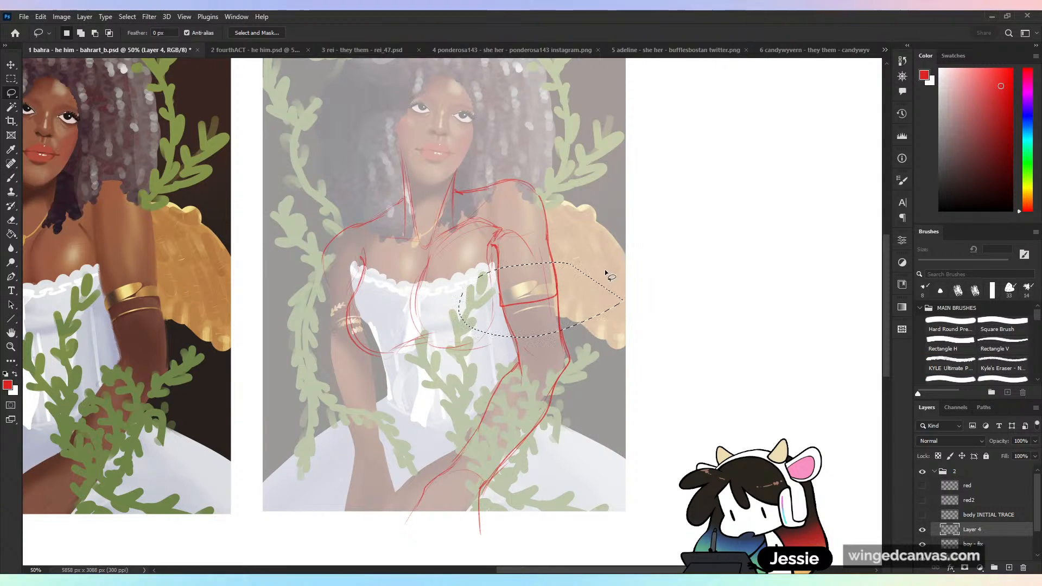
{"action": "key", "text": "v"}
{"action": "left_click_drag", "start_coordinate": [559, 302], "coordinate": [378, 366]}
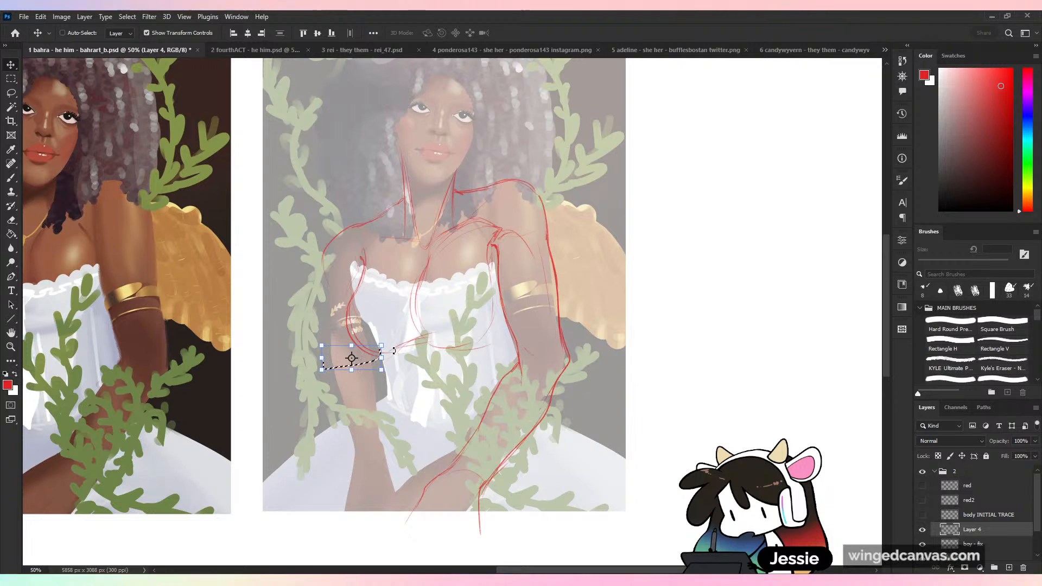
{"action": "key", "text": "ctrl+d"}
{"action": "key", "text": "b"}
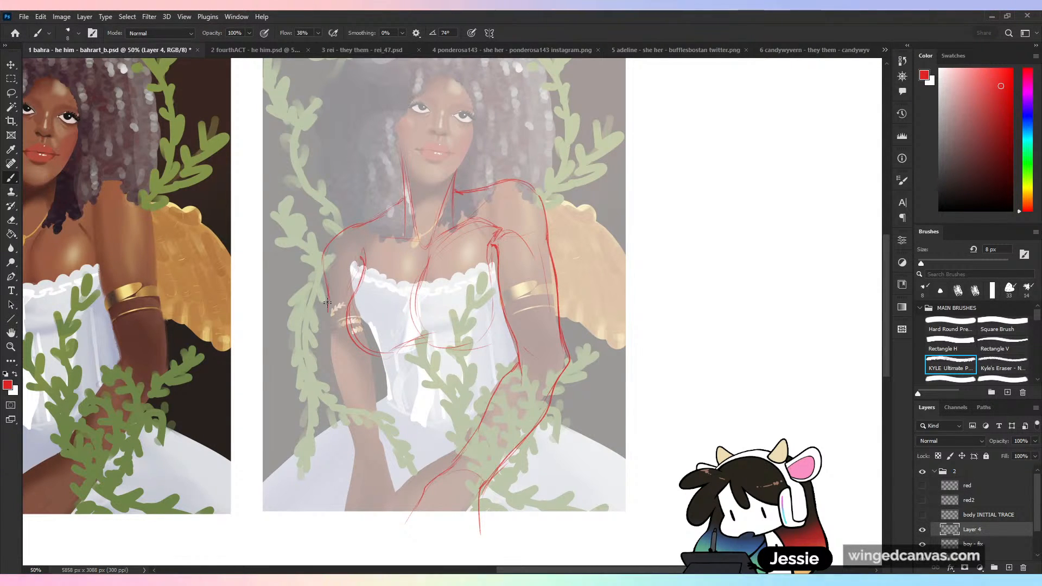
- Draw the outer and inner contours of the upper arm opposite the wing, down past the elbow
{"action": "left_click_drag", "start_coordinate": [327, 303], "coordinate": [347, 414]}
{"action": "left_click_drag", "start_coordinate": [382, 354], "coordinate": [388, 454]}
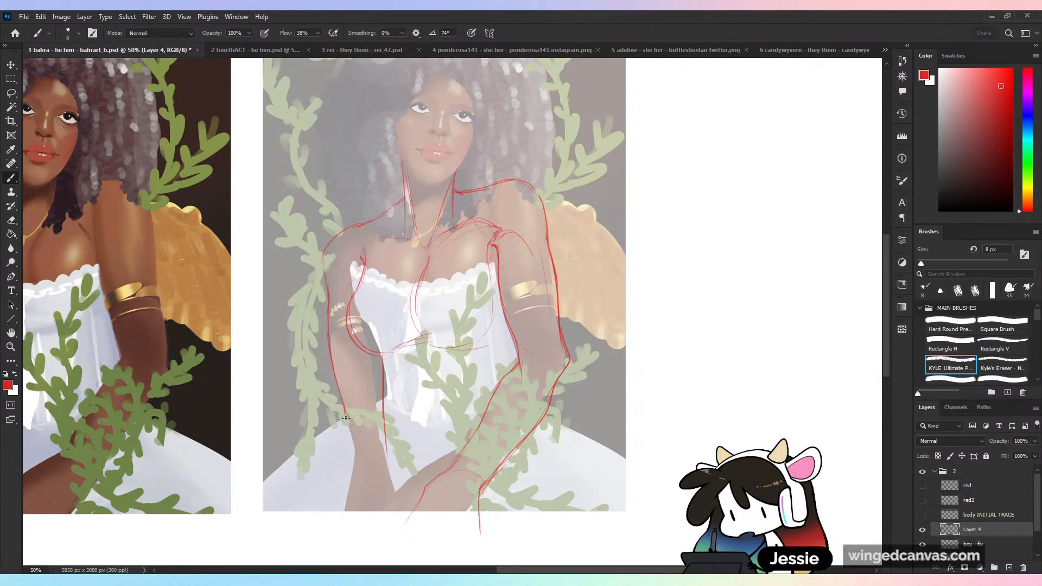
{"action": "left_click_drag", "start_coordinate": [346, 418], "coordinate": [356, 452]}
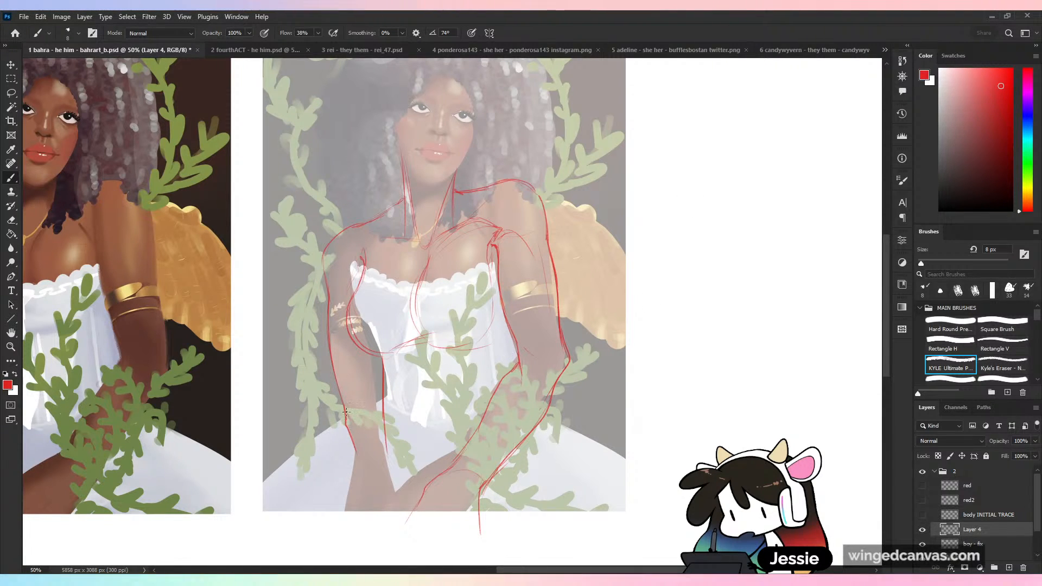
- Add the elbow curve and both forearm edges to the arm opposite the wing, extending below the painting
{"action": "mouse_move", "coordinate": [346, 414]}
{"action": "left_mouse_down"}
{"action": "mouse_move", "coordinate": [354, 453]}
{"action": "mouse_move", "coordinate": [377, 416]}
{"action": "mouse_move", "coordinate": [414, 527]}
{"action": "left_mouse_up"}
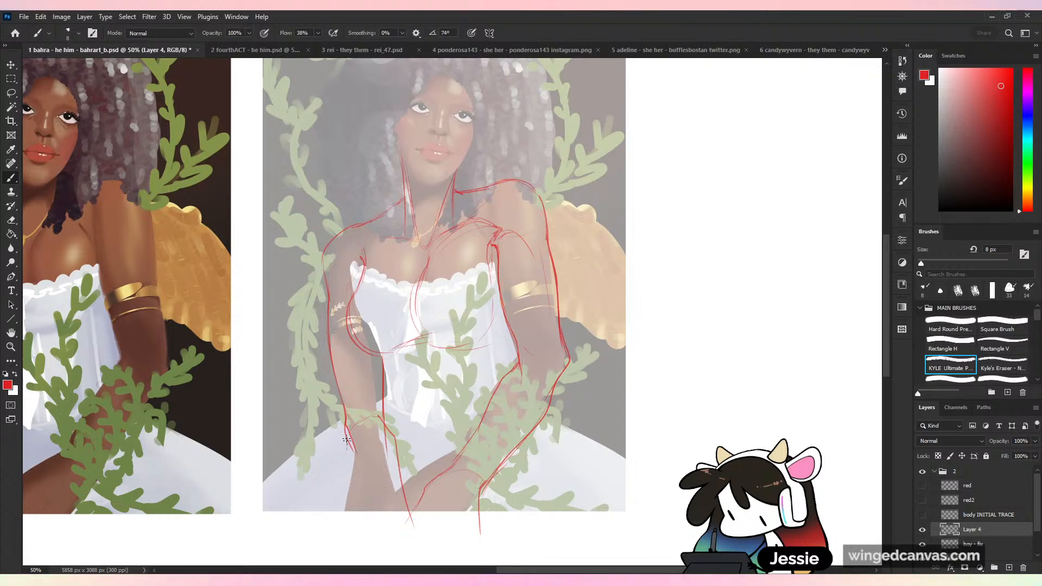
{"action": "left_click_drag", "start_coordinate": [346, 438], "coordinate": [396, 561]}
{"action": "left_click_drag", "start_coordinate": [396, 442], "coordinate": [421, 542]}
{"action": "left_click_drag", "start_coordinate": [382, 418], "coordinate": [399, 461]}
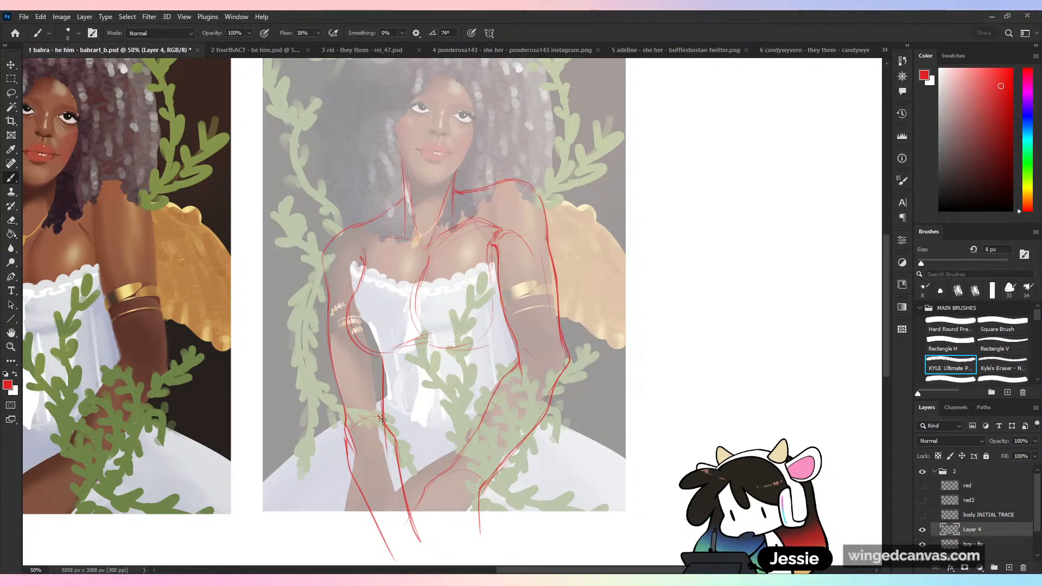
{"action": "left_click_drag", "start_coordinate": [385, 422], "coordinate": [384, 376]}
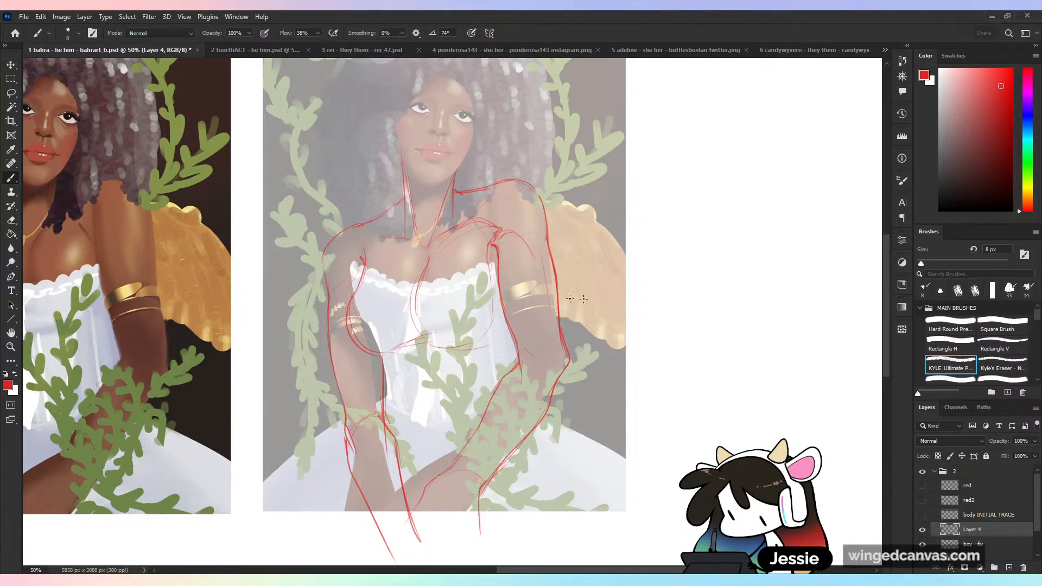
{"action": "key", "text": "ctrl+z"}
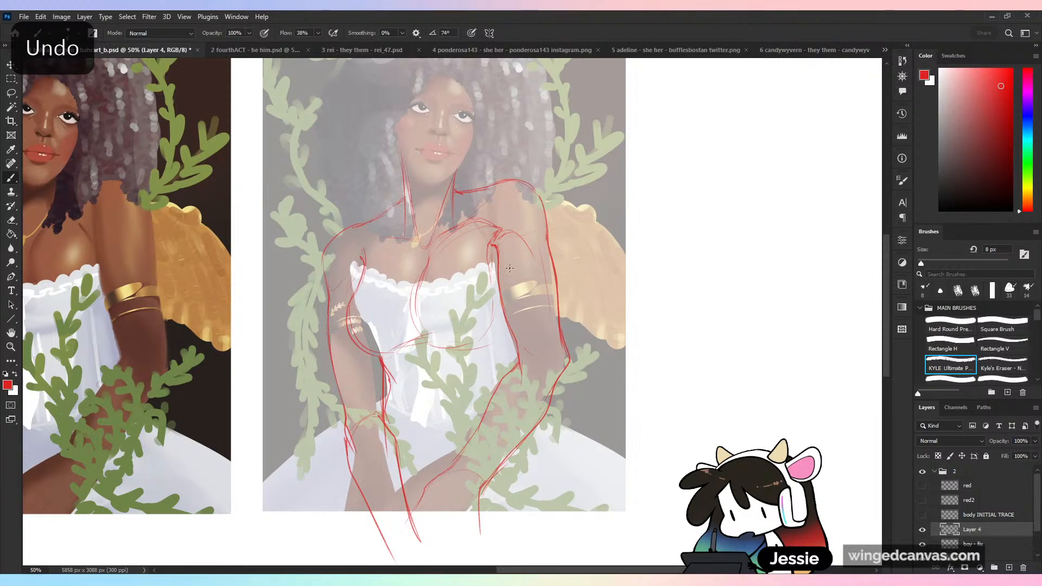
- Toggle the visibility of Layer 4 and the boy - fix layer to check the arm sketch, and merge Layer 4 down
{"action": "key", "text": "ctrl+minus"}
{"action": "key", "text": "ctrl+equal"}
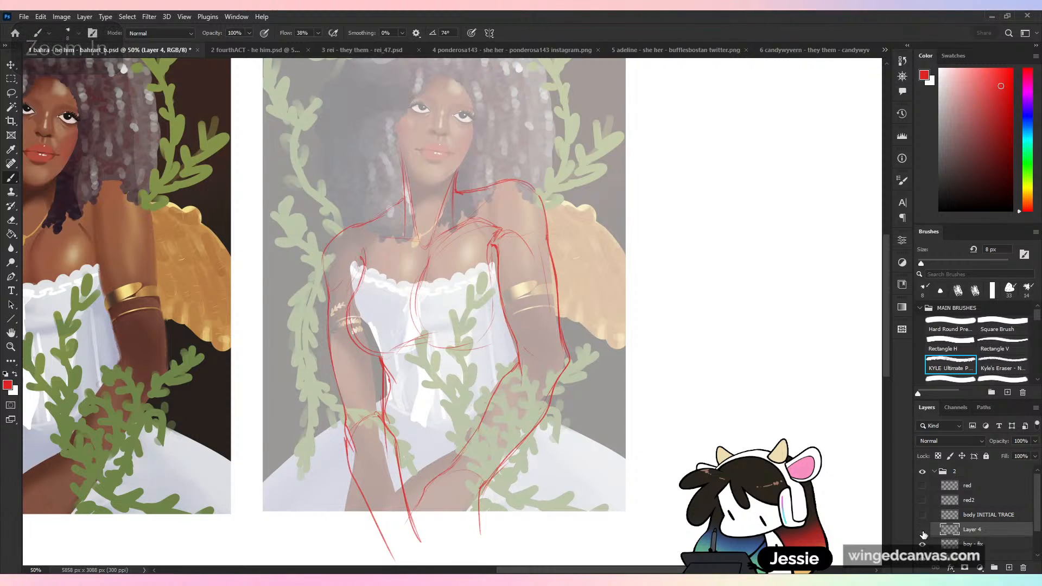
{"action": "left_click", "coordinate": [923, 531]}
{"action": "left_click", "coordinate": [924, 530]}
{"action": "left_click", "coordinate": [923, 530]}
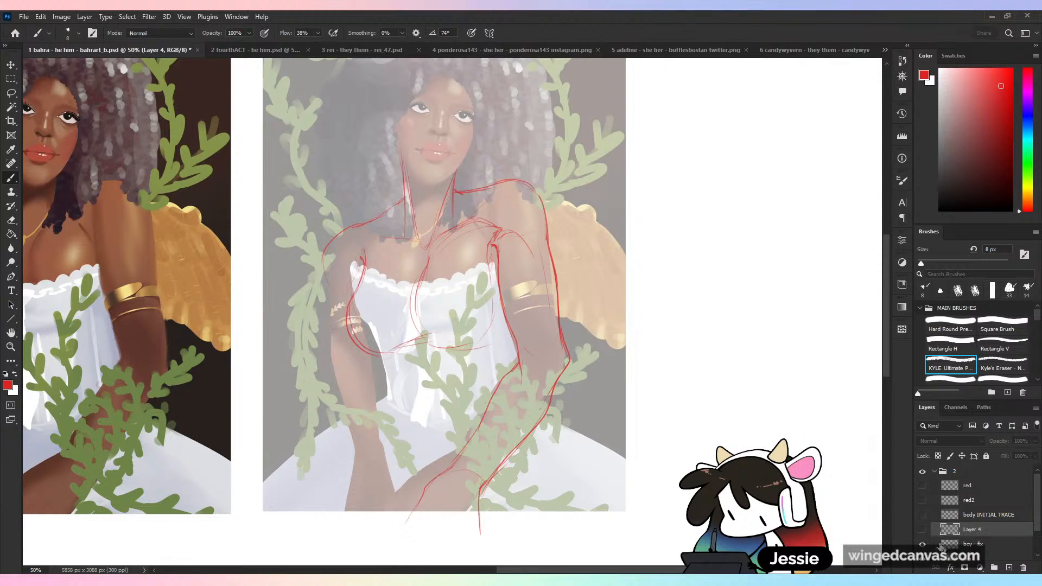
{"action": "left_click", "coordinate": [923, 531]}
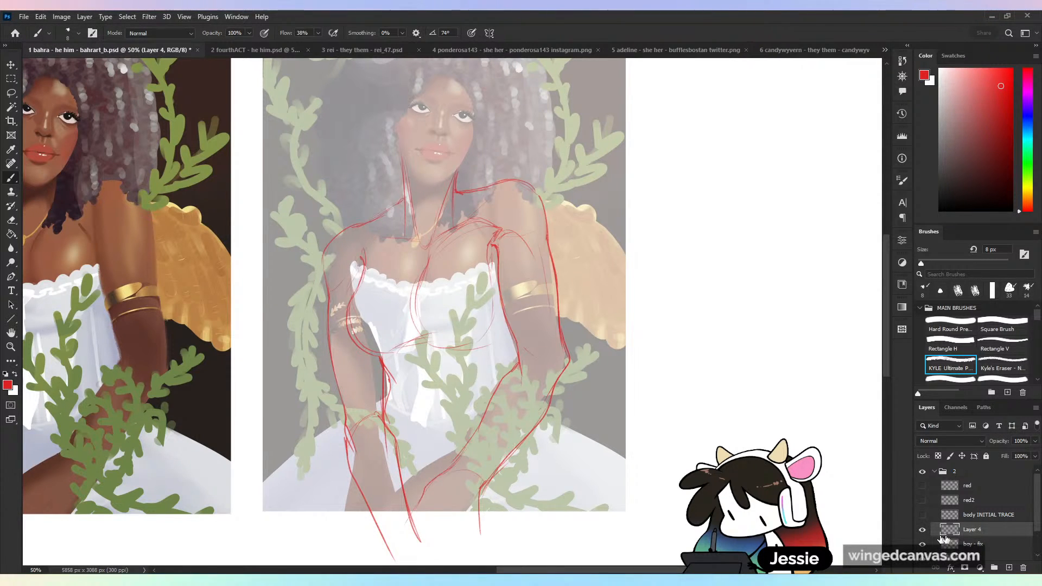
{"action": "left_click", "coordinate": [923, 544]}
{"action": "left_click", "coordinate": [923, 544]}
{"action": "right_click", "coordinate": [973, 531]}
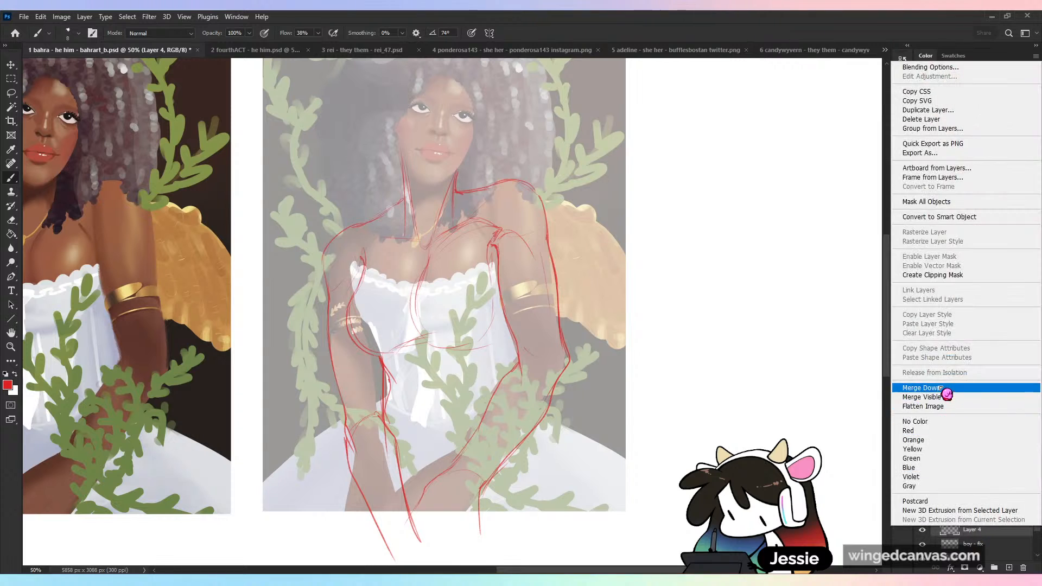
{"action": "left_click", "coordinate": [941, 389]}
- Compare the corrected sketch with the original trace by alternately showing the boy - fix and body INITIAL TRACE layers
{"action": "left_click", "coordinate": [923, 530]}
{"action": "left_click", "coordinate": [923, 514]}
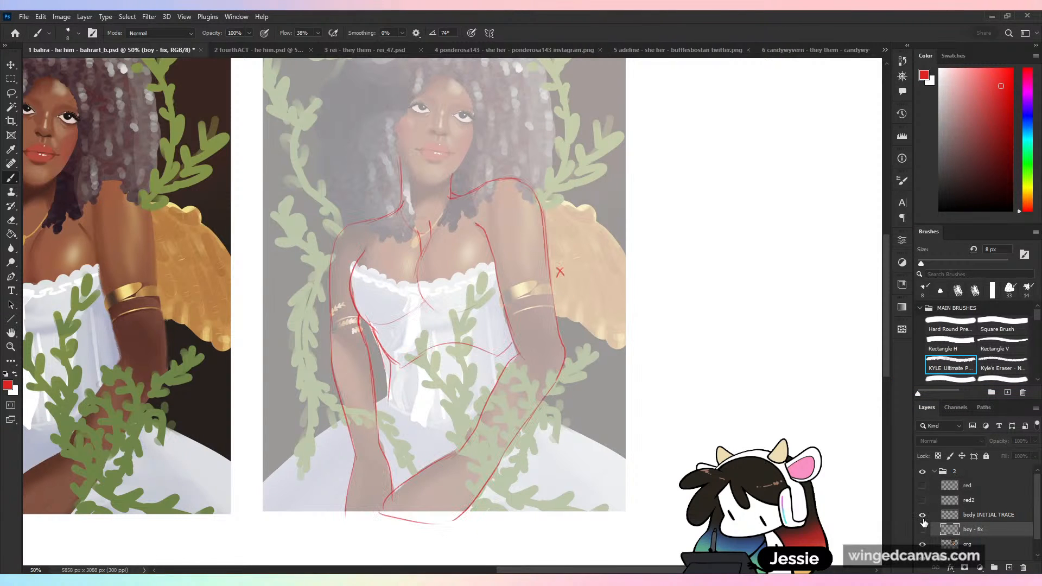
{"action": "left_click", "coordinate": [923, 515]}
{"action": "left_click", "coordinate": [923, 530]}
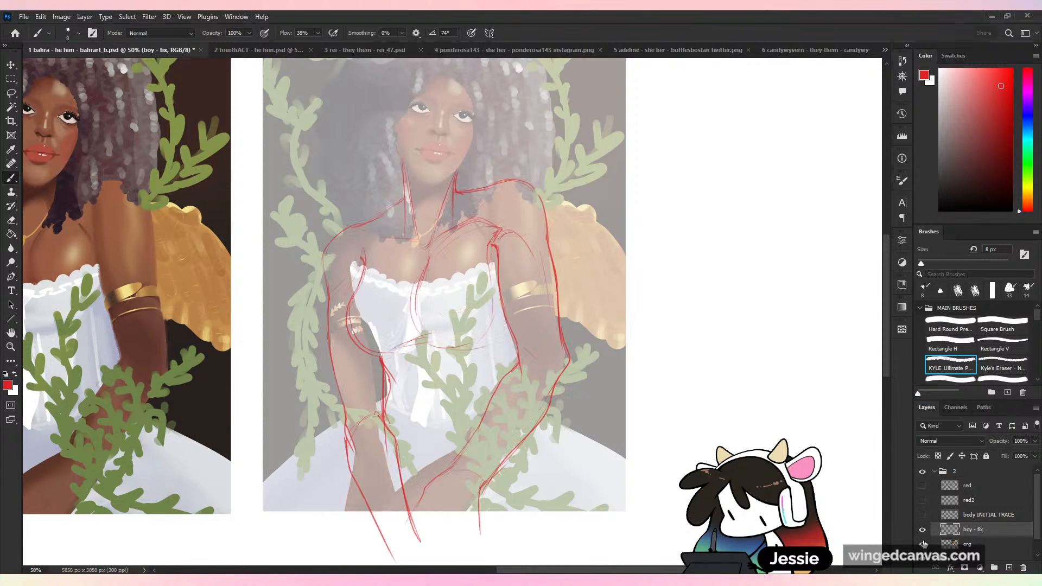
{"action": "left_click", "coordinate": [923, 530]}
{"action": "left_click", "coordinate": [923, 515]}
{"action": "left_click", "coordinate": [923, 514]}
{"action": "left_click", "coordinate": [923, 530]}
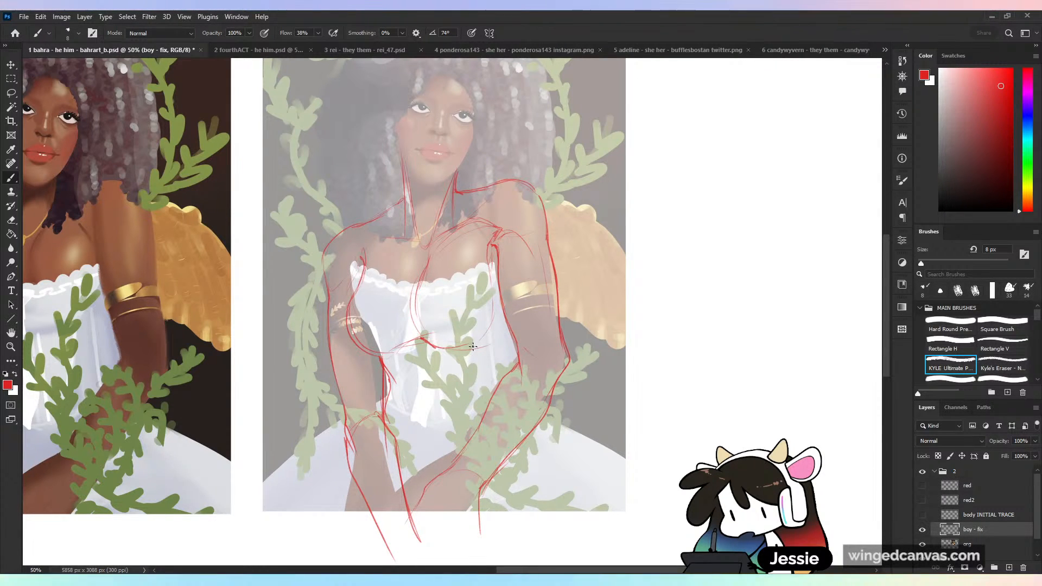
- Save the critique document with the boy - fix sketch displayed
{"action": "key", "text": "ctrl+minus"}
{"action": "key", "text": "ctrl+minus"}
{"action": "key", "text": "ctrl+minus"}
{"action": "key", "text": "ctrl+s"}
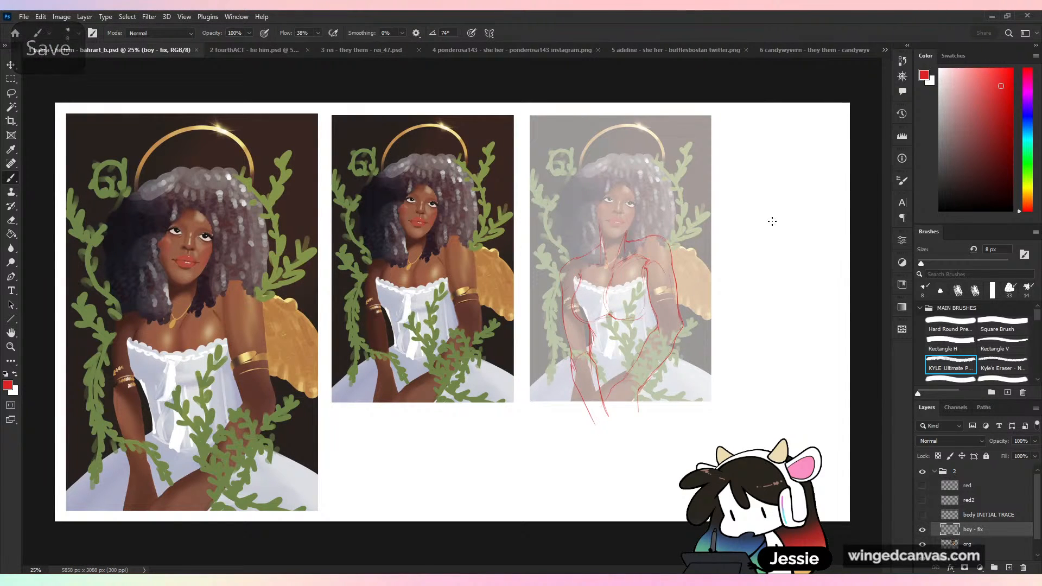
- Crop the empty strip beside the faded copy so the canvas is 4954 px wide, and save the document
{"action": "key", "text": "c"}
{"action": "left_click_drag", "start_coordinate": [848, 326], "coordinate": [794, 325]}
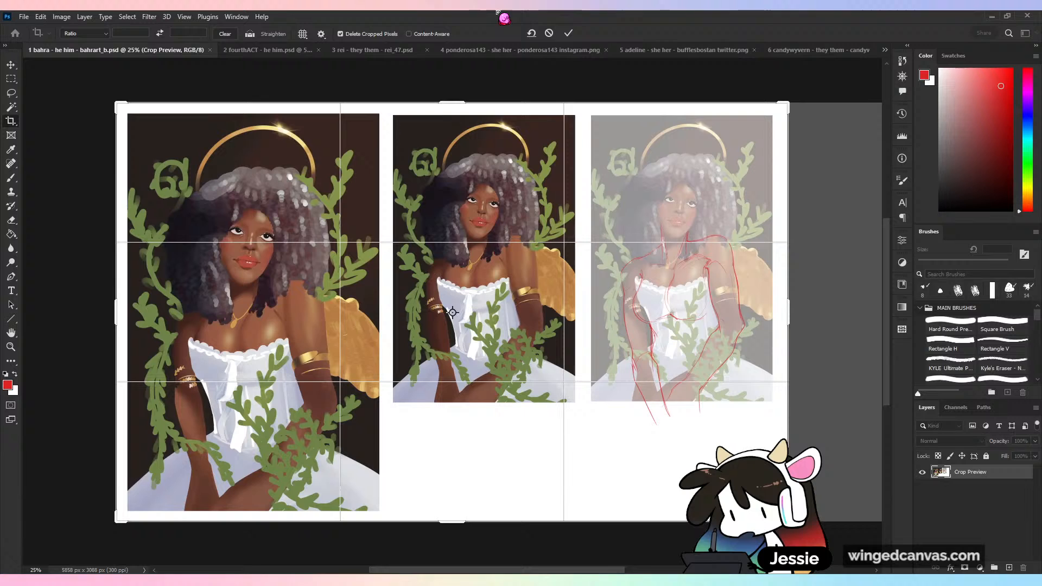
{"action": "left_click", "coordinate": [576, 34]}
{"action": "key", "text": "ctrl+s"}
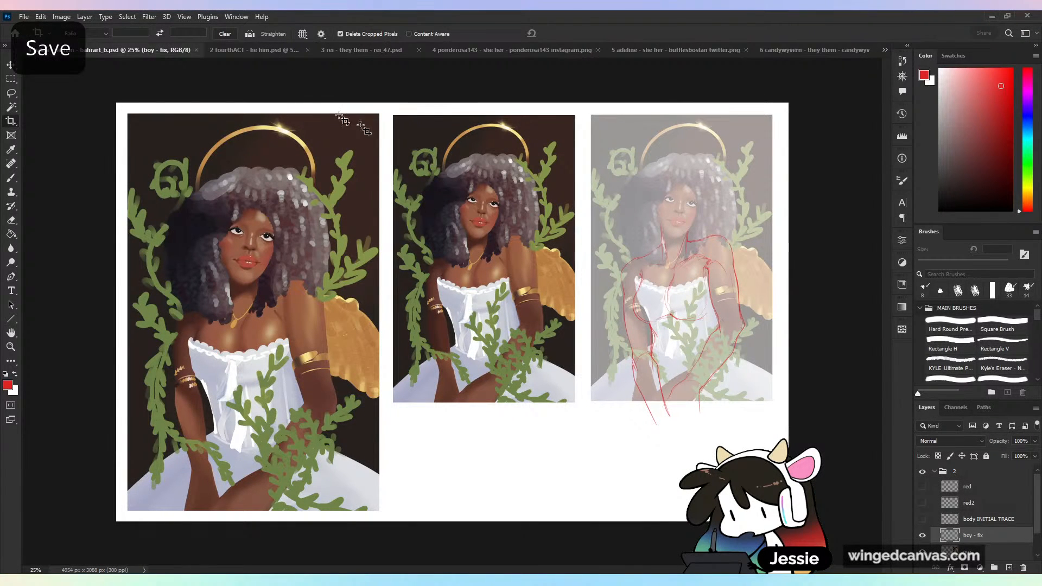
- Close the saved critique document and the Untitled-1 sketch, discarding the sketch's unsaved changes
{"action": "left_click", "coordinate": [198, 50]}
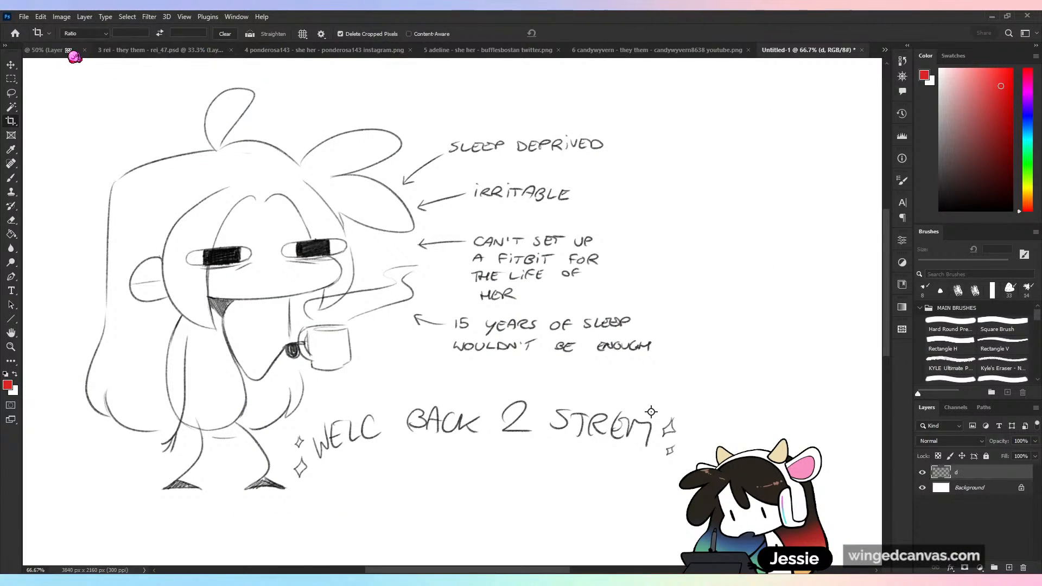
{"action": "left_click", "coordinate": [864, 50]}
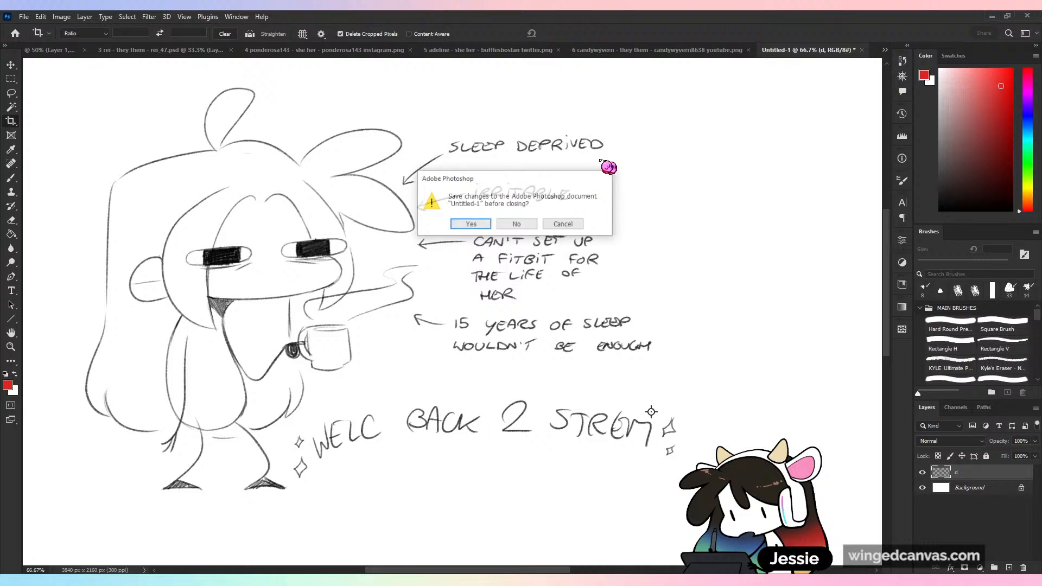
{"action": "left_click", "coordinate": [510, 227]}
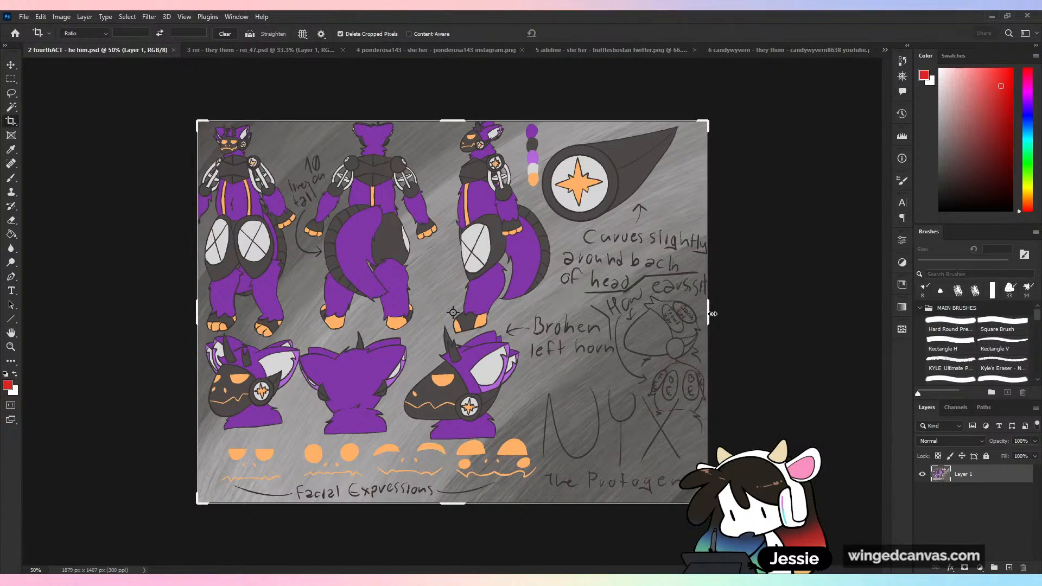
- Extend the crop frame by a narrow margin on all sides of the purple character reference sheet
{"action": "left_click_drag", "start_coordinate": [713, 313], "coordinate": [858, 350]}
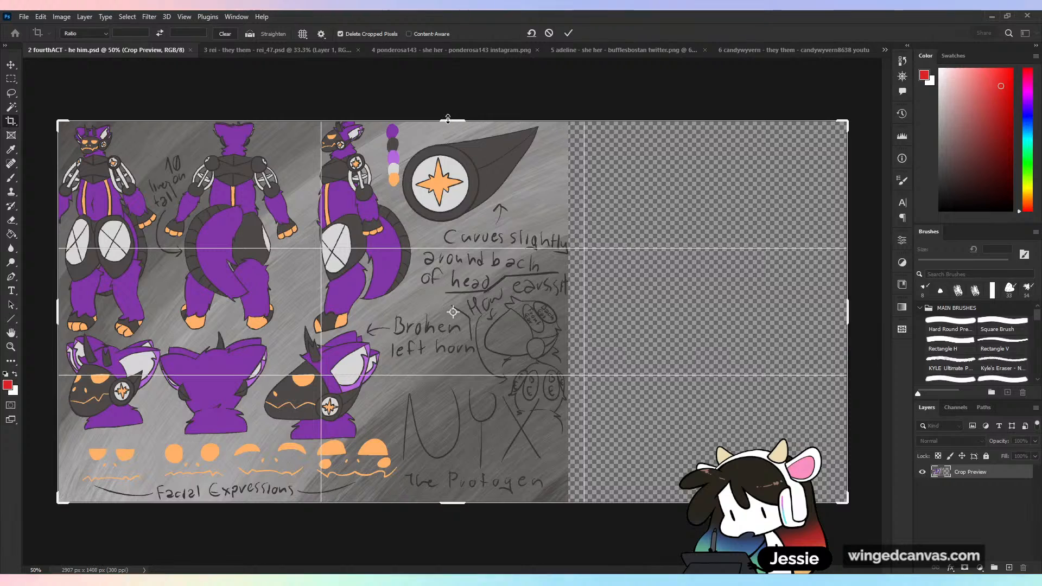
{"action": "left_click_drag", "start_coordinate": [448, 118], "coordinate": [448, 108]}
{"action": "left_click_drag", "start_coordinate": [61, 315], "coordinate": [51, 315]}
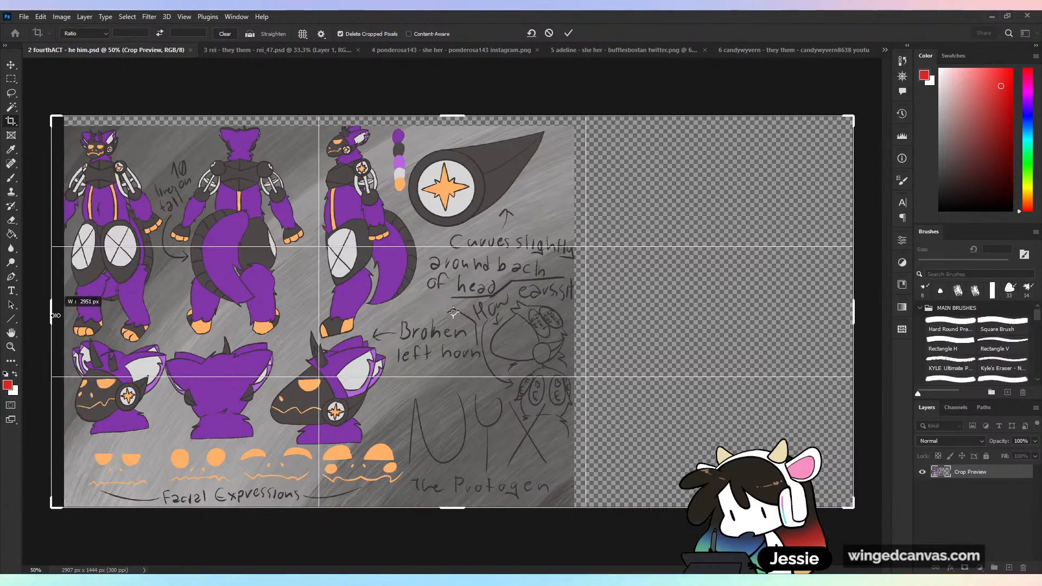
{"action": "left_click_drag", "start_coordinate": [456, 512], "coordinate": [457, 530]}
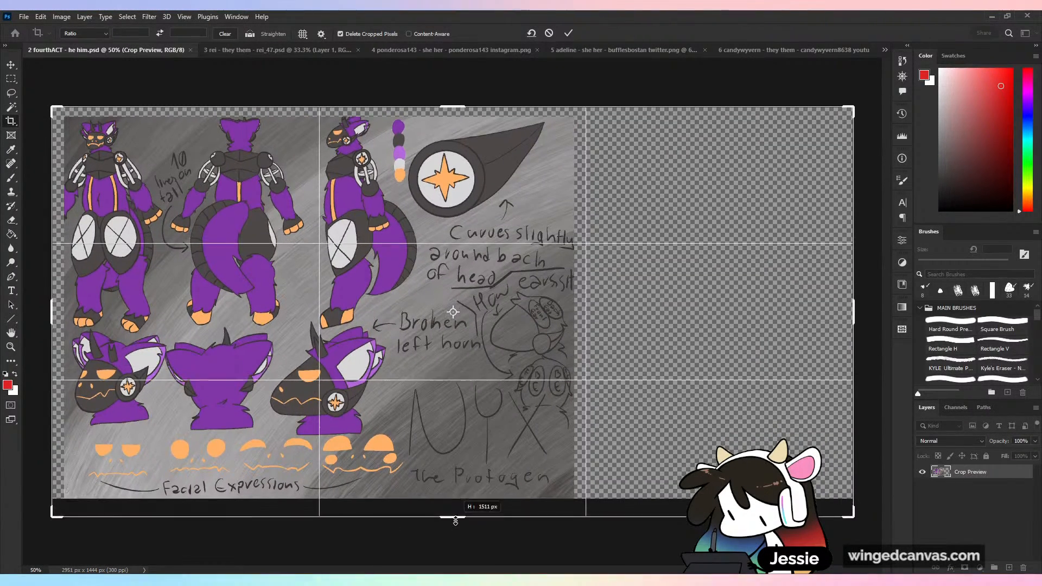
{"action": "left_click_drag", "start_coordinate": [854, 314], "coordinate": [726, 291]}
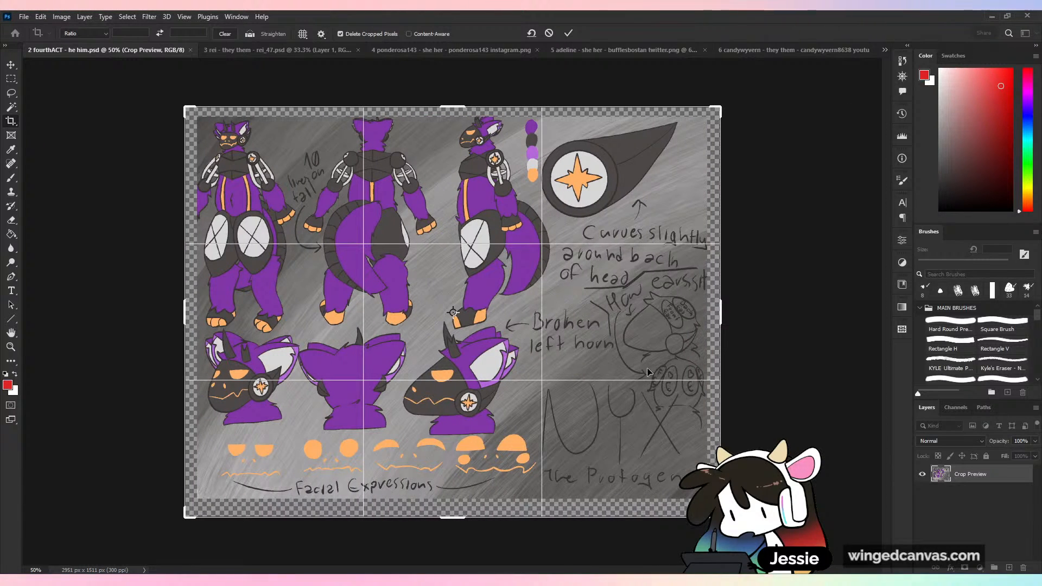
- Extend the crop frame far below and to the right of the reference sheet and apply it, making the canvas 3888 x 4365 px
{"action": "key", "text": "ctrl+minus"}
{"action": "key", "text": "ctrl+minus"}
{"action": "left_click_drag", "start_coordinate": [443, 383], "coordinate": [465, 512]}
{"action": "left_click_drag", "start_coordinate": [543, 312], "coordinate": [629, 313]}
{"action": "left_click", "coordinate": [568, 34]}
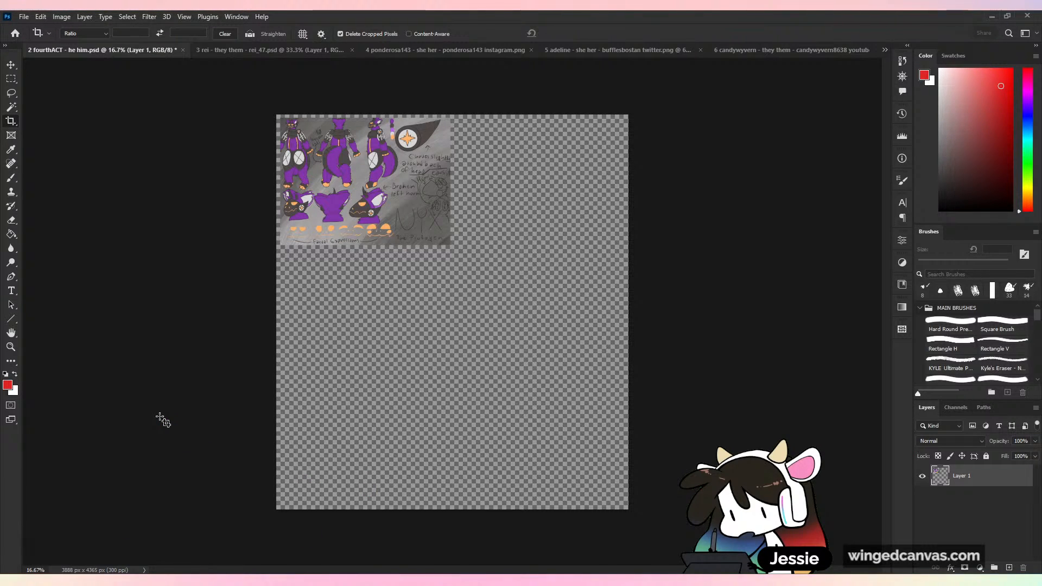
- Add a new layer beneath the reference sheet's layer and fill it with white
{"action": "key", "text": "g"}
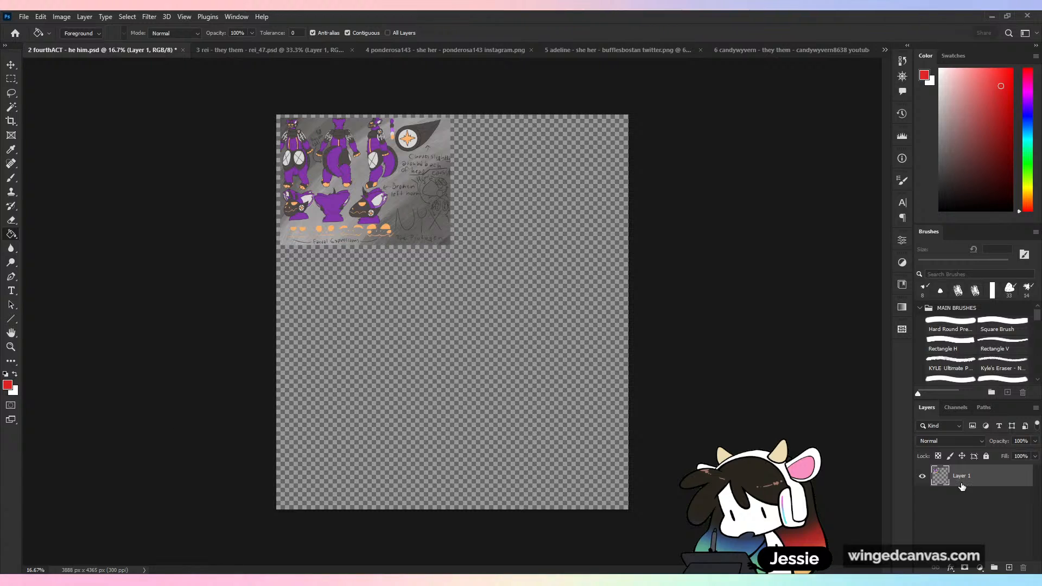
{"action": "left_click", "coordinate": [1010, 568]}
{"action": "left_click_drag", "start_coordinate": [984, 478], "coordinate": [979, 507]}
{"action": "left_click_drag", "start_coordinate": [950, 100], "coordinate": [890, 16]}
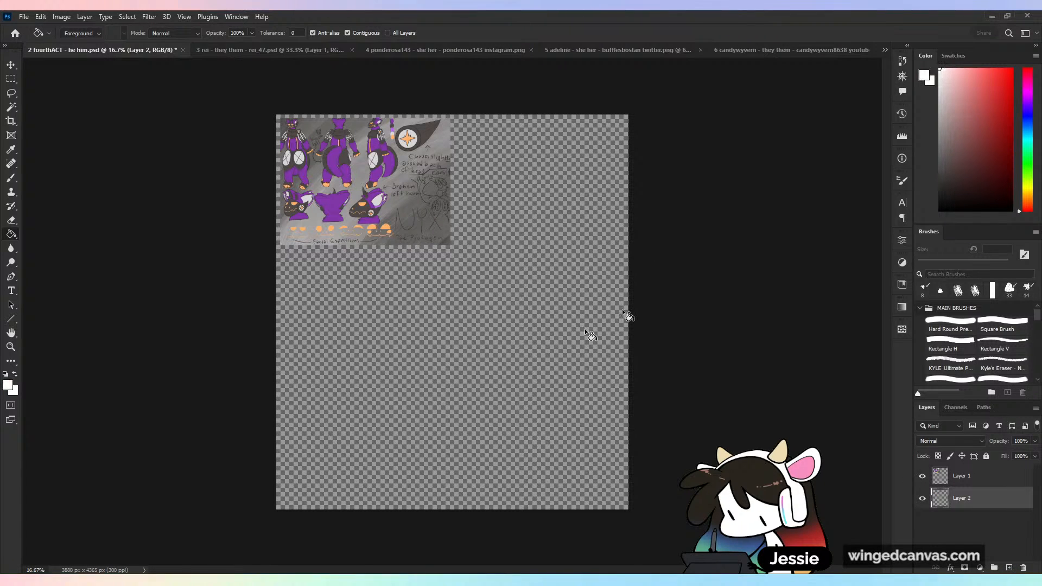
{"action": "left_click", "coordinate": [590, 335]}
- Circle the handwritten notes on the reference sheet with a white brush stroke on Layer 1, and undo it
{"action": "key", "text": "b"}
{"action": "key", "text": "ctrl+plus"}
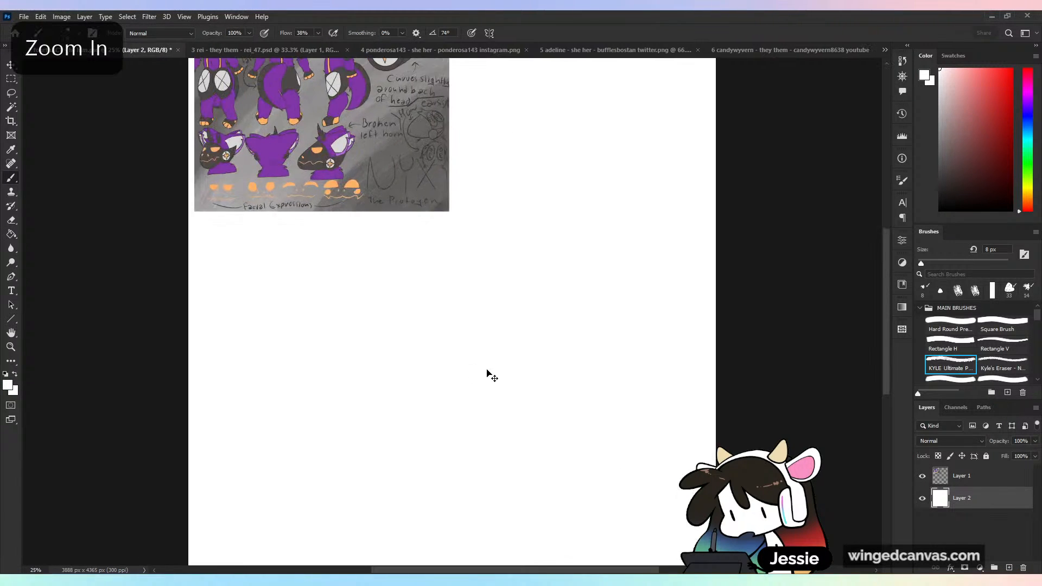
{"action": "key", "text": "ctrl+plus"}
{"action": "left_click_drag", "start_coordinate": [469, 216], "coordinate": [621, 461], "text": "space"}
{"action": "key", "text": "ctrl+plus"}
{"action": "key", "text": "ctrl+plus"}
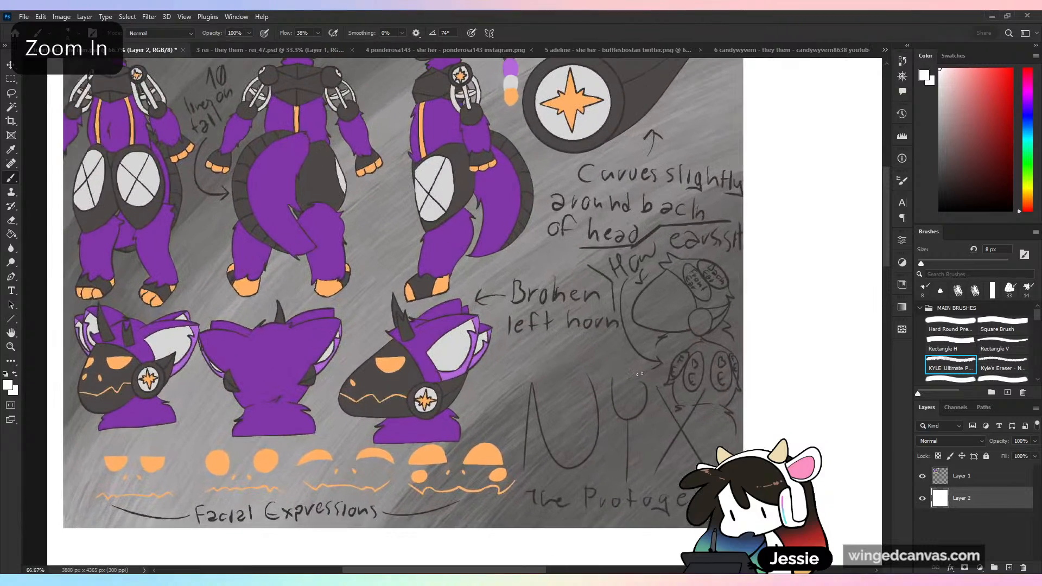
{"action": "left_click_drag", "start_coordinate": [531, 416], "coordinate": [623, 463]}
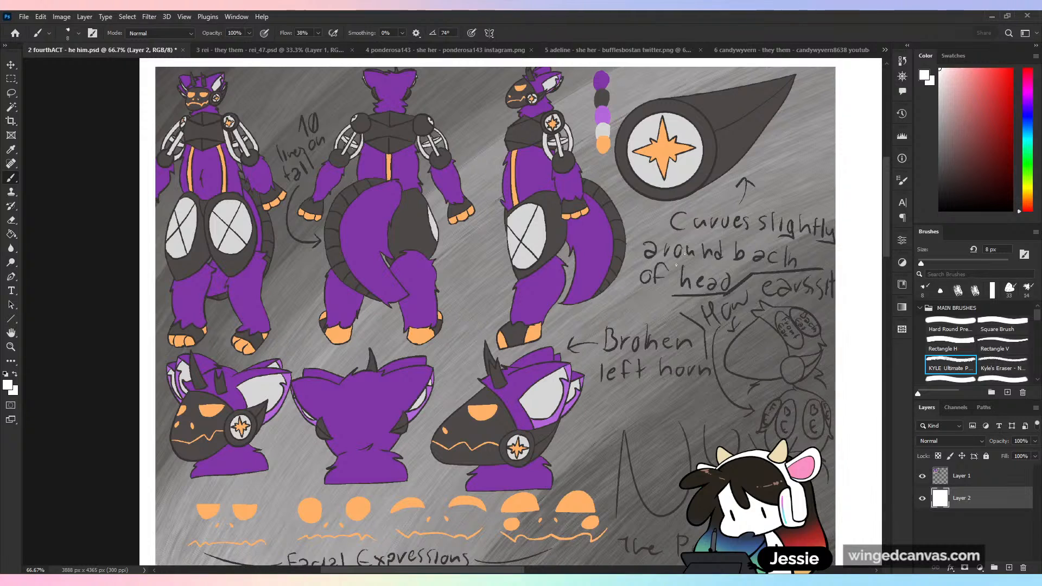
{"action": "key", "text": "ctrl+z"}
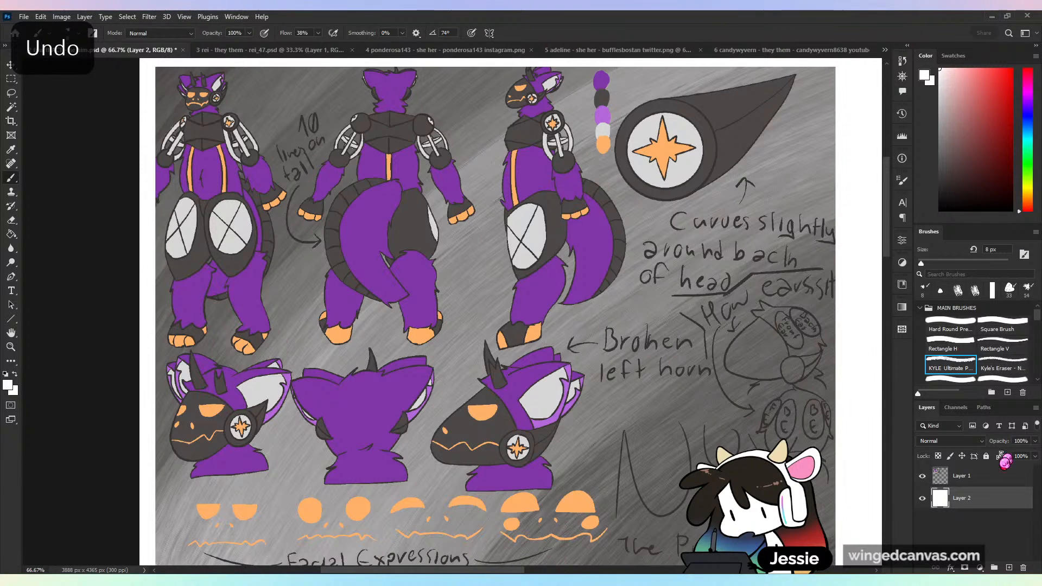
{"action": "left_click", "coordinate": [997, 480]}
{"action": "mouse_move", "coordinate": [781, 277]}
{"action": "left_mouse_down"}
{"action": "mouse_move", "coordinate": [637, 296]}
{"action": "mouse_move", "coordinate": [760, 260]}
{"action": "left_mouse_up"}
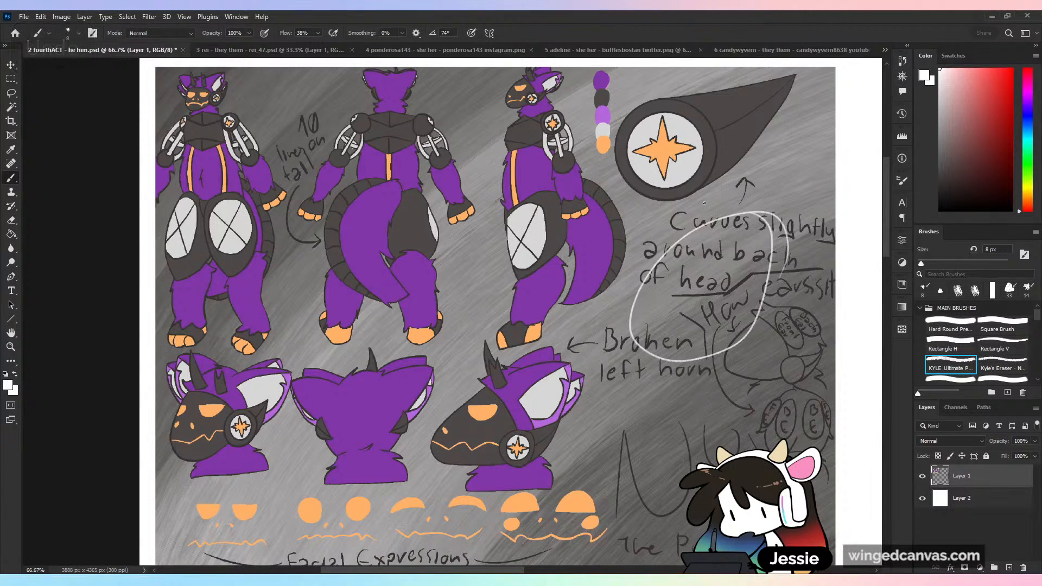
{"action": "key", "text": "ctrl+z"}
- Choose red as the brush colour and undo a trial stroke over the handwritten notes
{"action": "left_click", "coordinate": [998, 71]}
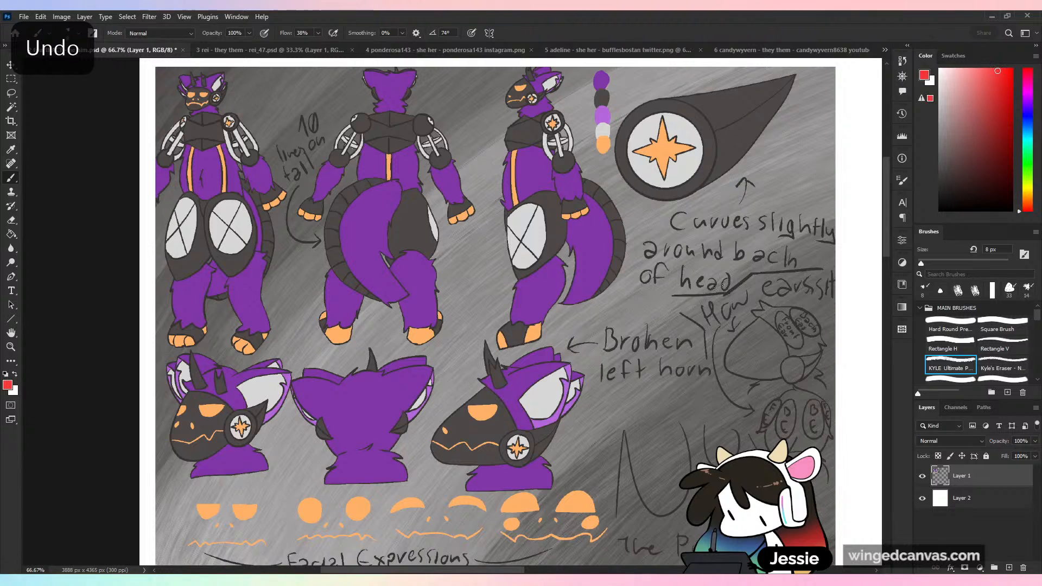
{"action": "mouse_move", "coordinate": [811, 213]}
{"action": "left_mouse_down"}
{"action": "mouse_move", "coordinate": [619, 336]}
{"action": "mouse_move", "coordinate": [812, 218]}
{"action": "left_mouse_up"}
{"action": "key", "text": "ctrl+z"}
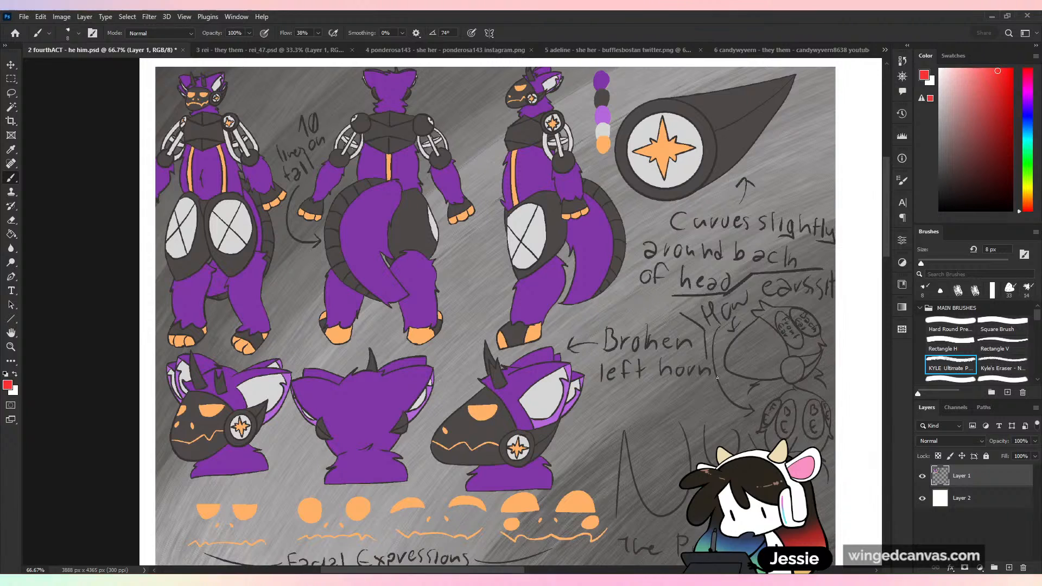
- Undo a few red trial letters written in the white area beside the sheet, and add a new layer above Layer 1
{"action": "left_click_drag", "start_coordinate": [603, 374], "coordinate": [334, 384]}
{"action": "mouse_move", "coordinate": [645, 255]}
{"action": "left_mouse_down"}
{"action": "mouse_move", "coordinate": [711, 162]}
{"action": "mouse_move", "coordinate": [690, 266]}
{"action": "left_mouse_up"}
{"action": "left_click_drag", "start_coordinate": [715, 223], "coordinate": [696, 269]}
{"action": "key", "text": "ctrl+z"}
{"action": "key", "text": "ctrl+z"}
{"action": "key", "text": "ctrl+z"}
{"action": "key", "text": "ctrl+z"}
{"action": "key", "text": "ctrl+z"}
{"action": "key", "text": "ctrl+z"}
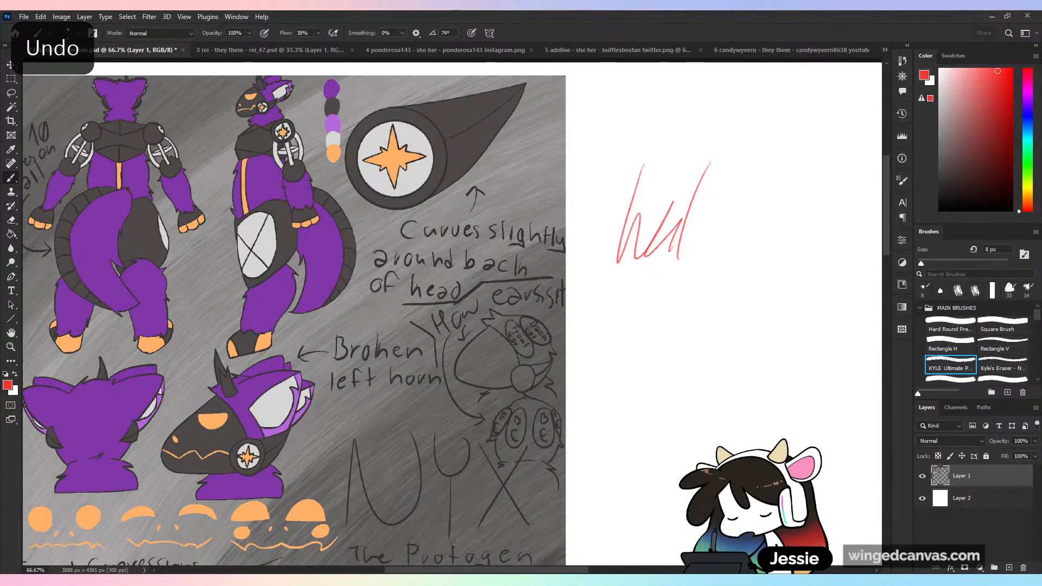
{"action": "key", "text": "ctrl+shift+z"}
{"action": "key", "text": "ctrl+shift+z"}
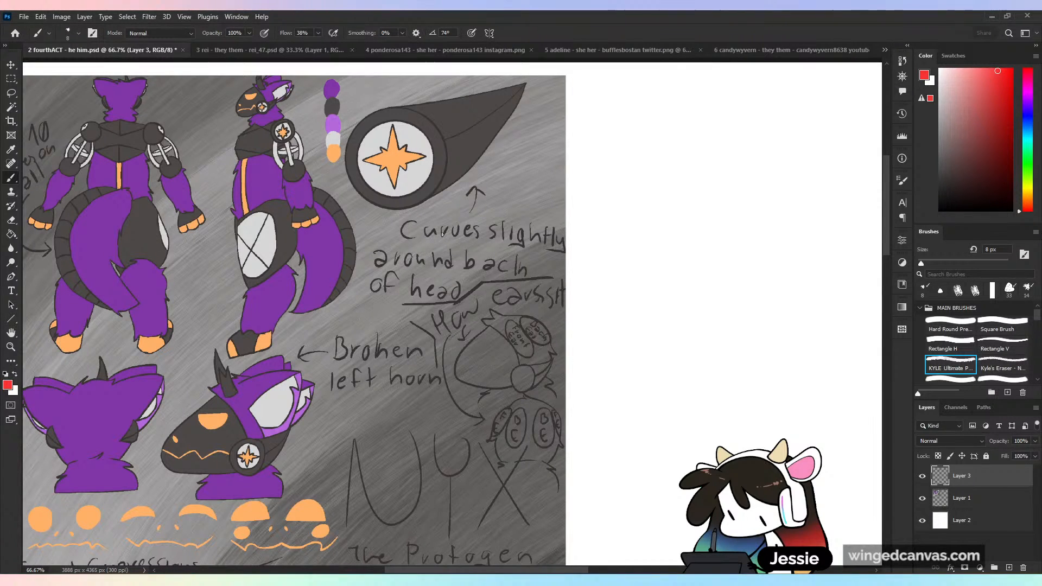
- Handwrite "Curves slightly around" in red mixed-case letters beside the reference sheet, and delete the lettering
{"action": "mouse_move", "coordinate": [610, 211]}
{"action": "left_mouse_down"}
{"action": "mouse_move", "coordinate": [610, 242]}
{"action": "mouse_move", "coordinate": [631, 244]}
{"action": "left_mouse_up"}
{"action": "mouse_move", "coordinate": [635, 244]}
{"action": "left_mouse_down"}
{"action": "mouse_move", "coordinate": [658, 227]}
{"action": "mouse_move", "coordinate": [664, 243]}
{"action": "left_mouse_up"}
{"action": "mouse_move", "coordinate": [671, 226]}
{"action": "left_mouse_down"}
{"action": "mouse_move", "coordinate": [665, 242]}
{"action": "mouse_move", "coordinate": [706, 243]}
{"action": "mouse_move", "coordinate": [716, 253]}
{"action": "mouse_move", "coordinate": [735, 240]}
{"action": "left_mouse_up"}
{"action": "mouse_move", "coordinate": [743, 213]}
{"action": "left_mouse_down"}
{"action": "mouse_move", "coordinate": [742, 239]}
{"action": "mouse_move", "coordinate": [805, 224]}
{"action": "mouse_move", "coordinate": [852, 234]}
{"action": "left_mouse_up"}
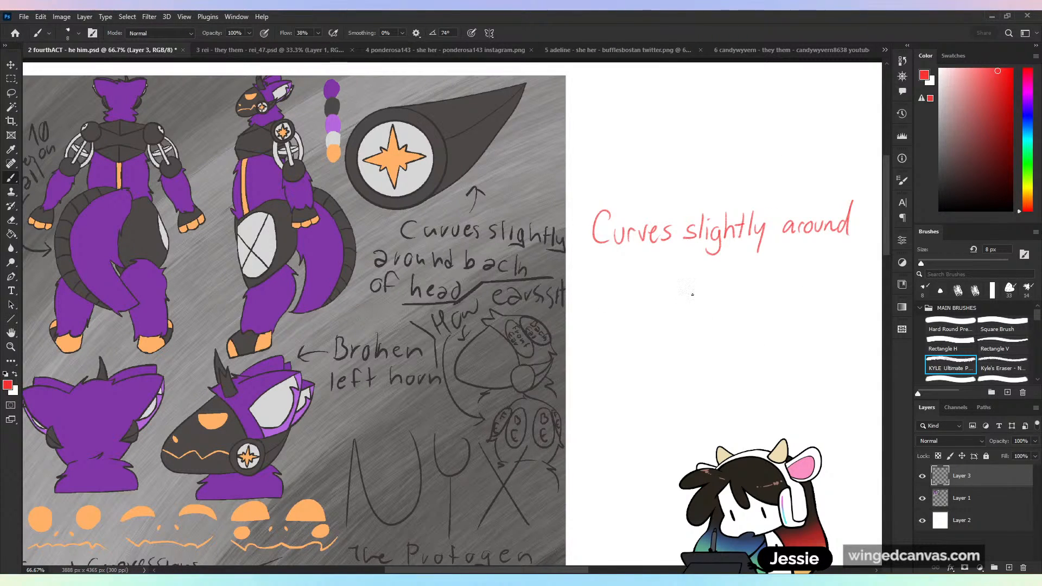
{"action": "key", "text": "l"}
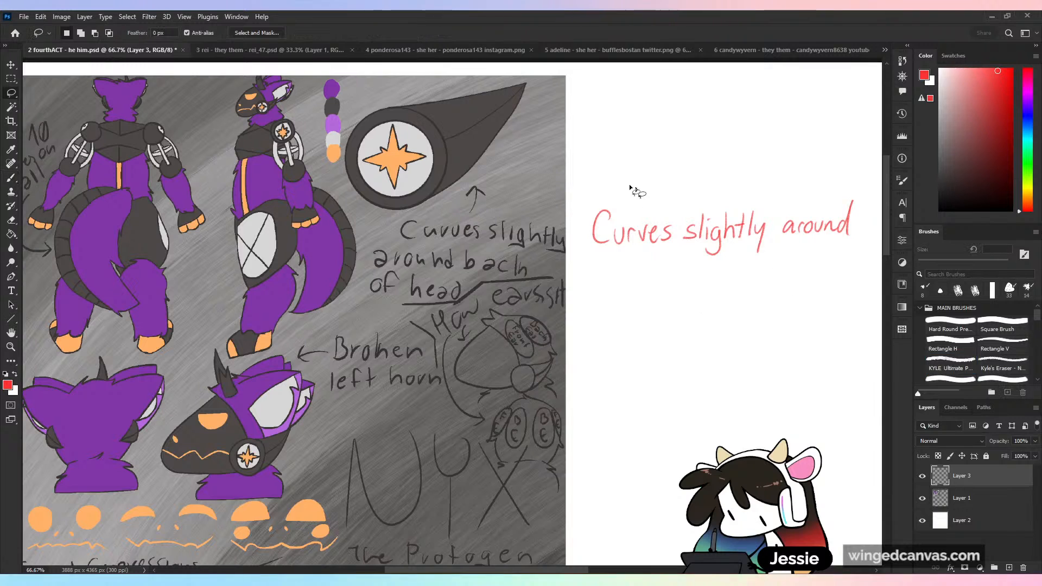
{"action": "left_click_drag", "start_coordinate": [632, 188], "coordinate": [831, 140]}
{"action": "key", "text": "Delete"}
{"action": "key", "text": "ctrl+d"}
- Handwrite "CURVES SLIGHTLY AROUND" in red capitals on two lines beside the reference sheet, and delete the lettering
{"action": "key", "text": "b"}
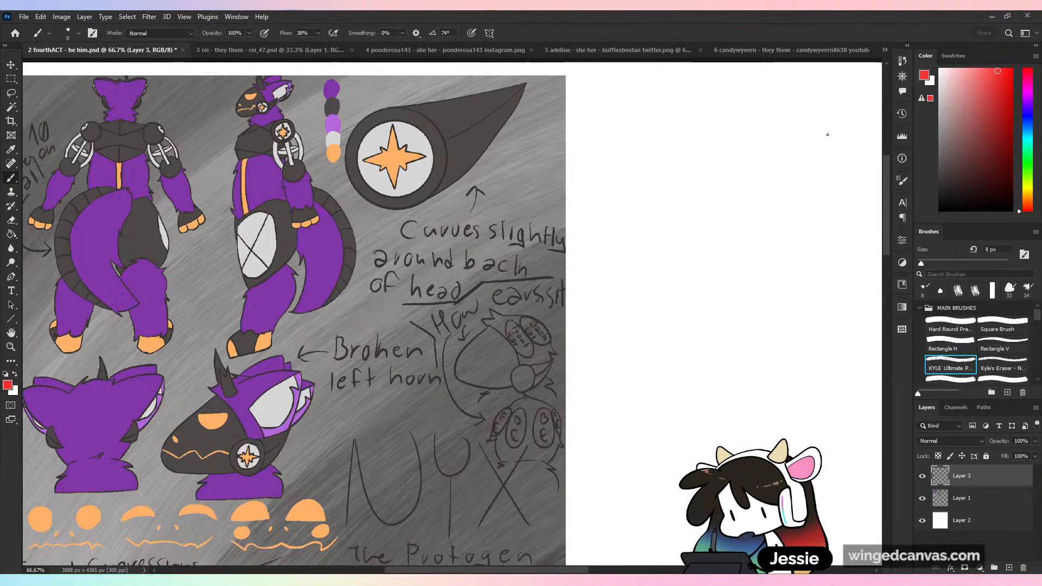
{"action": "mouse_move", "coordinate": [641, 240]}
{"action": "left_mouse_down"}
{"action": "mouse_move", "coordinate": [694, 258]}
{"action": "mouse_move", "coordinate": [760, 250]}
{"action": "mouse_move", "coordinate": [762, 240]}
{"action": "mouse_move", "coordinate": [791, 255]}
{"action": "left_mouse_up"}
{"action": "left_click_drag", "start_coordinate": [793, 244], "coordinate": [809, 243]}
{"action": "mouse_move", "coordinate": [802, 245]}
{"action": "left_mouse_down"}
{"action": "mouse_move", "coordinate": [801, 256]}
{"action": "mouse_move", "coordinate": [823, 256]}
{"action": "left_mouse_up"}
{"action": "left_click_drag", "start_coordinate": [829, 244], "coordinate": [824, 270]}
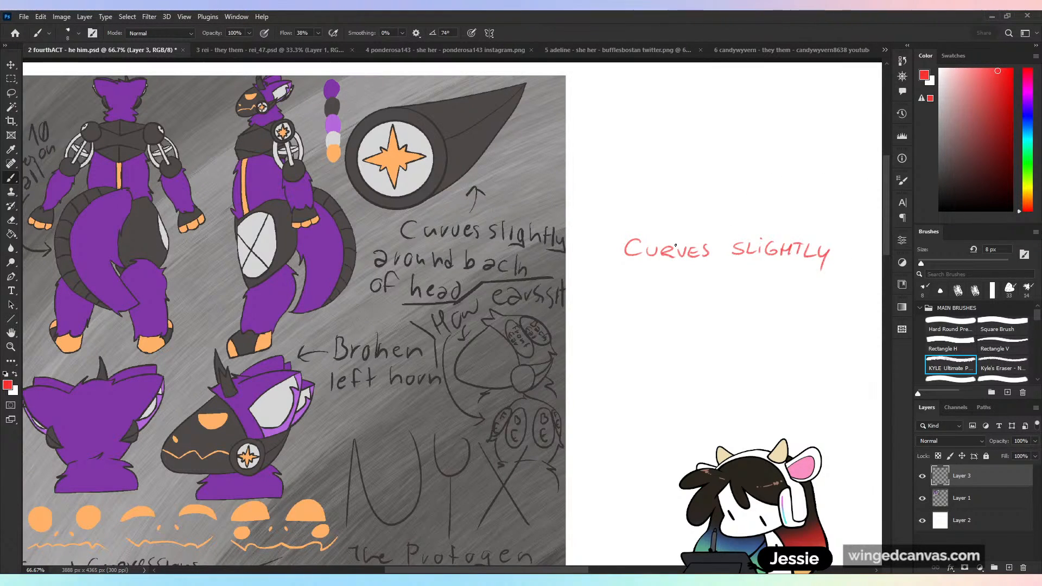
{"action": "left_click_drag", "start_coordinate": [648, 281], "coordinate": [706, 269]}
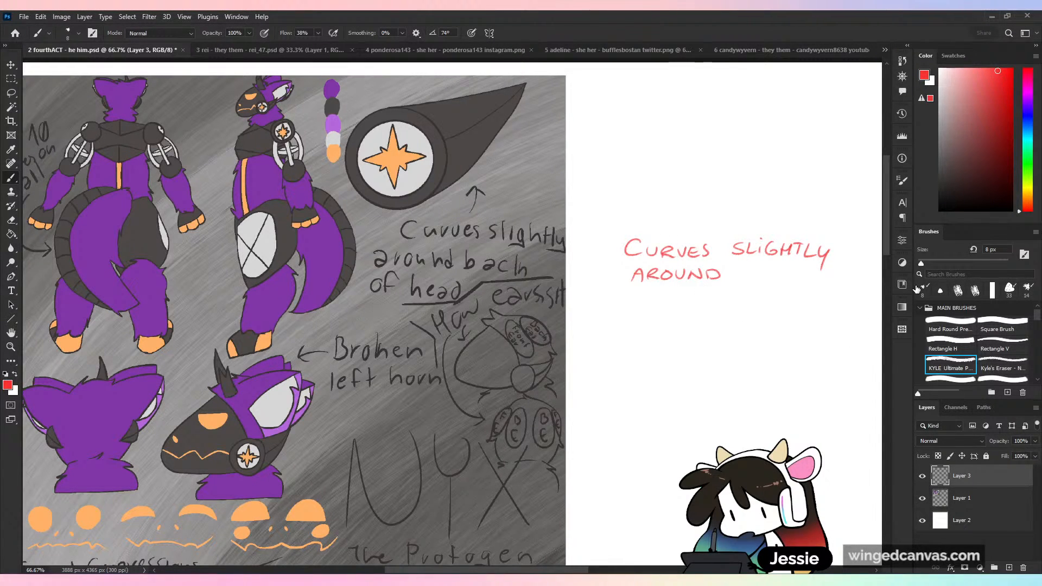
{"action": "key", "text": "l"}
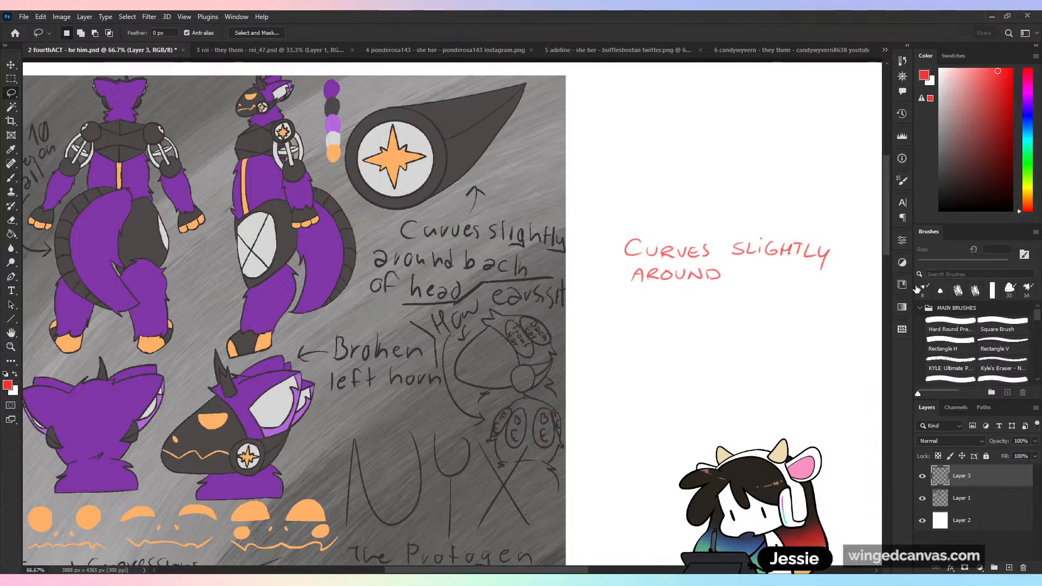
{"action": "mouse_move", "coordinate": [663, 219]}
{"action": "left_mouse_down"}
{"action": "mouse_move", "coordinate": [830, 202]}
{"action": "mouse_move", "coordinate": [787, 172]}
{"action": "left_mouse_up"}
{"action": "key", "text": "Delete"}
{"action": "key", "text": "ctrl+d"}
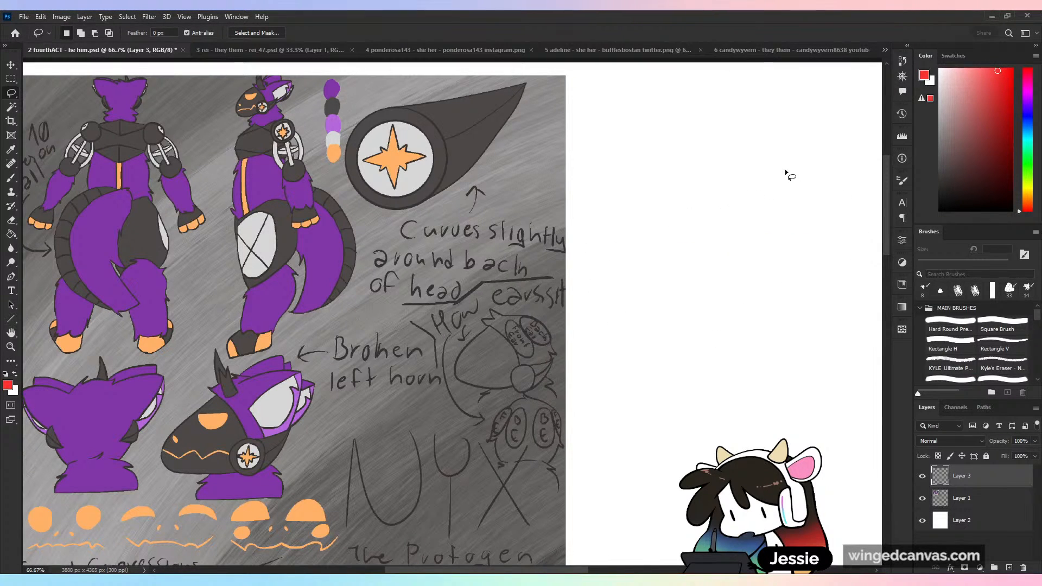
- Point out the side view, the large name lettering and the enlarged star-marked ear piece with red trial strokes, undoing each
{"action": "key", "text": "b"}
{"action": "mouse_move", "coordinate": [240, 352]}
{"action": "left_mouse_down"}
{"action": "mouse_move", "coordinate": [350, 336]}
{"action": "mouse_move", "coordinate": [582, 328]}
{"action": "mouse_move", "coordinate": [425, 362]}
{"action": "left_mouse_up"}
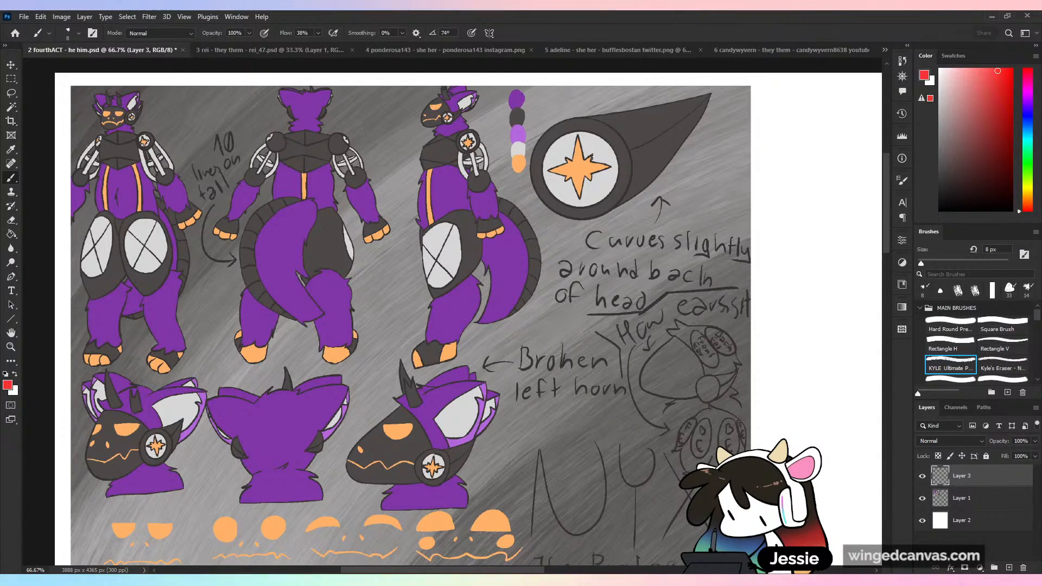
{"action": "left_click_drag", "start_coordinate": [887, 232], "coordinate": [889, 235]}
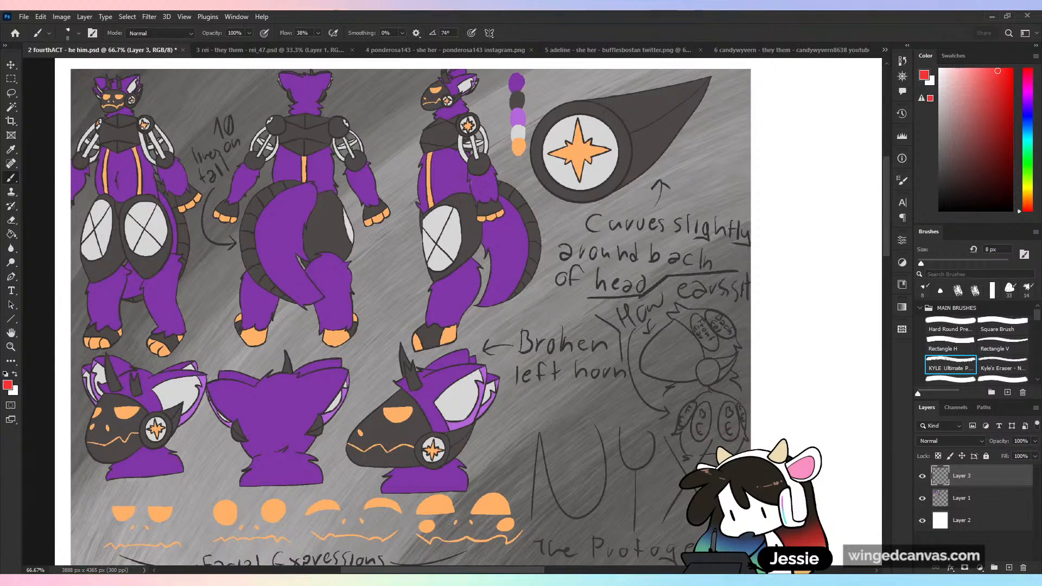
{"action": "mouse_move", "coordinate": [397, 263]}
{"action": "left_mouse_down"}
{"action": "mouse_move", "coordinate": [347, 373]}
{"action": "mouse_move", "coordinate": [600, 285]}
{"action": "left_mouse_up"}
{"action": "key", "text": "ctrl+z"}
{"action": "left_click_drag", "start_coordinate": [658, 400], "coordinate": [611, 303]}
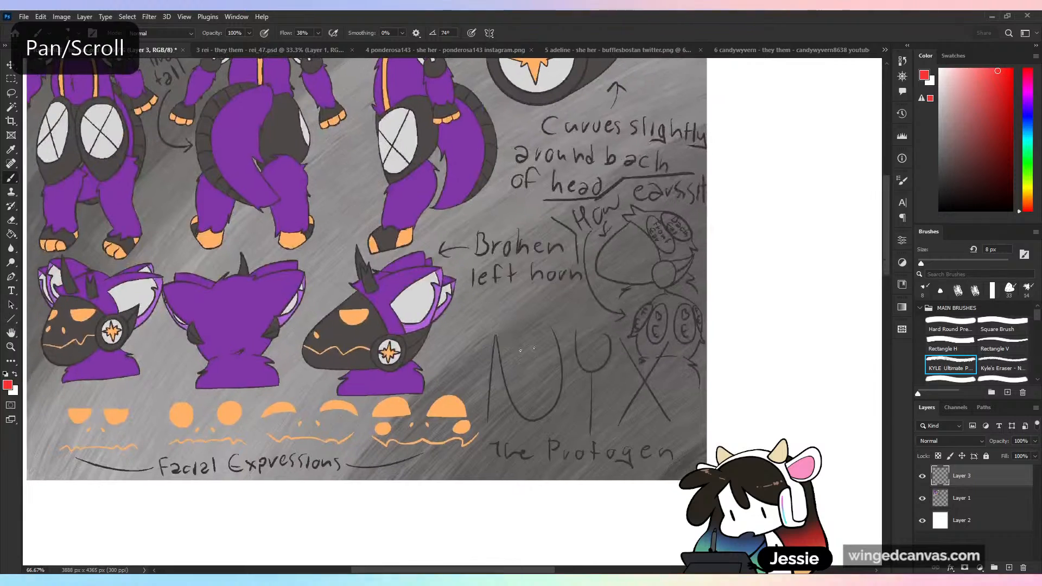
{"action": "mouse_move", "coordinate": [434, 385]}
{"action": "left_mouse_down"}
{"action": "mouse_move", "coordinate": [552, 327]}
{"action": "mouse_move", "coordinate": [623, 445]}
{"action": "left_mouse_up"}
{"action": "key", "text": "ctrl+z"}
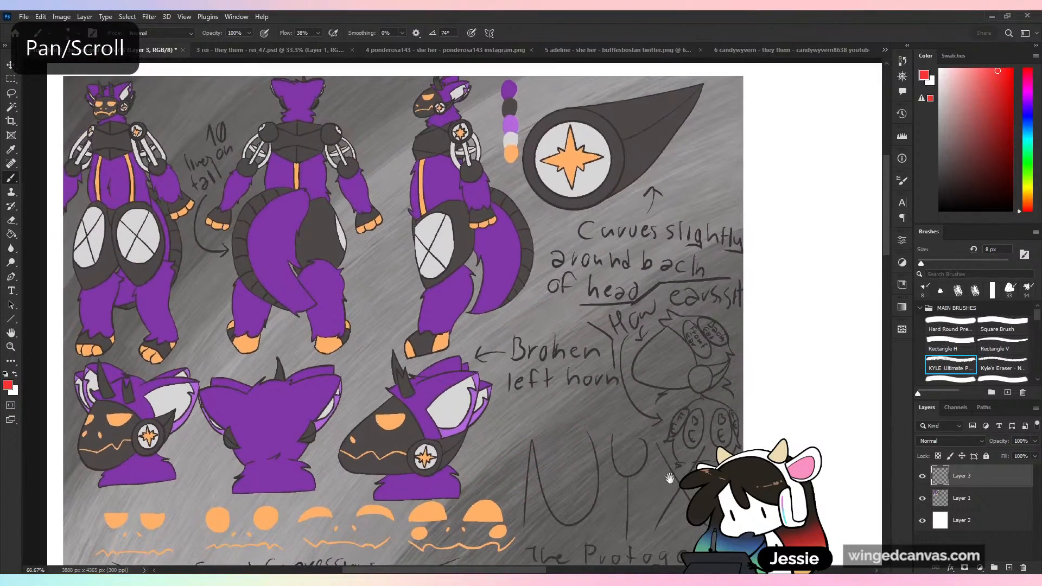
{"action": "mouse_move", "coordinate": [670, 478]}
{"action": "left_mouse_down"}
{"action": "mouse_move", "coordinate": [661, 426]}
{"action": "mouse_move", "coordinate": [673, 463]}
{"action": "left_mouse_up"}
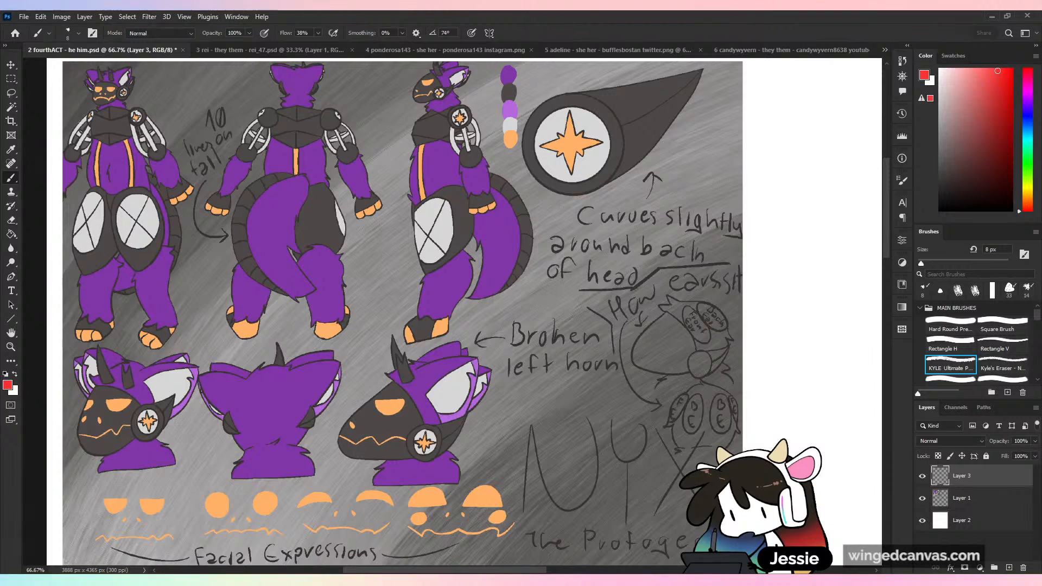
{"action": "mouse_move", "coordinate": [701, 176]}
{"action": "left_mouse_down"}
{"action": "mouse_move", "coordinate": [637, 175]}
{"action": "mouse_move", "coordinate": [462, 305]}
{"action": "mouse_move", "coordinate": [450, 483]}
{"action": "mouse_move", "coordinate": [679, 550]}
{"action": "mouse_move", "coordinate": [784, 339]}
{"action": "mouse_move", "coordinate": [673, 160]}
{"action": "left_mouse_up"}
{"action": "key", "text": "ctrl+z"}
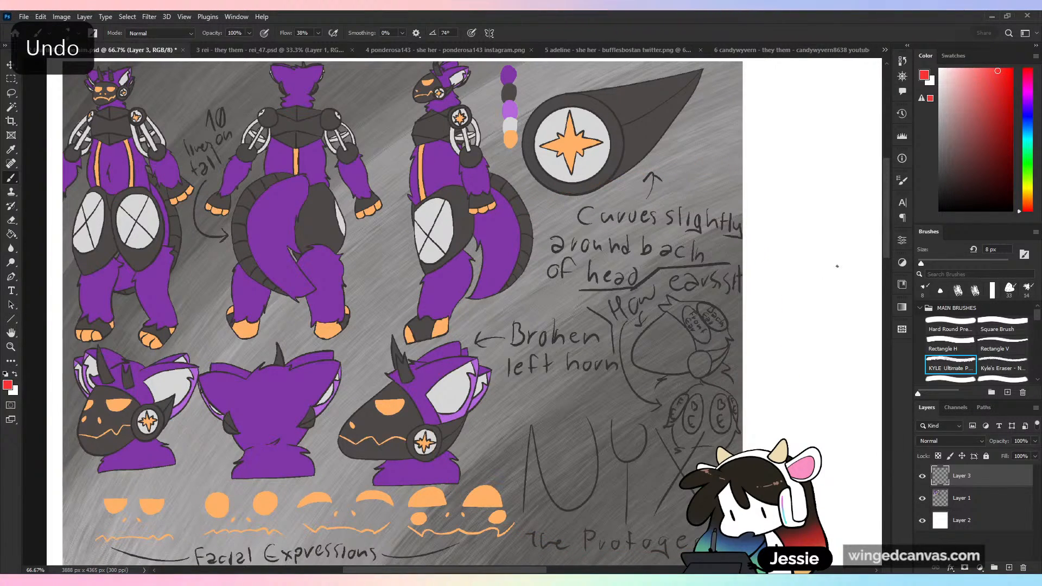
- Mark in red where the words "slightly" and "earssit" run into the reference sheet's edge
{"action": "key", "text": "ctrl+plus"}
{"action": "left_click_drag", "start_coordinate": [288, 189], "coordinate": [42, 200]}
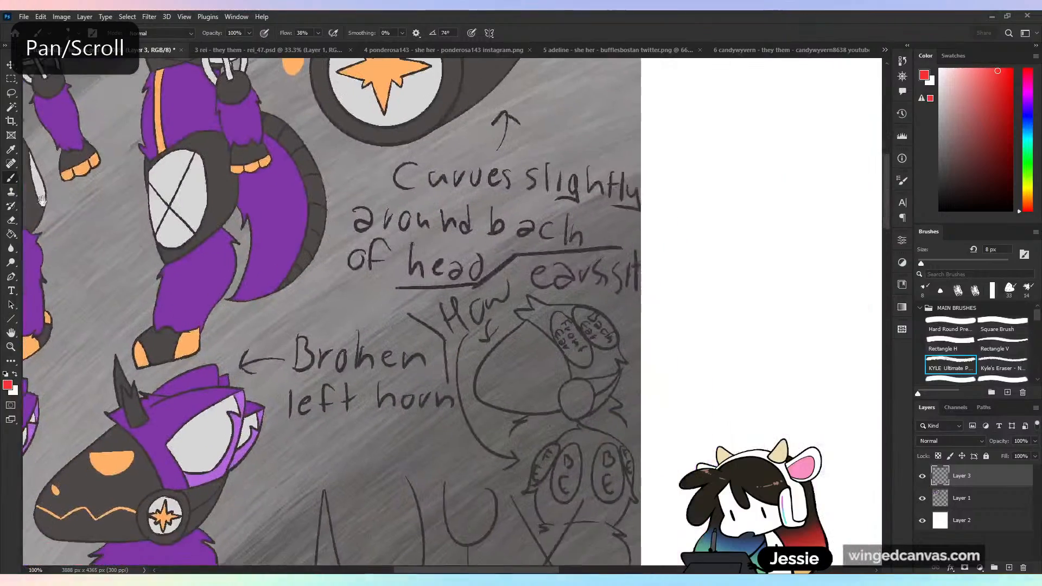
{"action": "left_click_drag", "start_coordinate": [735, 300], "coordinate": [552, 375]}
{"action": "key", "text": "ctrl+plus"}
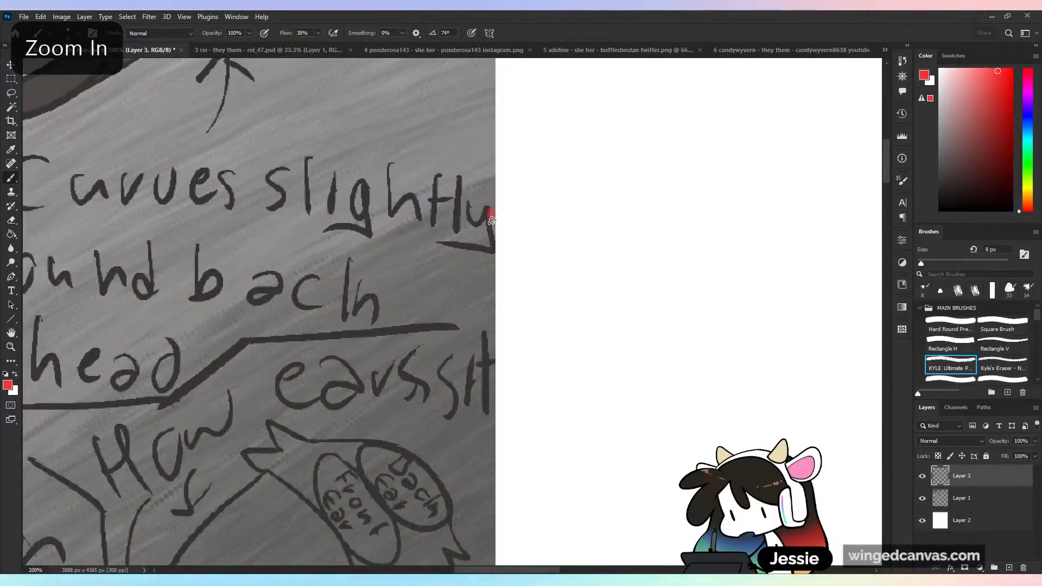
{"action": "left_click_drag", "start_coordinate": [490, 354], "coordinate": [494, 372]}
{"action": "key", "text": "ctrl+minus"}
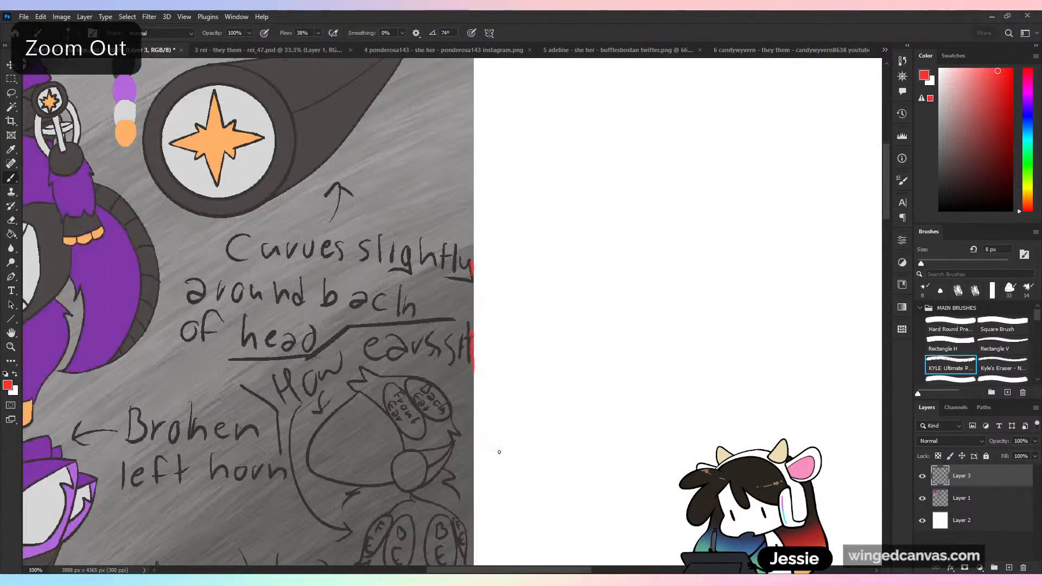
- Undo the red edge marks, and point out the cropped ear sketch and back-view ear tips with red trial strokes, undoing each
{"action": "key", "text": "ctrl+z"}
{"action": "key", "text": "ctrl+minus"}
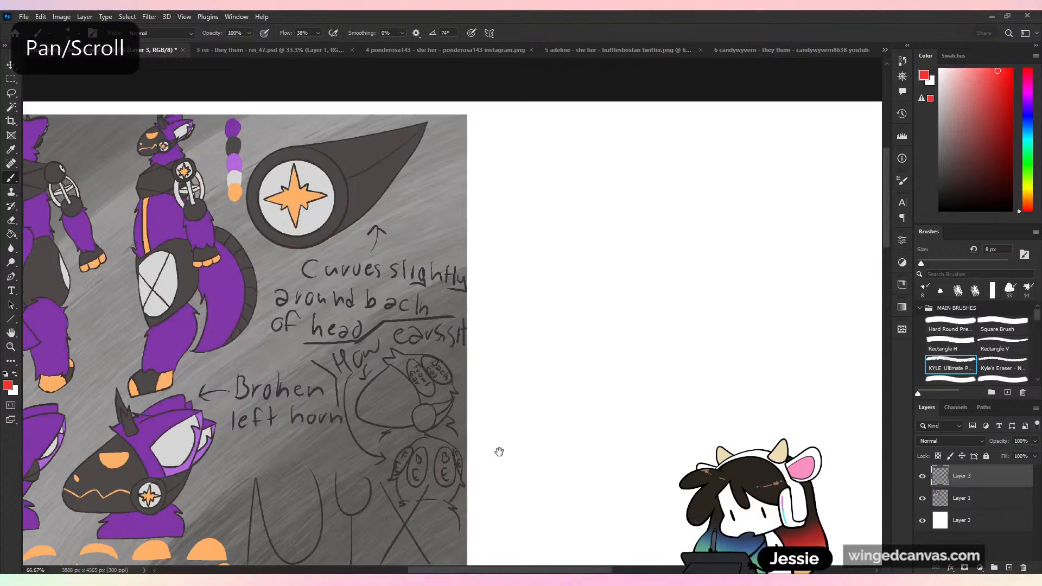
{"action": "left_click_drag", "start_coordinate": [498, 452], "coordinate": [551, 245]}
{"action": "key", "text": "ctrl+plus"}
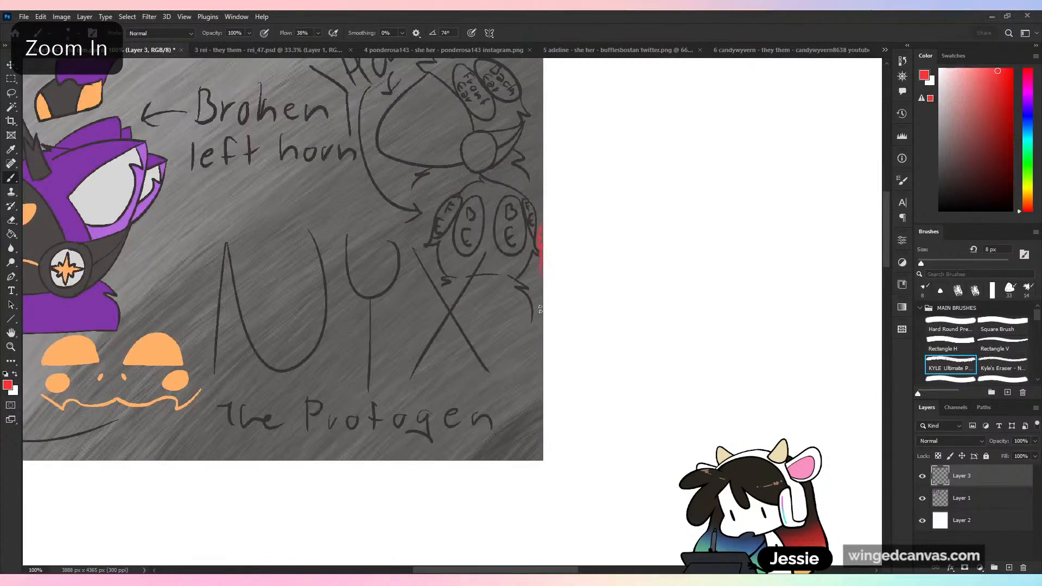
{"action": "key", "text": "ctrl+z"}
{"action": "key", "text": "ctrl+minus"}
{"action": "left_click_drag", "start_coordinate": [409, 154], "coordinate": [635, 414]}
{"action": "mouse_move", "coordinate": [467, 253]}
{"action": "left_mouse_down"}
{"action": "mouse_move", "coordinate": [626, 437]}
{"action": "mouse_move", "coordinate": [558, 309]}
{"action": "left_mouse_up"}
{"action": "key", "text": "ctrl+plus"}
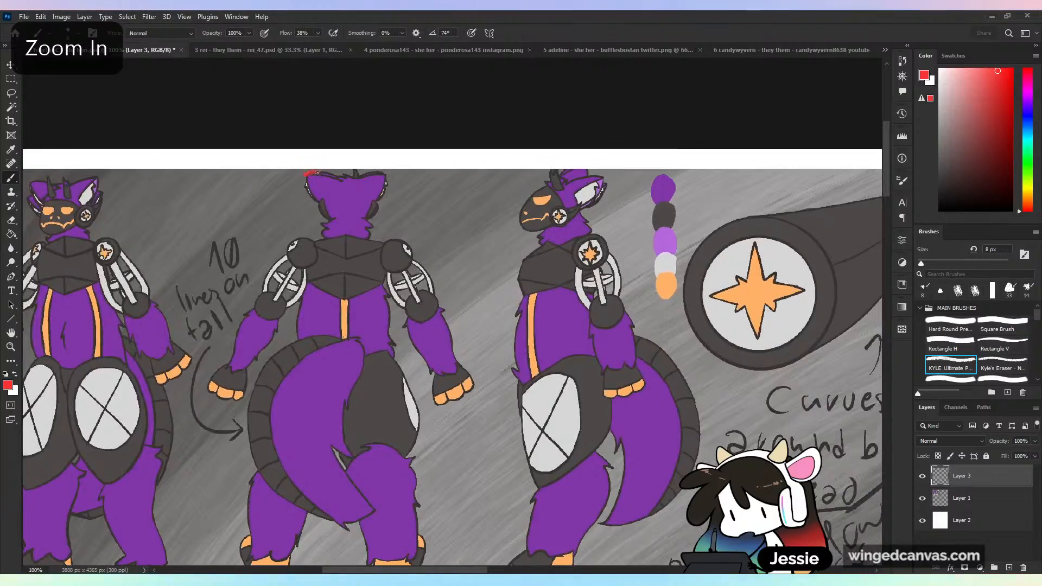
{"action": "key", "text": "ctrl+z"}
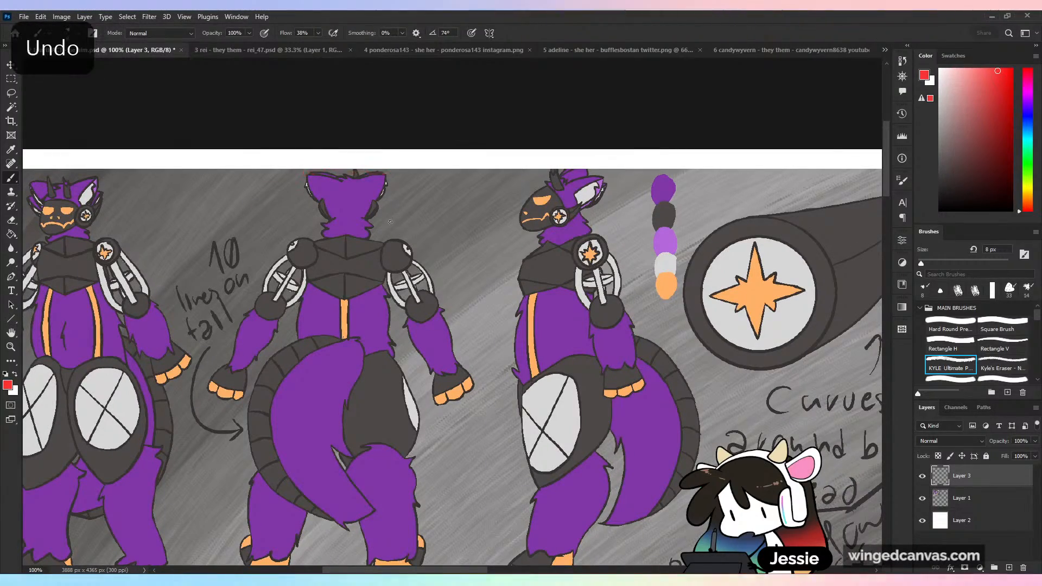
- Switch to the Hard Round brush and sample a light grey from the reference sheet's background beside the star-marked ear piece
{"action": "key", "text": "ctrl+minus"}
{"action": "left_click_drag", "start_coordinate": [657, 412], "coordinate": [604, 230]}
{"action": "left_click_drag", "start_coordinate": [643, 325], "coordinate": [654, 343]}
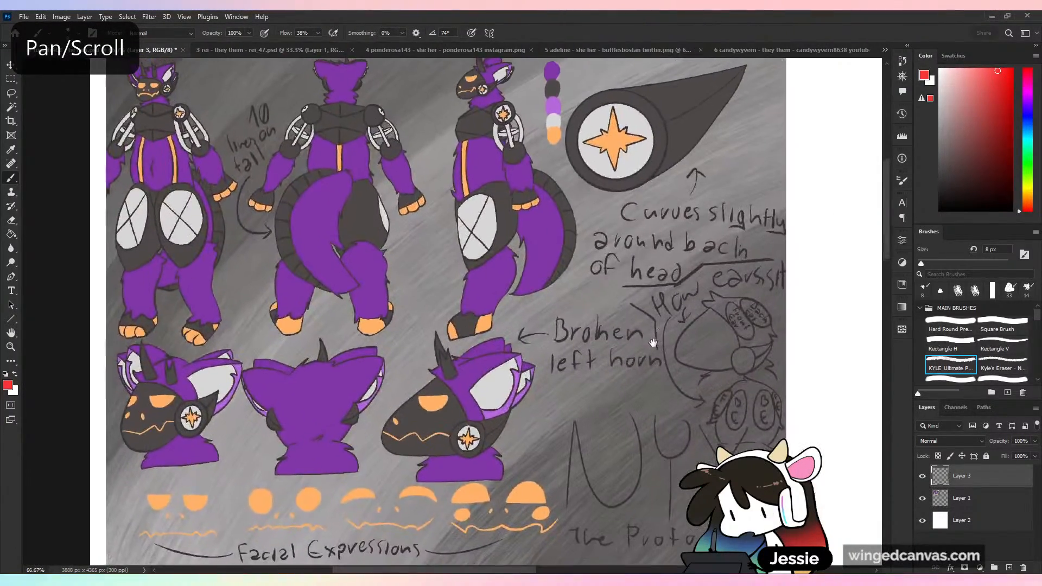
{"action": "key", "text": "ctrl+minus"}
{"action": "key", "text": "ctrl+plus"}
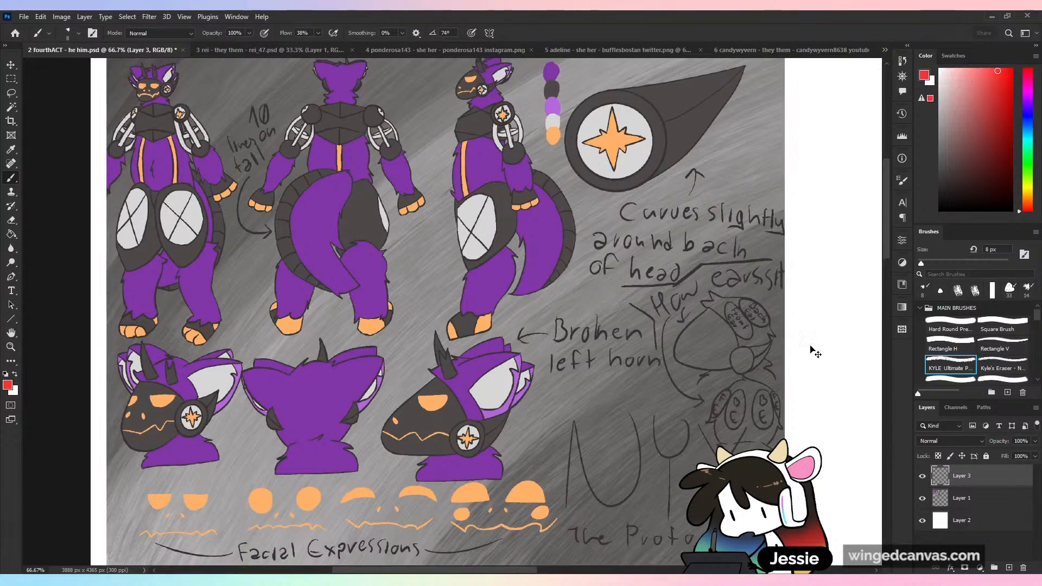
{"action": "key", "text": "ctrl+minus"}
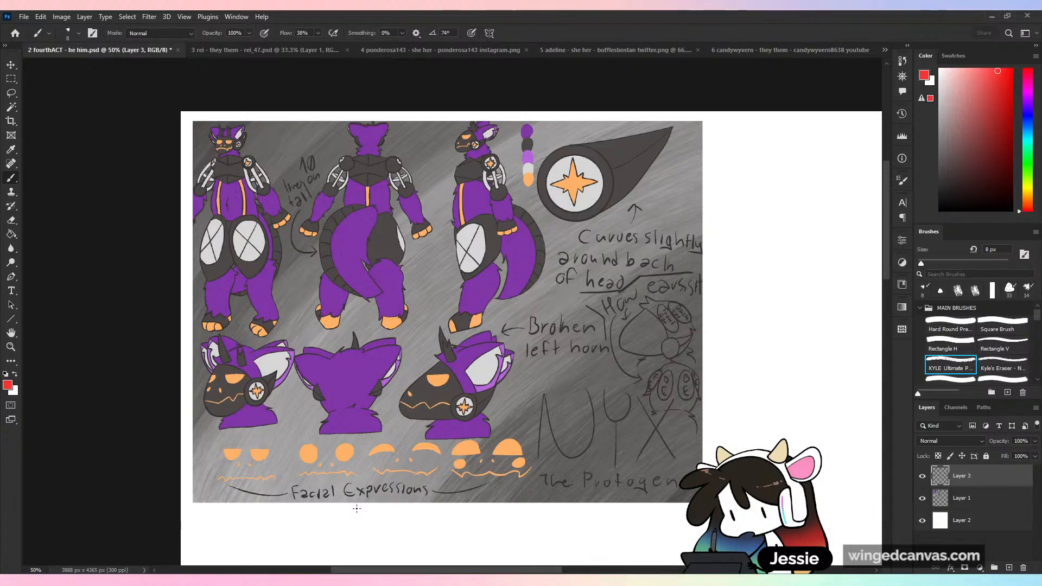
{"action": "left_click", "coordinate": [950, 328]}
{"action": "key", "text": "alt"}
{"action": "left_click", "coordinate": [699, 184], "text": "alt"}
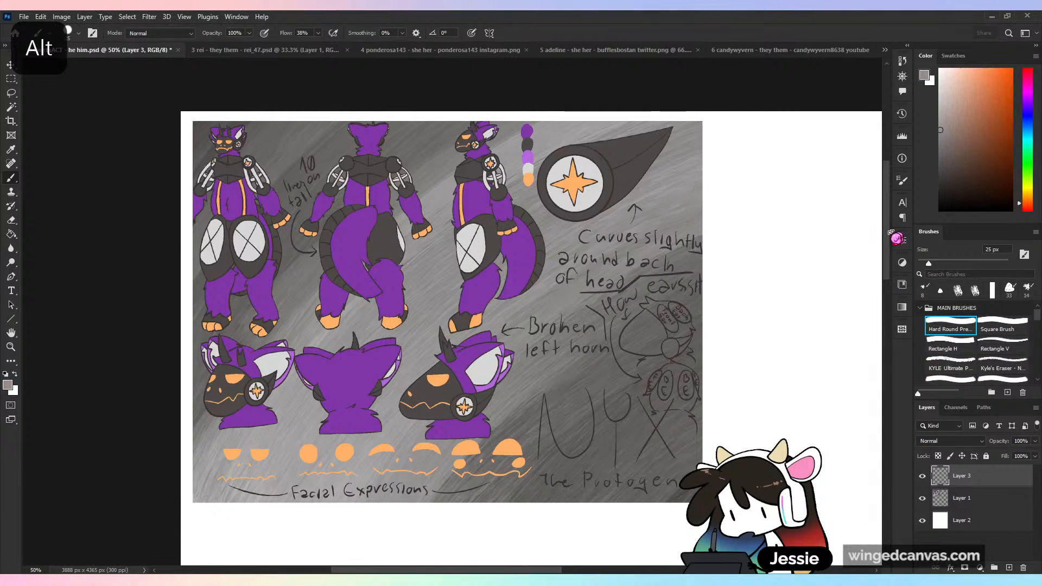
- Try to extend the reference sheet's right edge with a straight grey brush stroke
{"action": "key", "text": "shift"}
{"action": "left_click_drag", "start_coordinate": [706, 163], "coordinate": [705, 458]}
{"action": "key", "text": "ctrl+z"}
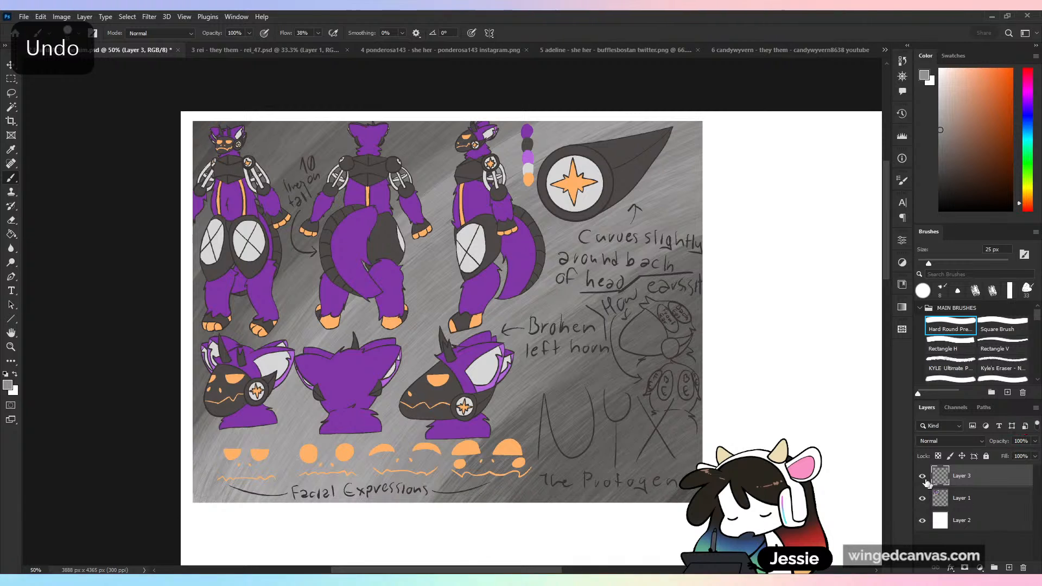
- Fill a rectangle slightly larger than the reference sheet with the sampled grey on Layer 3, and place that layer beneath Layer 1
{"action": "left_click", "coordinate": [10, 79]}
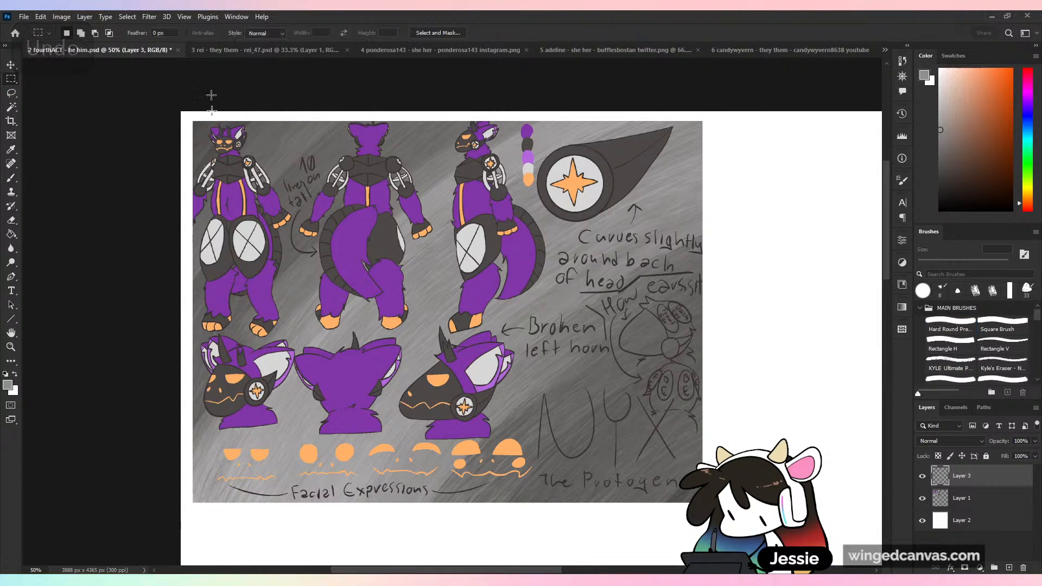
{"action": "mouse_move", "coordinate": [186, 117]}
{"action": "left_mouse_down"}
{"action": "mouse_move", "coordinate": [705, 498]}
{"action": "mouse_move", "coordinate": [711, 513]}
{"action": "left_mouse_up"}
{"action": "key", "text": "g"}
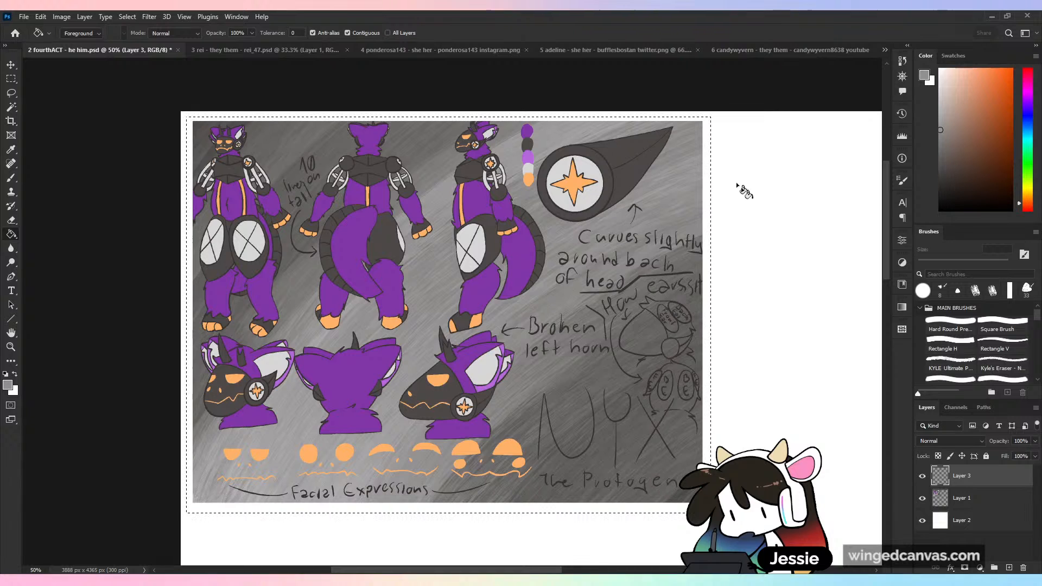
{"action": "key", "text": "alt+BackSpace"}
{"action": "left_click_drag", "start_coordinate": [972, 495], "coordinate": [969, 469]}
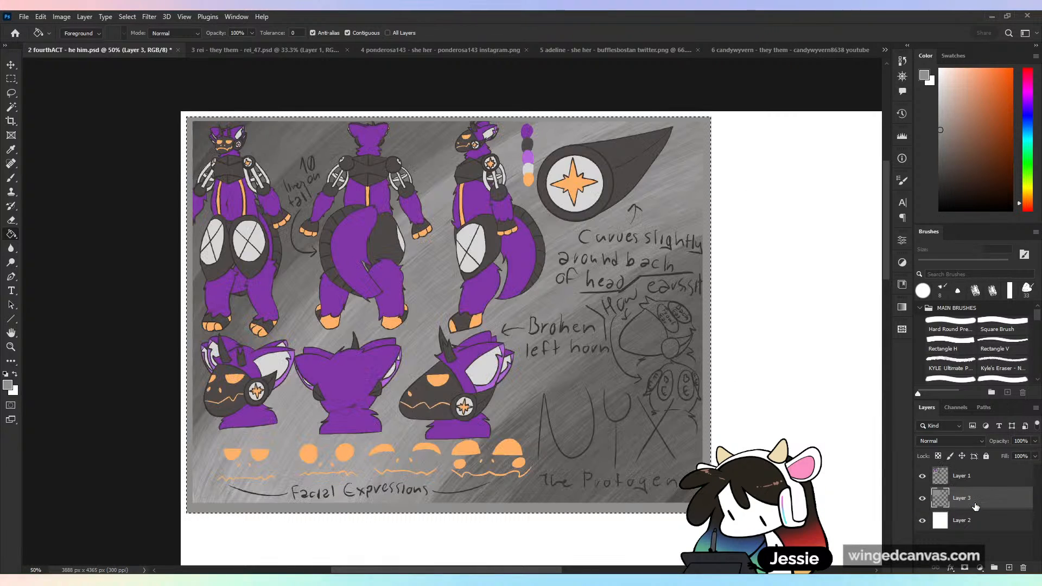
- Paint the grey border's right and lower sides with a 69 px brush, using greys sampled from the adjacent sheet background
{"action": "key", "text": "b"}
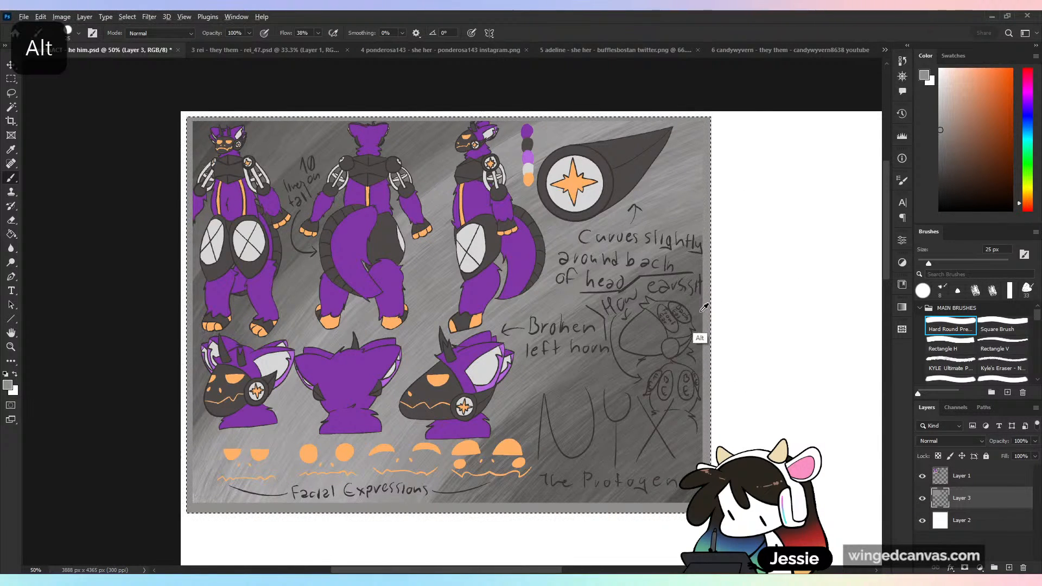
{"action": "left_click", "coordinate": [699, 338], "text": "alt"}
{"action": "left_click", "coordinate": [948, 261]}
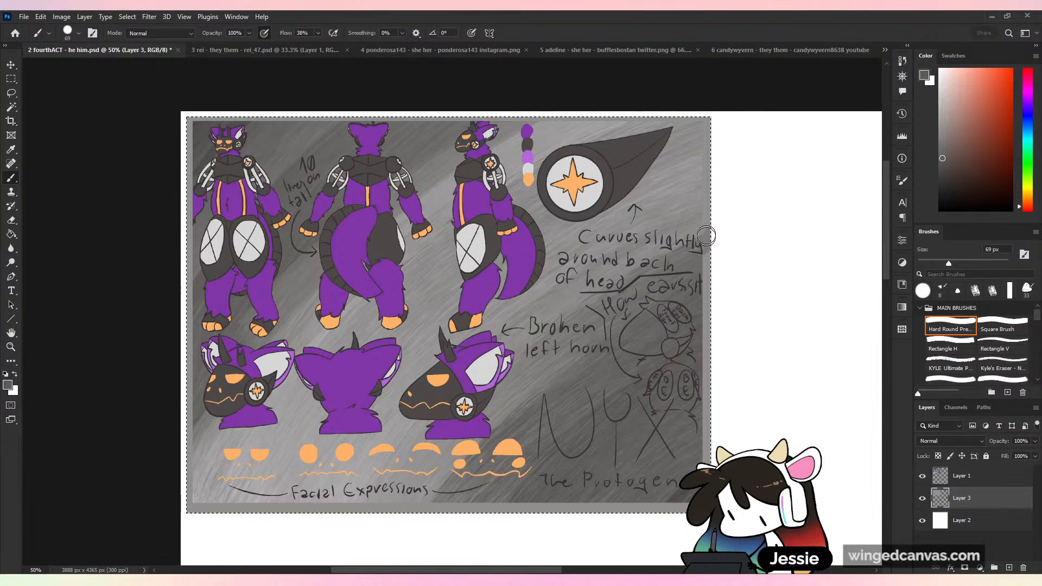
{"action": "left_click_drag", "start_coordinate": [707, 234], "coordinate": [707, 391]}
{"action": "left_click_drag", "start_coordinate": [708, 446], "coordinate": [707, 478]}
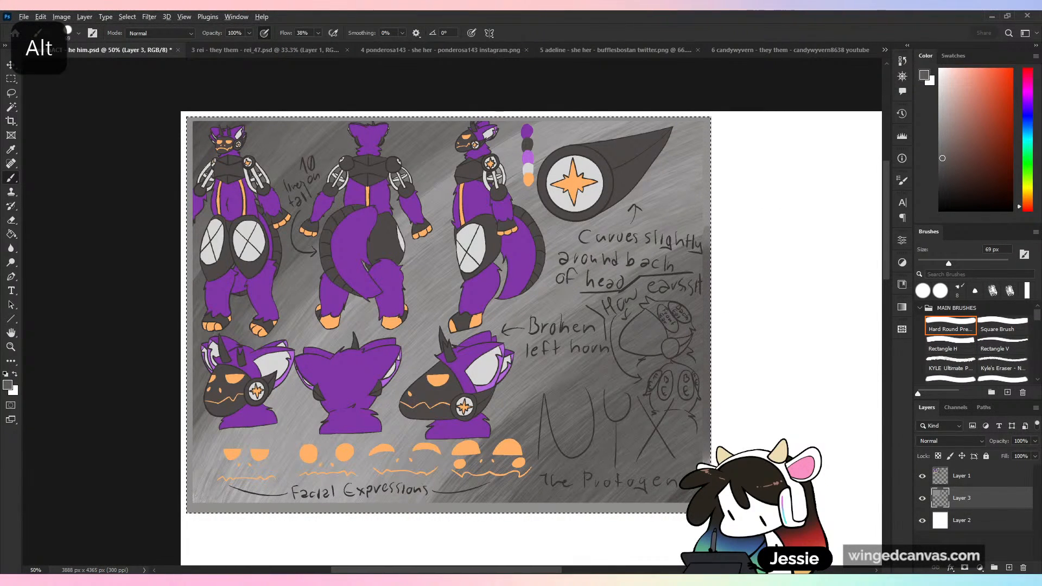
{"action": "left_click", "coordinate": [701, 478], "text": "alt"}
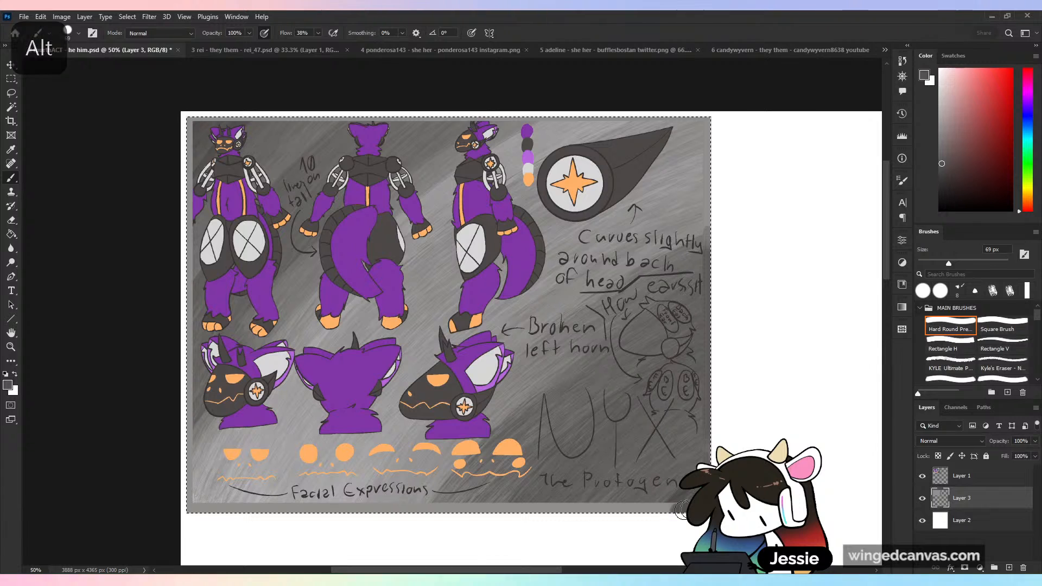
{"action": "left_click", "coordinate": [662, 504], "text": "alt"}
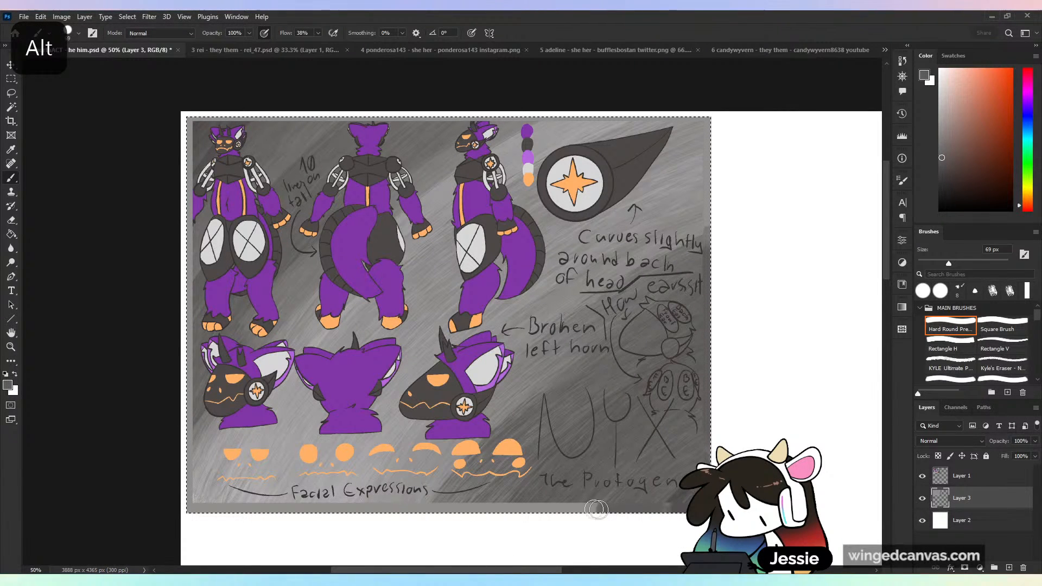
{"action": "left_click", "coordinate": [497, 485], "text": "alt"}
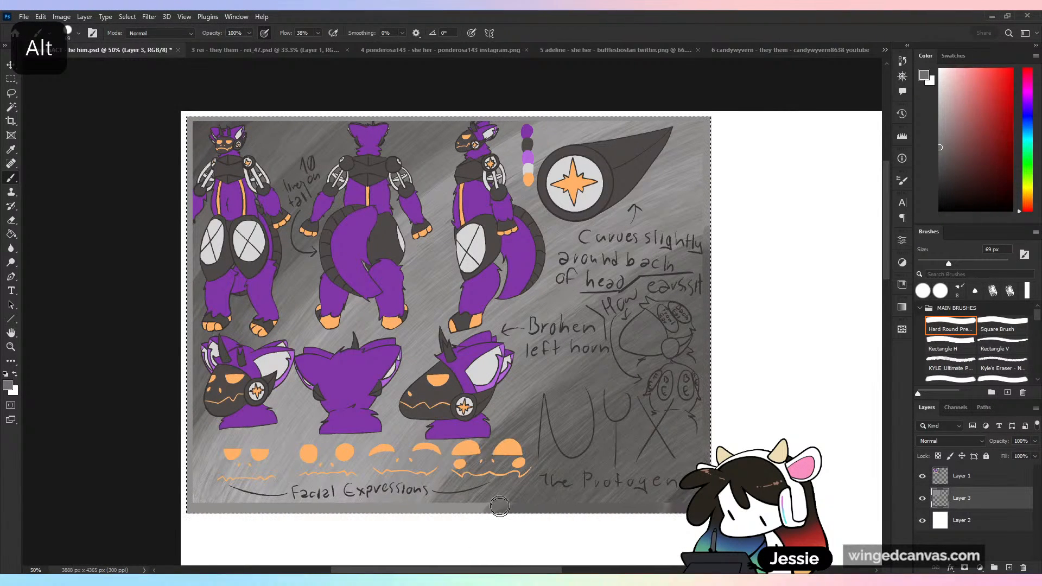
{"action": "left_click", "coordinate": [672, 497], "text": "alt"}
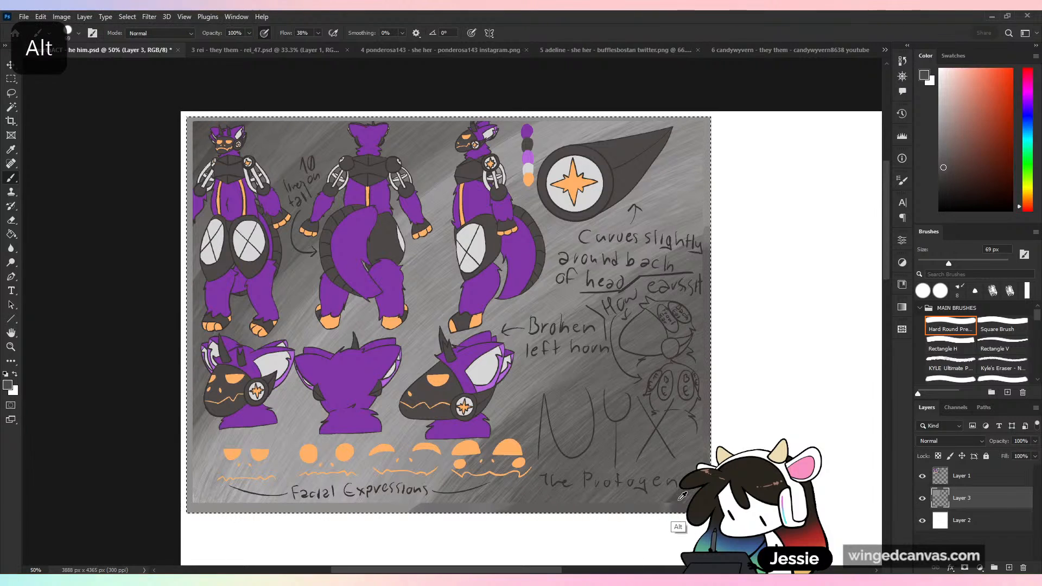
{"action": "left_click", "coordinate": [708, 236], "text": "alt"}
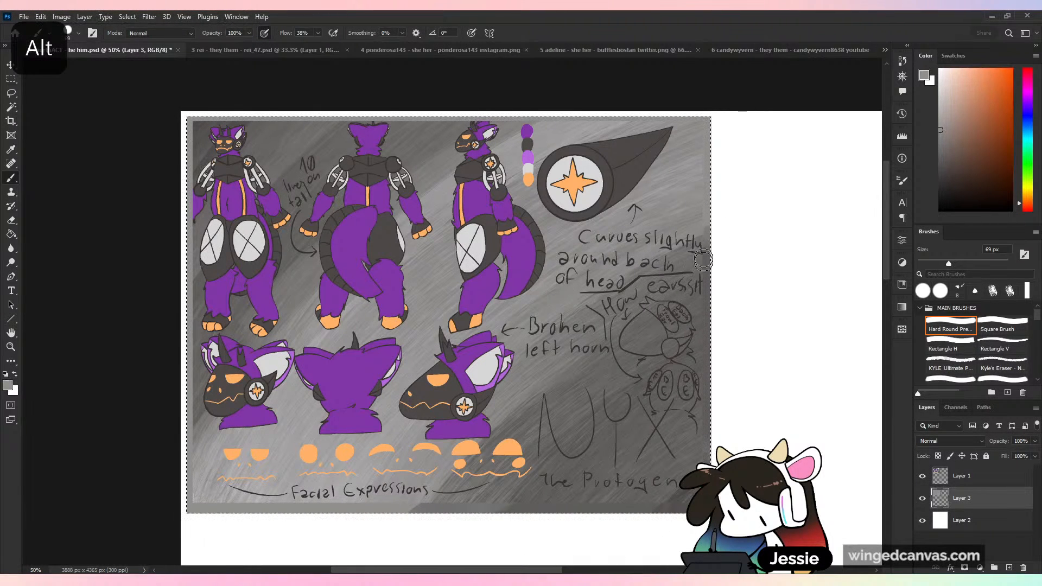
{"action": "left_click", "coordinate": [703, 274], "text": "alt"}
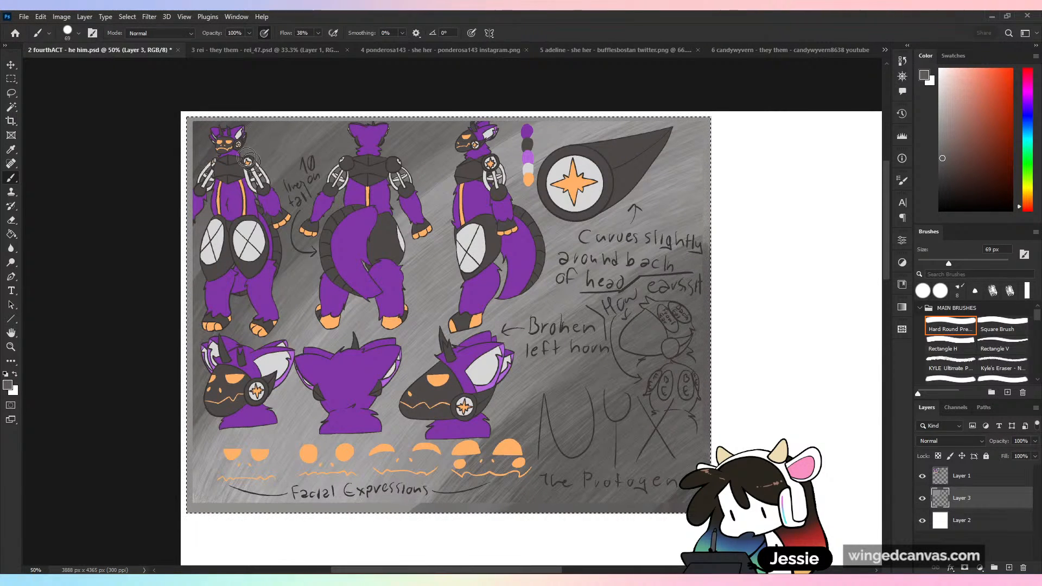
- Blend the border's upper and left sides and lower-left corner with sampled greys, and clear the selection
{"action": "left_click", "coordinate": [193, 128], "text": "alt"}
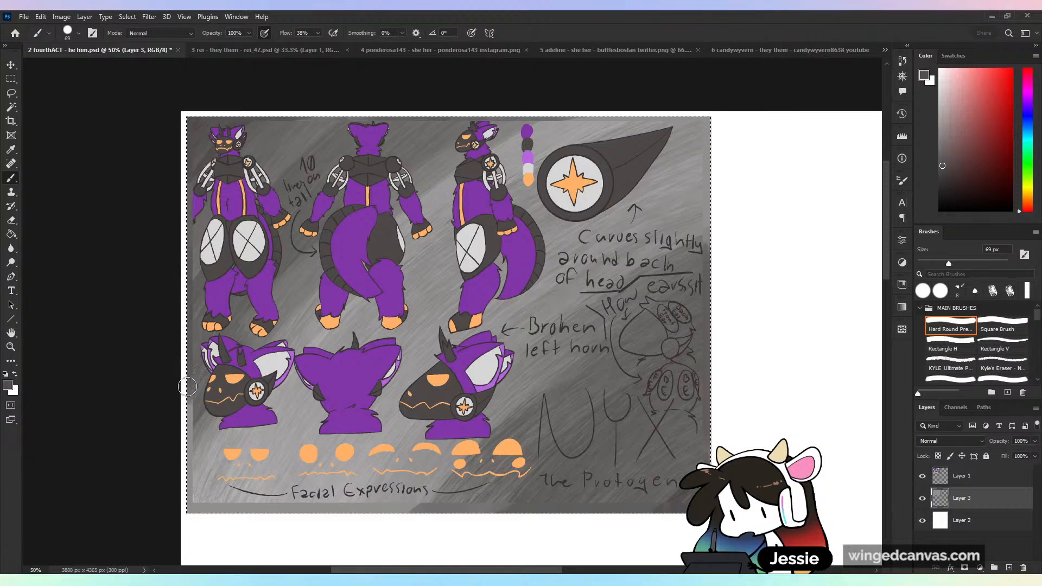
{"action": "left_click", "coordinate": [190, 474], "text": "alt"}
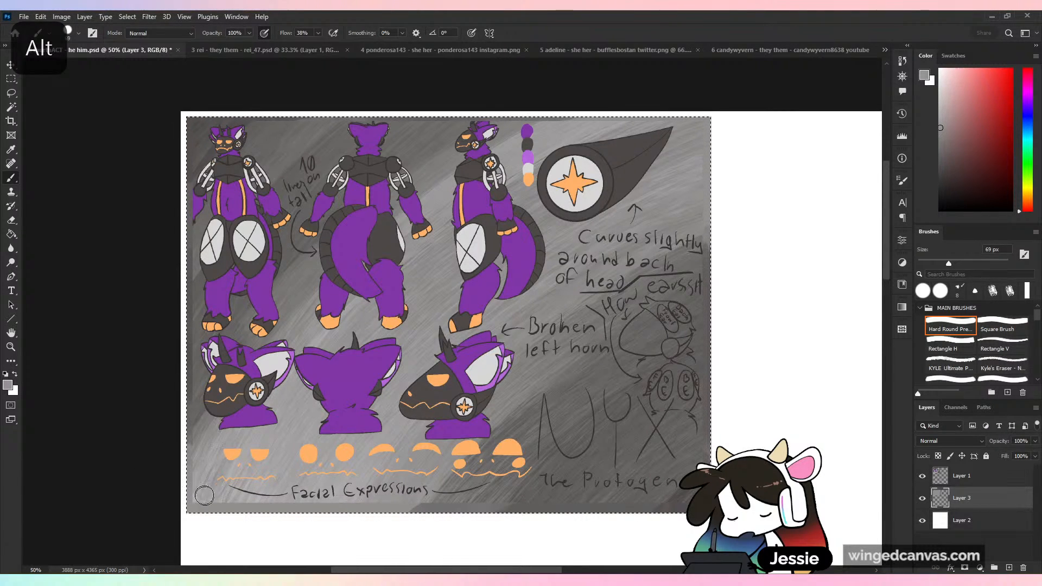
{"action": "left_click", "coordinate": [191, 502], "text": "alt"}
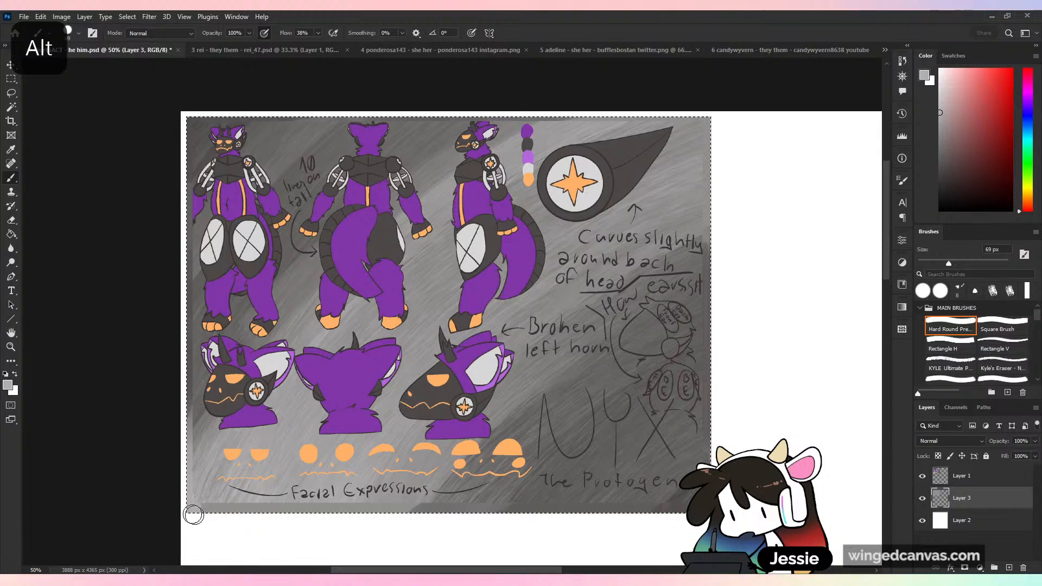
{"action": "left_click", "coordinate": [188, 403], "text": "alt"}
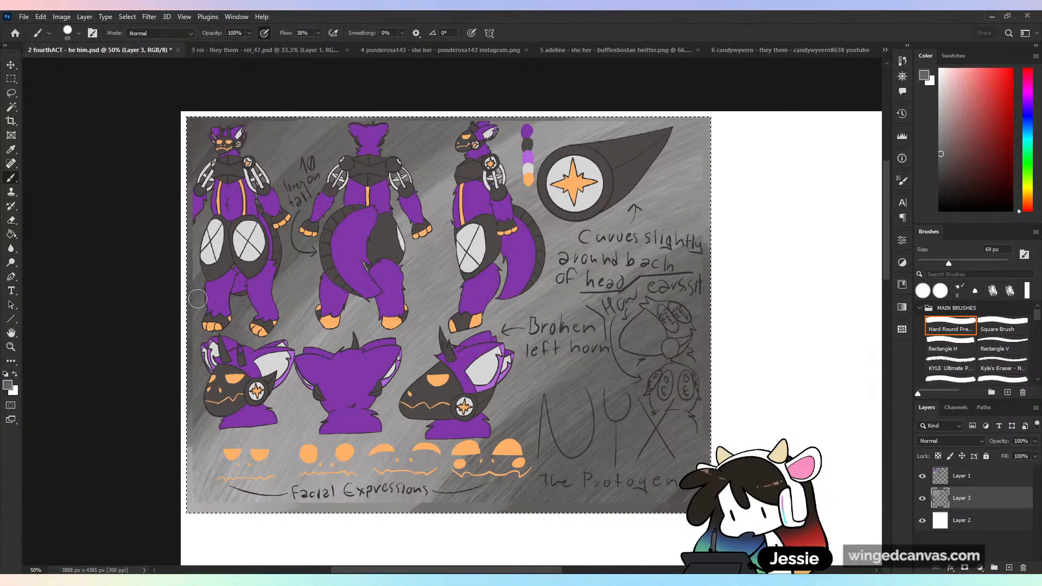
{"action": "key", "text": "ctrl+d"}
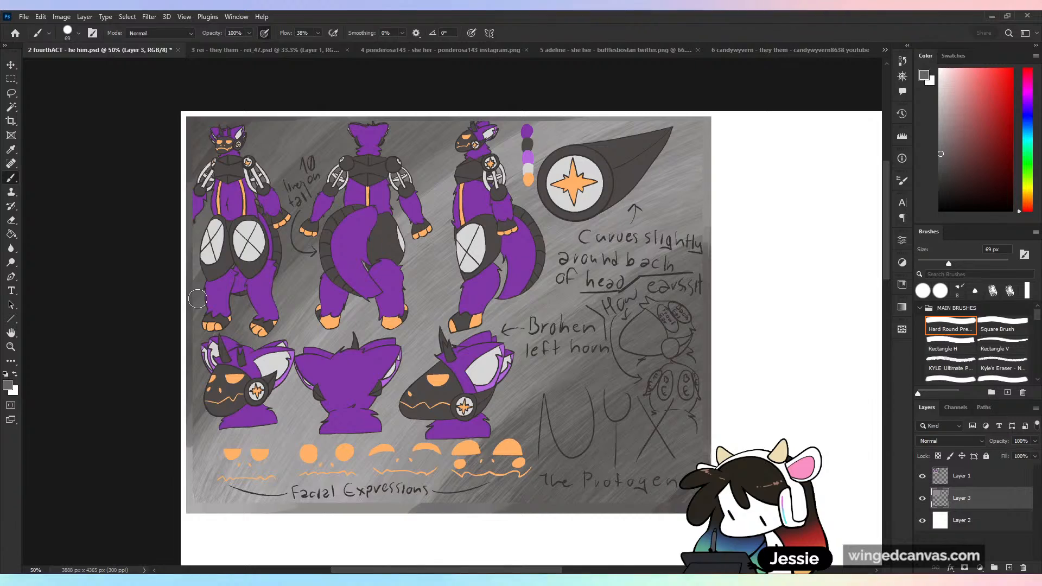
- Save the document and examine the extended margin around the whole reference sheet
{"action": "key", "text": "ctrl+plus"}
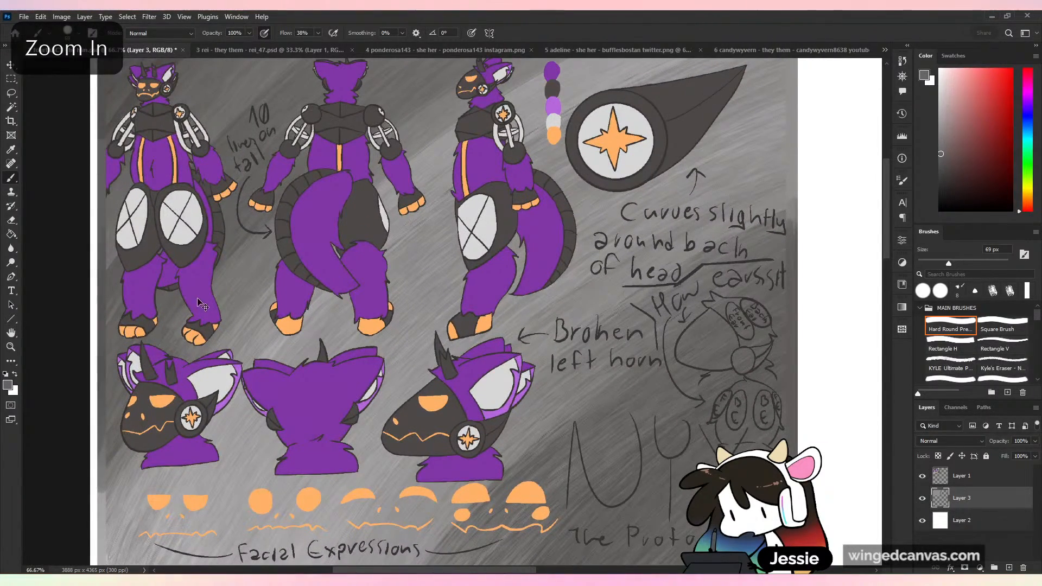
{"action": "key", "text": "ctrl+s"}
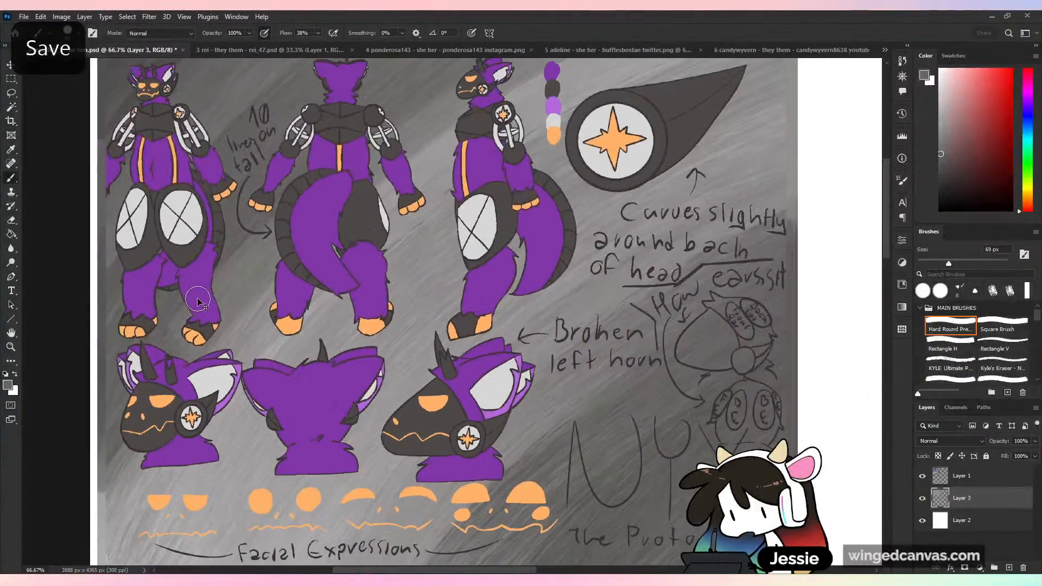
{"action": "key", "text": "ctrl+plus"}
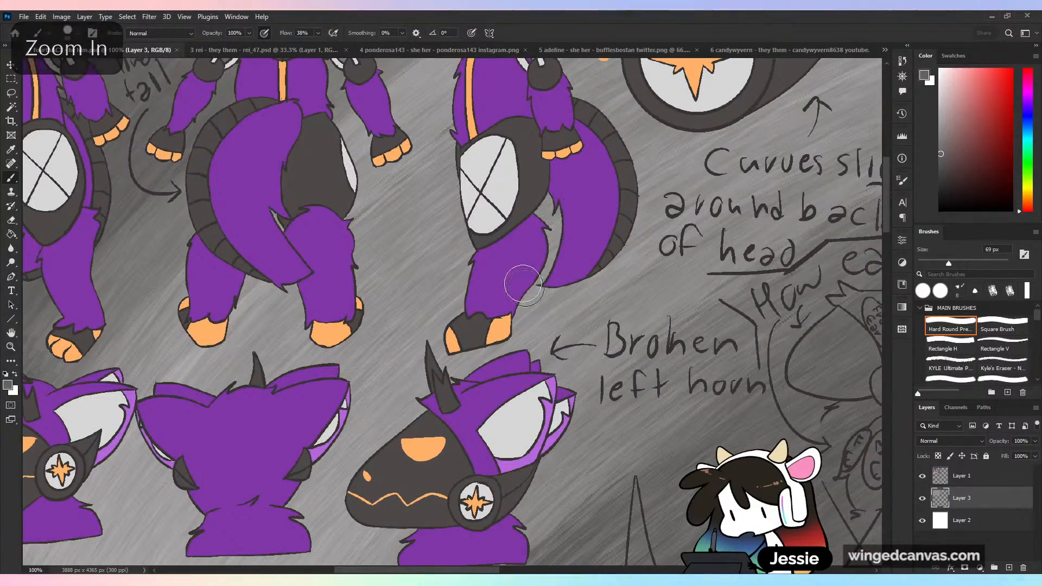
{"action": "left_click_drag", "start_coordinate": [516, 272], "coordinate": [669, 464]}
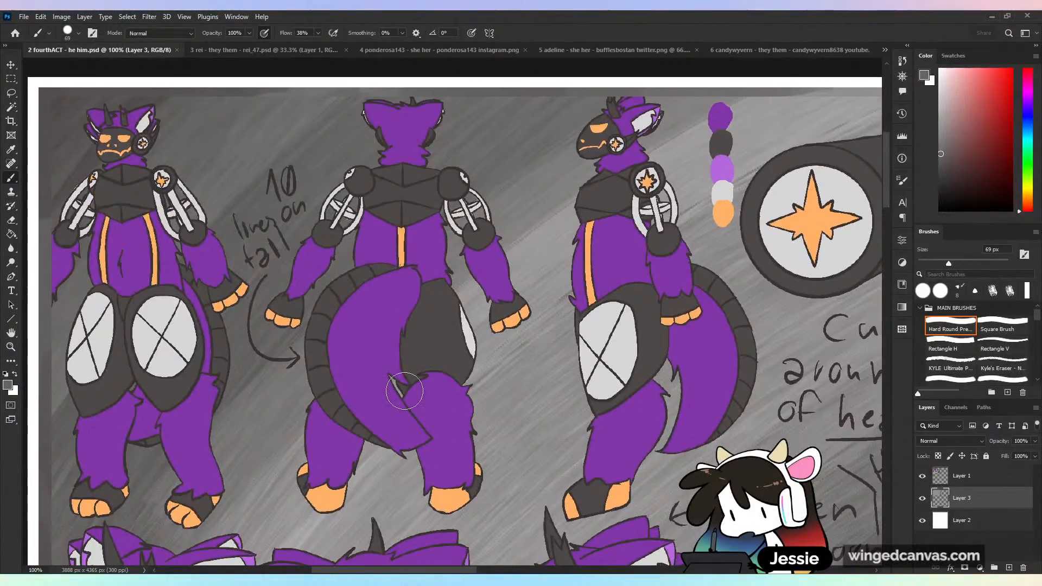
{"action": "key", "text": "ctrl+minus"}
{"action": "key", "text": "ctrl+minus"}
{"action": "key", "text": "ctrl+minus"}
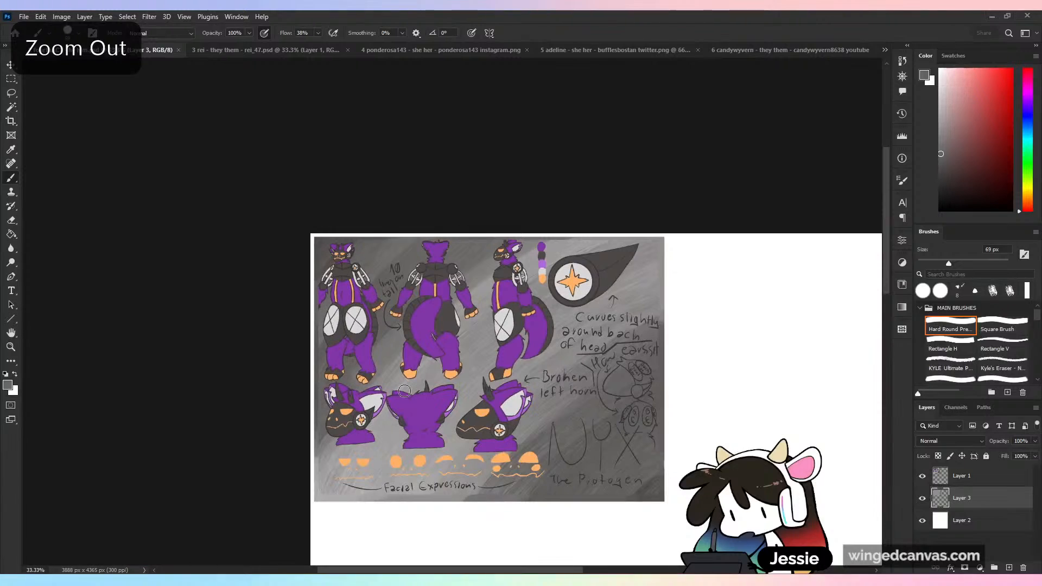
{"action": "key", "text": "ctrl+plus"}
{"action": "left_click_drag", "start_coordinate": [749, 463], "coordinate": [712, 355]}
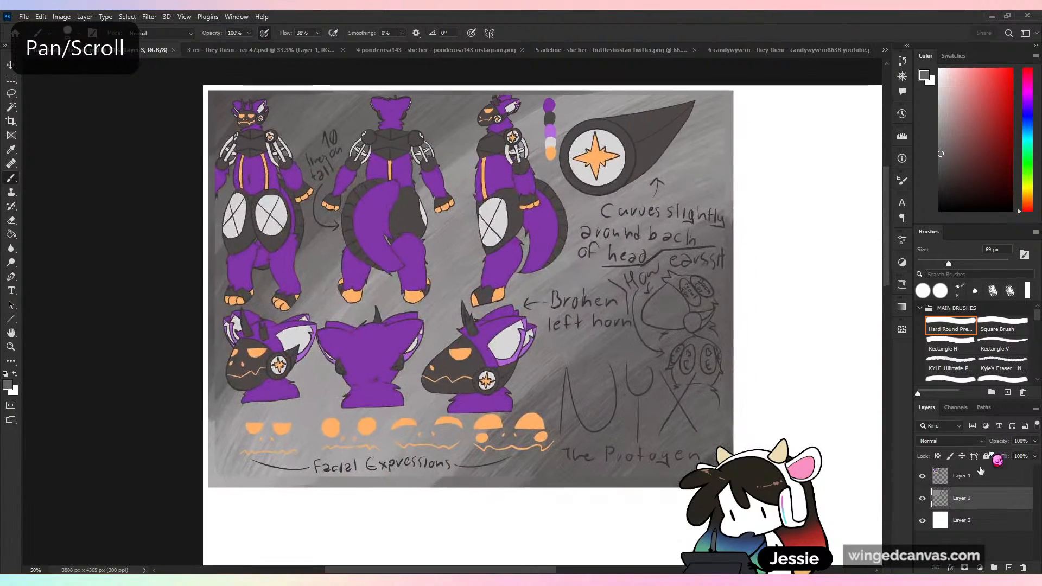
- Select the reference sheet artwork on Layer 1 and place a copy of it directly below the original on the white canvas
{"action": "left_click", "coordinate": [923, 478]}
{"action": "left_click", "coordinate": [923, 476]}
{"action": "left_click", "coordinate": [966, 476]}
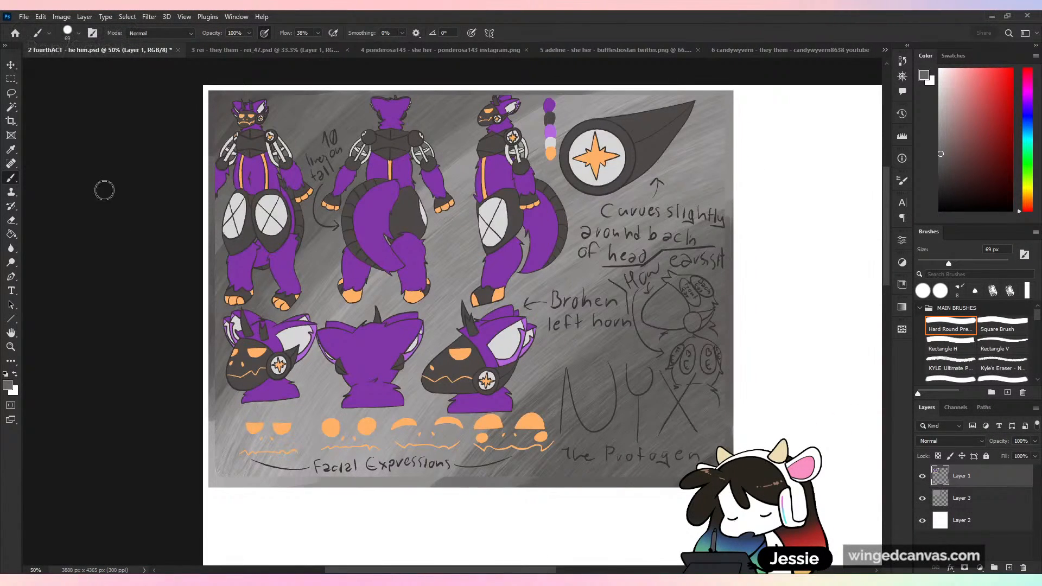
{"action": "key", "text": "m"}
{"action": "left_click_drag", "start_coordinate": [203, 86], "coordinate": [783, 513]}
{"action": "key", "text": "ctrl+minus"}
{"action": "key", "text": "ctrl+minus"}
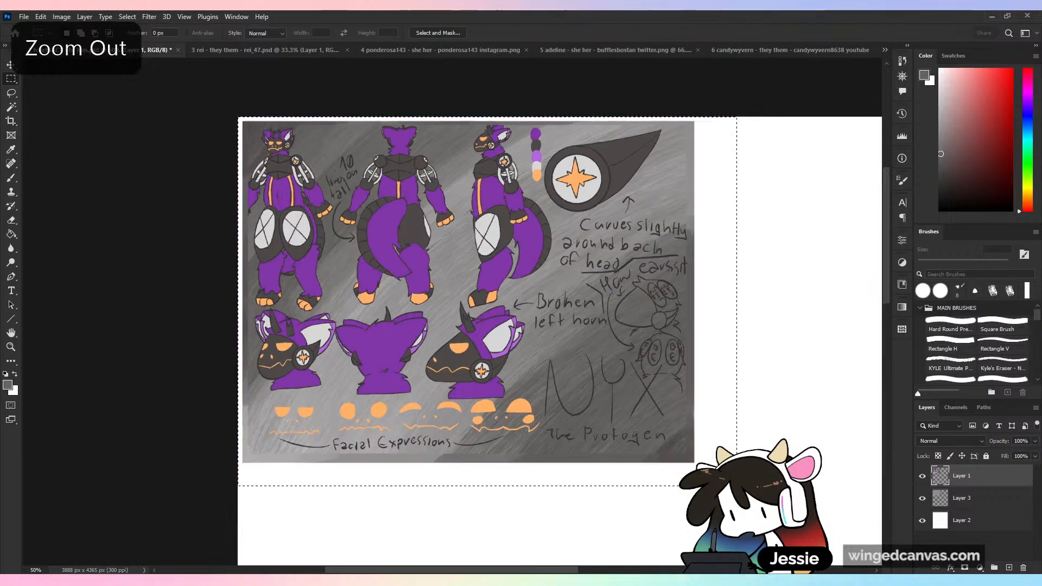
{"action": "left_click_drag", "start_coordinate": [665, 440], "coordinate": [595, 268]}
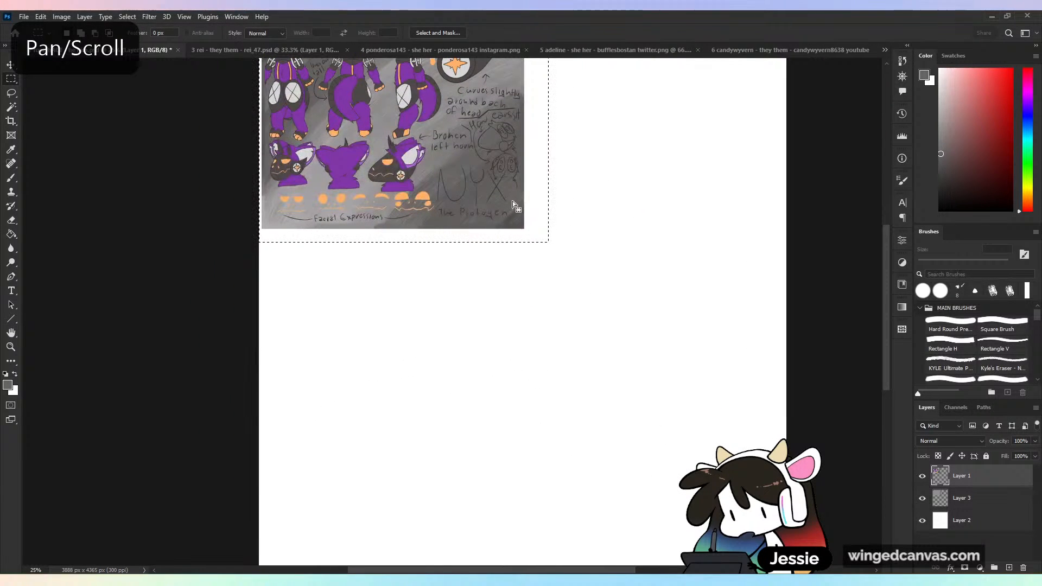
{"action": "left_click_drag", "start_coordinate": [505, 175], "coordinate": [512, 384]}
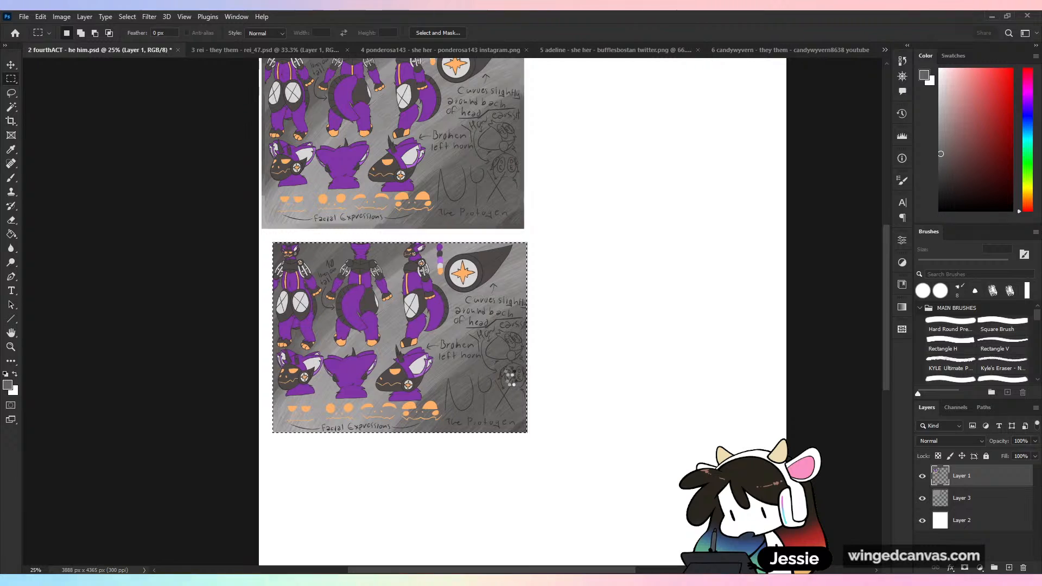
- Clear the selection and toggle Layer 1's visibility to check which of the two reference sheets it holds
{"action": "key", "text": "ctrl+plus"}
{"action": "key", "text": "ctrl+plus"}
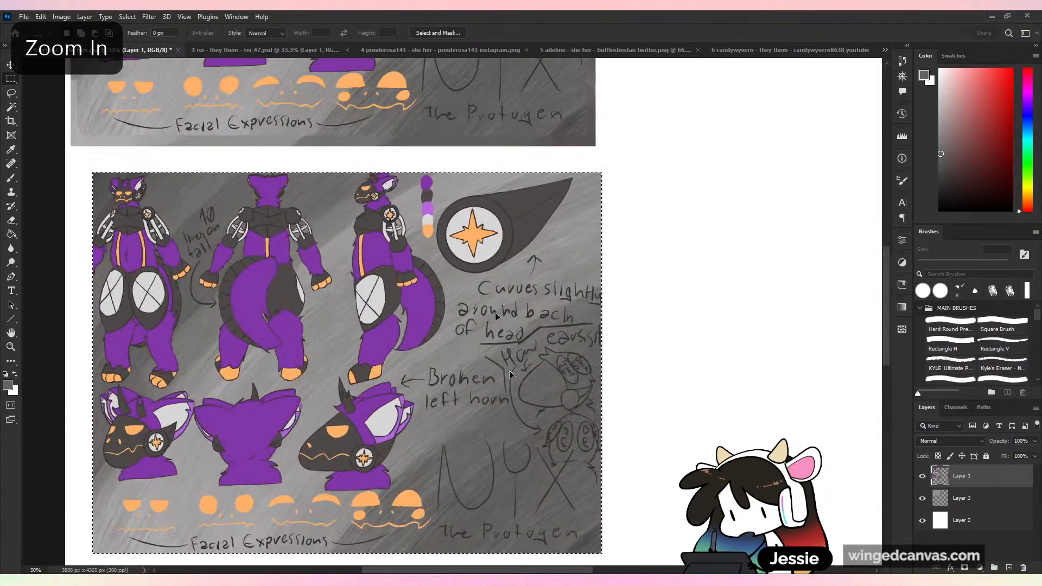
{"action": "mouse_move", "coordinate": [493, 325]}
{"action": "left_mouse_down"}
{"action": "mouse_move", "coordinate": [490, 305]}
{"action": "mouse_move", "coordinate": [500, 323]}
{"action": "left_mouse_up"}
{"action": "scroll", "coordinate": [498, 322], "scroll_direction": "left", "scroll_amount": 5}
{"action": "scroll", "coordinate": [498, 323], "scroll_direction": "down", "scroll_amount": 2}
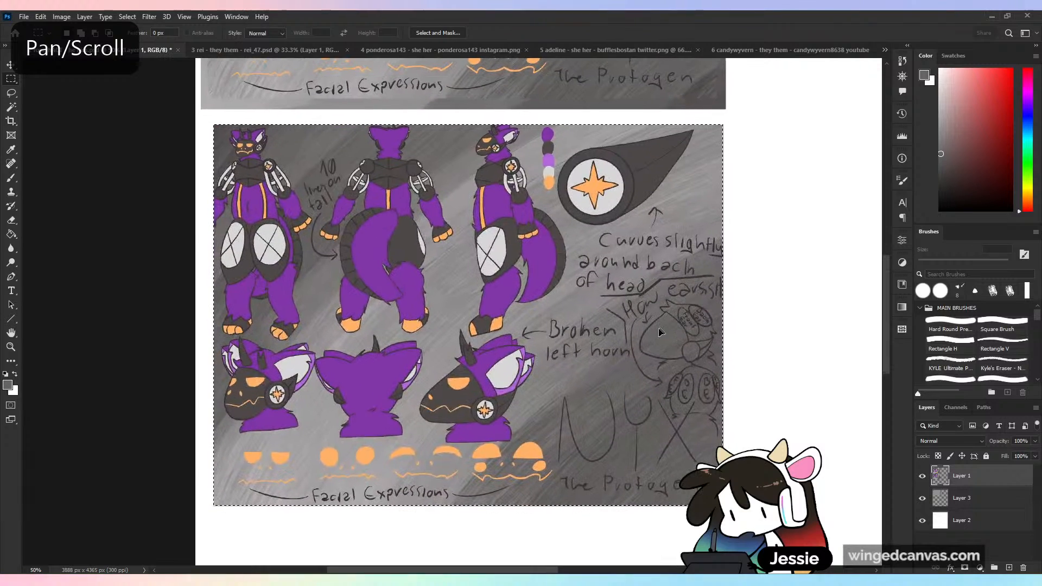
{"action": "left_click", "coordinate": [10, 178]}
{"action": "key", "text": "ctrl+d"}
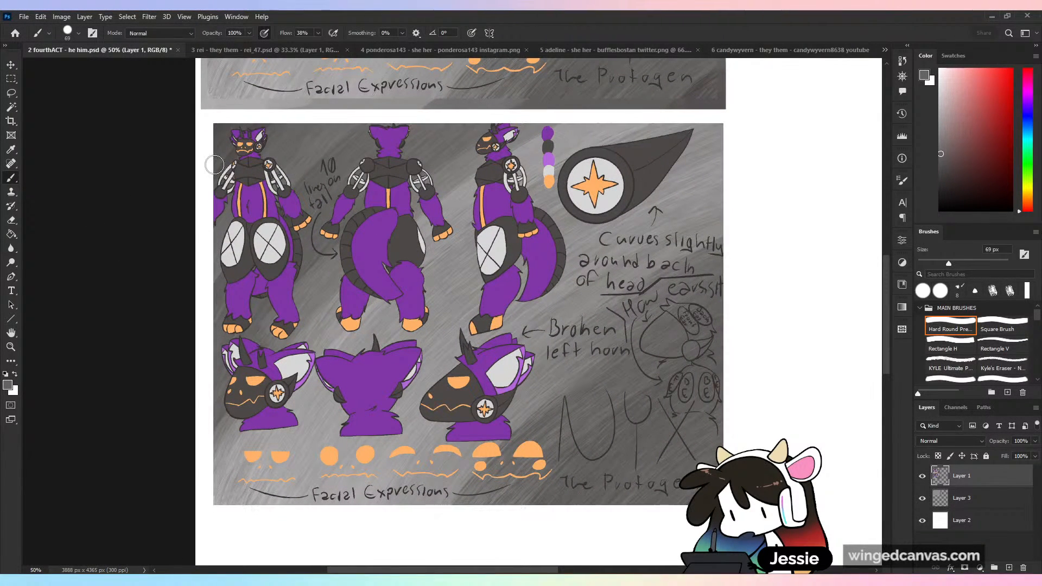
{"action": "left_click", "coordinate": [923, 476]}
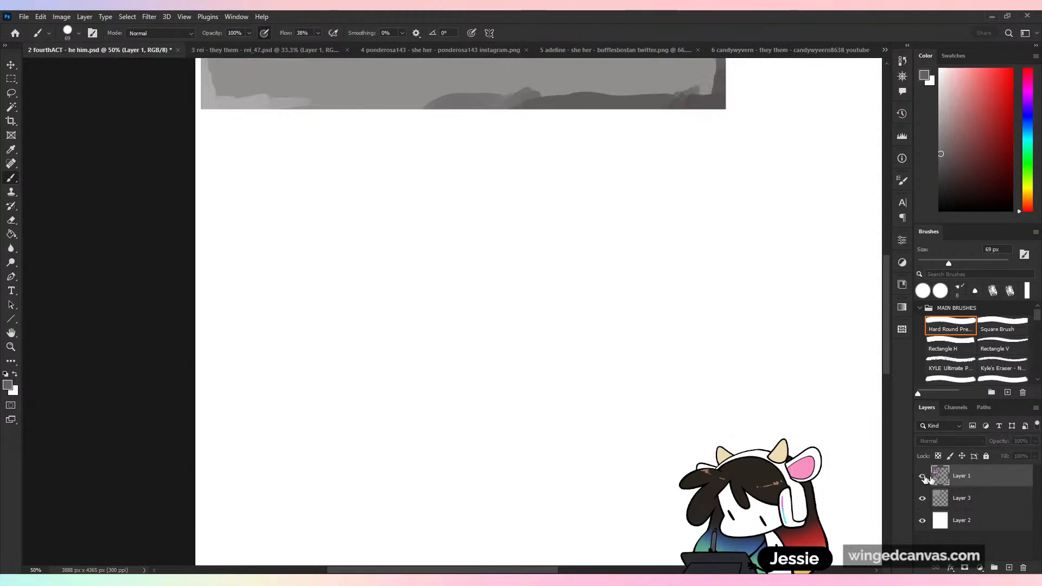
{"action": "left_click", "coordinate": [922, 476]}
{"action": "left_click", "coordinate": [923, 476]}
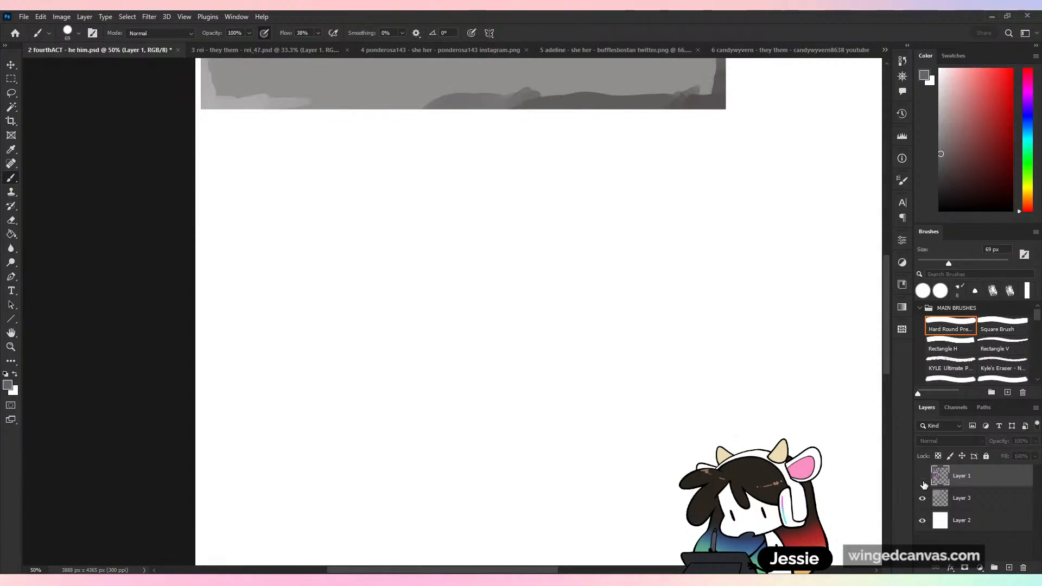
{"action": "left_click", "coordinate": [922, 476]}
- Cut the lower copy of the reference sheet out of Layer 1 and paste it onto its own layer
{"action": "left_click", "coordinate": [10, 79]}
{"action": "left_click_drag", "start_coordinate": [201, 114], "coordinate": [754, 527]}
{"action": "key", "text": "ctrl+x"}
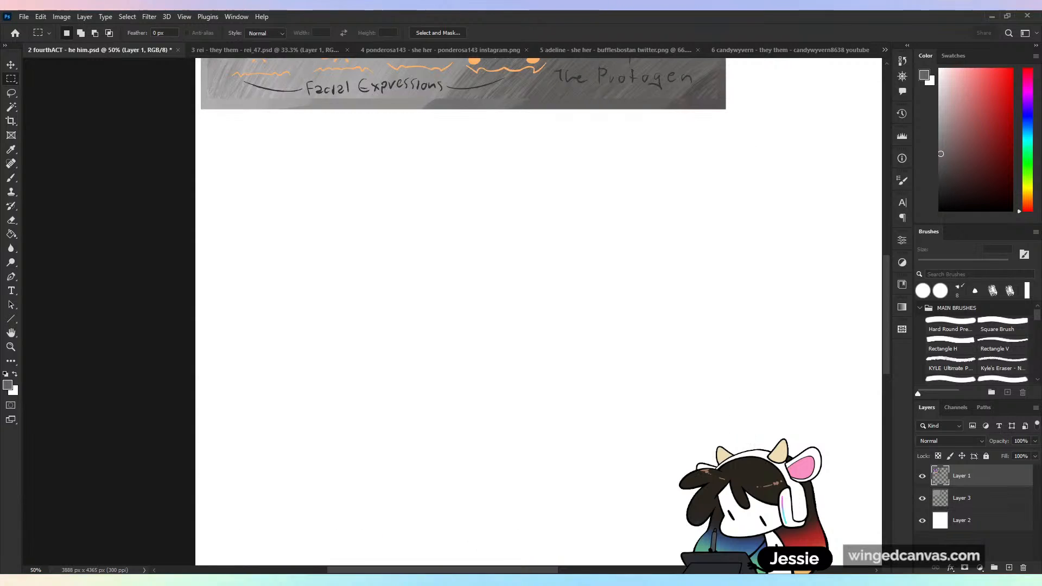
{"action": "key", "text": "ctrl+v"}
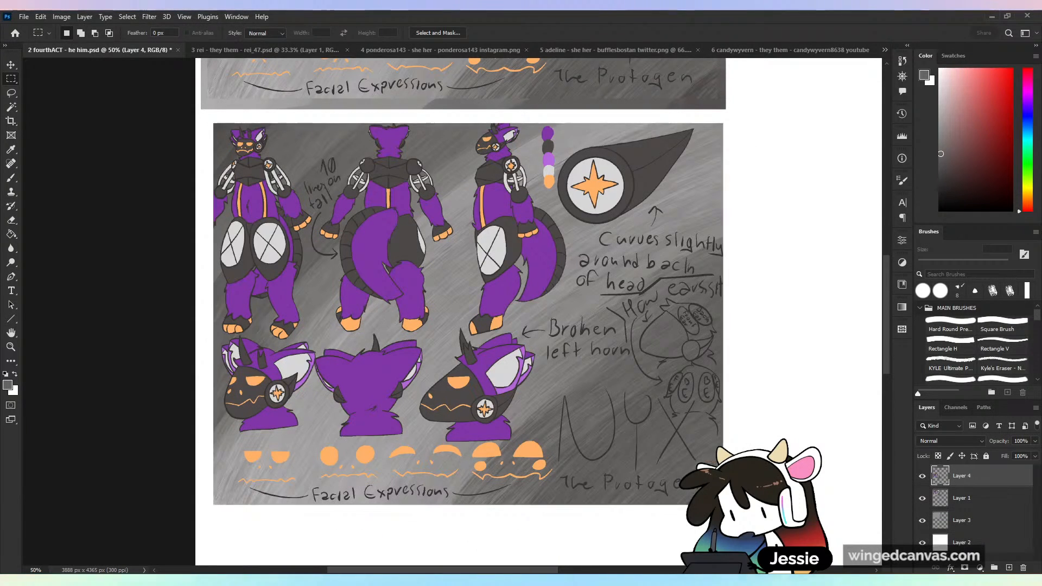
{"action": "left_click", "coordinate": [923, 476]}
{"action": "left_click", "coordinate": [923, 476]}
- Lower the opacity of the pasted sheet copy on Layer 4 to 50% and add an empty layer above it
{"action": "left_click", "coordinate": [962, 456]}
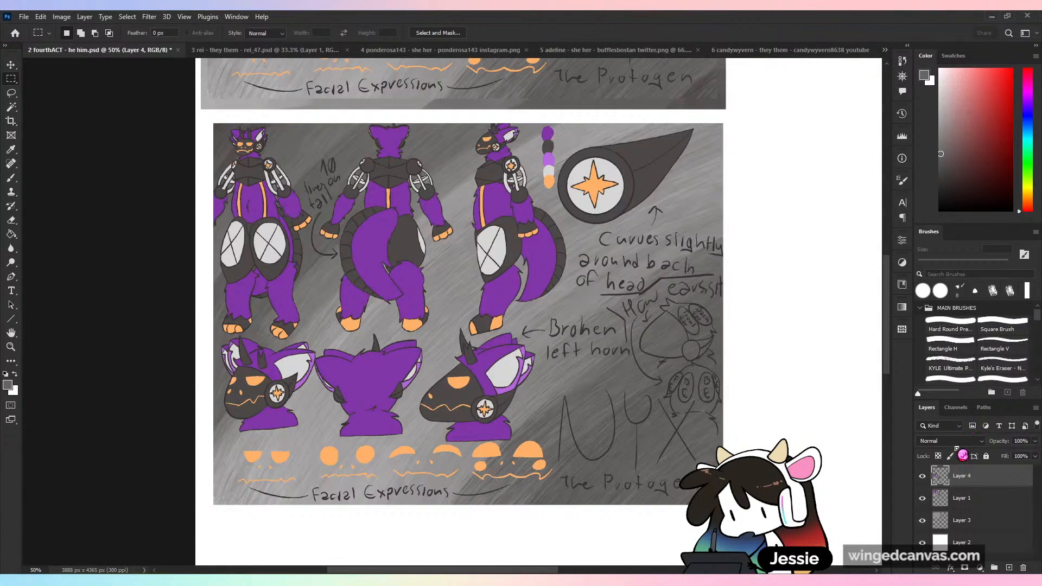
{"action": "left_click", "coordinate": [1035, 441]}
{"action": "left_click_drag", "start_coordinate": [1035, 454], "coordinate": [1009, 455]}
{"action": "left_click", "coordinate": [1009, 568]}
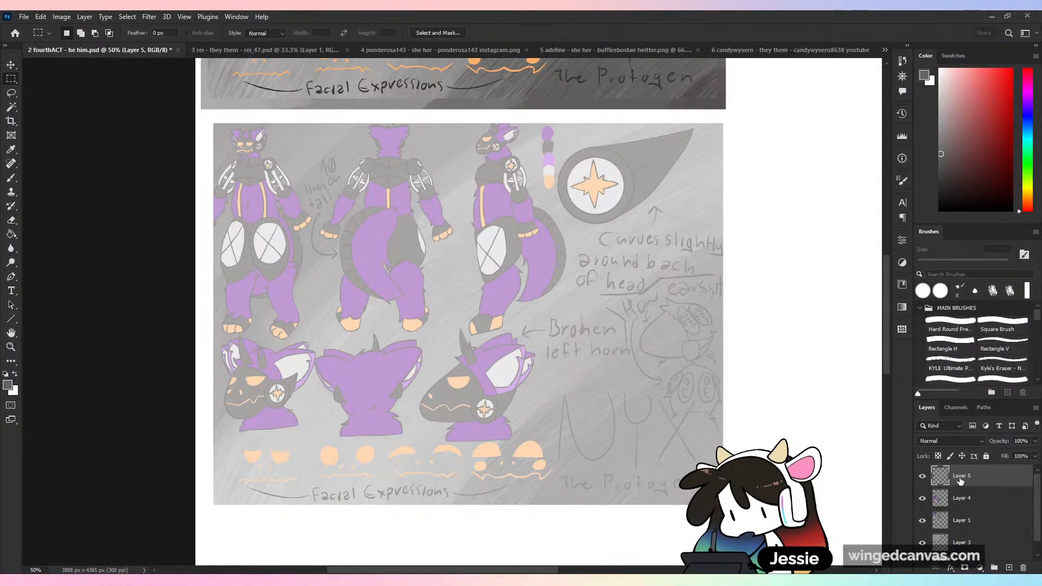
- Group the faded sheet copy with the empty layer above it and name the group "anatomy\"
{"action": "left_click_drag", "start_coordinate": [962, 479], "coordinate": [996, 510]}
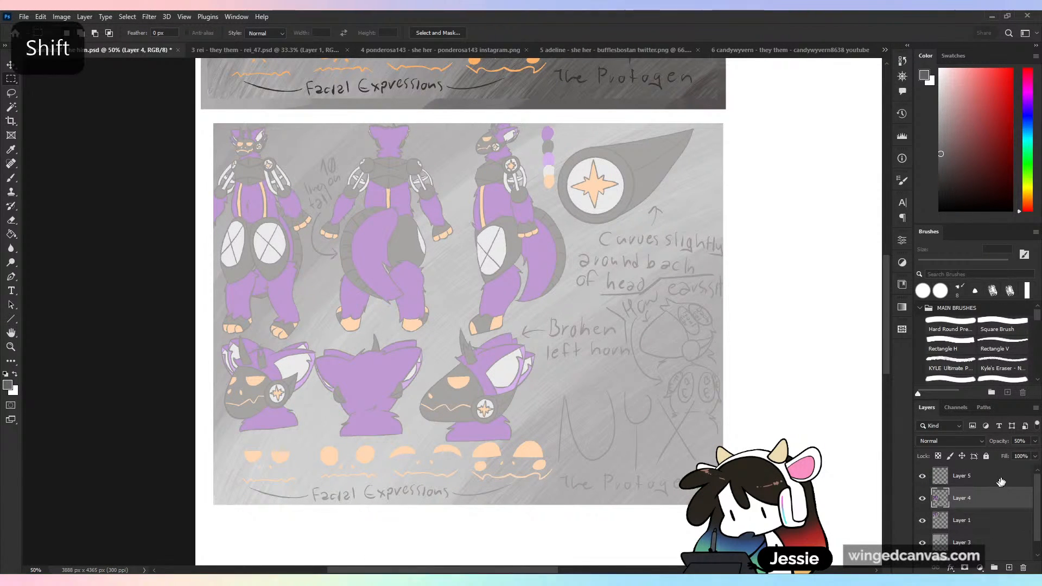
{"action": "left_click", "coordinate": [991, 498], "text": "shift"}
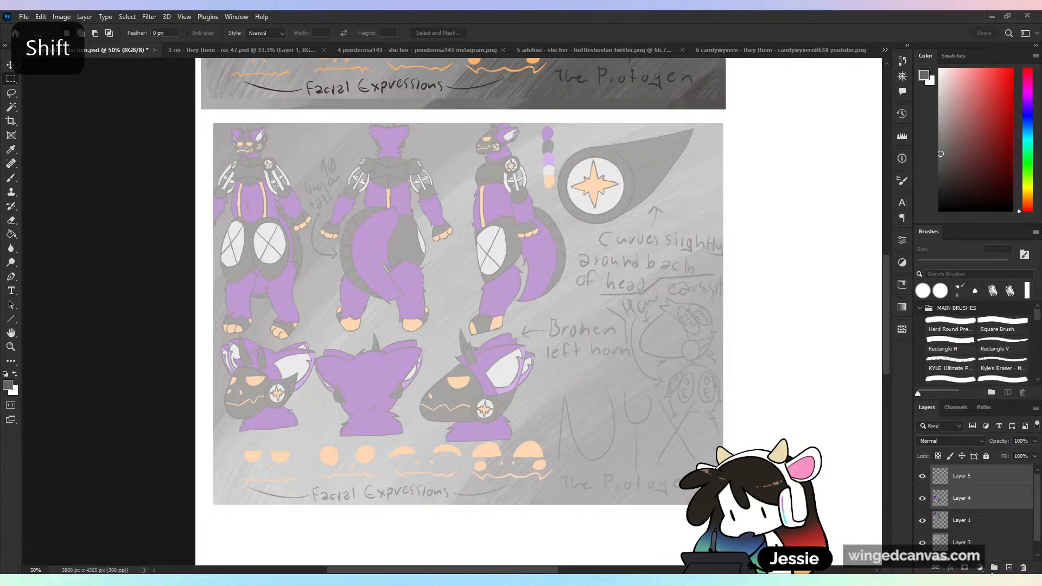
{"action": "key", "text": "ctrl+g"}
{"action": "double_click", "coordinate": [966, 478]}
{"action": "type", "text": "ana"}
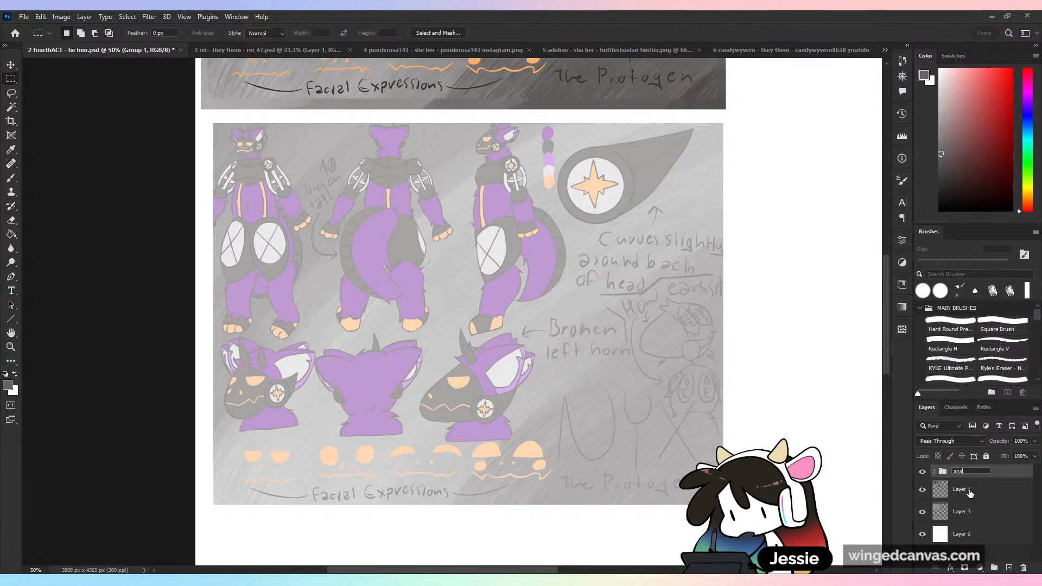
{"action": "type", "text": "tomy\\"}
{"action": "key", "text": "Return"}
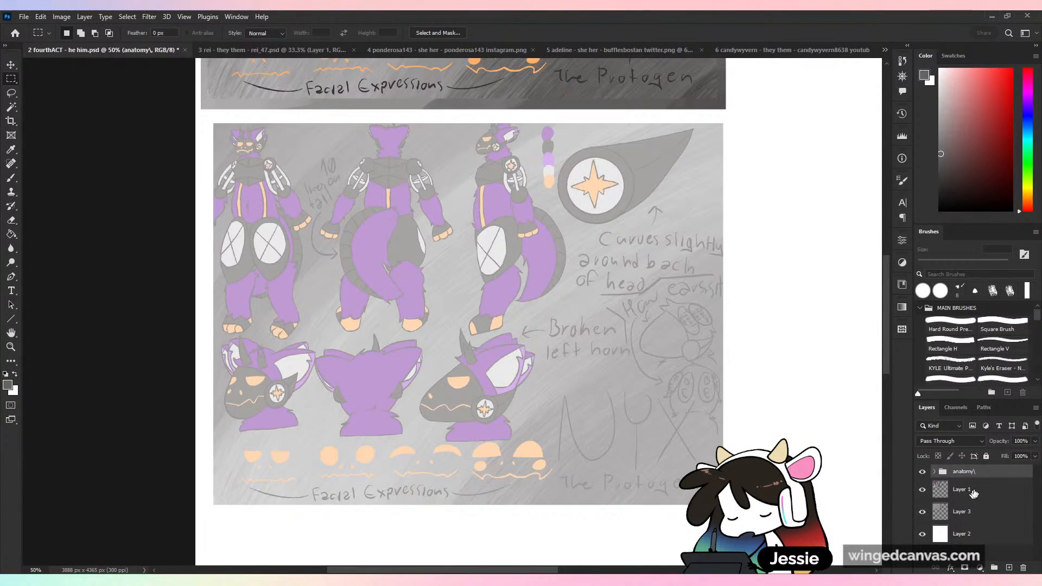
- Group Layer 1 and Layer 3 and name the group "layout"
{"action": "left_click", "coordinate": [970, 492]}
{"action": "left_click", "coordinate": [971, 512], "text": "shift"}
{"action": "left_click", "coordinate": [994, 569]}
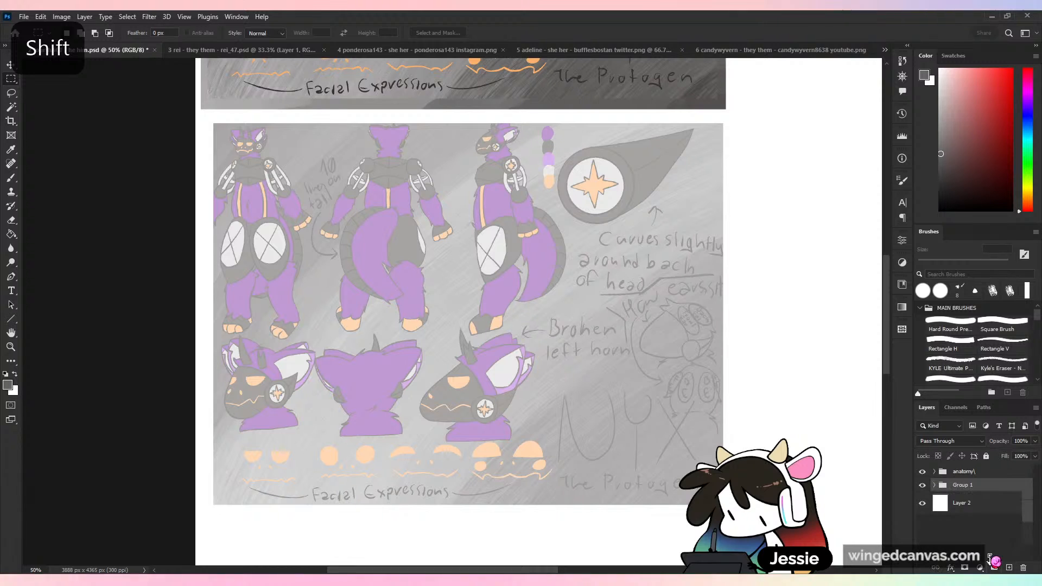
{"action": "double_click", "coordinate": [961, 486]}
{"action": "type", "text": "layou"}
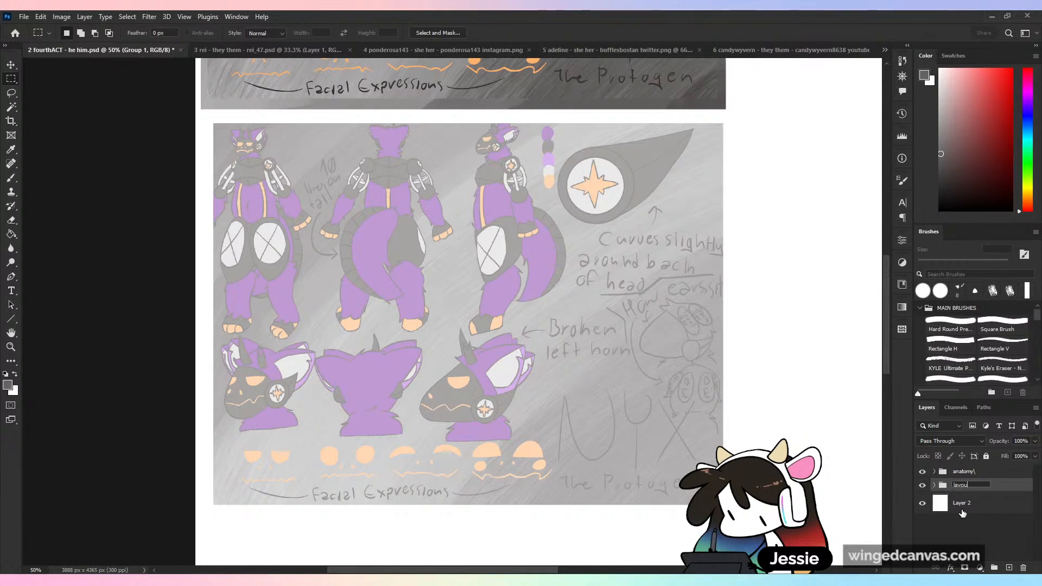
{"action": "type", "text": "t"}
{"action": "key", "text": "Return"}
- Add an empty layer above Layer 1 inside the layout group and set the foreground colour to bright red
{"action": "left_click", "coordinate": [934, 472]}
{"action": "left_click", "coordinate": [995, 495]}
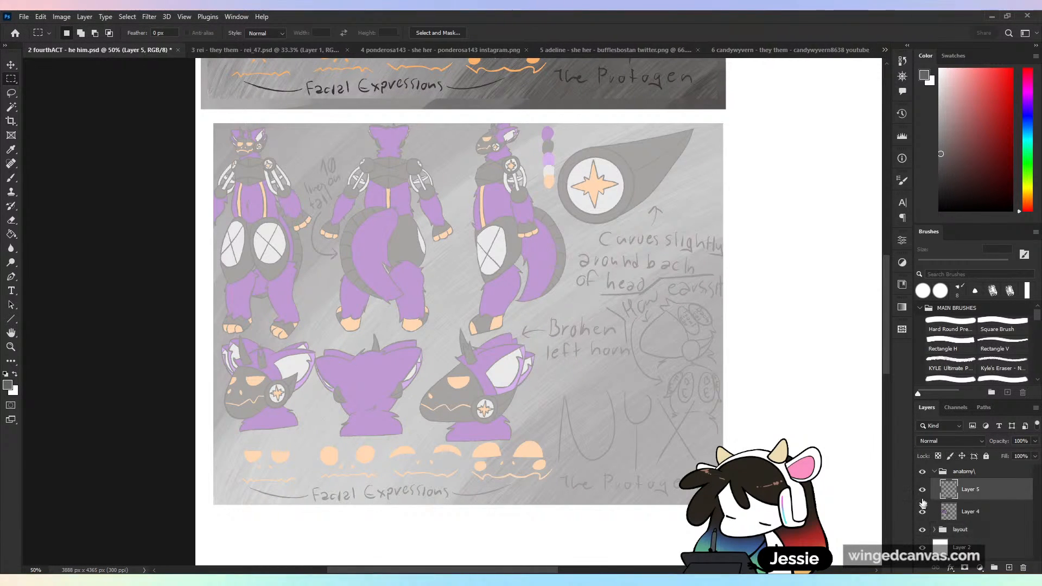
{"action": "left_click", "coordinate": [934, 530]}
{"action": "scroll", "coordinate": [998, 516], "scroll_direction": "down", "scroll_amount": 2}
{"action": "left_click", "coordinate": [997, 521]}
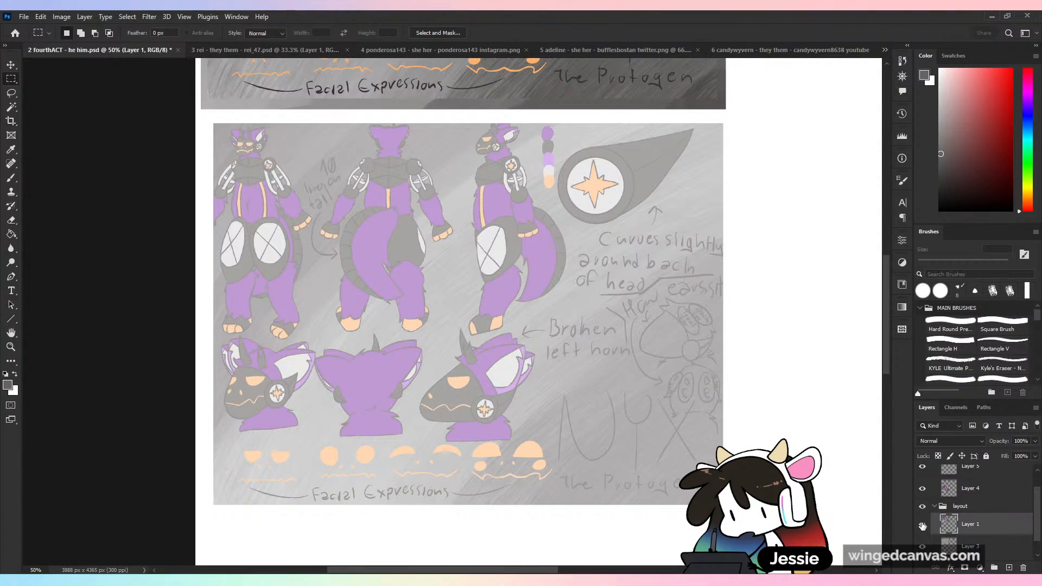
{"action": "left_click", "coordinate": [923, 525]}
{"action": "left_click", "coordinate": [923, 525]}
{"action": "left_click_drag", "start_coordinate": [785, 295], "coordinate": [734, 580]}
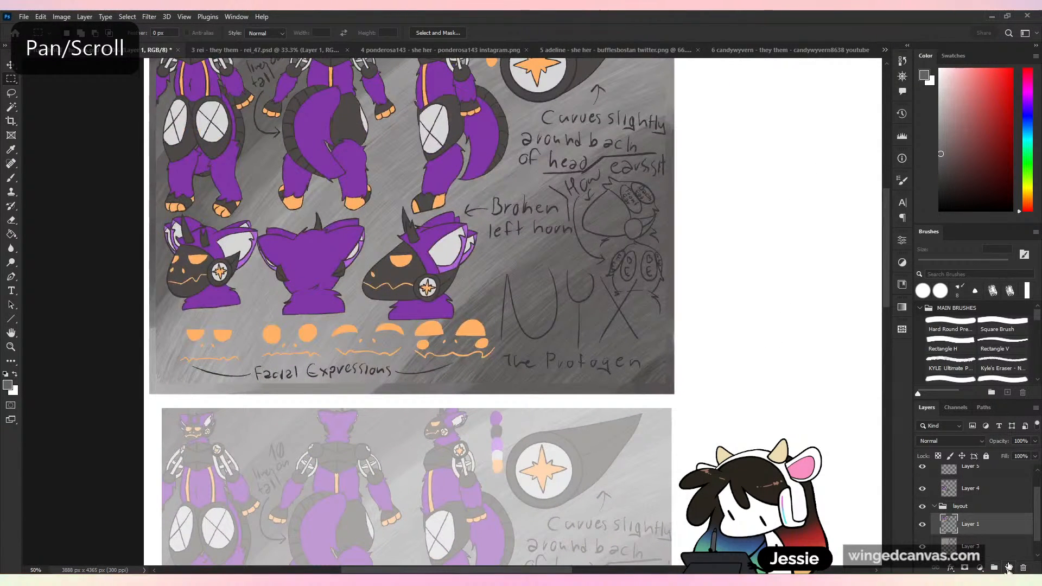
{"action": "left_click", "coordinate": [1008, 568]}
{"action": "left_click_drag", "start_coordinate": [734, 338], "coordinate": [765, 476]}
{"action": "left_click_drag", "start_coordinate": [979, 113], "coordinate": [1033, 59]}
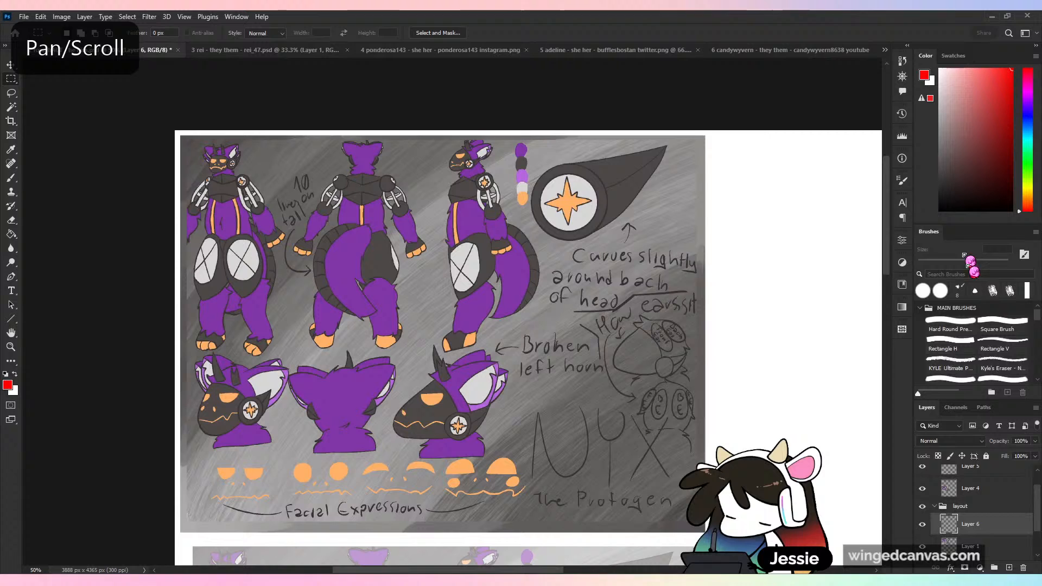
- With a 14 px hard round brush, circle the original sheet's text-filled right part and annotate it "ALL TEXT?" and "- UNBALANCED"
{"action": "left_click", "coordinate": [947, 332]}
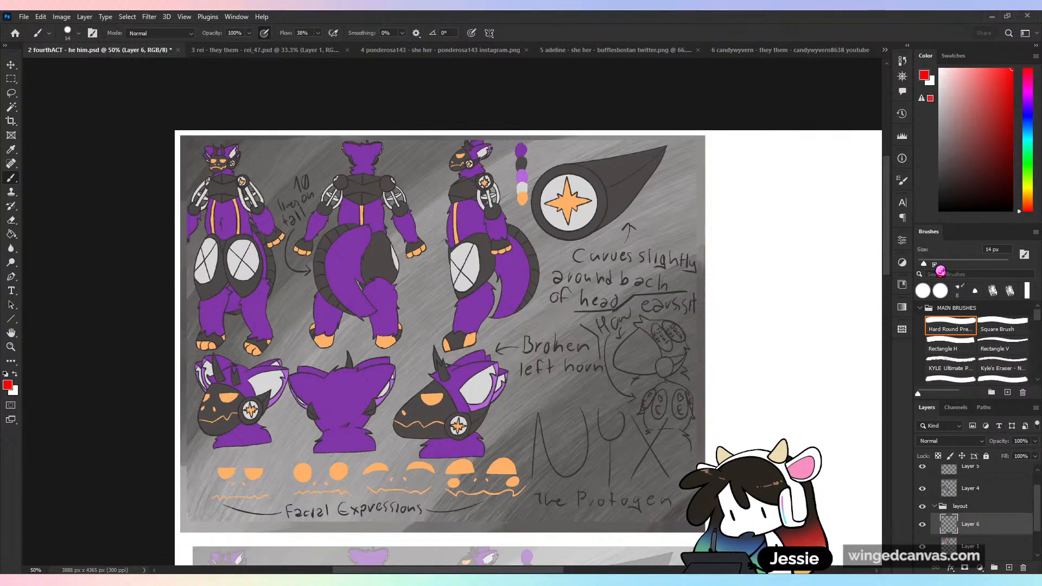
{"action": "mouse_move", "coordinate": [697, 217]}
{"action": "left_mouse_down"}
{"action": "mouse_move", "coordinate": [500, 483]}
{"action": "mouse_move", "coordinate": [707, 310]}
{"action": "mouse_move", "coordinate": [697, 218]}
{"action": "left_mouse_up"}
{"action": "mouse_move", "coordinate": [706, 299]}
{"action": "left_mouse_down"}
{"action": "mouse_move", "coordinate": [736, 284]}
{"action": "mouse_move", "coordinate": [801, 295]}
{"action": "left_mouse_up"}
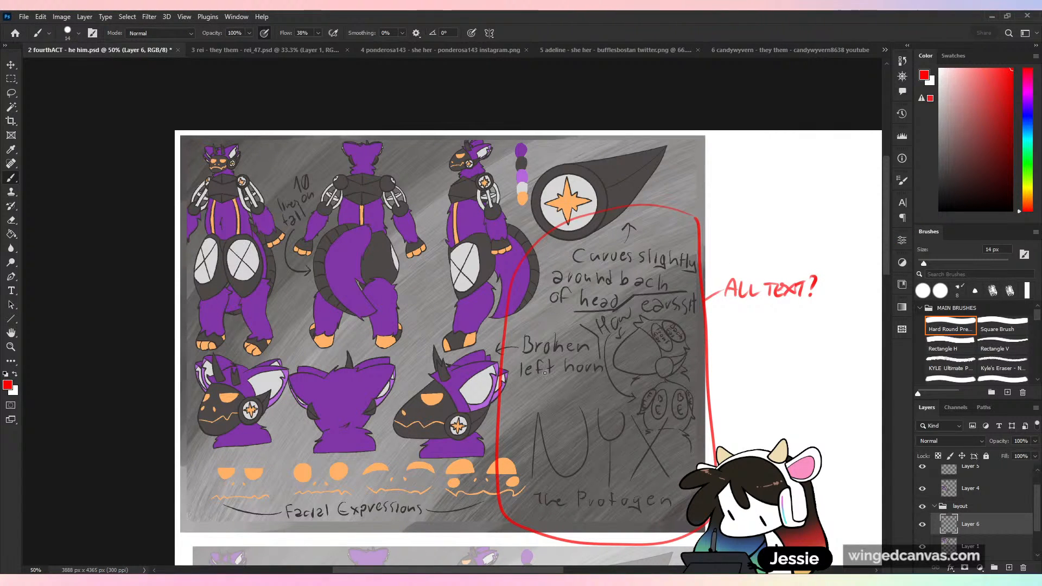
{"action": "left_click_drag", "start_coordinate": [545, 373], "coordinate": [461, 300]}
{"action": "left_click_drag", "start_coordinate": [636, 262], "coordinate": [756, 266]}
{"action": "key", "text": "ctrl+z"}
- Collapse the layout group and move the anatomy group slightly lower, aligning its right edge with the original sheet
{"action": "key", "text": "ctrl+minus"}
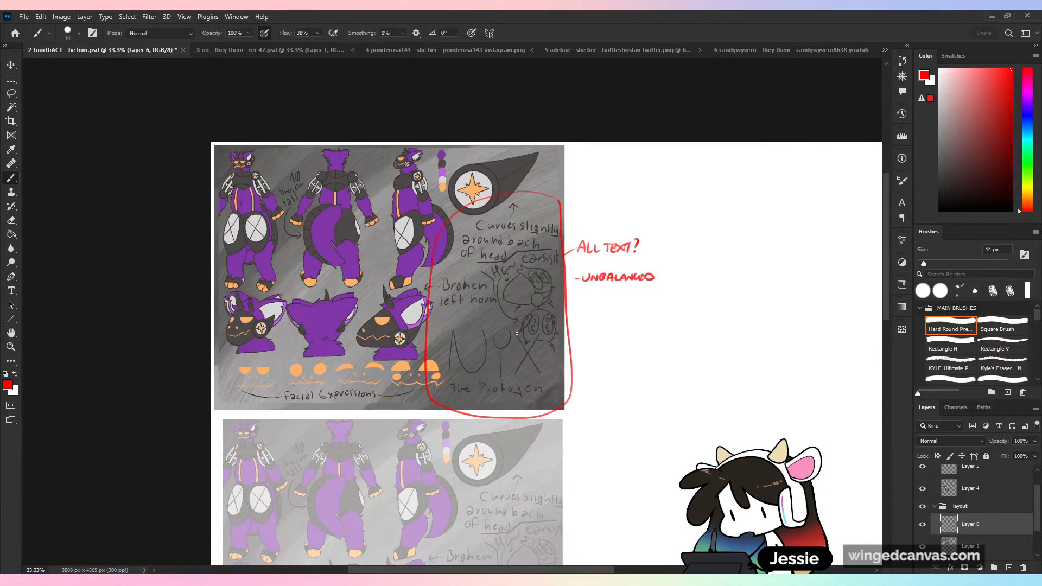
{"action": "scroll", "coordinate": [592, 362], "scroll_direction": "down", "scroll_amount": 4}
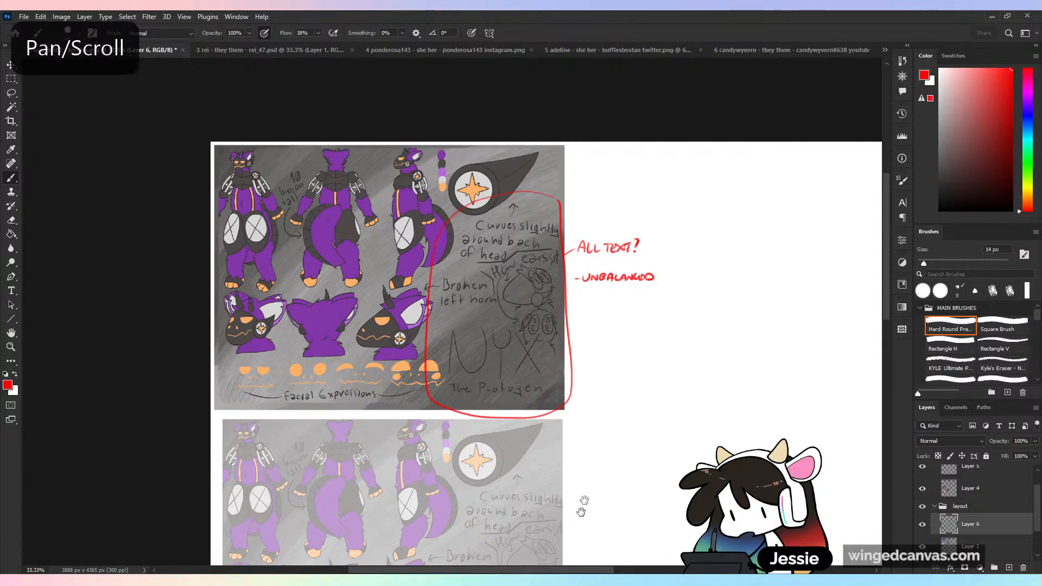
{"action": "key", "text": "ctrl+plus"}
{"action": "scroll", "coordinate": [595, 313], "scroll_direction": "down", "scroll_amount": 2}
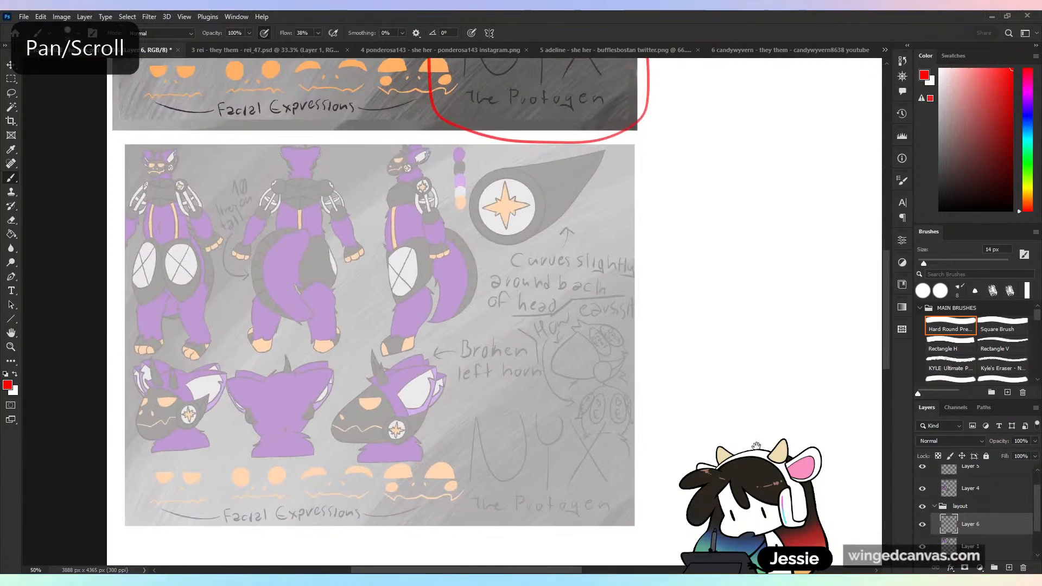
{"action": "left_click", "coordinate": [1024, 509]}
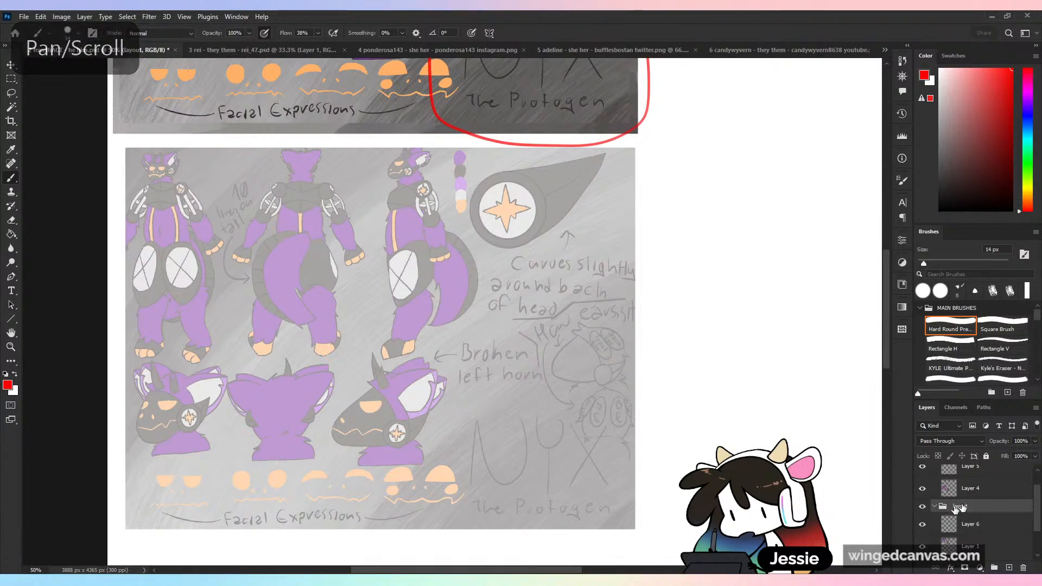
{"action": "left_click", "coordinate": [935, 507]}
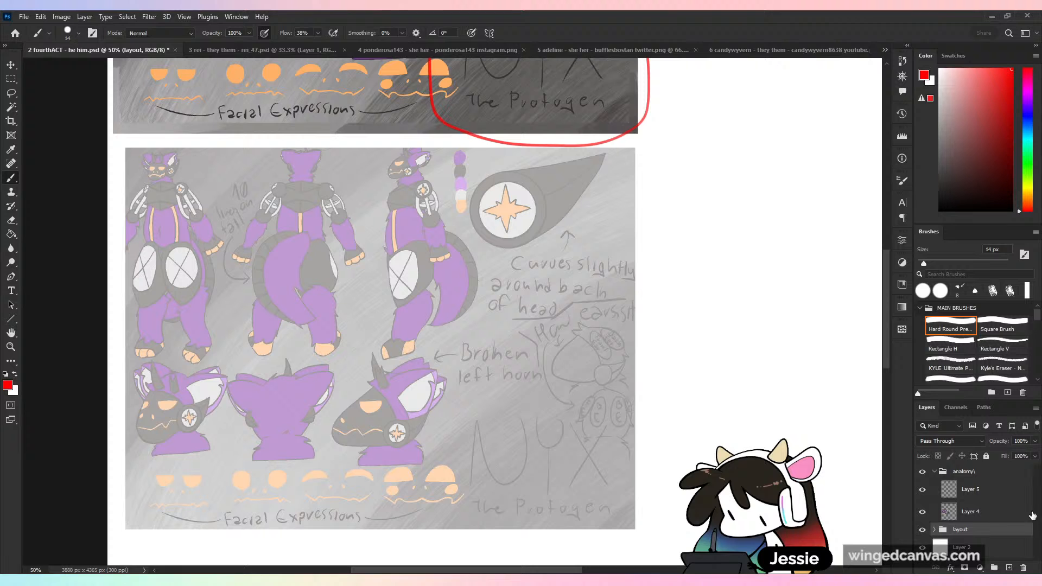
{"action": "left_click", "coordinate": [963, 474]}
{"action": "key", "text": "v"}
{"action": "left_click_drag", "start_coordinate": [603, 363], "coordinate": [602, 383]}
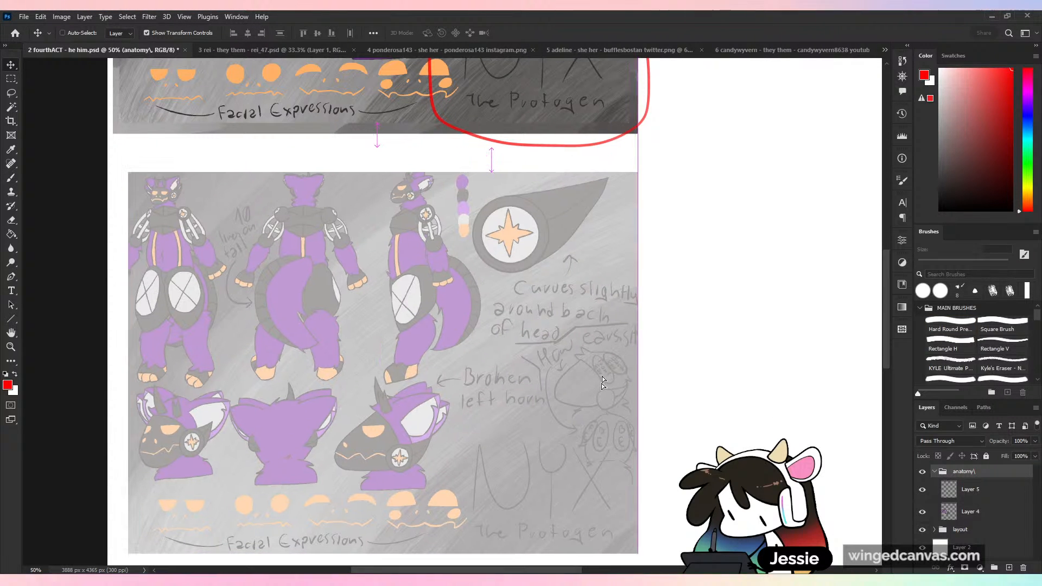
- Choose the 8 px Textured Brush for drawing on Layer 5 over the faded sheet copy
{"action": "left_click", "coordinate": [970, 492]}
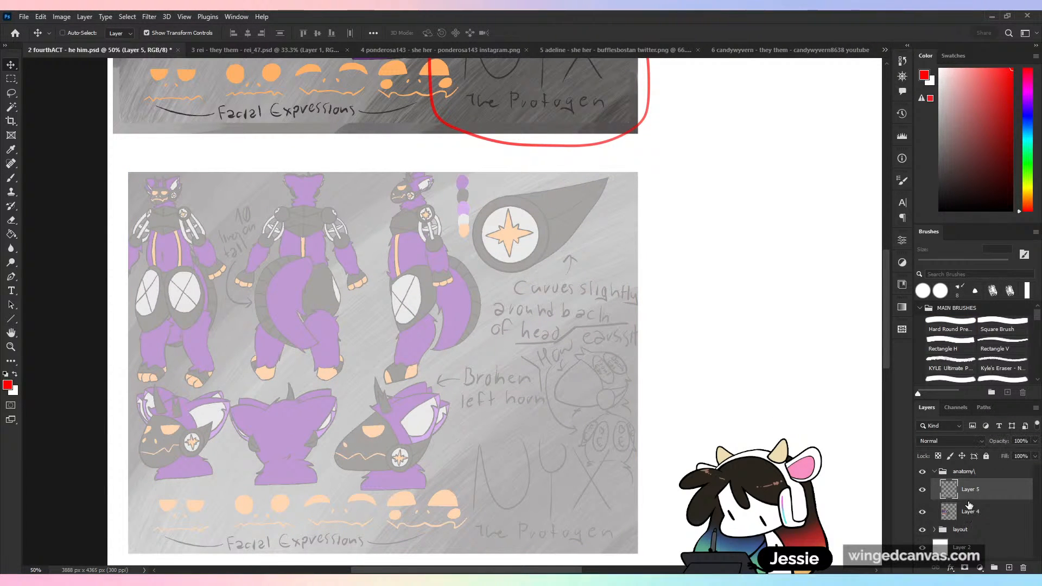
{"action": "left_click", "coordinate": [951, 364]}
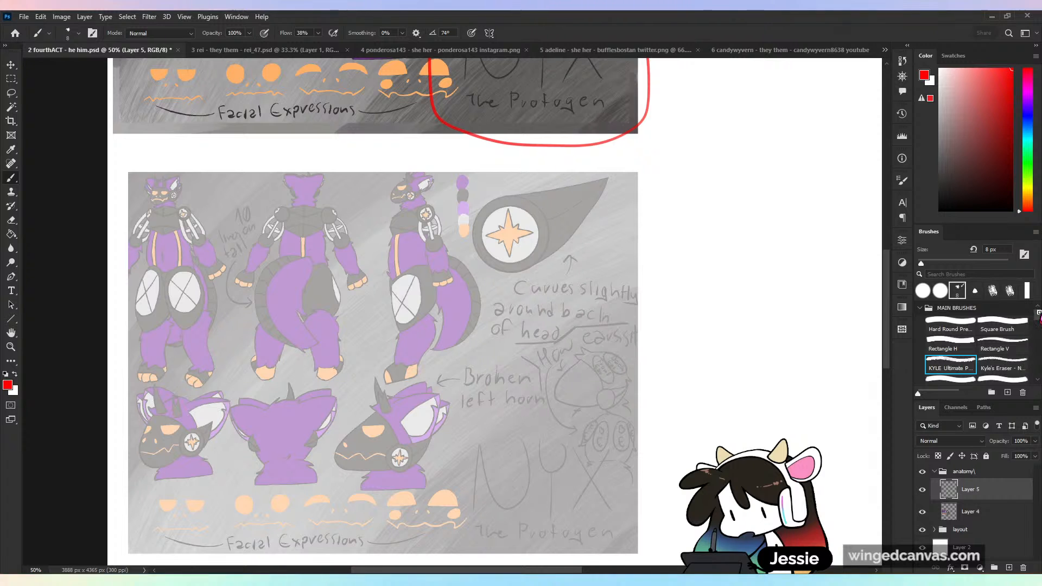
{"action": "left_click_drag", "start_coordinate": [1039, 314], "coordinate": [1030, 332]}
{"action": "left_click", "coordinate": [988, 361]}
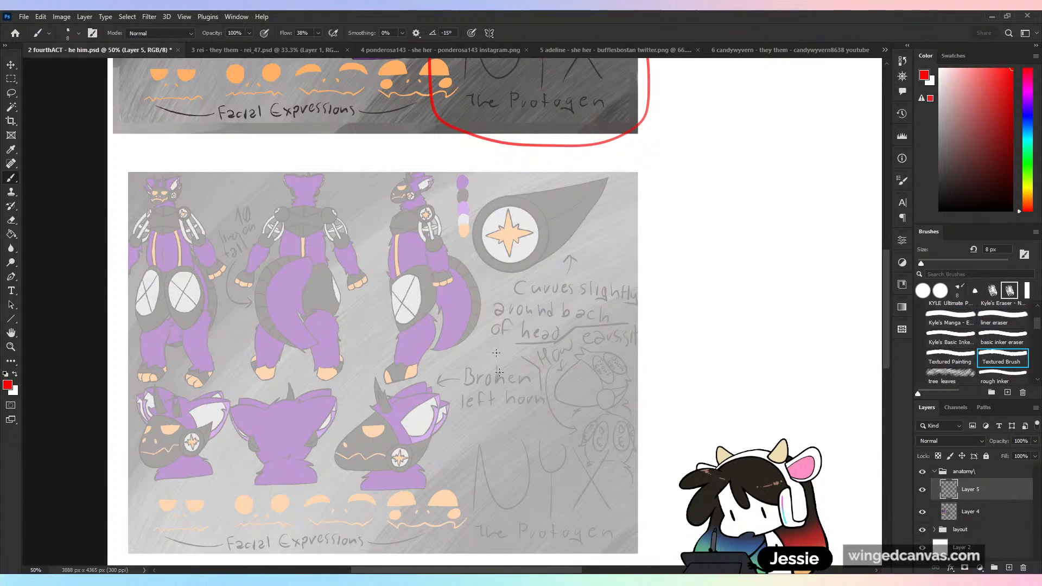
{"action": "key", "text": "ctrl+plus"}
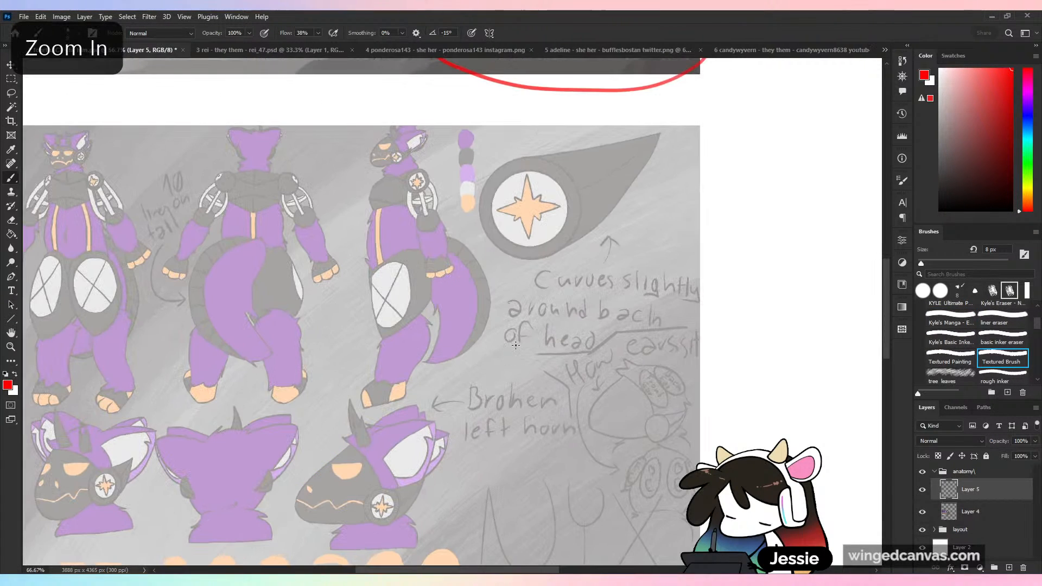
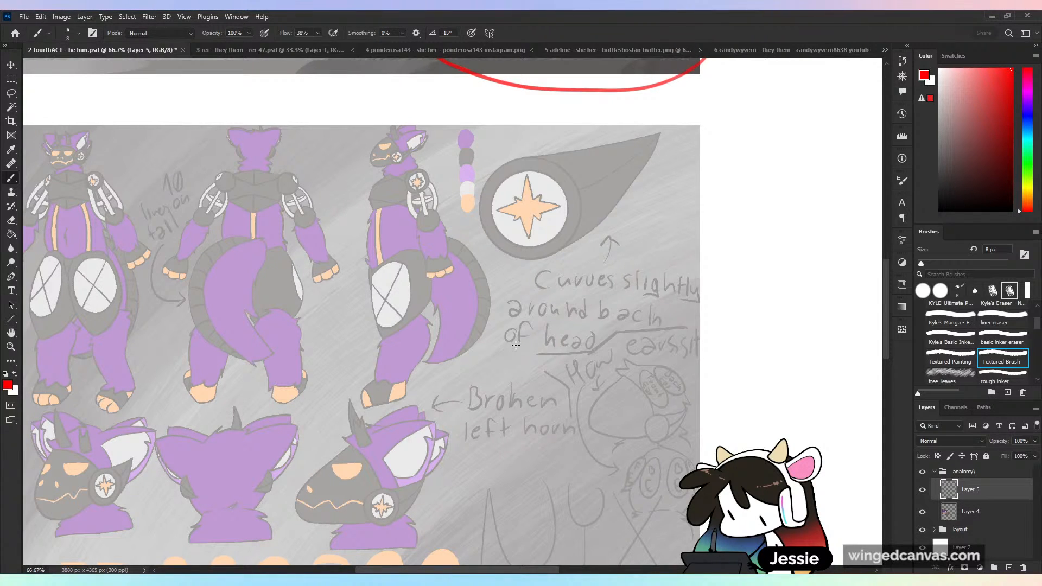
- Open the comic page 6.png as an additional document
{"action": "left_click", "coordinate": [24, 17]}
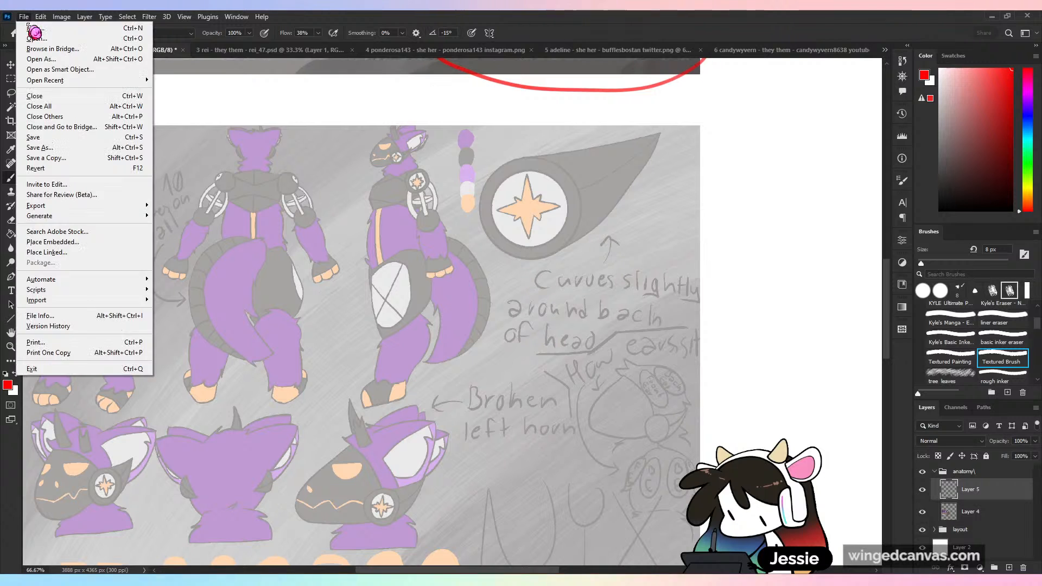
{"action": "left_click", "coordinate": [36, 38]}
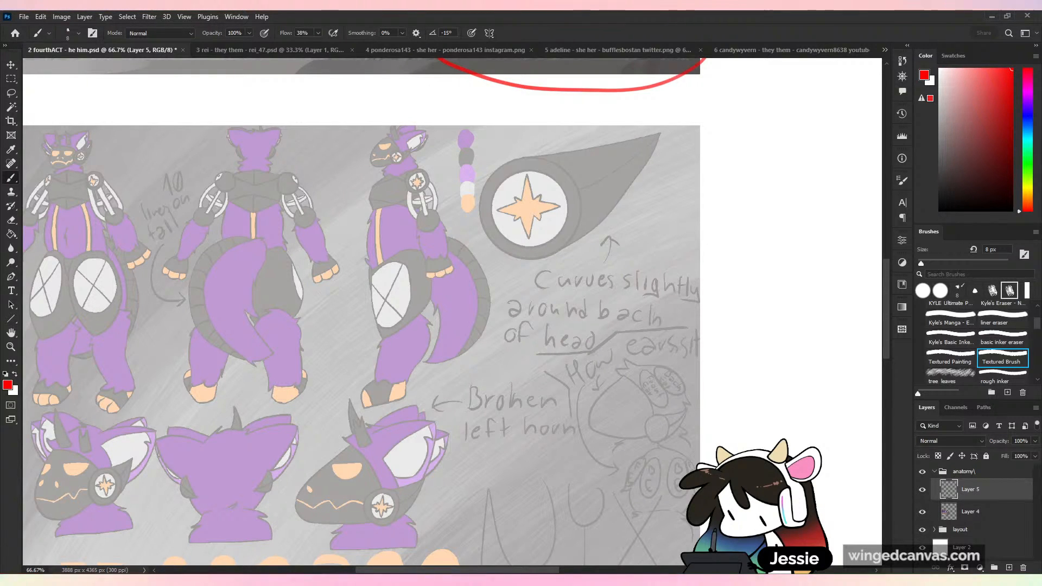
{"action": "key", "text": "ctrl+plus"}
{"action": "key", "text": "ctrl+plus"}
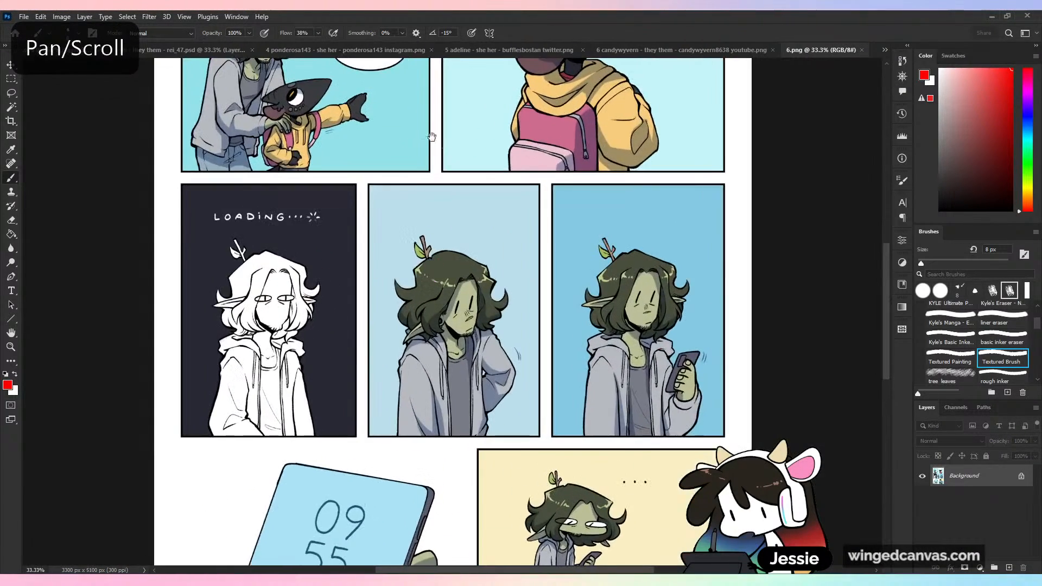
- Examine the comic page's panels, speech bubbles and hand lettering, undoing any stray brush mark
{"action": "left_click_drag", "start_coordinate": [464, 165], "coordinate": [525, 431]}
{"action": "key", "text": "ctrl+plus"}
{"action": "left_click_drag", "start_coordinate": [617, 426], "coordinate": [567, 451]}
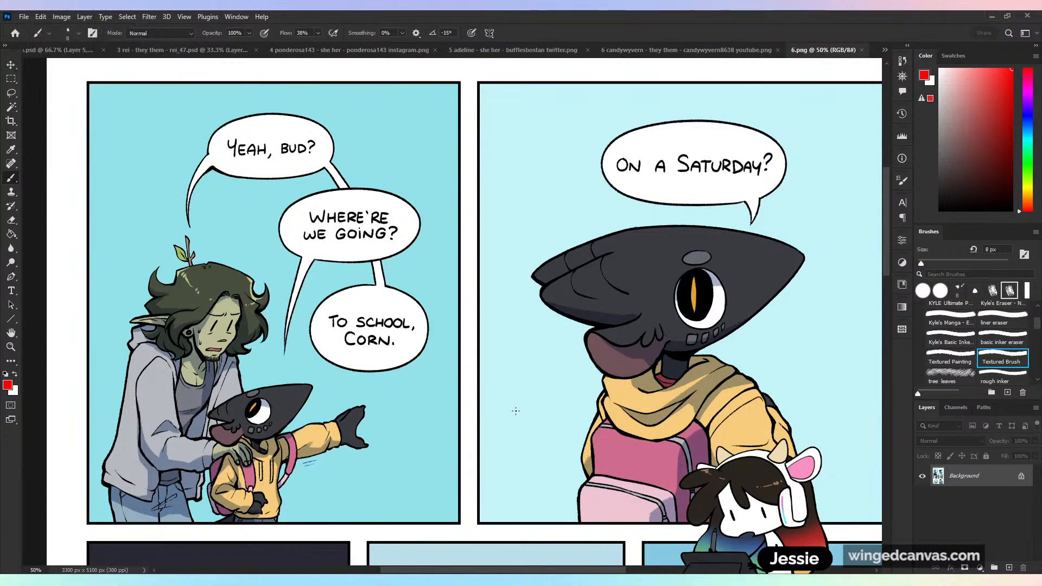
{"action": "key", "text": "ctrl+minus"}
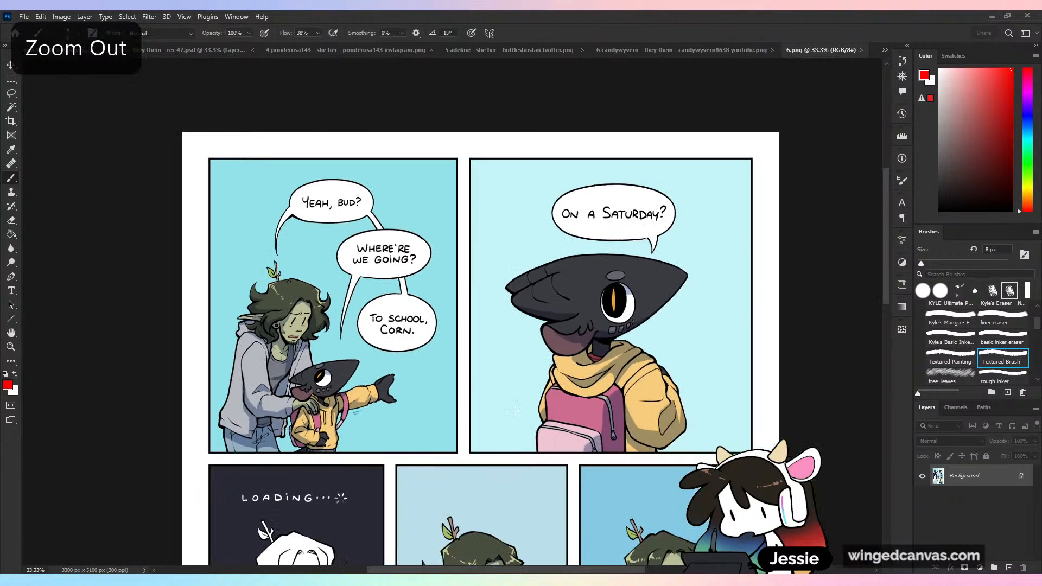
{"action": "scroll", "coordinate": [515, 438], "scroll_direction": "down", "scroll_amount": 5}
{"action": "scroll", "coordinate": [515, 438], "scroll_direction": "down", "scroll_amount": 5}
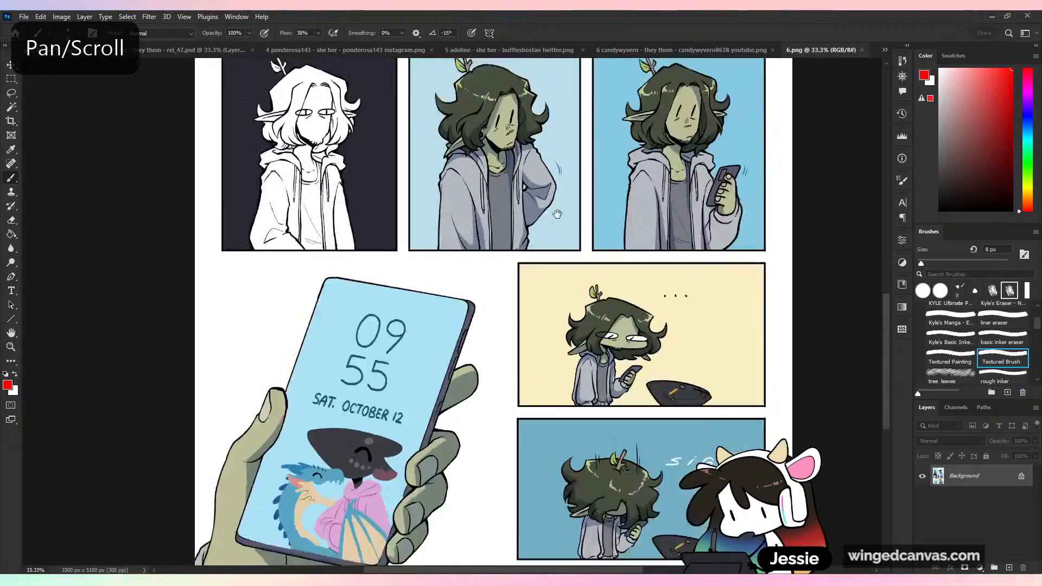
{"action": "key", "text": "ctrl+z"}
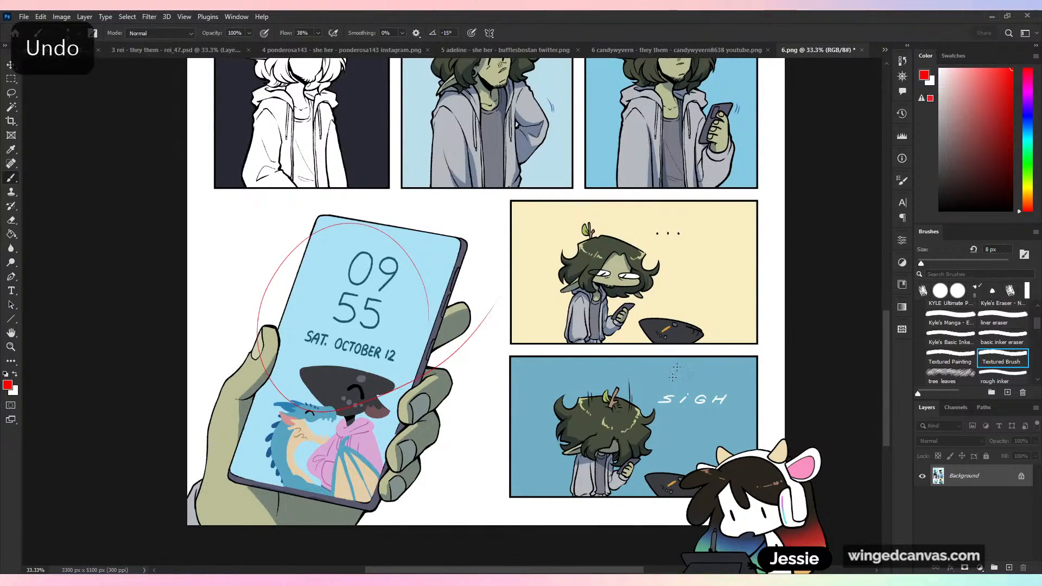
{"action": "scroll", "coordinate": [596, 444], "scroll_direction": "up", "scroll_amount": 5}
{"action": "left_click_drag", "start_coordinate": [596, 444], "coordinate": [610, 555]}
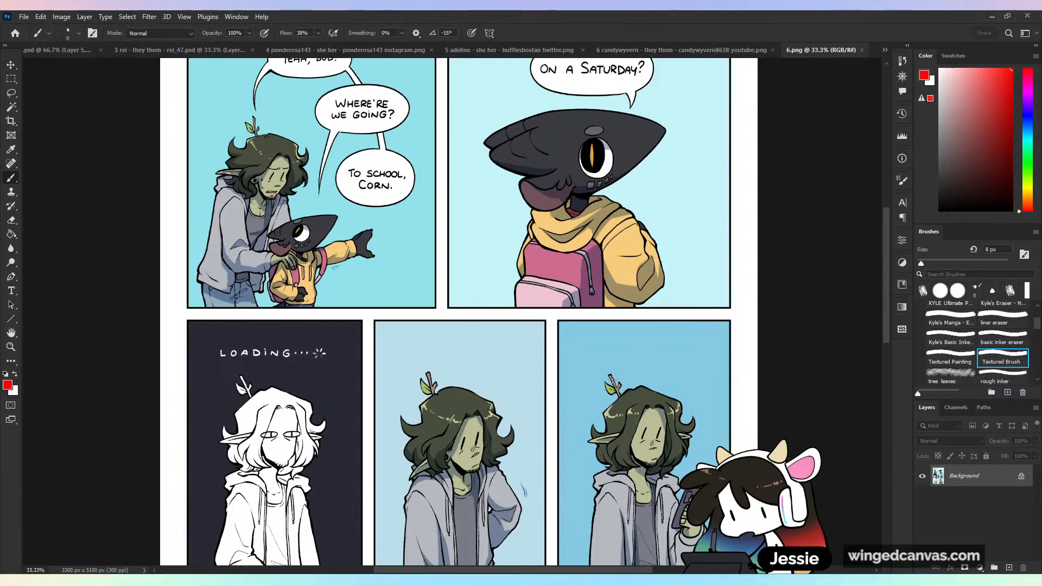
{"action": "left_click_drag", "start_coordinate": [624, 380], "coordinate": [619, 487]}
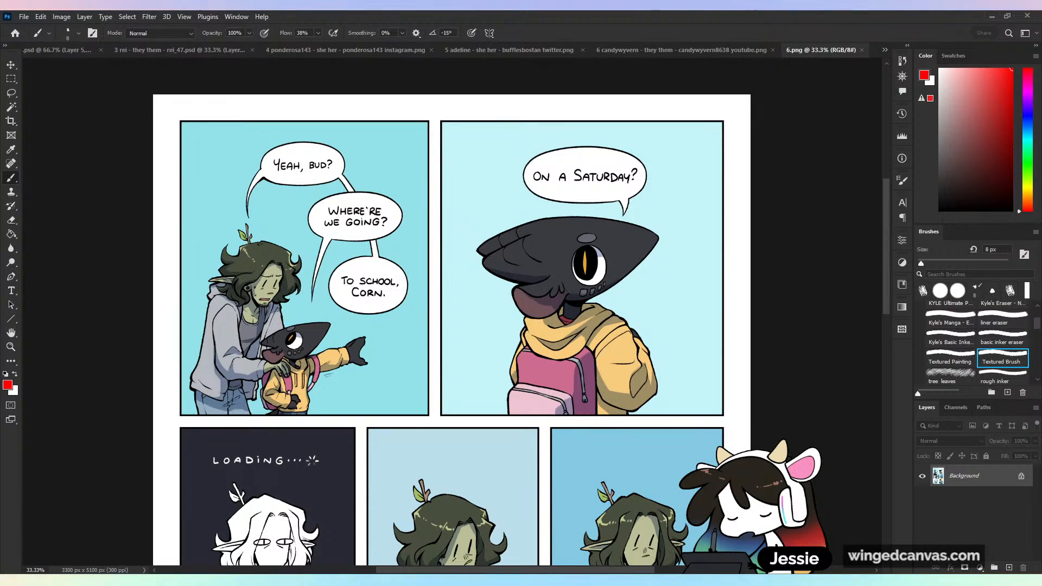
{"action": "scroll", "coordinate": [97, 330], "scroll_direction": "down", "scroll_amount": 5}
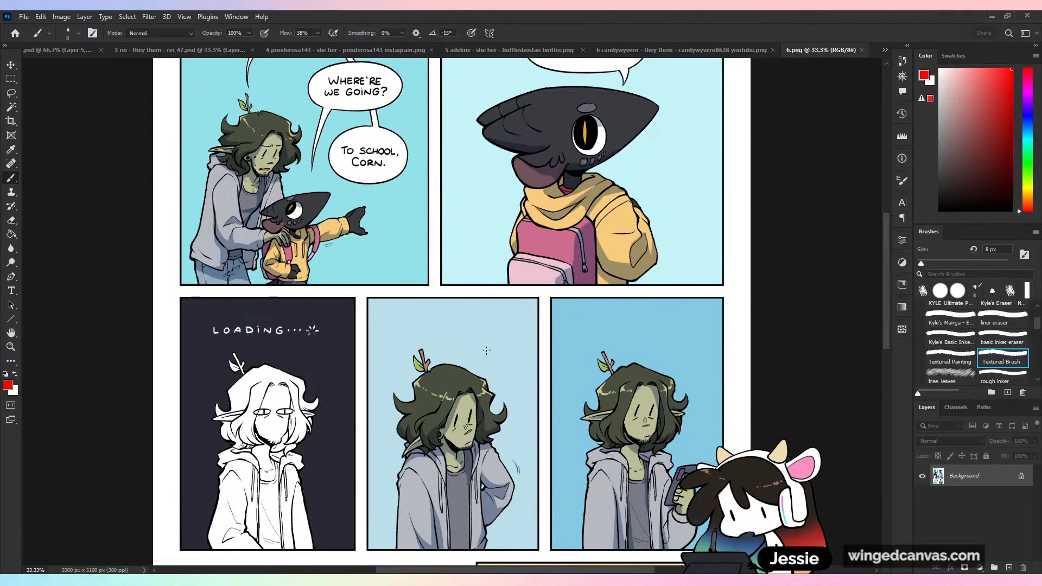
- In black, hand-letter "LOADING" in capitals and in cursive above the second-row middle panel's character, and circle both
{"action": "key", "text": "ctrl+plus"}
{"action": "key", "text": "d"}
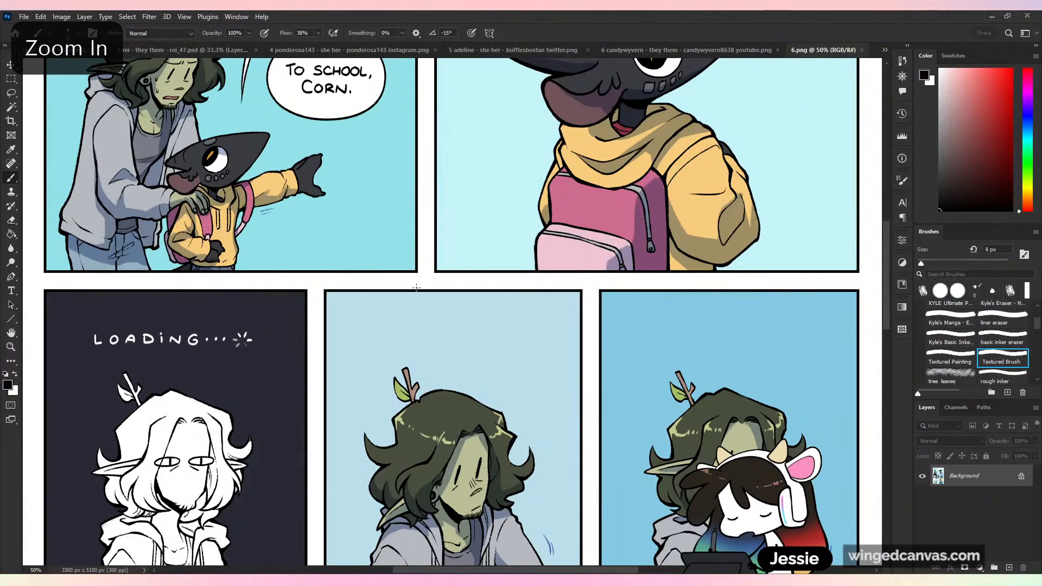
{"action": "left_click_drag", "start_coordinate": [360, 319], "coordinate": [357, 331]}
{"action": "left_click_drag", "start_coordinate": [380, 322], "coordinate": [451, 328]}
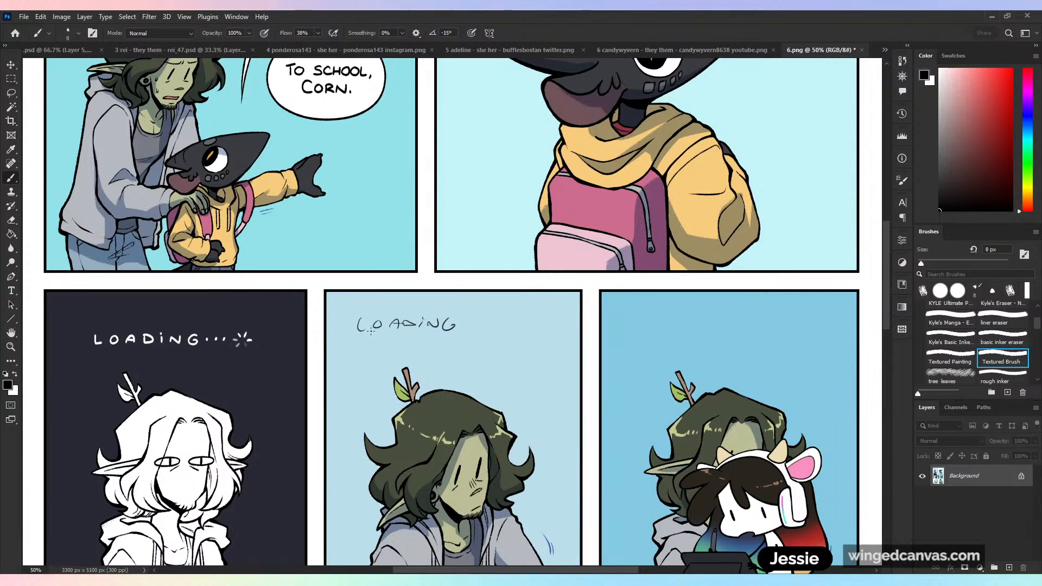
{"action": "left_click_drag", "start_coordinate": [401, 351], "coordinate": [495, 354]}
{"action": "mouse_move", "coordinate": [341, 388]}
{"action": "left_mouse_down"}
{"action": "mouse_move", "coordinate": [331, 362]}
{"action": "mouse_move", "coordinate": [358, 389]}
{"action": "left_mouse_up"}
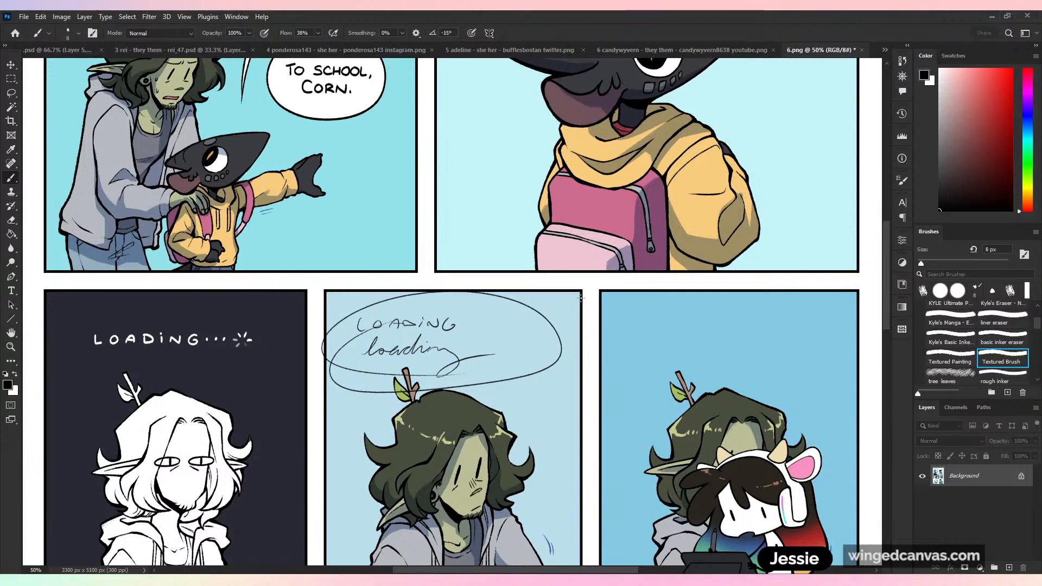
- Undo the circled "LOADING" lettering in the second-row middle panel
{"action": "key", "text": "ctrl+z"}
{"action": "key", "text": "ctrl+z"}
{"action": "key", "text": "ctrl+z"}
{"action": "key", "text": "ctrl+z"}
{"action": "key", "text": "ctrl+z"}
{"action": "key", "text": "ctrl+z"}
{"action": "key", "text": "ctrl+z"}
{"action": "key", "text": "ctrl+z"}
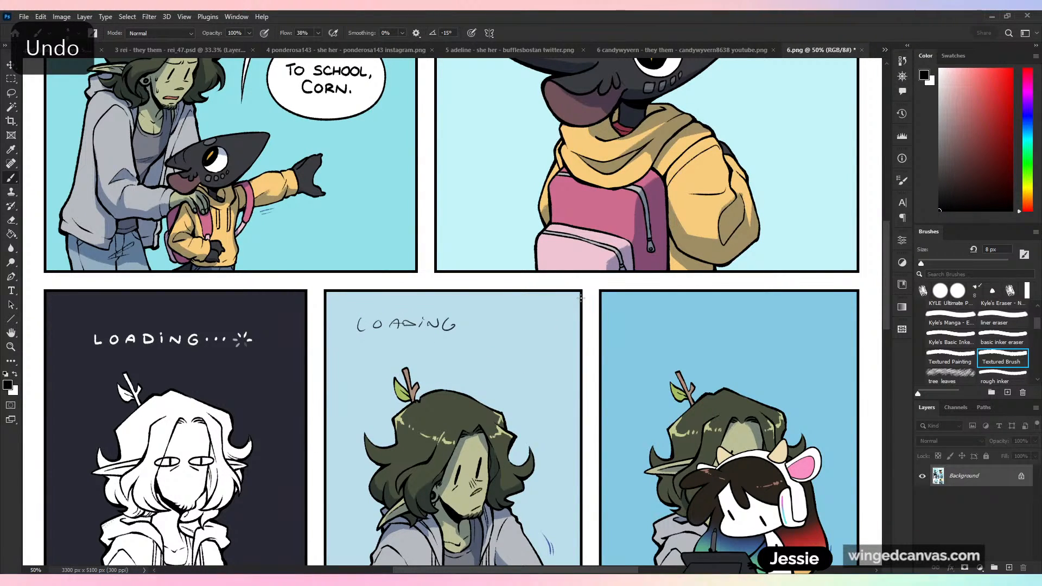
{"action": "key", "text": "ctrl+z"}
{"action": "key", "text": "ctrl+z"}
{"action": "key", "text": "ctrl+z"}
{"action": "key", "text": "ctrl+z"}
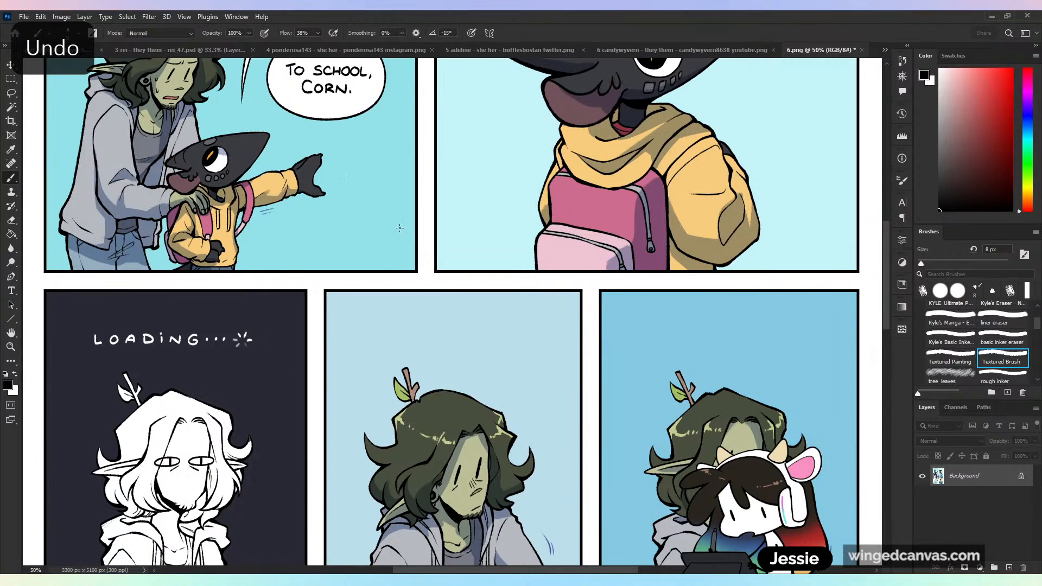
- Try hand-lettering "loading" in plain lowercase above the middle panel's character, and undo it
{"action": "left_click_drag", "start_coordinate": [362, 319], "coordinate": [405, 338]}
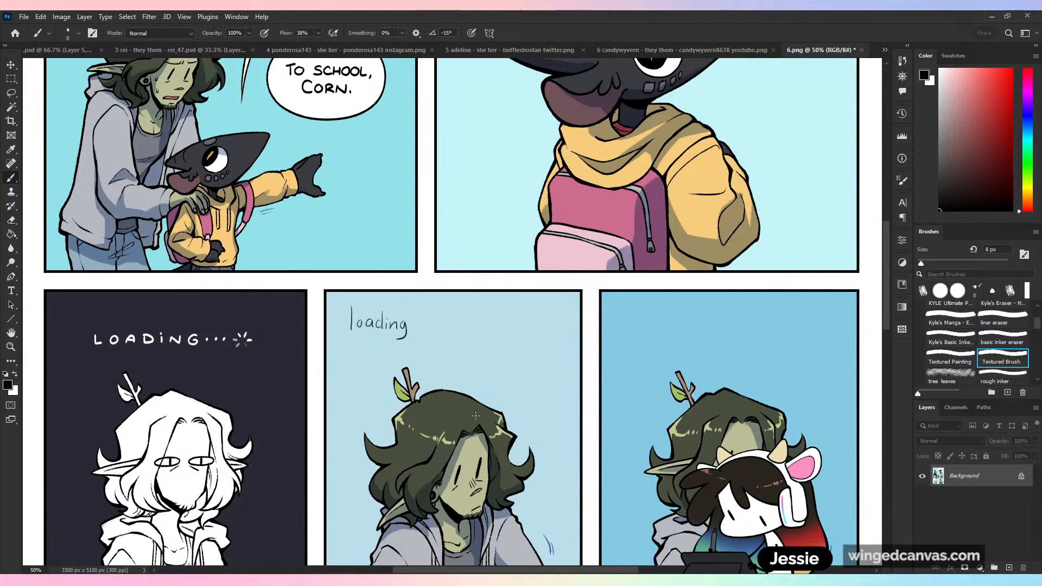
{"action": "key", "text": "ctrl+z"}
{"action": "key", "text": "ctrl+z"}
{"action": "key", "text": "ctrl+z"}
{"action": "key", "text": "ctrl+z"}
{"action": "key", "text": "ctrl+z"}
{"action": "key", "text": "ctrl+z"}
{"action": "key", "text": "ctrl+z"}
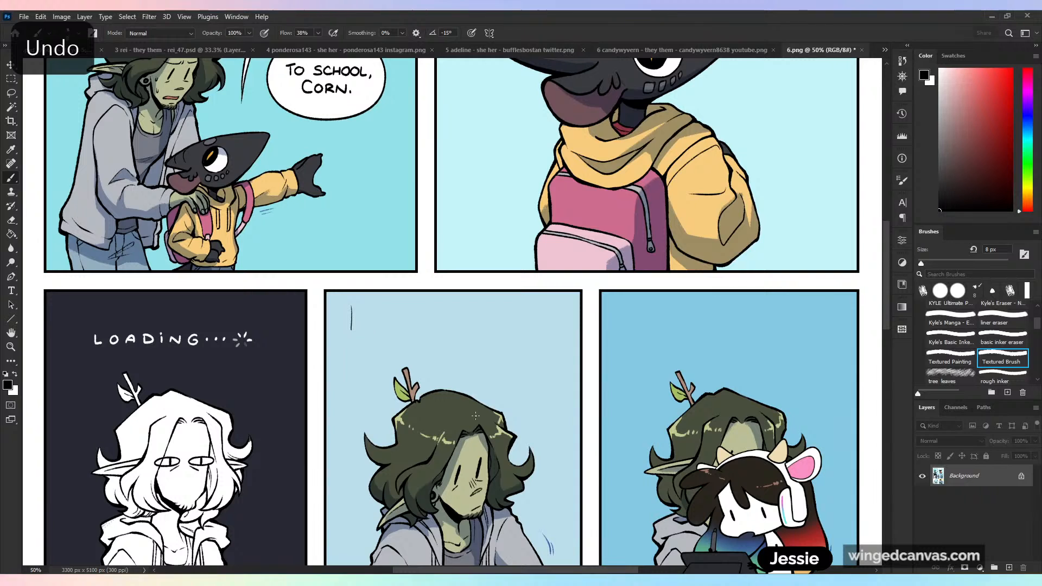
{"action": "key", "text": "ctrl+z"}
- Try writing "loading" in cursive script above the middle panel's character, and undo the strokes
{"action": "mouse_move", "coordinate": [376, 311]}
{"action": "left_mouse_down"}
{"action": "mouse_move", "coordinate": [369, 335]}
{"action": "mouse_move", "coordinate": [413, 324]}
{"action": "mouse_move", "coordinate": [409, 333]}
{"action": "mouse_move", "coordinate": [451, 331]}
{"action": "left_mouse_up"}
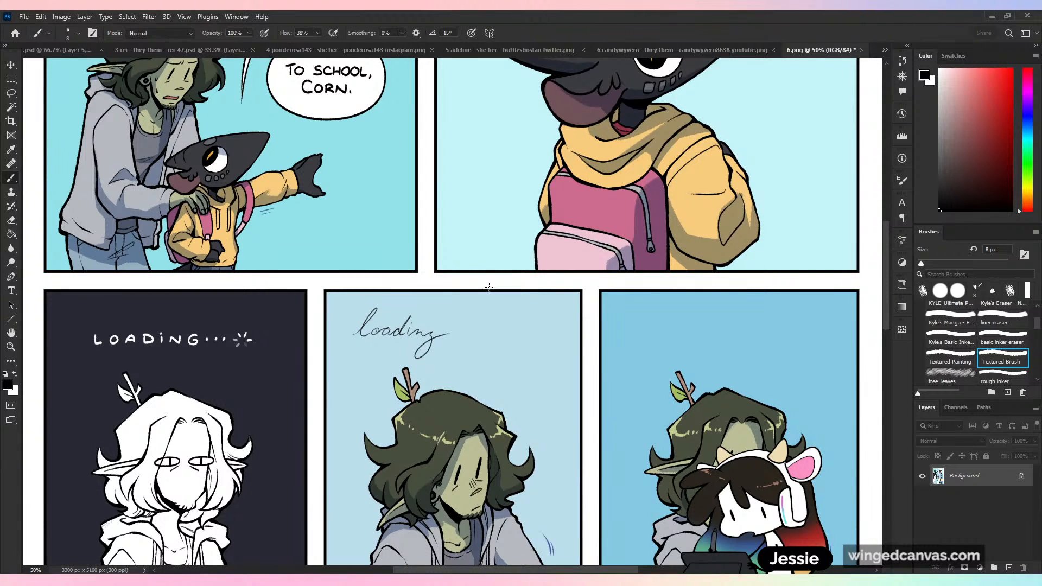
{"action": "key", "text": "ctrl+z"}
{"action": "key", "text": "ctrl+z"}
{"action": "key", "text": "ctrl+z"}
{"action": "key", "text": "ctrl+z"}
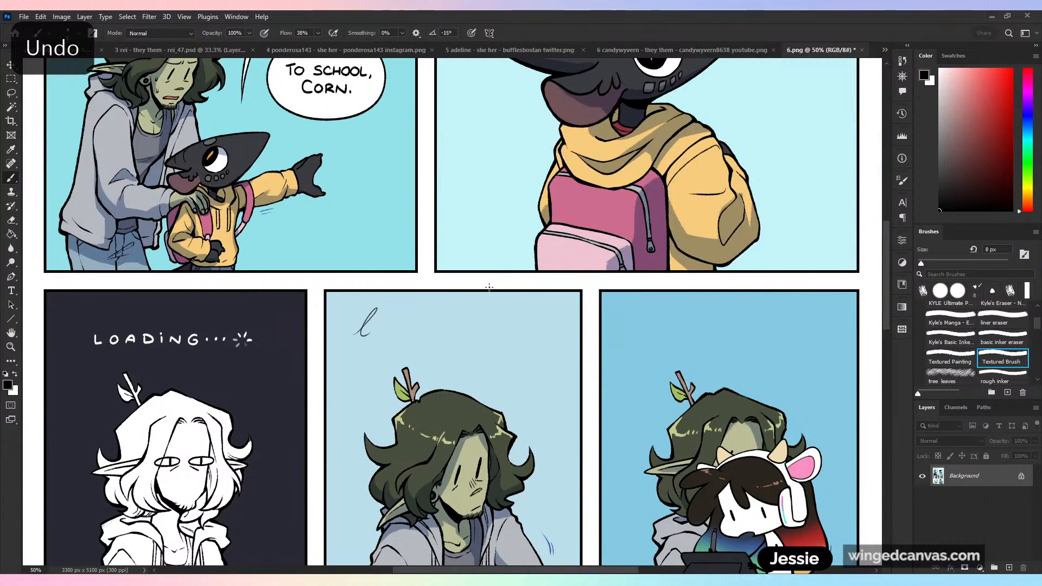
- Close the comic page 6.png without saving the changes
{"action": "key", "text": "ctrl+minus"}
{"action": "key", "text": "ctrl+minus"}
{"action": "key", "text": "ctrl+minus"}
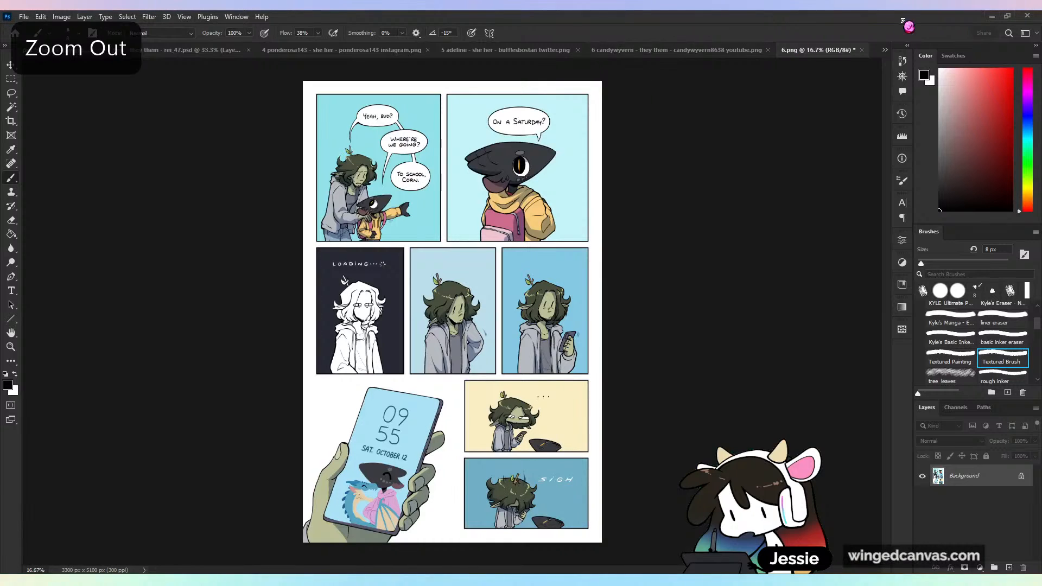
{"action": "left_click", "coordinate": [862, 50]}
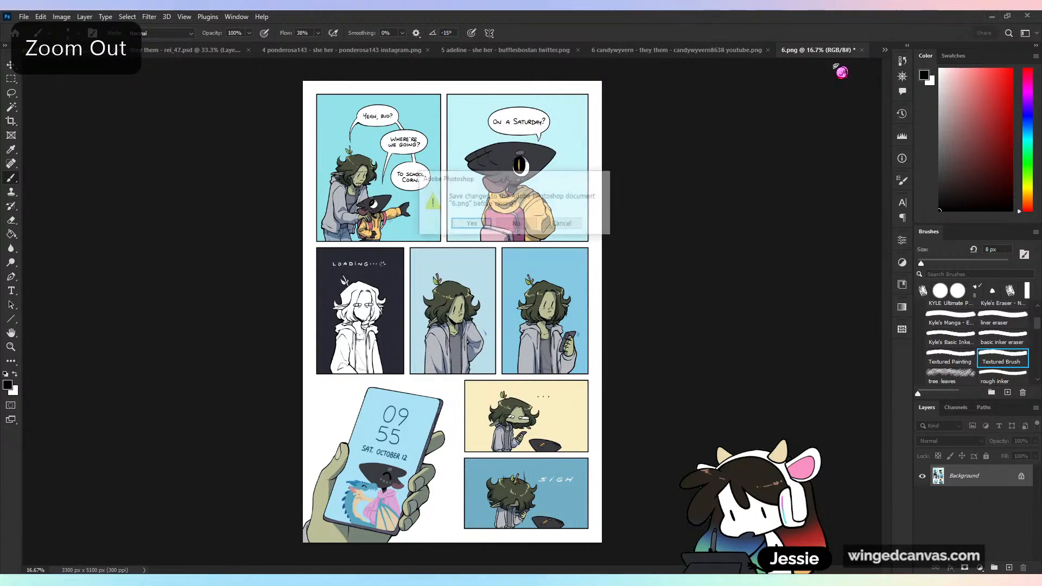
{"action": "left_click", "coordinate": [517, 225]}
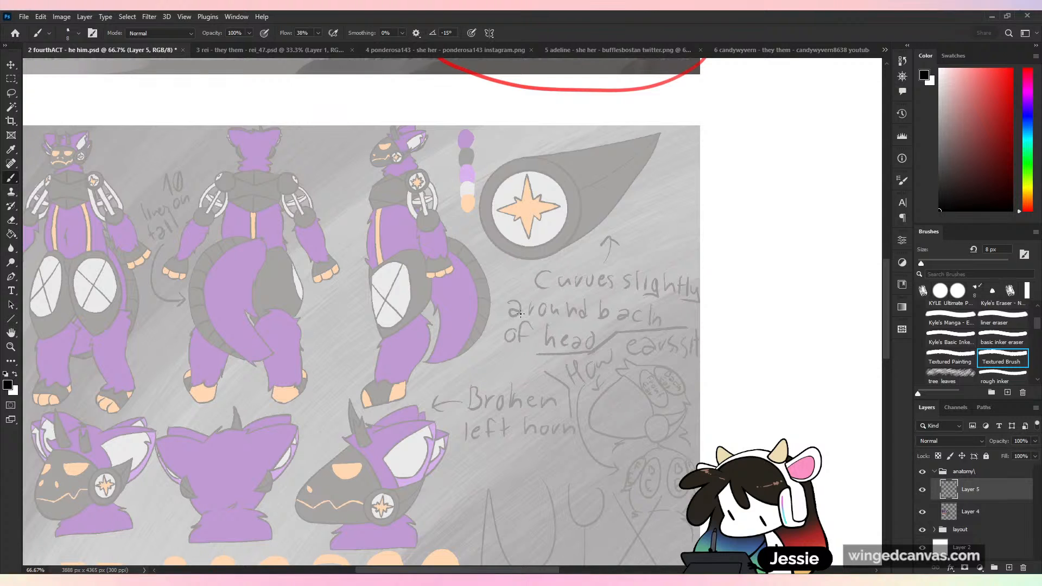
- Set the foreground colour back to bright red for drawing over the faded sheet's side-view figure
{"action": "key", "text": "ctrl+minus"}
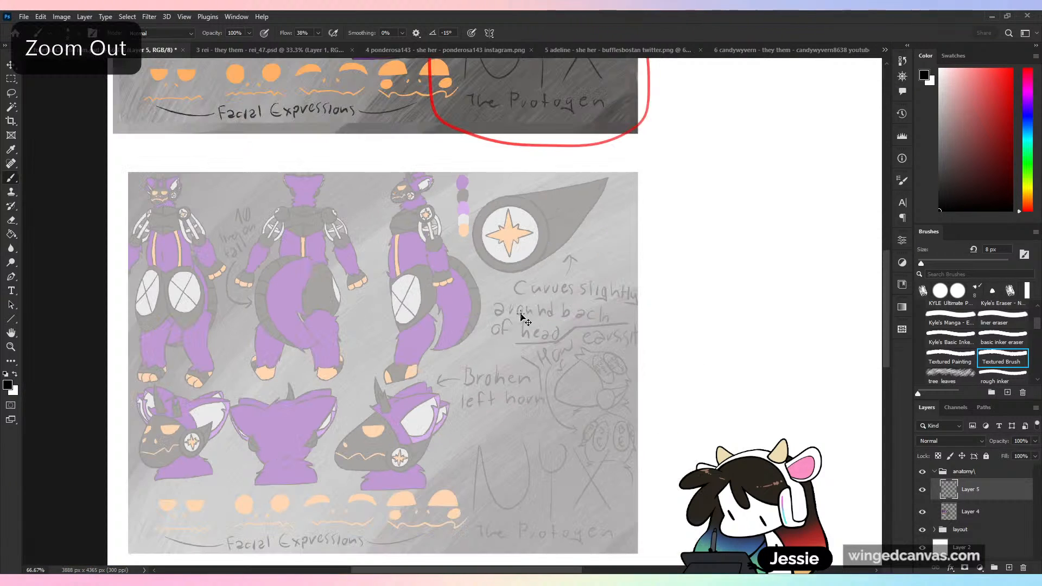
{"action": "key", "text": "ctrl+plus"}
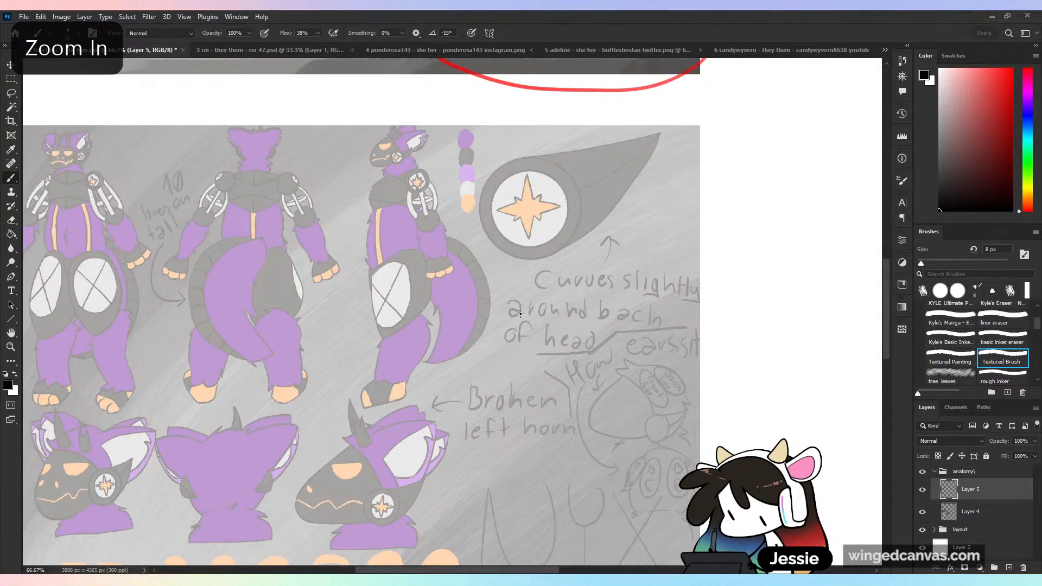
{"action": "left_click_drag", "start_coordinate": [331, 280], "coordinate": [586, 336]}
{"action": "left_click", "coordinate": [1011, 69]}
{"action": "key", "text": "ctrl+plus"}
{"action": "mouse_move", "coordinate": [658, 416]}
{"action": "left_mouse_down"}
{"action": "mouse_move", "coordinate": [449, 377]}
{"action": "mouse_move", "coordinate": [377, 390]}
{"action": "left_mouse_up"}
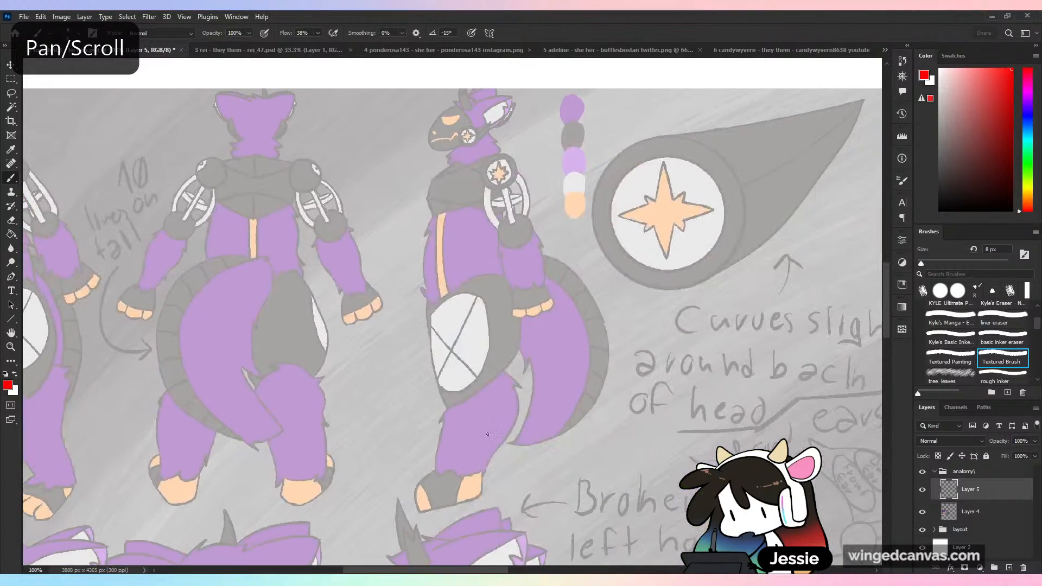
{"action": "left_click_drag", "start_coordinate": [574, 438], "coordinate": [577, 311]}
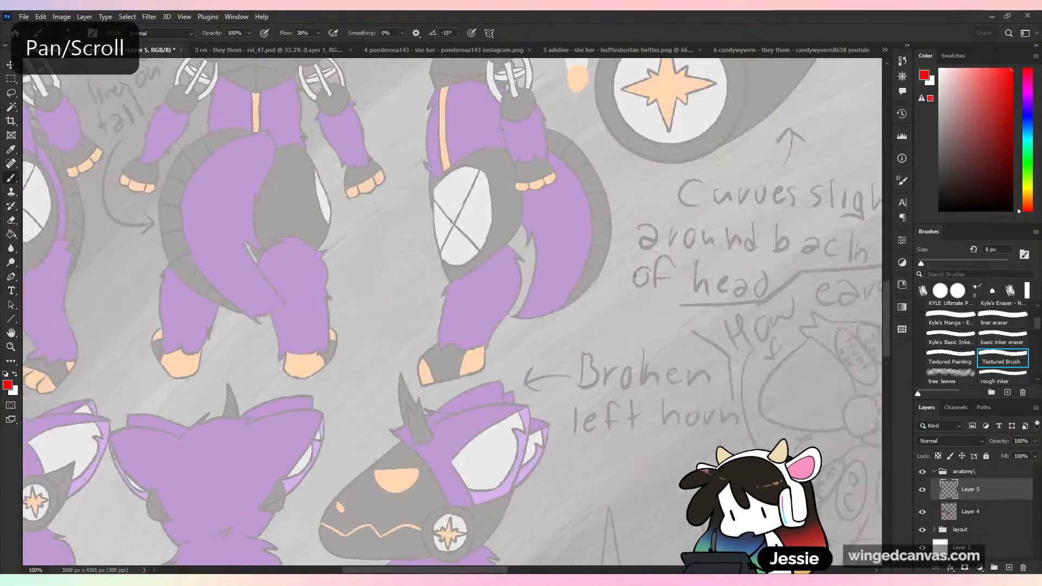
- Draw a straight horizontal red ground line under the side-view figure's feet, redoing it until it sits at sole level
{"action": "mouse_move", "coordinate": [421, 380]}
{"action": "left_mouse_down"}
{"action": "mouse_move", "coordinate": [462, 376]}
{"action": "mouse_move", "coordinate": [412, 381]}
{"action": "left_mouse_up"}
{"action": "key", "text": "ctrl+z"}
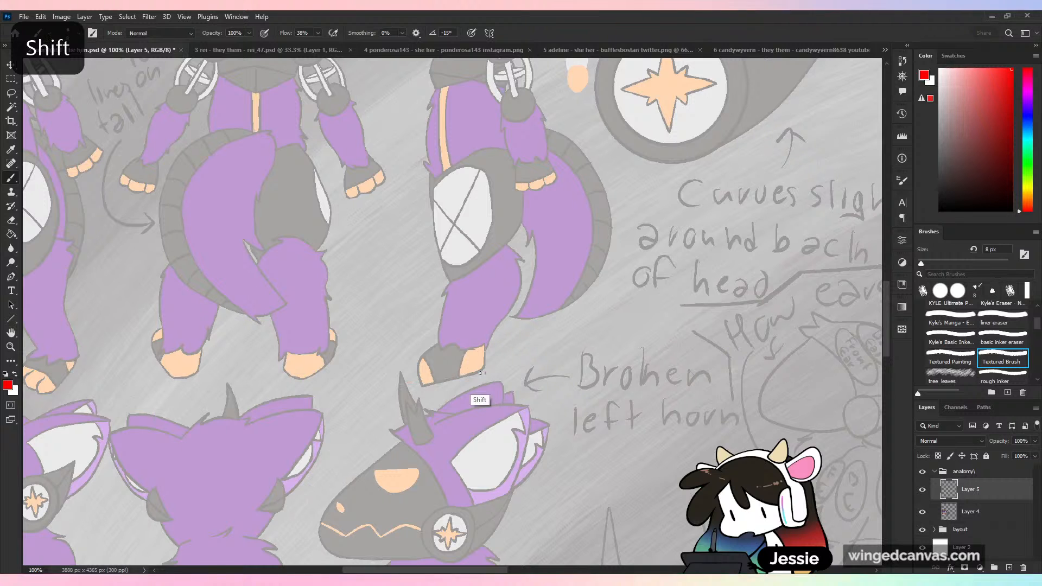
{"action": "left_click_drag", "start_coordinate": [487, 374], "coordinate": [411, 374]}
{"action": "key", "text": "ctrl+z"}
{"action": "left_click_drag", "start_coordinate": [498, 382], "coordinate": [418, 382]}
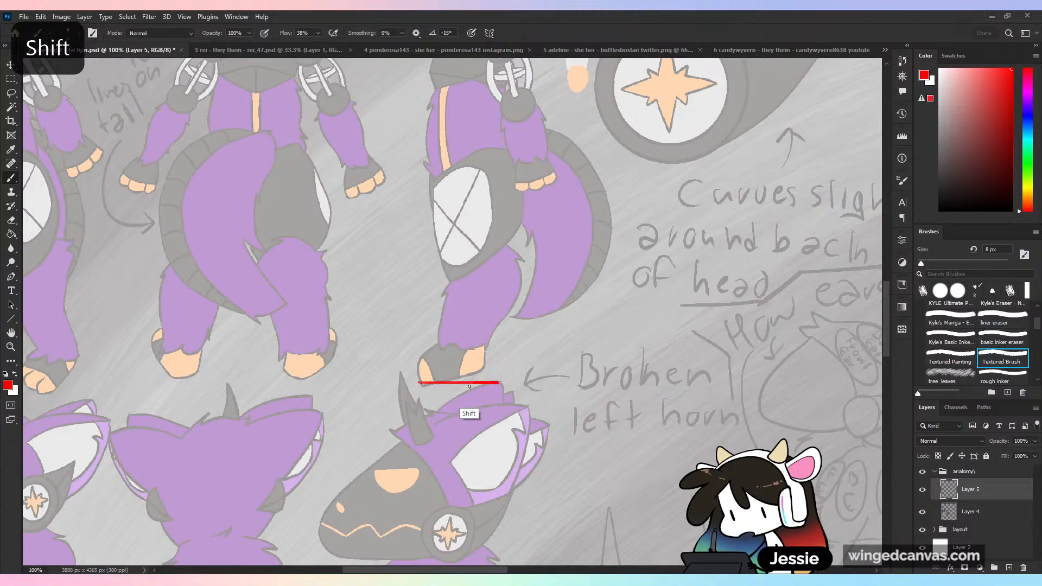
{"action": "mouse_move", "coordinate": [475, 402]}
{"action": "left_mouse_down"}
{"action": "mouse_move", "coordinate": [439, 549]}
{"action": "mouse_move", "coordinate": [453, 482]}
{"action": "mouse_move", "coordinate": [392, 481]}
{"action": "left_mouse_up"}
{"action": "key", "text": "ctrl+z"}
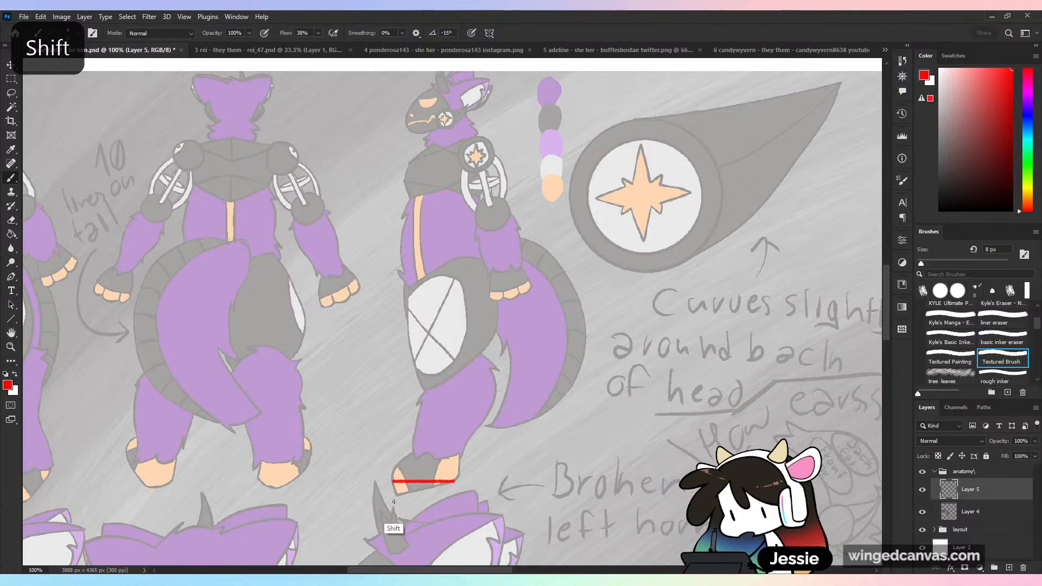
{"action": "key", "text": "ctrl+z"}
{"action": "left_click_drag", "start_coordinate": [456, 494], "coordinate": [394, 493]}
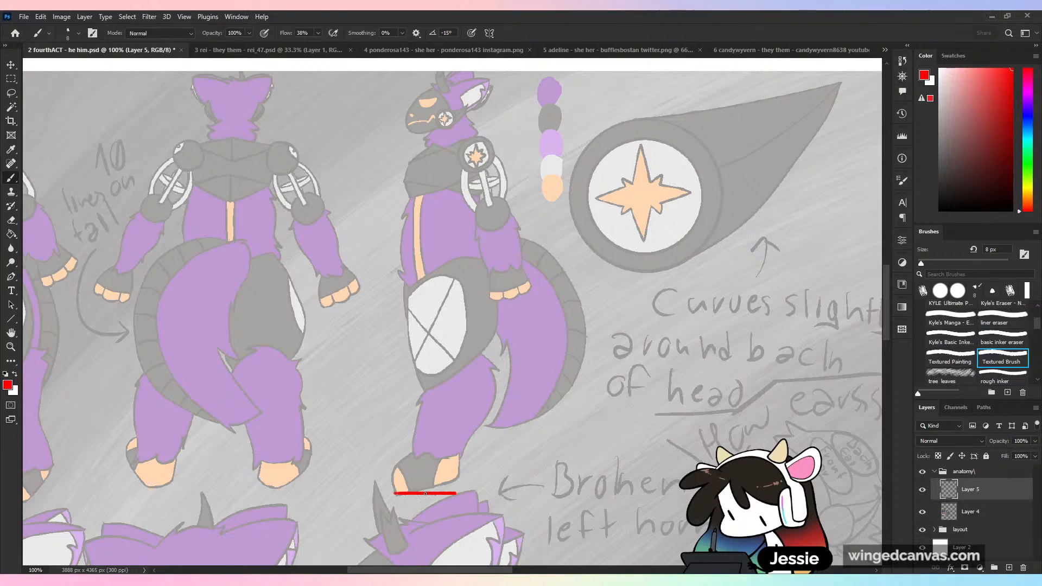
- Try a vertical red height line from the ground line up to the side-view figure's head, and undo both guides
{"action": "mouse_move", "coordinate": [426, 494]}
{"action": "left_mouse_down"}
{"action": "mouse_move", "coordinate": [434, 141]}
{"action": "mouse_move", "coordinate": [460, 80]}
{"action": "mouse_move", "coordinate": [430, 90]}
{"action": "left_mouse_up"}
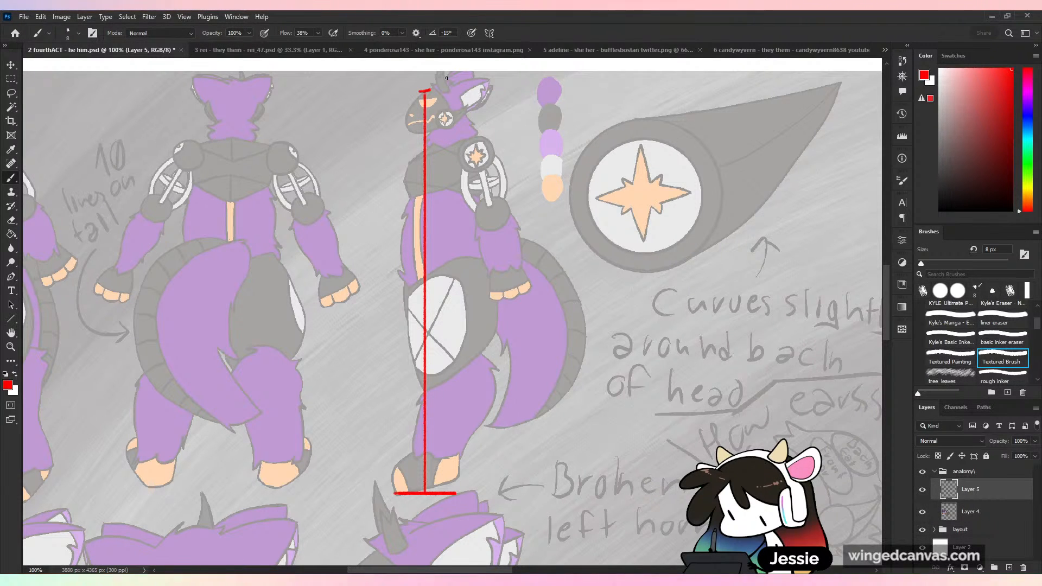
{"action": "key", "text": "ctrl+z"}
{"action": "key", "text": "ctrl+z"}
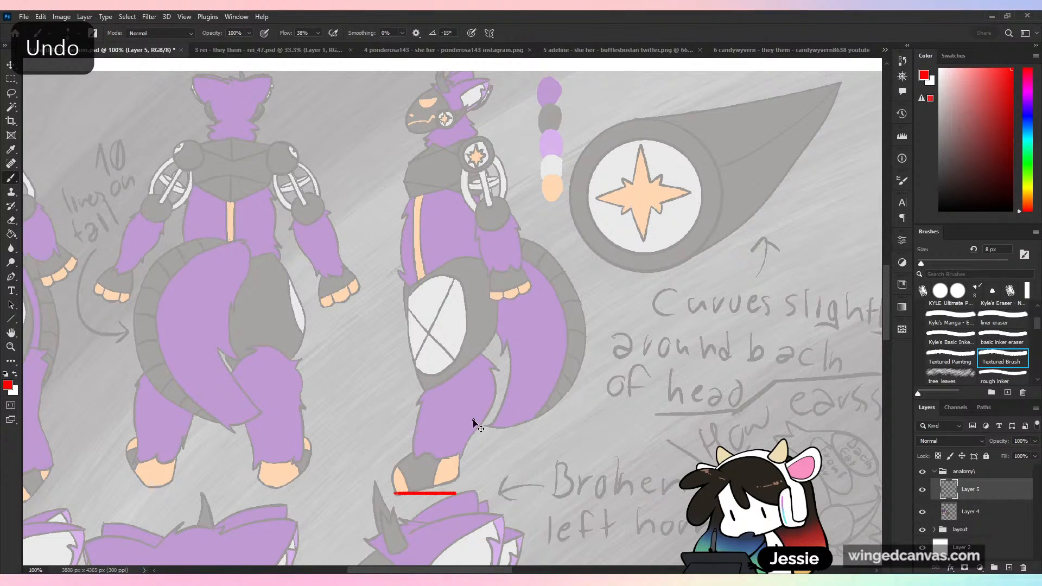
{"action": "key", "text": "ctrl+z"}
{"action": "key", "text": "ctrl+z"}
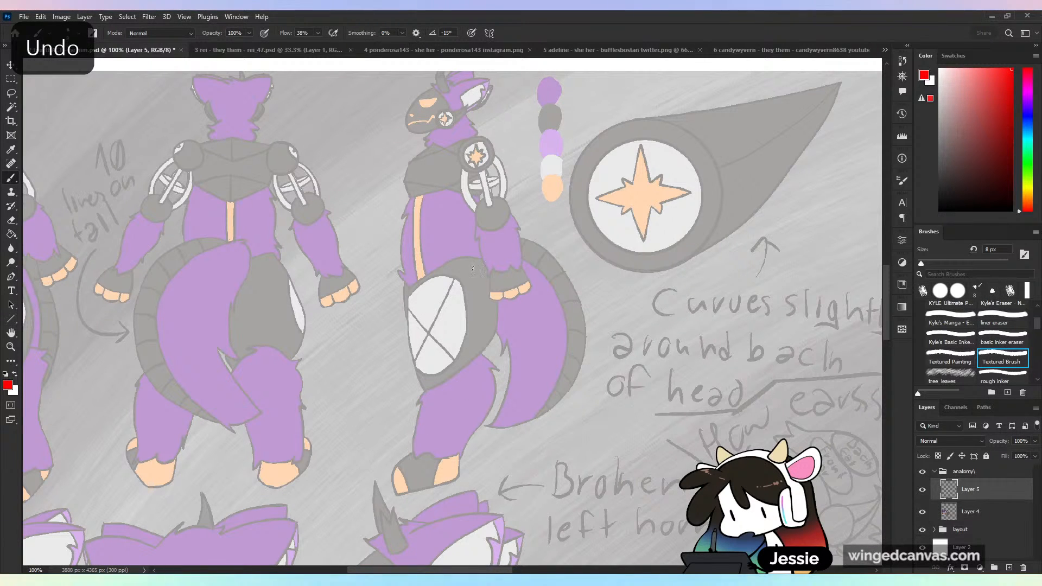
- Sketch red construction shapes over the side-view figure's leg: an oval around the thigh, the knee, and the lower leg with its foot
{"action": "left_click_drag", "start_coordinate": [478, 258], "coordinate": [434, 379]}
{"action": "mouse_move", "coordinate": [424, 275]}
{"action": "left_mouse_down"}
{"action": "mouse_move", "coordinate": [496, 329]}
{"action": "mouse_move", "coordinate": [435, 379]}
{"action": "left_mouse_up"}
{"action": "mouse_move", "coordinate": [434, 378]}
{"action": "left_mouse_down"}
{"action": "mouse_move", "coordinate": [483, 340]}
{"action": "mouse_move", "coordinate": [492, 374]}
{"action": "mouse_move", "coordinate": [462, 407]}
{"action": "mouse_move", "coordinate": [499, 378]}
{"action": "left_mouse_up"}
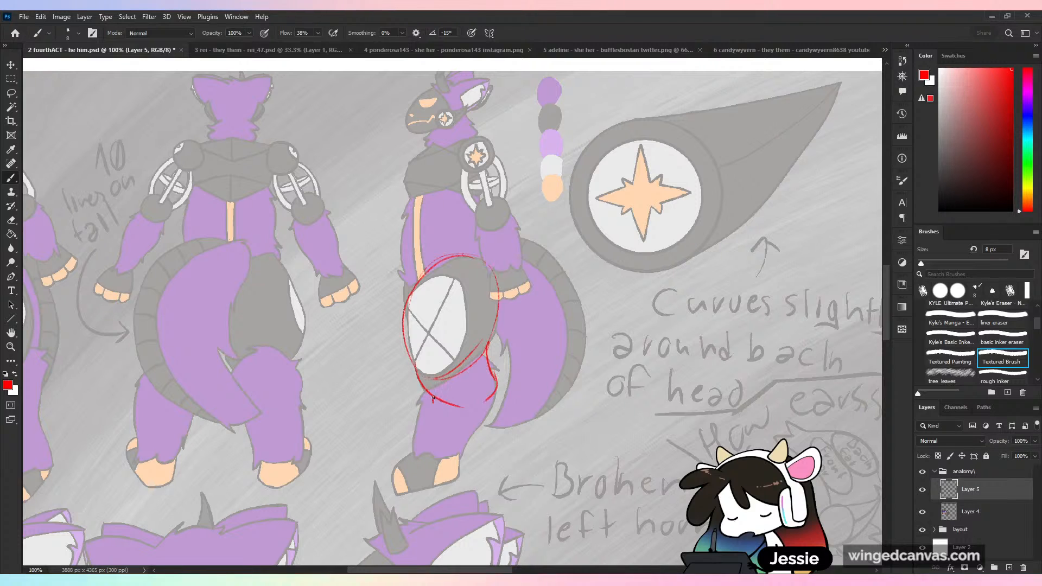
{"action": "left_click_drag", "start_coordinate": [434, 399], "coordinate": [412, 460]}
{"action": "mouse_move", "coordinate": [497, 386]}
{"action": "left_mouse_down"}
{"action": "mouse_move", "coordinate": [454, 470]}
{"action": "mouse_move", "coordinate": [383, 484]}
{"action": "mouse_move", "coordinate": [443, 462]}
{"action": "mouse_move", "coordinate": [452, 479]}
{"action": "left_mouse_up"}
- Sketch red construction outlines over the side-view figure's torso and its arm, from the round shoulder down to the hand
{"action": "mouse_move", "coordinate": [411, 295]}
{"action": "left_mouse_down"}
{"action": "mouse_move", "coordinate": [460, 179]}
{"action": "mouse_move", "coordinate": [502, 233]}
{"action": "mouse_move", "coordinate": [495, 142]}
{"action": "mouse_move", "coordinate": [459, 172]}
{"action": "left_mouse_up"}
{"action": "left_click_drag", "start_coordinate": [495, 142], "coordinate": [514, 243]}
{"action": "mouse_move", "coordinate": [491, 218]}
{"action": "left_mouse_down"}
{"action": "mouse_move", "coordinate": [529, 268]}
{"action": "mouse_move", "coordinate": [496, 293]}
{"action": "left_mouse_up"}
{"action": "left_click_drag", "start_coordinate": [522, 245], "coordinate": [530, 296]}
{"action": "left_click_drag", "start_coordinate": [491, 293], "coordinate": [533, 304]}
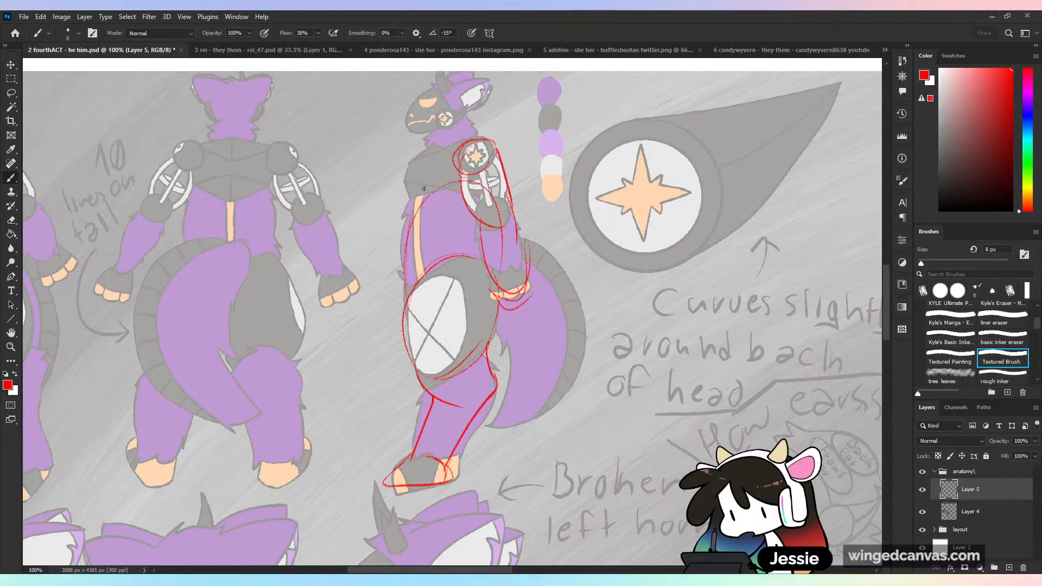
- Outline the side-view figure's back, neck, head and ear in red, and compare by undoing and restoring the recent construction strokes
{"action": "mouse_move", "coordinate": [413, 174]}
{"action": "left_mouse_down"}
{"action": "mouse_move", "coordinate": [458, 142]}
{"action": "mouse_move", "coordinate": [499, 140]}
{"action": "mouse_move", "coordinate": [476, 115]}
{"action": "mouse_move", "coordinate": [422, 137]}
{"action": "mouse_move", "coordinate": [441, 83]}
{"action": "mouse_move", "coordinate": [472, 112]}
{"action": "left_mouse_up"}
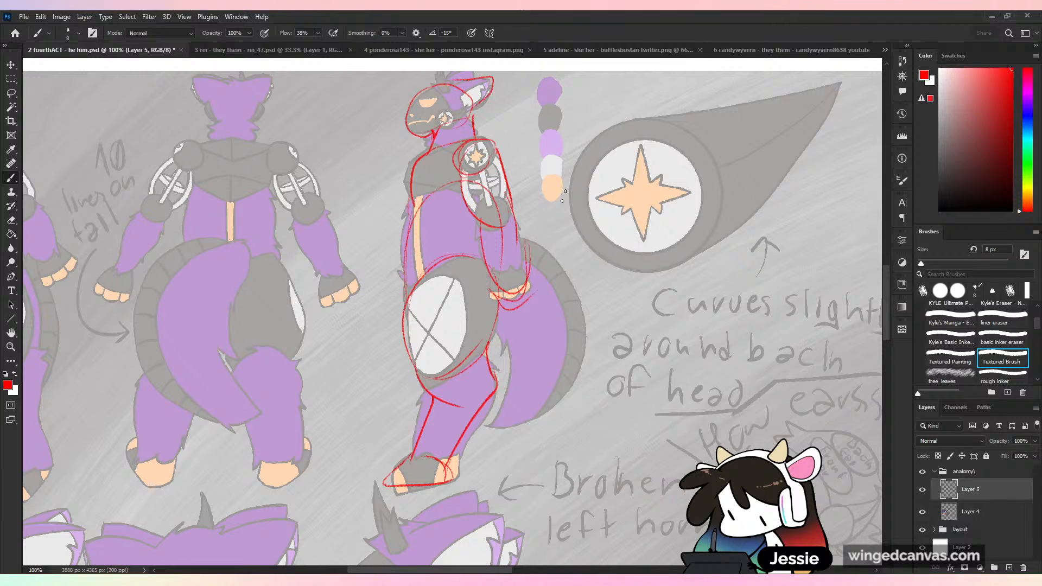
{"action": "key", "text": "ctrl+z"}
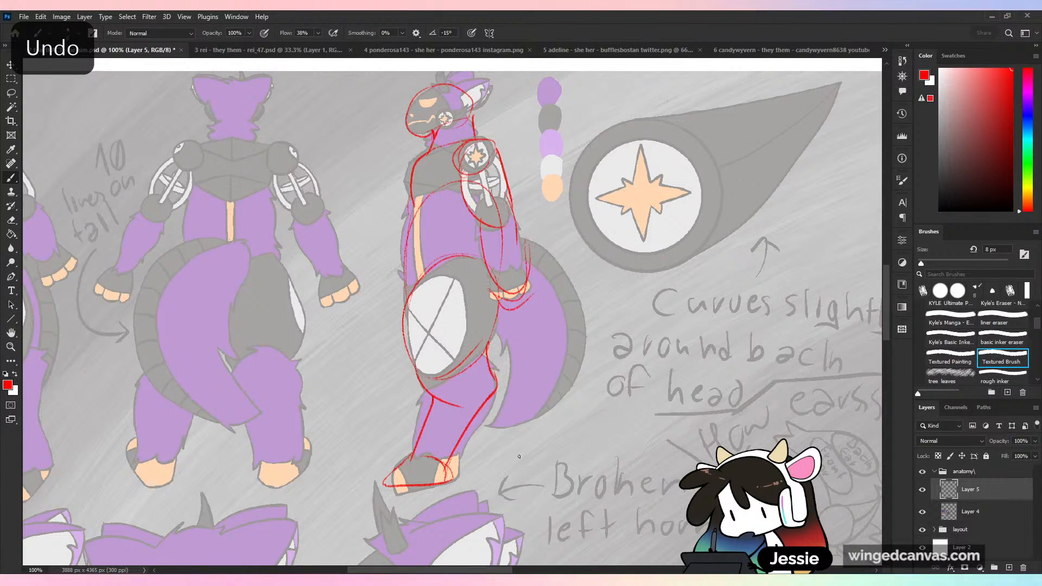
{"action": "key", "text": "ctrl+z"}
{"action": "key", "text": "ctrl+z"}
{"action": "key", "text": "ctrl+z"}
{"action": "key", "text": "ctrl+z"}
{"action": "key", "text": "ctrl+z"}
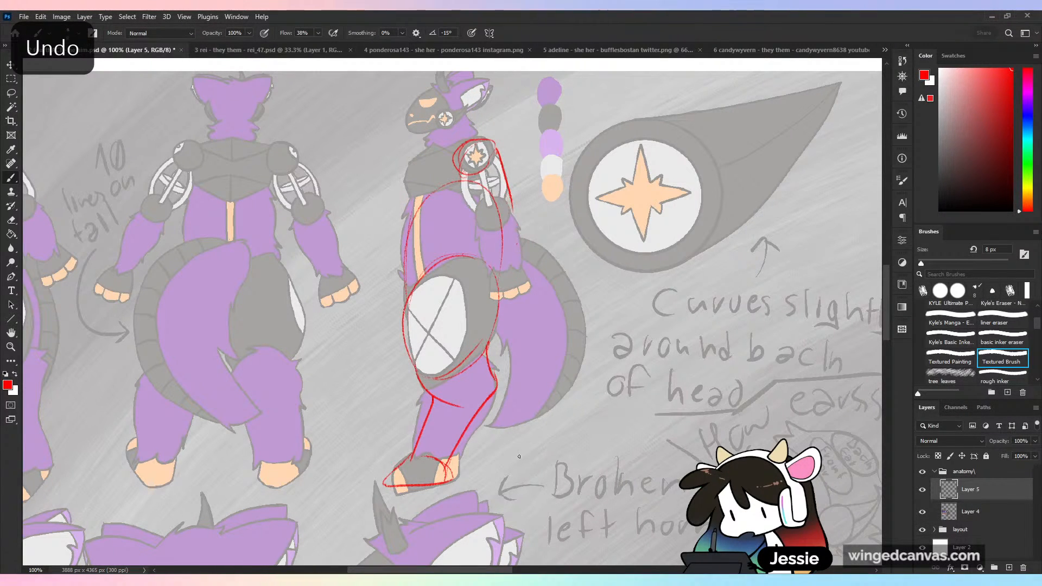
{"action": "key", "text": "ctrl+z"}
{"action": "key", "text": "ctrl+z"}
{"action": "key", "text": "ctrl+shift+z"}
{"action": "key", "text": "ctrl+shift+z"}
{"action": "key", "text": "ctrl+shift+z"}
{"action": "key", "text": "ctrl+shift+z"}
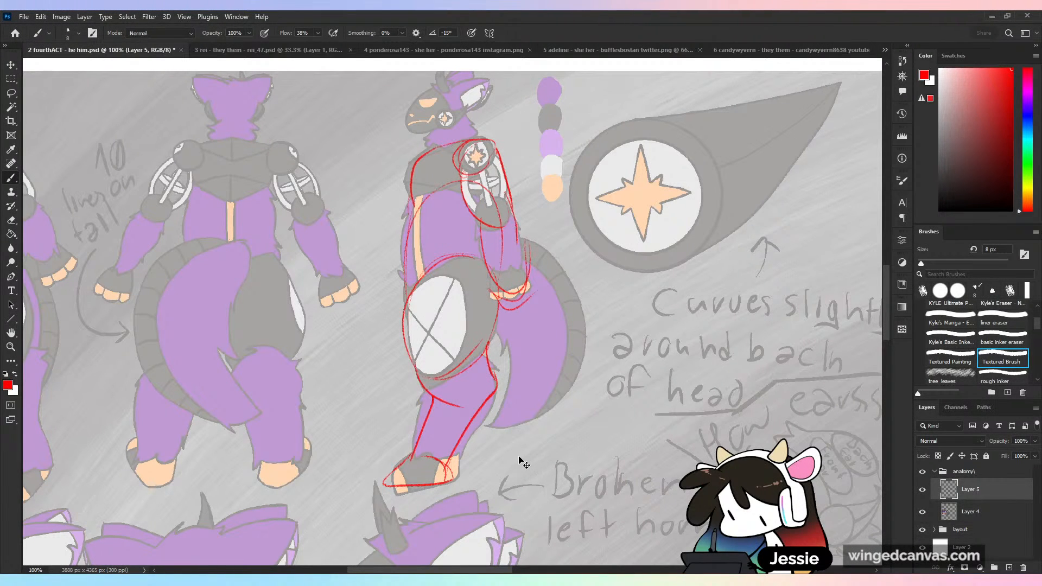
{"action": "key", "text": "ctrl+shift+z"}
{"action": "key", "text": "ctrl+shift+z"}
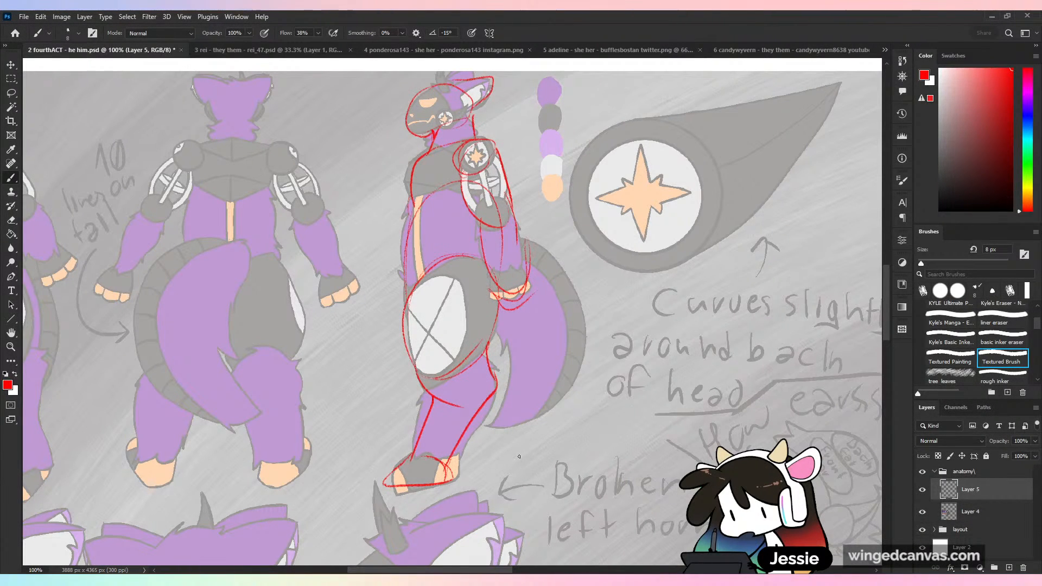
- Start a redesigned side-view figure over the large circular star emblem with a red oval head, a pointed ear and neck lines
{"action": "mouse_move", "coordinate": [600, 131]}
{"action": "left_mouse_down"}
{"action": "mouse_move", "coordinate": [608, 87]}
{"action": "mouse_move", "coordinate": [622, 134]}
{"action": "mouse_move", "coordinate": [631, 96]}
{"action": "left_mouse_up"}
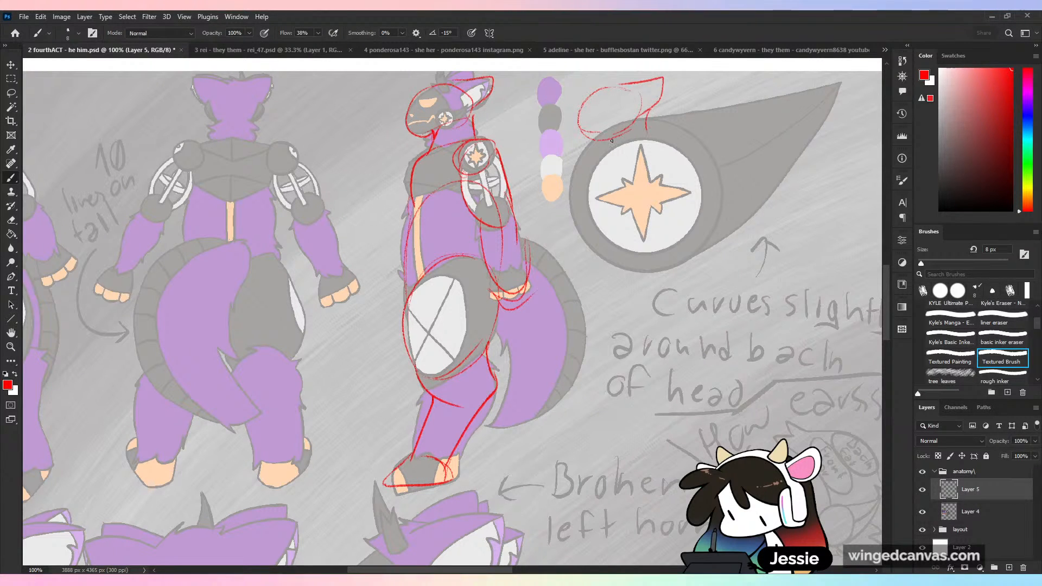
{"action": "mouse_move", "coordinate": [612, 140]}
{"action": "left_mouse_down"}
{"action": "mouse_move", "coordinate": [646, 132]}
{"action": "mouse_move", "coordinate": [618, 178]}
{"action": "left_mouse_up"}
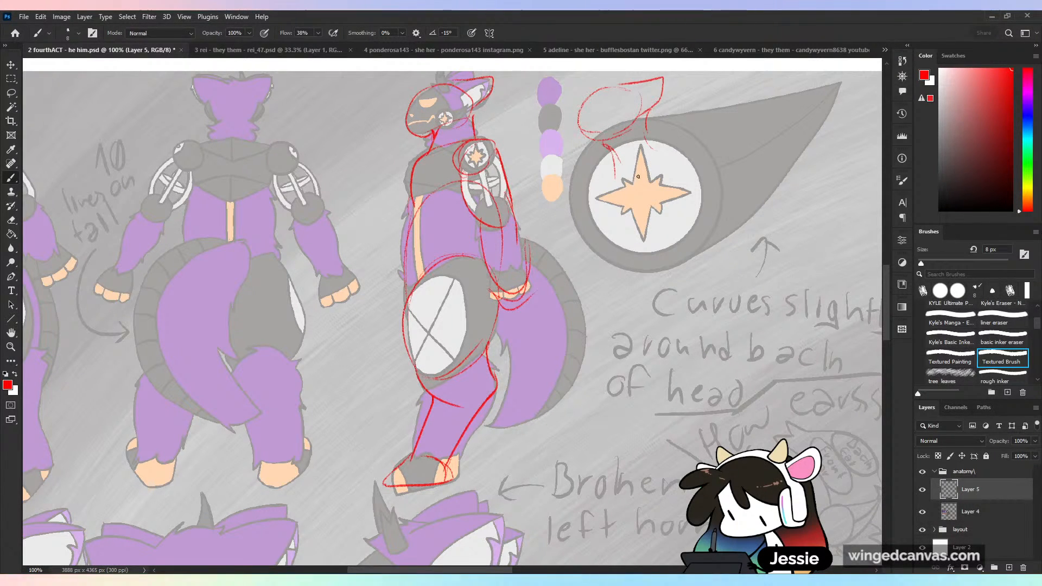
- Try an S-shaped back line from the new sketch's neck down to a round hip, and undo those strokes
{"action": "mouse_move", "coordinate": [647, 115]}
{"action": "left_mouse_down"}
{"action": "mouse_move", "coordinate": [643, 158]}
{"action": "mouse_move", "coordinate": [681, 231]}
{"action": "left_mouse_up"}
{"action": "key", "text": "ctrl+z"}
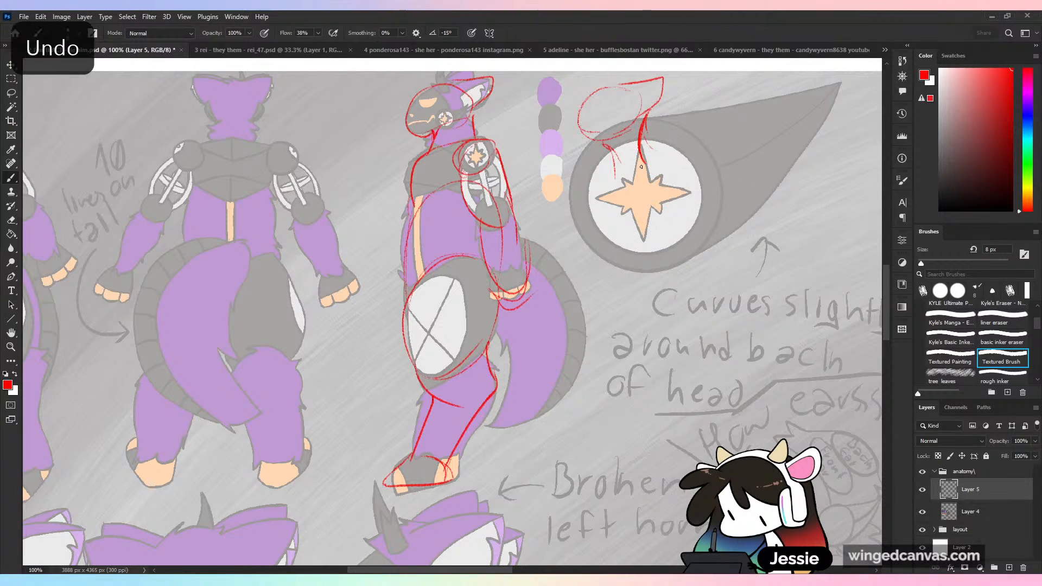
{"action": "left_click_drag", "start_coordinate": [641, 152], "coordinate": [681, 231]}
{"action": "key", "text": "ctrl+z"}
{"action": "left_click_drag", "start_coordinate": [644, 159], "coordinate": [658, 175]}
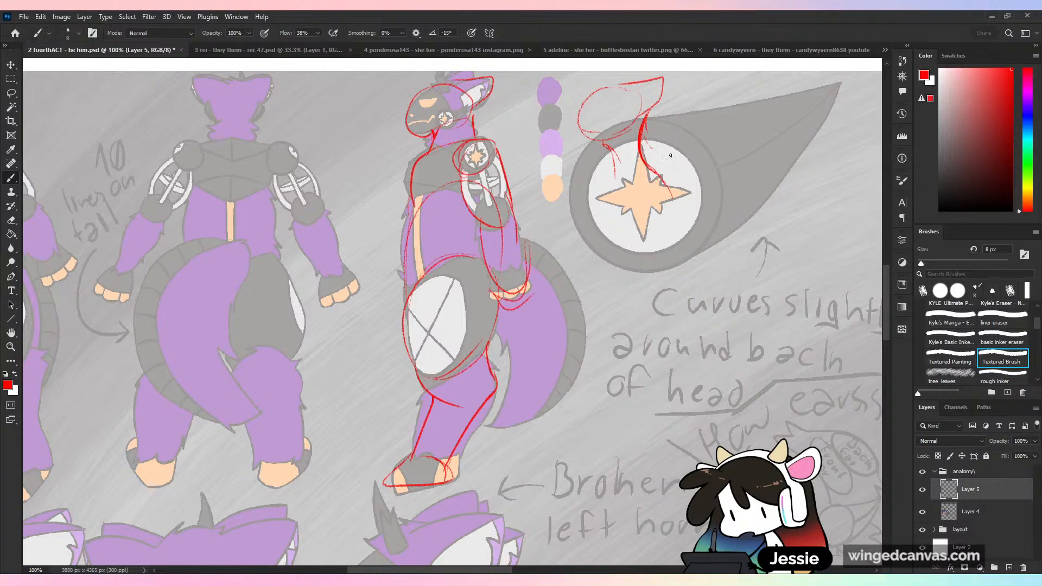
{"action": "left_click_drag", "start_coordinate": [658, 175], "coordinate": [675, 243]}
{"action": "mouse_move", "coordinate": [677, 201]}
{"action": "left_mouse_down"}
{"action": "mouse_move", "coordinate": [668, 270]}
{"action": "mouse_move", "coordinate": [644, 327]}
{"action": "left_mouse_up"}
{"action": "mouse_move", "coordinate": [657, 277]}
{"action": "left_mouse_down"}
{"action": "mouse_move", "coordinate": [645, 314]}
{"action": "mouse_move", "coordinate": [673, 349]}
{"action": "mouse_move", "coordinate": [617, 371]}
{"action": "left_mouse_up"}
{"action": "left_click_drag", "start_coordinate": [634, 326], "coordinate": [678, 381]}
{"action": "key", "text": "ctrl+z"}
{"action": "key", "text": "ctrl+z"}
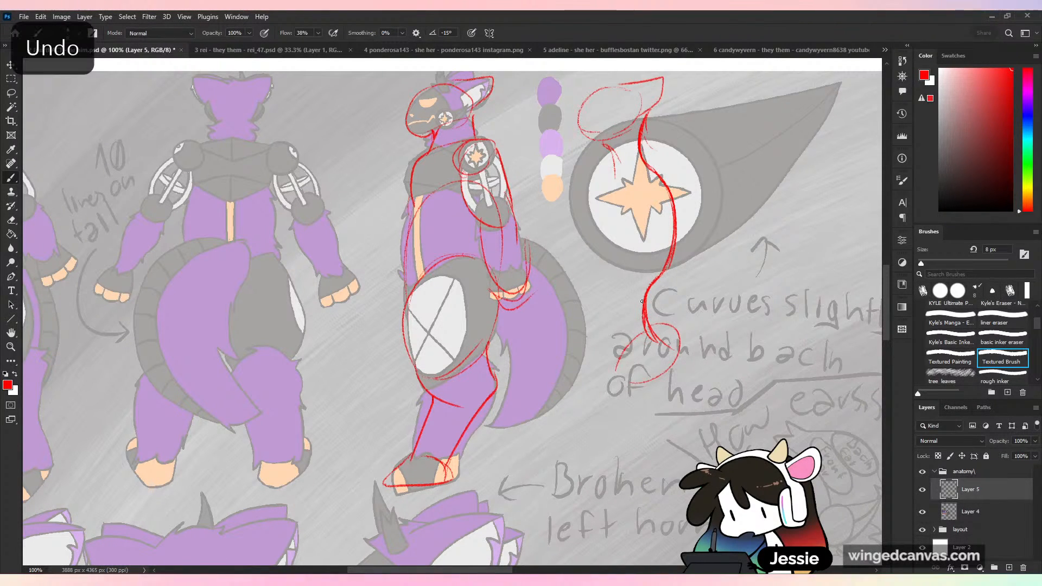
{"action": "key", "text": "ctrl+z"}
{"action": "key", "text": "ctrl+z"}
{"action": "key", "text": "ctrl+z"}
{"action": "key", "text": "ctrl+z"}
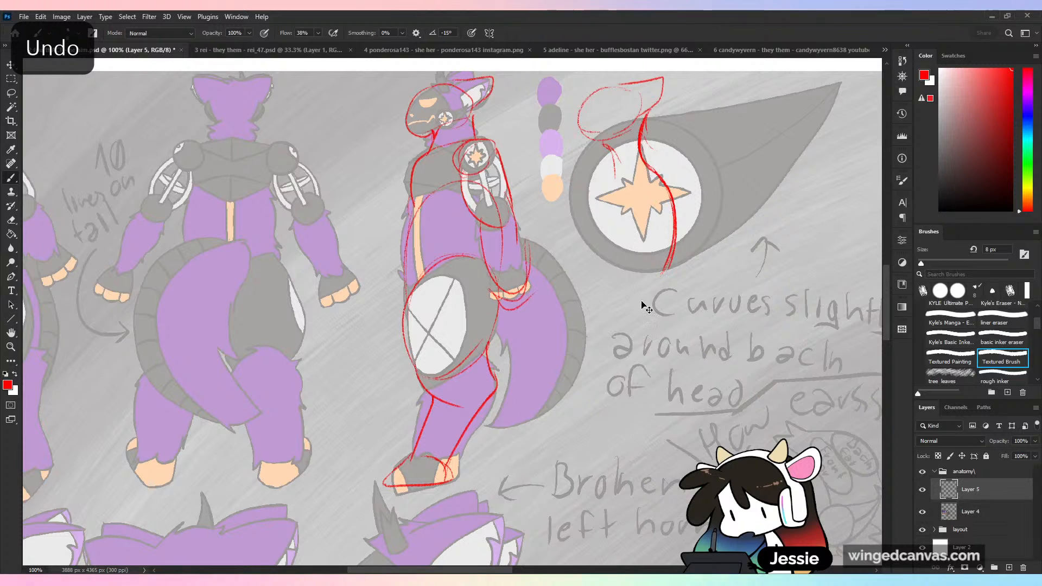
{"action": "key", "text": "ctrl+z"}
{"action": "key", "text": "ctrl+z"}
{"action": "key", "text": "ctrl+z"}
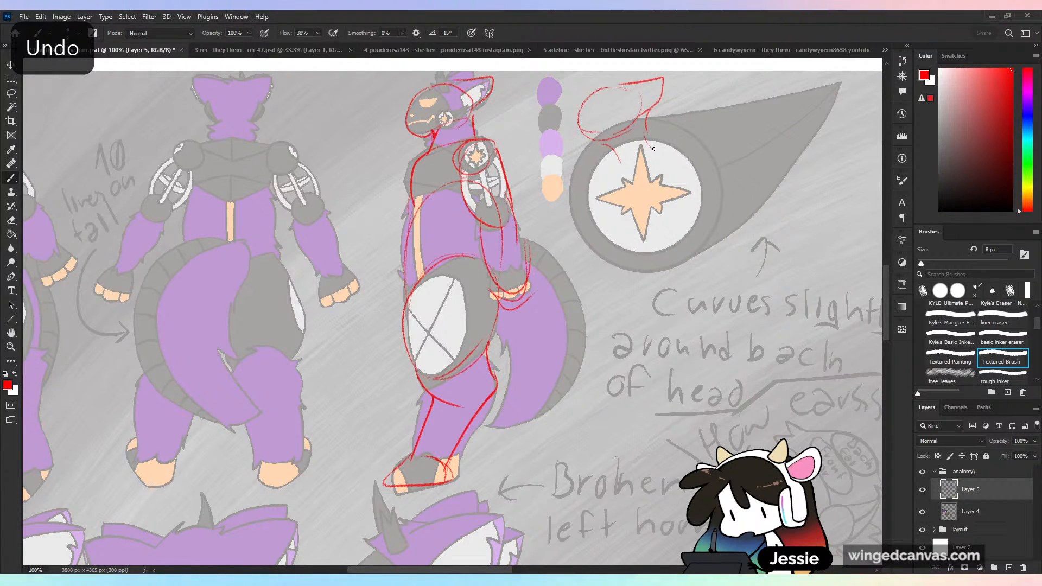
- Sketch a large red egg-shaped ribcage below the new figure's neck, with a curved lower edge
{"action": "mouse_move", "coordinate": [607, 144]}
{"action": "left_mouse_down"}
{"action": "mouse_move", "coordinate": [650, 151]}
{"action": "mouse_move", "coordinate": [614, 248]}
{"action": "left_mouse_up"}
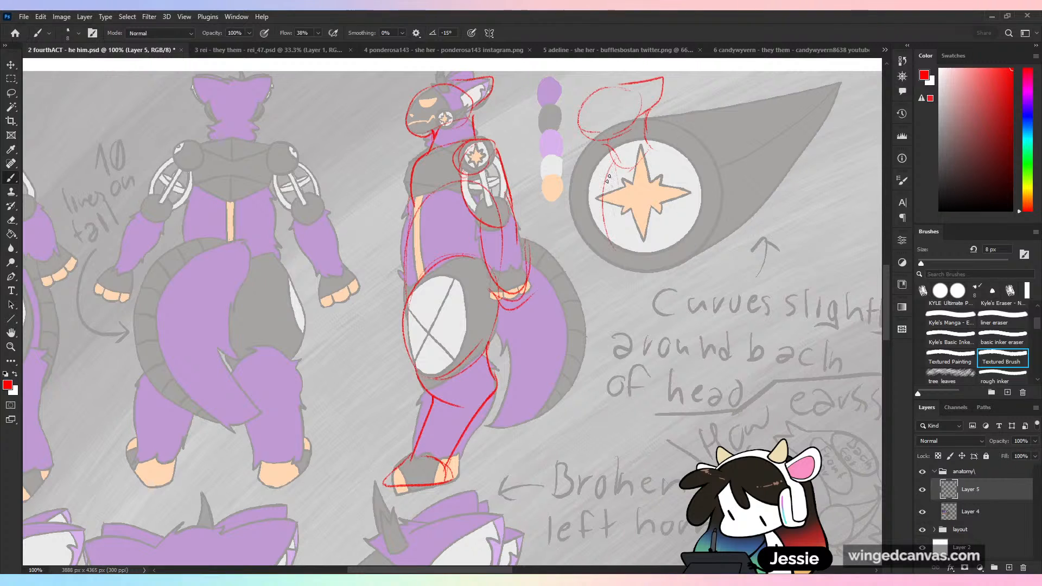
{"action": "left_click_drag", "start_coordinate": [654, 142], "coordinate": [700, 187]}
{"action": "left_click_drag", "start_coordinate": [601, 195], "coordinate": [641, 287]}
{"action": "left_click_drag", "start_coordinate": [674, 153], "coordinate": [680, 281]}
{"action": "mouse_move", "coordinate": [604, 260]}
{"action": "left_mouse_down"}
{"action": "mouse_move", "coordinate": [639, 288]}
{"action": "mouse_move", "coordinate": [684, 280]}
{"action": "left_mouse_up"}
- Sketch the new figure's waist and rounded pelvis below the ribcage, redoing the first waist stroke
{"action": "mouse_move", "coordinate": [617, 266]}
{"action": "left_mouse_down"}
{"action": "mouse_move", "coordinate": [684, 285]}
{"action": "mouse_move", "coordinate": [664, 340]}
{"action": "left_mouse_up"}
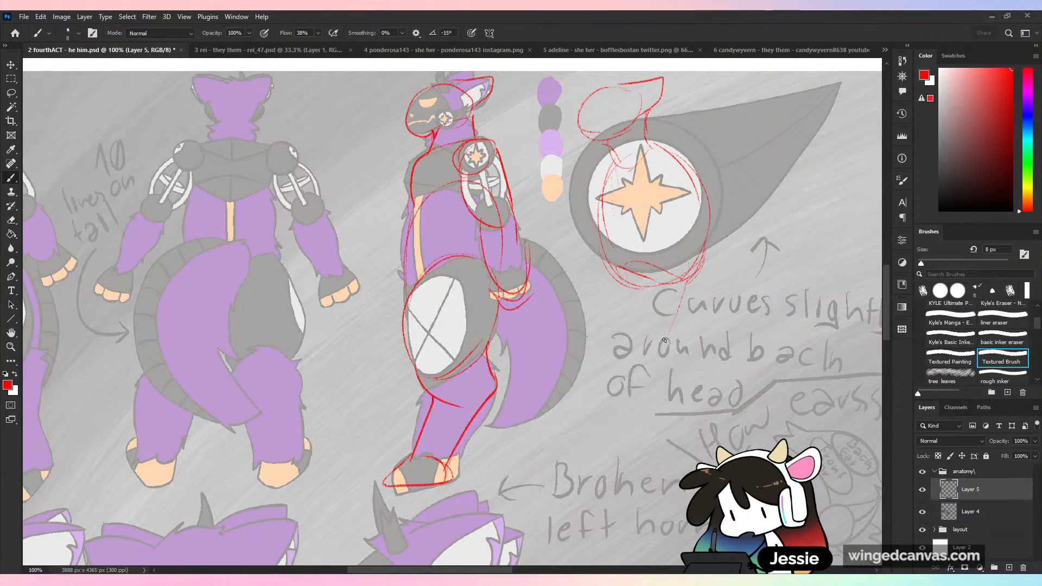
{"action": "key", "text": "ctrl+z"}
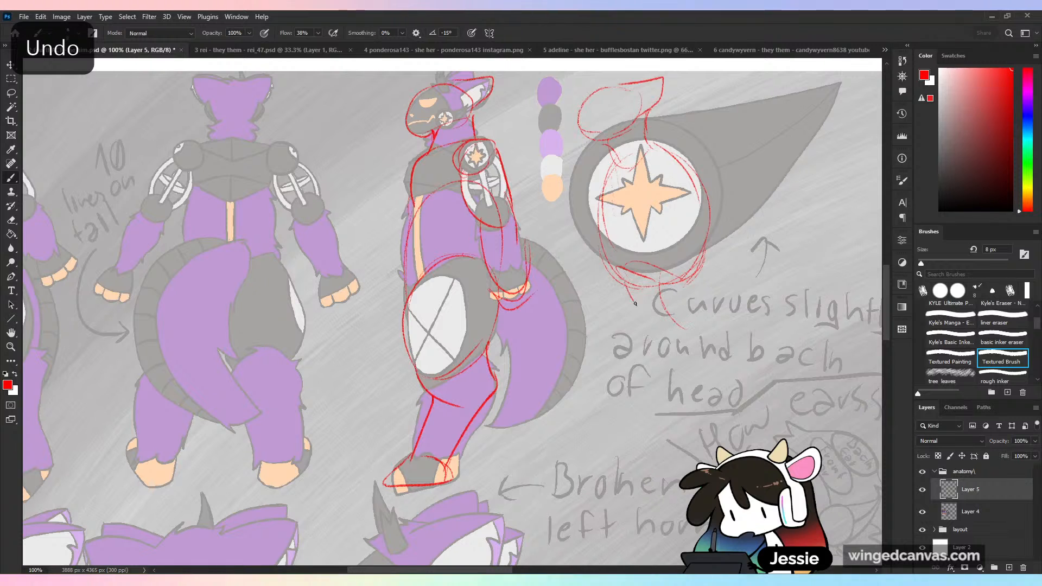
{"action": "left_click_drag", "start_coordinate": [636, 304], "coordinate": [669, 341]}
{"action": "mouse_move", "coordinate": [705, 257]}
{"action": "left_mouse_down"}
{"action": "mouse_move", "coordinate": [717, 321]}
{"action": "mouse_move", "coordinate": [699, 335]}
{"action": "left_mouse_up"}
{"action": "mouse_move", "coordinate": [633, 312]}
{"action": "left_mouse_down"}
{"action": "mouse_move", "coordinate": [639, 332]}
{"action": "mouse_move", "coordinate": [703, 360]}
{"action": "left_mouse_up"}
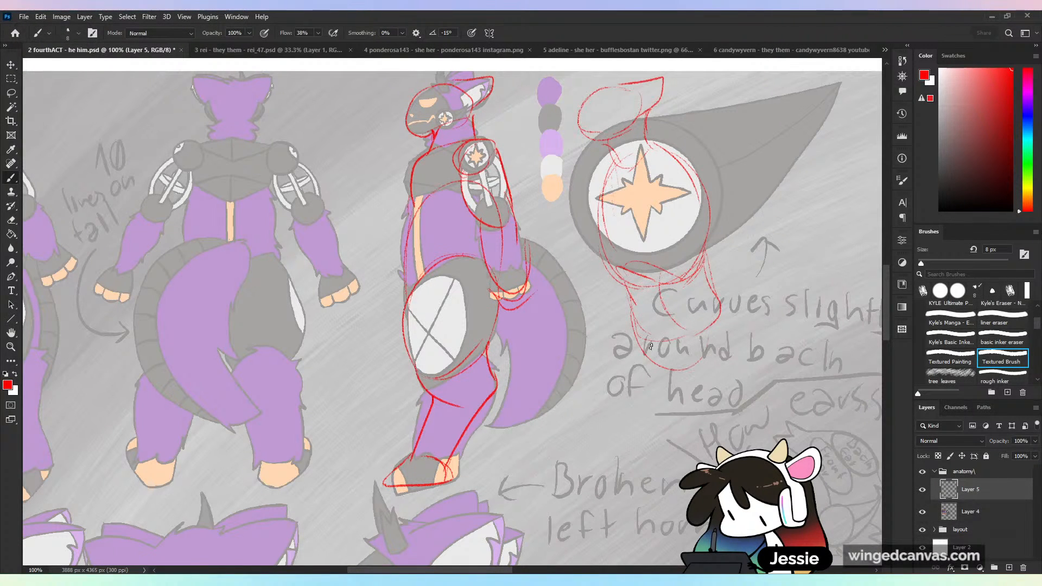
- Sketch the new figure's leg below the pelvis: the thigh, bent knee, lower leg and foot
{"action": "mouse_move", "coordinate": [635, 346]}
{"action": "left_mouse_down"}
{"action": "mouse_move", "coordinate": [717, 351]}
{"action": "mouse_move", "coordinate": [659, 418]}
{"action": "left_mouse_up"}
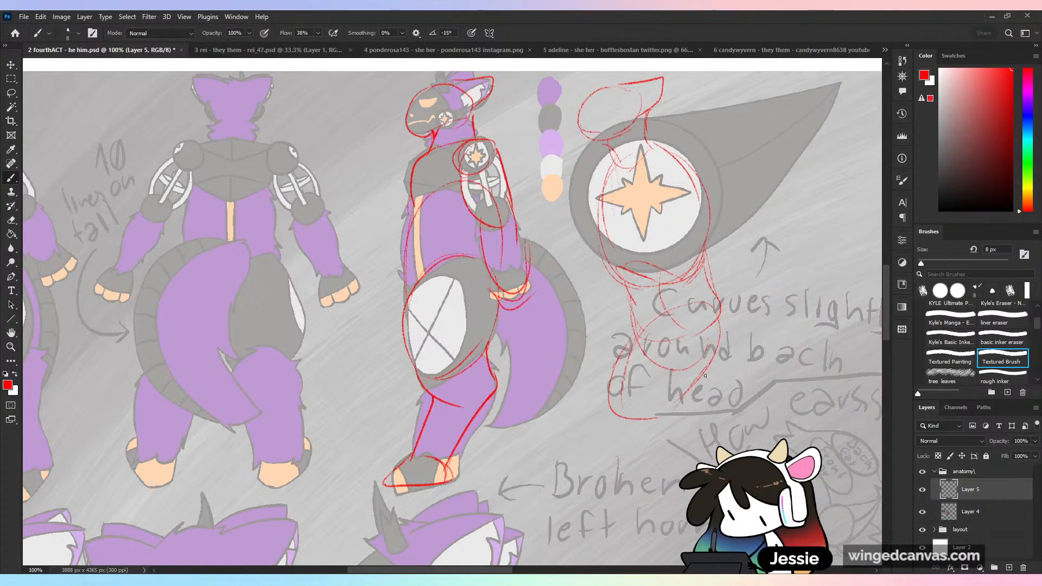
{"action": "mouse_move", "coordinate": [716, 364]}
{"action": "left_mouse_down"}
{"action": "mouse_move", "coordinate": [643, 338]}
{"action": "mouse_move", "coordinate": [667, 416]}
{"action": "left_mouse_up"}
{"action": "mouse_move", "coordinate": [633, 353]}
{"action": "left_mouse_down"}
{"action": "mouse_move", "coordinate": [644, 424]}
{"action": "mouse_move", "coordinate": [674, 417]}
{"action": "left_mouse_up"}
{"action": "left_click_drag", "start_coordinate": [698, 374], "coordinate": [716, 409]}
{"action": "mouse_move", "coordinate": [638, 415]}
{"action": "left_mouse_down"}
{"action": "mouse_move", "coordinate": [710, 418]}
{"action": "mouse_move", "coordinate": [708, 456]}
{"action": "mouse_move", "coordinate": [625, 491]}
{"action": "left_mouse_up"}
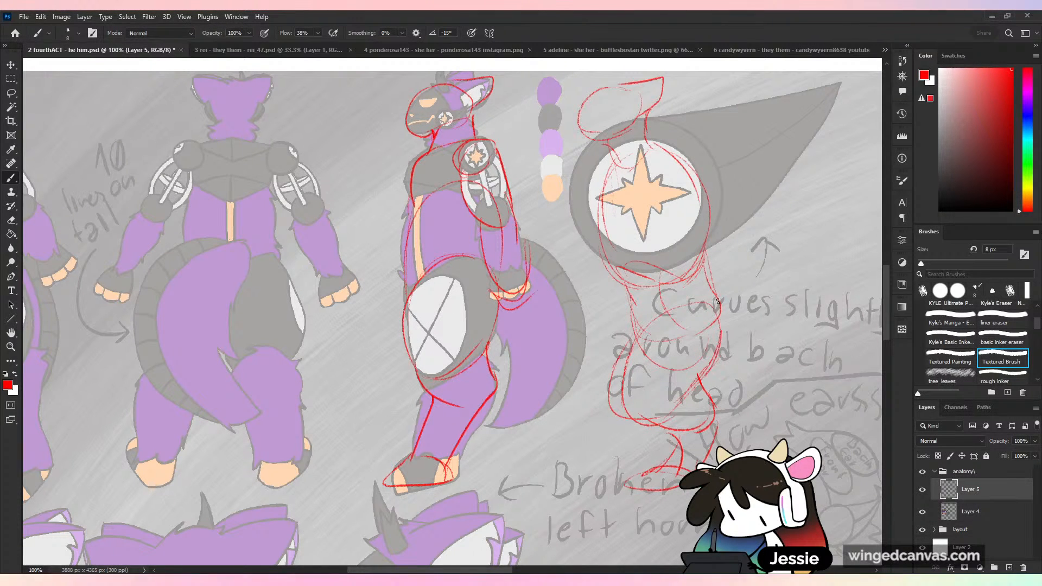
- Draw a thick tail curving outward and down from behind the new figure's hips
{"action": "left_click_drag", "start_coordinate": [760, 320], "coordinate": [758, 450]}
{"action": "left_click_drag", "start_coordinate": [717, 394], "coordinate": [724, 444]}
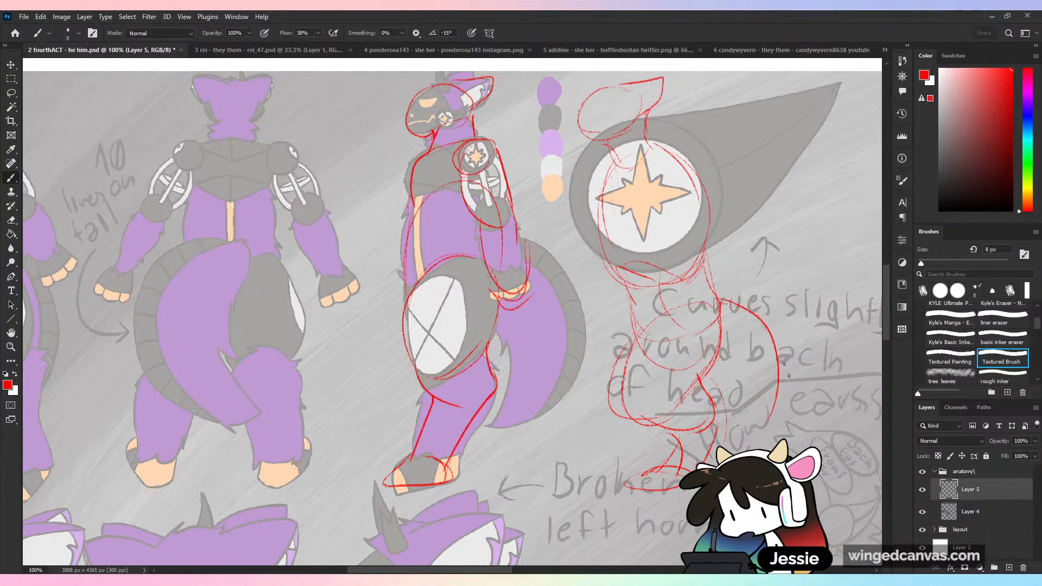
{"action": "left_click_drag", "start_coordinate": [778, 347], "coordinate": [771, 451]}
- Reinforce the new figure's belly, thigh, lower-leg and foot contours with darker red strokes
{"action": "left_click_drag", "start_coordinate": [623, 380], "coordinate": [678, 455]}
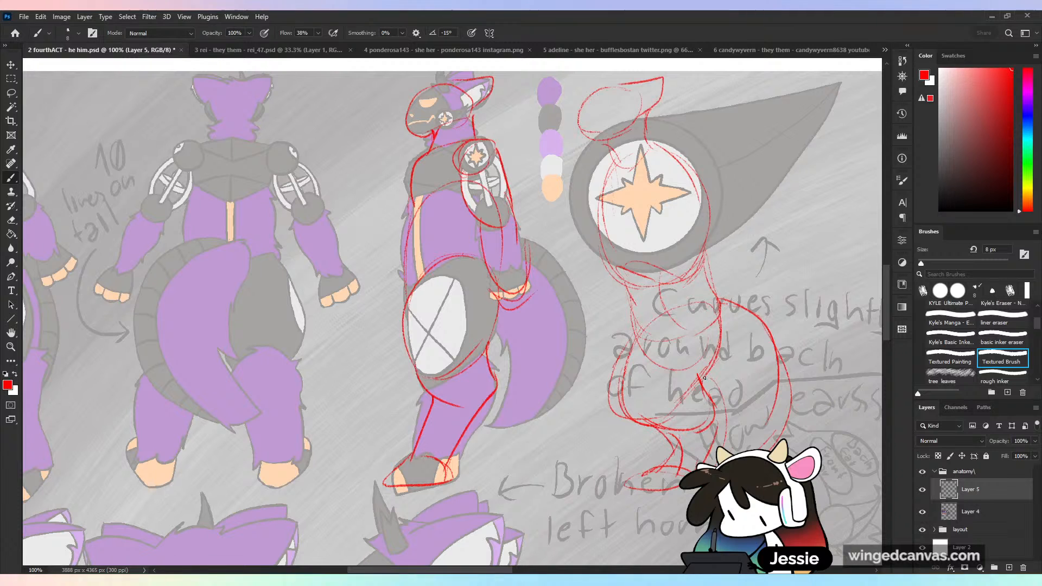
{"action": "left_click_drag", "start_coordinate": [719, 349], "coordinate": [701, 382]}
{"action": "mouse_move", "coordinate": [626, 287]}
{"action": "left_mouse_down"}
{"action": "mouse_move", "coordinate": [640, 351]}
{"action": "mouse_move", "coordinate": [616, 426]}
{"action": "left_mouse_up"}
{"action": "left_click_drag", "start_coordinate": [659, 457], "coordinate": [612, 486]}
{"action": "left_click_drag", "start_coordinate": [716, 390], "coordinate": [714, 435]}
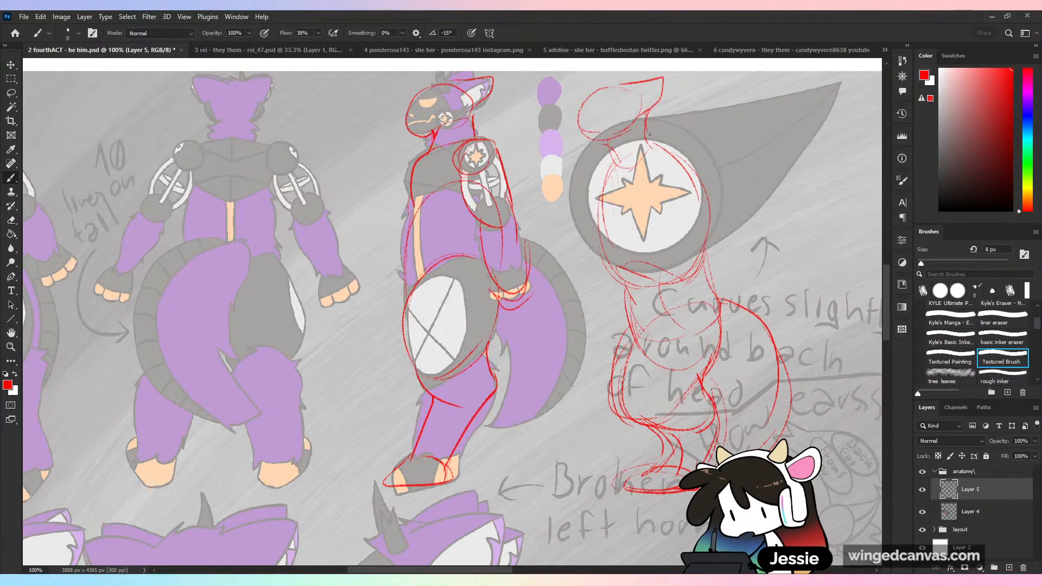
- Draw a round shoulder in the new figure's upper ribcage, redoing it until its placement fits
{"action": "left_click_drag", "start_coordinate": [649, 153], "coordinate": [623, 194]}
{"action": "key", "text": "ctrl+z"}
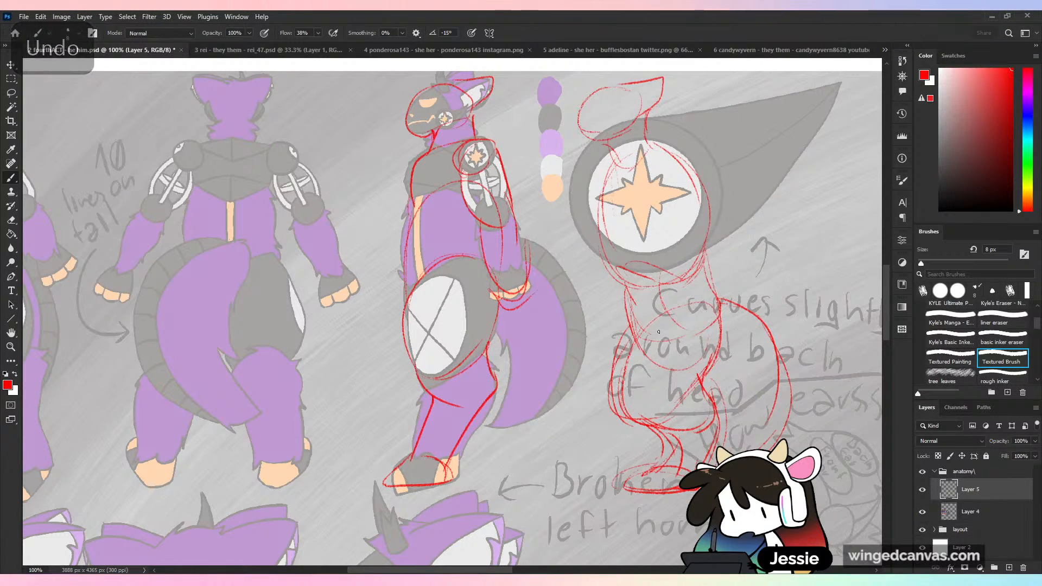
{"action": "mouse_move", "coordinate": [655, 157]}
{"action": "left_mouse_down"}
{"action": "mouse_move", "coordinate": [687, 153]}
{"action": "mouse_move", "coordinate": [660, 179]}
{"action": "left_mouse_up"}
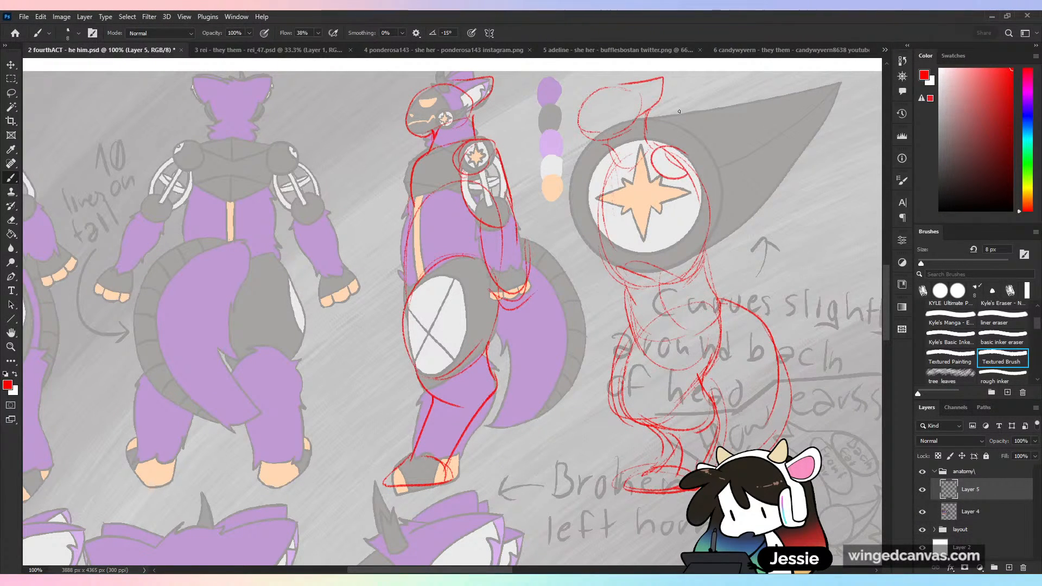
{"action": "key", "text": "ctrl+z"}
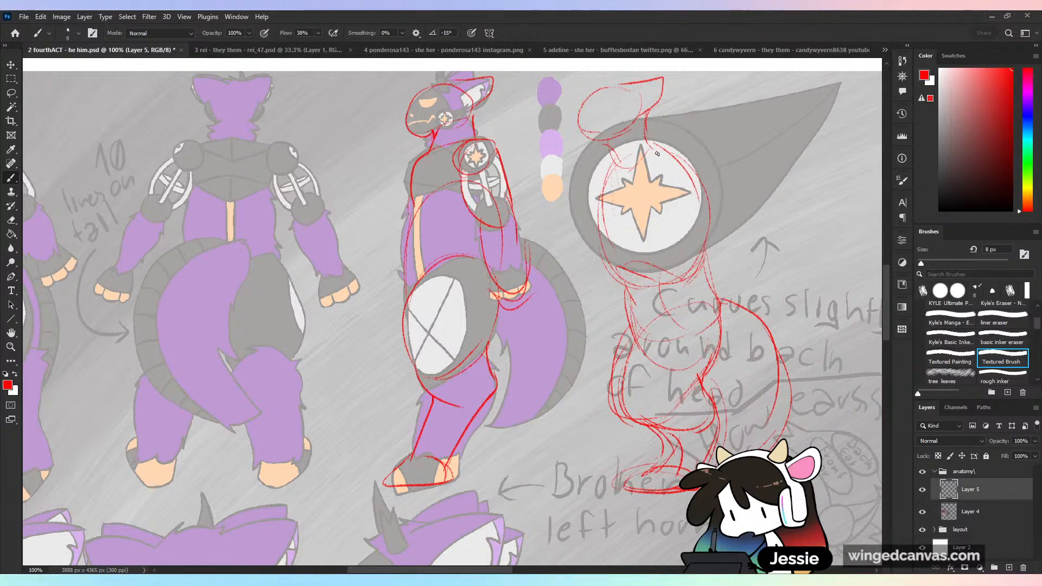
{"action": "left_click_drag", "start_coordinate": [679, 187], "coordinate": [630, 174]}
{"action": "key", "text": "ctrl+z"}
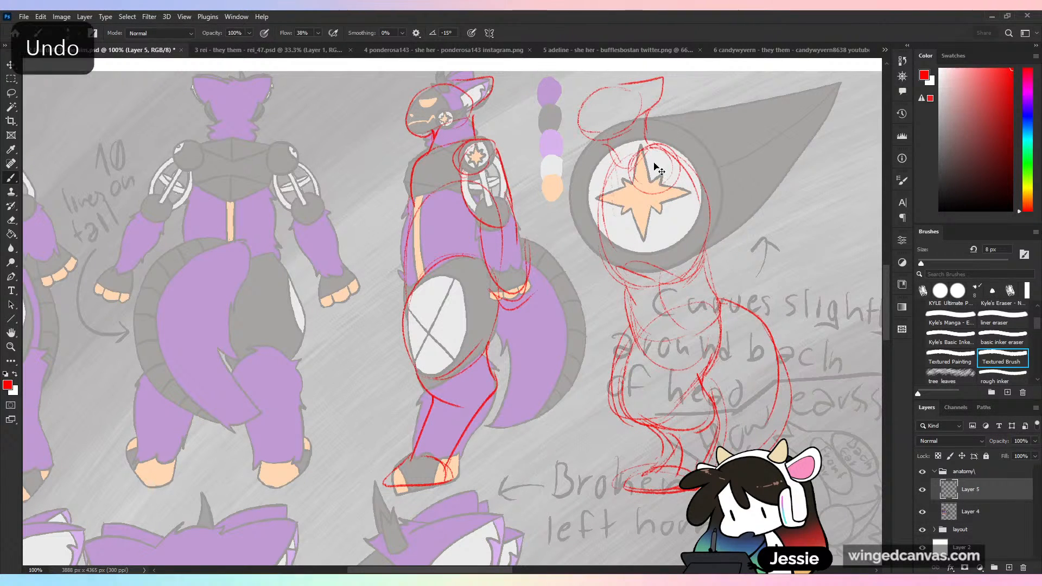
- Sketch the new figure's upper arm and forearm hanging from the shoulder down over the waist
{"action": "mouse_move", "coordinate": [658, 157]}
{"action": "left_mouse_down"}
{"action": "mouse_move", "coordinate": [655, 190]}
{"action": "mouse_move", "coordinate": [670, 170]}
{"action": "mouse_move", "coordinate": [672, 190]}
{"action": "mouse_move", "coordinate": [639, 204]}
{"action": "mouse_move", "coordinate": [641, 214]}
{"action": "mouse_move", "coordinate": [672, 174]}
{"action": "mouse_move", "coordinate": [658, 252]}
{"action": "left_mouse_up"}
{"action": "left_click_drag", "start_coordinate": [678, 174], "coordinate": [682, 261]}
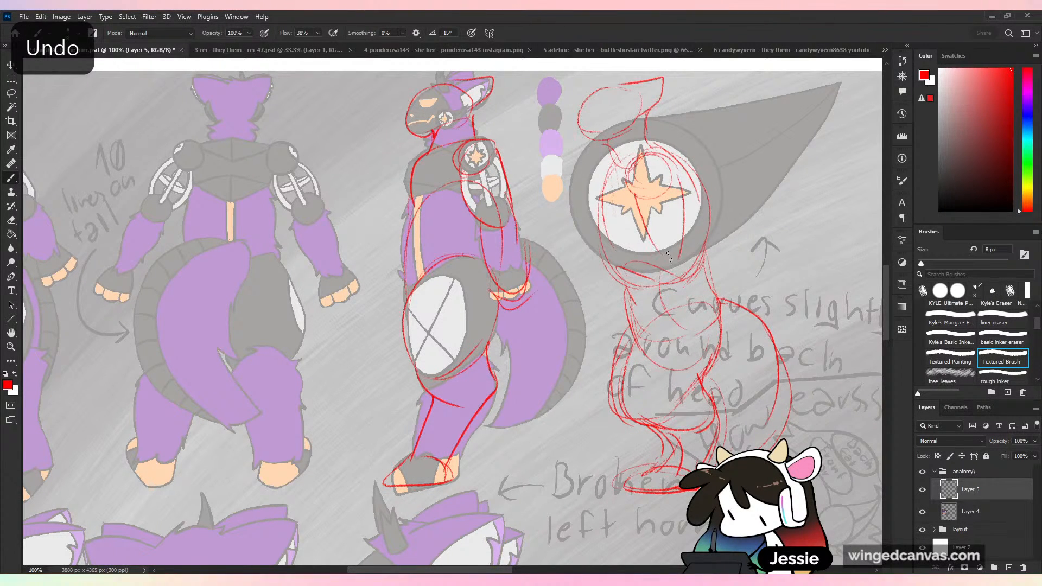
{"action": "mouse_move", "coordinate": [635, 205]}
{"action": "left_mouse_down"}
{"action": "mouse_move", "coordinate": [685, 260]}
{"action": "mouse_move", "coordinate": [673, 335]}
{"action": "left_mouse_up"}
{"action": "left_click_drag", "start_coordinate": [649, 282], "coordinate": [690, 351]}
- Darken the chest and back contours of the new figure's ribcage, checking the sketch beside the original poses
{"action": "key", "text": "ctrl+minus"}
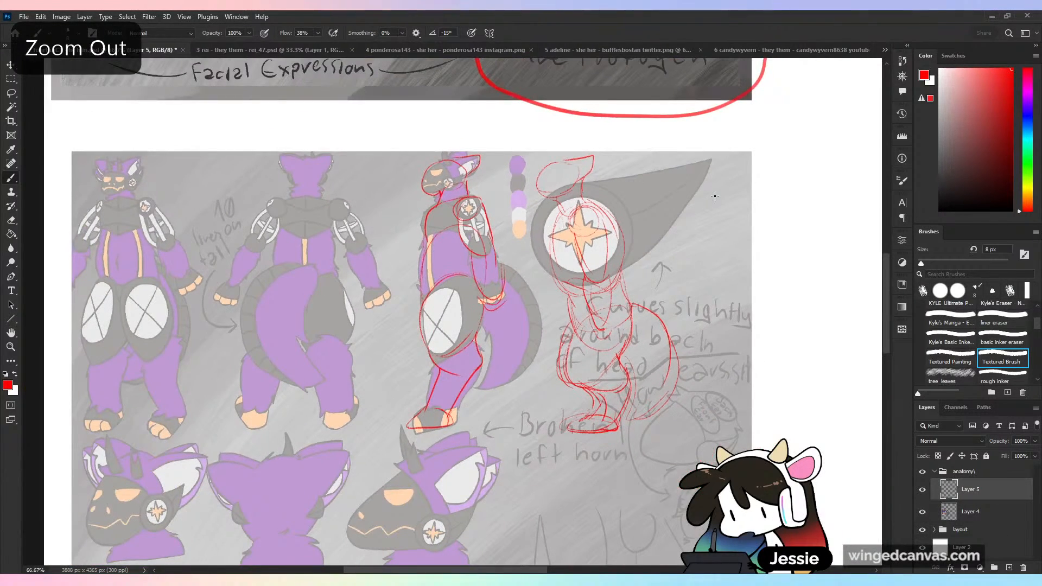
{"action": "key", "text": "ctrl+plus"}
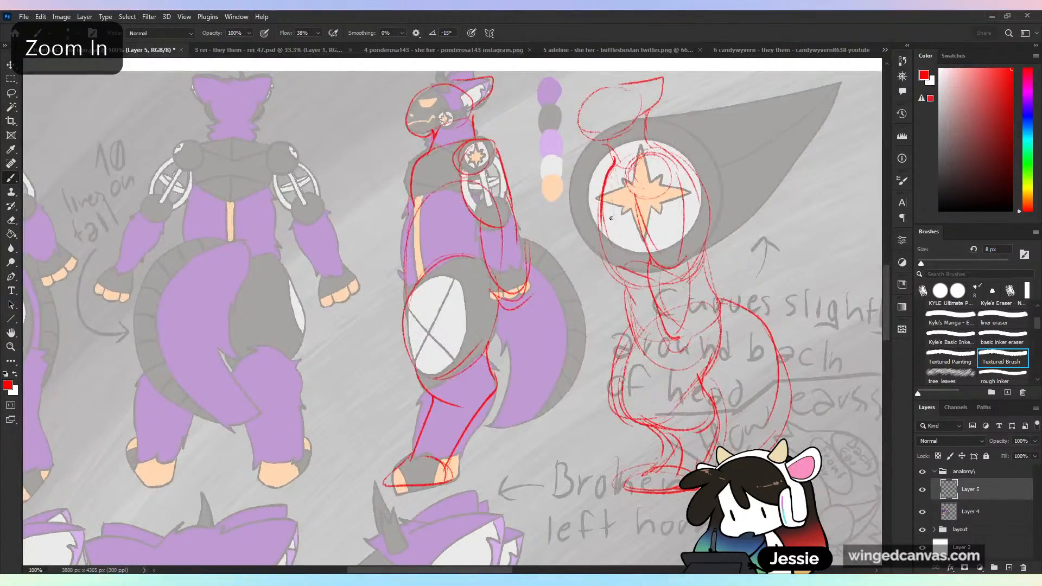
{"action": "mouse_move", "coordinate": [600, 214]}
{"action": "left_mouse_down"}
{"action": "mouse_move", "coordinate": [604, 247]}
{"action": "mouse_move", "coordinate": [625, 283]}
{"action": "left_mouse_up"}
{"action": "left_click_drag", "start_coordinate": [706, 226], "coordinate": [696, 278]}
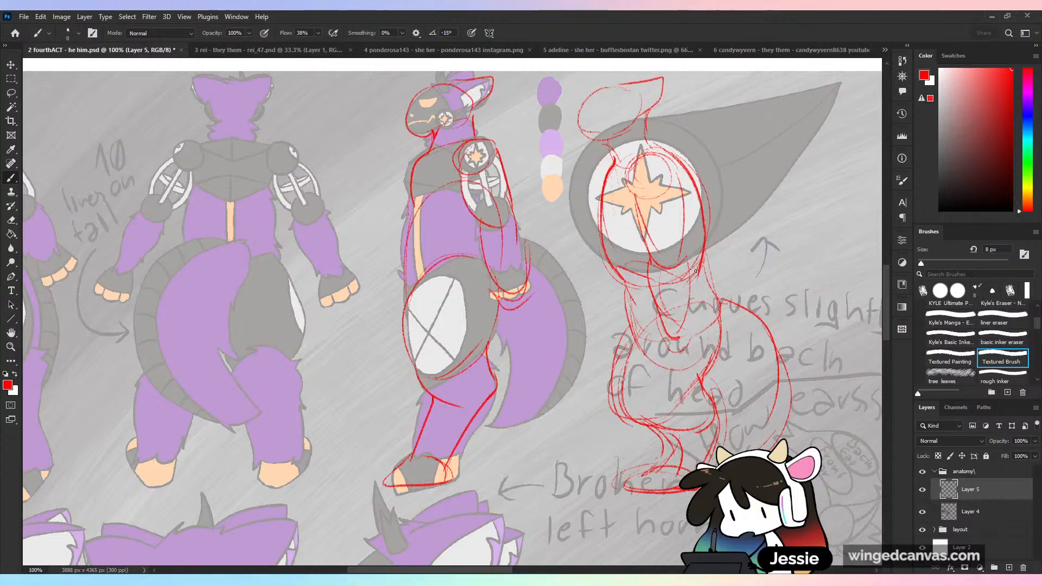
{"action": "key", "text": "ctrl+minus"}
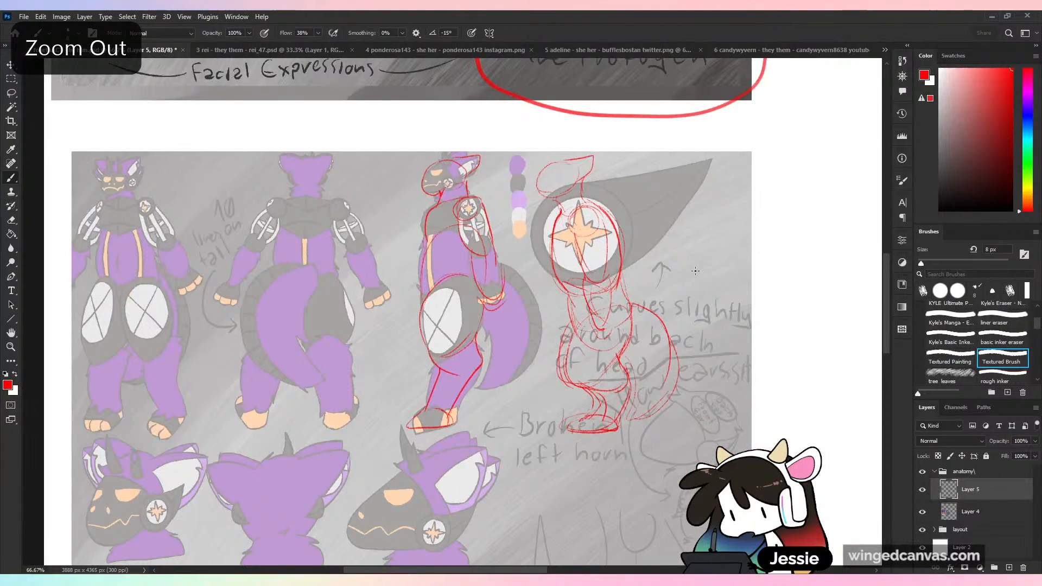
{"action": "key", "text": "ctrl+z"}
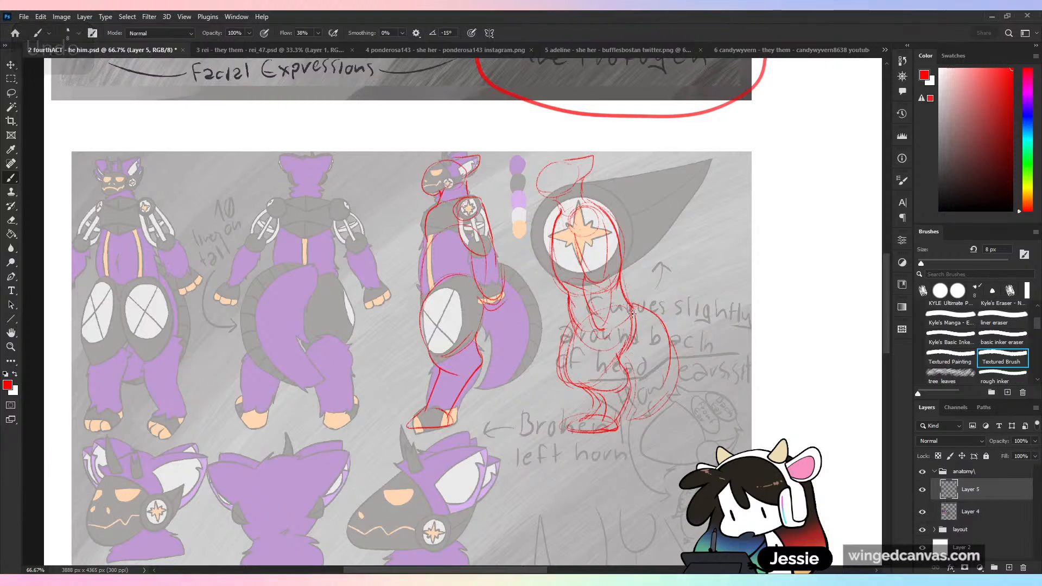
- Strengthen the new figure's lower-body contours and the front and back lines of its neck
{"action": "left_click_drag", "start_coordinate": [611, 386], "coordinate": [683, 366]}
{"action": "key", "text": "ctrl+plus"}
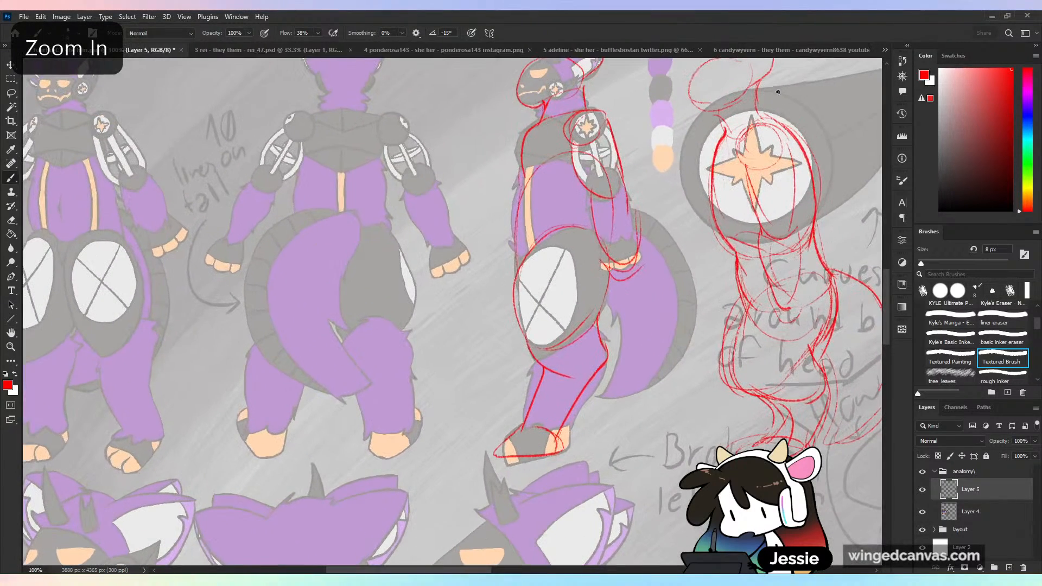
{"action": "left_click_drag", "start_coordinate": [757, 76], "coordinate": [762, 116]}
{"action": "left_click_drag", "start_coordinate": [692, 101], "coordinate": [716, 110]}
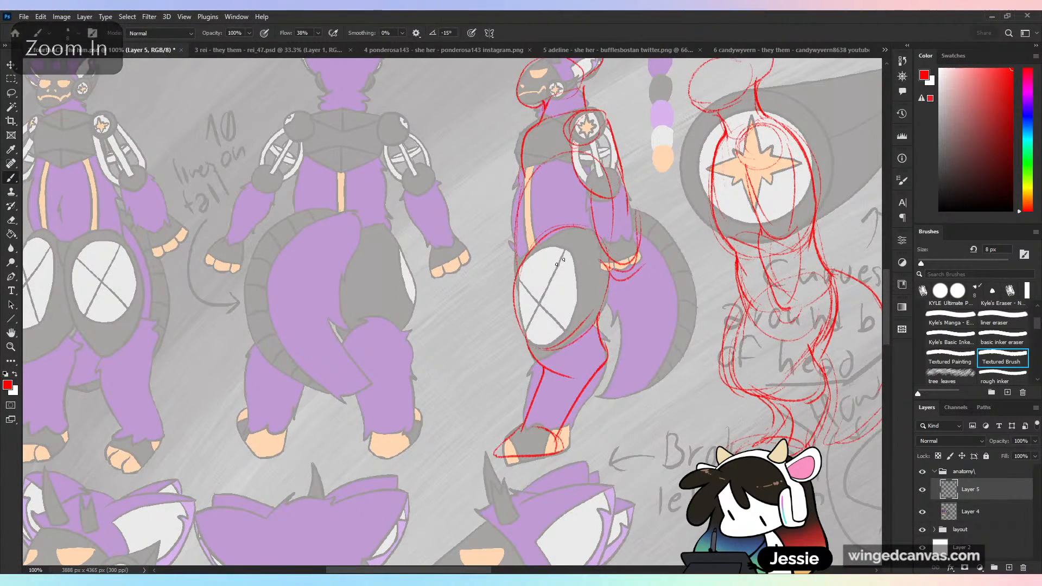
- Circle the star-marked shoulder joint of the front-view figure in red
{"action": "left_click_drag", "start_coordinate": [616, 283], "coordinate": [733, 309]}
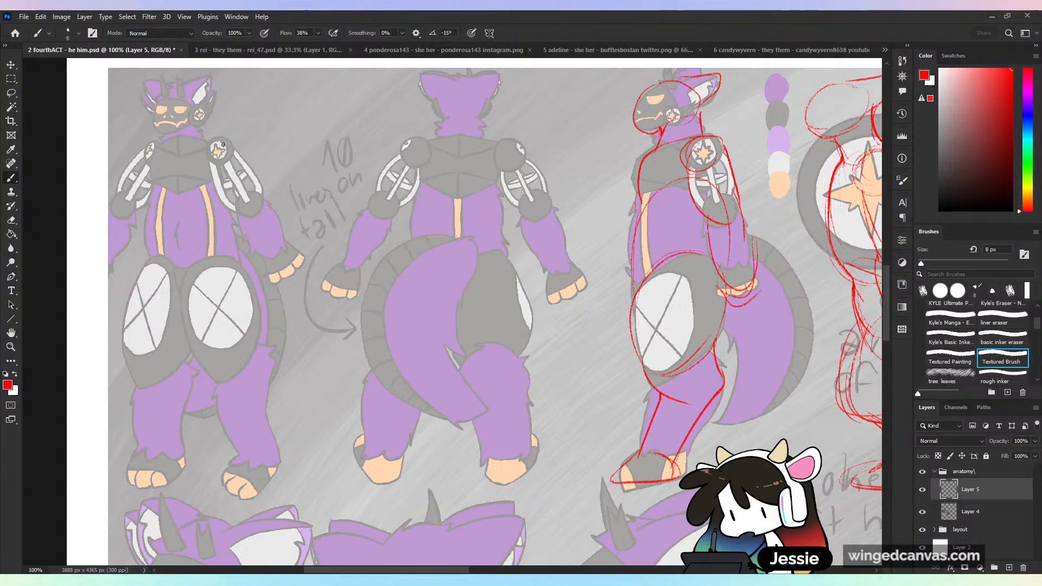
{"action": "left_click_drag", "start_coordinate": [215, 140], "coordinate": [220, 165]}
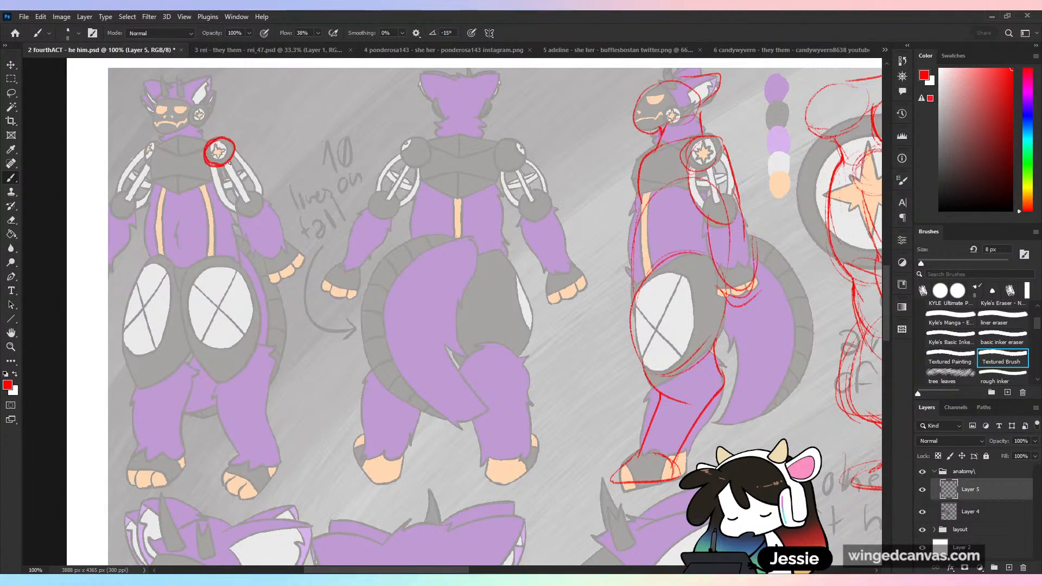
- Circle the back-view figure's left shoulder ball joint in red, redrawing the ring until it fits the joint
{"action": "mouse_move", "coordinate": [425, 140]}
{"action": "left_mouse_down"}
{"action": "mouse_move", "coordinate": [400, 159]}
{"action": "mouse_move", "coordinate": [425, 142]}
{"action": "left_mouse_up"}
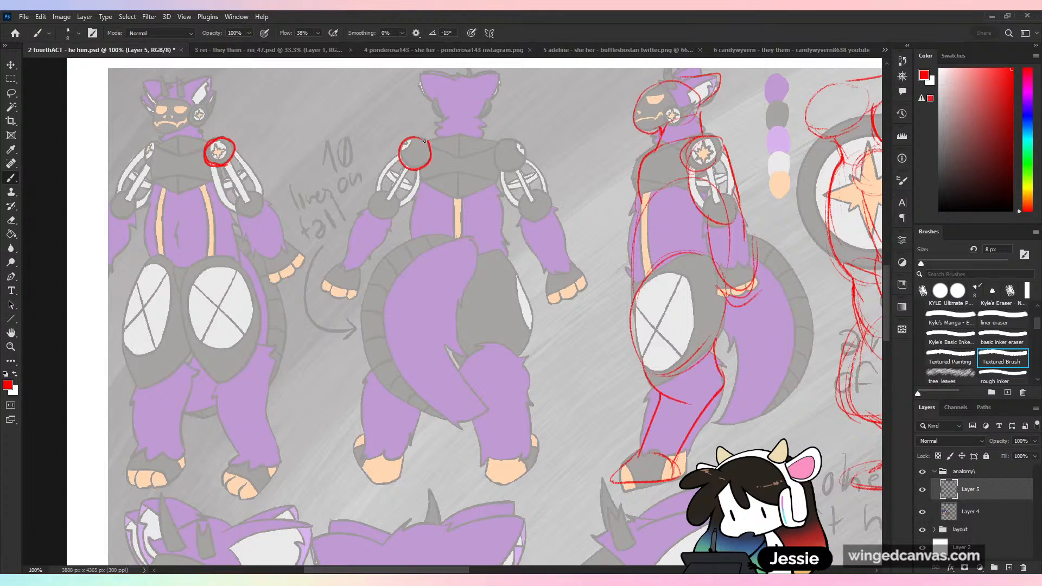
{"action": "key", "text": "ctrl+z"}
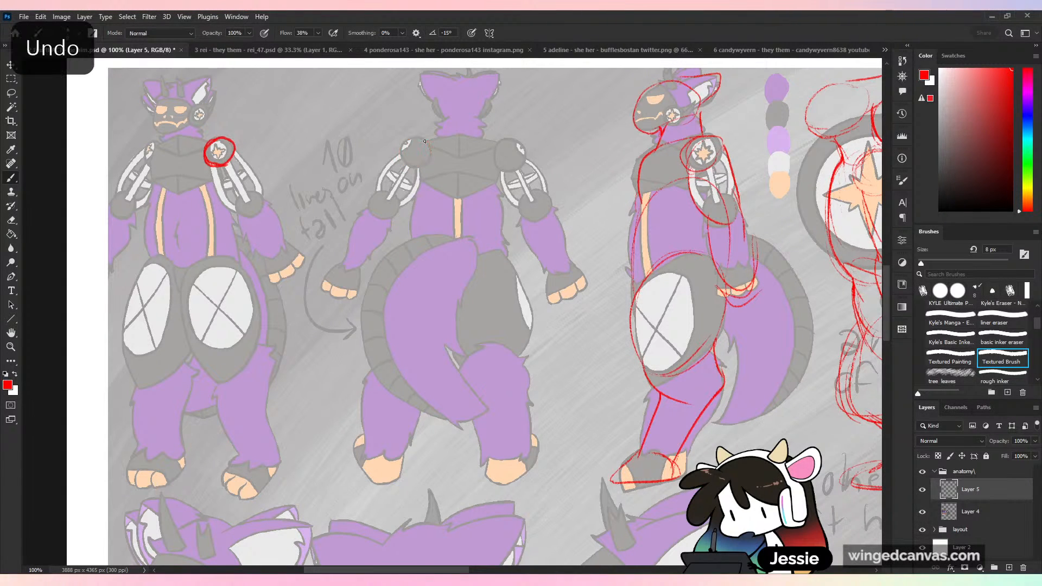
{"action": "mouse_move", "coordinate": [434, 140]}
{"action": "left_mouse_down"}
{"action": "mouse_move", "coordinate": [430, 164]}
{"action": "mouse_move", "coordinate": [479, 136]}
{"action": "mouse_move", "coordinate": [493, 141]}
{"action": "mouse_move", "coordinate": [502, 172]}
{"action": "mouse_move", "coordinate": [496, 188]}
{"action": "mouse_move", "coordinate": [449, 194]}
{"action": "mouse_move", "coordinate": [417, 135]}
{"action": "mouse_move", "coordinate": [418, 168]}
{"action": "left_mouse_up"}
{"action": "key", "text": "ctrl+z"}
{"action": "key", "text": "ctrl+z"}
{"action": "key", "text": "ctrl+z"}
{"action": "key", "text": "ctrl+z"}
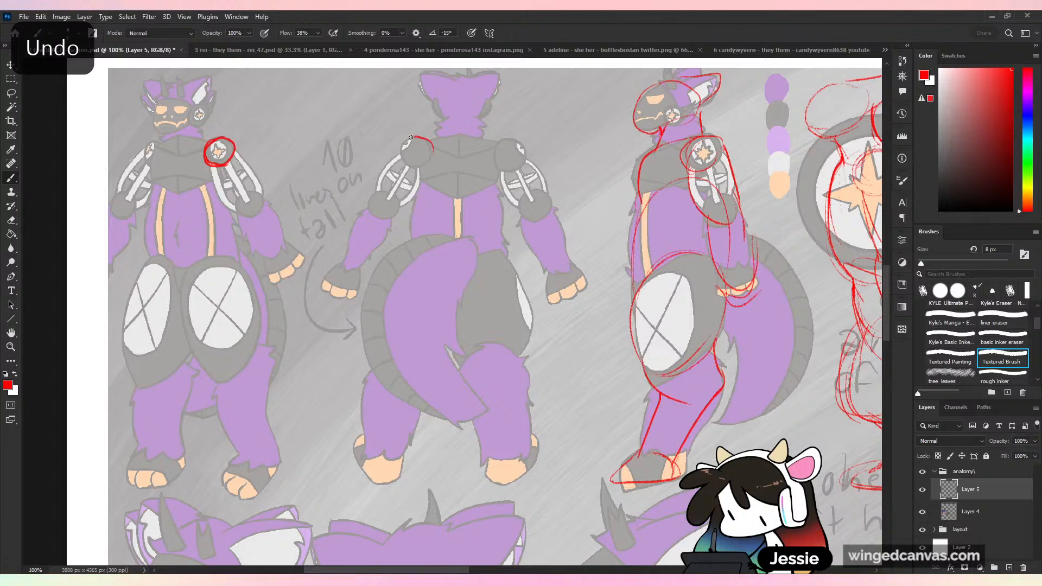
{"action": "mouse_move", "coordinate": [411, 137]}
{"action": "left_mouse_down"}
{"action": "mouse_move", "coordinate": [415, 169]}
{"action": "mouse_move", "coordinate": [433, 155]}
{"action": "left_mouse_up"}
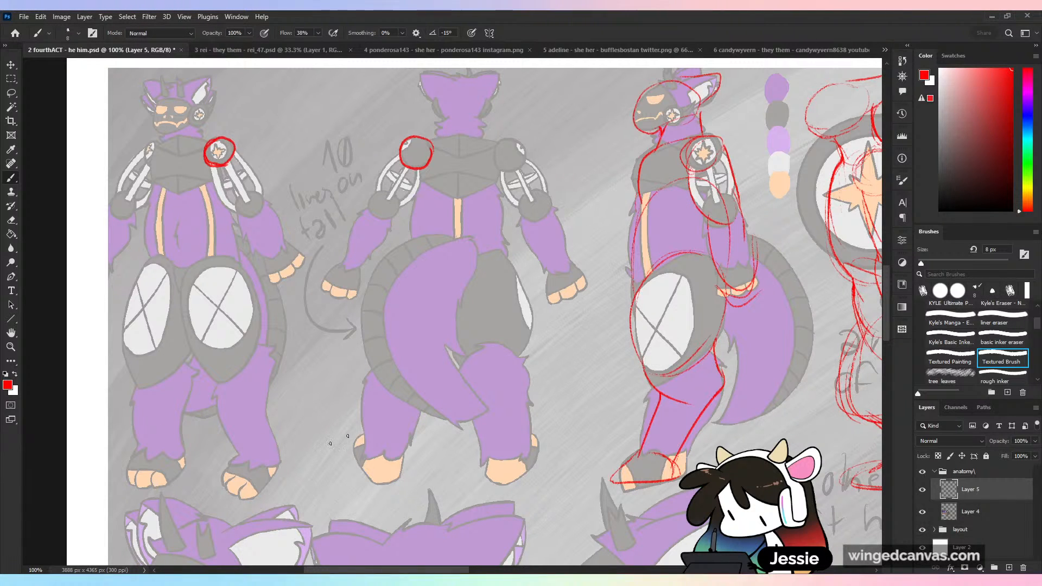
- Outline both white thigh panels on the front-view figure and redraw the side-view figure's panel as a narrower oval along the thigh's front edge
{"action": "mouse_move", "coordinate": [224, 269]}
{"action": "left_mouse_down"}
{"action": "mouse_move", "coordinate": [197, 332]}
{"action": "mouse_move", "coordinate": [247, 292]}
{"action": "left_mouse_up"}
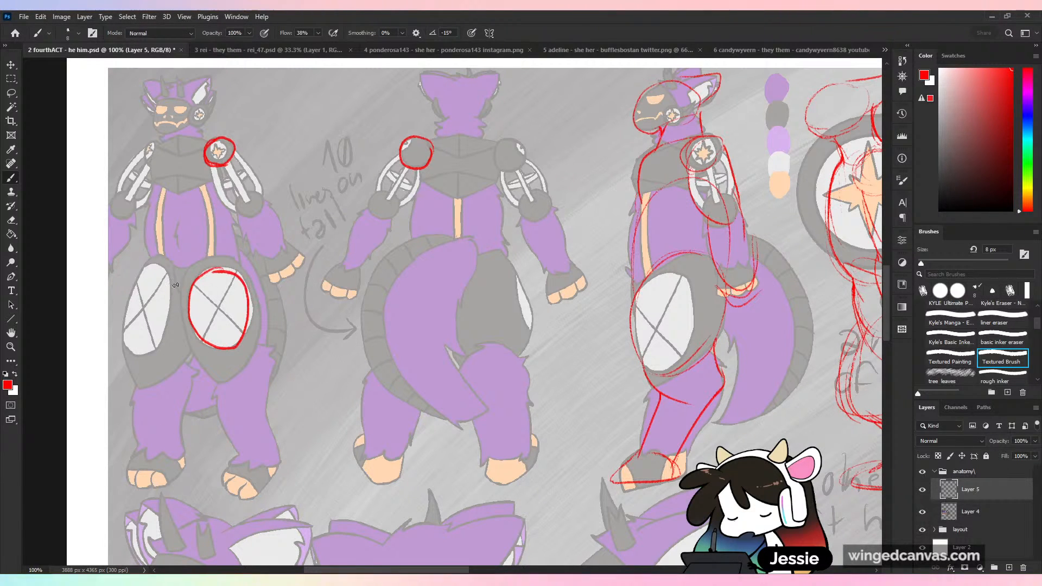
{"action": "mouse_move", "coordinate": [137, 278]}
{"action": "left_mouse_down"}
{"action": "mouse_move", "coordinate": [159, 345]}
{"action": "mouse_move", "coordinate": [164, 271]}
{"action": "left_mouse_up"}
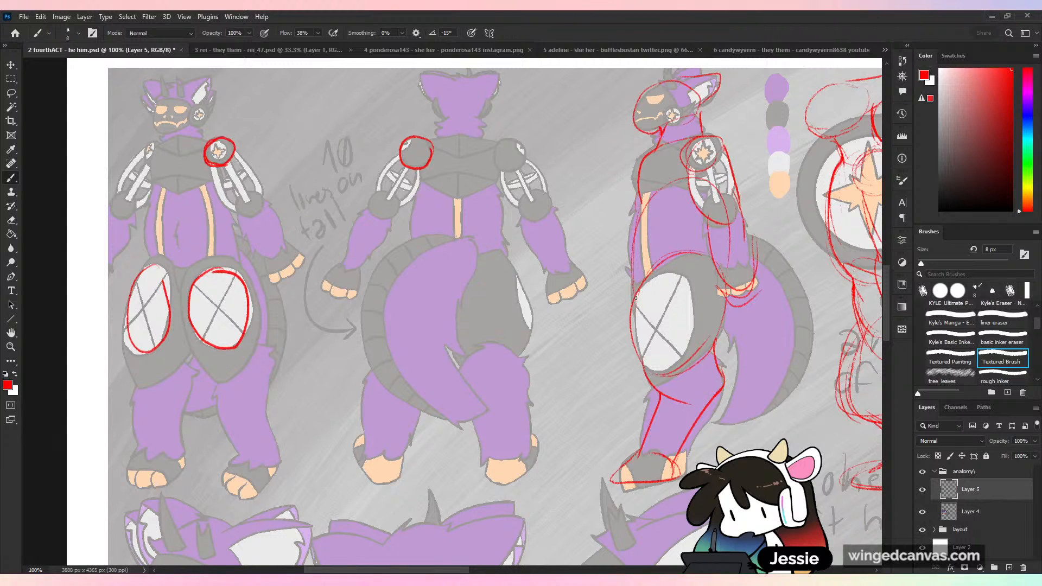
{"action": "mouse_move", "coordinate": [635, 302]}
{"action": "left_mouse_down"}
{"action": "mouse_move", "coordinate": [696, 322]}
{"action": "mouse_move", "coordinate": [631, 322]}
{"action": "left_mouse_up"}
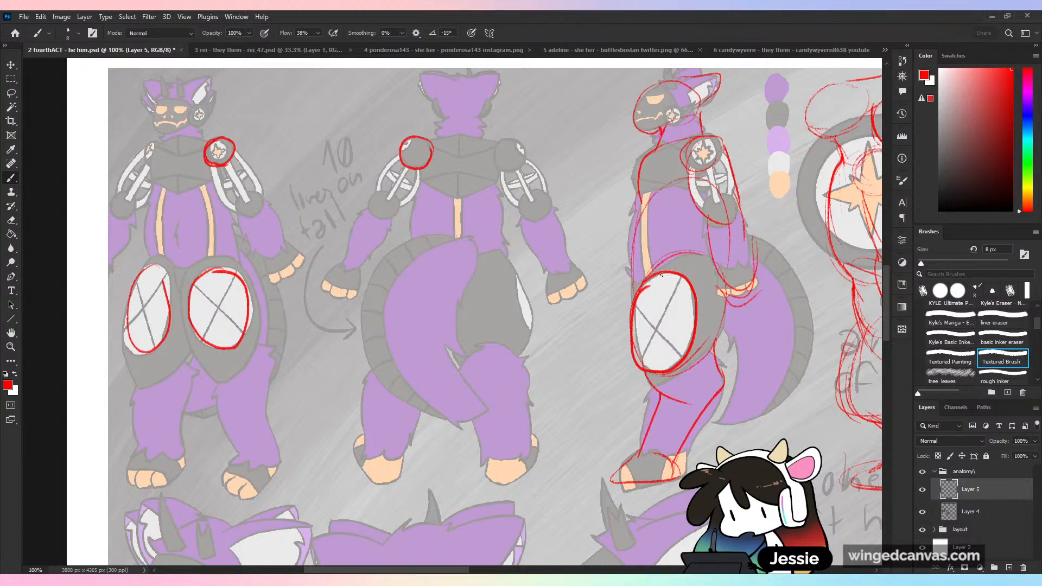
{"action": "key", "text": "ctrl+z"}
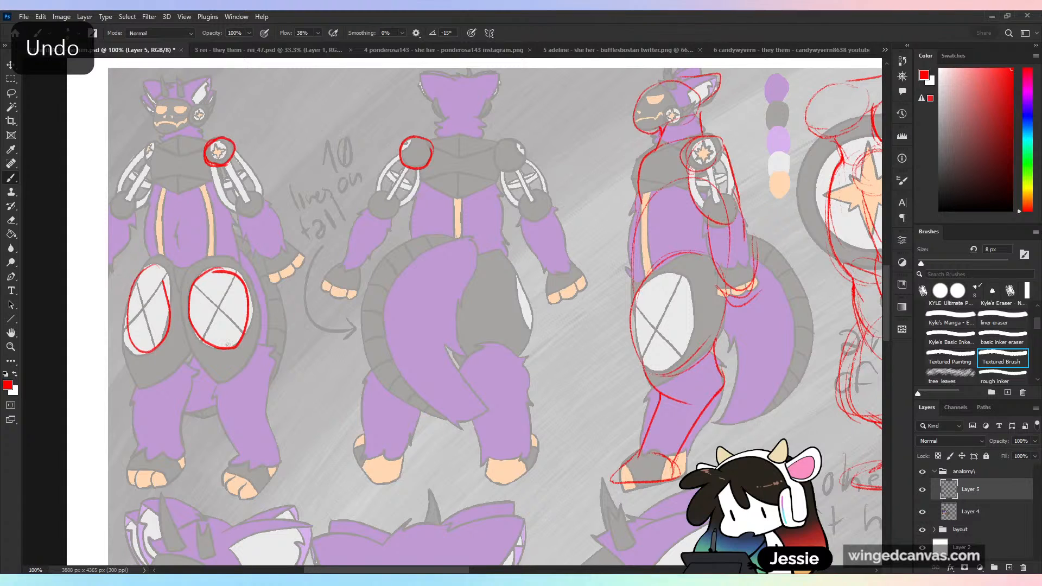
{"action": "mouse_move", "coordinate": [637, 291]}
{"action": "left_mouse_down"}
{"action": "mouse_move", "coordinate": [657, 278]}
{"action": "mouse_move", "coordinate": [649, 380]}
{"action": "left_mouse_up"}
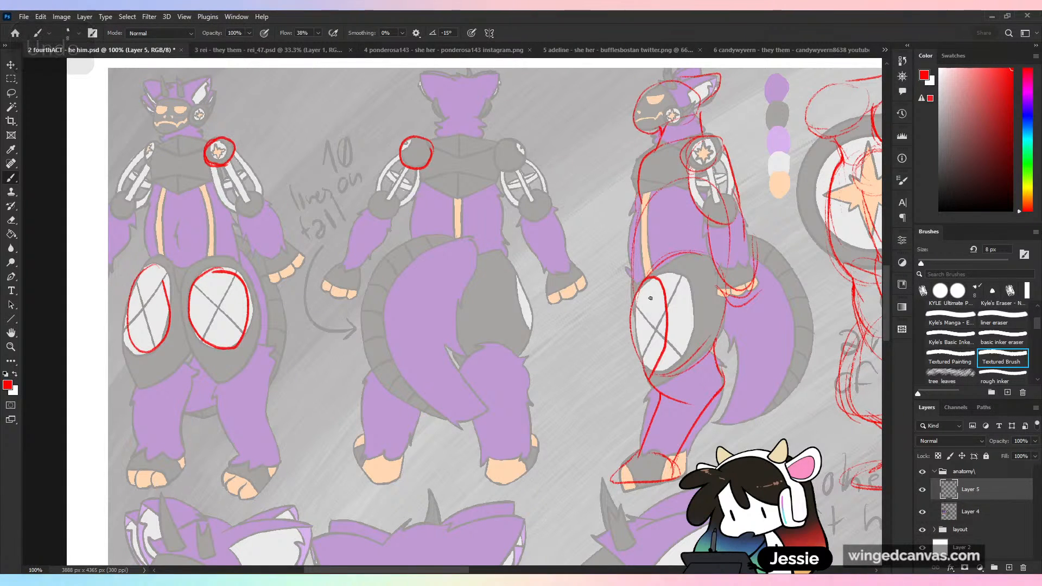
{"action": "mouse_move", "coordinate": [661, 280]}
{"action": "left_mouse_down"}
{"action": "mouse_move", "coordinate": [632, 329]}
{"action": "mouse_move", "coordinate": [657, 361]}
{"action": "left_mouse_up"}
{"action": "left_click_drag", "start_coordinate": [631, 319], "coordinate": [654, 373]}
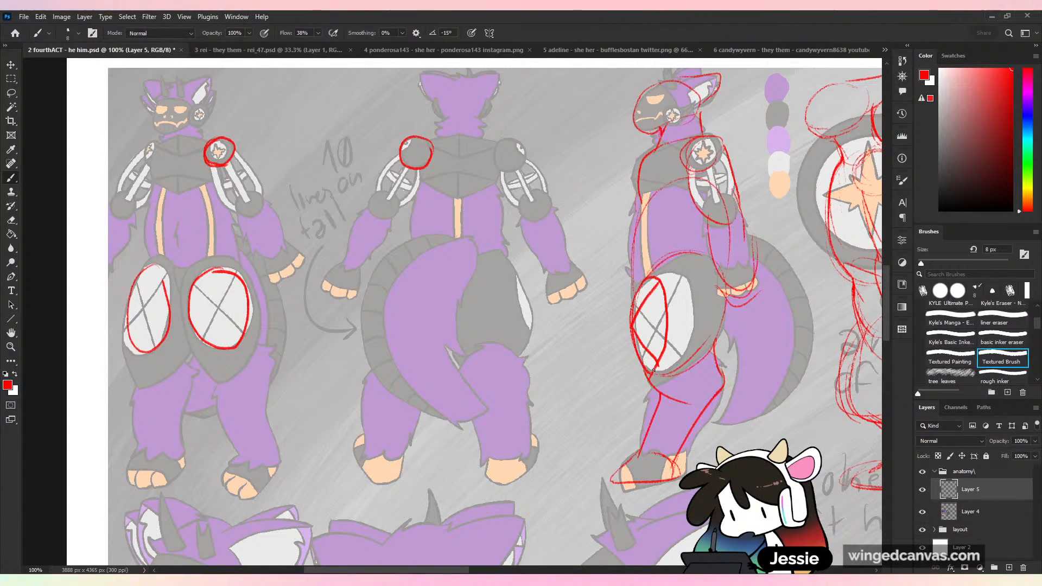
{"action": "left_click_drag", "start_coordinate": [668, 332], "coordinate": [652, 373]}
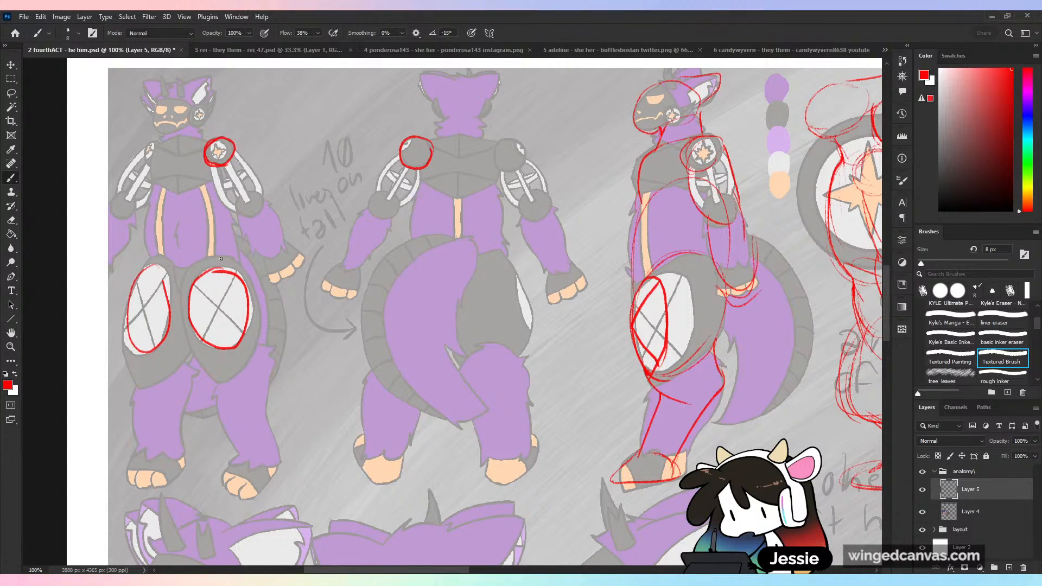
- Outline the dark thigh covering around the front-view figure's white panel and redraw the back contour of the side-view figure's thigh covering
{"action": "mouse_move", "coordinate": [223, 257]}
{"action": "left_mouse_down"}
{"action": "mouse_move", "coordinate": [254, 343]}
{"action": "mouse_move", "coordinate": [237, 260]}
{"action": "left_mouse_up"}
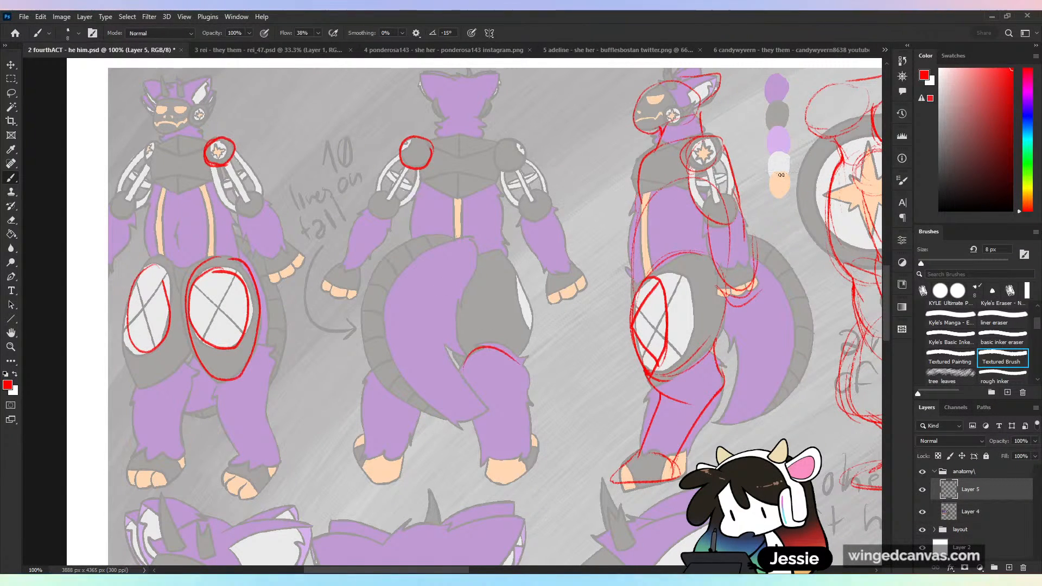
{"action": "key", "text": "ctrl+z"}
{"action": "left_click_drag", "start_coordinate": [718, 273], "coordinate": [682, 381]}
{"action": "key", "text": "ctrl+z"}
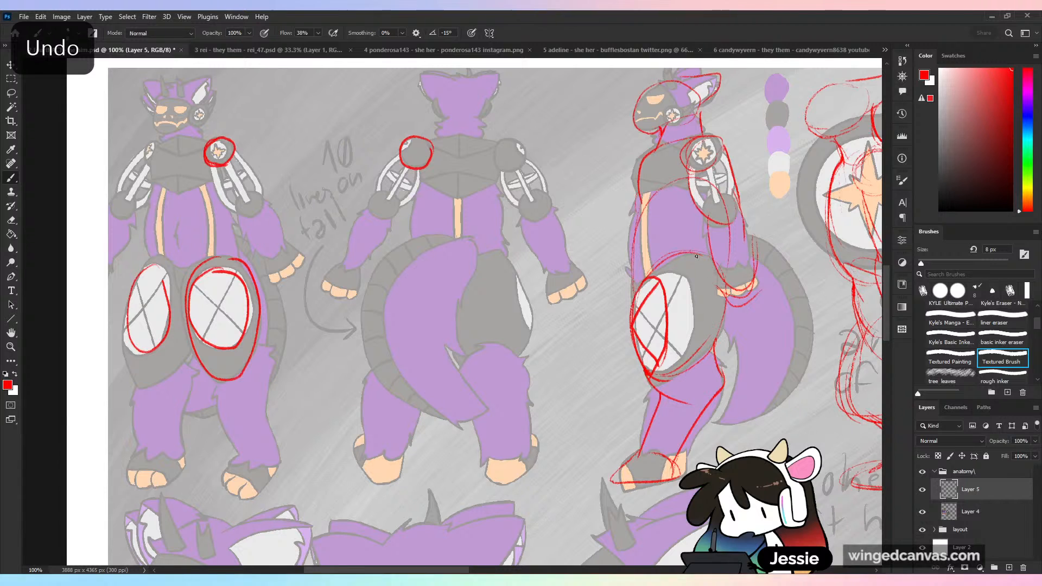
{"action": "mouse_move", "coordinate": [706, 255]}
{"action": "left_mouse_down"}
{"action": "mouse_move", "coordinate": [707, 322]}
{"action": "mouse_move", "coordinate": [657, 388]}
{"action": "left_mouse_up"}
{"action": "mouse_move", "coordinate": [700, 354]}
{"action": "left_mouse_down"}
{"action": "mouse_move", "coordinate": [726, 372]}
{"action": "mouse_move", "coordinate": [702, 415]}
{"action": "left_mouse_up"}
{"action": "key", "text": "ctrl+z"}
{"action": "left_click_drag", "start_coordinate": [696, 356], "coordinate": [725, 378]}
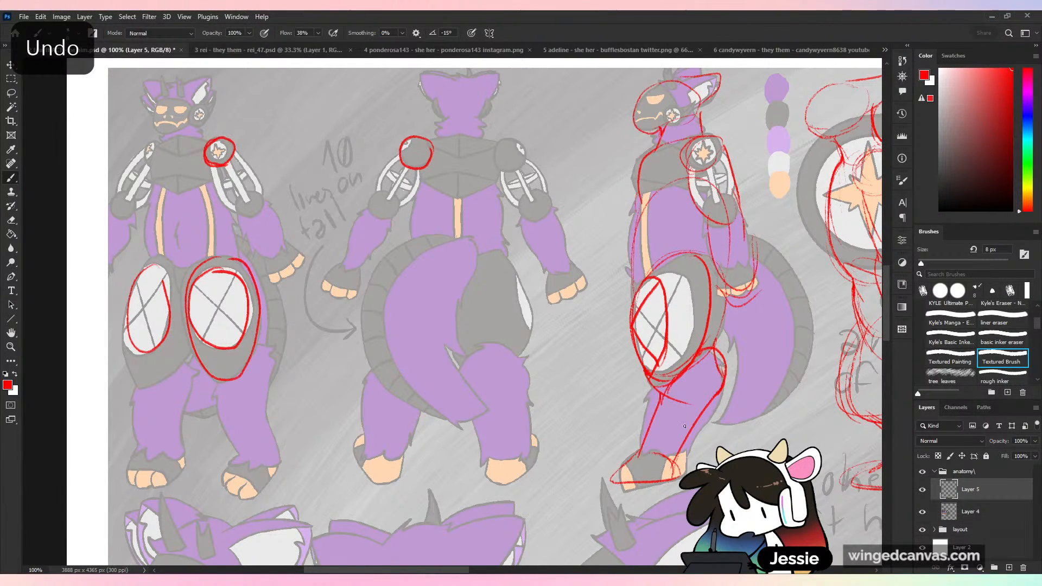
{"action": "key", "text": "ctrl+z"}
{"action": "key", "text": "ctrl+z"}
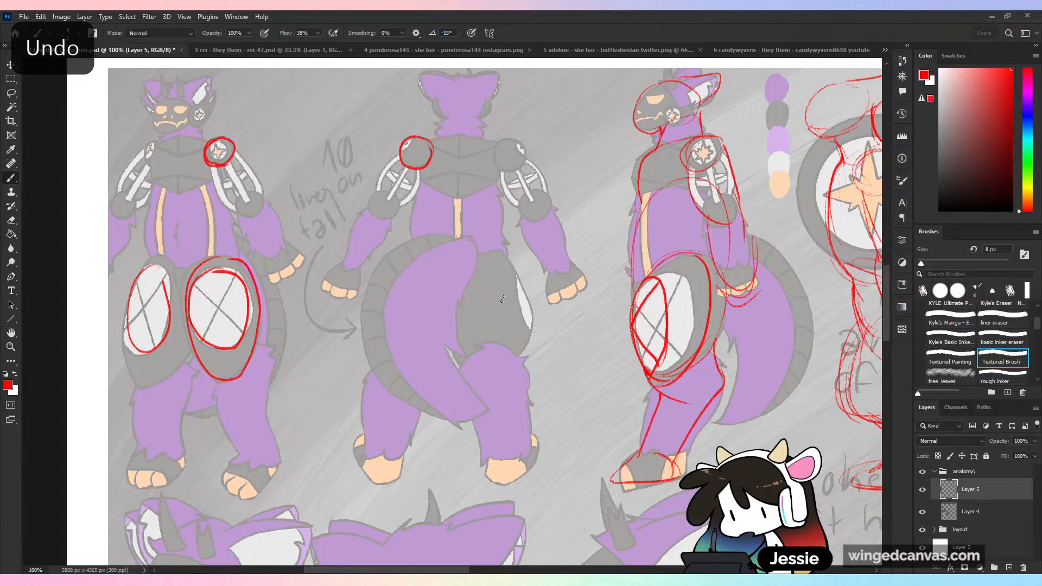
{"action": "key", "text": "ctrl+minus"}
{"action": "key", "text": "ctrl+plus"}
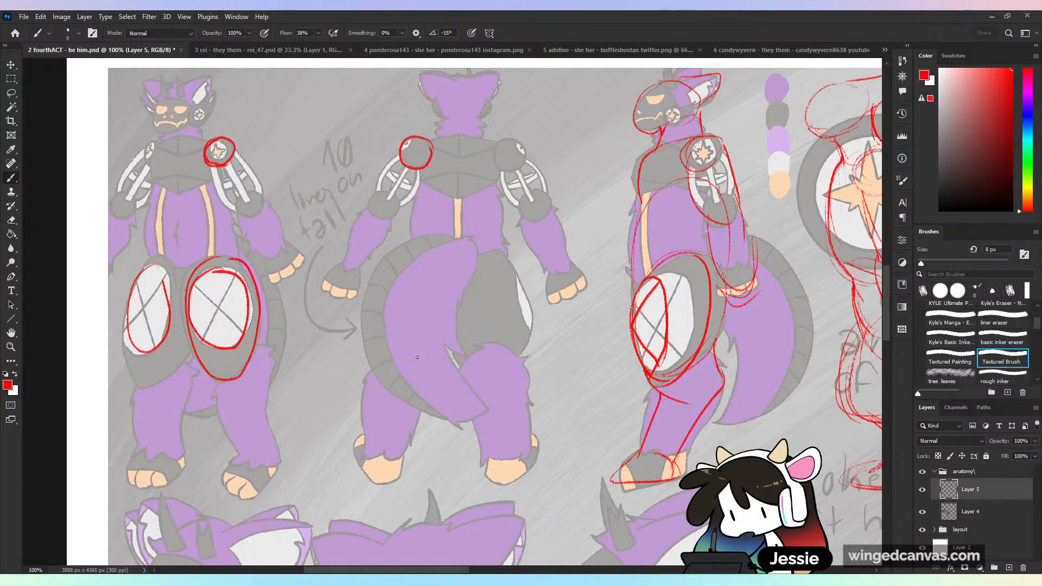
{"action": "scroll", "coordinate": [417, 357], "scroll_direction": "right", "scroll_amount": 5}
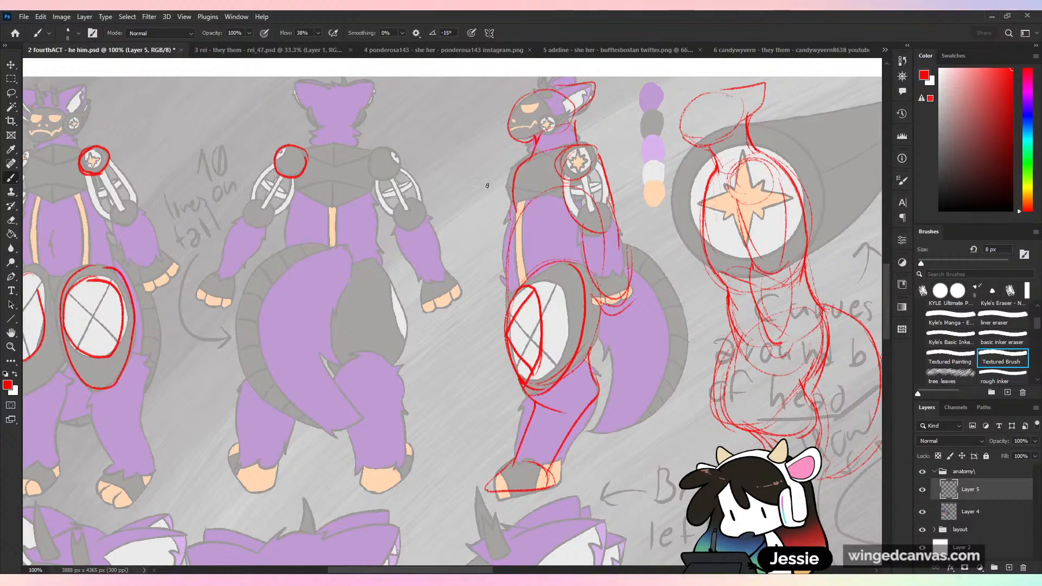
{"action": "mouse_move", "coordinate": [468, 150]}
{"action": "left_mouse_down"}
{"action": "mouse_move", "coordinate": [426, 179]}
{"action": "mouse_move", "coordinate": [473, 190]}
{"action": "mouse_move", "coordinate": [494, 158]}
{"action": "left_mouse_up"}
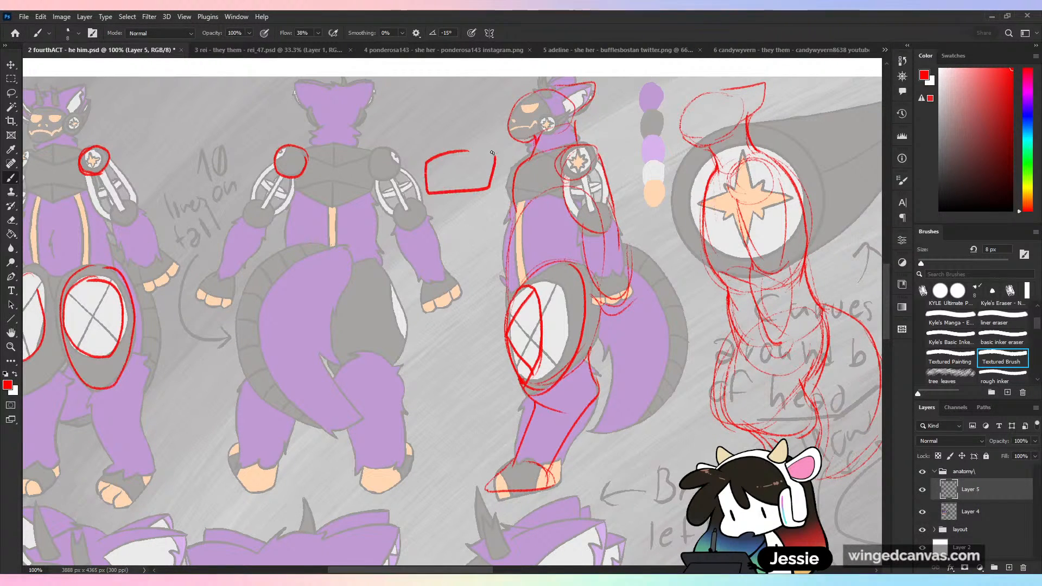
{"action": "mouse_move", "coordinate": [450, 193]}
{"action": "left_mouse_down"}
{"action": "mouse_move", "coordinate": [430, 286]}
{"action": "mouse_move", "coordinate": [475, 294]}
{"action": "mouse_move", "coordinate": [502, 225]}
{"action": "mouse_move", "coordinate": [462, 188]}
{"action": "left_mouse_up"}
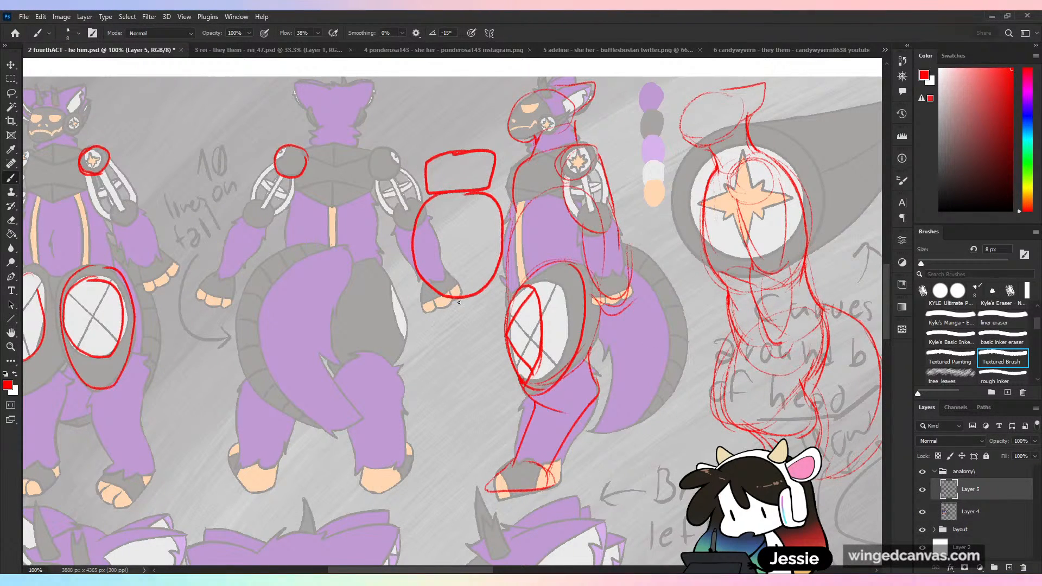
{"action": "left_click_drag", "start_coordinate": [451, 304], "coordinate": [505, 287]}
{"action": "mouse_move", "coordinate": [429, 282]}
{"action": "left_mouse_down"}
{"action": "mouse_move", "coordinate": [407, 375]}
{"action": "mouse_move", "coordinate": [425, 380]}
{"action": "mouse_move", "coordinate": [459, 471]}
{"action": "mouse_move", "coordinate": [493, 365]}
{"action": "left_mouse_up"}
{"action": "key", "text": "ctrl+z"}
{"action": "key", "text": "ctrl+z"}
{"action": "key", "text": "ctrl+z"}
{"action": "key", "text": "ctrl+z"}
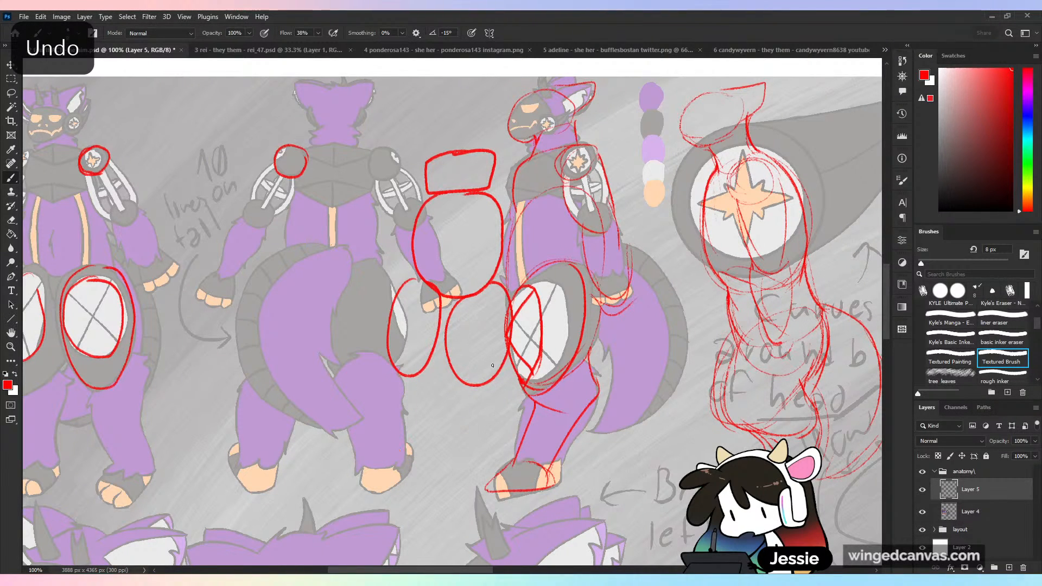
{"action": "key", "text": "ctrl+z"}
{"action": "key", "text": "ctrl+z"}
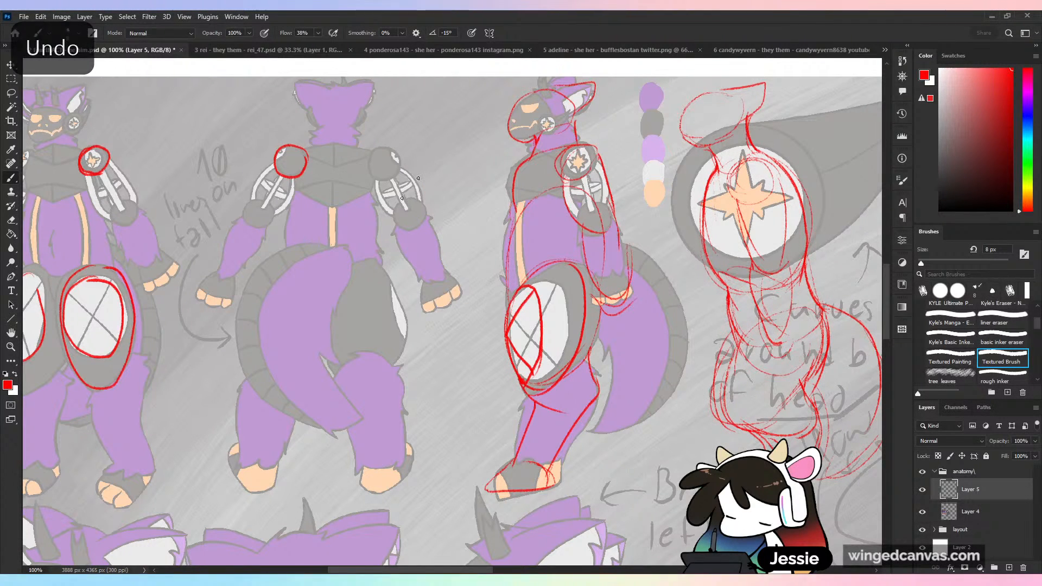
- Sketch the ribcage's lower edge and rounded belly sides of a new front-view torso between the back-view and side-view figures
{"action": "mouse_move", "coordinate": [402, 190]}
{"action": "left_mouse_down"}
{"action": "mouse_move", "coordinate": [469, 230]}
{"action": "mouse_move", "coordinate": [485, 227]}
{"action": "left_mouse_up"}
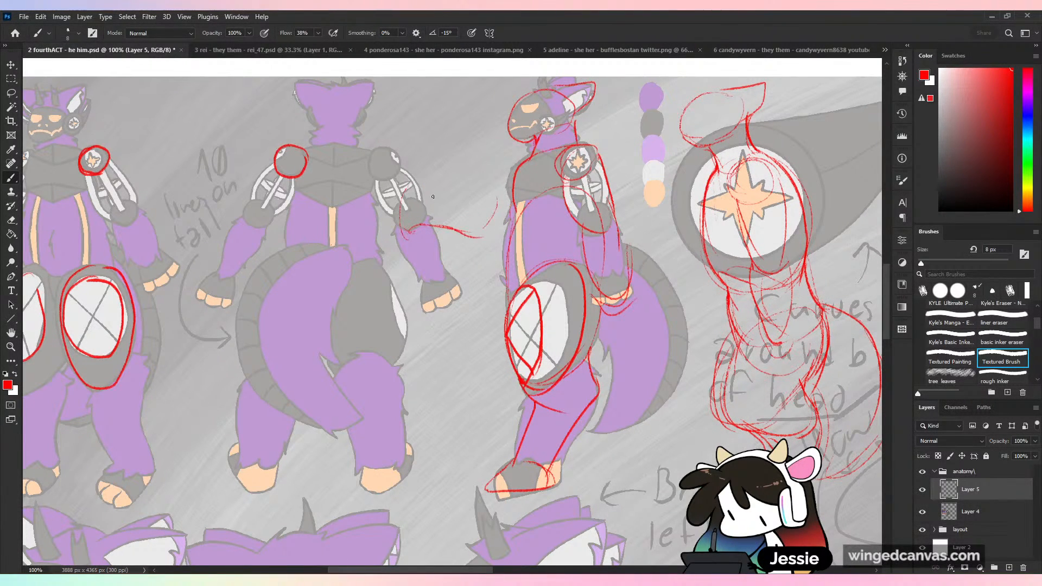
{"action": "mouse_move", "coordinate": [431, 205]}
{"action": "left_mouse_down"}
{"action": "mouse_move", "coordinate": [436, 223]}
{"action": "mouse_move", "coordinate": [400, 245]}
{"action": "mouse_move", "coordinate": [399, 308]}
{"action": "left_mouse_up"}
{"action": "left_click_drag", "start_coordinate": [397, 248], "coordinate": [393, 299]}
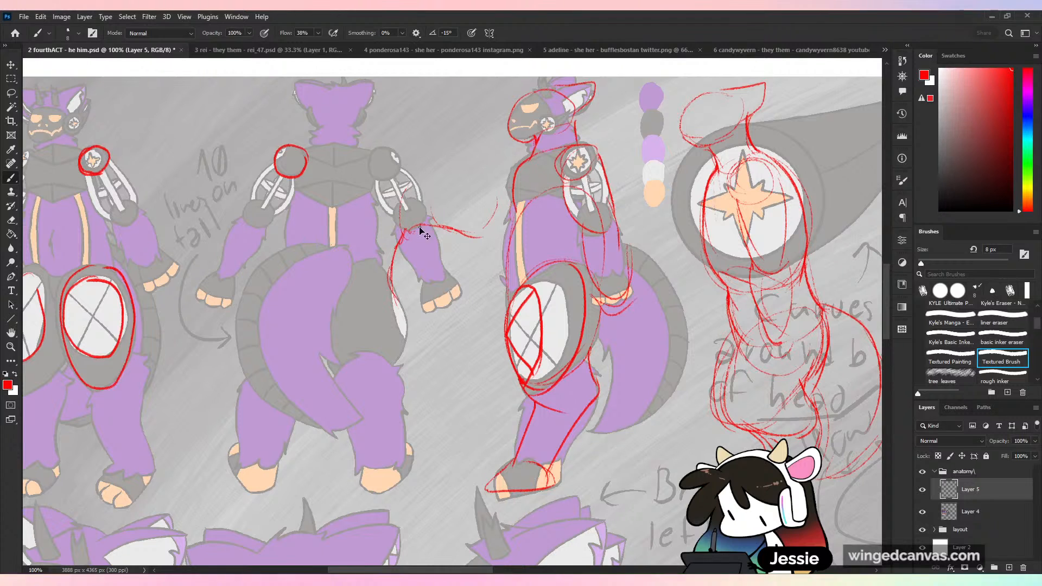
{"action": "key", "text": "ctrl+z"}
{"action": "key", "text": "ctrl+z"}
{"action": "mouse_move", "coordinate": [413, 228]}
{"action": "left_mouse_down"}
{"action": "mouse_move", "coordinate": [382, 273]}
{"action": "mouse_move", "coordinate": [390, 314]}
{"action": "mouse_move", "coordinate": [443, 322]}
{"action": "left_mouse_up"}
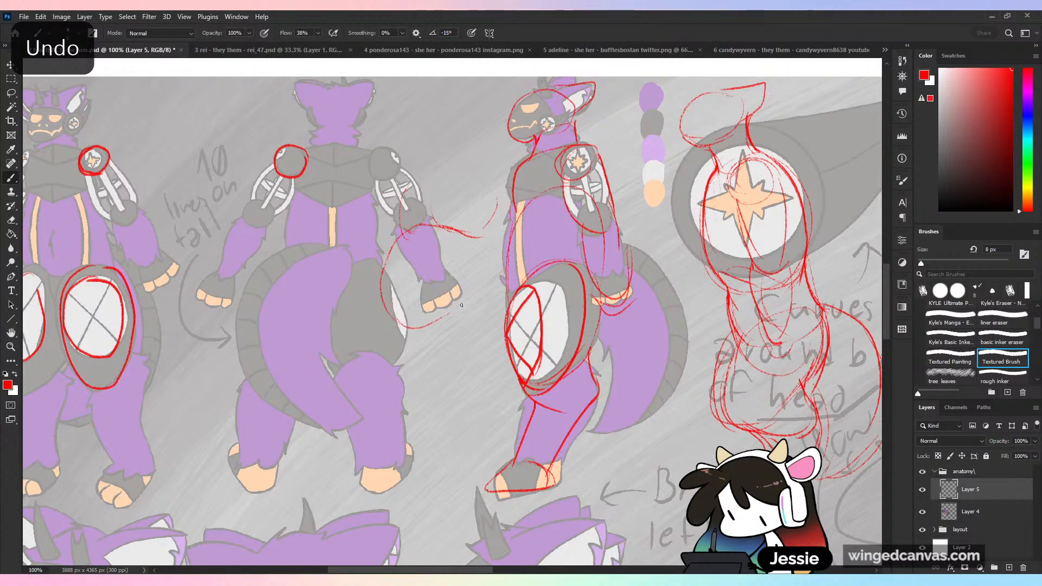
{"action": "left_click_drag", "start_coordinate": [507, 237], "coordinate": [498, 320]}
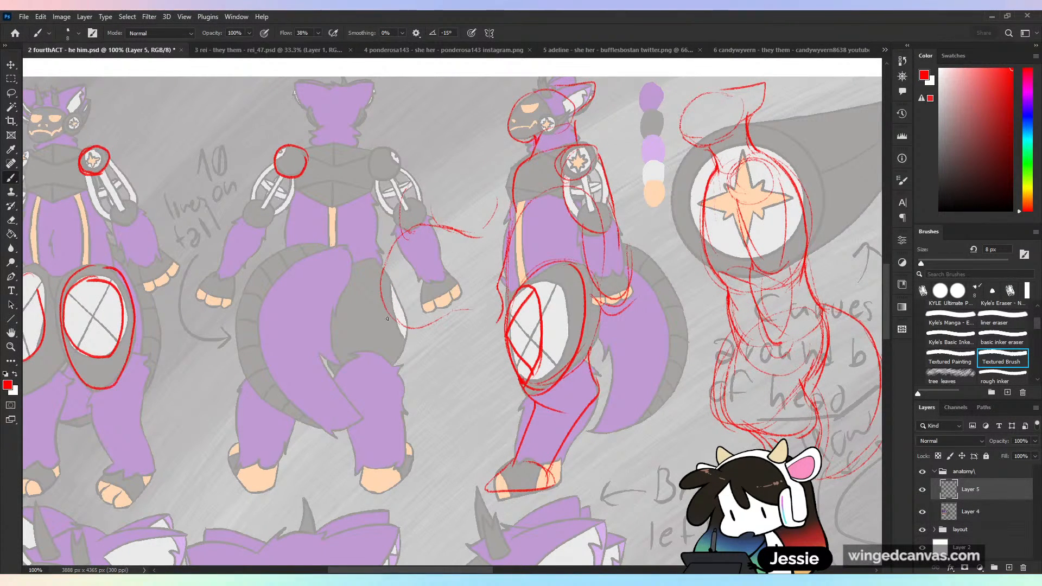
- Sketch the hip and inner-thigh contours beneath the new torso's belly and add a short navel mark
{"action": "left_click_drag", "start_coordinate": [398, 353], "coordinate": [449, 361]}
{"action": "left_click_drag", "start_coordinate": [500, 319], "coordinate": [499, 389]}
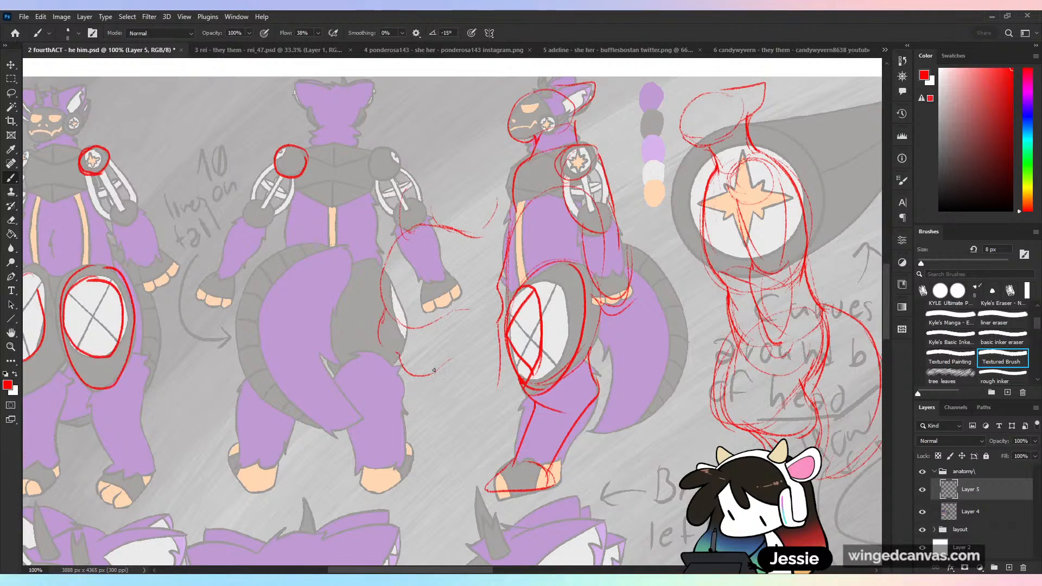
{"action": "left_click_drag", "start_coordinate": [433, 372], "coordinate": [436, 427]}
{"action": "mouse_move", "coordinate": [435, 415]}
{"action": "left_mouse_down"}
{"action": "mouse_move", "coordinate": [470, 443]}
{"action": "mouse_move", "coordinate": [485, 428]}
{"action": "left_mouse_up"}
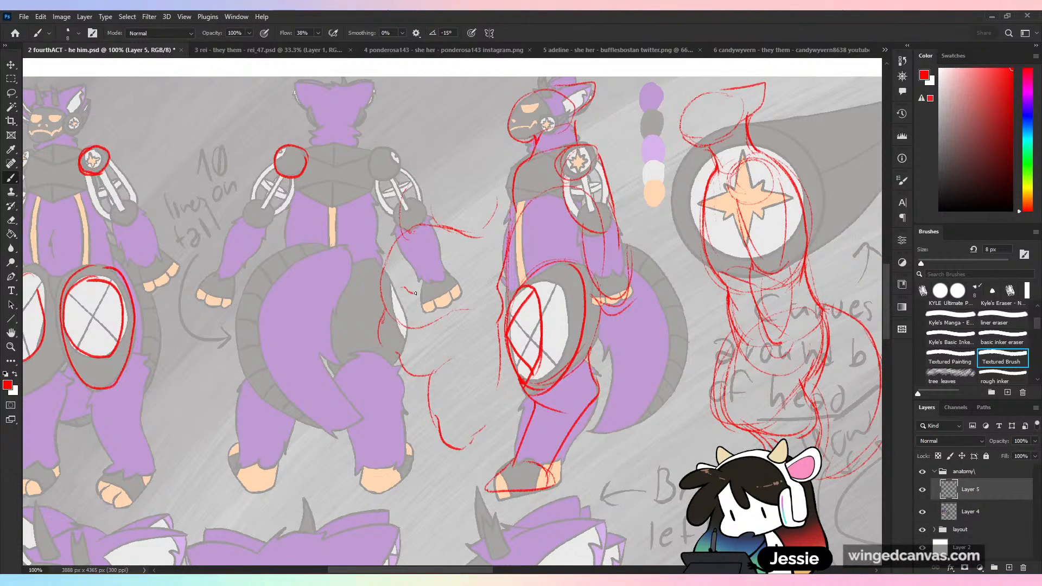
{"action": "key", "text": "ctrl+z"}
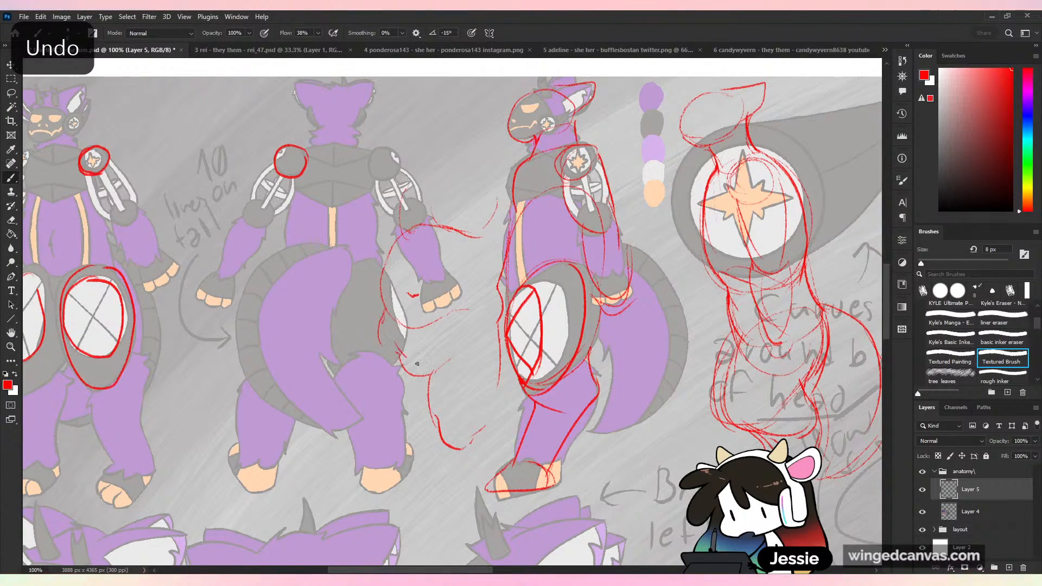
- Clean up the line at the new torso's hip and sketch full, rounded outer-thigh contours on both sides
{"action": "key", "text": "e"}
{"action": "mouse_move", "coordinate": [400, 369]}
{"action": "left_mouse_down"}
{"action": "mouse_move", "coordinate": [434, 378]}
{"action": "mouse_move", "coordinate": [435, 413]}
{"action": "mouse_move", "coordinate": [460, 434]}
{"action": "mouse_move", "coordinate": [404, 434]}
{"action": "mouse_move", "coordinate": [430, 417]}
{"action": "mouse_move", "coordinate": [374, 428]}
{"action": "left_mouse_up"}
{"action": "key", "text": "b"}
{"action": "left_click_drag", "start_coordinate": [501, 308], "coordinate": [497, 379]}
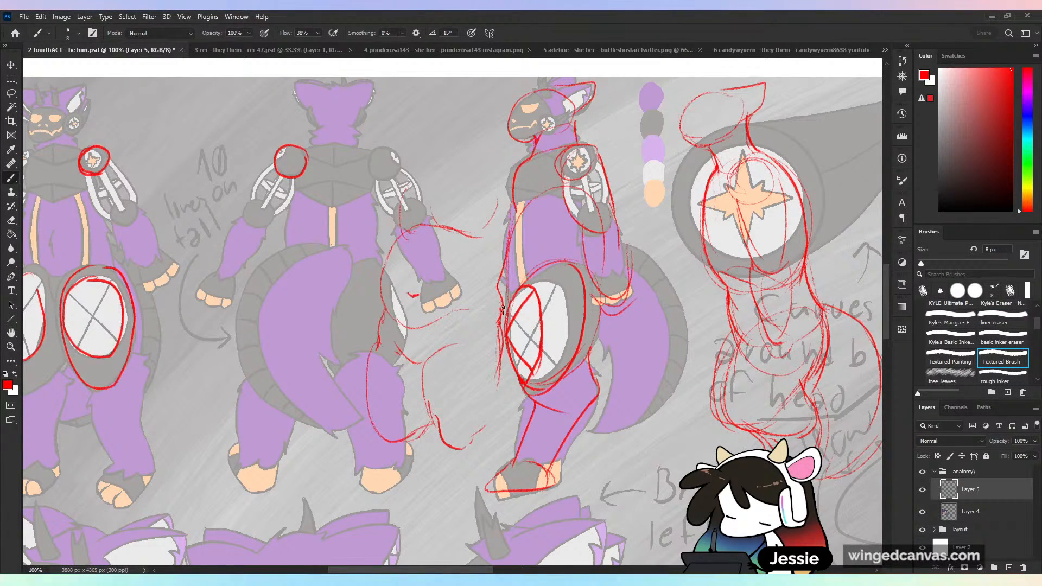
- Darken the new torso's ribcage edge, hip and outer-thigh contours, and draw a downward arrow along the hip beside the back-view figure
{"action": "left_click_drag", "start_coordinate": [504, 271], "coordinate": [502, 309]}
{"action": "mouse_move", "coordinate": [398, 204]}
{"action": "left_mouse_down"}
{"action": "mouse_move", "coordinate": [402, 235]}
{"action": "mouse_move", "coordinate": [410, 196]}
{"action": "mouse_move", "coordinate": [466, 214]}
{"action": "mouse_move", "coordinate": [409, 231]}
{"action": "mouse_move", "coordinate": [431, 222]}
{"action": "mouse_move", "coordinate": [495, 238]}
{"action": "left_mouse_up"}
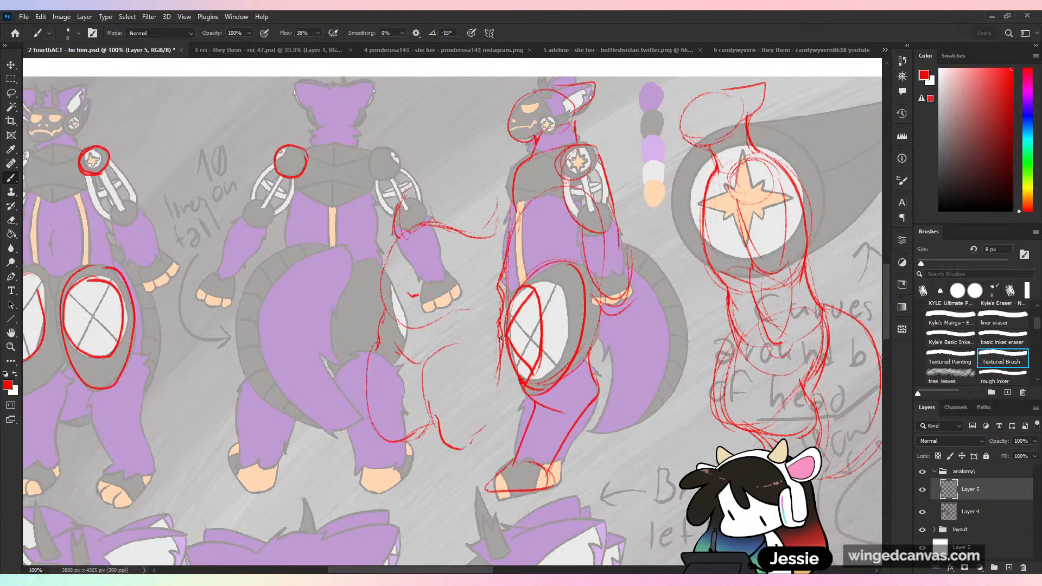
{"action": "left_click_drag", "start_coordinate": [501, 338], "coordinate": [485, 439]}
{"action": "left_click_drag", "start_coordinate": [382, 315], "coordinate": [366, 368]}
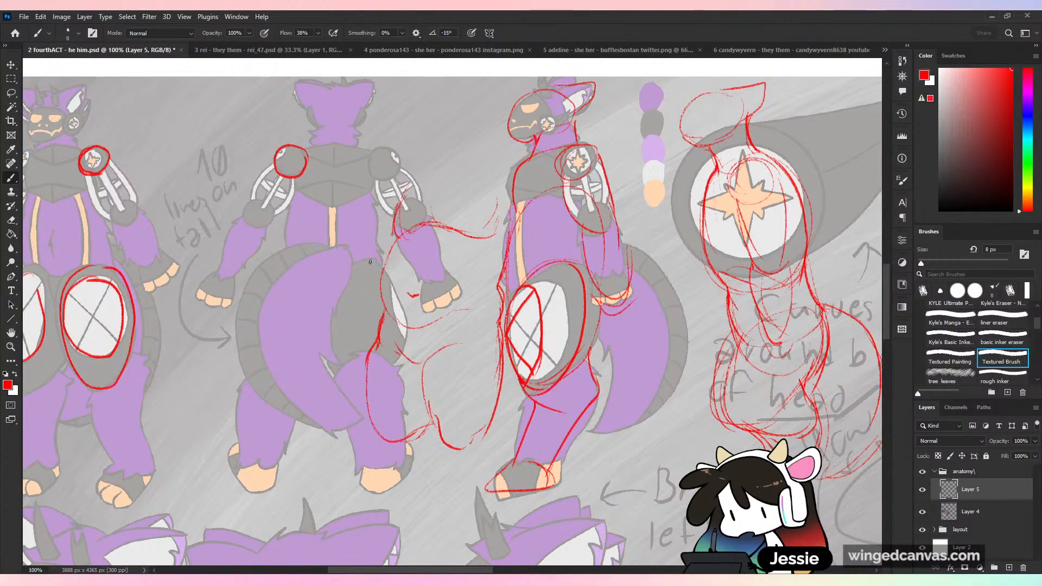
{"action": "left_click_drag", "start_coordinate": [370, 262], "coordinate": [362, 332]}
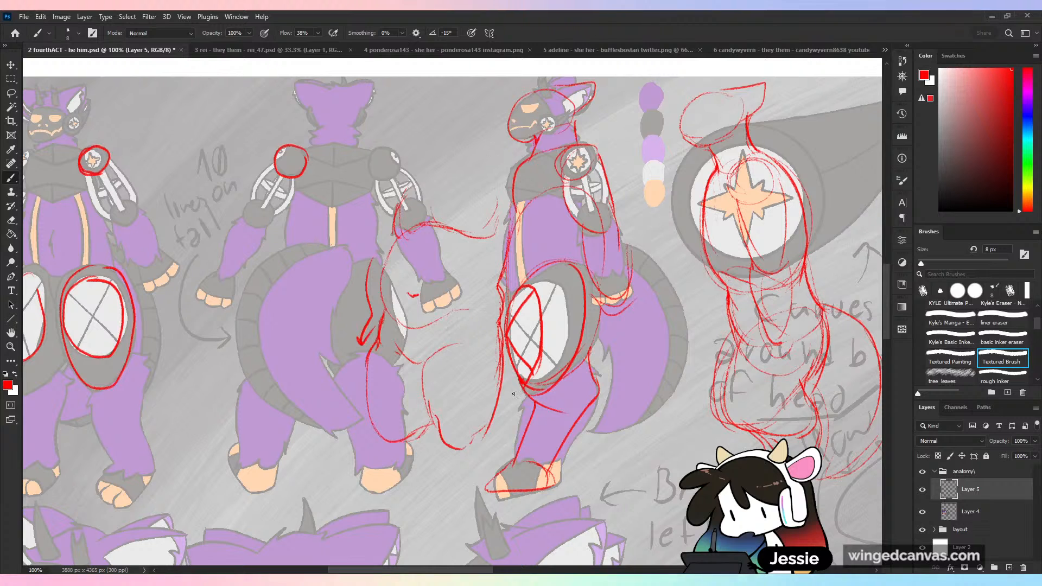
- Erase the belly's lower edge on the new torso and redraw it as a fuller curve hanging over the thighs
{"action": "key", "text": "e"}
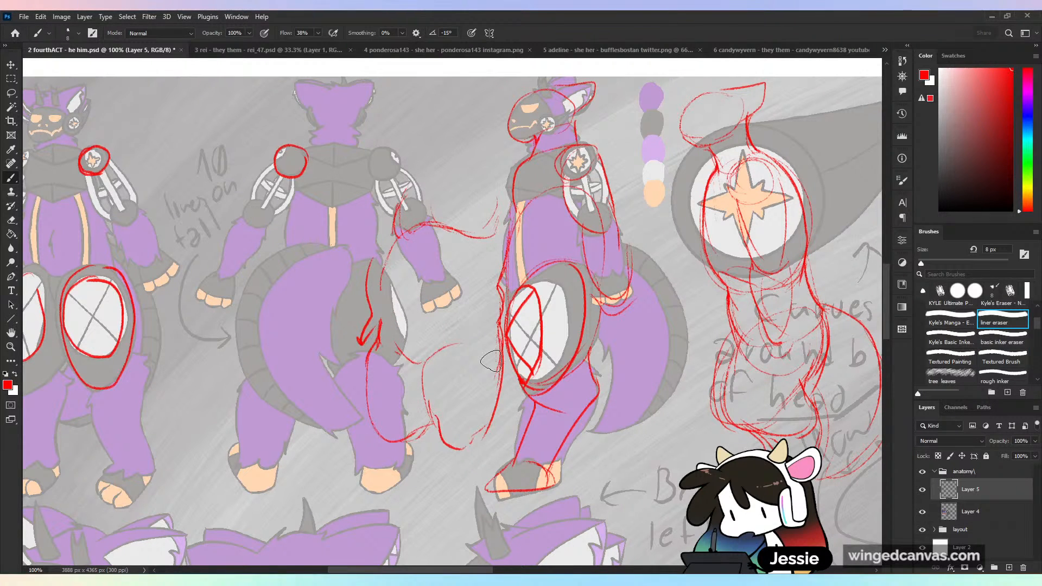
{"action": "key", "text": "b"}
{"action": "left_click_drag", "start_coordinate": [388, 331], "coordinate": [488, 314]}
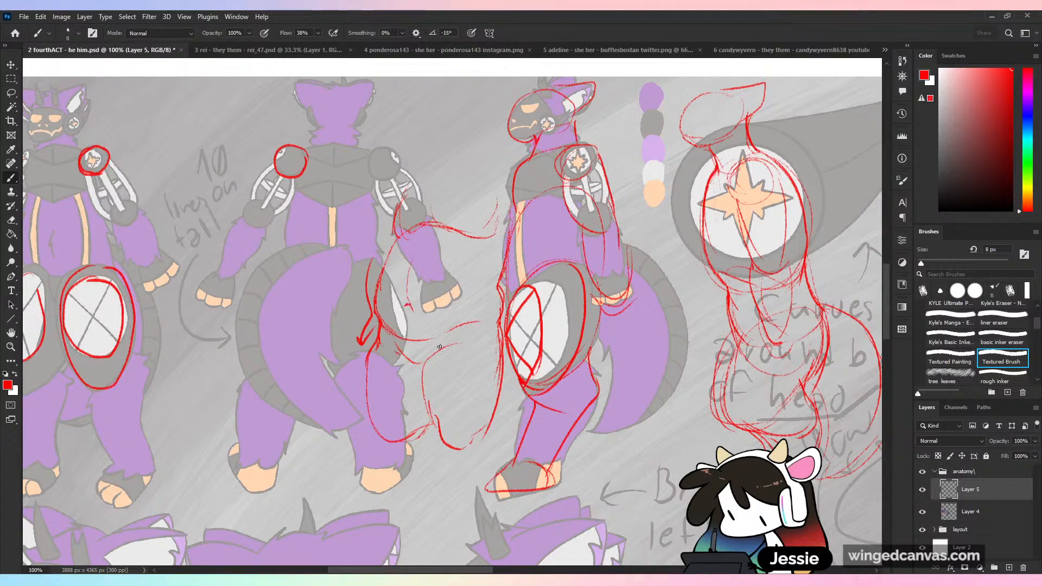
{"action": "key", "text": "ctrl+z"}
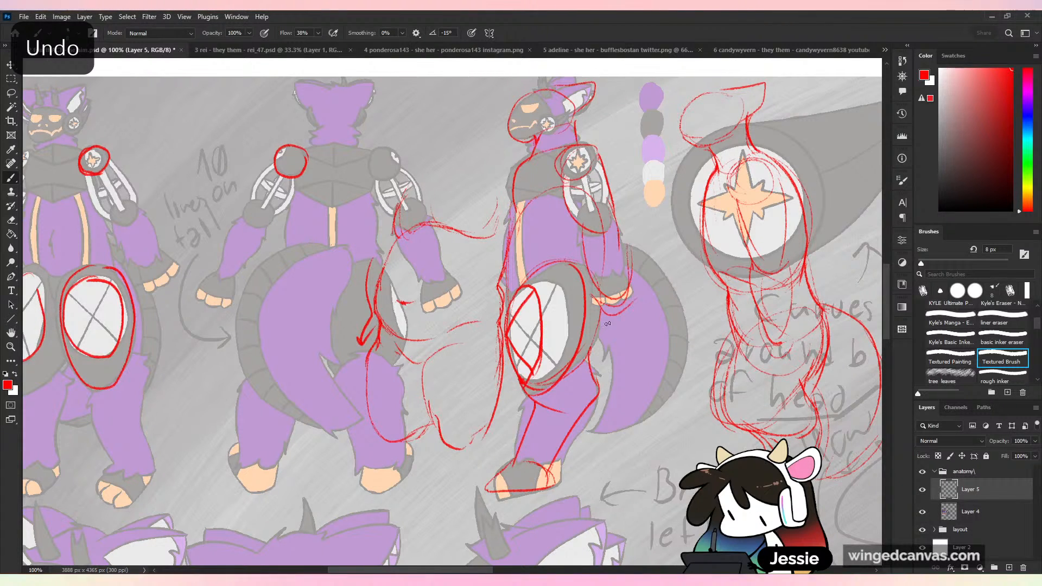
{"action": "left_click_drag", "start_coordinate": [588, 425], "coordinate": [677, 392]}
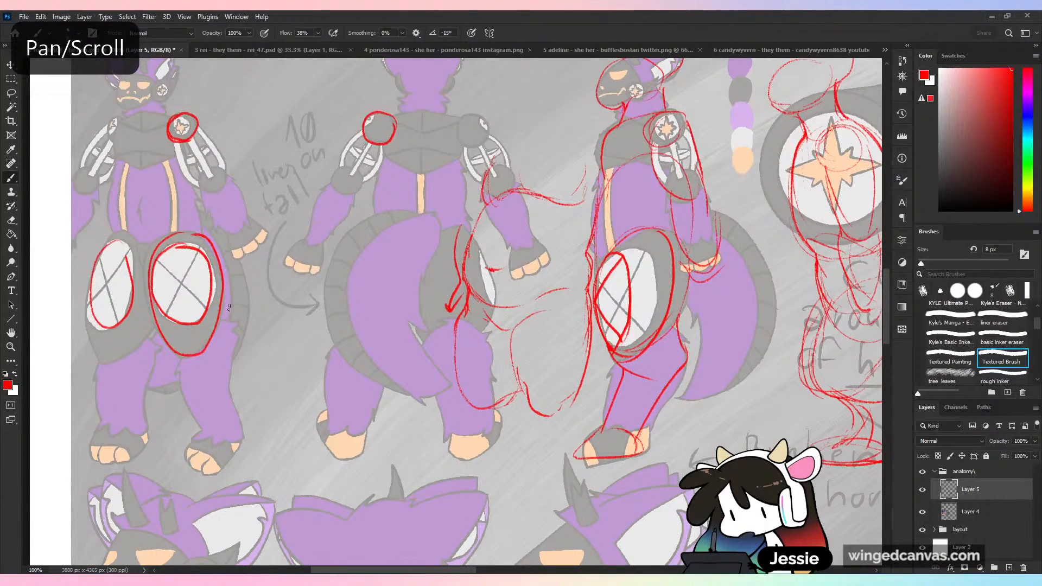
{"action": "left_click_drag", "start_coordinate": [277, 353], "coordinate": [265, 270]}
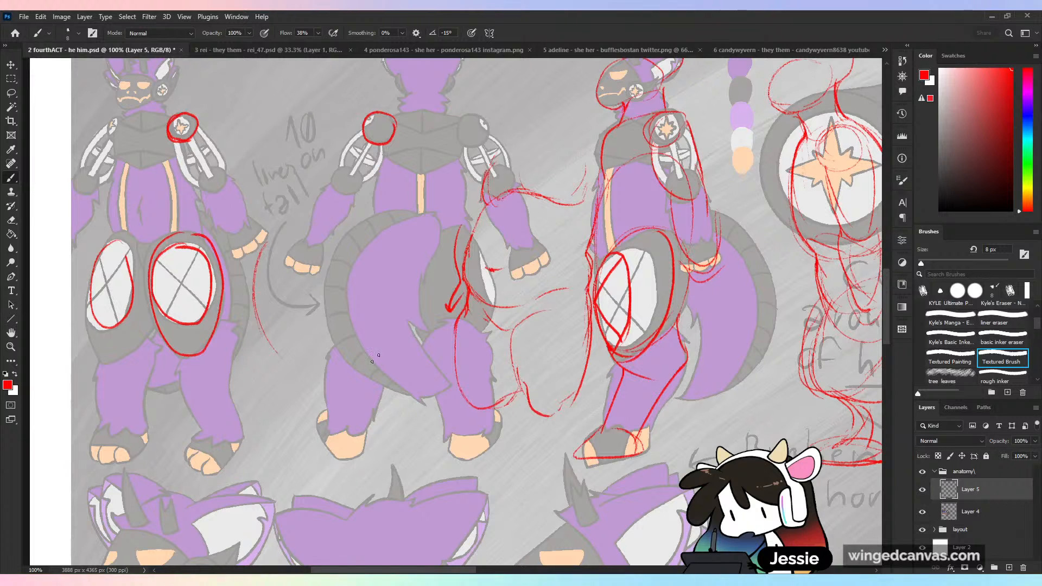
{"action": "left_click_drag", "start_coordinate": [337, 231], "coordinate": [324, 320]}
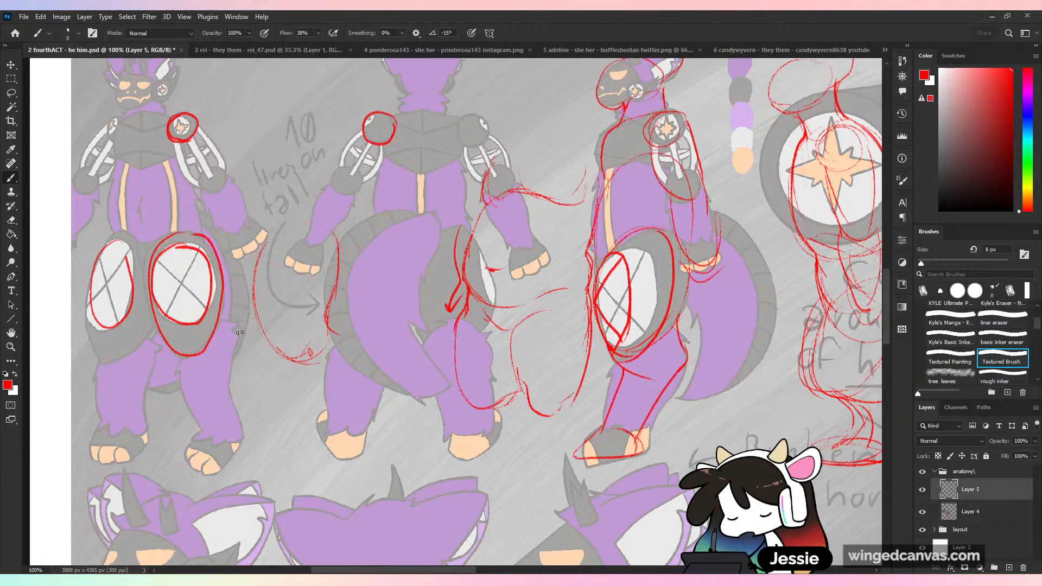
{"action": "key", "text": "ctrl+z"}
{"action": "key", "text": "ctrl+z"}
{"action": "key", "text": "ctrl+z"}
{"action": "key", "text": "ctrl+z"}
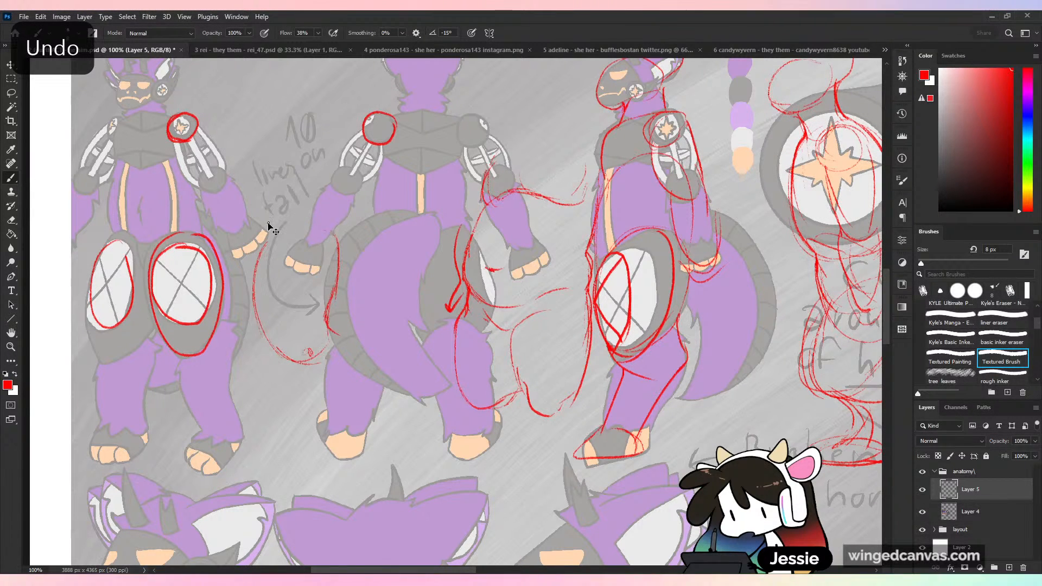
{"action": "key", "text": "ctrl+z"}
{"action": "key", "text": "ctrl+z"}
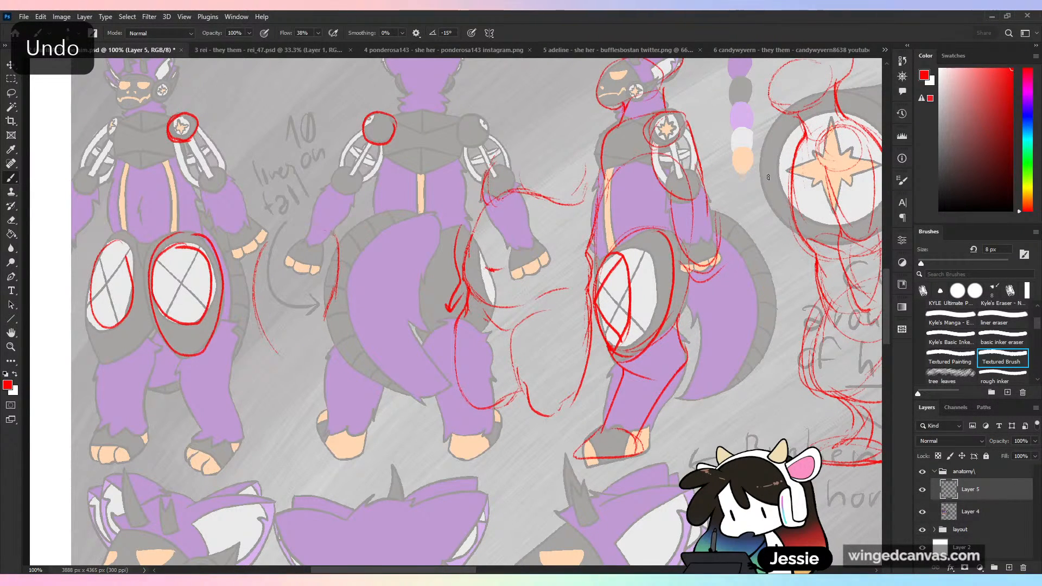
{"action": "left_click_drag", "start_coordinate": [263, 237], "coordinate": [209, 333]}
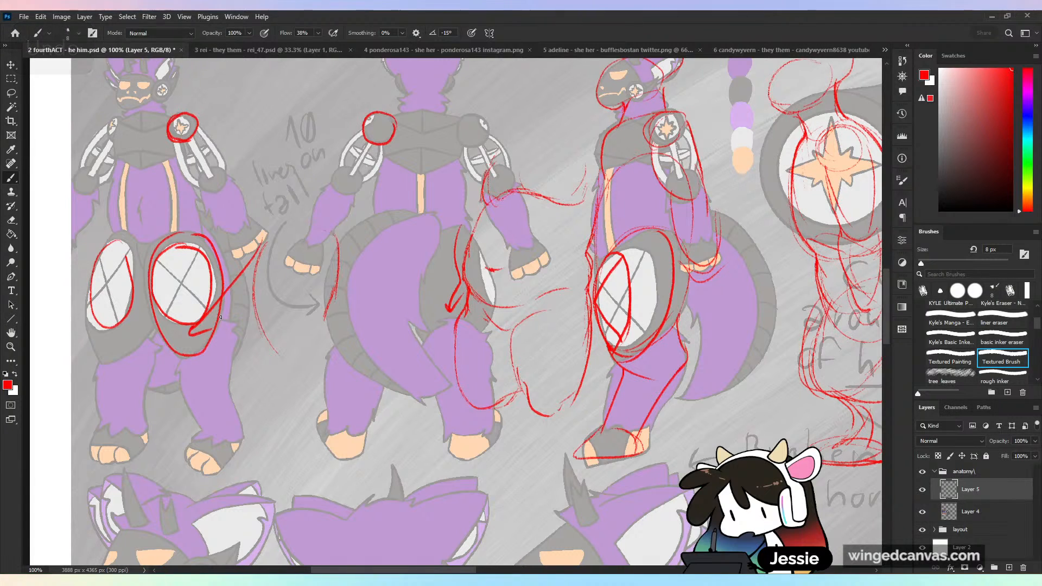
{"action": "key", "text": "ctrl+z"}
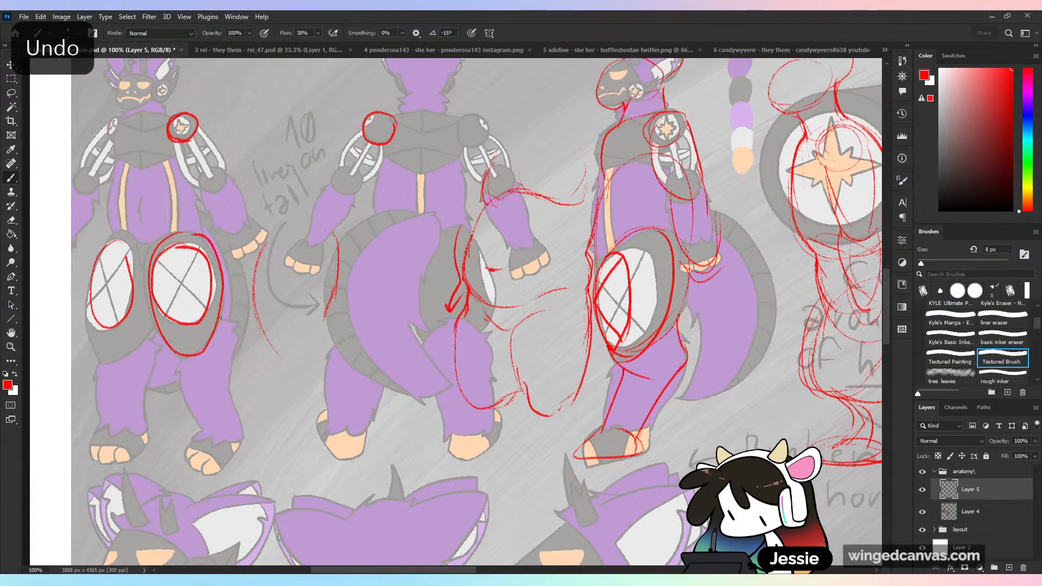
{"action": "key", "text": "ctrl+z"}
{"action": "key", "text": "ctrl+z"}
{"action": "key", "text": "ctrl+z"}
{"action": "key", "text": "ctrl+z"}
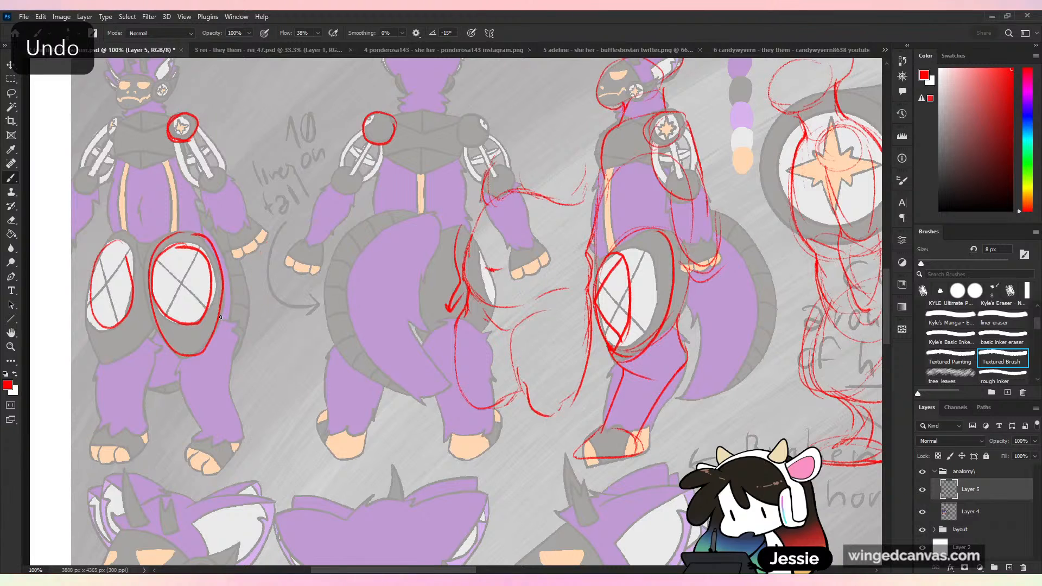
{"action": "left_click_drag", "start_coordinate": [205, 343], "coordinate": [308, 213]}
{"action": "key", "text": "ctrl+z"}
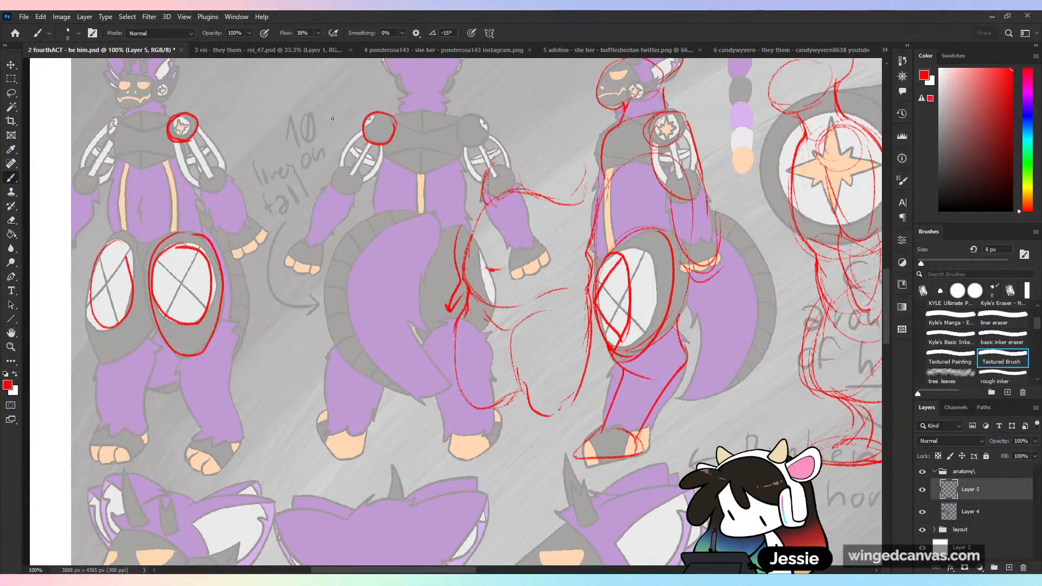
{"action": "key", "text": "ctrl+z"}
- Try a wide, rounded lower-body and leg sketch between the front- and back-view figures, and delete it
{"action": "left_click_drag", "start_coordinate": [265, 277], "coordinate": [267, 370]}
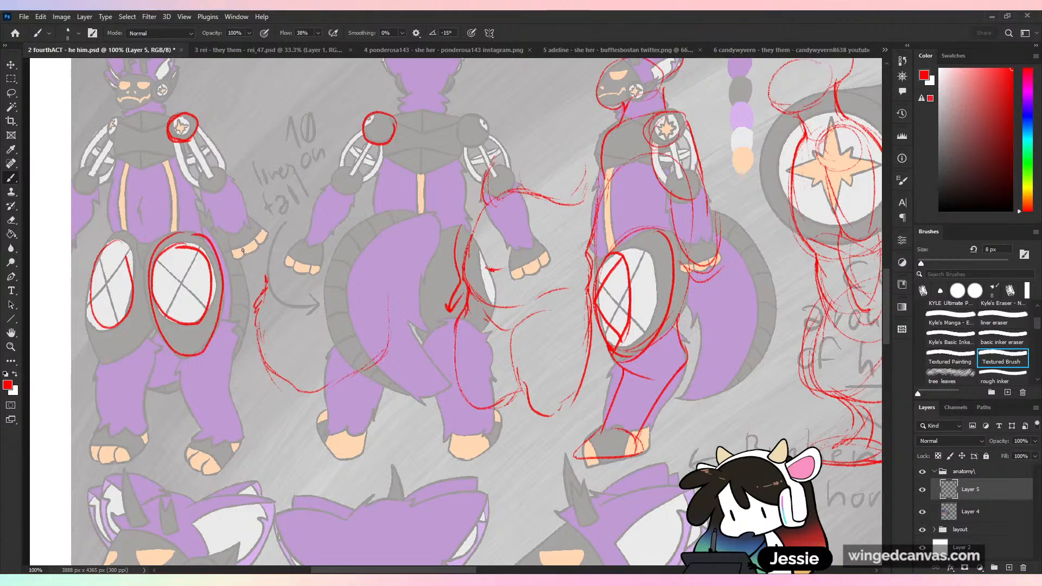
{"action": "mouse_move", "coordinate": [263, 344]}
{"action": "left_mouse_down"}
{"action": "mouse_move", "coordinate": [257, 371]}
{"action": "mouse_move", "coordinate": [293, 417]}
{"action": "mouse_move", "coordinate": [323, 422]}
{"action": "mouse_move", "coordinate": [392, 365]}
{"action": "mouse_move", "coordinate": [383, 378]}
{"action": "left_mouse_up"}
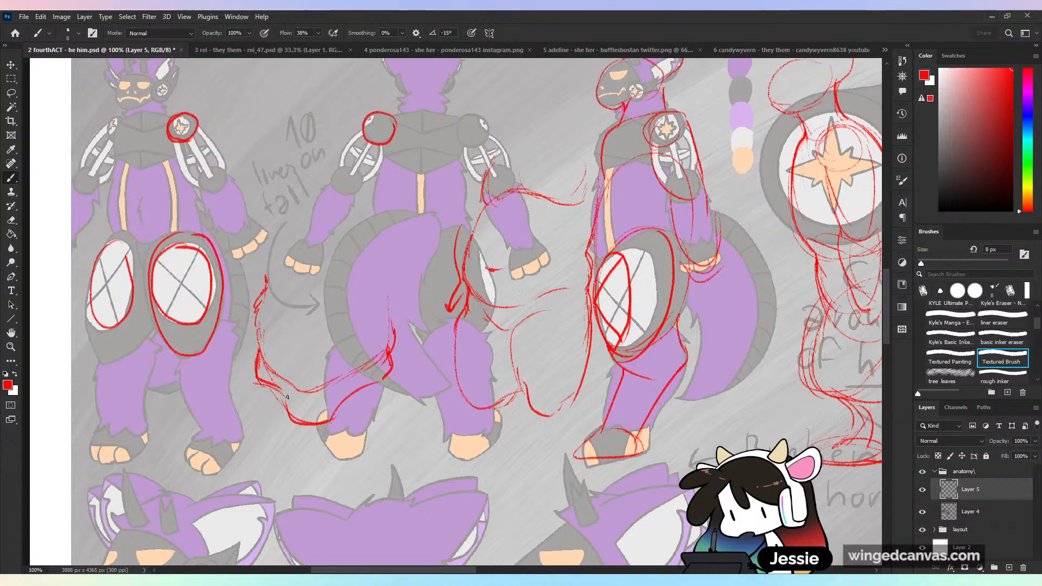
{"action": "mouse_move", "coordinate": [317, 423]}
{"action": "left_mouse_down"}
{"action": "mouse_move", "coordinate": [333, 447]}
{"action": "mouse_move", "coordinate": [333, 420]}
{"action": "mouse_move", "coordinate": [375, 376]}
{"action": "left_mouse_up"}
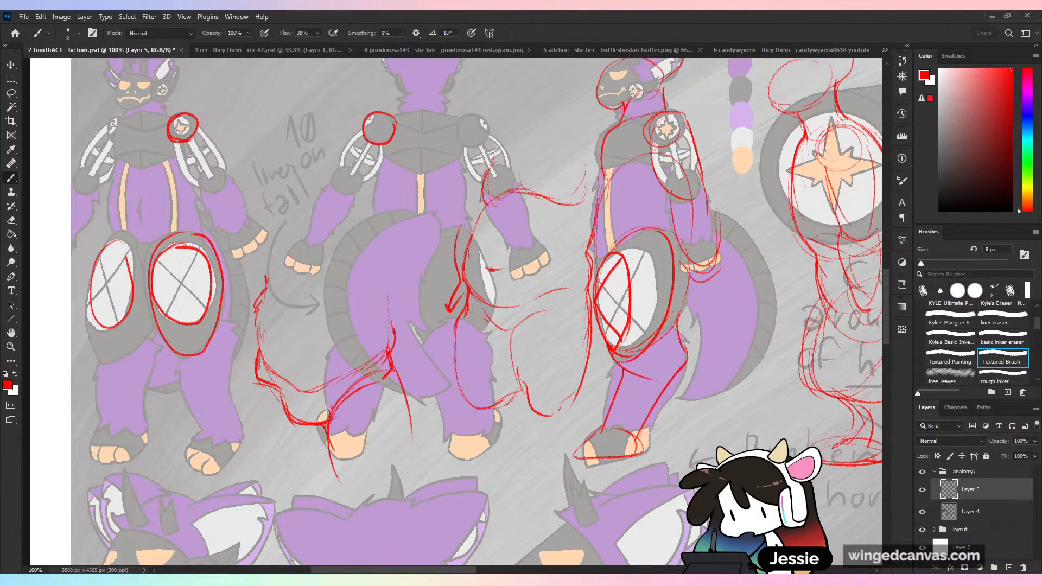
{"action": "left_click_drag", "start_coordinate": [328, 419], "coordinate": [355, 510]}
{"action": "key", "text": "l"}
{"action": "mouse_move", "coordinate": [302, 244]}
{"action": "left_mouse_down"}
{"action": "mouse_move", "coordinate": [448, 487]}
{"action": "mouse_move", "coordinate": [388, 269]}
{"action": "left_mouse_up"}
{"action": "key", "text": "Delete"}
{"action": "key", "text": "ctrl+d"}
{"action": "key", "text": "b"}
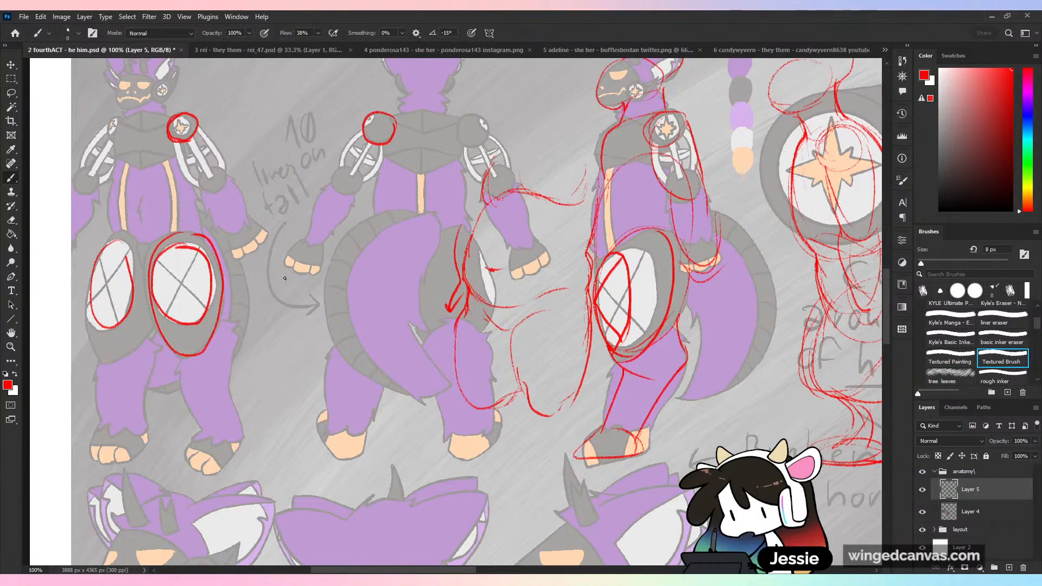
- Sketch curved side contours and a belly line between the front- and back-view figures, with a short fold mark beneath the hip
{"action": "mouse_move", "coordinate": [279, 261]}
{"action": "left_mouse_down"}
{"action": "mouse_move", "coordinate": [265, 306]}
{"action": "mouse_move", "coordinate": [292, 386]}
{"action": "left_mouse_up"}
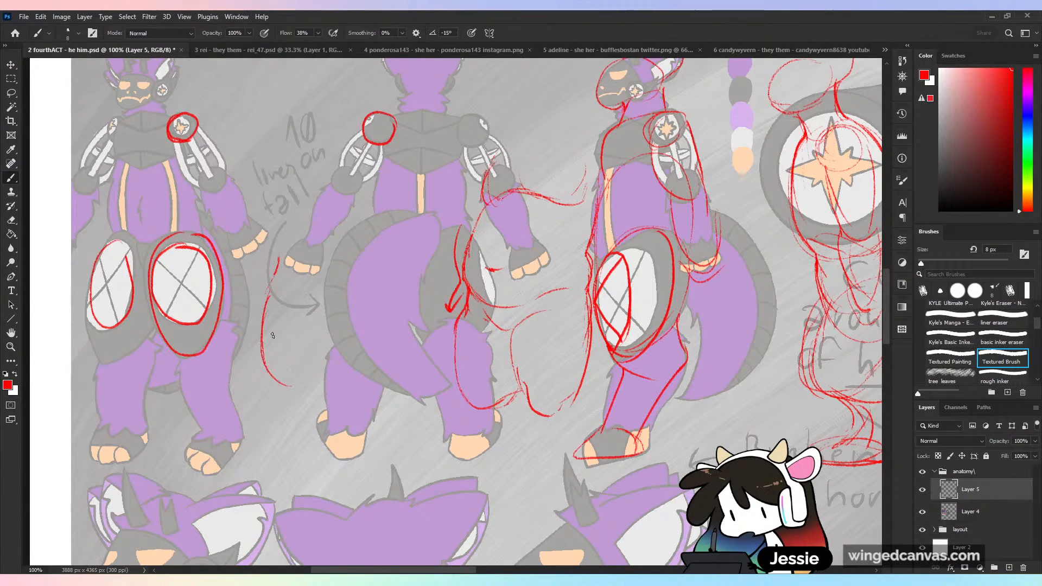
{"action": "mouse_move", "coordinate": [271, 289]}
{"action": "left_mouse_down"}
{"action": "mouse_move", "coordinate": [286, 377]}
{"action": "mouse_move", "coordinate": [367, 354]}
{"action": "mouse_move", "coordinate": [403, 279]}
{"action": "left_mouse_up"}
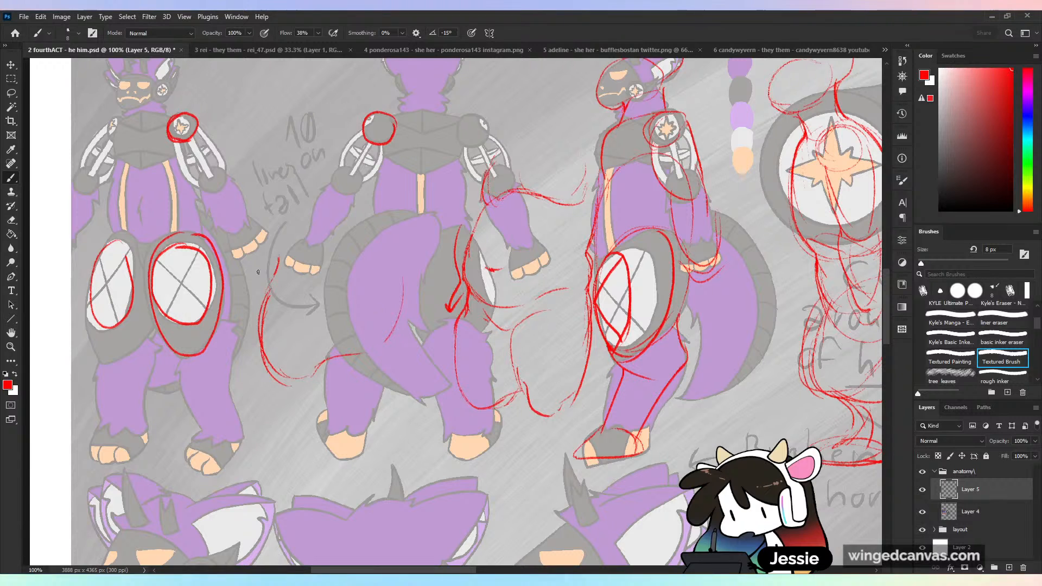
{"action": "left_click_drag", "start_coordinate": [260, 216], "coordinate": [249, 315]}
{"action": "key", "text": "ctrl+z"}
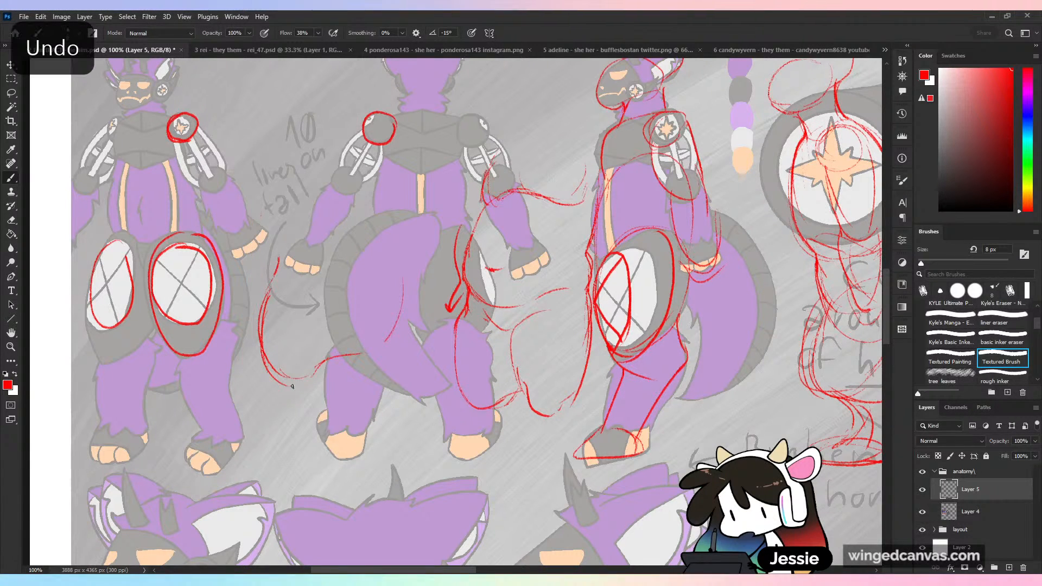
{"action": "mouse_move", "coordinate": [277, 377]}
{"action": "left_mouse_down"}
{"action": "mouse_move", "coordinate": [288, 404]}
{"action": "mouse_move", "coordinate": [327, 415]}
{"action": "left_mouse_up"}
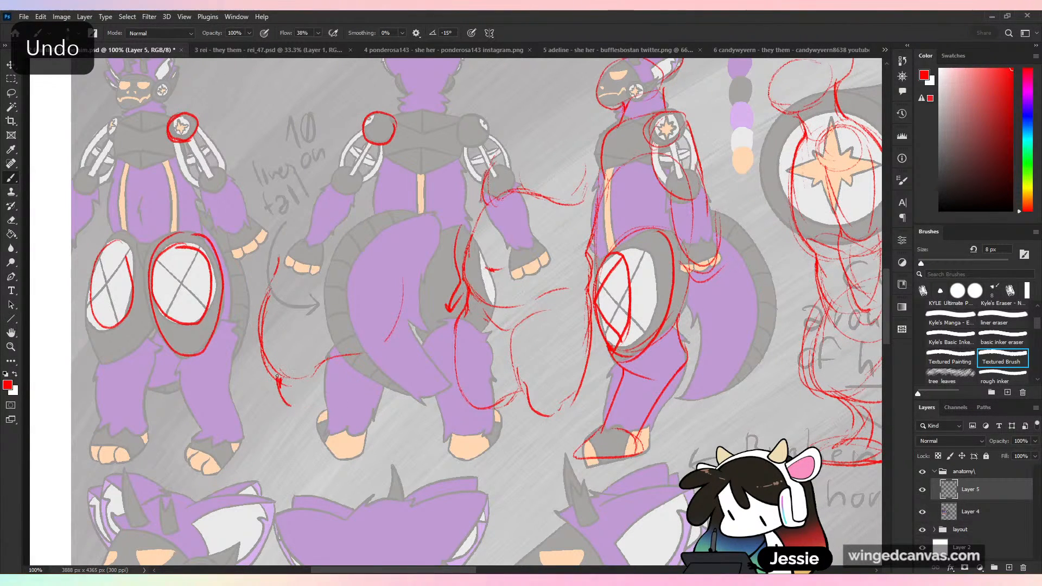
{"action": "mouse_move", "coordinate": [277, 378]}
{"action": "left_mouse_down"}
{"action": "mouse_move", "coordinate": [300, 410]}
{"action": "mouse_move", "coordinate": [347, 375]}
{"action": "mouse_move", "coordinate": [372, 375]}
{"action": "mouse_move", "coordinate": [294, 480]}
{"action": "left_mouse_up"}
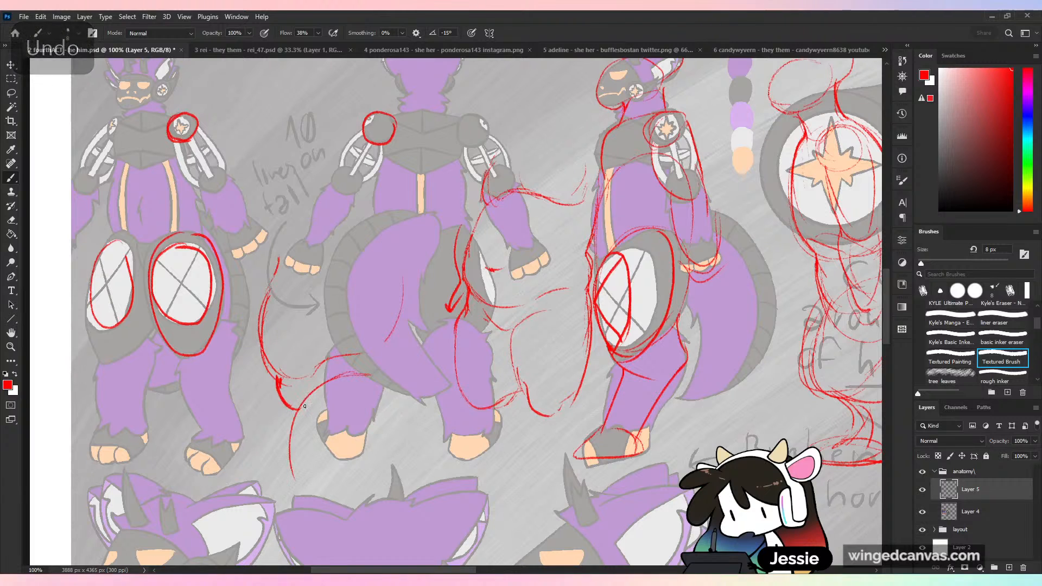
{"action": "mouse_move", "coordinate": [299, 410]}
{"action": "left_mouse_down"}
{"action": "mouse_move", "coordinate": [289, 456]}
{"action": "mouse_move", "coordinate": [383, 441]}
{"action": "left_mouse_up"}
{"action": "left_click_drag", "start_coordinate": [371, 375], "coordinate": [360, 477]}
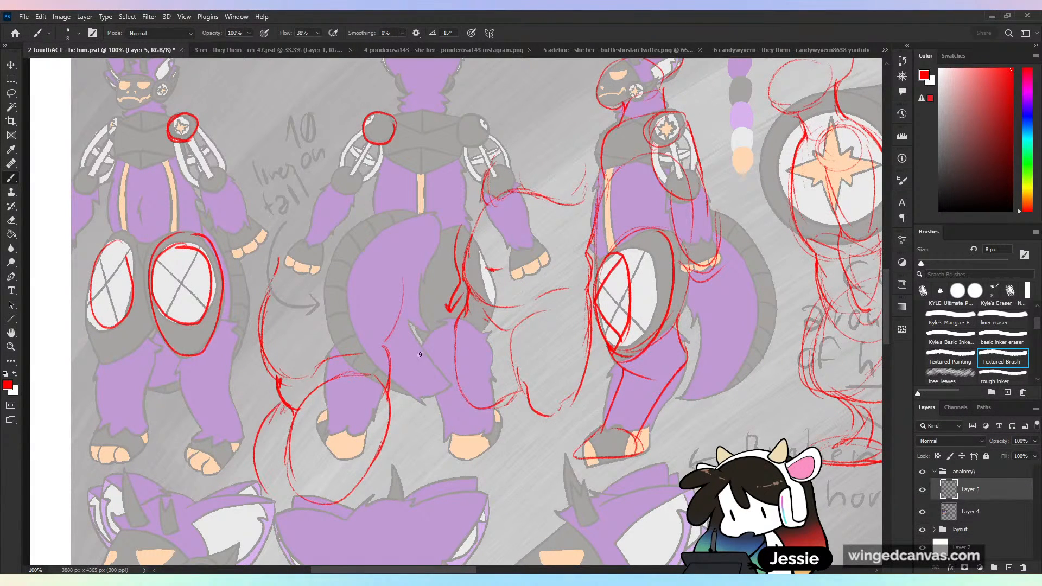
{"action": "key", "text": "ctrl+z"}
{"action": "key", "text": "ctrl+z"}
{"action": "key", "text": "ctrl+z"}
{"action": "key", "text": "ctrl+z"}
{"action": "key", "text": "ctrl+z"}
{"action": "key", "text": "ctrl+z"}
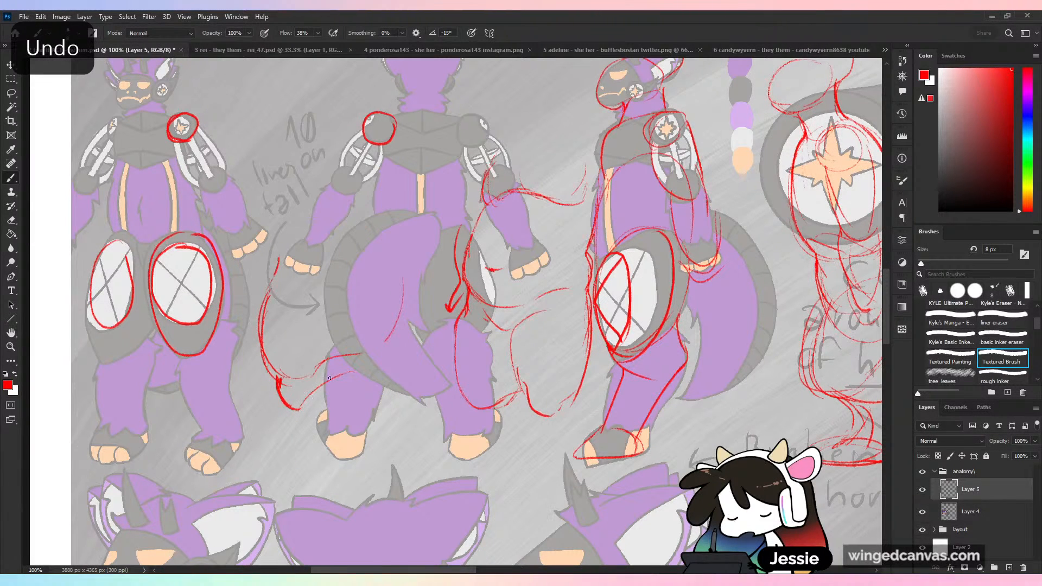
- Sketch a large, slanted oval thigh below the belly line, overlapping the back-view figure's leg
{"action": "left_click_drag", "start_coordinate": [273, 459], "coordinate": [327, 380]}
{"action": "mouse_move", "coordinate": [286, 420]}
{"action": "left_mouse_down"}
{"action": "mouse_move", "coordinate": [321, 509]}
{"action": "mouse_move", "coordinate": [376, 441]}
{"action": "mouse_move", "coordinate": [389, 386]}
{"action": "left_mouse_up"}
{"action": "left_click_drag", "start_coordinate": [384, 349], "coordinate": [387, 408]}
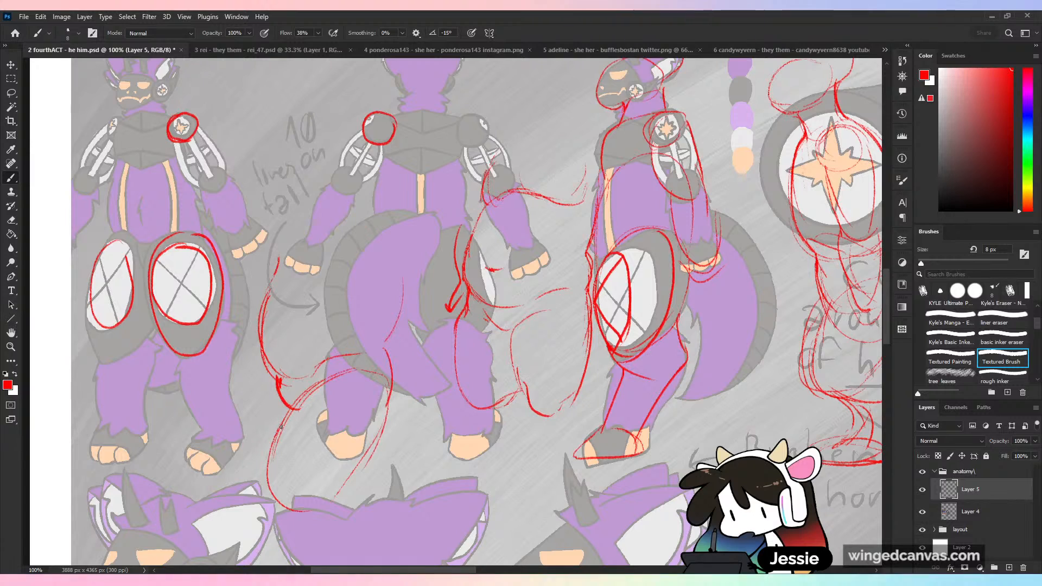
{"action": "mouse_move", "coordinate": [275, 426]}
{"action": "left_mouse_down"}
{"action": "mouse_move", "coordinate": [325, 499]}
{"action": "mouse_move", "coordinate": [429, 353]}
{"action": "left_mouse_up"}
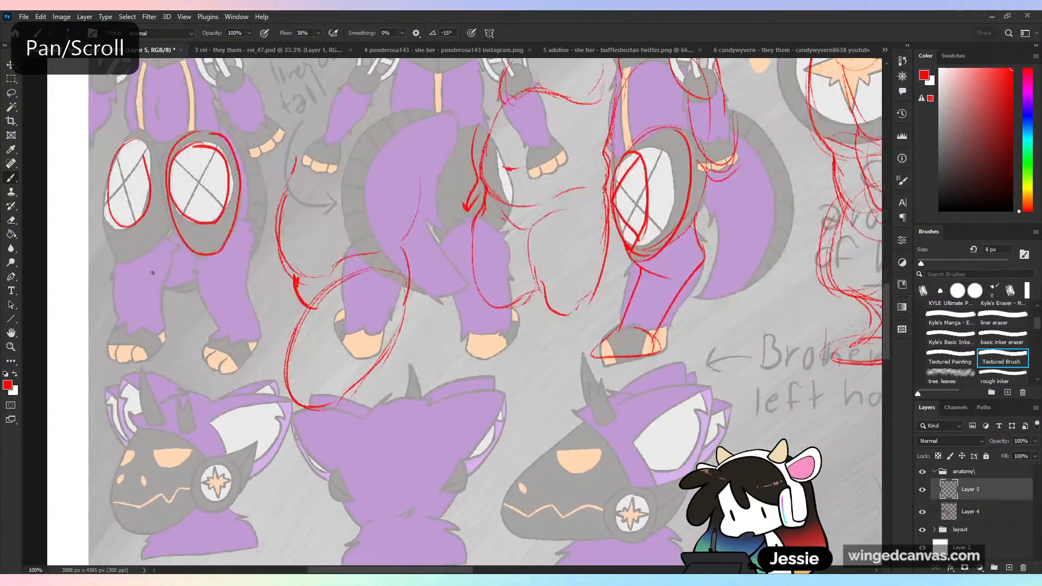
{"action": "left_click_drag", "start_coordinate": [142, 233], "coordinate": [144, 267]}
{"action": "key", "text": "ctrl+z"}
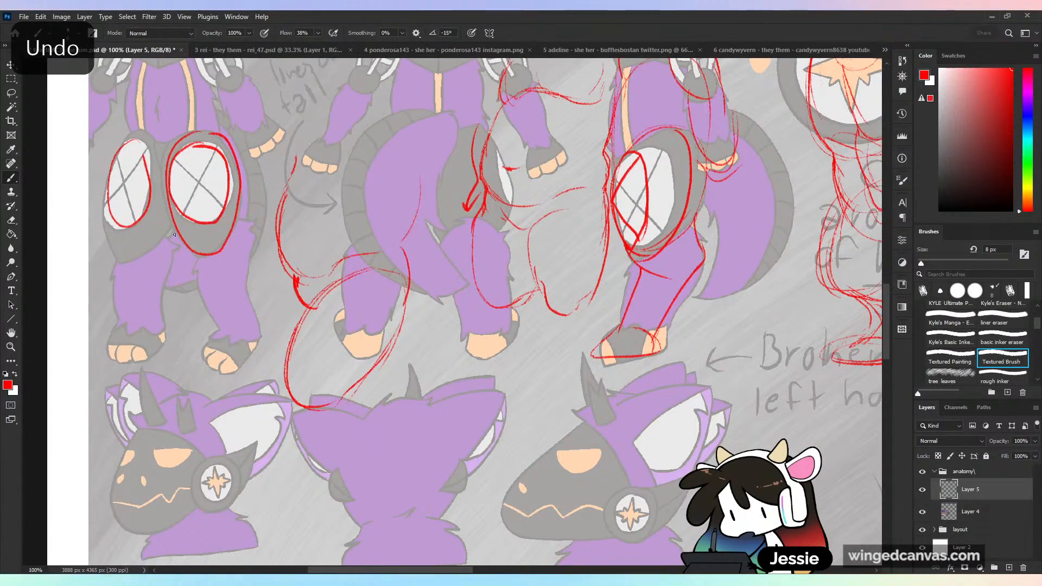
{"action": "left_click_drag", "start_coordinate": [311, 408], "coordinate": [413, 399]}
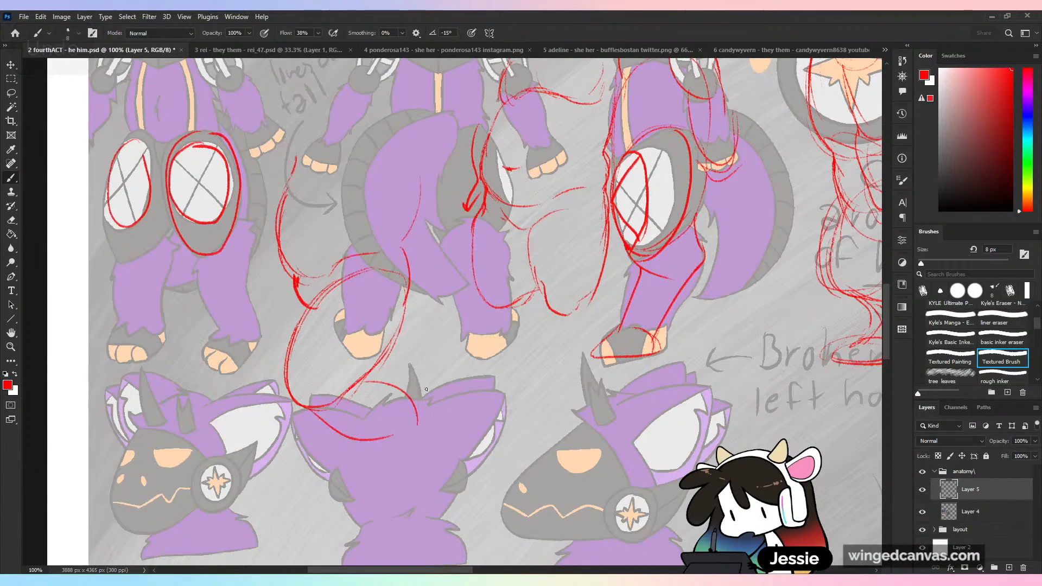
{"action": "key", "text": "ctrl+z"}
{"action": "key", "text": "ctrl+z"}
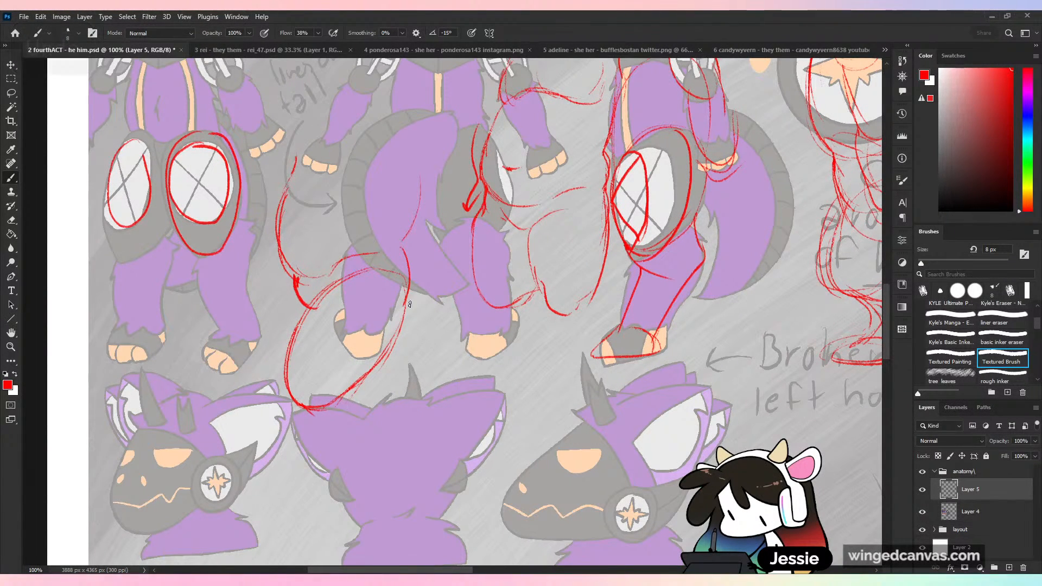
- Redraw the inner edge of the new oval thigh as a firmer curve tapering toward the knee
{"action": "left_click_drag", "start_coordinate": [408, 297], "coordinate": [395, 348]}
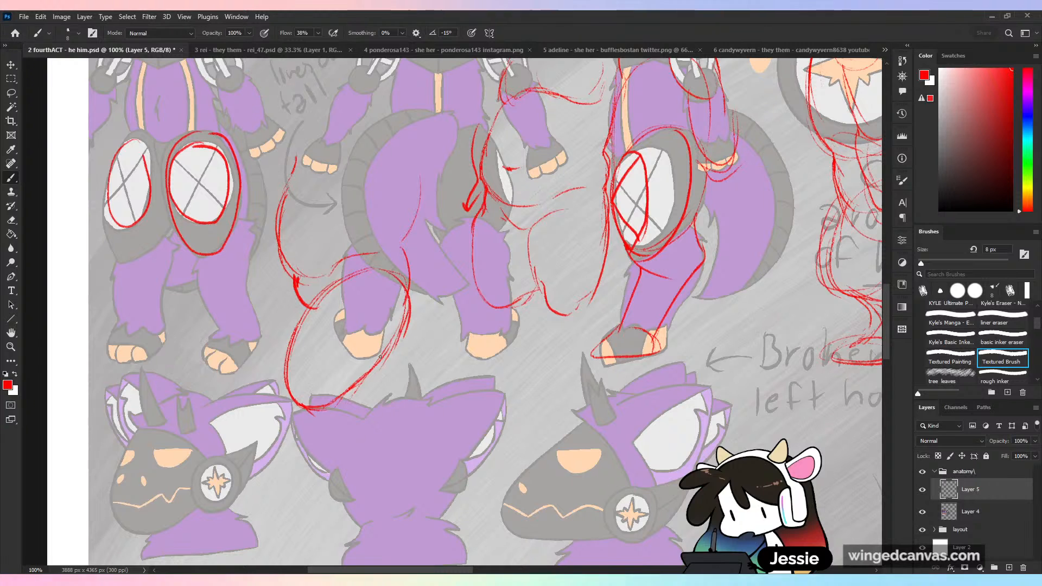
{"action": "key", "text": "ctrl+z"}
{"action": "key", "text": "ctrl+z"}
{"action": "mouse_move", "coordinate": [387, 271]}
{"action": "left_mouse_down"}
{"action": "mouse_move", "coordinate": [397, 329]}
{"action": "mouse_move", "coordinate": [409, 325]}
{"action": "mouse_move", "coordinate": [407, 310]}
{"action": "mouse_move", "coordinate": [354, 383]}
{"action": "left_mouse_up"}
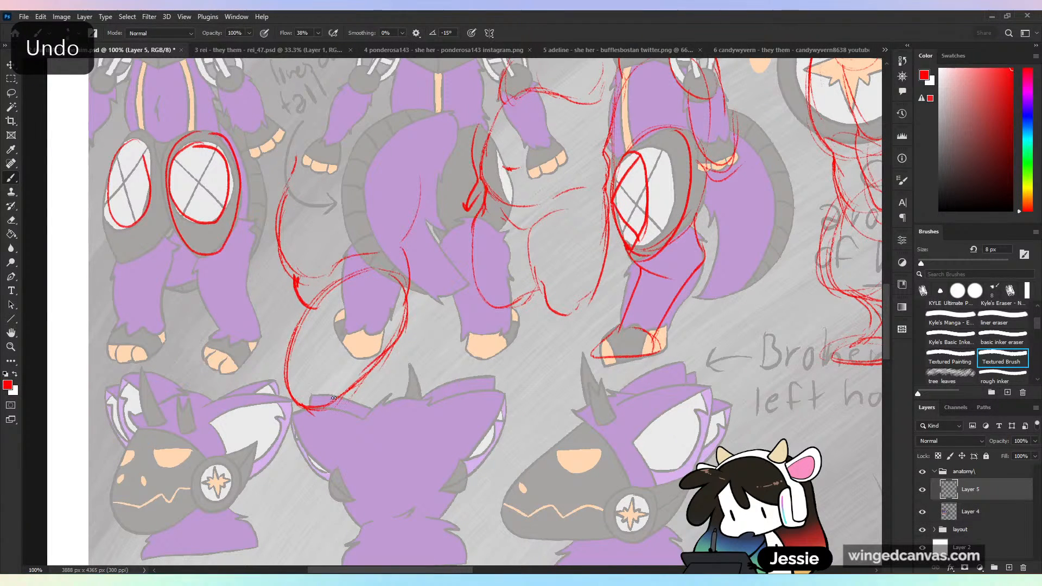
{"action": "mouse_move", "coordinate": [298, 404]}
{"action": "left_mouse_down"}
{"action": "mouse_move", "coordinate": [343, 398]}
{"action": "mouse_move", "coordinate": [317, 420]}
{"action": "mouse_move", "coordinate": [338, 434]}
{"action": "mouse_move", "coordinate": [322, 419]}
{"action": "mouse_move", "coordinate": [353, 419]}
{"action": "mouse_move", "coordinate": [321, 428]}
{"action": "left_mouse_up"}
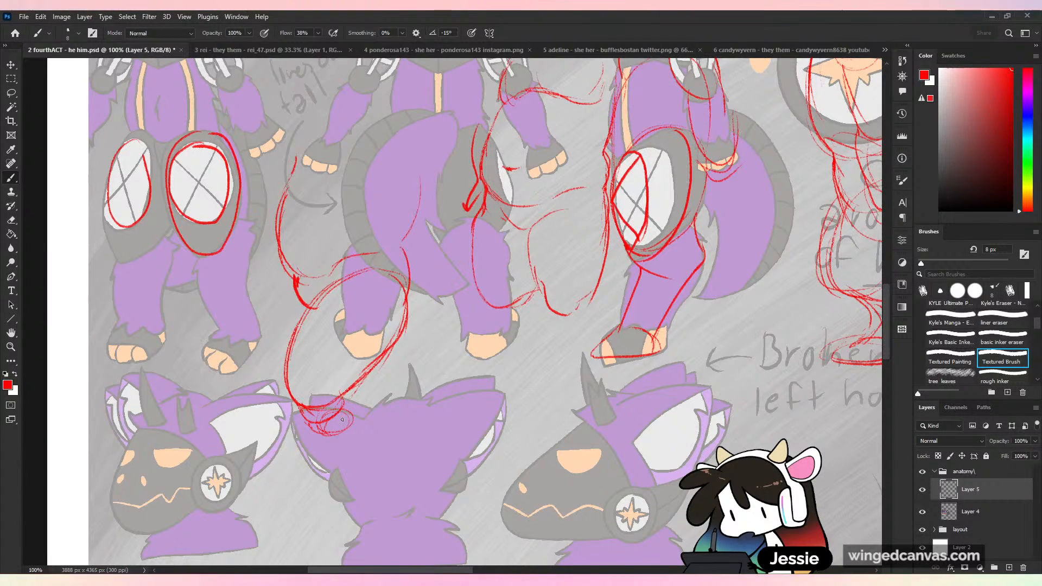
{"action": "key", "text": "ctrl+z"}
{"action": "key", "text": "ctrl+z"}
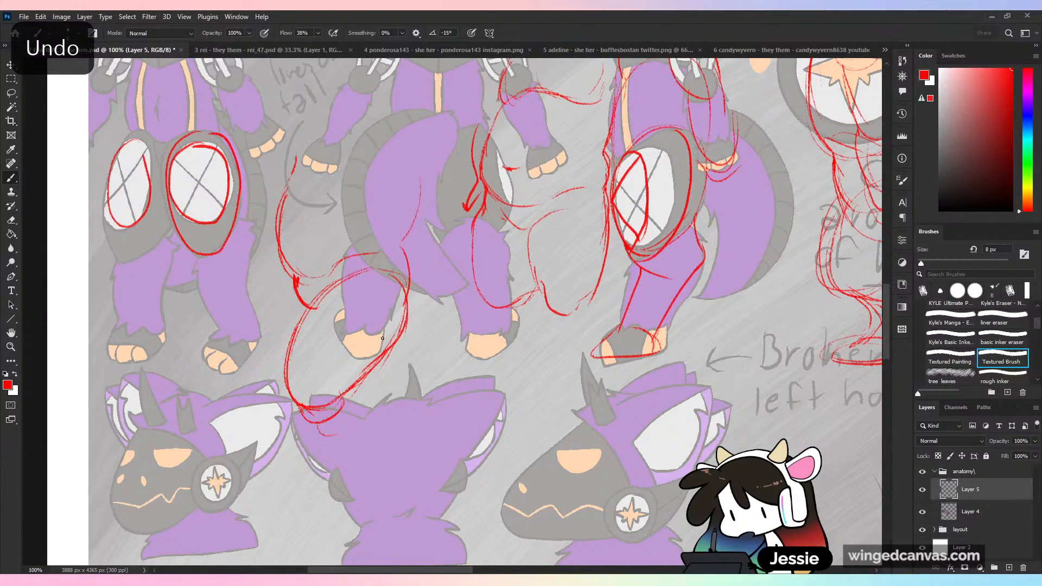
{"action": "key", "text": "ctrl+z"}
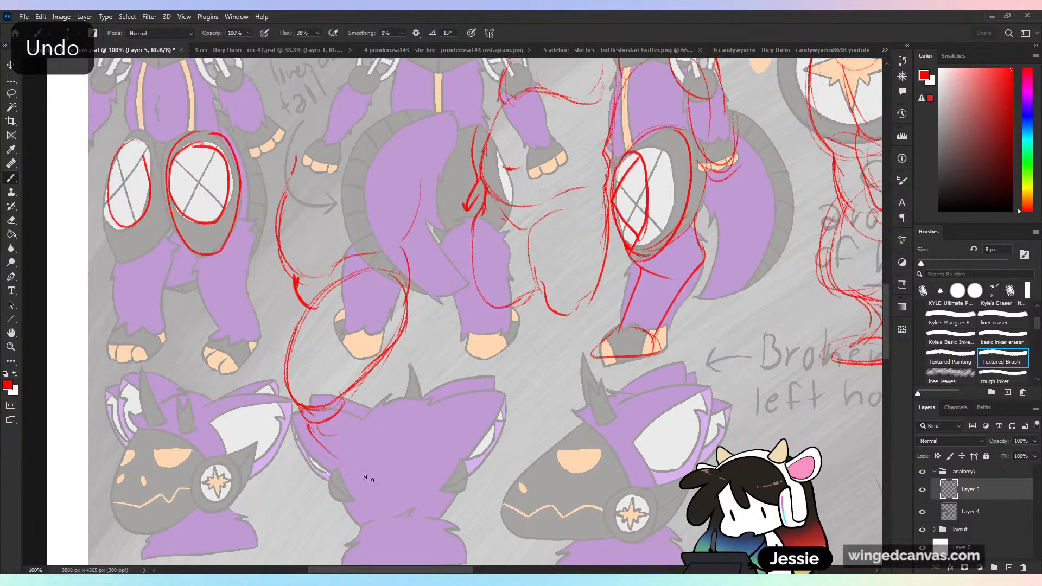
{"action": "key", "text": "ctrl+z"}
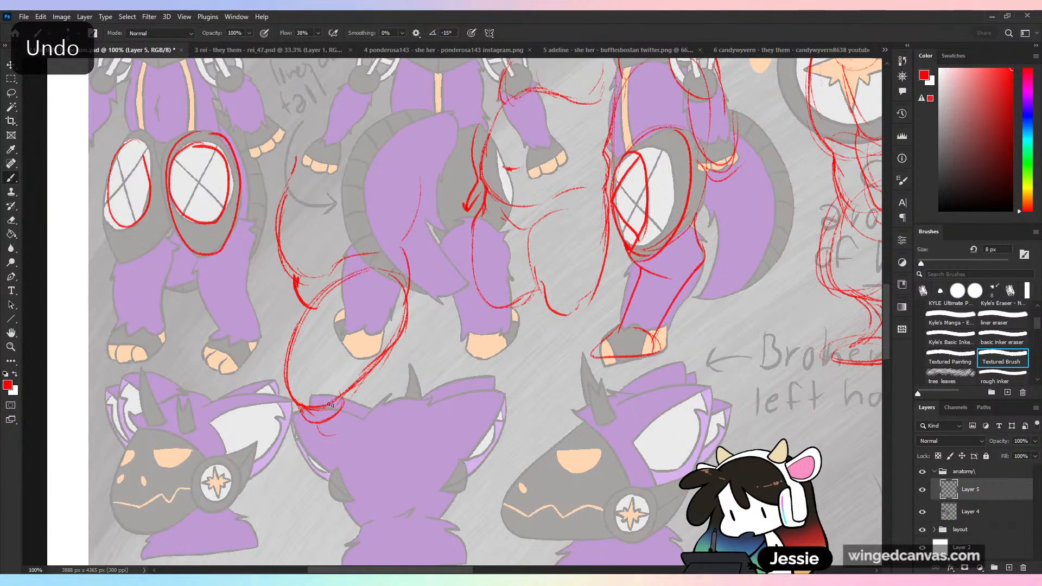
{"action": "mouse_move", "coordinate": [318, 409]}
{"action": "left_mouse_down"}
{"action": "mouse_move", "coordinate": [328, 439]}
{"action": "mouse_move", "coordinate": [341, 398]}
{"action": "mouse_move", "coordinate": [386, 426]}
{"action": "left_mouse_up"}
{"action": "key", "text": "ctrl+z"}
{"action": "left_click_drag", "start_coordinate": [317, 455], "coordinate": [369, 463]}
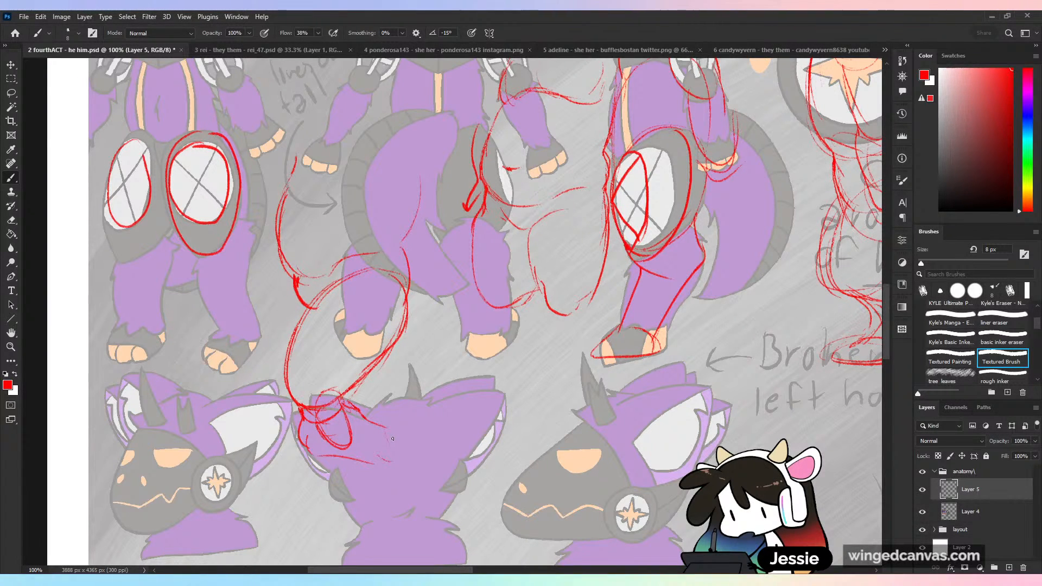
{"action": "mouse_move", "coordinate": [388, 432]}
{"action": "left_mouse_down"}
{"action": "mouse_move", "coordinate": [396, 454]}
{"action": "mouse_move", "coordinate": [344, 505]}
{"action": "left_mouse_up"}
{"action": "mouse_move", "coordinate": [399, 432]}
{"action": "left_mouse_down"}
{"action": "mouse_move", "coordinate": [370, 513]}
{"action": "mouse_move", "coordinate": [318, 537]}
{"action": "left_mouse_up"}
{"action": "key", "text": "ctrl+z"}
{"action": "key", "text": "ctrl+z"}
{"action": "key", "text": "ctrl+z"}
{"action": "key", "text": "ctrl+z"}
{"action": "key", "text": "ctrl+z"}
{"action": "key", "text": "ctrl+z"}
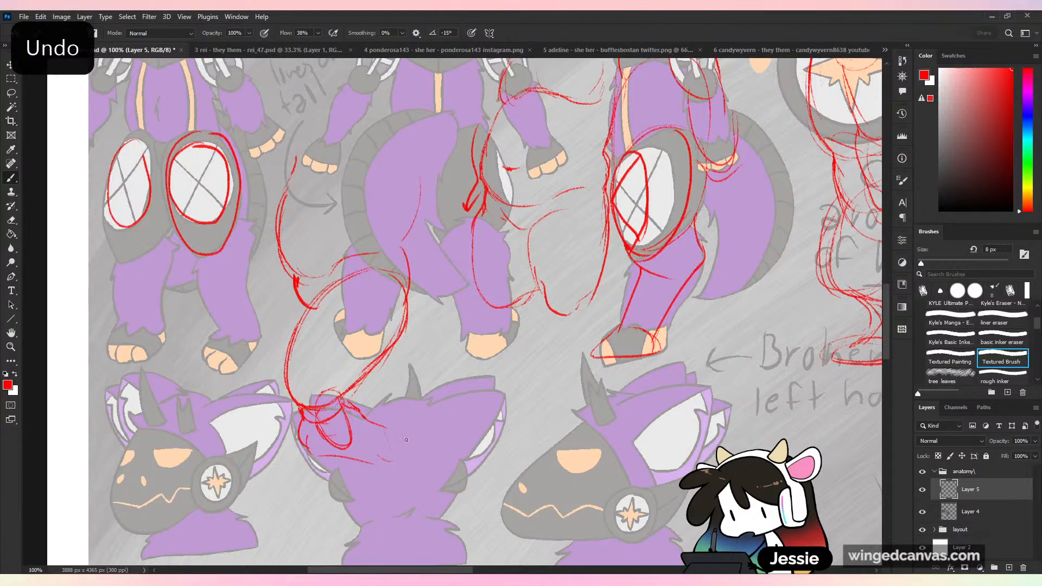
{"action": "key", "text": "ctrl+z"}
{"action": "key", "text": "ctrl+z"}
{"action": "key", "text": "ctrl+z"}
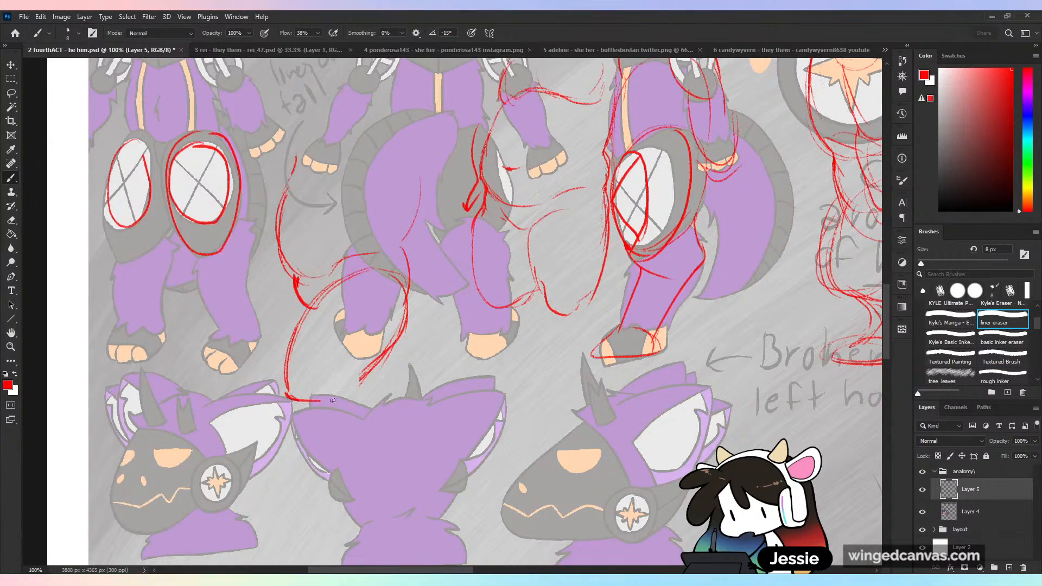
- Flatten the thigh's lower end into a knee line and sketch the lower leg narrowing backward to a flat foot
{"action": "left_click_drag", "start_coordinate": [362, 378], "coordinate": [348, 394]}
{"action": "mouse_move", "coordinate": [288, 382]}
{"action": "left_mouse_down"}
{"action": "mouse_move", "coordinate": [292, 415]}
{"action": "mouse_move", "coordinate": [339, 442]}
{"action": "left_mouse_up"}
{"action": "mouse_move", "coordinate": [348, 401]}
{"action": "left_mouse_down"}
{"action": "mouse_move", "coordinate": [369, 402]}
{"action": "mouse_move", "coordinate": [342, 480]}
{"action": "mouse_move", "coordinate": [282, 494]}
{"action": "mouse_move", "coordinate": [348, 480]}
{"action": "left_mouse_up"}
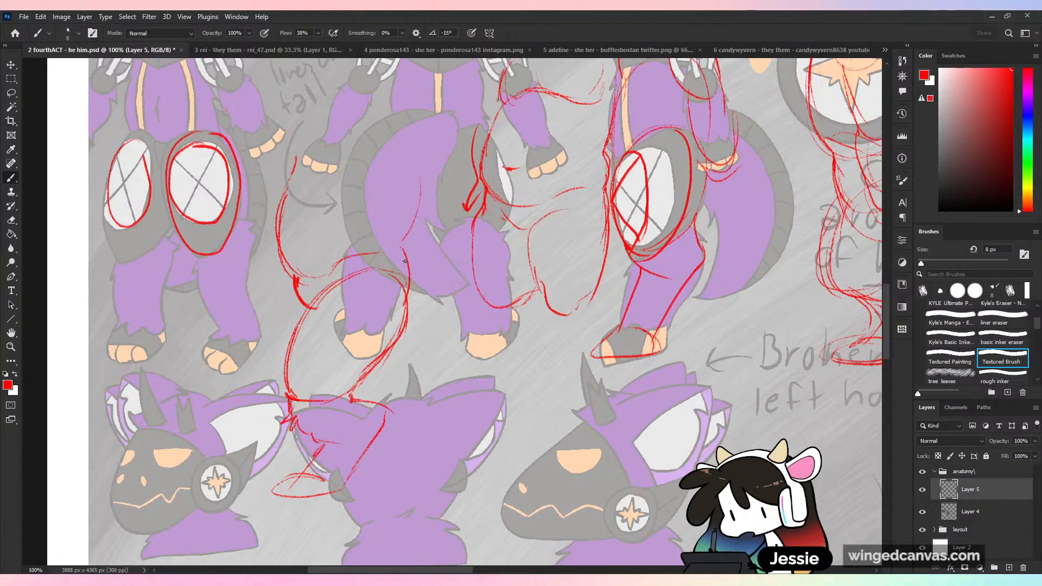
- Sketch a broad tail sweeping from the hip down behind the new oval thigh and lower leg, and reinforce the thigh's inner edge
{"action": "mouse_move", "coordinate": [404, 261]}
{"action": "left_mouse_down"}
{"action": "mouse_move", "coordinate": [441, 294]}
{"action": "mouse_move", "coordinate": [461, 337]}
{"action": "left_mouse_up"}
{"action": "key", "text": "ctrl+z"}
{"action": "left_click_drag", "start_coordinate": [406, 252], "coordinate": [462, 327]}
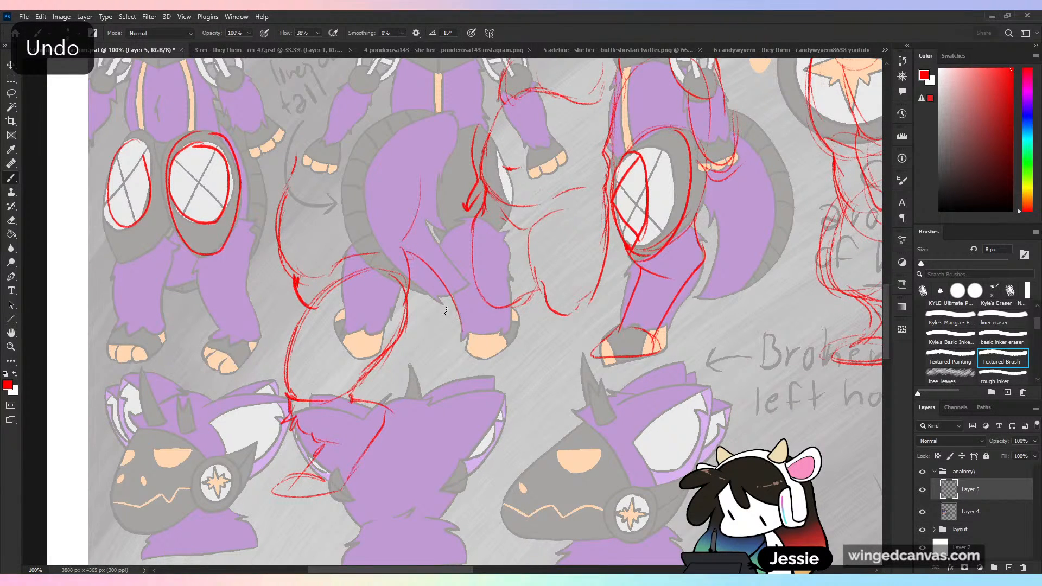
{"action": "left_click_drag", "start_coordinate": [407, 253], "coordinate": [462, 330]}
{"action": "left_click_drag", "start_coordinate": [470, 366], "coordinate": [443, 433]}
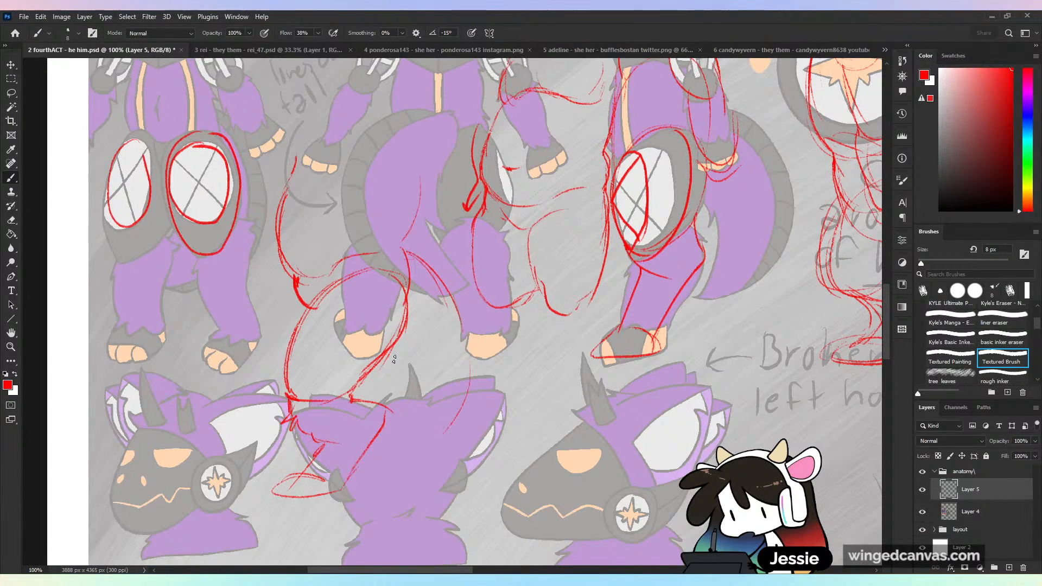
{"action": "left_click_drag", "start_coordinate": [394, 357], "coordinate": [374, 387]}
{"action": "mouse_move", "coordinate": [372, 445]}
{"action": "left_mouse_down"}
{"action": "mouse_move", "coordinate": [468, 495]}
{"action": "mouse_move", "coordinate": [467, 379]}
{"action": "left_mouse_up"}
{"action": "left_click_drag", "start_coordinate": [524, 285], "coordinate": [477, 391]}
{"action": "key", "text": "ctrl+z"}
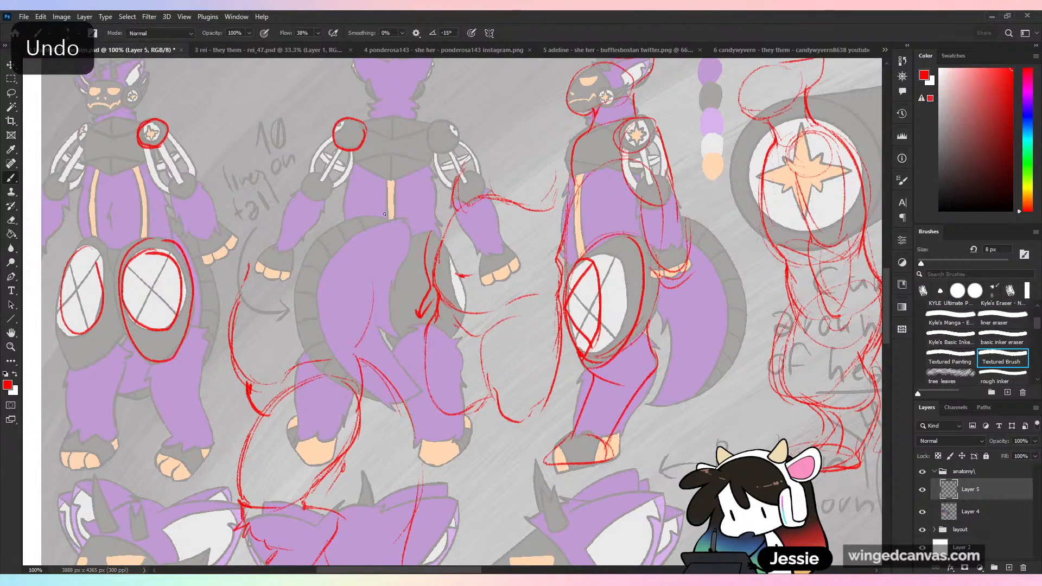
- Try to outline the side-view figure's tail as one full rounded contour from its base to its tip
{"action": "left_click_drag", "start_coordinate": [384, 211], "coordinate": [408, 229]}
{"action": "key", "text": "ctrl+z"}
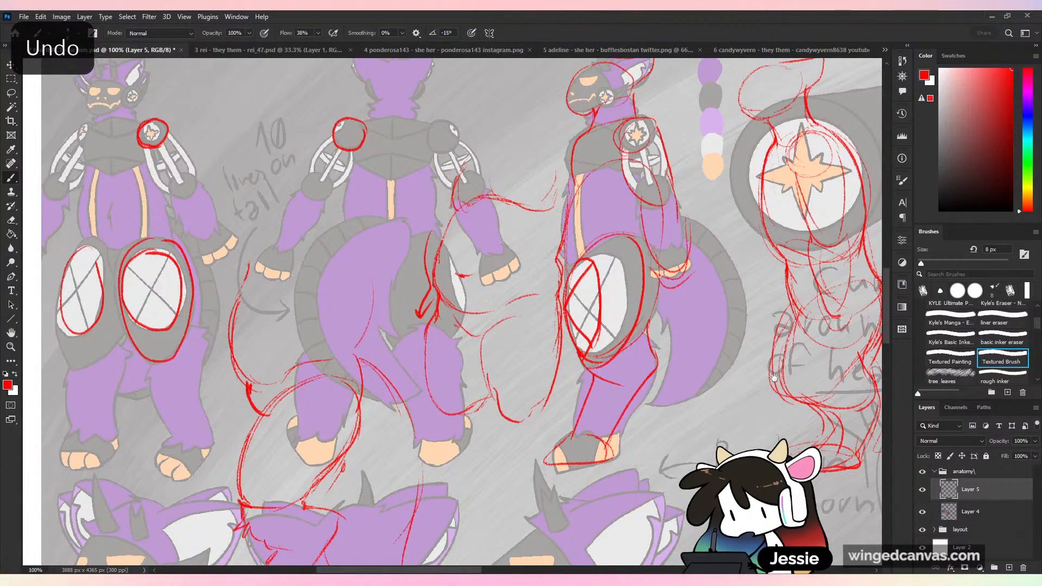
{"action": "left_click_drag", "start_coordinate": [775, 377], "coordinate": [677, 358]}
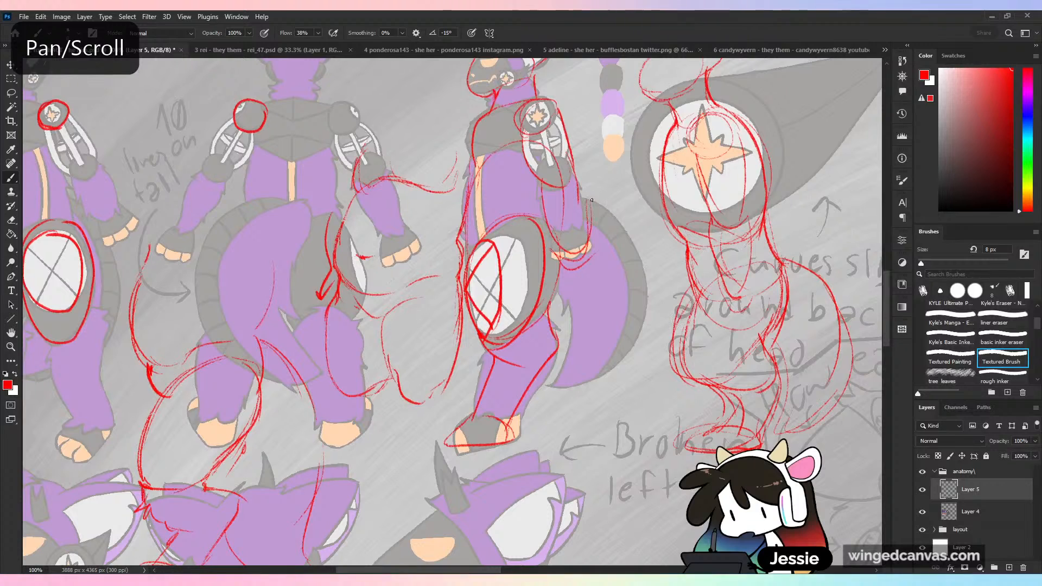
{"action": "left_click_drag", "start_coordinate": [592, 199], "coordinate": [538, 213]}
{"action": "key", "text": "ctrl+z"}
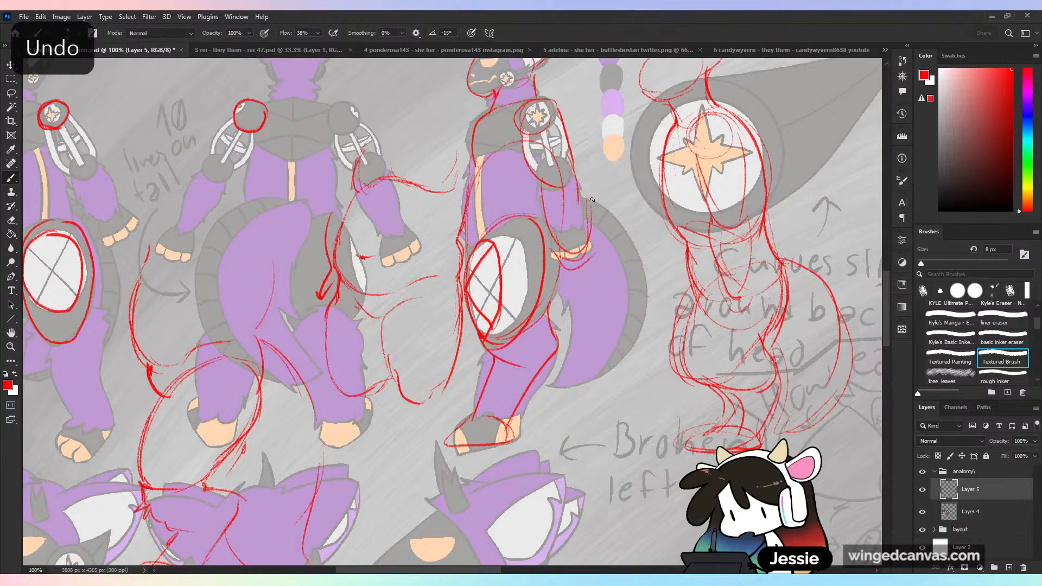
{"action": "mouse_move", "coordinate": [595, 196]}
{"action": "left_mouse_down"}
{"action": "mouse_move", "coordinate": [541, 202]}
{"action": "mouse_move", "coordinate": [542, 221]}
{"action": "mouse_move", "coordinate": [601, 212]}
{"action": "mouse_move", "coordinate": [632, 271]}
{"action": "mouse_move", "coordinate": [554, 384]}
{"action": "left_mouse_up"}
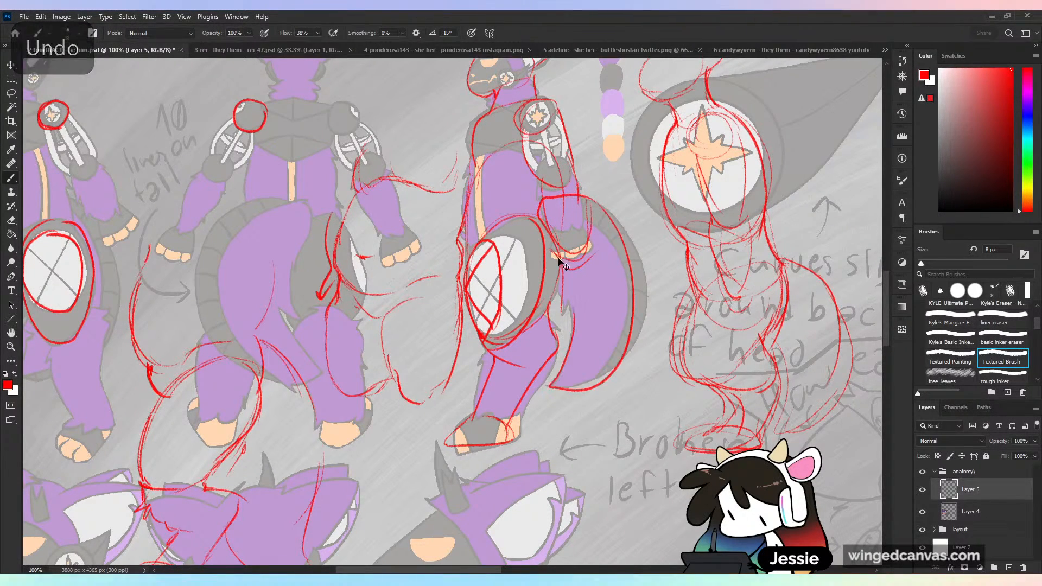
{"action": "key", "text": "ctrl+minus"}
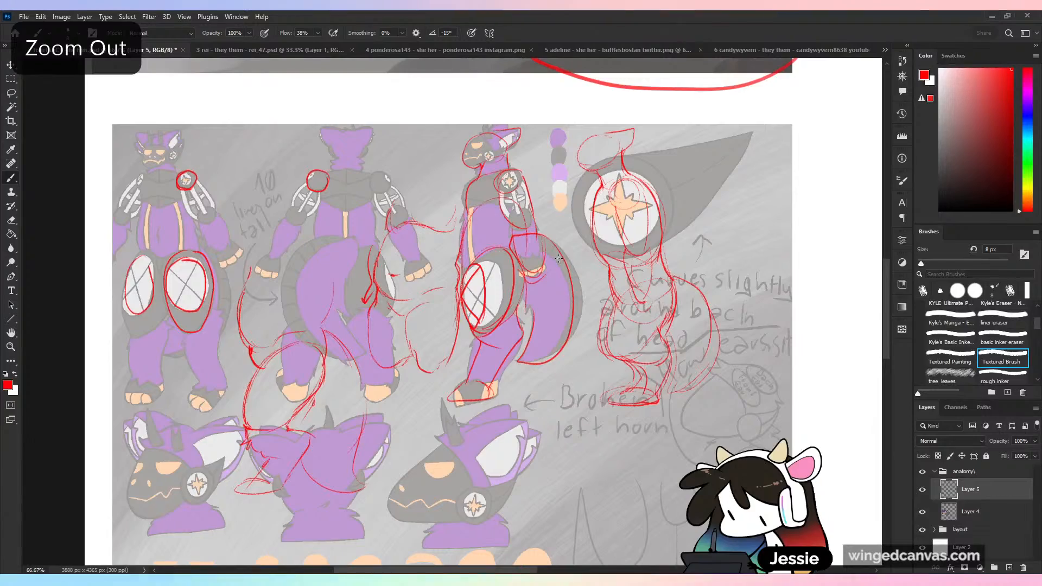
{"action": "key", "text": "ctrl+z"}
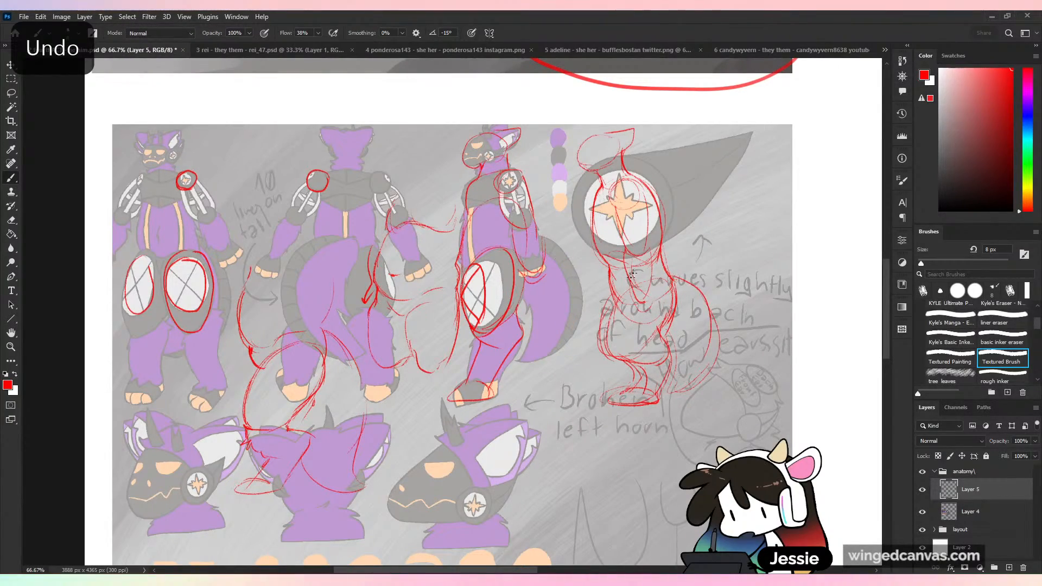
- Examine the three head views and the facial expressions beneath the full-body figures
{"action": "key", "text": "ctrl+plus"}
{"action": "left_click_drag", "start_coordinate": [537, 478], "coordinate": [570, 463]}
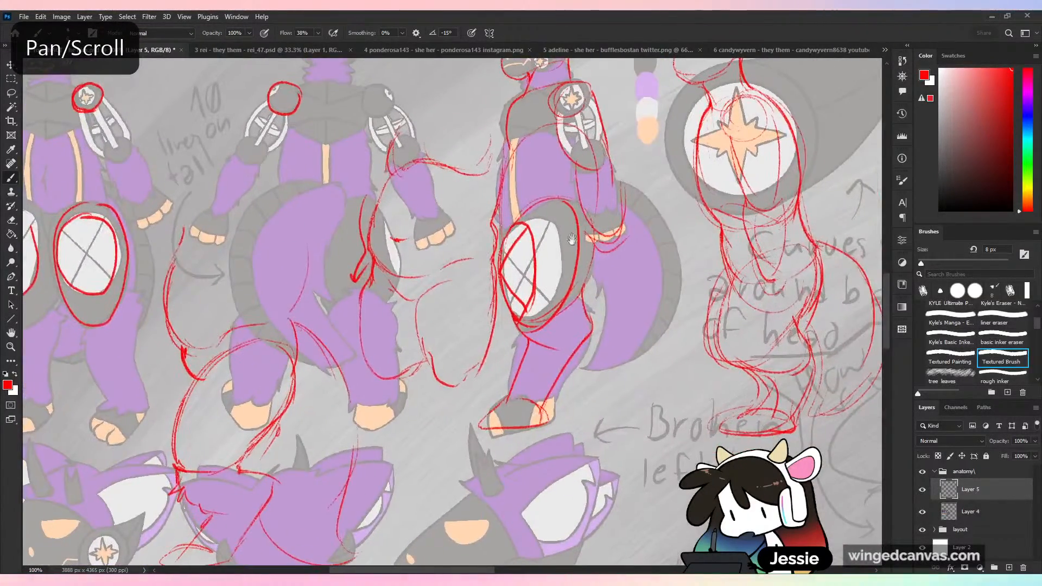
{"action": "left_click_drag", "start_coordinate": [610, 222], "coordinate": [592, 147]}
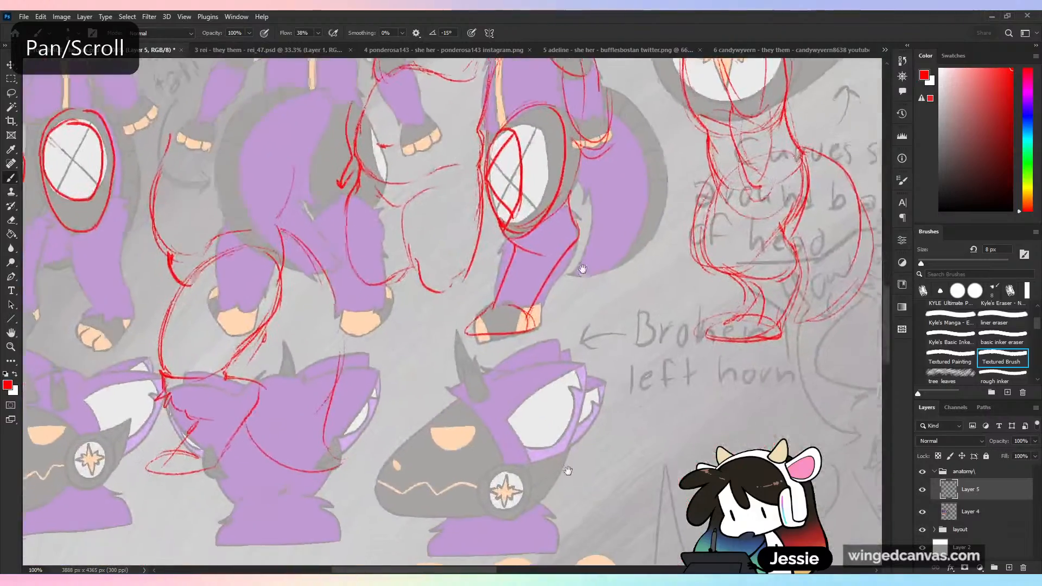
{"action": "left_click_drag", "start_coordinate": [575, 477], "coordinate": [563, 407]}
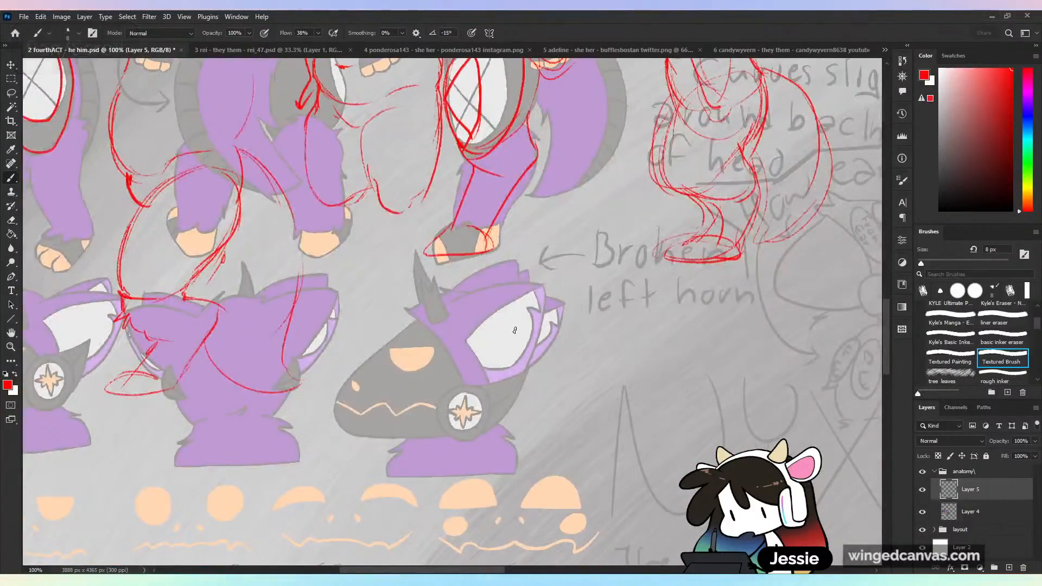
{"action": "left_click_drag", "start_coordinate": [419, 296], "coordinate": [432, 255]}
{"action": "key", "text": "ctrl+z"}
{"action": "key", "text": "ctrl+minus"}
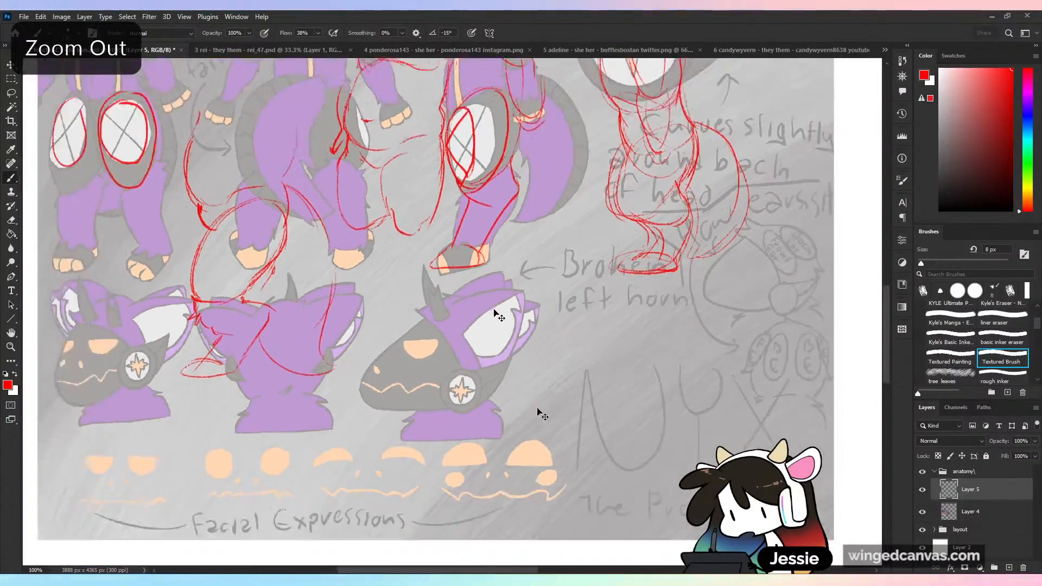
{"action": "key", "text": "ctrl+plus"}
{"action": "key", "text": "ctrl+minus"}
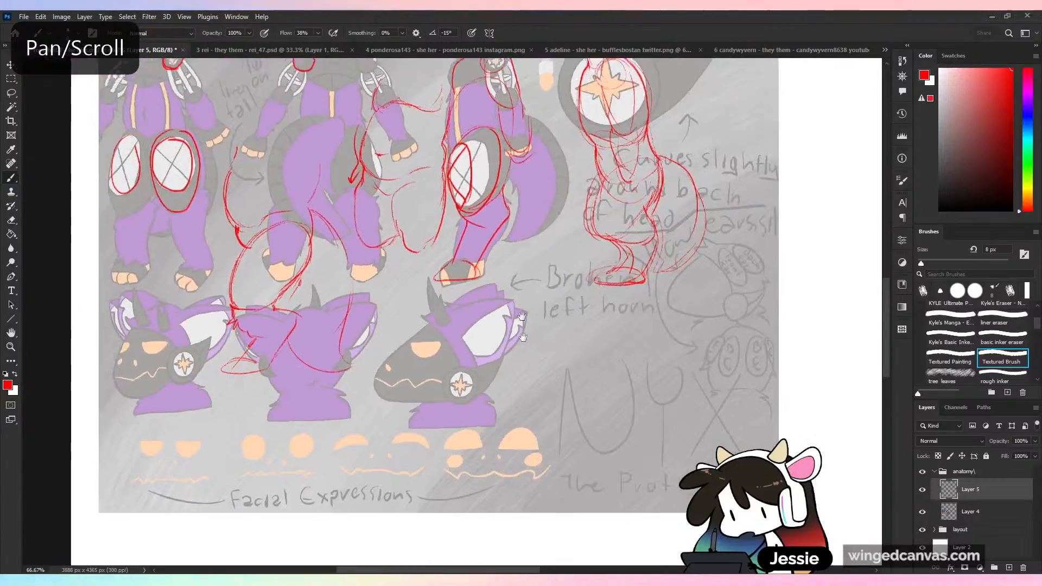
{"action": "left_click_drag", "start_coordinate": [519, 208], "coordinate": [529, 375]}
{"action": "left_click_drag", "start_coordinate": [539, 495], "coordinate": [478, 321]}
{"action": "key", "text": "ctrl+plus"}
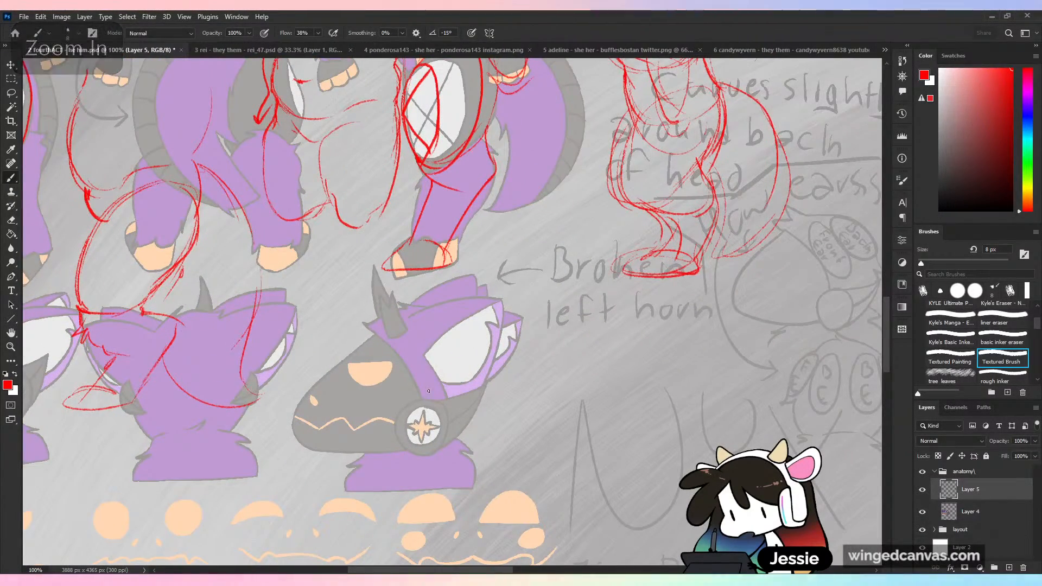
- Redraw the profile head with a longer swept-back ear, pointed cheek tufts, an inner-ear curve and one continuous forehead, muzzle and jaw contour
{"action": "left_click_drag", "start_coordinate": [478, 257], "coordinate": [522, 341]}
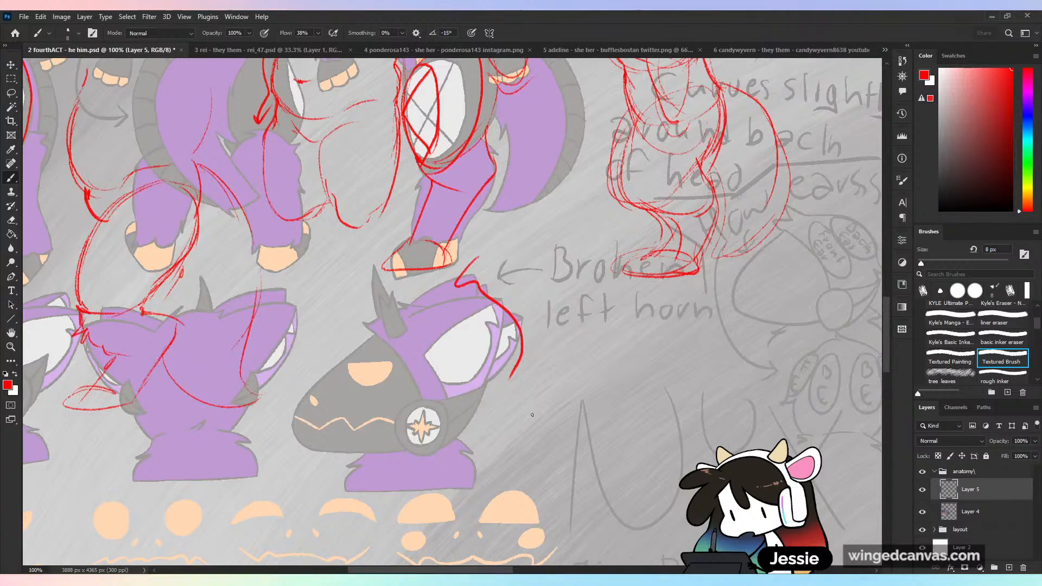
{"action": "key", "text": "ctrl+z"}
{"action": "mouse_move", "coordinate": [413, 321]}
{"action": "left_mouse_down"}
{"action": "mouse_move", "coordinate": [510, 307]}
{"action": "mouse_move", "coordinate": [491, 377]}
{"action": "mouse_move", "coordinate": [453, 404]}
{"action": "left_mouse_up"}
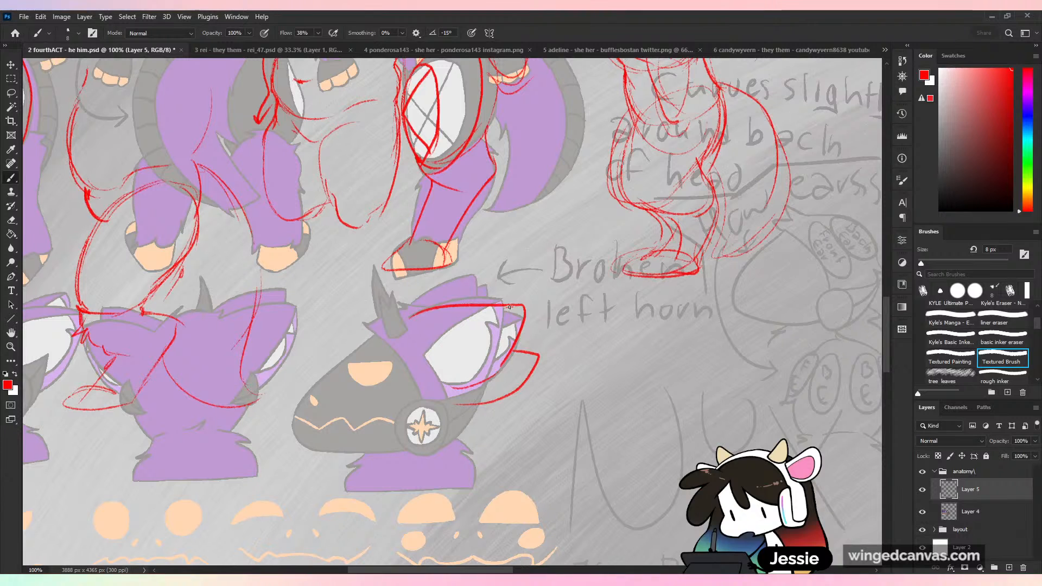
{"action": "mouse_move", "coordinate": [421, 316]}
{"action": "left_mouse_down"}
{"action": "mouse_move", "coordinate": [314, 382]}
{"action": "mouse_move", "coordinate": [291, 427]}
{"action": "mouse_move", "coordinate": [439, 441]}
{"action": "mouse_move", "coordinate": [469, 427]}
{"action": "left_mouse_up"}
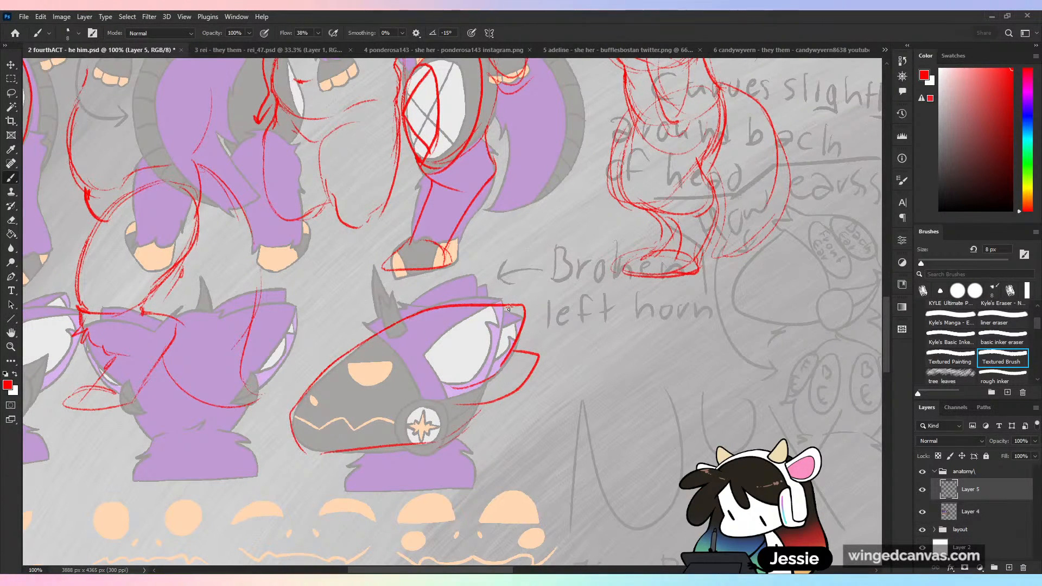
{"action": "left_click_drag", "start_coordinate": [508, 310], "coordinate": [432, 350]}
{"action": "left_click_drag", "start_coordinate": [505, 364], "coordinate": [417, 446]}
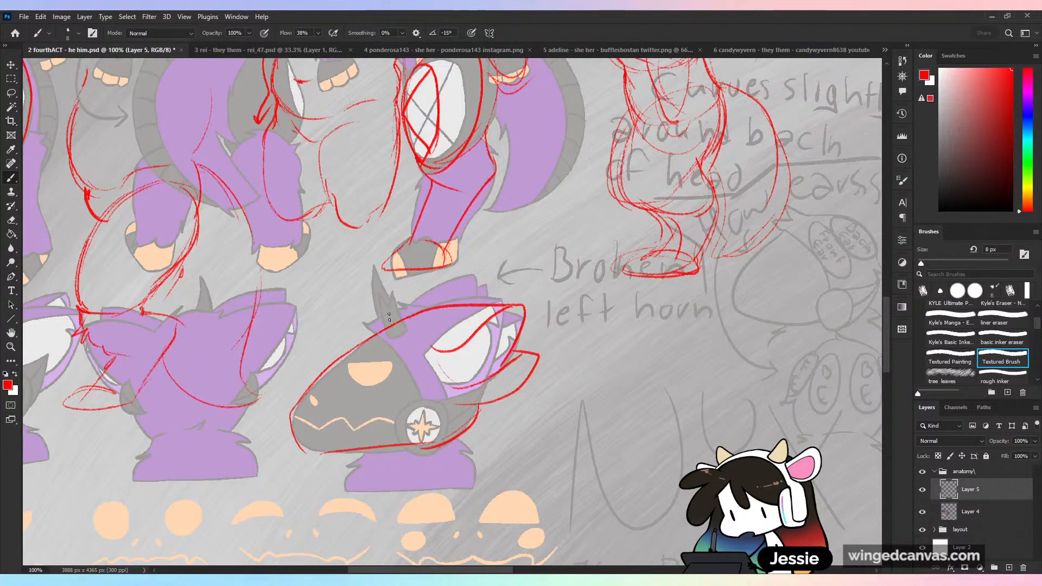
- Sketch a shortened horn with a jagged, broken top edge over the profile head's horn
{"action": "left_click_drag", "start_coordinate": [378, 297], "coordinate": [393, 295]}
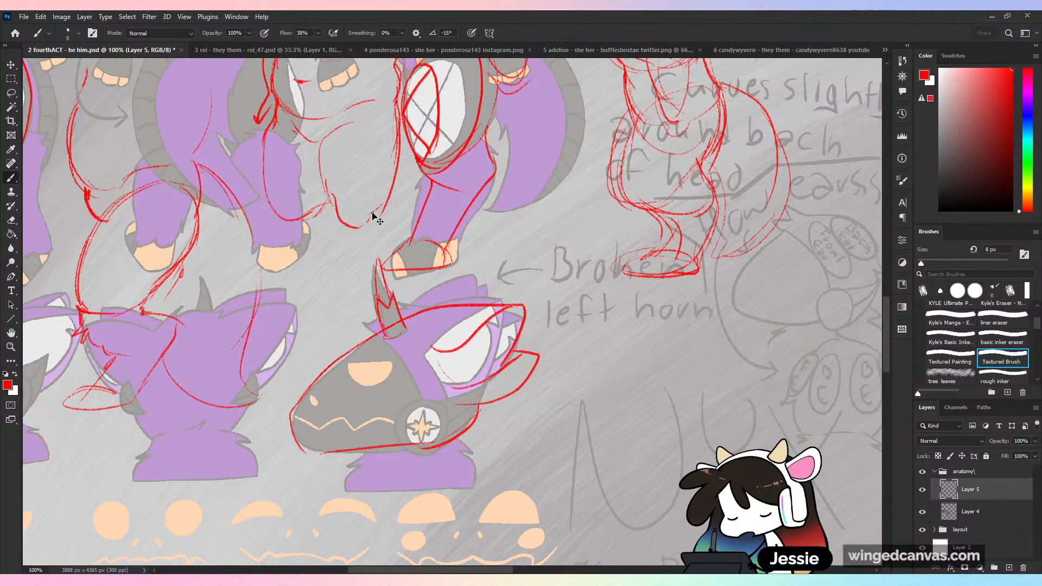
{"action": "key", "text": "ctrl+z"}
{"action": "mouse_move", "coordinate": [370, 258]}
{"action": "left_mouse_down"}
{"action": "mouse_move", "coordinate": [375, 274]}
{"action": "mouse_move", "coordinate": [379, 253]}
{"action": "left_mouse_up"}
{"action": "key", "text": "ctrl+z"}
{"action": "left_click_drag", "start_coordinate": [384, 299], "coordinate": [391, 264]}
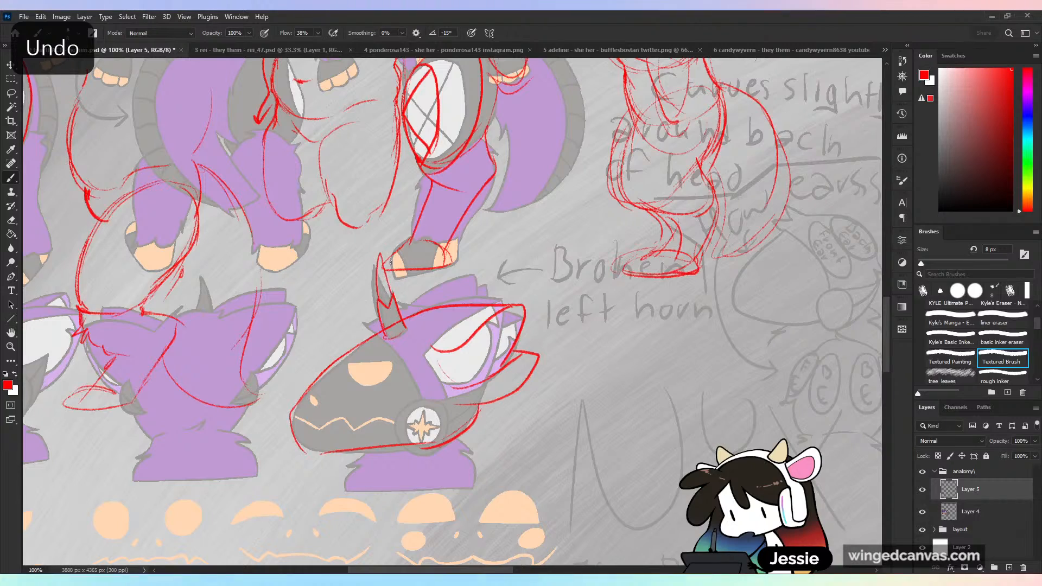
{"action": "key", "text": "ctrl+z"}
{"action": "key", "text": "ctrl+z"}
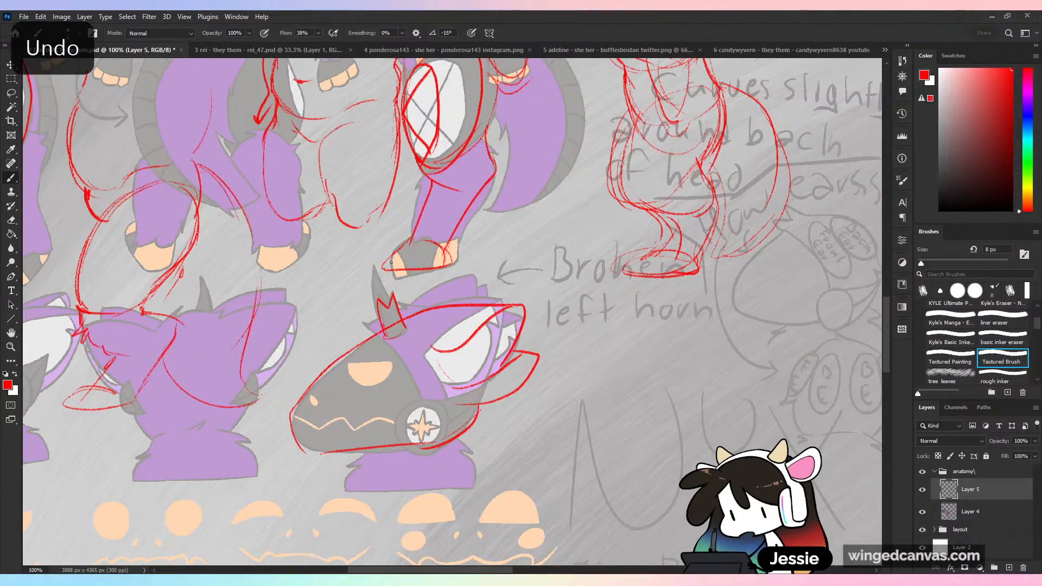
- Review the red corrections across the faded character sheet, comparing the head views with the full-body figures
{"action": "key", "text": "ctrl+minus"}
{"action": "key", "text": "ctrl+plus"}
{"action": "left_click_drag", "start_coordinate": [544, 352], "coordinate": [759, 308]}
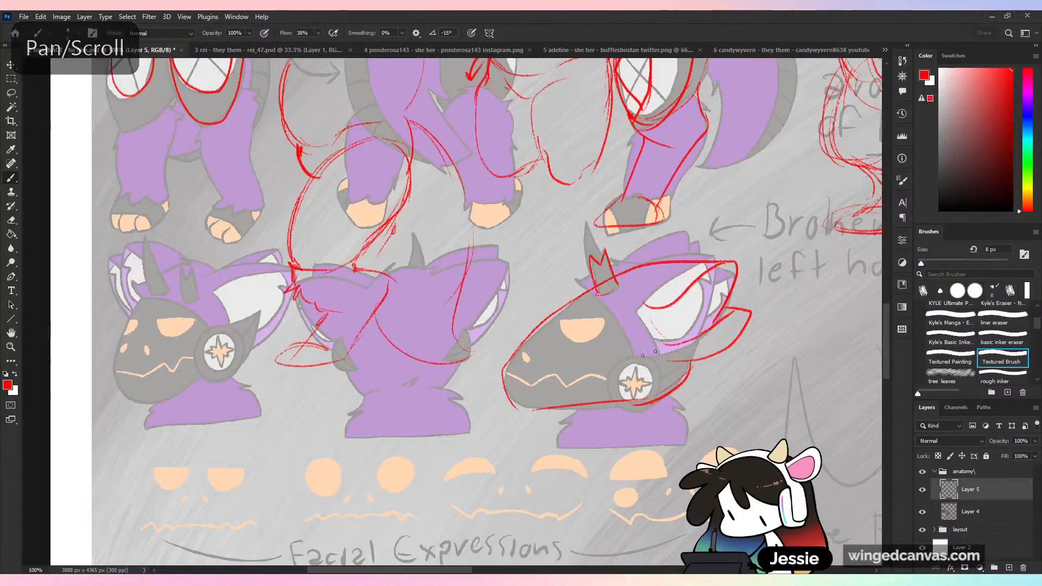
{"action": "key", "text": "ctrl+minus"}
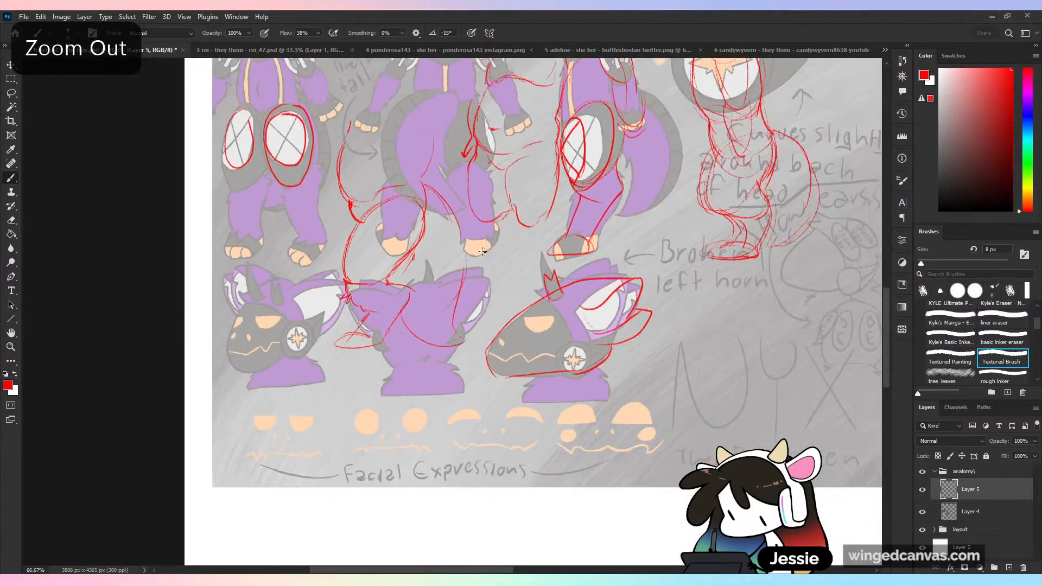
{"action": "left_click_drag", "start_coordinate": [407, 515], "coordinate": [404, 331]}
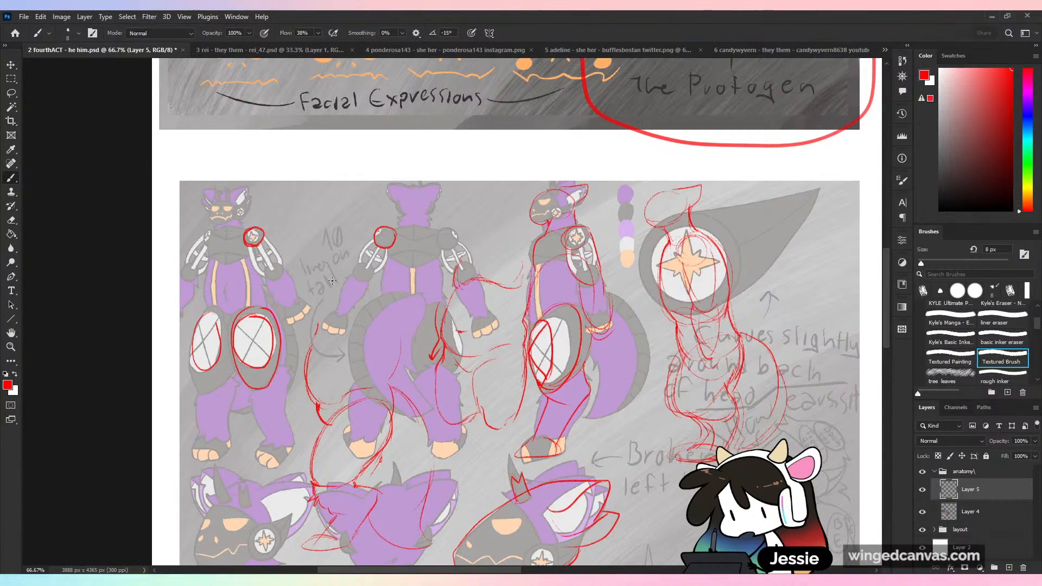
{"action": "key", "text": "ctrl+minus"}
{"action": "key", "text": "ctrl+plus"}
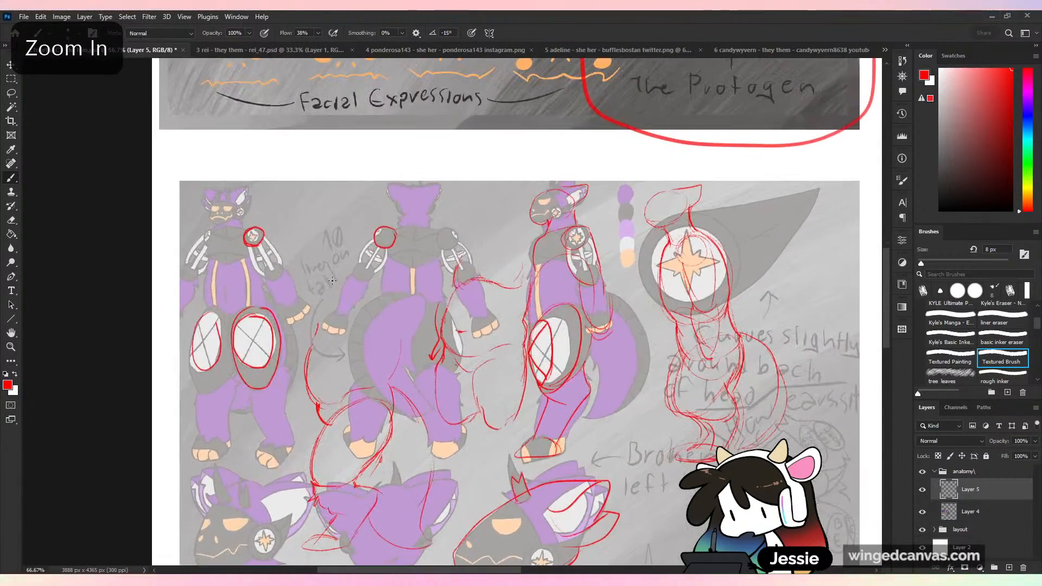
{"action": "scroll", "coordinate": [889, 303], "scroll_direction": "down", "scroll_amount": 3}
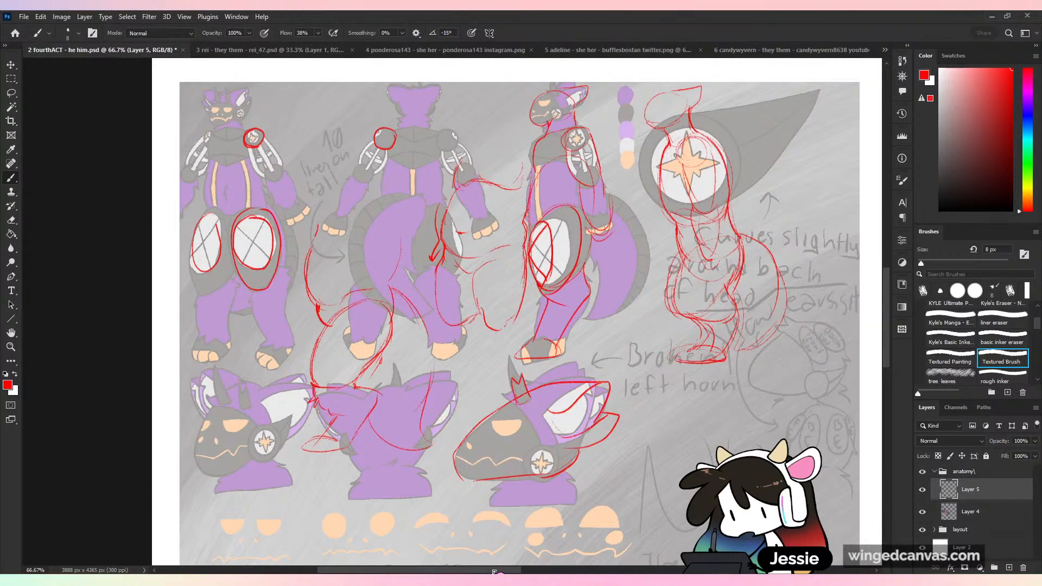
{"action": "left_click_drag", "start_coordinate": [496, 571], "coordinate": [523, 574]}
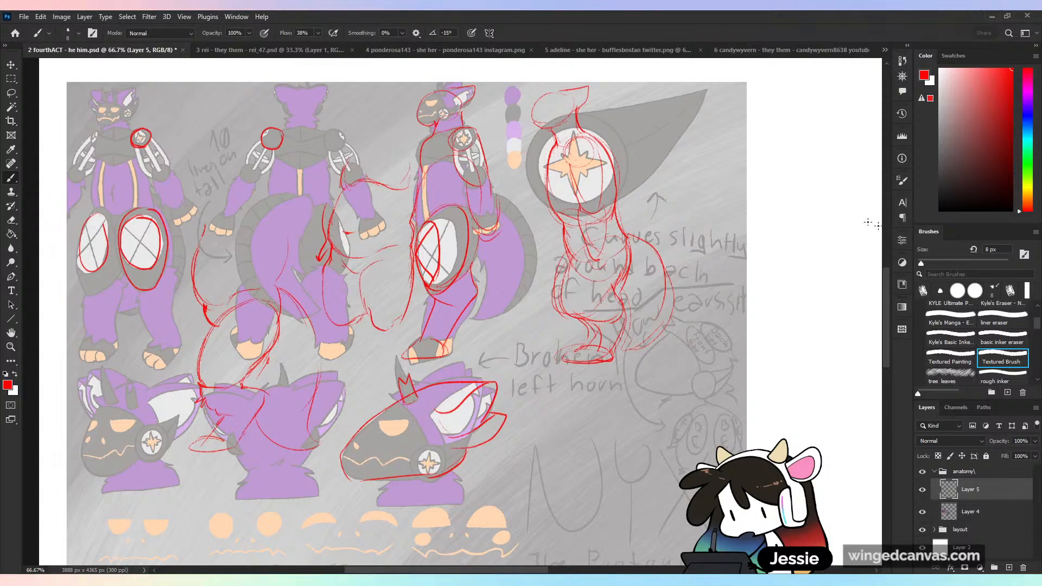
- Crop the canvas to about 2689 × 3214 px, trimming the empty white area beside and below the two sheets
{"action": "key", "text": "ctrl+minus"}
{"action": "key", "text": "ctrl+minus"}
{"action": "key", "text": "ctrl+minus"}
{"action": "key", "text": "ctrl+minus"}
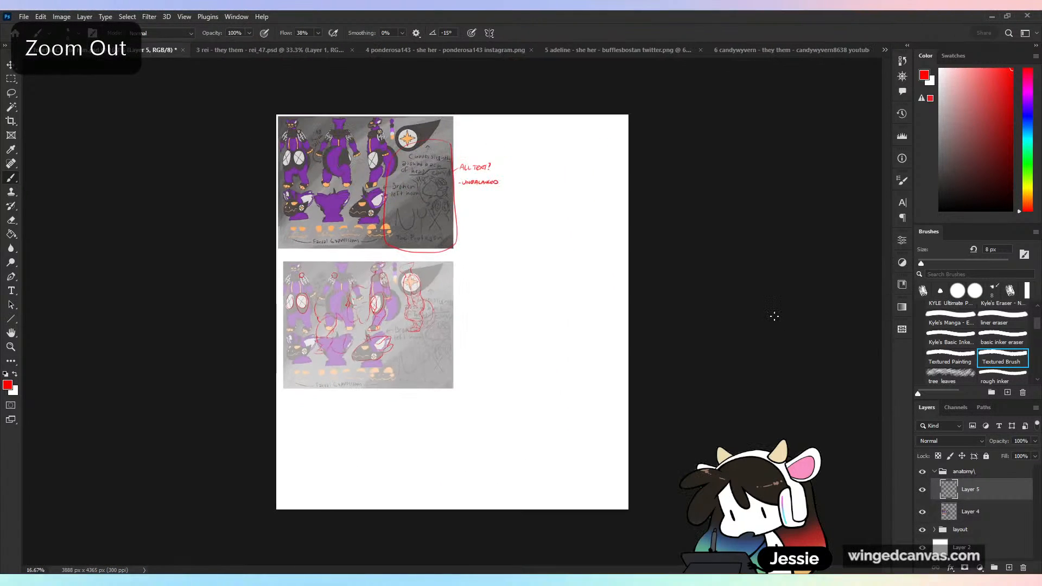
{"action": "key", "text": "c"}
{"action": "left_click_drag", "start_coordinate": [628, 509], "coordinate": [582, 466]}
{"action": "key", "text": "ctrl+plus"}
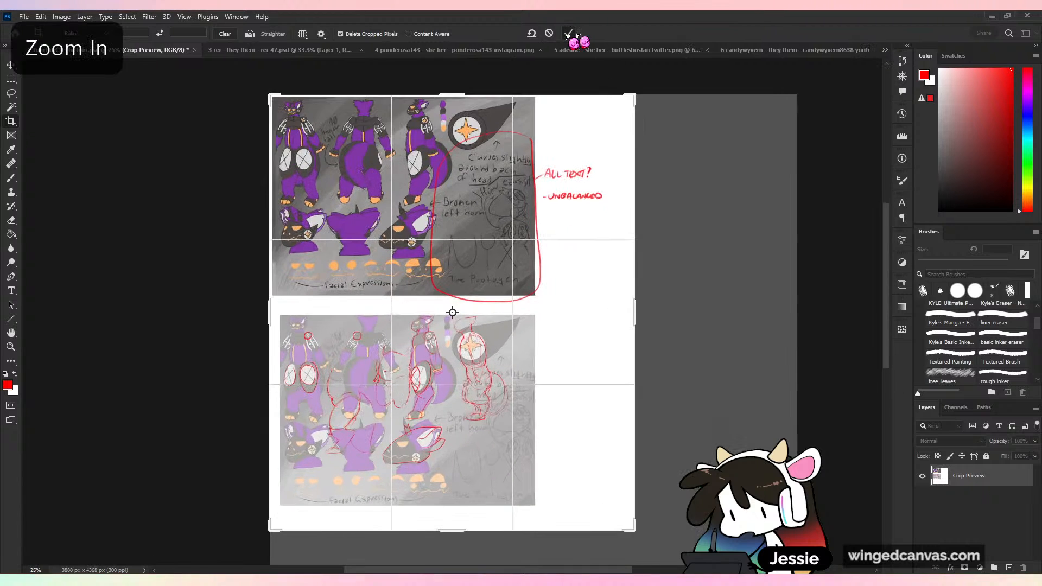
{"action": "key", "text": "Return"}
- Save and close the critiqued character sheet and switch to the third submission, the orange-haired portrait with a bloody knife
{"action": "key", "text": "ctrl+s"}
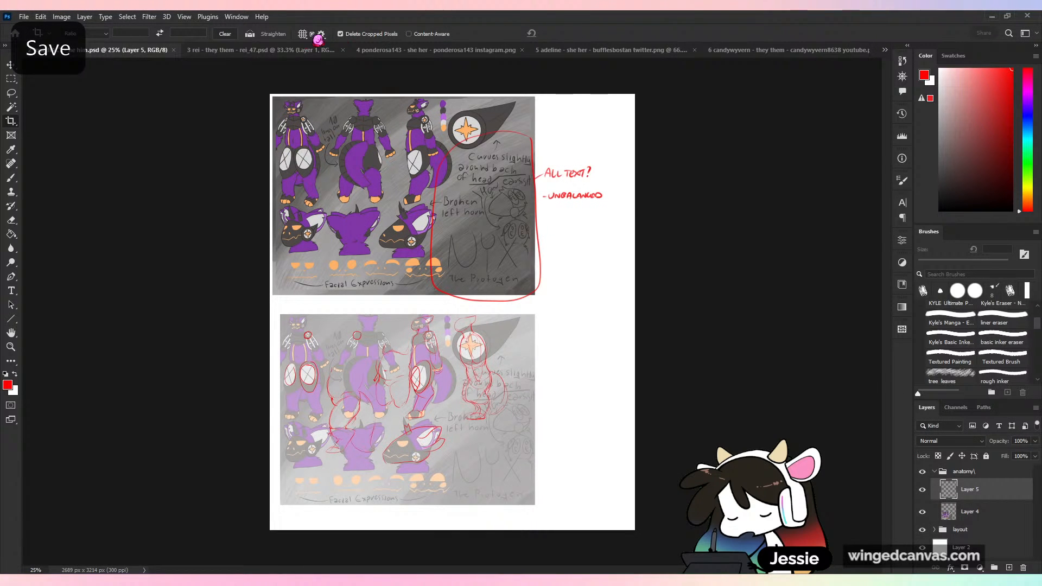
{"action": "left_click", "coordinate": [173, 50]}
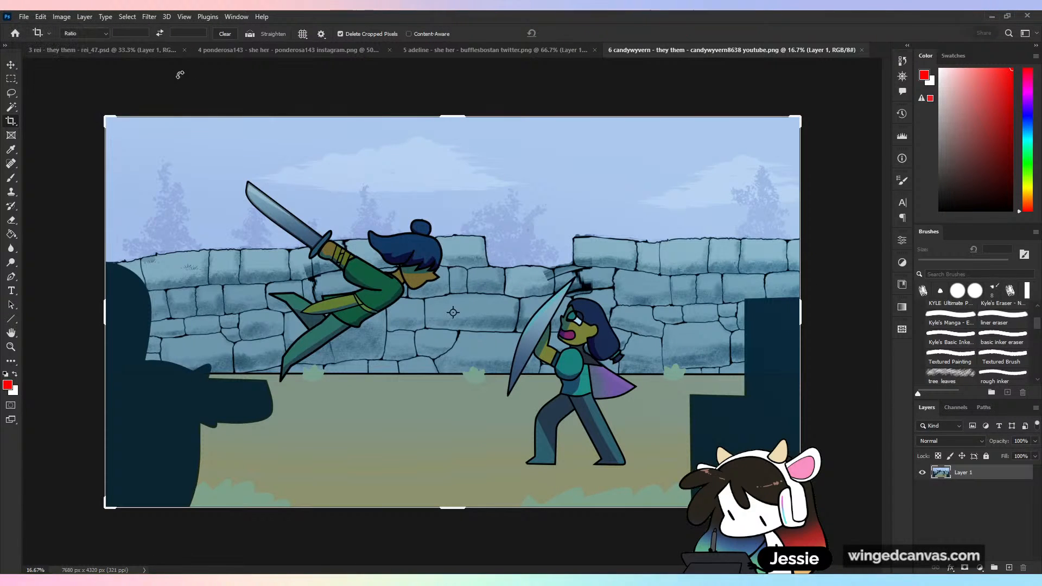
{"action": "left_click", "coordinate": [168, 50]}
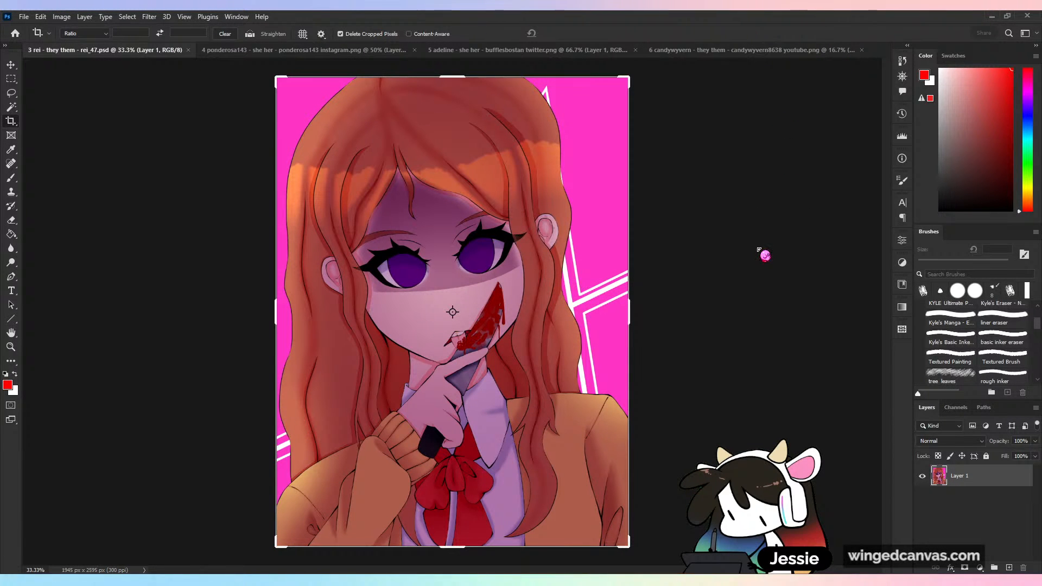
{"action": "key", "text": "ctrl+minus"}
{"action": "left_click_drag", "start_coordinate": [598, 320], "coordinate": [741, 325]}
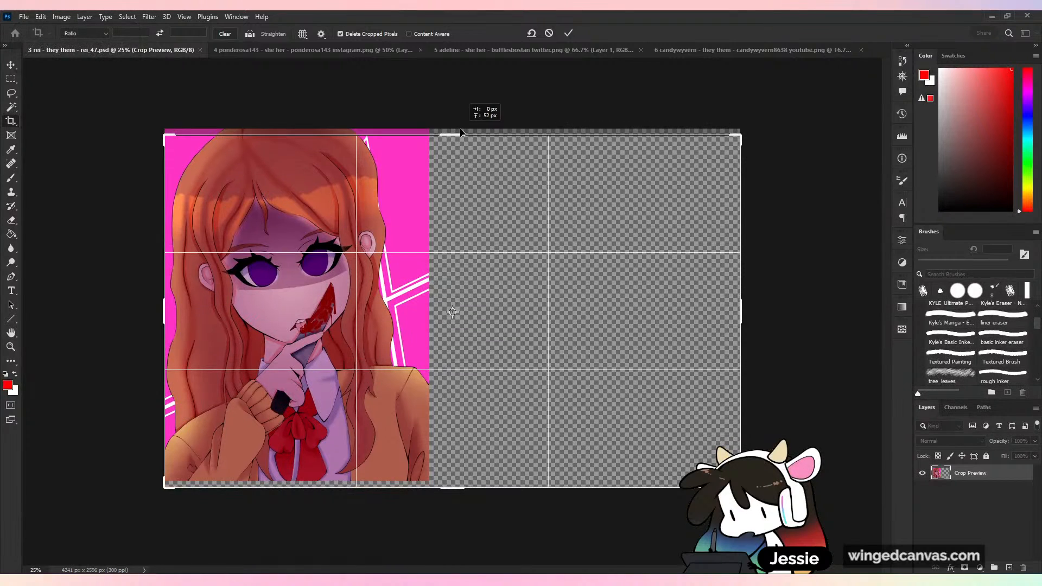
{"action": "left_click", "coordinate": [549, 33]}
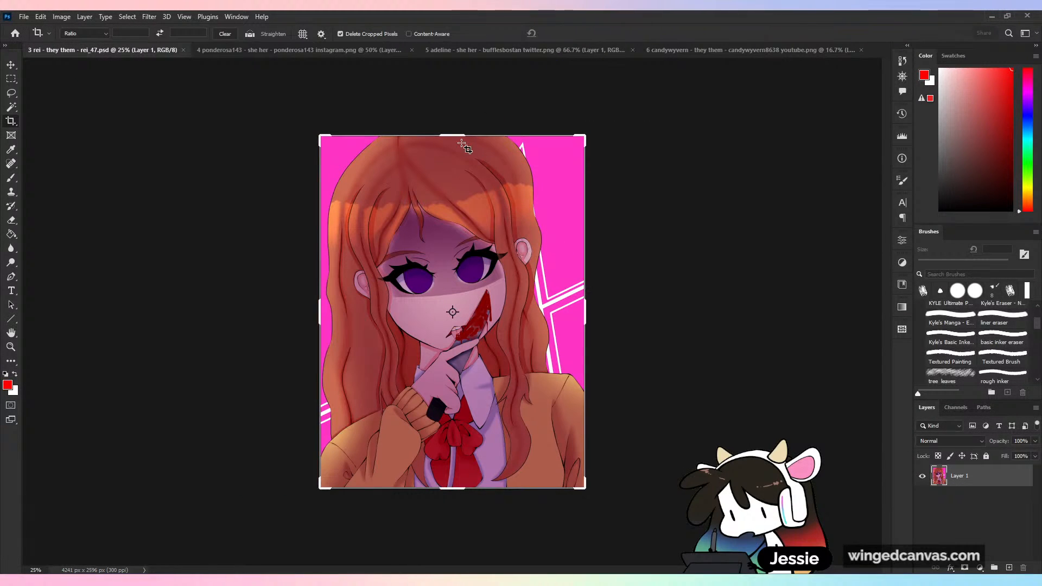
- Extend the canvas to about 4025 × 2715 px, adding wide blank space beside the portrait and a narrow margin around it
{"action": "left_click_drag", "start_coordinate": [584, 136], "coordinate": [727, 133]}
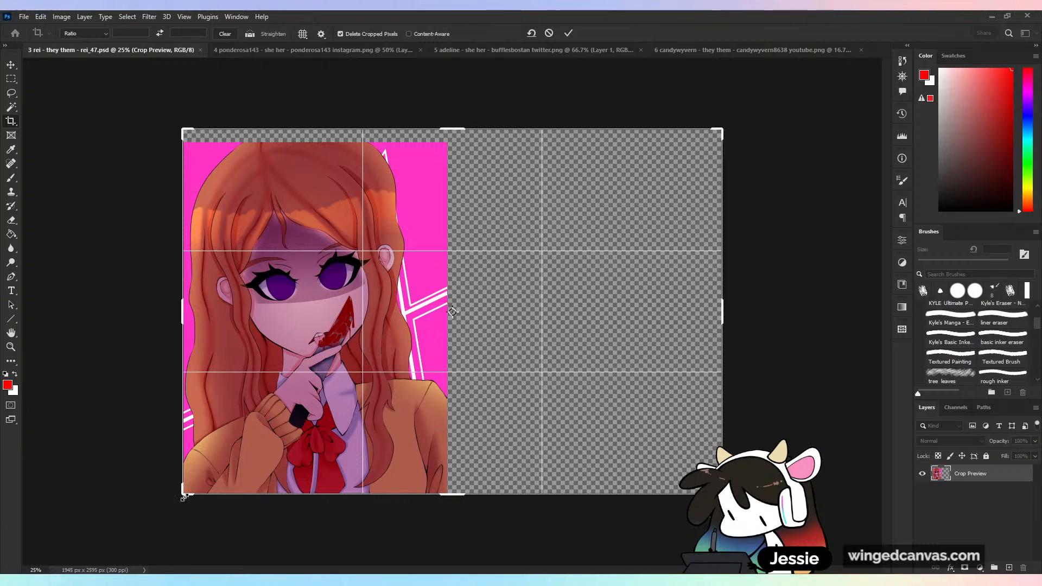
{"action": "left_click_drag", "start_coordinate": [183, 495], "coordinate": [180, 502]}
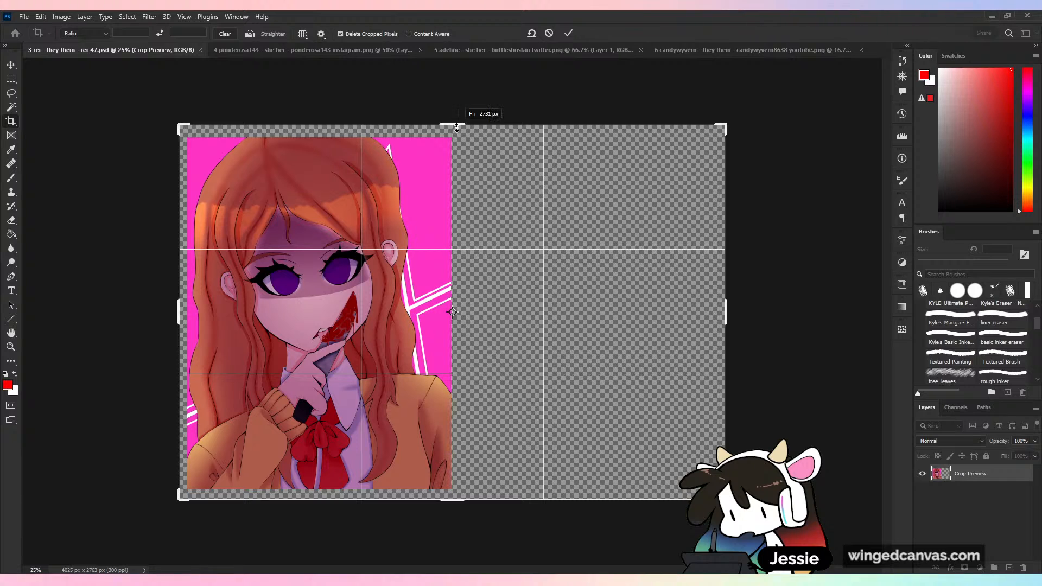
{"action": "left_click_drag", "start_coordinate": [456, 127], "coordinate": [457, 134]}
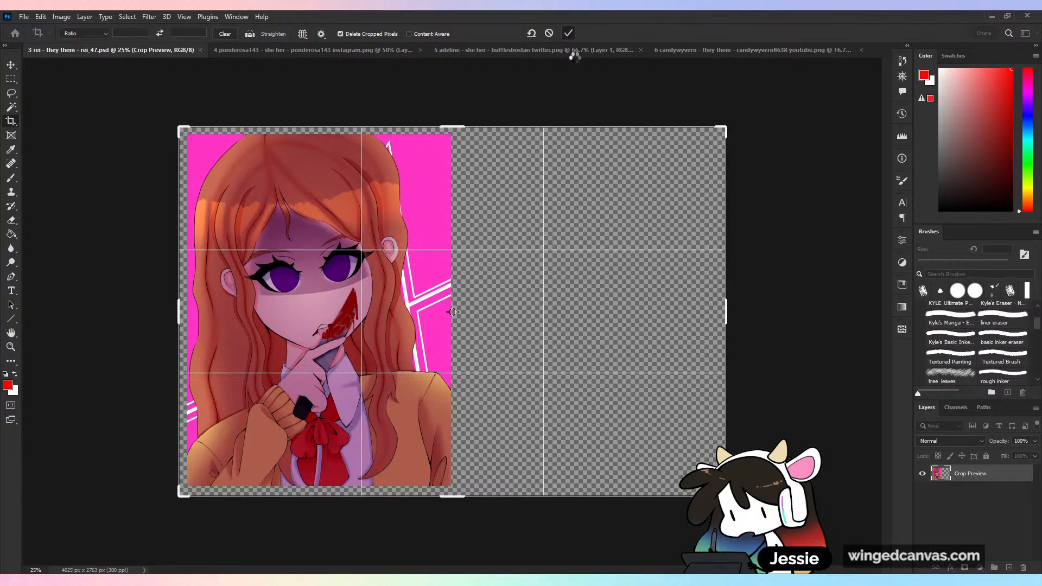
{"action": "left_click", "coordinate": [568, 33]}
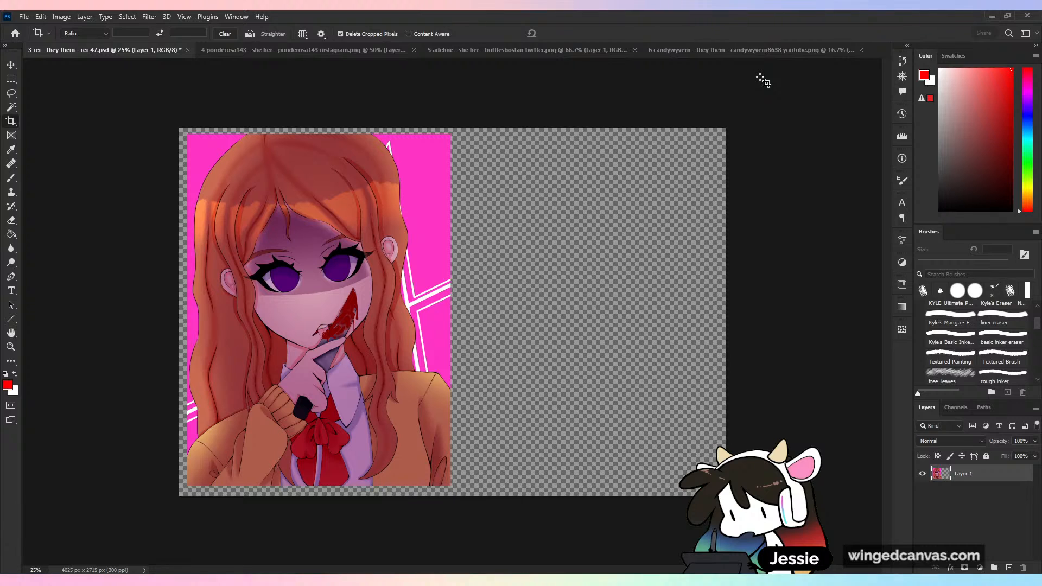
- Add a layer named w beneath the portrait and fill it with white
{"action": "left_click", "coordinate": [1009, 568]}
{"action": "left_click_drag", "start_coordinate": [975, 478], "coordinate": [980, 495]}
{"action": "double_click", "coordinate": [969, 492]}
{"action": "type", "text": "w"}
{"action": "key", "text": "Return"}
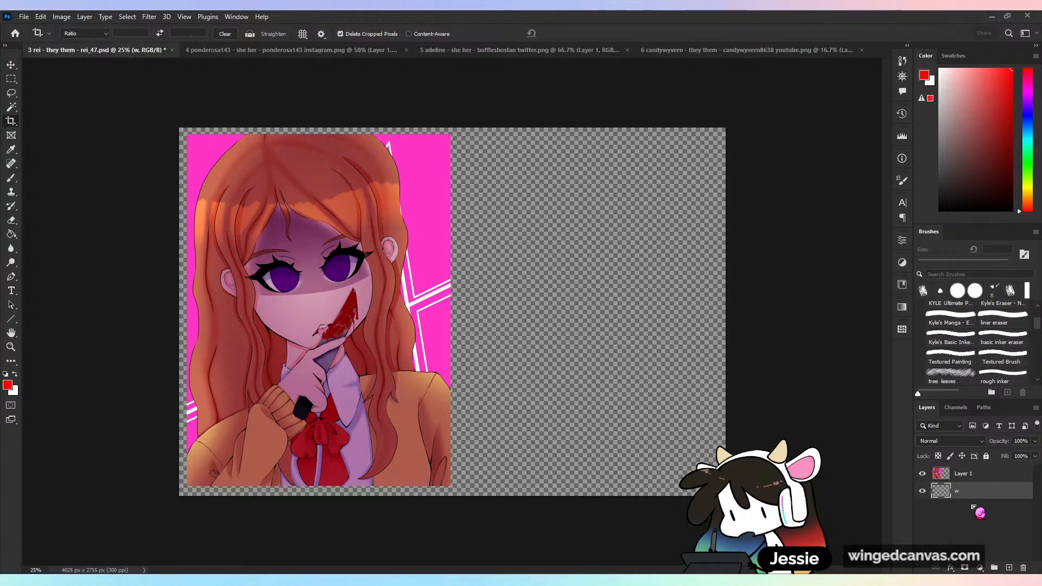
{"action": "key", "text": "g"}
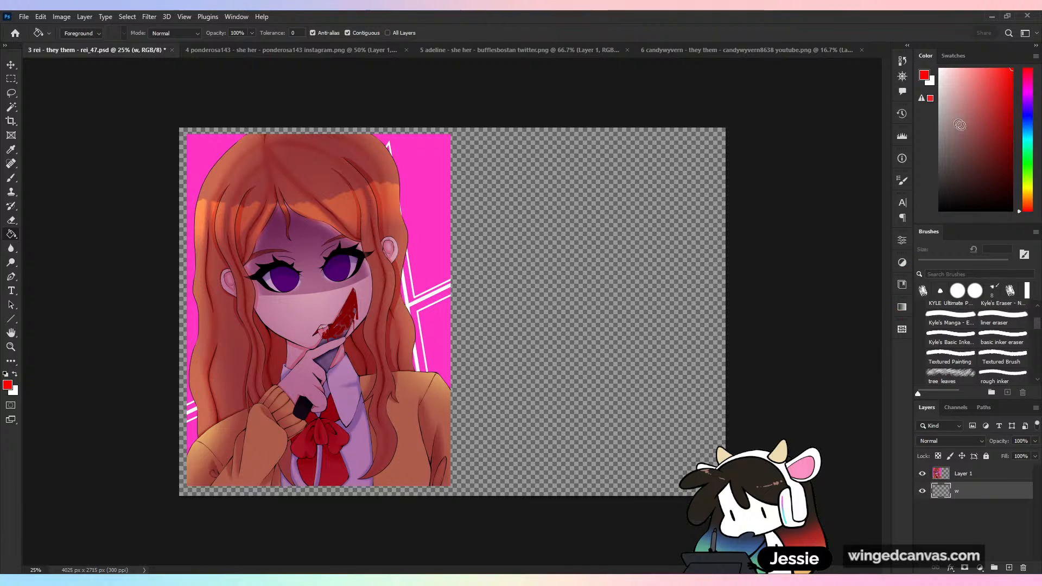
{"action": "key", "text": "x"}
{"action": "left_click", "coordinate": [584, 305]}
- Examine the portrait's face and overall composition, checking it flipped horizontally and with its layer hidden and shown
{"action": "key", "text": "ctrl+plus"}
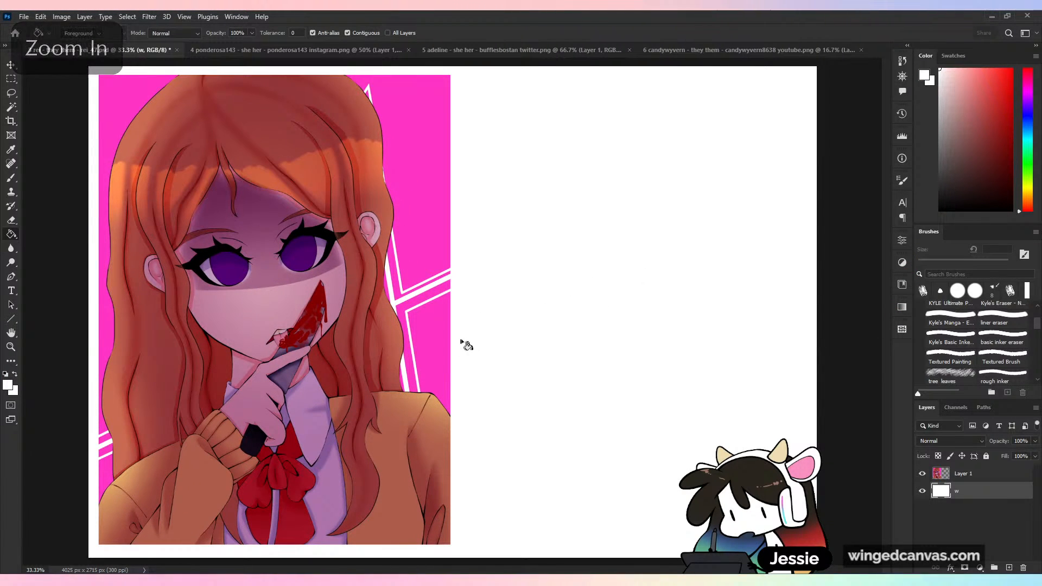
{"action": "key", "text": "ctrl+plus"}
{"action": "left_click_drag", "start_coordinate": [559, 228], "coordinate": [726, 209]}
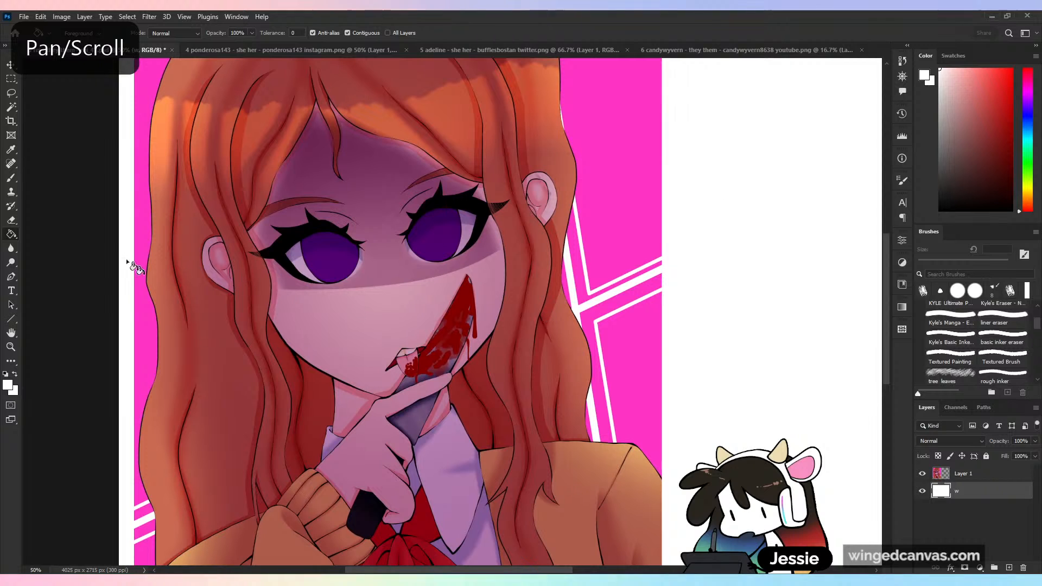
{"action": "key", "text": "b"}
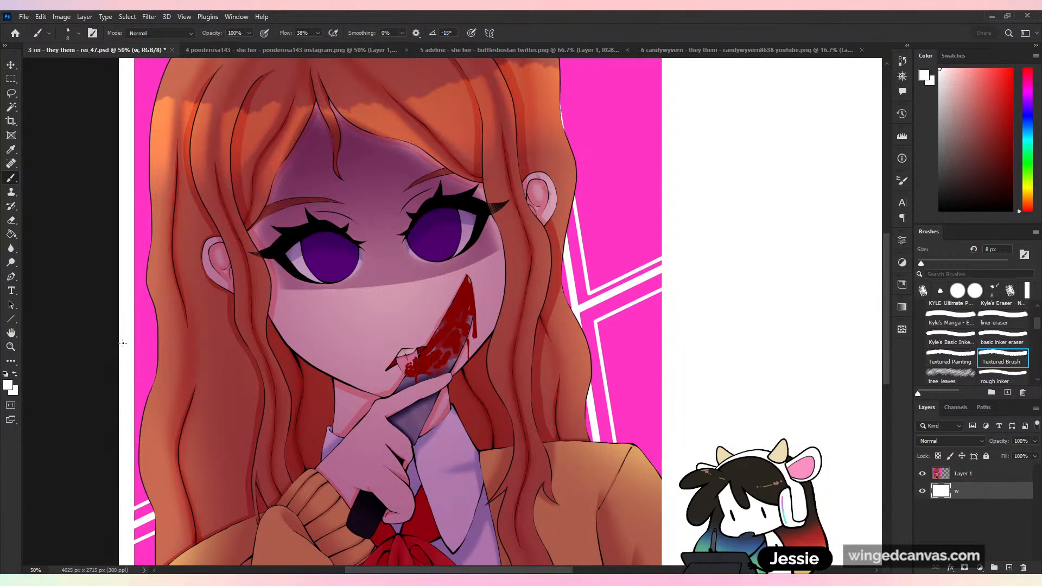
{"action": "key", "text": "ctrl+minus"}
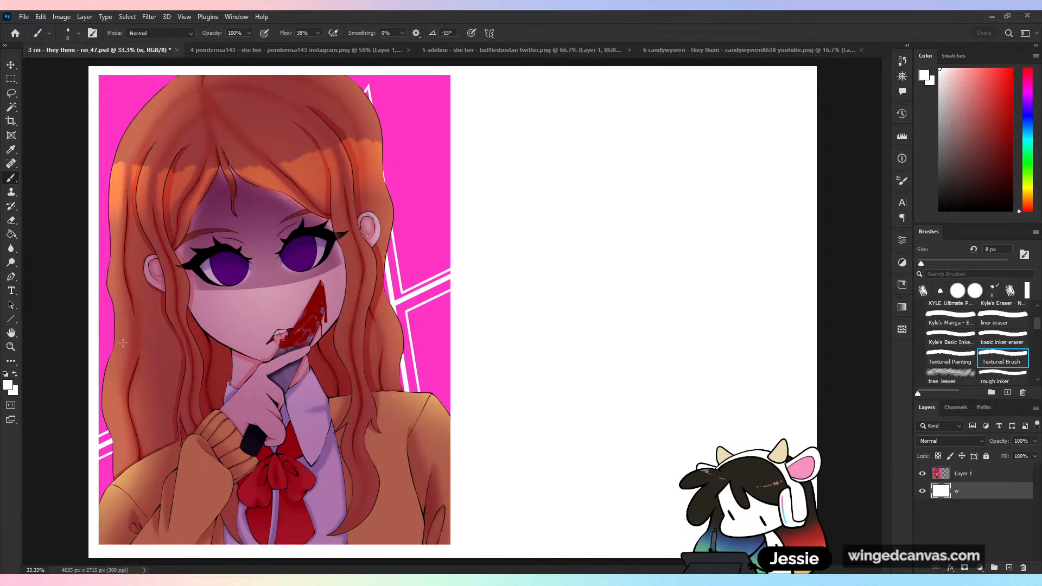
{"action": "key", "text": "ctrl+shift+h"}
{"action": "key", "text": "ctrl+shift+h"}
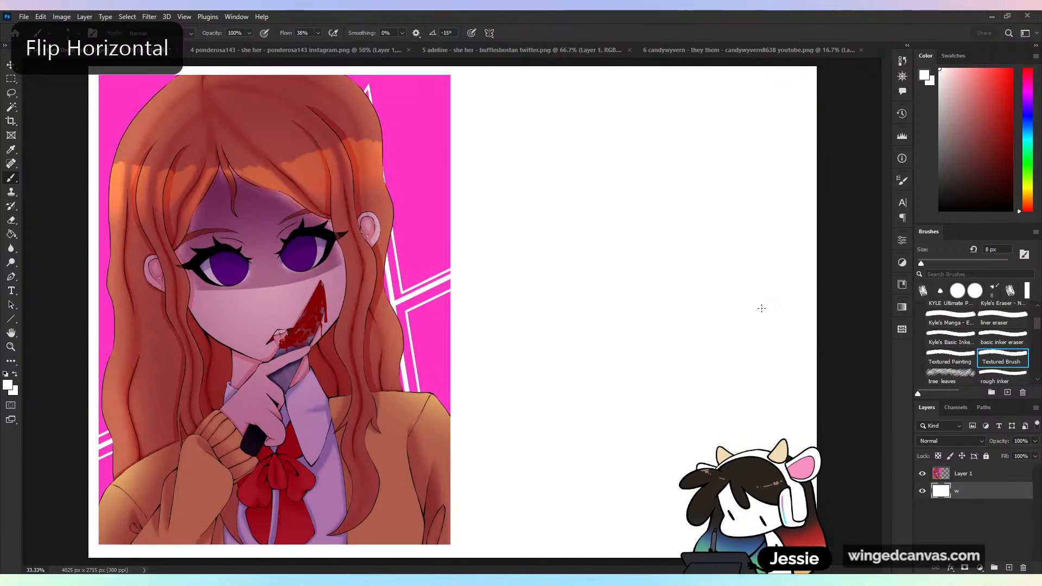
{"action": "left_click", "coordinate": [923, 474]}
{"action": "left_click", "coordinate": [923, 474]}
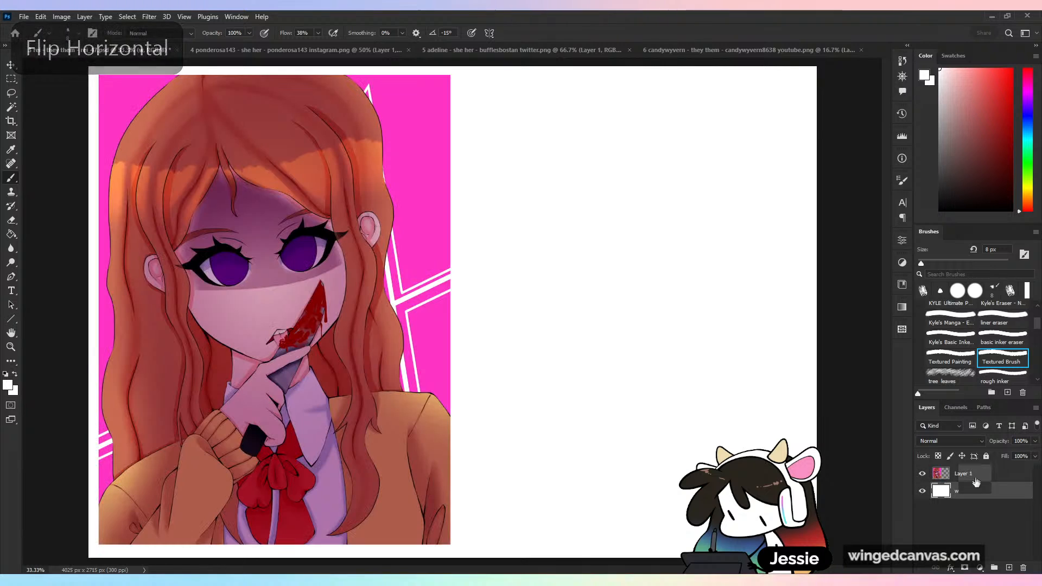
- Add an empty layer above the portrait and rename the portrait layer org
{"action": "key", "text": "ctrl+shift+alt+n"}
{"action": "double_click", "coordinate": [964, 492]}
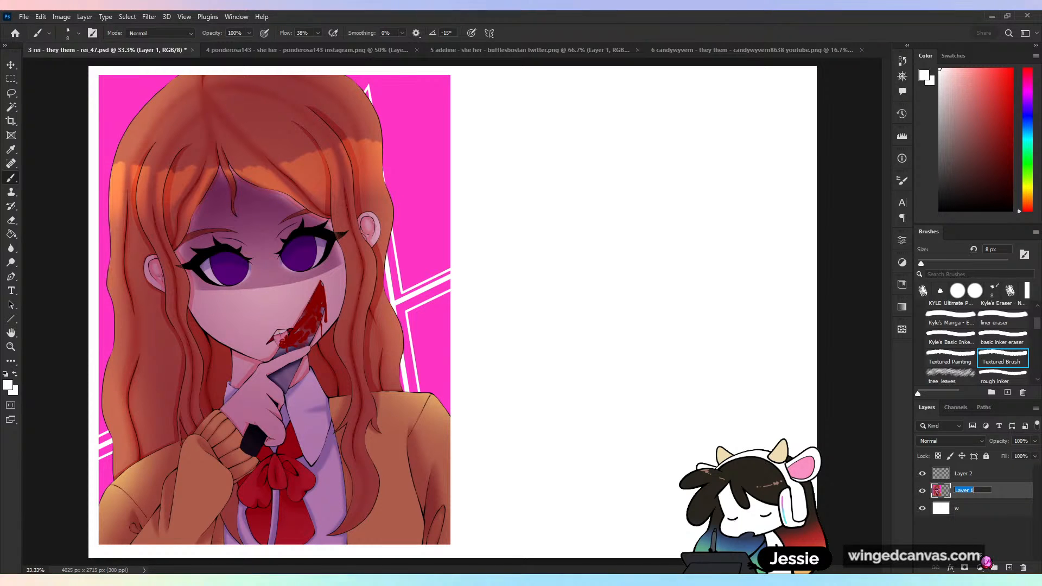
{"action": "type", "text": "ord"}
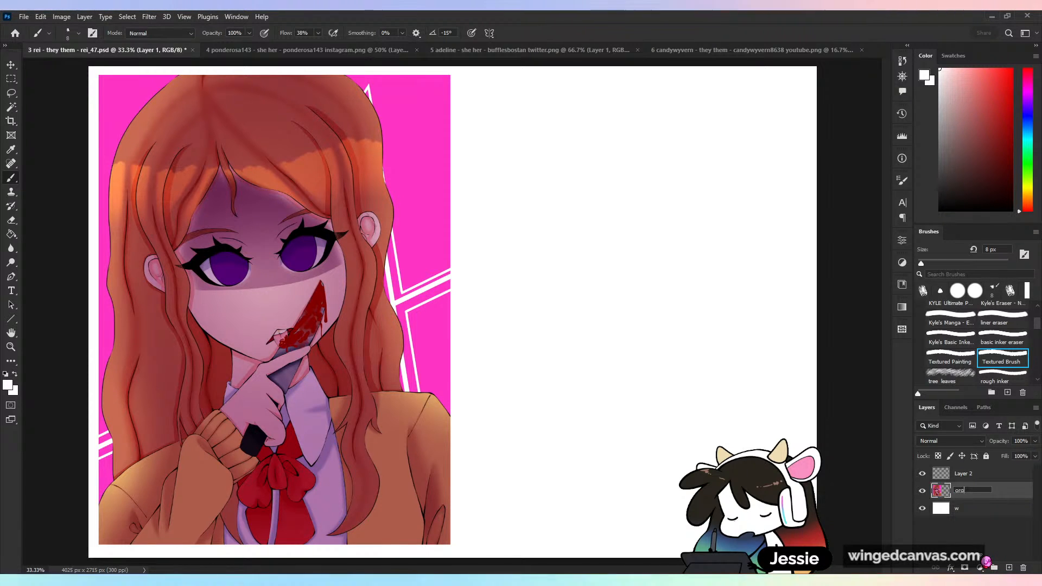
{"action": "key", "text": "Return"}
- Duplicate the portrait, scale the copy to about 54%, and place it in the white space beside the original's upper half
{"action": "key", "text": "ctrl+c"}
{"action": "key", "text": "ctrl+v"}
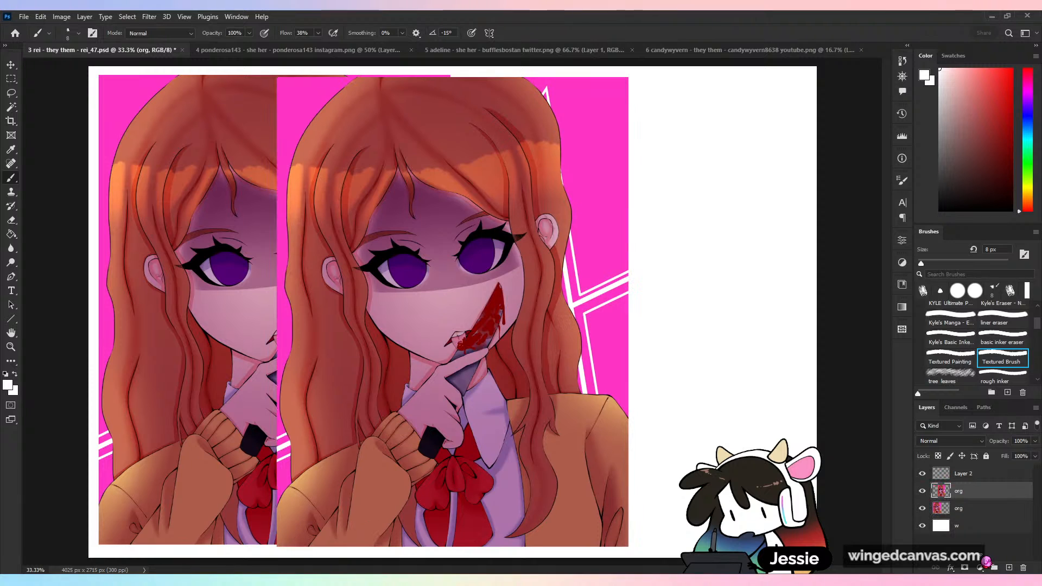
{"action": "key", "text": "v"}
{"action": "left_click_drag", "start_coordinate": [453, 77], "coordinate": [496, 267]}
{"action": "left_click_drag", "start_coordinate": [491, 371], "coordinate": [609, 183]}
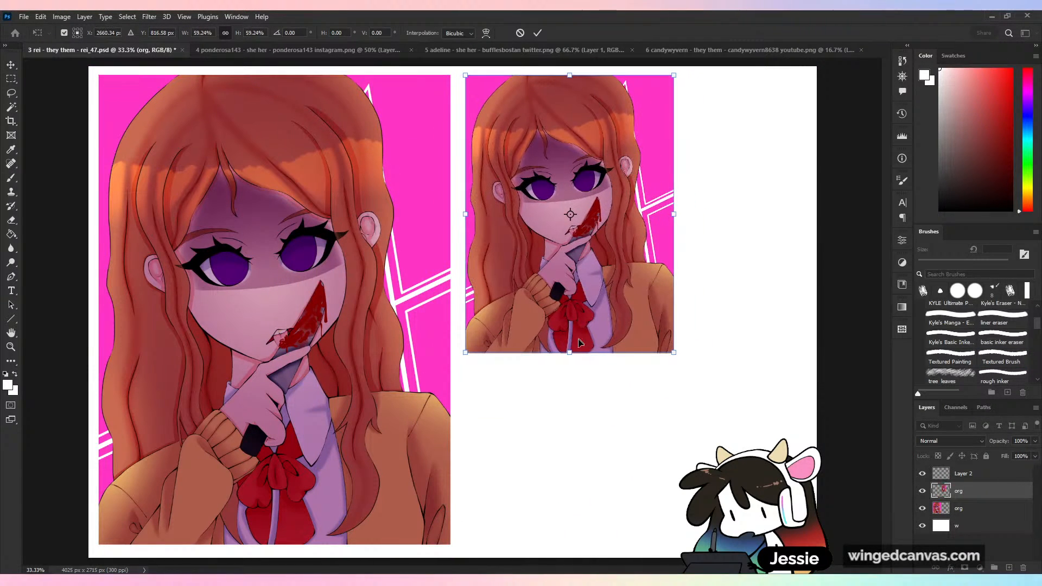
{"action": "left_click_drag", "start_coordinate": [570, 353], "coordinate": [570, 329]}
{"action": "left_click_drag", "start_coordinate": [605, 249], "coordinate": [596, 249]}
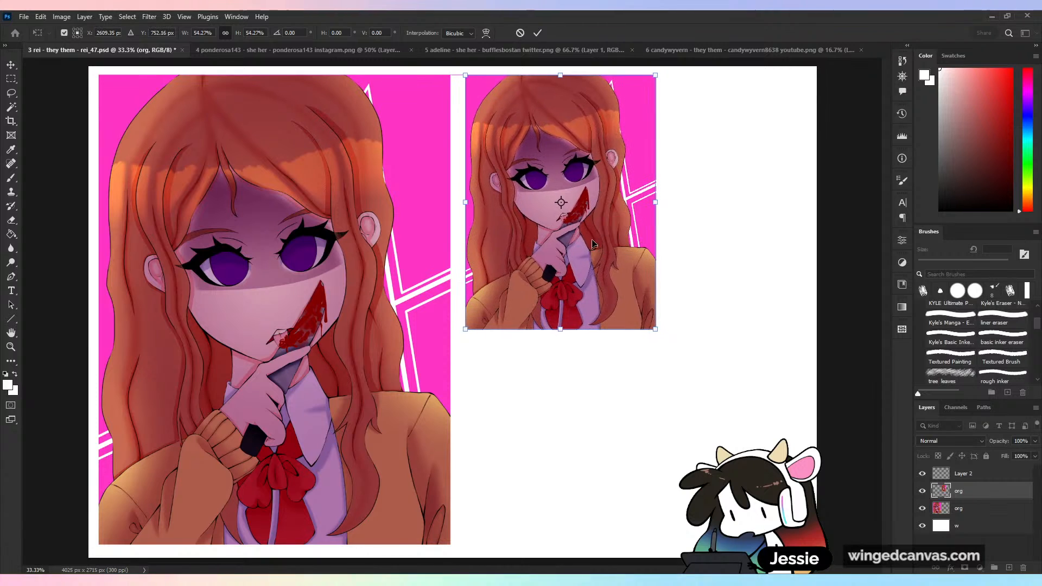
{"action": "left_click", "coordinate": [538, 32]}
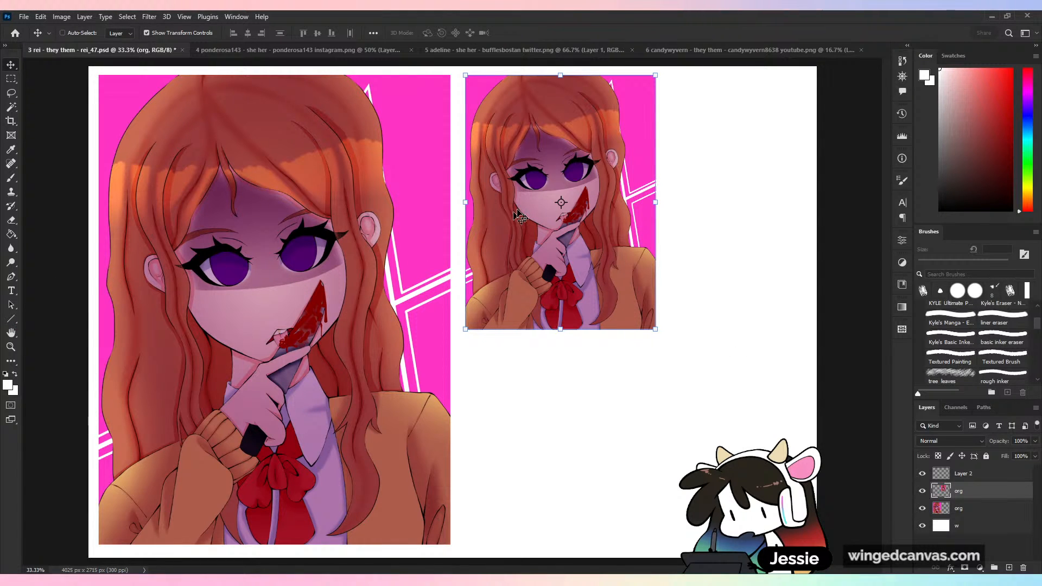
- Group the small portrait copy with the empty layer and name the group anatomy
{"action": "left_click", "coordinate": [10, 179]}
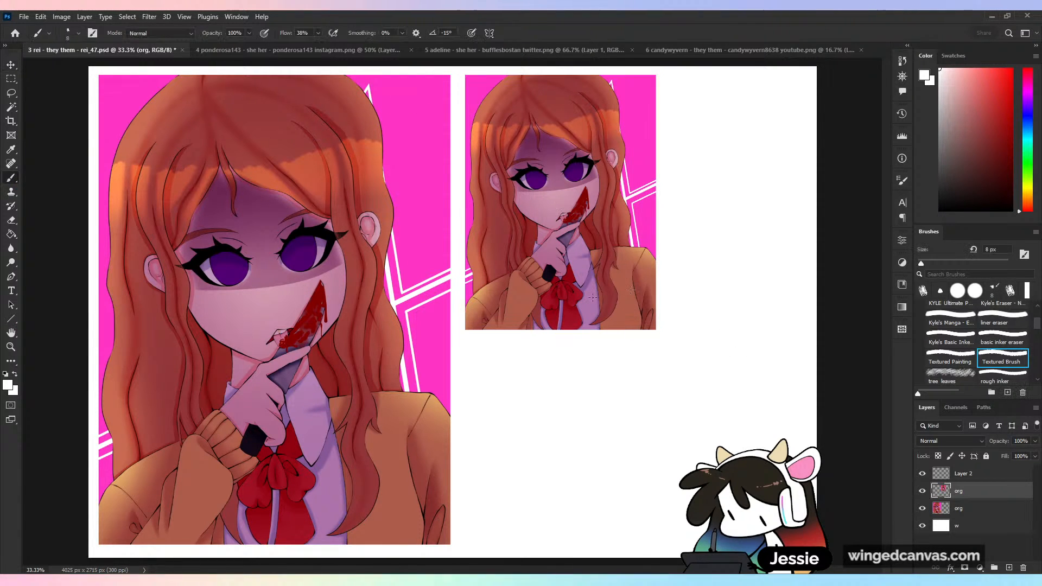
{"action": "double_click", "coordinate": [959, 491]}
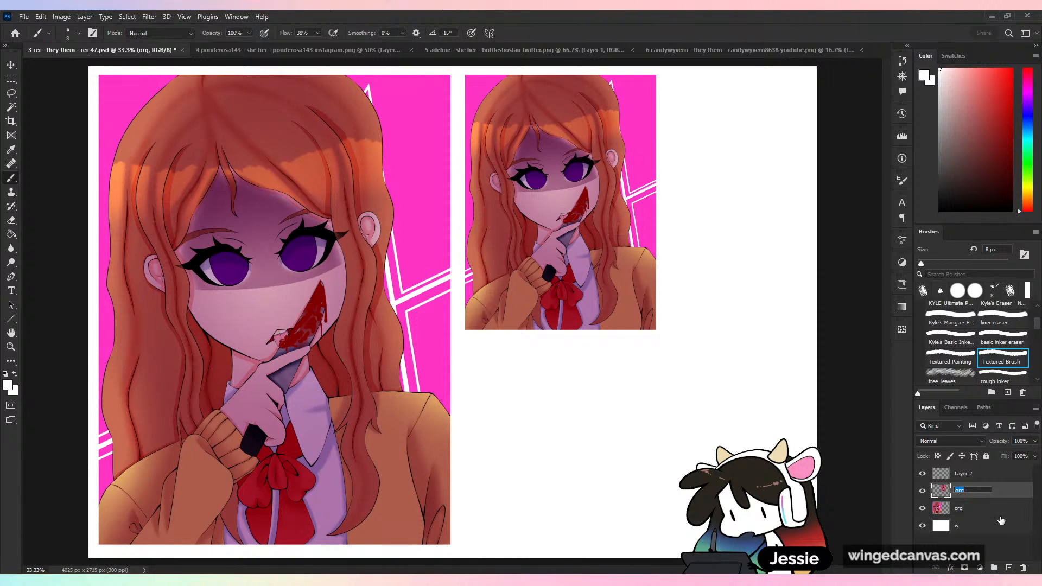
{"action": "key", "text": "Return"}
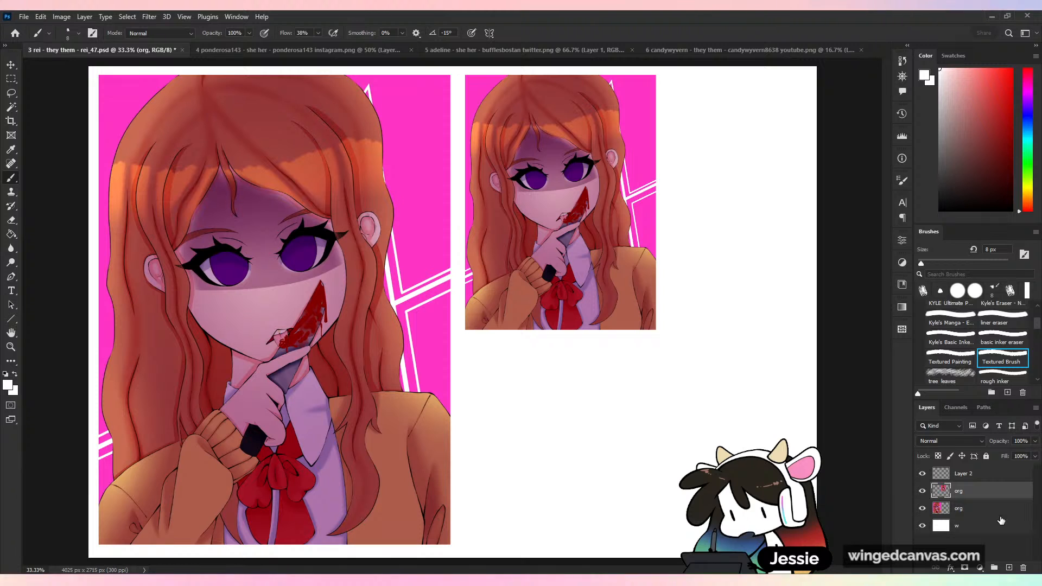
{"action": "left_click", "coordinate": [994, 474], "text": "shift"}
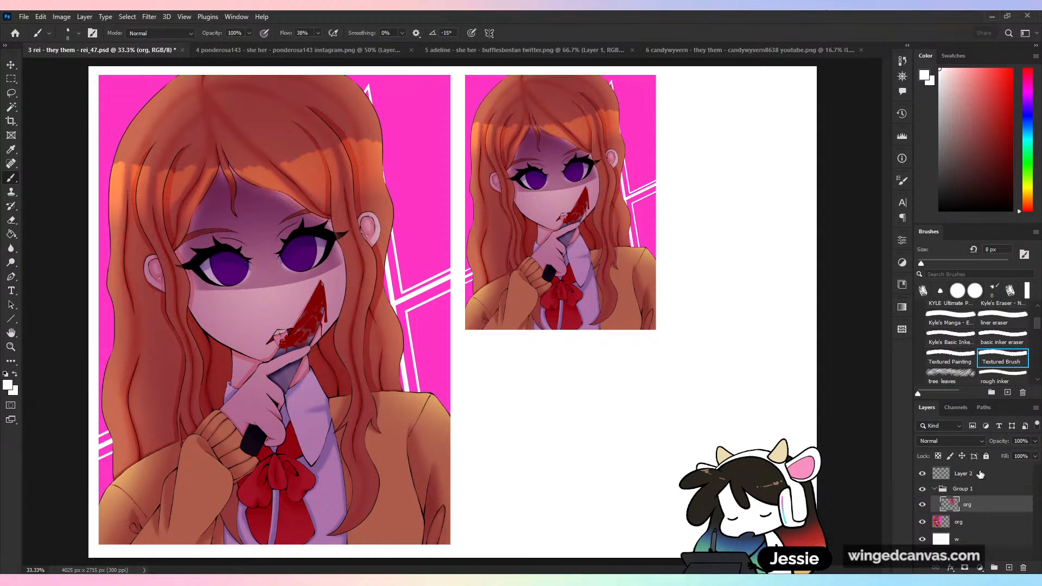
{"action": "key", "text": "ctrl+g"}
{"action": "double_click", "coordinate": [987, 496]}
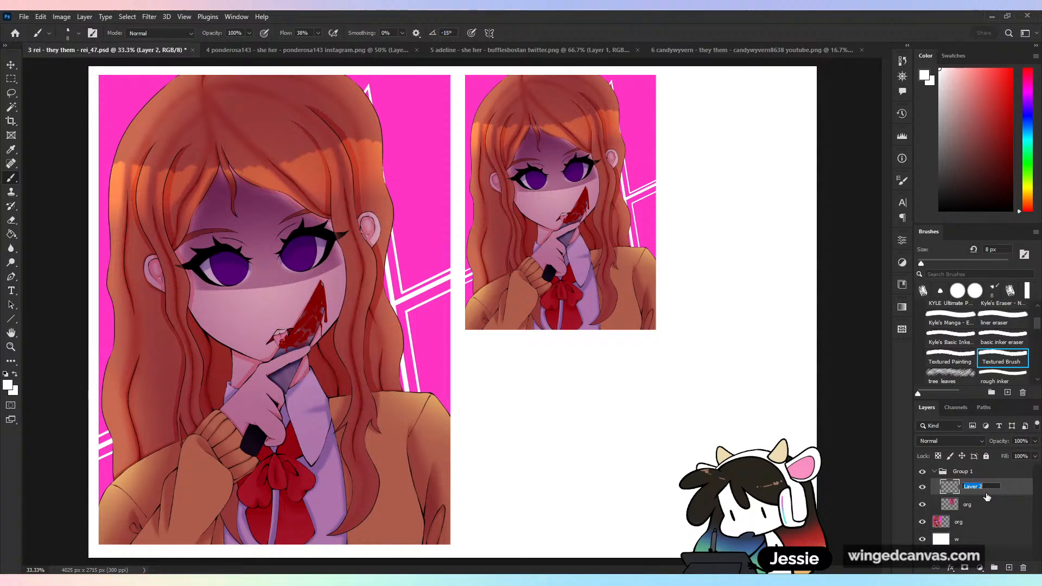
{"action": "double_click", "coordinate": [973, 471]}
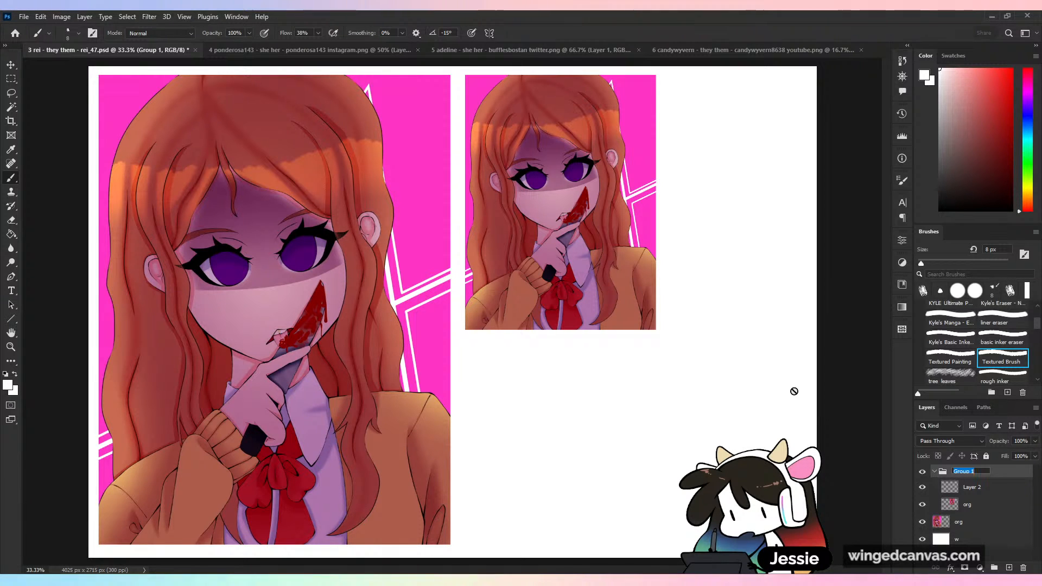
{"action": "type", "text": "anatomy"}
{"action": "key", "text": "Return"}
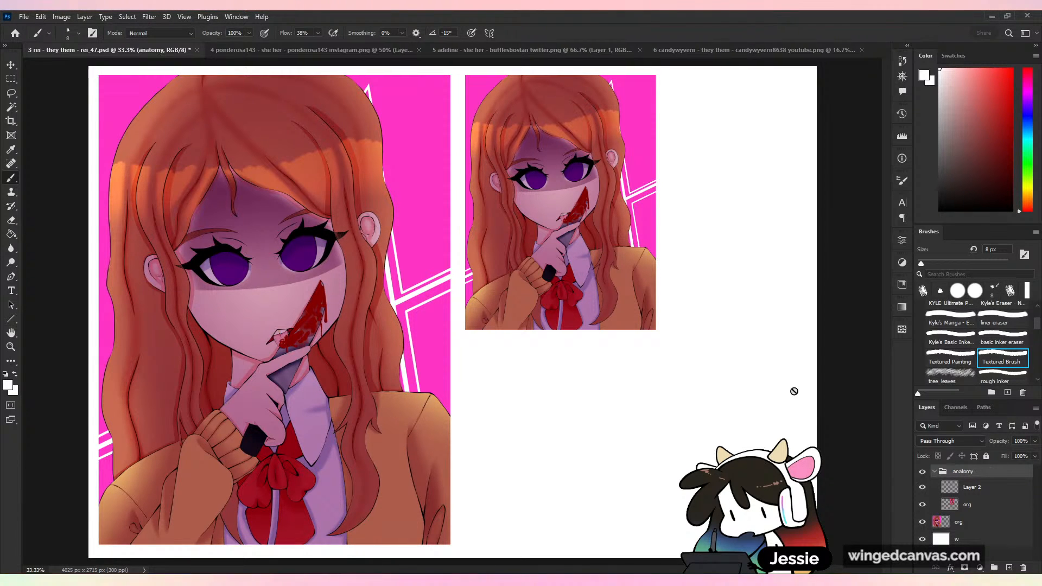
- Rename the empty layer in the anatomy group to red
{"action": "key", "text": "ctrl+plus"}
{"action": "key", "text": "ctrl+plus"}
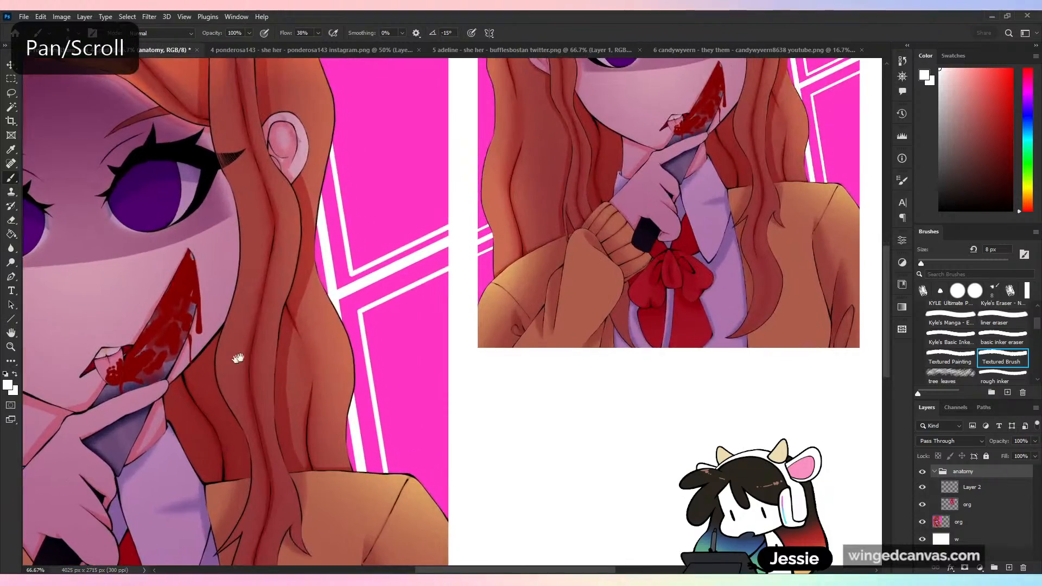
{"action": "left_click_drag", "start_coordinate": [239, 355], "coordinate": [619, 328]}
{"action": "key", "text": "ctrl+plus"}
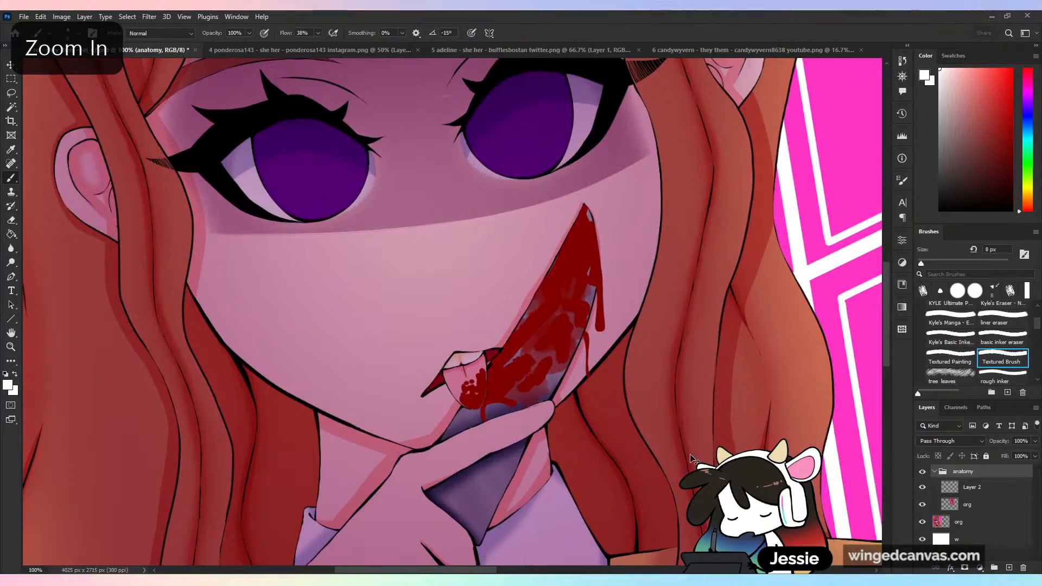
{"action": "key", "text": "ctrl+minus"}
{"action": "key", "text": "ctrl+minus"}
{"action": "left_click_drag", "start_coordinate": [725, 262], "coordinate": [268, 460]}
{"action": "key", "text": "ctrl+plus"}
{"action": "double_click", "coordinate": [972, 487]}
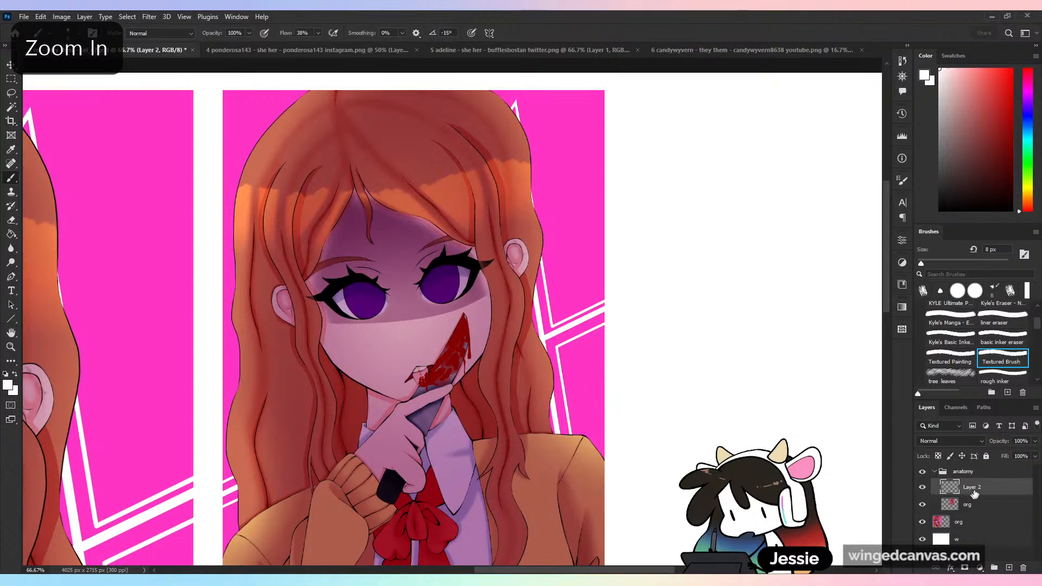
{"action": "type", "text": "red"}
{"action": "key", "text": "Return"}
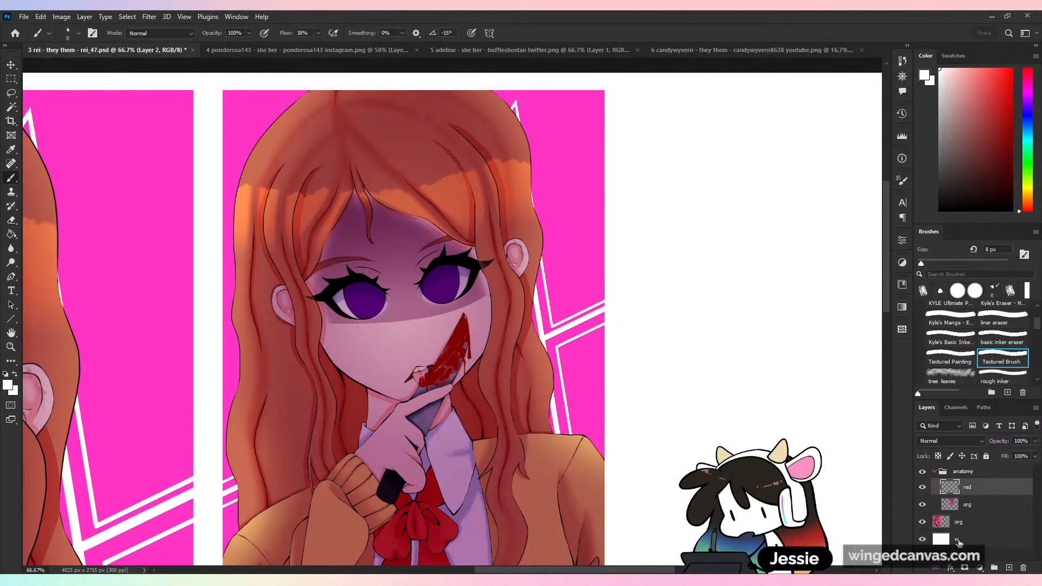
- Fade the small portrait copy to 43% opacity and set the brush colour to red
{"action": "left_click", "coordinate": [989, 506]}
{"action": "left_click", "coordinate": [1035, 441]}
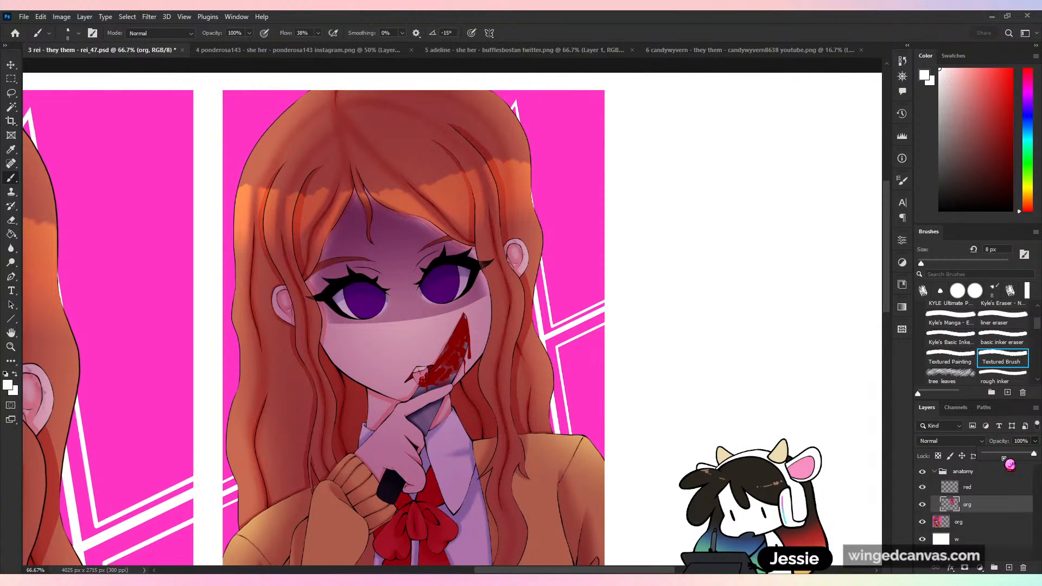
{"action": "left_click_drag", "start_coordinate": [1004, 459], "coordinate": [1006, 455]}
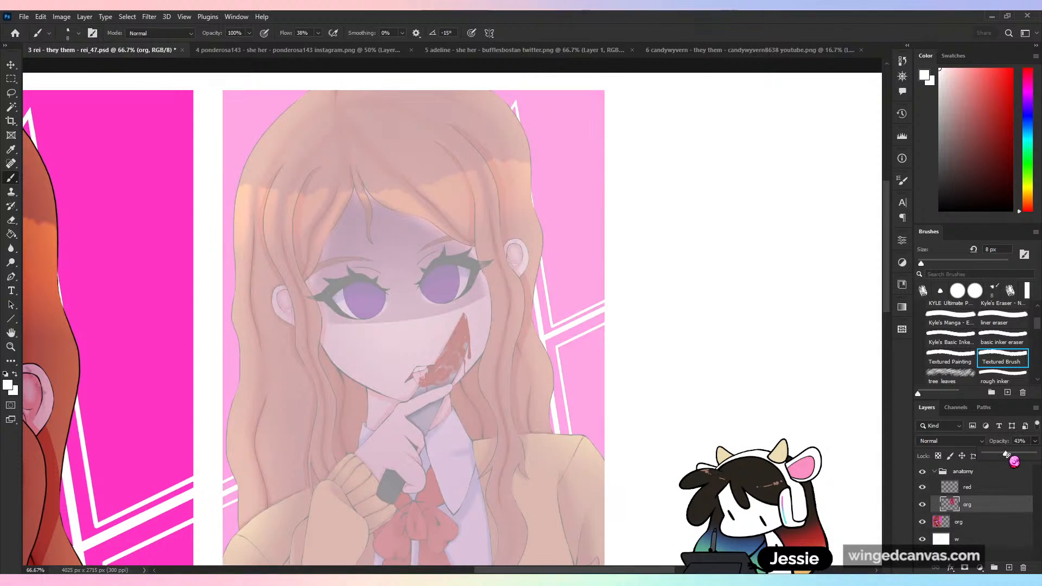
{"action": "key", "text": "ctrl+plus"}
{"action": "left_click_drag", "start_coordinate": [987, 108], "coordinate": [1009, 101]}
- Undo the stroke made on the faded portrait copy and make the red layer active
{"action": "left_click_drag", "start_coordinate": [463, 262], "coordinate": [509, 332]}
{"action": "key", "text": "ctrl+z"}
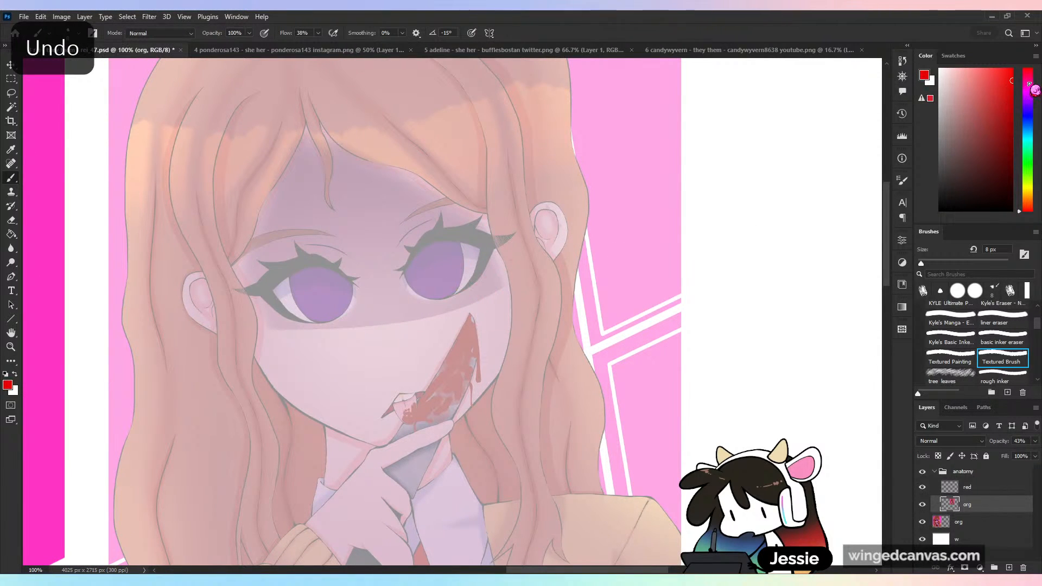
{"action": "left_click", "coordinate": [967, 487]}
{"action": "left_click_drag", "start_coordinate": [465, 266], "coordinate": [478, 421]}
{"action": "key", "text": "ctrl+z"}
{"action": "key", "text": "ctrl+minus"}
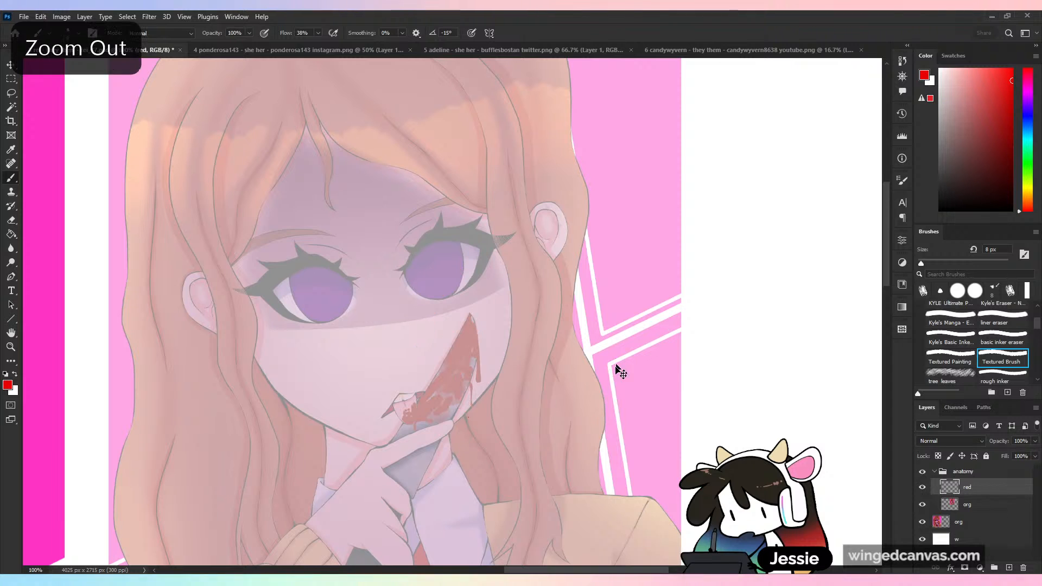
{"action": "key", "text": "ctrl+plus"}
{"action": "left_click_drag", "start_coordinate": [478, 346], "coordinate": [551, 427]}
{"action": "key", "text": "ctrl+z"}
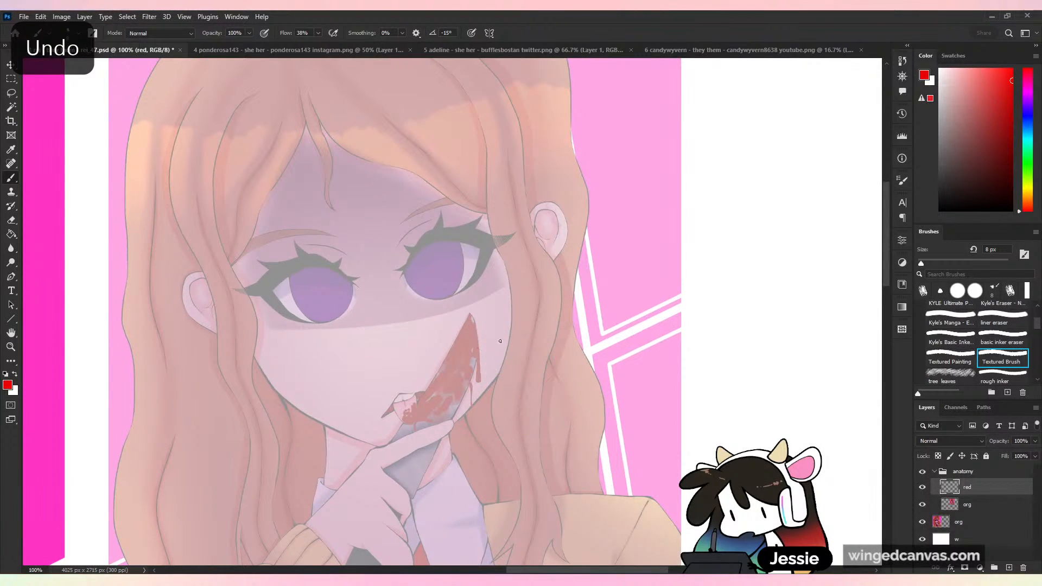
{"action": "mouse_move", "coordinate": [538, 352]}
{"action": "left_mouse_down"}
{"action": "mouse_move", "coordinate": [721, 310]}
{"action": "mouse_move", "coordinate": [667, 341]}
{"action": "left_mouse_up"}
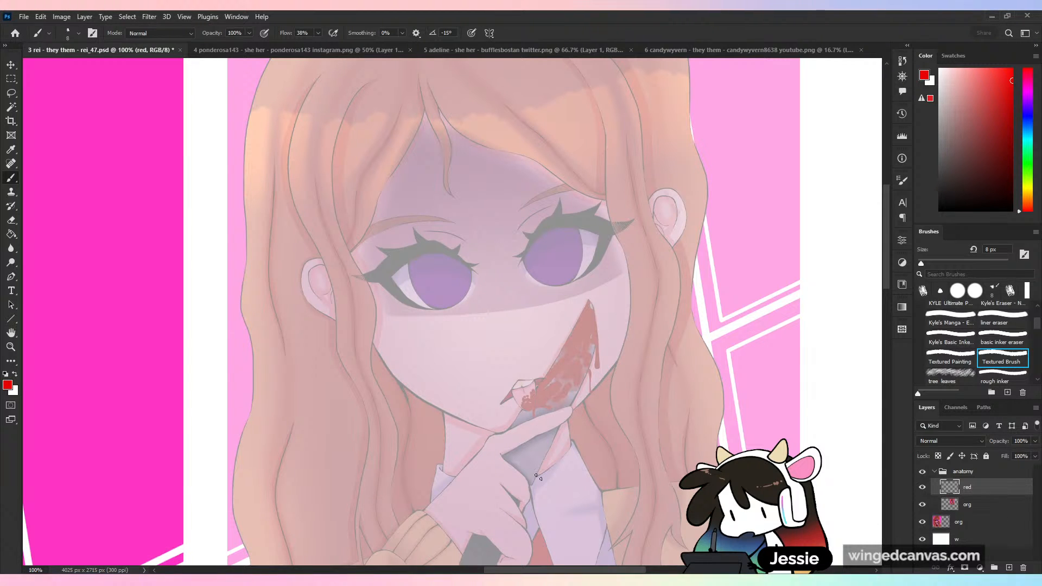
- Switch to the Textured Painting brush and set its size to 27 px
{"action": "key", "text": "ctrl+minus"}
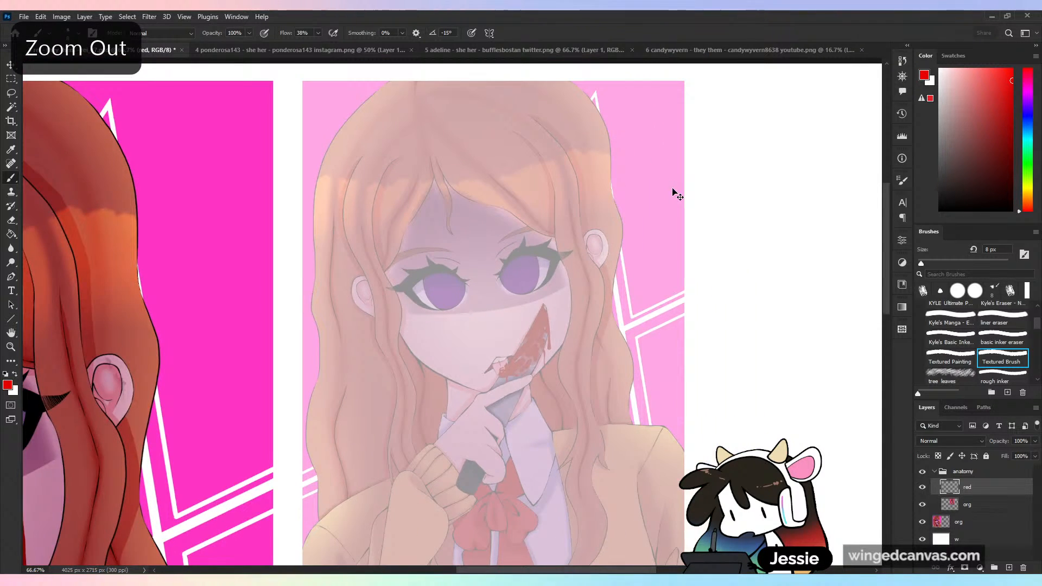
{"action": "key", "text": "ctrl+plus"}
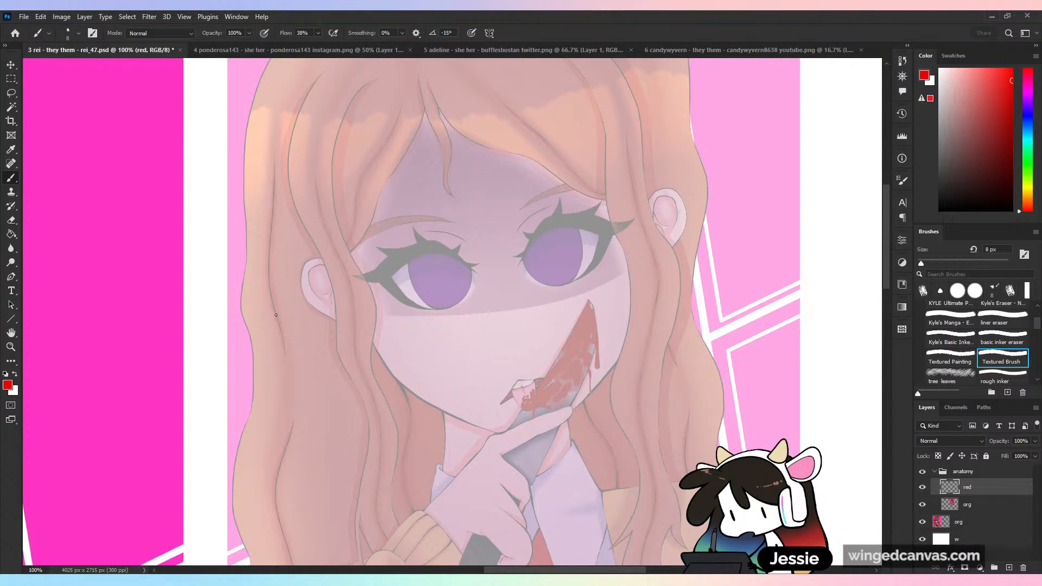
{"action": "key", "text": "ctrl+minus"}
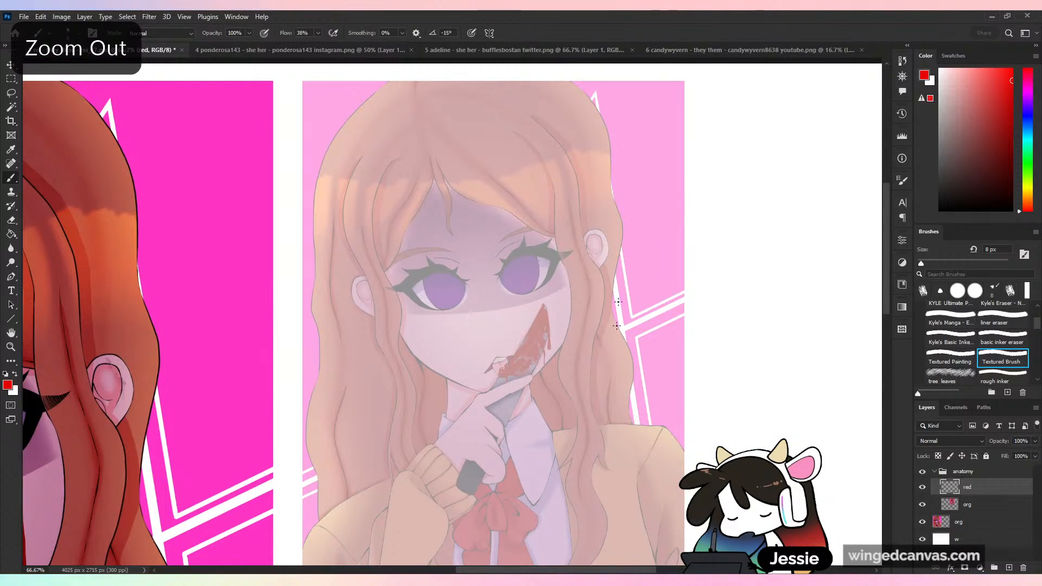
{"action": "left_click_drag", "start_coordinate": [402, 332], "coordinate": [422, 362]}
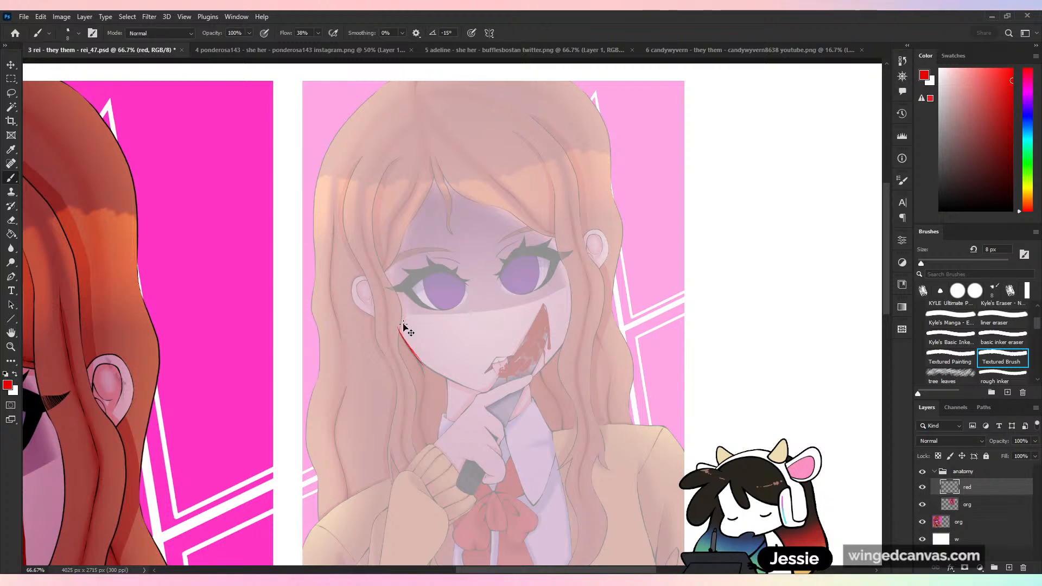
{"action": "key", "text": "ctrl+z"}
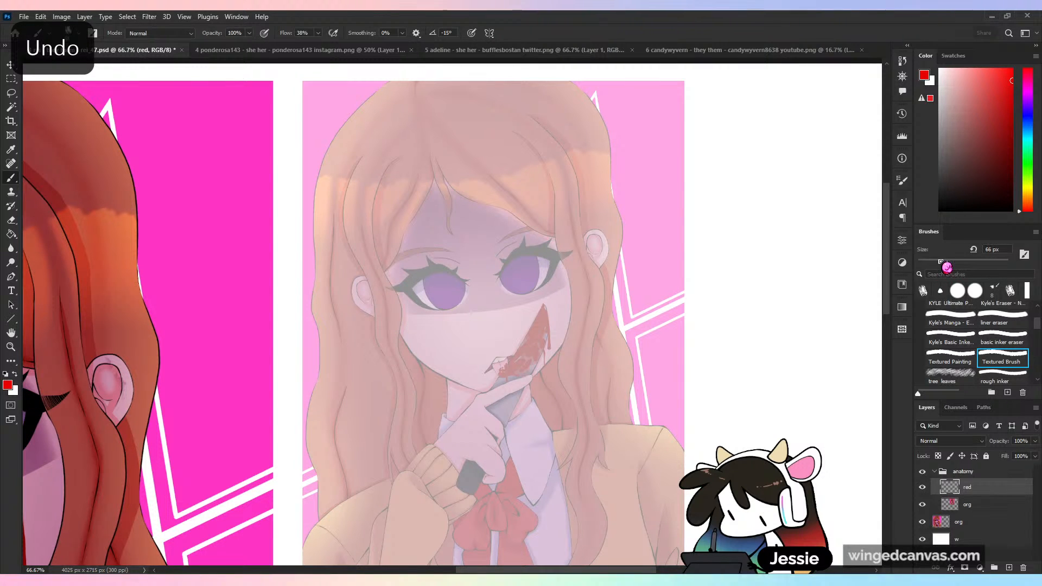
{"action": "left_click", "coordinate": [950, 359]}
{"action": "left_click_drag", "start_coordinate": [948, 255], "coordinate": [938, 255]}
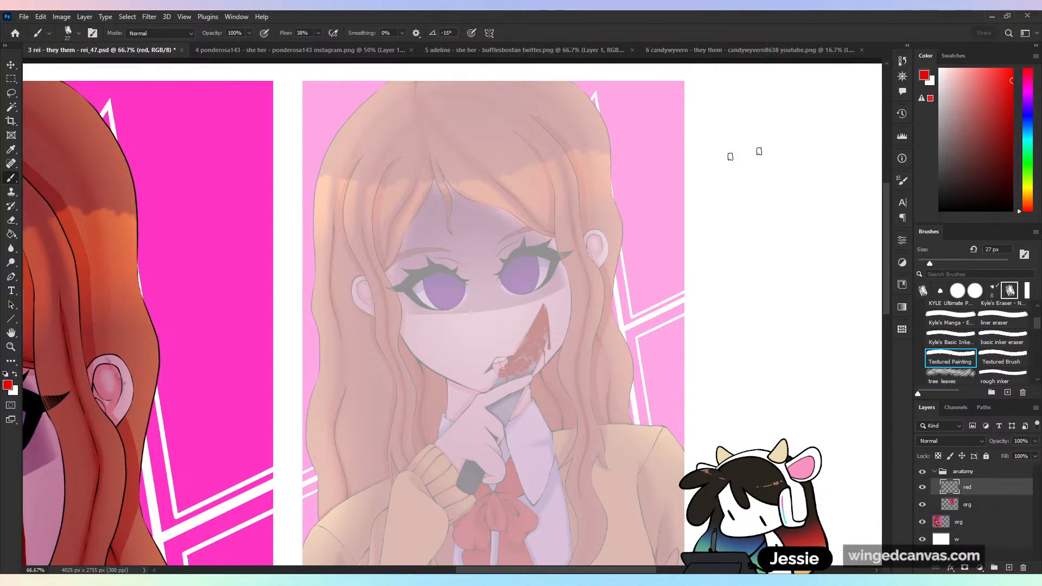
- Draw a closed red head outline on the faded portrait copy, following the jaw and rounding over the skull beneath the hair
{"action": "mouse_move", "coordinate": [397, 327]}
{"action": "left_mouse_down"}
{"action": "mouse_move", "coordinate": [450, 380]}
{"action": "mouse_move", "coordinate": [480, 391]}
{"action": "left_mouse_up"}
{"action": "key", "text": "ctrl+z"}
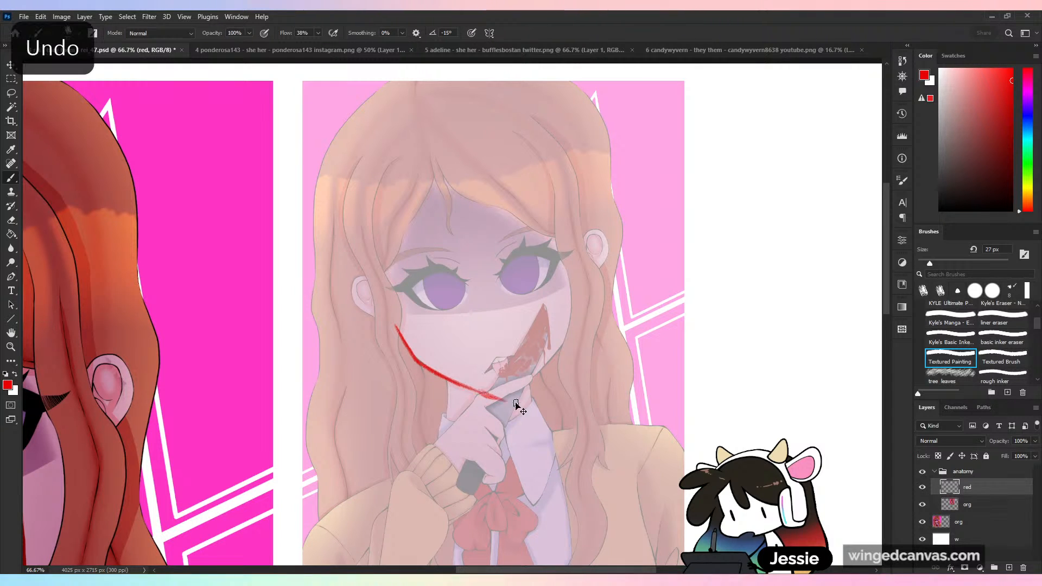
{"action": "mouse_move", "coordinate": [470, 388]}
{"action": "left_mouse_down"}
{"action": "mouse_move", "coordinate": [504, 398]}
{"action": "mouse_move", "coordinate": [534, 376]}
{"action": "mouse_move", "coordinate": [586, 282]}
{"action": "mouse_move", "coordinate": [580, 291]}
{"action": "left_mouse_up"}
{"action": "key", "text": "ctrl+z"}
{"action": "mouse_move", "coordinate": [398, 326]}
{"action": "left_mouse_down"}
{"action": "mouse_move", "coordinate": [369, 276]}
{"action": "mouse_move", "coordinate": [396, 328]}
{"action": "mouse_move", "coordinate": [370, 278]}
{"action": "mouse_move", "coordinate": [364, 197]}
{"action": "mouse_move", "coordinate": [361, 211]}
{"action": "mouse_move", "coordinate": [397, 137]}
{"action": "mouse_move", "coordinate": [550, 149]}
{"action": "mouse_move", "coordinate": [558, 187]}
{"action": "mouse_move", "coordinate": [568, 155]}
{"action": "left_mouse_up"}
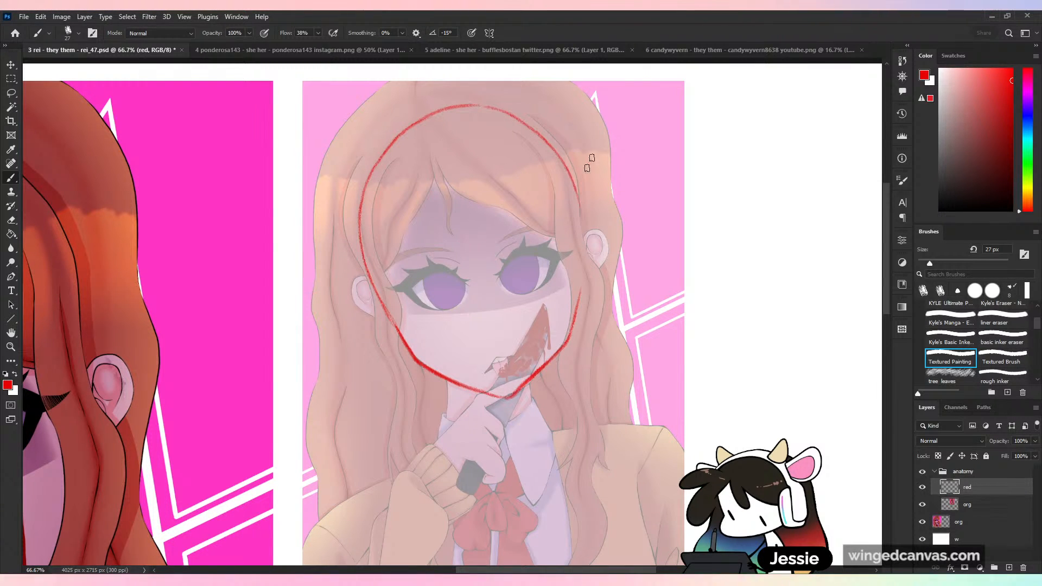
{"action": "left_click_drag", "start_coordinate": [581, 258], "coordinate": [581, 287]}
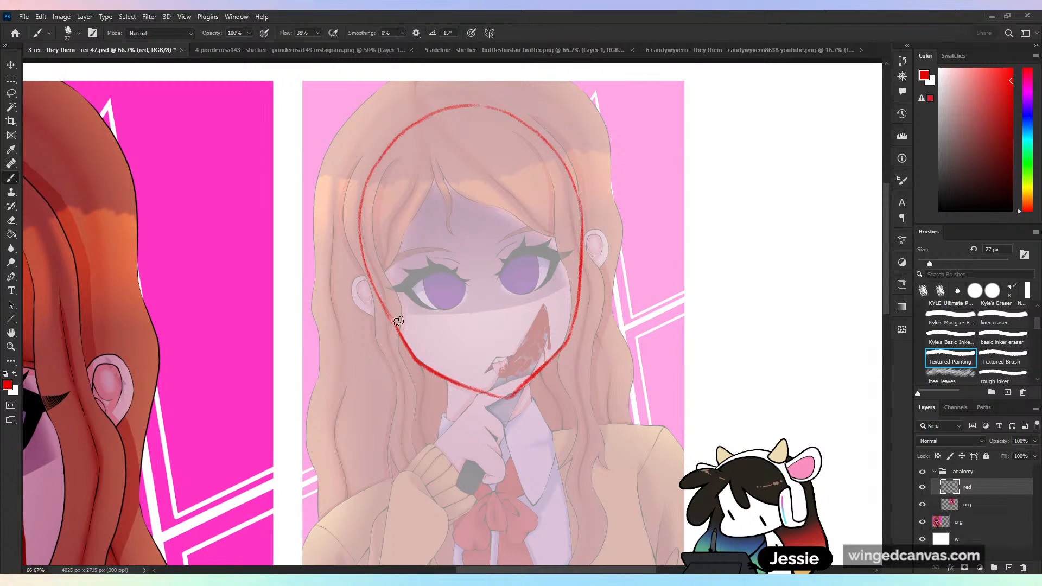
- Draw two parallel slanted guide lines across the face, one below and one above the eyes
{"action": "left_click_drag", "start_coordinate": [390, 324], "coordinate": [628, 274]}
{"action": "key", "text": "ctrl+z"}
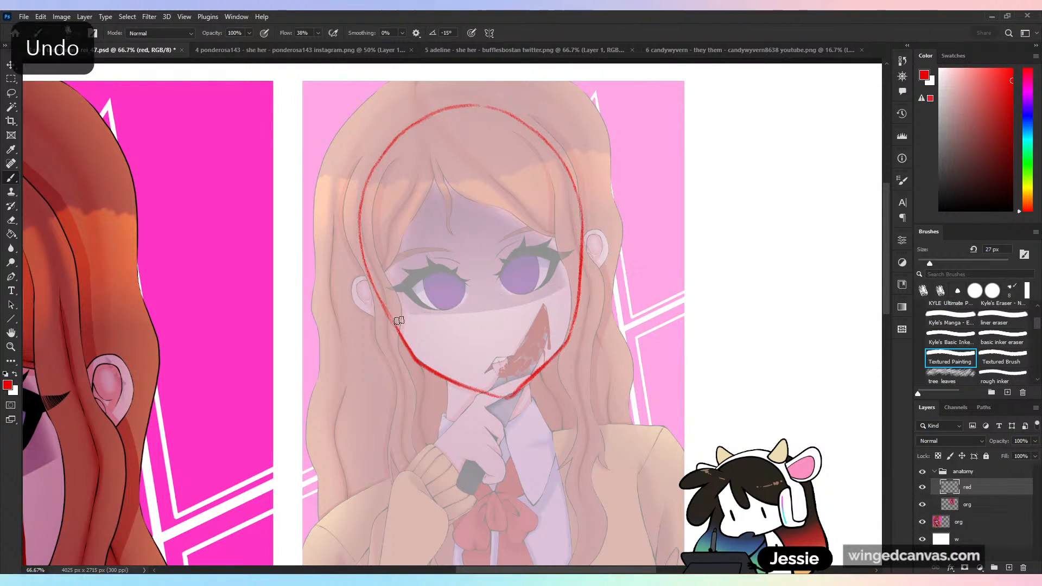
{"action": "left_click_drag", "start_coordinate": [403, 319], "coordinate": [599, 275]}
{"action": "key", "text": "ctrl+z"}
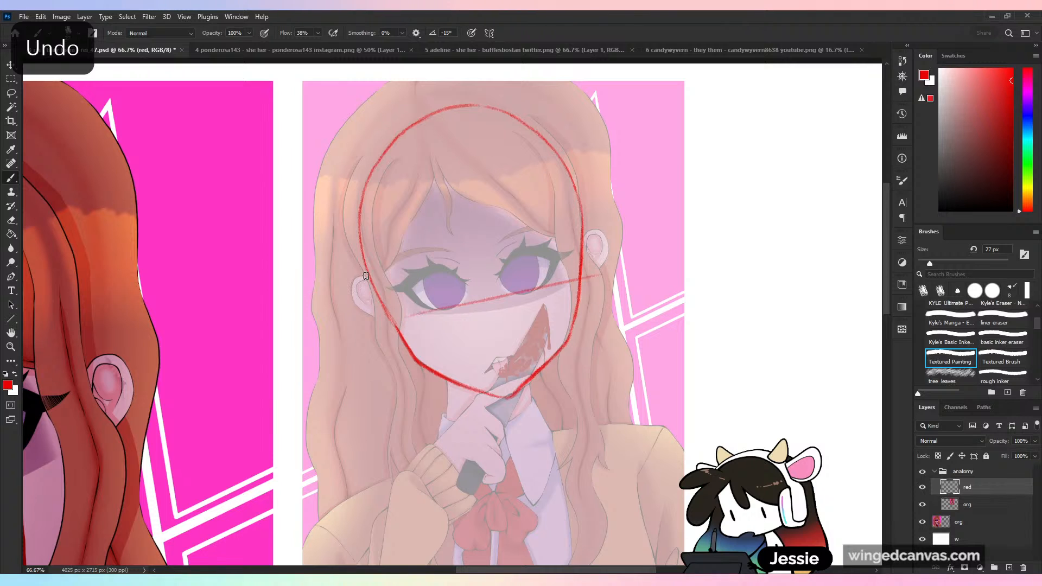
{"action": "left_click_drag", "start_coordinate": [382, 274], "coordinate": [592, 226]}
{"action": "key", "text": "ctrl+z"}
{"action": "left_click_drag", "start_coordinate": [400, 272], "coordinate": [579, 237]}
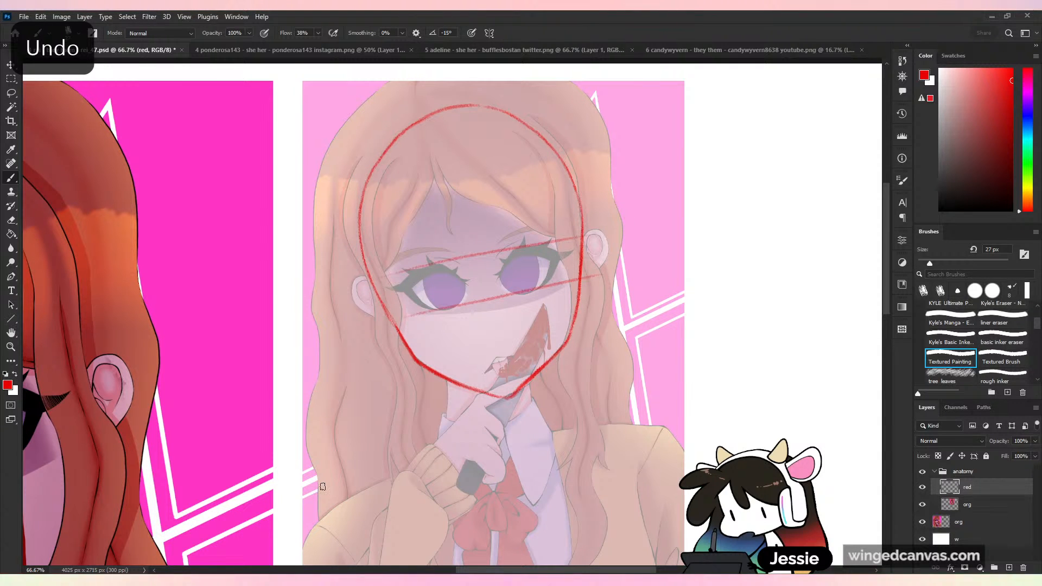
{"action": "key", "text": "ctrl+minus"}
{"action": "key", "text": "ctrl+plus"}
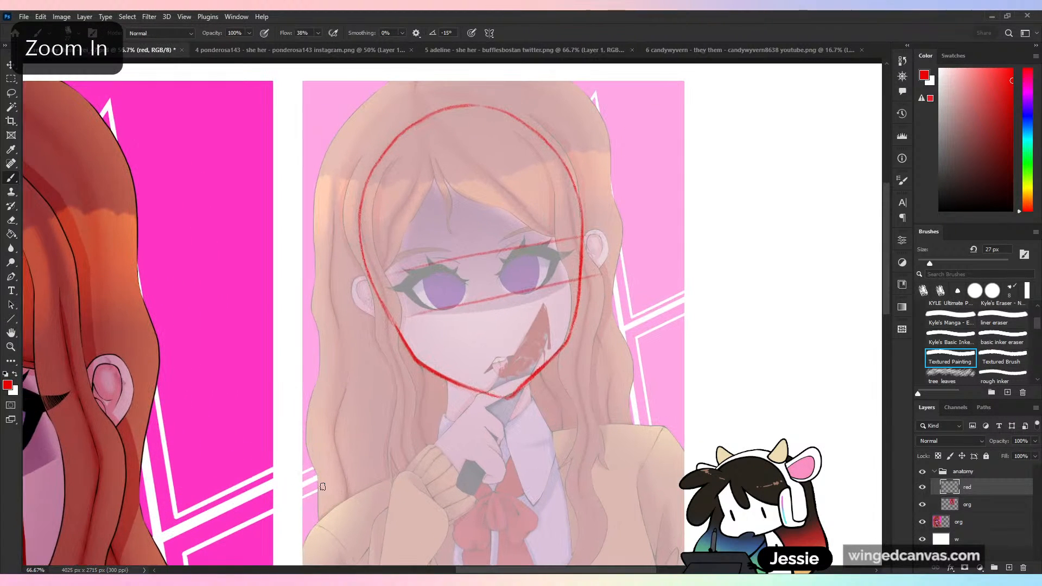
- Draw the neck with its curved base and a shoulder line on each side of it
{"action": "left_click_drag", "start_coordinate": [531, 380], "coordinate": [529, 425]}
{"action": "mouse_move", "coordinate": [448, 380]}
{"action": "left_mouse_down"}
{"action": "mouse_move", "coordinate": [444, 473]}
{"action": "mouse_move", "coordinate": [534, 452]}
{"action": "left_mouse_up"}
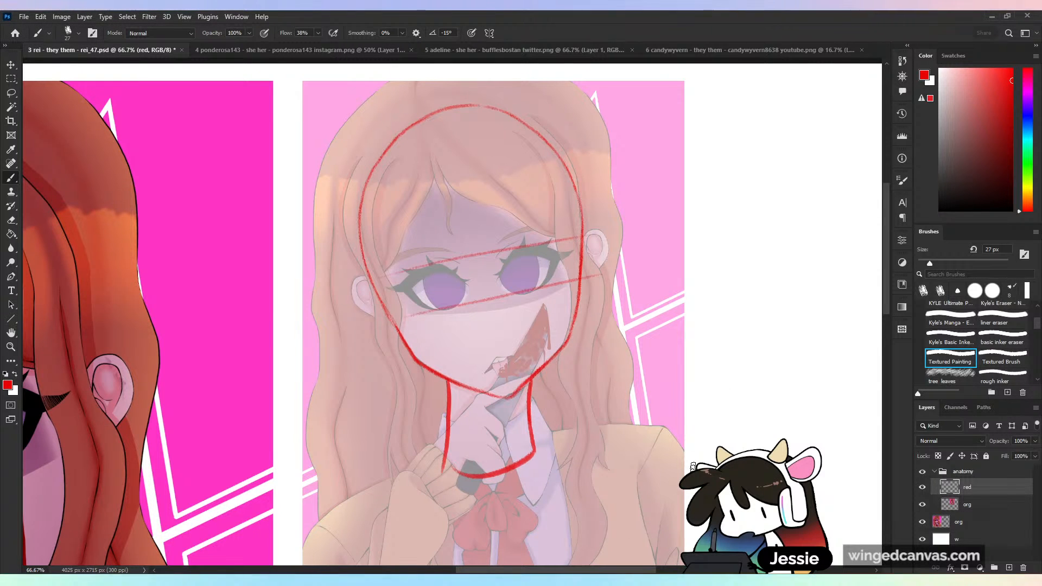
{"action": "left_click_drag", "start_coordinate": [694, 467], "coordinate": [695, 304]}
{"action": "mouse_move", "coordinate": [466, 284]}
{"action": "left_mouse_down"}
{"action": "mouse_move", "coordinate": [333, 354]}
{"action": "mouse_move", "coordinate": [324, 412]}
{"action": "left_mouse_up"}
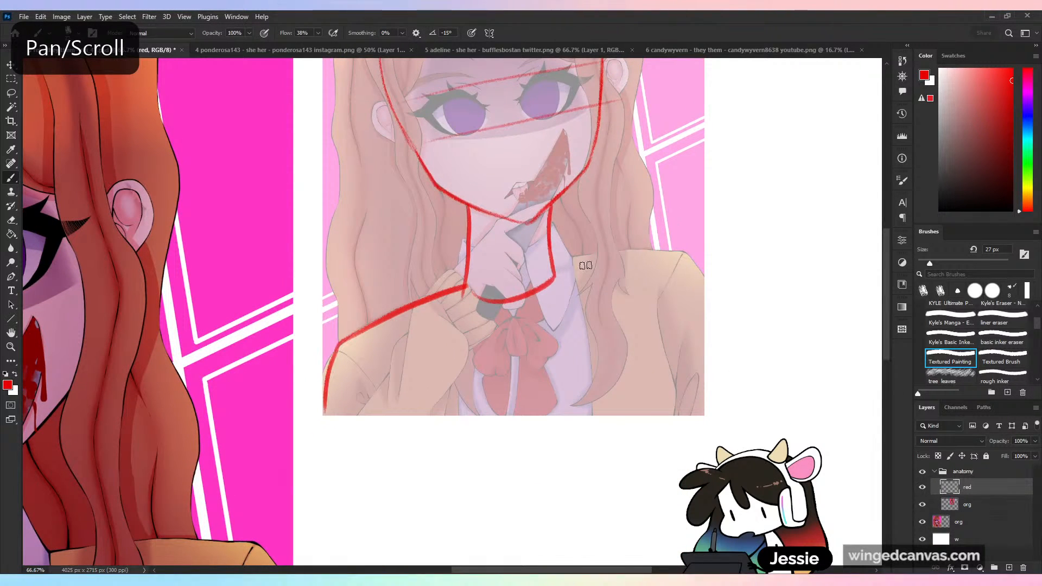
{"action": "left_click_drag", "start_coordinate": [558, 266], "coordinate": [726, 280]}
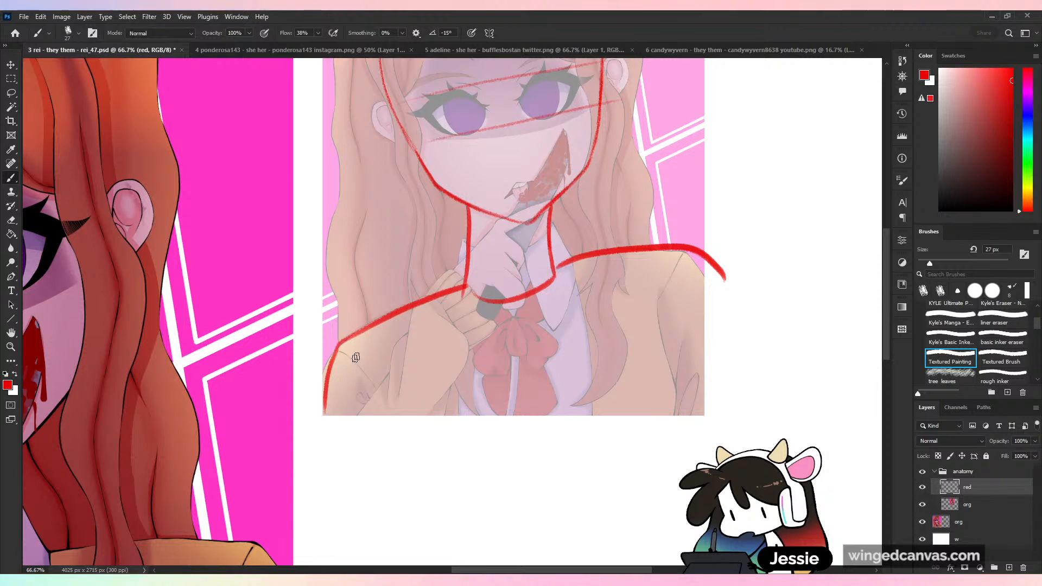
- Sketch the raised arm with a shoulder circle, an upper arm reaching below the picture, and a forearm ending in a wrist circle
{"action": "mouse_move", "coordinate": [359, 336]}
{"action": "left_mouse_down"}
{"action": "mouse_move", "coordinate": [408, 340]}
{"action": "mouse_move", "coordinate": [369, 333]}
{"action": "left_mouse_up"}
{"action": "left_click_drag", "start_coordinate": [329, 383], "coordinate": [322, 560]}
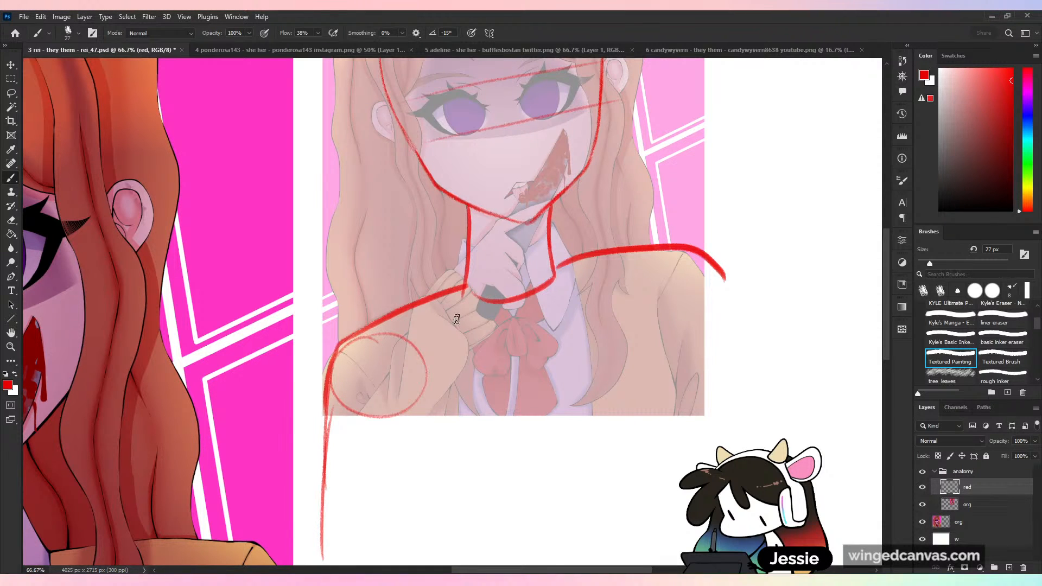
{"action": "mouse_move", "coordinate": [471, 284]}
{"action": "left_mouse_down"}
{"action": "mouse_move", "coordinate": [439, 287]}
{"action": "mouse_move", "coordinate": [462, 336]}
{"action": "mouse_move", "coordinate": [468, 283]}
{"action": "left_mouse_up"}
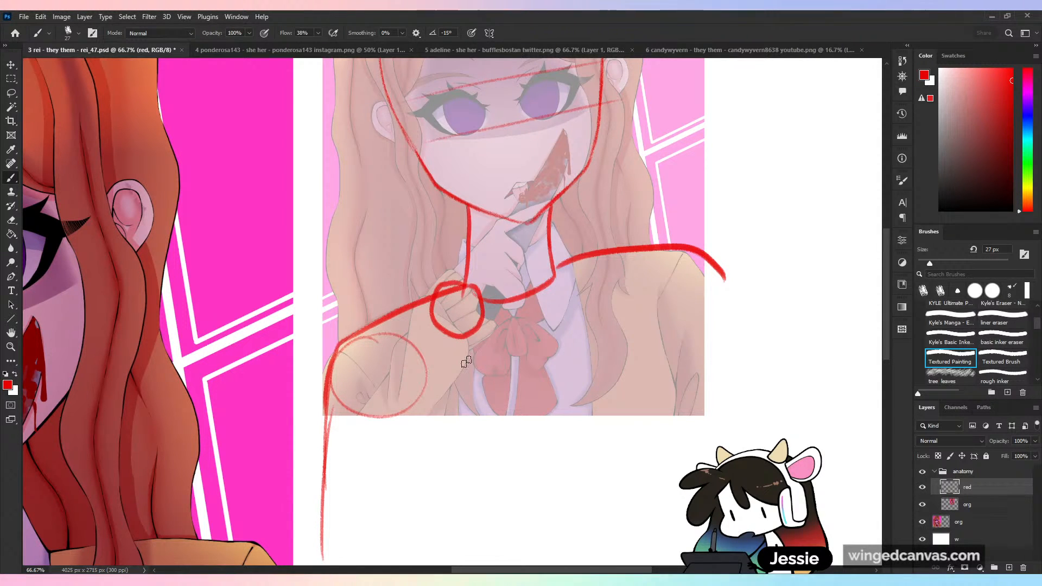
{"action": "key", "text": "ctrl+z"}
{"action": "mouse_move", "coordinate": [429, 326]}
{"action": "left_mouse_down"}
{"action": "mouse_move", "coordinate": [468, 304]}
{"action": "mouse_move", "coordinate": [418, 336]}
{"action": "mouse_move", "coordinate": [329, 550]}
{"action": "mouse_move", "coordinate": [437, 413]}
{"action": "mouse_move", "coordinate": [468, 337]}
{"action": "left_mouse_up"}
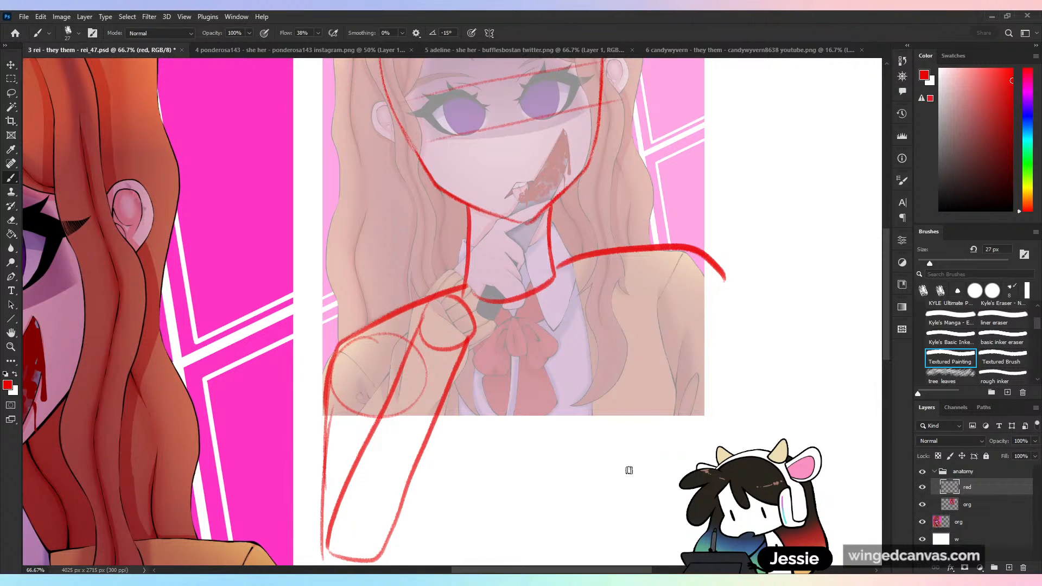
- Outline the torso with a side line below the far shoulder and a curved lower edge beneath the picture
{"action": "left_click_drag", "start_coordinate": [434, 409], "coordinate": [412, 564]}
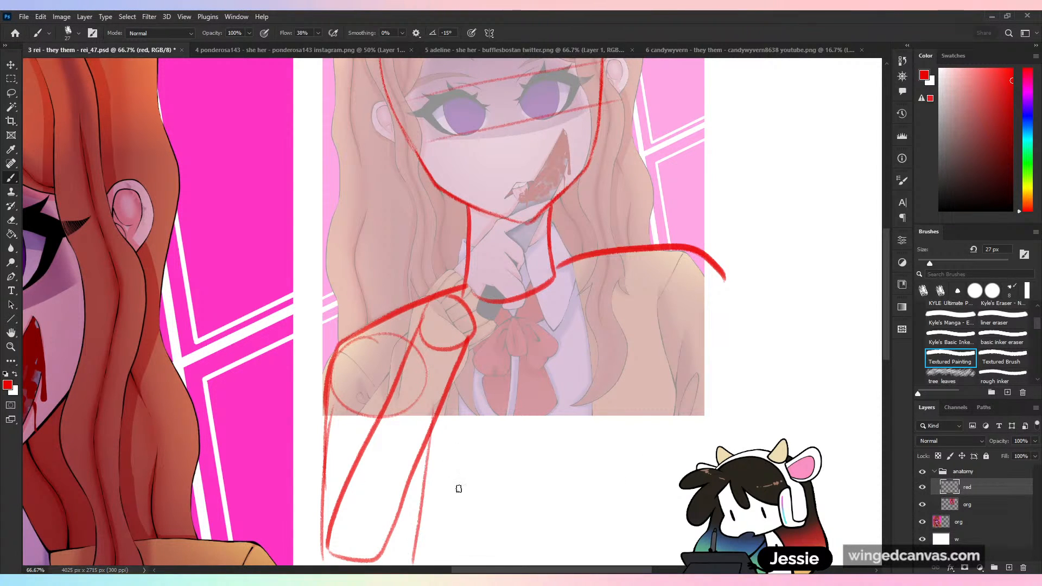
{"action": "key", "text": "ctrl+z"}
{"action": "mouse_move", "coordinate": [682, 252]}
{"action": "left_mouse_down"}
{"action": "mouse_move", "coordinate": [661, 298]}
{"action": "mouse_move", "coordinate": [680, 415]}
{"action": "left_mouse_up"}
{"action": "mouse_move", "coordinate": [394, 426]}
{"action": "left_mouse_down"}
{"action": "mouse_move", "coordinate": [438, 500]}
{"action": "mouse_move", "coordinate": [640, 518]}
{"action": "mouse_move", "coordinate": [680, 417]}
{"action": "left_mouse_up"}
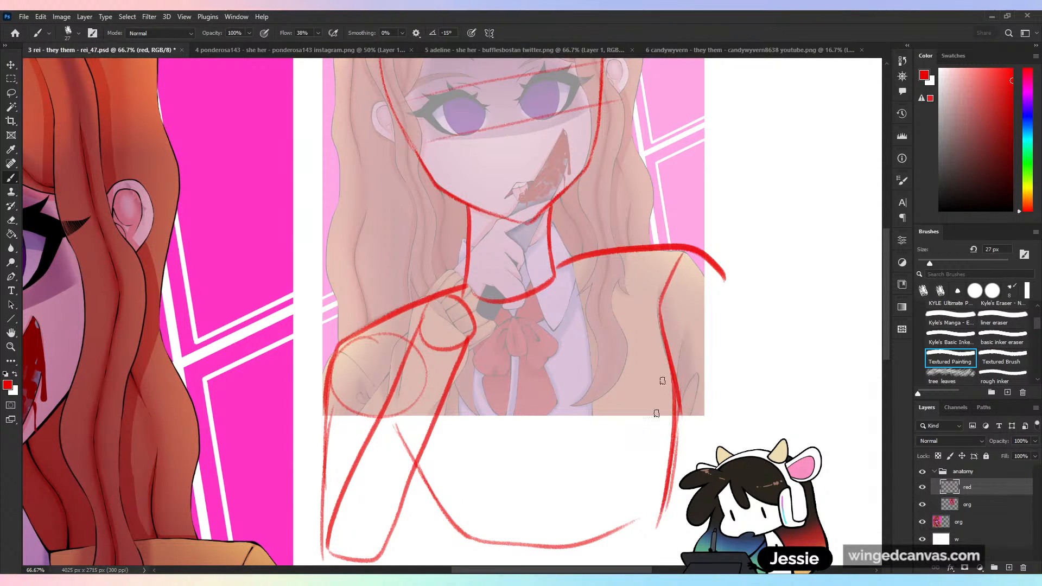
- Draw the outer line of the far arm and trace the hand holding the knife under the chin
{"action": "left_click_drag", "start_coordinate": [687, 251], "coordinate": [733, 370]}
{"action": "key", "text": "ctrl+minus"}
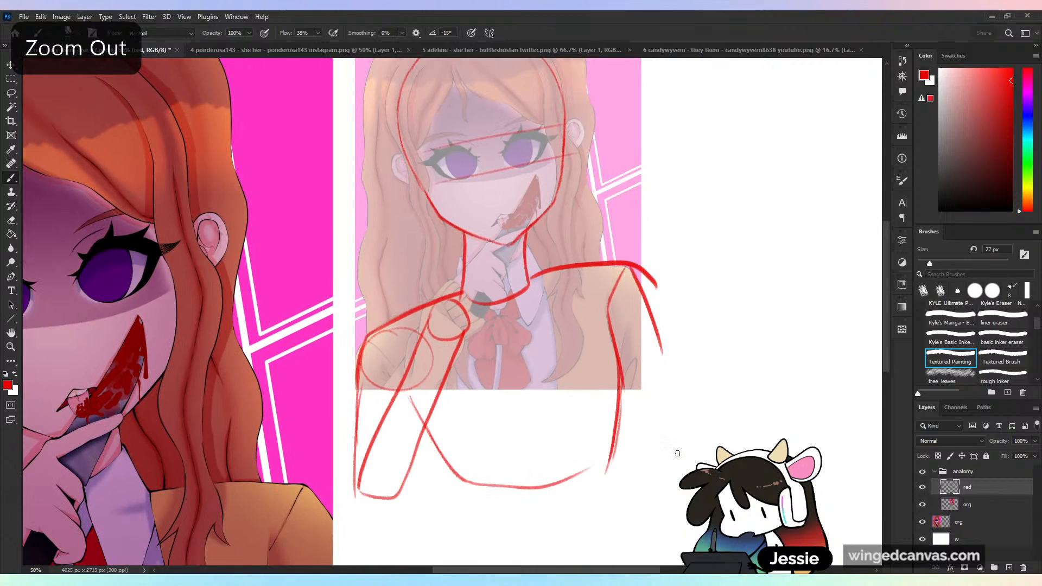
{"action": "key", "text": "ctrl+plus"}
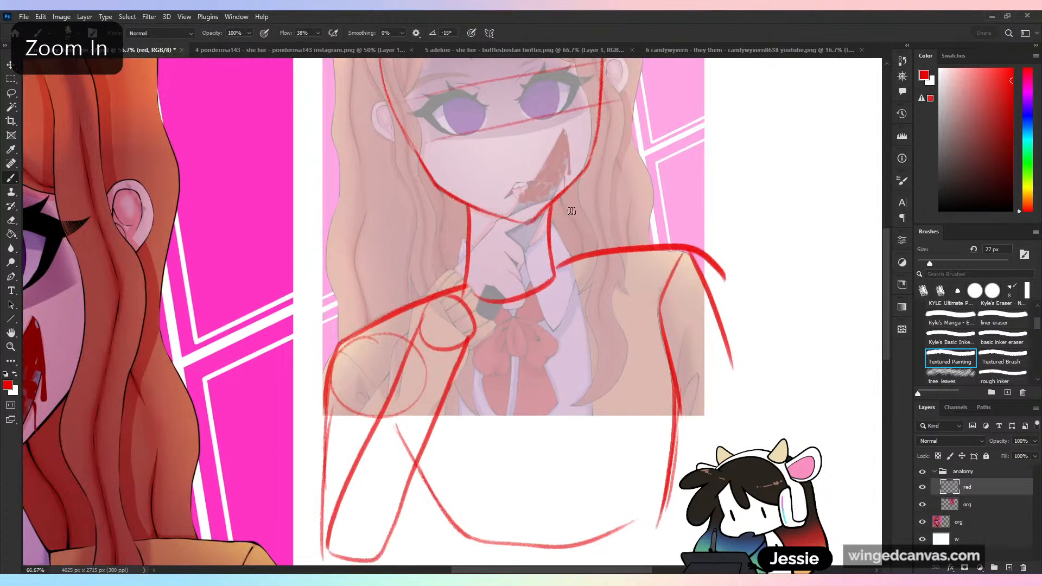
{"action": "left_click_drag", "start_coordinate": [581, 196], "coordinate": [565, 285]}
{"action": "key", "text": "ctrl+z"}
{"action": "mouse_move", "coordinate": [457, 207]}
{"action": "left_mouse_down"}
{"action": "mouse_move", "coordinate": [447, 283]}
{"action": "mouse_move", "coordinate": [464, 251]}
{"action": "mouse_move", "coordinate": [540, 203]}
{"action": "mouse_move", "coordinate": [513, 225]}
{"action": "mouse_move", "coordinate": [524, 282]}
{"action": "mouse_move", "coordinate": [505, 296]}
{"action": "mouse_move", "coordinate": [525, 302]}
{"action": "left_mouse_up"}
{"action": "key", "text": "ctrl+z"}
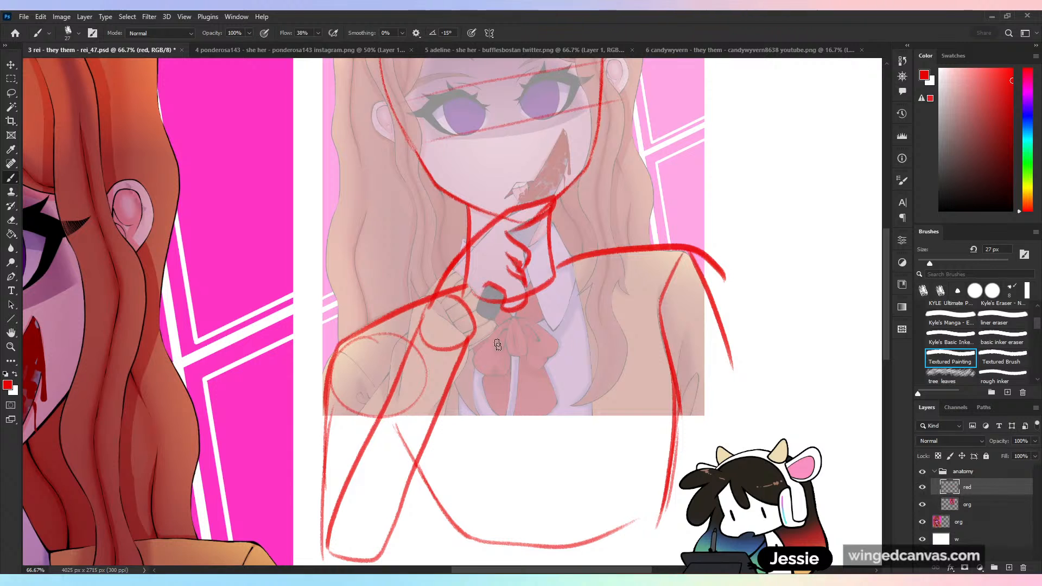
- Compare the proportions of the red anatomy sketch with the original portrait
{"action": "key", "text": "ctrl+minus"}
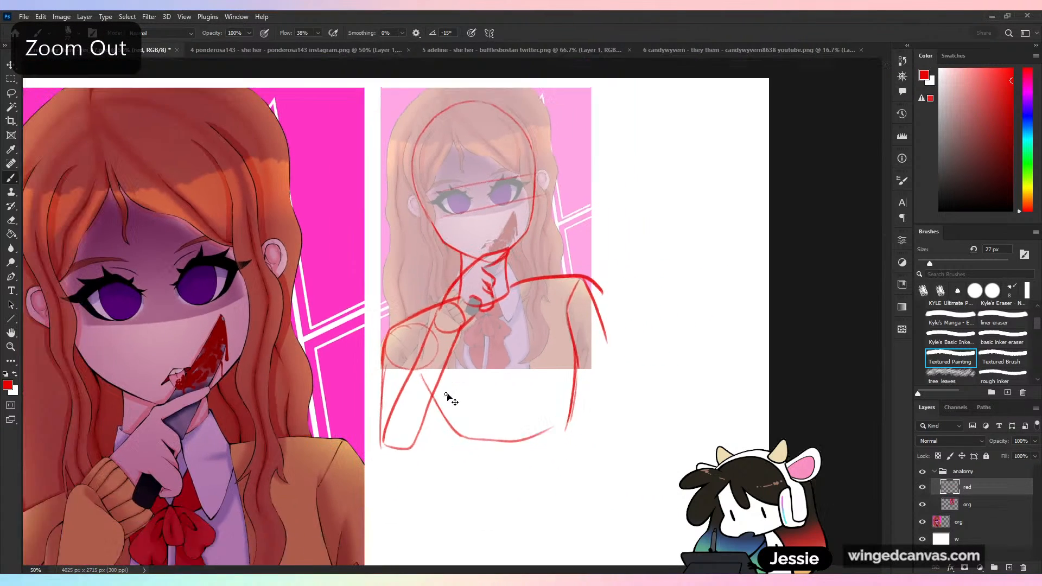
{"action": "key", "text": "ctrl+minus"}
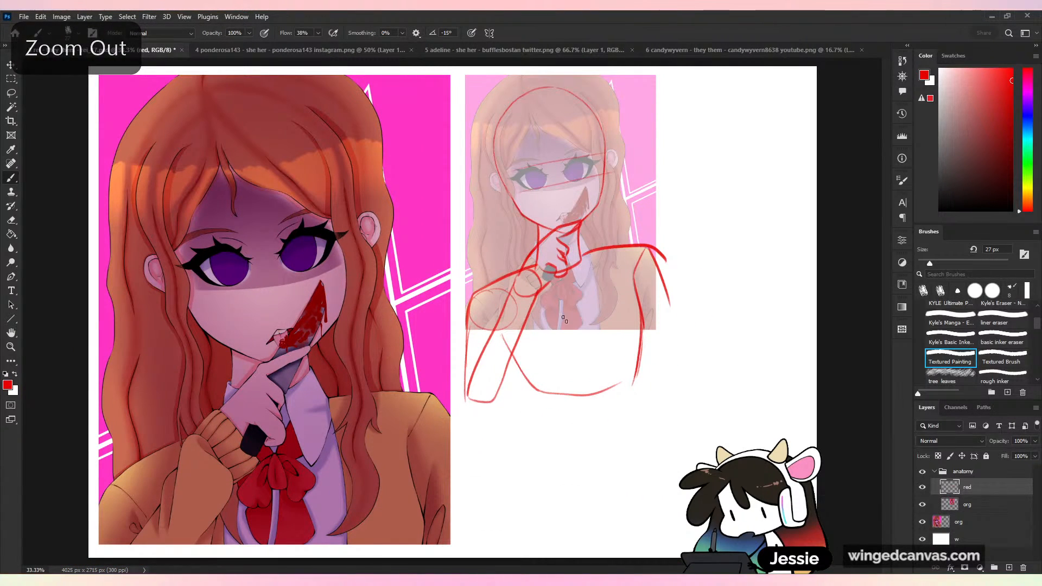
{"action": "left_click_drag", "start_coordinate": [471, 402], "coordinate": [725, 298]}
{"action": "key", "text": "ctrl+z"}
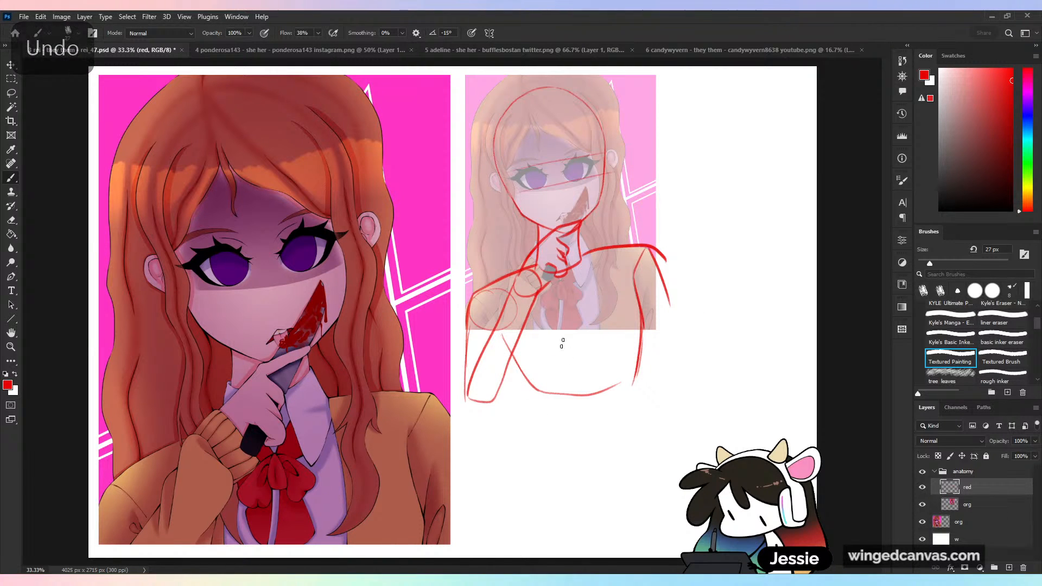
{"action": "key", "text": "ctrl+plus"}
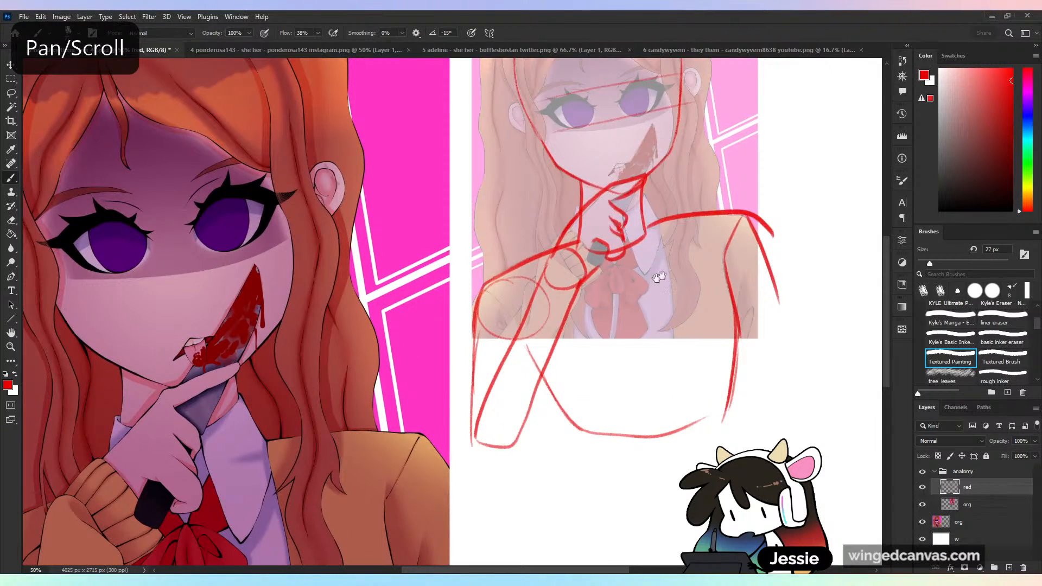
{"action": "left_click_drag", "start_coordinate": [665, 275], "coordinate": [493, 432]}
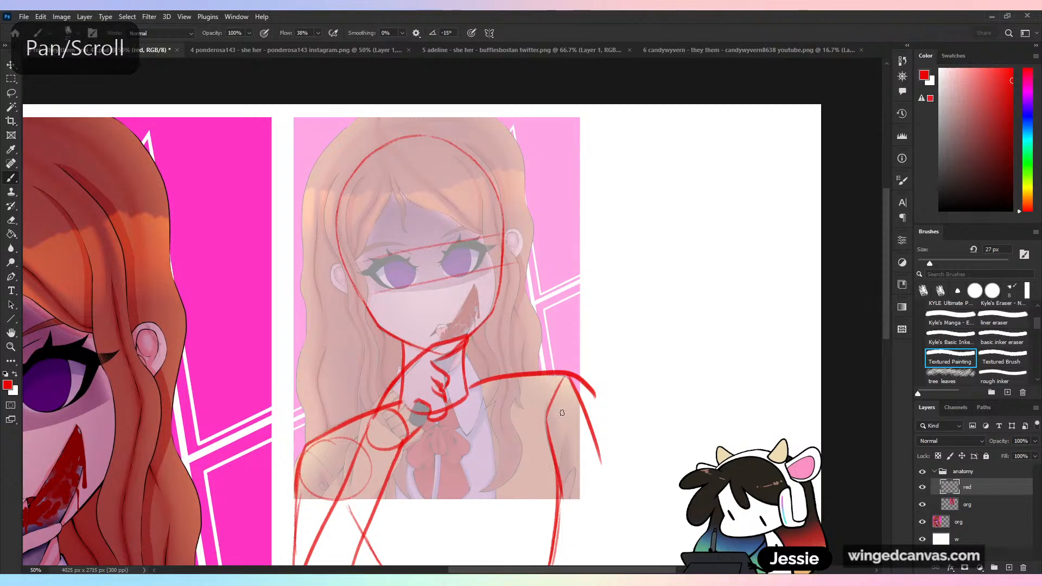
{"action": "key", "text": "ctrl+minus"}
{"action": "key", "text": "ctrl+plus"}
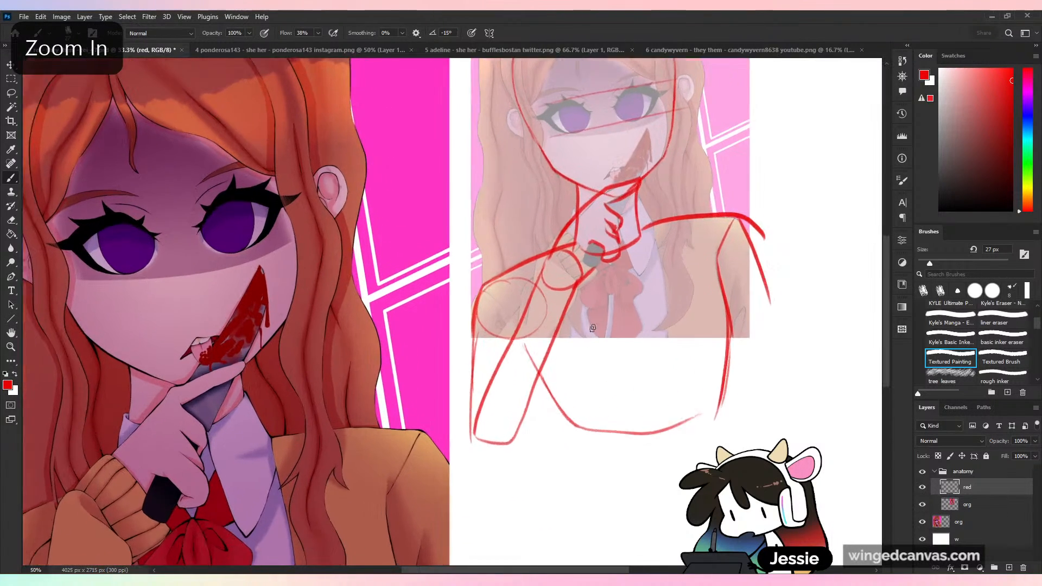
{"action": "left_click_drag", "start_coordinate": [682, 349], "coordinate": [554, 400]}
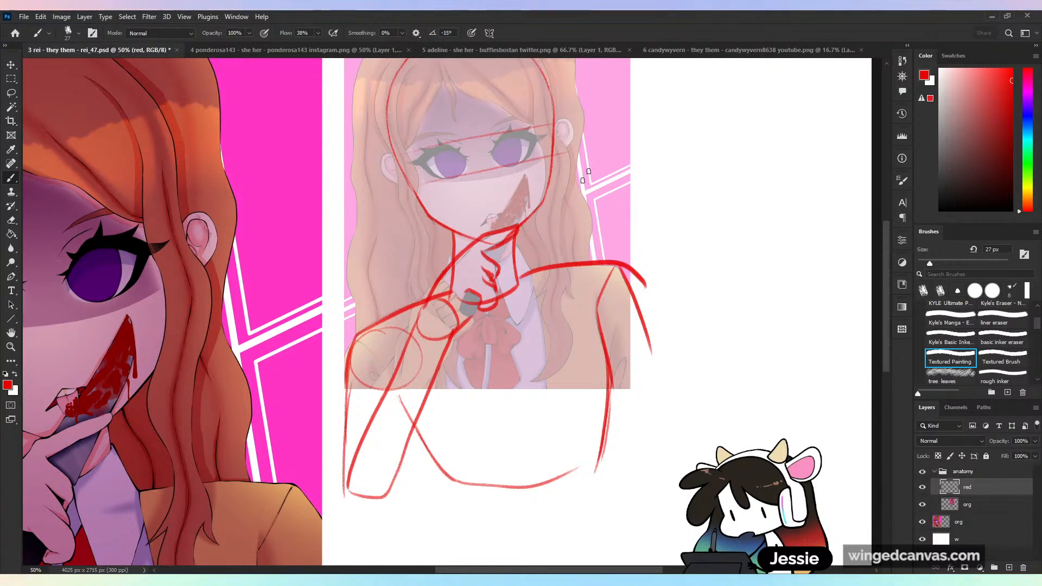
{"action": "key", "text": "ctrl+z"}
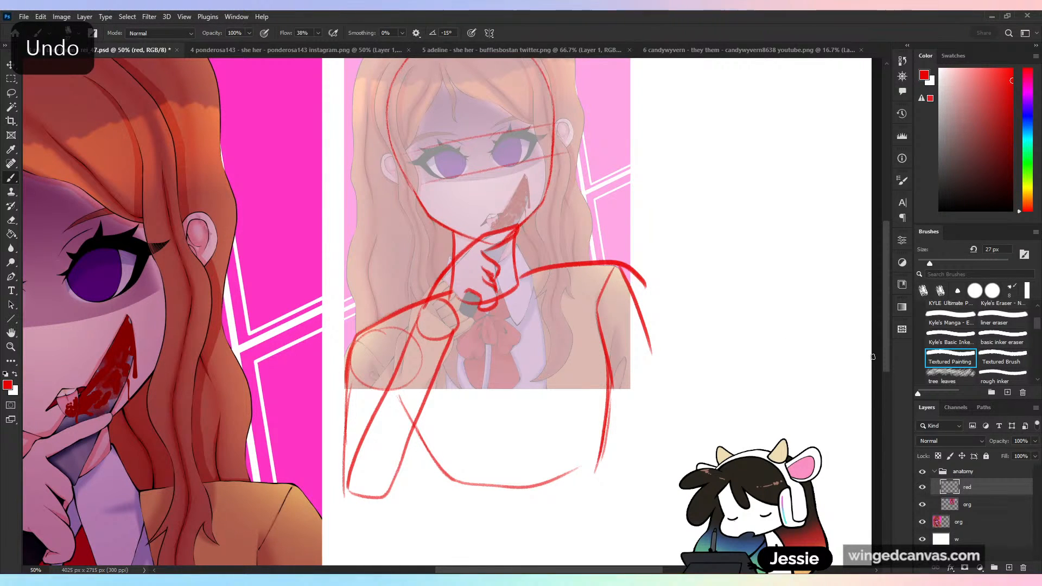
{"action": "left_click_drag", "start_coordinate": [614, 331], "coordinate": [601, 398]}
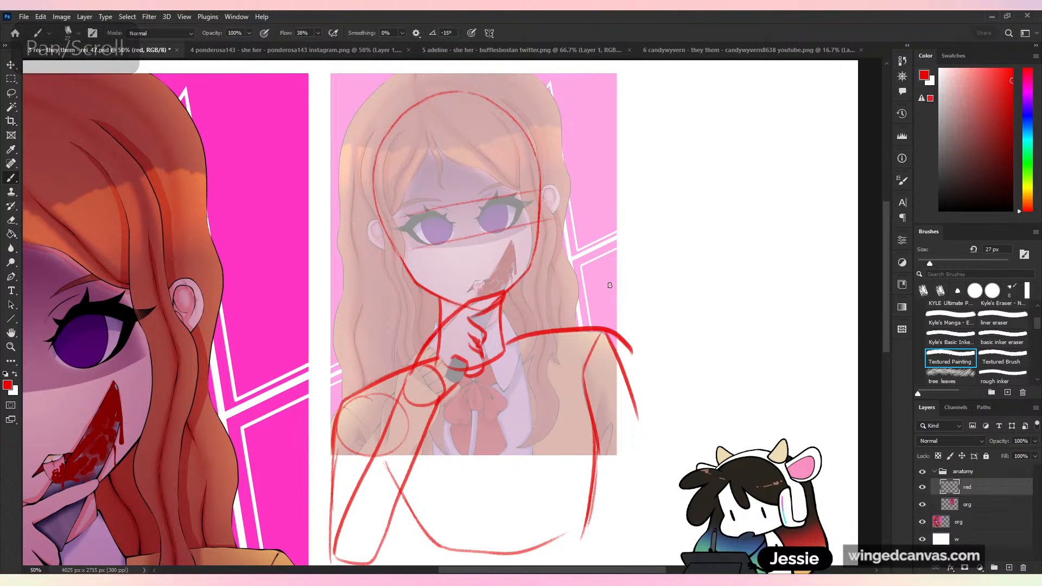
- Undo the hand strokes and the outer line of the far arm
{"action": "key", "text": "ctrl+z"}
{"action": "key", "text": "ctrl+z"}
{"action": "key", "text": "ctrl+z"}
{"action": "key", "text": "ctrl+z"}
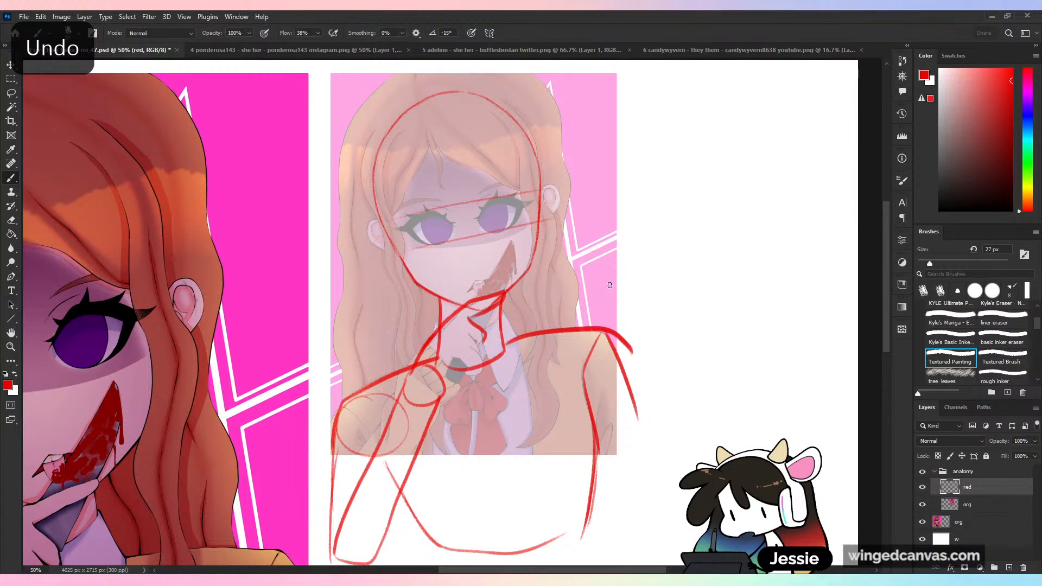
{"action": "key", "text": "ctrl+z"}
{"action": "key", "text": "ctrl+z"}
{"action": "key", "text": "ctrl+z"}
{"action": "key", "text": "ctrl+z"}
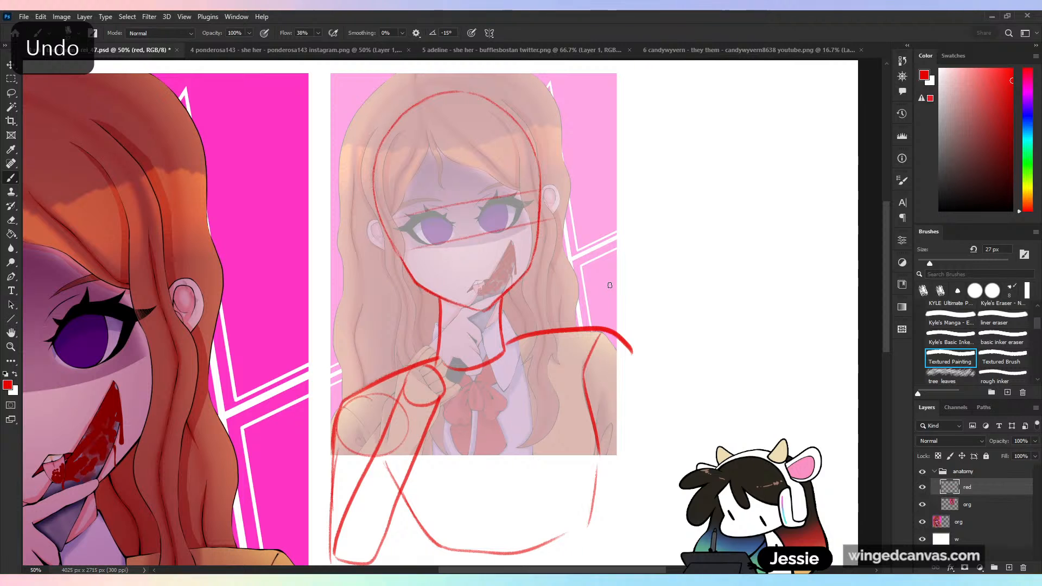
- Outline both ears in red directly over the ears of the faded portrait copy
{"action": "key", "text": "ctrl+equal"}
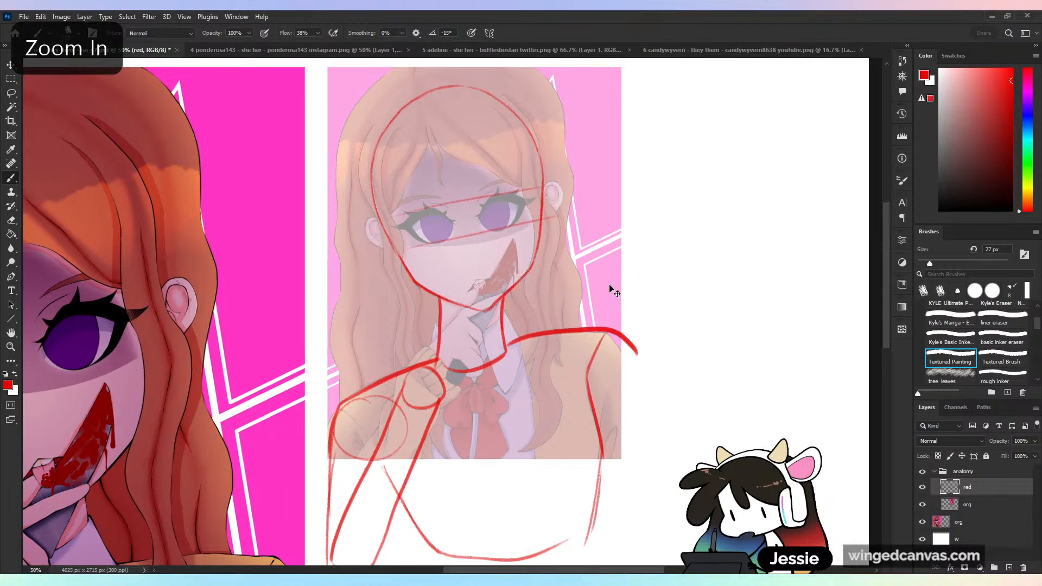
{"action": "left_click_drag", "start_coordinate": [610, 288], "coordinate": [605, 387]}
{"action": "key", "text": "ctrl+equal"}
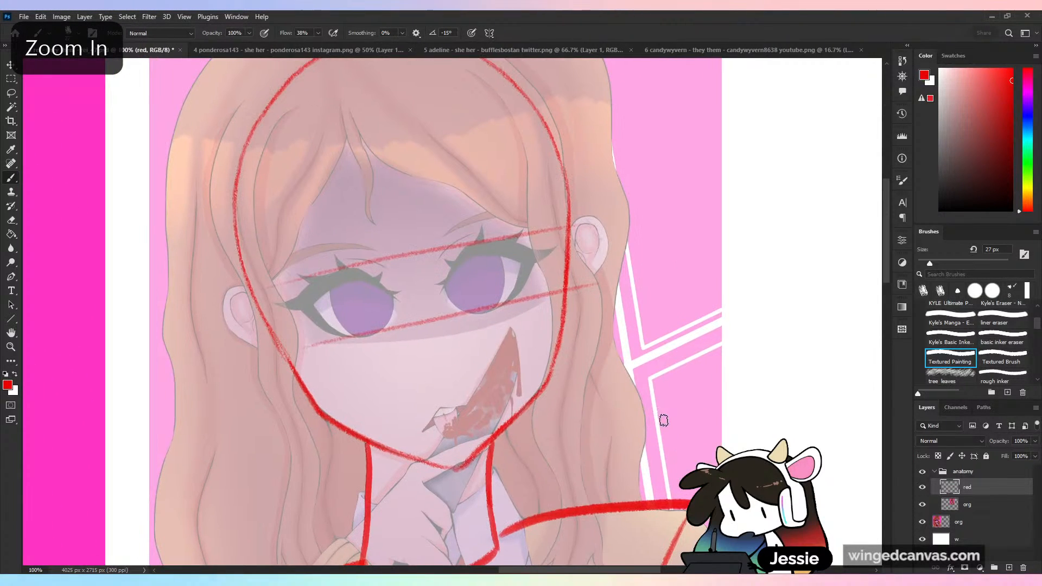
{"action": "mouse_move", "coordinate": [246, 289]}
{"action": "left_mouse_down"}
{"action": "mouse_move", "coordinate": [227, 298]}
{"action": "mouse_move", "coordinate": [244, 341]}
{"action": "mouse_move", "coordinate": [278, 350]}
{"action": "left_mouse_up"}
{"action": "mouse_move", "coordinate": [570, 229]}
{"action": "left_mouse_down"}
{"action": "mouse_move", "coordinate": [600, 246]}
{"action": "mouse_move", "coordinate": [563, 291]}
{"action": "left_mouse_up"}
- Reduce the brush size to 17 px and sketch the mouth and the outlines of both eyes
{"action": "mouse_move", "coordinate": [466, 408]}
{"action": "left_mouse_down"}
{"action": "mouse_move", "coordinate": [426, 432]}
{"action": "mouse_move", "coordinate": [467, 416]}
{"action": "left_mouse_up"}
{"action": "key", "text": "bracketleft"}
{"action": "key", "text": "ctrl+z"}
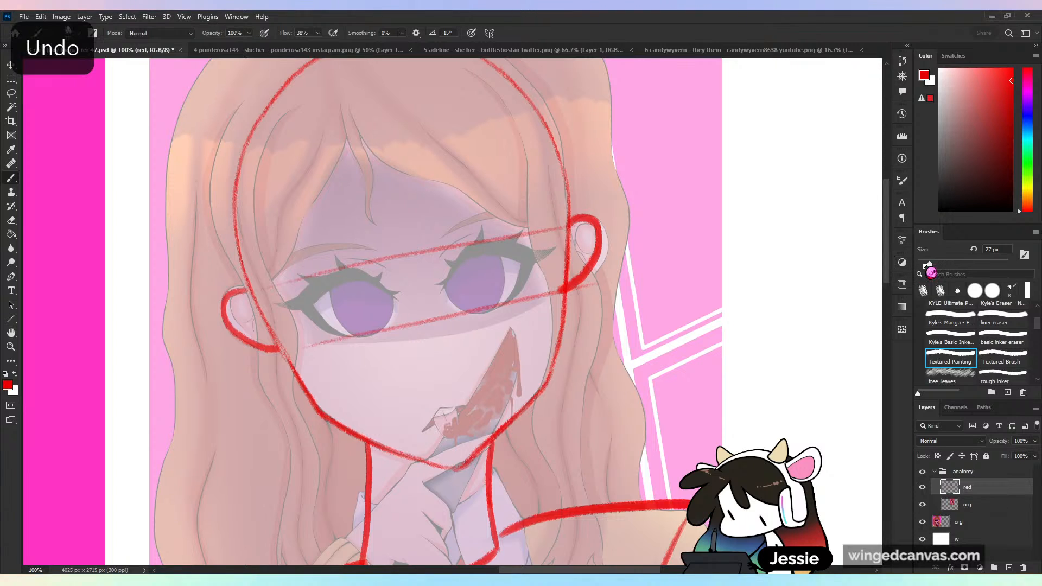
{"action": "mouse_move", "coordinate": [433, 412]}
{"action": "left_mouse_down"}
{"action": "mouse_move", "coordinate": [425, 433]}
{"action": "mouse_move", "coordinate": [459, 405]}
{"action": "mouse_move", "coordinate": [467, 413]}
{"action": "mouse_move", "coordinate": [429, 418]}
{"action": "mouse_move", "coordinate": [454, 419]}
{"action": "mouse_move", "coordinate": [435, 417]}
{"action": "mouse_move", "coordinate": [442, 430]}
{"action": "mouse_move", "coordinate": [458, 420]}
{"action": "mouse_move", "coordinate": [454, 442]}
{"action": "mouse_move", "coordinate": [435, 414]}
{"action": "mouse_move", "coordinate": [456, 407]}
{"action": "mouse_move", "coordinate": [442, 411]}
{"action": "mouse_move", "coordinate": [452, 431]}
{"action": "left_mouse_up"}
{"action": "mouse_move", "coordinate": [390, 286]}
{"action": "left_mouse_down"}
{"action": "mouse_move", "coordinate": [358, 273]}
{"action": "mouse_move", "coordinate": [395, 301]}
{"action": "mouse_move", "coordinate": [464, 250]}
{"action": "mouse_move", "coordinate": [440, 302]}
{"action": "left_mouse_up"}
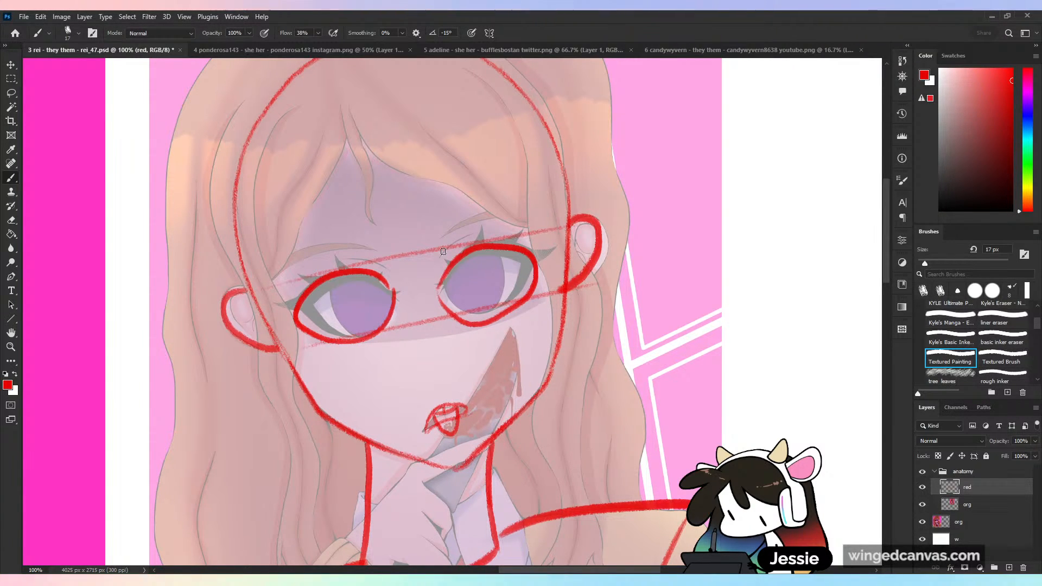
- Undo the red outlines of the eyes, mouth and ears
{"action": "key", "text": "ctrl+z"}
{"action": "key", "text": "ctrl+z"}
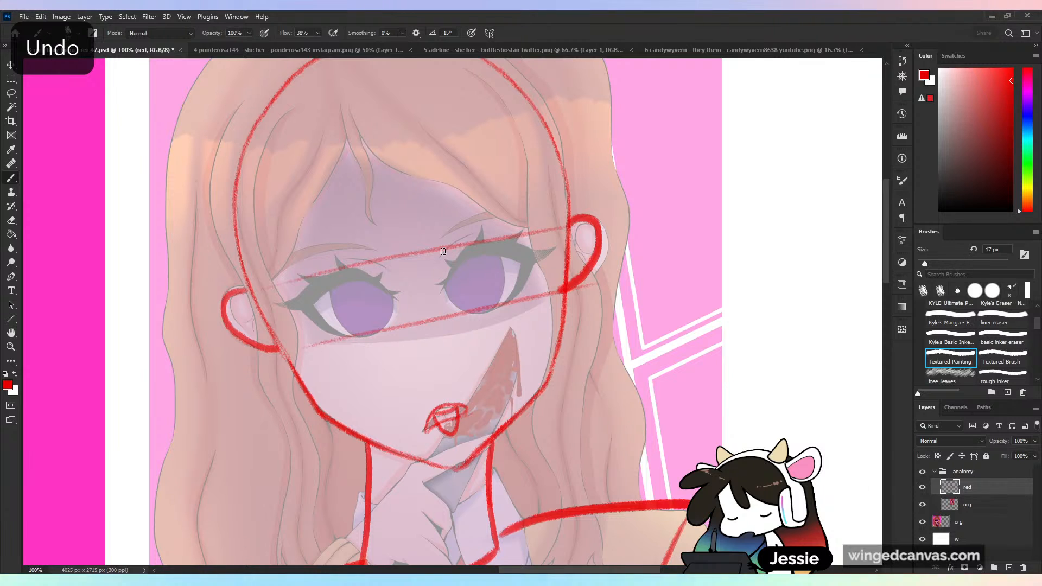
{"action": "key", "text": "ctrl+z"}
{"action": "key", "text": "ctrl+z"}
{"action": "key", "text": "ctrl+z"}
{"action": "key", "text": "ctrl+z"}
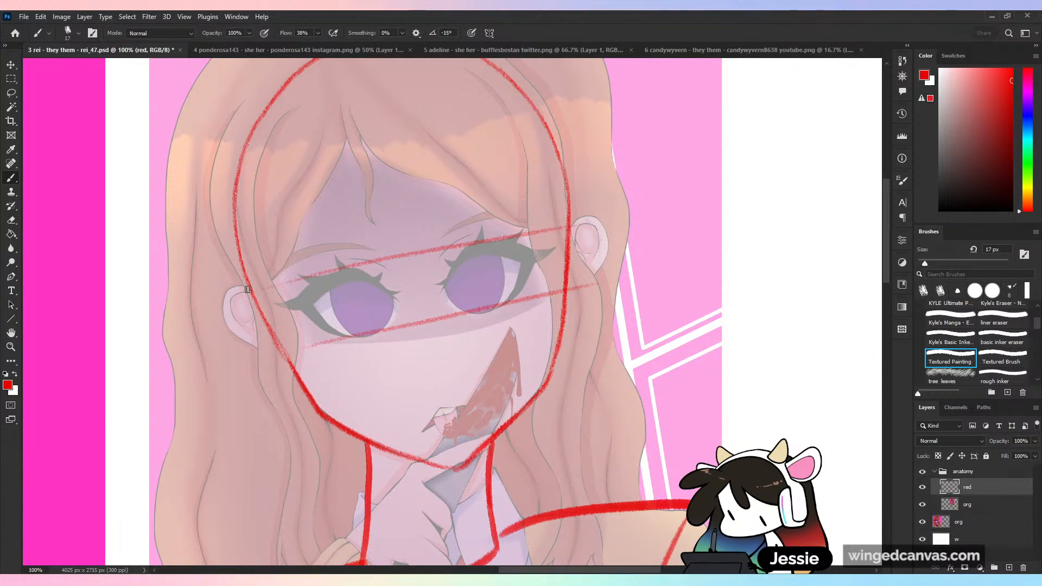
- Try larger ear outlines placed lower along both sides of the head, and undo them
{"action": "left_click_drag", "start_coordinate": [254, 287], "coordinate": [287, 355]}
{"action": "key", "text": "ctrl+z"}
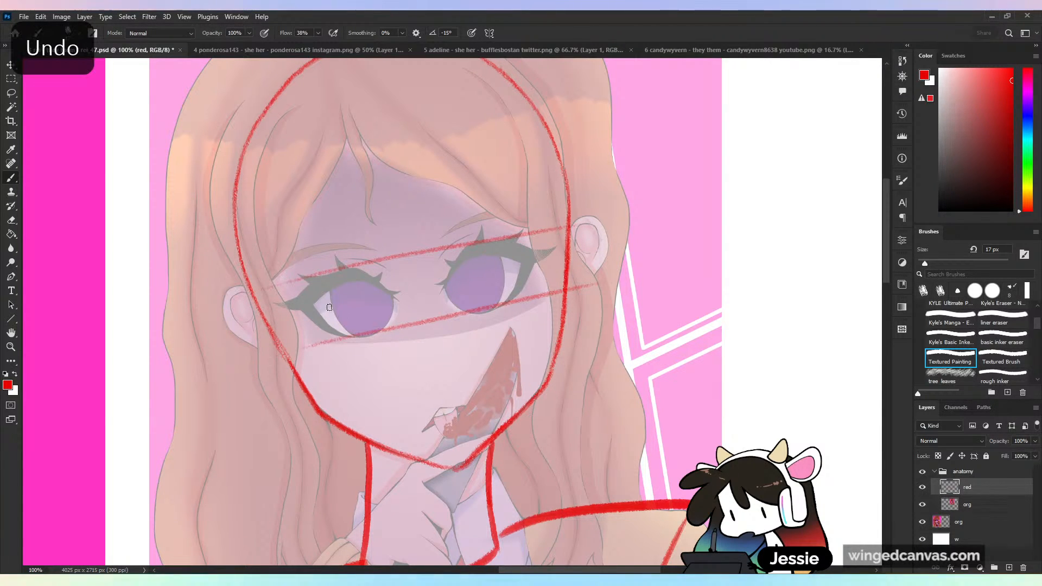
{"action": "mouse_move", "coordinate": [264, 323]}
{"action": "left_mouse_down"}
{"action": "mouse_move", "coordinate": [251, 328]}
{"action": "mouse_move", "coordinate": [282, 397]}
{"action": "mouse_move", "coordinate": [303, 396]}
{"action": "left_mouse_up"}
{"action": "mouse_move", "coordinate": [567, 270]}
{"action": "left_mouse_down"}
{"action": "mouse_move", "coordinate": [589, 343]}
{"action": "mouse_move", "coordinate": [558, 351]}
{"action": "left_mouse_up"}
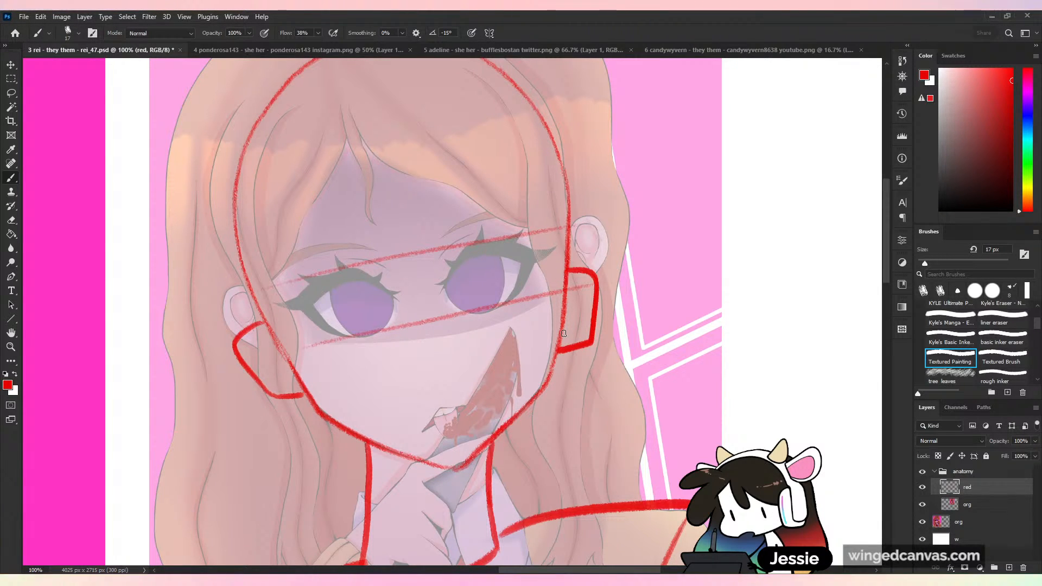
{"action": "key", "text": "ctrl+z"}
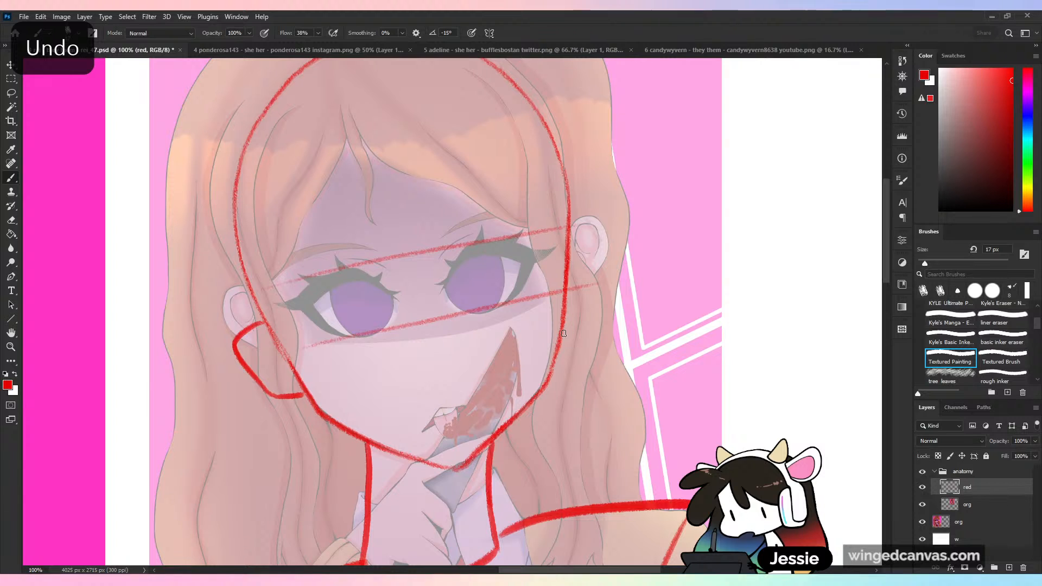
{"action": "key", "text": "ctrl+z"}
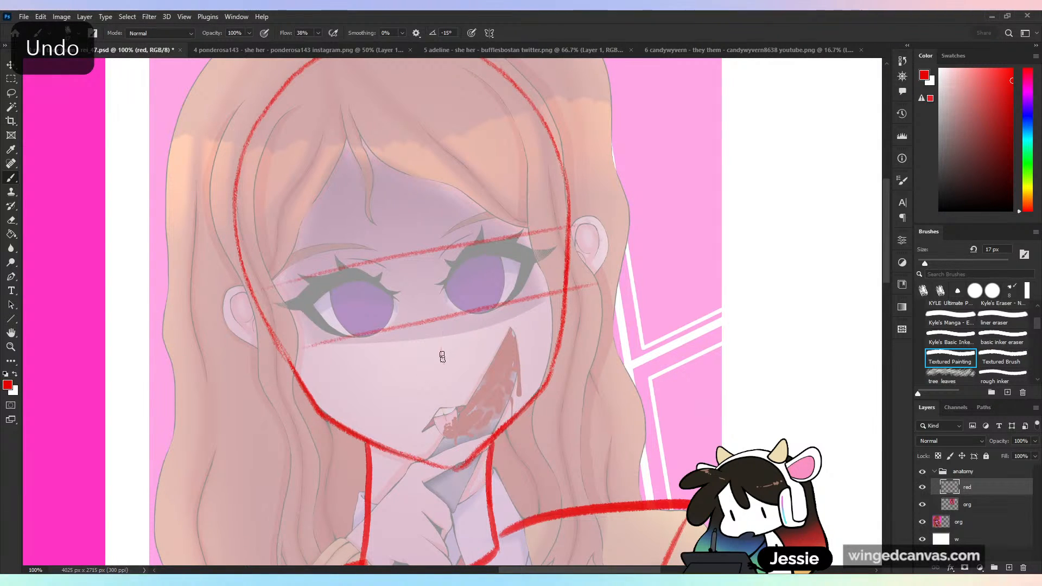
- Sketch a small nose below the eyes and outline both ears lower on the head than in the original
{"action": "left_click_drag", "start_coordinate": [439, 341], "coordinate": [445, 373]}
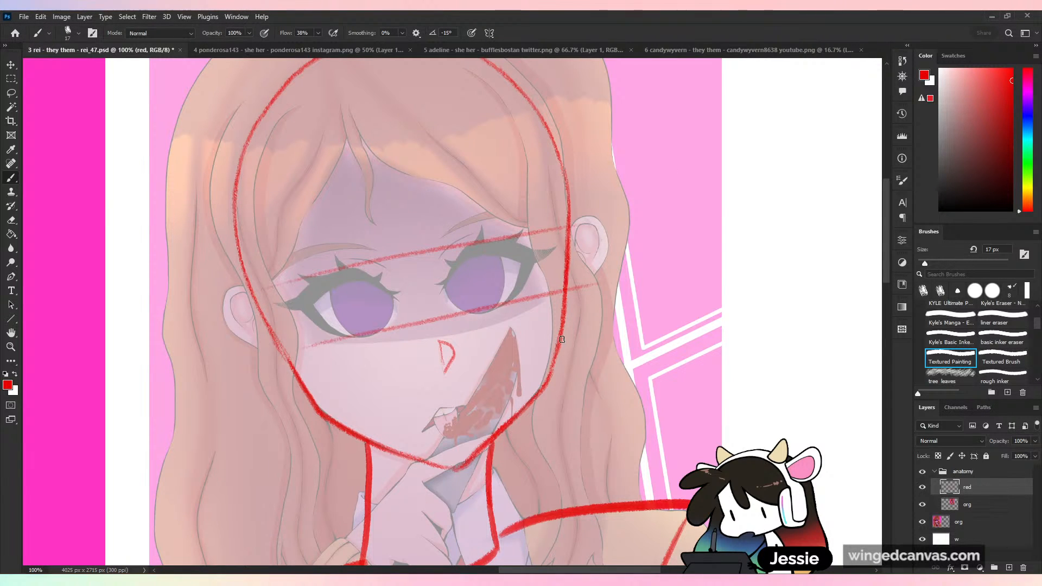
{"action": "mouse_move", "coordinate": [560, 342]}
{"action": "left_mouse_down"}
{"action": "mouse_move", "coordinate": [586, 315]}
{"action": "mouse_move", "coordinate": [593, 284]}
{"action": "left_mouse_up"}
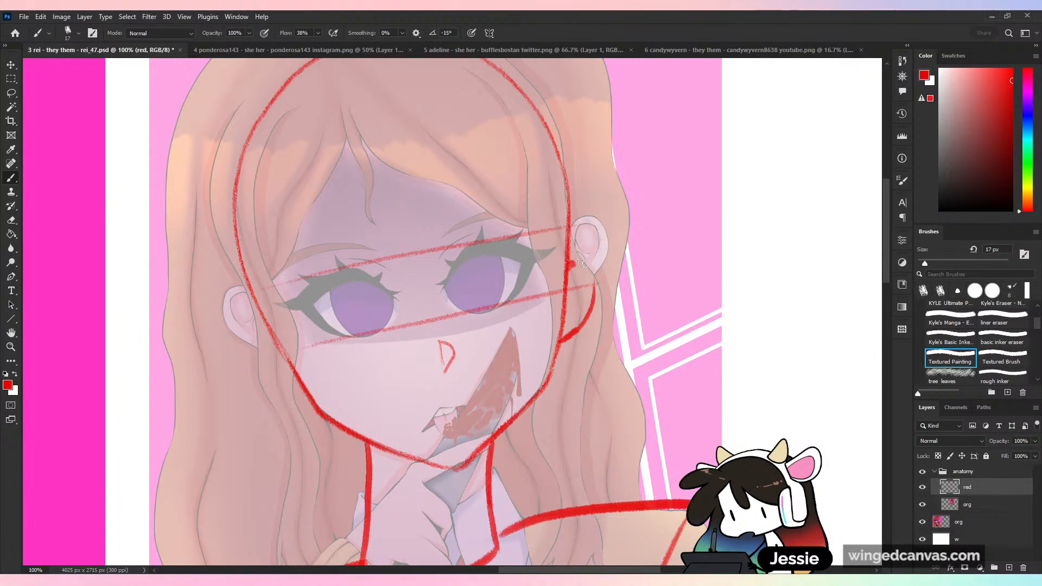
{"action": "left_click_drag", "start_coordinate": [299, 384], "coordinate": [259, 370]}
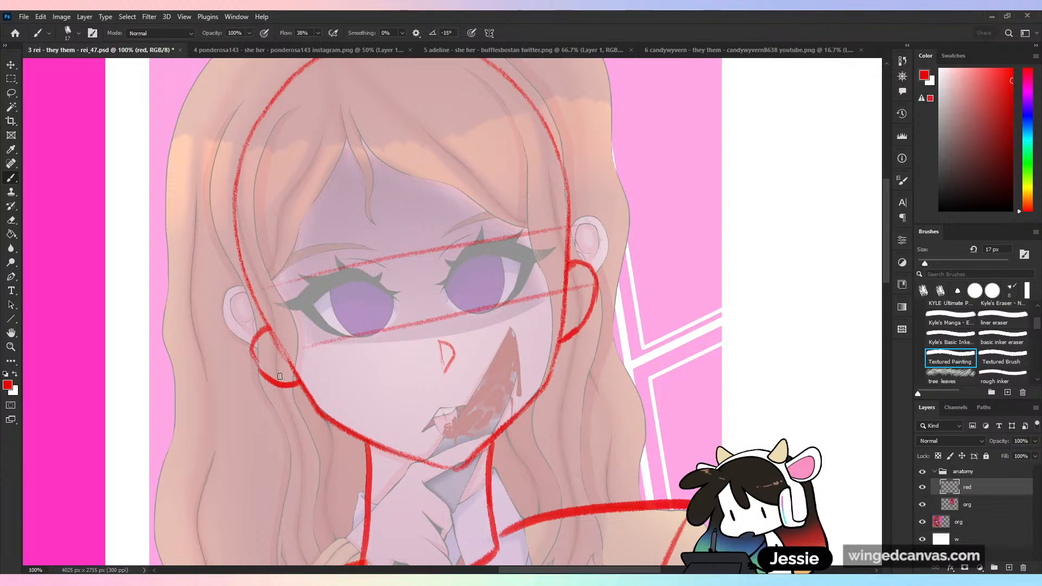
- Redraw the outline of the ear on the left side of the face, between the eye and the jaw
{"action": "key", "text": "ctrl+z"}
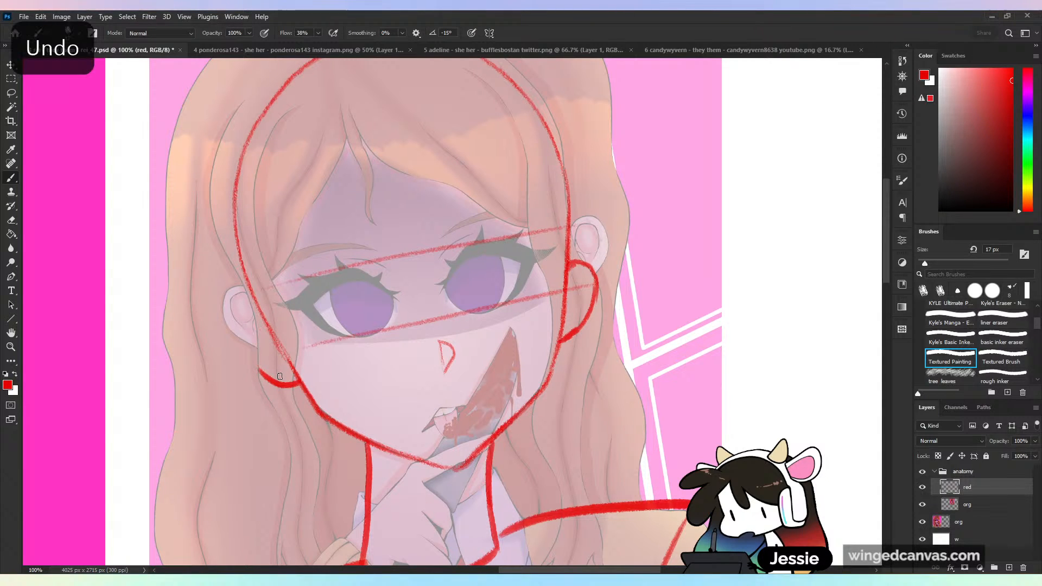
{"action": "left_click_drag", "start_coordinate": [262, 314], "coordinate": [241, 329]}
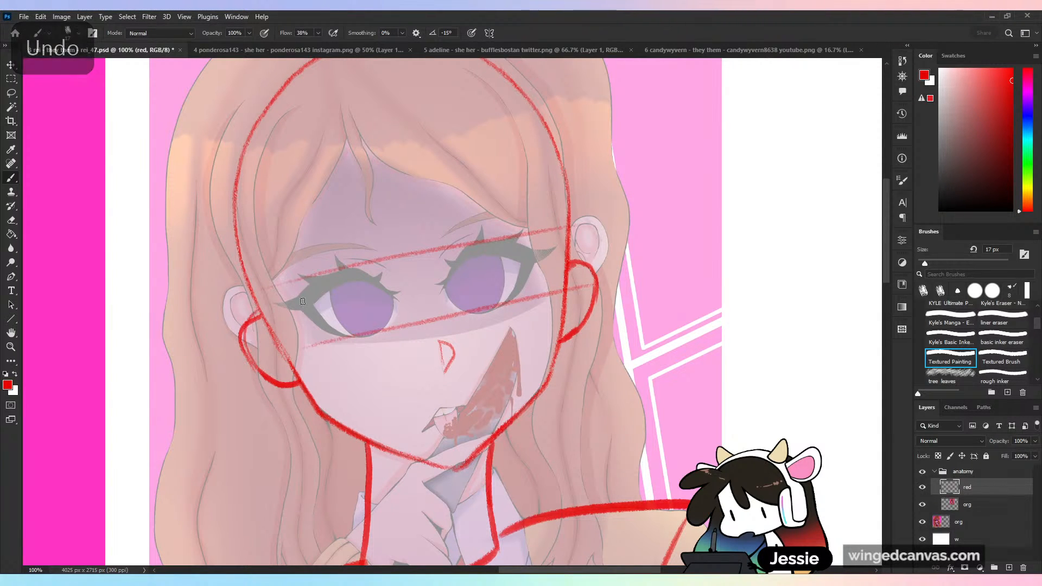
{"action": "key", "text": "ctrl+z"}
{"action": "key", "text": "ctrl+z"}
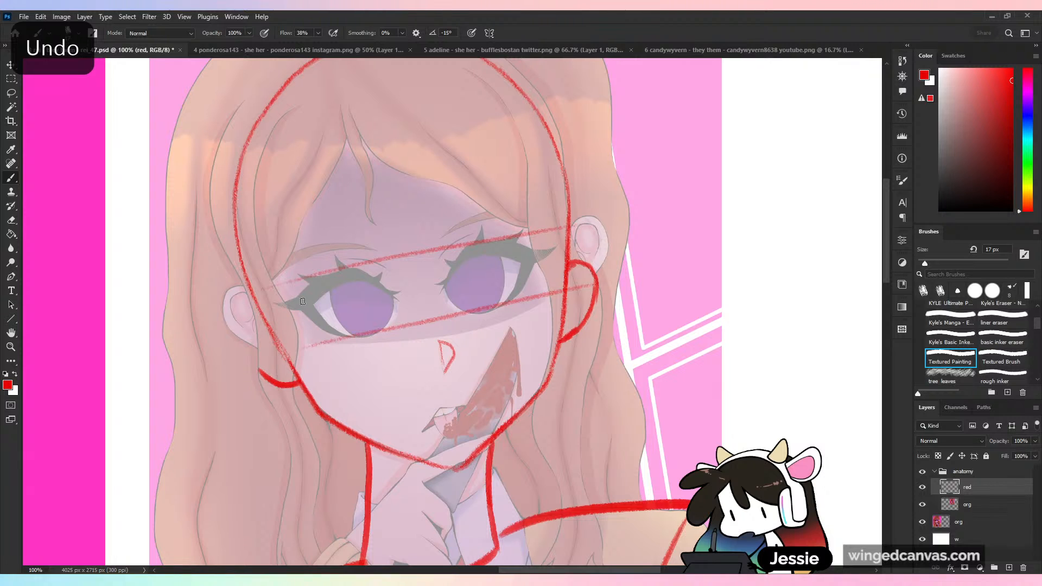
{"action": "mouse_move", "coordinate": [262, 315]}
{"action": "left_mouse_down"}
{"action": "mouse_move", "coordinate": [248, 358]}
{"action": "mouse_move", "coordinate": [258, 376]}
{"action": "left_mouse_up"}
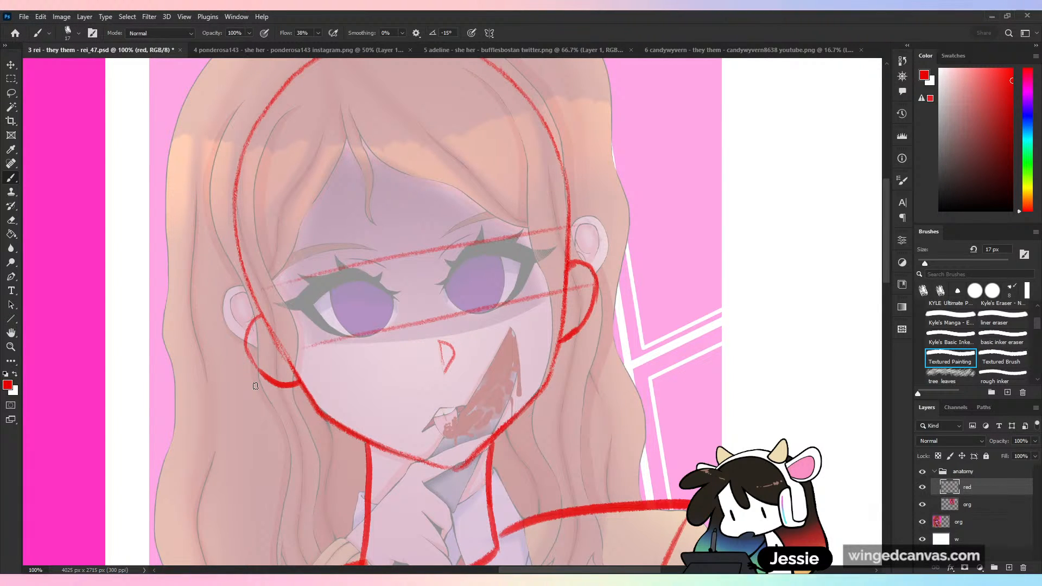
{"action": "key", "text": "ctrl+z"}
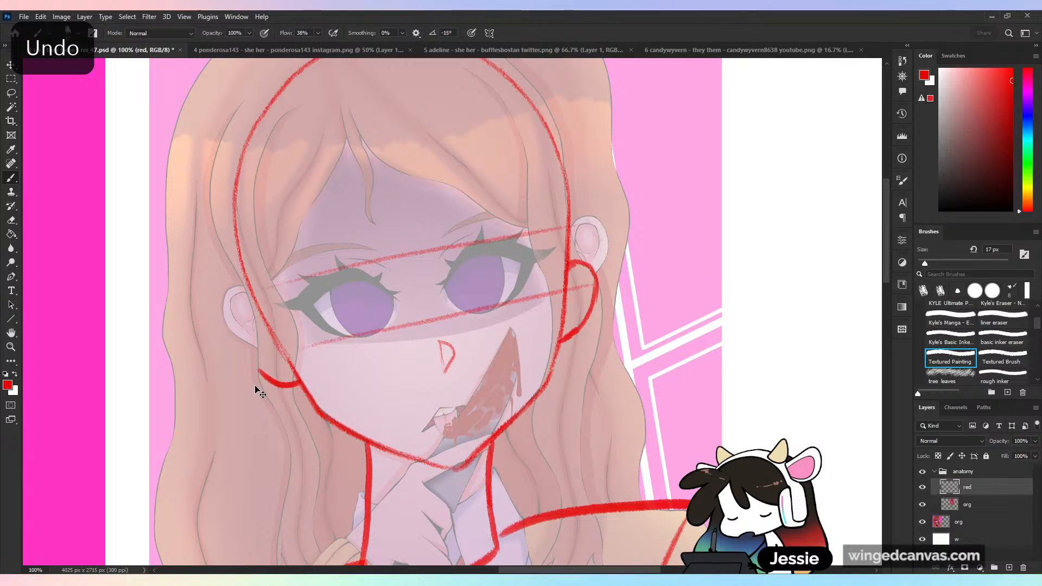
{"action": "key", "text": "ctrl+z"}
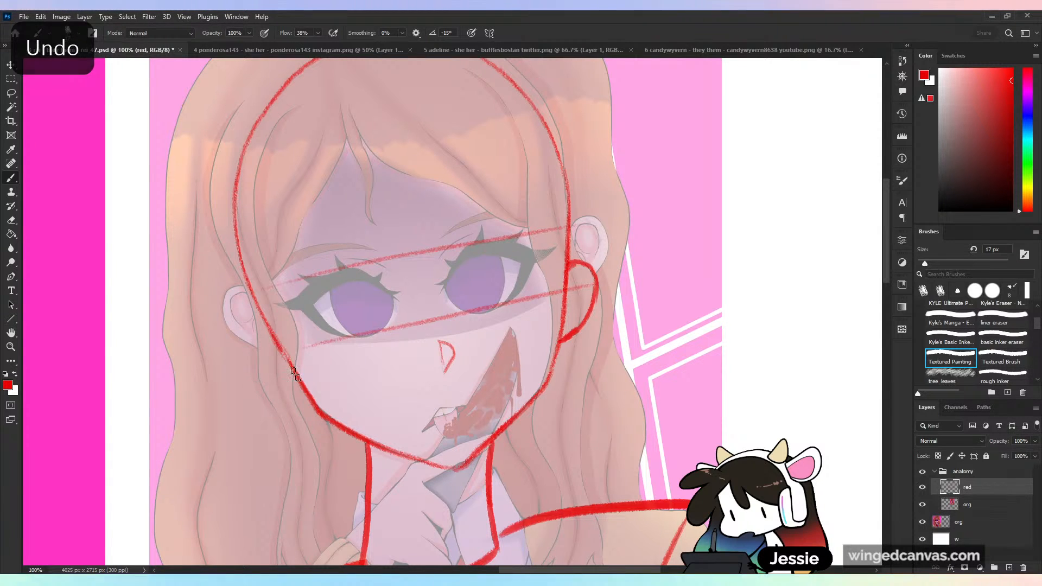
{"action": "mouse_move", "coordinate": [266, 325]}
{"action": "left_mouse_down"}
{"action": "mouse_move", "coordinate": [244, 354]}
{"action": "mouse_move", "coordinate": [301, 393]}
{"action": "left_mouse_up"}
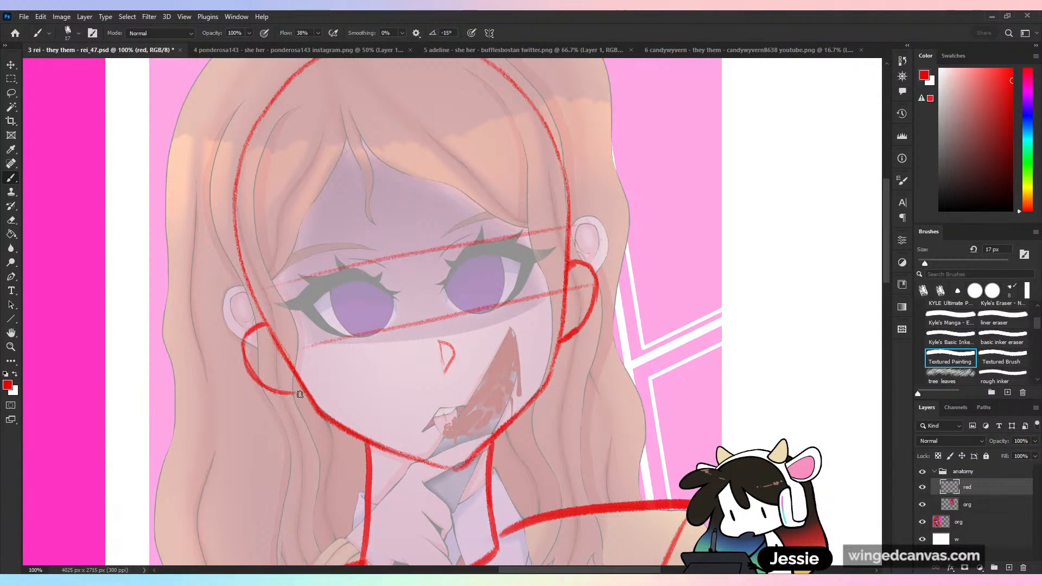
- Check the ear placement with the canvas flipped horizontally, flip it back, and undo both ear outlines
{"action": "key", "text": "ctrl+shift+h"}
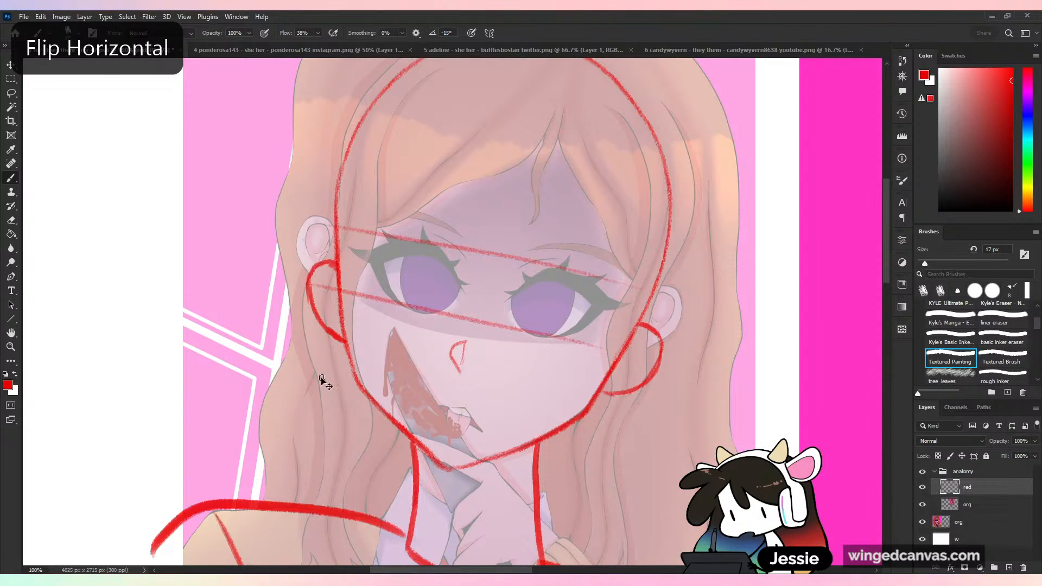
{"action": "key", "text": "ctrl+shift+h"}
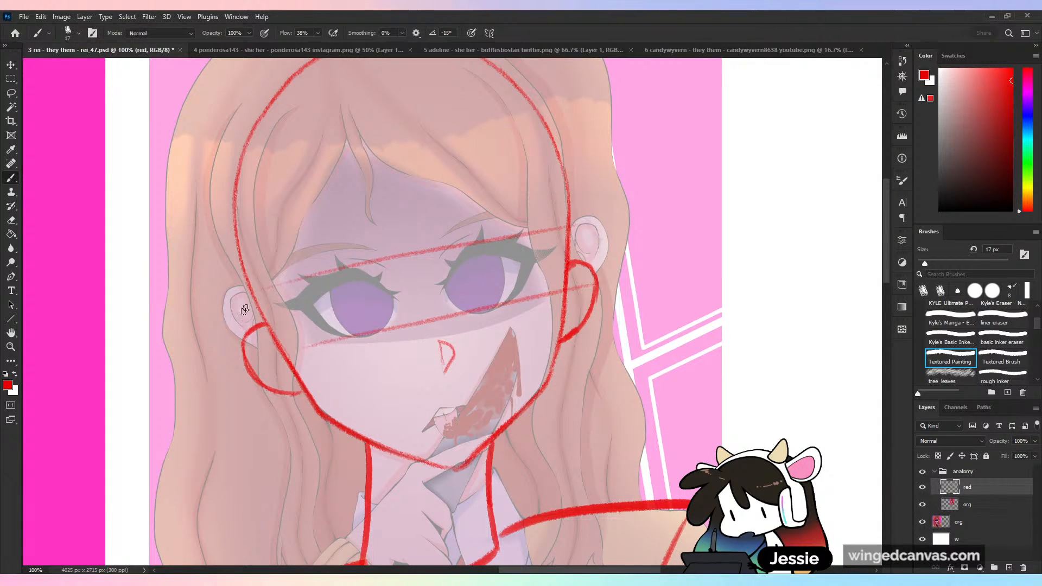
{"action": "left_click_drag", "start_coordinate": [217, 253], "coordinate": [251, 326]}
{"action": "left_click_drag", "start_coordinate": [223, 300], "coordinate": [251, 324]}
{"action": "key", "text": "ctrl+z"}
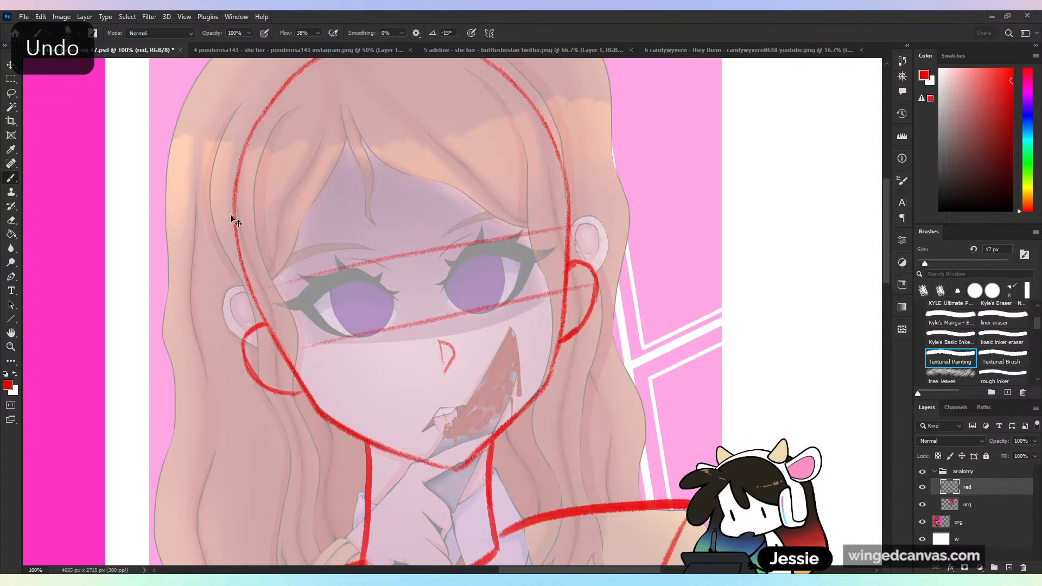
{"action": "key", "text": "ctrl+z"}
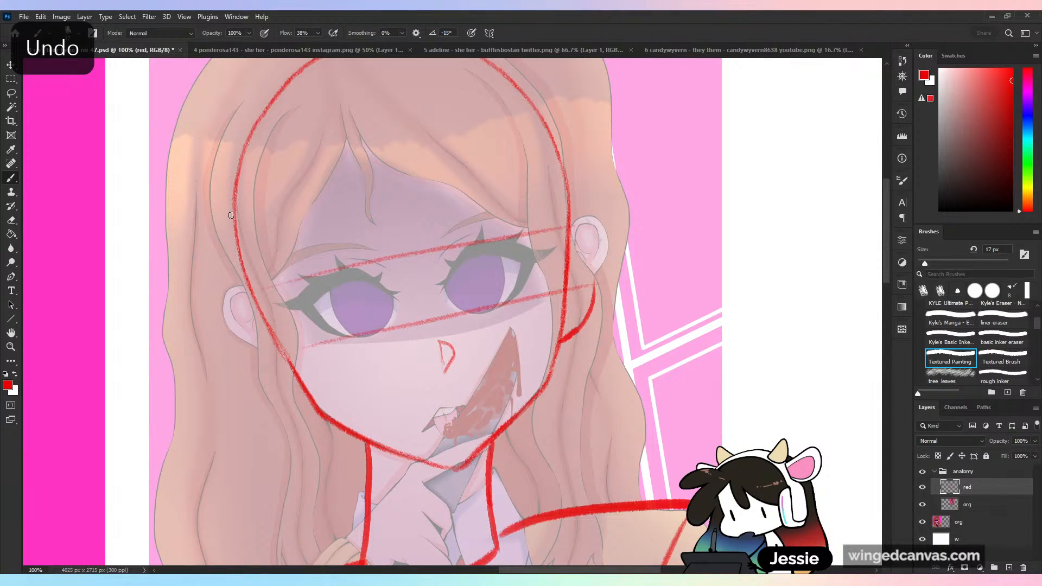
{"action": "key", "text": "ctrl+z"}
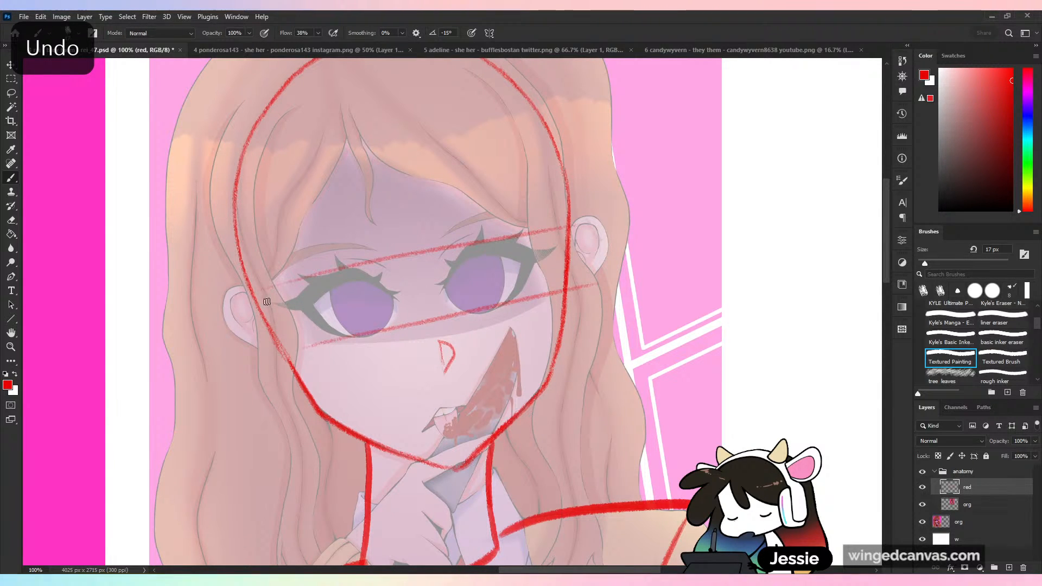
- Outline both ears as longer shapes, from about the upper eye guideline down to nose level
{"action": "mouse_move", "coordinate": [255, 305]}
{"action": "left_mouse_down"}
{"action": "mouse_move", "coordinate": [238, 344]}
{"action": "mouse_move", "coordinate": [264, 383]}
{"action": "mouse_move", "coordinate": [325, 397]}
{"action": "mouse_move", "coordinate": [301, 397]}
{"action": "left_mouse_up"}
{"action": "mouse_move", "coordinate": [572, 240]}
{"action": "left_mouse_down"}
{"action": "mouse_move", "coordinate": [599, 284]}
{"action": "mouse_move", "coordinate": [561, 350]}
{"action": "left_mouse_up"}
{"action": "key", "text": "ctrl+minus"}
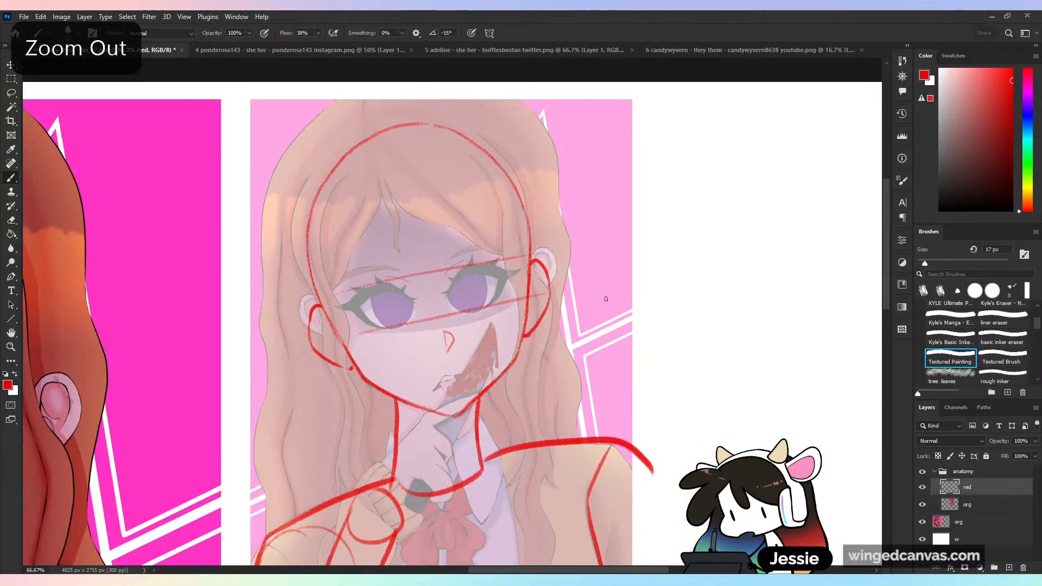
{"action": "key", "text": "ctrl+plus"}
- Try guide strokes across the face at the level of the ear tops and nose, and undo them
{"action": "left_click_drag", "start_coordinate": [255, 303], "coordinate": [424, 251]}
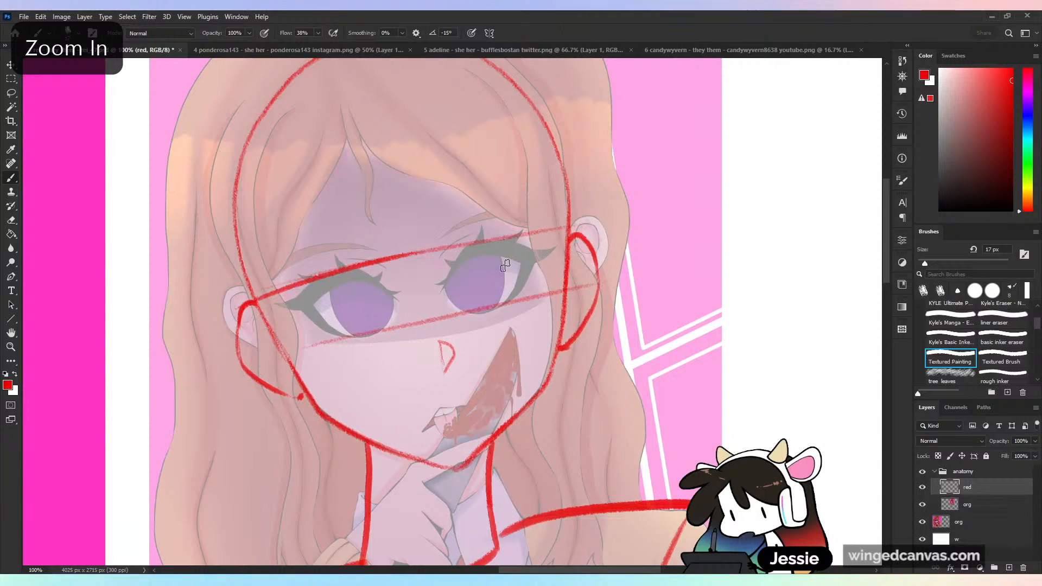
{"action": "left_click_drag", "start_coordinate": [414, 373], "coordinate": [631, 338]}
{"action": "key", "text": "ctrl+z"}
{"action": "key", "text": "ctrl+z"}
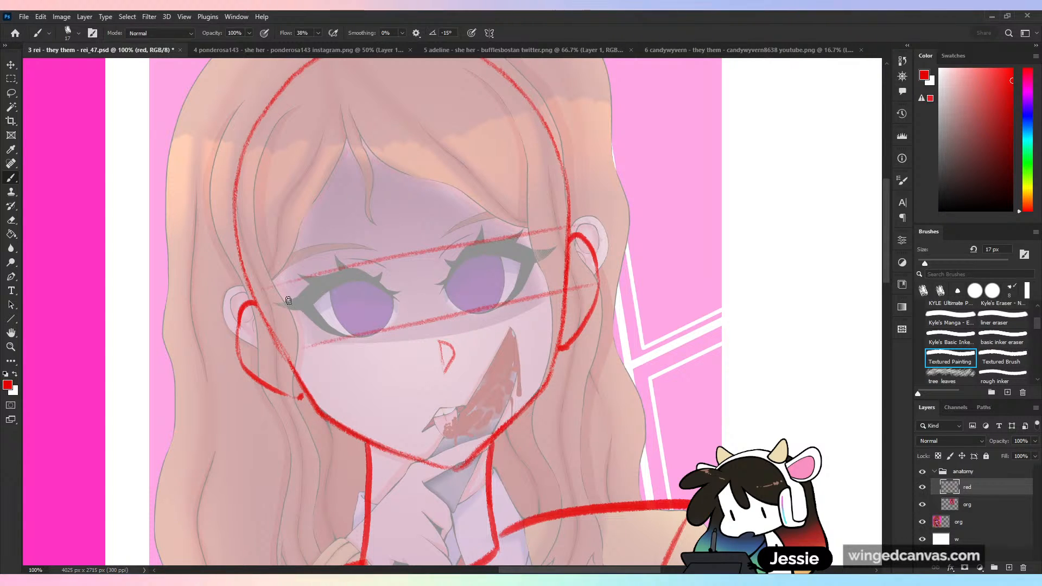
{"action": "mouse_move", "coordinate": [272, 301]}
{"action": "left_mouse_down"}
{"action": "mouse_move", "coordinate": [314, 297]}
{"action": "mouse_move", "coordinate": [324, 283]}
{"action": "mouse_move", "coordinate": [384, 281]}
{"action": "left_mouse_up"}
{"action": "key", "text": "ctrl+z"}
{"action": "key", "text": "ctrl+z"}
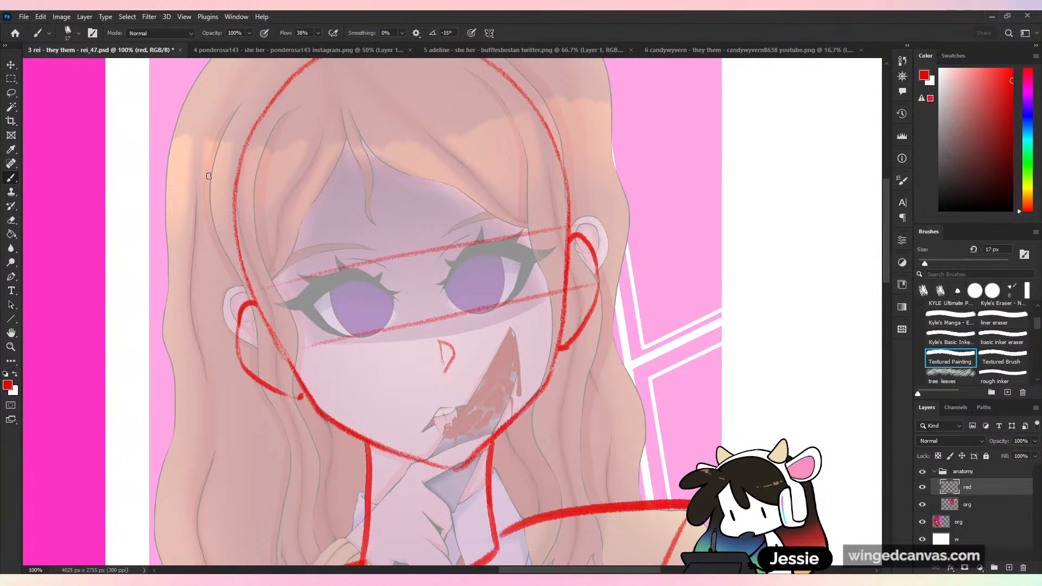
- Try thick eyebrows extending out to the edges of the head, and undo them
{"action": "left_click_drag", "start_coordinate": [256, 283], "coordinate": [302, 249]}
{"action": "mouse_move", "coordinate": [261, 273]}
{"action": "left_mouse_down"}
{"action": "mouse_move", "coordinate": [254, 289]}
{"action": "mouse_move", "coordinate": [360, 247]}
{"action": "left_mouse_up"}
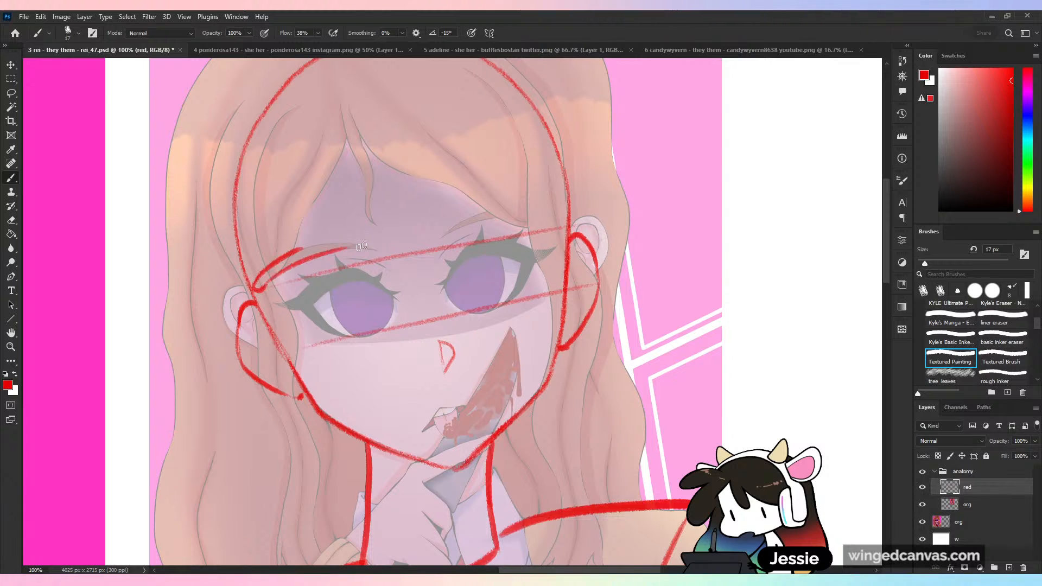
{"action": "left_click_drag", "start_coordinate": [291, 257], "coordinate": [381, 258]}
{"action": "mouse_move", "coordinate": [447, 235]}
{"action": "left_mouse_down"}
{"action": "mouse_move", "coordinate": [544, 202]}
{"action": "mouse_move", "coordinate": [565, 213]}
{"action": "mouse_move", "coordinate": [489, 212]}
{"action": "left_mouse_up"}
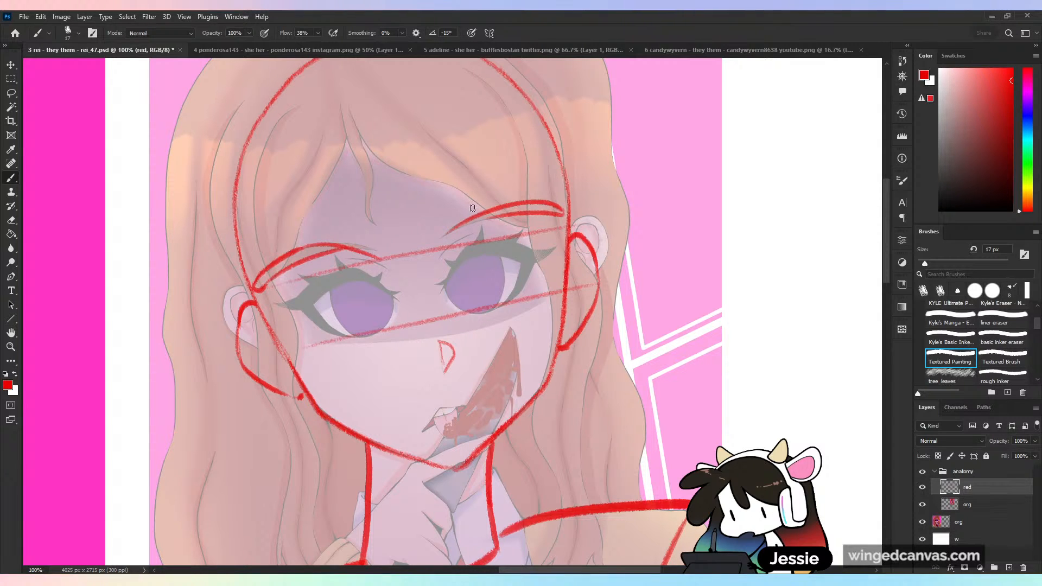
{"action": "key", "text": "ctrl+z"}
{"action": "key", "text": "ctrl+z"}
{"action": "key", "text": "ctrl+z"}
- Try shorter arched eyebrows over the original brows, and undo them
{"action": "key", "text": "ctrl+z"}
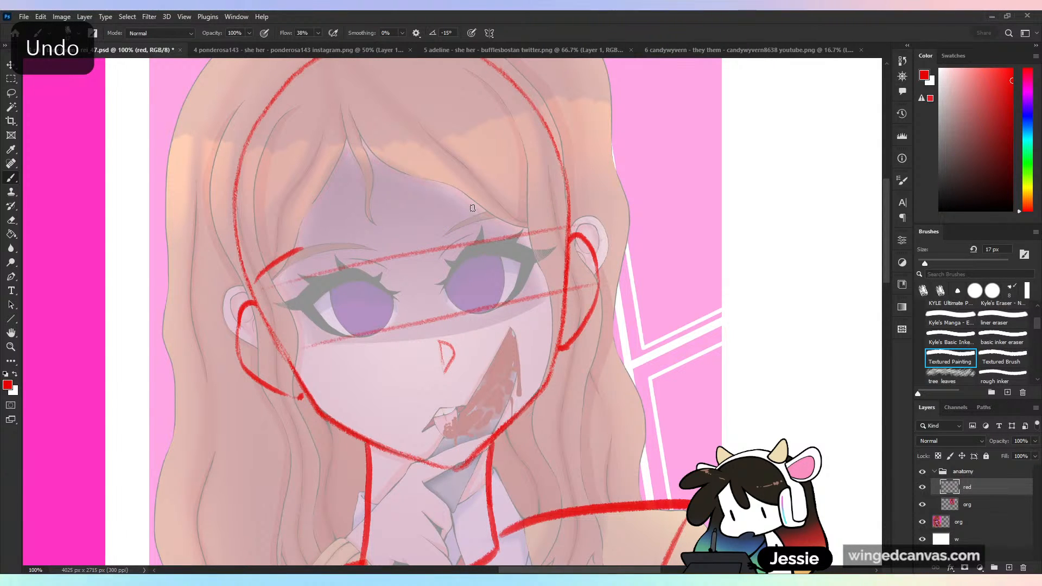
{"action": "key", "text": "ctrl+z"}
{"action": "mouse_move", "coordinate": [276, 281]}
{"action": "left_mouse_down"}
{"action": "mouse_move", "coordinate": [342, 240]}
{"action": "mouse_move", "coordinate": [393, 256]}
{"action": "mouse_move", "coordinate": [528, 211]}
{"action": "left_mouse_up"}
{"action": "left_click_drag", "start_coordinate": [445, 245], "coordinate": [547, 218]}
{"action": "key", "text": "ctrl+z"}
{"action": "key", "text": "ctrl+z"}
{"action": "key", "text": "ctrl+z"}
{"action": "key", "text": "ctrl+z"}
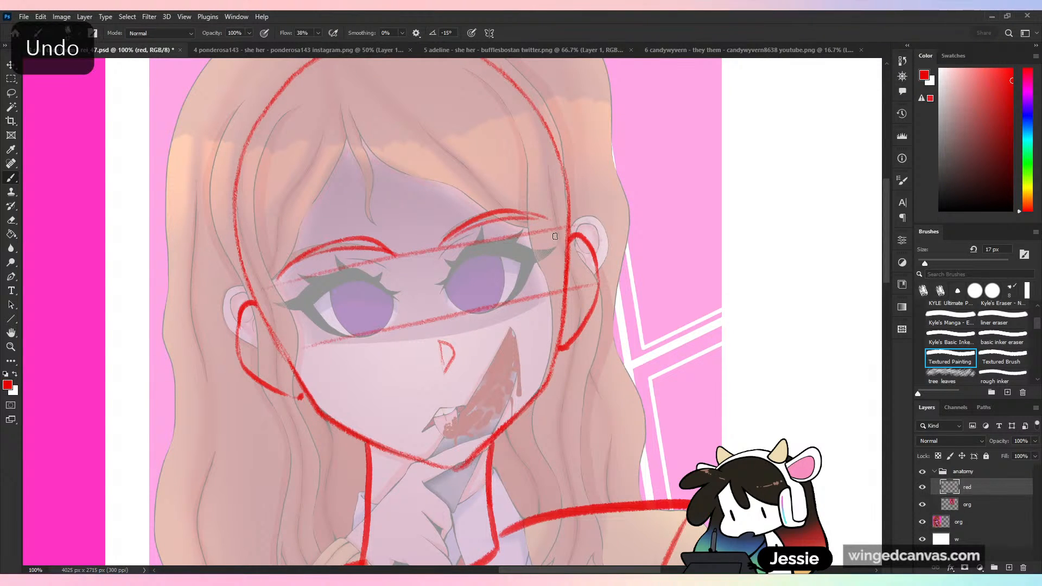
{"action": "key", "text": "ctrl+z"}
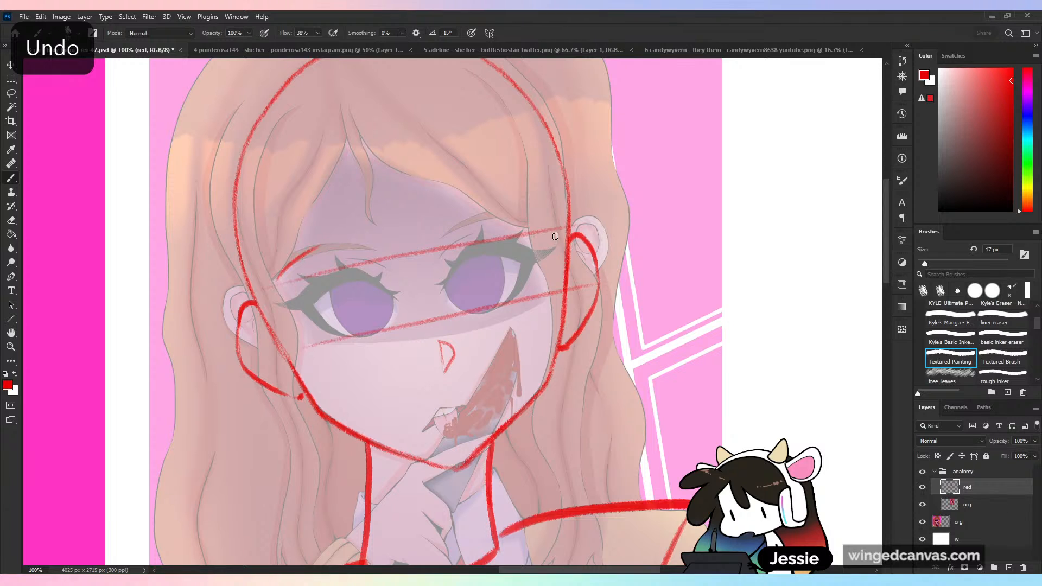
{"action": "key", "text": "ctrl+z"}
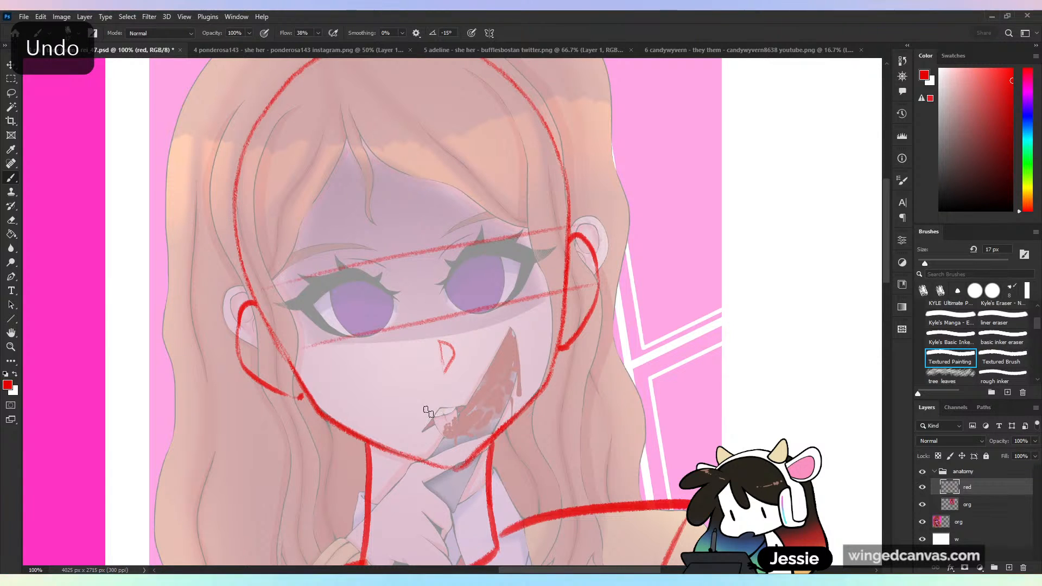
- Outline an open mouth, move a selection of it between the eyes to compare widths, and delete it
{"action": "mouse_move", "coordinate": [434, 415]}
{"action": "left_mouse_down"}
{"action": "mouse_move", "coordinate": [465, 427]}
{"action": "mouse_move", "coordinate": [449, 408]}
{"action": "left_mouse_up"}
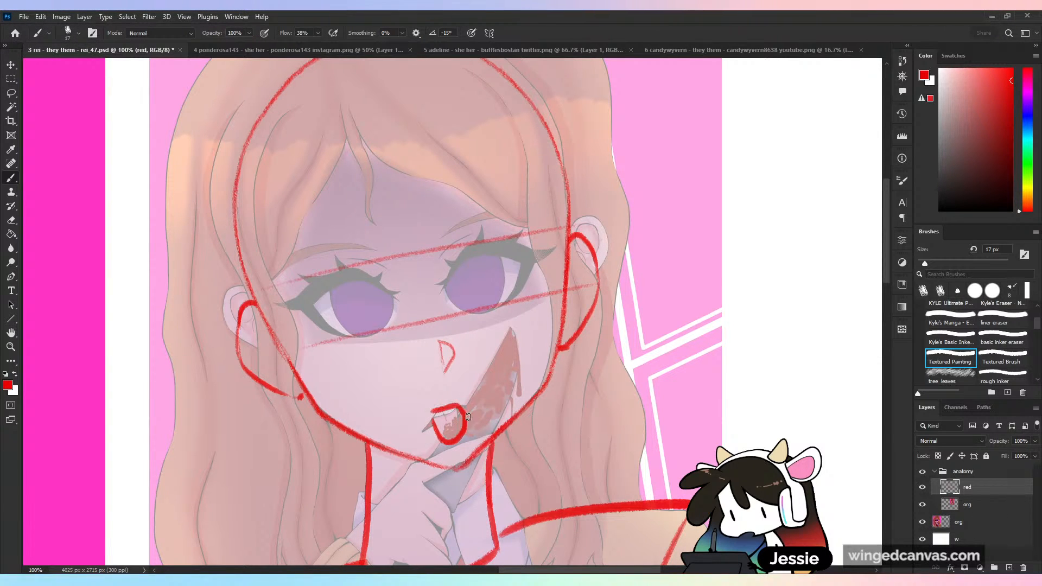
{"action": "key", "text": "v"}
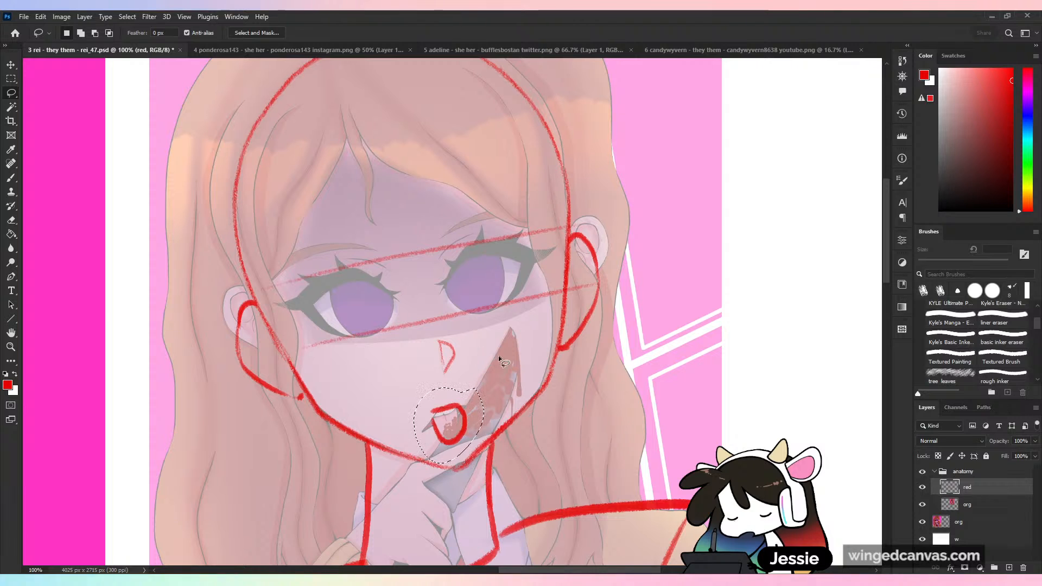
{"action": "mouse_move", "coordinate": [463, 423]}
{"action": "left_mouse_down"}
{"action": "mouse_move", "coordinate": [427, 288]}
{"action": "mouse_move", "coordinate": [436, 299]}
{"action": "left_mouse_up"}
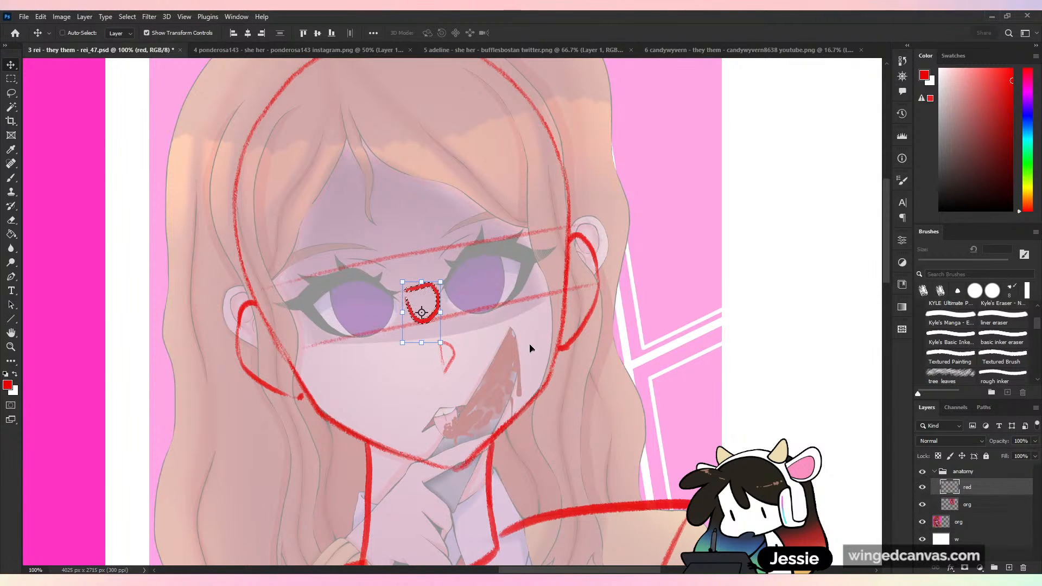
{"action": "key", "text": "Delete"}
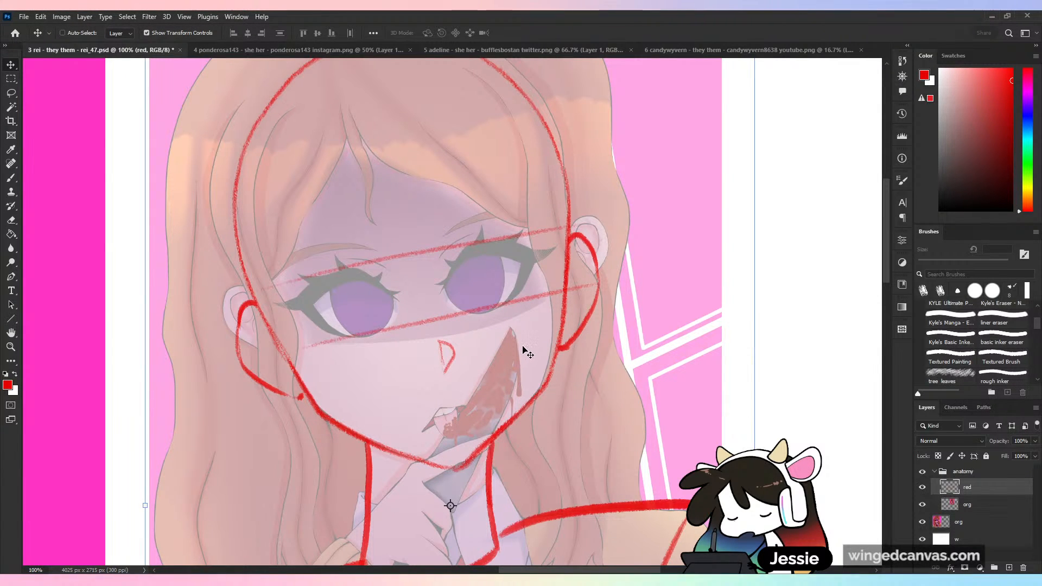
{"action": "key", "text": "b"}
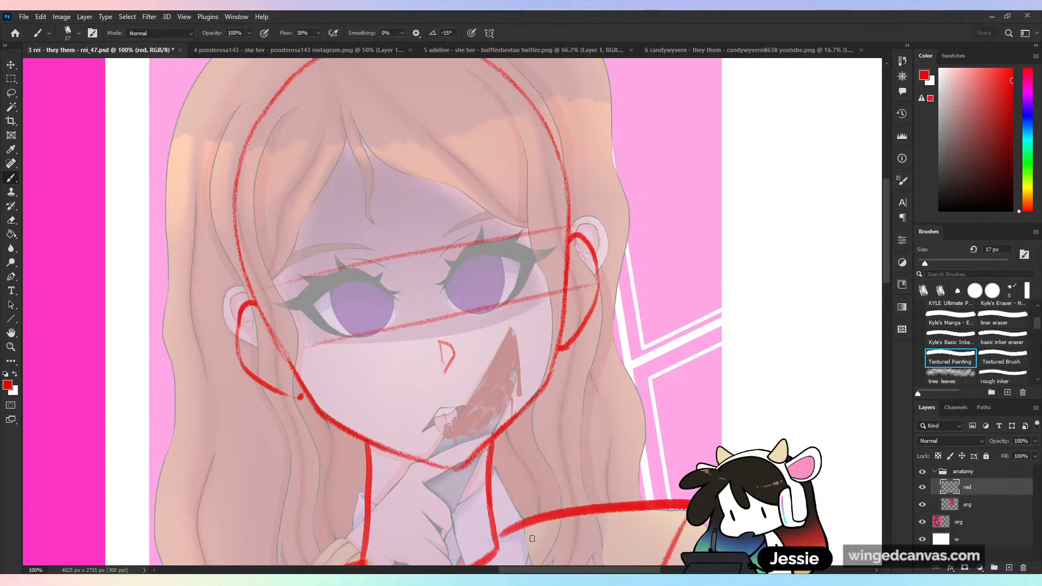
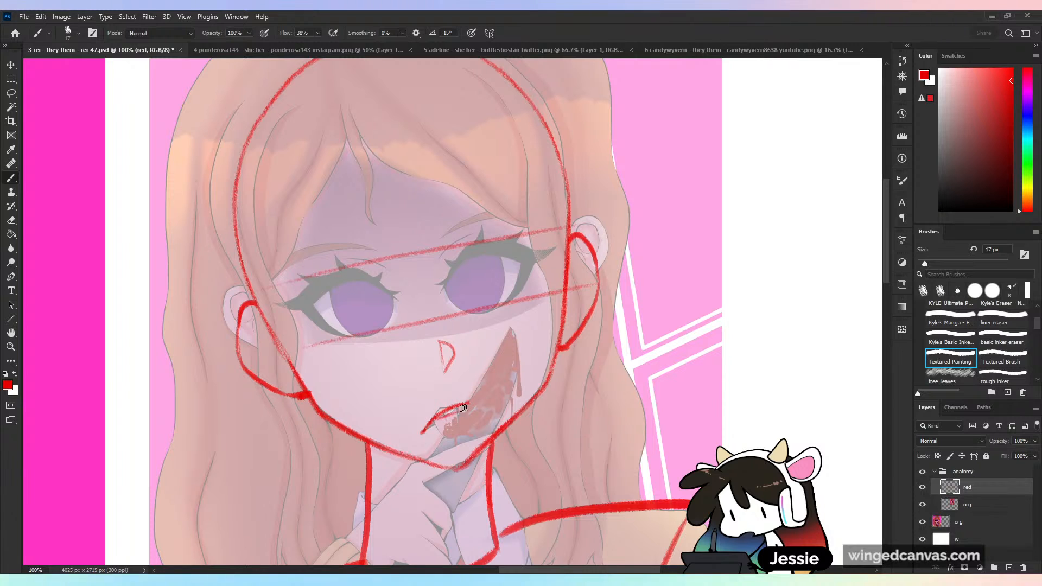
- Try an open-mouth outline over the knife blade below the nose, and undo its strokes
{"action": "mouse_move", "coordinate": [425, 432]}
{"action": "left_mouse_down"}
{"action": "mouse_move", "coordinate": [437, 450]}
{"action": "mouse_move", "coordinate": [471, 442]}
{"action": "left_mouse_up"}
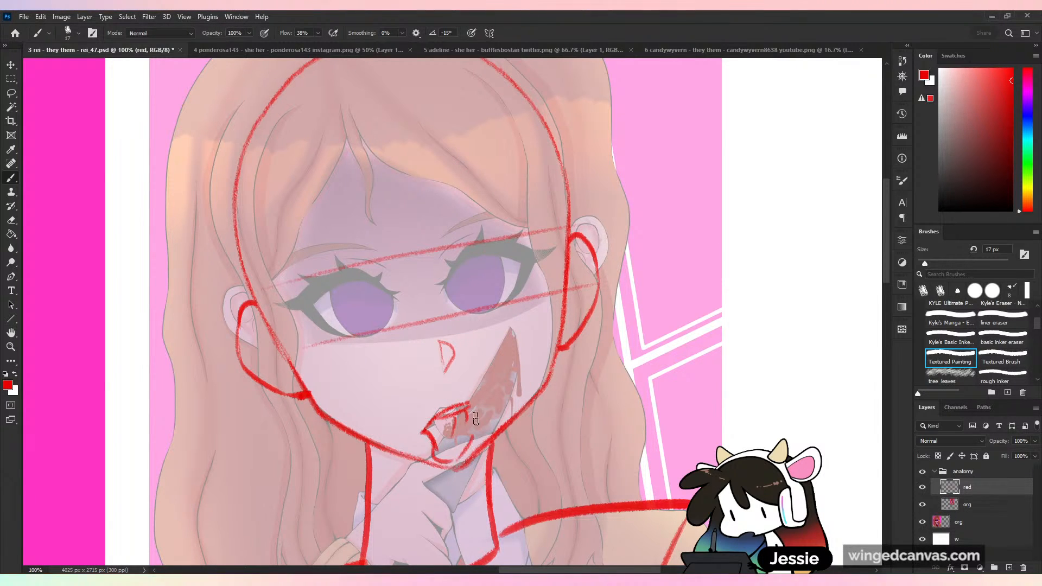
{"action": "key", "text": "ctrl+z"}
{"action": "key", "text": "ctrl+z"}
{"action": "key", "text": "ctrl+z"}
{"action": "key", "text": "ctrl+z"}
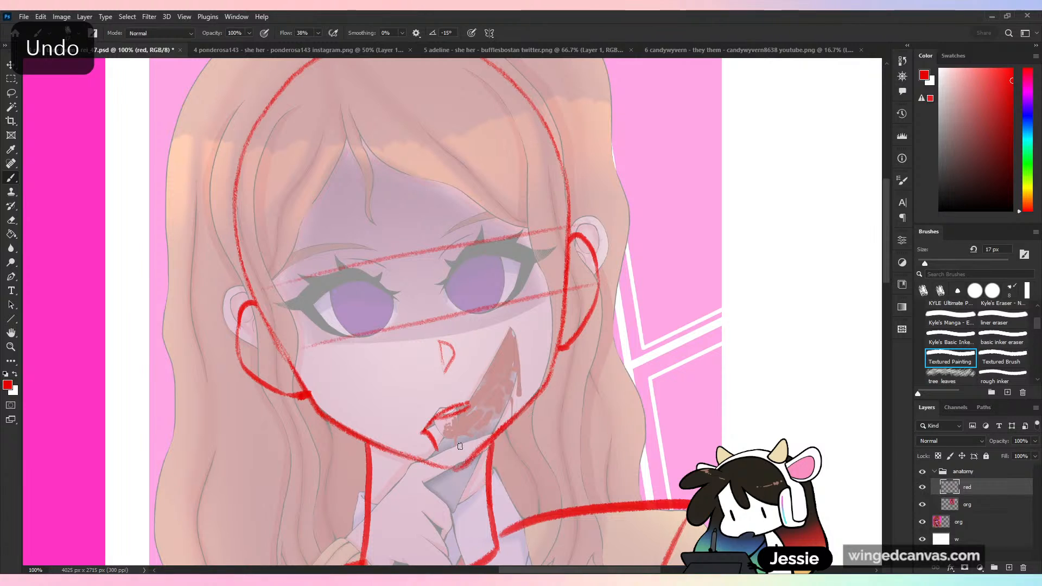
{"action": "key", "text": "ctrl+z"}
{"action": "key", "text": "ctrl+z"}
{"action": "key", "text": "ctrl+z"}
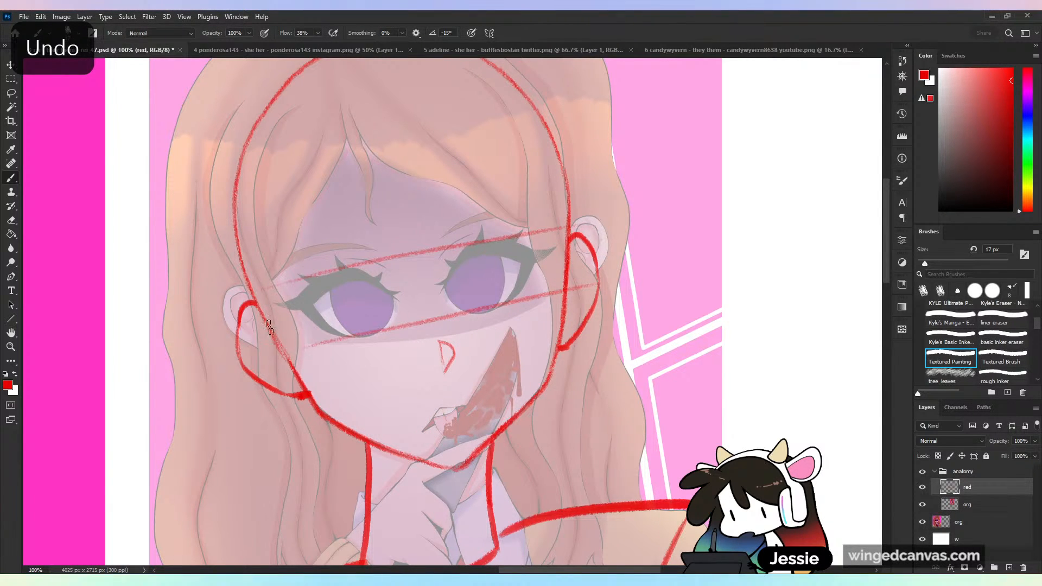
- Try a short diagonal stroke across the cheek for the skull structure, and undo it
{"action": "left_click_drag", "start_coordinate": [354, 373], "coordinate": [389, 408]}
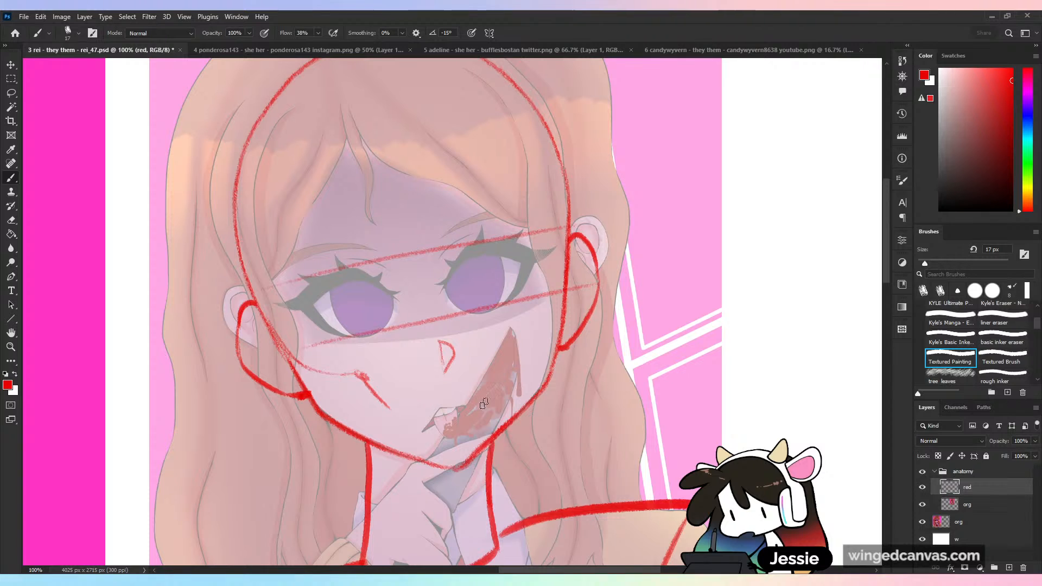
{"action": "key", "text": "ctrl+z"}
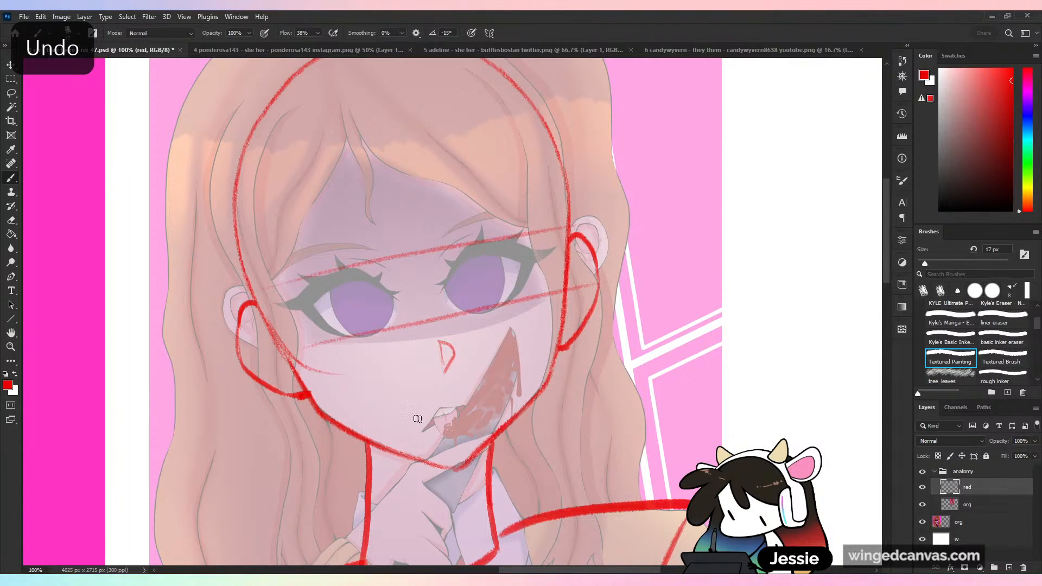
{"action": "key", "text": "ctrl+z"}
- Sketch the upper teeth block below the nose and connect it to both ears with cheekbone and jaw lines
{"action": "mouse_move", "coordinate": [494, 401]}
{"action": "left_mouse_down"}
{"action": "mouse_move", "coordinate": [431, 419]}
{"action": "mouse_move", "coordinate": [459, 410]}
{"action": "mouse_move", "coordinate": [405, 418]}
{"action": "mouse_move", "coordinate": [398, 399]}
{"action": "mouse_move", "coordinate": [500, 376]}
{"action": "mouse_move", "coordinate": [434, 419]}
{"action": "left_mouse_up"}
{"action": "mouse_move", "coordinate": [456, 394]}
{"action": "left_mouse_down"}
{"action": "mouse_move", "coordinate": [435, 398]}
{"action": "mouse_move", "coordinate": [399, 419]}
{"action": "left_mouse_up"}
{"action": "left_click_drag", "start_coordinate": [348, 379], "coordinate": [358, 384]}
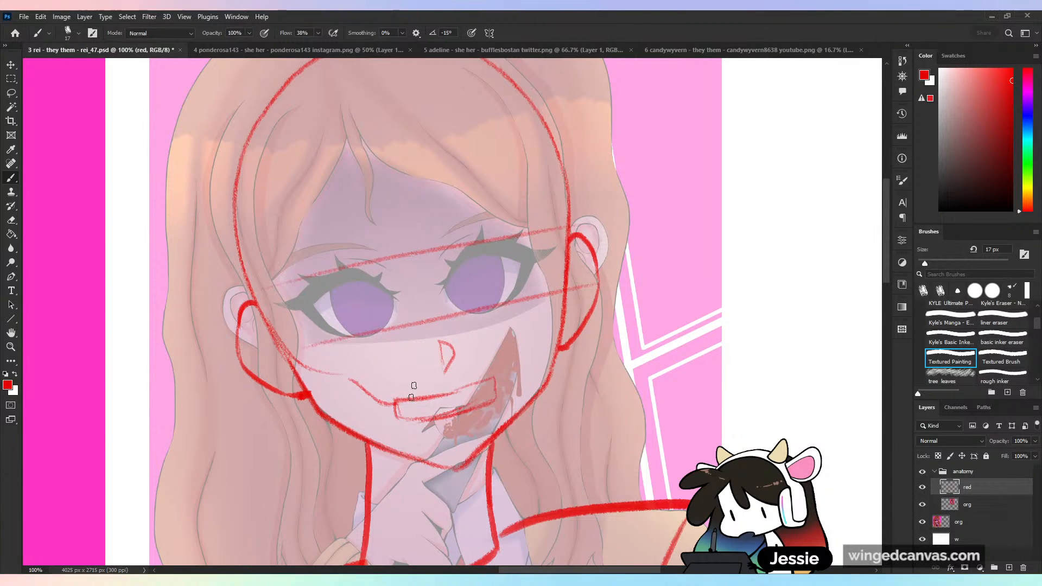
{"action": "mouse_move", "coordinate": [510, 363]}
{"action": "left_mouse_down"}
{"action": "mouse_move", "coordinate": [563, 277]}
{"action": "mouse_move", "coordinate": [514, 341]}
{"action": "mouse_move", "coordinate": [553, 296]}
{"action": "left_mouse_up"}
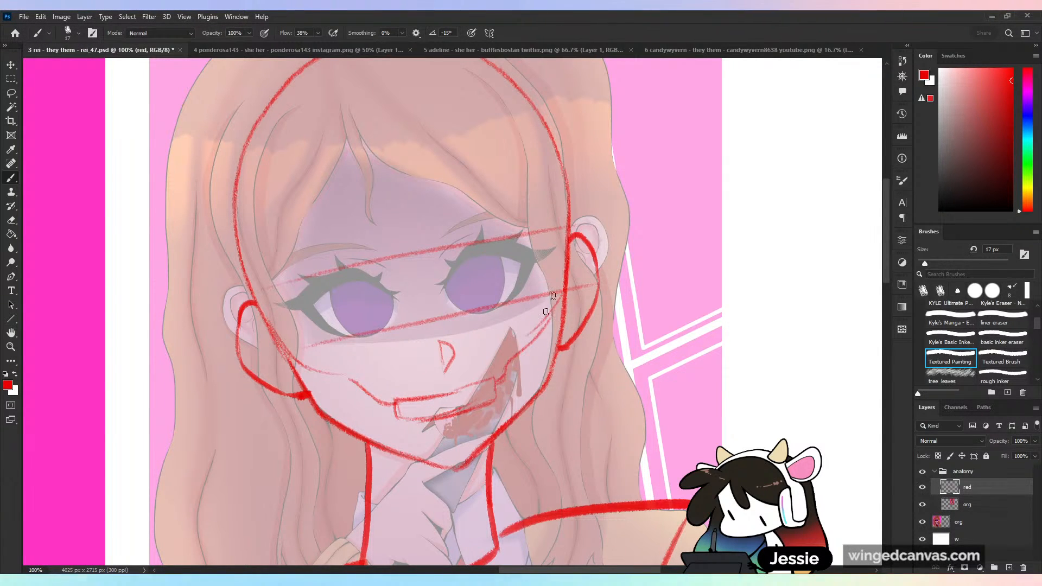
{"action": "mouse_move", "coordinate": [317, 391]}
{"action": "left_mouse_down"}
{"action": "mouse_move", "coordinate": [302, 352]}
{"action": "mouse_move", "coordinate": [326, 412]}
{"action": "mouse_move", "coordinate": [334, 380]}
{"action": "mouse_move", "coordinate": [377, 422]}
{"action": "left_mouse_up"}
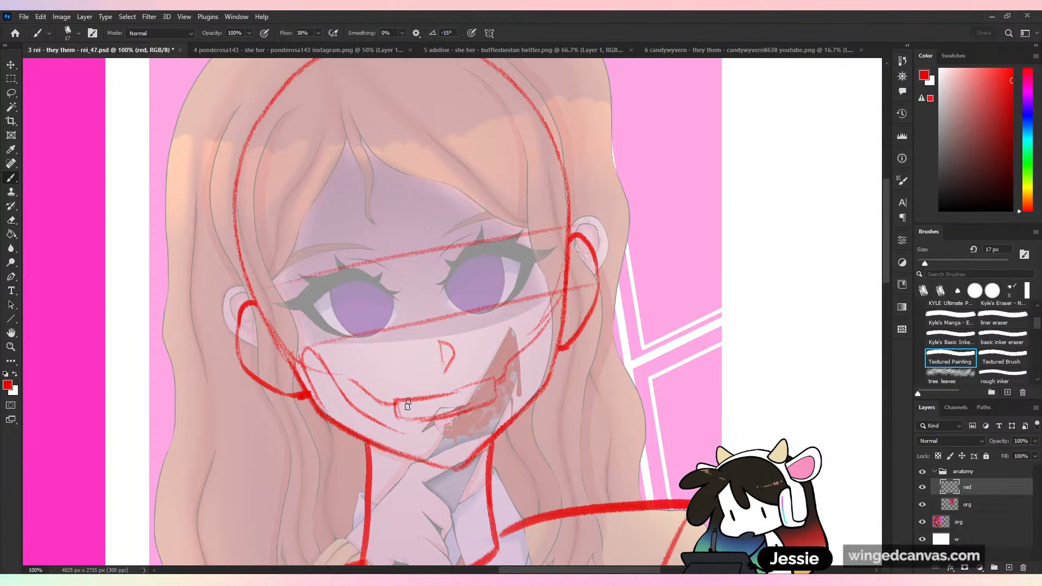
- Rework the jaw strokes and sketch the lower jaw with its teeth block directly beneath the upper teeth block
{"action": "key", "text": "ctrl+z"}
{"action": "key", "text": "ctrl+z"}
{"action": "key", "text": "ctrl+z"}
{"action": "key", "text": "ctrl+z"}
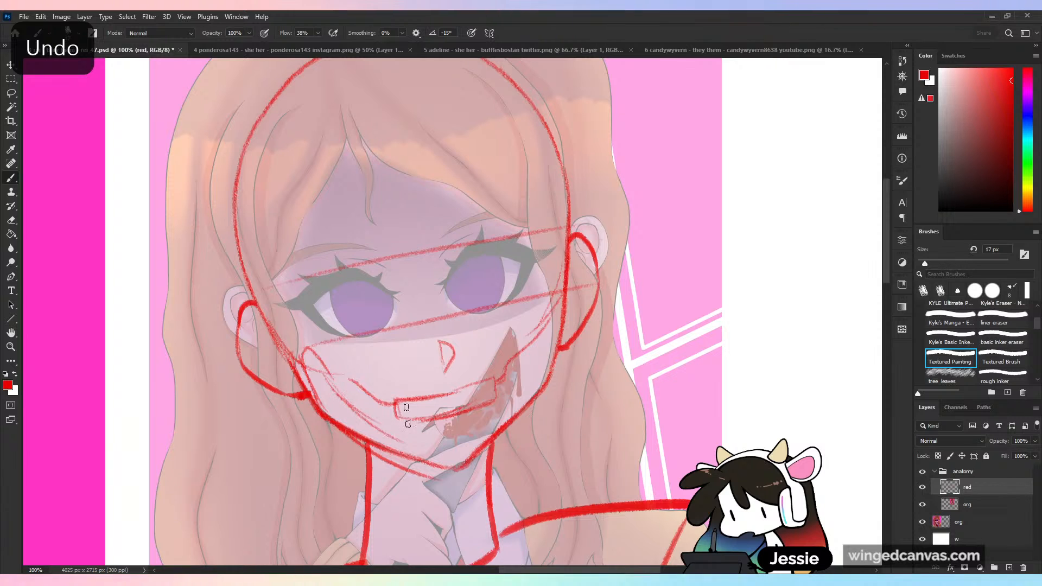
{"action": "mouse_move", "coordinate": [406, 435]}
{"action": "left_mouse_down"}
{"action": "mouse_move", "coordinate": [429, 444]}
{"action": "mouse_move", "coordinate": [494, 434]}
{"action": "mouse_move", "coordinate": [476, 426]}
{"action": "mouse_move", "coordinate": [402, 442]}
{"action": "mouse_move", "coordinate": [544, 388]}
{"action": "left_mouse_up"}
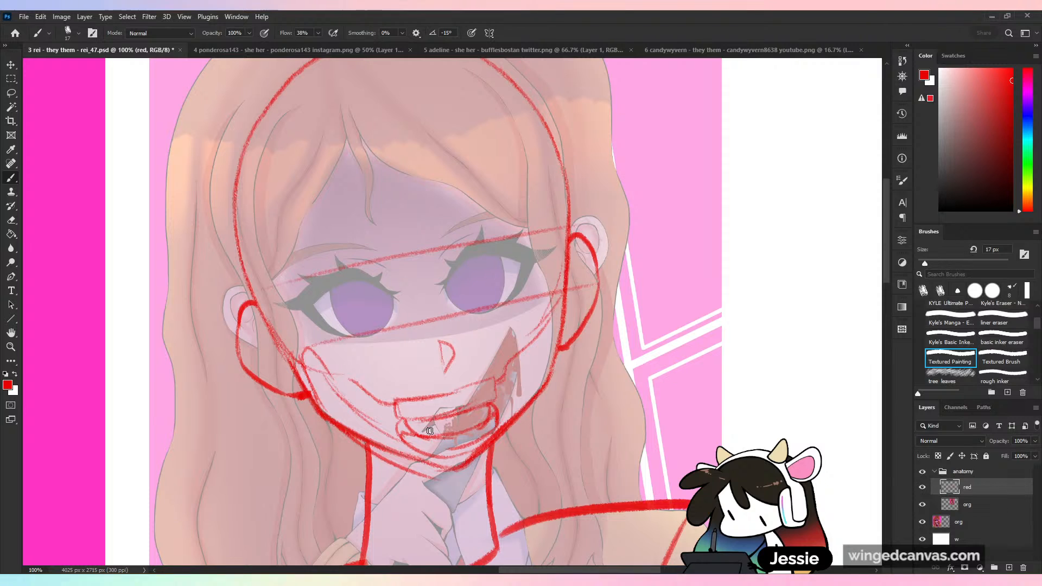
- Try an open mouth drawn over the teeth blocks and reaching below the chin, and undo it
{"action": "mouse_move", "coordinate": [419, 429]}
{"action": "left_mouse_down"}
{"action": "mouse_move", "coordinate": [433, 455]}
{"action": "mouse_move", "coordinate": [482, 435]}
{"action": "mouse_move", "coordinate": [482, 414]}
{"action": "mouse_move", "coordinate": [444, 477]}
{"action": "mouse_move", "coordinate": [481, 413]}
{"action": "mouse_move", "coordinate": [454, 461]}
{"action": "left_mouse_up"}
{"action": "key", "text": "ctrl+z"}
{"action": "key", "text": "ctrl+z"}
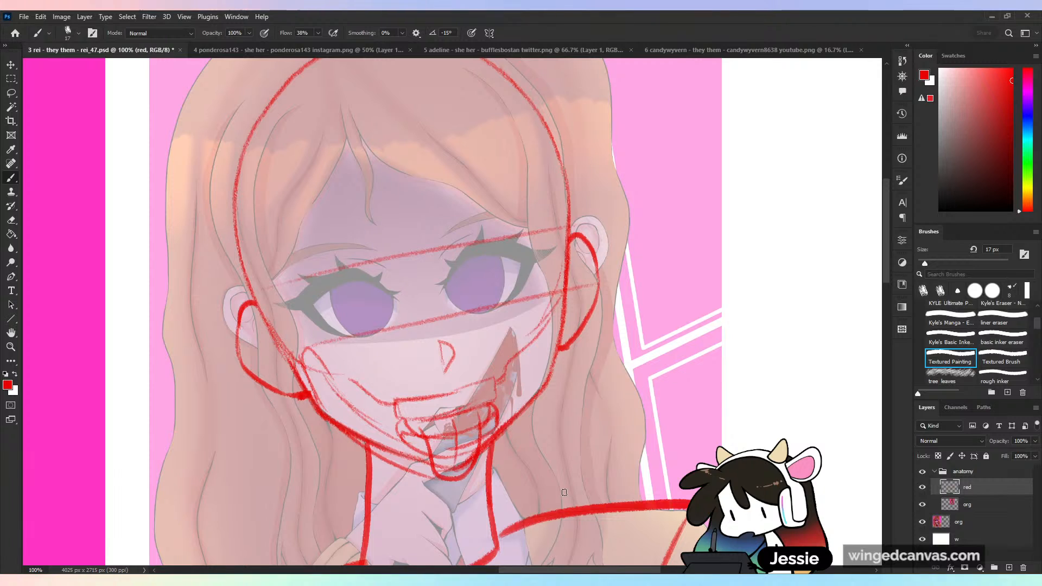
{"action": "key", "text": "ctrl+z"}
{"action": "key", "text": "ctrl+z"}
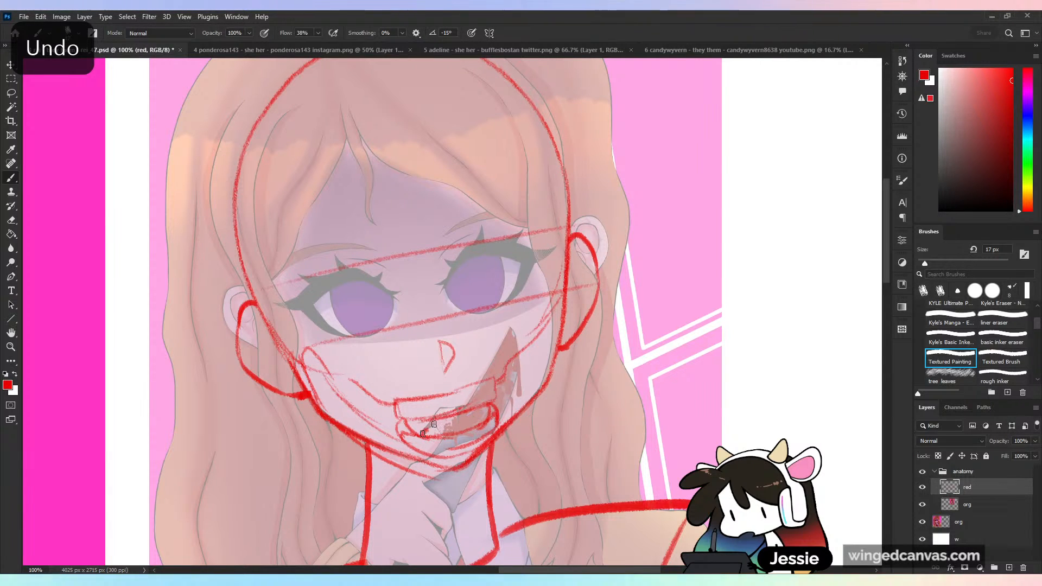
- Try repeated lip strokes and a smaller open mouth inside the jawline, and undo them
{"action": "left_click_drag", "start_coordinate": [423, 434], "coordinate": [472, 405]}
{"action": "key", "text": "ctrl+z"}
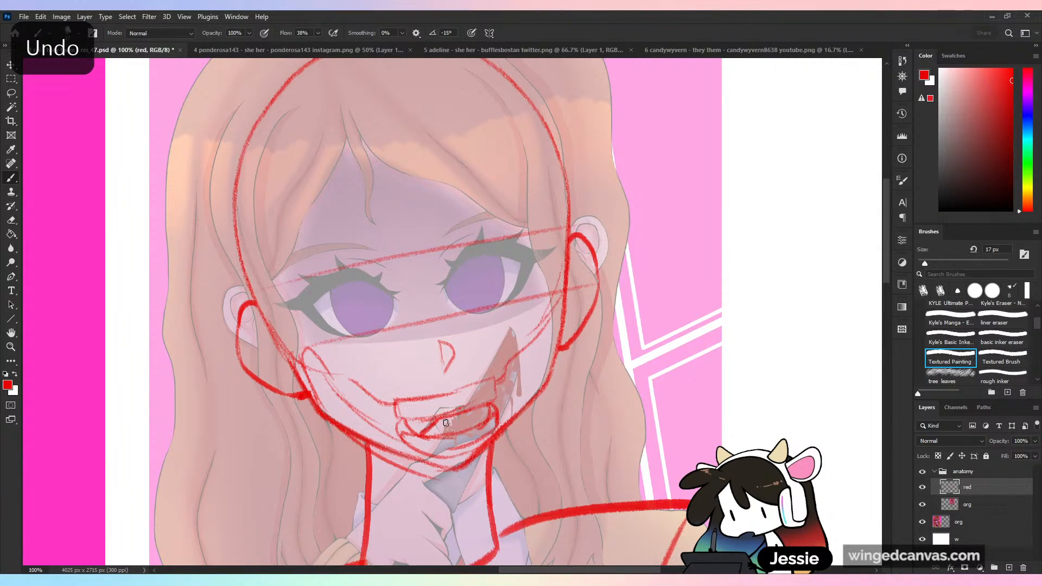
{"action": "mouse_move", "coordinate": [423, 432]}
{"action": "left_mouse_down"}
{"action": "mouse_move", "coordinate": [446, 409]}
{"action": "mouse_move", "coordinate": [476, 403]}
{"action": "left_mouse_up"}
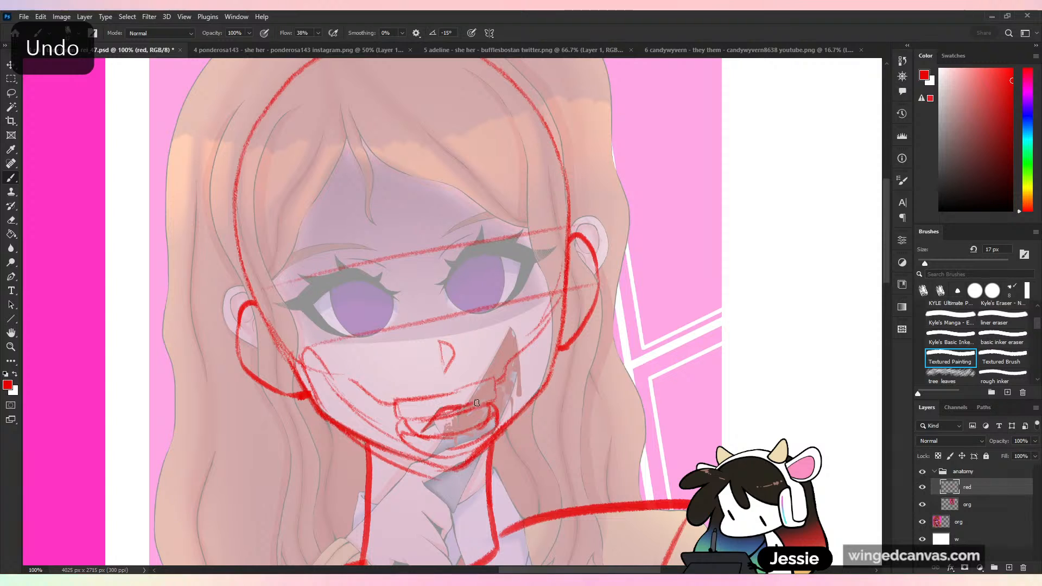
{"action": "left_click_drag", "start_coordinate": [425, 431], "coordinate": [458, 428]}
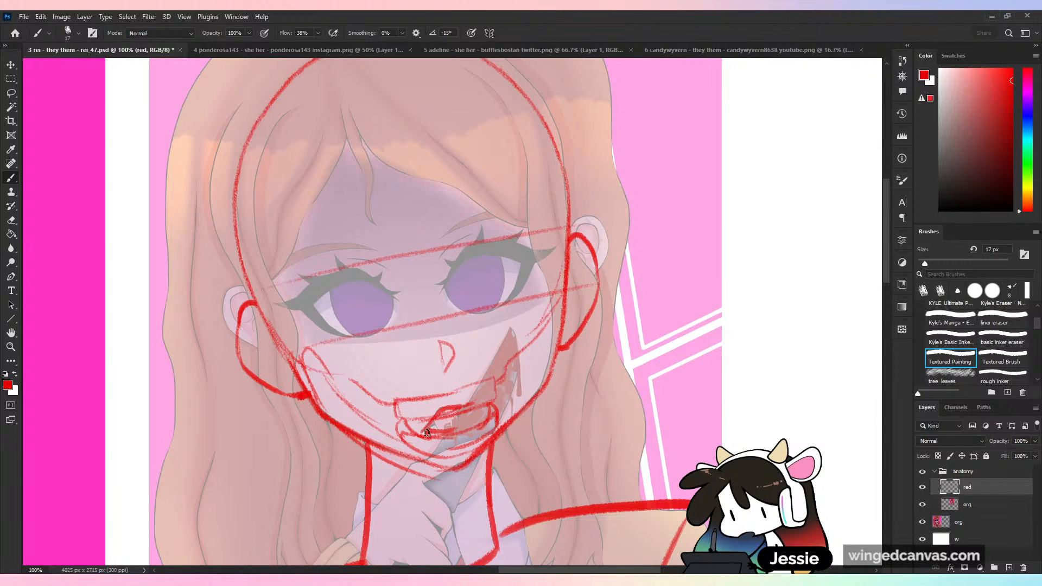
{"action": "key", "text": "ctrl+z"}
{"action": "mouse_move", "coordinate": [425, 431]}
{"action": "left_mouse_down"}
{"action": "mouse_move", "coordinate": [454, 456]}
{"action": "mouse_move", "coordinate": [468, 449]}
{"action": "mouse_move", "coordinate": [471, 407]}
{"action": "left_mouse_up"}
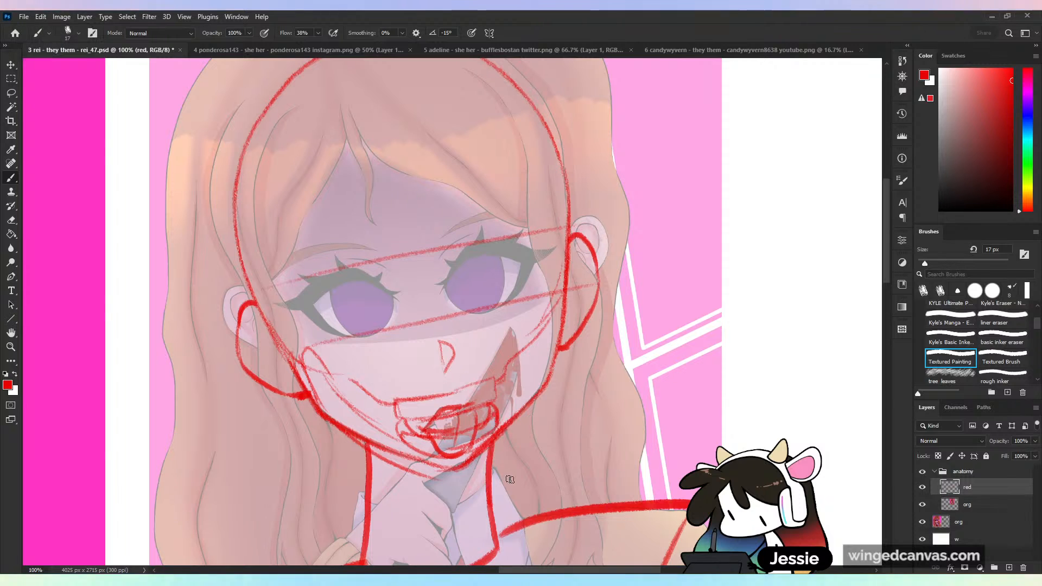
{"action": "key", "text": "ctrl+z"}
{"action": "key", "text": "ctrl+z"}
{"action": "key", "text": "ctrl+z"}
{"action": "key", "text": "ctrl+z"}
{"action": "key", "text": "ctrl+z"}
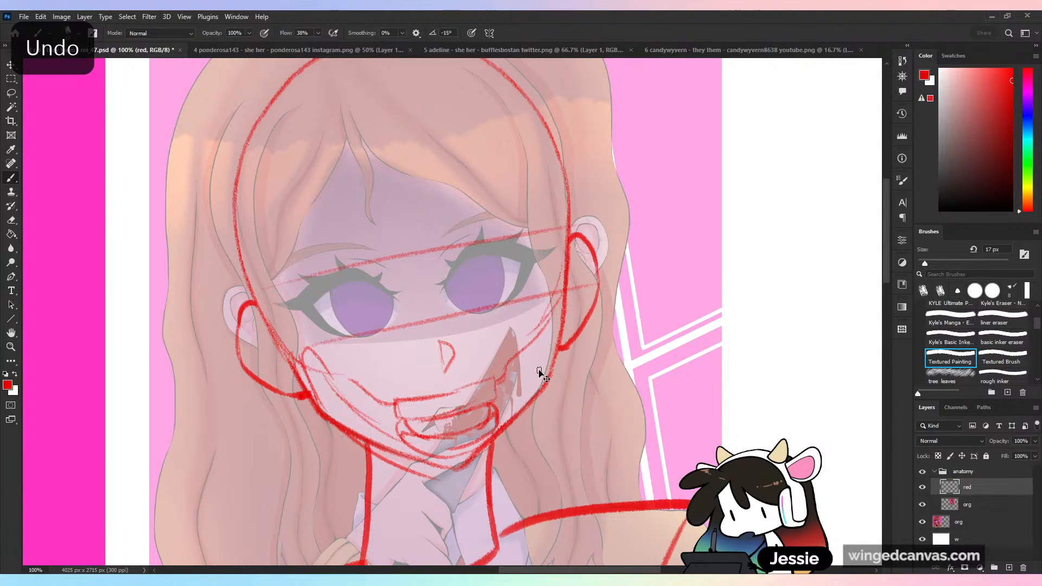
- Draw an open mouth across the upper and lower teeth blocks, with a vertical centre line down to the chin
{"action": "key", "text": "ctrl+minus"}
{"action": "key", "text": "ctrl+minus"}
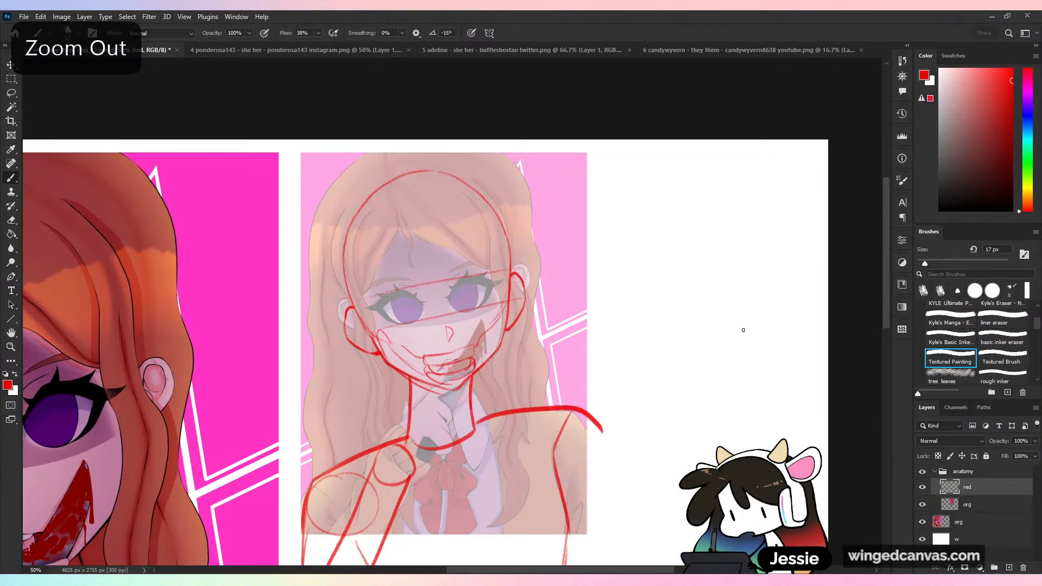
{"action": "key", "text": "ctrl+plus"}
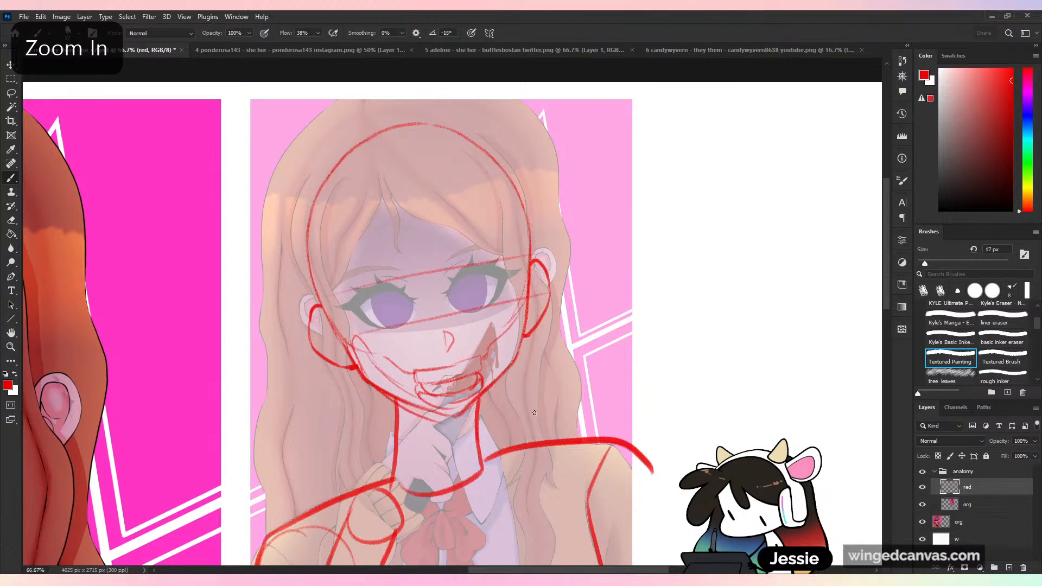
{"action": "key", "text": "ctrl+plus"}
{"action": "mouse_move", "coordinate": [432, 443]}
{"action": "left_mouse_down"}
{"action": "mouse_move", "coordinate": [447, 465]}
{"action": "mouse_move", "coordinate": [482, 415]}
{"action": "mouse_move", "coordinate": [477, 456]}
{"action": "left_mouse_up"}
{"action": "left_click_drag", "start_coordinate": [458, 417], "coordinate": [461, 459]}
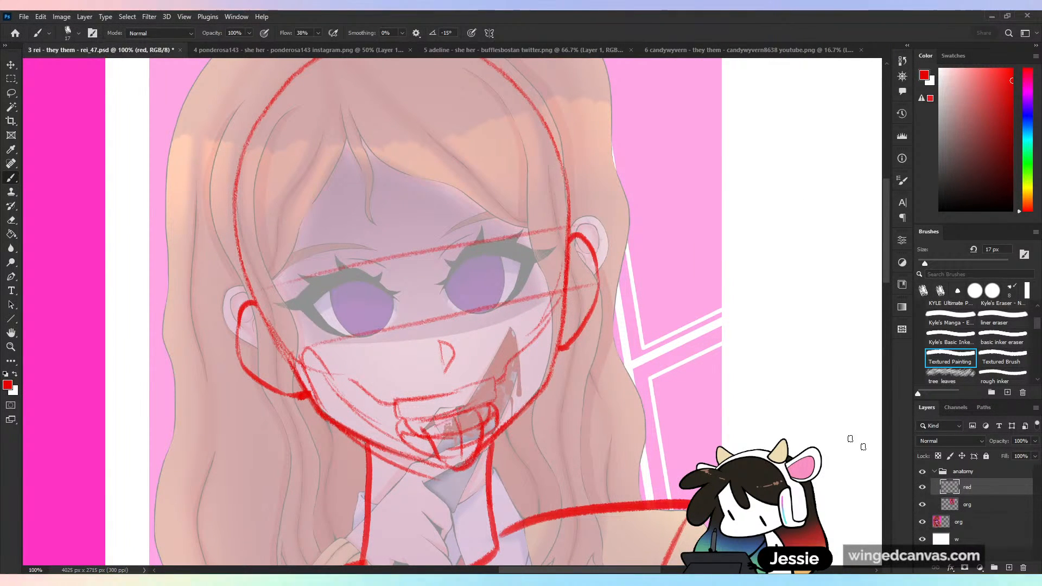
- Erase the lower part of the red torso outline beneath the faded portrait
{"action": "key", "text": "ctrl+minus"}
{"action": "left_click_drag", "start_coordinate": [784, 558], "coordinate": [735, 354]}
{"action": "key", "text": "ctrl+minus"}
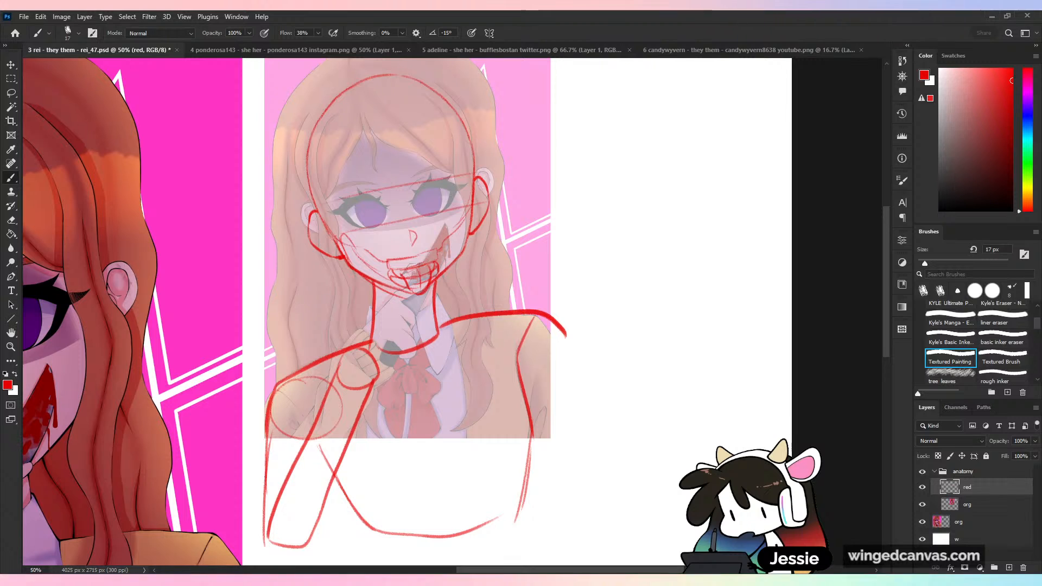
{"action": "key", "text": "ctrl+minus"}
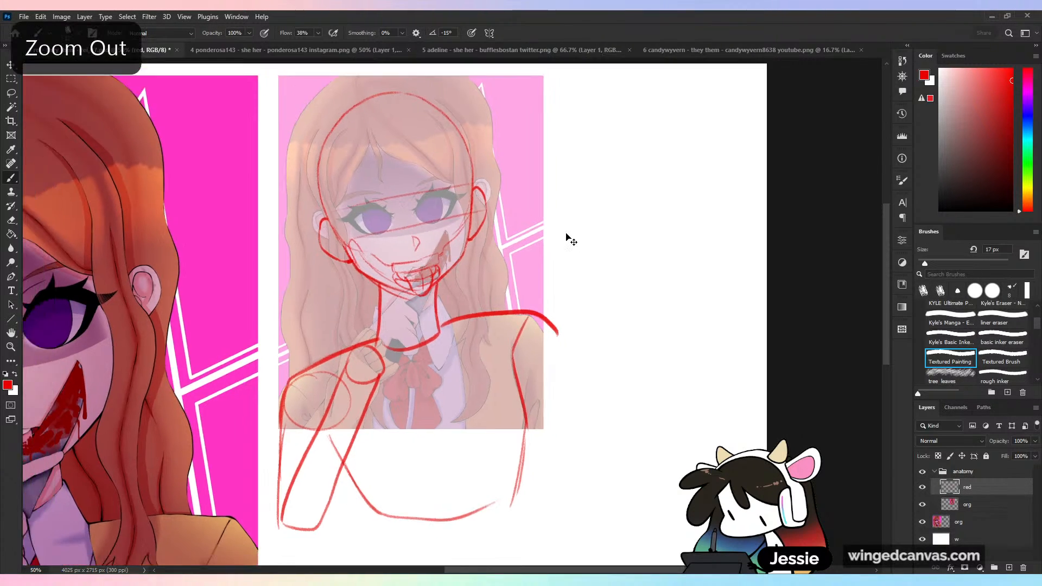
{"action": "key", "text": "ctrl+minus"}
{"action": "key", "text": "ctrl+plus"}
{"action": "key", "text": "ctrl+plus"}
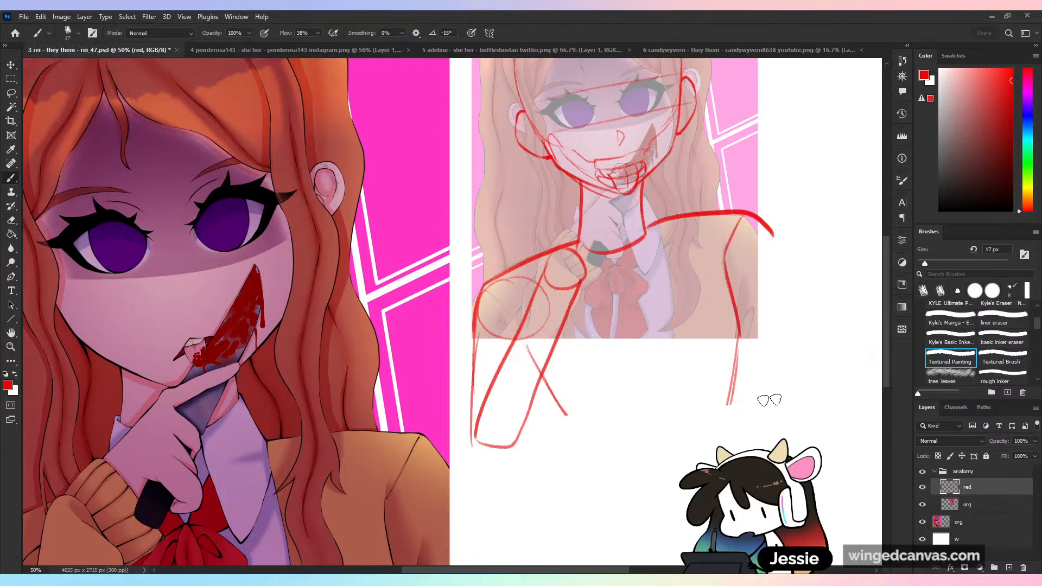
{"action": "key", "text": "ctrl+z"}
{"action": "left_click_drag", "start_coordinate": [833, 342], "coordinate": [563, 428]}
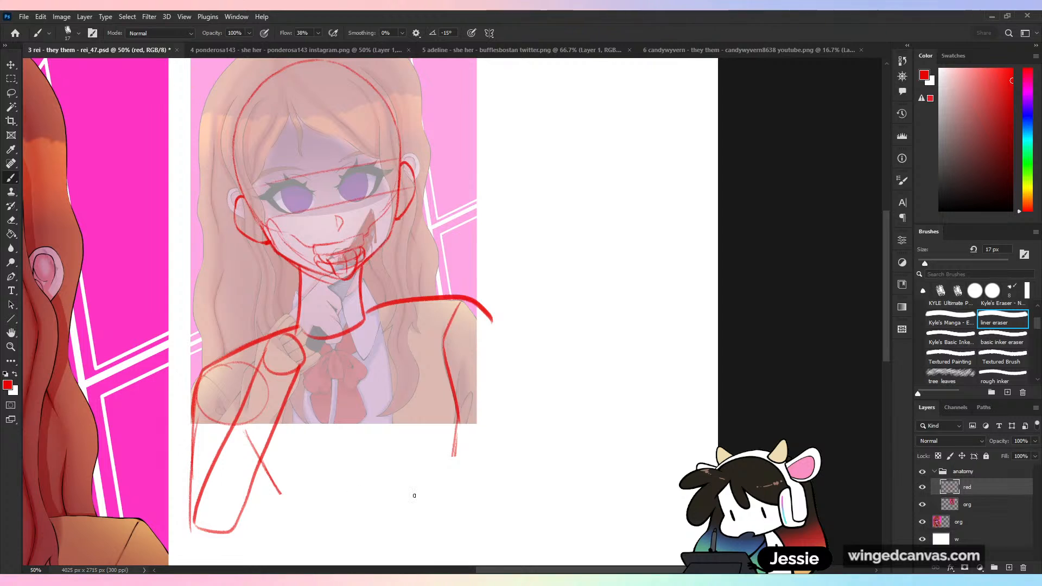
{"action": "key", "text": "ctrl+plus"}
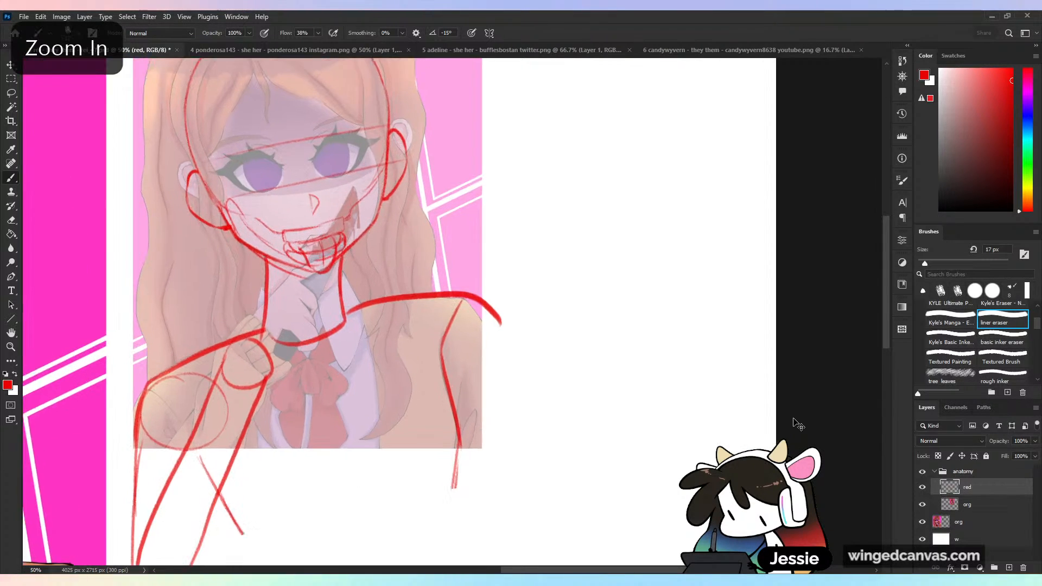
{"action": "key", "text": "ctrl+minus"}
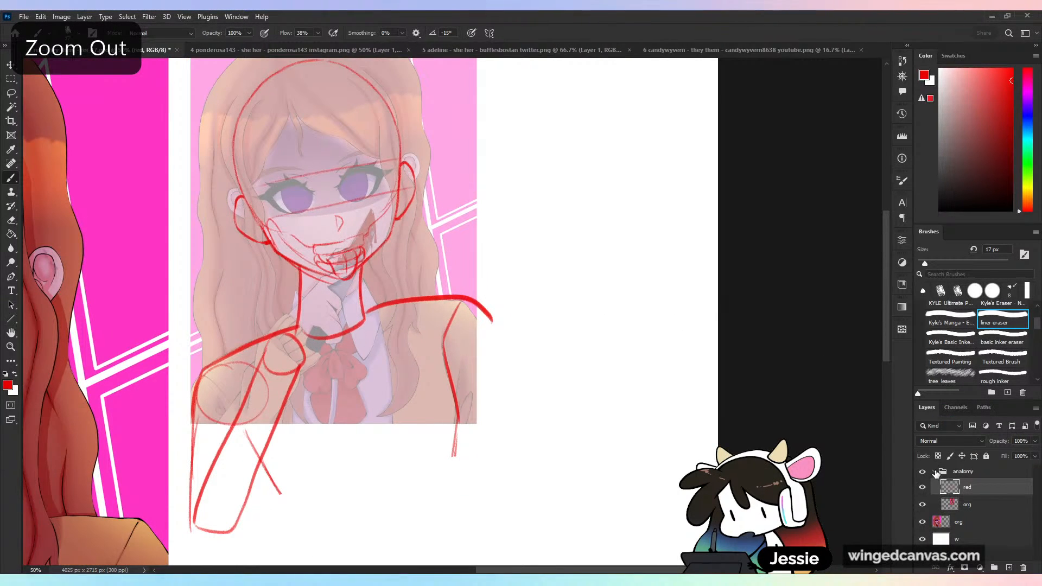
- Duplicate the faded portrait layer above the collapsed anatomy group and place the copy beside the red-lined version
{"action": "left_click", "coordinate": [935, 471]}
{"action": "left_click", "coordinate": [934, 472]}
{"action": "left_click", "coordinate": [1003, 504]}
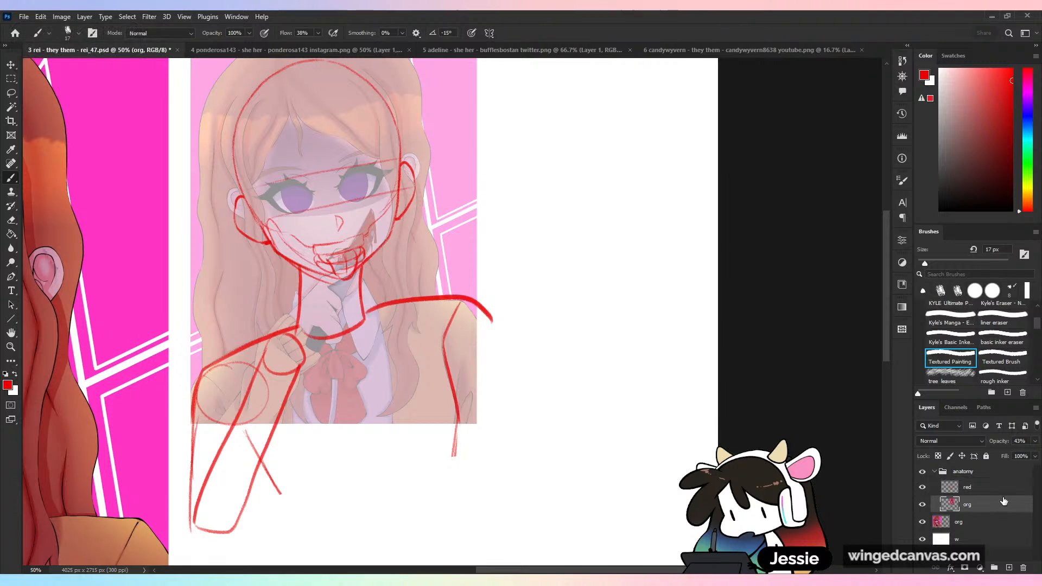
{"action": "left_click", "coordinate": [935, 471]}
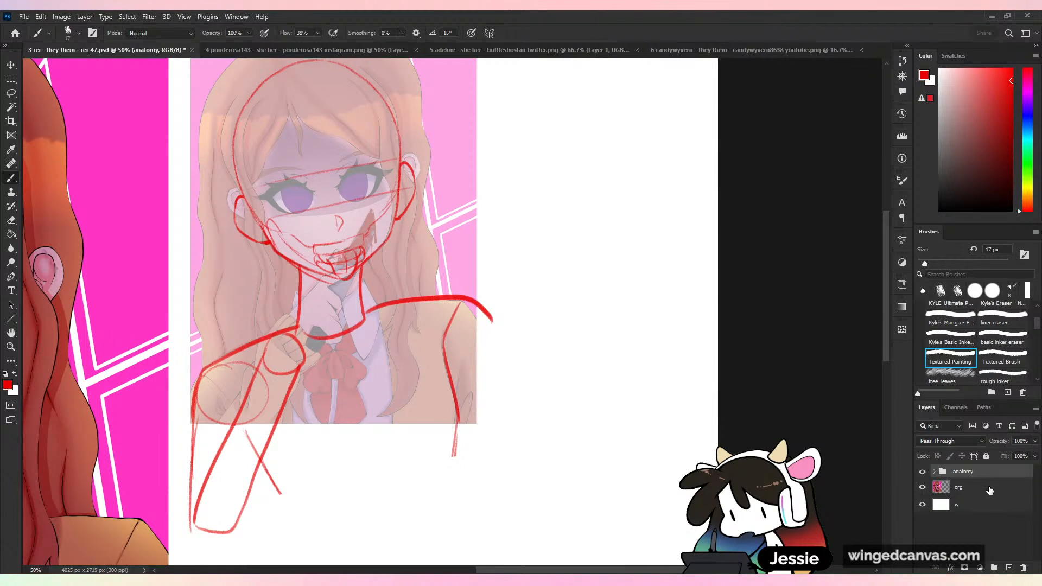
{"action": "key", "text": "ctrl+v"}
{"action": "key", "text": "v"}
{"action": "key", "text": "ctrl+minus"}
{"action": "key", "text": "ctrl+minus"}
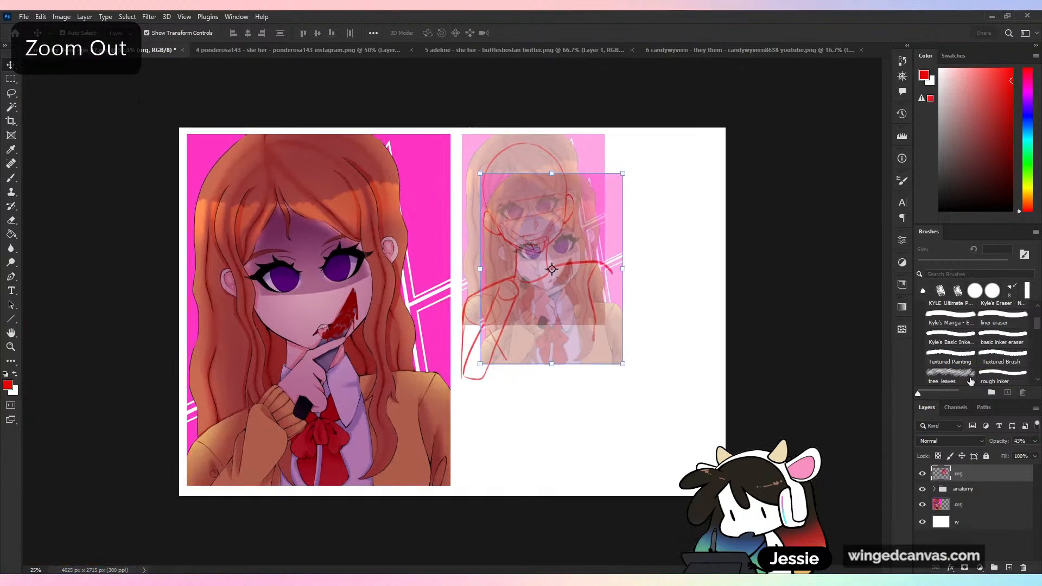
{"action": "mouse_move", "coordinate": [567, 265]}
{"action": "left_mouse_down"}
{"action": "mouse_move", "coordinate": [611, 300]}
{"action": "mouse_move", "coordinate": [582, 451]}
{"action": "mouse_move", "coordinate": [550, 428]}
{"action": "mouse_move", "coordinate": [606, 432]}
{"action": "mouse_move", "coordinate": [716, 238]}
{"action": "mouse_move", "coordinate": [708, 228]}
{"action": "left_mouse_up"}
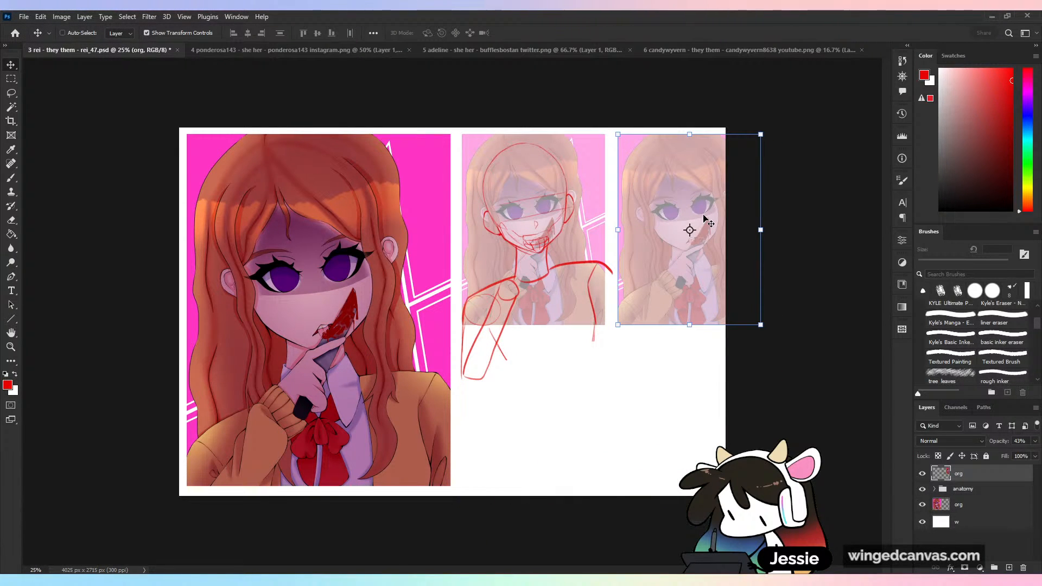
- Extend the canvas past the new portrait copy and stretch the white background layer w to fill the added area
{"action": "key", "text": "c"}
{"action": "left_click_drag", "start_coordinate": [729, 309], "coordinate": [763, 308]}
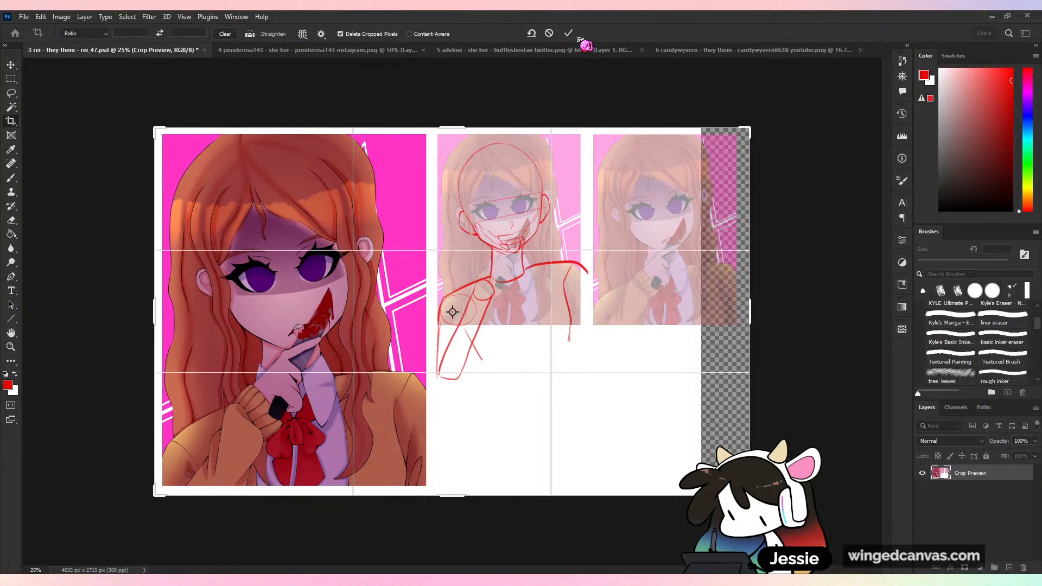
{"action": "left_click", "coordinate": [568, 33]}
{"action": "left_click", "coordinate": [993, 499]}
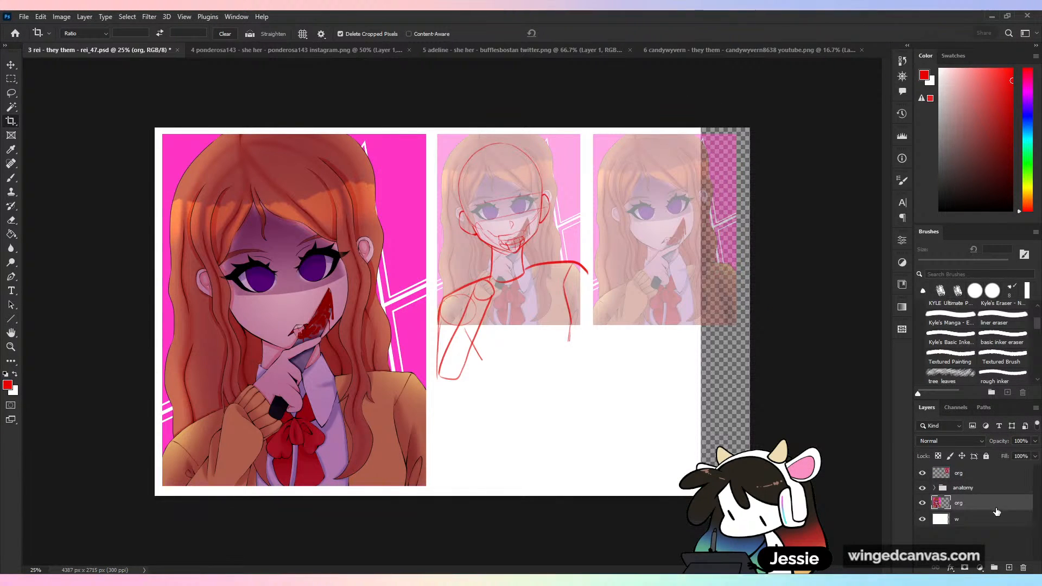
{"action": "left_click", "coordinate": [999, 520]}
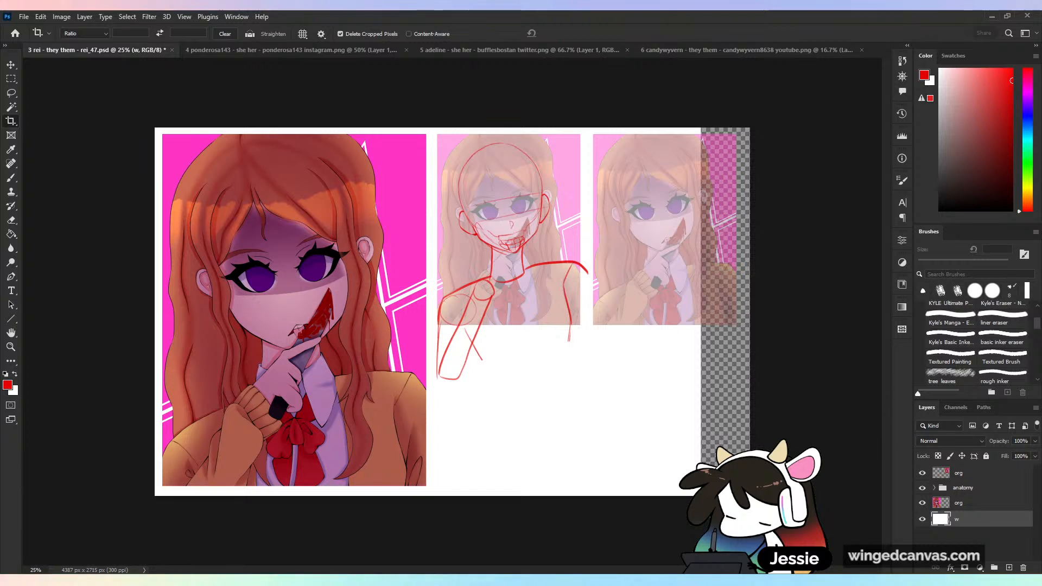
{"action": "key", "text": "ctrl+t"}
{"action": "left_click_drag", "start_coordinate": [703, 312], "coordinate": [750, 312]}
- Return to the Brush tool and raise the new portrait copy to full opacity
{"action": "left_click", "coordinate": [11, 178]}
{"action": "key", "text": "ctrl+plus"}
{"action": "key", "text": "ctrl+plus"}
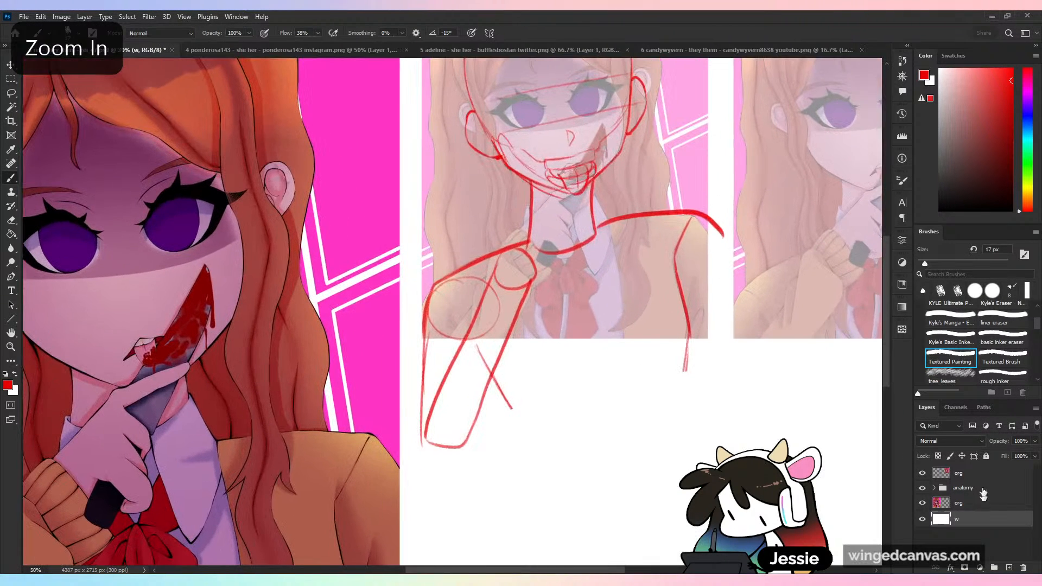
{"action": "left_click", "coordinate": [994, 473]}
{"action": "left_click", "coordinate": [1035, 441]}
{"action": "left_click_drag", "start_coordinate": [1024, 454], "coordinate": [1041, 457]}
{"action": "left_click_drag", "start_coordinate": [682, 402], "coordinate": [446, 503]}
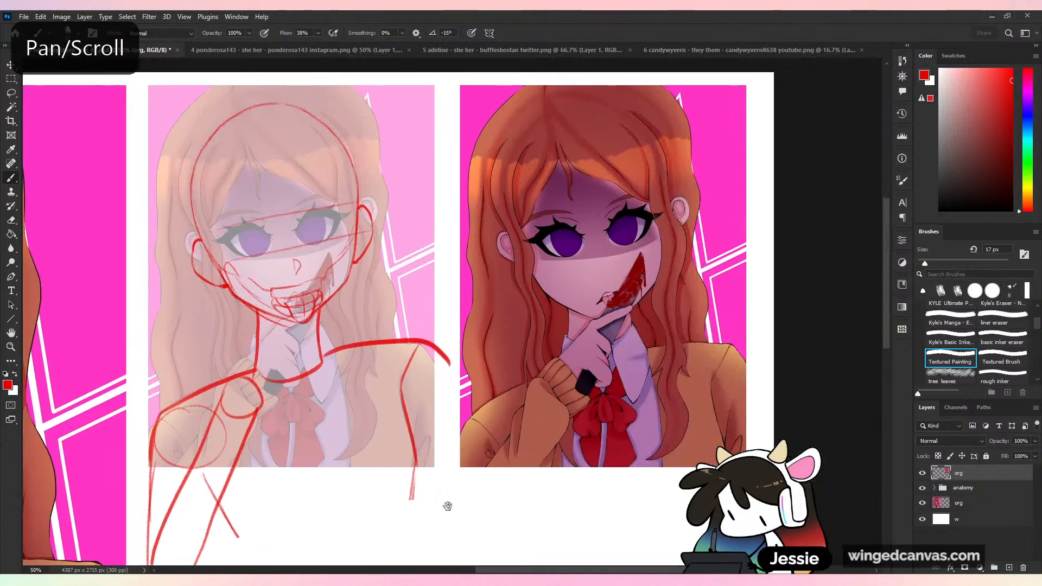
- Create a layer group named rednering and put the full-colour portrait copy inside it
{"action": "left_click", "coordinate": [995, 568]}
{"action": "left_click_drag", "start_coordinate": [976, 488], "coordinate": [978, 472]}
{"action": "double_click", "coordinate": [964, 472]}
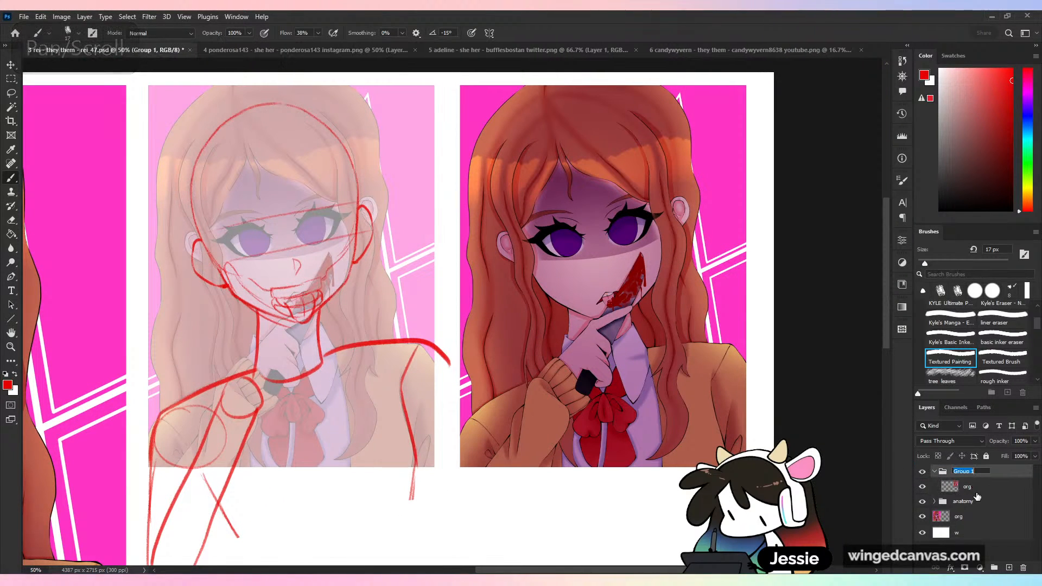
{"action": "type", "text": "rednering"}
{"action": "key", "text": "Return"}
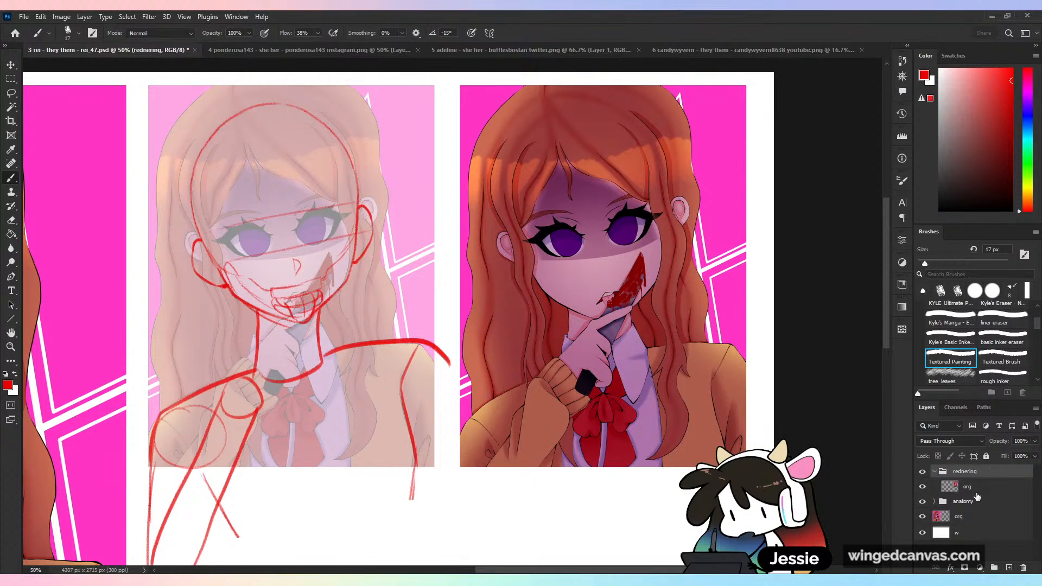
- Add a new empty layer above the portrait copy inside the rednering group
{"action": "left_click", "coordinate": [980, 490]}
{"action": "key", "text": "ctrl+plus"}
{"action": "left_click_drag", "start_coordinate": [806, 294], "coordinate": [610, 388]}
{"action": "left_click", "coordinate": [1009, 568]}
- Try darkening the blood drip that runs down from the knife tip with a deeper shade of its sampled red
{"action": "key", "text": "ctrl+plus"}
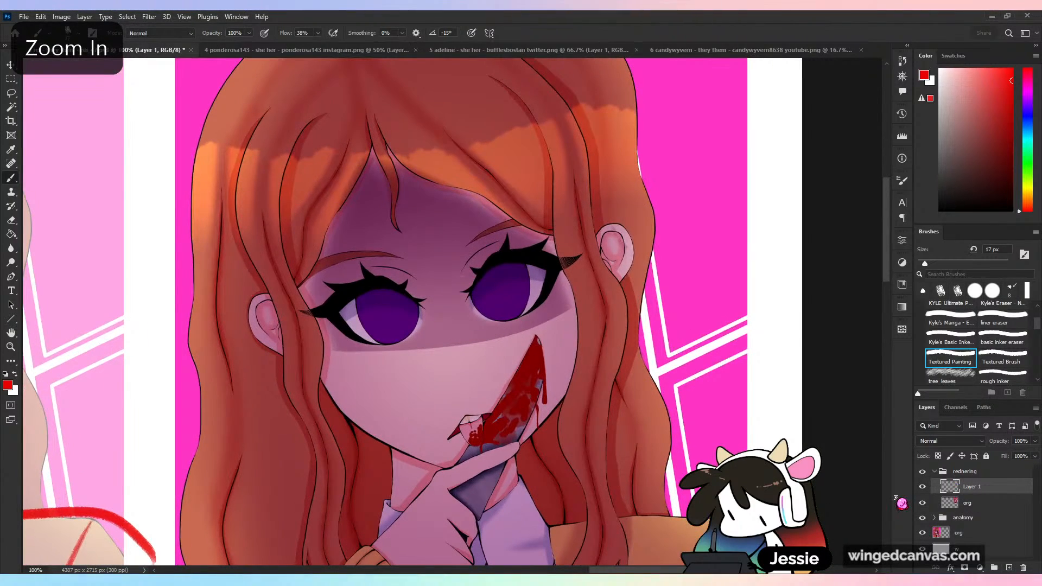
{"action": "left_click_drag", "start_coordinate": [626, 427], "coordinate": [567, 311]}
{"action": "key", "text": "ctrl+plus"}
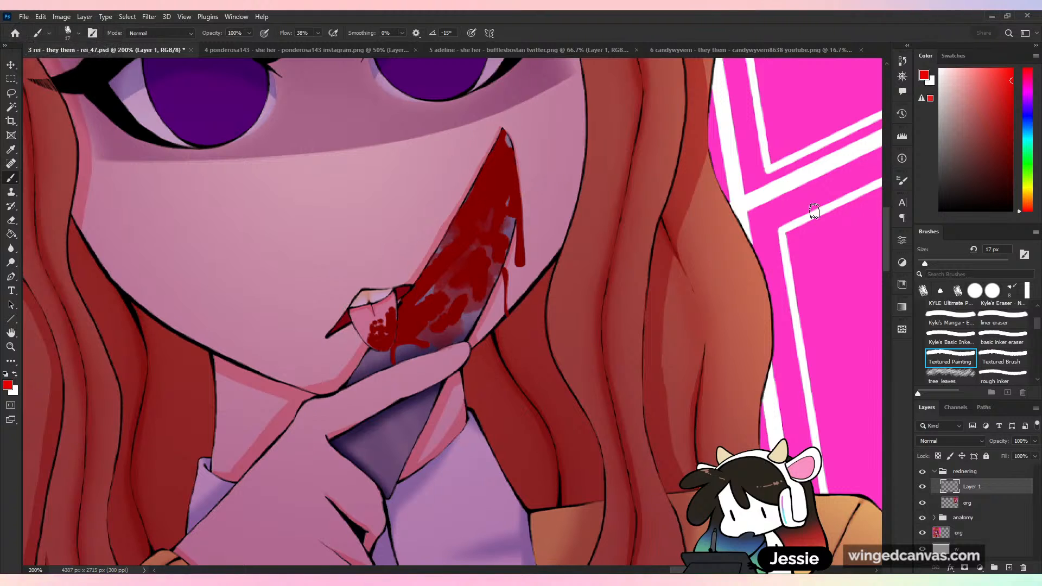
{"action": "left_click", "coordinate": [504, 177], "text": "alt"}
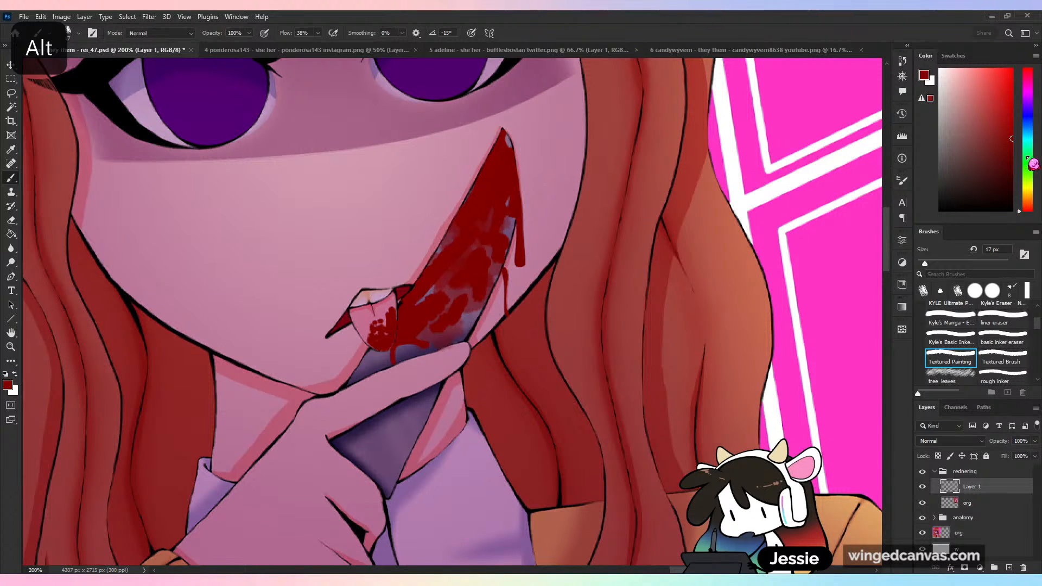
{"action": "mouse_move", "coordinate": [436, 155]}
{"action": "left_mouse_down"}
{"action": "mouse_move", "coordinate": [296, 272]}
{"action": "mouse_move", "coordinate": [348, 309]}
{"action": "left_mouse_up"}
{"action": "key", "text": "ctrl+z"}
{"action": "key", "text": "ctrl+minus"}
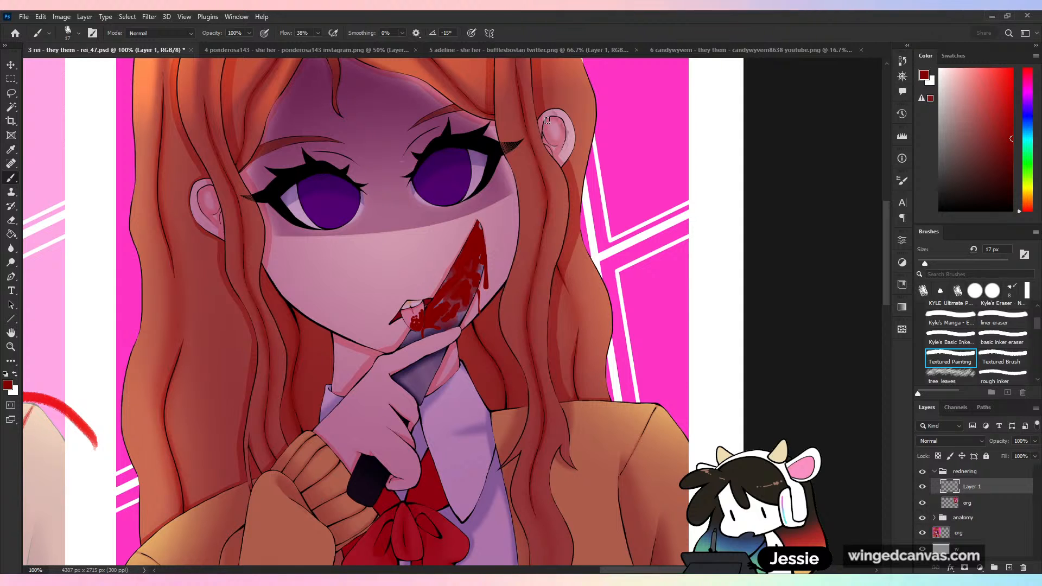
{"action": "key", "text": "ctrl+plus"}
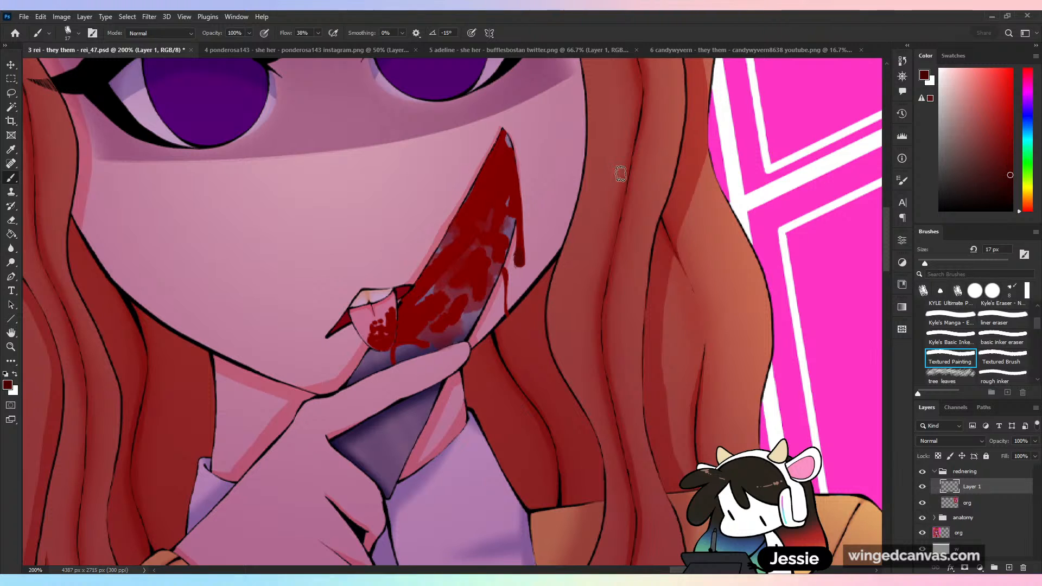
{"action": "left_click", "coordinate": [518, 206], "text": "alt"}
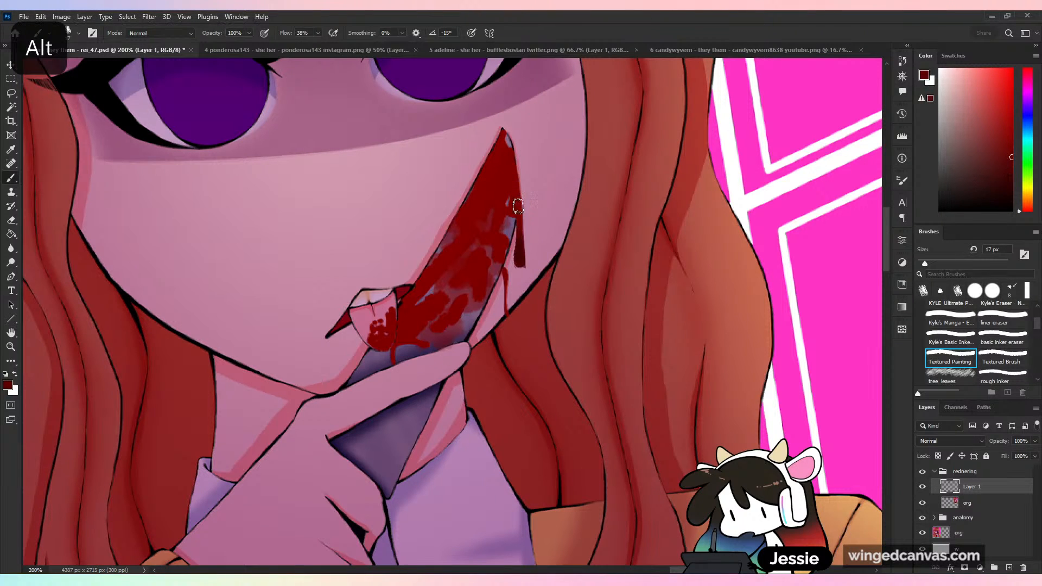
{"action": "left_click", "coordinate": [517, 200], "text": "alt"}
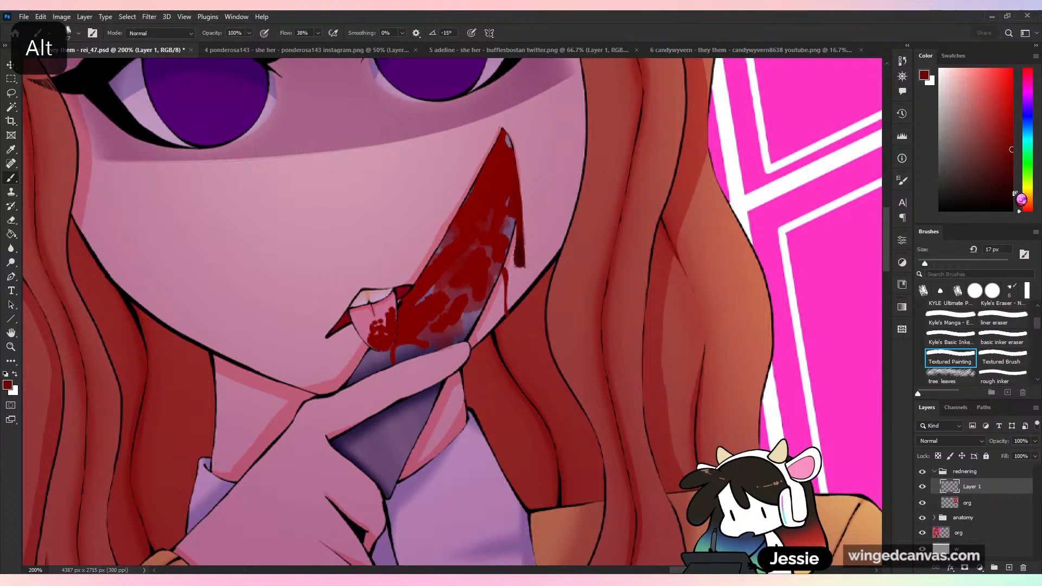
{"action": "left_click", "coordinate": [505, 232], "text": "alt"}
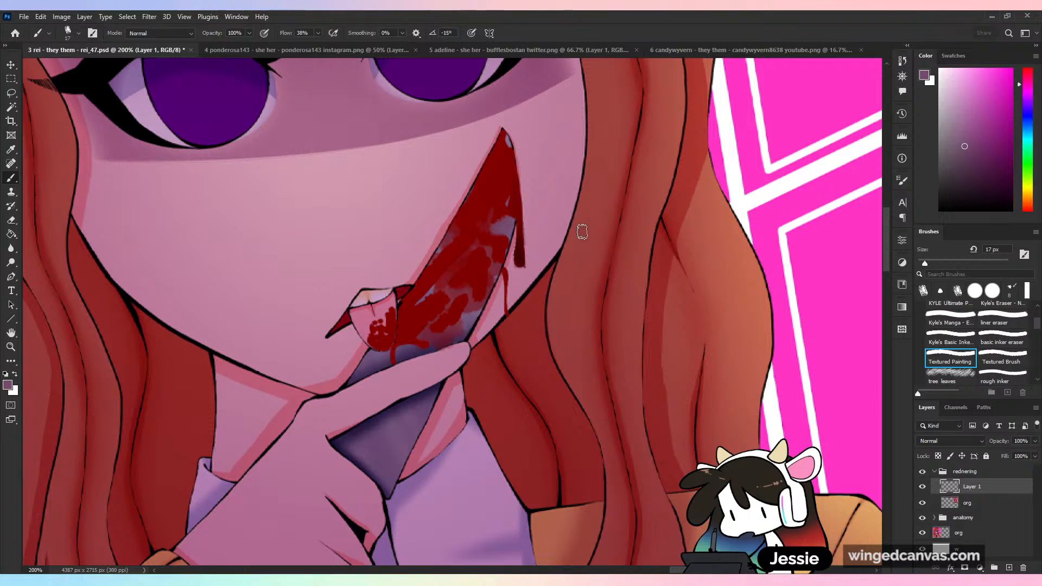
- Try covering the bare metal gaps on the knife blade with the sampled blood red
{"action": "left_click", "coordinate": [481, 213], "text": "alt"}
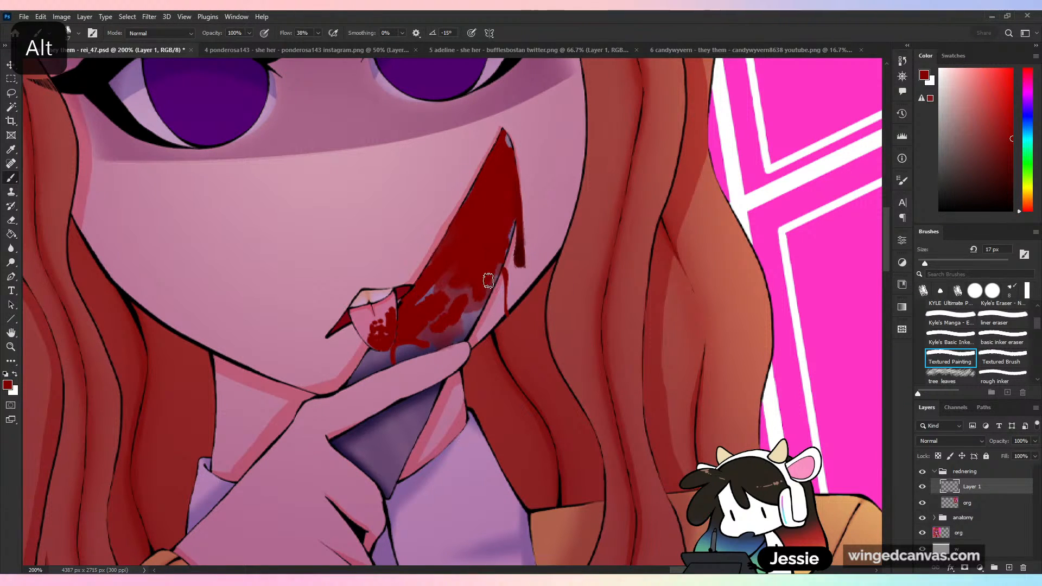
{"action": "left_click_drag", "start_coordinate": [488, 281], "coordinate": [511, 228]}
{"action": "left_click_drag", "start_coordinate": [505, 135], "coordinate": [508, 147]}
{"action": "mouse_move", "coordinate": [458, 267]}
{"action": "left_mouse_down"}
{"action": "mouse_move", "coordinate": [475, 283]}
{"action": "mouse_move", "coordinate": [467, 326]}
{"action": "left_mouse_up"}
- Try shading the blood on the blade with very dark red from the tip downward, using a 58 px brush
{"action": "left_click", "coordinate": [521, 274], "text": "alt"}
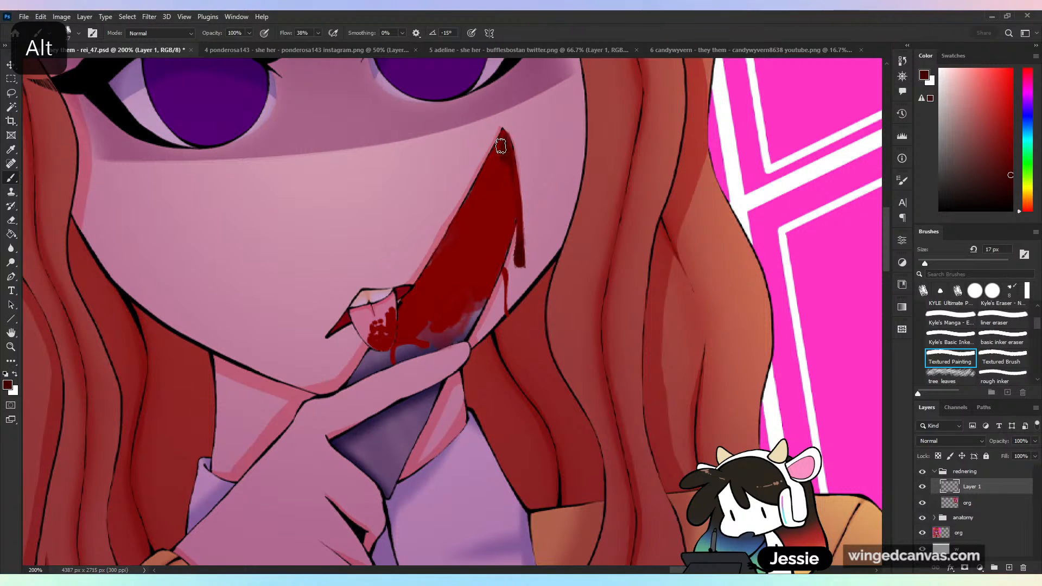
{"action": "left_click_drag", "start_coordinate": [504, 140], "coordinate": [473, 223]}
{"action": "left_click", "coordinate": [954, 263]}
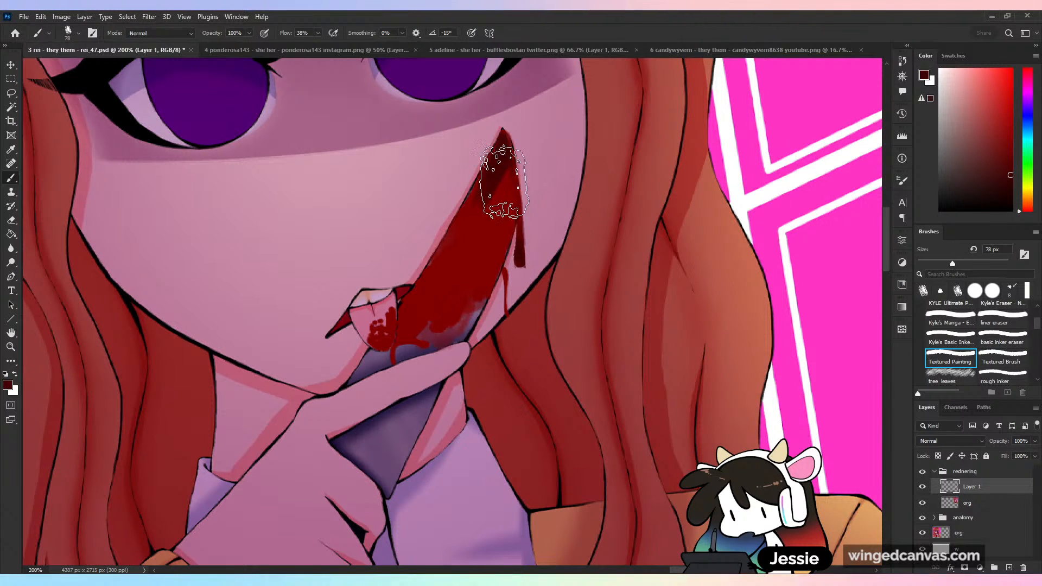
{"action": "left_click_drag", "start_coordinate": [500, 174], "coordinate": [438, 327]}
{"action": "key", "text": "ctrl+z"}
{"action": "left_click", "coordinate": [944, 265]}
{"action": "mouse_move", "coordinate": [500, 178]}
{"action": "left_mouse_down"}
{"action": "mouse_move", "coordinate": [448, 313]}
{"action": "mouse_move", "coordinate": [505, 173]}
{"action": "mouse_move", "coordinate": [453, 289]}
{"action": "mouse_move", "coordinate": [467, 264]}
{"action": "mouse_move", "coordinate": [442, 276]}
{"action": "left_mouse_up"}
{"action": "left_click", "coordinate": [459, 282], "text": "alt"}
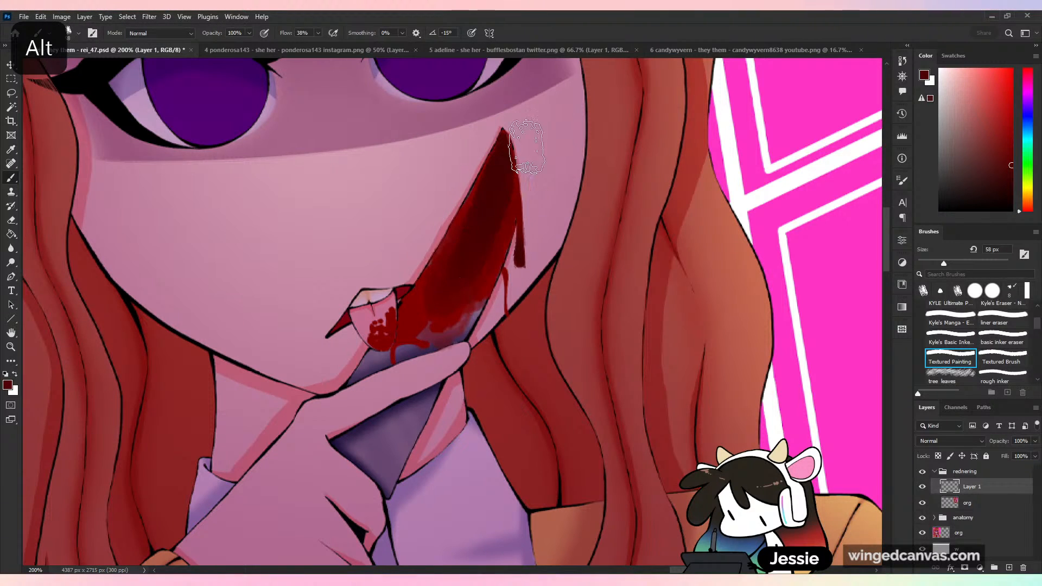
{"action": "left_click", "coordinate": [477, 204], "text": "alt"}
{"action": "key", "text": "ctrl+minus"}
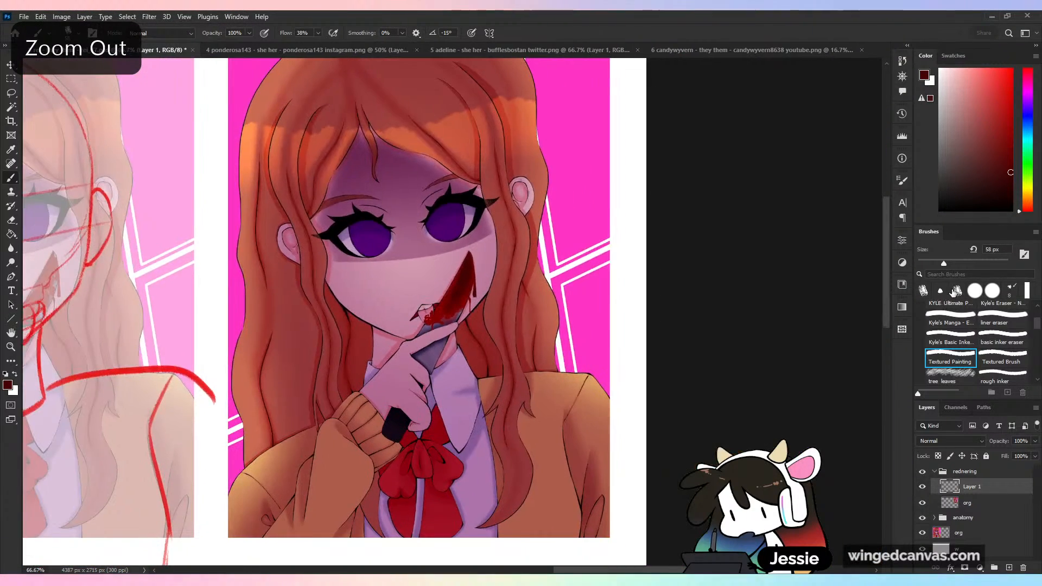
- Try painting sampled purple-grey metal back over the lower part of the blade with a 25 px brush
{"action": "key", "text": "ctrl+plus"}
{"action": "left_click_drag", "start_coordinate": [942, 263], "coordinate": [928, 264]}
{"action": "key", "text": "ctrl+plus"}
{"action": "left_click", "coordinate": [389, 358], "text": "alt"}
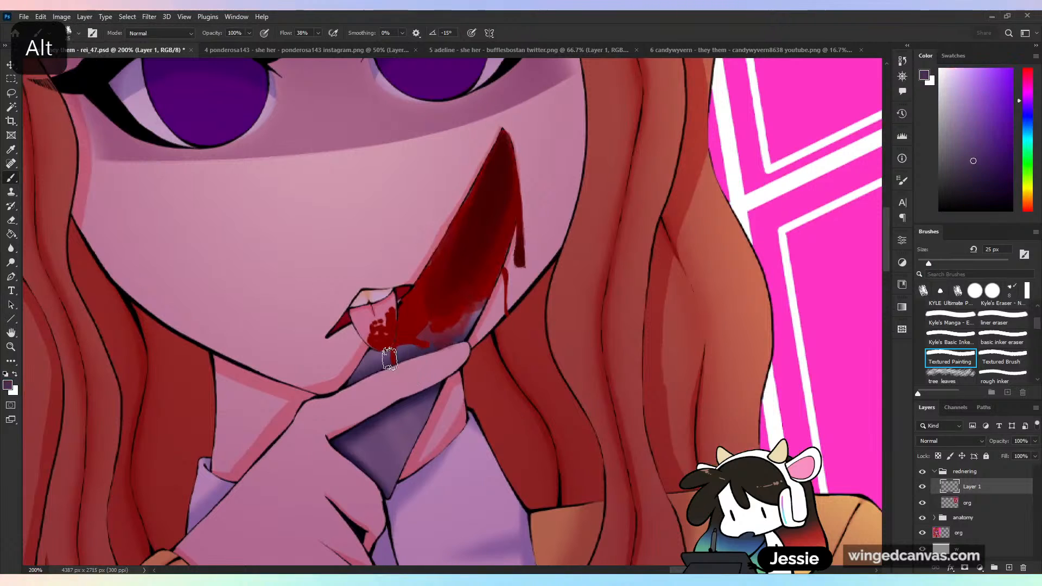
{"action": "left_click_drag", "start_coordinate": [401, 351], "coordinate": [426, 307]}
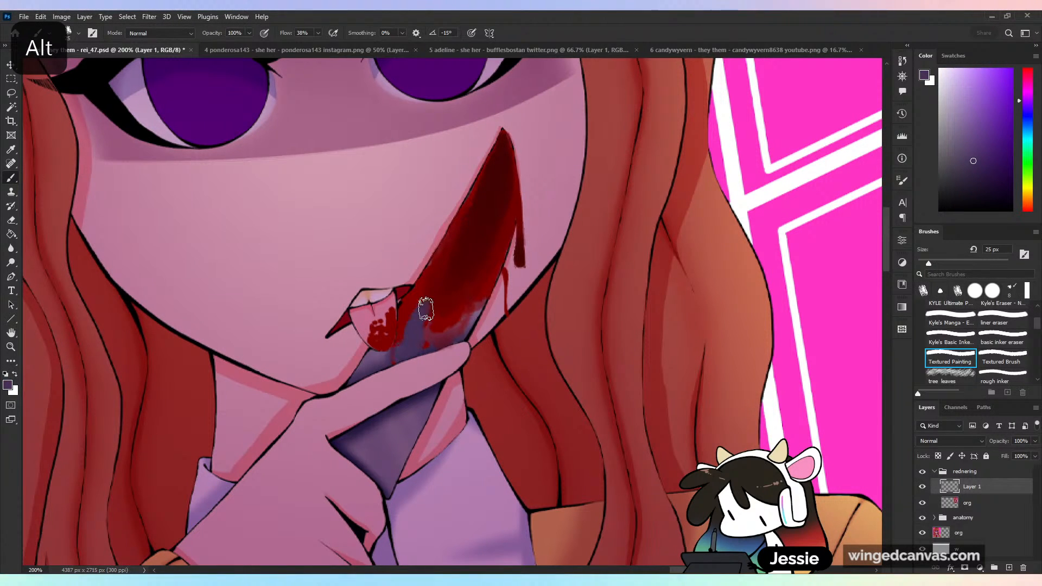
{"action": "left_click", "coordinate": [388, 359], "text": "alt"}
{"action": "left_click_drag", "start_coordinate": [388, 358], "coordinate": [437, 283]}
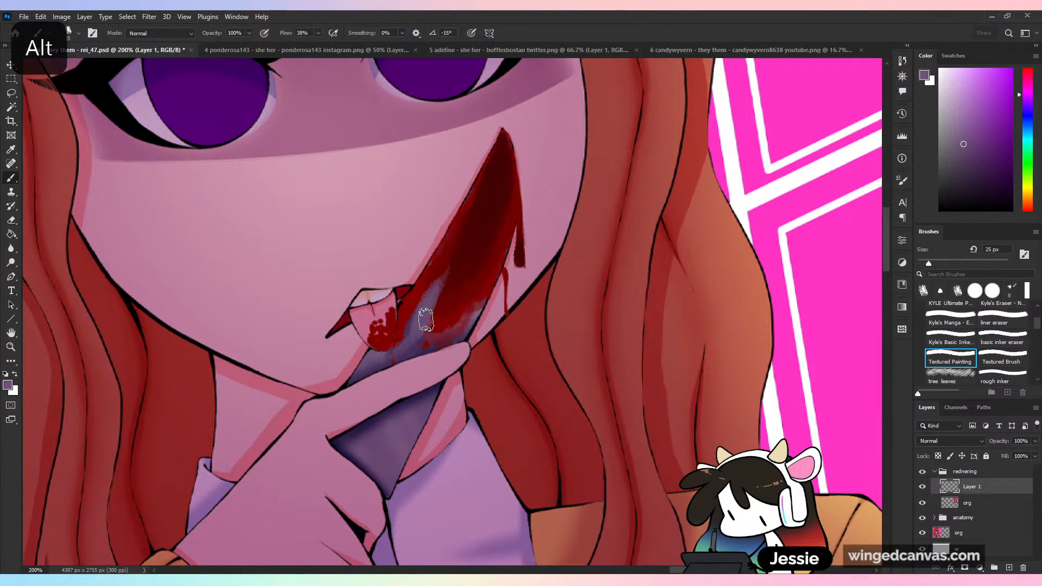
{"action": "key", "text": "ctrl+z"}
- Try blending the boundary between the blood and the grey metal with sampled in-between reds
{"action": "left_click", "coordinate": [449, 276], "text": "alt"}
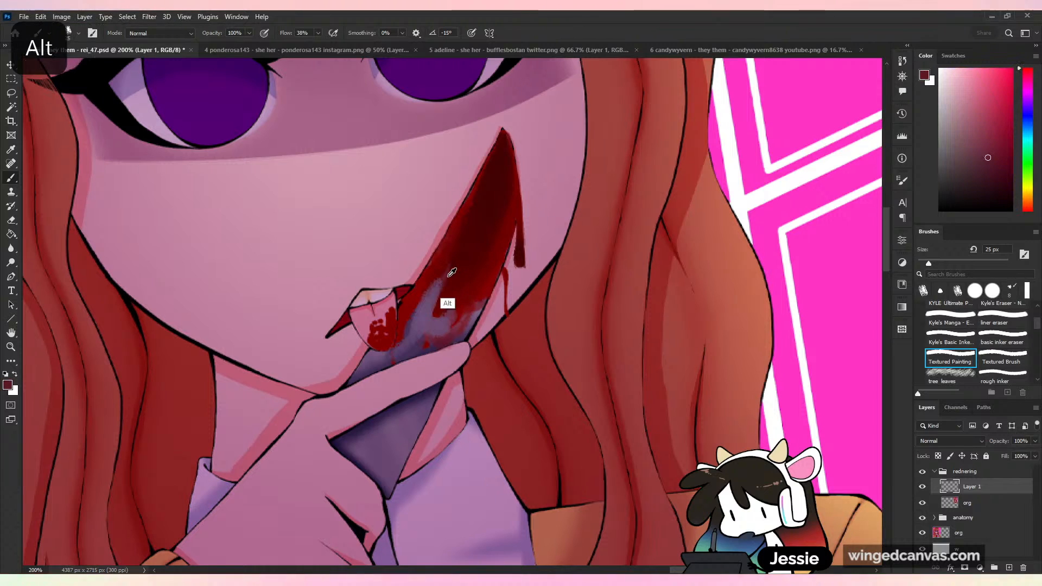
{"action": "left_click", "coordinate": [449, 276], "text": "alt"}
{"action": "left_click_drag", "start_coordinate": [454, 266], "coordinate": [436, 298]}
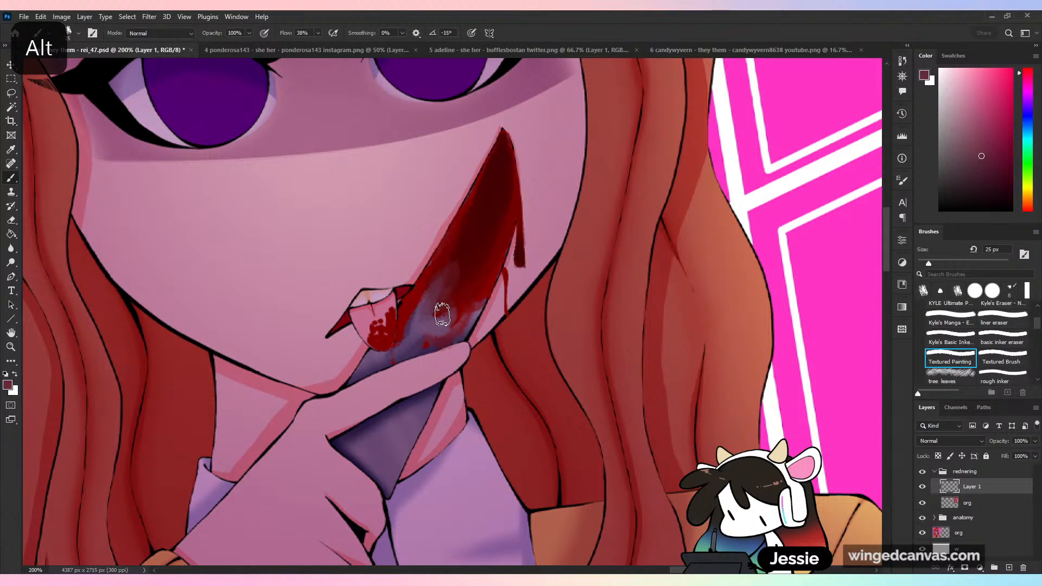
{"action": "key", "text": "ctrl+minus"}
{"action": "key", "text": "ctrl+minus"}
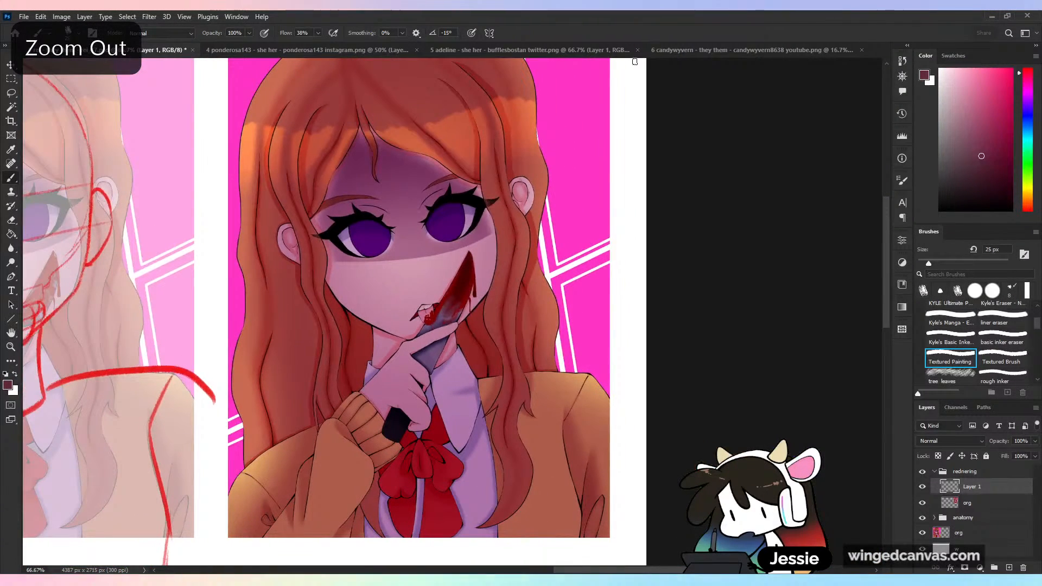
- Undo all the repainting of the bloody knife
{"action": "key", "text": "ctrl+plus"}
{"action": "key", "text": "ctrl+z"}
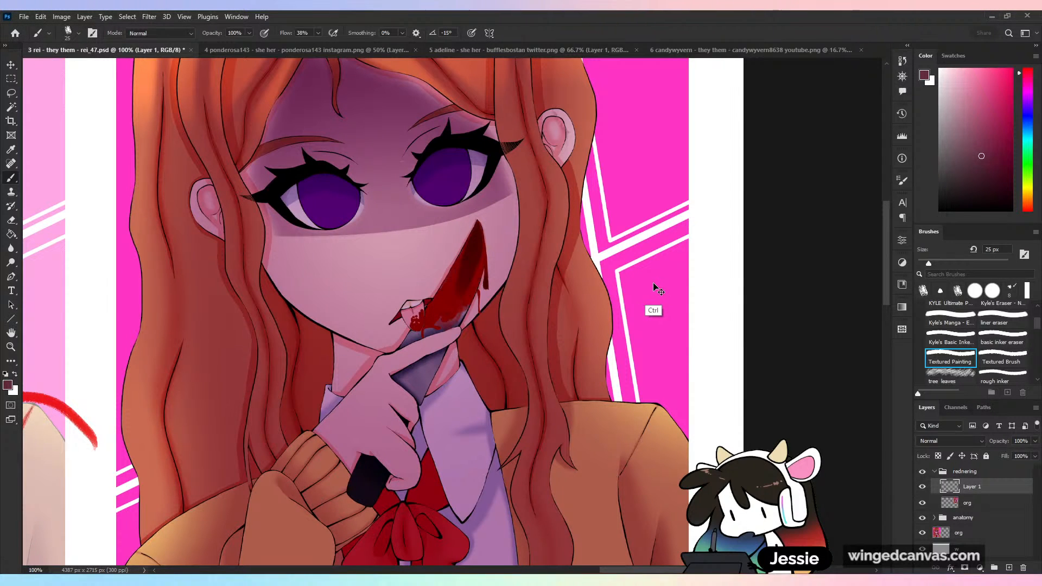
{"action": "key", "text": "ctrl+z"}
{"action": "key", "text": "ctrl+z"}
{"action": "key", "text": "ctrl+z"}
{"action": "key", "text": "ctrl+z"}
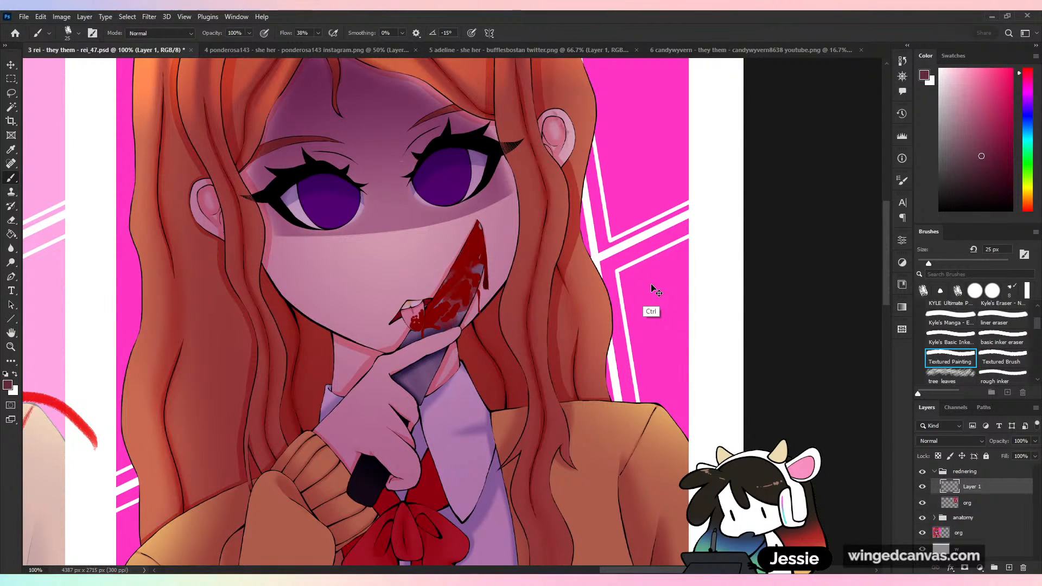
{"action": "key", "text": "ctrl+plus"}
{"action": "key", "text": "ctrl+minus"}
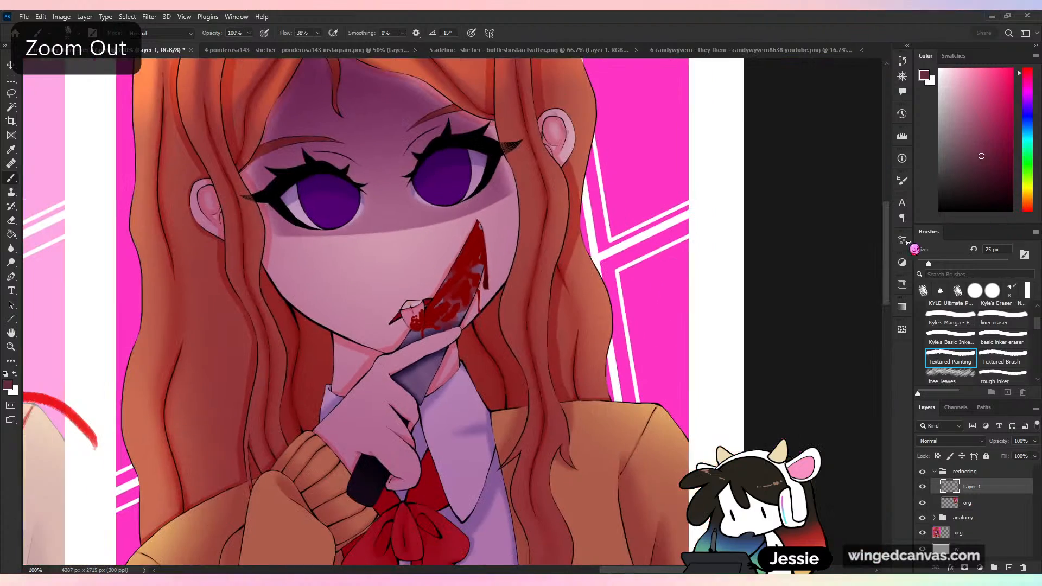
- Paint a tall teardrop-shaped blood drop in dark red on the blank canvas below the portrait copy
{"action": "left_click", "coordinate": [475, 255], "text": "alt"}
{"action": "left_click_drag", "start_coordinate": [929, 264], "coordinate": [927, 266]}
{"action": "mouse_move", "coordinate": [704, 385]}
{"action": "left_mouse_down"}
{"action": "mouse_move", "coordinate": [659, 405]}
{"action": "mouse_move", "coordinate": [546, 405]}
{"action": "left_mouse_up"}
{"action": "key", "text": "ctrl+minus"}
{"action": "key", "text": "ctrl+minus"}
{"action": "key", "text": "ctrl+plus"}
{"action": "left_click_drag", "start_coordinate": [711, 356], "coordinate": [726, 216]}
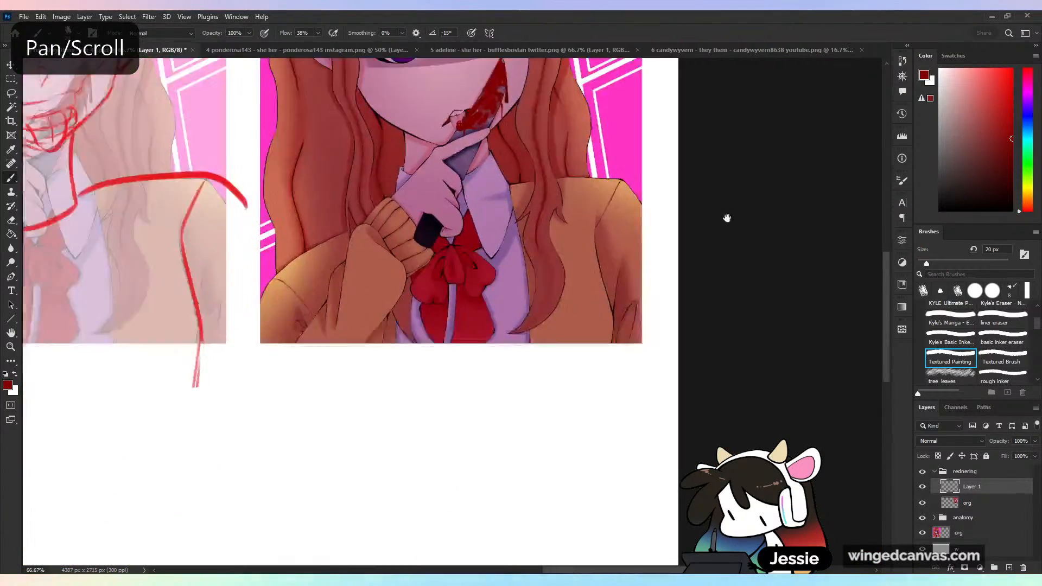
{"action": "key", "text": "ctrl+plus"}
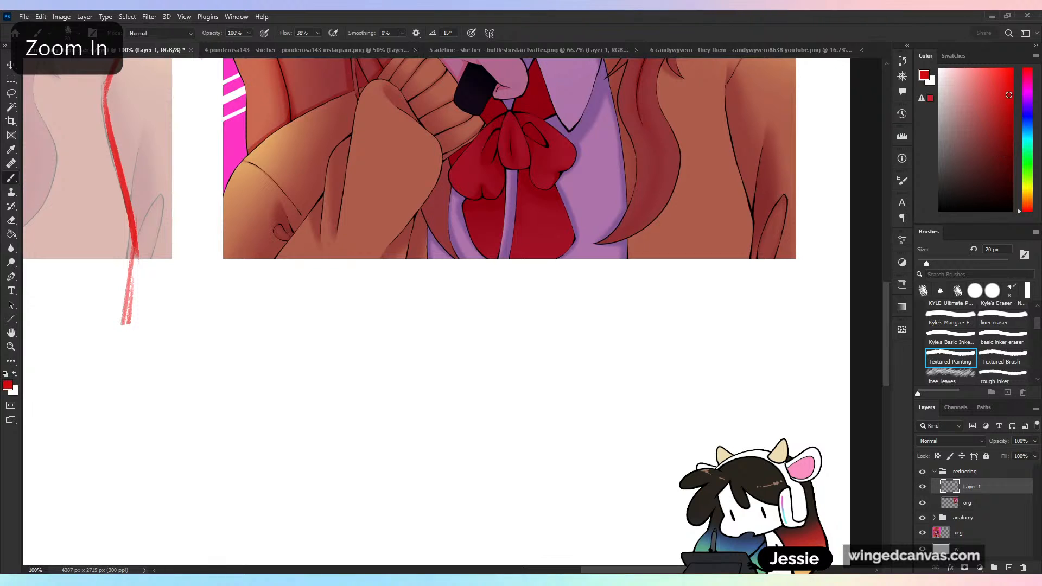
{"action": "left_click", "coordinate": [1005, 137]}
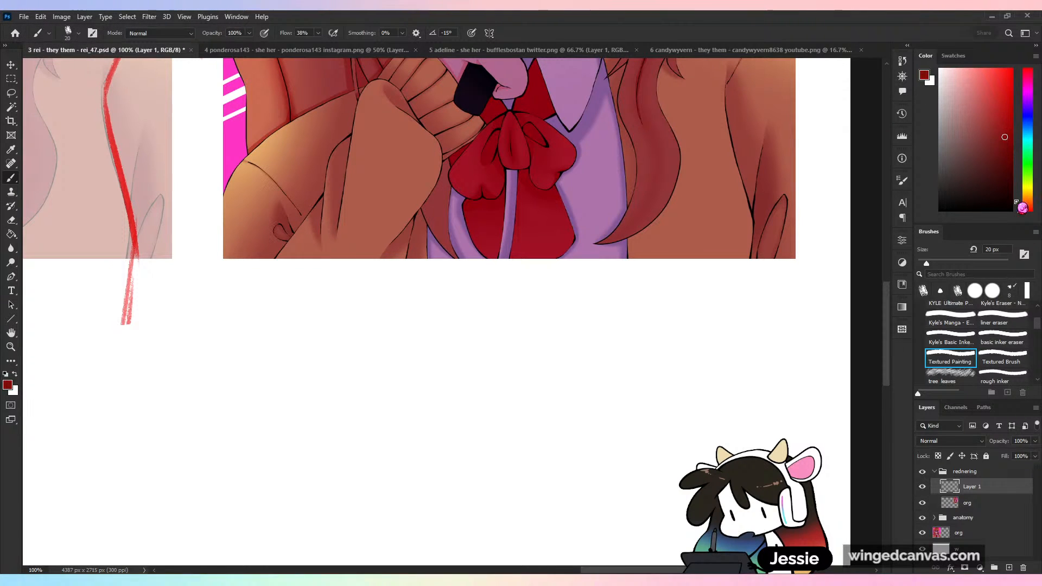
{"action": "mouse_move", "coordinate": [390, 293]}
{"action": "left_mouse_down"}
{"action": "mouse_move", "coordinate": [386, 370]}
{"action": "mouse_move", "coordinate": [401, 391]}
{"action": "mouse_move", "coordinate": [393, 381]}
{"action": "left_mouse_up"}
{"action": "left_click_drag", "start_coordinate": [392, 295], "coordinate": [400, 391]}
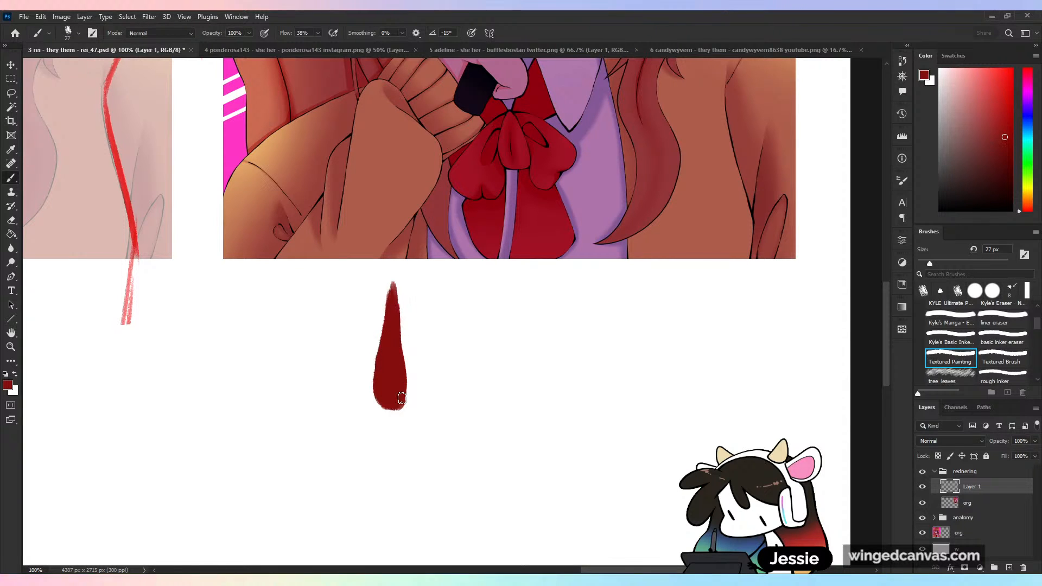
- Paint a darker red core down the middle of the blood drop
{"action": "left_click", "coordinate": [1007, 163]}
{"action": "mouse_move", "coordinate": [400, 375]}
{"action": "left_mouse_down"}
{"action": "mouse_move", "coordinate": [383, 388]}
{"action": "mouse_move", "coordinate": [391, 348]}
{"action": "left_mouse_up"}
{"action": "left_click", "coordinate": [392, 334], "text": "alt"}
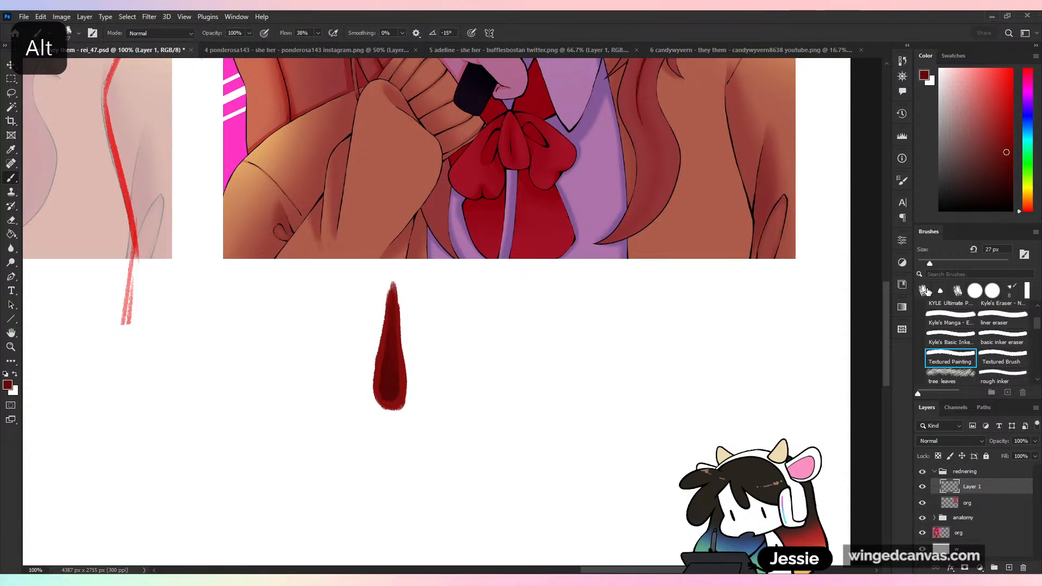
- Enlarge the brush to 39 px and deepen the core of the blood drop with a near-black red
{"action": "left_click", "coordinate": [936, 264]}
{"action": "left_click", "coordinate": [391, 364], "text": "alt"}
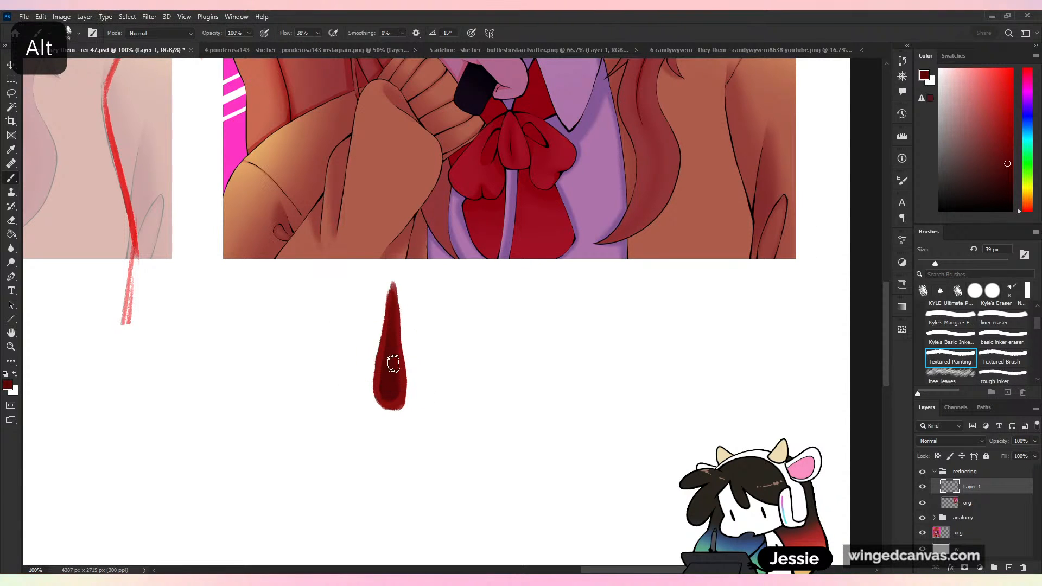
{"action": "left_click", "coordinate": [391, 391], "text": "alt"}
{"action": "left_click_drag", "start_coordinate": [383, 388], "coordinate": [395, 366]}
{"action": "left_click", "coordinate": [392, 373], "text": "alt"}
{"action": "left_click", "coordinate": [395, 342], "text": "alt"}
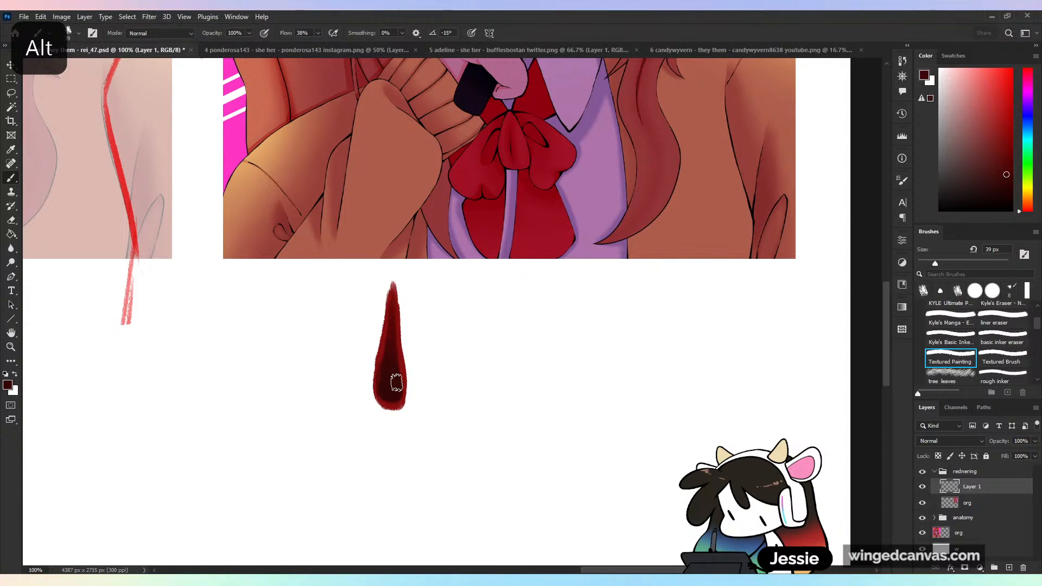
- Blend the dark core into the drop's brighter edges and tip with sampled mid-tone reds
{"action": "left_click", "coordinate": [382, 357], "text": "alt"}
{"action": "left_click", "coordinate": [383, 386], "text": "alt"}
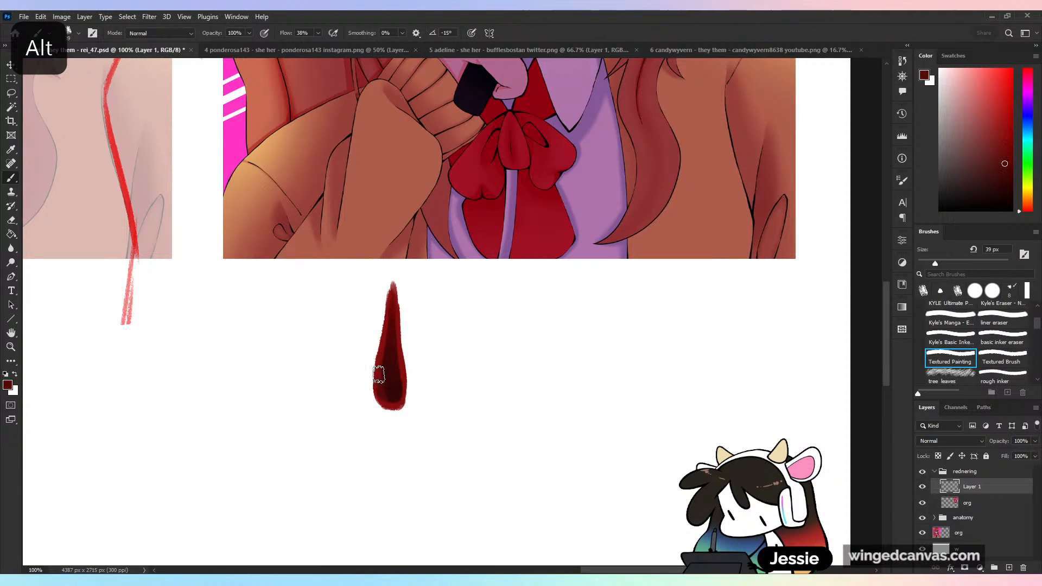
{"action": "mouse_move", "coordinate": [379, 375]}
{"action": "left_mouse_down"}
{"action": "mouse_move", "coordinate": [389, 396]}
{"action": "mouse_move", "coordinate": [401, 366]}
{"action": "left_mouse_up"}
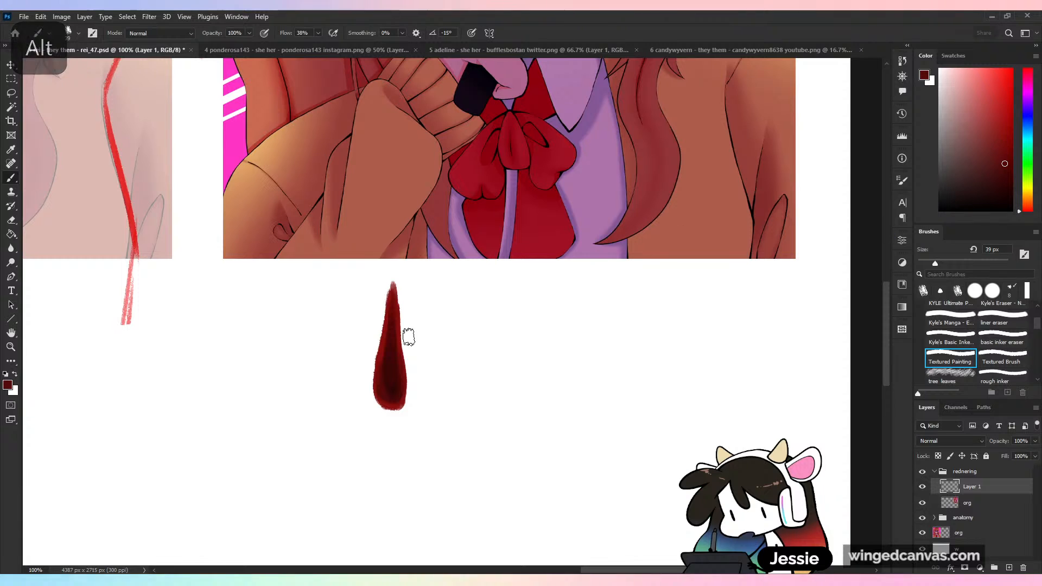
{"action": "left_click", "coordinate": [384, 349], "text": "alt"}
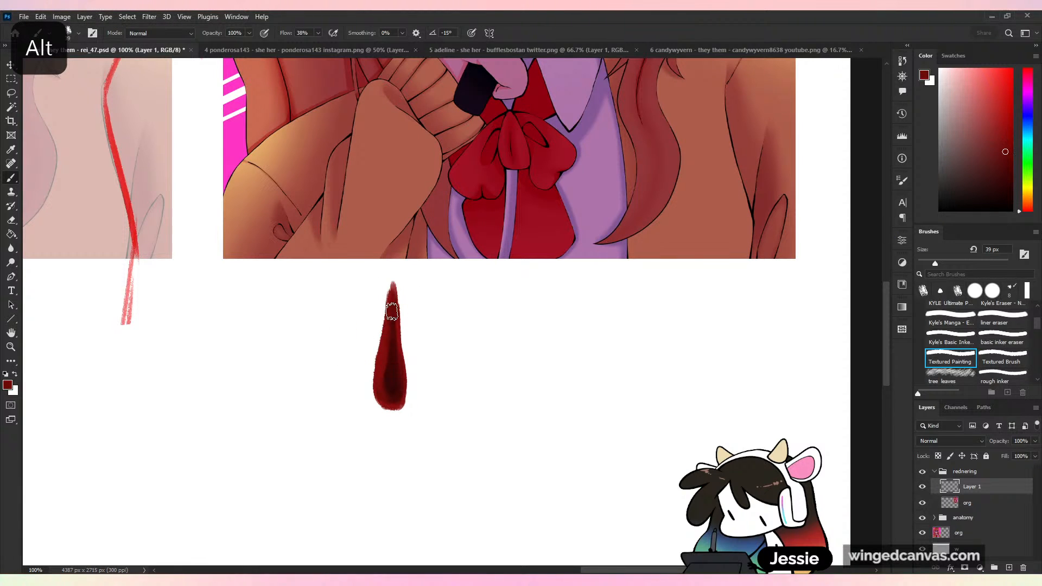
{"action": "left_click", "coordinate": [395, 363], "text": "alt"}
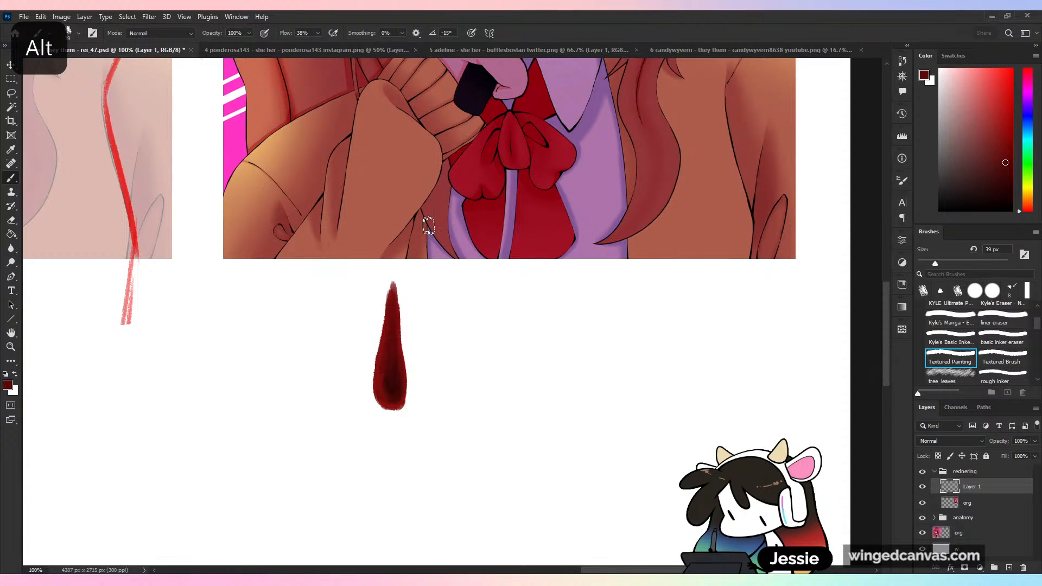
- Brighten the left side of the blood drop with a lighter red and blend it into the dark core using sampled reds
{"action": "left_click", "coordinate": [998, 121]}
{"action": "left_click_drag", "start_coordinate": [380, 368], "coordinate": [389, 304]}
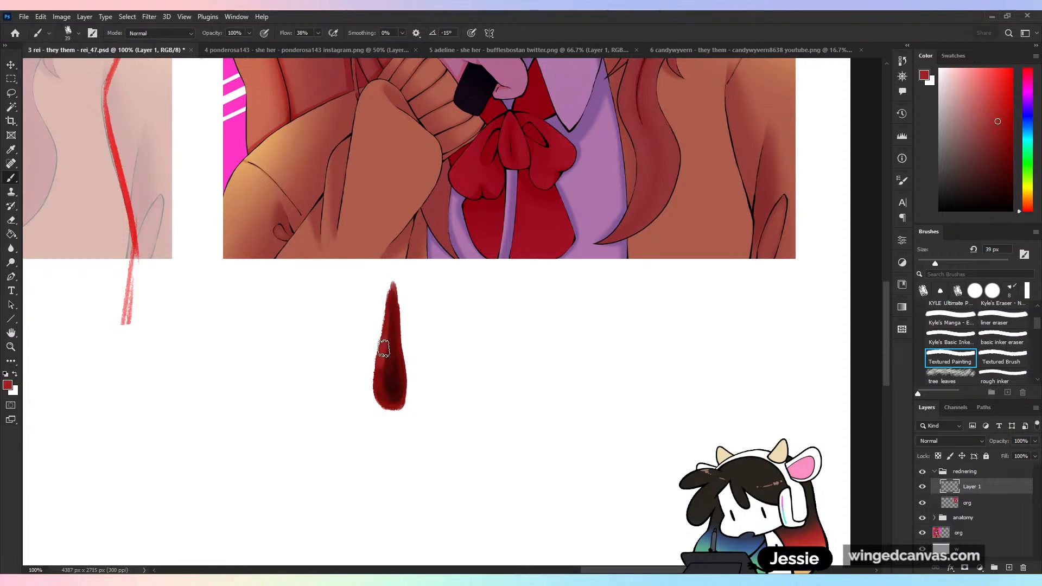
{"action": "left_click", "coordinate": [386, 345], "text": "alt"}
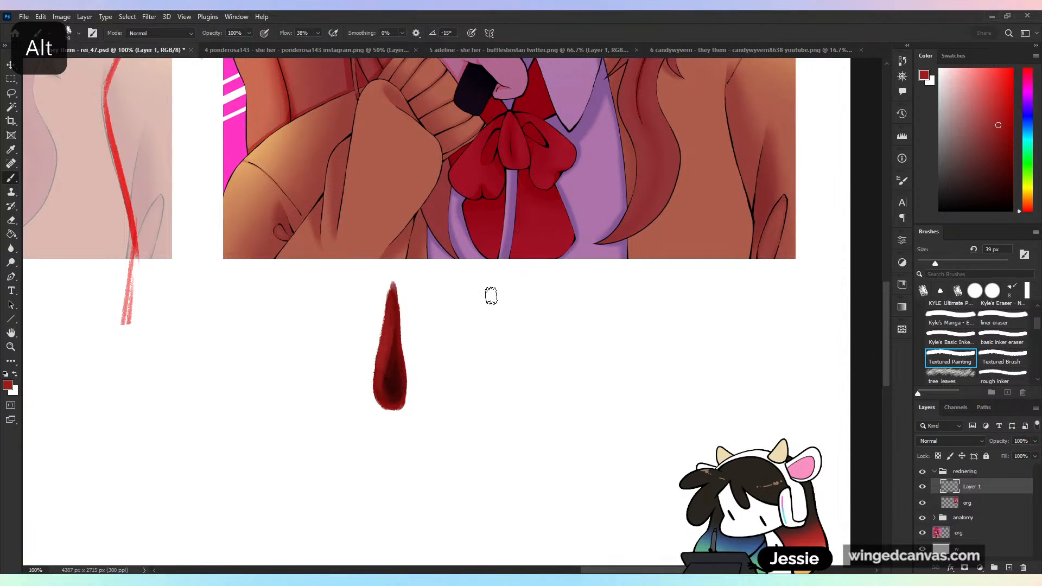
{"action": "left_click", "coordinate": [395, 361], "text": "alt"}
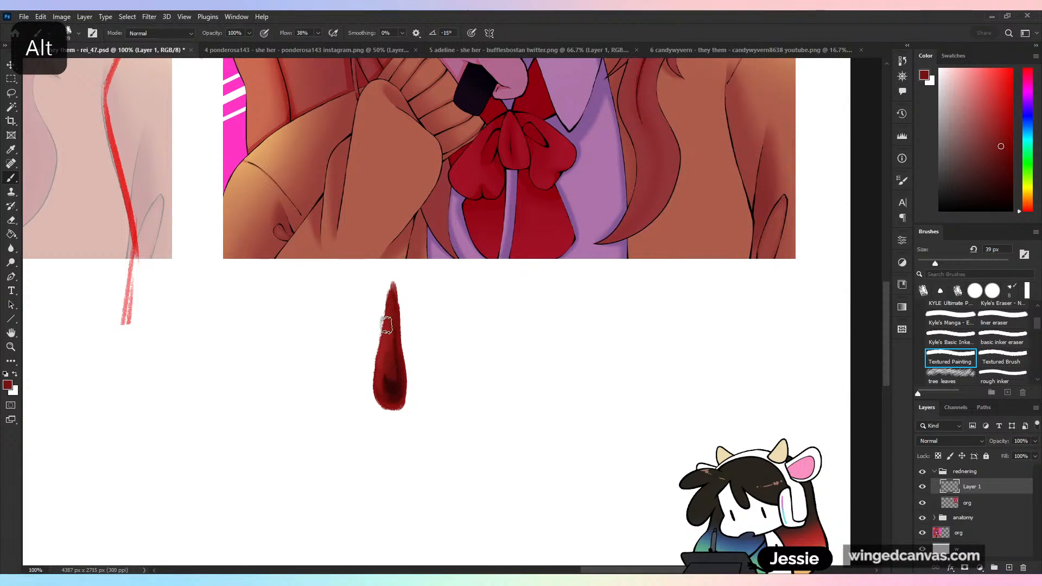
{"action": "left_click", "coordinate": [388, 371], "text": "alt"}
- Add a small glossy highlight on the left side of the drop with an 18 px brush, layering orange and pale peach
{"action": "left_click", "coordinate": [1029, 206]}
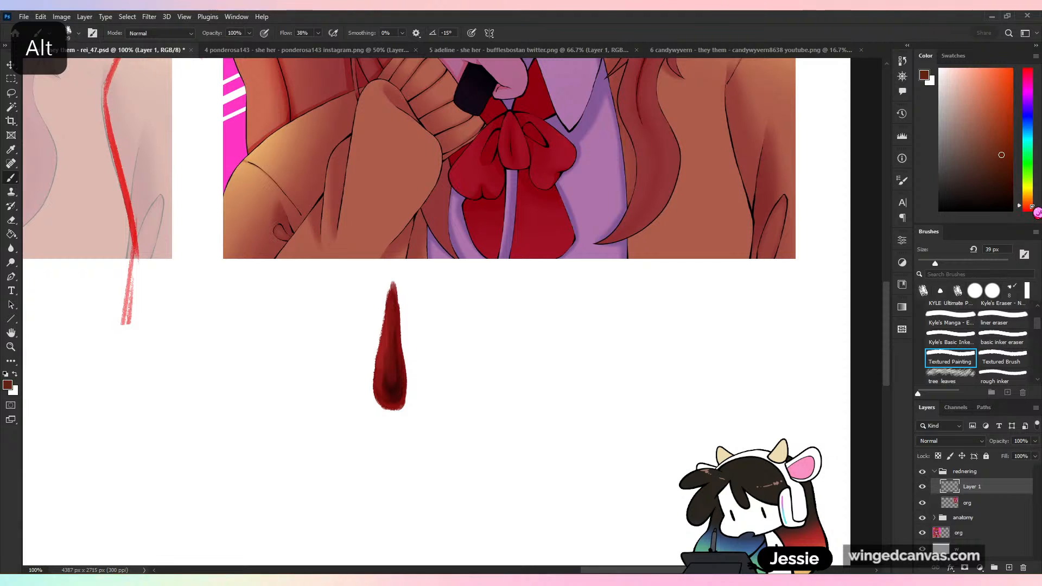
{"action": "left_click", "coordinate": [994, 77]}
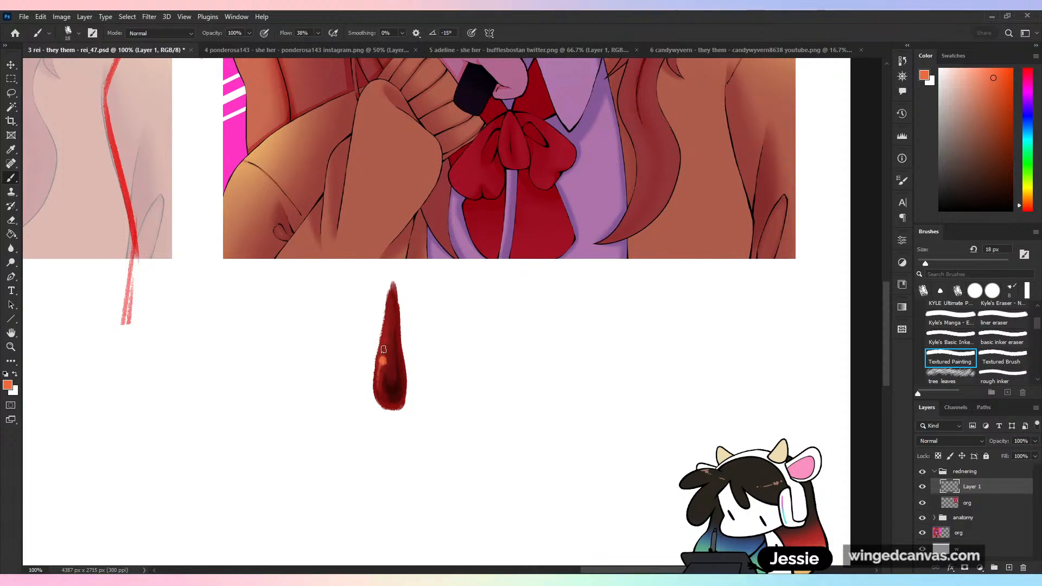
{"action": "left_click", "coordinate": [964, 74]}
{"action": "left_click_drag", "start_coordinate": [1027, 207], "coordinate": [1030, 200]}
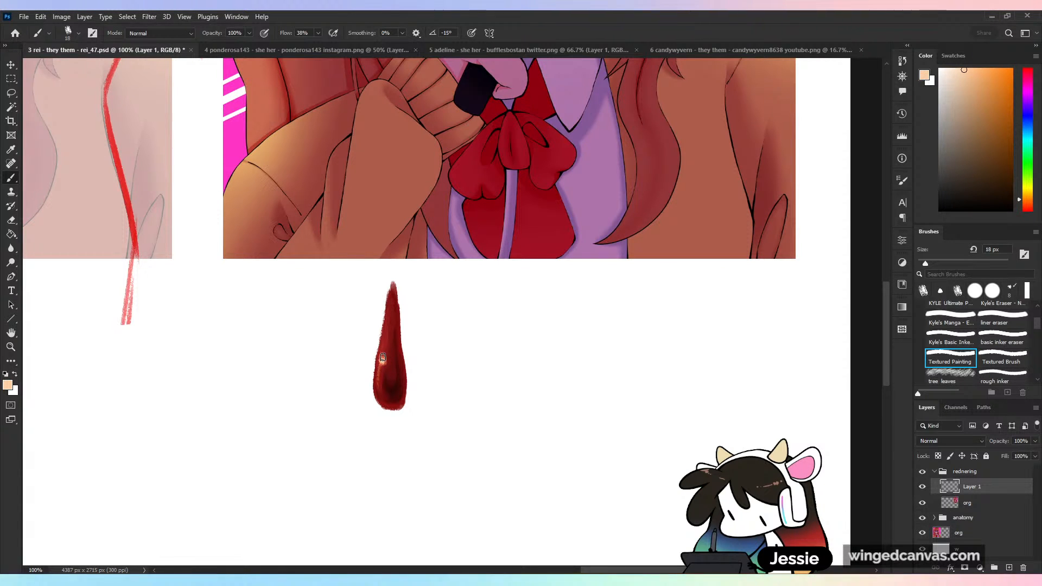
{"action": "left_click", "coordinate": [954, 70]}
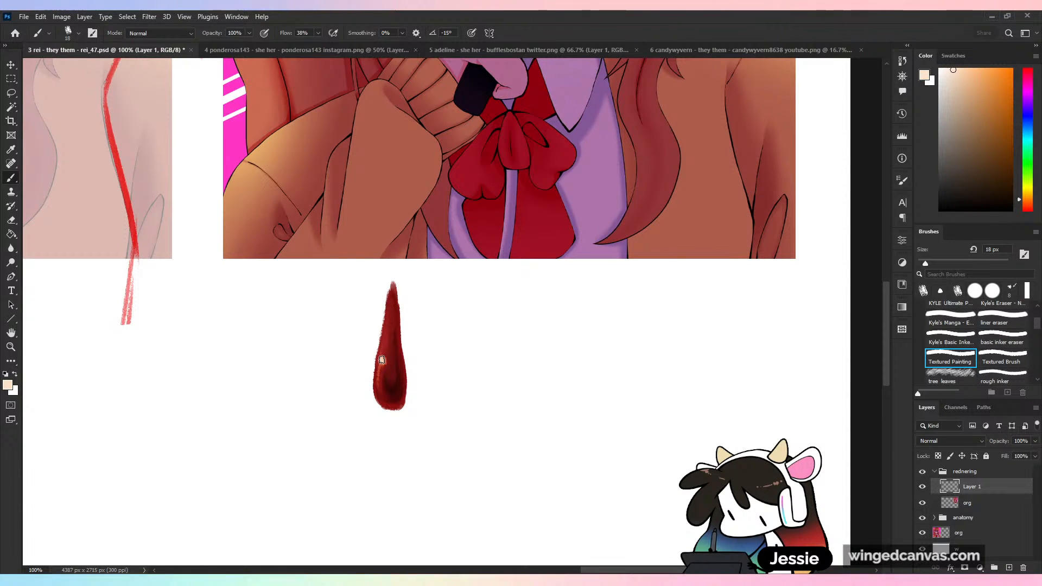
{"action": "key", "text": "ctrl+minus"}
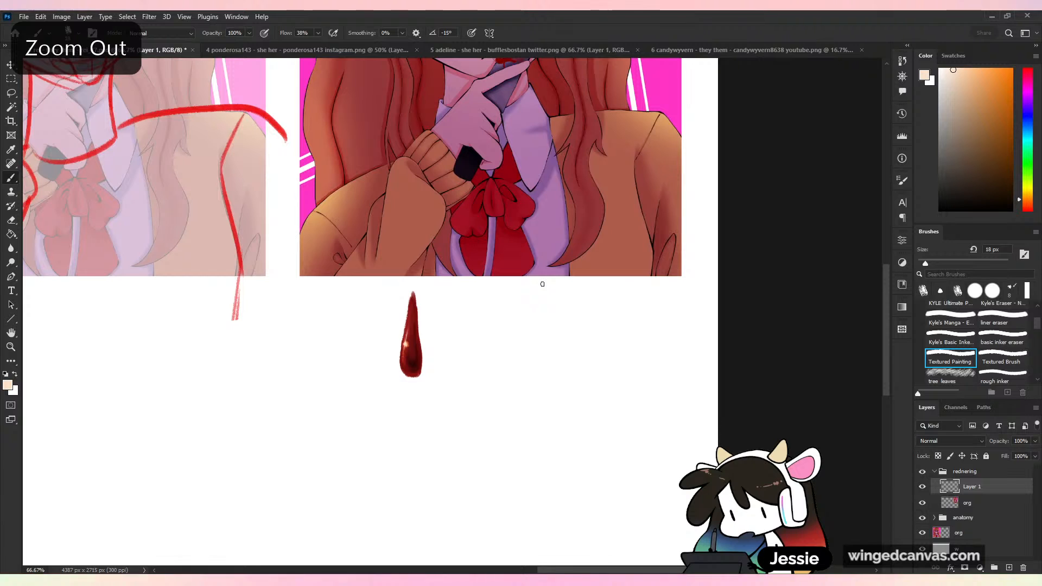
- Paint over the blood marks on the portrait's tongue with pink sampled from the tongue
{"action": "scroll", "coordinate": [542, 284], "scroll_direction": "up", "scroll_amount": 5}
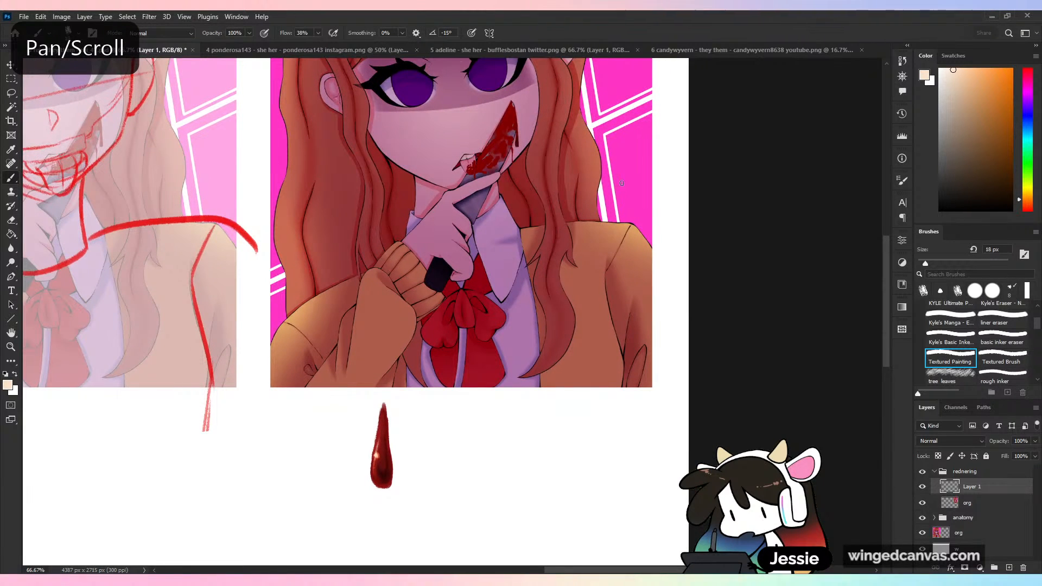
{"action": "key", "text": "ctrl+plus"}
{"action": "scroll", "coordinate": [670, 314], "scroll_direction": "up", "scroll_amount": 3}
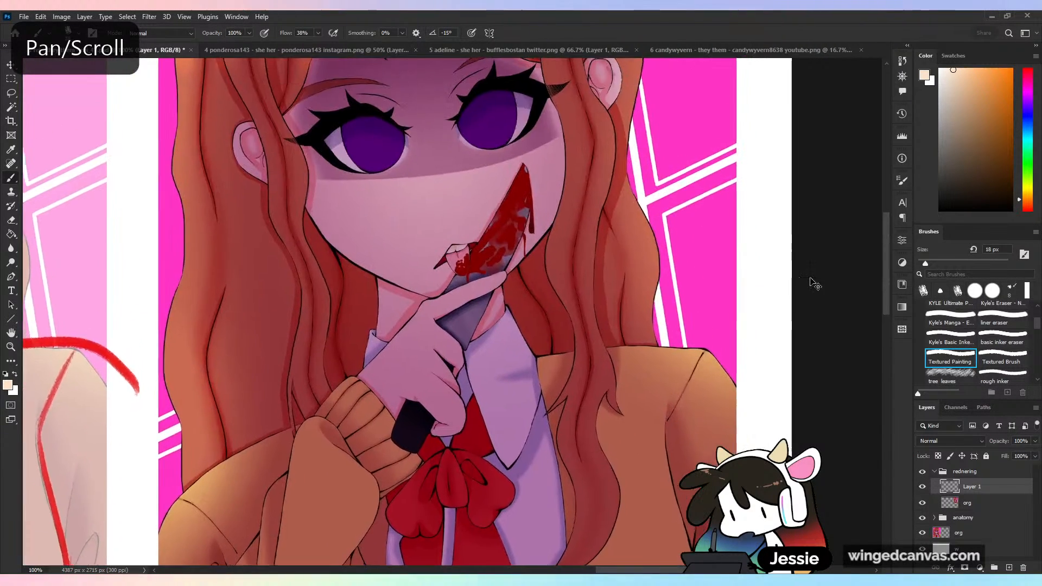
{"action": "key", "text": "ctrl+plus"}
{"action": "key", "text": "]"}
{"action": "left_click", "coordinate": [462, 217], "text": "alt"}
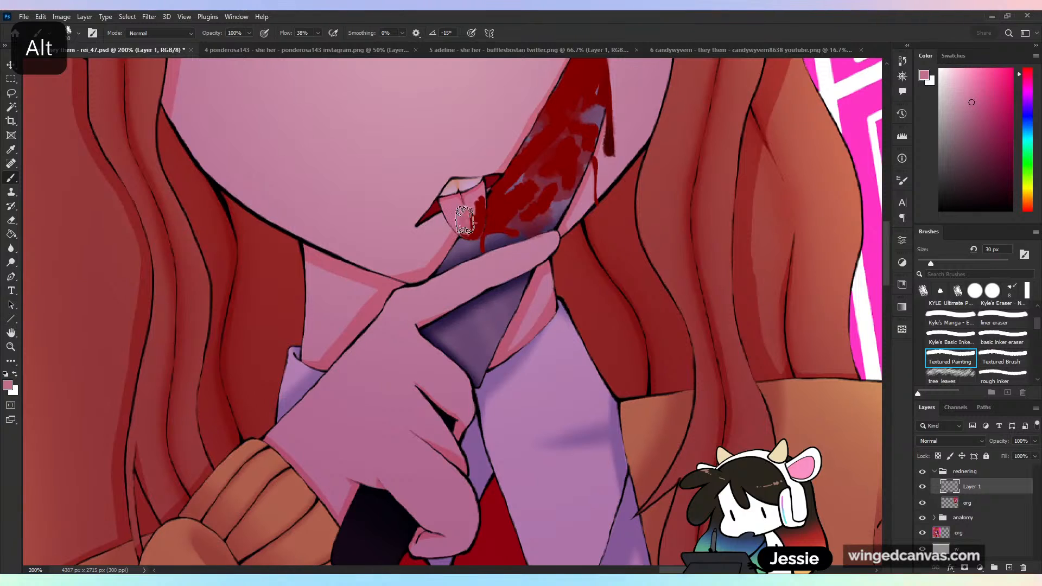
{"action": "left_click_drag", "start_coordinate": [465, 220], "coordinate": [476, 209]}
{"action": "key", "text": "["}
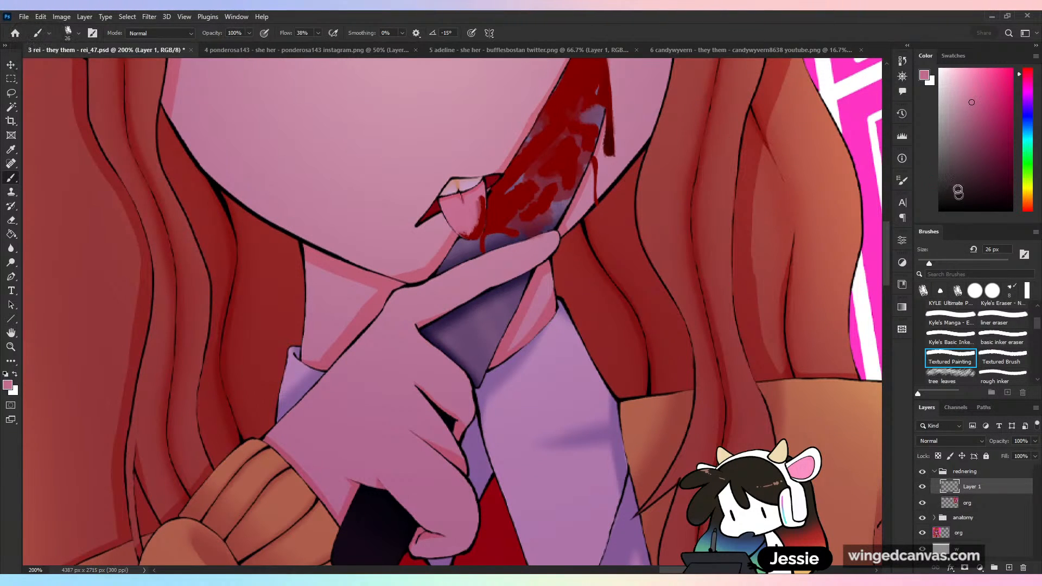
- Rework the border between the tongue and the bloody knife blade with sampled red, purple and pink at 26 px
{"action": "left_click", "coordinate": [486, 233], "text": "alt"}
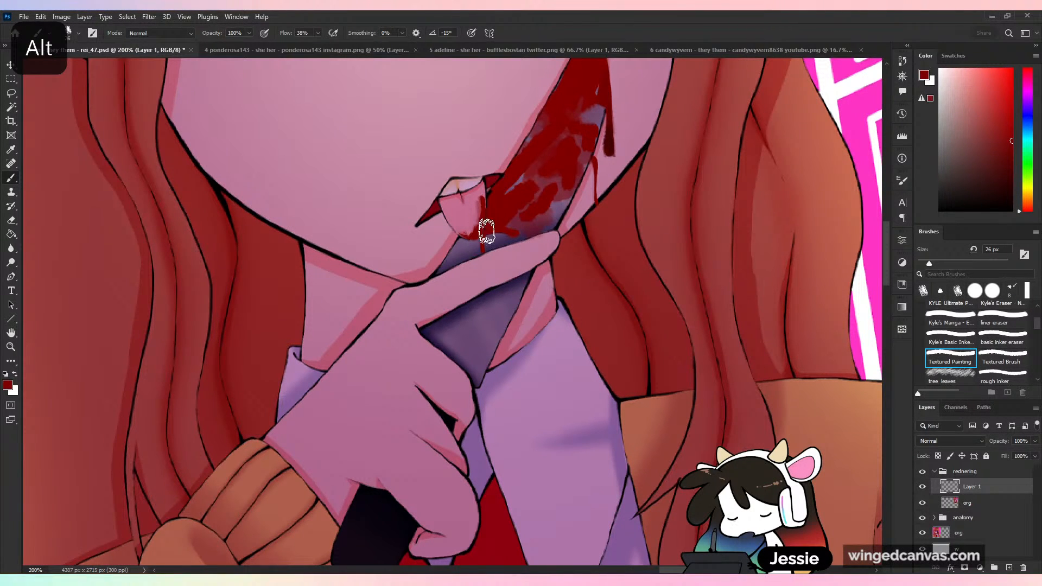
{"action": "left_click", "coordinate": [516, 183], "text": "alt"}
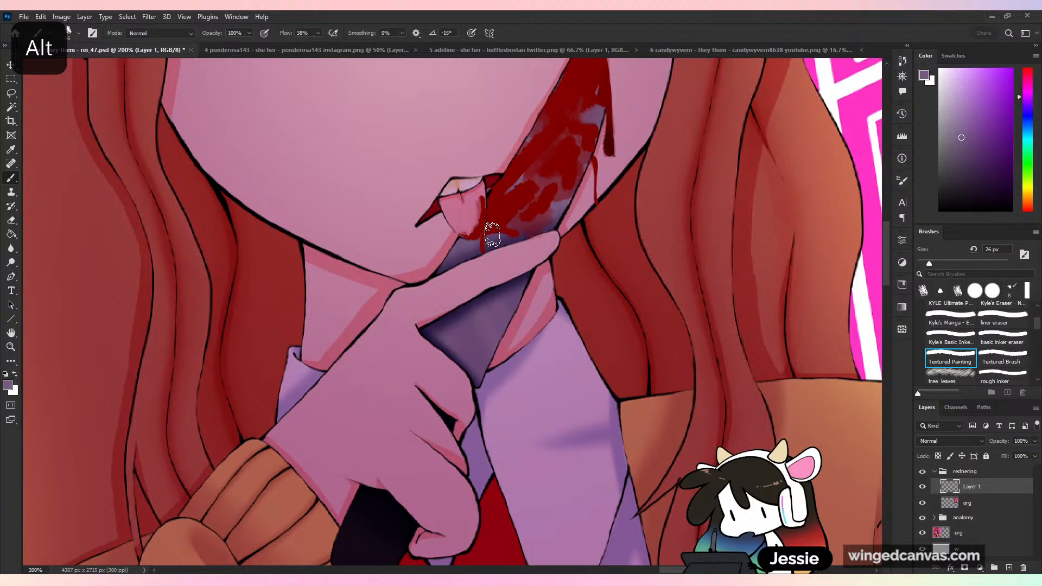
{"action": "left_click", "coordinate": [509, 198], "text": "alt"}
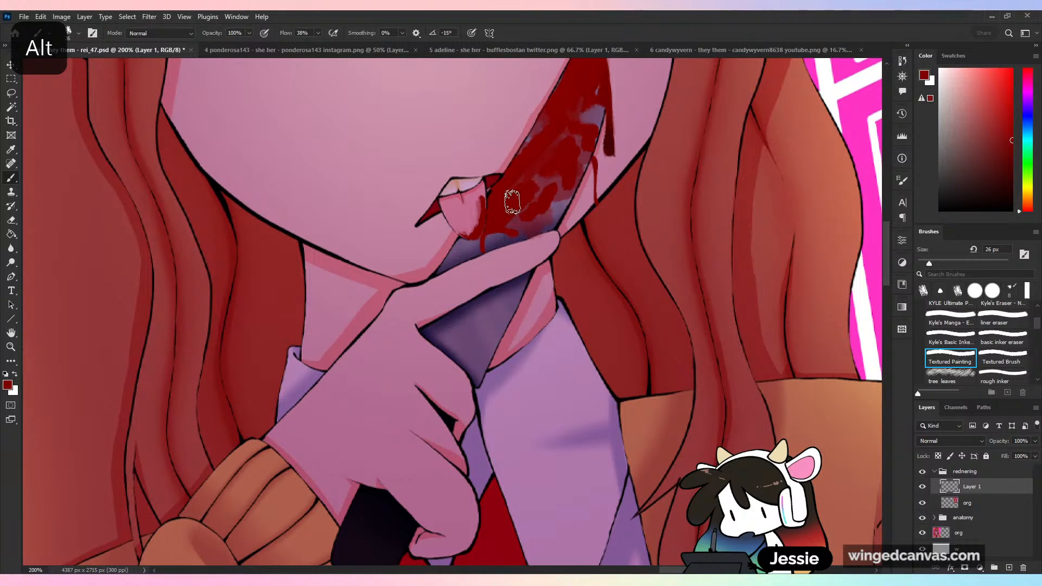
{"action": "left_click", "coordinate": [465, 227], "text": "alt"}
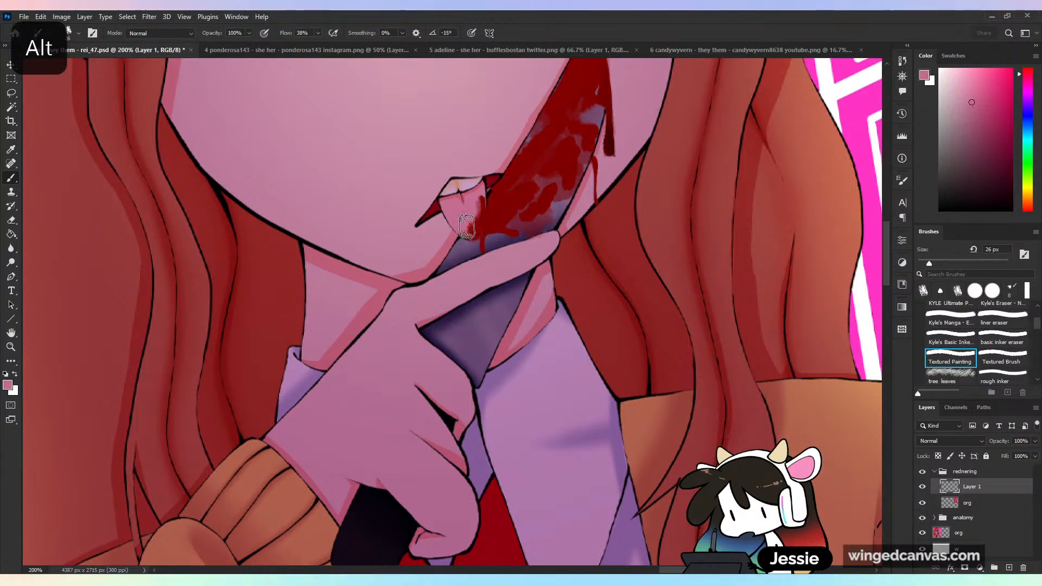
{"action": "left_click", "coordinate": [481, 230], "text": "alt"}
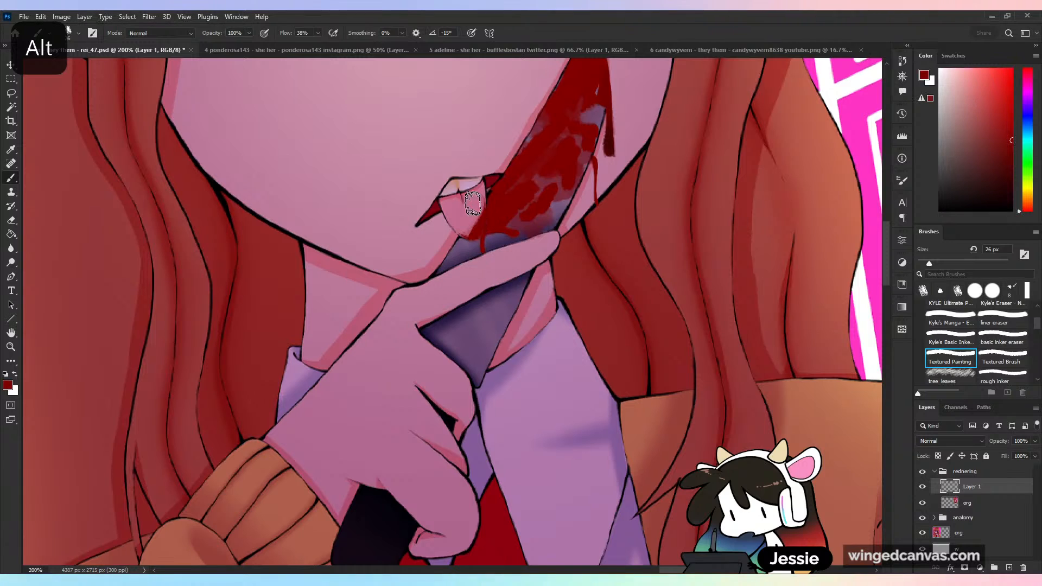
{"action": "left_click_drag", "start_coordinate": [473, 200], "coordinate": [472, 204]}
{"action": "key", "text": "z"}
{"action": "key", "text": "ctrl+minus"}
{"action": "key", "text": "ctrl+z"}
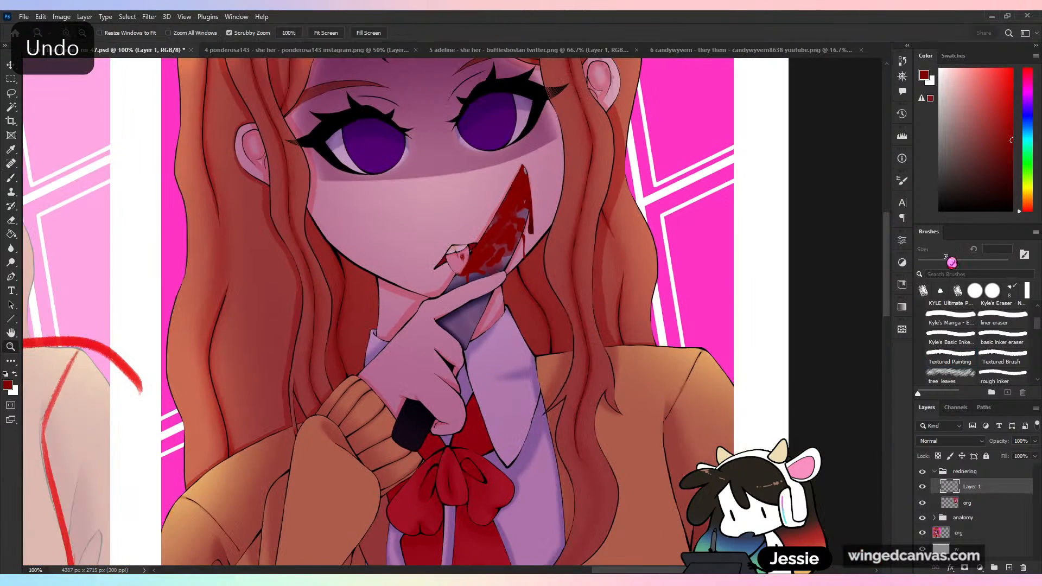
{"action": "key", "text": "ctrl+plus"}
{"action": "key", "text": "ctrl+z"}
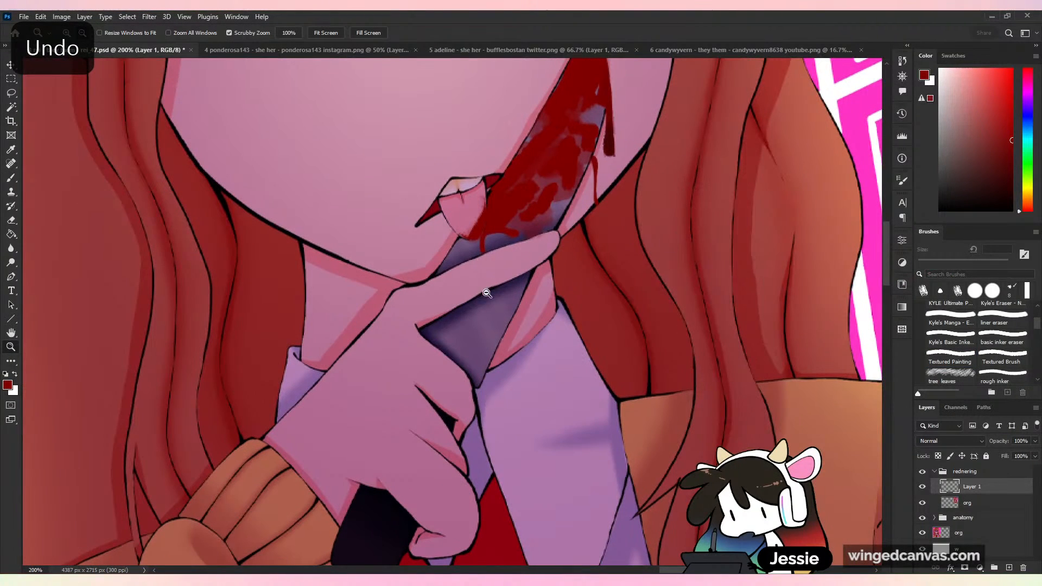
- Clean up the tongue's edge against the blade with sampled pink
{"action": "key", "text": "b"}
{"action": "left_click", "coordinate": [474, 222], "text": "alt"}
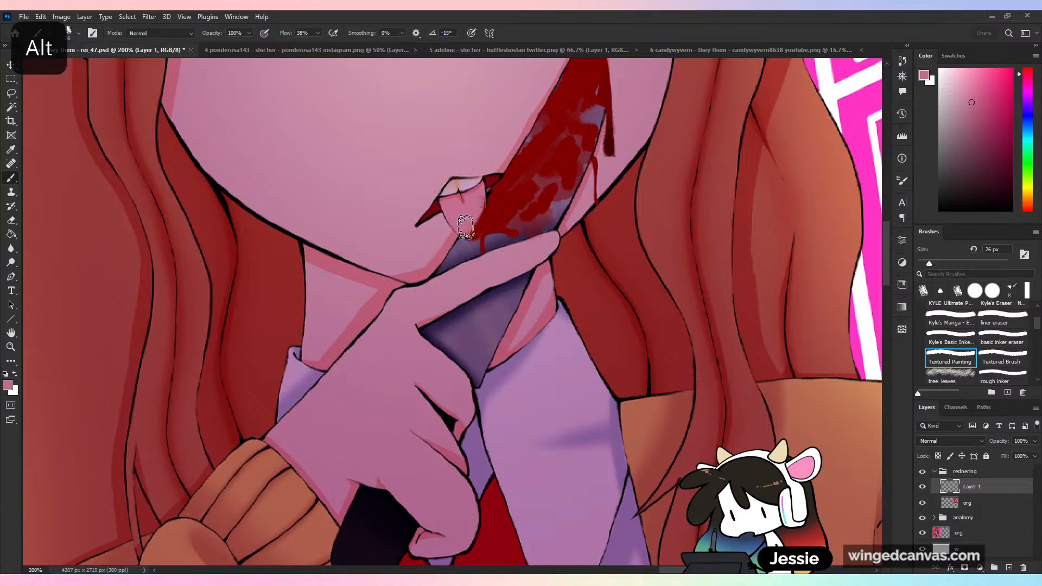
{"action": "mouse_move", "coordinate": [478, 201]}
{"action": "left_mouse_down"}
{"action": "mouse_move", "coordinate": [468, 230]}
{"action": "mouse_move", "coordinate": [559, 277]}
{"action": "left_mouse_up"}
{"action": "key", "text": "ctrl+minus"}
{"action": "key", "text": "space"}
{"action": "key", "text": "ctrl+plus"}
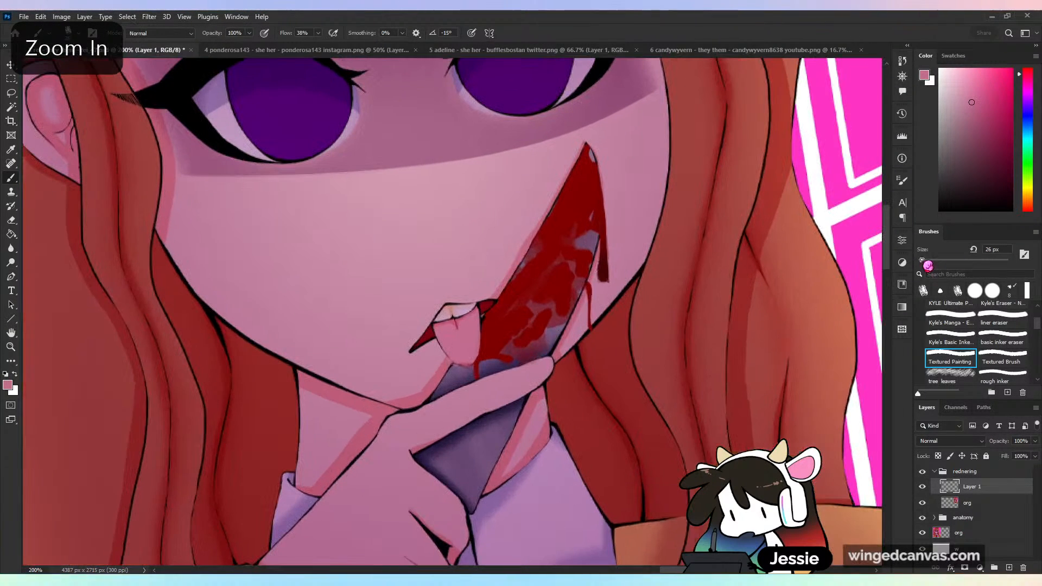
- Reduce the brush to 11 px and paint a thin line of sampled red blood along the tongue's lower edge
{"action": "left_click", "coordinate": [495, 336], "text": "alt"}
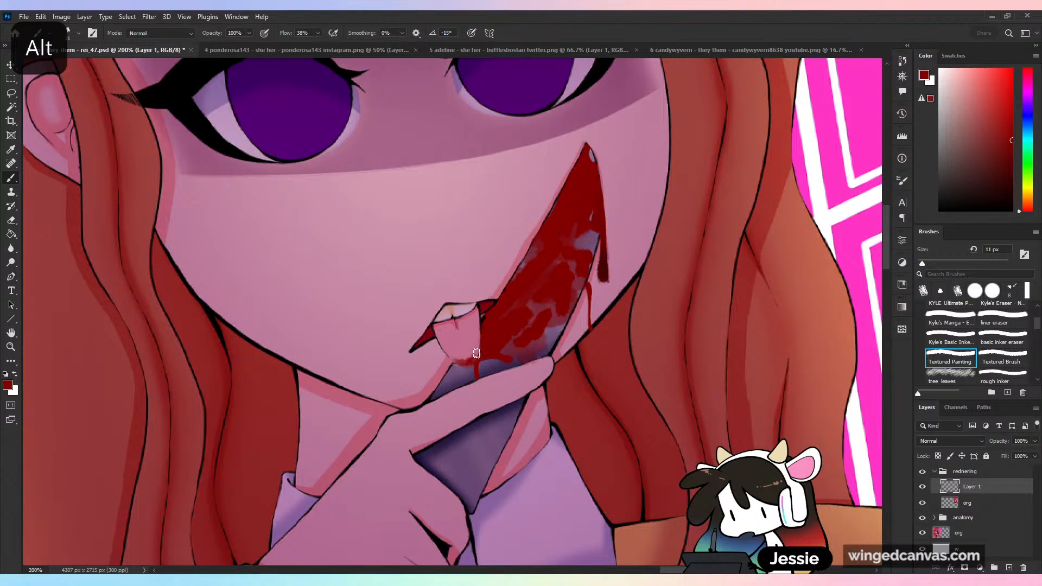
{"action": "mouse_move", "coordinate": [470, 360]}
{"action": "left_mouse_down"}
{"action": "mouse_move", "coordinate": [456, 362]}
{"action": "mouse_move", "coordinate": [479, 354]}
{"action": "left_mouse_up"}
{"action": "key", "text": "ctrl+minus"}
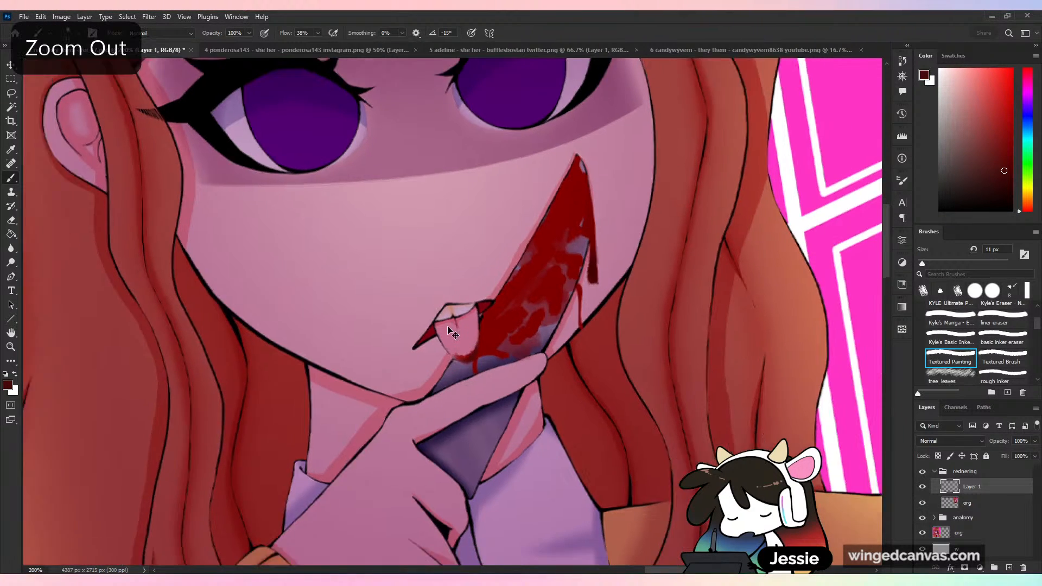
{"action": "key", "text": "ctrl+plus"}
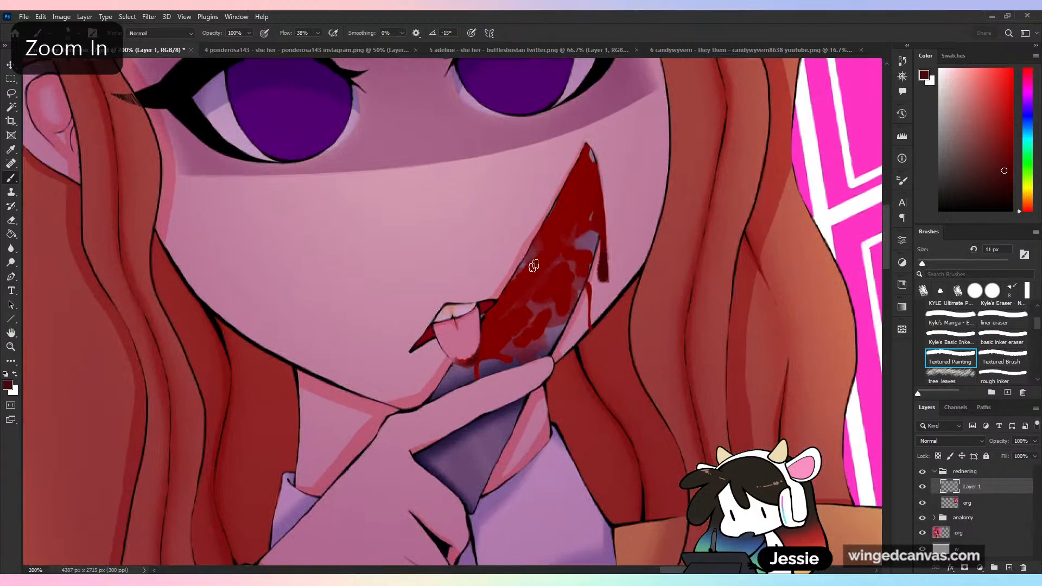
{"action": "key", "text": "ctrl+minus"}
- Sketch the outline of an upright knife blade and its handle in sampled purple on the blank canvas beside the blood drop
{"action": "left_click_drag", "start_coordinate": [718, 414], "coordinate": [646, 74]}
{"action": "left_click_drag", "start_coordinate": [634, 435], "coordinate": [661, 513]}
{"action": "left_click", "coordinate": [447, 138], "text": "alt"}
{"action": "left_click_drag", "start_coordinate": [567, 416], "coordinate": [570, 256]}
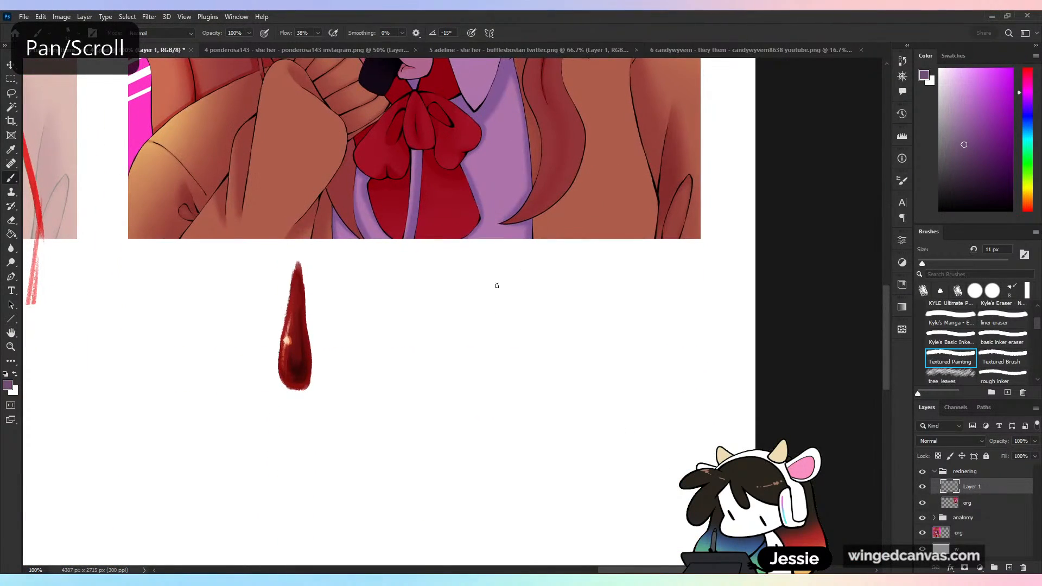
{"action": "mouse_move", "coordinate": [496, 286]}
{"action": "left_mouse_down"}
{"action": "mouse_move", "coordinate": [522, 250]}
{"action": "mouse_move", "coordinate": [520, 384]}
{"action": "left_mouse_up"}
{"action": "left_click_drag", "start_coordinate": [465, 336], "coordinate": [408, 477]}
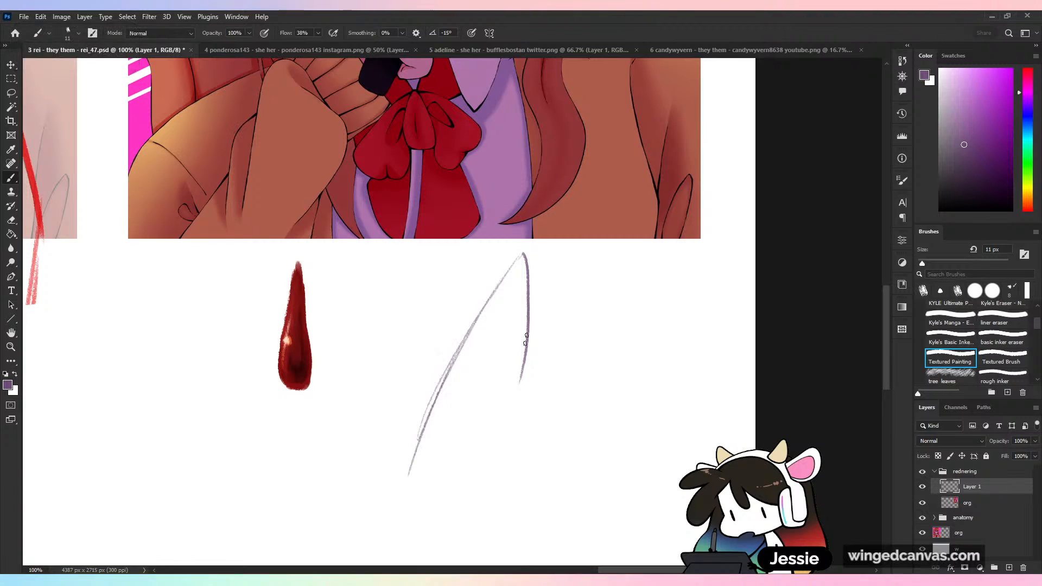
{"action": "left_click_drag", "start_coordinate": [526, 340], "coordinate": [500, 424]}
{"action": "left_click_drag", "start_coordinate": [398, 471], "coordinate": [467, 498]}
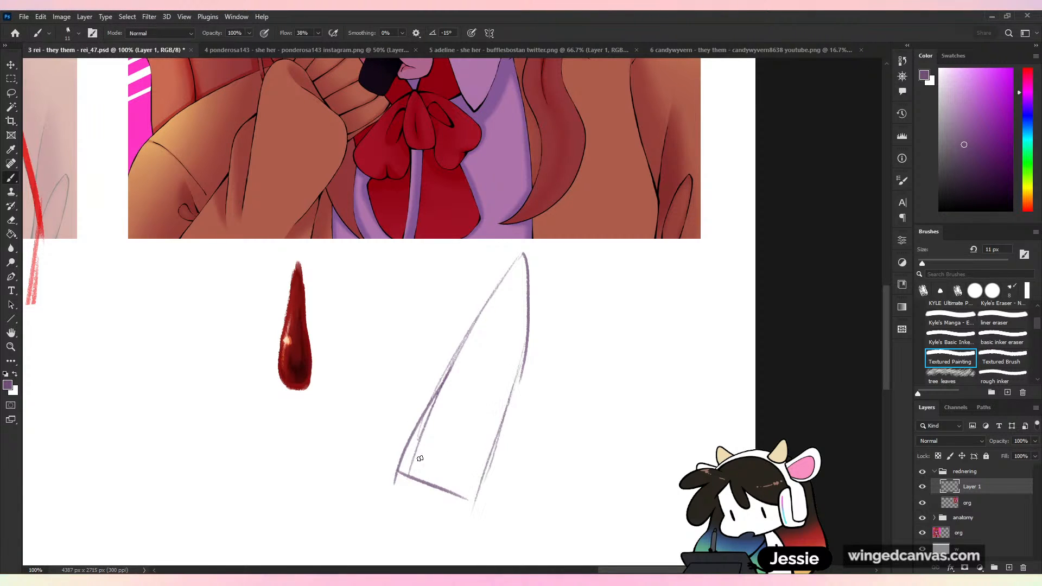
{"action": "left_click_drag", "start_coordinate": [425, 420], "coordinate": [387, 499]}
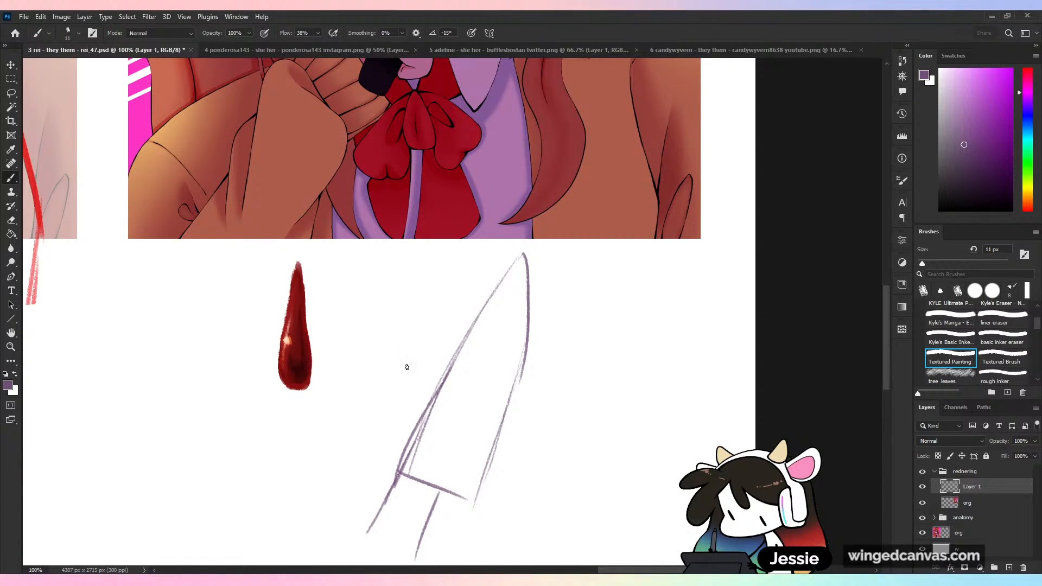
- Sketch an open mouth with lips and a tongue overlapping the lower edge of the knife blade
{"action": "mouse_move", "coordinate": [363, 446]}
{"action": "left_mouse_down"}
{"action": "mouse_move", "coordinate": [424, 386]}
{"action": "mouse_move", "coordinate": [420, 406]}
{"action": "mouse_move", "coordinate": [385, 424]}
{"action": "left_mouse_up"}
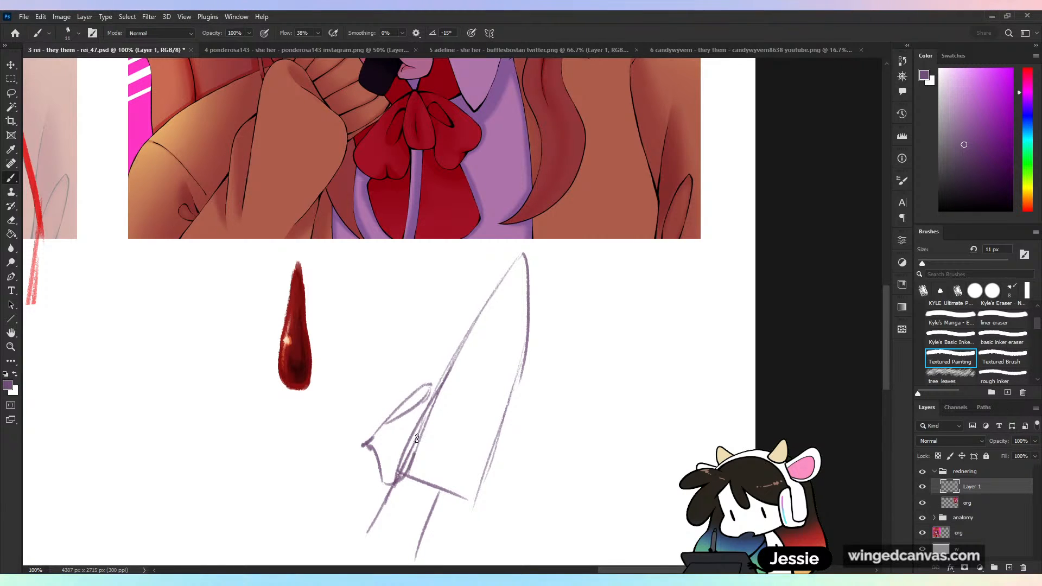
{"action": "left_click_drag", "start_coordinate": [402, 475], "coordinate": [419, 405]}
{"action": "key", "text": "ctrl+z"}
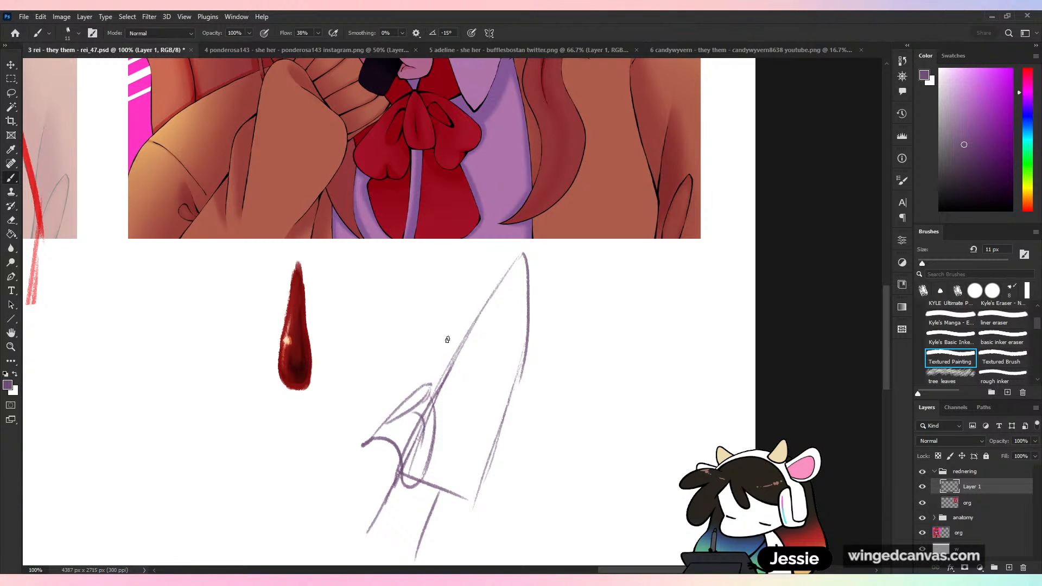
- Erase the blade lines crossing the sketched tongue and redraw the tongue's inner curve from the lip
{"action": "mouse_move", "coordinate": [400, 465]}
{"action": "left_mouse_down"}
{"action": "mouse_move", "coordinate": [411, 488]}
{"action": "mouse_move", "coordinate": [433, 432]}
{"action": "mouse_move", "coordinate": [405, 455]}
{"action": "mouse_move", "coordinate": [418, 437]}
{"action": "mouse_move", "coordinate": [416, 458]}
{"action": "left_mouse_up"}
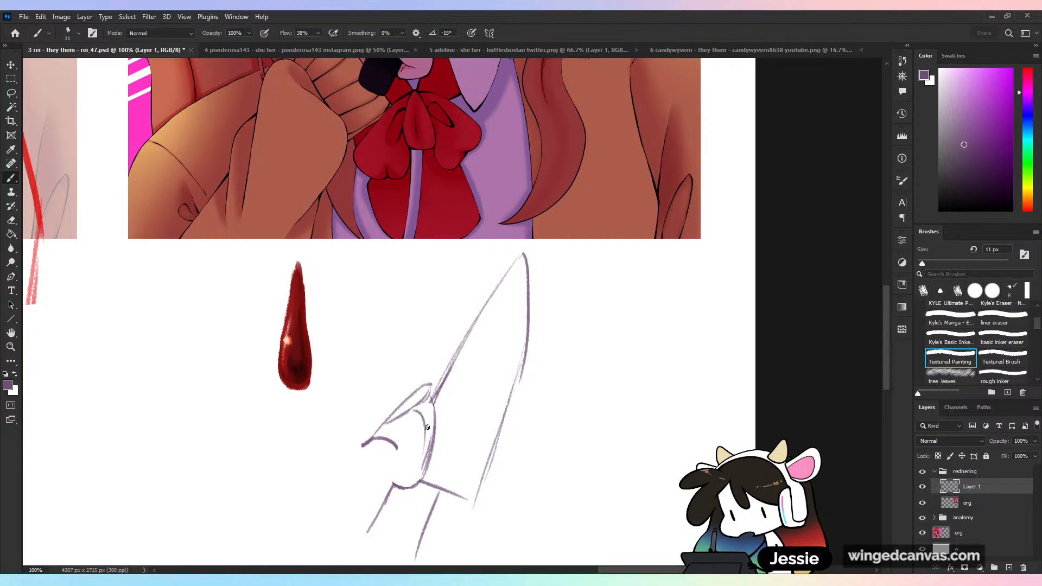
{"action": "key", "text": "ctrl+z"}
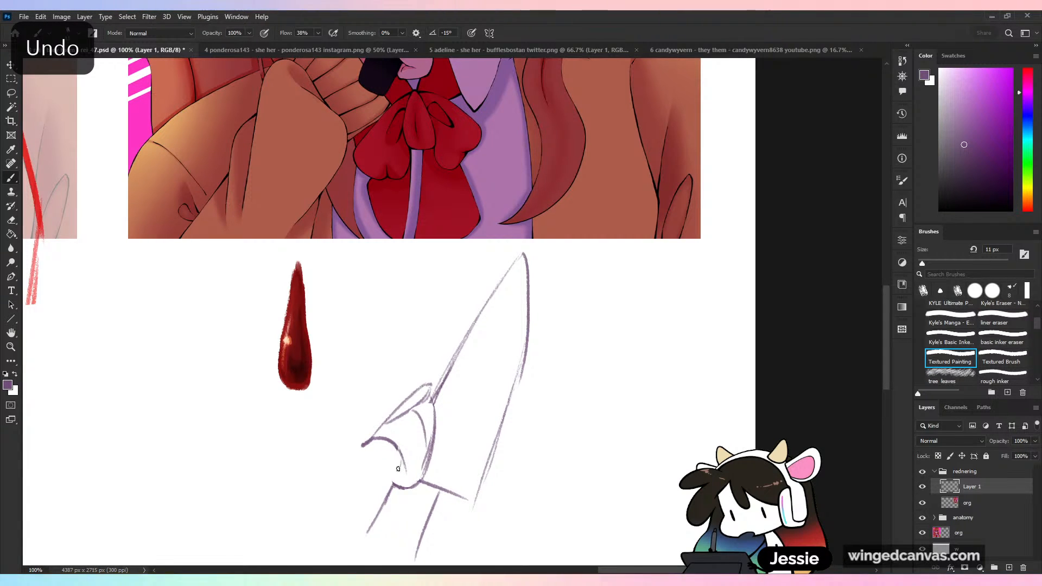
{"action": "mouse_move", "coordinate": [398, 468]}
{"action": "left_mouse_down"}
{"action": "mouse_move", "coordinate": [406, 489]}
{"action": "mouse_move", "coordinate": [432, 445]}
{"action": "left_mouse_up"}
{"action": "key", "text": "ctrl+minus"}
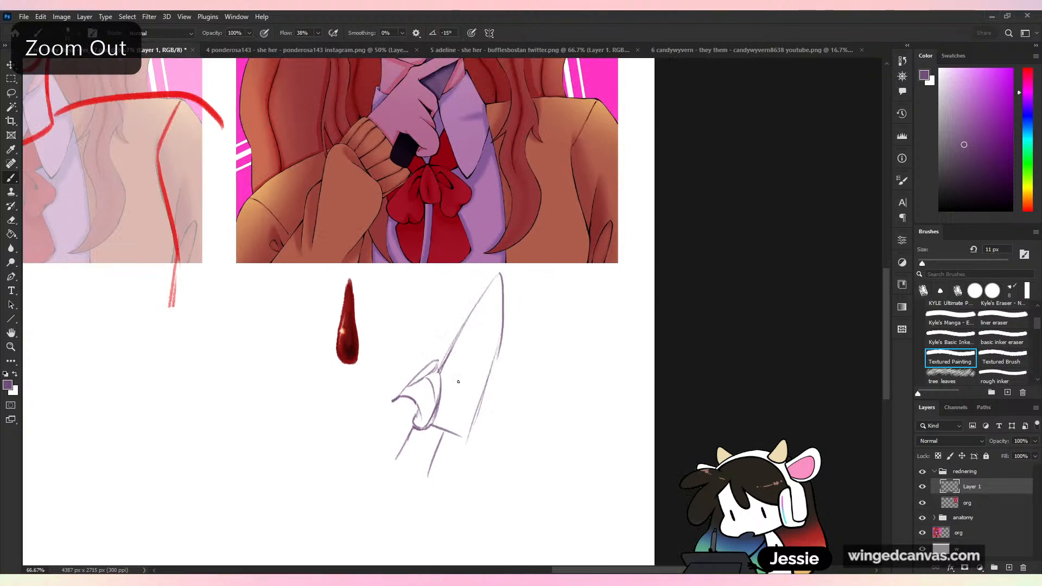
{"action": "key", "text": "ctrl+plus"}
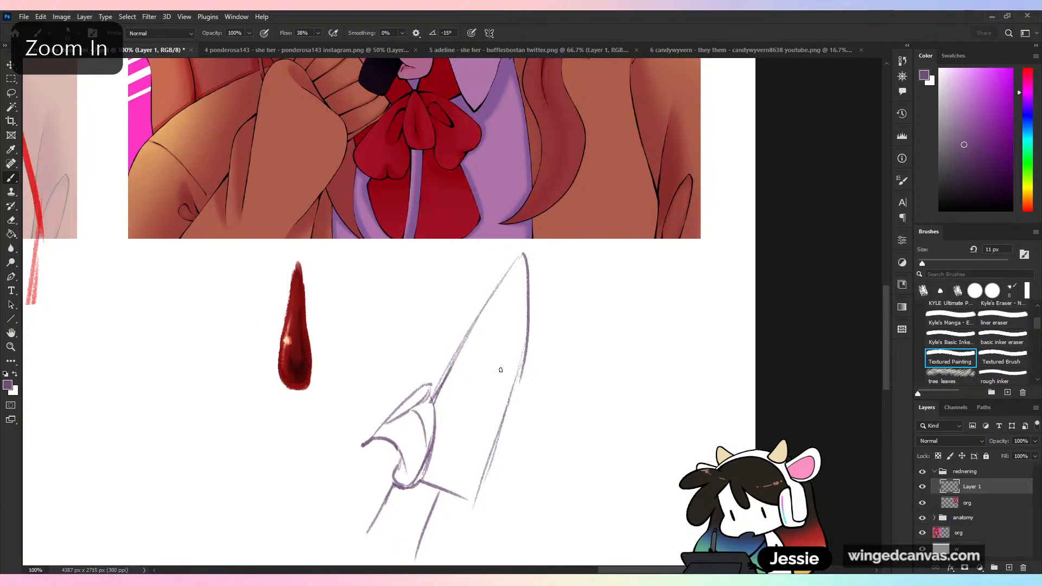
{"action": "left_click_drag", "start_coordinate": [570, 228], "coordinate": [581, 452]}
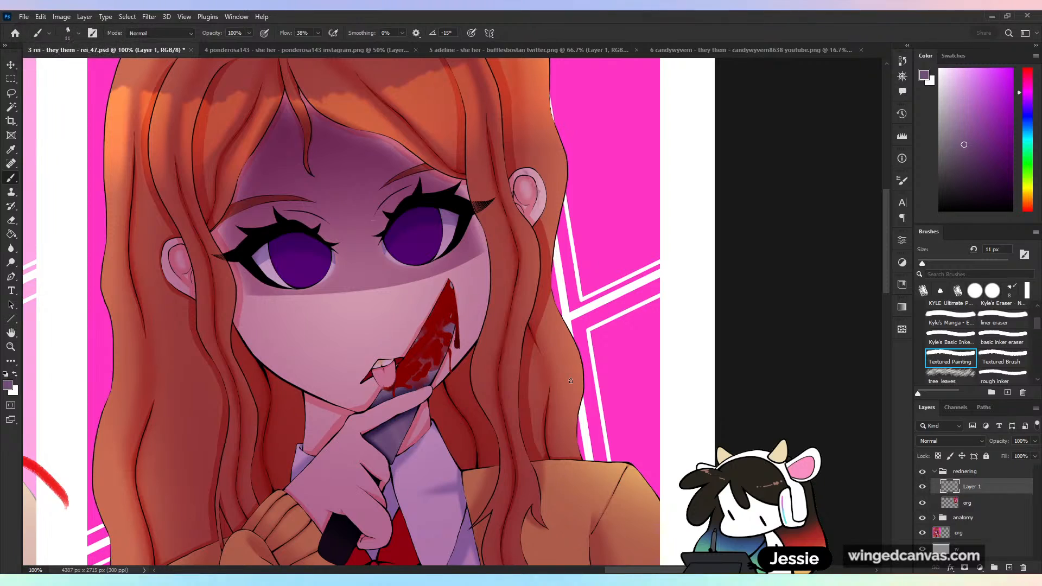
- Examine the face shadow, hair and highlight band of the full-colour portrait copy, close up and as a whole
{"action": "key", "text": "ctrl+plus"}
{"action": "key", "text": "ctrl+minus"}
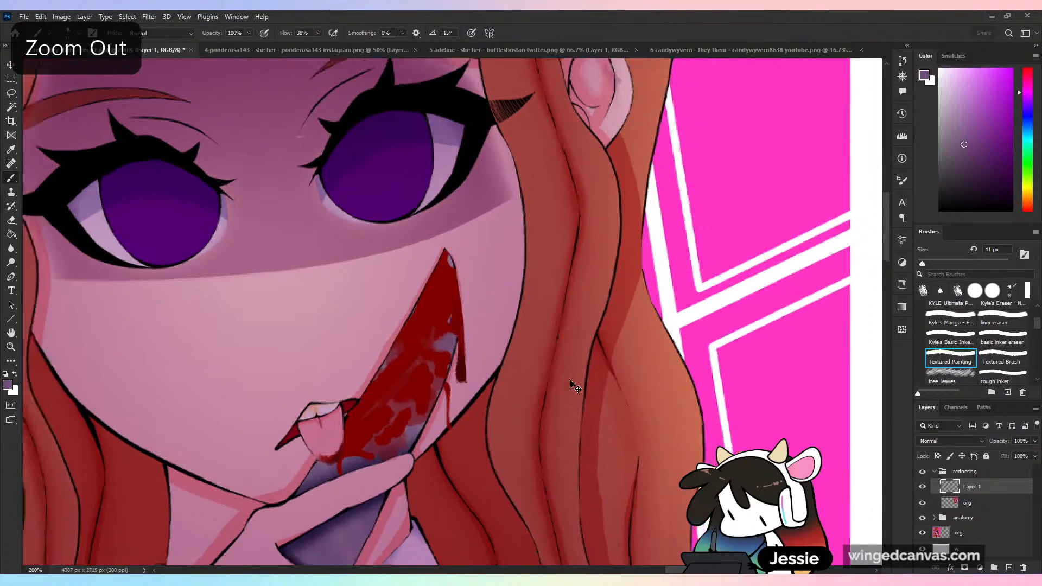
{"action": "left_click_drag", "start_coordinate": [581, 375], "coordinate": [608, 436]}
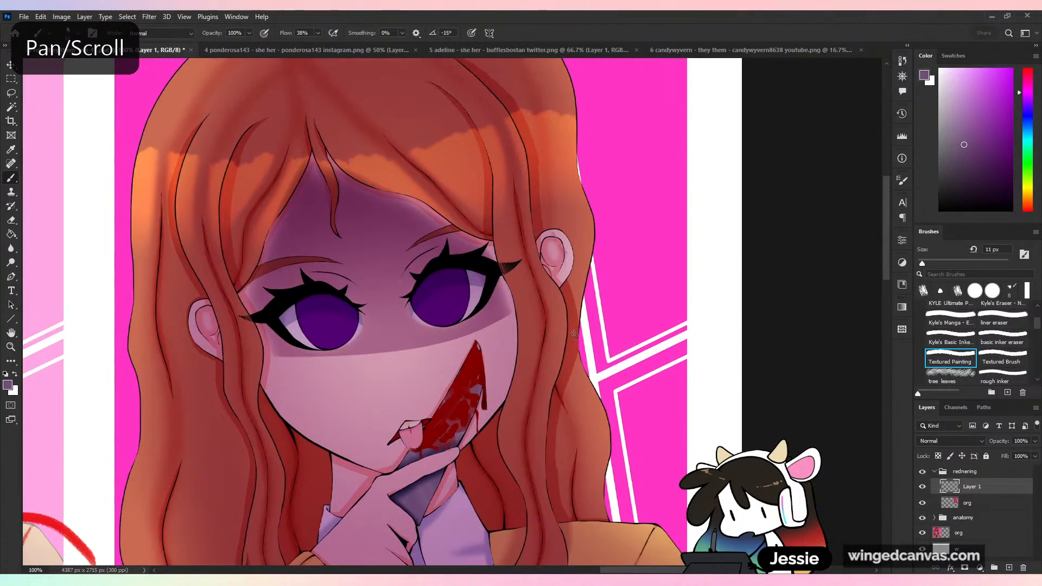
{"action": "key", "text": "ctrl+plus"}
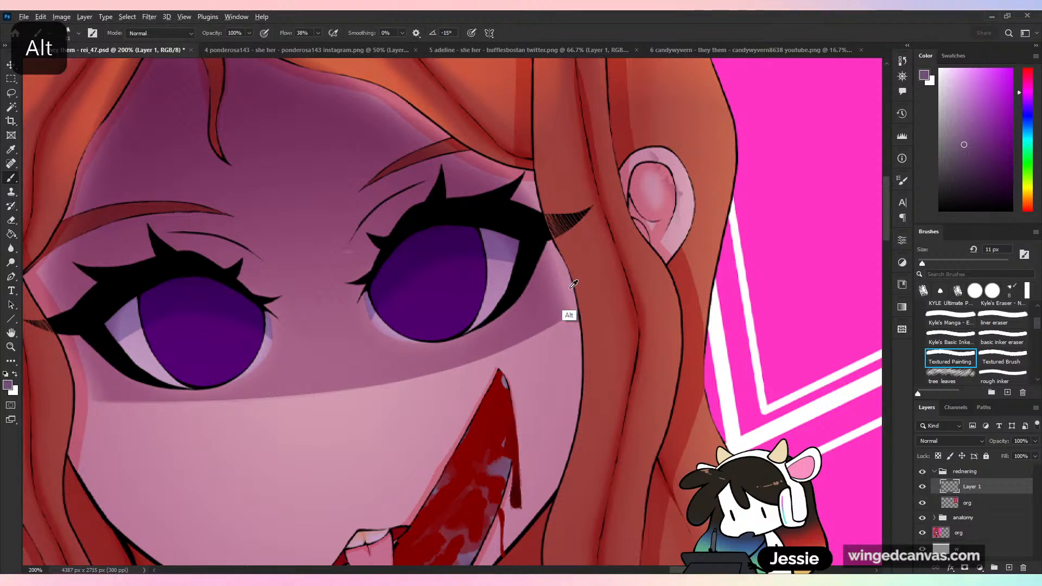
{"action": "left_click", "coordinate": [570, 278], "text": "alt"}
{"action": "key", "text": "ctrl+minus"}
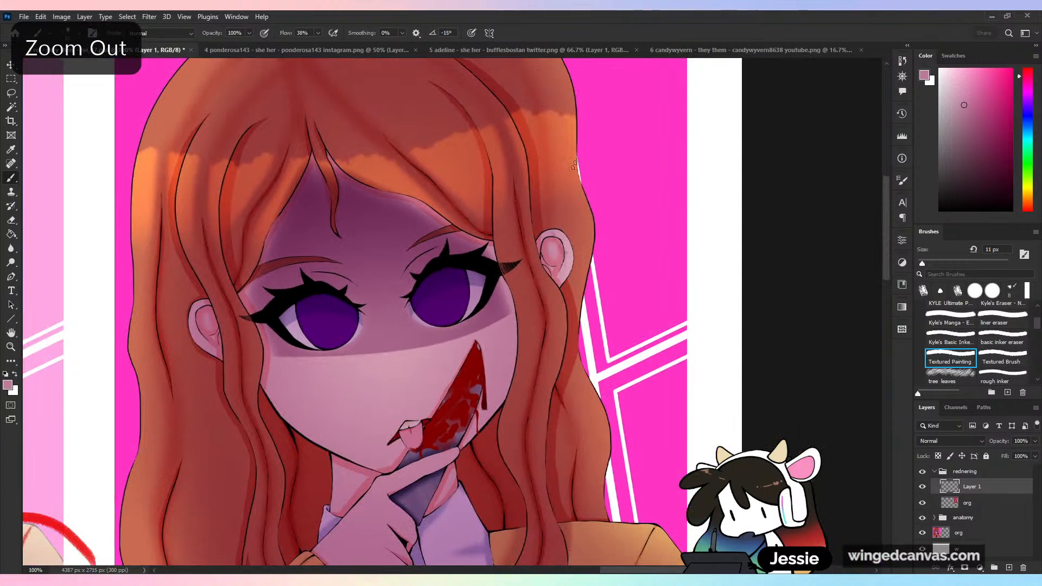
{"action": "left_click_drag", "start_coordinate": [525, 311], "coordinate": [531, 351]}
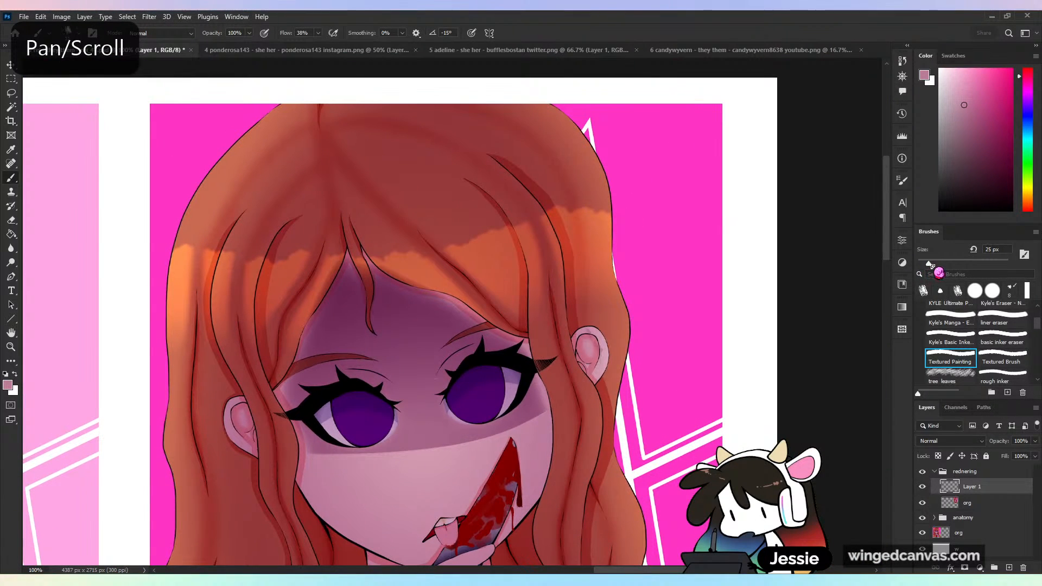
{"action": "key", "text": "ctrl+minus"}
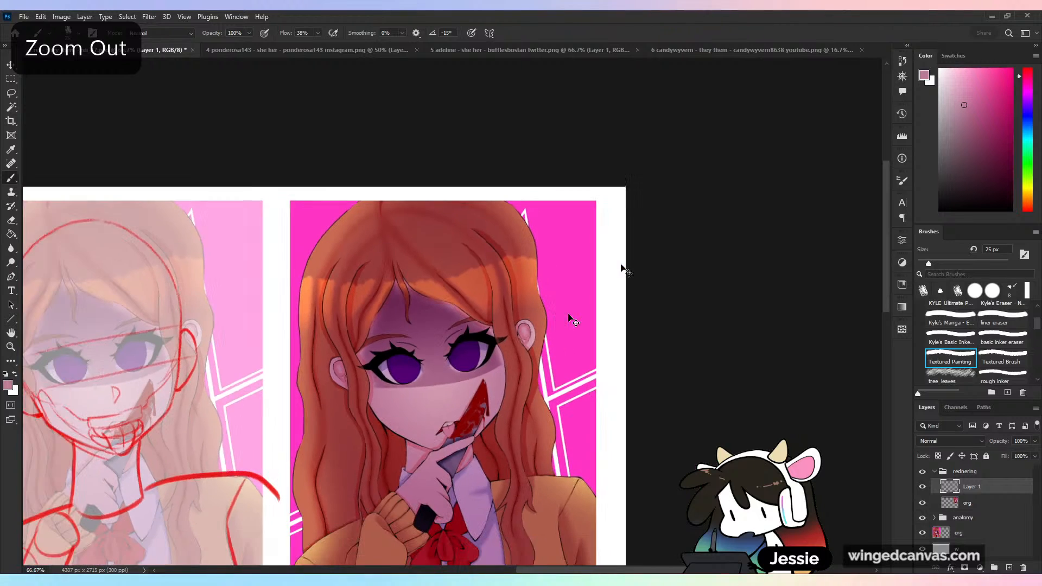
{"action": "key", "text": "ctrl+minus"}
{"action": "key", "text": "ctrl+plus"}
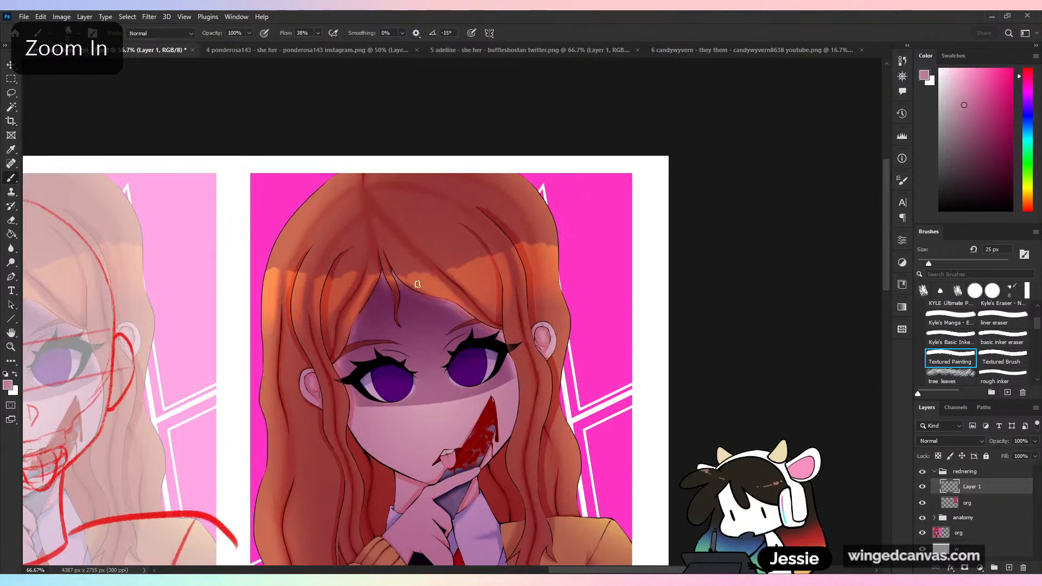
- Enlarge the brush to 36 px and paint sampled hair red over the orange highlight on the fringe right of the parting
{"action": "left_click", "coordinate": [423, 277], "text": "alt"}
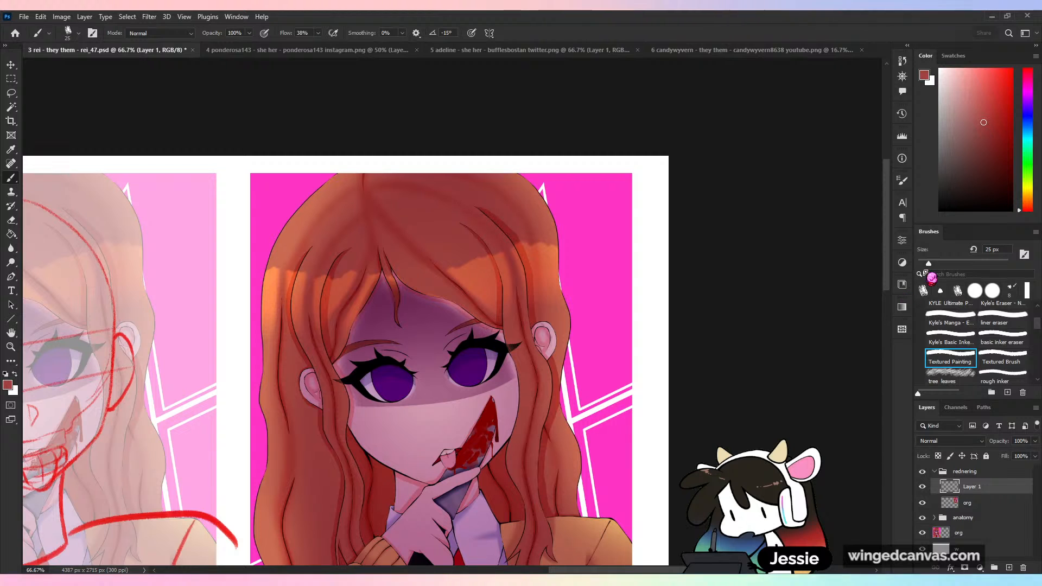
{"action": "left_click_drag", "start_coordinate": [929, 264], "coordinate": [934, 264]}
{"action": "mouse_move", "coordinate": [448, 260]}
{"action": "left_mouse_down"}
{"action": "mouse_move", "coordinate": [491, 312]}
{"action": "mouse_move", "coordinate": [472, 274]}
{"action": "mouse_move", "coordinate": [494, 292]}
{"action": "mouse_move", "coordinate": [486, 279]}
{"action": "mouse_move", "coordinate": [497, 246]}
{"action": "mouse_move", "coordinate": [512, 304]}
{"action": "left_mouse_up"}
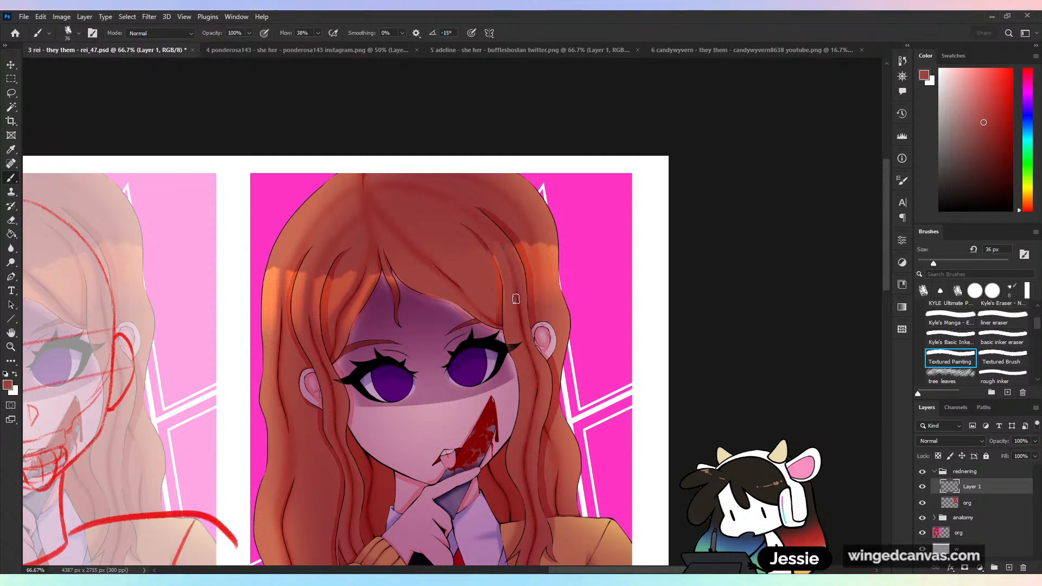
- Paint out the orange highlight band across the strands on the right side of the head with sampled reds
{"action": "left_click", "coordinate": [551, 239], "text": "alt"}
{"action": "left_click_drag", "start_coordinate": [551, 245], "coordinate": [553, 280]}
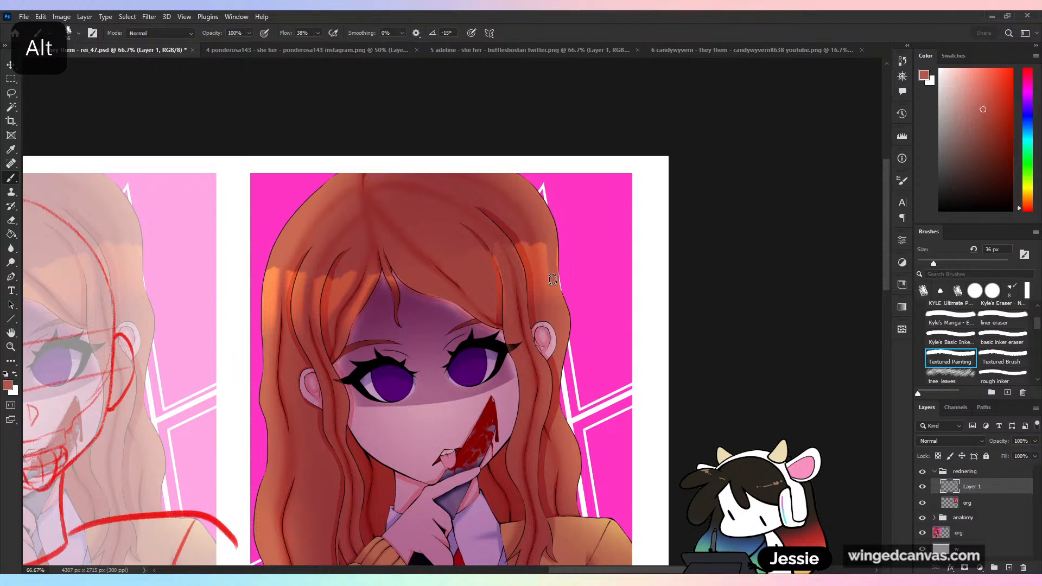
{"action": "left_click", "coordinate": [545, 242], "text": "alt"}
{"action": "mouse_move", "coordinate": [545, 245]}
{"action": "left_mouse_down"}
{"action": "mouse_move", "coordinate": [557, 304]}
{"action": "mouse_move", "coordinate": [535, 267]}
{"action": "mouse_move", "coordinate": [538, 302]}
{"action": "left_mouse_up"}
{"action": "left_click", "coordinate": [530, 235], "text": "alt"}
{"action": "mouse_move", "coordinate": [531, 239]}
{"action": "left_mouse_down"}
{"action": "mouse_move", "coordinate": [539, 293]}
{"action": "mouse_move", "coordinate": [520, 247]}
{"action": "mouse_move", "coordinate": [533, 311]}
{"action": "left_mouse_up"}
{"action": "left_click", "coordinate": [509, 234], "text": "alt"}
{"action": "left_click", "coordinate": [485, 250], "text": "alt"}
{"action": "left_click_drag", "start_coordinate": [488, 252], "coordinate": [499, 313]}
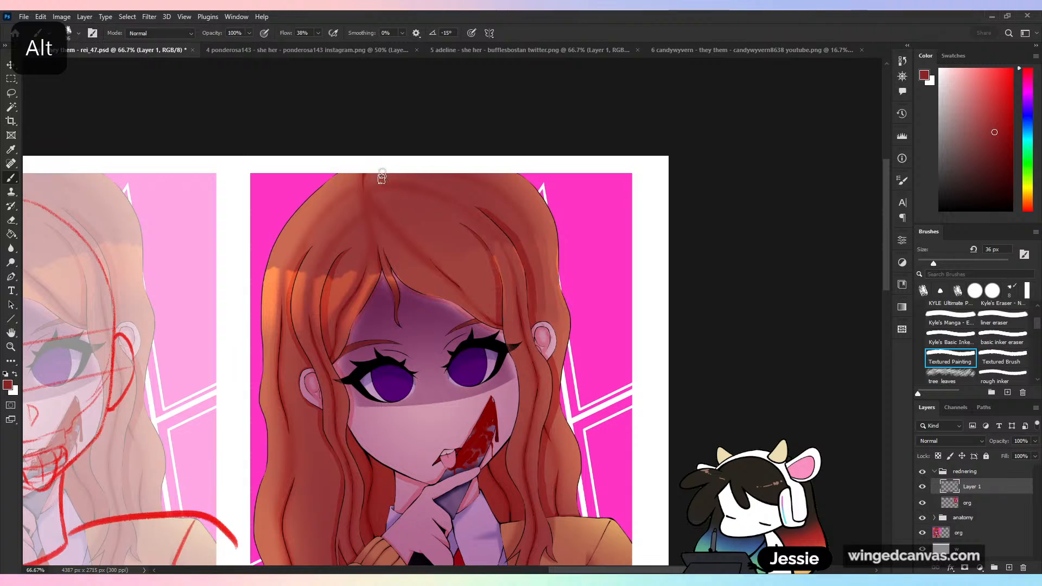
- Cover the orange highlight on the fringe and inner strands left of the parting with sampled hair reds
{"action": "left_click", "coordinate": [367, 283], "text": "alt"}
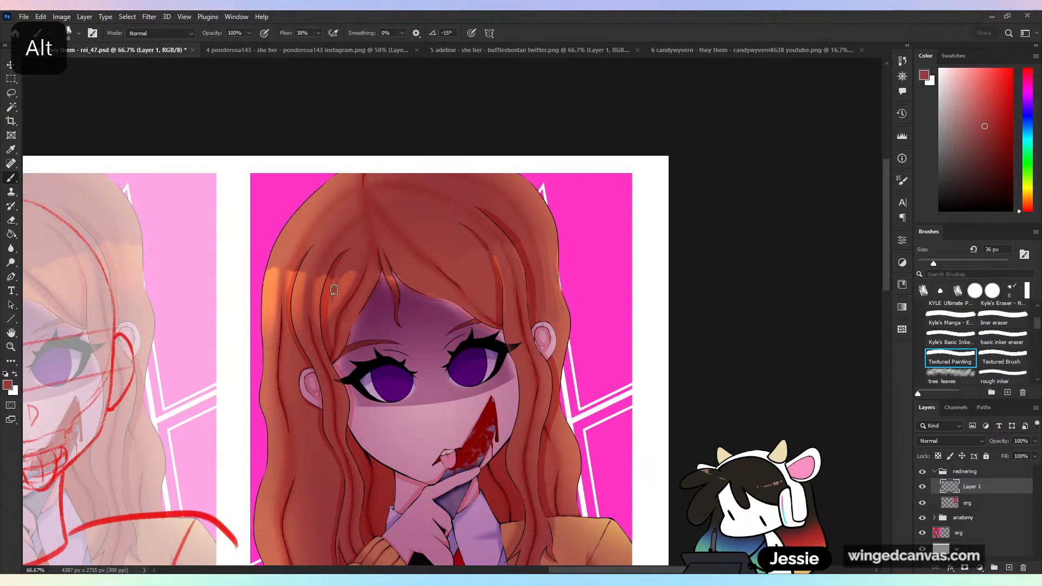
{"action": "left_click_drag", "start_coordinate": [340, 273], "coordinate": [333, 306]}
{"action": "mouse_move", "coordinate": [347, 273]}
{"action": "left_mouse_down"}
{"action": "mouse_move", "coordinate": [330, 311]}
{"action": "mouse_move", "coordinate": [352, 287]}
{"action": "mouse_move", "coordinate": [327, 316]}
{"action": "left_mouse_up"}
{"action": "left_click", "coordinate": [333, 273], "text": "alt"}
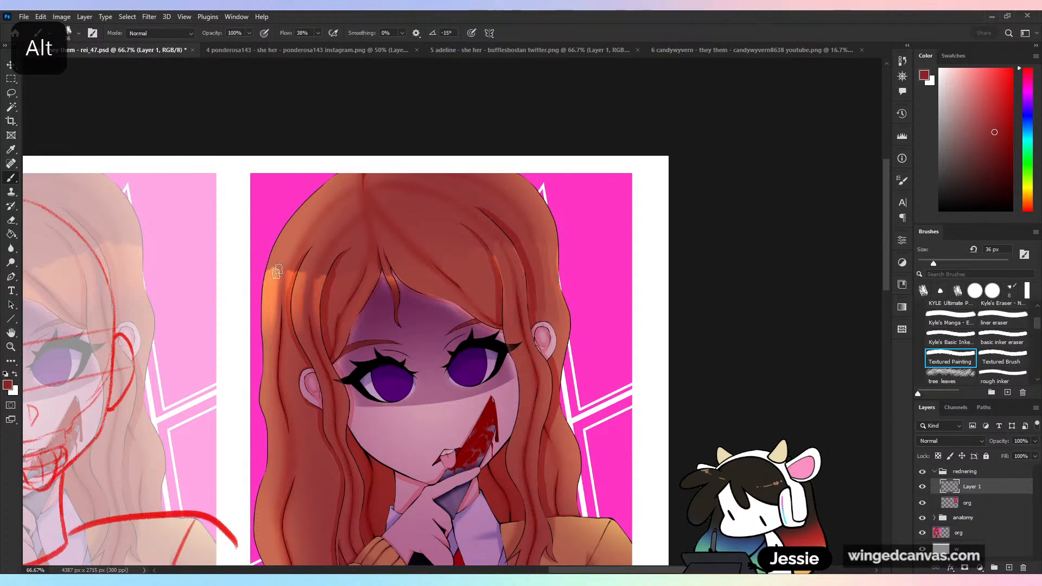
{"action": "mouse_move", "coordinate": [297, 270]}
{"action": "left_mouse_down"}
{"action": "mouse_move", "coordinate": [289, 321]}
{"action": "mouse_move", "coordinate": [300, 314]}
{"action": "mouse_move", "coordinate": [298, 289]}
{"action": "mouse_move", "coordinate": [318, 316]}
{"action": "left_mouse_up"}
{"action": "left_click", "coordinate": [307, 265], "text": "alt"}
{"action": "left_click", "coordinate": [324, 275], "text": "alt"}
{"action": "left_click", "coordinate": [293, 294], "text": "alt"}
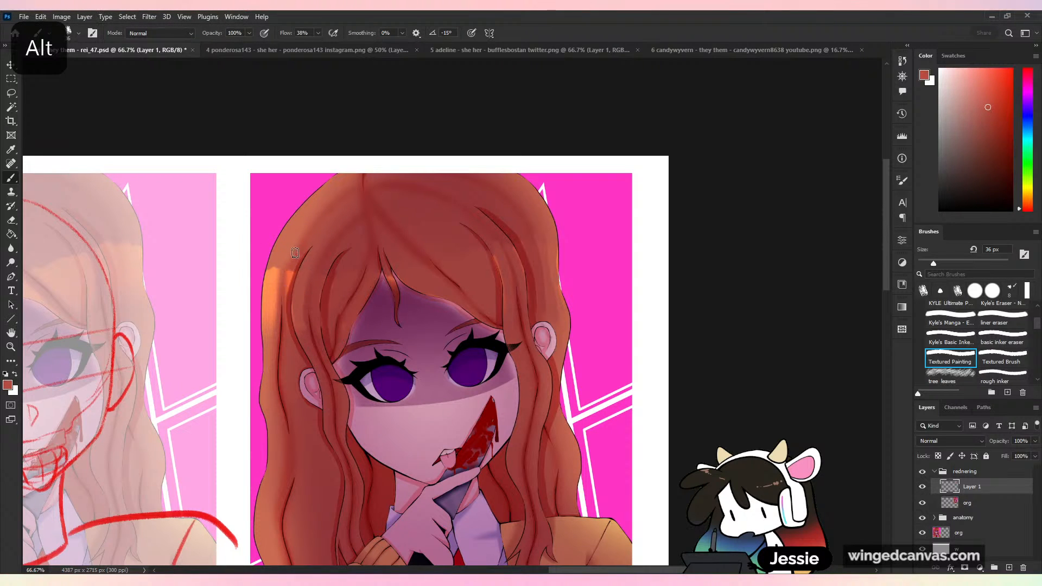
- Blend sampled red-orange over the highlight on the outer left strands and undo the last stroke there
{"action": "left_click_drag", "start_coordinate": [289, 273], "coordinate": [289, 290]}
{"action": "left_click_drag", "start_coordinate": [296, 257], "coordinate": [272, 312]}
{"action": "left_click", "coordinate": [280, 260], "text": "alt"}
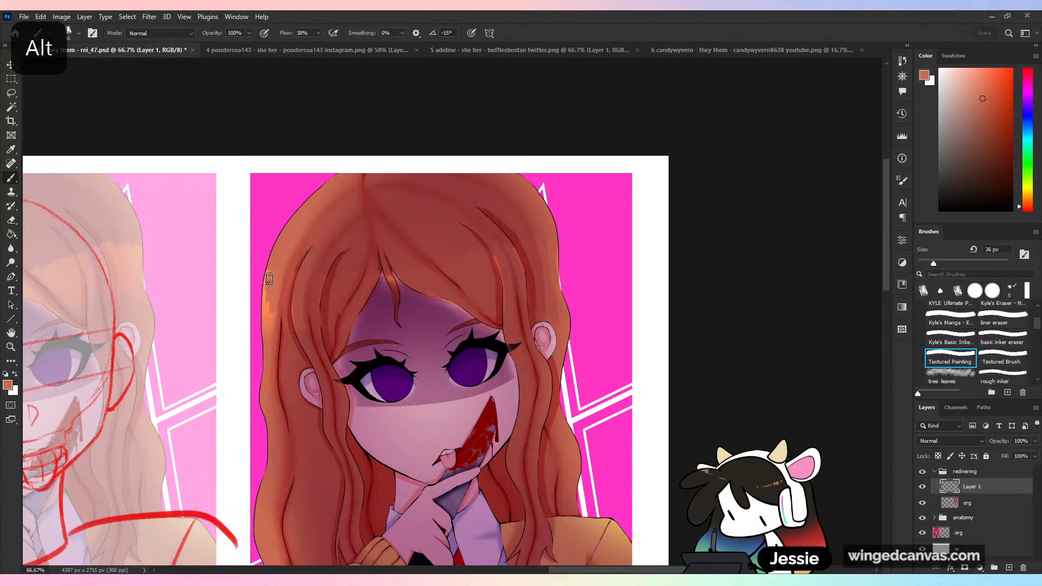
{"action": "key", "text": "ctrl+z"}
- Lighten the sampled orange to a pale peach and paint a 35 px rim light along the hair's outer left edge
{"action": "left_click", "coordinate": [272, 302], "text": "alt"}
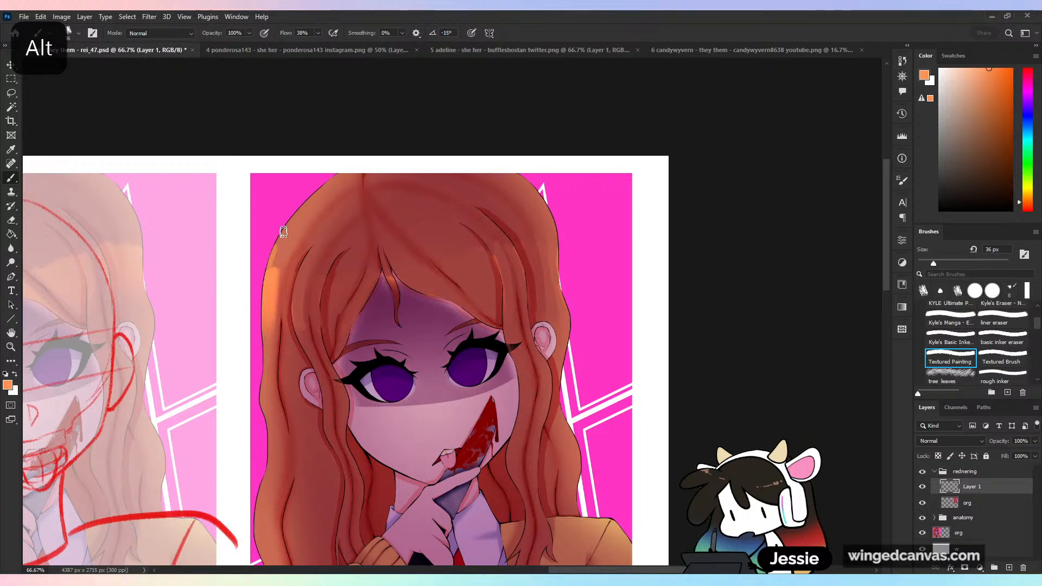
{"action": "key", "text": "ctrl+z"}
{"action": "key", "text": "z"}
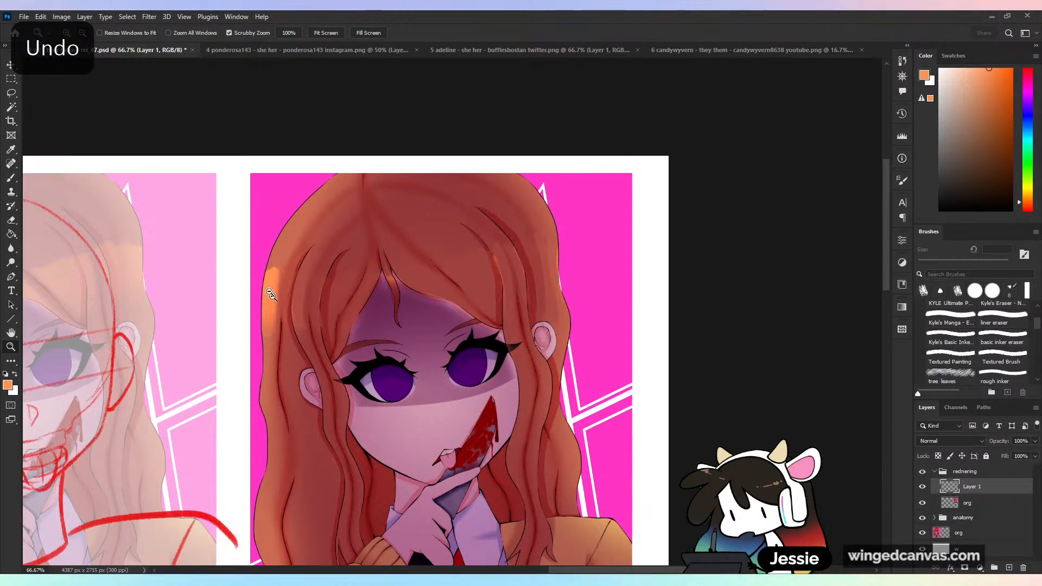
{"action": "key", "text": "b"}
{"action": "left_click_drag", "start_coordinate": [970, 71], "coordinate": [969, 43]}
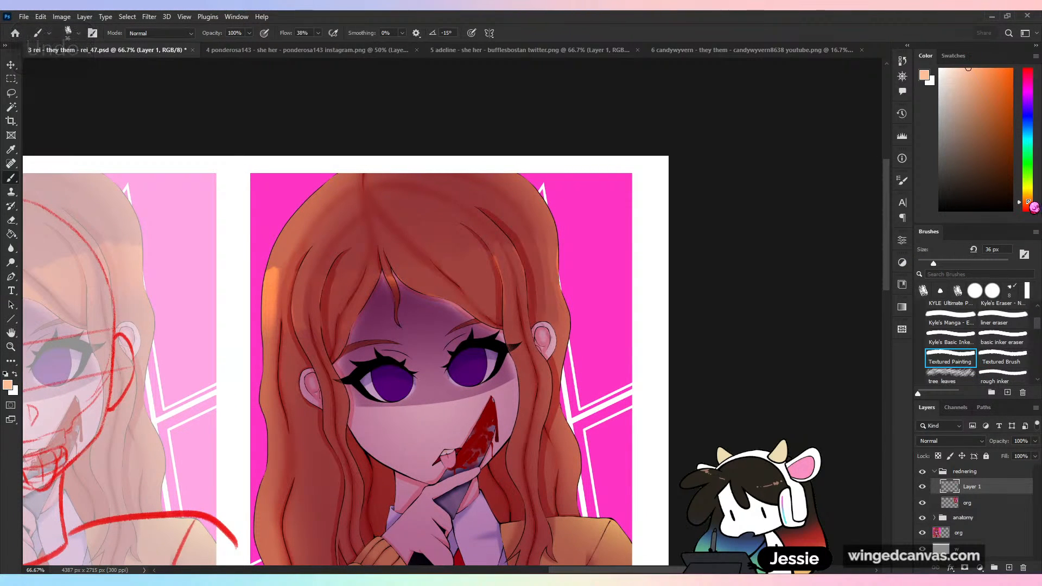
{"action": "left_click", "coordinate": [1028, 199]}
{"action": "left_click", "coordinate": [934, 263]}
{"action": "left_click_drag", "start_coordinate": [266, 275], "coordinate": [326, 176]}
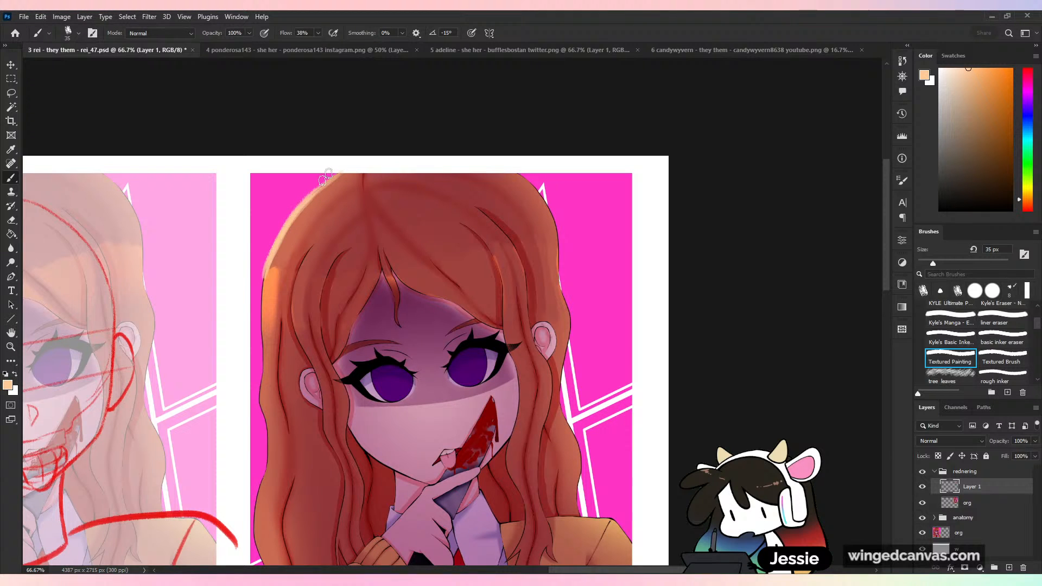
{"action": "left_click_drag", "start_coordinate": [267, 274], "coordinate": [260, 415]}
- Cover the leftover orange highlight inside the left rim light and add a matching peach rim along the hair's right edge
{"action": "left_click", "coordinate": [276, 278], "text": "alt"}
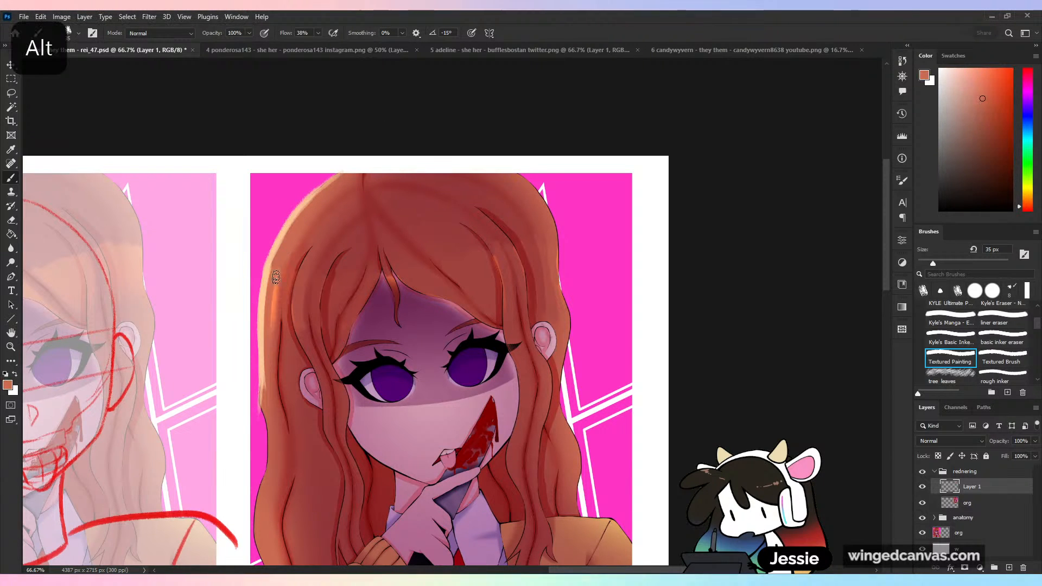
{"action": "left_click_drag", "start_coordinate": [275, 278], "coordinate": [273, 344]}
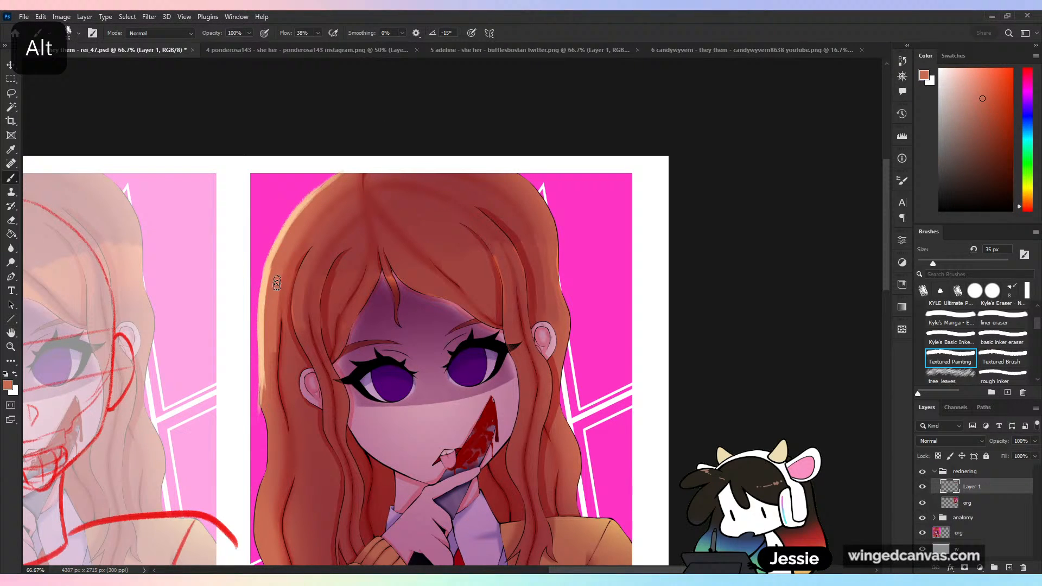
{"action": "left_click", "coordinate": [279, 254], "text": "alt"}
{"action": "mouse_move", "coordinate": [526, 181]}
{"action": "left_mouse_down"}
{"action": "mouse_move", "coordinate": [559, 236]}
{"action": "mouse_move", "coordinate": [561, 278]}
{"action": "left_mouse_up"}
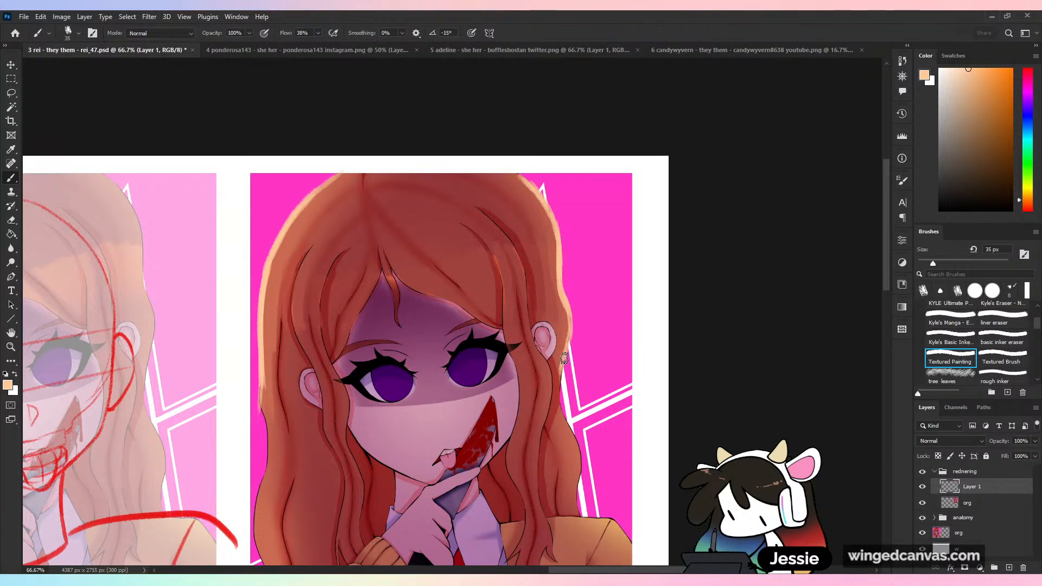
- Refine the lower part of the left rim light using colours sampled from the pink background, hair and peach edge
{"action": "key", "text": "ctrl+minus"}
{"action": "key", "text": "ctrl+minus"}
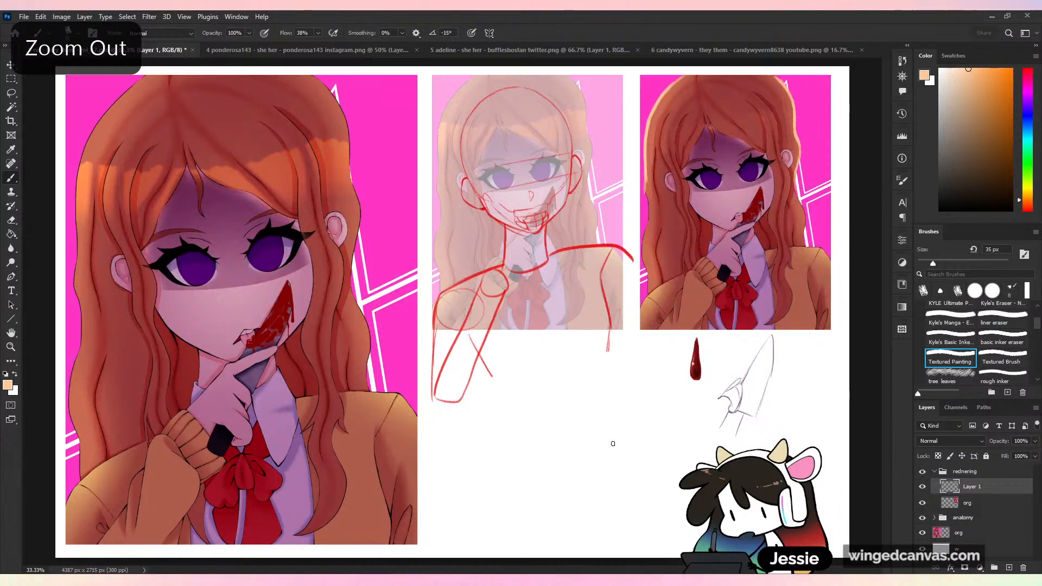
{"action": "key", "text": "ctrl+plus"}
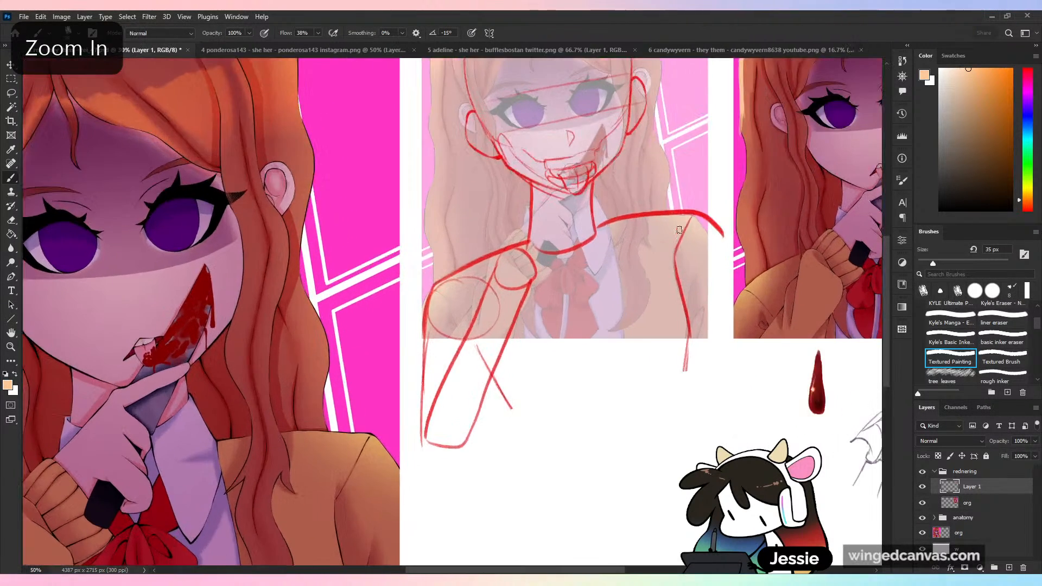
{"action": "left_click_drag", "start_coordinate": [680, 230], "coordinate": [293, 426]}
{"action": "left_click", "coordinate": [353, 339], "text": "alt"}
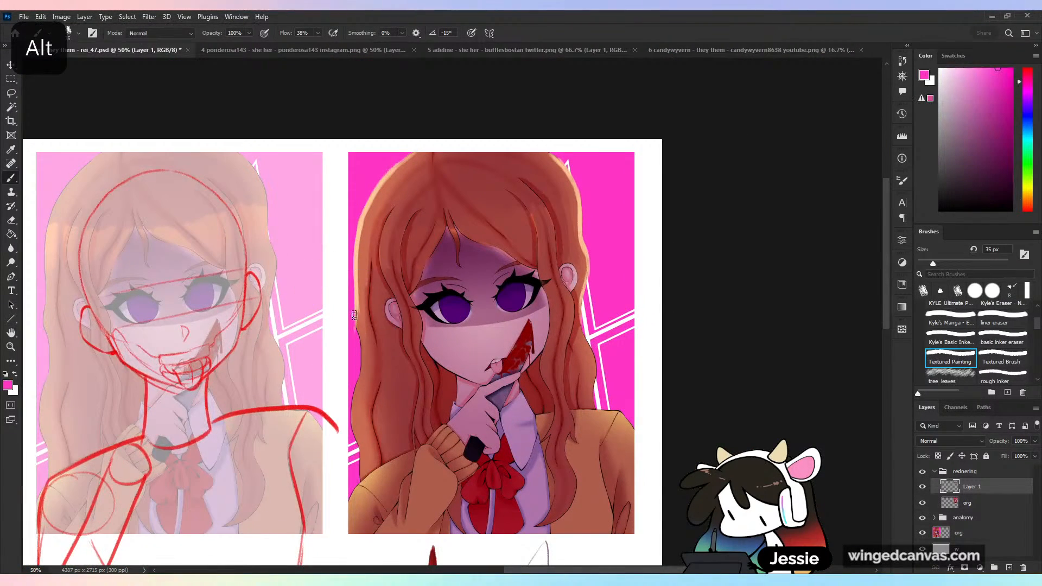
{"action": "left_click", "coordinate": [360, 321], "text": "alt"}
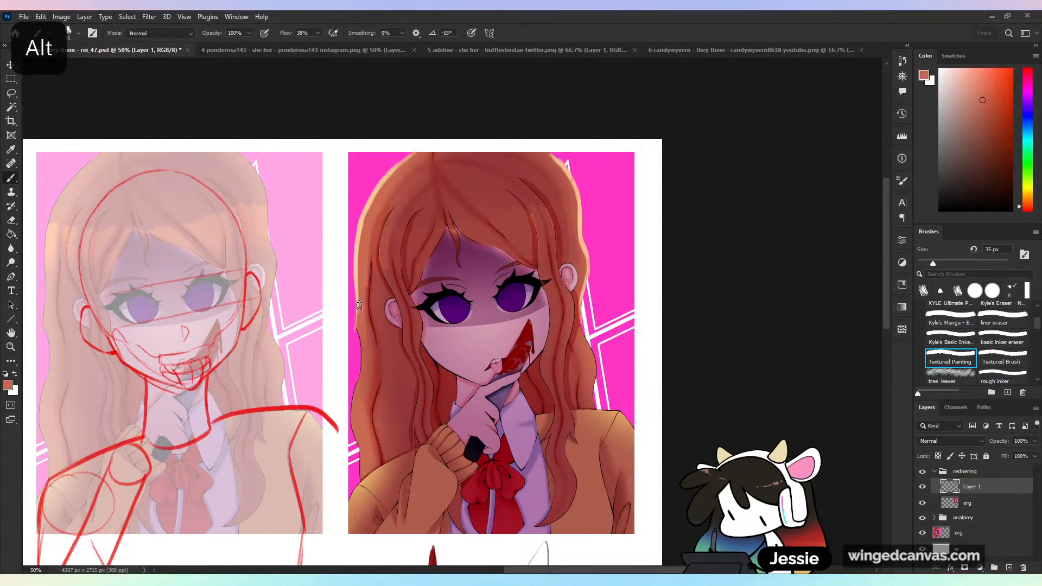
{"action": "left_click", "coordinate": [370, 211], "text": "alt"}
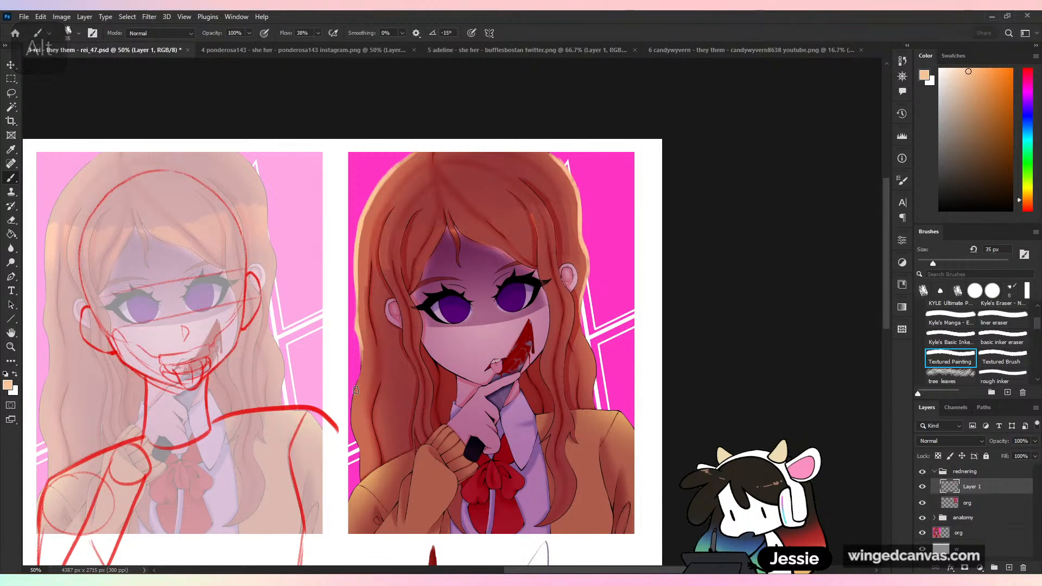
{"action": "left_click", "coordinate": [361, 342], "text": "alt"}
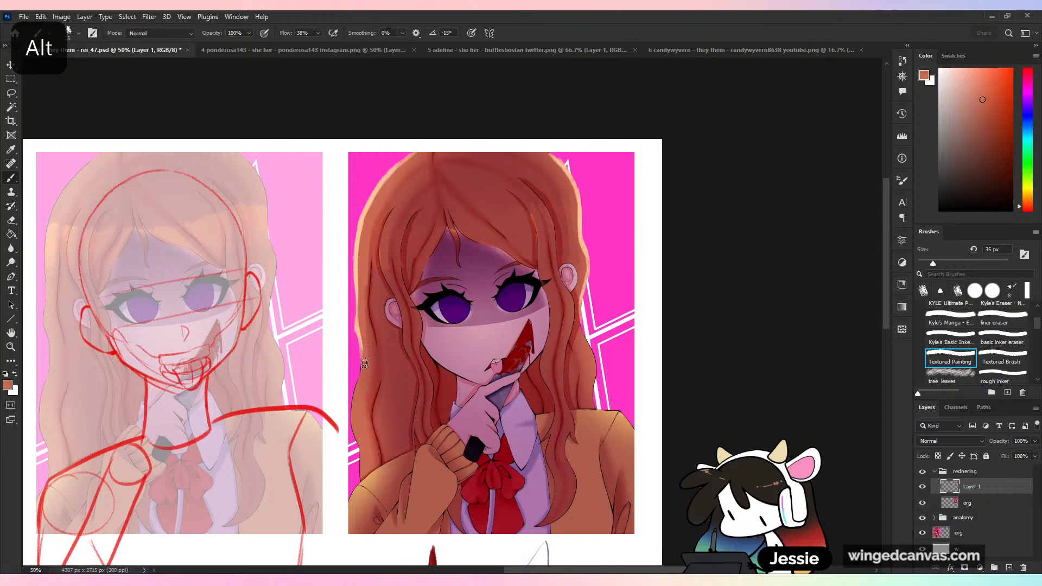
{"action": "left_click", "coordinate": [373, 332], "text": "alt"}
{"action": "left_click_drag", "start_coordinate": [365, 315], "coordinate": [367, 342]}
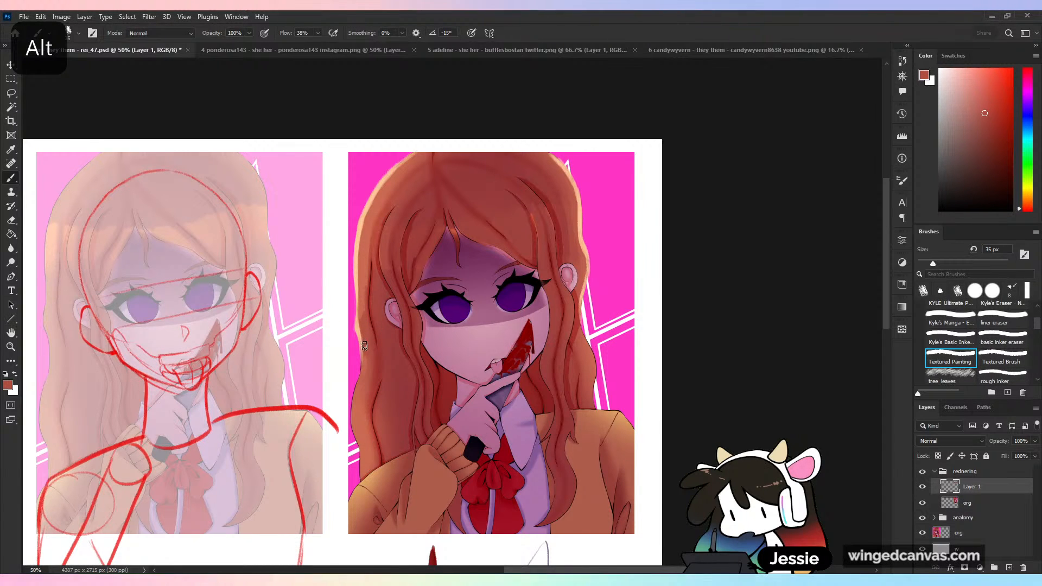
- Enlarge the brush to 67 px and blend sampled reds into the hair just inside the rim light on both sides
{"action": "left_click", "coordinate": [948, 264]}
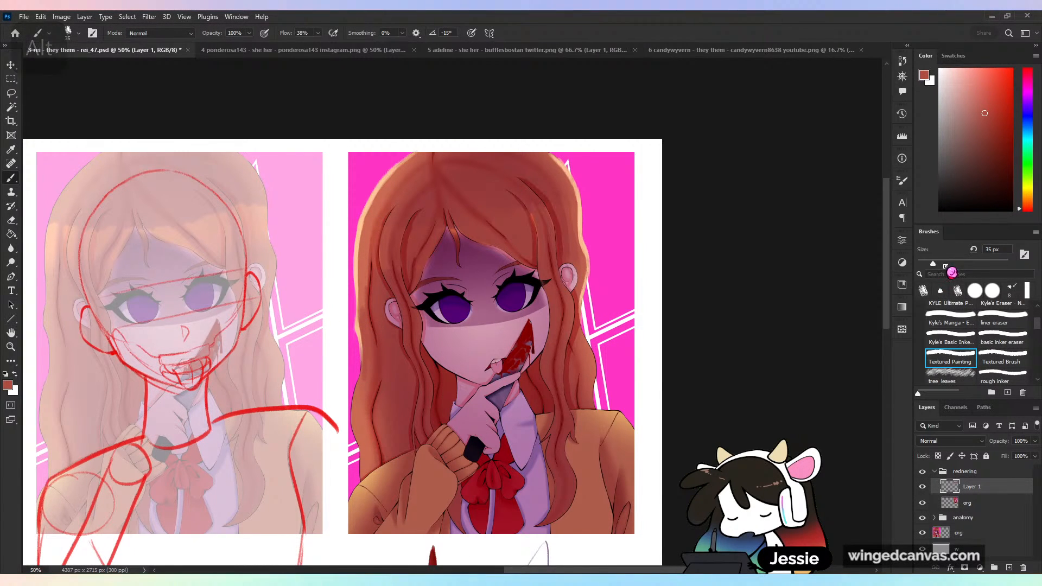
{"action": "left_click_drag", "start_coordinate": [367, 349], "coordinate": [370, 234]}
{"action": "left_click", "coordinate": [364, 269], "text": "alt"}
{"action": "left_click", "coordinate": [375, 223], "text": "alt"}
{"action": "left_click", "coordinate": [370, 357], "text": "alt"}
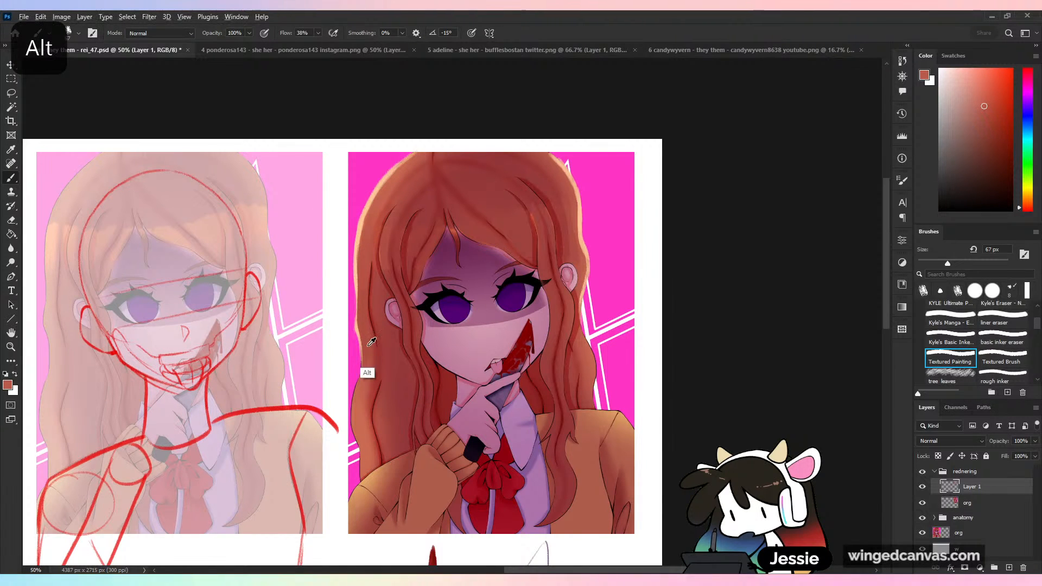
{"action": "mouse_move", "coordinate": [369, 377]}
{"action": "left_mouse_down"}
{"action": "mouse_move", "coordinate": [367, 350]}
{"action": "mouse_move", "coordinate": [360, 416]}
{"action": "left_mouse_up"}
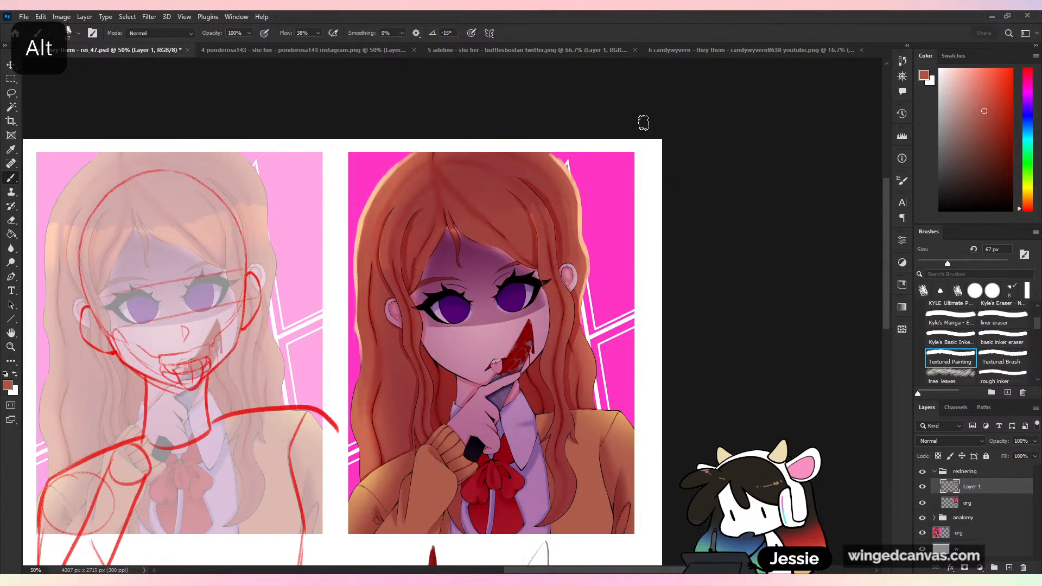
{"action": "left_click", "coordinate": [576, 250], "text": "alt"}
{"action": "left_click", "coordinate": [578, 254], "text": "alt"}
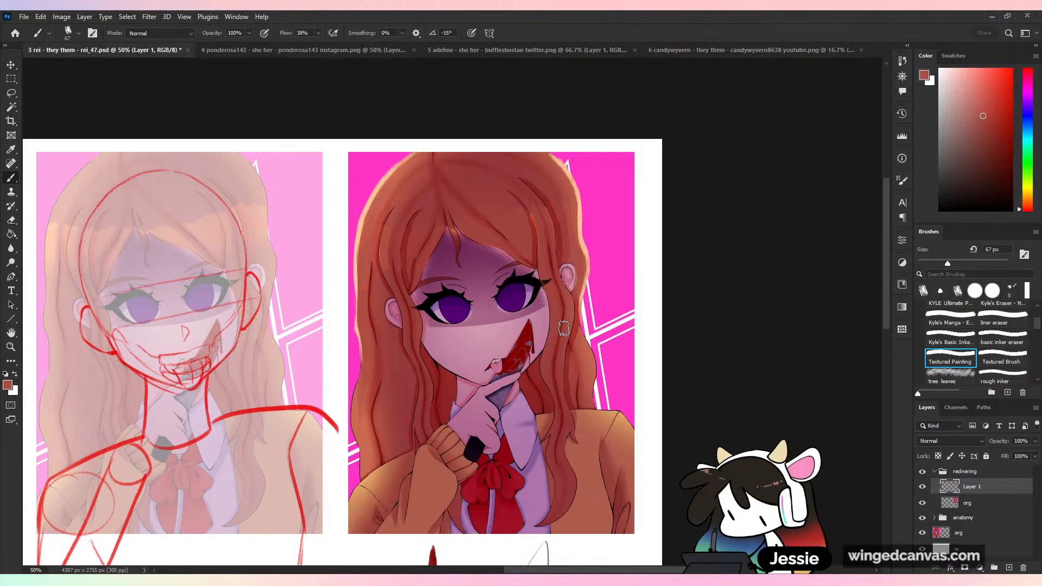
- Reduce the brush to 29 px and soften the hair strand lines around the parting and right-hand bangs with sampled reds
{"action": "left_click_drag", "start_coordinate": [948, 264], "coordinate": [930, 263]}
{"action": "key", "text": "ctrl+plus"}
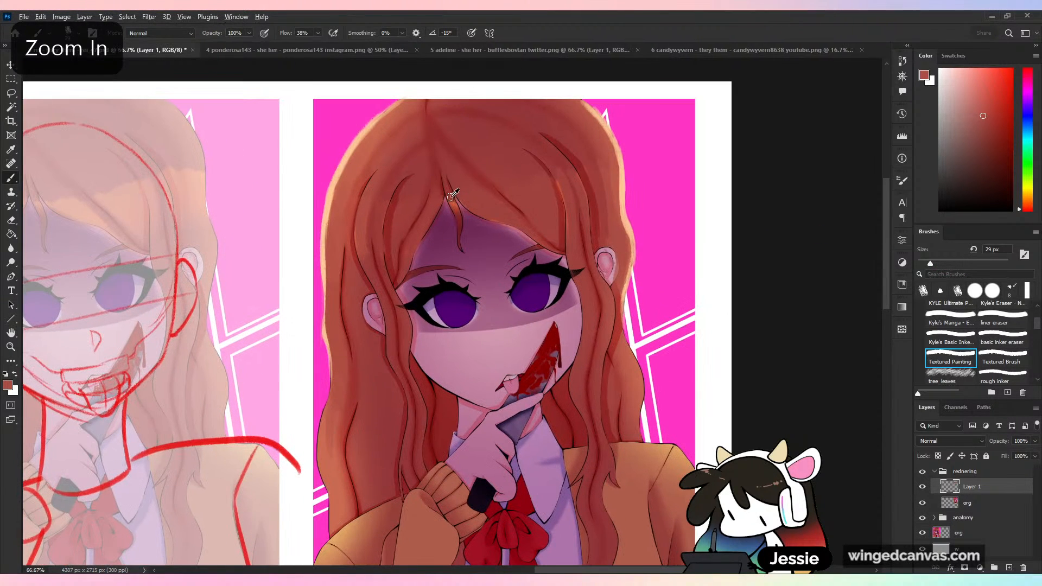
{"action": "left_click", "coordinate": [453, 210], "text": "alt"}
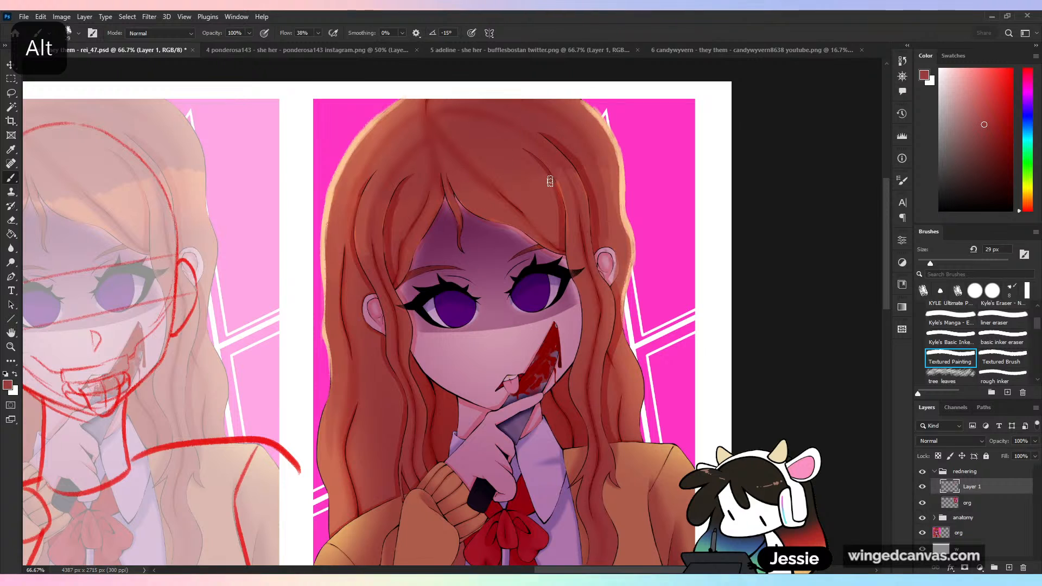
{"action": "left_click", "coordinate": [563, 191], "text": "alt"}
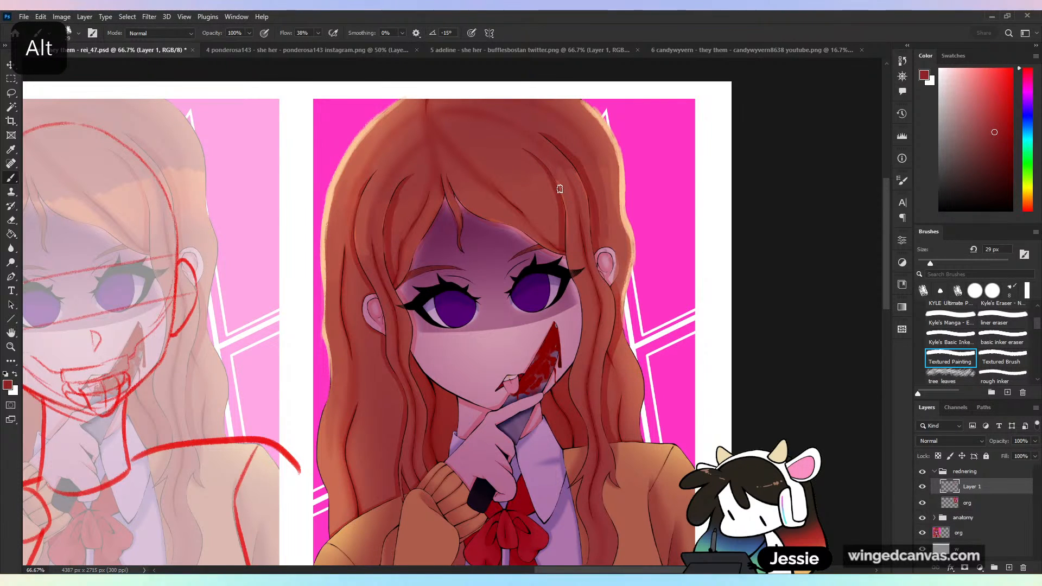
{"action": "left_click", "coordinate": [563, 192], "text": "alt"}
- Paint sampled muted magentas into the face shadow beside both eyes and beneath the bangs
{"action": "left_click", "coordinate": [429, 270], "text": "alt"}
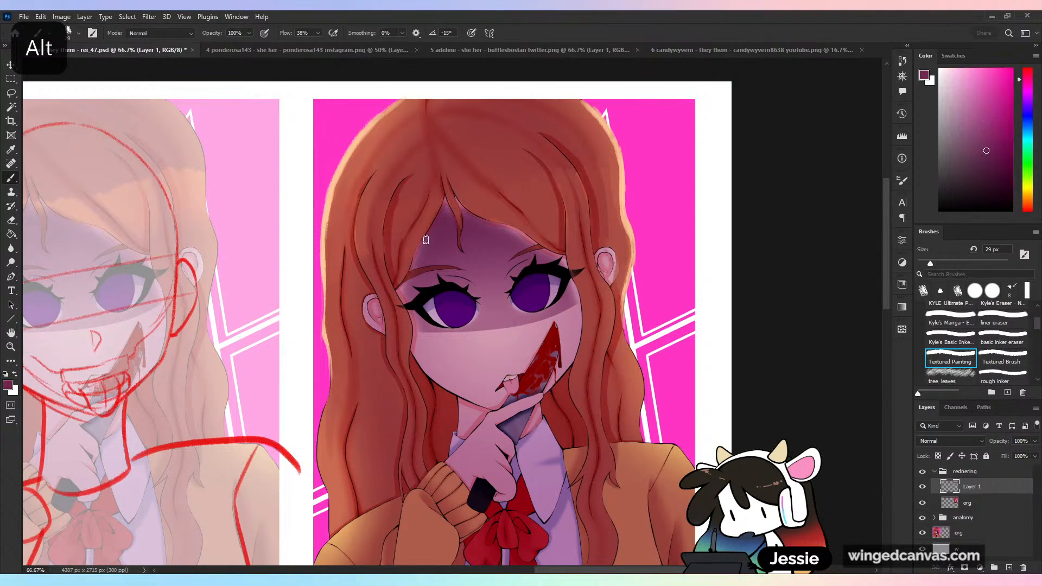
{"action": "left_click", "coordinate": [410, 297], "text": "alt"}
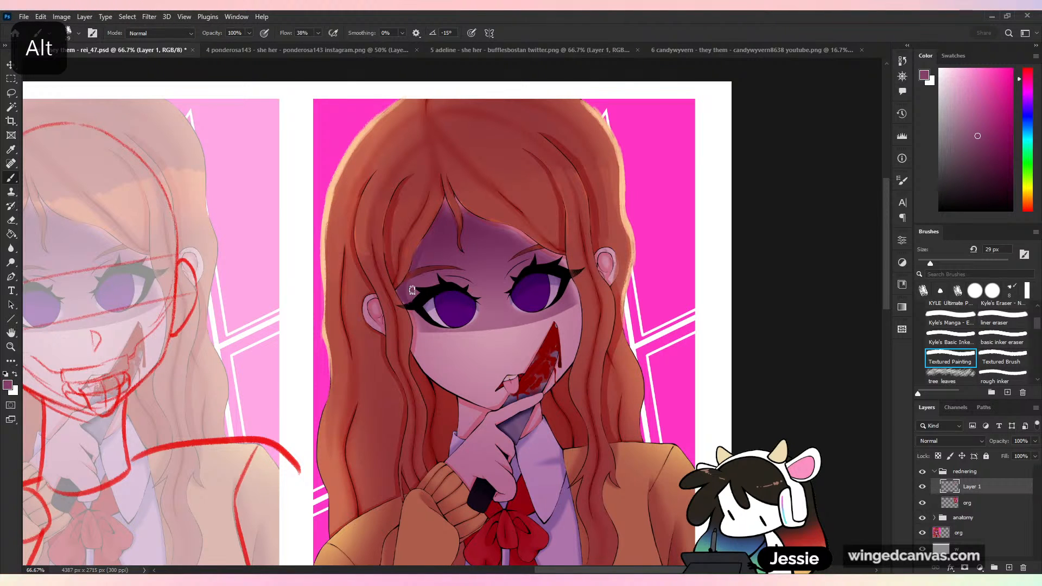
{"action": "left_click", "coordinate": [578, 299], "text": "alt"}
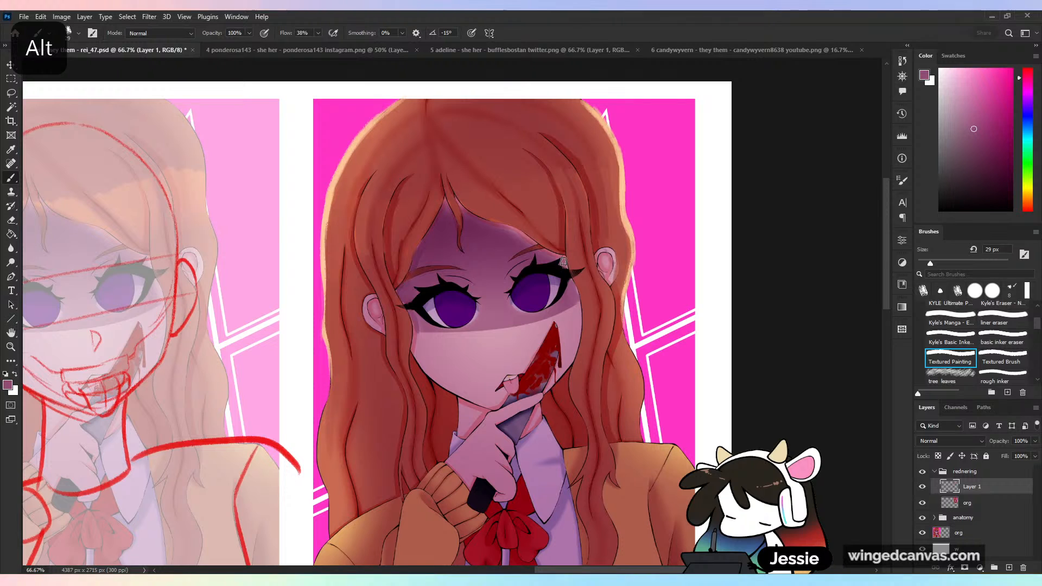
{"action": "left_click", "coordinate": [489, 227], "text": "alt"}
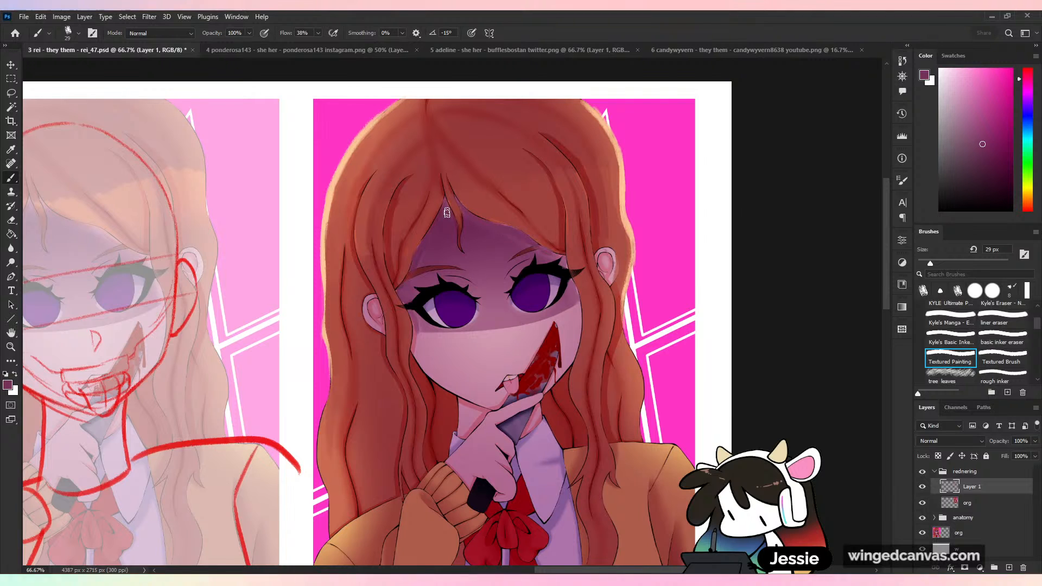
{"action": "key", "text": "ctrl+minus"}
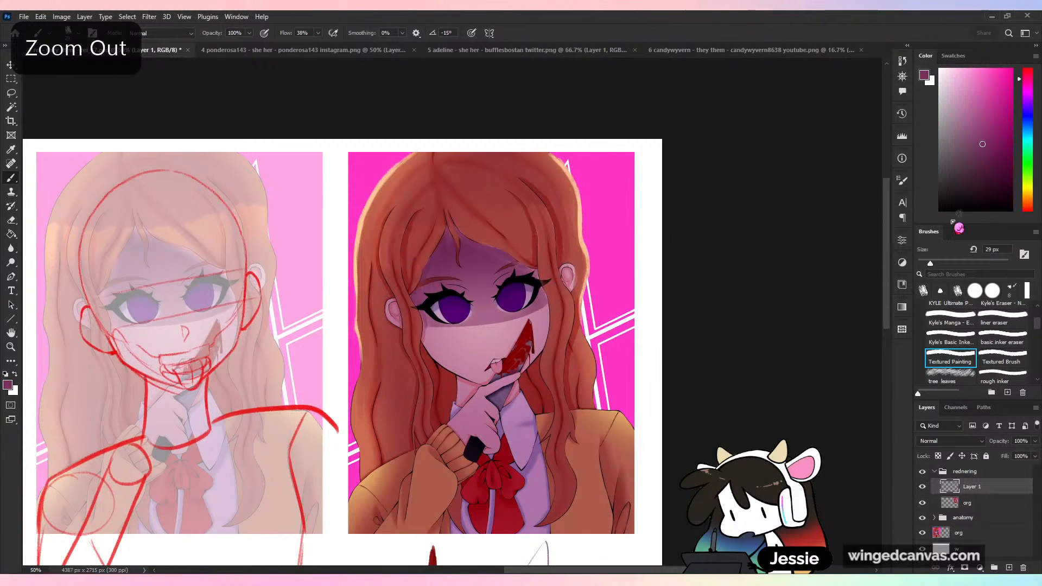
- Enlarge the brush to 51 px and deepen the forehead shadow under the bangs with sampled purples
{"action": "key", "text": "ctrl+plus"}
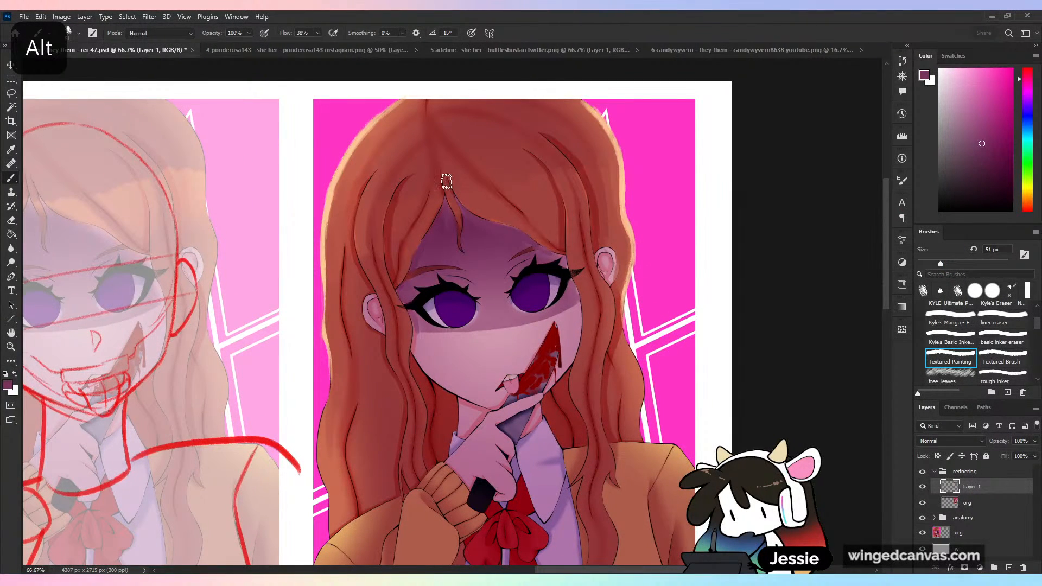
{"action": "left_click", "coordinate": [491, 234], "text": "alt"}
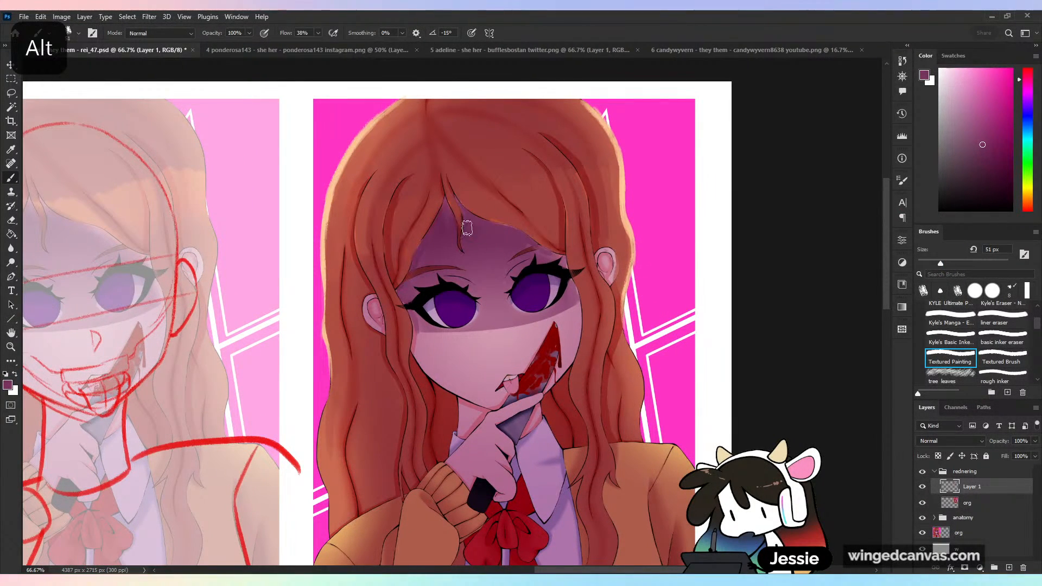
{"action": "left_click", "coordinate": [433, 239], "text": "alt"}
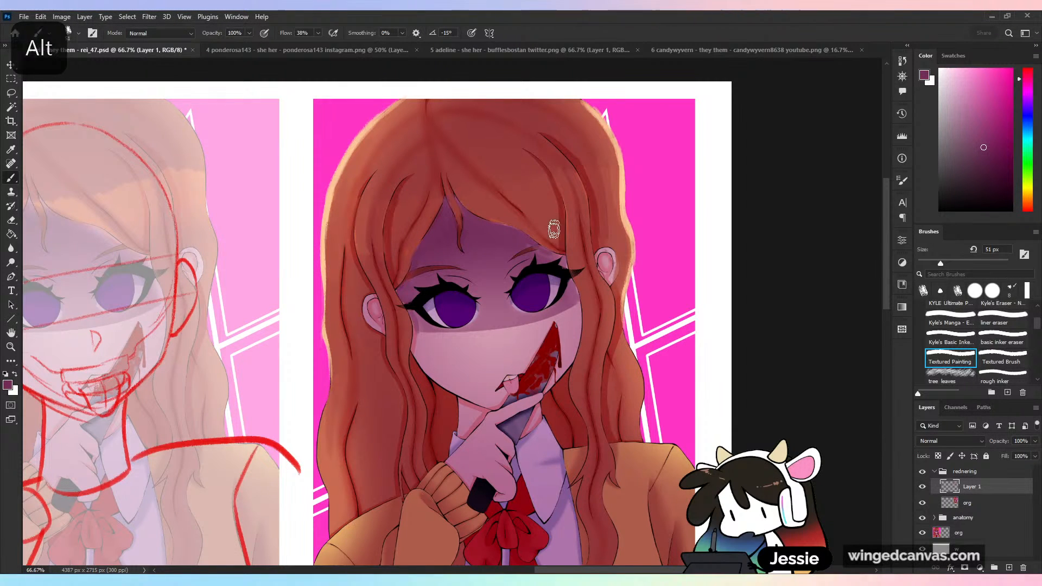
{"action": "left_click", "coordinate": [551, 282], "text": "alt"}
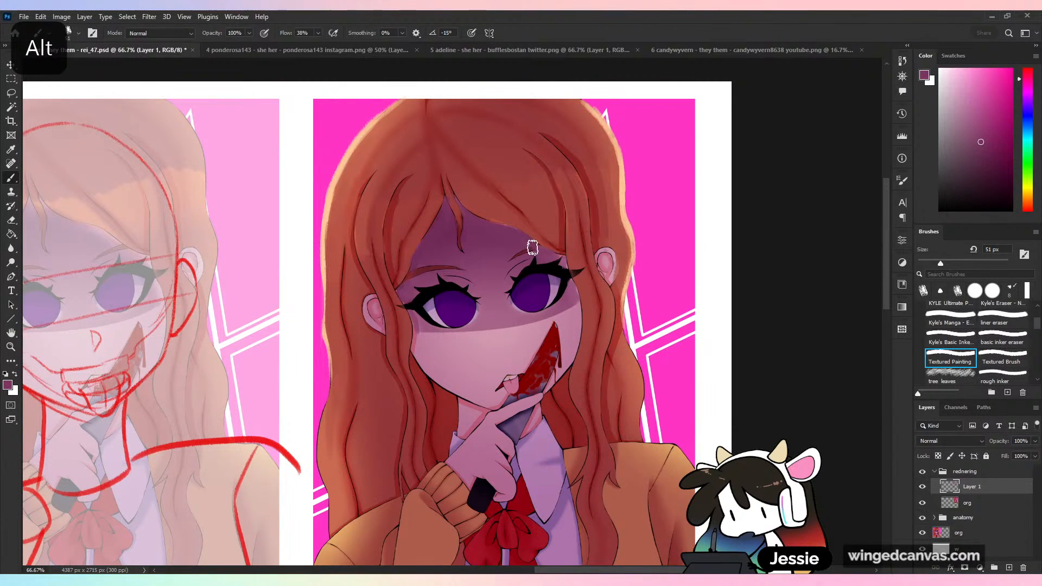
{"action": "key", "text": "ctrl+minus"}
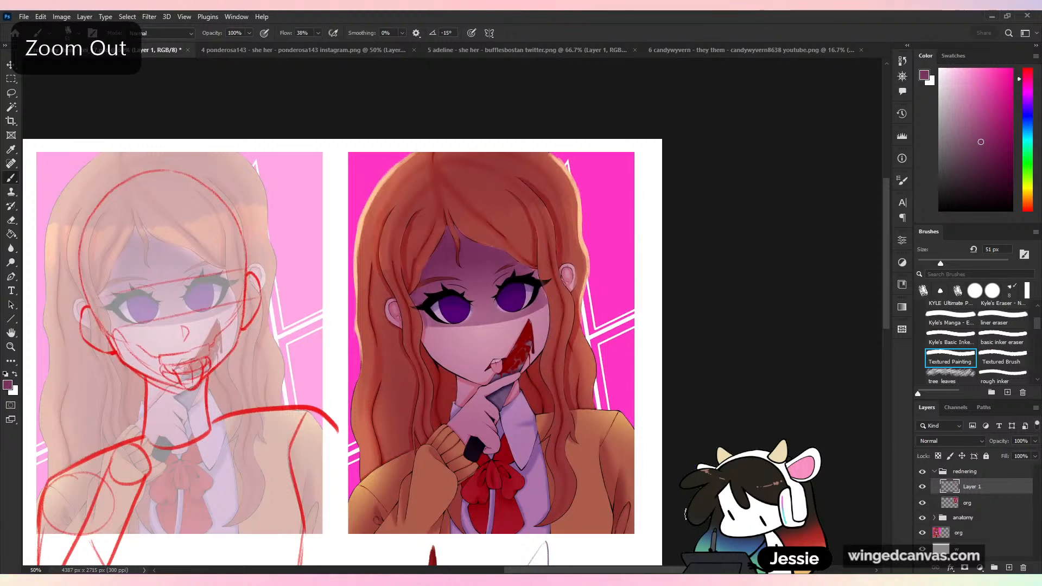
{"action": "key", "text": "ctrl+minus"}
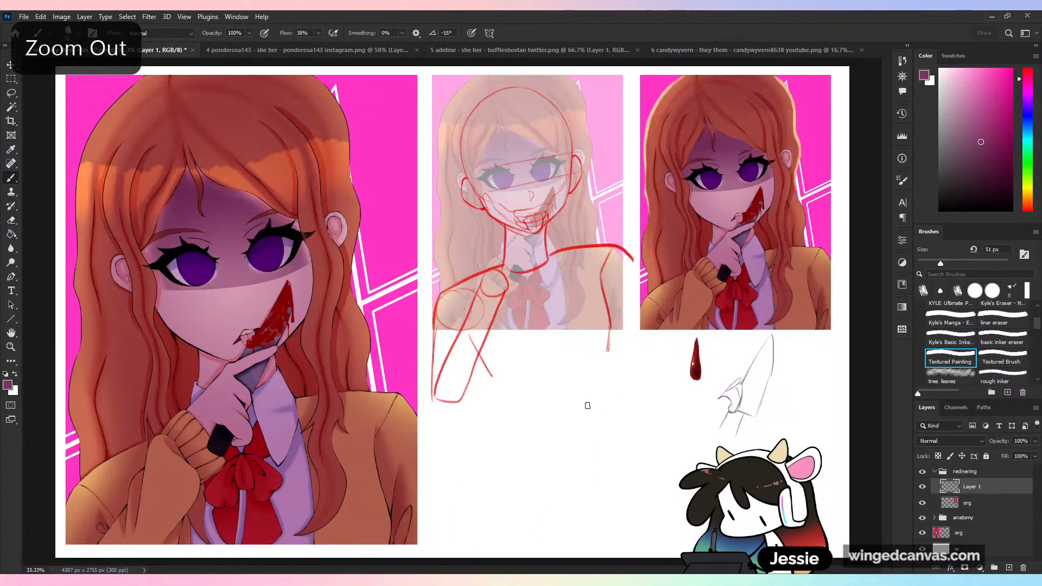
- Shade the sweater's shoulders with sampled reddish browns and add a sampled peach rim along the right-hand shoulder
{"action": "key", "text": "ctrl+plus"}
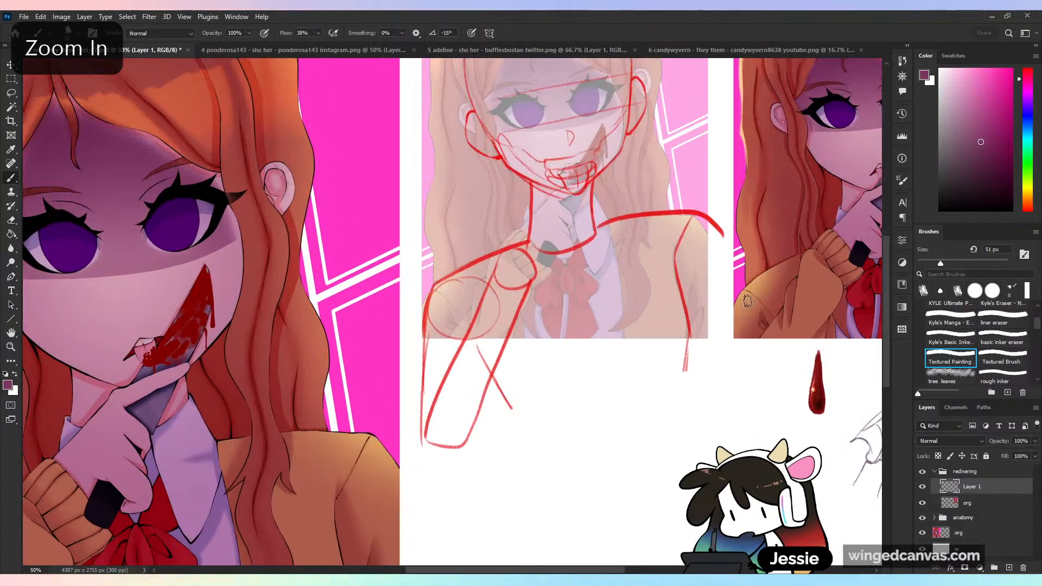
{"action": "left_click", "coordinate": [777, 318], "text": "alt"}
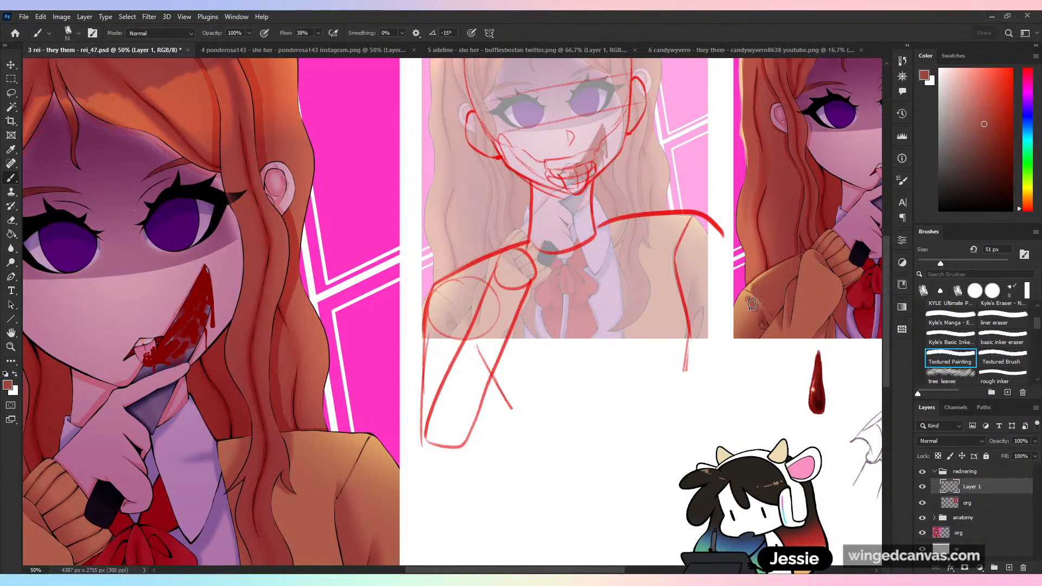
{"action": "mouse_move", "coordinate": [747, 296]}
{"action": "left_mouse_down"}
{"action": "mouse_move", "coordinate": [736, 333]}
{"action": "mouse_move", "coordinate": [750, 326]}
{"action": "mouse_move", "coordinate": [332, 406]}
{"action": "left_mouse_up"}
{"action": "key", "text": "space"}
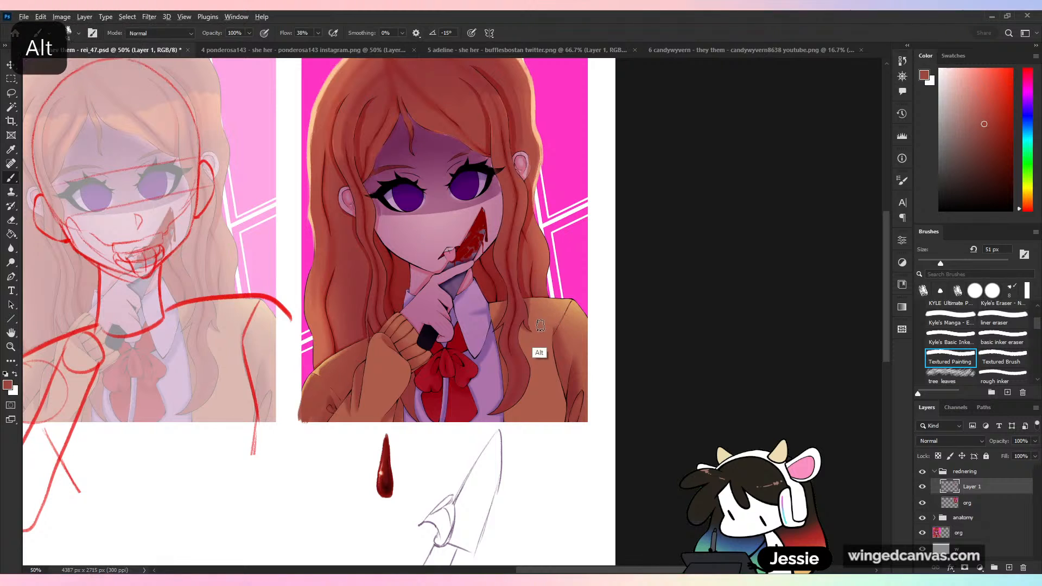
{"action": "left_click", "coordinate": [535, 307], "text": "alt"}
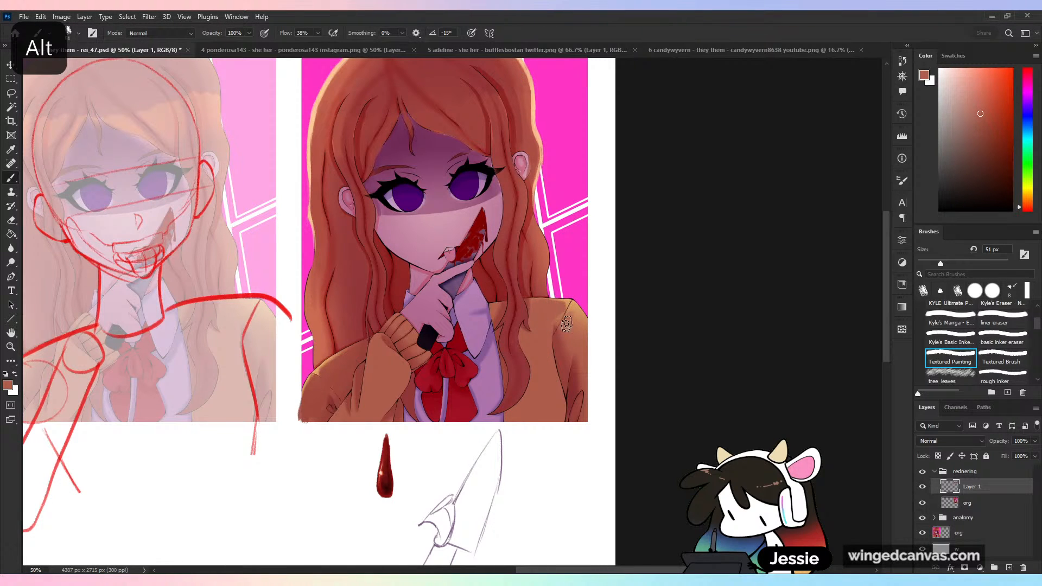
{"action": "left_click_drag", "start_coordinate": [577, 311], "coordinate": [592, 357]}
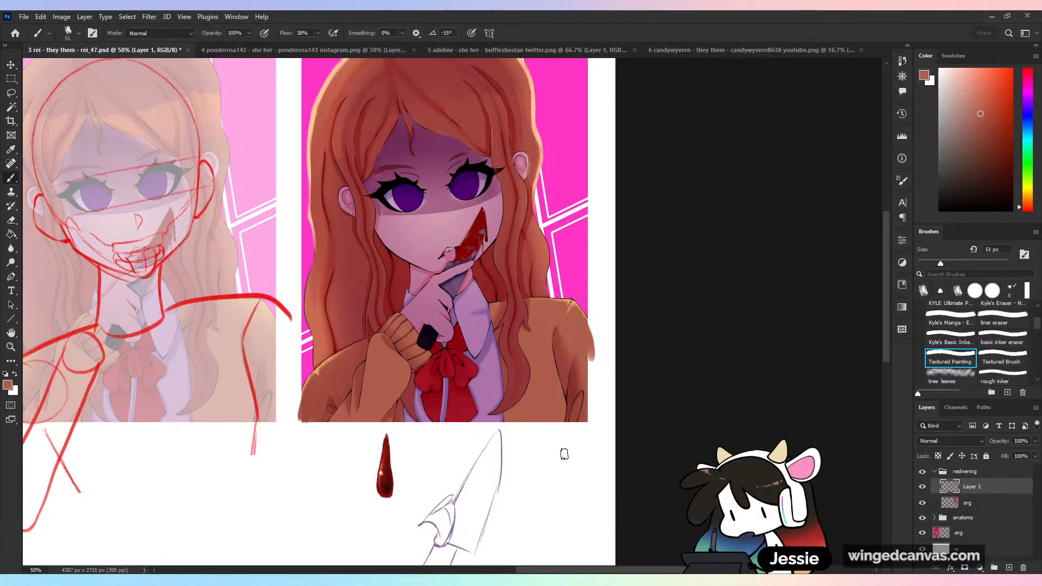
{"action": "left_click", "coordinate": [534, 133], "text": "alt"}
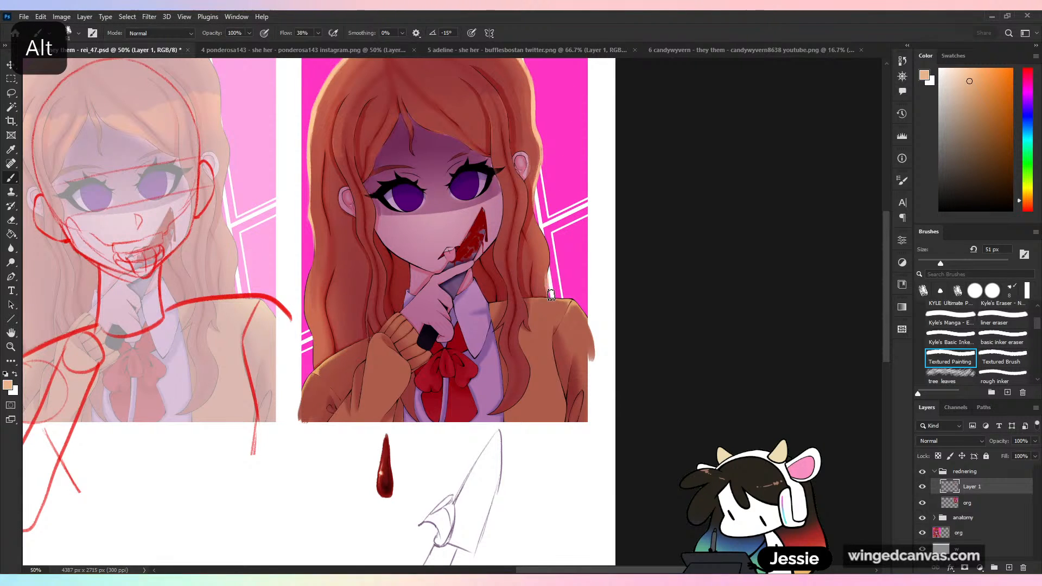
{"action": "left_click_drag", "start_coordinate": [589, 313], "coordinate": [670, 302]}
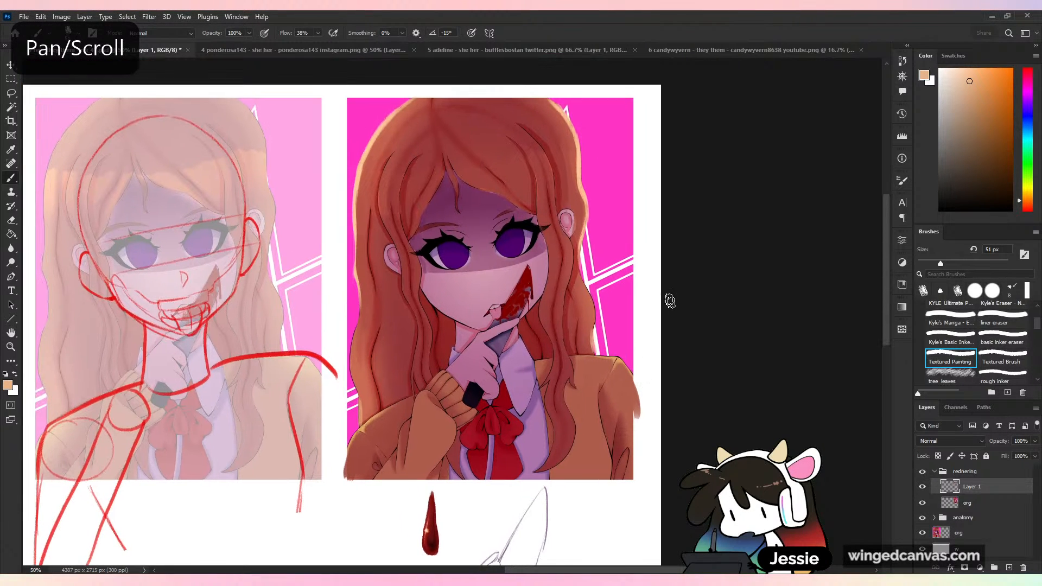
- Save the critiqued portrait and close its file to bring up the next submission
{"action": "key", "text": "ctrl+minus"}
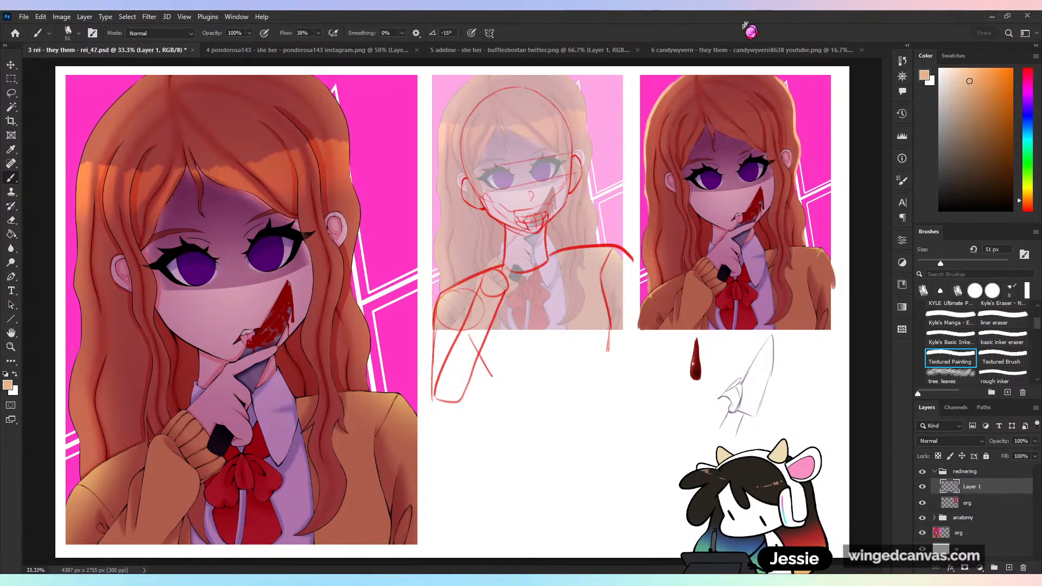
{"action": "key", "text": "ctrl+s"}
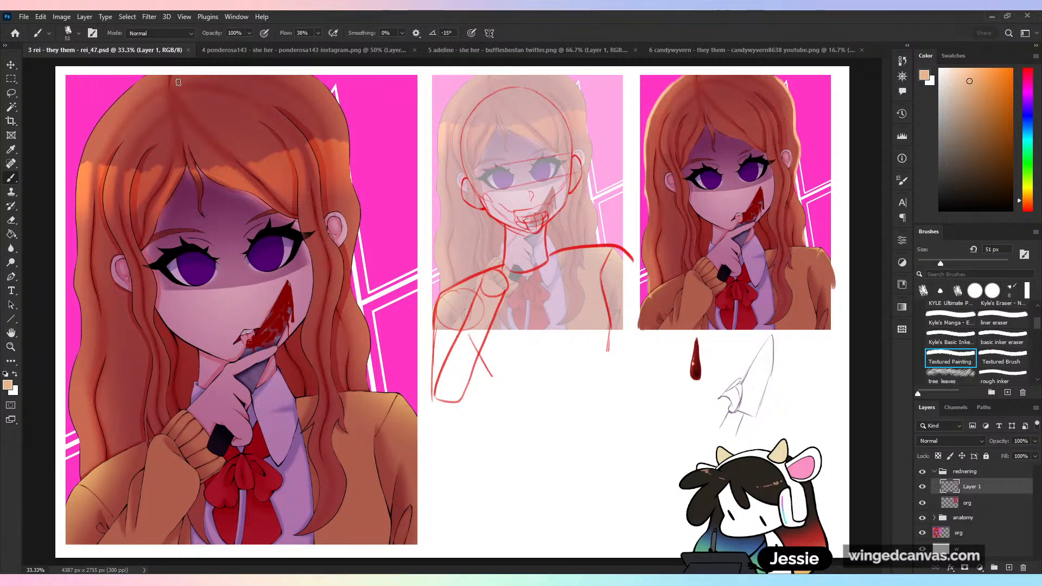
{"action": "left_click", "coordinate": [192, 51]}
{"action": "left_click", "coordinate": [136, 50]}
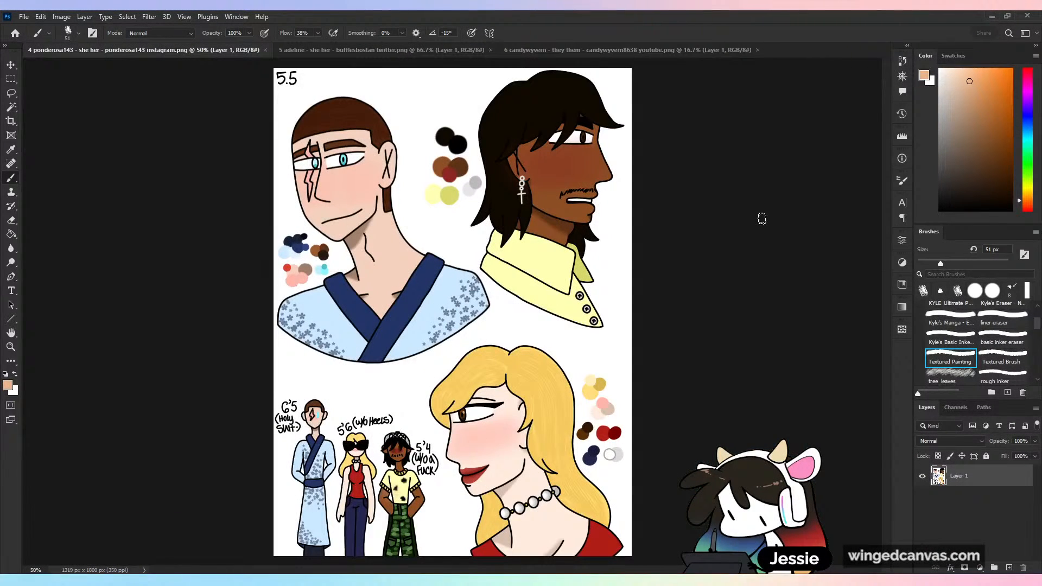
- Extend the canvas with the Crop tool to 2727 x 1905 px, adding thin margins and a wide blank area right of the character sheet
{"action": "key", "text": "ctrl+minus"}
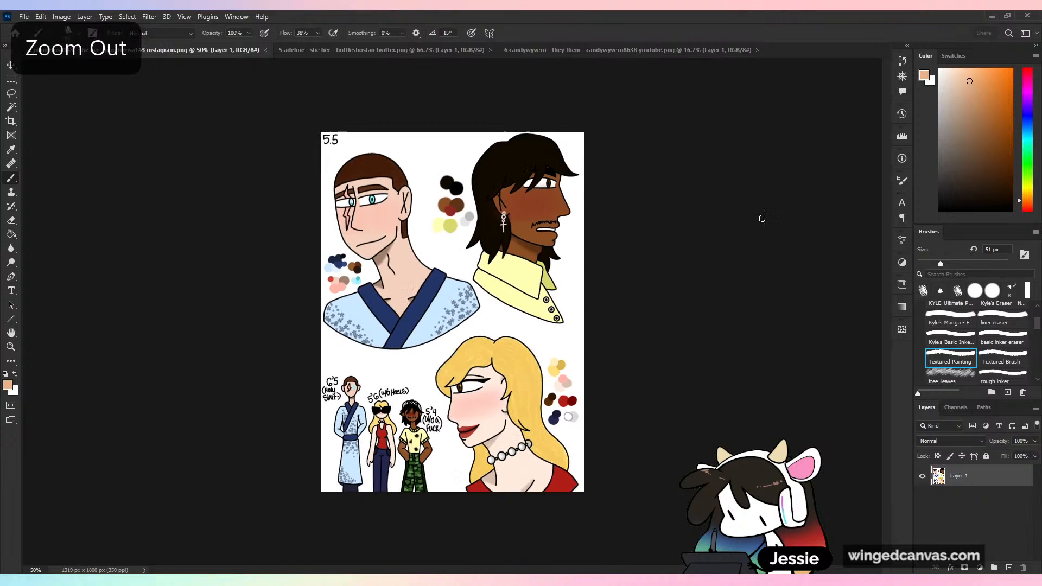
{"action": "key", "text": "ctrl+equal"}
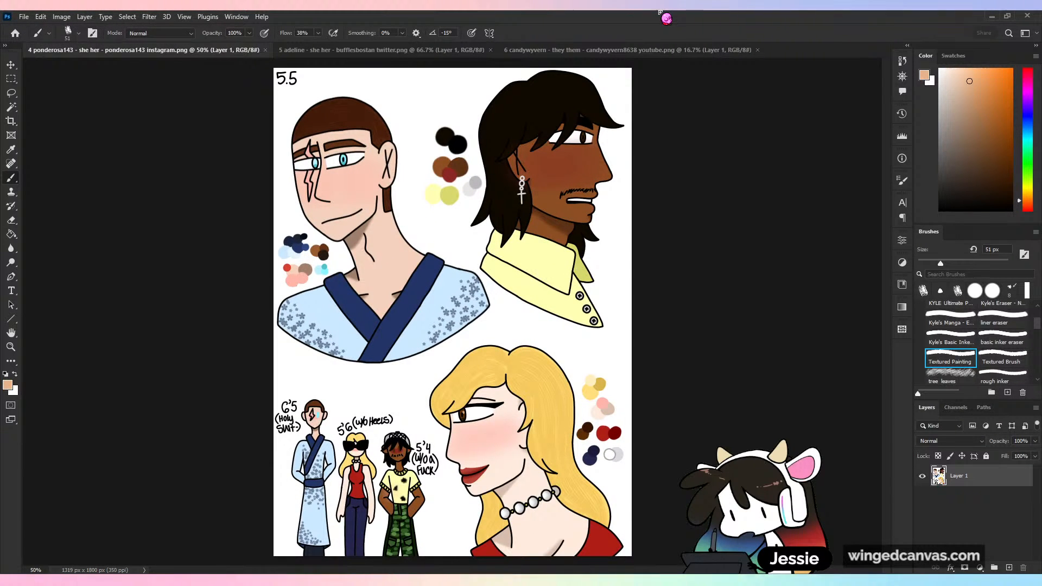
{"action": "key", "text": "c"}
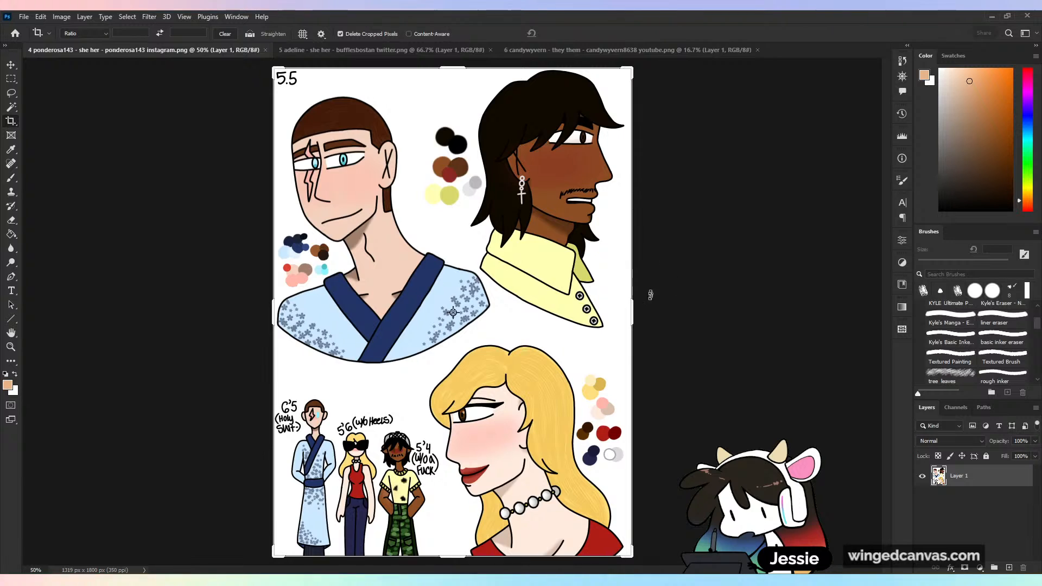
{"action": "key", "text": "ctrl+minus"}
{"action": "left_click_drag", "start_coordinate": [568, 322], "coordinate": [668, 332]}
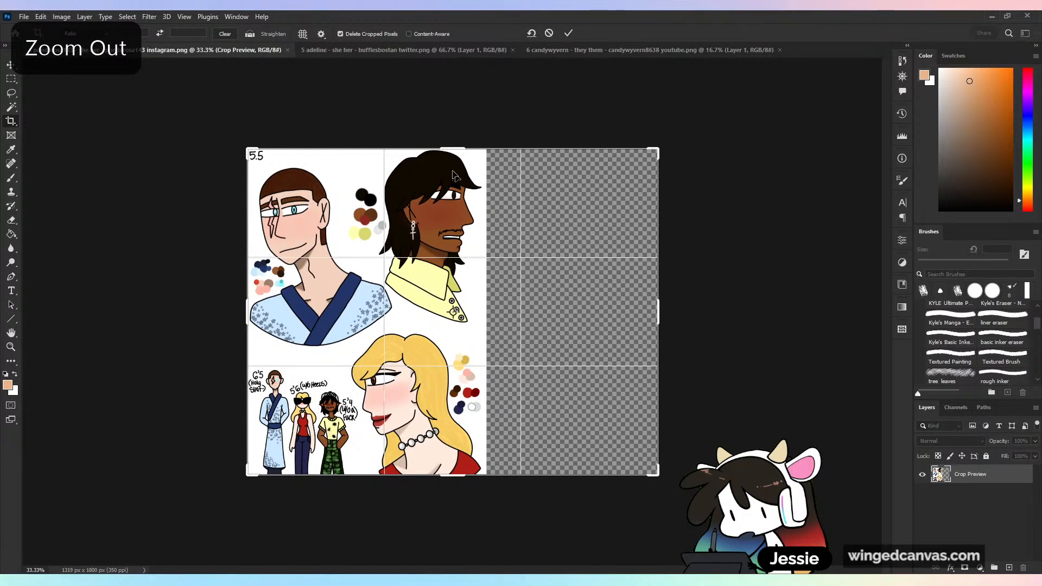
{"action": "left_click_drag", "start_coordinate": [458, 150], "coordinate": [457, 144]}
{"action": "left_click_drag", "start_coordinate": [434, 482], "coordinate": [435, 491]}
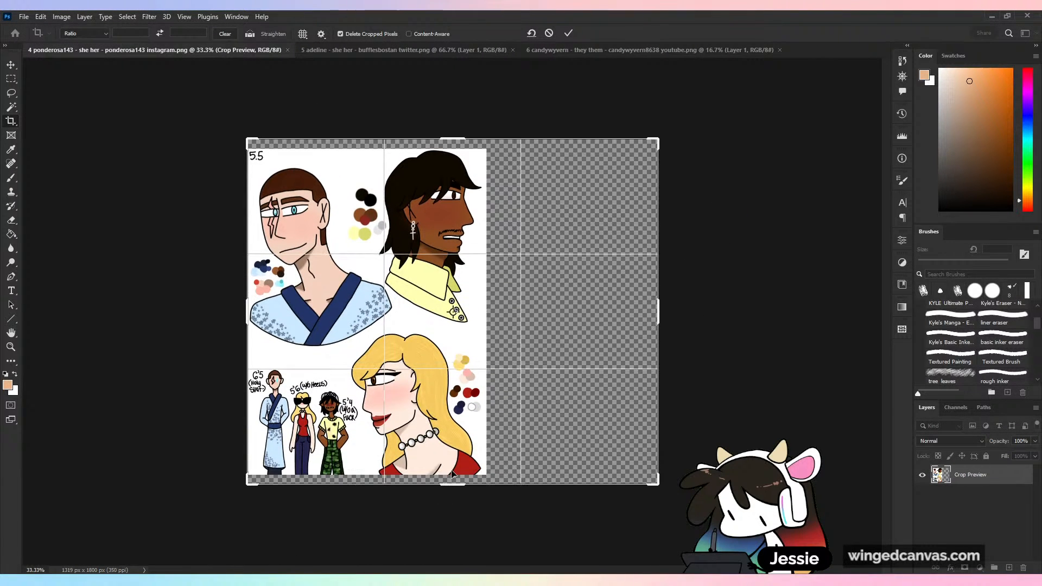
{"action": "left_click_drag", "start_coordinate": [242, 308], "coordinate": [241, 302]}
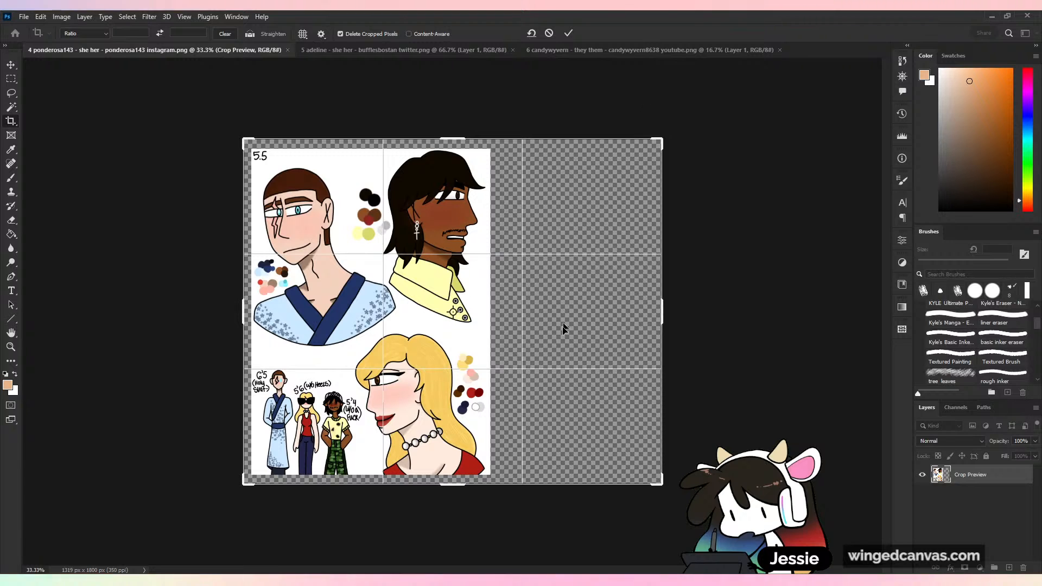
{"action": "left_click_drag", "start_coordinate": [663, 311], "coordinate": [803, 311]}
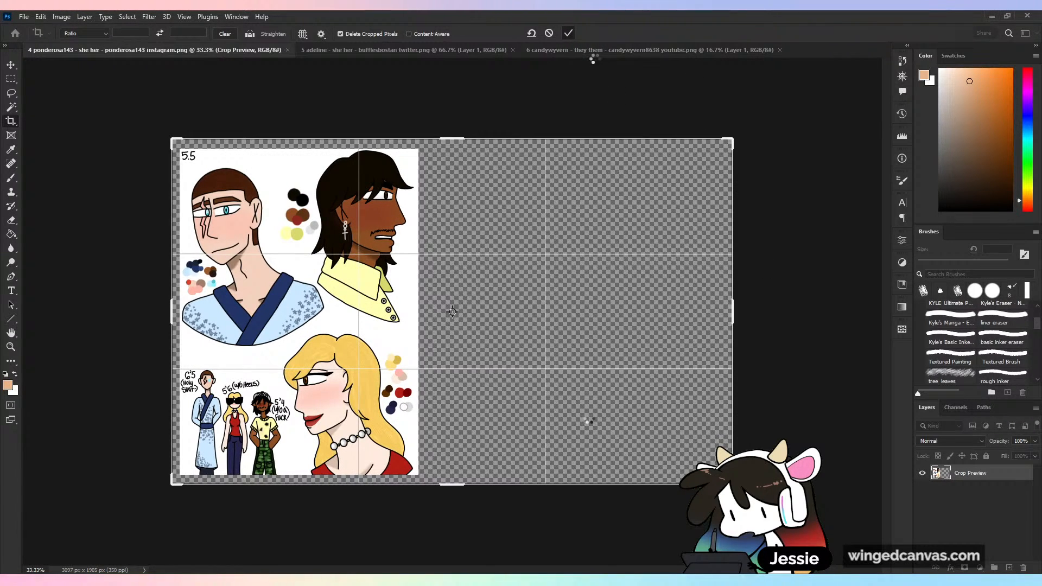
{"action": "left_click_drag", "start_coordinate": [732, 313], "coordinate": [699, 327]}
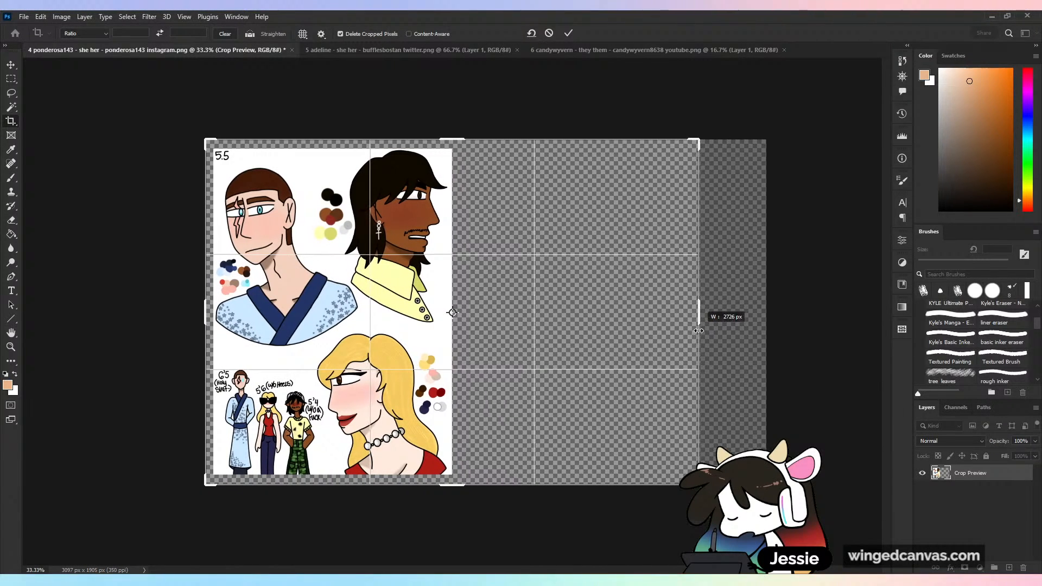
{"action": "left_click", "coordinate": [568, 34]}
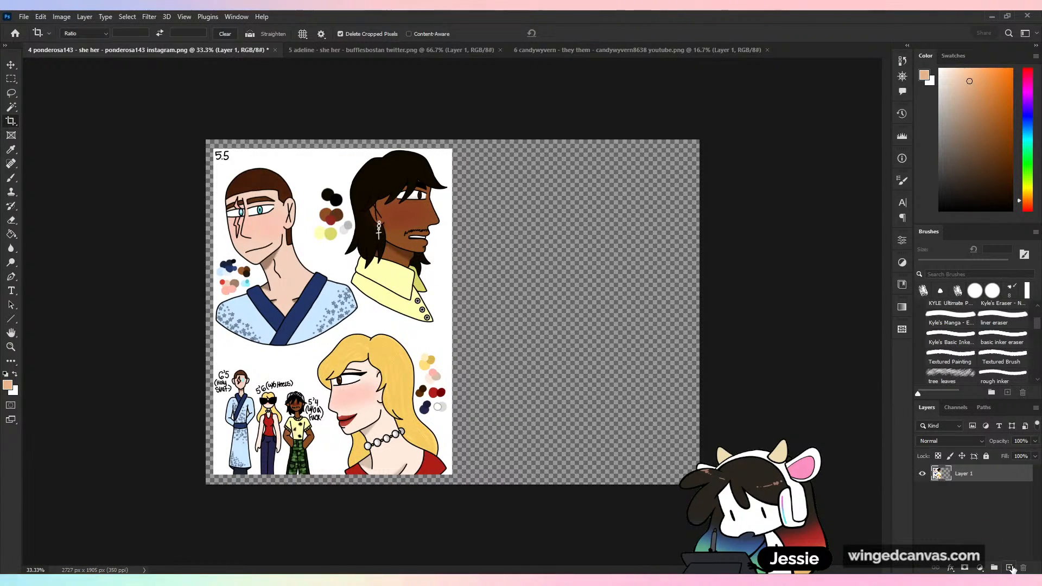
- Add a new layer beneath the artwork and fill it with white
{"action": "left_click", "coordinate": [1010, 568], "text": "ctrl"}
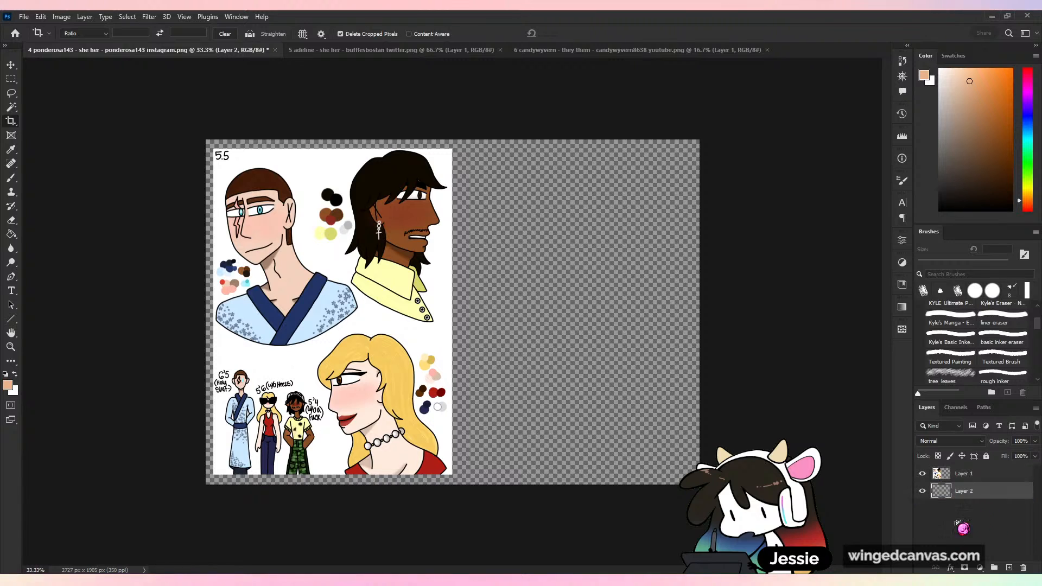
{"action": "key", "text": "g"}
{"action": "left_click_drag", "start_coordinate": [975, 150], "coordinate": [886, 18]}
{"action": "left_click", "coordinate": [663, 332]}
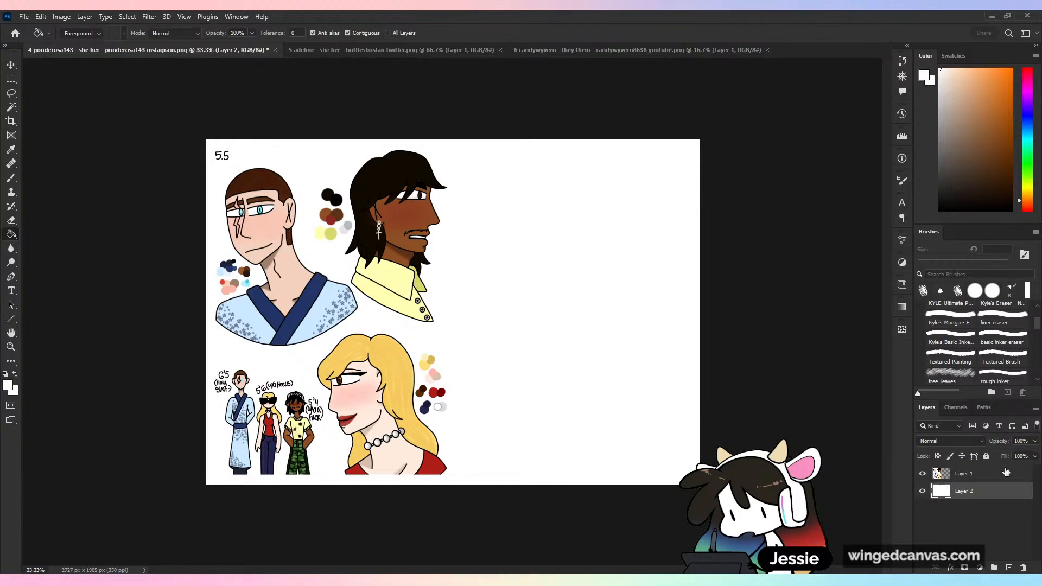
- Copy the whole character sheet on Layer 1 into the blank area beside it and scale the copy to about 96%
{"action": "left_click", "coordinate": [970, 480]}
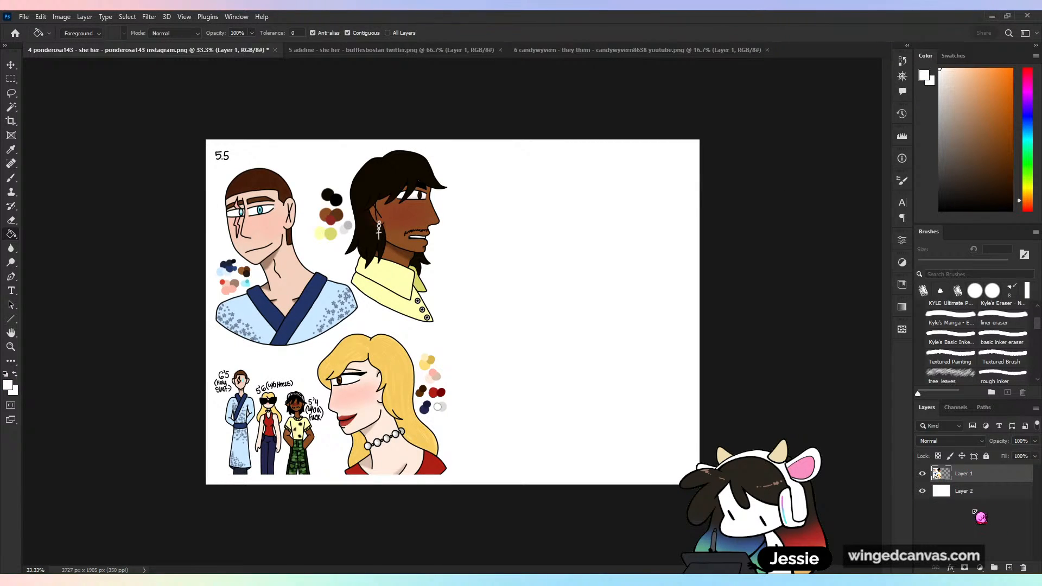
{"action": "key", "text": "v"}
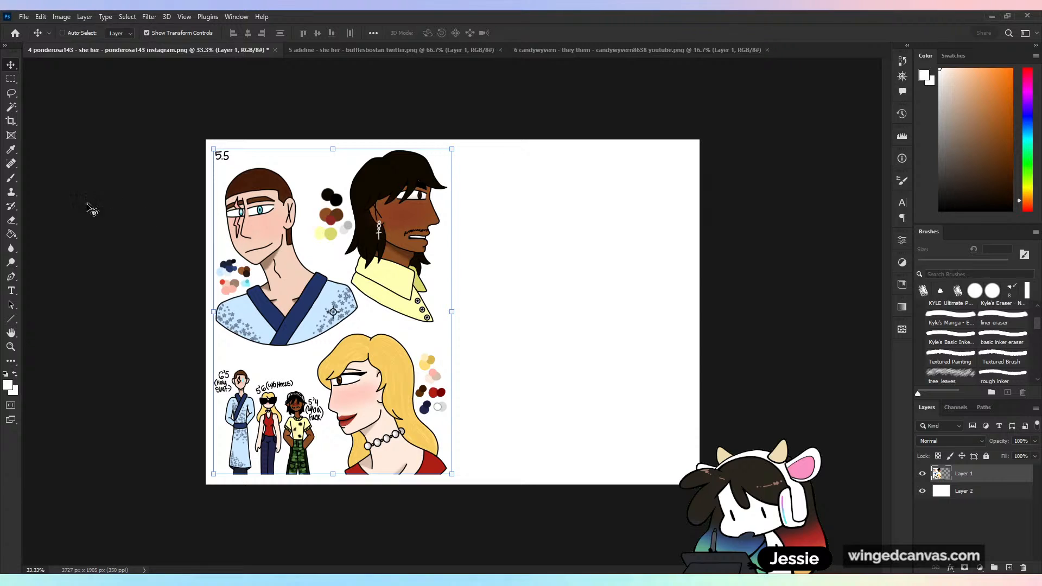
{"action": "key", "text": "b"}
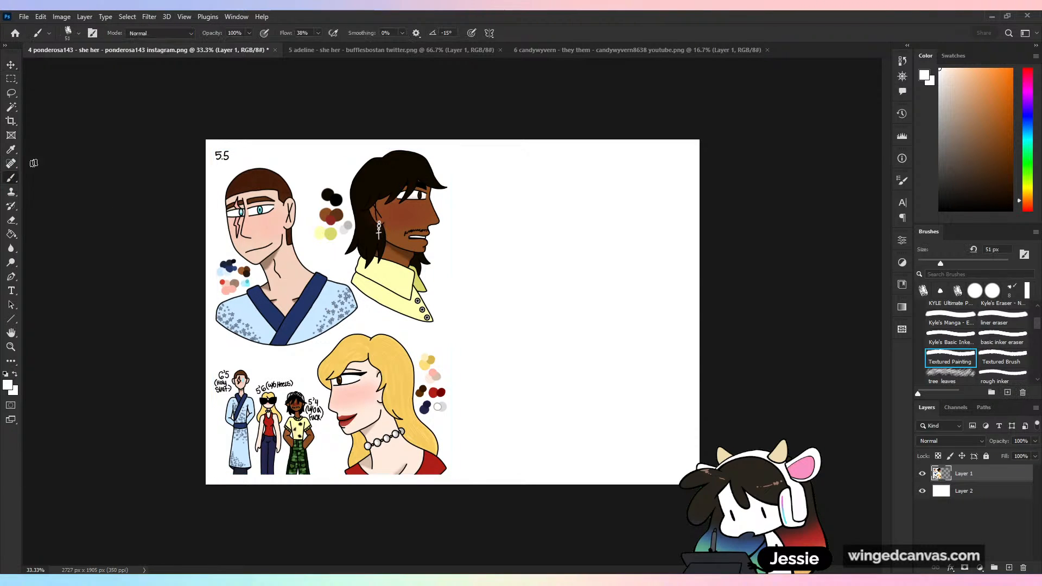
{"action": "left_click", "coordinate": [11, 93]}
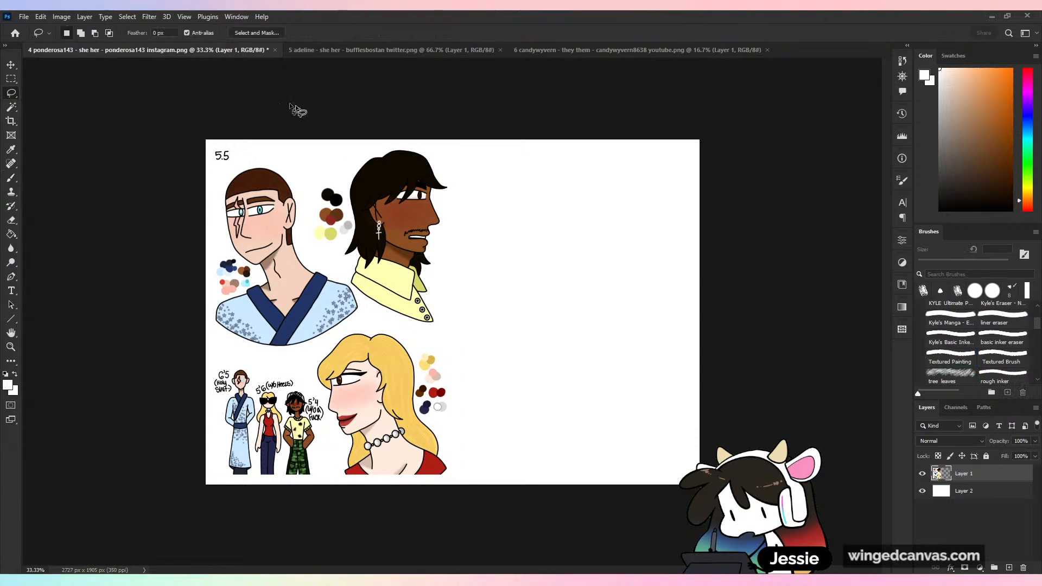
{"action": "left_click", "coordinate": [11, 79]}
{"action": "mouse_move", "coordinate": [171, 118]}
{"action": "left_mouse_down"}
{"action": "mouse_move", "coordinate": [278, 174]}
{"action": "mouse_move", "coordinate": [548, 544]}
{"action": "left_mouse_up"}
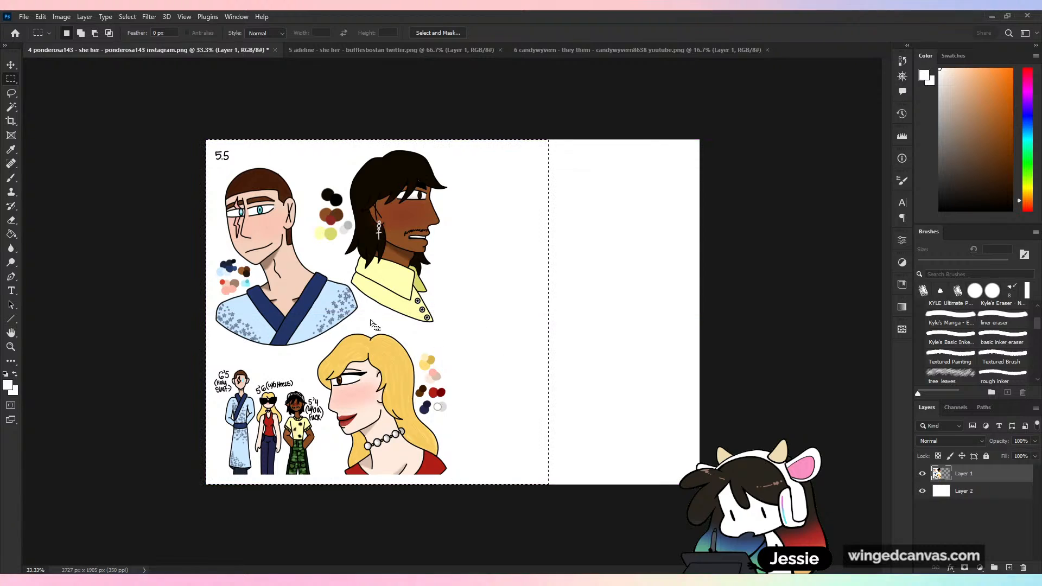
{"action": "left_click_drag", "start_coordinate": [340, 316], "coordinate": [587, 310]}
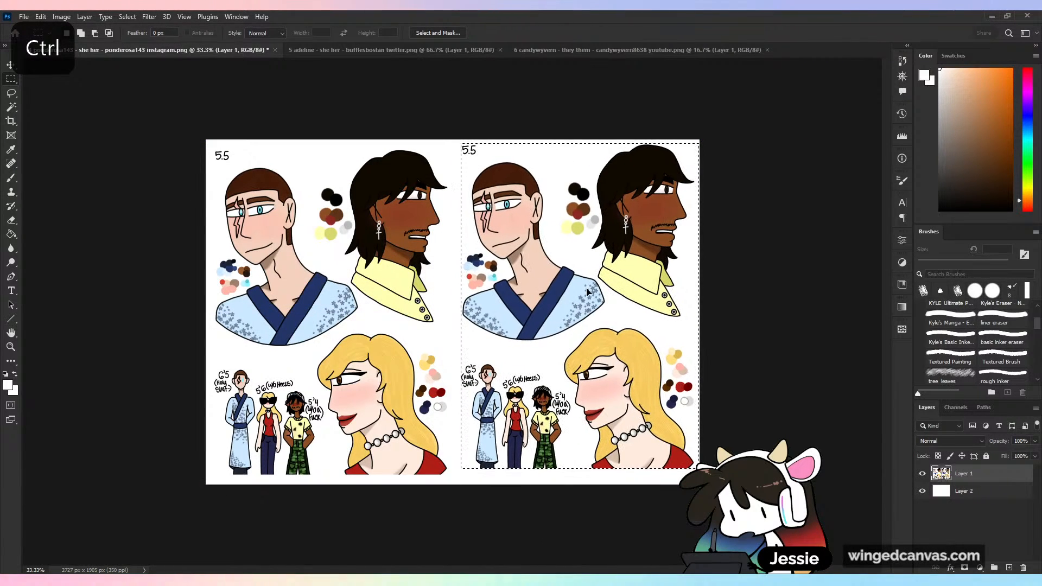
{"action": "key", "text": "ctrl+t"}
{"action": "left_click_drag", "start_coordinate": [692, 153], "coordinate": [681, 165]}
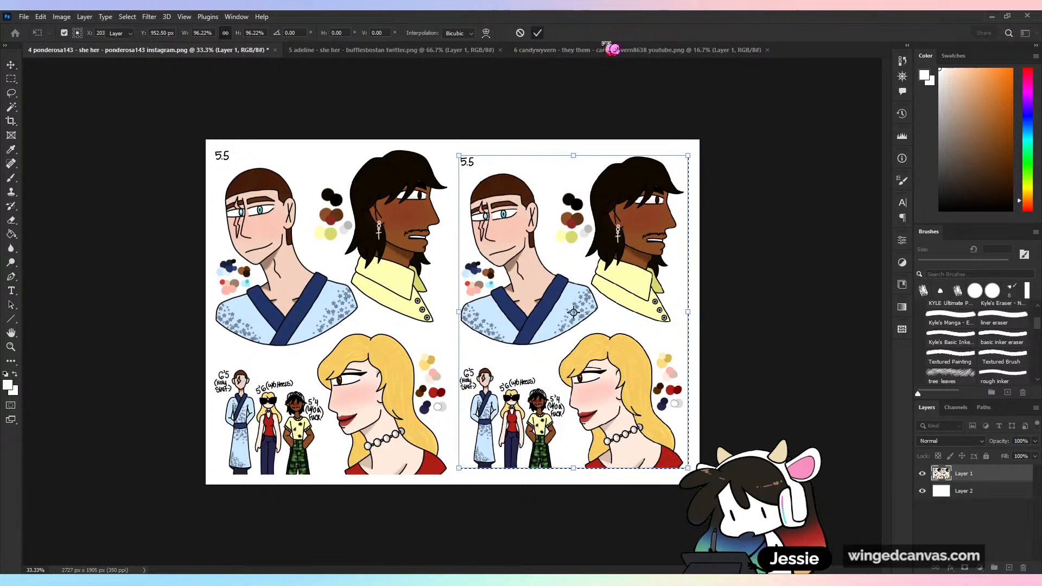
{"action": "left_click", "coordinate": [537, 32]}
- Cut the copied character sheet onto its own layer and lower that layer's opacity to 33%
{"action": "key", "text": "ctrl+equal"}
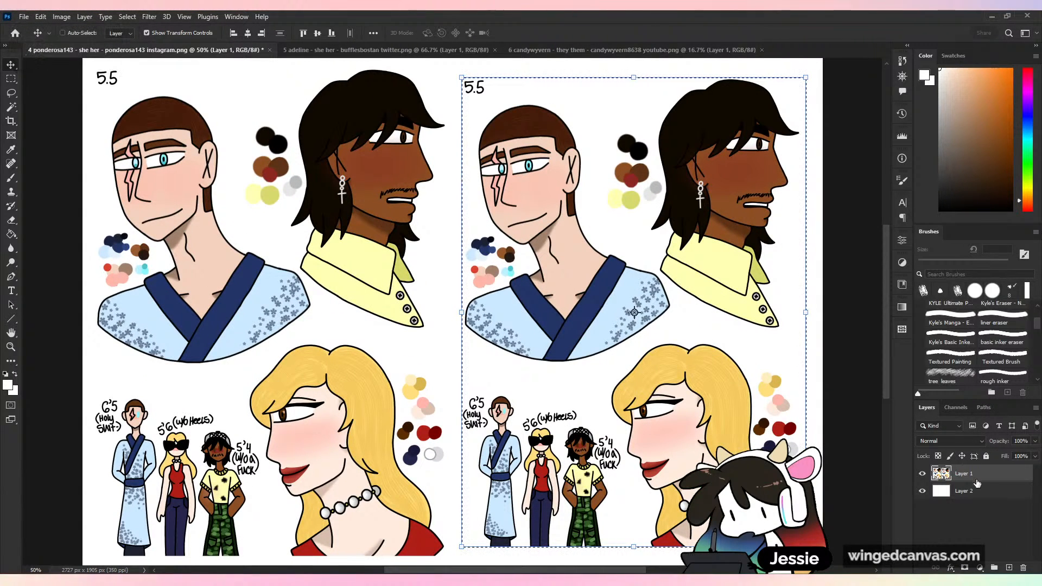
{"action": "key", "text": "ctrl+d"}
{"action": "key", "text": "b"}
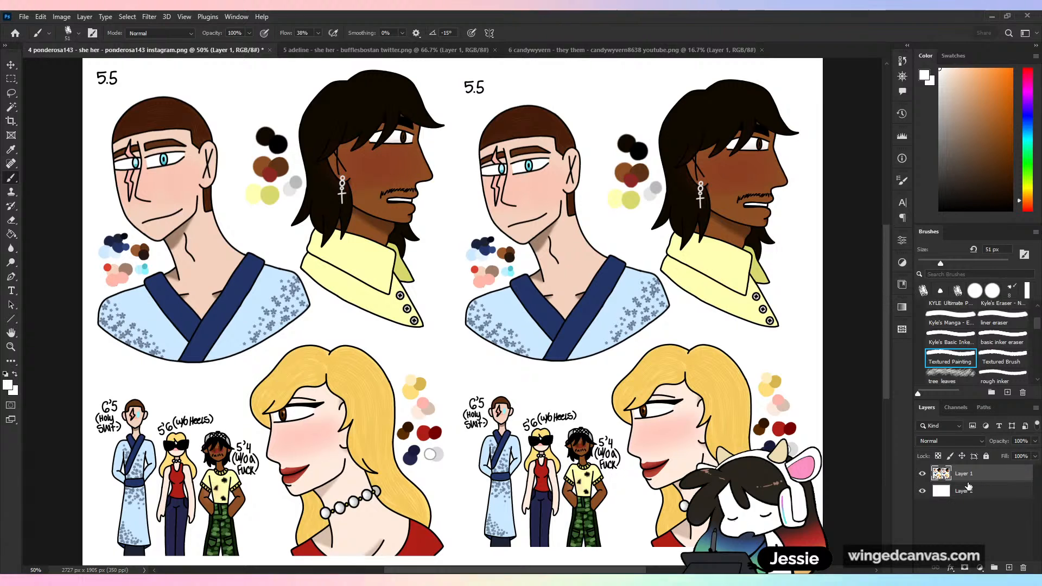
{"action": "key", "text": "ctrl+z"}
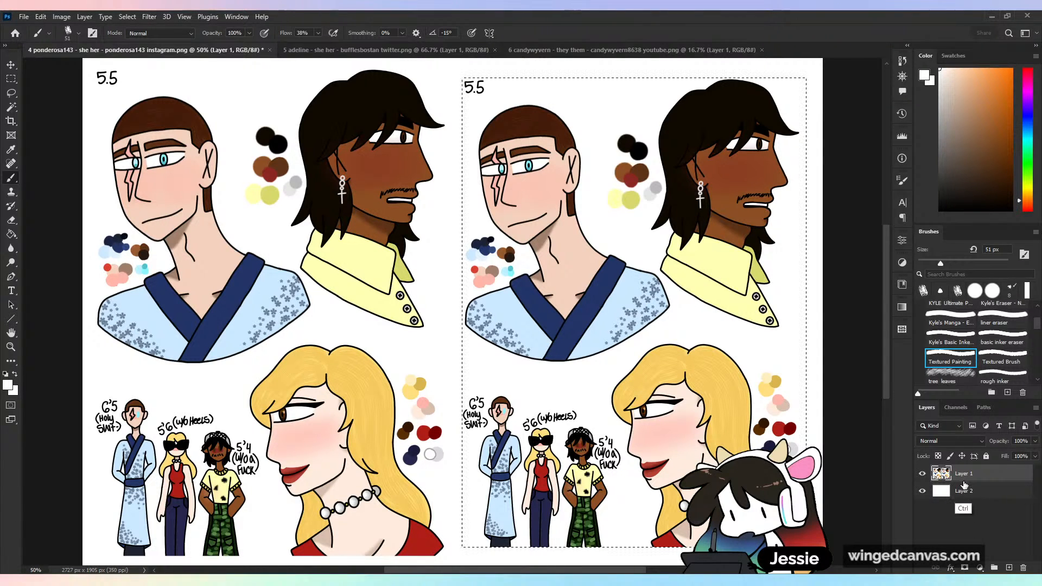
{"action": "key", "text": "ctrl+x"}
{"action": "key", "text": "ctrl+v"}
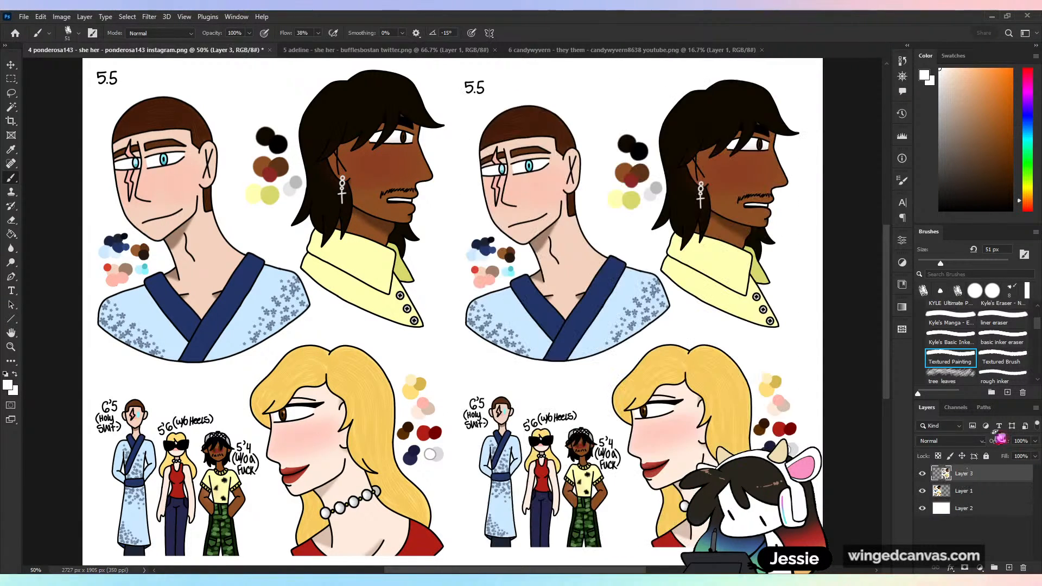
{"action": "left_click", "coordinate": [1036, 441]}
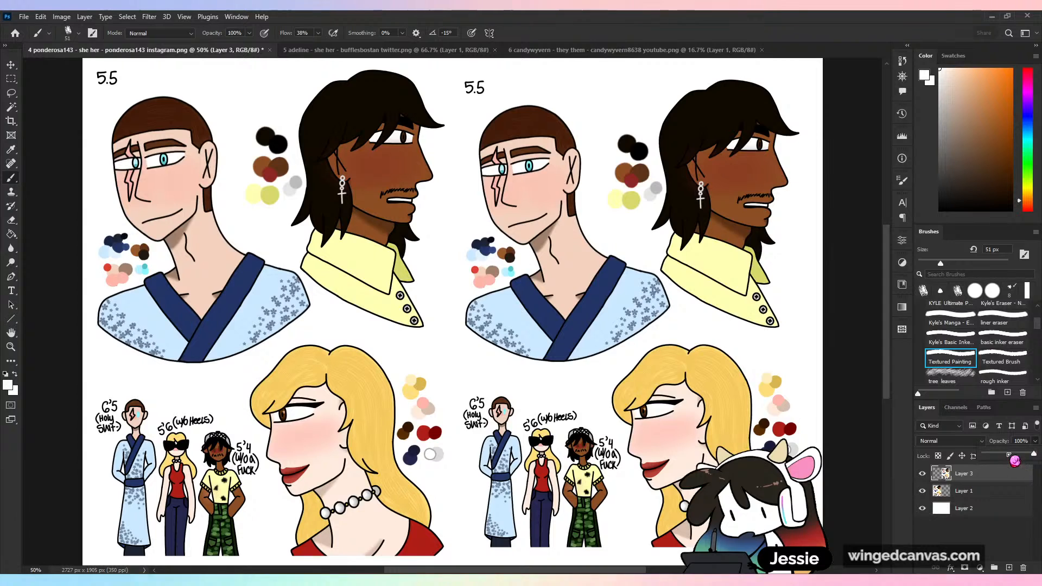
{"action": "left_click_drag", "start_coordinate": [1034, 454], "coordinate": [1001, 464]}
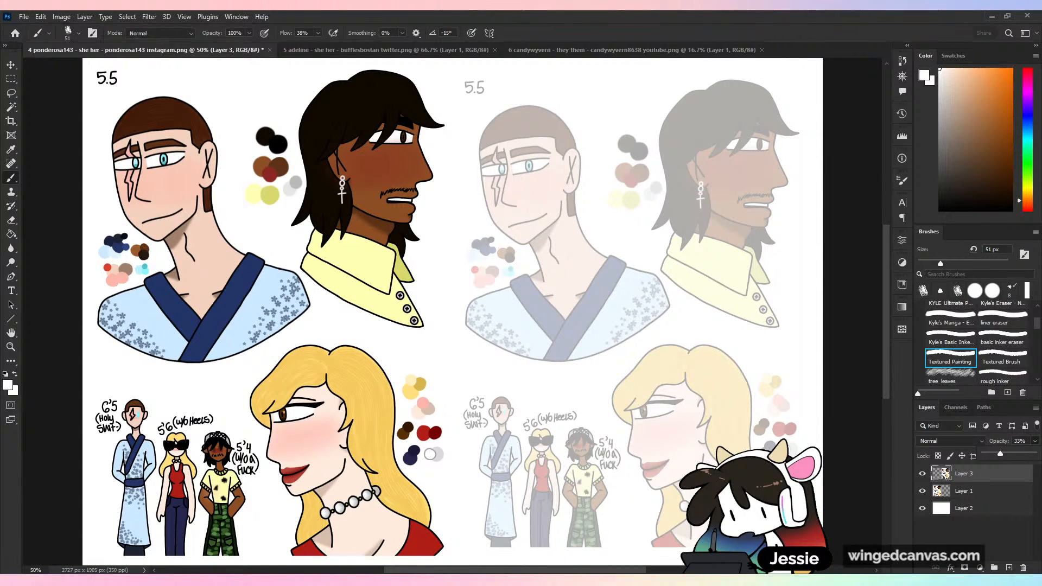
- Sample the scarred man's neck skin tone with a hard round brush active and shift it to a darker reddish brown
{"action": "key", "text": "ctrl+plus"}
{"action": "left_click_drag", "start_coordinate": [469, 243], "coordinate": [756, 355]}
{"action": "key", "text": "ctrl+plus"}
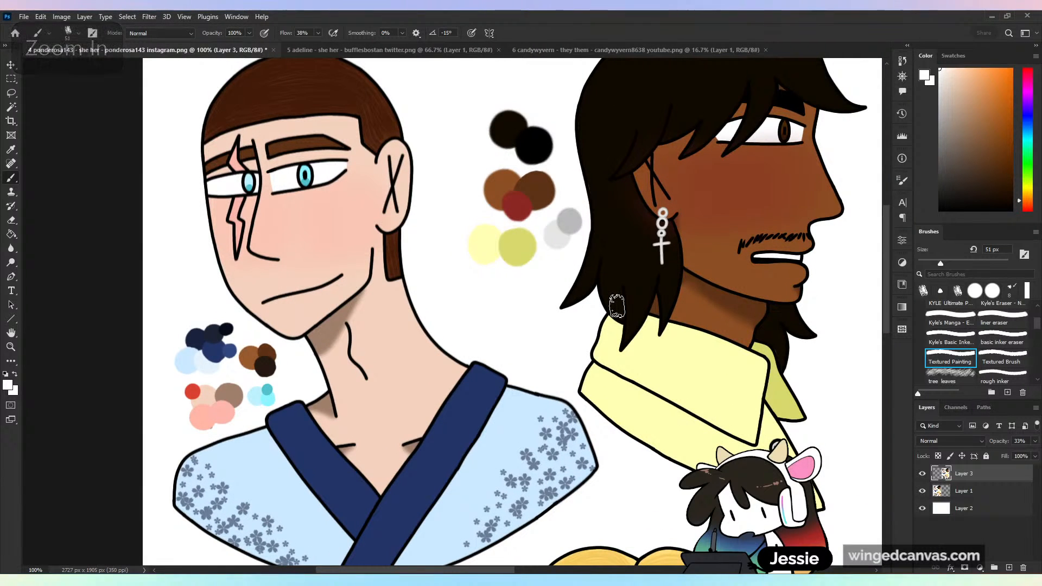
{"action": "scroll", "coordinate": [1039, 322], "scroll_direction": "up", "scroll_amount": 3}
{"action": "left_click", "coordinate": [951, 326]}
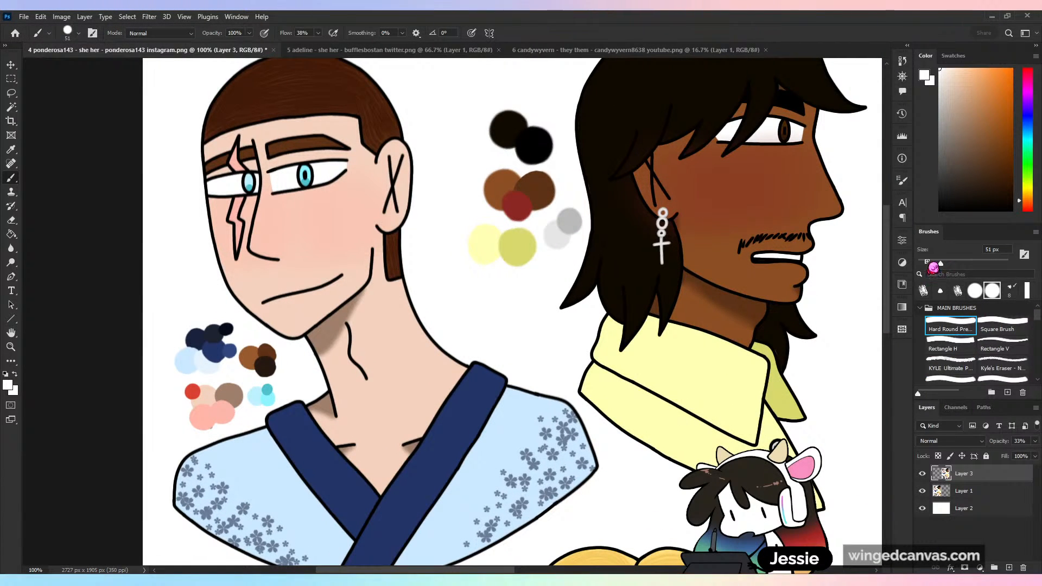
{"action": "left_click", "coordinate": [387, 326], "text": "alt"}
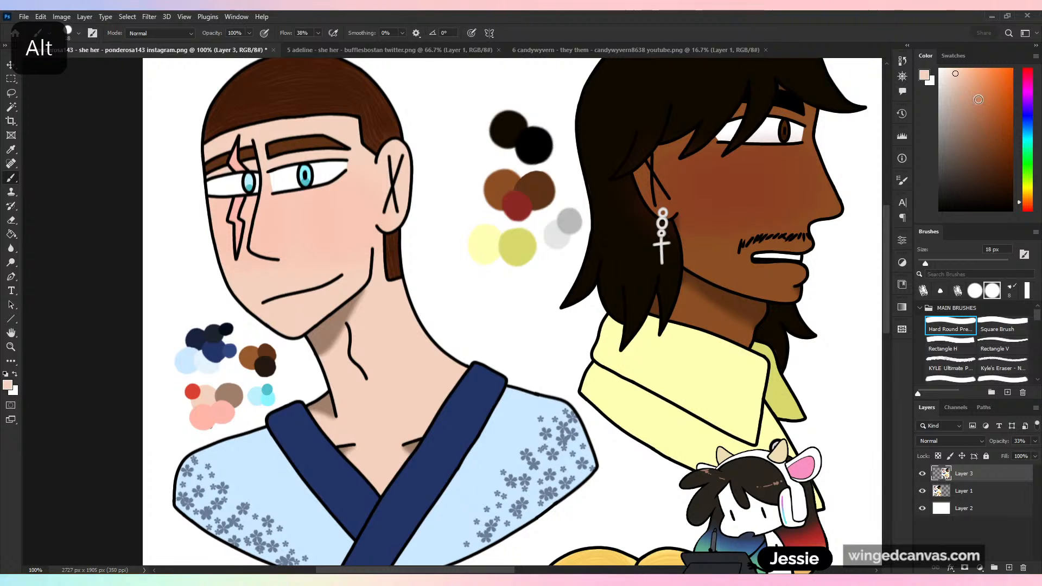
{"action": "left_click", "coordinate": [1027, 206]}
{"action": "left_click_drag", "start_coordinate": [981, 132], "coordinate": [988, 135]}
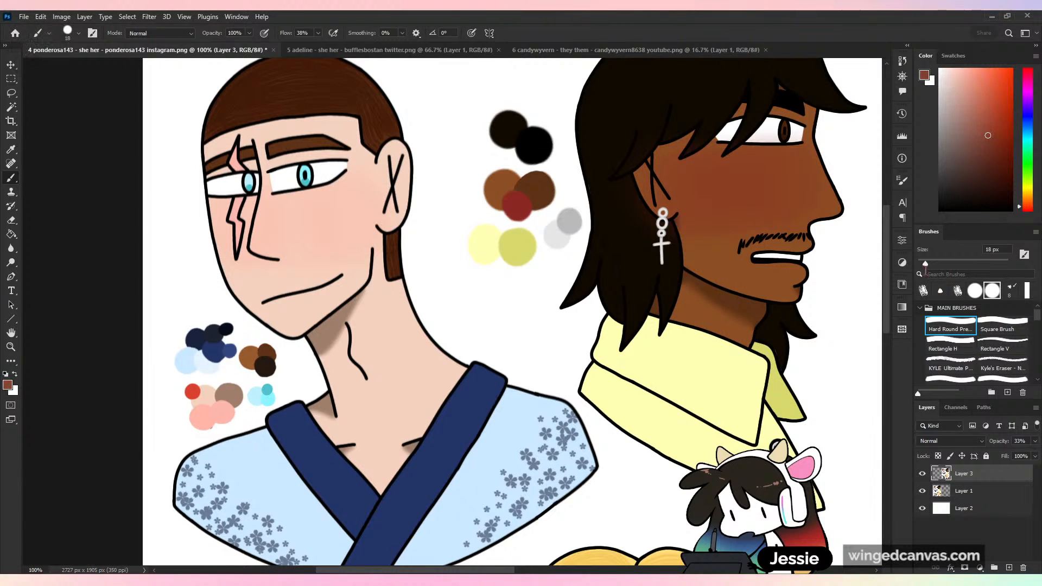
- Switch to the Hard Round brush from General Brushes at 9 px and 100% flow
{"action": "key", "text": "["}
{"action": "key", "text": "["}
{"action": "key", "text": "["}
{"action": "key", "text": "["}
{"action": "key", "text": "["}
{"action": "key", "text": "["}
{"action": "left_click", "coordinate": [921, 308]}
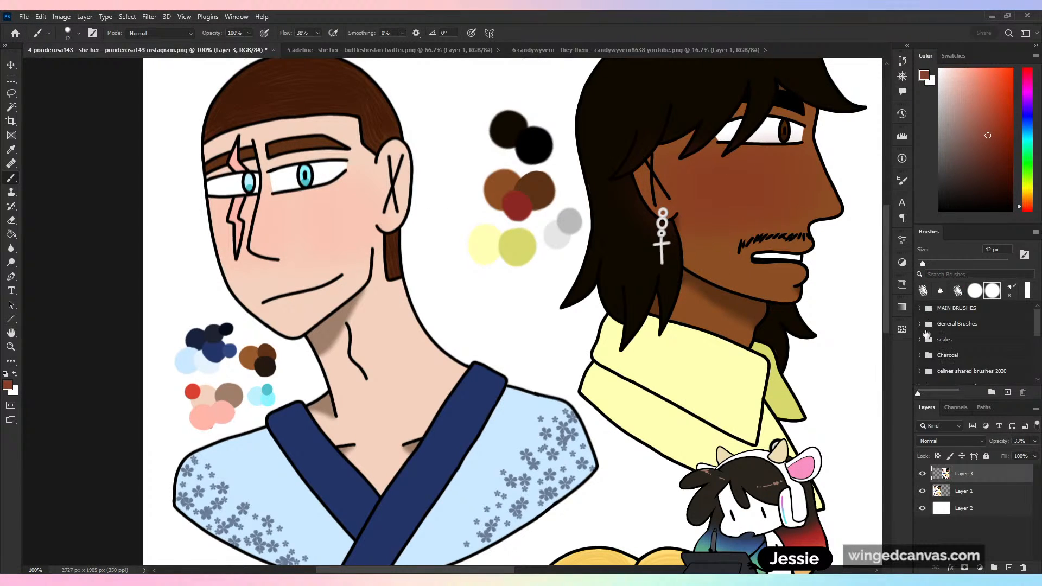
{"action": "left_click", "coordinate": [920, 323]}
{"action": "left_click", "coordinate": [950, 342]}
{"action": "left_click", "coordinate": [1003, 342]}
{"action": "left_click", "coordinate": [922, 264]}
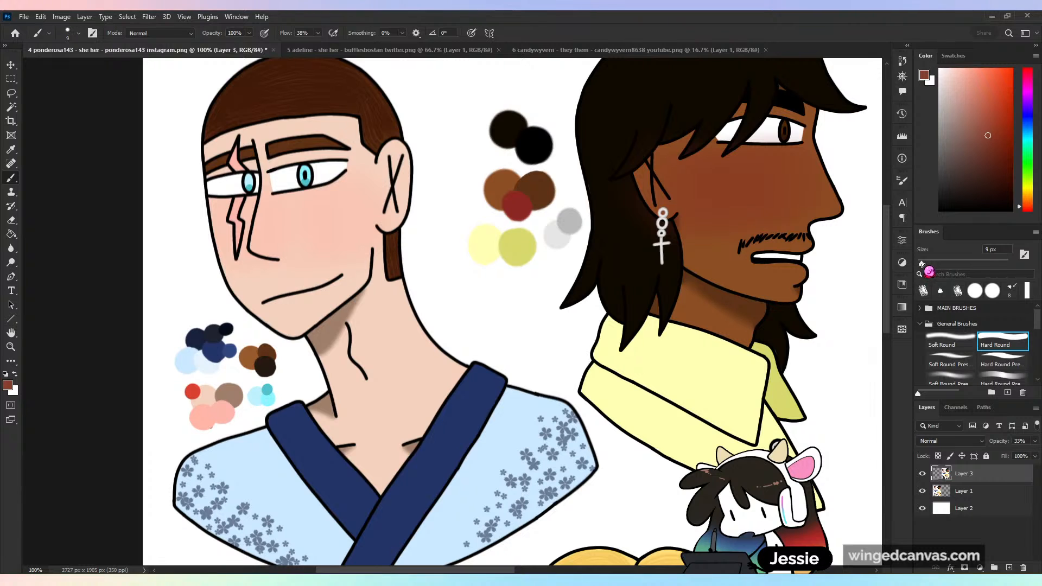
{"action": "key", "text": "ctrl+plus"}
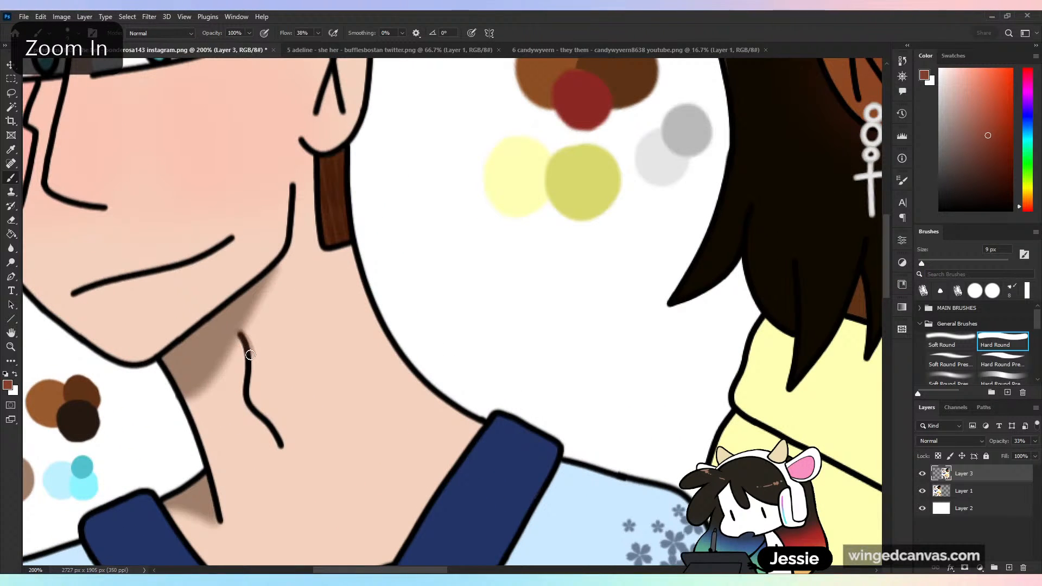
{"action": "key", "text": "ctrl+z"}
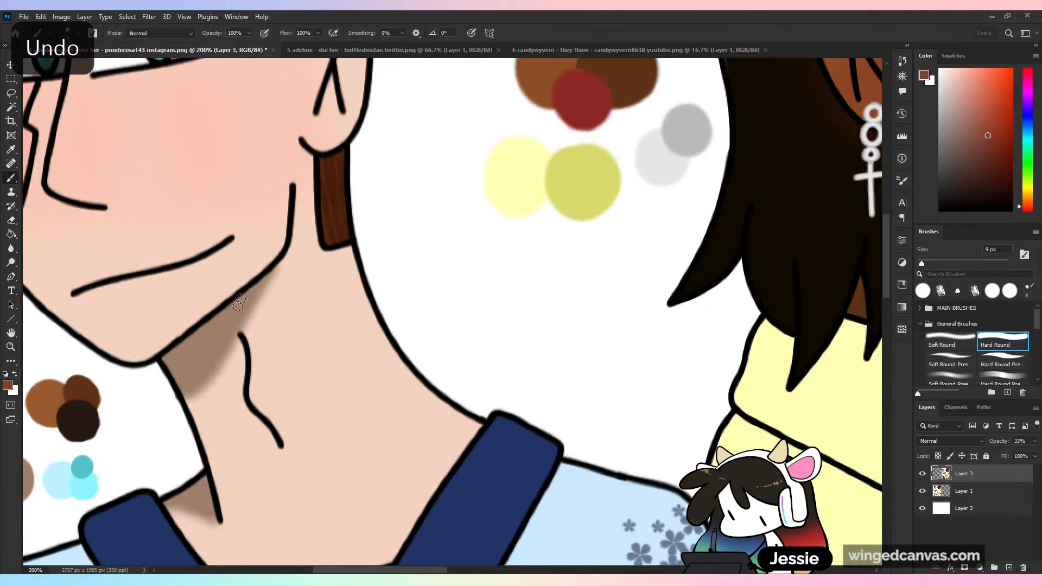
- Add a new layer named "line" directly above the original artwork on Layer 1
{"action": "left_click", "coordinate": [961, 490]}
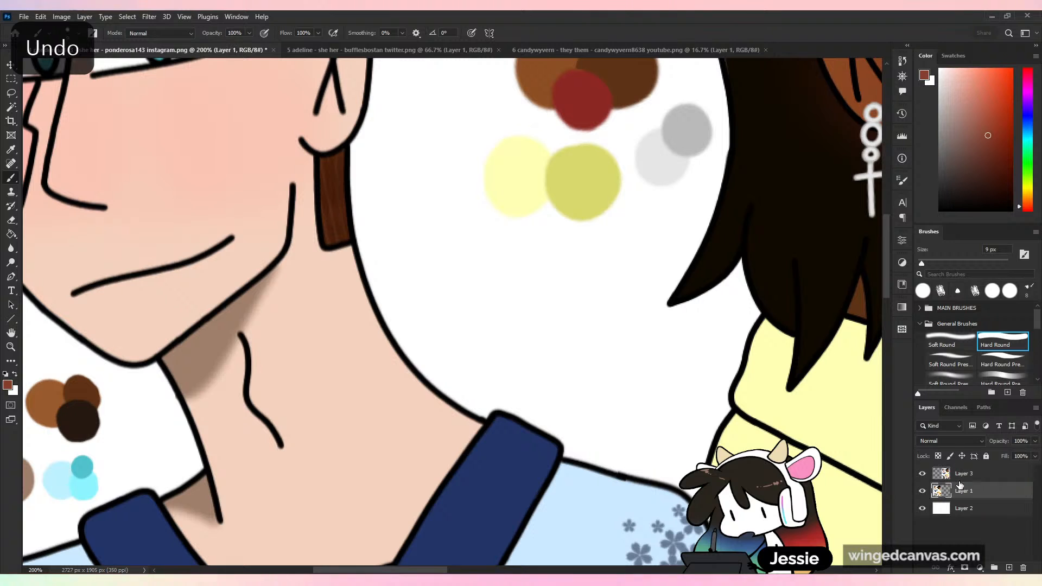
{"action": "left_click_drag", "start_coordinate": [237, 334], "coordinate": [249, 388]}
{"action": "key", "text": "ctrl+z"}
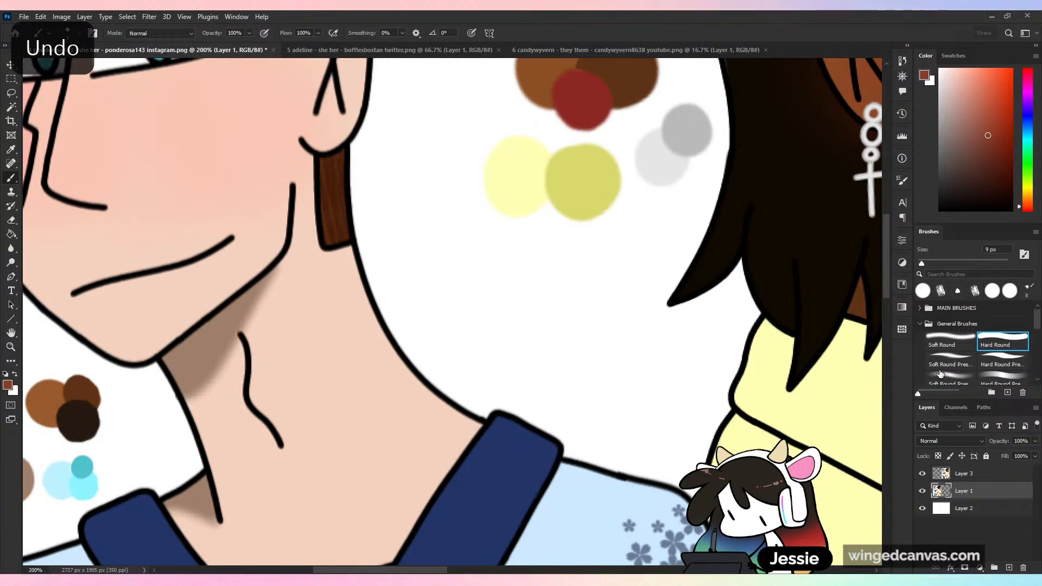
{"action": "left_click", "coordinate": [1009, 568]}
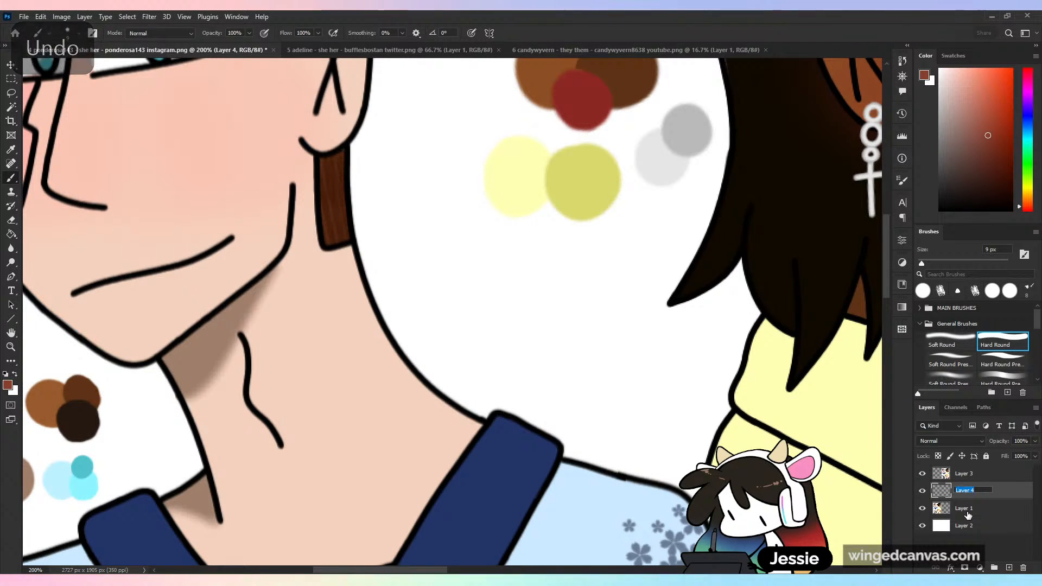
{"action": "type", "text": "line"}
{"action": "key", "text": "Return"}
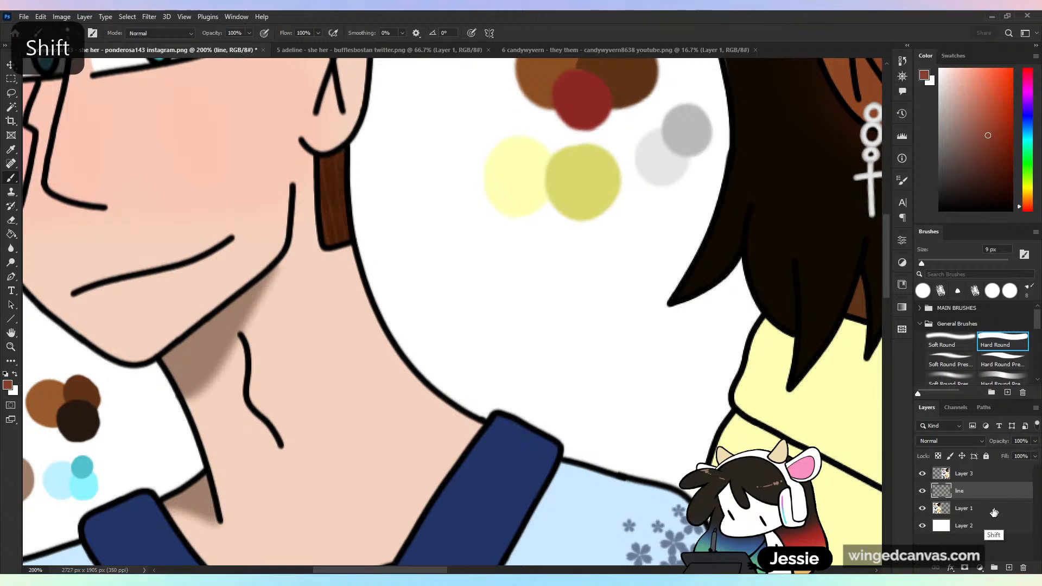
- Group the line layer with Layer 1, name the group "rendering", and make the line layer inside it active
{"action": "left_click", "coordinate": [991, 512], "text": "shift"}
{"action": "key", "text": "ctrl+g"}
{"action": "double_click", "coordinate": [967, 492]}
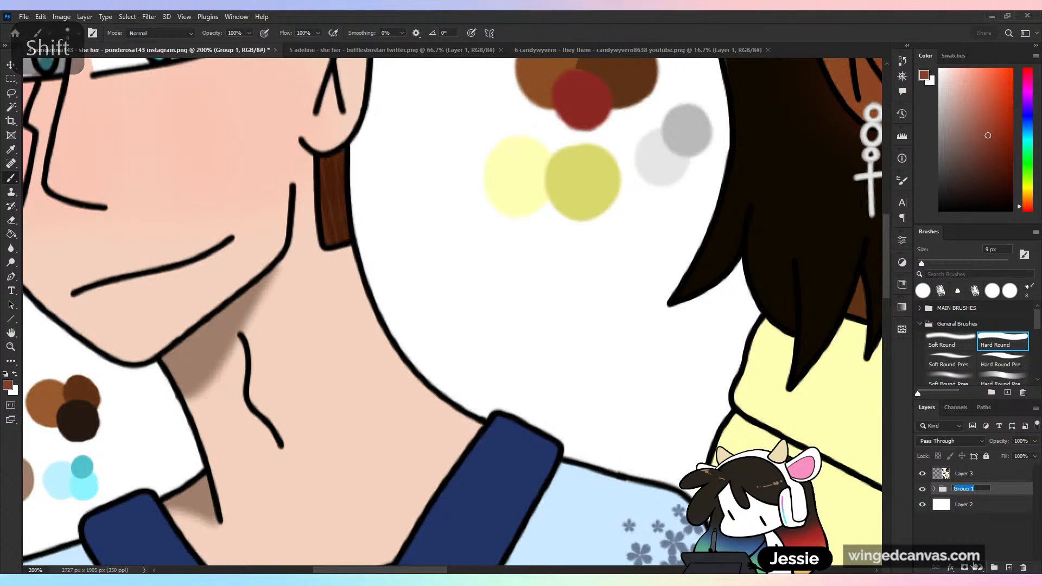
{"action": "type", "text": "re"}
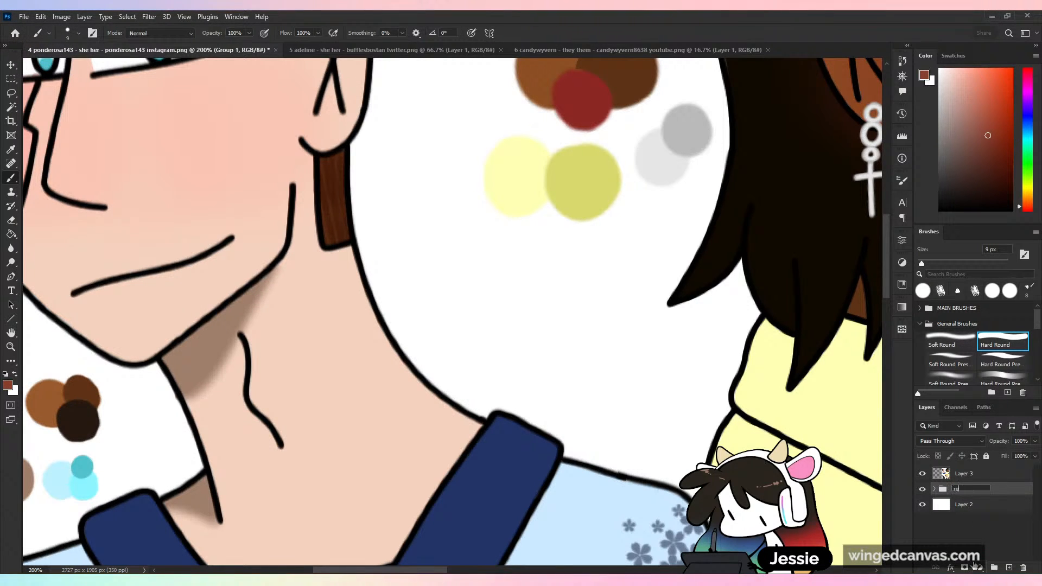
{"action": "type", "text": "ndering"}
{"action": "key", "text": "Return"}
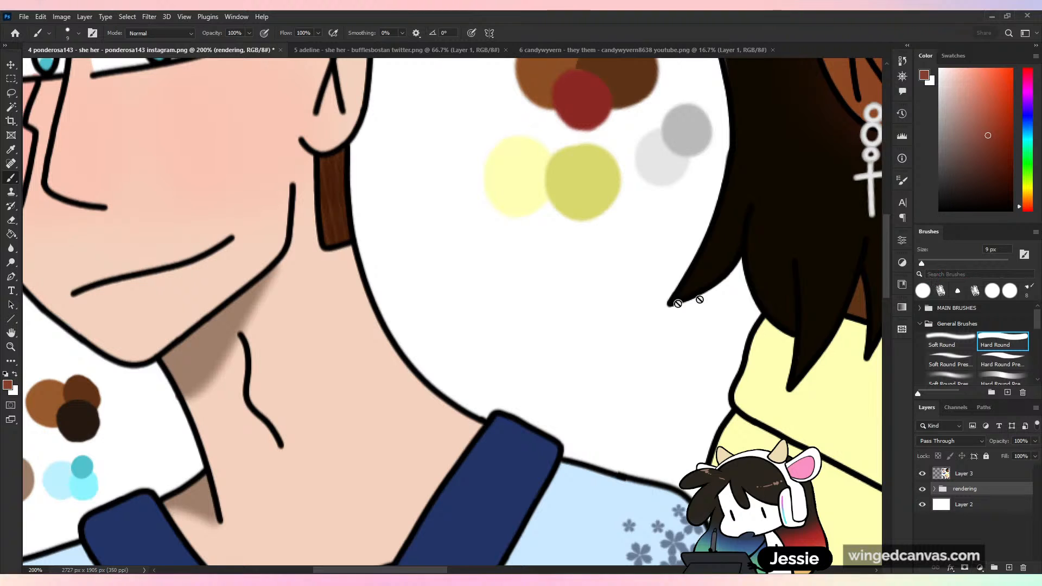
{"action": "left_click", "coordinate": [965, 502]}
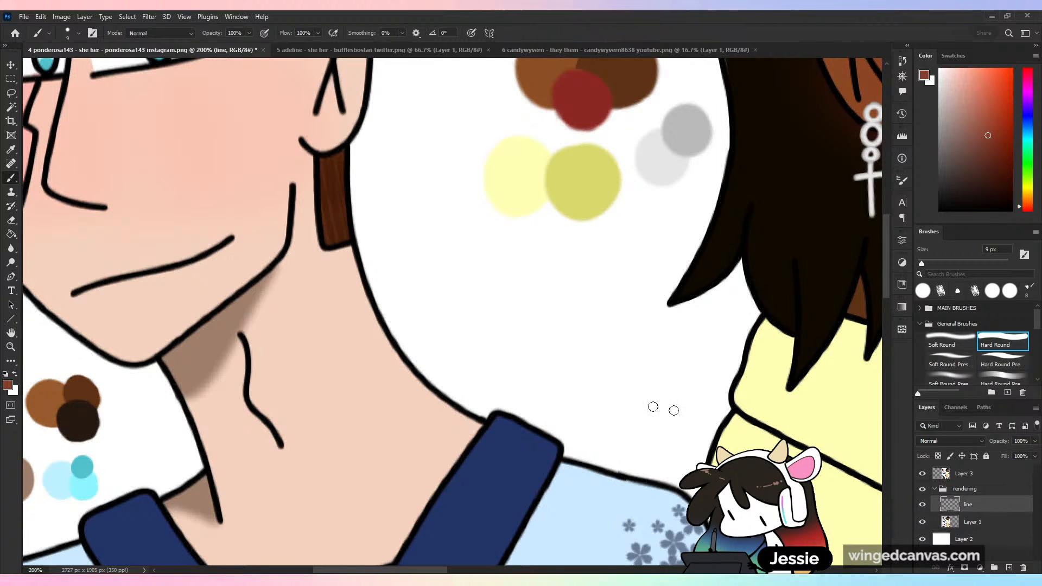
{"action": "left_click_drag", "start_coordinate": [242, 336], "coordinate": [236, 374]}
{"action": "key", "text": "ctrl+z"}
{"action": "left_click_drag", "start_coordinate": [922, 264], "coordinate": [918, 263]}
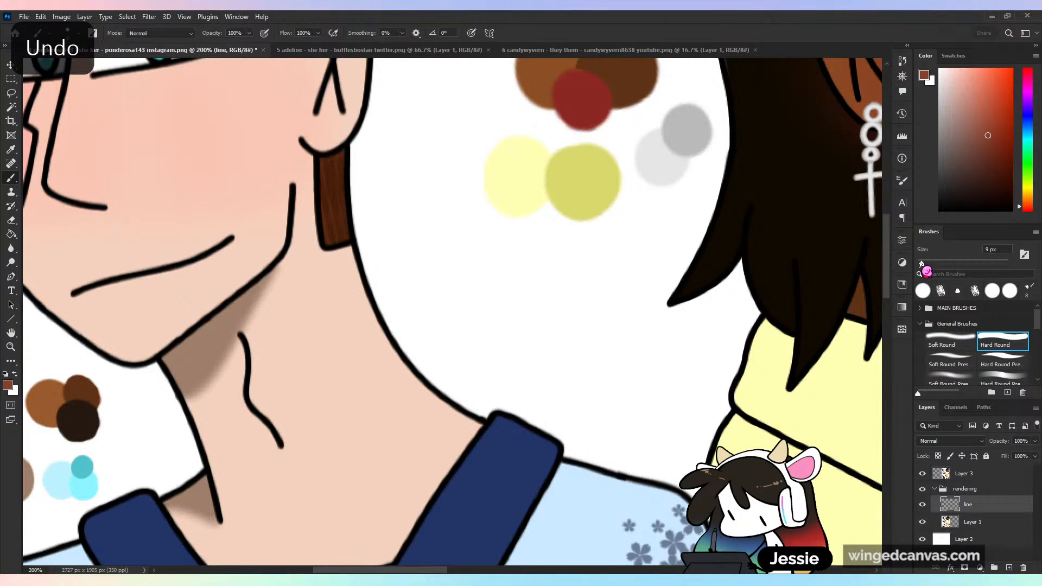
{"action": "key", "text": "ctrl+minus"}
{"action": "key", "text": "ctrl+minus"}
{"action": "key", "text": "ctrl+minus"}
{"action": "key", "text": "ctrl+plus"}
{"action": "key", "text": "ctrl+plus"}
{"action": "key", "text": "ctrl+plus"}
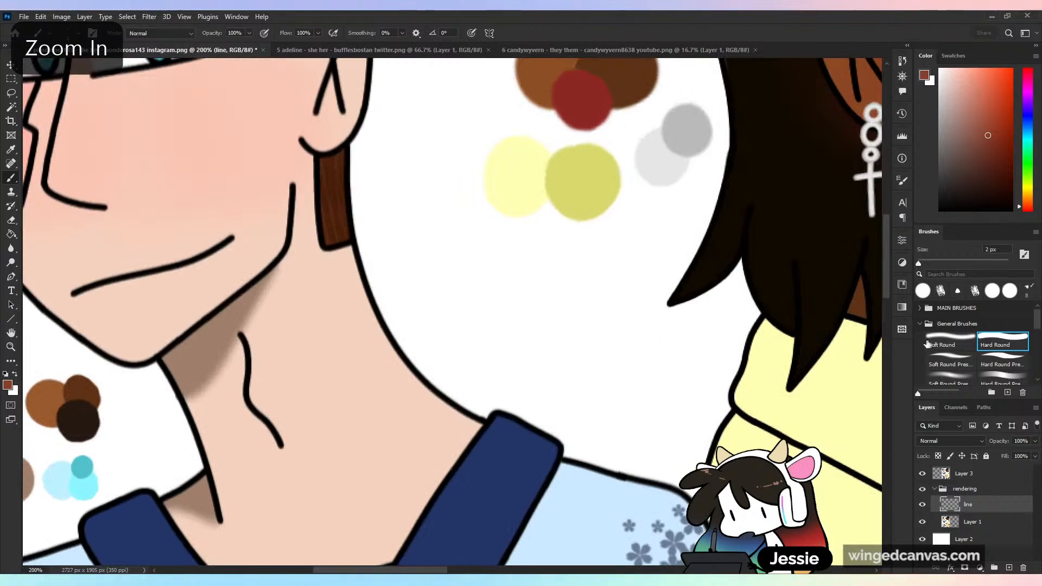
{"action": "left_click_drag", "start_coordinate": [921, 264], "coordinate": [924, 269]}
- Set the brush size to 5 px and trace the scarred man's black wavy neck line in reddish brown
{"action": "left_click_drag", "start_coordinate": [412, 248], "coordinate": [552, 83]}
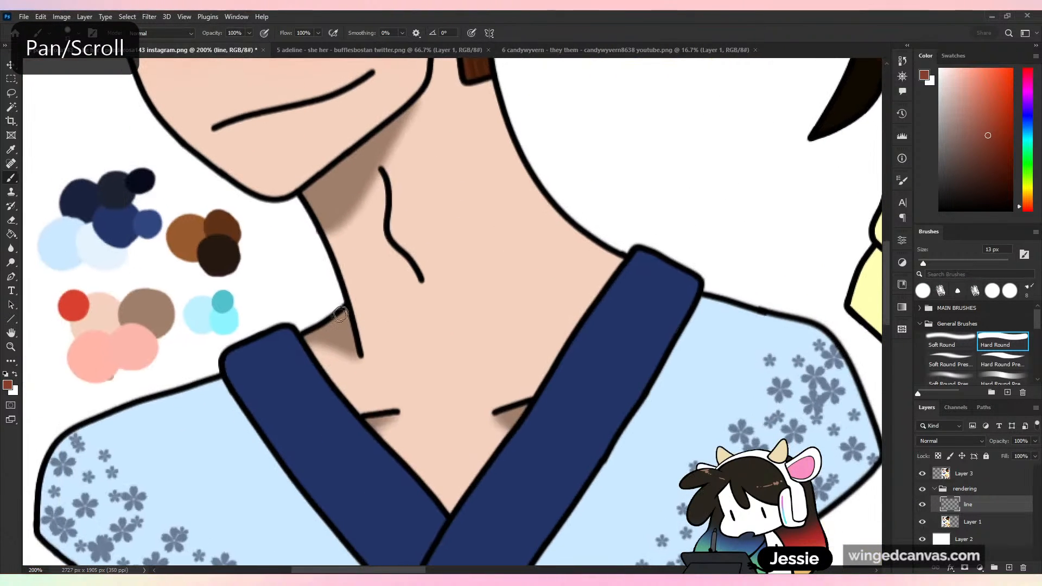
{"action": "double_click", "coordinate": [989, 250]}
{"action": "type", "text": "5"}
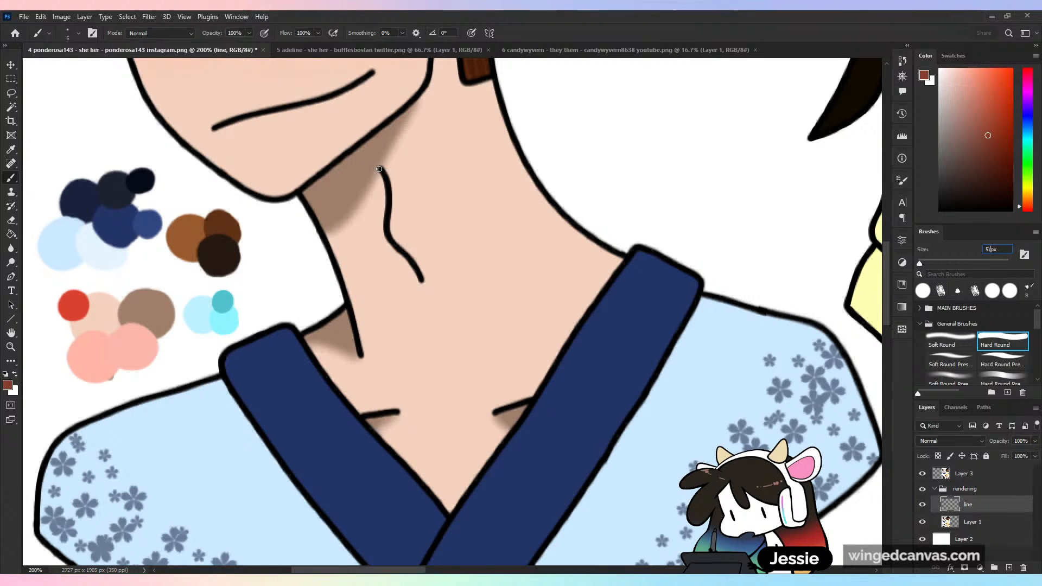
{"action": "key", "text": "Return"}
{"action": "left_click", "coordinate": [512, 232]}
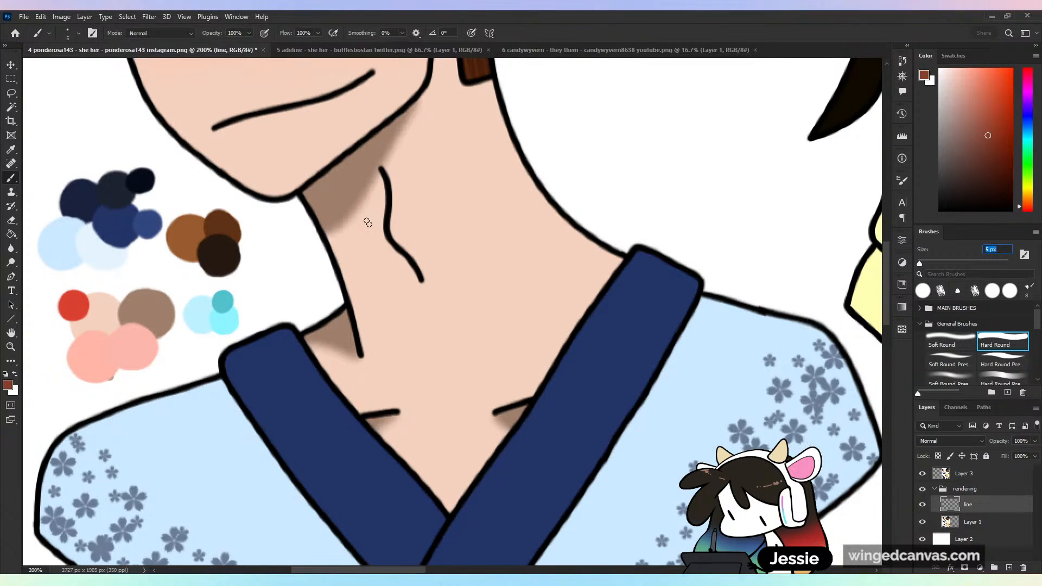
{"action": "left_click_drag", "start_coordinate": [381, 169], "coordinate": [386, 224]}
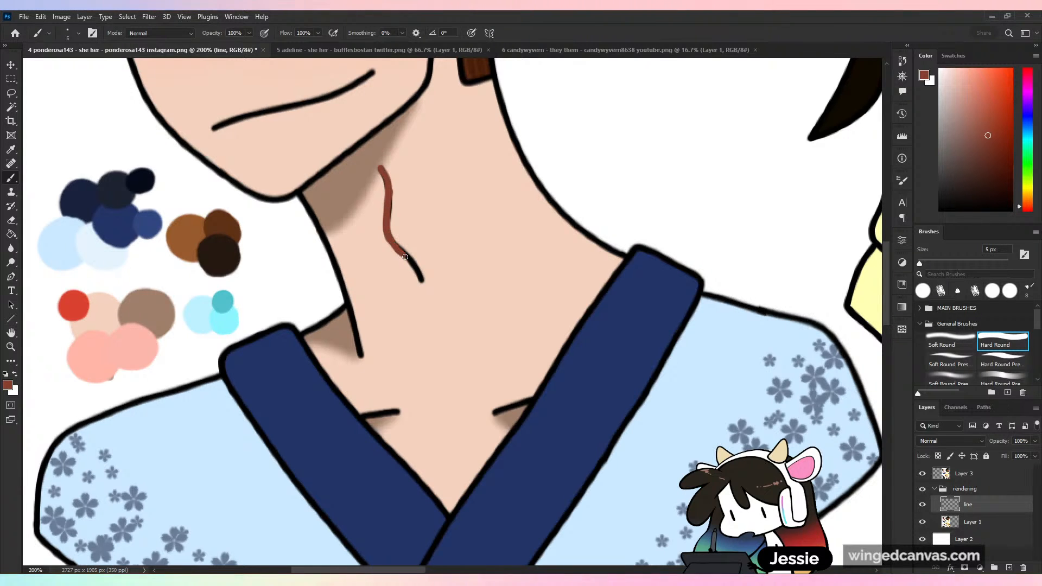
{"action": "key", "text": "ctrl+z"}
{"action": "left_click_drag", "start_coordinate": [396, 246], "coordinate": [414, 266]}
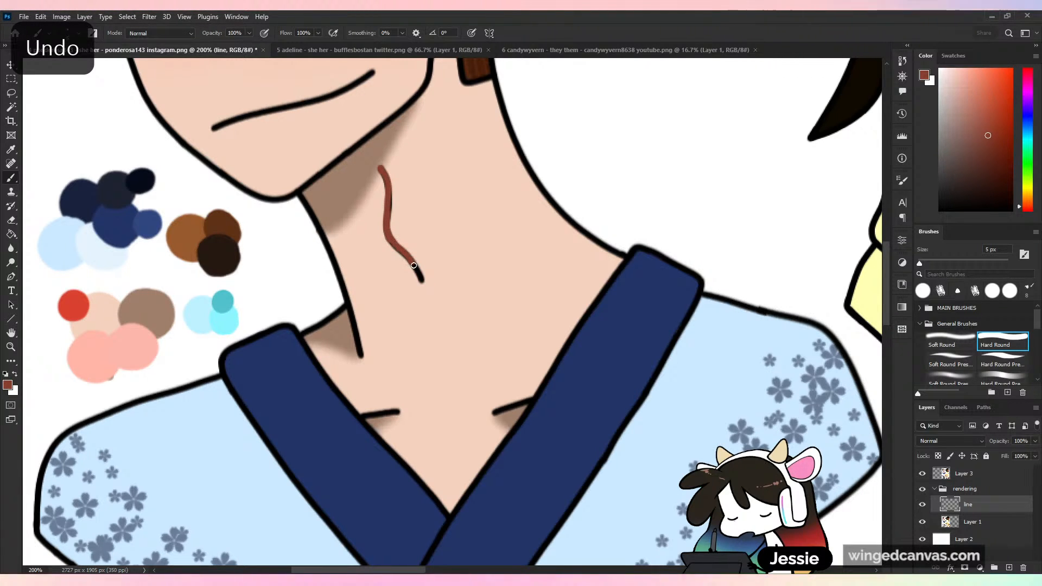
{"action": "left_click_drag", "start_coordinate": [391, 200], "coordinate": [389, 224]}
{"action": "key", "text": "ctrl+z"}
{"action": "key", "text": "z"}
{"action": "key", "text": "ctrl+minus"}
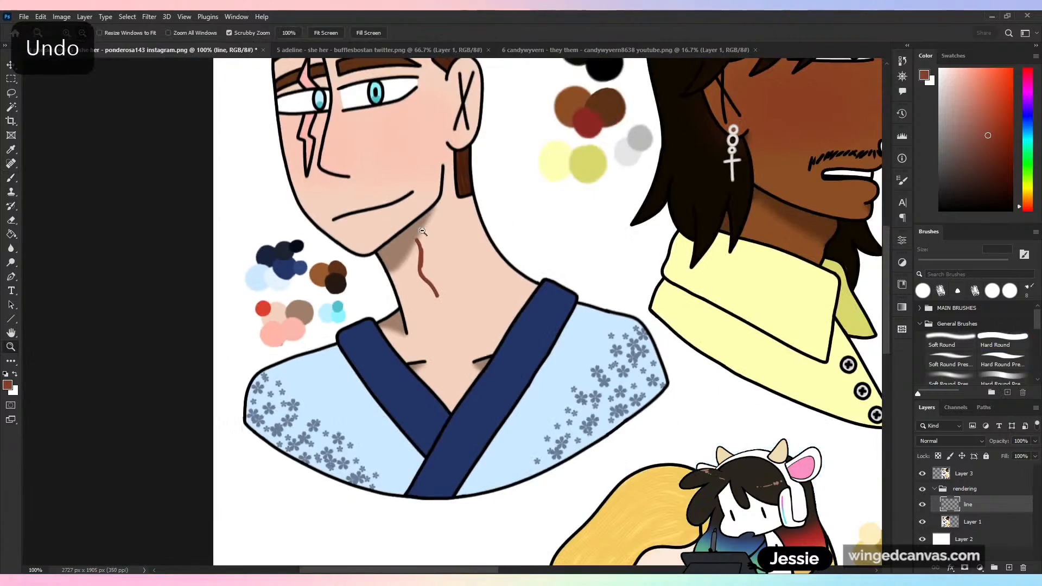
{"action": "key", "text": "ctrl+plus"}
{"action": "left_click", "coordinate": [13, 177]}
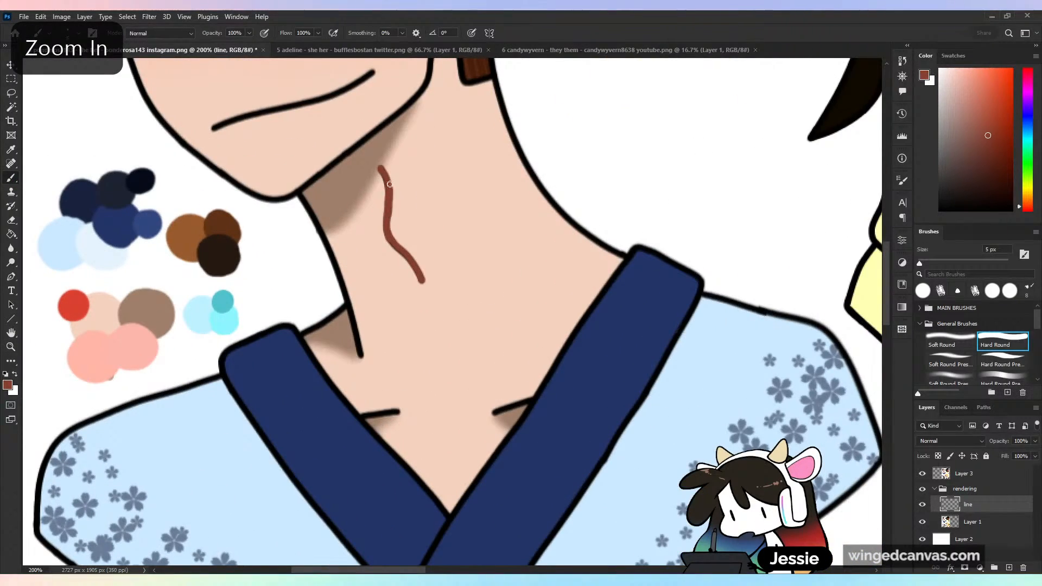
- Recolour the two crossed black lines inside the scarred man's ear with a reddish brown
{"action": "key", "text": "ctrl+minus"}
{"action": "key", "text": "ctrl+minus"}
{"action": "key", "text": "ctrl+plus"}
{"action": "left_click_drag", "start_coordinate": [532, 251], "coordinate": [603, 360]}
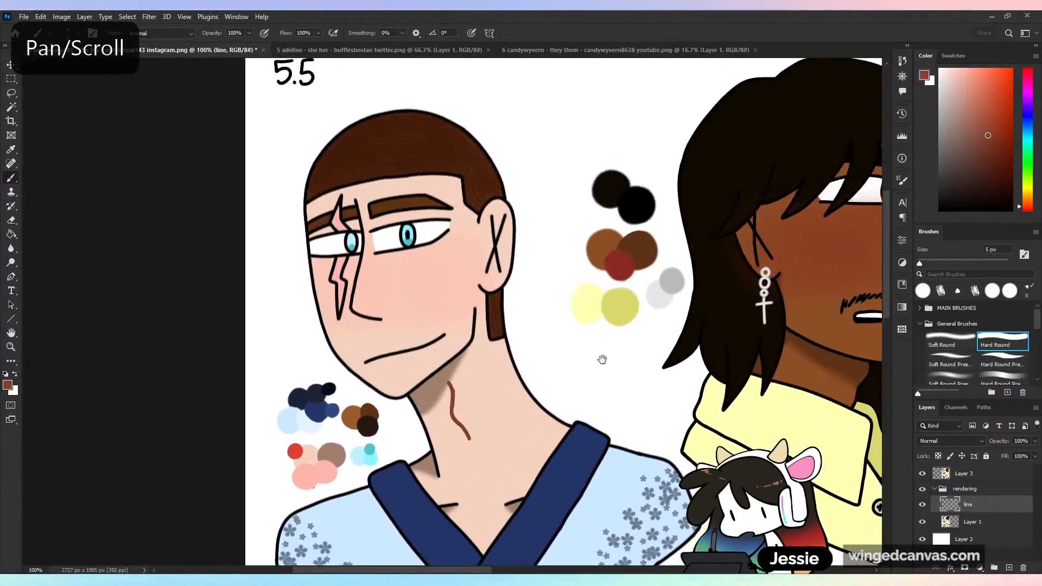
{"action": "key", "text": "ctrl+plus"}
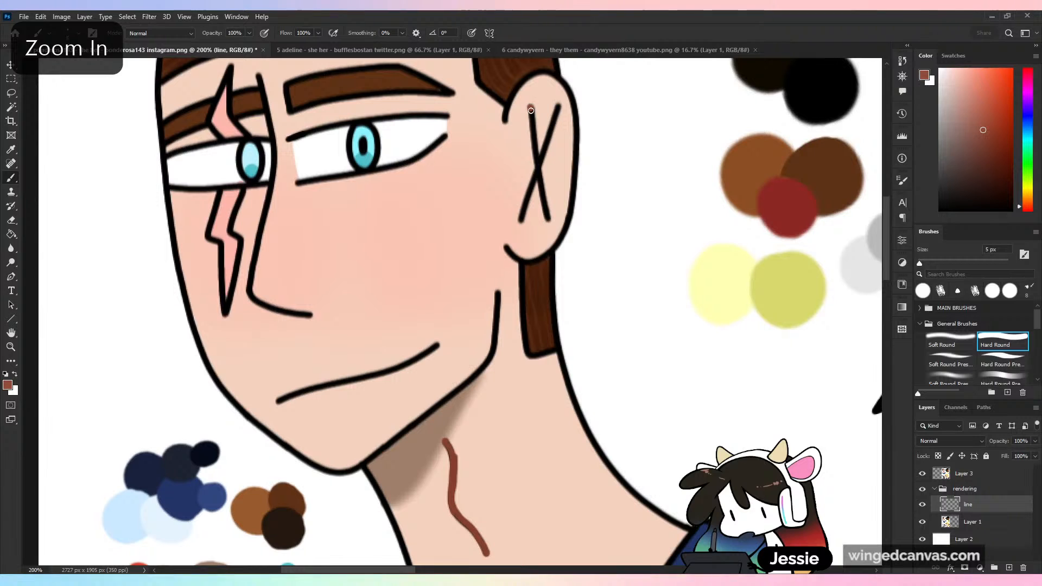
{"action": "mouse_move", "coordinate": [531, 110]}
{"action": "left_mouse_down"}
{"action": "mouse_move", "coordinate": [550, 221]}
{"action": "mouse_move", "coordinate": [525, 204]}
{"action": "mouse_move", "coordinate": [553, 122]}
{"action": "mouse_move", "coordinate": [534, 188]}
{"action": "left_mouse_up"}
{"action": "key", "text": "ctrl+z"}
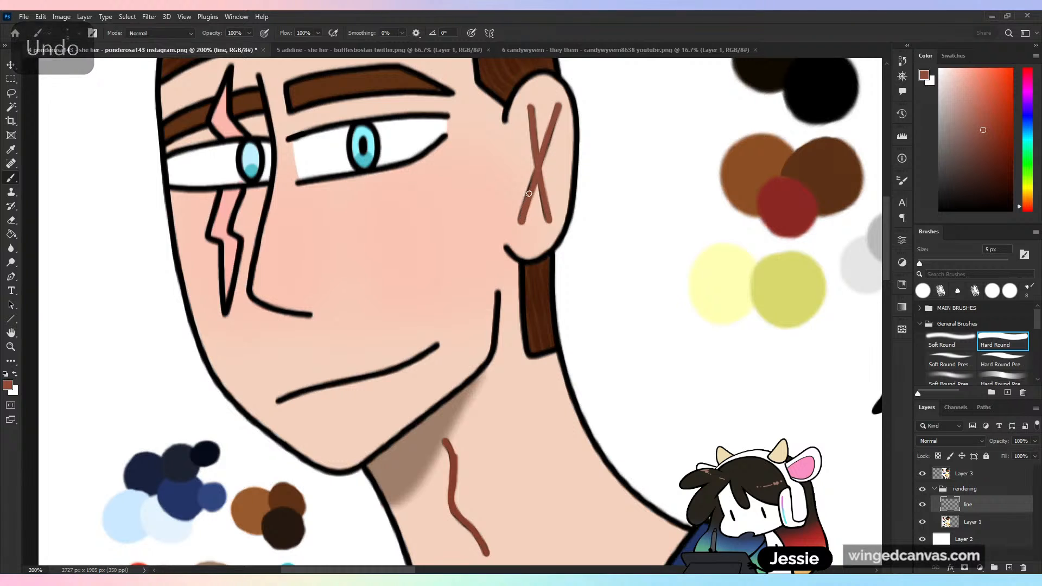
- Trace the black jawline from below the ear down to the neck in the same reddish brown
{"action": "key", "text": "ctrl+minus"}
{"action": "key", "text": "ctrl+minus"}
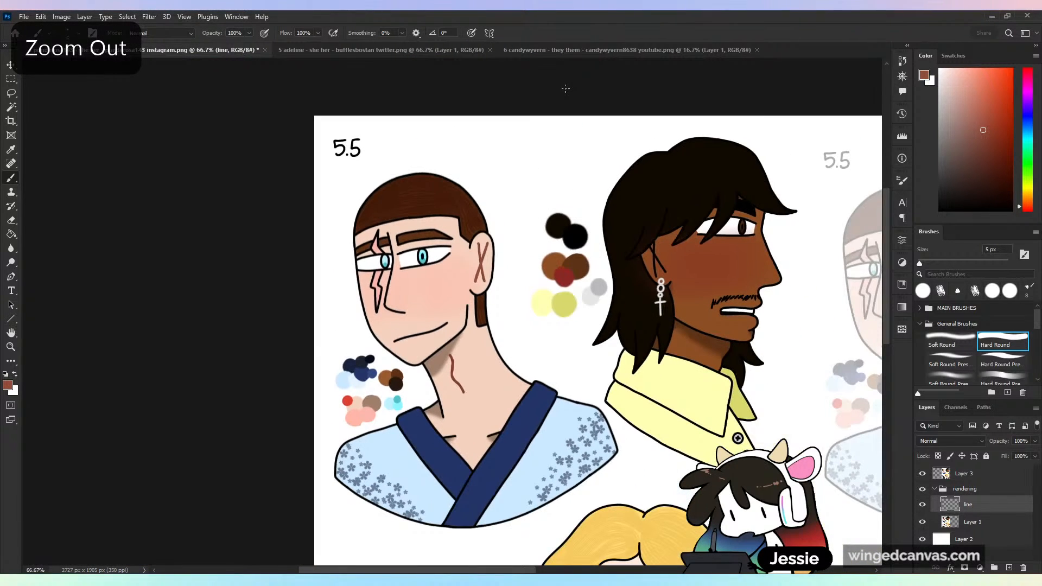
{"action": "key", "text": "ctrl+plus"}
{"action": "key", "text": "ctrl+plus"}
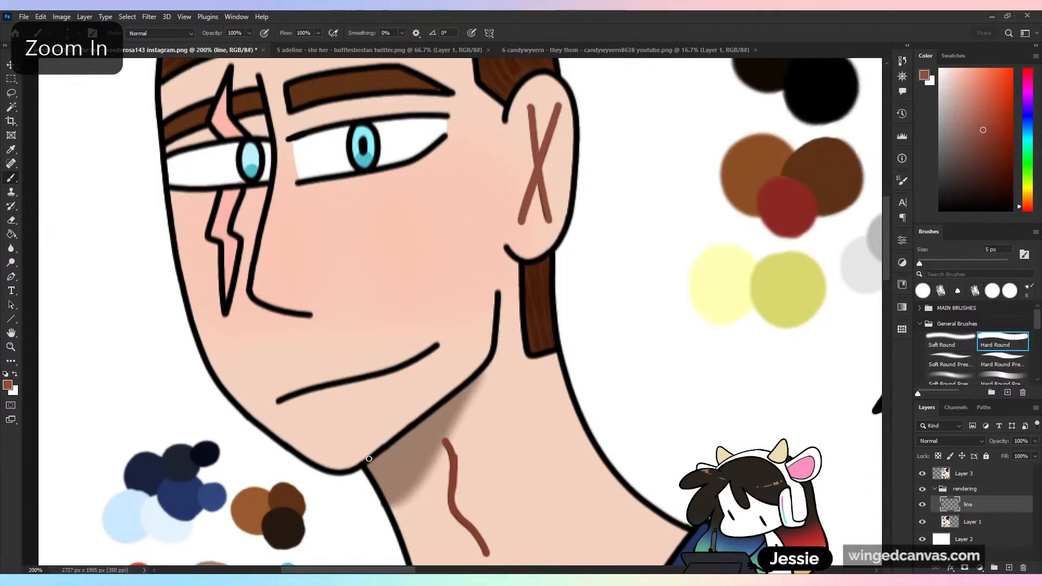
{"action": "left_click_drag", "start_coordinate": [369, 459], "coordinate": [450, 392]}
{"action": "key", "text": "ctrl+z"}
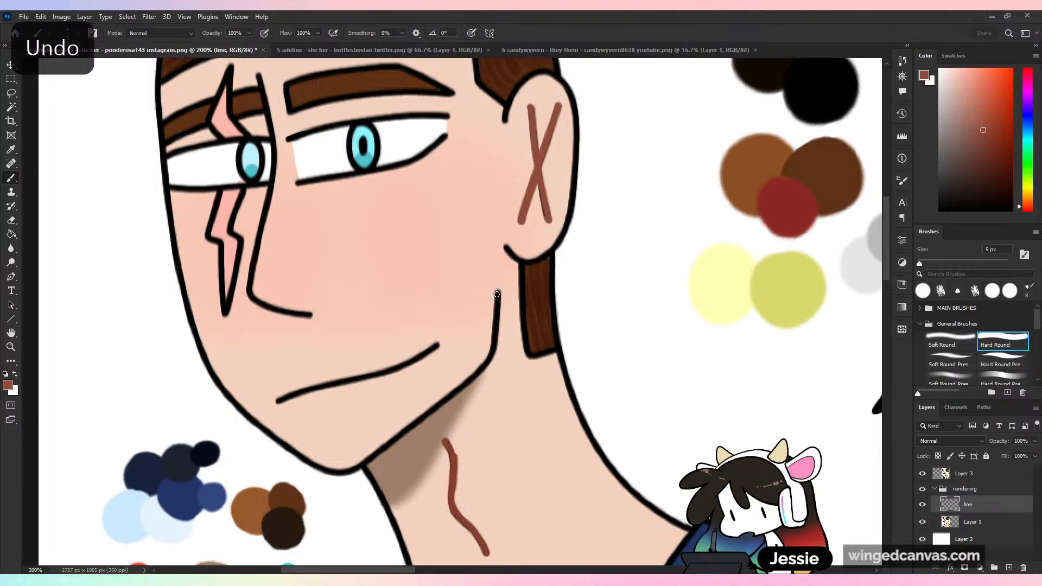
{"action": "mouse_move", "coordinate": [497, 294]}
{"action": "left_mouse_down"}
{"action": "mouse_move", "coordinate": [490, 357]}
{"action": "mouse_move", "coordinate": [417, 420]}
{"action": "left_mouse_up"}
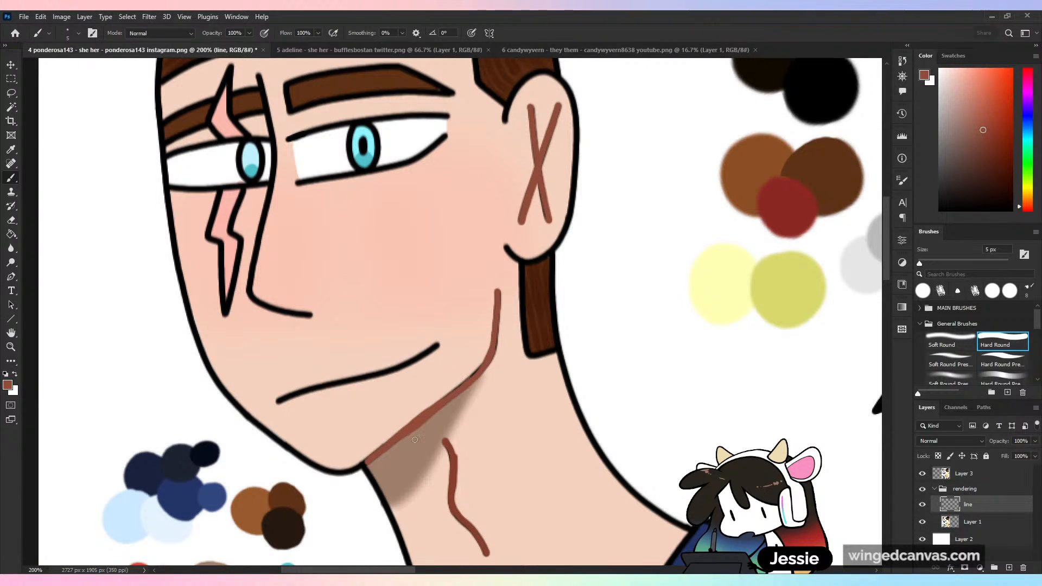
- Mix a salmon tone from the neck skin colour and fill the shadow under the jaw, enlarging the brush to 24 px for the middle
{"action": "left_click", "coordinate": [553, 409], "text": "alt"}
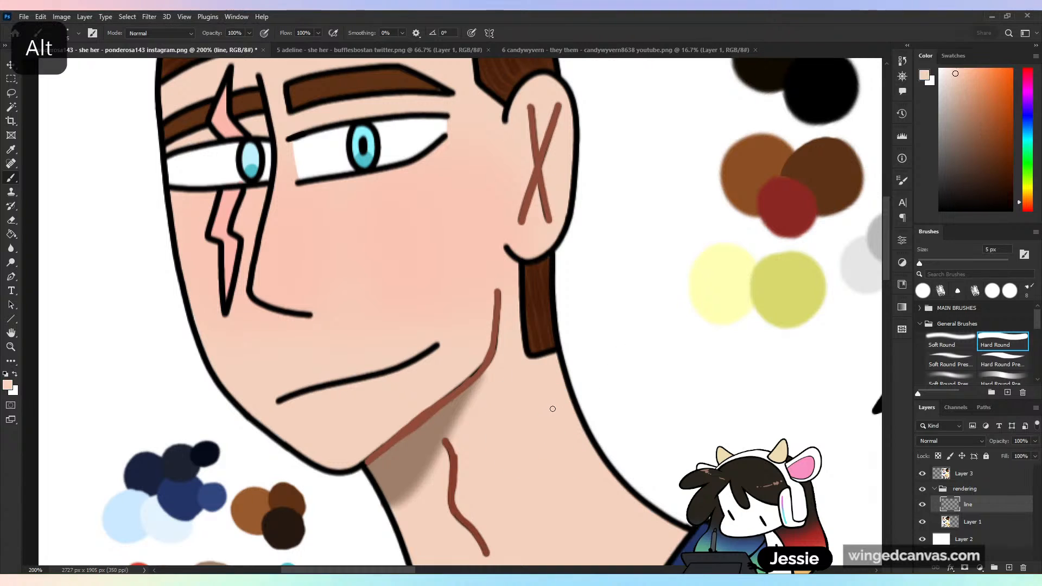
{"action": "left_click", "coordinate": [969, 82]}
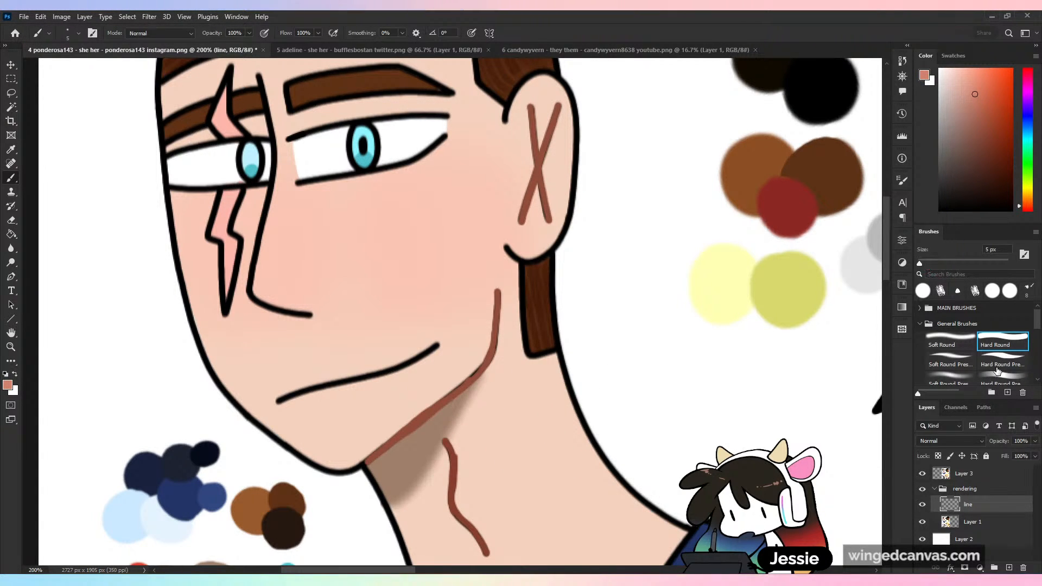
{"action": "left_click_drag", "start_coordinate": [496, 349], "coordinate": [438, 445]}
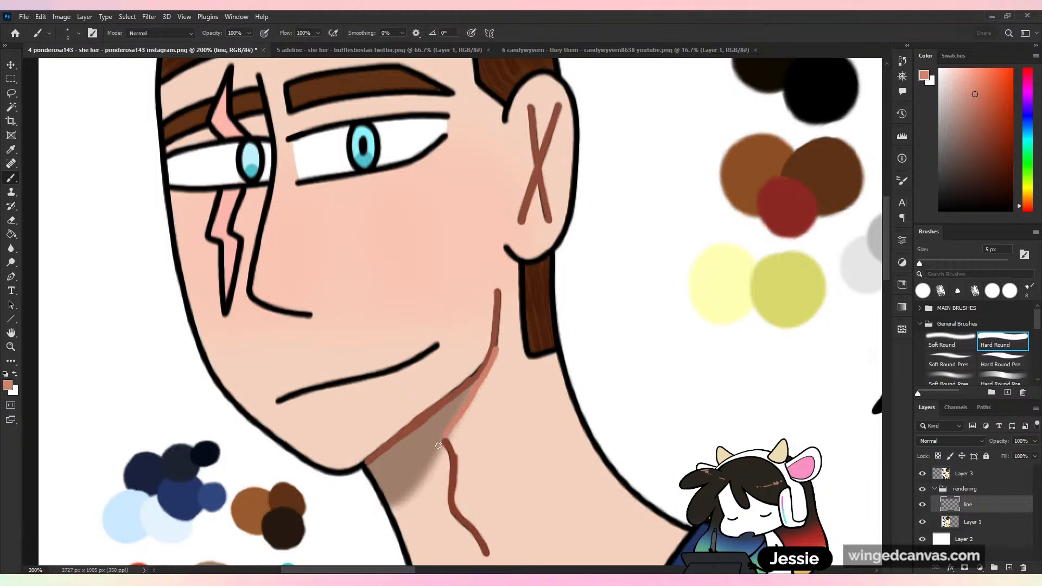
{"action": "key", "text": "ctrl+z"}
{"action": "left_click_drag", "start_coordinate": [389, 506], "coordinate": [509, 321]}
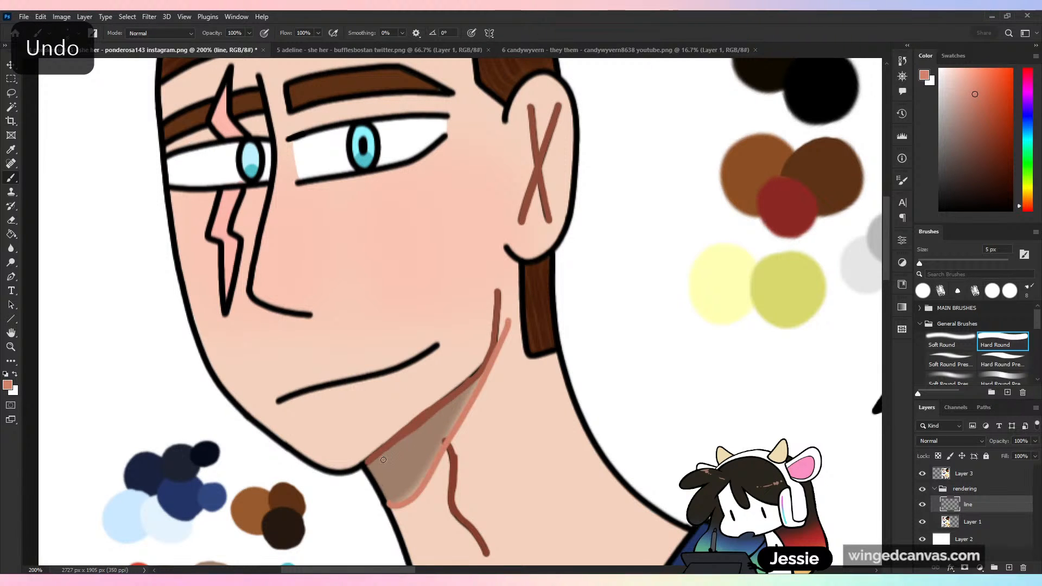
{"action": "left_click_drag", "start_coordinate": [376, 471], "coordinate": [482, 376]}
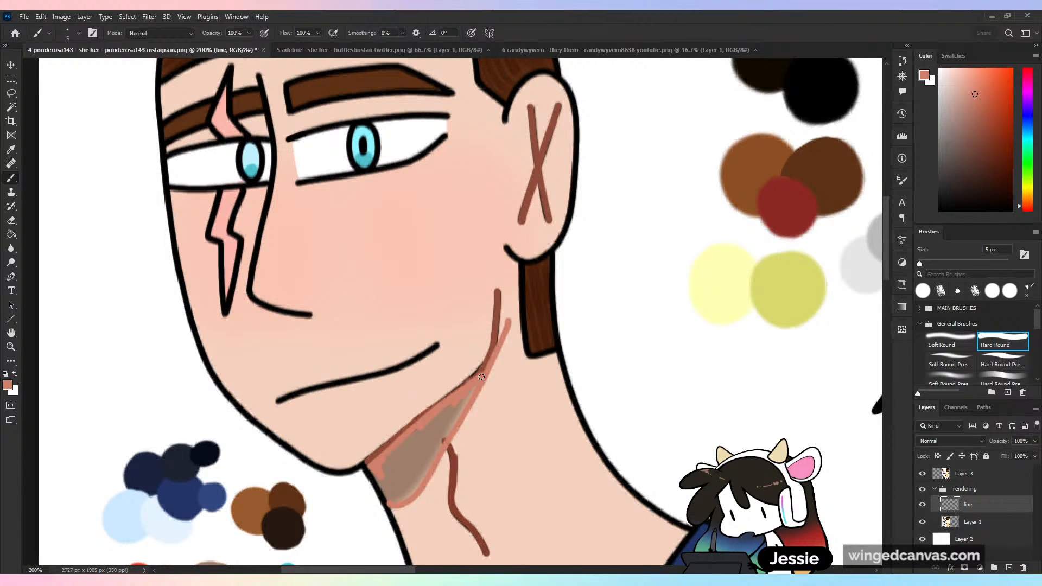
{"action": "left_click_drag", "start_coordinate": [399, 490], "coordinate": [387, 498]}
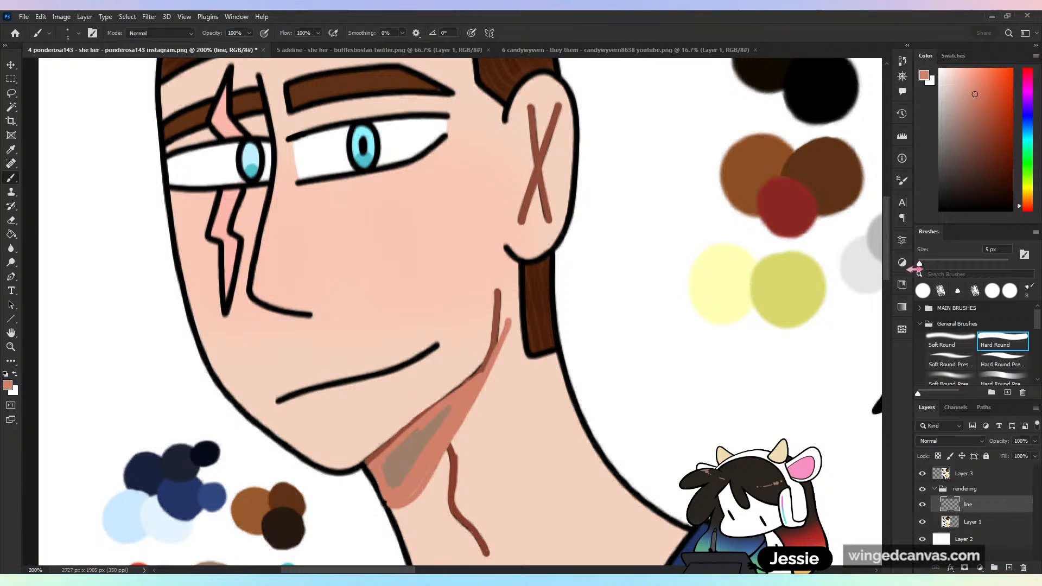
{"action": "left_click_drag", "start_coordinate": [916, 268], "coordinate": [928, 268]}
{"action": "mouse_move", "coordinate": [405, 461]}
{"action": "left_mouse_down"}
{"action": "mouse_move", "coordinate": [450, 410]}
{"action": "mouse_move", "coordinate": [412, 474]}
{"action": "mouse_move", "coordinate": [415, 440]}
{"action": "left_mouse_up"}
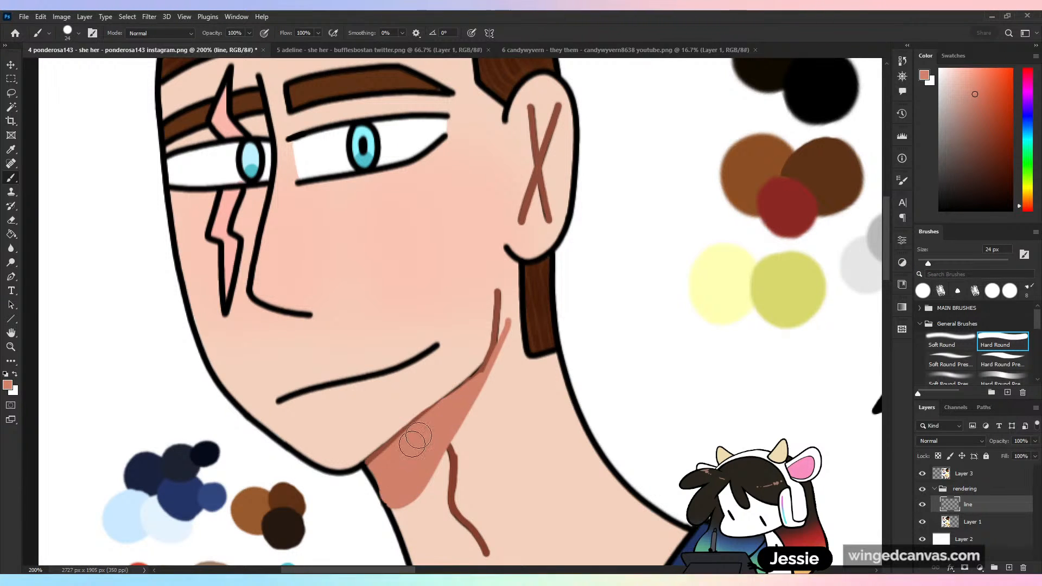
- Thin the upper jawline and trim the shadow's tip beside it using the sampled skin tone at 14 px
{"action": "key", "text": "ctrl+minus"}
{"action": "key", "text": "ctrl+minus"}
{"action": "key", "text": "ctrl+plus"}
{"action": "key", "text": "ctrl+plus"}
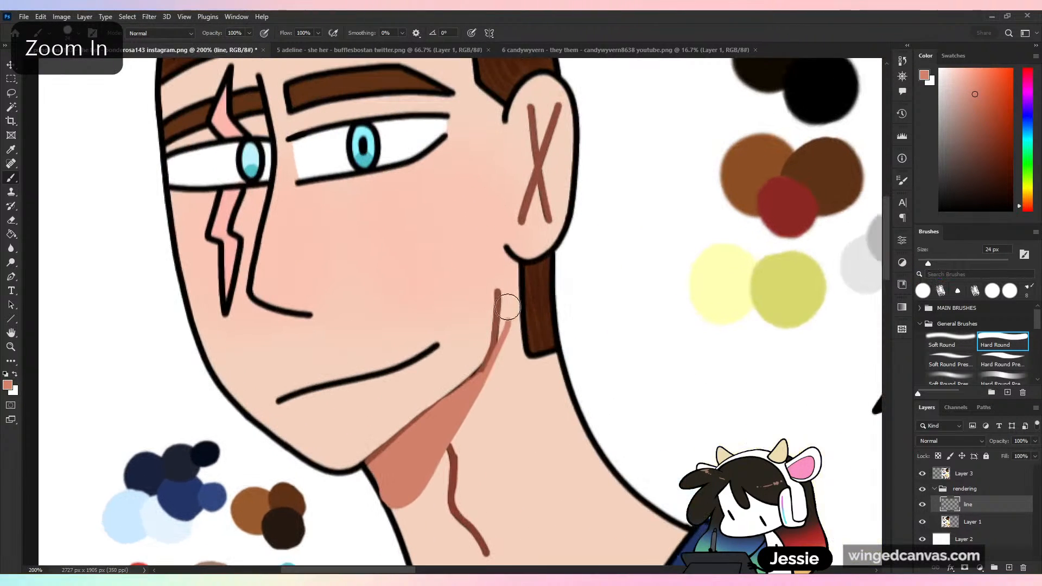
{"action": "left_click", "coordinate": [501, 338], "text": "alt"}
{"action": "key", "text": "bracketleft"}
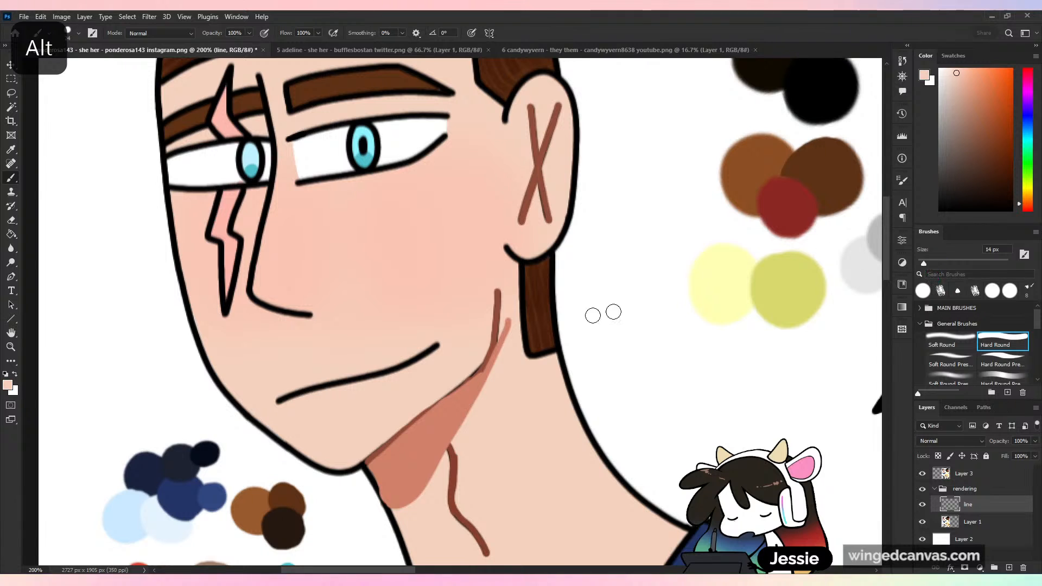
{"action": "mouse_move", "coordinate": [503, 286]}
{"action": "left_mouse_down"}
{"action": "mouse_move", "coordinate": [502, 379]}
{"action": "mouse_move", "coordinate": [512, 323]}
{"action": "mouse_move", "coordinate": [506, 291]}
{"action": "mouse_move", "coordinate": [496, 391]}
{"action": "left_mouse_up"}
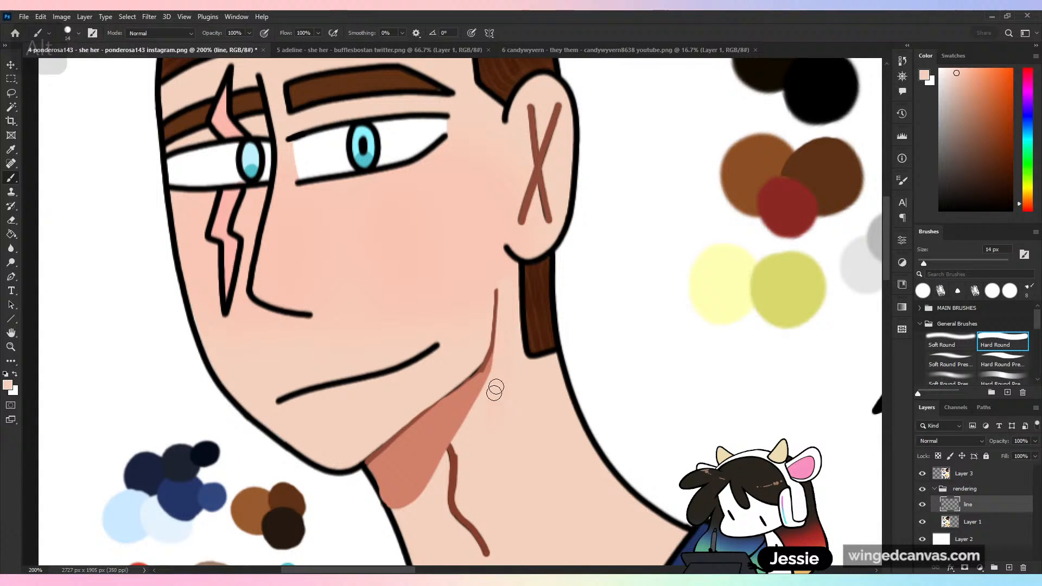
- Resample the reddish brown line colour and redraw the jawline above the salmon shadow with a 6 px brush
{"action": "left_click", "coordinate": [491, 353], "text": "alt"}
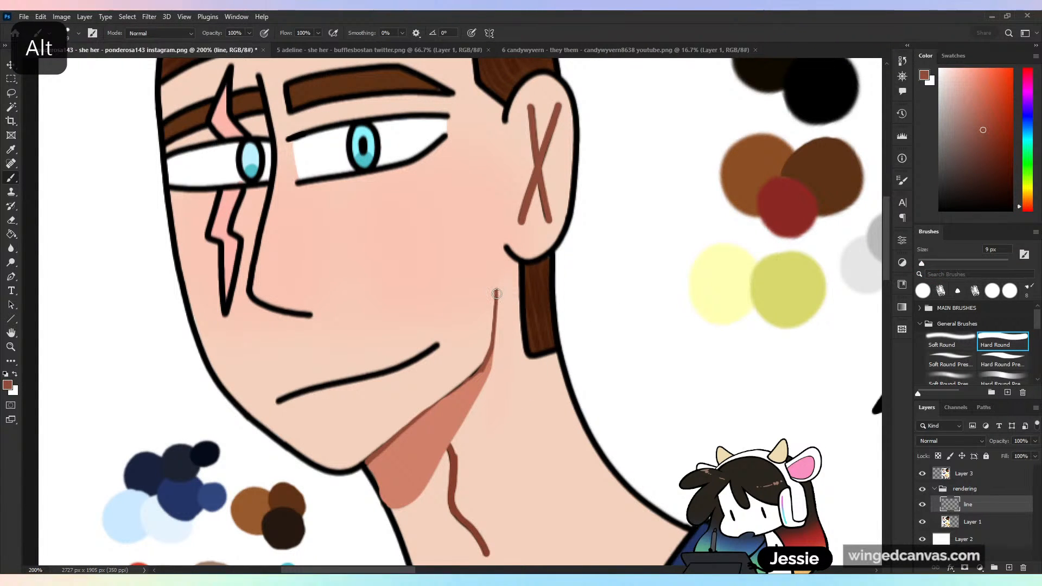
{"action": "left_click_drag", "start_coordinate": [497, 294], "coordinate": [476, 372]}
{"action": "key", "text": "ctrl+z"}
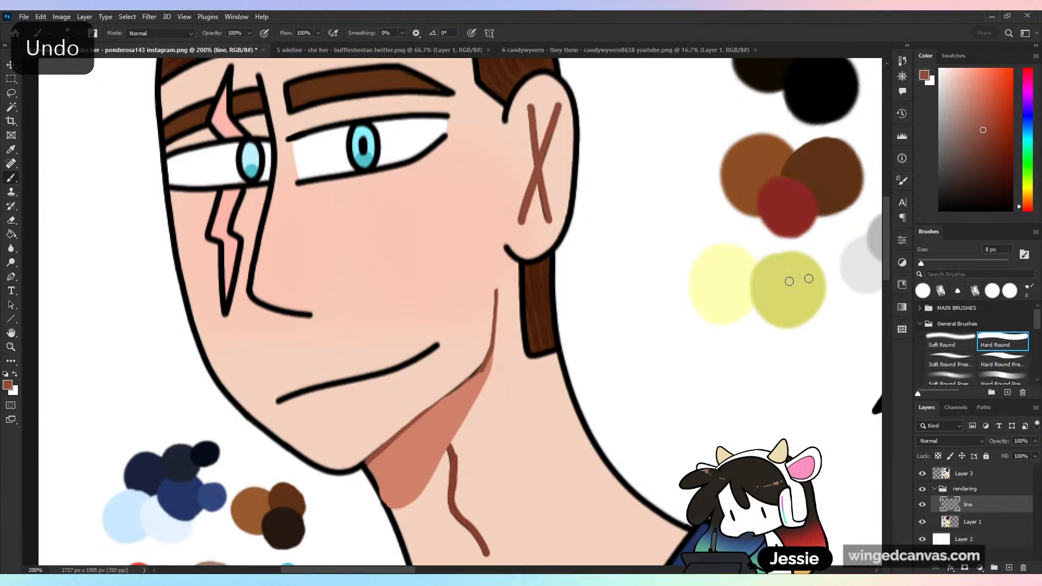
{"action": "left_click", "coordinate": [996, 249]}
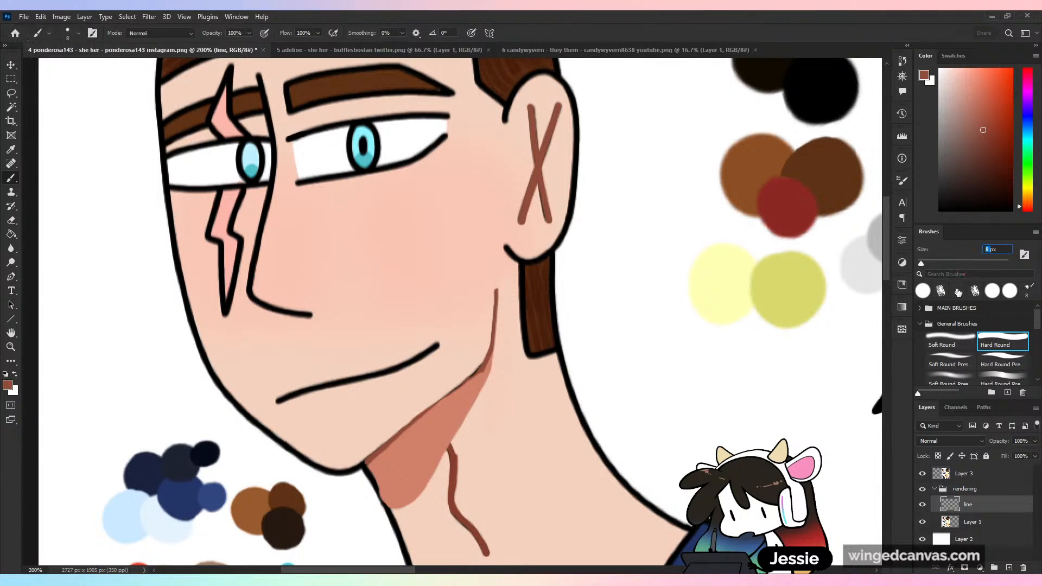
{"action": "left_click_drag", "start_coordinate": [496, 292], "coordinate": [493, 347]}
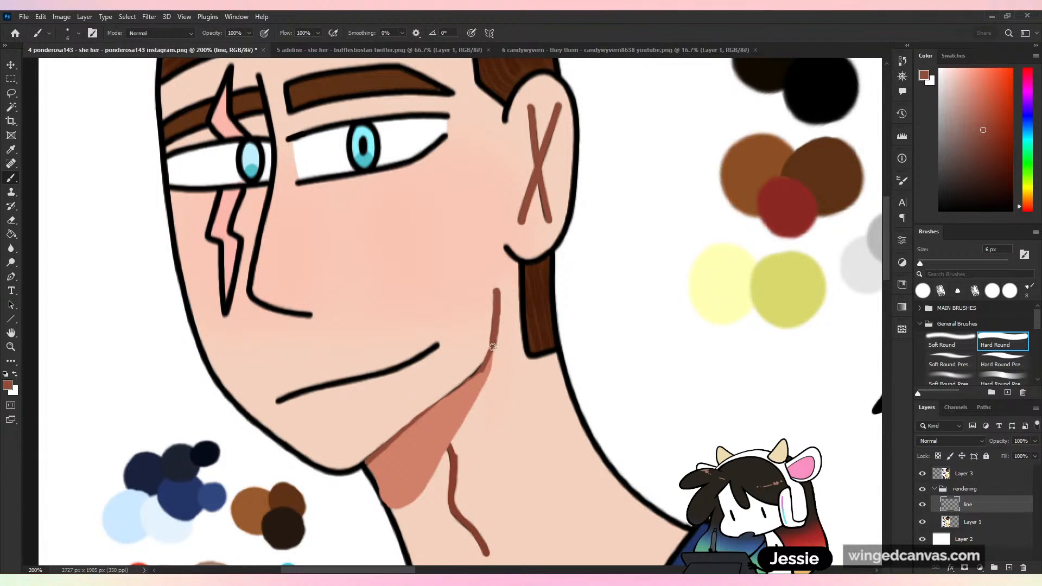
{"action": "left_click_drag", "start_coordinate": [367, 460], "coordinate": [451, 393]}
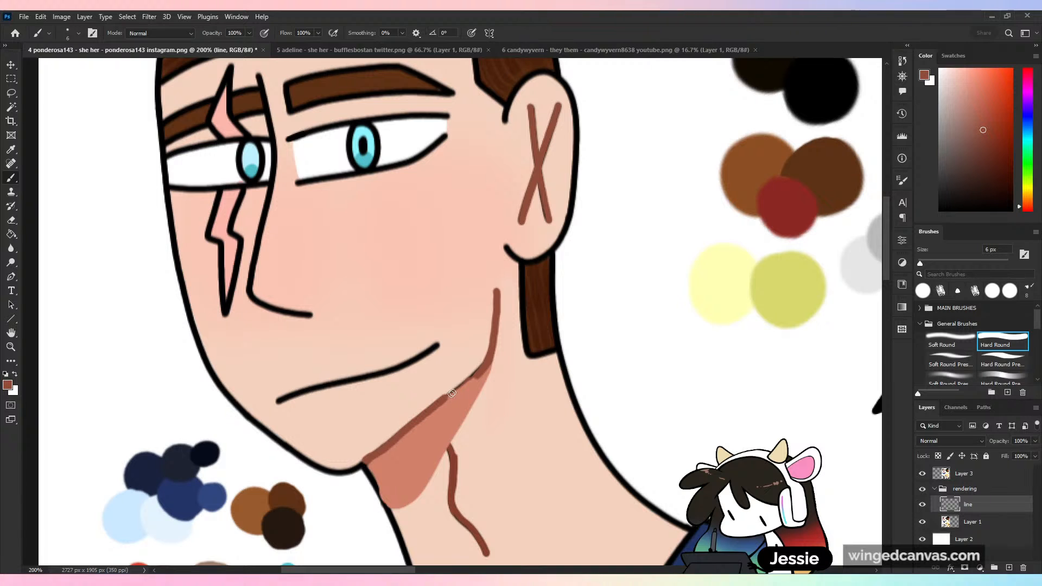
- Sample the near-black outline colour and redraw the front neck outline beside the salmon shadow
{"action": "key", "text": "ctrl+minus"}
{"action": "key", "text": "ctrl+minus"}
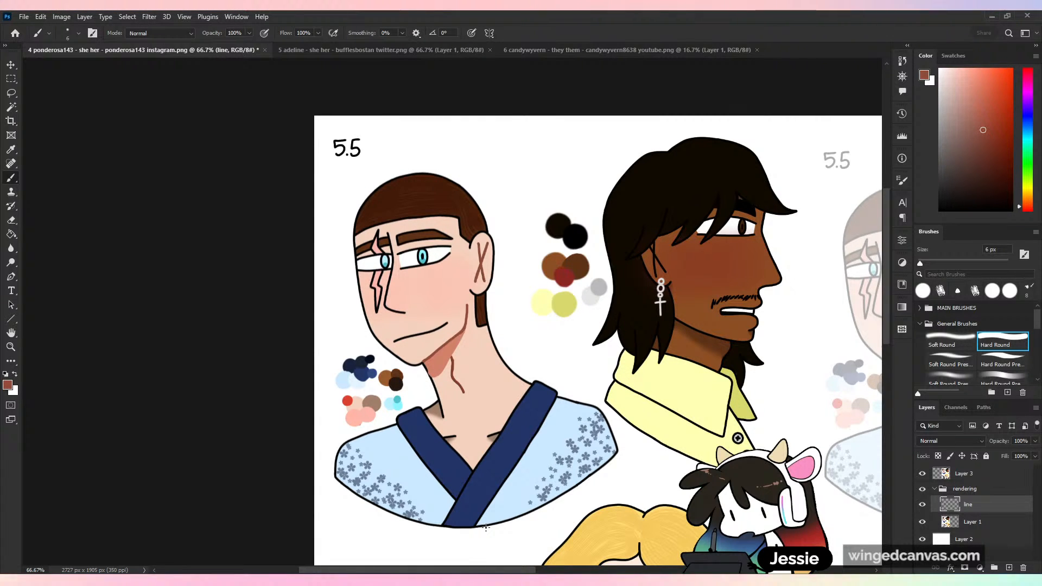
{"action": "key", "text": "ctrl+plus"}
{"action": "key", "text": "ctrl+plus"}
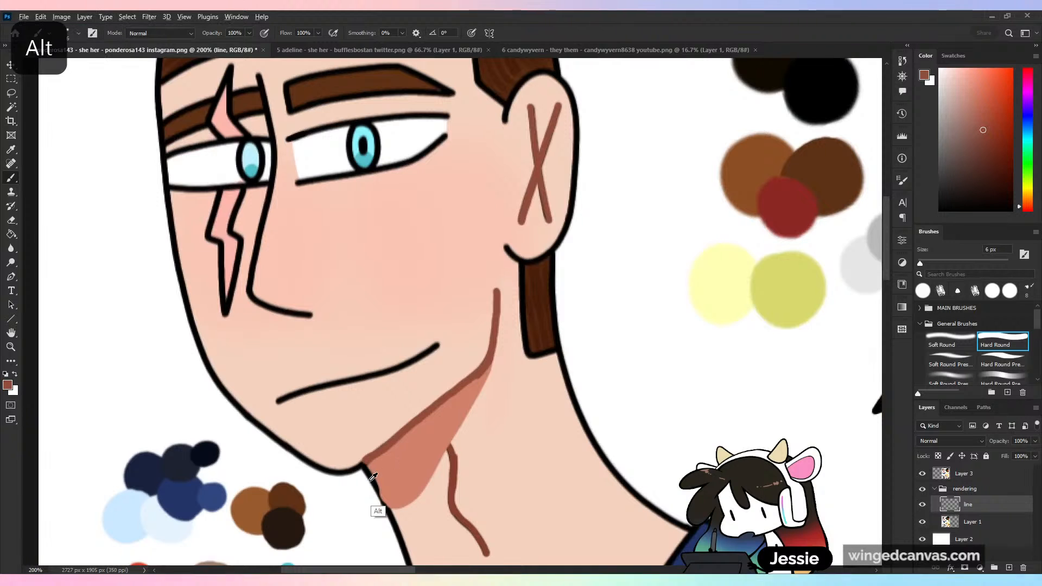
{"action": "left_click", "coordinate": [374, 487], "text": "alt"}
{"action": "left_click_drag", "start_coordinate": [374, 486], "coordinate": [400, 536]}
{"action": "key", "text": "ctrl+z"}
{"action": "left_click_drag", "start_coordinate": [365, 470], "coordinate": [404, 542]}
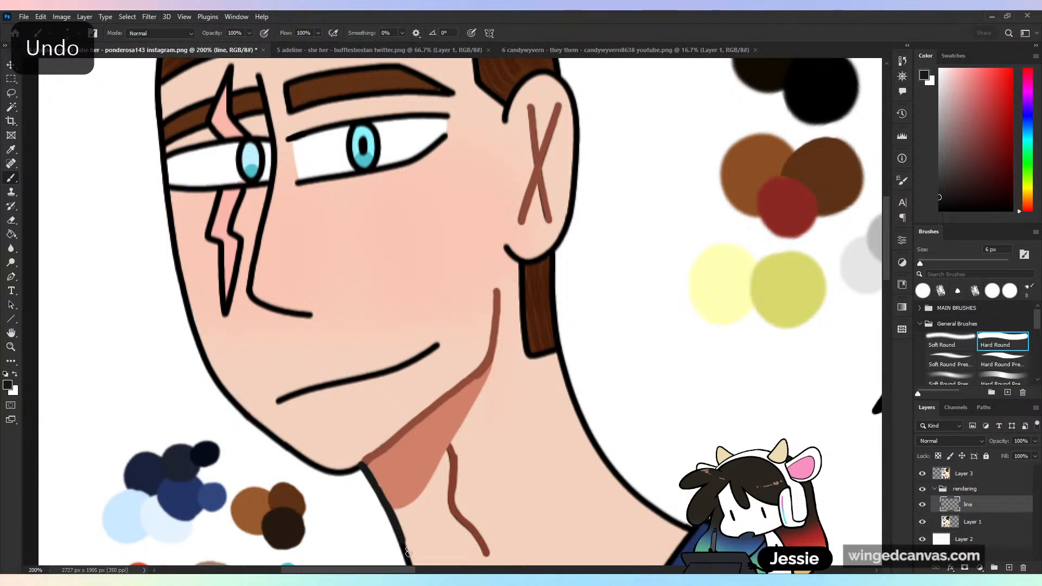
- Sample the salmon shadow colour and paint over the grey-brown shadow between the base of the neck and the collar
{"action": "key", "text": "ctrl+minus"}
{"action": "left_click_drag", "start_coordinate": [575, 461], "coordinate": [319, 369]}
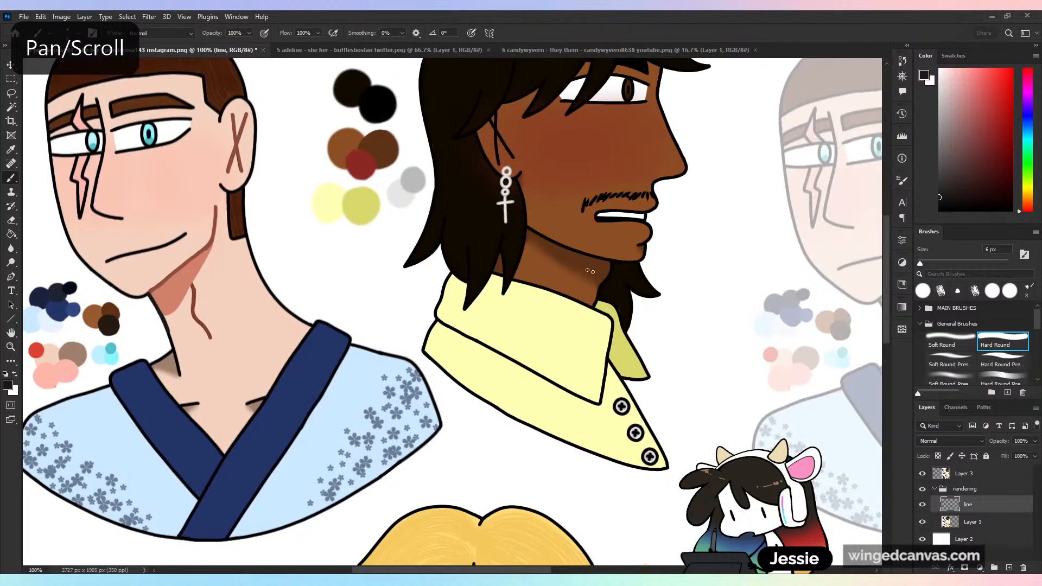
{"action": "left_click_drag", "start_coordinate": [345, 403], "coordinate": [577, 343]}
{"action": "key", "text": "ctrl+plus"}
{"action": "left_click", "coordinate": [355, 195], "text": "alt"}
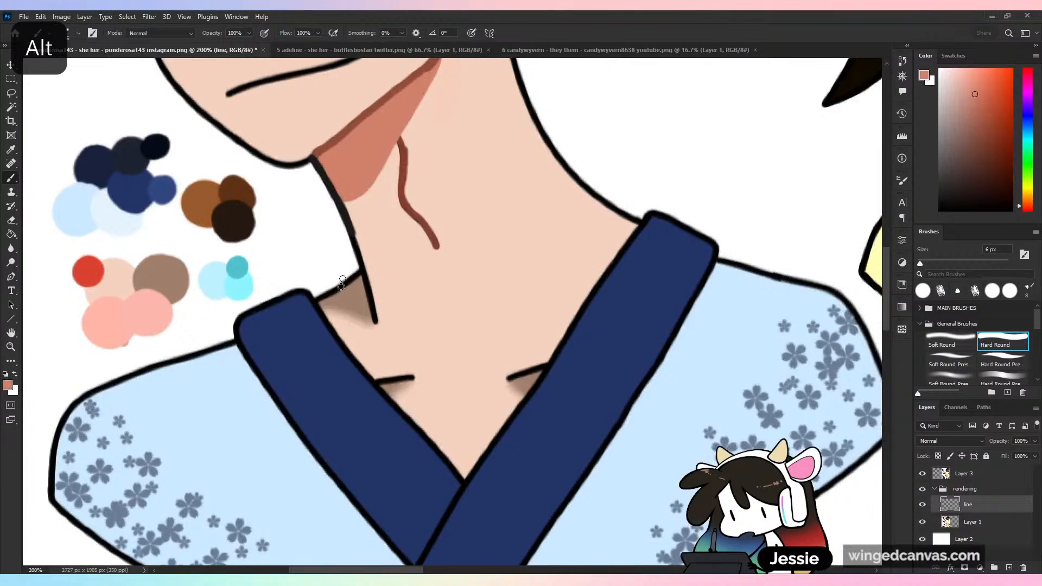
{"action": "mouse_move", "coordinate": [359, 281]}
{"action": "left_mouse_down"}
{"action": "mouse_move", "coordinate": [373, 324]}
{"action": "mouse_move", "coordinate": [324, 312]}
{"action": "mouse_move", "coordinate": [365, 319]}
{"action": "left_mouse_up"}
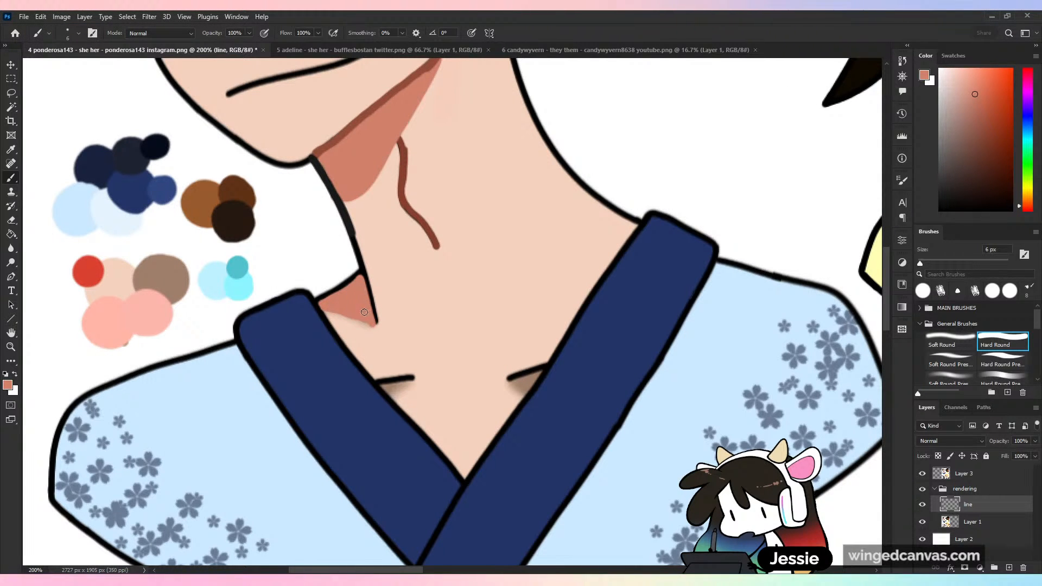
- Recolour the neck line beside the collar shadow with the sampled reddish brown and touch up the near-black outline above it
{"action": "left_click", "coordinate": [402, 213], "text": "alt"}
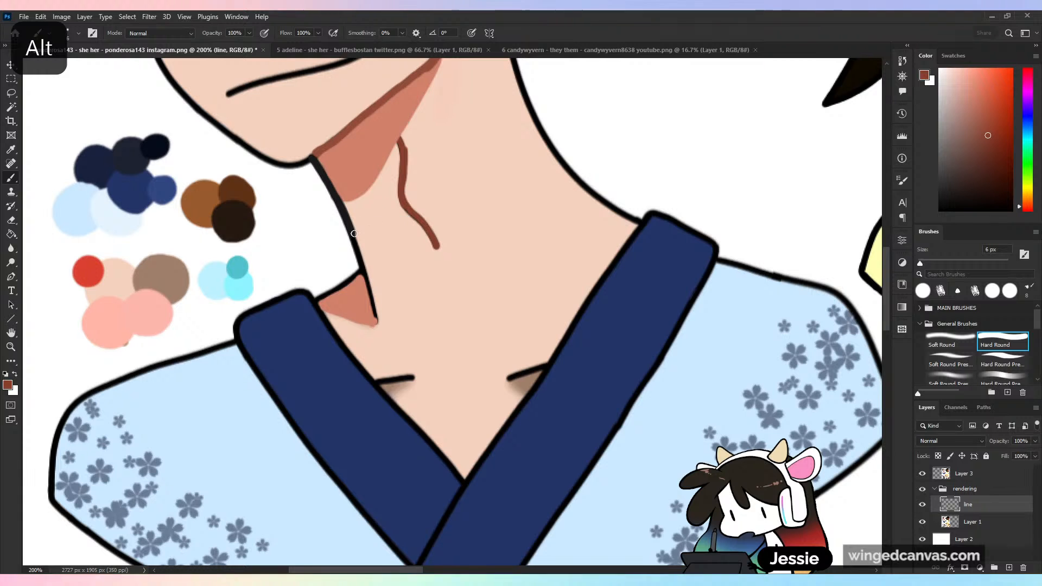
{"action": "left_click_drag", "start_coordinate": [368, 286], "coordinate": [376, 323]}
{"action": "left_click", "coordinate": [361, 263], "text": "alt"}
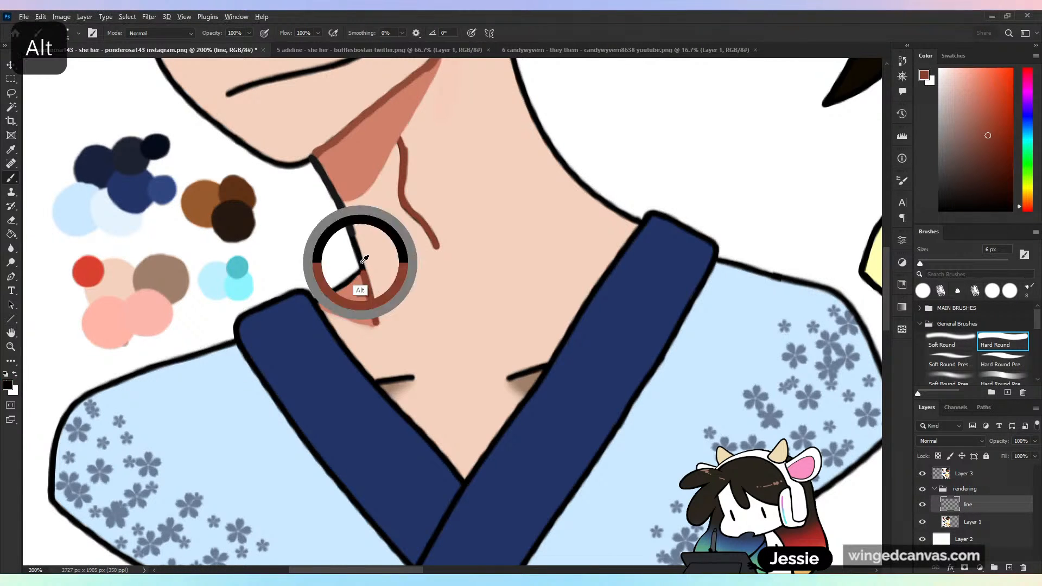
{"action": "mouse_move", "coordinate": [319, 302]}
{"action": "left_mouse_down"}
{"action": "mouse_move", "coordinate": [363, 270]}
{"action": "mouse_move", "coordinate": [348, 209]}
{"action": "mouse_move", "coordinate": [331, 325]}
{"action": "left_mouse_up"}
{"action": "key", "text": "ctrl+z"}
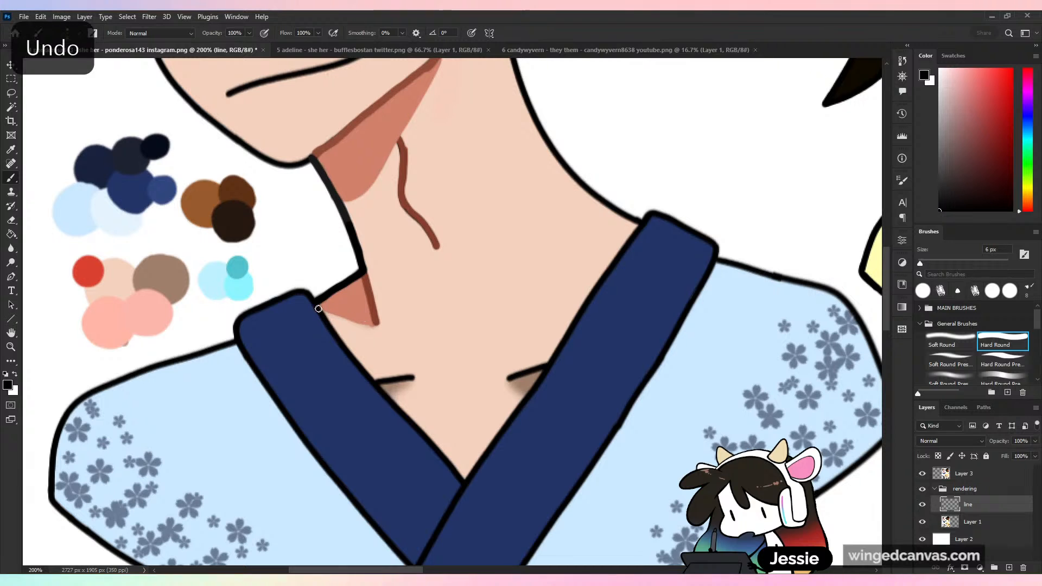
- Save the edited character sheet as a PSD file
{"action": "key", "text": "ctrl+minus"}
{"action": "scroll", "coordinate": [526, 333], "scroll_direction": "up", "scroll_amount": 3}
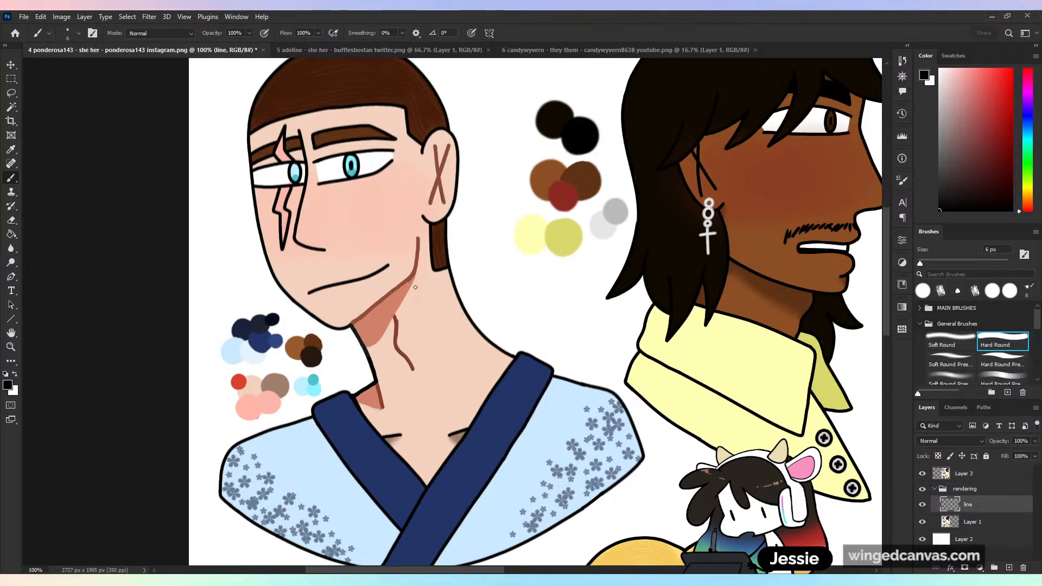
{"action": "key", "text": "ctrl+minus"}
{"action": "key", "text": "ctrl+s"}
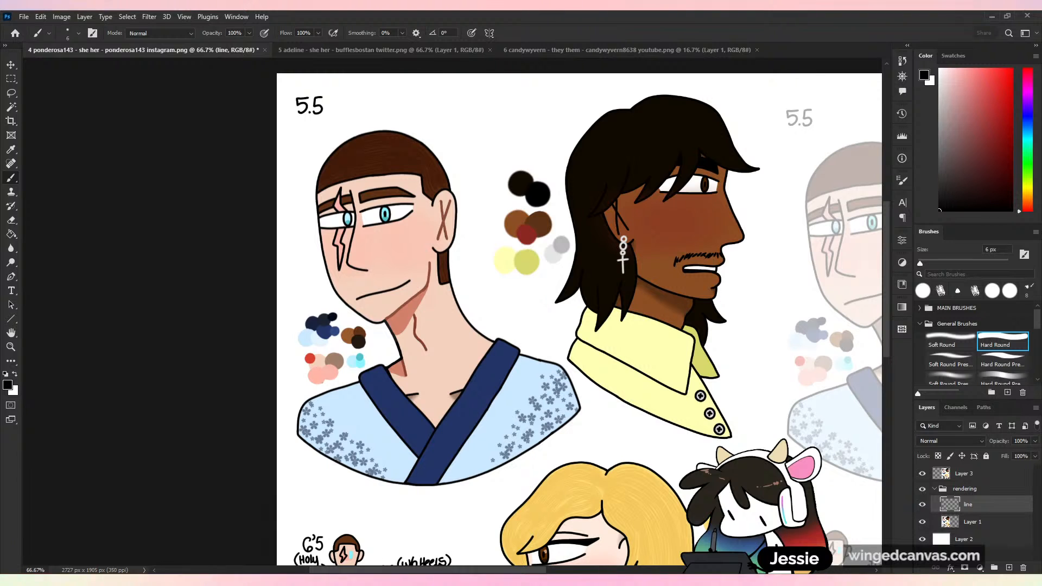
{"action": "left_click", "coordinate": [644, 173]}
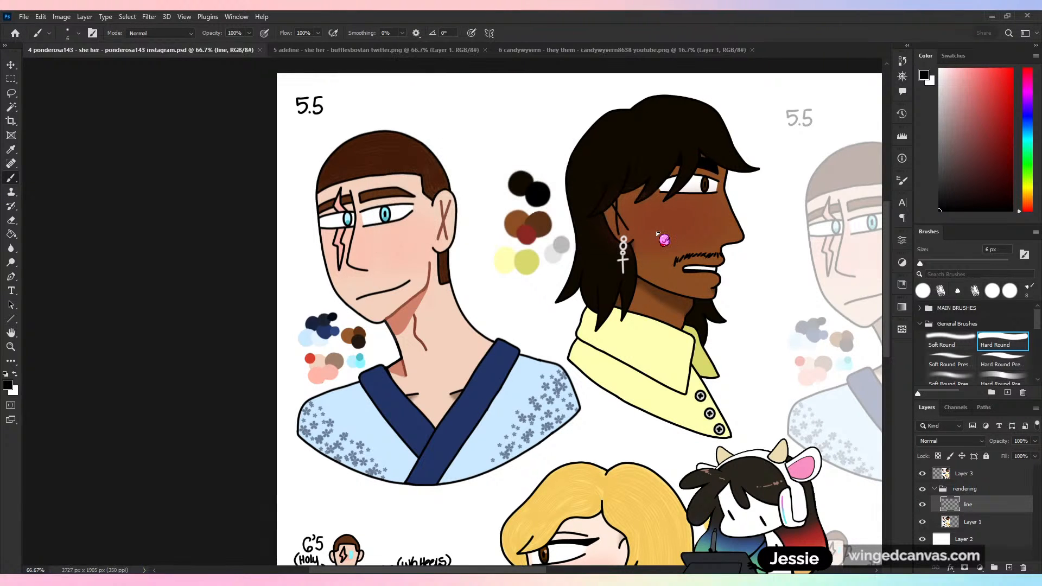
- Paint over the scarred man's black collarbone lines and their grey-brown shadows with the sampled skin tone
{"action": "key", "text": "ctrl+plus"}
{"action": "scroll", "coordinate": [601, 277], "scroll_direction": "down", "scroll_amount": 3}
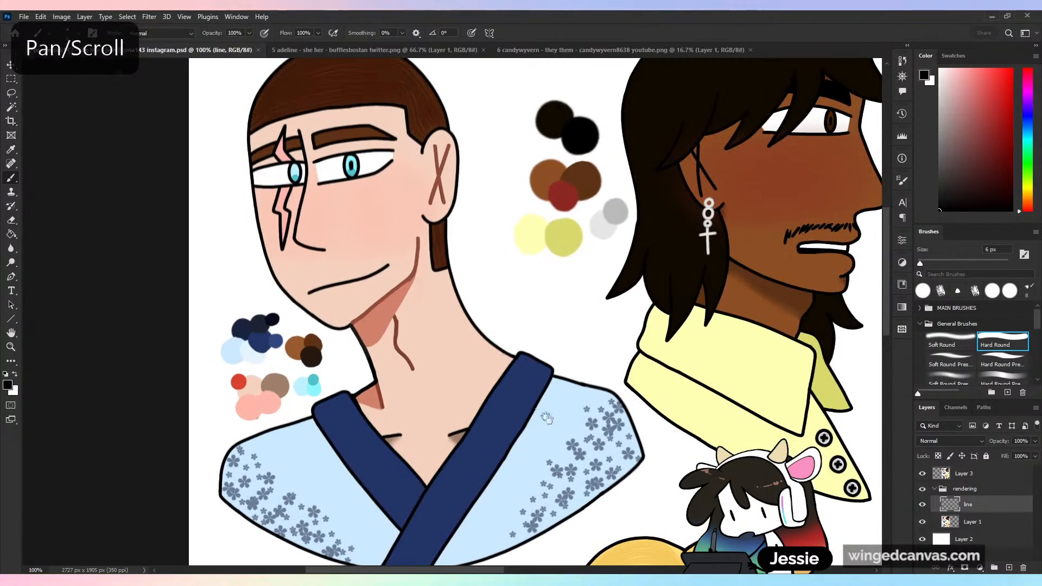
{"action": "key", "text": "ctrl+plus"}
{"action": "mouse_move", "coordinate": [463, 298]}
{"action": "left_mouse_down"}
{"action": "mouse_move", "coordinate": [451, 343]}
{"action": "mouse_move", "coordinate": [490, 299]}
{"action": "mouse_move", "coordinate": [463, 346]}
{"action": "mouse_move", "coordinate": [494, 301]}
{"action": "mouse_move", "coordinate": [463, 326]}
{"action": "left_mouse_up"}
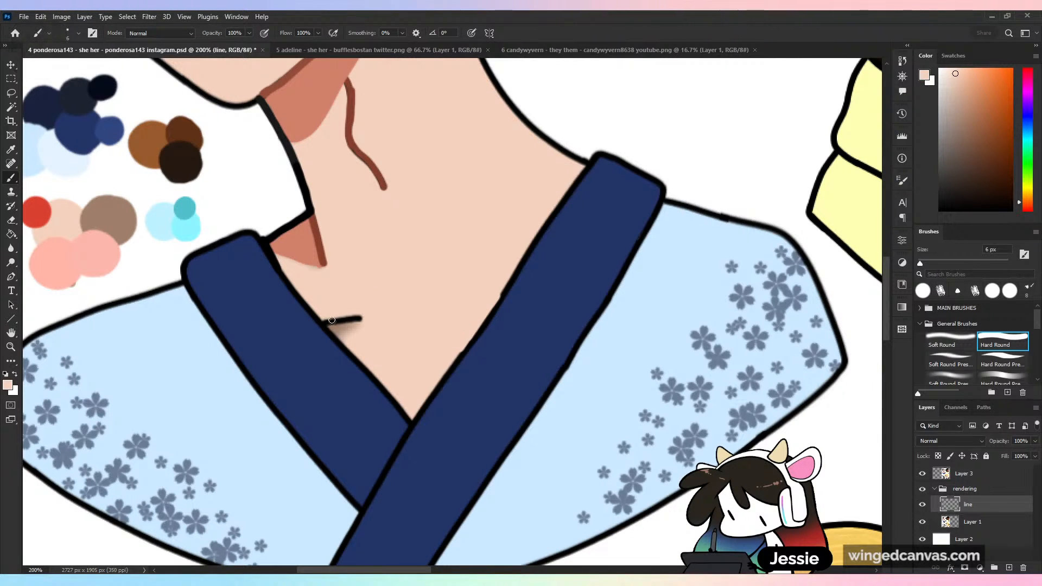
{"action": "mouse_move", "coordinate": [325, 321]}
{"action": "left_mouse_down"}
{"action": "mouse_move", "coordinate": [358, 353]}
{"action": "mouse_move", "coordinate": [340, 310]}
{"action": "mouse_move", "coordinate": [364, 334]}
{"action": "mouse_move", "coordinate": [403, 340]}
{"action": "left_mouse_up"}
- Sample the salmon shadow colour and redraw both collarbone lines inside the collar with the 6 px brush
{"action": "left_click", "coordinate": [314, 242], "text": "alt"}
{"action": "key", "text": "ctrl+z"}
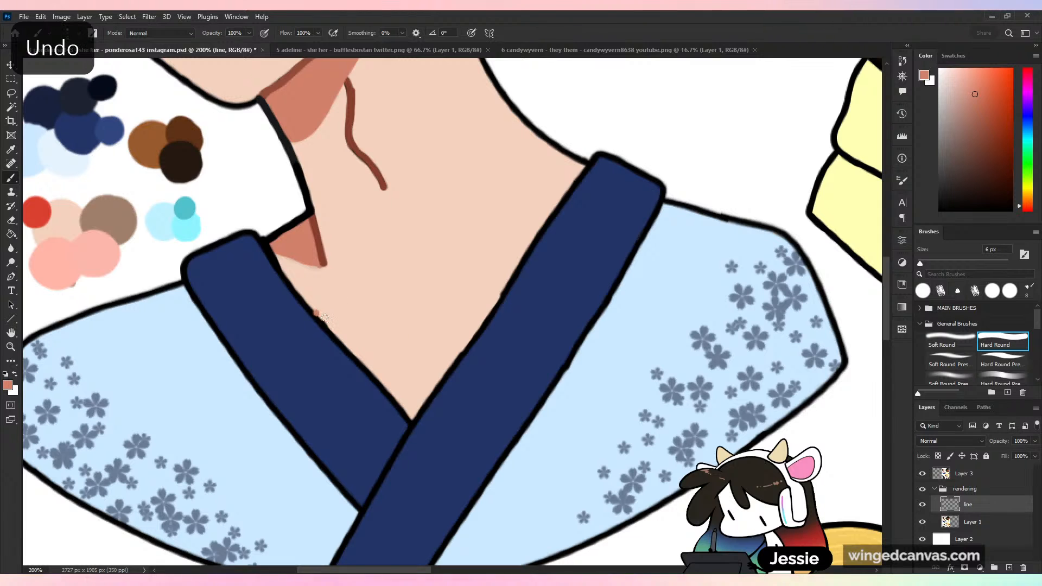
{"action": "mouse_move", "coordinate": [315, 313]}
{"action": "left_mouse_down"}
{"action": "mouse_move", "coordinate": [406, 345]}
{"action": "mouse_move", "coordinate": [494, 306]}
{"action": "left_mouse_up"}
{"action": "key", "text": "ctrl+minus"}
{"action": "key", "text": "ctrl+minus"}
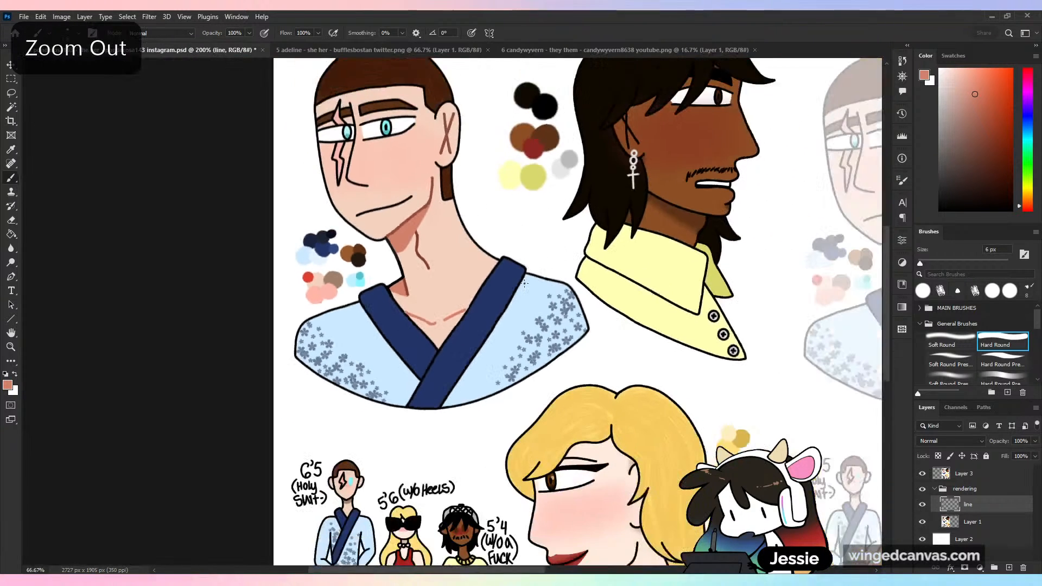
- Toggle the line layer's visibility to compare the recoloured line art with the original
{"action": "left_click_drag", "start_coordinate": [534, 340], "coordinate": [517, 466]}
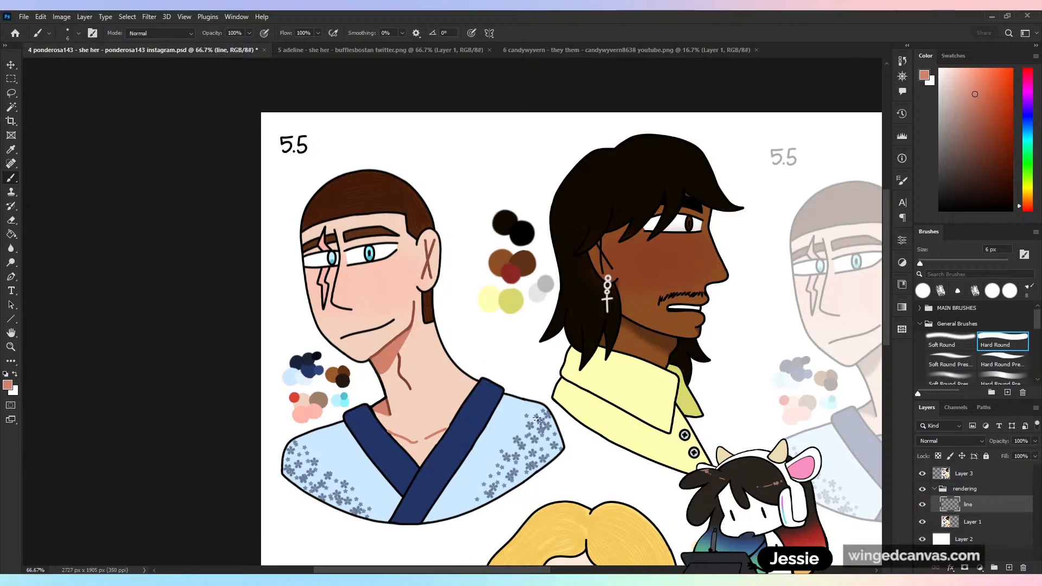
{"action": "left_click_drag", "start_coordinate": [556, 448], "coordinate": [443, 282]}
{"action": "left_click_drag", "start_coordinate": [495, 308], "coordinate": [577, 411]}
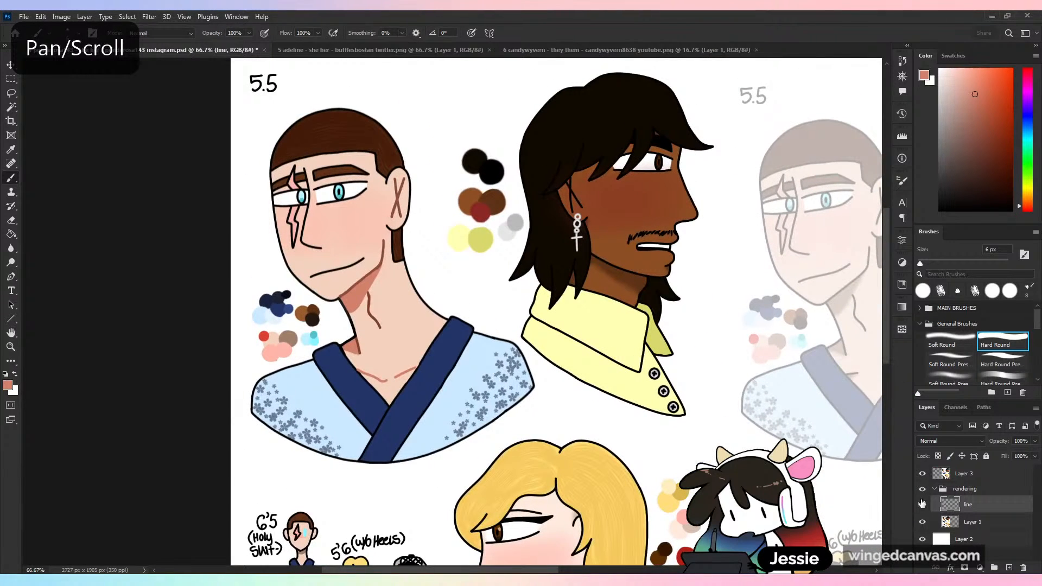
{"action": "left_click", "coordinate": [923, 505]}
{"action": "left_click", "coordinate": [924, 506]}
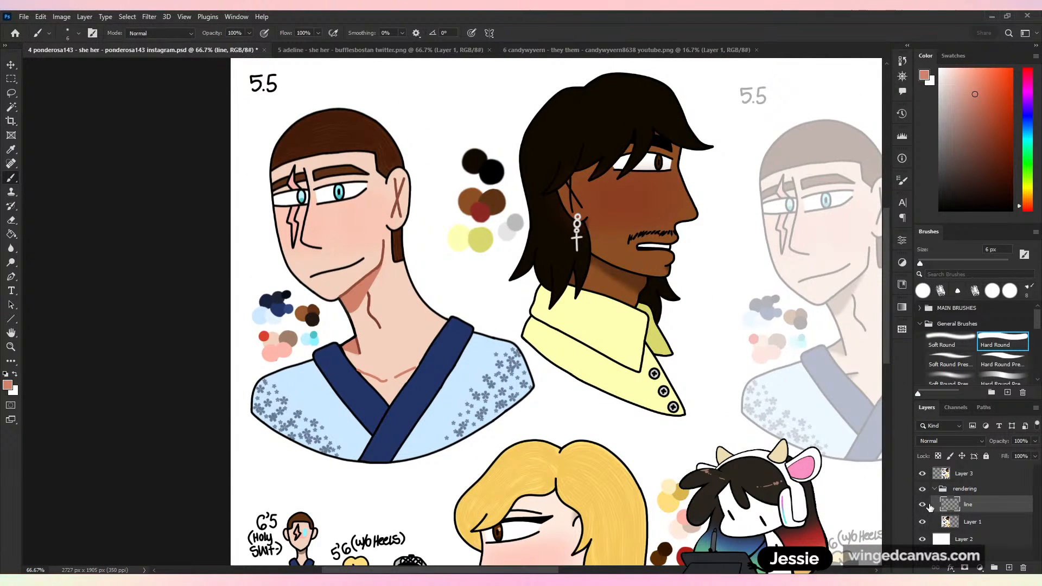
{"action": "left_click", "coordinate": [925, 505]}
- Redraw the scarred man's mouth line in a saturated brownish red with the 6 px brush
{"action": "key", "text": "ctrl+plus"}
{"action": "left_click_drag", "start_coordinate": [464, 260], "coordinate": [562, 365]}
{"action": "key", "text": "ctrl+plus"}
{"action": "left_click", "coordinate": [484, 214], "text": "alt"}
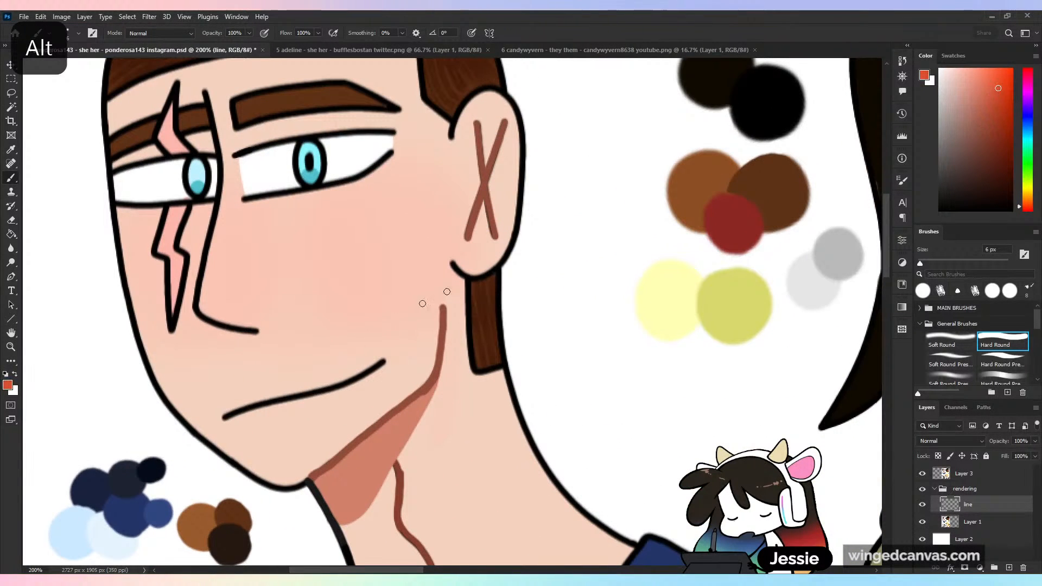
{"action": "left_click_drag", "start_coordinate": [222, 419], "coordinate": [339, 384]}
{"action": "key", "text": "ctrl+z"}
{"action": "left_click_drag", "start_coordinate": [221, 419], "coordinate": [385, 359]}
{"action": "key", "text": "ctrl+minus"}
{"action": "key", "text": "ctrl+minus"}
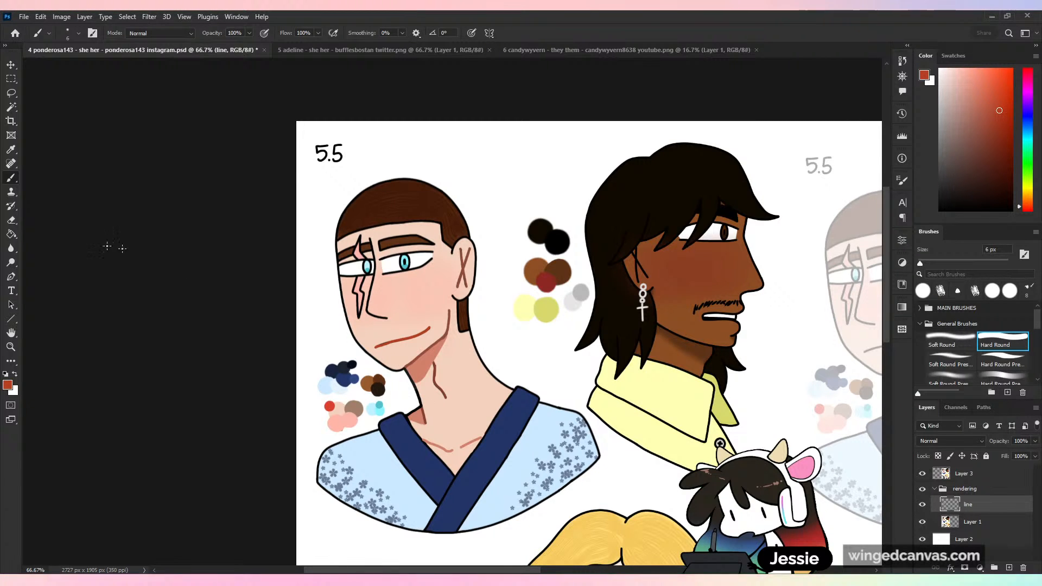
- Open Sketch Dump 505-1.jpg and Sketch Dump 506-2.jpg and examine the line colours on the bunny-eared character's face, hair, hoodie and hands
{"action": "left_click", "coordinate": [24, 16]}
{"action": "left_click", "coordinate": [24, 16]}
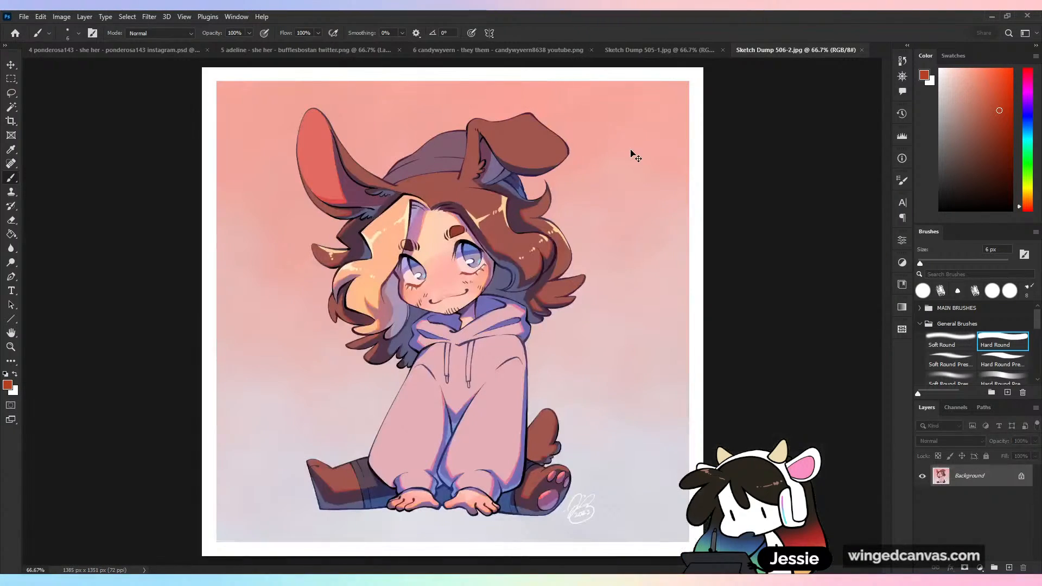
{"action": "key", "text": "ctrl+plus"}
{"action": "key", "text": "ctrl+plus"}
{"action": "left_click_drag", "start_coordinate": [333, 218], "coordinate": [392, 291]}
{"action": "key", "text": "ctrl+minus"}
{"action": "key", "text": "ctrl+plus"}
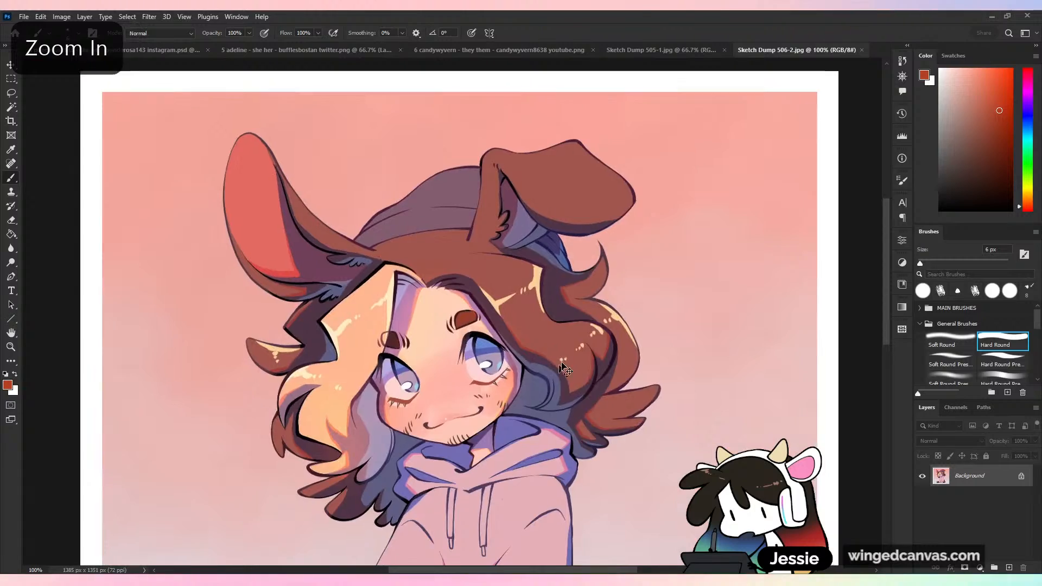
{"action": "left_click_drag", "start_coordinate": [465, 318], "coordinate": [548, 279]}
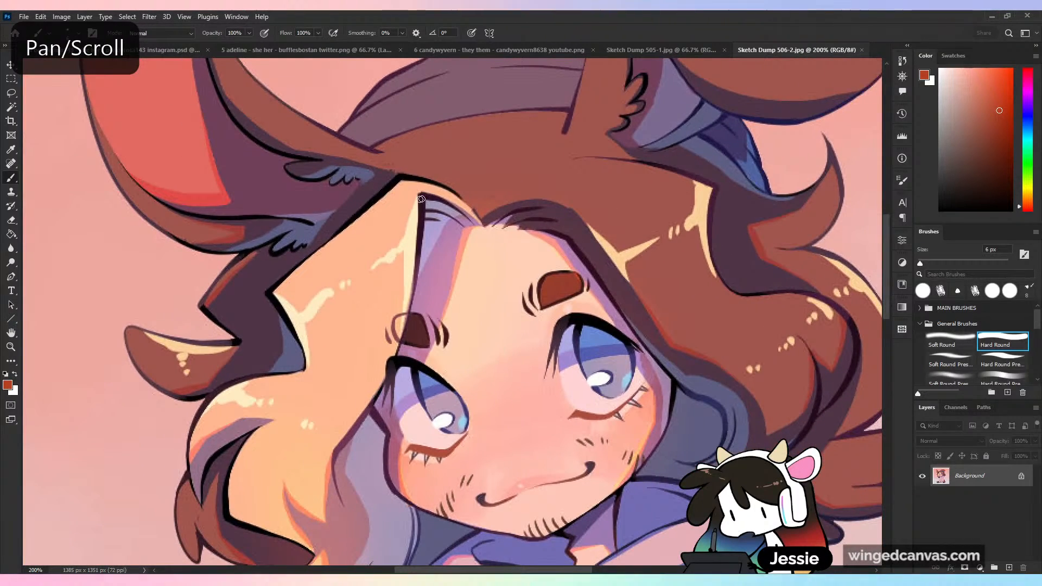
{"action": "left_click_drag", "start_coordinate": [282, 372], "coordinate": [388, 264]}
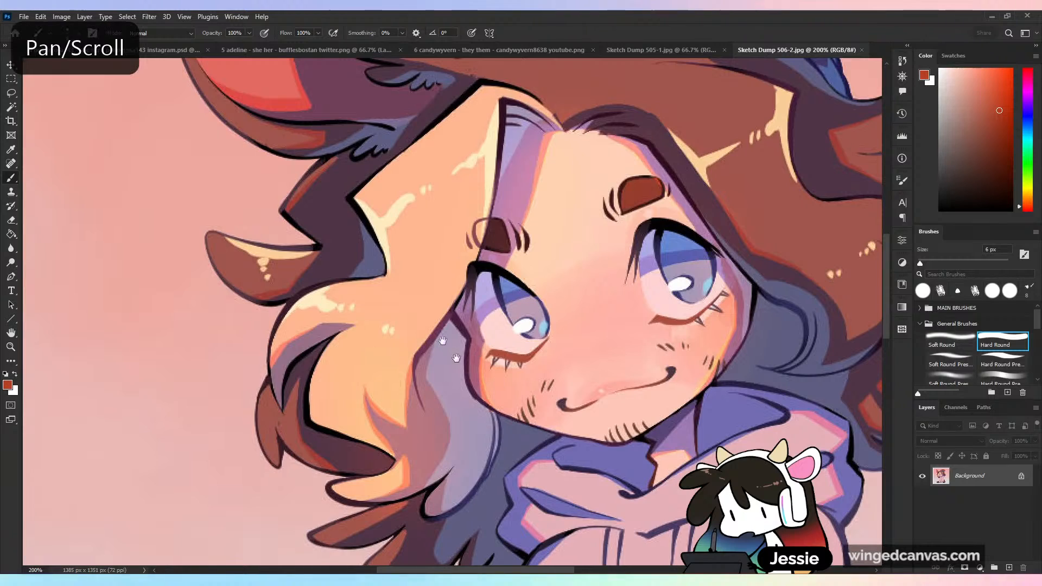
{"action": "left_click_drag", "start_coordinate": [491, 383], "coordinate": [355, 195]}
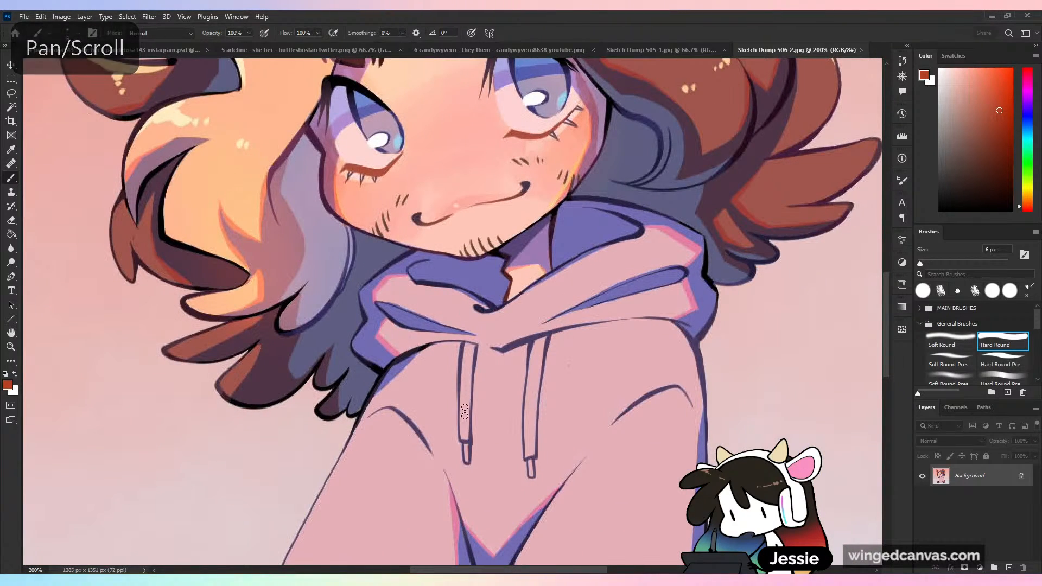
{"action": "left_click_drag", "start_coordinate": [444, 398], "coordinate": [483, 143]}
{"action": "left_click_drag", "start_coordinate": [415, 320], "coordinate": [454, 180]}
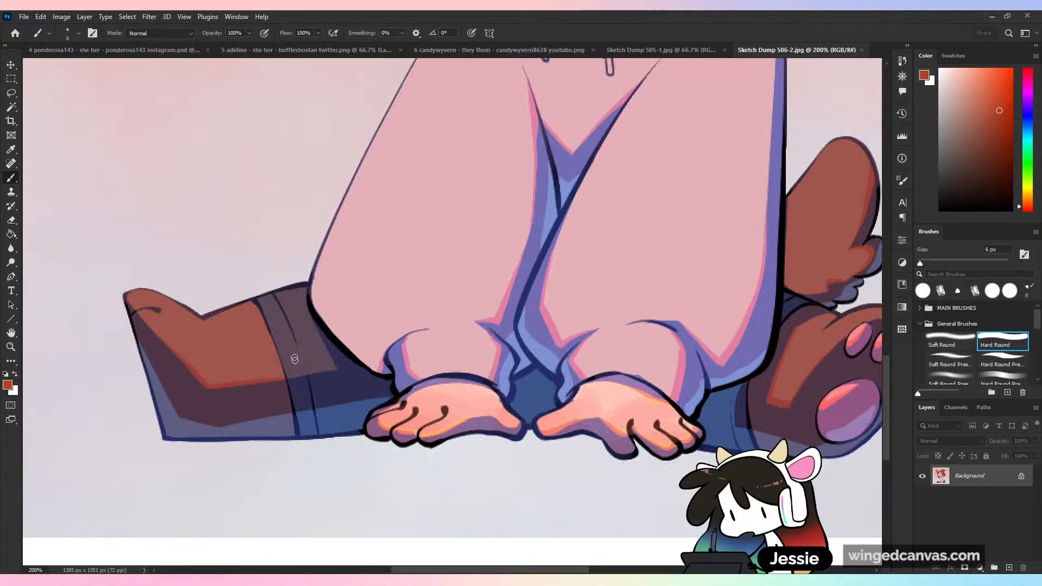
{"action": "key", "text": "ctrl+minus"}
{"action": "key", "text": "ctrl+minus"}
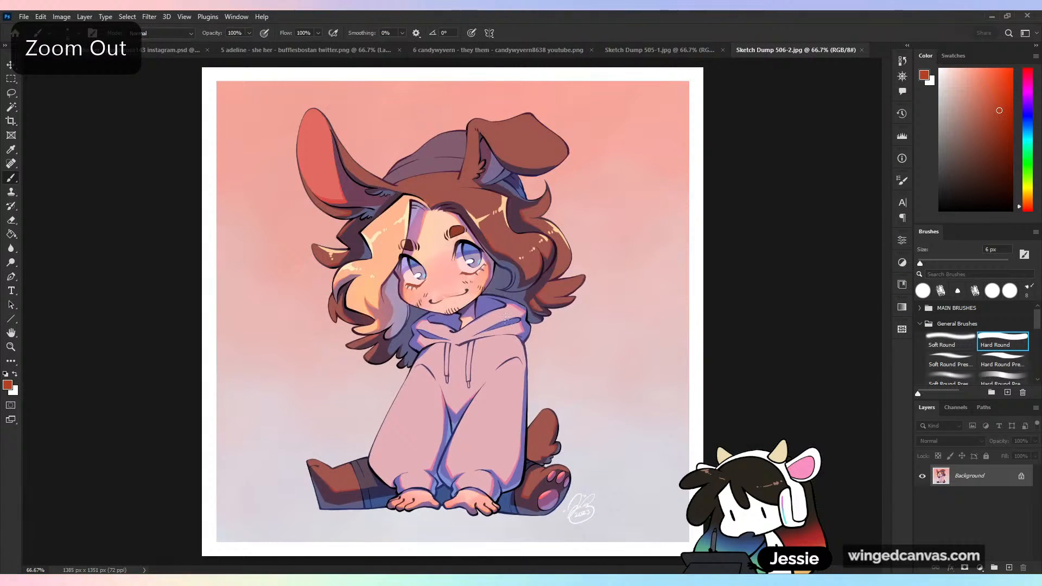
- Close Sketch Dump 506-2.jpg and examine the outer and inner line colours of the running creature in Sketch Dump 505-1.jpg
{"action": "key", "text": "ctrl+w"}
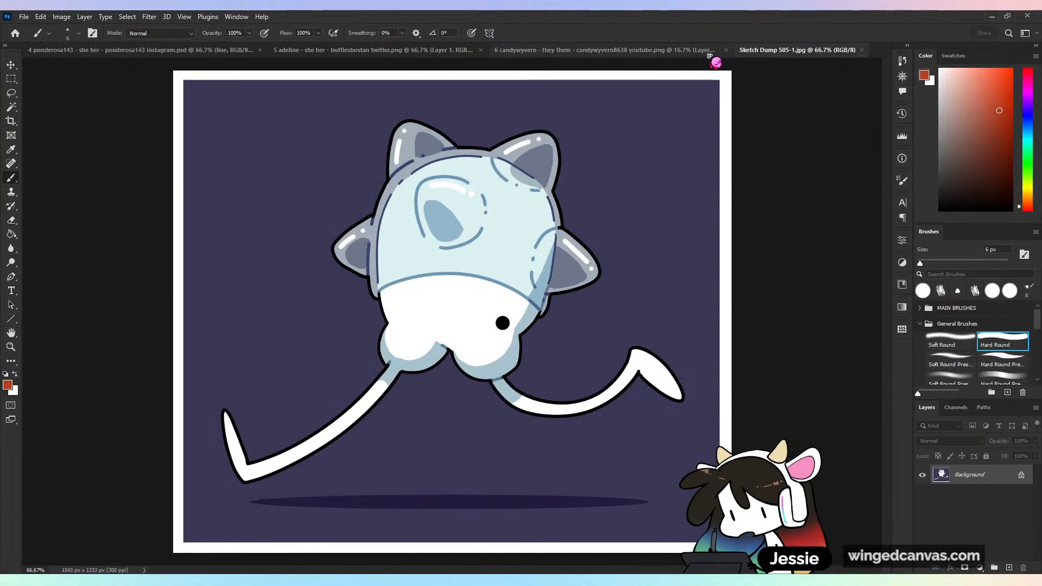
{"action": "key", "text": "ctrl+plus"}
{"action": "scroll", "coordinate": [419, 191], "scroll_direction": "up", "scroll_amount": 2}
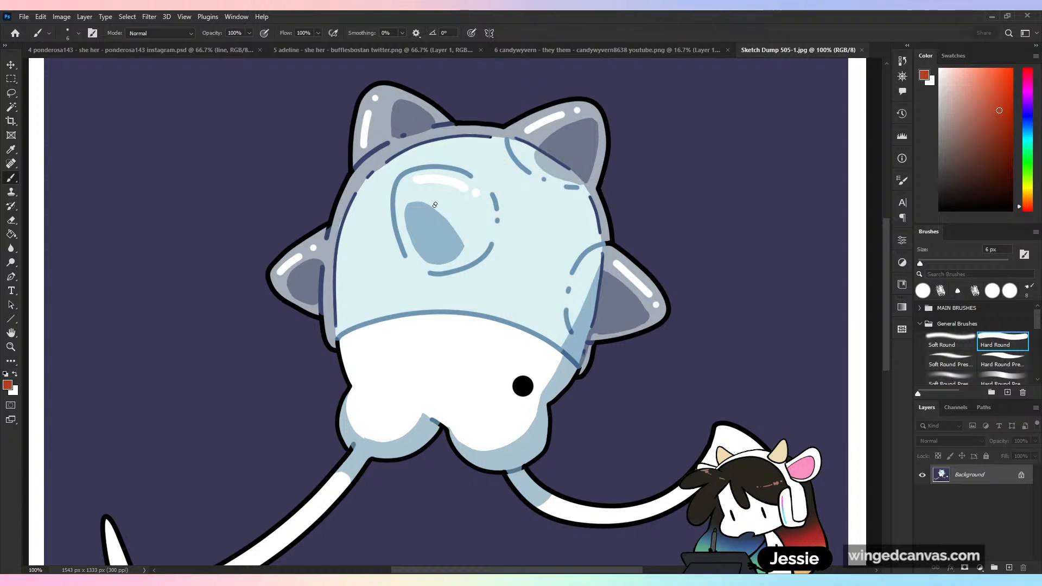
{"action": "key", "text": "ctrl+minus"}
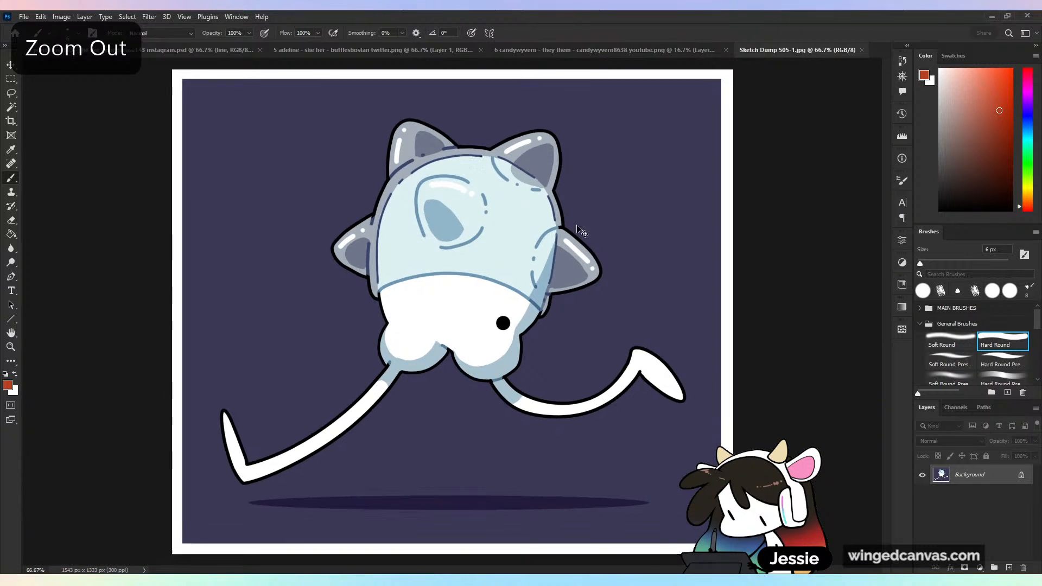
{"action": "key", "text": "ctrl+plus"}
{"action": "scroll", "coordinate": [588, 240], "scroll_direction": "up", "scroll_amount": 3}
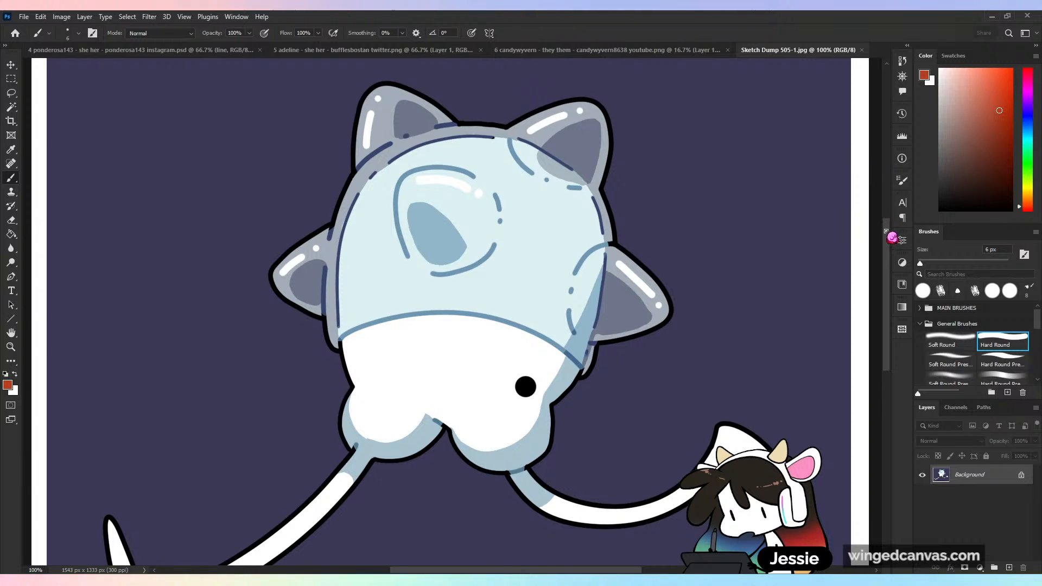
{"action": "left_click_drag", "start_coordinate": [886, 232], "coordinate": [887, 266]}
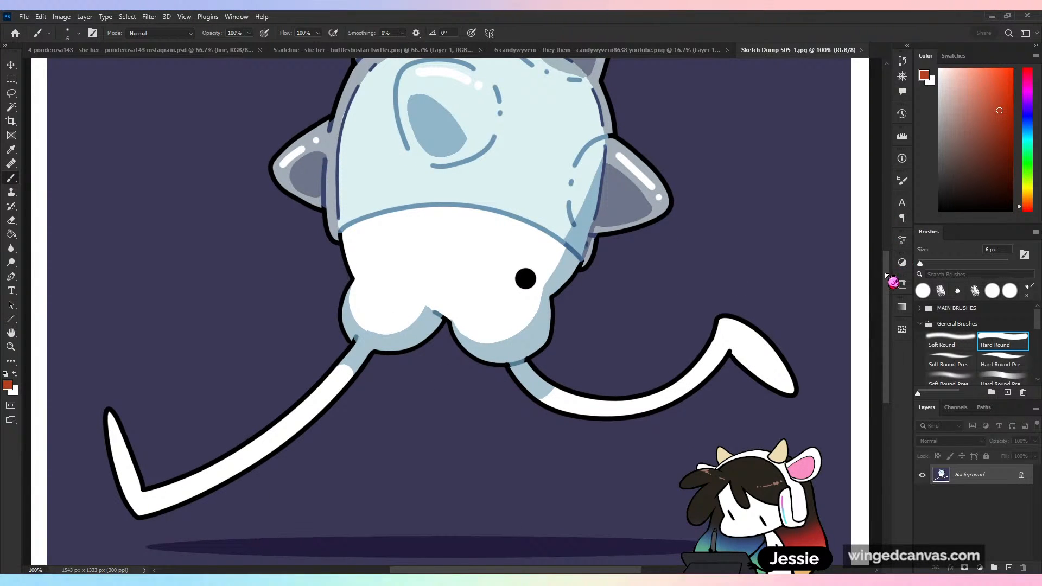
{"action": "left_click_drag", "start_coordinate": [887, 277], "coordinate": [886, 254]}
- Close Sketch Dump 505-1.jpg and return to the character sheet to review the scarred man's recoloured face lines
{"action": "left_click", "coordinate": [596, 49]}
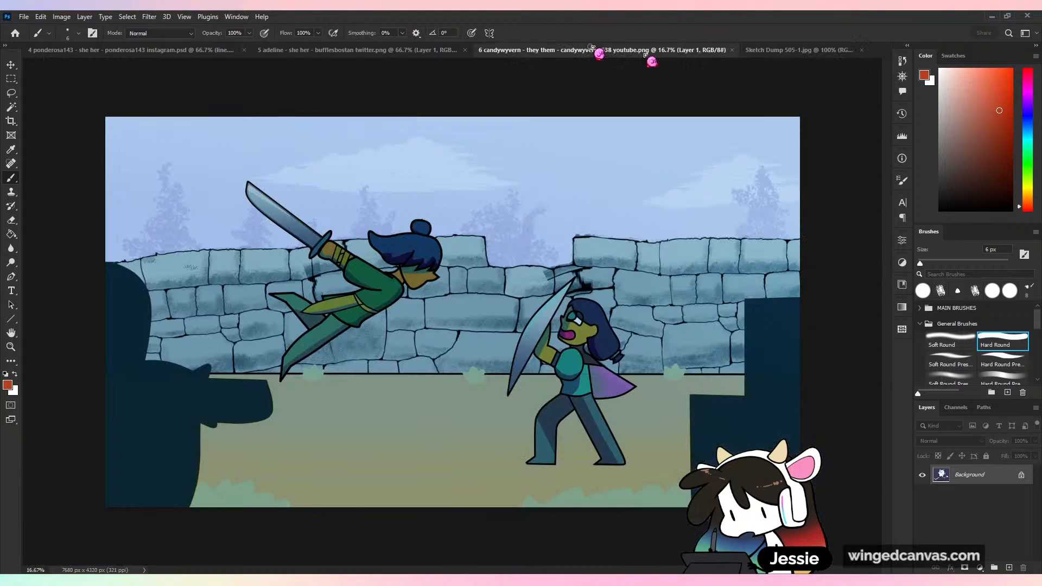
{"action": "left_click", "coordinate": [190, 50]}
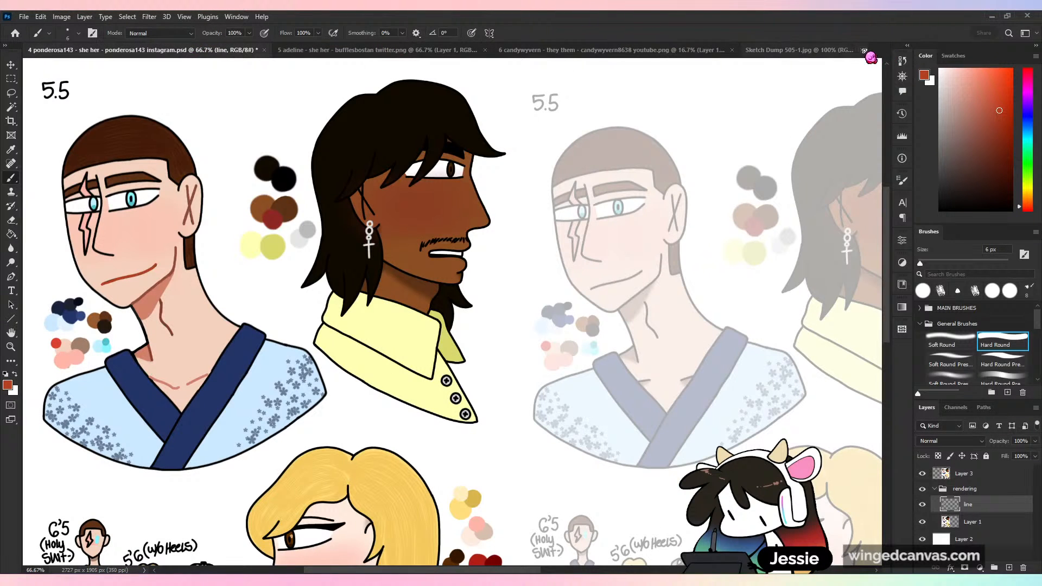
{"action": "key", "text": "ctrl+plus"}
{"action": "left_click_drag", "start_coordinate": [194, 260], "coordinate": [545, 297]}
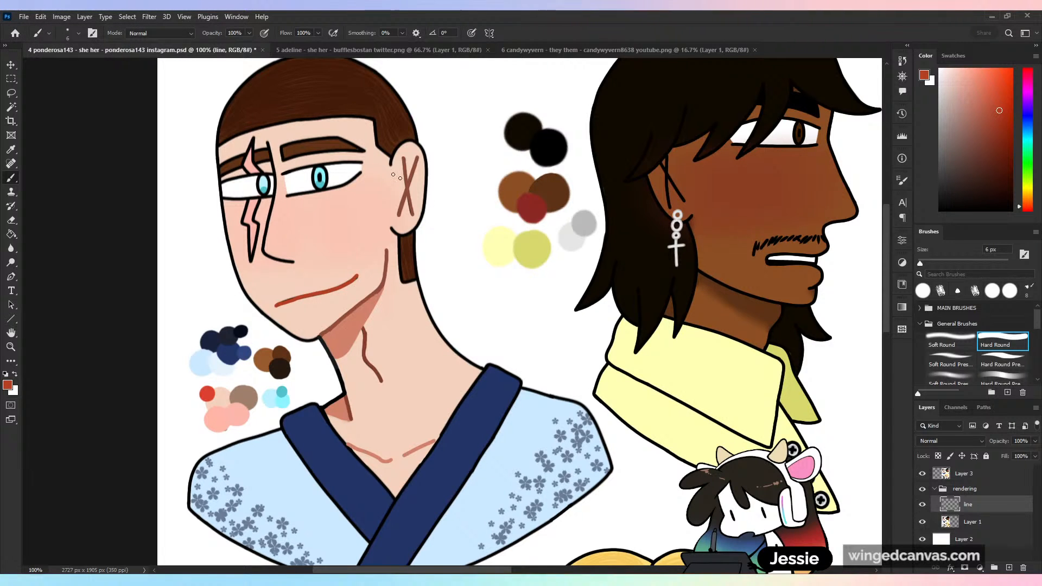
{"action": "key", "text": "ctrl+plus"}
{"action": "left_click_drag", "start_coordinate": [360, 210], "coordinate": [514, 291]}
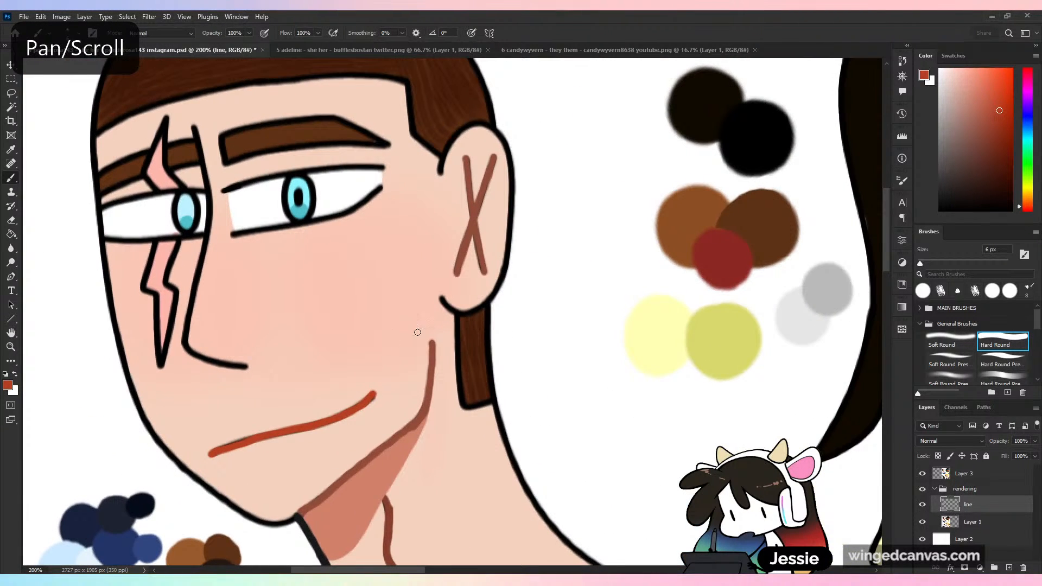
{"action": "key", "text": "ctrl+minus"}
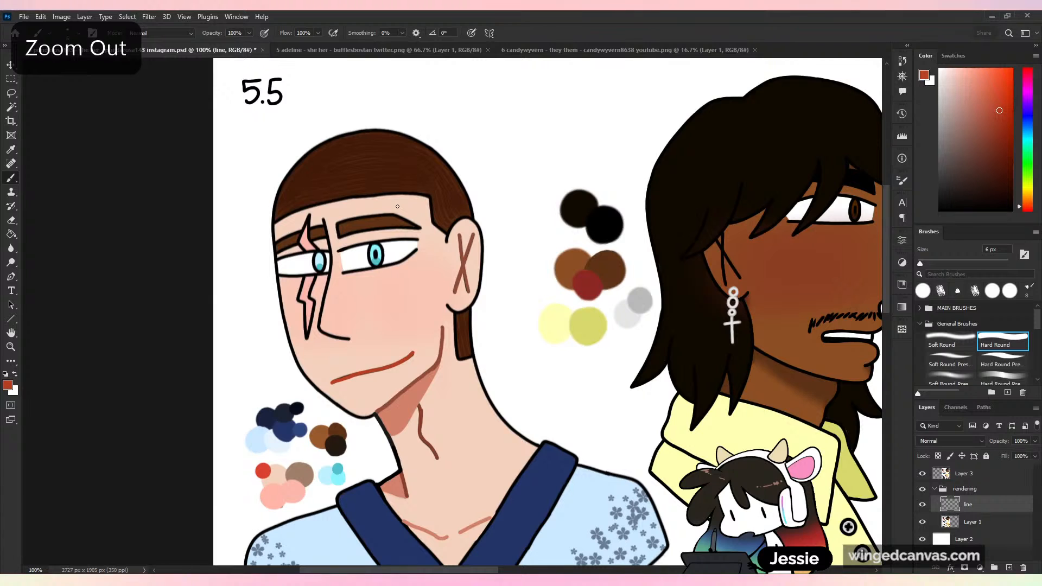
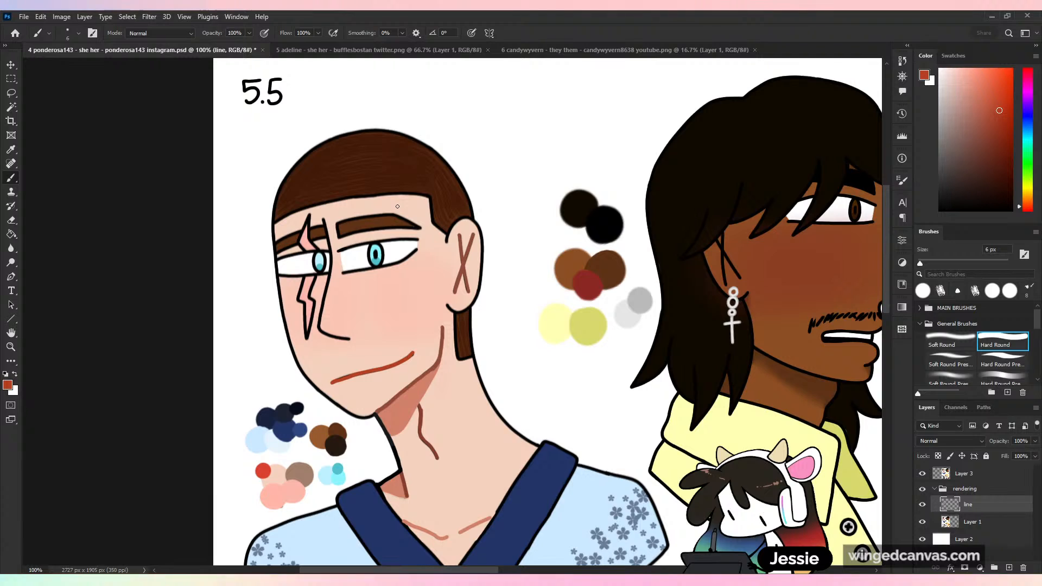
- Collapse the rendering group and rename Layer 3, which holds the faded copy of the character sheet, as org
{"action": "key", "text": "ctrl+minus"}
{"action": "left_click_drag", "start_coordinate": [642, 396], "coordinate": [423, 261]}
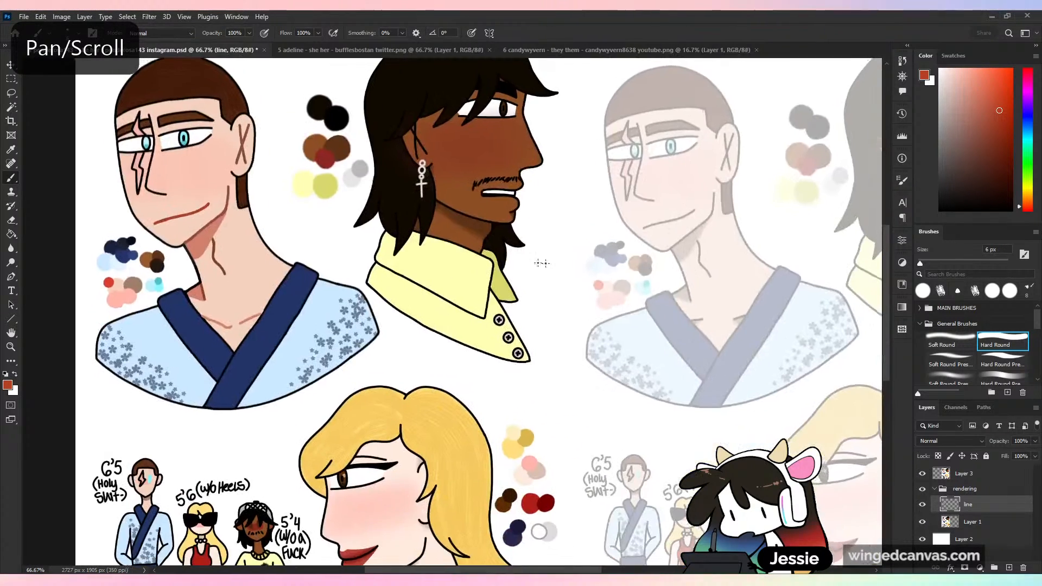
{"action": "key", "text": "ctrl+minus"}
{"action": "key", "text": "ctrl+minus"}
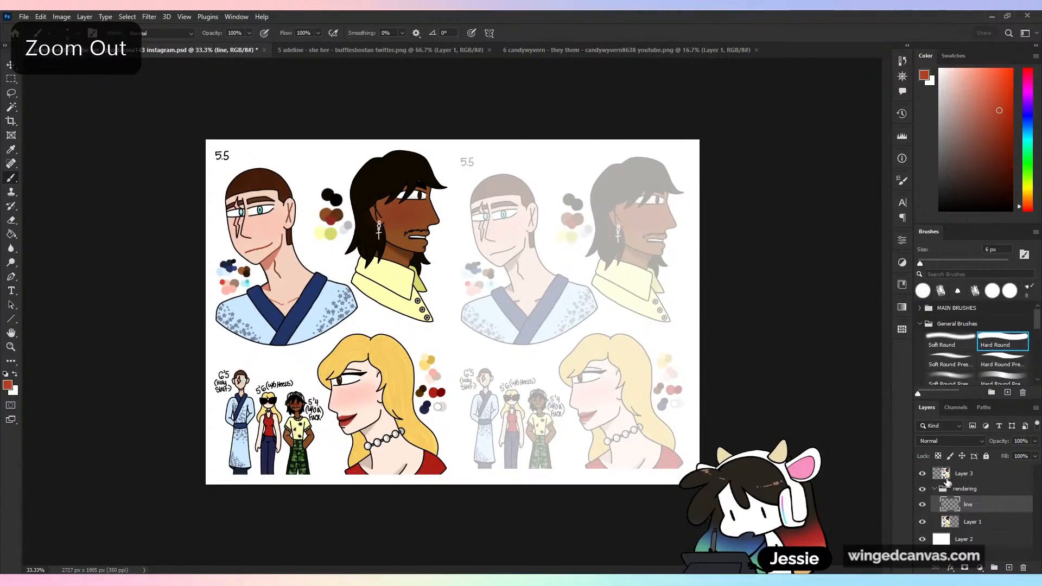
{"action": "left_click", "coordinate": [935, 489]}
{"action": "left_click", "coordinate": [972, 476]}
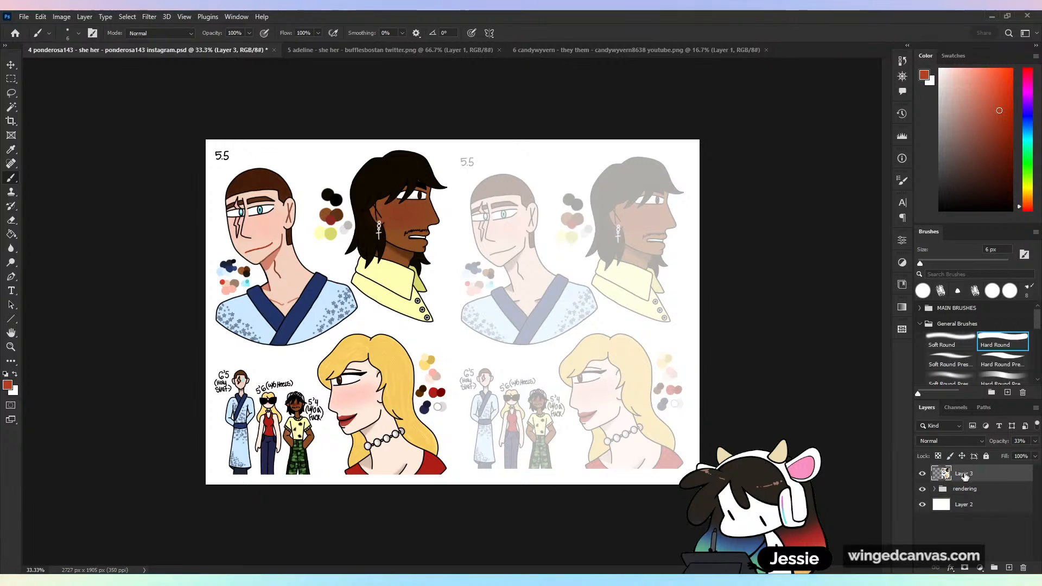
{"action": "double_click", "coordinate": [963, 473]}
{"action": "type", "text": "org"}
{"action": "key", "text": "Return"}
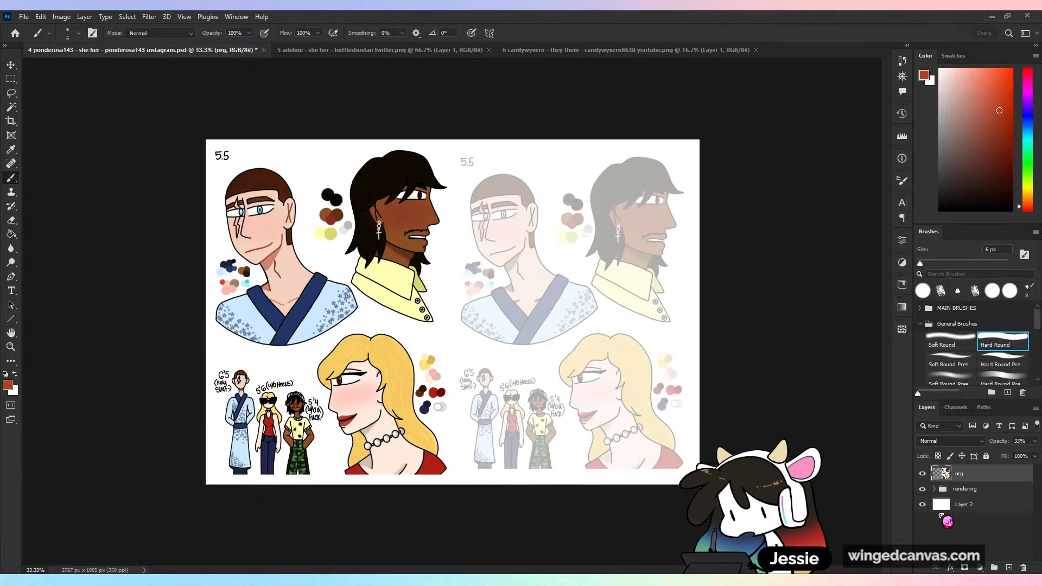
- Create a layer group containing the org layer and name the group anatomy
{"action": "left_click", "coordinate": [995, 567]}
{"action": "left_click_drag", "start_coordinate": [965, 487], "coordinate": [965, 470]}
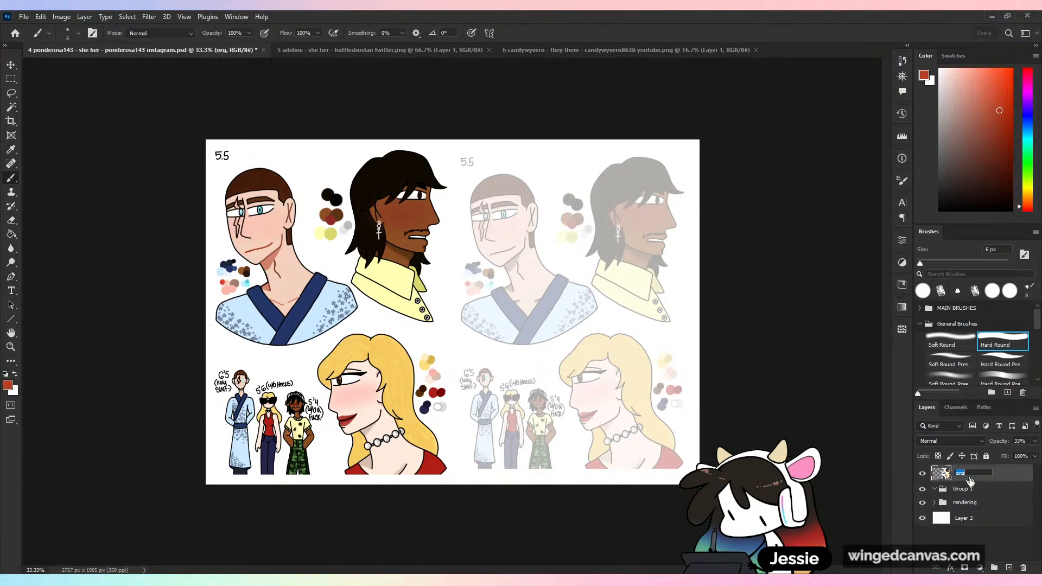
{"action": "double_click", "coordinate": [962, 471]}
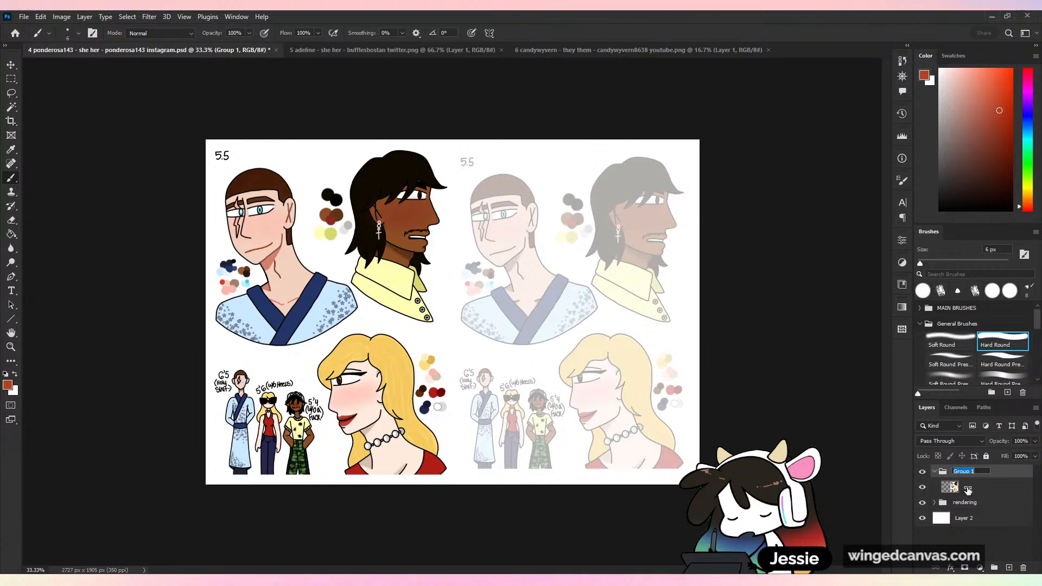
{"action": "type", "text": "r"}
{"action": "type", "text": "na"}
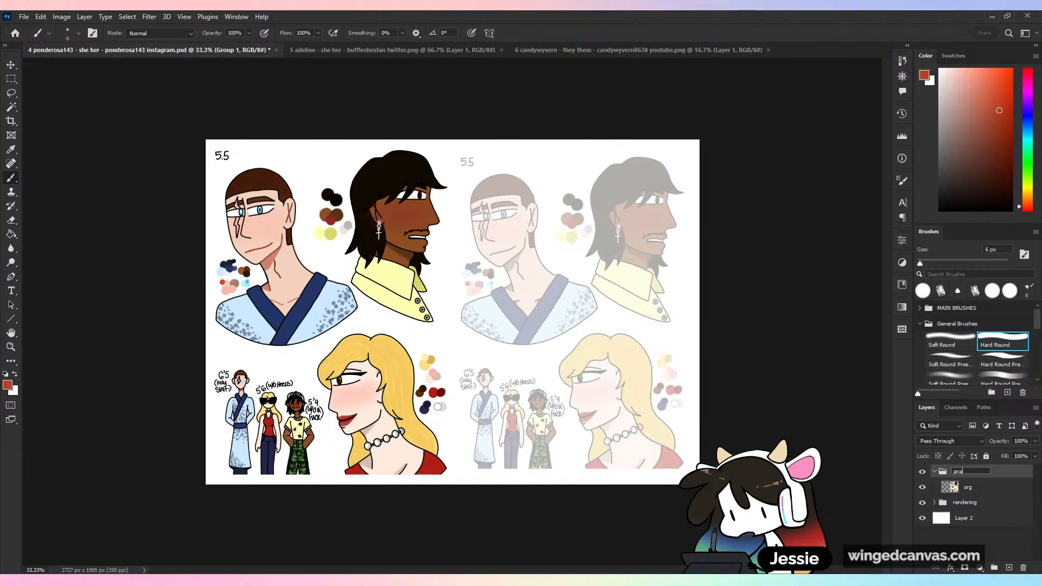
{"action": "type", "text": "tomy"}
{"action": "key", "text": "Return"}
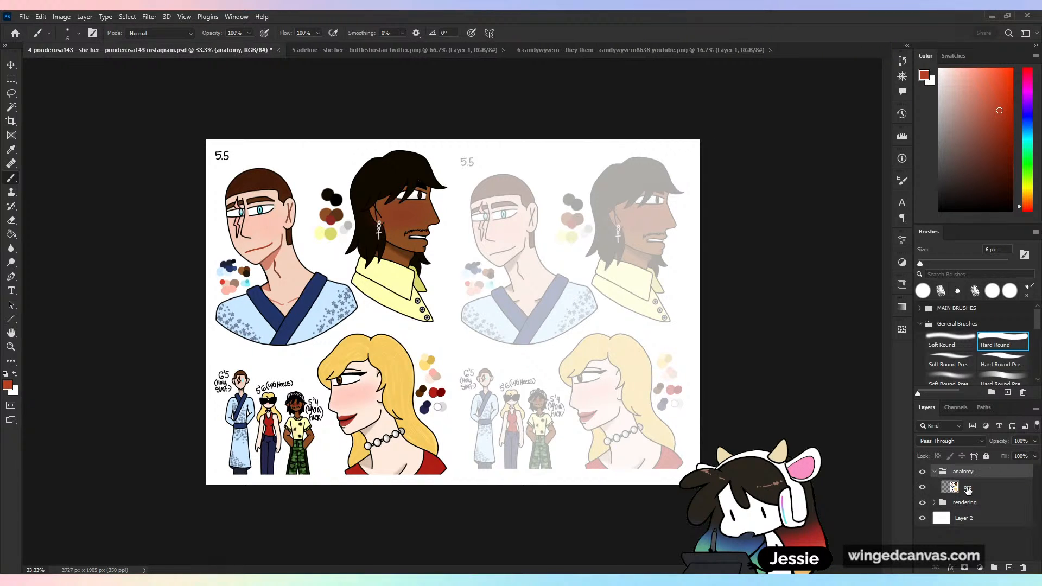
- Add a new layer named red above the org layer inside the anatomy group
{"action": "key", "text": "ctrl+plus"}
{"action": "scroll", "coordinate": [609, 375], "scroll_direction": "up", "scroll_amount": 3}
{"action": "scroll", "coordinate": [609, 376], "scroll_direction": "right", "scroll_amount": 3}
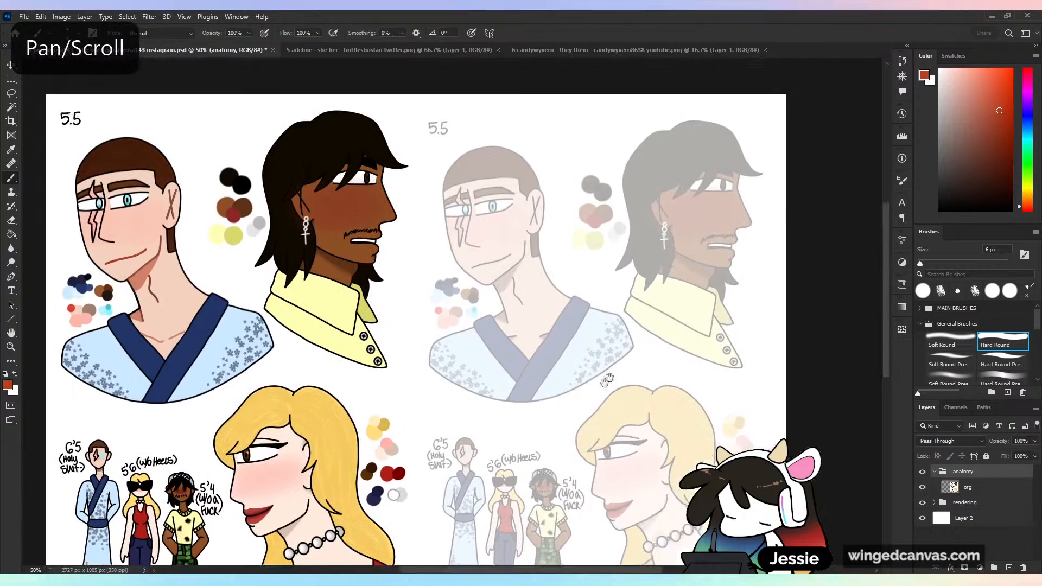
{"action": "key", "text": "ctrl+plus"}
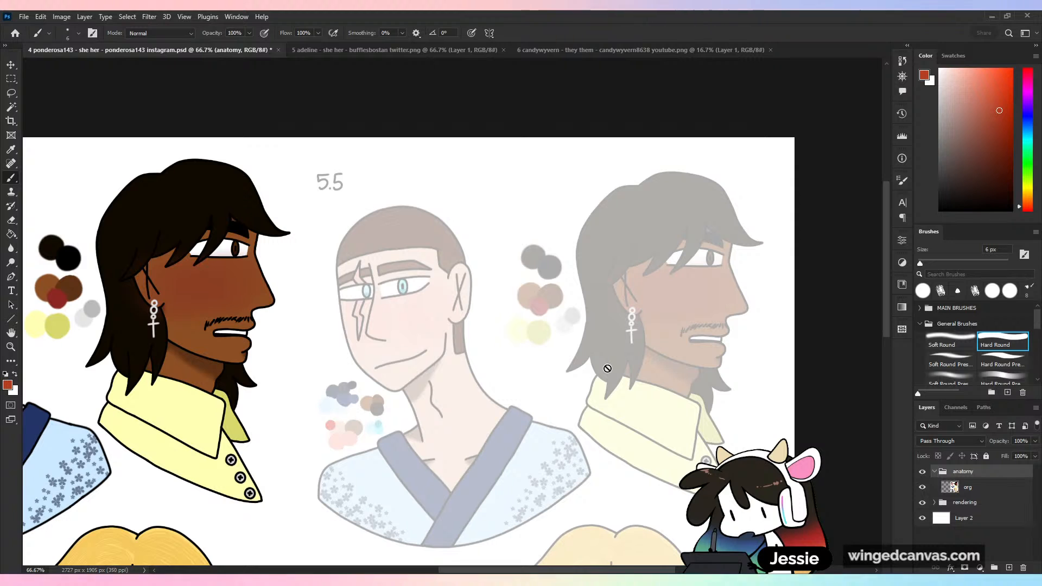
{"action": "left_click", "coordinate": [978, 487]}
{"action": "left_click", "coordinate": [1008, 567]}
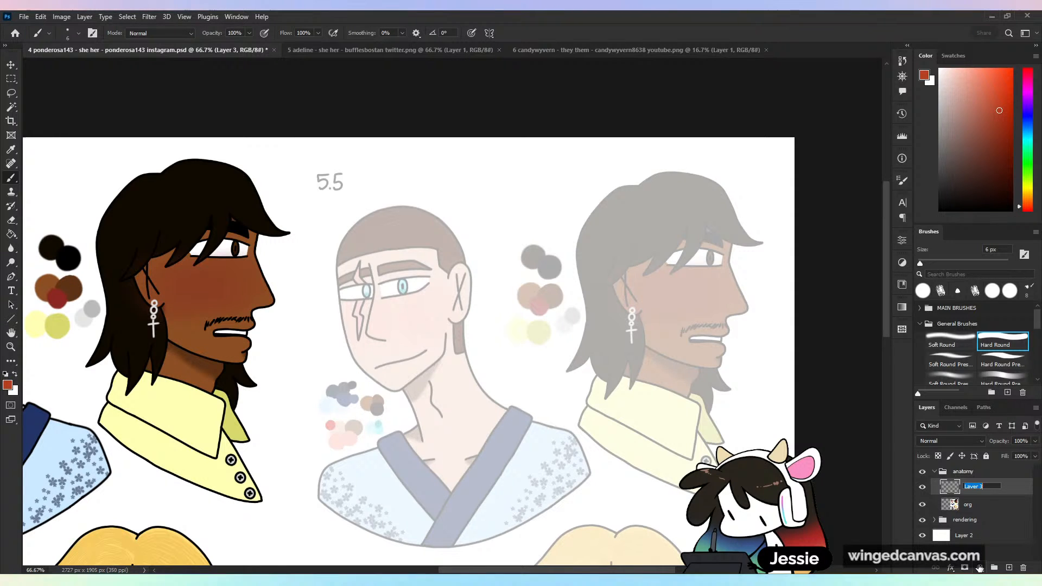
{"action": "type", "text": "red"}
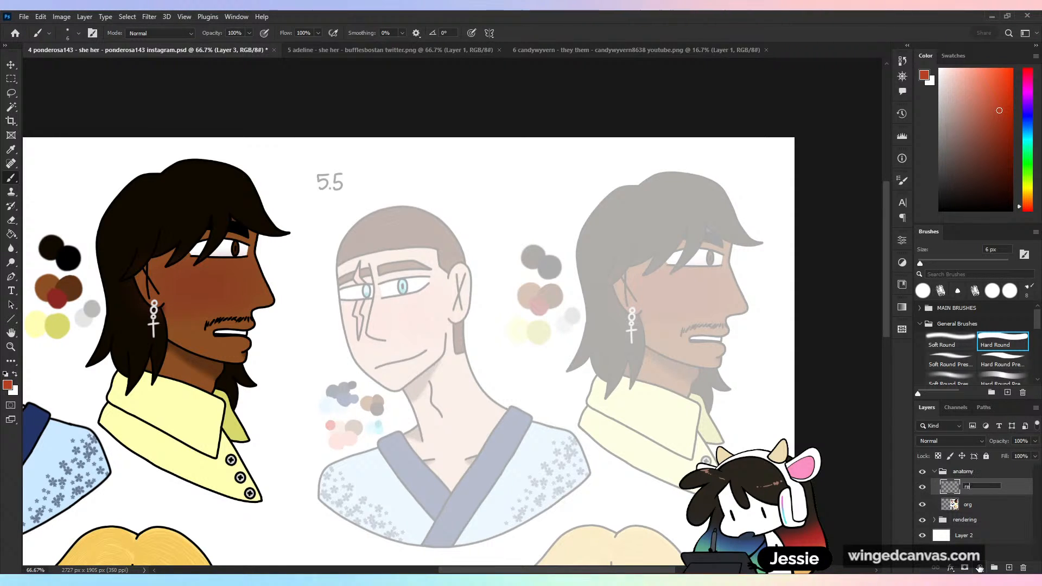
{"action": "key", "text": "Return"}
- Set the foreground colour to pure red and choose the Kyle's Manga brush from MAIN BRUSHES at 18 px
{"action": "key", "text": "ctrl+minus"}
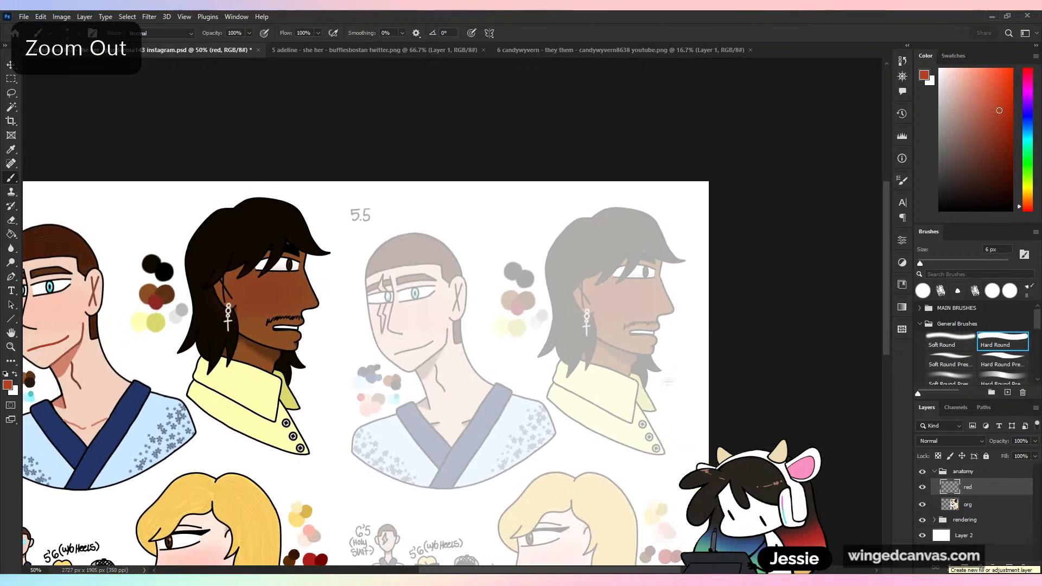
{"action": "key", "text": "ctrl+plus"}
{"action": "left_click_drag", "start_coordinate": [665, 497], "coordinate": [688, 479]}
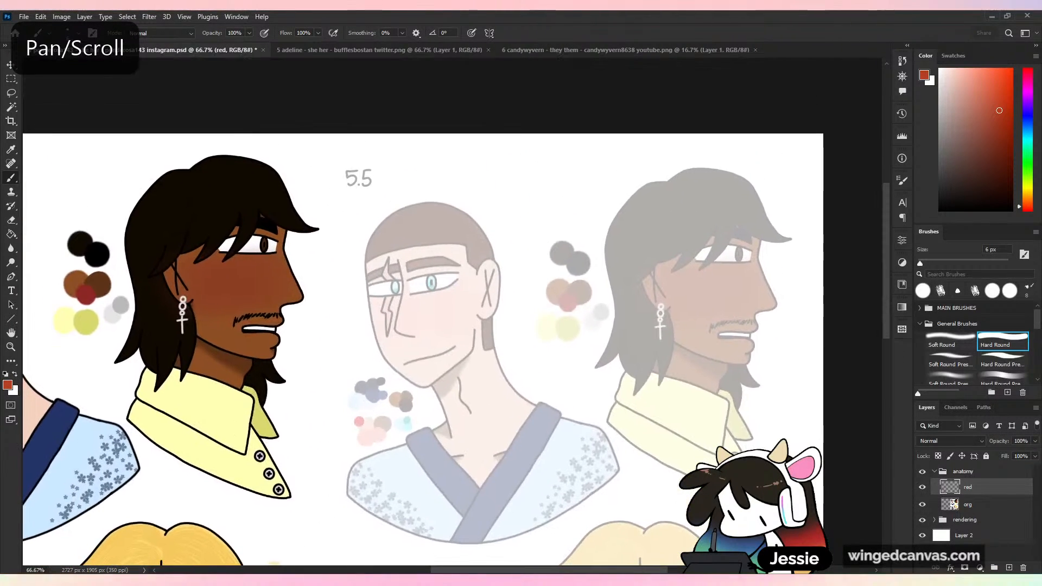
{"action": "key", "text": "ctrl+plus"}
{"action": "left_click", "coordinate": [1028, 212]}
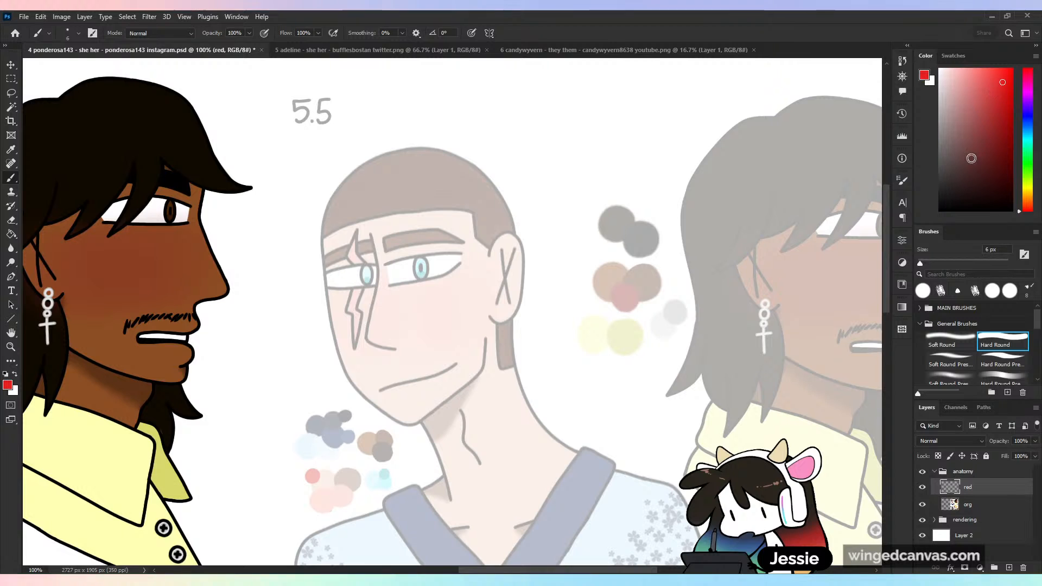
{"action": "left_click", "coordinate": [920, 324]}
{"action": "left_click", "coordinate": [920, 308]}
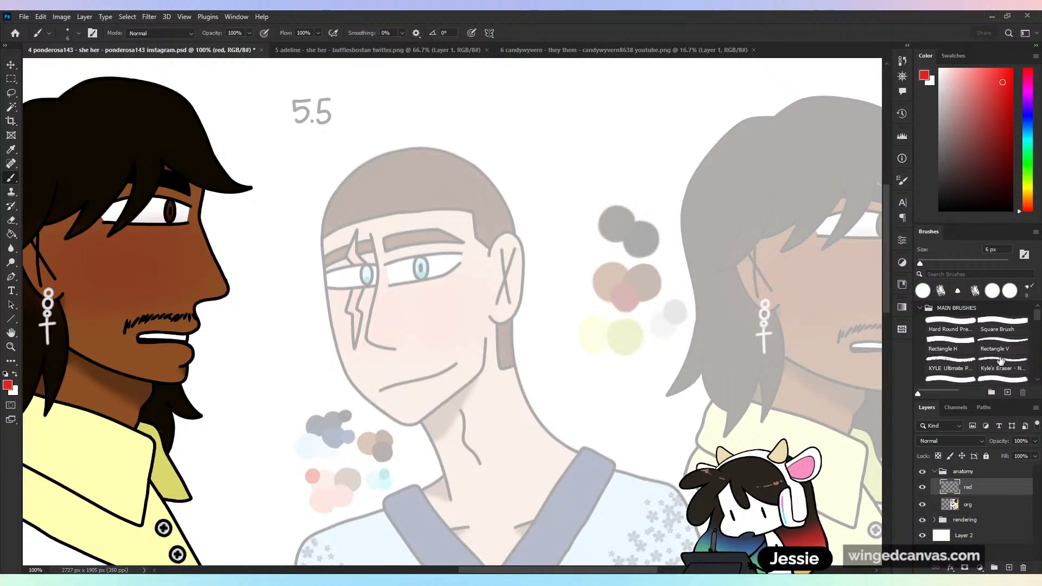
{"action": "left_click", "coordinate": [961, 380]}
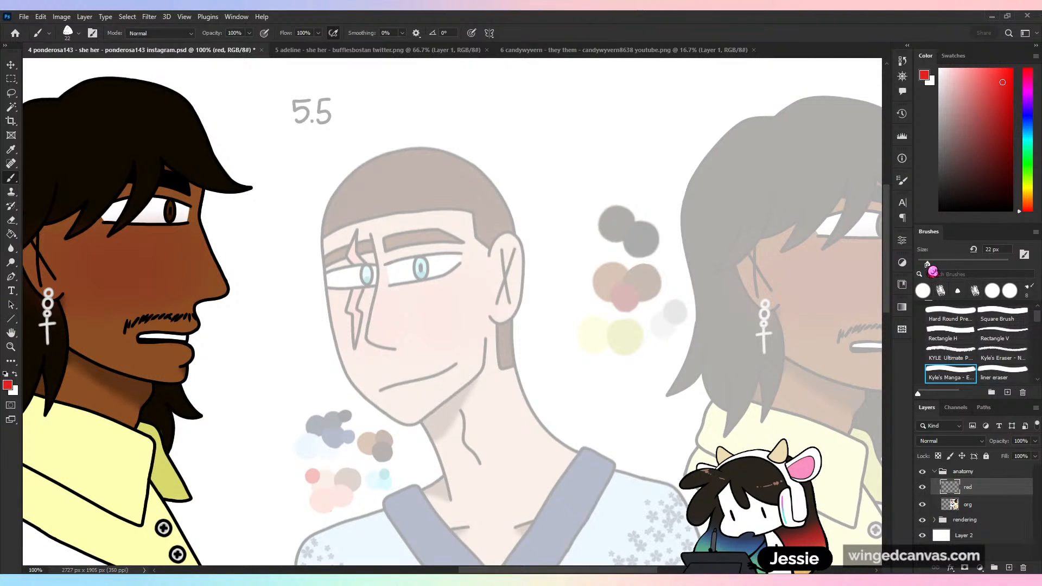
{"action": "left_click_drag", "start_coordinate": [927, 265], "coordinate": [926, 263]}
- Try marking three eye-width red boxes across the faded short-haired man's face out to the ear, and undo them
{"action": "mouse_move", "coordinate": [380, 261]}
{"action": "left_mouse_down"}
{"action": "mouse_move", "coordinate": [390, 283]}
{"action": "mouse_move", "coordinate": [459, 260]}
{"action": "mouse_move", "coordinate": [376, 260]}
{"action": "left_mouse_up"}
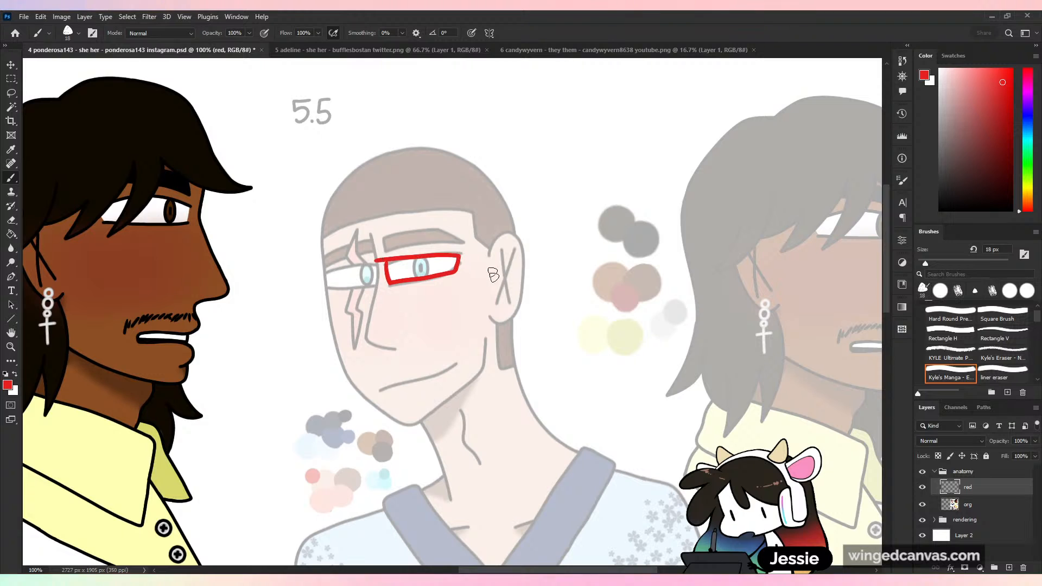
{"action": "mouse_move", "coordinate": [471, 255]}
{"action": "left_mouse_down"}
{"action": "mouse_move", "coordinate": [513, 263]}
{"action": "mouse_move", "coordinate": [472, 253]}
{"action": "left_mouse_up"}
{"action": "mouse_move", "coordinate": [376, 266]}
{"action": "left_mouse_down"}
{"action": "mouse_move", "coordinate": [325, 290]}
{"action": "mouse_move", "coordinate": [375, 261]}
{"action": "left_mouse_up"}
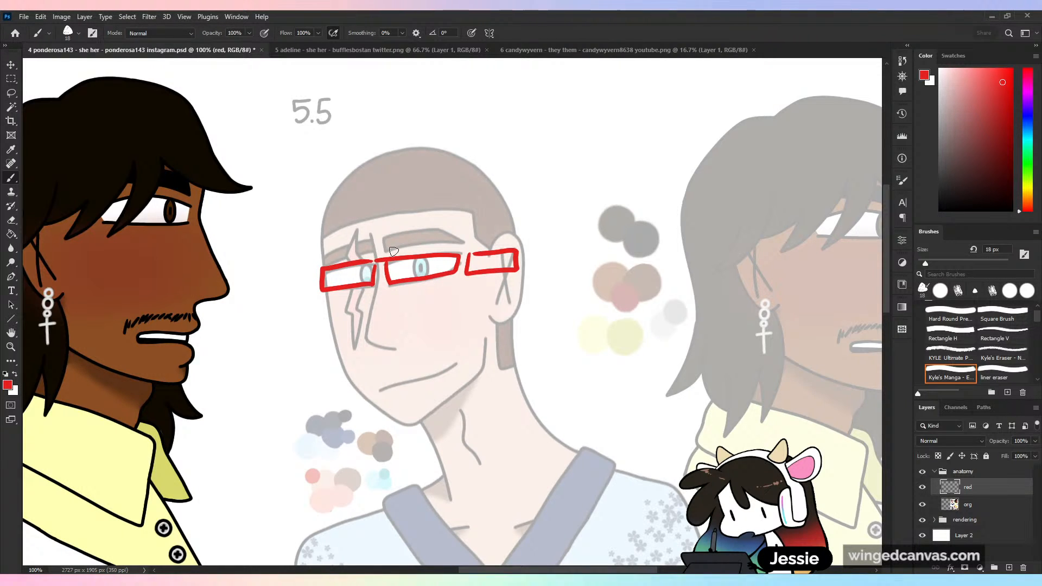
{"action": "key", "text": "ctrl+z"}
{"action": "key", "text": "ctrl+z"}
{"action": "key", "text": "ctrl+z"}
{"action": "key", "text": "ctrl+z"}
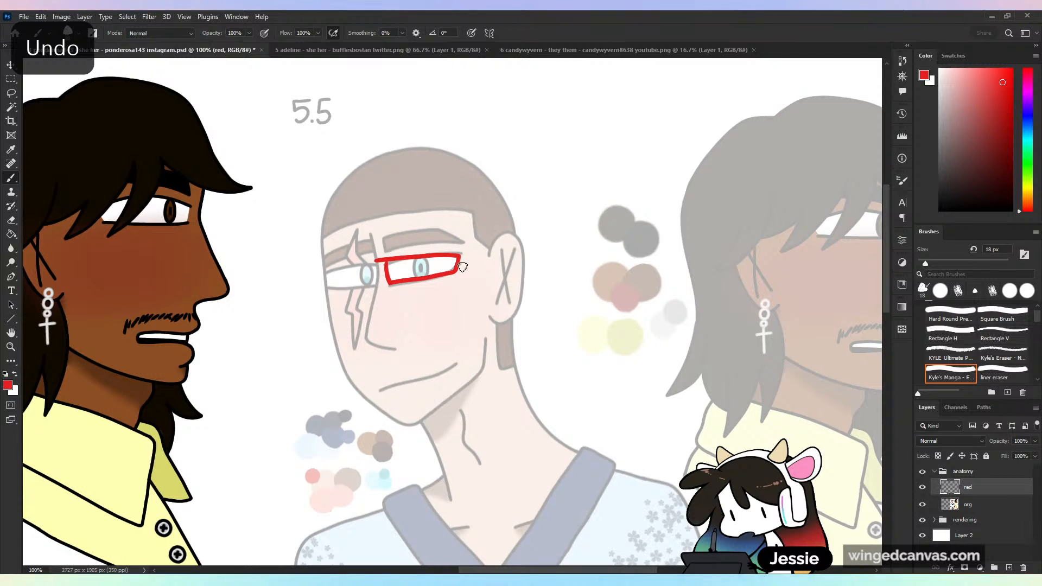
{"action": "key", "text": "ctrl+shift+z"}
{"action": "key", "text": "ctrl+shift+z"}
{"action": "key", "text": "ctrl+shift+z"}
{"action": "key", "text": "ctrl+shift+z"}
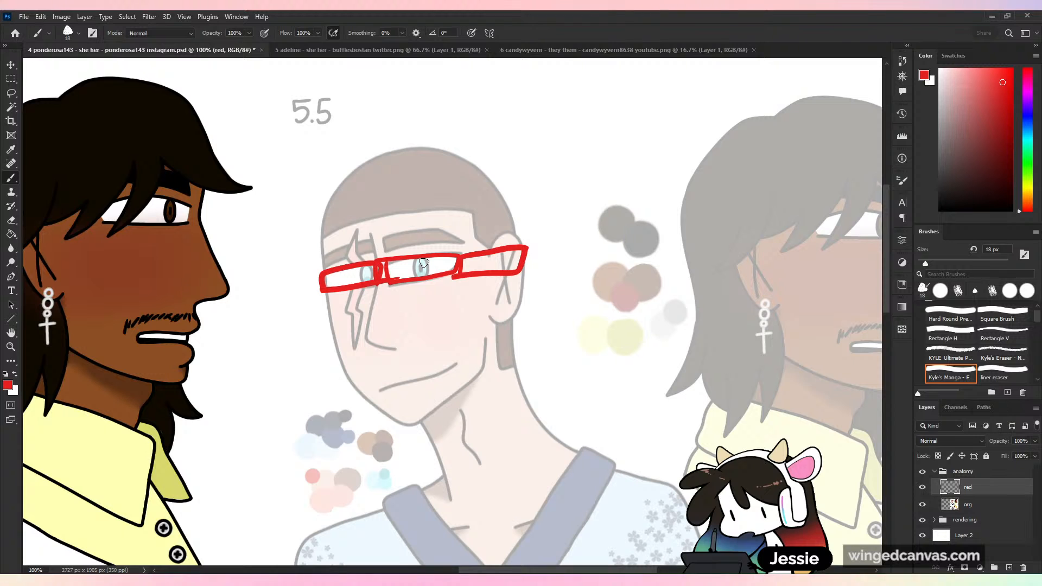
{"action": "key", "text": "ctrl+z"}
{"action": "key", "text": "ctrl+z"}
{"action": "key", "text": "ctrl+z"}
{"action": "key", "text": "ctrl+z"}
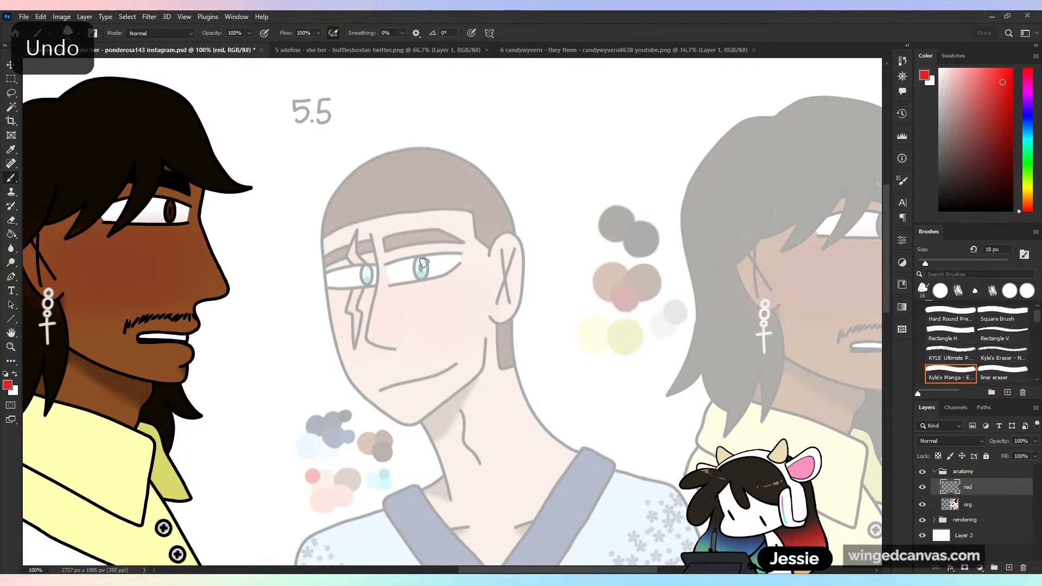
- Sketch a red nose wedge on the faded man's face and a front-view diagram of two brow boxes, bridge and nose tip beside his head
{"action": "mouse_move", "coordinate": [381, 264]}
{"action": "left_mouse_down"}
{"action": "mouse_move", "coordinate": [368, 335]}
{"action": "mouse_move", "coordinate": [375, 347]}
{"action": "mouse_move", "coordinate": [391, 331]}
{"action": "mouse_move", "coordinate": [377, 268]}
{"action": "mouse_move", "coordinate": [389, 317]}
{"action": "mouse_move", "coordinate": [368, 336]}
{"action": "mouse_move", "coordinate": [392, 353]}
{"action": "mouse_move", "coordinate": [389, 306]}
{"action": "left_mouse_up"}
{"action": "key", "text": "ctrl+z"}
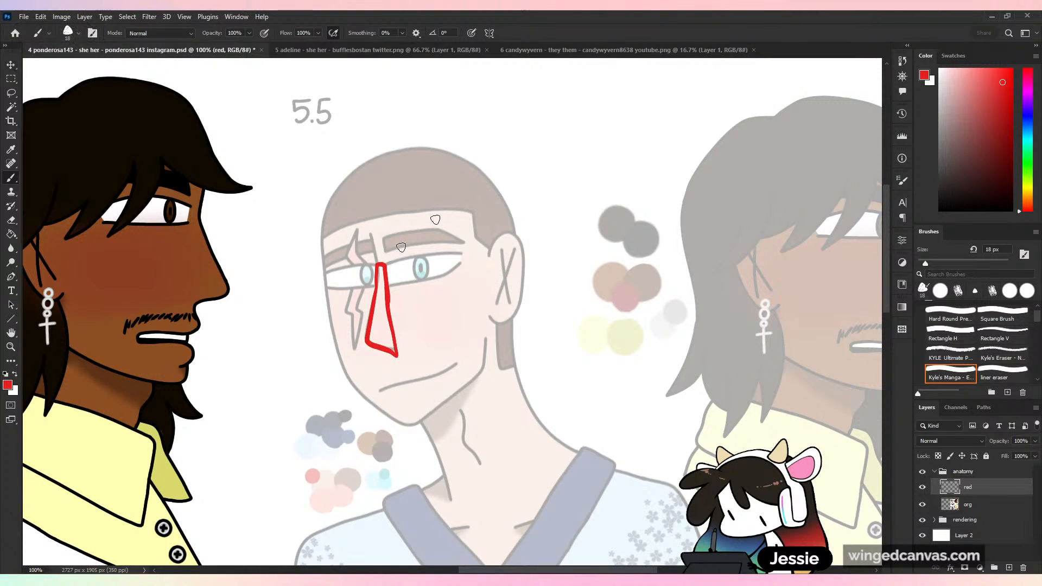
{"action": "mouse_move", "coordinate": [489, 154]}
{"action": "left_mouse_down"}
{"action": "mouse_move", "coordinate": [564, 149]}
{"action": "mouse_move", "coordinate": [530, 176]}
{"action": "mouse_move", "coordinate": [579, 149]}
{"action": "mouse_move", "coordinate": [675, 148]}
{"action": "mouse_move", "coordinate": [681, 172]}
{"action": "mouse_move", "coordinate": [634, 156]}
{"action": "mouse_move", "coordinate": [583, 248]}
{"action": "mouse_move", "coordinate": [596, 233]}
{"action": "mouse_move", "coordinate": [601, 157]}
{"action": "mouse_move", "coordinate": [581, 151]}
{"action": "mouse_move", "coordinate": [580, 225]}
{"action": "mouse_move", "coordinate": [599, 155]}
{"action": "left_mouse_up"}
{"action": "key", "text": "ctrl+z"}
{"action": "left_click_drag", "start_coordinate": [580, 216], "coordinate": [579, 269]}
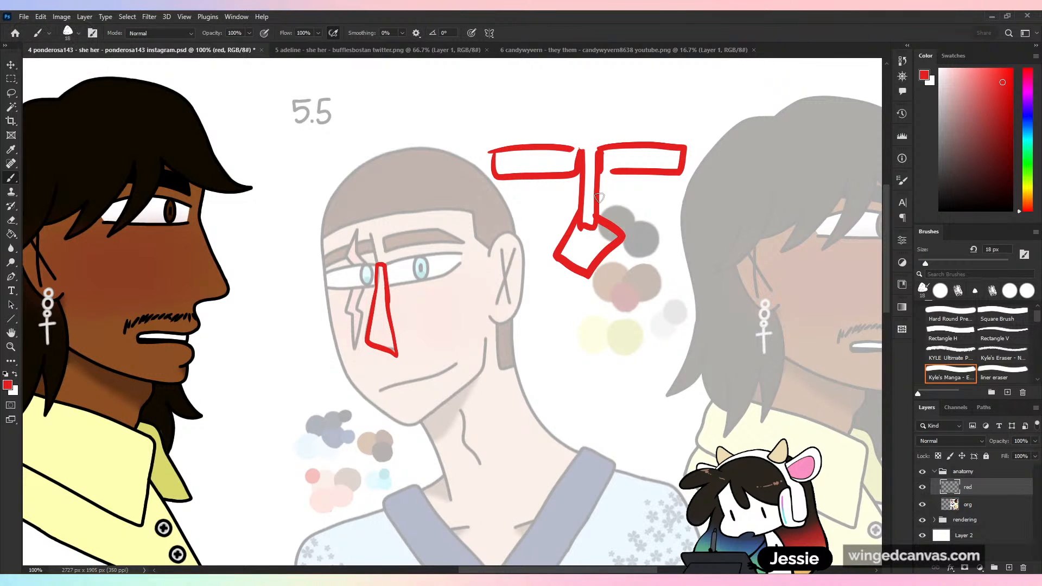
- Undo the front-view nose diagram and the nose wedge on the face
{"action": "key", "text": "ctrl+z"}
{"action": "key", "text": "ctrl+z"}
{"action": "key", "text": "ctrl+z"}
{"action": "key", "text": "ctrl+z"}
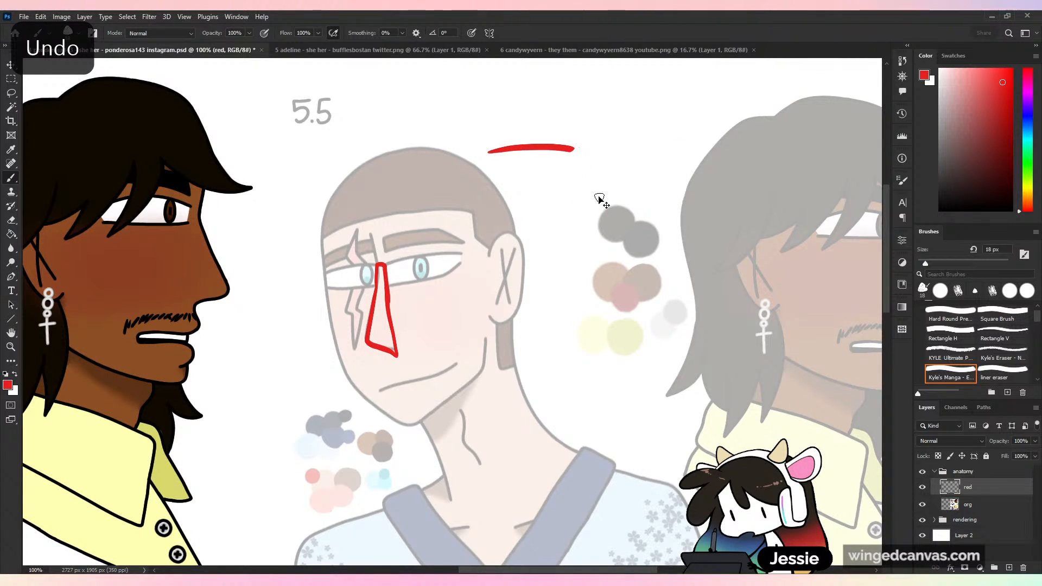
{"action": "key", "text": "ctrl+z"}
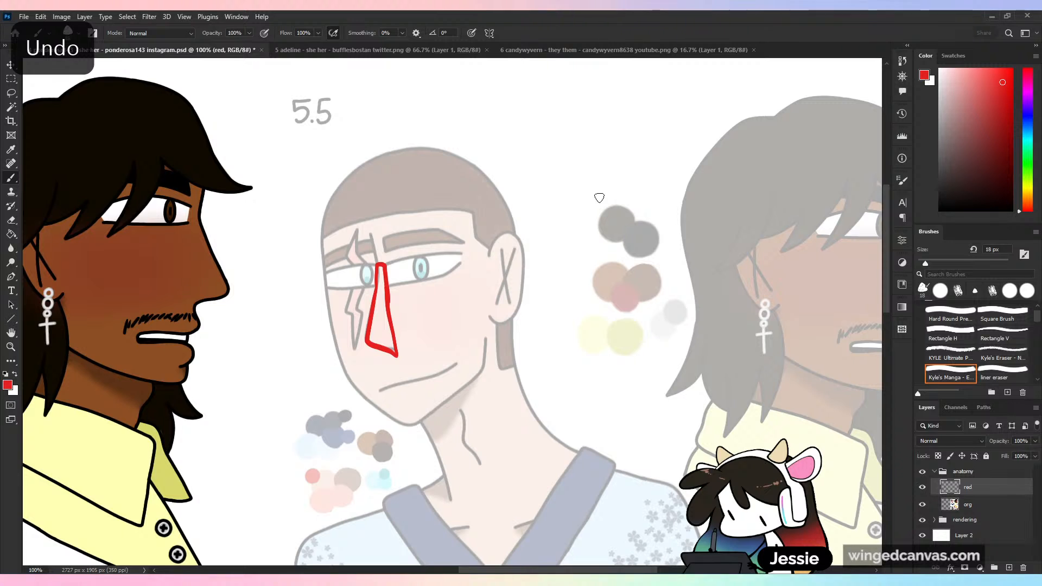
{"action": "key", "text": "ctrl+z"}
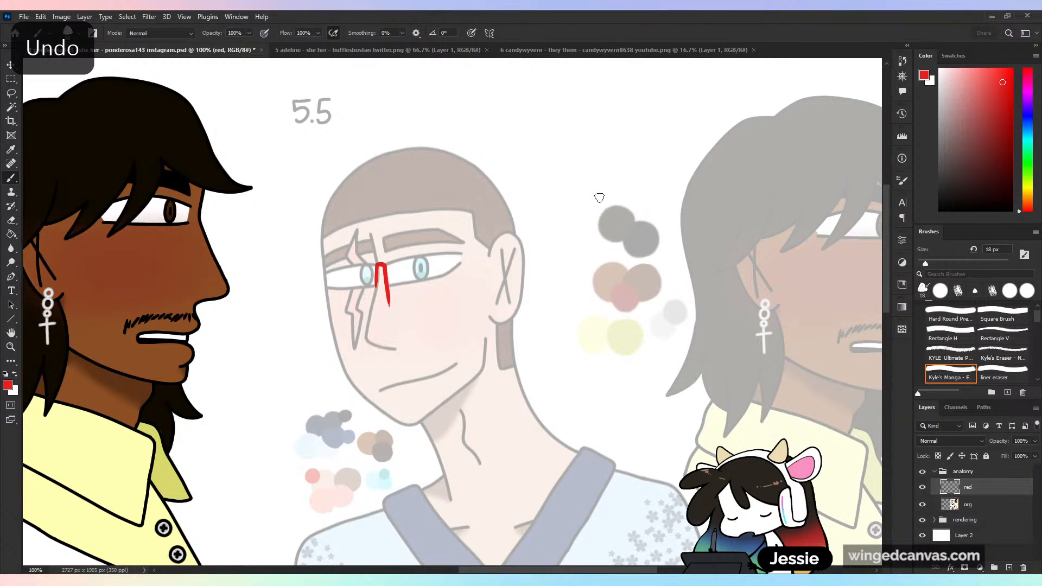
{"action": "key", "text": "ctrl+z"}
- Sketch a red front-view head with a round cranium and tapering jaw in the blank space between the two faded men
{"action": "key", "text": "ctrl+minus"}
{"action": "key", "text": "ctrl+plus"}
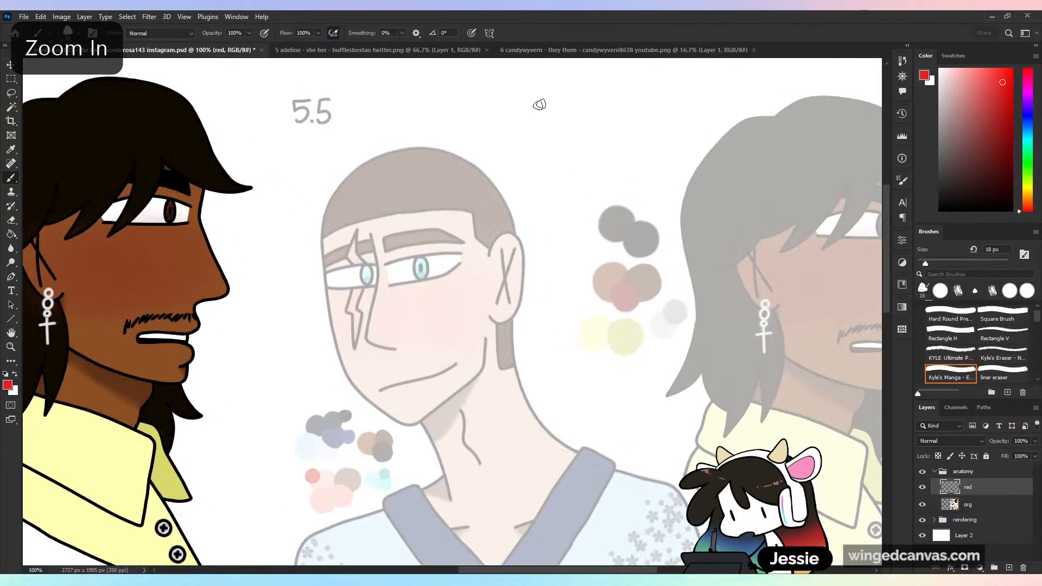
{"action": "mouse_move", "coordinate": [556, 89]}
{"action": "left_mouse_down"}
{"action": "mouse_move", "coordinate": [522, 174]}
{"action": "mouse_move", "coordinate": [591, 231]}
{"action": "mouse_move", "coordinate": [668, 120]}
{"action": "left_mouse_up"}
{"action": "left_click_drag", "start_coordinate": [603, 233], "coordinate": [655, 214]}
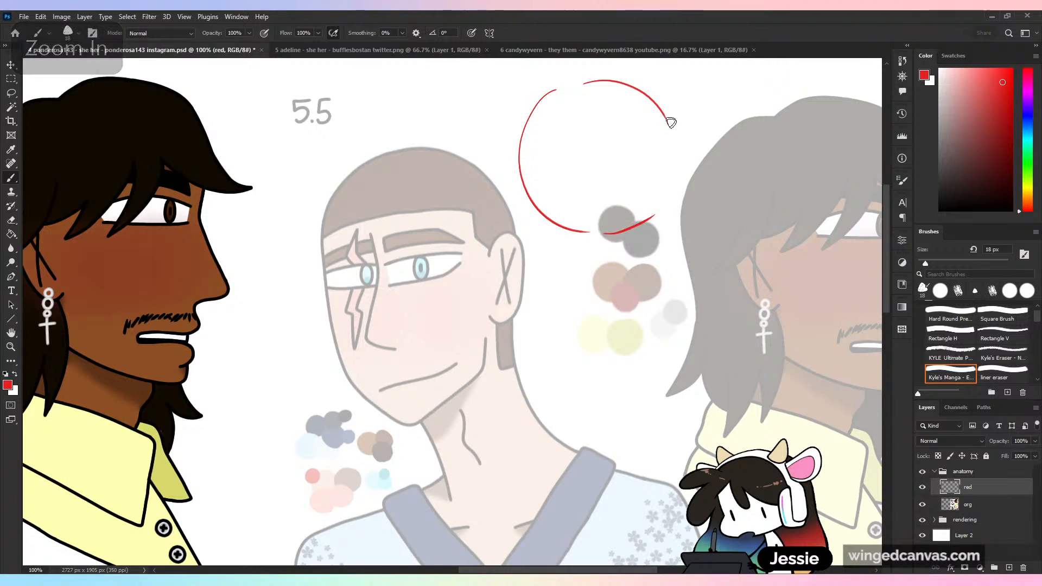
{"action": "left_click_drag", "start_coordinate": [678, 154], "coordinate": [671, 195]}
{"action": "mouse_move", "coordinate": [520, 154]}
{"action": "left_mouse_down"}
{"action": "mouse_move", "coordinate": [542, 279]}
{"action": "mouse_move", "coordinate": [549, 294]}
{"action": "mouse_move", "coordinate": [611, 290]}
{"action": "mouse_move", "coordinate": [596, 316]}
{"action": "left_mouse_up"}
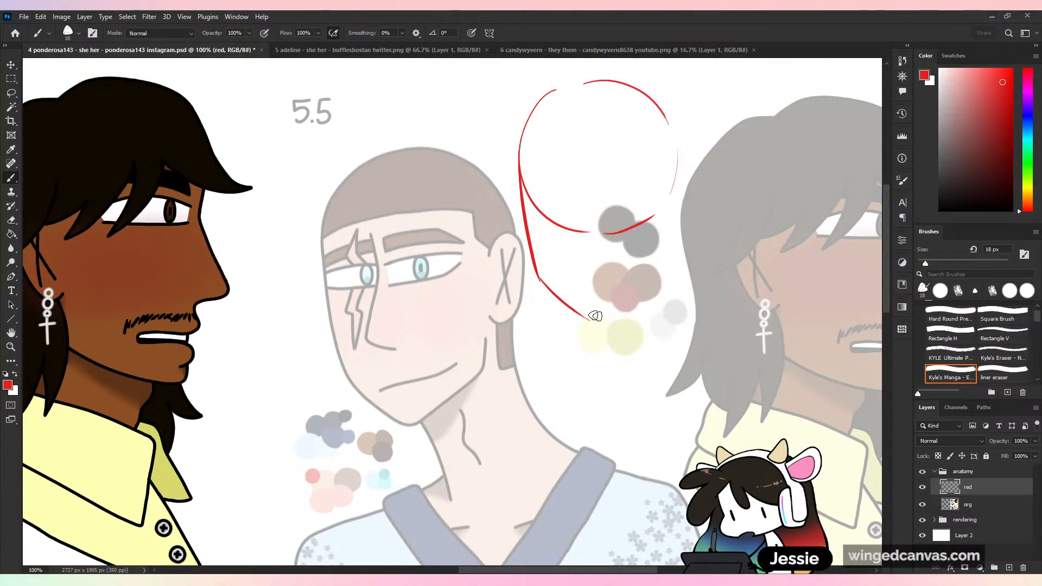
{"action": "mouse_move", "coordinate": [677, 158]}
{"action": "left_mouse_down"}
{"action": "mouse_move", "coordinate": [658, 249]}
{"action": "mouse_move", "coordinate": [623, 308]}
{"action": "left_mouse_up"}
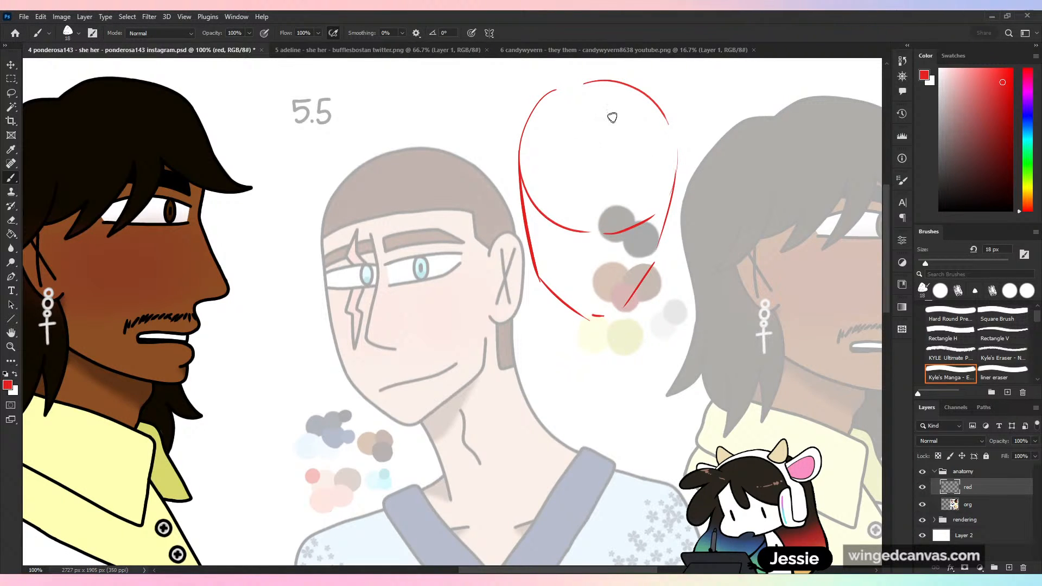
- Draw a vertical centre line down the red head sketch and a horizontal eye line across it
{"action": "left_click_drag", "start_coordinate": [597, 85], "coordinate": [599, 304]}
{"action": "key", "text": "ctrl+z"}
{"action": "left_click_drag", "start_coordinate": [596, 84], "coordinate": [602, 339]}
{"action": "left_click_drag", "start_coordinate": [520, 215], "coordinate": [676, 211]}
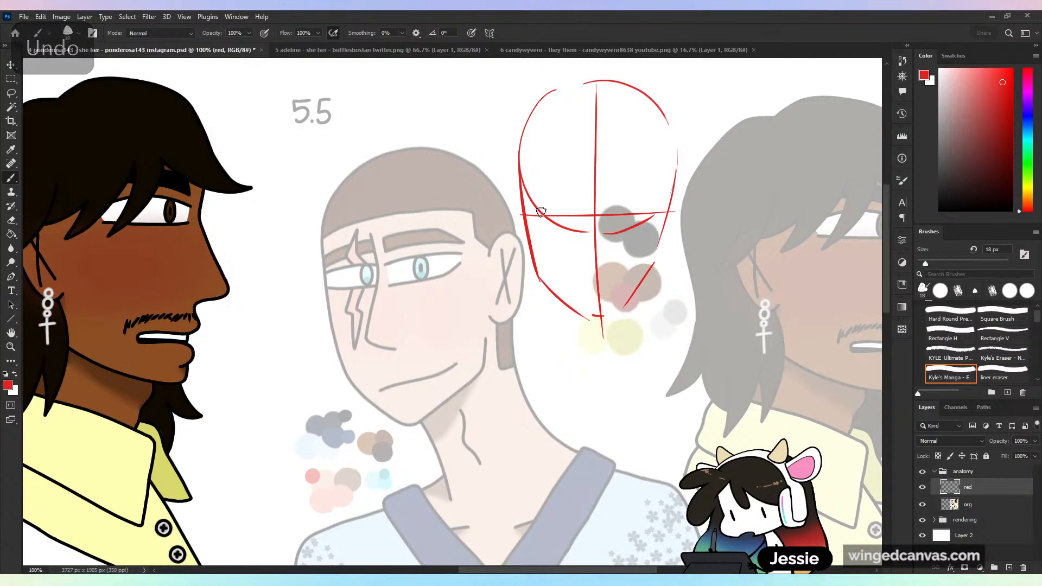
- Draw a row of five red eye shapes spanning the head along the eye line, and a straight thick line beneath them
{"action": "mouse_move", "coordinate": [542, 212]}
{"action": "left_mouse_down"}
{"action": "mouse_move", "coordinate": [654, 211]}
{"action": "mouse_move", "coordinate": [625, 217]}
{"action": "mouse_move", "coordinate": [672, 199]}
{"action": "left_mouse_up"}
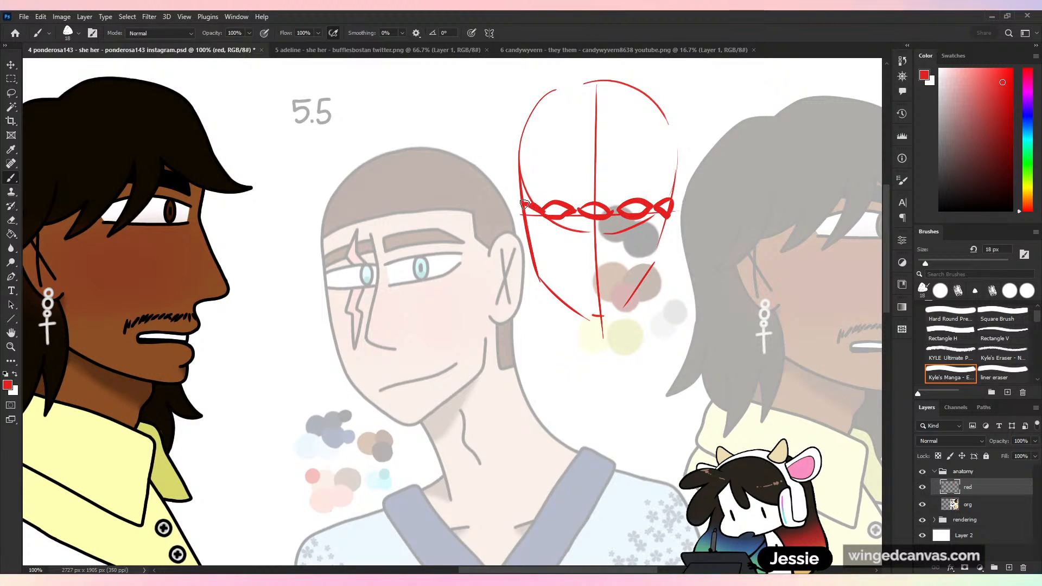
{"action": "left_click_drag", "start_coordinate": [524, 204], "coordinate": [542, 216]}
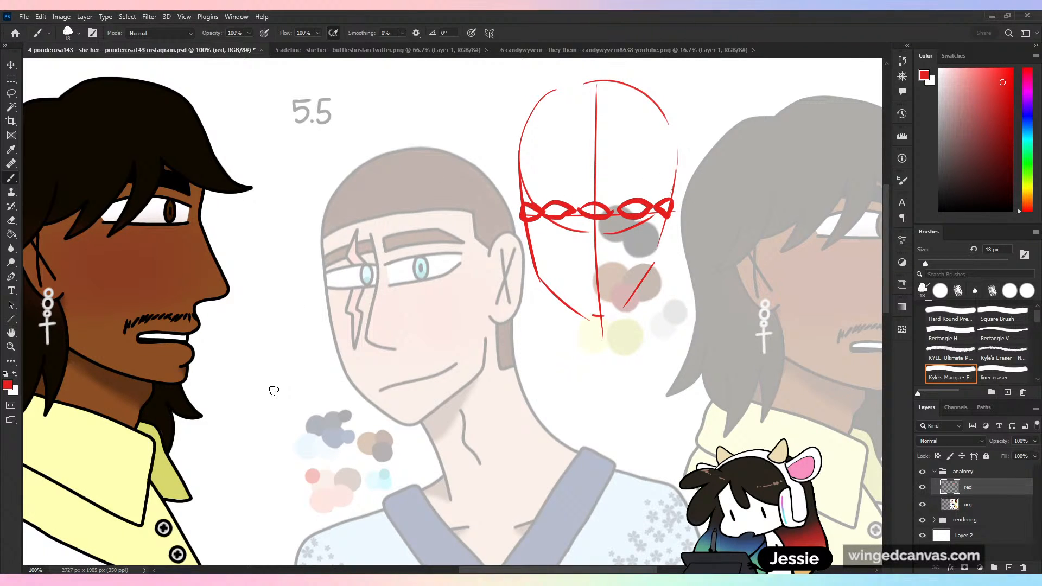
{"action": "left_click_drag", "start_coordinate": [523, 234], "coordinate": [696, 248]}
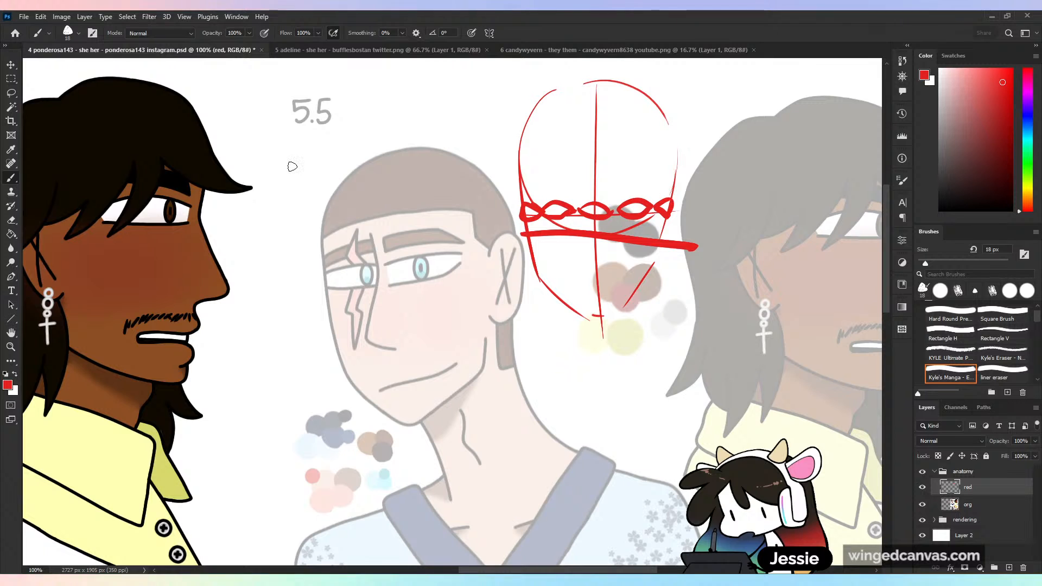
- Undo the row of five eye shapes and the thick line beneath them on the red head sketch
{"action": "key", "text": "ctrl+z"}
{"action": "key", "text": "ctrl+z"}
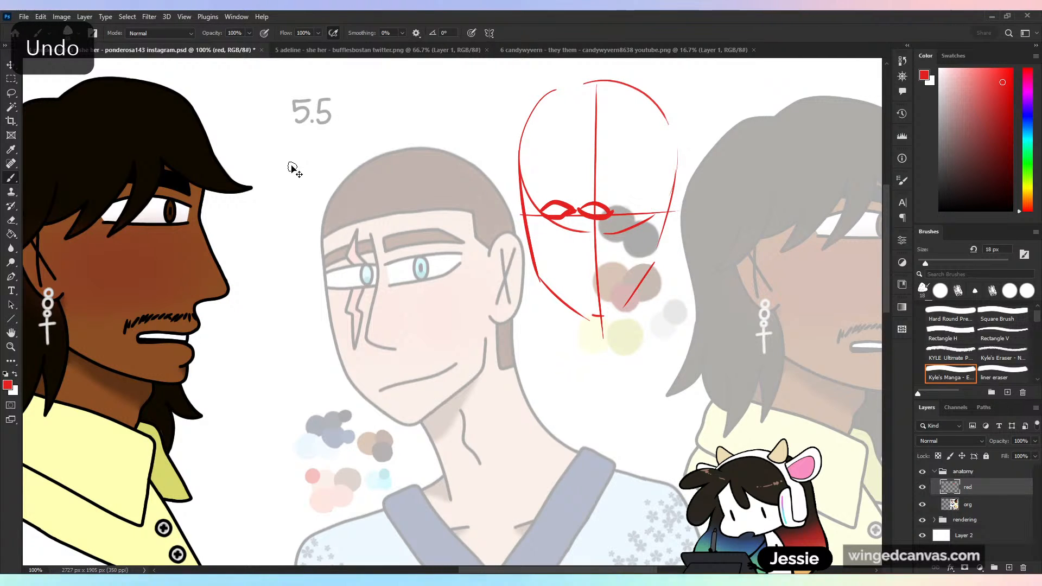
{"action": "key", "text": "ctrl+z"}
{"action": "key", "text": "ctrl+z"}
{"action": "key", "text": "ctrl+z"}
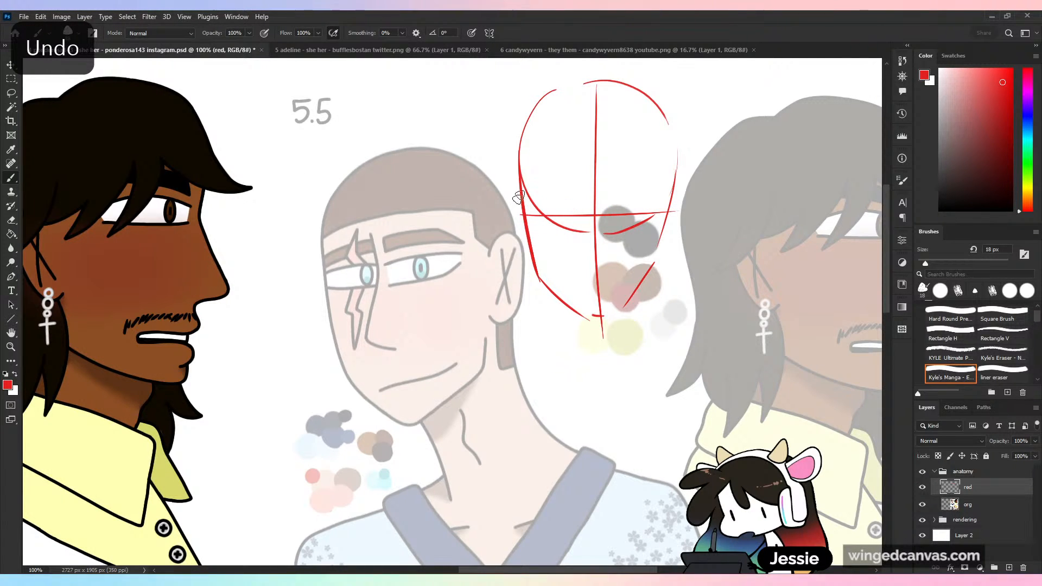
- Draw two oversized red eyes on the head sketch's eye line, with overlapping eye-width curves between and around them
{"action": "left_click", "coordinate": [536, 211]}
{"action": "mouse_move", "coordinate": [554, 188]}
{"action": "left_mouse_down"}
{"action": "mouse_move", "coordinate": [577, 199]}
{"action": "mouse_move", "coordinate": [570, 226]}
{"action": "left_mouse_up"}
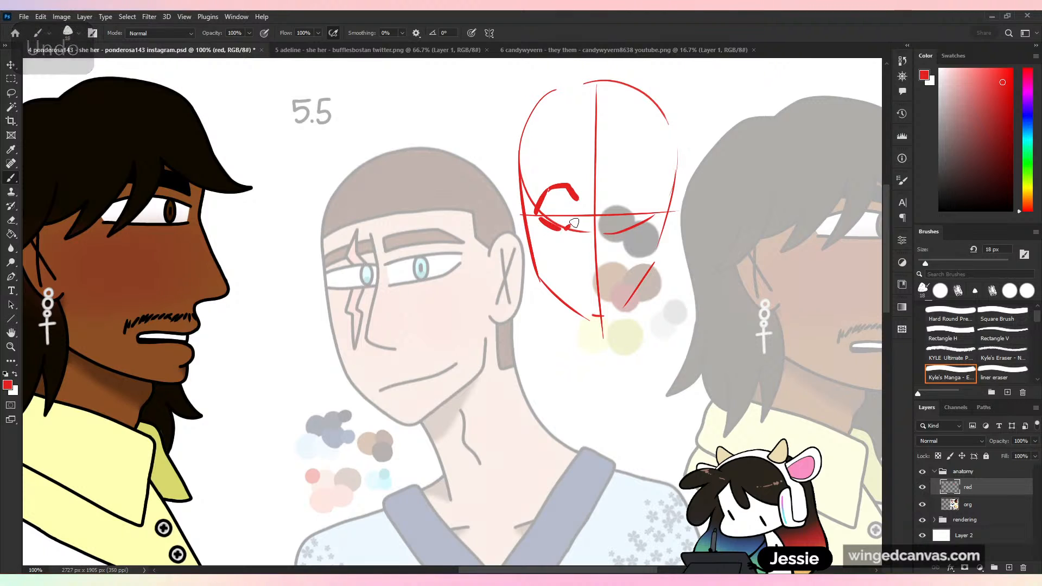
{"action": "mouse_move", "coordinate": [615, 197]}
{"action": "left_mouse_down"}
{"action": "mouse_move", "coordinate": [652, 196]}
{"action": "mouse_move", "coordinate": [651, 220]}
{"action": "left_mouse_up"}
{"action": "left_click", "coordinate": [618, 202]}
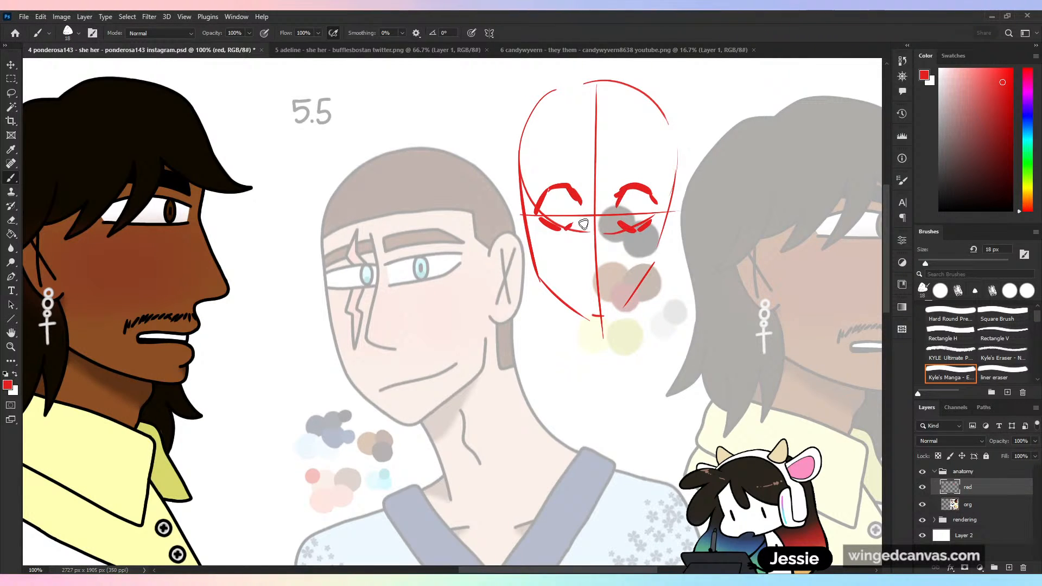
{"action": "left_click_drag", "start_coordinate": [631, 180], "coordinate": [651, 185]}
{"action": "mouse_move", "coordinate": [584, 190]}
{"action": "left_mouse_down"}
{"action": "mouse_move", "coordinate": [618, 239]}
{"action": "mouse_move", "coordinate": [608, 180]}
{"action": "left_mouse_up"}
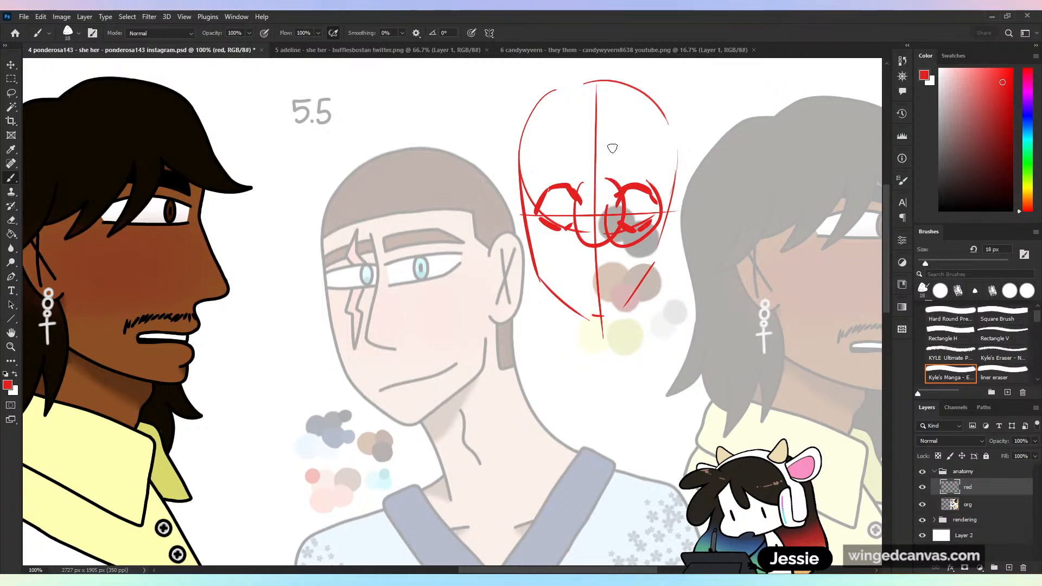
- Undo the oversized eyes and their overlapping curves on the red head sketch
{"action": "key", "text": "ctrl+z"}
{"action": "key", "text": "ctrl+z"}
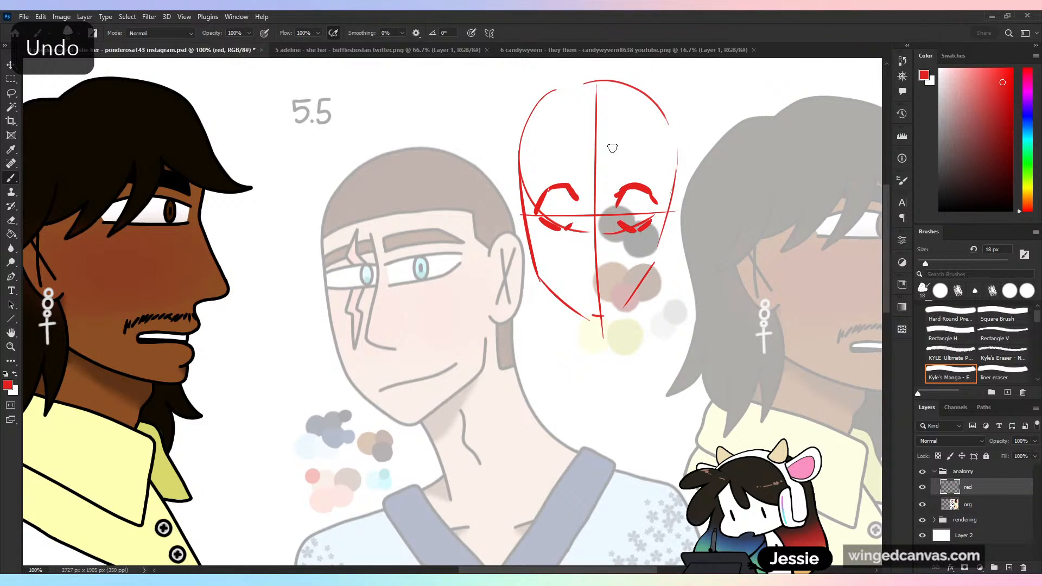
{"action": "key", "text": "ctrl+z"}
{"action": "key", "text": "ctrl+z"}
{"action": "key", "text": "ctrl+z"}
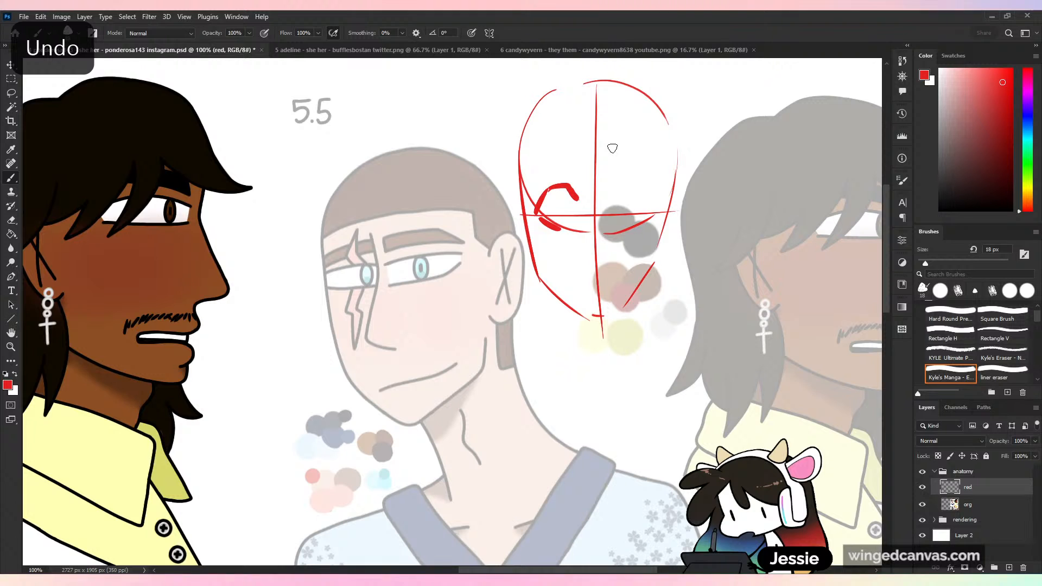
{"action": "key", "text": "ctrl+z"}
{"action": "key", "text": "ctrl+z"}
{"action": "key", "text": "ctrl+z"}
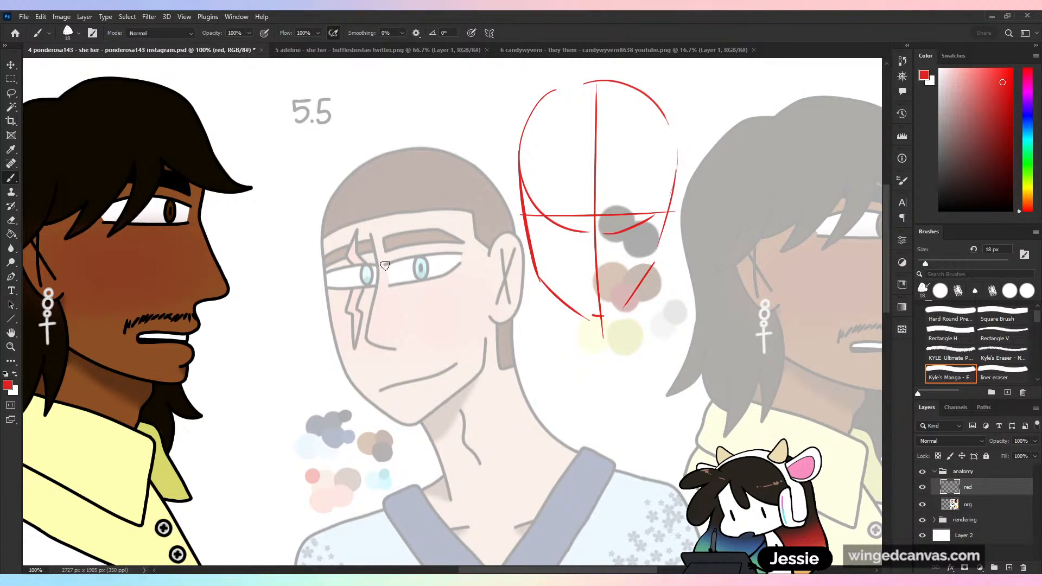
- Undo the entire red head sketch, including its eye line, centre line, jaw and cranium
{"action": "mouse_move", "coordinate": [385, 265]}
{"action": "left_mouse_down"}
{"action": "mouse_move", "coordinate": [472, 262]}
{"action": "mouse_move", "coordinate": [383, 250]}
{"action": "left_mouse_up"}
{"action": "key", "text": "ctrl+z"}
{"action": "key", "text": "ctrl+z"}
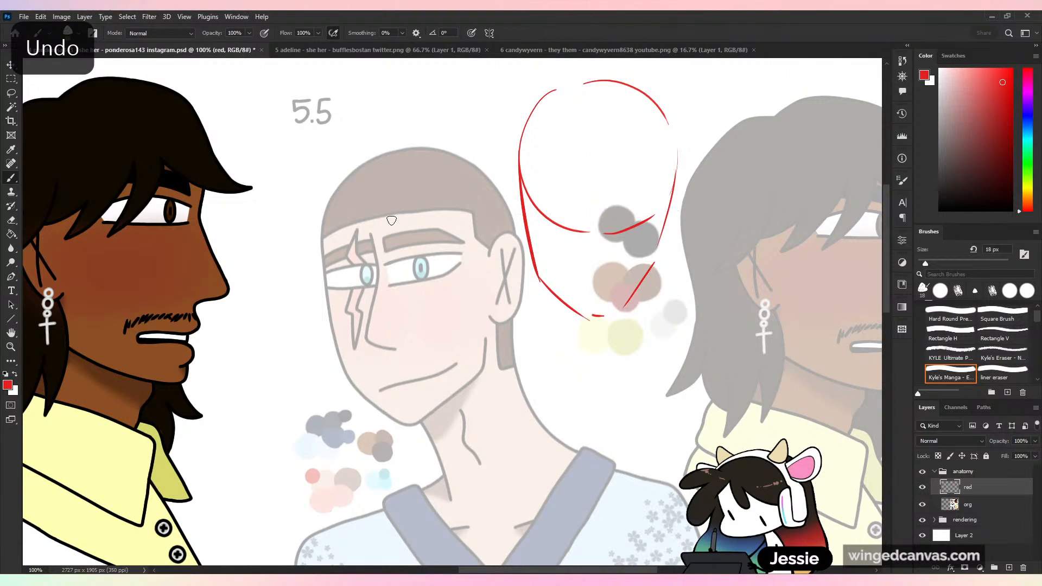
{"action": "key", "text": "ctrl+z"}
{"action": "key", "text": "ctrl+z"}
{"action": "key", "text": "ctrl+z"}
{"action": "key", "text": "ctrl+z"}
{"action": "key", "text": "ctrl+z"}
{"action": "key", "text": "ctrl+z"}
{"action": "key", "text": "ctrl+z"}
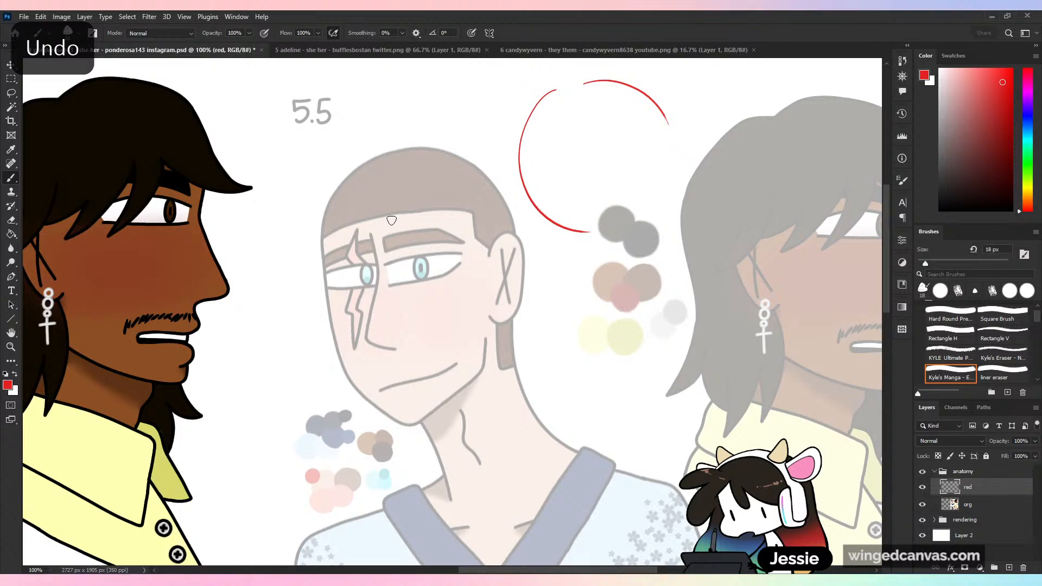
{"action": "key", "text": "ctrl+z"}
{"action": "key", "text": "ctrl+z"}
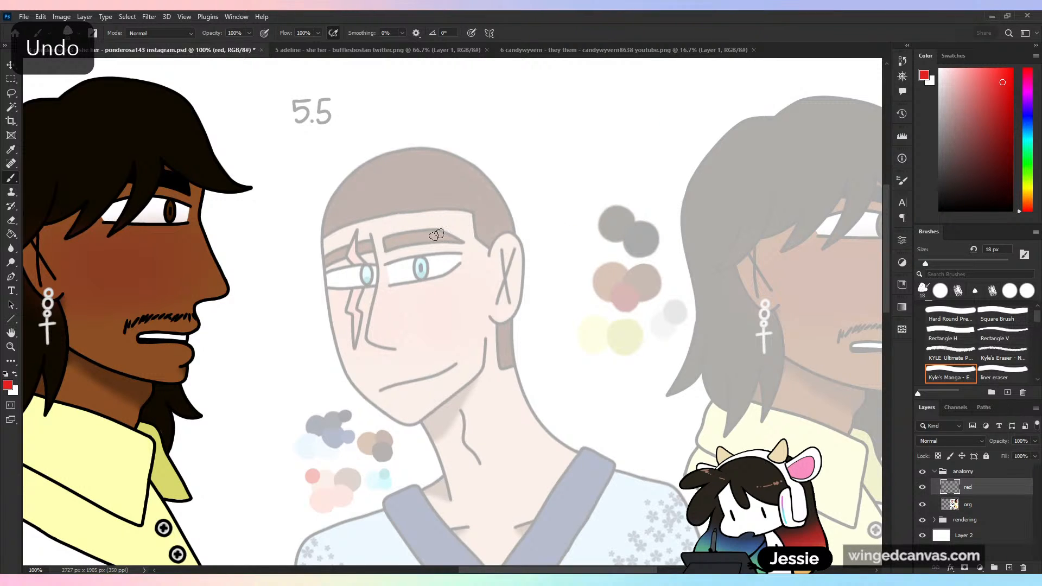
- Draw red eye outlines with irises over both eyes of the faded short-haired man
{"action": "mouse_move", "coordinate": [415, 258]}
{"action": "left_mouse_down"}
{"action": "mouse_move", "coordinate": [389, 268]}
{"action": "mouse_move", "coordinate": [460, 262]}
{"action": "mouse_move", "coordinate": [427, 280]}
{"action": "mouse_move", "coordinate": [401, 270]}
{"action": "mouse_move", "coordinate": [449, 269]}
{"action": "left_mouse_up"}
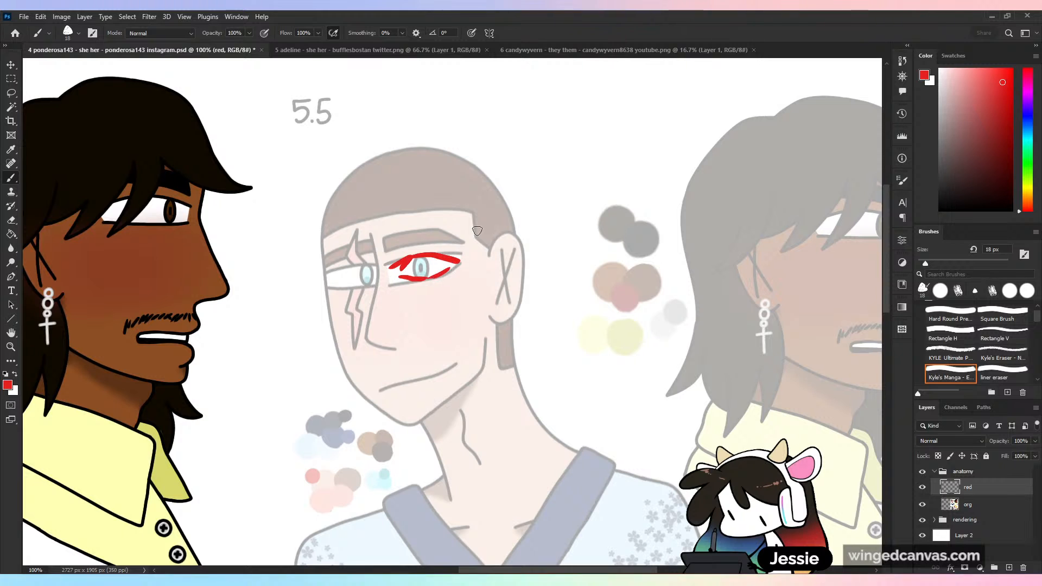
{"action": "key", "text": "ctrl+z"}
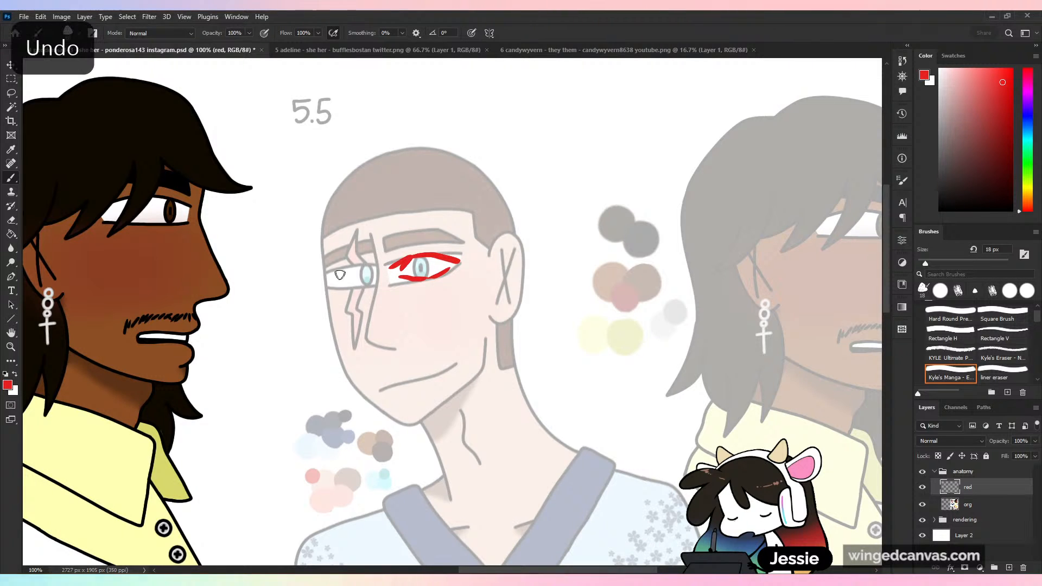
{"action": "mouse_move", "coordinate": [337, 272]}
{"action": "left_mouse_down"}
{"action": "mouse_move", "coordinate": [337, 287]}
{"action": "mouse_move", "coordinate": [339, 269]}
{"action": "mouse_move", "coordinate": [371, 268]}
{"action": "mouse_move", "coordinate": [366, 288]}
{"action": "mouse_move", "coordinate": [339, 270]}
{"action": "mouse_move", "coordinate": [369, 287]}
{"action": "left_mouse_up"}
{"action": "key", "text": "ctrl+z"}
{"action": "key", "text": "ctrl+z"}
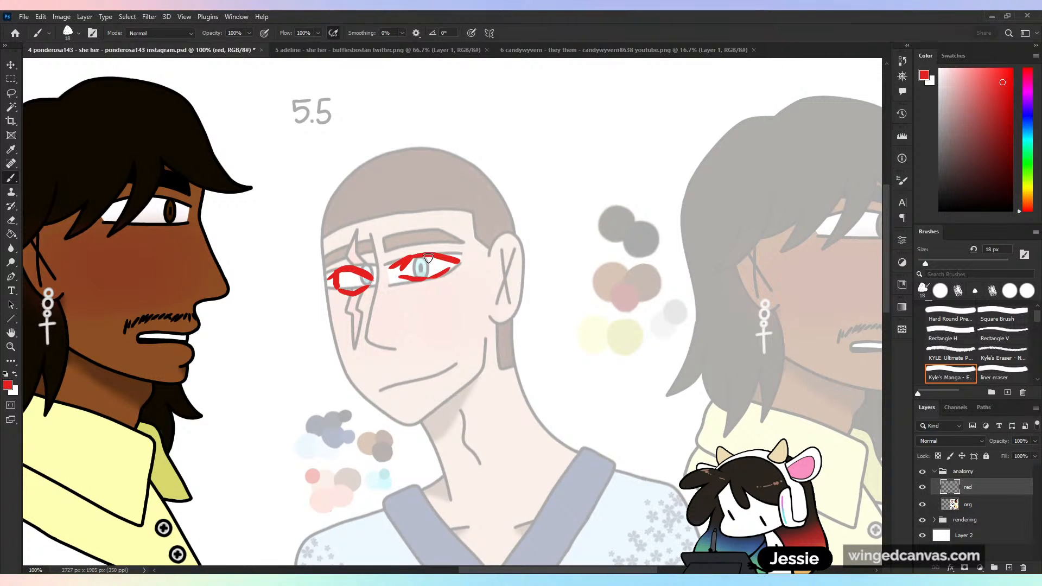
{"action": "left_click_drag", "start_coordinate": [429, 257], "coordinate": [440, 249]}
{"action": "left_click_drag", "start_coordinate": [364, 275], "coordinate": [354, 290]}
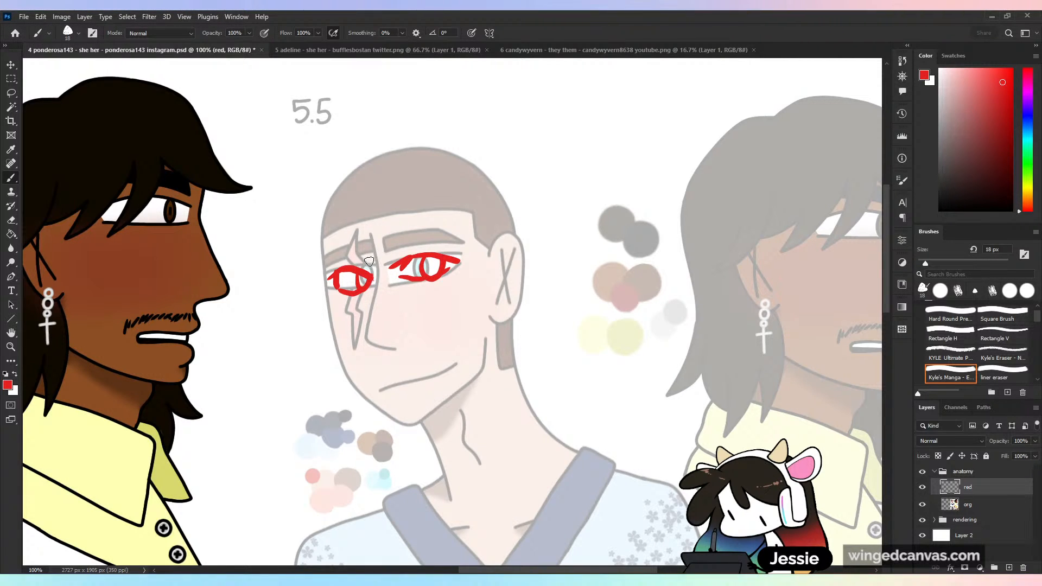
- Check the red eye corrections by flipping the canvas, viewing the whole bust, and toggling the red layer's visibility
{"action": "key", "text": "ctrl+shift+h"}
{"action": "key", "text": "ctrl+shift+h"}
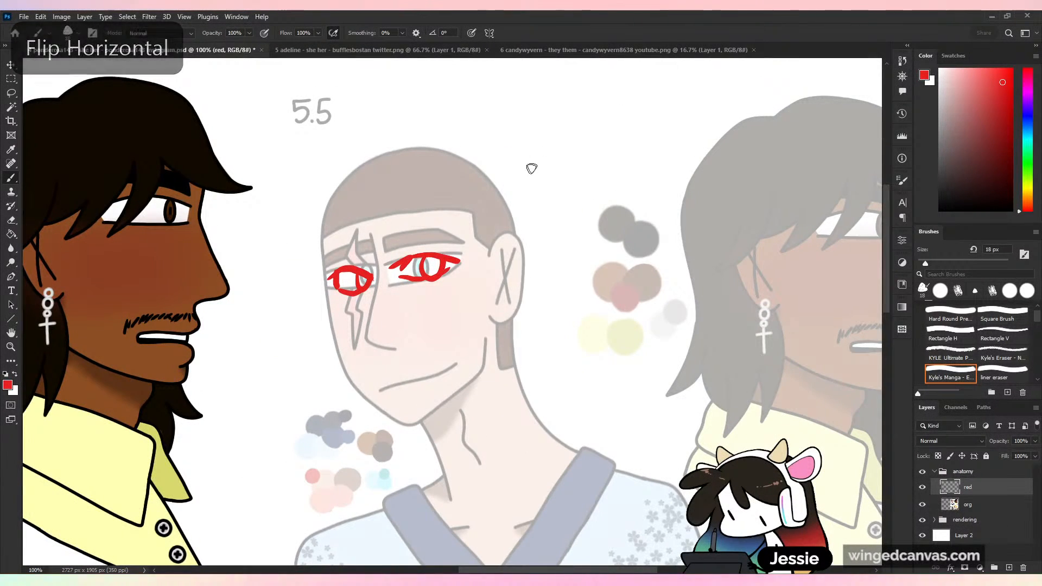
{"action": "left_click_drag", "start_coordinate": [655, 387], "coordinate": [612, 426]}
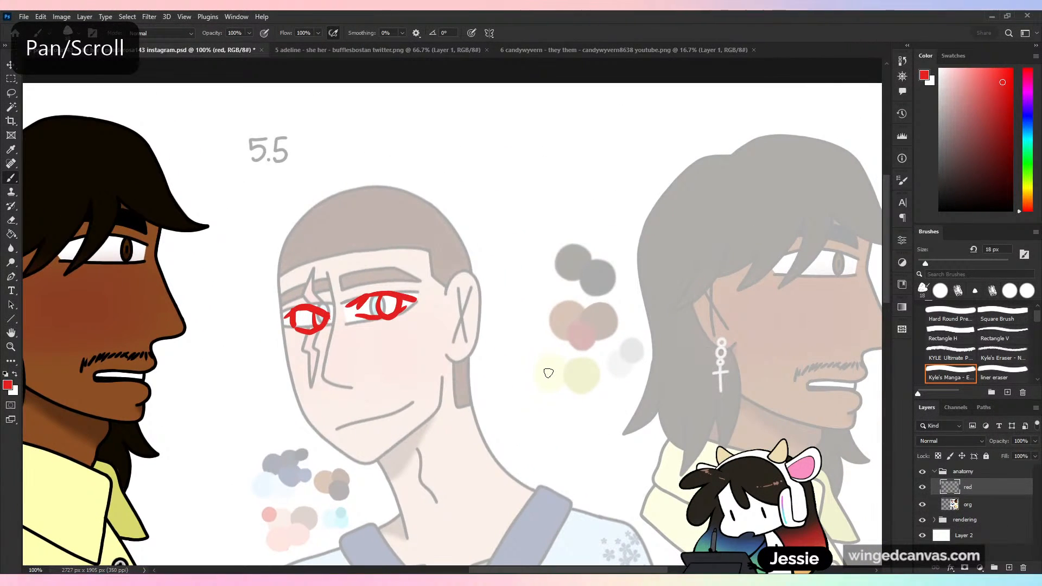
{"action": "key", "text": "ctrl+minus"}
{"action": "left_click_drag", "start_coordinate": [491, 492], "coordinate": [516, 456]}
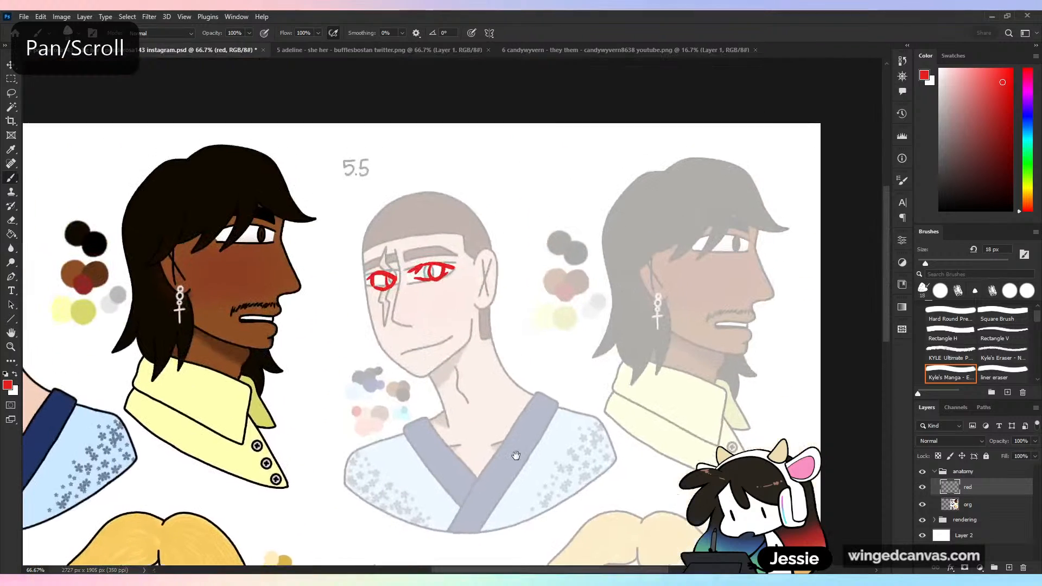
{"action": "key", "text": "ctrl+plus"}
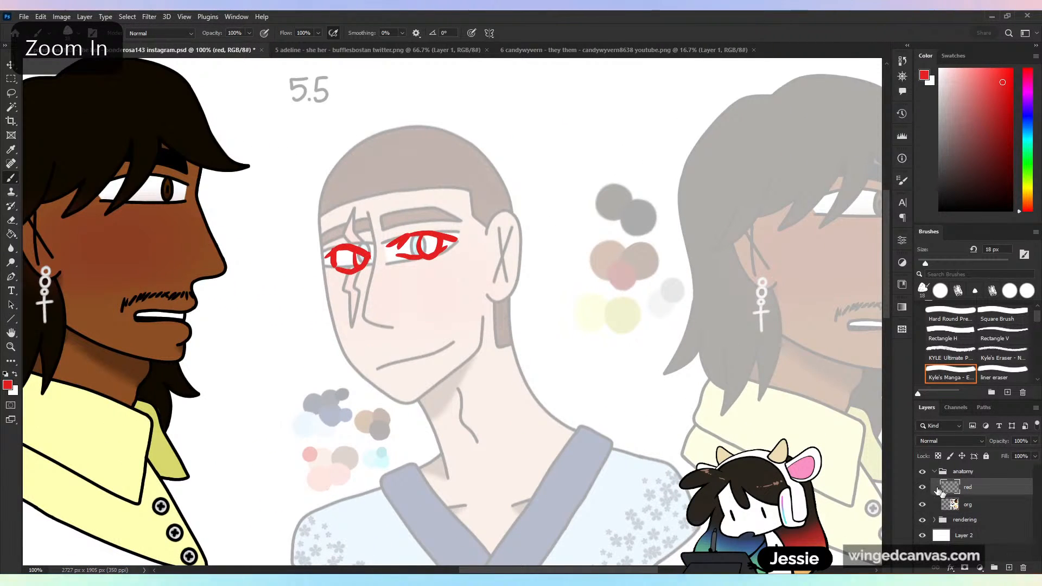
{"action": "left_click", "coordinate": [922, 487]}
{"action": "left_click", "coordinate": [923, 487]}
- Lasso the red eye drawings on the short-haired man's face, delete them and clear the selection
{"action": "key", "text": "l"}
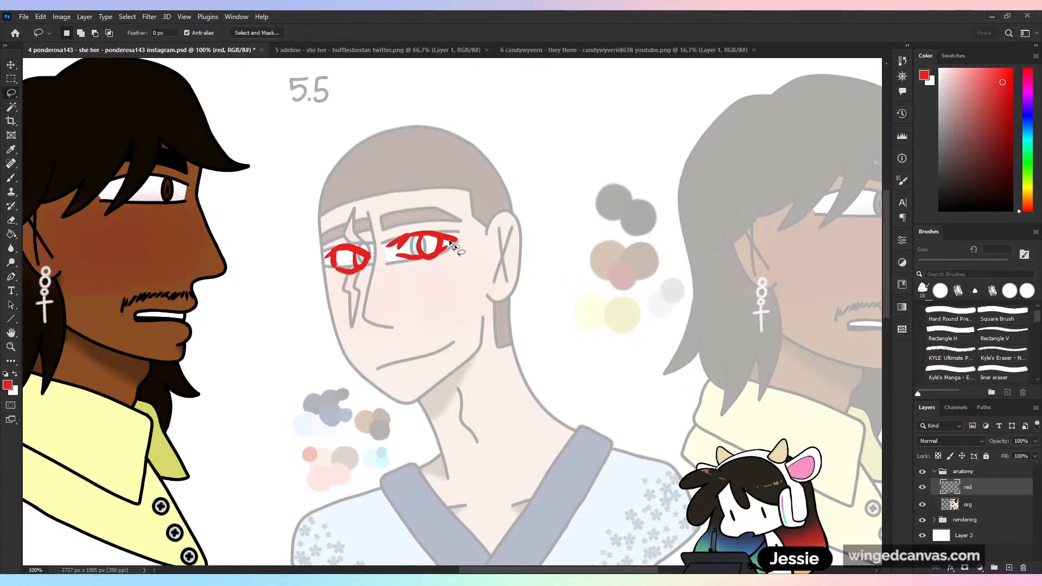
{"action": "mouse_move", "coordinate": [476, 217]}
{"action": "left_mouse_down"}
{"action": "mouse_move", "coordinate": [251, 300]}
{"action": "mouse_move", "coordinate": [496, 242]}
{"action": "left_mouse_up"}
{"action": "key", "text": "Delete"}
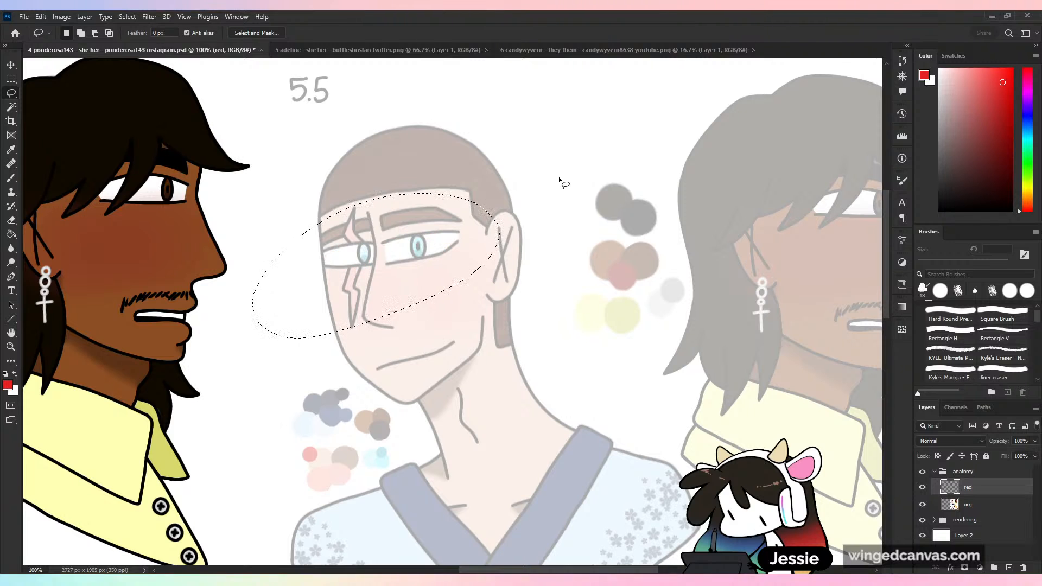
{"action": "key", "text": "ctrl+d"}
- Draw narrower red eyes with irises over both eyes of the short-haired man
{"action": "key", "text": "b"}
{"action": "mouse_move", "coordinate": [395, 244]}
{"action": "left_mouse_down"}
{"action": "mouse_move", "coordinate": [452, 236]}
{"action": "mouse_move", "coordinate": [425, 255]}
{"action": "mouse_move", "coordinate": [451, 244]}
{"action": "left_mouse_up"}
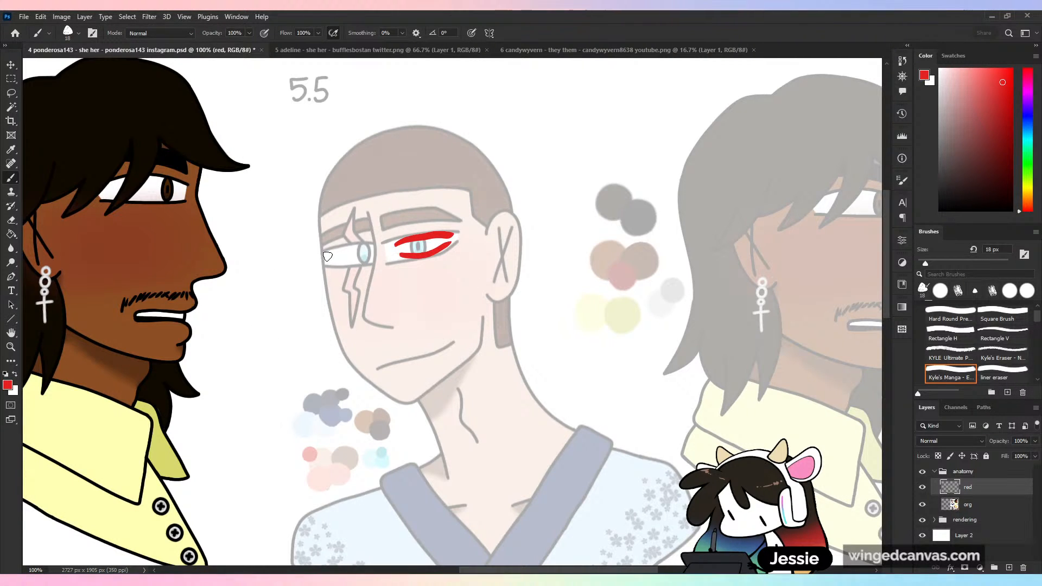
{"action": "mouse_move", "coordinate": [328, 253]}
{"action": "left_mouse_down"}
{"action": "mouse_move", "coordinate": [373, 247]}
{"action": "mouse_move", "coordinate": [366, 263]}
{"action": "left_mouse_up"}
{"action": "left_click_drag", "start_coordinate": [427, 253], "coordinate": [431, 239]}
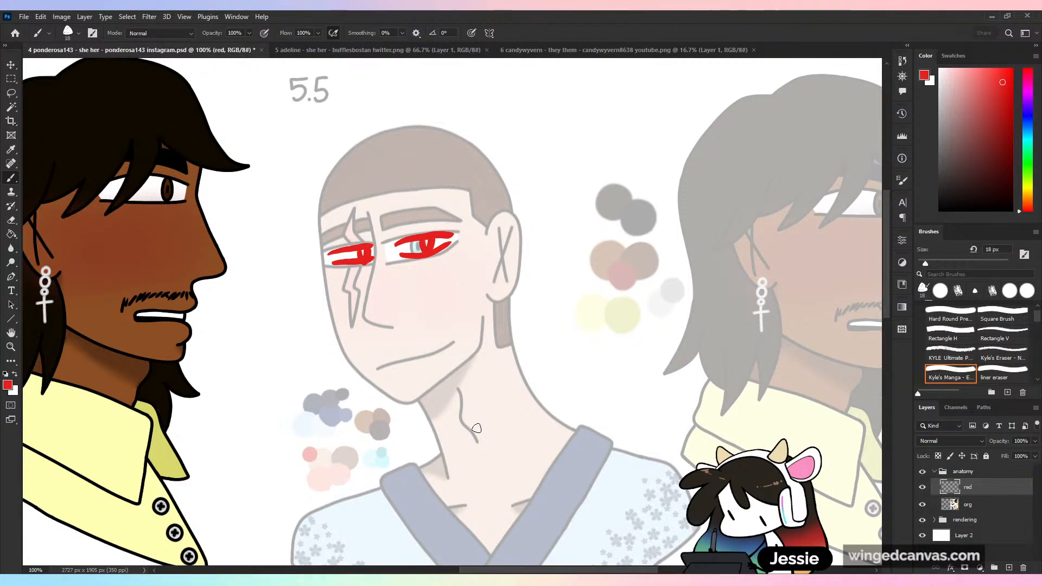
- Undo the narrow red eyes, circle the short-haired man's nose bridge in red, and undo that circle too
{"action": "key", "text": "ctrl+z"}
{"action": "key", "text": "ctrl+z"}
{"action": "key", "text": "ctrl+z"}
{"action": "key", "text": "ctrl+z"}
{"action": "key", "text": "ctrl+z"}
{"action": "key", "text": "ctrl+z"}
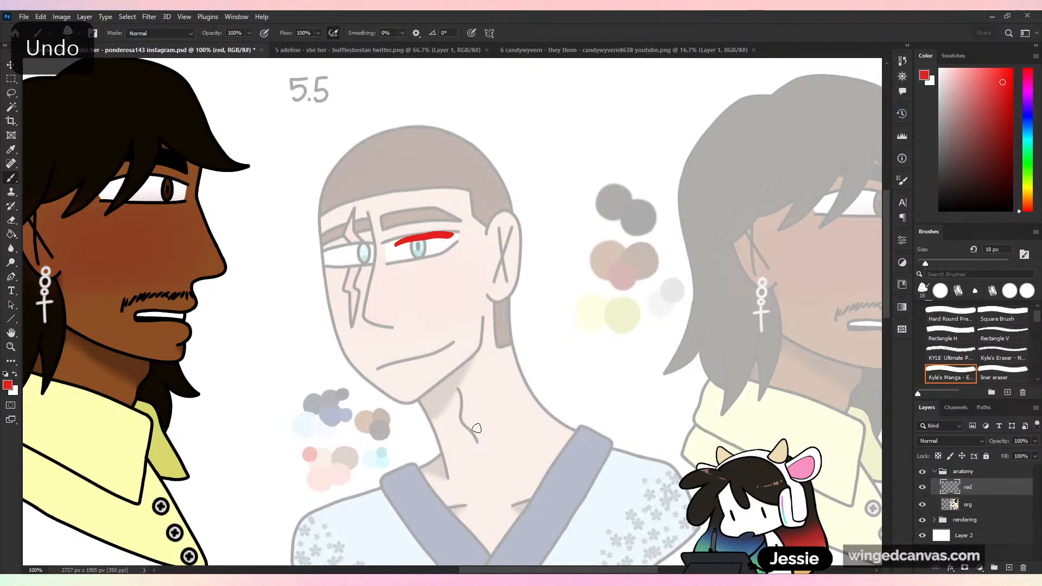
{"action": "left_click_drag", "start_coordinate": [387, 231], "coordinate": [382, 304]}
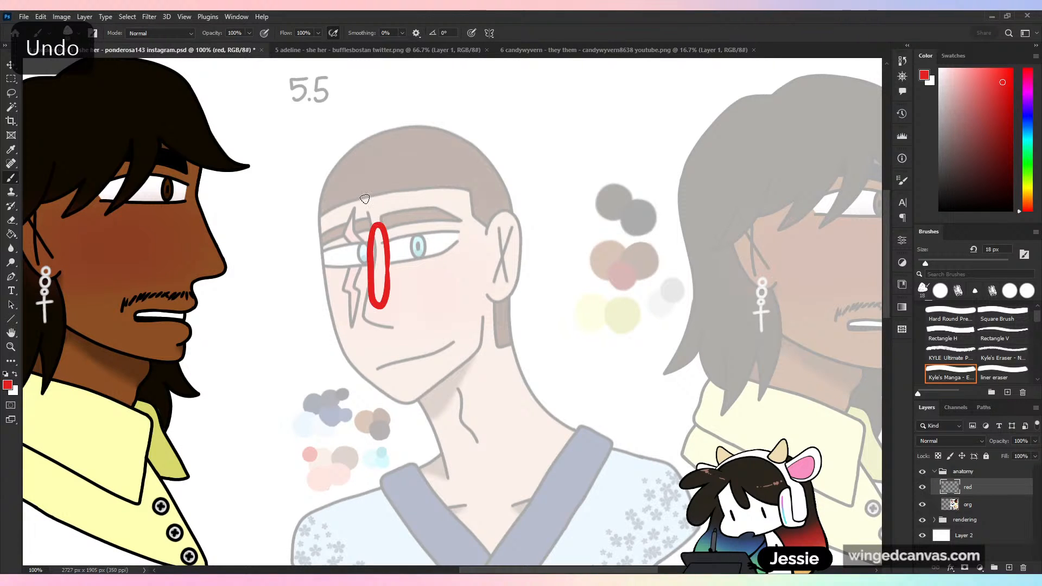
{"action": "key", "text": "ctrl+z"}
- Paint white on the org layer over the last word of the 5'4 note and the second word of the 6'5 note
{"action": "key", "text": "ctrl+minus"}
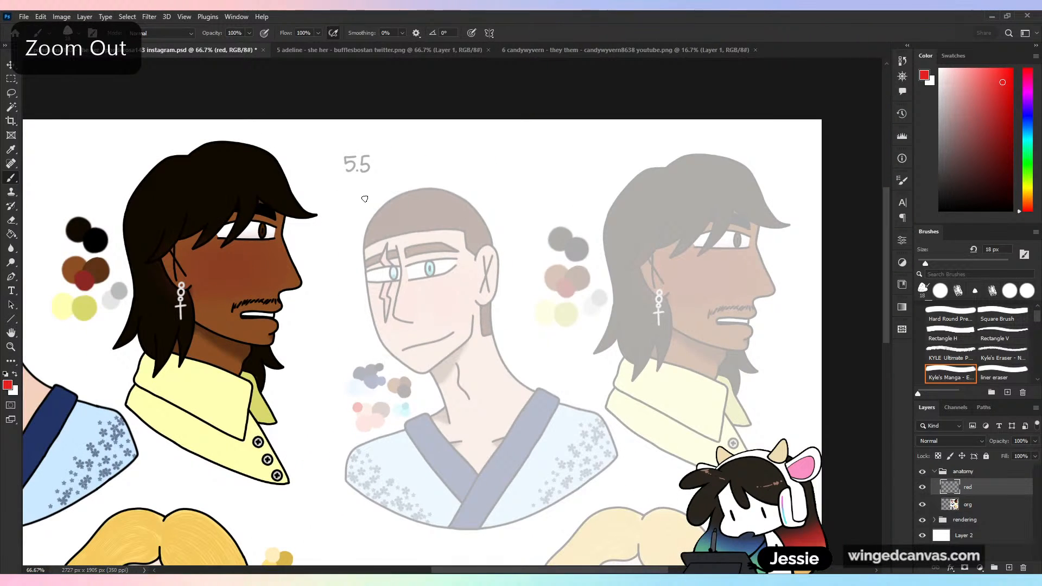
{"action": "left_click_drag", "start_coordinate": [574, 314], "coordinate": [572, 61]}
{"action": "left_click_drag", "start_coordinate": [654, 425], "coordinate": [565, 382]}
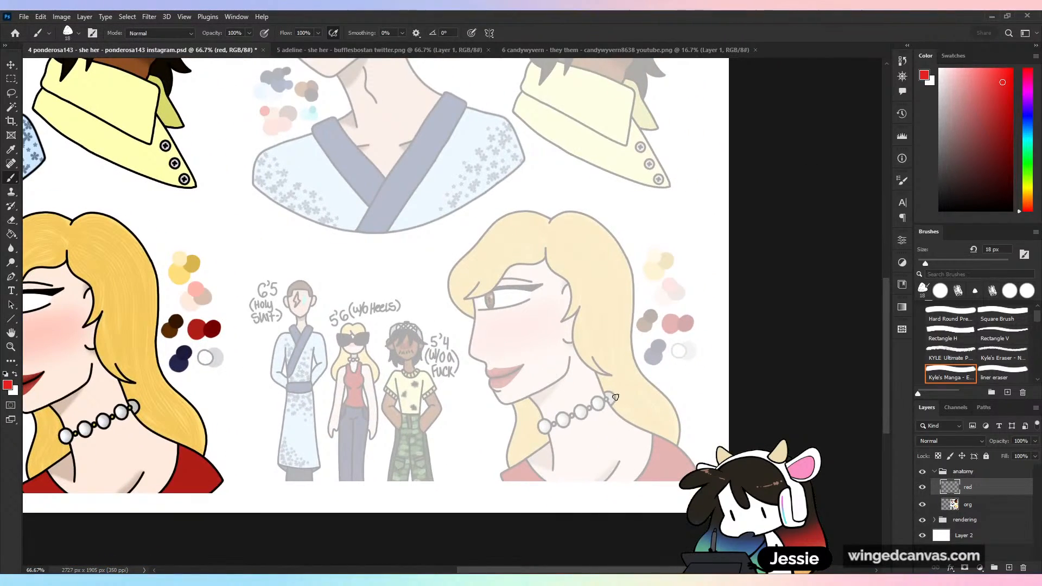
{"action": "key", "text": "ctrl+plus"}
{"action": "key", "text": "ctrl+minus"}
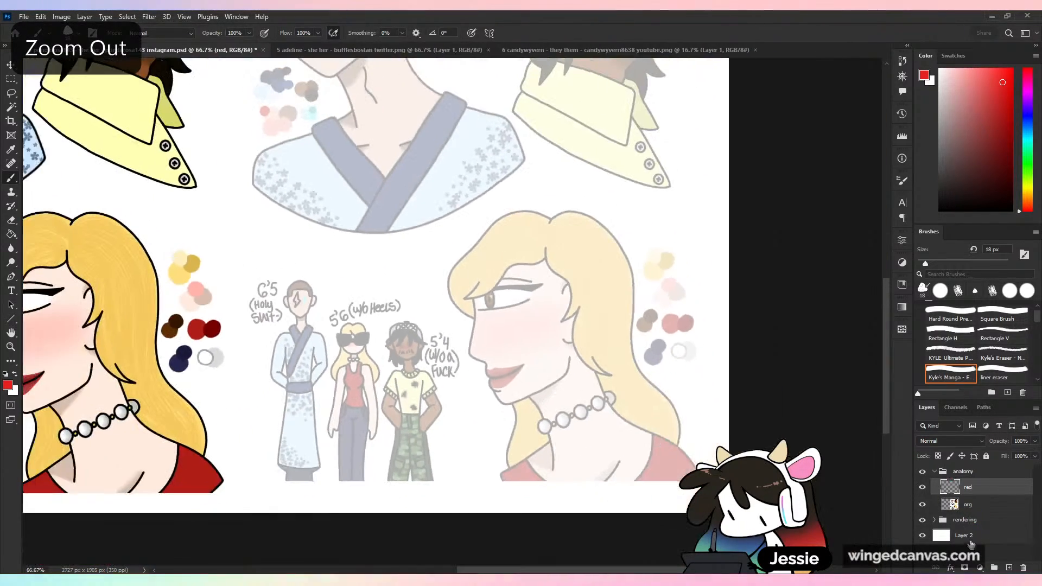
{"action": "left_click", "coordinate": [982, 535]}
{"action": "left_click", "coordinate": [955, 505]}
{"action": "left_click_drag", "start_coordinate": [980, 201], "coordinate": [939, 69]}
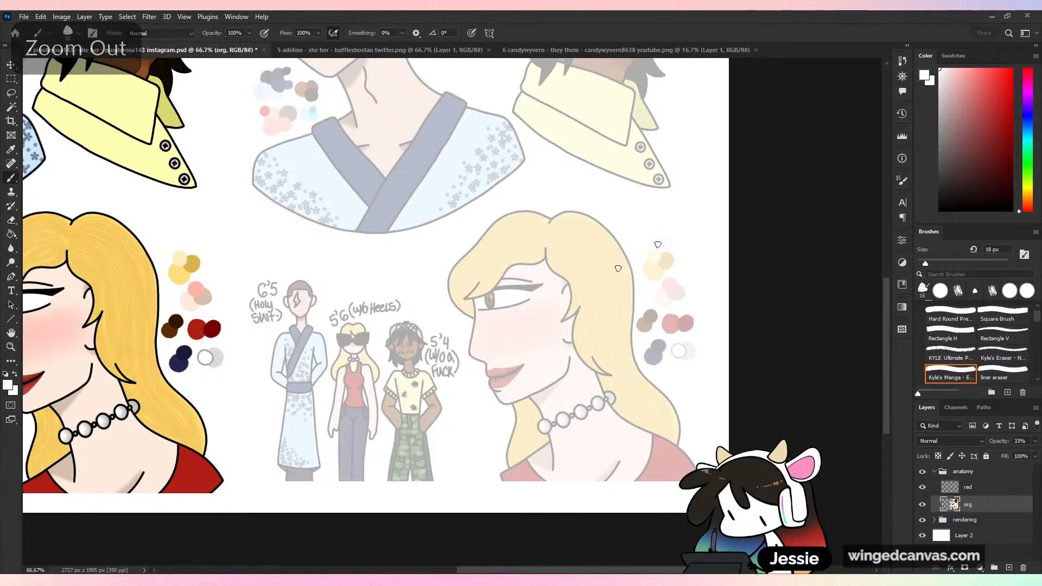
{"action": "left_click_drag", "start_coordinate": [457, 382], "coordinate": [430, 370]}
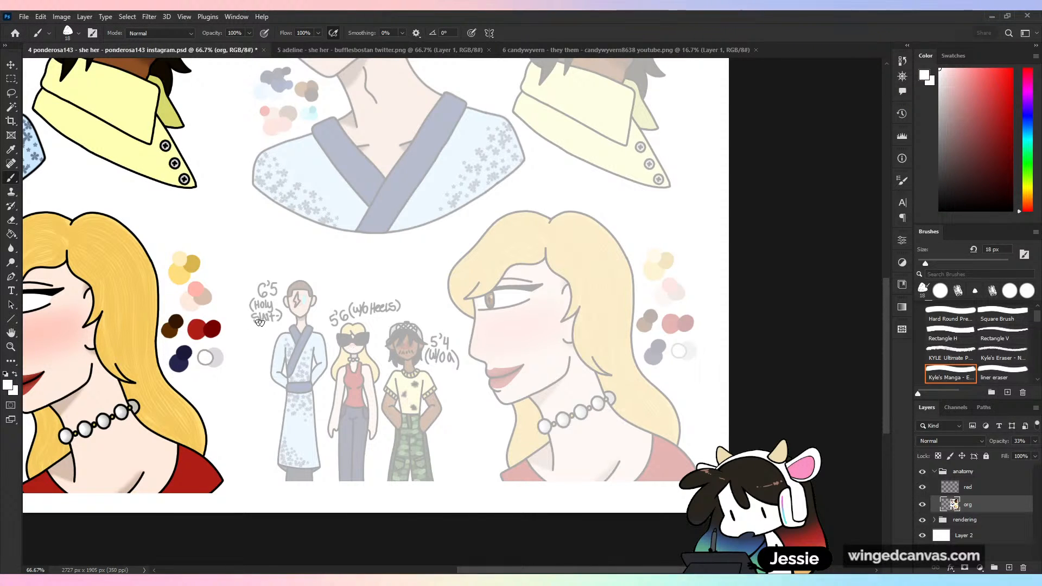
{"action": "left_click_drag", "start_coordinate": [259, 323], "coordinate": [266, 317]}
- Make the red layer active and restore red as the brush colour
{"action": "left_click", "coordinate": [1007, 486]}
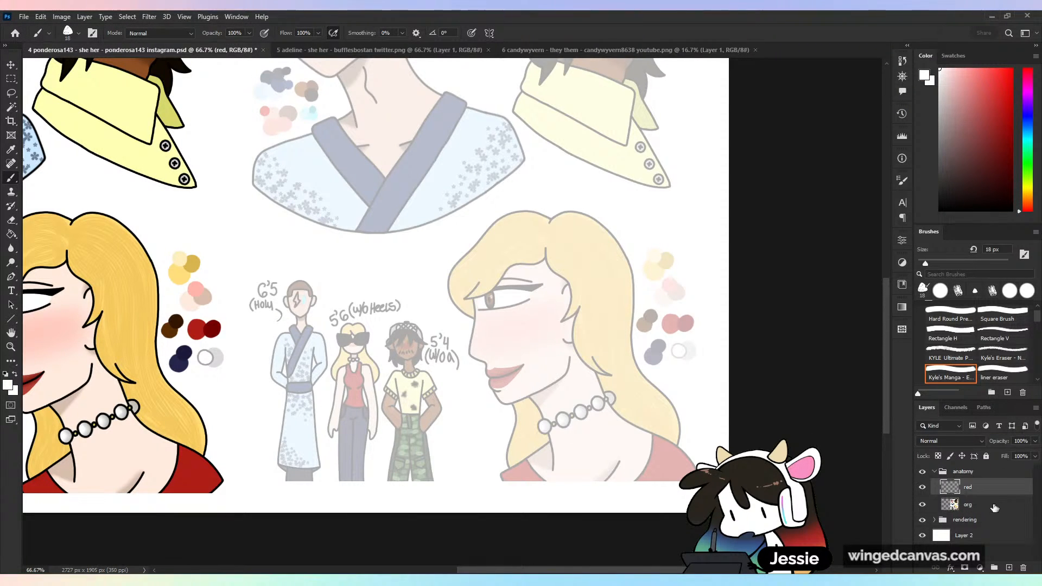
{"action": "left_click", "coordinate": [954, 56]}
{"action": "left_click", "coordinate": [922, 91]}
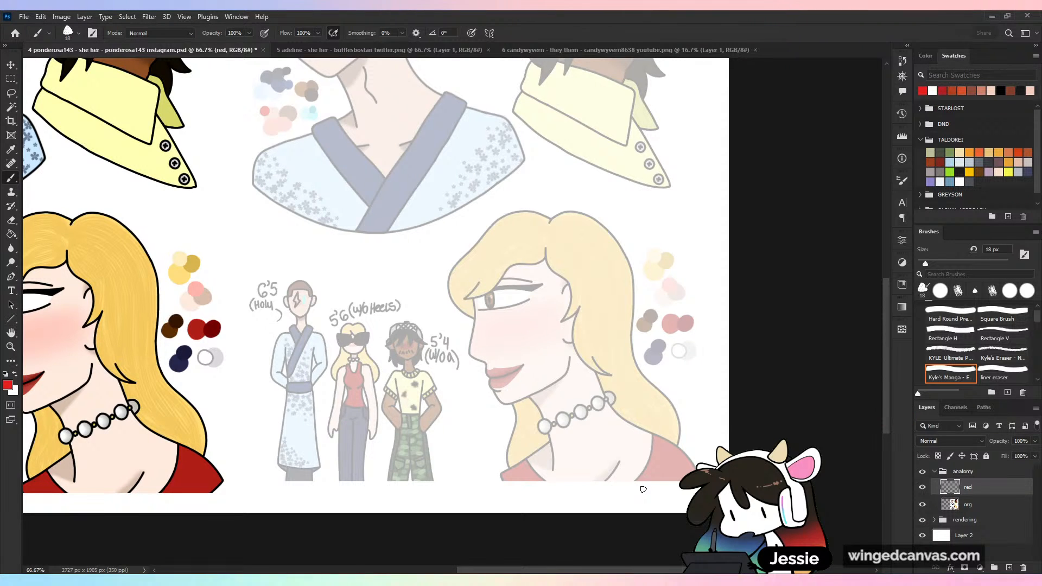
- On Layer 1, paint white with a 90 px brush over the last words of the full-colour sheet's 5'4 and 6'5 notes
{"action": "key", "text": "ctrl+plus"}
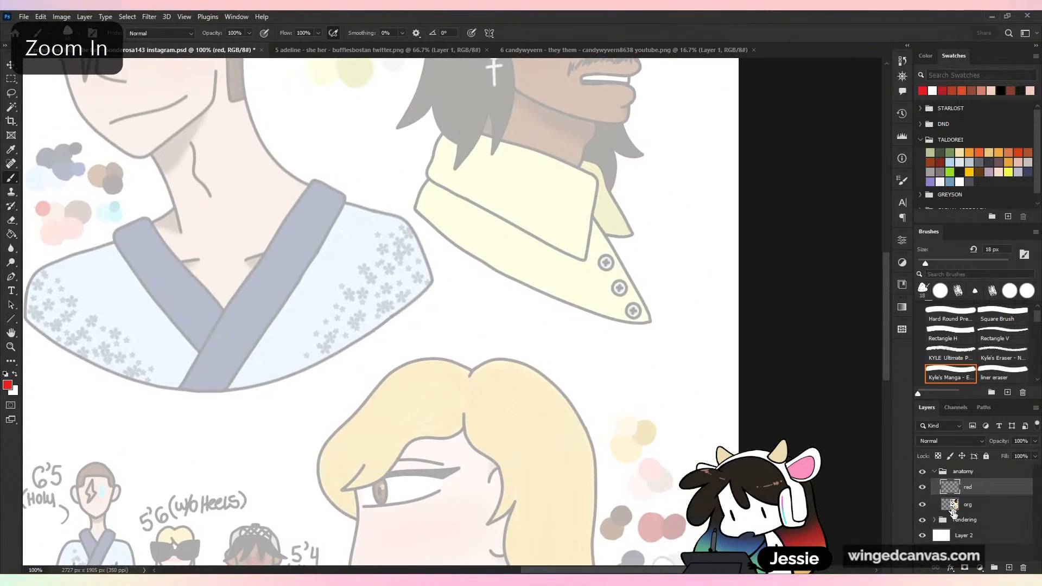
{"action": "key", "text": "ctrl+minus"}
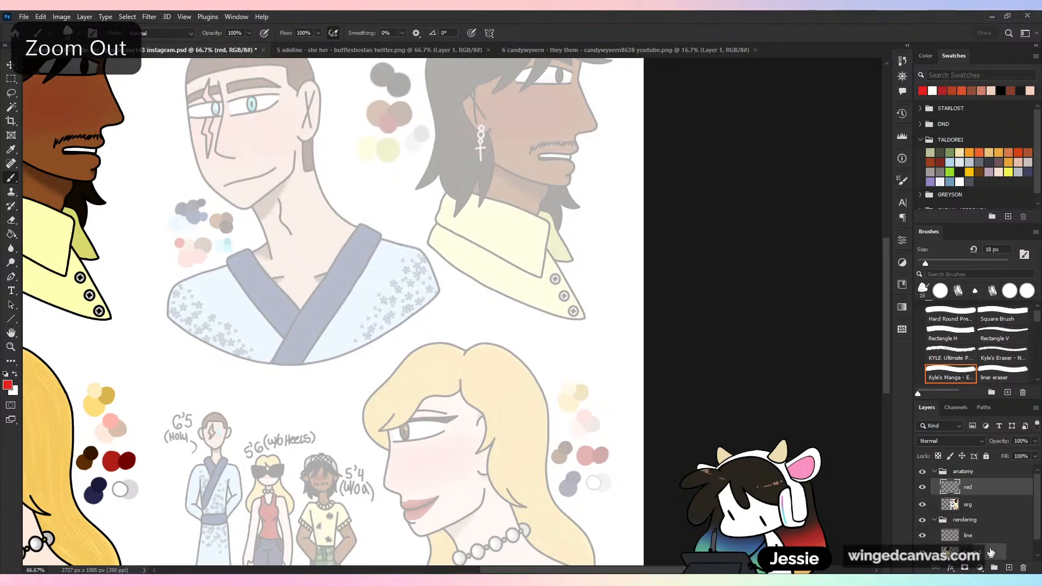
{"action": "left_click", "coordinate": [993, 553]}
{"action": "left_click", "coordinate": [932, 91]}
{"action": "left_click", "coordinate": [958, 264]}
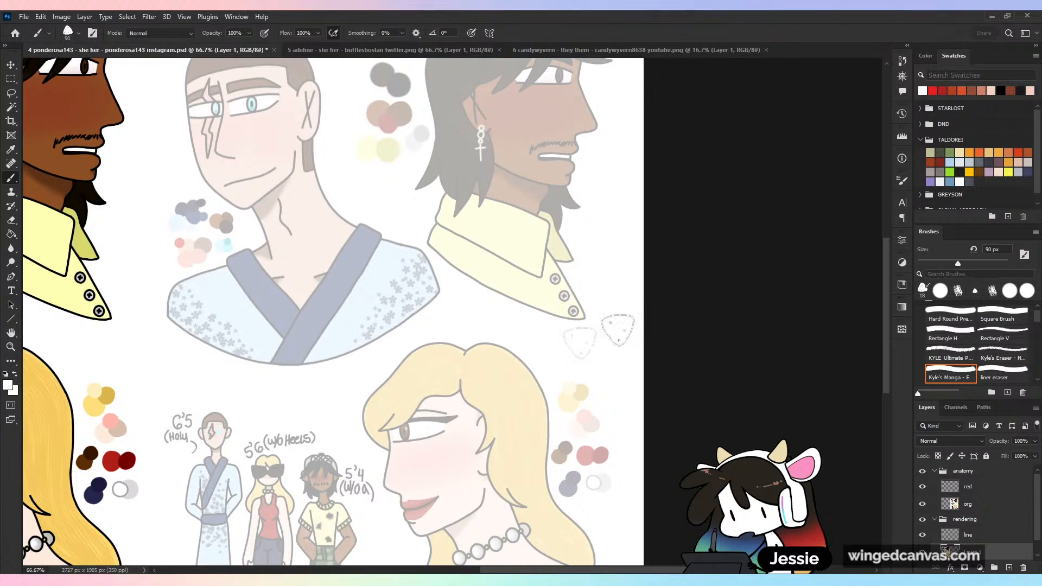
{"action": "left_click_drag", "start_coordinate": [243, 390], "coordinate": [812, 234]}
{"action": "left_click_drag", "start_coordinate": [446, 361], "coordinate": [462, 355]}
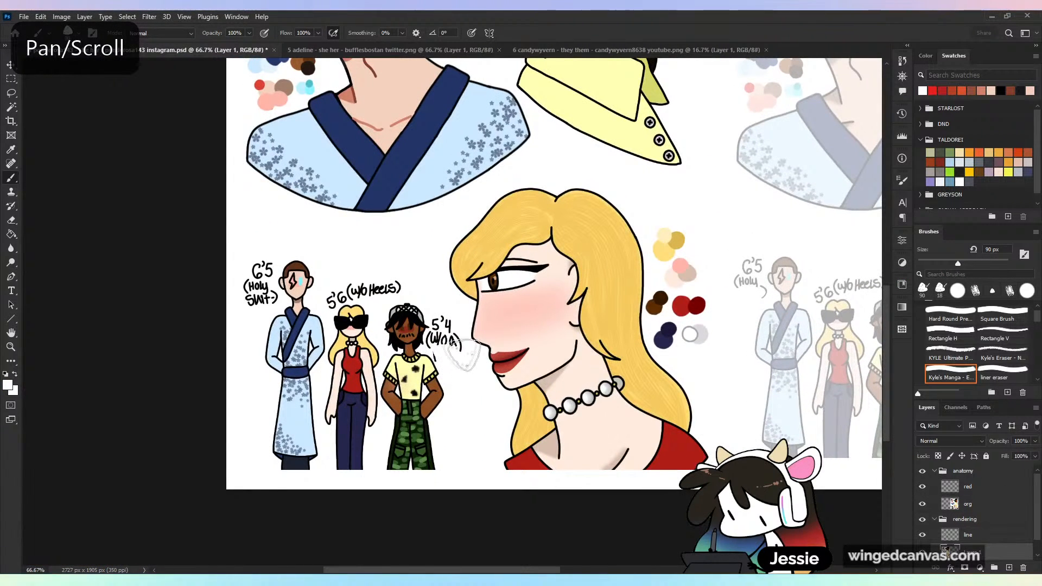
{"action": "left_click_drag", "start_coordinate": [250, 300], "coordinate": [277, 298]}
{"action": "left_click_drag", "start_coordinate": [696, 333], "coordinate": [42, 408]}
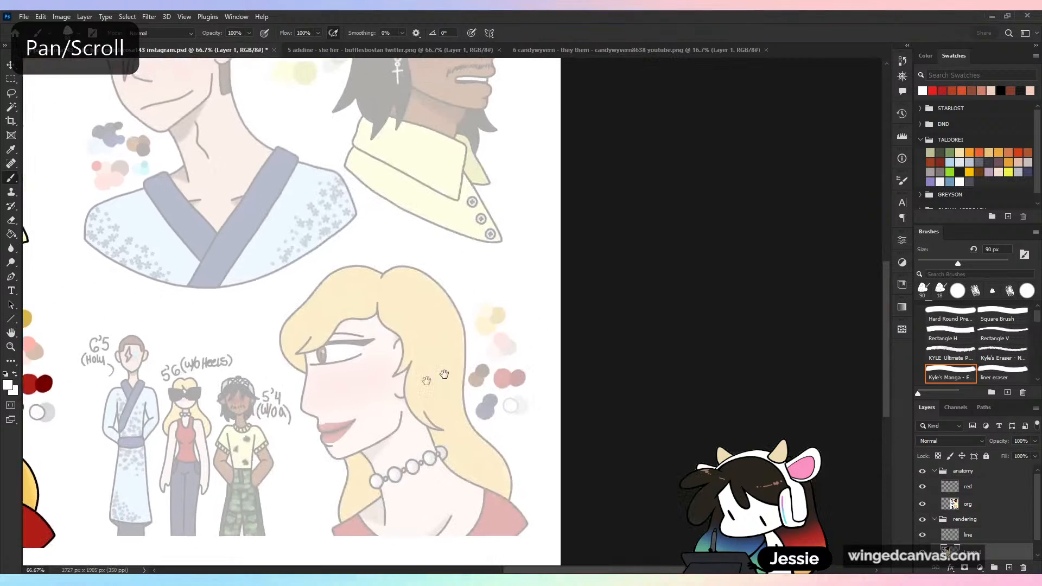
{"action": "left_click_drag", "start_coordinate": [578, 430], "coordinate": [579, 398]}
- Restore red as the brush colour, set the brush size to 19 px, and make the red layer active
{"action": "left_click", "coordinate": [923, 291]}
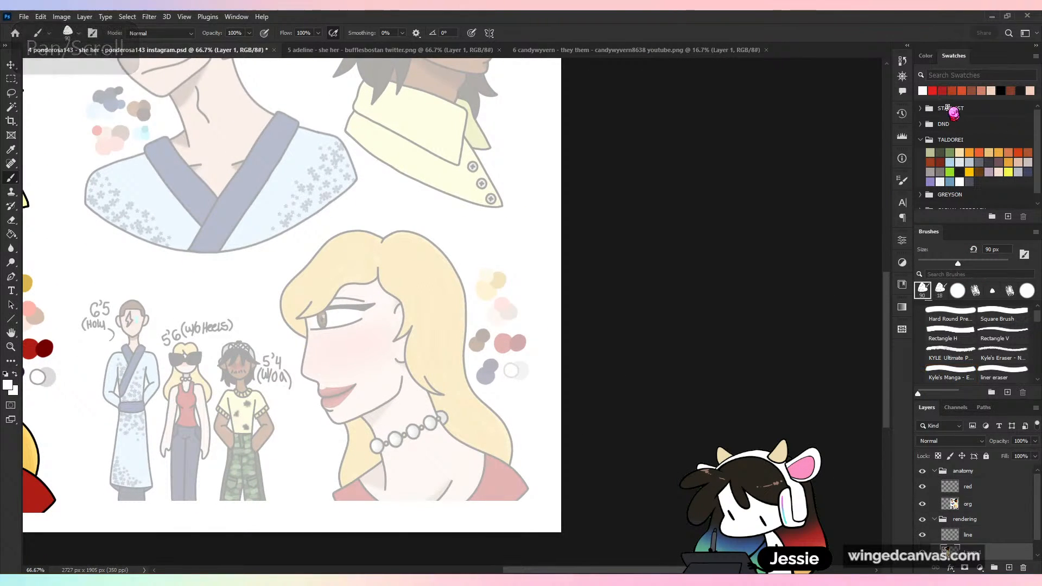
{"action": "left_click", "coordinate": [927, 263]}
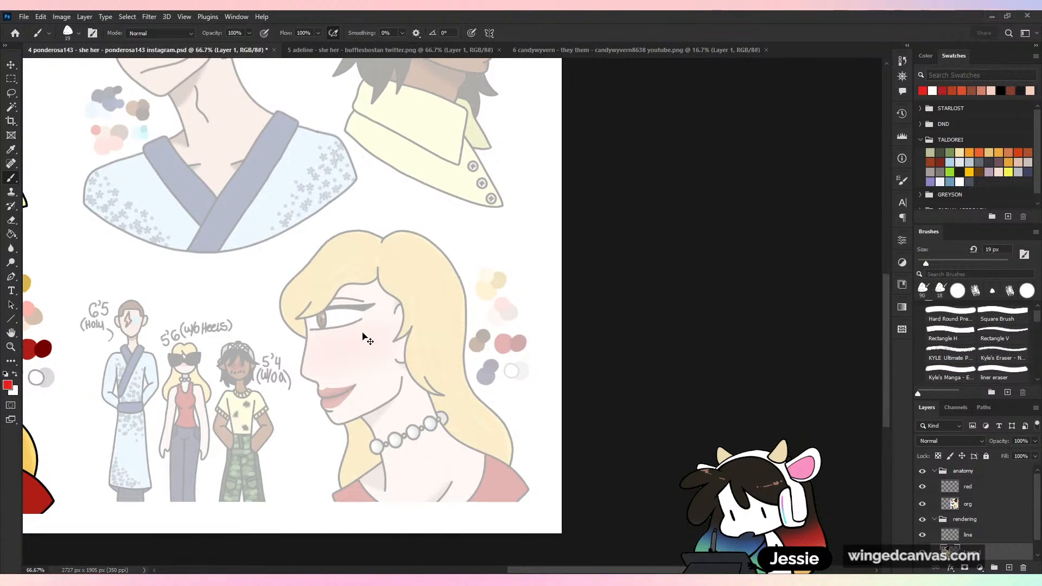
{"action": "key", "text": "ctrl+="}
{"action": "left_click_drag", "start_coordinate": [325, 364], "coordinate": [502, 323]}
{"action": "mouse_move", "coordinate": [419, 267]}
{"action": "left_mouse_down"}
{"action": "mouse_move", "coordinate": [498, 262]}
{"action": "mouse_move", "coordinate": [416, 293]}
{"action": "mouse_move", "coordinate": [497, 291]}
{"action": "left_mouse_up"}
{"action": "key", "text": "ctrl+z"}
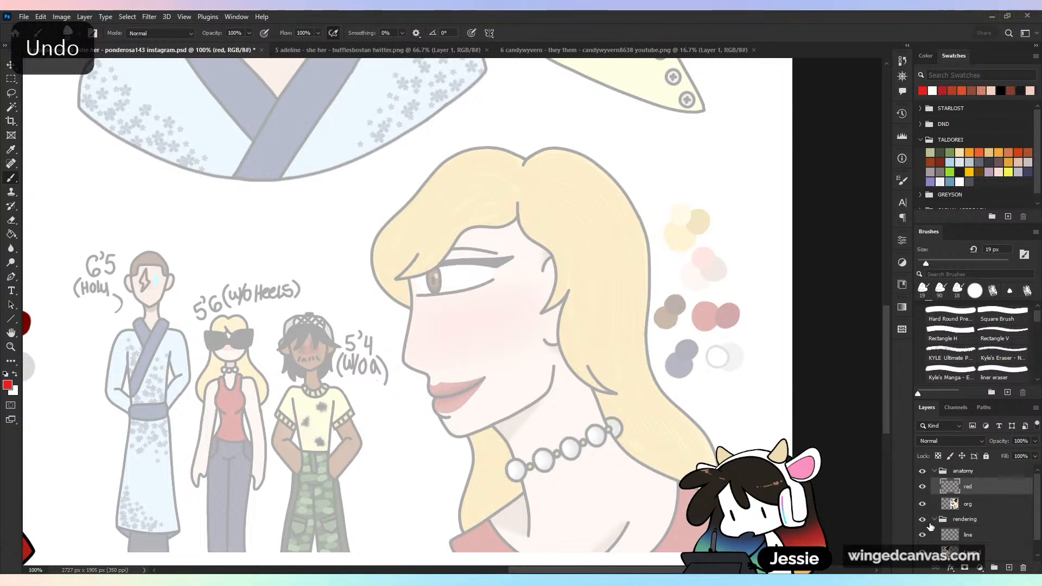
- Draw a red box around the blonde woman's eye and another beside it, and undo both boxes
{"action": "mouse_move", "coordinate": [421, 276]}
{"action": "left_mouse_down"}
{"action": "mouse_move", "coordinate": [496, 254]}
{"action": "mouse_move", "coordinate": [423, 262]}
{"action": "left_mouse_up"}
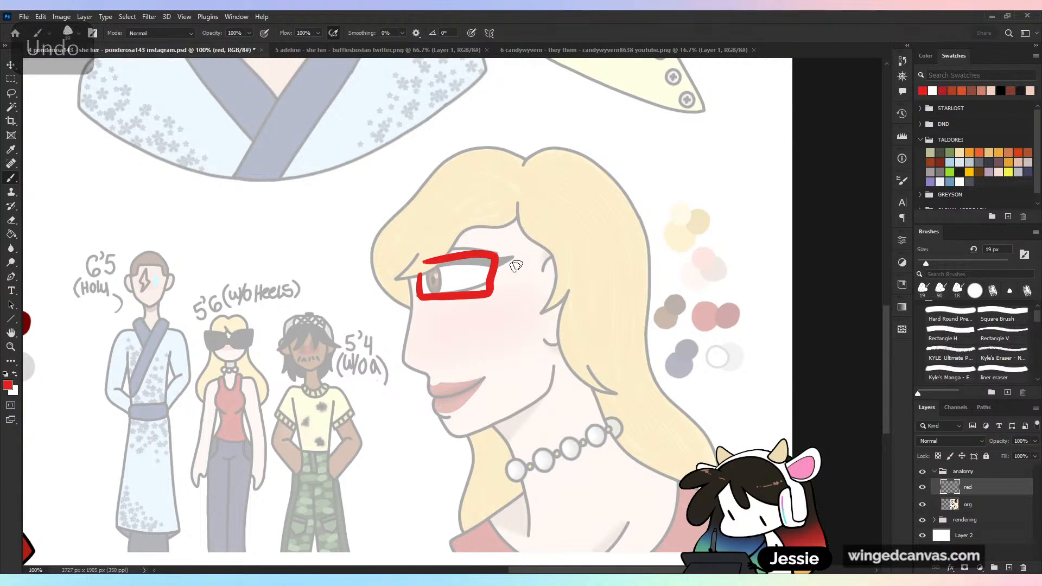
{"action": "mouse_move", "coordinate": [513, 260]}
{"action": "left_mouse_down"}
{"action": "mouse_move", "coordinate": [612, 246]}
{"action": "mouse_move", "coordinate": [504, 293]}
{"action": "left_mouse_up"}
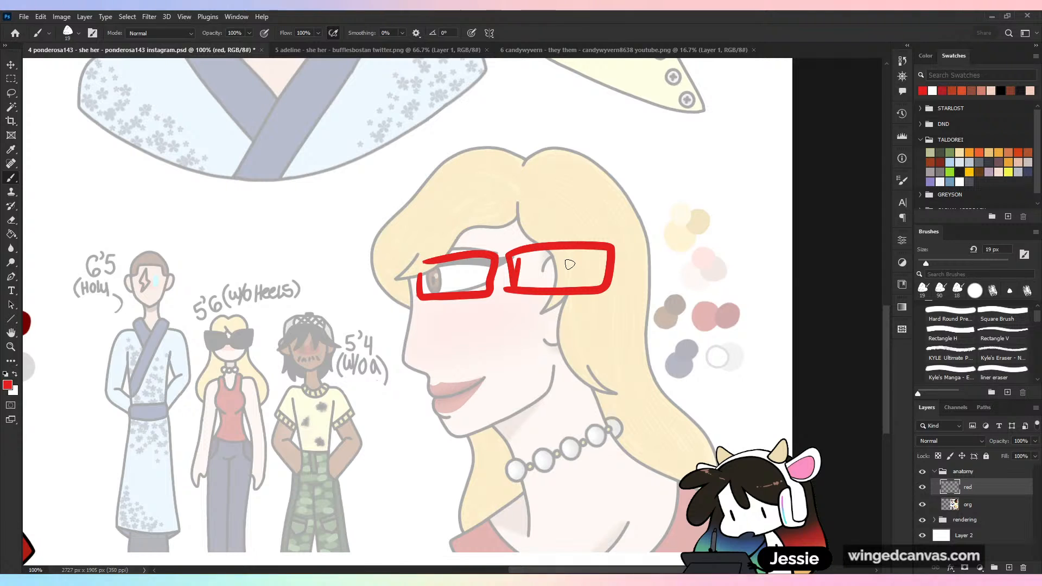
{"action": "key", "text": "ctrl+z"}
{"action": "key", "text": "ctrl+z"}
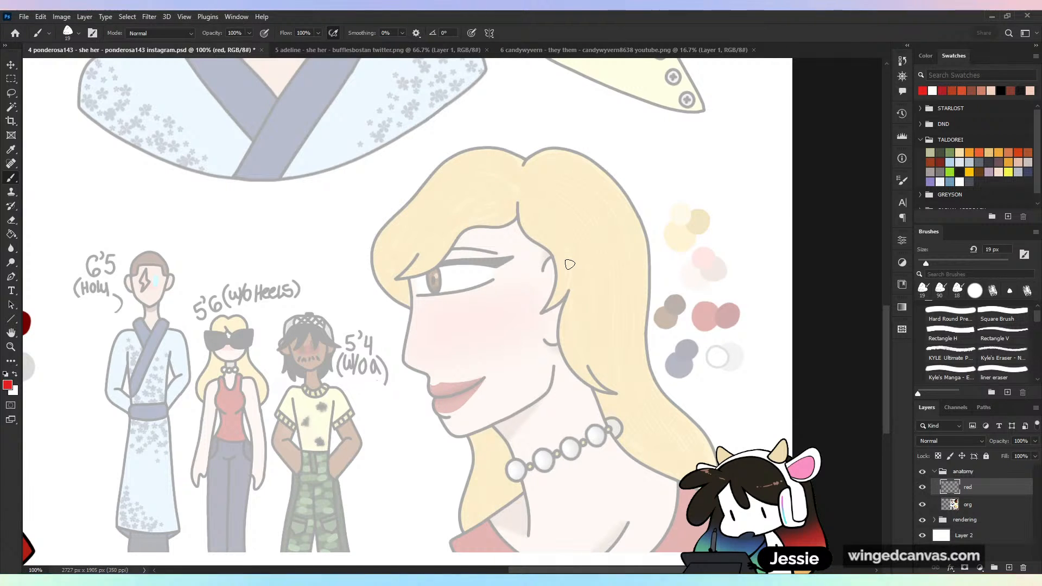
- Set the brush size to 15 px, try red strokes at the blonde woman's eye, and undo them
{"action": "left_click_drag", "start_coordinate": [924, 264], "coordinate": [924, 264]}
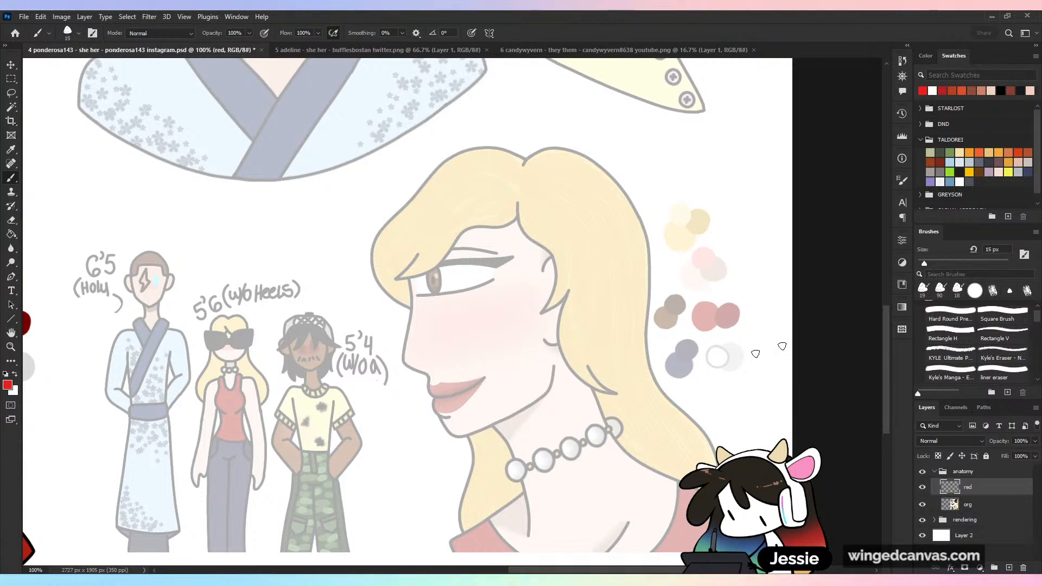
{"action": "left_click_drag", "start_coordinate": [425, 271], "coordinate": [458, 286]}
{"action": "key", "text": "ctrl+z"}
{"action": "key", "text": "ctrl+z"}
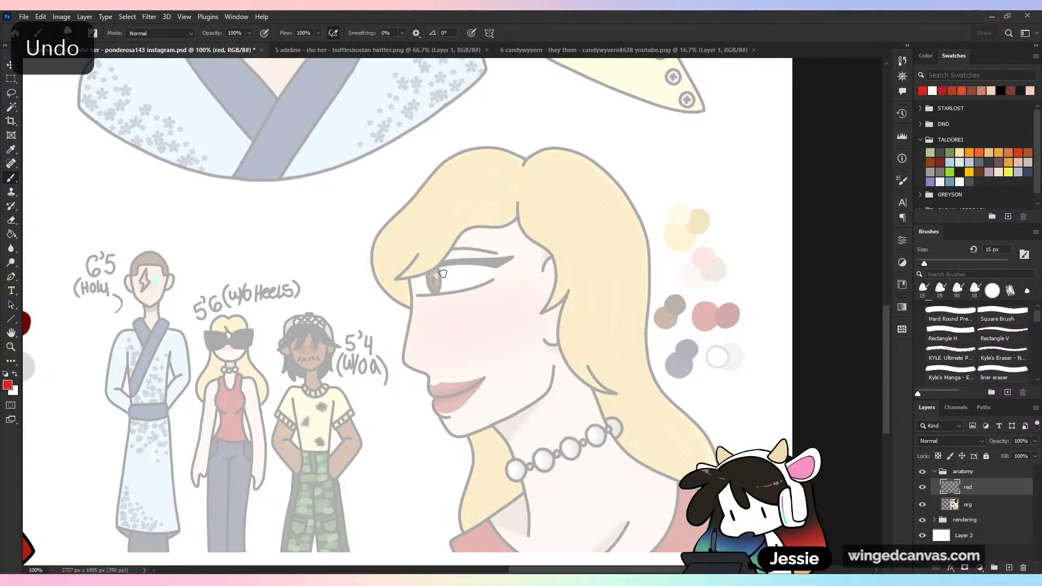
- Try red forehead and skull curves running up from the blonde woman's brow, and undo them
{"action": "mouse_move", "coordinate": [410, 287]}
{"action": "left_mouse_down"}
{"action": "mouse_move", "coordinate": [412, 222]}
{"action": "mouse_move", "coordinate": [427, 193]}
{"action": "left_mouse_up"}
{"action": "key", "text": "ctrl+z"}
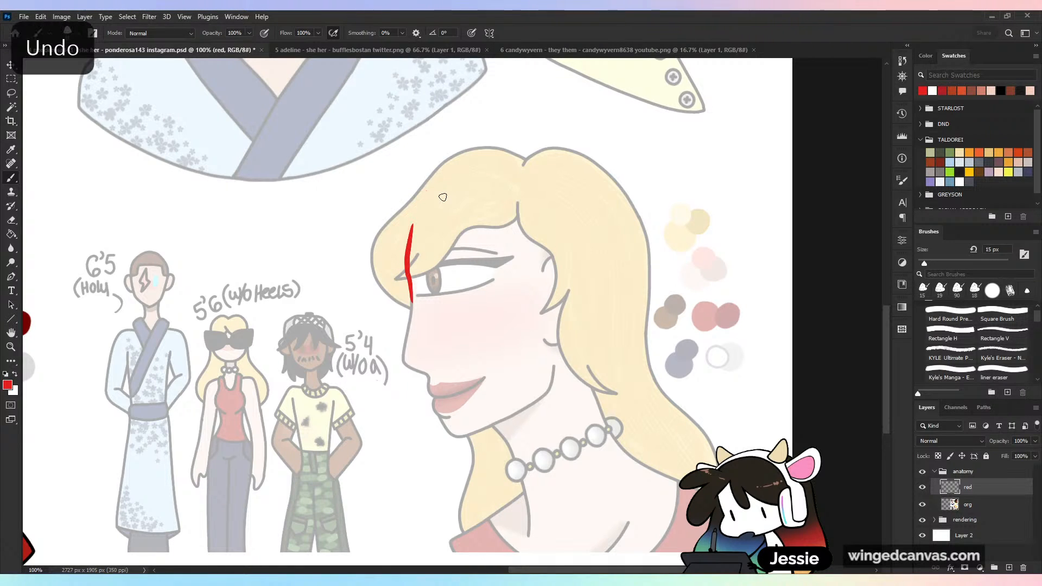
{"action": "mouse_move", "coordinate": [410, 283]}
{"action": "left_mouse_down"}
{"action": "mouse_move", "coordinate": [404, 237]}
{"action": "mouse_move", "coordinate": [446, 166]}
{"action": "mouse_move", "coordinate": [547, 169]}
{"action": "mouse_move", "coordinate": [577, 188]}
{"action": "left_mouse_up"}
{"action": "key", "text": "ctrl+z"}
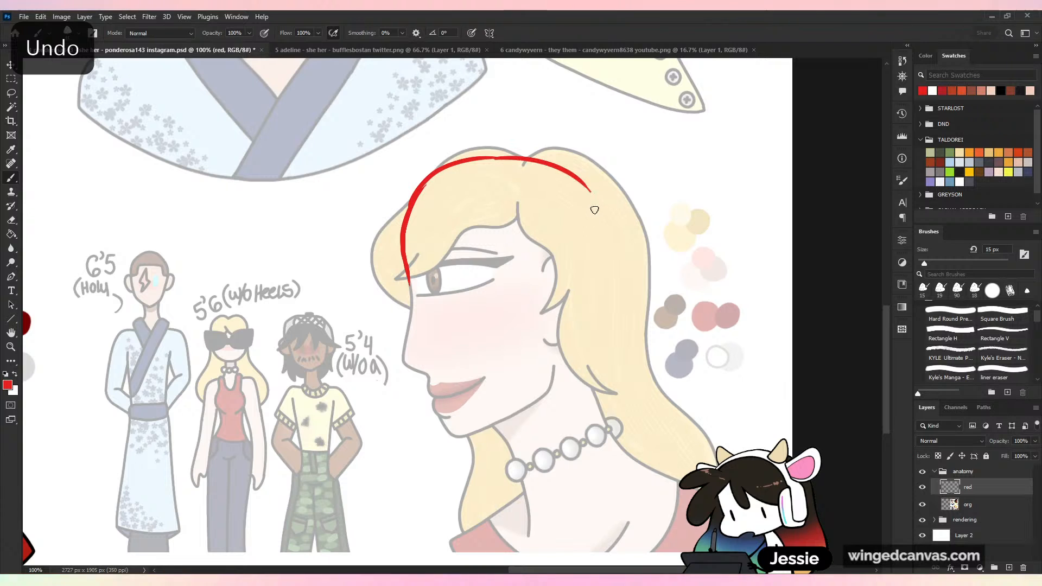
{"action": "key", "text": "ctrl+z"}
{"action": "key", "text": "ctrl+z"}
{"action": "key", "text": "ctrl+z"}
- Trace the blonde woman's skull and her face profile from brow to chin in red
{"action": "mouse_move", "coordinate": [410, 284]}
{"action": "left_mouse_down"}
{"action": "mouse_move", "coordinate": [411, 229]}
{"action": "mouse_move", "coordinate": [432, 198]}
{"action": "mouse_move", "coordinate": [477, 174]}
{"action": "mouse_move", "coordinate": [624, 203]}
{"action": "mouse_move", "coordinate": [569, 184]}
{"action": "mouse_move", "coordinate": [611, 281]}
{"action": "mouse_move", "coordinate": [607, 244]}
{"action": "mouse_move", "coordinate": [597, 402]}
{"action": "left_mouse_up"}
{"action": "mouse_move", "coordinate": [410, 283]}
{"action": "left_mouse_down"}
{"action": "mouse_move", "coordinate": [407, 340]}
{"action": "mouse_move", "coordinate": [467, 436]}
{"action": "left_mouse_up"}
{"action": "key", "text": "ctrl+z"}
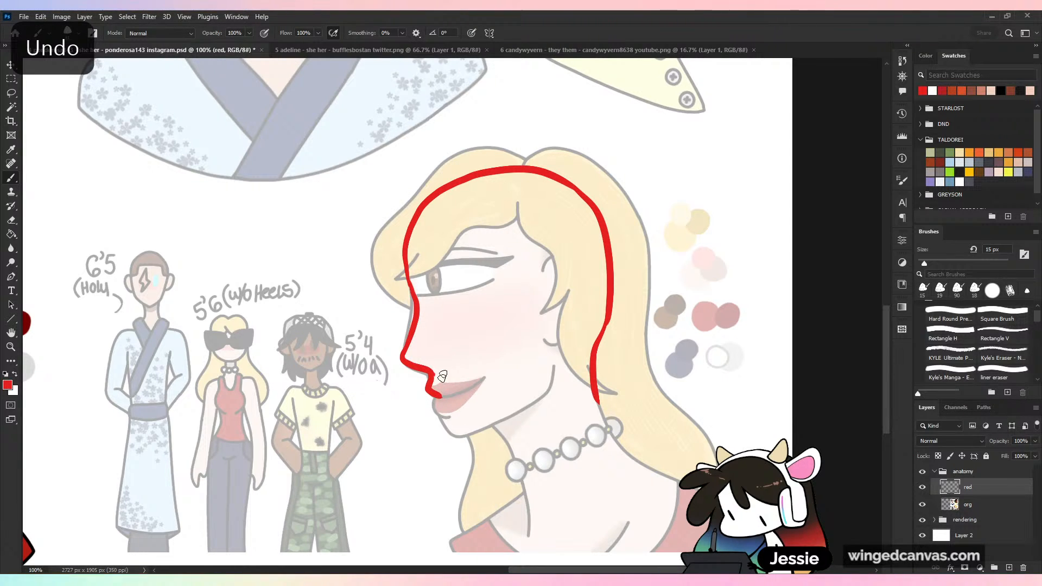
{"action": "key", "text": "ctrl+z"}
{"action": "mouse_move", "coordinate": [429, 373]}
{"action": "left_mouse_down"}
{"action": "mouse_move", "coordinate": [446, 427]}
{"action": "mouse_move", "coordinate": [491, 430]}
{"action": "left_mouse_up"}
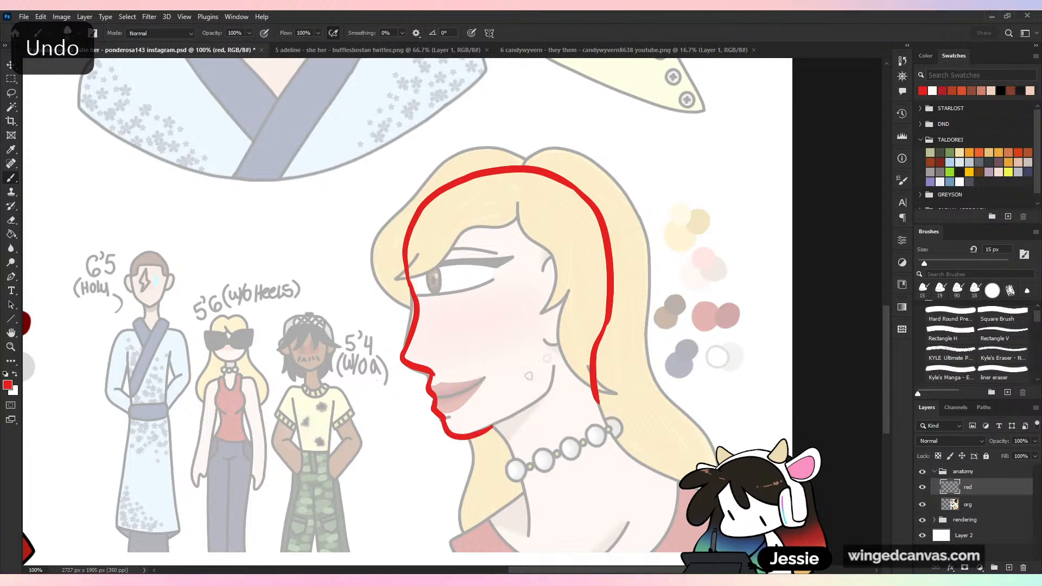
- Box the blonde woman's eye in red, and undo the box together with the traced head outline
{"action": "mouse_move", "coordinate": [418, 298]}
{"action": "left_mouse_down"}
{"action": "mouse_move", "coordinate": [414, 265]}
{"action": "mouse_move", "coordinate": [483, 253]}
{"action": "mouse_move", "coordinate": [458, 287]}
{"action": "mouse_move", "coordinate": [423, 275]}
{"action": "left_mouse_up"}
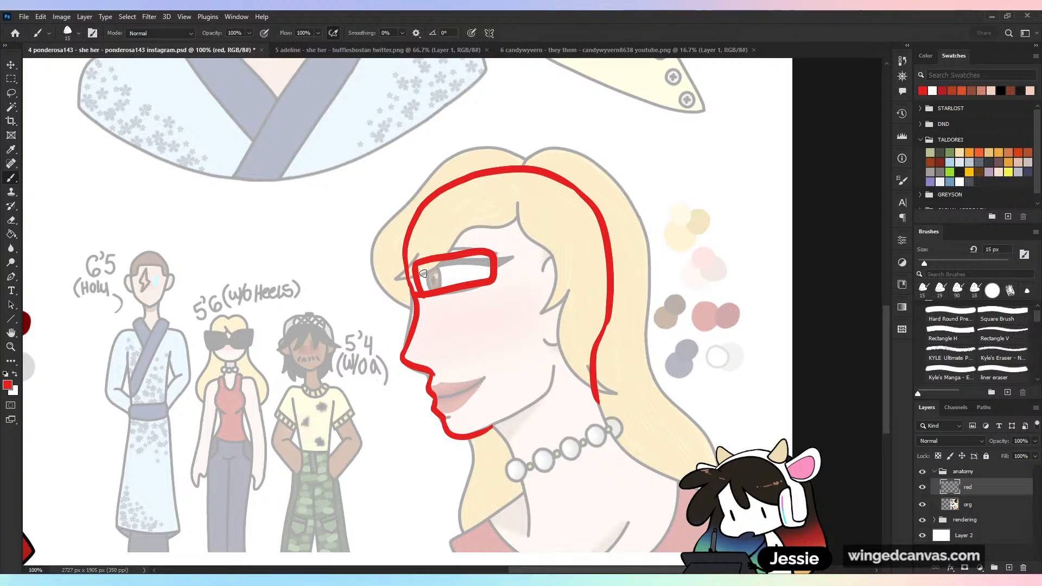
{"action": "key", "text": "ctrl+z"}
{"action": "key", "text": "ctrl+z"}
{"action": "key", "text": "ctrl+z"}
{"action": "key", "text": "ctrl+z"}
{"action": "key", "text": "ctrl+z"}
{"action": "key", "text": "ctrl+z"}
{"action": "key", "text": "ctrl+z"}
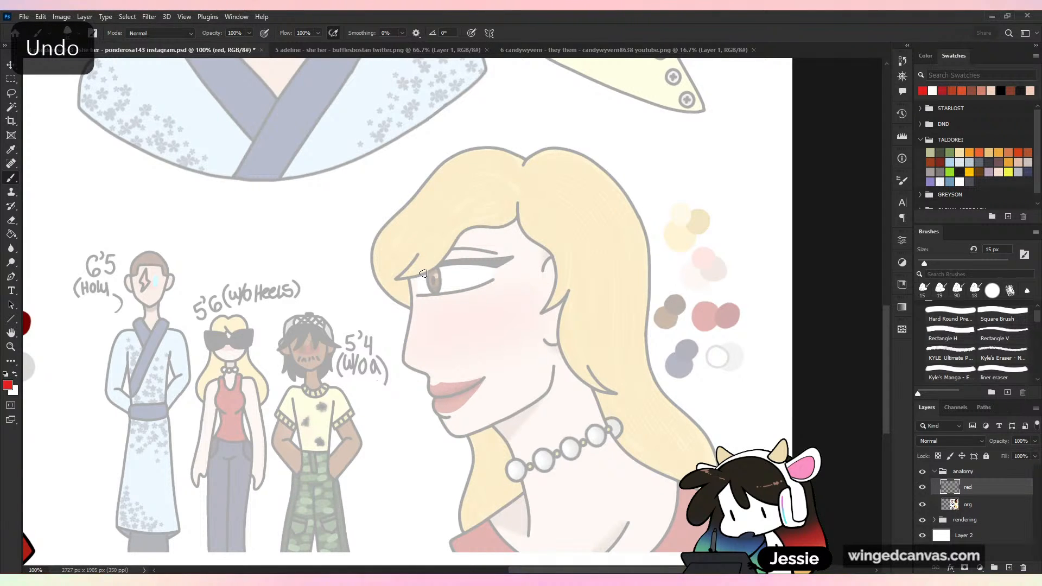
- Sketch a large red cranium circle over the blonde woman's head, from the brow to behind the ear
{"action": "mouse_move", "coordinate": [472, 157]}
{"action": "left_mouse_down"}
{"action": "mouse_move", "coordinate": [402, 280]}
{"action": "mouse_move", "coordinate": [421, 322]}
{"action": "mouse_move", "coordinate": [560, 183]}
{"action": "left_mouse_up"}
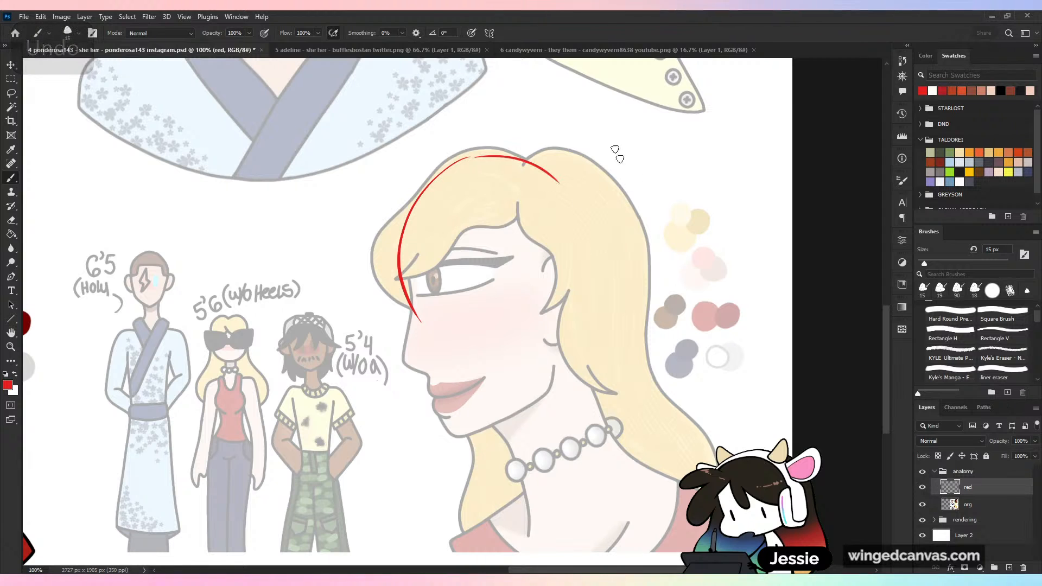
{"action": "key", "text": "ctrl+z"}
{"action": "key", "text": "ctrl+z"}
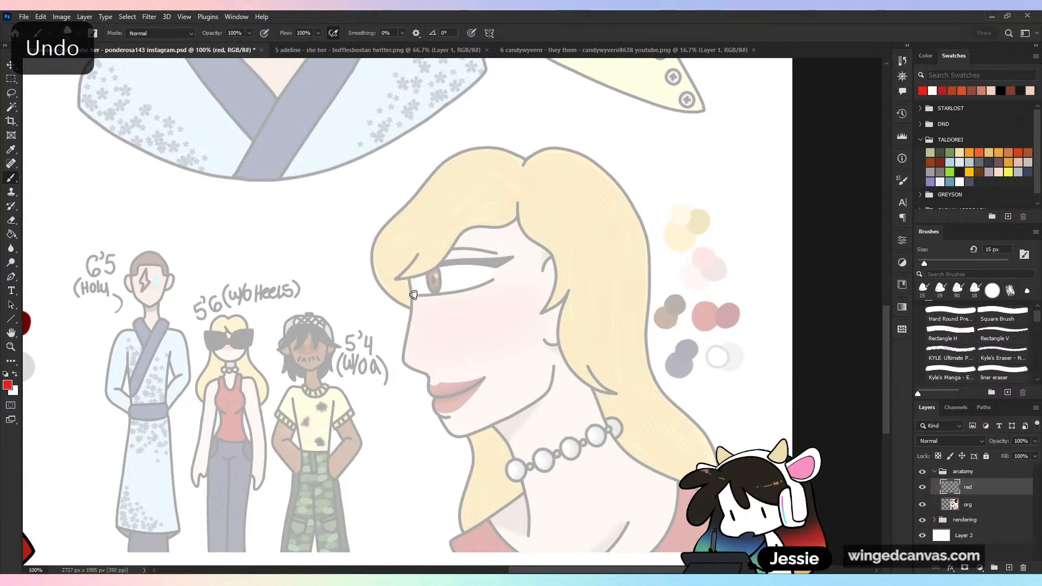
{"action": "mouse_move", "coordinate": [411, 237]}
{"action": "left_mouse_down"}
{"action": "mouse_move", "coordinate": [413, 299]}
{"action": "mouse_move", "coordinate": [524, 166]}
{"action": "mouse_move", "coordinate": [578, 185]}
{"action": "mouse_move", "coordinate": [606, 256]}
{"action": "left_mouse_up"}
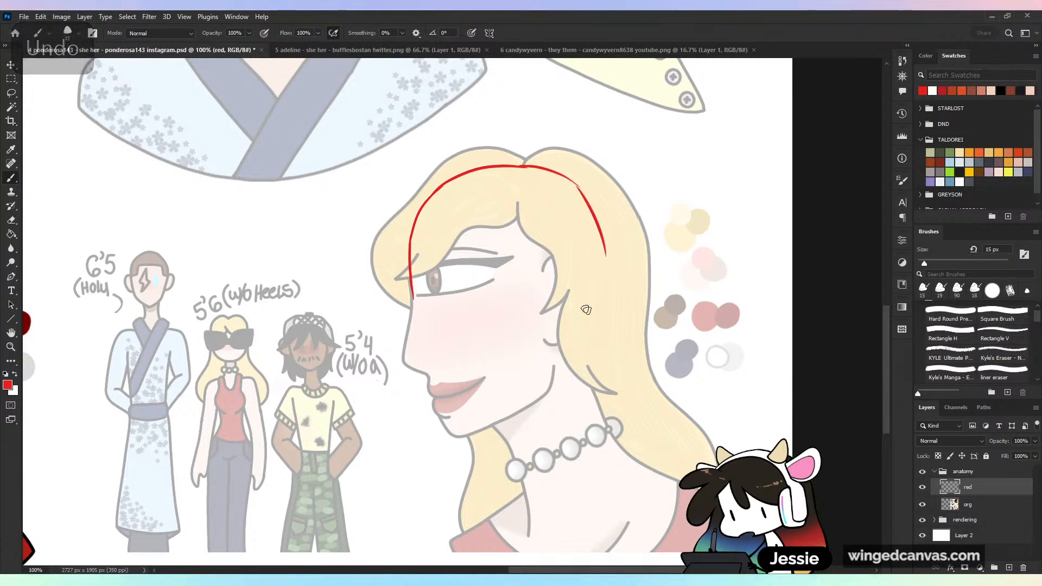
{"action": "mouse_move", "coordinate": [411, 245]}
{"action": "left_mouse_down"}
{"action": "mouse_move", "coordinate": [488, 356]}
{"action": "mouse_move", "coordinate": [605, 248]}
{"action": "left_mouse_up"}
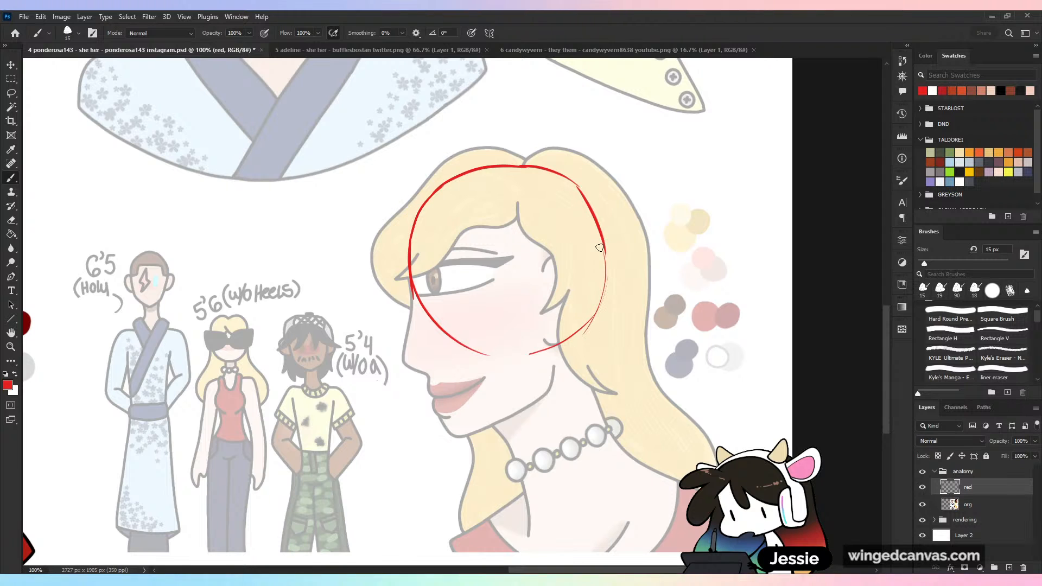
{"action": "mouse_move", "coordinate": [537, 156]}
{"action": "left_mouse_down"}
{"action": "mouse_move", "coordinate": [491, 149]}
{"action": "mouse_move", "coordinate": [452, 165]}
{"action": "left_mouse_up"}
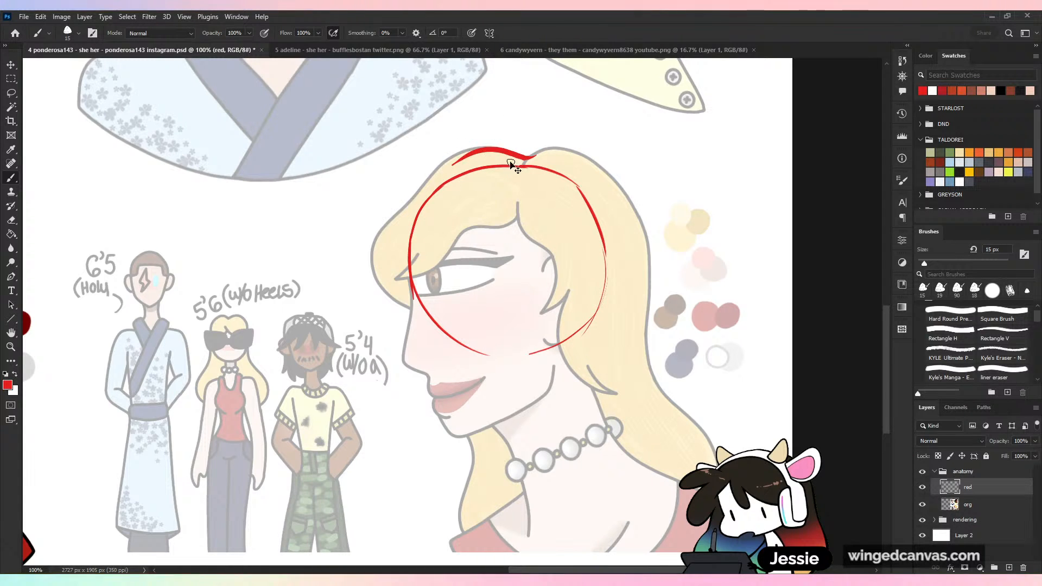
{"action": "key", "text": "ctrl+z"}
- Draw the blonde woman's nose, lips, chin and jawline in red, extending down from the cranium circle
{"action": "mouse_move", "coordinate": [411, 271]}
{"action": "left_mouse_down"}
{"action": "mouse_move", "coordinate": [419, 319]}
{"action": "mouse_move", "coordinate": [405, 349]}
{"action": "mouse_move", "coordinate": [431, 377]}
{"action": "mouse_move", "coordinate": [659, 285]}
{"action": "left_mouse_up"}
{"action": "key", "text": "ctrl+z"}
{"action": "key", "text": "ctrl+z"}
{"action": "key", "text": "ctrl+z"}
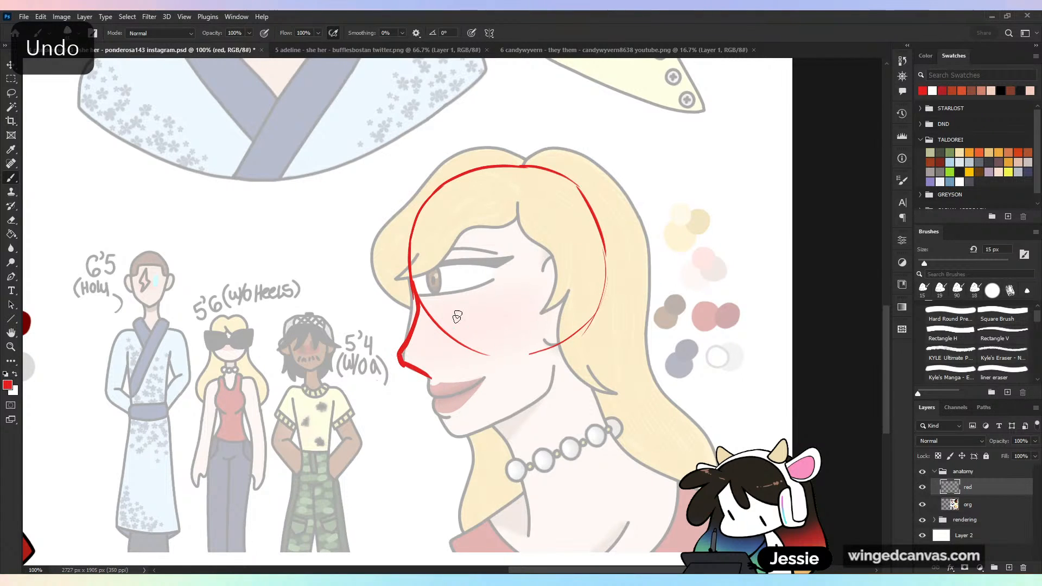
{"action": "mouse_move", "coordinate": [417, 305]}
{"action": "left_mouse_down"}
{"action": "mouse_move", "coordinate": [404, 361]}
{"action": "mouse_move", "coordinate": [431, 380]}
{"action": "left_mouse_up"}
{"action": "key", "text": "ctrl+z"}
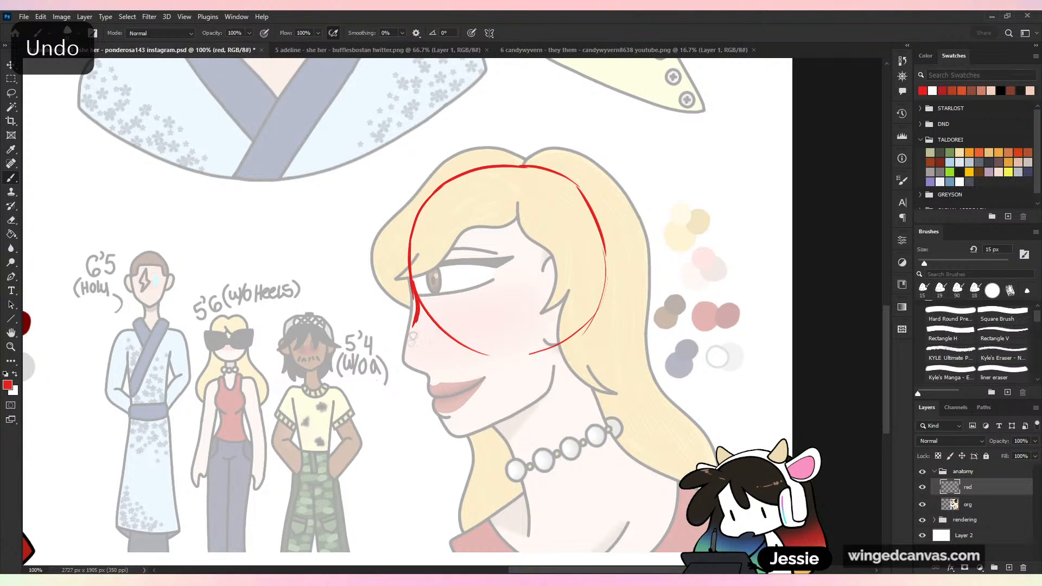
{"action": "mouse_move", "coordinate": [403, 360]}
{"action": "left_mouse_down"}
{"action": "mouse_move", "coordinate": [431, 379]}
{"action": "mouse_move", "coordinate": [441, 361]}
{"action": "mouse_move", "coordinate": [428, 362]}
{"action": "mouse_move", "coordinate": [430, 402]}
{"action": "mouse_move", "coordinate": [486, 434]}
{"action": "mouse_move", "coordinate": [542, 398]}
{"action": "left_mouse_up"}
{"action": "key", "text": "ctrl+z"}
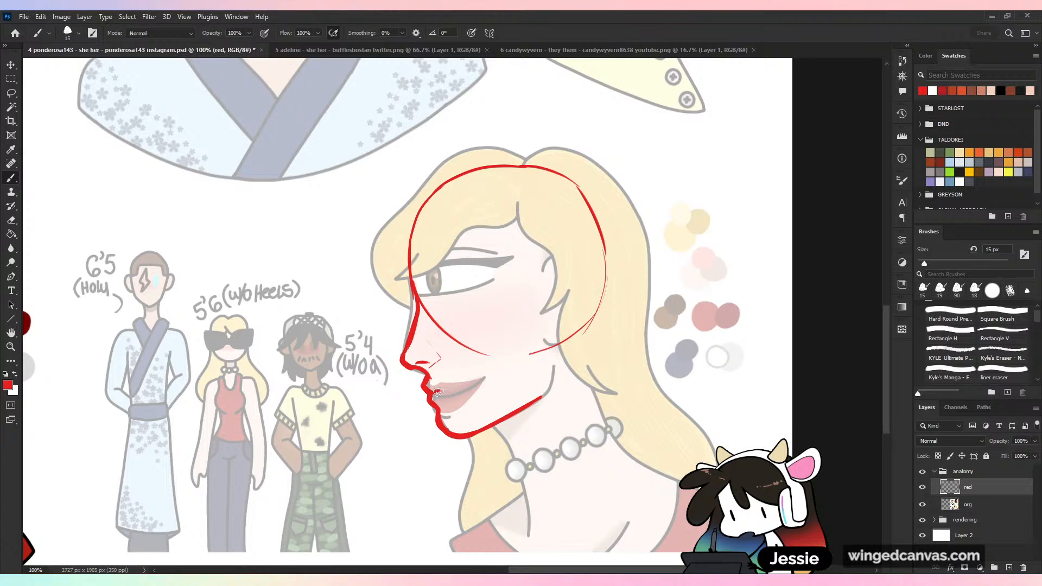
{"action": "left_click_drag", "start_coordinate": [437, 392], "coordinate": [476, 378]}
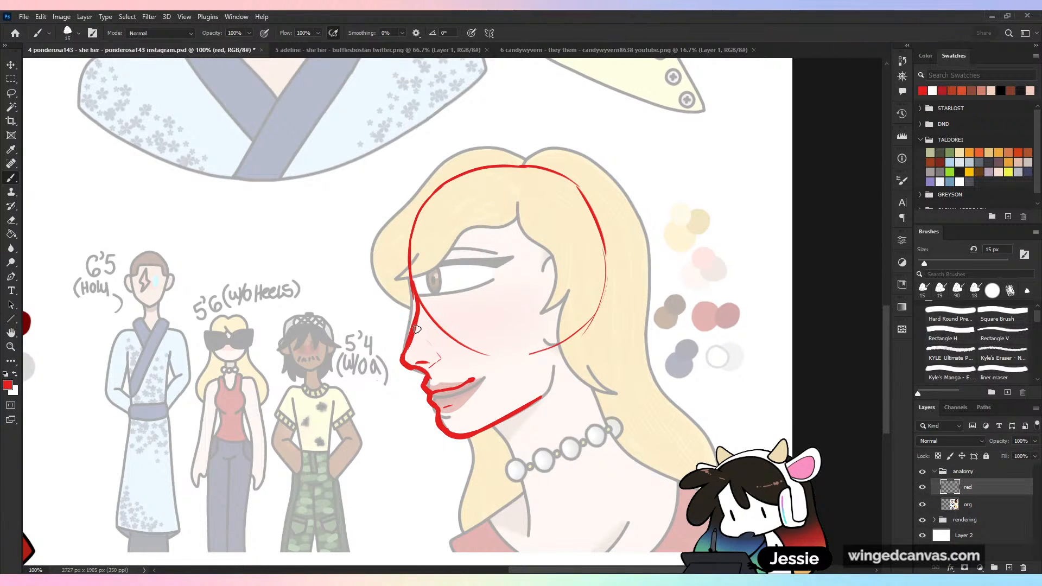
- Draw a slanted red guideline from the nose bridge across the head to the back of the hair
{"action": "left_click_drag", "start_coordinate": [401, 323], "coordinate": [634, 274]}
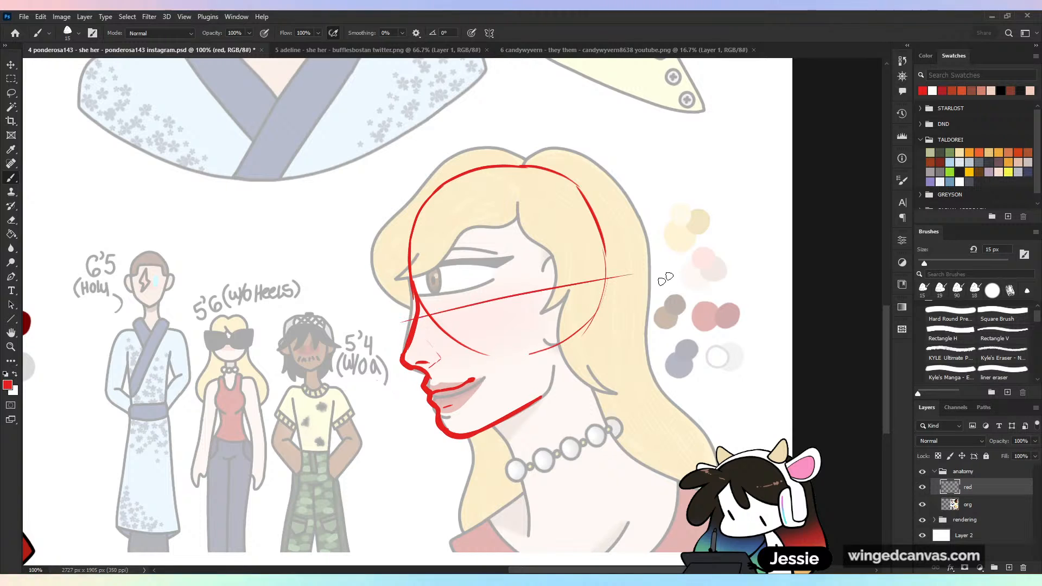
{"action": "key", "text": "ctrl+z"}
{"action": "left_click_drag", "start_coordinate": [399, 325], "coordinate": [657, 281]}
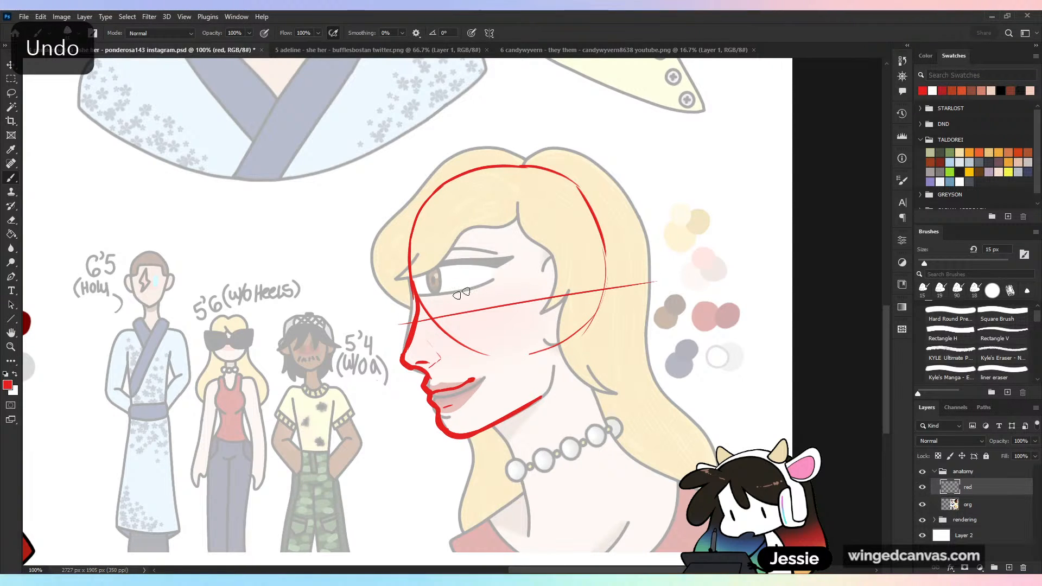
- Thicken the red line at the brow and nose bridge, and undo trial eye strokes drawn above the guideline
{"action": "left_click_drag", "start_coordinate": [439, 319], "coordinate": [434, 289]}
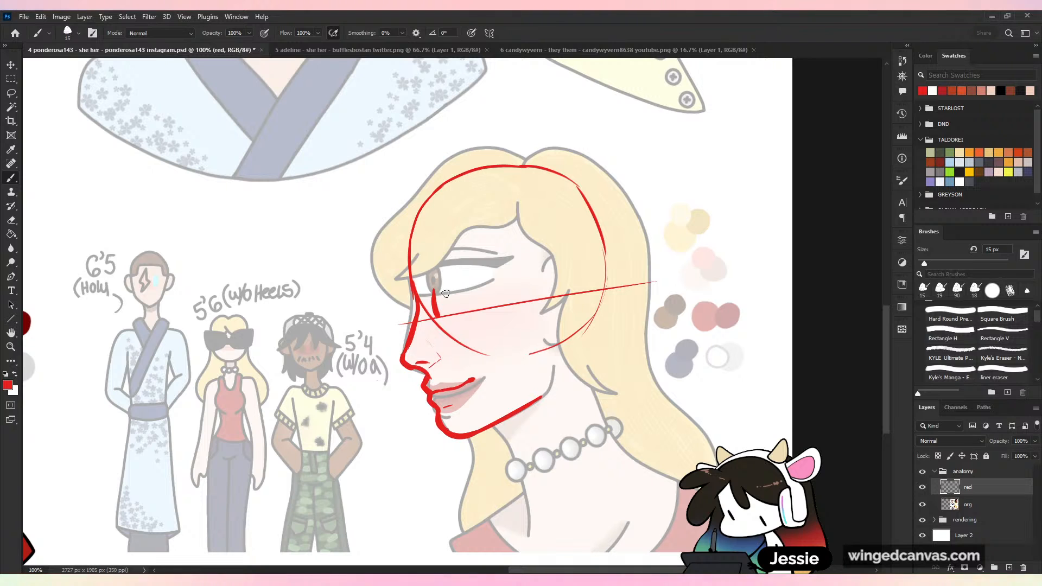
{"action": "key", "text": "ctrl+z"}
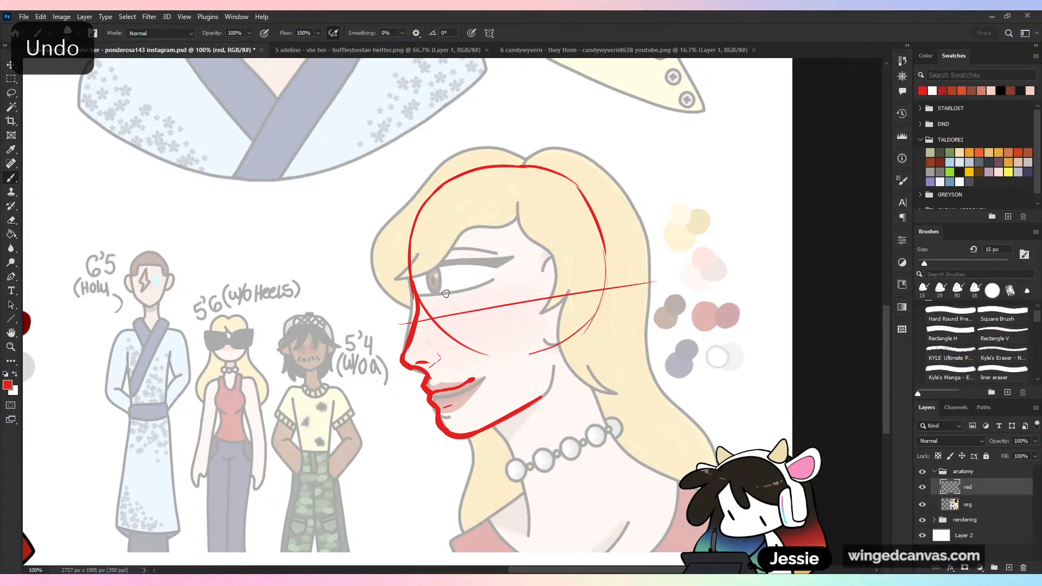
{"action": "left_click_drag", "start_coordinate": [411, 248], "coordinate": [411, 278]}
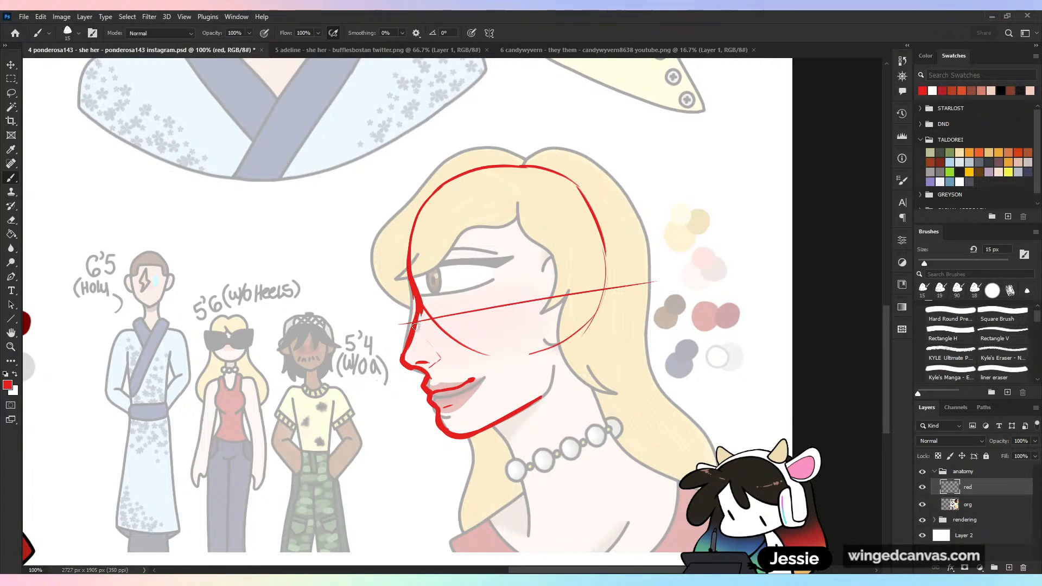
{"action": "mouse_move", "coordinate": [415, 326]}
{"action": "left_mouse_down"}
{"action": "mouse_move", "coordinate": [403, 356]}
{"action": "mouse_move", "coordinate": [430, 293]}
{"action": "mouse_move", "coordinate": [521, 269]}
{"action": "mouse_move", "coordinate": [437, 283]}
{"action": "left_mouse_up"}
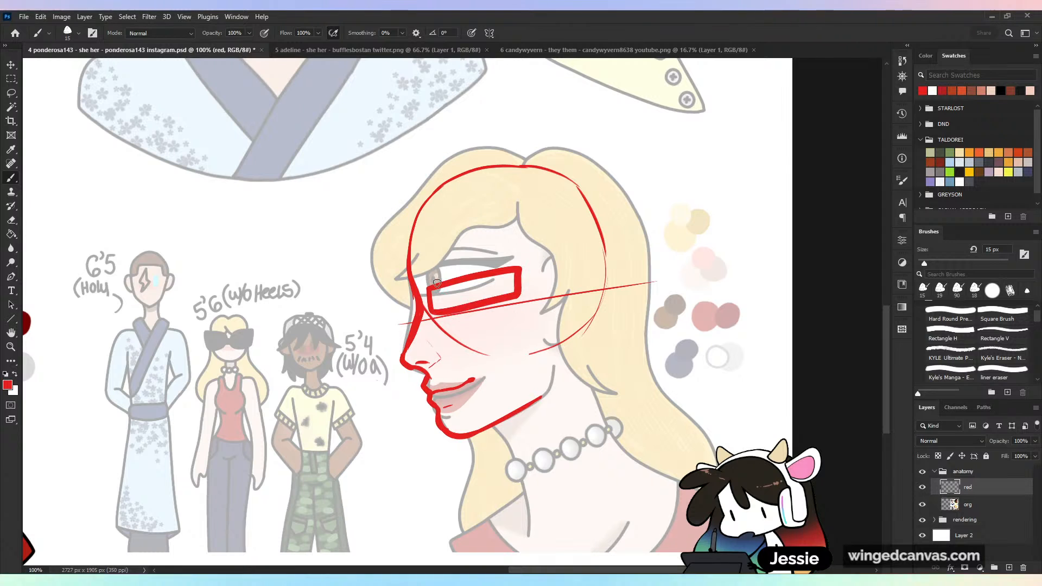
{"action": "key", "text": "ctrl+z"}
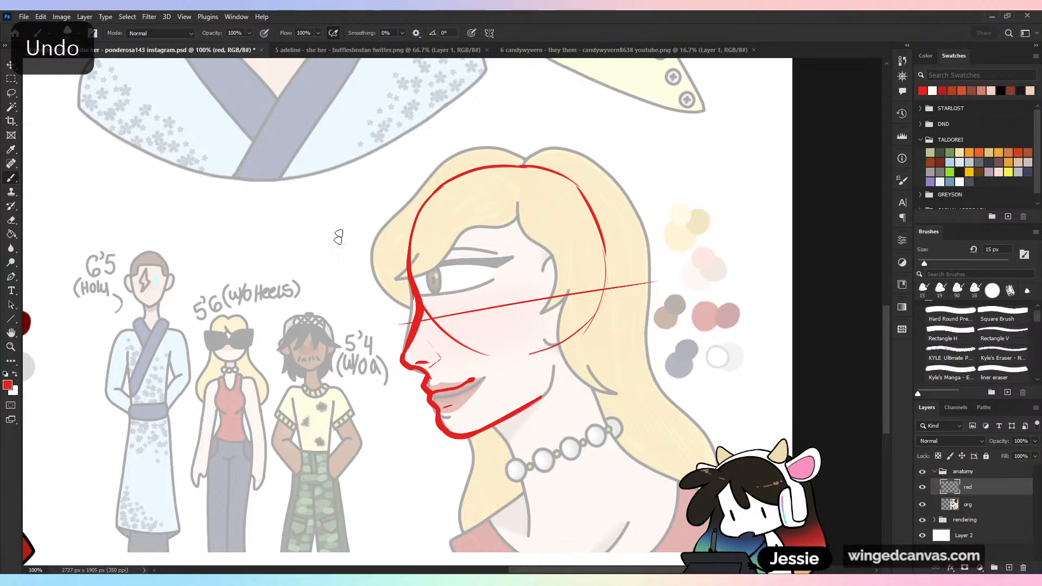
- Sketch two red eyeball diagrams above the small full-body figures: a front-view almond eye and a side-view eye with wedge-shaped lids
{"action": "mouse_move", "coordinate": [344, 187]}
{"action": "left_mouse_down"}
{"action": "mouse_move", "coordinate": [310, 285]}
{"action": "mouse_move", "coordinate": [381, 228]}
{"action": "mouse_move", "coordinate": [370, 263]}
{"action": "mouse_move", "coordinate": [332, 286]}
{"action": "left_mouse_up"}
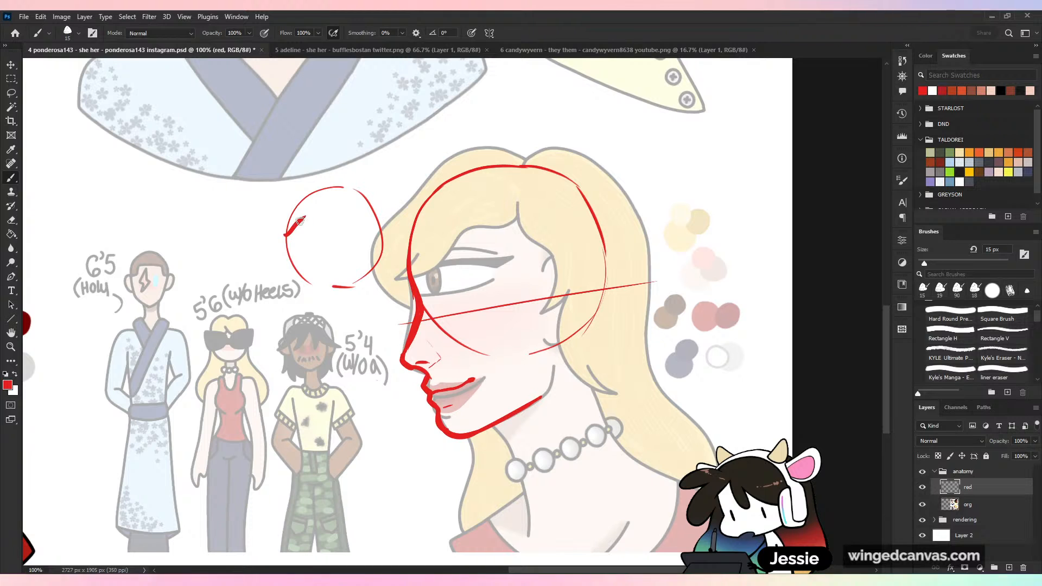
{"action": "mouse_move", "coordinate": [300, 221]}
{"action": "left_mouse_down"}
{"action": "mouse_move", "coordinate": [363, 239]}
{"action": "mouse_move", "coordinate": [353, 259]}
{"action": "left_mouse_up"}
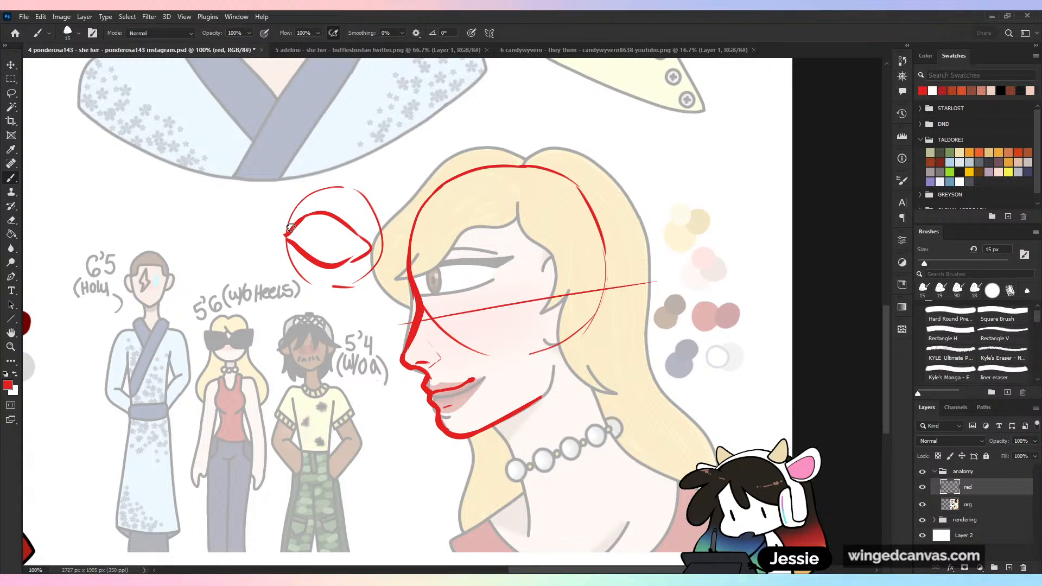
{"action": "key", "text": "ctrl+z"}
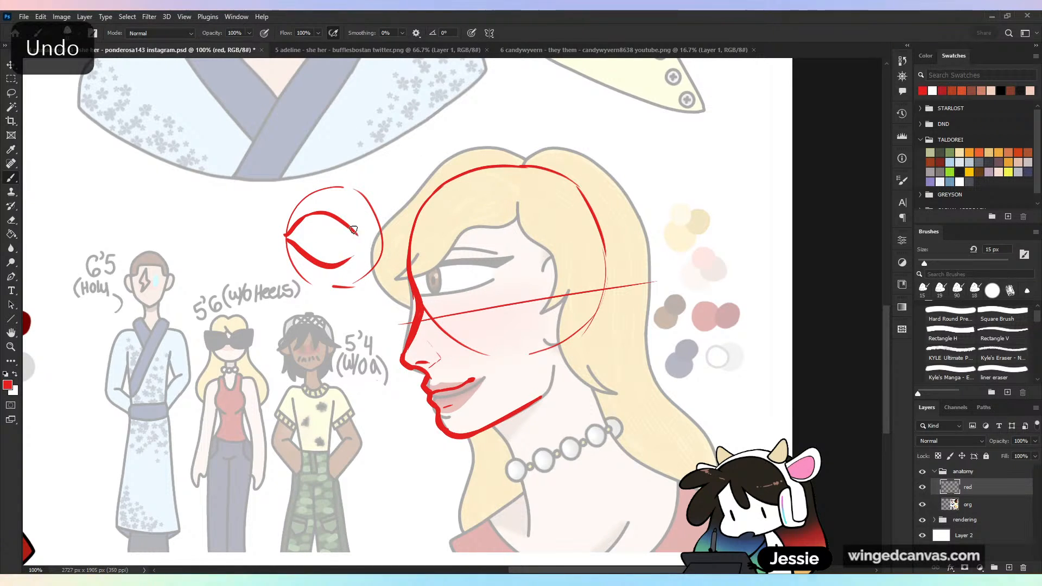
{"action": "left_click_drag", "start_coordinate": [345, 265], "coordinate": [355, 239]}
{"action": "mouse_move", "coordinate": [195, 180]}
{"action": "left_mouse_down"}
{"action": "mouse_move", "coordinate": [268, 203]}
{"action": "mouse_move", "coordinate": [234, 175]}
{"action": "left_mouse_up"}
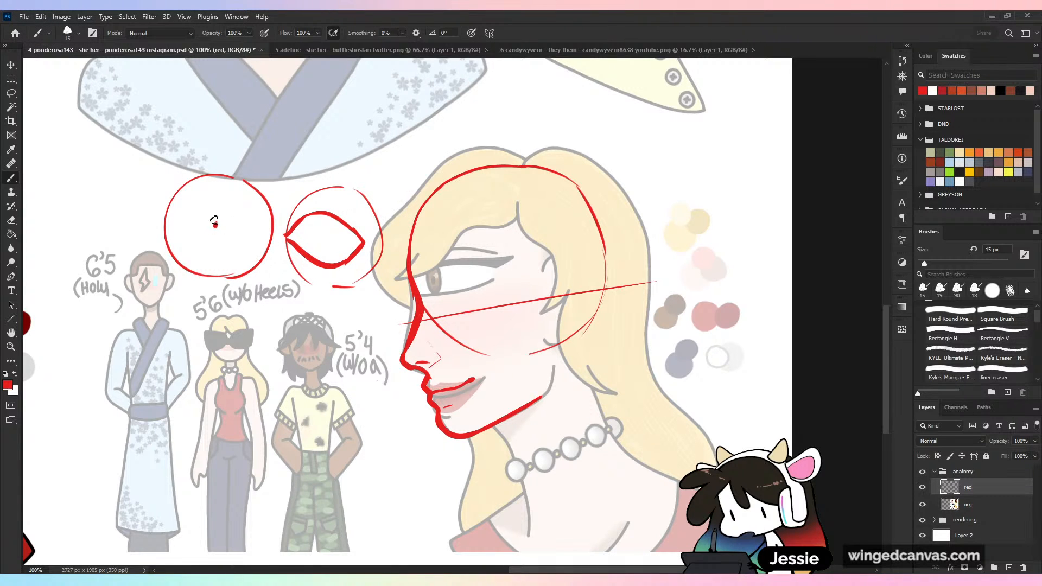
{"action": "mouse_move", "coordinate": [215, 224]}
{"action": "left_mouse_down"}
{"action": "mouse_move", "coordinate": [168, 196]}
{"action": "mouse_move", "coordinate": [218, 226]}
{"action": "mouse_move", "coordinate": [173, 266]}
{"action": "mouse_move", "coordinate": [219, 225]}
{"action": "left_mouse_up"}
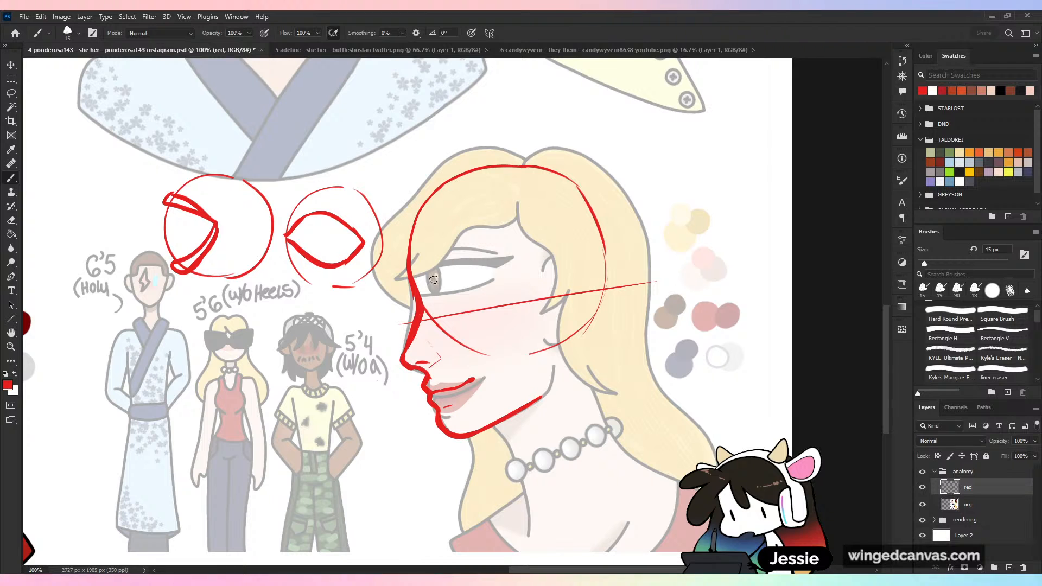
- Try a red wedge-shaped side-view eye with an arched brow on the blonde woman's profile
{"action": "mouse_move", "coordinate": [432, 270]}
{"action": "left_mouse_down"}
{"action": "mouse_move", "coordinate": [439, 308]}
{"action": "mouse_move", "coordinate": [430, 284]}
{"action": "mouse_move", "coordinate": [458, 288]}
{"action": "mouse_move", "coordinate": [446, 278]}
{"action": "mouse_move", "coordinate": [466, 302]}
{"action": "mouse_move", "coordinate": [439, 294]}
{"action": "mouse_move", "coordinate": [464, 298]}
{"action": "mouse_move", "coordinate": [446, 316]}
{"action": "left_mouse_up"}
{"action": "key", "text": "ctrl+z"}
{"action": "key", "text": "ctrl+z"}
{"action": "key", "text": "ctrl+z"}
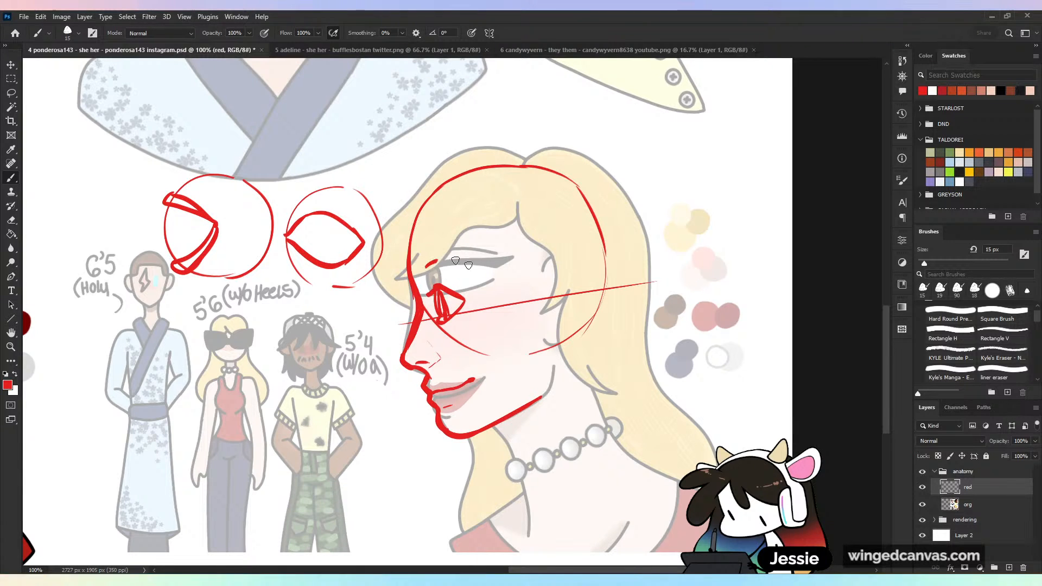
{"action": "left_click_drag", "start_coordinate": [424, 270], "coordinate": [488, 275]}
- Try a double-headed red arrow between the original and the corrected blonde profiles, and undo it
{"action": "key", "text": "ctrl+minus"}
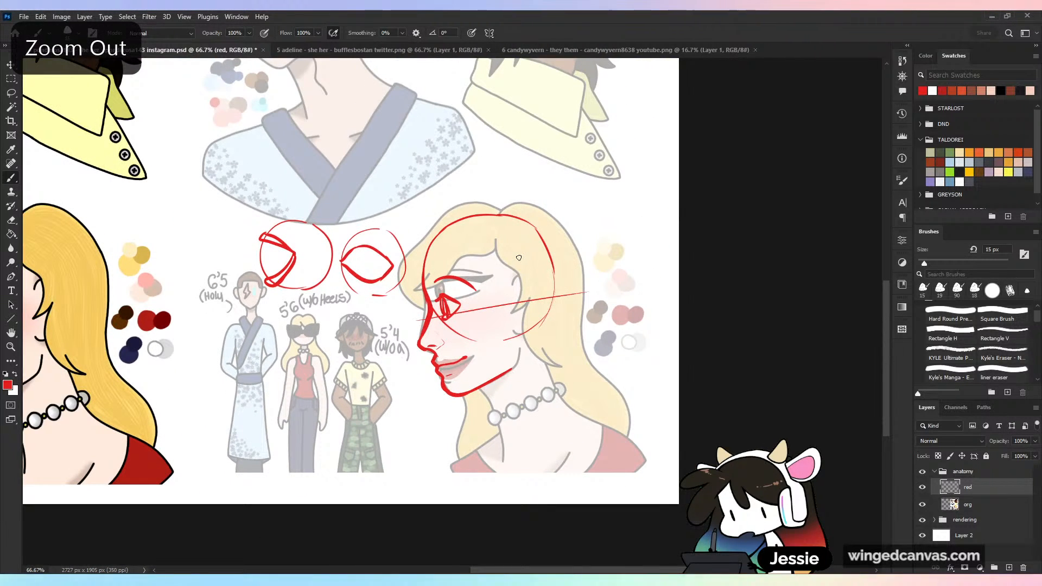
{"action": "key", "text": "ctrl+minus"}
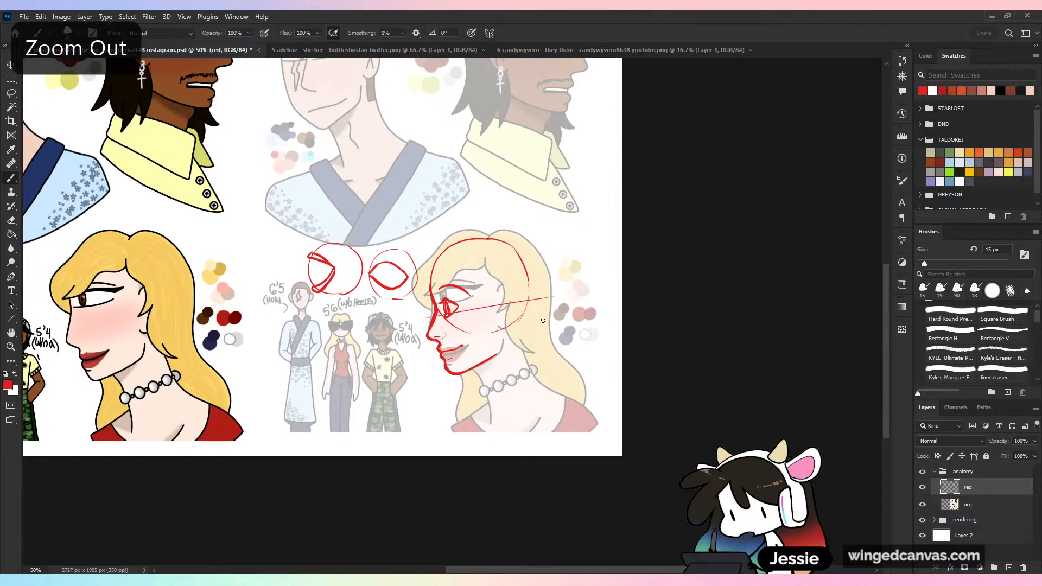
{"action": "mouse_move", "coordinate": [488, 303]}
{"action": "left_mouse_down"}
{"action": "mouse_move", "coordinate": [700, 290]}
{"action": "mouse_move", "coordinate": [610, 306]}
{"action": "left_mouse_up"}
{"action": "left_click_drag", "start_coordinate": [353, 372], "coordinate": [549, 370]}
{"action": "left_click_drag", "start_coordinate": [519, 361], "coordinate": [522, 377]}
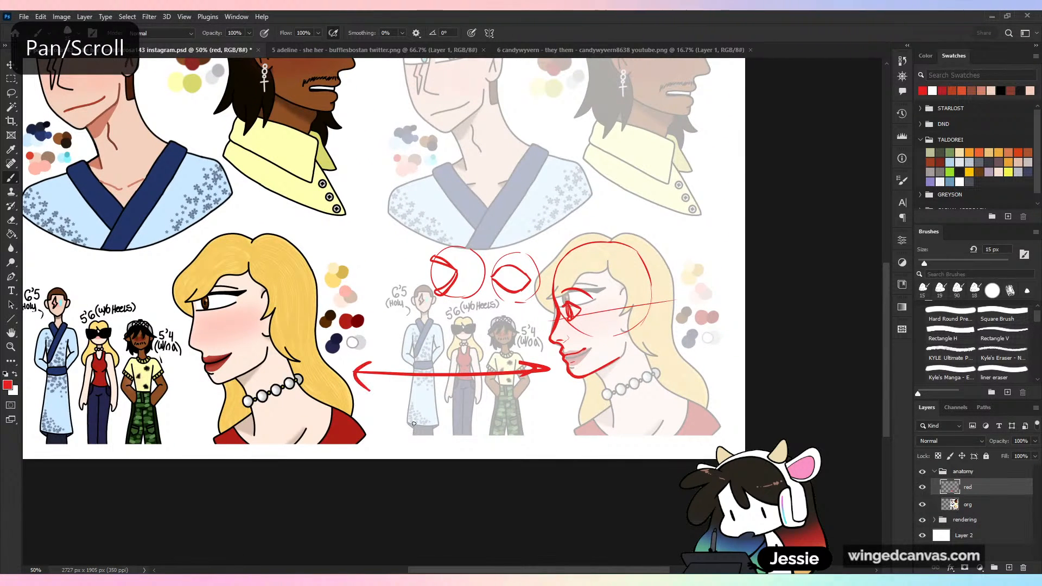
{"action": "key", "text": "ctrl+z"}
{"action": "key", "text": "ctrl+z"}
{"action": "key", "text": "ctrl+z"}
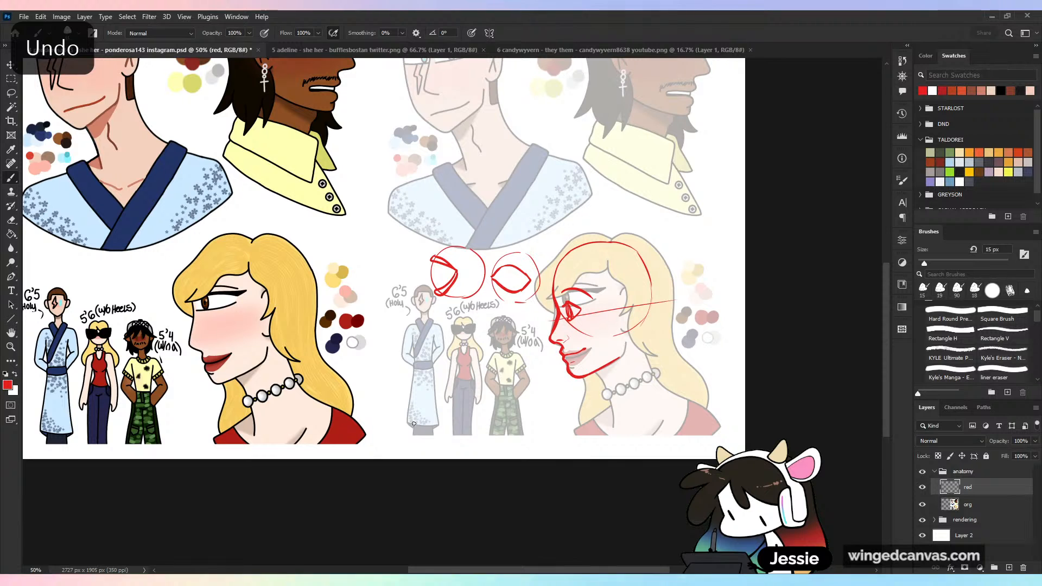
- Undo the trial eye and brow strokes on the blonde woman's profile
{"action": "left_click_drag", "start_coordinate": [637, 409], "coordinate": [465, 416]}
{"action": "key", "text": "ctrl+plus"}
{"action": "key", "text": "ctrl+plus"}
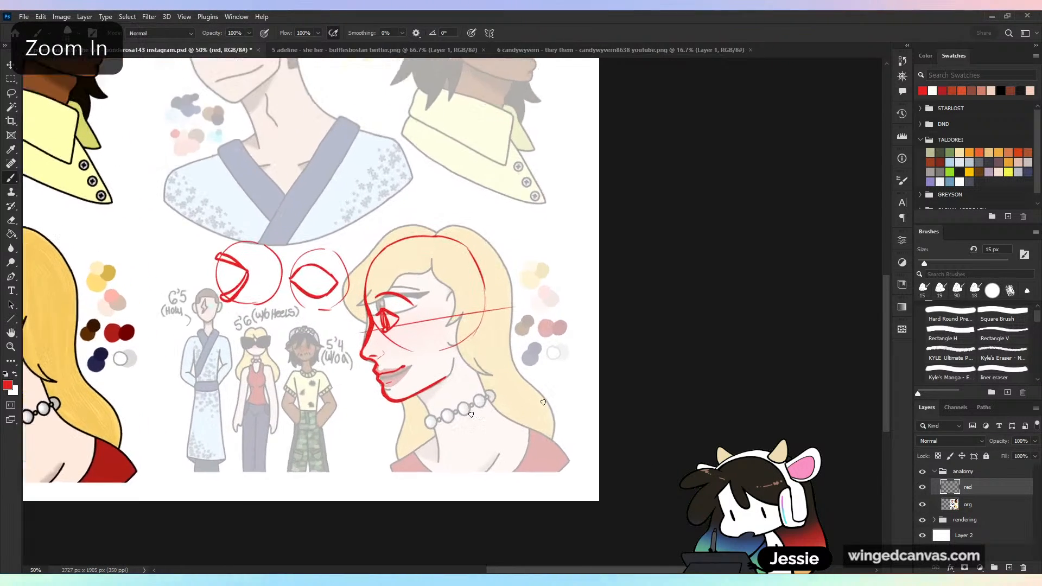
{"action": "key", "text": "ctrl+z"}
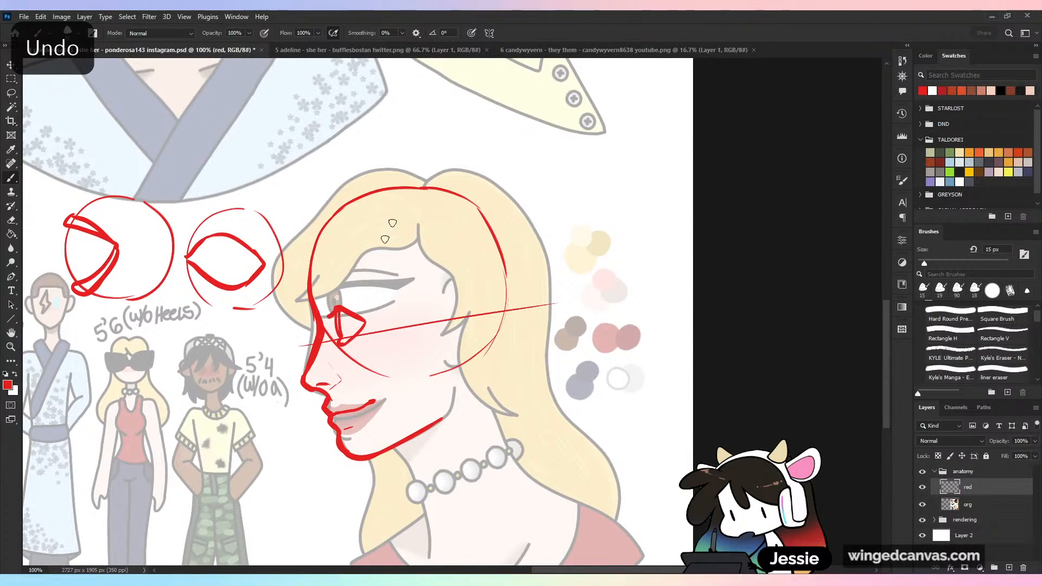
{"action": "key", "text": "ctrl+z"}
{"action": "key", "text": "ctrl+z"}
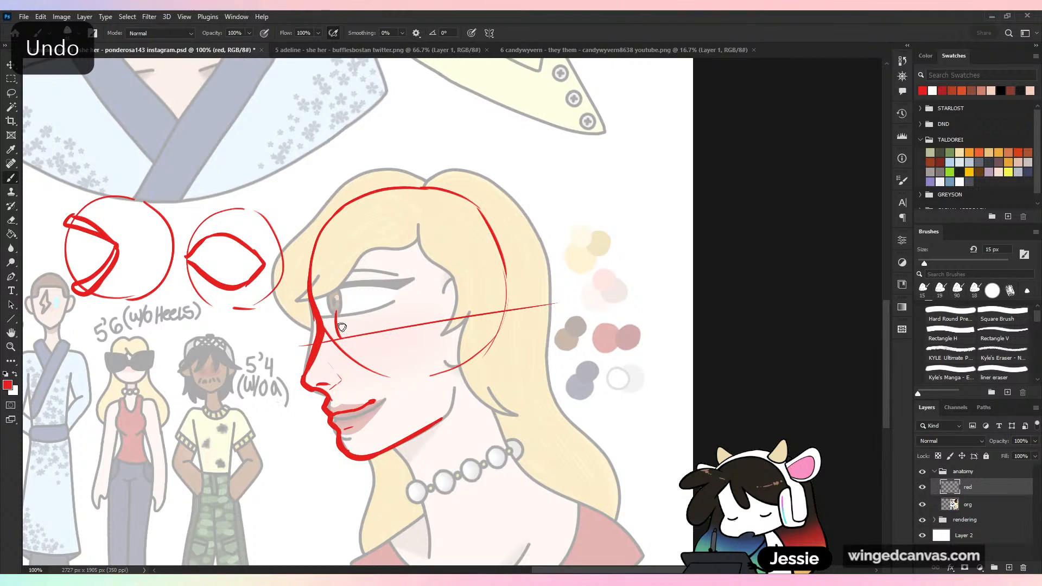
{"action": "key", "text": "ctrl+z"}
{"action": "mouse_move", "coordinate": [335, 308]}
{"action": "left_mouse_down"}
{"action": "mouse_move", "coordinate": [422, 308]}
{"action": "mouse_move", "coordinate": [337, 299]}
{"action": "left_mouse_up"}
{"action": "key", "text": "ctrl+z"}
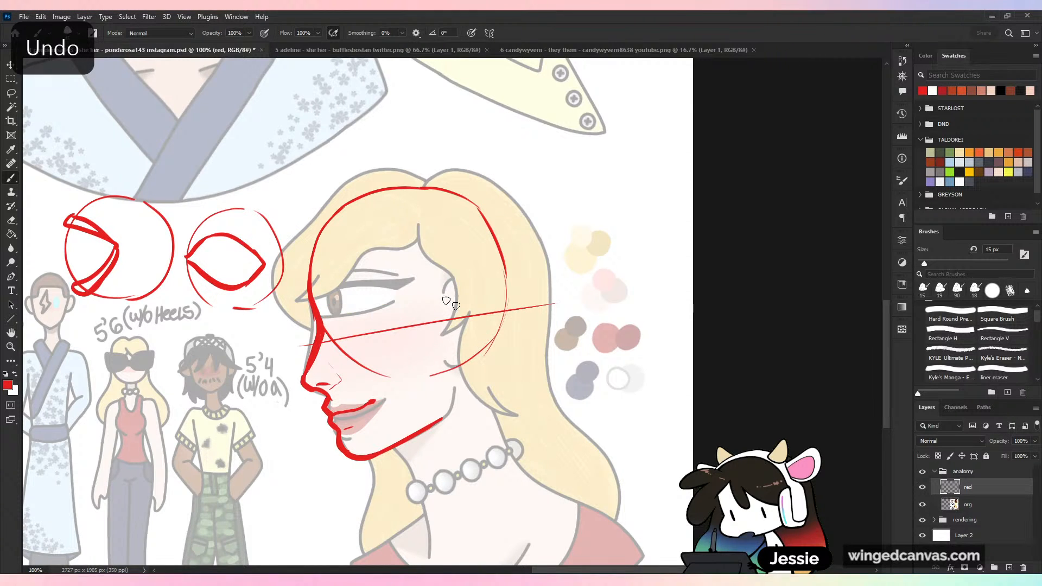
{"action": "key", "text": "ctrl+minus"}
{"action": "left_click_drag", "start_coordinate": [429, 190], "coordinate": [442, 414]}
{"action": "left_click_drag", "start_coordinate": [247, 190], "coordinate": [277, 299]}
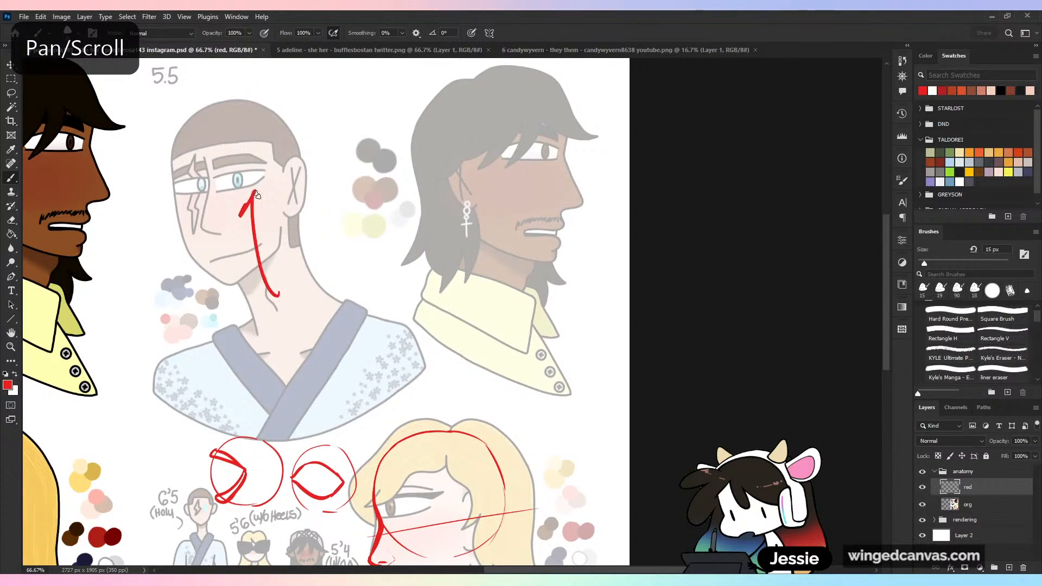
{"action": "key", "text": "ctrl+z"}
{"action": "left_click_drag", "start_coordinate": [519, 492], "coordinate": [502, 242]}
{"action": "key", "text": "ctrl+plus"}
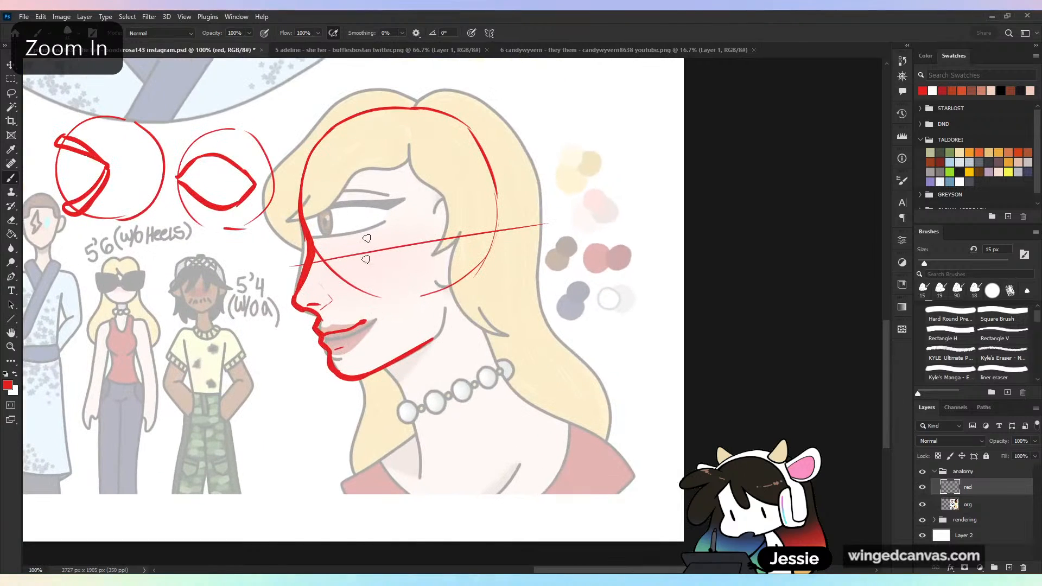
- Try several side-view eye outlines near the blonde woman's slanted guideline, and undo them
{"action": "left_click_drag", "start_coordinate": [332, 218], "coordinate": [319, 243]}
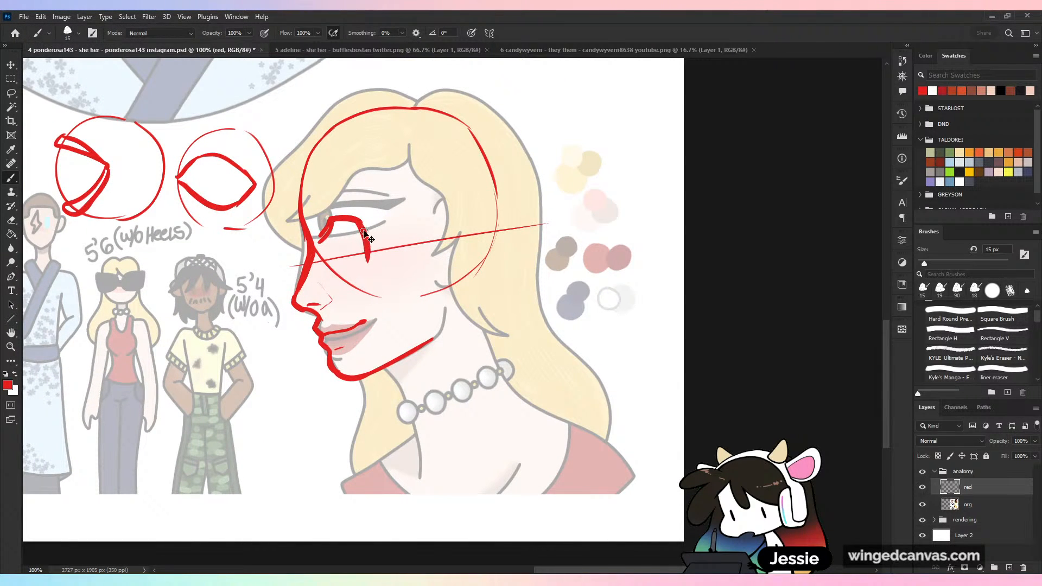
{"action": "key", "text": "ctrl+z"}
{"action": "key", "text": "ctrl+z"}
{"action": "left_click_drag", "start_coordinate": [330, 221], "coordinate": [358, 271]}
{"action": "key", "text": "ctrl+z"}
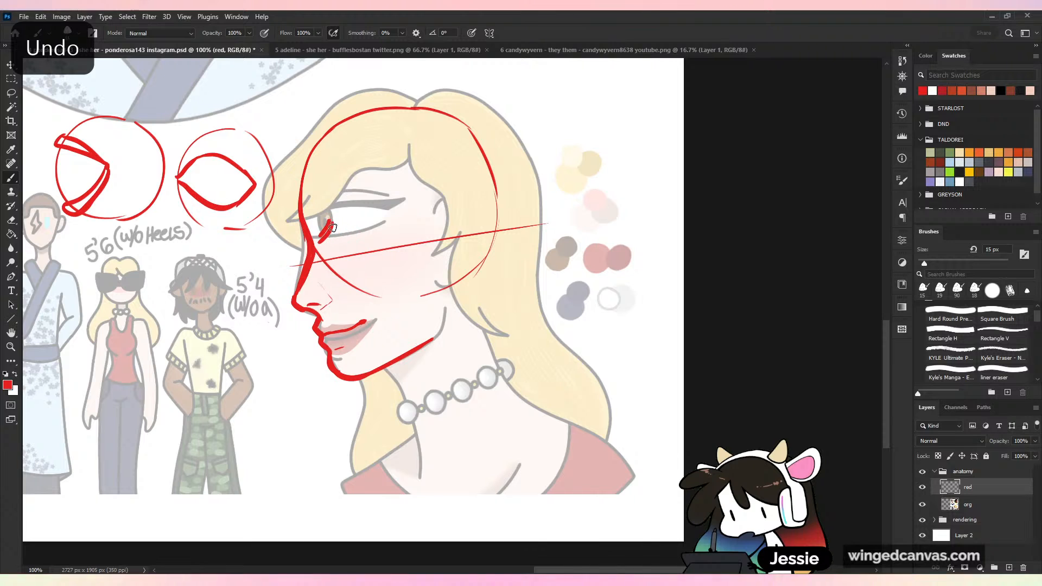
{"action": "mouse_move", "coordinate": [330, 220]}
{"action": "left_mouse_down"}
{"action": "mouse_move", "coordinate": [354, 260]}
{"action": "mouse_move", "coordinate": [340, 277]}
{"action": "mouse_move", "coordinate": [343, 266]}
{"action": "left_mouse_up"}
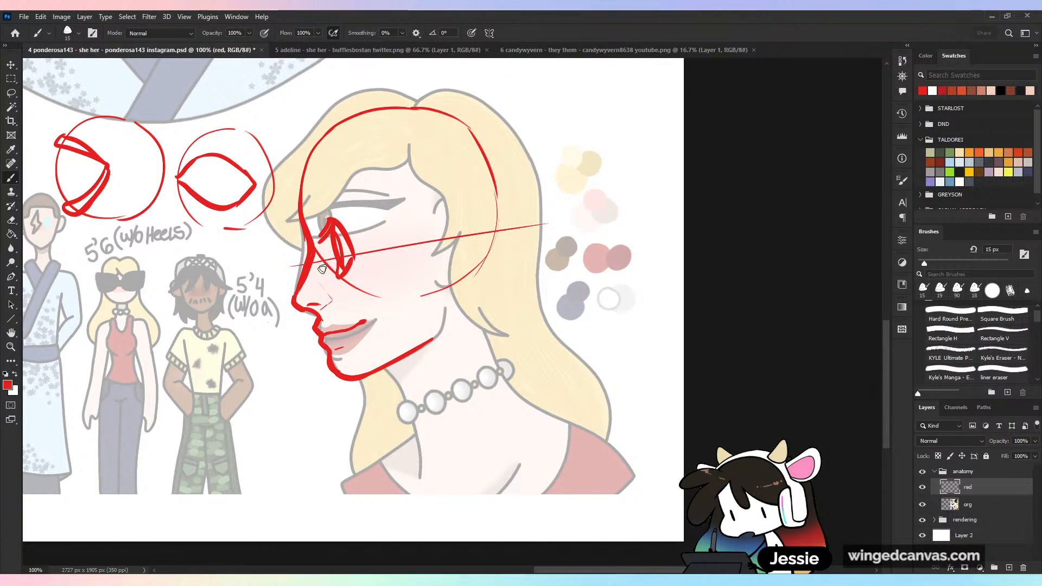
{"action": "key", "text": "ctrl+z"}
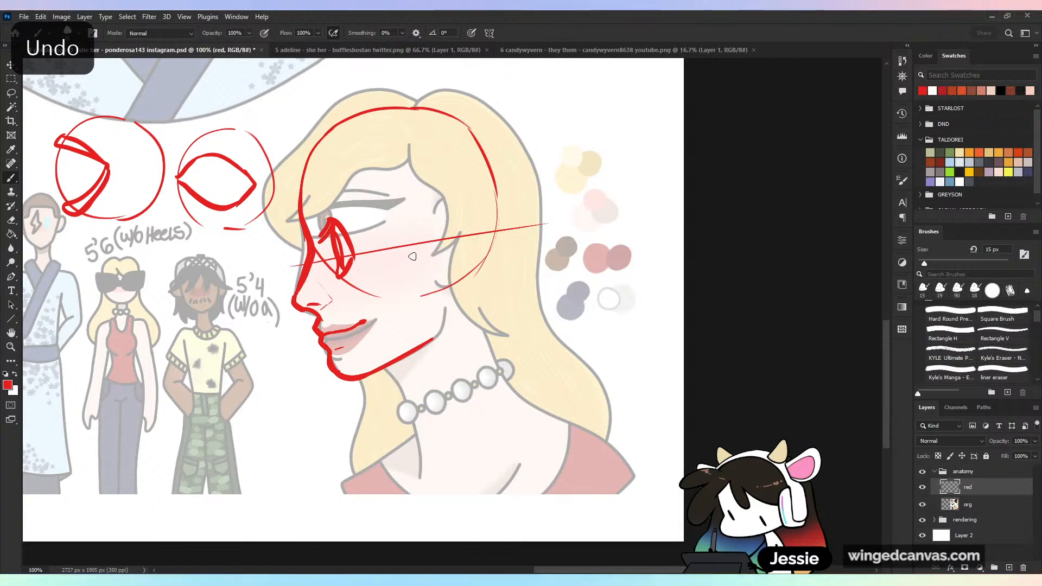
{"action": "key", "text": "ctrl+z"}
{"action": "key", "text": "ctrl+z"}
{"action": "key", "text": "ctrl+z"}
{"action": "key", "text": "ctrl+z"}
{"action": "key", "text": "ctrl+z"}
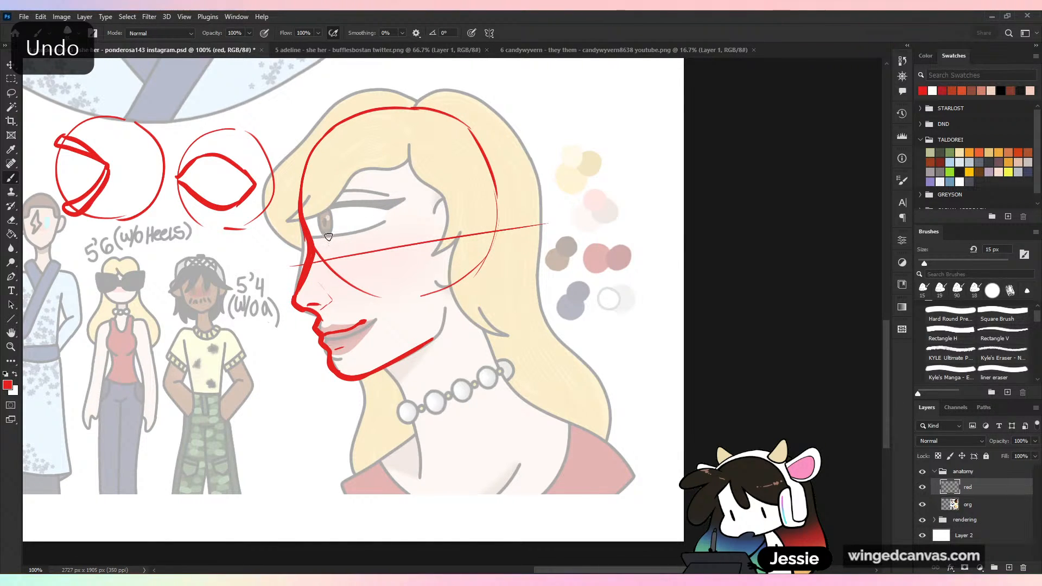
- Draw a wedge-shaped side-view eye with a filled iris on the blonde woman's guideline and an arched brow line above it
{"action": "mouse_move", "coordinate": [329, 237]}
{"action": "left_mouse_down"}
{"action": "mouse_move", "coordinate": [330, 259]}
{"action": "mouse_move", "coordinate": [329, 234]}
{"action": "mouse_move", "coordinate": [369, 249]}
{"action": "mouse_move", "coordinate": [332, 270]}
{"action": "mouse_move", "coordinate": [340, 262]}
{"action": "left_mouse_up"}
{"action": "key", "text": "ctrl+z"}
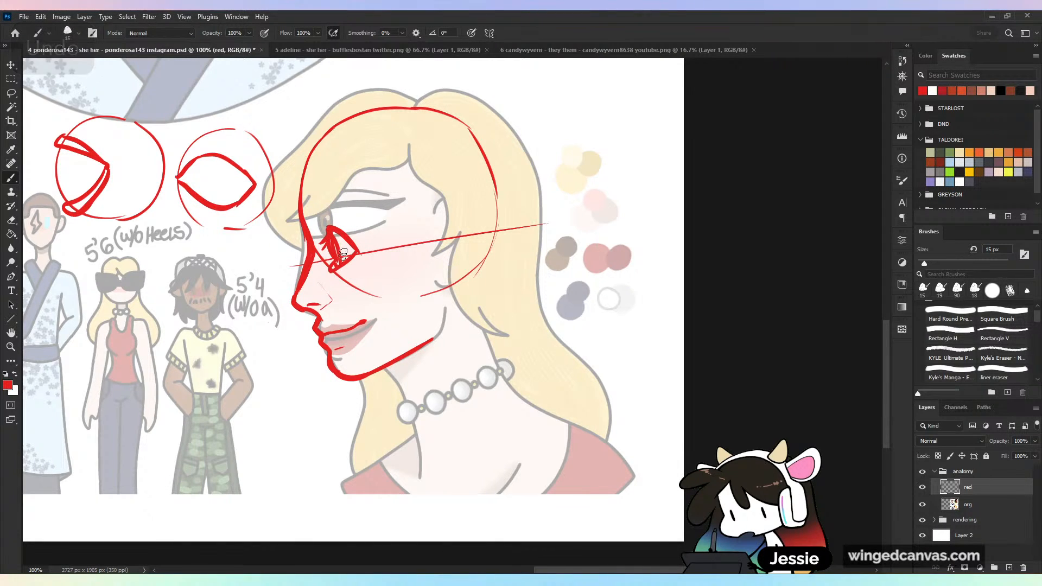
{"action": "key", "text": "ctrl+z"}
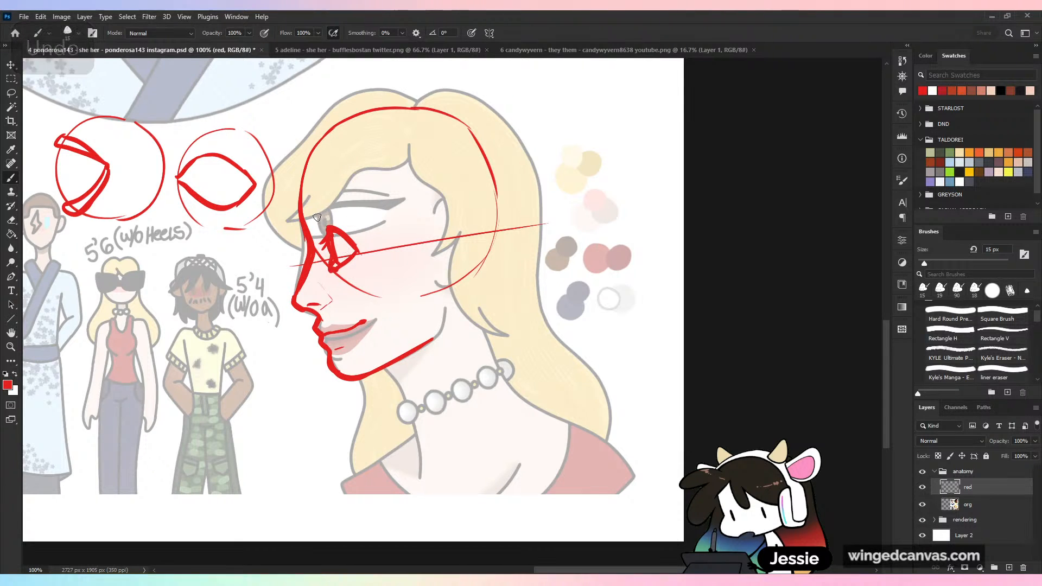
{"action": "mouse_move", "coordinate": [317, 217]}
{"action": "left_mouse_down"}
{"action": "mouse_move", "coordinate": [362, 219]}
{"action": "mouse_move", "coordinate": [339, 202]}
{"action": "mouse_move", "coordinate": [367, 211]}
{"action": "left_mouse_up"}
{"action": "key", "text": "ctrl+z"}
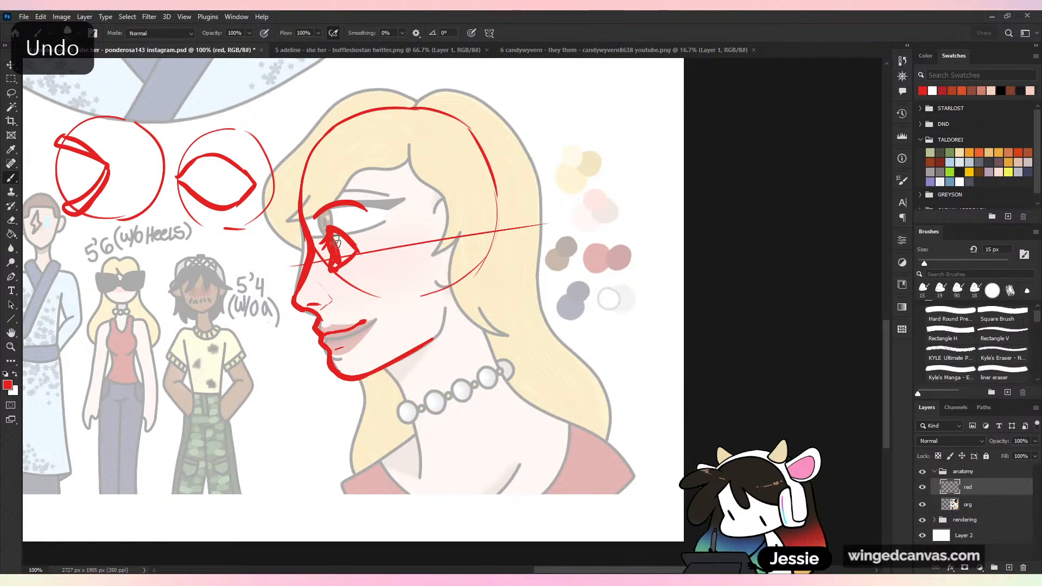
- Sketch a red cranium curve on the long-haired man's profile, from the brow over the crown and down to the earring
{"action": "key", "text": "ctrl+minus"}
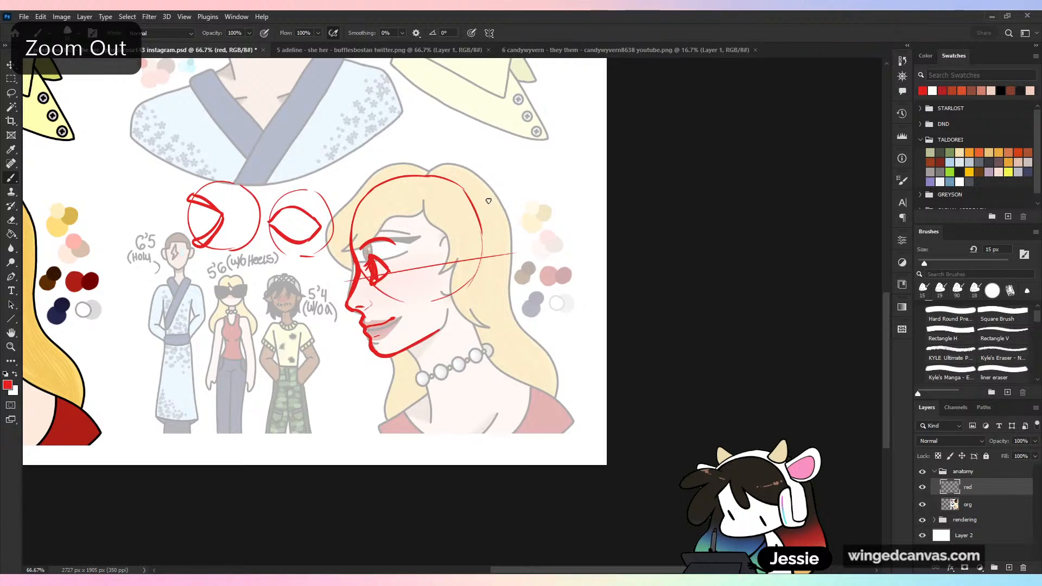
{"action": "key", "text": "ctrl+minus"}
{"action": "left_click_drag", "start_coordinate": [487, 149], "coordinate": [528, 266]}
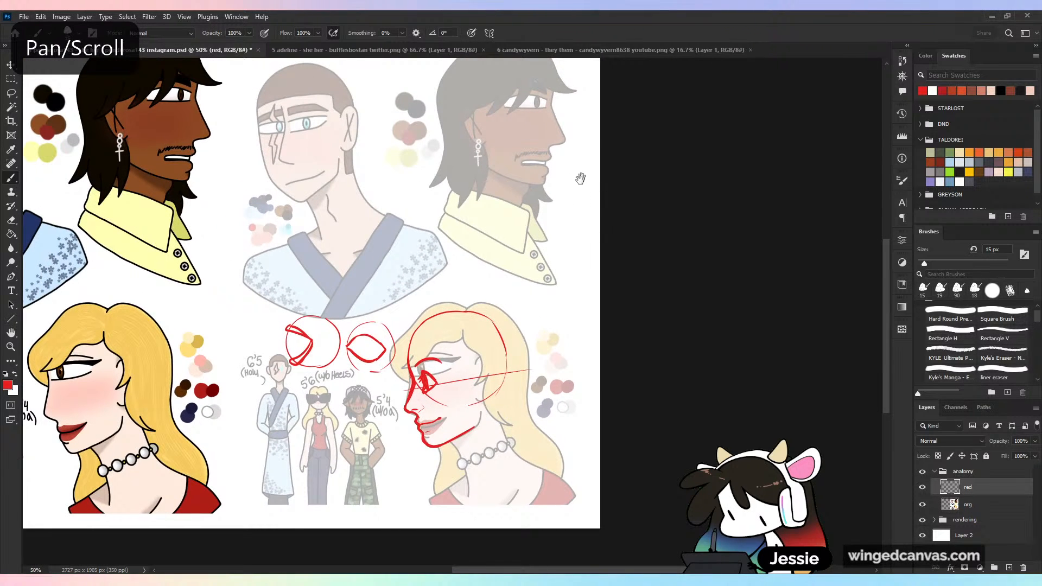
{"action": "left_click_drag", "start_coordinate": [580, 178], "coordinate": [583, 293]}
{"action": "key", "text": "ctrl+plus"}
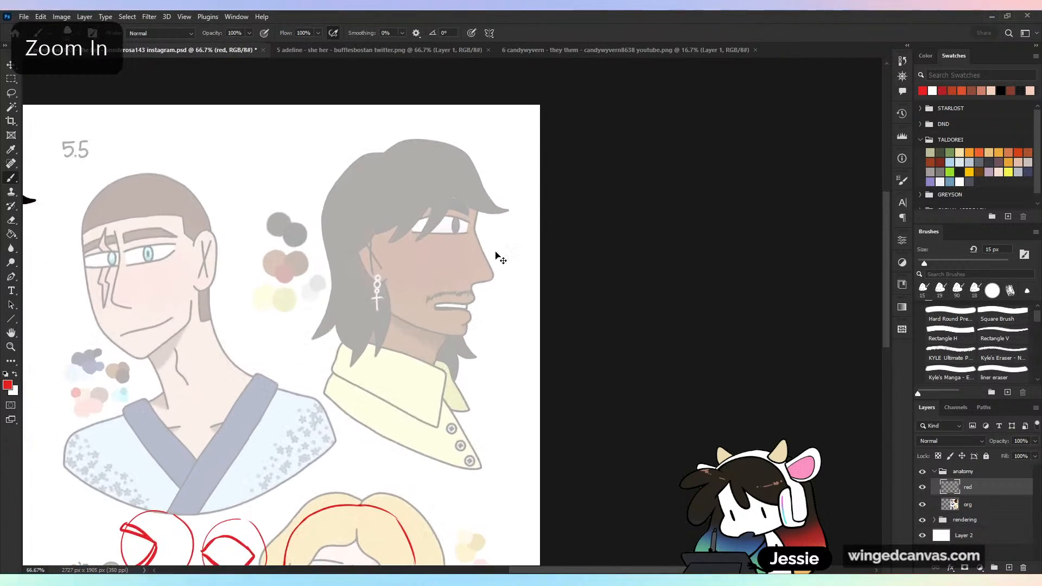
{"action": "key", "text": "ctrl+plus"}
{"action": "key", "text": "ctrl+z"}
{"action": "mouse_move", "coordinate": [469, 180]}
{"action": "left_mouse_down"}
{"action": "mouse_move", "coordinate": [467, 211]}
{"action": "mouse_move", "coordinate": [464, 102]}
{"action": "left_mouse_up"}
{"action": "key", "text": "ctrl+z"}
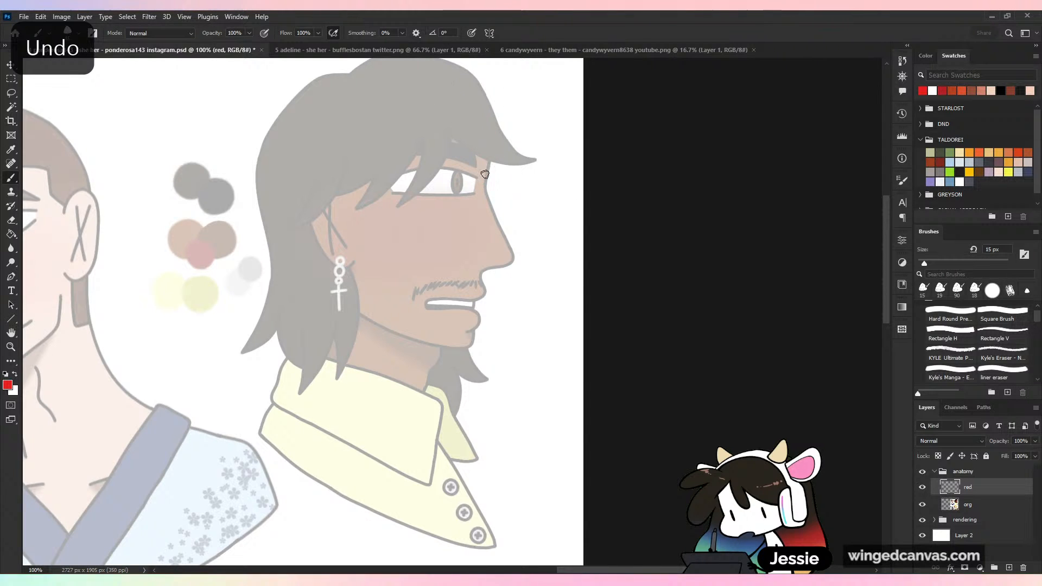
{"action": "left_click_drag", "start_coordinate": [485, 175], "coordinate": [435, 64]}
{"action": "key", "text": "ctrl+z"}
{"action": "mouse_move", "coordinate": [486, 176]}
{"action": "left_mouse_down"}
{"action": "mouse_move", "coordinate": [407, 71]}
{"action": "mouse_move", "coordinate": [315, 183]}
{"action": "left_mouse_up"}
{"action": "key", "text": "ctrl+z"}
{"action": "mouse_move", "coordinate": [437, 71]}
{"action": "left_mouse_down"}
{"action": "mouse_move", "coordinate": [351, 84]}
{"action": "mouse_move", "coordinate": [311, 138]}
{"action": "left_mouse_up"}
{"action": "key", "text": "ctrl+z"}
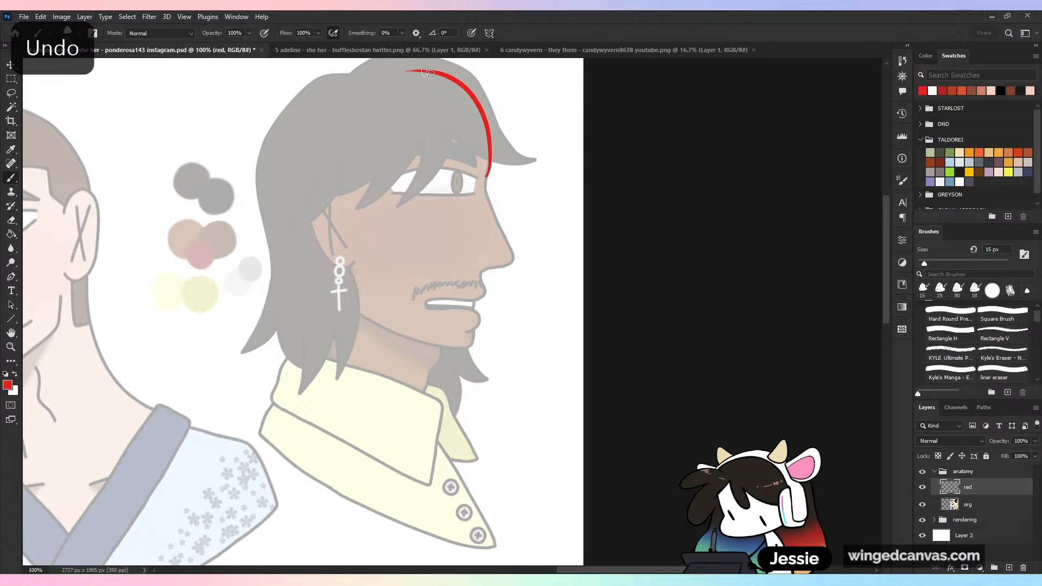
{"action": "mouse_move", "coordinate": [428, 72]}
{"action": "left_mouse_down"}
{"action": "mouse_move", "coordinate": [296, 160]}
{"action": "mouse_move", "coordinate": [348, 270]}
{"action": "left_mouse_up"}
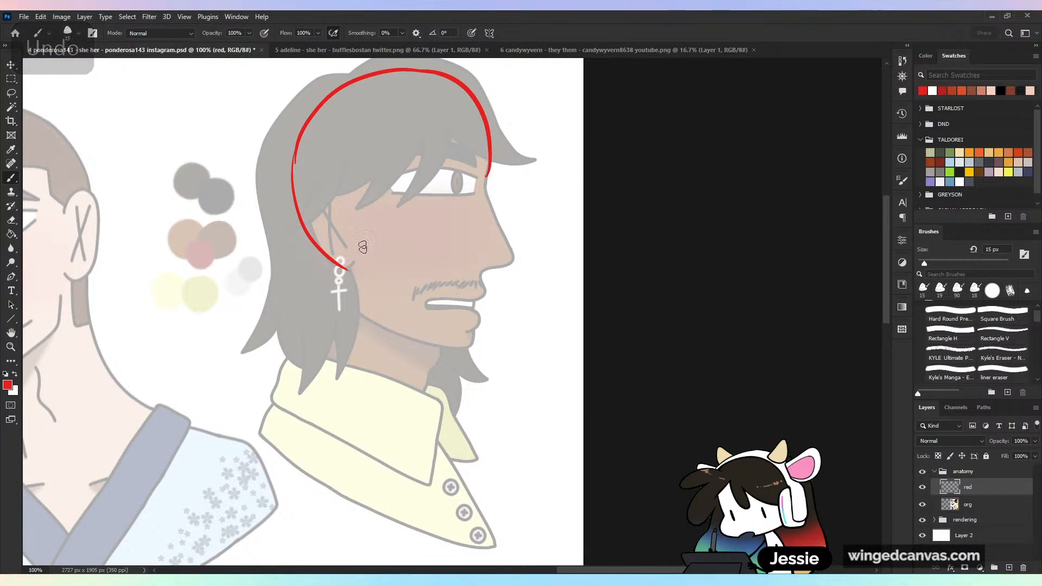
- Close the man's cranium circle through the cheek and draw his nose bridge, tip and underside in red
{"action": "mouse_move", "coordinate": [487, 132]}
{"action": "left_mouse_down"}
{"action": "mouse_move", "coordinate": [491, 200]}
{"action": "mouse_move", "coordinate": [489, 173]}
{"action": "mouse_move", "coordinate": [485, 190]}
{"action": "mouse_move", "coordinate": [511, 243]}
{"action": "left_mouse_up"}
{"action": "key", "text": "ctrl+z"}
{"action": "key", "text": "ctrl+z"}
{"action": "key", "text": "ctrl+z"}
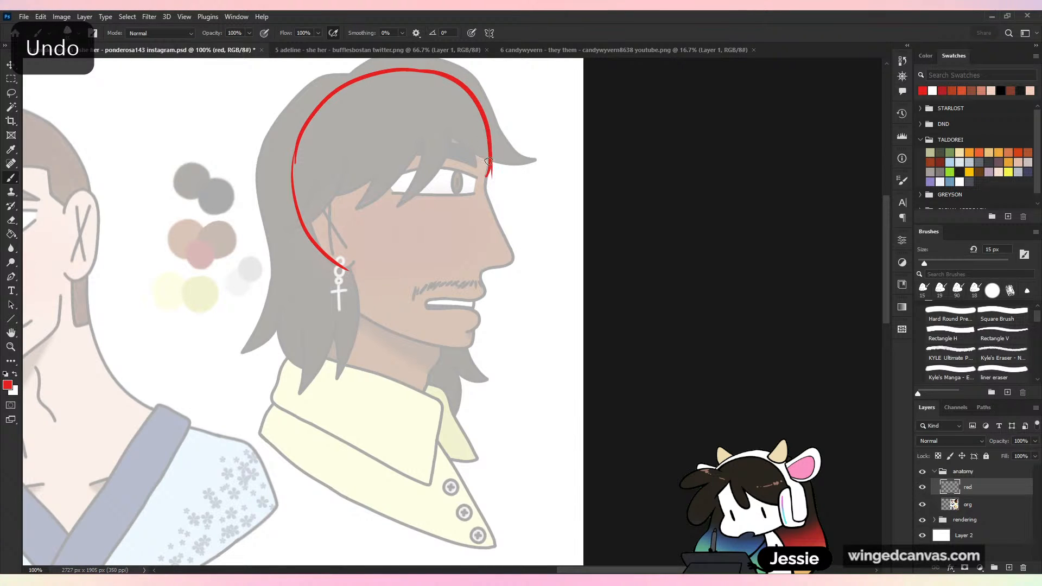
{"action": "left_click_drag", "start_coordinate": [489, 161], "coordinate": [474, 225]}
{"action": "mouse_move", "coordinate": [364, 272]}
{"action": "left_mouse_down"}
{"action": "mouse_move", "coordinate": [467, 233]}
{"action": "mouse_move", "coordinate": [486, 203]}
{"action": "mouse_move", "coordinate": [513, 263]}
{"action": "mouse_move", "coordinate": [482, 273]}
{"action": "left_mouse_up"}
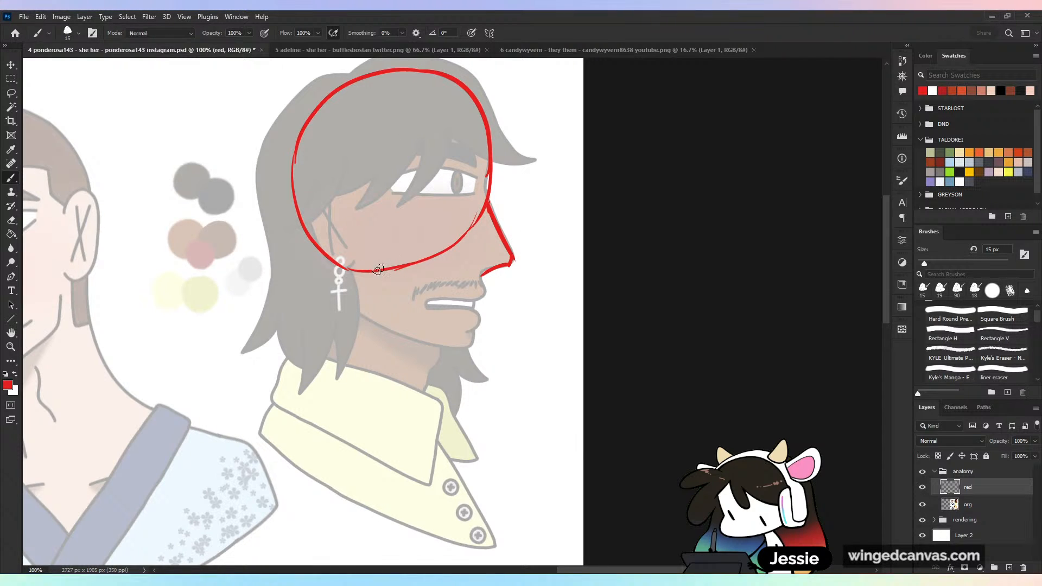
- Draw the man's jaw in red from a vertical line near the ear to the chin, joining it up to the nose, and add the nostril
{"action": "left_click_drag", "start_coordinate": [374, 242], "coordinate": [374, 303]}
{"action": "left_click_drag", "start_coordinate": [397, 79], "coordinate": [392, 368]}
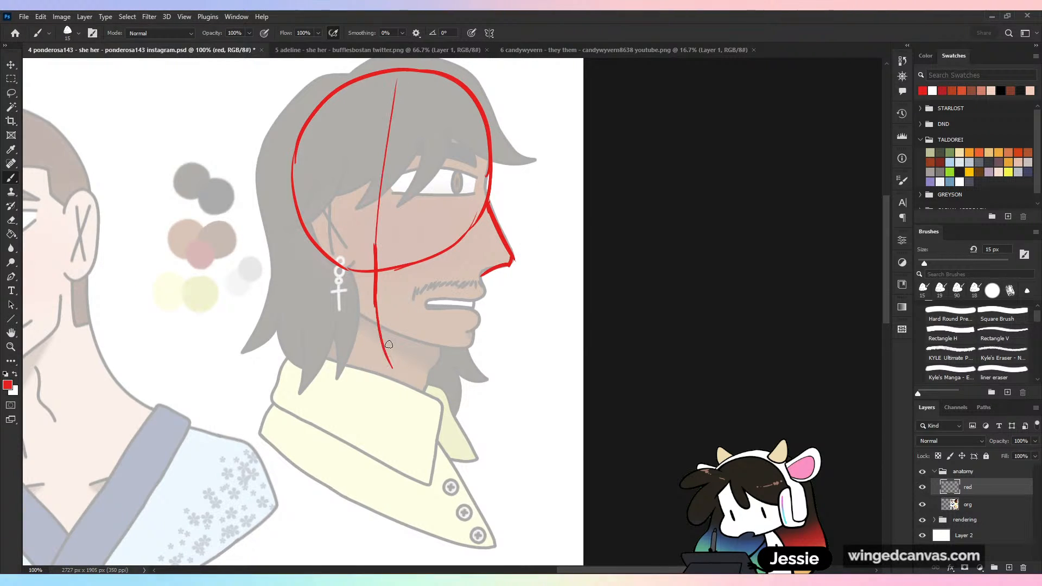
{"action": "key", "text": "ctrl+z"}
{"action": "mouse_move", "coordinate": [374, 296]}
{"action": "left_mouse_down"}
{"action": "mouse_move", "coordinate": [404, 327]}
{"action": "mouse_move", "coordinate": [463, 359]}
{"action": "mouse_move", "coordinate": [487, 277]}
{"action": "mouse_move", "coordinate": [517, 261]}
{"action": "left_mouse_up"}
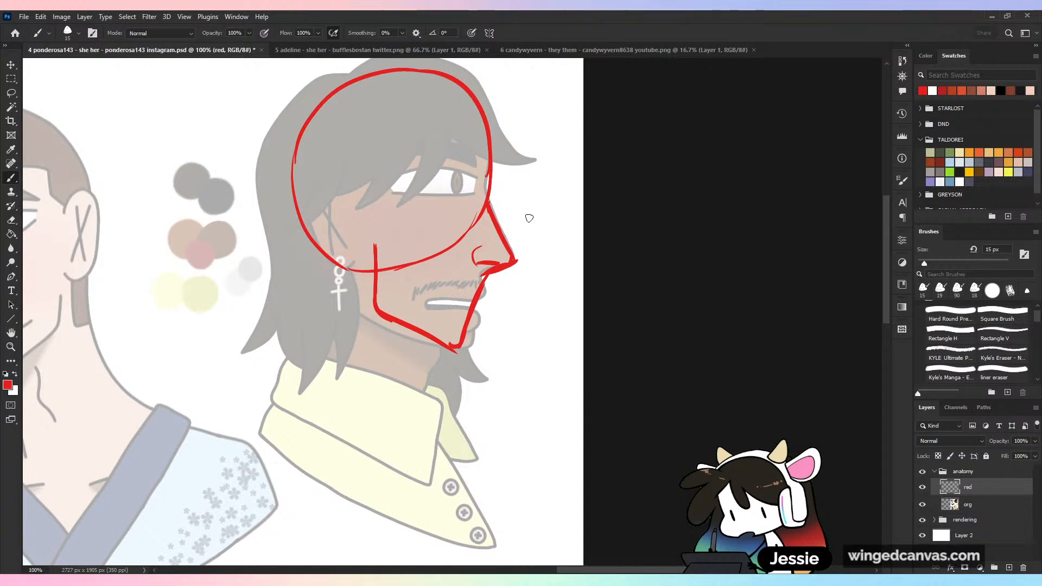
- Remove the slanted nose-to-chin line from the man's profile and rework the red jaw edge sloping down from below the ear
{"action": "mouse_move", "coordinate": [479, 293]}
{"action": "left_mouse_down"}
{"action": "mouse_move", "coordinate": [437, 311]}
{"action": "mouse_move", "coordinate": [433, 330]}
{"action": "left_mouse_up"}
{"action": "key", "text": "ctrl+z"}
{"action": "key", "text": "e"}
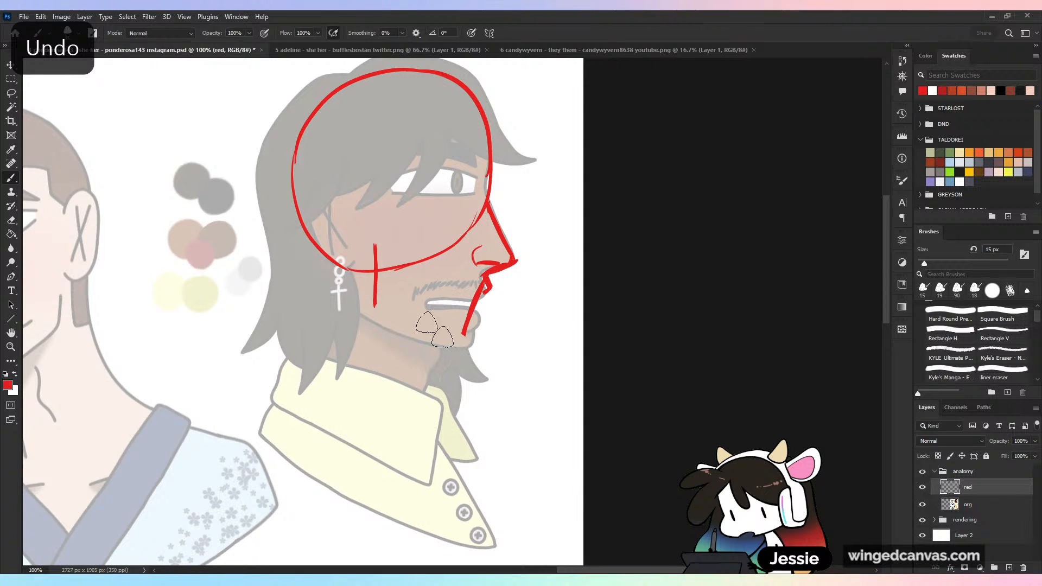
{"action": "key", "text": "b"}
{"action": "left_click_drag", "start_coordinate": [374, 302], "coordinate": [444, 370]}
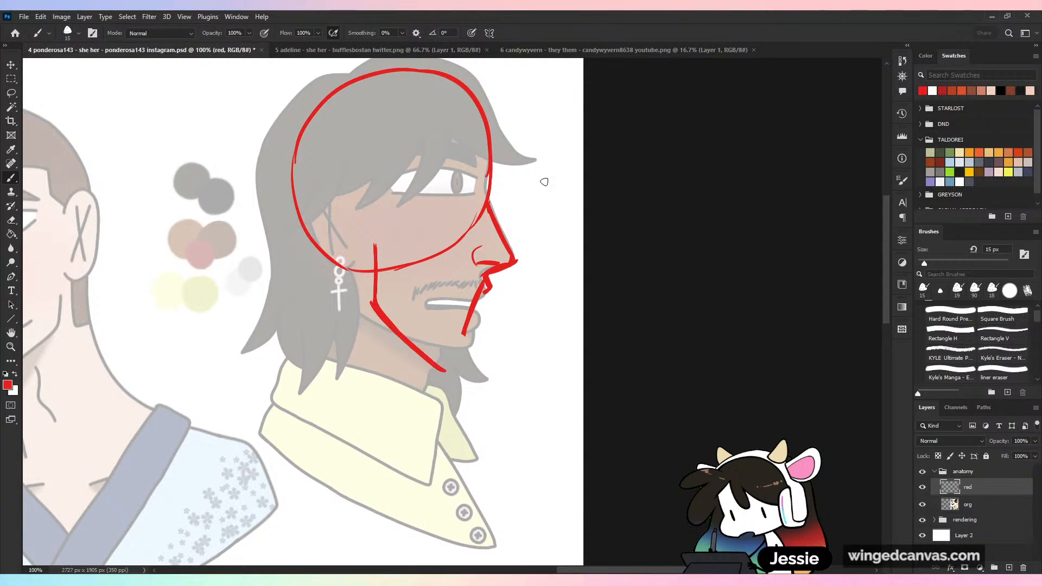
{"action": "key", "text": "ctrl+z"}
- Draw the man's parted lips and set-back chin in red, and extend the jawline to meet the chin
{"action": "key", "text": "ctrl+z"}
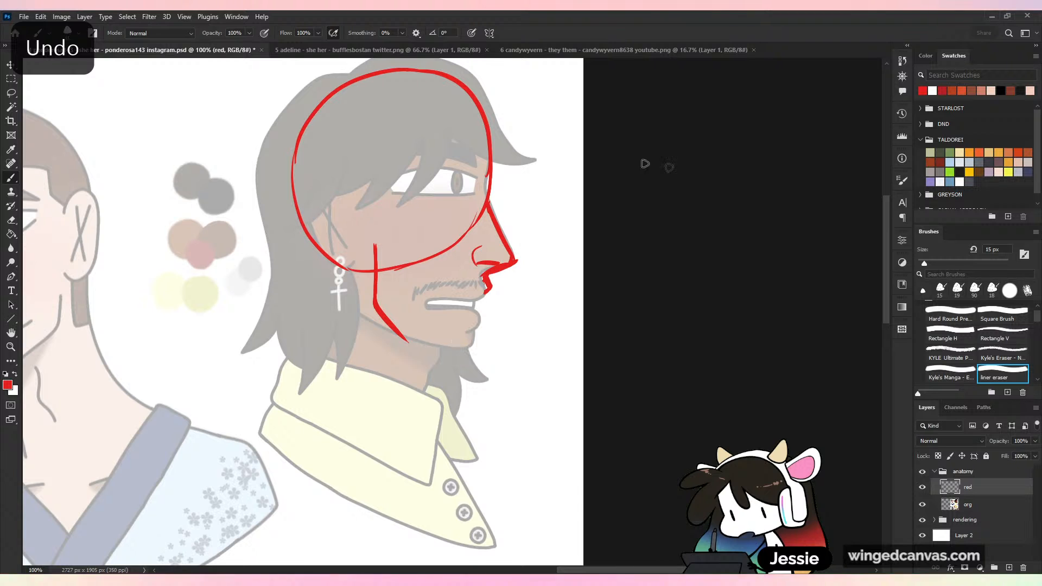
{"action": "left_click_drag", "start_coordinate": [491, 288], "coordinate": [438, 316]}
{"action": "key", "text": "ctrl+z"}
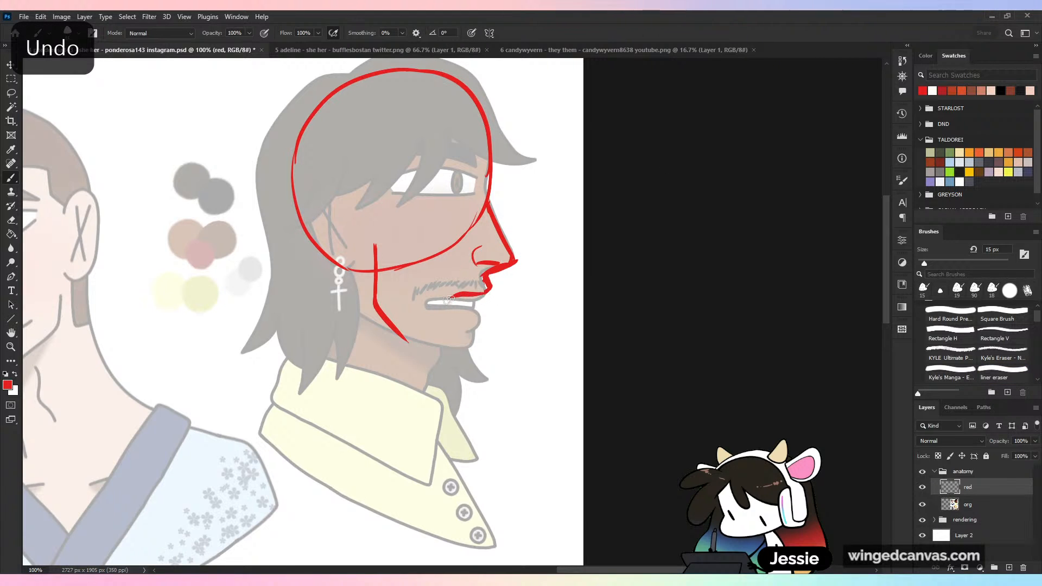
{"action": "mouse_move", "coordinate": [454, 300]}
{"action": "left_mouse_down"}
{"action": "mouse_move", "coordinate": [441, 319]}
{"action": "mouse_move", "coordinate": [452, 356]}
{"action": "left_mouse_up"}
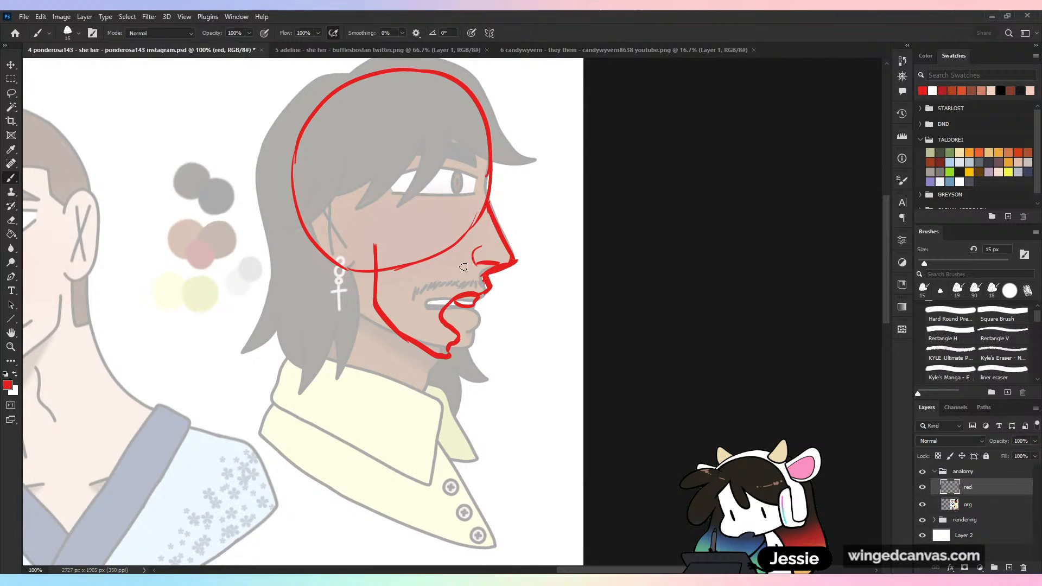
{"action": "key", "text": "ctrl+z"}
{"action": "left_click_drag", "start_coordinate": [402, 333], "coordinate": [451, 356]}
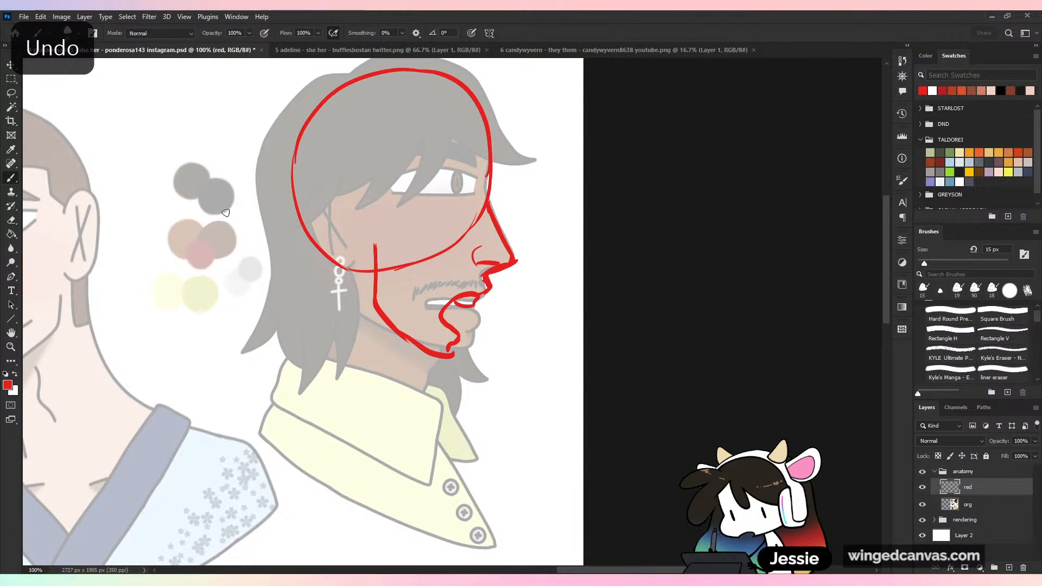
- Sketch a side-view skull in red beside the man's head, with cranium, eye socket, nose opening, teeth and a separate lower jaw
{"action": "left_click_drag", "start_coordinate": [160, 209], "coordinate": [241, 282]}
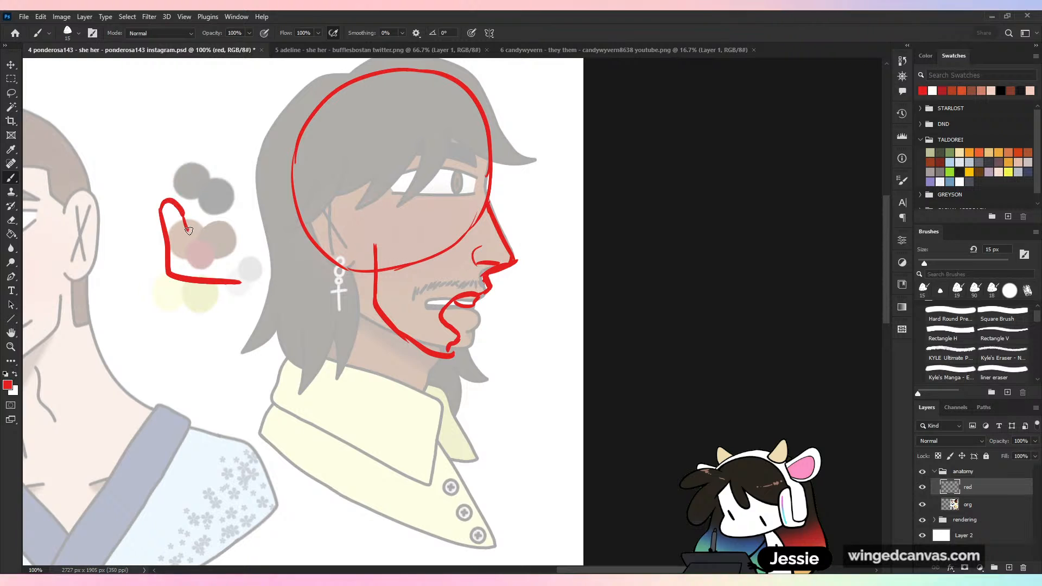
{"action": "left_click_drag", "start_coordinate": [189, 231], "coordinate": [250, 236]}
{"action": "mouse_move", "coordinate": [159, 228]}
{"action": "left_mouse_down"}
{"action": "mouse_move", "coordinate": [103, 171]}
{"action": "mouse_move", "coordinate": [148, 94]}
{"action": "mouse_move", "coordinate": [278, 93]}
{"action": "mouse_move", "coordinate": [241, 80]}
{"action": "mouse_move", "coordinate": [276, 162]}
{"action": "left_mouse_up"}
{"action": "mouse_move", "coordinate": [281, 198]}
{"action": "left_mouse_down"}
{"action": "mouse_move", "coordinate": [267, 206]}
{"action": "mouse_move", "coordinate": [285, 232]}
{"action": "left_mouse_up"}
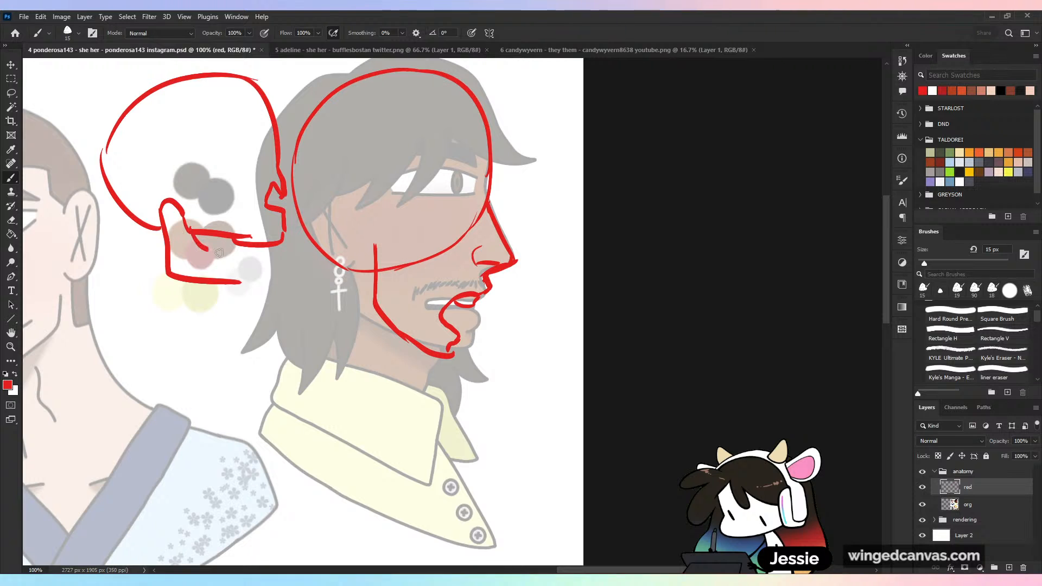
{"action": "mouse_move", "coordinate": [209, 250]}
{"action": "left_mouse_down"}
{"action": "mouse_move", "coordinate": [280, 265]}
{"action": "mouse_move", "coordinate": [239, 284]}
{"action": "left_mouse_up"}
{"action": "left_click_drag", "start_coordinate": [250, 153], "coordinate": [253, 192]}
{"action": "left_click_drag", "start_coordinate": [235, 255], "coordinate": [288, 236]}
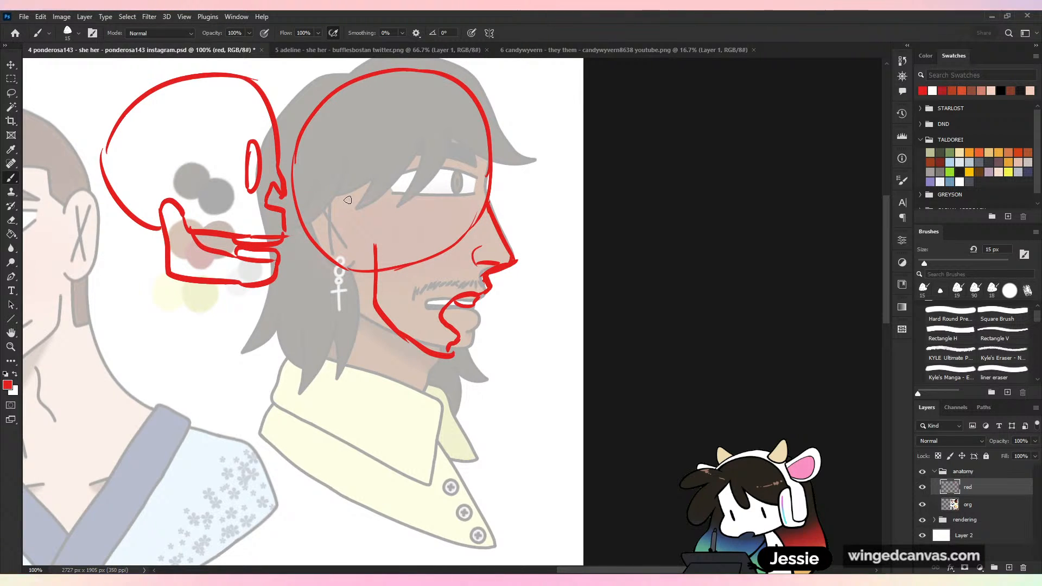
- Lasso the skull's lower jaw, rotate it downward into an open position, and add a curved double-headed arrow showing the jaw's swing
{"action": "key", "text": "l"}
{"action": "mouse_move", "coordinate": [192, 234]}
{"action": "left_mouse_down"}
{"action": "mouse_move", "coordinate": [169, 279]}
{"action": "mouse_move", "coordinate": [296, 271]}
{"action": "mouse_move", "coordinate": [172, 214]}
{"action": "left_mouse_up"}
{"action": "key", "text": "ctrl+t"}
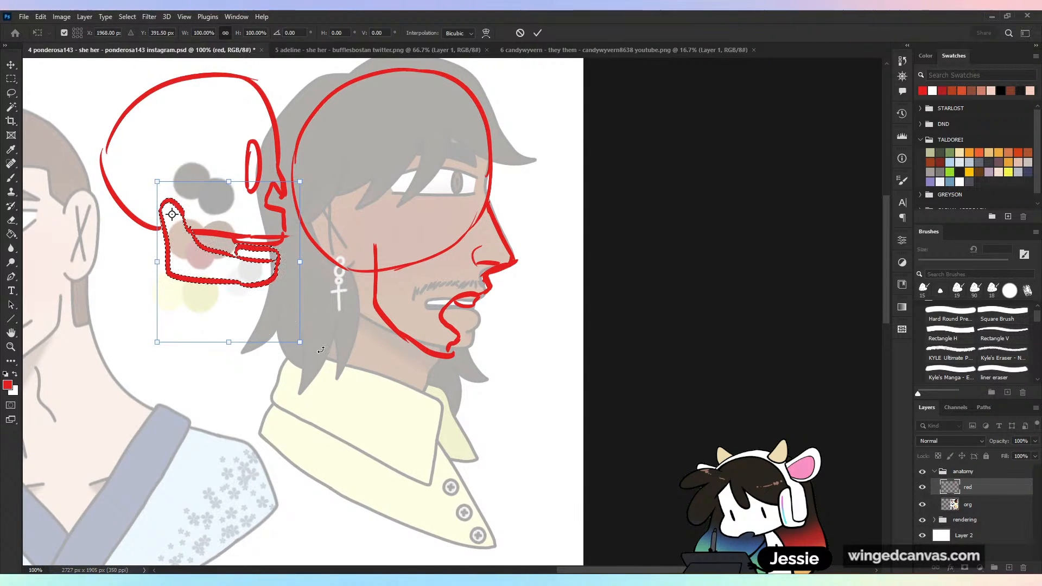
{"action": "left_click_drag", "start_coordinate": [314, 353], "coordinate": [344, 344]}
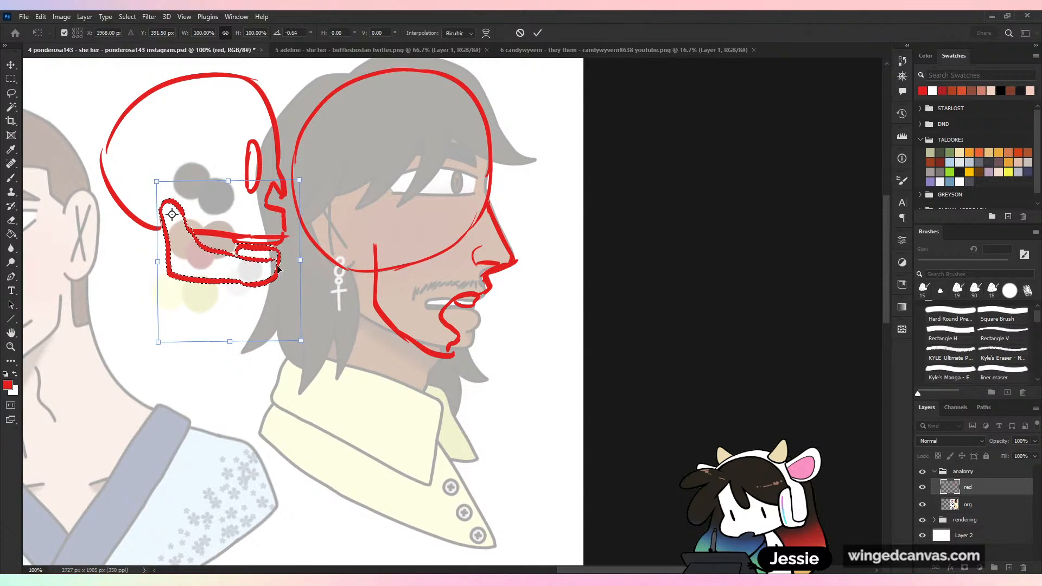
{"action": "left_click_drag", "start_coordinate": [262, 271], "coordinate": [267, 282]}
{"action": "left_click_drag", "start_coordinate": [314, 350], "coordinate": [277, 396]}
{"action": "key", "text": "Return"}
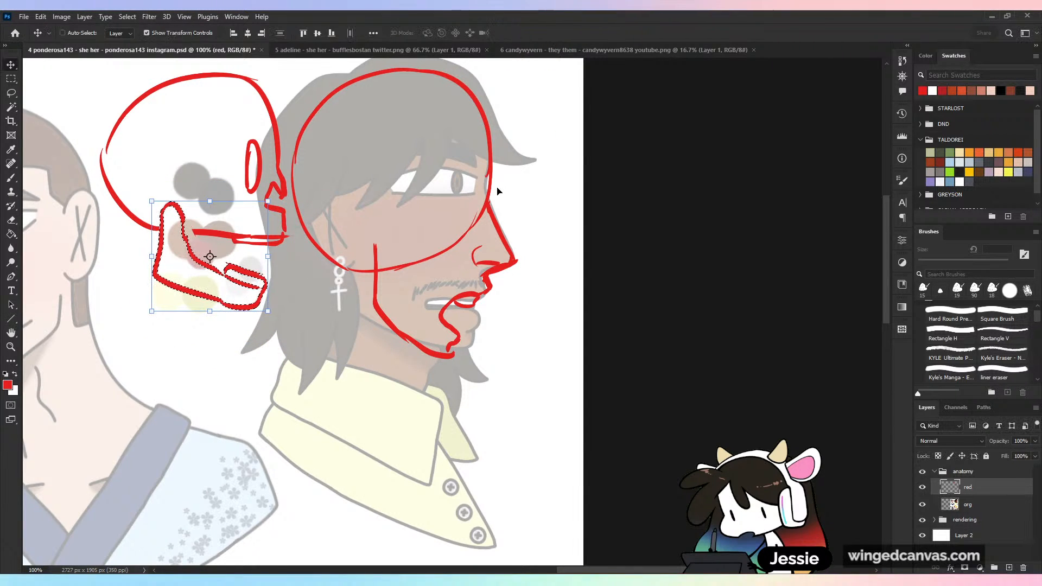
{"action": "key", "text": "ctrl+d"}
{"action": "key", "text": "b"}
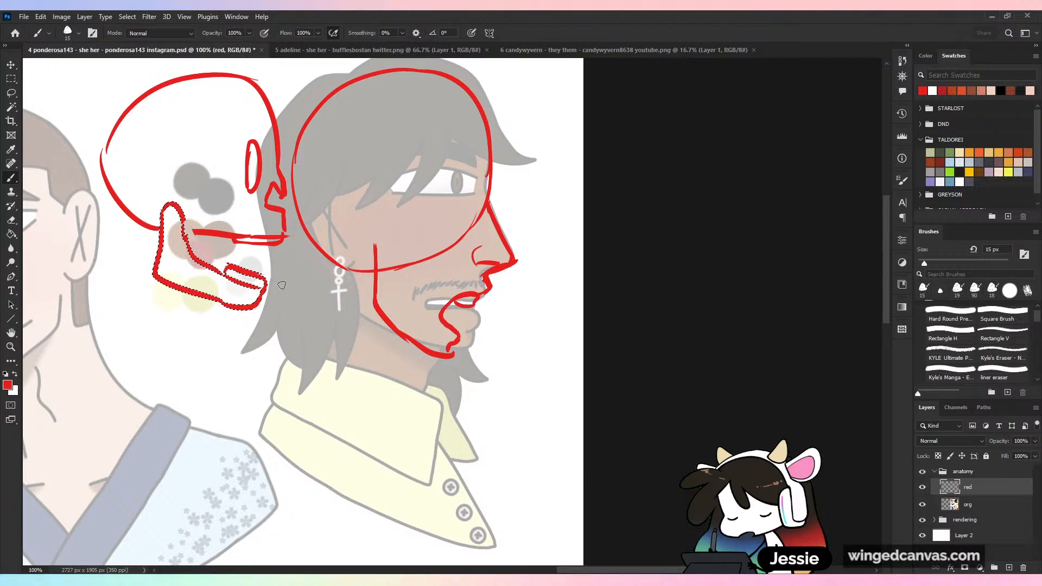
{"action": "mouse_move", "coordinate": [291, 246]}
{"action": "left_mouse_down"}
{"action": "mouse_move", "coordinate": [276, 283]}
{"action": "mouse_move", "coordinate": [297, 253]}
{"action": "left_mouse_up"}
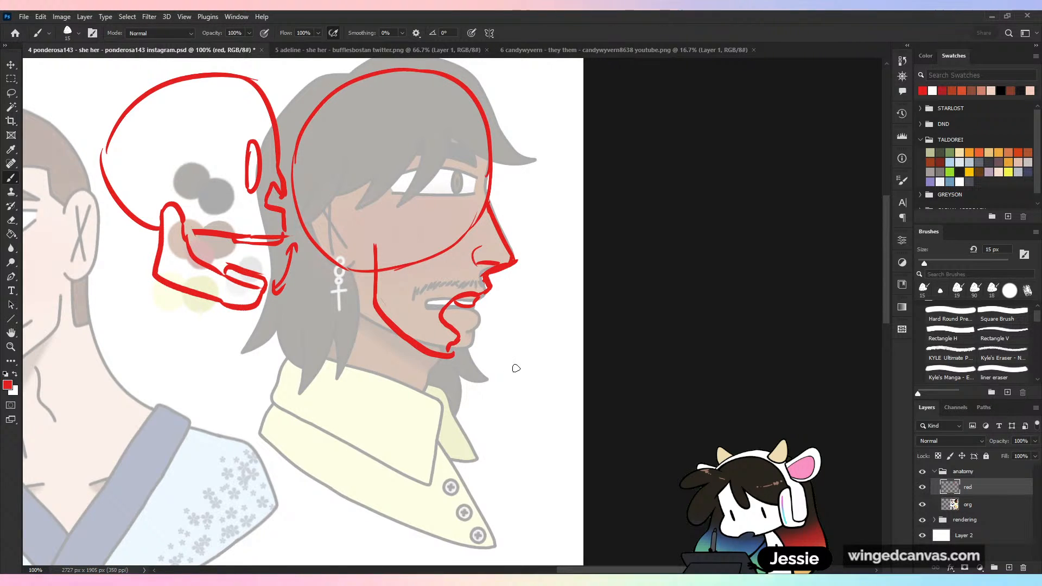
- Draw a wedge-shaped side-view eye in red near the man's nose bridge, with an arched eyebrow above it
{"action": "mouse_move", "coordinate": [475, 194]}
{"action": "left_mouse_down"}
{"action": "mouse_move", "coordinate": [470, 227]}
{"action": "mouse_move", "coordinate": [476, 193]}
{"action": "mouse_move", "coordinate": [441, 216]}
{"action": "mouse_move", "coordinate": [475, 217]}
{"action": "left_mouse_up"}
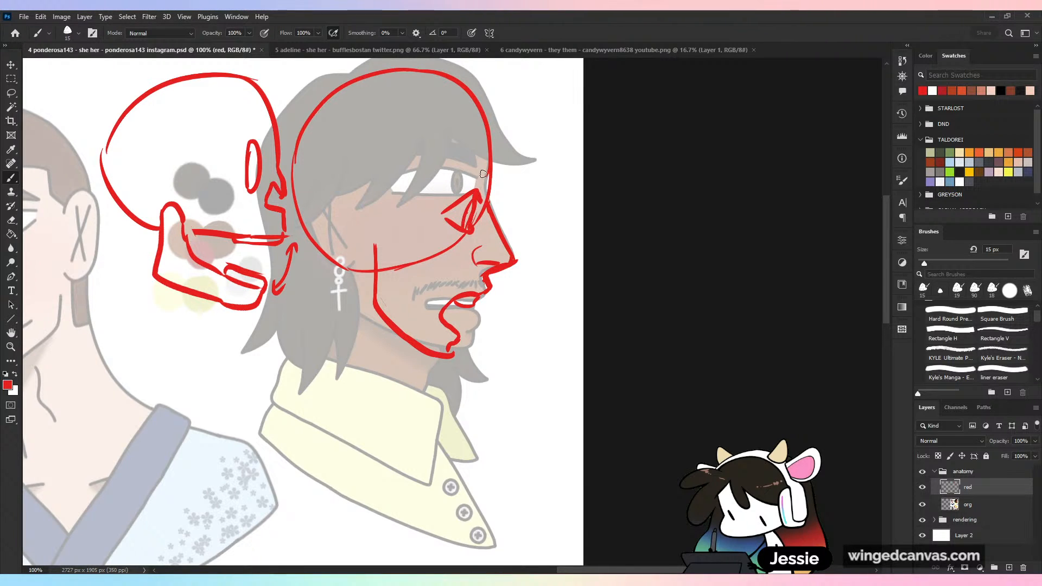
{"action": "left_click_drag", "start_coordinate": [428, 178], "coordinate": [490, 171]}
{"action": "key", "text": "ctrl+z"}
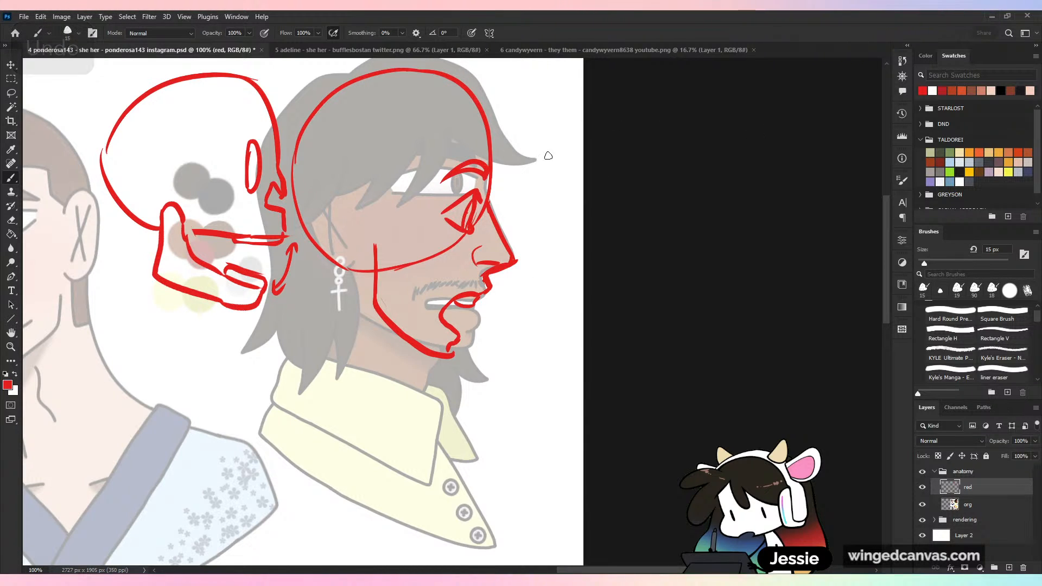
- Draw guidelines back from the man's eye line and nose base, and sketch the ear with inner folds between them
{"action": "left_click_drag", "start_coordinate": [474, 194], "coordinate": [322, 181]}
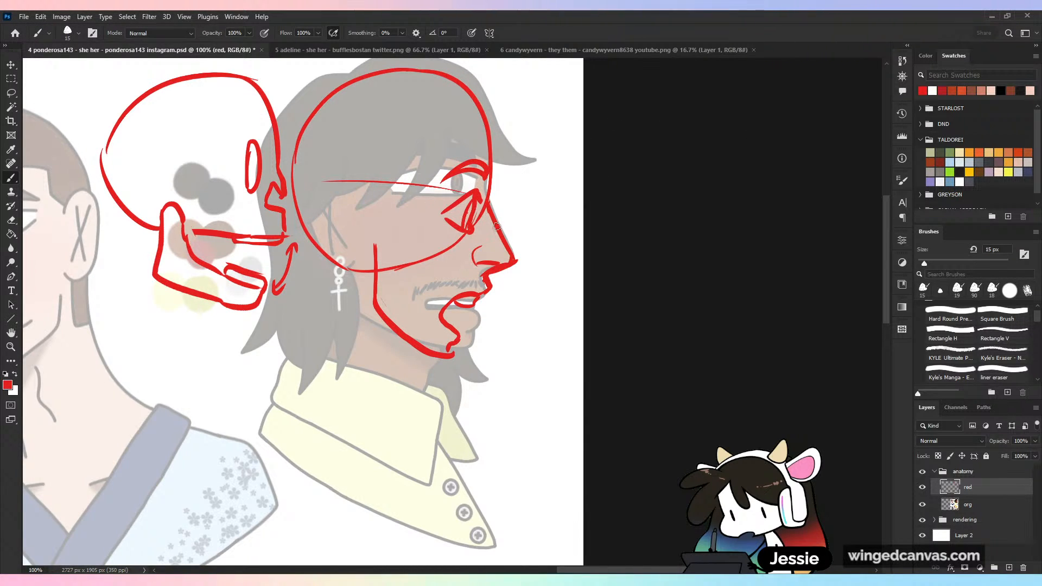
{"action": "key", "text": "ctrl+z"}
{"action": "left_click_drag", "start_coordinate": [482, 192], "coordinate": [293, 184]}
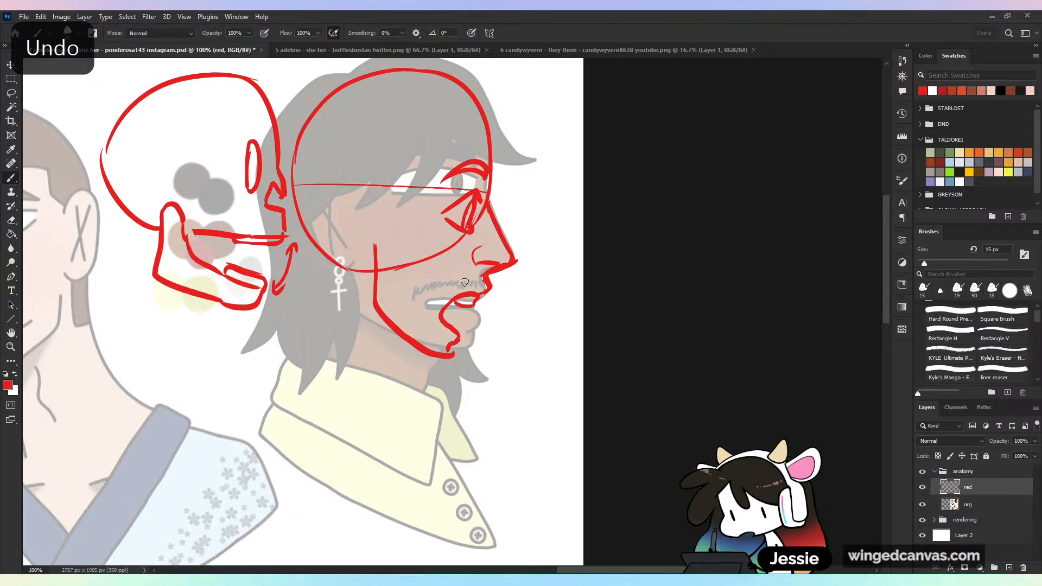
{"action": "left_click_drag", "start_coordinate": [485, 271], "coordinate": [326, 264]}
{"action": "mouse_move", "coordinate": [372, 194]}
{"action": "left_mouse_down"}
{"action": "mouse_move", "coordinate": [329, 227]}
{"action": "mouse_move", "coordinate": [371, 266]}
{"action": "mouse_move", "coordinate": [379, 260]}
{"action": "left_mouse_up"}
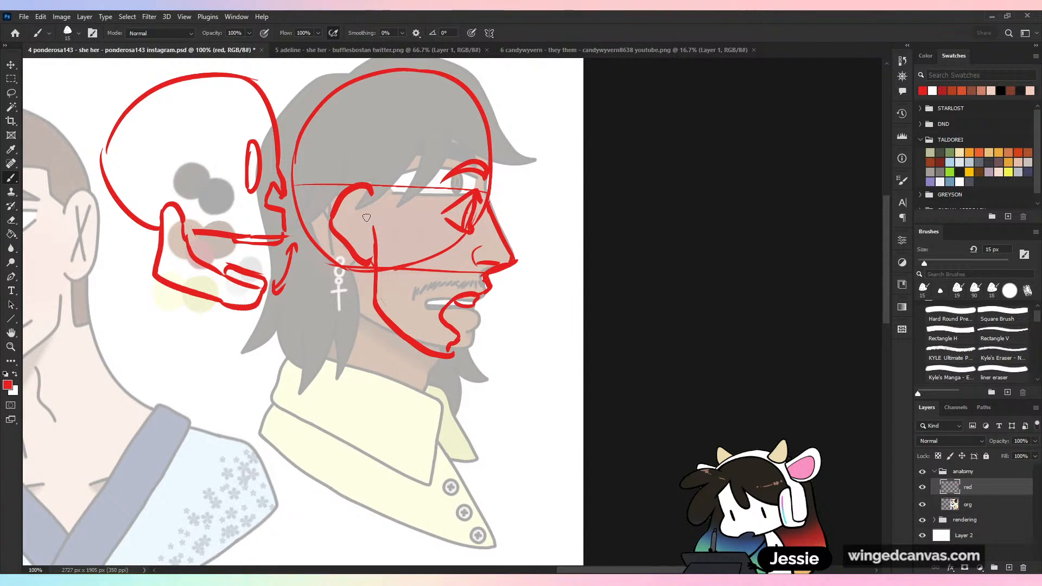
{"action": "mouse_move", "coordinate": [367, 218]}
{"action": "left_mouse_down"}
{"action": "mouse_move", "coordinate": [355, 231]}
{"action": "mouse_move", "coordinate": [372, 249]}
{"action": "mouse_move", "coordinate": [364, 239]}
{"action": "mouse_move", "coordinate": [379, 224]}
{"action": "left_mouse_up"}
{"action": "key", "text": "ctrl+z"}
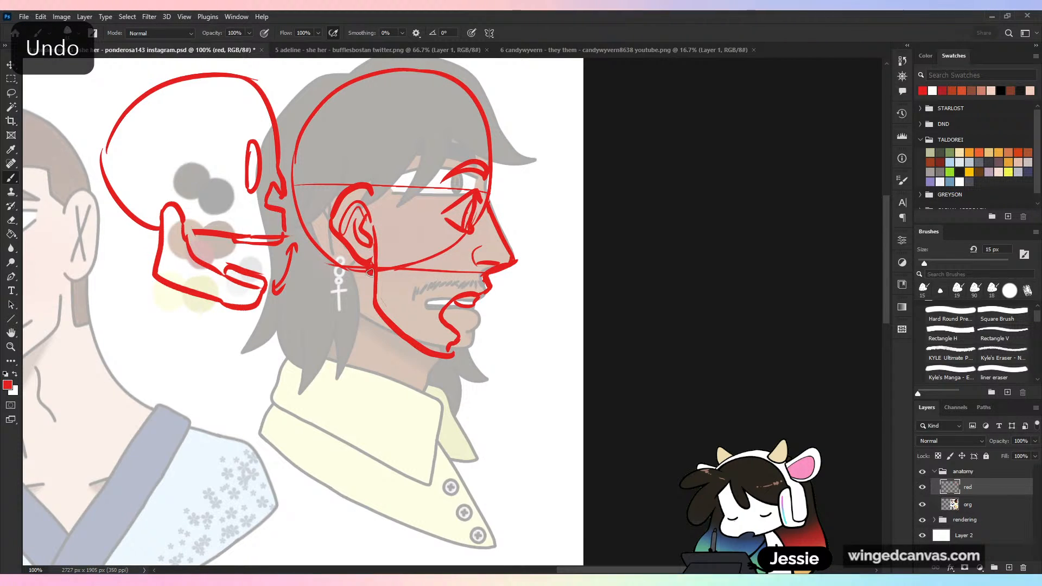
- Draw the man's neck muscle in red from behind the jaw down to the collar, plus the throat line under the chin
{"action": "left_click_drag", "start_coordinate": [367, 272], "coordinate": [409, 407]}
{"action": "left_click_drag", "start_coordinate": [375, 309], "coordinate": [405, 403]}
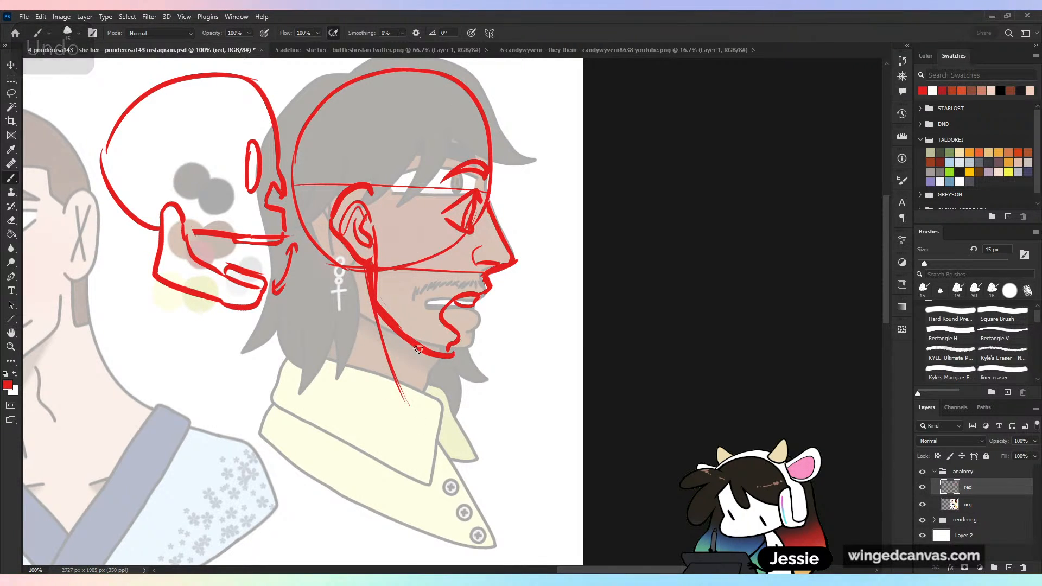
{"action": "mouse_move", "coordinate": [422, 348]}
{"action": "left_mouse_down"}
{"action": "mouse_move", "coordinate": [404, 355]}
{"action": "mouse_move", "coordinate": [405, 409]}
{"action": "left_mouse_up"}
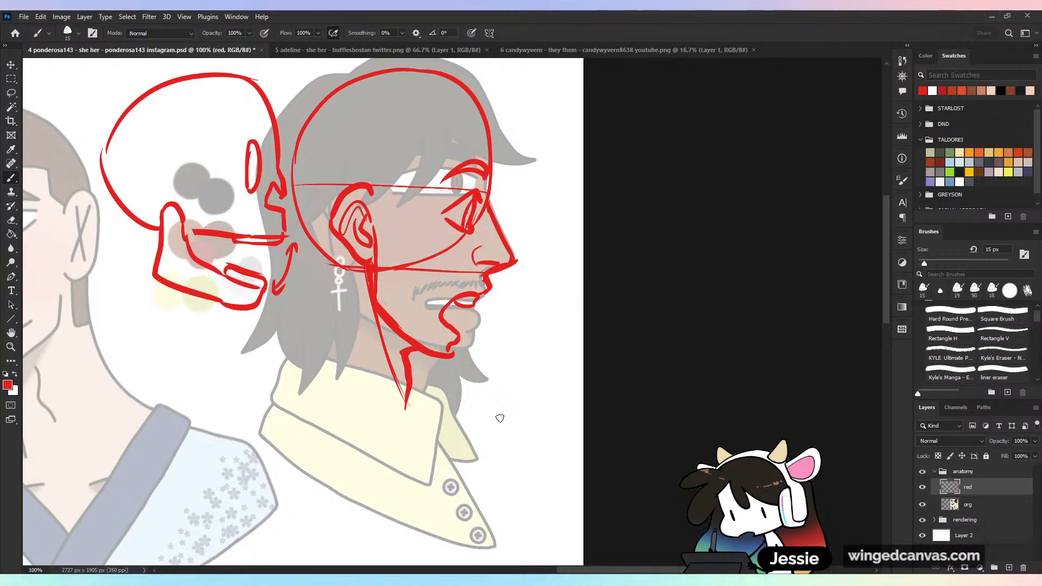
{"action": "key", "text": "v"}
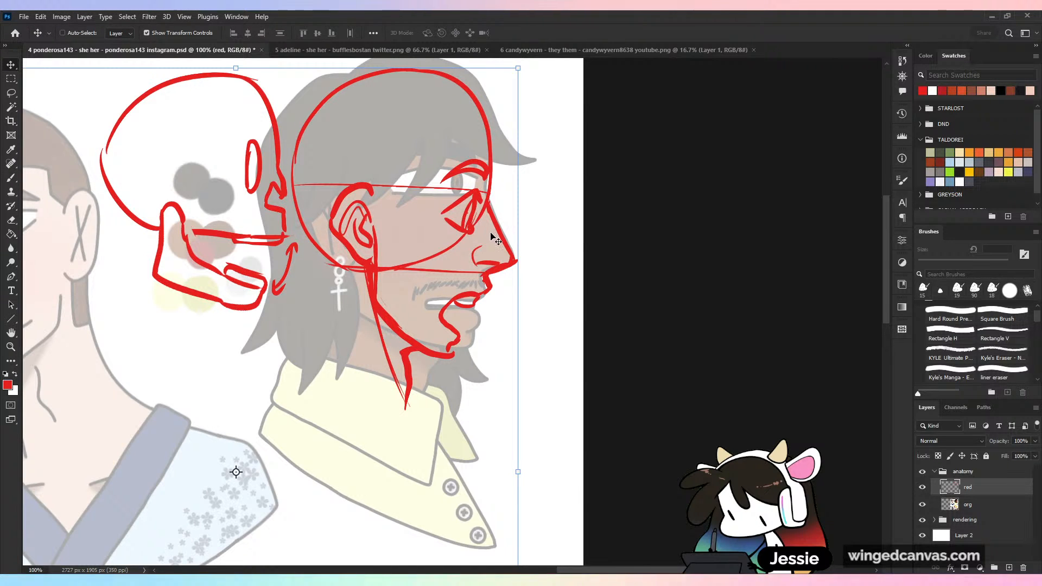
{"action": "key", "text": "b"}
- Review the whole corrected character sheet, save the document, and close it to bring up the blue-haired character drawing
{"action": "key", "text": "ctrl+minus"}
{"action": "key", "text": "ctrl+minus"}
{"action": "key", "text": "ctrl+minus"}
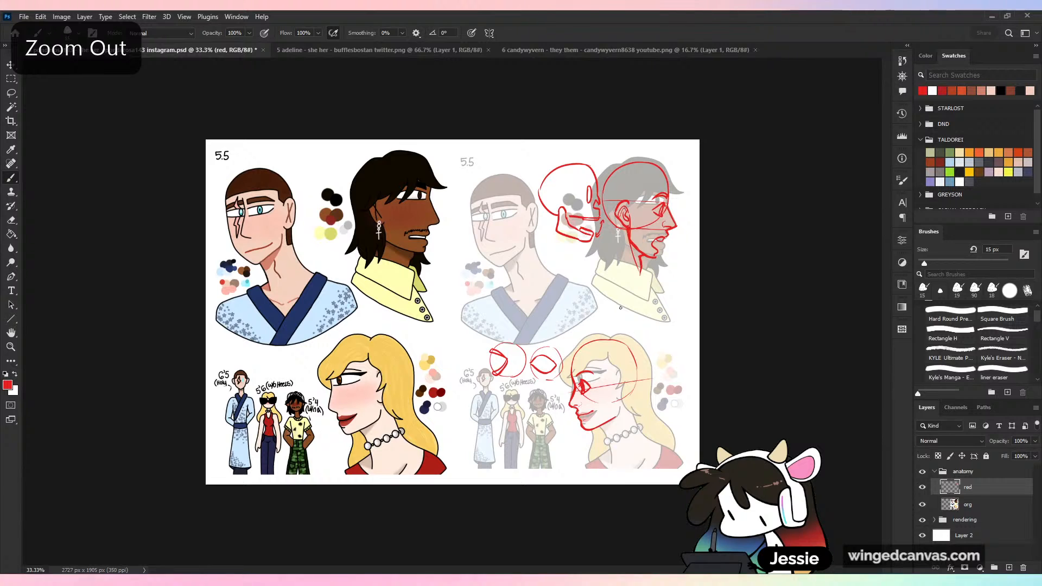
{"action": "key", "text": "ctrl+plus"}
{"action": "mouse_move", "coordinate": [518, 97]}
{"action": "left_mouse_down"}
{"action": "mouse_move", "coordinate": [553, 288]}
{"action": "mouse_move", "coordinate": [511, 91]}
{"action": "left_mouse_up"}
{"action": "key", "text": "ctrl+z"}
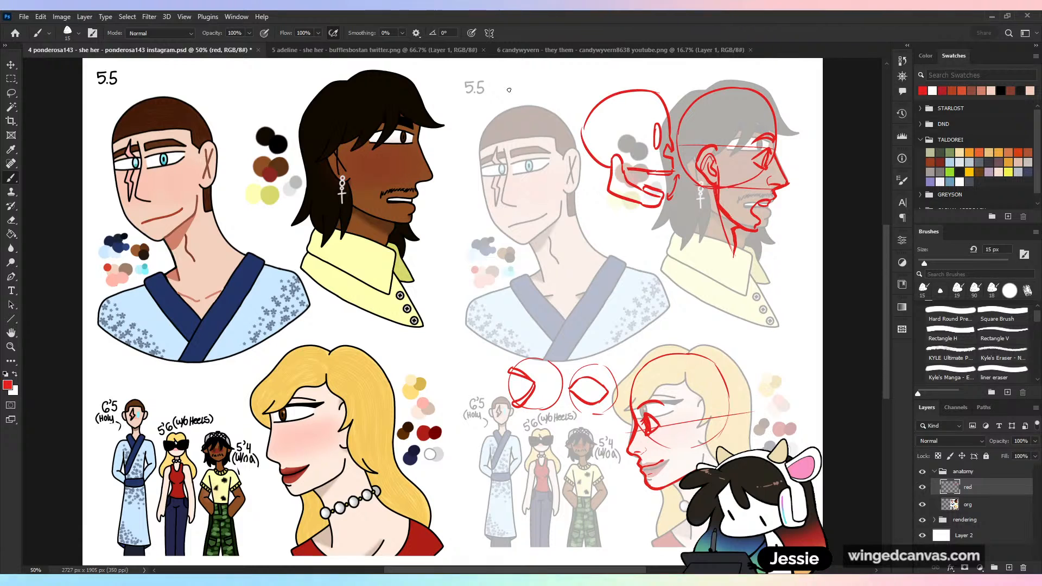
{"action": "key", "text": "ctrl+s"}
{"action": "key", "text": "ctrl+minus"}
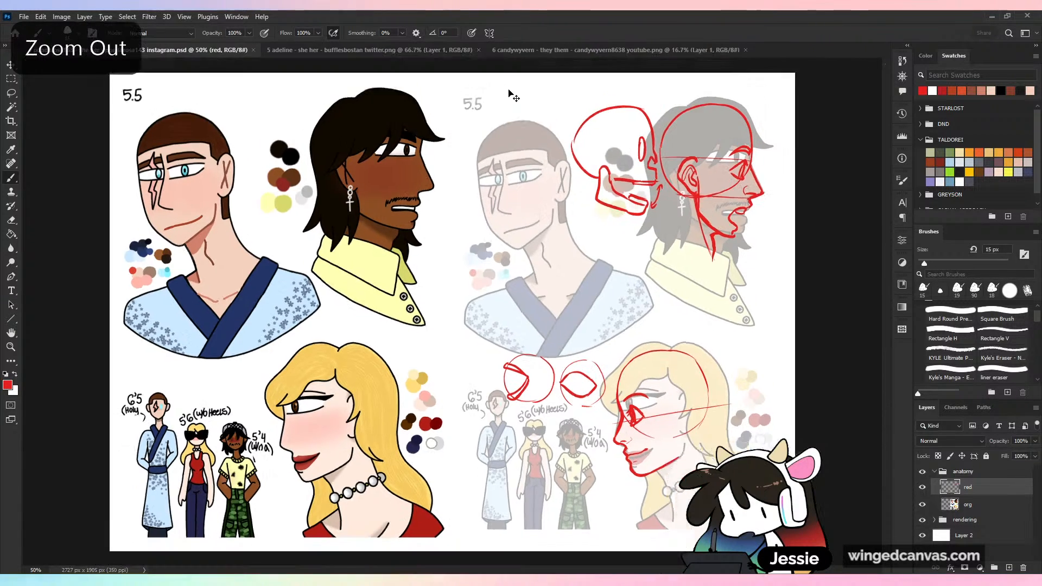
{"action": "key", "text": "ctrl+plus"}
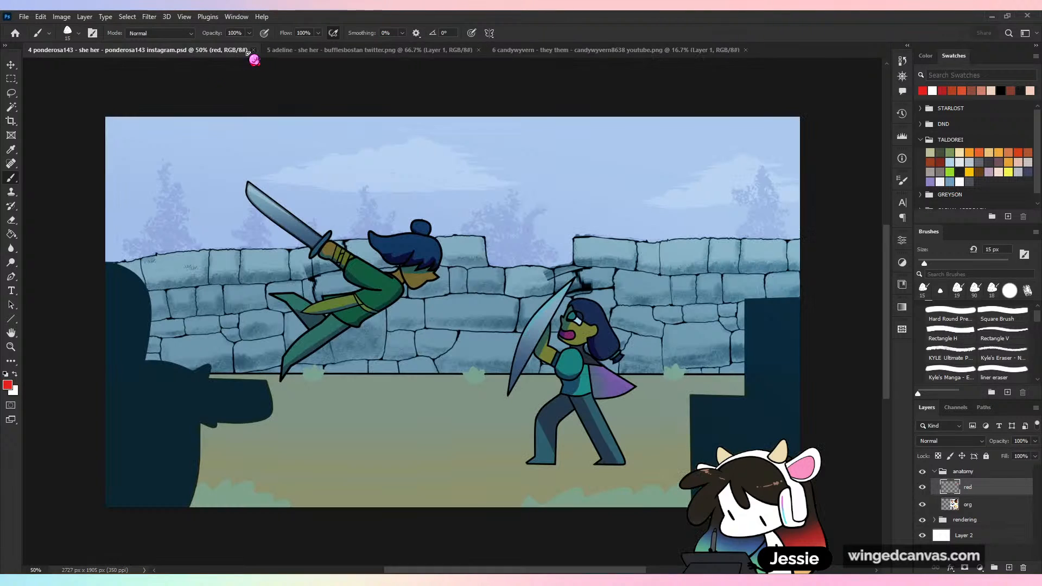
{"action": "left_click", "coordinate": [256, 50]}
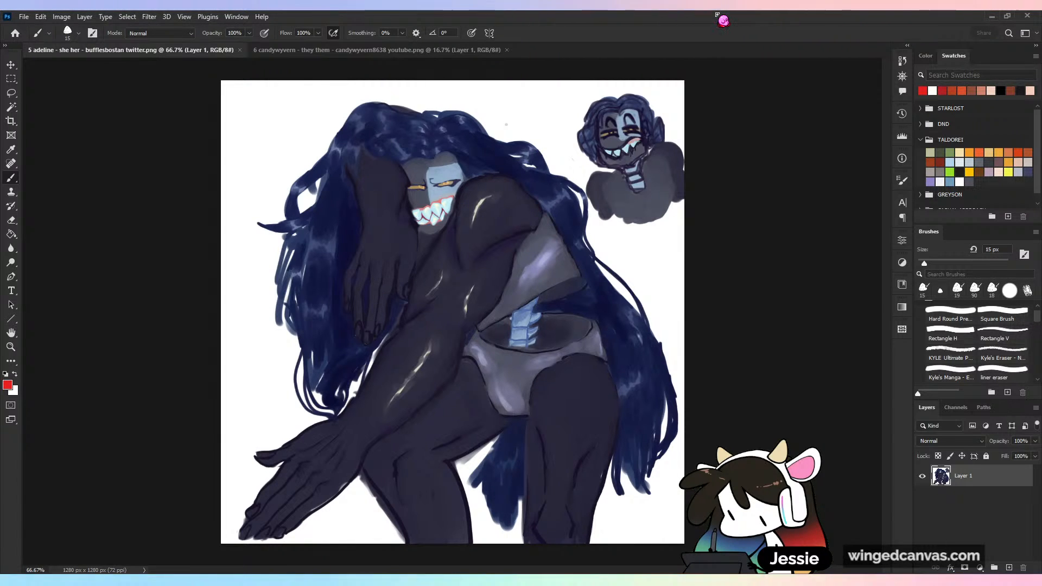
{"action": "key", "text": "v"}
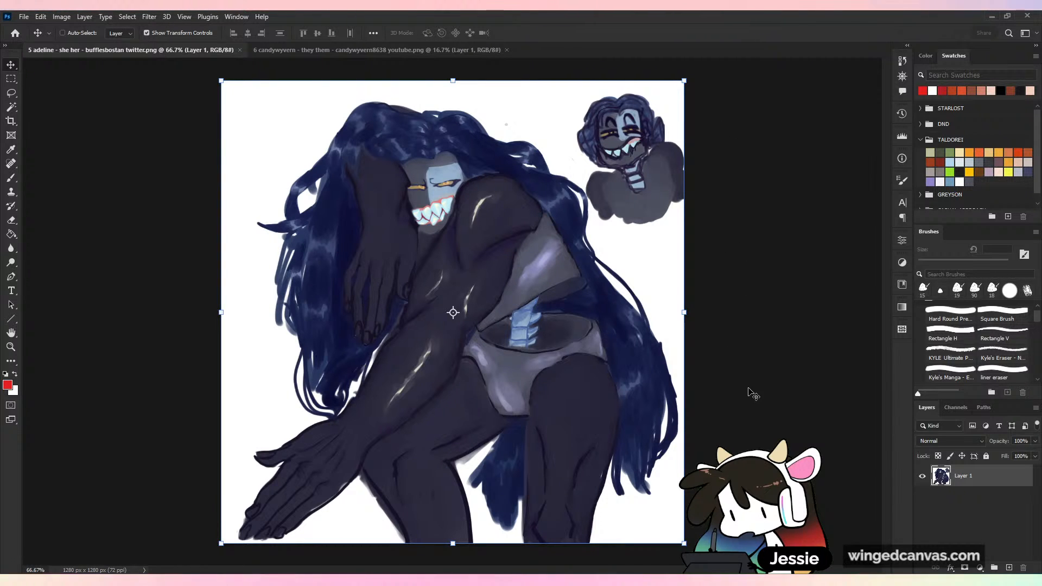
{"action": "mouse_move", "coordinate": [685, 324]}
{"action": "left_mouse_down"}
{"action": "mouse_move", "coordinate": [771, 318]}
{"action": "mouse_move", "coordinate": [691, 336]}
{"action": "mouse_move", "coordinate": [686, 313]}
{"action": "left_mouse_up"}
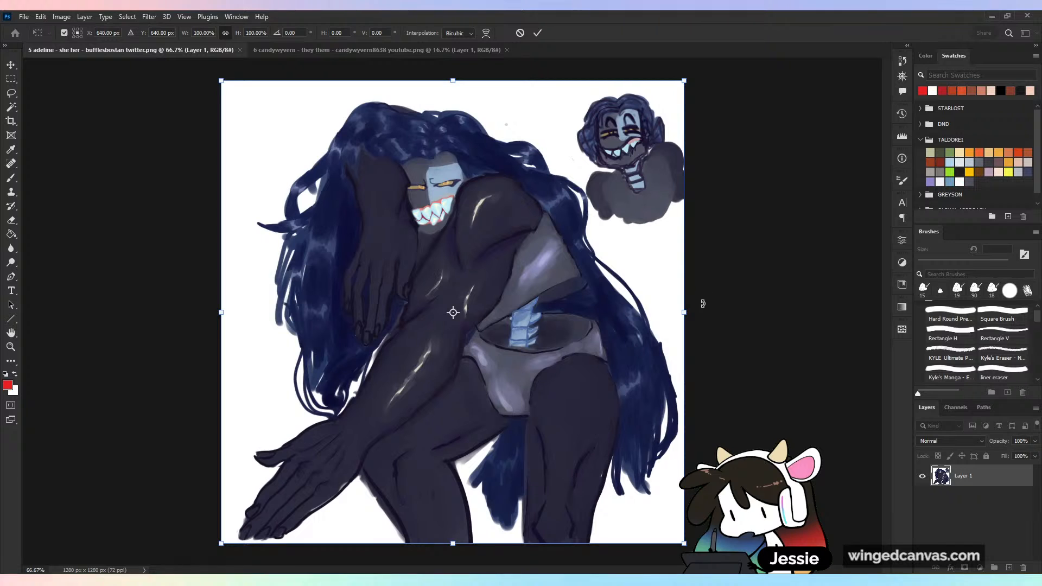
{"action": "left_click", "coordinate": [537, 32]}
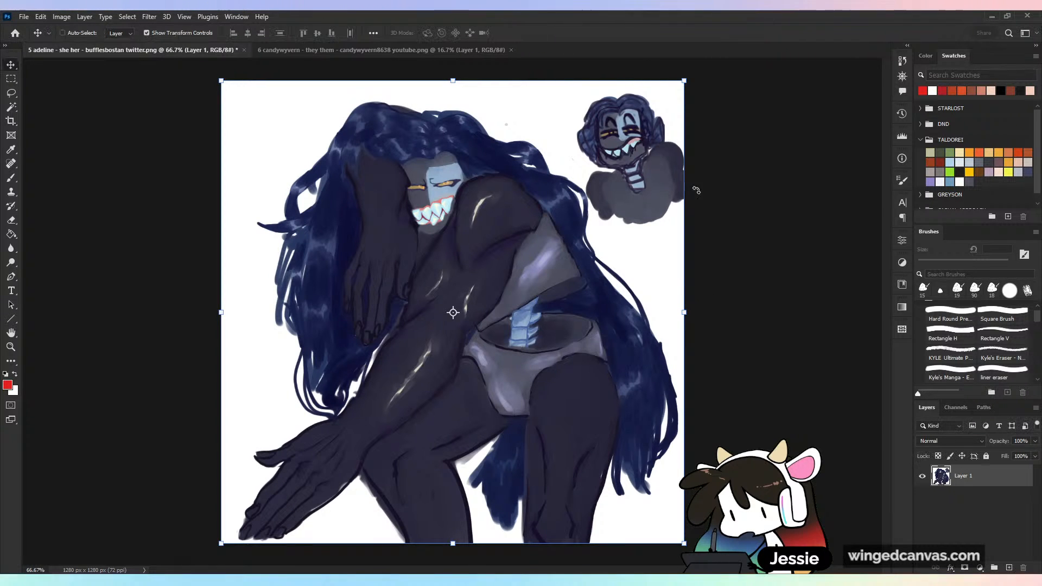
- Extend the canvas with the Crop tool to about 2614 x 1405 px, adding wide blank space beside the character and thin margins around it
{"action": "key", "text": "c"}
{"action": "left_click_drag", "start_coordinate": [685, 314], "coordinate": [881, 330]}
{"action": "key", "text": "ctrl+minus"}
{"action": "key", "text": "ctrl+minus"}
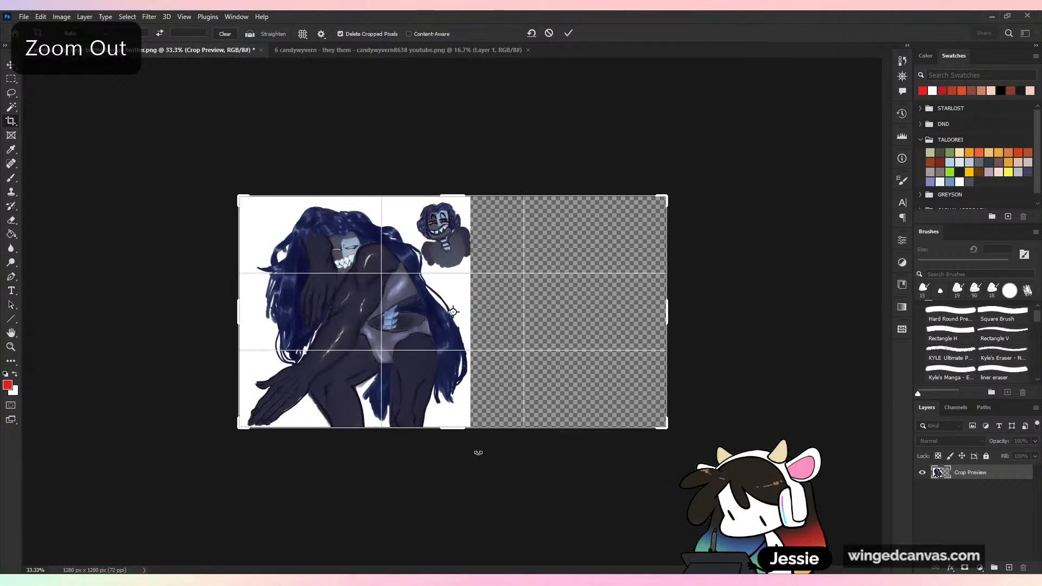
{"action": "left_click_drag", "start_coordinate": [457, 429], "coordinate": [457, 439]}
{"action": "left_click_drag", "start_coordinate": [453, 196], "coordinate": [453, 185]}
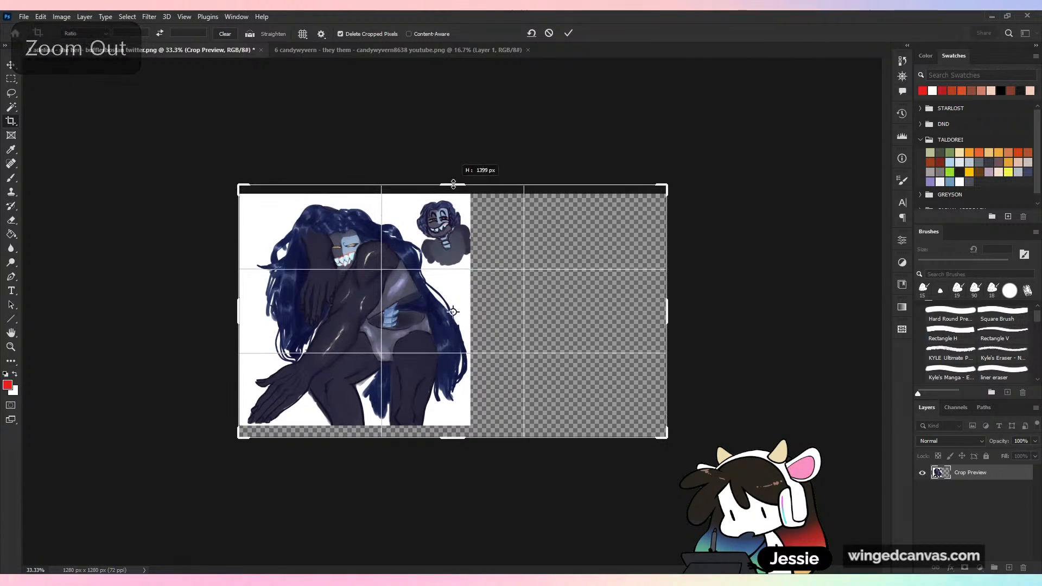
{"action": "left_click_drag", "start_coordinate": [238, 302], "coordinate": [228, 302]}
{"action": "key", "text": "ctrl+plus"}
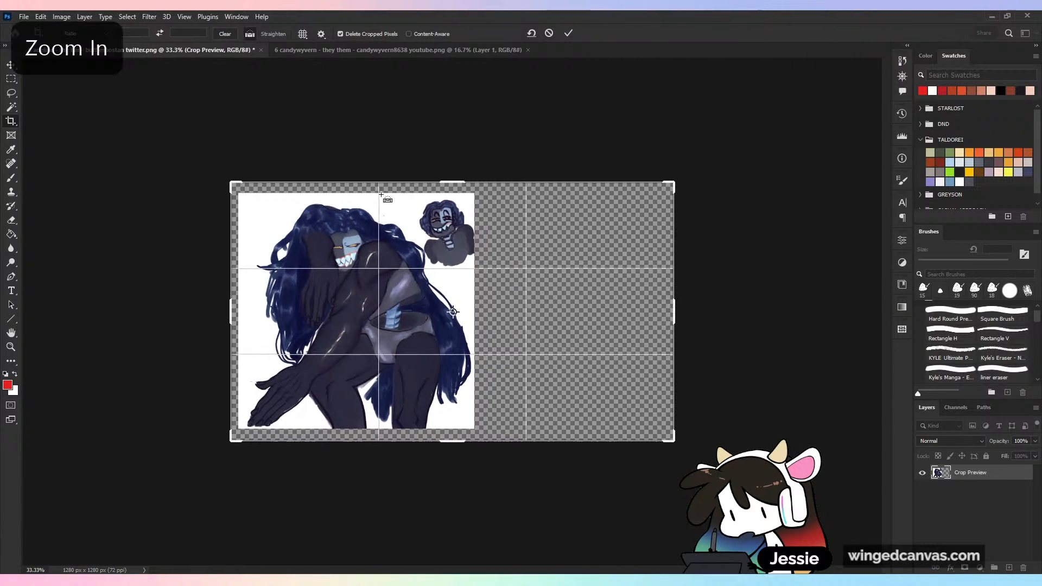
{"action": "left_click_drag", "start_coordinate": [125, 313], "coordinate": [119, 314]}
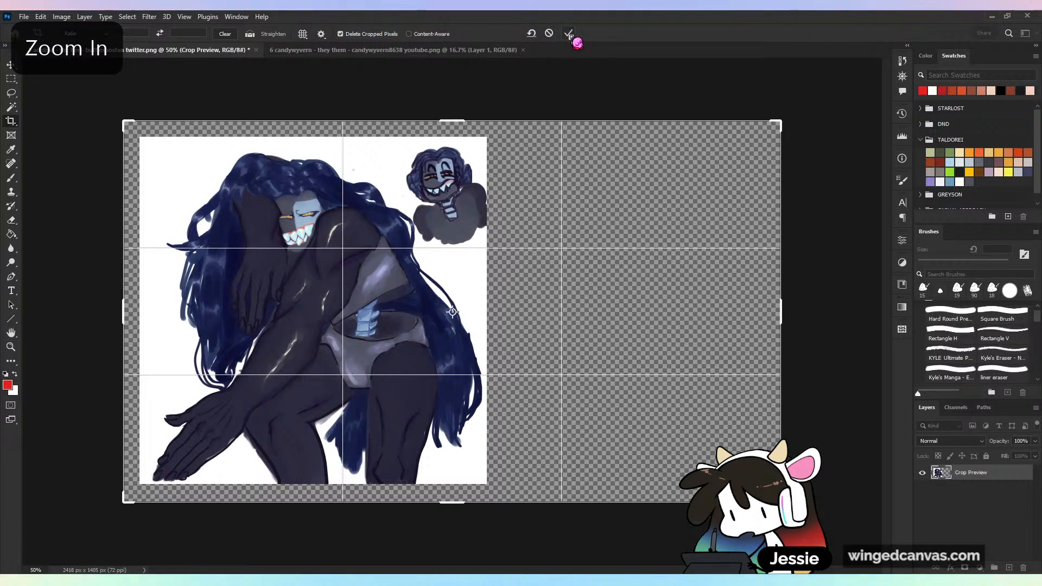
{"action": "left_click_drag", "start_coordinate": [780, 314], "coordinate": [830, 312]}
{"action": "left_click", "coordinate": [569, 34]}
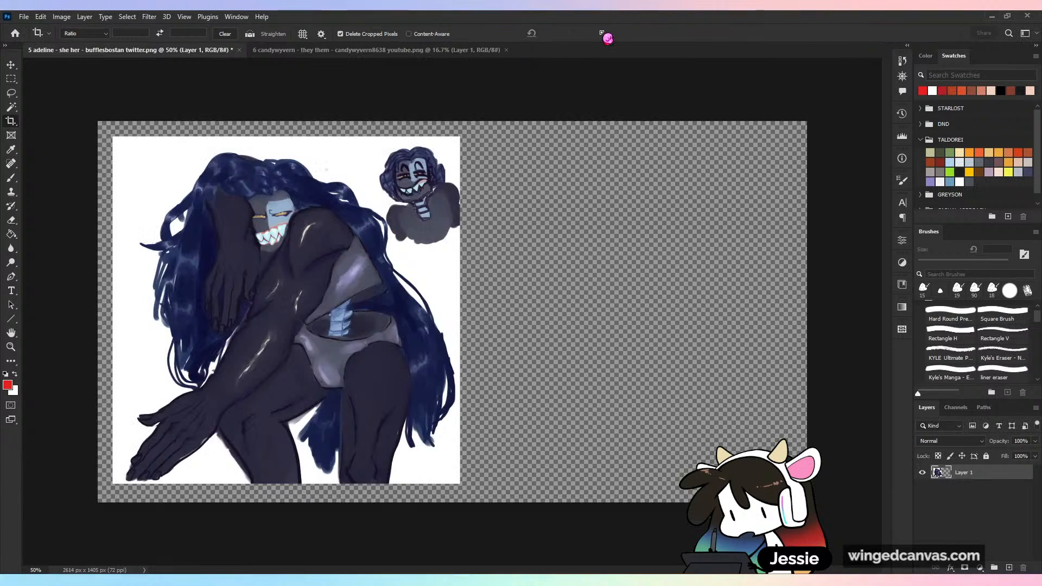
- Fill a new layer beneath the artwork with white, and save the document as a PSD with Maximize Compatibility on
{"action": "left_click", "coordinate": [1010, 568]}
{"action": "left_click_drag", "start_coordinate": [969, 472], "coordinate": [977, 499]}
{"action": "left_click", "coordinate": [15, 234]}
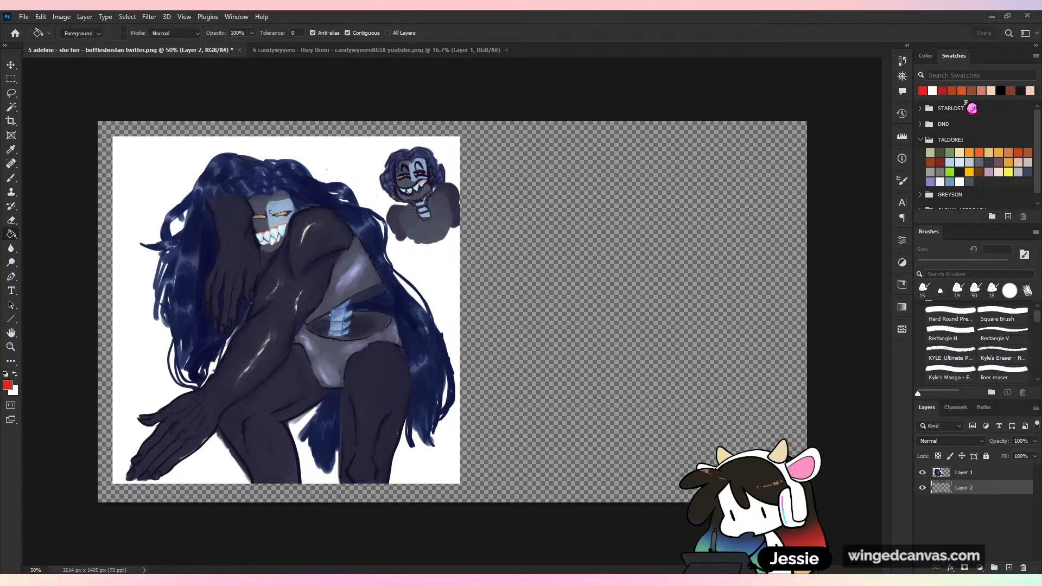
{"action": "left_click", "coordinate": [926, 57]}
{"action": "left_click_drag", "start_coordinate": [958, 177], "coordinate": [864, 20]}
{"action": "left_click", "coordinate": [591, 326]}
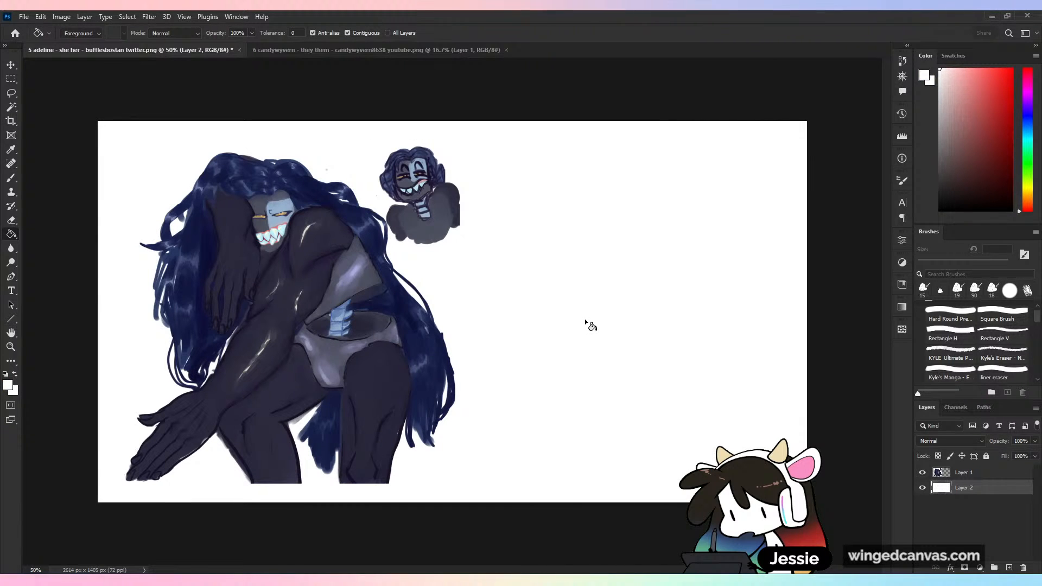
{"action": "key", "text": "ctrl+s"}
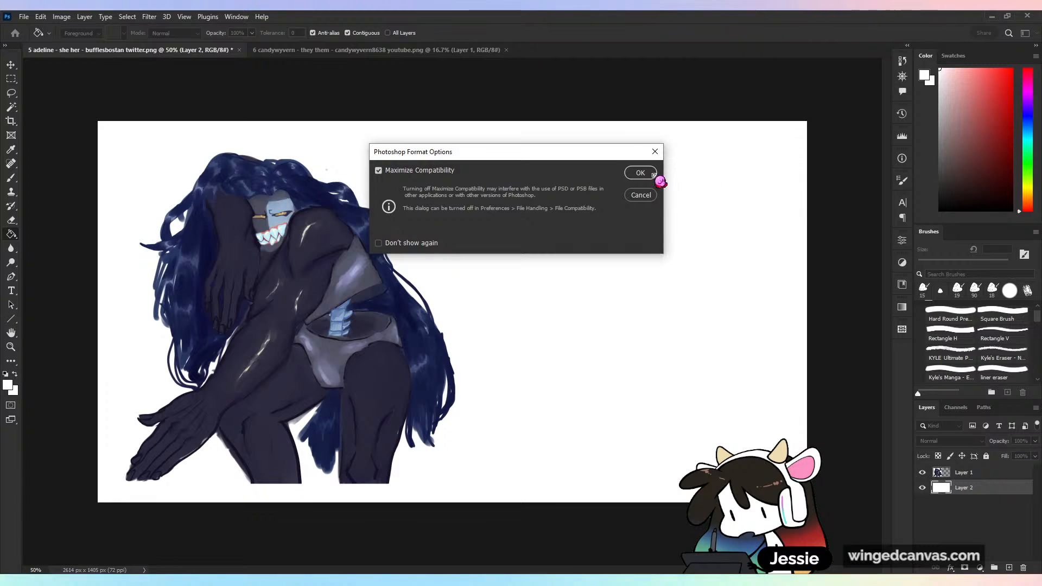
{"action": "left_click", "coordinate": [641, 173]}
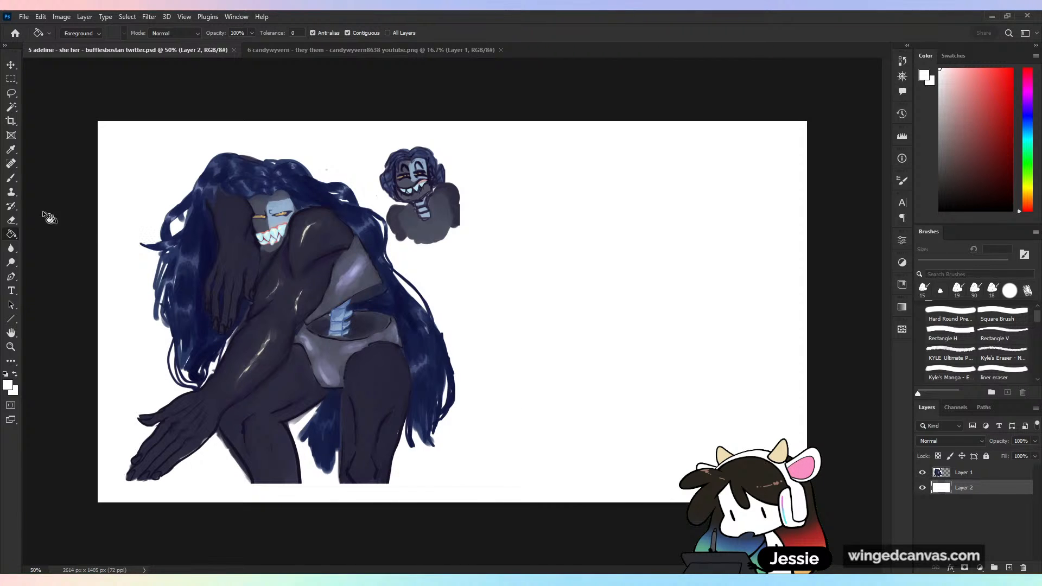
- Examine the blue-haired character's pose, face, arms and segmented torso, both close up and as a whole
{"action": "key", "text": "b"}
{"action": "key", "text": "ctrl+plus"}
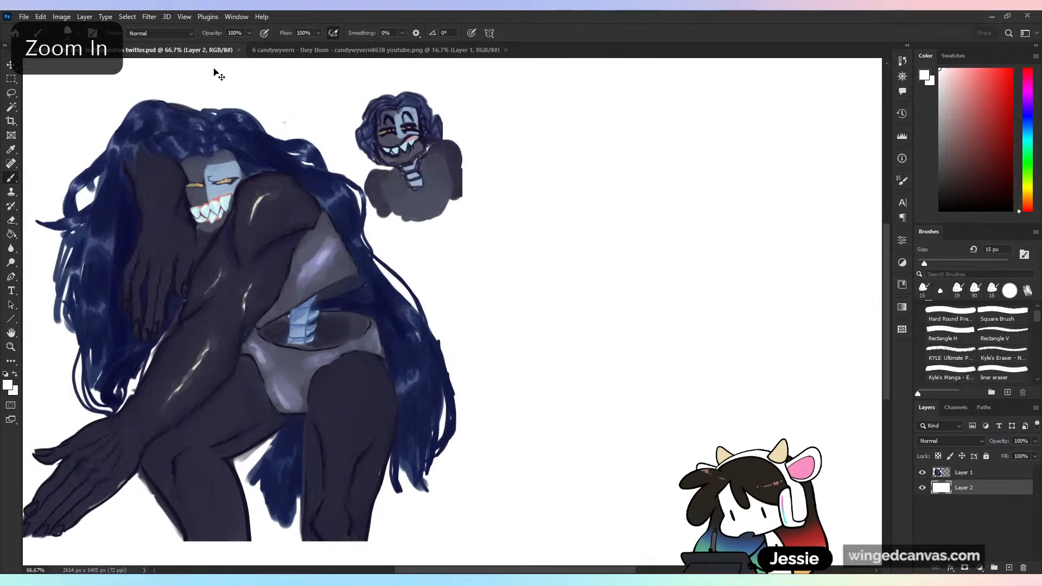
{"action": "key", "text": "ctrl+minus"}
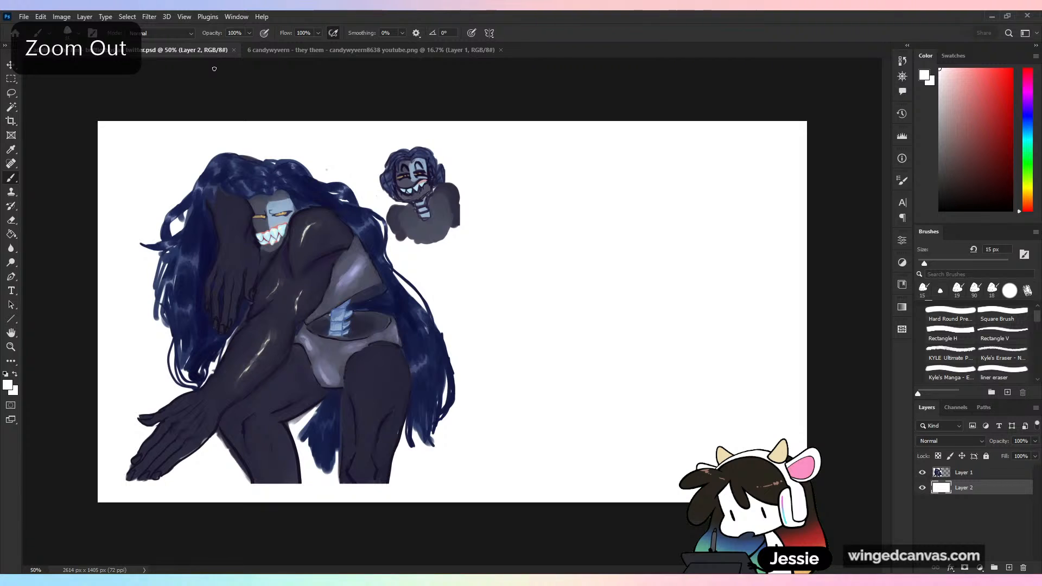
{"action": "key", "text": "ctrl+plus"}
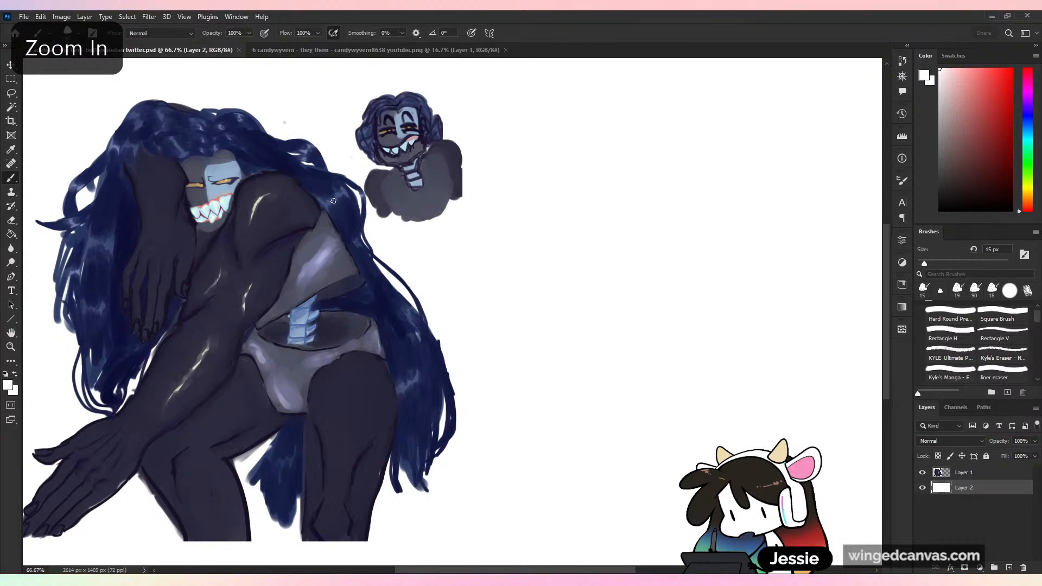
{"action": "left_click_drag", "start_coordinate": [333, 201], "coordinate": [407, 224]}
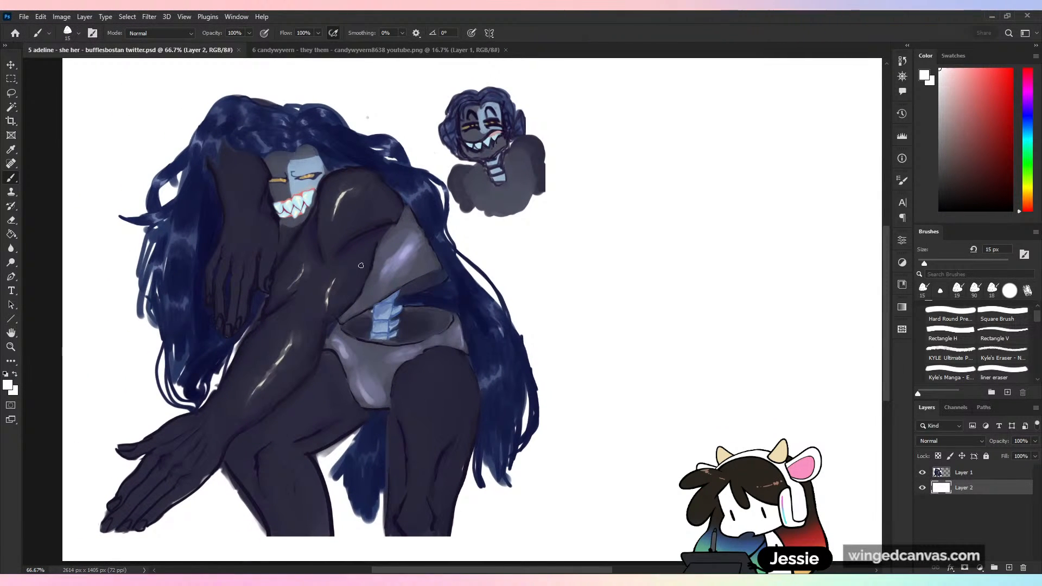
{"action": "key", "text": "ctrl+plus"}
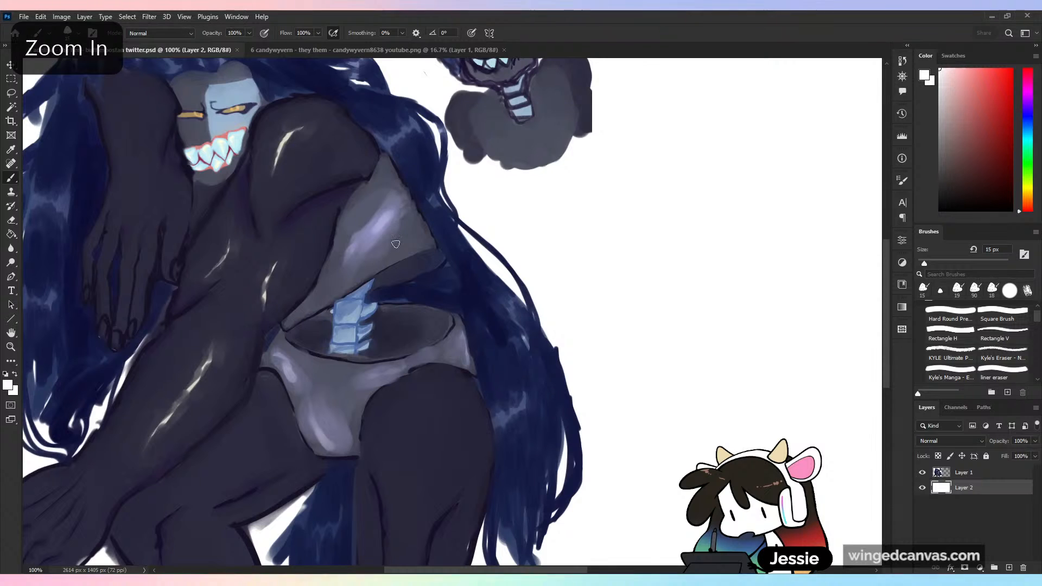
{"action": "key", "text": "ctrl+minus"}
{"action": "mouse_move", "coordinate": [396, 264]}
{"action": "left_mouse_down"}
{"action": "mouse_move", "coordinate": [411, 243]}
{"action": "mouse_move", "coordinate": [408, 263]}
{"action": "left_mouse_up"}
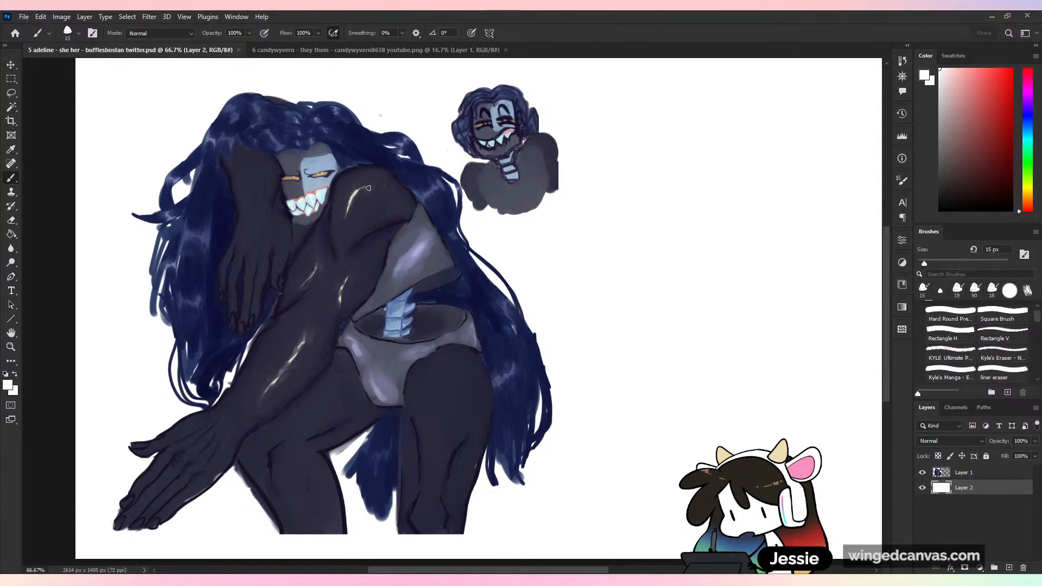
{"action": "key", "text": "ctrl+plus"}
{"action": "left_click_drag", "start_coordinate": [277, 137], "coordinate": [397, 335]}
{"action": "left_click_drag", "start_coordinate": [411, 254], "coordinate": [468, 133]}
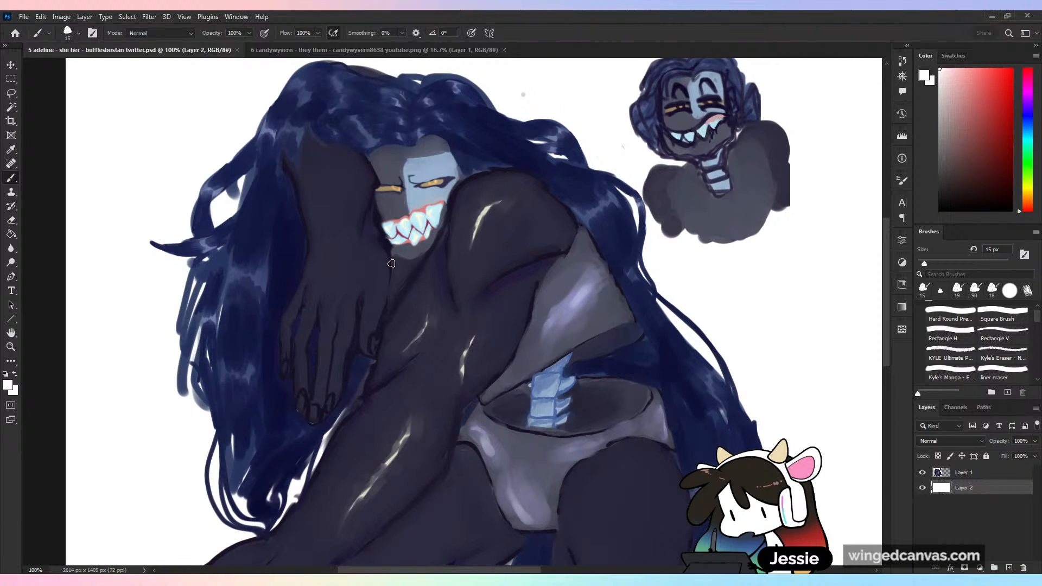
{"action": "key", "text": "ctrl+plus"}
{"action": "key", "text": "ctrl+minus"}
{"action": "key", "text": "ctrl+minus"}
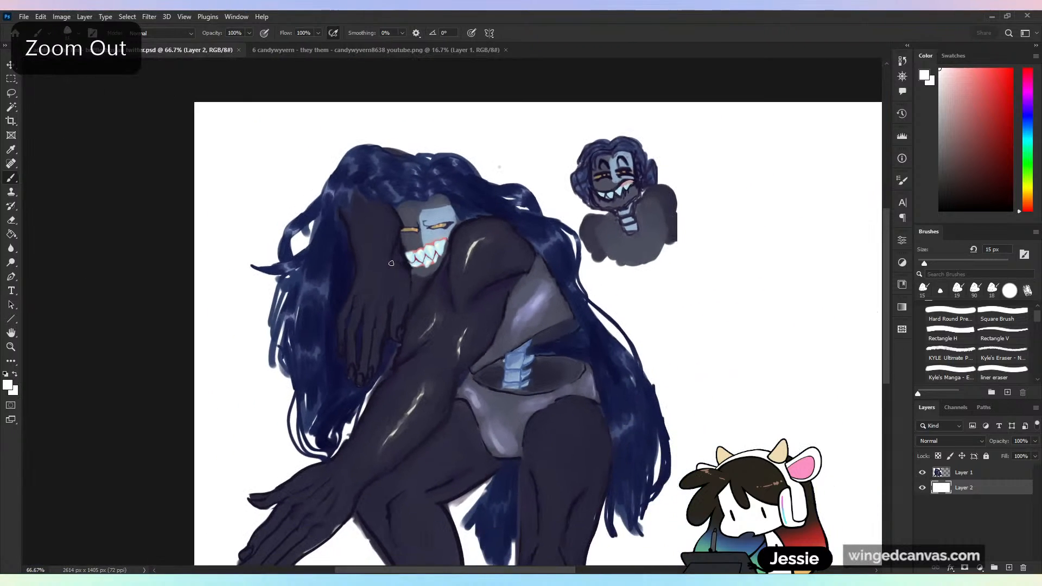
{"action": "key", "text": "ctrl+minus"}
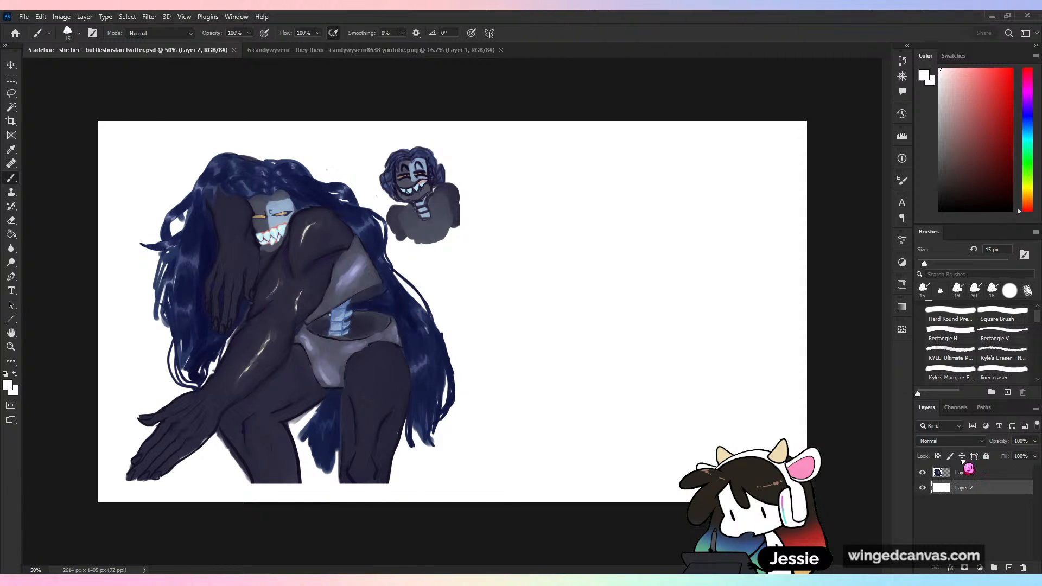
- Make the character artwork's Layer 1 active and toggle its visibility off and on over the white background
{"action": "left_click", "coordinate": [937, 479]}
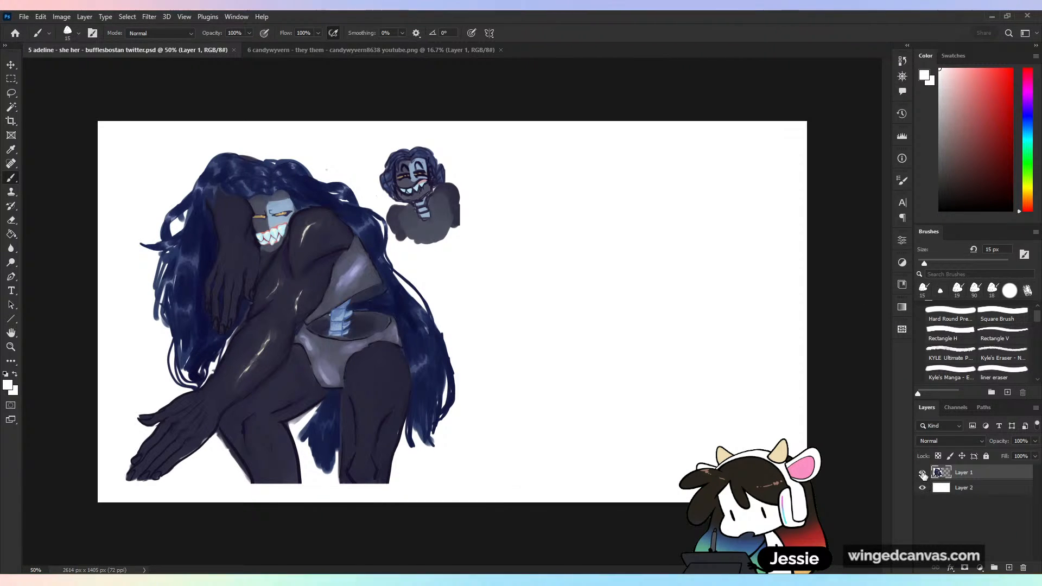
{"action": "double_click", "coordinate": [935, 474]}
{"action": "left_click", "coordinate": [1023, 171]}
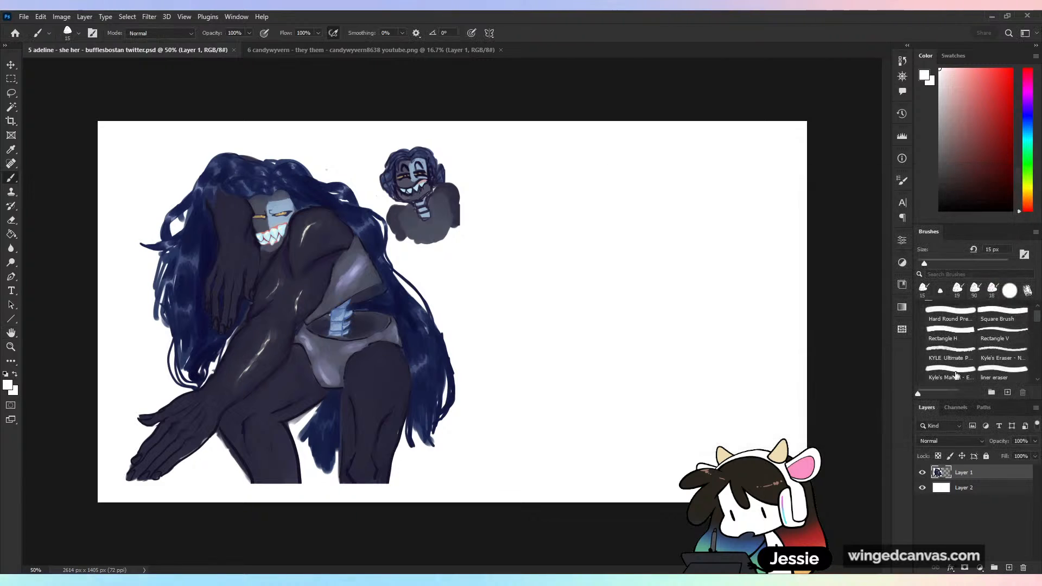
{"action": "left_click", "coordinate": [923, 472]}
{"action": "left_click", "coordinate": [922, 473]}
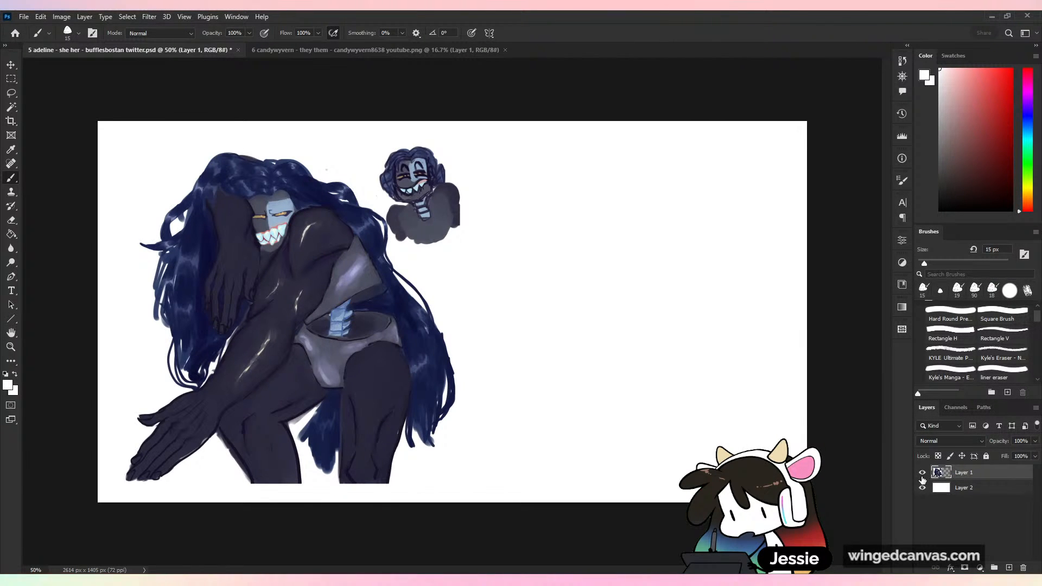
{"action": "left_click", "coordinate": [922, 473]}
{"action": "left_click", "coordinate": [923, 473]}
- Inspect the character's extended forearm, waist gap, hips and thighs at close range
{"action": "key", "text": "ctrl+plus"}
{"action": "left_click_drag", "start_coordinate": [451, 329], "coordinate": [652, 263]}
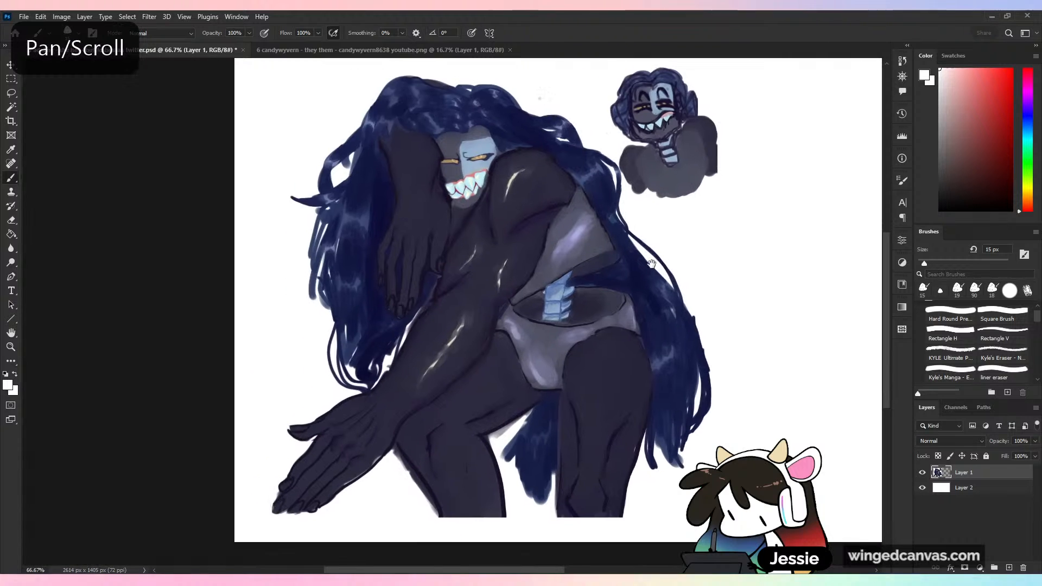
{"action": "key", "text": "ctrl+plus"}
{"action": "key", "text": "ctrl+plus"}
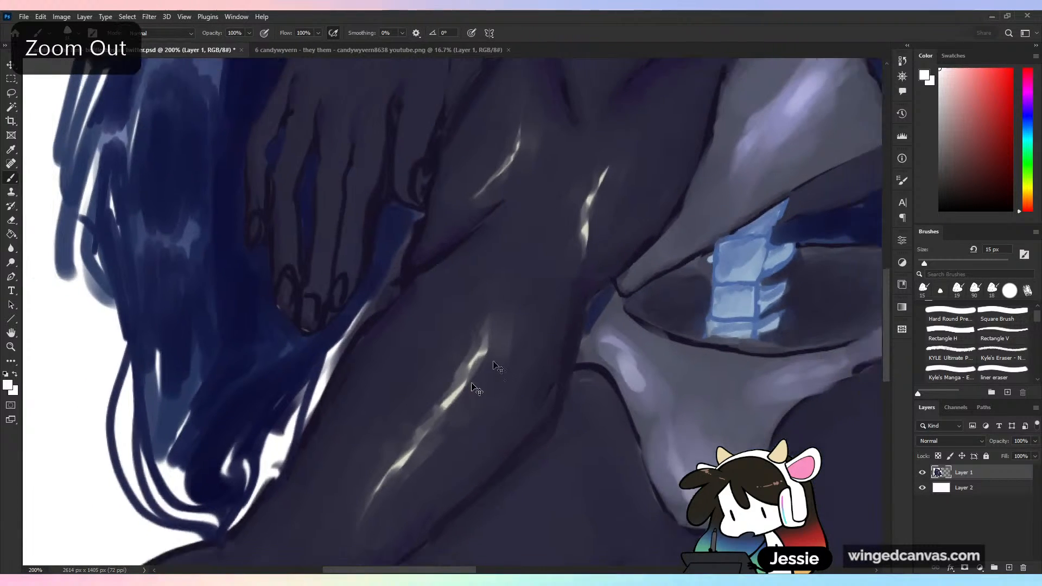
{"action": "key", "text": "ctrl+minus"}
{"action": "left_click_drag", "start_coordinate": [535, 260], "coordinate": [519, 328]}
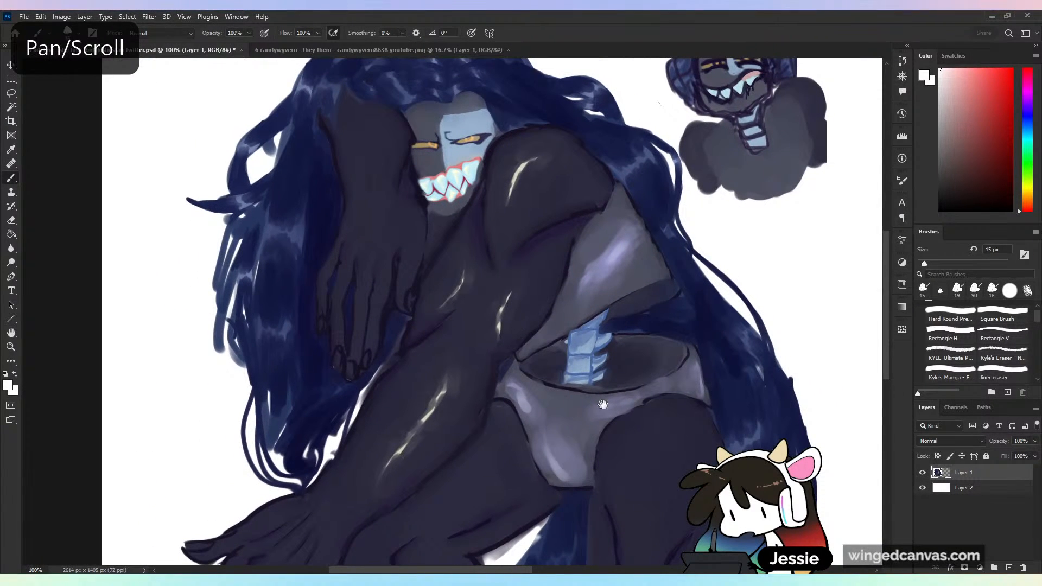
{"action": "left_click_drag", "start_coordinate": [499, 392], "coordinate": [480, 294]}
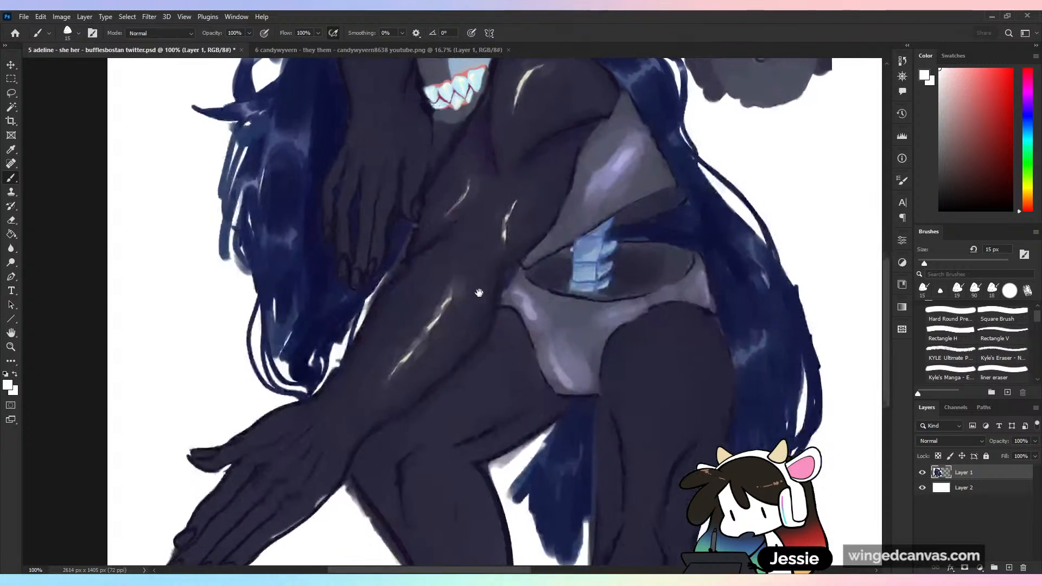
{"action": "left_click_drag", "start_coordinate": [493, 386], "coordinate": [475, 423]}
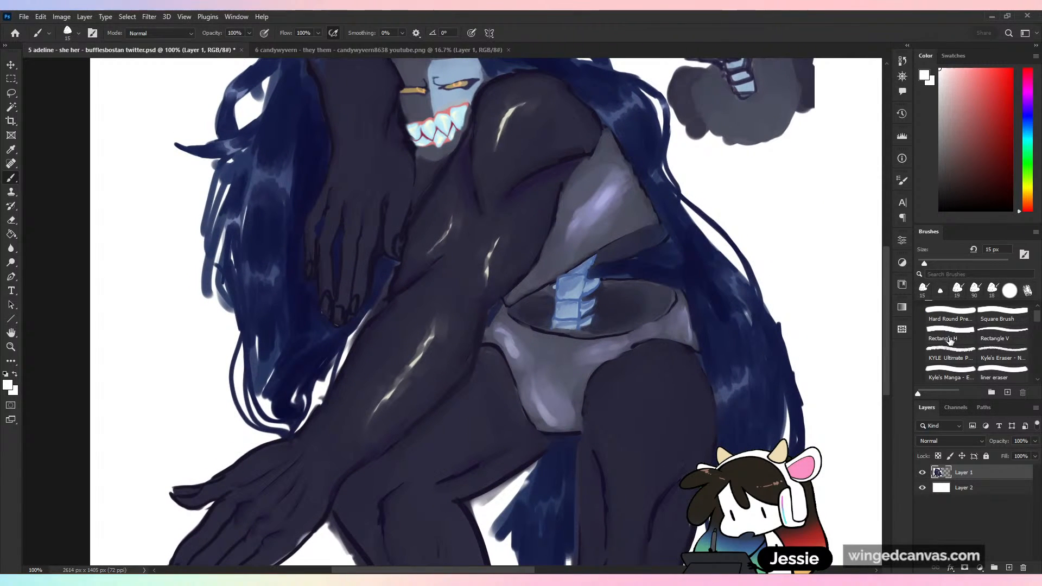
{"action": "left_click_drag", "start_coordinate": [602, 491], "coordinate": [617, 309]}
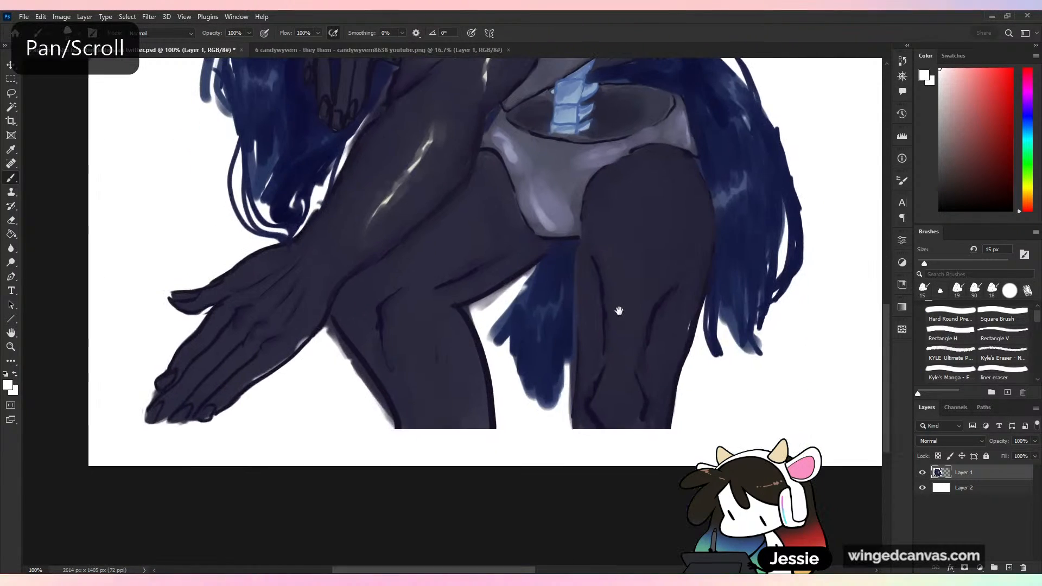
{"action": "left_click_drag", "start_coordinate": [543, 419], "coordinate": [589, 400]}
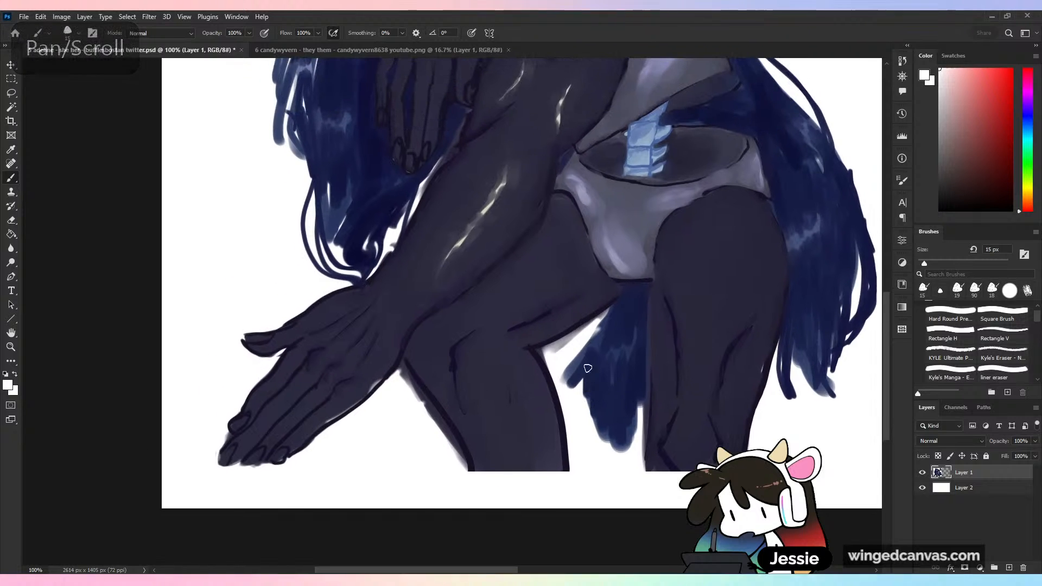
{"action": "left_click_drag", "start_coordinate": [590, 306], "coordinate": [561, 351]}
{"action": "key", "text": "ctrl+plus"}
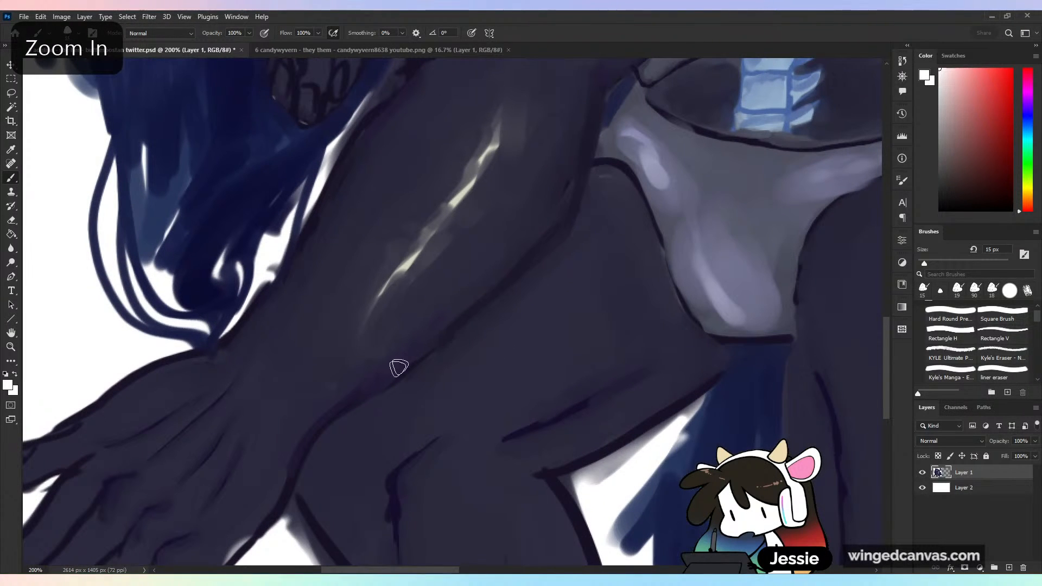
- Sample the dark skin colour beside the extended forearm's lower edge and set up the Square Brush at 25 px
{"action": "left_click", "coordinate": [451, 353], "text": "alt"}
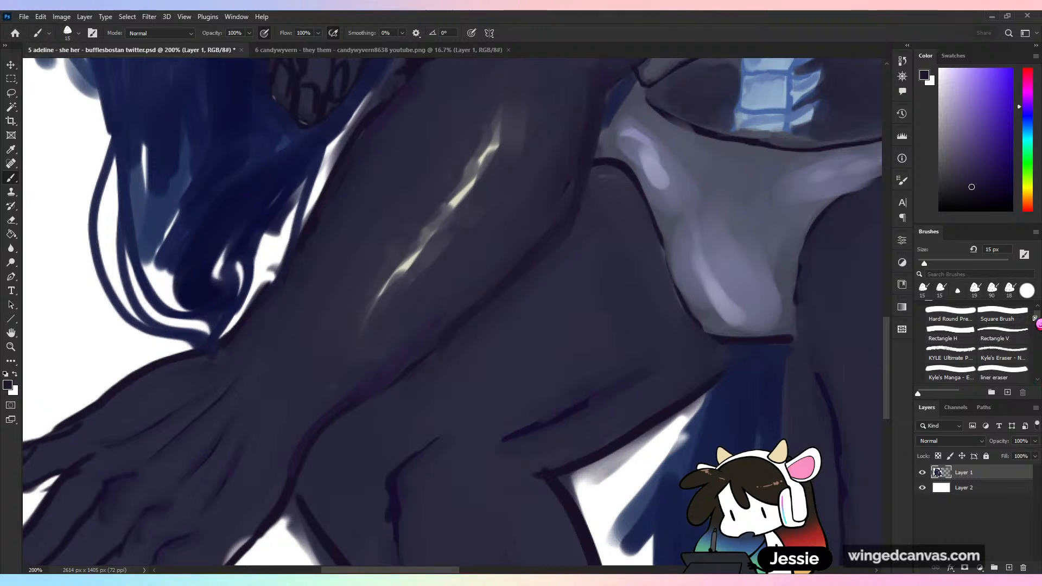
{"action": "scroll", "coordinate": [950, 342], "scroll_direction": "down", "scroll_amount": 3}
{"action": "left_click", "coordinate": [950, 335]}
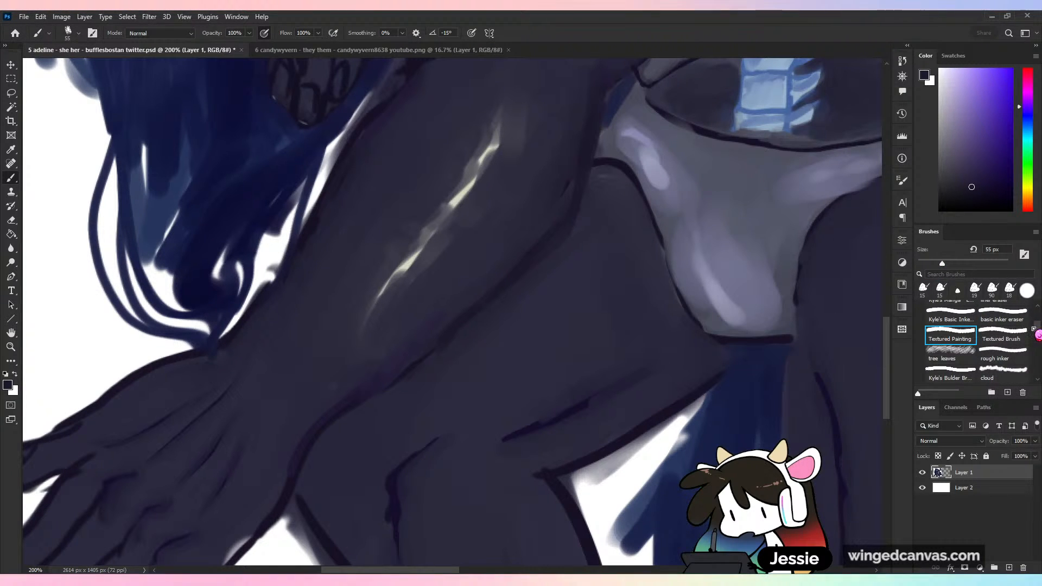
{"action": "scroll", "coordinate": [1038, 335], "scroll_direction": "up", "scroll_amount": 5}
{"action": "left_click", "coordinate": [1003, 326]}
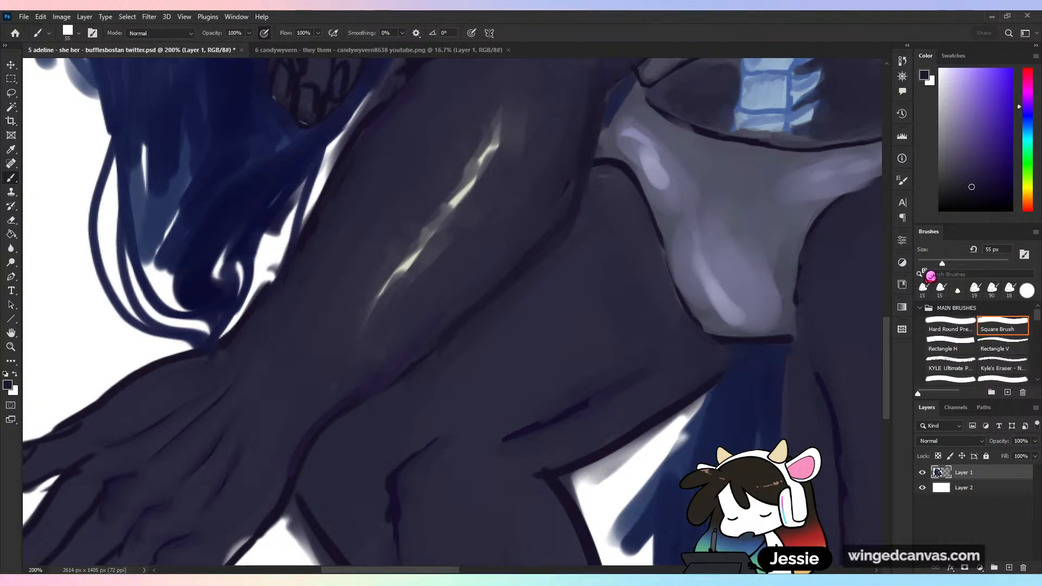
{"action": "left_click", "coordinate": [929, 263]}
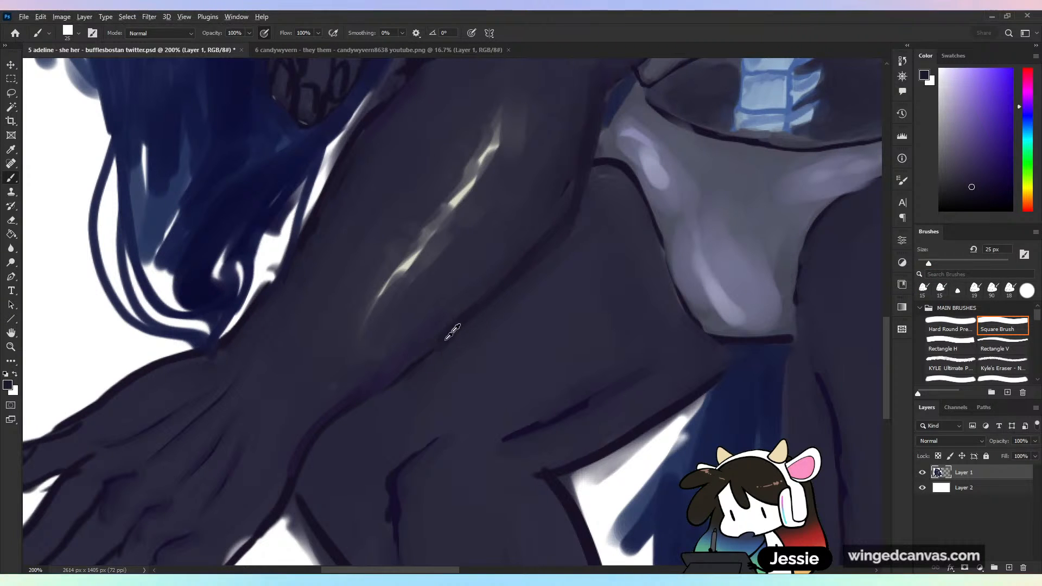
- Try painting over the purple shading along the extended forearm's lower outline with sampled skin colour, and undo it
{"action": "left_click", "coordinate": [403, 331], "text": "alt"}
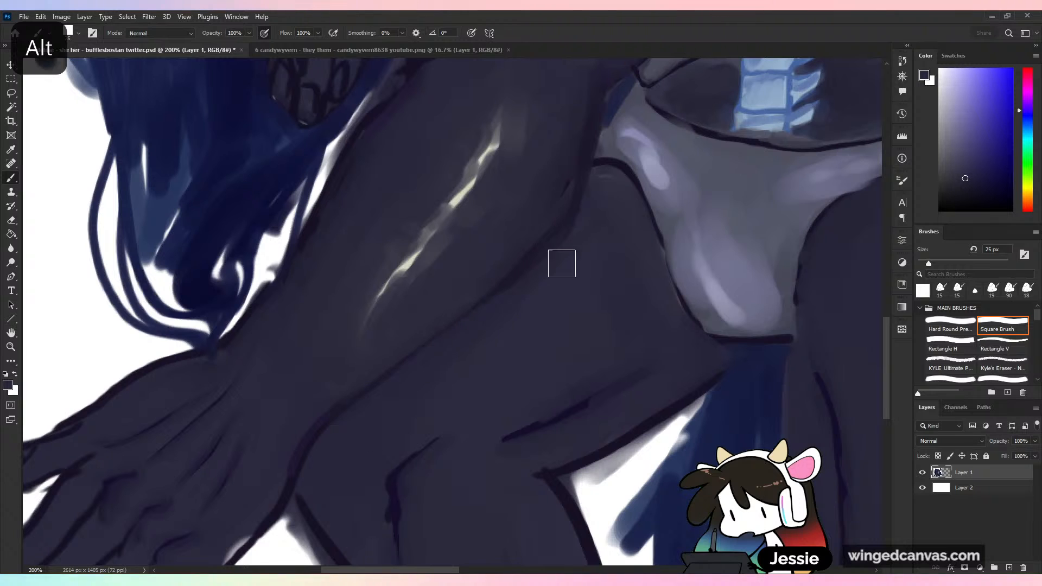
{"action": "key", "text": "ctrl+minus"}
{"action": "key", "text": "ctrl+z"}
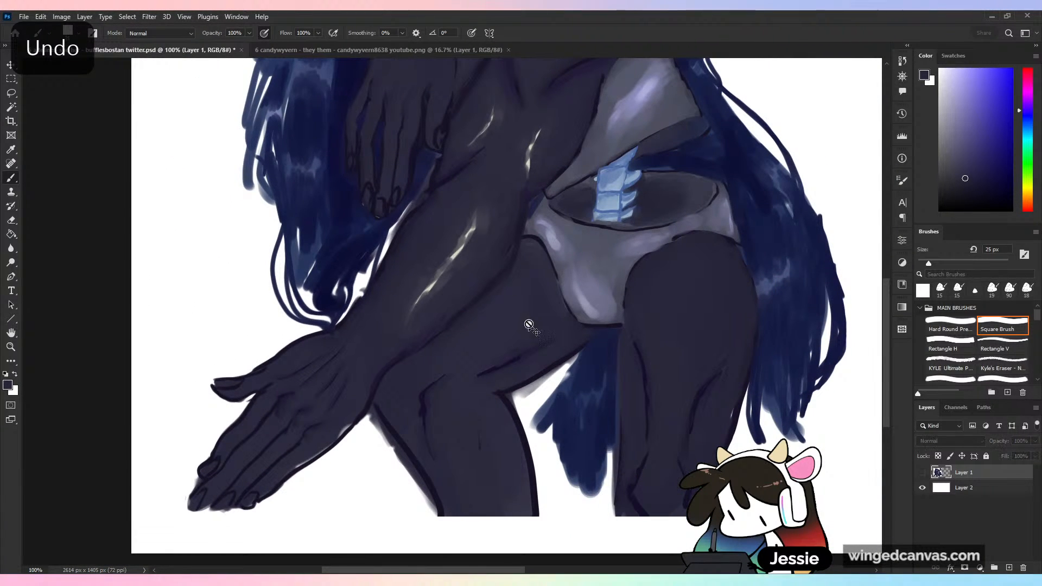
- Duplicate the character artwork's Layer 1 and place the copy beside the original on the white canvas
{"action": "key", "text": "ctrl+comma"}
{"action": "key", "text": "ctrl+z"}
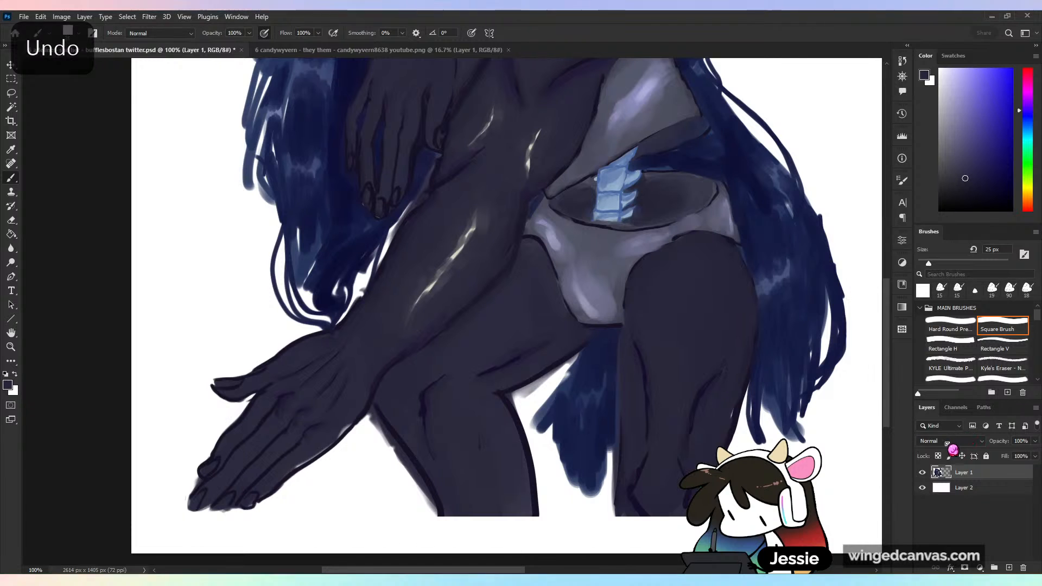
{"action": "key", "text": "ctrl+j"}
{"action": "key", "text": "v"}
{"action": "key", "text": "ctrl+minus"}
{"action": "key", "text": "ctrl+minus"}
{"action": "key", "text": "ctrl+minus"}
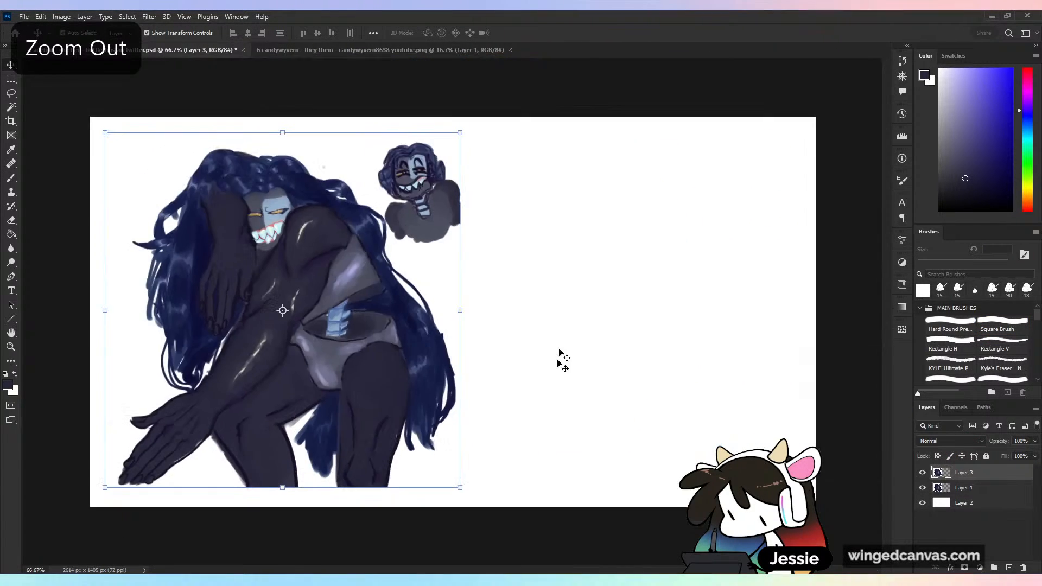
{"action": "left_click_drag", "start_coordinate": [371, 354], "coordinate": [624, 351]}
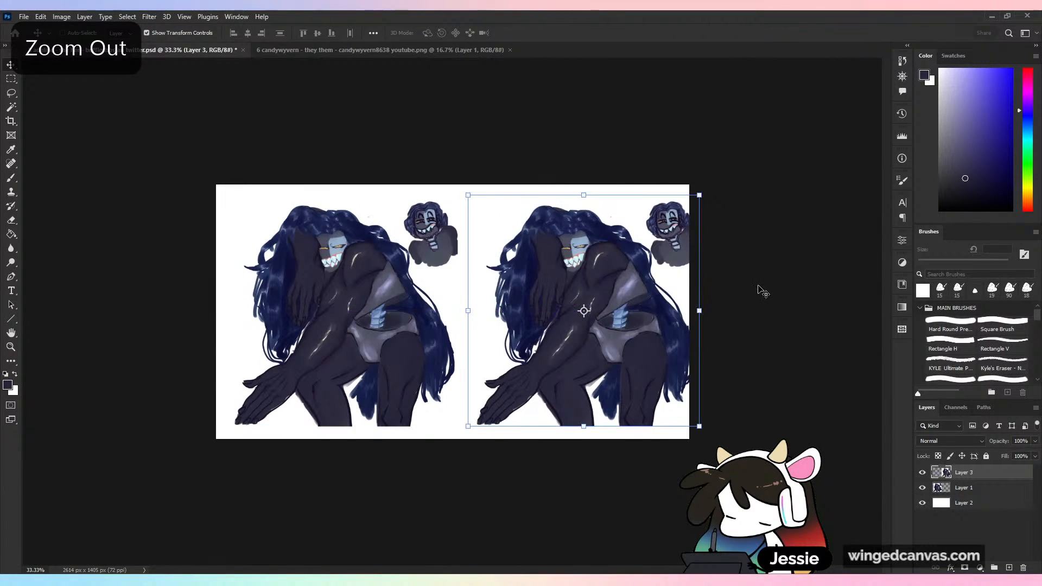
- Extend the canvas to 2755 px wide and stretch the white Layer 2 to fill the added strip
{"action": "key", "text": "c"}
{"action": "left_click_drag", "start_coordinate": [694, 311], "coordinate": [711, 326]}
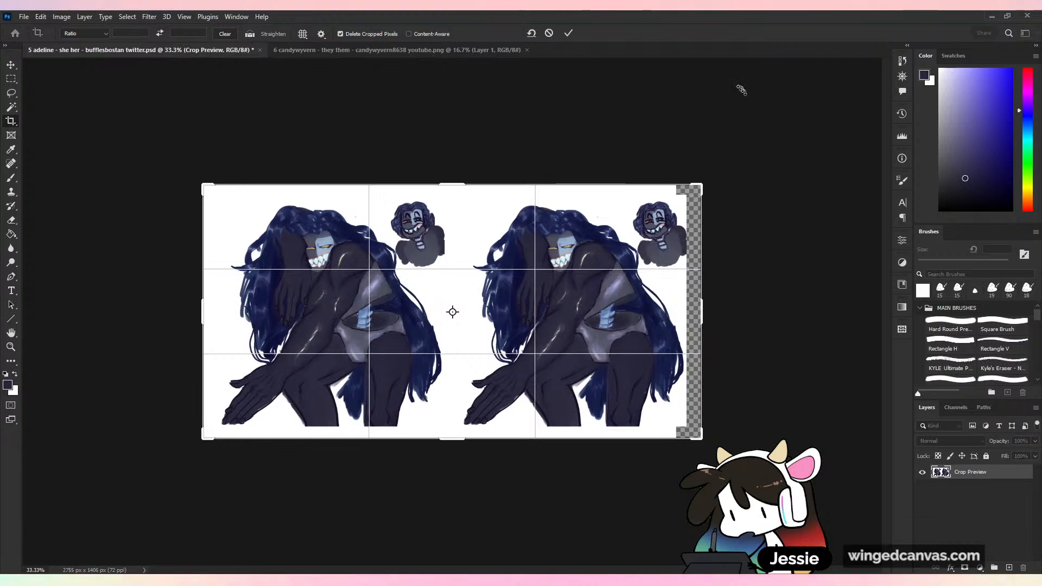
{"action": "left_click", "coordinate": [574, 34]}
{"action": "left_click", "coordinate": [993, 501]}
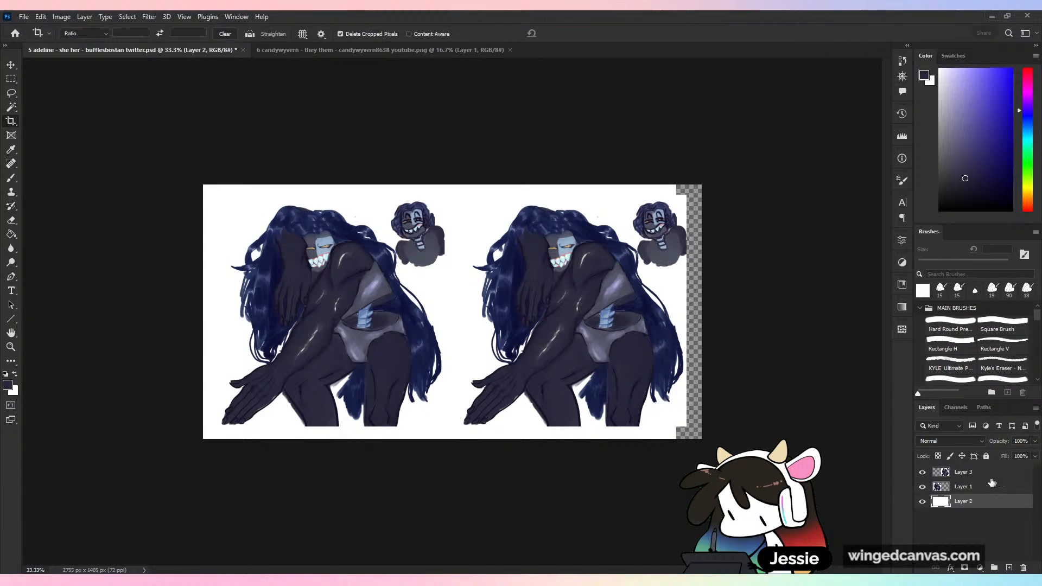
{"action": "key", "text": "ctrl+t"}
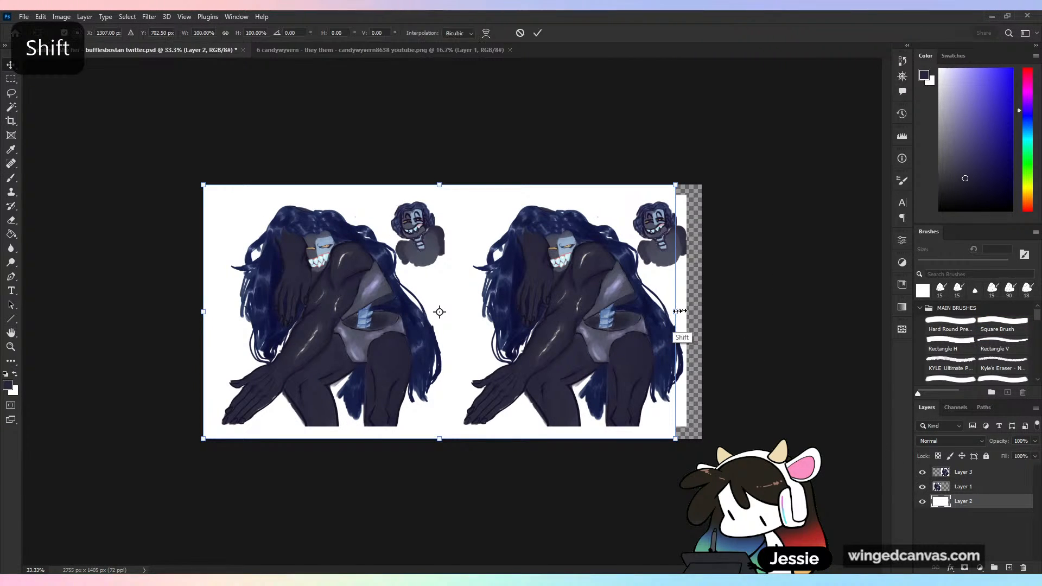
{"action": "left_click_drag", "start_coordinate": [676, 312], "coordinate": [701, 312]}
{"action": "left_click", "coordinate": [537, 33]}
- On Layer 3, paint over the upper end of the copied forearm's highlight with sampled skin tones and the 25 px Square Brush
{"action": "key", "text": "ctrl+plus"}
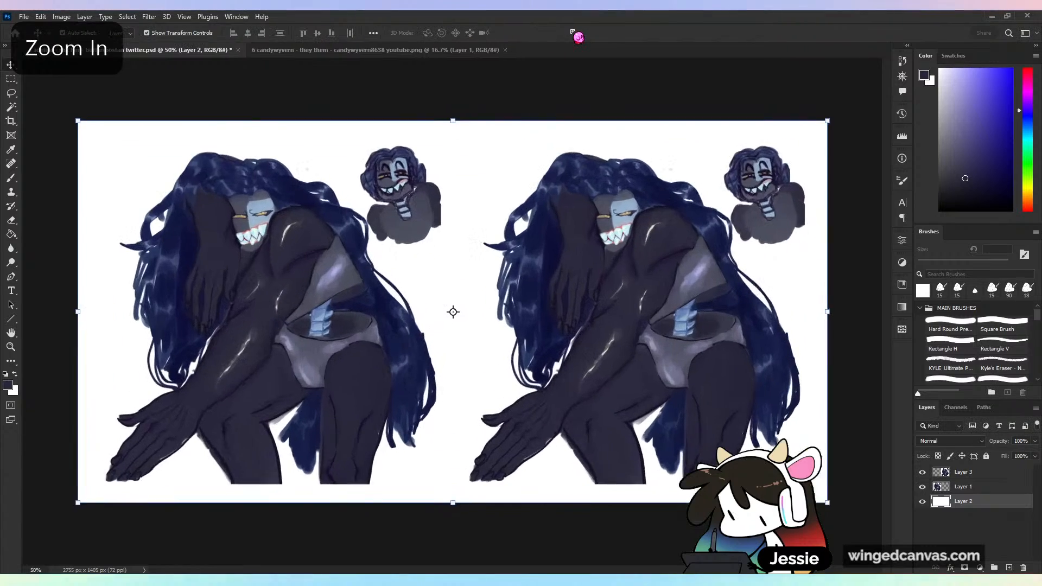
{"action": "left_click_drag", "start_coordinate": [743, 456], "coordinate": [549, 355]}
{"action": "key", "text": "ctrl+plus"}
{"action": "key", "text": "b"}
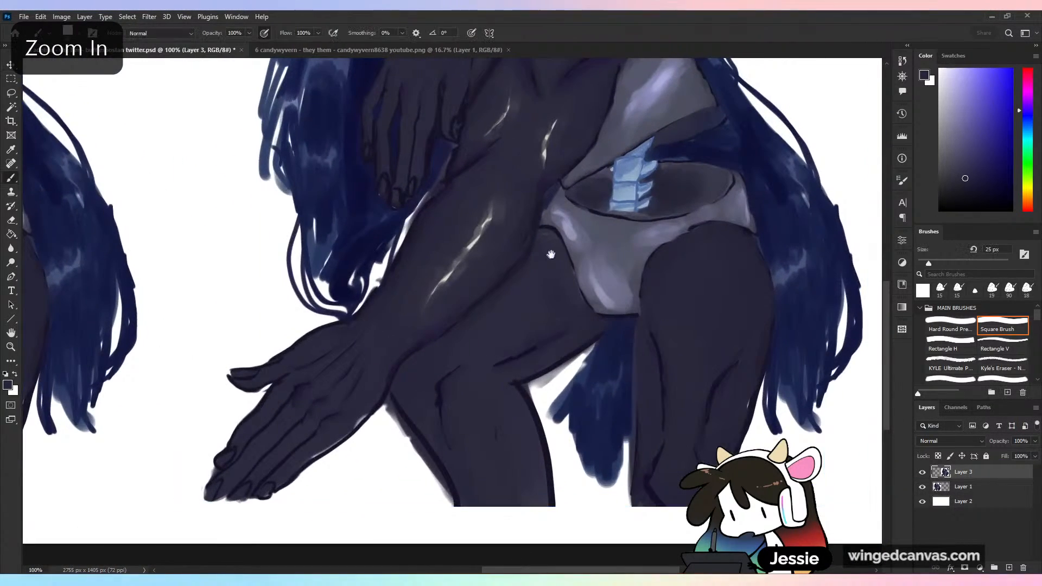
{"action": "left_click_drag", "start_coordinate": [570, 254], "coordinate": [522, 433]}
{"action": "left_click_drag", "start_coordinate": [509, 355], "coordinate": [588, 226]}
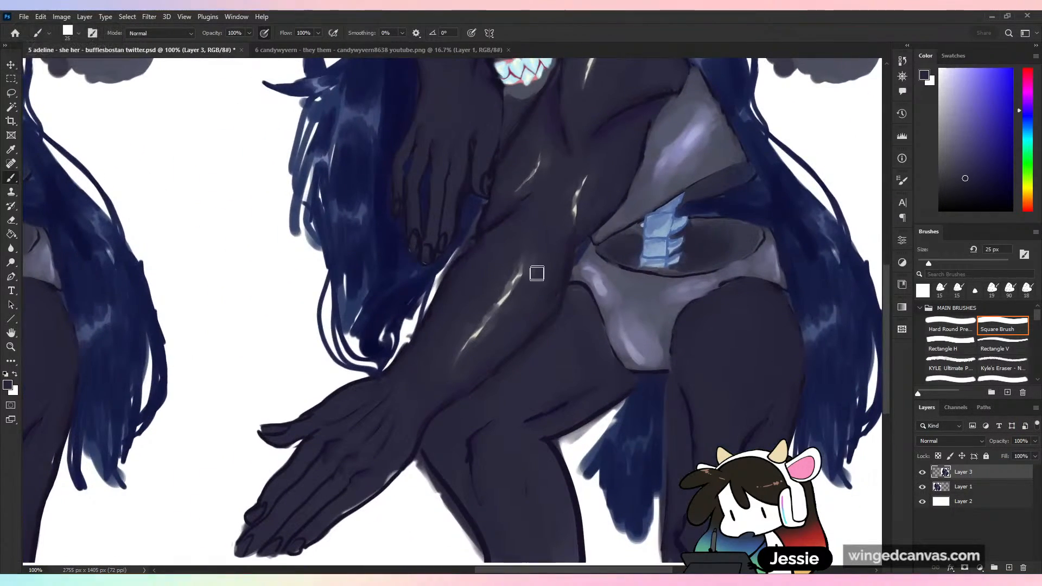
{"action": "left_click", "coordinate": [528, 278], "text": "alt"}
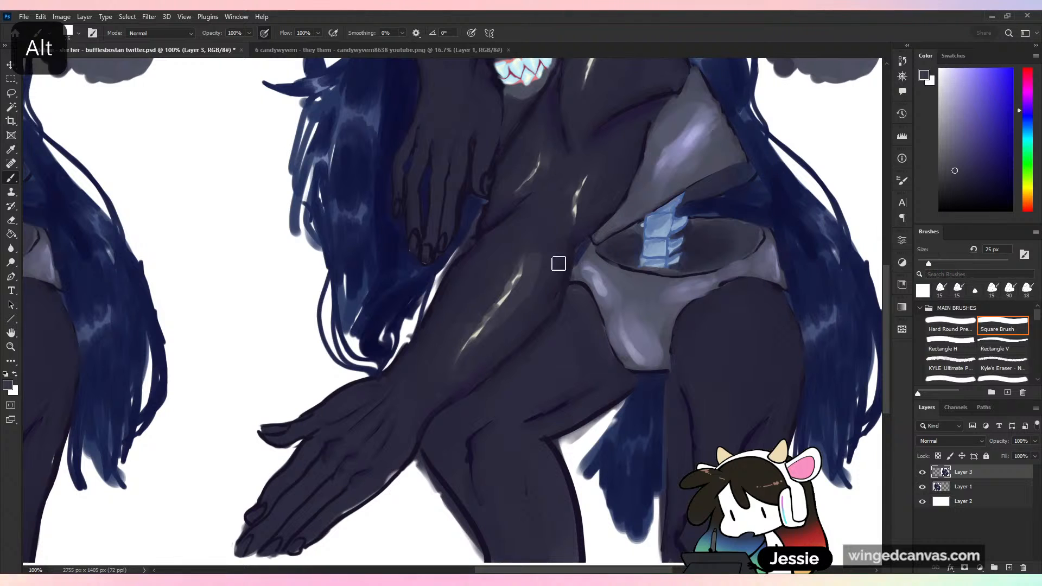
{"action": "left_click_drag", "start_coordinate": [524, 265], "coordinate": [516, 272]}
{"action": "left_click", "coordinate": [511, 294], "text": "alt"}
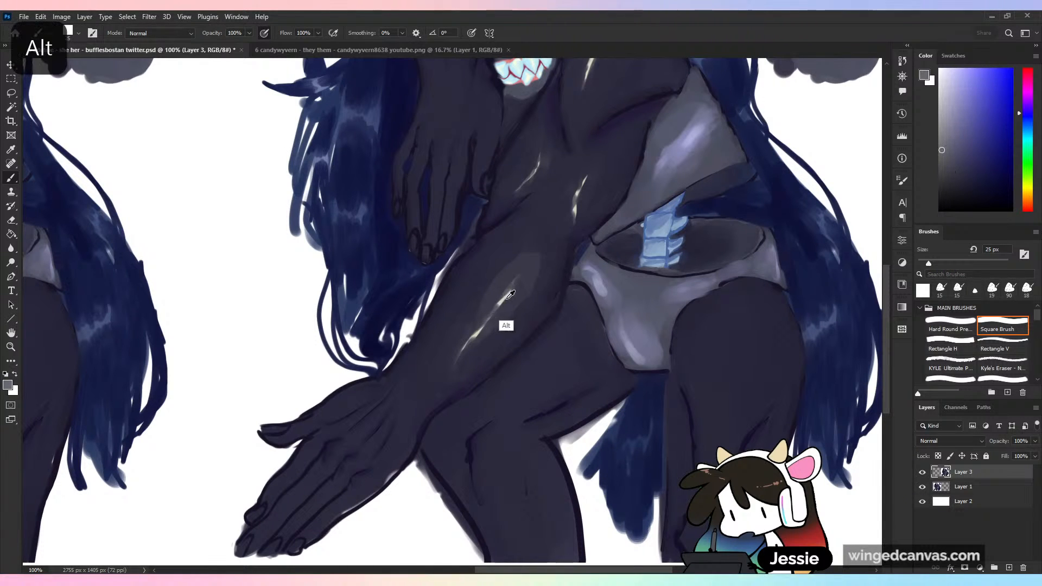
{"action": "left_click", "coordinate": [509, 291], "text": "alt"}
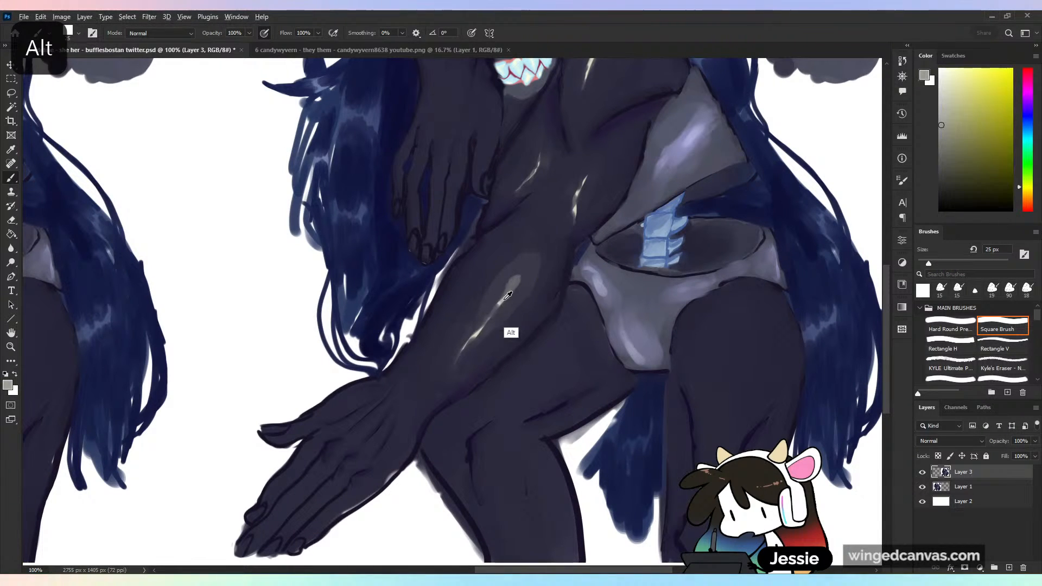
{"action": "left_click", "coordinate": [518, 274], "text": "alt"}
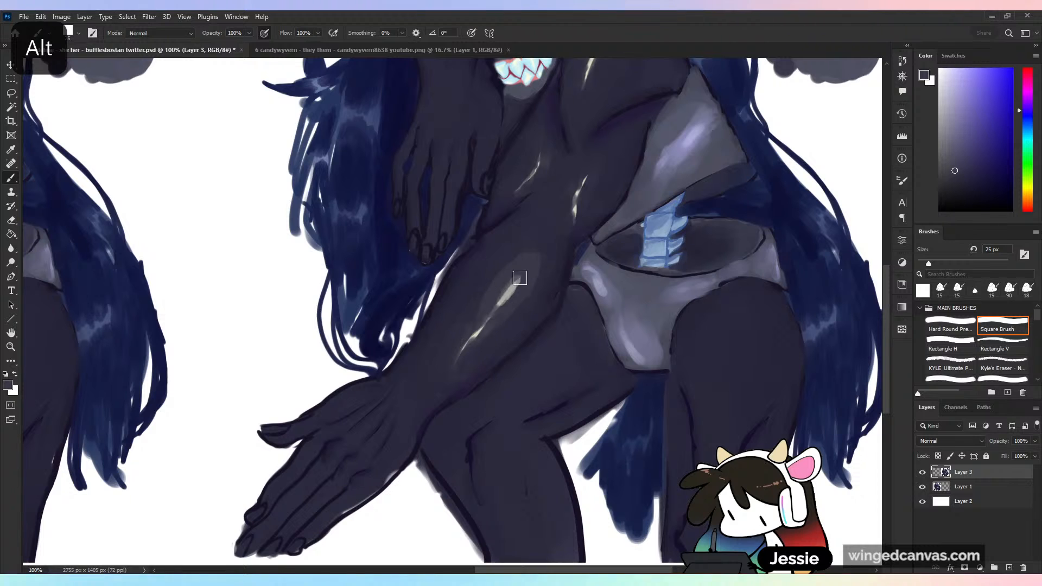
{"action": "left_click", "coordinate": [513, 281], "text": "alt"}
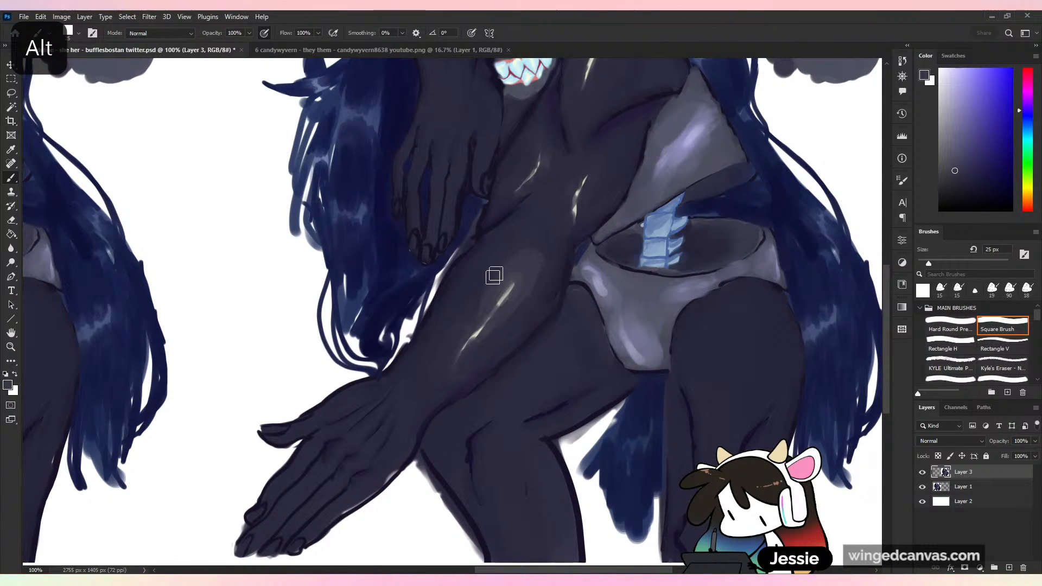
- Enlarge the brush to 56 px and blend sampled skin tones along both sides of the extended forearm
{"action": "left_click", "coordinate": [537, 247], "text": "alt"}
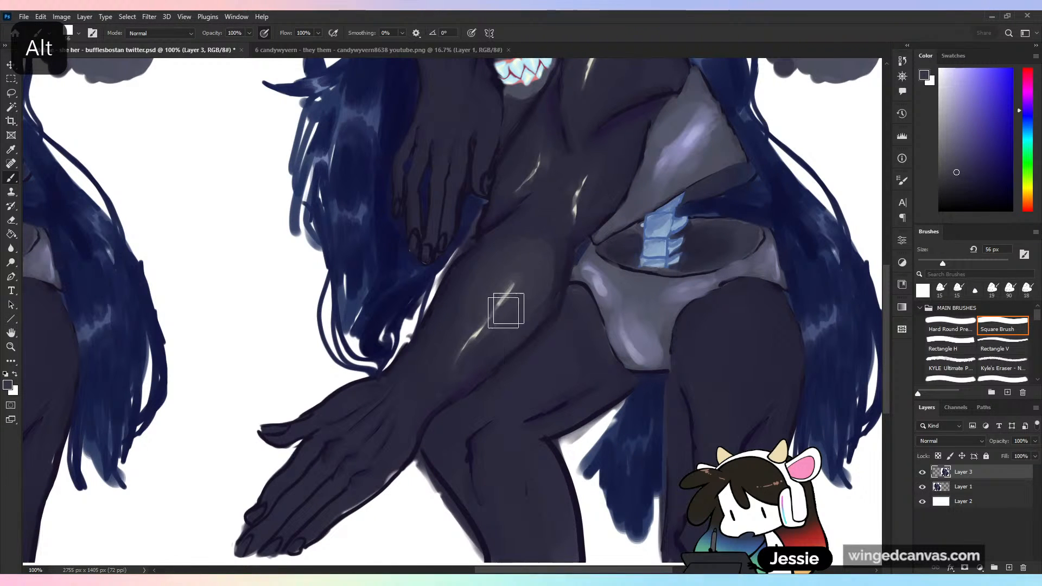
{"action": "left_click", "coordinate": [552, 245], "text": "alt"}
{"action": "left_click", "coordinate": [471, 326], "text": "alt"}
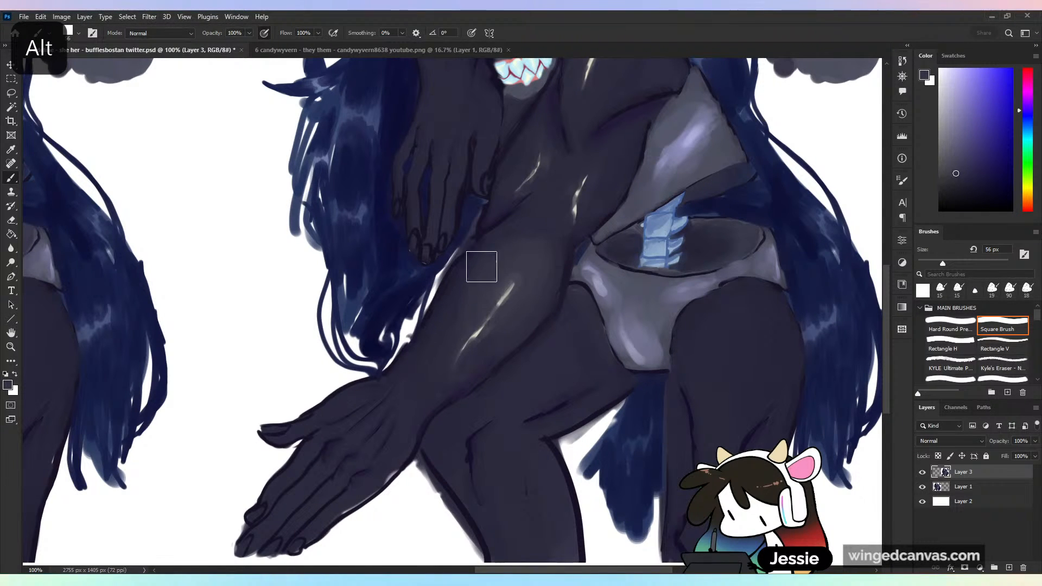
{"action": "left_click_drag", "start_coordinate": [482, 267], "coordinate": [419, 377]}
{"action": "left_click", "coordinate": [558, 304], "text": "alt"}
{"action": "mouse_move", "coordinate": [568, 266]}
{"action": "left_mouse_down"}
{"action": "mouse_move", "coordinate": [511, 353]}
{"action": "mouse_move", "coordinate": [522, 336]}
{"action": "mouse_move", "coordinate": [468, 386]}
{"action": "mouse_move", "coordinate": [546, 309]}
{"action": "mouse_move", "coordinate": [504, 370]}
{"action": "mouse_move", "coordinate": [572, 297]}
{"action": "mouse_move", "coordinate": [556, 316]}
{"action": "mouse_move", "coordinate": [568, 290]}
{"action": "mouse_move", "coordinate": [438, 411]}
{"action": "mouse_move", "coordinate": [454, 369]}
{"action": "left_mouse_up"}
{"action": "left_click", "coordinate": [554, 318], "text": "alt"}
- Reduce the brush to 33 px and rework the dark shading between the forearm's lower edge and the thigh
{"action": "left_click_drag", "start_coordinate": [943, 264], "coordinate": [933, 264]}
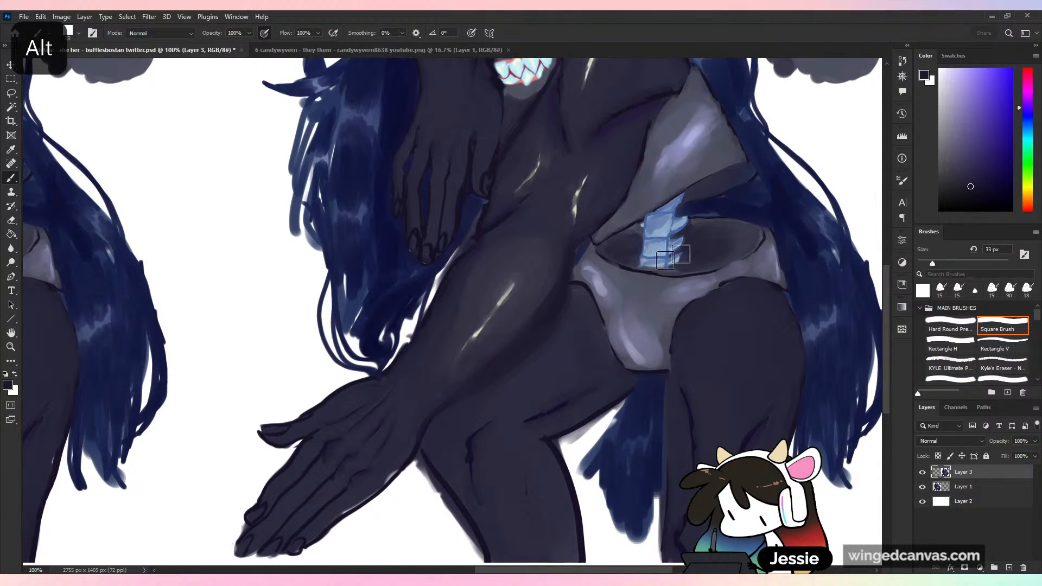
{"action": "left_click", "coordinate": [571, 304], "text": "alt"}
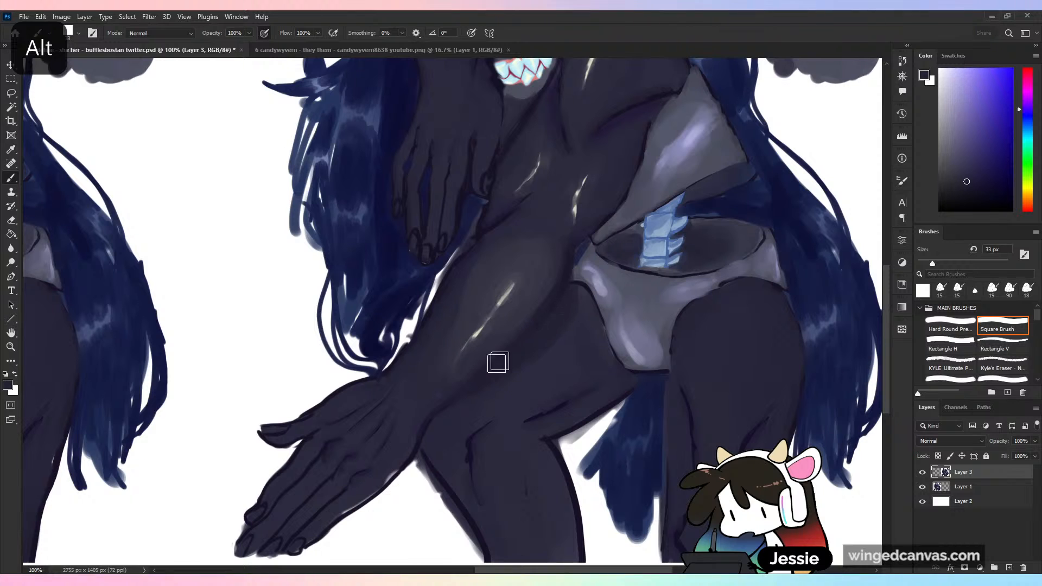
{"action": "left_click", "coordinate": [435, 438], "text": "alt"}
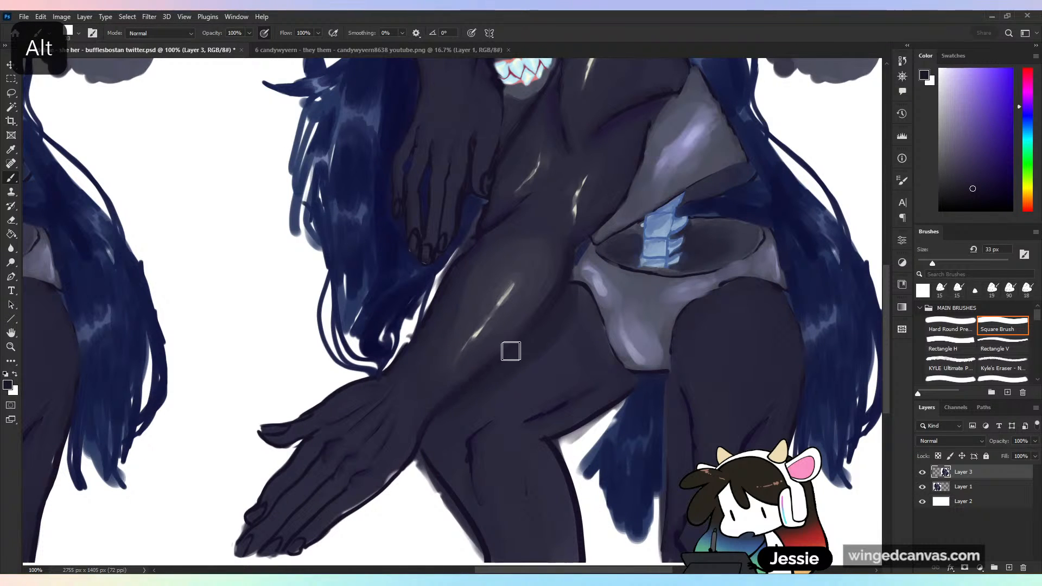
{"action": "left_click", "coordinate": [473, 393], "text": "alt"}
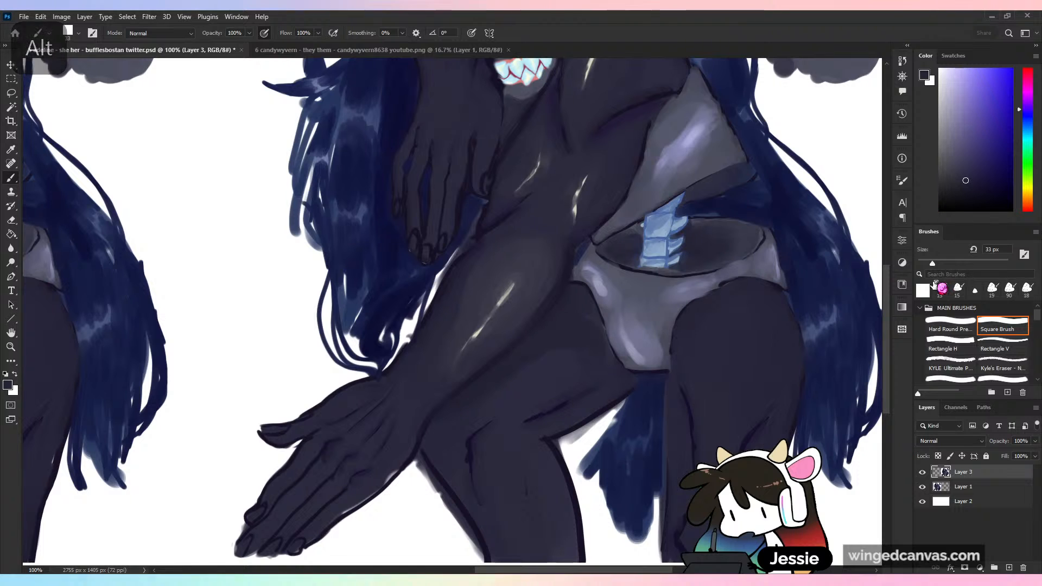
- Set the brush to 67 px and paint sampled dark skin tone over the thigh beneath the forearm
{"action": "left_click_drag", "start_coordinate": [932, 263], "coordinate": [949, 263]}
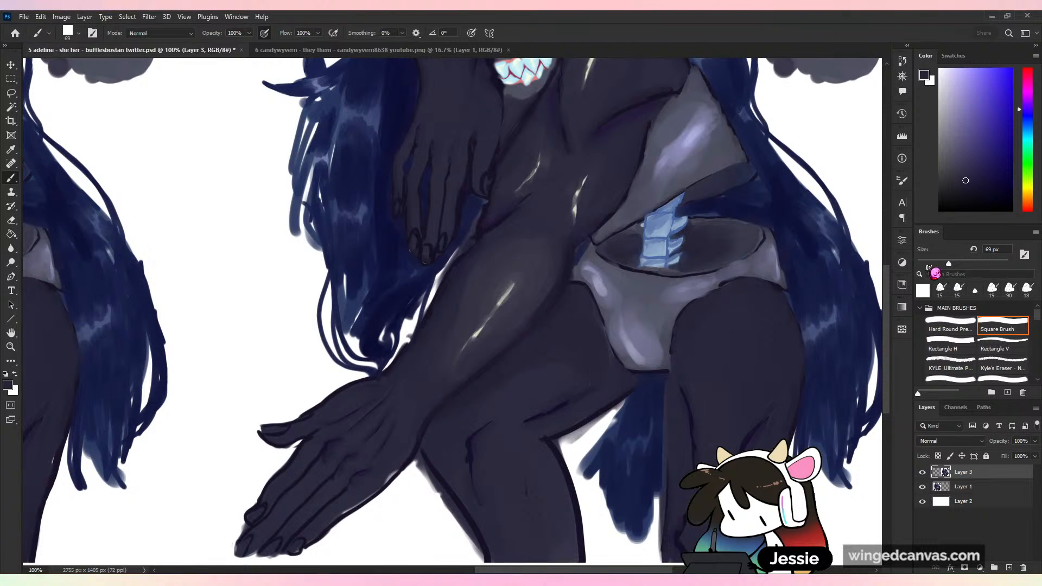
{"action": "left_click", "coordinate": [948, 263]}
{"action": "left_click", "coordinate": [567, 335], "text": "alt"}
{"action": "mouse_move", "coordinate": [579, 307]}
{"action": "left_mouse_down"}
{"action": "mouse_move", "coordinate": [611, 383]}
{"action": "mouse_move", "coordinate": [598, 369]}
{"action": "left_mouse_up"}
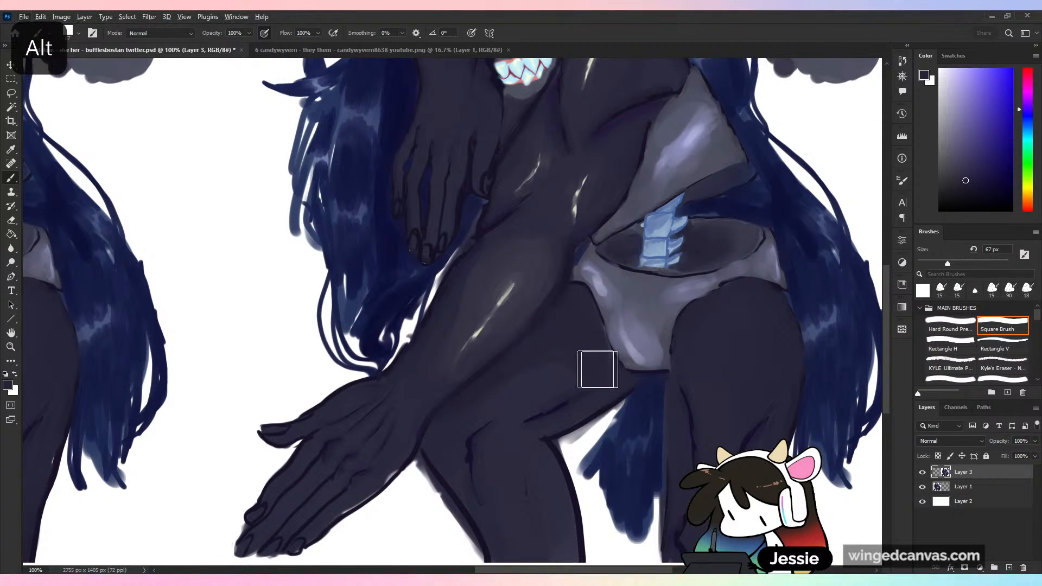
- Blend sampled skin tones over the copied forearm's upper side, between the elbow and the highlight
{"action": "key", "text": "ctrl+minus"}
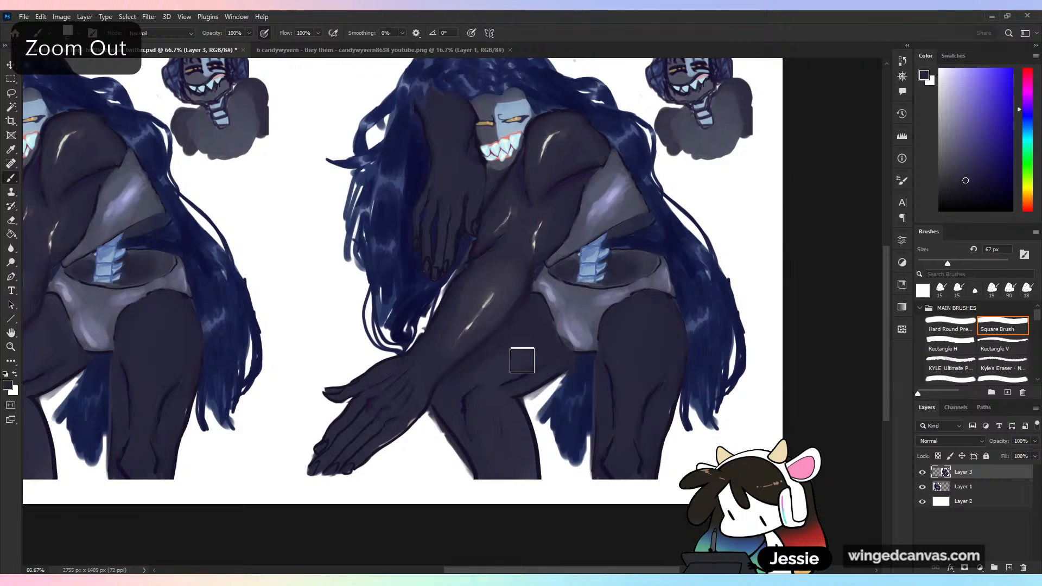
{"action": "left_click_drag", "start_coordinate": [528, 366], "coordinate": [672, 358]}
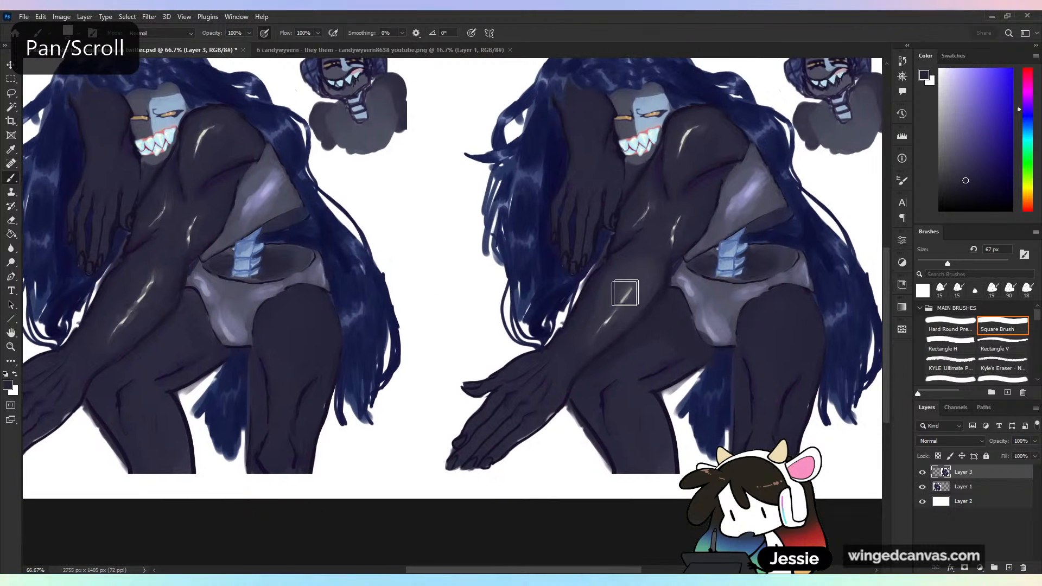
{"action": "left_click", "coordinate": [597, 305], "text": "alt"}
{"action": "mouse_move", "coordinate": [584, 321]}
{"action": "left_mouse_down"}
{"action": "mouse_move", "coordinate": [603, 283]}
{"action": "mouse_move", "coordinate": [622, 264]}
{"action": "mouse_move", "coordinate": [601, 289]}
{"action": "mouse_move", "coordinate": [633, 272]}
{"action": "mouse_move", "coordinate": [626, 244]}
{"action": "mouse_move", "coordinate": [598, 271]}
{"action": "mouse_move", "coordinate": [592, 299]}
{"action": "mouse_move", "coordinate": [627, 250]}
{"action": "mouse_move", "coordinate": [577, 317]}
{"action": "mouse_move", "coordinate": [589, 295]}
{"action": "left_mouse_up"}
{"action": "left_click", "coordinate": [615, 259], "text": "alt"}
{"action": "left_click", "coordinate": [633, 258], "text": "alt"}
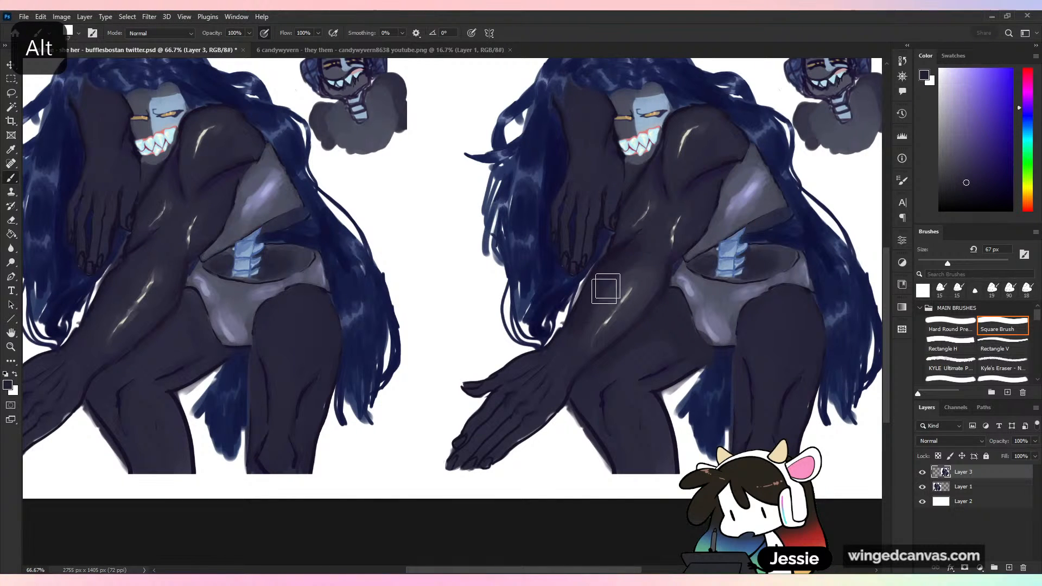
{"action": "left_click", "coordinate": [606, 294], "text": "alt"}
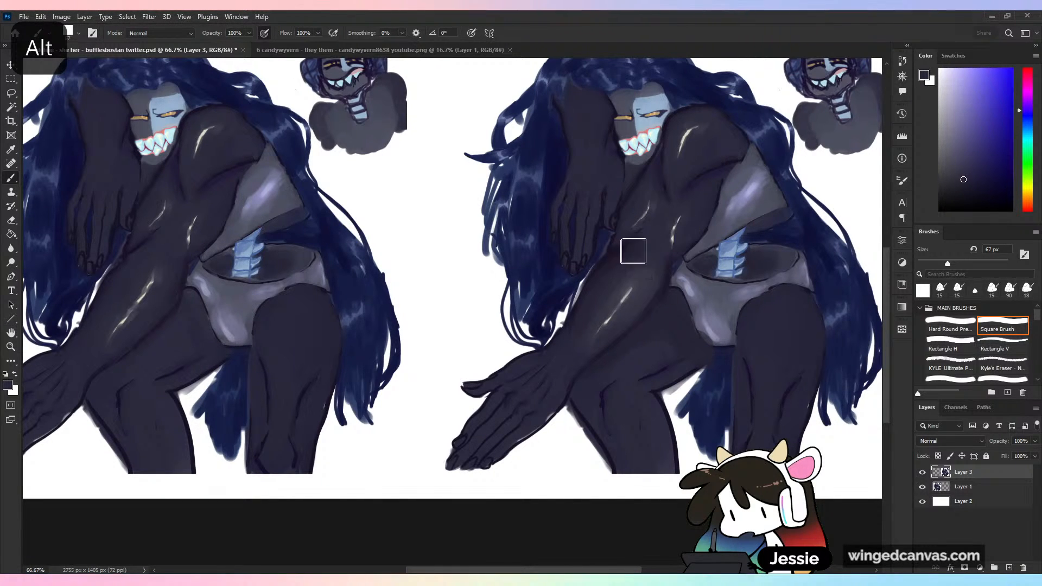
{"action": "left_click", "coordinate": [596, 304], "text": "alt"}
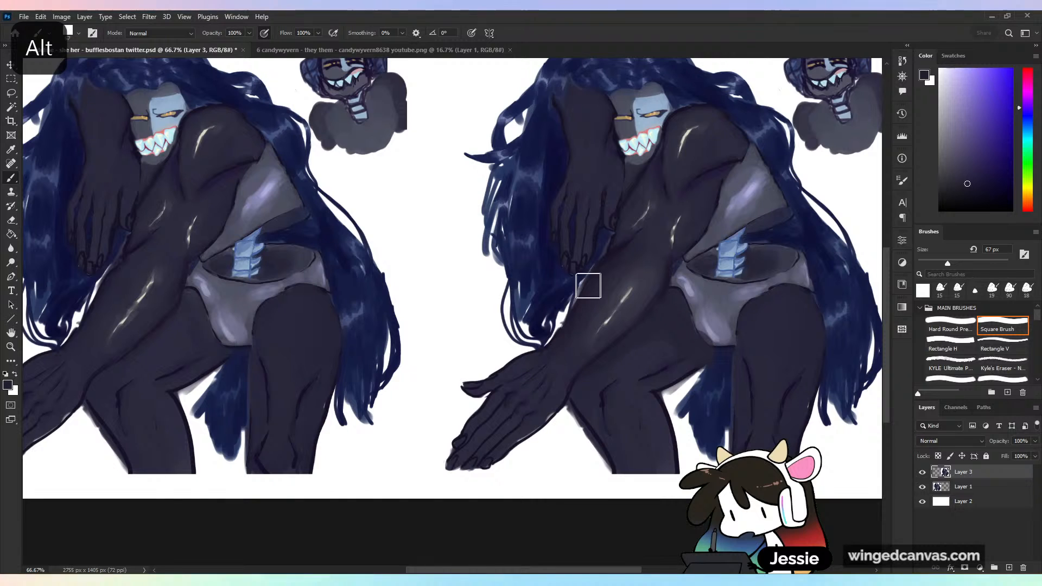
- Try trimming the forearm's upper contour with sampled white paint, and undo the stroke
{"action": "left_click", "coordinate": [556, 336], "text": "alt"}
{"action": "left_click_drag", "start_coordinate": [564, 322], "coordinate": [589, 275]}
{"action": "key", "text": "ctrl+z"}
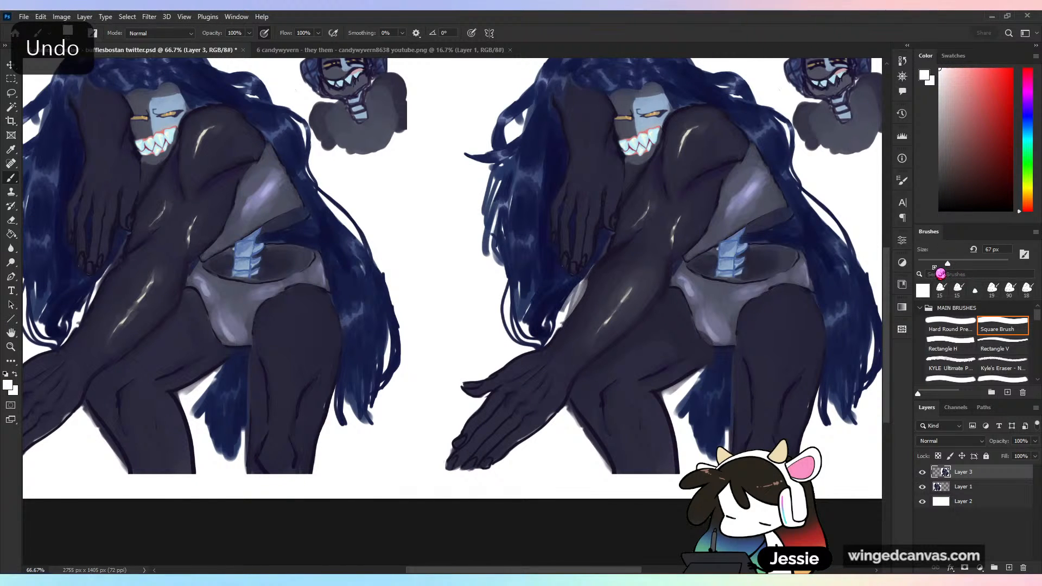
- Reduce the brush to 26 px and clean up the forearm's upper edge against the hair with sampled tones
{"action": "left_click_drag", "start_coordinate": [948, 263], "coordinate": [929, 264]}
{"action": "left_click", "coordinate": [582, 290], "text": "alt"}
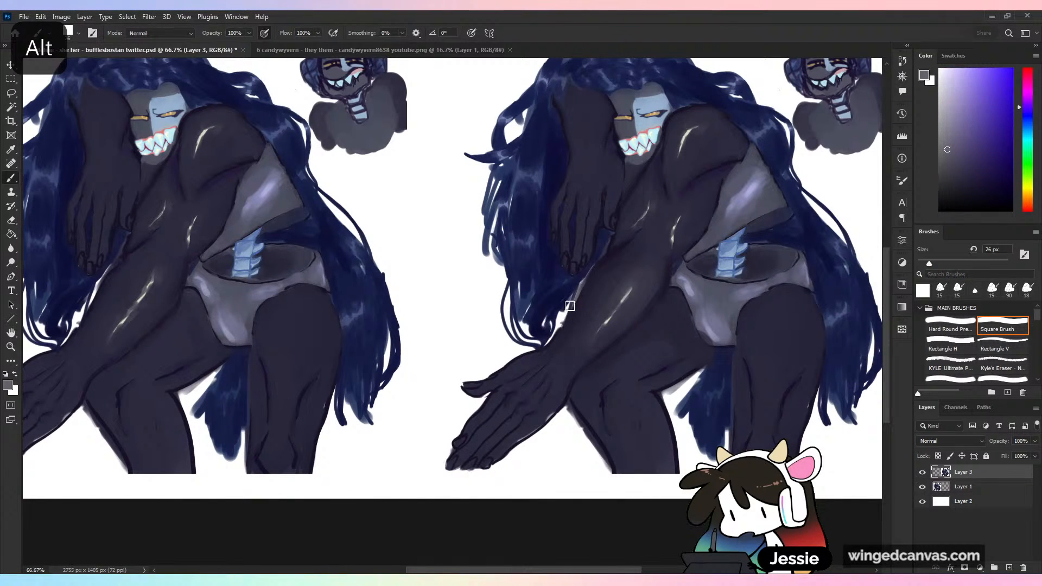
{"action": "left_click", "coordinate": [563, 321], "text": "alt"}
{"action": "left_click", "coordinate": [591, 275], "text": "alt"}
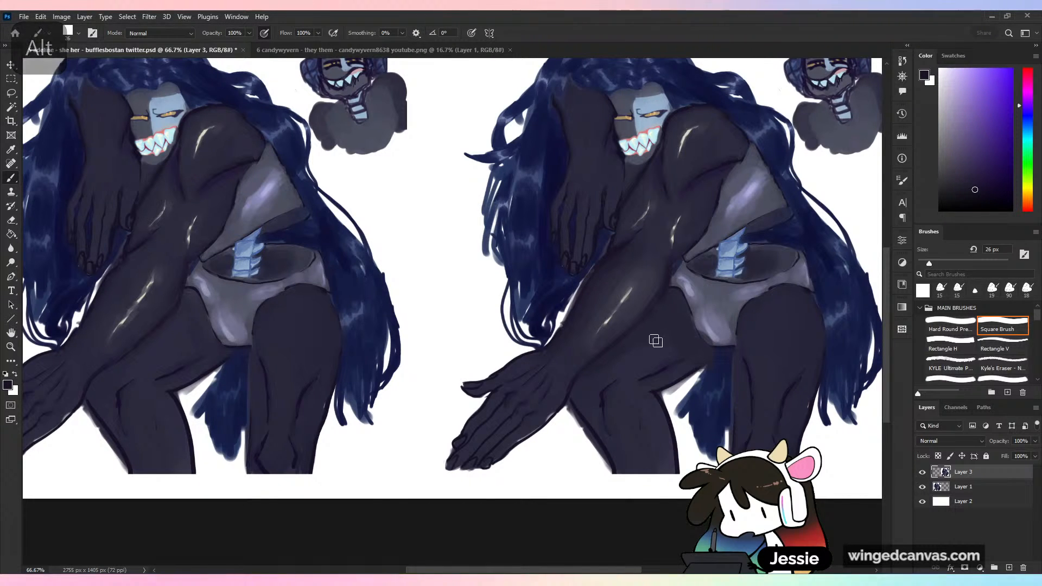
- Repaint the lower part of the forearm's highlight with sampled highlight and skin tones to soften it
{"action": "left_click", "coordinate": [619, 307], "text": "alt"}
{"action": "left_click", "coordinate": [607, 321], "text": "alt"}
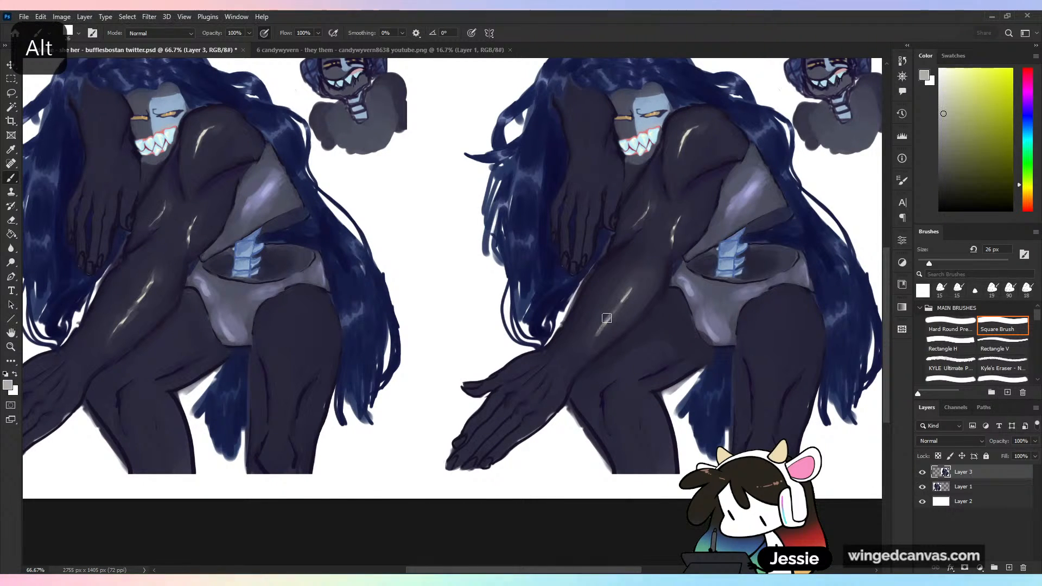
{"action": "left_click", "coordinate": [603, 318], "text": "alt"}
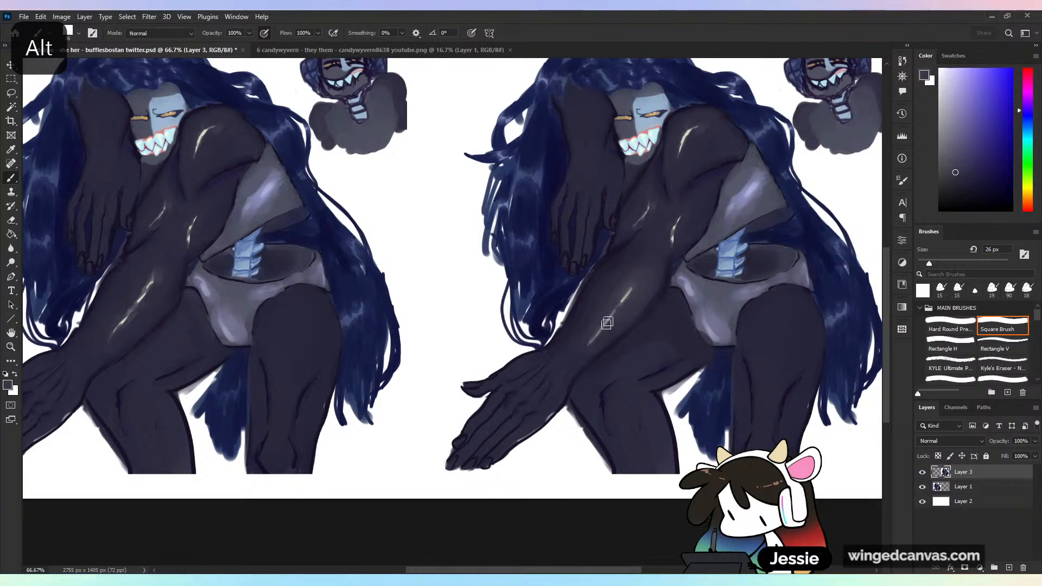
{"action": "left_click", "coordinate": [598, 331], "text": "alt"}
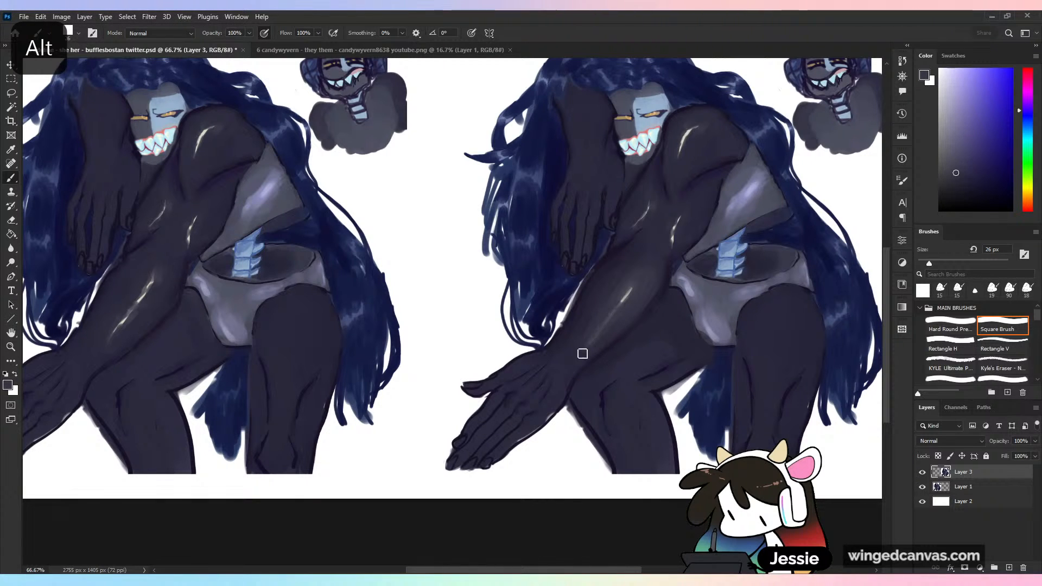
{"action": "key", "text": "ctrl+minus"}
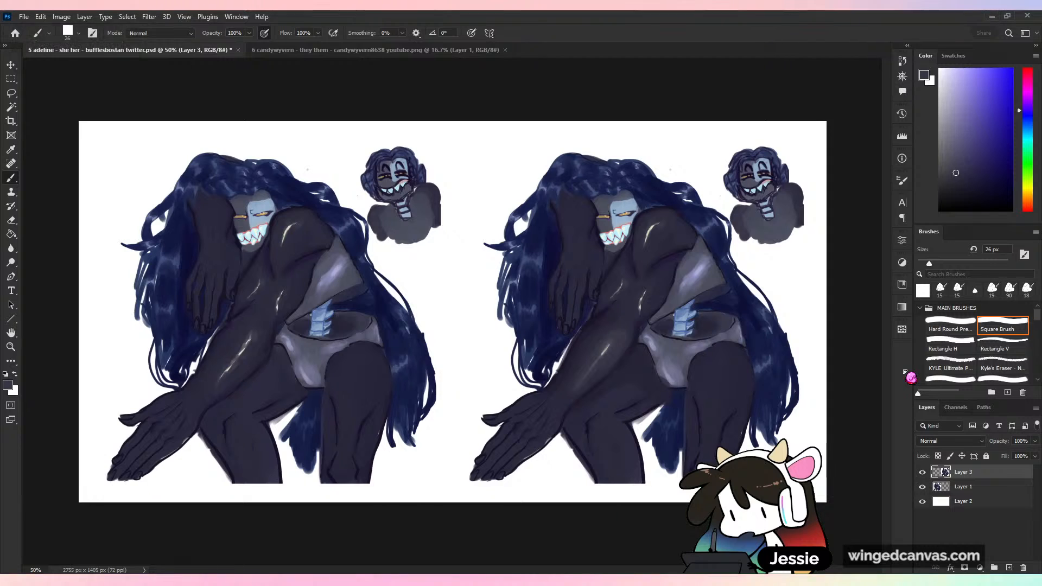
- Repaint the upper part of the copied forearm's highlight with sampled highlight and skin tones, enlarging the brush to 38 px
{"action": "key", "text": "ctrl+plus"}
{"action": "left_click", "coordinate": [658, 360], "text": "alt"}
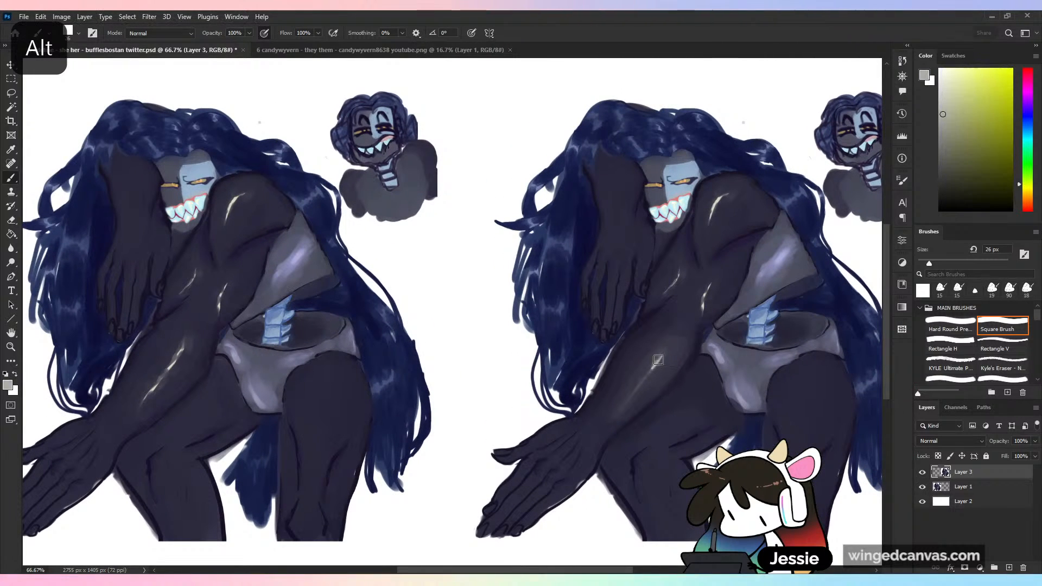
{"action": "left_click", "coordinate": [654, 371], "text": "alt"}
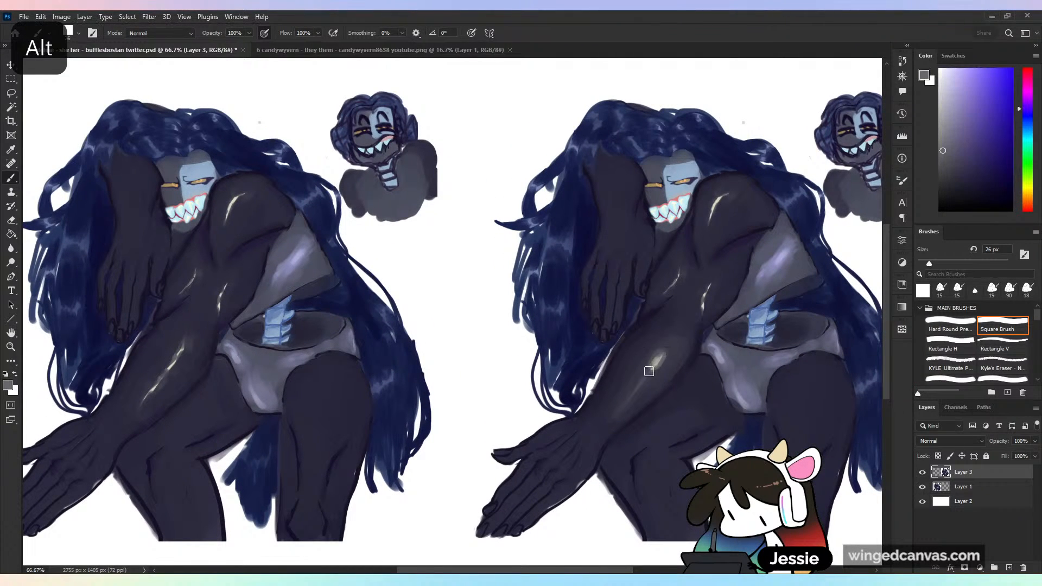
{"action": "left_click", "coordinate": [935, 264]}
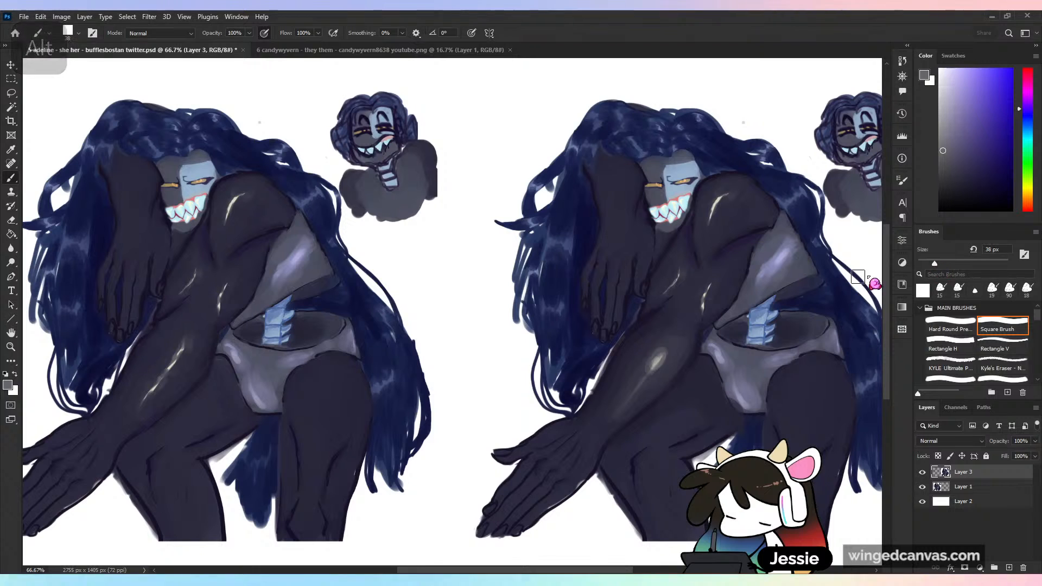
{"action": "left_click", "coordinate": [662, 376], "text": "alt"}
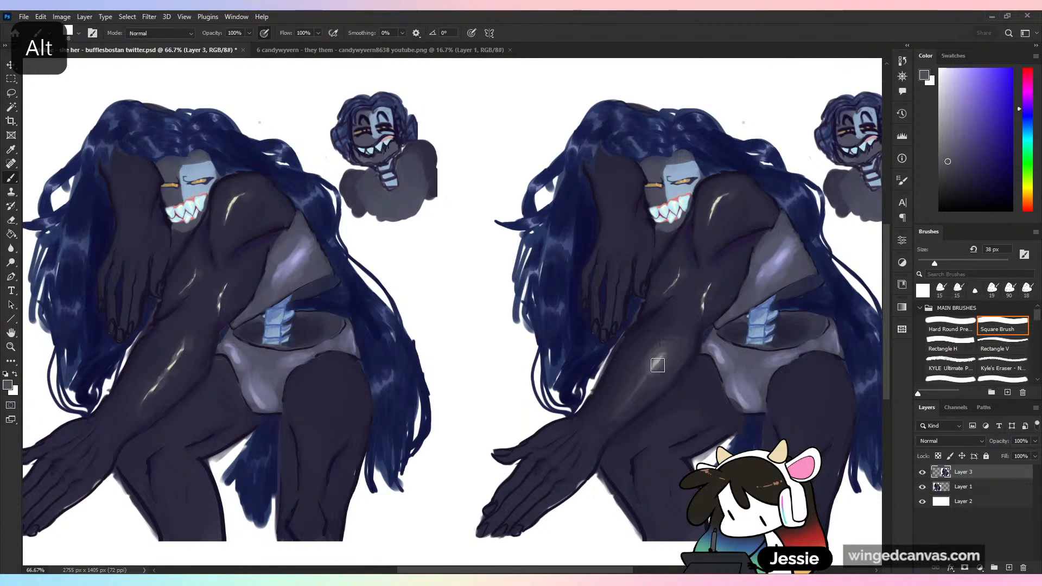
{"action": "left_click", "coordinate": [703, 330], "text": "alt"}
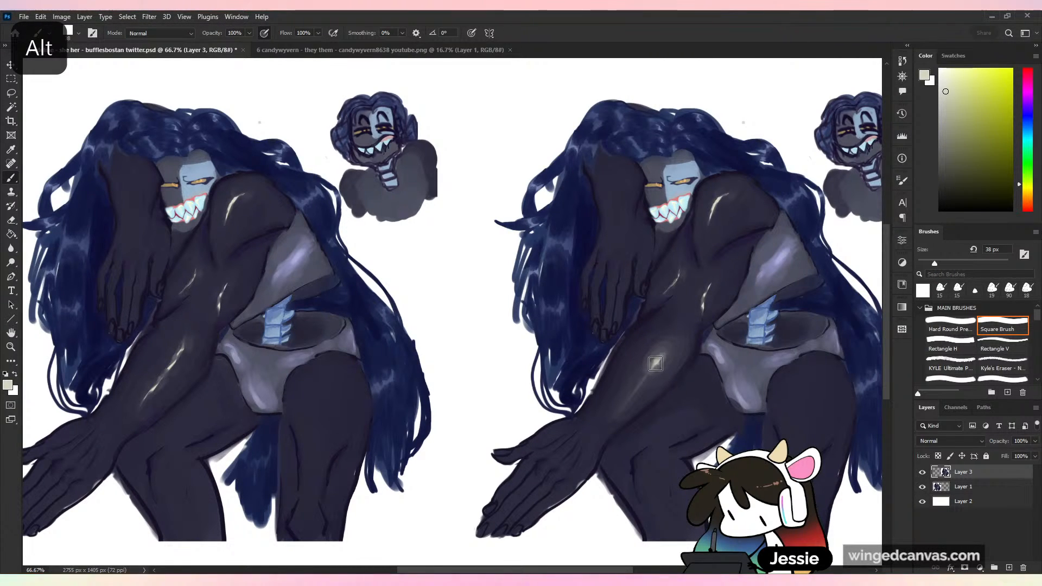
{"action": "left_click", "coordinate": [661, 357], "text": "alt"}
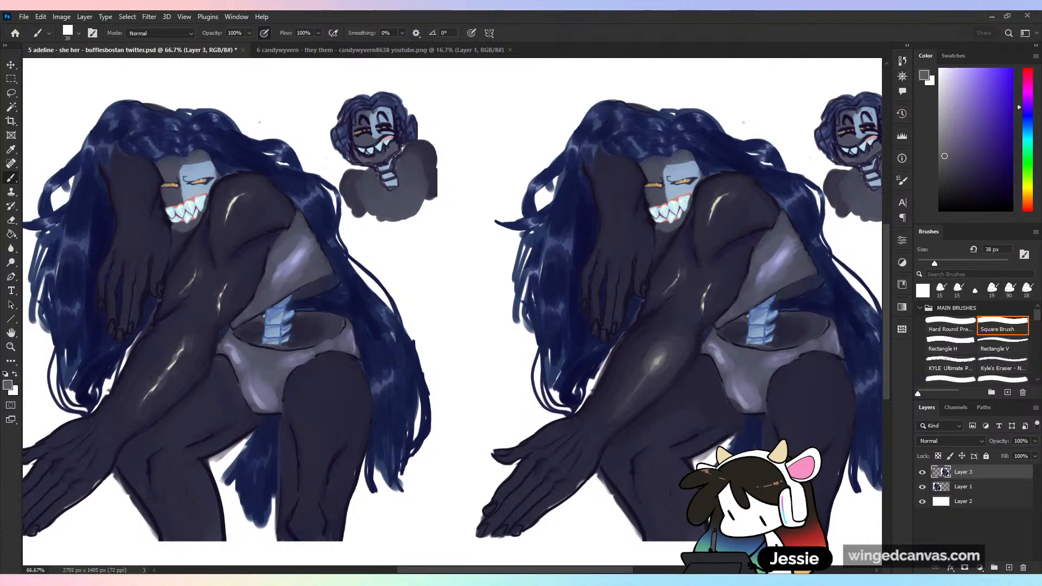
{"action": "left_click", "coordinate": [651, 351], "text": "alt"}
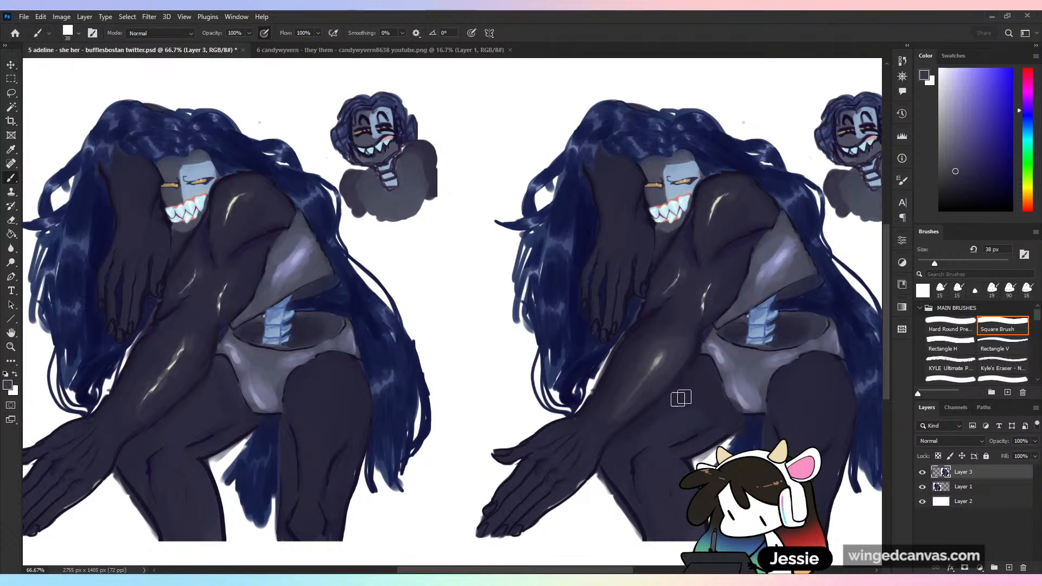
- Paint over the upper arm's highlight nearest the hanging hand with sampled skin tones
{"action": "key", "text": "ctrl+plus"}
{"action": "left_click_drag", "start_coordinate": [720, 467], "coordinate": [505, 413]}
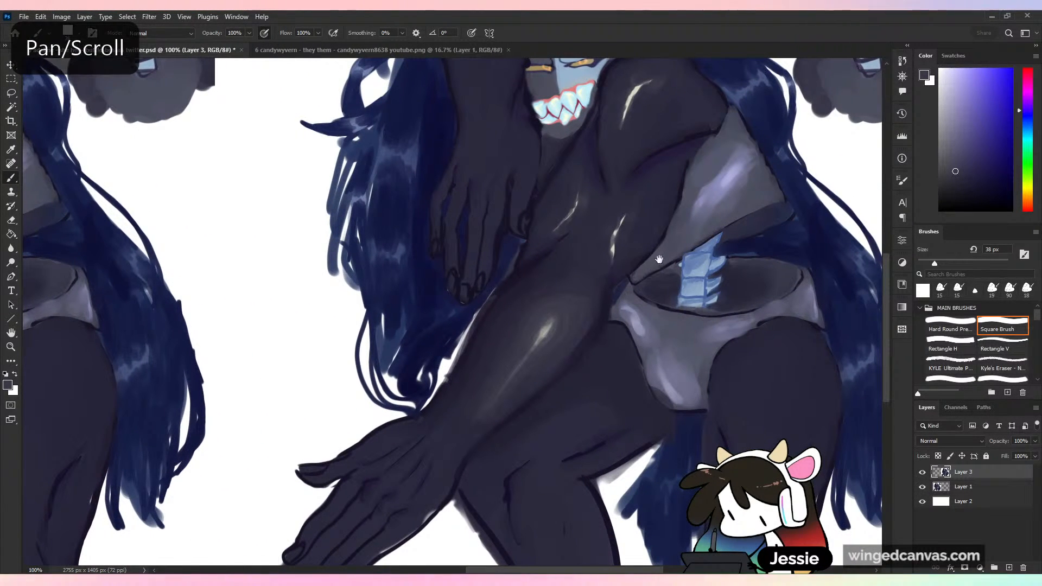
{"action": "left_click_drag", "start_coordinate": [651, 264], "coordinate": [629, 312]}
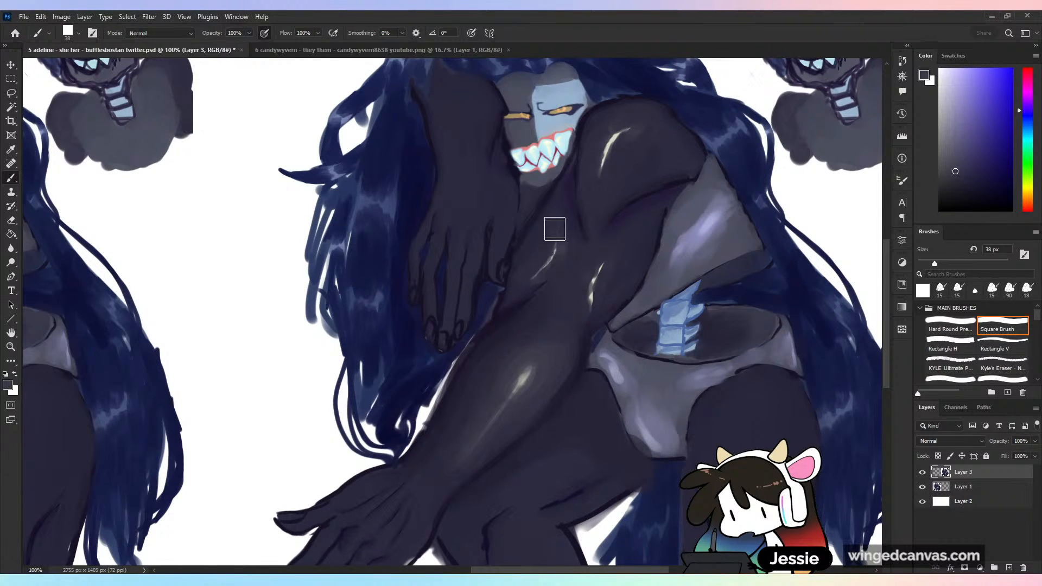
{"action": "left_click", "coordinate": [548, 289], "text": "alt"}
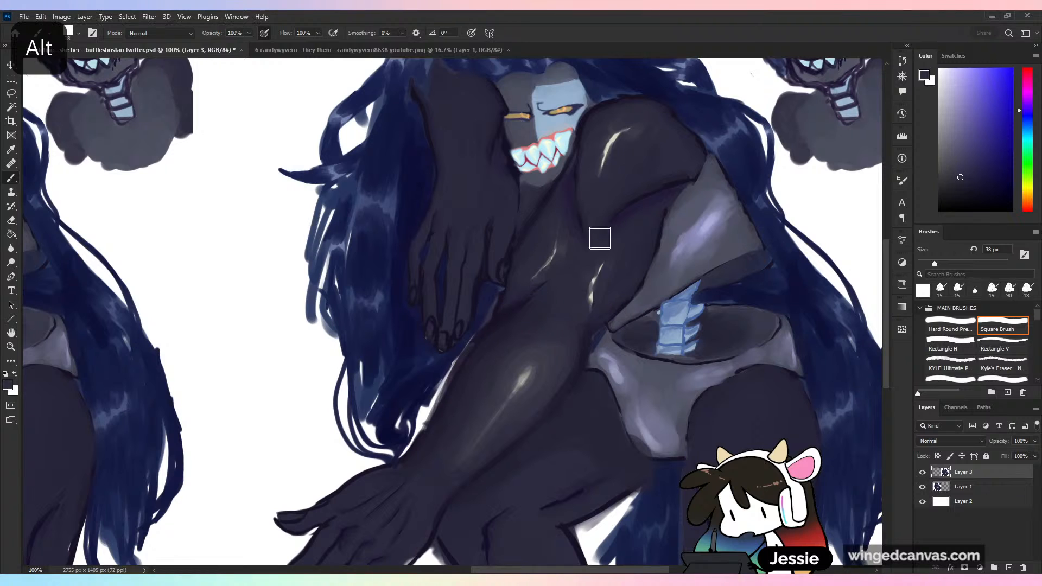
{"action": "mouse_move", "coordinate": [557, 241]}
{"action": "left_mouse_down"}
{"action": "mouse_move", "coordinate": [561, 262]}
{"action": "mouse_move", "coordinate": [533, 273]}
{"action": "left_mouse_up"}
{"action": "left_click", "coordinate": [558, 290], "text": "alt"}
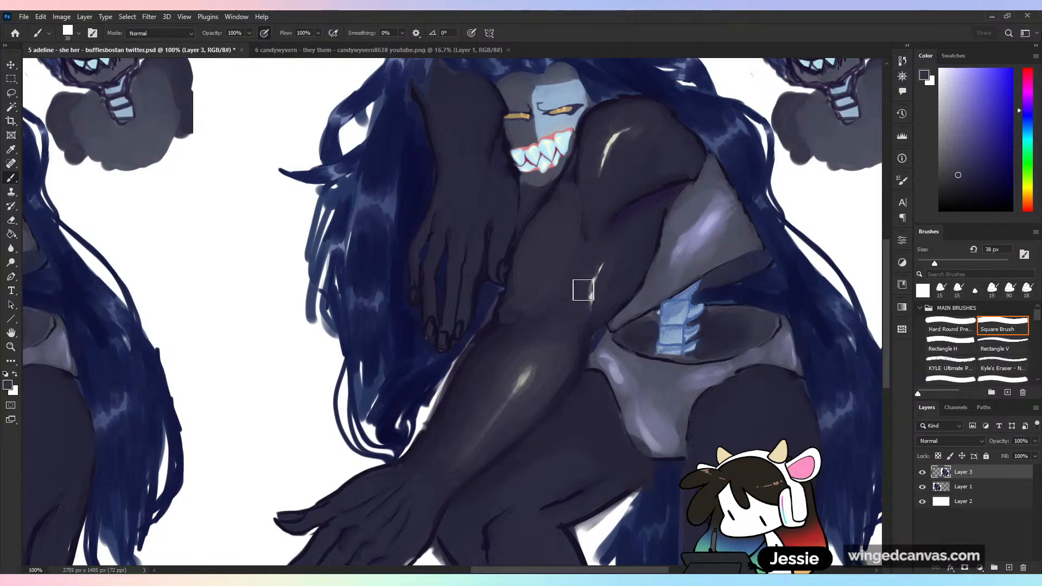
- Blend sampled dark tones along the top of the upper arm, between the chin and the shoulder
{"action": "left_click", "coordinate": [563, 192], "text": "alt"}
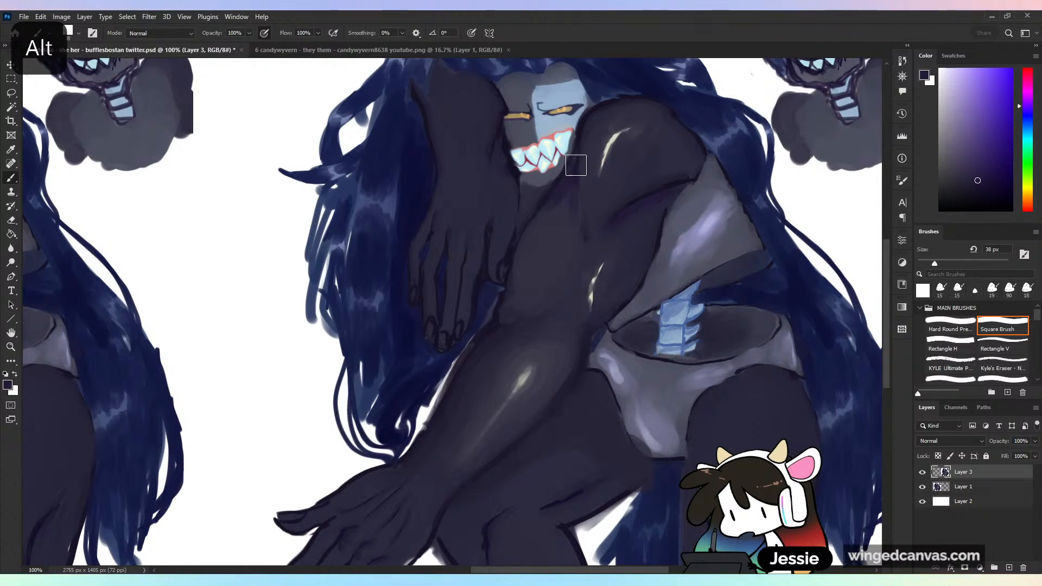
{"action": "left_click", "coordinate": [564, 225], "text": "alt"}
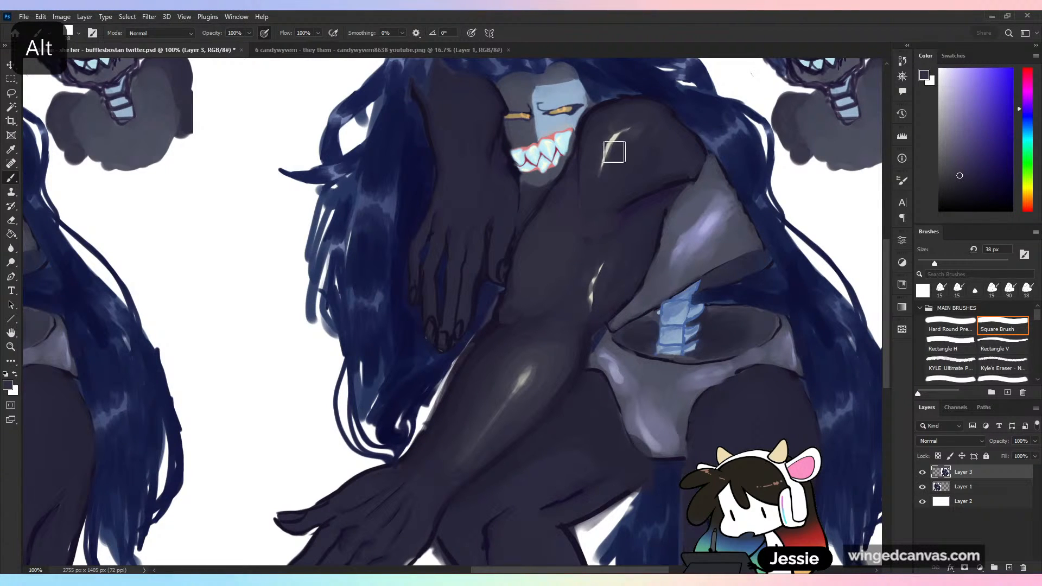
{"action": "left_click", "coordinate": [581, 136], "text": "alt"}
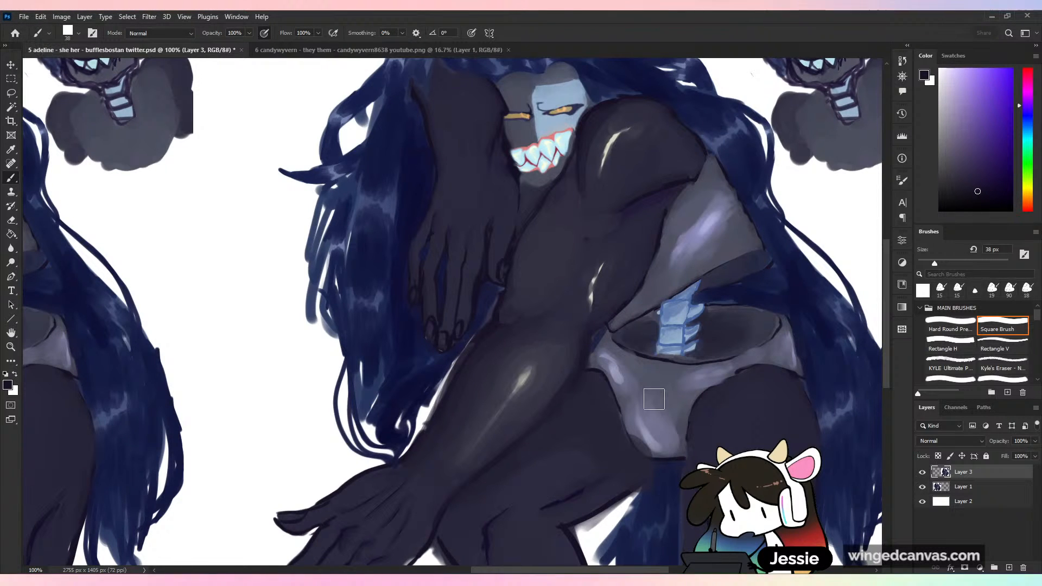
- Redefine the elbow crease between upper arm and forearm beside the hanging fingers with sampled dark and skin tones
{"action": "key", "text": "alt"}
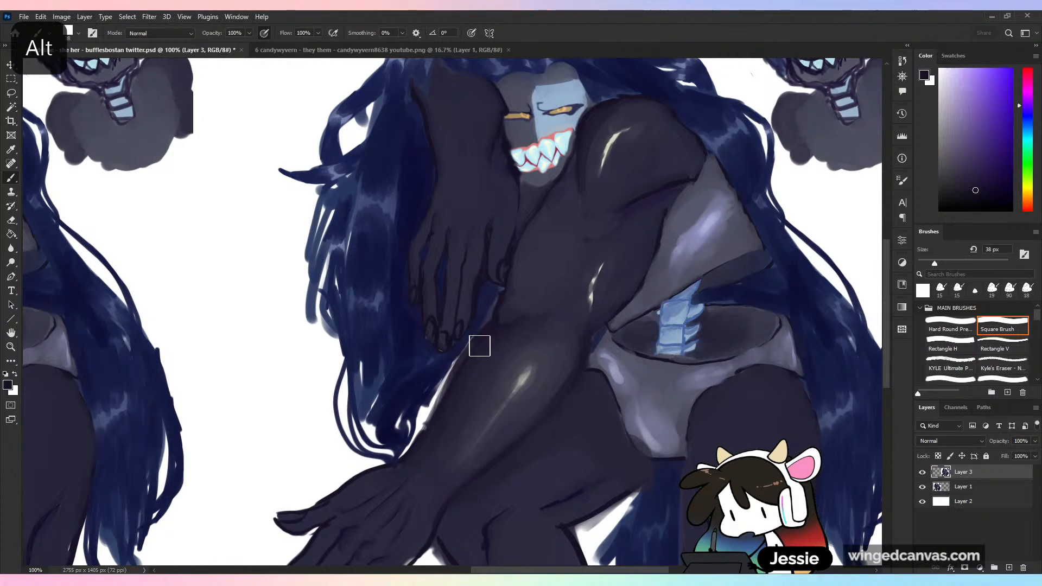
{"action": "mouse_move", "coordinate": [481, 344]}
{"action": "left_mouse_down"}
{"action": "mouse_move", "coordinate": [598, 252]}
{"action": "mouse_move", "coordinate": [522, 297]}
{"action": "mouse_move", "coordinate": [513, 287]}
{"action": "mouse_move", "coordinate": [506, 316]}
{"action": "mouse_move", "coordinate": [601, 261]}
{"action": "mouse_move", "coordinate": [568, 290]}
{"action": "mouse_move", "coordinate": [487, 328]}
{"action": "mouse_move", "coordinate": [495, 298]}
{"action": "mouse_move", "coordinate": [466, 339]}
{"action": "mouse_move", "coordinate": [487, 323]}
{"action": "mouse_move", "coordinate": [479, 319]}
{"action": "mouse_move", "coordinate": [489, 302]}
{"action": "mouse_move", "coordinate": [484, 333]}
{"action": "mouse_move", "coordinate": [505, 271]}
{"action": "mouse_move", "coordinate": [506, 321]}
{"action": "left_mouse_up"}
{"action": "left_click", "coordinate": [511, 308], "text": "alt"}
{"action": "left_click", "coordinate": [496, 302], "text": "alt"}
{"action": "left_click", "coordinate": [492, 307], "text": "alt"}
{"action": "left_click", "coordinate": [483, 295], "text": "alt"}
{"action": "left_click", "coordinate": [502, 332], "text": "alt"}
{"action": "left_click", "coordinate": [503, 358], "text": "alt"}
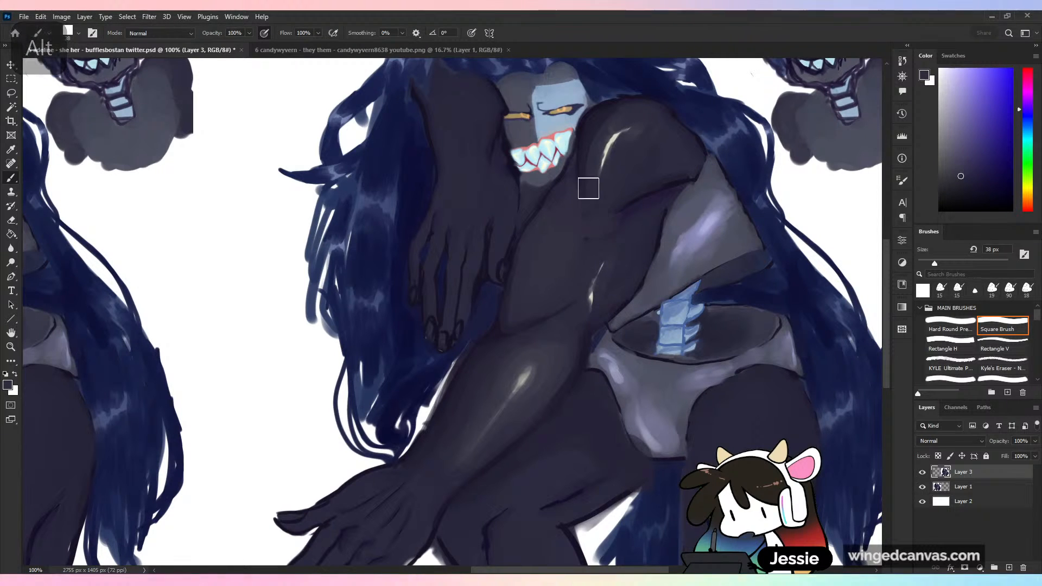
- Soften the line running down from the shoulder into the upper arm with sampled skin tones
{"action": "left_click", "coordinate": [586, 209], "text": "alt"}
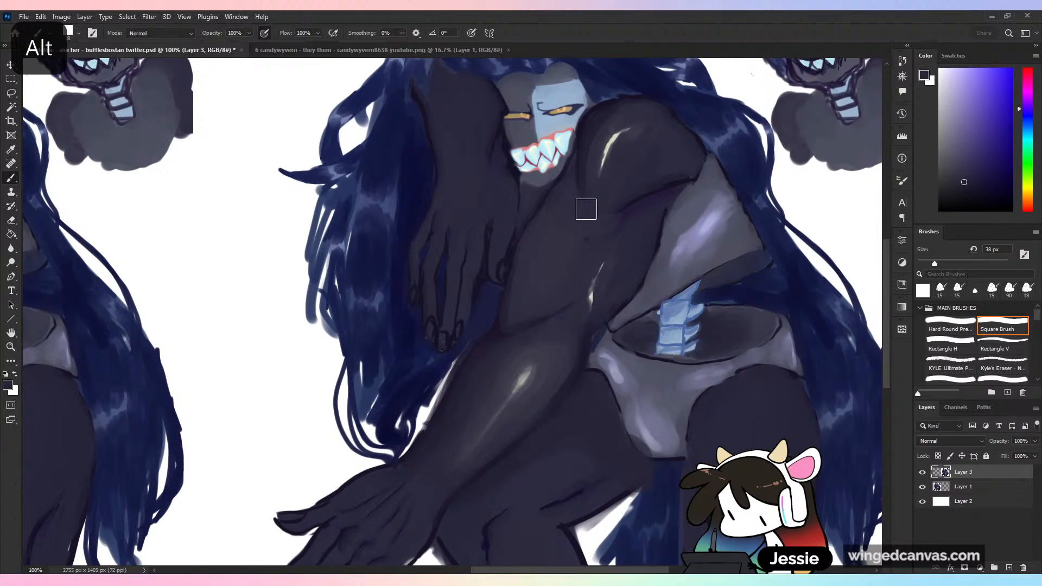
{"action": "left_click", "coordinate": [571, 251], "text": "alt"}
{"action": "left_click_drag", "start_coordinate": [568, 188], "coordinate": [575, 263]}
- Extend the sampled purple shadow from under the shoulder down over the upper arm's second highlight toward the elbow
{"action": "left_click", "coordinate": [646, 202], "text": "alt"}
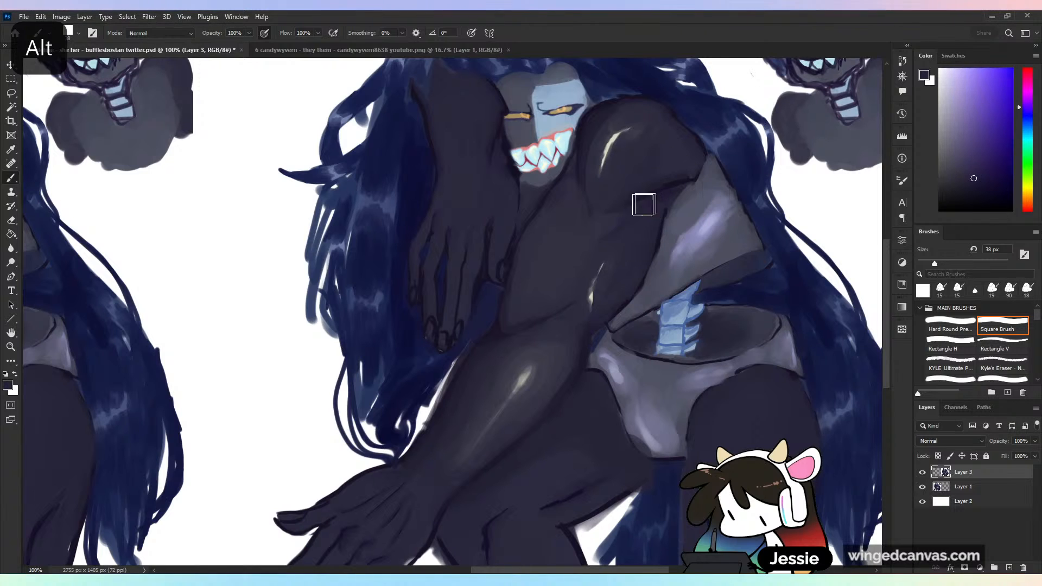
{"action": "mouse_move", "coordinate": [645, 204]}
{"action": "left_mouse_down"}
{"action": "mouse_move", "coordinate": [593, 260]}
{"action": "mouse_move", "coordinate": [594, 283]}
{"action": "left_mouse_up"}
{"action": "left_click", "coordinate": [589, 363], "text": "alt"}
{"action": "mouse_move", "coordinate": [598, 353]}
{"action": "left_mouse_down"}
{"action": "mouse_move", "coordinate": [586, 308]}
{"action": "mouse_move", "coordinate": [558, 325]}
{"action": "mouse_move", "coordinate": [578, 334]}
{"action": "mouse_move", "coordinate": [580, 314]}
{"action": "mouse_move", "coordinate": [568, 339]}
{"action": "mouse_move", "coordinate": [580, 300]}
{"action": "mouse_move", "coordinate": [583, 328]}
{"action": "left_mouse_up"}
{"action": "left_click", "coordinate": [571, 332], "text": "alt"}
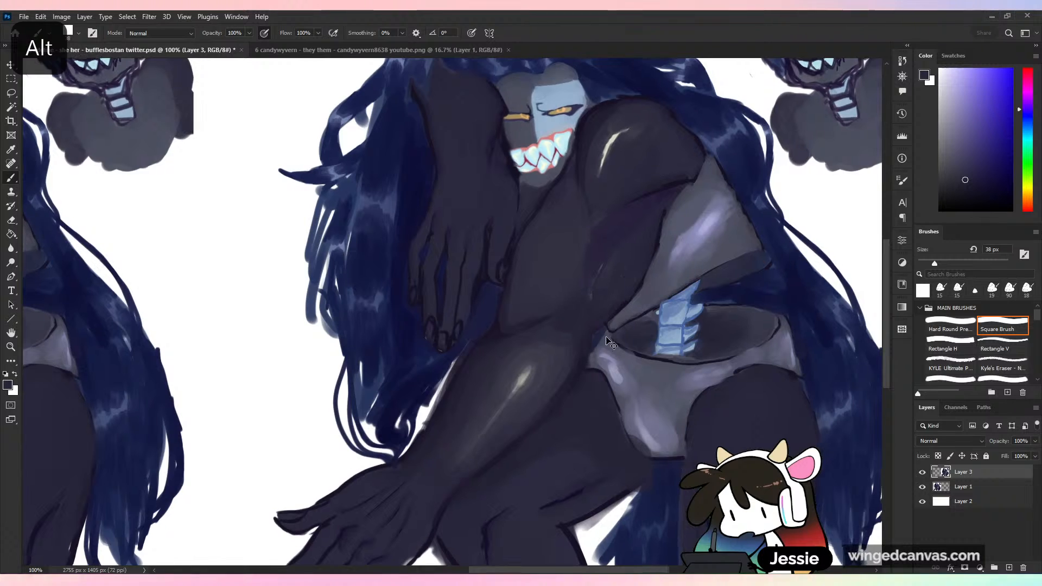
- Cover the remaining highlight specks and blend the purple shadow into the upper arm's skin tone, undoing one stray stroke
{"action": "key", "text": "ctrl+minus"}
{"action": "key", "text": "ctrl+plus"}
{"action": "left_click", "coordinate": [582, 267], "text": "alt"}
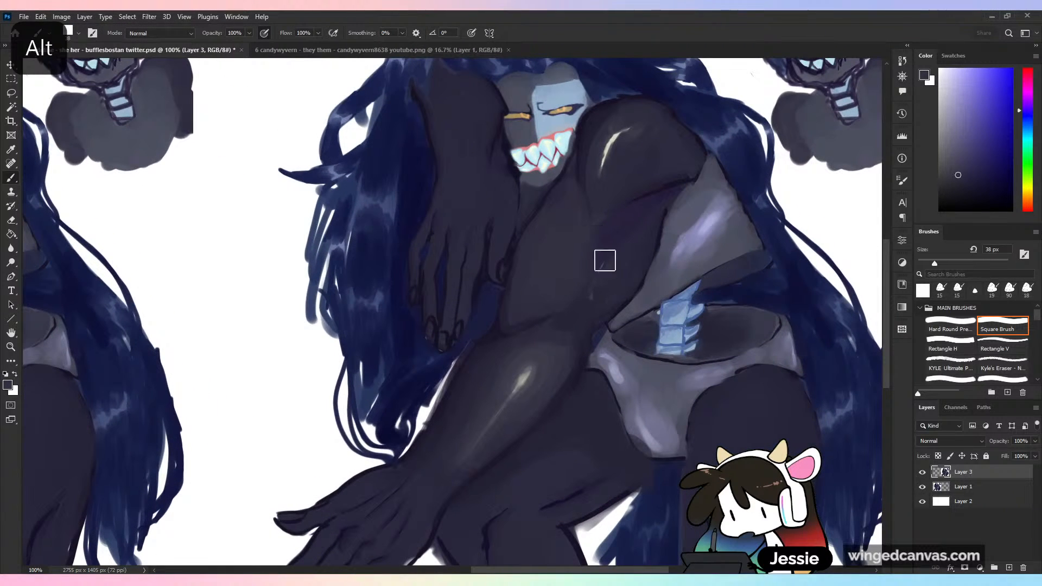
{"action": "left_click", "coordinate": [606, 261], "text": "alt"}
{"action": "mouse_move", "coordinate": [608, 268]}
{"action": "left_mouse_down"}
{"action": "mouse_move", "coordinate": [587, 293]}
{"action": "mouse_move", "coordinate": [593, 310]}
{"action": "left_mouse_up"}
{"action": "left_click", "coordinate": [589, 295], "text": "alt"}
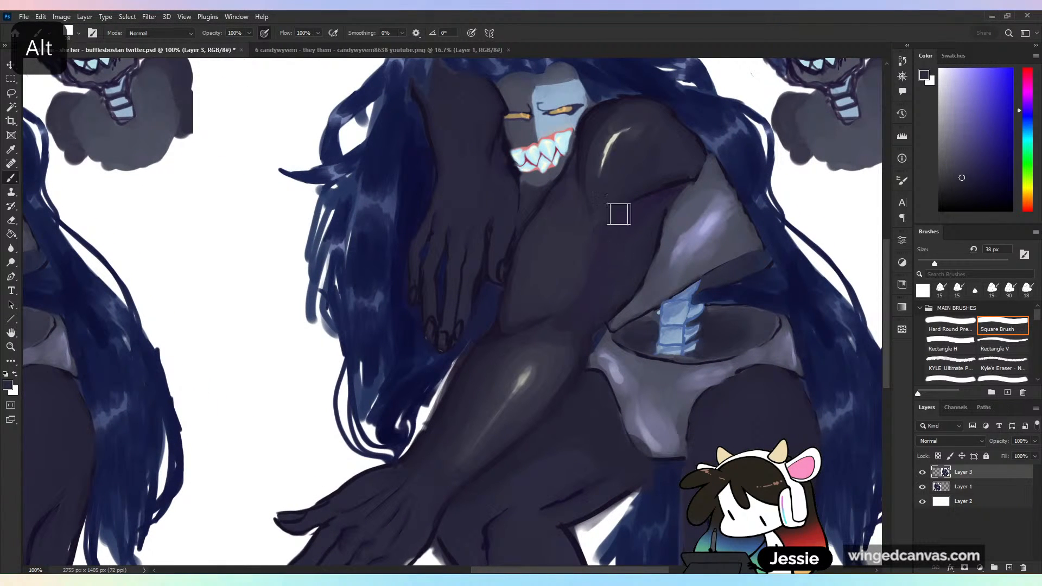
{"action": "left_click", "coordinate": [591, 219], "text": "alt"}
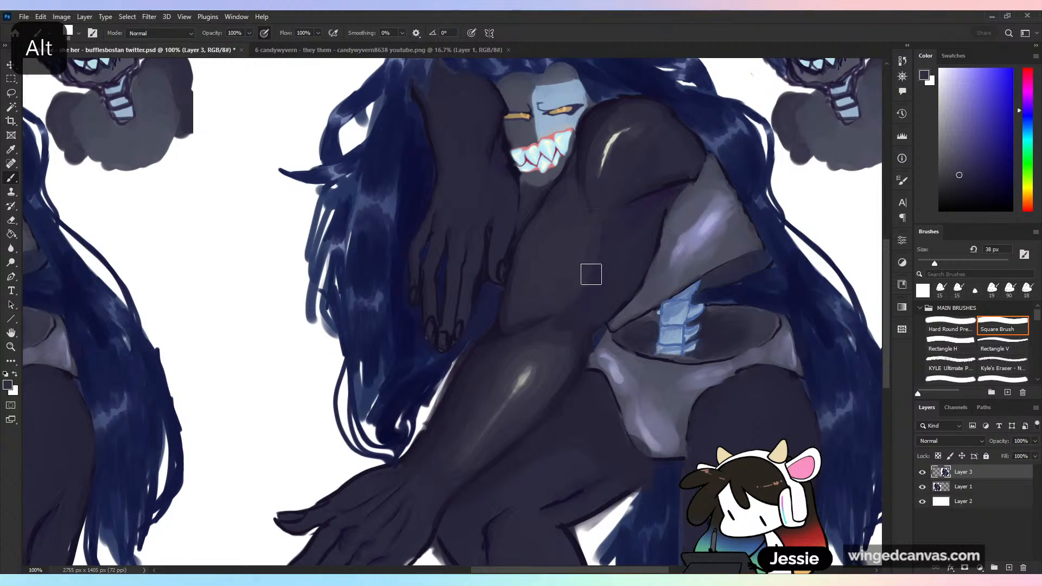
{"action": "key", "text": "ctrl+z"}
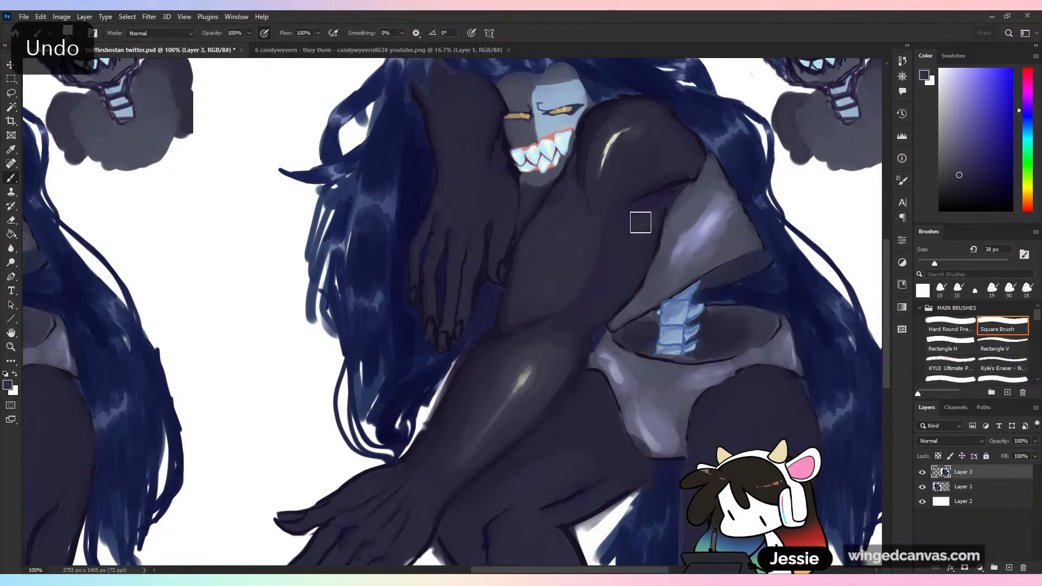
{"action": "left_click", "coordinate": [635, 232], "text": "alt"}
- Try painting a sampled highlight on the upper arm with a 19 px brush, and undo the stroke
{"action": "left_click", "coordinate": [608, 171], "text": "alt"}
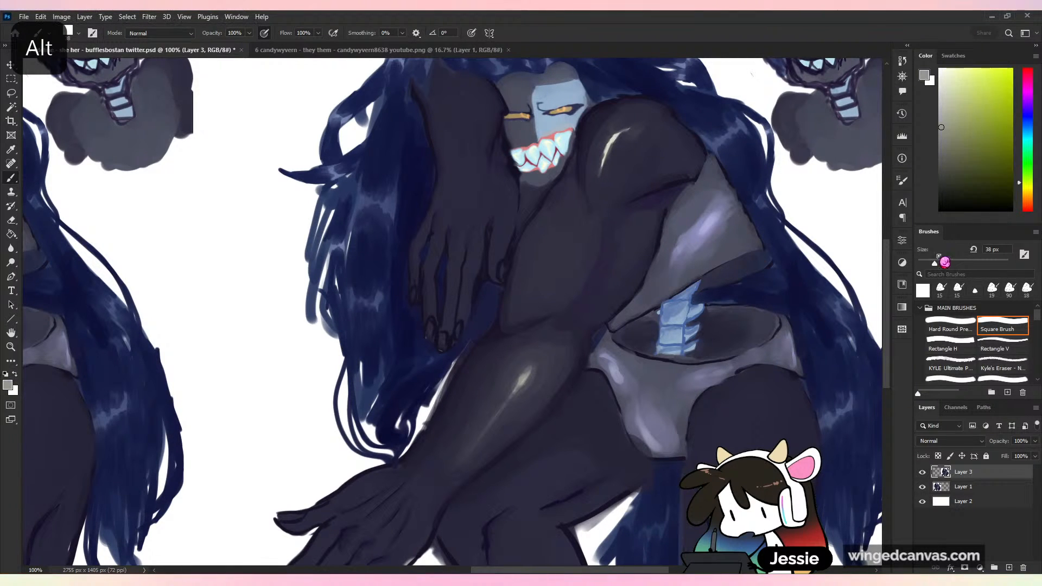
{"action": "left_click_drag", "start_coordinate": [935, 264], "coordinate": [931, 264]}
{"action": "left_click_drag", "start_coordinate": [543, 242], "coordinate": [545, 242]}
{"action": "left_click", "coordinate": [546, 236], "text": "alt"}
{"action": "key", "text": "ctrl+z"}
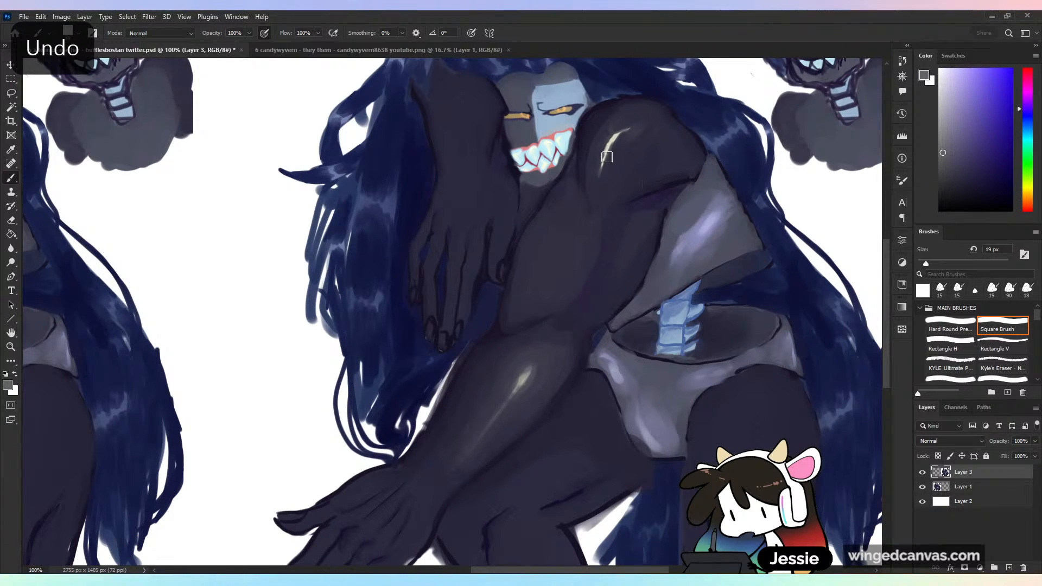
- Enlarge the brush to 41 px and blend sampled tones over the upper arm below the chin
{"action": "left_click", "coordinate": [580, 177], "text": "alt"}
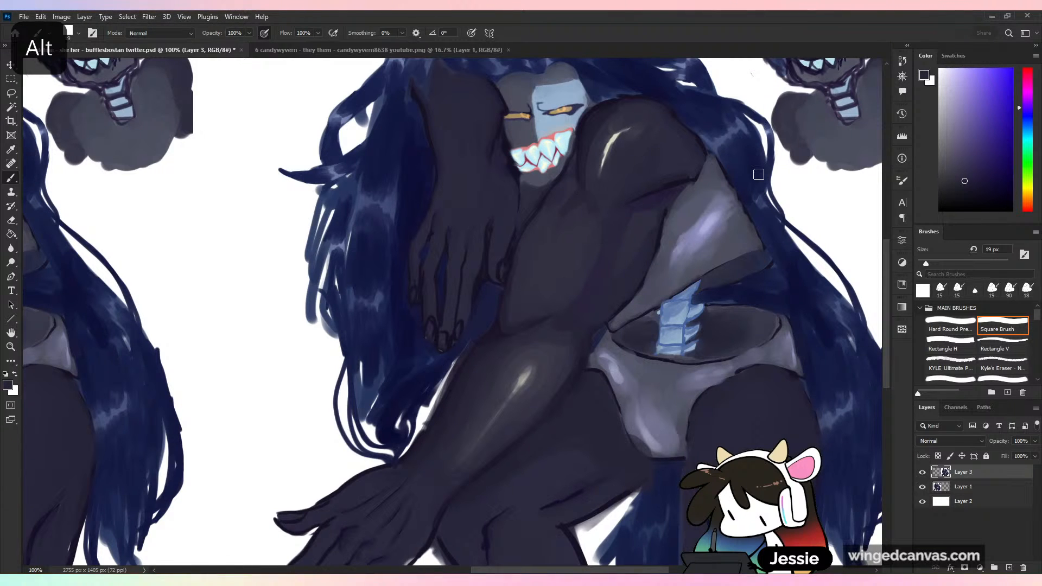
{"action": "left_click_drag", "start_coordinate": [926, 262], "coordinate": [936, 262]}
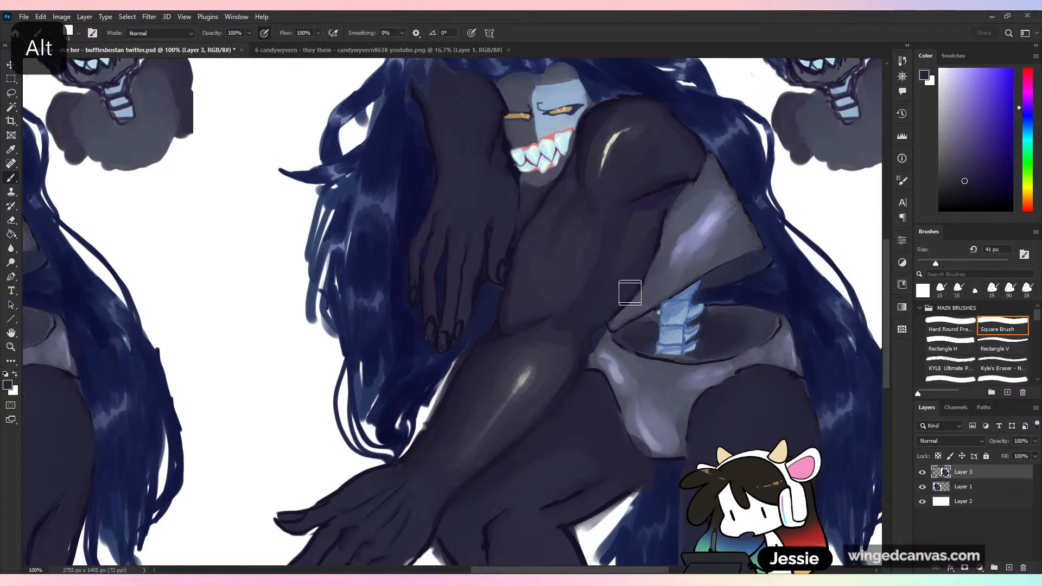
{"action": "left_click", "coordinate": [565, 252], "text": "alt"}
{"action": "left_click", "coordinate": [570, 188], "text": "alt"}
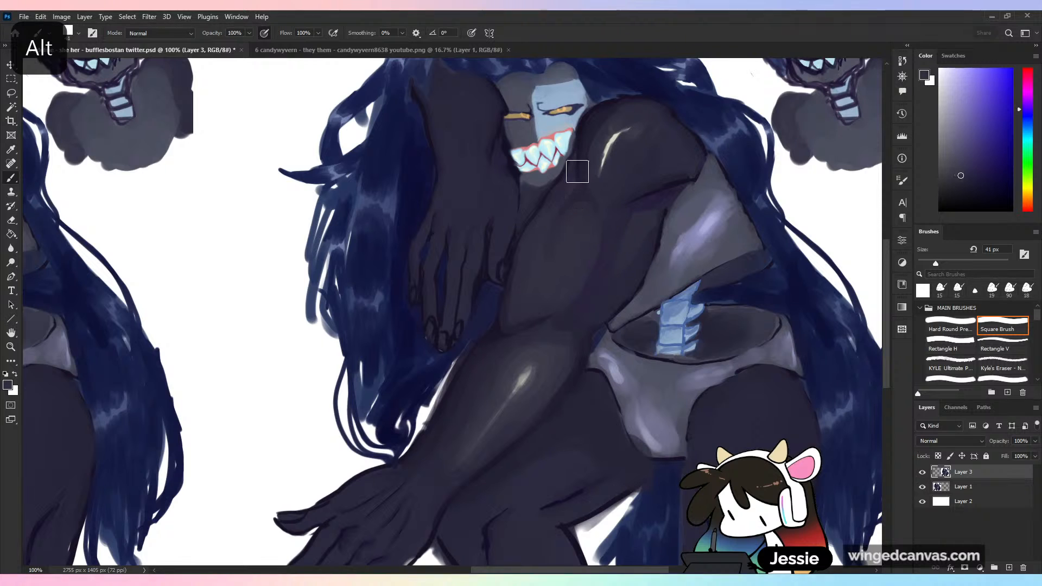
{"action": "left_click", "coordinate": [578, 159], "text": "alt"}
- Reduce the brush to 33 px and smooth the middle of the upper arm with sampled skin tones
{"action": "left_click", "coordinate": [932, 262]}
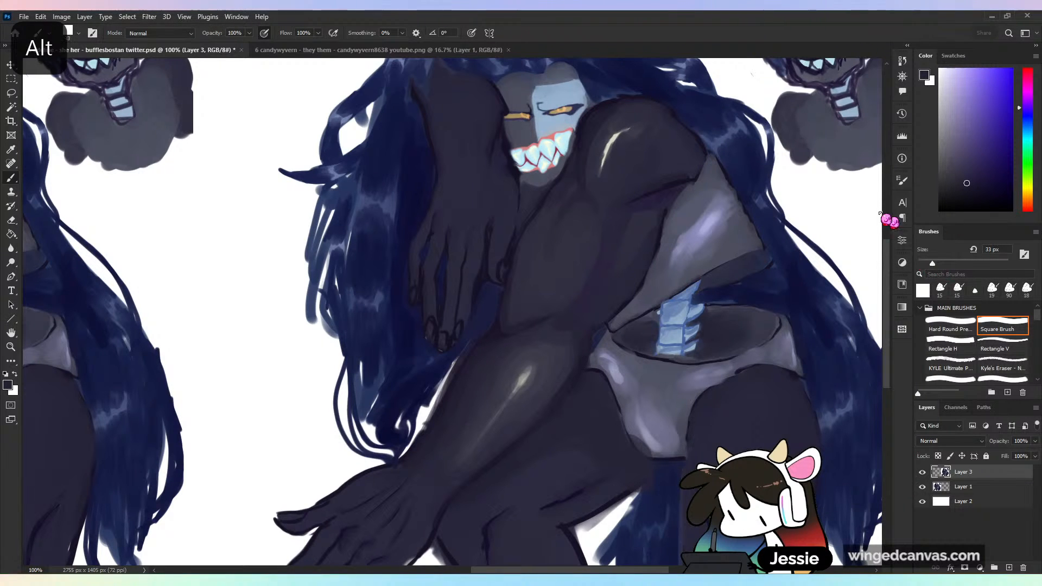
{"action": "left_click_drag", "start_coordinate": [582, 202], "coordinate": [552, 237]}
{"action": "left_click", "coordinate": [559, 268], "text": "alt"}
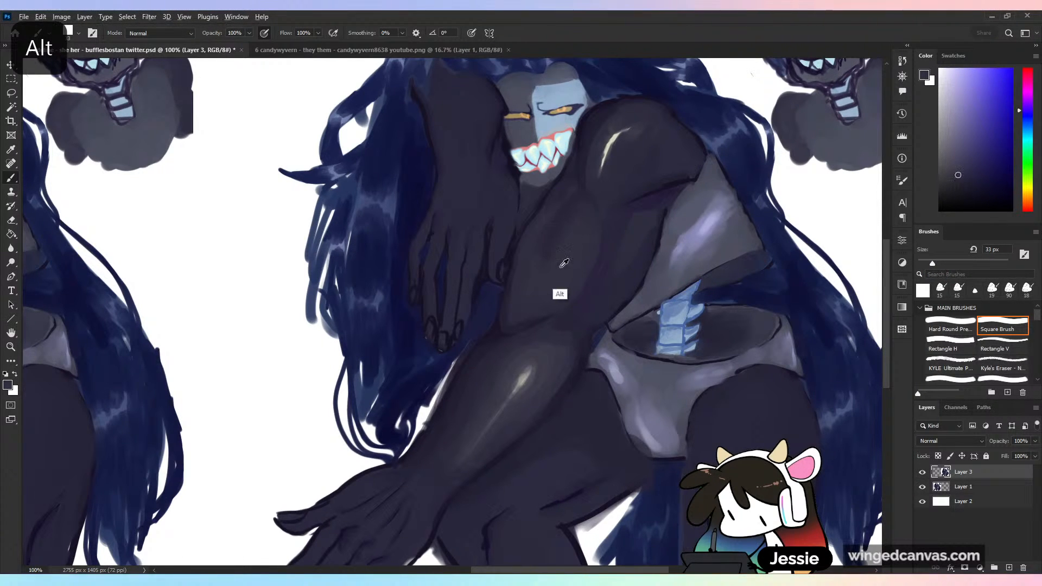
{"action": "mouse_move", "coordinate": [538, 276]}
{"action": "left_mouse_down"}
{"action": "mouse_move", "coordinate": [578, 218]}
{"action": "mouse_move", "coordinate": [541, 246]}
{"action": "left_mouse_up"}
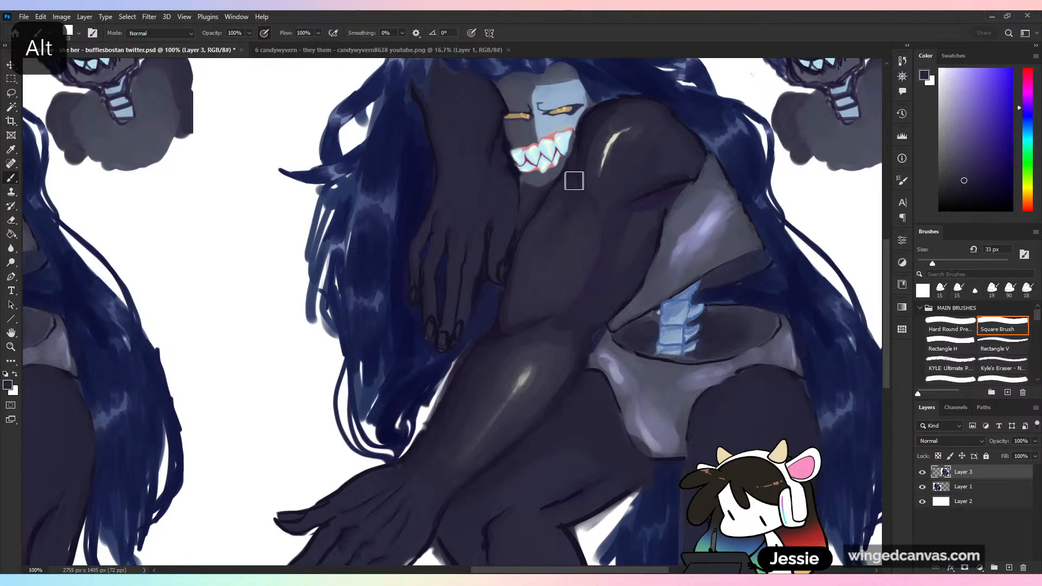
- Blend the lower upper arm into the elbow with sampled skin tones, softening the crease
{"action": "left_click", "coordinate": [613, 143], "text": "alt"}
{"action": "left_click", "coordinate": [611, 144], "text": "alt"}
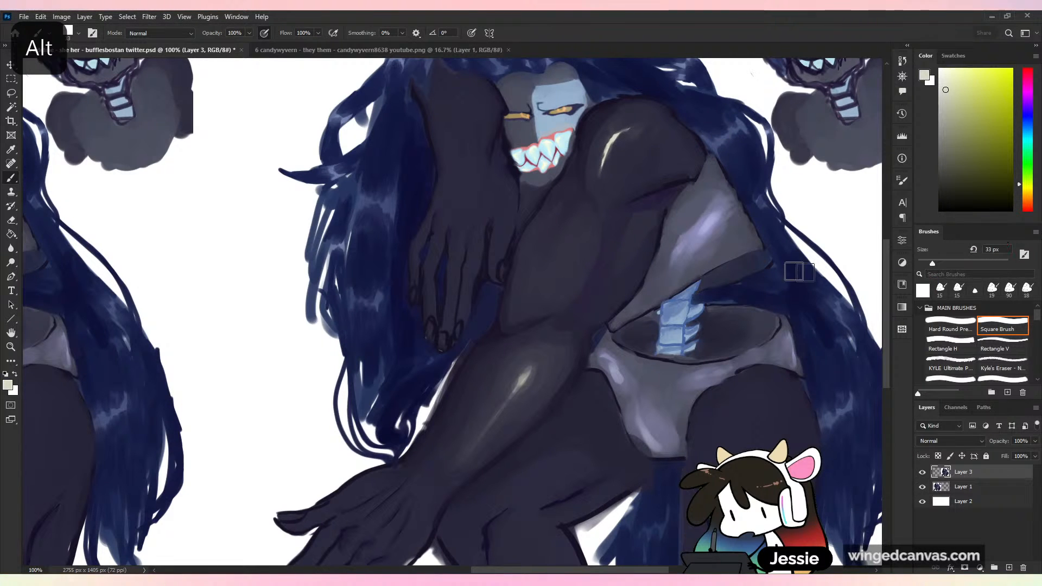
{"action": "left_click", "coordinate": [559, 262], "text": "alt"}
{"action": "mouse_move", "coordinate": [531, 304]}
{"action": "left_mouse_down"}
{"action": "mouse_move", "coordinate": [558, 314]}
{"action": "mouse_move", "coordinate": [531, 291]}
{"action": "left_mouse_up"}
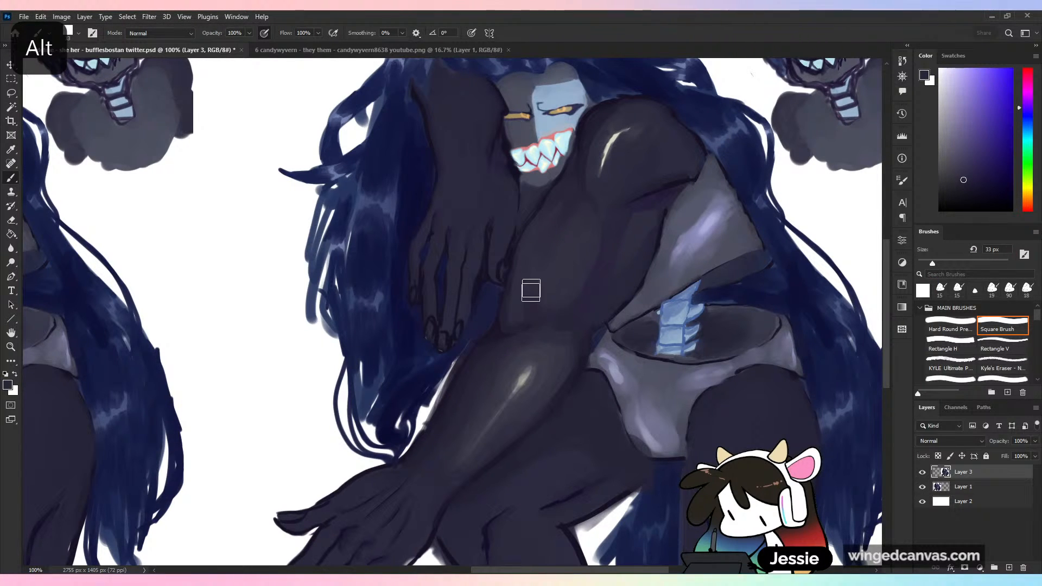
{"action": "left_click", "coordinate": [556, 303], "text": "alt"}
{"action": "left_click_drag", "start_coordinate": [544, 333], "coordinate": [534, 300]}
- Paint a soft highlight down the middle of the upper arm with a 30 px brush, using a sampled shoulder highlight tone, and blend its edges
{"action": "key", "text": "ctrl+minus"}
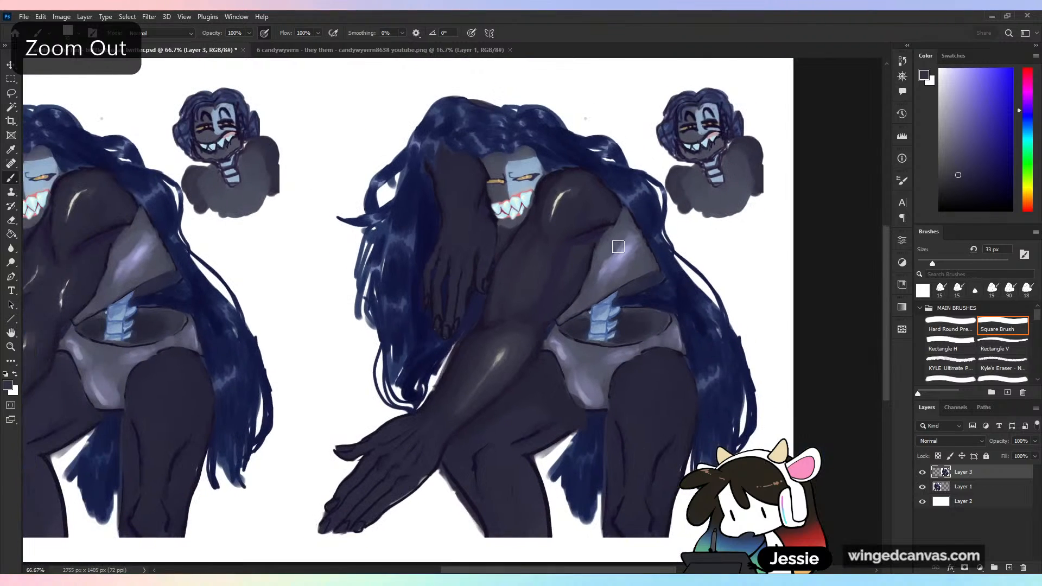
{"action": "key", "text": "ctrl+plus"}
{"action": "left_click", "coordinate": [608, 170], "text": "alt"}
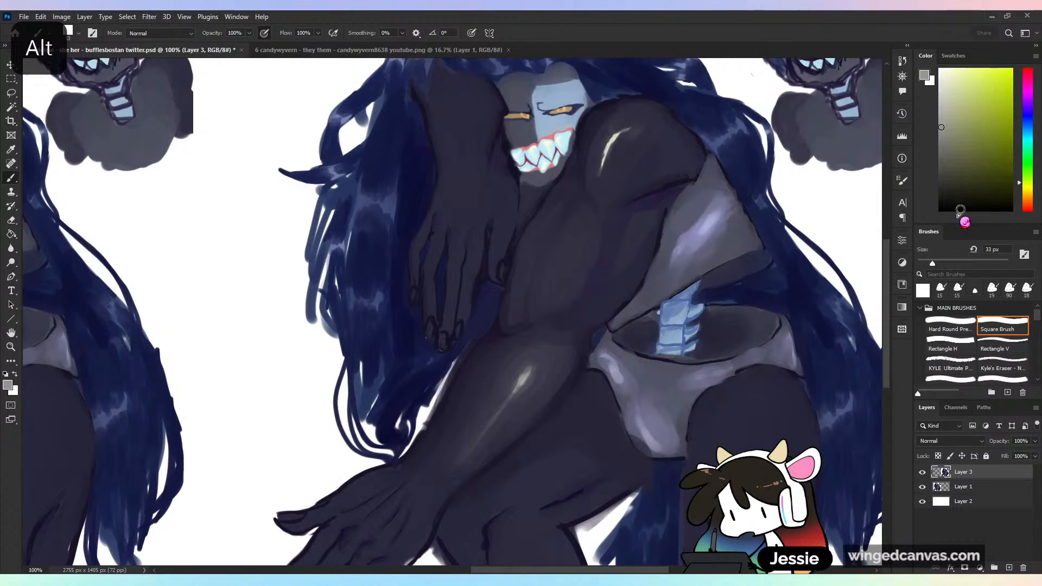
{"action": "left_click_drag", "start_coordinate": [573, 240], "coordinate": [570, 246]}
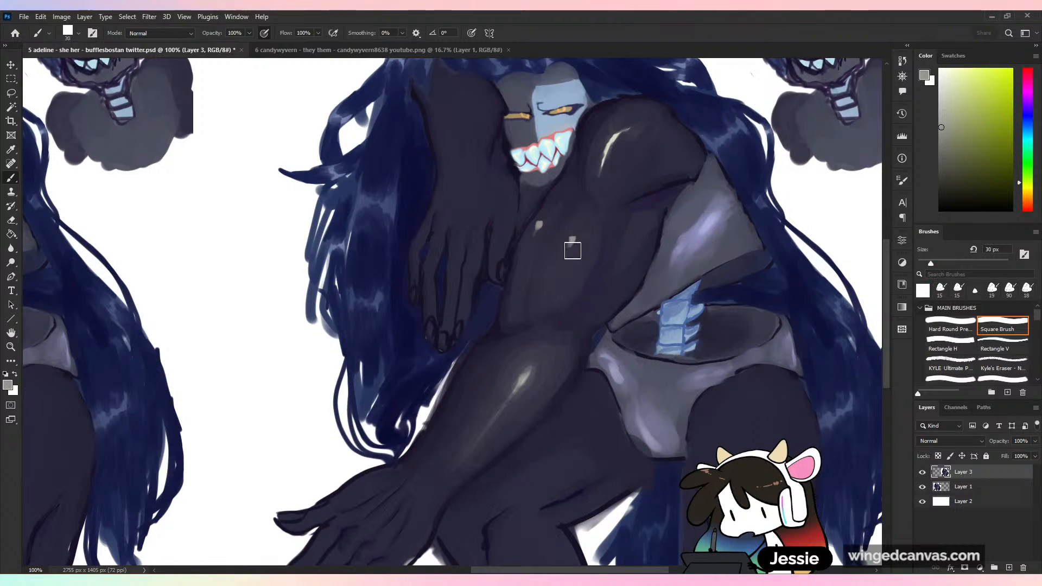
{"action": "left_click", "coordinate": [568, 241], "text": "alt"}
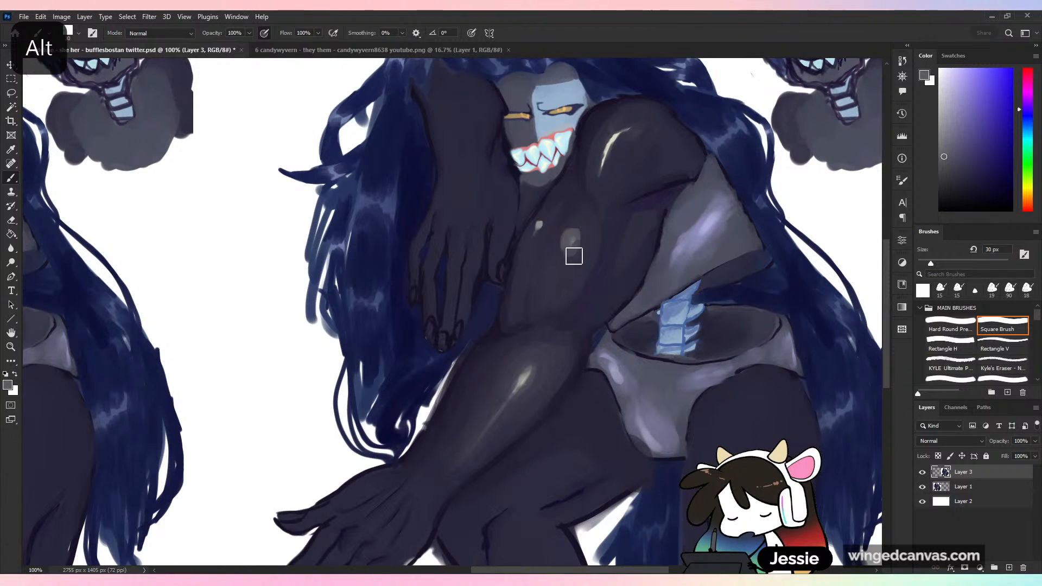
{"action": "left_click_drag", "start_coordinate": [574, 244], "coordinate": [555, 272]}
{"action": "left_click", "coordinate": [565, 296], "text": "alt"}
{"action": "left_click", "coordinate": [558, 274], "text": "alt"}
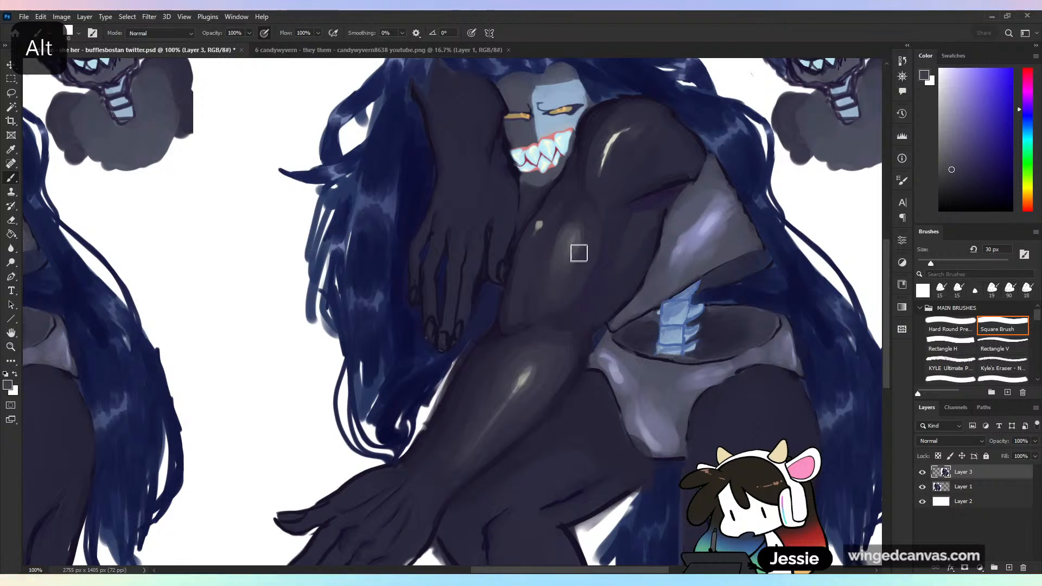
- Add a bright core to the middle upper-arm highlight with the pale shoulder tone and soften it into the skin
{"action": "left_click", "coordinate": [610, 155], "text": "alt"}
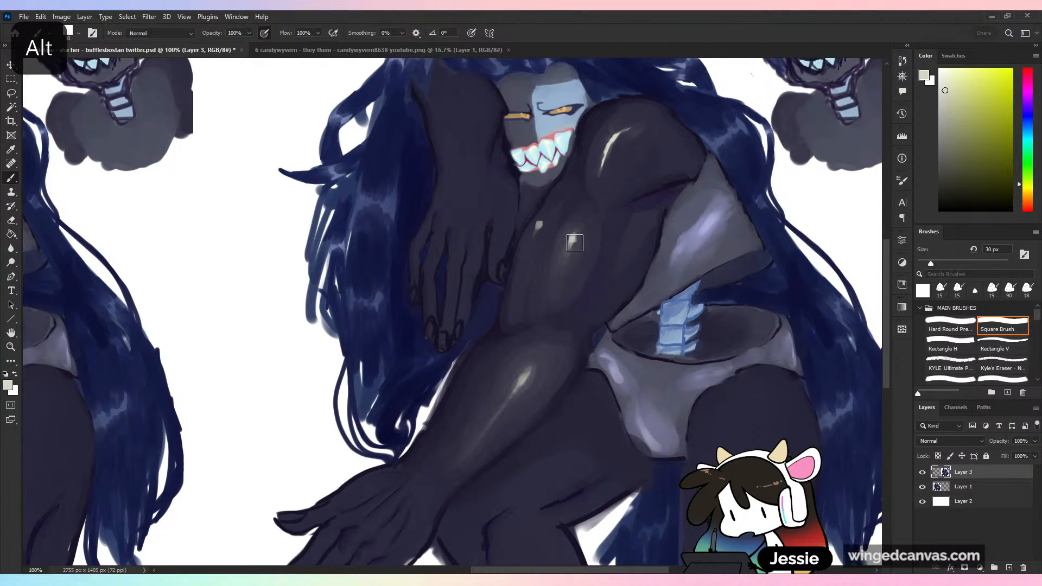
{"action": "left_click", "coordinate": [576, 244], "text": "alt"}
{"action": "left_click_drag", "start_coordinate": [569, 237], "coordinate": [566, 247]}
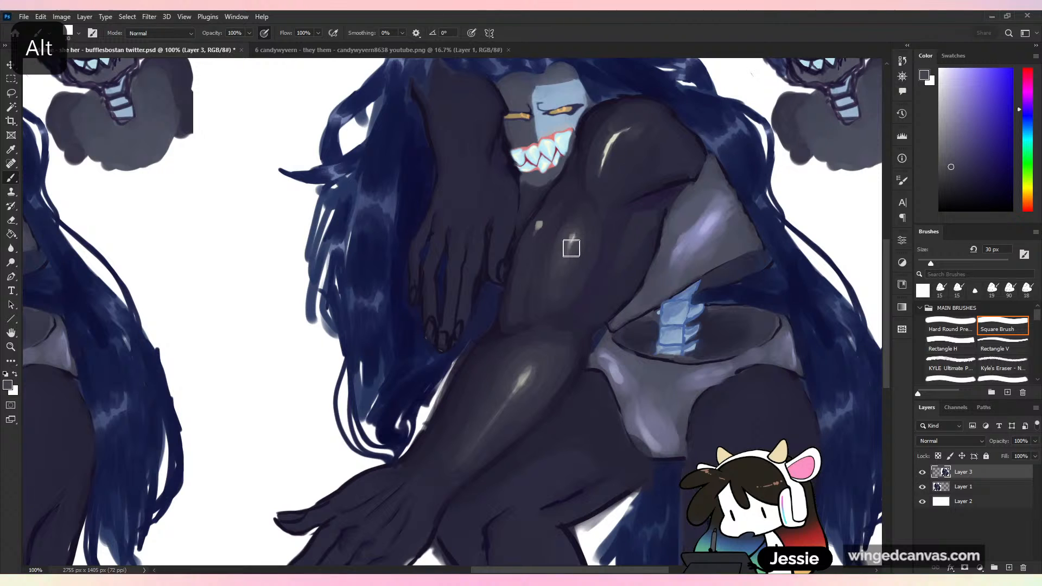
- Brighten the second highlight near the upper arm's outer edge with the pale shoulder tone and blend it along the muscle
{"action": "left_click", "coordinate": [610, 161], "text": "alt"}
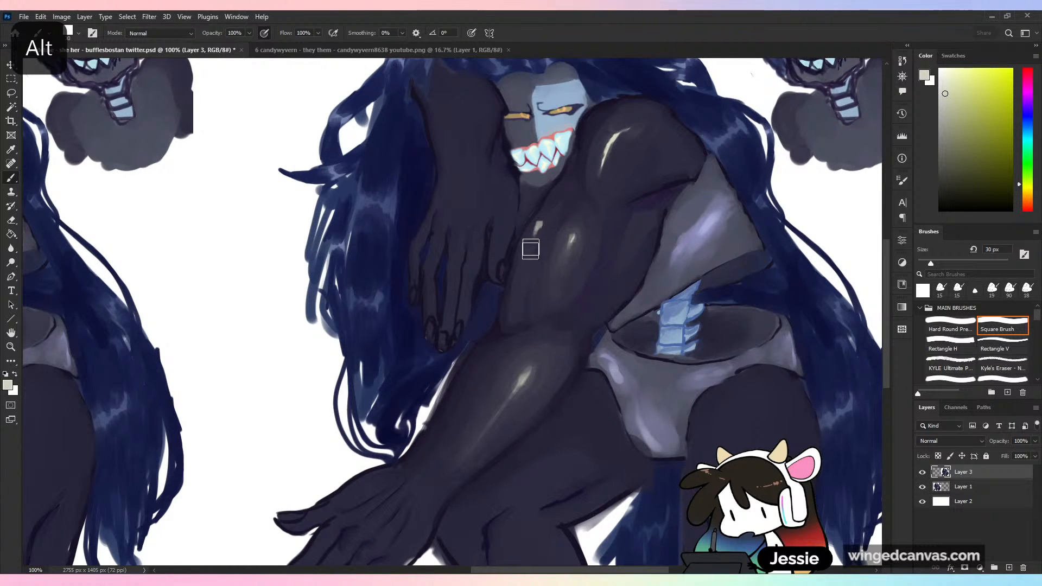
{"action": "left_click", "coordinate": [534, 231], "text": "alt"}
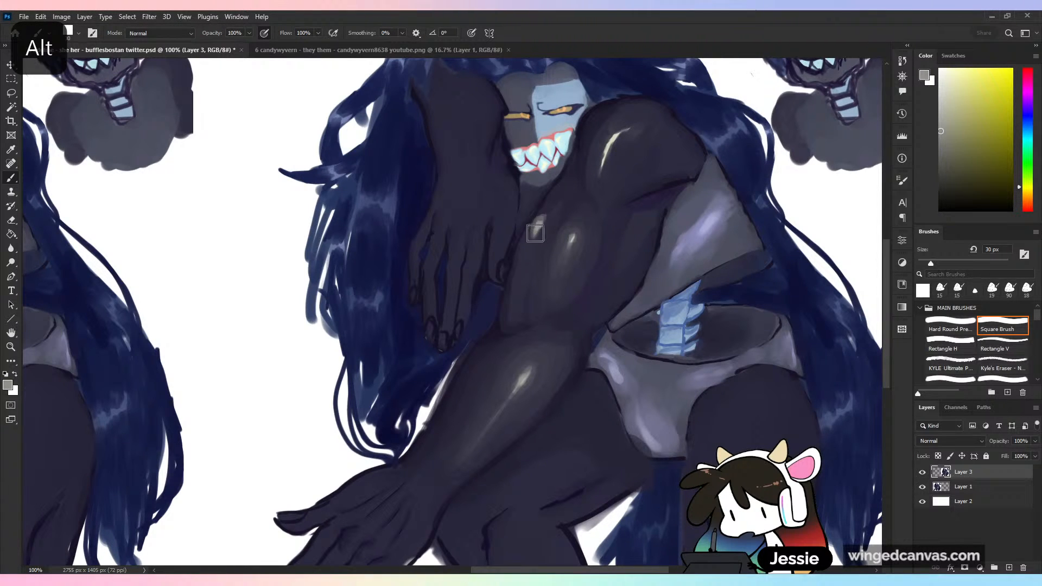
{"action": "left_click", "coordinate": [541, 228], "text": "alt"}
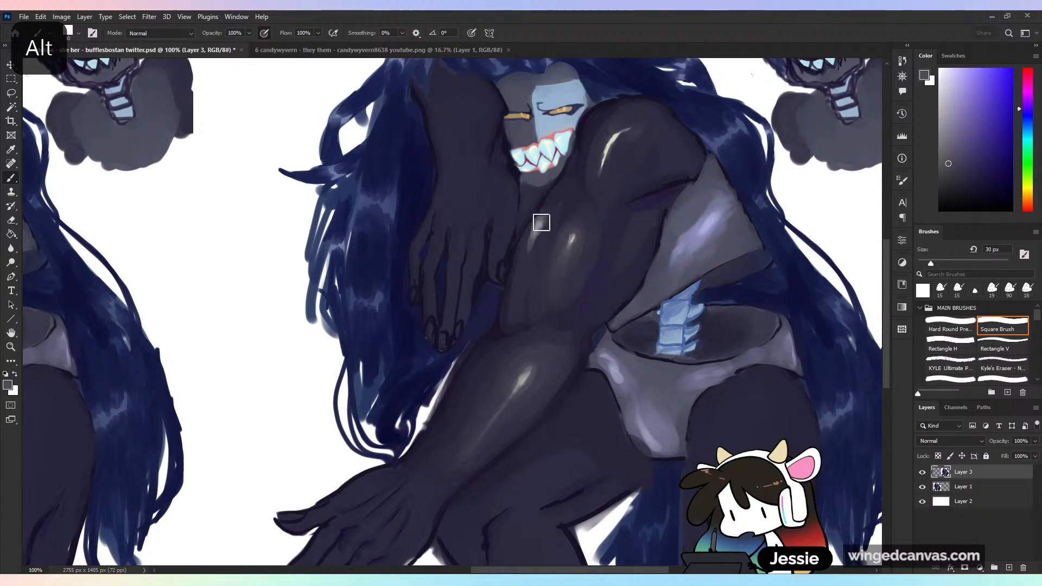
{"action": "left_click", "coordinate": [611, 163], "text": "alt"}
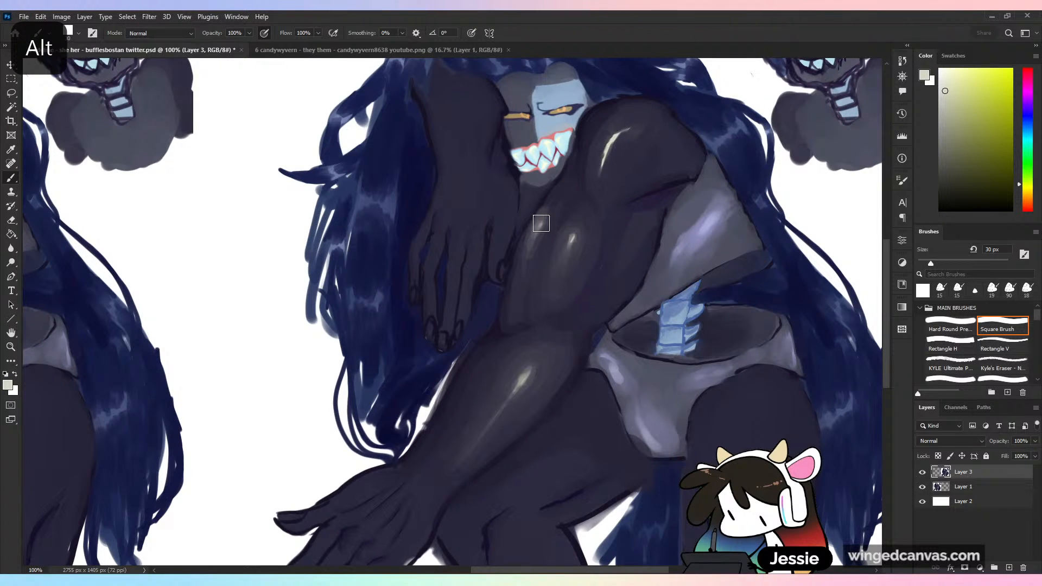
{"action": "key", "text": "ctrl+minus"}
{"action": "key", "text": "ctrl+minus"}
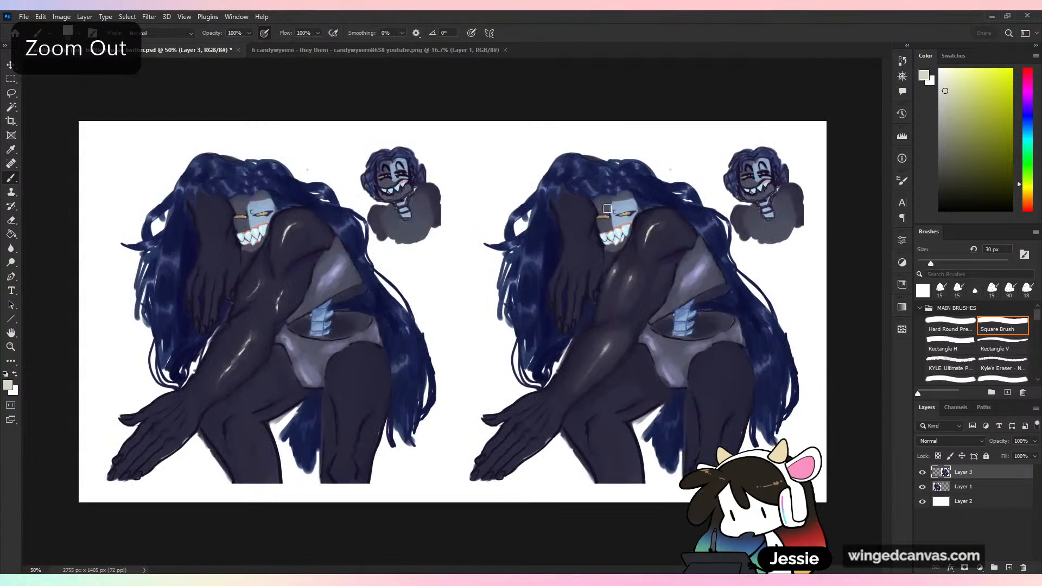
- Enlarge the brush to 61 px and paint sampled dark skin tones over the crease beneath the shoulder, rounding its lower edge
{"action": "key", "text": "ctrl+plus"}
{"action": "left_click_drag", "start_coordinate": [675, 304], "coordinate": [555, 350]}
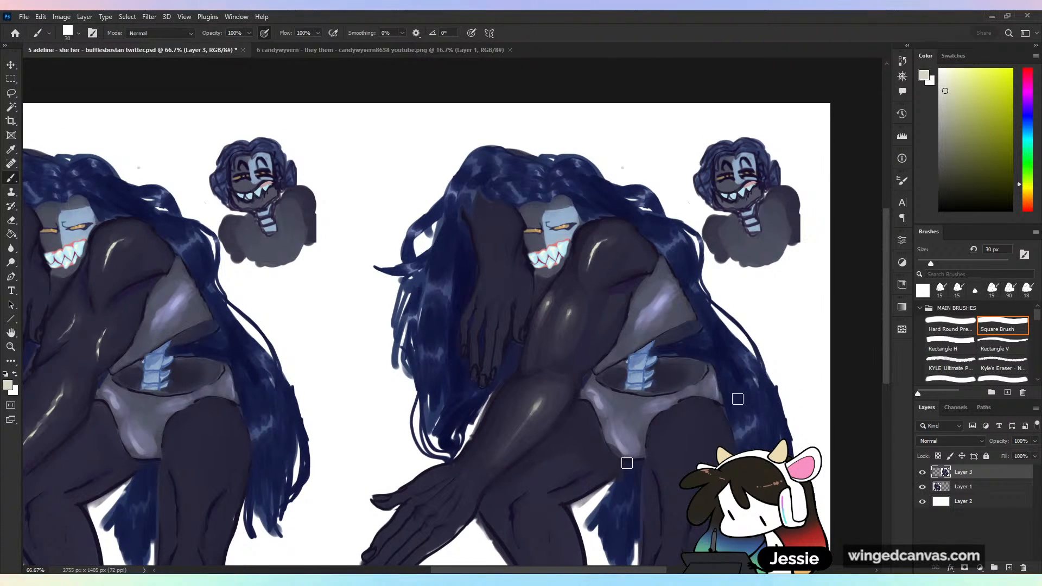
{"action": "left_click", "coordinate": [625, 290], "text": "alt"}
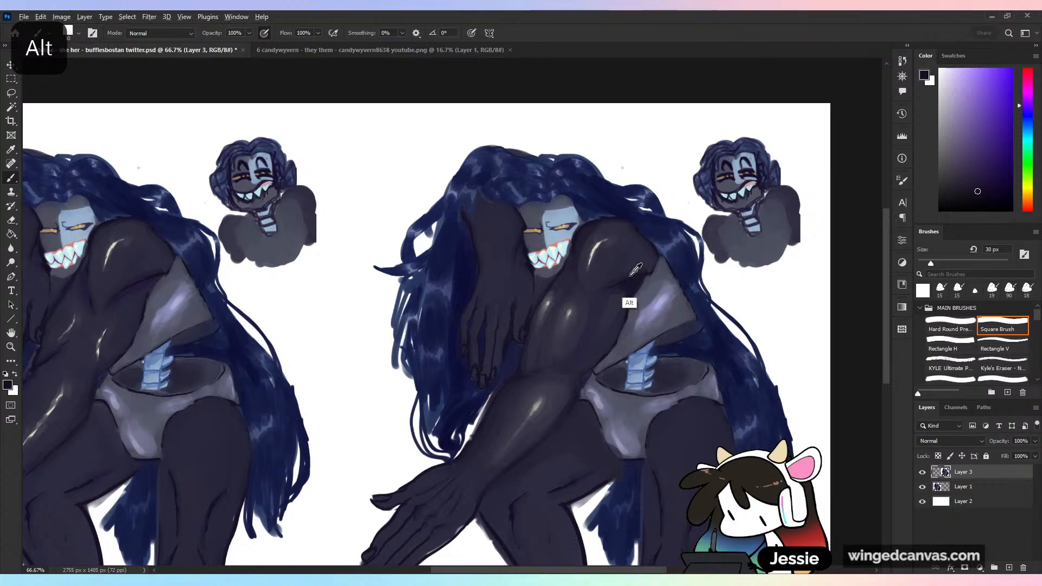
{"action": "left_click", "coordinate": [946, 263]}
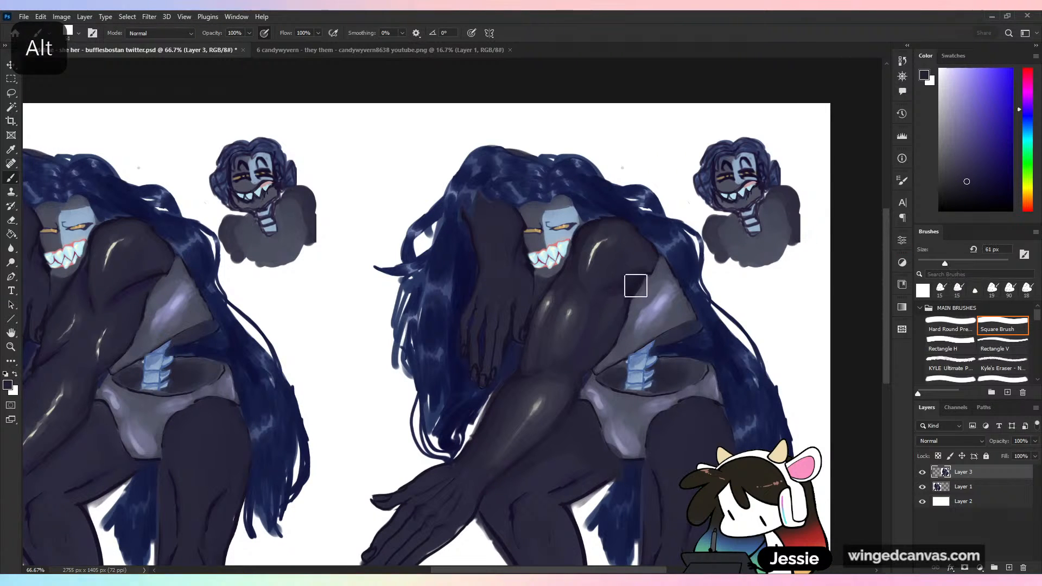
{"action": "left_click", "coordinate": [638, 288], "text": "alt"}
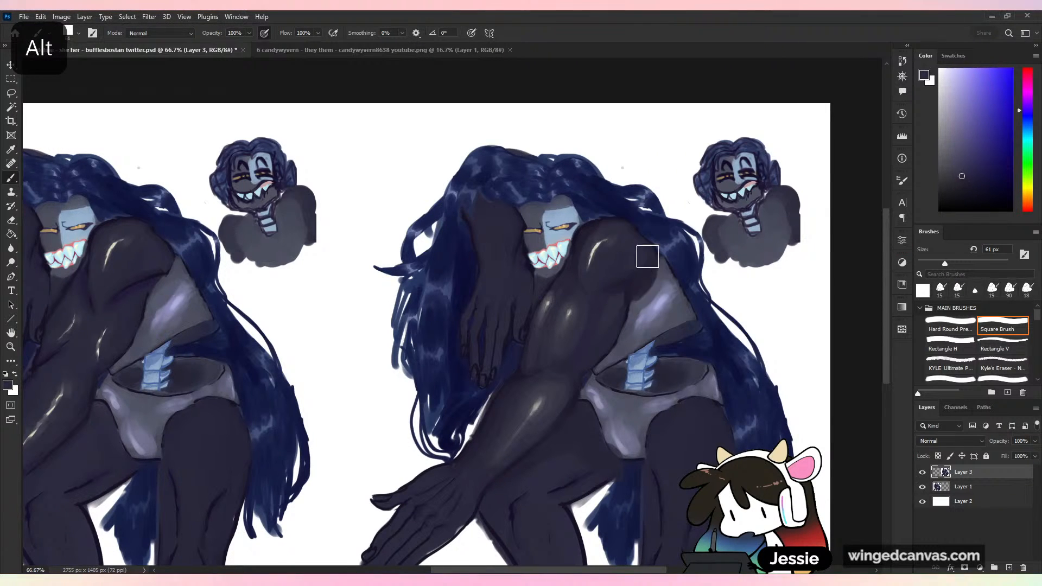
{"action": "left_click", "coordinate": [624, 320], "text": "alt"}
{"action": "left_click_drag", "start_coordinate": [627, 300], "coordinate": [647, 281]}
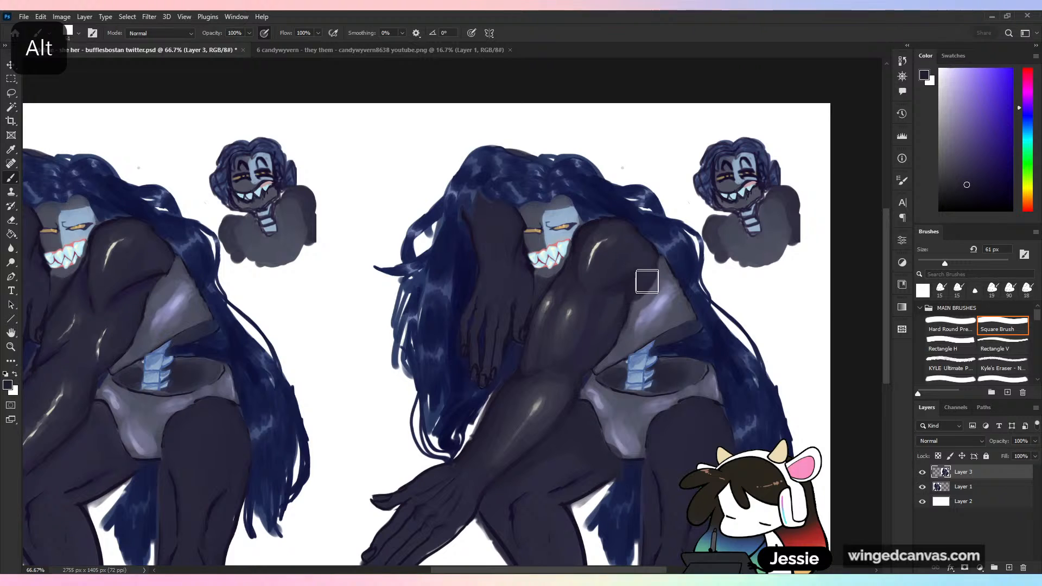
- Reduce the brush to 25 px and clean up the border between the arm and the grey top with sampled tones
{"action": "left_click", "coordinate": [629, 325], "text": "alt"}
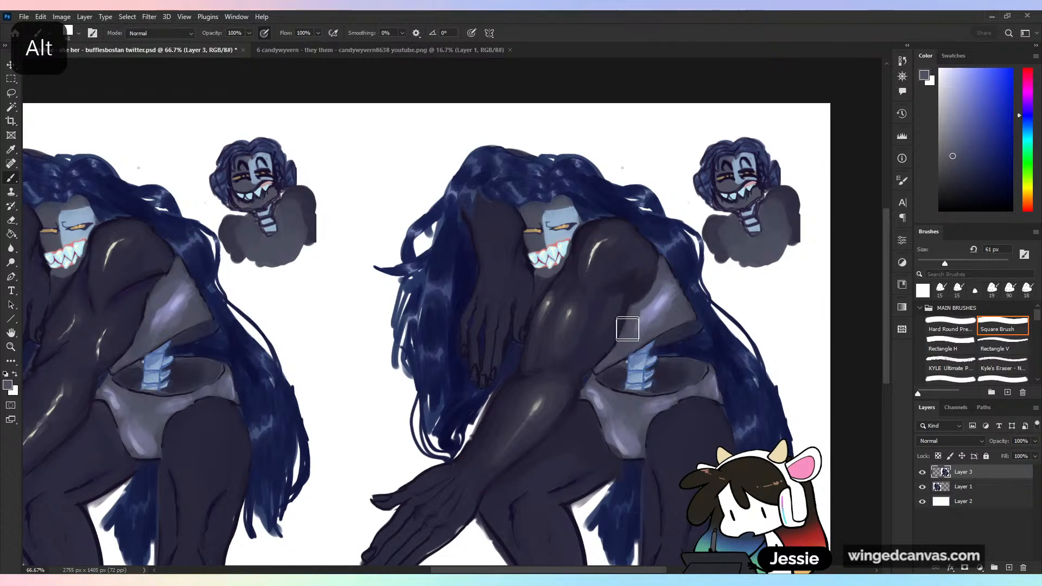
{"action": "left_click", "coordinate": [929, 264]}
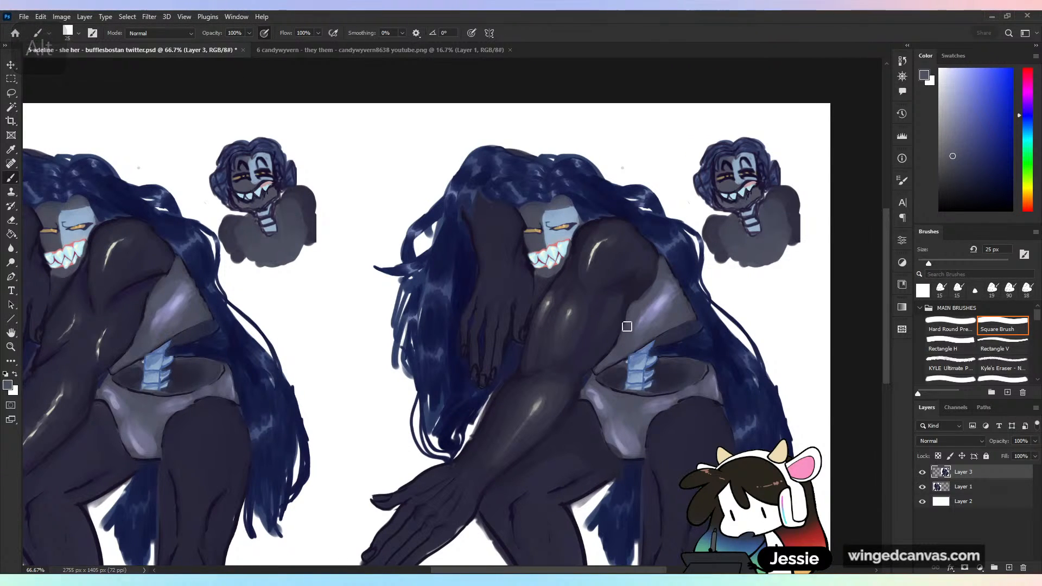
{"action": "left_click", "coordinate": [616, 369], "text": "alt"}
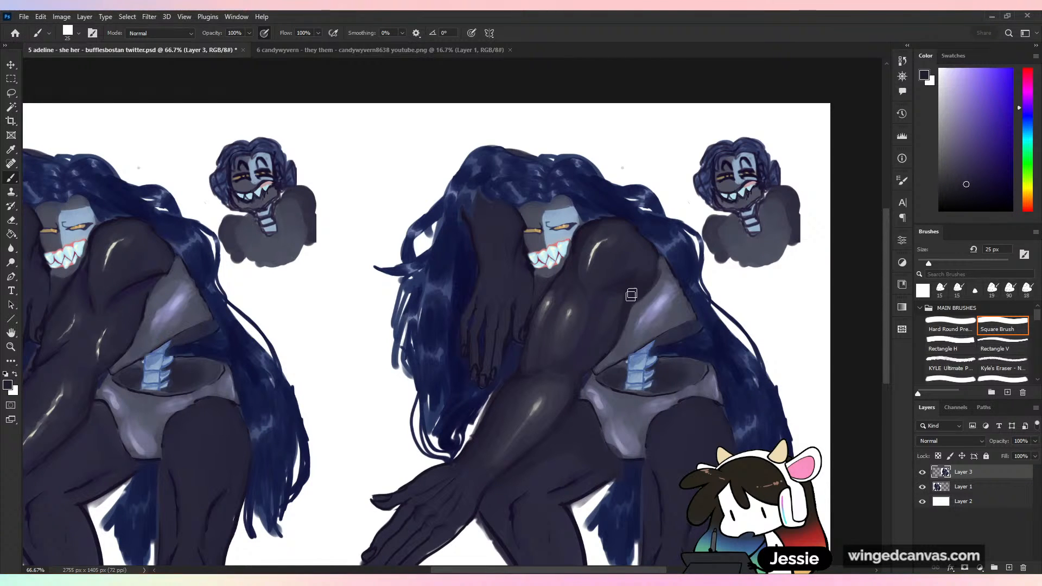
{"action": "left_click", "coordinate": [663, 293], "text": "alt"}
{"action": "mouse_move", "coordinate": [664, 275]}
{"action": "left_mouse_down"}
{"action": "mouse_move", "coordinate": [655, 250]}
{"action": "mouse_move", "coordinate": [652, 281]}
{"action": "left_mouse_up"}
- Retouch the shoulder's outer contour against the hair with sampled hair and skin tones, undoing one stroke
{"action": "left_click", "coordinate": [659, 246], "text": "alt"}
{"action": "left_click", "coordinate": [661, 276], "text": "alt"}
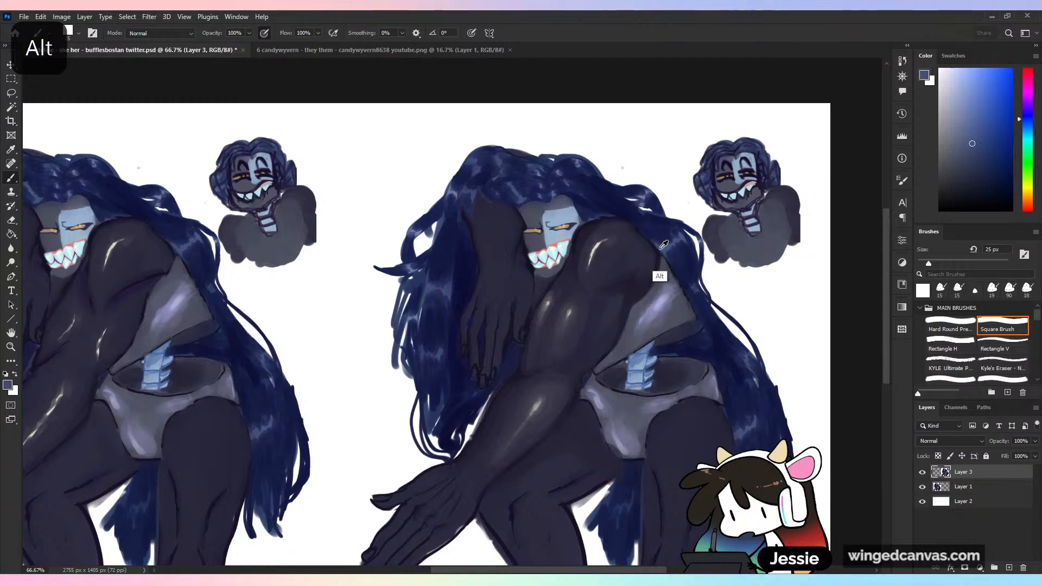
{"action": "left_click_drag", "start_coordinate": [649, 241], "coordinate": [669, 265]}
{"action": "key", "text": "ctrl+z"}
{"action": "left_click", "coordinate": [665, 268], "text": "alt"}
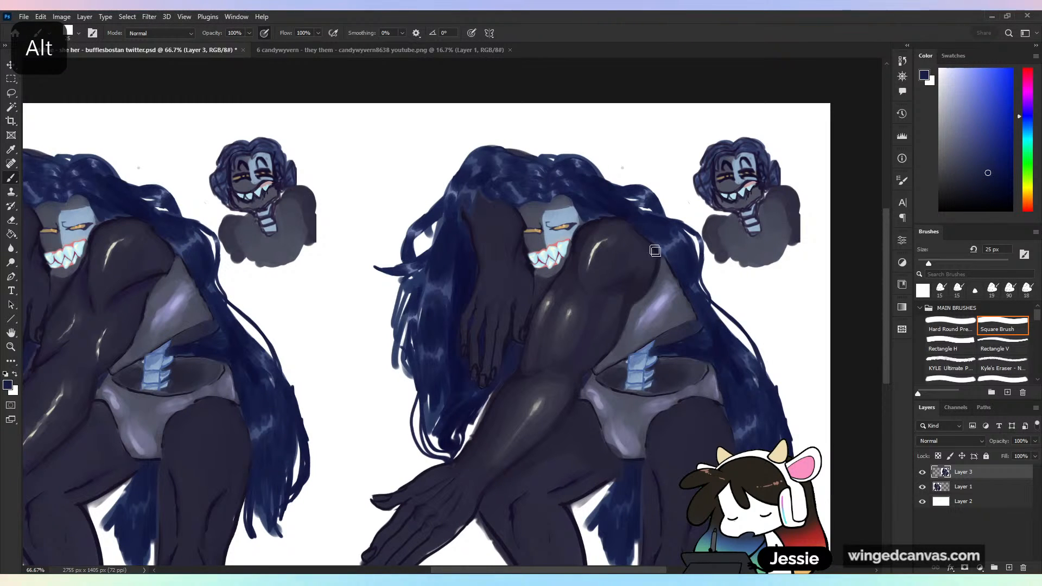
{"action": "left_click", "coordinate": [654, 240], "text": "alt"}
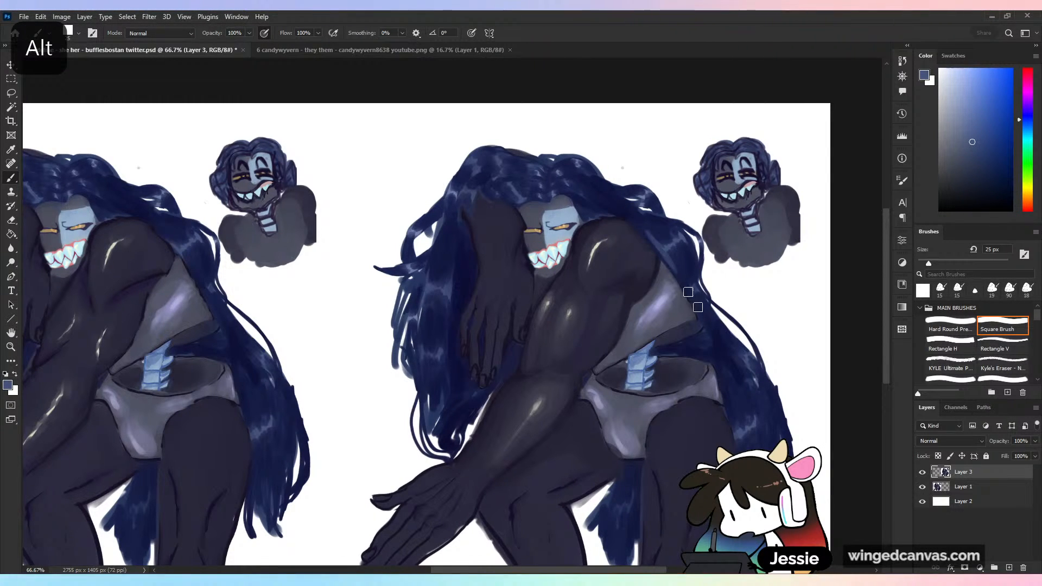
- Darken the shadow beneath the shoulder with a deeper skin tone and blend it toward the shoulder's outer edge
{"action": "key", "text": "ctrl+minus"}
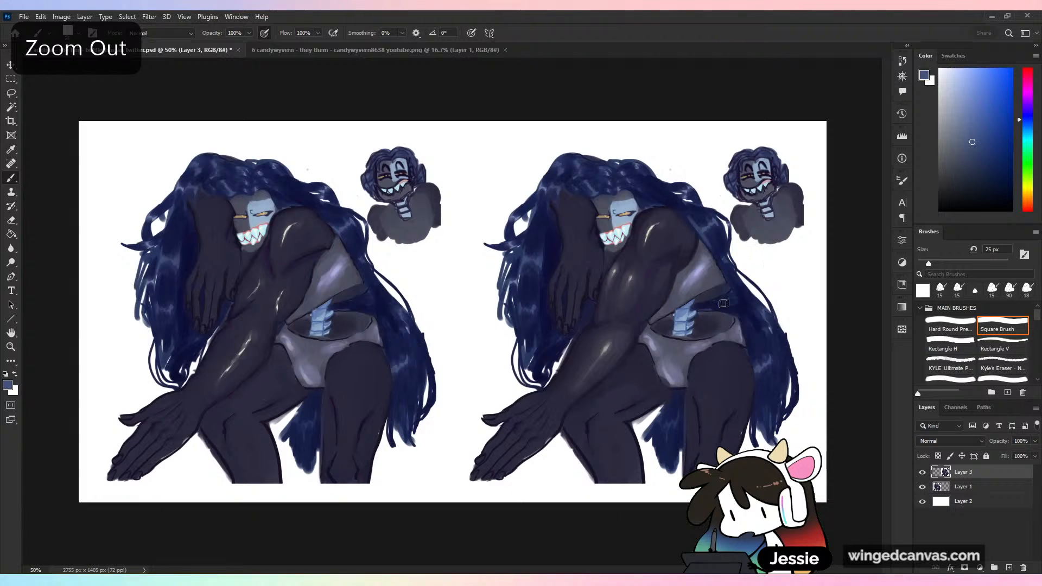
{"action": "left_click", "coordinate": [676, 267], "text": "alt"}
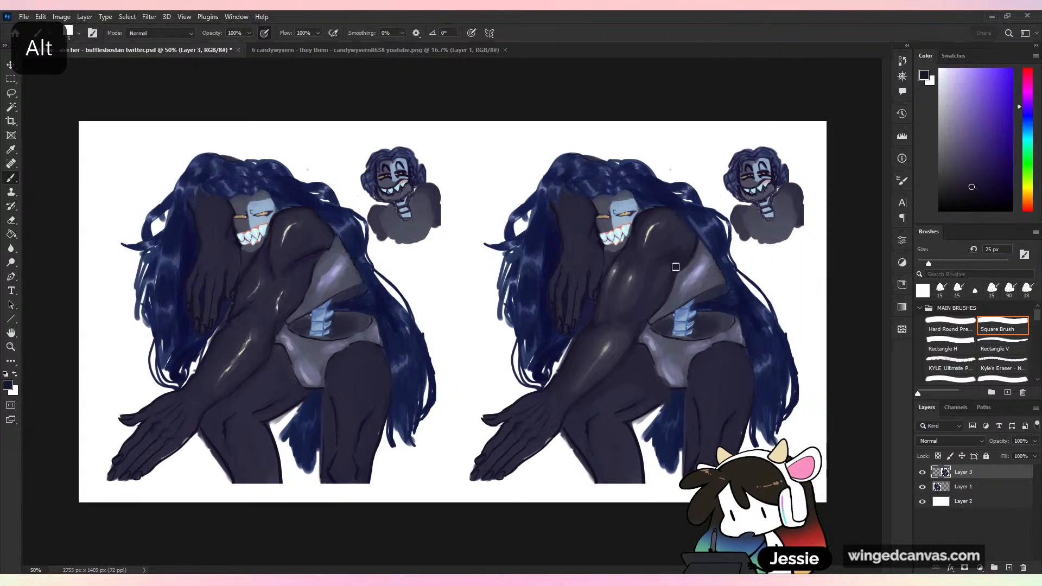
{"action": "left_click", "coordinate": [973, 198]}
{"action": "left_click_drag", "start_coordinate": [696, 249], "coordinate": [682, 266]}
{"action": "left_click", "coordinate": [682, 265], "text": "alt"}
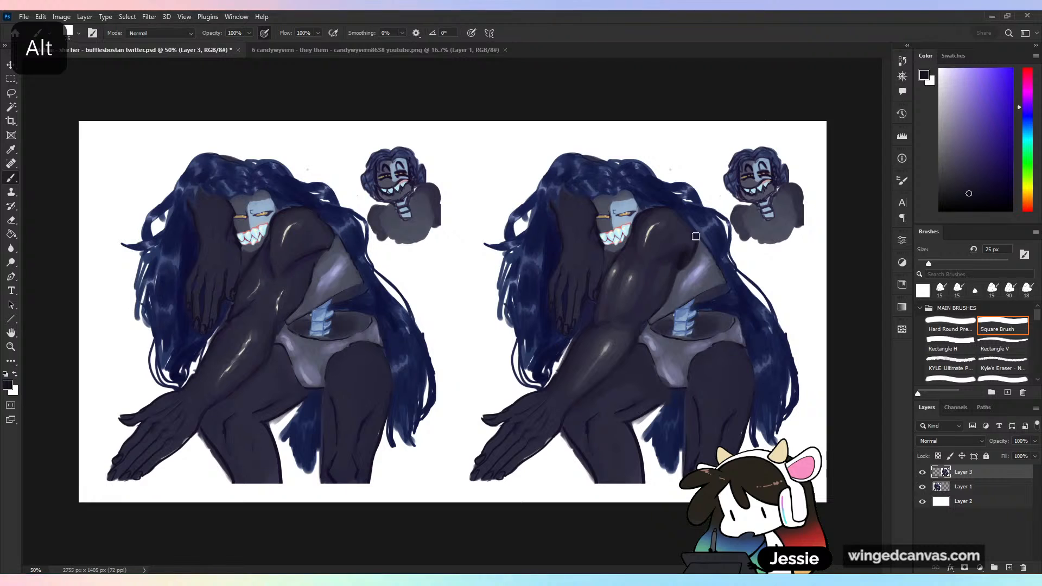
{"action": "left_click", "coordinate": [690, 240], "text": "alt"}
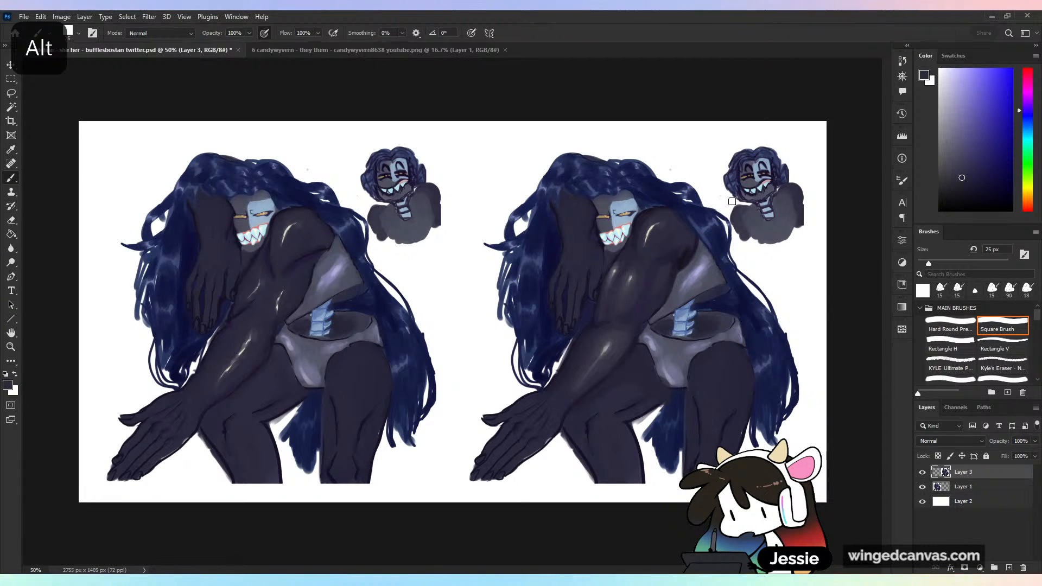
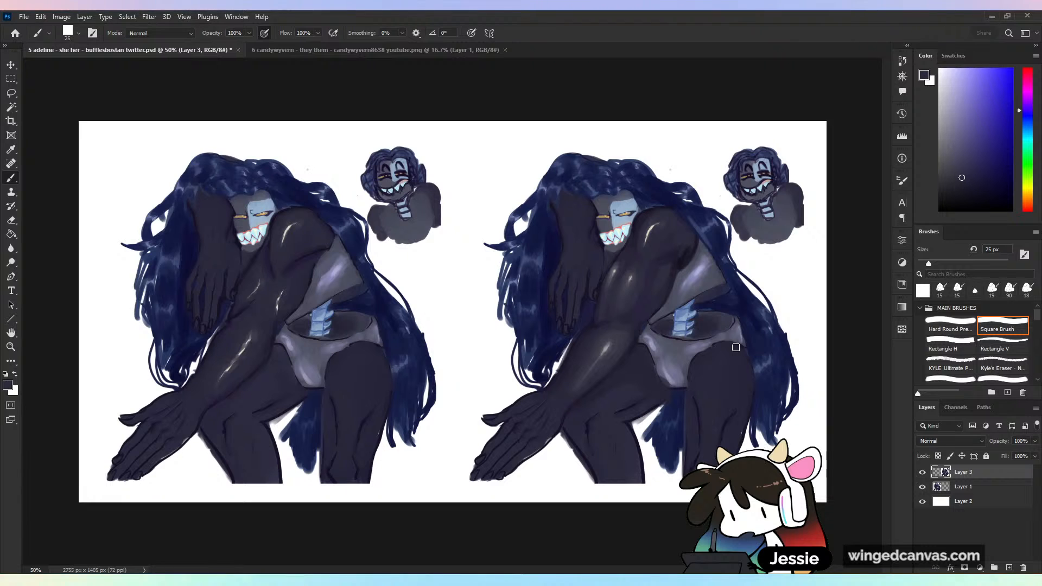
- Rename the layer holding the painted-over character as redner
{"action": "key", "text": "ctrl+plus"}
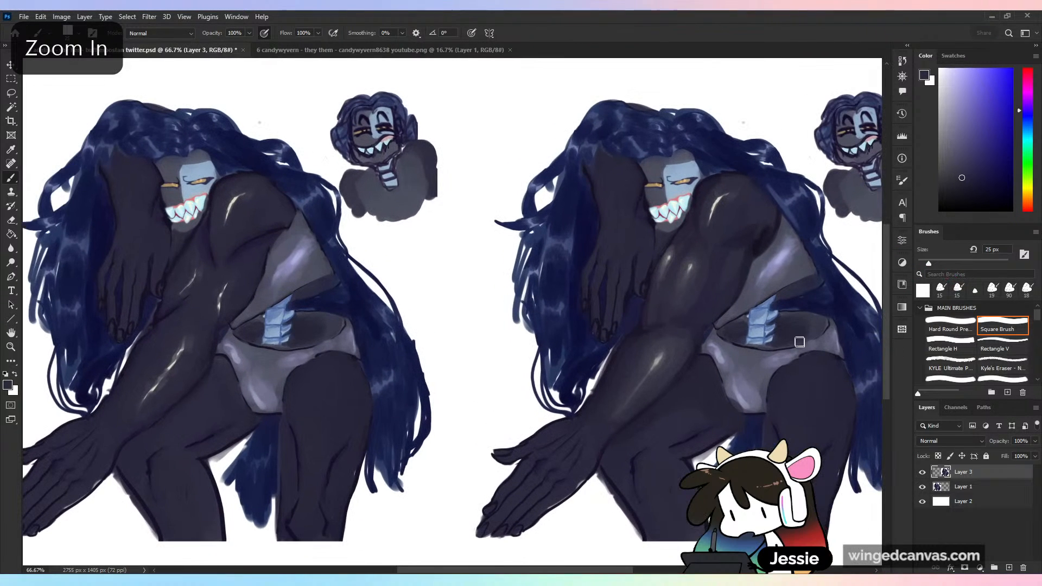
{"action": "left_click_drag", "start_coordinate": [791, 397], "coordinate": [703, 388]}
{"action": "key", "text": "ctrl+minus"}
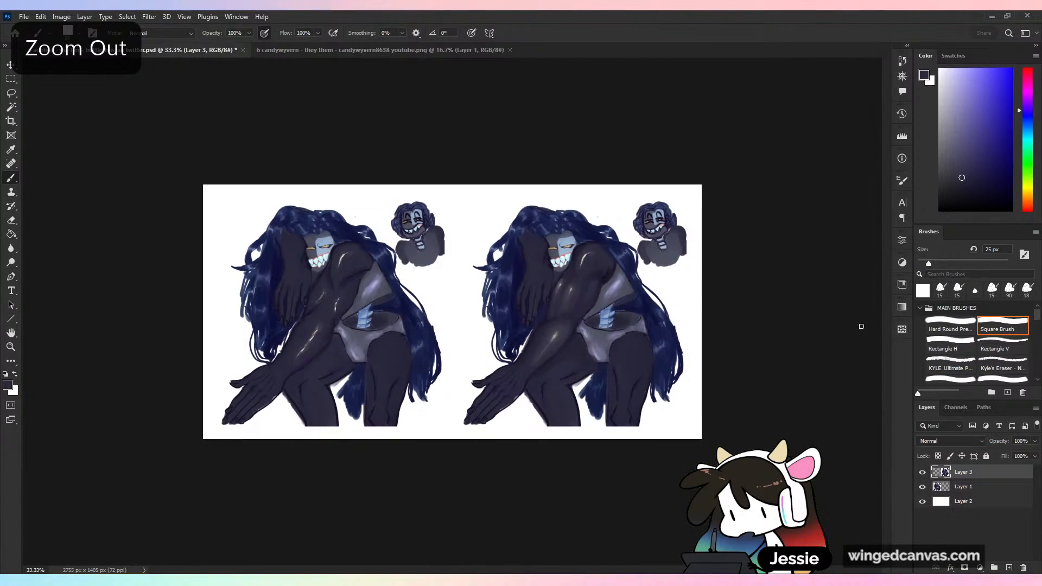
{"action": "double_click", "coordinate": [963, 472]}
{"action": "type", "text": "redner"}
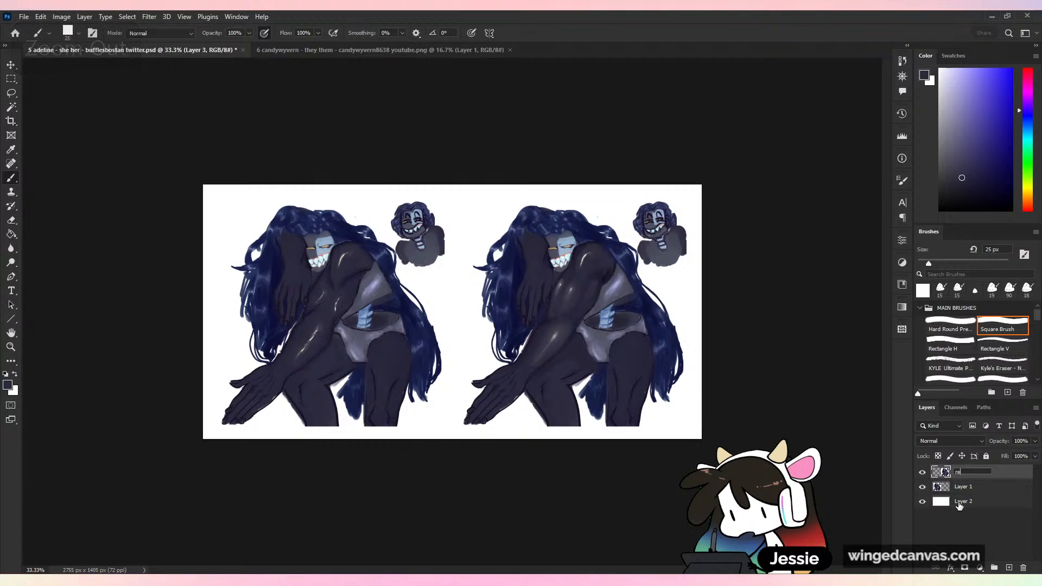
{"action": "key", "text": "Return"}
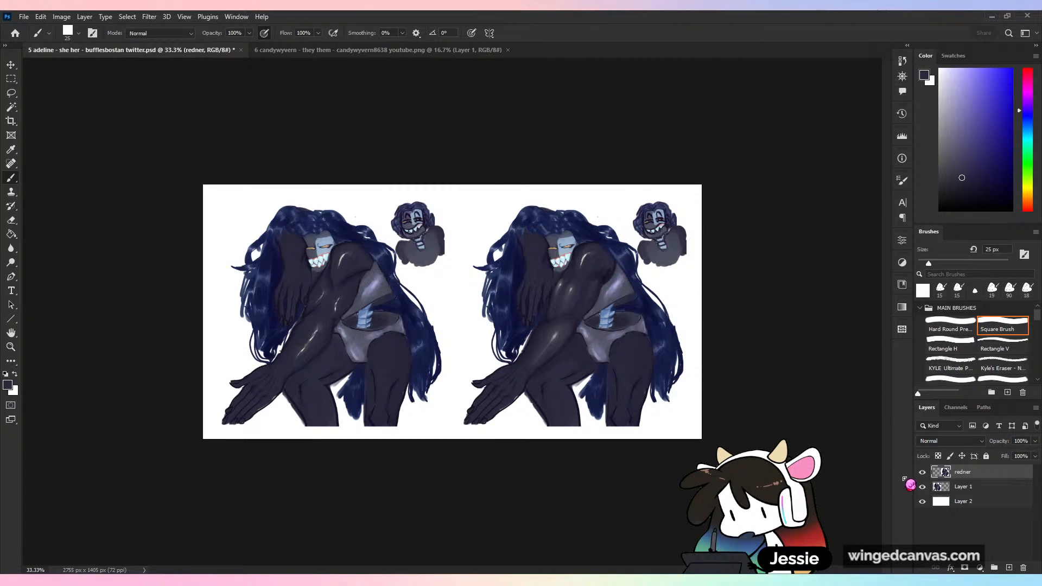
- Extend the canvas downward below the two characters to a height of about 2757 px
{"action": "key", "text": "c"}
{"action": "left_click_drag", "start_coordinate": [452, 439], "coordinate": [490, 566]}
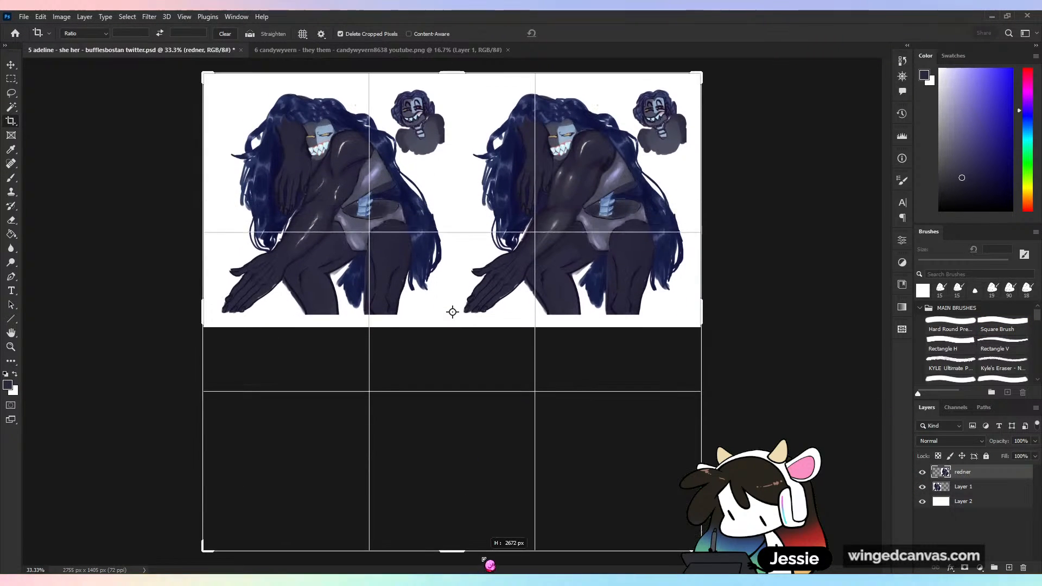
{"action": "key", "text": "Return"}
- Stretch the white background on Layer 2 down to the extended canvas's lower edge and save the file
{"action": "left_click", "coordinate": [993, 529]}
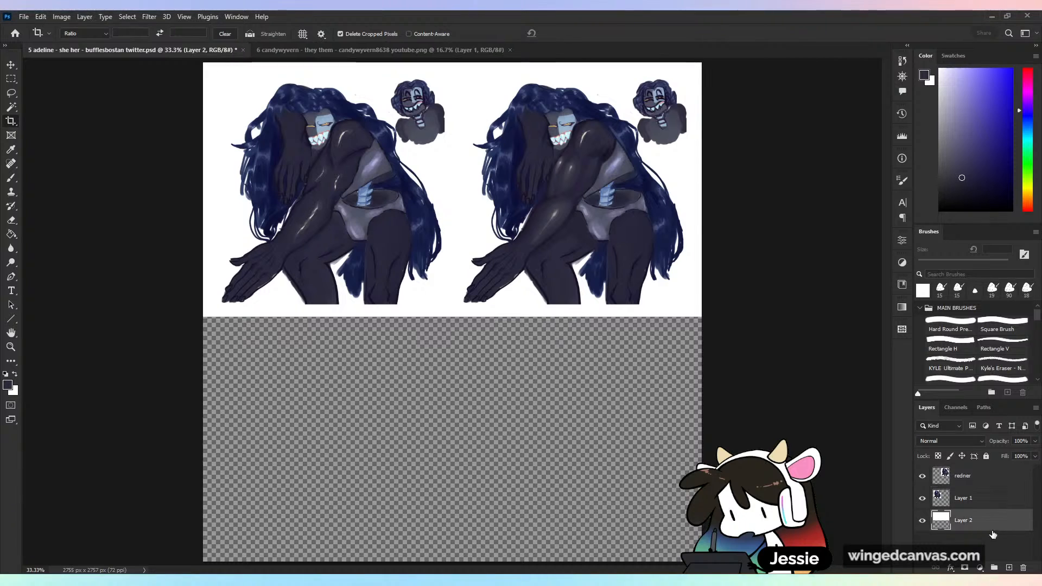
{"action": "key", "text": "ctrl+t"}
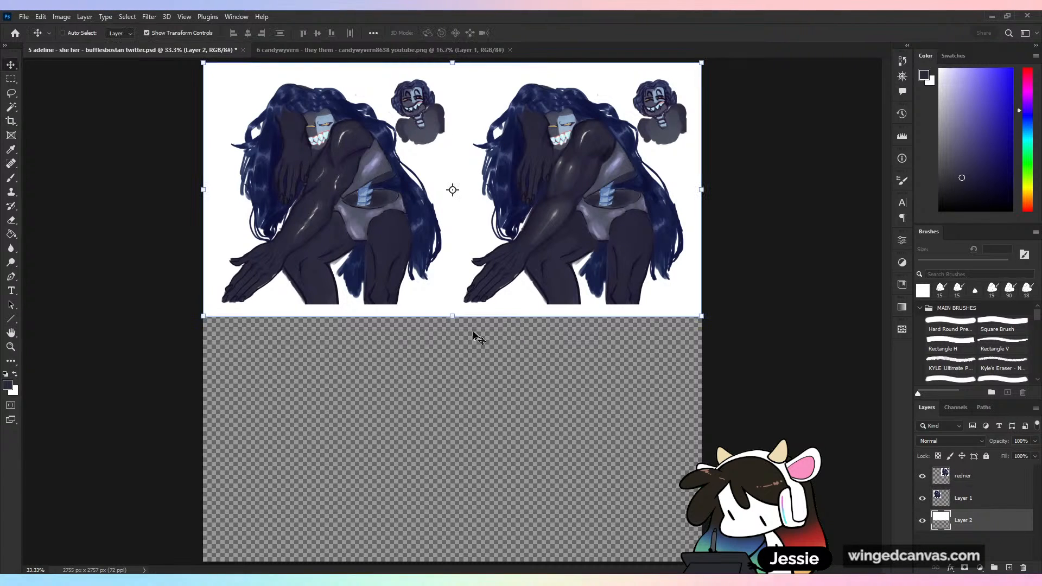
{"action": "left_click_drag", "start_coordinate": [453, 317], "coordinate": [492, 573]}
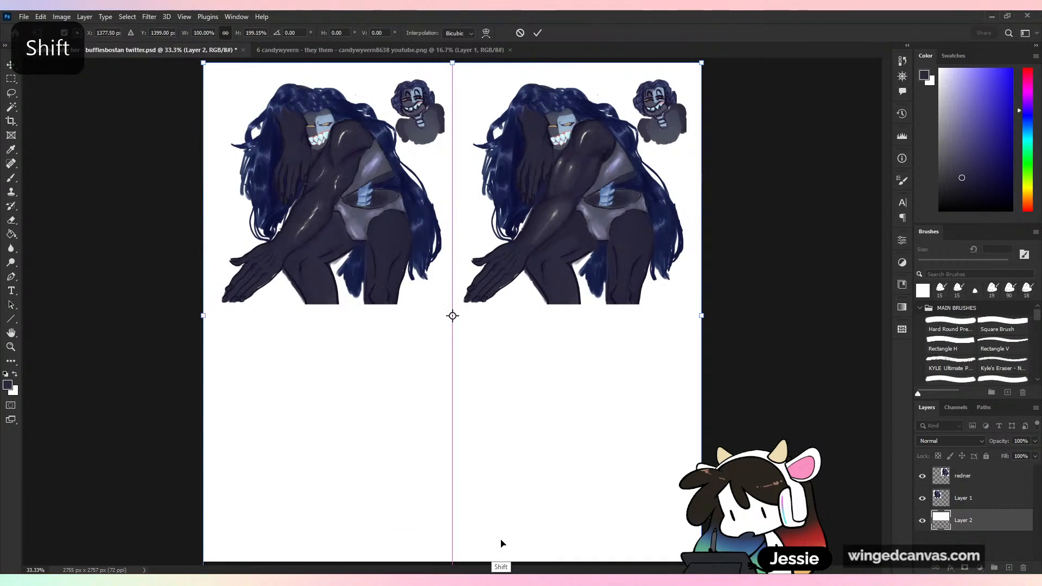
{"action": "key", "text": "ctrl+minus"}
{"action": "key", "text": "ctrl+plus"}
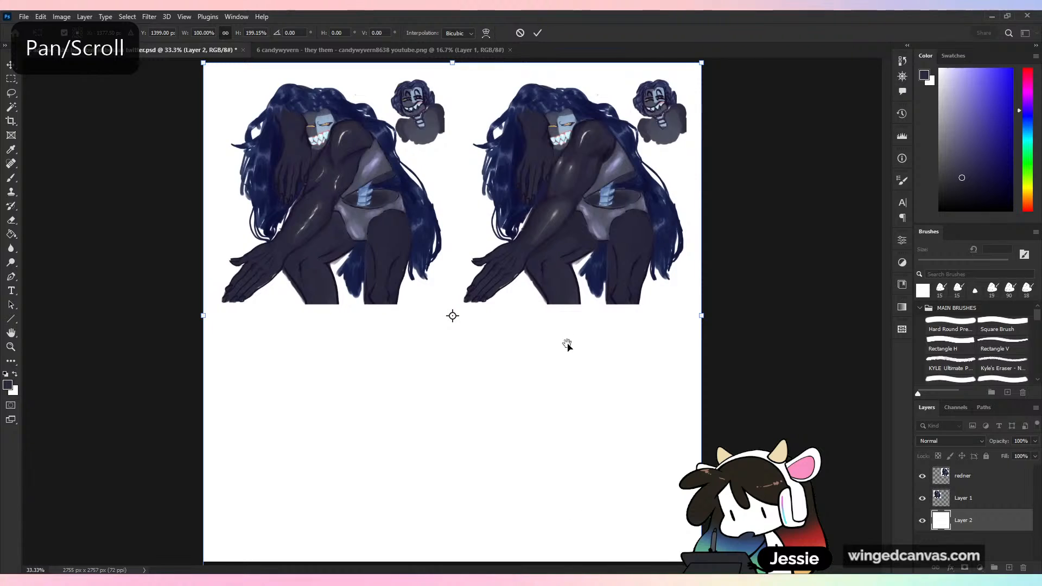
{"action": "key", "text": "ctrl+plus"}
{"action": "left_click_drag", "start_coordinate": [577, 516], "coordinate": [575, 285]}
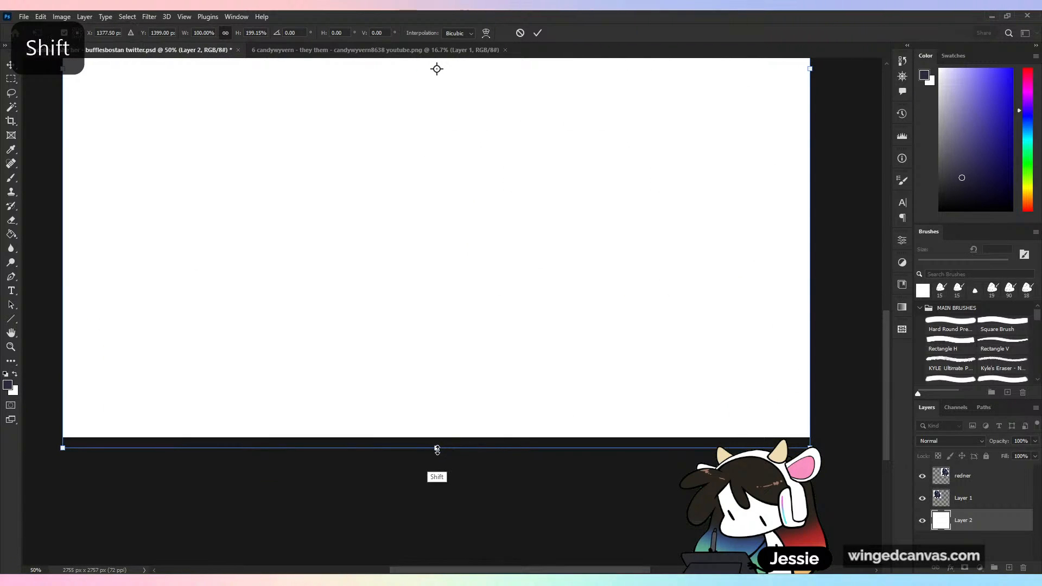
{"action": "left_click_drag", "start_coordinate": [435, 449], "coordinate": [438, 437]}
{"action": "key", "text": "ctrl+minus"}
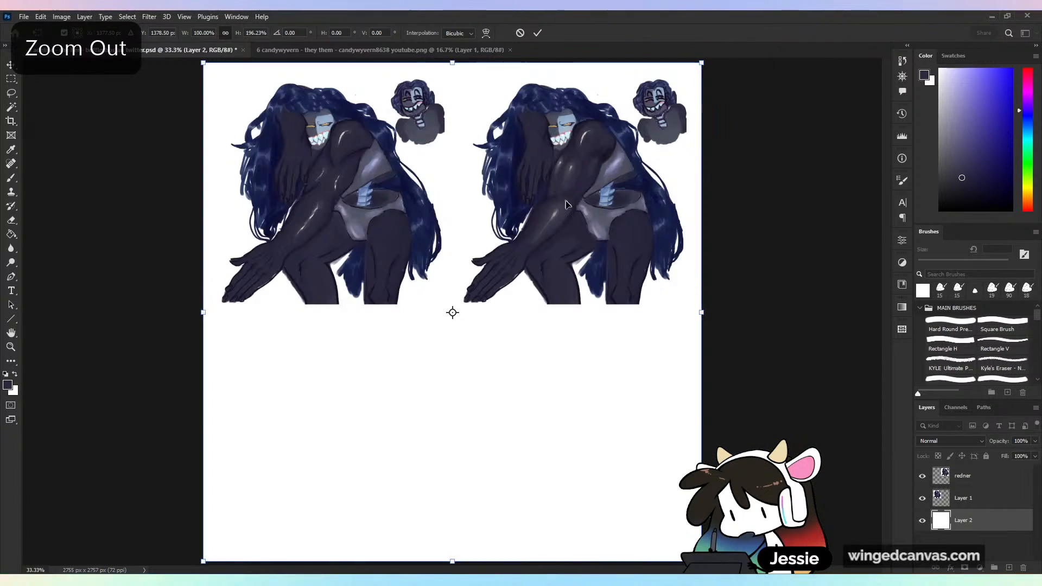
{"action": "left_click", "coordinate": [538, 32]}
{"action": "key", "text": "ctrl+s"}
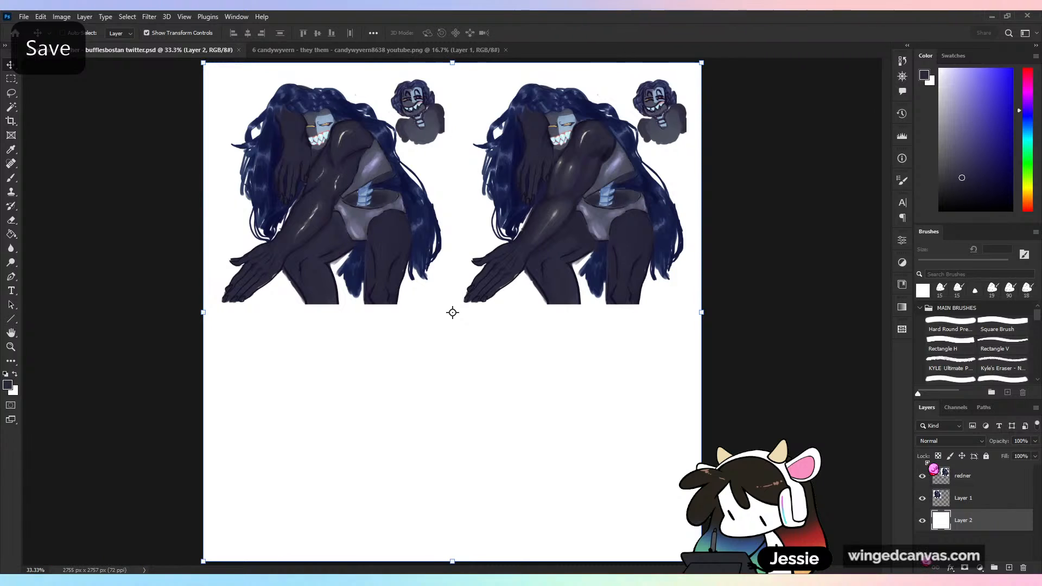
- Lock the white background layer's transparent pixels and toggle the redner layer's visibility to check its contents
{"action": "left_click", "coordinate": [940, 457]}
{"action": "left_click", "coordinate": [996, 483]}
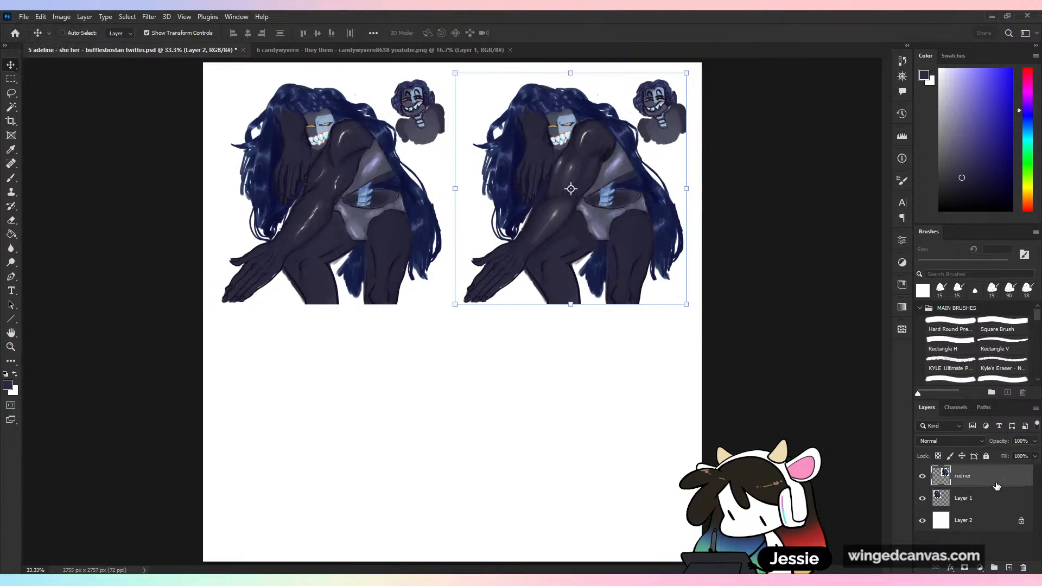
{"action": "left_click", "coordinate": [923, 478]}
{"action": "left_click", "coordinate": [923, 478]}
- Copy the original character from Layer 1 into the blank area below and put the copy on its own layer
{"action": "left_click", "coordinate": [978, 497]}
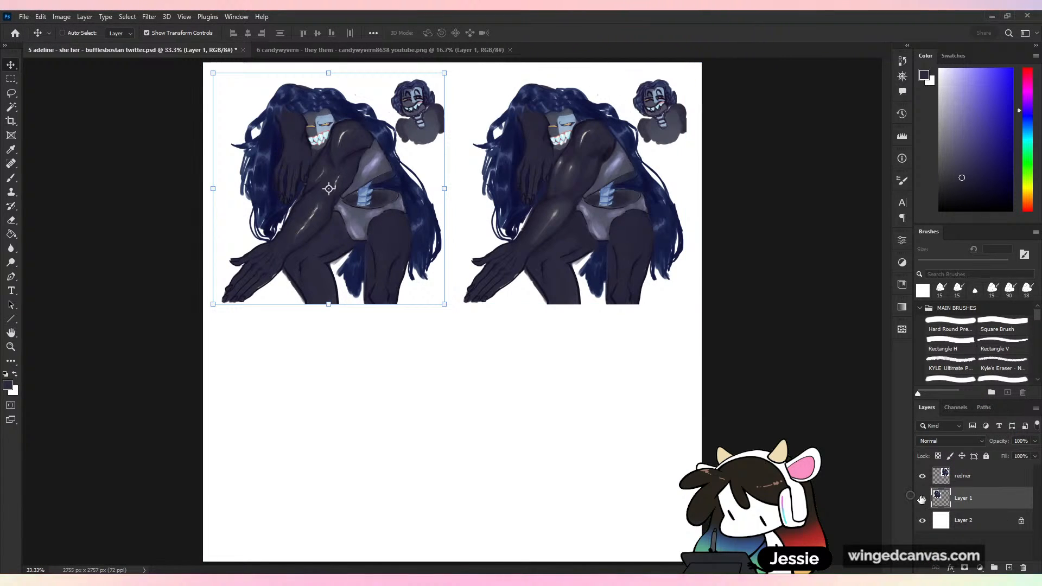
{"action": "left_click", "coordinate": [923, 498]}
{"action": "key", "text": "m"}
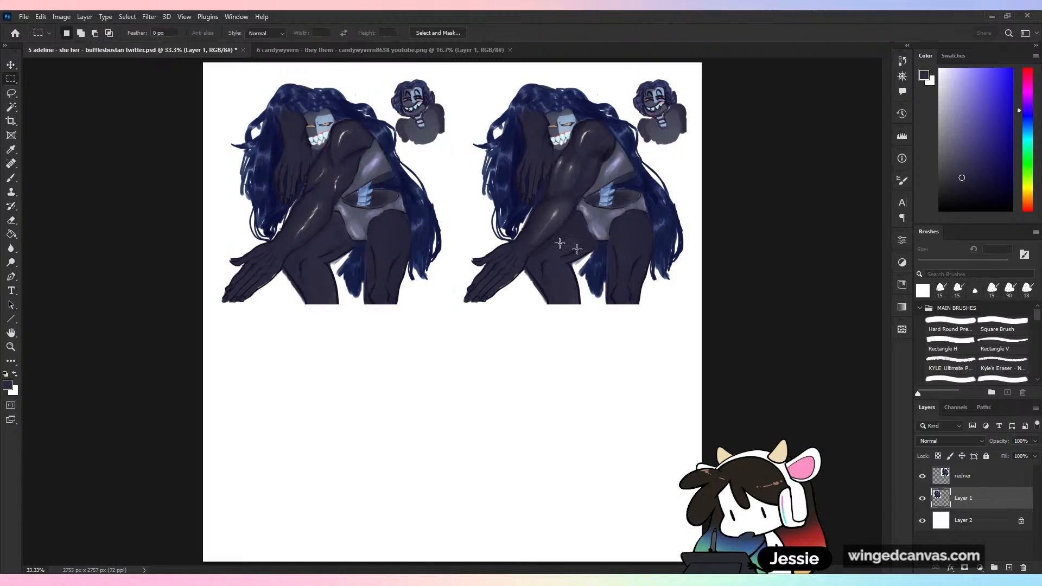
{"action": "left_click_drag", "start_coordinate": [205, 70], "coordinate": [497, 360]}
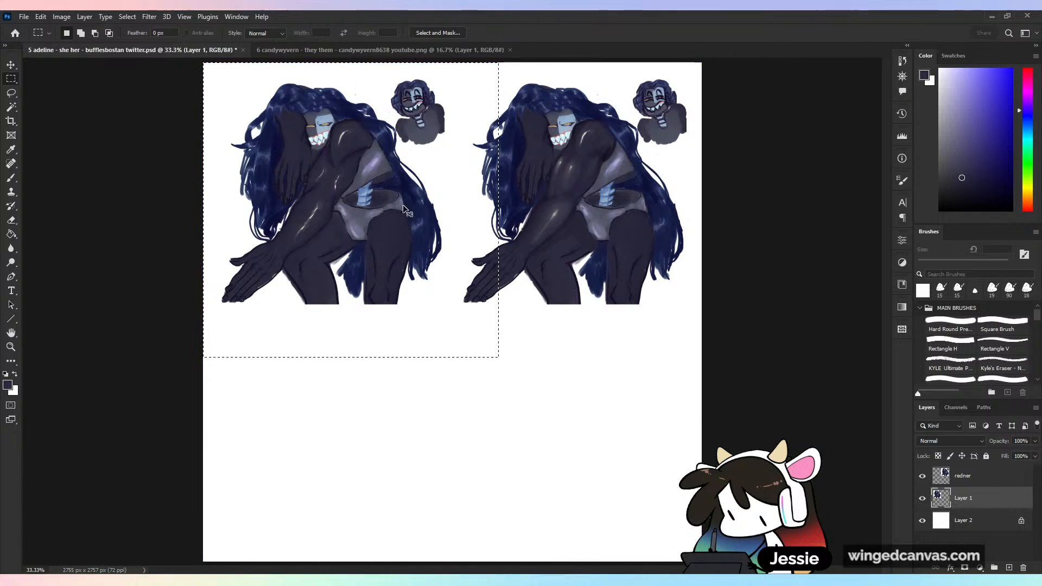
{"action": "left_click_drag", "start_coordinate": [391, 201], "coordinate": [515, 438], "text": "ctrl+alt"}
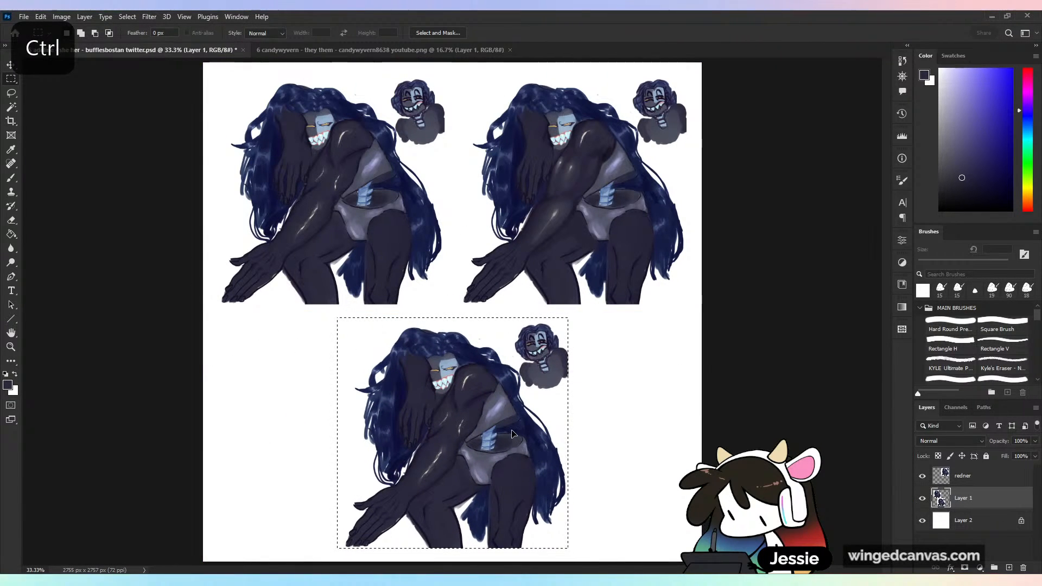
{"action": "key", "text": "ctrl+j"}
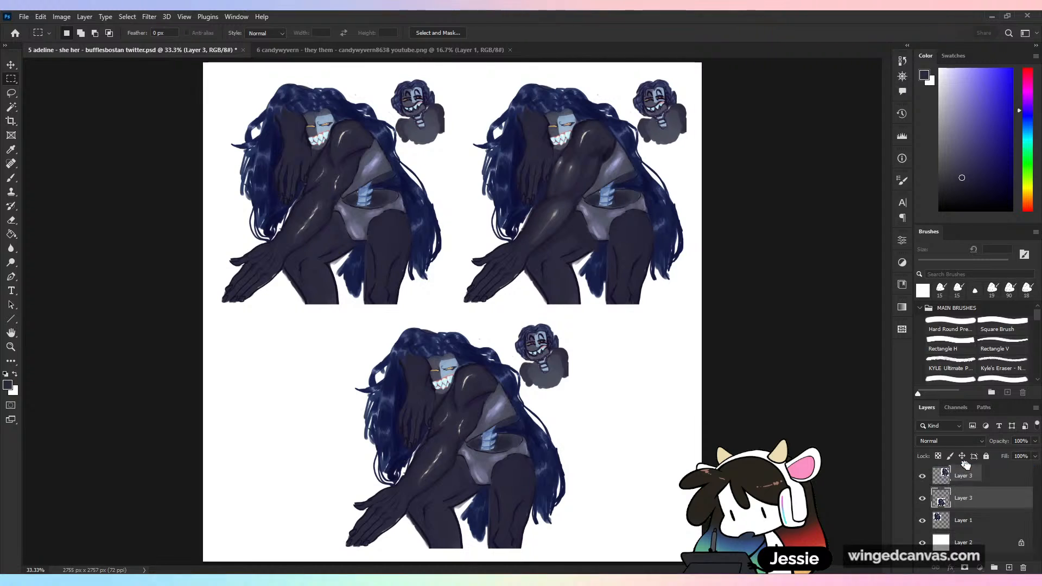
- Name the copied character's layer org and lower its opacity to 41%
{"action": "type", "text": "org"}
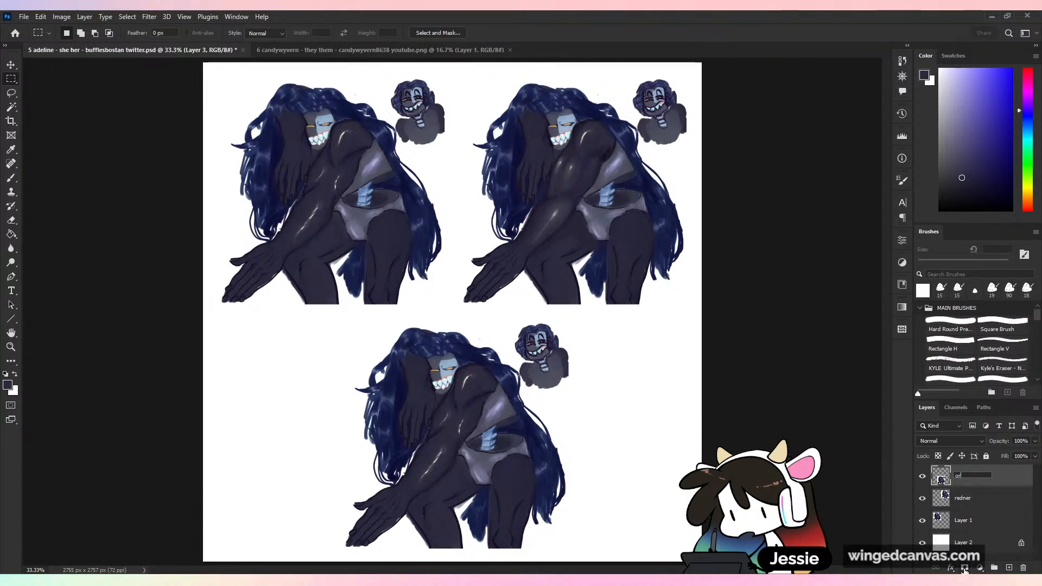
{"action": "key", "text": "Return"}
{"action": "left_click_drag", "start_coordinate": [1034, 453], "coordinate": [1006, 462]}
- Put the org layer in a group named anatomy and toggle the layer's visibility to check it
{"action": "key", "text": "ctrl+g"}
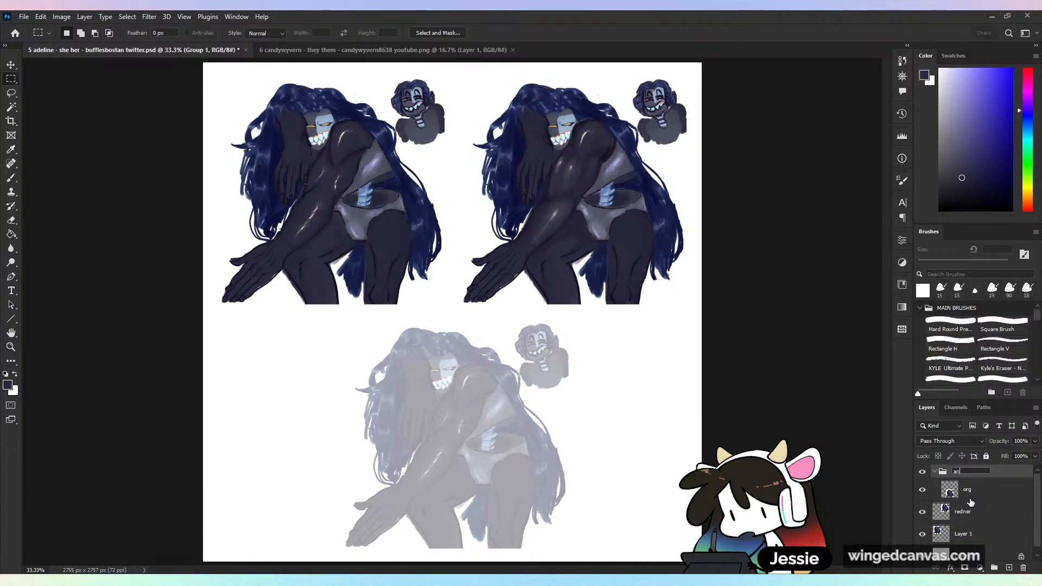
{"action": "type", "text": "anatomy"}
{"action": "key", "text": "Return"}
{"action": "left_click", "coordinate": [934, 491]}
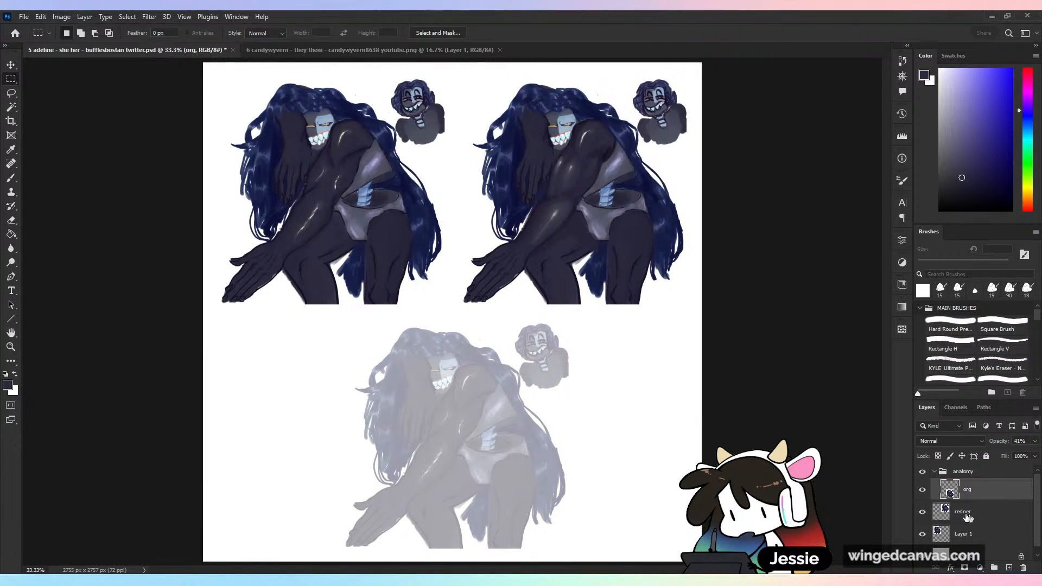
{"action": "left_click", "coordinate": [923, 490]}
{"action": "left_click", "coordinate": [922, 491]}
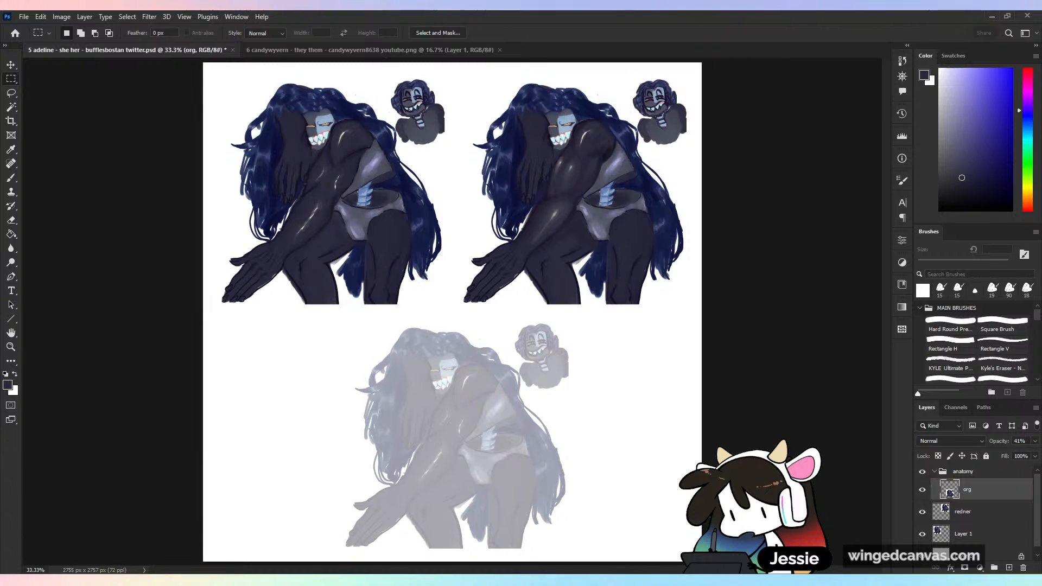
- Compare the repainted shoulder and arm with the original character beside it
{"action": "key", "text": "ctrl+plus"}
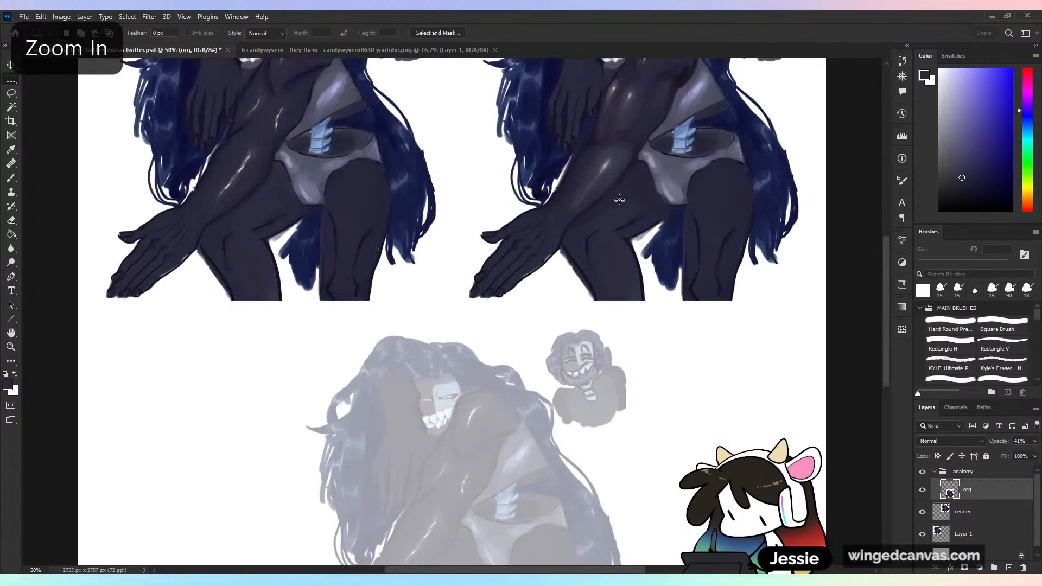
{"action": "left_click_drag", "start_coordinate": [624, 209], "coordinate": [600, 358]}
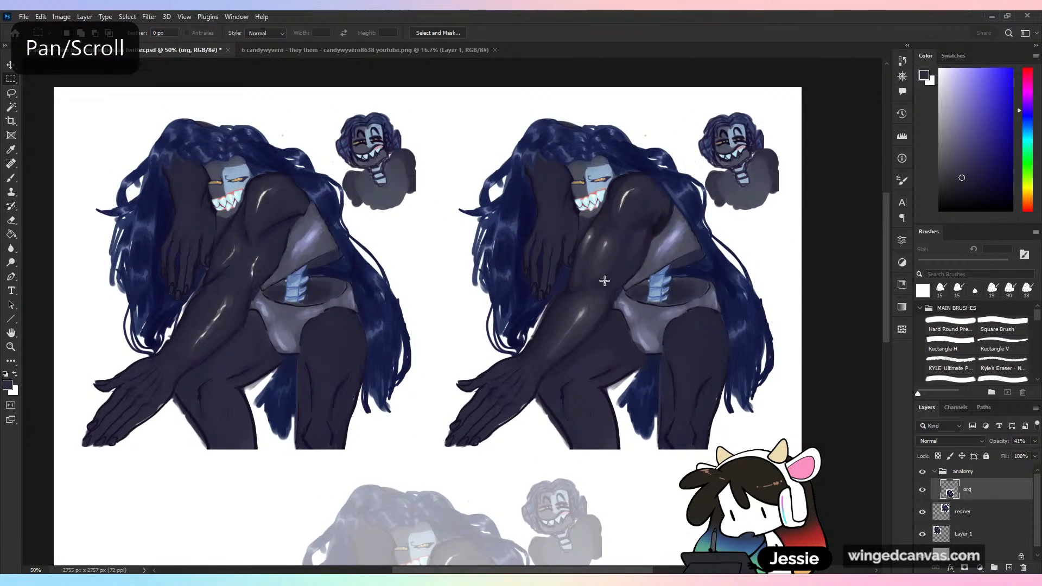
{"action": "key", "text": "b"}
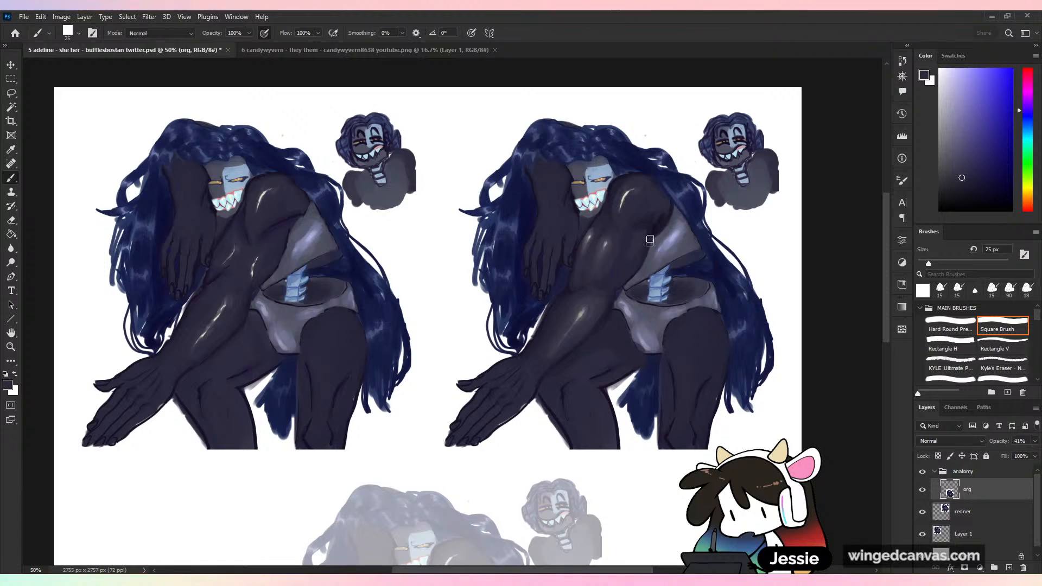
{"action": "key", "text": "ctrl+plus"}
{"action": "key", "text": "ctrl+minus"}
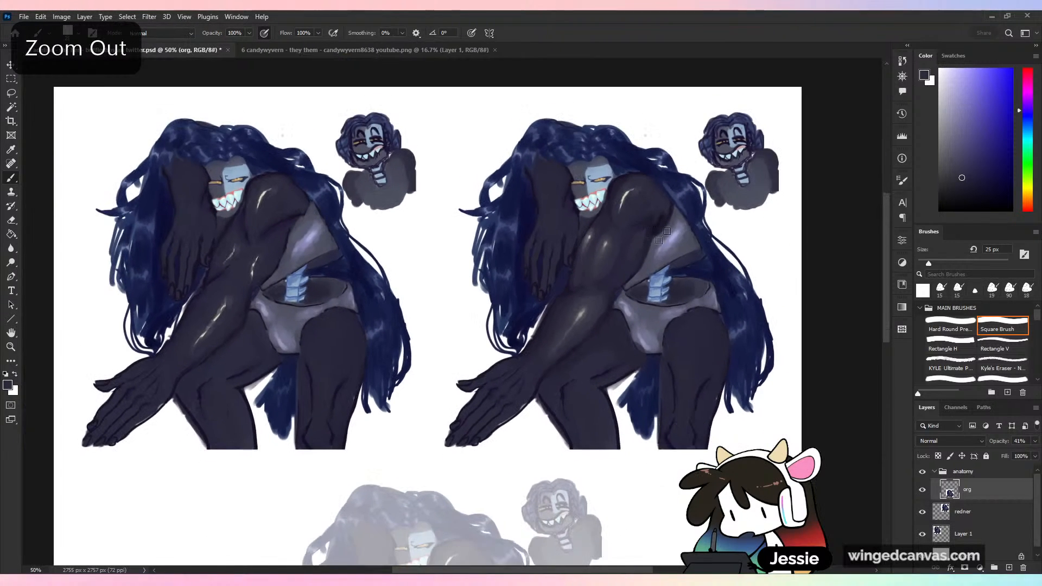
{"action": "left_click_drag", "start_coordinate": [664, 236], "coordinate": [657, 202]}
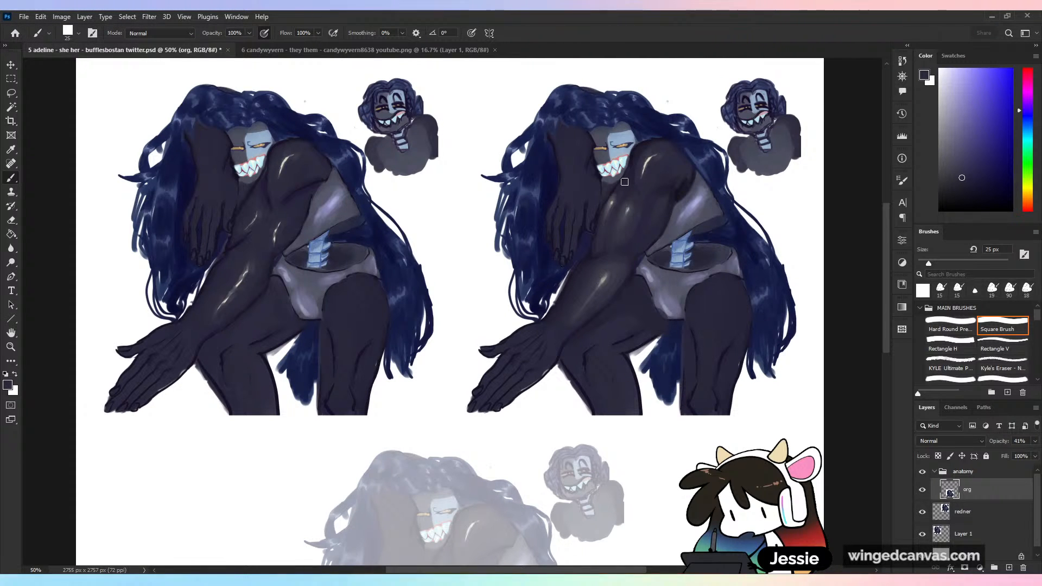
{"action": "left_click_drag", "start_coordinate": [587, 343], "coordinate": [577, 288]}
- Add a new layer above org in the anatomy group and name it anaomyu
{"action": "key", "text": "ctrl+shift+alt+n"}
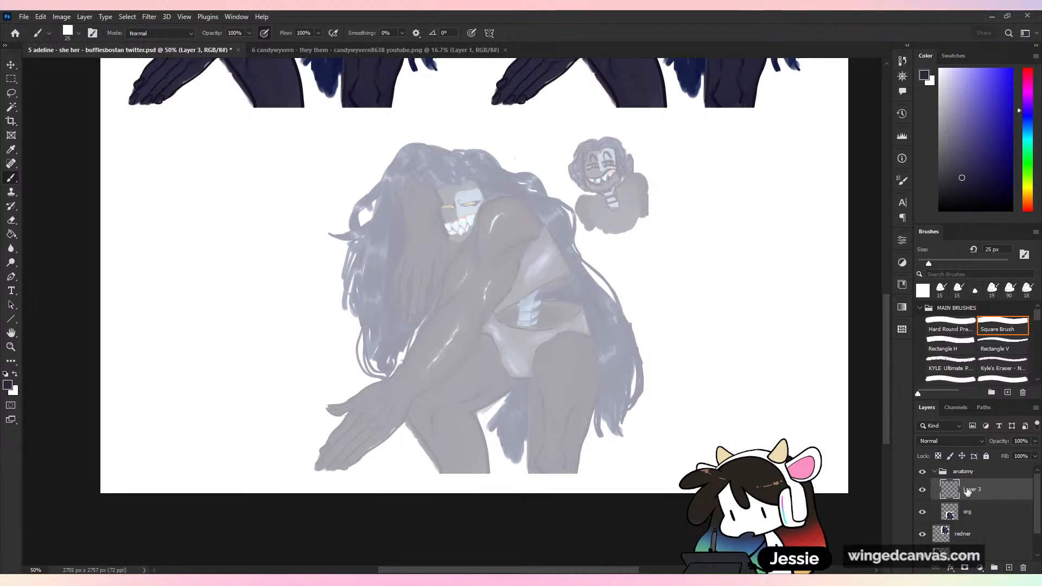
{"action": "double_click", "coordinate": [967, 490]}
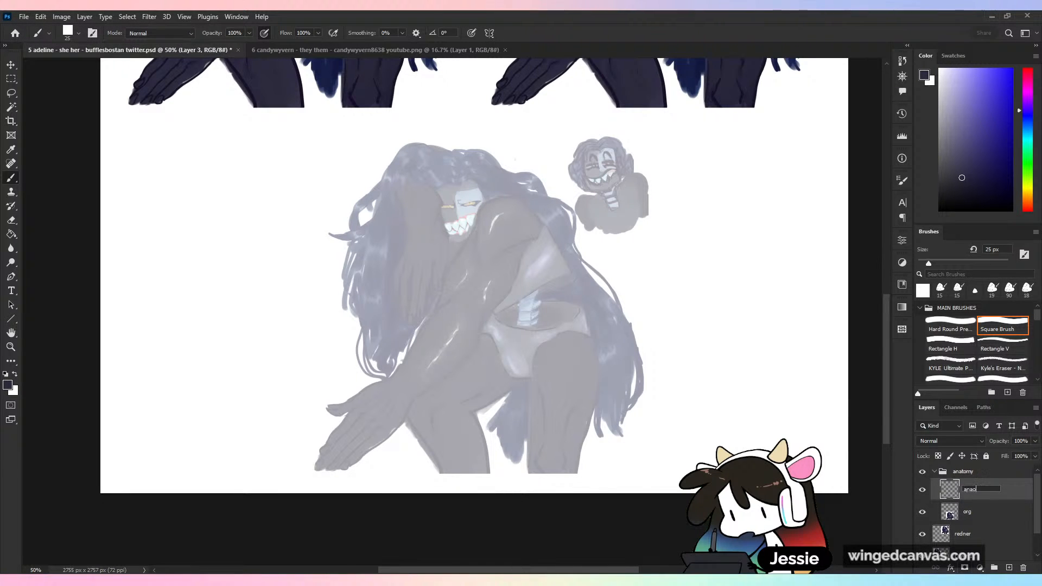
{"action": "type", "text": "anaomyu"}
{"action": "key", "text": "Return"}
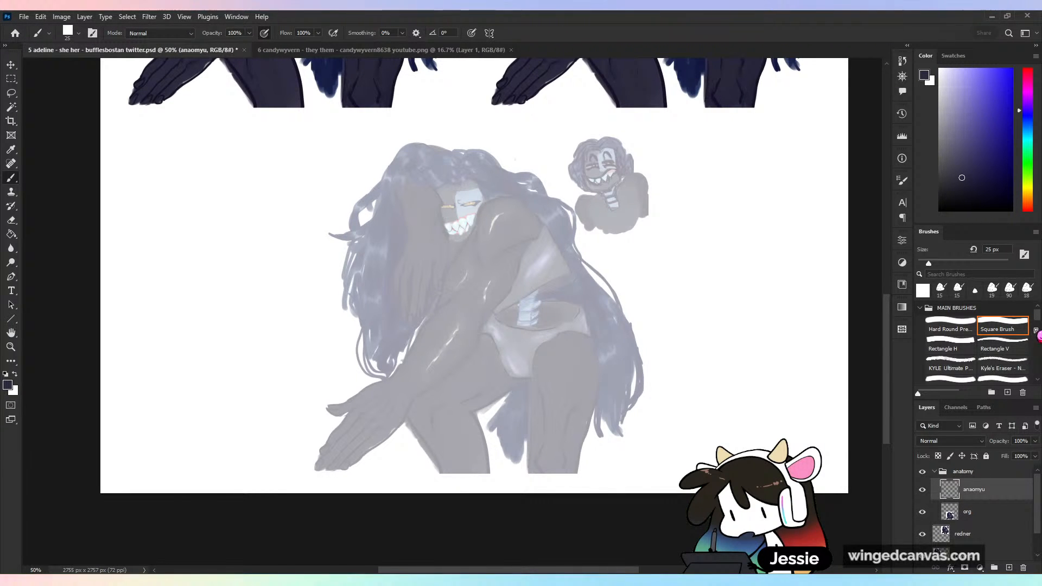
- Set up the Textured Painting brush at 18 px with a bright red color for sketching over the faded figure
{"action": "left_click_drag", "start_coordinate": [1038, 318], "coordinate": [1039, 334]}
{"action": "left_click", "coordinate": [950, 317]}
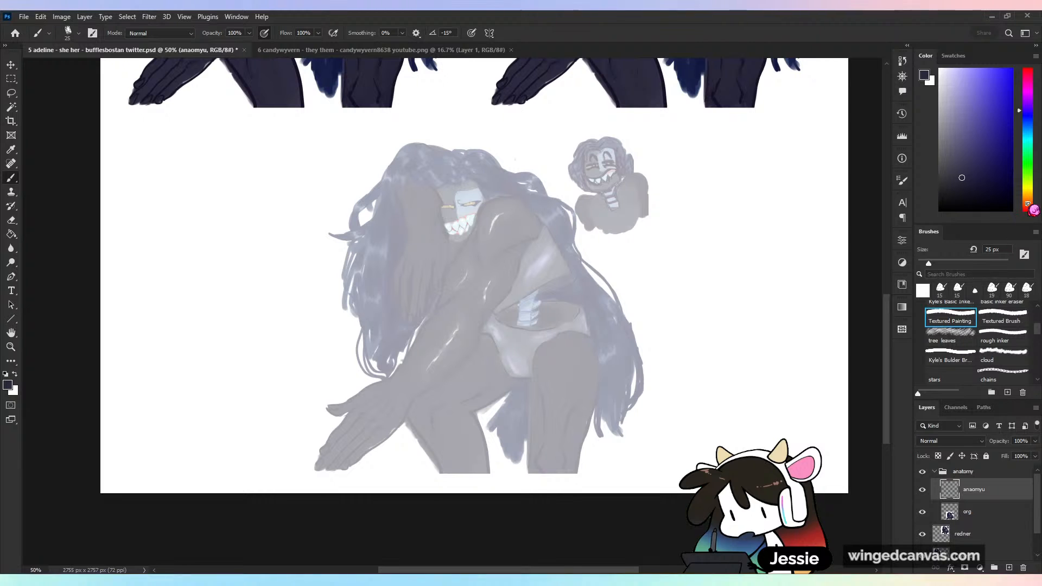
{"action": "left_click", "coordinate": [926, 264]}
{"action": "key", "text": "ctrl+plus"}
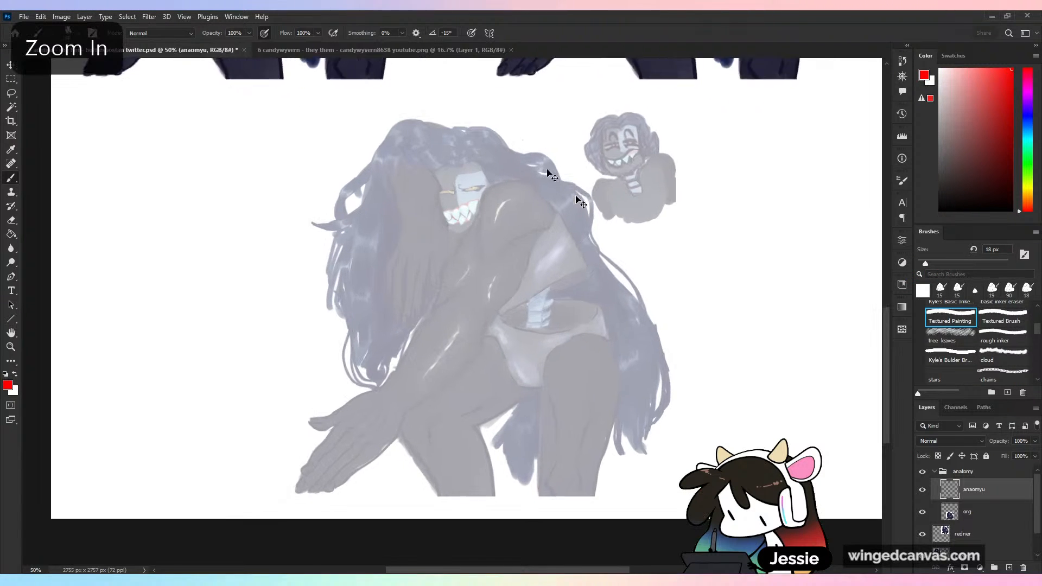
- Adjust the org layer's opacity and return to the anaomyu layer
{"action": "left_click", "coordinate": [971, 512]}
{"action": "left_click", "coordinate": [1035, 441]}
{"action": "mouse_move", "coordinate": [1021, 453]}
{"action": "left_mouse_down"}
{"action": "mouse_move", "coordinate": [1034, 453]}
{"action": "mouse_move", "coordinate": [1011, 455]}
{"action": "left_mouse_up"}
{"action": "key", "text": "alt+bracketright"}
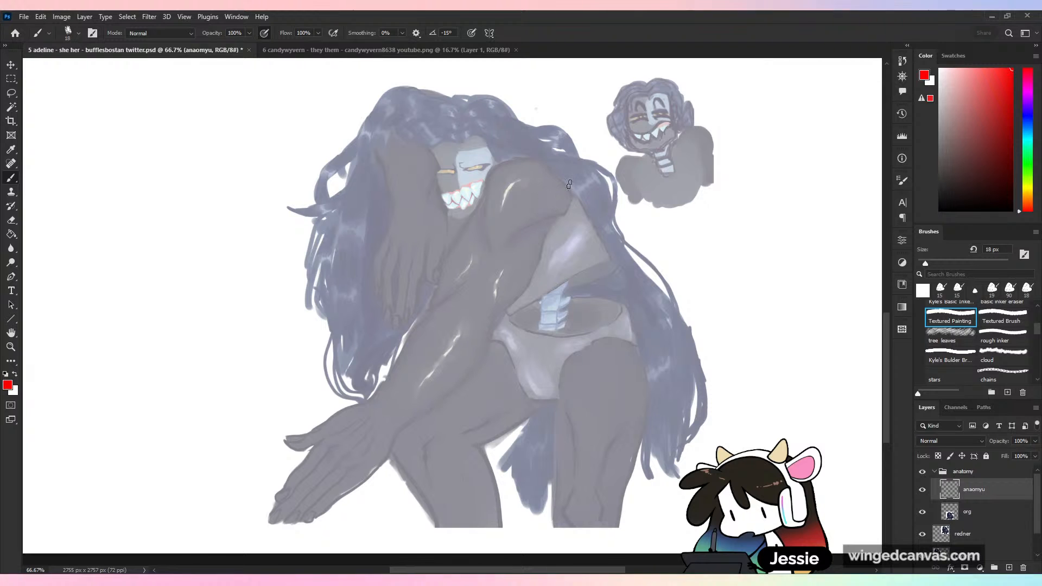
- Sketch a red circle around the faded figure's shoulder and undo the stroke drawn down the arm
{"action": "mouse_move", "coordinate": [534, 166]}
{"action": "left_mouse_down"}
{"action": "mouse_move", "coordinate": [491, 179]}
{"action": "mouse_move", "coordinate": [546, 166]}
{"action": "left_mouse_up"}
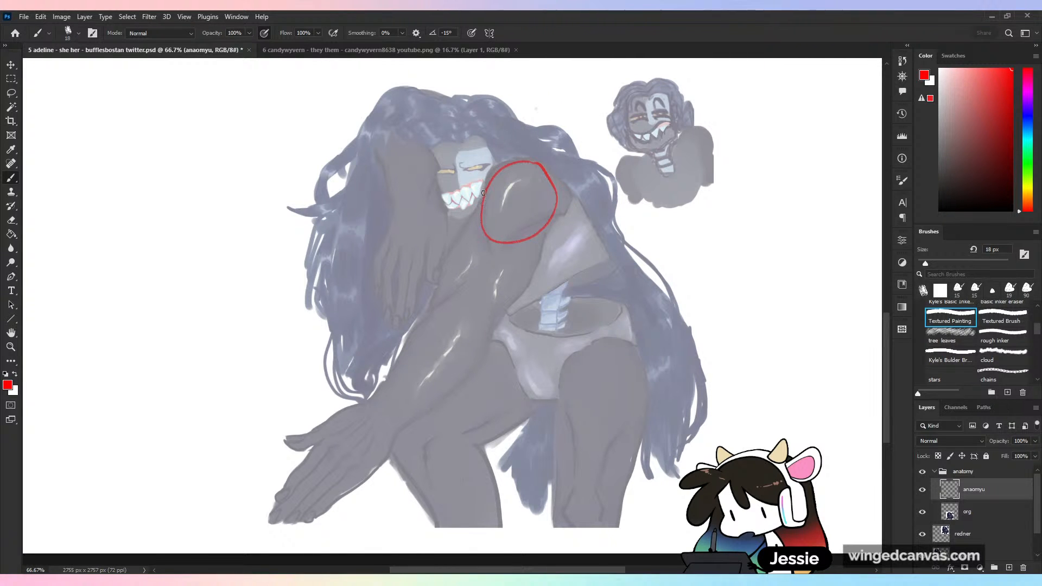
{"action": "left_click_drag", "start_coordinate": [483, 193], "coordinate": [441, 308]}
{"action": "key", "text": "ctrl+z"}
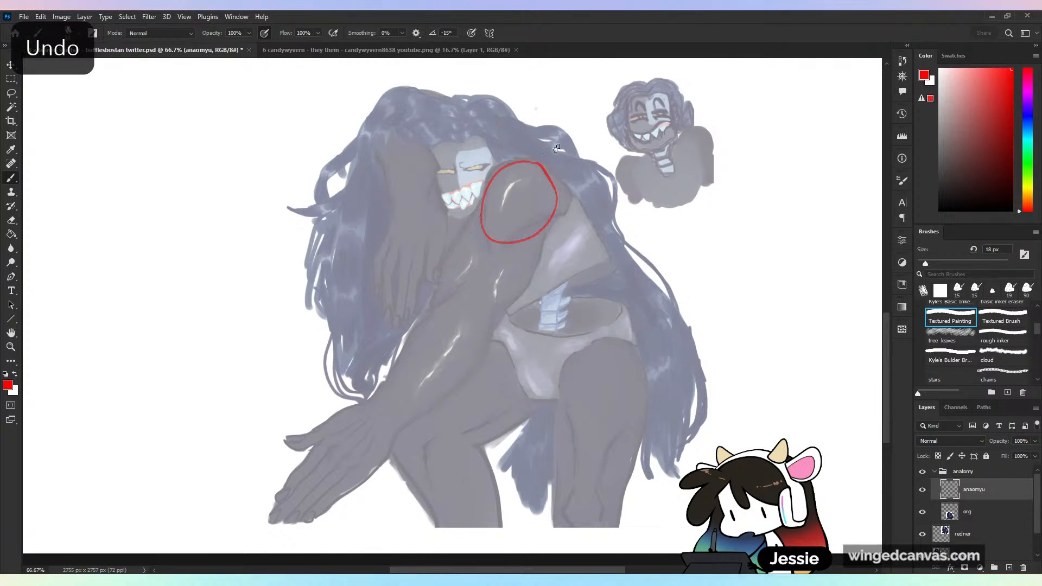
- Undo the red shoulder circle and trace the outstretched arm and hand of the faded figure in red
{"action": "key", "text": "ctrl+z"}
{"action": "mouse_move", "coordinate": [539, 160]}
{"action": "left_mouse_down"}
{"action": "mouse_move", "coordinate": [489, 183]}
{"action": "mouse_move", "coordinate": [442, 311]}
{"action": "mouse_move", "coordinate": [401, 369]}
{"action": "left_mouse_up"}
{"action": "mouse_move", "coordinate": [441, 298]}
{"action": "left_mouse_down"}
{"action": "mouse_move", "coordinate": [492, 284]}
{"action": "mouse_move", "coordinate": [495, 328]}
{"action": "mouse_move", "coordinate": [558, 218]}
{"action": "left_mouse_up"}
{"action": "left_click_drag", "start_coordinate": [497, 327], "coordinate": [437, 399]}
{"action": "left_click_drag", "start_coordinate": [401, 369], "coordinate": [360, 405]}
{"action": "mouse_move", "coordinate": [442, 394]}
{"action": "left_mouse_down"}
{"action": "mouse_move", "coordinate": [405, 423]}
{"action": "mouse_move", "coordinate": [288, 437]}
{"action": "mouse_move", "coordinate": [321, 441]}
{"action": "mouse_move", "coordinate": [285, 480]}
{"action": "mouse_move", "coordinate": [307, 523]}
{"action": "mouse_move", "coordinate": [406, 421]}
{"action": "left_mouse_up"}
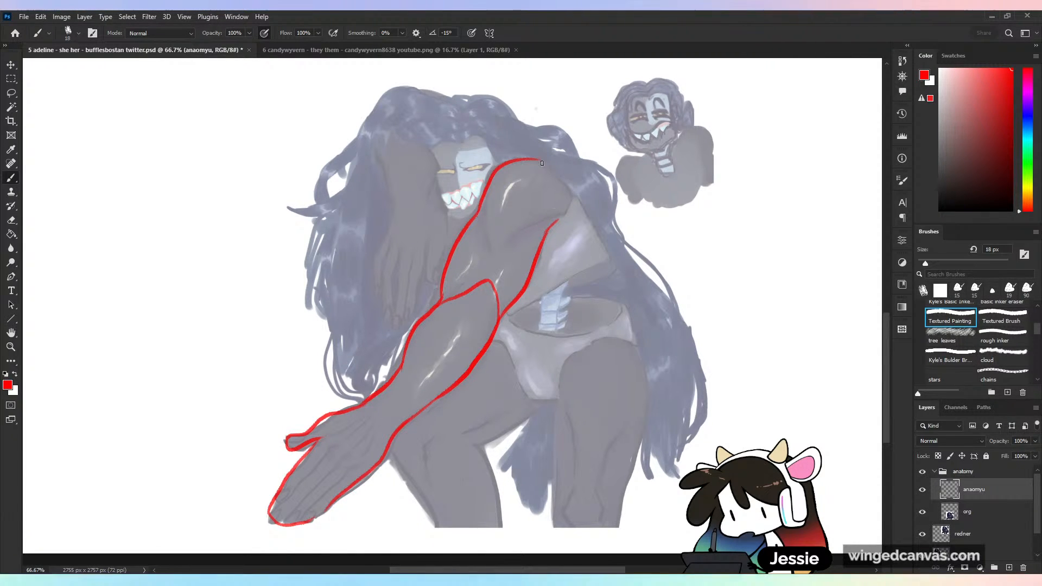
- Trace the faded figure's back, head, chest and lower ribcage edge with red outlines
{"action": "left_click_drag", "start_coordinate": [542, 163], "coordinate": [602, 240]}
{"action": "mouse_move", "coordinate": [446, 212]}
{"action": "left_mouse_down"}
{"action": "mouse_move", "coordinate": [481, 207]}
{"action": "mouse_move", "coordinate": [506, 160]}
{"action": "mouse_move", "coordinate": [499, 169]}
{"action": "mouse_move", "coordinate": [490, 144]}
{"action": "mouse_move", "coordinate": [442, 140]}
{"action": "mouse_move", "coordinate": [439, 199]}
{"action": "left_mouse_up"}
{"action": "mouse_move", "coordinate": [500, 175]}
{"action": "left_mouse_down"}
{"action": "mouse_move", "coordinate": [493, 216]}
{"action": "mouse_move", "coordinate": [462, 219]}
{"action": "mouse_move", "coordinate": [500, 225]}
{"action": "left_mouse_up"}
{"action": "left_click_drag", "start_coordinate": [432, 189], "coordinate": [397, 220]}
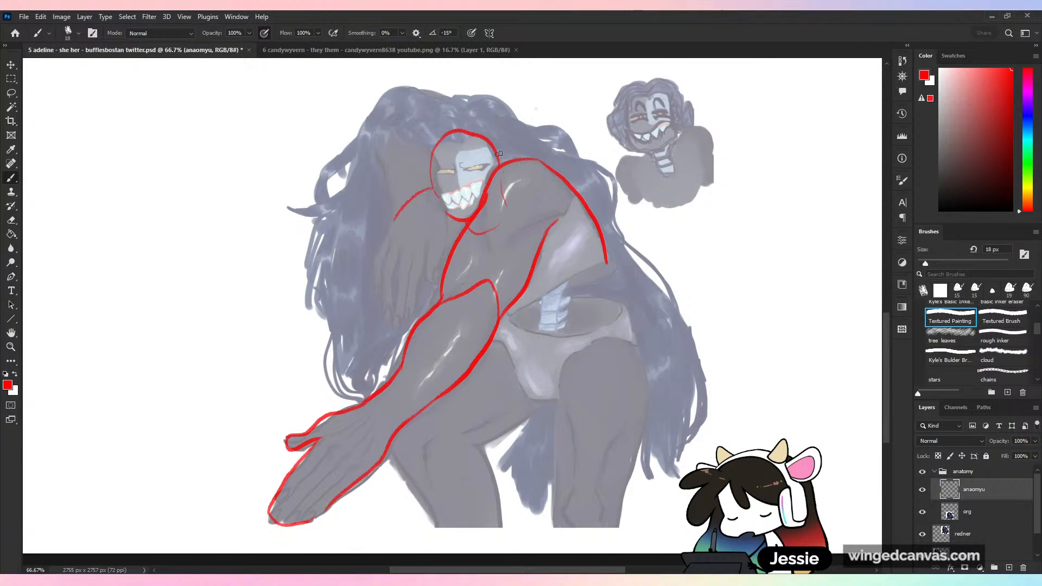
{"action": "left_click_drag", "start_coordinate": [500, 157], "coordinate": [518, 156]}
{"action": "mouse_move", "coordinate": [429, 190]}
{"action": "left_mouse_down"}
{"action": "mouse_move", "coordinate": [399, 237]}
{"action": "mouse_move", "coordinate": [445, 301]}
{"action": "mouse_move", "coordinate": [611, 272]}
{"action": "left_mouse_up"}
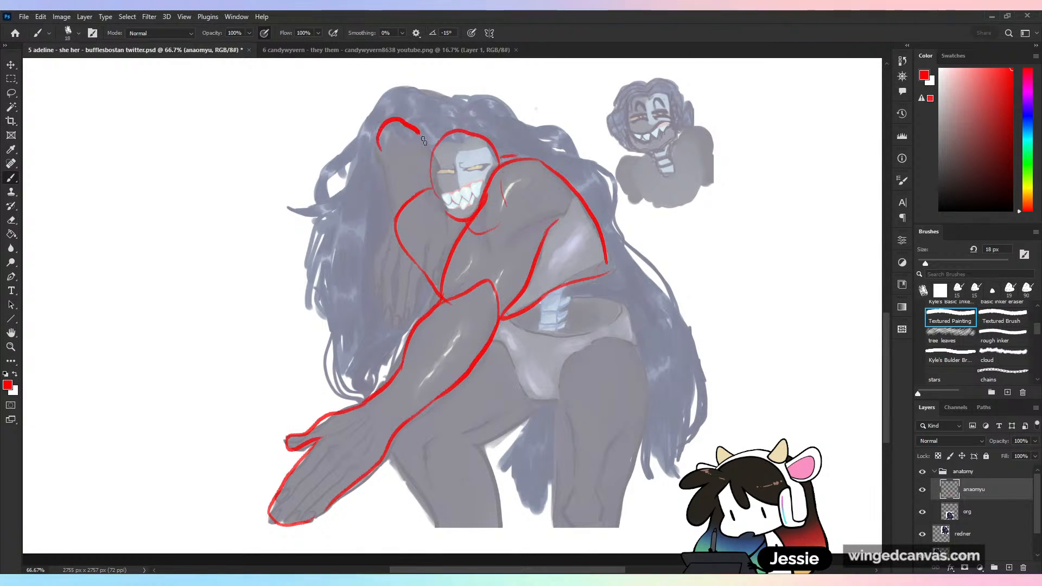
- Trace the raised arm and hanging hand beside the head, redoing the elbow strokes and extending the line over the head to the shoulder
{"action": "key", "text": "ctrl+z"}
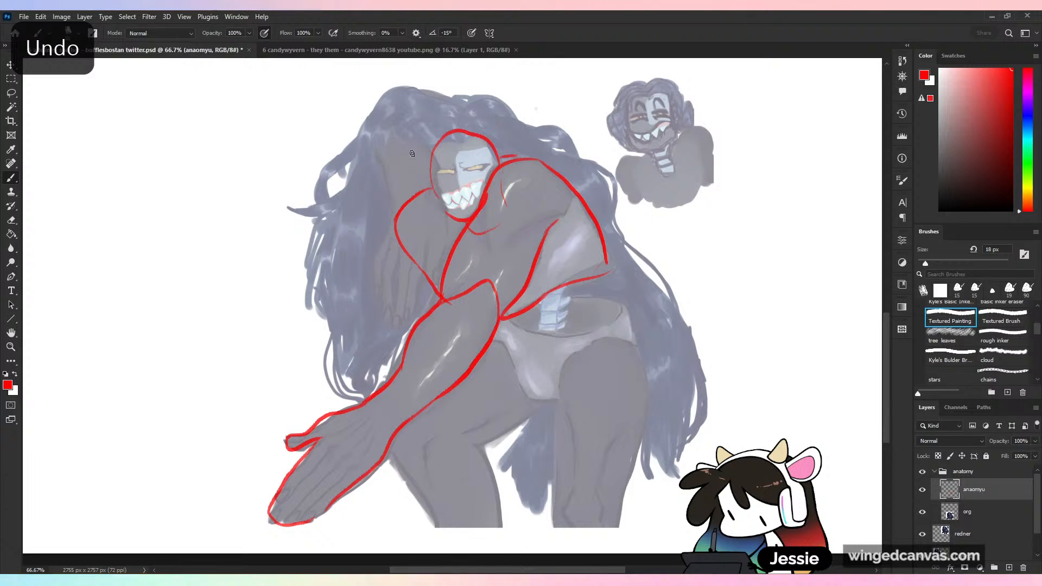
{"action": "left_click_drag", "start_coordinate": [379, 152], "coordinate": [386, 177]}
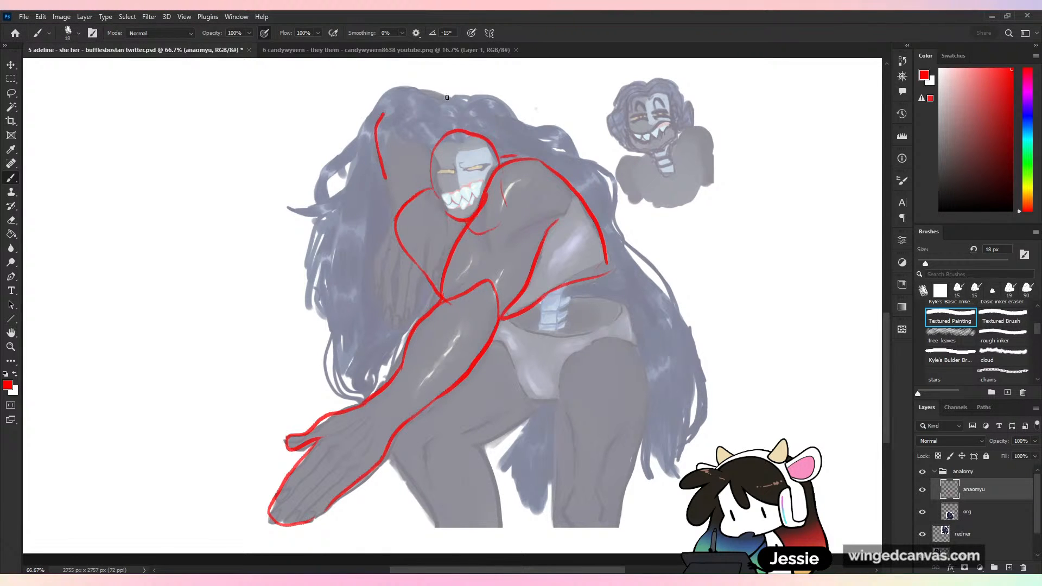
{"action": "key", "text": "ctrl+z"}
{"action": "mouse_move", "coordinate": [448, 94]}
{"action": "left_mouse_down"}
{"action": "mouse_move", "coordinate": [382, 104]}
{"action": "mouse_move", "coordinate": [391, 190]}
{"action": "left_mouse_up"}
{"action": "mouse_move", "coordinate": [414, 106]}
{"action": "left_mouse_down"}
{"action": "mouse_move", "coordinate": [434, 190]}
{"action": "mouse_move", "coordinate": [391, 195]}
{"action": "mouse_move", "coordinate": [408, 308]}
{"action": "mouse_move", "coordinate": [435, 184]}
{"action": "left_mouse_up"}
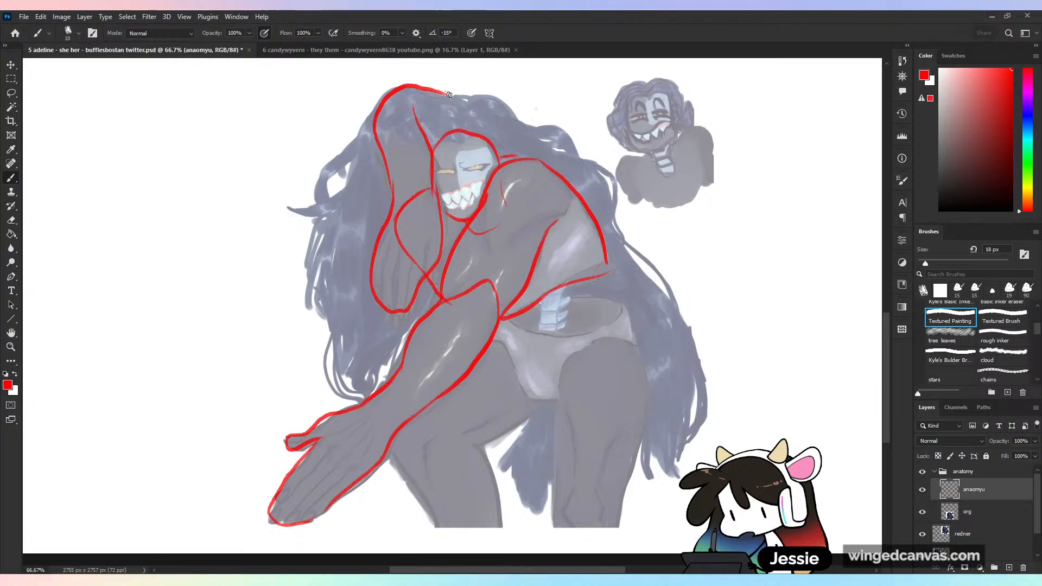
{"action": "mouse_move", "coordinate": [450, 95]}
{"action": "left_mouse_down"}
{"action": "mouse_move", "coordinate": [496, 119]}
{"action": "mouse_move", "coordinate": [517, 150]}
{"action": "left_mouse_up"}
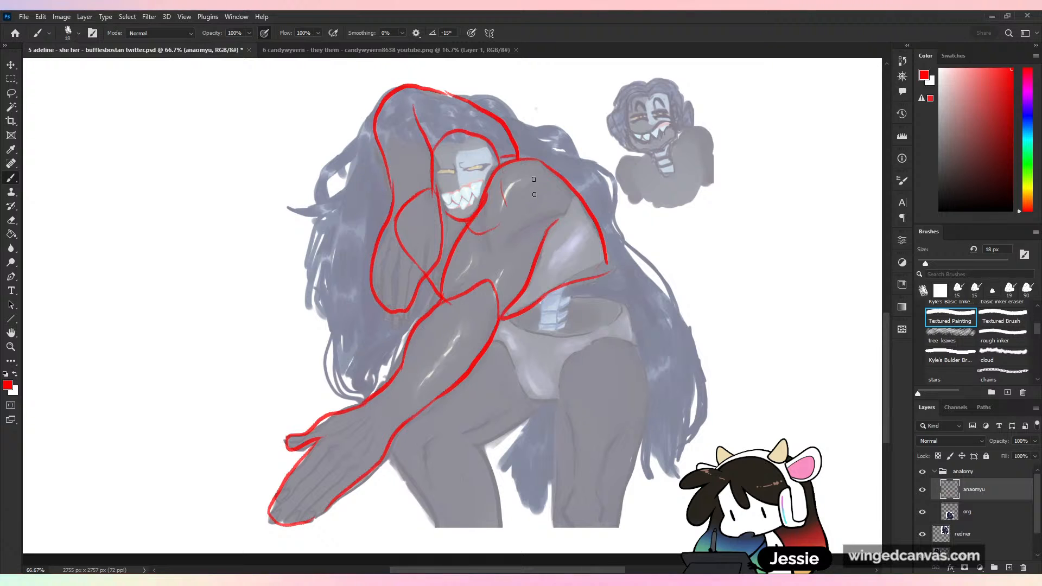
- Trace the figure's spine, waist opening, hips and both legs in red
{"action": "left_click_drag", "start_coordinate": [545, 296], "coordinate": [577, 282]}
{"action": "mouse_move", "coordinate": [511, 320]}
{"action": "left_mouse_down"}
{"action": "mouse_move", "coordinate": [563, 336]}
{"action": "mouse_move", "coordinate": [625, 310]}
{"action": "mouse_move", "coordinate": [603, 292]}
{"action": "mouse_move", "coordinate": [526, 399]}
{"action": "mouse_move", "coordinate": [563, 374]}
{"action": "left_mouse_up"}
{"action": "left_click_drag", "start_coordinate": [575, 357], "coordinate": [636, 334]}
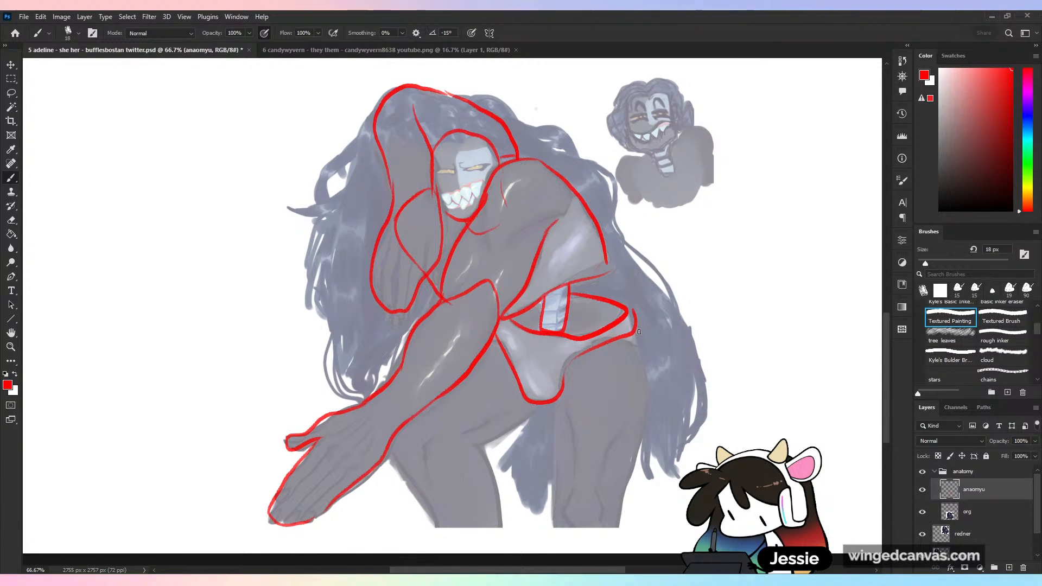
{"action": "mouse_move", "coordinate": [567, 371]}
{"action": "left_mouse_down"}
{"action": "mouse_move", "coordinate": [547, 494]}
{"action": "mouse_move", "coordinate": [648, 427]}
{"action": "mouse_move", "coordinate": [634, 333]}
{"action": "left_mouse_up"}
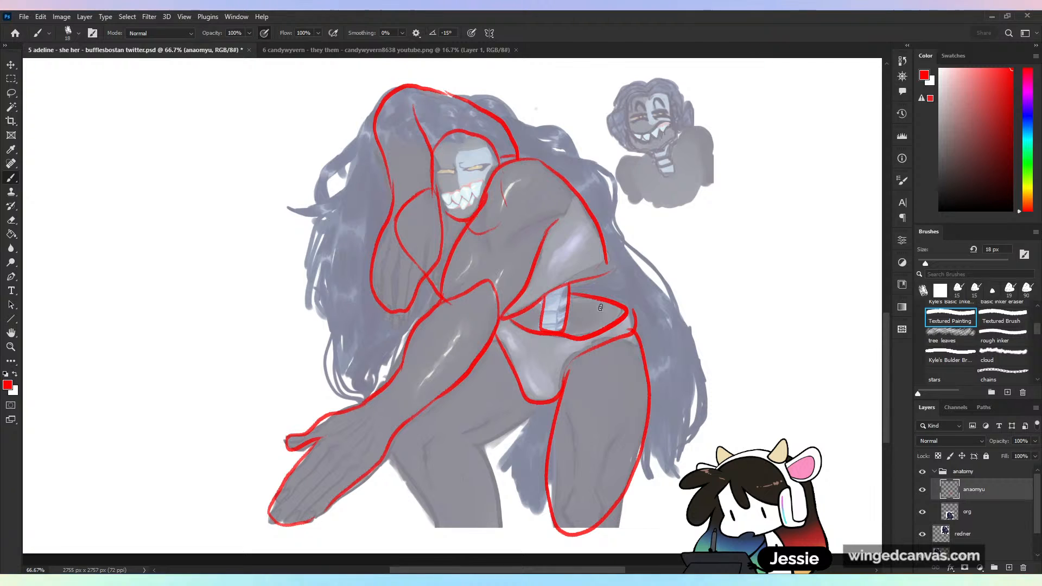
{"action": "mouse_move", "coordinate": [534, 407]}
{"action": "left_mouse_down"}
{"action": "mouse_move", "coordinate": [446, 440]}
{"action": "mouse_move", "coordinate": [505, 531]}
{"action": "left_mouse_up"}
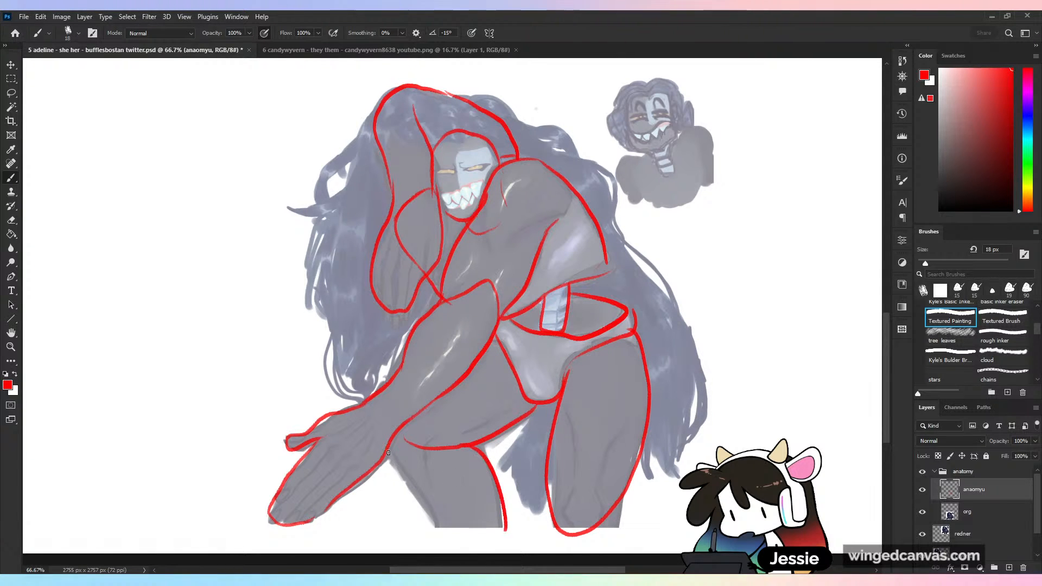
{"action": "left_click_drag", "start_coordinate": [388, 463], "coordinate": [505, 530]}
- Hide the anaomyu layer, add a new layer above it, and rename the hidden layer trace\
{"action": "key", "text": "ctrl+minus"}
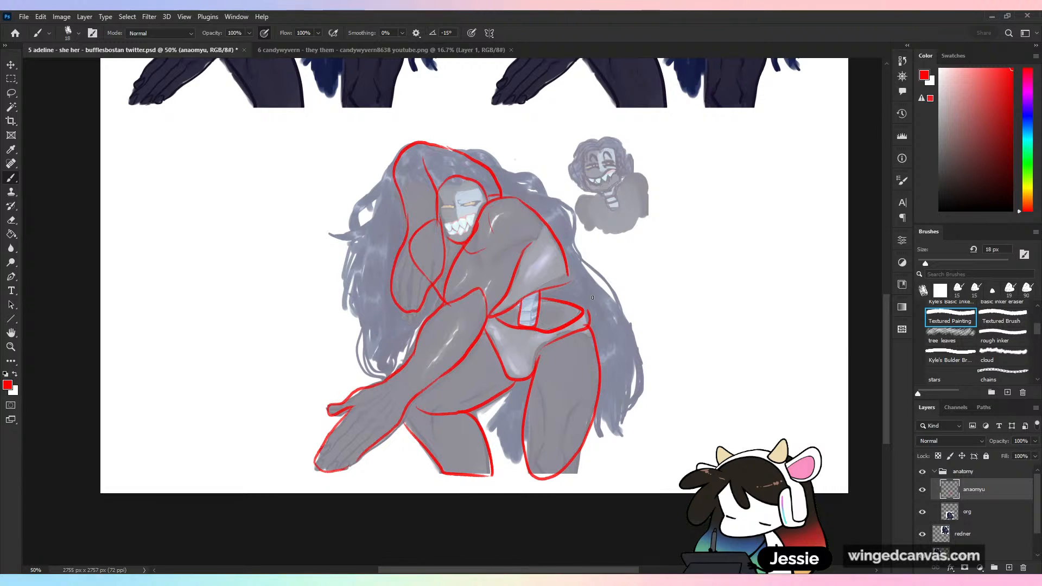
{"action": "left_click", "coordinate": [923, 490]}
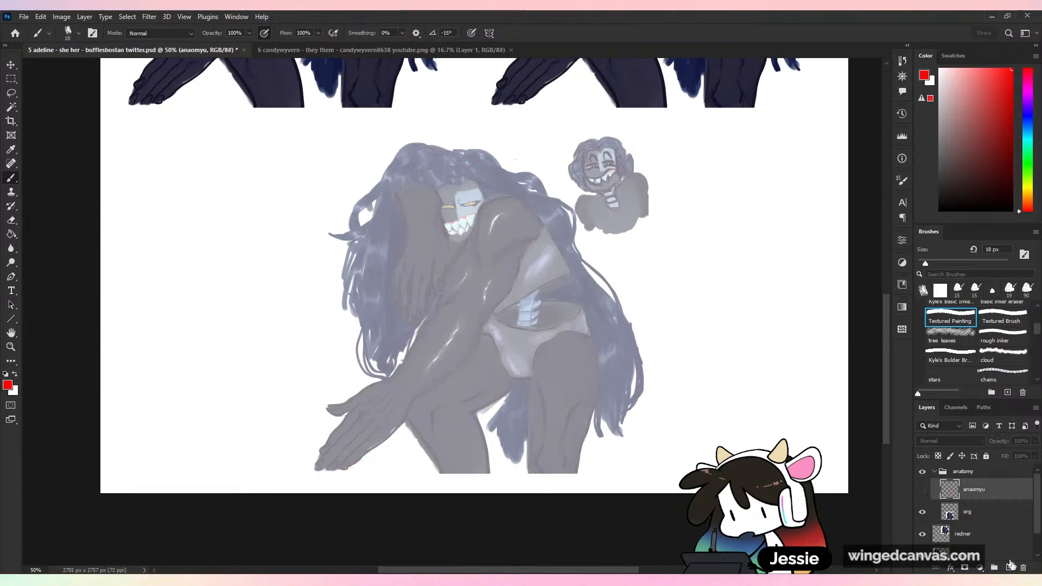
{"action": "left_click", "coordinate": [1010, 567]}
{"action": "double_click", "coordinate": [974, 512]}
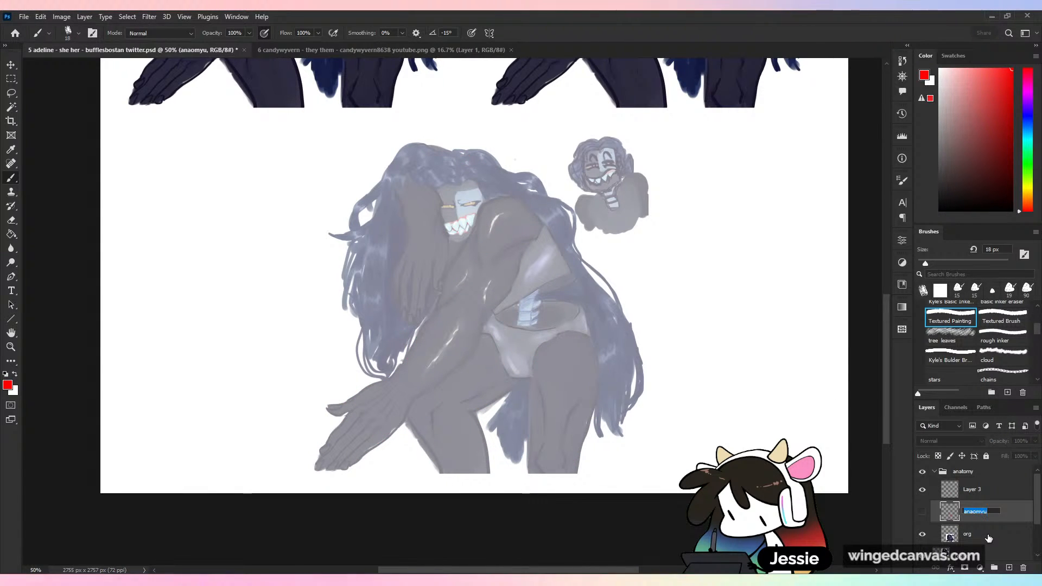
{"action": "type", "text": "trace\\"}
{"action": "key", "text": "Return"}
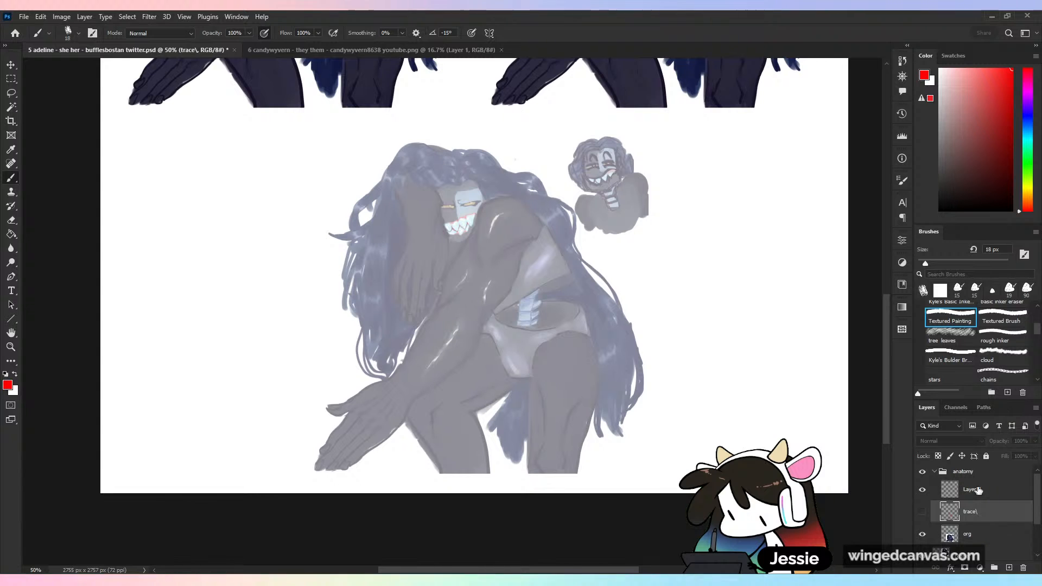
- Rename the new top layer in the anatomy group red
{"action": "double_click", "coordinate": [976, 490]}
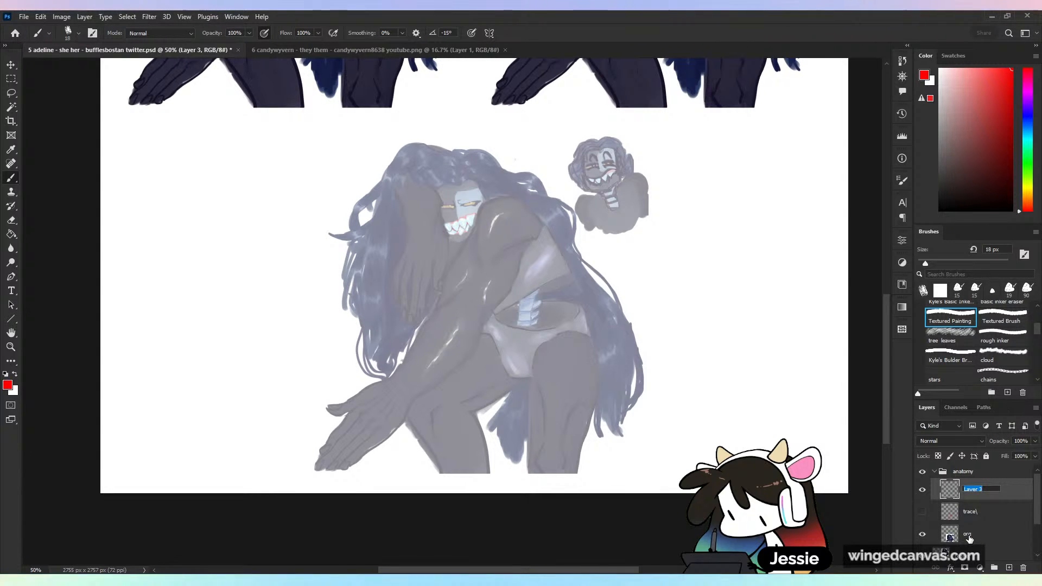
{"action": "type", "text": "red"}
{"action": "key", "text": "Return"}
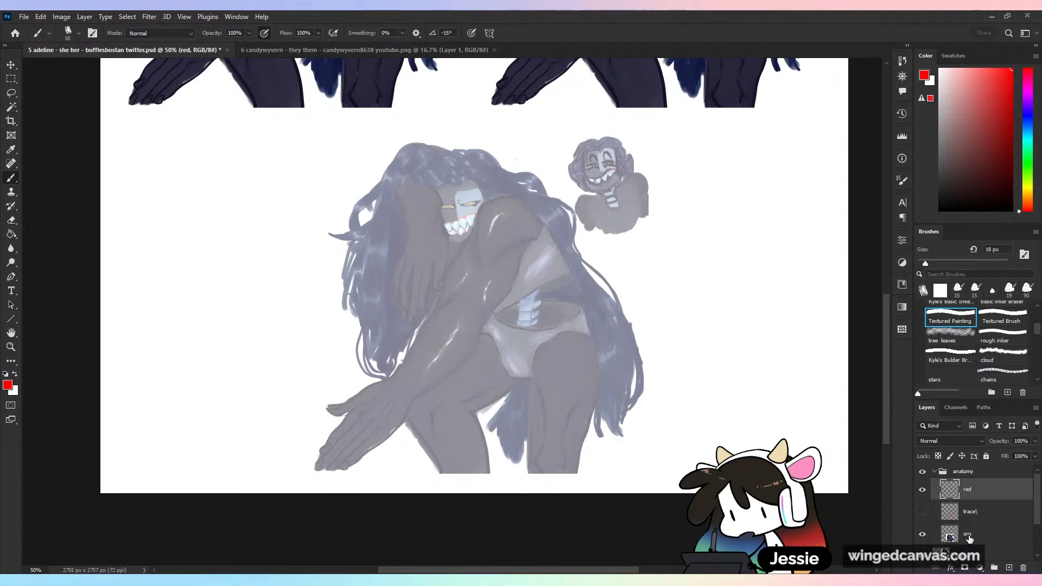
- Sketch an oval head and the neck and shoulder lines of a small red figure in the blank space beside the character
{"action": "key", "text": "ctrl+plus"}
{"action": "left_click_drag", "start_coordinate": [267, 142], "coordinate": [432, 151]}
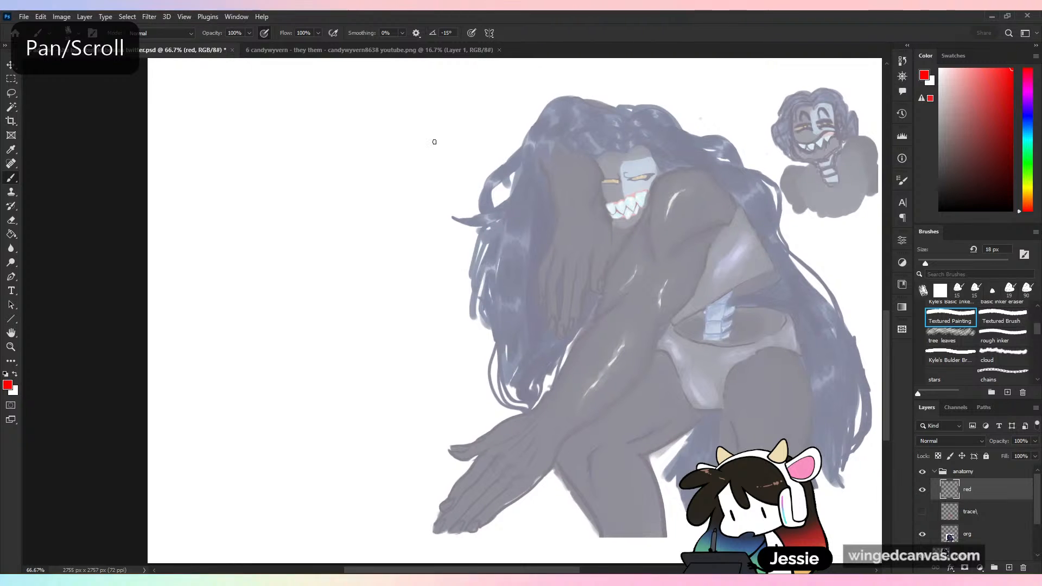
{"action": "mouse_move", "coordinate": [340, 166]}
{"action": "left_mouse_down"}
{"action": "mouse_move", "coordinate": [318, 173]}
{"action": "mouse_move", "coordinate": [343, 224]}
{"action": "mouse_move", "coordinate": [351, 169]}
{"action": "left_mouse_up"}
{"action": "key", "text": "ctrl+z"}
{"action": "key", "text": "ctrl+z"}
{"action": "key", "text": "ctrl+z"}
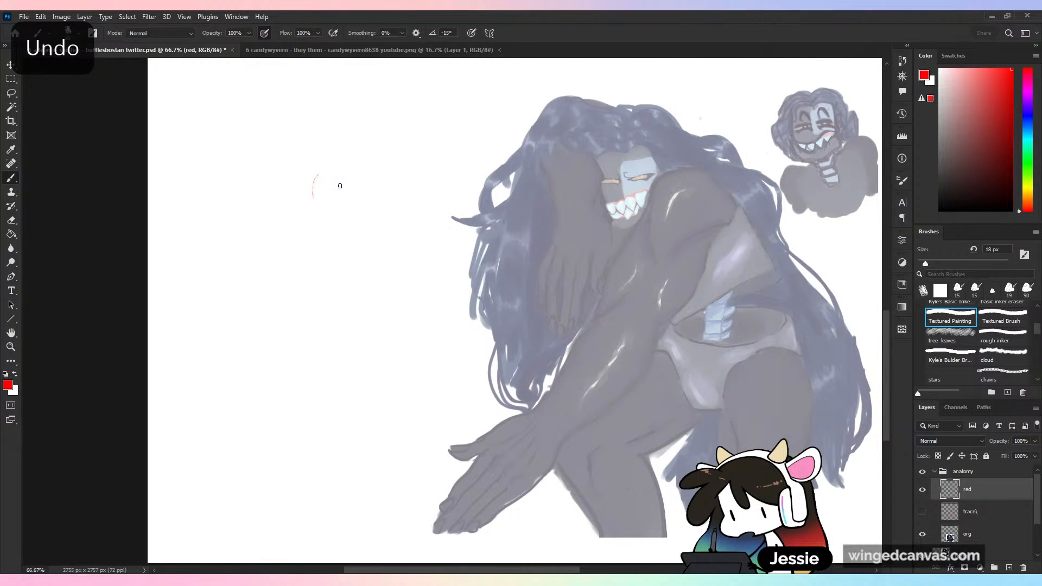
{"action": "mouse_move", "coordinate": [320, 170]}
{"action": "left_mouse_down"}
{"action": "mouse_move", "coordinate": [320, 218]}
{"action": "mouse_move", "coordinate": [355, 169]}
{"action": "left_mouse_up"}
{"action": "left_click_drag", "start_coordinate": [357, 210], "coordinate": [398, 194]}
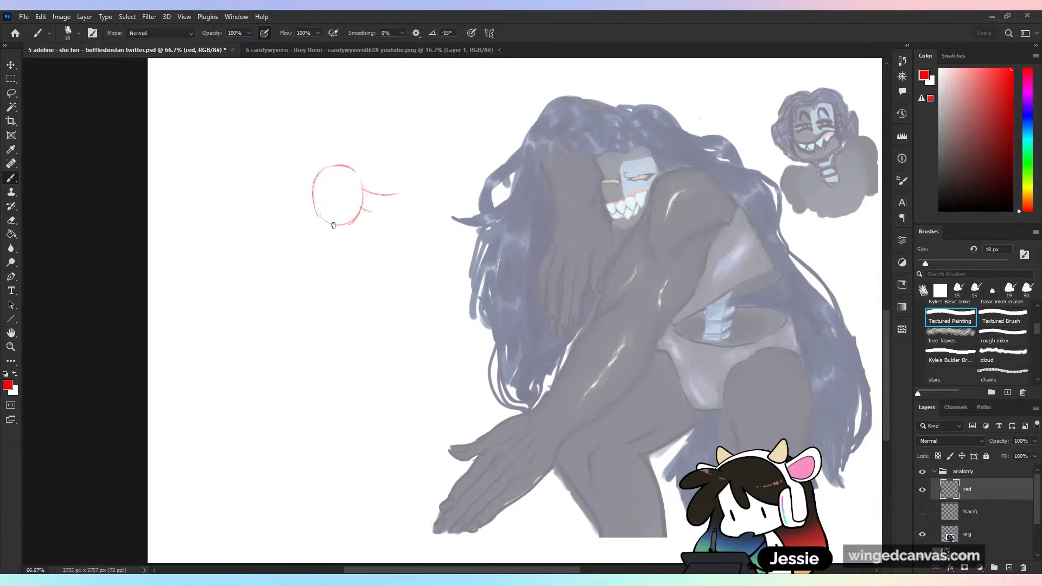
- Sketch the small figure's hunched torso, lowered arm and upper thigh in red
{"action": "mouse_move", "coordinate": [327, 229]}
{"action": "left_mouse_down"}
{"action": "mouse_move", "coordinate": [353, 271]}
{"action": "mouse_move", "coordinate": [389, 209]}
{"action": "mouse_move", "coordinate": [415, 197]}
{"action": "mouse_move", "coordinate": [406, 234]}
{"action": "mouse_move", "coordinate": [360, 299]}
{"action": "left_mouse_up"}
{"action": "left_click_drag", "start_coordinate": [386, 220], "coordinate": [363, 304]}
{"action": "mouse_move", "coordinate": [412, 242]}
{"action": "left_mouse_down"}
{"action": "mouse_move", "coordinate": [383, 298]}
{"action": "mouse_move", "coordinate": [289, 332]}
{"action": "left_mouse_up"}
{"action": "mouse_move", "coordinate": [380, 302]}
{"action": "left_mouse_down"}
{"action": "mouse_move", "coordinate": [314, 340]}
{"action": "mouse_move", "coordinate": [311, 354]}
{"action": "left_mouse_up"}
{"action": "mouse_move", "coordinate": [418, 214]}
{"action": "left_mouse_down"}
{"action": "mouse_move", "coordinate": [441, 304]}
{"action": "mouse_move", "coordinate": [396, 309]}
{"action": "left_mouse_up"}
- Sketch the small figure's bent legs and hips, with a circle marking the buttock
{"action": "mouse_move", "coordinate": [380, 307]}
{"action": "left_mouse_down"}
{"action": "mouse_move", "coordinate": [336, 328]}
{"action": "mouse_move", "coordinate": [319, 418]}
{"action": "left_mouse_up"}
{"action": "mouse_move", "coordinate": [304, 382]}
{"action": "left_mouse_down"}
{"action": "mouse_move", "coordinate": [365, 347]}
{"action": "mouse_move", "coordinate": [369, 357]}
{"action": "mouse_move", "coordinate": [402, 356]}
{"action": "left_mouse_up"}
{"action": "left_click_drag", "start_coordinate": [383, 308], "coordinate": [407, 358]}
{"action": "left_click_drag", "start_coordinate": [433, 320], "coordinate": [396, 355]}
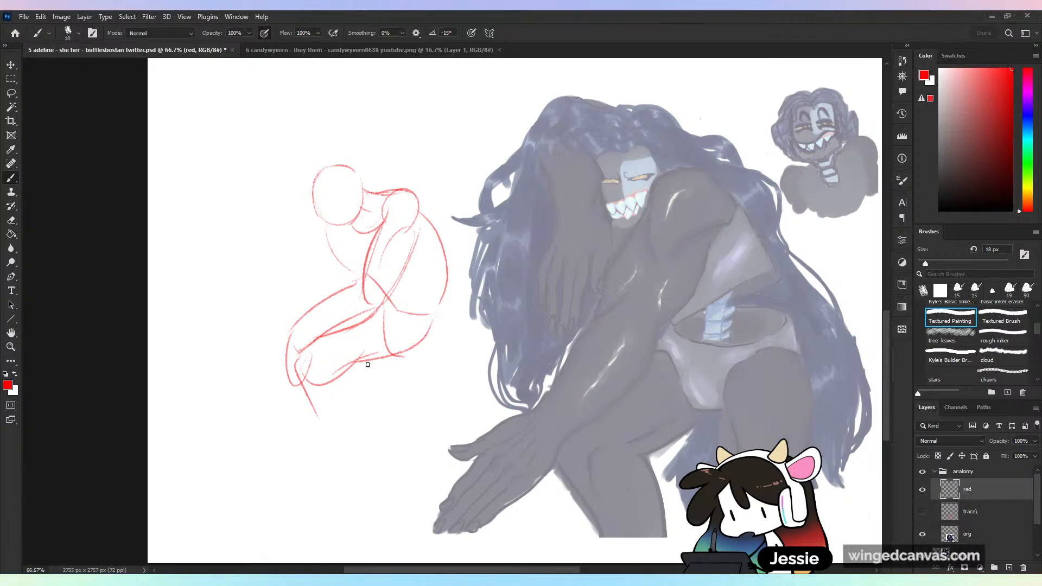
{"action": "left_click_drag", "start_coordinate": [348, 421], "coordinate": [341, 432]}
{"action": "mouse_move", "coordinate": [438, 314]}
{"action": "left_mouse_down"}
{"action": "mouse_move", "coordinate": [454, 323]}
{"action": "mouse_move", "coordinate": [437, 315]}
{"action": "left_mouse_up"}
{"action": "left_click_drag", "start_coordinate": [418, 367], "coordinate": [443, 400]}
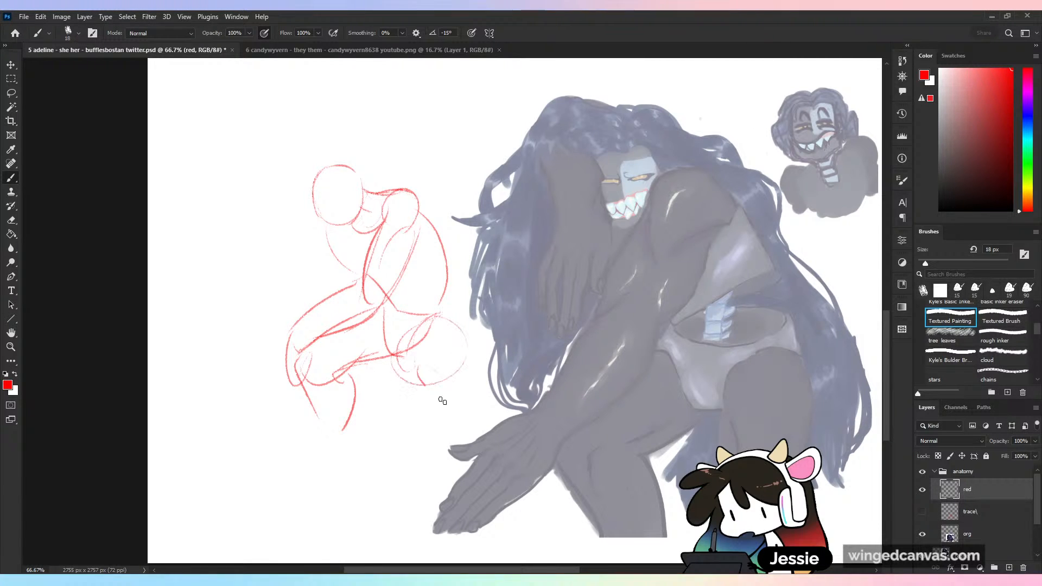
- Sketch the small figure's far arm bent beside the head and reinforce its shoulder and lower back lines
{"action": "mouse_move", "coordinate": [312, 181]}
{"action": "left_mouse_down"}
{"action": "mouse_move", "coordinate": [272, 198]}
{"action": "mouse_move", "coordinate": [332, 227]}
{"action": "left_mouse_up"}
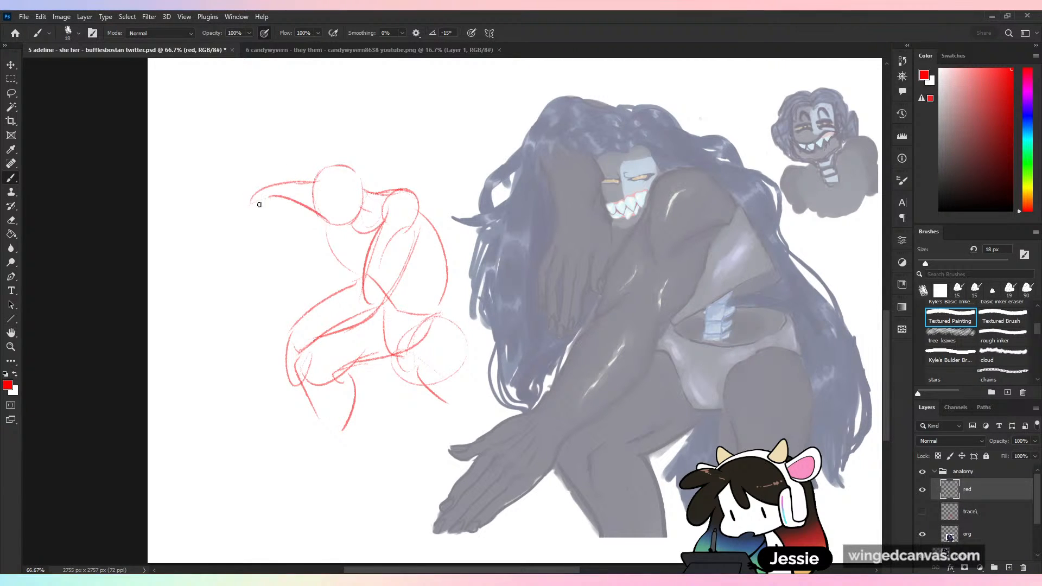
{"action": "left_click_drag", "start_coordinate": [250, 209], "coordinate": [317, 252]}
{"action": "mouse_move", "coordinate": [317, 212]}
{"action": "left_mouse_down"}
{"action": "mouse_move", "coordinate": [343, 257]}
{"action": "mouse_move", "coordinate": [324, 279]}
{"action": "left_mouse_up"}
{"action": "mouse_move", "coordinate": [338, 231]}
{"action": "left_mouse_down"}
{"action": "mouse_move", "coordinate": [351, 286]}
{"action": "mouse_move", "coordinate": [358, 282]}
{"action": "left_mouse_up"}
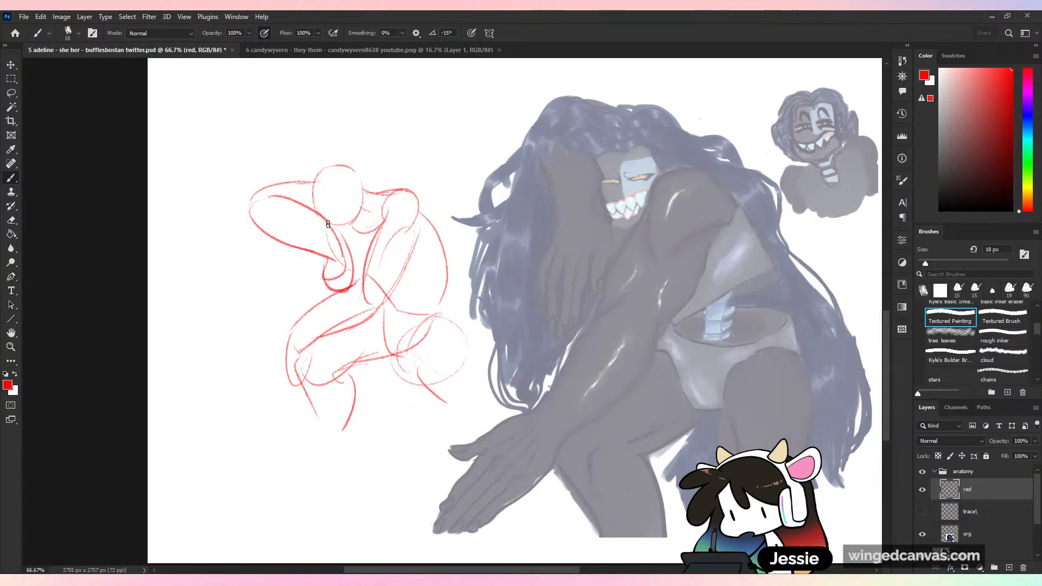
{"action": "left_click_drag", "start_coordinate": [357, 181], "coordinate": [391, 188]}
{"action": "left_click_drag", "start_coordinate": [439, 298], "coordinate": [450, 323]}
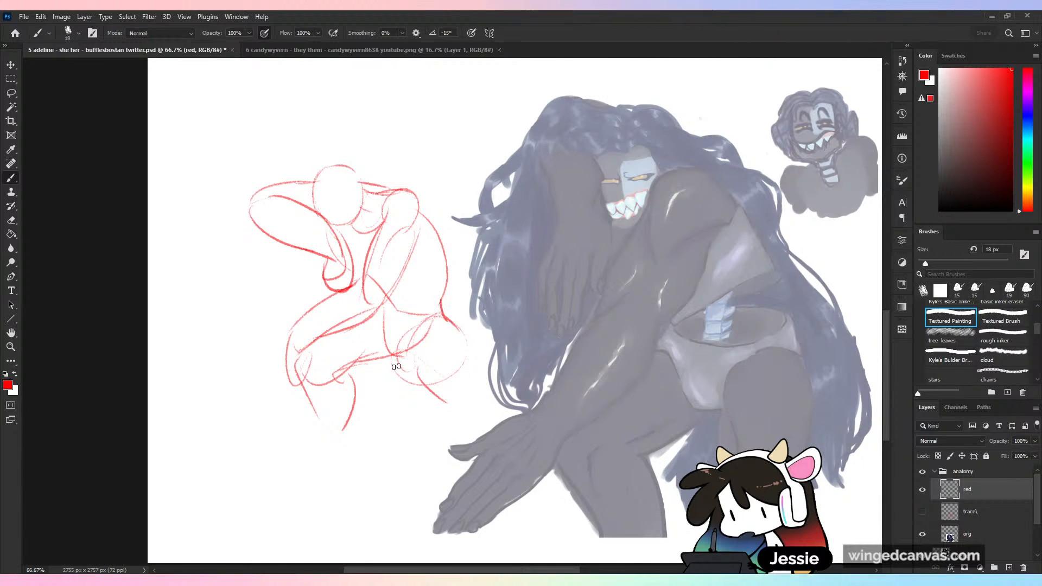
- Lasso the small red figure sketch, delete it and clear the selection
{"action": "key", "text": "l"}
{"action": "mouse_move", "coordinate": [369, 135]}
{"action": "left_mouse_down"}
{"action": "mouse_move", "coordinate": [421, 454]}
{"action": "mouse_move", "coordinate": [454, 145]}
{"action": "left_mouse_up"}
{"action": "key", "text": "Delete"}
{"action": "key", "text": "ctrl+d"}
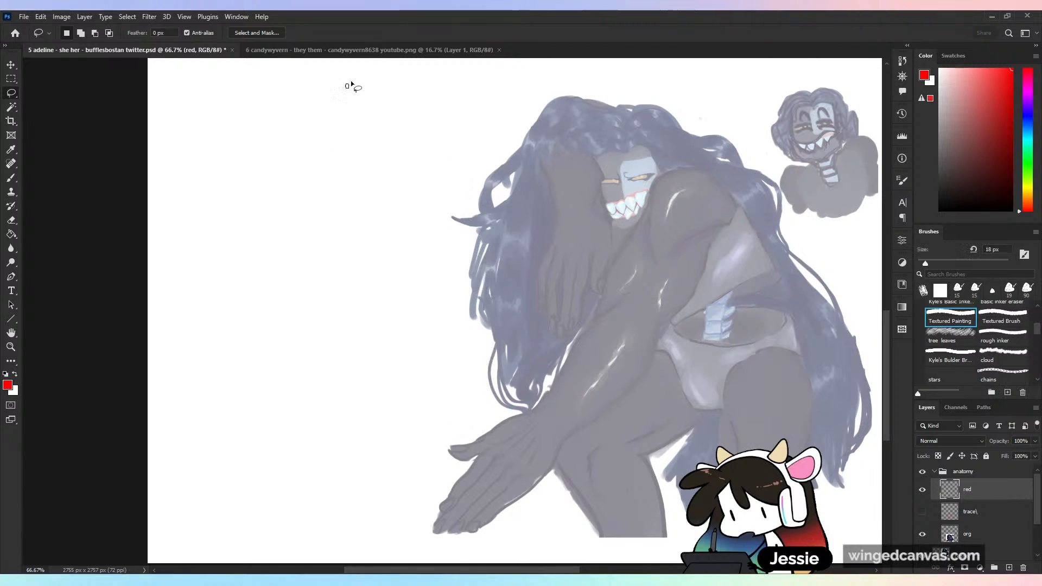
- Sketch a second small figure's head and shoulder, with a foreshortened near arm built from stacked rounded sections
{"action": "key", "text": "b"}
{"action": "mouse_move", "coordinate": [298, 158]}
{"action": "left_mouse_down"}
{"action": "mouse_move", "coordinate": [286, 198]}
{"action": "mouse_move", "coordinate": [324, 158]}
{"action": "mouse_move", "coordinate": [326, 228]}
{"action": "mouse_move", "coordinate": [362, 208]}
{"action": "left_mouse_up"}
{"action": "mouse_move", "coordinate": [345, 243]}
{"action": "left_mouse_down"}
{"action": "mouse_move", "coordinate": [330, 229]}
{"action": "mouse_move", "coordinate": [337, 235]}
{"action": "mouse_move", "coordinate": [319, 251]}
{"action": "mouse_move", "coordinate": [321, 286]}
{"action": "mouse_move", "coordinate": [353, 279]}
{"action": "mouse_move", "coordinate": [347, 299]}
{"action": "mouse_move", "coordinate": [304, 288]}
{"action": "mouse_move", "coordinate": [294, 312]}
{"action": "left_mouse_up"}
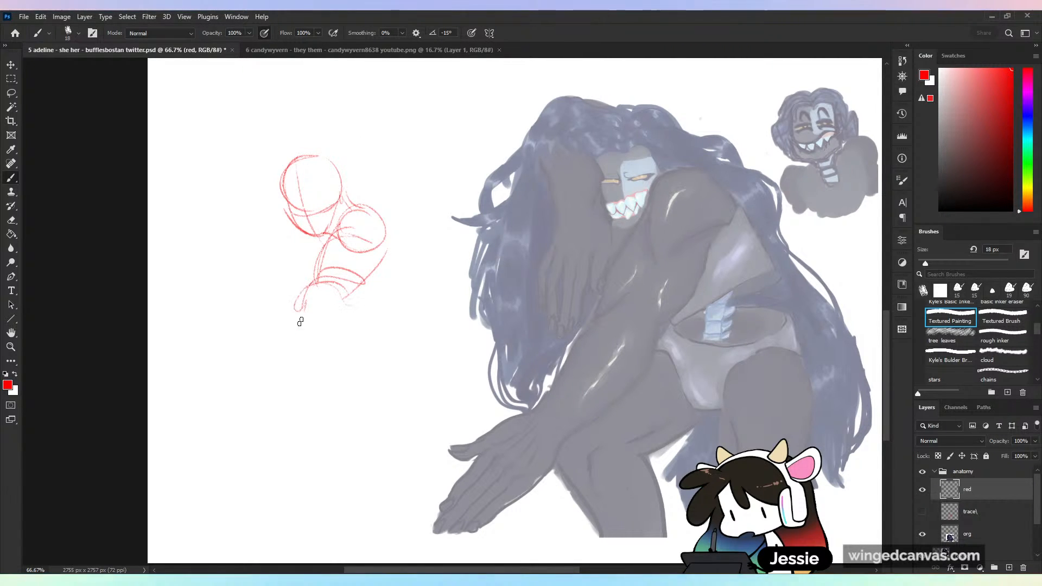
{"action": "left_click_drag", "start_coordinate": [354, 297], "coordinate": [314, 346]}
{"action": "mouse_move", "coordinate": [294, 308]}
{"action": "left_mouse_down"}
{"action": "mouse_move", "coordinate": [304, 342]}
{"action": "mouse_move", "coordinate": [257, 354]}
{"action": "mouse_move", "coordinate": [308, 365]}
{"action": "mouse_move", "coordinate": [328, 328]}
{"action": "left_mouse_up"}
{"action": "mouse_move", "coordinate": [307, 292]}
{"action": "left_mouse_down"}
{"action": "mouse_move", "coordinate": [349, 305]}
{"action": "mouse_move", "coordinate": [307, 389]}
{"action": "left_mouse_up"}
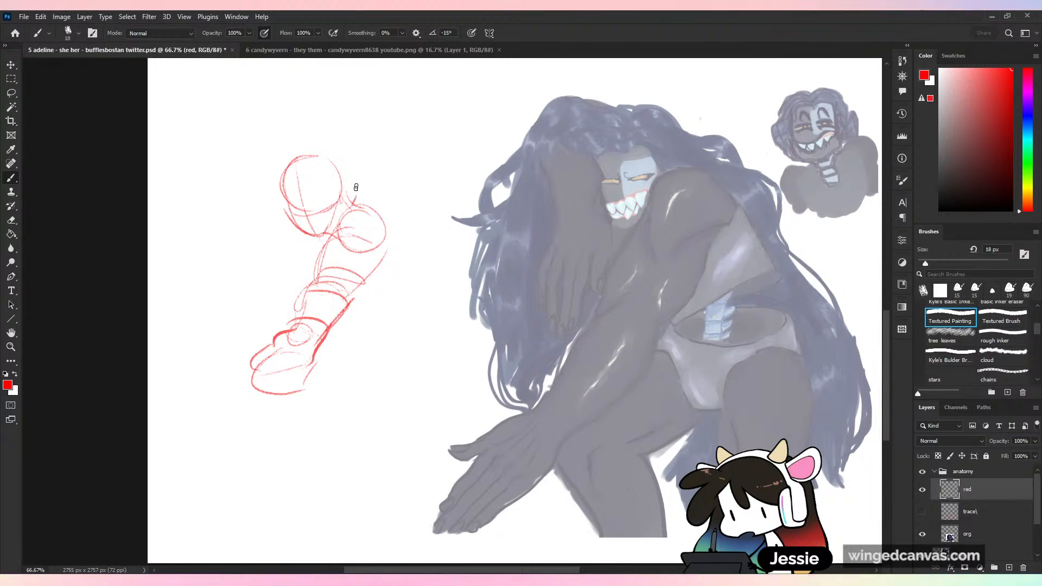
- Sketch the second figure's curved back and ribcage, plus its far arm reaching out beside the head
{"action": "left_click_drag", "start_coordinate": [352, 188], "coordinate": [390, 232]}
{"action": "left_click_drag", "start_coordinate": [323, 245], "coordinate": [305, 290]}
{"action": "mouse_move", "coordinate": [359, 198]}
{"action": "left_mouse_down"}
{"action": "mouse_move", "coordinate": [396, 226]}
{"action": "mouse_move", "coordinate": [343, 319]}
{"action": "left_mouse_up"}
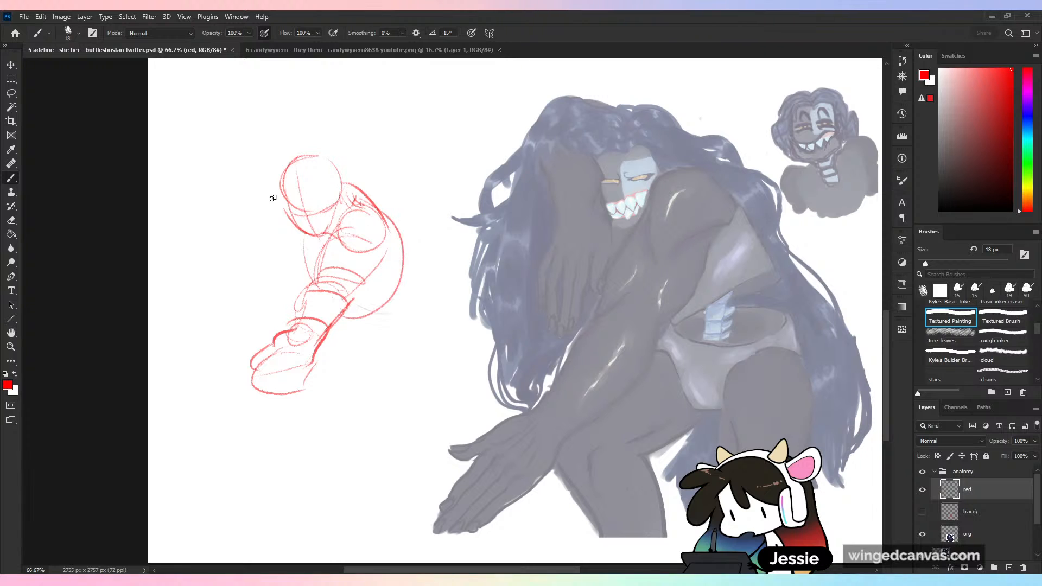
{"action": "mouse_move", "coordinate": [363, 187]}
{"action": "left_mouse_down"}
{"action": "mouse_move", "coordinate": [331, 157]}
{"action": "mouse_move", "coordinate": [211, 209]}
{"action": "mouse_move", "coordinate": [293, 190]}
{"action": "left_mouse_up"}
{"action": "mouse_move", "coordinate": [249, 201]}
{"action": "left_mouse_down"}
{"action": "mouse_move", "coordinate": [235, 225]}
{"action": "mouse_move", "coordinate": [208, 215]}
{"action": "mouse_move", "coordinate": [201, 255]}
{"action": "mouse_move", "coordinate": [234, 228]}
{"action": "left_mouse_up"}
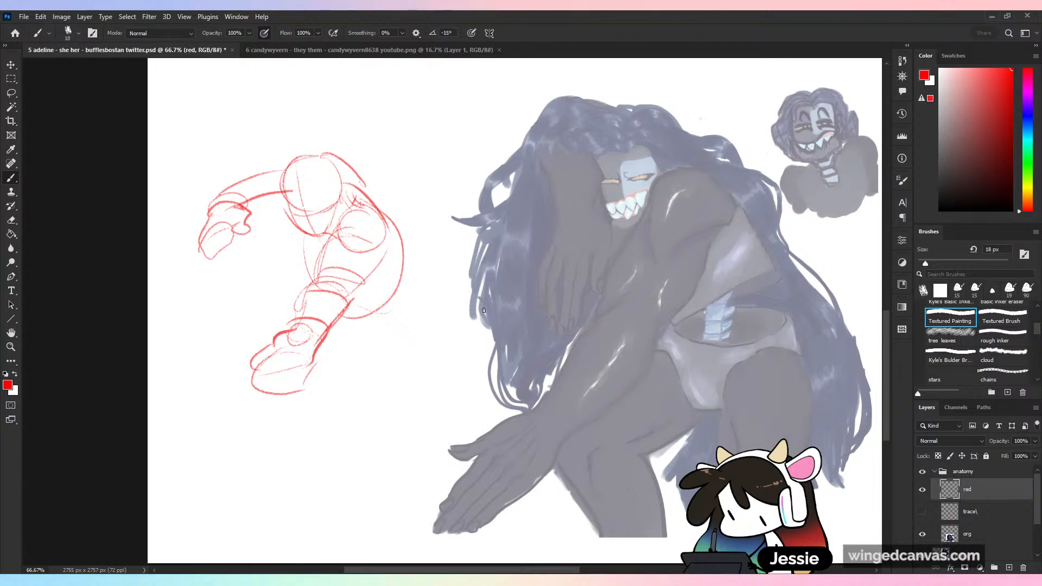
- Sketch the second figure's waist and pelvis, and the forward thigh beneath the resting hand
{"action": "left_click_drag", "start_coordinate": [389, 278], "coordinate": [380, 381]}
{"action": "left_click_drag", "start_coordinate": [342, 321], "coordinate": [341, 347]}
{"action": "left_click_drag", "start_coordinate": [332, 348], "coordinate": [402, 374]}
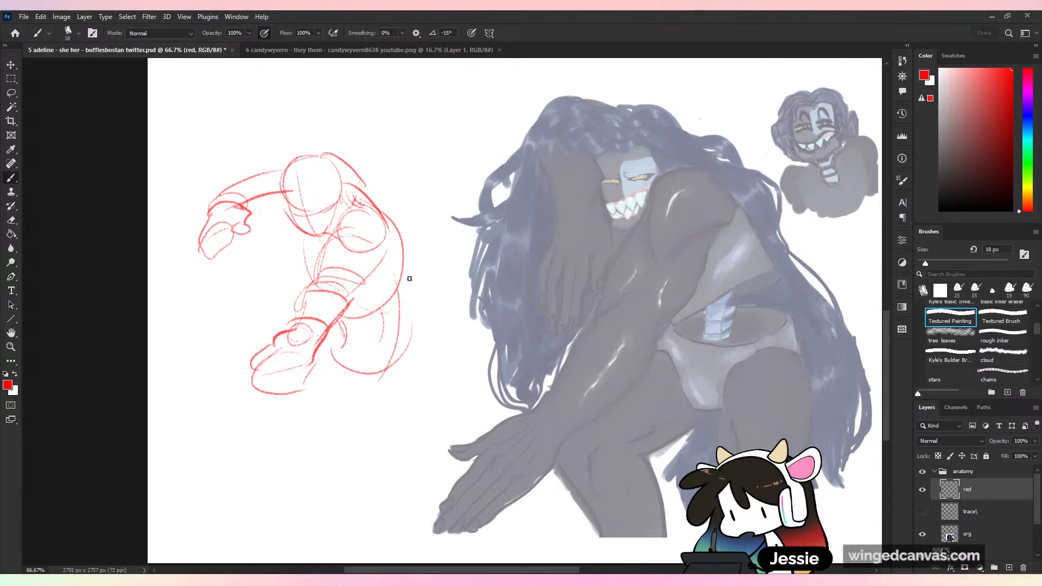
{"action": "left_click_drag", "start_coordinate": [413, 283], "coordinate": [401, 375]}
{"action": "mouse_move", "coordinate": [274, 341]}
{"action": "left_mouse_down"}
{"action": "mouse_move", "coordinate": [205, 401]}
{"action": "mouse_move", "coordinate": [298, 401]}
{"action": "mouse_move", "coordinate": [350, 375]}
{"action": "left_mouse_up"}
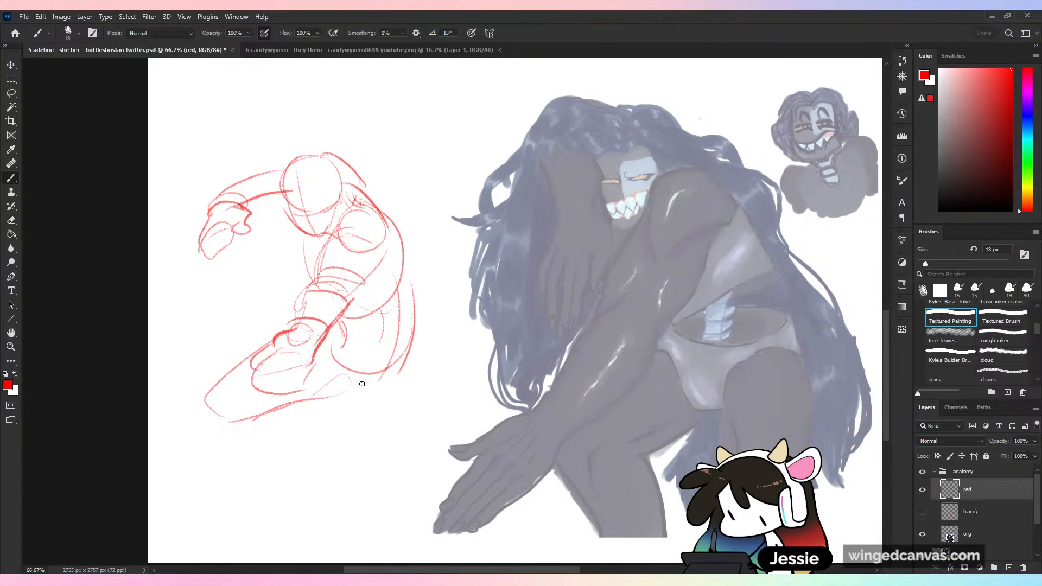
- Sketch the second figure's other thigh and both lower legs
{"action": "left_click_drag", "start_coordinate": [401, 354], "coordinate": [417, 426]}
{"action": "mouse_move", "coordinate": [345, 399]}
{"action": "left_mouse_down"}
{"action": "mouse_move", "coordinate": [388, 459]}
{"action": "mouse_move", "coordinate": [426, 360]}
{"action": "left_mouse_up"}
{"action": "mouse_move", "coordinate": [414, 343]}
{"action": "left_mouse_down"}
{"action": "mouse_move", "coordinate": [429, 408]}
{"action": "mouse_move", "coordinate": [422, 449]}
{"action": "left_mouse_up"}
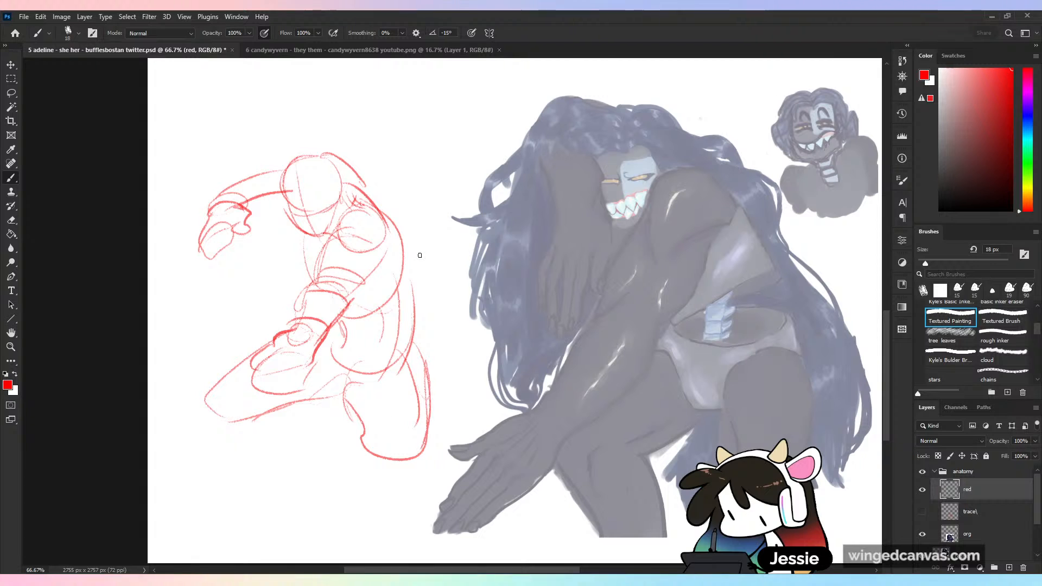
{"action": "left_click_drag", "start_coordinate": [206, 406], "coordinate": [219, 468]}
{"action": "mouse_move", "coordinate": [264, 414]}
{"action": "left_mouse_down"}
{"action": "mouse_move", "coordinate": [256, 457]}
{"action": "mouse_move", "coordinate": [300, 464]}
{"action": "left_mouse_up"}
{"action": "mouse_move", "coordinate": [361, 417]}
{"action": "left_mouse_down"}
{"action": "mouse_move", "coordinate": [353, 465]}
{"action": "mouse_move", "coordinate": [390, 489]}
{"action": "left_mouse_up"}
{"action": "left_click_drag", "start_coordinate": [432, 453], "coordinate": [418, 478]}
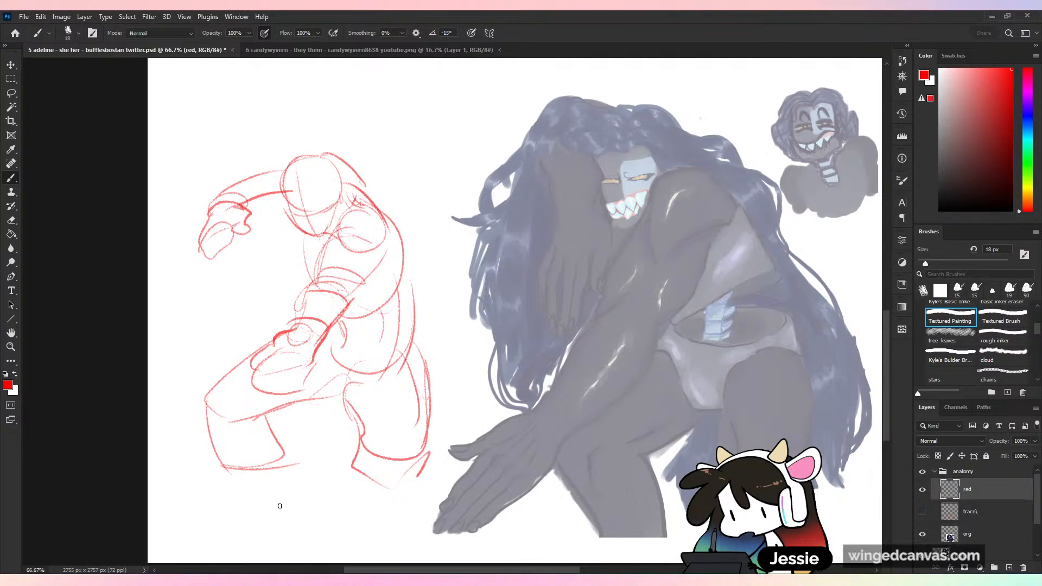
- Lasso and delete the second figure sketch, clear the selection and return to the Brush over the faded character
{"action": "key", "text": "l"}
{"action": "left_click_drag", "start_coordinate": [321, 112], "coordinate": [429, 140]}
{"action": "key", "text": "Delete"}
{"action": "key", "text": "ctrl+d"}
{"action": "key", "text": "b"}
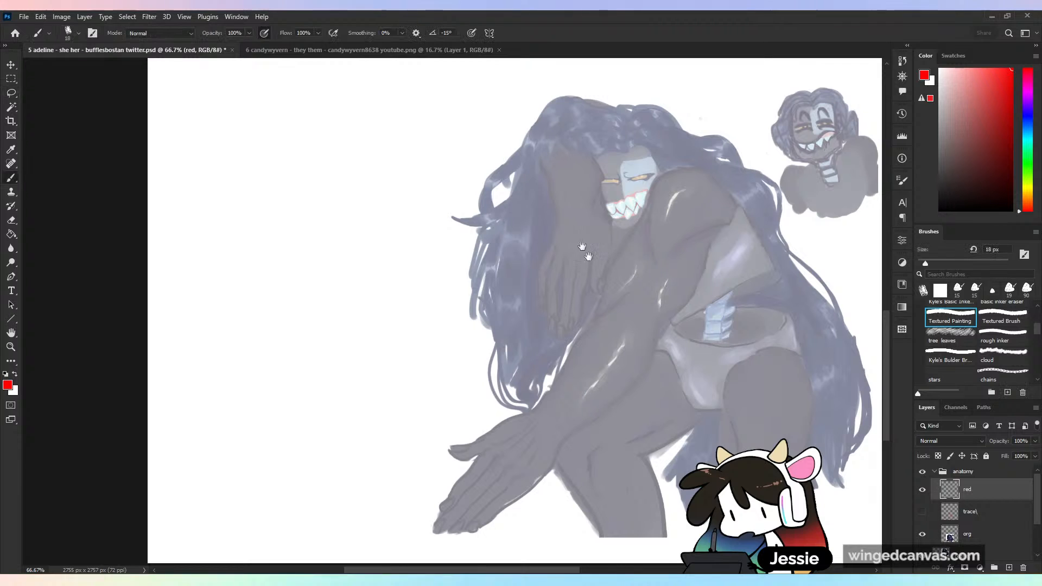
{"action": "left_click_drag", "start_coordinate": [638, 356], "coordinate": [461, 384]}
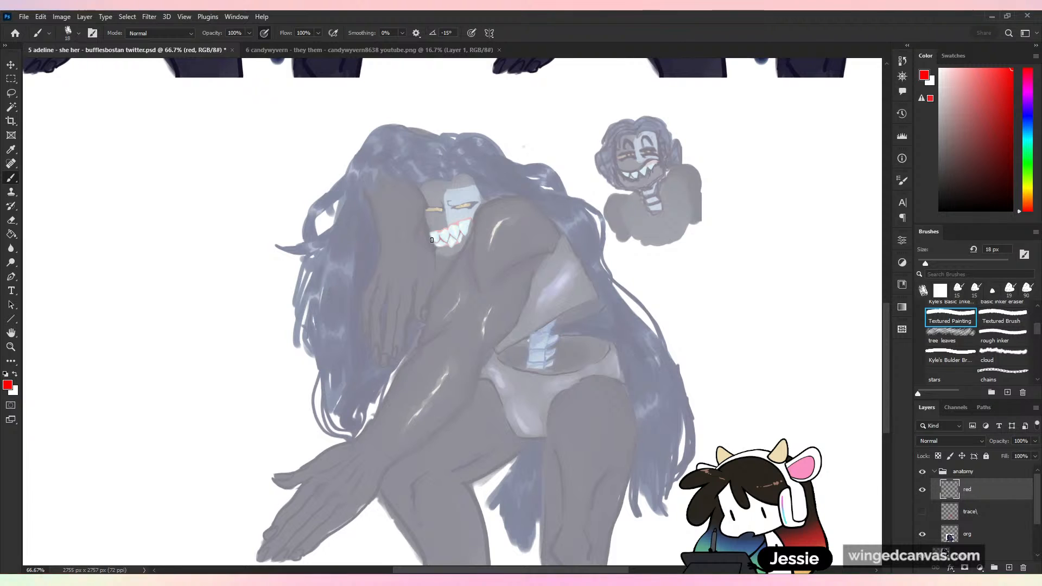
{"action": "mouse_move", "coordinate": [433, 242]}
{"action": "left_mouse_down"}
{"action": "mouse_move", "coordinate": [382, 124]}
{"action": "mouse_move", "coordinate": [375, 225]}
{"action": "mouse_move", "coordinate": [391, 259]}
{"action": "left_mouse_up"}
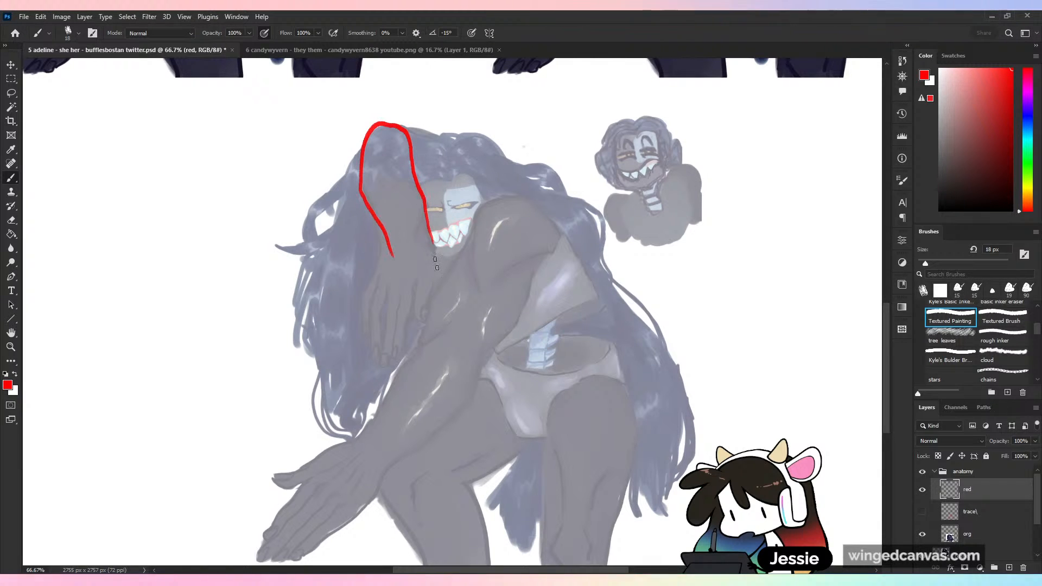
{"action": "key", "text": "ctrl+z"}
{"action": "mouse_move", "coordinate": [421, 178]}
{"action": "left_mouse_down"}
{"action": "mouse_move", "coordinate": [480, 160]}
{"action": "mouse_move", "coordinate": [433, 160]}
{"action": "mouse_move", "coordinate": [408, 218]}
{"action": "mouse_move", "coordinate": [459, 256]}
{"action": "mouse_move", "coordinate": [479, 219]}
{"action": "left_mouse_up"}
{"action": "key", "text": "ctrl+z"}
{"action": "key", "text": "ctrl+z"}
{"action": "key", "text": "ctrl+z"}
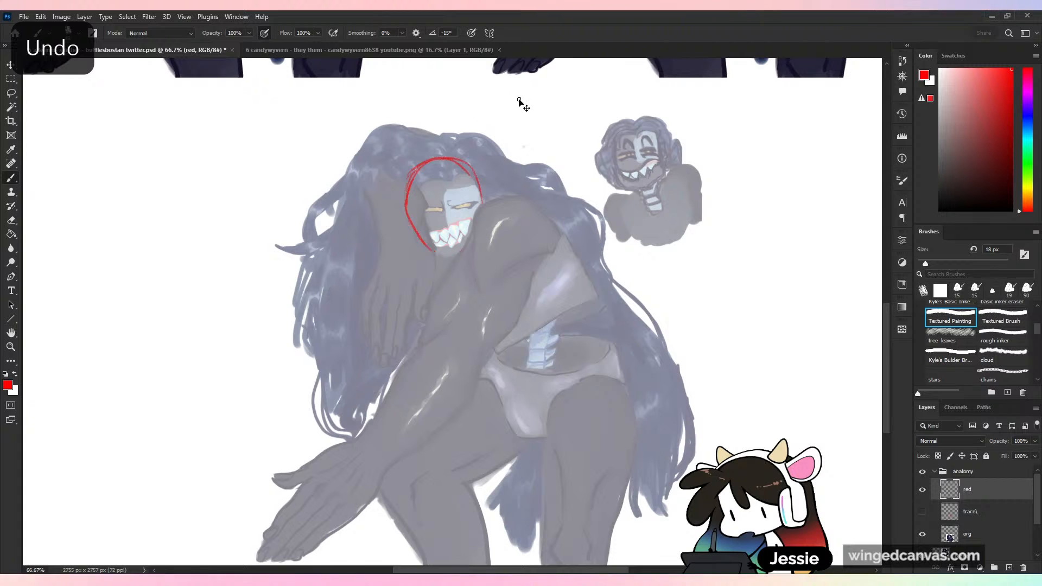
{"action": "key", "text": "ctrl+z"}
{"action": "key", "text": "ctrl+z"}
{"action": "key", "text": "ctrl+z"}
- Outline the faded character's head, rounded near shoulder and near upper arm in red
{"action": "mouse_move", "coordinate": [482, 207]}
{"action": "left_mouse_down"}
{"action": "mouse_move", "coordinate": [457, 161]}
{"action": "mouse_move", "coordinate": [433, 161]}
{"action": "mouse_move", "coordinate": [410, 180]}
{"action": "mouse_move", "coordinate": [429, 247]}
{"action": "mouse_move", "coordinate": [451, 255]}
{"action": "mouse_move", "coordinate": [472, 236]}
{"action": "mouse_move", "coordinate": [482, 203]}
{"action": "mouse_move", "coordinate": [487, 274]}
{"action": "left_mouse_up"}
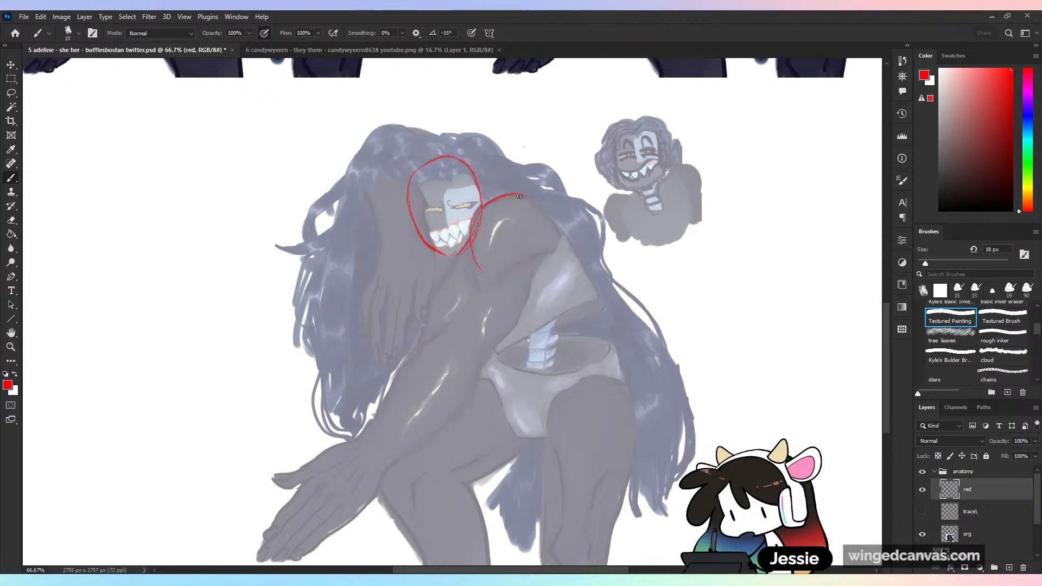
{"action": "left_click_drag", "start_coordinate": [525, 195], "coordinate": [524, 272]}
{"action": "mouse_move", "coordinate": [467, 240]}
{"action": "left_mouse_down"}
{"action": "mouse_move", "coordinate": [421, 359]}
{"action": "mouse_move", "coordinate": [491, 374]}
{"action": "mouse_move", "coordinate": [540, 263]}
{"action": "left_mouse_up"}
- Outline the near forearm from the elbow to the wrist, and the outstretched hand with its fingers as one mass
{"action": "left_click_drag", "start_coordinate": [421, 353], "coordinate": [364, 429]}
{"action": "mouse_move", "coordinate": [491, 354]}
{"action": "left_mouse_down"}
{"action": "mouse_move", "coordinate": [462, 404]}
{"action": "mouse_move", "coordinate": [470, 396]}
{"action": "mouse_move", "coordinate": [383, 476]}
{"action": "left_mouse_up"}
{"action": "mouse_move", "coordinate": [373, 403]}
{"action": "left_mouse_down"}
{"action": "mouse_move", "coordinate": [350, 443]}
{"action": "mouse_move", "coordinate": [300, 468]}
{"action": "mouse_move", "coordinate": [320, 538]}
{"action": "mouse_move", "coordinate": [382, 478]}
{"action": "left_mouse_up"}
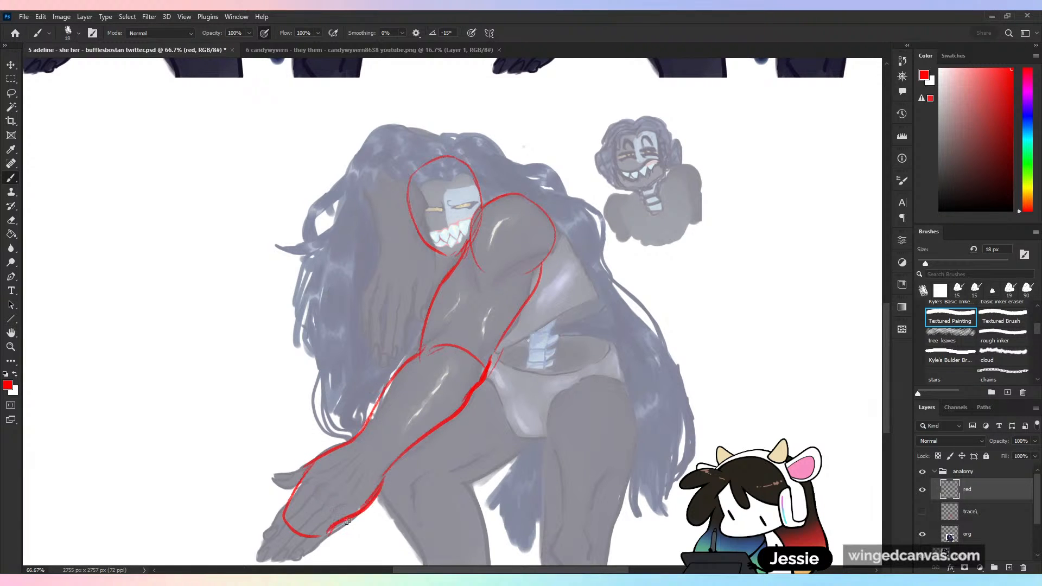
{"action": "left_click_drag", "start_coordinate": [293, 496], "coordinate": [326, 540]}
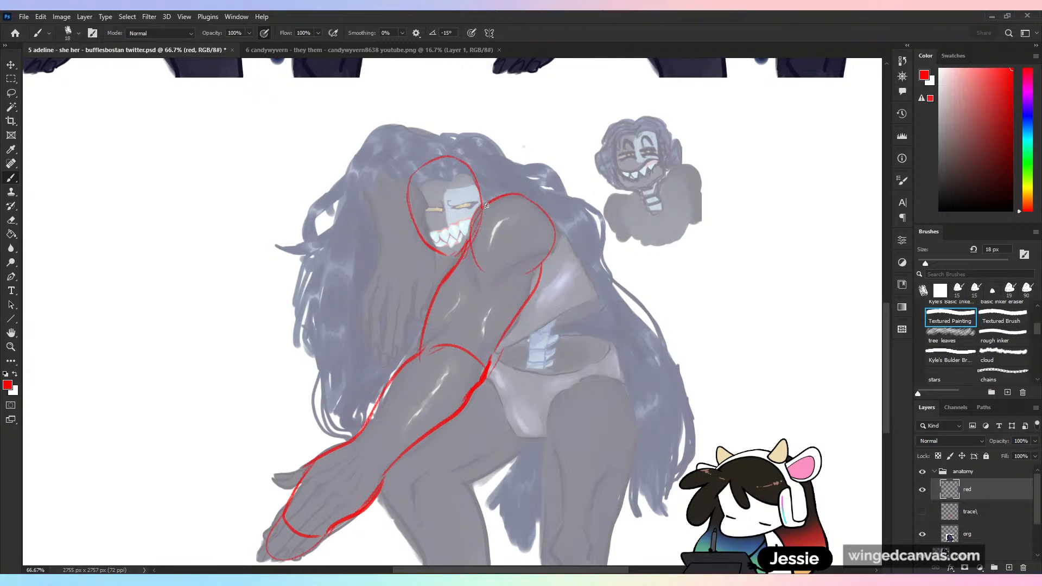
- Sketch the torso's back edge, the lower ribcage boundary and the chest curves on both sides beneath the head
{"action": "left_click_drag", "start_coordinate": [539, 204], "coordinate": [602, 305]}
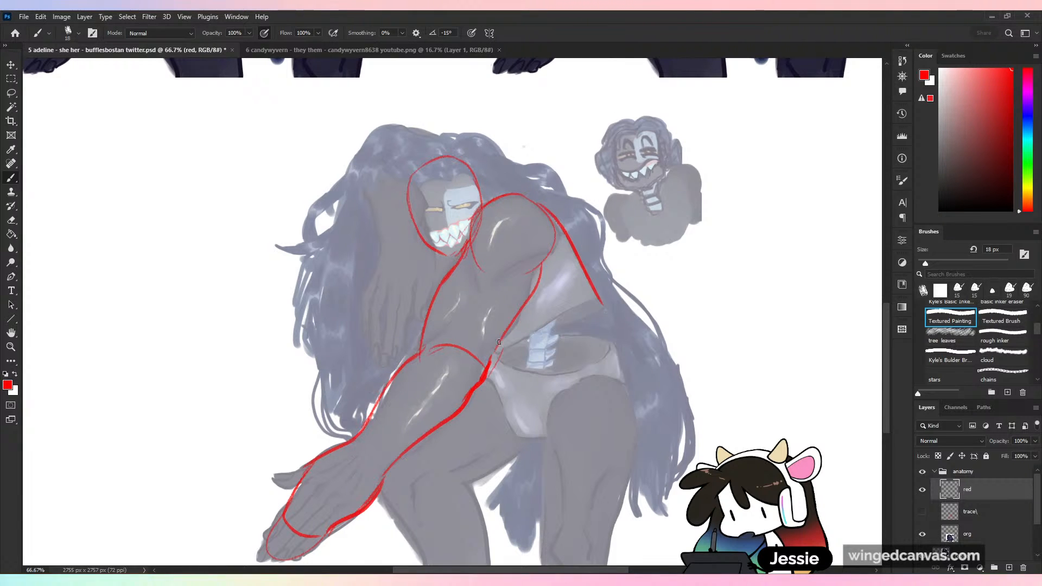
{"action": "left_click_drag", "start_coordinate": [499, 342], "coordinate": [601, 308]}
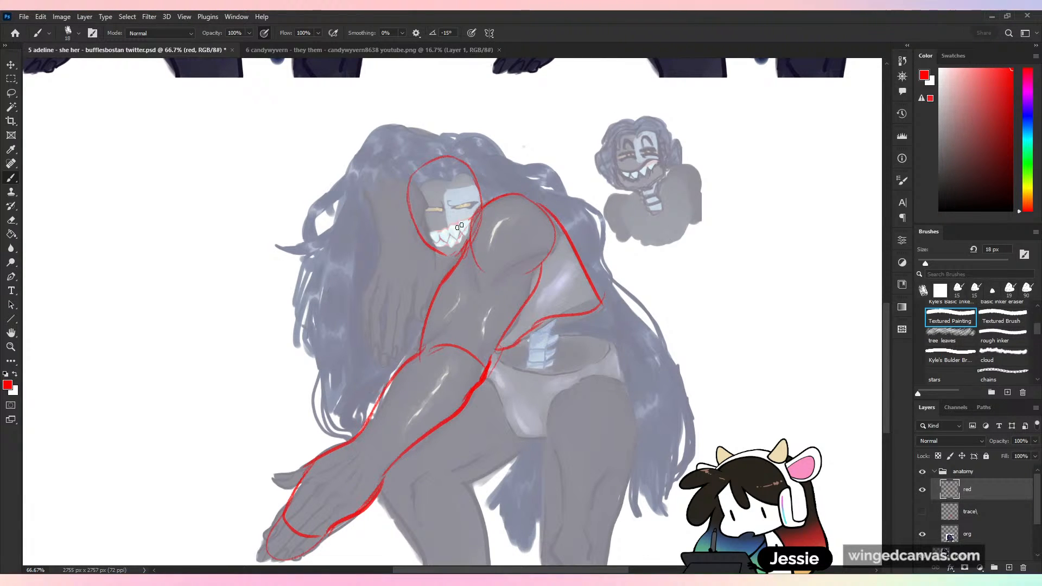
{"action": "mouse_move", "coordinate": [417, 235]}
{"action": "left_mouse_down"}
{"action": "mouse_move", "coordinate": [409, 280]}
{"action": "mouse_move", "coordinate": [402, 269]}
{"action": "mouse_move", "coordinate": [415, 292]}
{"action": "mouse_move", "coordinate": [416, 229]}
{"action": "mouse_move", "coordinate": [394, 294]}
{"action": "mouse_move", "coordinate": [399, 235]}
{"action": "mouse_move", "coordinate": [441, 288]}
{"action": "mouse_move", "coordinate": [443, 257]}
{"action": "left_mouse_up"}
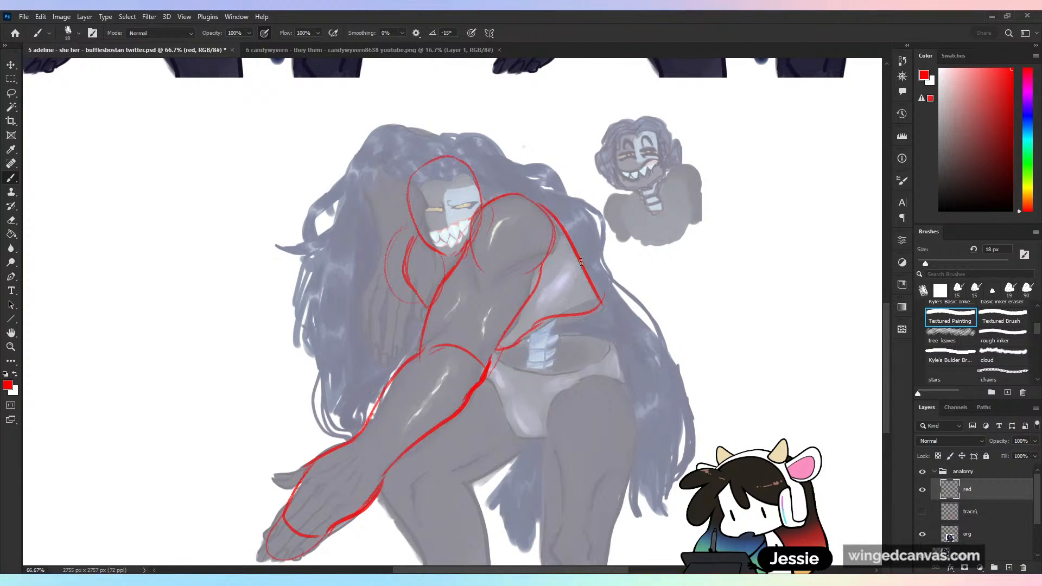
{"action": "mouse_move", "coordinate": [586, 269]}
{"action": "left_mouse_down"}
{"action": "mouse_move", "coordinate": [577, 312]}
{"action": "mouse_move", "coordinate": [517, 329]}
{"action": "left_mouse_up"}
{"action": "mouse_move", "coordinate": [456, 269]}
{"action": "left_mouse_down"}
{"action": "mouse_move", "coordinate": [481, 298]}
{"action": "mouse_move", "coordinate": [452, 265]}
{"action": "mouse_move", "coordinate": [478, 319]}
{"action": "mouse_move", "coordinate": [527, 342]}
{"action": "left_mouse_up"}
{"action": "mouse_move", "coordinate": [411, 234]}
{"action": "left_mouse_down"}
{"action": "mouse_move", "coordinate": [388, 271]}
{"action": "mouse_move", "coordinate": [390, 284]}
{"action": "mouse_move", "coordinate": [427, 310]}
{"action": "left_mouse_up"}
{"action": "left_click_drag", "start_coordinate": [390, 270], "coordinate": [430, 309]}
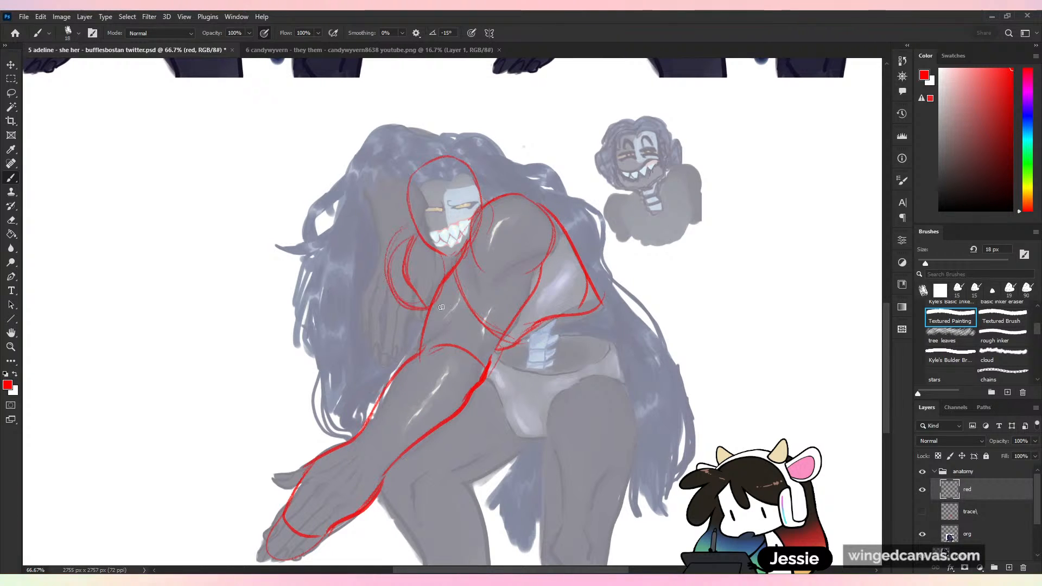
{"action": "left_click_drag", "start_coordinate": [395, 244], "coordinate": [403, 317]}
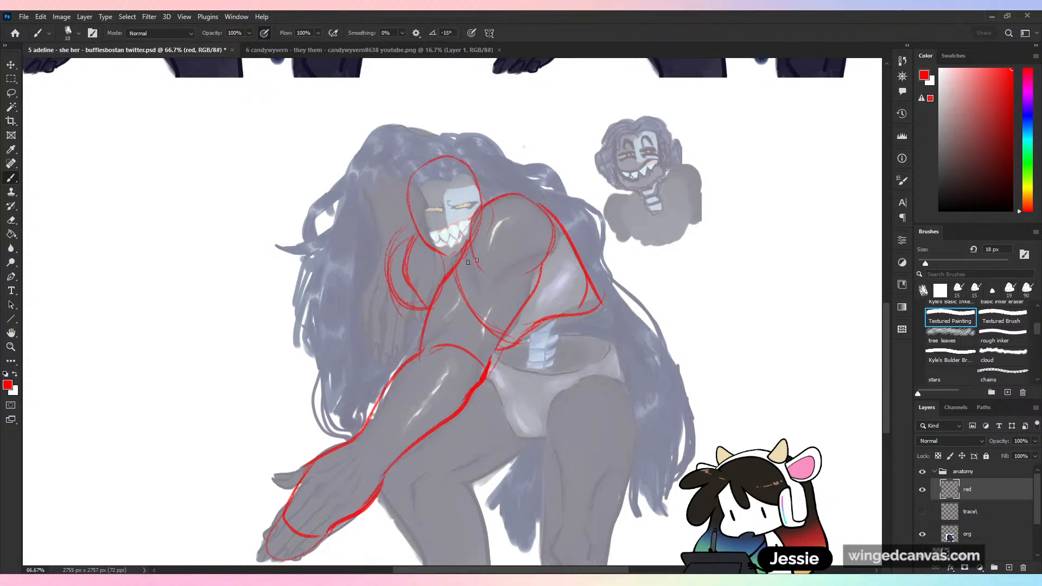
{"action": "key", "text": "ctrl+z"}
{"action": "key", "text": "ctrl+z"}
{"action": "key", "text": "ctrl+z"}
{"action": "key", "text": "ctrl+z"}
{"action": "key", "text": "ctrl+z"}
{"action": "key", "text": "ctrl+z"}
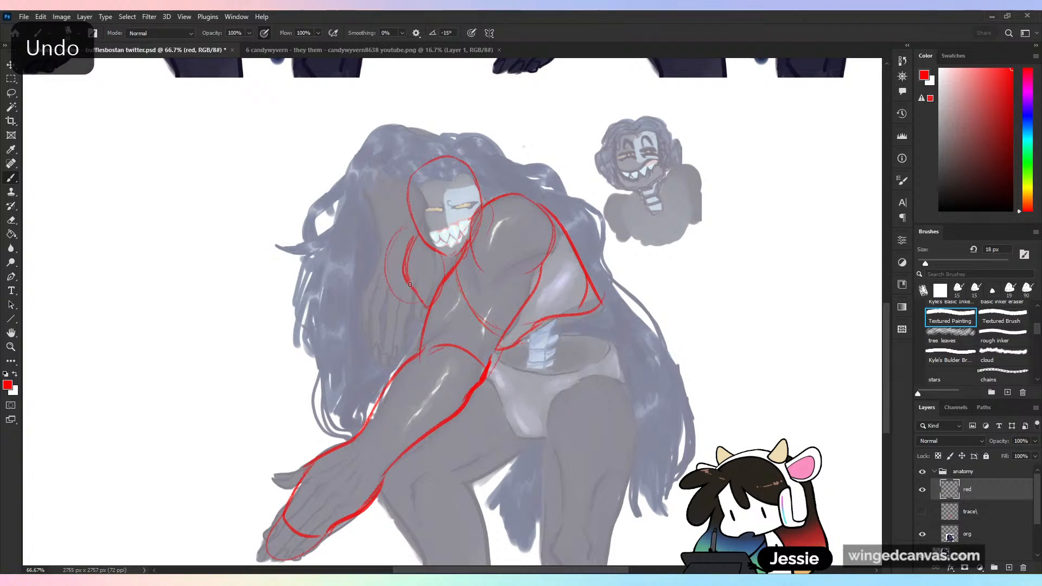
{"action": "key", "text": "ctrl+shift+z"}
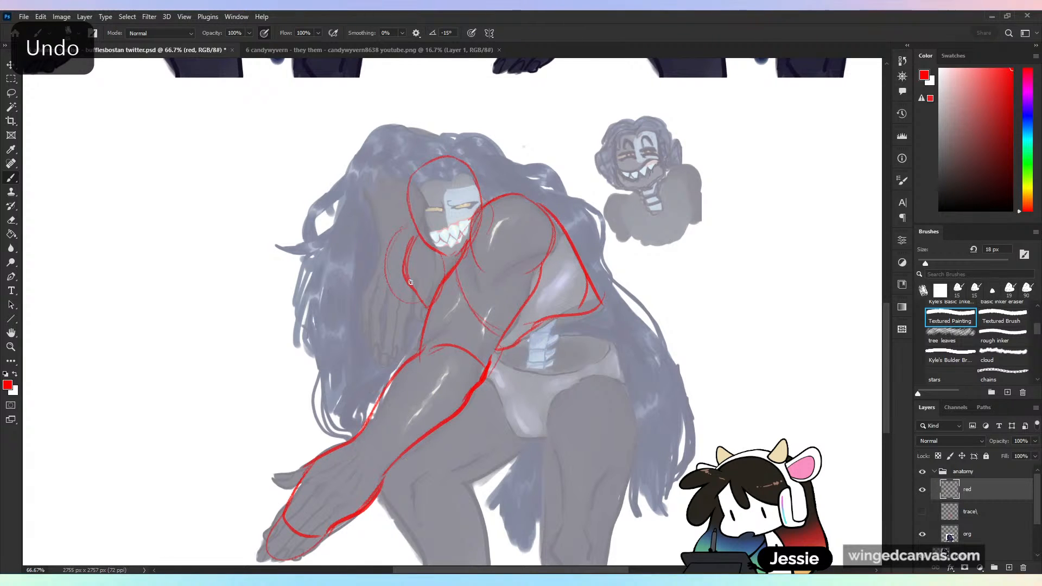
- Sketch the far upper arm rising diagonally from the chest to an elbow at the outer edge of the hair
{"action": "mouse_move", "coordinate": [413, 284]}
{"action": "left_mouse_down"}
{"action": "mouse_move", "coordinate": [346, 203]}
{"action": "mouse_move", "coordinate": [343, 178]}
{"action": "mouse_move", "coordinate": [348, 160]}
{"action": "mouse_move", "coordinate": [413, 167]}
{"action": "left_mouse_up"}
{"action": "left_click_drag", "start_coordinate": [415, 165], "coordinate": [338, 163]}
{"action": "key", "text": "ctrl+z"}
{"action": "key", "text": "ctrl+z"}
{"action": "key", "text": "ctrl+z"}
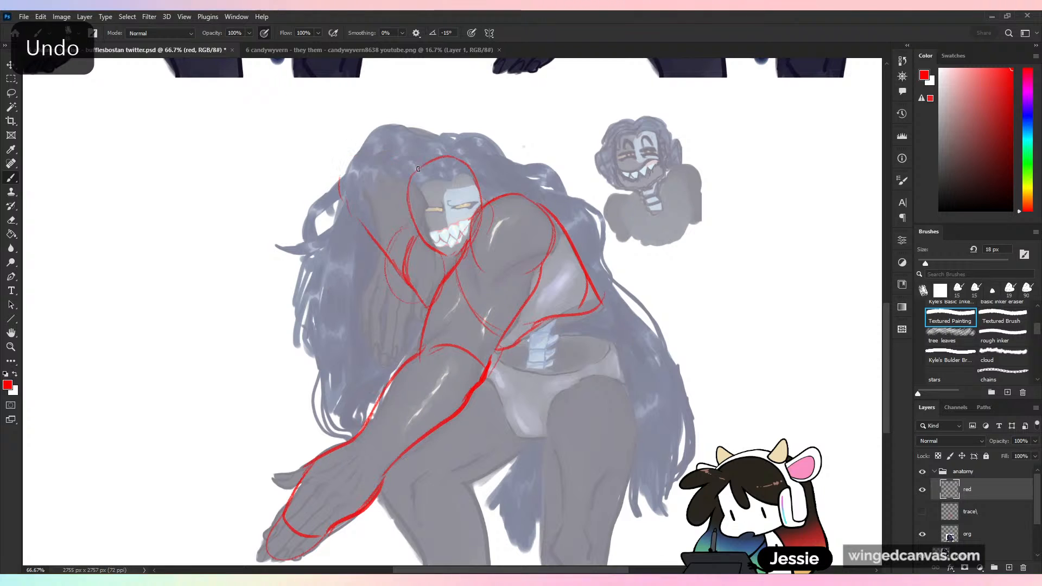
{"action": "mouse_move", "coordinate": [418, 164]}
{"action": "left_mouse_down"}
{"action": "mouse_move", "coordinate": [343, 153]}
{"action": "mouse_move", "coordinate": [326, 177]}
{"action": "mouse_move", "coordinate": [431, 307]}
{"action": "left_mouse_up"}
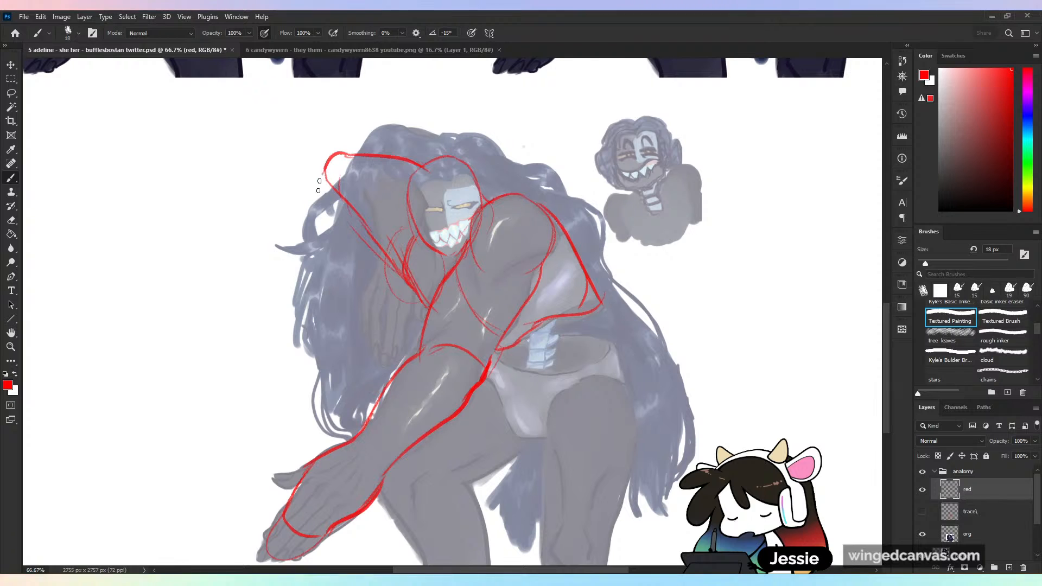
- Sketch both sides of the far forearm hanging down from the raised elbow beside the head
{"action": "left_click_drag", "start_coordinate": [325, 163], "coordinate": [328, 247]}
{"action": "left_click_drag", "start_coordinate": [364, 173], "coordinate": [407, 261]}
{"action": "key", "text": "ctrl+z"}
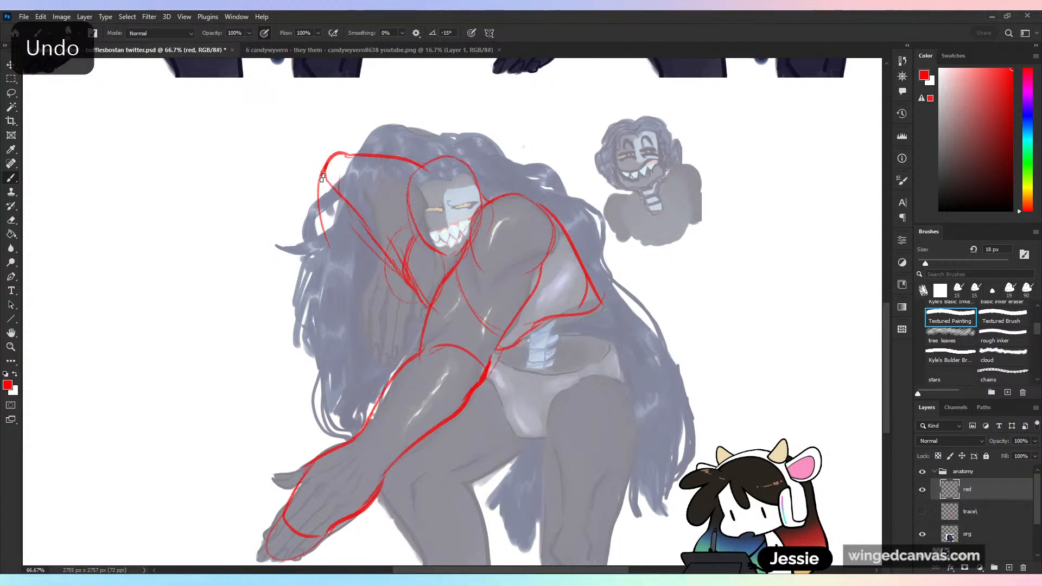
{"action": "left_click_drag", "start_coordinate": [322, 178], "coordinate": [348, 262]}
{"action": "left_click_drag", "start_coordinate": [368, 174], "coordinate": [401, 240]}
{"action": "left_click_drag", "start_coordinate": [336, 244], "coordinate": [373, 307]}
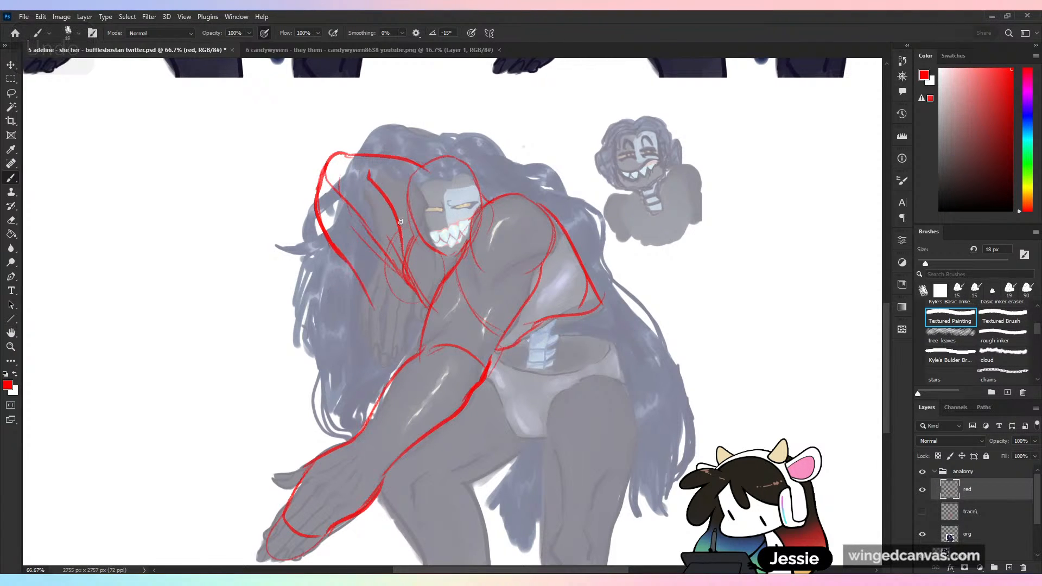
{"action": "left_click_drag", "start_coordinate": [401, 224], "coordinate": [401, 315]}
- Sketch the far arm's hanging hand as a simple rounded shape below the wrist
{"action": "left_click_drag", "start_coordinate": [409, 288], "coordinate": [399, 359]}
{"action": "left_click_drag", "start_coordinate": [369, 297], "coordinate": [396, 373]}
{"action": "left_click_drag", "start_coordinate": [409, 308], "coordinate": [402, 380]}
{"action": "left_click_drag", "start_coordinate": [411, 338], "coordinate": [402, 364]}
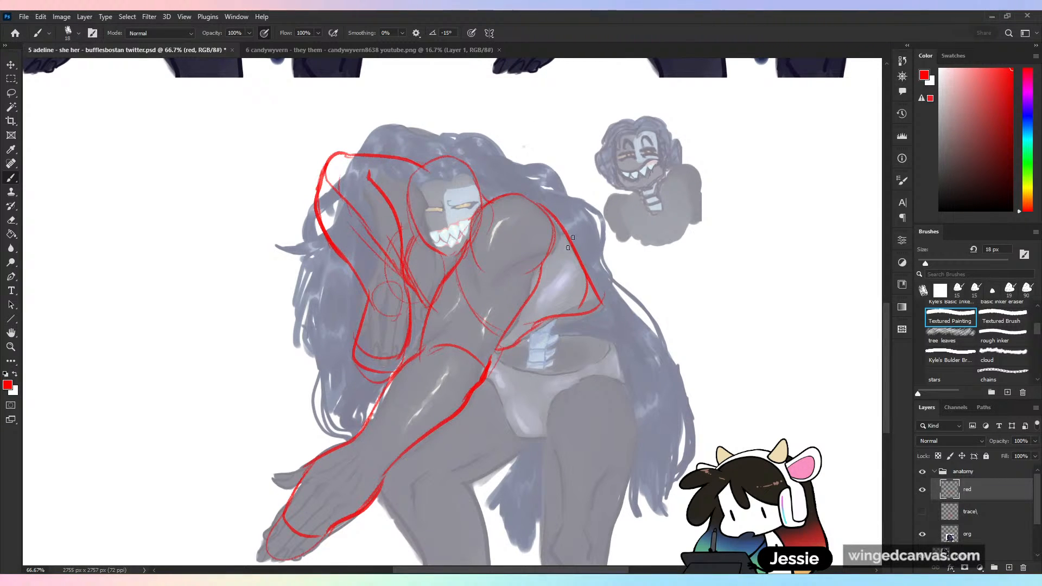
{"action": "mouse_move", "coordinate": [533, 333]}
{"action": "left_mouse_down"}
{"action": "mouse_move", "coordinate": [531, 366]}
{"action": "mouse_move", "coordinate": [551, 357]}
{"action": "left_mouse_up"}
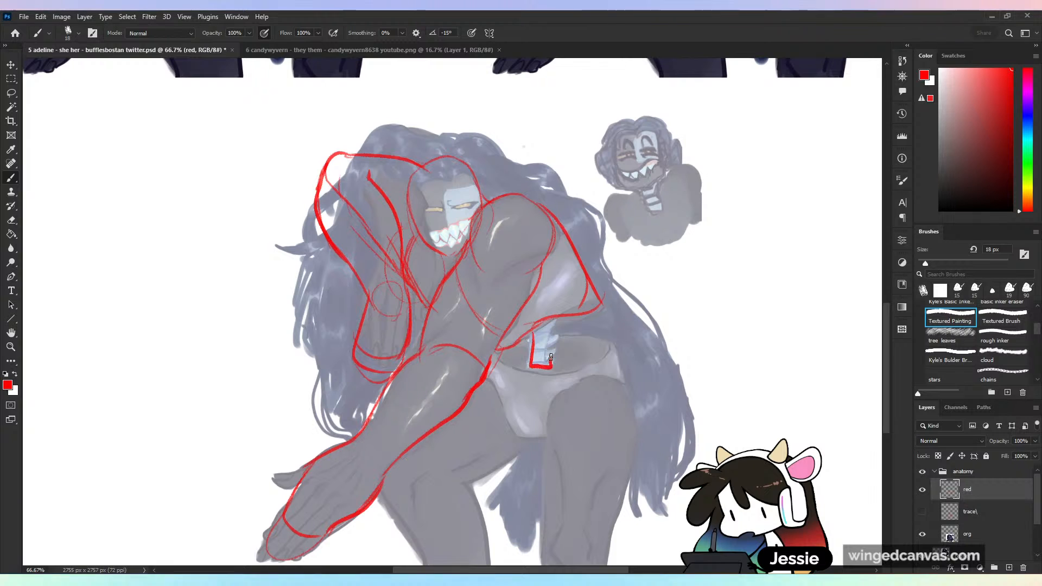
{"action": "key", "text": "ctrl+z"}
{"action": "left_click_drag", "start_coordinate": [554, 116], "coordinate": [549, 135]}
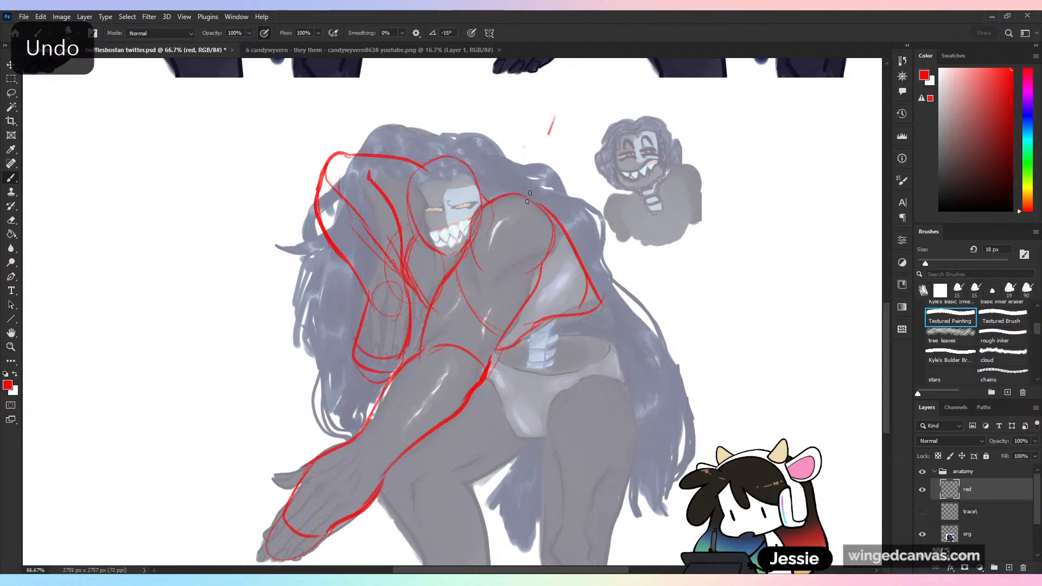
{"action": "left_click_drag", "start_coordinate": [527, 197], "coordinate": [517, 239]}
{"action": "key", "text": "ctrl+z"}
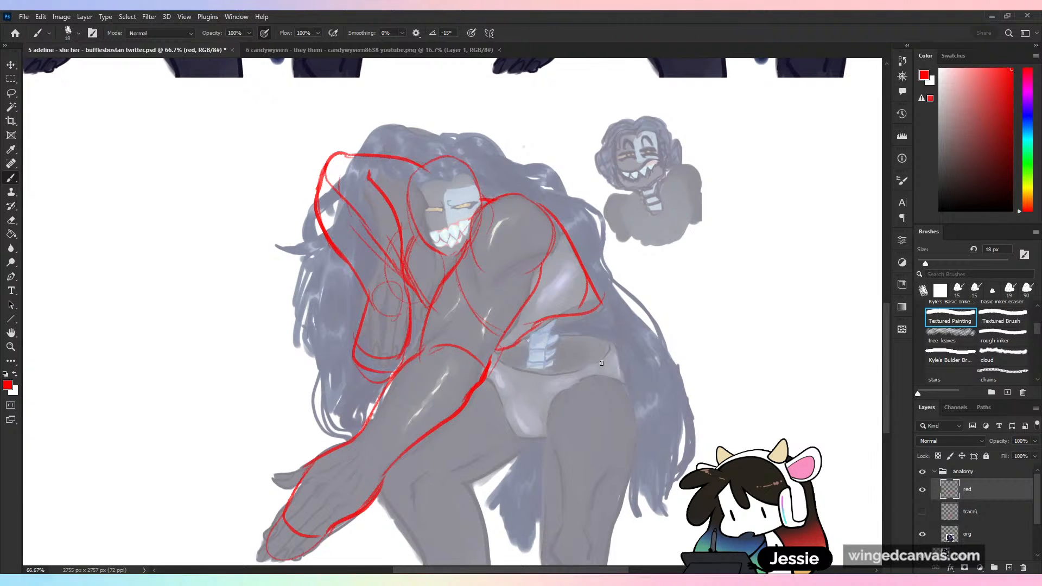
{"action": "left_click_drag", "start_coordinate": [543, 124], "coordinate": [507, 242]}
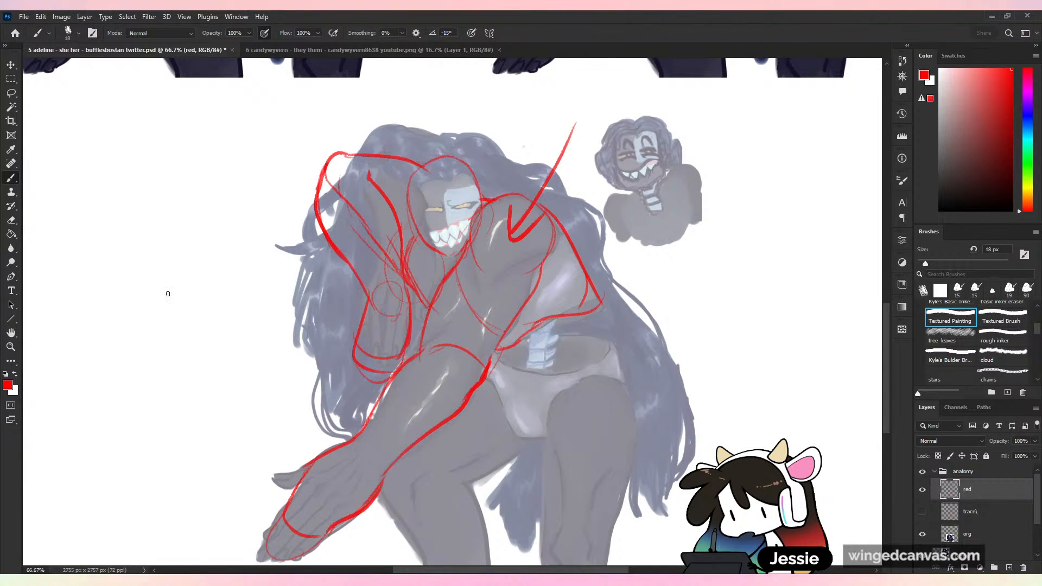
{"action": "key", "text": "ctrl+z"}
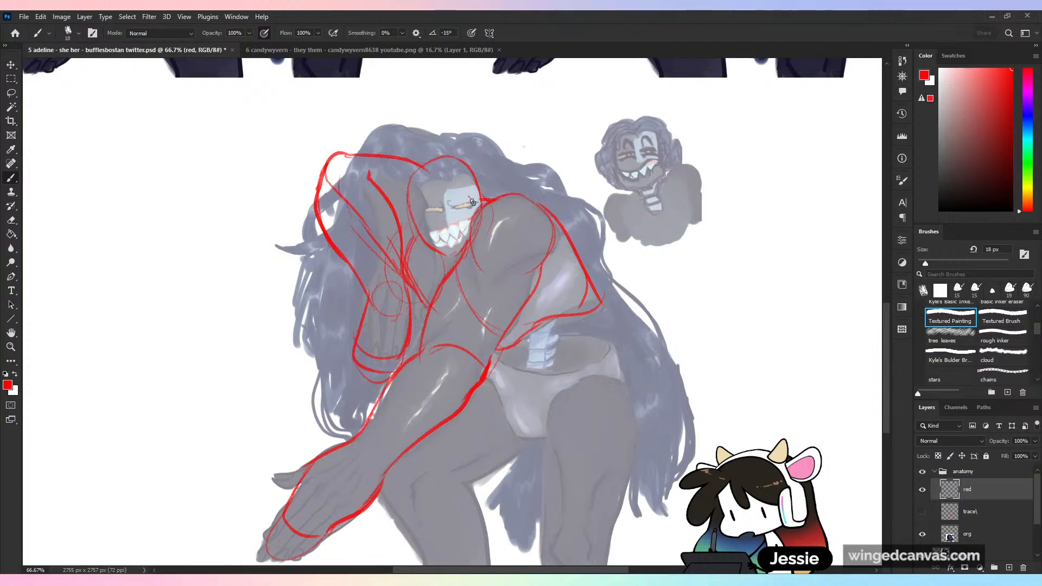
- Sketch the spine as one curved line from the neck through the ribcage and waist into the pelvis
{"action": "left_click_drag", "start_coordinate": [470, 197], "coordinate": [495, 240]}
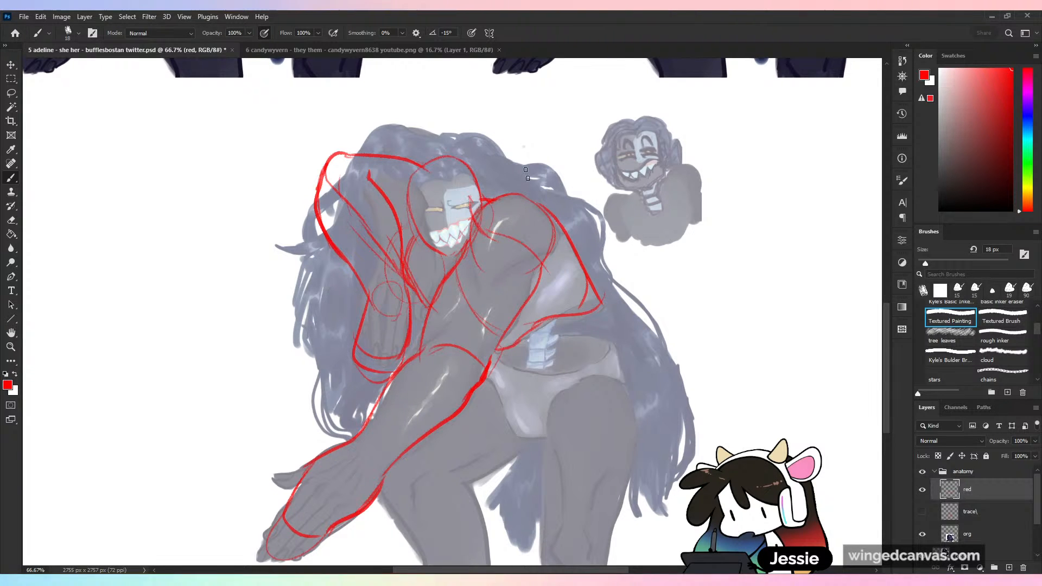
{"action": "key", "text": "ctrl+z"}
{"action": "mouse_move", "coordinate": [473, 221]}
{"action": "left_mouse_down"}
{"action": "mouse_move", "coordinate": [551, 263]}
{"action": "mouse_move", "coordinate": [534, 244]}
{"action": "mouse_move", "coordinate": [565, 291]}
{"action": "mouse_move", "coordinate": [578, 377]}
{"action": "left_mouse_up"}
{"action": "mouse_move", "coordinate": [571, 310]}
{"action": "left_mouse_down"}
{"action": "mouse_move", "coordinate": [580, 381]}
{"action": "mouse_move", "coordinate": [564, 337]}
{"action": "mouse_move", "coordinate": [580, 372]}
{"action": "mouse_move", "coordinate": [579, 362]}
{"action": "mouse_move", "coordinate": [560, 361]}
{"action": "mouse_move", "coordinate": [579, 369]}
{"action": "mouse_move", "coordinate": [587, 348]}
{"action": "mouse_move", "coordinate": [561, 384]}
{"action": "left_mouse_up"}
{"action": "left_click_drag", "start_coordinate": [604, 337], "coordinate": [613, 364]}
{"action": "left_click_drag", "start_coordinate": [553, 351], "coordinate": [536, 354]}
{"action": "mouse_move", "coordinate": [555, 347]}
{"action": "left_mouse_down"}
{"action": "mouse_move", "coordinate": [532, 336]}
{"action": "mouse_move", "coordinate": [515, 372]}
{"action": "left_mouse_up"}
{"action": "mouse_move", "coordinate": [505, 348]}
{"action": "left_mouse_down"}
{"action": "mouse_move", "coordinate": [519, 408]}
{"action": "mouse_move", "coordinate": [550, 430]}
{"action": "mouse_move", "coordinate": [573, 386]}
{"action": "mouse_move", "coordinate": [616, 364]}
{"action": "left_mouse_up"}
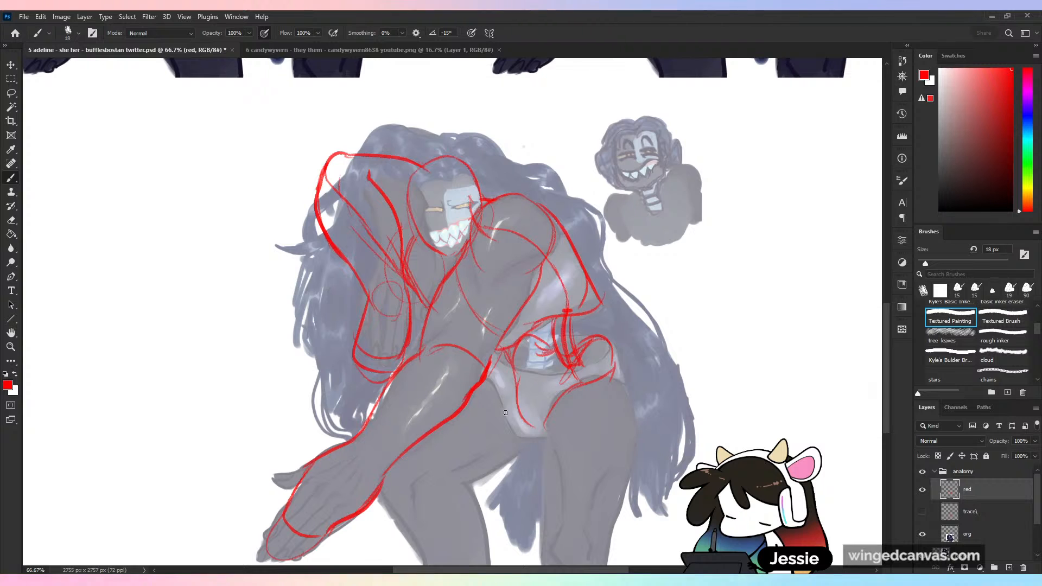
{"action": "key", "text": "ctrl+z"}
{"action": "key", "text": "ctrl+z"}
{"action": "key", "text": "ctrl+z"}
{"action": "key", "text": "ctrl+z"}
{"action": "key", "text": "ctrl+z"}
{"action": "key", "text": "ctrl+z"}
{"action": "key", "text": "ctrl+z"}
{"action": "key", "text": "ctrl+z"}
{"action": "key", "text": "ctrl+z"}
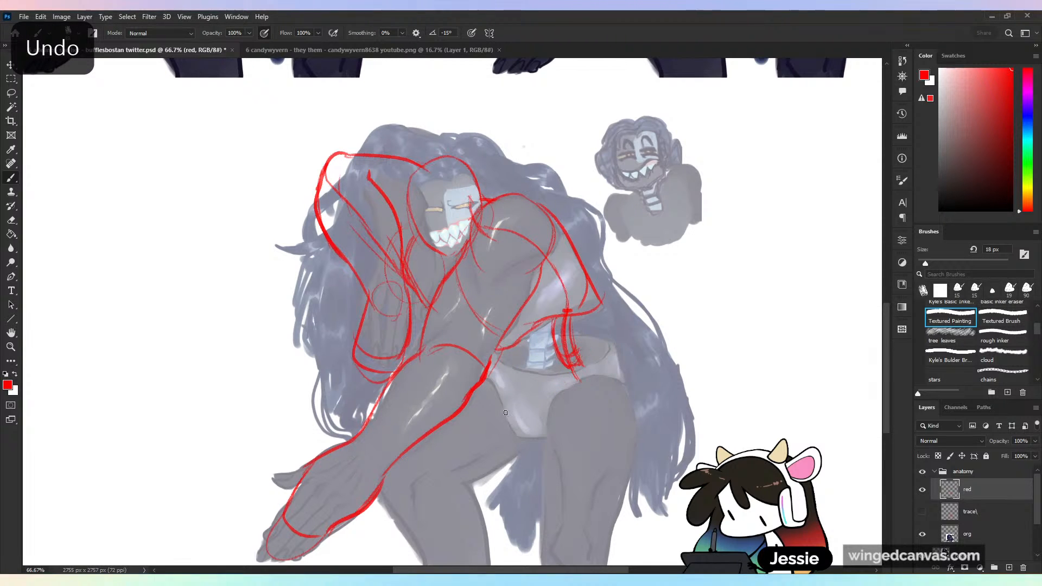
{"action": "key", "text": "ctrl+z"}
{"action": "key", "text": "ctrl+z"}
{"action": "key", "text": "ctrl+z"}
{"action": "key", "text": "ctrl+z"}
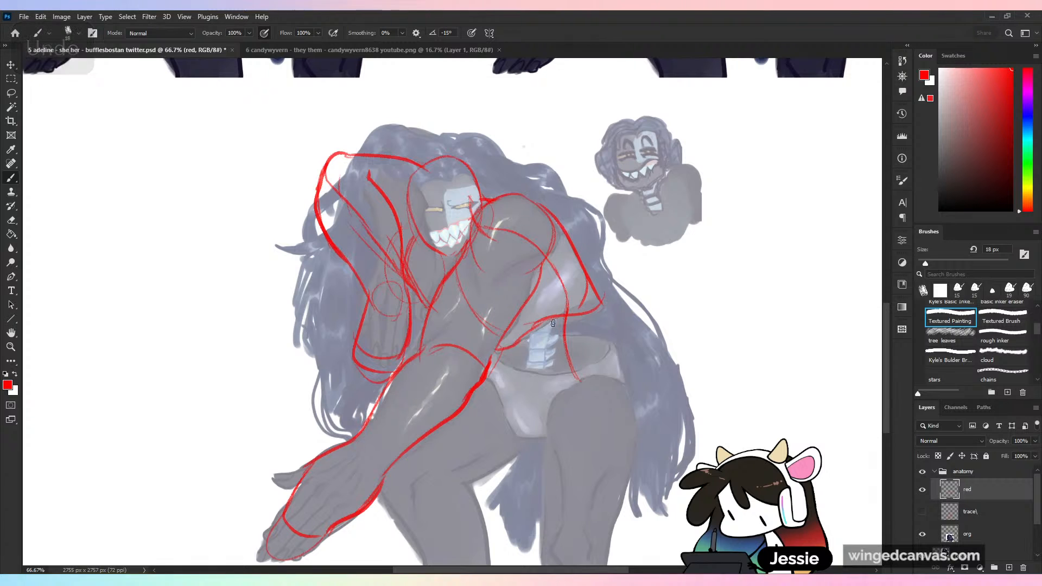
- Give the spine thickness with a second edge, and sketch the waist vertebrae and the tapering sacrum below them
{"action": "mouse_move", "coordinate": [556, 313]}
{"action": "left_mouse_down"}
{"action": "mouse_move", "coordinate": [564, 378]}
{"action": "mouse_move", "coordinate": [548, 330]}
{"action": "mouse_move", "coordinate": [572, 352]}
{"action": "mouse_move", "coordinate": [551, 342]}
{"action": "mouse_move", "coordinate": [600, 313]}
{"action": "mouse_move", "coordinate": [570, 359]}
{"action": "left_mouse_up"}
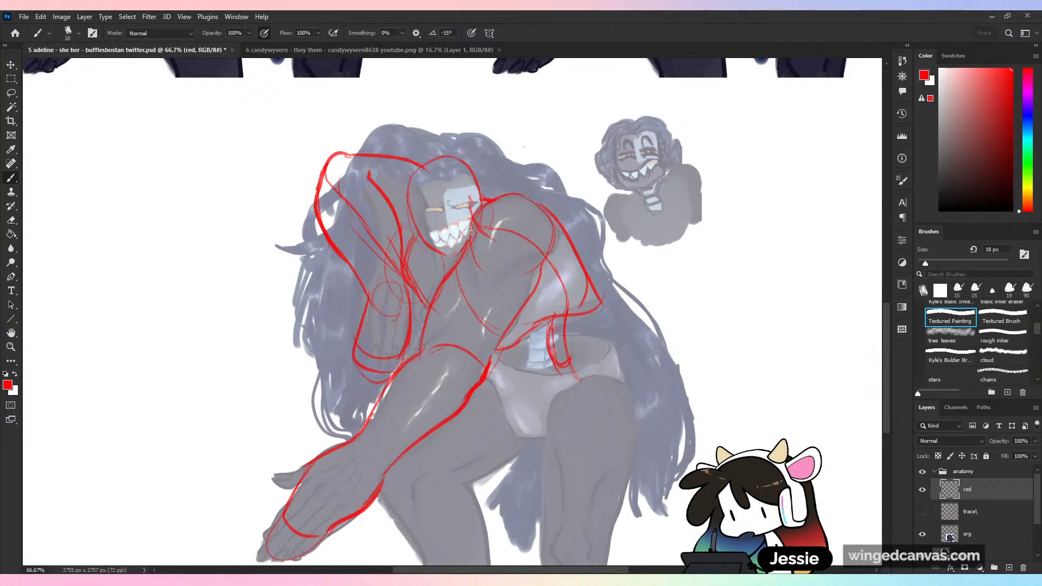
{"action": "mouse_move", "coordinate": [489, 243]}
{"action": "left_mouse_down"}
{"action": "mouse_move", "coordinate": [535, 262]}
{"action": "mouse_move", "coordinate": [550, 329]}
{"action": "mouse_move", "coordinate": [573, 326]}
{"action": "mouse_move", "coordinate": [572, 370]}
{"action": "left_mouse_up"}
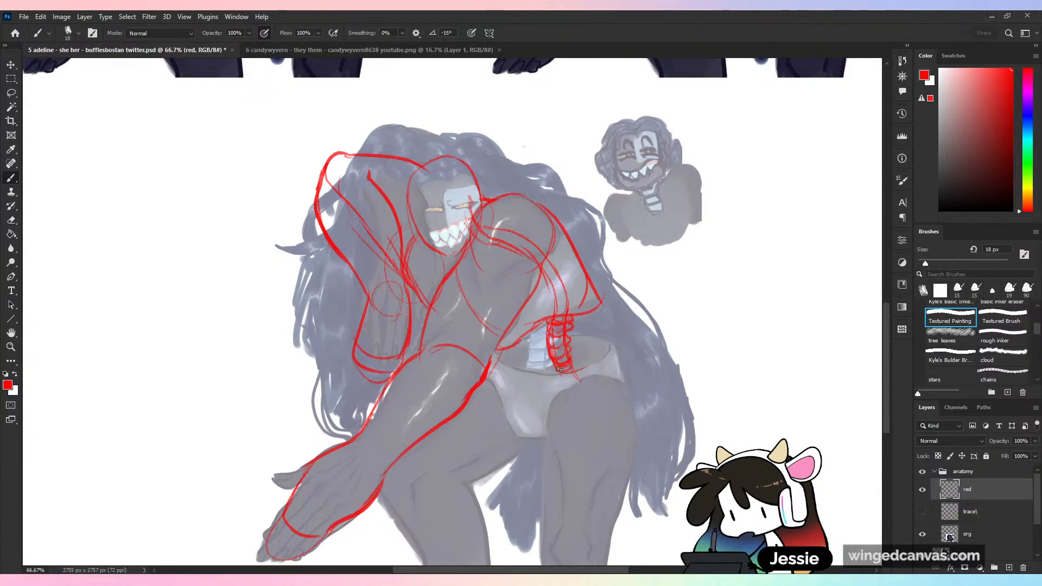
{"action": "mouse_move", "coordinate": [559, 369]}
{"action": "left_mouse_down"}
{"action": "mouse_move", "coordinate": [581, 365]}
{"action": "mouse_move", "coordinate": [588, 379]}
{"action": "mouse_move", "coordinate": [551, 399]}
{"action": "left_mouse_up"}
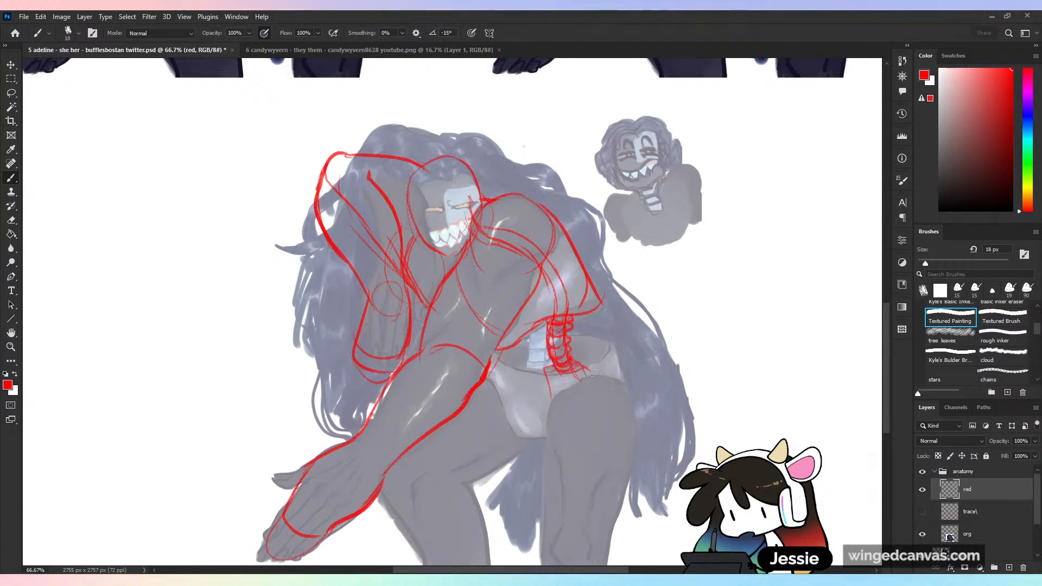
{"action": "left_click_drag", "start_coordinate": [553, 361], "coordinate": [556, 399]}
{"action": "mouse_move", "coordinate": [588, 369]}
{"action": "left_mouse_down"}
{"action": "mouse_move", "coordinate": [579, 391]}
{"action": "mouse_move", "coordinate": [551, 419]}
{"action": "mouse_move", "coordinate": [554, 398]}
{"action": "mouse_move", "coordinate": [568, 414]}
{"action": "mouse_move", "coordinate": [565, 387]}
{"action": "mouse_move", "coordinate": [550, 426]}
{"action": "mouse_move", "coordinate": [573, 416]}
{"action": "left_mouse_up"}
{"action": "left_click_drag", "start_coordinate": [579, 395], "coordinate": [569, 415]}
{"action": "mouse_move", "coordinate": [576, 363]}
{"action": "left_mouse_down"}
{"action": "mouse_move", "coordinate": [588, 369]}
{"action": "mouse_move", "coordinate": [583, 352]}
{"action": "mouse_move", "coordinate": [613, 350]}
{"action": "mouse_move", "coordinate": [574, 401]}
{"action": "left_mouse_up"}
- Sketch the pelvis around the sacrum, with both flared hip bones, the lower rim and the leg-opening curve
{"action": "mouse_move", "coordinate": [614, 363]}
{"action": "left_mouse_down"}
{"action": "mouse_move", "coordinate": [609, 407]}
{"action": "mouse_move", "coordinate": [534, 423]}
{"action": "mouse_move", "coordinate": [591, 411]}
{"action": "left_mouse_up"}
{"action": "mouse_move", "coordinate": [545, 345]}
{"action": "left_mouse_down"}
{"action": "mouse_move", "coordinate": [529, 366]}
{"action": "mouse_move", "coordinate": [499, 354]}
{"action": "left_mouse_up"}
{"action": "left_click_drag", "start_coordinate": [501, 358], "coordinate": [512, 386]}
{"action": "mouse_move", "coordinate": [510, 370]}
{"action": "left_mouse_down"}
{"action": "mouse_move", "coordinate": [537, 417]}
{"action": "mouse_move", "coordinate": [527, 362]}
{"action": "mouse_move", "coordinate": [545, 396]}
{"action": "mouse_move", "coordinate": [560, 393]}
{"action": "mouse_move", "coordinate": [554, 370]}
{"action": "mouse_move", "coordinate": [511, 367]}
{"action": "mouse_move", "coordinate": [535, 417]}
{"action": "left_mouse_up"}
{"action": "mouse_move", "coordinate": [535, 417]}
{"action": "left_mouse_down"}
{"action": "mouse_move", "coordinate": [567, 426]}
{"action": "mouse_move", "coordinate": [601, 414]}
{"action": "left_mouse_up"}
{"action": "left_click_drag", "start_coordinate": [610, 400], "coordinate": [602, 421]}
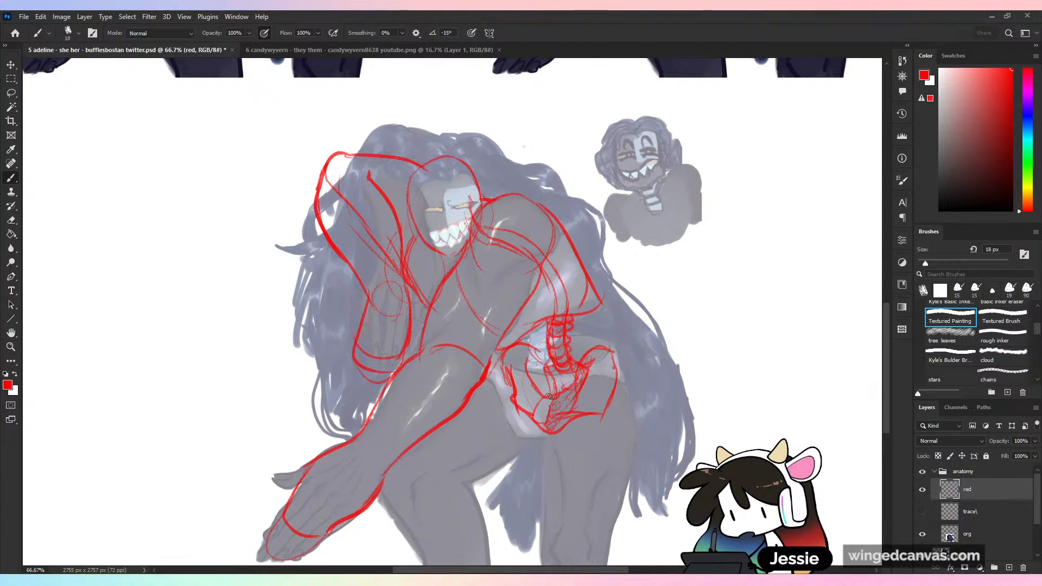
{"action": "left_click_drag", "start_coordinate": [549, 393], "coordinate": [542, 440]}
{"action": "mouse_move", "coordinate": [551, 385]}
{"action": "left_mouse_down"}
{"action": "mouse_move", "coordinate": [586, 444]}
{"action": "mouse_move", "coordinate": [642, 397]}
{"action": "mouse_move", "coordinate": [620, 386]}
{"action": "mouse_move", "coordinate": [570, 427]}
{"action": "mouse_move", "coordinate": [593, 400]}
{"action": "mouse_move", "coordinate": [627, 399]}
{"action": "left_mouse_up"}
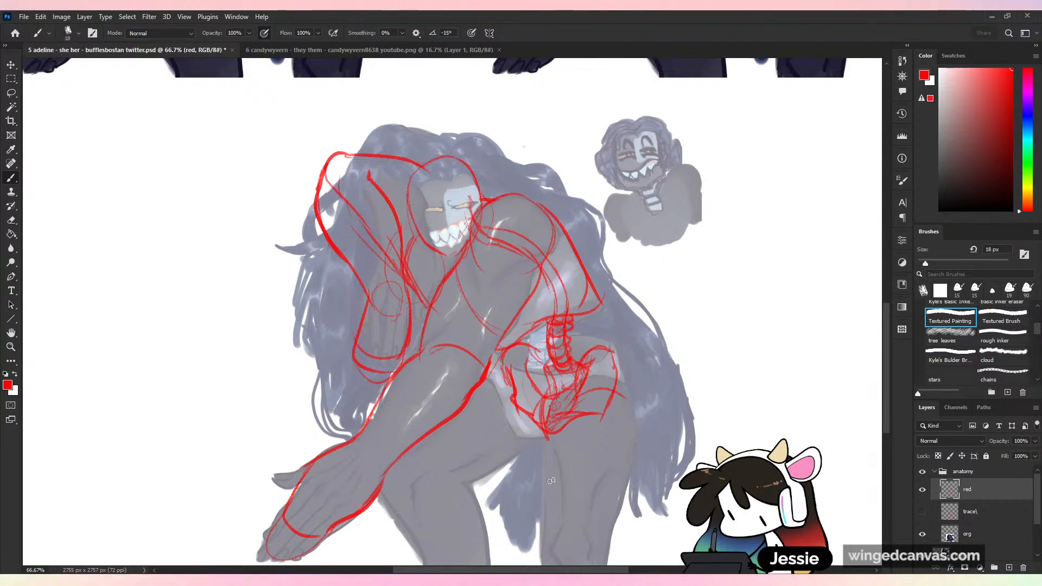
{"action": "left_click_drag", "start_coordinate": [517, 402], "coordinate": [548, 437]}
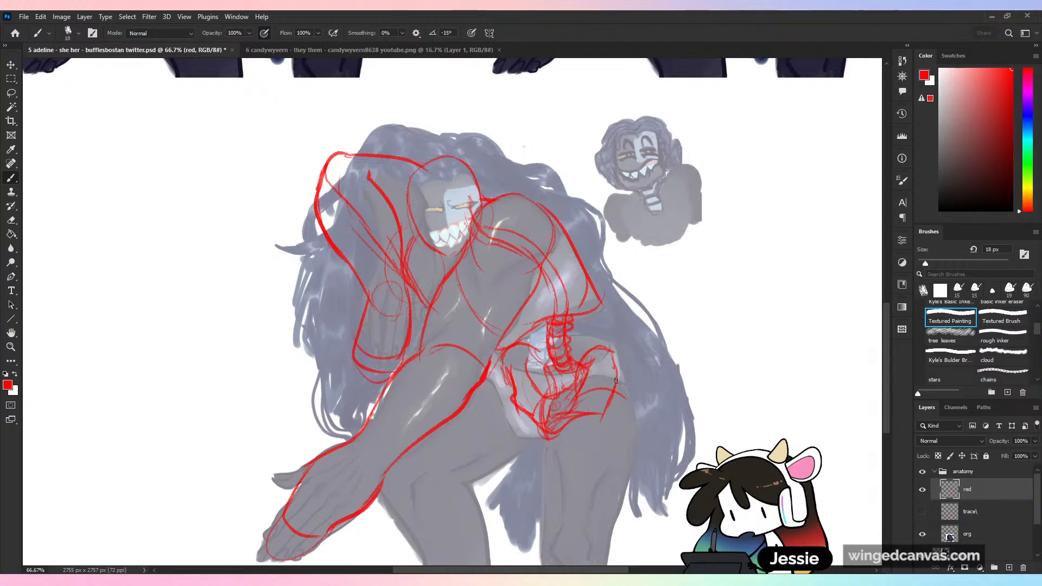
- Sketch the thigh farther from the outstretched hand, from the hip down to the knee, with inner muscle contours
{"action": "left_click_drag", "start_coordinate": [613, 371], "coordinate": [633, 434]}
{"action": "left_click_drag", "start_coordinate": [548, 437], "coordinate": [554, 531]}
{"action": "scroll", "coordinate": [566, 523], "scroll_direction": "down", "scroll_amount": 3}
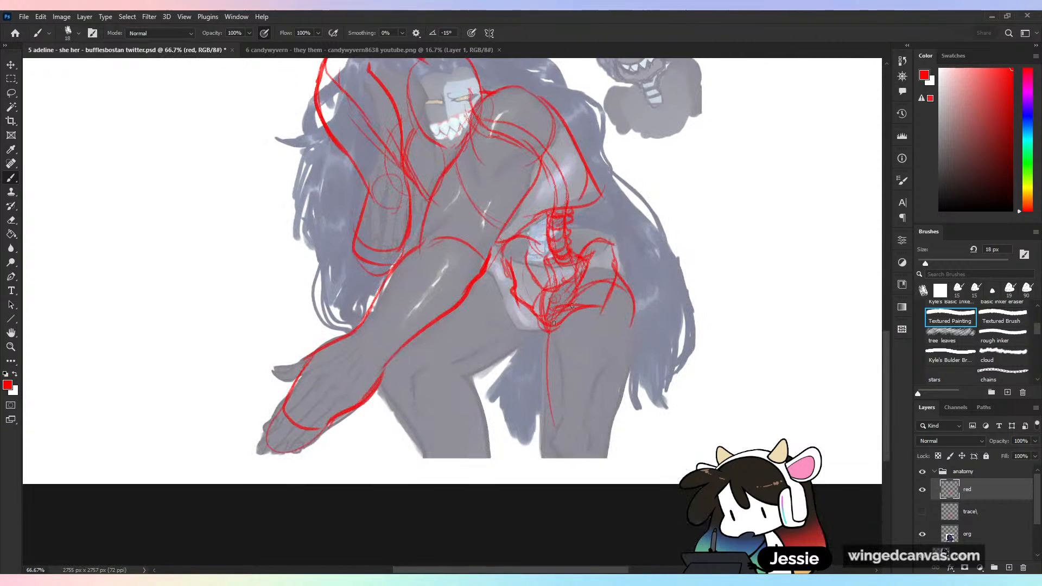
{"action": "mouse_move", "coordinate": [546, 325]}
{"action": "left_mouse_down"}
{"action": "mouse_move", "coordinate": [538, 411]}
{"action": "mouse_move", "coordinate": [548, 453]}
{"action": "mouse_move", "coordinate": [567, 473]}
{"action": "mouse_move", "coordinate": [605, 456]}
{"action": "mouse_move", "coordinate": [568, 407]}
{"action": "mouse_move", "coordinate": [579, 392]}
{"action": "left_mouse_up"}
{"action": "mouse_move", "coordinate": [600, 453]}
{"action": "left_mouse_down"}
{"action": "mouse_move", "coordinate": [579, 392]}
{"action": "mouse_move", "coordinate": [590, 304]}
{"action": "mouse_move", "coordinate": [607, 454]}
{"action": "left_mouse_up"}
{"action": "mouse_move", "coordinate": [601, 308]}
{"action": "left_mouse_down"}
{"action": "mouse_move", "coordinate": [548, 414]}
{"action": "mouse_move", "coordinate": [558, 432]}
{"action": "mouse_move", "coordinate": [581, 375]}
{"action": "mouse_move", "coordinate": [580, 387]}
{"action": "mouse_move", "coordinate": [631, 320]}
{"action": "mouse_move", "coordinate": [614, 440]}
{"action": "left_mouse_up"}
{"action": "left_click_drag", "start_coordinate": [633, 304], "coordinate": [612, 437]}
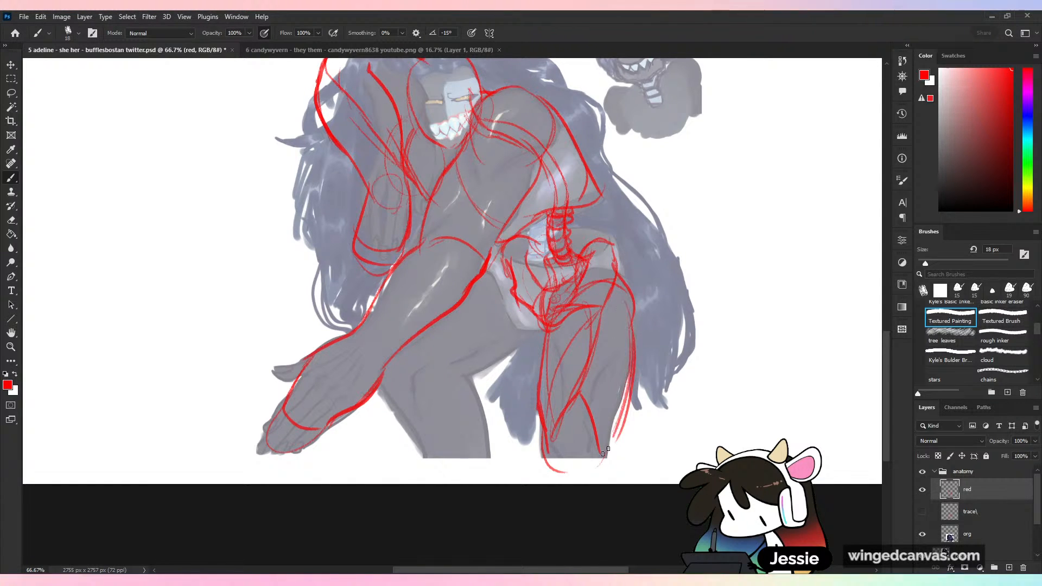
{"action": "mouse_move", "coordinate": [591, 311]}
{"action": "left_mouse_down"}
{"action": "mouse_move", "coordinate": [603, 280]}
{"action": "mouse_move", "coordinate": [631, 325]}
{"action": "left_mouse_up"}
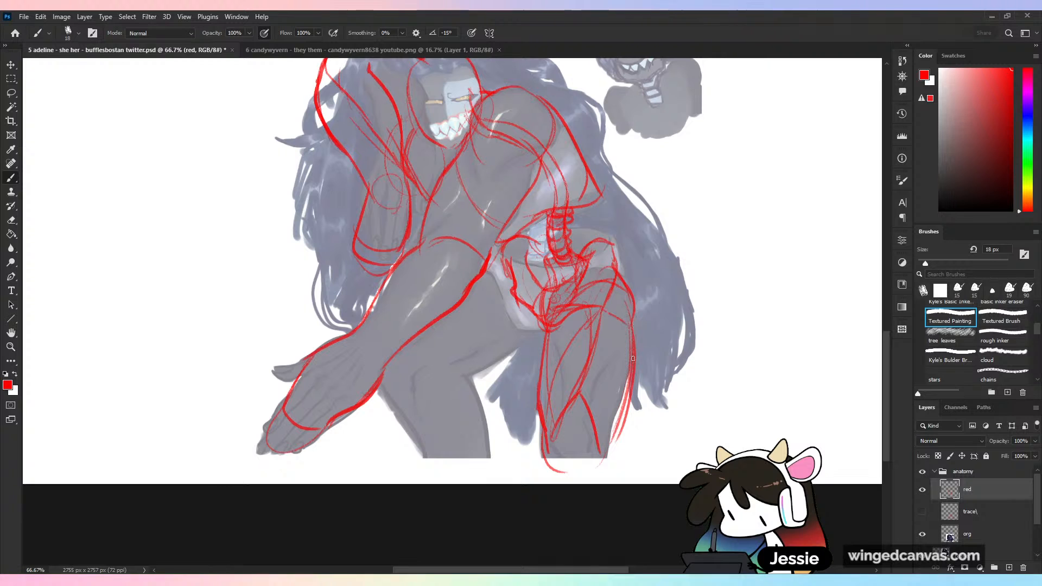
- Finish the foreshortened thigh's outer edge and sketch the rounded knee with a circled kneecap
{"action": "left_click_drag", "start_coordinate": [629, 394], "coordinate": [604, 462]}
{"action": "mouse_move", "coordinate": [552, 440]}
{"action": "left_mouse_down"}
{"action": "mouse_move", "coordinate": [575, 413]}
{"action": "mouse_move", "coordinate": [576, 465]}
{"action": "left_mouse_up"}
{"action": "mouse_move", "coordinate": [554, 442]}
{"action": "left_mouse_down"}
{"action": "mouse_move", "coordinate": [572, 473]}
{"action": "mouse_move", "coordinate": [550, 455]}
{"action": "mouse_move", "coordinate": [619, 411]}
{"action": "left_mouse_up"}
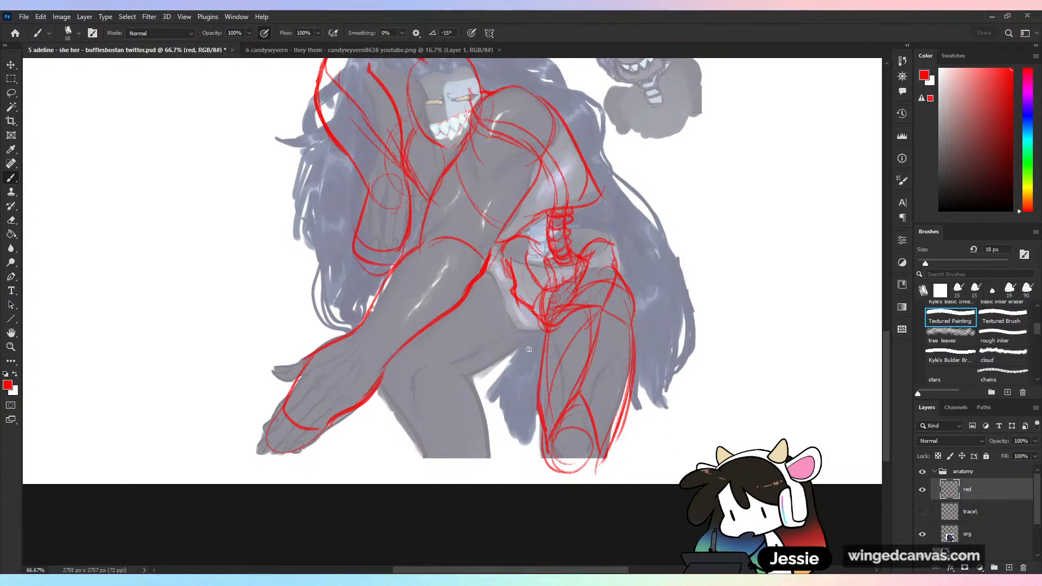
- Outline the underside of the thigh nearer the outstretched hand and both sides of its lower leg, and reinforce the hip bone's edge
{"action": "left_click_drag", "start_coordinate": [546, 333], "coordinate": [450, 383]}
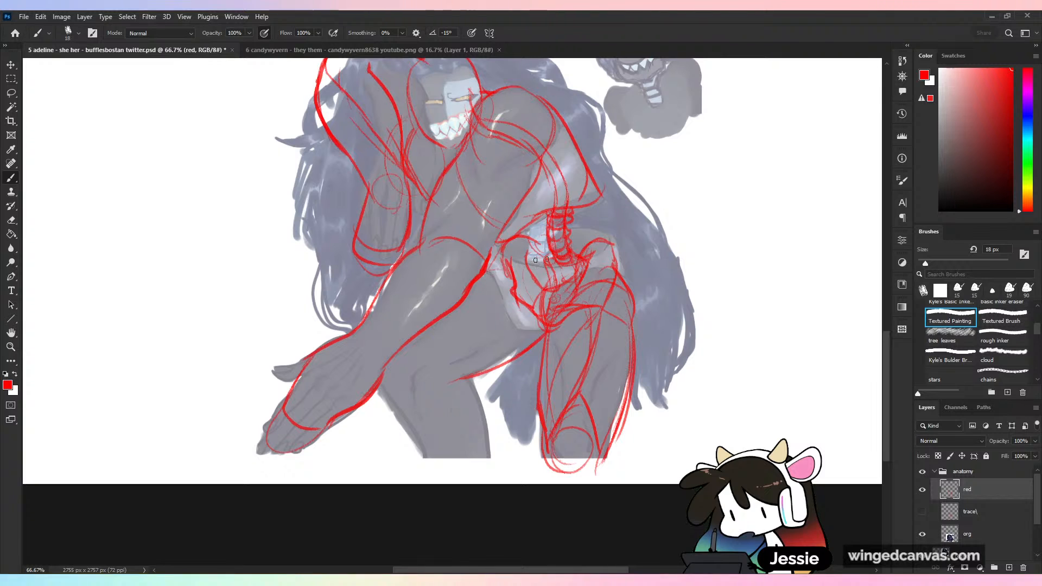
{"action": "left_click_drag", "start_coordinate": [501, 262], "coordinate": [513, 288]}
{"action": "left_click_drag", "start_coordinate": [516, 286], "coordinate": [533, 318]}
{"action": "mouse_move", "coordinate": [447, 368]}
{"action": "left_mouse_down"}
{"action": "mouse_move", "coordinate": [477, 393]}
{"action": "mouse_move", "coordinate": [491, 456]}
{"action": "left_mouse_up"}
{"action": "left_click_drag", "start_coordinate": [378, 392], "coordinate": [427, 459]}
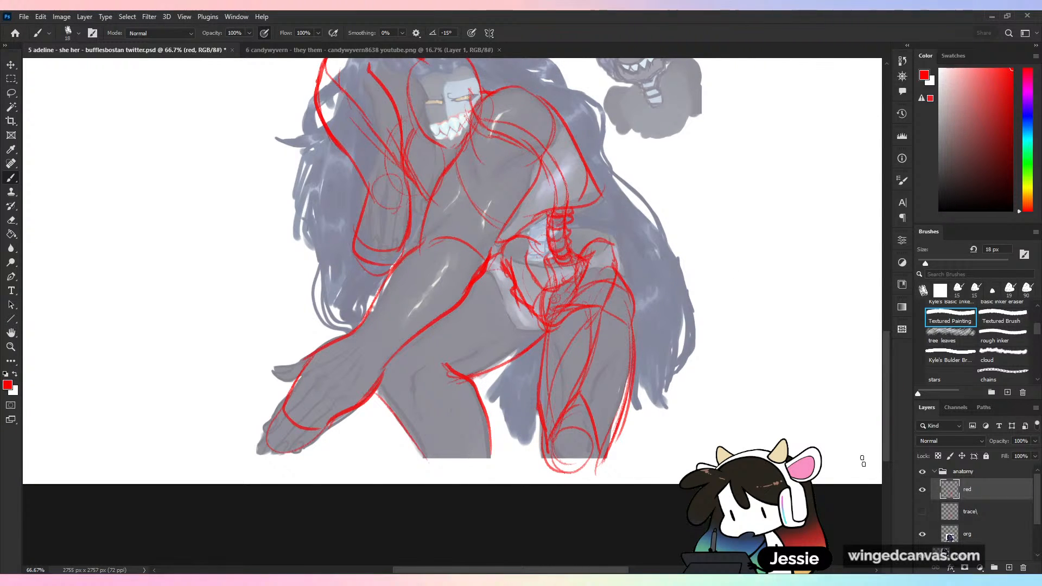
{"action": "scroll", "coordinate": [894, 361], "scroll_direction": "up", "scroll_amount": 2}
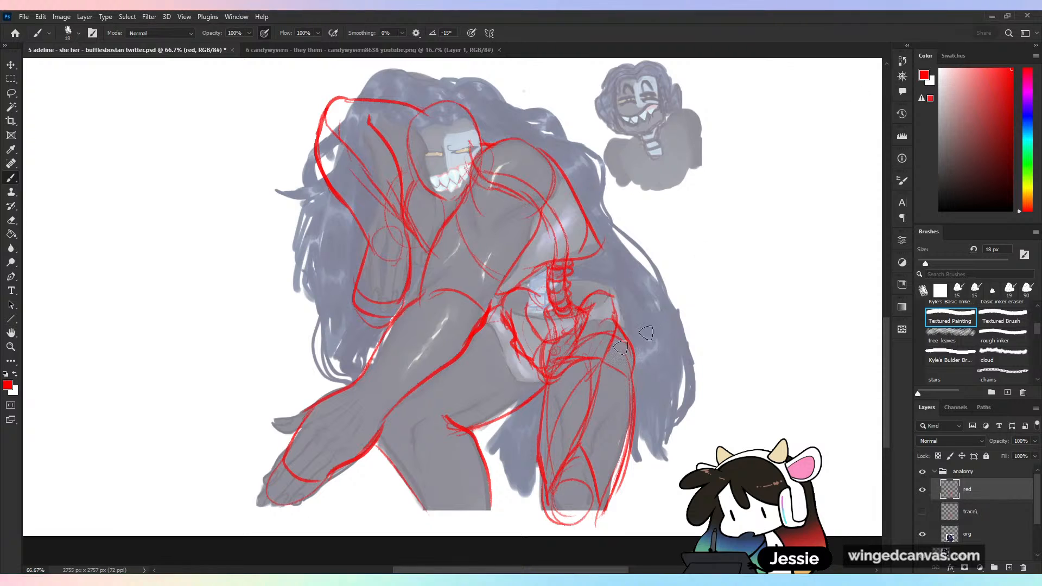
- Erase the farther thigh's sketch and redraw the leg with a full outline, cross-contour curves, a knee guide, a circled kneecap and the lower leg
{"action": "mouse_move", "coordinate": [621, 348]}
{"action": "left_mouse_down"}
{"action": "mouse_move", "coordinate": [576, 375]}
{"action": "mouse_move", "coordinate": [586, 434]}
{"action": "mouse_move", "coordinate": [543, 504]}
{"action": "mouse_move", "coordinate": [592, 534]}
{"action": "mouse_move", "coordinate": [618, 482]}
{"action": "left_mouse_up"}
{"action": "left_click_drag", "start_coordinate": [535, 430], "coordinate": [544, 411]}
{"action": "key", "text": "b"}
{"action": "mouse_move", "coordinate": [404, 417]}
{"action": "left_mouse_down"}
{"action": "mouse_move", "coordinate": [605, 410]}
{"action": "mouse_move", "coordinate": [616, 419]}
{"action": "left_mouse_up"}
{"action": "left_click_drag", "start_coordinate": [541, 411], "coordinate": [628, 400]}
{"action": "mouse_move", "coordinate": [613, 336]}
{"action": "left_mouse_down"}
{"action": "mouse_move", "coordinate": [571, 365]}
{"action": "mouse_move", "coordinate": [540, 426]}
{"action": "mouse_move", "coordinate": [630, 352]}
{"action": "mouse_move", "coordinate": [625, 448]}
{"action": "left_mouse_up"}
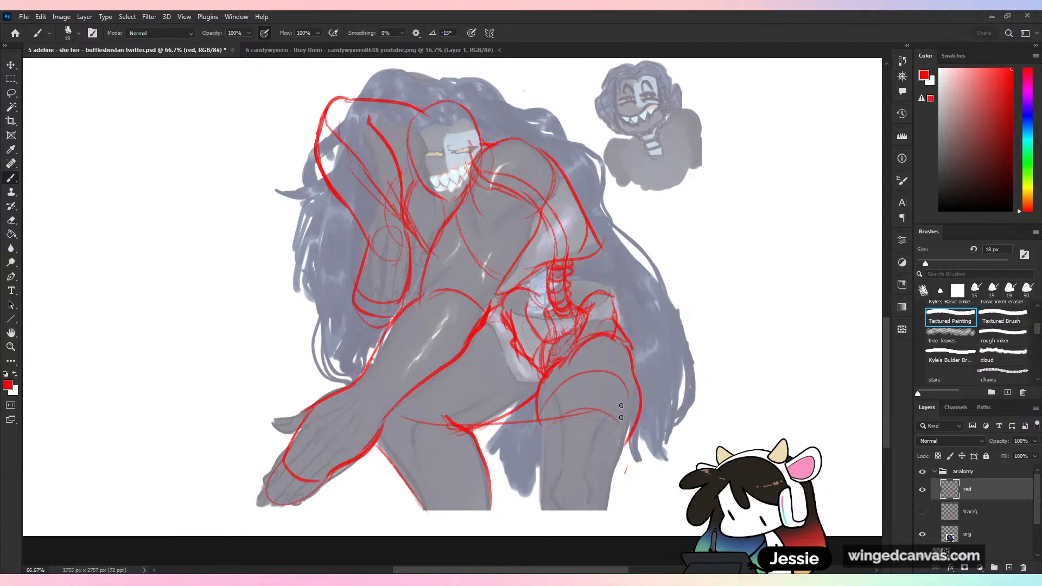
{"action": "mouse_move", "coordinate": [565, 460]}
{"action": "left_mouse_down"}
{"action": "mouse_move", "coordinate": [582, 429]}
{"action": "mouse_move", "coordinate": [577, 480]}
{"action": "mouse_move", "coordinate": [603, 448]}
{"action": "mouse_move", "coordinate": [554, 520]}
{"action": "left_mouse_up"}
{"action": "mouse_move", "coordinate": [614, 449]}
{"action": "left_mouse_down"}
{"action": "mouse_move", "coordinate": [544, 515]}
{"action": "mouse_move", "coordinate": [619, 471]}
{"action": "left_mouse_up"}
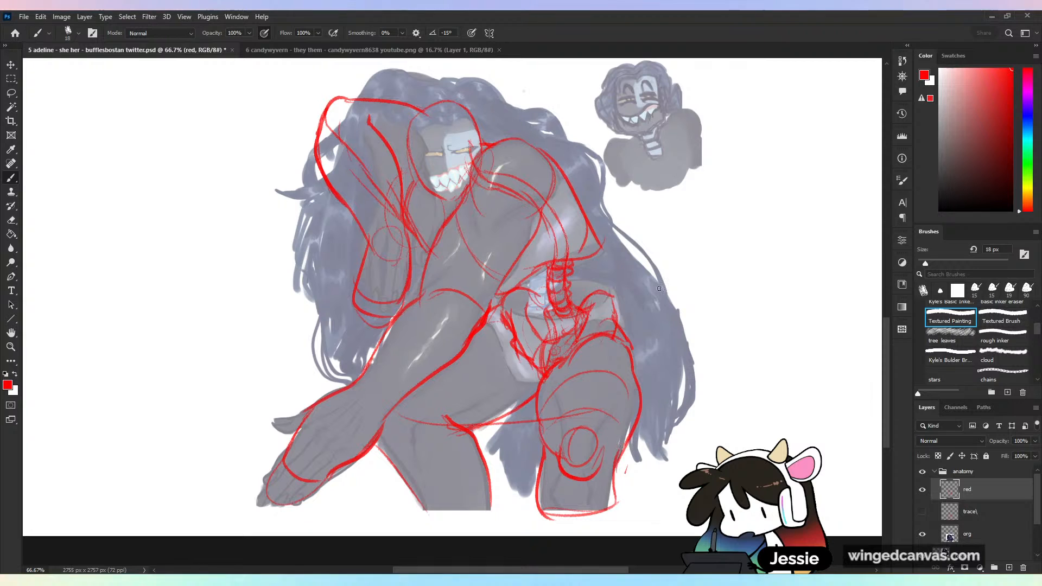
- Save the document with the finished red anatomy sketch
{"action": "key", "text": "ctrl+minus"}
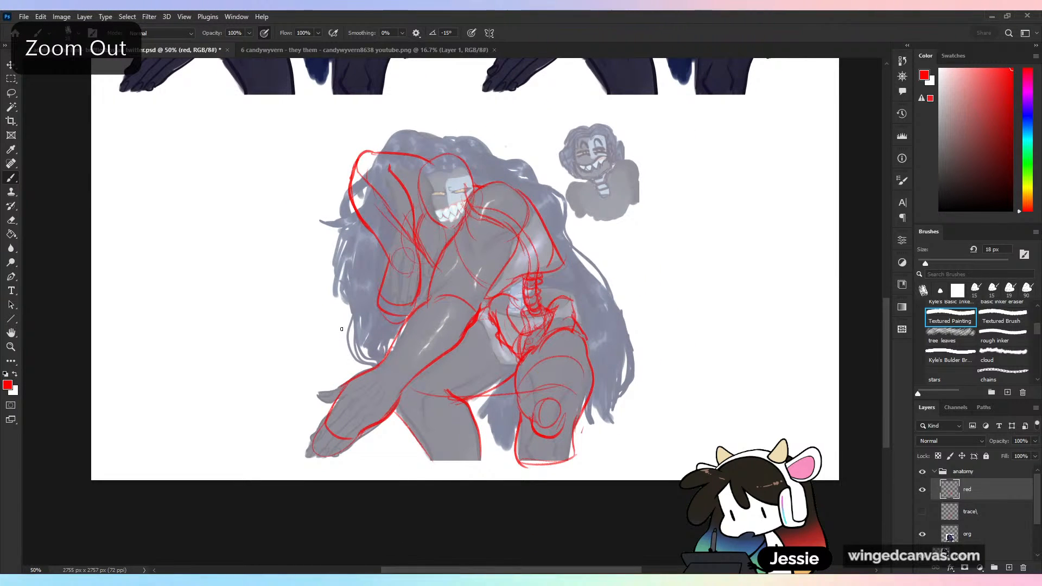
{"action": "key", "text": "ctrl+plus"}
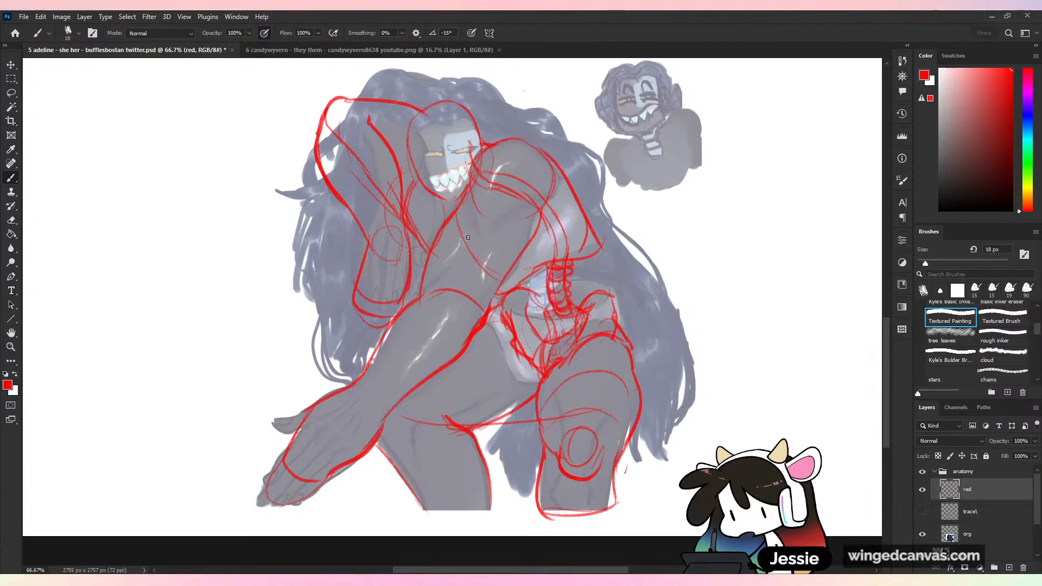
{"action": "key", "text": "ctrl+minus"}
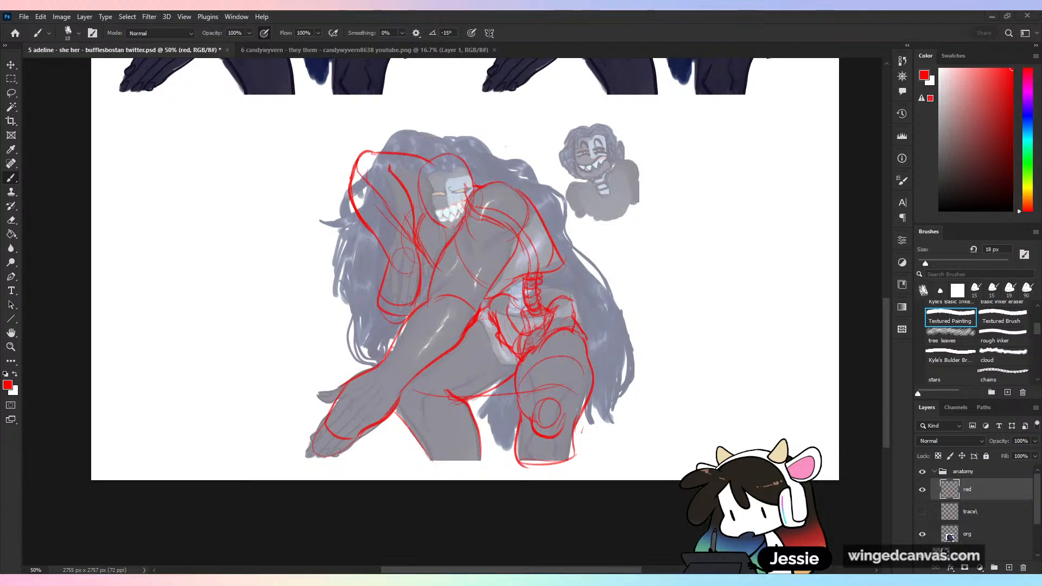
{"action": "key", "text": "ctrl+minus"}
{"action": "key", "text": "ctrl+minus"}
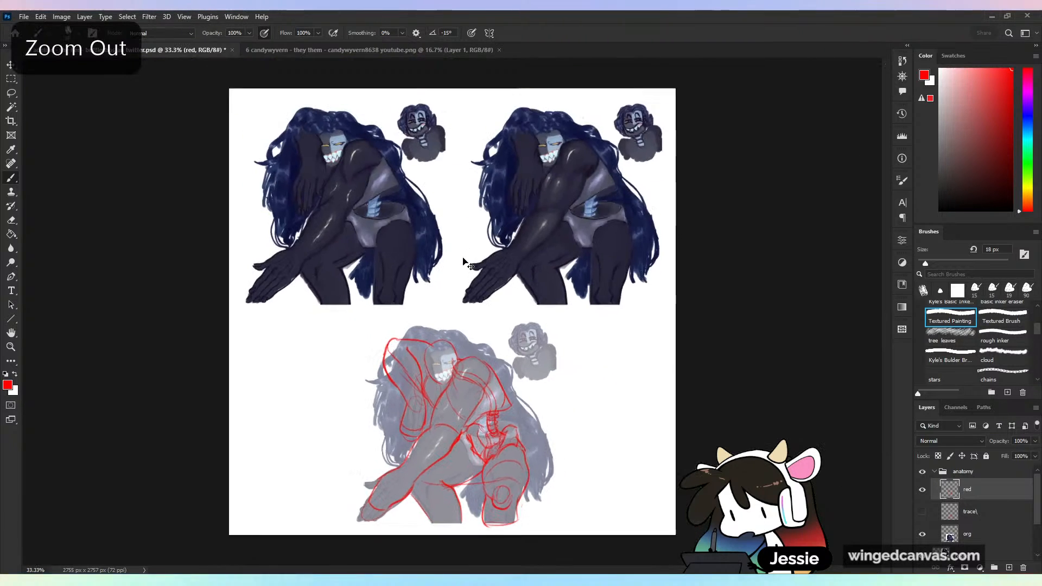
{"action": "key", "text": "ctrl+s"}
- Review the original and corrected paintings of the blue-haired character, and close that document to continue with the sword-fight image
{"action": "key", "text": "ctrl+plus"}
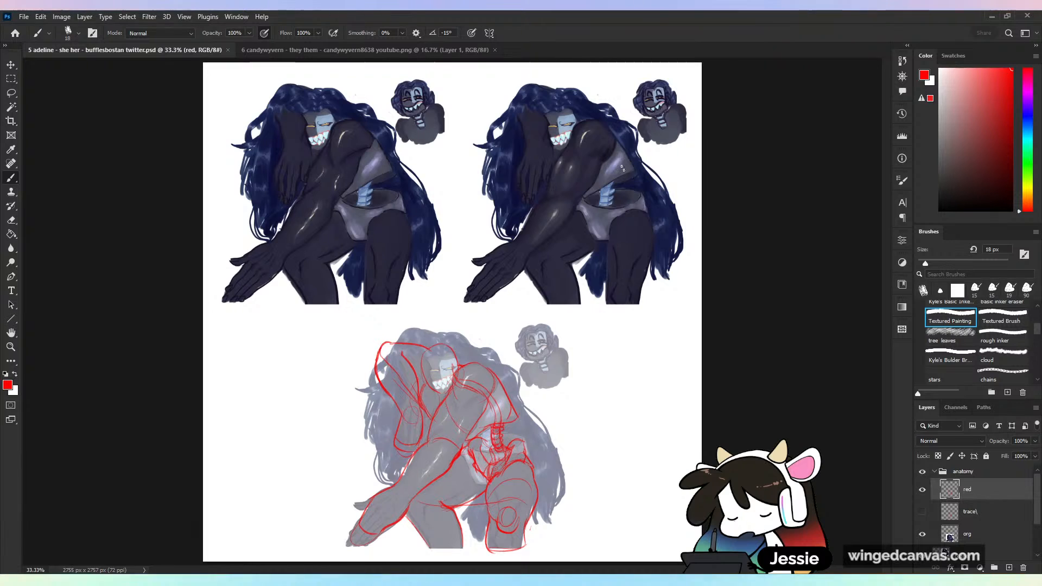
{"action": "key", "text": "ctrl+equal"}
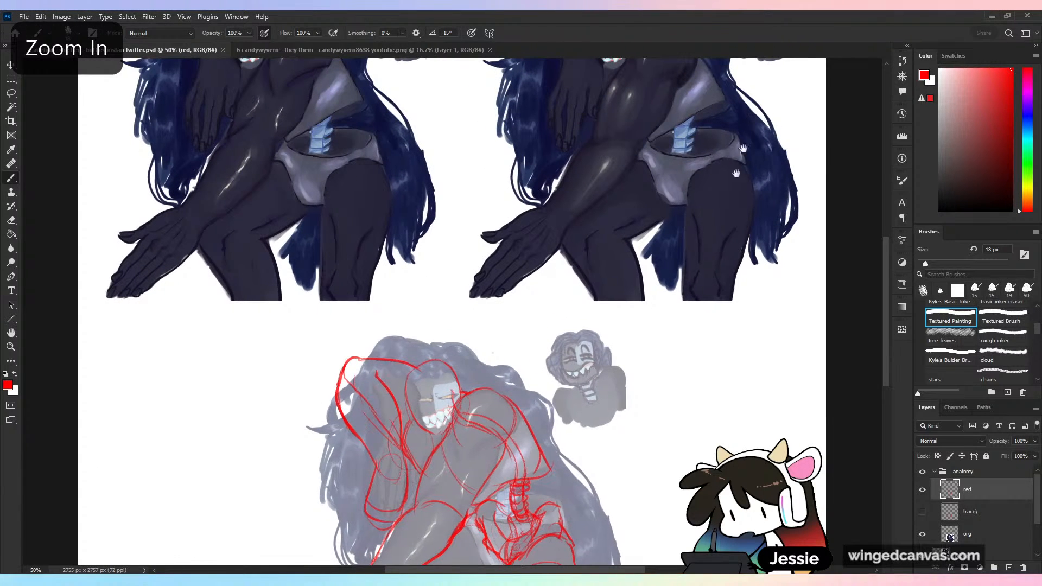
{"action": "left_click_drag", "start_coordinate": [737, 174], "coordinate": [698, 293]}
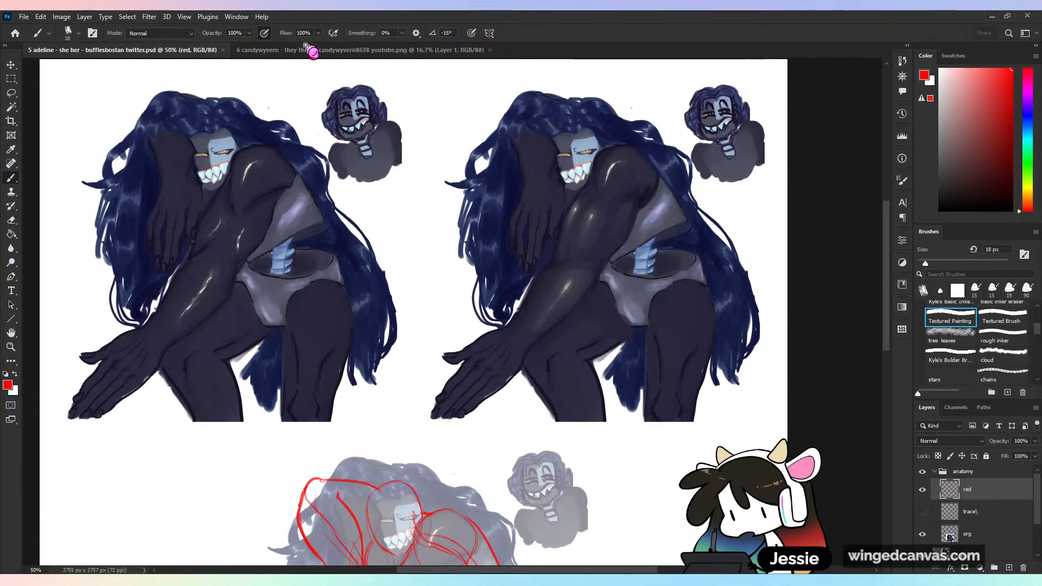
{"action": "left_click", "coordinate": [372, 50]}
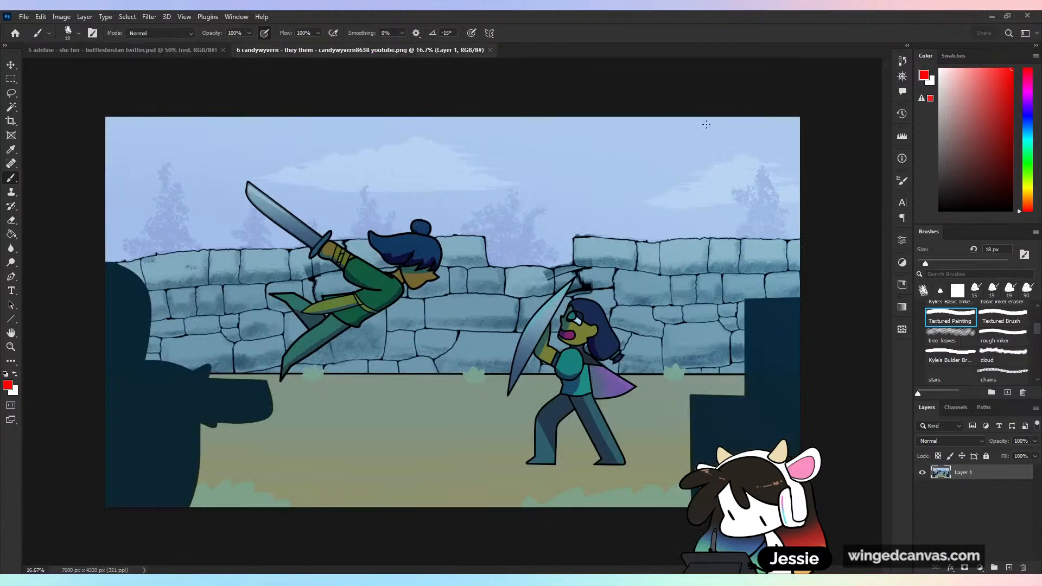
{"action": "left_click", "coordinate": [213, 51]}
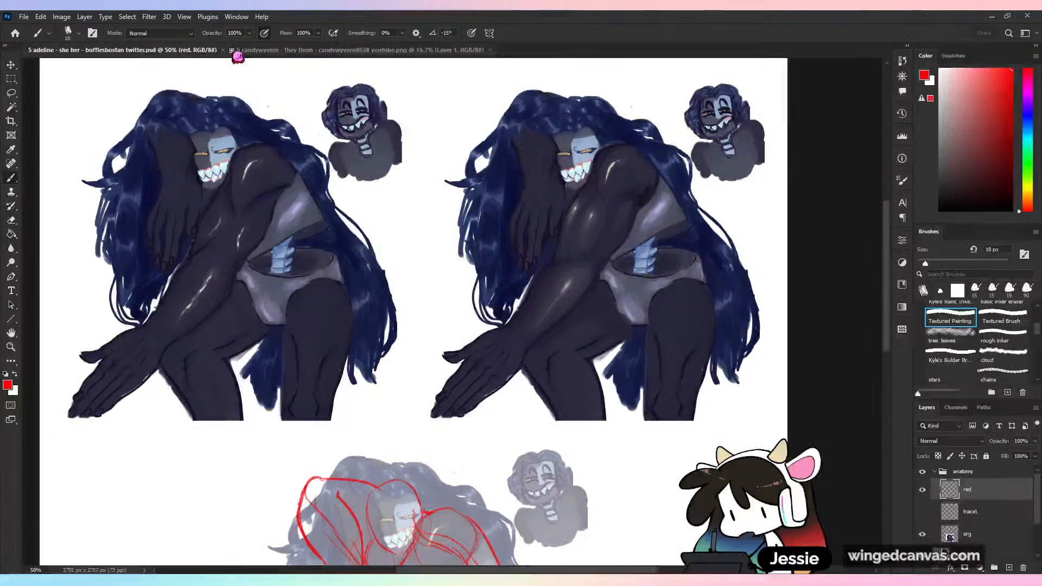
{"action": "left_click", "coordinate": [222, 51]}
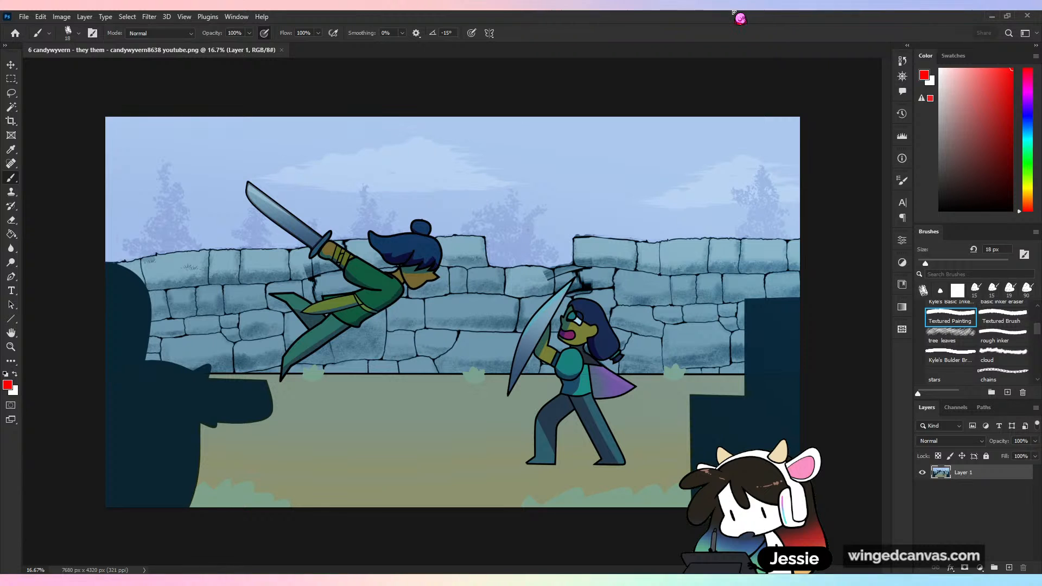
- Extend the canvas with the Crop tool to about 8218 × 10606 px, adding a large area below the artwork and narrow margins around it
{"action": "key", "text": "c"}
{"action": "key", "text": "ctrl+minus"}
{"action": "key", "text": "ctrl+minus"}
{"action": "key", "text": "ctrl+minus"}
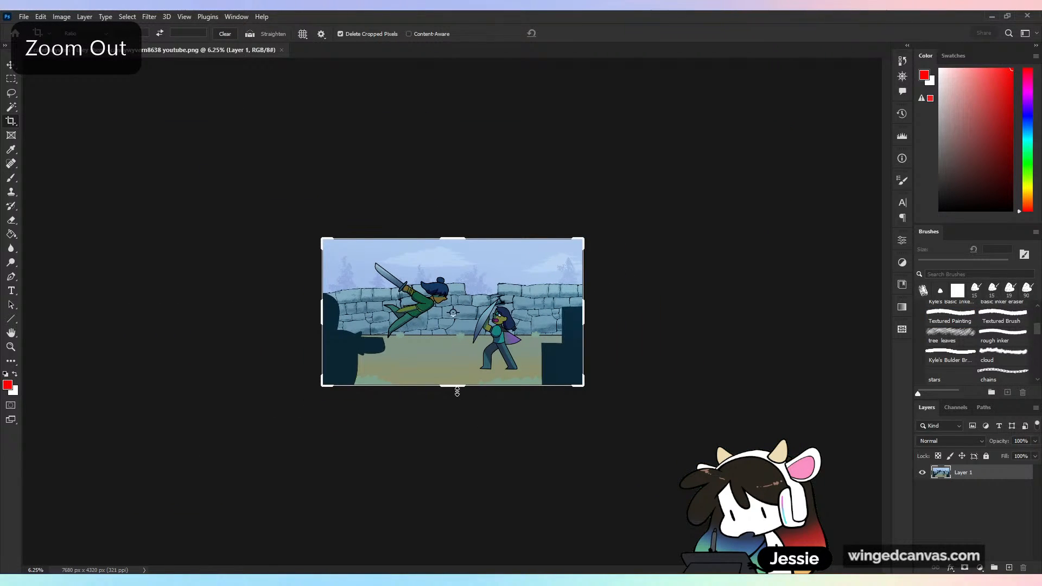
{"action": "left_click_drag", "start_coordinate": [454, 387], "coordinate": [477, 488]}
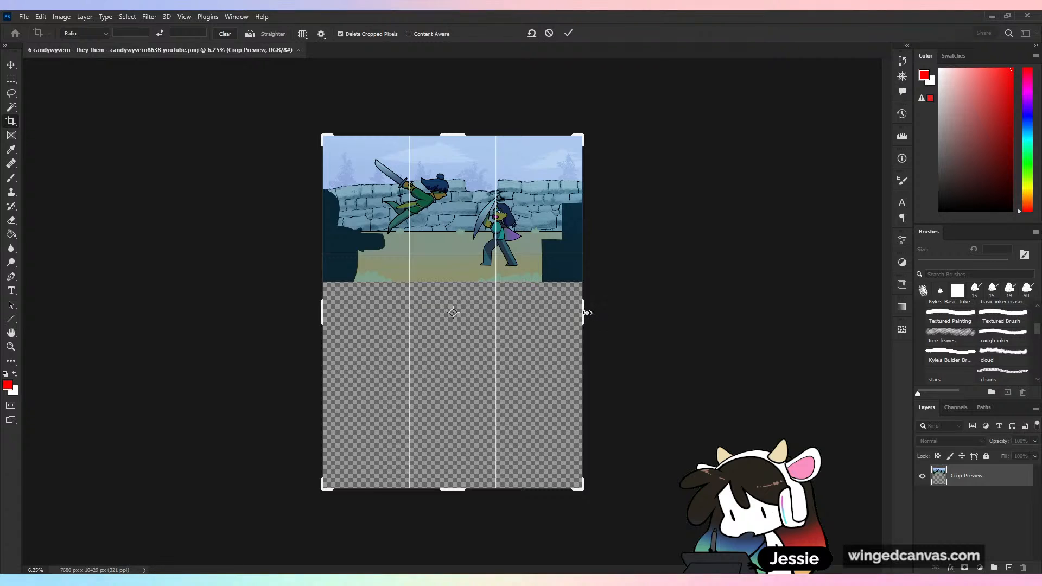
{"action": "left_click_drag", "start_coordinate": [585, 310], "coordinate": [589, 310]}
{"action": "left_click_drag", "start_coordinate": [317, 315], "coordinate": [314, 315]}
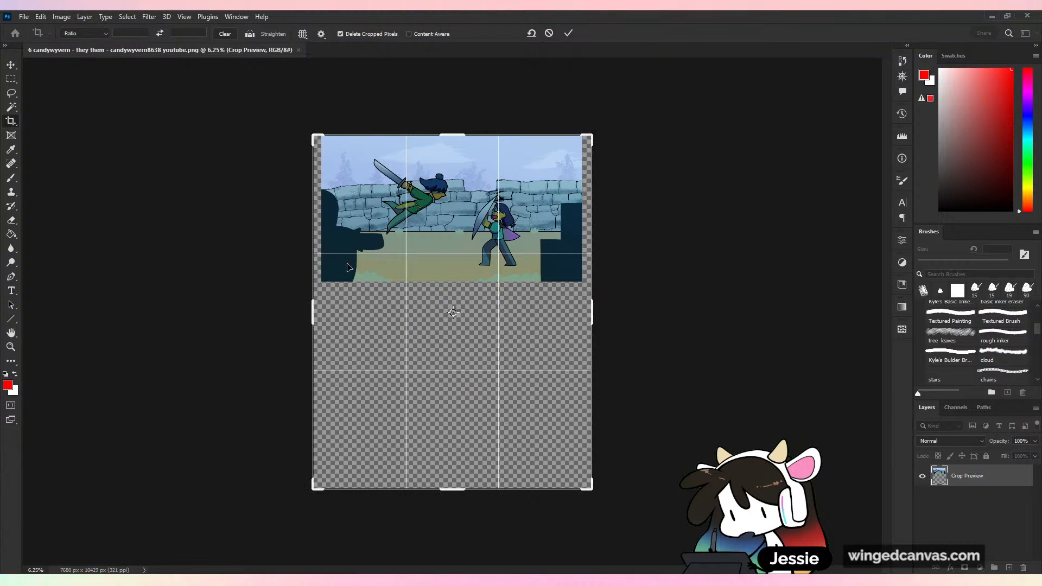
{"action": "left_click_drag", "start_coordinate": [455, 133], "coordinate": [456, 129]}
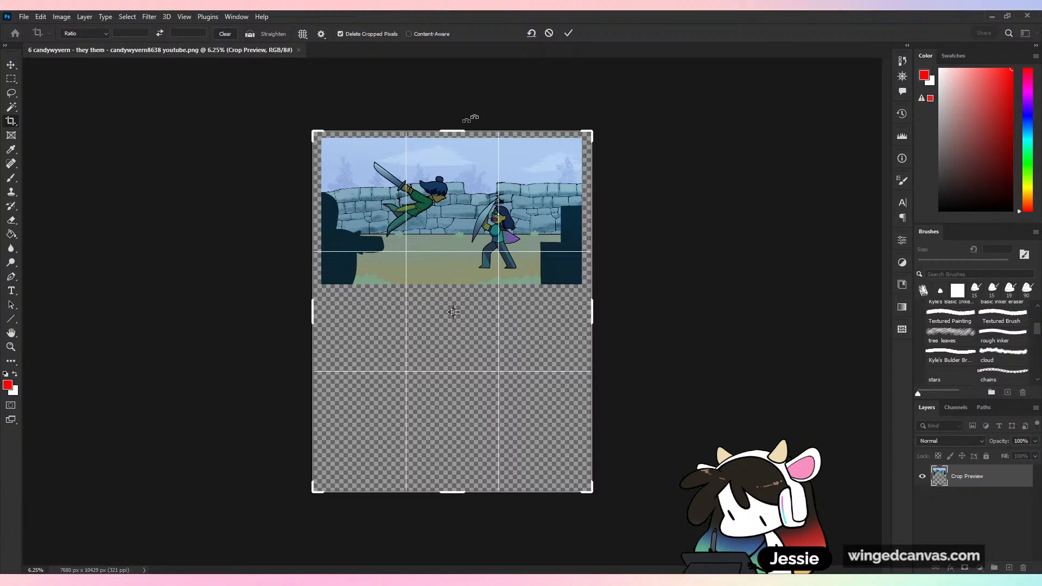
{"action": "left_click", "coordinate": [568, 33]}
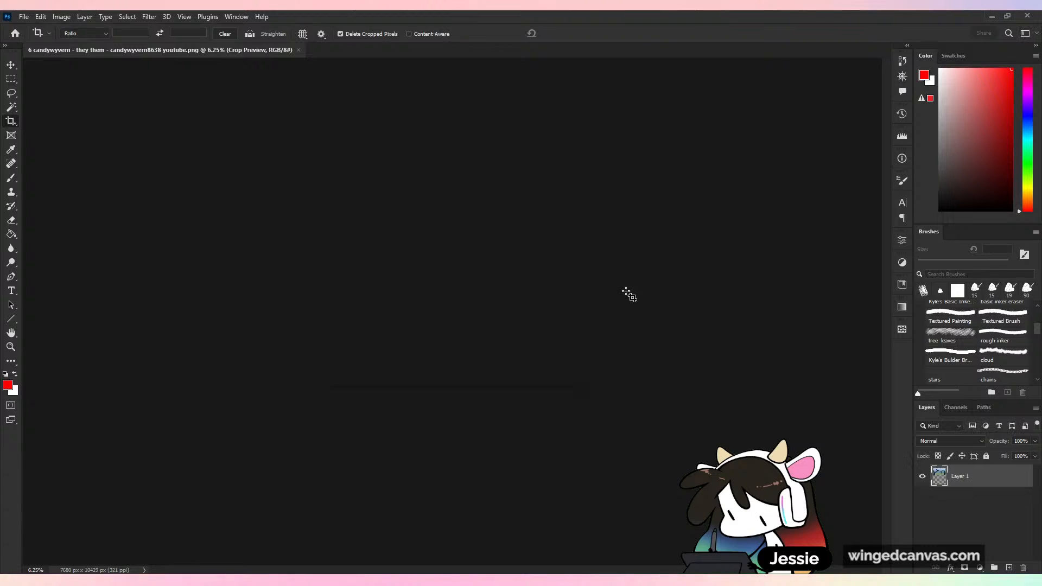
- Add a new layer beneath the artwork's layer and fill it with white
{"action": "key", "text": "ctrl+plus"}
{"action": "key", "text": "ctrl+plus"}
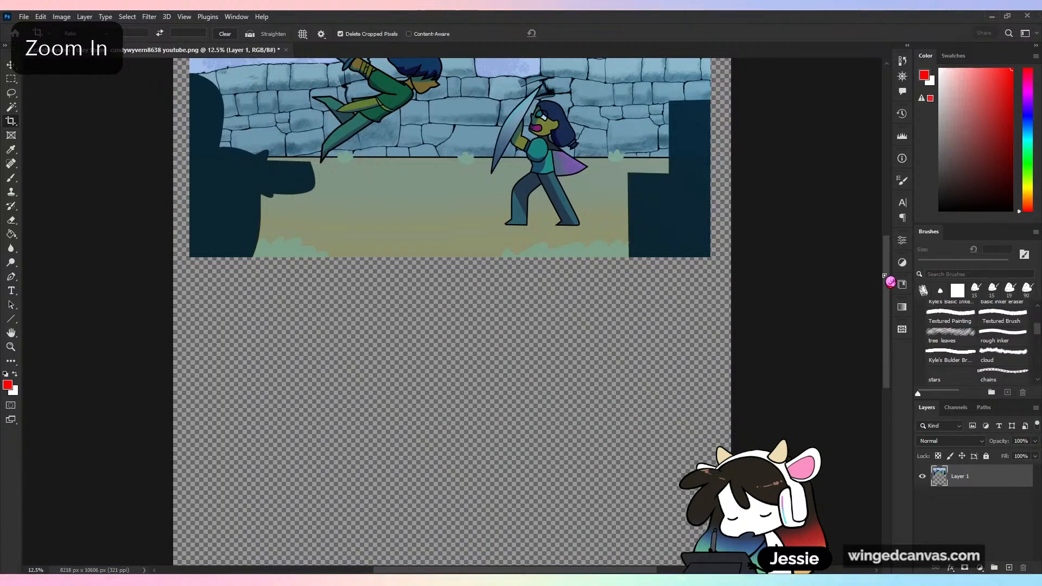
{"action": "left_click_drag", "start_coordinate": [887, 279], "coordinate": [900, 361]}
{"action": "left_click", "coordinate": [1009, 567], "text": "ctrl"}
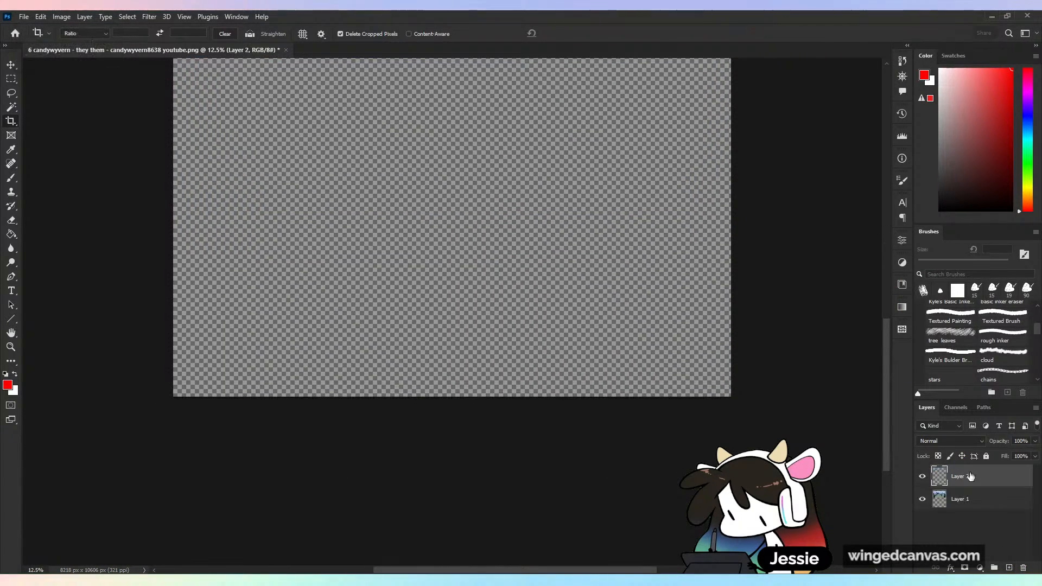
{"action": "left_click", "coordinate": [11, 234]}
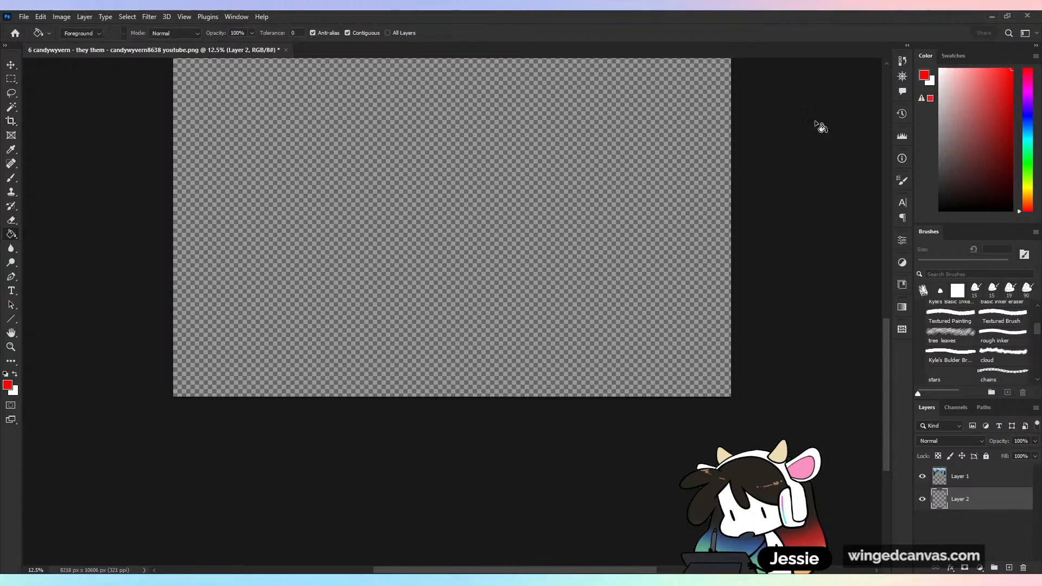
{"action": "left_click_drag", "start_coordinate": [942, 117], "coordinate": [882, 27]}
{"action": "left_click", "coordinate": [473, 170]}
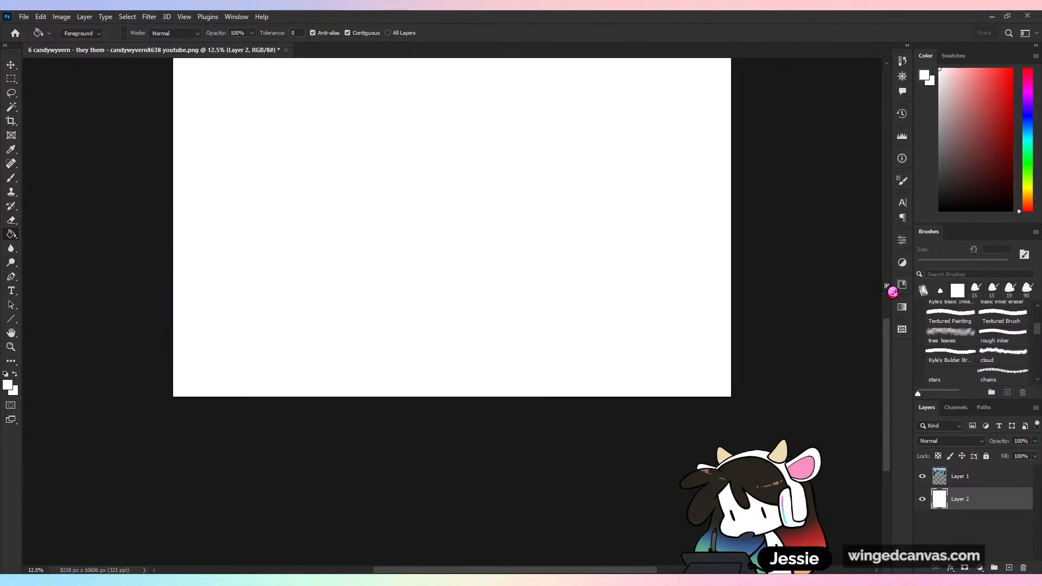
- Resize the image to 4000 px wide with its proportions linked
{"action": "left_click", "coordinate": [63, 17]}
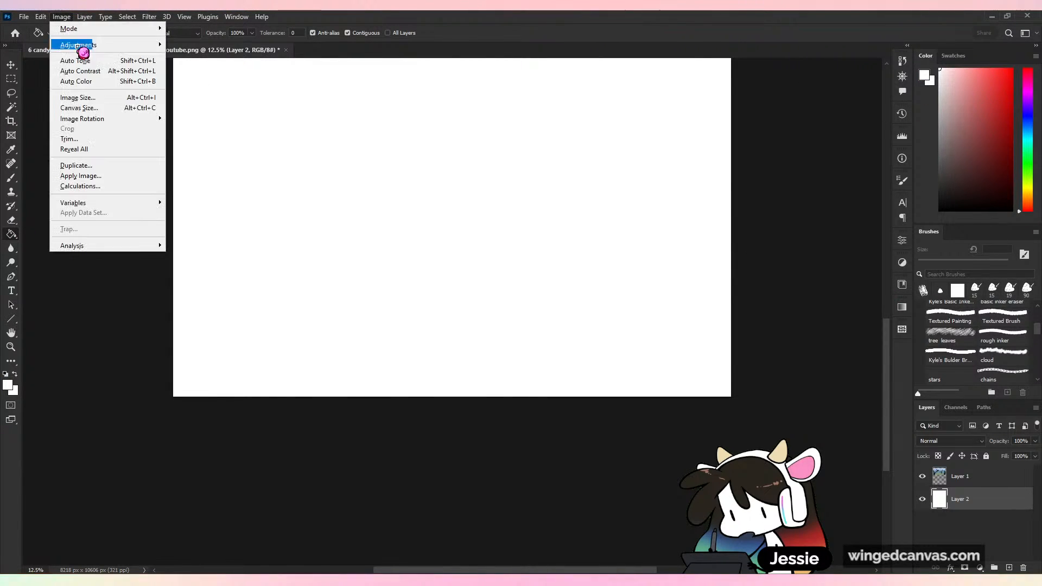
{"action": "left_click", "coordinate": [77, 97]}
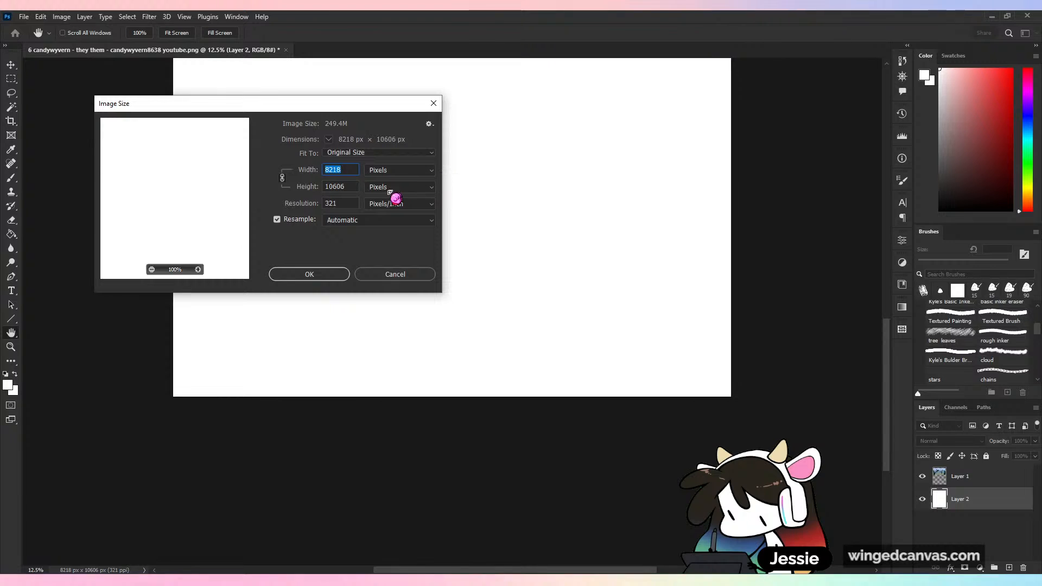
{"action": "type", "text": "4000"}
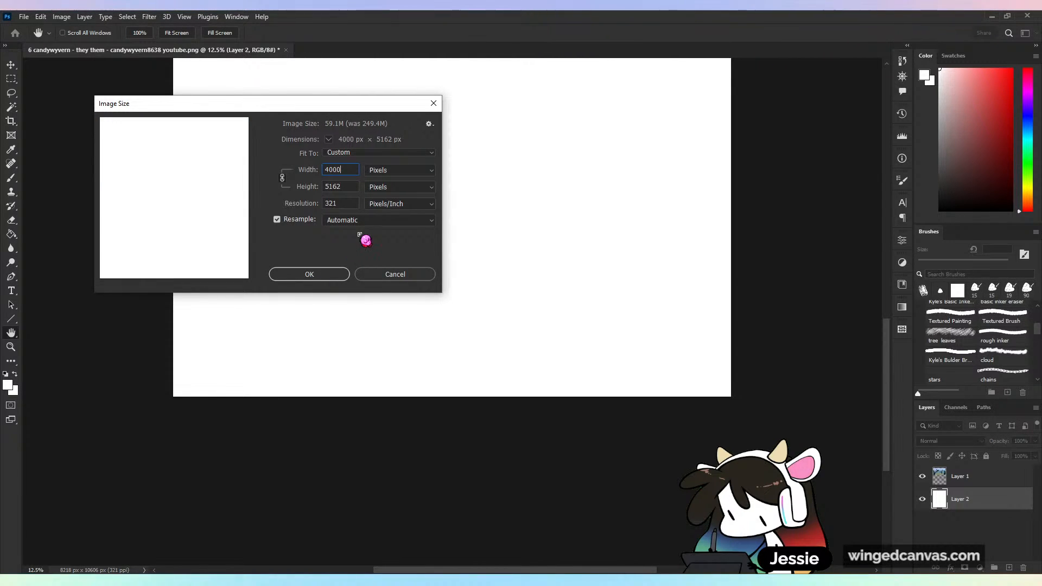
{"action": "key", "text": "Return"}
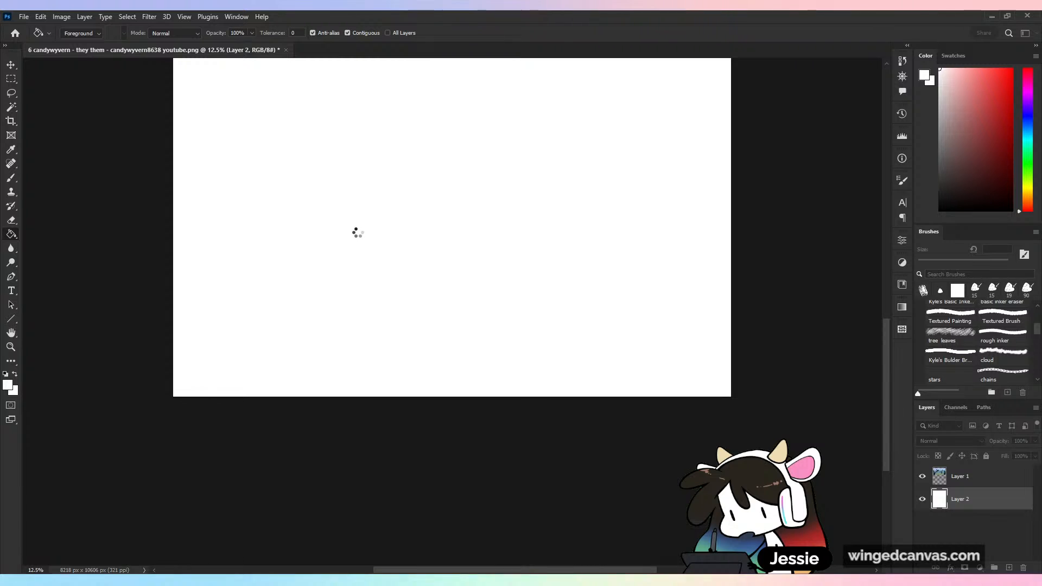
{"action": "key", "text": "ctrl+plus"}
{"action": "key", "text": "ctrl+plus"}
{"action": "key", "text": "ctrl+plus"}
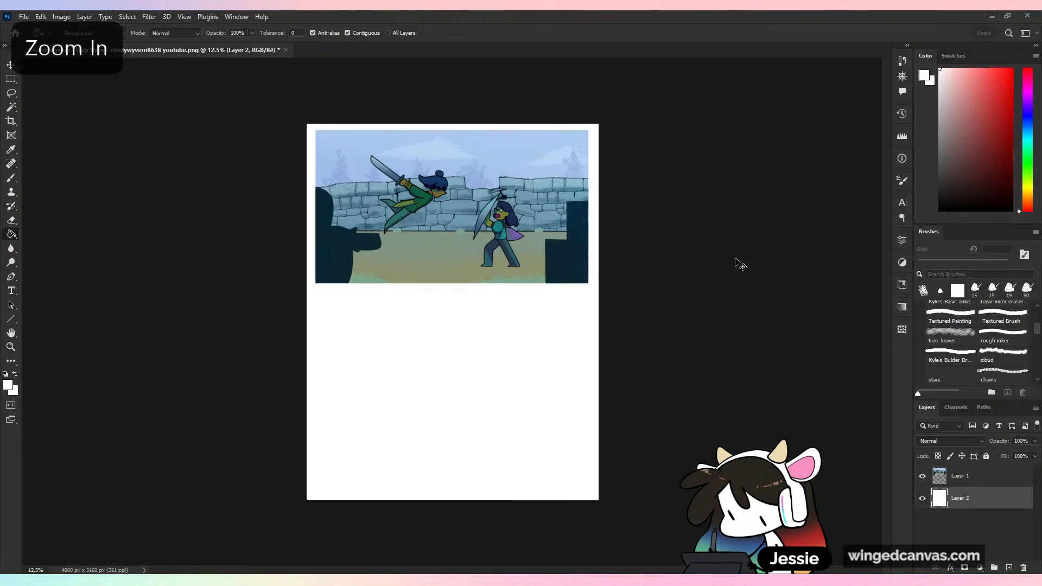
{"action": "scroll", "coordinate": [626, 179], "scroll_direction": "up", "scroll_amount": 4}
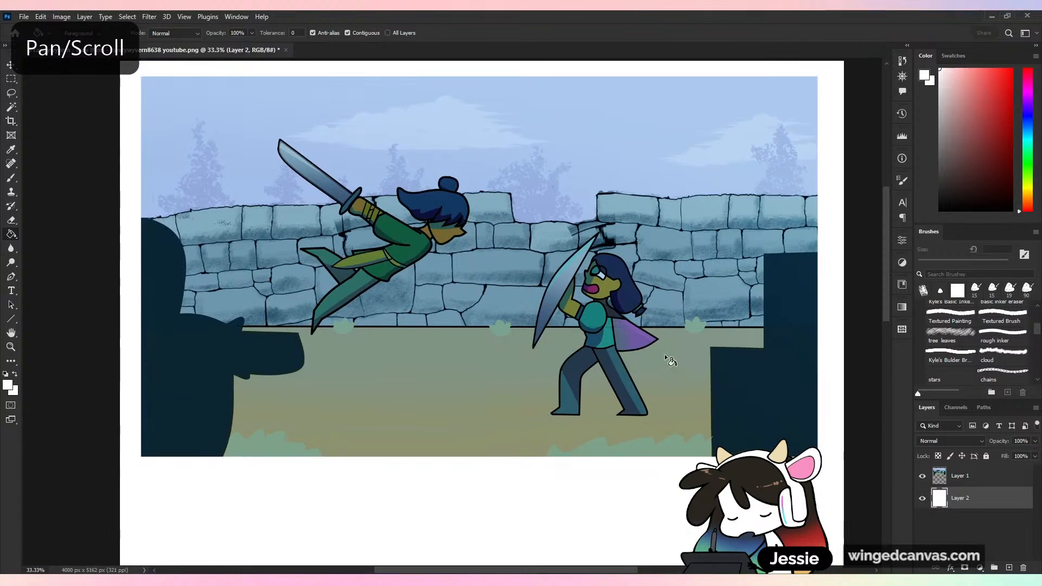
- Select the Brush tool and save the sword-fight image as a PSD file with Maximize Compatibility enabled
{"action": "left_click", "coordinate": [11, 179]}
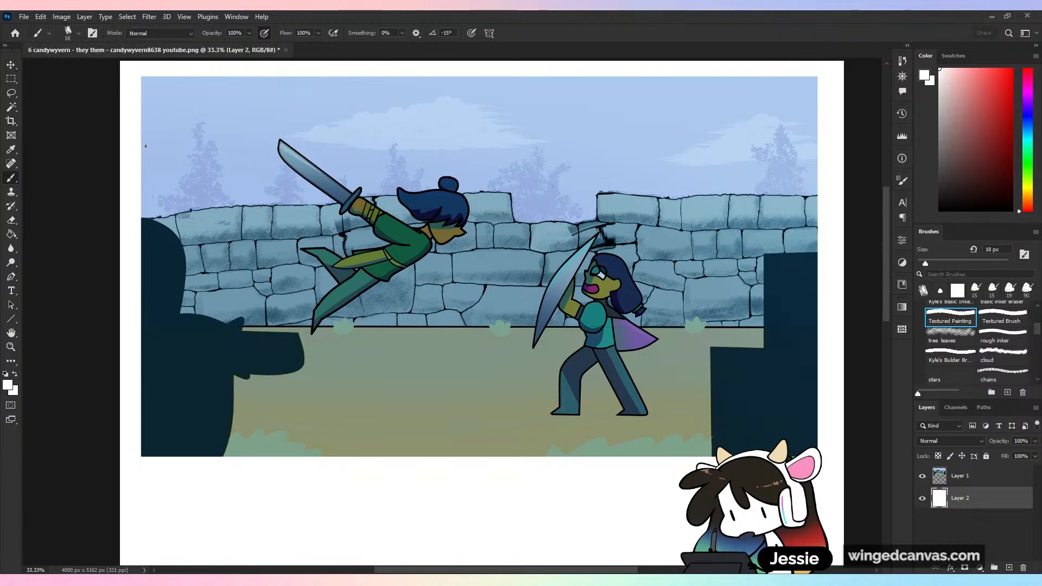
{"action": "key", "text": "ctrl+s"}
{"action": "key", "text": "ctrl+minus"}
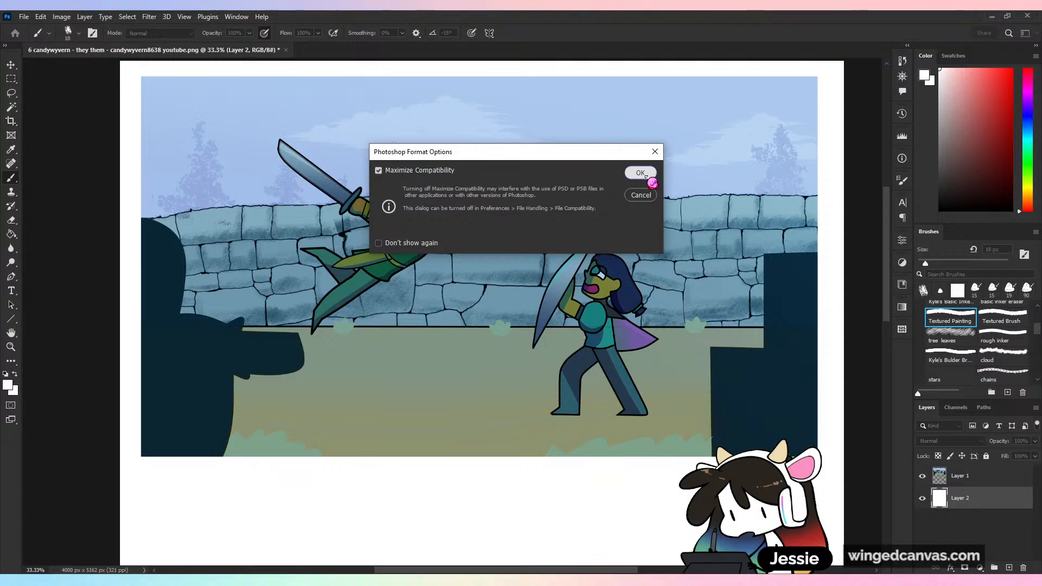
{"action": "left_click", "coordinate": [643, 171]}
{"action": "scroll", "coordinate": [639, 236], "scroll_direction": "up", "scroll_amount": 1}
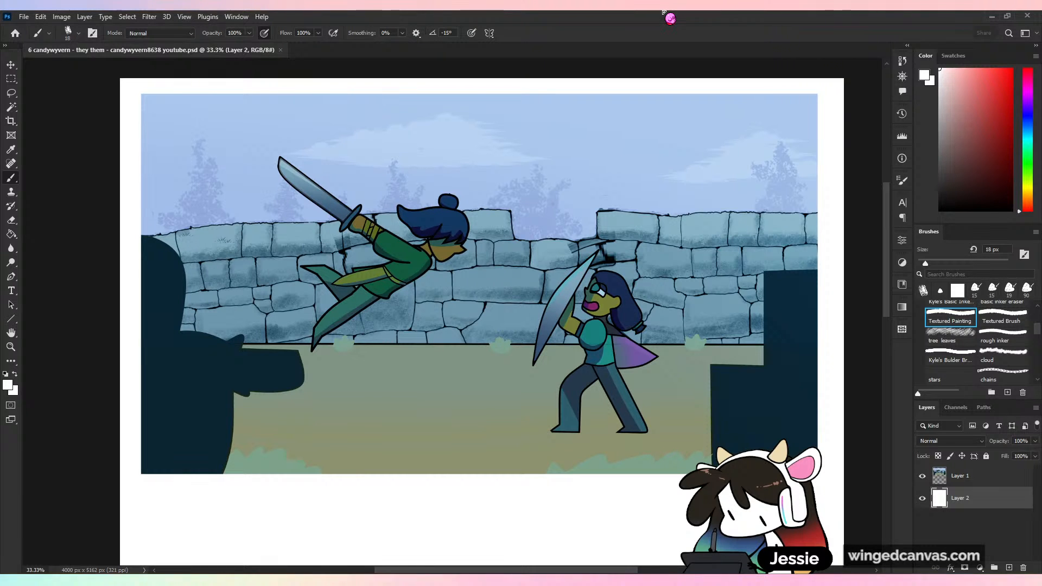
{"action": "key", "text": "ctrl+minus"}
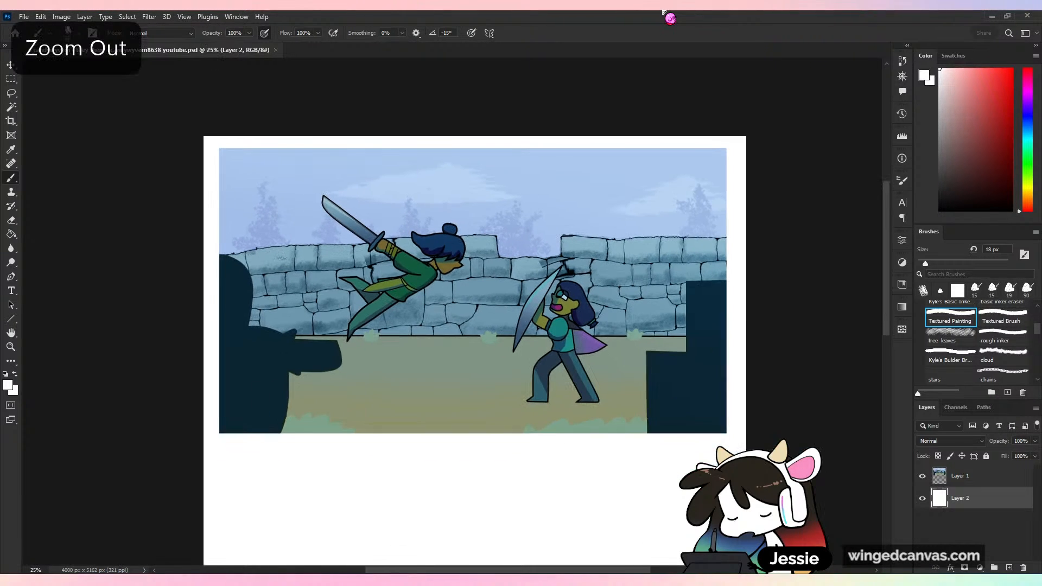
- Examine the sword-fight artwork as a whole and up close around the two fighters
{"action": "key", "text": "ctrl+plus"}
{"action": "key", "text": "ctrl+minus"}
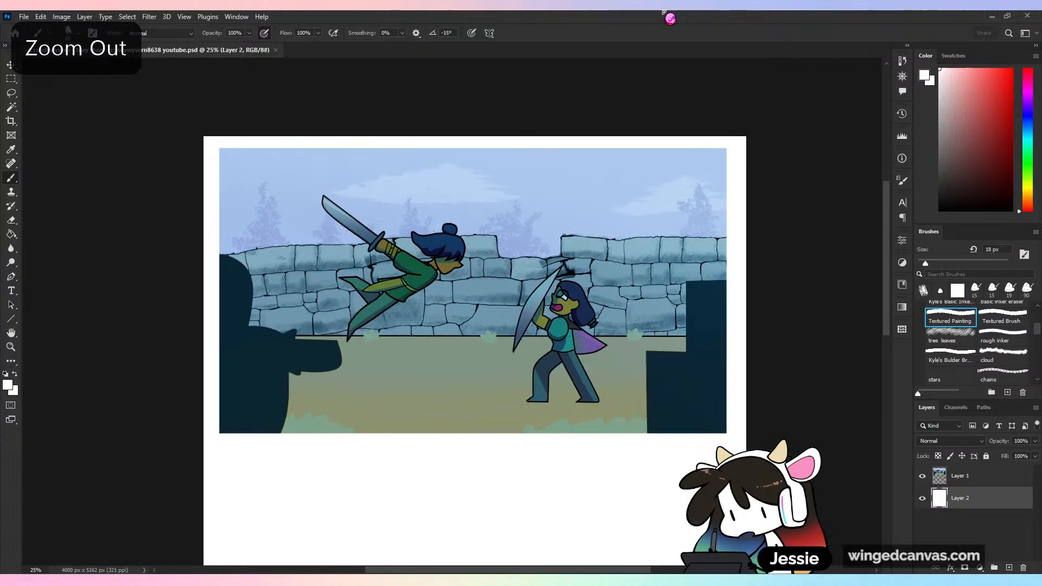
{"action": "key", "text": "ctrl+minus"}
{"action": "key", "text": "ctrl+plus"}
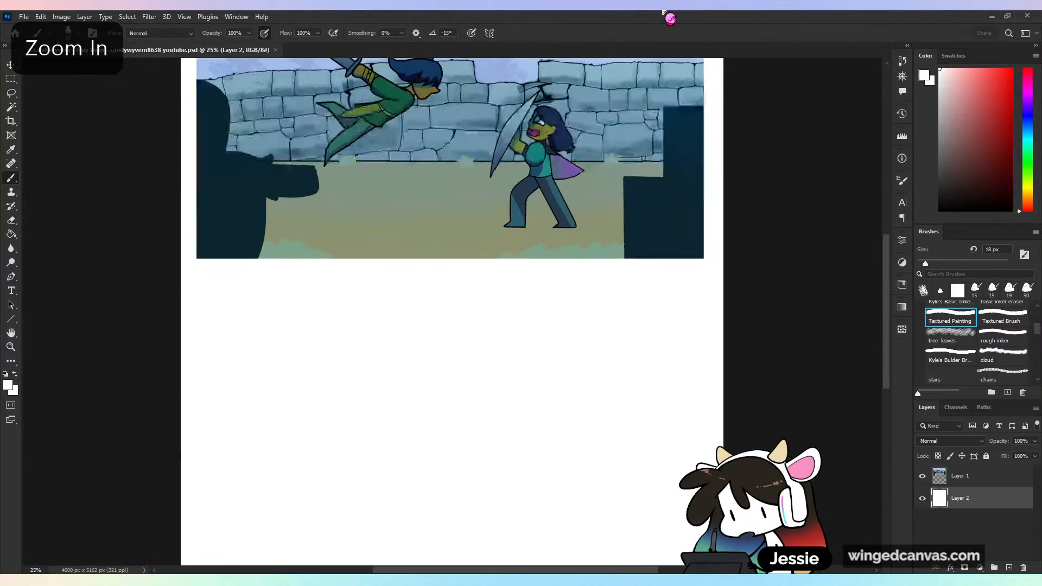
{"action": "key", "text": "ctrl+plus"}
{"action": "key", "text": "ctrl+plus"}
{"action": "scroll", "coordinate": [888, 269], "scroll_direction": "up", "scroll_amount": 2}
{"action": "left_click_drag", "start_coordinate": [887, 268], "coordinate": [892, 198]}
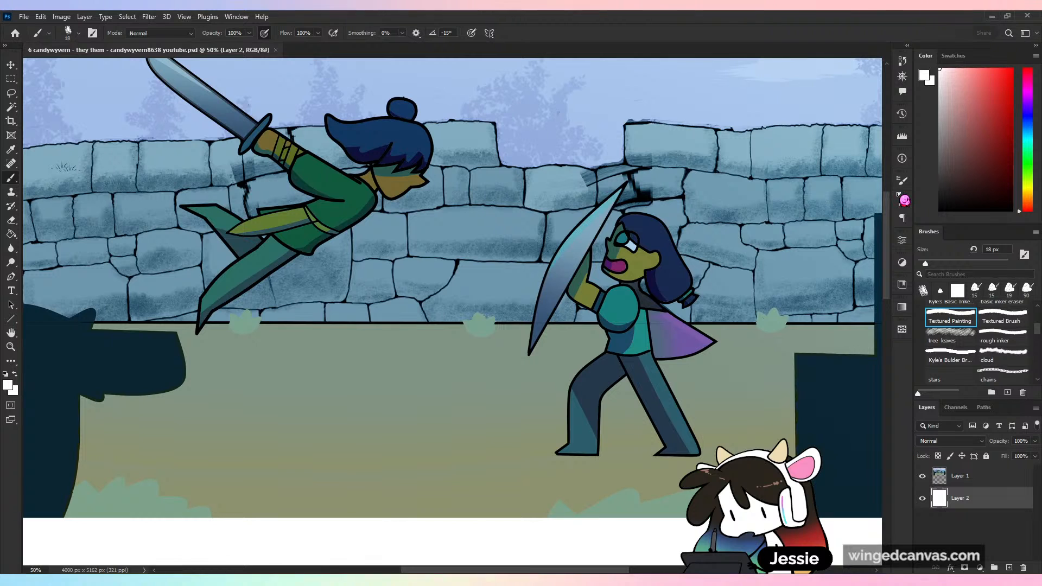
{"action": "key", "text": "ctrl+minus"}
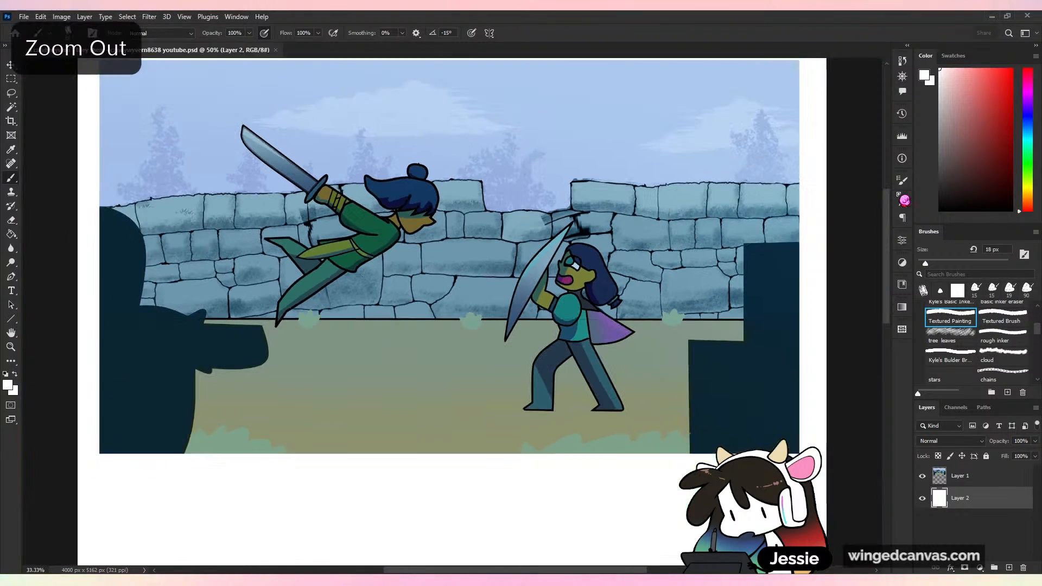
{"action": "key", "text": "ctrl+plus"}
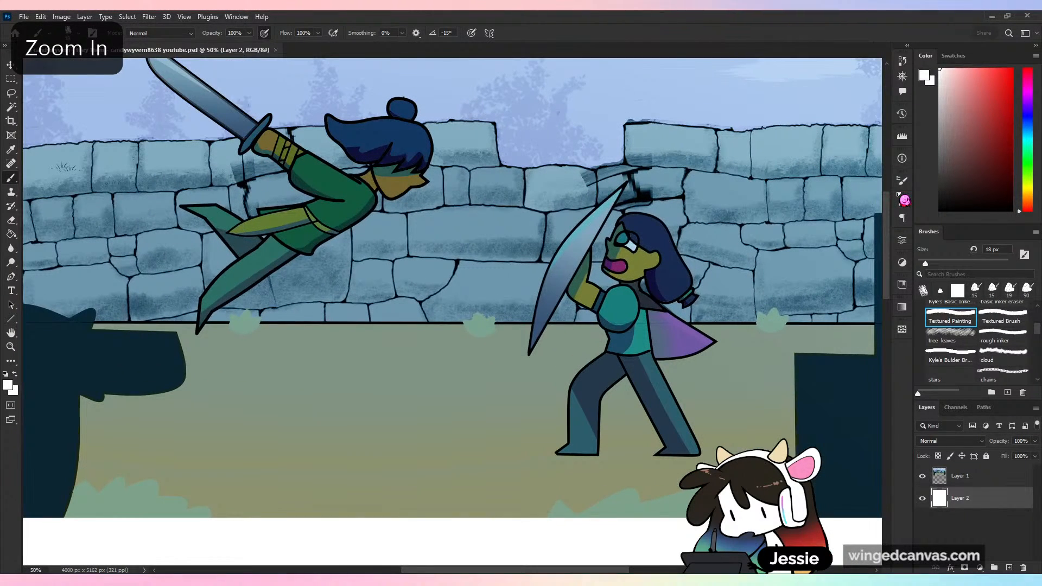
{"action": "key", "text": "ctrl+plus"}
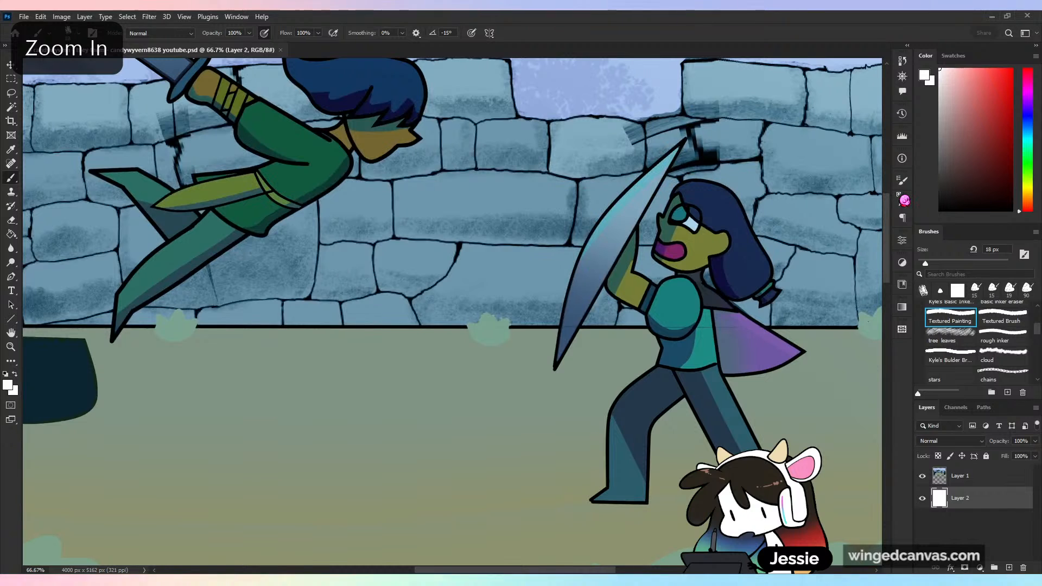
{"action": "key", "text": "ctrl+minus"}
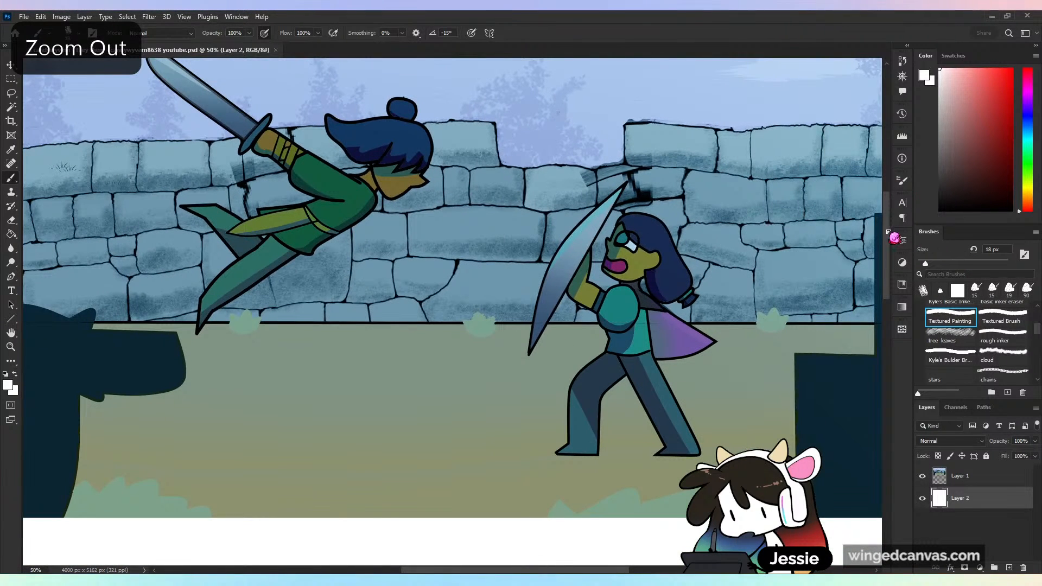
{"action": "left_click_drag", "start_coordinate": [887, 240], "coordinate": [888, 234]}
- Set the brush colour to pure red and add a new layer above the artwork's layer
{"action": "left_click", "coordinate": [1011, 70]}
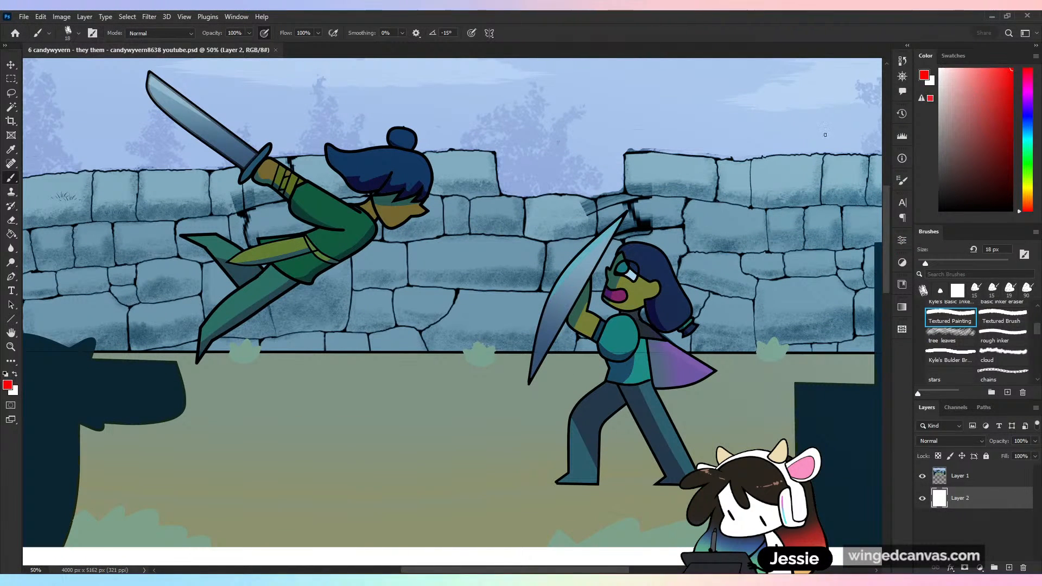
{"action": "key", "text": "ctrl+z"}
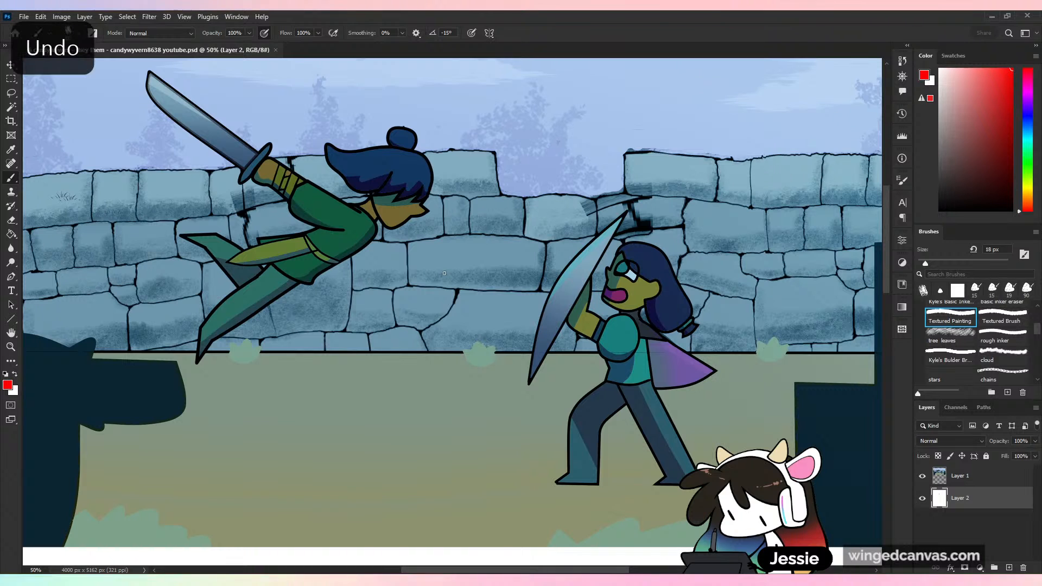
{"action": "left_click", "coordinate": [960, 476]}
{"action": "left_click", "coordinate": [1009, 568]}
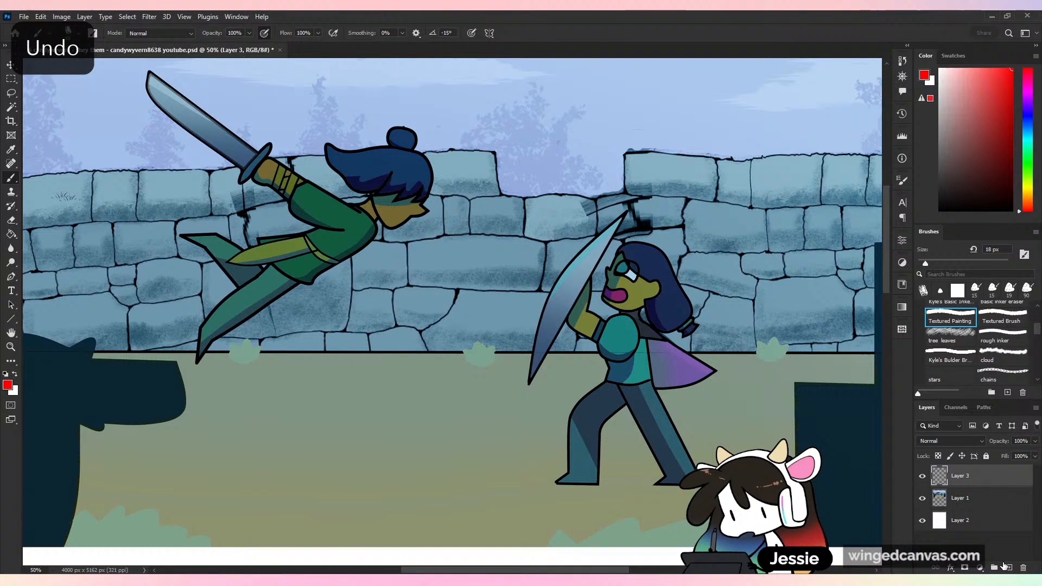
- Rename the artwork's layer as org and the new empty layer above it as red
{"action": "left_click", "coordinate": [959, 497]}
{"action": "double_click", "coordinate": [959, 497]}
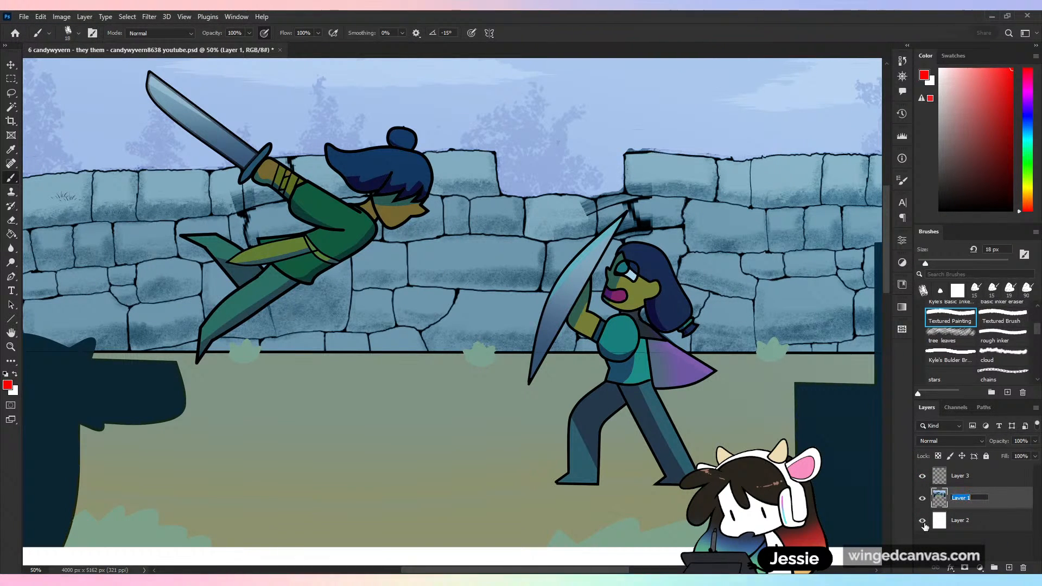
{"action": "type", "text": "org"}
{"action": "key", "text": "Return"}
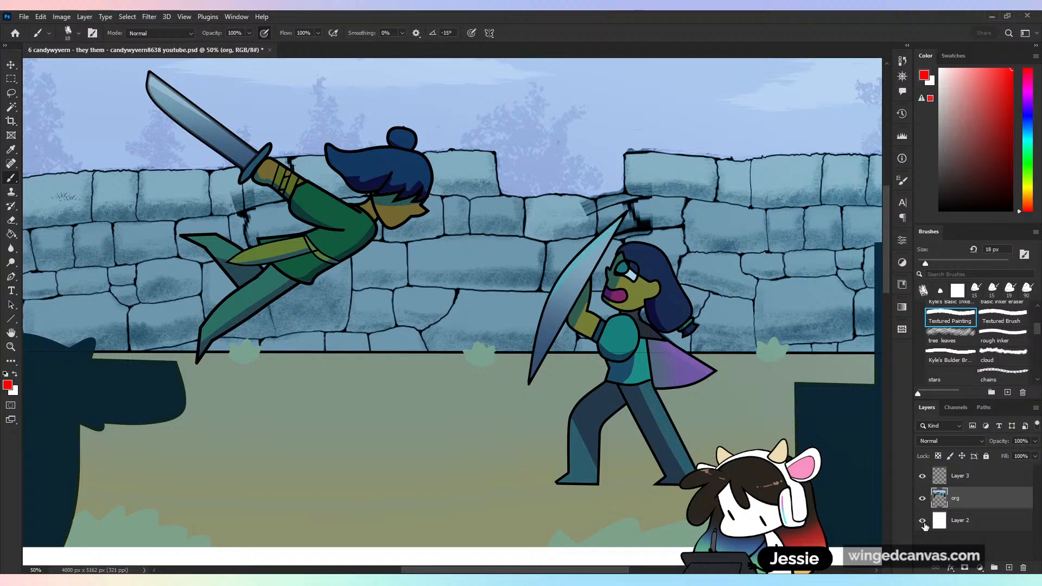
{"action": "double_click", "coordinate": [960, 476]}
{"action": "type", "text": "red"}
{"action": "key", "text": "Return"}
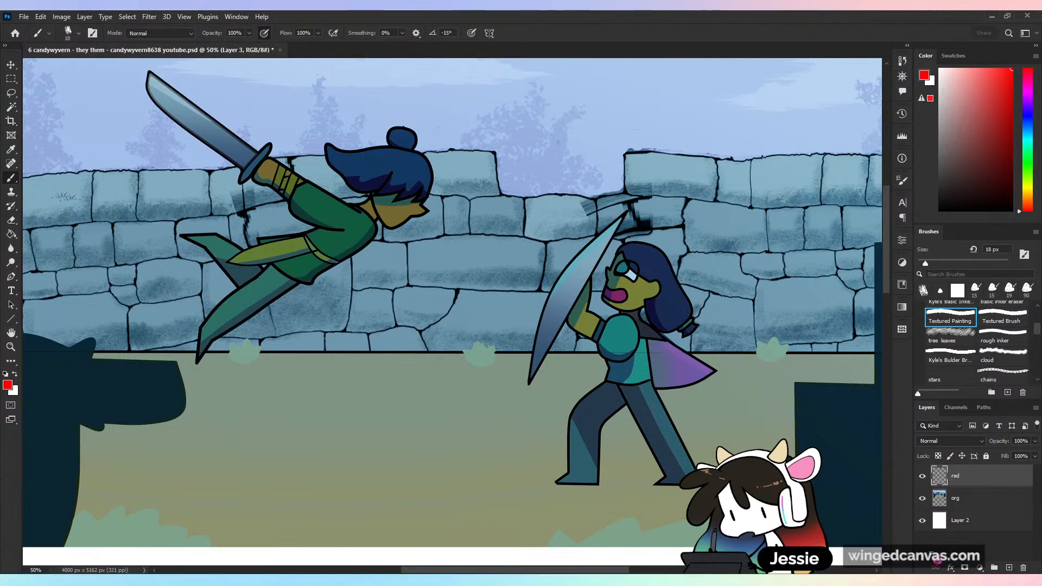
{"action": "left_click_drag", "start_coordinate": [387, 418], "coordinate": [423, 328]}
{"action": "key", "text": "ctrl+z"}
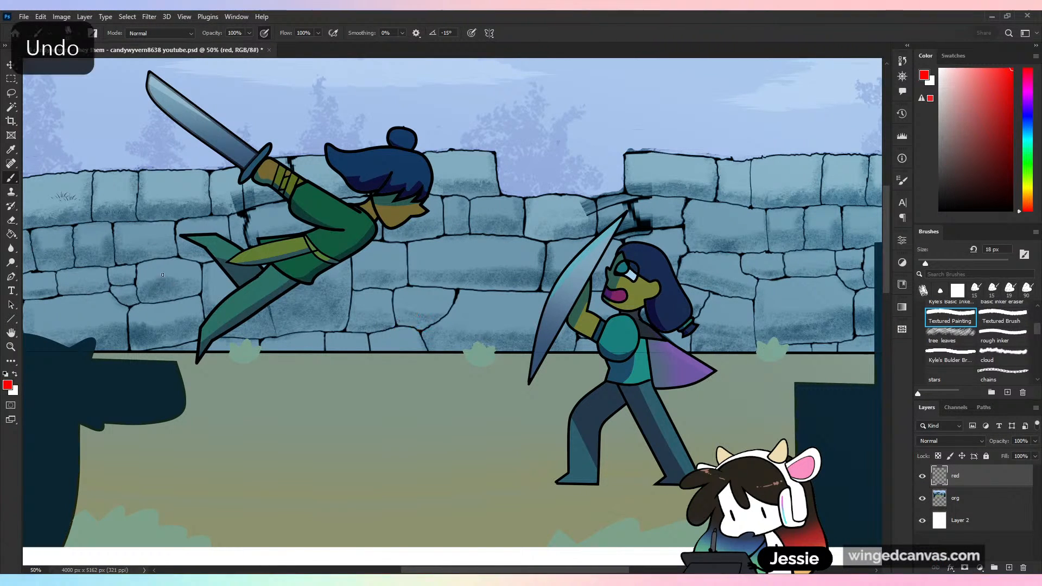
{"action": "left_click_drag", "start_coordinate": [306, 400], "coordinate": [281, 321]}
{"action": "key", "text": "ctrl+z"}
{"action": "key", "text": "ctrl+minus"}
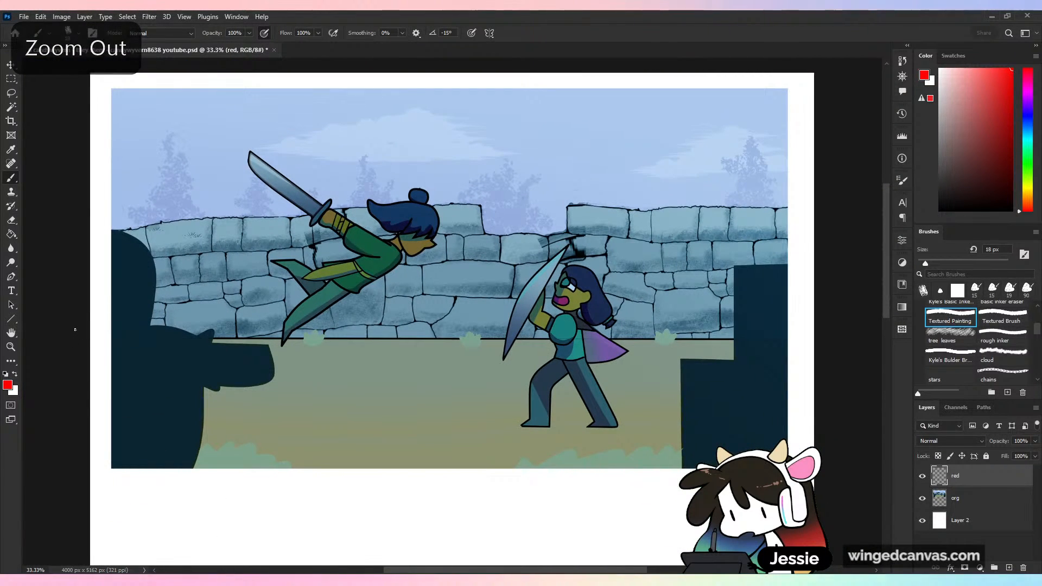
{"action": "key", "text": "ctrl+plus"}
{"action": "key", "text": "ctrl+plus"}
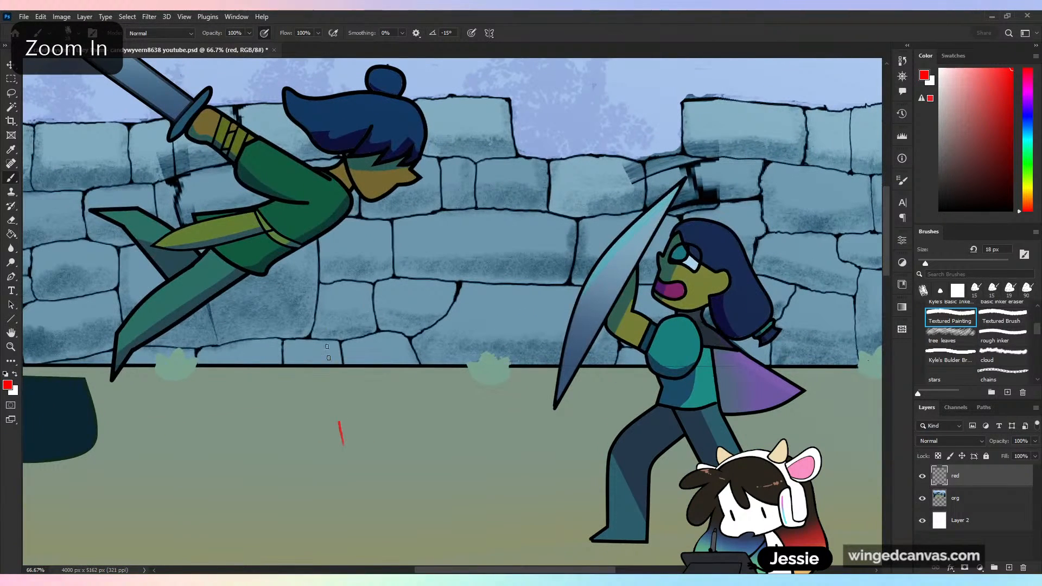
{"action": "left_click_drag", "start_coordinate": [328, 352], "coordinate": [320, 274]}
{"action": "key", "text": "ctrl+z"}
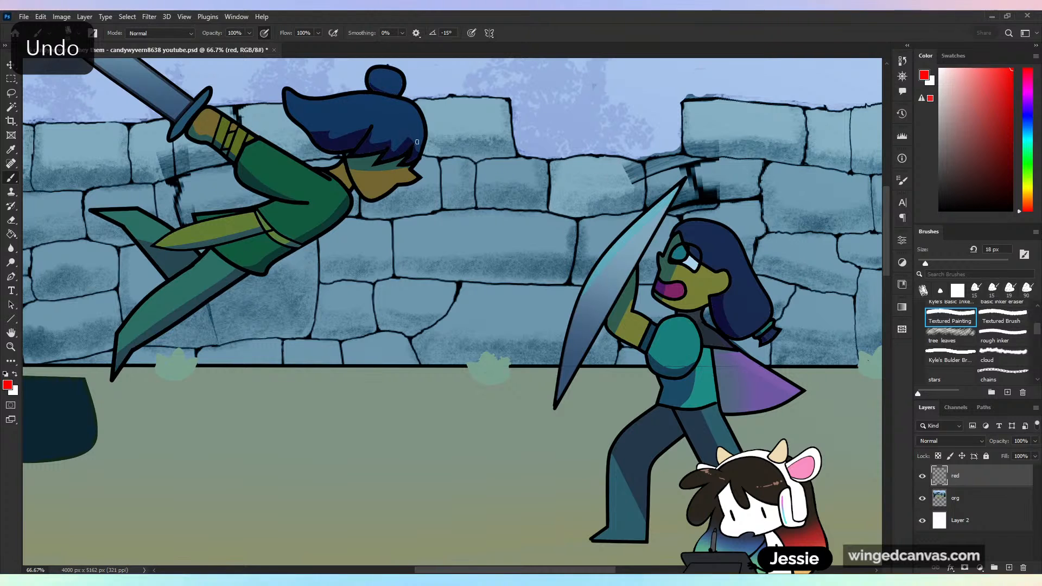
{"action": "mouse_move", "coordinate": [582, 63]}
{"action": "left_mouse_down"}
{"action": "mouse_move", "coordinate": [442, 141]}
{"action": "mouse_move", "coordinate": [503, 125]}
{"action": "left_mouse_up"}
{"action": "key", "text": "ctrl+z"}
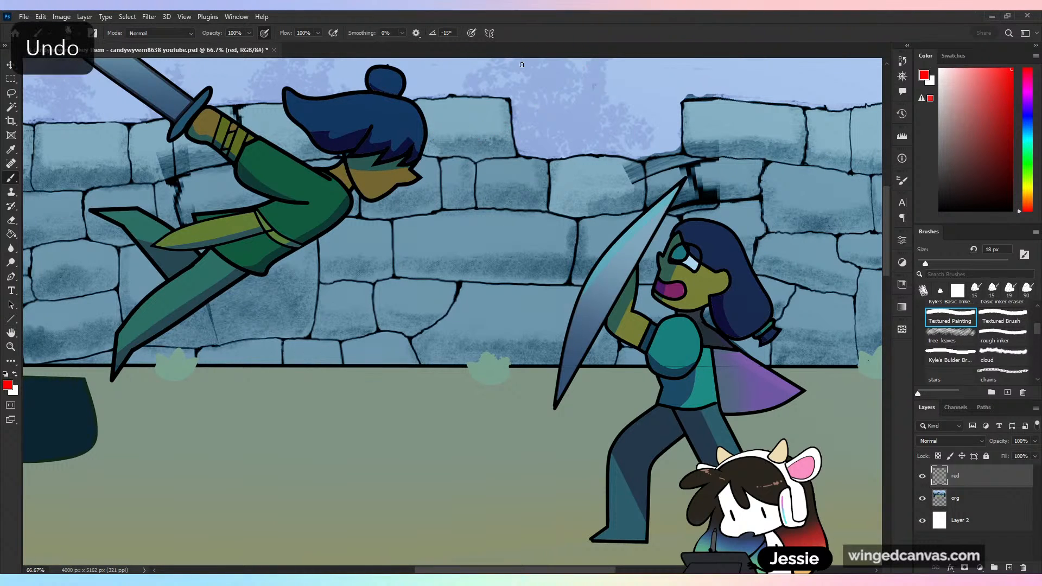
{"action": "mouse_move", "coordinate": [605, 68]}
{"action": "left_mouse_down"}
{"action": "mouse_move", "coordinate": [507, 184]}
{"action": "mouse_move", "coordinate": [564, 149]}
{"action": "left_mouse_up"}
{"action": "key", "text": "ctrl+z"}
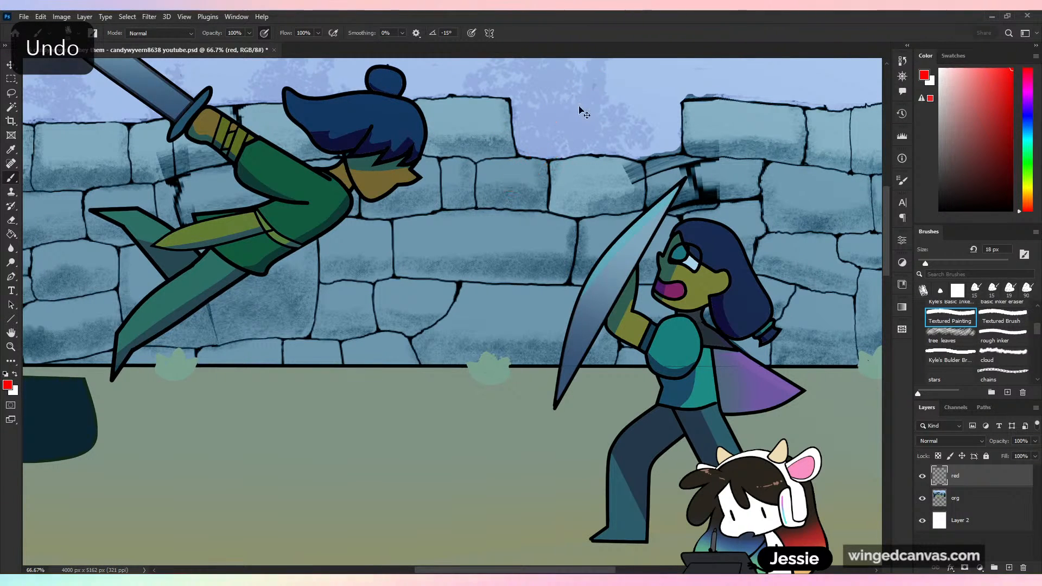
{"action": "key", "text": "ctrl+minus"}
{"action": "key", "text": "ctrl+minus"}
{"action": "key", "text": "ctrl+plus"}
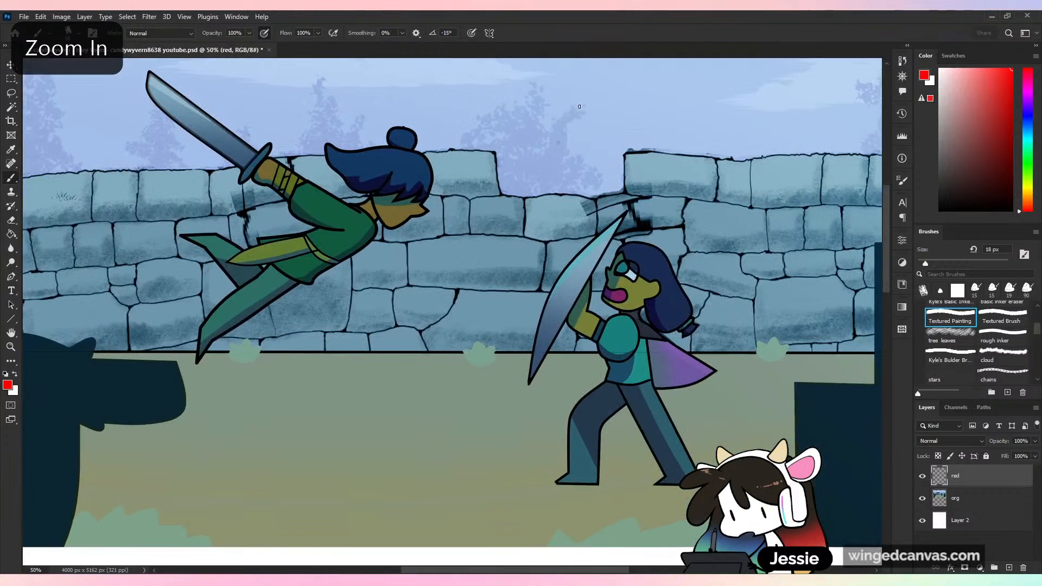
- Draw two red arrows in the sky pointing at the cloud and the middle background tree, and undo both
{"action": "scroll", "coordinate": [895, 237], "scroll_direction": "up", "scroll_amount": 3}
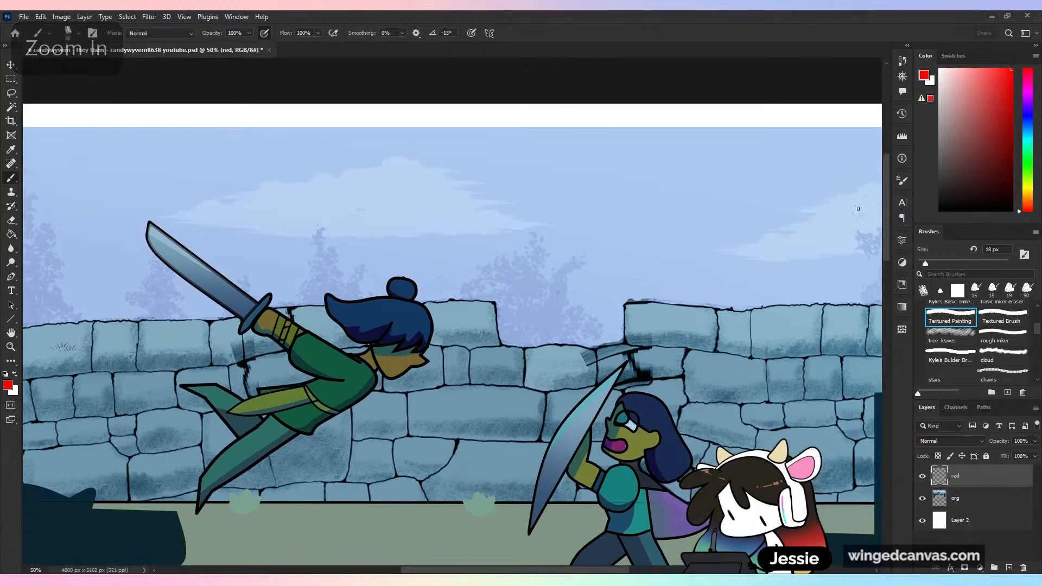
{"action": "mouse_move", "coordinate": [567, 155]}
{"action": "left_mouse_down"}
{"action": "mouse_move", "coordinate": [470, 220]}
{"action": "mouse_move", "coordinate": [524, 203]}
{"action": "left_mouse_up"}
{"action": "left_click_drag", "start_coordinate": [638, 168], "coordinate": [545, 287]}
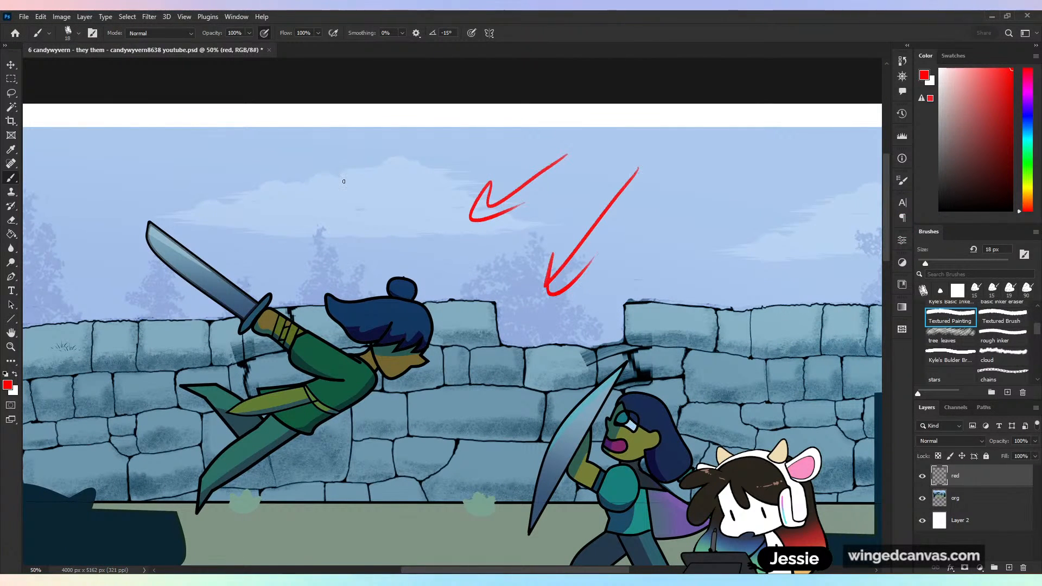
{"action": "key", "text": "ctrl+z"}
{"action": "key", "text": "ctrl+z"}
- Sample the blue-violet background colour and paint a rounded tree silhouette over the tree behind the wall's gap with the Hard Round brush
{"action": "key", "text": "ctrl+minus"}
{"action": "key", "text": "ctrl+plus"}
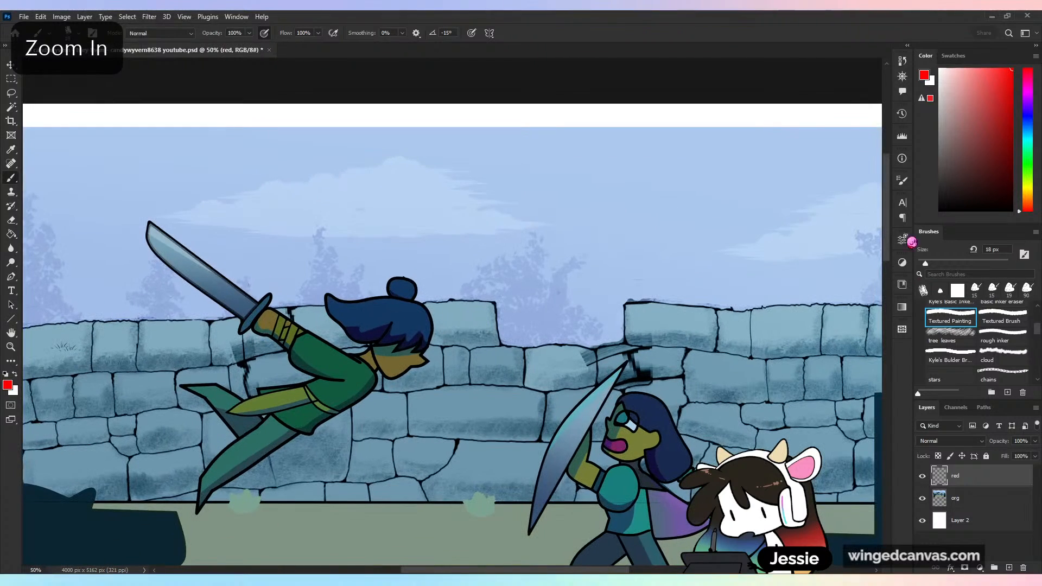
{"action": "left_click_drag", "start_coordinate": [889, 238], "coordinate": [890, 261]}
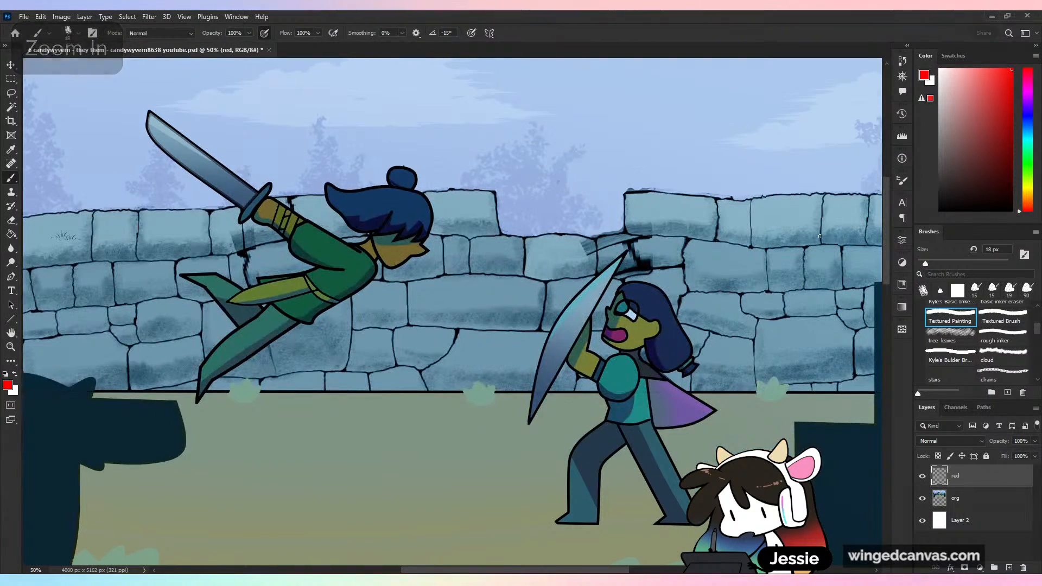
{"action": "key", "text": "ctrl+minus"}
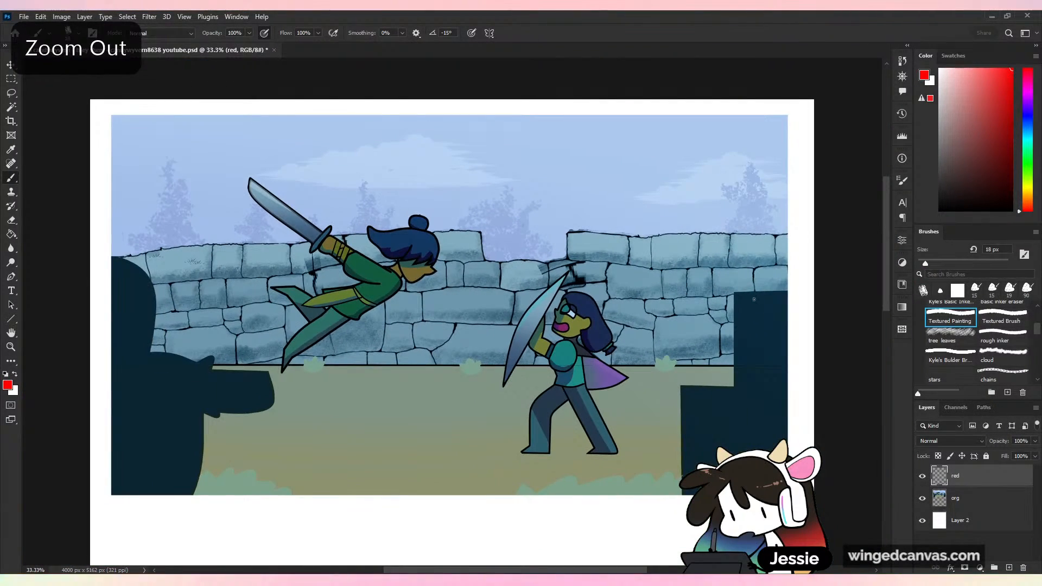
{"action": "key", "text": "ctrl+plus"}
{"action": "key", "text": "alt"}
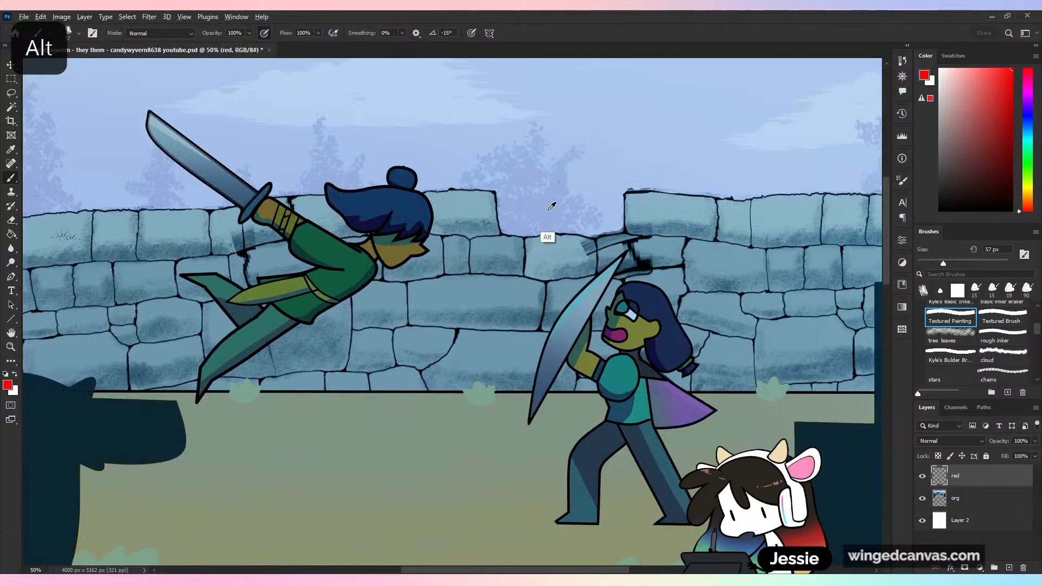
{"action": "left_click", "coordinate": [549, 210], "text": "alt"}
{"action": "scroll", "coordinate": [1034, 320], "scroll_direction": "up", "scroll_amount": 5}
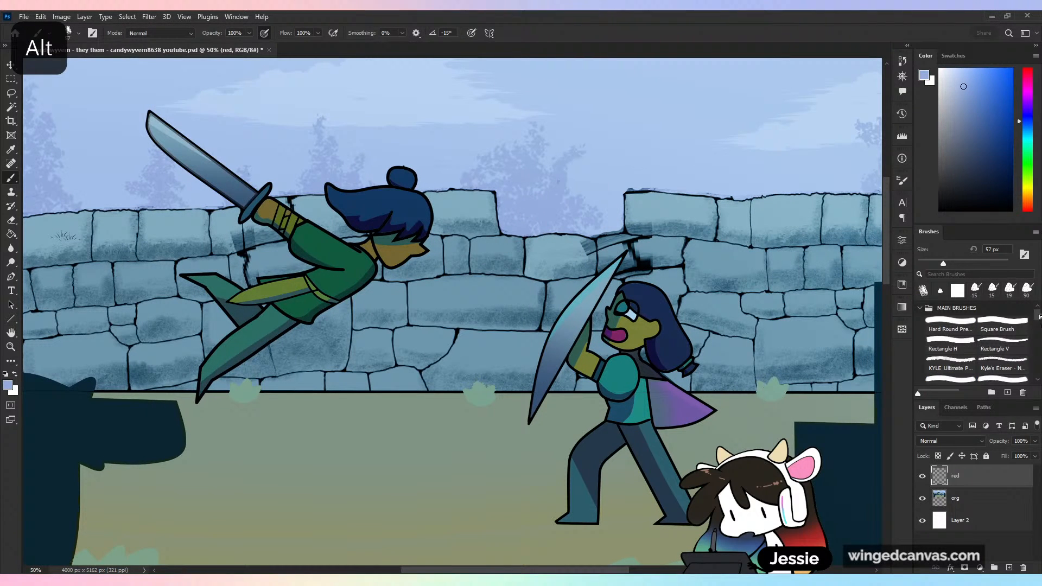
{"action": "left_click", "coordinate": [950, 325]}
{"action": "mouse_move", "coordinate": [555, 156]}
{"action": "left_mouse_down"}
{"action": "mouse_move", "coordinate": [529, 140]}
{"action": "mouse_move", "coordinate": [589, 172]}
{"action": "mouse_move", "coordinate": [579, 199]}
{"action": "mouse_move", "coordinate": [555, 173]}
{"action": "mouse_move", "coordinate": [525, 201]}
{"action": "mouse_move", "coordinate": [515, 191]}
{"action": "mouse_move", "coordinate": [575, 217]}
{"action": "left_mouse_up"}
{"action": "mouse_move", "coordinate": [500, 156]}
{"action": "left_mouse_down"}
{"action": "mouse_move", "coordinate": [486, 181]}
{"action": "mouse_move", "coordinate": [464, 182]}
{"action": "mouse_move", "coordinate": [495, 174]}
{"action": "left_mouse_up"}
- Paint rounded silhouettes over the far-right tree, including a small side branch, and over the tree behind the leaping fighter
{"action": "left_click_drag", "start_coordinate": [819, 138], "coordinate": [639, 178]}
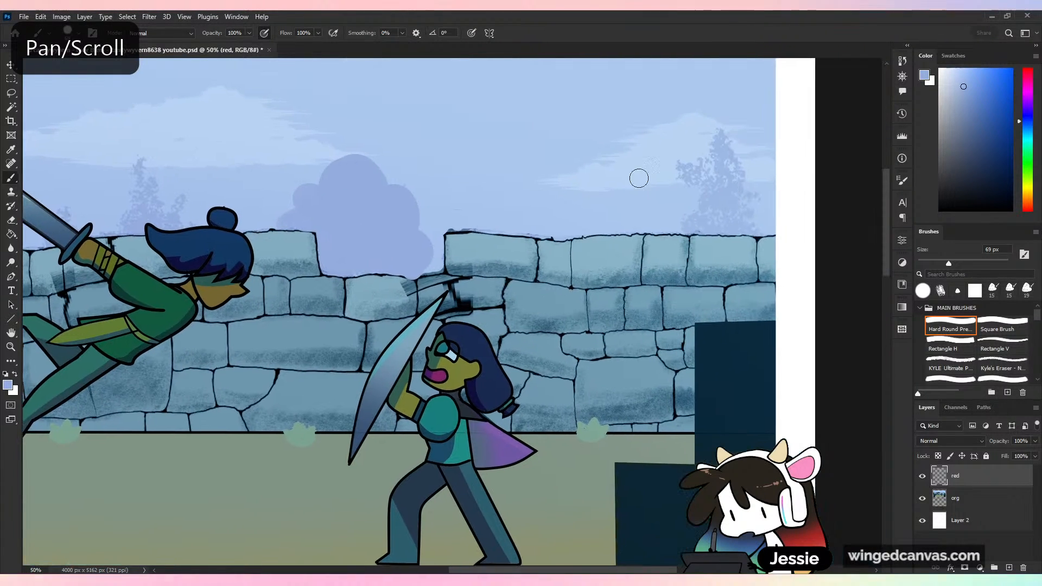
{"action": "mouse_move", "coordinate": [704, 149]}
{"action": "left_mouse_down"}
{"action": "mouse_move", "coordinate": [700, 183]}
{"action": "mouse_move", "coordinate": [722, 169]}
{"action": "mouse_move", "coordinate": [704, 148]}
{"action": "mouse_move", "coordinate": [724, 129]}
{"action": "mouse_move", "coordinate": [724, 158]}
{"action": "mouse_move", "coordinate": [752, 126]}
{"action": "mouse_move", "coordinate": [748, 153]}
{"action": "mouse_move", "coordinate": [762, 173]}
{"action": "mouse_move", "coordinate": [737, 192]}
{"action": "mouse_move", "coordinate": [708, 194]}
{"action": "mouse_move", "coordinate": [728, 195]}
{"action": "mouse_move", "coordinate": [712, 210]}
{"action": "mouse_move", "coordinate": [673, 208]}
{"action": "mouse_move", "coordinate": [695, 196]}
{"action": "mouse_move", "coordinate": [702, 217]}
{"action": "mouse_move", "coordinate": [672, 227]}
{"action": "mouse_move", "coordinate": [730, 226]}
{"action": "mouse_move", "coordinate": [723, 207]}
{"action": "mouse_move", "coordinate": [762, 206]}
{"action": "mouse_move", "coordinate": [760, 230]}
{"action": "left_mouse_up"}
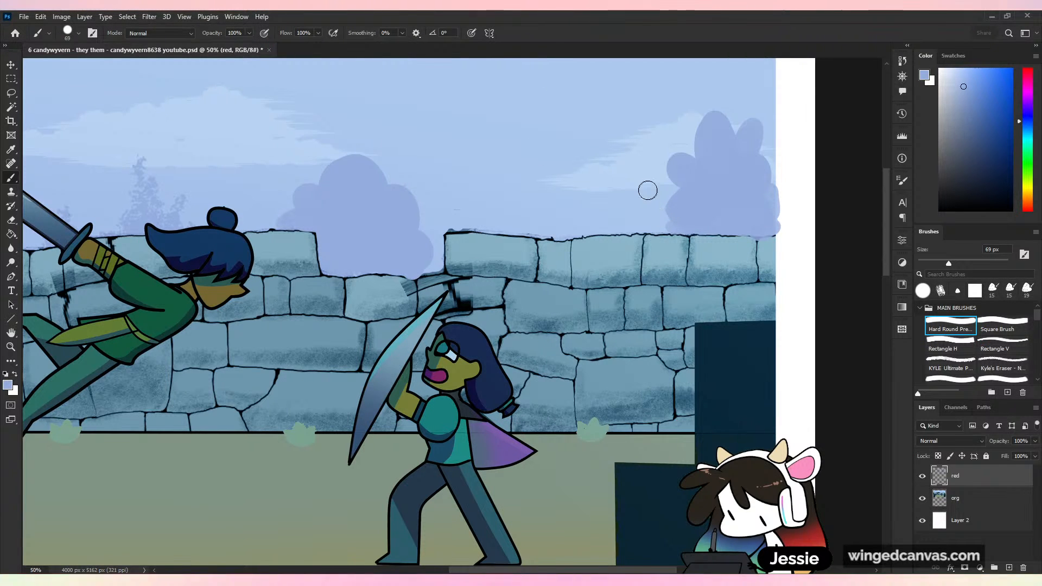
{"action": "left_click_drag", "start_coordinate": [641, 180], "coordinate": [658, 195]}
{"action": "scroll", "coordinate": [399, 302], "scroll_direction": "left", "scroll_amount": 5}
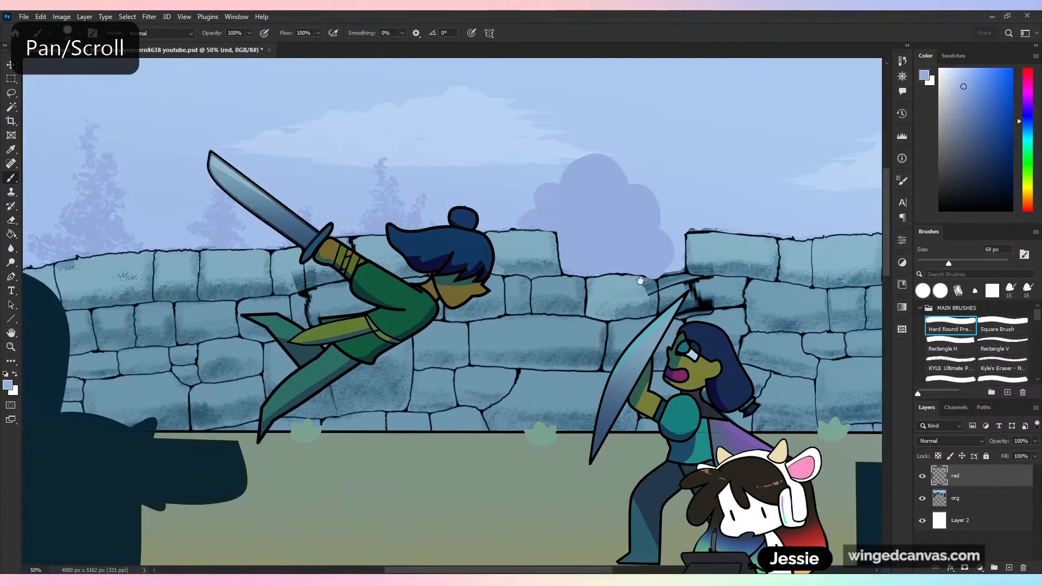
{"action": "scroll", "coordinate": [385, 261], "scroll_direction": "up", "scroll_amount": 3}
{"action": "mouse_move", "coordinate": [382, 251]}
{"action": "left_mouse_down"}
{"action": "mouse_move", "coordinate": [347, 272]}
{"action": "mouse_move", "coordinate": [399, 288]}
{"action": "left_mouse_up"}
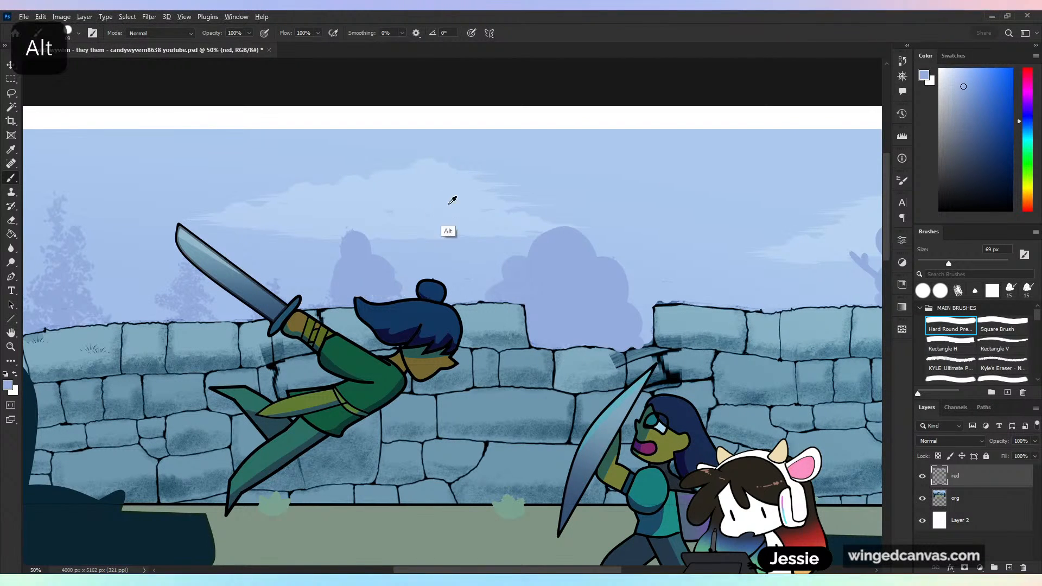
- Sample the large cloud's pale blue and repaint it with smooth, rounded edges, extending it above the middle tree
{"action": "left_click", "coordinate": [444, 233], "text": "alt"}
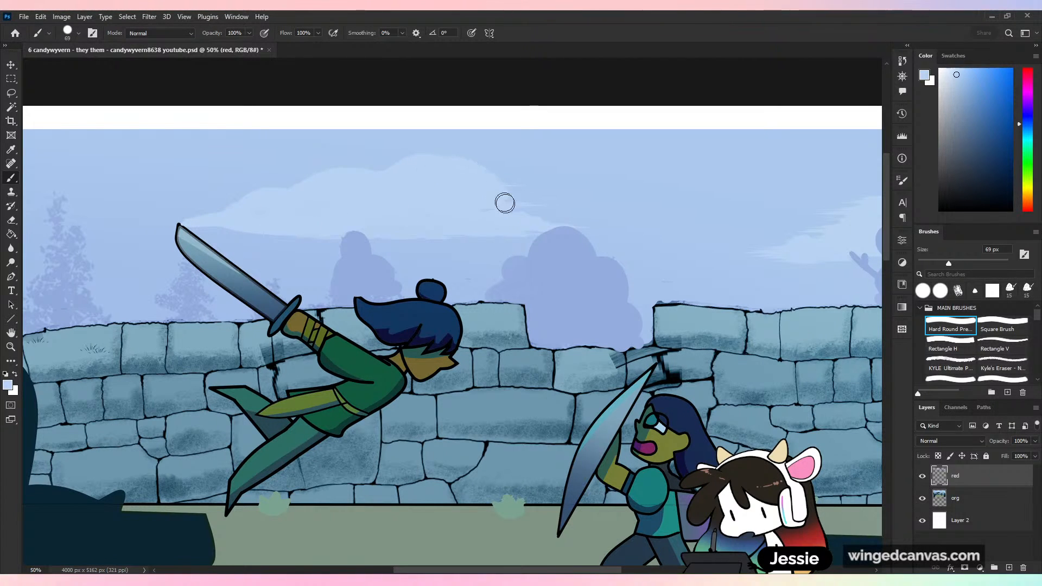
{"action": "mouse_move", "coordinate": [462, 186]}
{"action": "left_mouse_down"}
{"action": "mouse_move", "coordinate": [504, 212]}
{"action": "mouse_move", "coordinate": [580, 206]}
{"action": "mouse_move", "coordinate": [550, 205]}
{"action": "mouse_move", "coordinate": [557, 217]}
{"action": "mouse_move", "coordinate": [595, 225]}
{"action": "mouse_move", "coordinate": [586, 228]}
{"action": "mouse_move", "coordinate": [658, 229]}
{"action": "left_mouse_up"}
{"action": "key", "text": "ctrl+minus"}
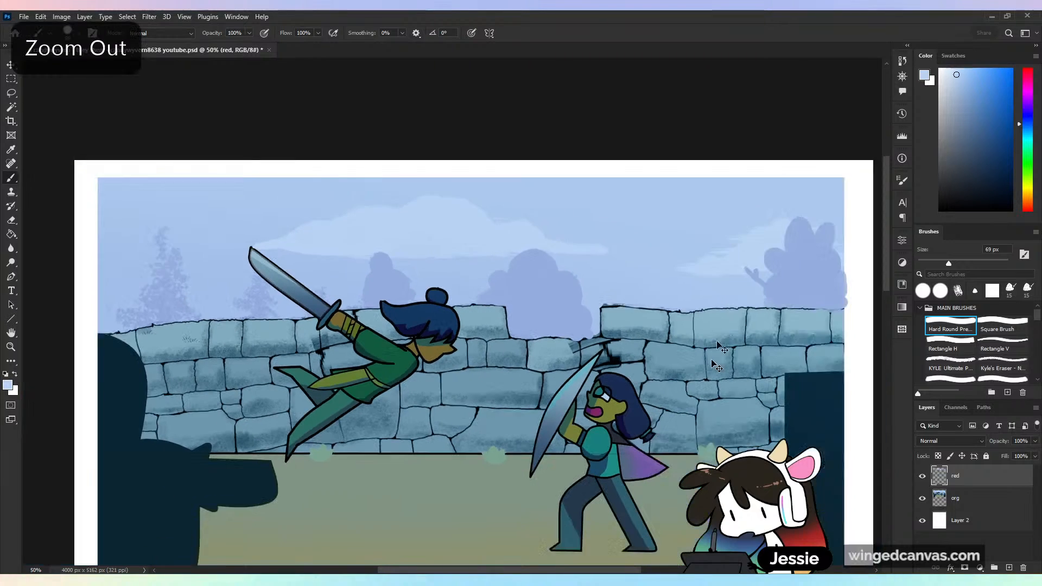
{"action": "key", "text": "ctrl+plus"}
- Sample the sky blue and paint away the large cloud's thin end near the sword tip, then resample the cloud's pale blue
{"action": "left_click", "coordinate": [534, 166], "text": "alt"}
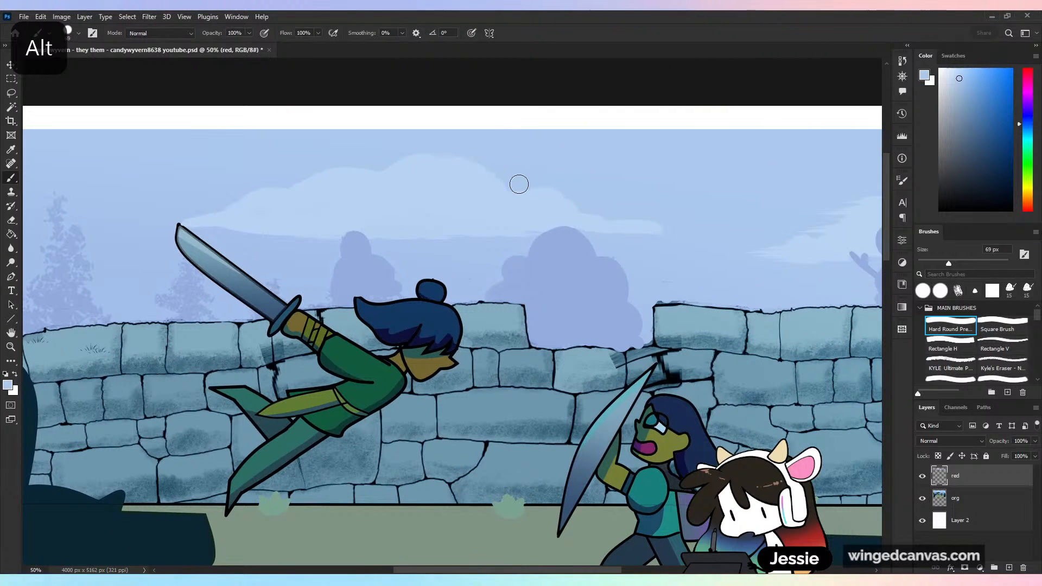
{"action": "mouse_move", "coordinate": [519, 185]}
{"action": "left_mouse_down"}
{"action": "mouse_move", "coordinate": [462, 154]}
{"action": "mouse_move", "coordinate": [410, 156]}
{"action": "mouse_move", "coordinate": [410, 146]}
{"action": "mouse_move", "coordinate": [318, 213]}
{"action": "mouse_move", "coordinate": [374, 188]}
{"action": "mouse_move", "coordinate": [330, 183]}
{"action": "mouse_move", "coordinate": [299, 210]}
{"action": "mouse_move", "coordinate": [244, 221]}
{"action": "mouse_move", "coordinate": [259, 205]}
{"action": "left_mouse_up"}
{"action": "left_click", "coordinate": [250, 241], "text": "alt"}
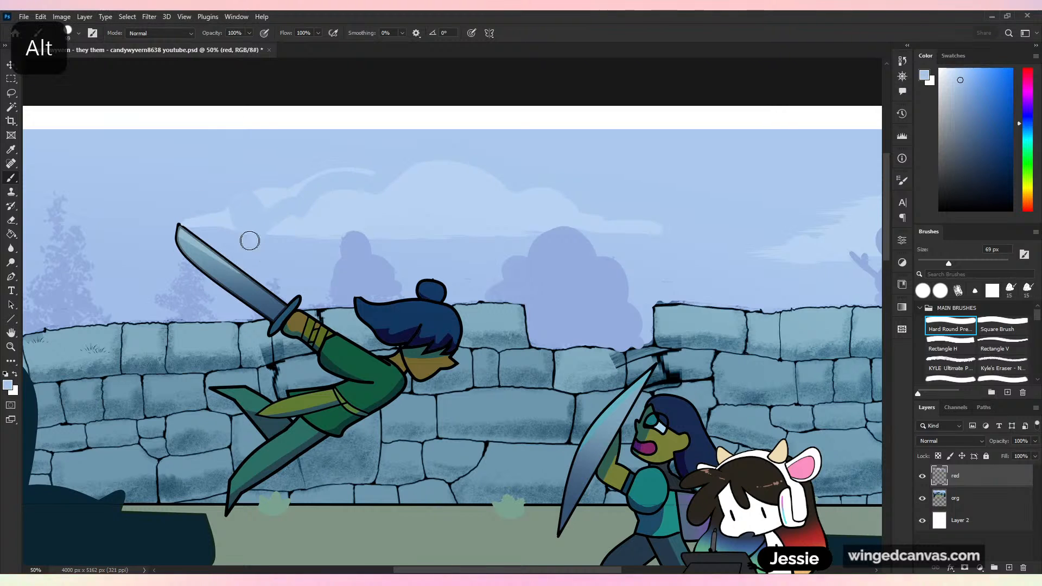
{"action": "mouse_move", "coordinate": [250, 240]}
{"action": "left_mouse_down"}
{"action": "mouse_move", "coordinate": [235, 214]}
{"action": "mouse_move", "coordinate": [190, 218]}
{"action": "mouse_move", "coordinate": [262, 181]}
{"action": "mouse_move", "coordinate": [287, 185]}
{"action": "mouse_move", "coordinate": [289, 157]}
{"action": "mouse_move", "coordinate": [214, 210]}
{"action": "mouse_move", "coordinate": [335, 179]}
{"action": "left_mouse_up"}
{"action": "left_click", "coordinate": [213, 211], "text": "alt"}
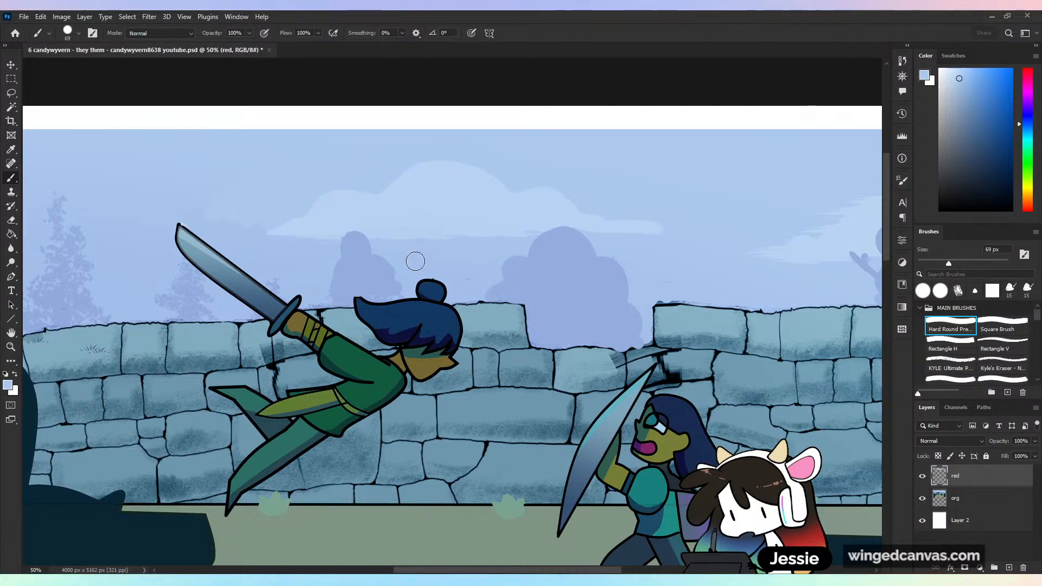
{"action": "left_click", "coordinate": [367, 247], "text": "alt"}
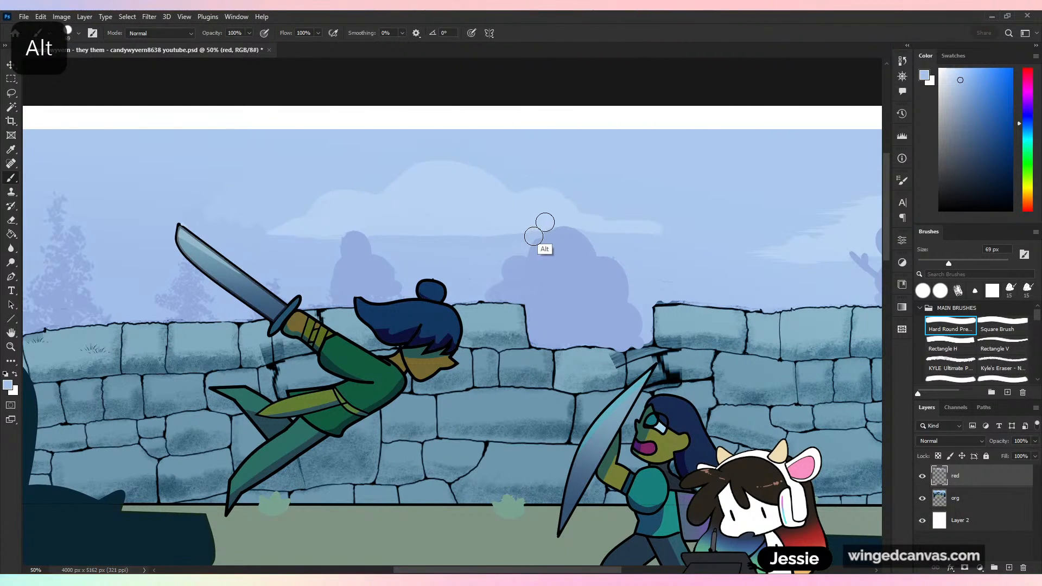
{"action": "left_click", "coordinate": [554, 218], "text": "alt"}
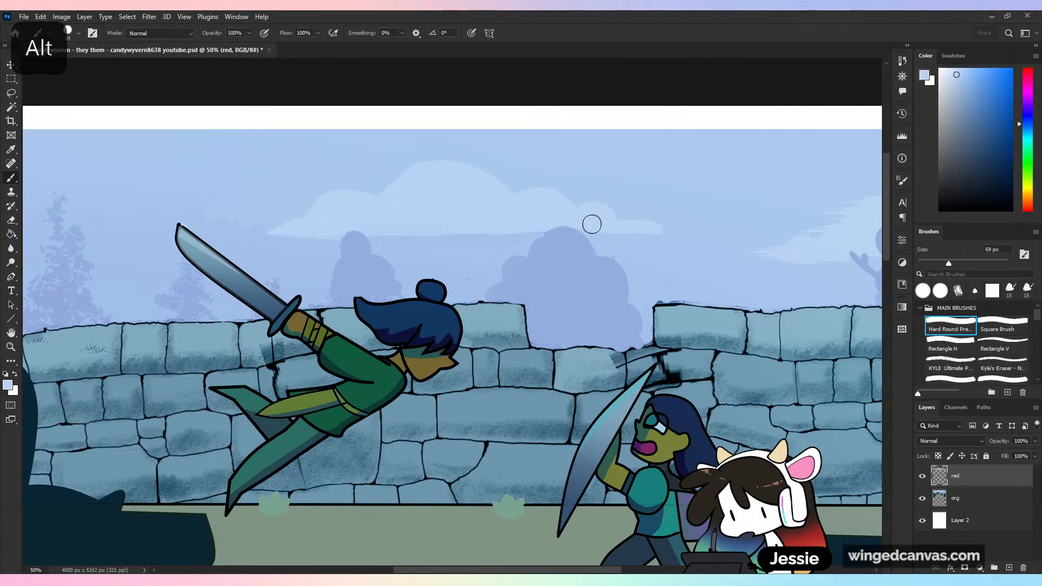
- Repaint the far-right cloud with smooth rounded edges and retouch the top of the tree in front of it using sampled colours
{"action": "left_click_drag", "start_coordinate": [699, 298], "coordinate": [568, 297]}
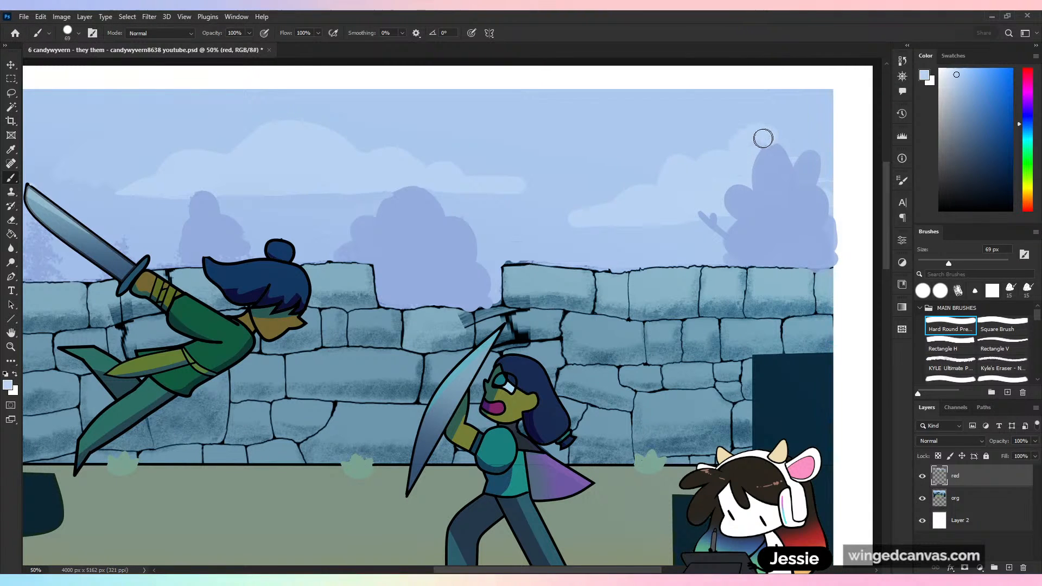
{"action": "left_click", "coordinate": [773, 198], "text": "alt"}
{"action": "left_click_drag", "start_coordinate": [768, 153], "coordinate": [798, 171]}
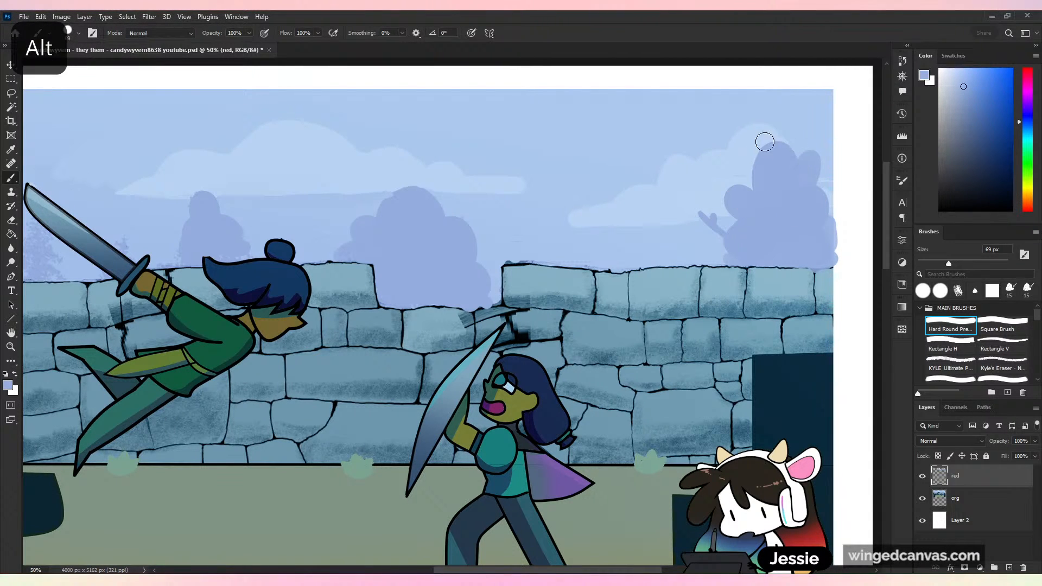
{"action": "left_click", "coordinate": [763, 141], "text": "alt"}
{"action": "key", "text": "ctrl+minus"}
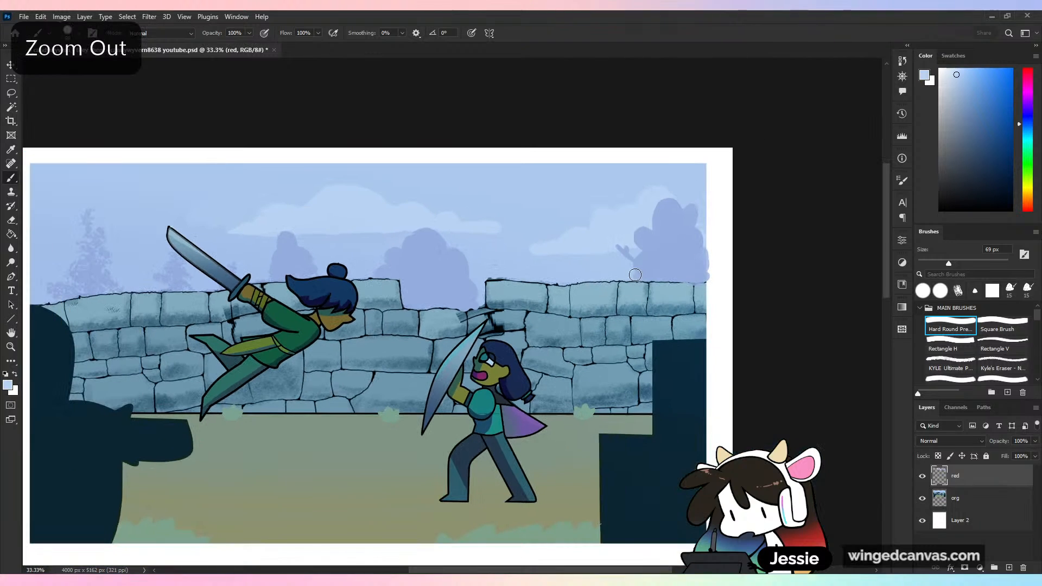
{"action": "left_click_drag", "start_coordinate": [396, 384], "coordinate": [517, 340]}
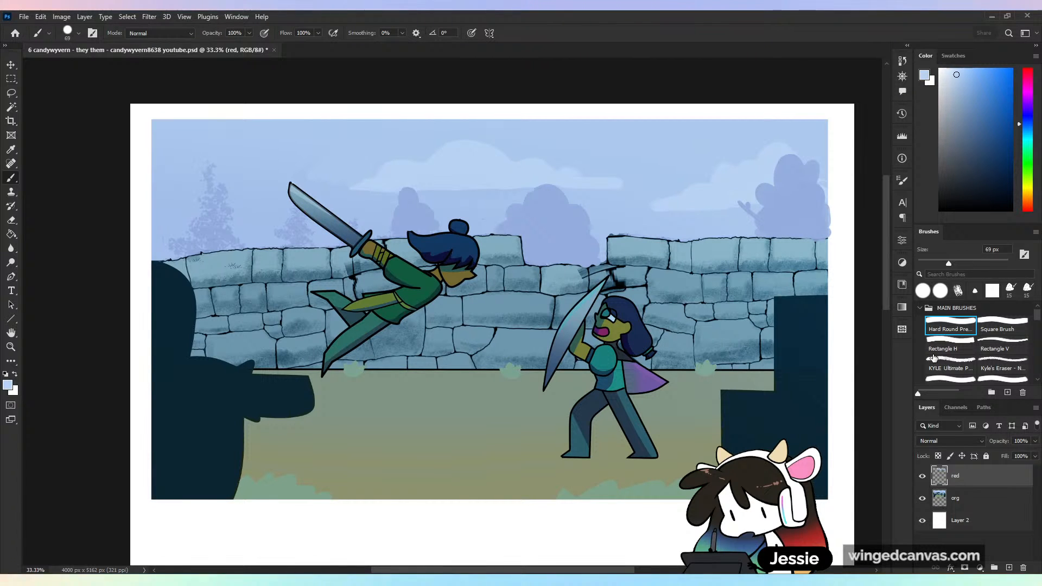
- Try painting sampled flat colour over the small stone bricks between the fighters, and undo the strokes
{"action": "key", "text": "ctrl+plus"}
{"action": "left_click", "coordinate": [554, 285], "text": "alt"}
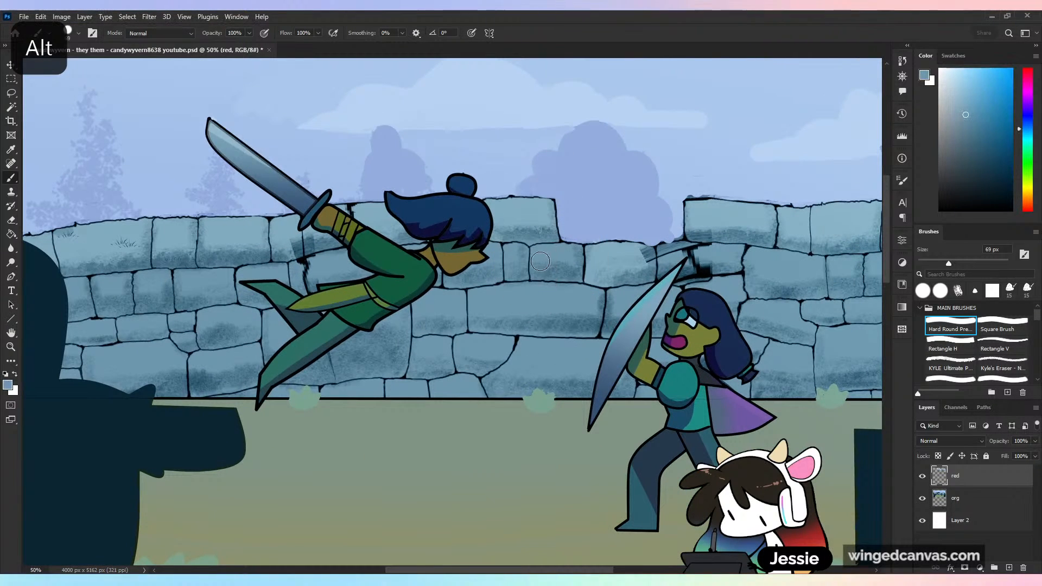
{"action": "mouse_move", "coordinate": [538, 272]}
{"action": "left_mouse_down"}
{"action": "mouse_move", "coordinate": [572, 264]}
{"action": "mouse_move", "coordinate": [574, 278]}
{"action": "mouse_move", "coordinate": [568, 271]}
{"action": "left_mouse_up"}
{"action": "left_click", "coordinate": [613, 310], "text": "alt"}
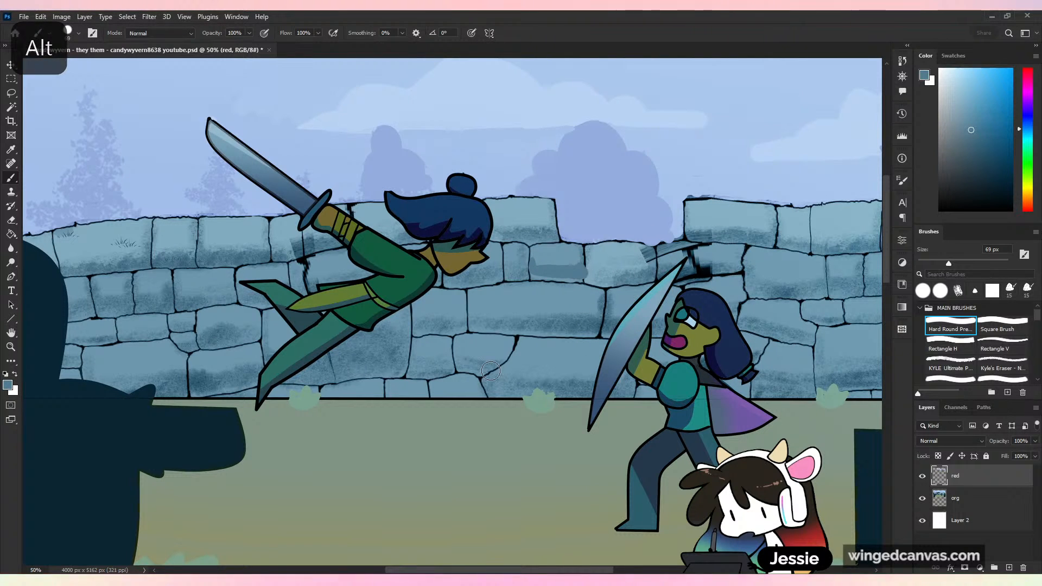
{"action": "key", "text": "ctrl+z"}
{"action": "key", "text": "ctrl+minus"}
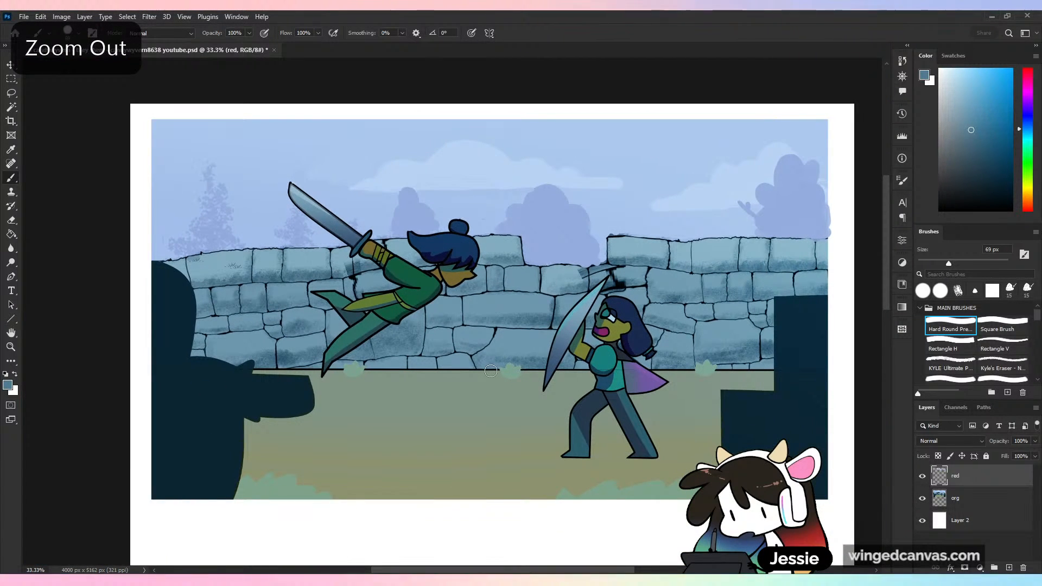
{"action": "left_click", "coordinate": [629, 160], "text": "alt"}
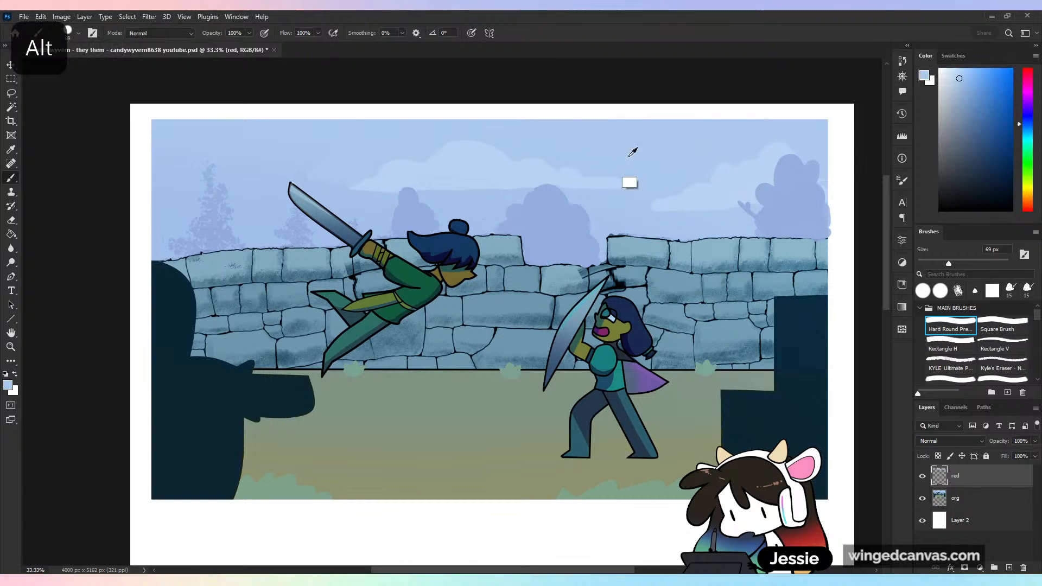
{"action": "key", "text": "ctrl+z"}
{"action": "mouse_move", "coordinate": [663, 193]}
{"action": "left_mouse_down"}
{"action": "mouse_move", "coordinate": [634, 146]}
{"action": "mouse_move", "coordinate": [517, 270]}
{"action": "left_mouse_up"}
{"action": "left_click", "coordinate": [487, 257], "text": "alt"}
{"action": "key", "text": "ctrl+z"}
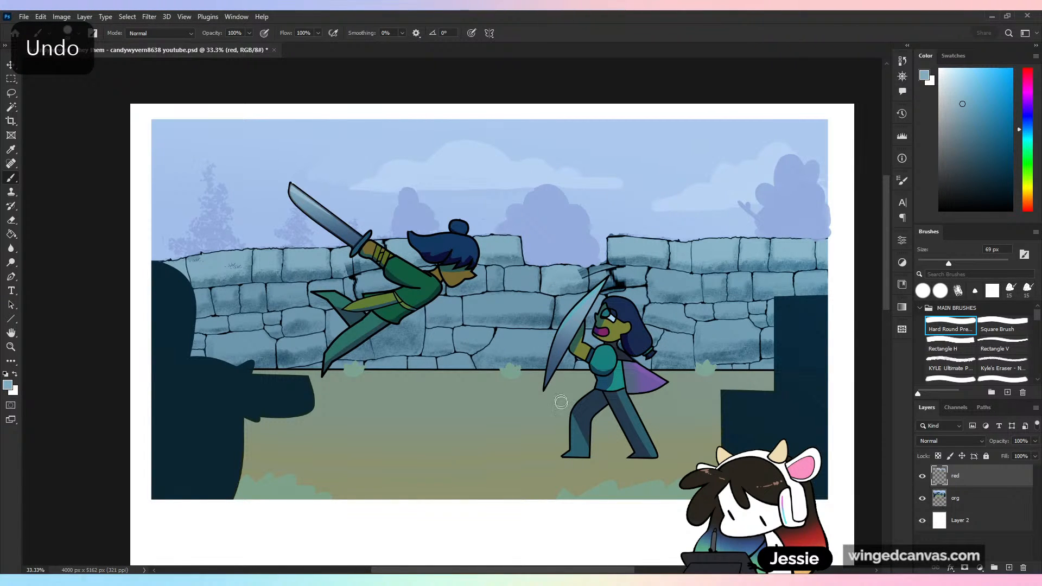
- Sample the wall's mid blue, fill a wide rectangle with it on the white area below the artwork, and deselect
{"action": "left_click_drag", "start_coordinate": [563, 425], "coordinate": [586, 238]}
{"action": "left_click", "coordinate": [560, 114], "text": "alt"}
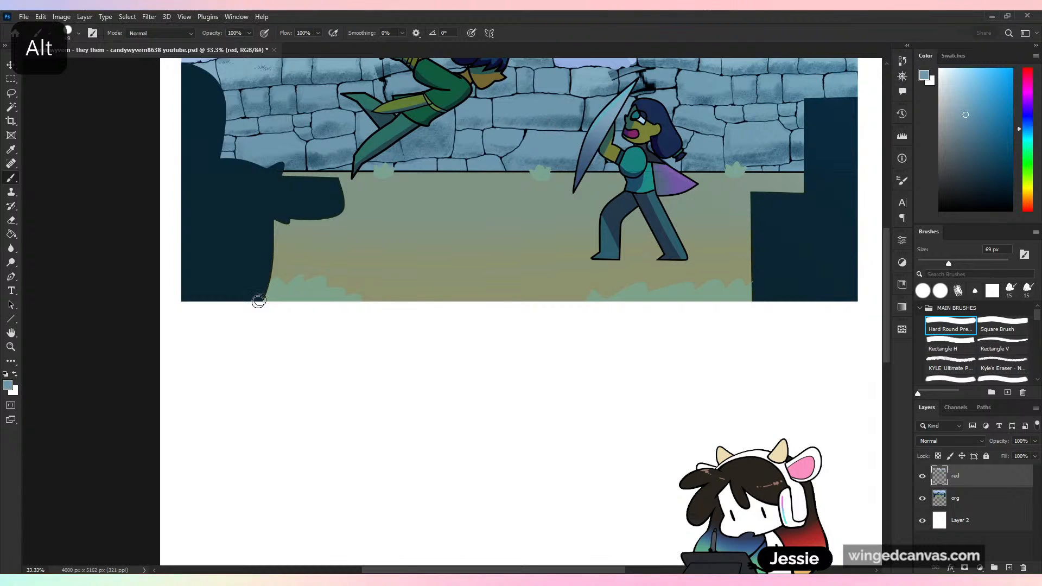
{"action": "mouse_move", "coordinate": [244, 321]}
{"action": "left_mouse_down"}
{"action": "mouse_move", "coordinate": [243, 336]}
{"action": "mouse_move", "coordinate": [267, 330]}
{"action": "mouse_move", "coordinate": [261, 326]}
{"action": "mouse_move", "coordinate": [521, 411]}
{"action": "mouse_move", "coordinate": [525, 421]}
{"action": "left_mouse_up"}
{"action": "key", "text": "ctrl+z"}
{"action": "left_click", "coordinate": [11, 79]}
{"action": "left_click", "coordinate": [428, 371]}
{"action": "key", "text": "ctrl+d"}
{"action": "key", "text": "b"}
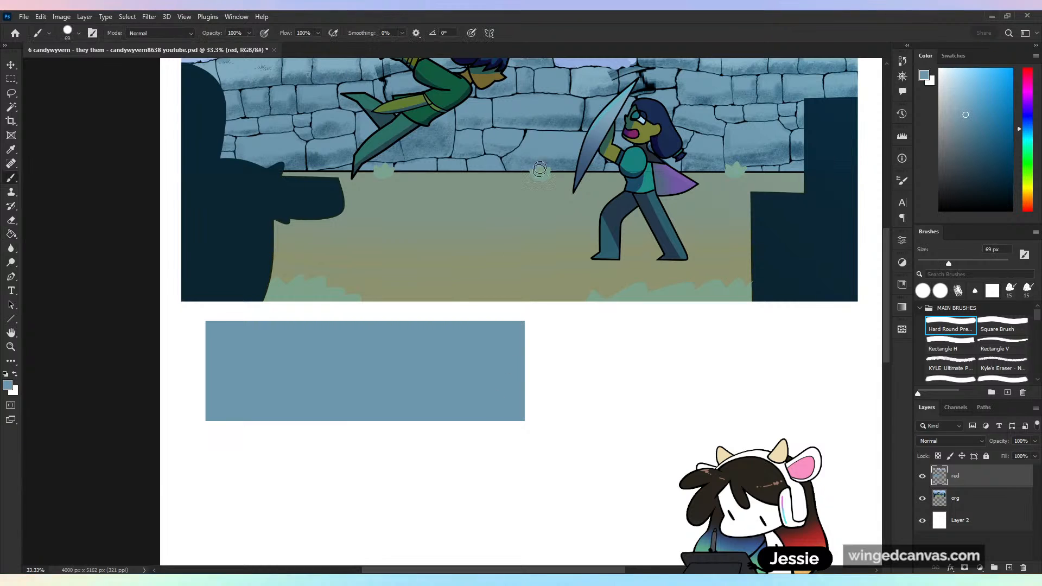
- Sample a darker wall blue and draw scattered, partial brick outlines on the blue rectangle with the Hard Round brush at 39 px
{"action": "left_click", "coordinate": [587, 110], "text": "alt"}
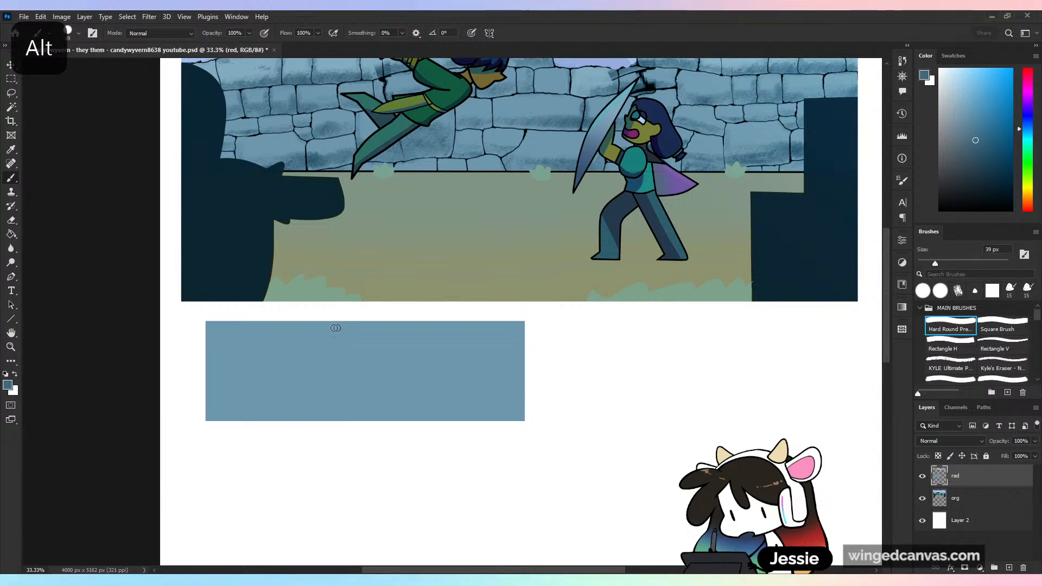
{"action": "mouse_move", "coordinate": [336, 327]}
{"action": "left_mouse_down"}
{"action": "mouse_move", "coordinate": [337, 353]}
{"action": "mouse_move", "coordinate": [409, 355]}
{"action": "left_mouse_up"}
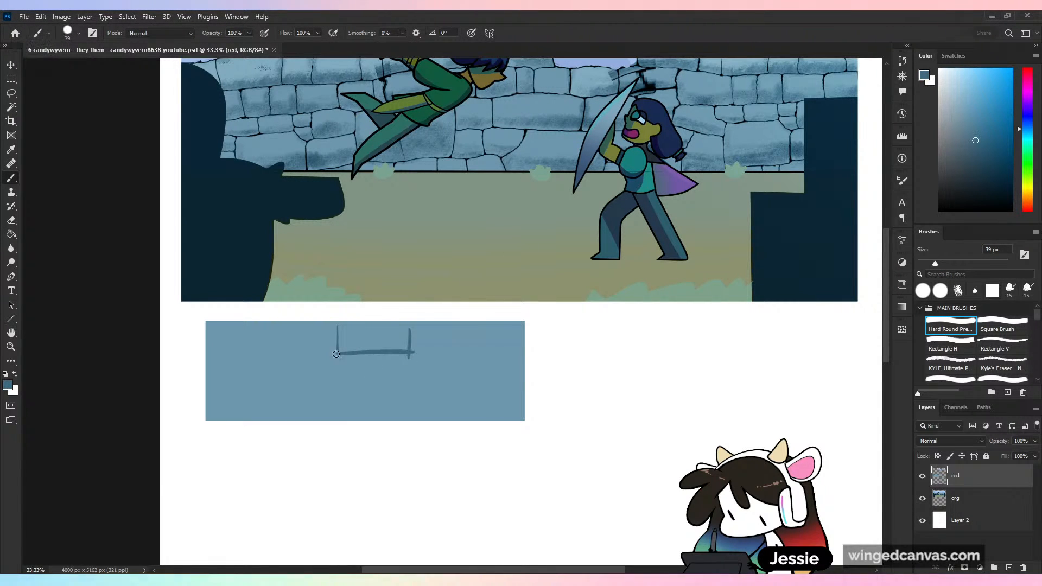
{"action": "left_click_drag", "start_coordinate": [336, 351], "coordinate": [259, 349]}
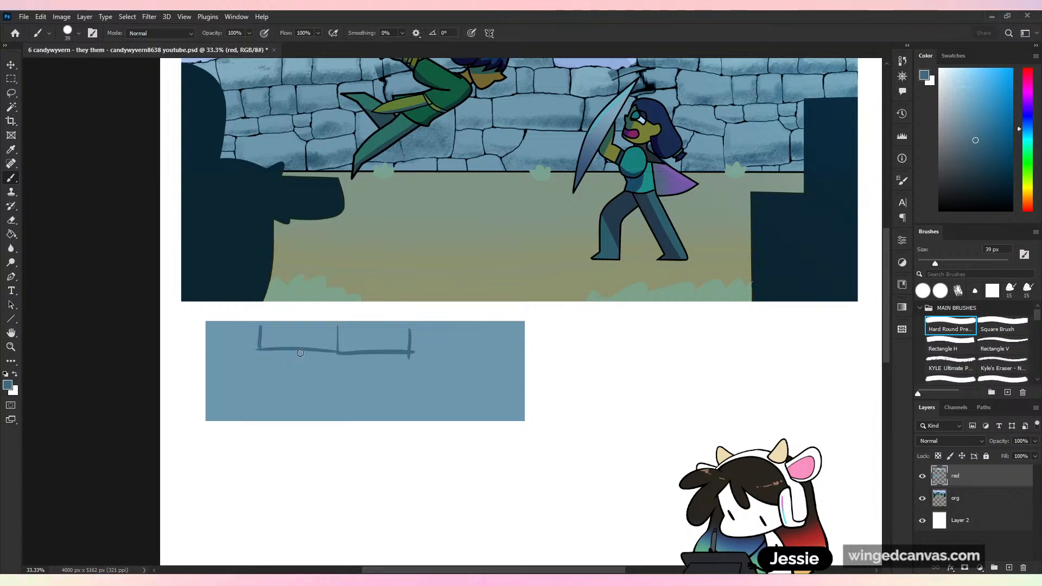
{"action": "left_click_drag", "start_coordinate": [517, 405], "coordinate": [419, 418]}
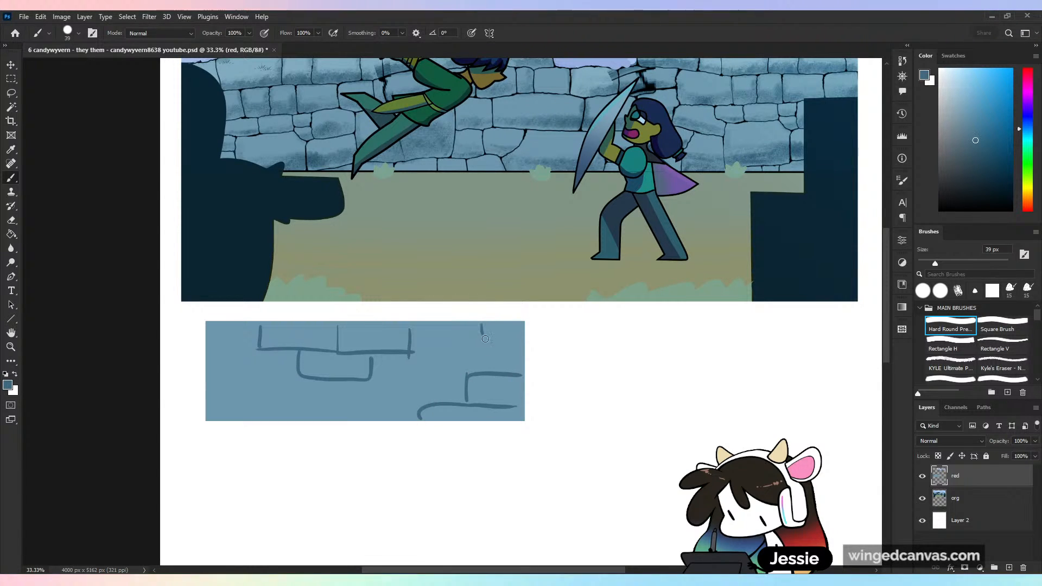
{"action": "mouse_move", "coordinate": [218, 411]}
{"action": "left_mouse_down"}
{"action": "mouse_move", "coordinate": [293, 401]}
{"action": "mouse_move", "coordinate": [289, 415]}
{"action": "mouse_move", "coordinate": [211, 379]}
{"action": "left_mouse_up"}
{"action": "key", "text": "ctrl+minus"}
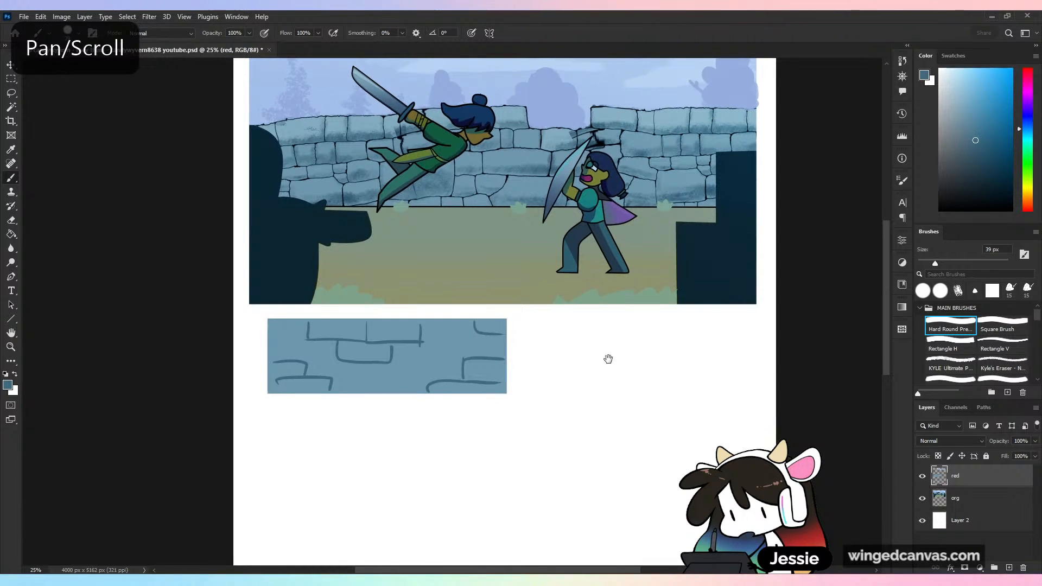
{"action": "left_click_drag", "start_coordinate": [608, 358], "coordinate": [570, 425]}
- Draw temporary indicating strokes over the ground, the sky above the wall's gap and the leaping fighter, and undo each one
{"action": "left_click_drag", "start_coordinate": [406, 377], "coordinate": [450, 282]}
{"action": "key", "text": "ctrl+z"}
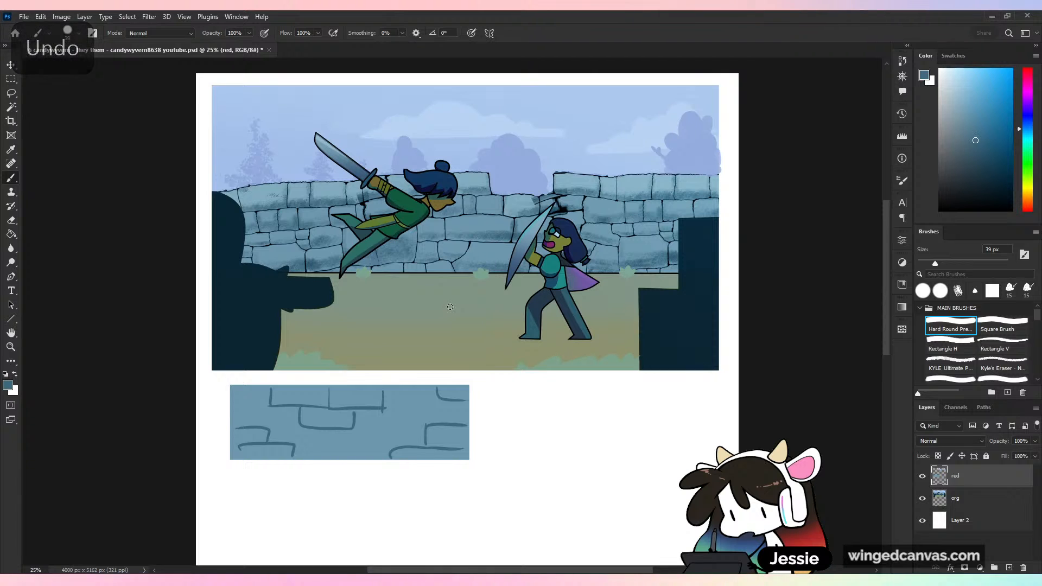
{"action": "key", "text": "ctrl+minus"}
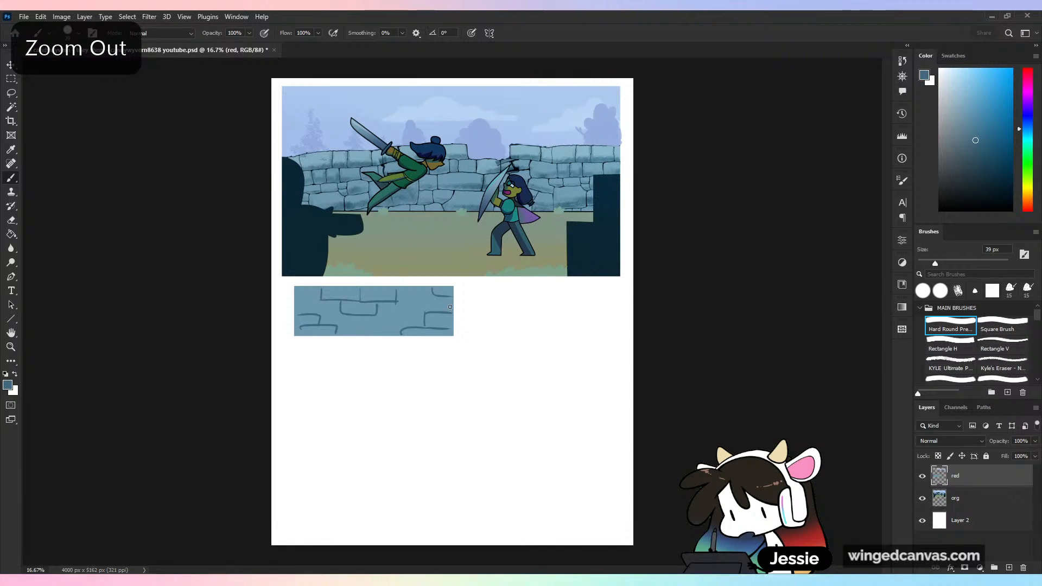
{"action": "key", "text": "ctrl+plus"}
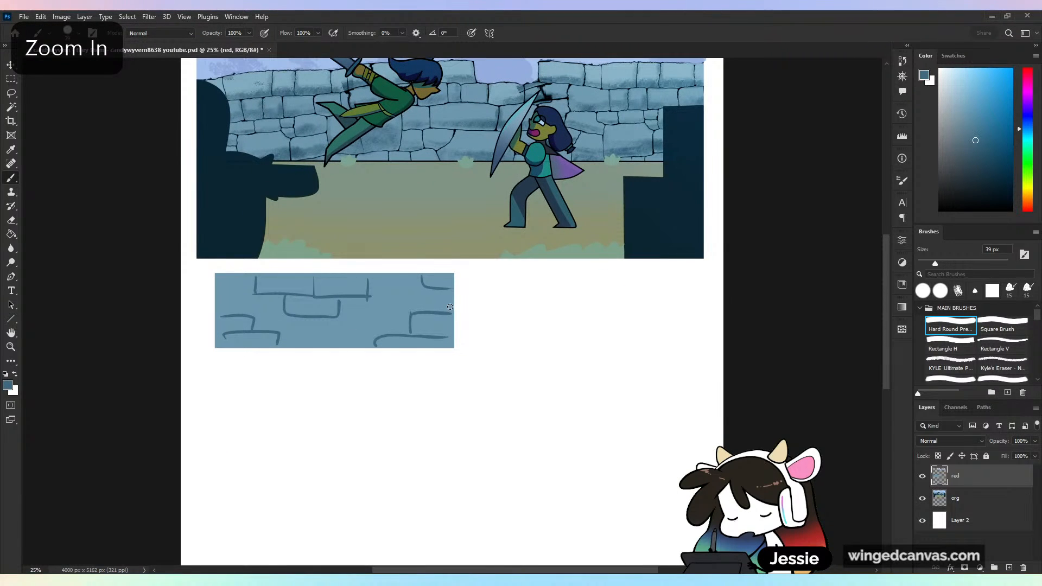
{"action": "scroll", "coordinate": [450, 307], "scroll_direction": "up", "scroll_amount": 3}
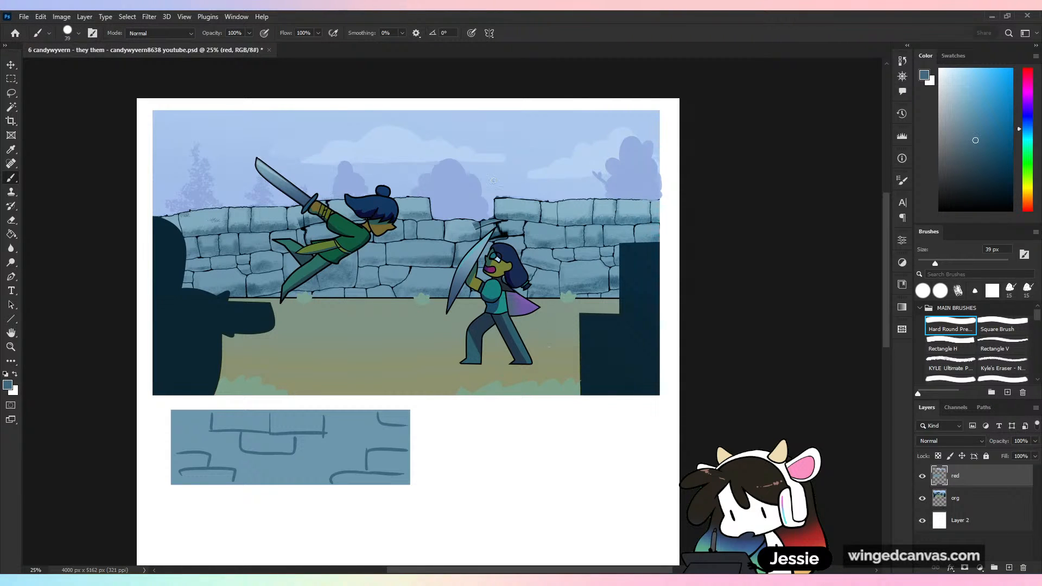
{"action": "left_click_drag", "start_coordinate": [503, 135], "coordinate": [501, 202]}
{"action": "key", "text": "ctrl+z"}
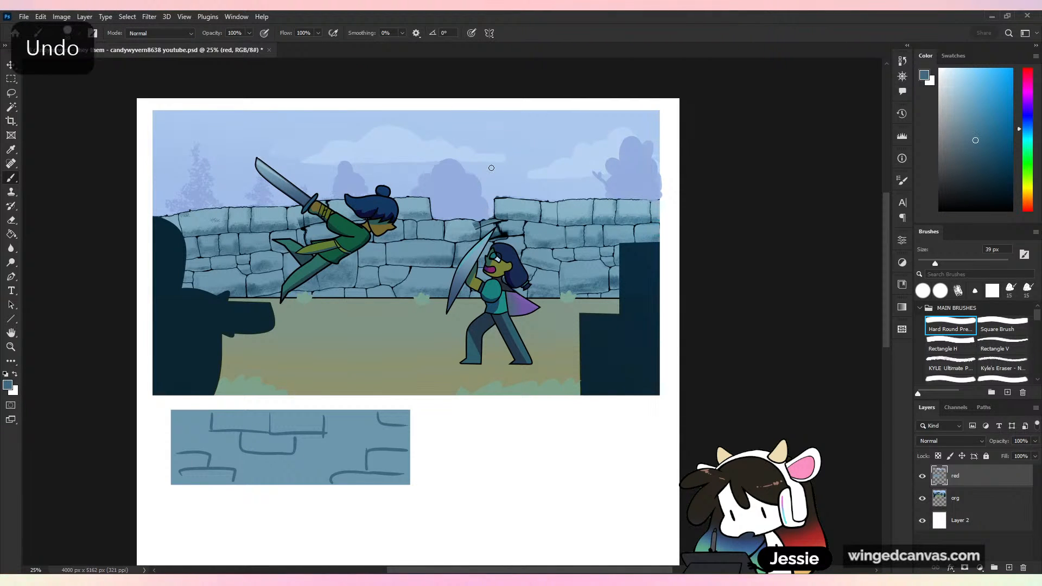
{"action": "key", "text": "ctrl+plus"}
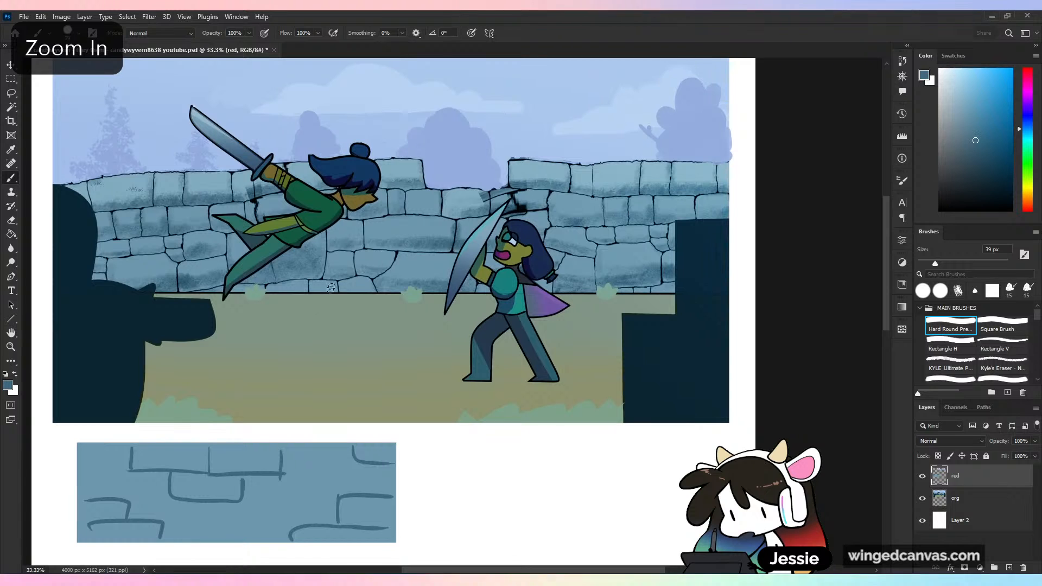
{"action": "mouse_move", "coordinate": [348, 341]}
{"action": "left_mouse_down"}
{"action": "mouse_move", "coordinate": [336, 238]}
{"action": "mouse_move", "coordinate": [359, 235]}
{"action": "mouse_move", "coordinate": [380, 239]}
{"action": "left_mouse_up"}
{"action": "key", "text": "ctrl+z"}
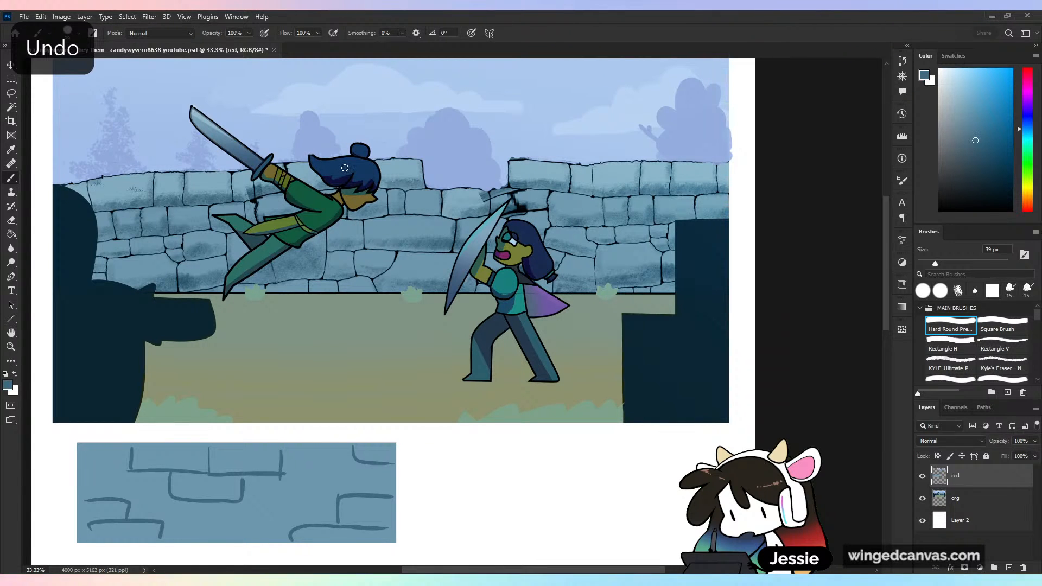
- Try a dark blue shadow stroke beneath the standing fighter's feet and undo it
{"action": "left_click", "coordinate": [537, 369], "text": "alt"}
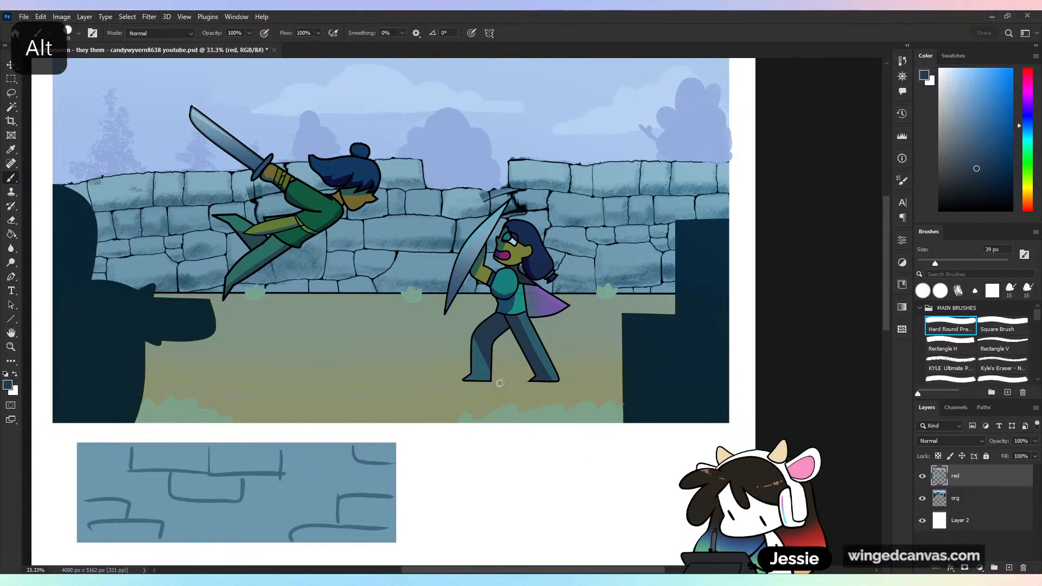
{"action": "left_click_drag", "start_coordinate": [489, 381], "coordinate": [548, 381]}
{"action": "key", "text": "ctrl+z"}
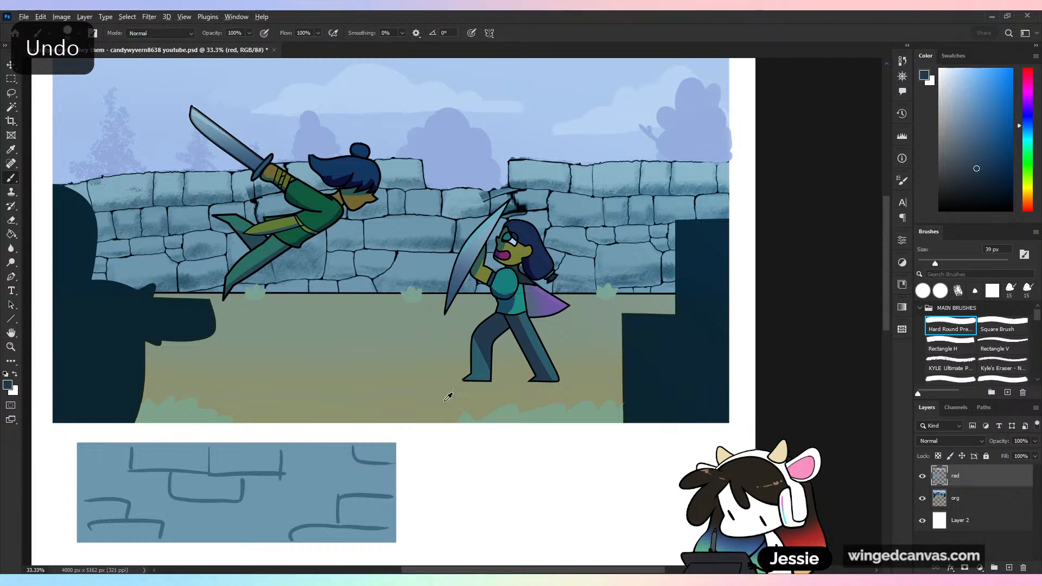
- Sample a muted grey-green and paint thin ground shadows beneath the standing fighter's feet and below the leaping fighter
{"action": "left_click", "coordinate": [473, 336], "text": "alt"}
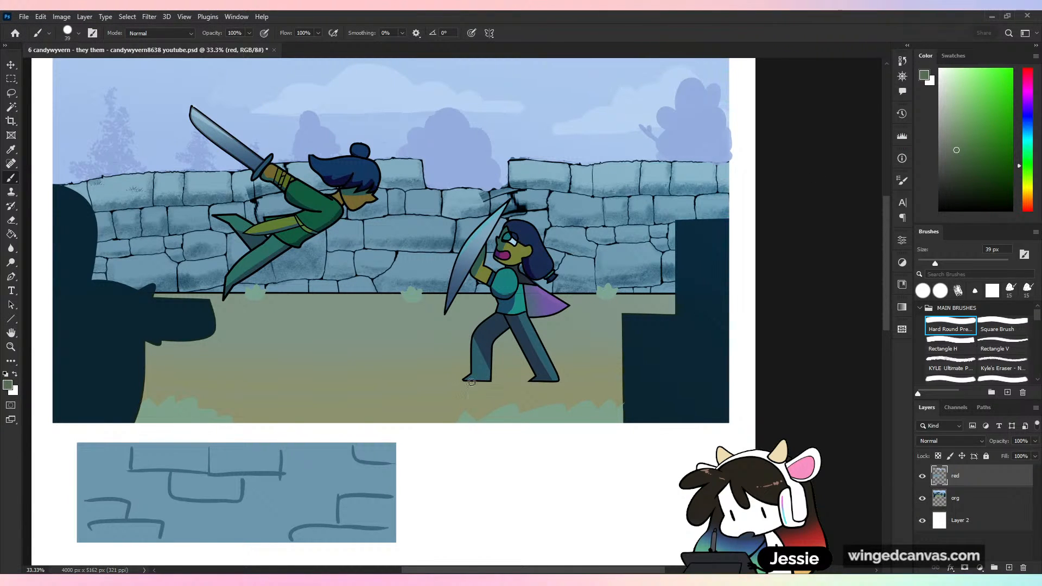
{"action": "left_click_drag", "start_coordinate": [457, 383], "coordinate": [574, 385]}
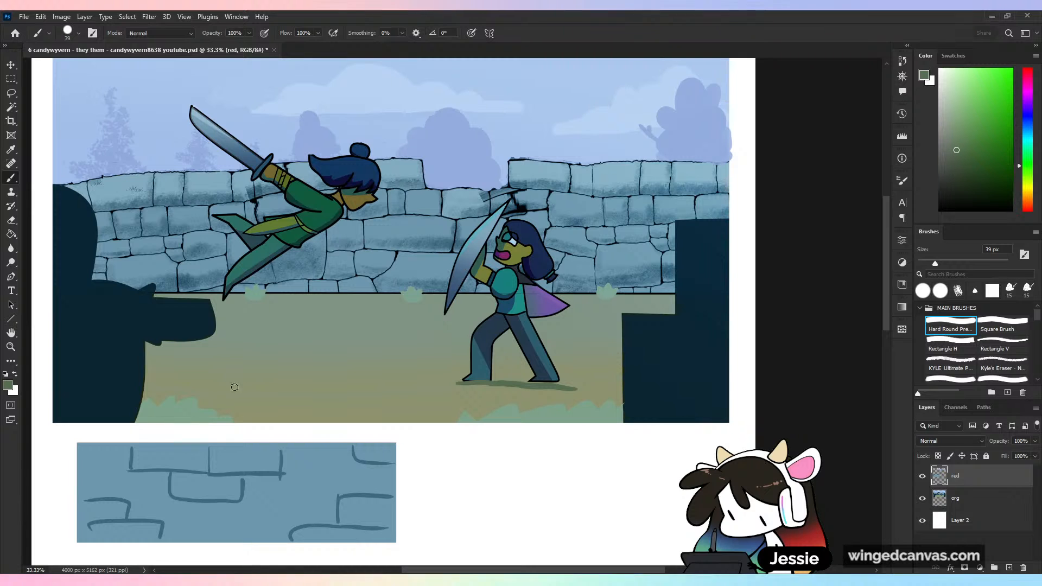
{"action": "mouse_move", "coordinate": [265, 369]}
{"action": "left_mouse_down"}
{"action": "mouse_move", "coordinate": [310, 368]}
{"action": "mouse_move", "coordinate": [212, 368]}
{"action": "mouse_move", "coordinate": [338, 368]}
{"action": "left_mouse_up"}
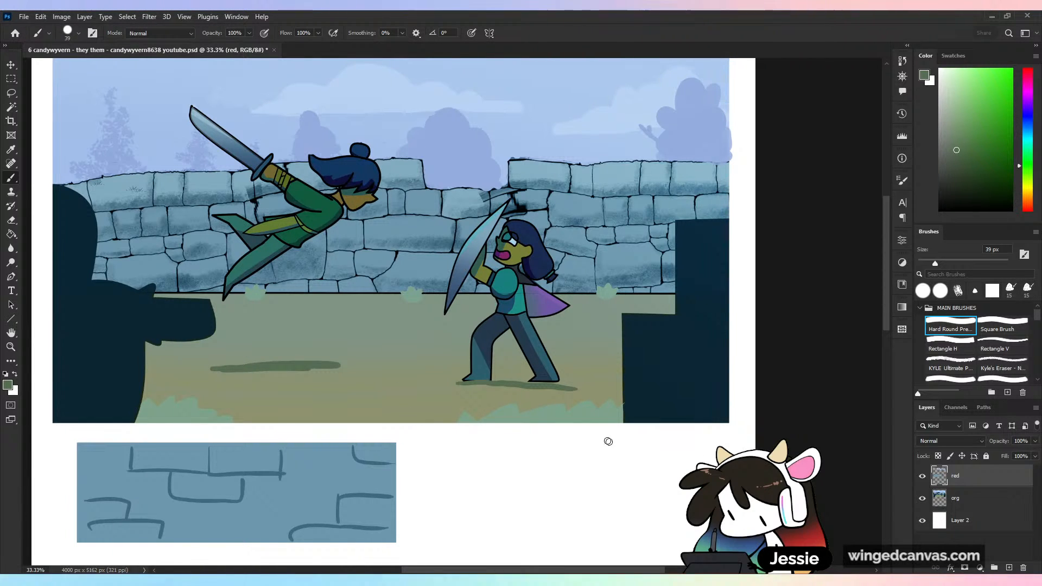
{"action": "key", "text": "ctrl+minus"}
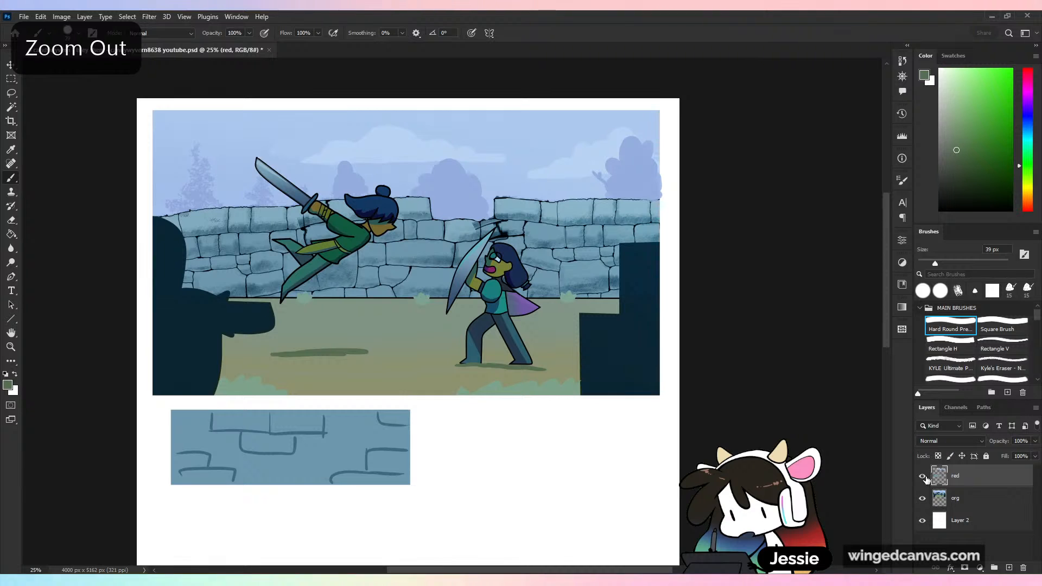
{"action": "left_click_drag", "start_coordinate": [622, 338], "coordinate": [628, 330]}
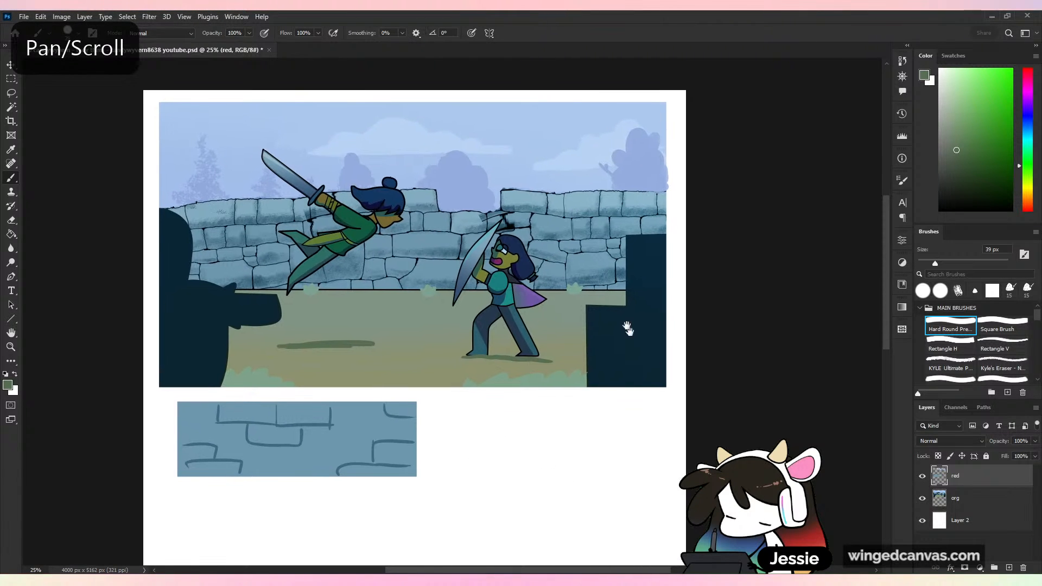
- Sample the distant trees' periwinkle blue and paint a rounded tree silhouette over the leftmost pine with the Hard Round brush at 72 px
{"action": "key", "text": "ctrl+plus"}
{"action": "left_click_drag", "start_coordinate": [283, 121], "coordinate": [352, 241]}
{"action": "left_click", "coordinate": [202, 232], "text": "alt"}
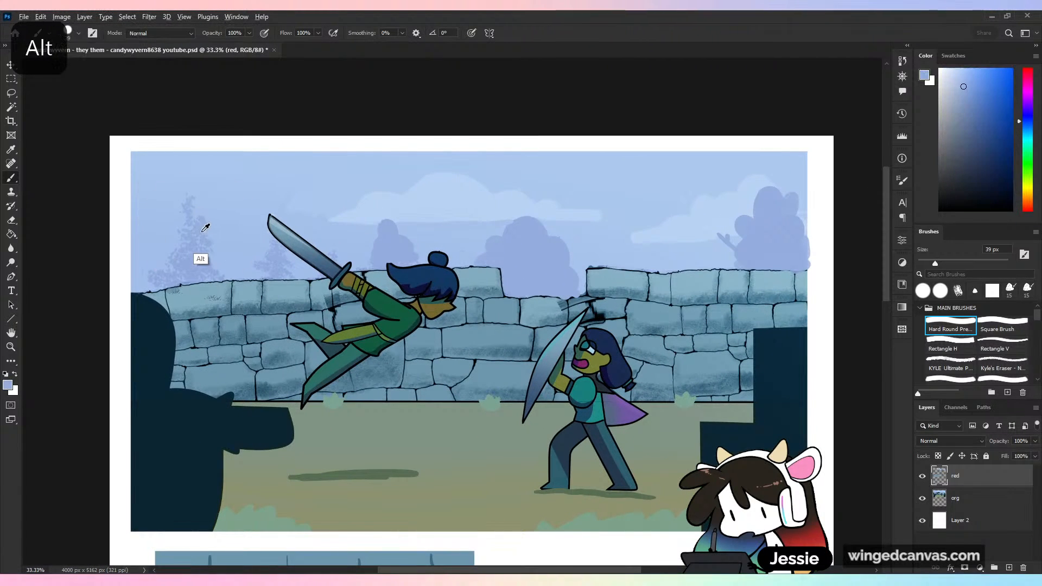
{"action": "left_click", "coordinate": [205, 228], "text": "alt"}
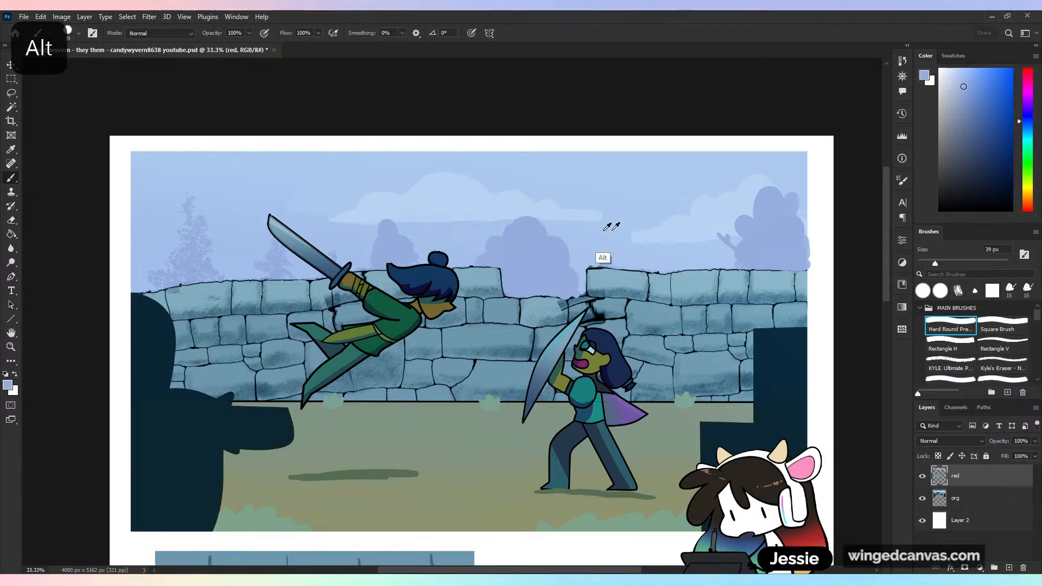
{"action": "mouse_move", "coordinate": [188, 216]}
{"action": "left_mouse_down"}
{"action": "mouse_move", "coordinate": [197, 235]}
{"action": "mouse_move", "coordinate": [210, 219]}
{"action": "mouse_move", "coordinate": [181, 229]}
{"action": "mouse_move", "coordinate": [183, 242]}
{"action": "left_mouse_up"}
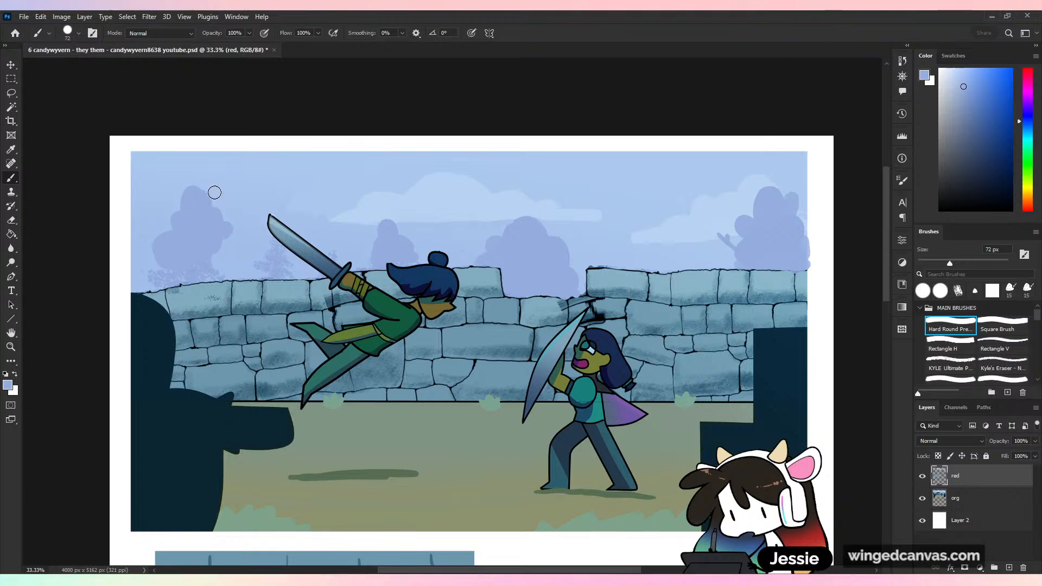
{"action": "key", "text": "ctrl+z"}
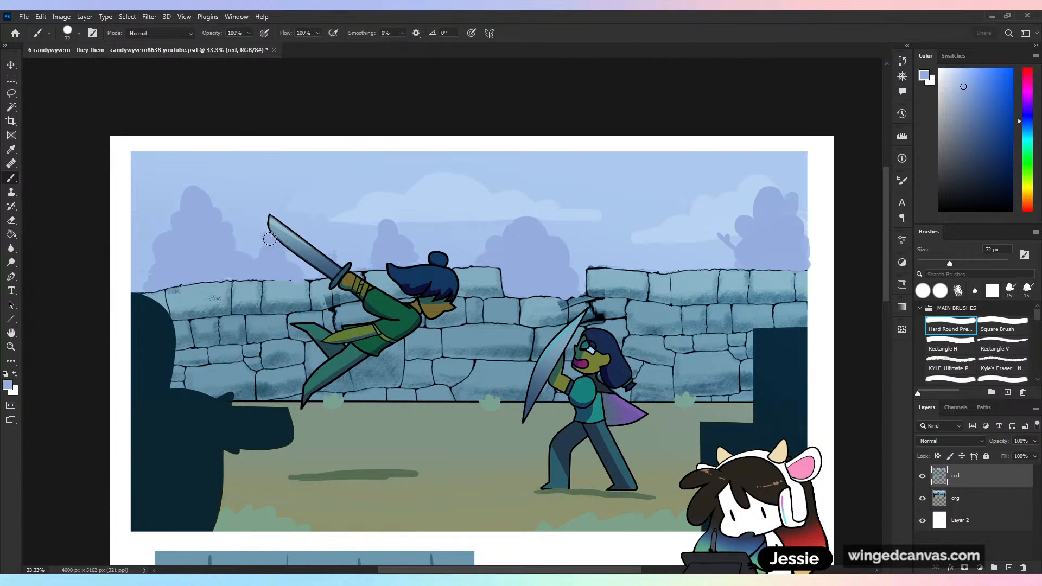
- Paint rounded foliage clumps over the bare branch beside the rightmost background tree in the same periwinkle blue
{"action": "key", "text": "ctrl+minus"}
{"action": "key", "text": "ctrl+minus"}
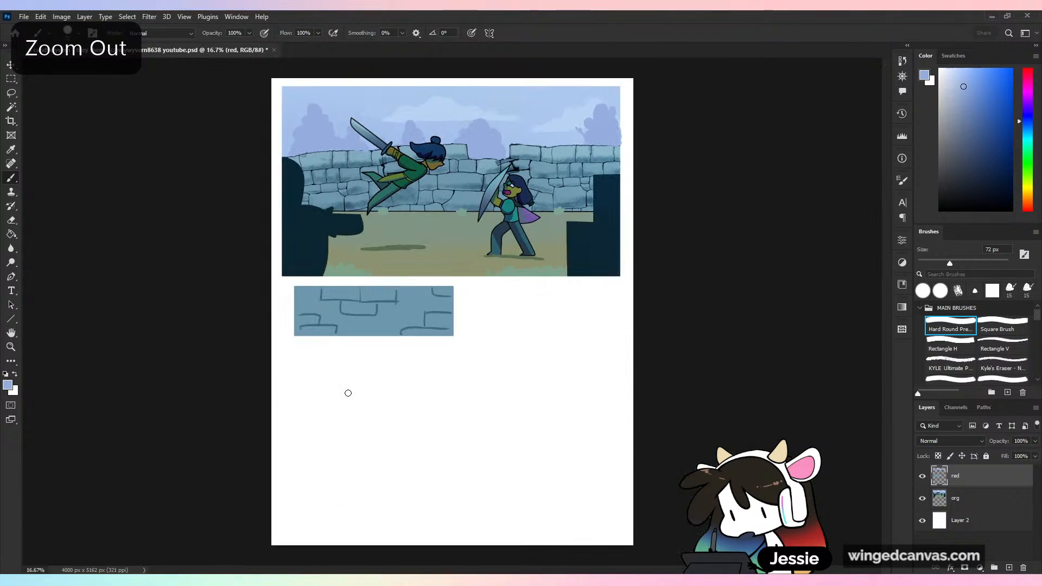
{"action": "key", "text": "ctrl+plus"}
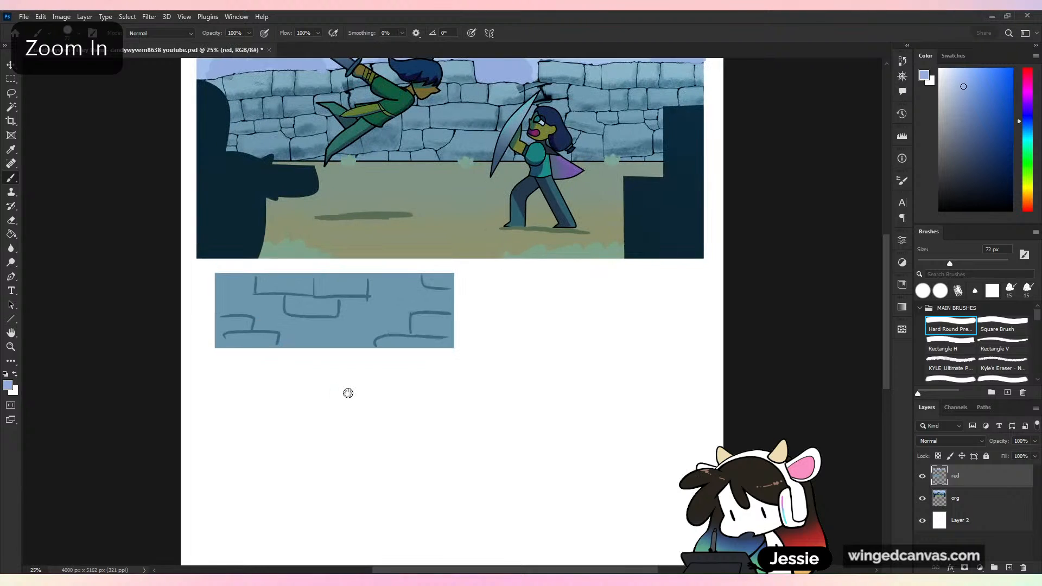
{"action": "scroll", "coordinate": [581, 521], "scroll_direction": "up", "scroll_amount": 4}
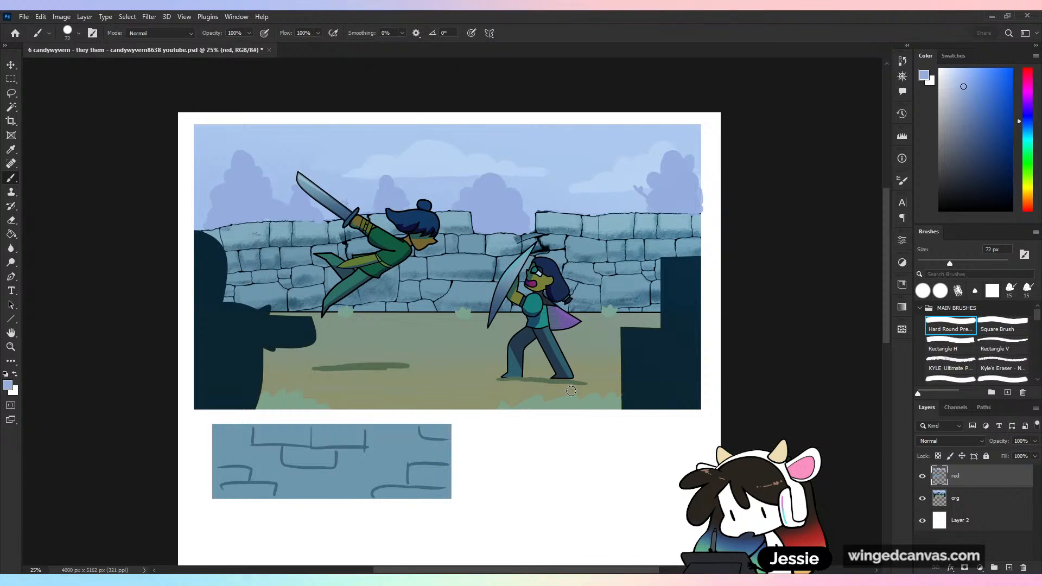
{"action": "mouse_move", "coordinate": [638, 194]}
{"action": "left_mouse_down"}
{"action": "mouse_move", "coordinate": [633, 186]}
{"action": "mouse_move", "coordinate": [623, 197]}
{"action": "left_mouse_up"}
{"action": "key", "text": "ctrl+z"}
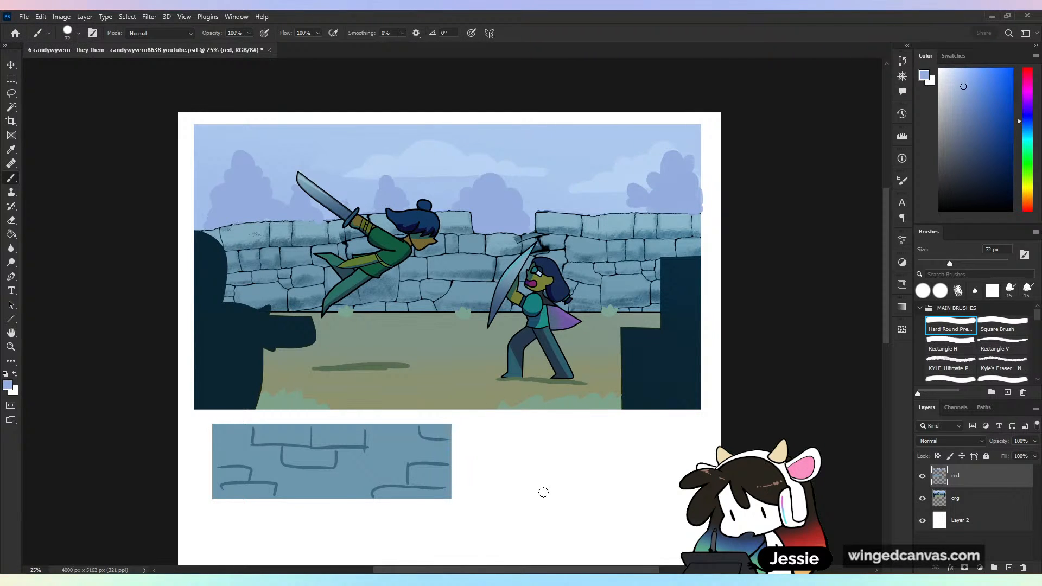
{"action": "key", "text": "ctrl+plus"}
{"action": "key", "text": "ctrl+minus"}
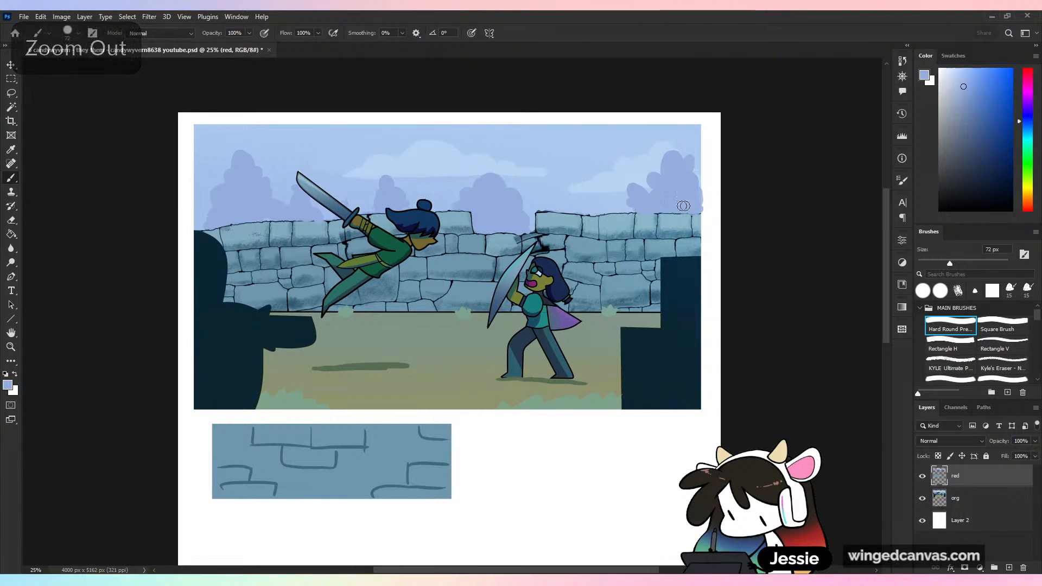
- Sample the brick swatch's flat blue and paint over the textured stones behind and around the standing fighter
{"action": "left_click", "coordinate": [411, 445], "text": "alt"}
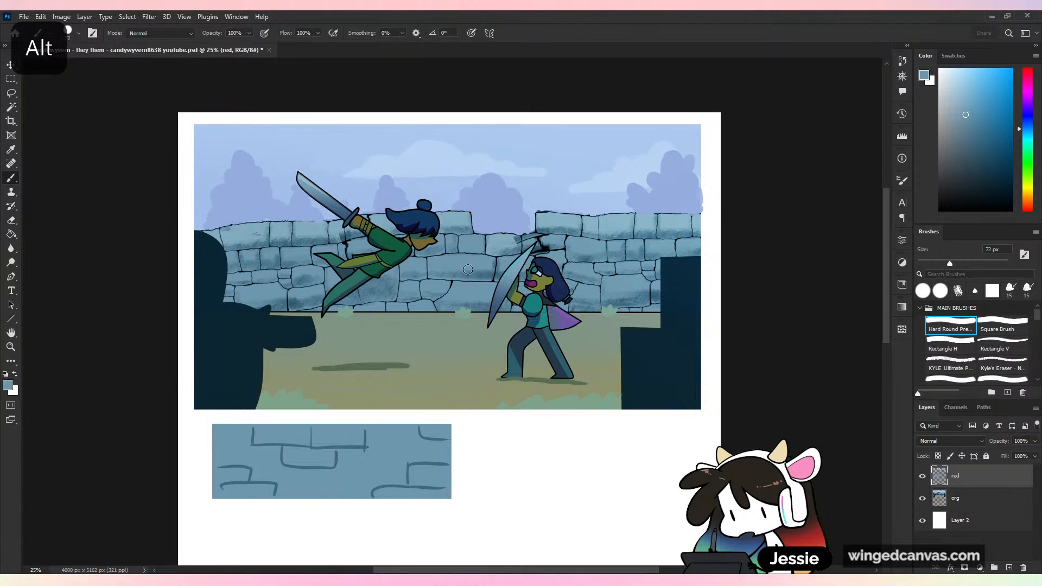
{"action": "mouse_move", "coordinate": [477, 261]}
{"action": "left_mouse_down"}
{"action": "mouse_move", "coordinate": [497, 242]}
{"action": "mouse_move", "coordinate": [540, 236]}
{"action": "left_mouse_up"}
{"action": "key", "text": "ctrl+plus"}
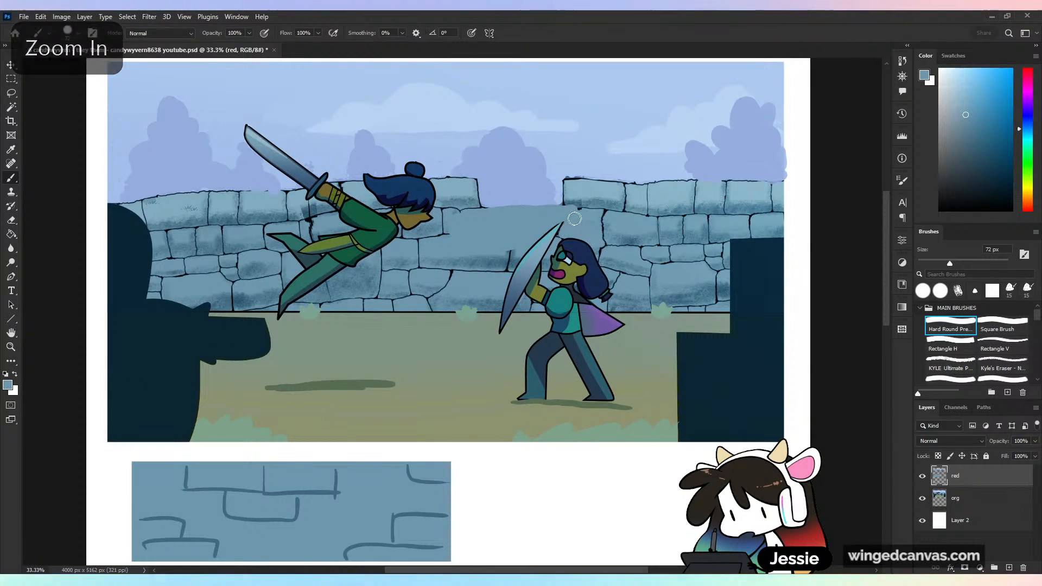
{"action": "mouse_move", "coordinate": [565, 182]}
{"action": "left_mouse_down"}
{"action": "mouse_move", "coordinate": [589, 179]}
{"action": "mouse_move", "coordinate": [611, 194]}
{"action": "mouse_move", "coordinate": [575, 192]}
{"action": "mouse_move", "coordinate": [637, 192]}
{"action": "mouse_move", "coordinate": [656, 205]}
{"action": "mouse_move", "coordinate": [610, 219]}
{"action": "mouse_move", "coordinate": [648, 190]}
{"action": "mouse_move", "coordinate": [687, 184]}
{"action": "mouse_move", "coordinate": [683, 230]}
{"action": "mouse_move", "coordinate": [671, 217]}
{"action": "mouse_move", "coordinate": [697, 189]}
{"action": "mouse_move", "coordinate": [776, 183]}
{"action": "mouse_move", "coordinate": [779, 214]}
{"action": "mouse_move", "coordinate": [703, 220]}
{"action": "left_mouse_up"}
{"action": "mouse_move", "coordinate": [637, 233]}
{"action": "left_mouse_down"}
{"action": "mouse_move", "coordinate": [597, 234]}
{"action": "mouse_move", "coordinate": [609, 270]}
{"action": "mouse_move", "coordinate": [623, 274]}
{"action": "mouse_move", "coordinate": [598, 308]}
{"action": "mouse_move", "coordinate": [632, 301]}
{"action": "mouse_move", "coordinate": [652, 257]}
{"action": "mouse_move", "coordinate": [653, 292]}
{"action": "mouse_move", "coordinate": [694, 256]}
{"action": "mouse_move", "coordinate": [706, 260]}
{"action": "mouse_move", "coordinate": [697, 299]}
{"action": "mouse_move", "coordinate": [716, 274]}
{"action": "mouse_move", "coordinate": [657, 304]}
{"action": "left_mouse_up"}
{"action": "left_click_drag", "start_coordinate": [776, 226], "coordinate": [746, 205]}
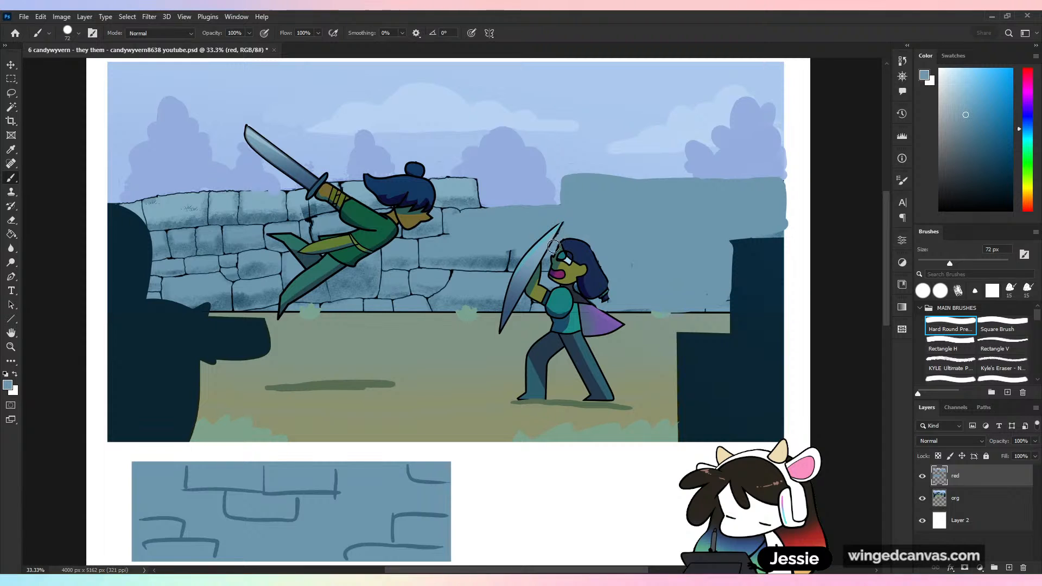
{"action": "mouse_move", "coordinate": [554, 246]}
{"action": "left_mouse_down"}
{"action": "mouse_move", "coordinate": [543, 282]}
{"action": "mouse_move", "coordinate": [519, 248]}
{"action": "mouse_move", "coordinate": [498, 268]}
{"action": "left_mouse_up"}
{"action": "left_click_drag", "start_coordinate": [499, 268], "coordinate": [485, 301]}
{"action": "mouse_move", "coordinate": [485, 301]}
{"action": "left_mouse_down"}
{"action": "mouse_move", "coordinate": [479, 279]}
{"action": "mouse_move", "coordinate": [428, 285]}
{"action": "mouse_move", "coordinate": [407, 266]}
{"action": "left_mouse_up"}
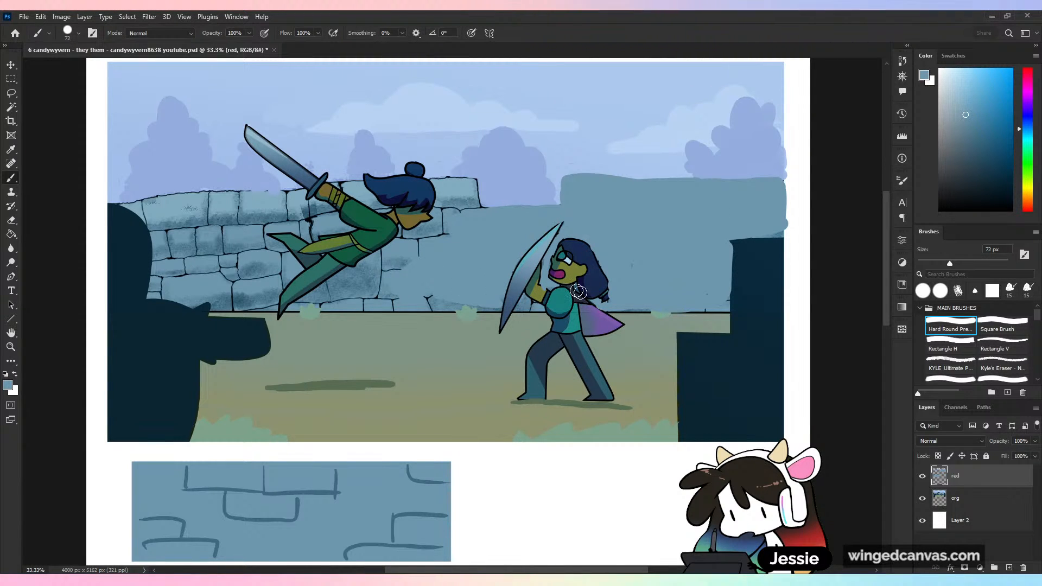
- Sample a slightly darker wall blue and draw scattered, partial brick outlines across the flattened wall around the standing fighter
{"action": "left_click", "coordinate": [402, 263], "text": "alt"}
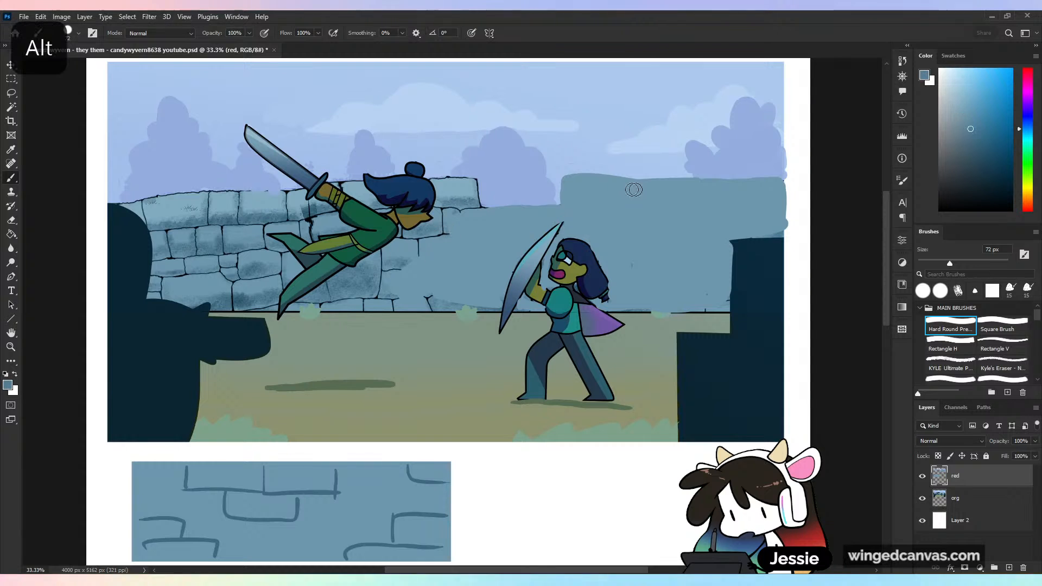
{"action": "mouse_move", "coordinate": [566, 206]}
{"action": "left_mouse_down"}
{"action": "mouse_move", "coordinate": [662, 194]}
{"action": "mouse_move", "coordinate": [630, 184]}
{"action": "mouse_move", "coordinate": [658, 198]}
{"action": "mouse_move", "coordinate": [635, 207]}
{"action": "mouse_move", "coordinate": [683, 206]}
{"action": "left_mouse_up"}
{"action": "mouse_move", "coordinate": [690, 188]}
{"action": "left_mouse_down"}
{"action": "mouse_move", "coordinate": [625, 264]}
{"action": "mouse_move", "coordinate": [674, 237]}
{"action": "mouse_move", "coordinate": [688, 265]}
{"action": "left_mouse_up"}
{"action": "mouse_move", "coordinate": [687, 266]}
{"action": "left_mouse_down"}
{"action": "mouse_move", "coordinate": [639, 266]}
{"action": "mouse_move", "coordinate": [657, 296]}
{"action": "left_mouse_up"}
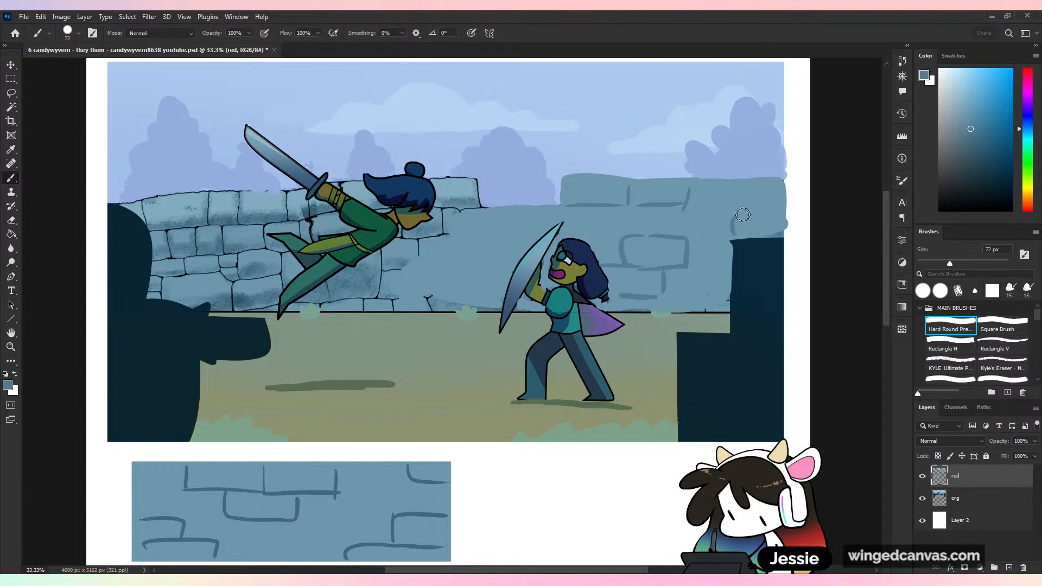
{"action": "key", "text": "ctrl+z"}
{"action": "mouse_move", "coordinate": [745, 215]}
{"action": "left_mouse_down"}
{"action": "mouse_move", "coordinate": [792, 214]}
{"action": "mouse_move", "coordinate": [755, 232]}
{"action": "left_mouse_up"}
{"action": "mouse_move", "coordinate": [756, 217]}
{"action": "left_mouse_down"}
{"action": "mouse_move", "coordinate": [786, 212]}
{"action": "mouse_move", "coordinate": [726, 218]}
{"action": "mouse_move", "coordinate": [722, 187]}
{"action": "left_mouse_up"}
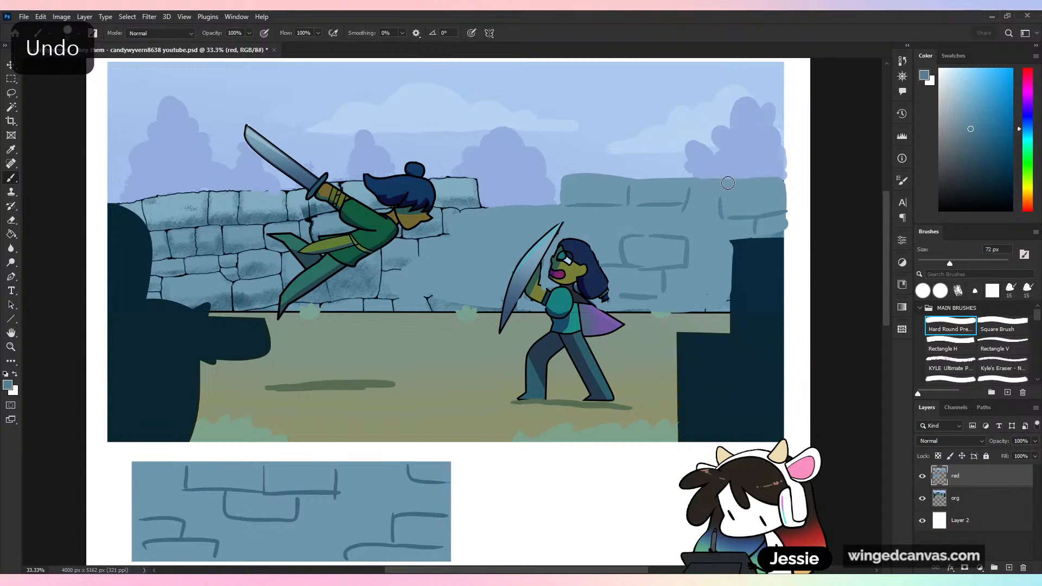
{"action": "mouse_move", "coordinate": [464, 247]}
{"action": "left_mouse_down"}
{"action": "mouse_move", "coordinate": [512, 248]}
{"action": "mouse_move", "coordinate": [509, 284]}
{"action": "left_mouse_up"}
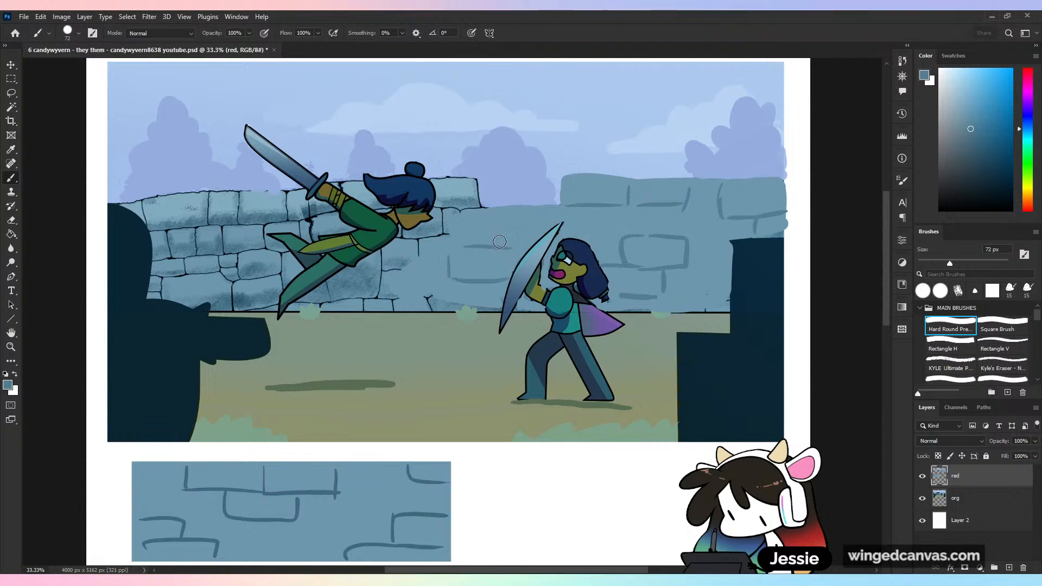
{"action": "left_click_drag", "start_coordinate": [498, 231], "coordinate": [533, 232]}
{"action": "key", "text": "ctrl+minus"}
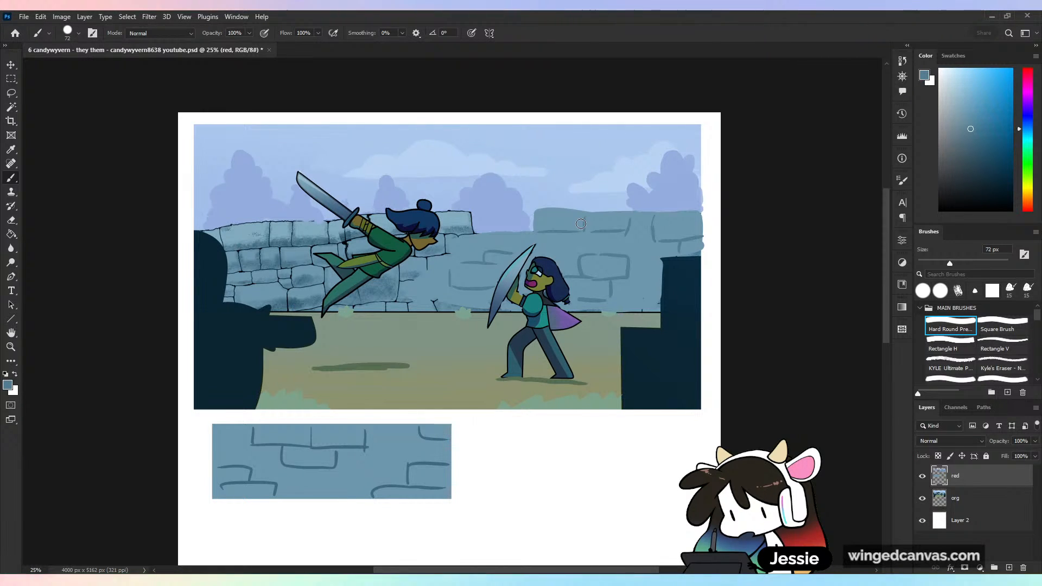
- Save the document with the simplified wall and trees
{"action": "key", "text": "ctrl+plus"}
{"action": "left_click_drag", "start_coordinate": [581, 525], "coordinate": [579, 518]}
{"action": "scroll", "coordinate": [579, 519], "scroll_direction": "down", "scroll_amount": 5}
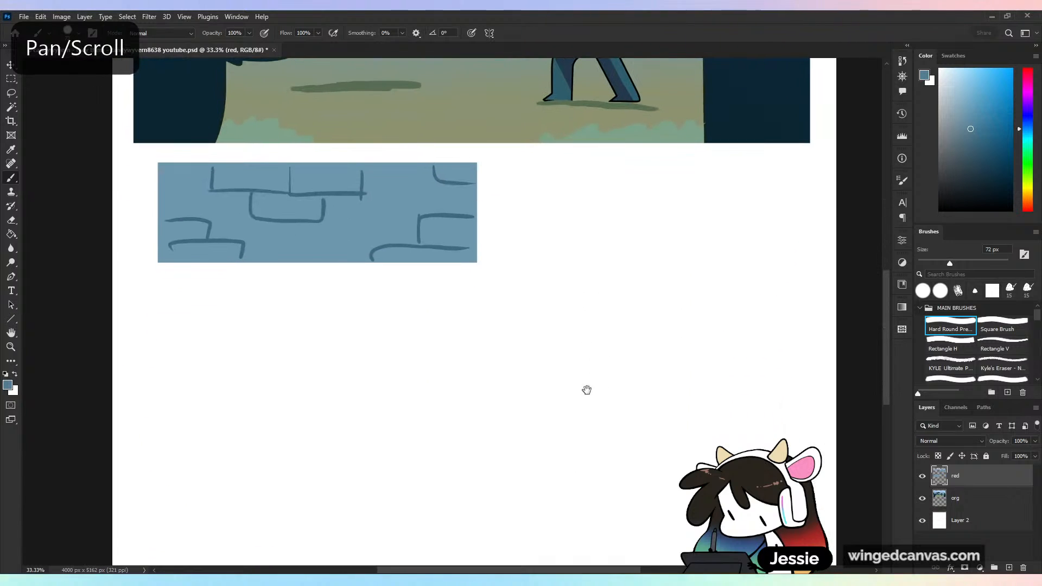
{"action": "key", "text": "ctrl+minus"}
{"action": "key", "text": "ctrl+plus"}
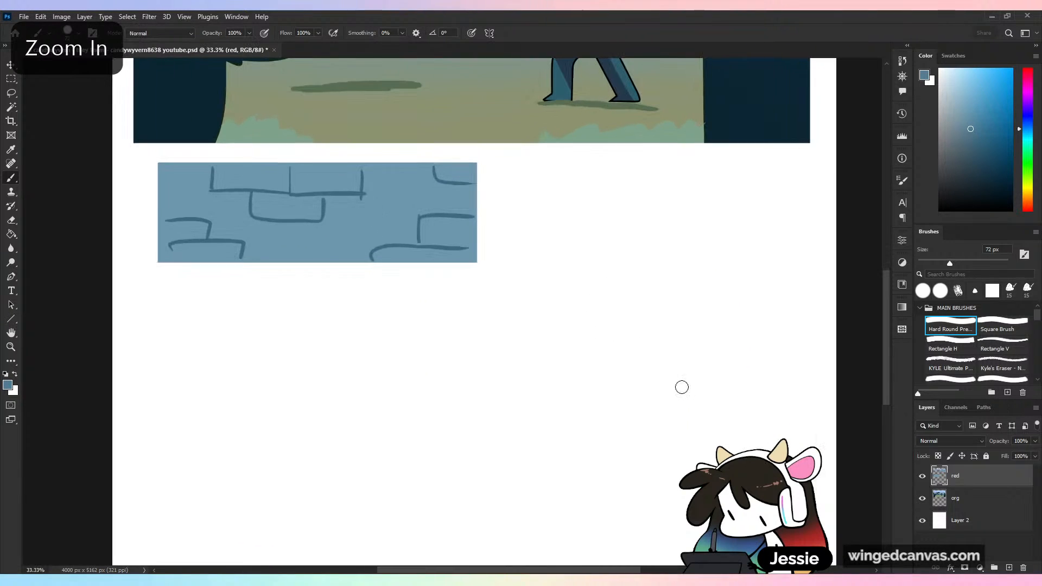
{"action": "key", "text": "ctrl+s"}
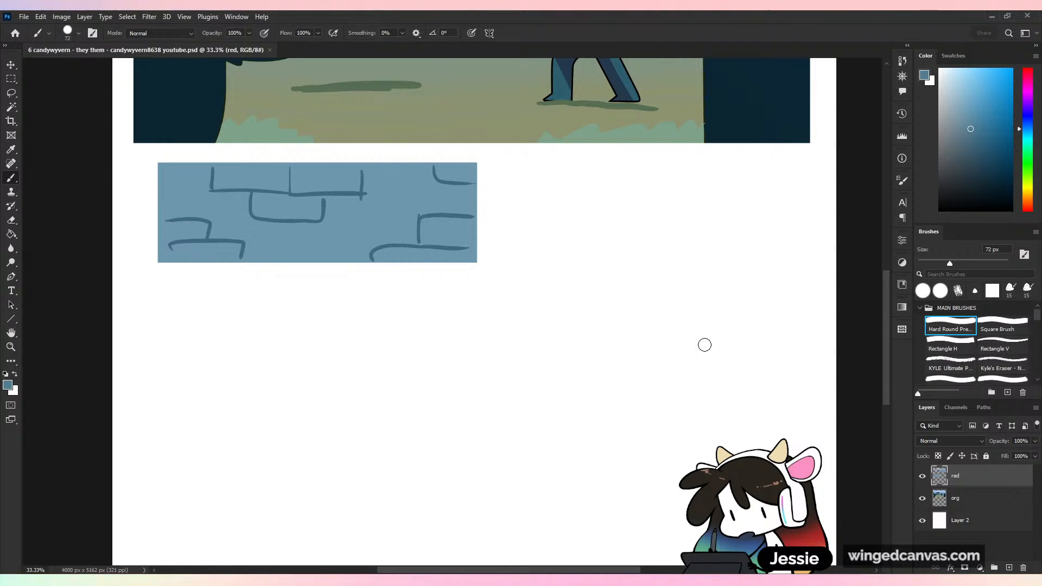
- Duplicate the org layer and move the copy straight down into the empty canvas area beneath the brick swatch
{"action": "key", "text": "ctrl+minus"}
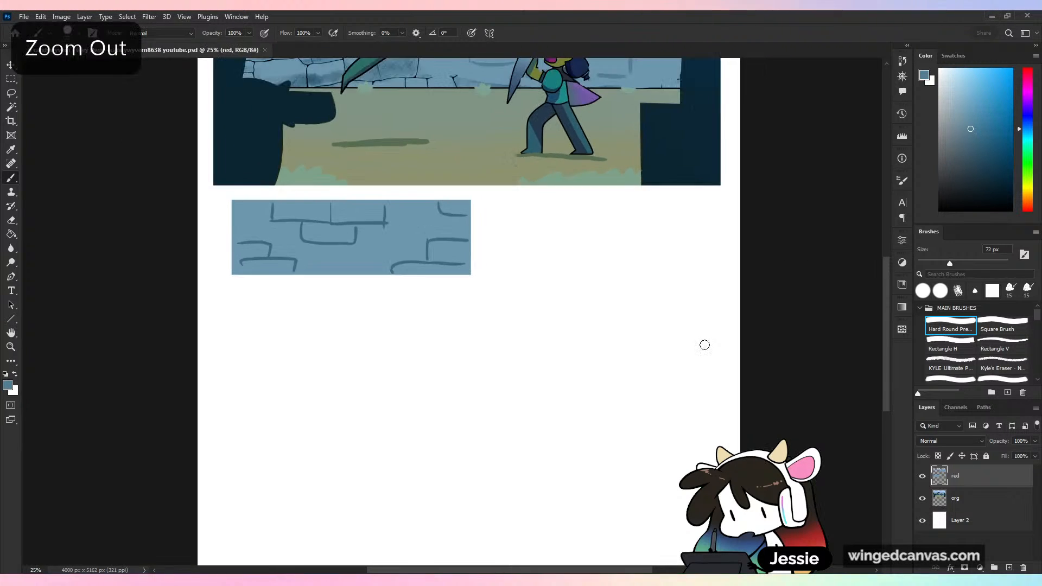
{"action": "key", "text": "ctrl+minus"}
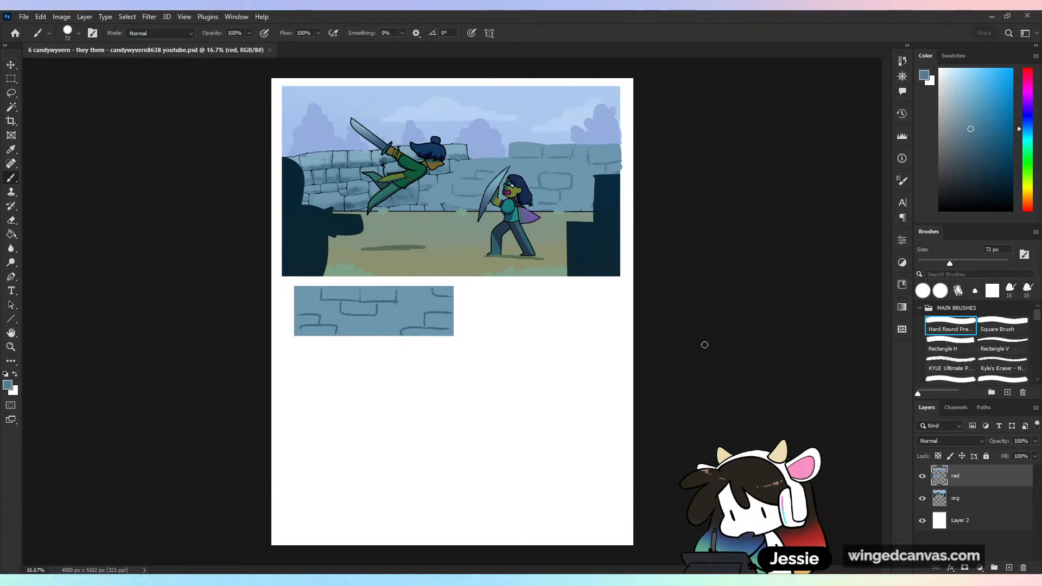
{"action": "key", "text": "ctrl+plus"}
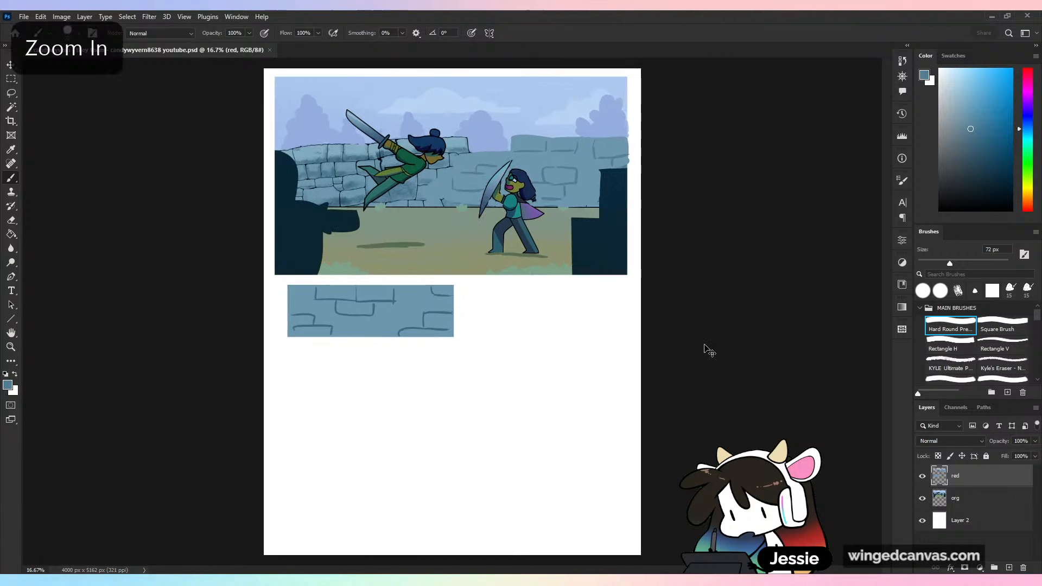
{"action": "scroll", "coordinate": [661, 415], "scroll_direction": "down", "scroll_amount": 5}
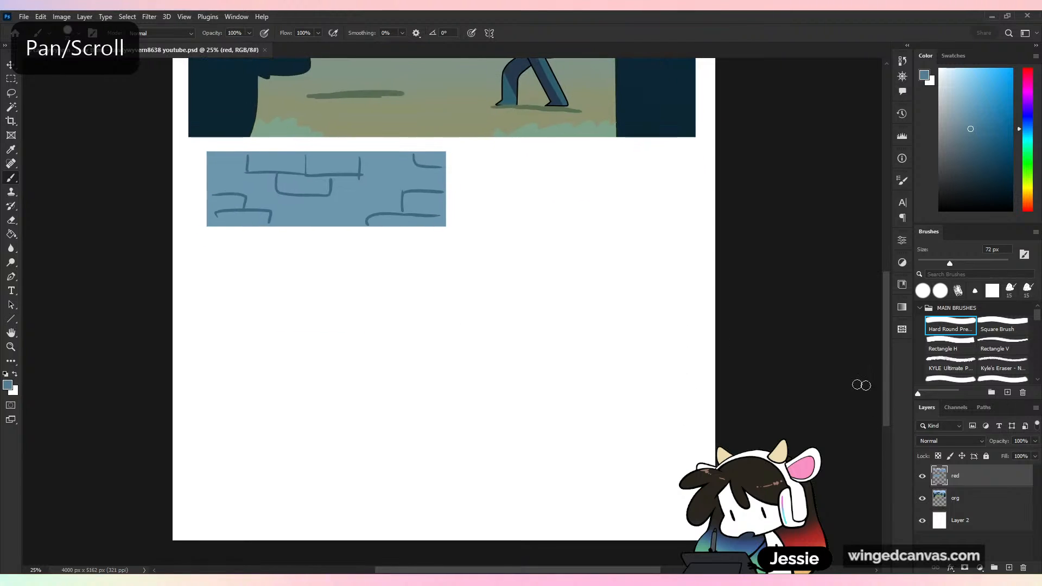
{"action": "key", "text": "ctrl+minus"}
{"action": "left_click", "coordinate": [922, 475]}
{"action": "left_click", "coordinate": [922, 476]}
{"action": "left_click", "coordinate": [966, 498]}
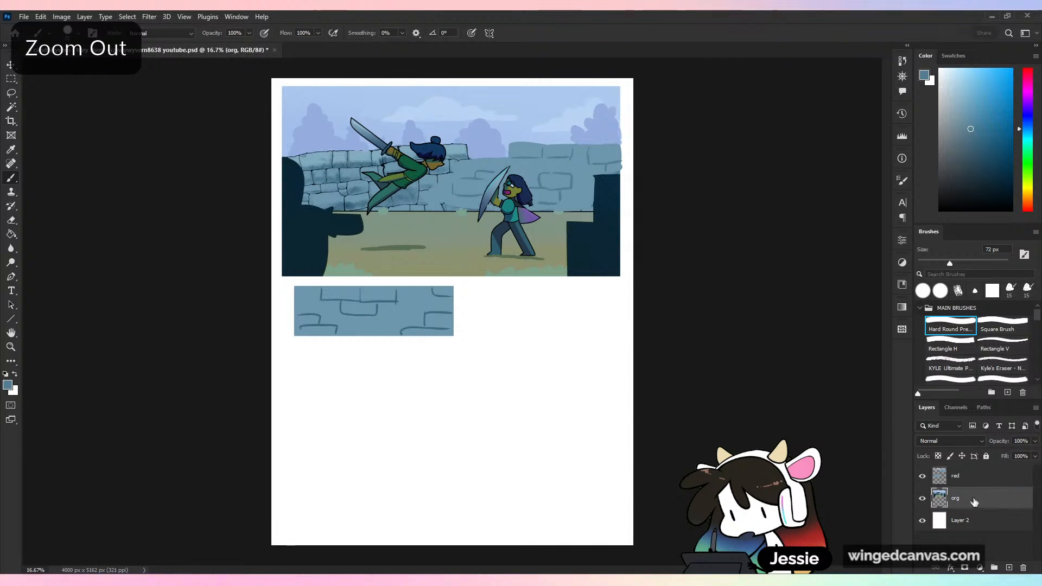
{"action": "left_click_drag", "start_coordinate": [966, 498], "coordinate": [1010, 568]}
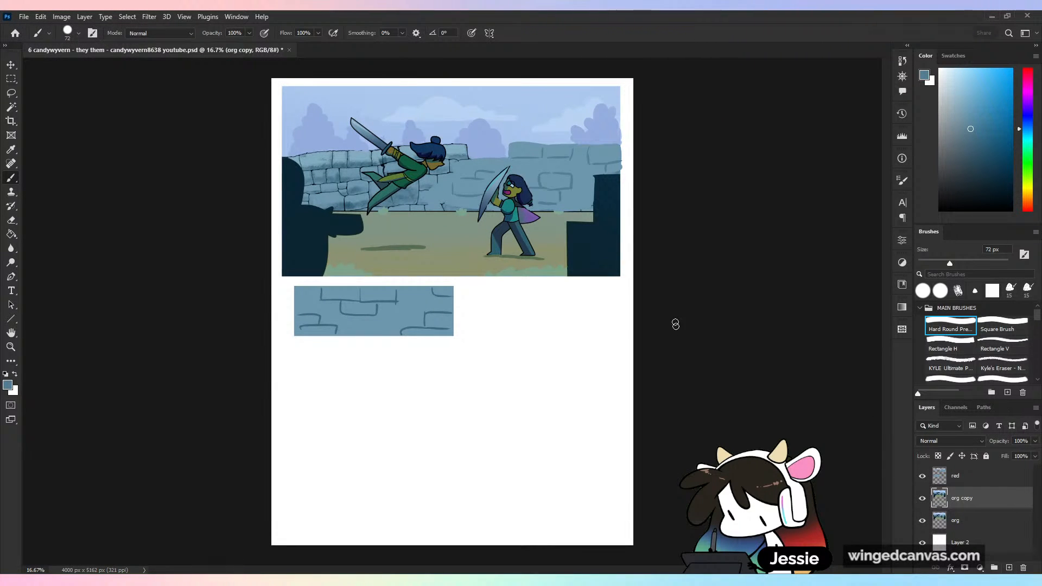
{"action": "key", "text": "v"}
{"action": "left_click_drag", "start_coordinate": [578, 193], "coordinate": [577, 451]}
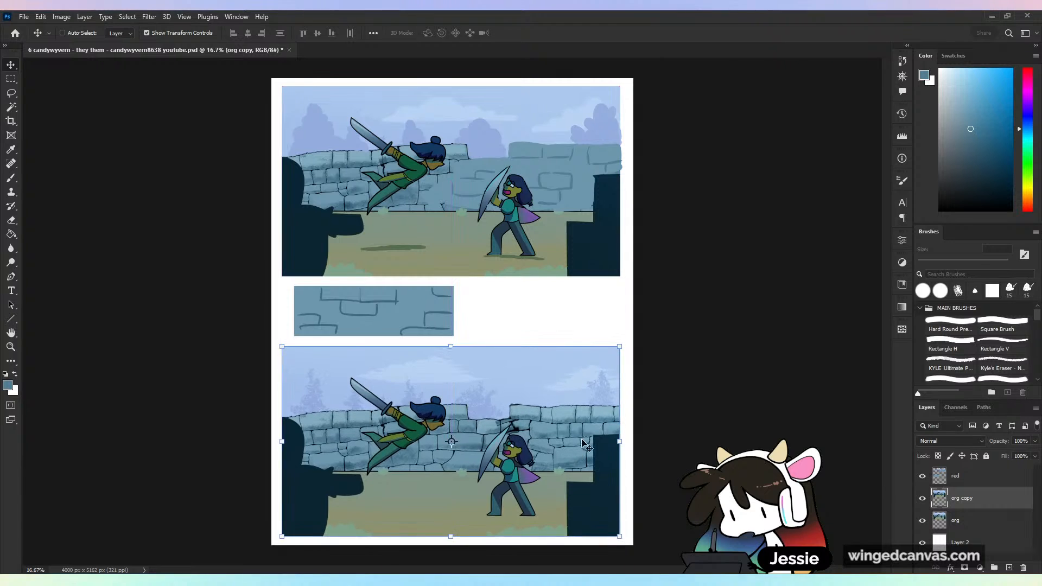
{"action": "key", "text": "b"}
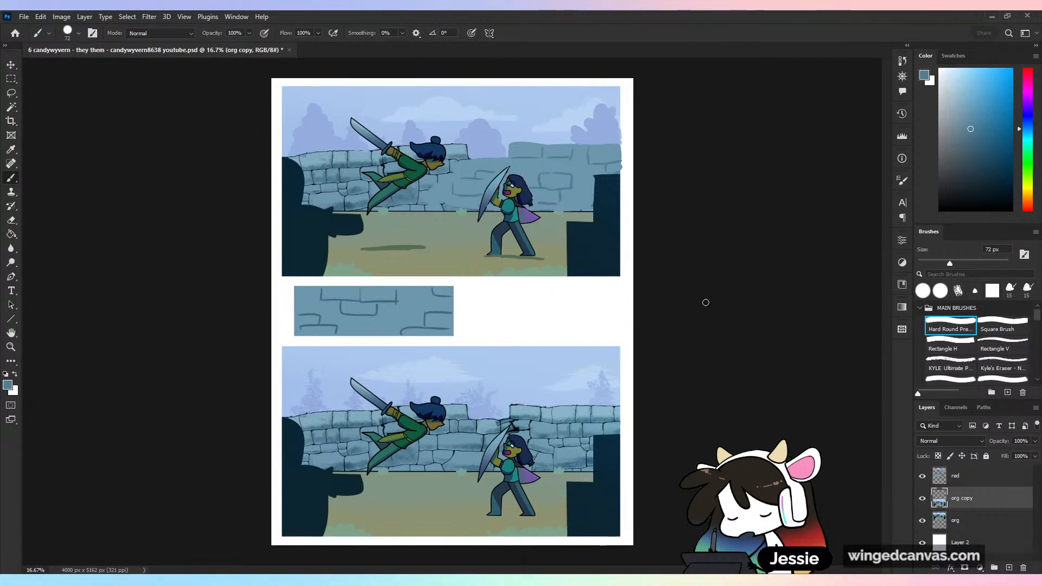
- Place the org copy layer above red, and group the red and org layers under the name "rednering"
{"action": "key", "text": "ctrl+minus"}
{"action": "key", "text": "ctrl+plus"}
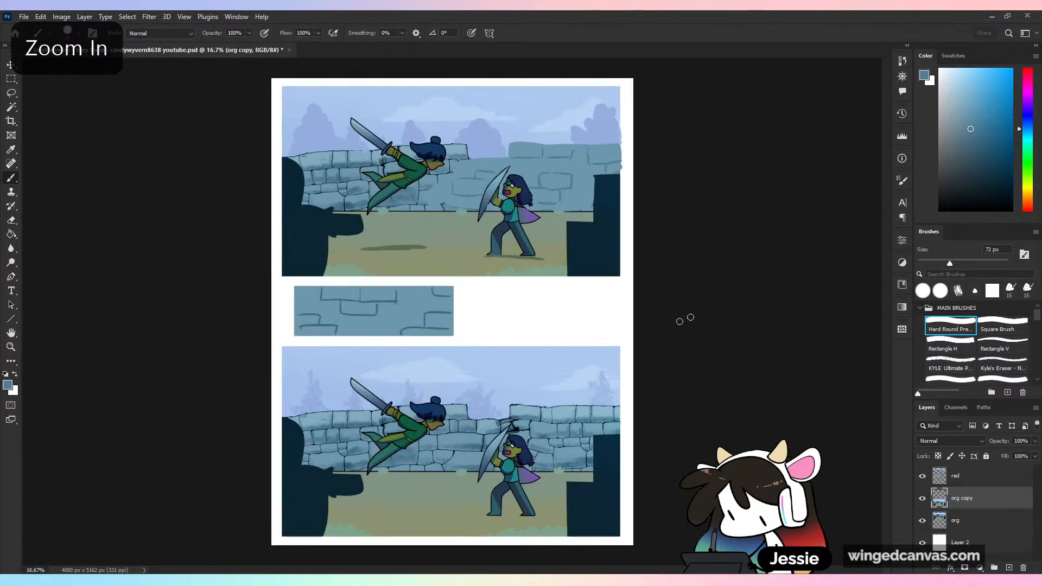
{"action": "left_click_drag", "start_coordinate": [972, 499], "coordinate": [972, 471]}
{"action": "left_click", "coordinate": [969, 498]}
{"action": "left_click", "coordinate": [986, 524], "text": "shift"}
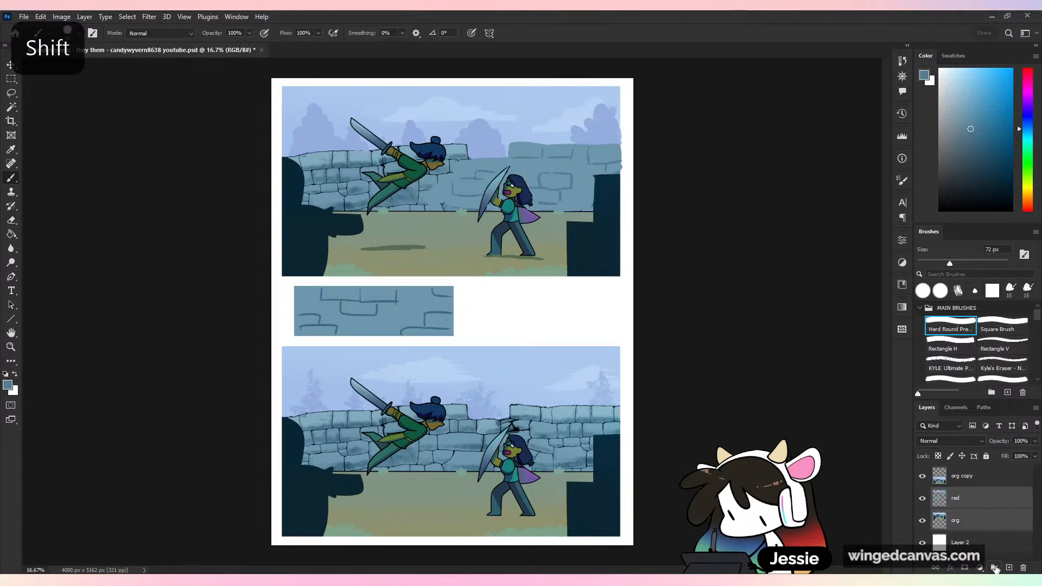
{"action": "left_click", "coordinate": [995, 568]}
{"action": "double_click", "coordinate": [962, 494]}
{"action": "type", "text": "redner"}
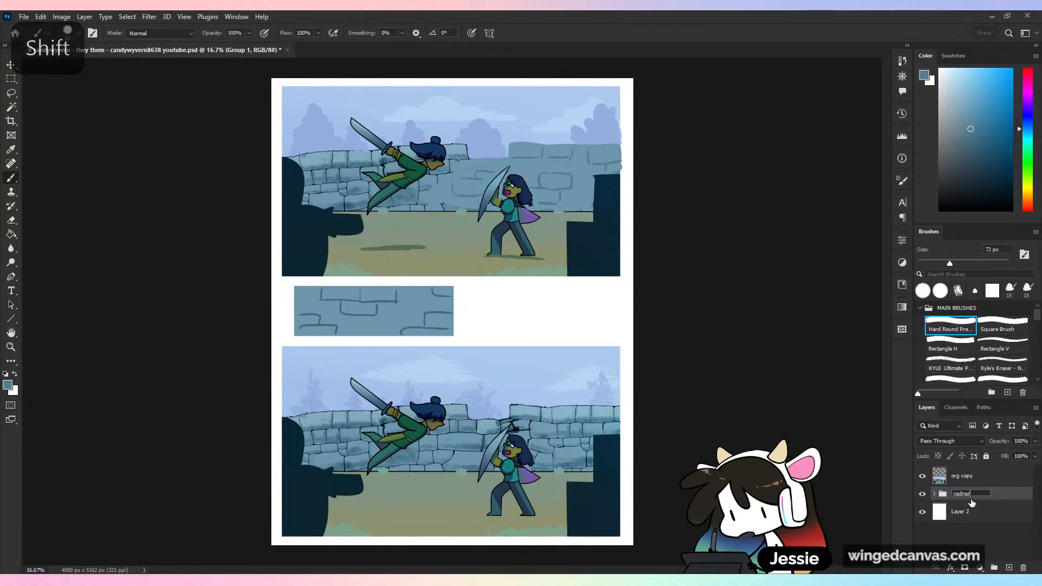
{"action": "type", "text": "ing"}
- Put the org copy layer into a new group named "anatomy"
{"action": "left_click", "coordinate": [963, 477]}
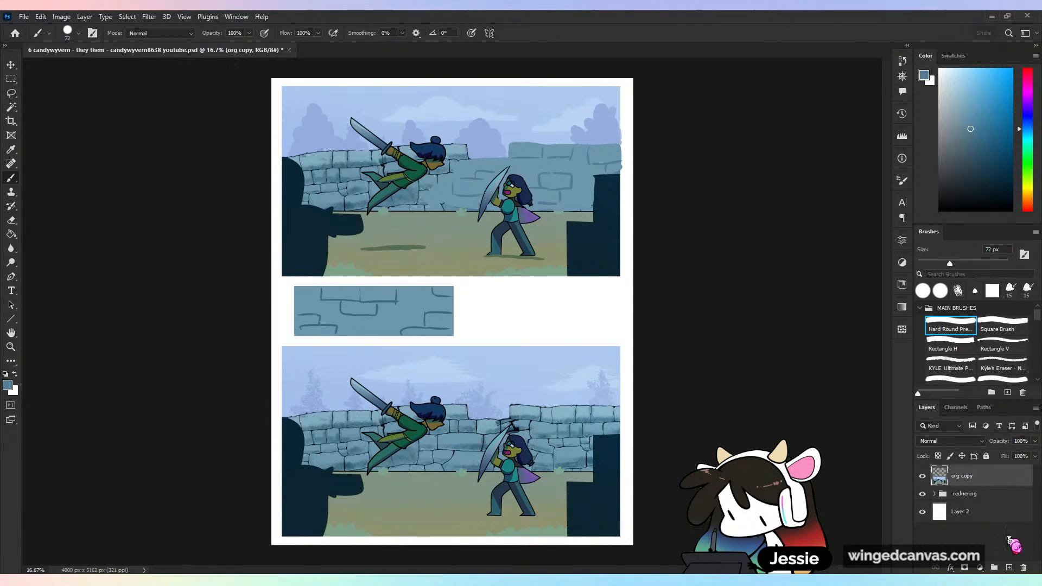
{"action": "left_click", "coordinate": [995, 568]}
{"action": "left_click_drag", "start_coordinate": [974, 472], "coordinate": [972, 472]}
{"action": "double_click", "coordinate": [964, 472]}
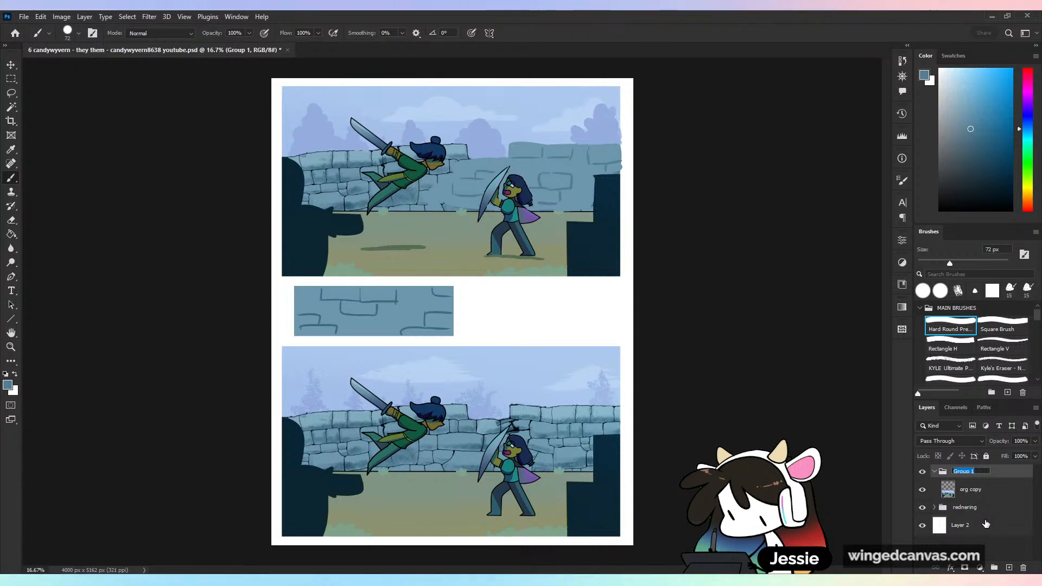
{"action": "type", "text": "anatomy"}
{"action": "key", "text": "Return"}
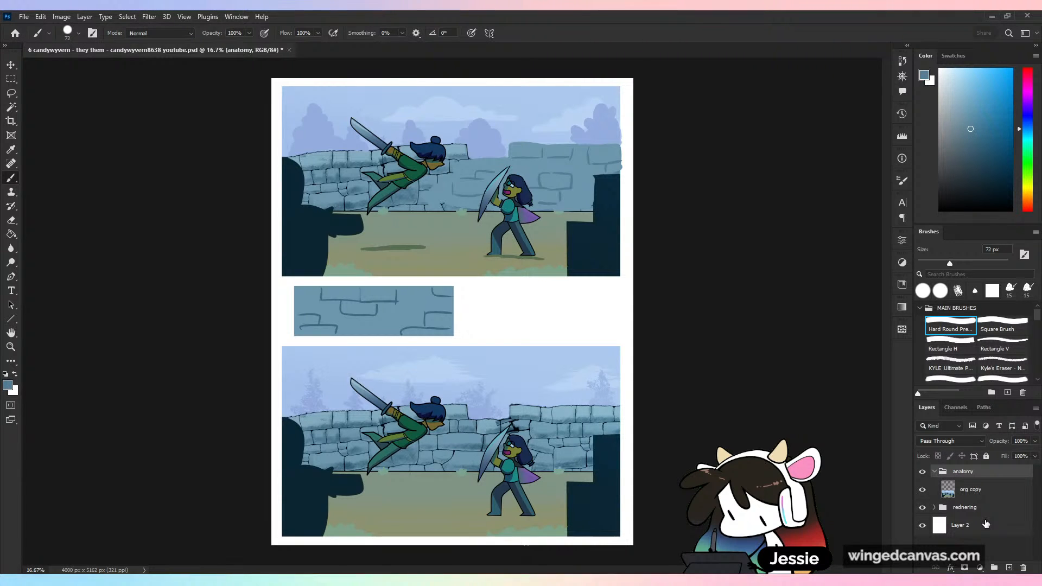
- Add a new layer above org copy in the anatomy group and name it "red"
{"action": "left_click", "coordinate": [1007, 490]}
{"action": "left_click", "coordinate": [1009, 568]}
{"action": "double_click", "coordinate": [971, 490]}
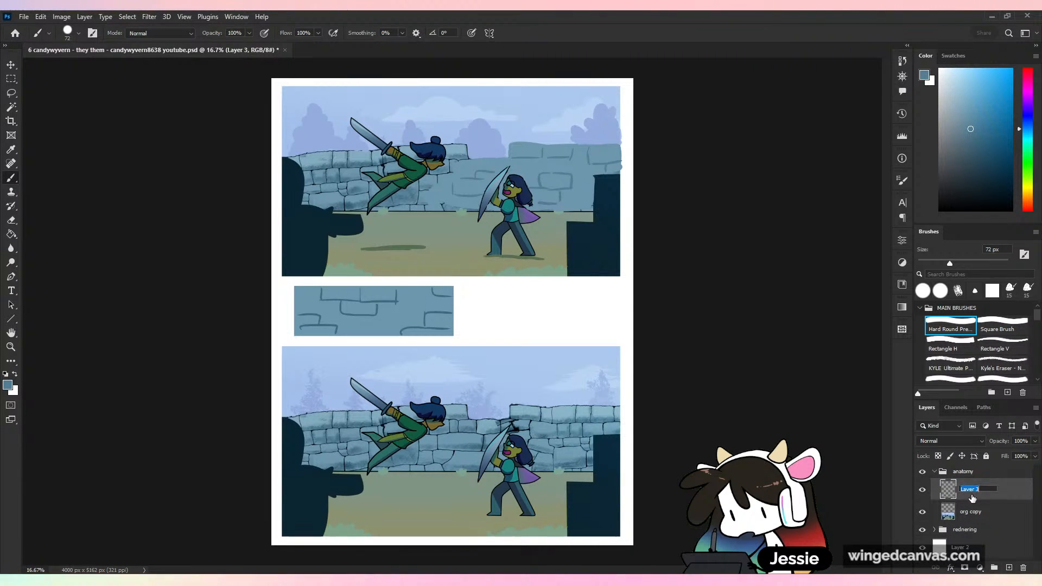
{"action": "type", "text": "red"}
{"action": "key", "text": "Return"}
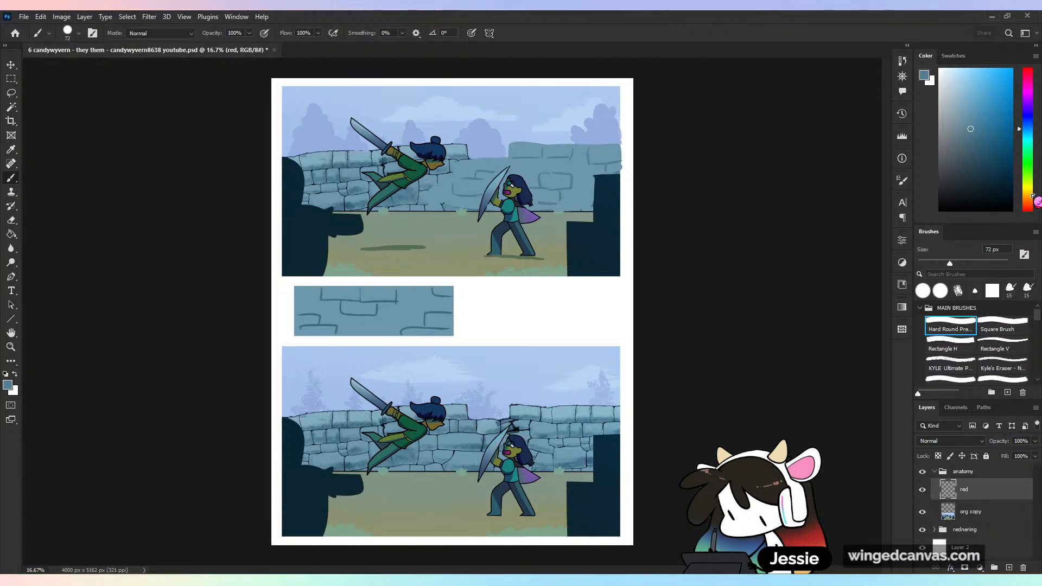
- Set the foreground colour to bright, fully saturated red for marking up the lower copy of the artwork
{"action": "left_click", "coordinate": [1029, 211]}
{"action": "left_click", "coordinate": [1012, 74]}
{"action": "key", "text": "ctrl+plus"}
{"action": "key", "text": "ctrl+plus"}
{"action": "key", "text": "ctrl+plus"}
{"action": "left_click_drag", "start_coordinate": [667, 470], "coordinate": [686, 202]}
{"action": "key", "text": "ctrl+plus"}
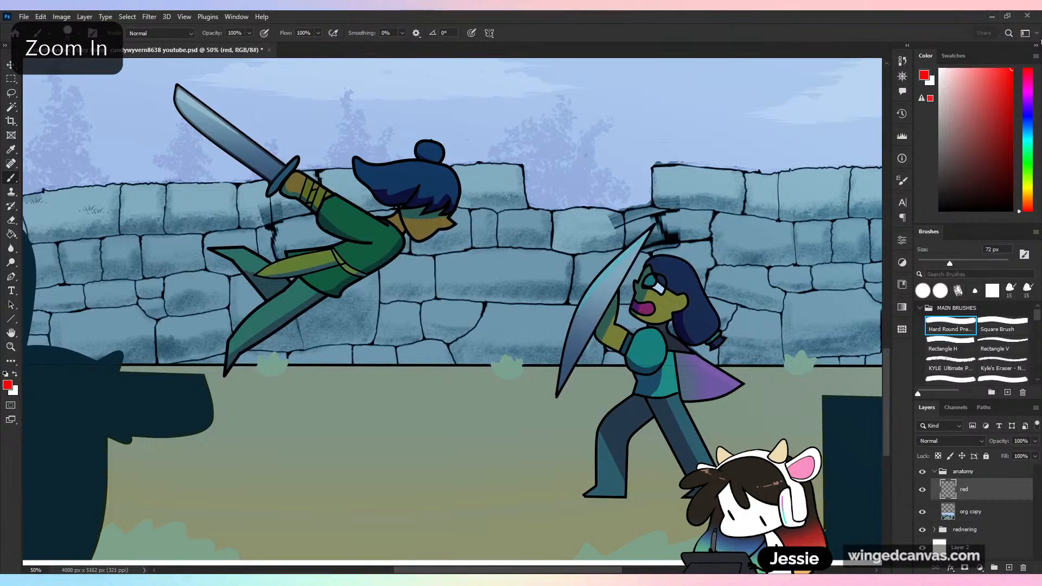
- Choose the KYLE Ultimate brush from the MAIN BRUSHES set and set its size to 13 px
{"action": "left_click", "coordinate": [920, 308]}
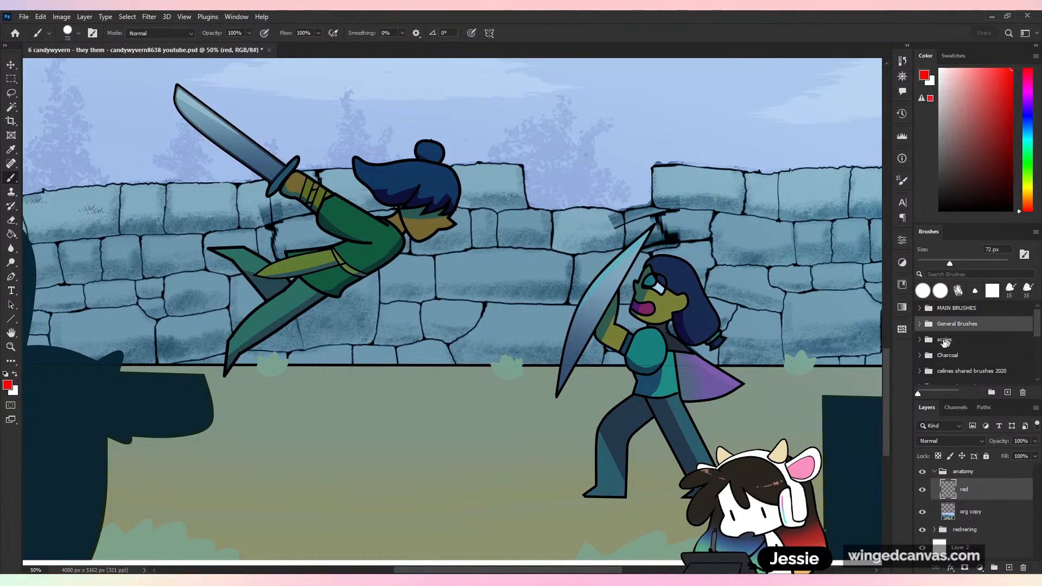
{"action": "left_click", "coordinate": [920, 324]}
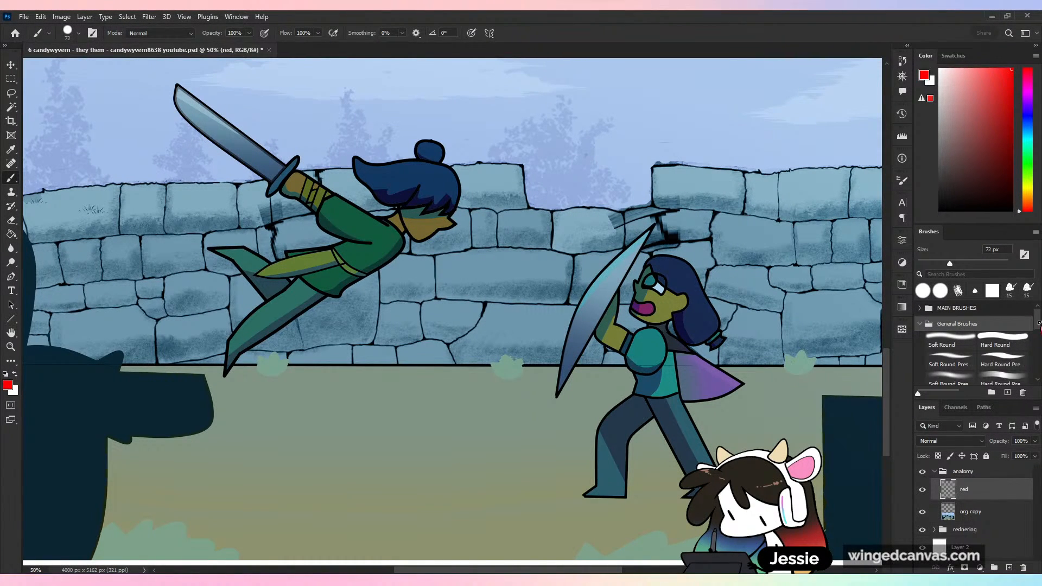
{"action": "left_click", "coordinate": [920, 324]}
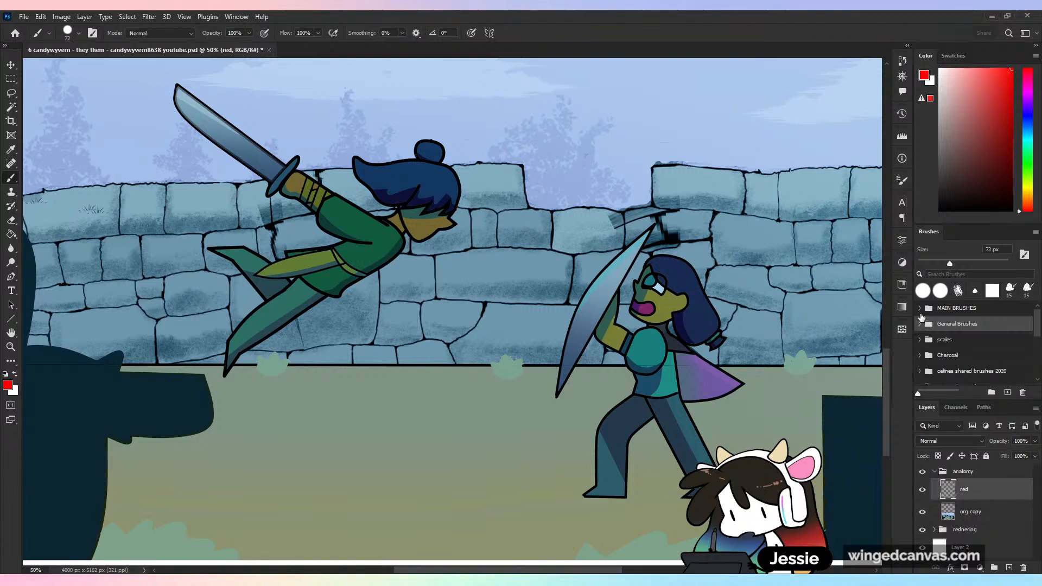
{"action": "left_click", "coordinate": [920, 308]}
{"action": "left_click", "coordinate": [951, 362]}
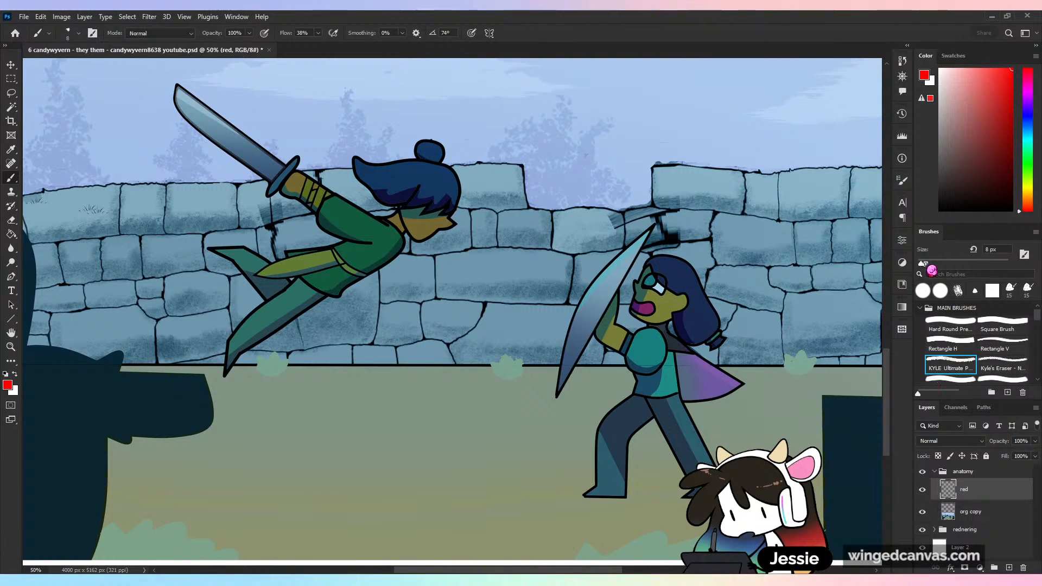
{"action": "left_click_drag", "start_coordinate": [921, 263], "coordinate": [924, 263]}
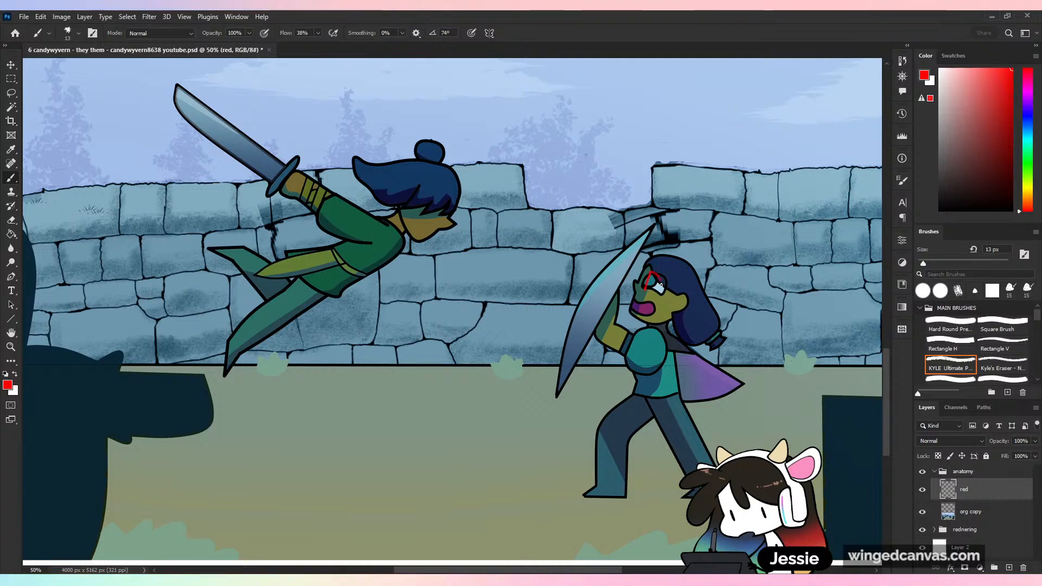
- Try tracing the standing fighter's forehead, eye, nose and mouth in red, and undo the strokes while keeping the layer name
{"action": "left_click_drag", "start_coordinate": [647, 273], "coordinate": [650, 280]}
{"action": "key", "text": "ctrl+z"}
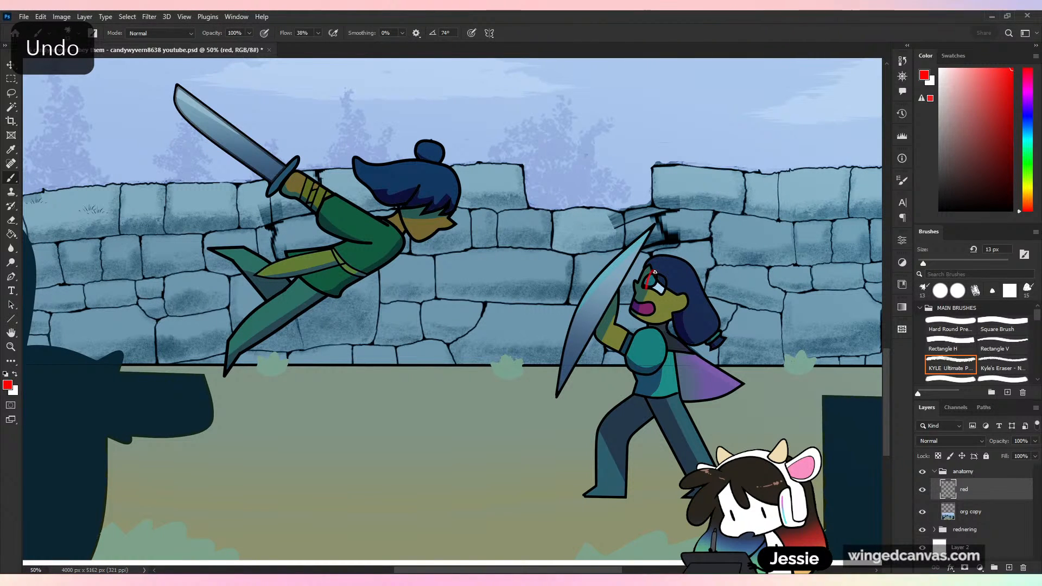
{"action": "key", "text": "ctrl+z"}
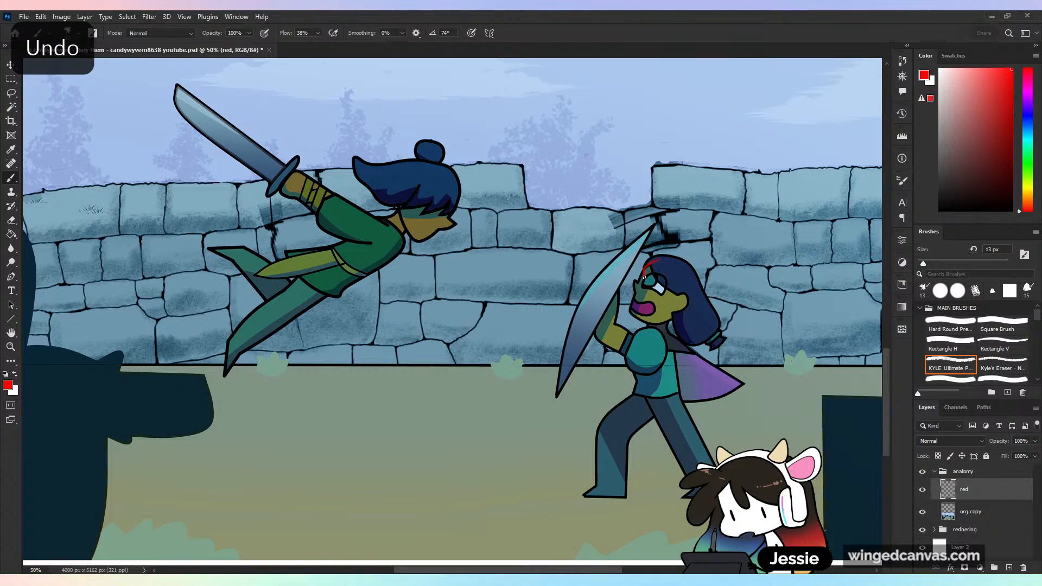
{"action": "left_click_drag", "start_coordinate": [634, 285], "coordinate": [632, 315]}
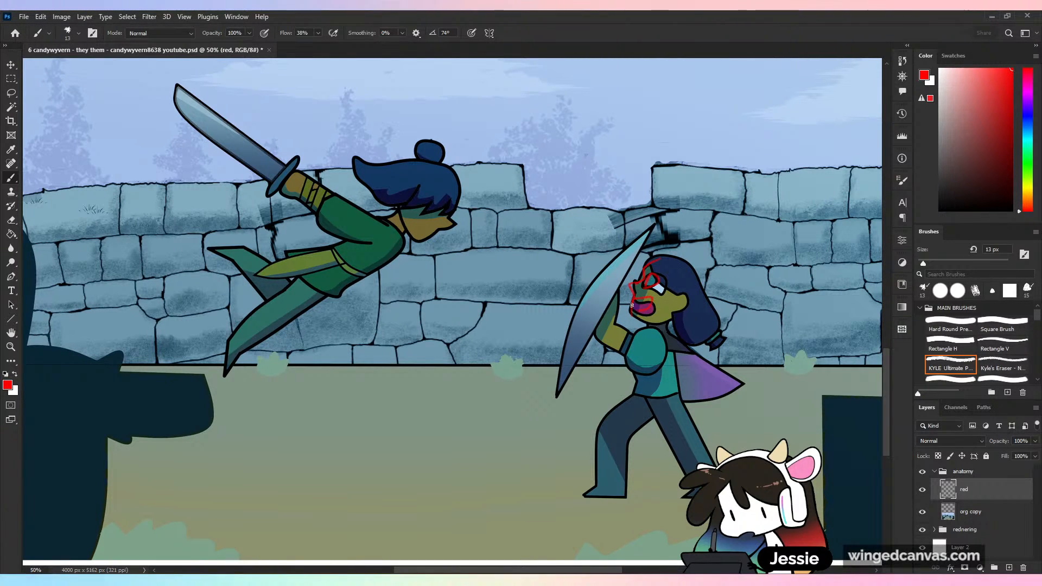
{"action": "key", "text": "ctrl+z"}
{"action": "key", "text": "ctrl+z"}
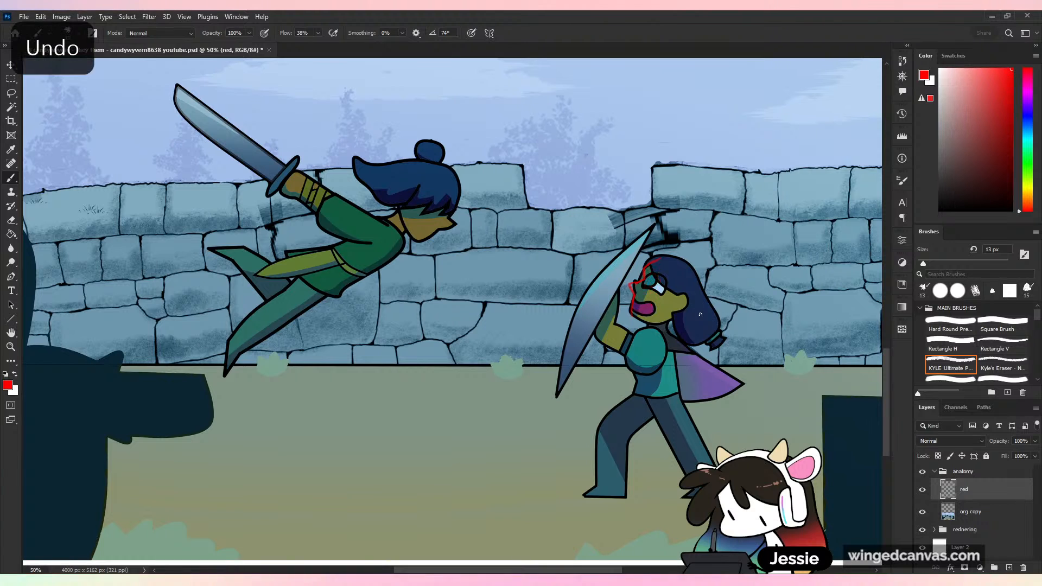
{"action": "key", "text": "ctrl+z"}
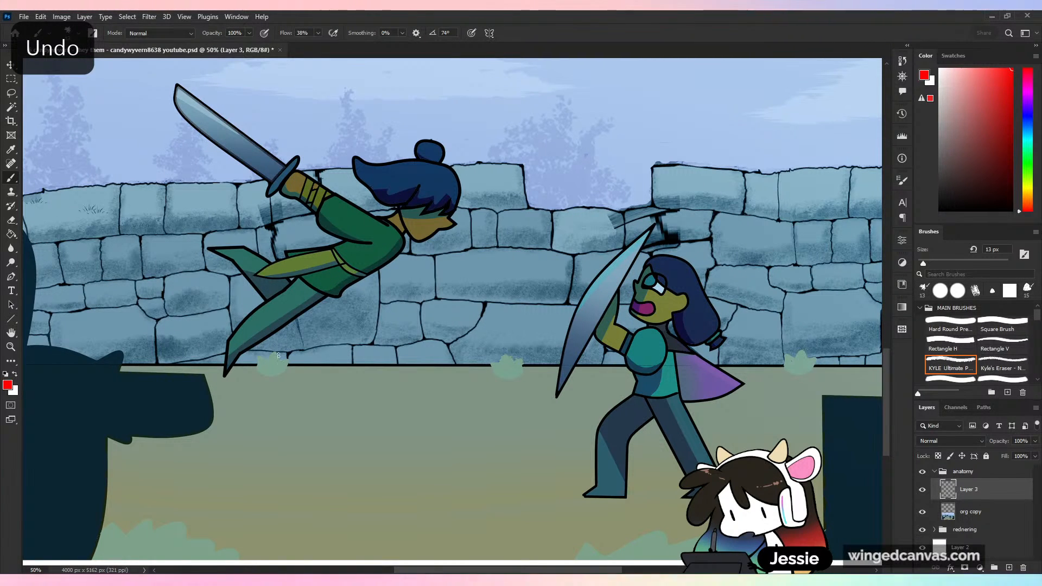
{"action": "key", "text": "ctrl+shift+z"}
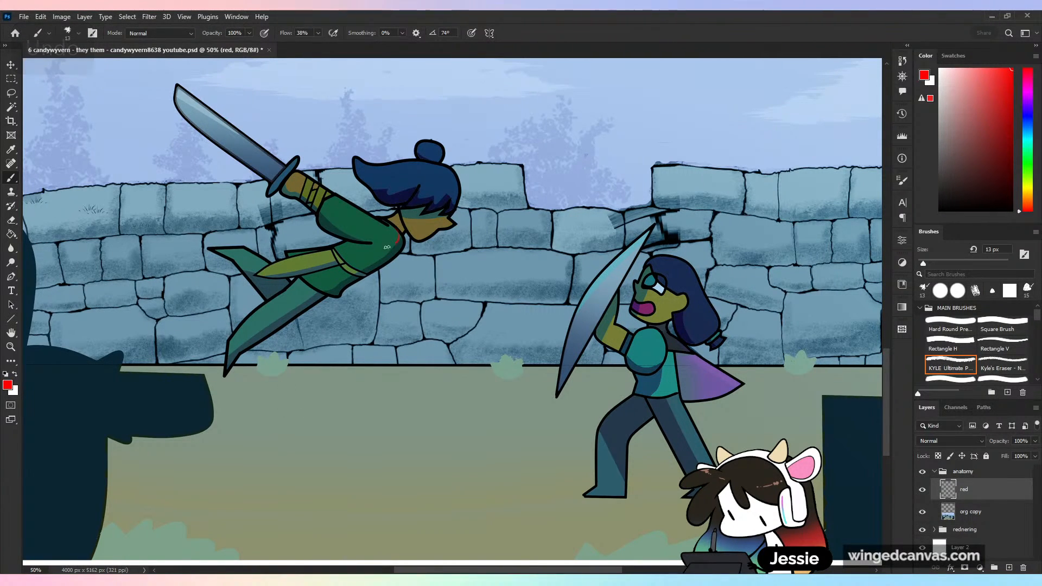
- Try outlining the leaping fighter's upper arm and the standing fighter's forearm and hand in red, undoing each sketch
{"action": "left_click_drag", "start_coordinate": [372, 245], "coordinate": [400, 235]}
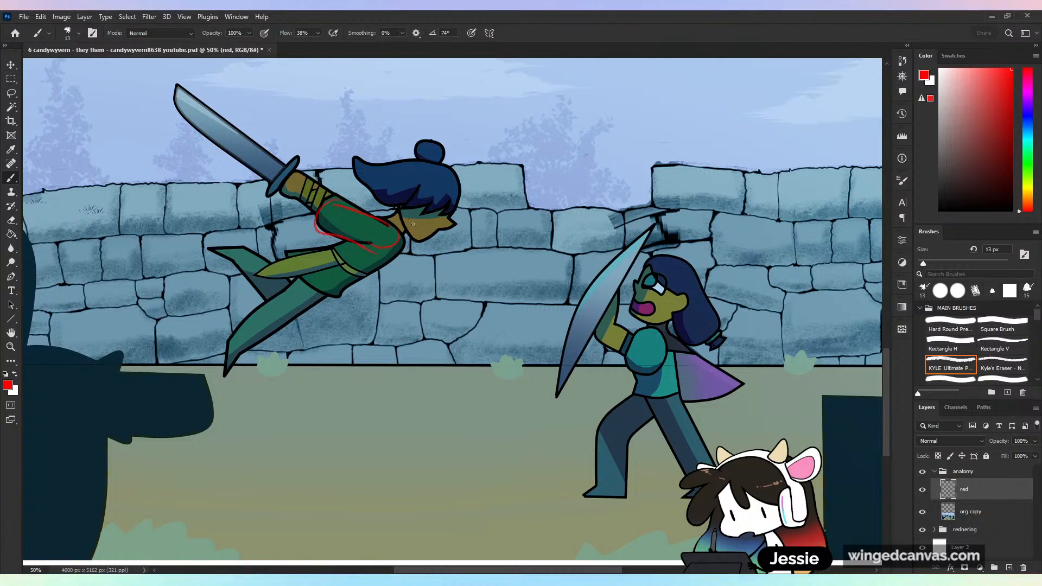
{"action": "key", "text": "ctrl+z"}
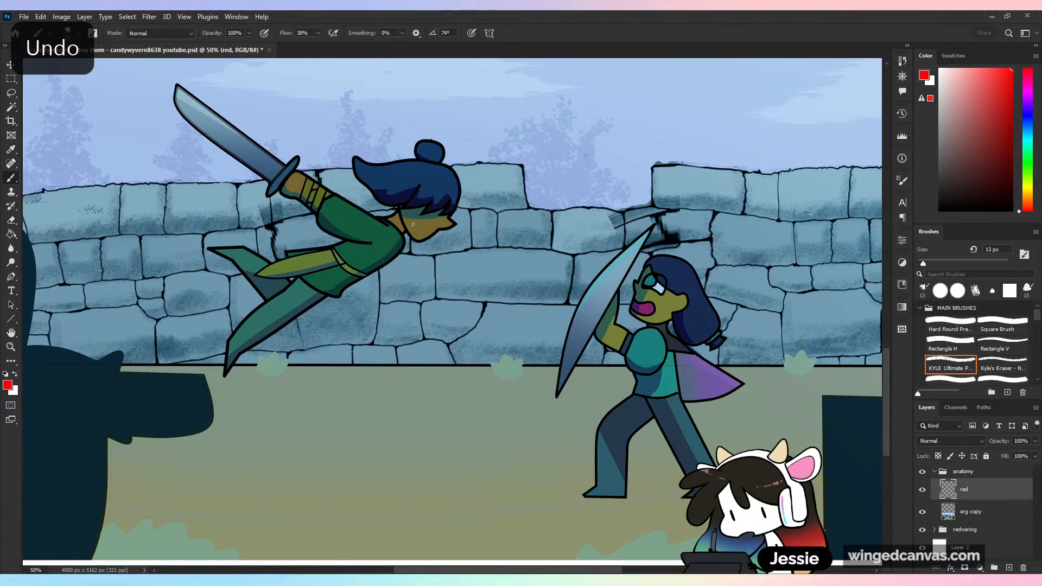
{"action": "left_click_drag", "start_coordinate": [598, 332], "coordinate": [618, 291]}
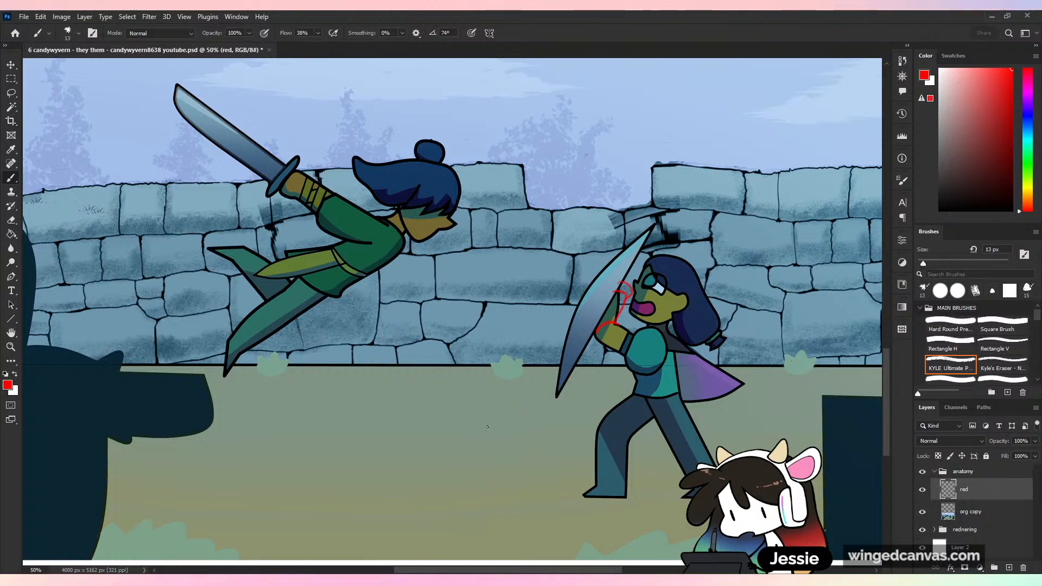
{"action": "key", "text": "ctrl+z"}
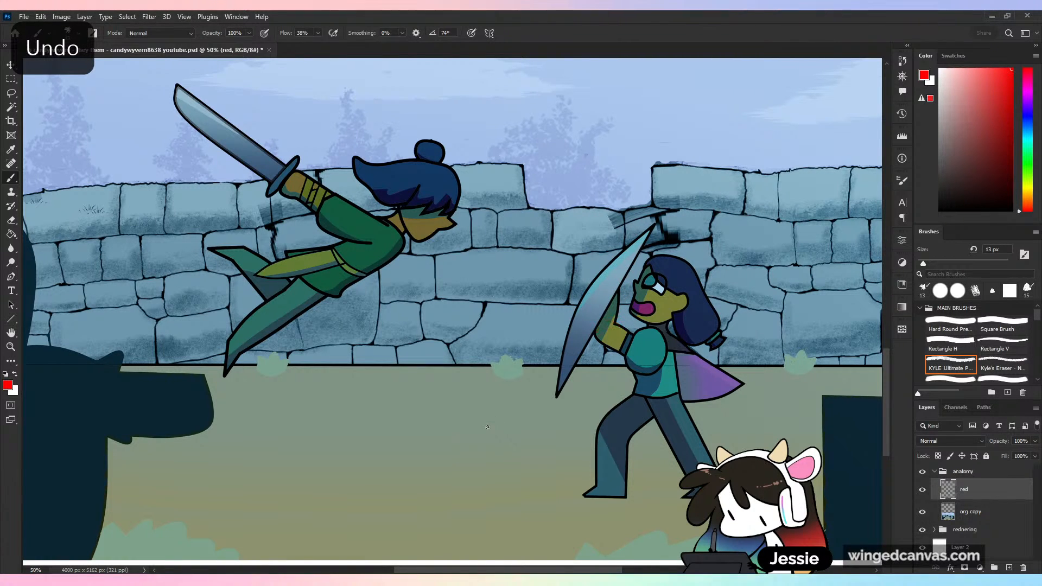
- Save the document with the anatomy group and its empty red layer
{"action": "key", "text": "ctrl+minus"}
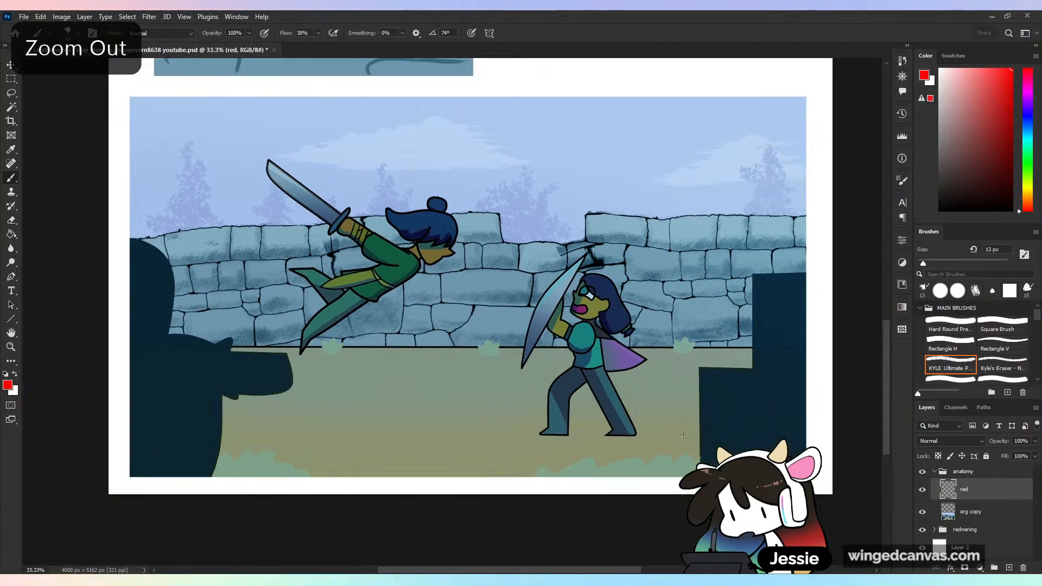
{"action": "key", "text": "ctrl+s"}
{"action": "key", "text": "ctrl+plus"}
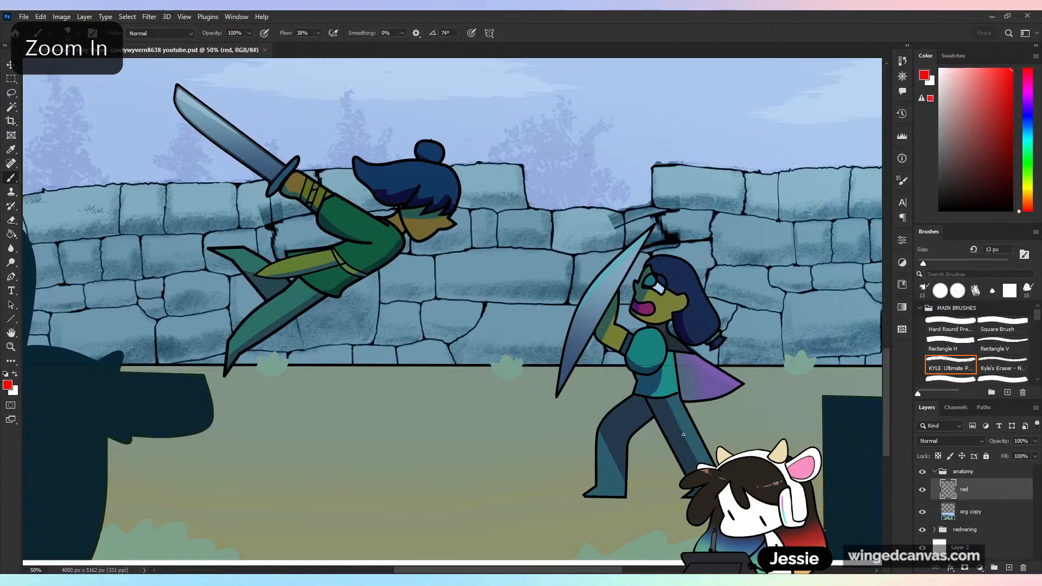
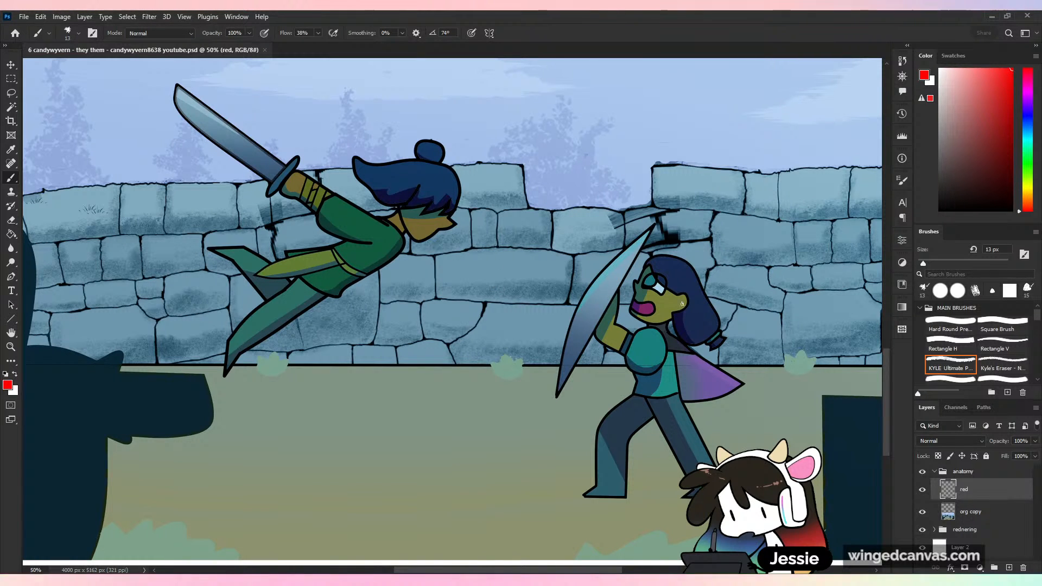
- Try sketching the standing fighter's torso and upper arm contours in red, and undo the strokes
{"action": "mouse_move", "coordinate": [663, 341]}
{"action": "left_mouse_down"}
{"action": "mouse_move", "coordinate": [643, 402]}
{"action": "mouse_move", "coordinate": [679, 378]}
{"action": "mouse_move", "coordinate": [681, 334]}
{"action": "mouse_move", "coordinate": [659, 392]}
{"action": "mouse_move", "coordinate": [669, 337]}
{"action": "mouse_move", "coordinate": [680, 394]}
{"action": "left_mouse_up"}
{"action": "key", "text": "ctrl+z"}
{"action": "key", "text": "ctrl+z"}
{"action": "left_click_drag", "start_coordinate": [631, 332], "coordinate": [636, 398]}
{"action": "mouse_move", "coordinate": [636, 398]}
{"action": "left_mouse_down"}
{"action": "mouse_move", "coordinate": [686, 378]}
{"action": "mouse_move", "coordinate": [682, 400]}
{"action": "mouse_move", "coordinate": [711, 462]}
{"action": "mouse_move", "coordinate": [647, 407]}
{"action": "mouse_move", "coordinate": [622, 421]}
{"action": "mouse_move", "coordinate": [630, 398]}
{"action": "mouse_move", "coordinate": [591, 420]}
{"action": "mouse_move", "coordinate": [599, 505]}
{"action": "mouse_move", "coordinate": [668, 416]}
{"action": "left_mouse_up"}
{"action": "mouse_move", "coordinate": [633, 329]}
{"action": "left_mouse_down"}
{"action": "mouse_move", "coordinate": [592, 342]}
{"action": "mouse_move", "coordinate": [636, 365]}
{"action": "mouse_move", "coordinate": [654, 334]}
{"action": "left_mouse_up"}
{"action": "key", "text": "ctrl+z"}
{"action": "key", "text": "ctrl+z"}
{"action": "key", "text": "ctrl+z"}
{"action": "key", "text": "ctrl+z"}
{"action": "key", "text": "ctrl+z"}
{"action": "key", "text": "ctrl+z"}
{"action": "key", "text": "ctrl+z"}
{"action": "key", "text": "ctrl+z"}
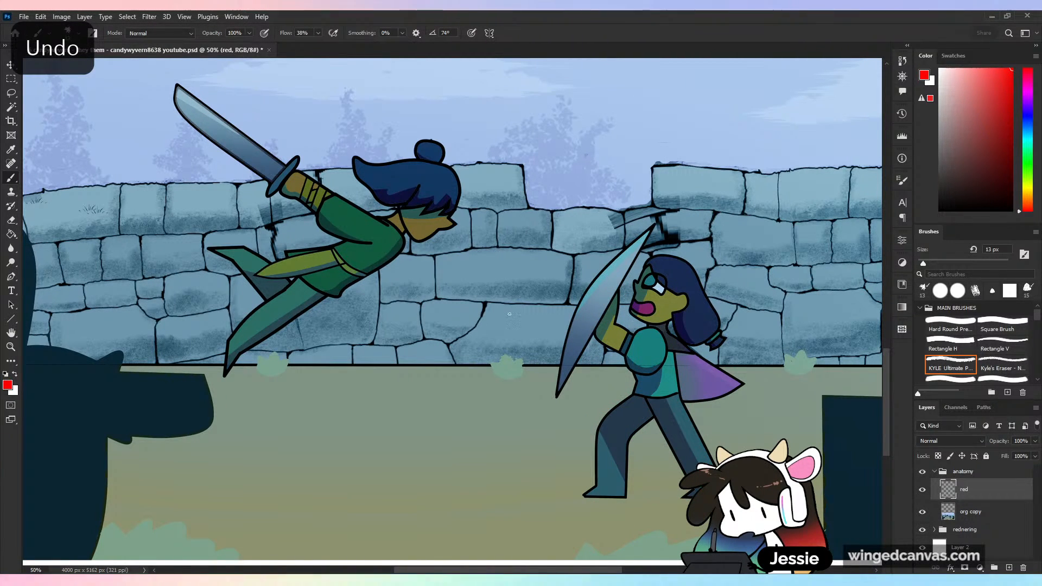
- Scale down the org copy scene to free white space beside it, and make the red layer active again
{"action": "key", "text": "ctrl+minus"}
{"action": "key", "text": "ctrl+minus"}
{"action": "key", "text": "ctrl+minus"}
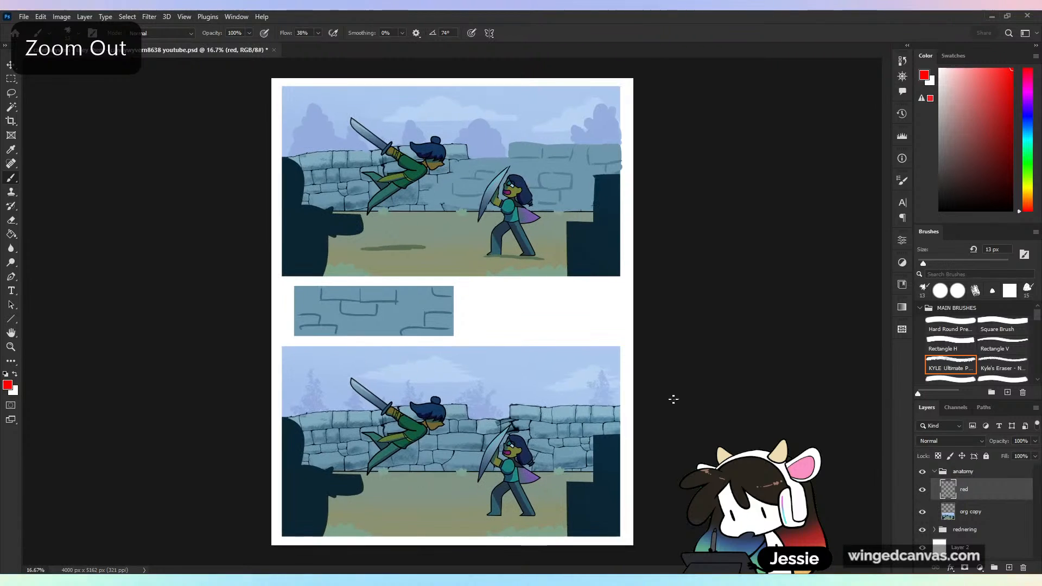
{"action": "key", "text": "alt+bracketleft"}
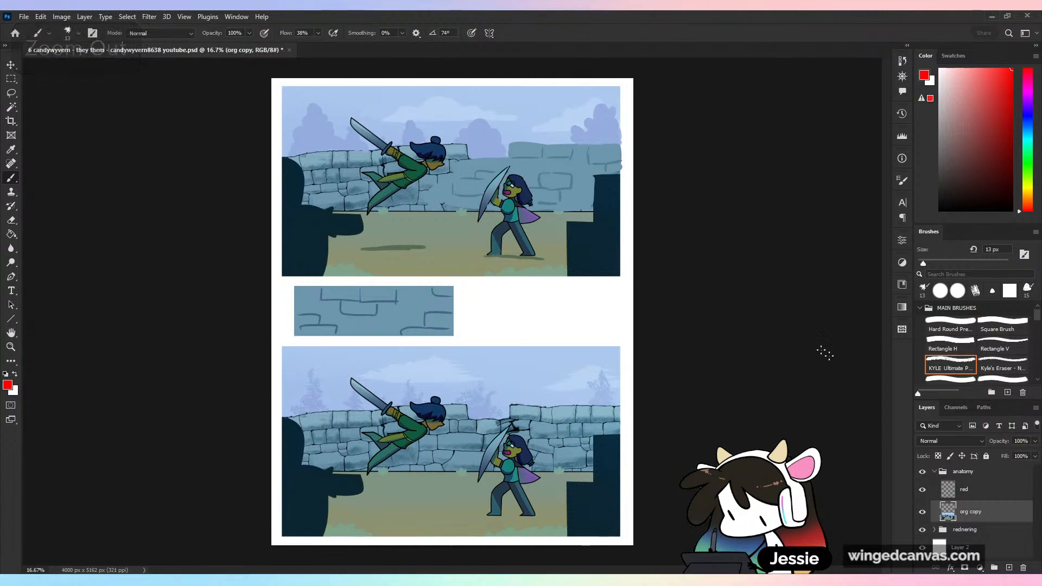
{"action": "key", "text": "ctrl+t"}
{"action": "left_click_drag", "start_coordinate": [620, 346], "coordinate": [512, 407]}
{"action": "left_click_drag", "start_coordinate": [489, 464], "coordinate": [488, 400]}
{"action": "key", "text": "ctrl+plus"}
{"action": "key", "text": "ctrl+plus"}
{"action": "left_click", "coordinate": [537, 33]}
{"action": "left_click", "coordinate": [965, 491]}
{"action": "left_click_drag", "start_coordinate": [612, 337], "coordinate": [612, 267]}
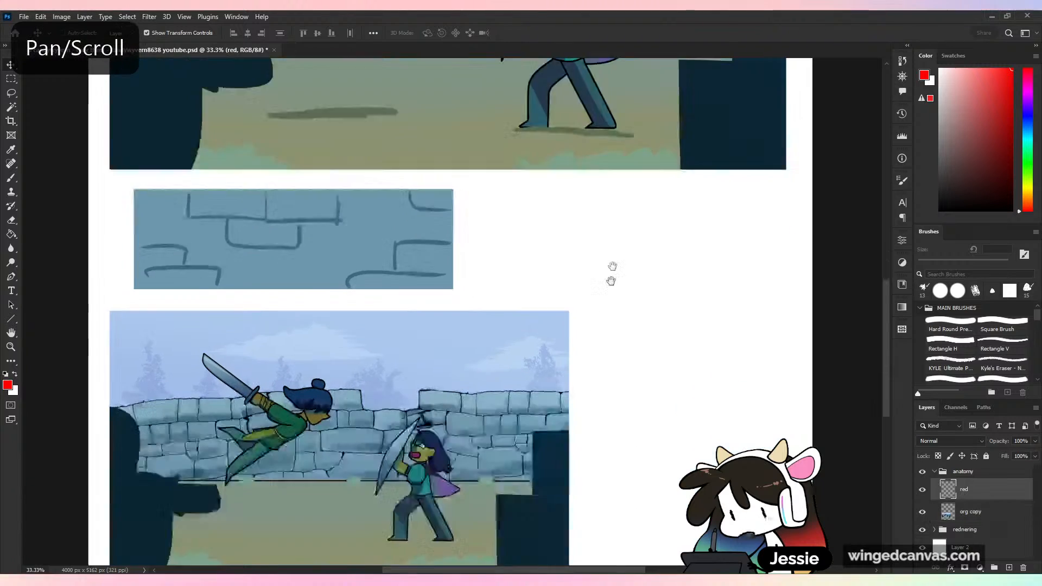
- Brush red direction arrows along both sides of the standing fighter's torso and along both legs
{"action": "key", "text": "ctrl+plus"}
{"action": "key", "text": "ctrl+plus"}
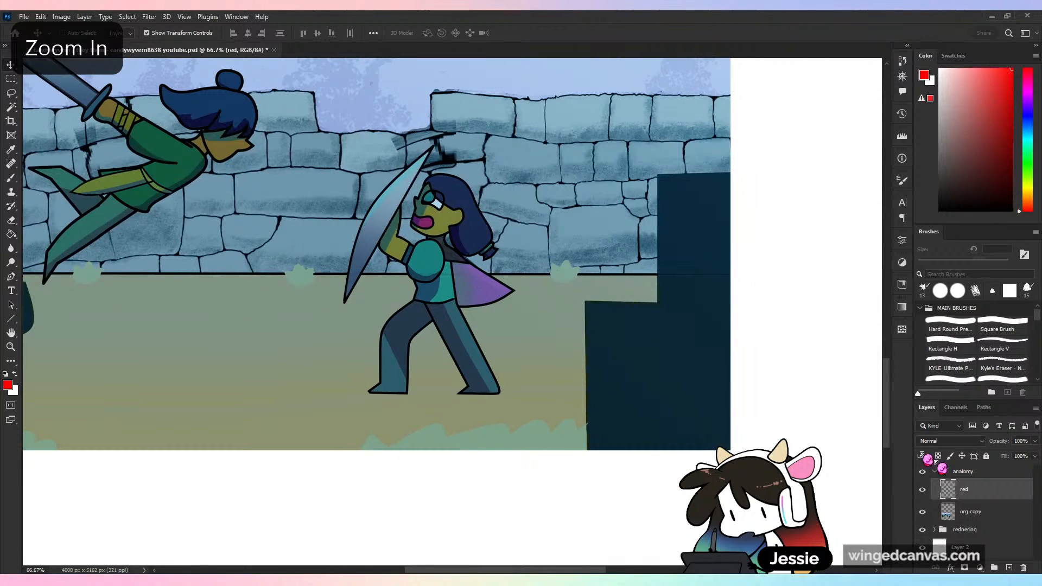
{"action": "key", "text": "b"}
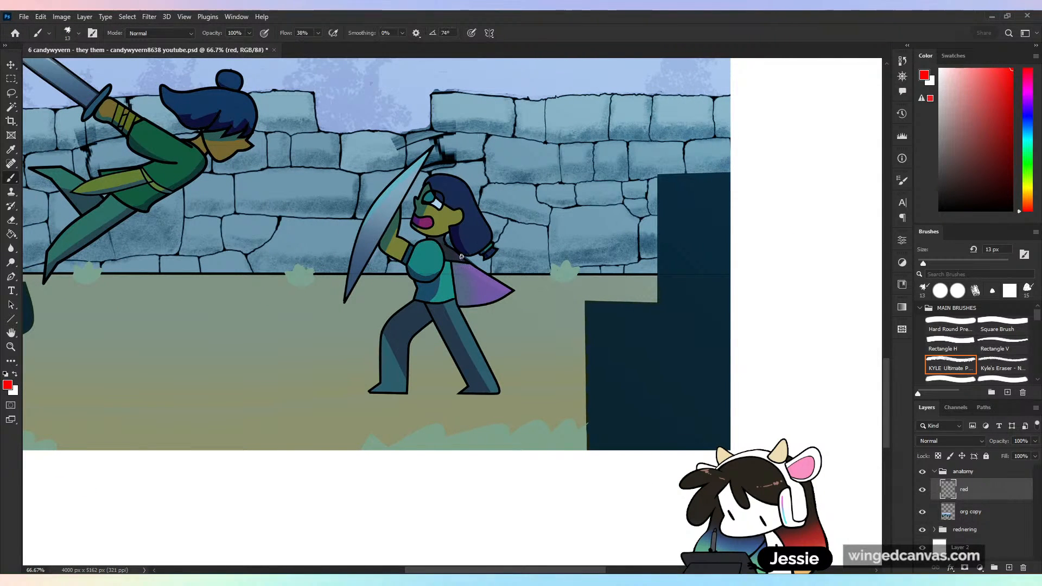
{"action": "mouse_move", "coordinate": [464, 308]}
{"action": "left_mouse_down"}
{"action": "mouse_move", "coordinate": [462, 238]}
{"action": "mouse_move", "coordinate": [467, 248]}
{"action": "left_mouse_up"}
{"action": "left_click_drag", "start_coordinate": [405, 297], "coordinate": [406, 239]}
{"action": "left_click_drag", "start_coordinate": [400, 251], "coordinate": [410, 249]}
{"action": "left_click_drag", "start_coordinate": [471, 312], "coordinate": [498, 361]}
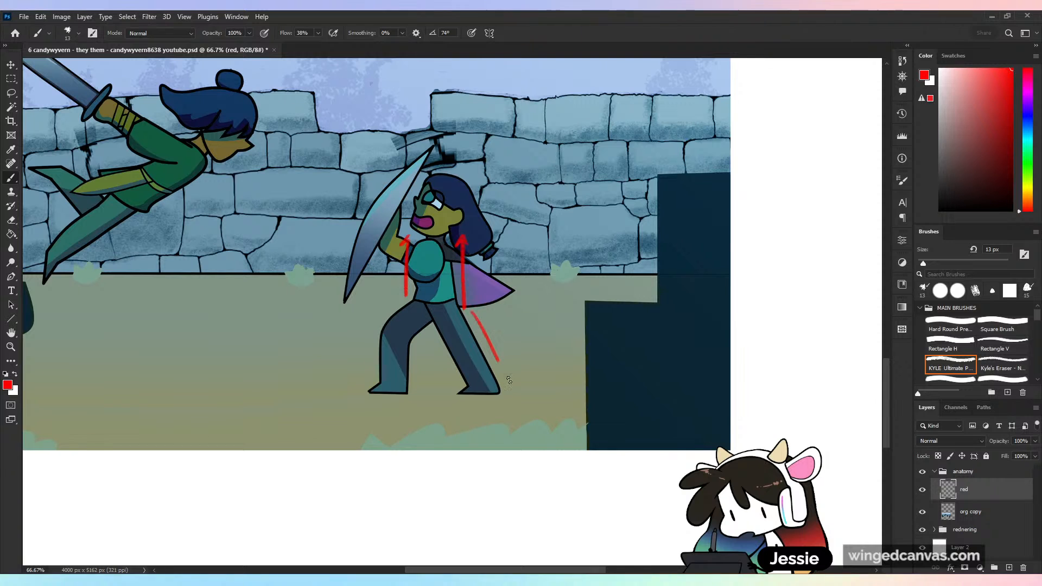
{"action": "left_click_drag", "start_coordinate": [417, 385], "coordinate": [417, 338]}
{"action": "left_click_drag", "start_coordinate": [412, 341], "coordinate": [424, 337]}
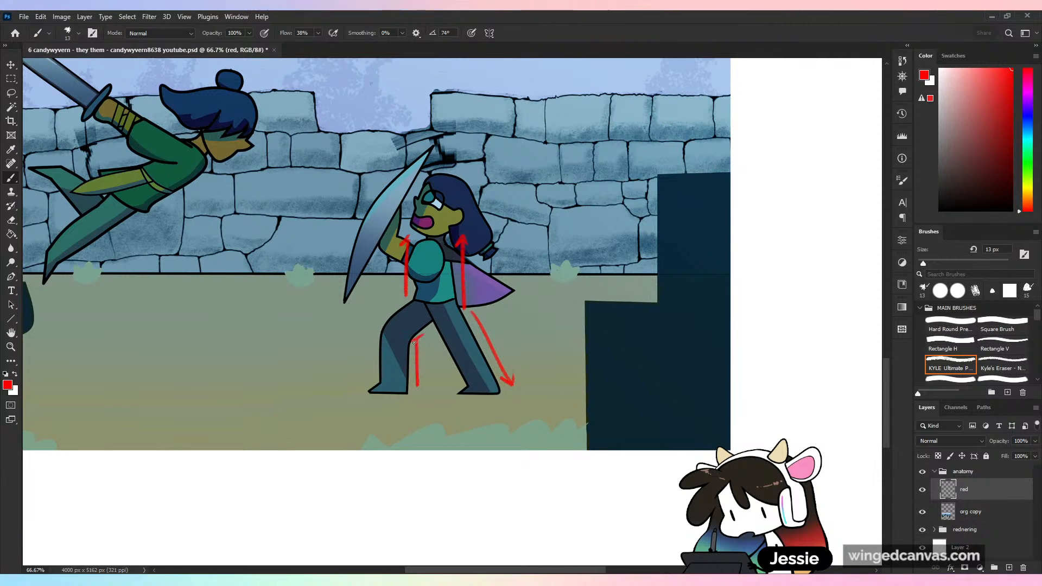
{"action": "left_click_drag", "start_coordinate": [373, 379], "coordinate": [372, 334]}
{"action": "left_click_drag", "start_coordinate": [365, 343], "coordinate": [377, 335]}
- Try red arrows along the leaping fighter's body and above the sword, undoing each attempt
{"action": "left_click_drag", "start_coordinate": [469, 288], "coordinate": [645, 299]}
{"action": "left_click_drag", "start_coordinate": [251, 277], "coordinate": [389, 190]}
{"action": "mouse_move", "coordinate": [378, 192]}
{"action": "left_mouse_down"}
{"action": "mouse_move", "coordinate": [384, 184]}
{"action": "mouse_move", "coordinate": [388, 195]}
{"action": "left_mouse_up"}
{"action": "key", "text": "ctrl+z"}
{"action": "key", "text": "ctrl+z"}
{"action": "key", "text": "ctrl+minus"}
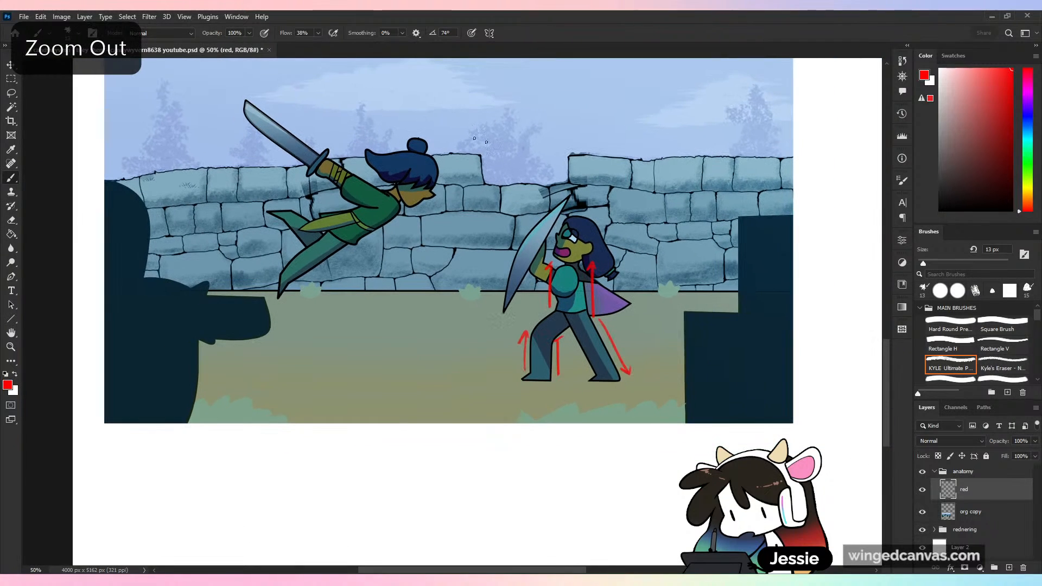
{"action": "left_click_drag", "start_coordinate": [325, 152], "coordinate": [277, 114]}
{"action": "left_click_drag", "start_coordinate": [273, 127], "coordinate": [297, 113]}
{"action": "key", "text": "ctrl+z"}
{"action": "key", "text": "ctrl+z"}
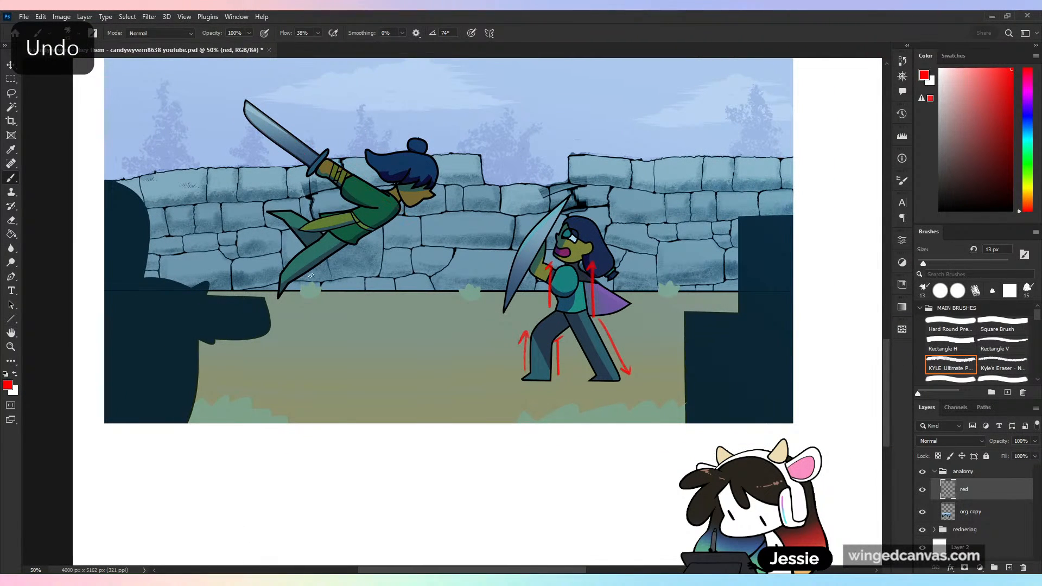
- Mark the leaping fighter's body line, back leg and raised arm with red direction strokes
{"action": "left_click_drag", "start_coordinate": [295, 288], "coordinate": [403, 213]}
{"action": "left_click_drag", "start_coordinate": [316, 241], "coordinate": [280, 209]}
{"action": "left_click_drag", "start_coordinate": [279, 219], "coordinate": [288, 216]}
{"action": "mouse_move", "coordinate": [385, 203]}
{"action": "left_mouse_down"}
{"action": "mouse_move", "coordinate": [335, 170]}
{"action": "mouse_move", "coordinate": [342, 187]}
{"action": "left_mouse_up"}
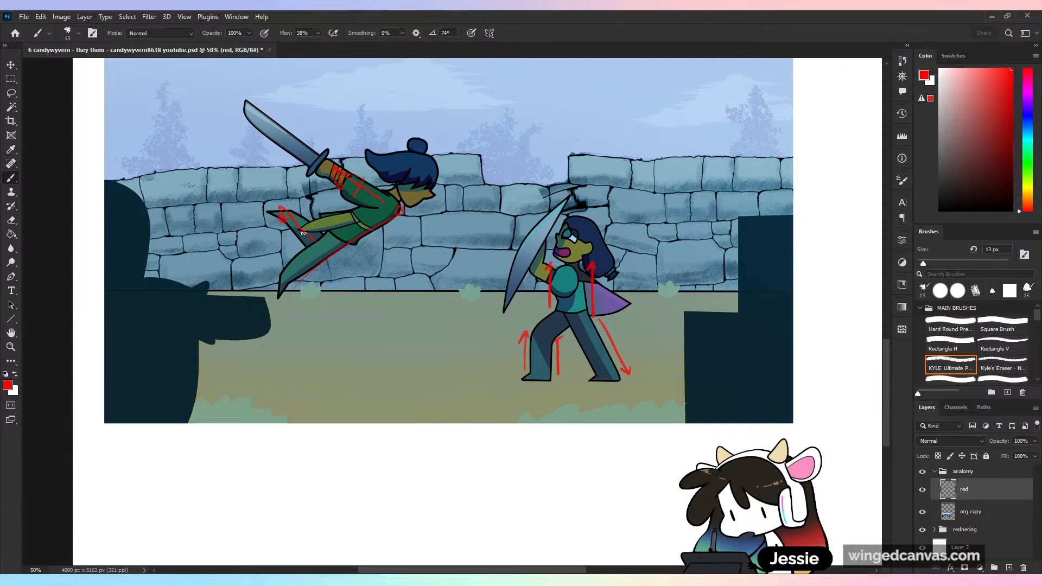
{"action": "left_click_drag", "start_coordinate": [305, 218], "coordinate": [294, 233]}
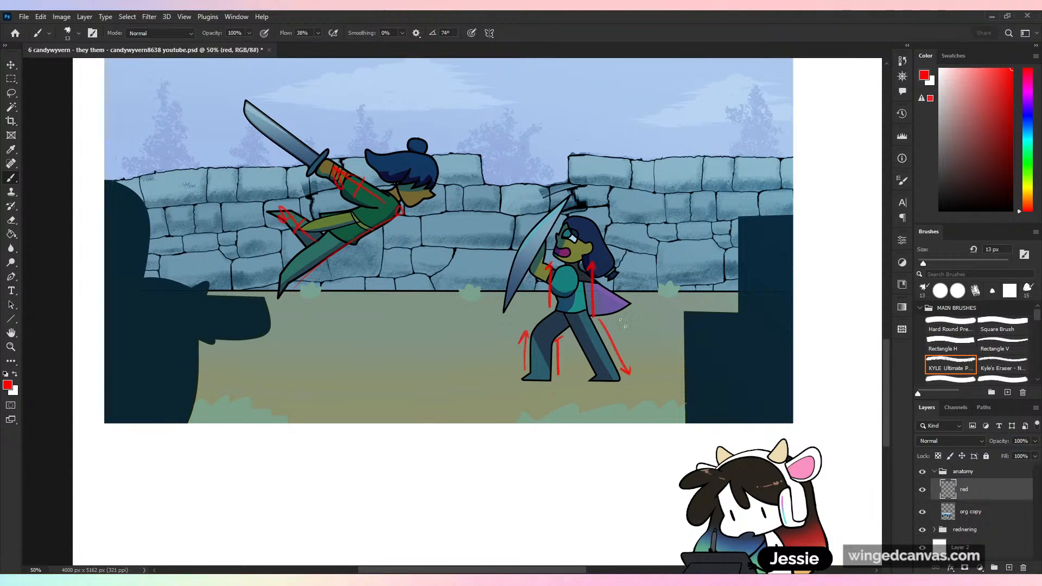
- Sketch a new figure's round head with ear and a shoulder circle in red on the white area beside the scene
{"action": "mouse_move", "coordinate": [755, 324]}
{"action": "left_mouse_down"}
{"action": "mouse_move", "coordinate": [678, 388]}
{"action": "mouse_move", "coordinate": [567, 431]}
{"action": "mouse_move", "coordinate": [473, 450]}
{"action": "mouse_move", "coordinate": [536, 403]}
{"action": "left_mouse_up"}
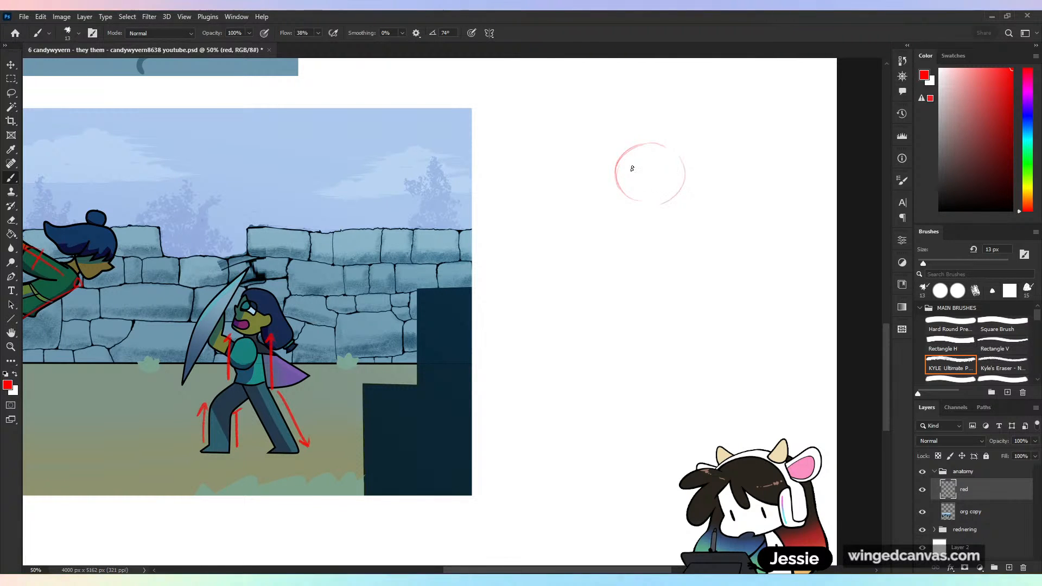
{"action": "key", "text": "ctrl+minus"}
{"action": "key", "text": "ctrl+z"}
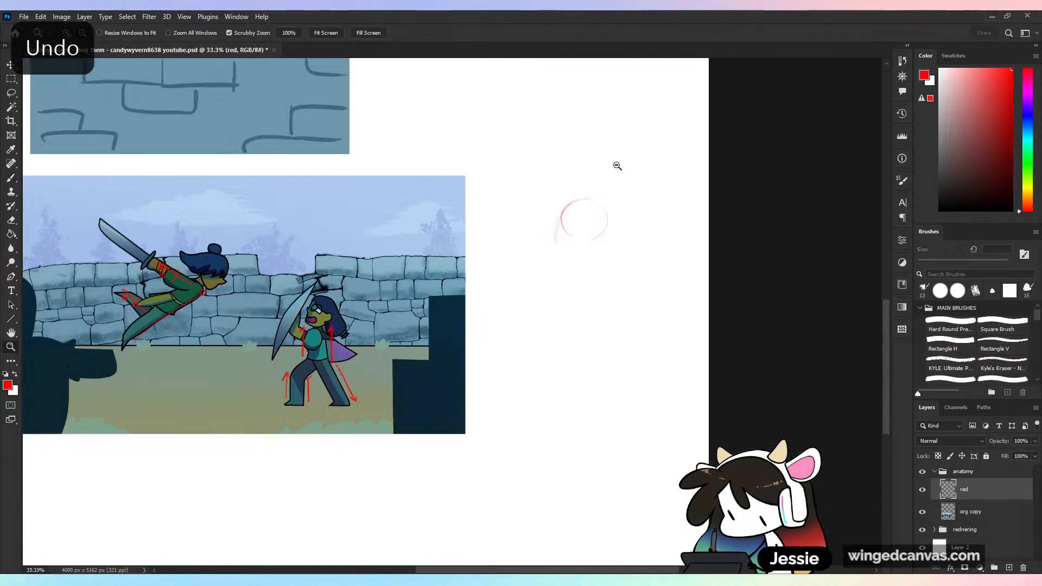
{"action": "key", "text": "ctrl+plus"}
{"action": "key", "text": "b"}
{"action": "mouse_move", "coordinate": [616, 161]}
{"action": "left_mouse_down"}
{"action": "mouse_move", "coordinate": [614, 218]}
{"action": "mouse_move", "coordinate": [640, 175]}
{"action": "mouse_move", "coordinate": [635, 200]}
{"action": "left_mouse_up"}
{"action": "mouse_move", "coordinate": [638, 182]}
{"action": "left_mouse_down"}
{"action": "mouse_move", "coordinate": [634, 204]}
{"action": "mouse_move", "coordinate": [648, 175]}
{"action": "mouse_move", "coordinate": [639, 163]}
{"action": "left_mouse_up"}
{"action": "left_click_drag", "start_coordinate": [647, 164], "coordinate": [622, 175]}
{"action": "mouse_move", "coordinate": [607, 175]}
{"action": "left_mouse_down"}
{"action": "mouse_move", "coordinate": [616, 212]}
{"action": "mouse_move", "coordinate": [654, 230]}
{"action": "mouse_move", "coordinate": [641, 216]}
{"action": "left_mouse_up"}
{"action": "mouse_move", "coordinate": [591, 241]}
{"action": "left_mouse_down"}
{"action": "mouse_move", "coordinate": [662, 181]}
{"action": "mouse_move", "coordinate": [610, 210]}
{"action": "mouse_move", "coordinate": [633, 216]}
{"action": "mouse_move", "coordinate": [516, 192]}
{"action": "mouse_move", "coordinate": [509, 174]}
{"action": "mouse_move", "coordinate": [596, 188]}
{"action": "left_mouse_up"}
{"action": "key", "text": "ctrl+z"}
{"action": "key", "text": "ctrl+z"}
{"action": "key", "text": "ctrl+z"}
- Sketch the new figure's raised bent arm and hand, with a large oval shield in front of them
{"action": "left_click_drag", "start_coordinate": [505, 189], "coordinate": [598, 255]}
{"action": "left_click_drag", "start_coordinate": [544, 181], "coordinate": [607, 204]}
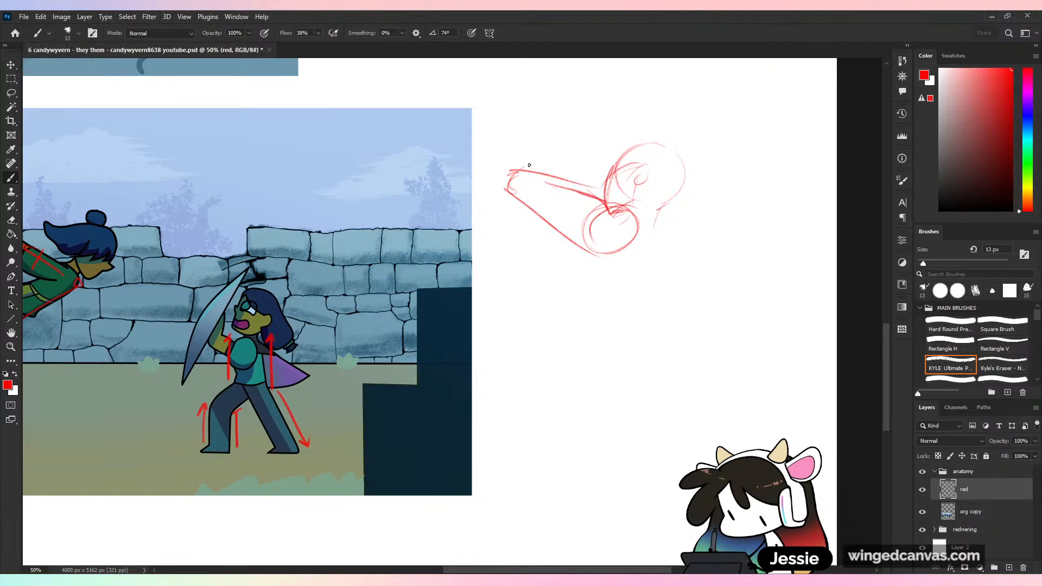
{"action": "mouse_move", "coordinate": [510, 172]}
{"action": "left_mouse_down"}
{"action": "mouse_move", "coordinate": [575, 161]}
{"action": "mouse_move", "coordinate": [575, 170]}
{"action": "mouse_move", "coordinate": [586, 150]}
{"action": "left_mouse_up"}
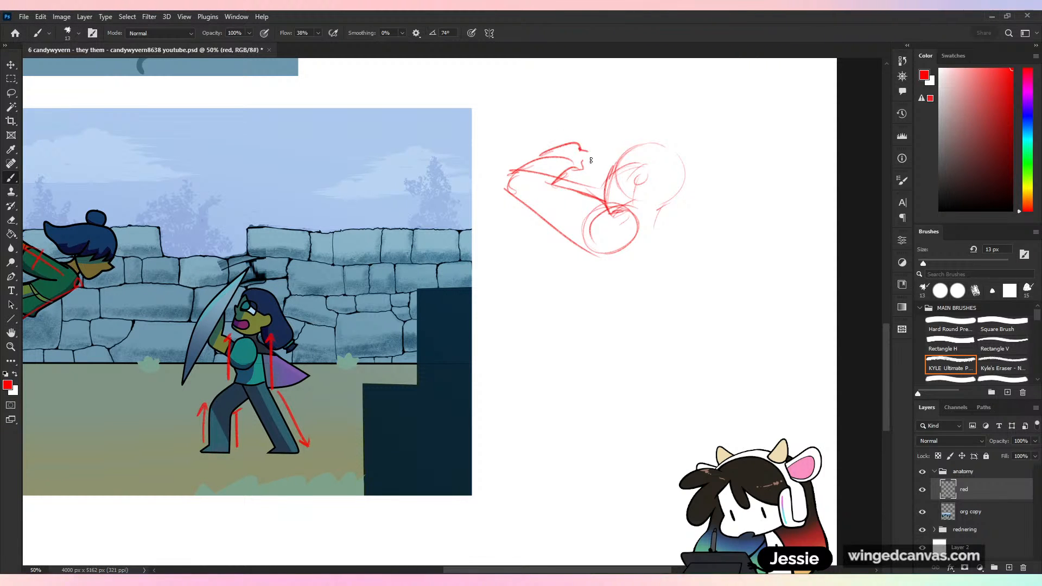
{"action": "left_click_drag", "start_coordinate": [563, 74], "coordinate": [482, 284]}
- Sketch the figure's leaning torso, waist and hips, and the thigh of the leg stretched out behind
{"action": "mouse_move", "coordinate": [590, 125]}
{"action": "left_mouse_down"}
{"action": "mouse_move", "coordinate": [534, 224]}
{"action": "mouse_move", "coordinate": [603, 309]}
{"action": "mouse_move", "coordinate": [650, 318]}
{"action": "mouse_move", "coordinate": [663, 274]}
{"action": "left_mouse_up"}
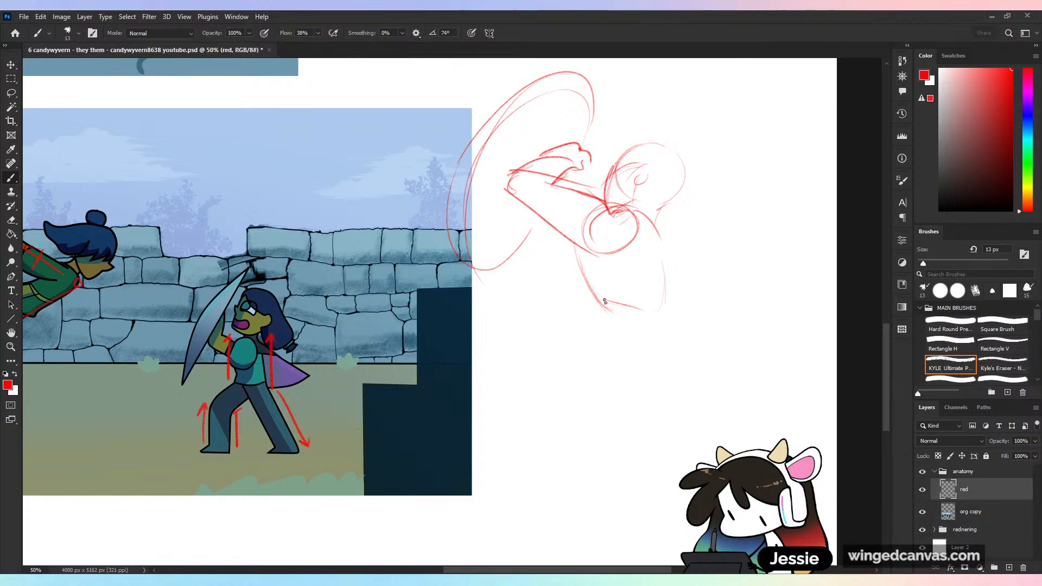
{"action": "left_click_drag", "start_coordinate": [604, 301], "coordinate": [635, 376]}
{"action": "left_click_drag", "start_coordinate": [663, 307], "coordinate": [688, 357]}
{"action": "mouse_move", "coordinate": [606, 328]}
{"action": "left_mouse_down"}
{"action": "mouse_move", "coordinate": [633, 380]}
{"action": "mouse_move", "coordinate": [706, 459]}
{"action": "left_mouse_up"}
{"action": "left_click_drag", "start_coordinate": [686, 358], "coordinate": [703, 424]}
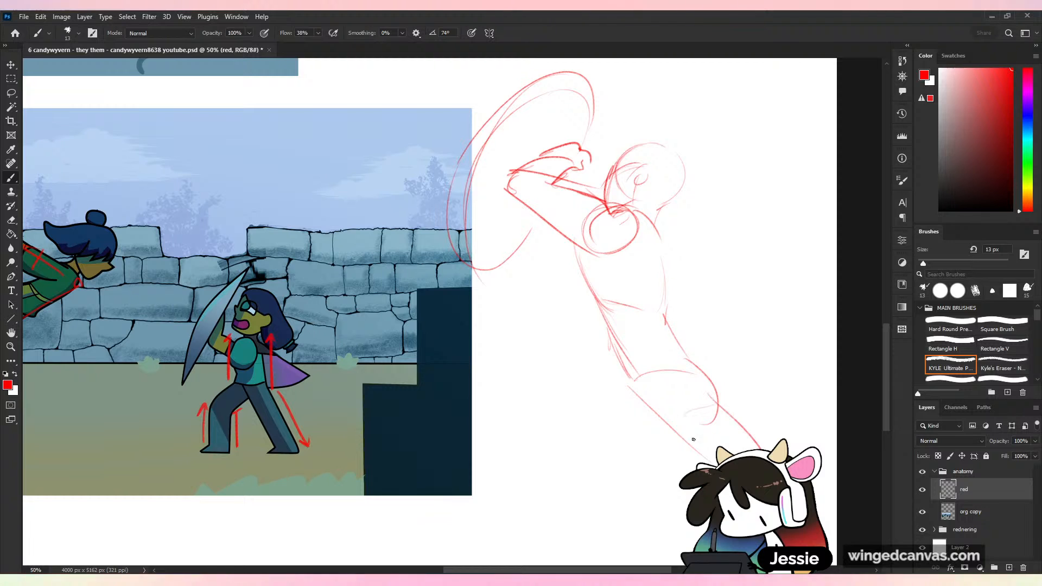
- Sketch the figure's bent front leg with thigh, knee and calf, ending in a flat foot
{"action": "mouse_move", "coordinate": [621, 361]}
{"action": "left_mouse_down"}
{"action": "mouse_move", "coordinate": [537, 410]}
{"action": "mouse_move", "coordinate": [548, 435]}
{"action": "left_mouse_up"}
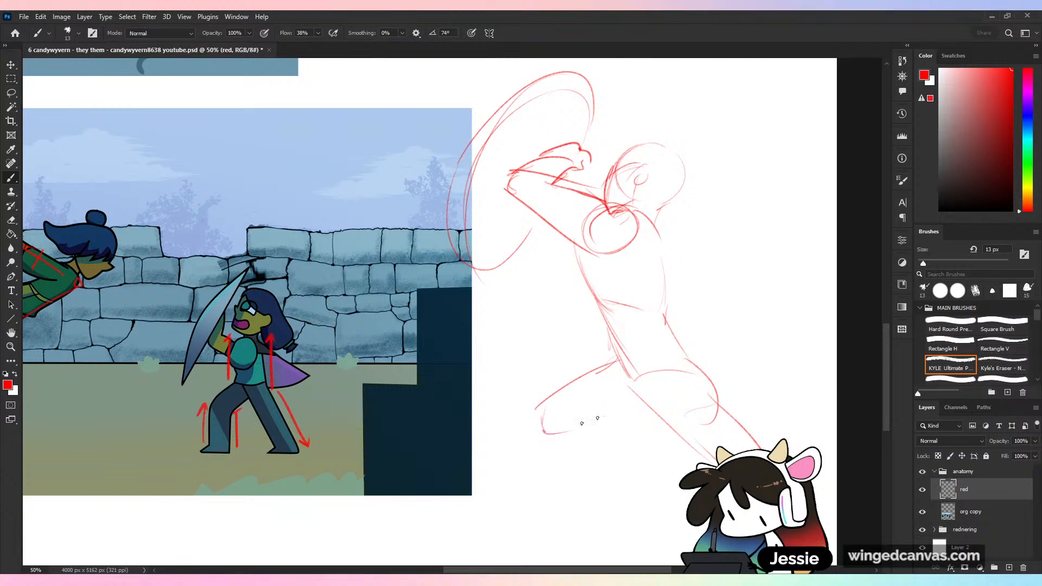
{"action": "mouse_move", "coordinate": [657, 411]}
{"action": "left_mouse_down"}
{"action": "mouse_move", "coordinate": [554, 434]}
{"action": "mouse_move", "coordinate": [590, 515]}
{"action": "left_mouse_up"}
{"action": "mouse_move", "coordinate": [591, 422]}
{"action": "left_mouse_down"}
{"action": "mouse_move", "coordinate": [580, 435]}
{"action": "mouse_move", "coordinate": [619, 527]}
{"action": "mouse_move", "coordinate": [656, 412]}
{"action": "left_mouse_up"}
{"action": "left_click_drag", "start_coordinate": [576, 344], "coordinate": [618, 443]}
{"action": "left_click_drag", "start_coordinate": [559, 398], "coordinate": [584, 442]}
{"action": "mouse_move", "coordinate": [534, 466]}
{"action": "left_mouse_down"}
{"action": "mouse_move", "coordinate": [576, 436]}
{"action": "mouse_move", "coordinate": [626, 446]}
{"action": "mouse_move", "coordinate": [619, 466]}
{"action": "left_mouse_up"}
- Redo the torso line and define the figure's ribcage and belly contour beneath the raised arm
{"action": "left_click_drag", "start_coordinate": [562, 159], "coordinate": [630, 251]}
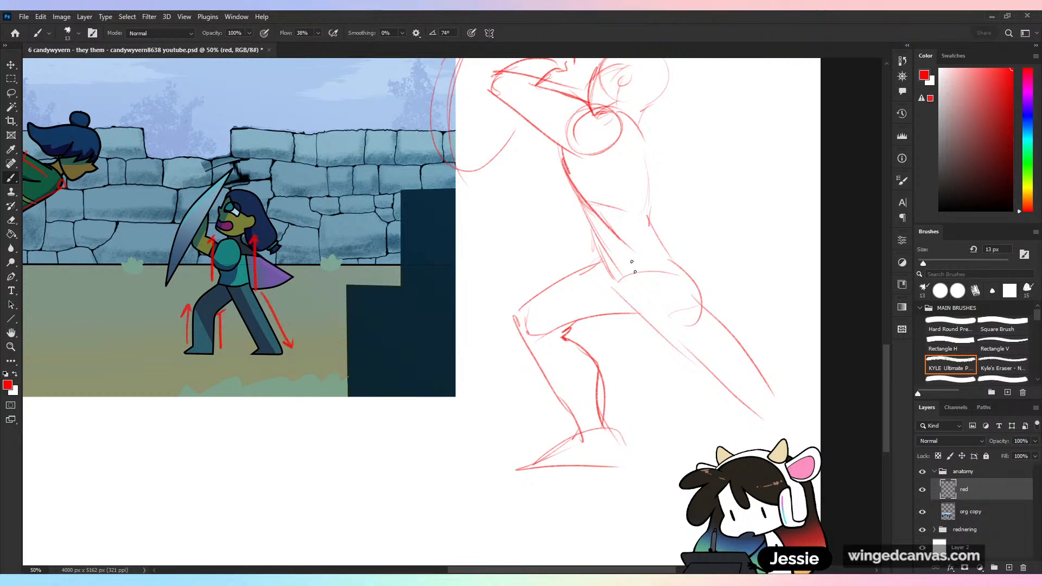
{"action": "key", "text": "ctrl+z"}
{"action": "key", "text": "ctrl+z"}
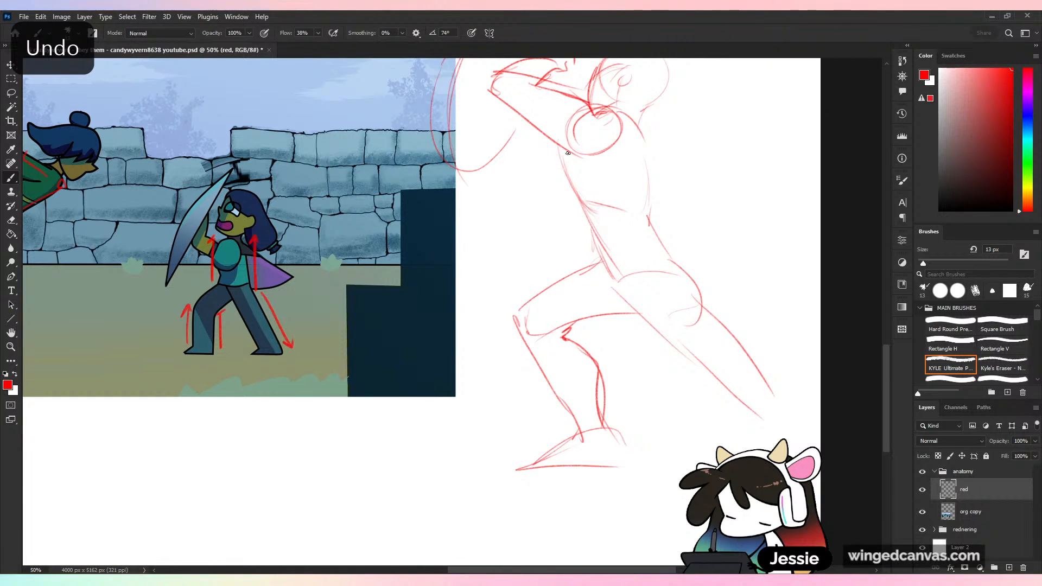
{"action": "left_click_drag", "start_coordinate": [562, 157], "coordinate": [645, 215]}
{"action": "mouse_move", "coordinate": [583, 130]}
{"action": "left_mouse_down"}
{"action": "mouse_move", "coordinate": [584, 202]}
{"action": "mouse_move", "coordinate": [620, 273]}
{"action": "left_mouse_up"}
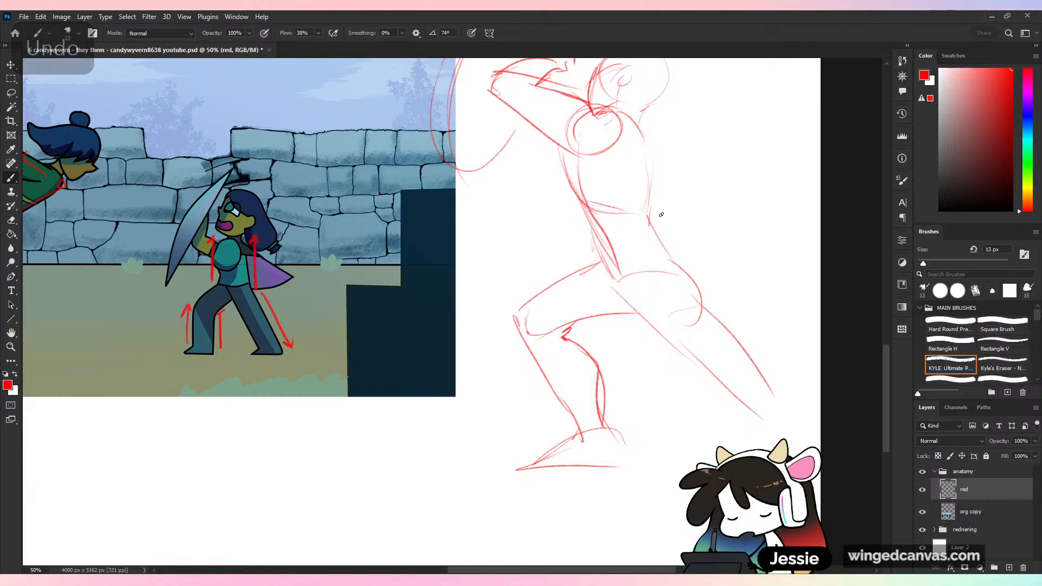
- Draw the other forearm and hand curving across the waist, and strengthen the hip and ribcage outlines
{"action": "mouse_move", "coordinate": [678, 218]}
{"action": "left_mouse_down"}
{"action": "mouse_move", "coordinate": [572, 214]}
{"action": "mouse_move", "coordinate": [571, 228]}
{"action": "left_mouse_up"}
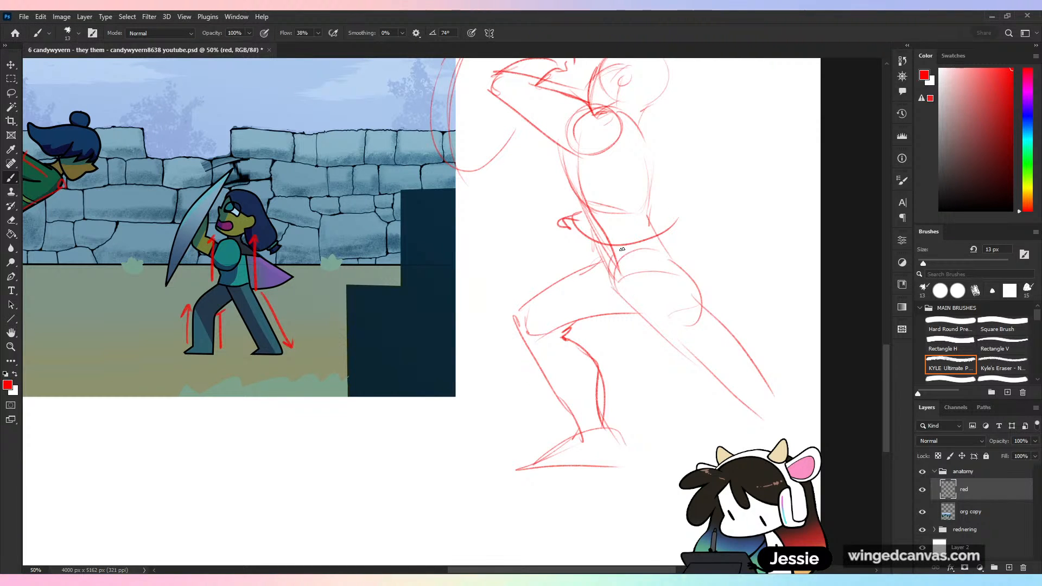
{"action": "key", "text": "ctrl+z"}
{"action": "left_click_drag", "start_coordinate": [612, 283], "coordinate": [658, 257]}
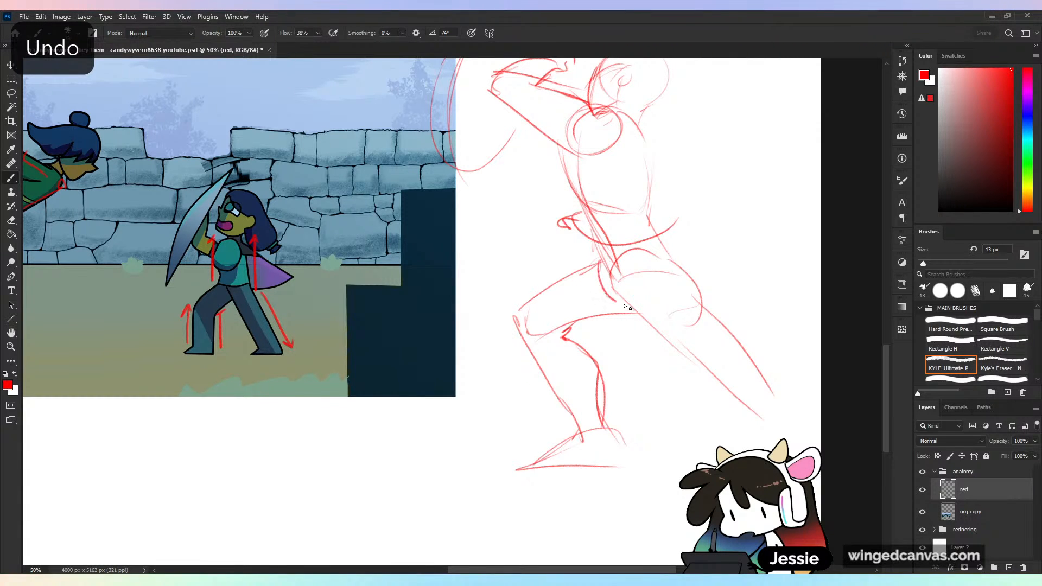
{"action": "left_click_drag", "start_coordinate": [565, 141], "coordinate": [616, 217]}
{"action": "left_click_drag", "start_coordinate": [642, 131], "coordinate": [635, 211]}
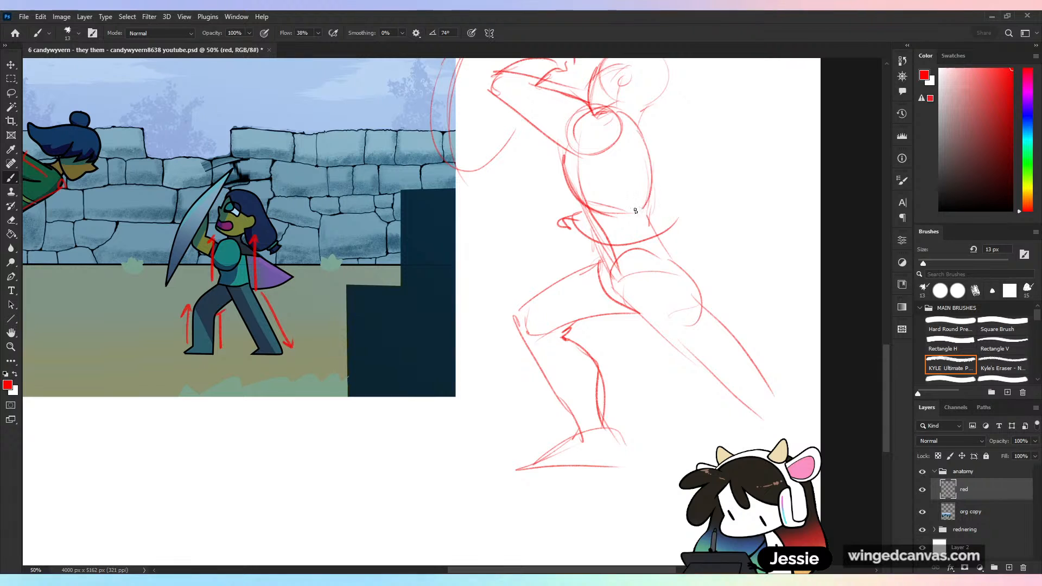
{"action": "left_click_drag", "start_coordinate": [636, 136], "coordinate": [658, 234]}
- Add the far upper arm behind the back, and refine the buttock, rear thigh and knee
{"action": "left_click_drag", "start_coordinate": [695, 302], "coordinate": [659, 381]}
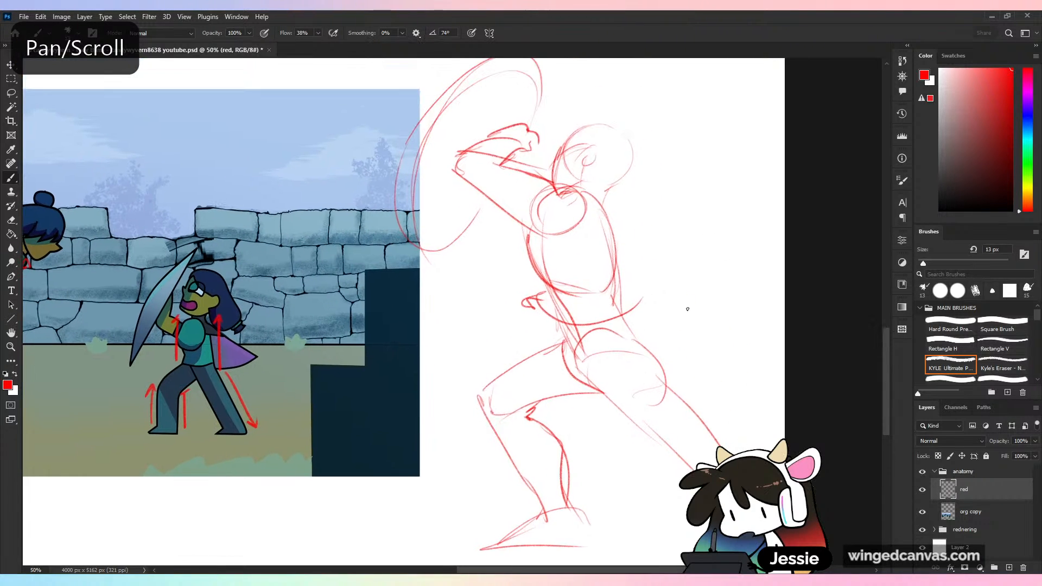
{"action": "mouse_move", "coordinate": [603, 209]}
{"action": "left_mouse_down"}
{"action": "mouse_move", "coordinate": [619, 260]}
{"action": "mouse_move", "coordinate": [659, 298]}
{"action": "mouse_move", "coordinate": [614, 289]}
{"action": "left_mouse_up"}
{"action": "left_click_drag", "start_coordinate": [630, 233], "coordinate": [658, 295]}
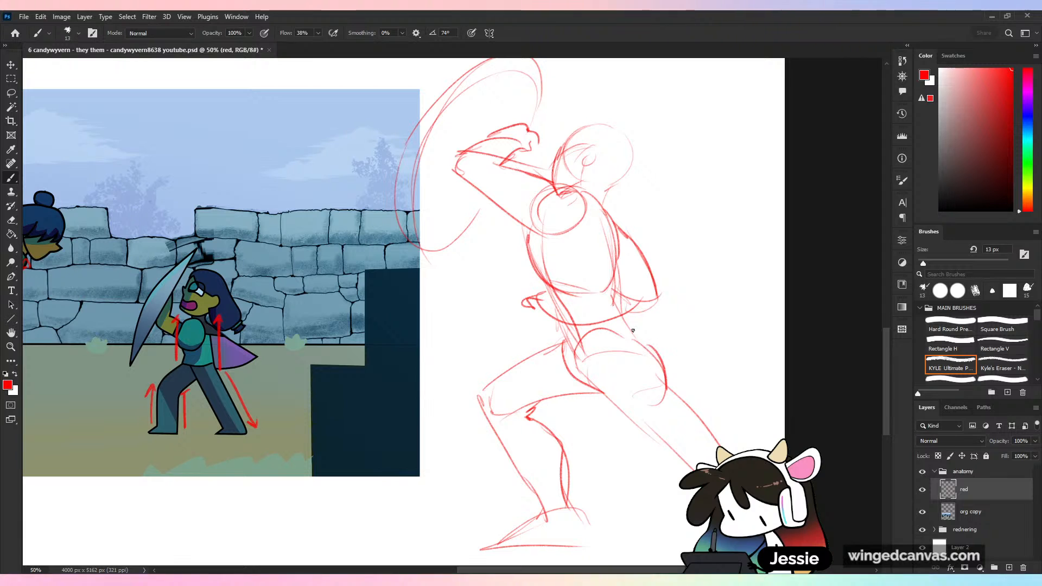
{"action": "left_click_drag", "start_coordinate": [632, 326], "coordinate": [721, 445]}
{"action": "left_click_drag", "start_coordinate": [631, 417], "coordinate": [669, 441]}
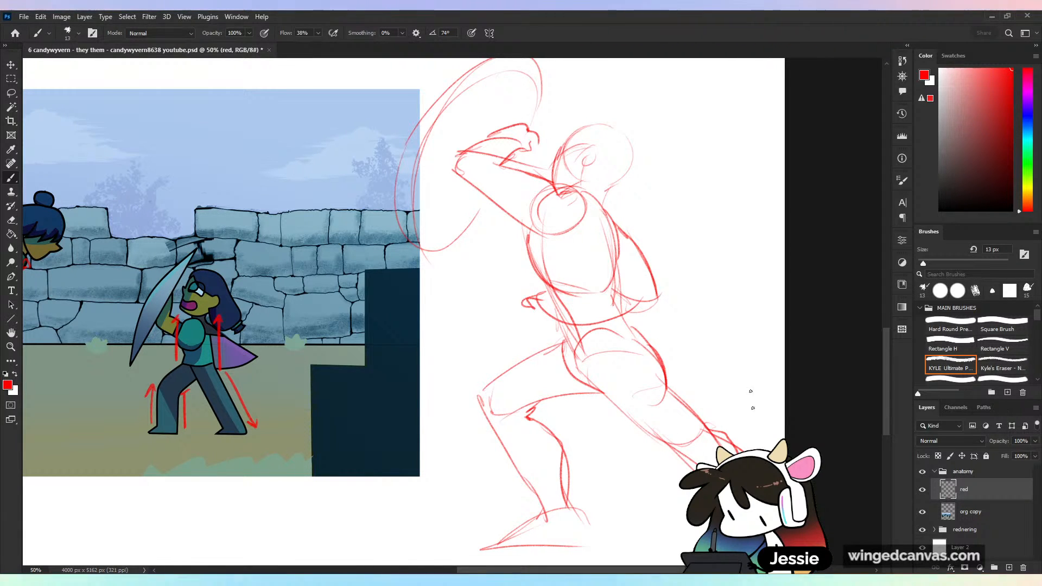
- Reinforce the body contours from chest to back leg and lower back, and define the neck, ear, jaw and armpit
{"action": "left_click_drag", "start_coordinate": [536, 251], "coordinate": [696, 468]}
{"action": "mouse_move", "coordinate": [618, 266]}
{"action": "left_mouse_down"}
{"action": "mouse_move", "coordinate": [611, 289]}
{"action": "mouse_move", "coordinate": [658, 374]}
{"action": "left_mouse_up"}
{"action": "left_click_drag", "start_coordinate": [604, 190], "coordinate": [612, 217]}
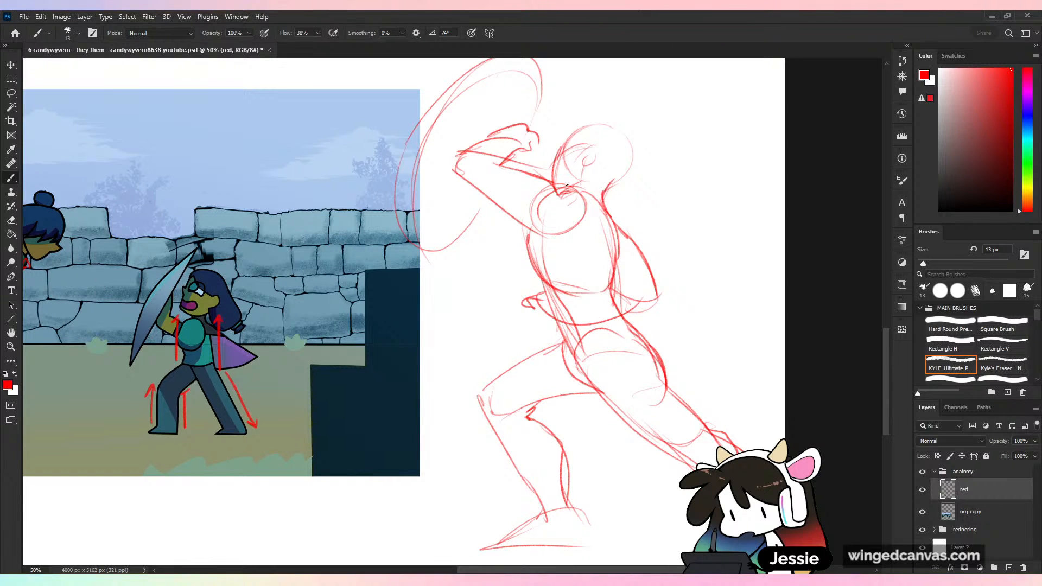
{"action": "left_click_drag", "start_coordinate": [579, 170], "coordinate": [567, 188]}
{"action": "mouse_move", "coordinate": [587, 148]}
{"action": "left_mouse_down"}
{"action": "mouse_move", "coordinate": [585, 164]}
{"action": "mouse_move", "coordinate": [608, 128]}
{"action": "mouse_move", "coordinate": [614, 184]}
{"action": "left_mouse_up"}
{"action": "left_click_drag", "start_coordinate": [525, 227], "coordinate": [548, 260]}
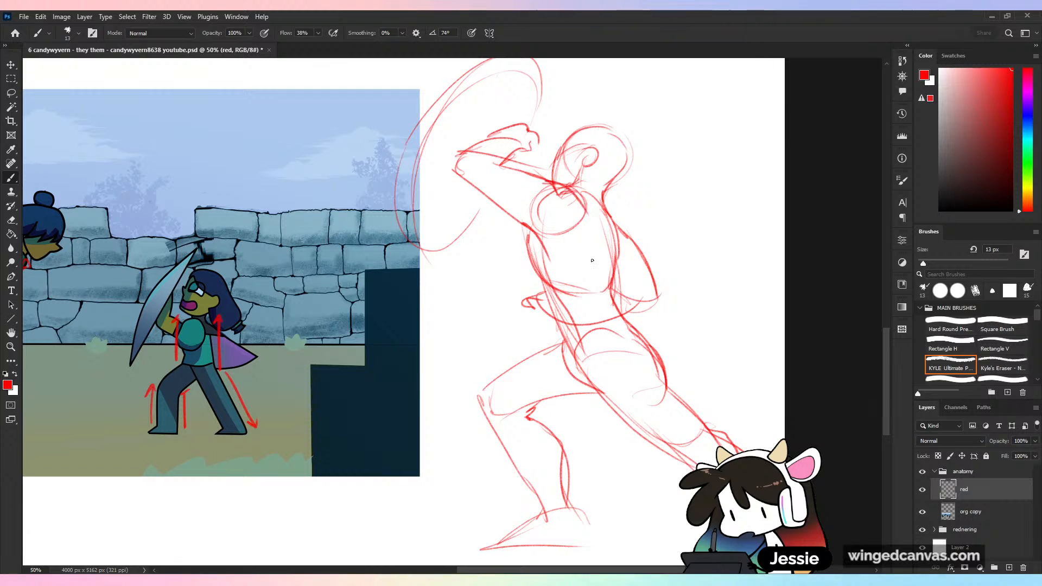
- Erase the shoulder construction circle and redraw the shoulder contour flowing from the raised arm
{"action": "mouse_move", "coordinate": [547, 184]}
{"action": "left_mouse_down"}
{"action": "mouse_move", "coordinate": [585, 213]}
{"action": "mouse_move", "coordinate": [562, 216]}
{"action": "mouse_move", "coordinate": [581, 221]}
{"action": "left_mouse_up"}
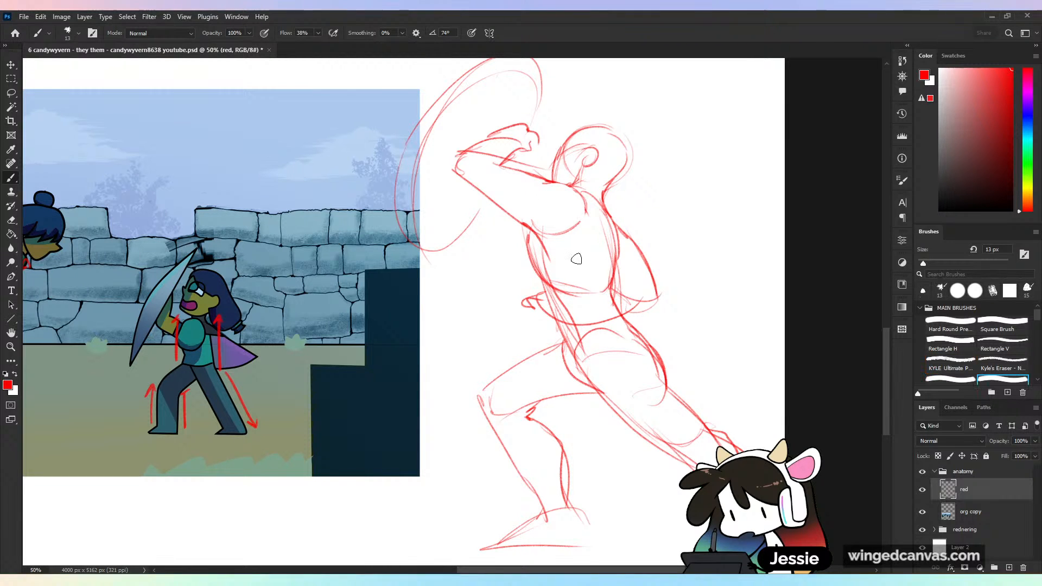
{"action": "key", "text": "b"}
{"action": "left_click_drag", "start_coordinate": [556, 181], "coordinate": [587, 216]}
- Sketch a handle in the figure's hand and a strap around the forearm inside the shield
{"action": "key", "text": "ctrl+minus"}
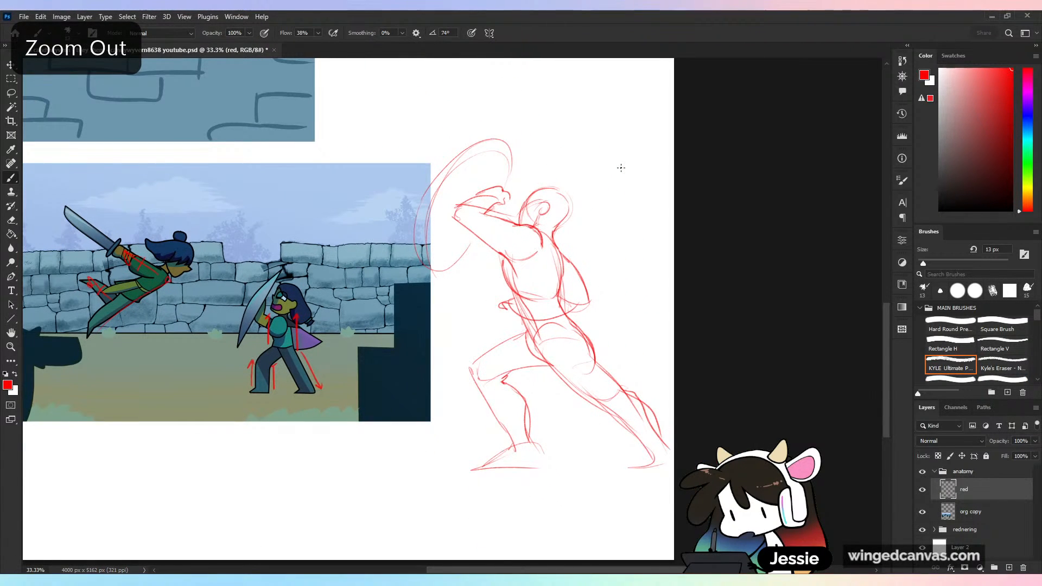
{"action": "left_click_drag", "start_coordinate": [490, 186], "coordinate": [482, 213]}
{"action": "mouse_move", "coordinate": [472, 177]}
{"action": "left_mouse_down"}
{"action": "mouse_move", "coordinate": [484, 211]}
{"action": "mouse_move", "coordinate": [456, 245]}
{"action": "left_mouse_up"}
{"action": "left_click_drag", "start_coordinate": [492, 202], "coordinate": [482, 205]}
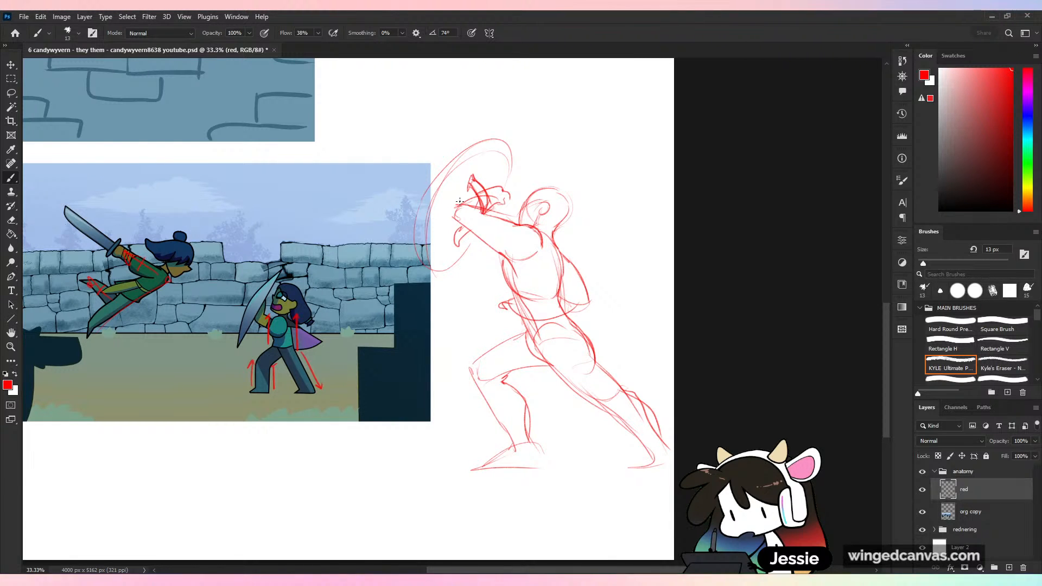
- Select the shield-bearing figure sketch and scale it down in two passes, repositioning it in the blank area beside the sword-fight scene
{"action": "key", "text": "l"}
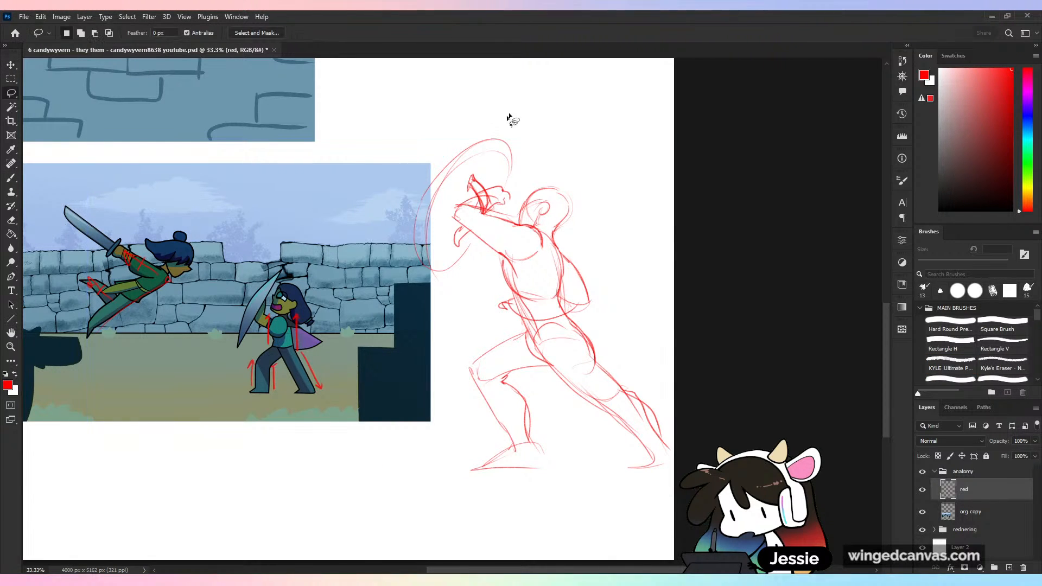
{"action": "mouse_move", "coordinate": [509, 116]}
{"action": "left_mouse_down"}
{"action": "mouse_move", "coordinate": [426, 535]}
{"action": "mouse_move", "coordinate": [610, 116]}
{"action": "left_mouse_up"}
{"action": "key", "text": "v"}
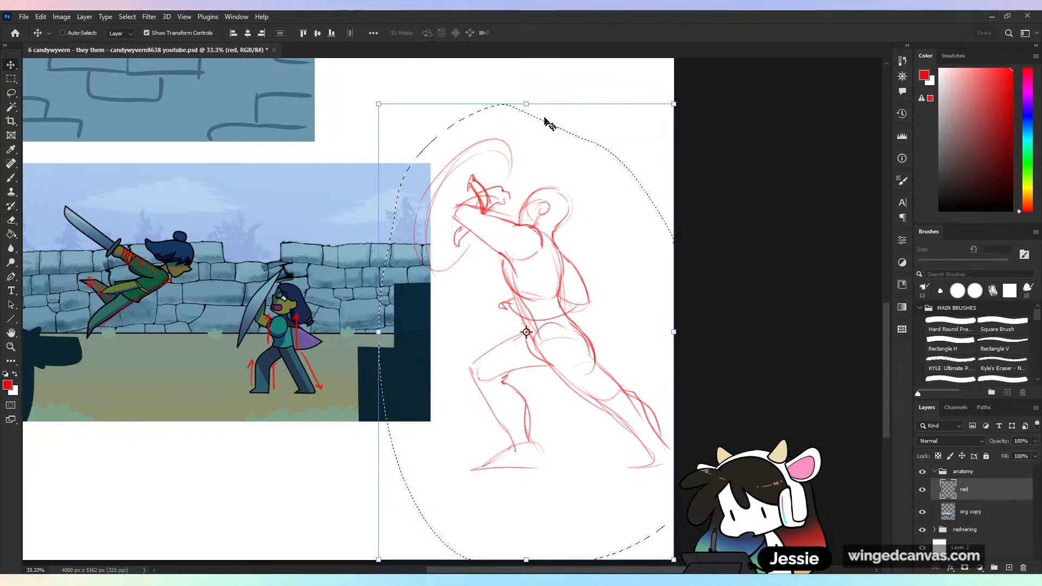
{"action": "left_click_drag", "start_coordinate": [527, 103], "coordinate": [530, 169]}
{"action": "left_click_drag", "start_coordinate": [579, 287], "coordinate": [585, 233]}
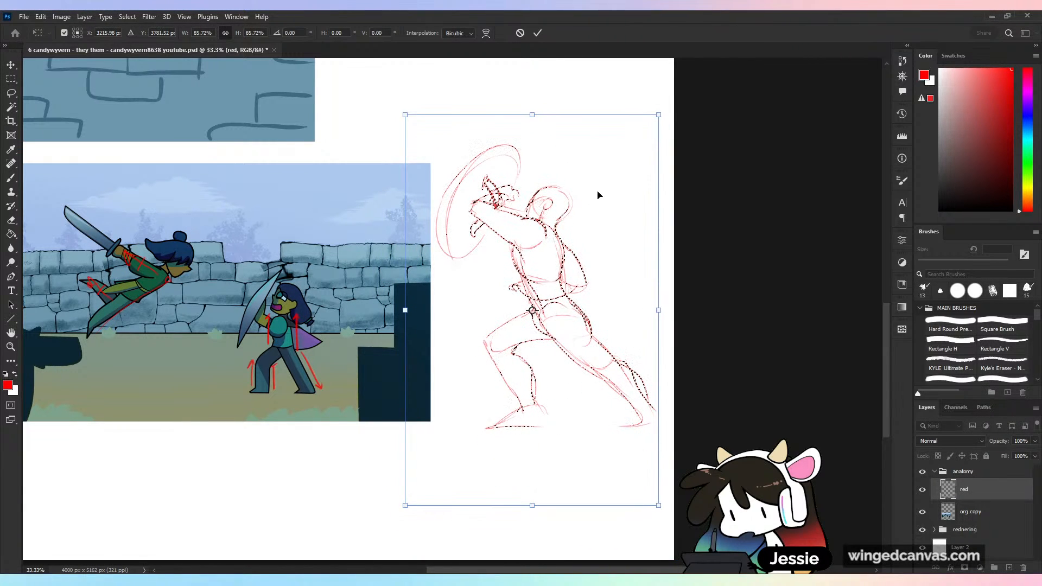
{"action": "left_click", "coordinate": [538, 34]}
{"action": "left_click_drag", "start_coordinate": [547, 144], "coordinate": [548, 164]}
{"action": "left_click_drag", "start_coordinate": [556, 231], "coordinate": [559, 219]}
{"action": "left_click", "coordinate": [538, 34]}
{"action": "key", "text": "ctrl+d"}
{"action": "key", "text": "b"}
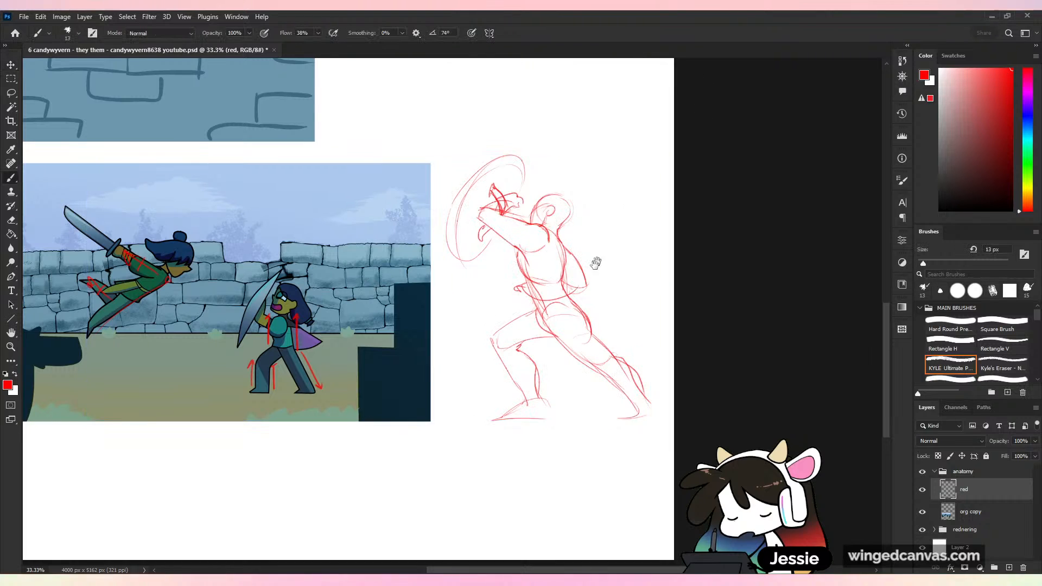
{"action": "left_click_drag", "start_coordinate": [596, 263], "coordinate": [664, 230]}
{"action": "key", "text": "ctrl+plus"}
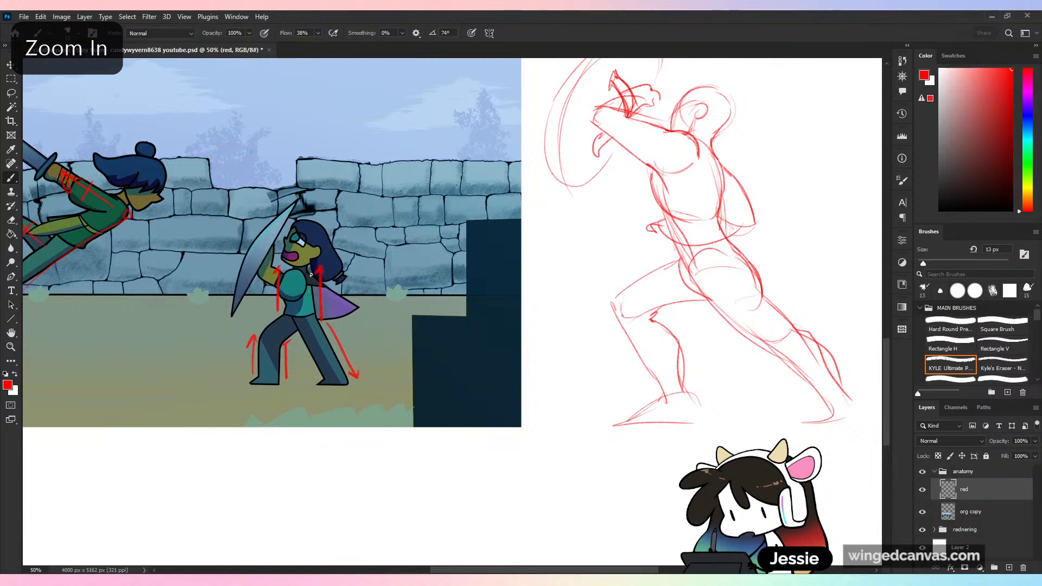
{"action": "key", "text": "ctrl+z"}
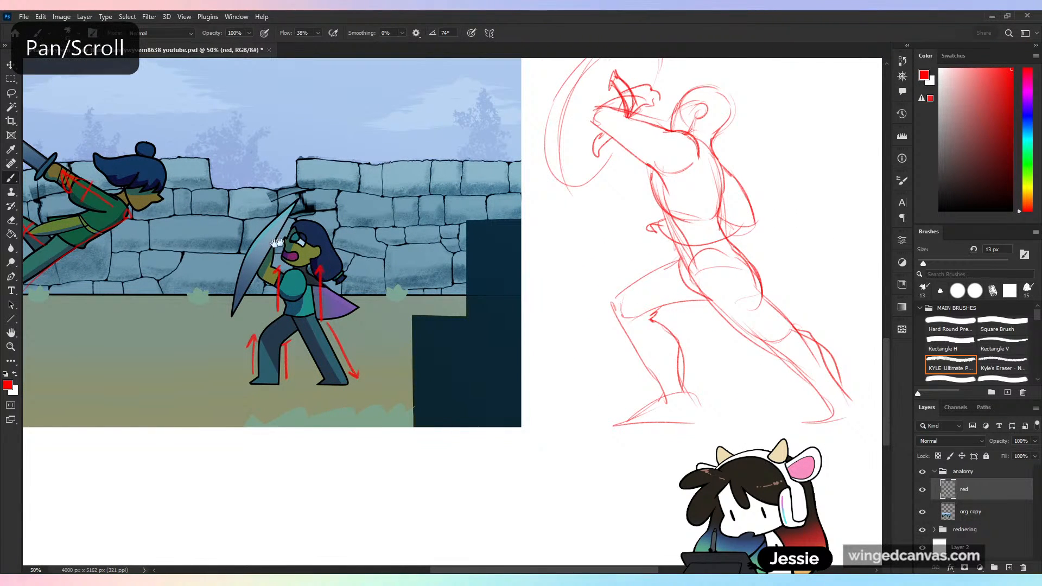
{"action": "left_click_drag", "start_coordinate": [341, 354], "coordinate": [553, 370]}
{"action": "key", "text": "ctrl+z"}
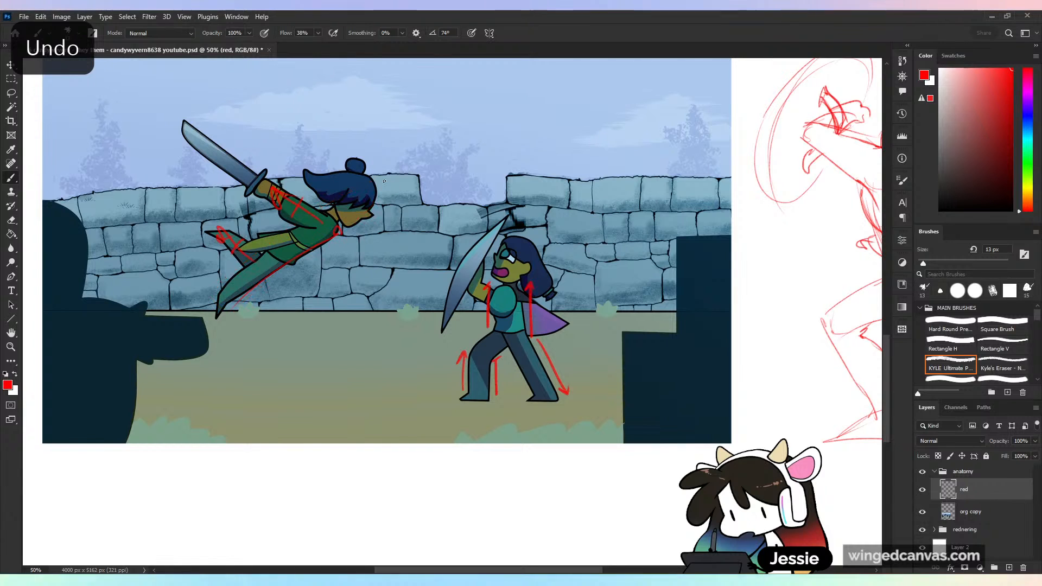
{"action": "left_click_drag", "start_coordinate": [722, 372], "coordinate": [389, 419]}
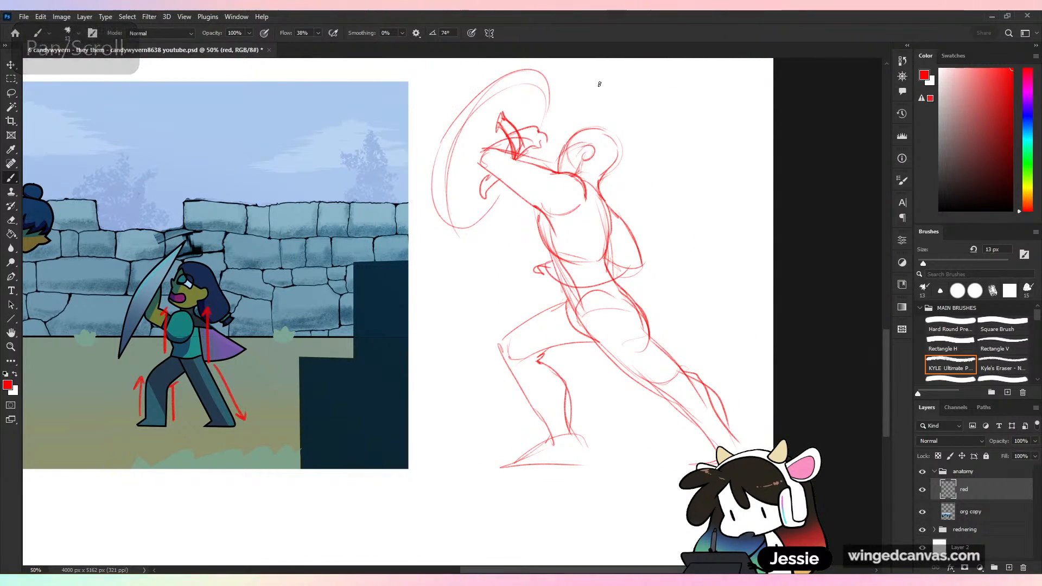
- Try guide strokes over the shield-bearer's head, chest, back and hip, undoing each one
{"action": "left_click_drag", "start_coordinate": [601, 81], "coordinate": [574, 151]}
{"action": "key", "text": "ctrl+z"}
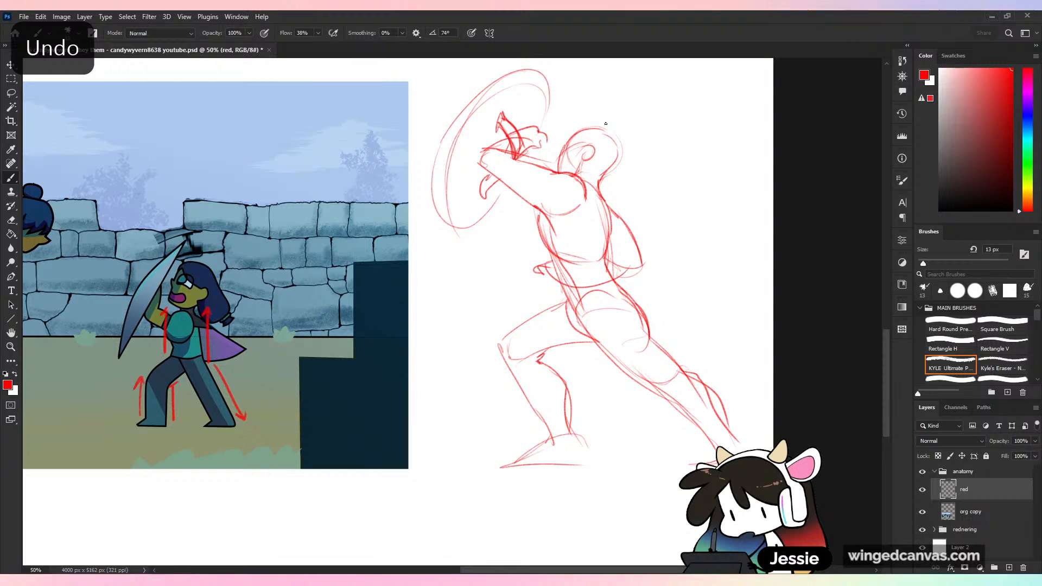
{"action": "left_click_drag", "start_coordinate": [607, 93], "coordinate": [579, 187]}
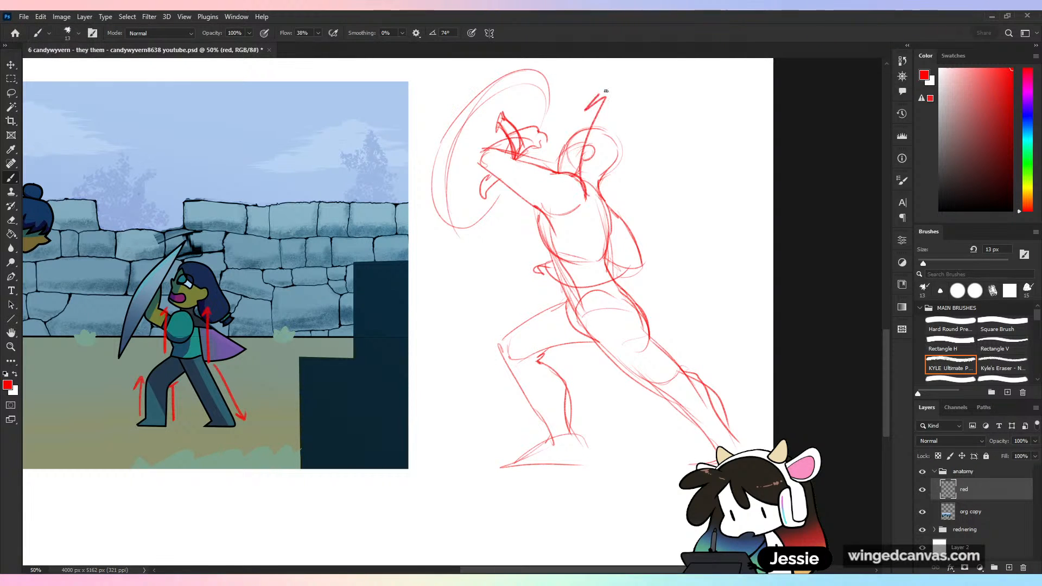
{"action": "key", "text": "ctrl+z"}
{"action": "left_click_drag", "start_coordinate": [563, 246], "coordinate": [504, 178]}
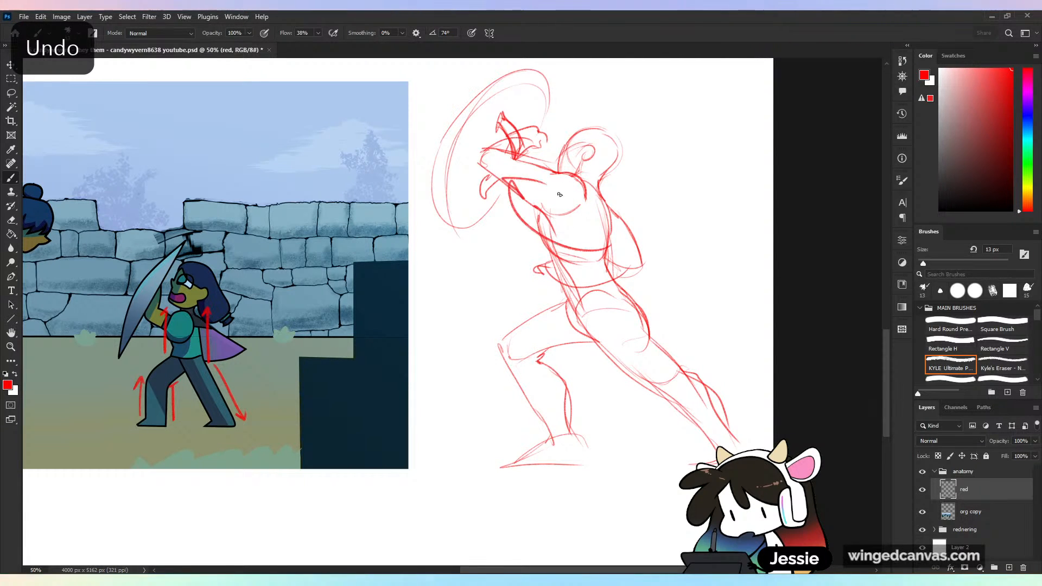
{"action": "key", "text": "ctrl+z"}
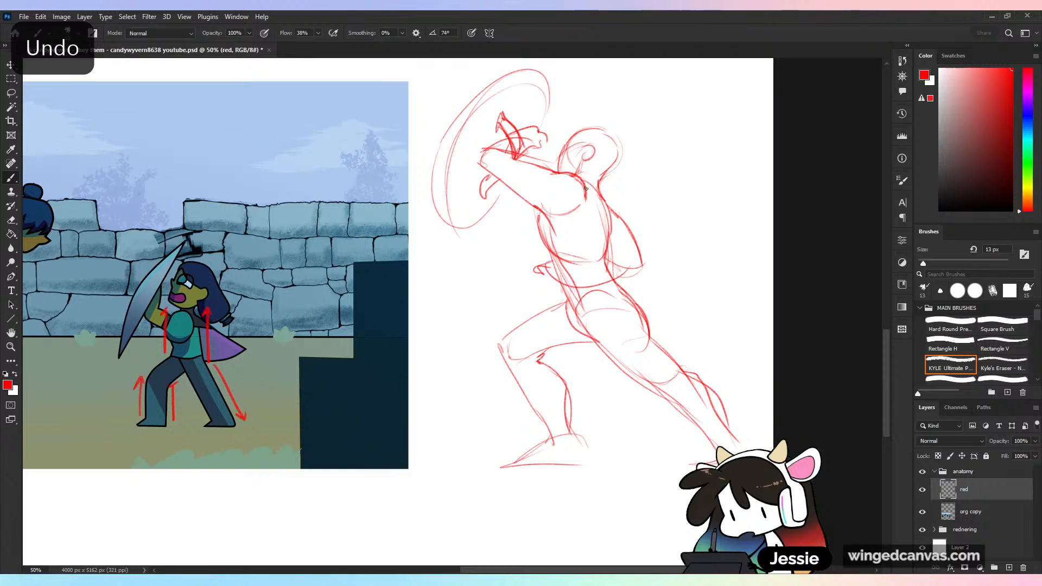
{"action": "left_click_drag", "start_coordinate": [585, 194], "coordinate": [593, 247]}
{"action": "key", "text": "ctrl+z"}
{"action": "mouse_move", "coordinate": [569, 296]}
{"action": "left_mouse_down"}
{"action": "mouse_move", "coordinate": [591, 333]}
{"action": "mouse_move", "coordinate": [670, 386]}
{"action": "left_mouse_up"}
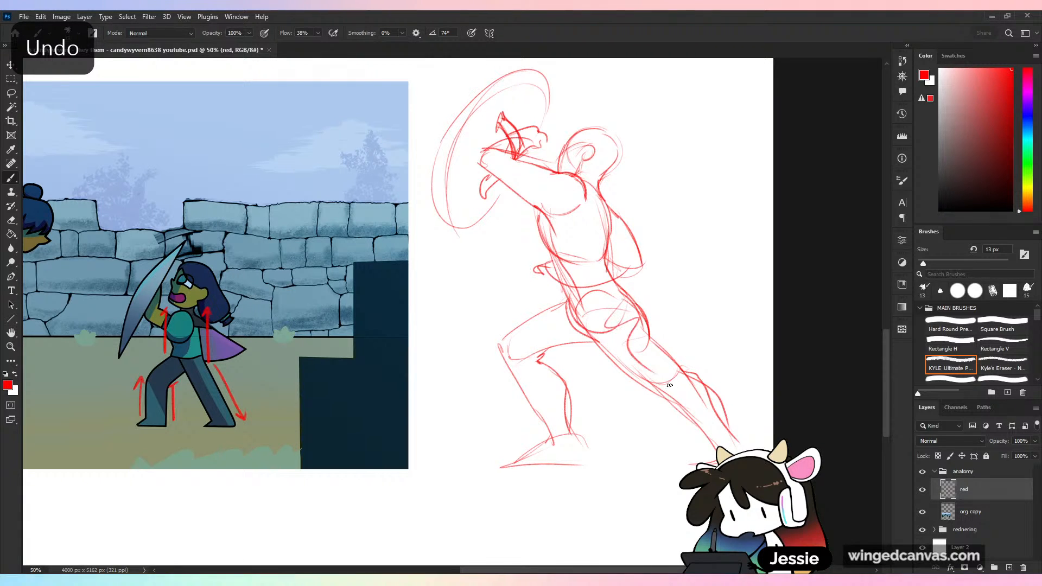
{"action": "key", "text": "ctrl+z"}
- Draw both feet of the shield-bearing figure and reinforce its ankle, torso and front thigh contours
{"action": "left_click_drag", "start_coordinate": [715, 435], "coordinate": [691, 461]}
{"action": "mouse_move", "coordinate": [724, 424]}
{"action": "left_mouse_down"}
{"action": "mouse_move", "coordinate": [742, 452]}
{"action": "mouse_move", "coordinate": [665, 465]}
{"action": "mouse_move", "coordinate": [716, 462]}
{"action": "left_mouse_up"}
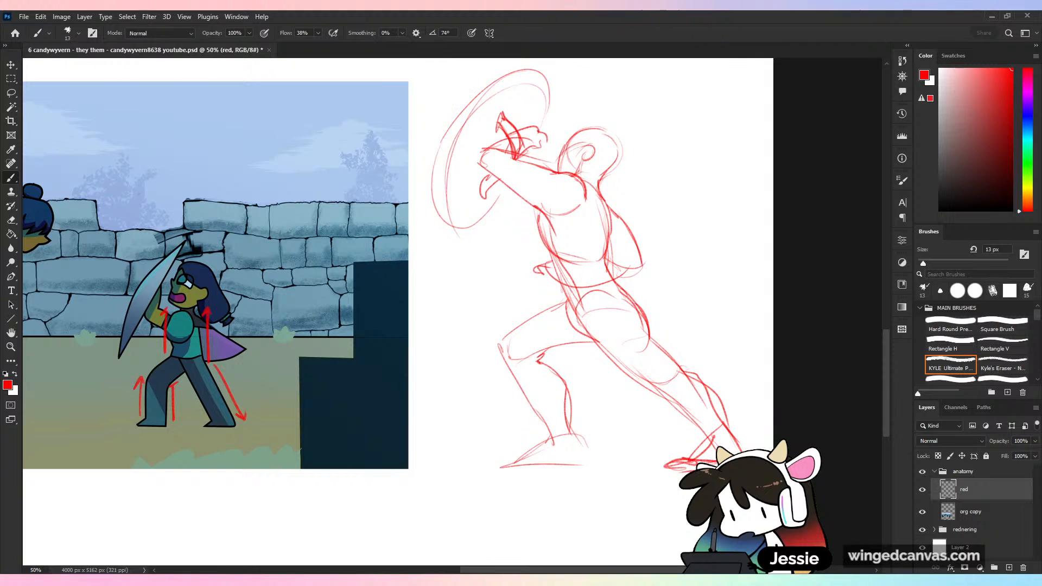
{"action": "mouse_move", "coordinate": [570, 421]}
{"action": "left_mouse_down"}
{"action": "mouse_move", "coordinate": [586, 460]}
{"action": "mouse_move", "coordinate": [542, 452]}
{"action": "mouse_move", "coordinate": [543, 441]}
{"action": "mouse_move", "coordinate": [522, 470]}
{"action": "left_mouse_up"}
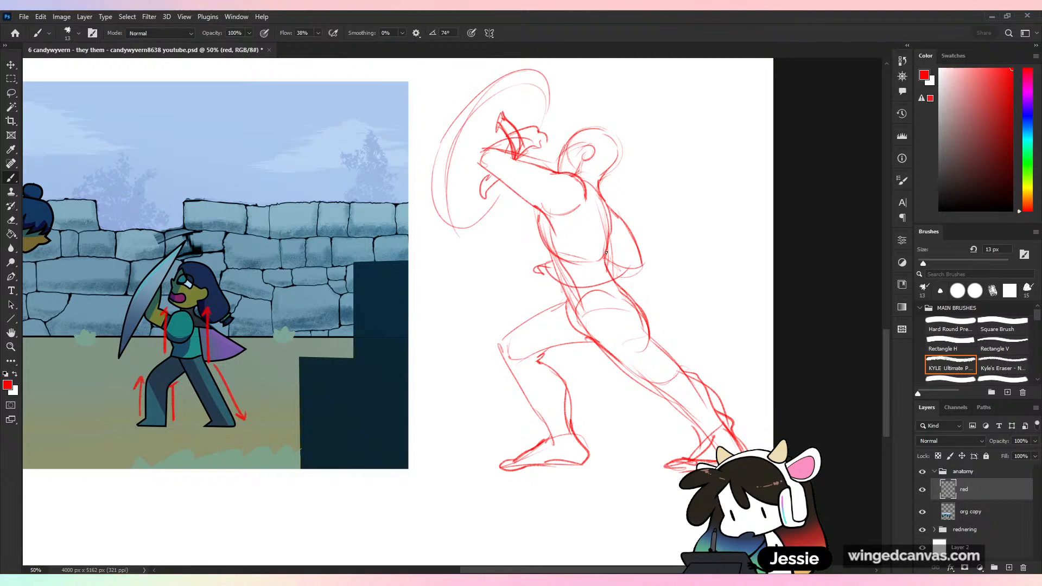
{"action": "left_click_drag", "start_coordinate": [537, 210], "coordinate": [547, 251]}
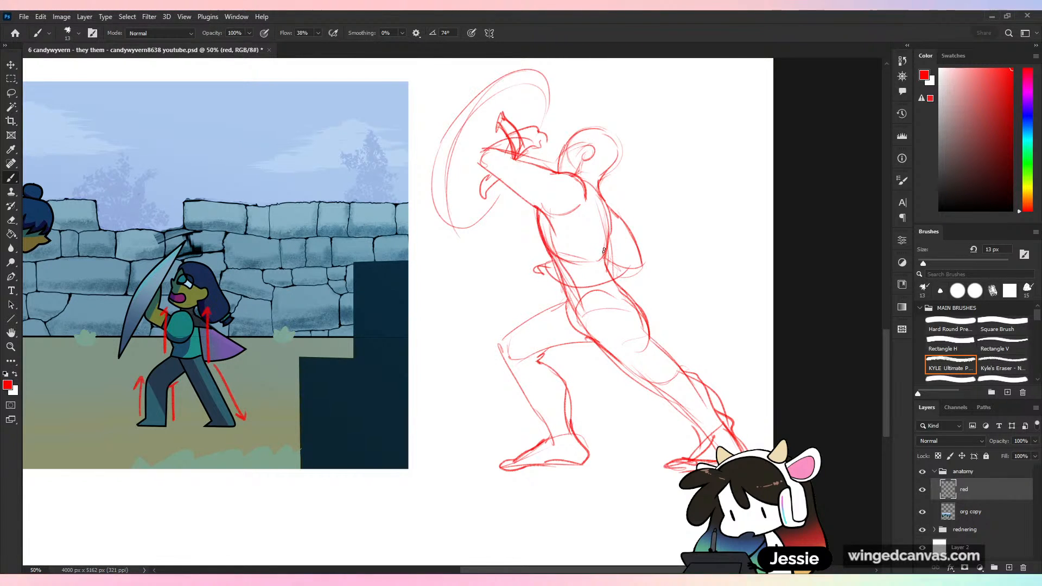
{"action": "left_click_drag", "start_coordinate": [557, 305], "coordinate": [493, 346]}
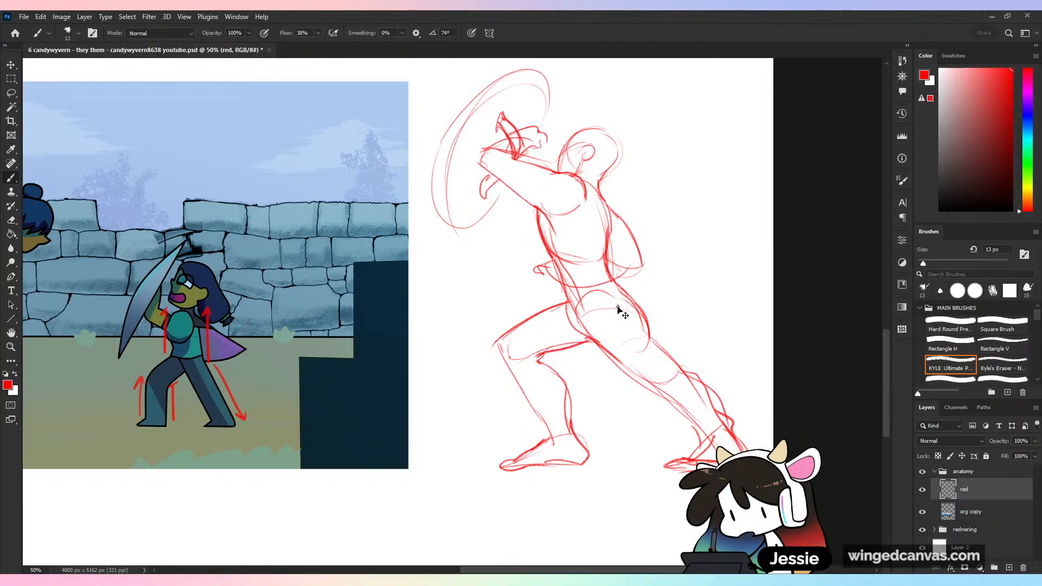
- Select the shield-bearing sketch, scale it to 86.47%, and move it up beside the brick swatch
{"action": "key", "text": "ctrl+minus"}
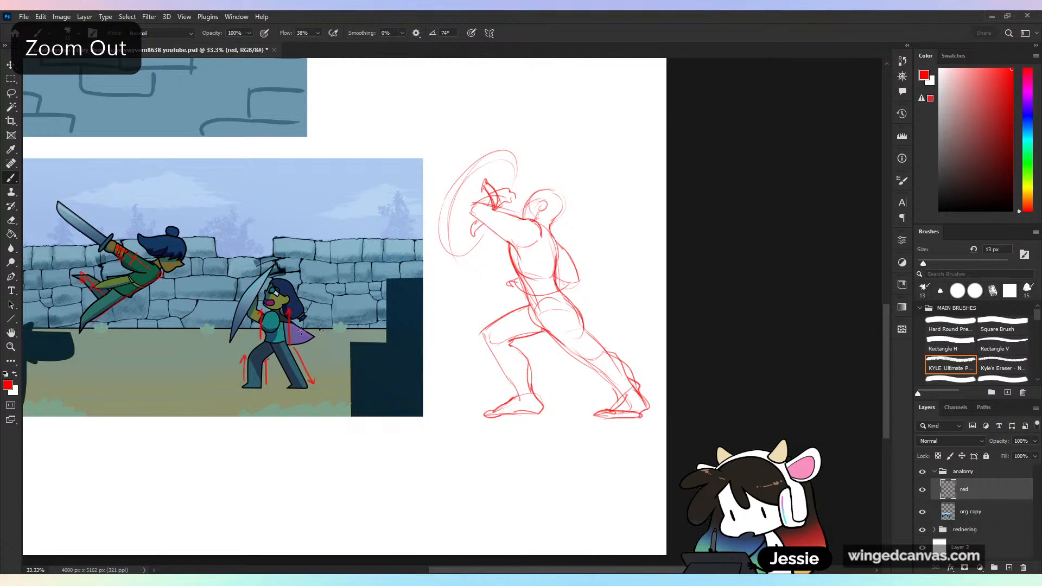
{"action": "key", "text": "ctrl+plus"}
{"action": "key", "text": "ctrl+minus"}
{"action": "key", "text": "ctrl+minus"}
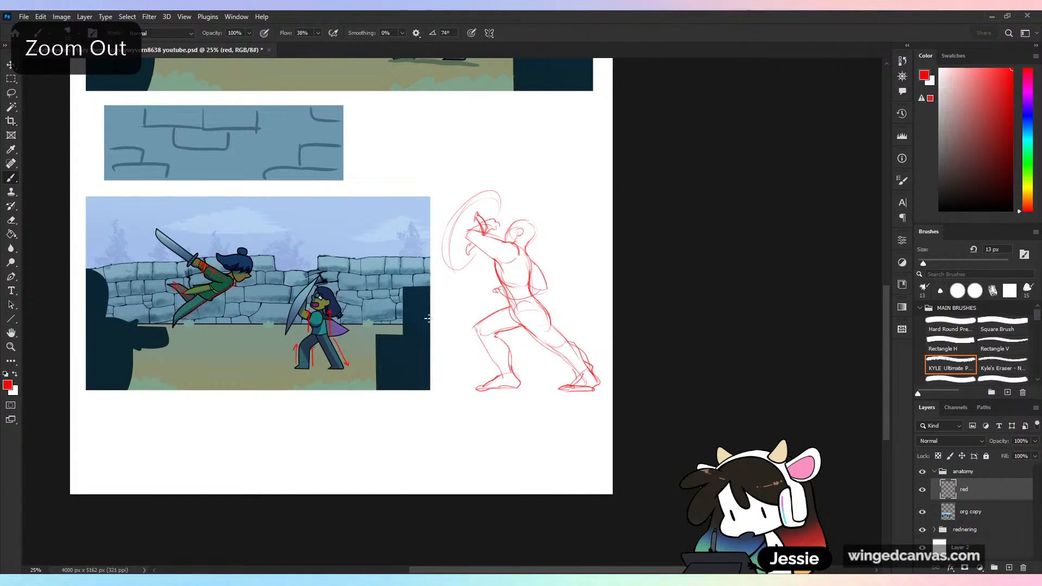
{"action": "key", "text": "v"}
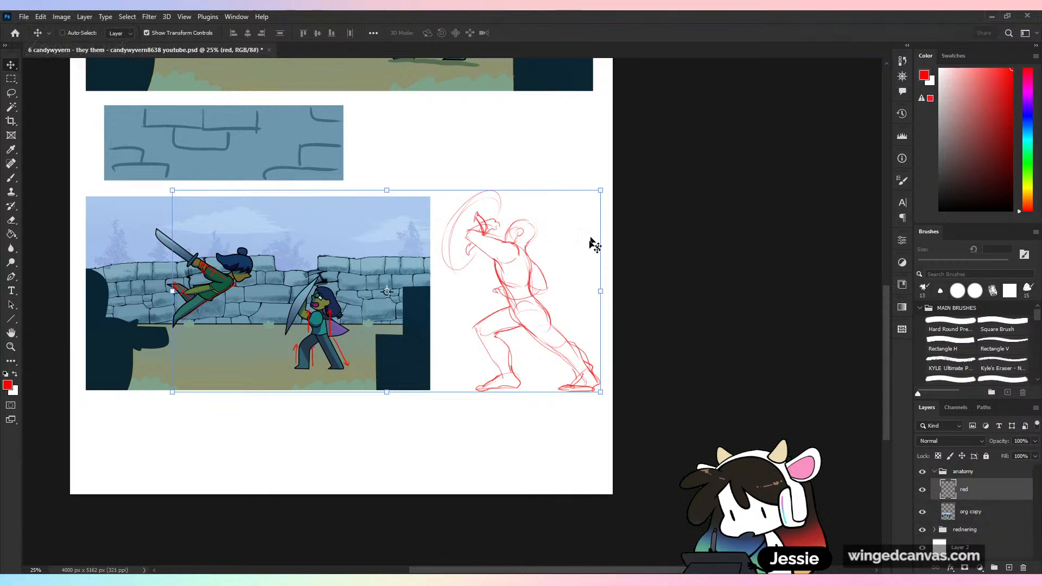
{"action": "key", "text": "l"}
{"action": "mouse_move", "coordinate": [561, 177]}
{"action": "left_mouse_down"}
{"action": "mouse_move", "coordinate": [430, 366]}
{"action": "mouse_move", "coordinate": [592, 95]}
{"action": "left_mouse_up"}
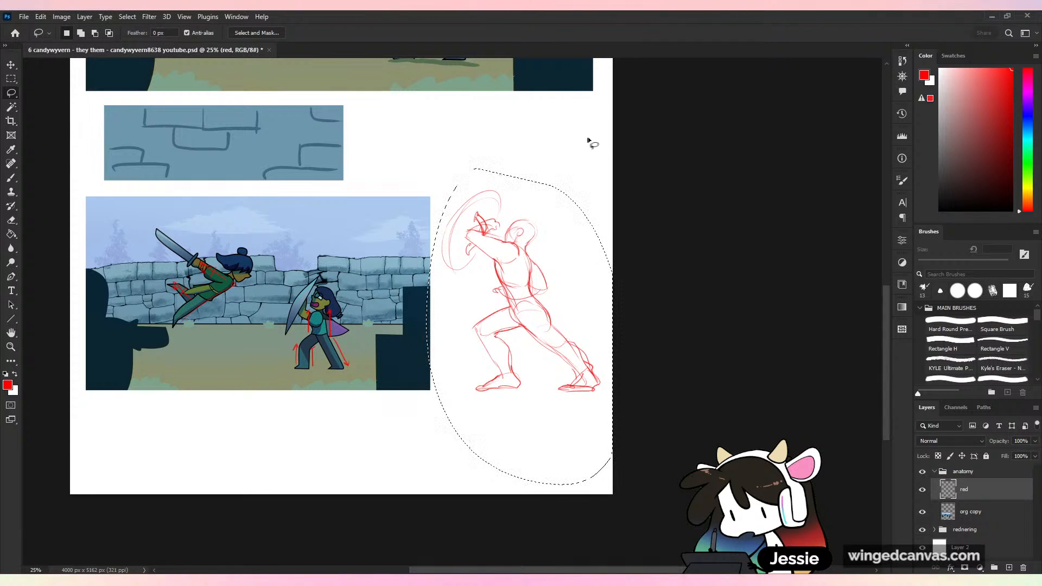
{"action": "key", "text": "v"}
{"action": "left_click_drag", "start_coordinate": [520, 168], "coordinate": [521, 211]}
{"action": "mouse_move", "coordinate": [554, 292]}
{"action": "left_mouse_down"}
{"action": "mouse_move", "coordinate": [526, 185]}
{"action": "mouse_move", "coordinate": [509, 175]}
{"action": "left_mouse_up"}
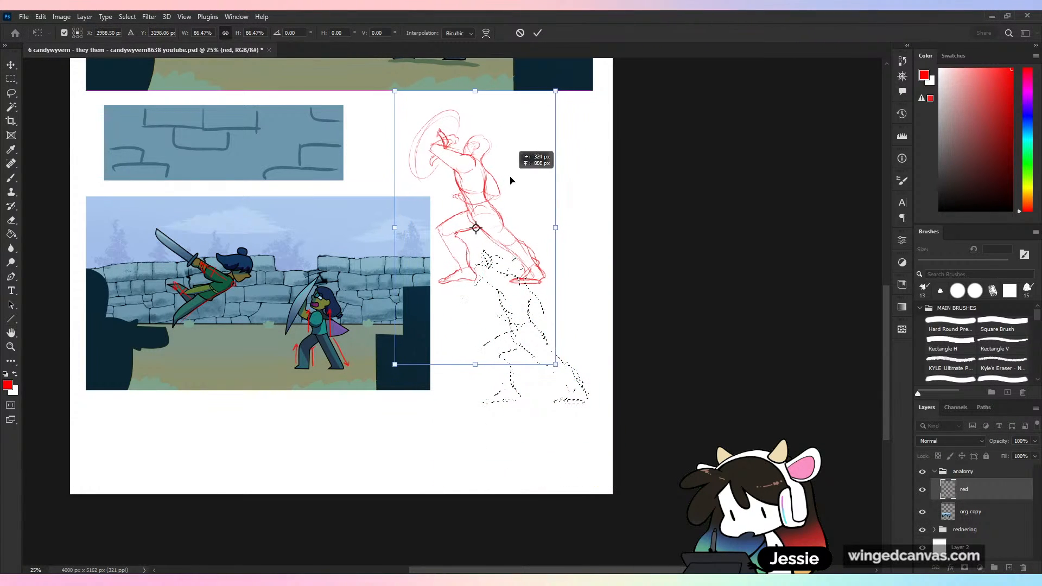
{"action": "left_click", "coordinate": [538, 32]}
{"action": "key", "text": "b"}
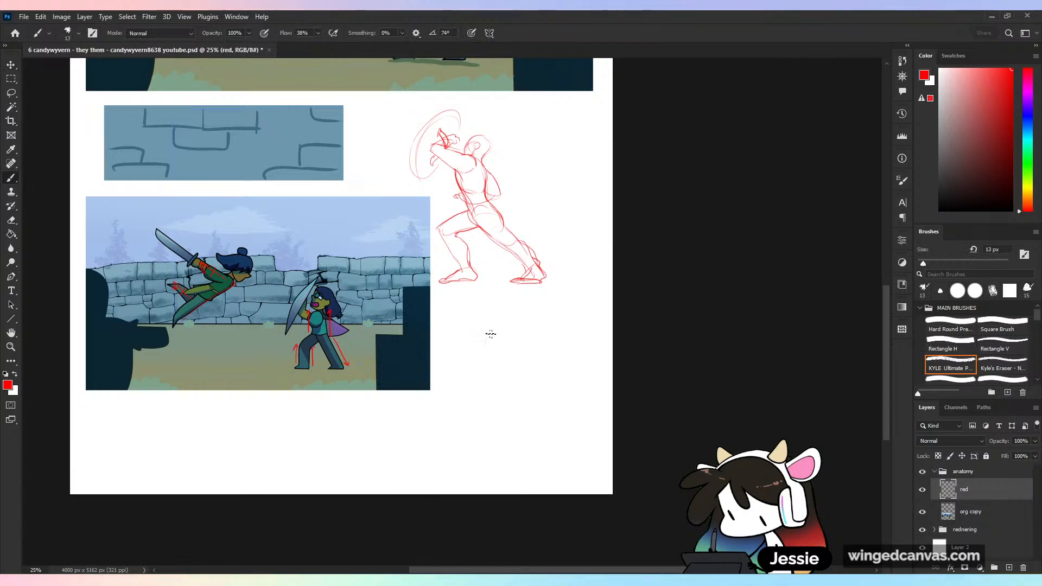
- Draw a curved red arrow from the blank space below the scene up to the leaping sword fighter
{"action": "key", "text": "ctrl+plus"}
{"action": "left_click_drag", "start_coordinate": [493, 398], "coordinate": [593, 298]}
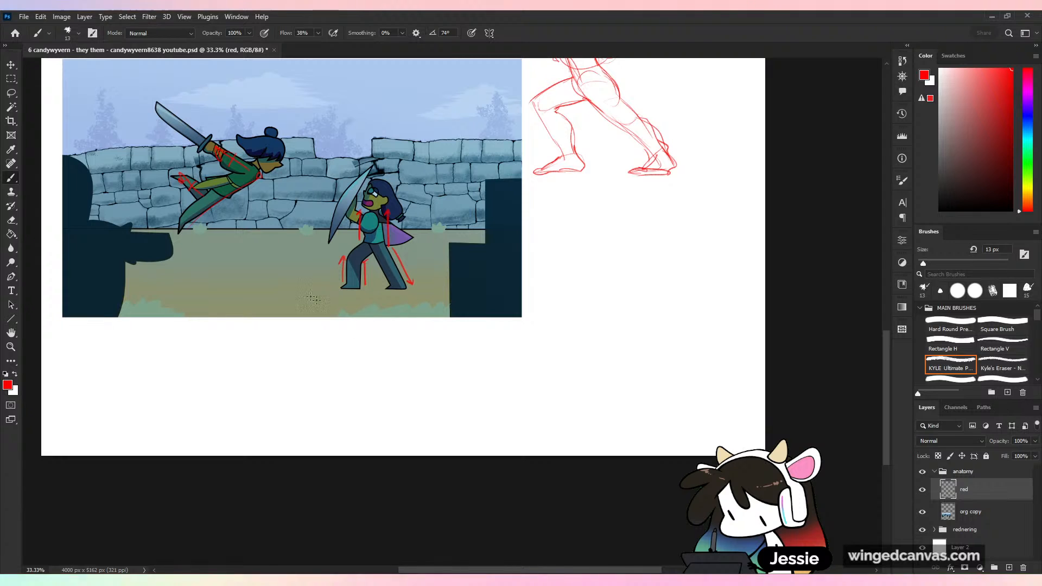
{"action": "mouse_move", "coordinate": [226, 229]}
{"action": "left_mouse_down"}
{"action": "mouse_move", "coordinate": [251, 355]}
{"action": "mouse_move", "coordinate": [215, 218]}
{"action": "left_mouse_up"}
{"action": "left_click_drag", "start_coordinate": [216, 220], "coordinate": [232, 230]}
{"action": "key", "text": "ctrl+z"}
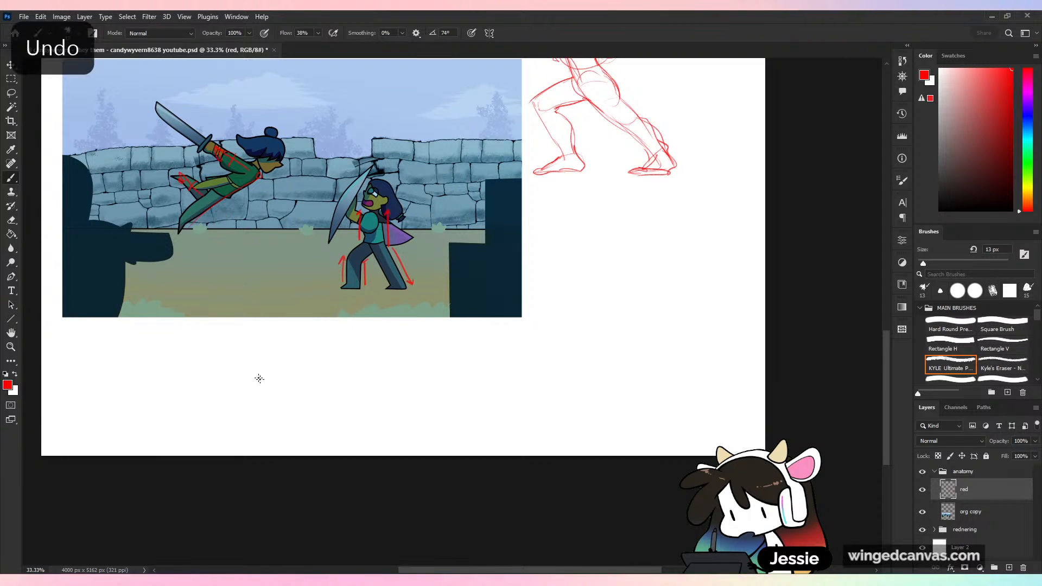
{"action": "left_click_drag", "start_coordinate": [258, 376], "coordinate": [238, 206]}
{"action": "left_click_drag", "start_coordinate": [226, 237], "coordinate": [242, 224]}
- Sketch a simplified copy of the leaping fighter's stiff pose below the scene and mark it with an X
{"action": "mouse_move", "coordinate": [324, 347]}
{"action": "left_mouse_down"}
{"action": "mouse_move", "coordinate": [328, 384]}
{"action": "mouse_move", "coordinate": [327, 346]}
{"action": "mouse_move", "coordinate": [256, 331]}
{"action": "mouse_move", "coordinate": [268, 346]}
{"action": "mouse_move", "coordinate": [311, 352]}
{"action": "mouse_move", "coordinate": [280, 404]}
{"action": "left_mouse_up"}
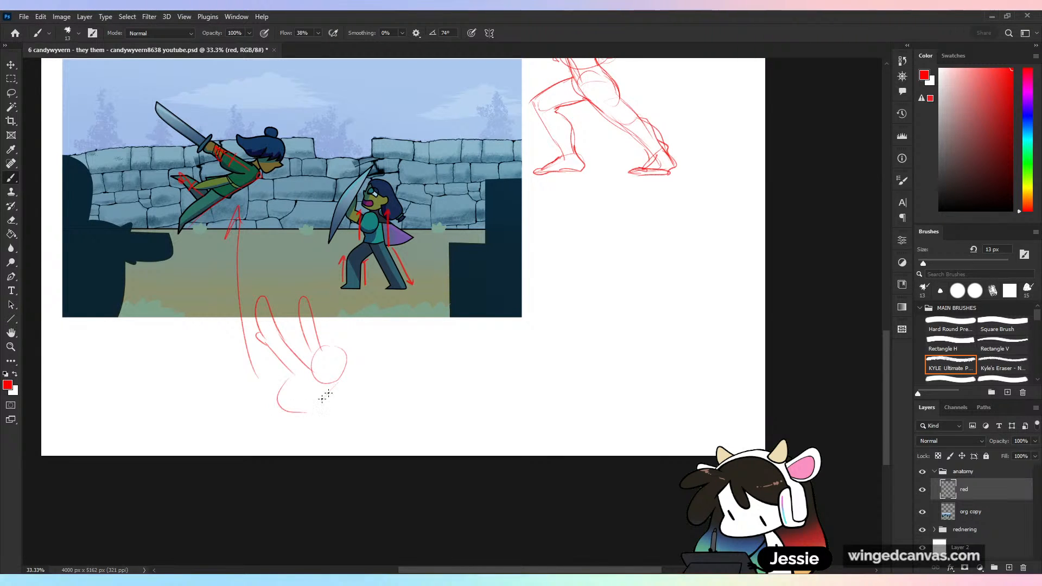
{"action": "mouse_move", "coordinate": [338, 383]}
{"action": "left_mouse_down"}
{"action": "mouse_move", "coordinate": [288, 412]}
{"action": "mouse_move", "coordinate": [219, 426]}
{"action": "left_mouse_up"}
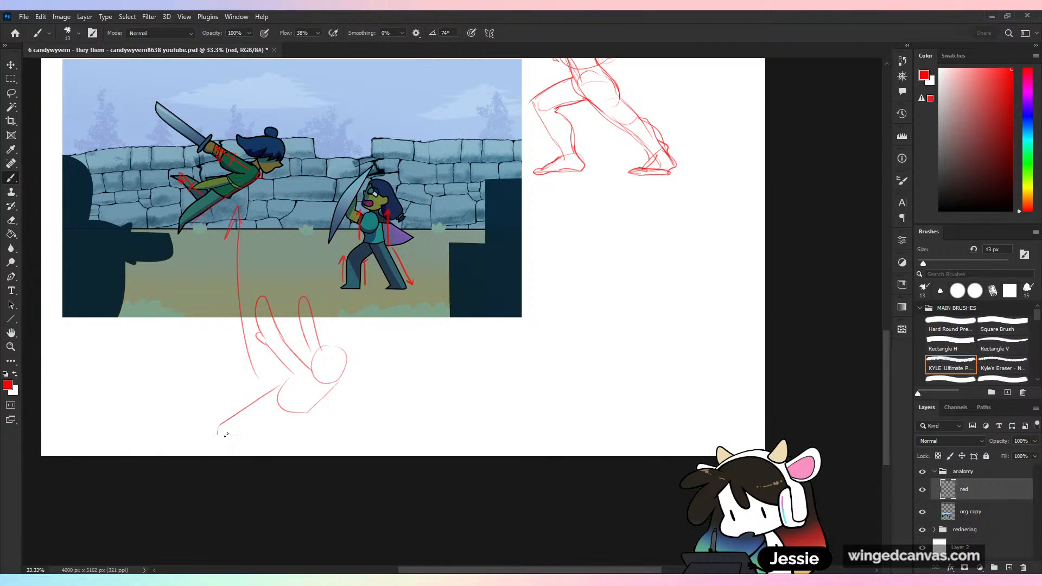
{"action": "mouse_move", "coordinate": [295, 410]}
{"action": "left_mouse_down"}
{"action": "mouse_move", "coordinate": [218, 446]}
{"action": "mouse_move", "coordinate": [270, 432]}
{"action": "mouse_move", "coordinate": [241, 394]}
{"action": "left_mouse_up"}
{"action": "mouse_move", "coordinate": [241, 395]}
{"action": "left_mouse_down"}
{"action": "mouse_move", "coordinate": [270, 378]}
{"action": "mouse_move", "coordinate": [277, 406]}
{"action": "mouse_move", "coordinate": [325, 396]}
{"action": "mouse_move", "coordinate": [228, 441]}
{"action": "left_mouse_up"}
{"action": "left_click_drag", "start_coordinate": [345, 386], "coordinate": [352, 394]}
{"action": "left_click_drag", "start_coordinate": [353, 385], "coordinate": [344, 394]}
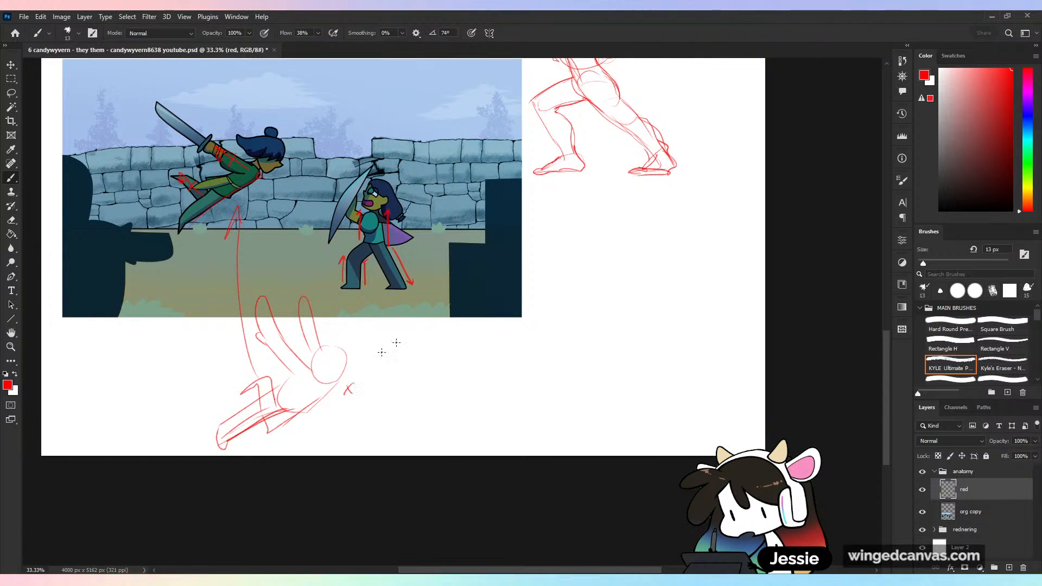
- Sketch a new figure's head with ear and jaw, neck lines and a shoulder circle in the blank area below the shield-bearer
{"action": "key", "text": "ctrl+plus"}
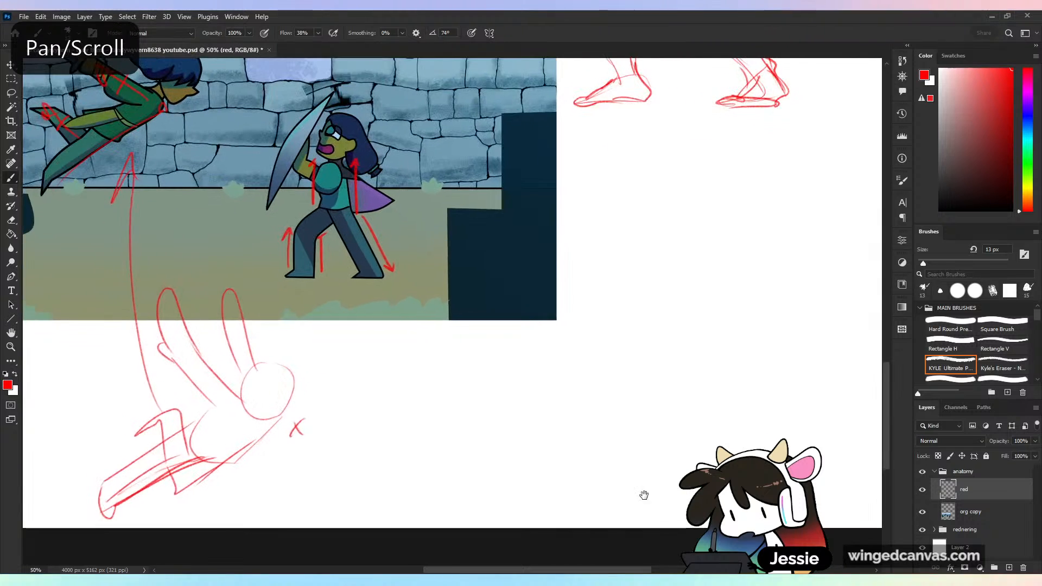
{"action": "left_click_drag", "start_coordinate": [645, 493], "coordinate": [535, 460]}
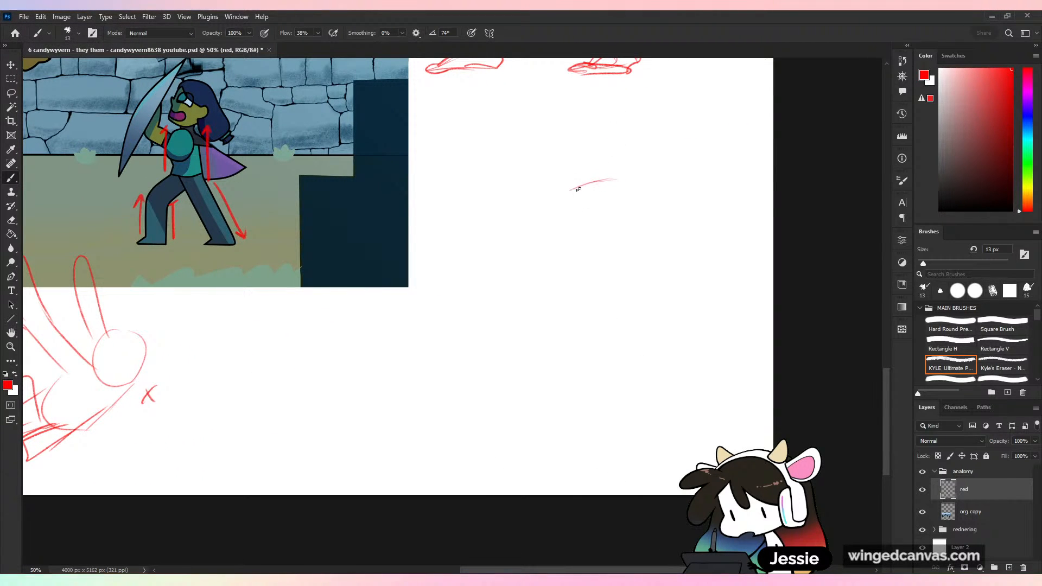
{"action": "key", "text": "ctrl+z"}
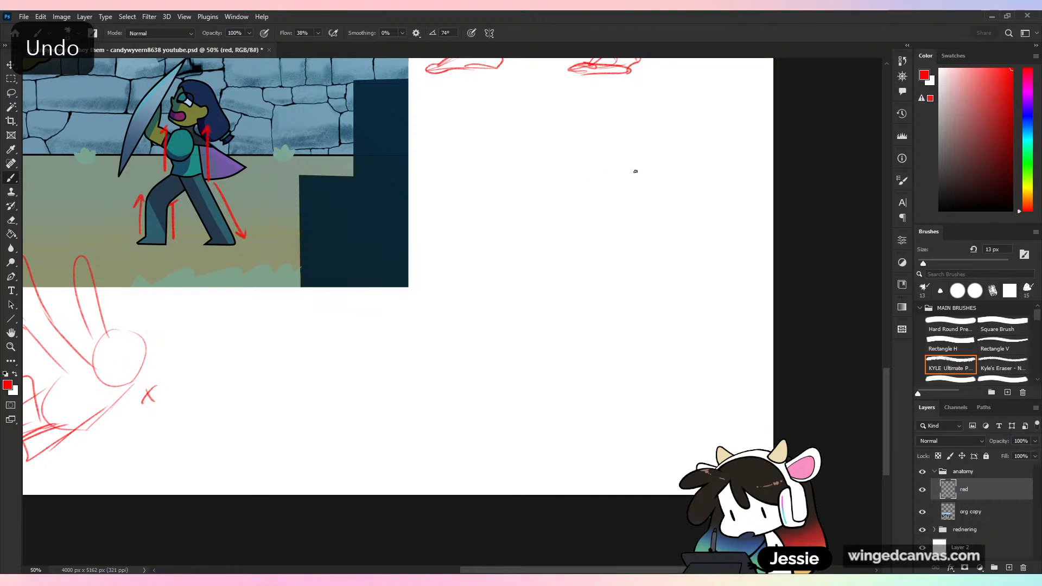
{"action": "left_click_drag", "start_coordinate": [650, 171], "coordinate": [595, 209]}
{"action": "left_click_drag", "start_coordinate": [670, 190], "coordinate": [646, 250]}
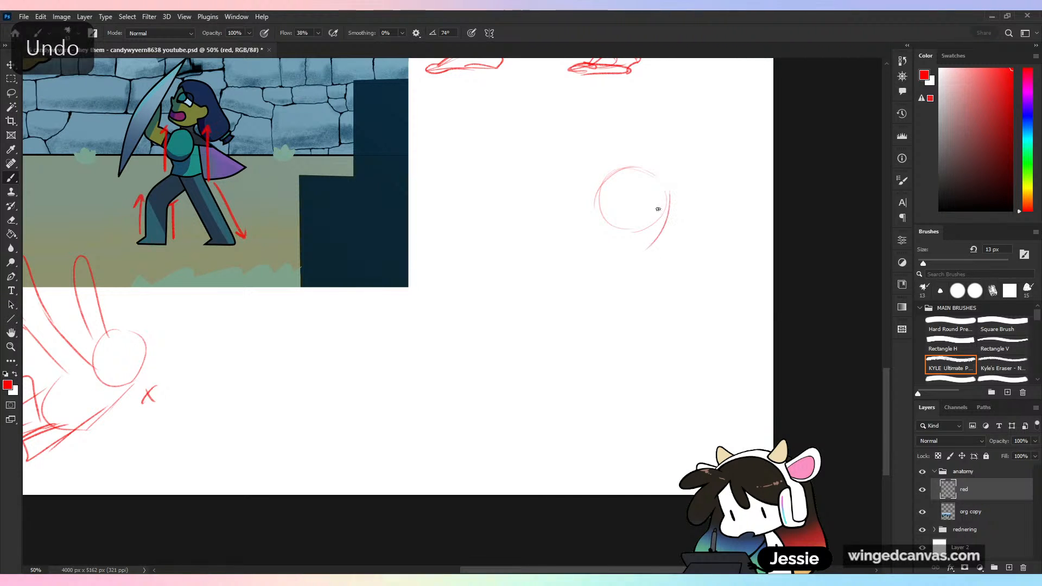
{"action": "mouse_move", "coordinate": [622, 218]}
{"action": "left_mouse_down"}
{"action": "mouse_move", "coordinate": [642, 256]}
{"action": "mouse_move", "coordinate": [639, 195]}
{"action": "mouse_move", "coordinate": [658, 231]}
{"action": "mouse_move", "coordinate": [562, 262]}
{"action": "left_mouse_up"}
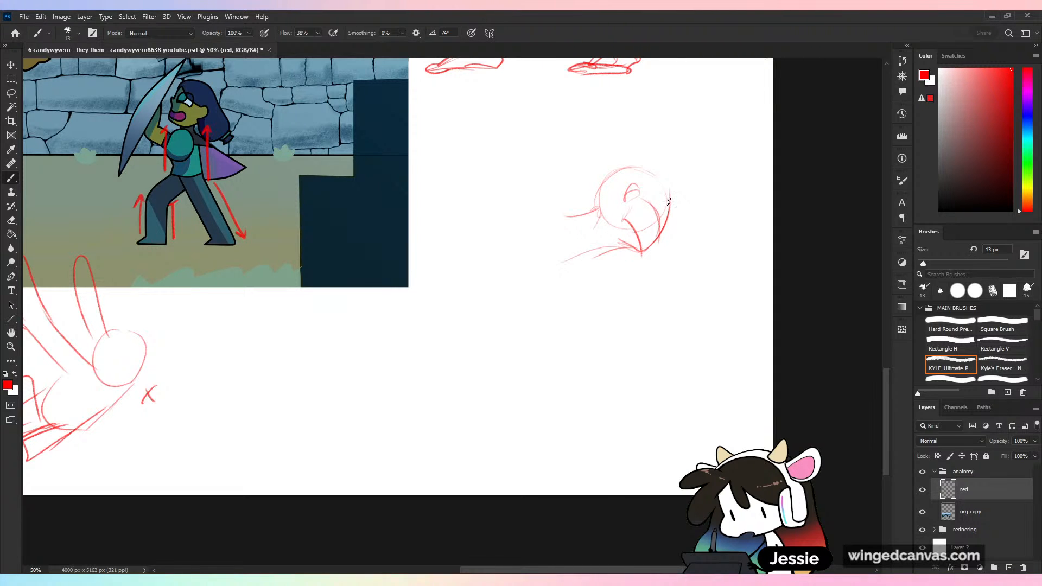
{"action": "left_click_drag", "start_coordinate": [616, 210], "coordinate": [556, 259]}
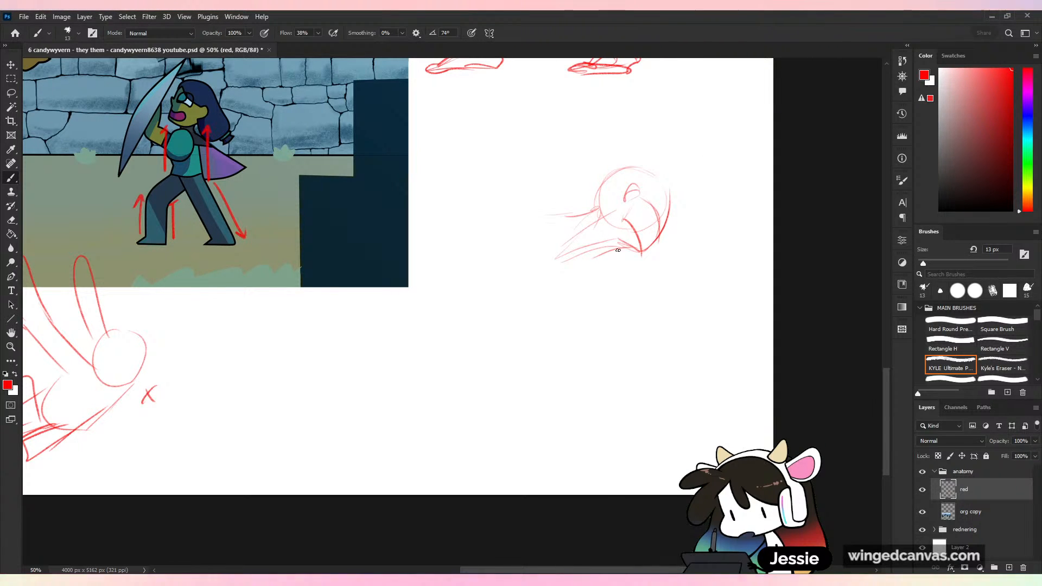
{"action": "mouse_move", "coordinate": [631, 244]}
{"action": "left_mouse_down"}
{"action": "mouse_move", "coordinate": [581, 247]}
{"action": "mouse_move", "coordinate": [585, 277]}
{"action": "left_mouse_up"}
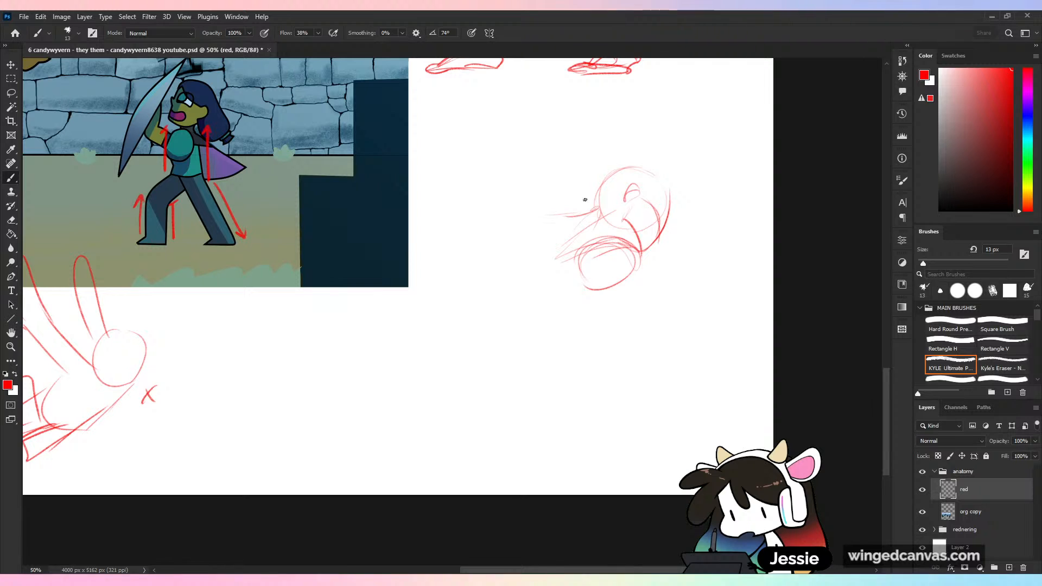
- Sketch the new figure's far shoulder, ribcage and curved waist lines extending down from the head
{"action": "mouse_move", "coordinate": [585, 200]}
{"action": "left_mouse_down"}
{"action": "mouse_move", "coordinate": [521, 212]}
{"action": "mouse_move", "coordinate": [582, 220]}
{"action": "left_mouse_up"}
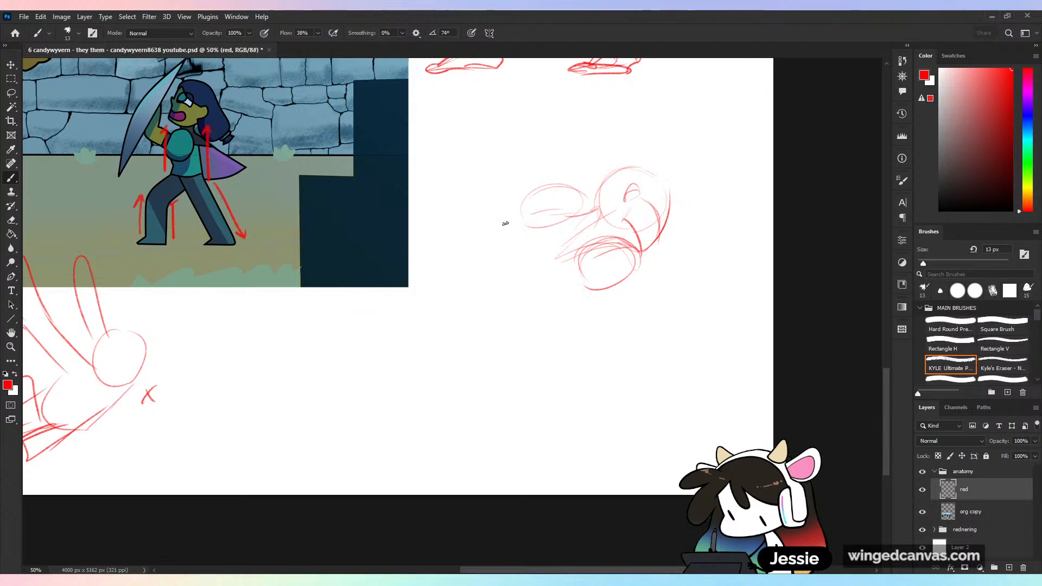
{"action": "mouse_move", "coordinate": [503, 223]}
{"action": "left_mouse_down"}
{"action": "mouse_move", "coordinate": [484, 252]}
{"action": "mouse_move", "coordinate": [493, 287]}
{"action": "mouse_move", "coordinate": [600, 289]}
{"action": "left_mouse_up"}
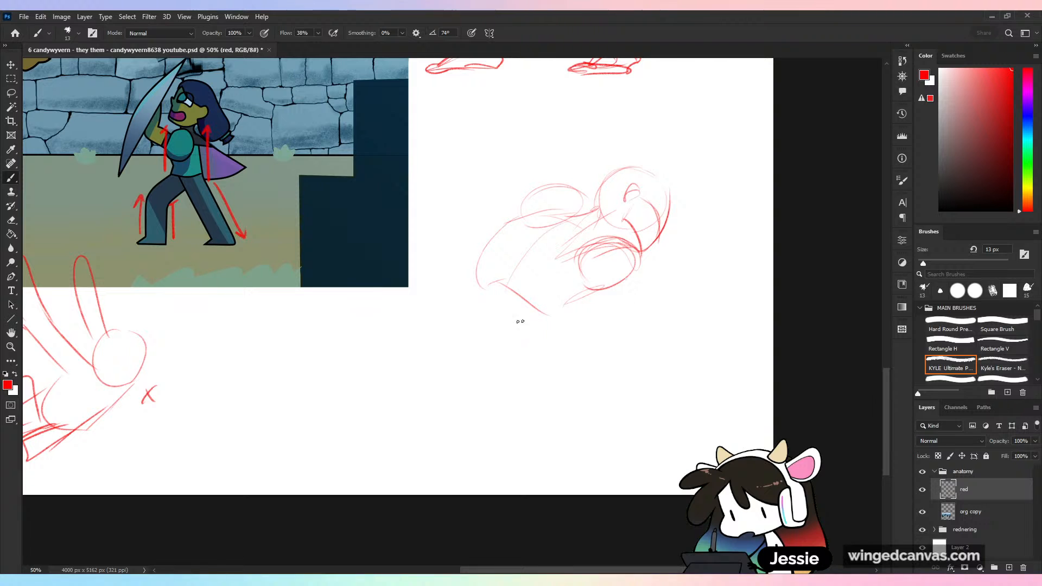
{"action": "left_click_drag", "start_coordinate": [505, 321], "coordinate": [394, 426]}
{"action": "left_click_drag", "start_coordinate": [485, 266], "coordinate": [451, 348]}
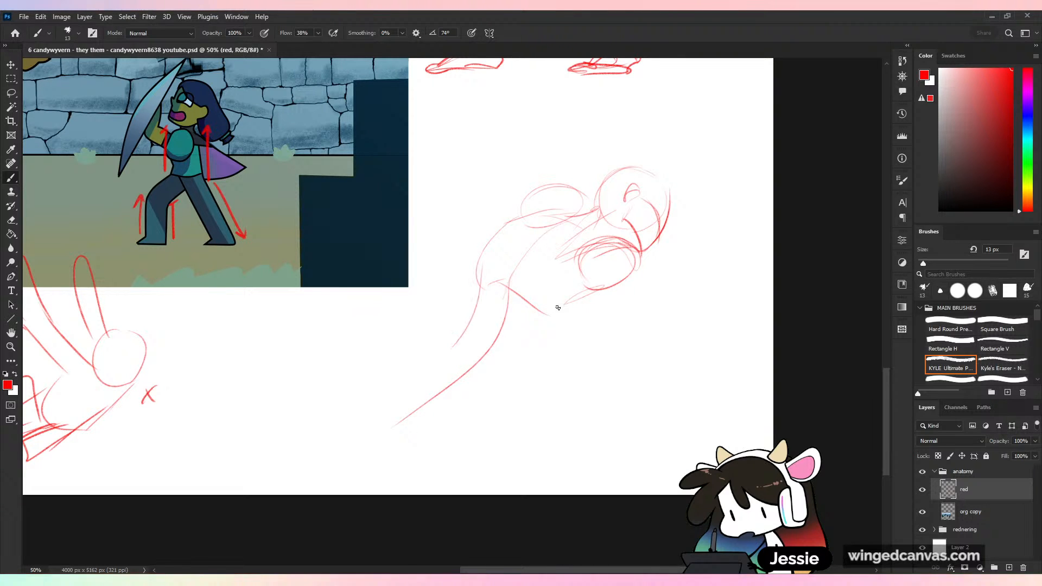
{"action": "left_click_drag", "start_coordinate": [589, 288], "coordinate": [495, 367]}
{"action": "left_click_drag", "start_coordinate": [480, 297], "coordinate": [421, 341]}
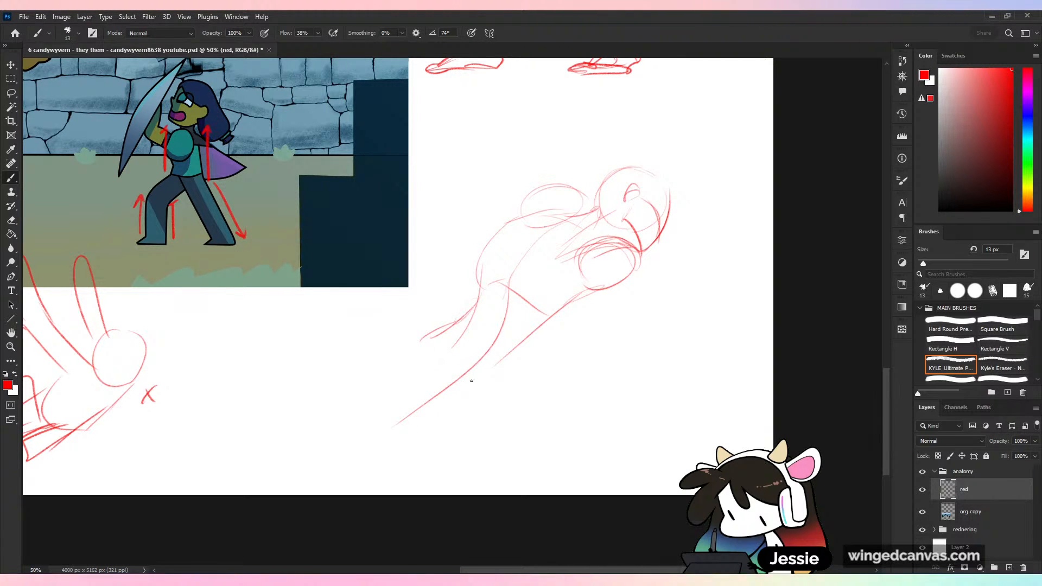
- Undo the last waist, ribcage and shoulder strokes on the new figure
{"action": "key", "text": "ctrl+z"}
{"action": "key", "text": "ctrl+z"}
{"action": "key", "text": "ctrl+z"}
{"action": "key", "text": "ctrl+z"}
{"action": "key", "text": "ctrl+z"}
{"action": "key", "text": "ctrl+z"}
{"action": "key", "text": "ctrl+minus"}
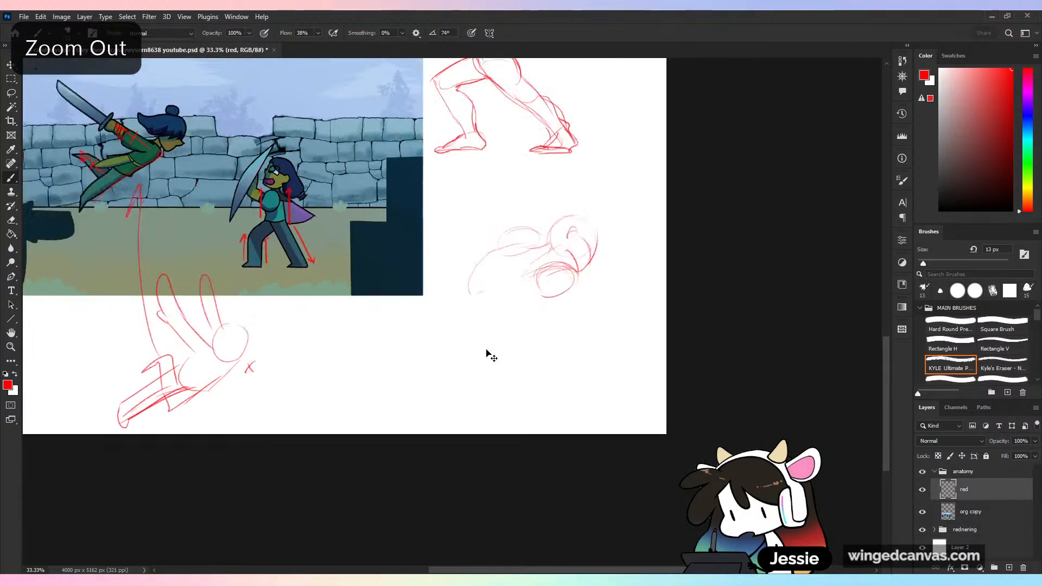
{"action": "key", "text": "ctrl+minus"}
{"action": "key", "text": "ctrl+z"}
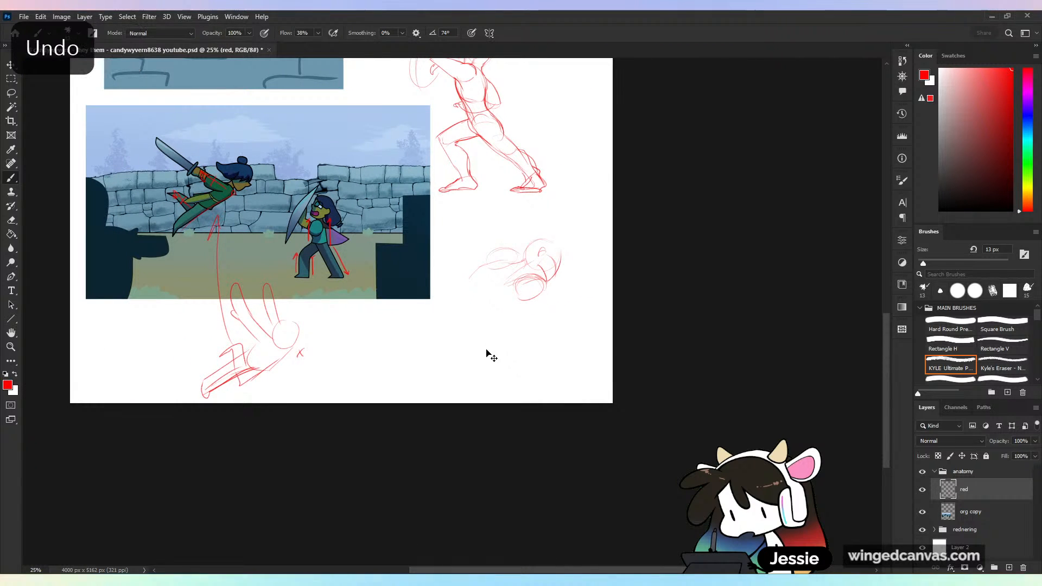
{"action": "key", "text": "ctrl+z"}
{"action": "key", "text": "ctrl+z"}
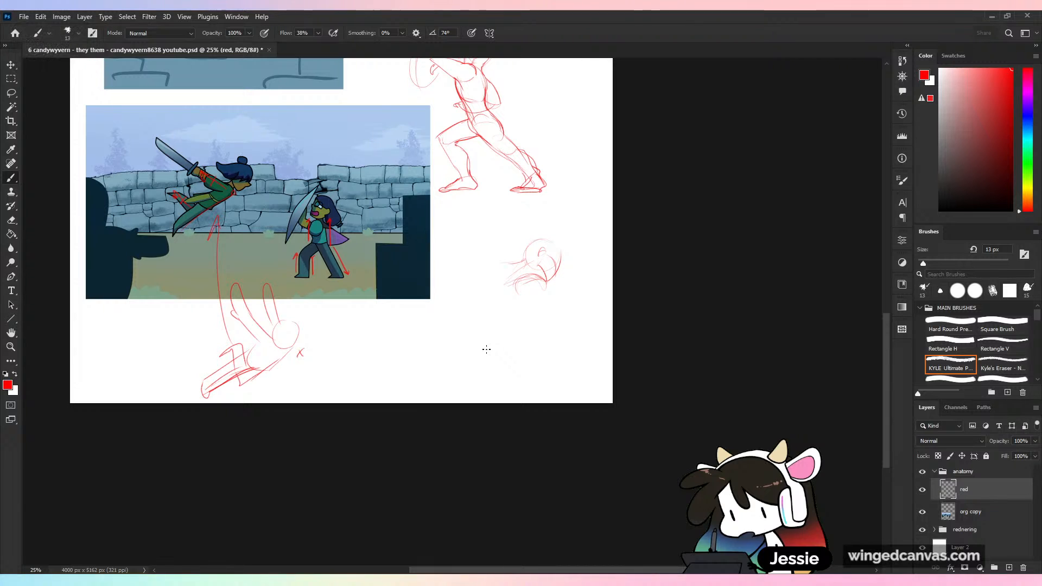
- Rework the figure's torso with a far shoulder bump, curved back line and lower ribcage edge
{"action": "key", "text": "ctrl+plus"}
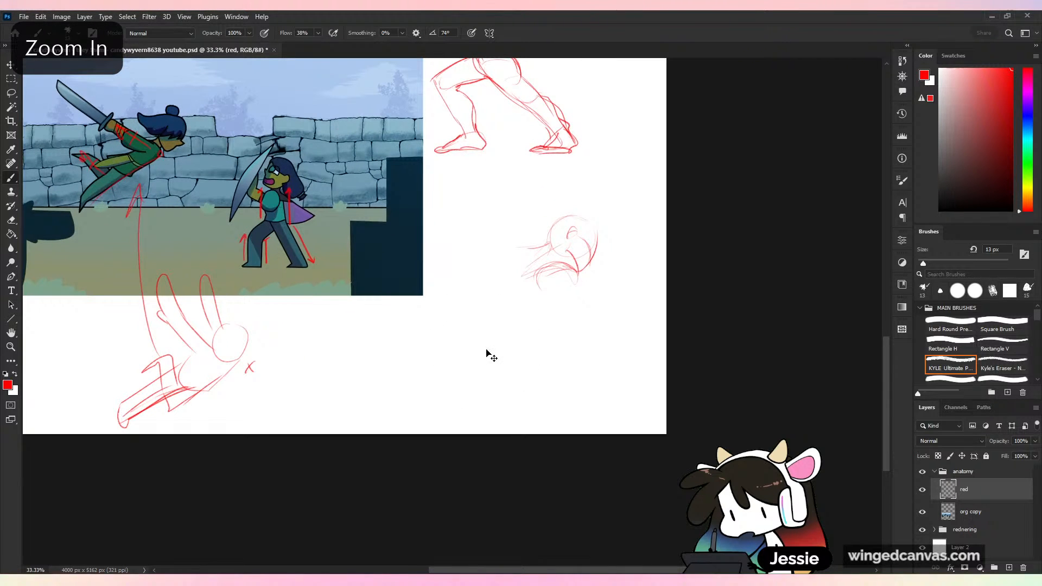
{"action": "mouse_move", "coordinate": [520, 244]}
{"action": "left_mouse_down"}
{"action": "mouse_move", "coordinate": [473, 271]}
{"action": "mouse_move", "coordinate": [473, 296]}
{"action": "left_mouse_up"}
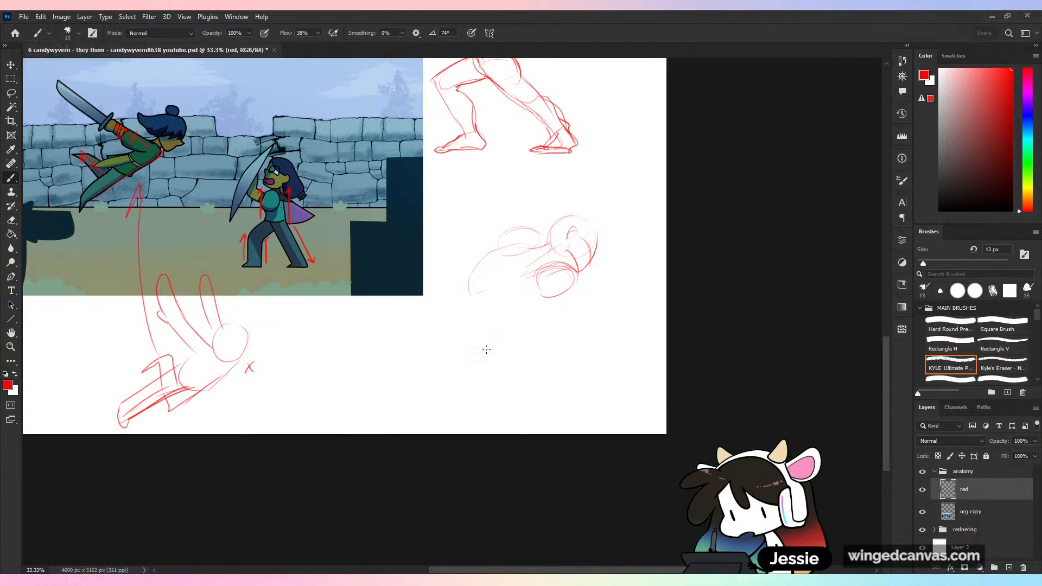
{"action": "key", "text": "ctrl+z"}
{"action": "key", "text": "e"}
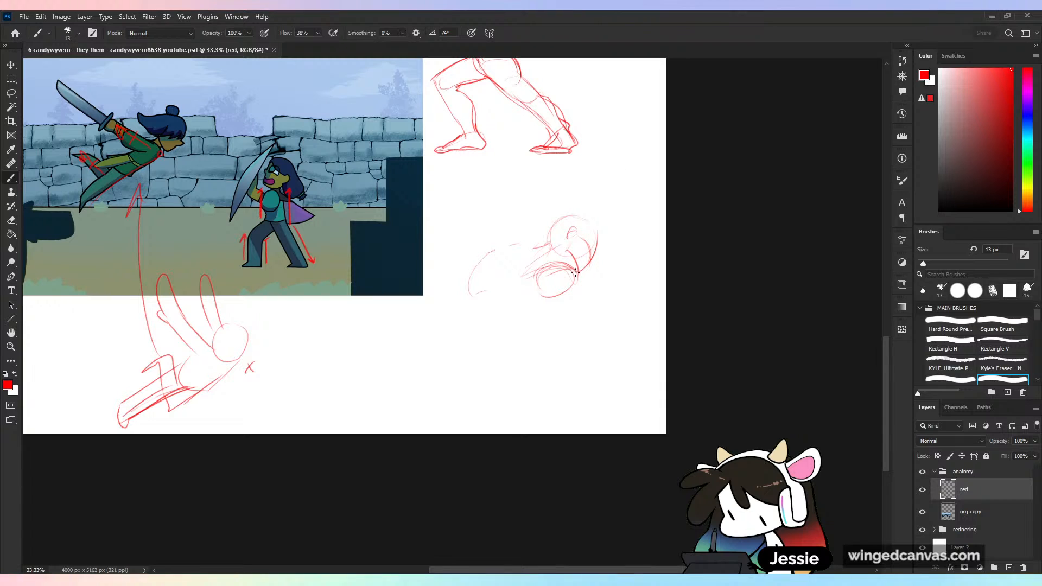
{"action": "key", "text": "b"}
{"action": "mouse_move", "coordinate": [579, 274]}
{"action": "left_mouse_down"}
{"action": "mouse_move", "coordinate": [545, 271]}
{"action": "mouse_move", "coordinate": [576, 275]}
{"action": "mouse_move", "coordinate": [551, 247]}
{"action": "mouse_move", "coordinate": [523, 241]}
{"action": "mouse_move", "coordinate": [486, 256]}
{"action": "mouse_move", "coordinate": [518, 245]}
{"action": "mouse_move", "coordinate": [478, 282]}
{"action": "left_mouse_up"}
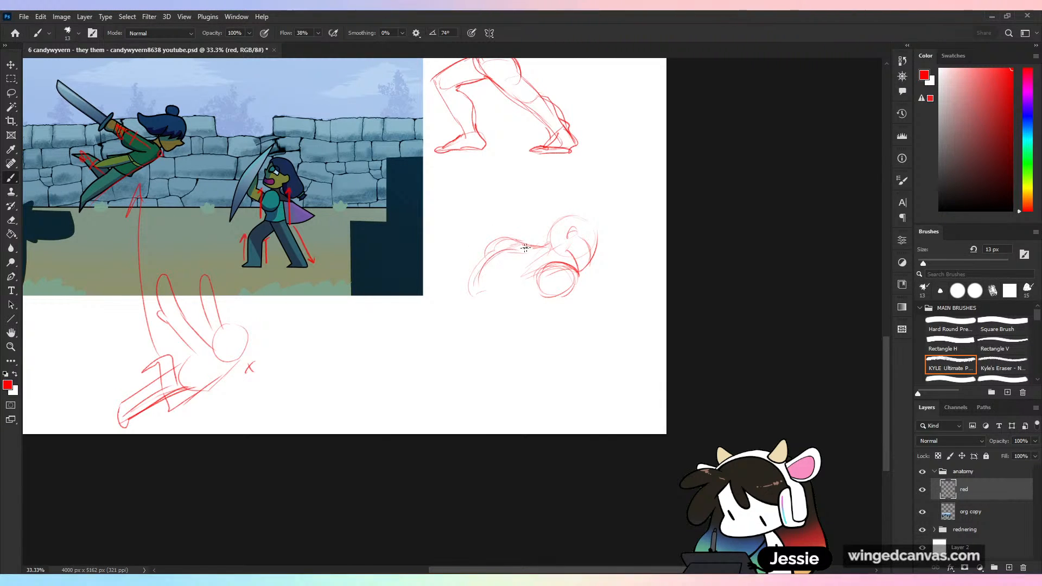
{"action": "left_click_drag", "start_coordinate": [529, 253], "coordinate": [484, 262]}
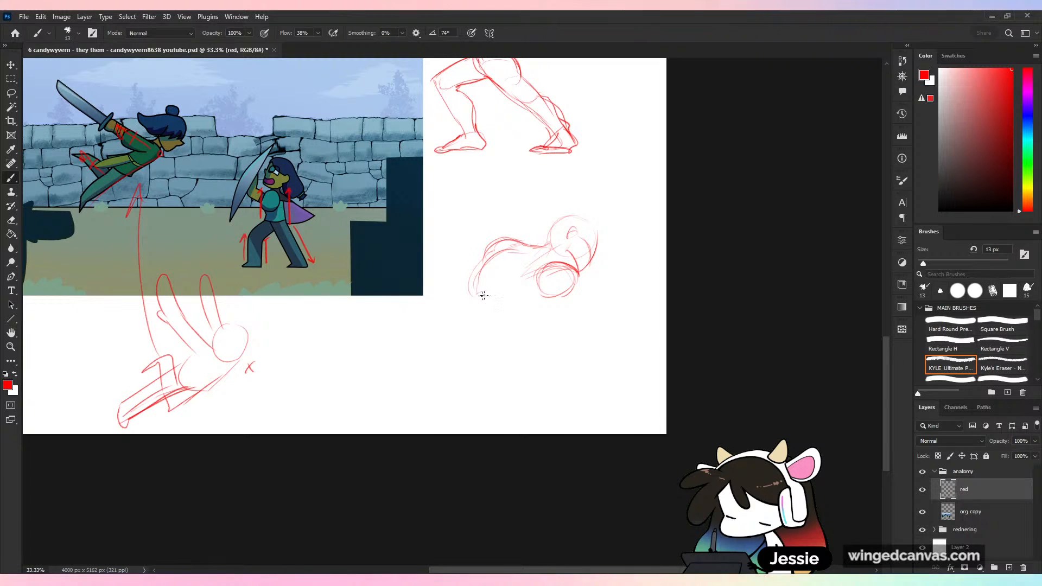
{"action": "left_click_drag", "start_coordinate": [481, 293], "coordinate": [551, 307]}
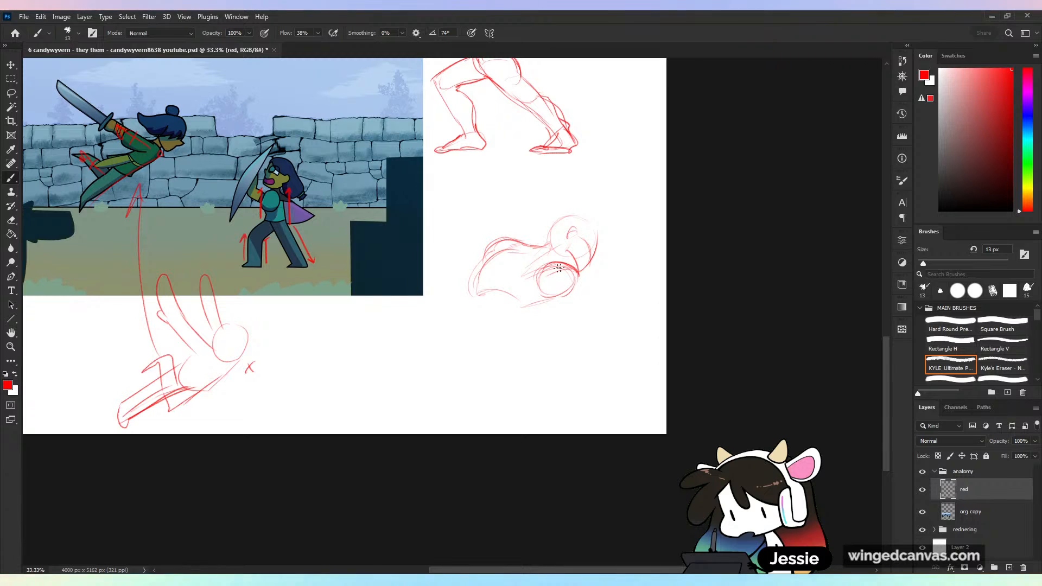
- Try a stroke across the head and near shoulder, then undo it
{"action": "key", "text": "ctrl+z"}
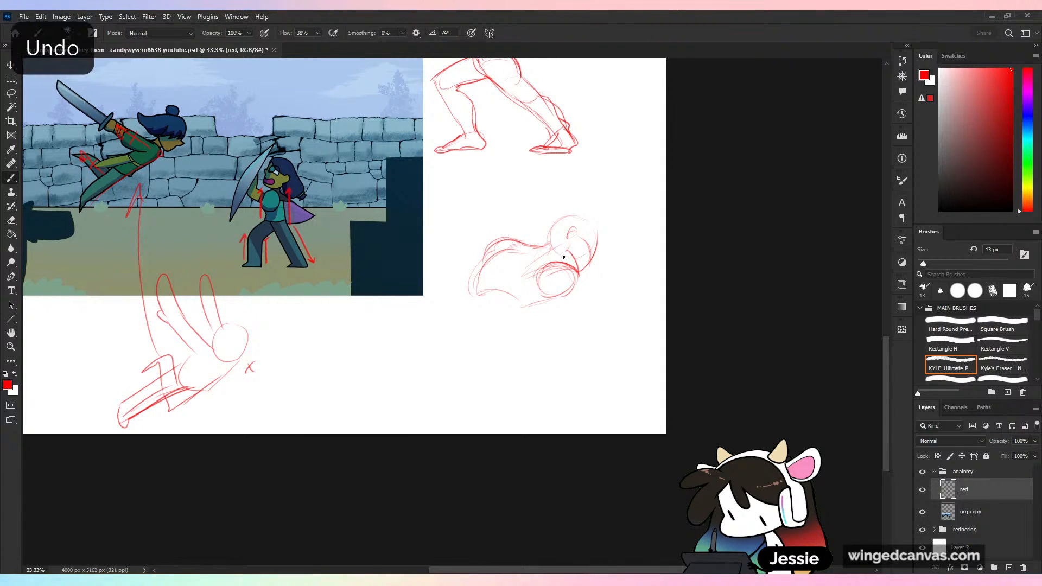
{"action": "mouse_move", "coordinate": [541, 278]}
{"action": "left_mouse_down"}
{"action": "mouse_move", "coordinate": [594, 219]}
{"action": "mouse_move", "coordinate": [570, 294]}
{"action": "left_mouse_up"}
{"action": "key", "text": "ctrl+z"}
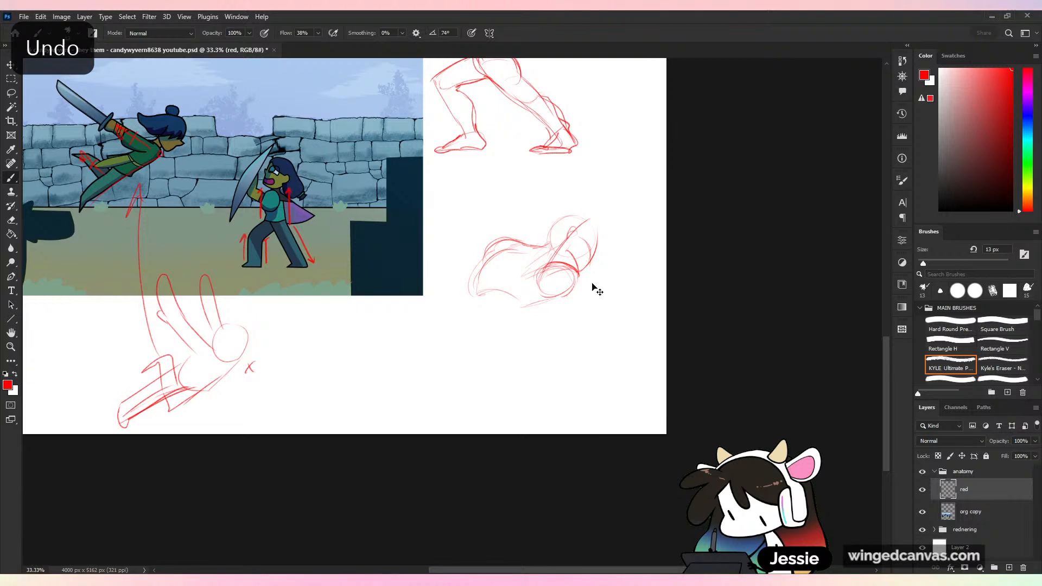
{"action": "key", "text": "ctrl+z"}
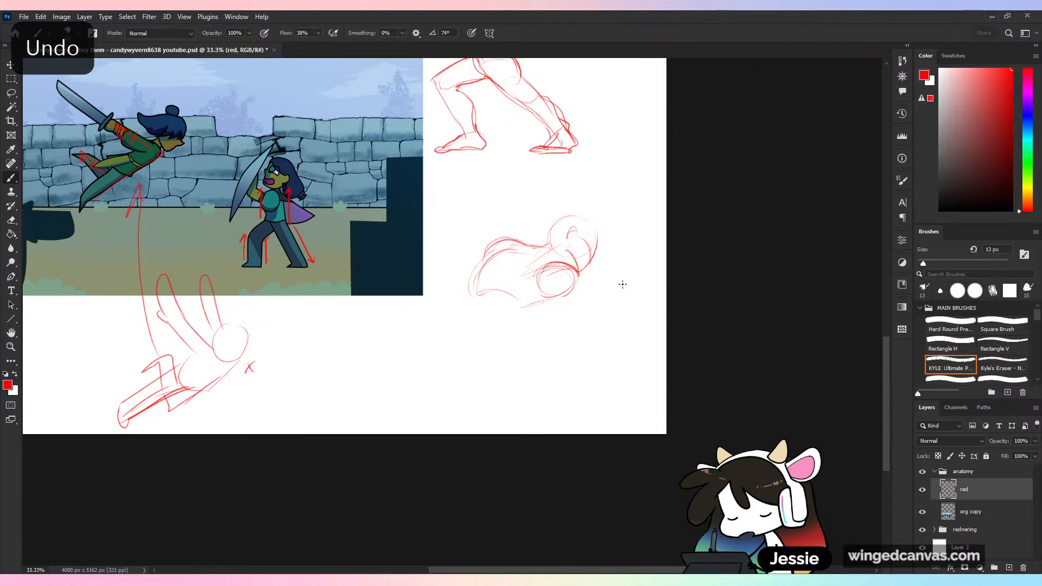
- Select the unfinished head and torso sketch below the shield-bearer, delete it and deselect
{"action": "key", "text": "l"}
{"action": "mouse_move", "coordinate": [606, 205]}
{"action": "left_mouse_down"}
{"action": "mouse_move", "coordinate": [582, 347]}
{"action": "mouse_move", "coordinate": [659, 309]}
{"action": "mouse_move", "coordinate": [642, 327]}
{"action": "left_mouse_up"}
{"action": "key", "text": "Delete"}
{"action": "key", "text": "ctrl+d"}
- Sketch a new head with ear and jaw, a neck line and overlapping near-shoulder circles in the cleared area
{"action": "key", "text": "b"}
{"action": "key", "text": "ctrl+plus"}
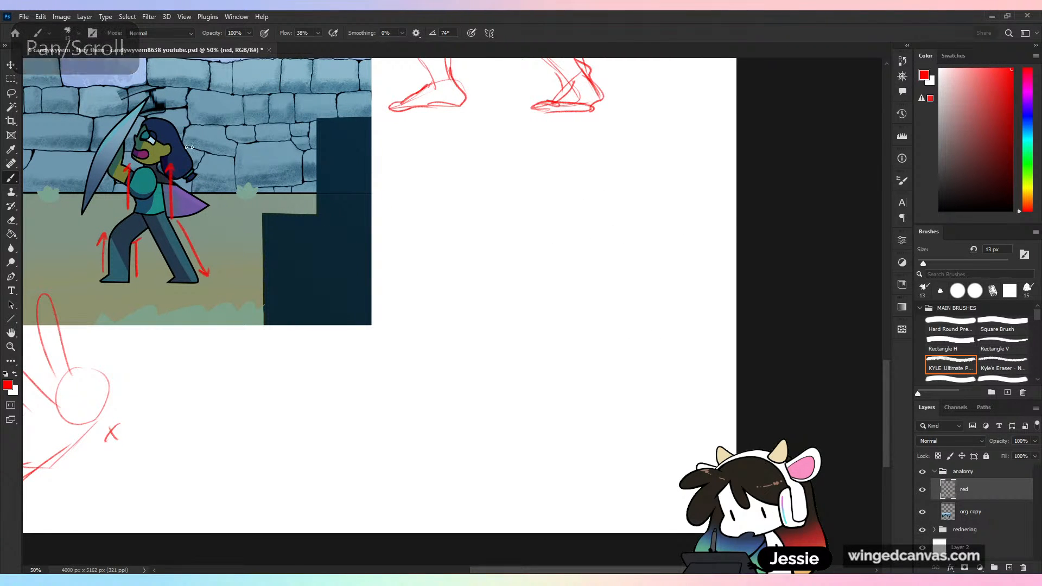
{"action": "left_click_drag", "start_coordinate": [526, 570], "coordinate": [458, 569]}
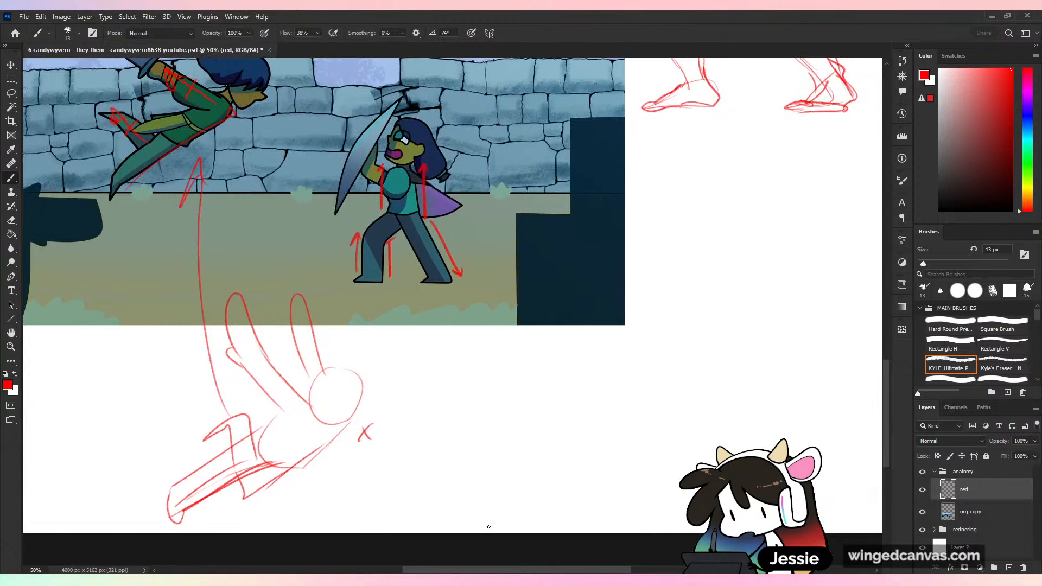
{"action": "left_click_drag", "start_coordinate": [660, 460], "coordinate": [467, 443]}
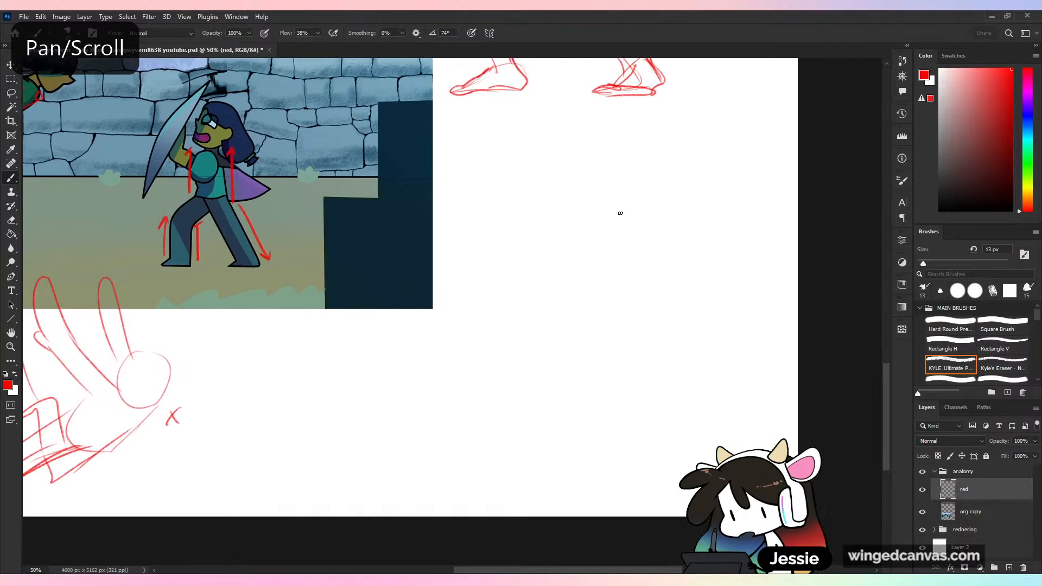
{"action": "left_click_drag", "start_coordinate": [630, 250], "coordinate": [638, 261]}
{"action": "mouse_move", "coordinate": [685, 216]}
{"action": "left_mouse_down"}
{"action": "mouse_move", "coordinate": [637, 209]}
{"action": "mouse_move", "coordinate": [686, 218]}
{"action": "mouse_move", "coordinate": [664, 282]}
{"action": "left_mouse_up"}
{"action": "mouse_move", "coordinate": [652, 232]}
{"action": "left_mouse_down"}
{"action": "mouse_move", "coordinate": [646, 245]}
{"action": "mouse_move", "coordinate": [680, 262]}
{"action": "mouse_move", "coordinate": [619, 264]}
{"action": "mouse_move", "coordinate": [598, 252]}
{"action": "left_mouse_up"}
{"action": "key", "text": "ctrl+z"}
{"action": "mouse_move", "coordinate": [652, 274]}
{"action": "left_mouse_down"}
{"action": "mouse_move", "coordinate": [623, 277]}
{"action": "mouse_move", "coordinate": [662, 284]}
{"action": "mouse_move", "coordinate": [626, 312]}
{"action": "mouse_move", "coordinate": [683, 311]}
{"action": "left_mouse_up"}
{"action": "key", "text": "ctrl+z"}
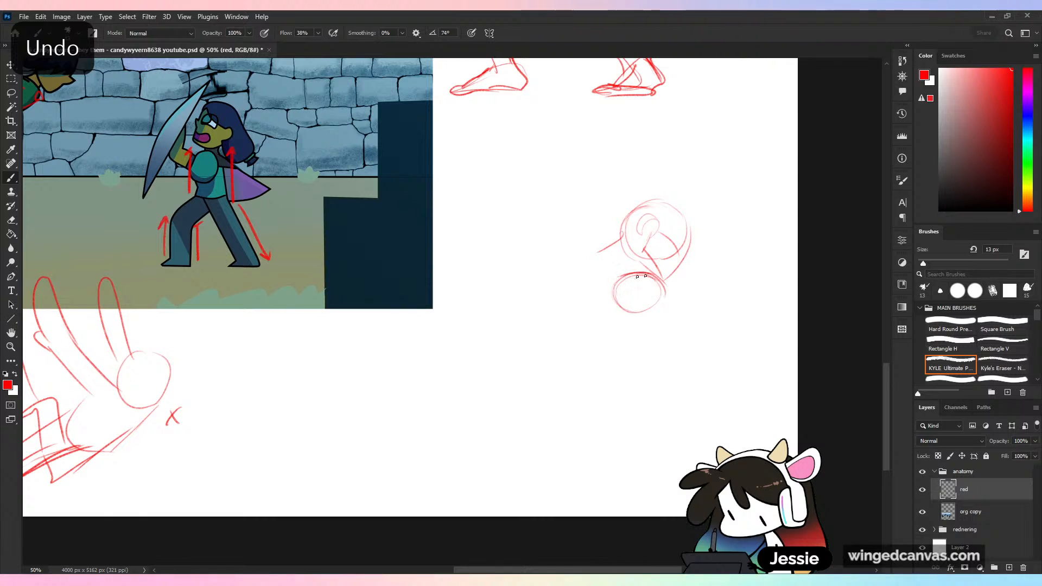
{"action": "mouse_move", "coordinate": [660, 276]}
{"action": "left_mouse_down"}
{"action": "mouse_move", "coordinate": [650, 282]}
{"action": "mouse_move", "coordinate": [678, 304]}
{"action": "left_mouse_up"}
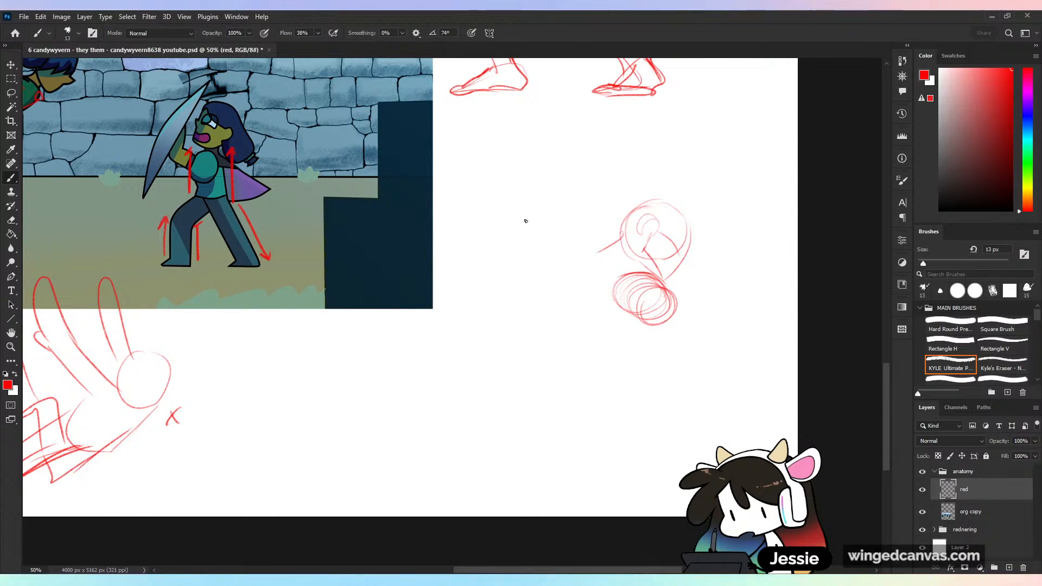
- Outline the near arm reaching up and across from the shoulder, ending in a gripping hand
{"action": "left_click_drag", "start_coordinate": [543, 239], "coordinate": [577, 255]}
{"action": "key", "text": "ctrl+z"}
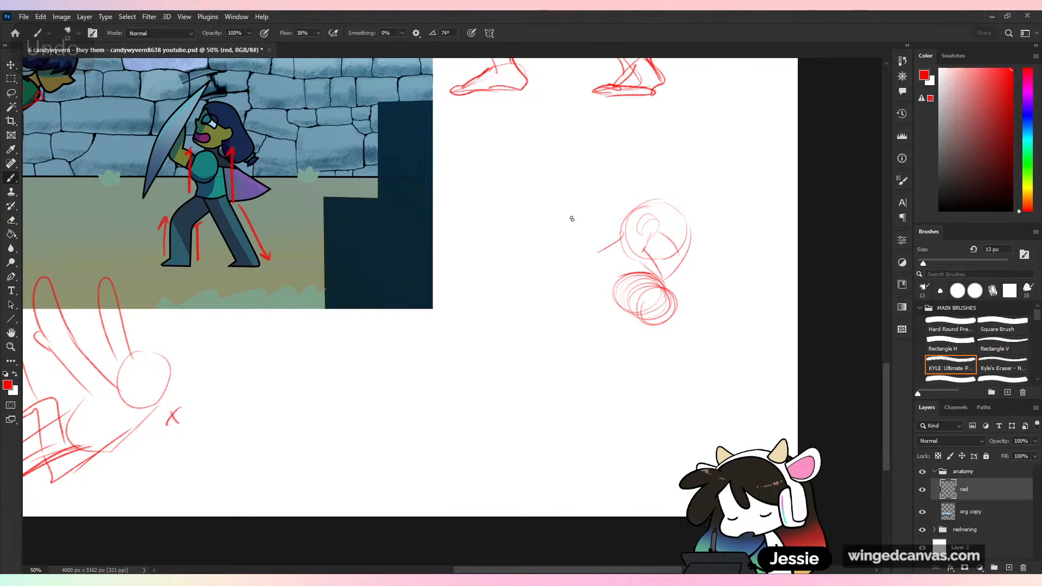
{"action": "left_click_drag", "start_coordinate": [579, 234], "coordinate": [668, 299]}
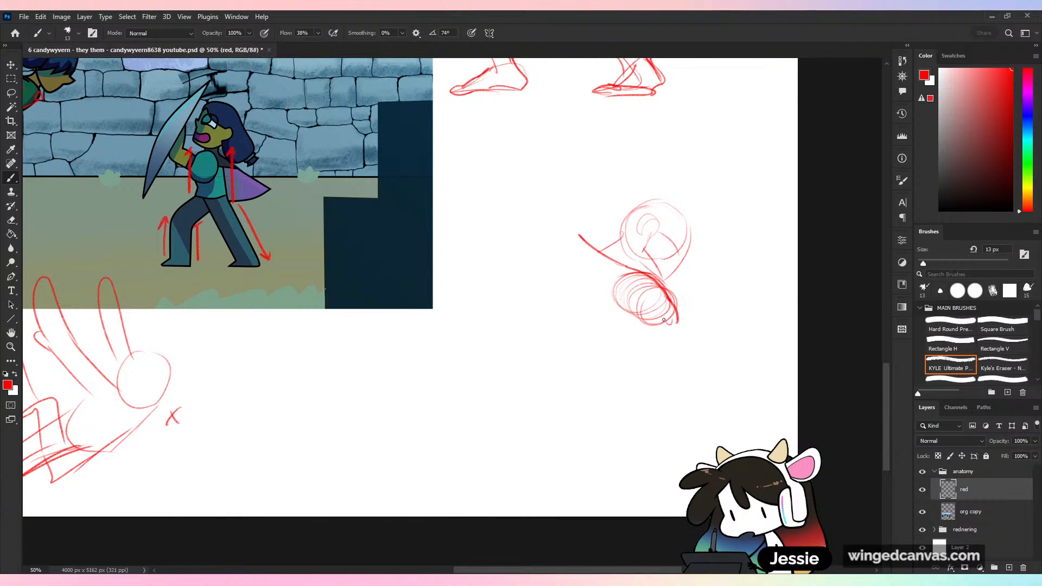
{"action": "left_click_drag", "start_coordinate": [570, 259], "coordinate": [669, 331]}
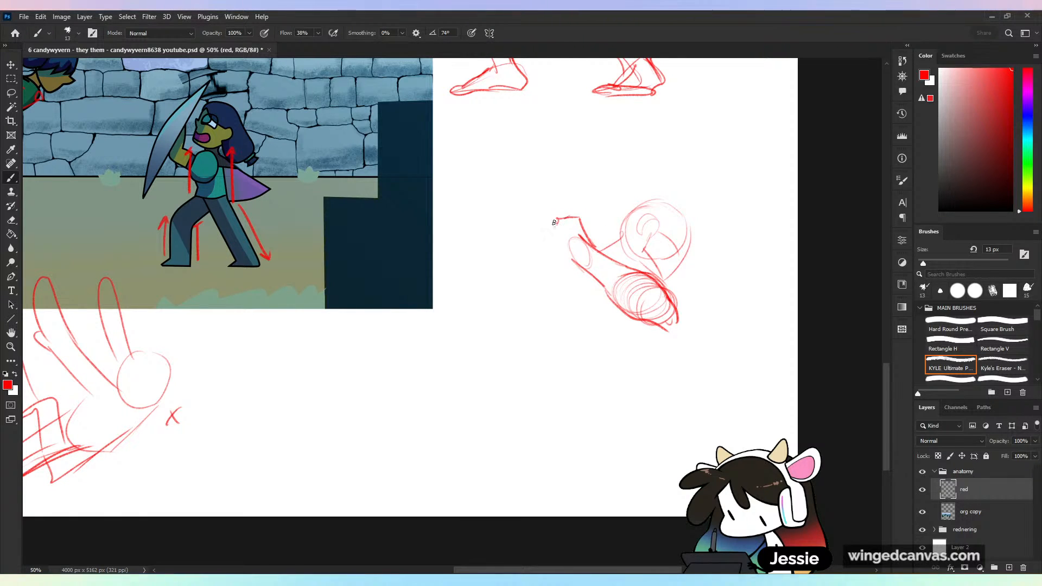
{"action": "mouse_move", "coordinate": [554, 222]}
{"action": "left_mouse_down"}
{"action": "mouse_move", "coordinate": [564, 252]}
{"action": "mouse_move", "coordinate": [545, 247]}
{"action": "mouse_move", "coordinate": [549, 225]}
{"action": "mouse_move", "coordinate": [584, 282]}
{"action": "left_mouse_up"}
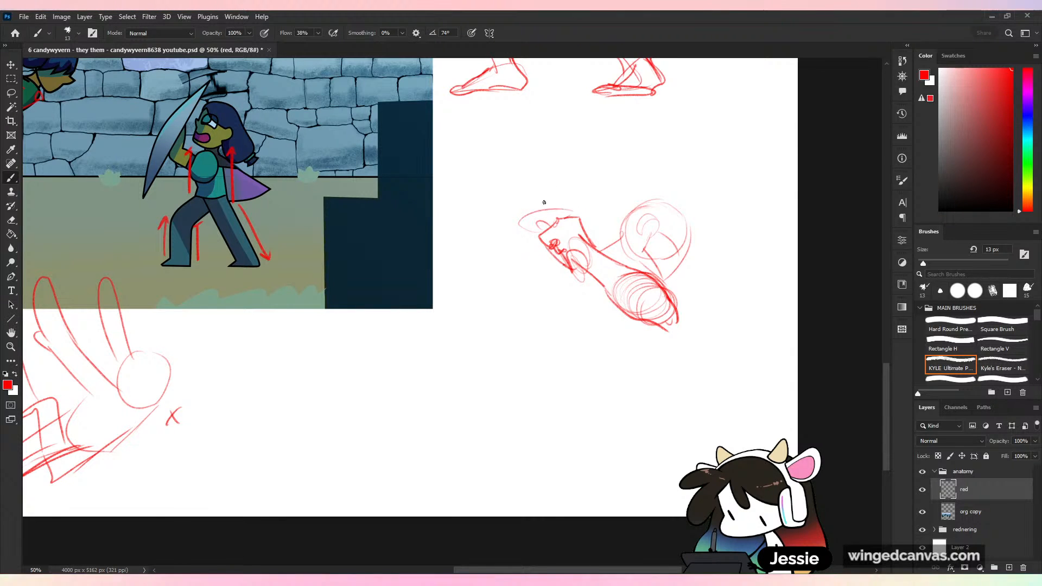
- Sketch a long curved sword blade rising from the hand and rough in the second gripping hand
{"action": "left_click_drag", "start_coordinate": [545, 207], "coordinate": [513, 155]}
{"action": "mouse_move", "coordinate": [468, 97]}
{"action": "left_mouse_down"}
{"action": "mouse_move", "coordinate": [521, 123]}
{"action": "mouse_move", "coordinate": [555, 196]}
{"action": "left_mouse_up"}
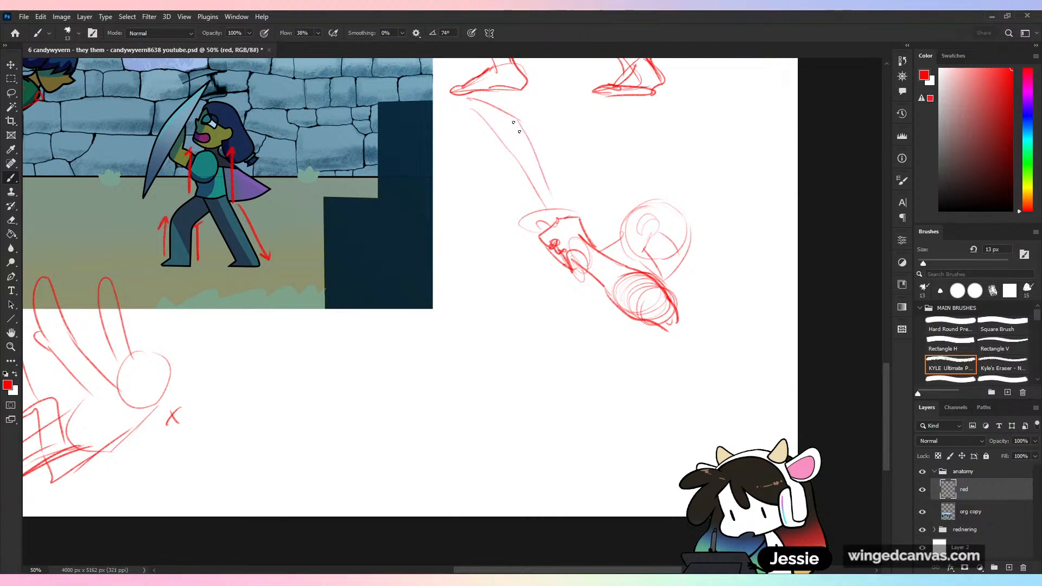
{"action": "left_click_drag", "start_coordinate": [513, 122], "coordinate": [557, 208]}
{"action": "mouse_move", "coordinate": [472, 104]}
{"action": "left_mouse_down"}
{"action": "mouse_move", "coordinate": [546, 208]}
{"action": "mouse_move", "coordinate": [515, 208]}
{"action": "mouse_move", "coordinate": [549, 251]}
{"action": "mouse_move", "coordinate": [539, 245]}
{"action": "mouse_move", "coordinate": [557, 217]}
{"action": "left_mouse_up"}
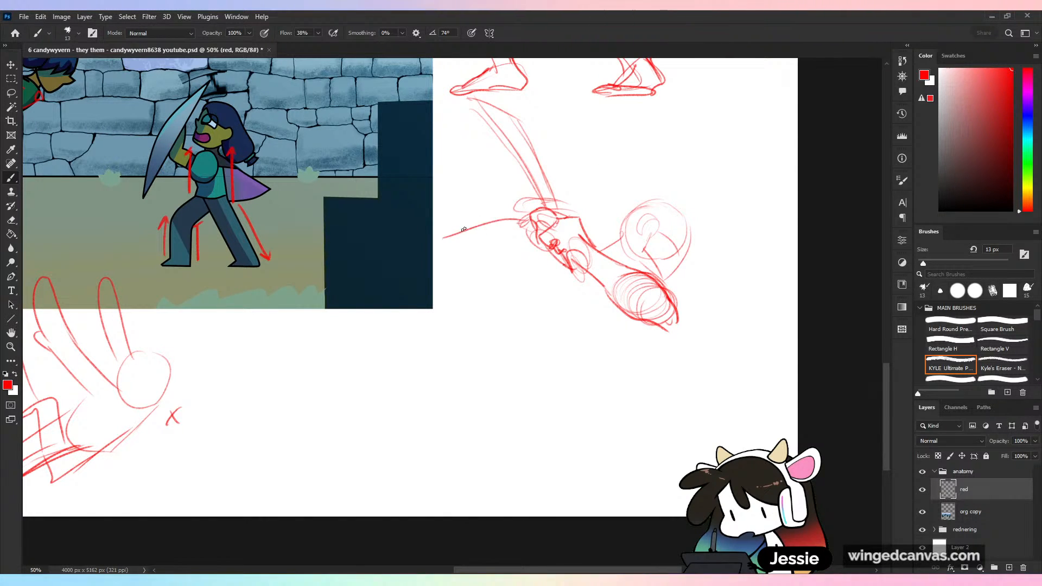
- Sketch the bent far arm with its elbow pointing away from the head, and the ribcage beneath the arms
{"action": "mouse_move", "coordinate": [449, 247]}
{"action": "left_mouse_down"}
{"action": "mouse_move", "coordinate": [450, 257]}
{"action": "mouse_move", "coordinate": [546, 247]}
{"action": "mouse_move", "coordinate": [614, 225]}
{"action": "left_mouse_up"}
{"action": "mouse_move", "coordinate": [490, 279]}
{"action": "left_mouse_down"}
{"action": "mouse_move", "coordinate": [554, 266]}
{"action": "mouse_move", "coordinate": [522, 305]}
{"action": "left_mouse_up"}
{"action": "mouse_move", "coordinate": [553, 271]}
{"action": "left_mouse_down"}
{"action": "mouse_move", "coordinate": [530, 320]}
{"action": "mouse_move", "coordinate": [602, 343]}
{"action": "left_mouse_up"}
{"action": "left_click_drag", "start_coordinate": [611, 354], "coordinate": [632, 338]}
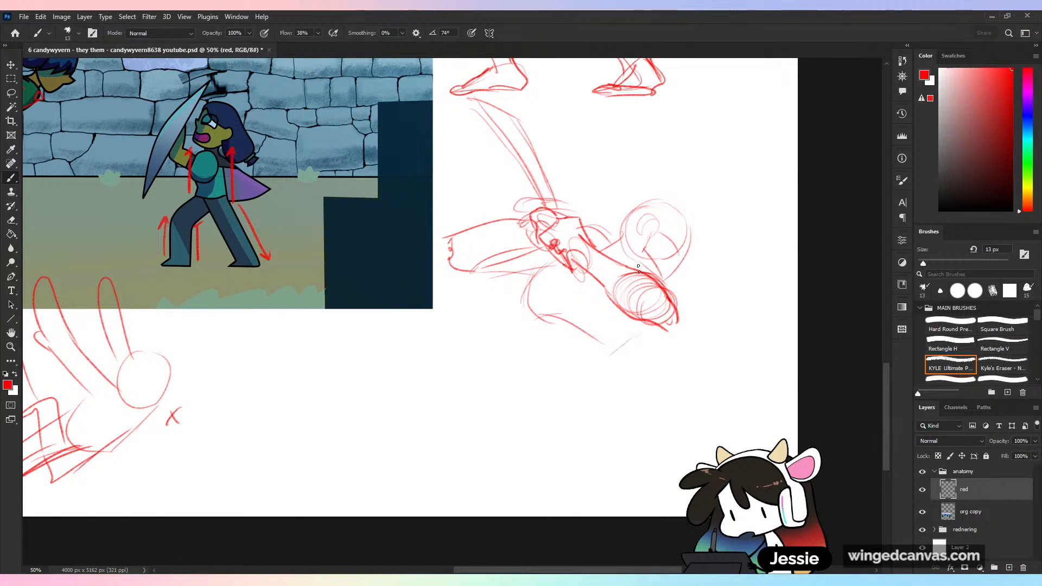
{"action": "left_click_drag", "start_coordinate": [596, 270], "coordinate": [558, 320]}
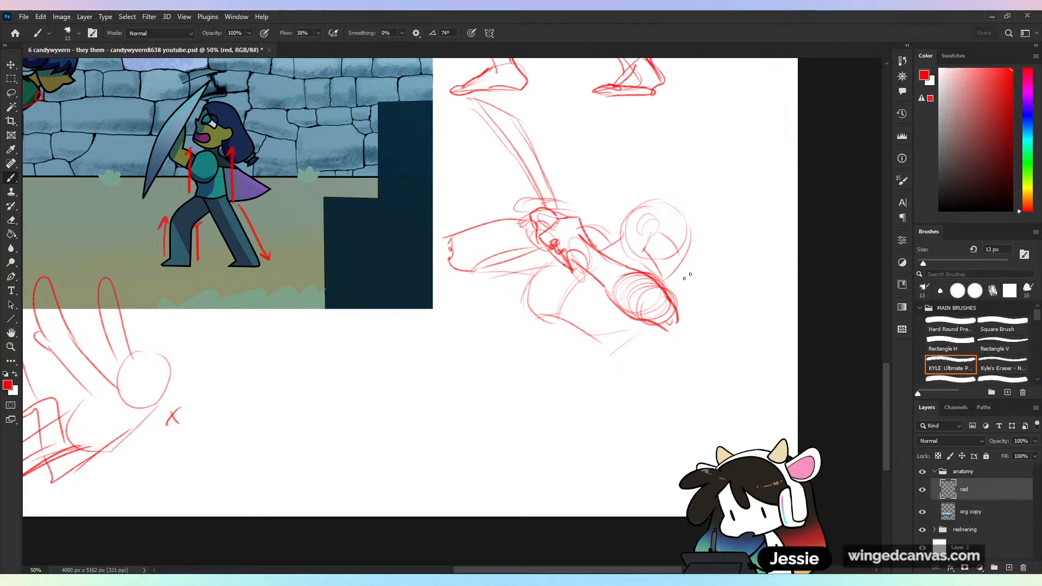
- Clean up and darken the far arm's outline, and draw a curved arrow sweeping around its elbow toward the sword
{"action": "mouse_move", "coordinate": [523, 224]}
{"action": "left_mouse_down"}
{"action": "mouse_move", "coordinate": [458, 242]}
{"action": "mouse_move", "coordinate": [492, 278]}
{"action": "left_mouse_up"}
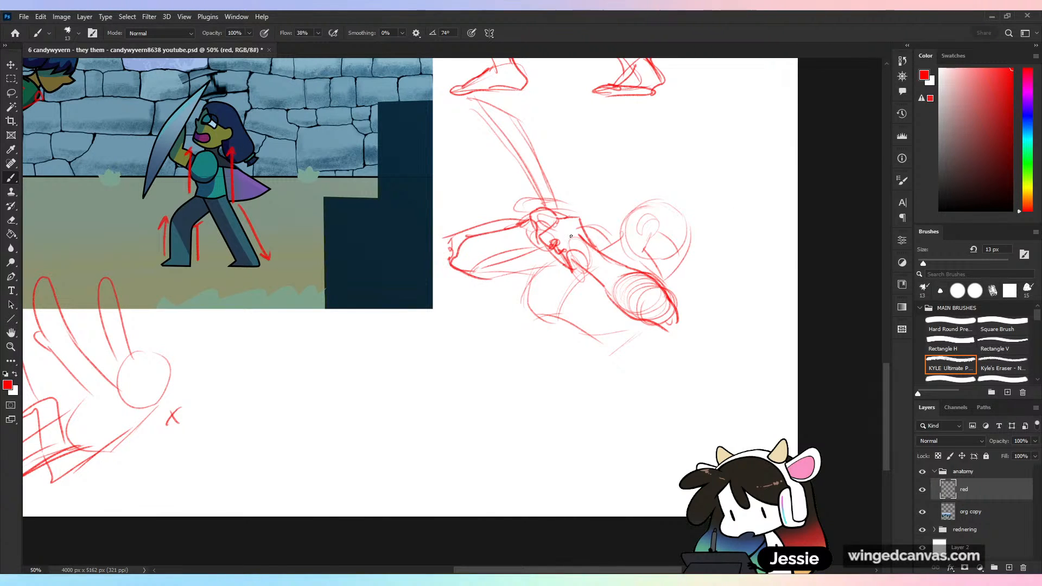
{"action": "mouse_move", "coordinate": [453, 251]}
{"action": "left_mouse_down"}
{"action": "mouse_move", "coordinate": [491, 226]}
{"action": "mouse_move", "coordinate": [516, 228]}
{"action": "left_mouse_up"}
{"action": "key", "text": "b"}
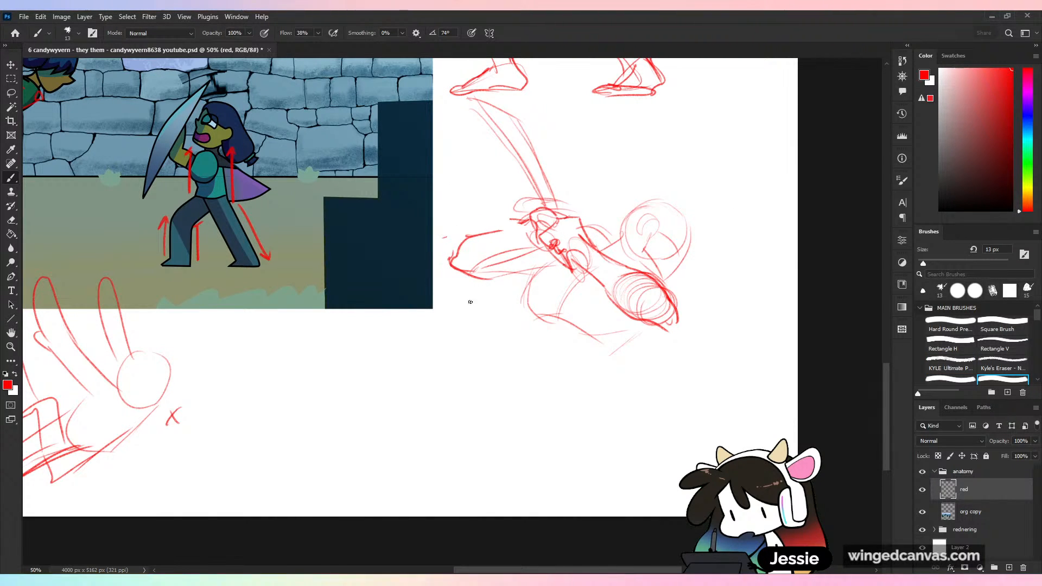
{"action": "mouse_move", "coordinate": [487, 316]}
{"action": "left_mouse_down"}
{"action": "mouse_move", "coordinate": [483, 170]}
{"action": "mouse_move", "coordinate": [491, 181]}
{"action": "left_mouse_up"}
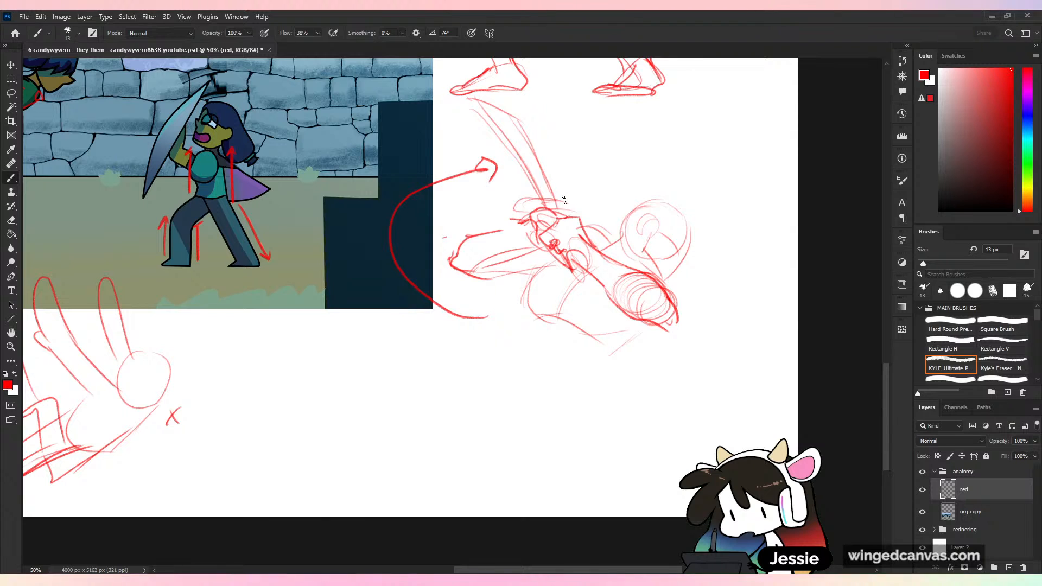
{"action": "mouse_move", "coordinate": [539, 219]}
{"action": "left_mouse_down"}
{"action": "mouse_move", "coordinate": [453, 260]}
{"action": "mouse_move", "coordinate": [499, 279]}
{"action": "left_mouse_up"}
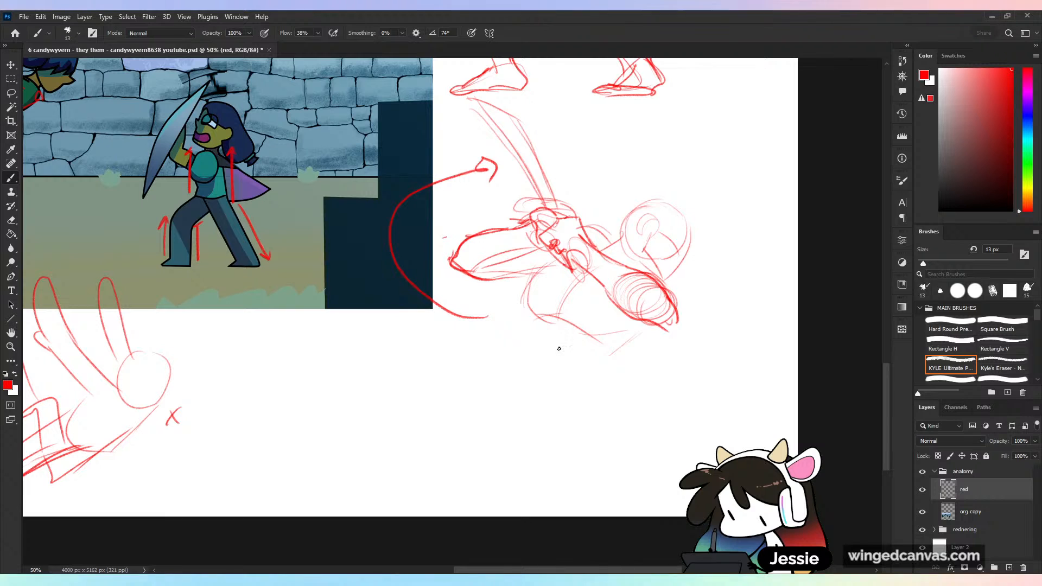
- Sketch the waist lines below the ribcage and a rounded pelvis outline beneath them
{"action": "mouse_move", "coordinate": [528, 325]}
{"action": "left_mouse_down"}
{"action": "mouse_move", "coordinate": [528, 314]}
{"action": "mouse_move", "coordinate": [559, 414]}
{"action": "left_mouse_up"}
{"action": "mouse_move", "coordinate": [532, 343]}
{"action": "left_mouse_down"}
{"action": "mouse_move", "coordinate": [525, 382]}
{"action": "mouse_move", "coordinate": [566, 387]}
{"action": "mouse_move", "coordinate": [511, 390]}
{"action": "left_mouse_up"}
{"action": "left_click_drag", "start_coordinate": [511, 389], "coordinate": [554, 416]}
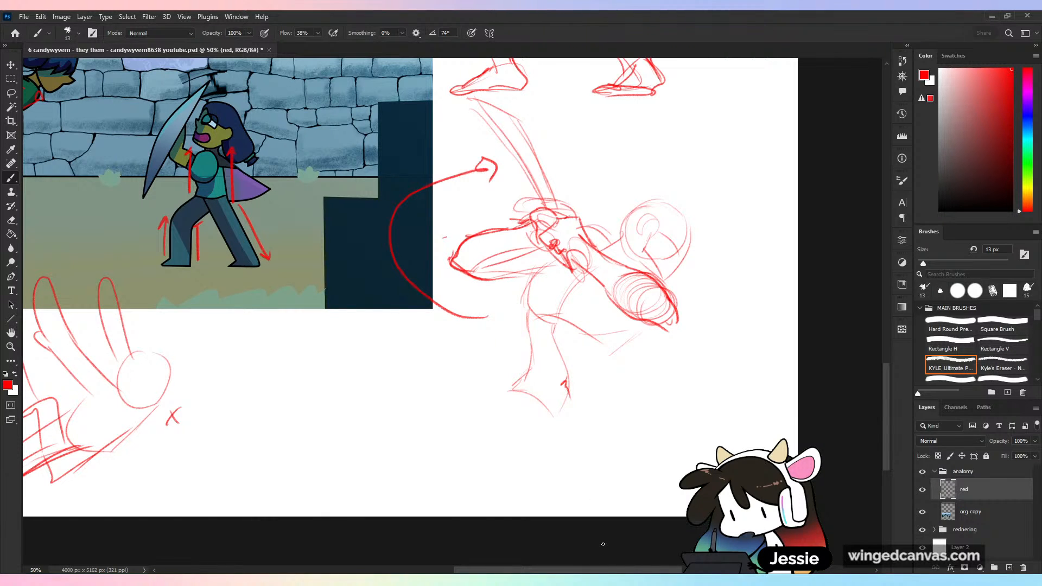
{"action": "left_click_drag", "start_coordinate": [525, 388], "coordinate": [493, 453]}
{"action": "mouse_move", "coordinate": [516, 396]}
{"action": "left_mouse_down"}
{"action": "mouse_move", "coordinate": [486, 431]}
{"action": "mouse_move", "coordinate": [543, 453]}
{"action": "left_mouse_up"}
{"action": "left_click_drag", "start_coordinate": [515, 454], "coordinate": [570, 432]}
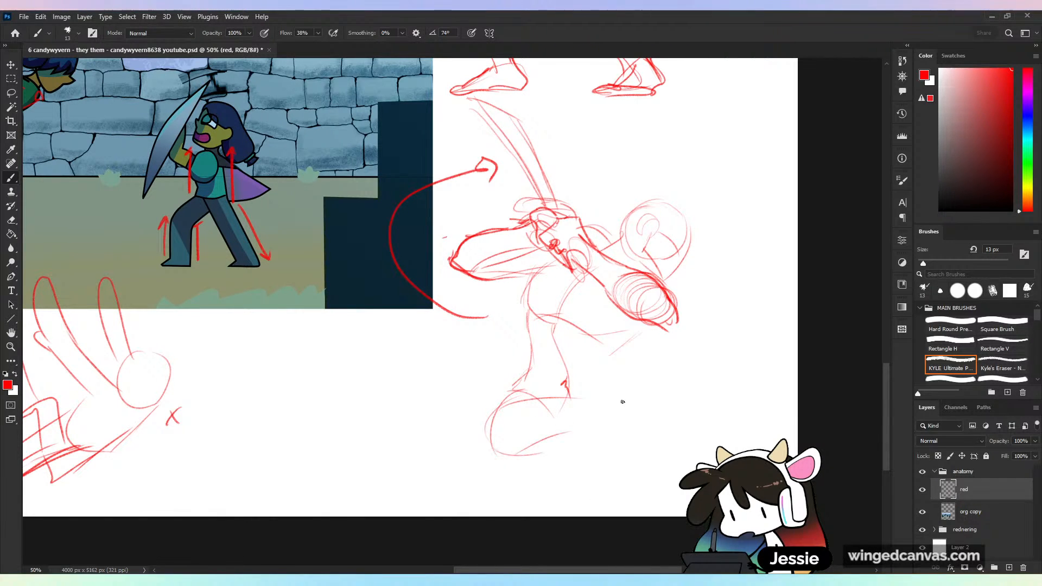
- Add the belly line down to the pelvis, and scale the whole sword-fighter sketch to about 80%
{"action": "left_click_drag", "start_coordinate": [618, 349], "coordinate": [604, 399]}
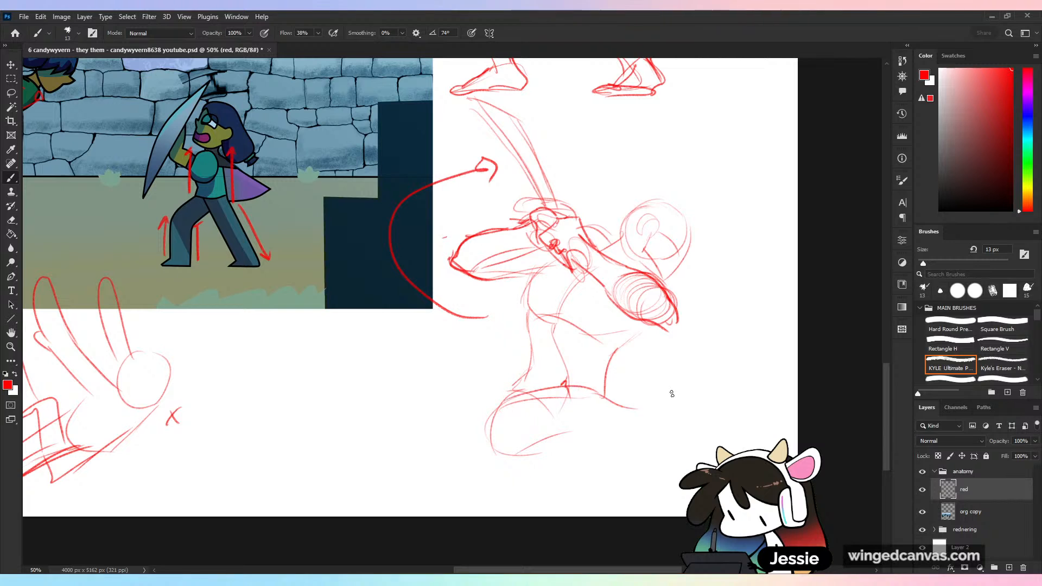
{"action": "key", "text": "l"}
{"action": "mouse_move", "coordinate": [480, 98]}
{"action": "left_mouse_down"}
{"action": "mouse_move", "coordinate": [767, 353]}
{"action": "mouse_move", "coordinate": [691, 105]}
{"action": "mouse_move", "coordinate": [601, 116]}
{"action": "left_mouse_up"}
{"action": "key", "text": "v"}
{"action": "left_click_drag", "start_coordinate": [547, 92], "coordinate": [547, 172]}
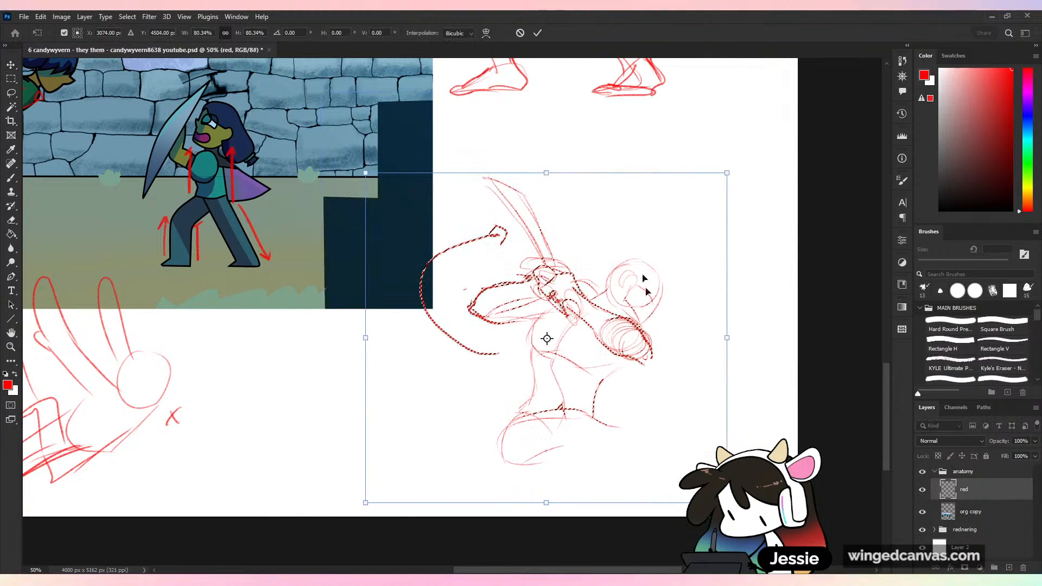
{"action": "left_click_drag", "start_coordinate": [645, 213], "coordinate": [663, 165]}
{"action": "left_click", "coordinate": [538, 33]}
- Reposition the scaled fighter sketch higher on the page, rotate it 12.5° clockwise, and deselect it
{"action": "left_click_drag", "start_coordinate": [629, 260], "coordinate": [640, 228]}
{"action": "key", "text": "ctrl+t"}
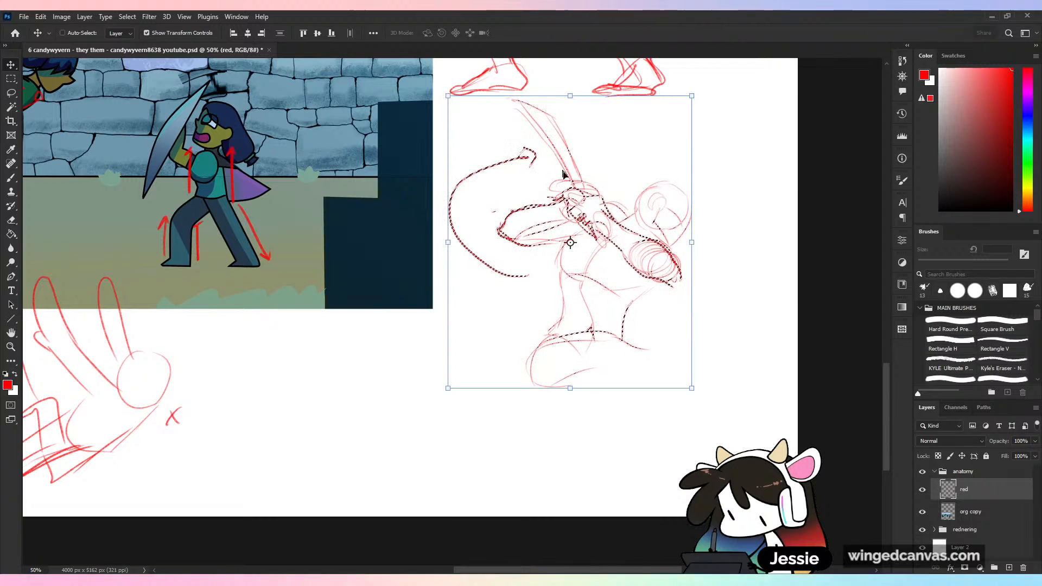
{"action": "mouse_move", "coordinate": [708, 218]}
{"action": "left_mouse_down"}
{"action": "mouse_move", "coordinate": [711, 235]}
{"action": "mouse_move", "coordinate": [689, 246]}
{"action": "left_mouse_up"}
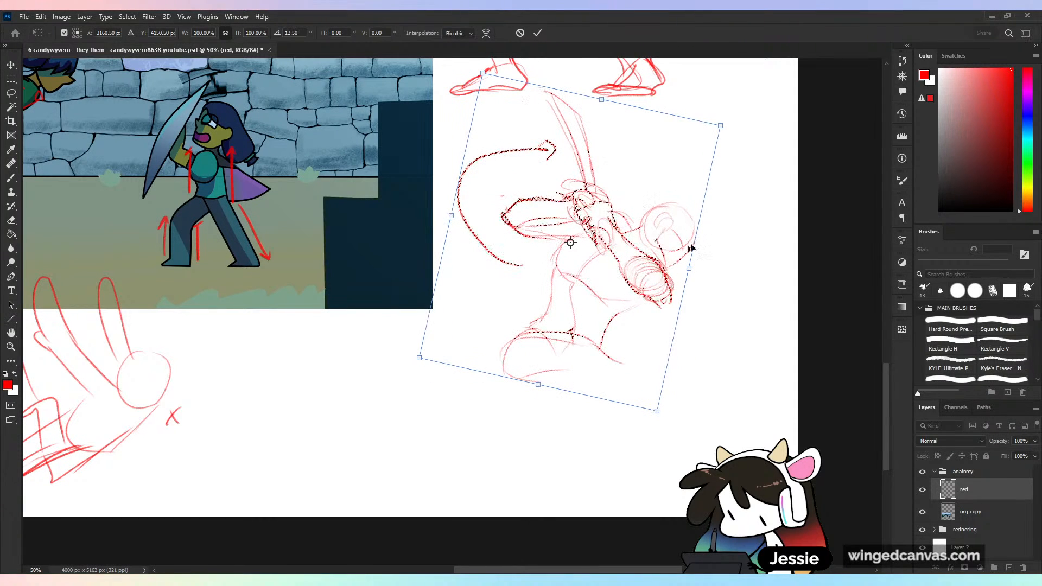
{"action": "left_click", "coordinate": [537, 33]}
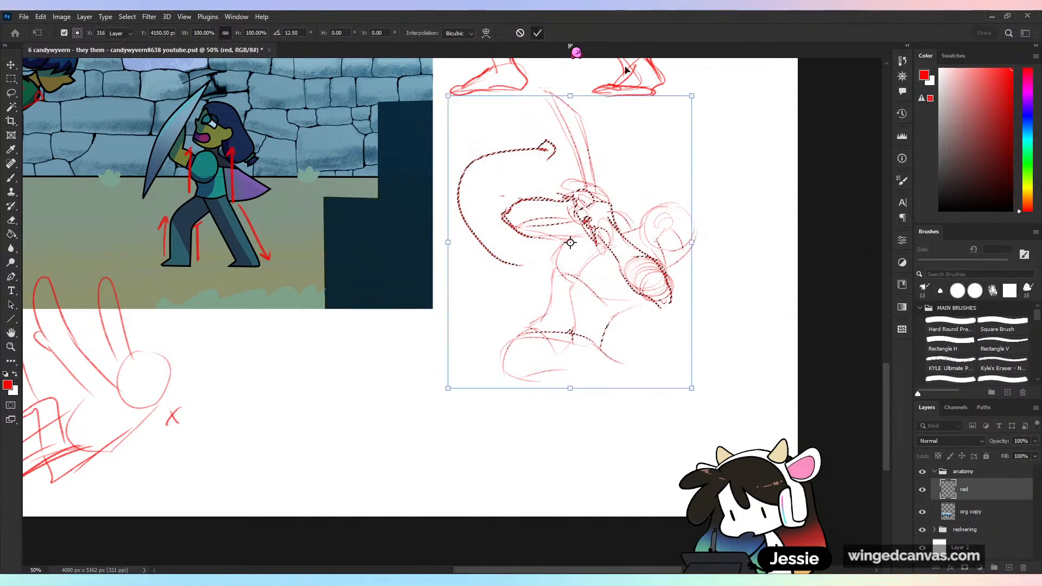
{"action": "key", "text": "ctrl+d"}
- Define the rounded pelvis and hip joint with the brush, and sketch the near thigh angling down and back from it
{"action": "key", "text": "b"}
{"action": "mouse_move", "coordinate": [525, 330]}
{"action": "left_mouse_down"}
{"action": "mouse_move", "coordinate": [593, 320]}
{"action": "mouse_move", "coordinate": [590, 349]}
{"action": "mouse_move", "coordinate": [612, 347]}
{"action": "left_mouse_up"}
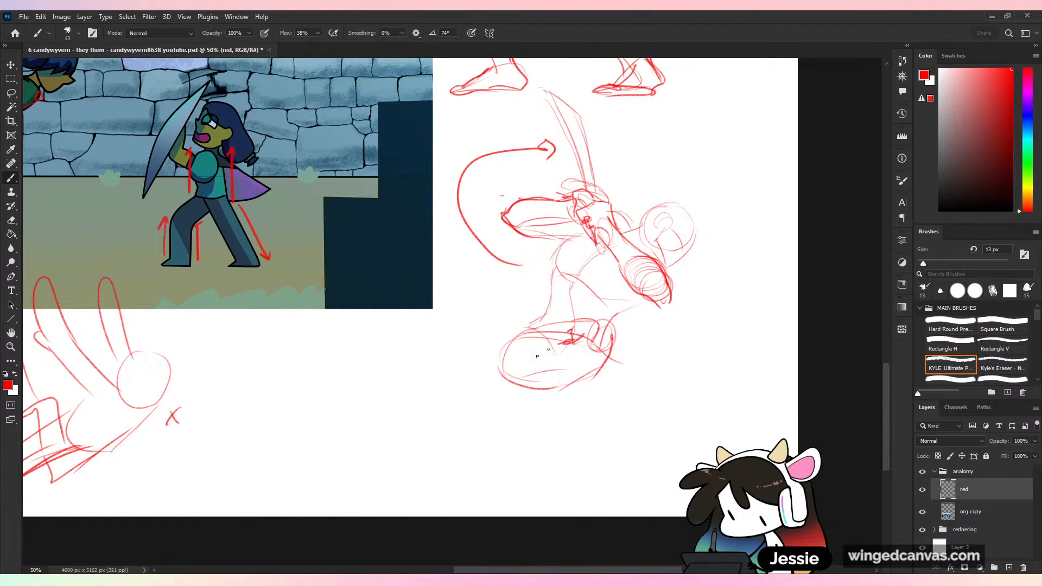
{"action": "left_click_drag", "start_coordinate": [513, 397], "coordinate": [565, 344]}
{"action": "left_click_drag", "start_coordinate": [592, 376], "coordinate": [510, 427]}
{"action": "left_click_drag", "start_coordinate": [599, 367], "coordinate": [506, 425]}
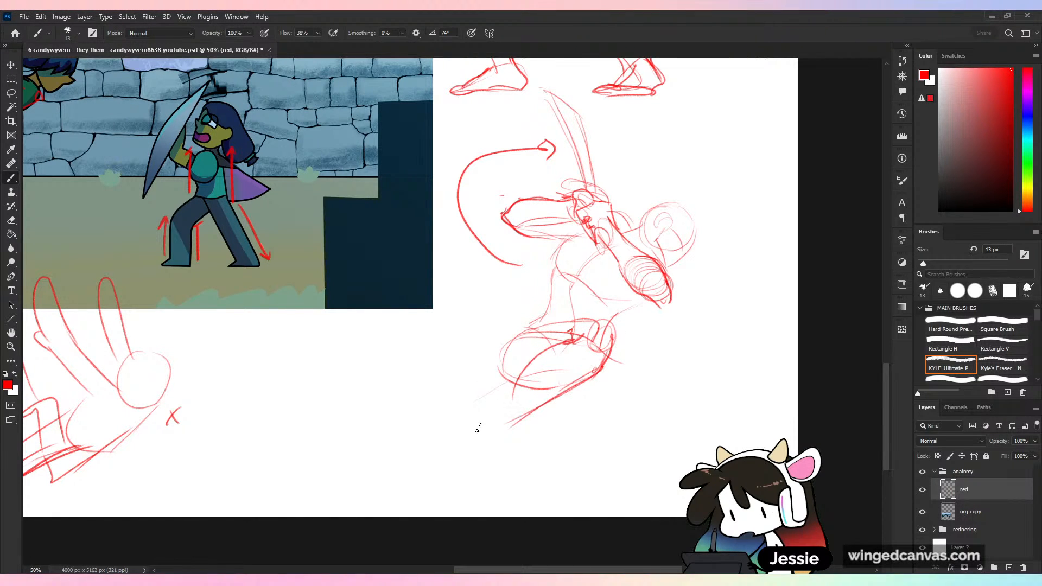
- Sketch the trailing leg's thigh stretching back from the pelvis, with the upper contour of its shin
{"action": "left_click_drag", "start_coordinate": [510, 374], "coordinate": [454, 429]}
{"action": "left_click_drag", "start_coordinate": [546, 410], "coordinate": [467, 455]}
{"action": "left_click_drag", "start_coordinate": [465, 416], "coordinate": [387, 459]}
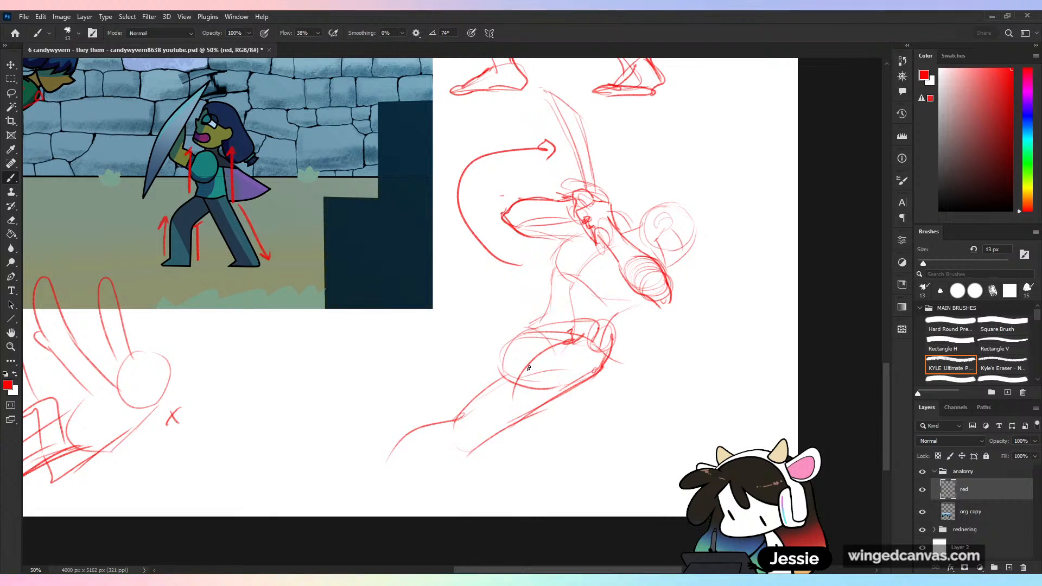
- Sketch the near leg's knee with its folded lower leg and foot, and complete the trailing leg's calf and foot
{"action": "left_click_drag", "start_coordinate": [528, 368], "coordinate": [512, 400]}
{"action": "mouse_move", "coordinate": [520, 408]}
{"action": "left_mouse_down"}
{"action": "mouse_move", "coordinate": [477, 426]}
{"action": "mouse_move", "coordinate": [515, 417]}
{"action": "mouse_move", "coordinate": [509, 444]}
{"action": "left_mouse_up"}
{"action": "mouse_move", "coordinate": [500, 432]}
{"action": "left_mouse_down"}
{"action": "mouse_move", "coordinate": [541, 454]}
{"action": "mouse_move", "coordinate": [533, 441]}
{"action": "mouse_move", "coordinate": [547, 460]}
{"action": "left_mouse_up"}
{"action": "left_click_drag", "start_coordinate": [559, 450], "coordinate": [521, 428]}
{"action": "mouse_move", "coordinate": [514, 419]}
{"action": "left_mouse_down"}
{"action": "mouse_move", "coordinate": [528, 443]}
{"action": "mouse_move", "coordinate": [483, 430]}
{"action": "mouse_move", "coordinate": [537, 433]}
{"action": "mouse_move", "coordinate": [524, 415]}
{"action": "mouse_move", "coordinate": [658, 408]}
{"action": "mouse_move", "coordinate": [658, 437]}
{"action": "mouse_move", "coordinate": [546, 419]}
{"action": "mouse_move", "coordinate": [404, 478]}
{"action": "left_mouse_up"}
{"action": "mouse_move", "coordinate": [405, 438]}
{"action": "left_mouse_down"}
{"action": "mouse_move", "coordinate": [348, 476]}
{"action": "mouse_move", "coordinate": [345, 495]}
{"action": "mouse_move", "coordinate": [334, 491]}
{"action": "left_mouse_up"}
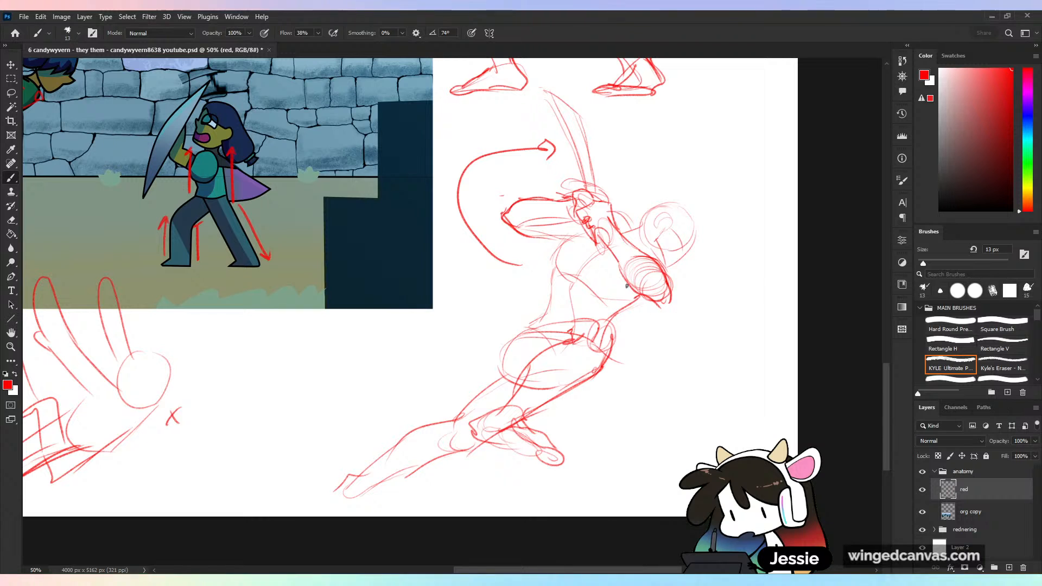
- Reinforce the near shoulder and lower ribcage lines, and draw a curved twist arrow around the waist
{"action": "mouse_move", "coordinate": [627, 288]}
{"action": "left_mouse_down"}
{"action": "mouse_move", "coordinate": [671, 304]}
{"action": "mouse_move", "coordinate": [666, 266]}
{"action": "left_mouse_up"}
{"action": "key", "text": "ctrl+z"}
{"action": "key", "text": "ctrl+z"}
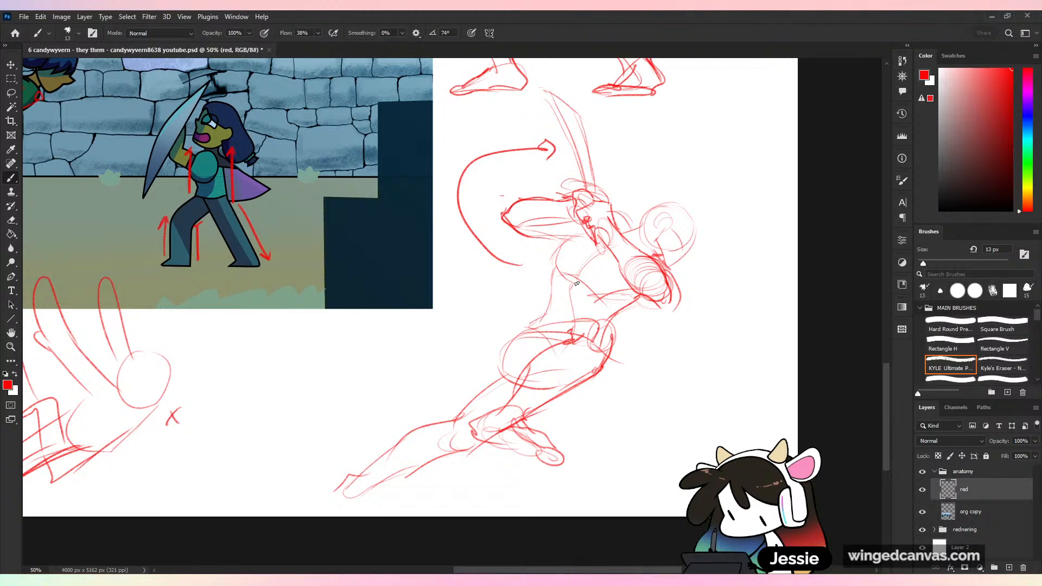
{"action": "left_click_drag", "start_coordinate": [574, 284], "coordinate": [572, 335]}
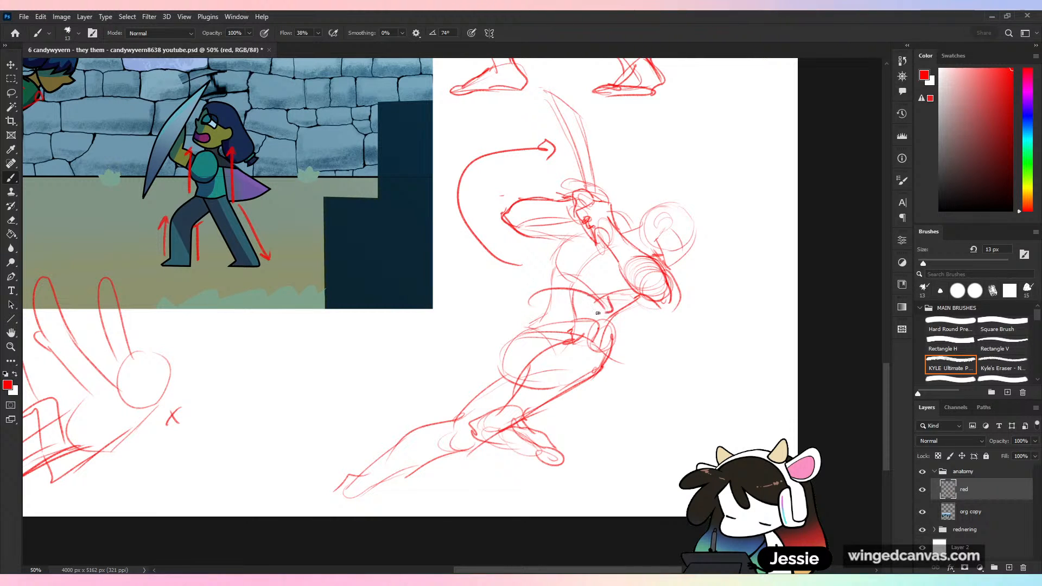
- Select both figure sketches, shift them slightly right away from the sword-fight scene, deselect, and save the document
{"action": "key", "text": "ctrl+minus"}
{"action": "mouse_move", "coordinate": [649, 314]}
{"action": "left_mouse_down"}
{"action": "mouse_move", "coordinate": [733, 396]}
{"action": "mouse_move", "coordinate": [812, 405]}
{"action": "mouse_move", "coordinate": [760, 429]}
{"action": "mouse_move", "coordinate": [721, 397]}
{"action": "mouse_move", "coordinate": [704, 412]}
{"action": "left_mouse_up"}
{"action": "key", "text": "ctrl+minus"}
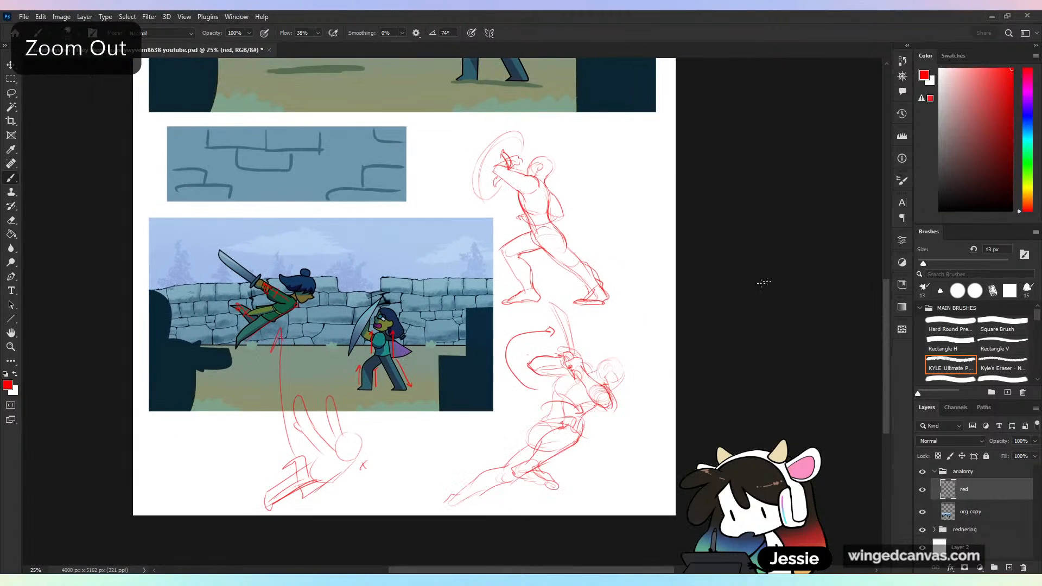
{"action": "key", "text": "l"}
{"action": "mouse_move", "coordinate": [561, 135]}
{"action": "left_mouse_down"}
{"action": "mouse_move", "coordinate": [447, 173]}
{"action": "mouse_move", "coordinate": [454, 547]}
{"action": "mouse_move", "coordinate": [598, 129]}
{"action": "left_mouse_up"}
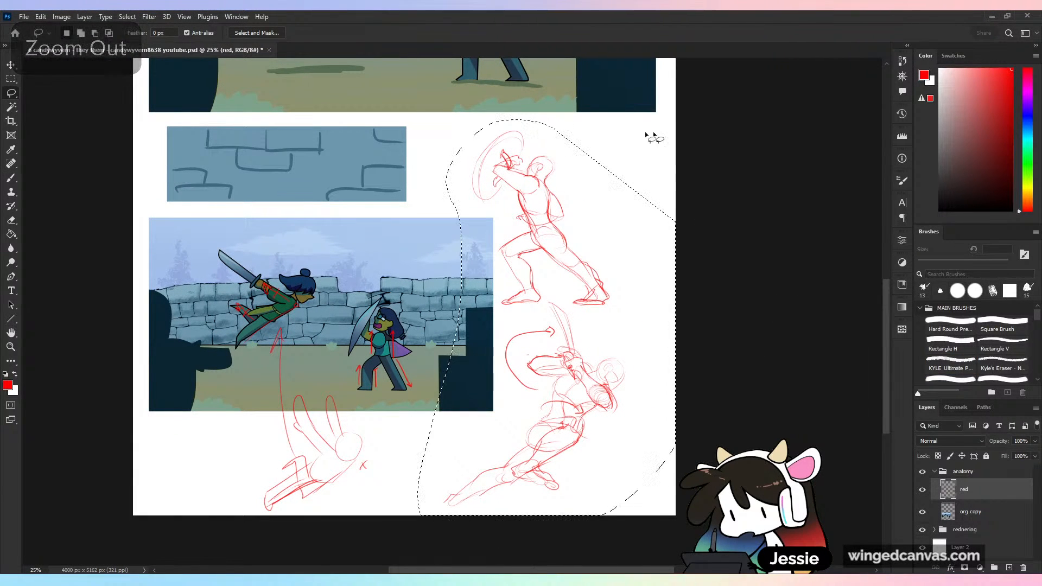
{"action": "key", "text": "v"}
{"action": "mouse_move", "coordinate": [586, 307]}
{"action": "left_mouse_down"}
{"action": "mouse_move", "coordinate": [628, 311]}
{"action": "mouse_move", "coordinate": [613, 312]}
{"action": "left_mouse_up"}
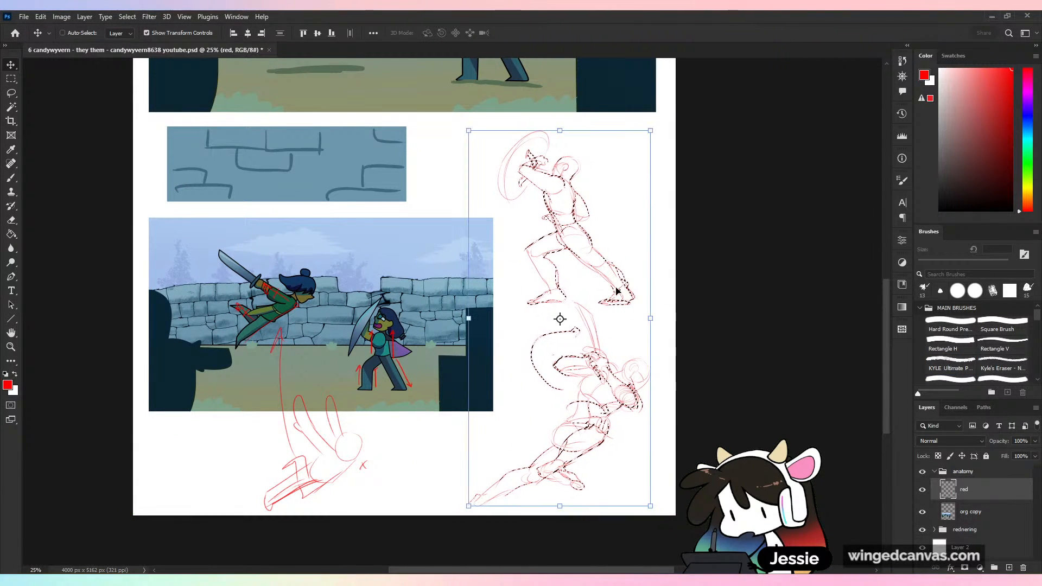
{"action": "key", "text": "ctrl+d"}
{"action": "key", "text": "b"}
{"action": "key", "text": "ctrl+plus"}
{"action": "key", "text": "ctrl+s"}
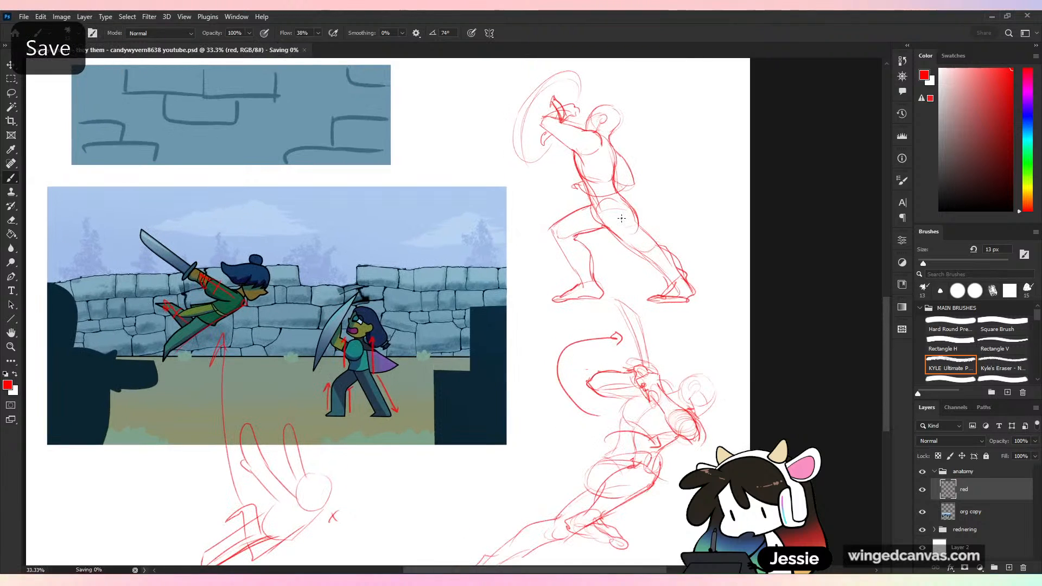
{"action": "key", "text": "ctrl+plus"}
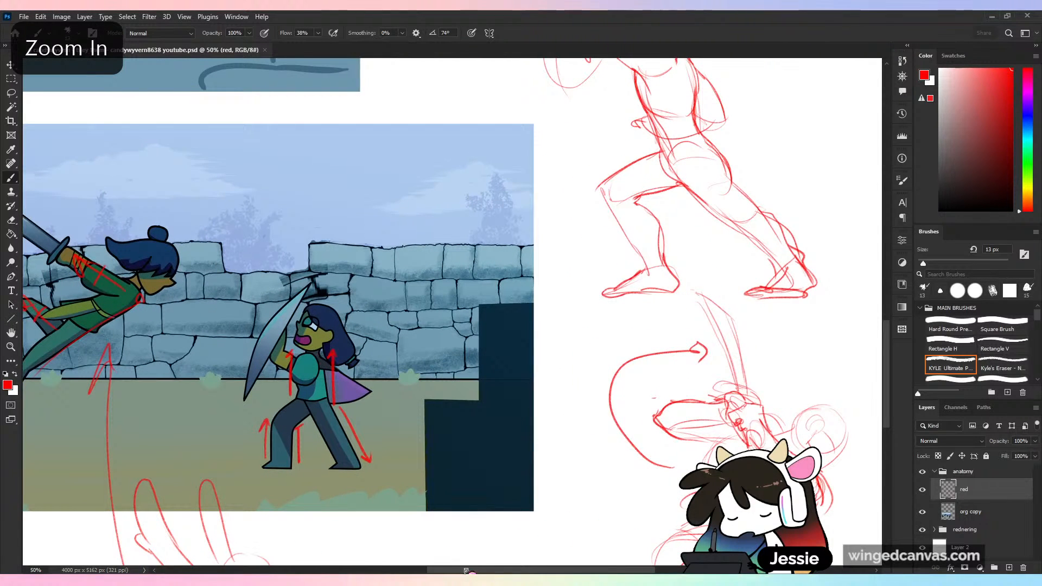
{"action": "scroll", "coordinate": [520, 203], "scroll_direction": "left", "scroll_amount": 5}
{"action": "key", "text": "ctrl+z"}
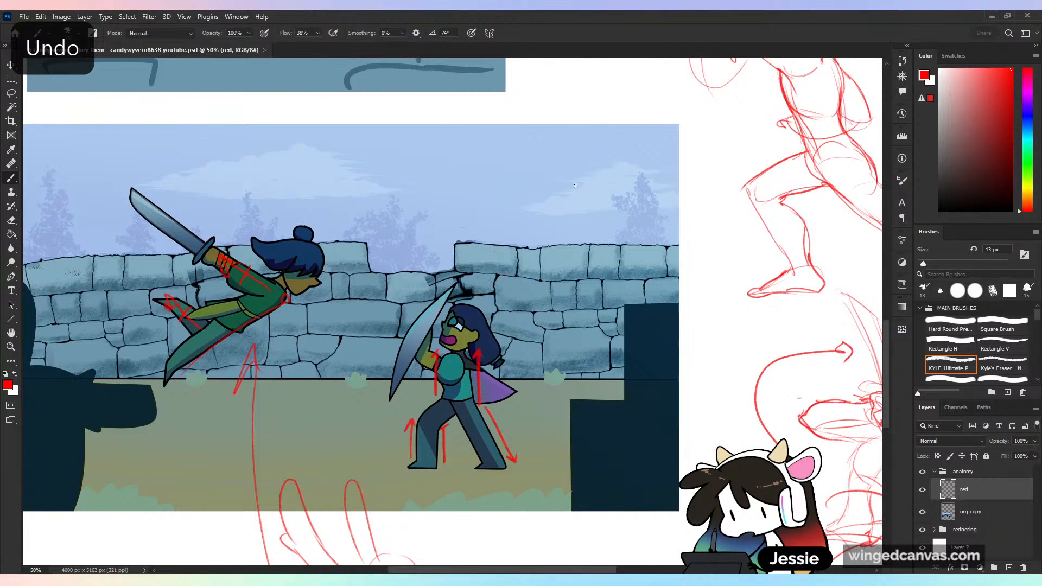
{"action": "mouse_move", "coordinate": [553, 158]}
{"action": "left_mouse_down"}
{"action": "mouse_move", "coordinate": [486, 295]}
{"action": "mouse_move", "coordinate": [538, 255]}
{"action": "left_mouse_up"}
{"action": "key", "text": "ctrl+z"}
{"action": "key", "text": "ctrl+z"}
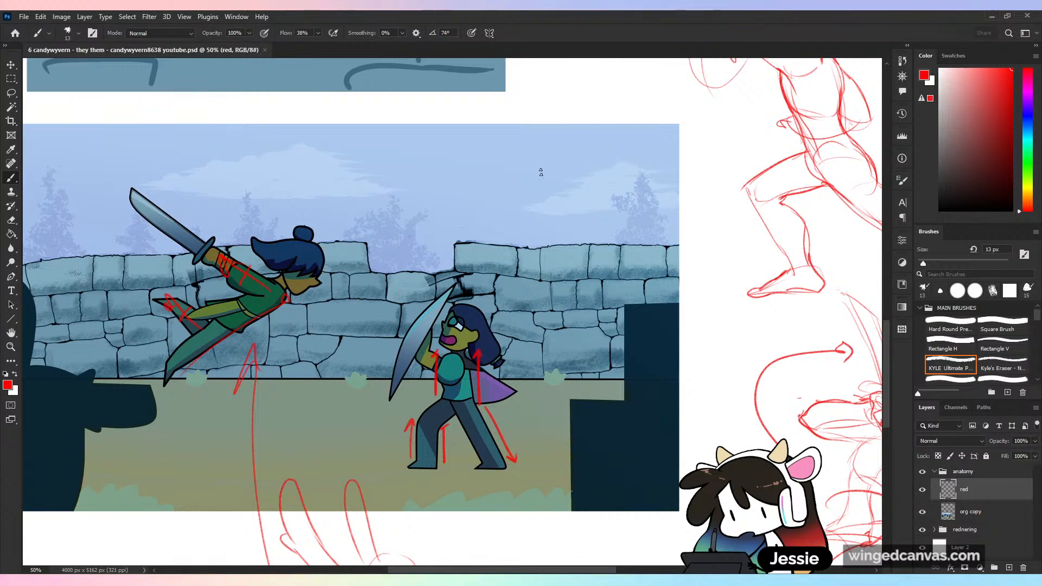
{"action": "mouse_move", "coordinate": [573, 118]}
{"action": "left_mouse_down"}
{"action": "mouse_move", "coordinate": [537, 241]}
{"action": "mouse_move", "coordinate": [579, 116]}
{"action": "left_mouse_up"}
{"action": "key", "text": "ctrl+z"}
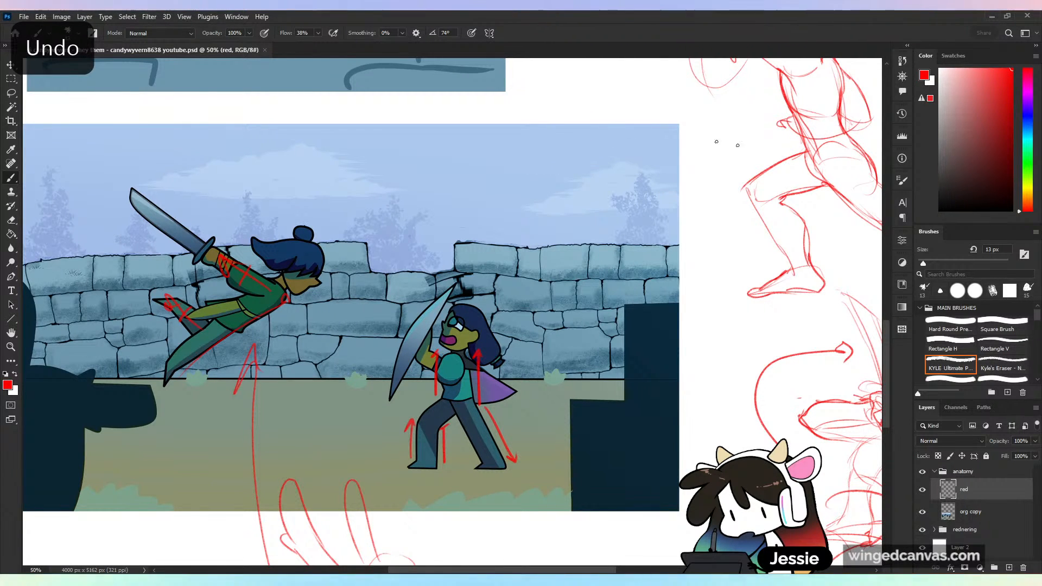
- Try a curved motion arrow sweeping up around the standing figure's round shape and over its head, and undo it
{"action": "left_click_drag", "start_coordinate": [730, 219], "coordinate": [610, 382]}
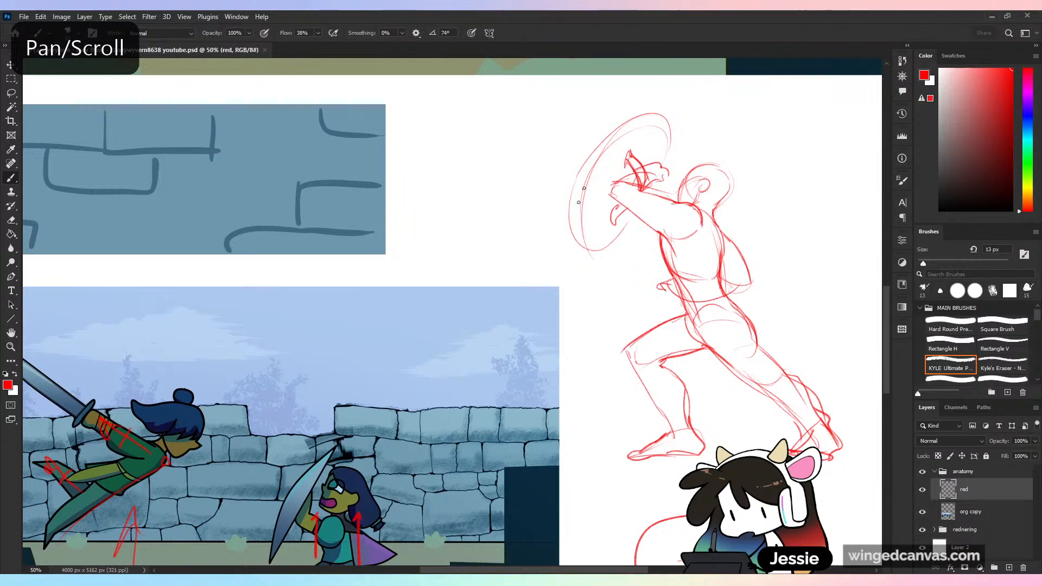
{"action": "mouse_move", "coordinate": [593, 336]}
{"action": "left_mouse_down"}
{"action": "mouse_move", "coordinate": [554, 223]}
{"action": "mouse_move", "coordinate": [636, 142]}
{"action": "mouse_move", "coordinate": [689, 142]}
{"action": "left_mouse_up"}
{"action": "key", "text": "ctrl+z"}
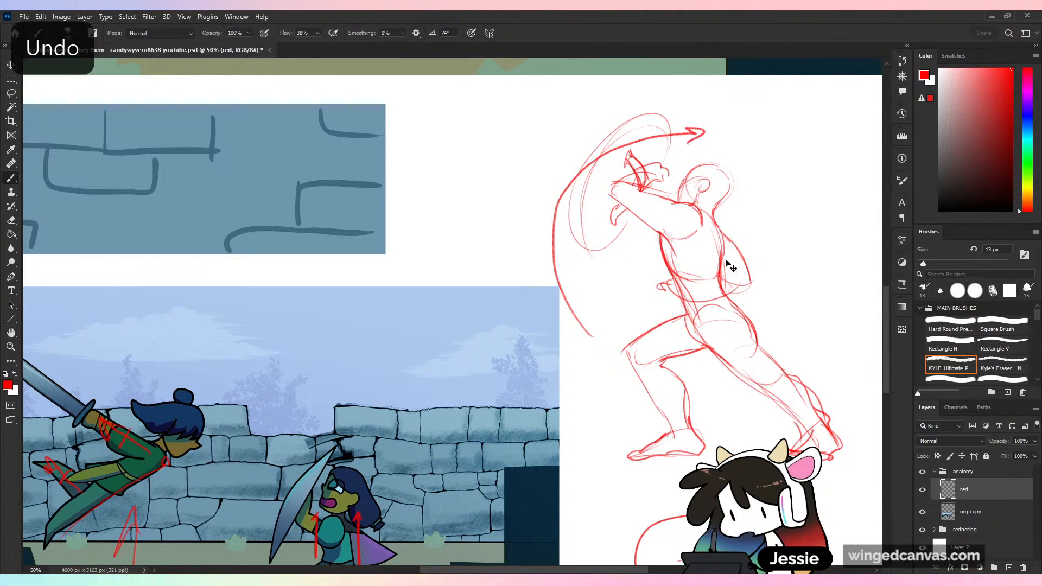
{"action": "left_click_drag", "start_coordinate": [248, 447], "coordinate": [395, 262]}
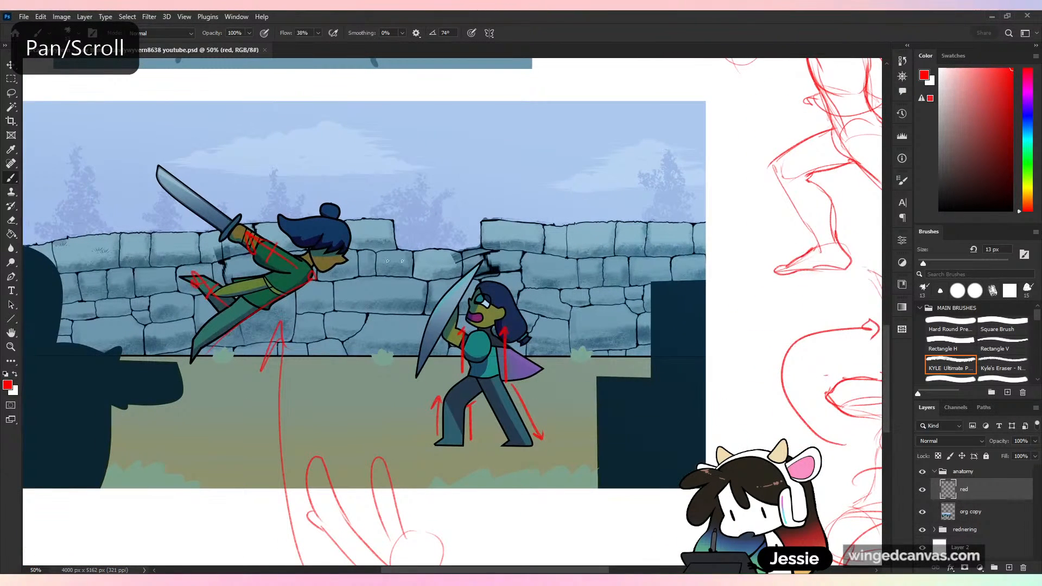
{"action": "mouse_move", "coordinate": [343, 194]}
{"action": "left_mouse_down"}
{"action": "mouse_move", "coordinate": [373, 138]}
{"action": "mouse_move", "coordinate": [341, 163]}
{"action": "left_mouse_up"}
{"action": "key", "text": "ctrl+z"}
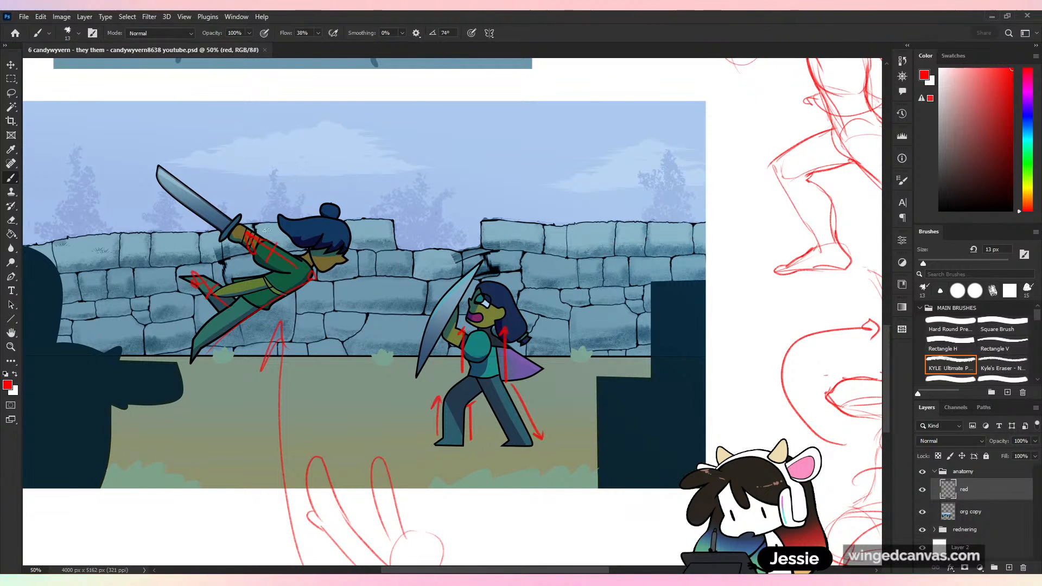
{"action": "mouse_move", "coordinate": [367, 87]}
{"action": "left_mouse_down"}
{"action": "mouse_move", "coordinate": [344, 139]}
{"action": "mouse_move", "coordinate": [333, 208]}
{"action": "left_mouse_up"}
{"action": "key", "text": "ctrl+z"}
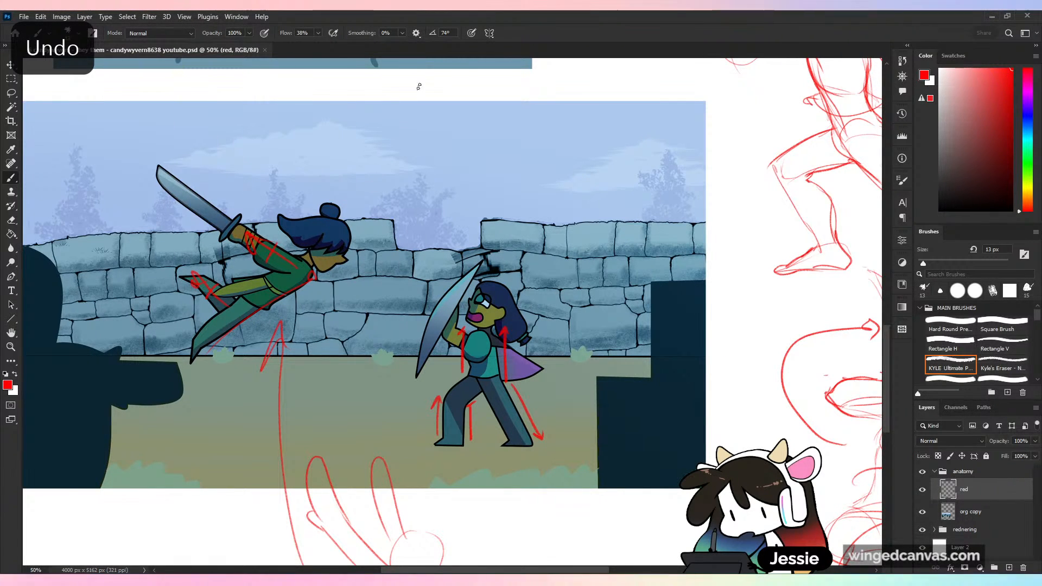
- Compare the redrawn leaping fighter pose with the original sword-fight scene and the standing figure sketch
{"action": "left_click_drag", "start_coordinate": [495, 270], "coordinate": [189, 237]}
{"action": "left_click_drag", "start_coordinate": [614, 529], "coordinate": [650, 444]}
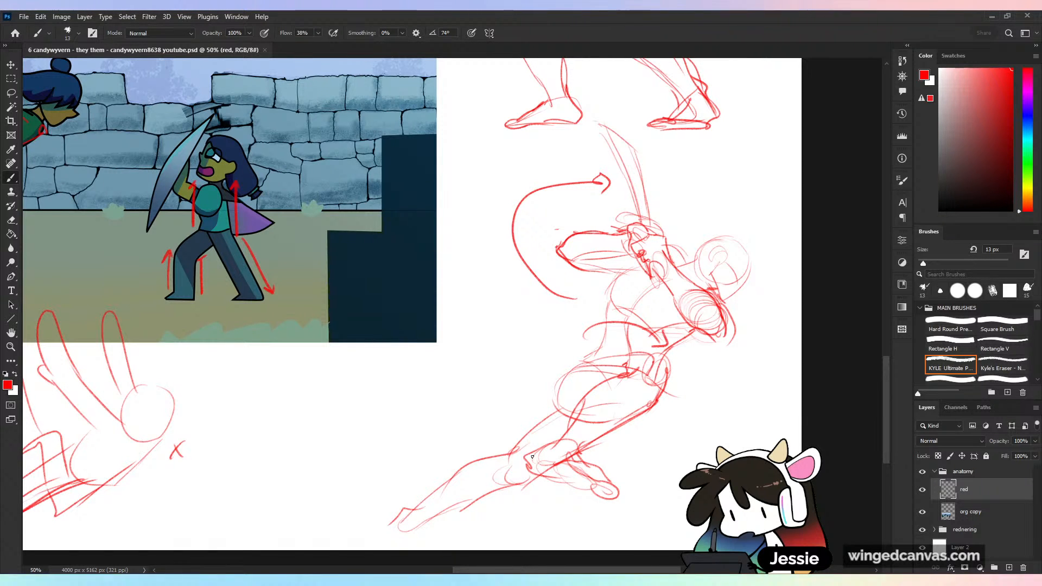
{"action": "key", "text": "ctrl+minus"}
{"action": "key", "text": "ctrl+minus"}
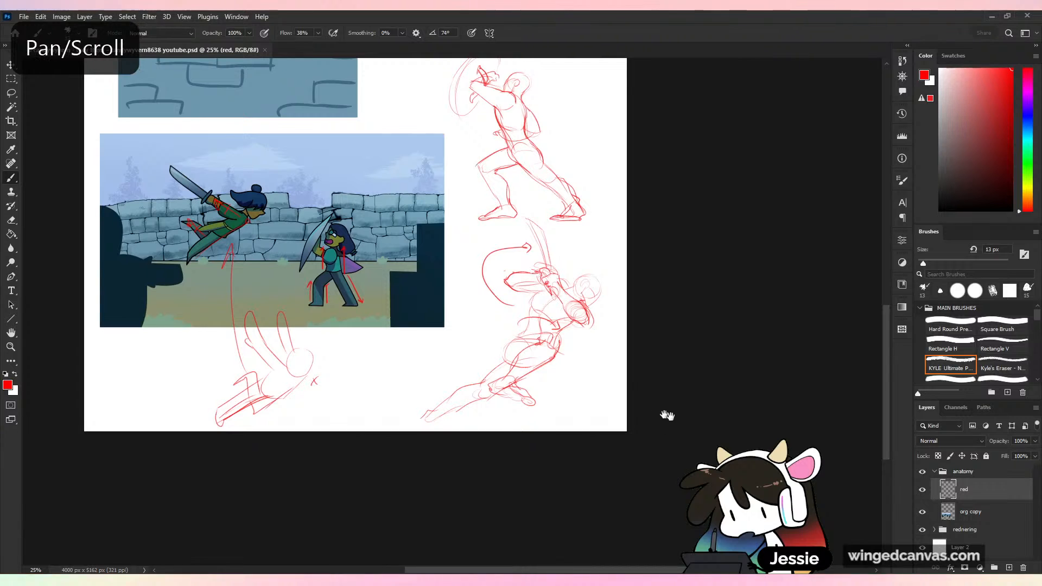
{"action": "left_click_drag", "start_coordinate": [663, 414], "coordinate": [698, 450]}
{"action": "key", "text": "ctrl+plus"}
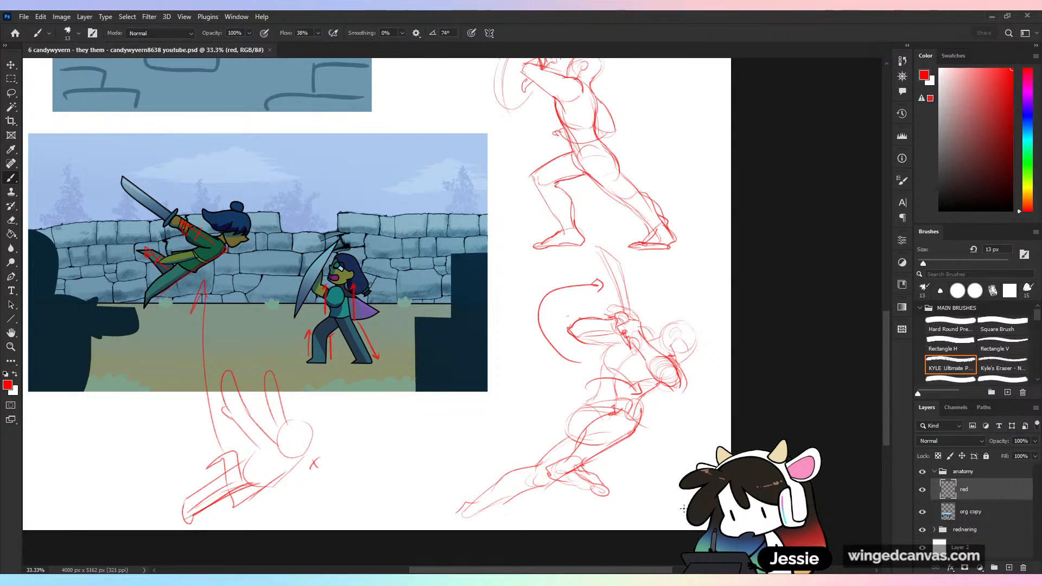
{"action": "key", "text": "ctrl+minus"}
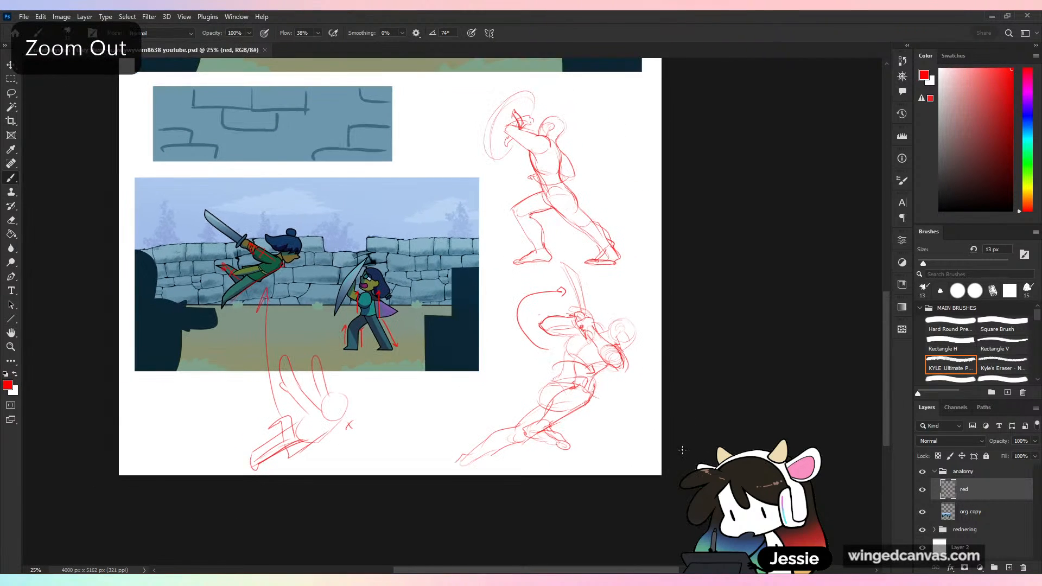
{"action": "key", "text": "ctrl+plus"}
- Extend the canvas downward to 4000 × 5242 px, and stretch the white background on Layer 2 to cover the added strip
{"action": "left_click_drag", "start_coordinate": [658, 462], "coordinate": [728, 324]}
{"action": "key", "text": "c"}
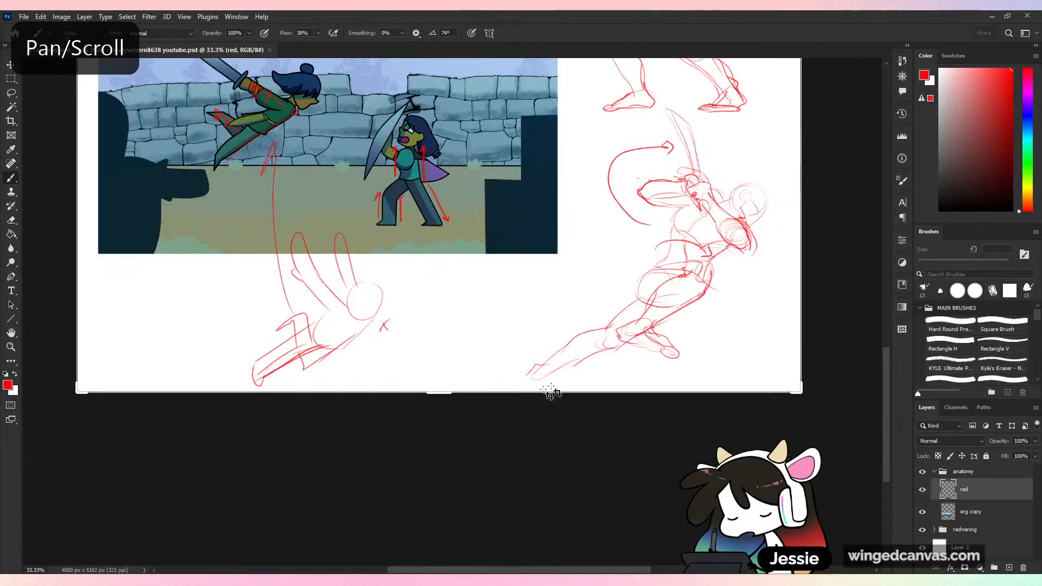
{"action": "left_click_drag", "start_coordinate": [441, 393], "coordinate": [453, 405]}
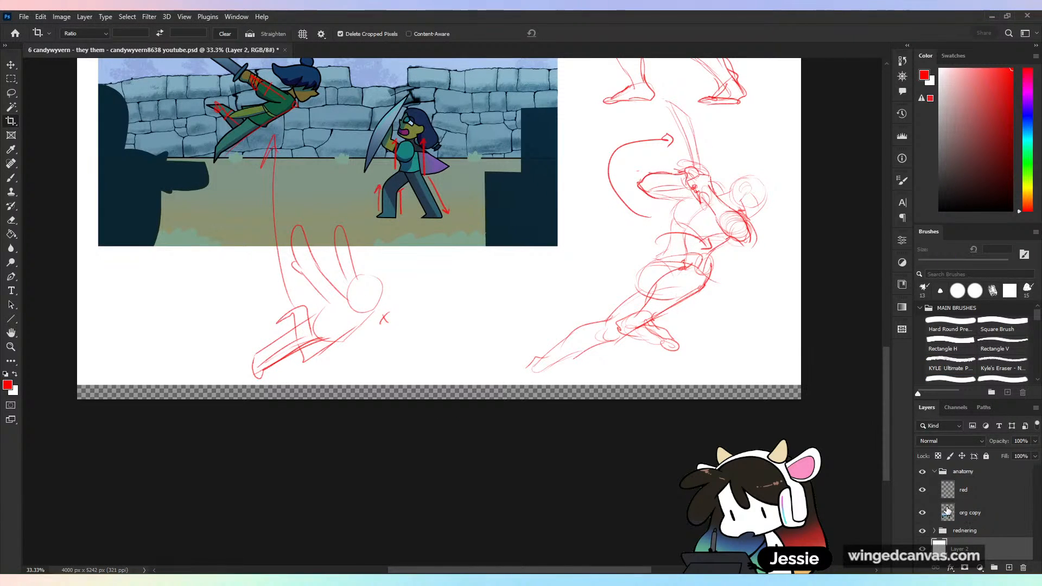
{"action": "key", "text": "v"}
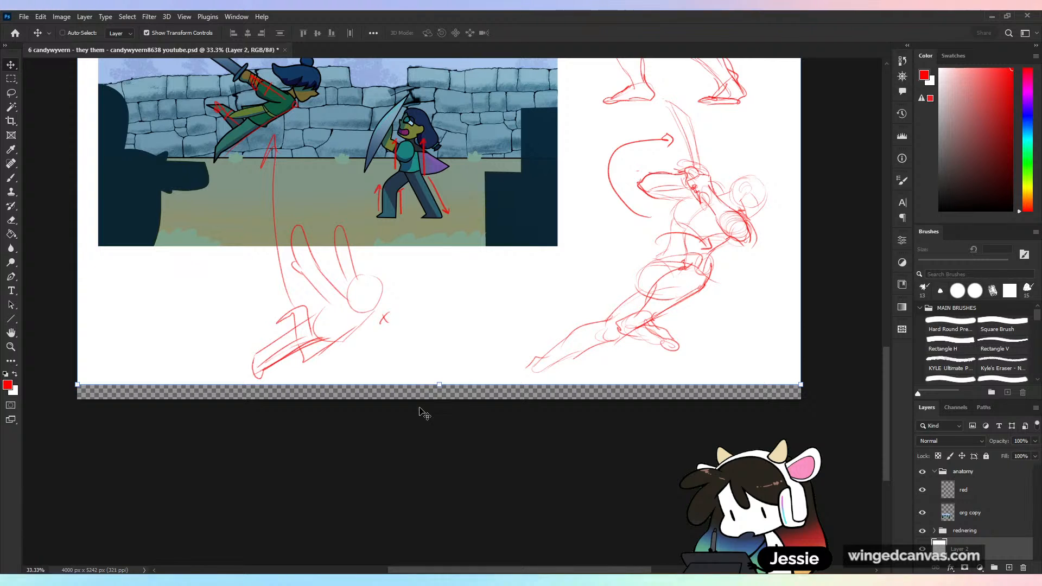
{"action": "left_click_drag", "start_coordinate": [439, 385], "coordinate": [440, 399]}
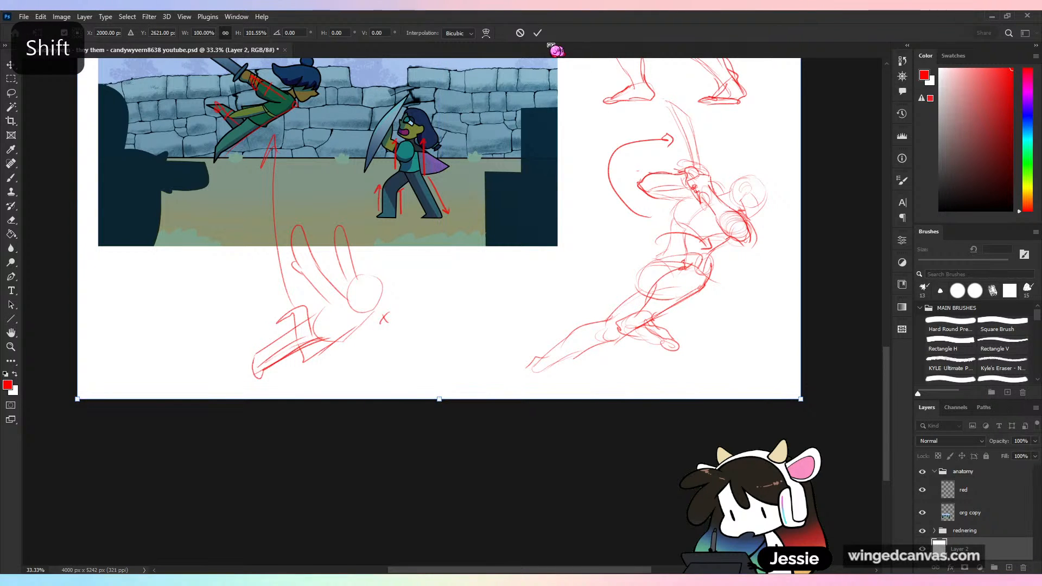
{"action": "key", "text": "Return"}
- Review the whole correction sheet, including the annotated sword-fight scene and both pose sketches
{"action": "key", "text": "ctrl+minus"}
{"action": "key", "text": "ctrl+minus"}
{"action": "key", "text": "ctrl+minus"}
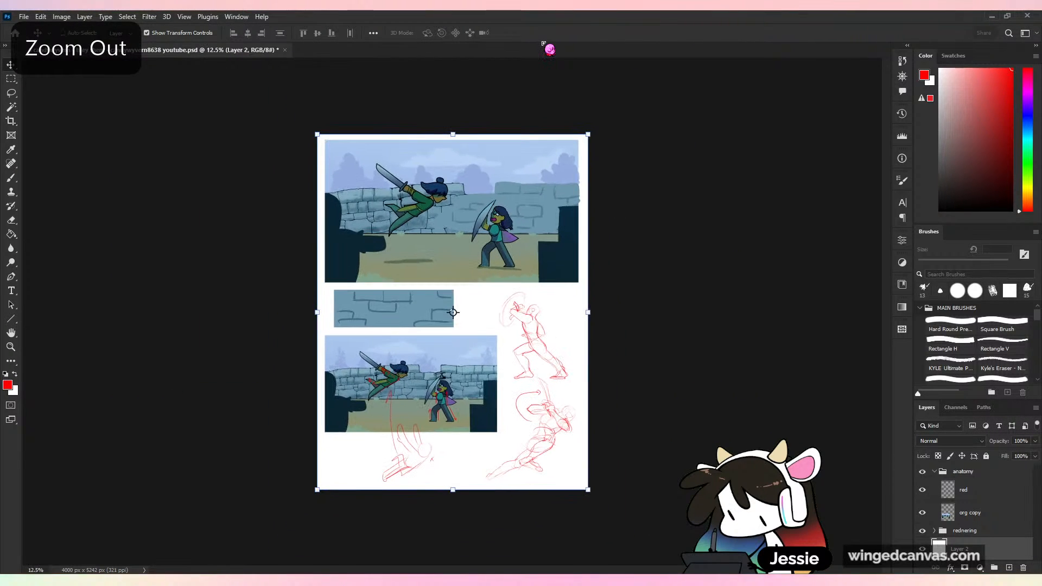
{"action": "key", "text": "ctrl+plus"}
{"action": "key", "text": "b"}
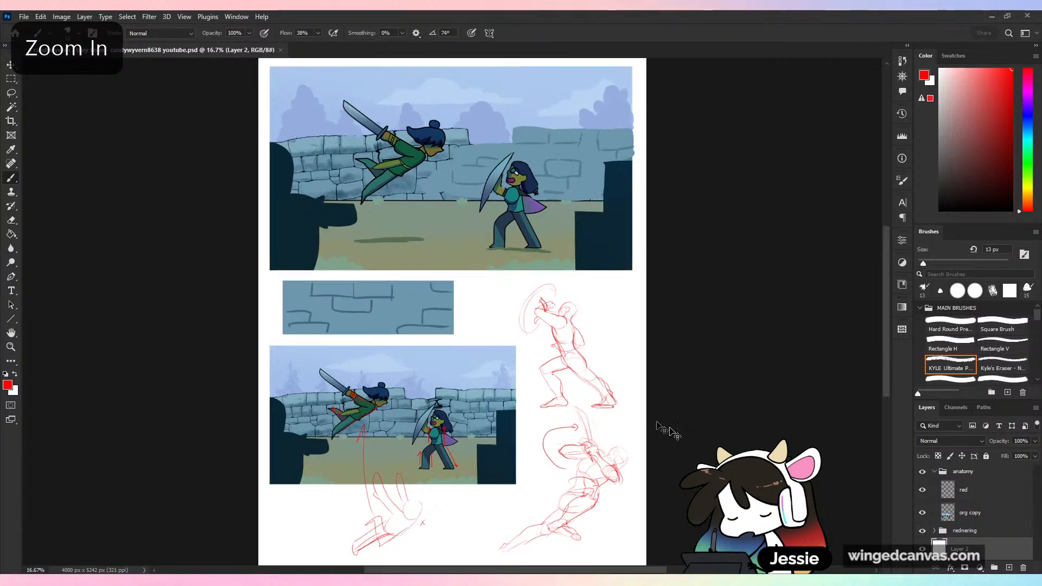
{"action": "key", "text": "ctrl+plus"}
{"action": "scroll", "coordinate": [722, 366], "scroll_direction": "down", "scroll_amount": 2}
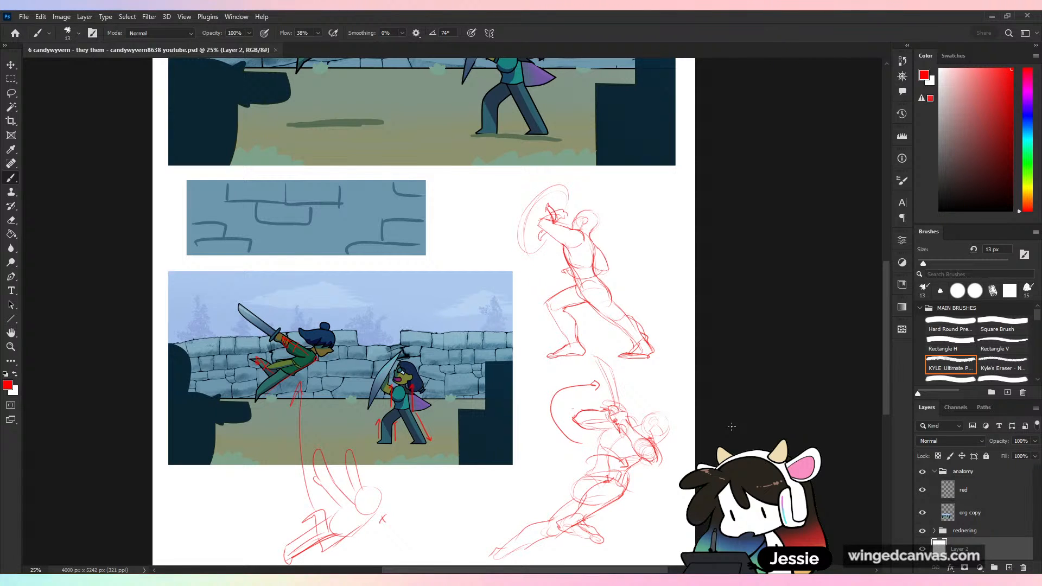
- Sketch two small stick figures beside the standing figure's head, one punching straight into the other's head, and mark the pair with an X
{"action": "key", "text": "ctrl+plus"}
{"action": "left_click_drag", "start_coordinate": [735, 344], "coordinate": [542, 395]}
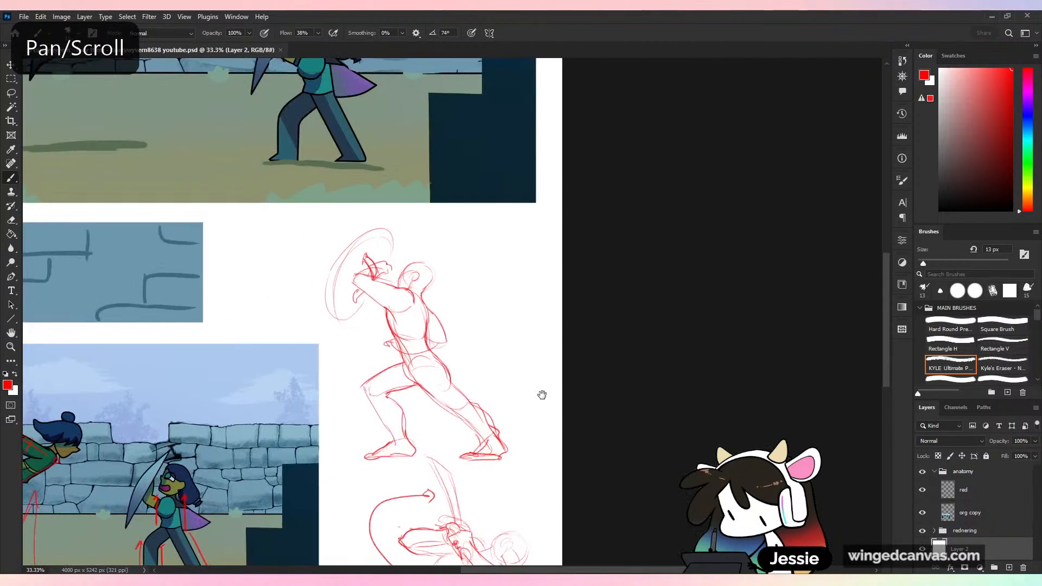
{"action": "key", "text": "ctrl+plus"}
{"action": "key", "text": "ctrl+plus"}
{"action": "left_click_drag", "start_coordinate": [484, 138], "coordinate": [485, 140]}
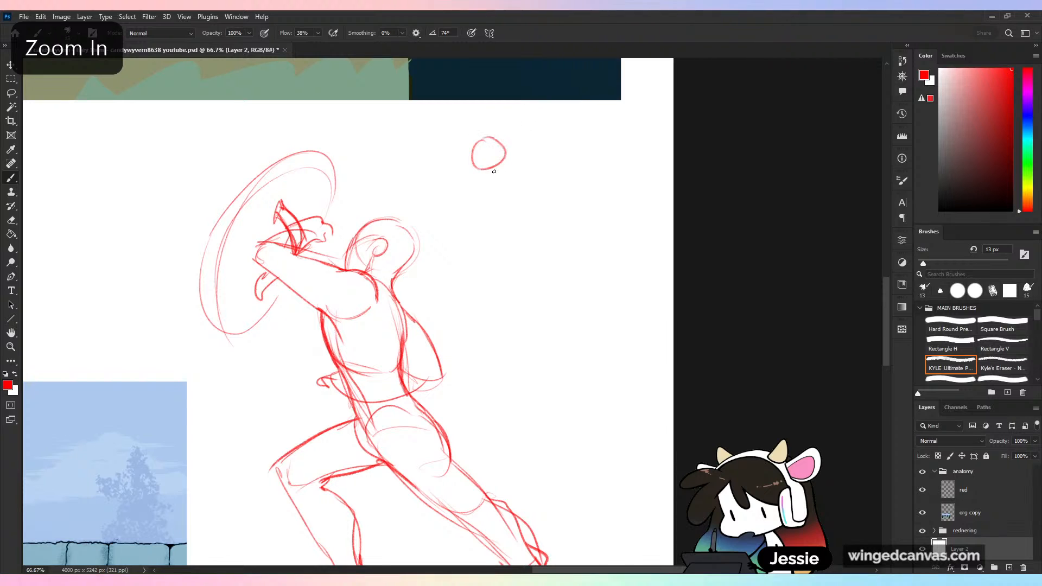
{"action": "mouse_move", "coordinate": [455, 191]}
{"action": "left_mouse_down"}
{"action": "mouse_move", "coordinate": [480, 170]}
{"action": "mouse_move", "coordinate": [458, 208]}
{"action": "left_mouse_up"}
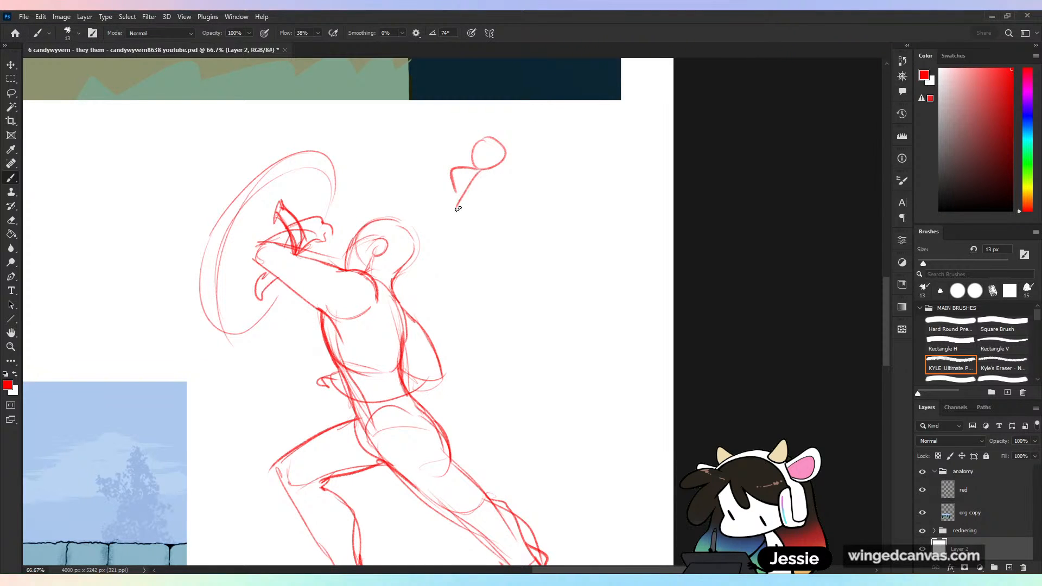
{"action": "mouse_move", "coordinate": [483, 172]}
{"action": "left_mouse_down"}
{"action": "mouse_move", "coordinate": [542, 164]}
{"action": "mouse_move", "coordinate": [569, 140]}
{"action": "mouse_move", "coordinate": [541, 215]}
{"action": "left_mouse_up"}
{"action": "left_click_drag", "start_coordinate": [563, 182], "coordinate": [520, 200]}
- Sketch a larger stick figure below the first pair with one fist swung up above its head, the other arm bent down, and legs striding
{"action": "mouse_move", "coordinate": [562, 179]}
{"action": "left_mouse_down"}
{"action": "mouse_move", "coordinate": [511, 190]}
{"action": "mouse_move", "coordinate": [538, 218]}
{"action": "mouse_move", "coordinate": [487, 235]}
{"action": "mouse_move", "coordinate": [533, 221]}
{"action": "mouse_move", "coordinate": [507, 234]}
{"action": "mouse_move", "coordinate": [554, 163]}
{"action": "mouse_move", "coordinate": [605, 136]}
{"action": "mouse_move", "coordinate": [535, 128]}
{"action": "mouse_move", "coordinate": [542, 118]}
{"action": "mouse_move", "coordinate": [513, 285]}
{"action": "mouse_move", "coordinate": [545, 263]}
{"action": "mouse_move", "coordinate": [523, 271]}
{"action": "mouse_move", "coordinate": [523, 314]}
{"action": "mouse_move", "coordinate": [531, 266]}
{"action": "mouse_move", "coordinate": [554, 288]}
{"action": "mouse_move", "coordinate": [526, 312]}
{"action": "left_mouse_up"}
{"action": "key", "text": "ctrl+z"}
{"action": "mouse_move", "coordinate": [544, 271]}
{"action": "left_mouse_down"}
{"action": "mouse_move", "coordinate": [529, 312]}
{"action": "mouse_move", "coordinate": [492, 348]}
{"action": "left_mouse_up"}
{"action": "key", "text": "ctrl+z"}
{"action": "left_click_drag", "start_coordinate": [541, 304], "coordinate": [550, 238]}
{"action": "mouse_move", "coordinate": [516, 313]}
{"action": "left_mouse_down"}
{"action": "mouse_move", "coordinate": [483, 324]}
{"action": "mouse_move", "coordinate": [490, 353]}
{"action": "left_mouse_up"}
{"action": "mouse_move", "coordinate": [526, 317]}
{"action": "left_mouse_down"}
{"action": "mouse_move", "coordinate": [499, 388]}
{"action": "mouse_move", "coordinate": [536, 365]}
{"action": "mouse_move", "coordinate": [532, 408]}
{"action": "left_mouse_up"}
- Sketch an opponent stick figure facing the raised-fist figure, with its head thrown back, arms trailing forward and both legs curved beneath it
{"action": "left_click_drag", "start_coordinate": [641, 289], "coordinate": [599, 327]}
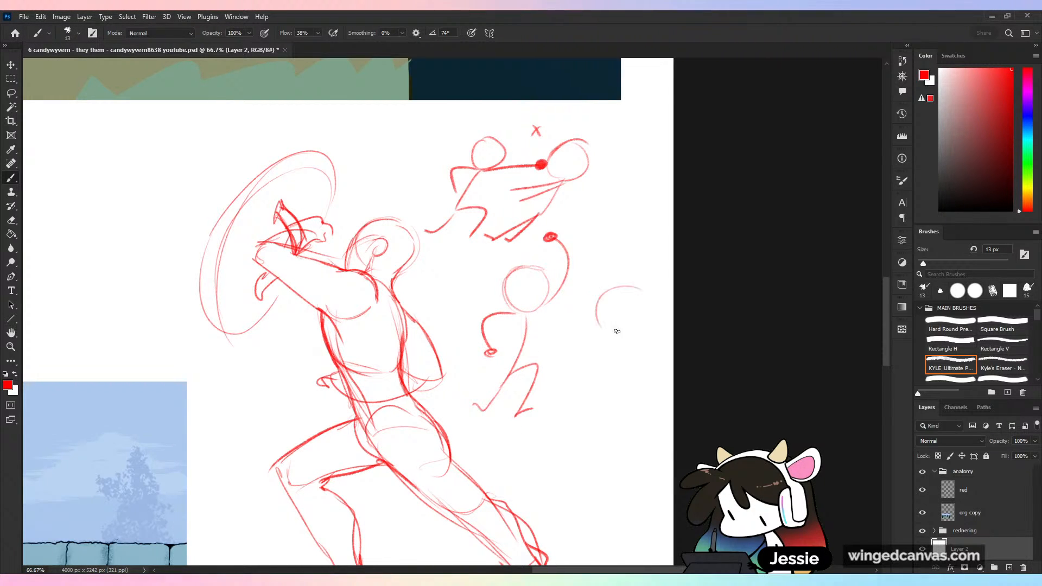
{"action": "left_click_drag", "start_coordinate": [618, 290], "coordinate": [630, 328]}
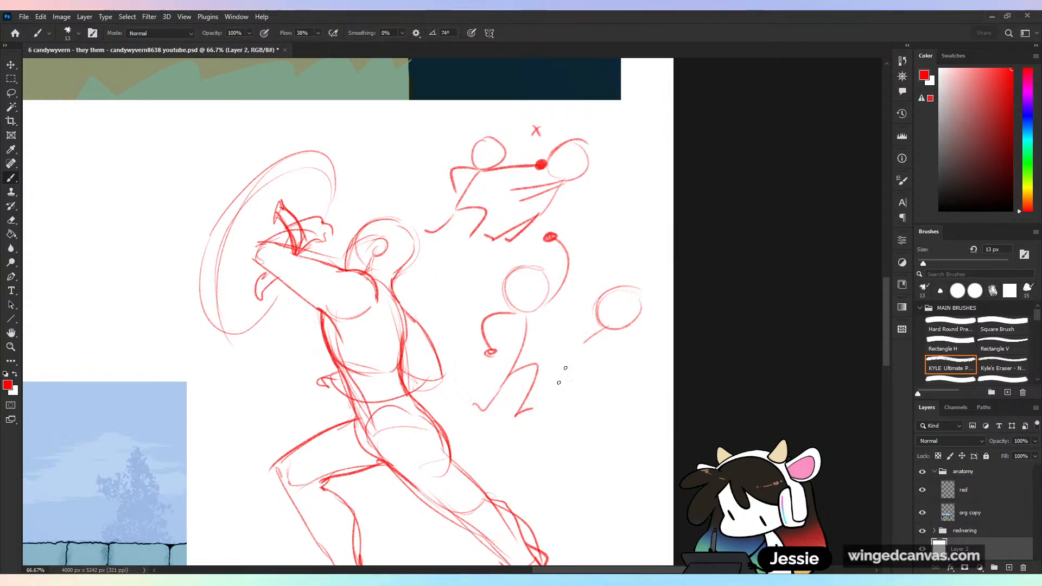
{"action": "mouse_move", "coordinate": [558, 392]}
{"action": "left_mouse_down"}
{"action": "mouse_move", "coordinate": [584, 343]}
{"action": "mouse_move", "coordinate": [549, 350]}
{"action": "left_mouse_up"}
{"action": "mouse_move", "coordinate": [606, 318]}
{"action": "left_mouse_down"}
{"action": "mouse_move", "coordinate": [544, 336]}
{"action": "mouse_move", "coordinate": [551, 418]}
{"action": "left_mouse_up"}
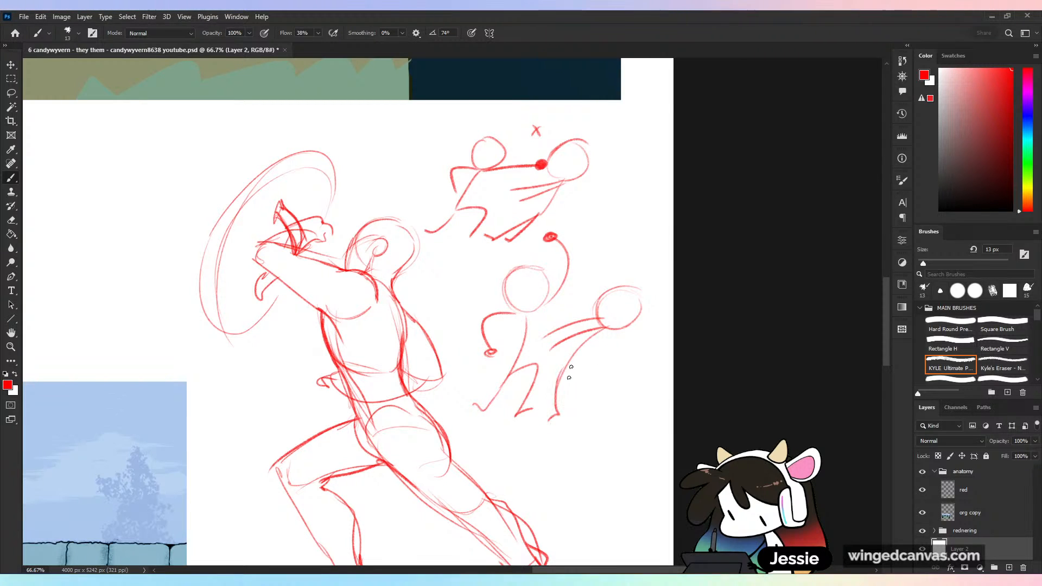
{"action": "left_click_drag", "start_coordinate": [574, 359], "coordinate": [571, 413]}
- Add impact and swing lines between the raised fist and the recoiling head, and mark this second pair with a check mark
{"action": "mouse_move", "coordinate": [610, 261]}
{"action": "left_mouse_down"}
{"action": "mouse_move", "coordinate": [619, 274]}
{"action": "mouse_move", "coordinate": [589, 280]}
{"action": "left_mouse_up"}
{"action": "left_click_drag", "start_coordinate": [595, 283], "coordinate": [576, 287]}
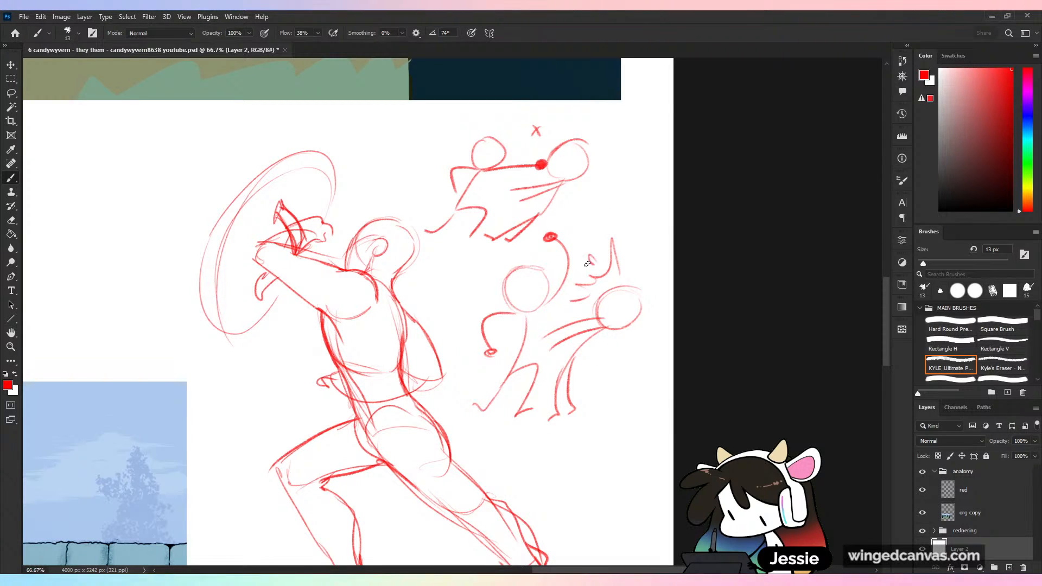
{"action": "key", "text": "ctrl+z"}
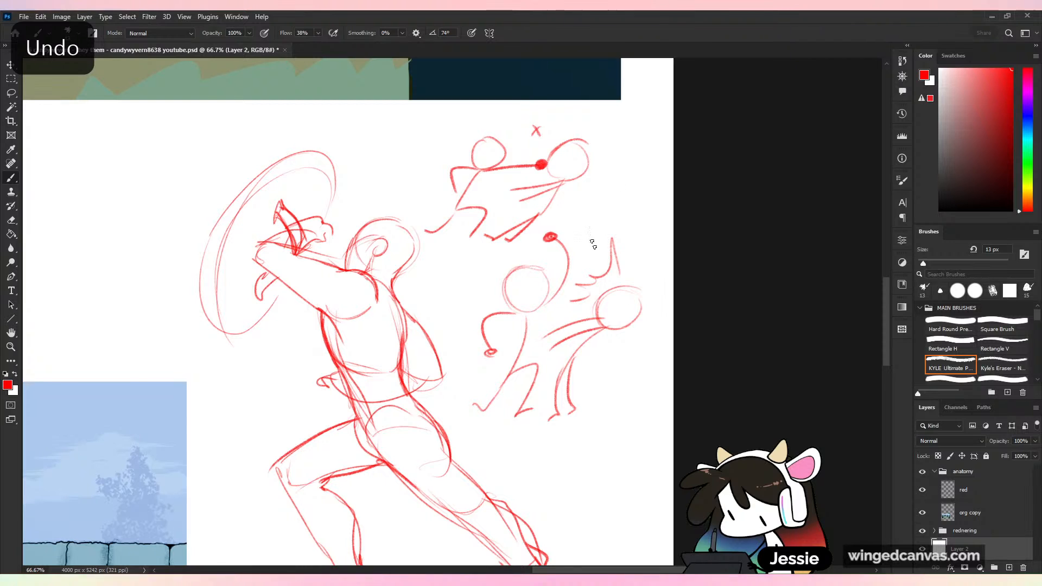
{"action": "left_click_drag", "start_coordinate": [566, 233], "coordinate": [592, 259]}
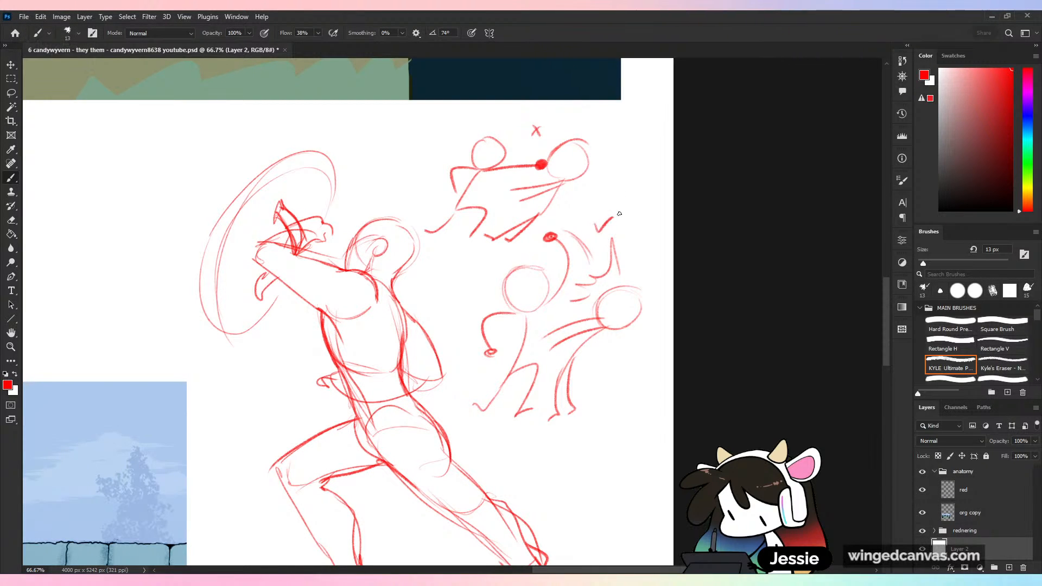
- Add short motion lines above the outstretched punching arm in the pair marked with an X
{"action": "key", "text": "ctrl+minus"}
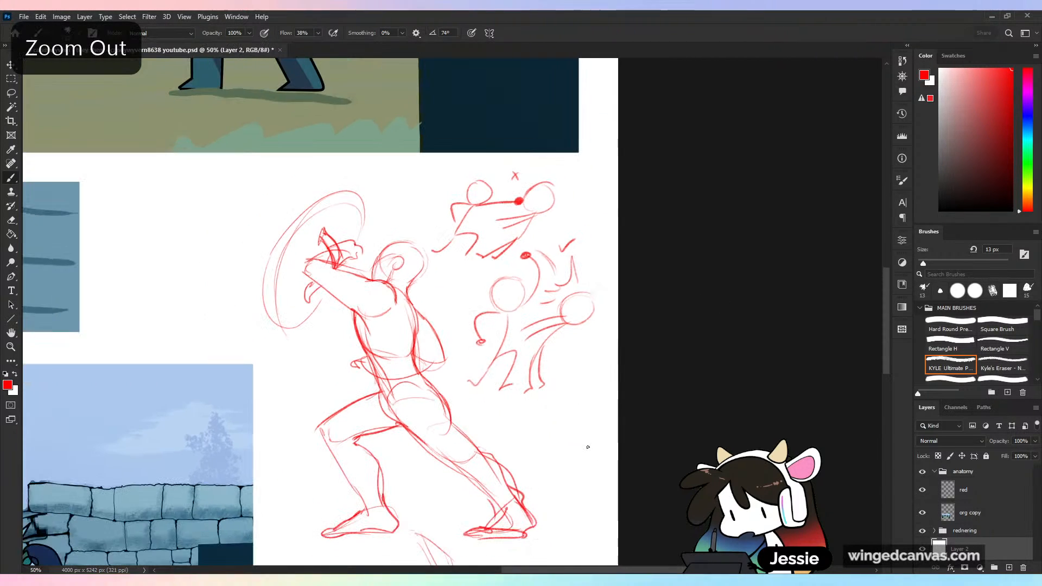
{"action": "left_click_drag", "start_coordinate": [499, 199], "coordinate": [515, 193]}
{"action": "left_click_drag", "start_coordinate": [501, 195], "coordinate": [522, 187]}
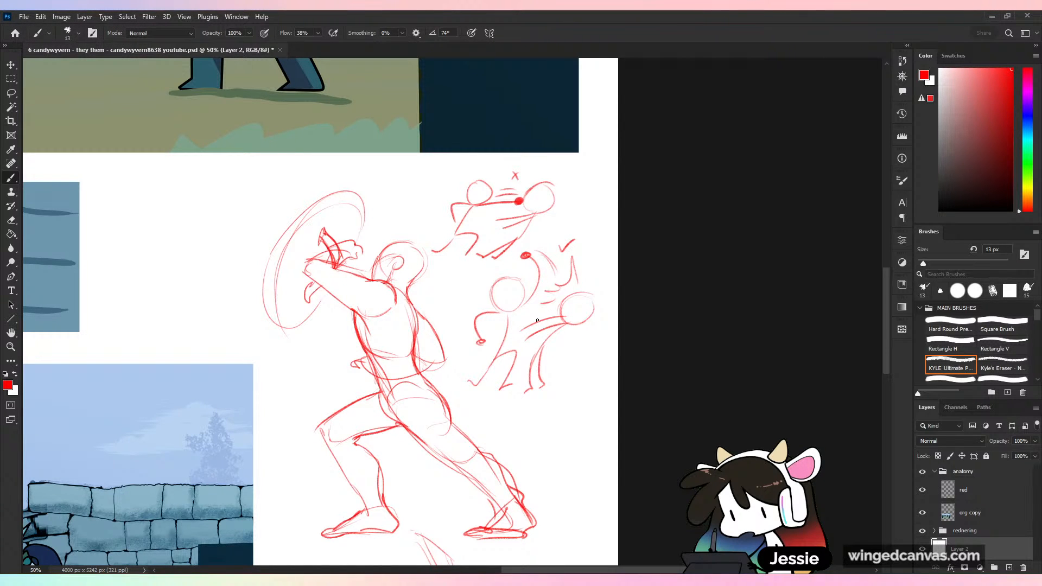
- Save the correction sheet with the whole page in view
{"action": "key", "text": "ctrl+minus"}
{"action": "key", "text": "ctrl+minus"}
{"action": "key", "text": "ctrl+minus"}
{"action": "key", "text": "ctrl+s"}
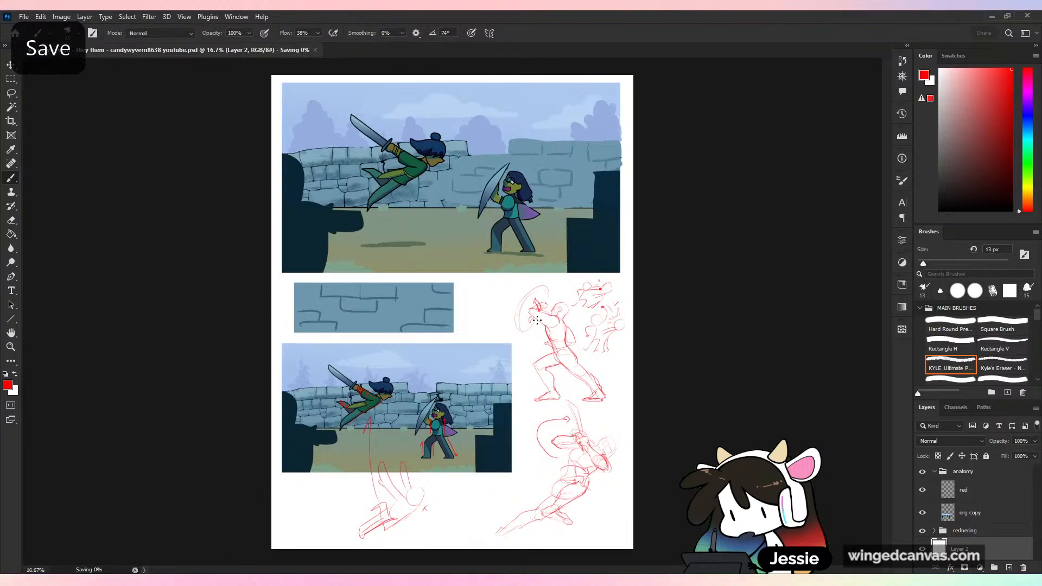